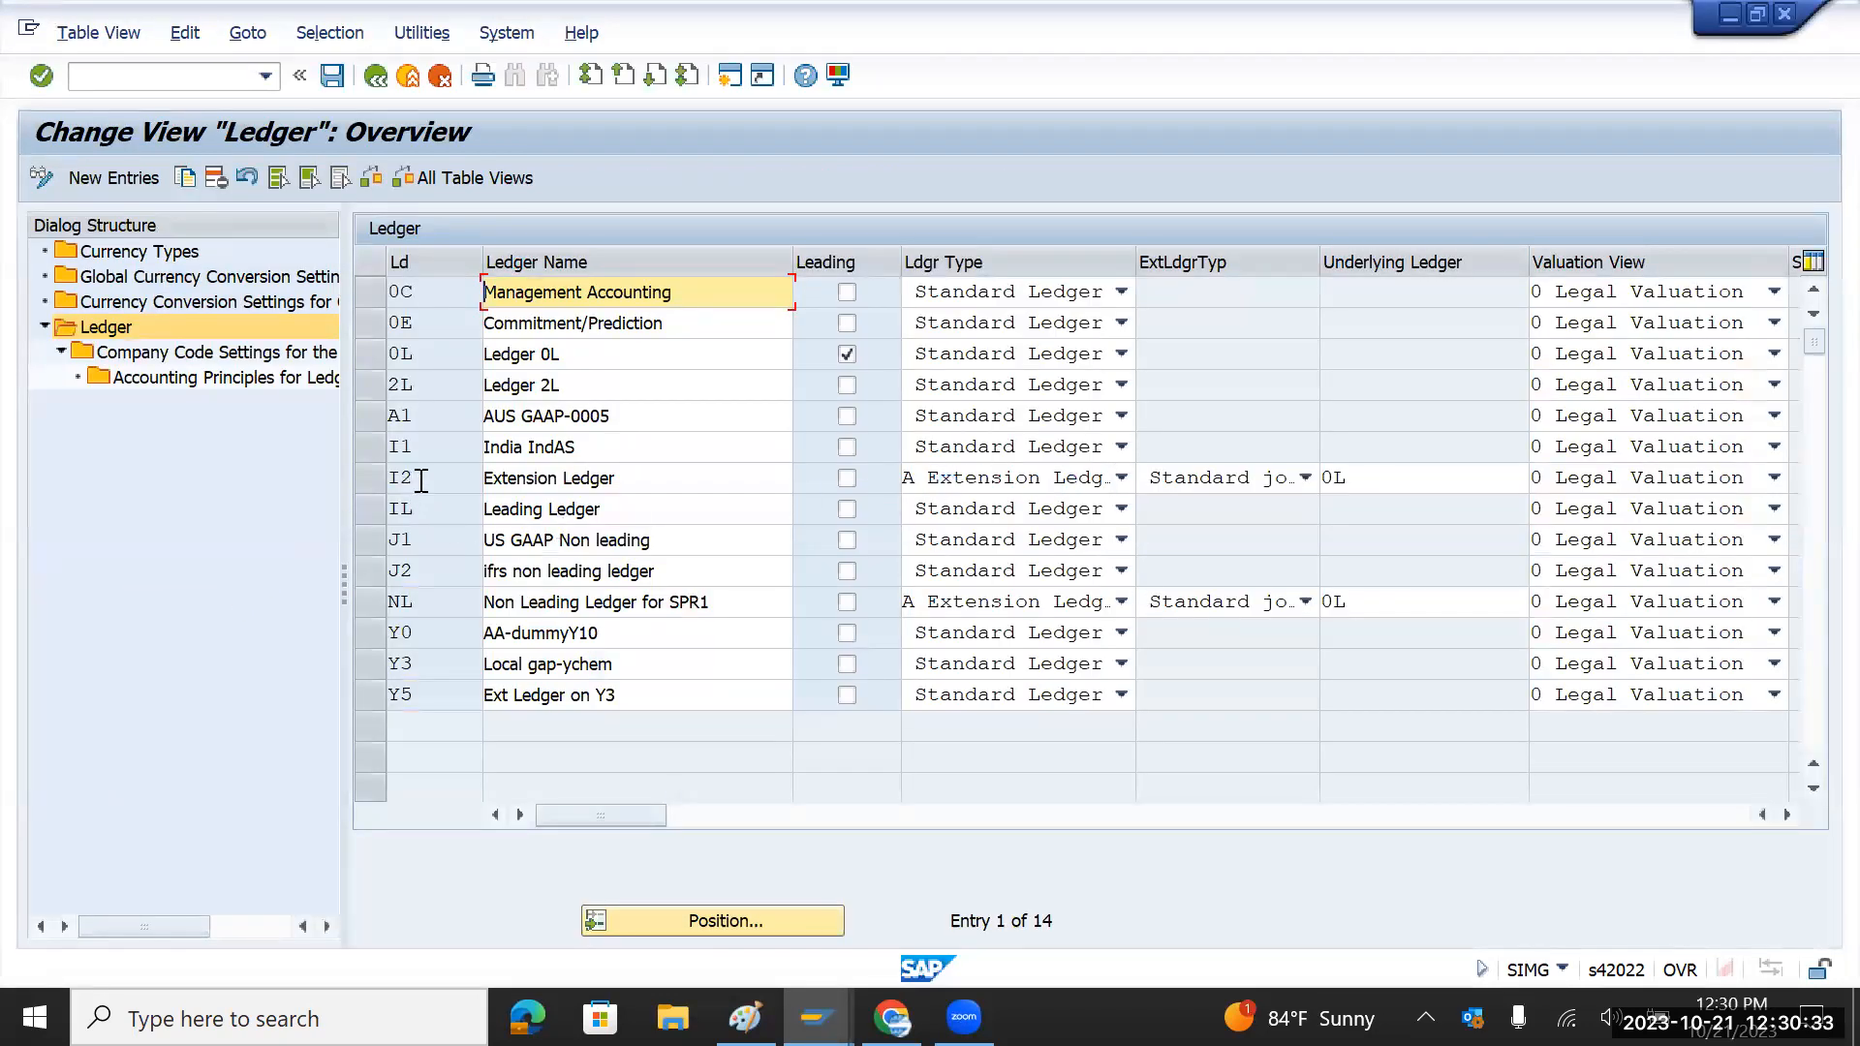
Step: Open the ledger settings overview and request Company Code Settings for extension ledger I2
double_click(397, 478)
double_click(442, 608)
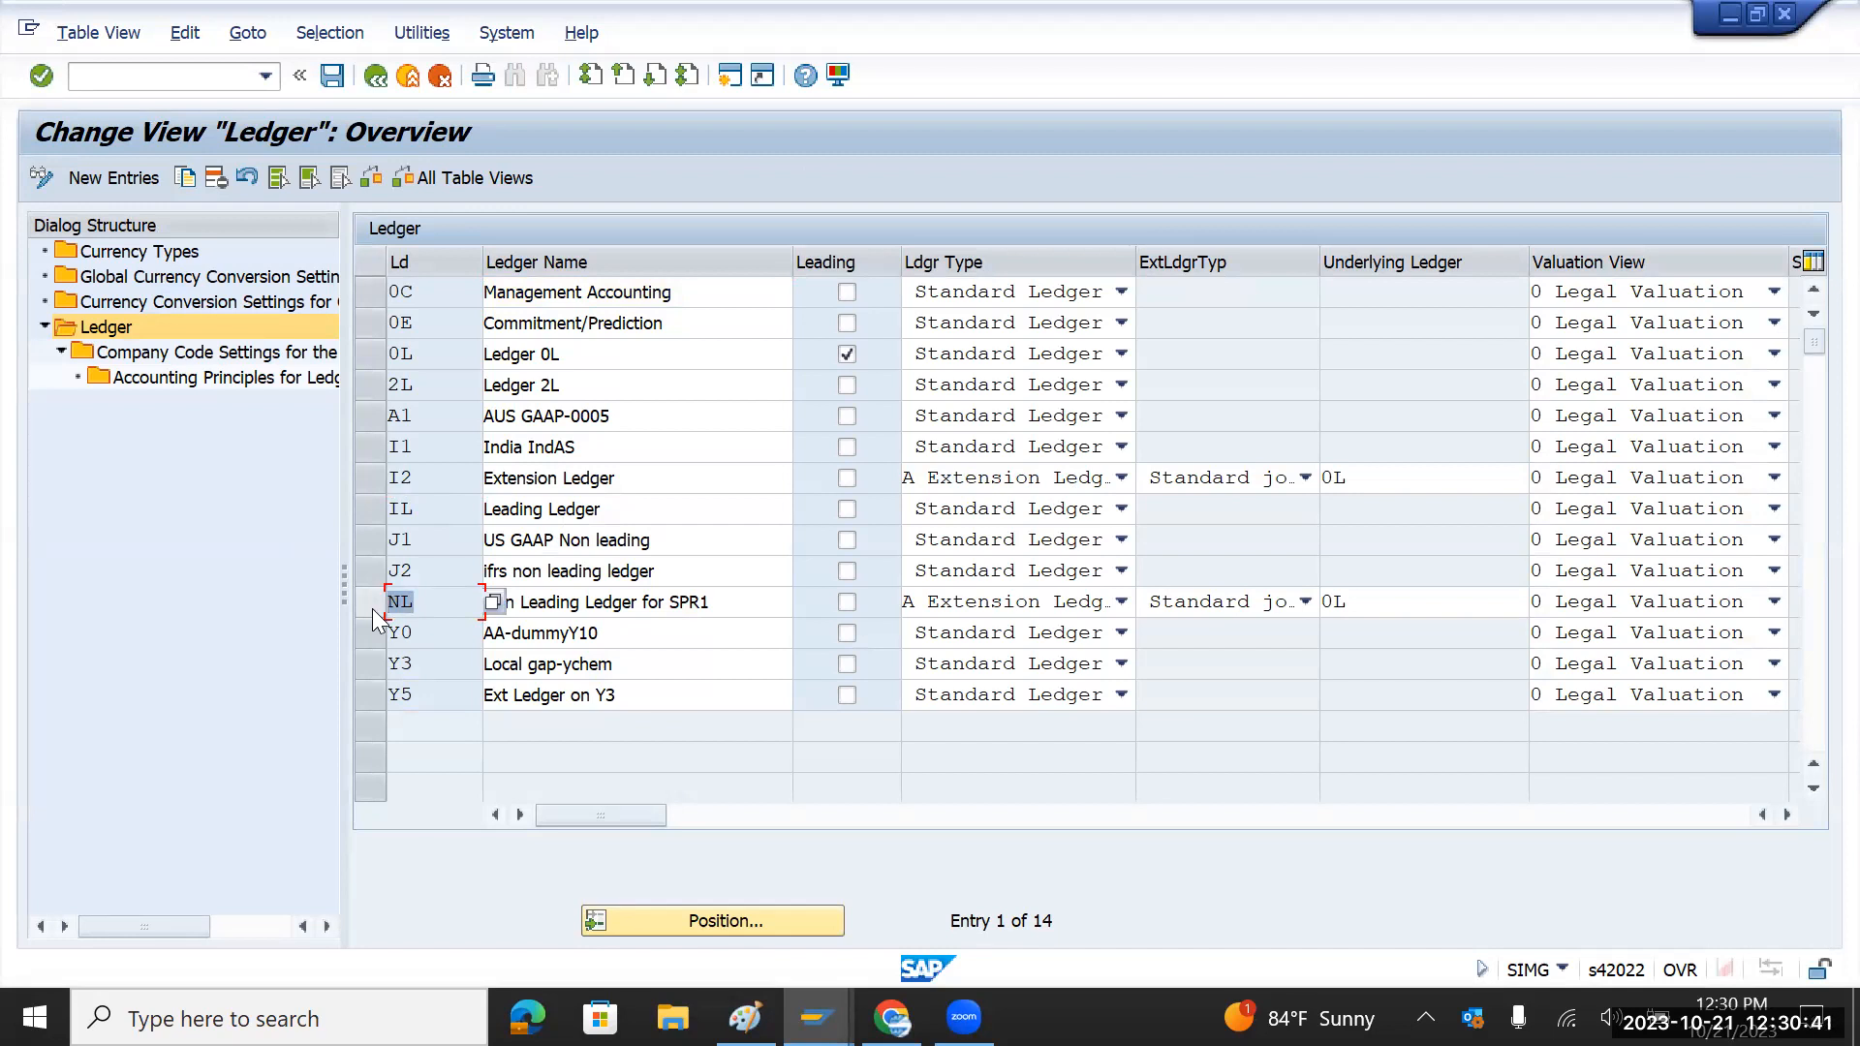
click(377, 482)
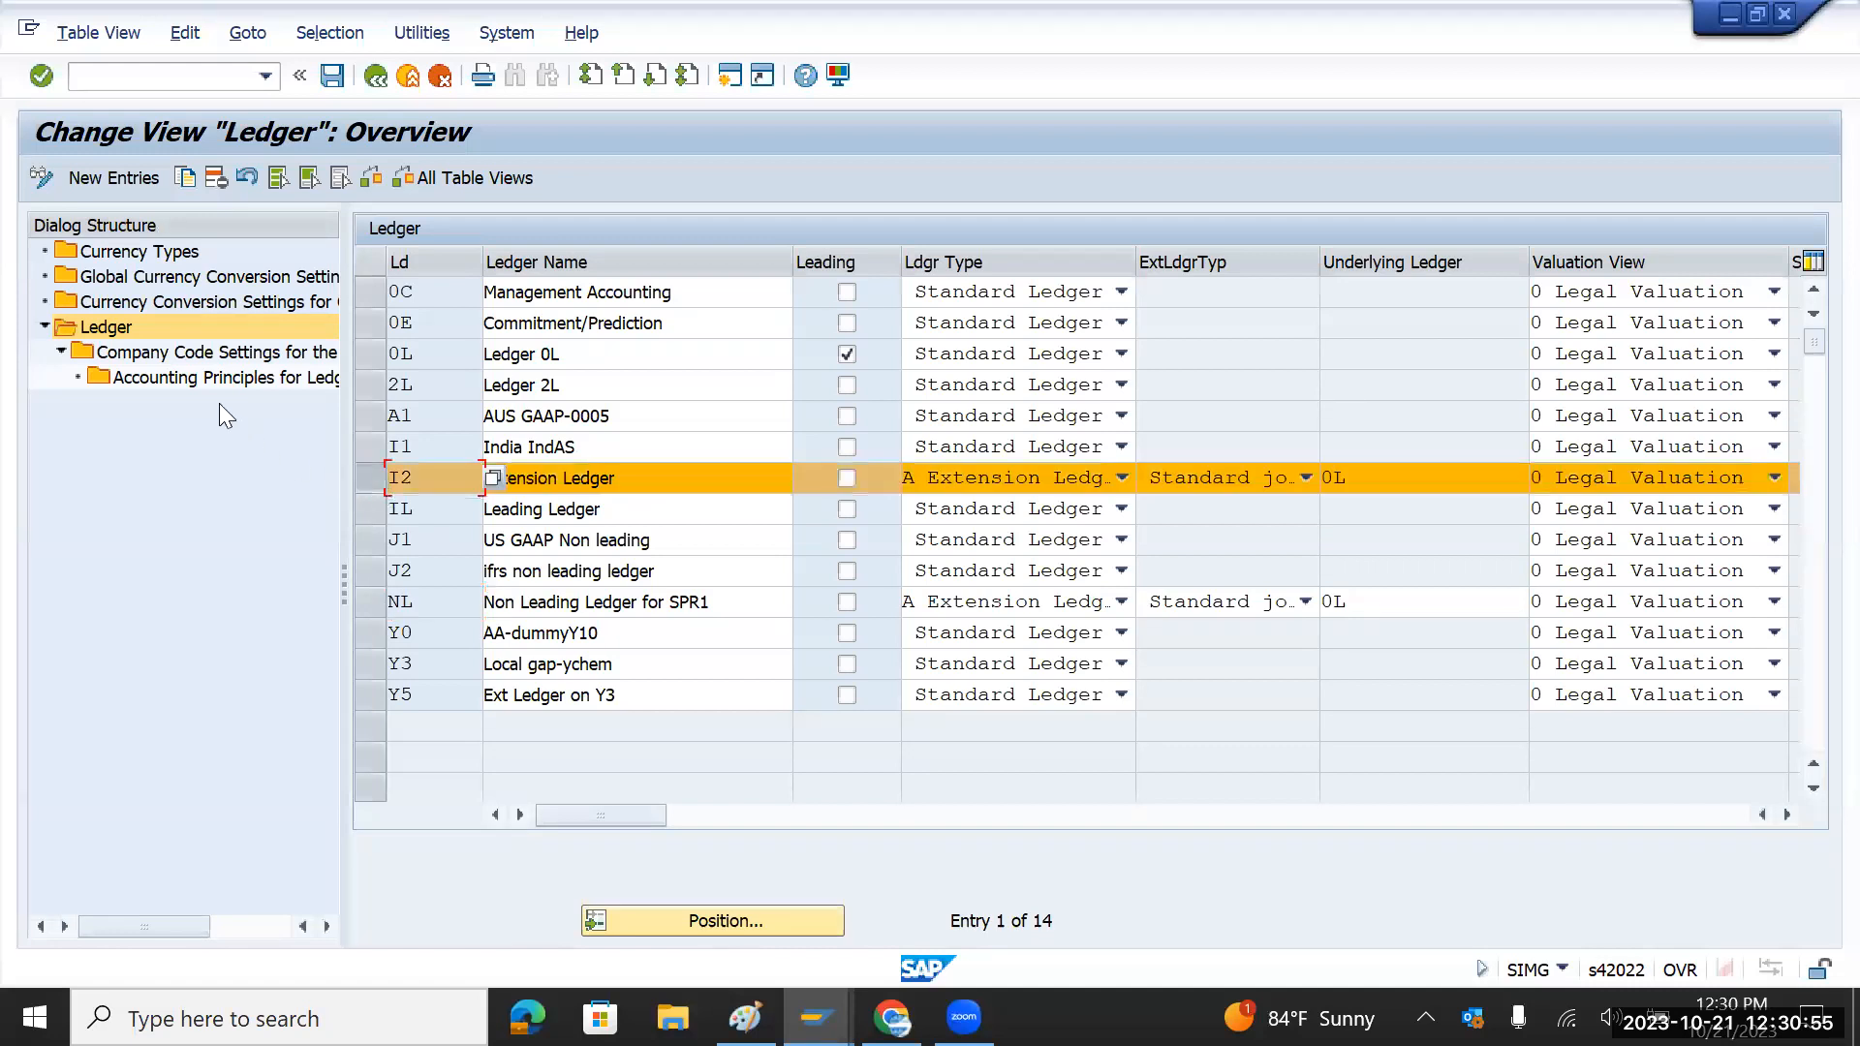
click(207, 356)
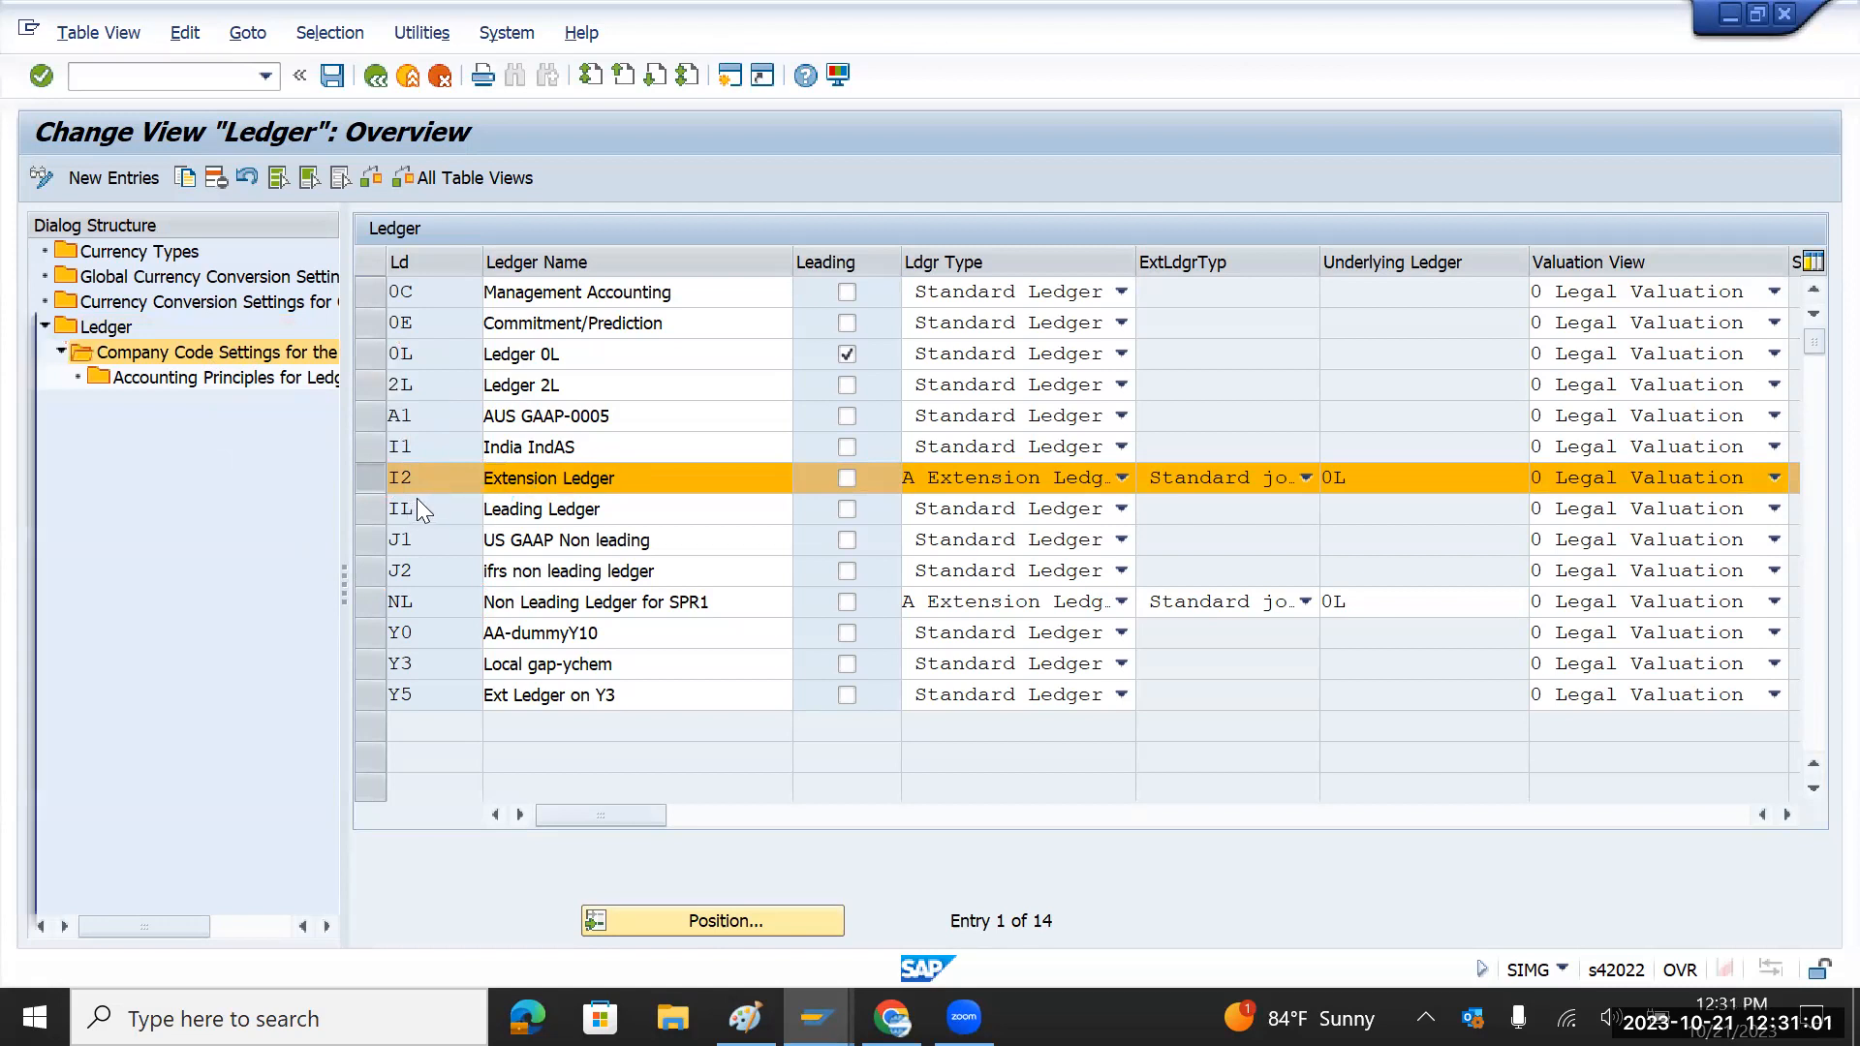
click(359, 891)
click(683, 920)
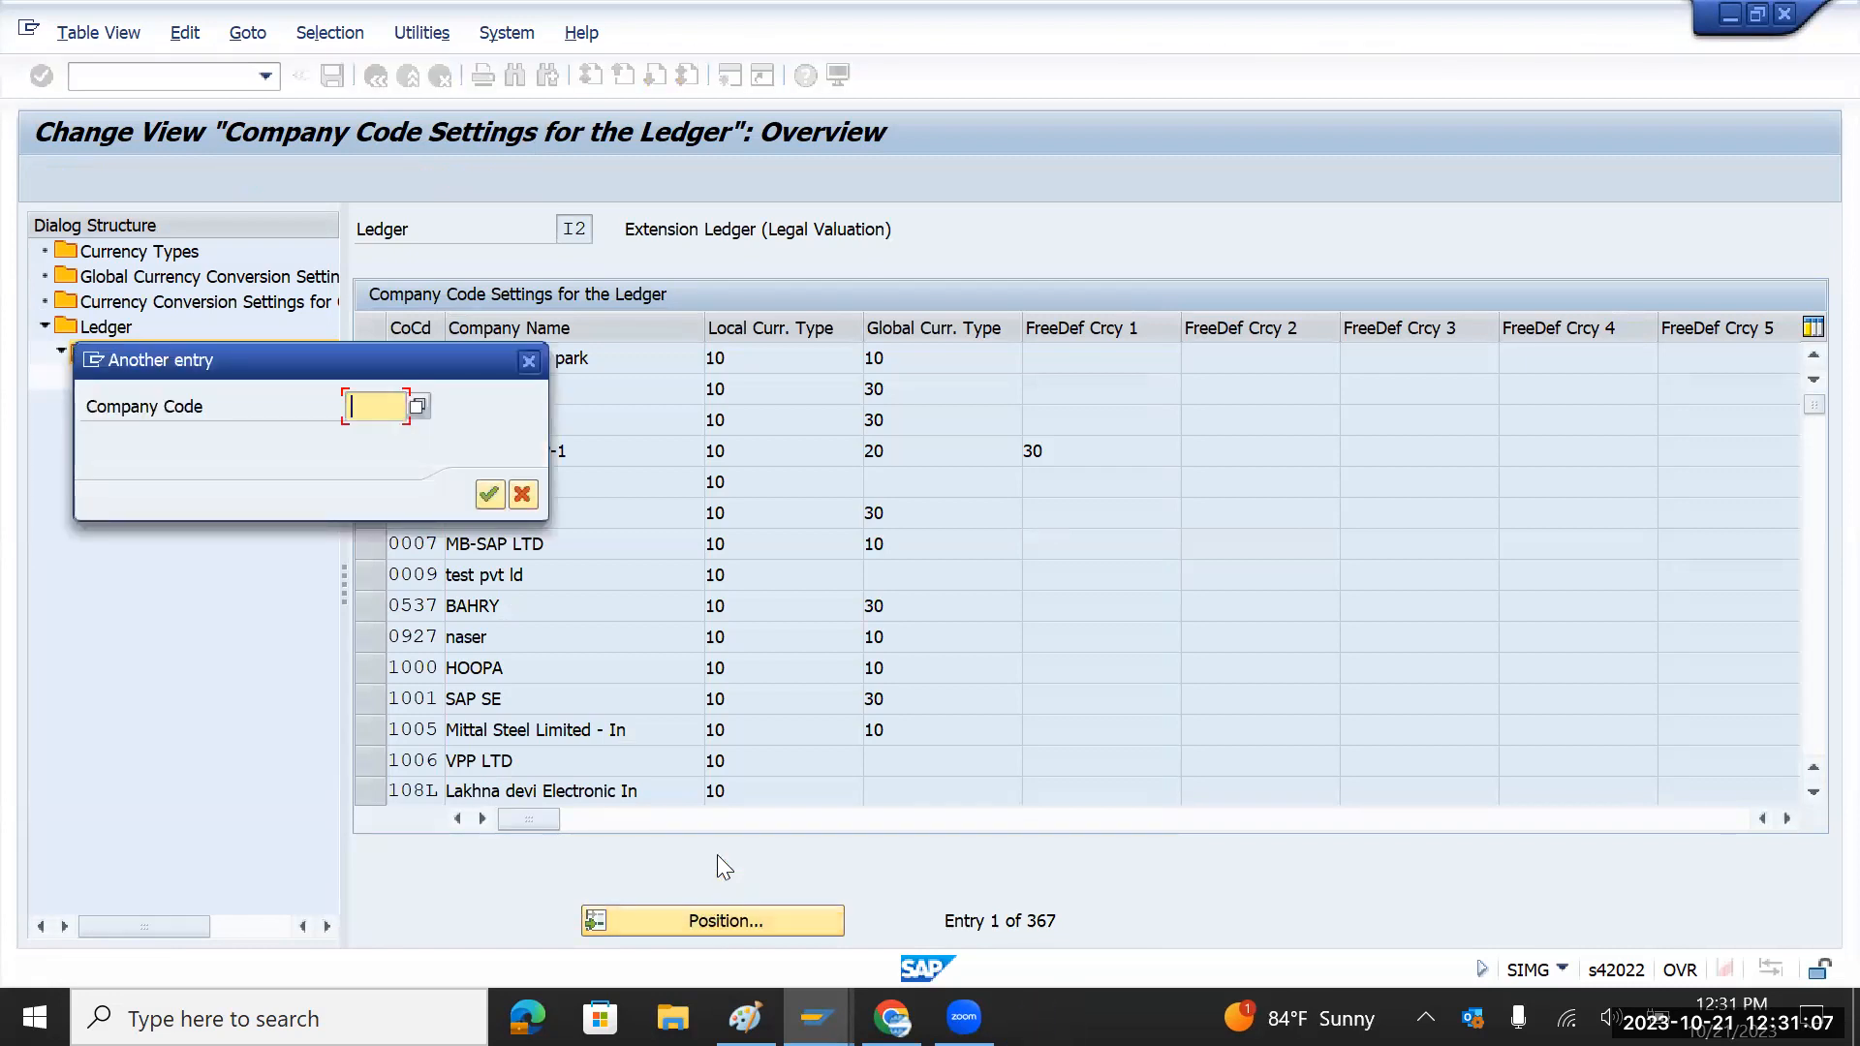
text(tmin)
key(Return)
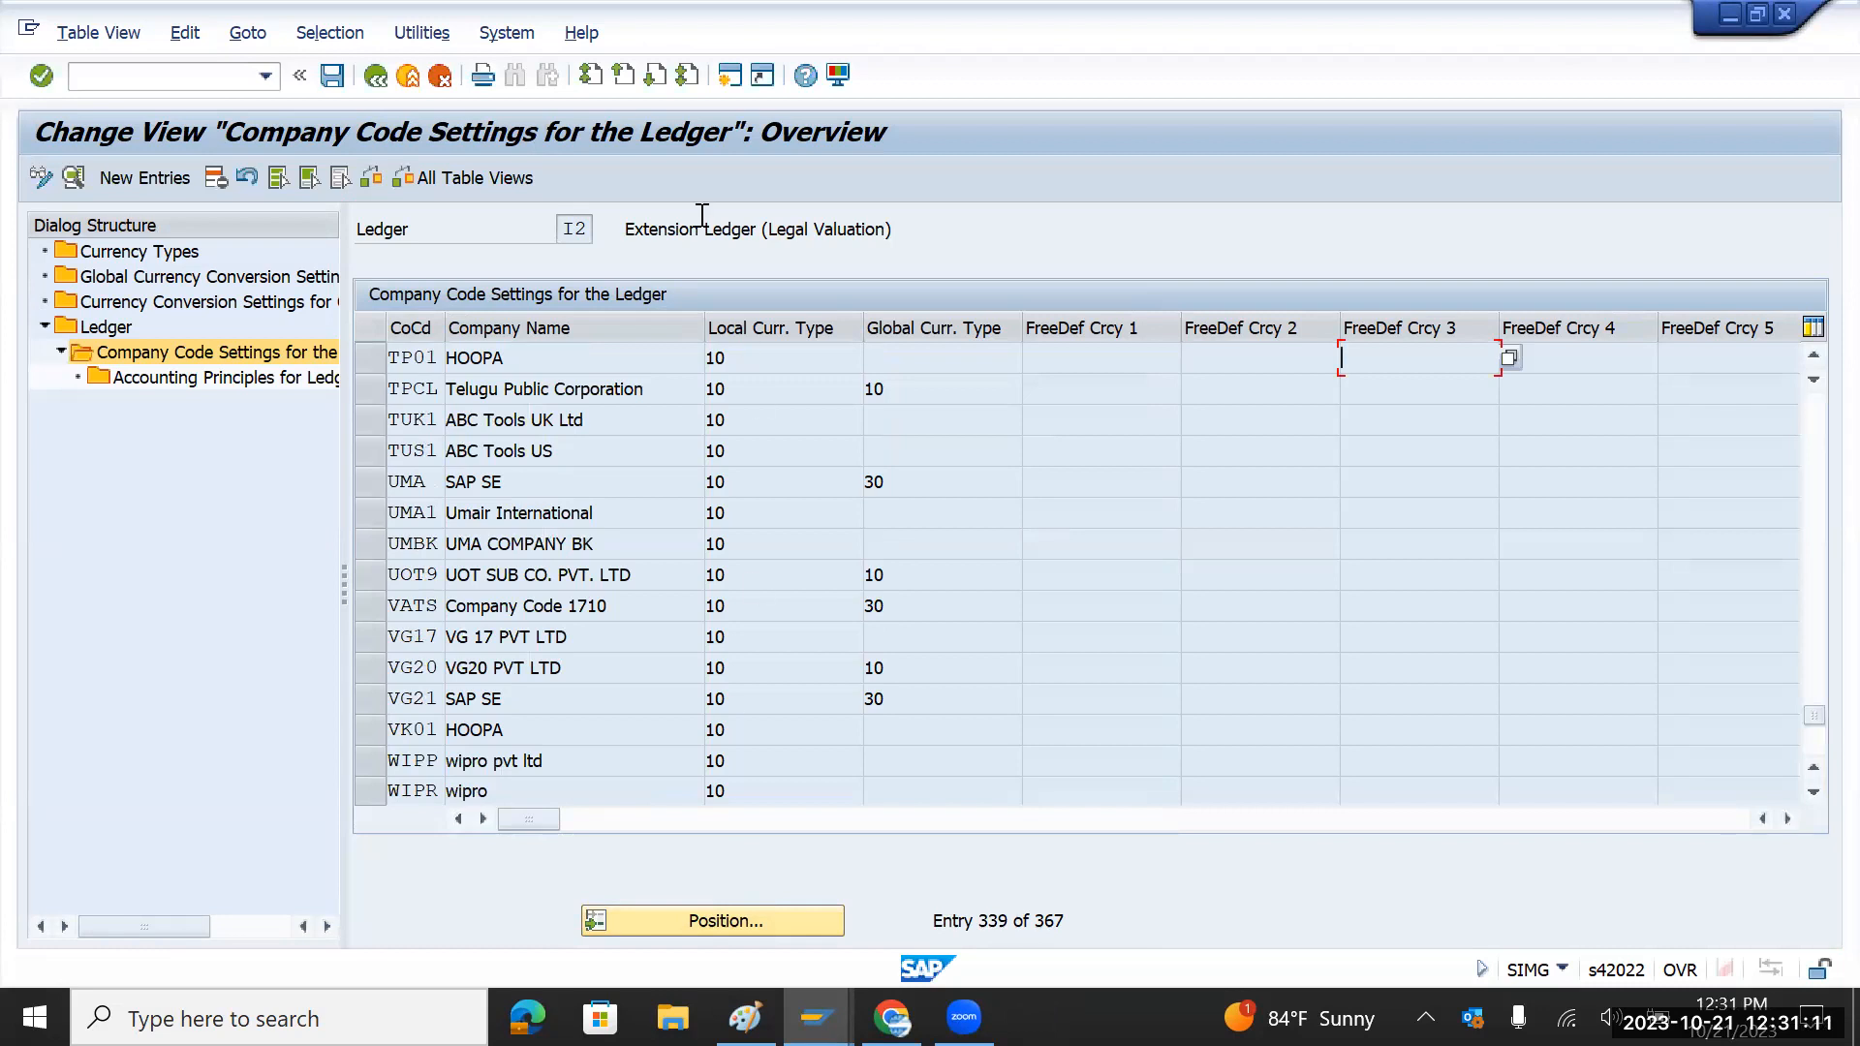
click(378, 78)
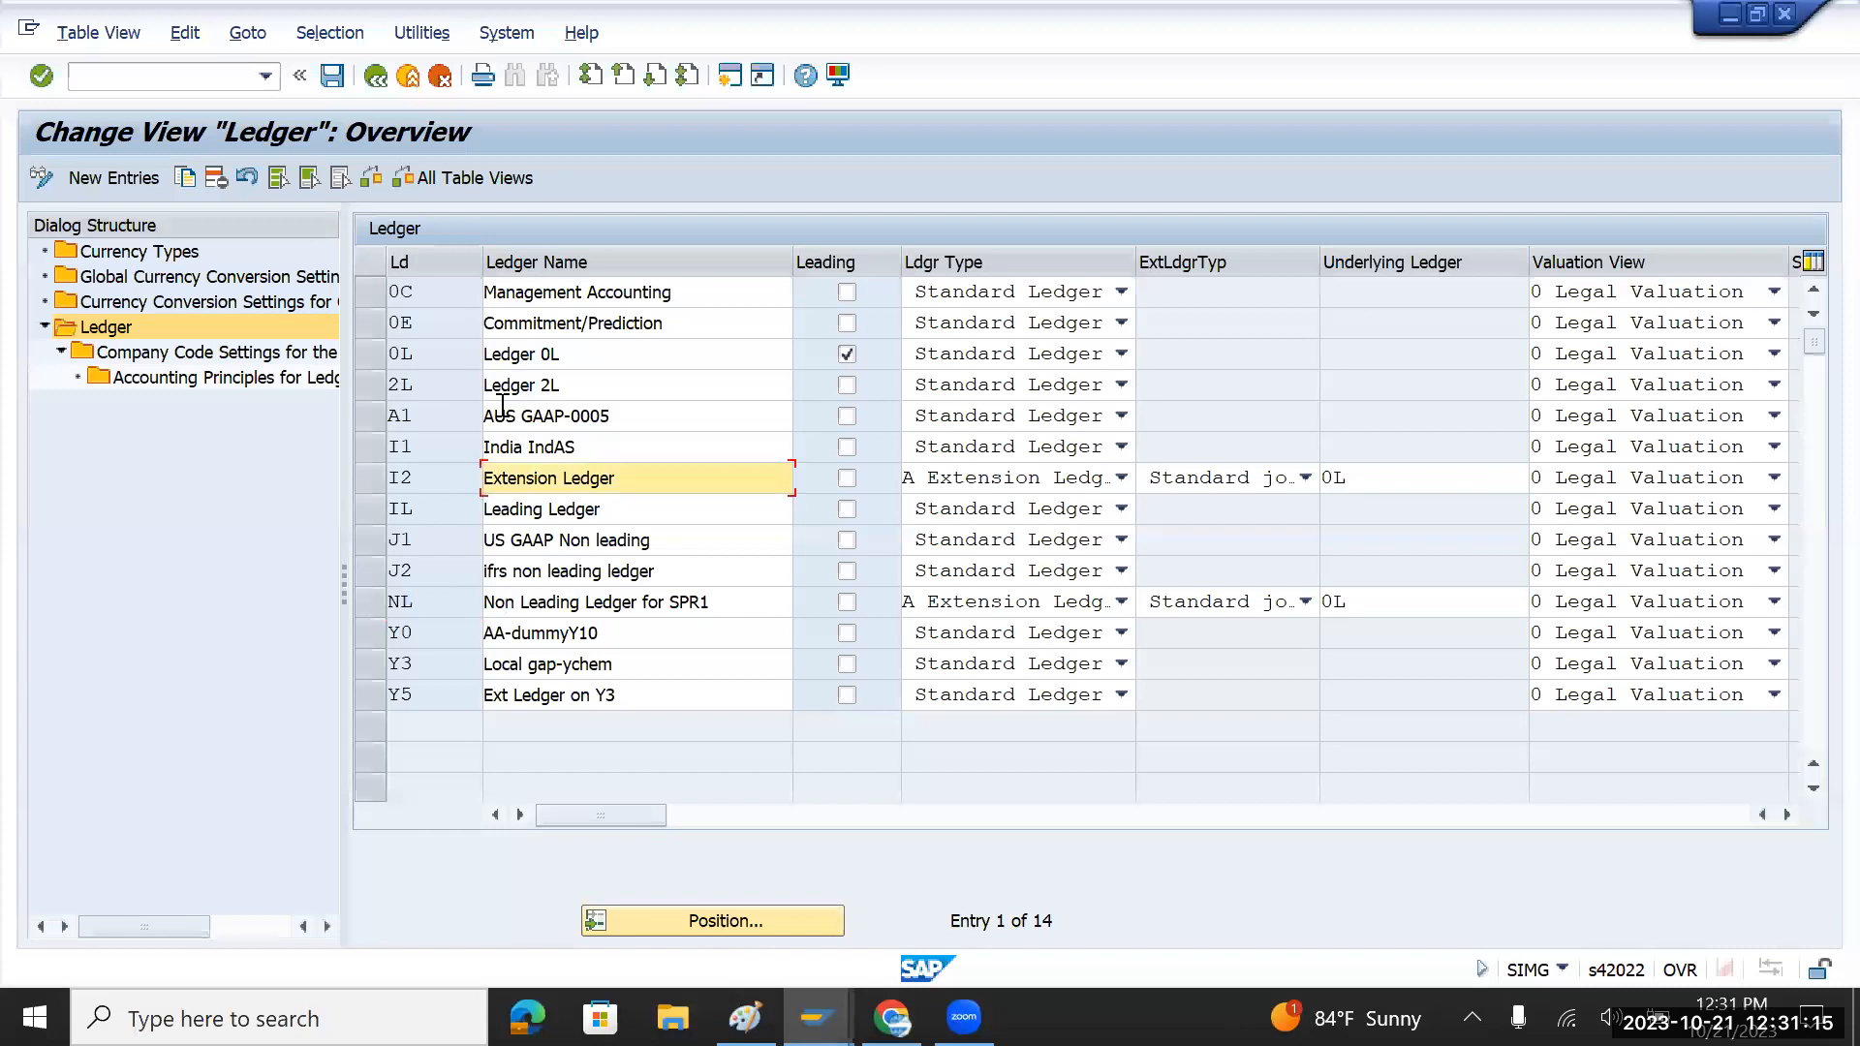
click(369, 610)
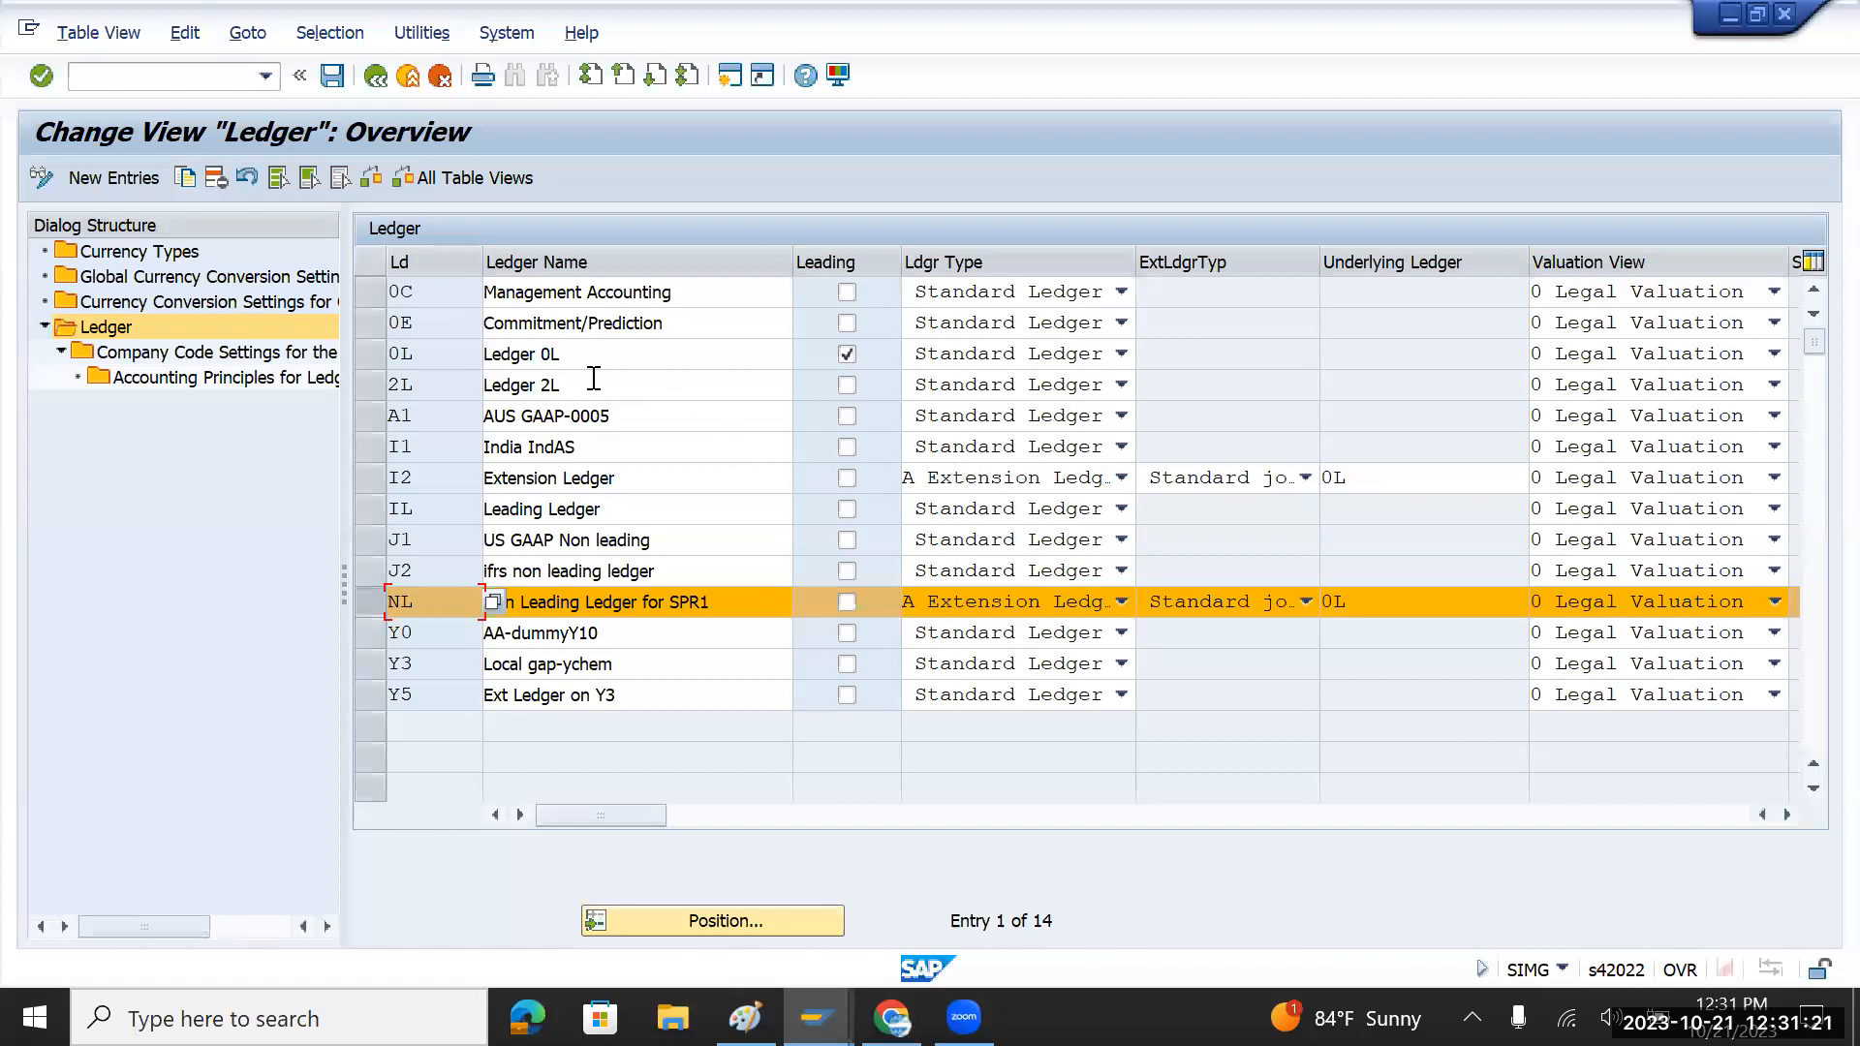
double_click(213, 355)
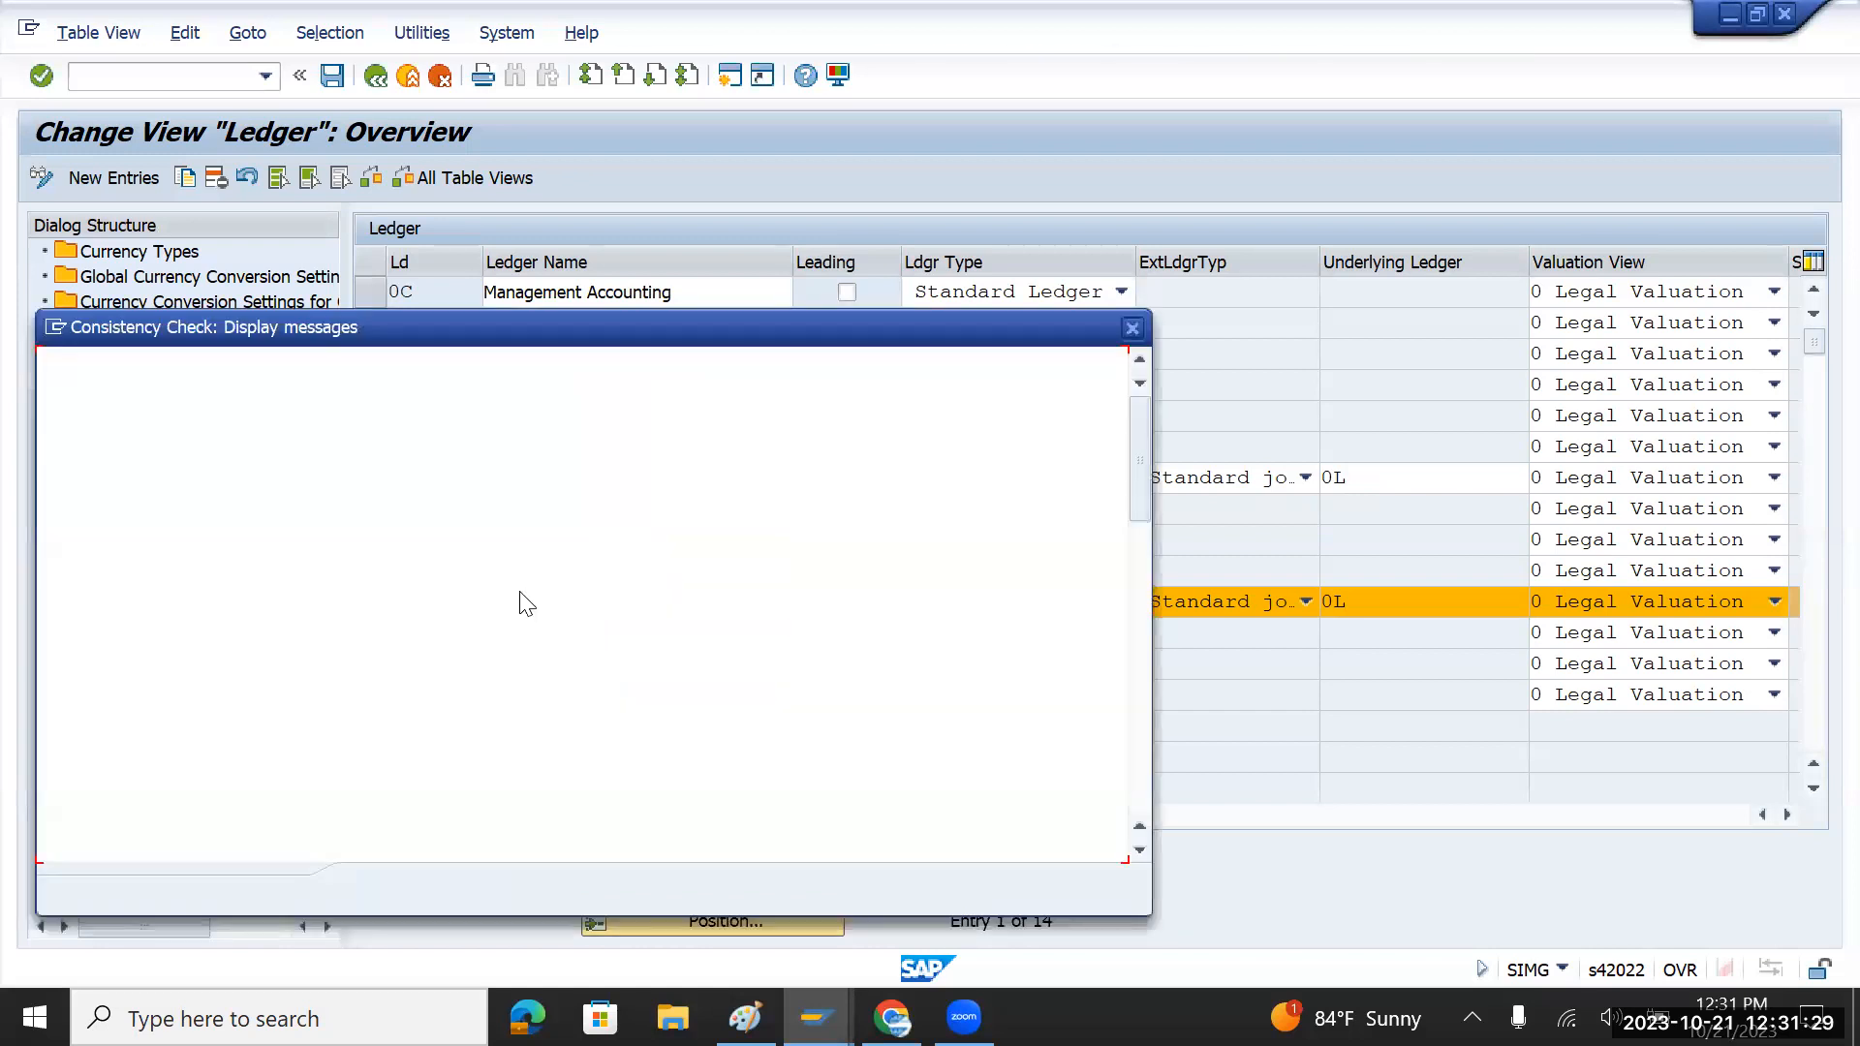
click(379, 889)
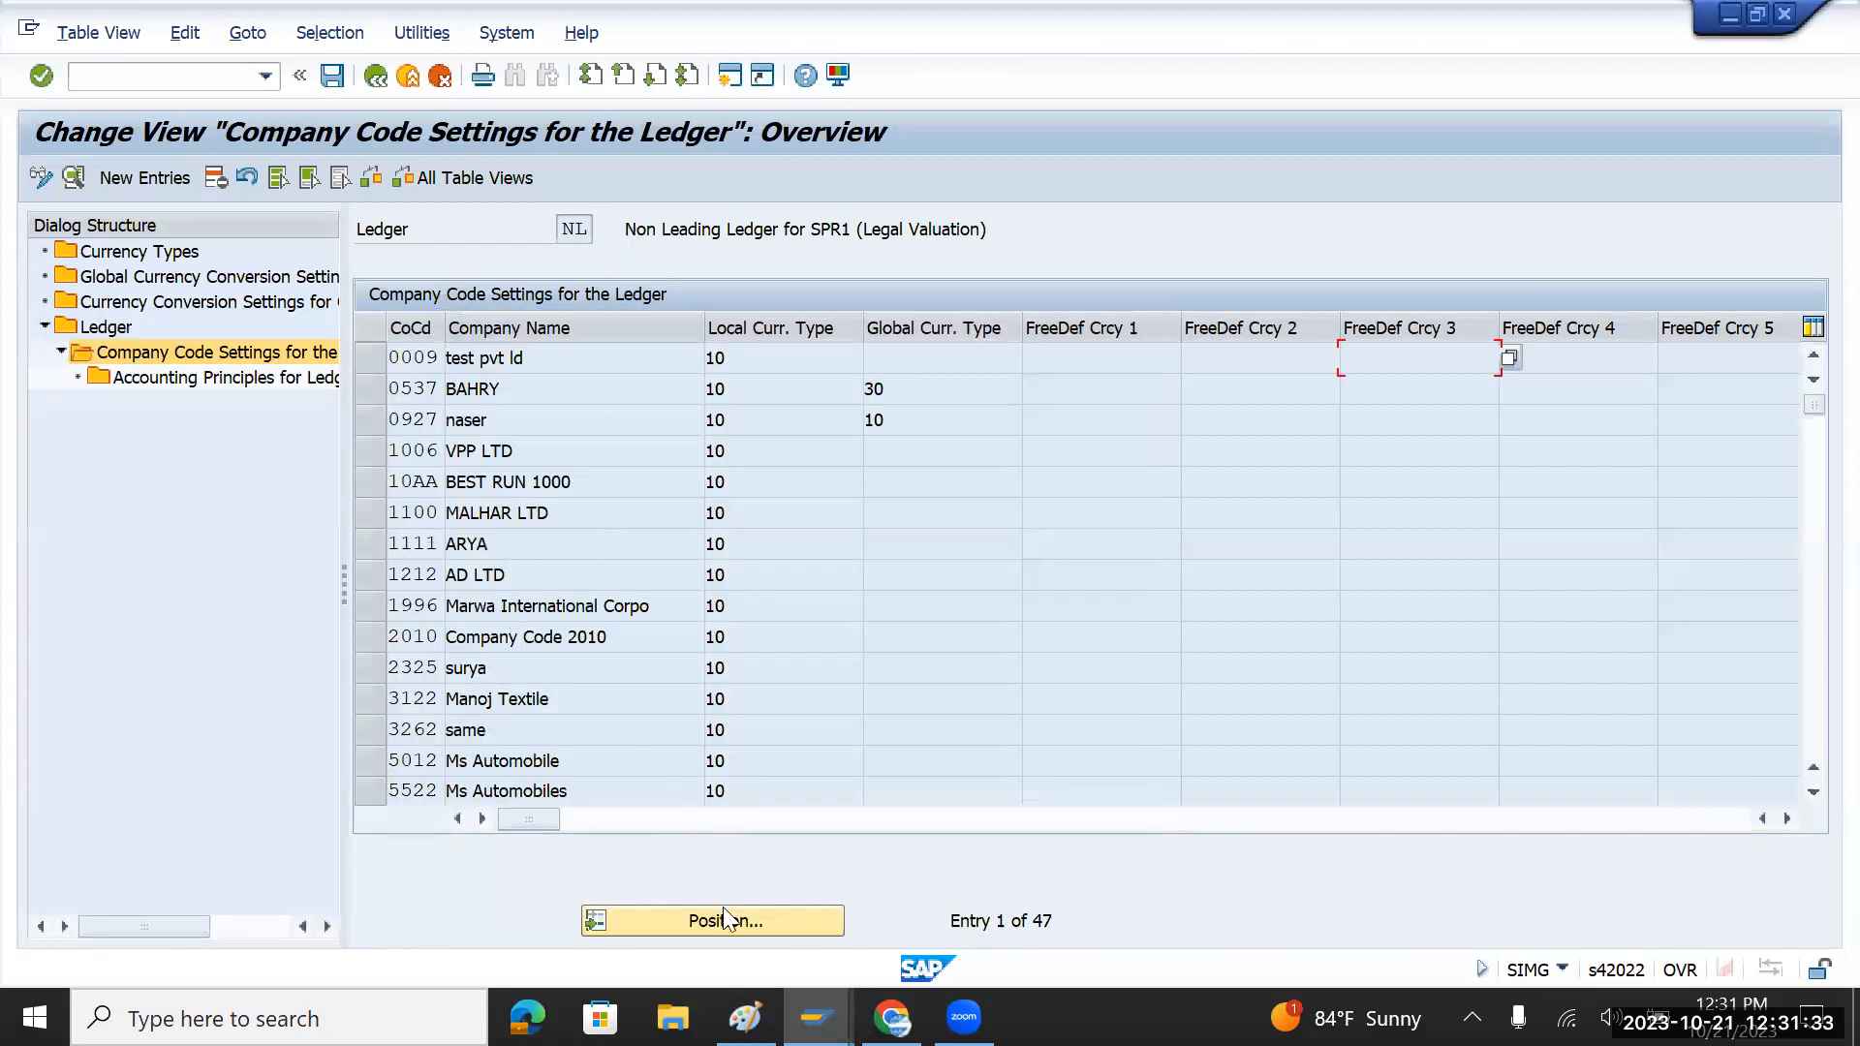
click(738, 926)
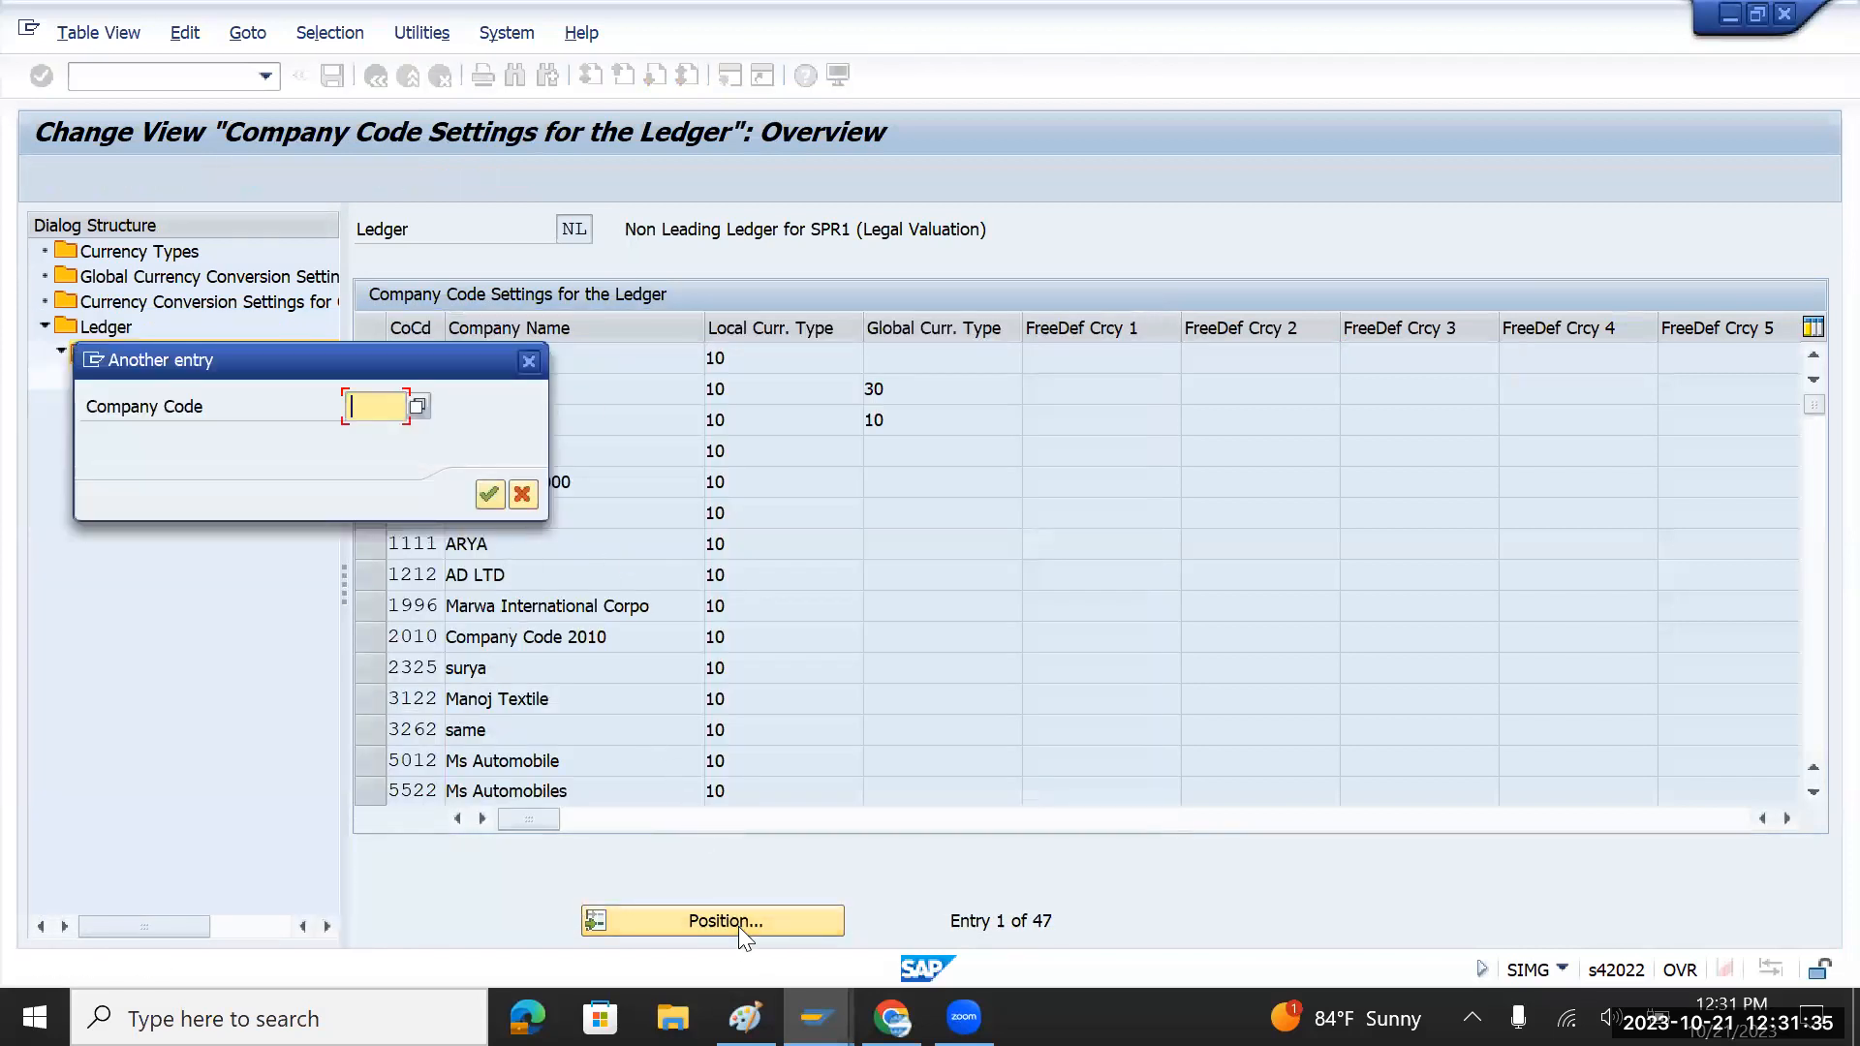
text(UMBK)
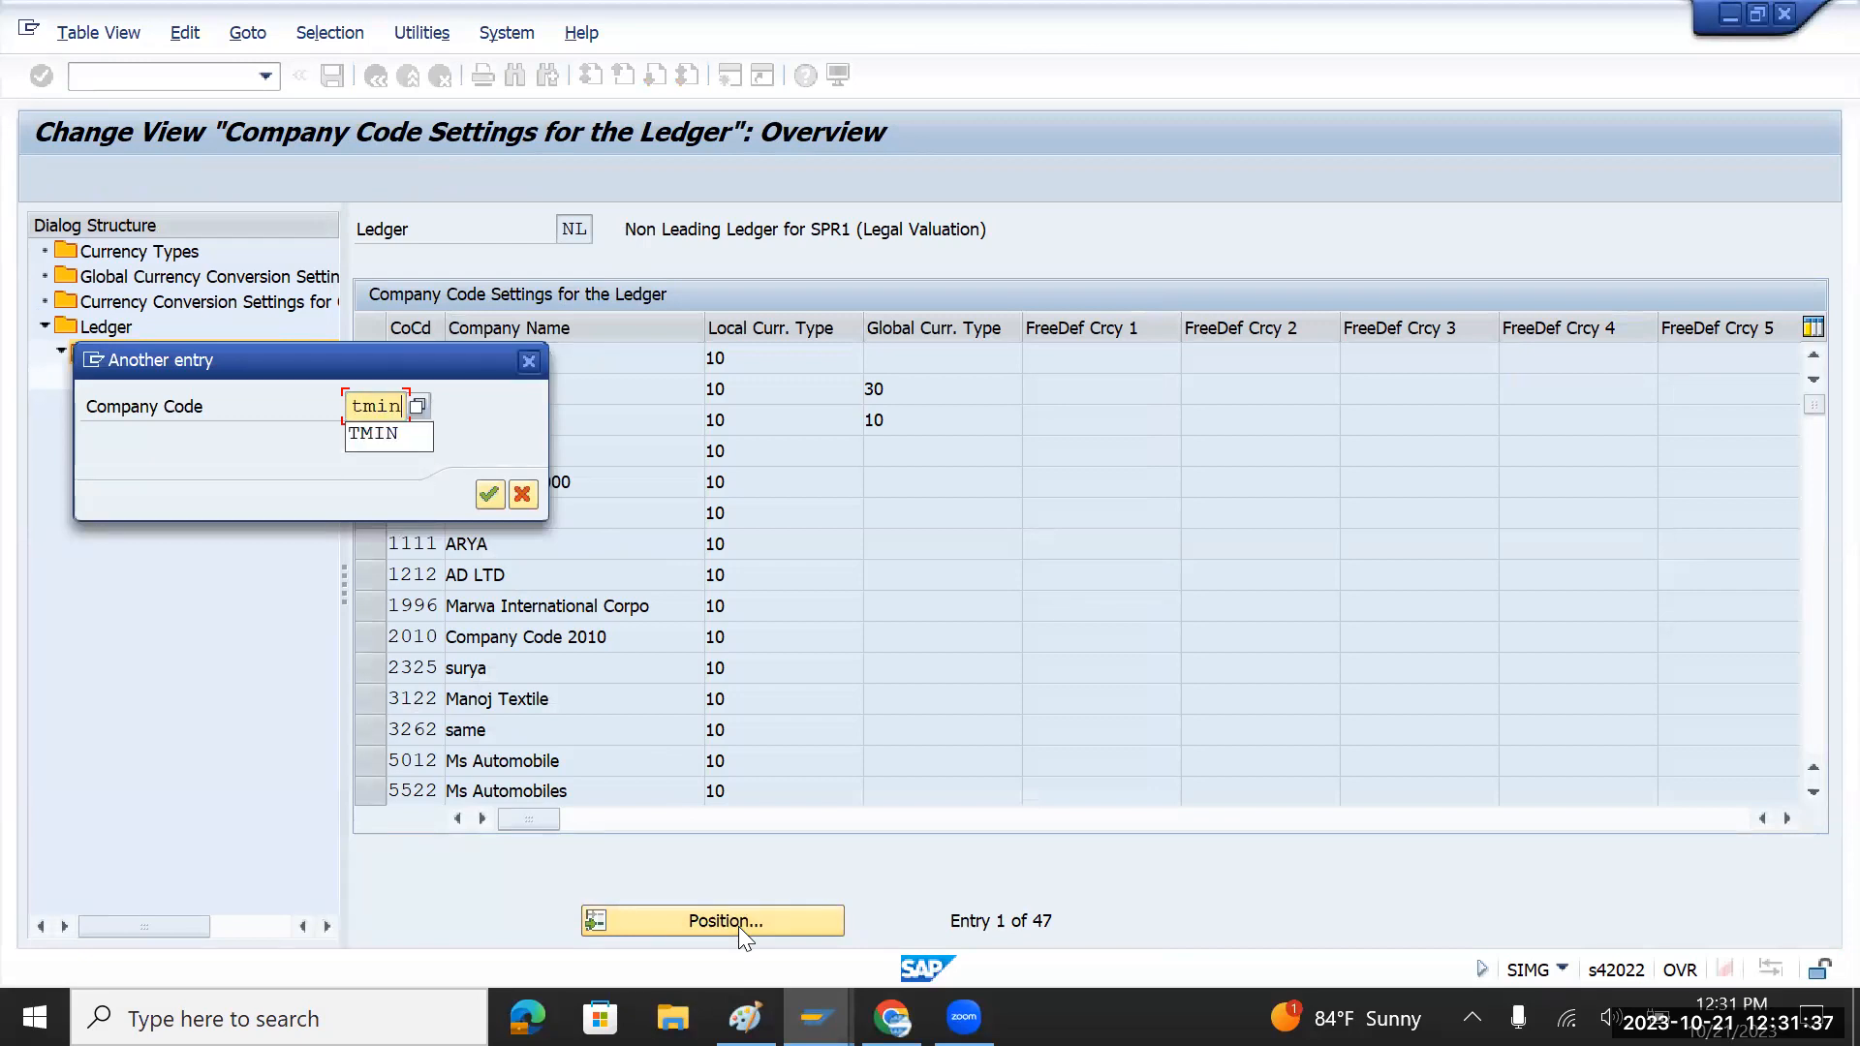
key(Return)
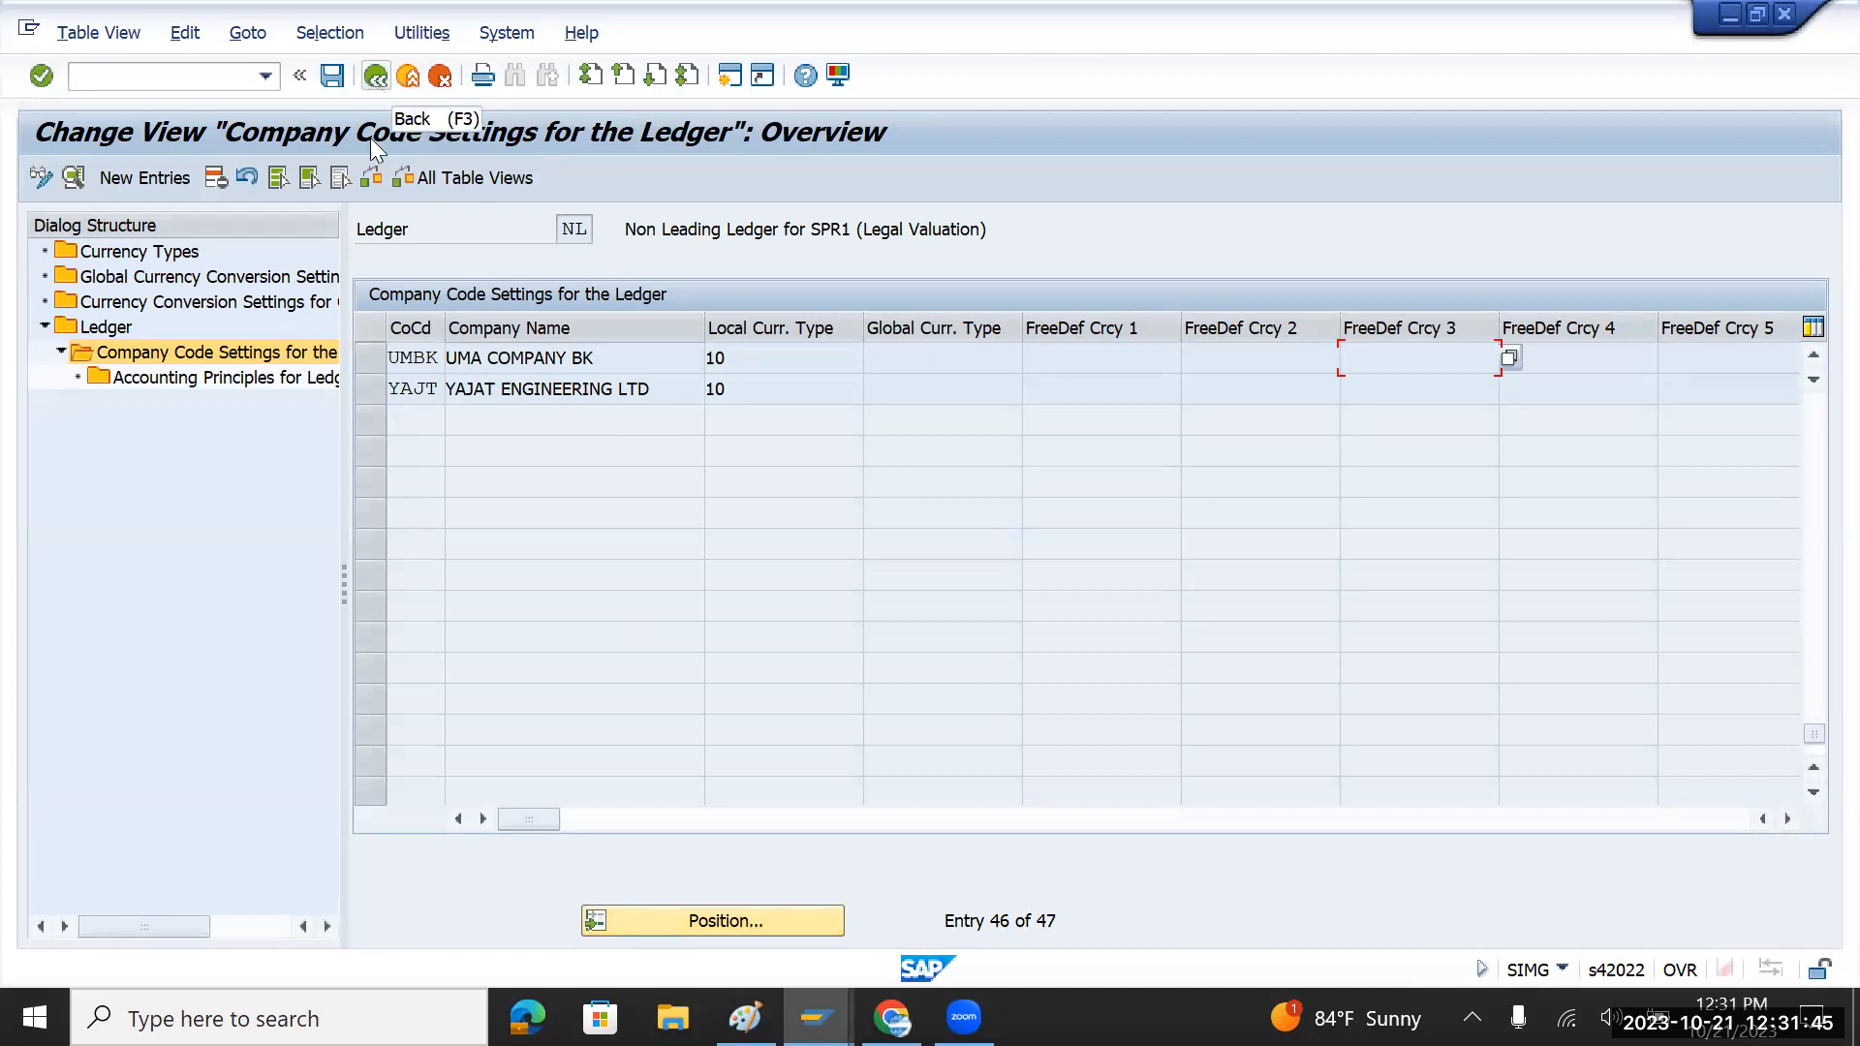
click(376, 82)
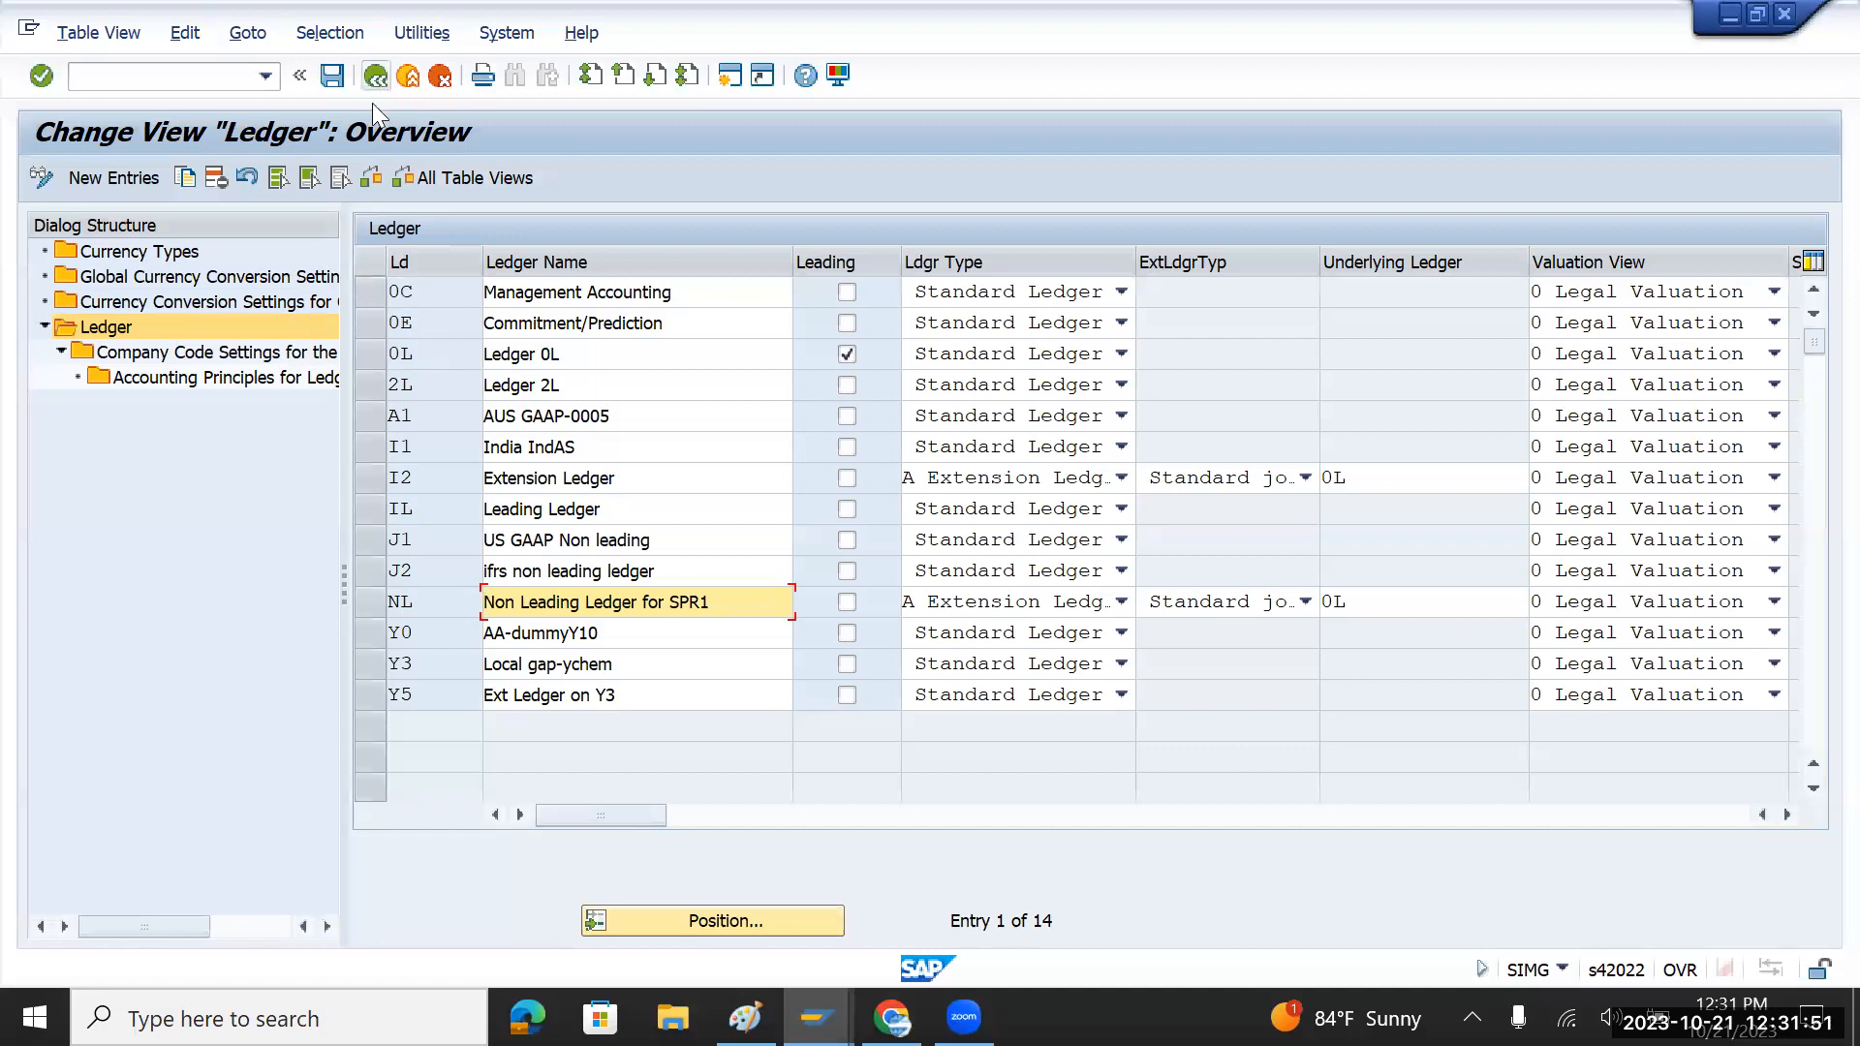
Step: Run /nSE16N and count BKPF entries for company code TMIN
click(148, 78)
text(/nse3)
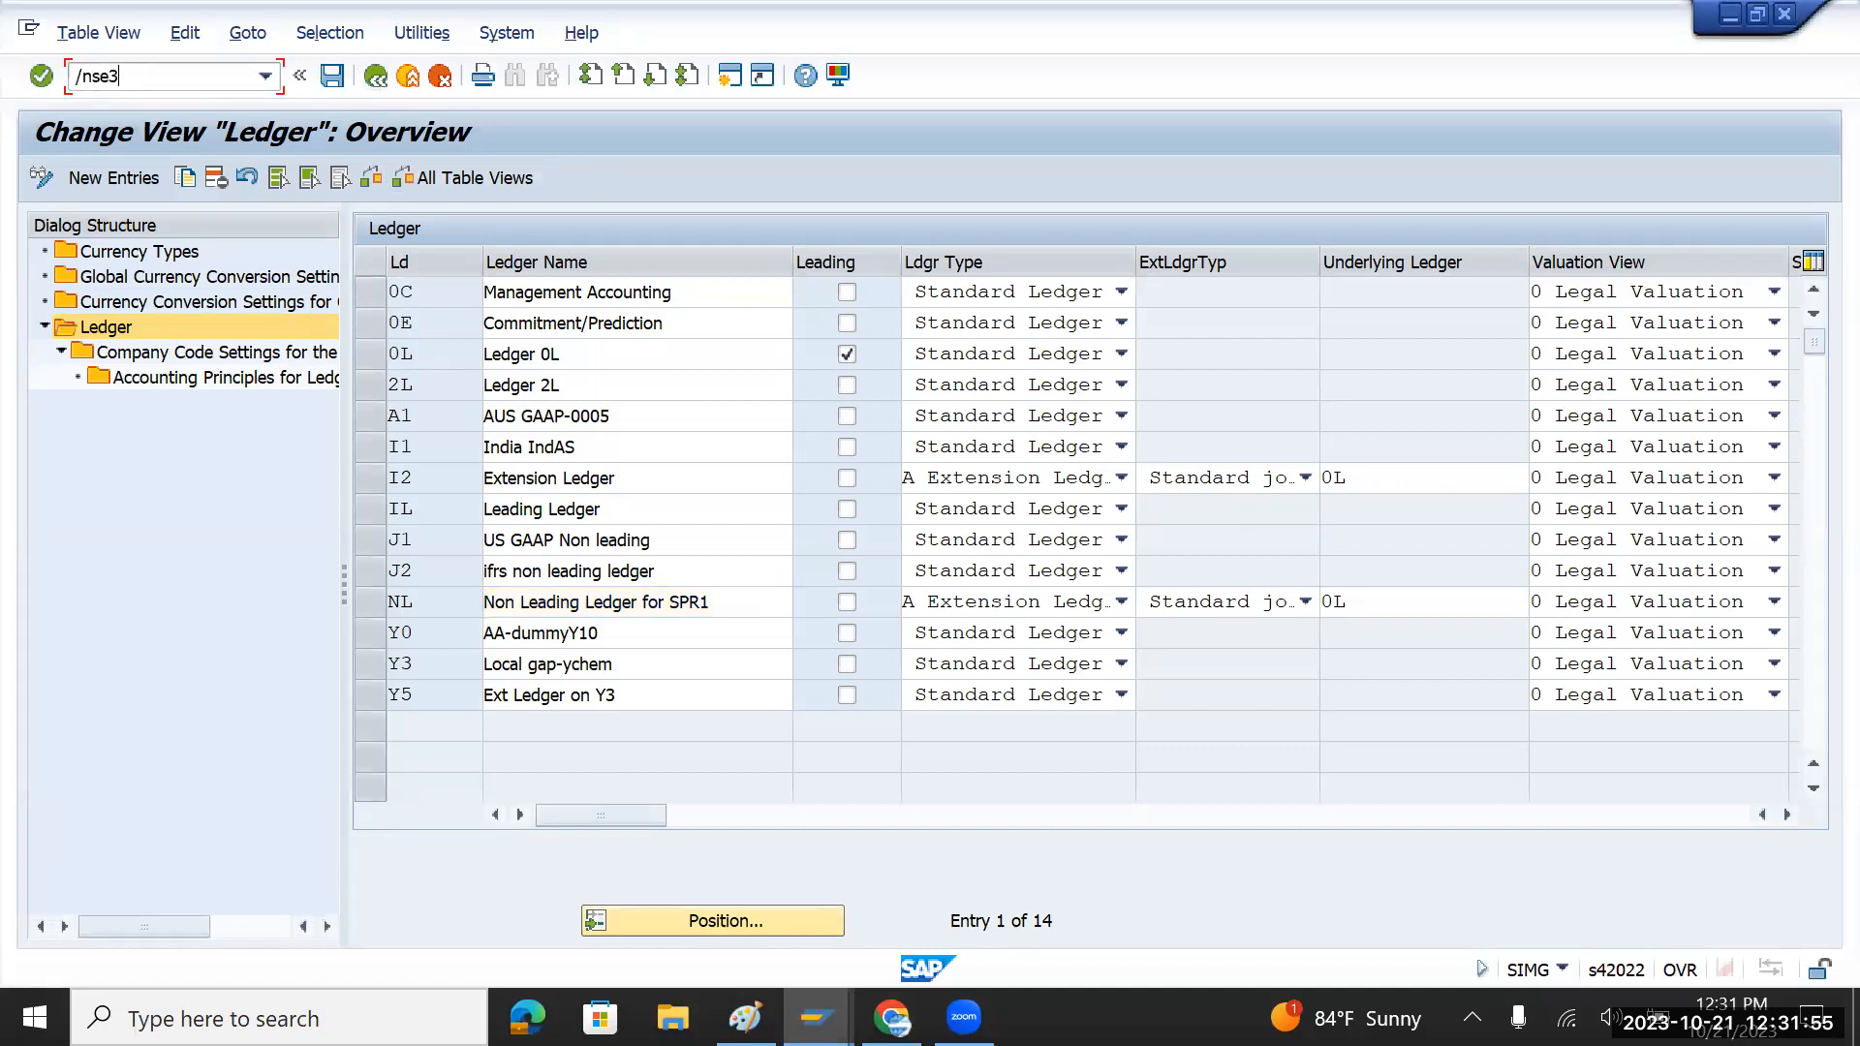
key(BackSpace)
text(16n)
key(Return)
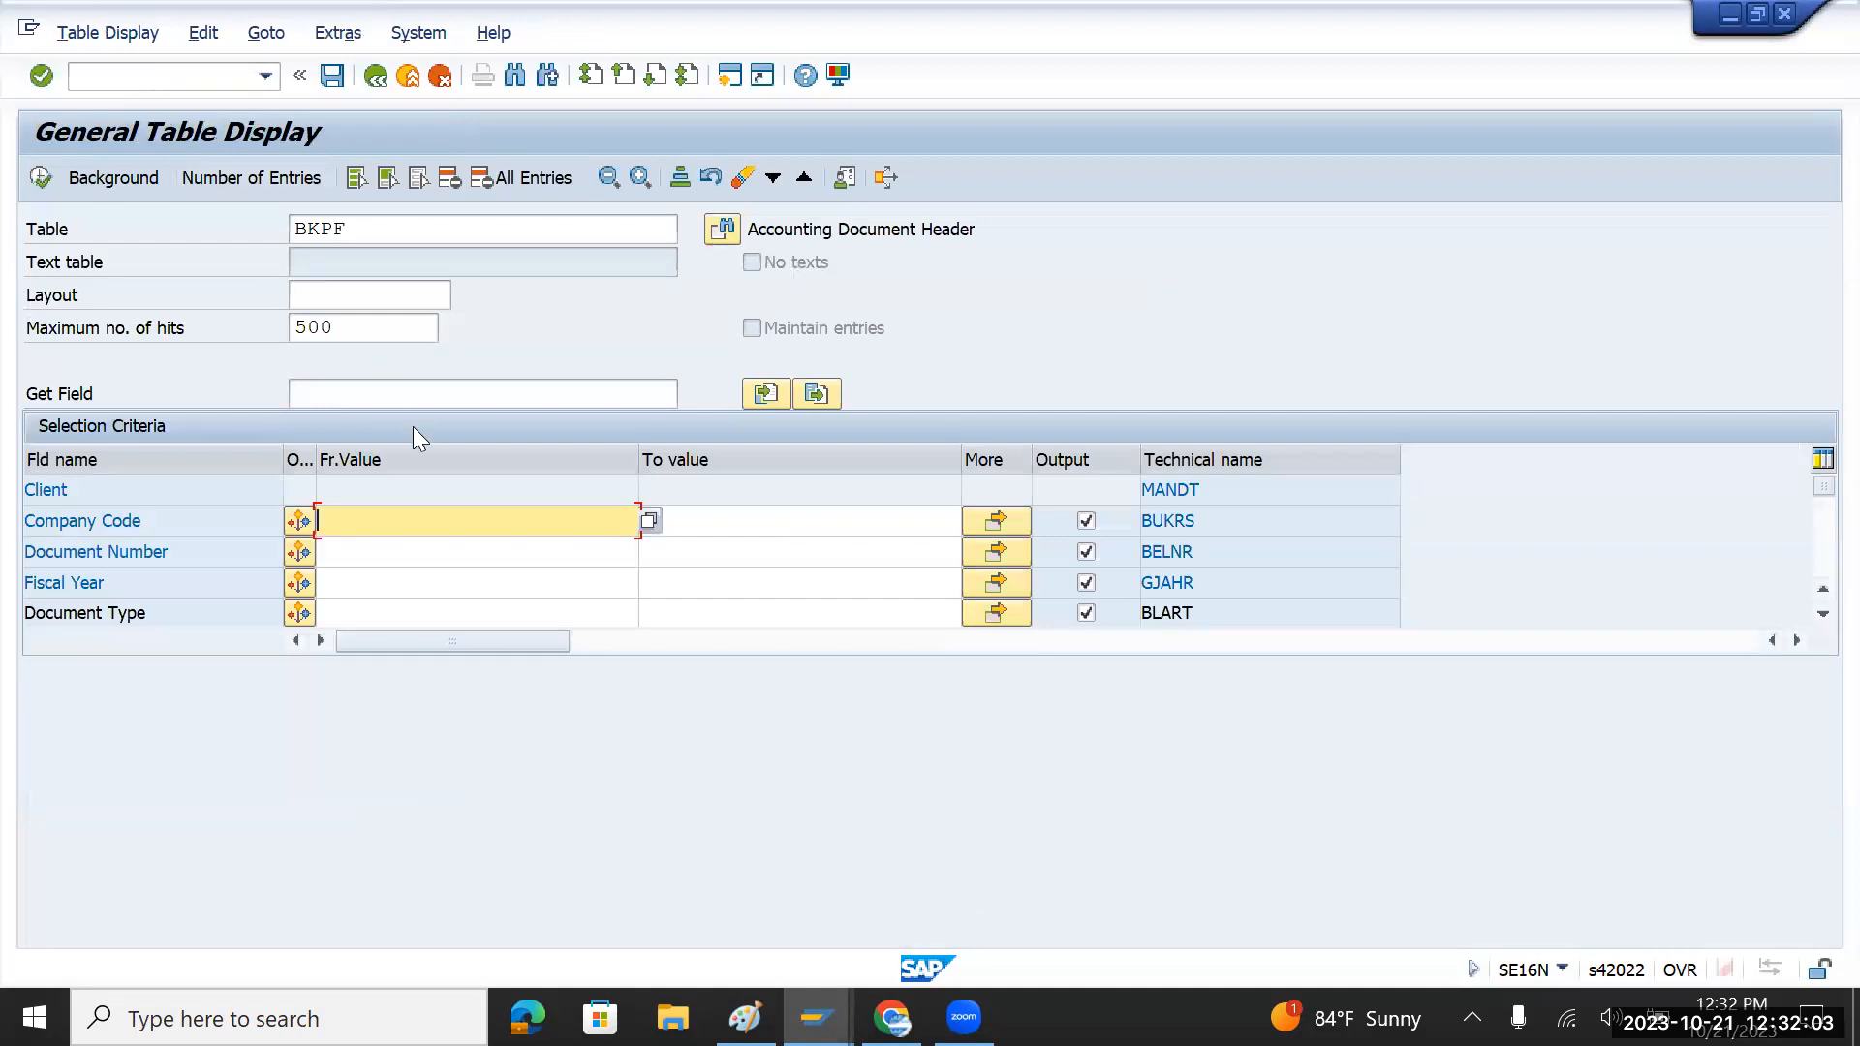
text(tmin)
click(258, 178)
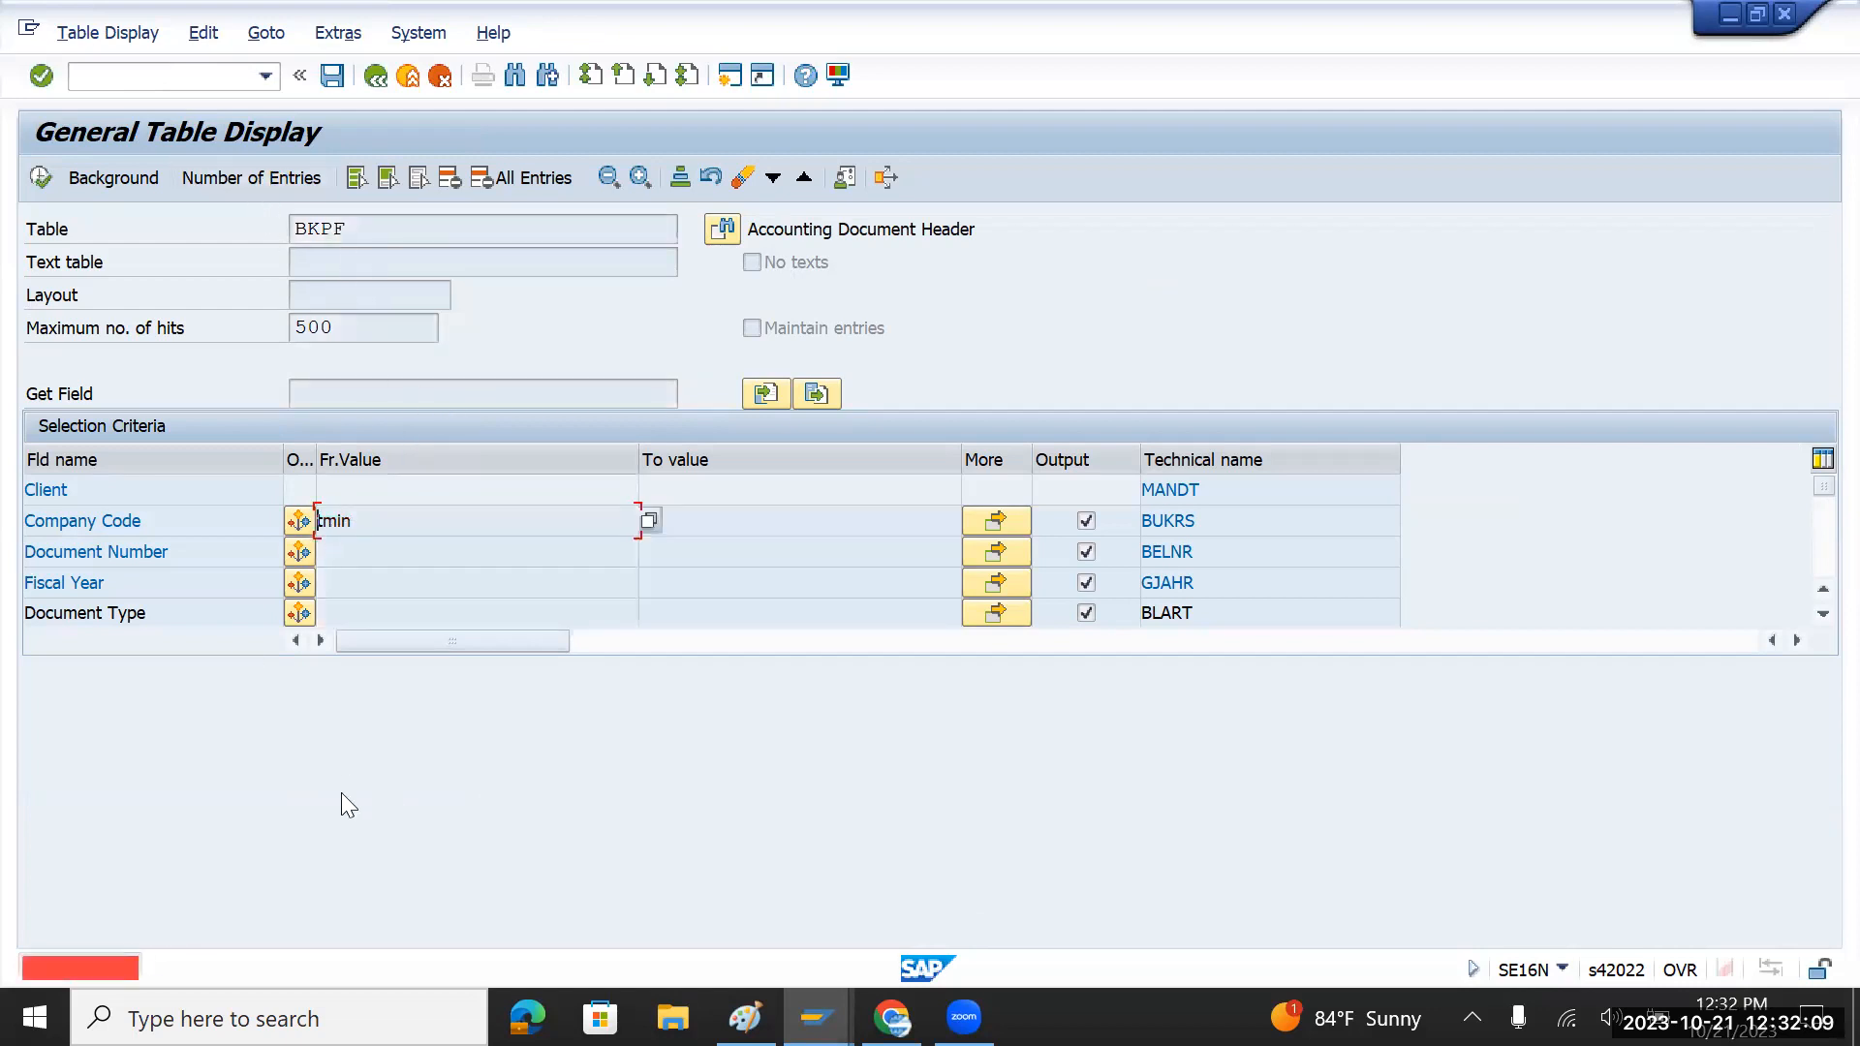
Step: Reopen SE16N from the history and load the selection fields for table ACDOCA
click(376, 75)
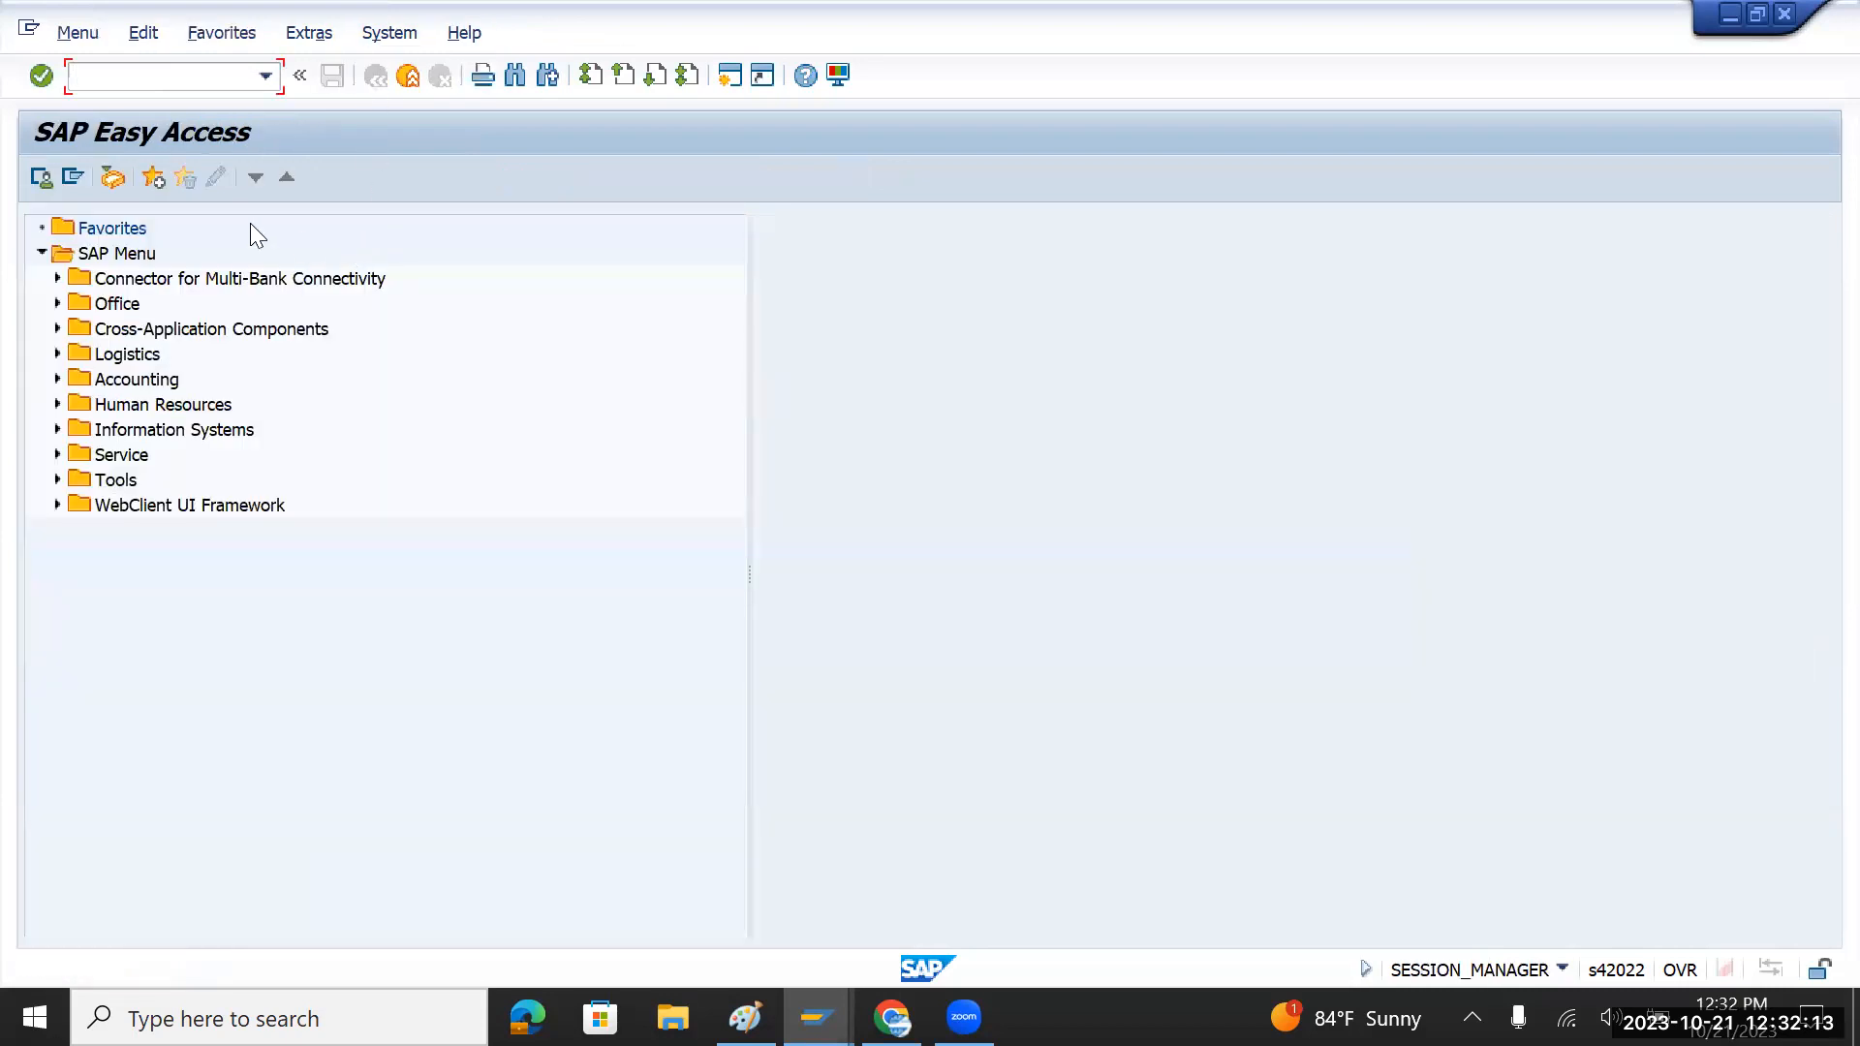
key(F4)
key(Down)
key(Down)
key(Up)
key(Up)
key(Up)
key(Up)
key(Up)
key(Up)
key(Up)
key(Up)
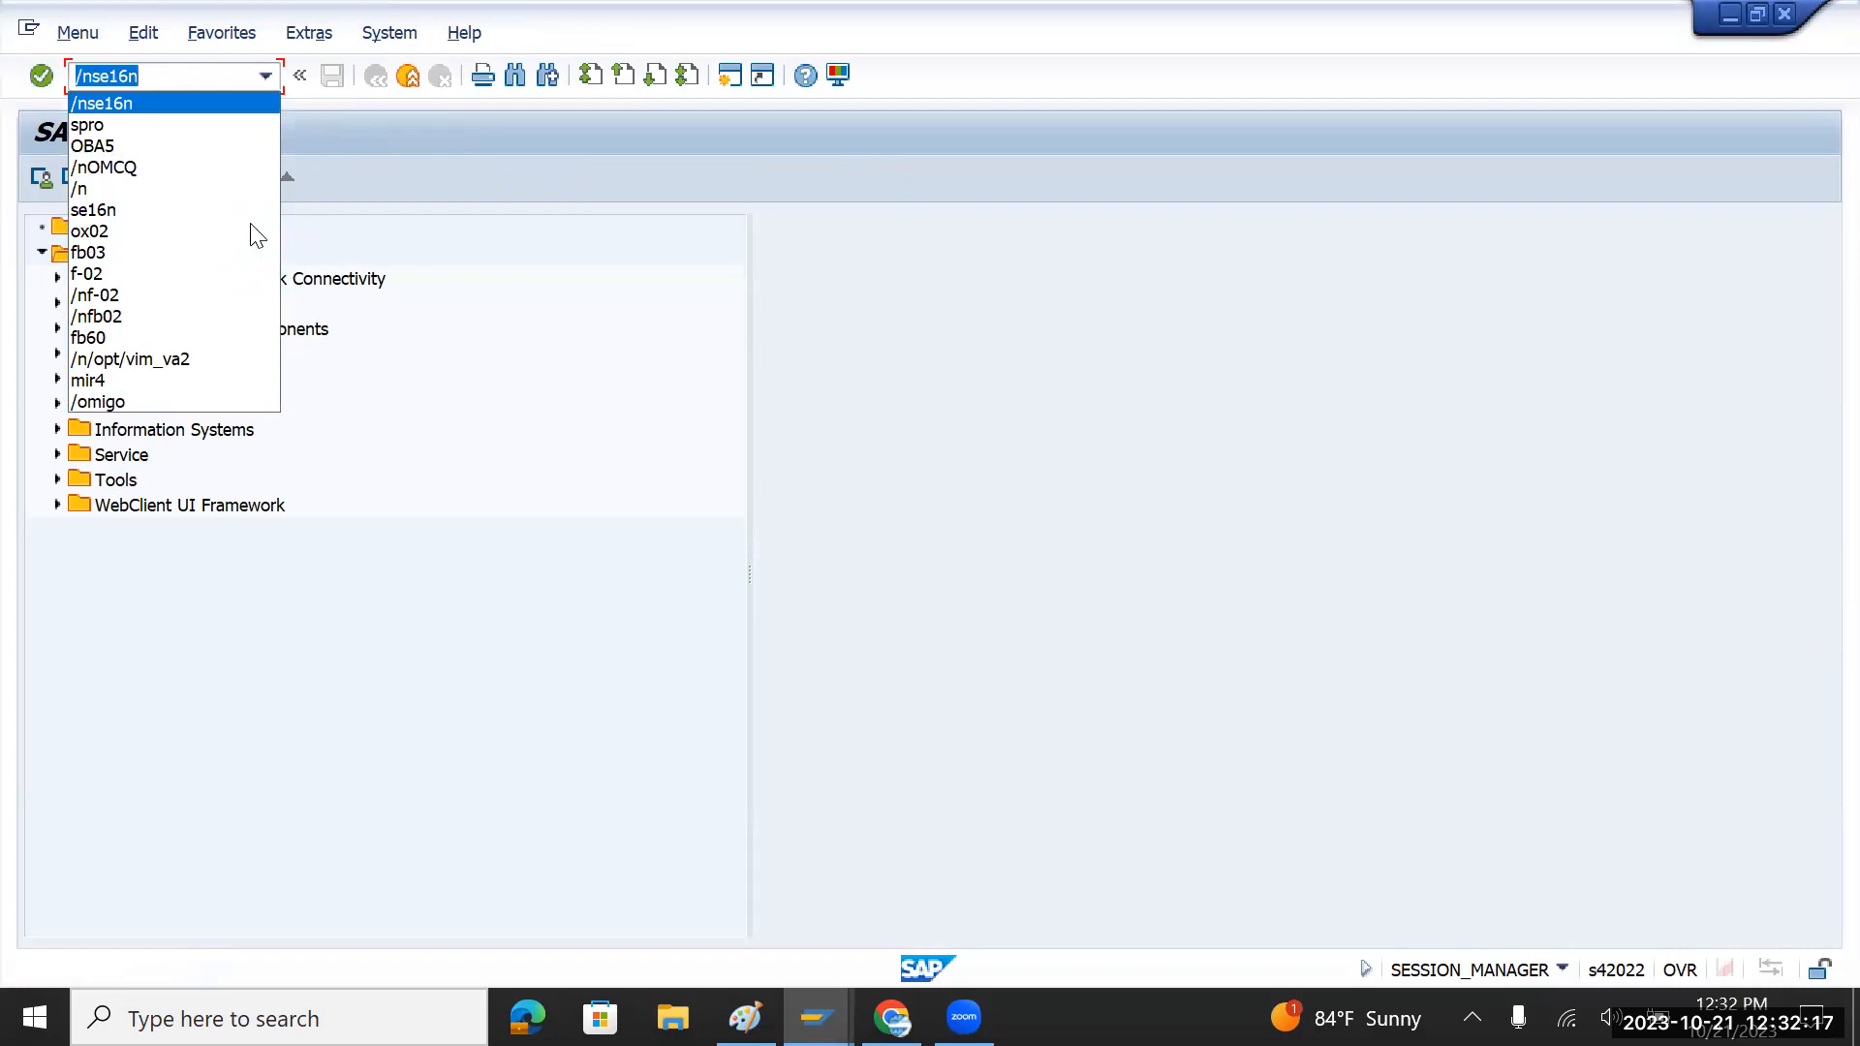
key(Return)
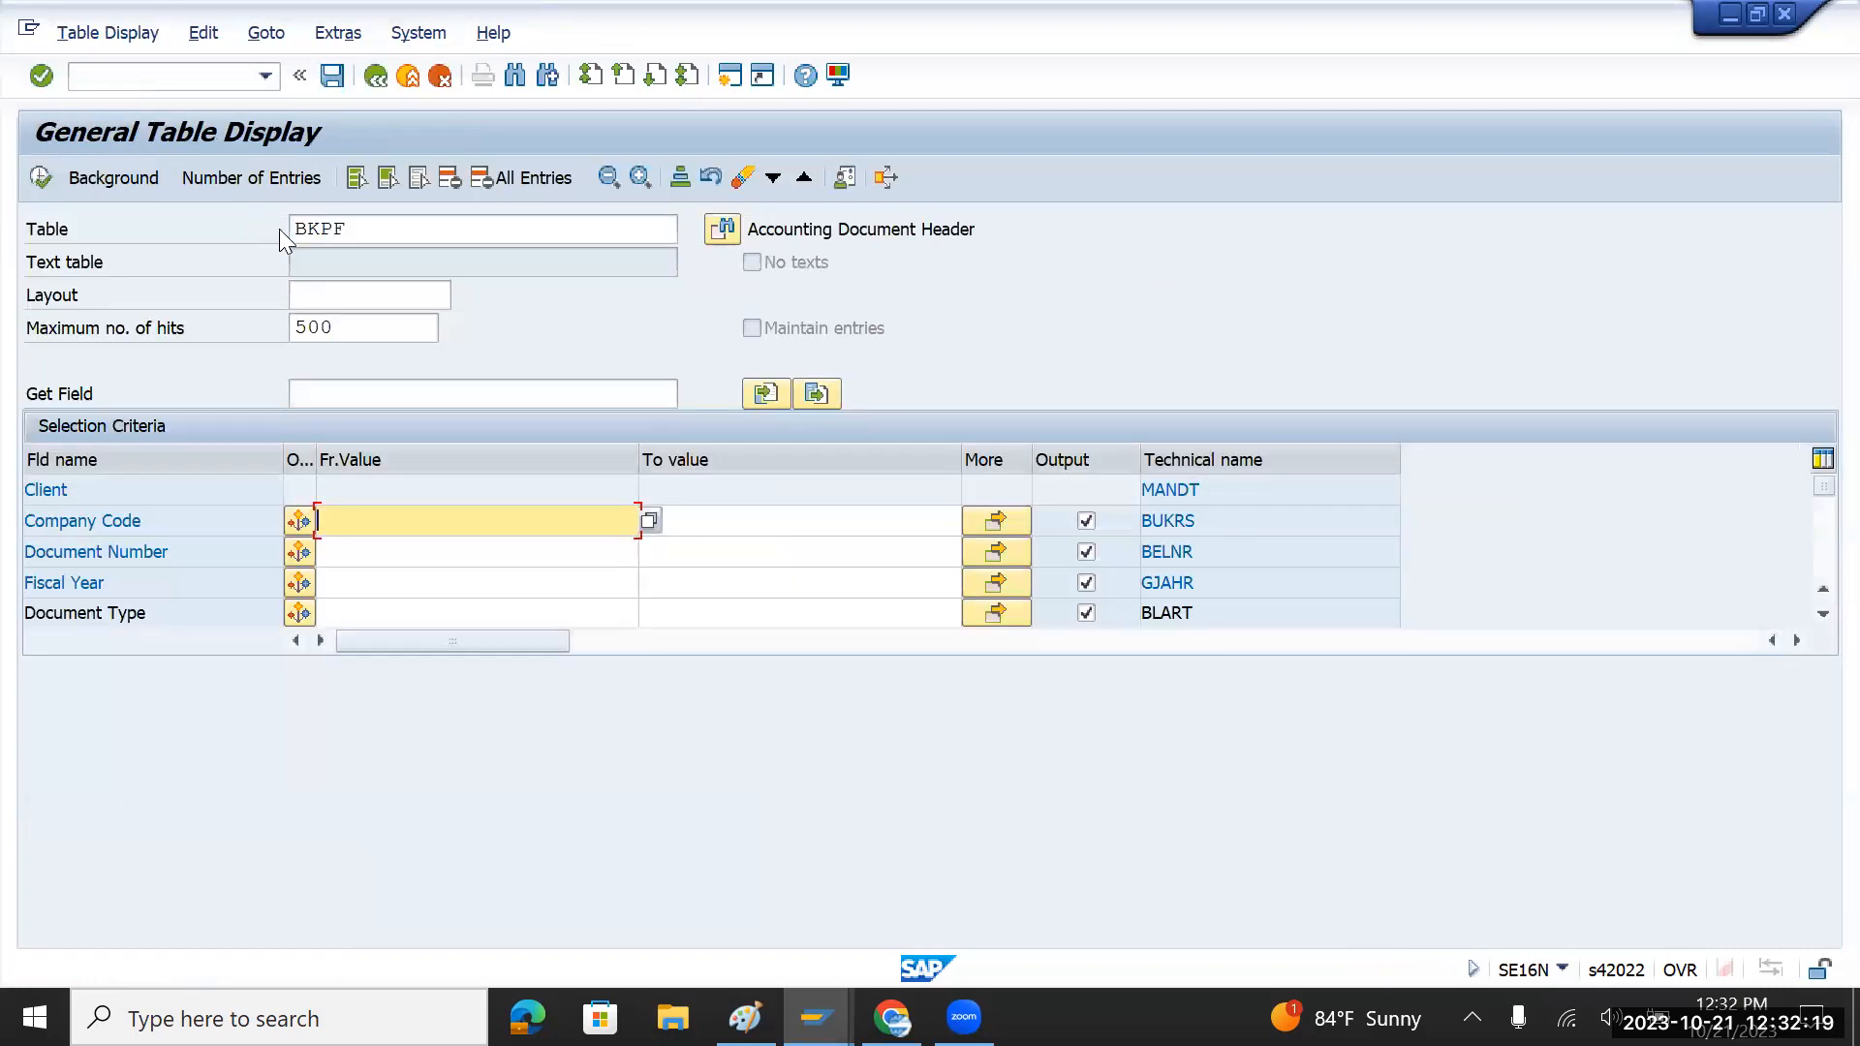
click(354, 233)
key(BackSpace)
key(BackSpace)
key(BackSpace)
key(BackSpace)
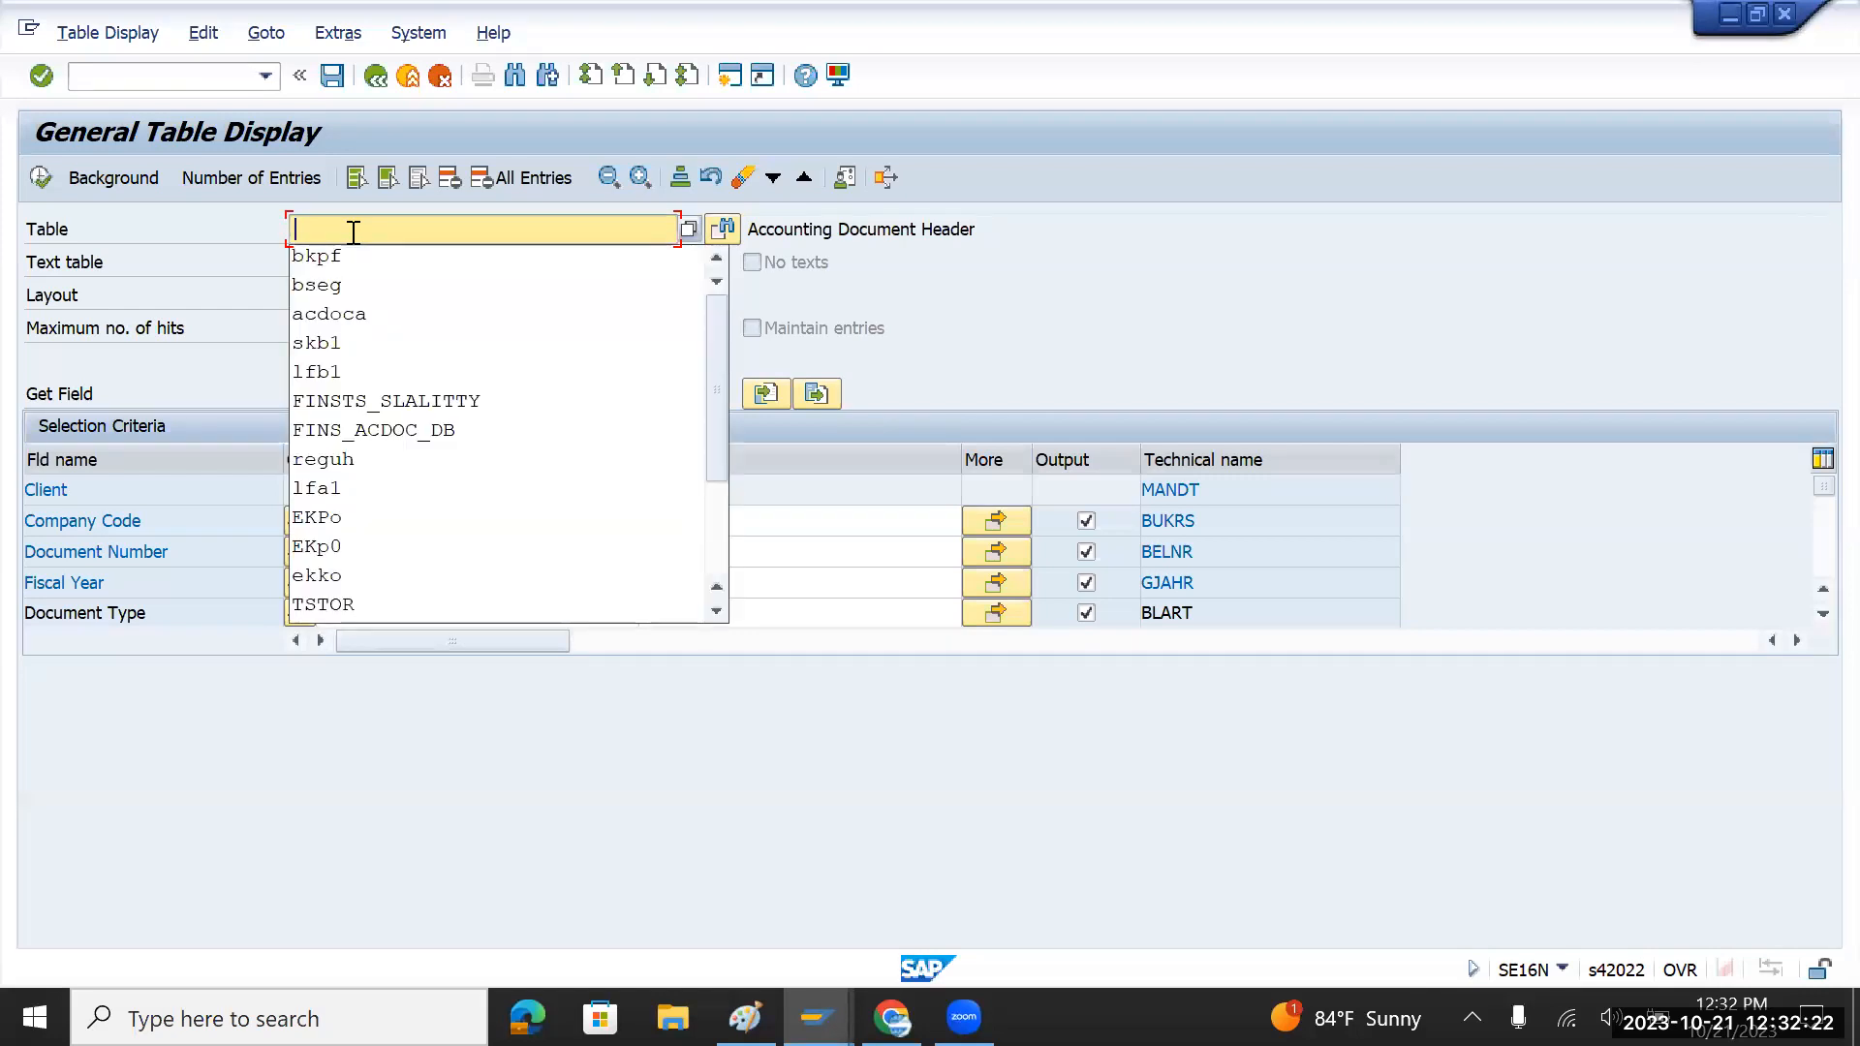
click(373, 311)
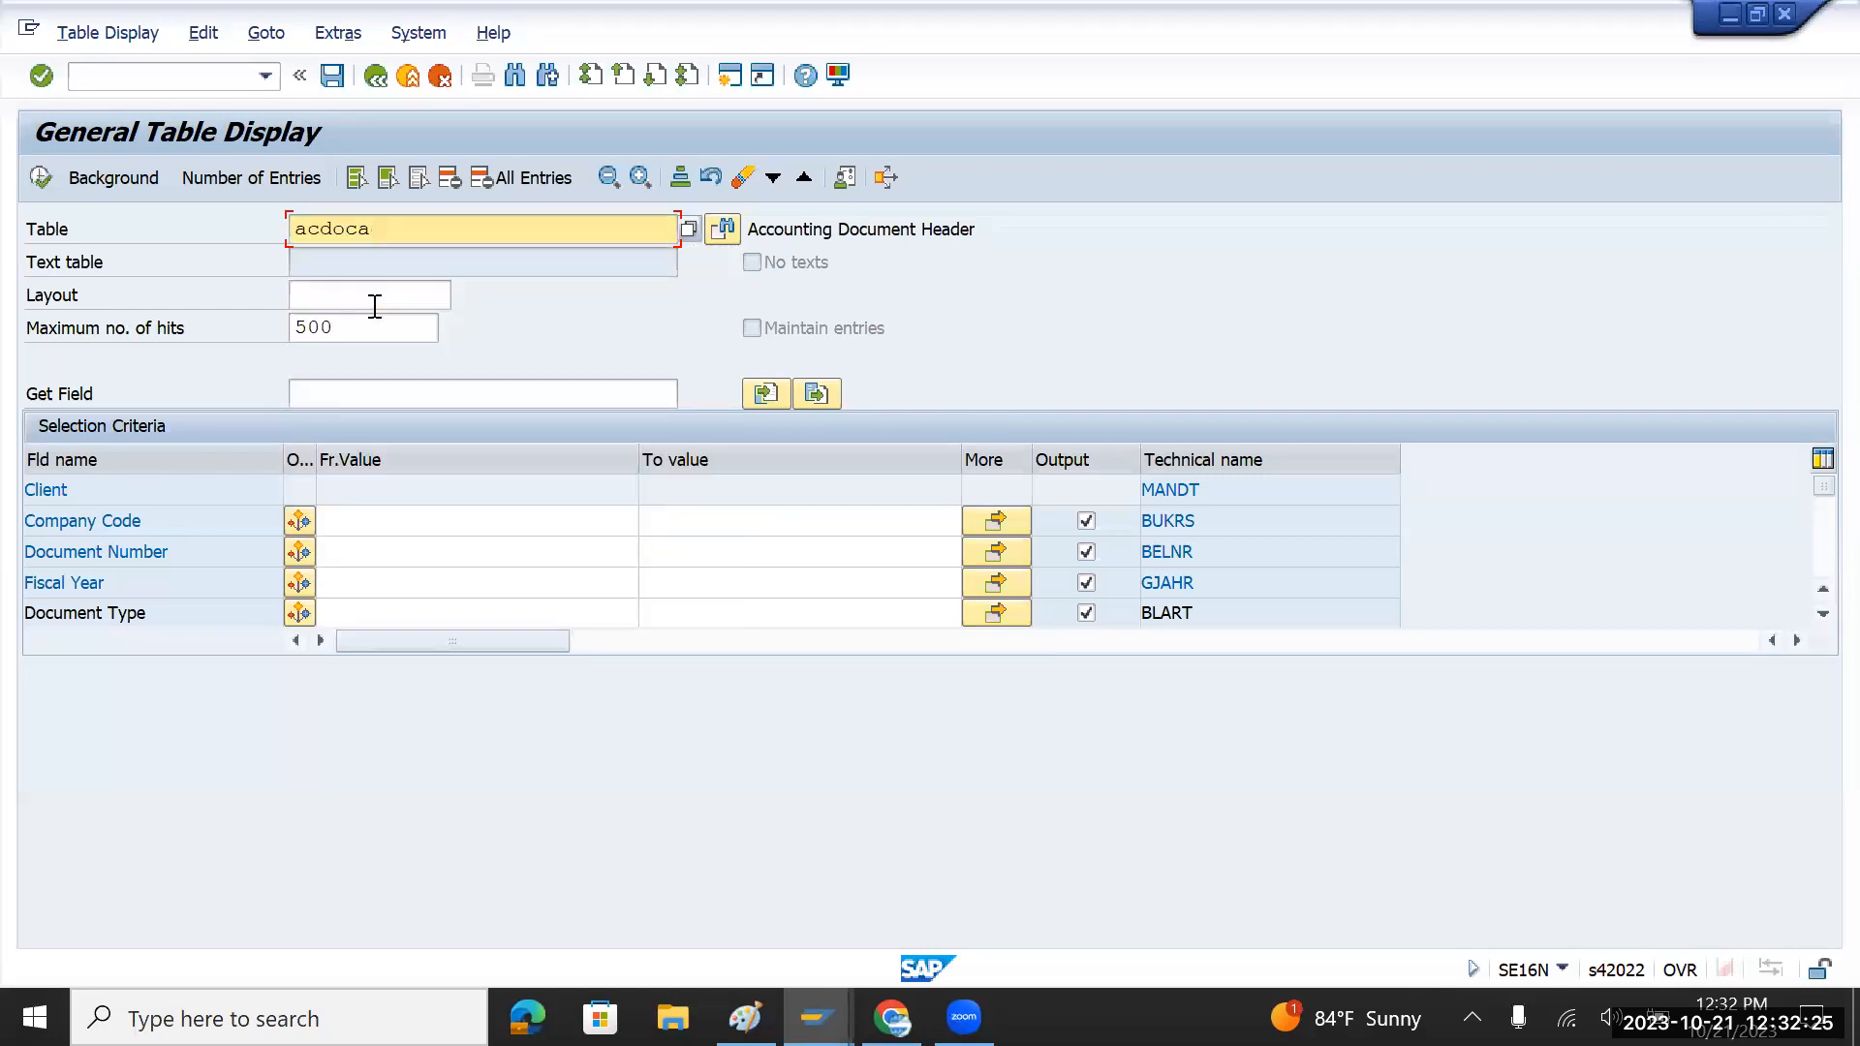
key(Return)
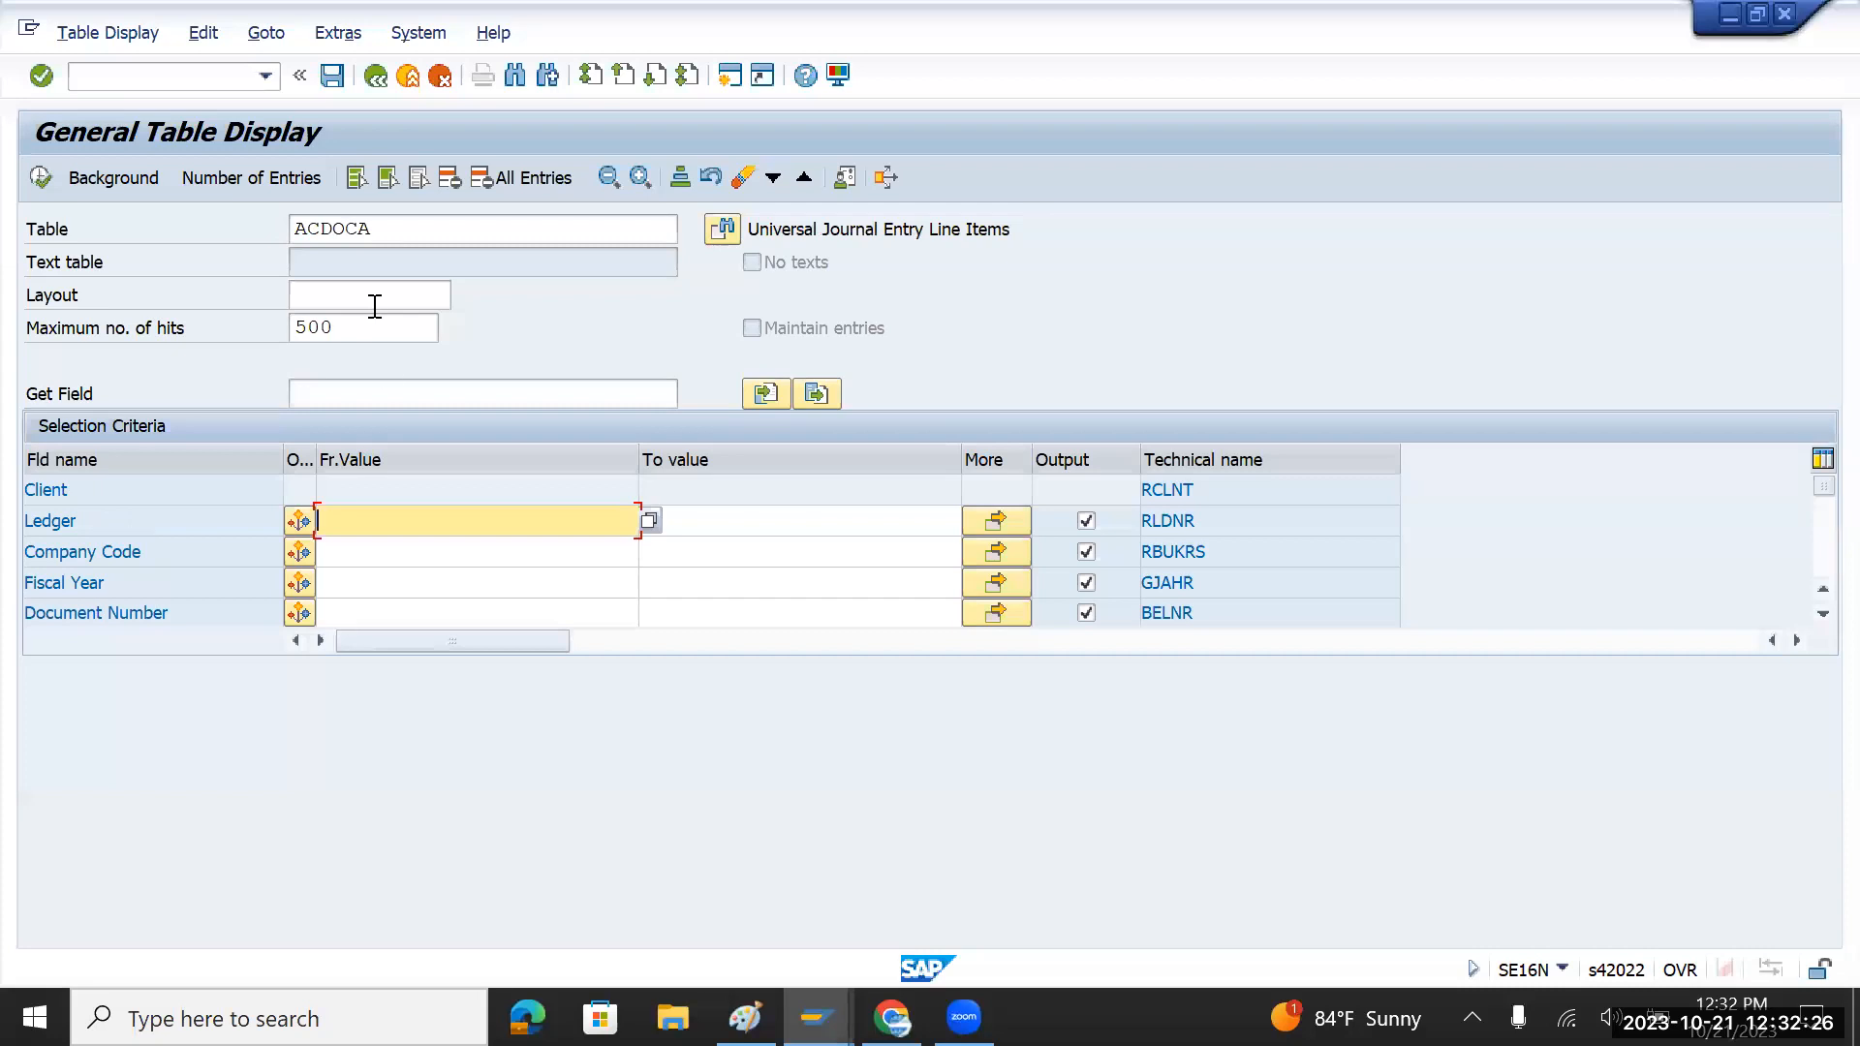
Step: Search ACDOCA for company code TMIN, find no values, and return to SAP Easy Access
click(402, 558)
click(402, 558)
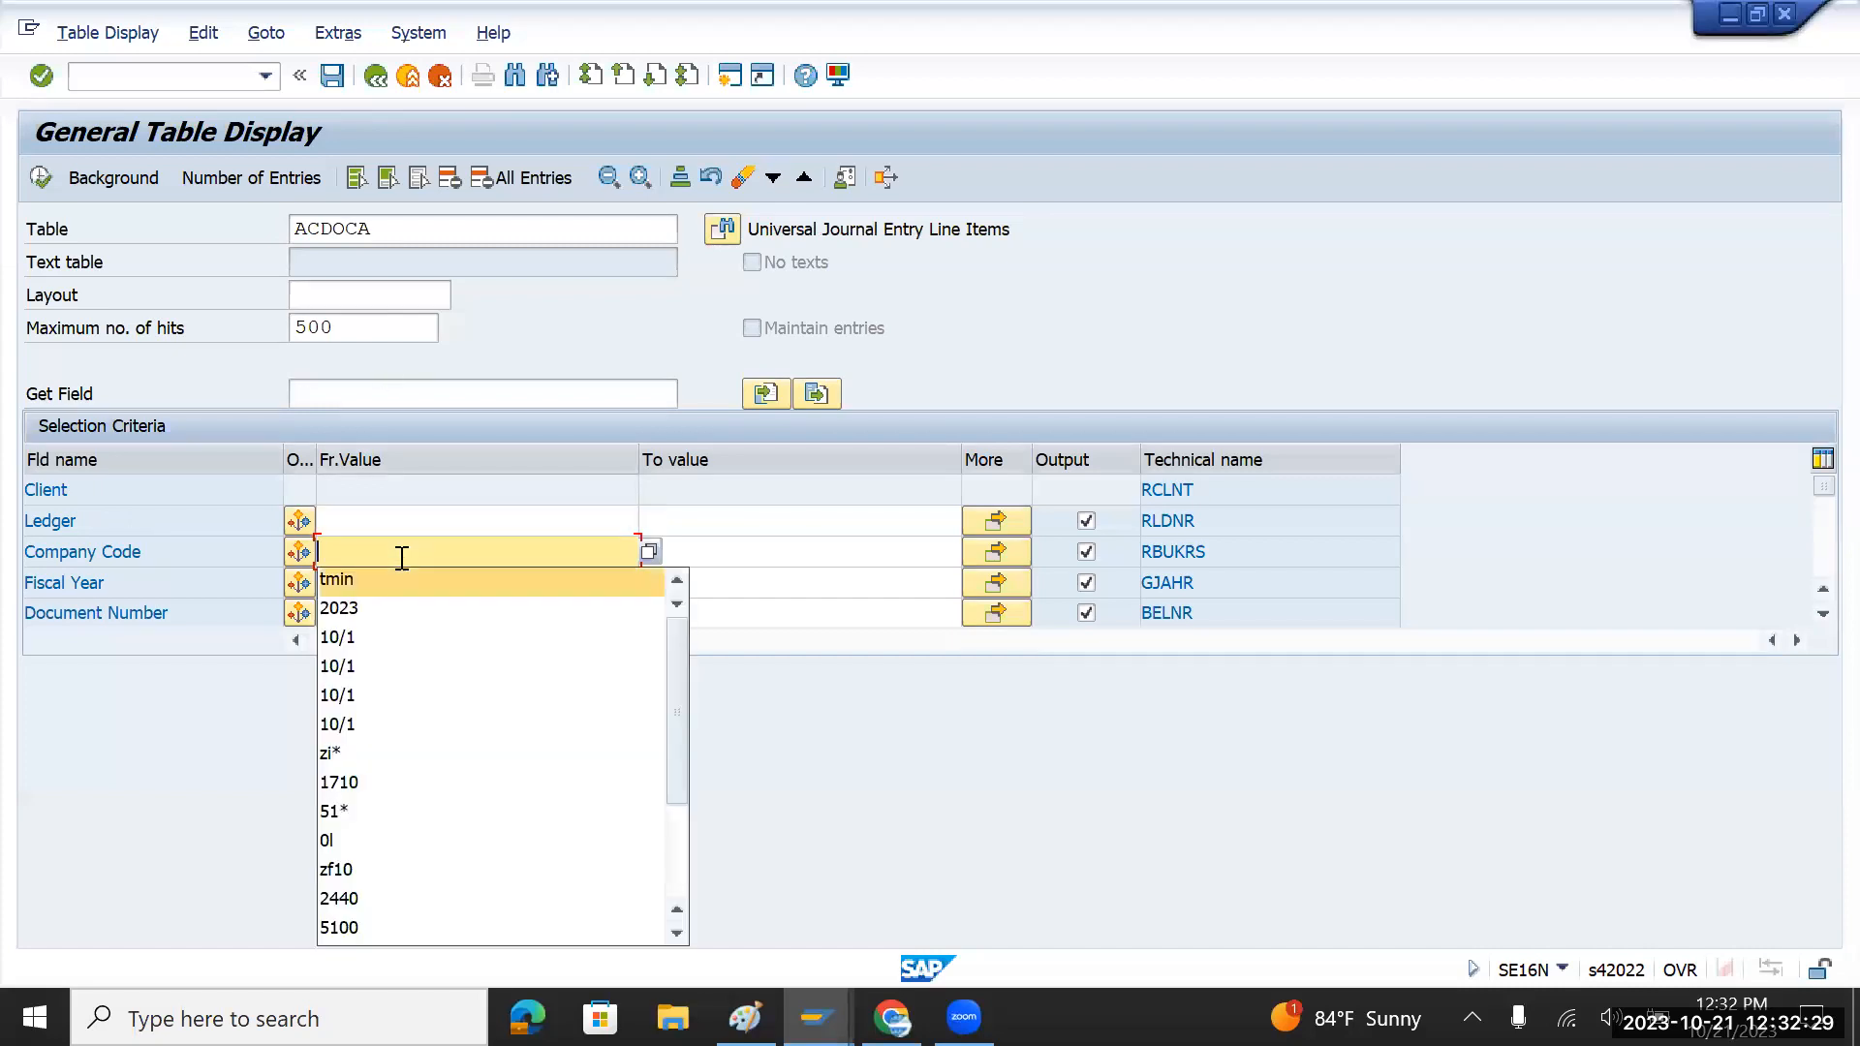
key(Return)
key(Return)
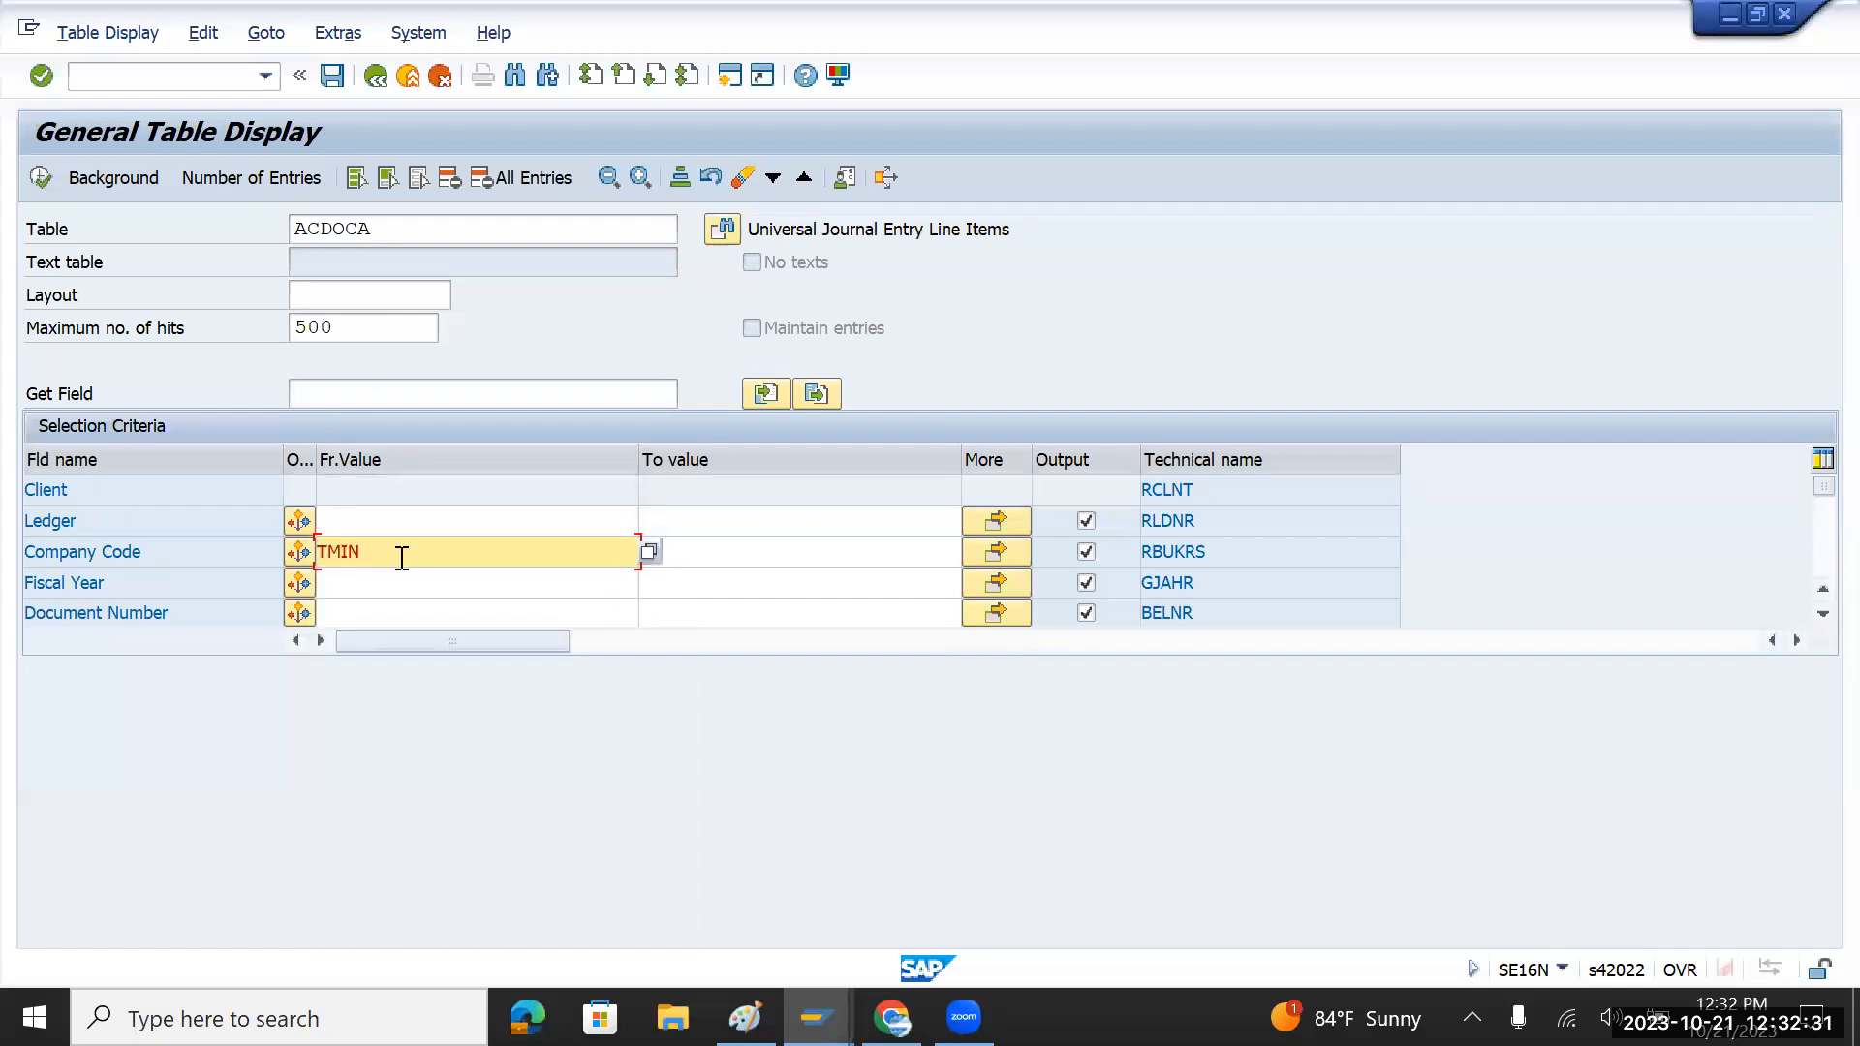
click(38, 175)
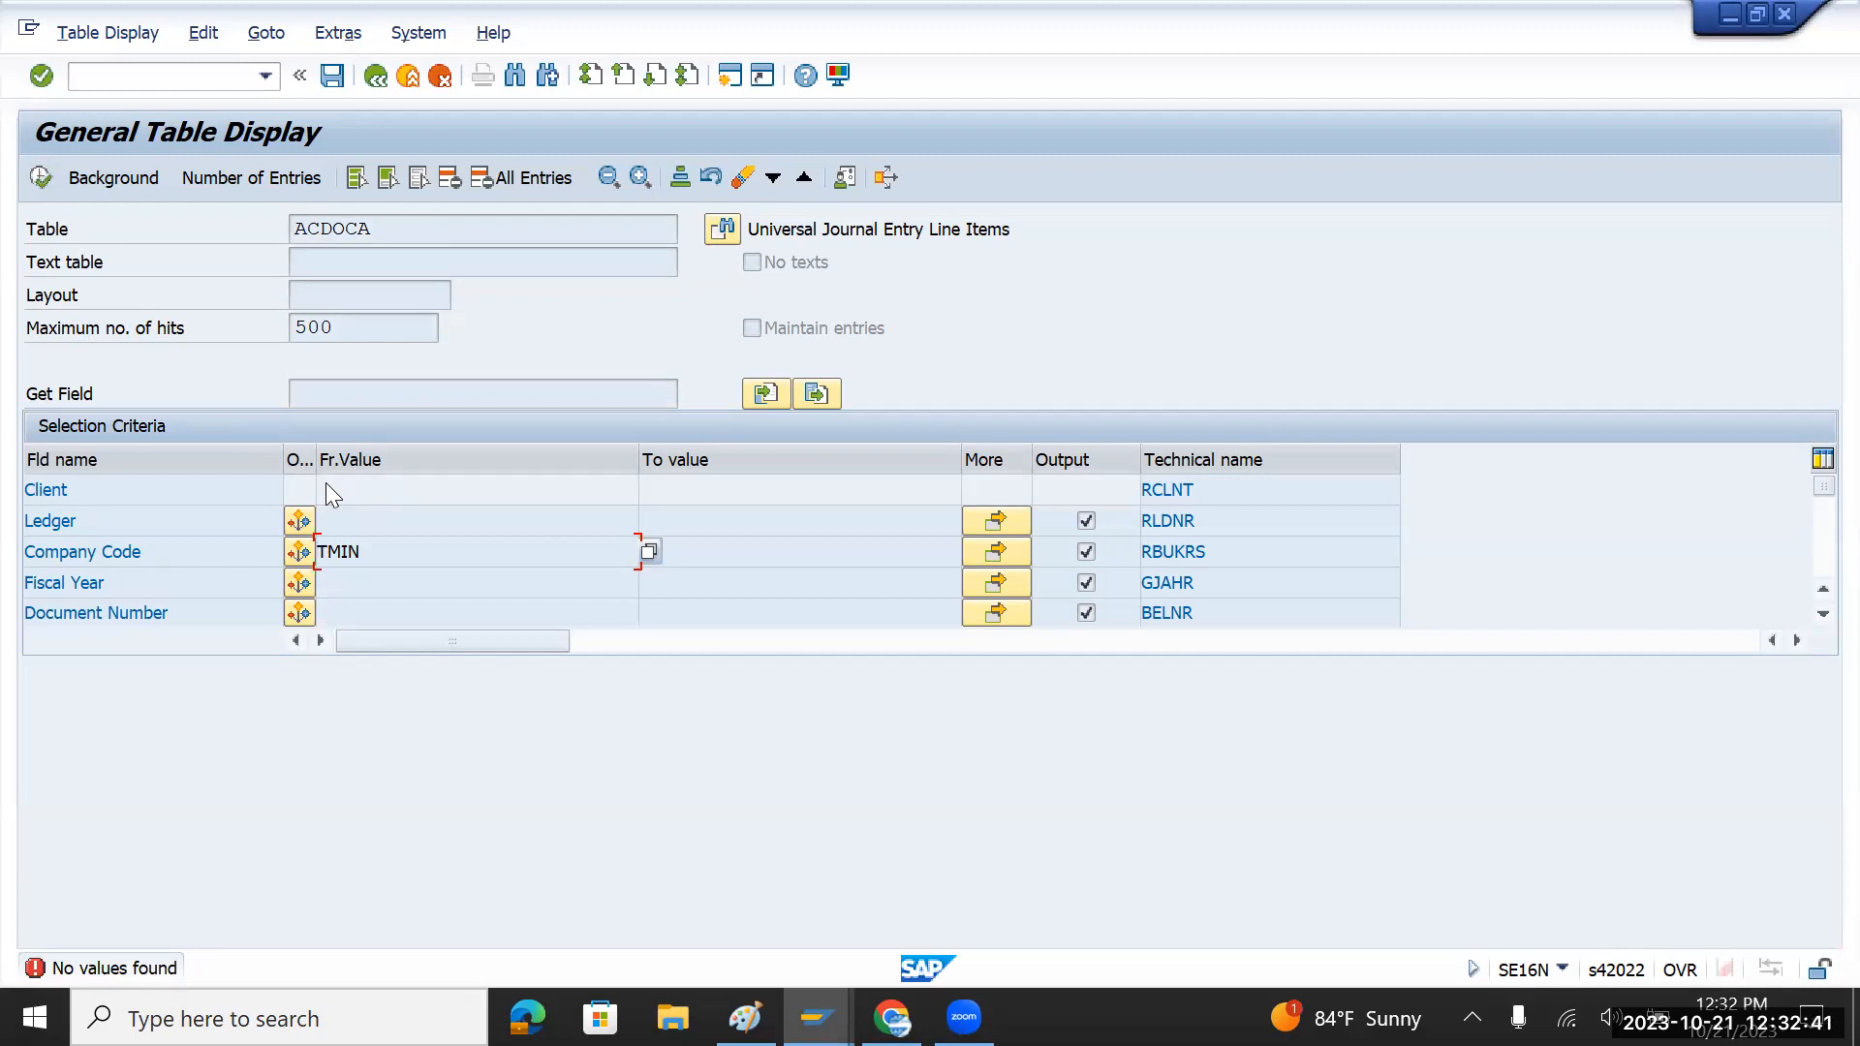
click(377, 83)
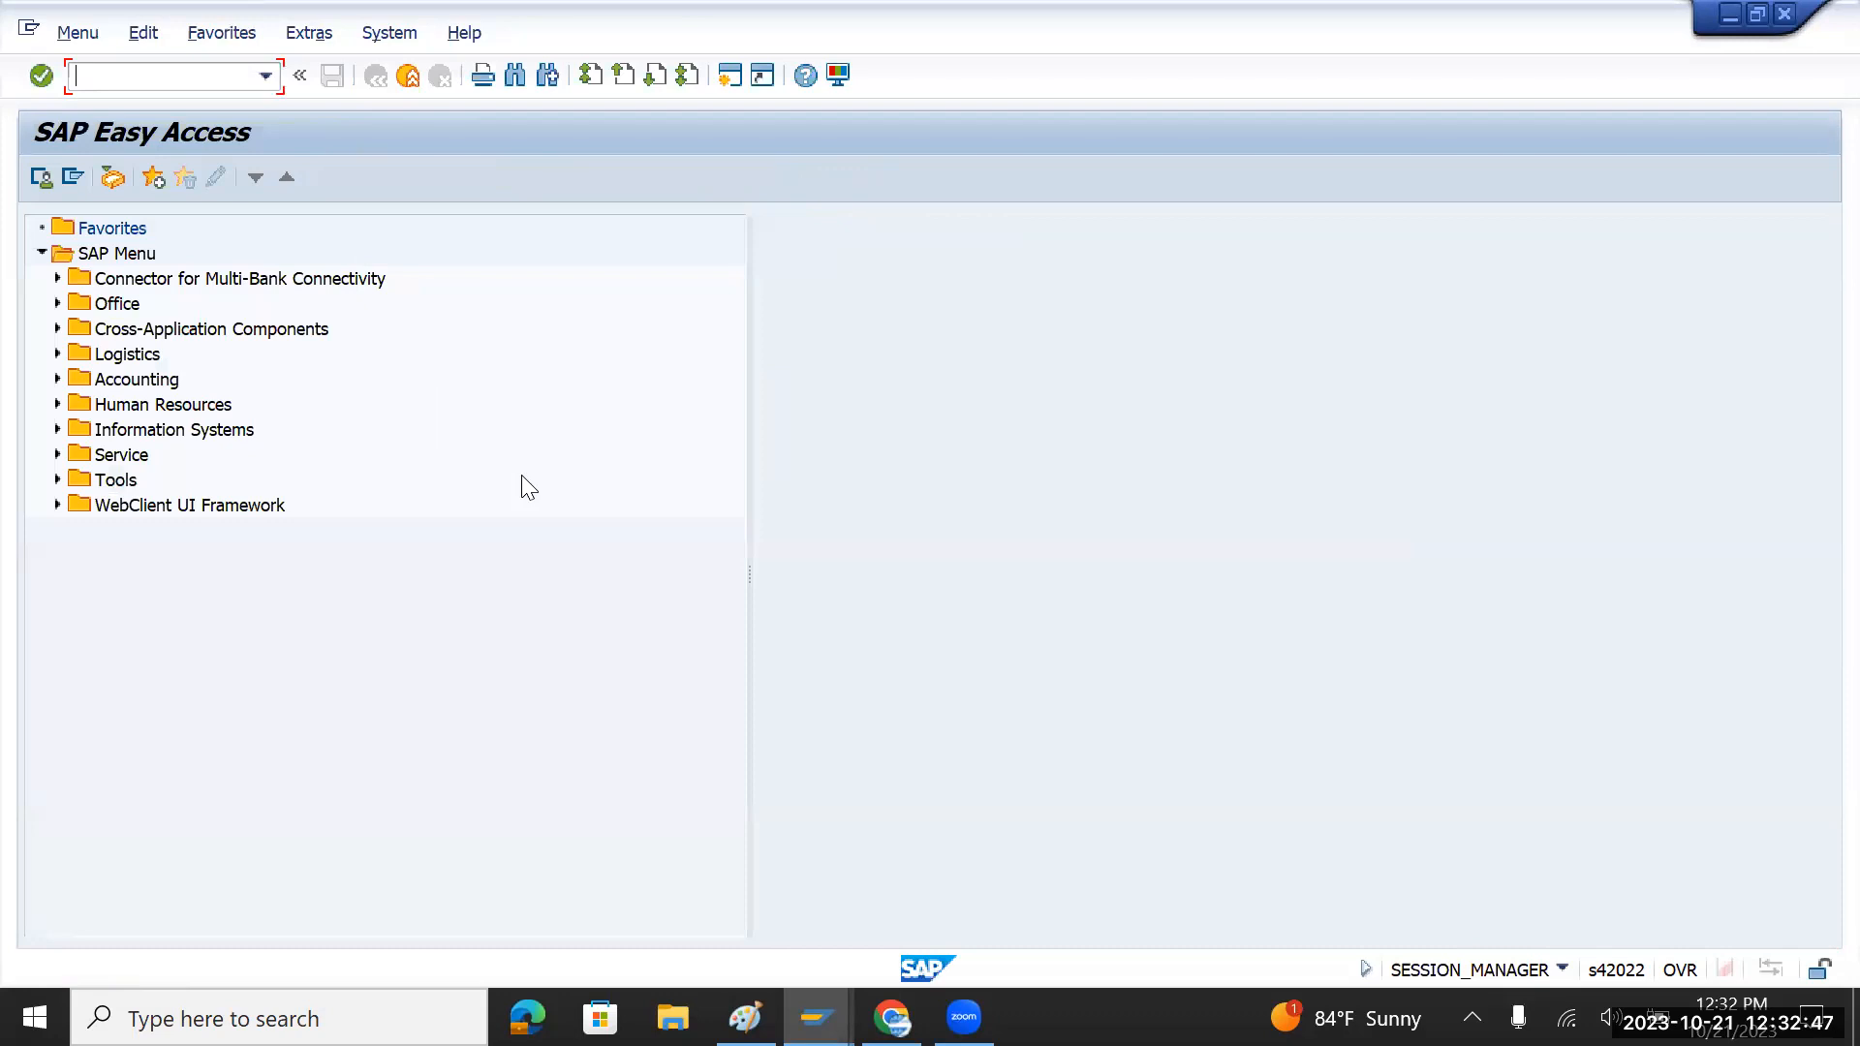
key(alt+Tab)
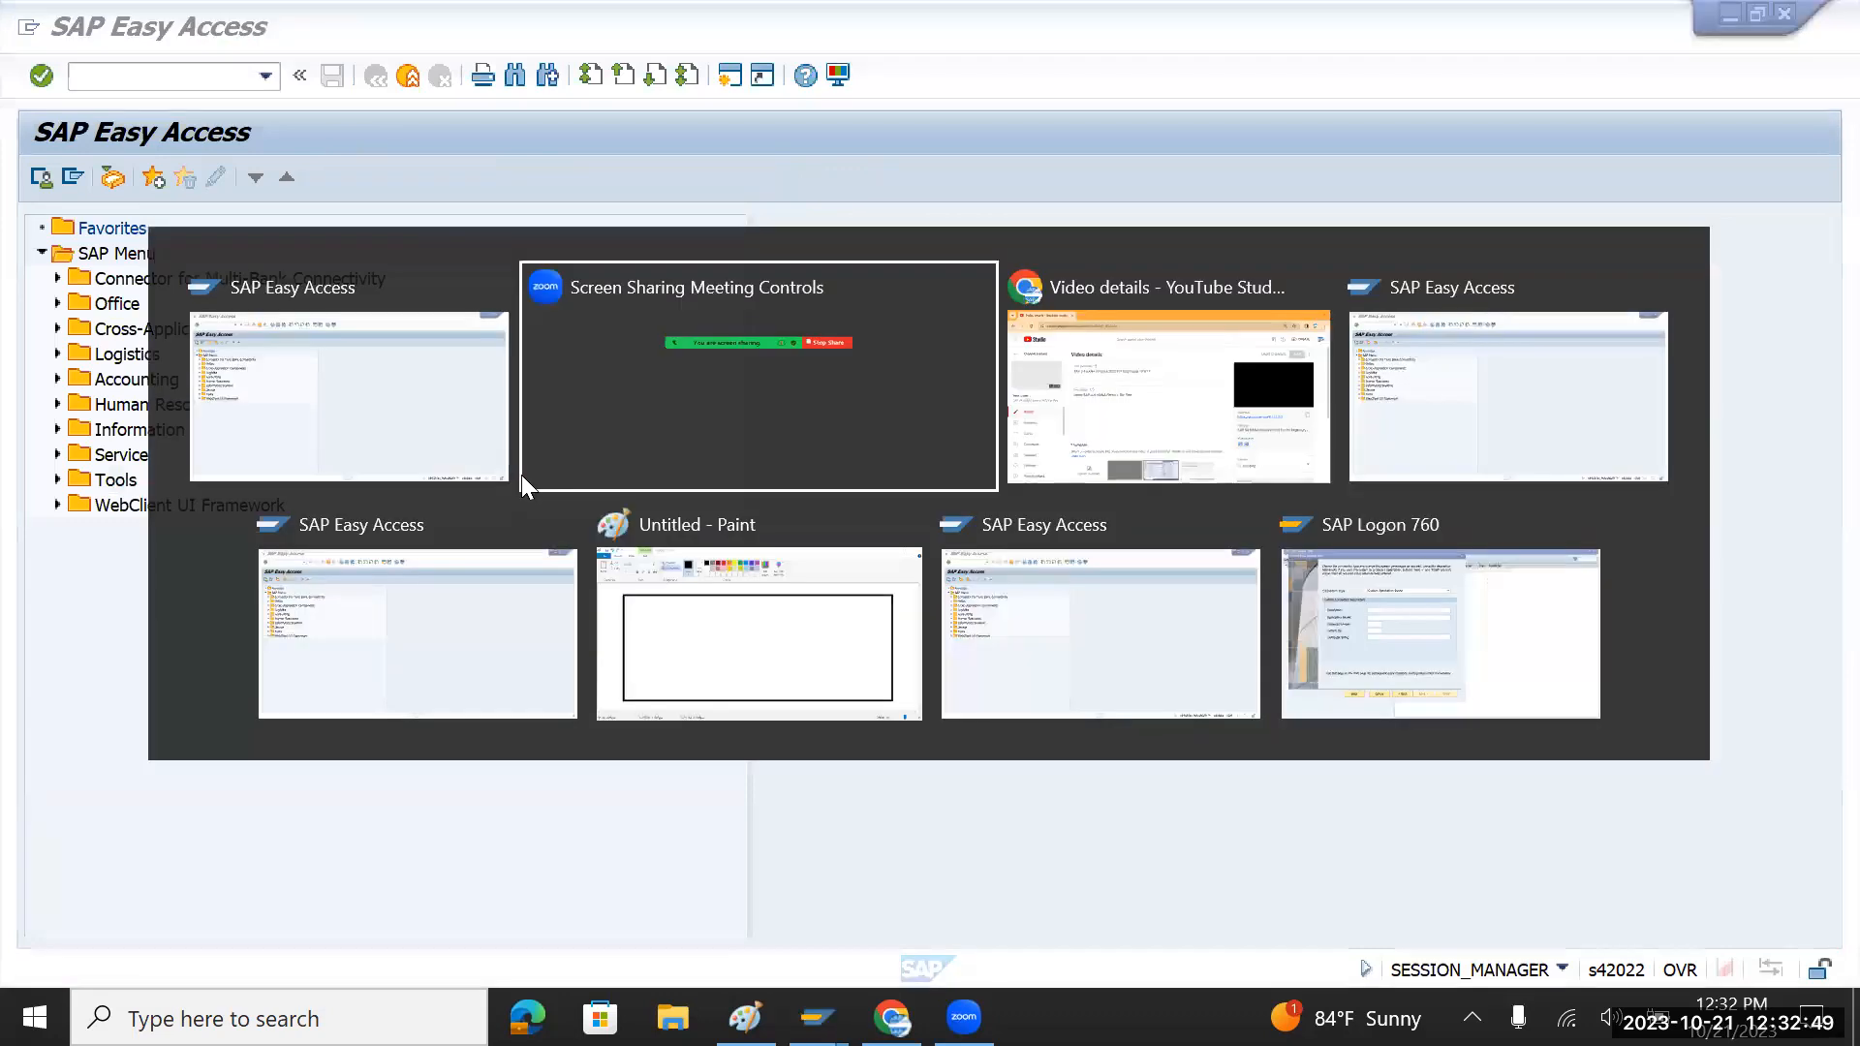
key(alt+Tab)
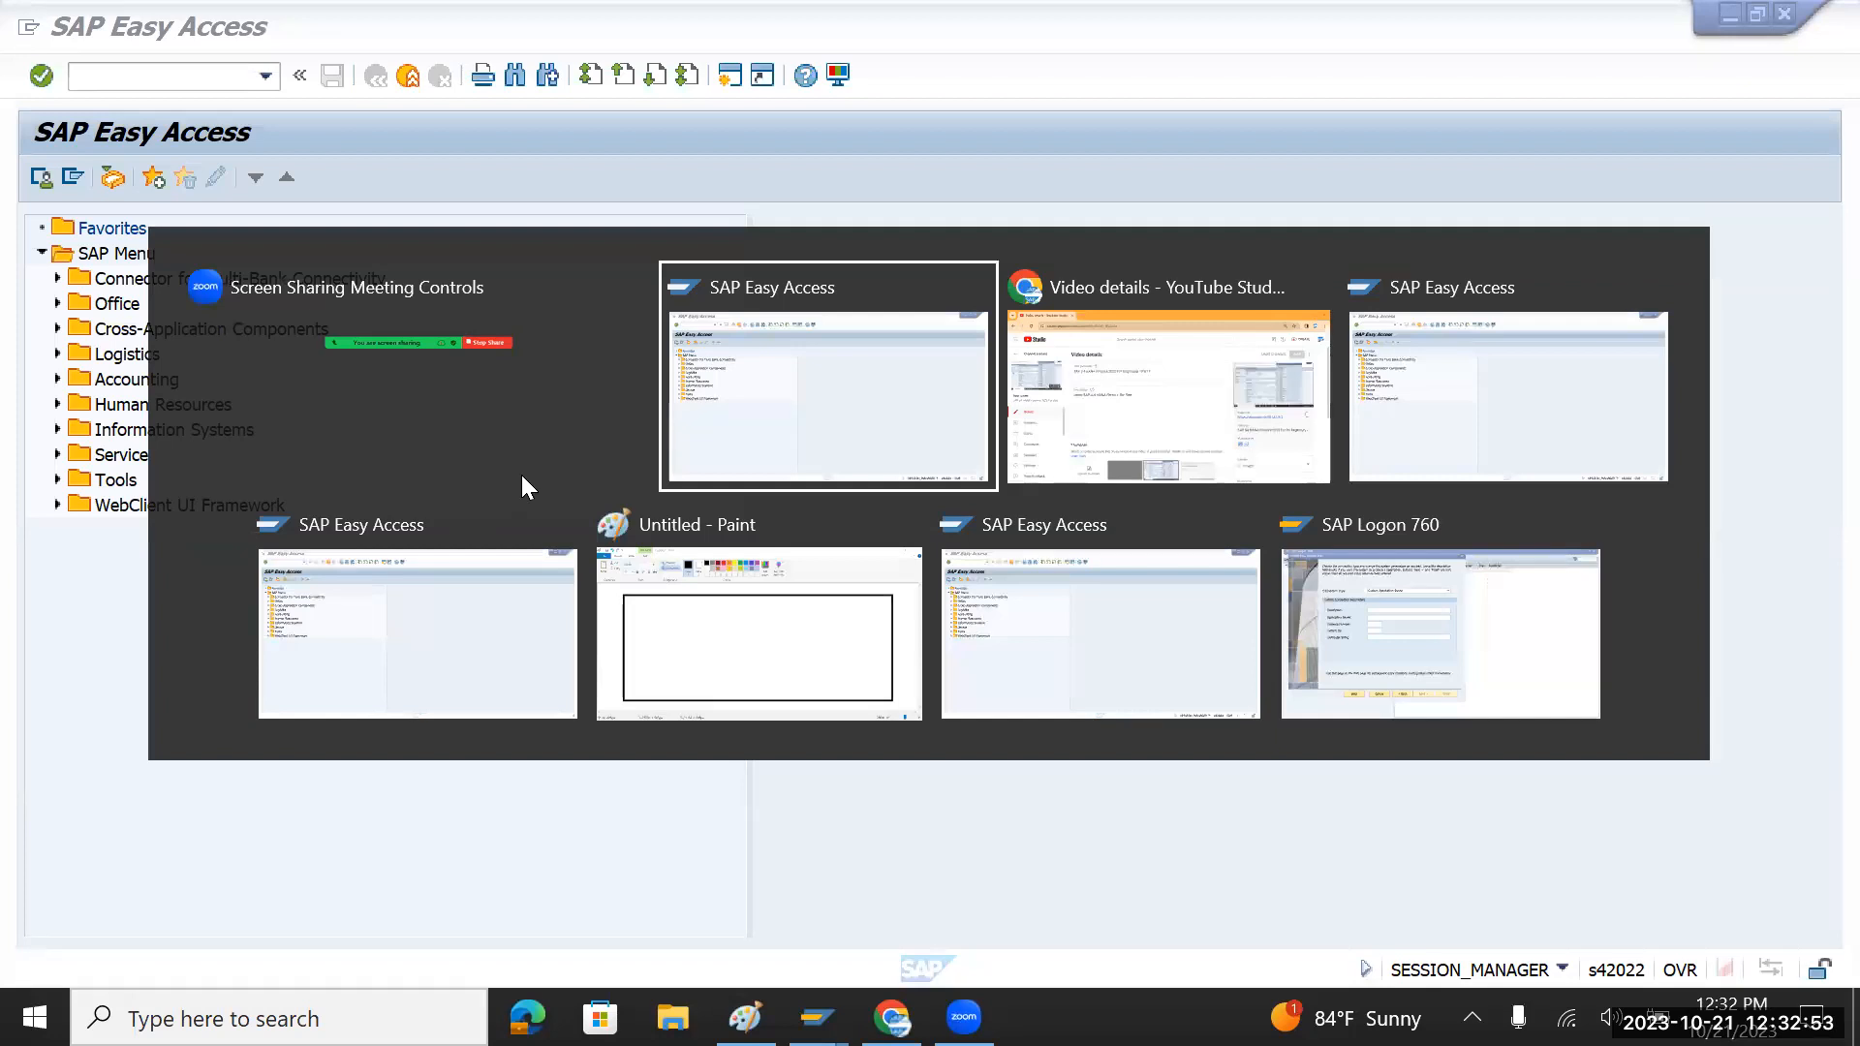
key(alt+Tab)
key(alt+Tab)
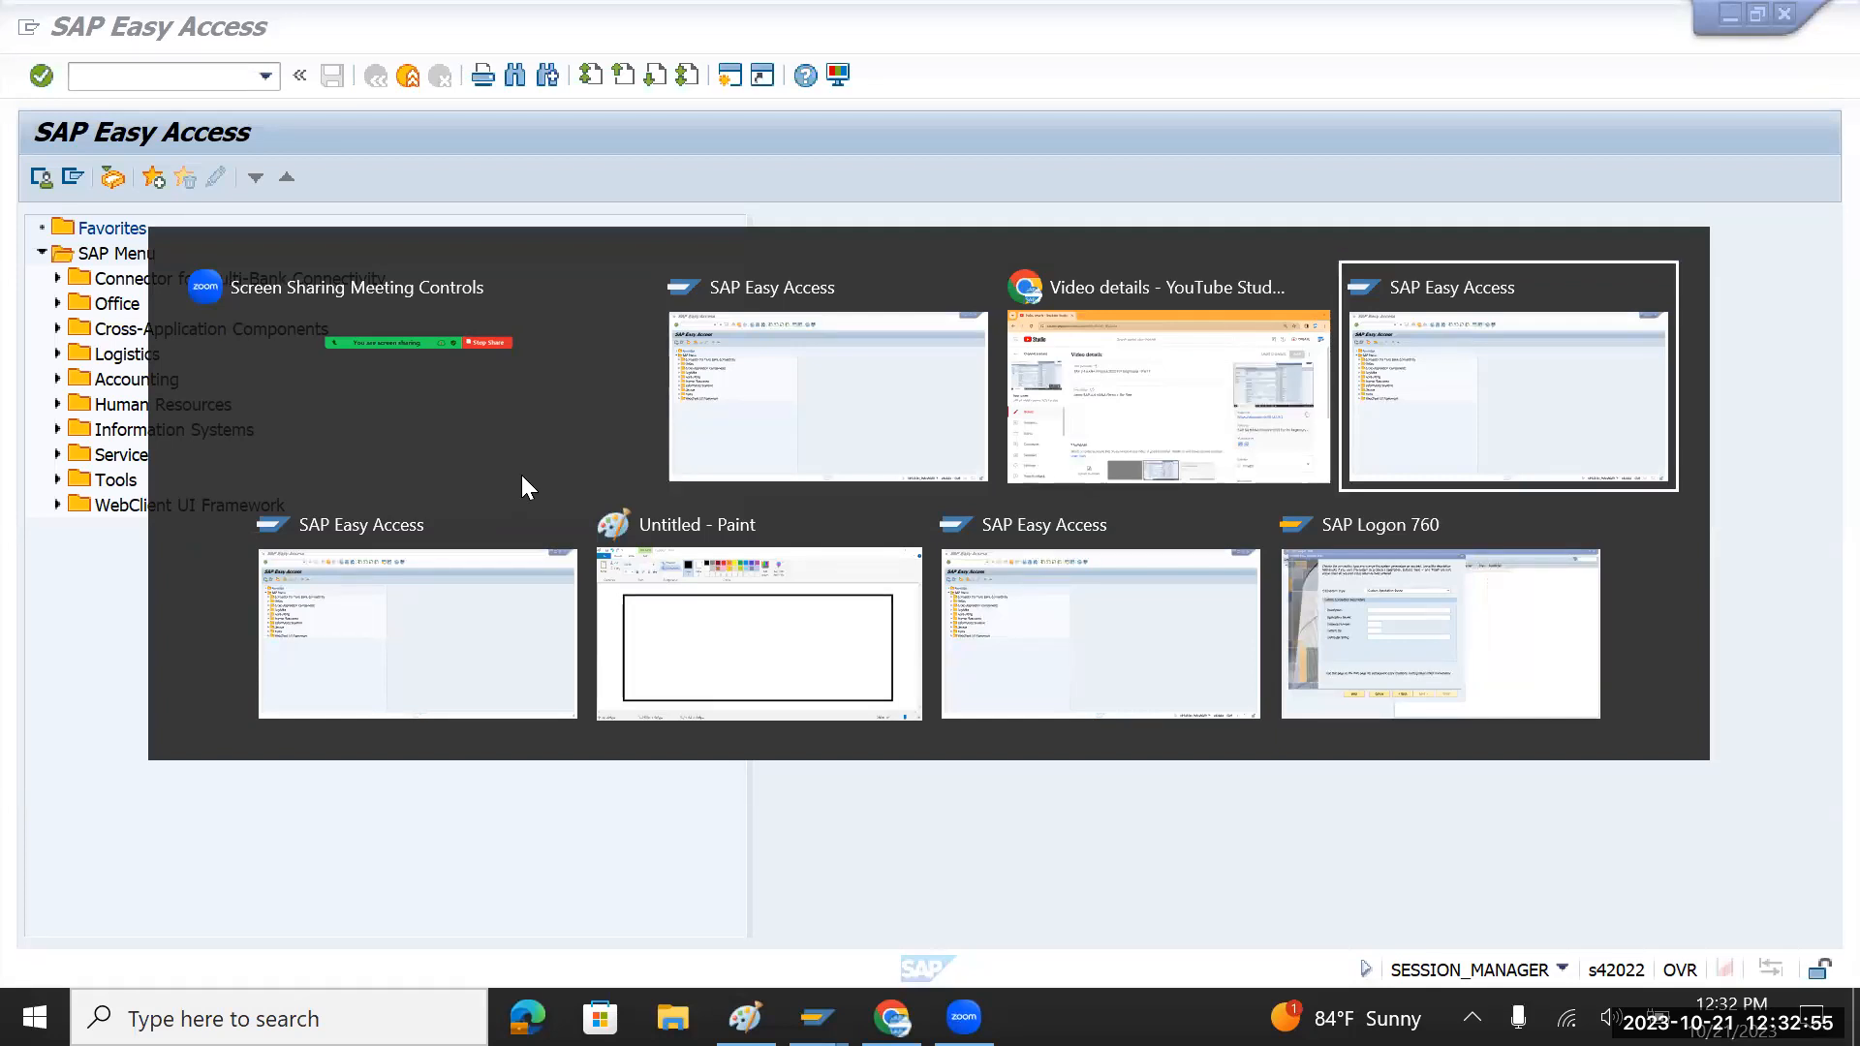
key(alt+Tab)
key(alt+Tab)
key(alt+Tab)
key(alt+Tab)
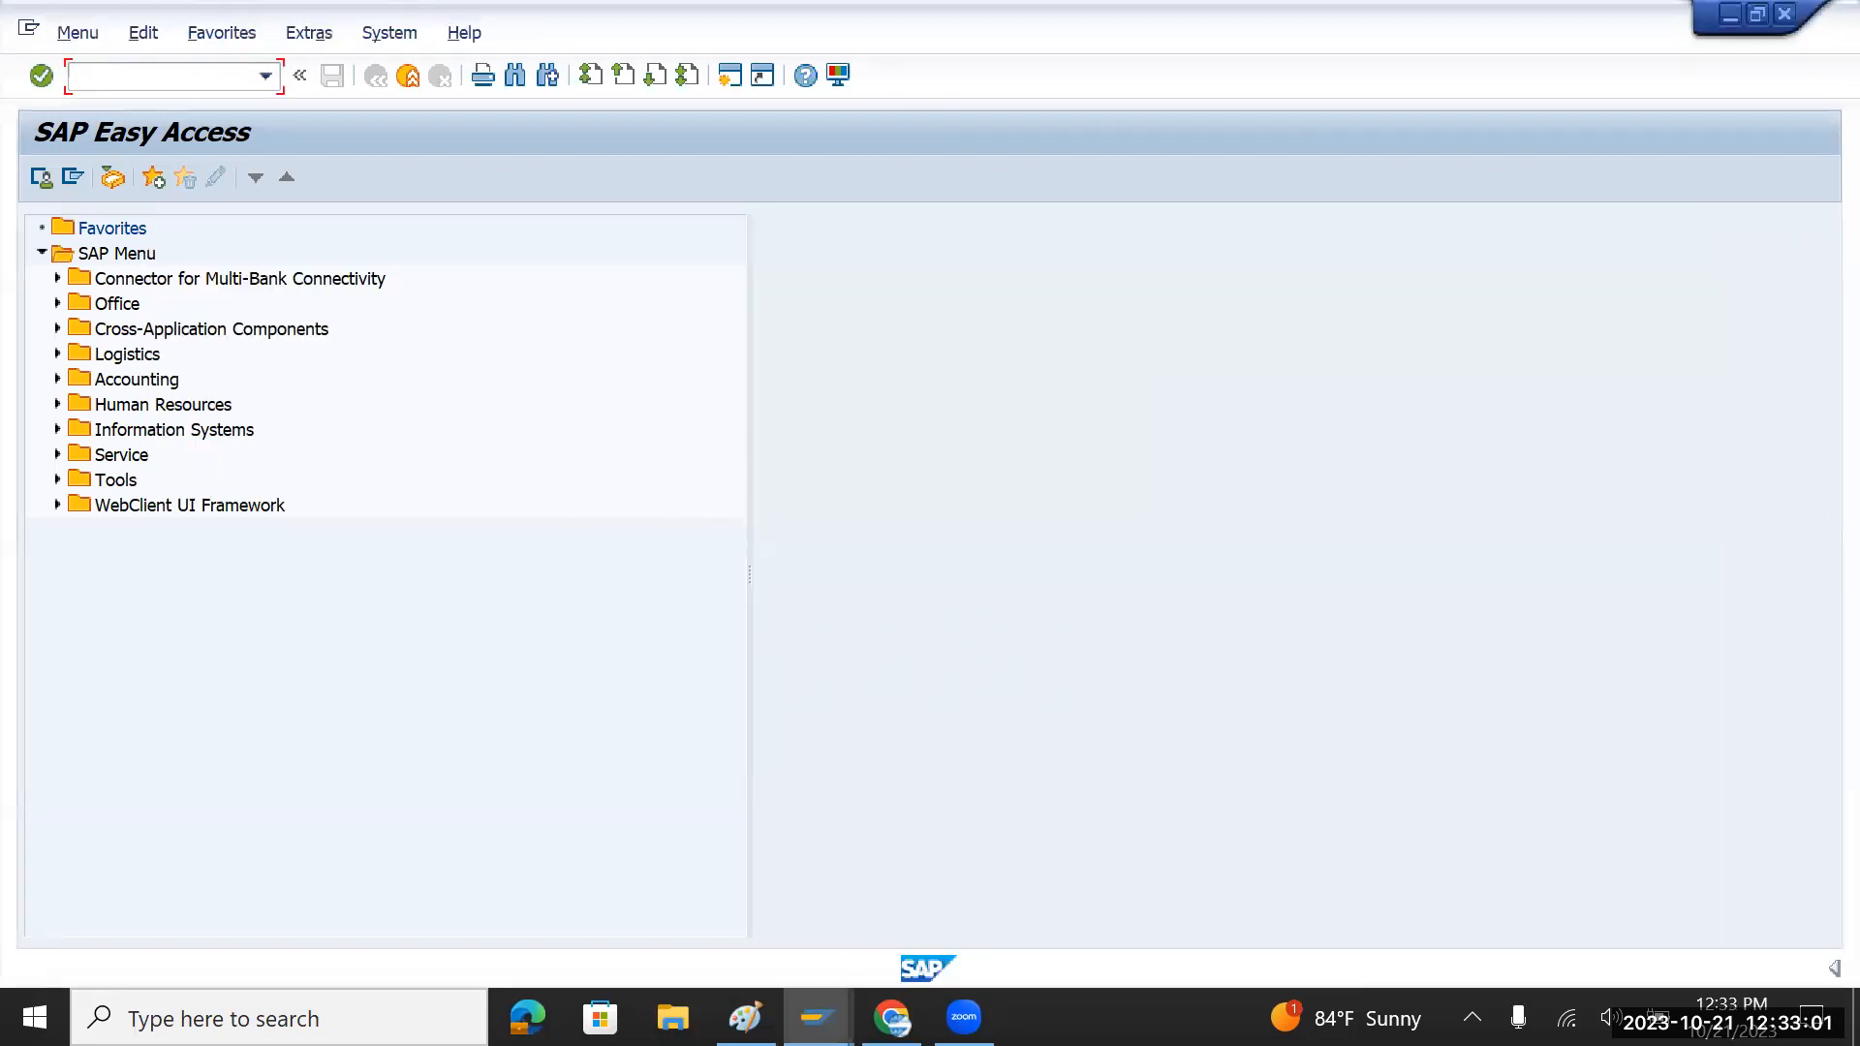
mouse_move(816, 1017)
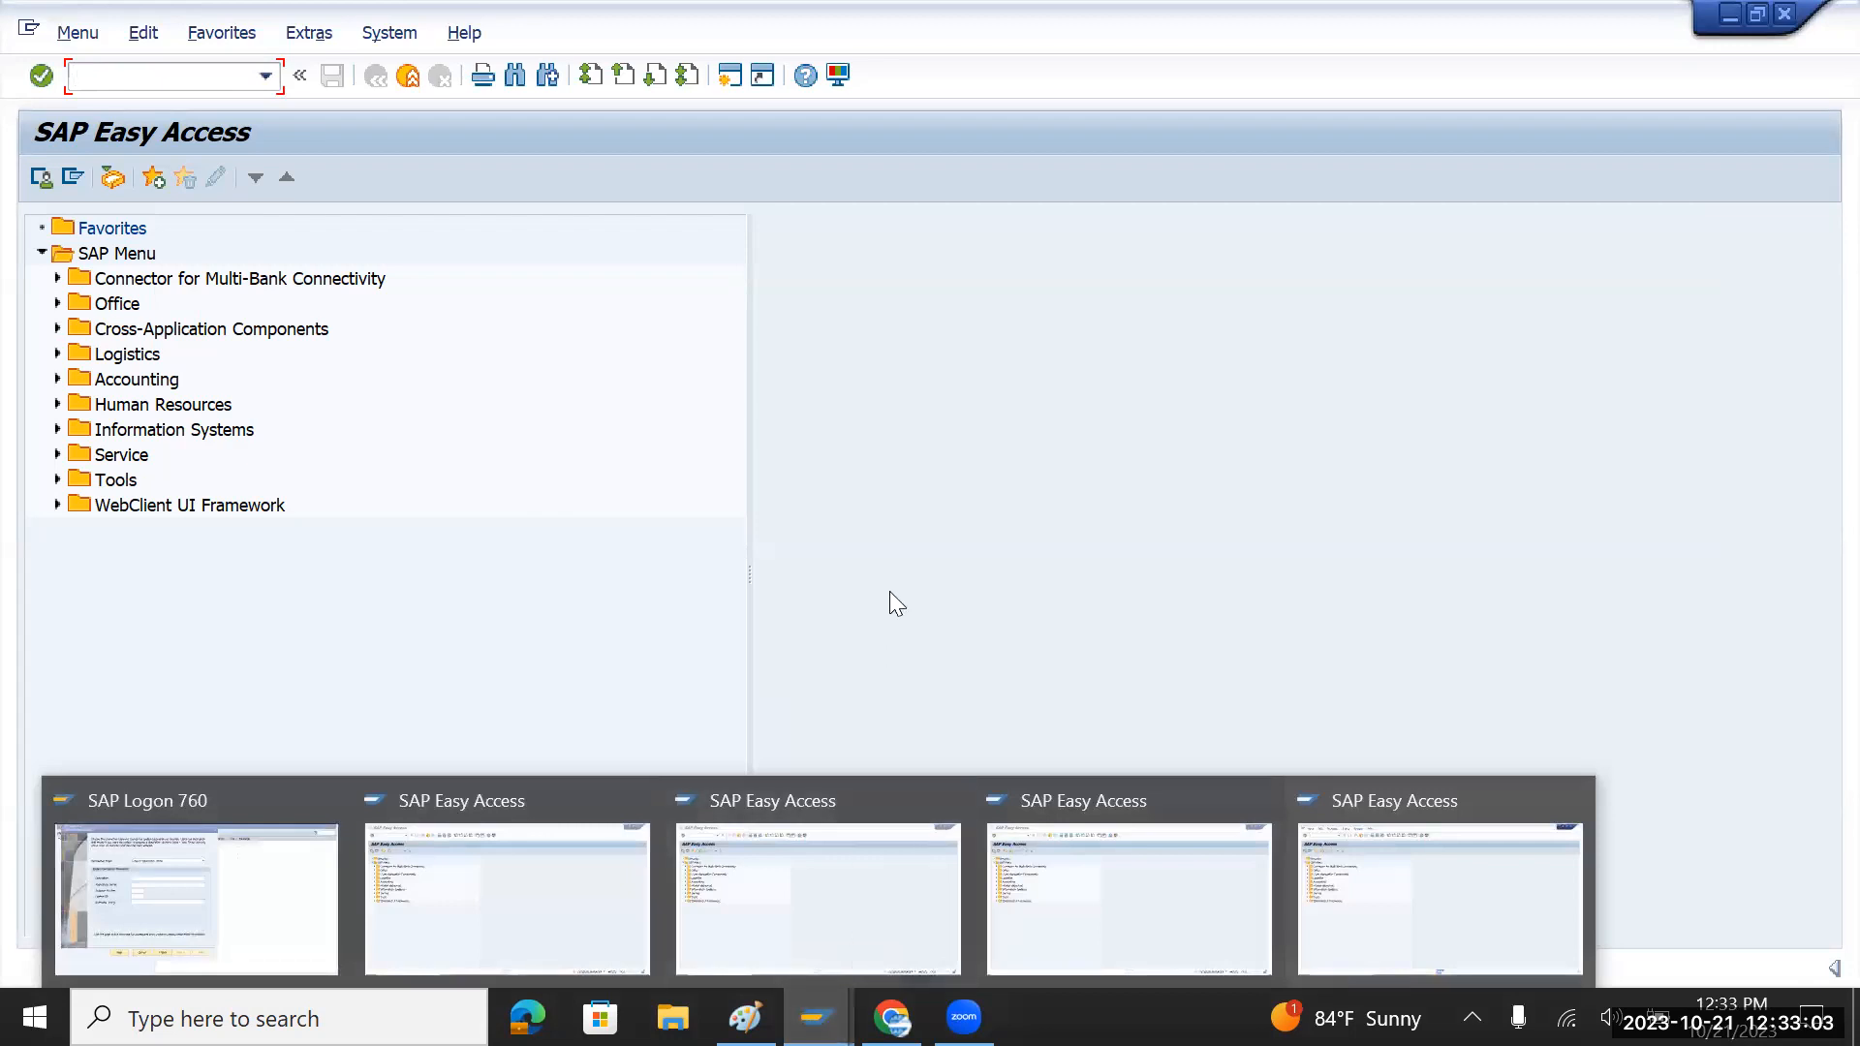
key(alt+Tab)
key(alt+Tab)
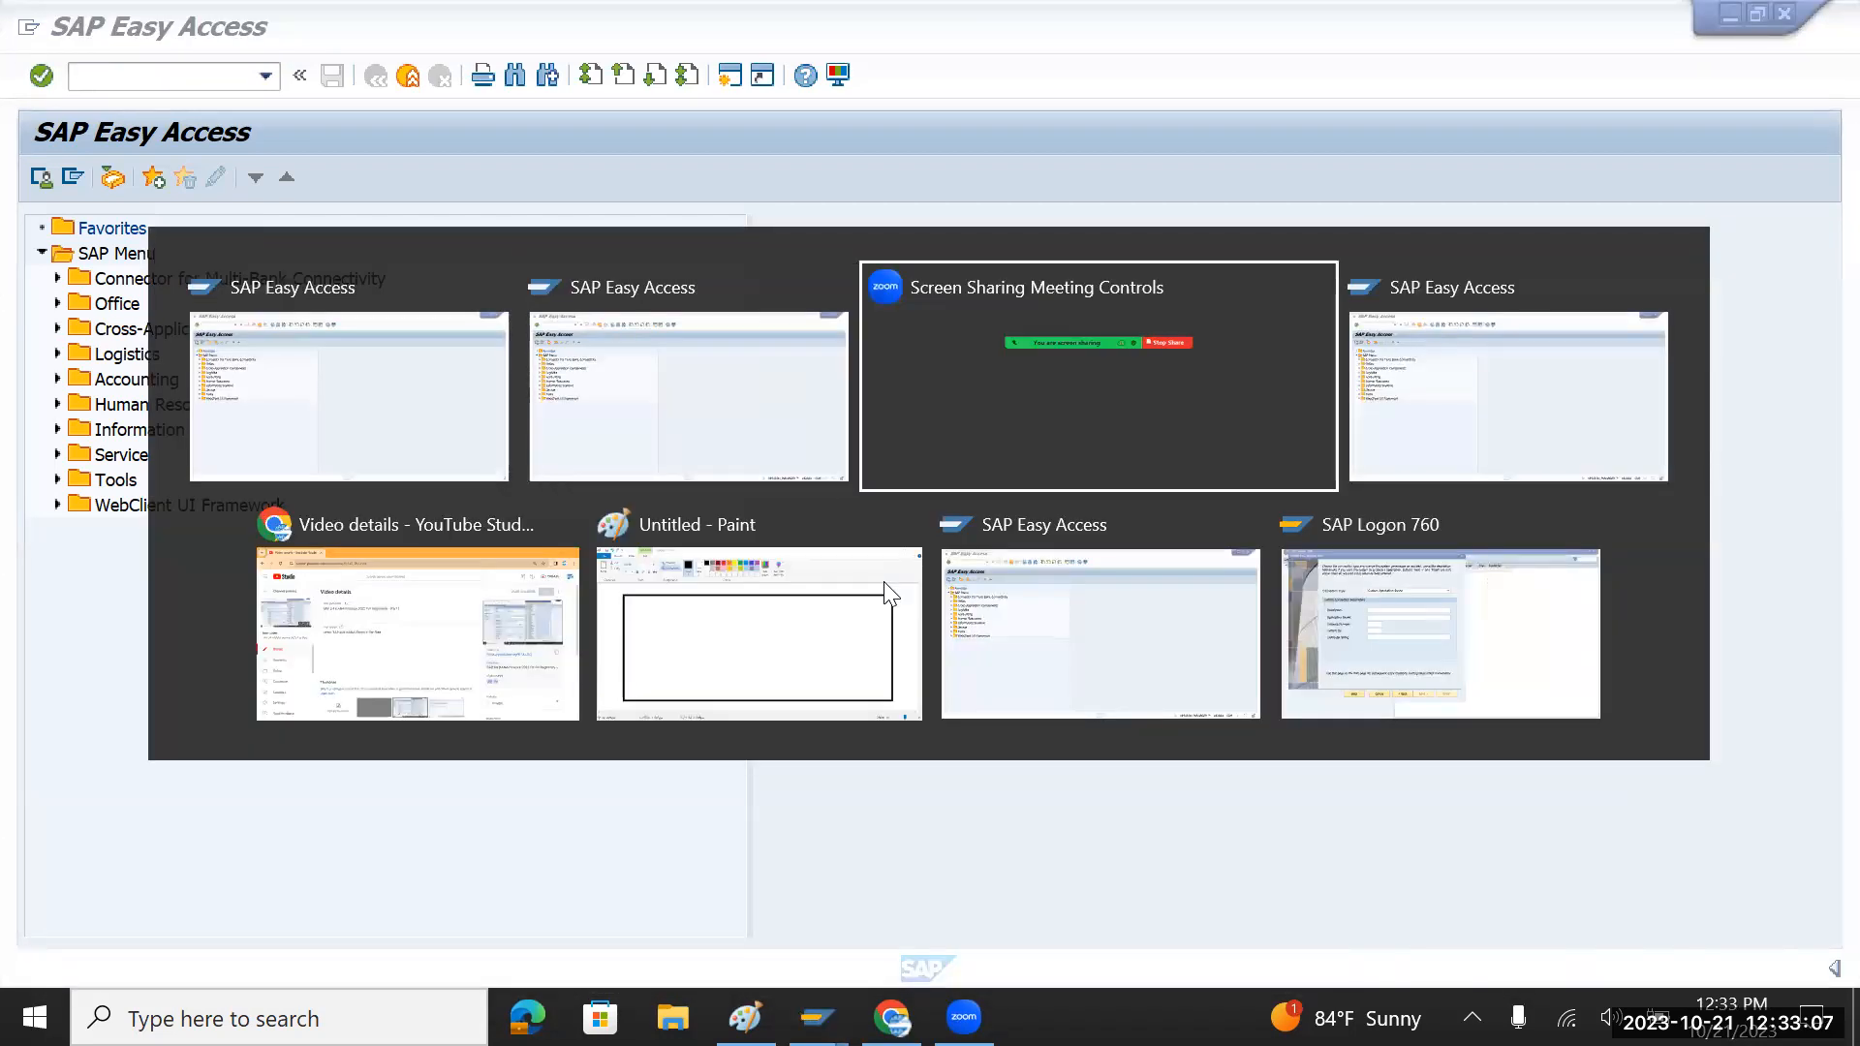
key(alt+Tab)
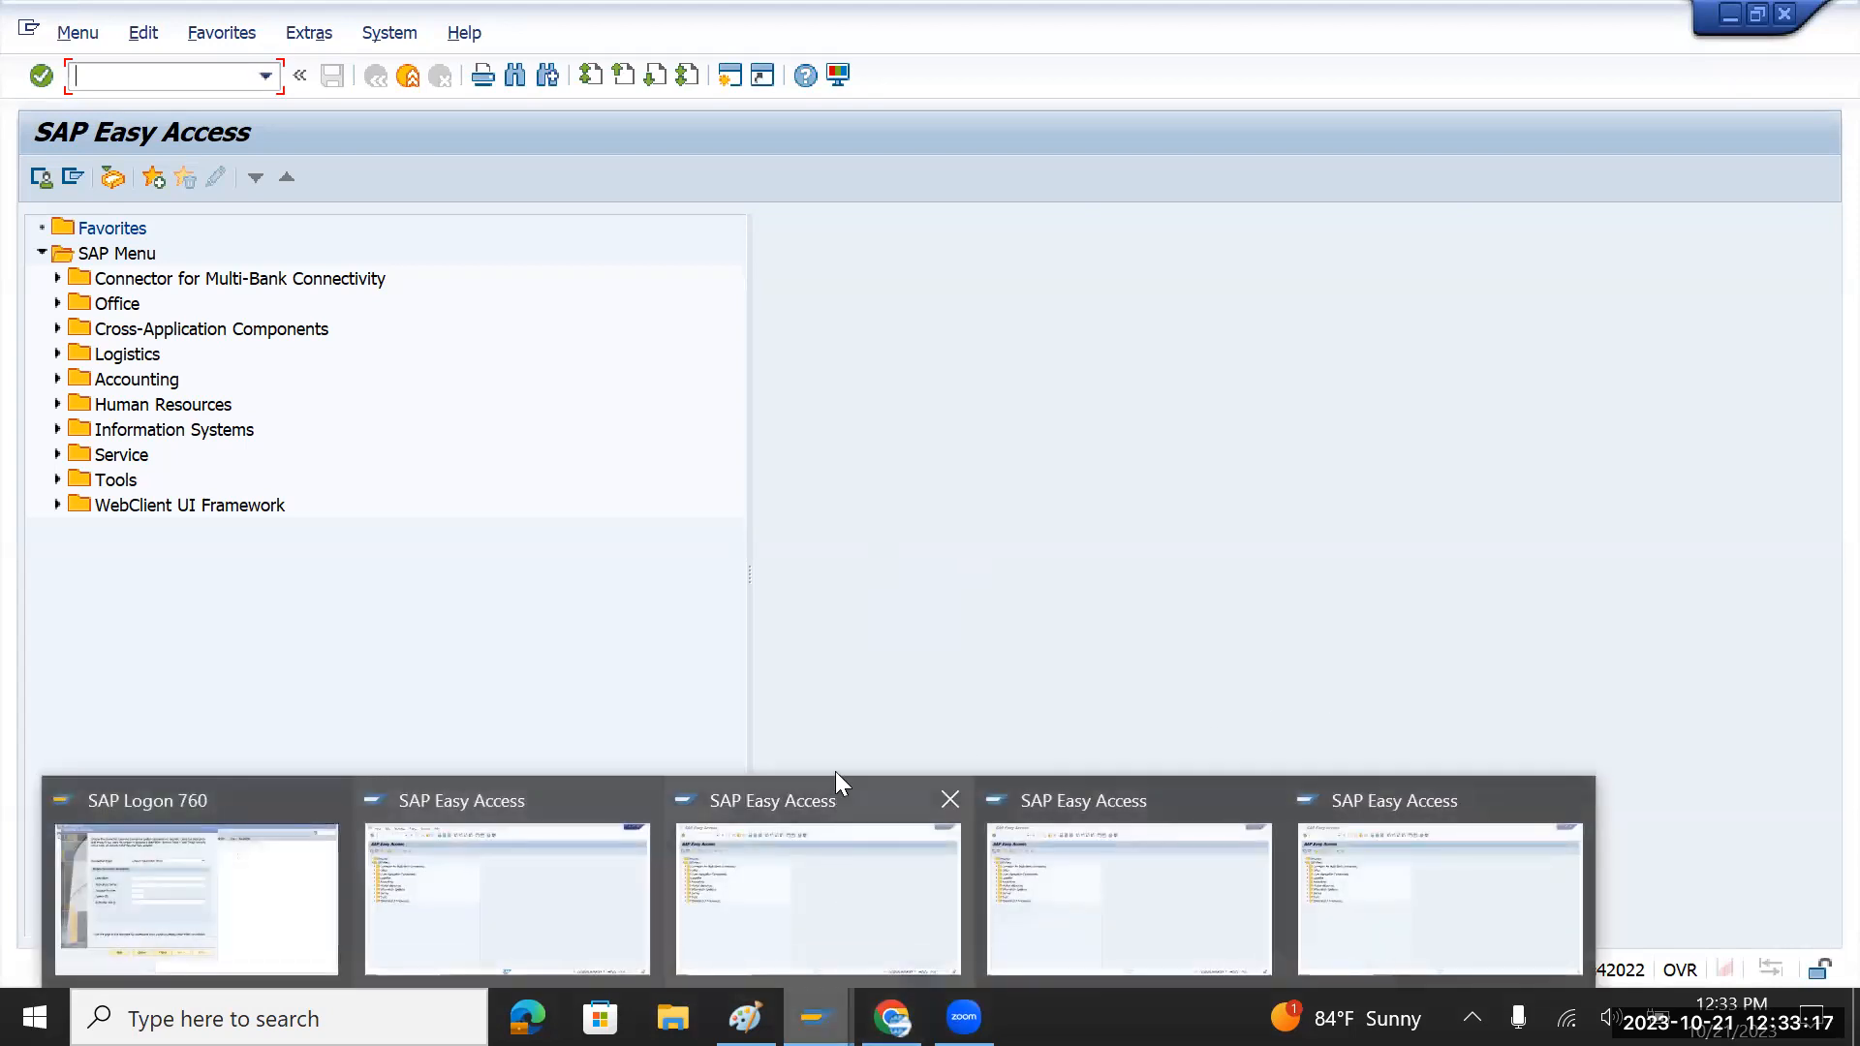
click(839, 897)
Step: In SPRO's SAP Reference IMG, expand Financial Accounting › Financial Accounting Global Settings › Ledgers
text(spro)
key(Return)
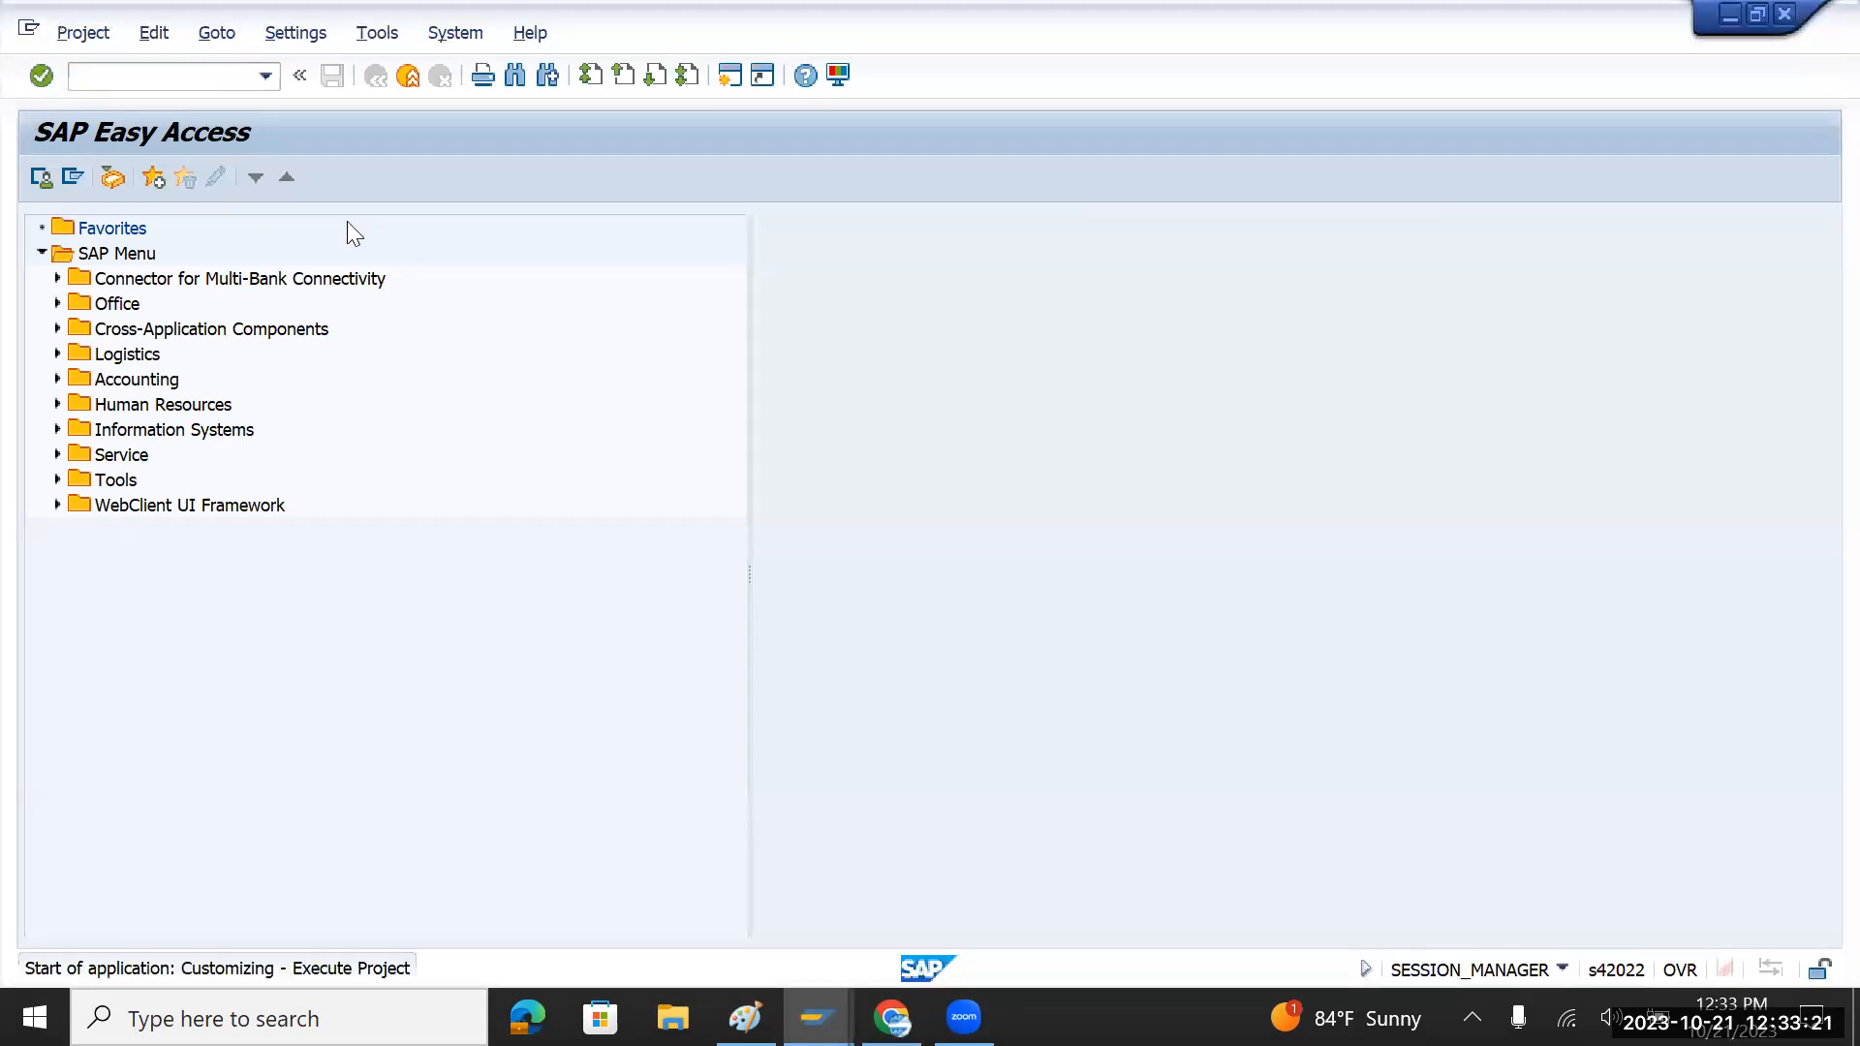
click(161, 177)
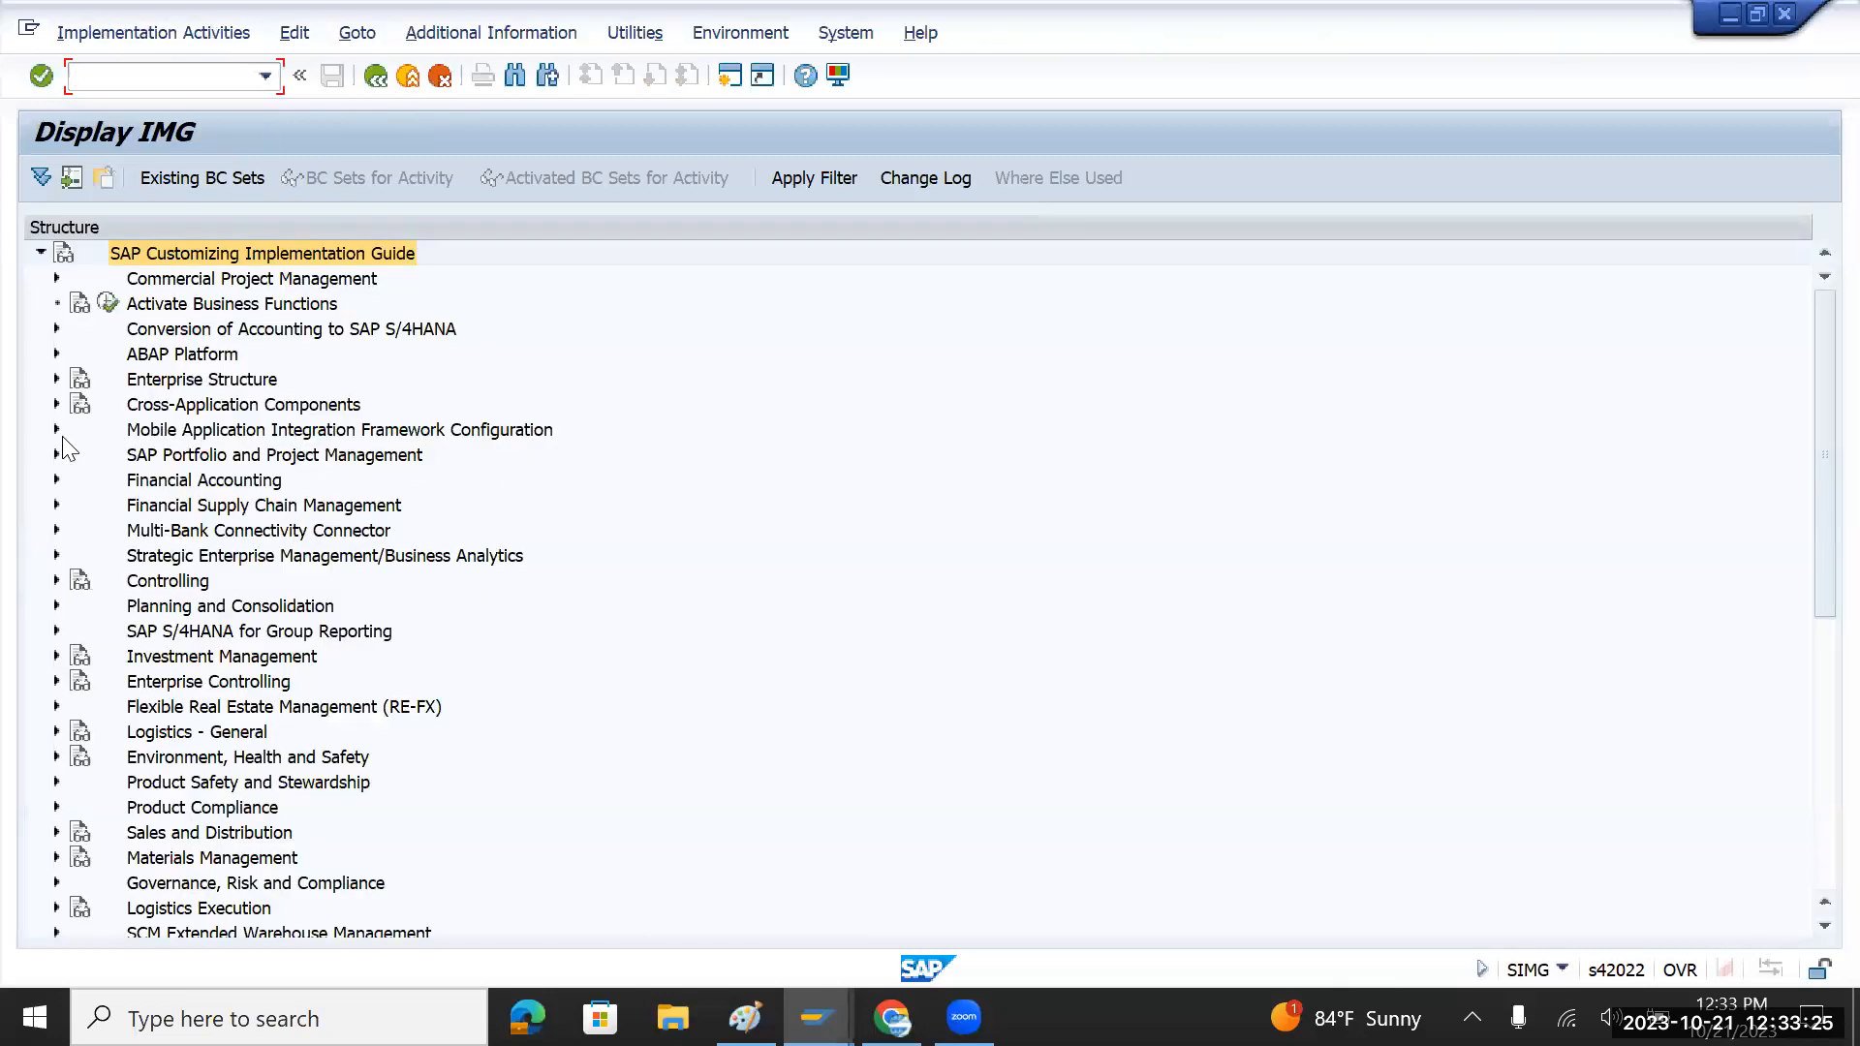
click(56, 479)
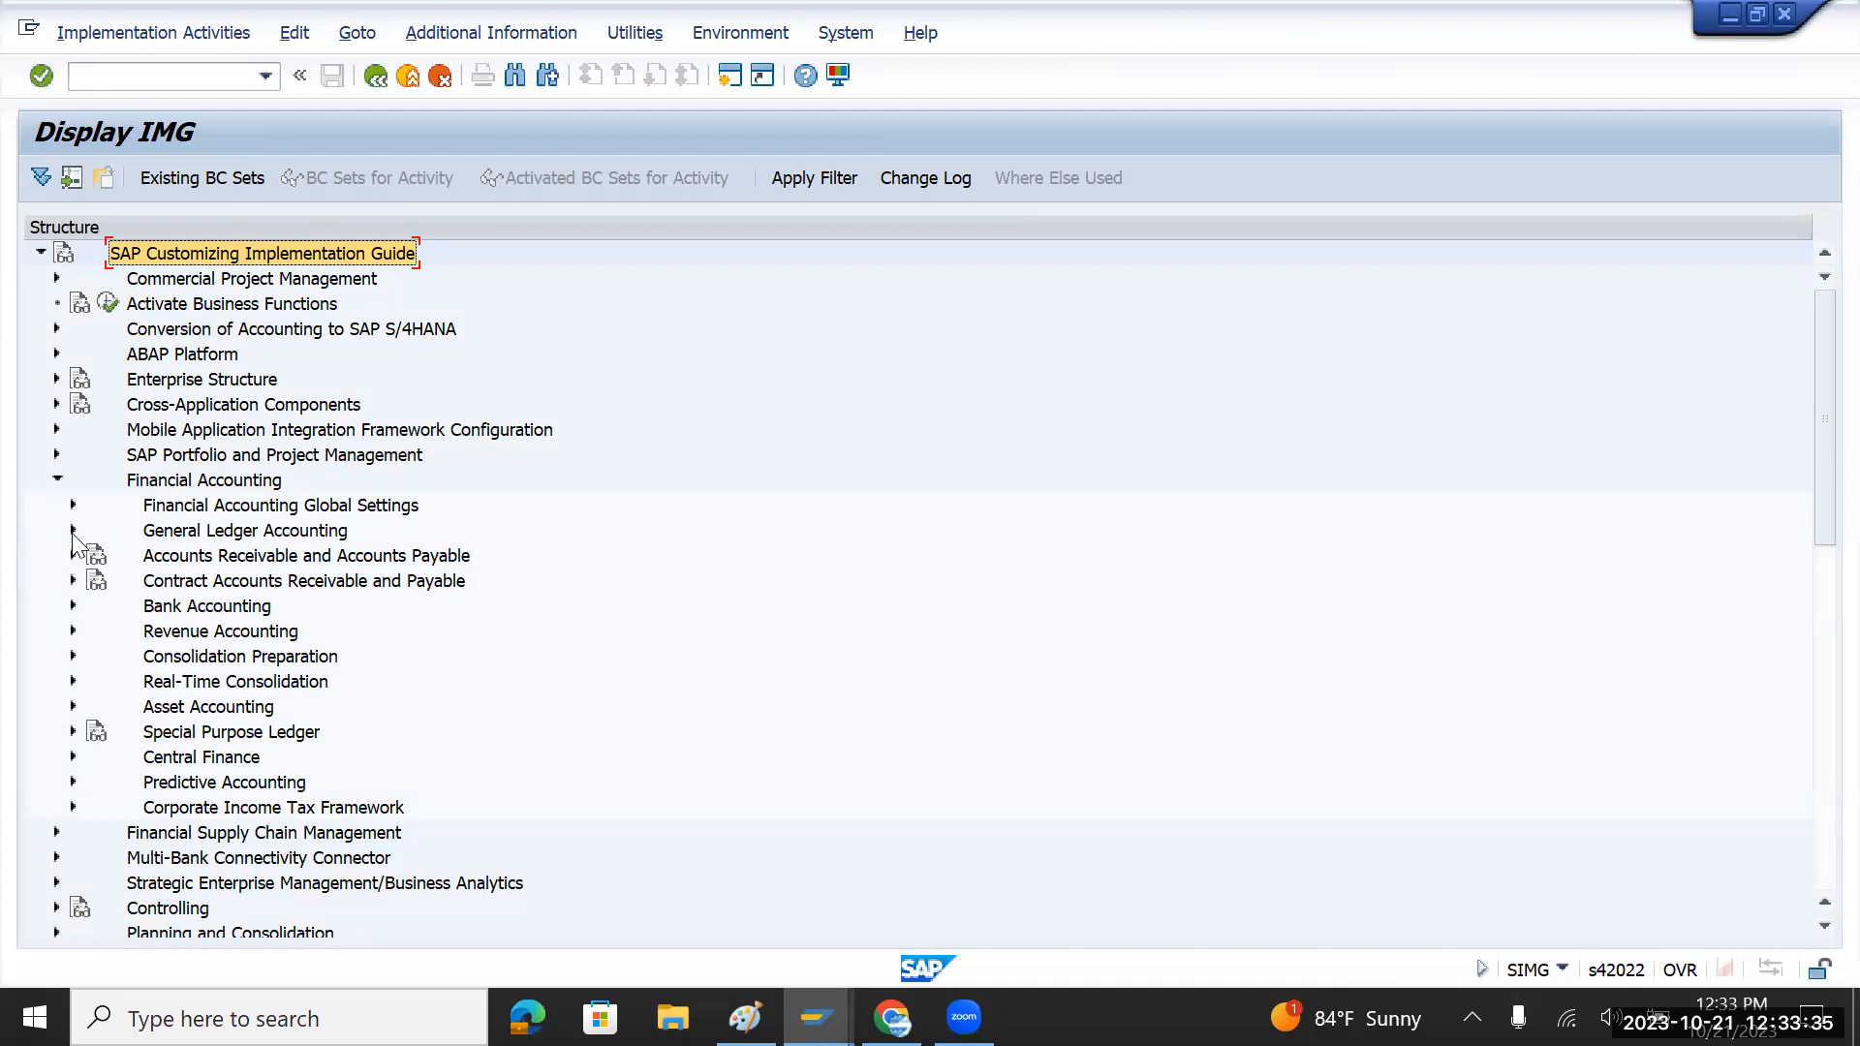
click(71, 505)
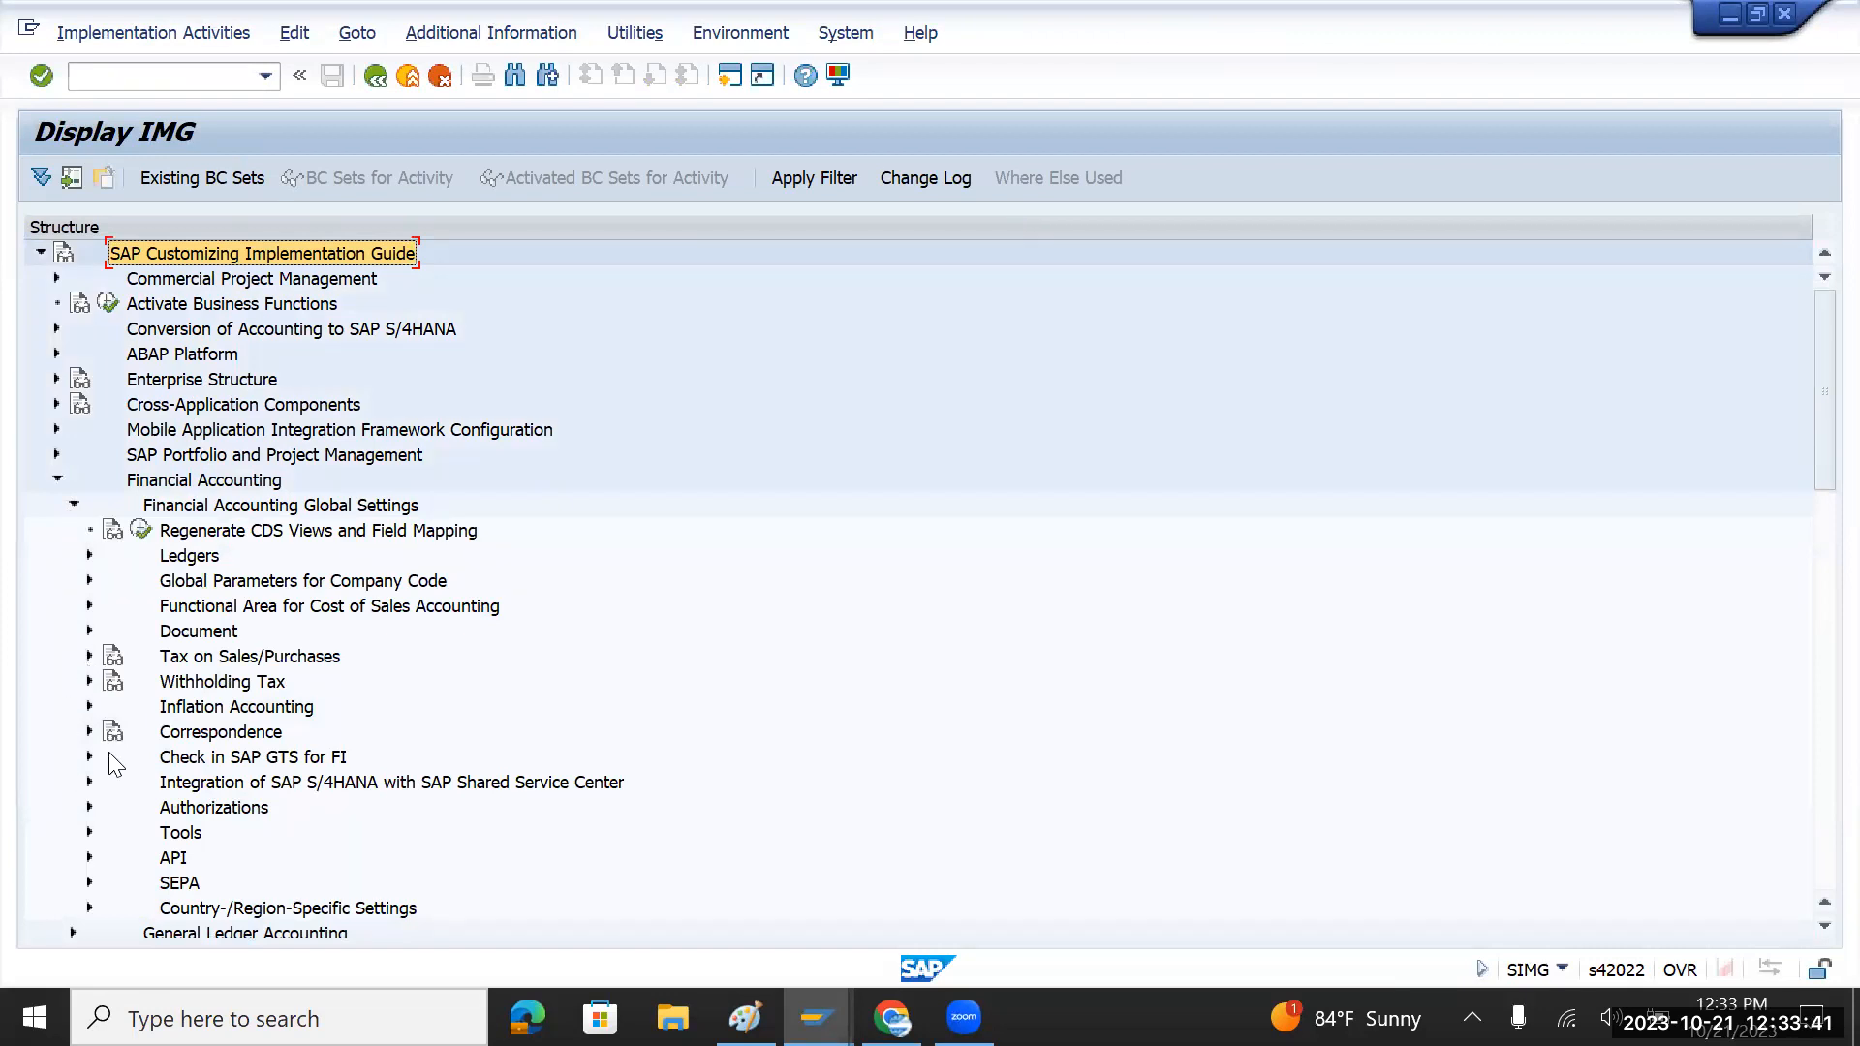
click(89, 556)
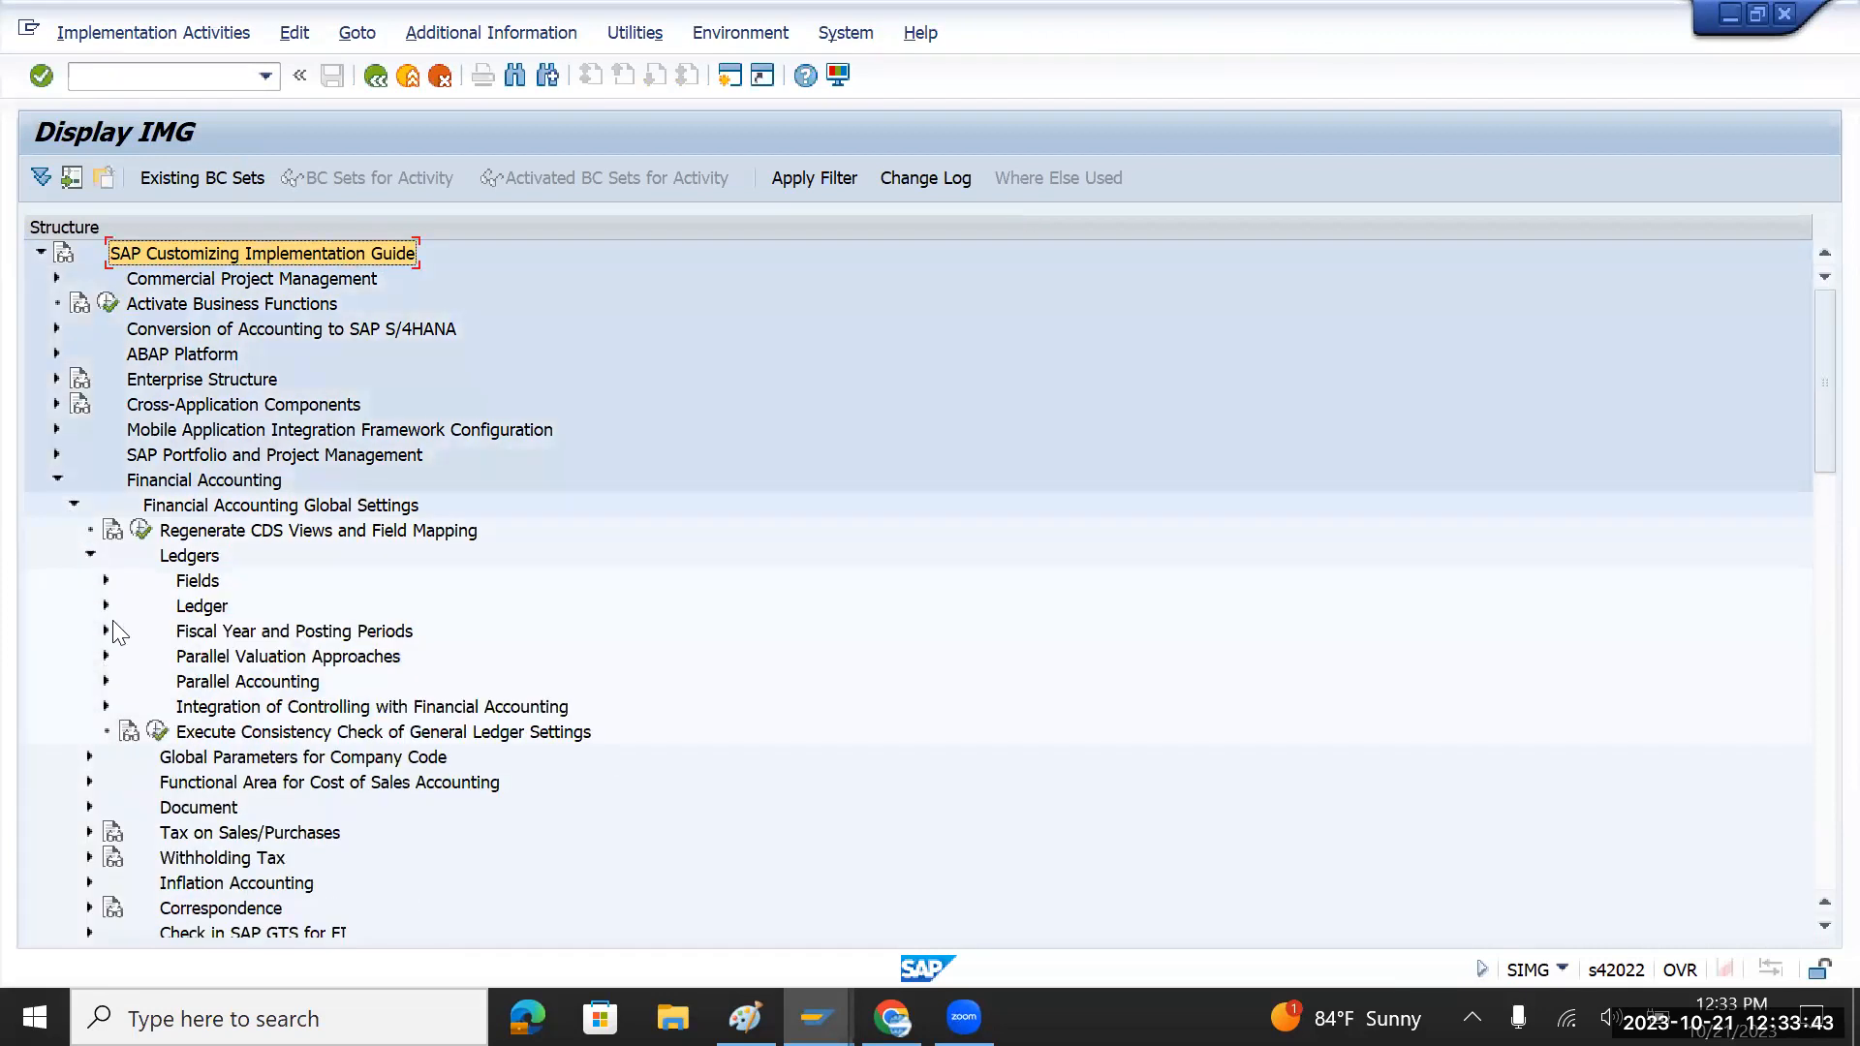
click(236, 711)
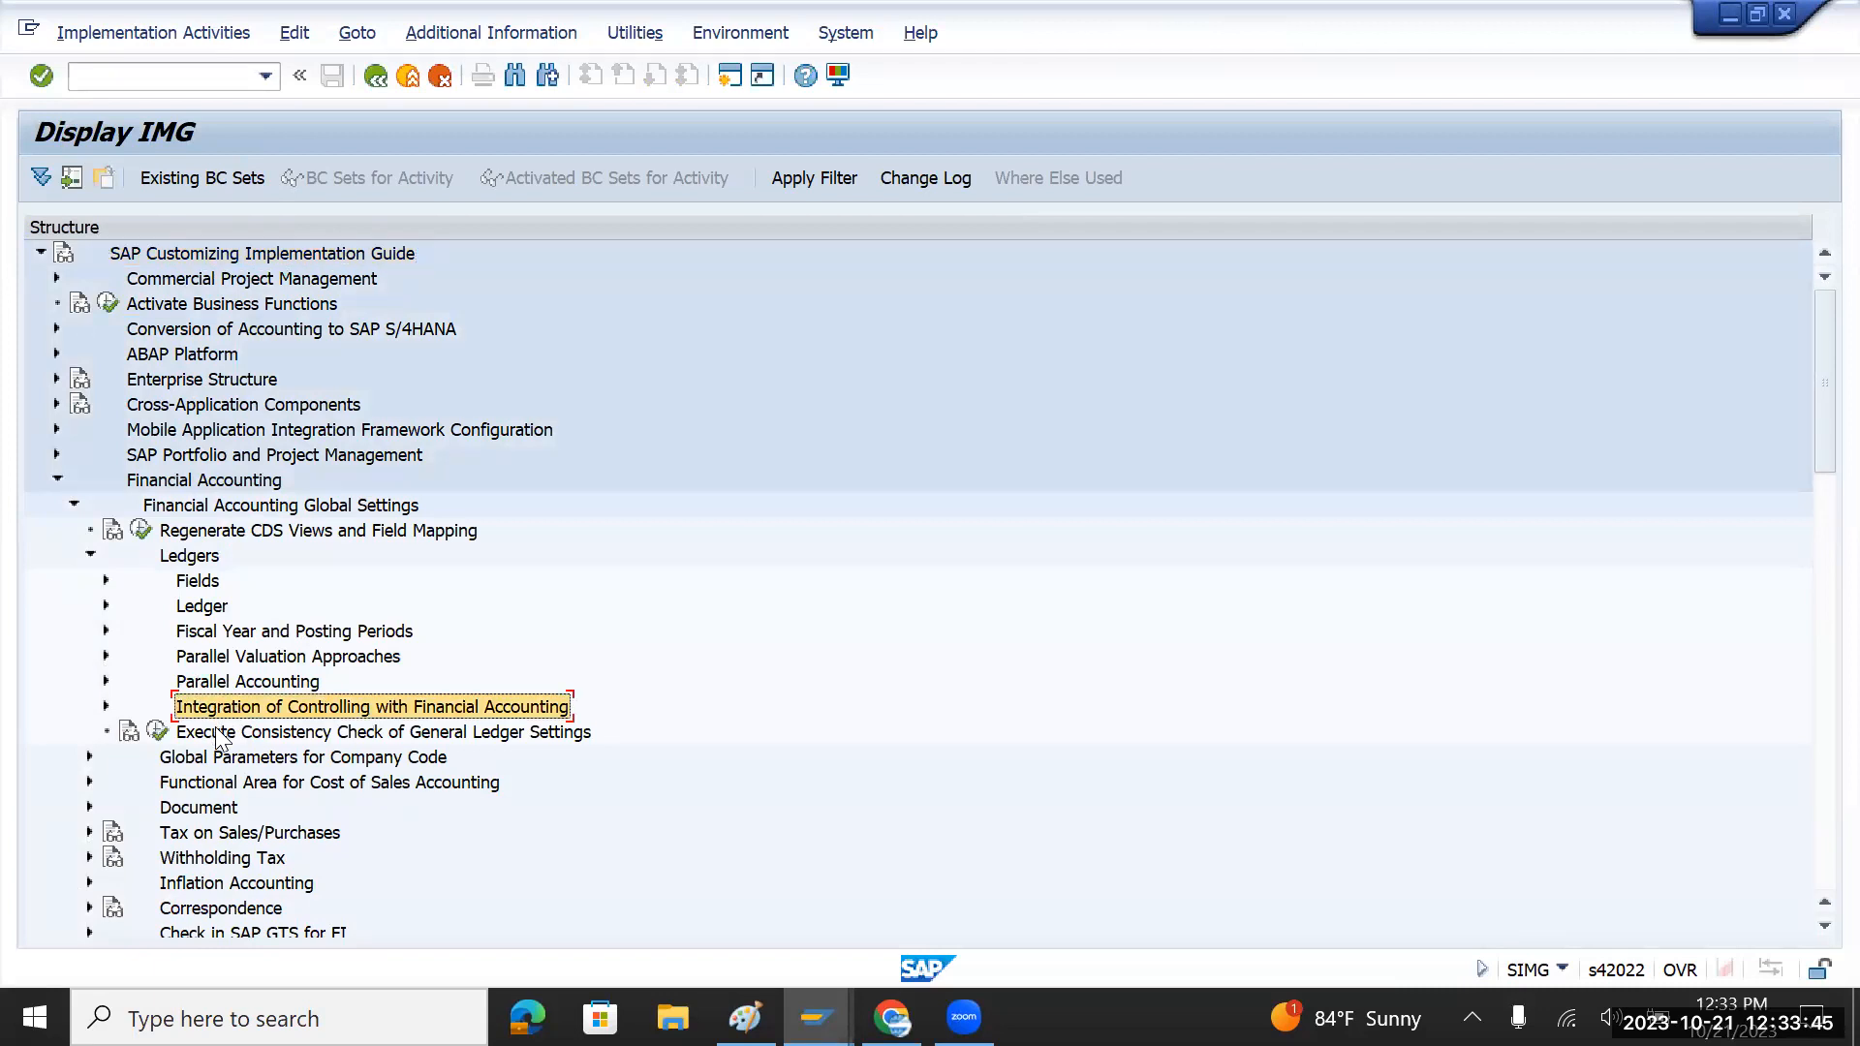
click(221, 735)
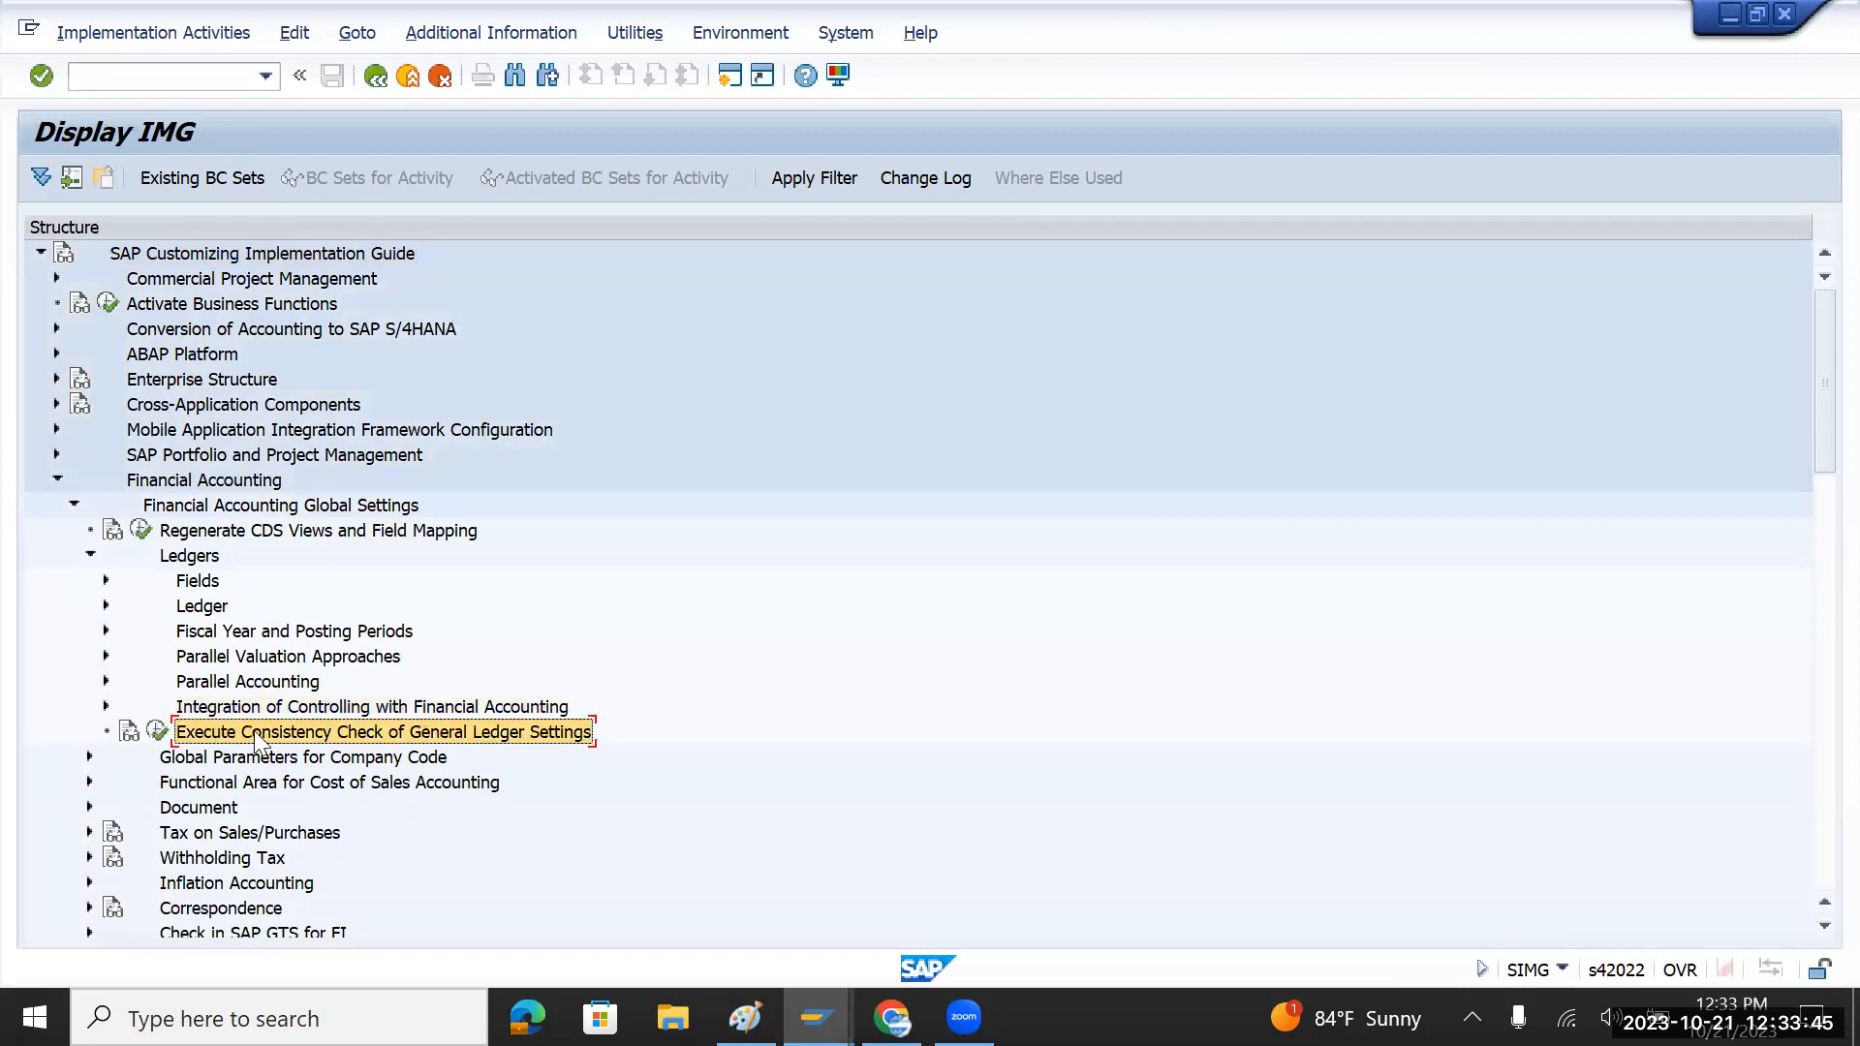
Step: Run the general ledger consistency check and inspect the accounting principle and TATA allocation errors
click(155, 733)
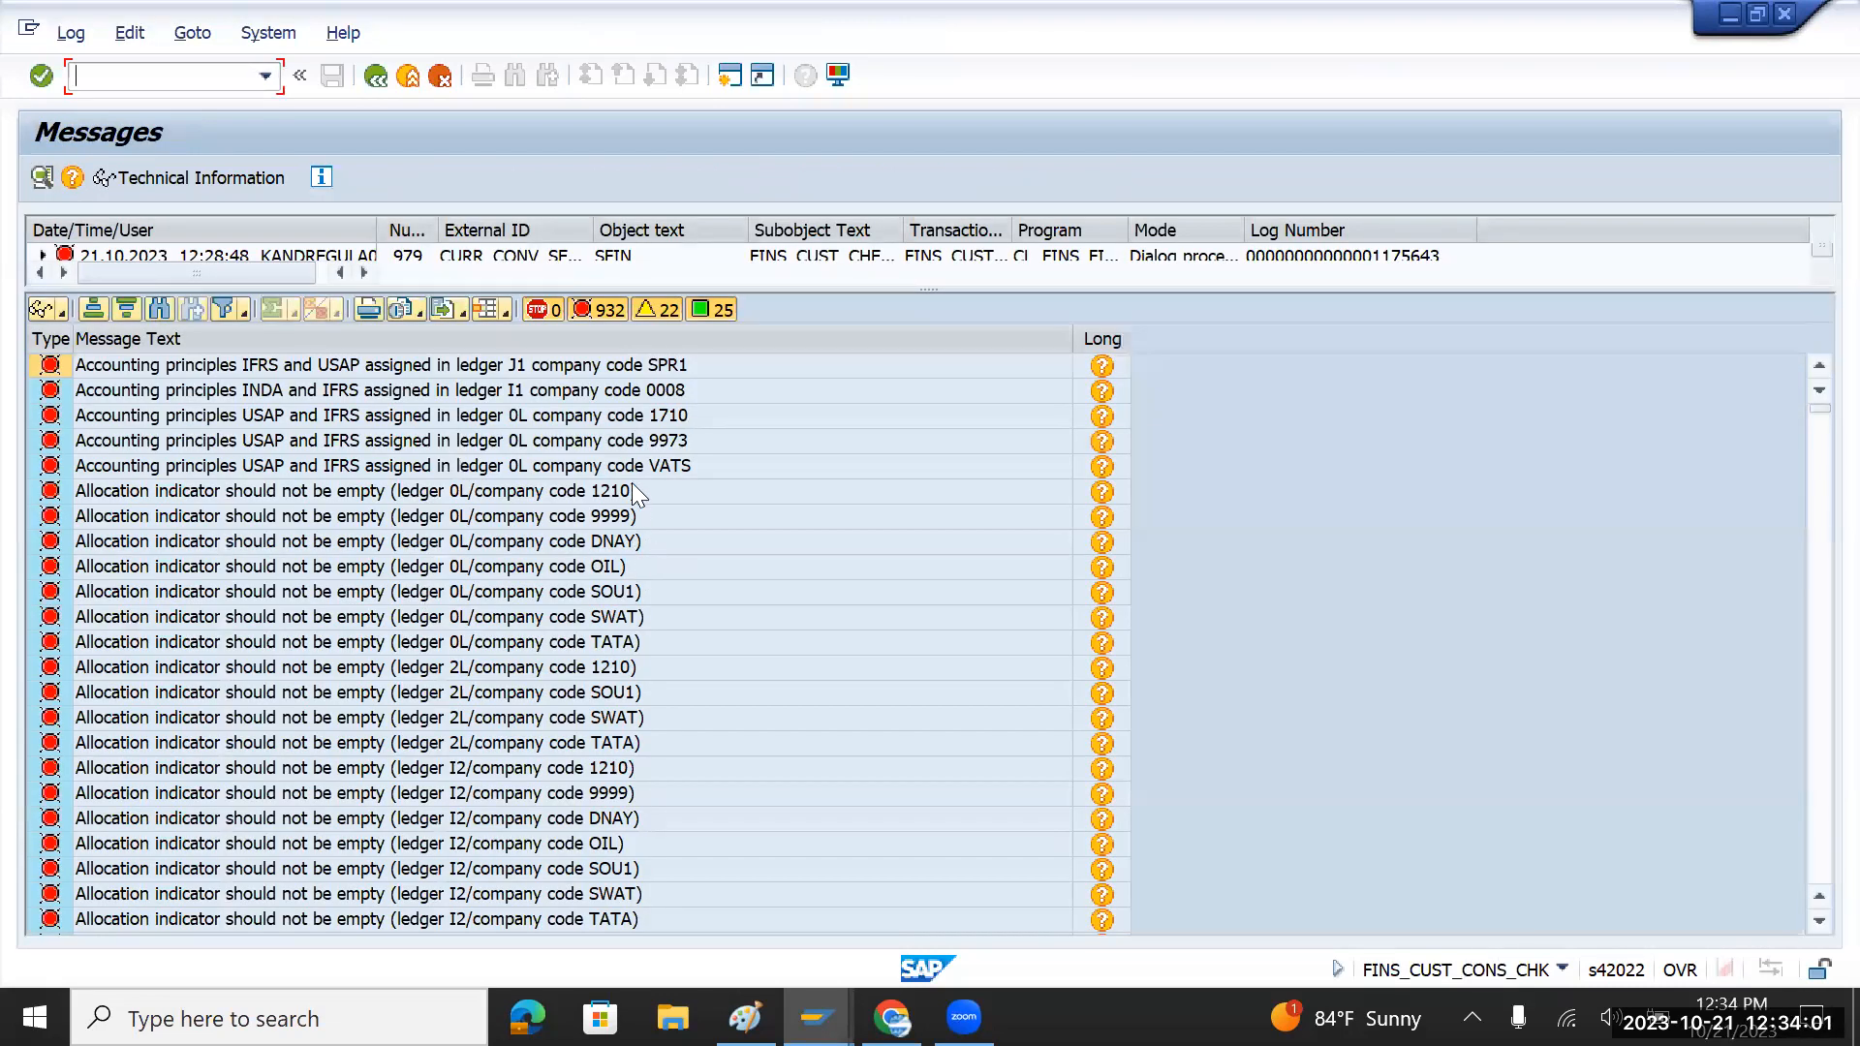
click(671, 374)
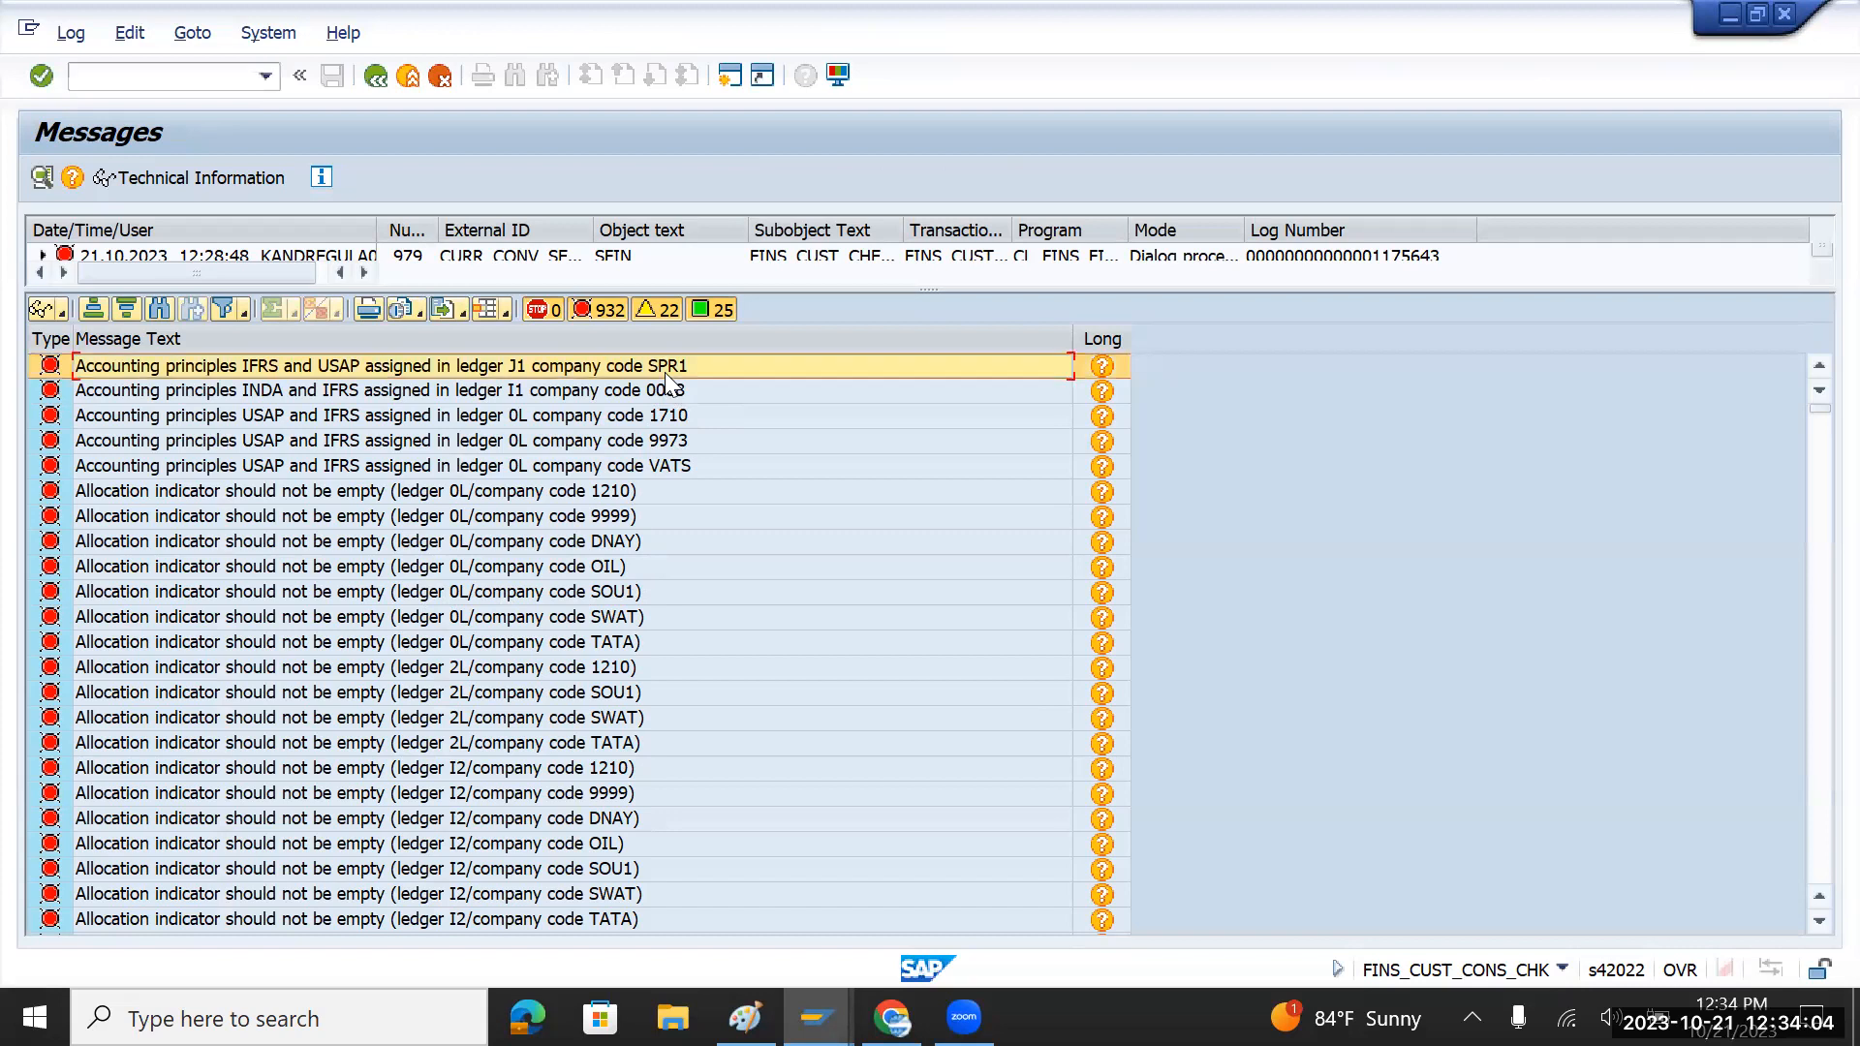
click(675, 469)
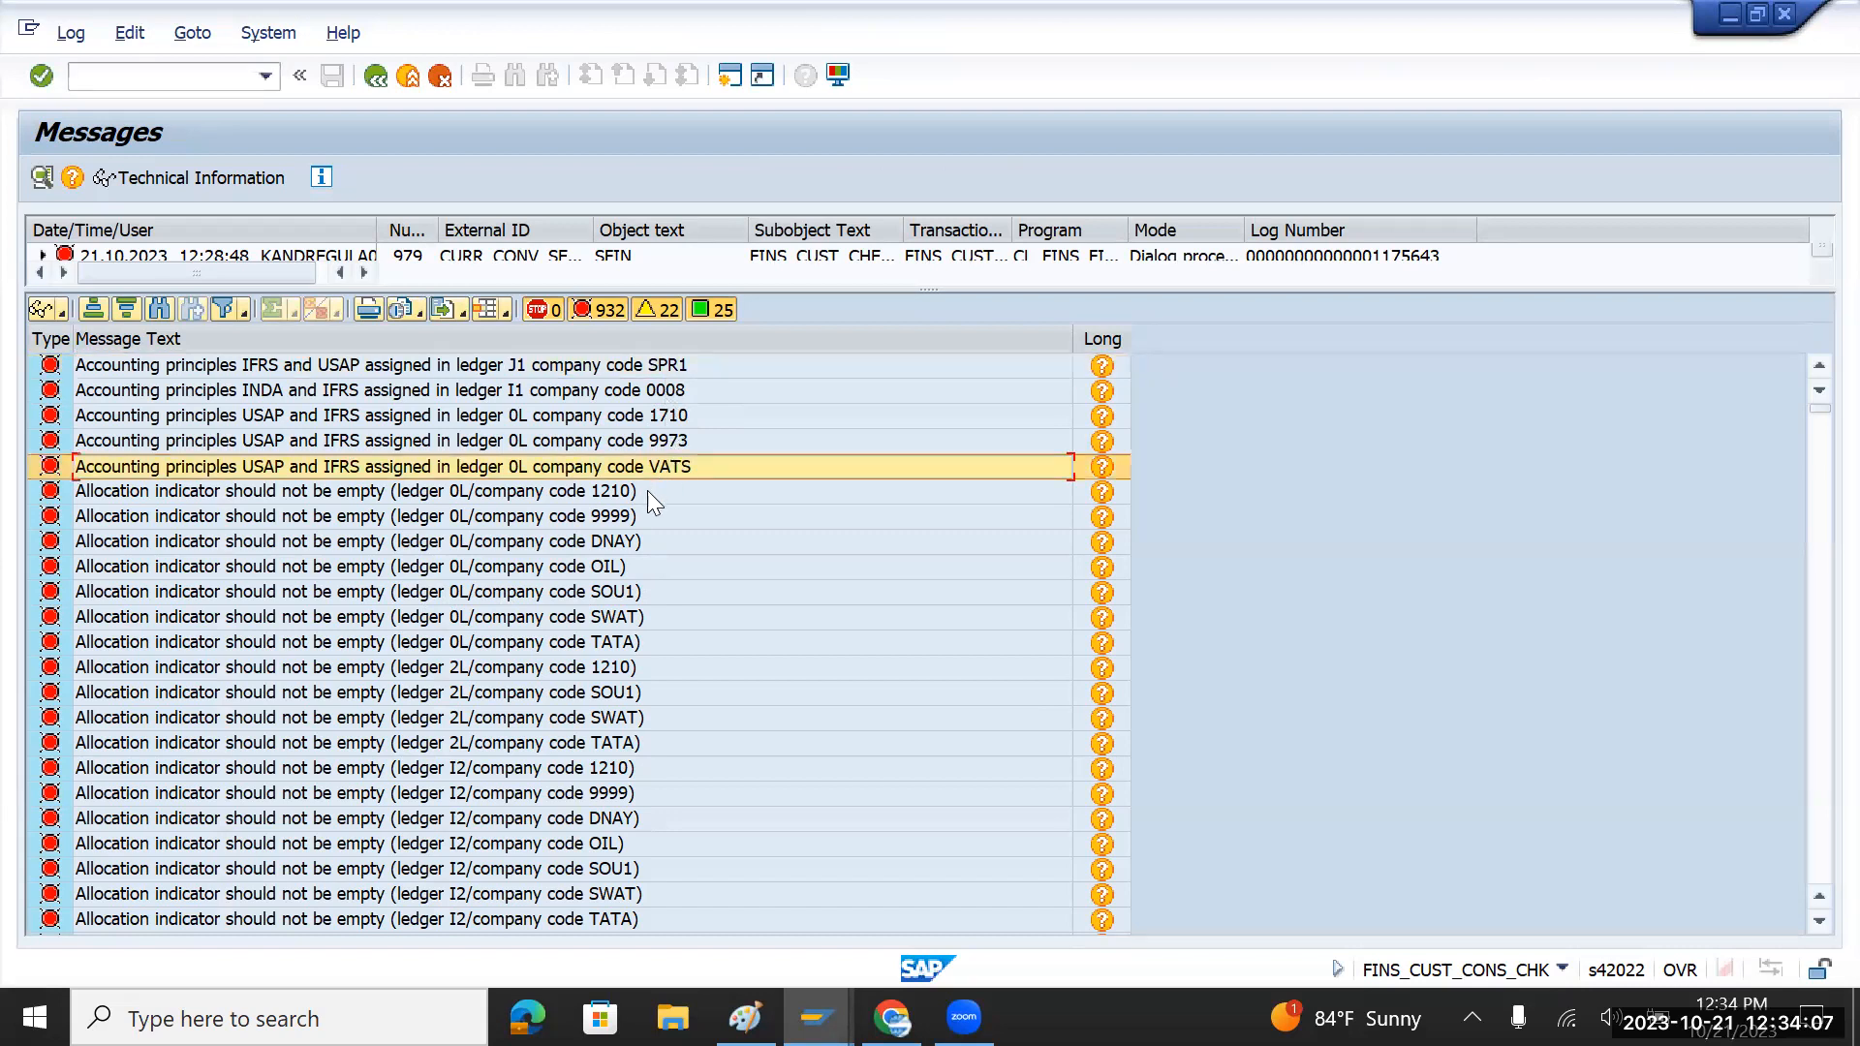
click(610, 645)
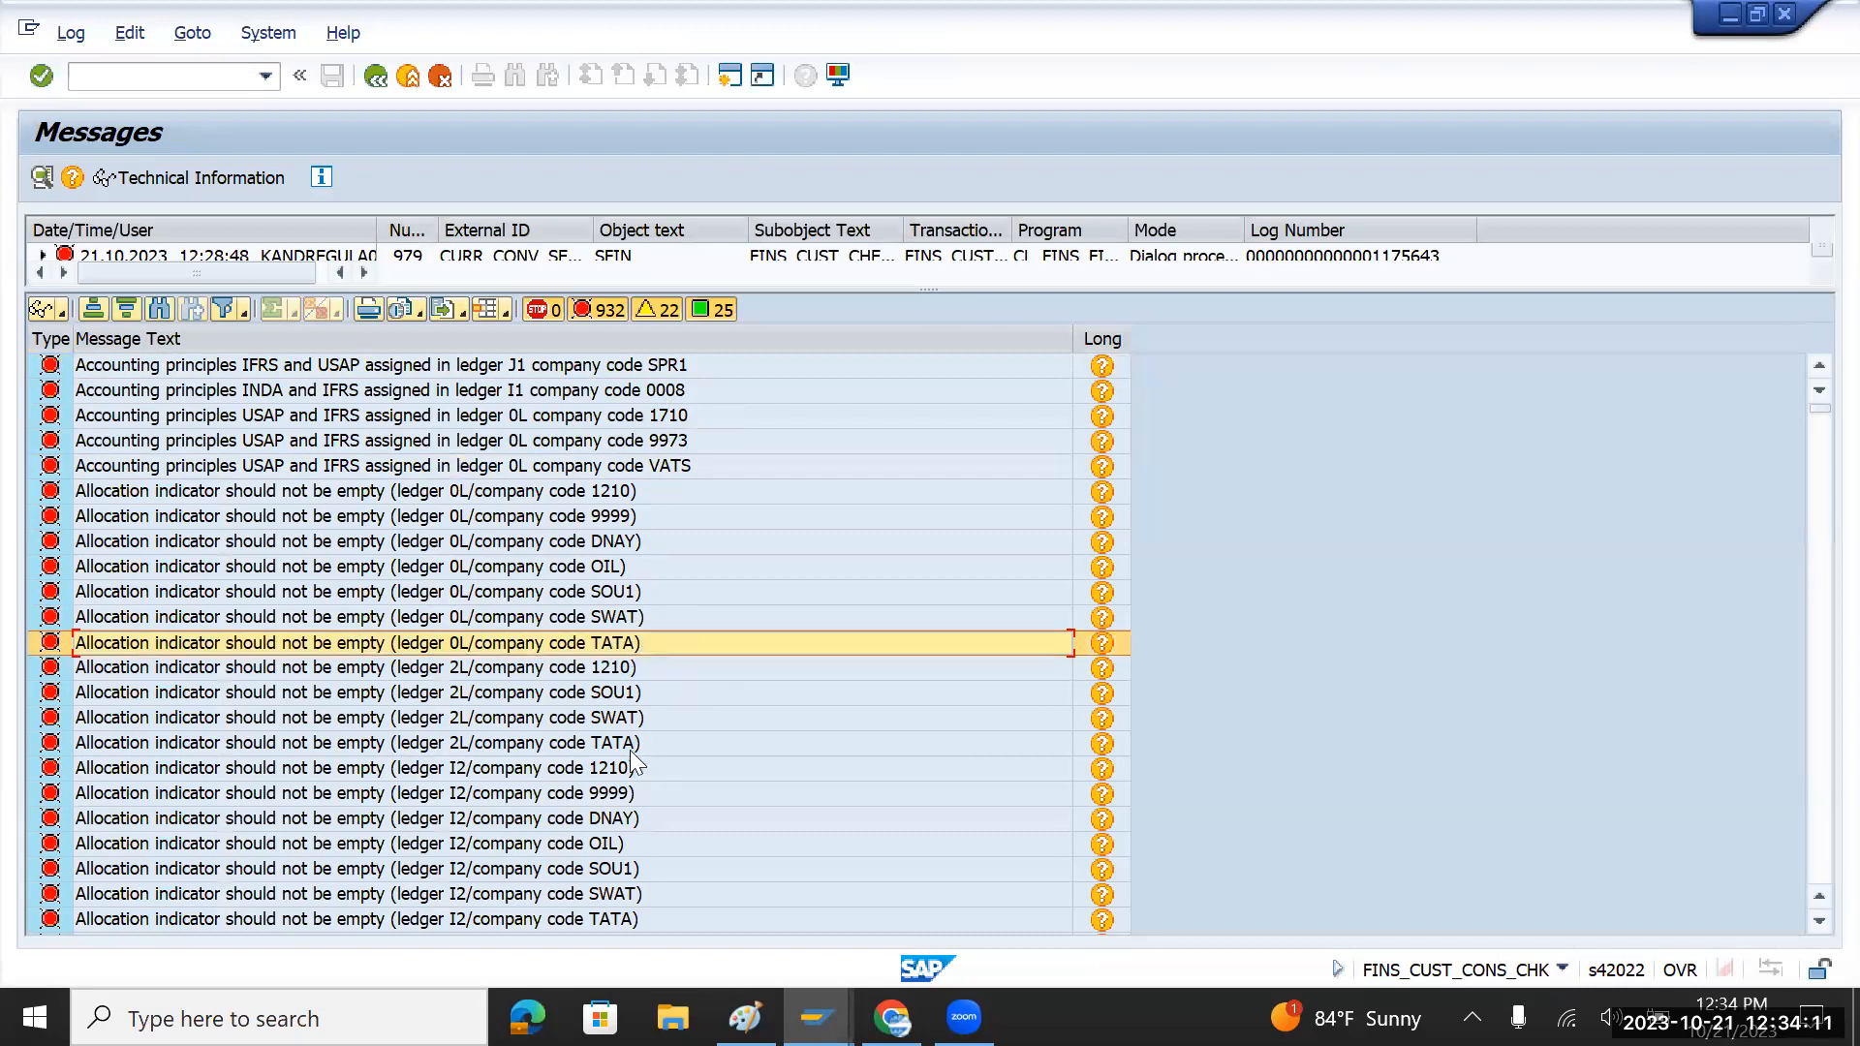
scroll(634, 765, down, 3)
click(618, 595)
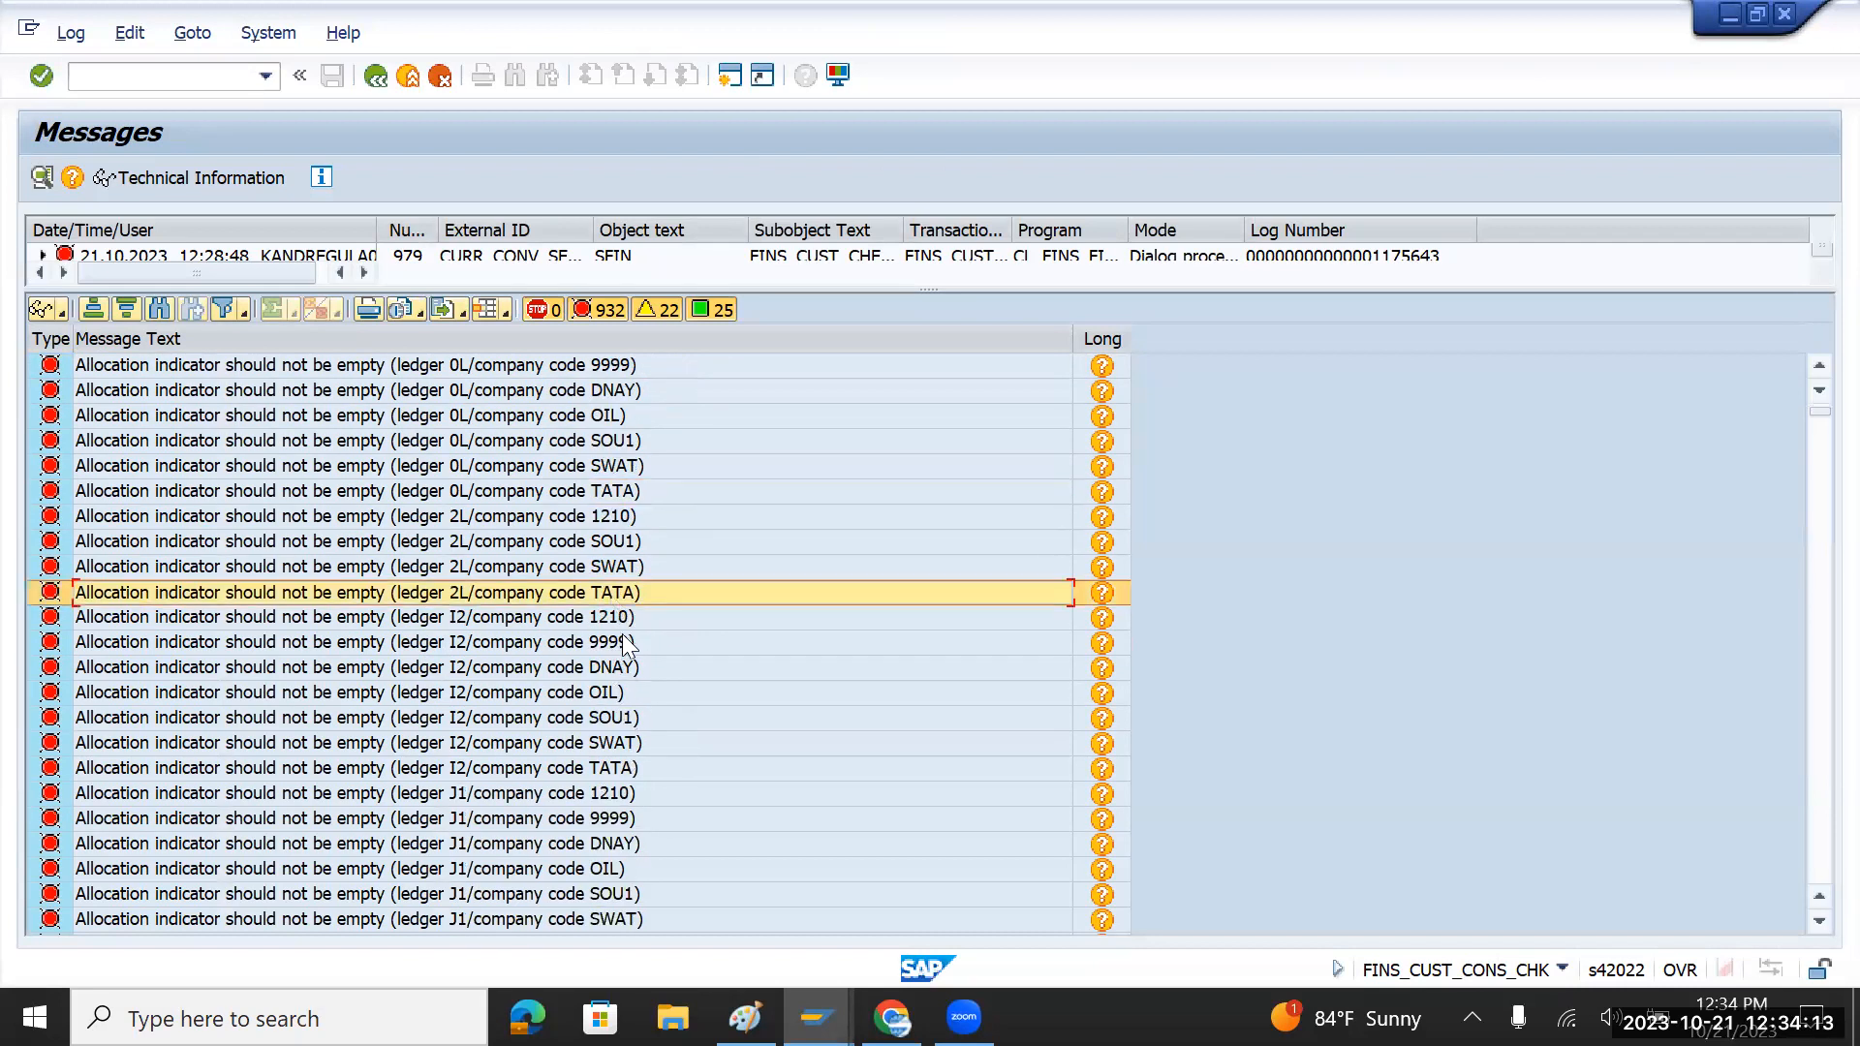
click(620, 771)
scroll(619, 771, down, 5)
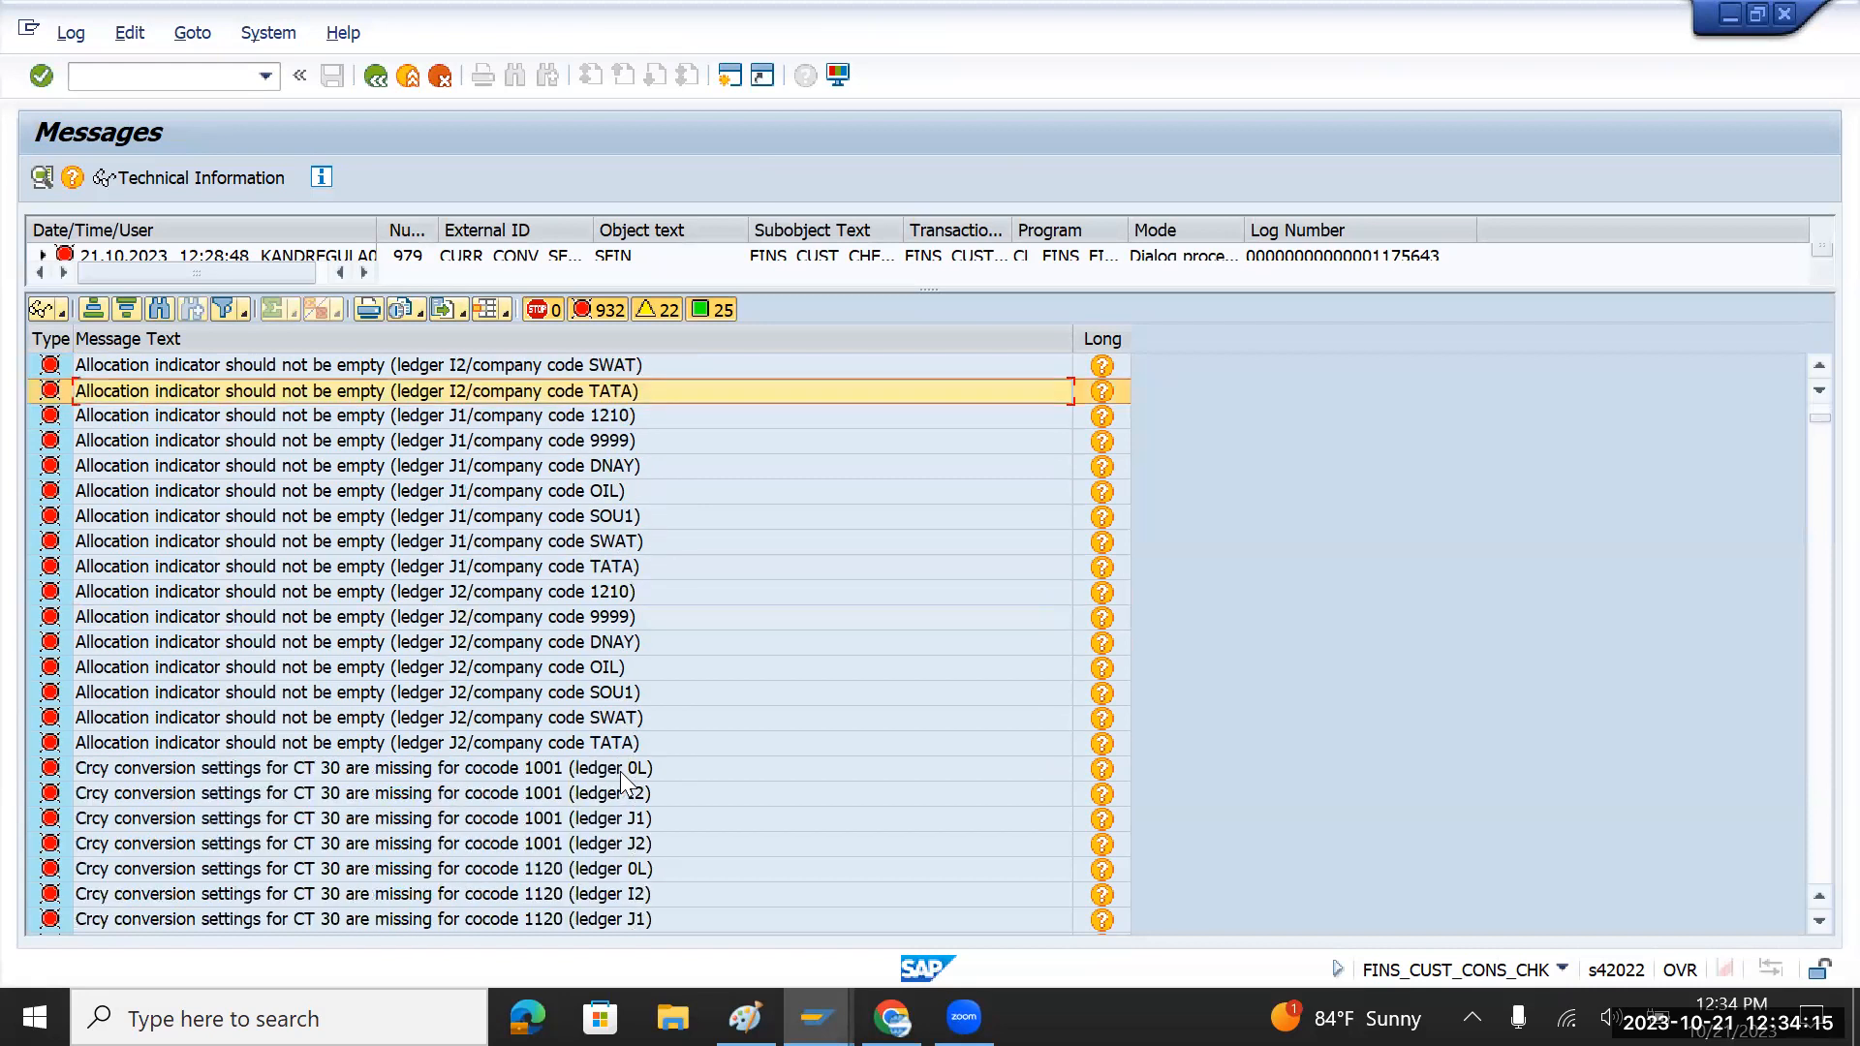
click(616, 567)
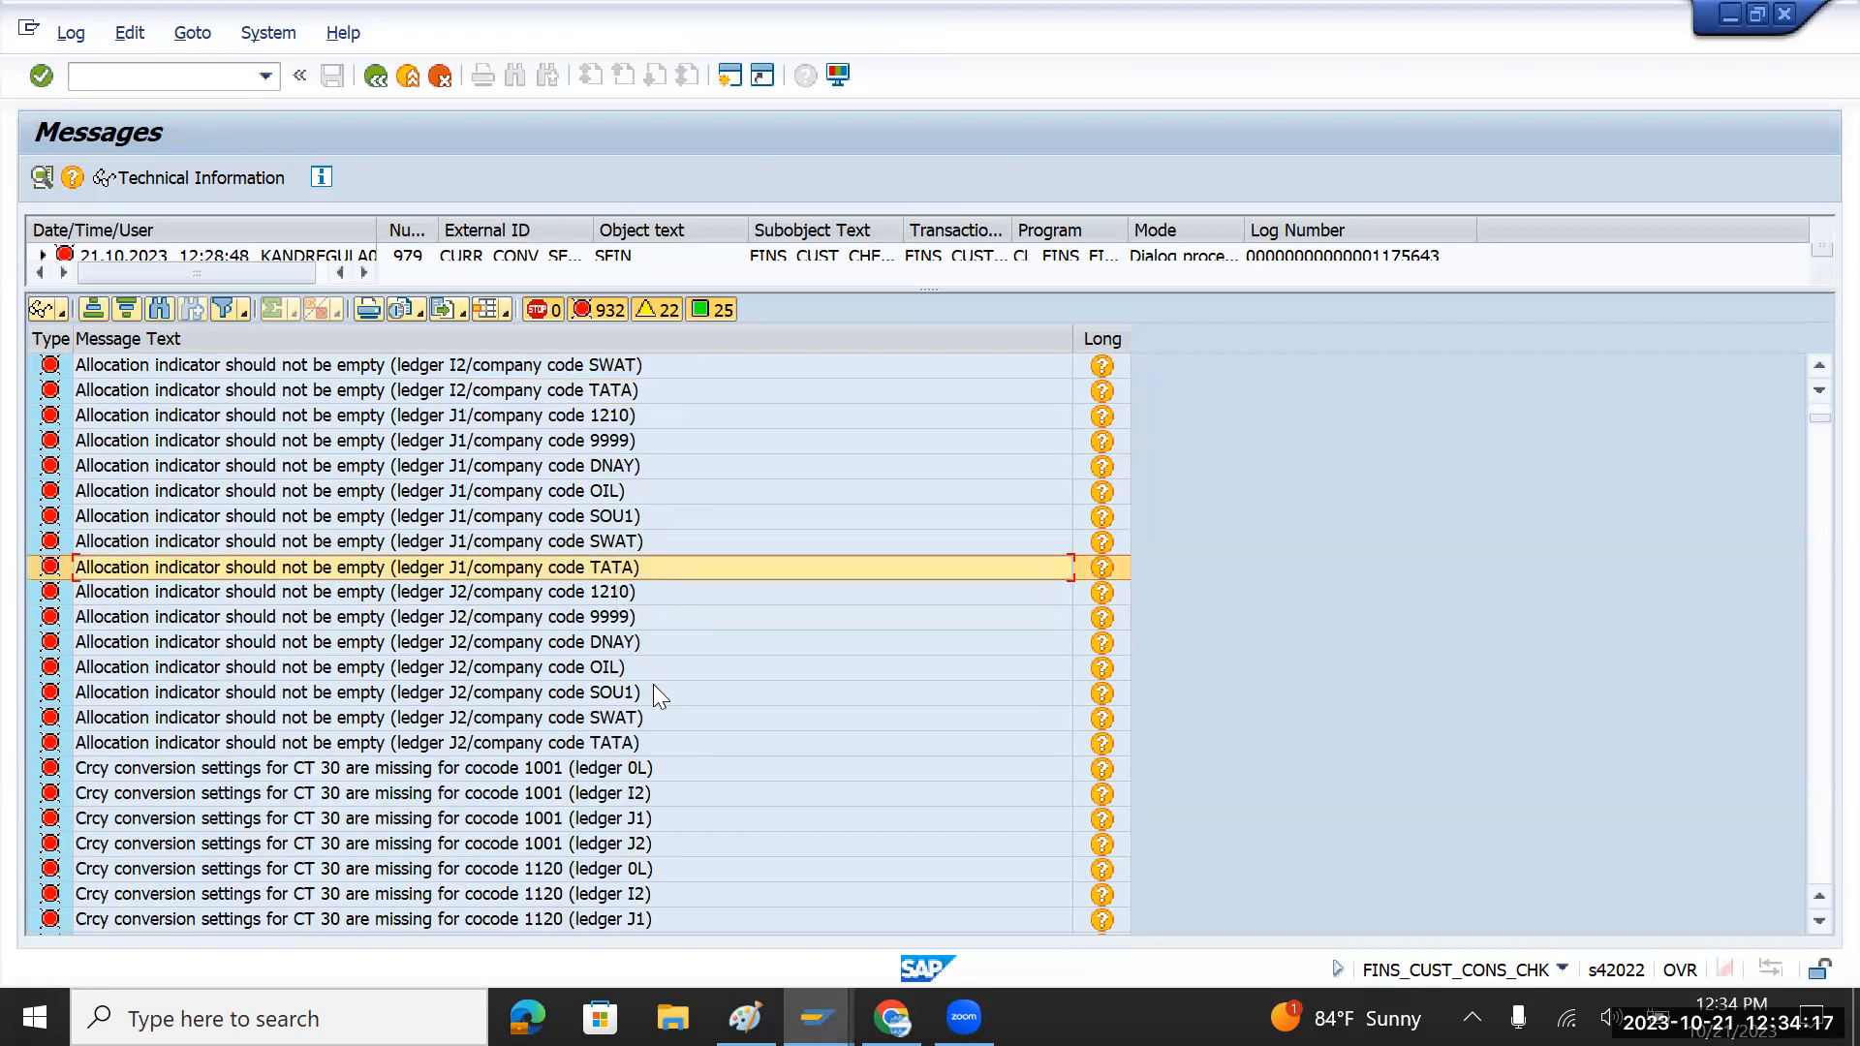
click(624, 742)
Step: Scroll through the rest of the 932-error log and open, then cancel, the message filter
scroll(625, 742, down, 4)
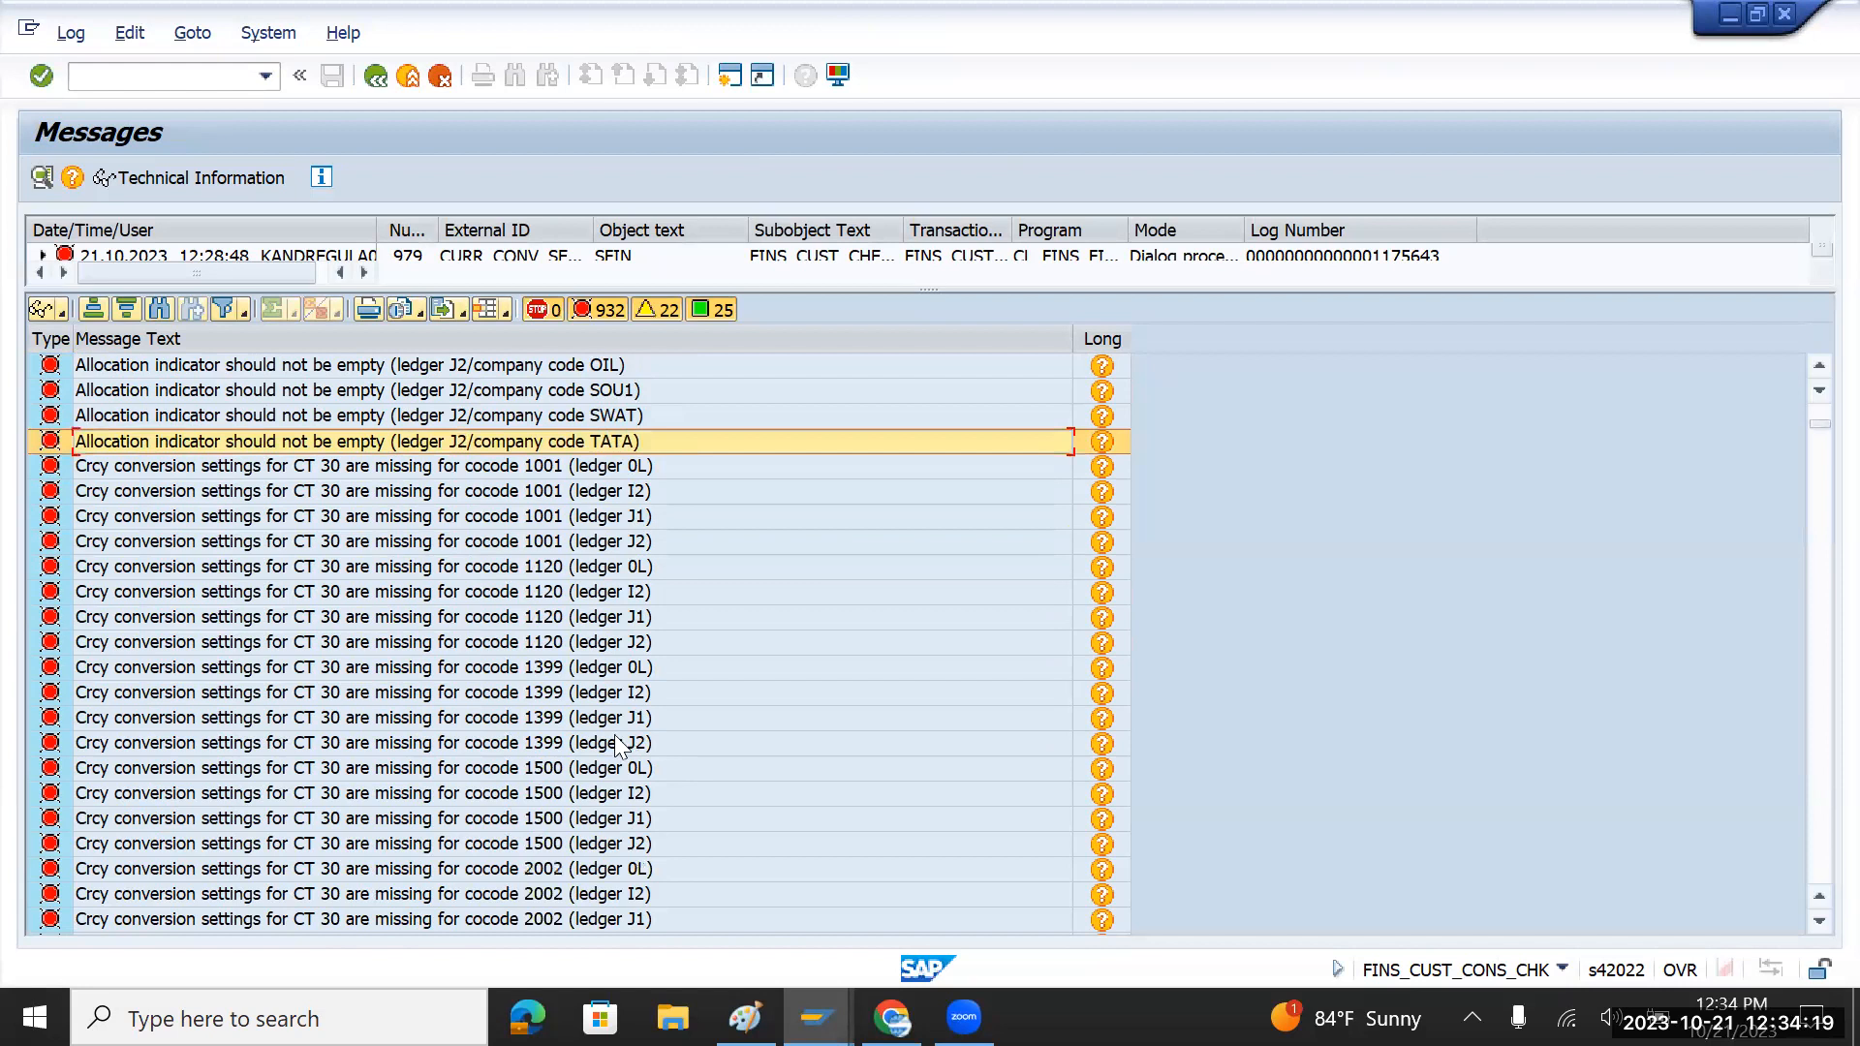
scroll(560, 760, down, 20)
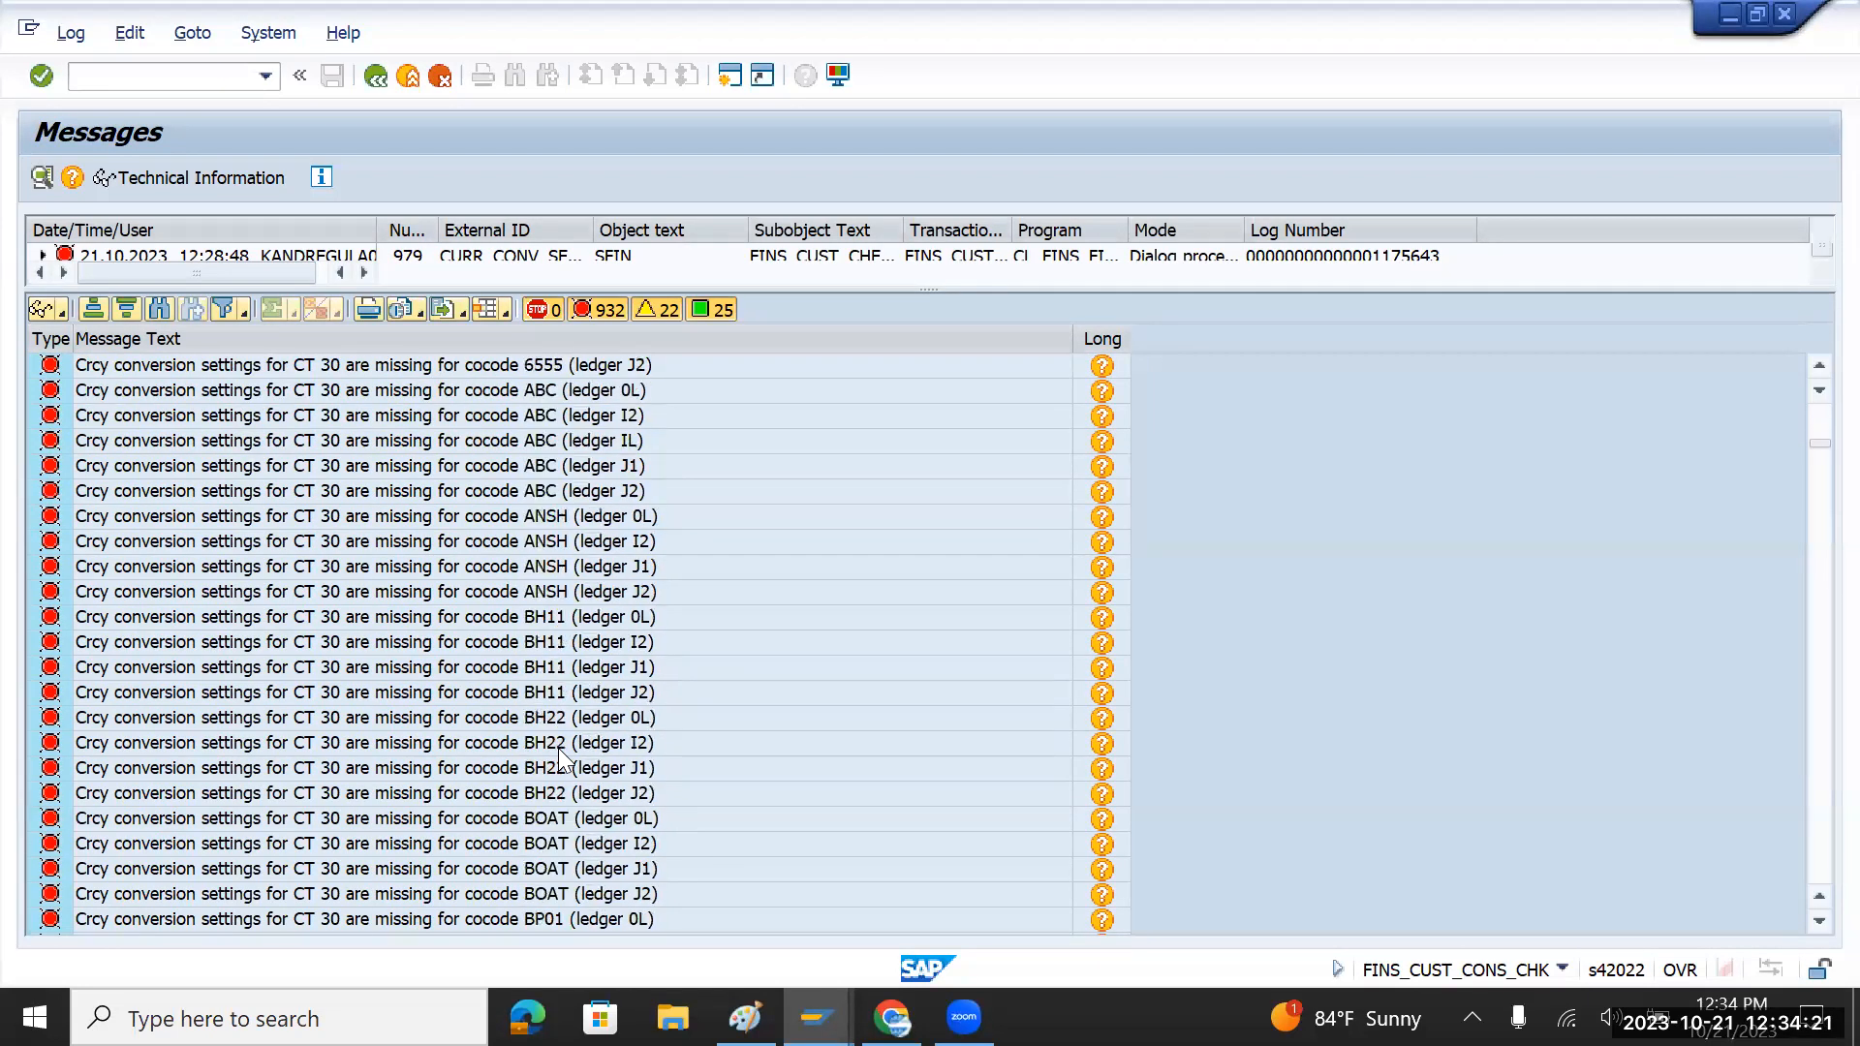
scroll(560, 760, down, 20)
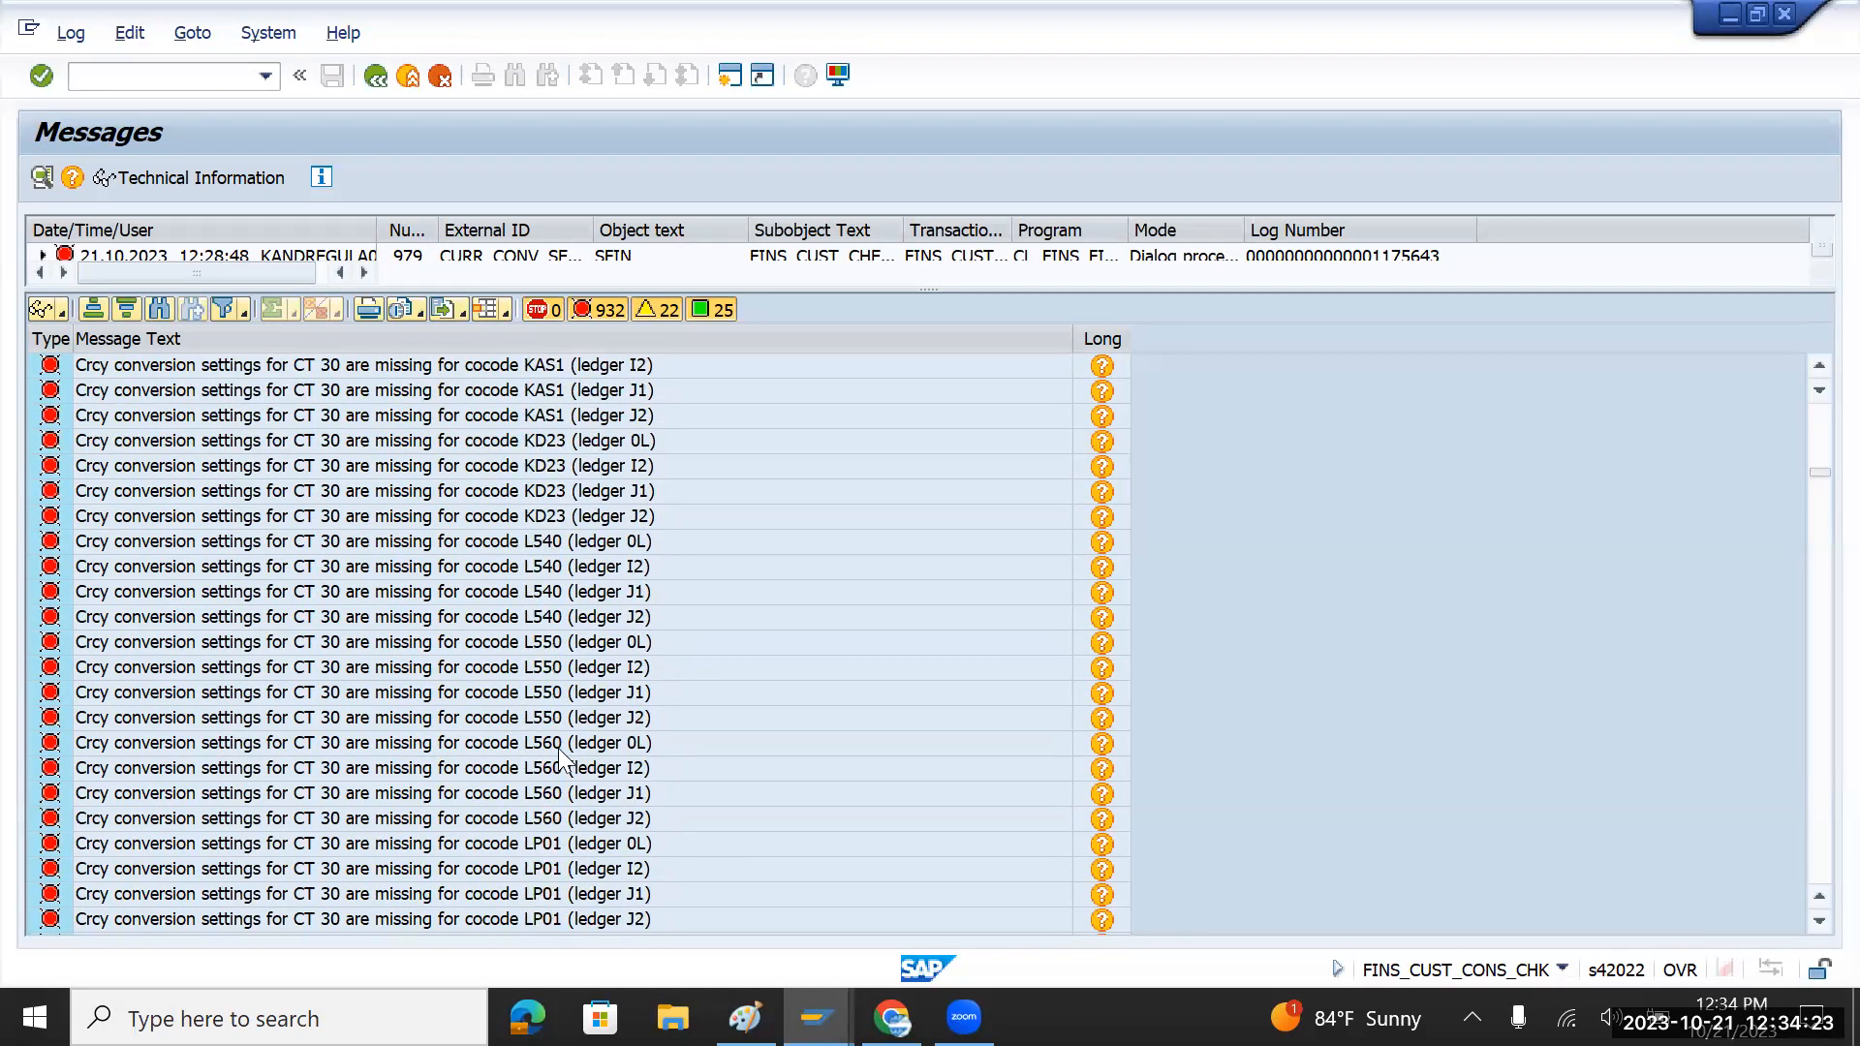
scroll(560, 761, down, 12)
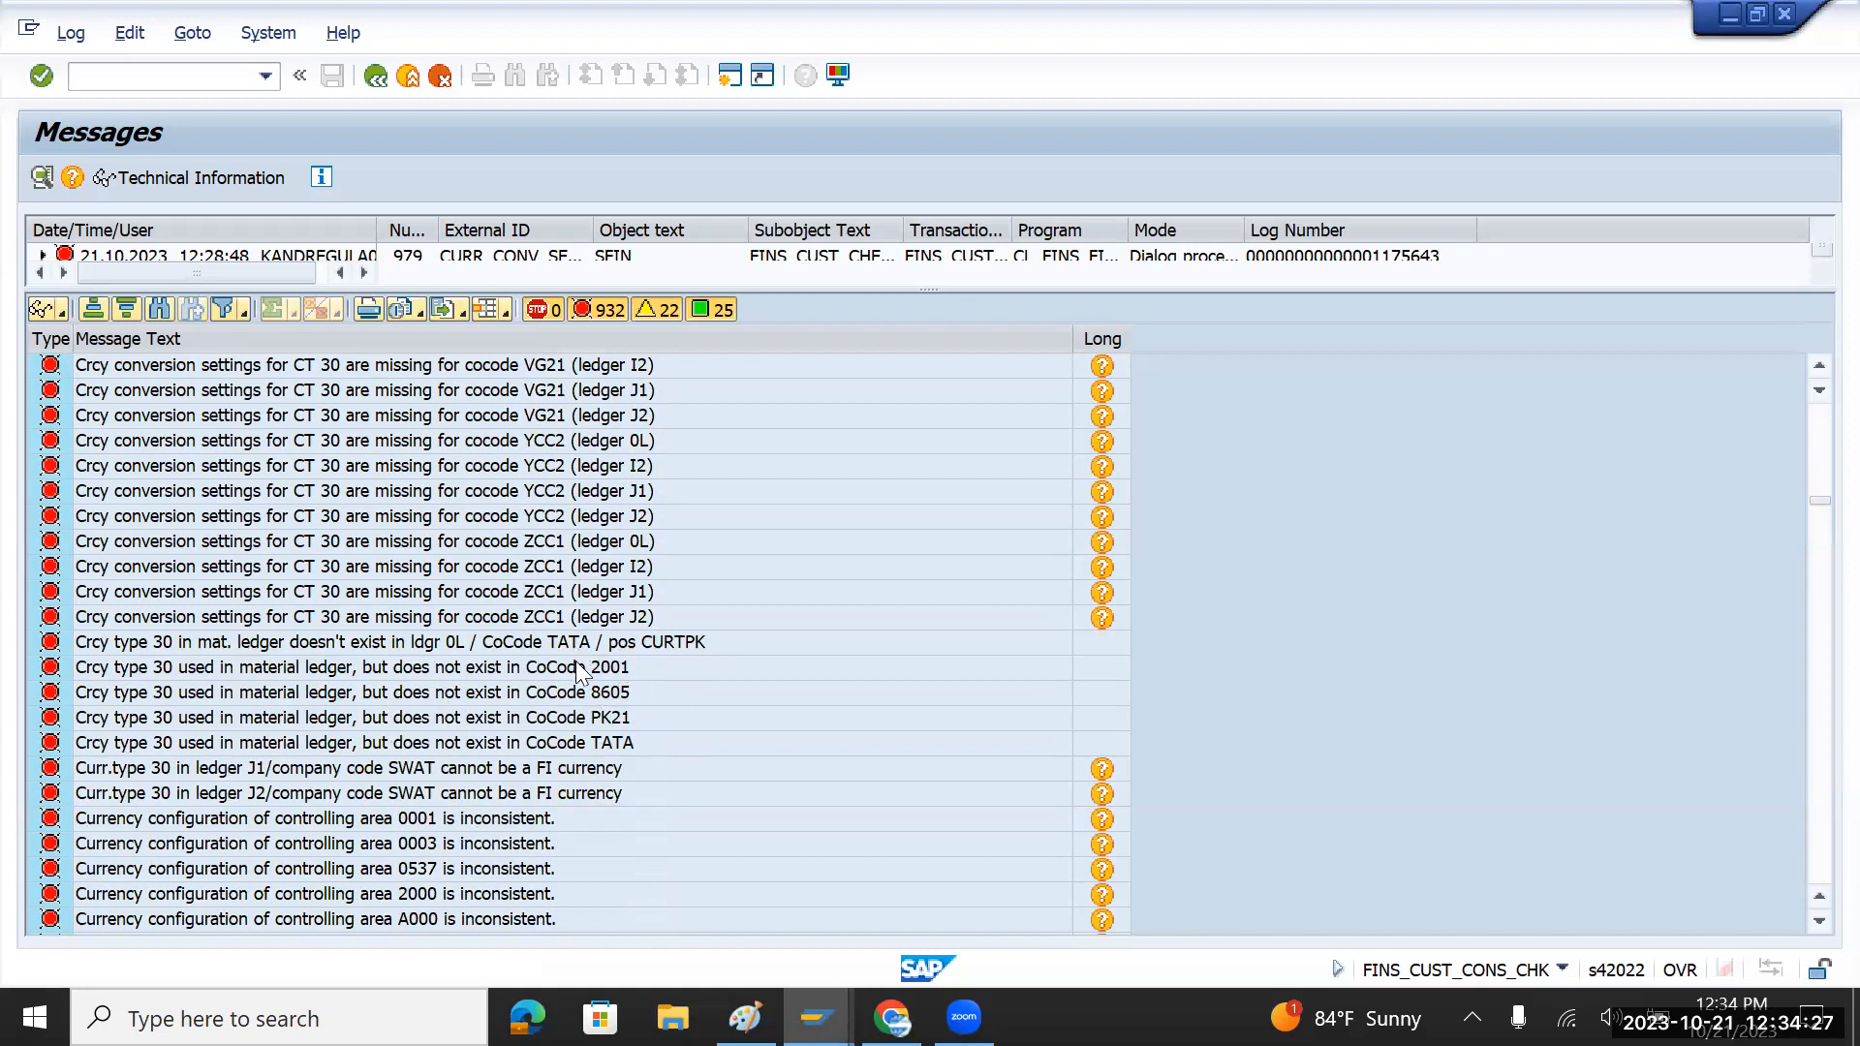
scroll(582, 714, down, 2)
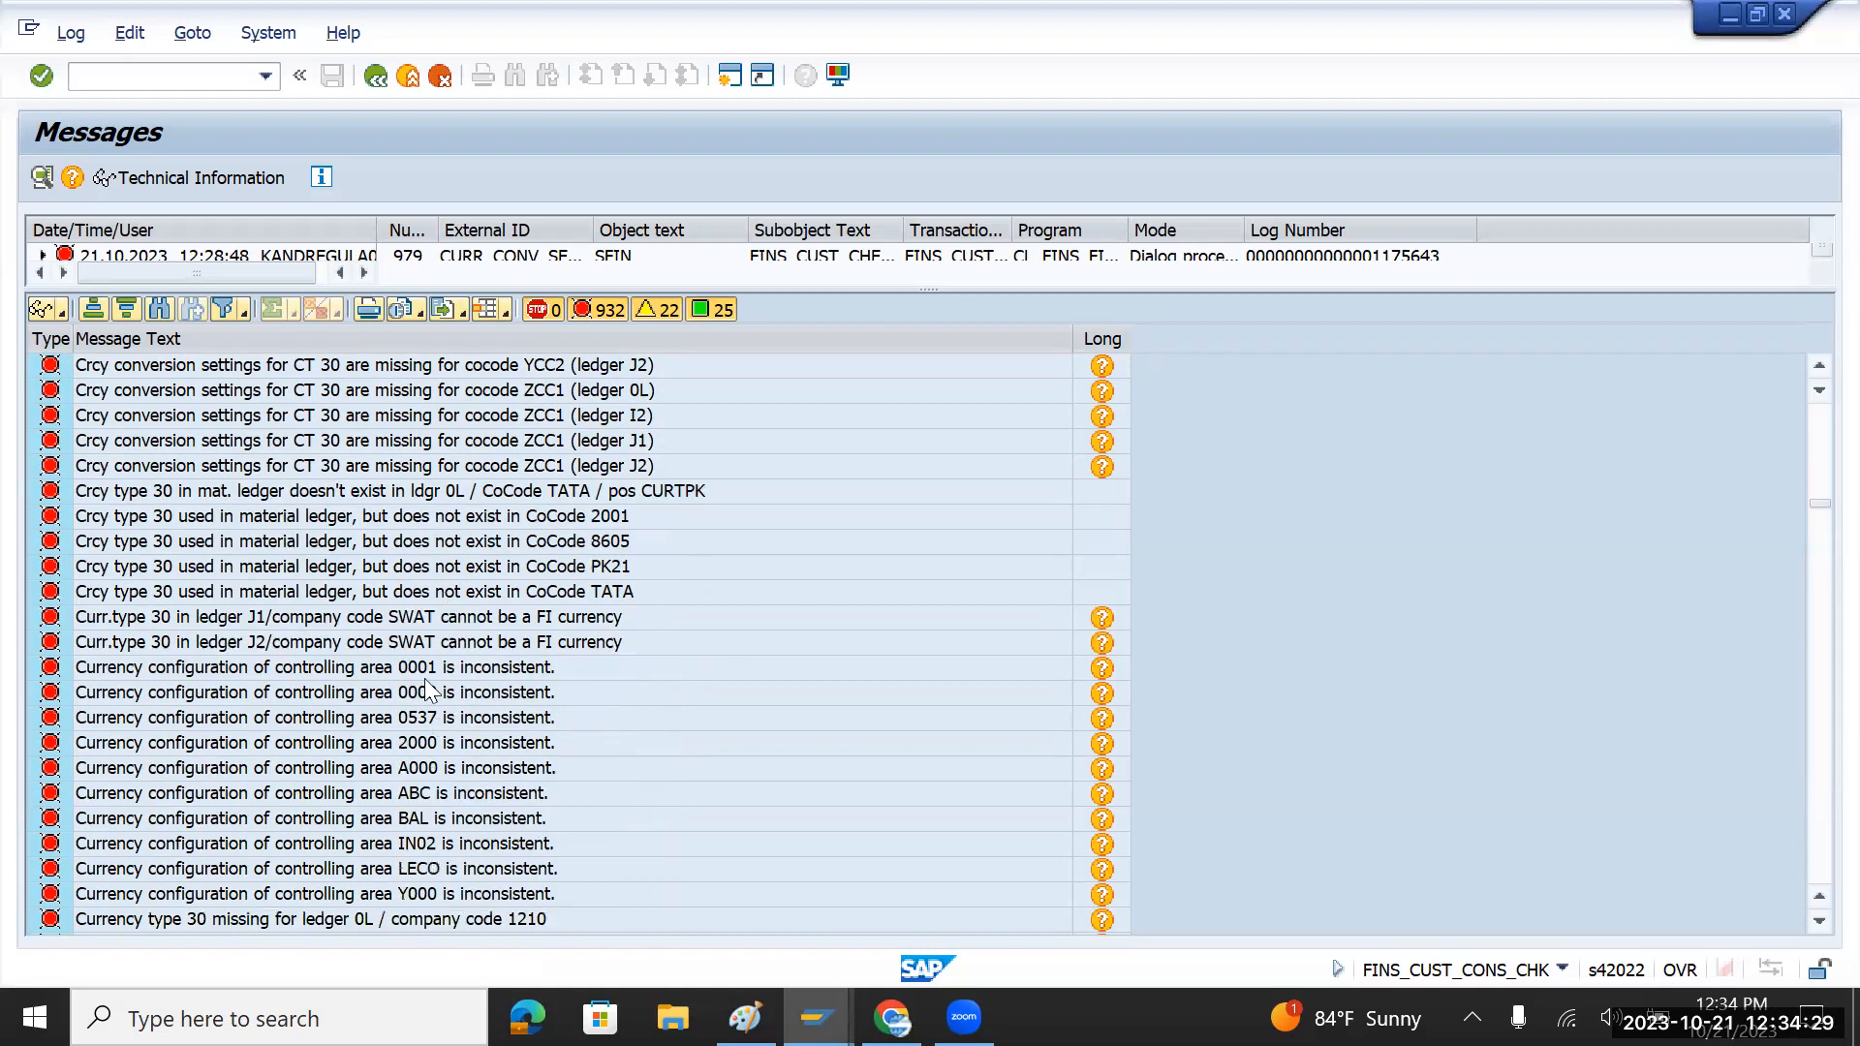
scroll(419, 645, down, 3)
scroll(419, 645, down, 4)
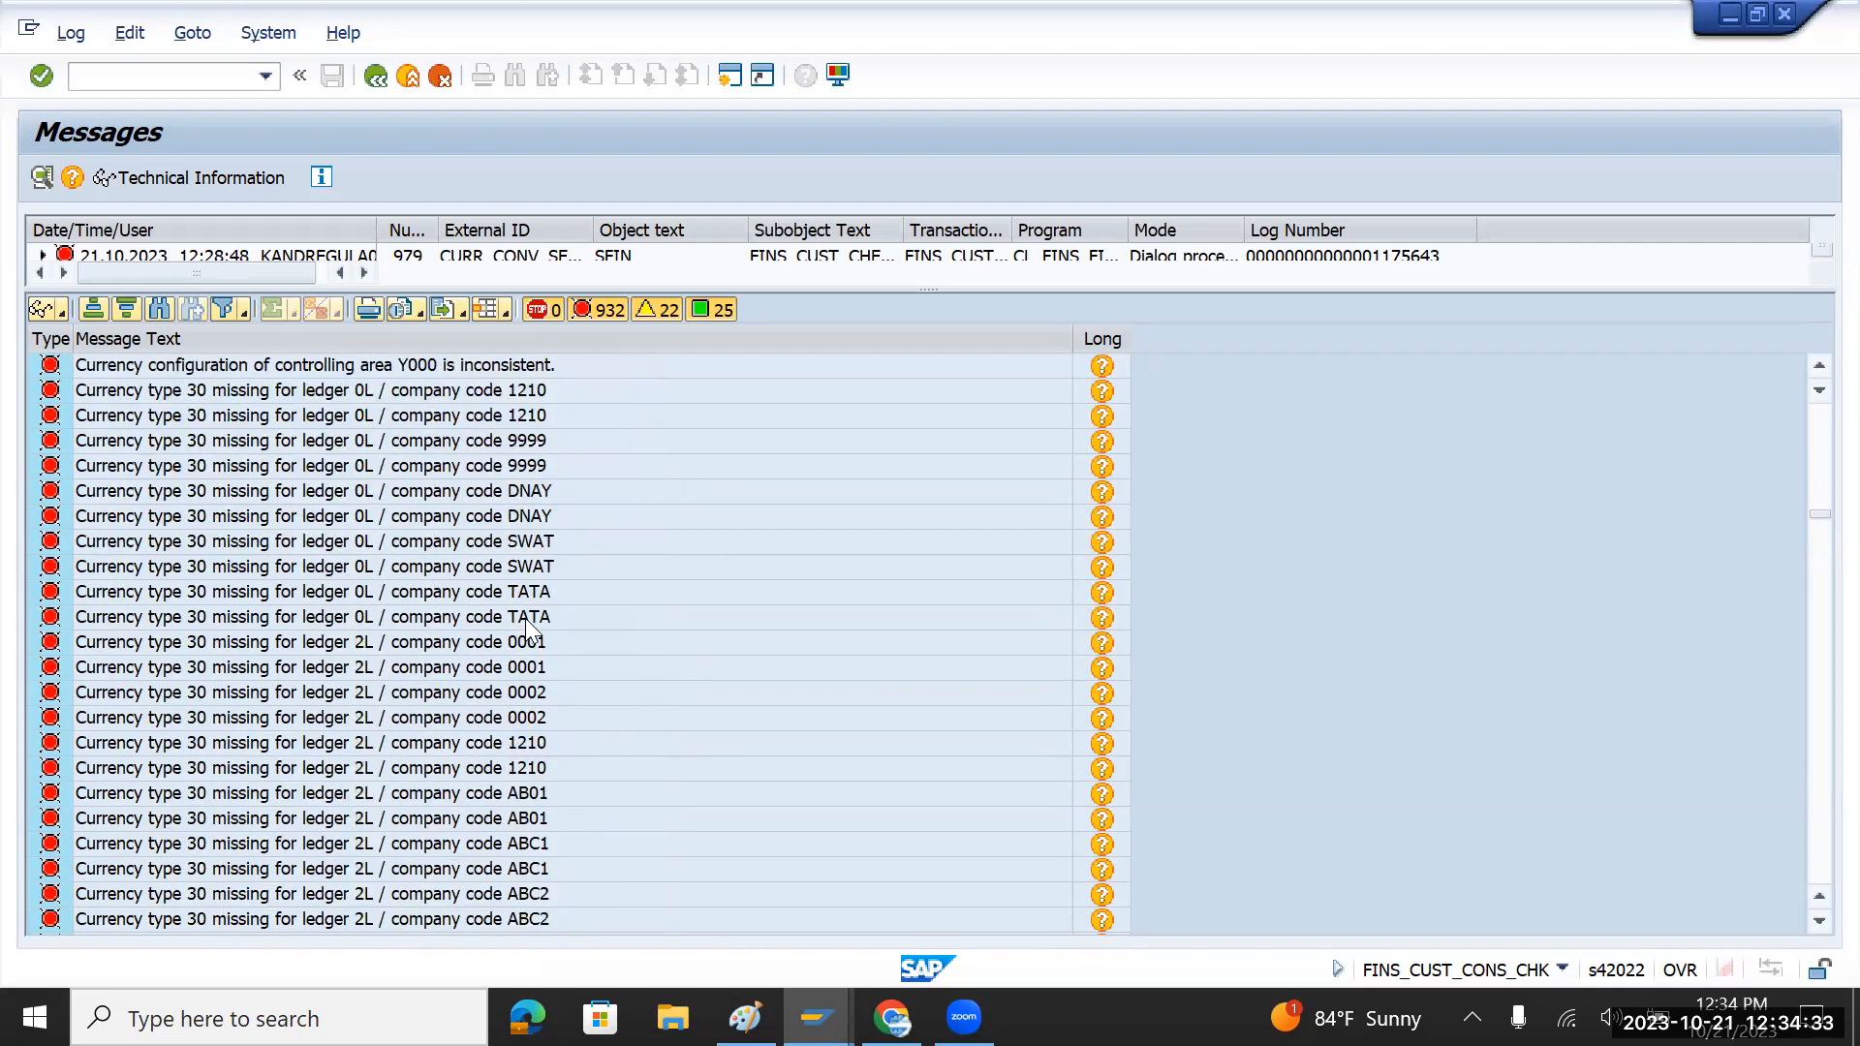
scroll(526, 625, down, 8)
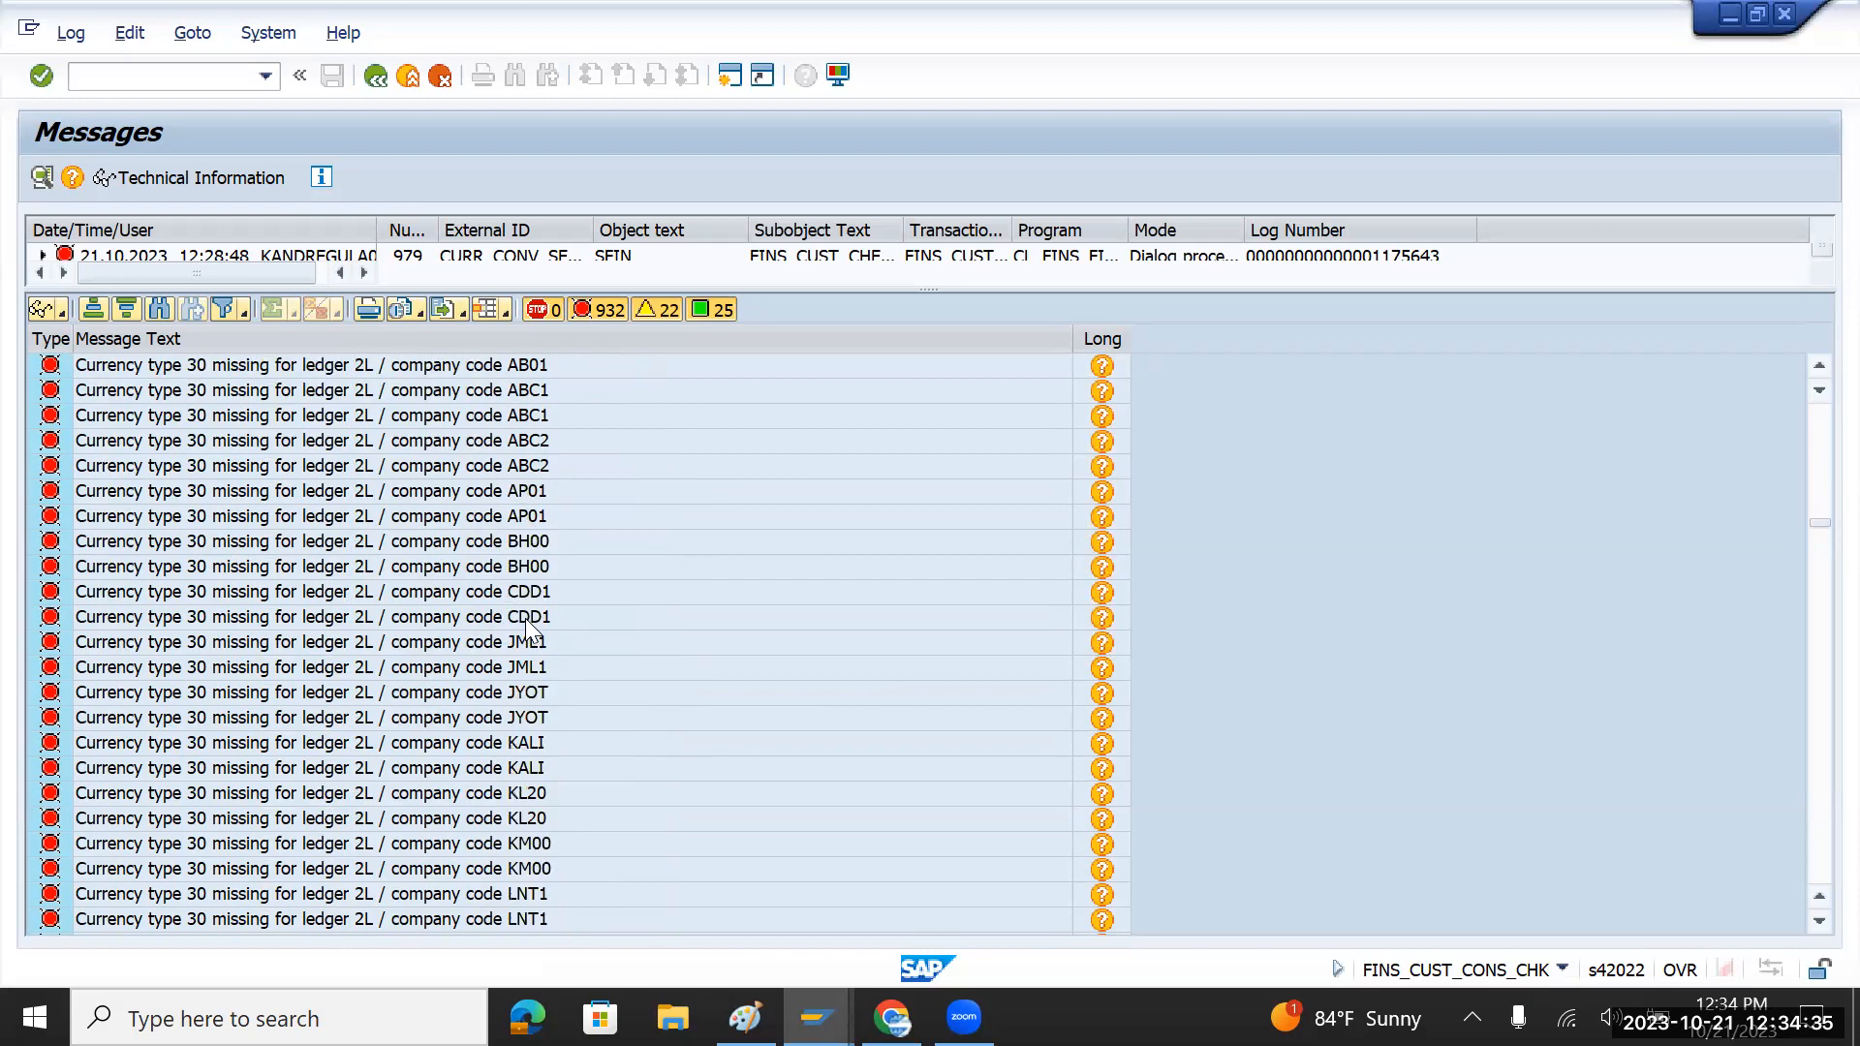
scroll(525, 618, down, 2)
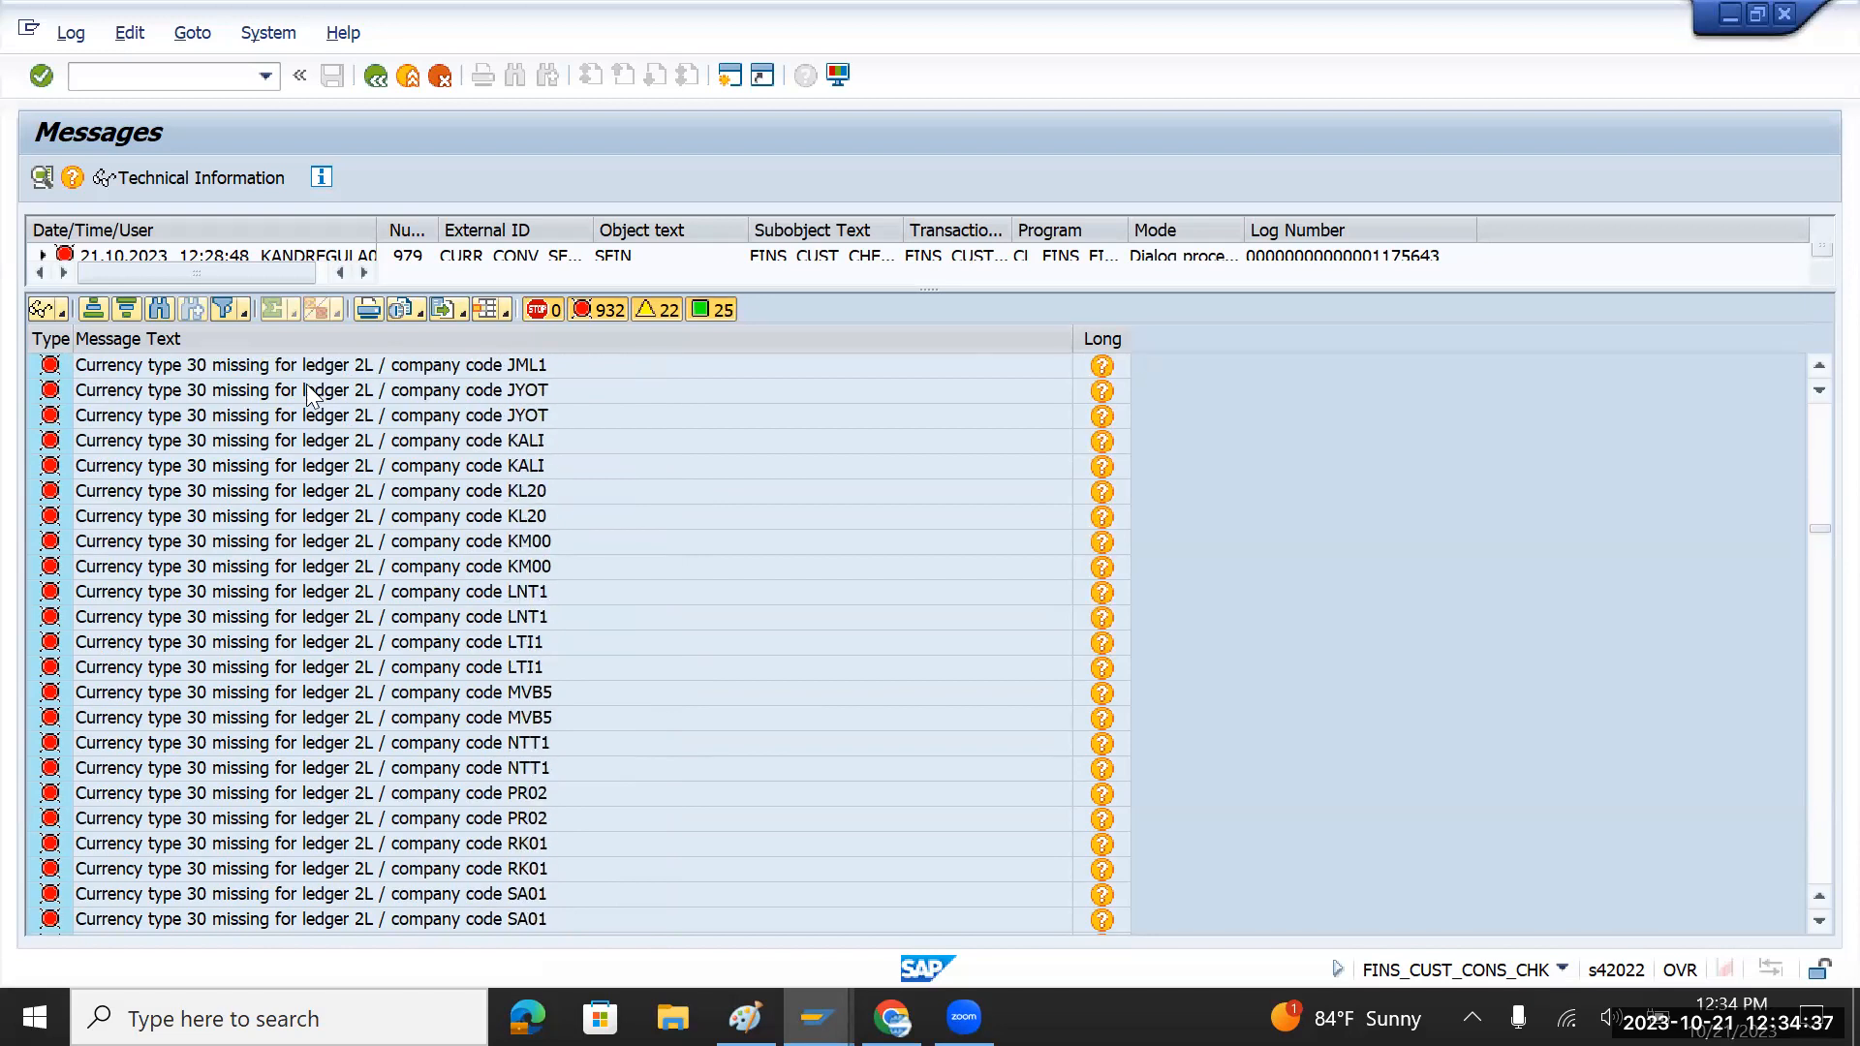
click(237, 312)
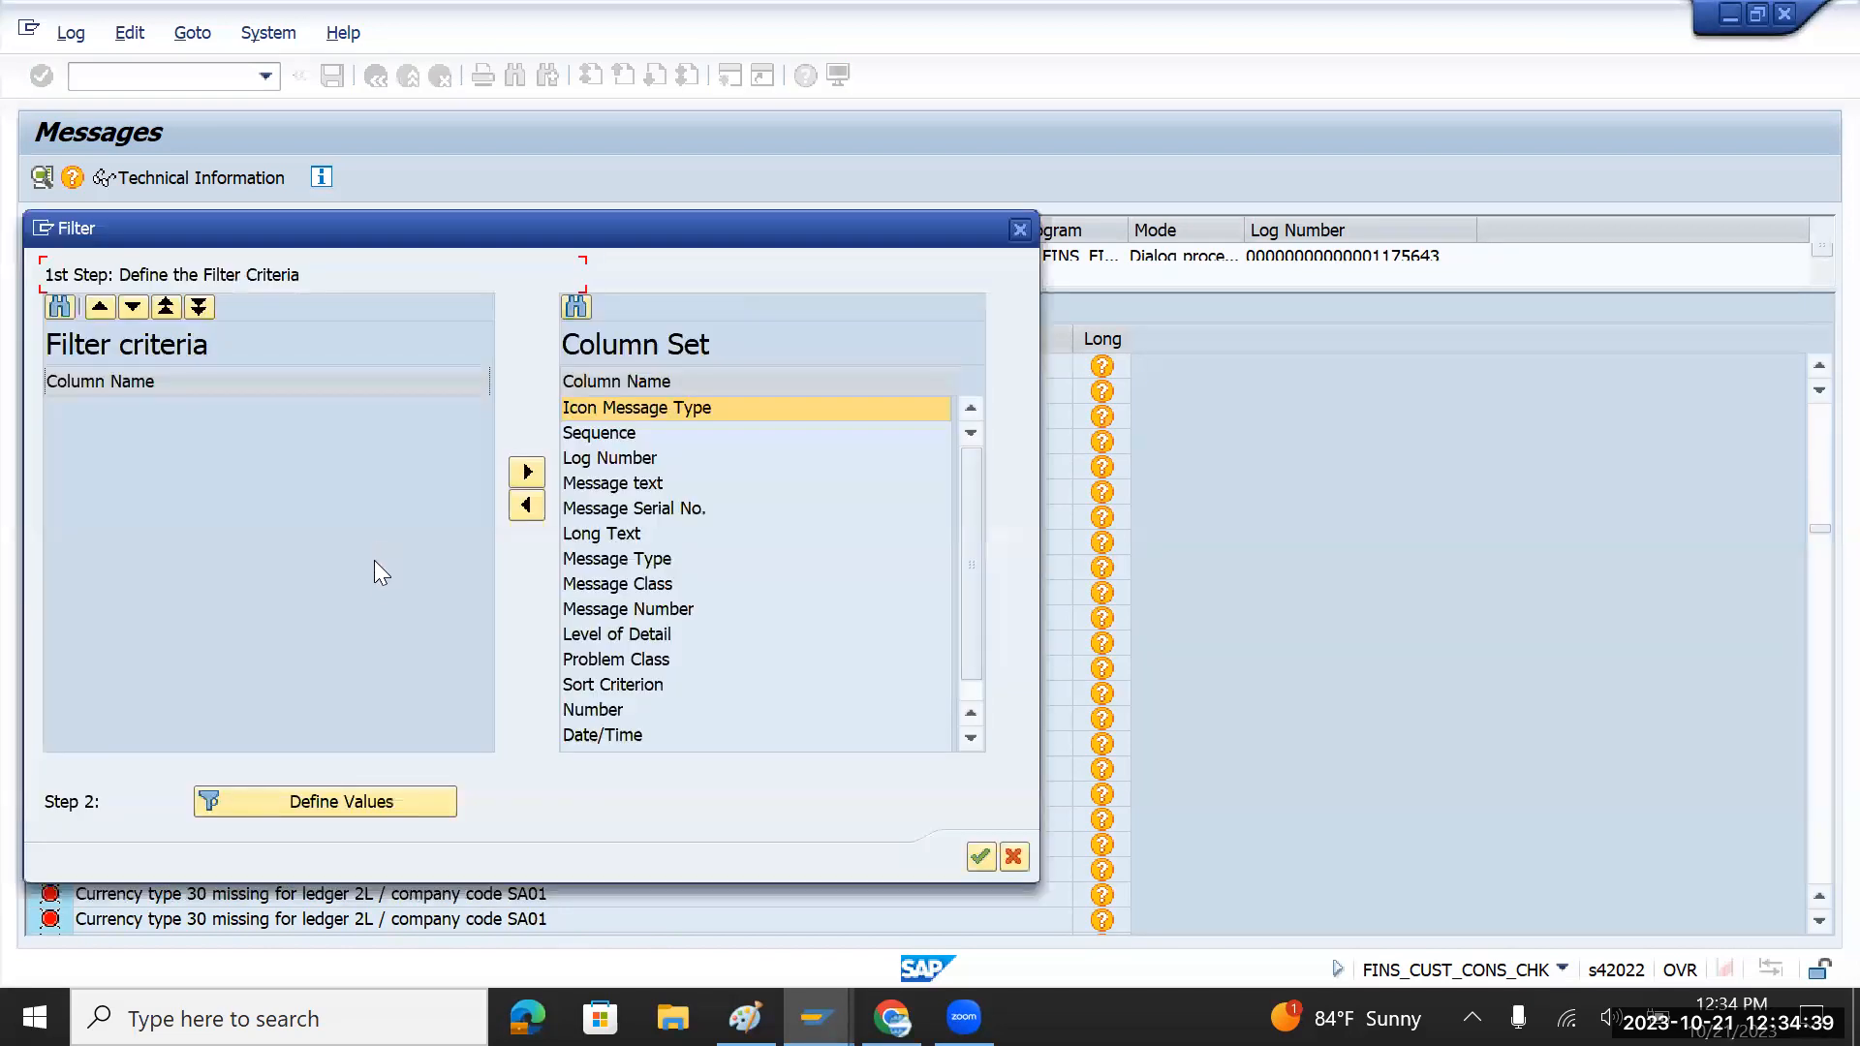
click(1019, 228)
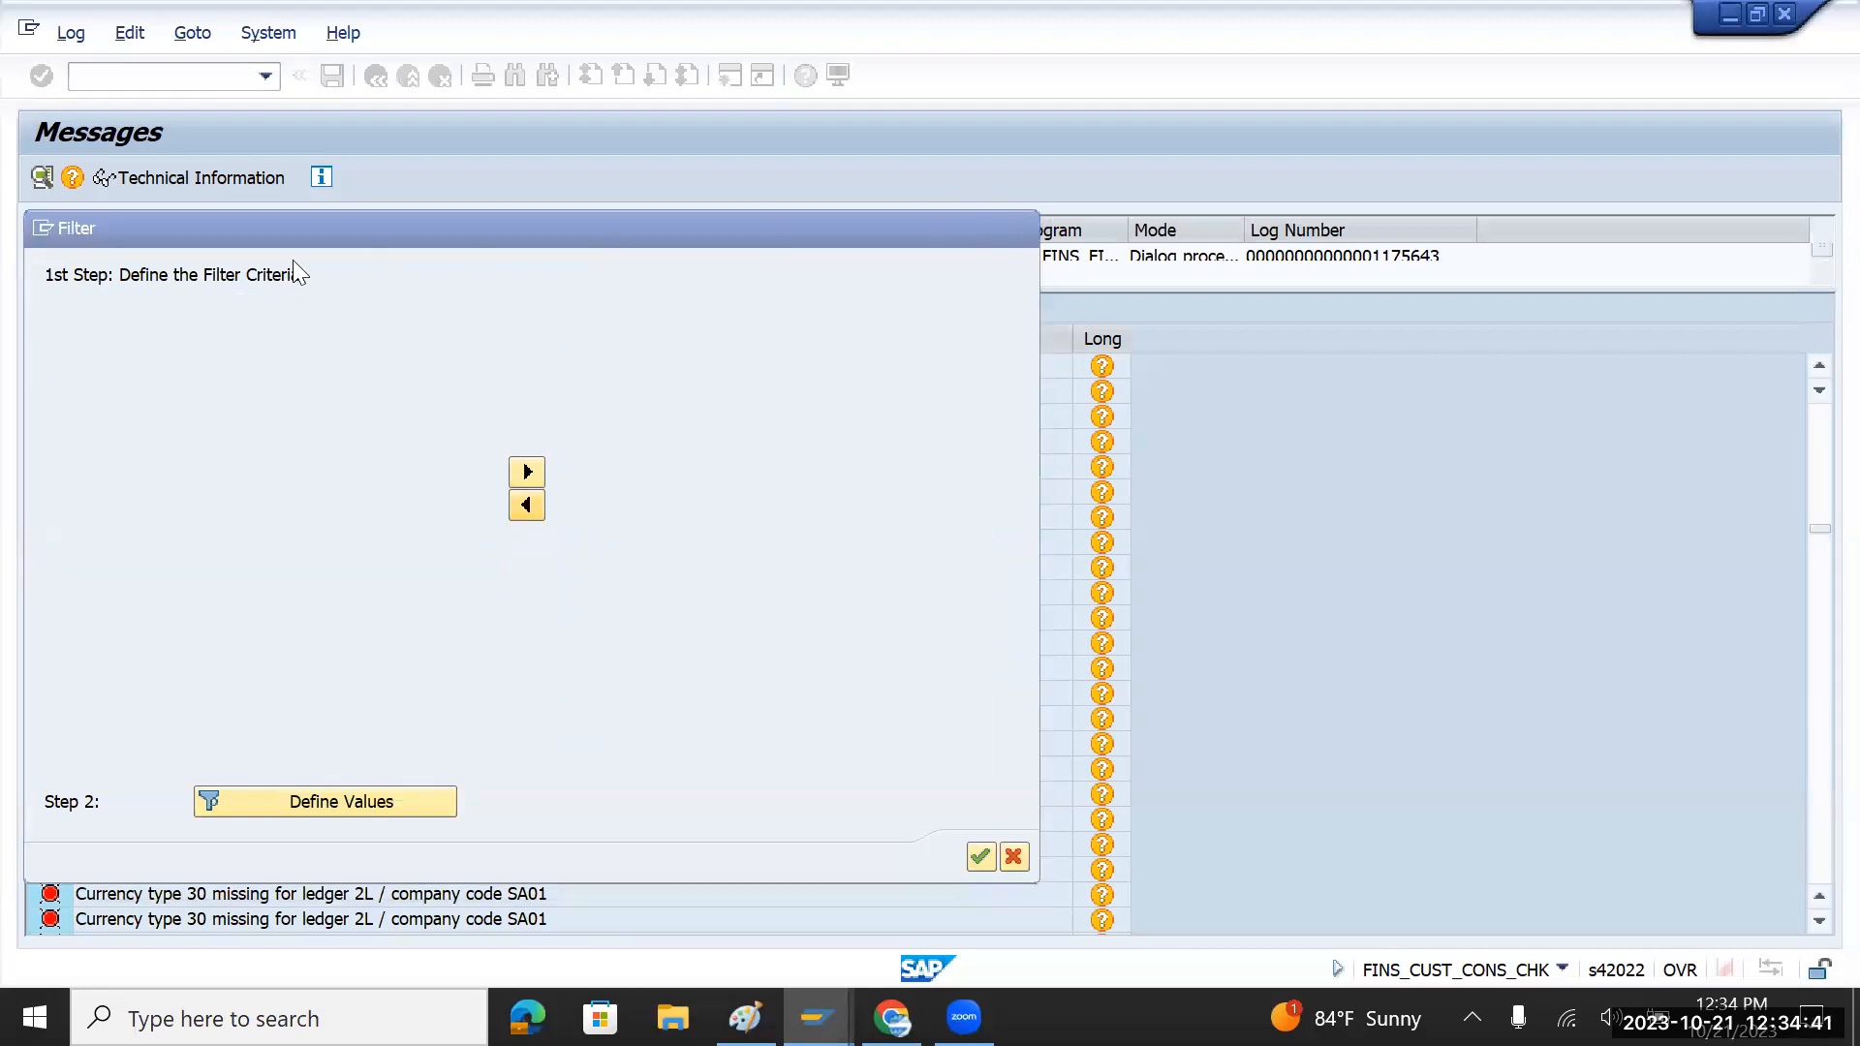
click(161, 308)
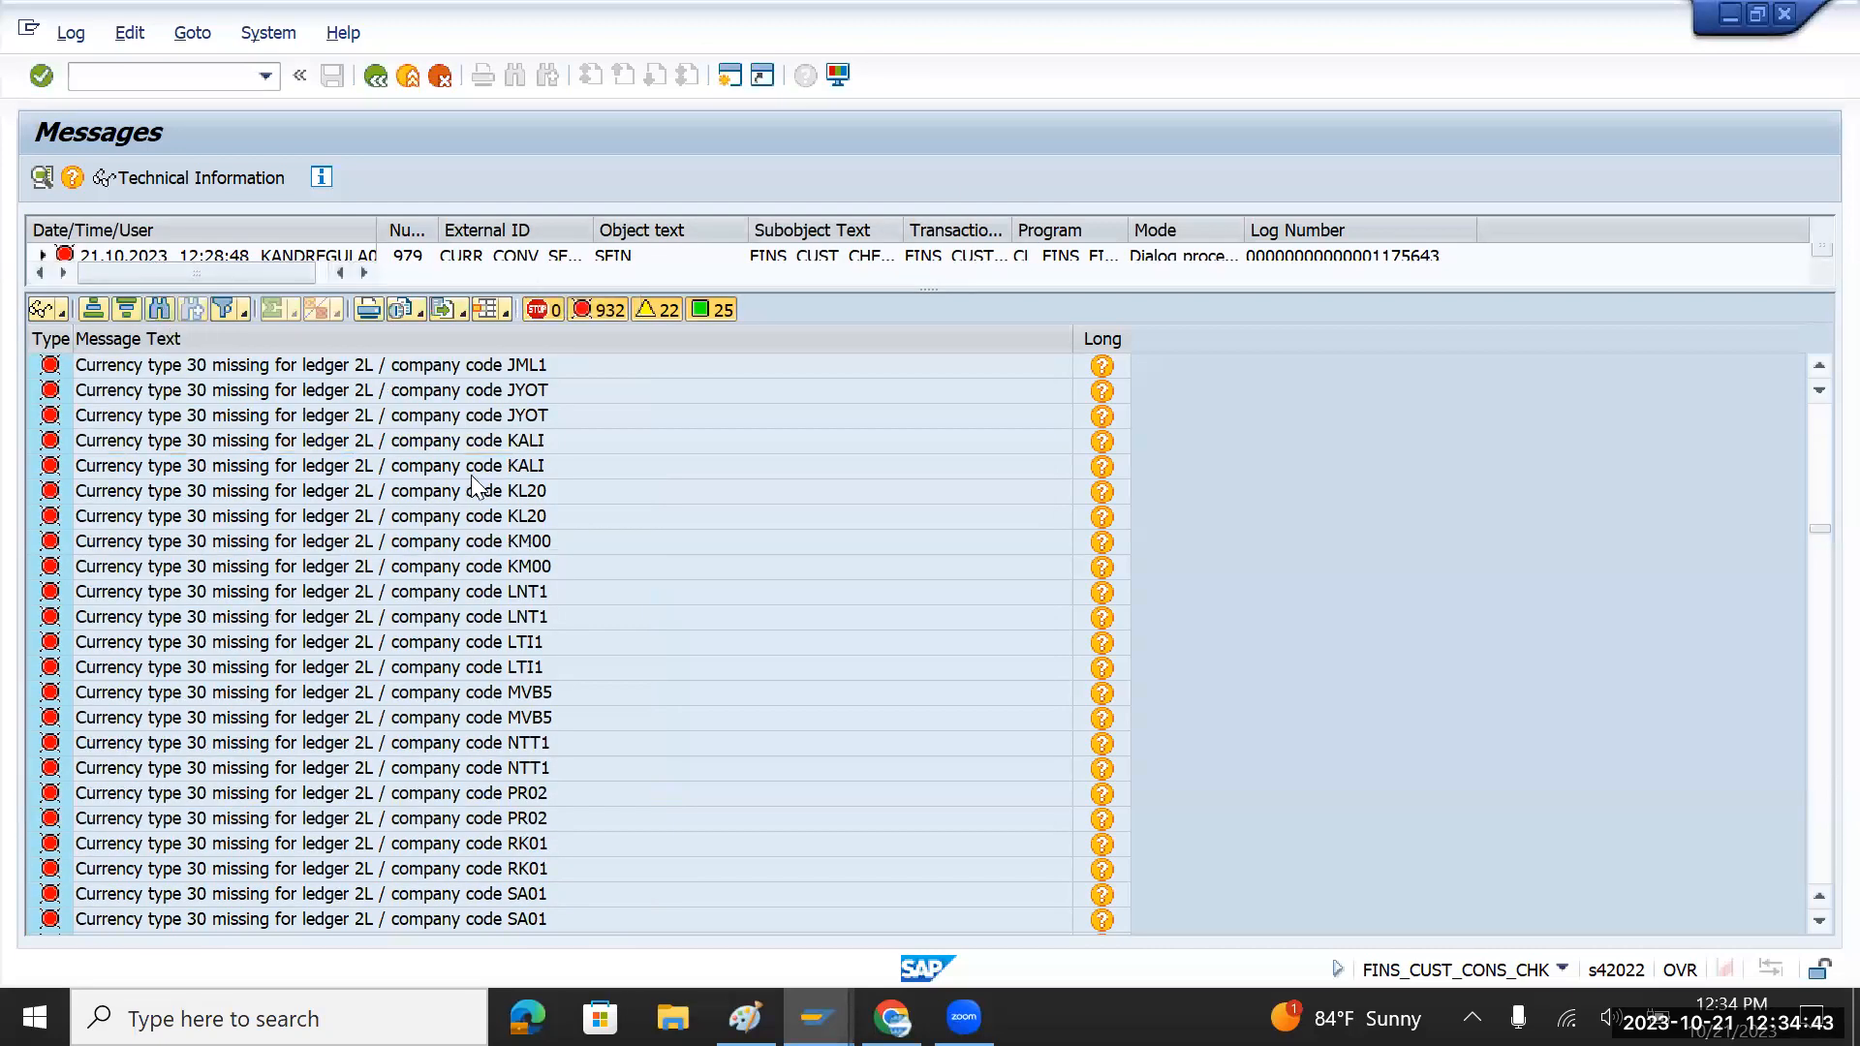
Step: Search the log for 'tmin' to reveal the missing CT 30 conversion error for ledger 0L
text(tmin)
key(Return)
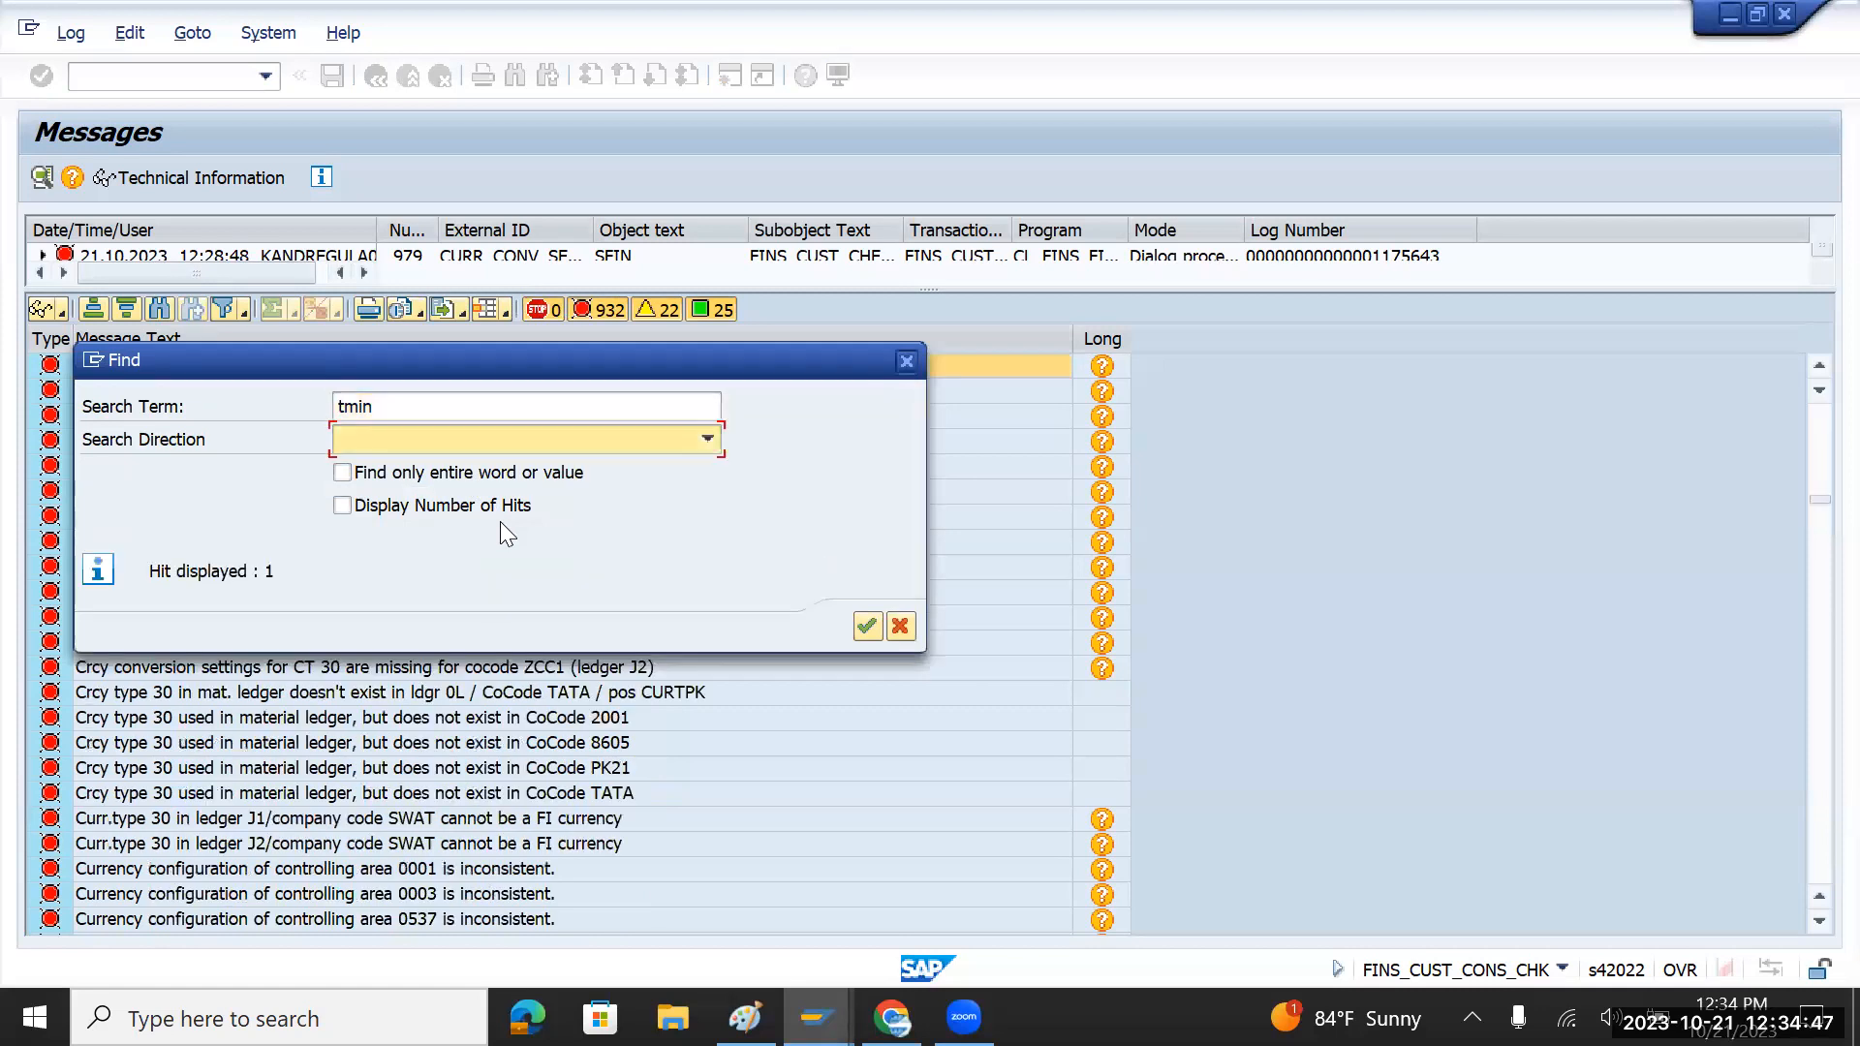
click(221, 571)
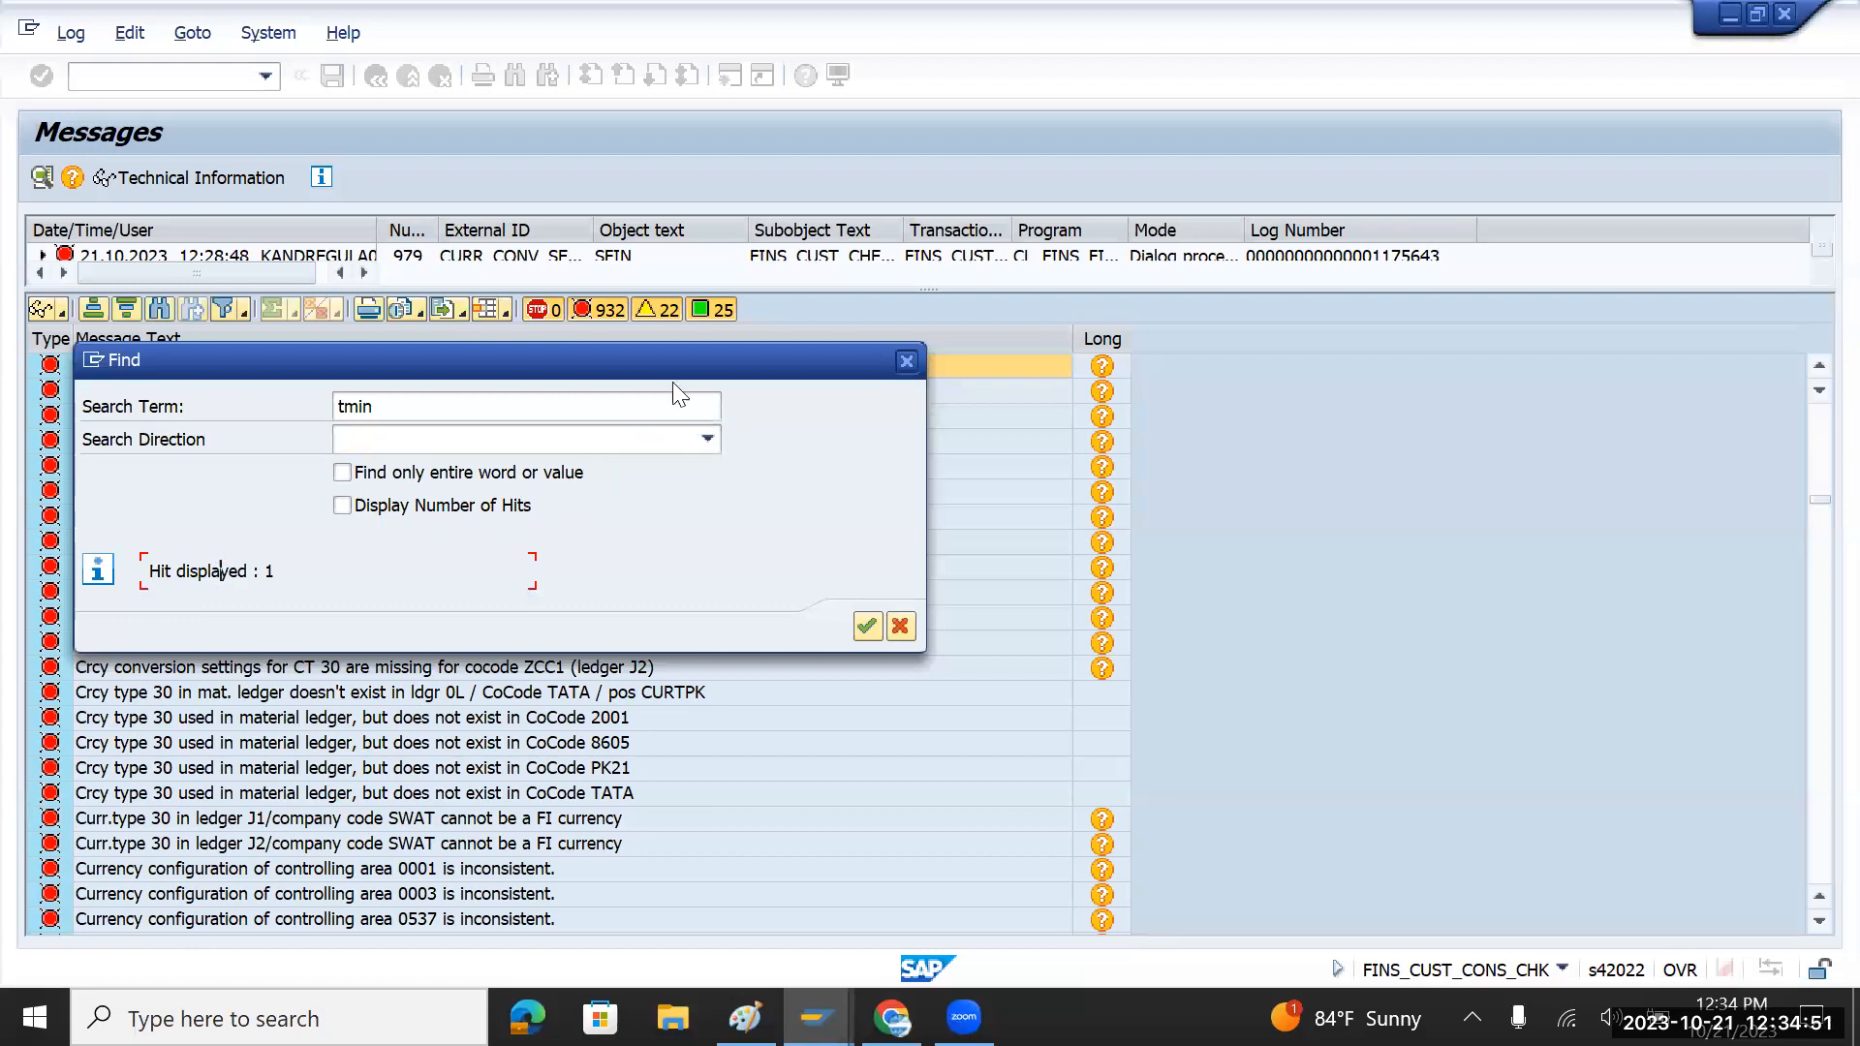
drag(691, 360, 1145, 473)
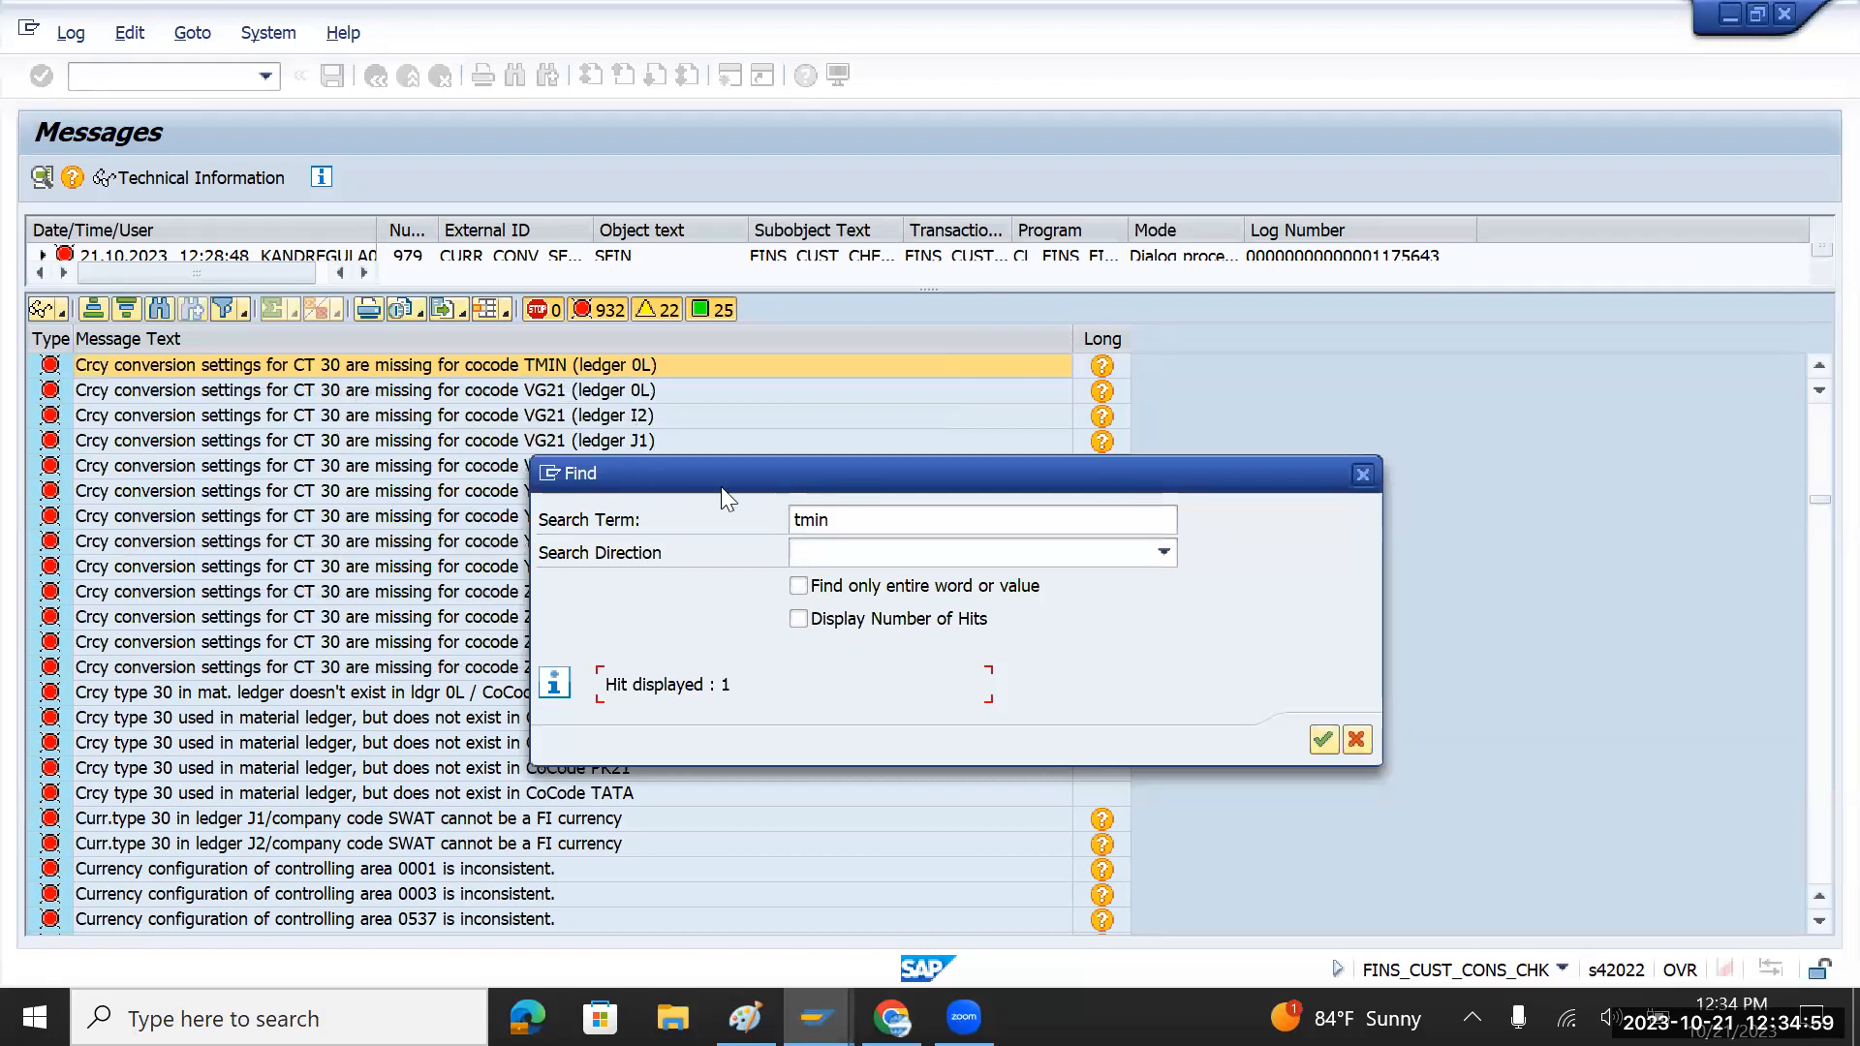
click(1323, 739)
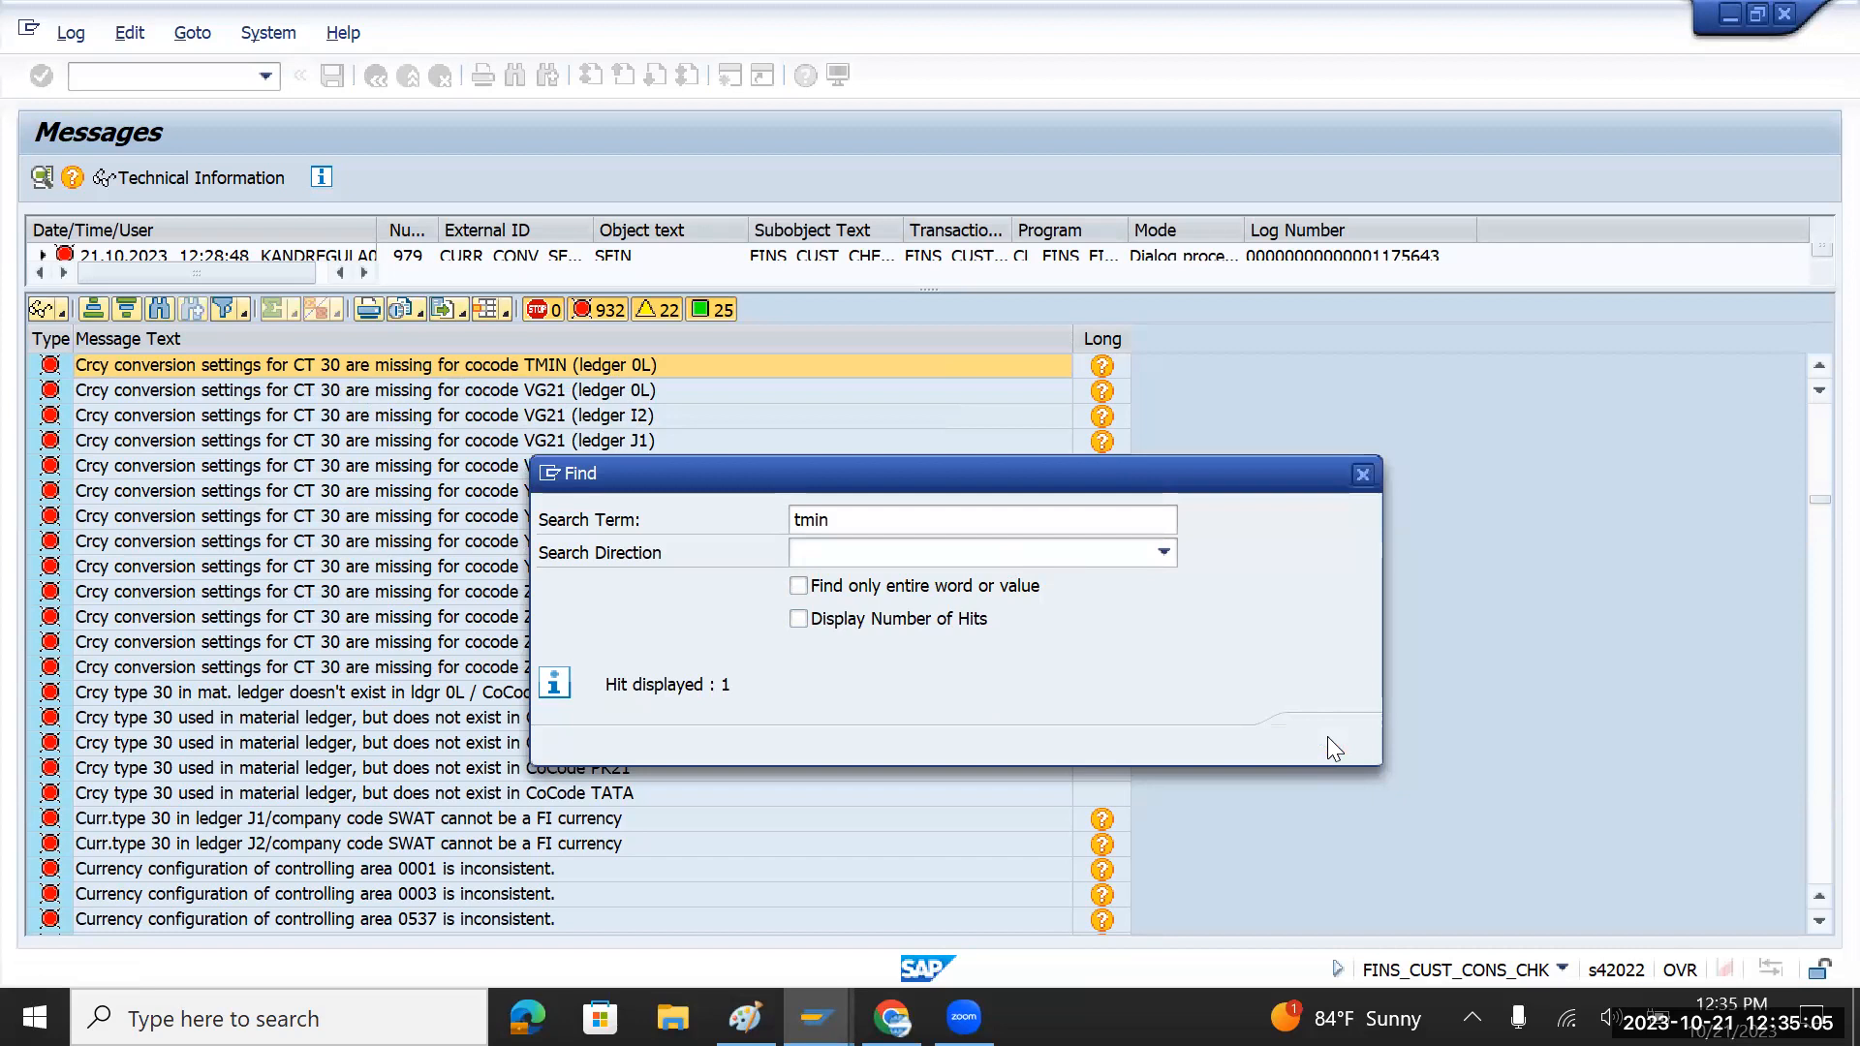
click(1364, 473)
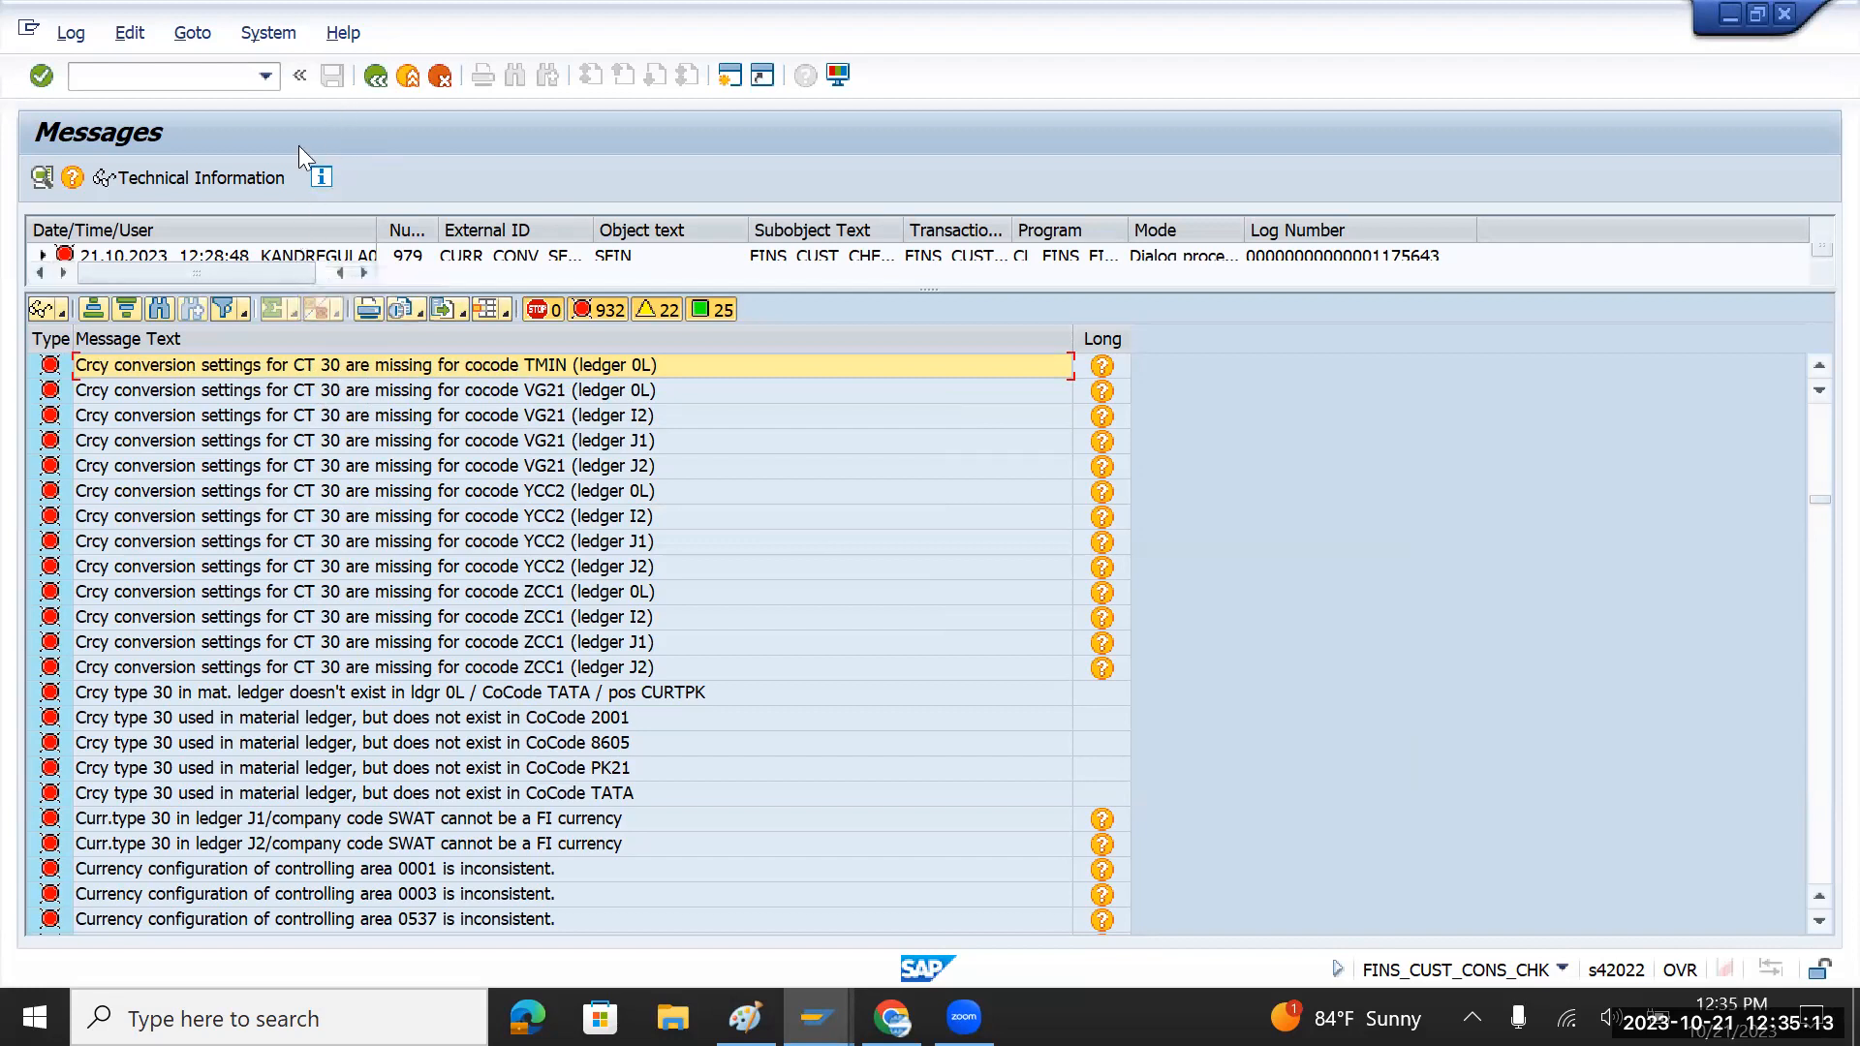
Step: Back in the IMG, run Define Settings for Ledgers and Currency Types under Ledgers › Ledger
click(372, 78)
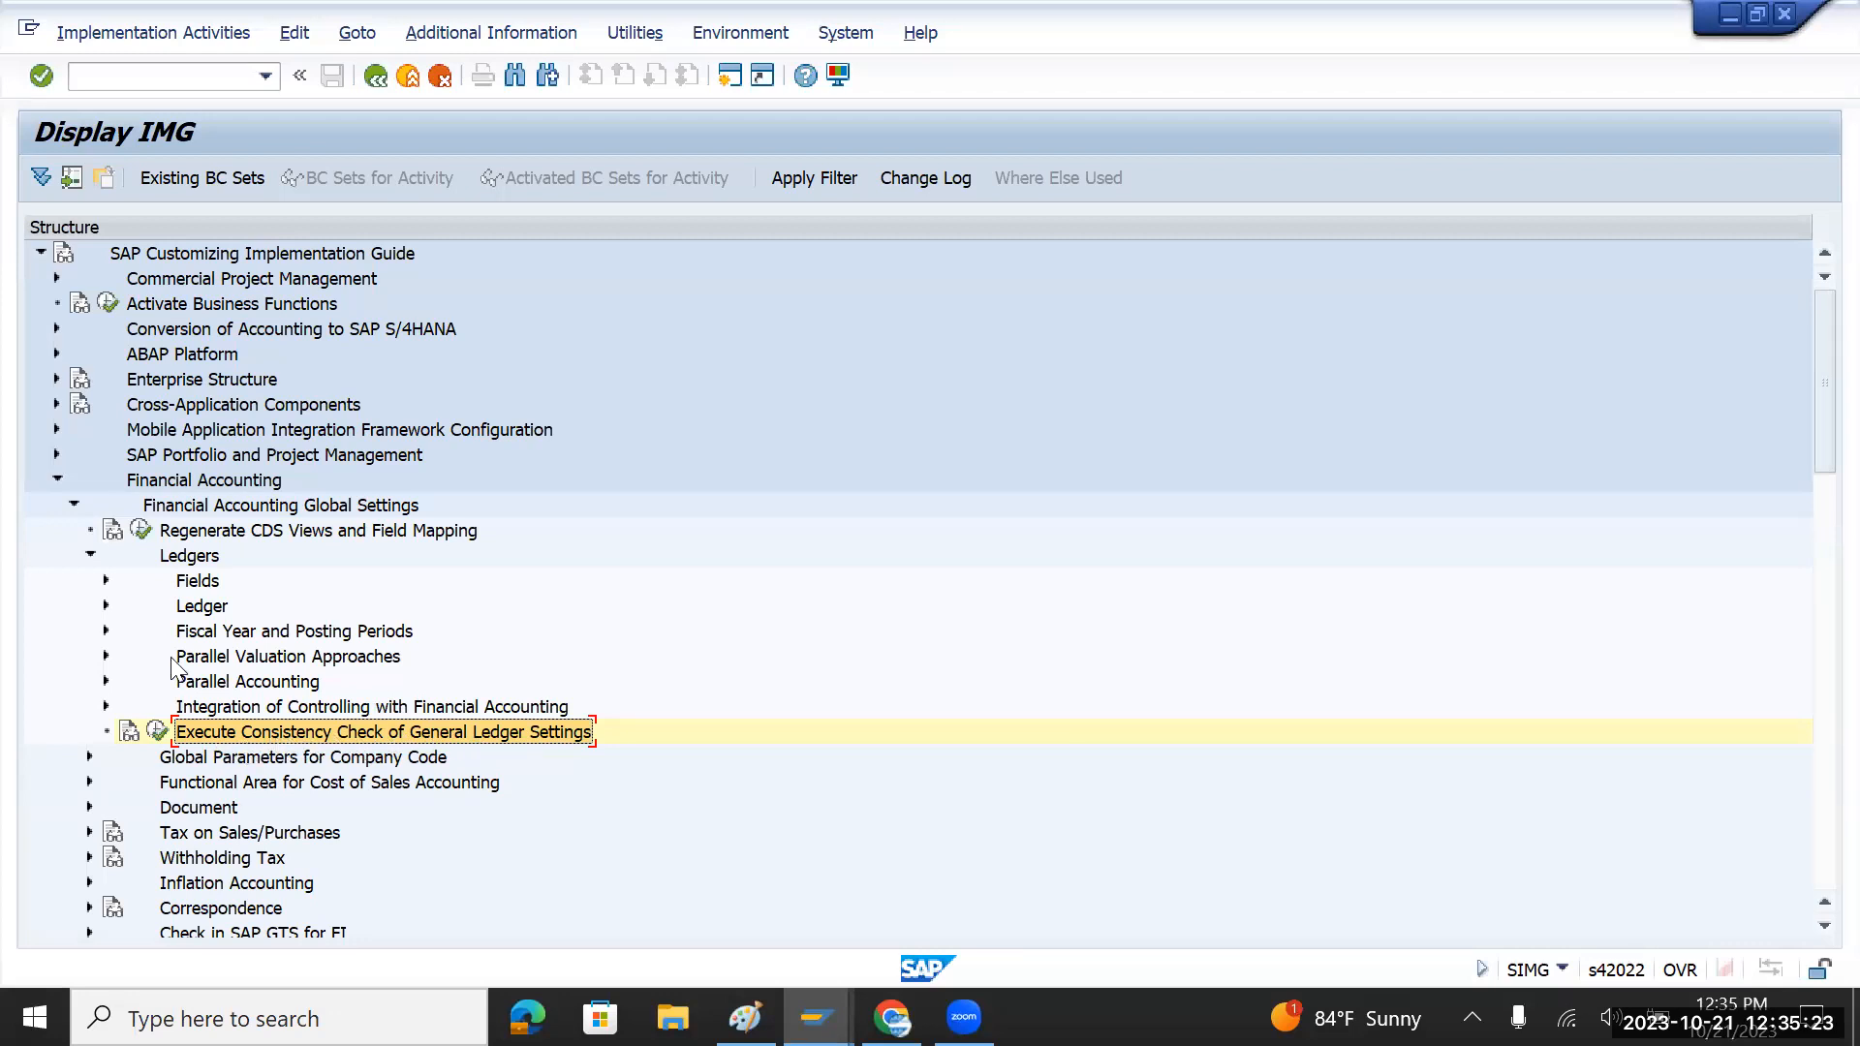
click(106, 606)
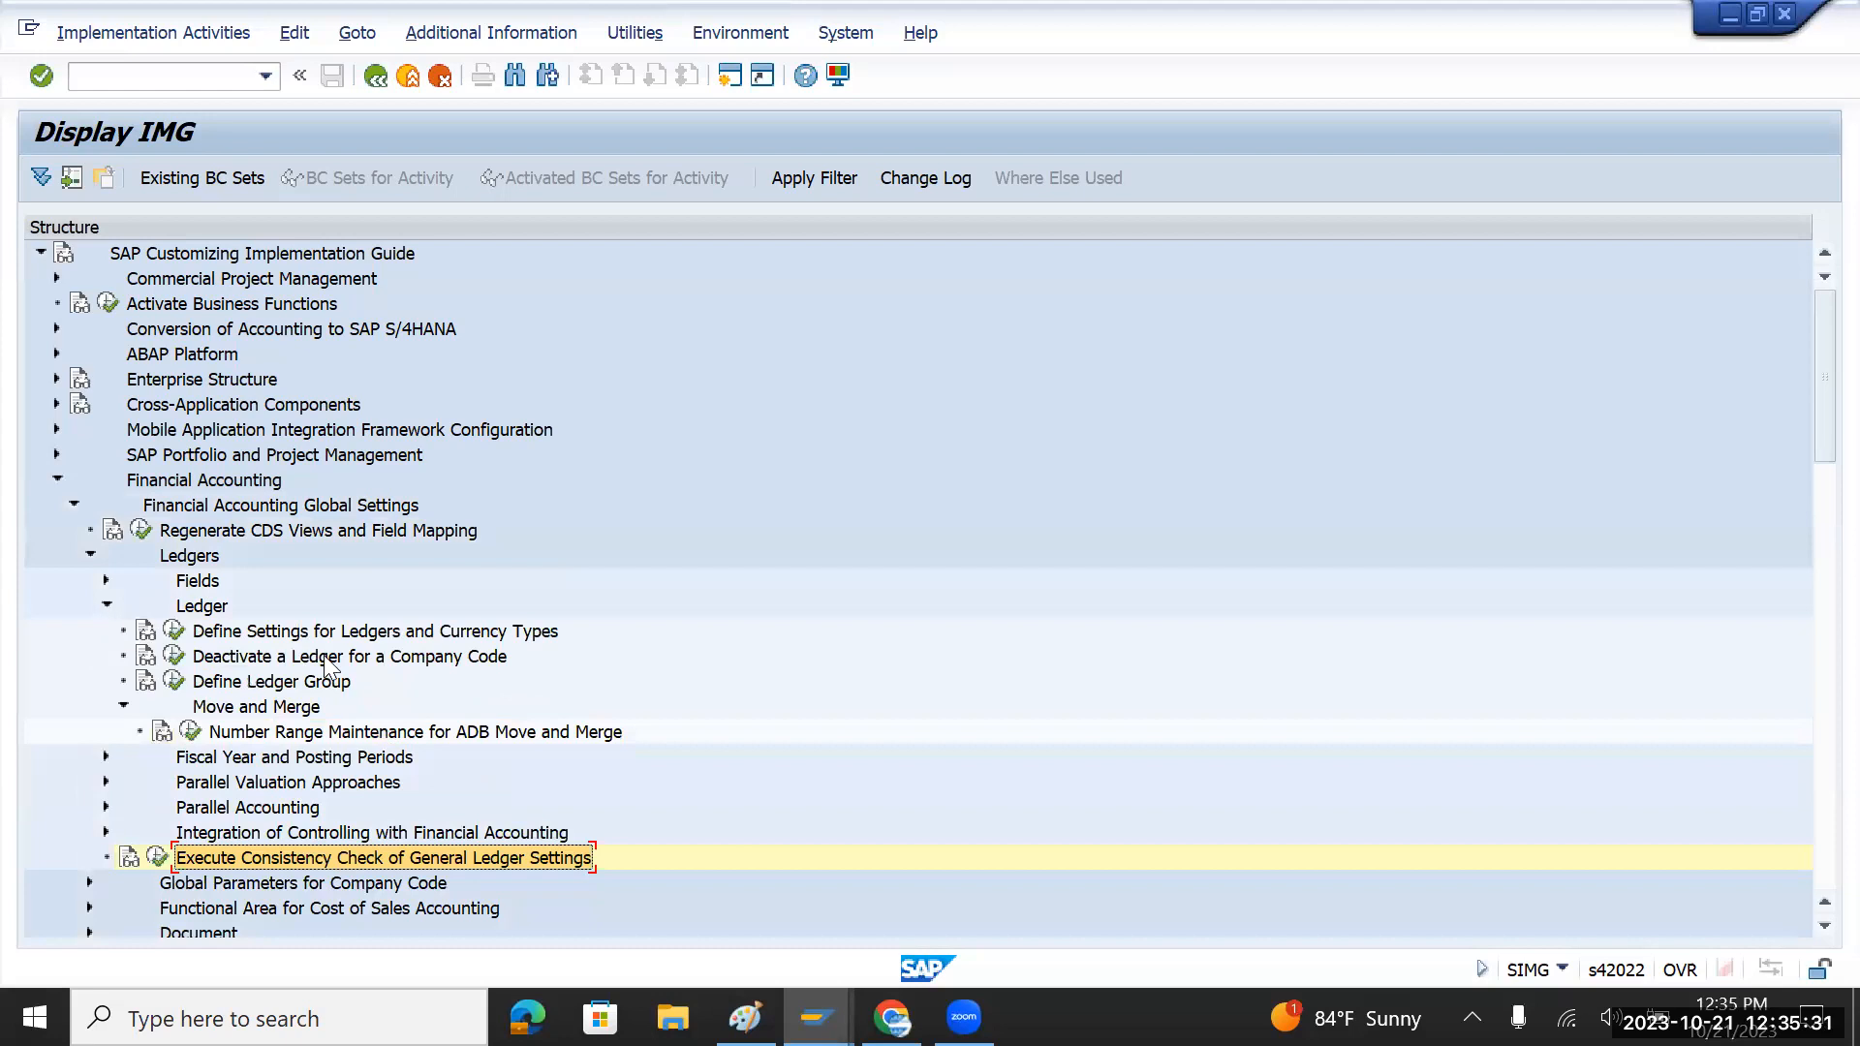
click(174, 632)
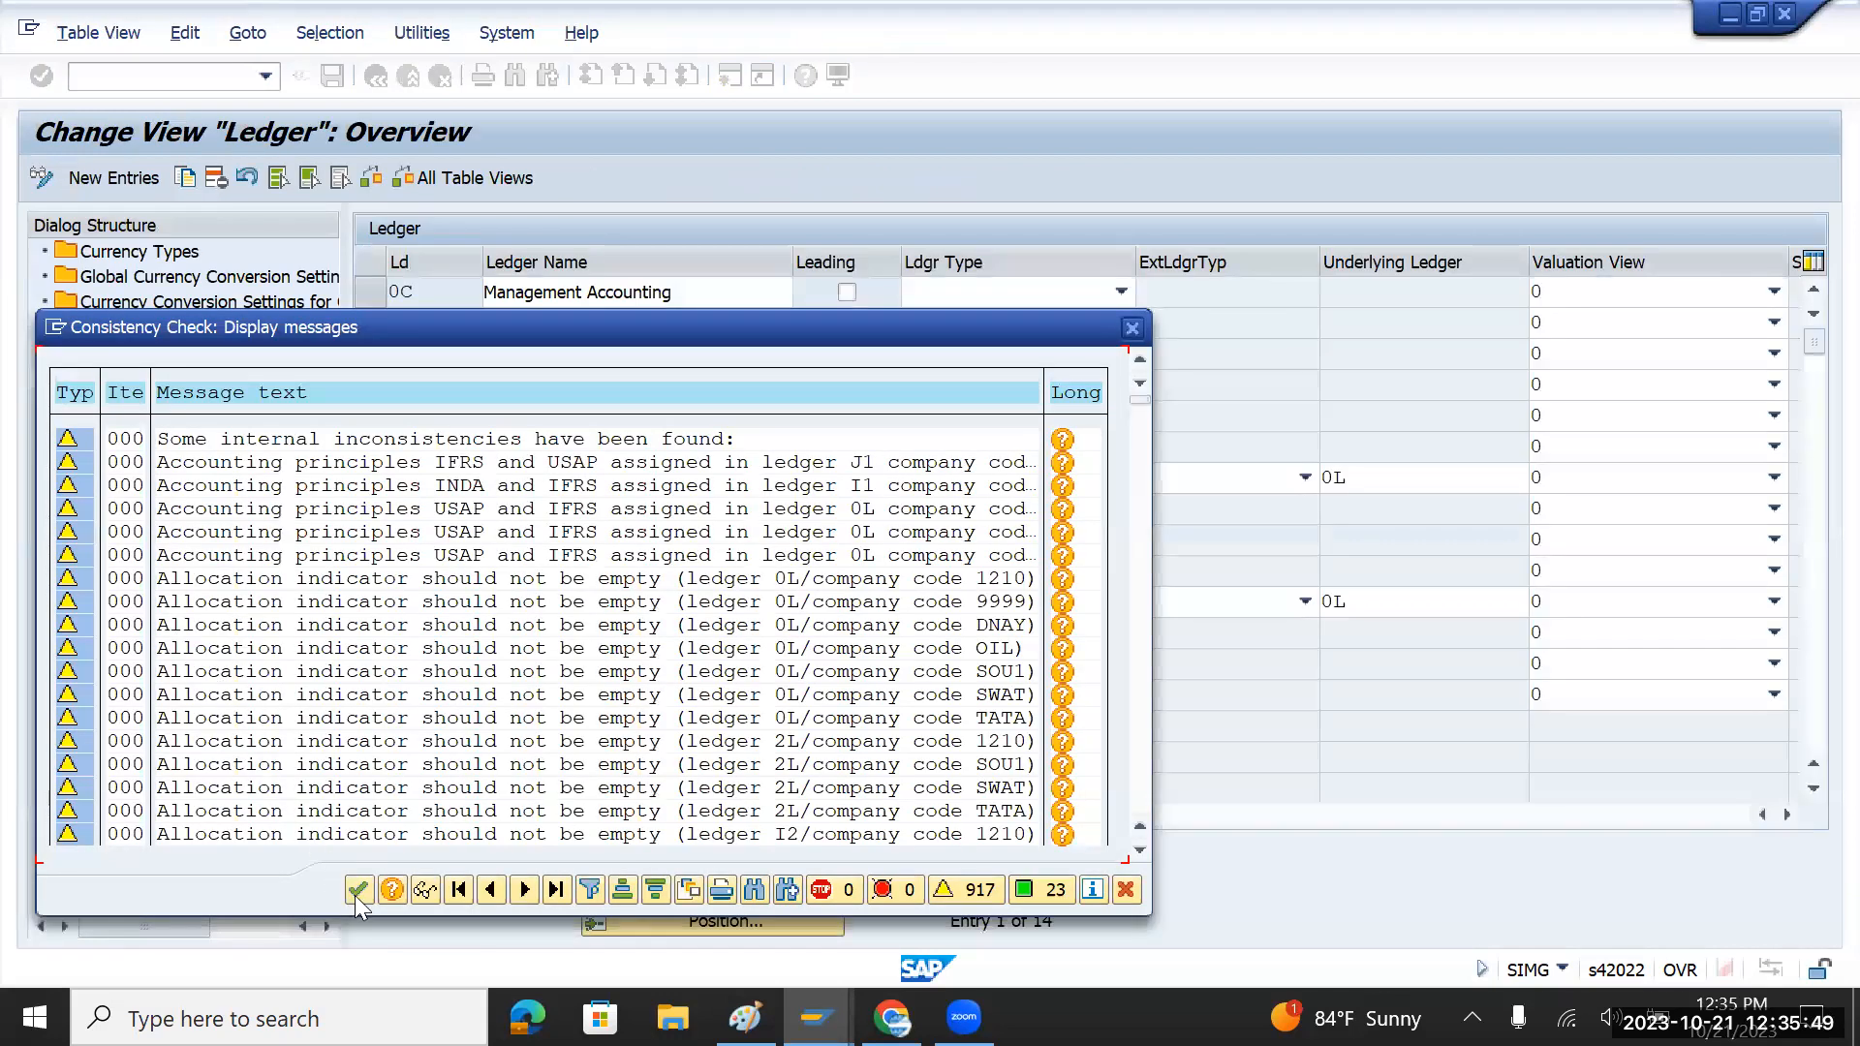
Step: Dismiss the check messages and open Currency Conversion Settings for Company Codes
key(Return)
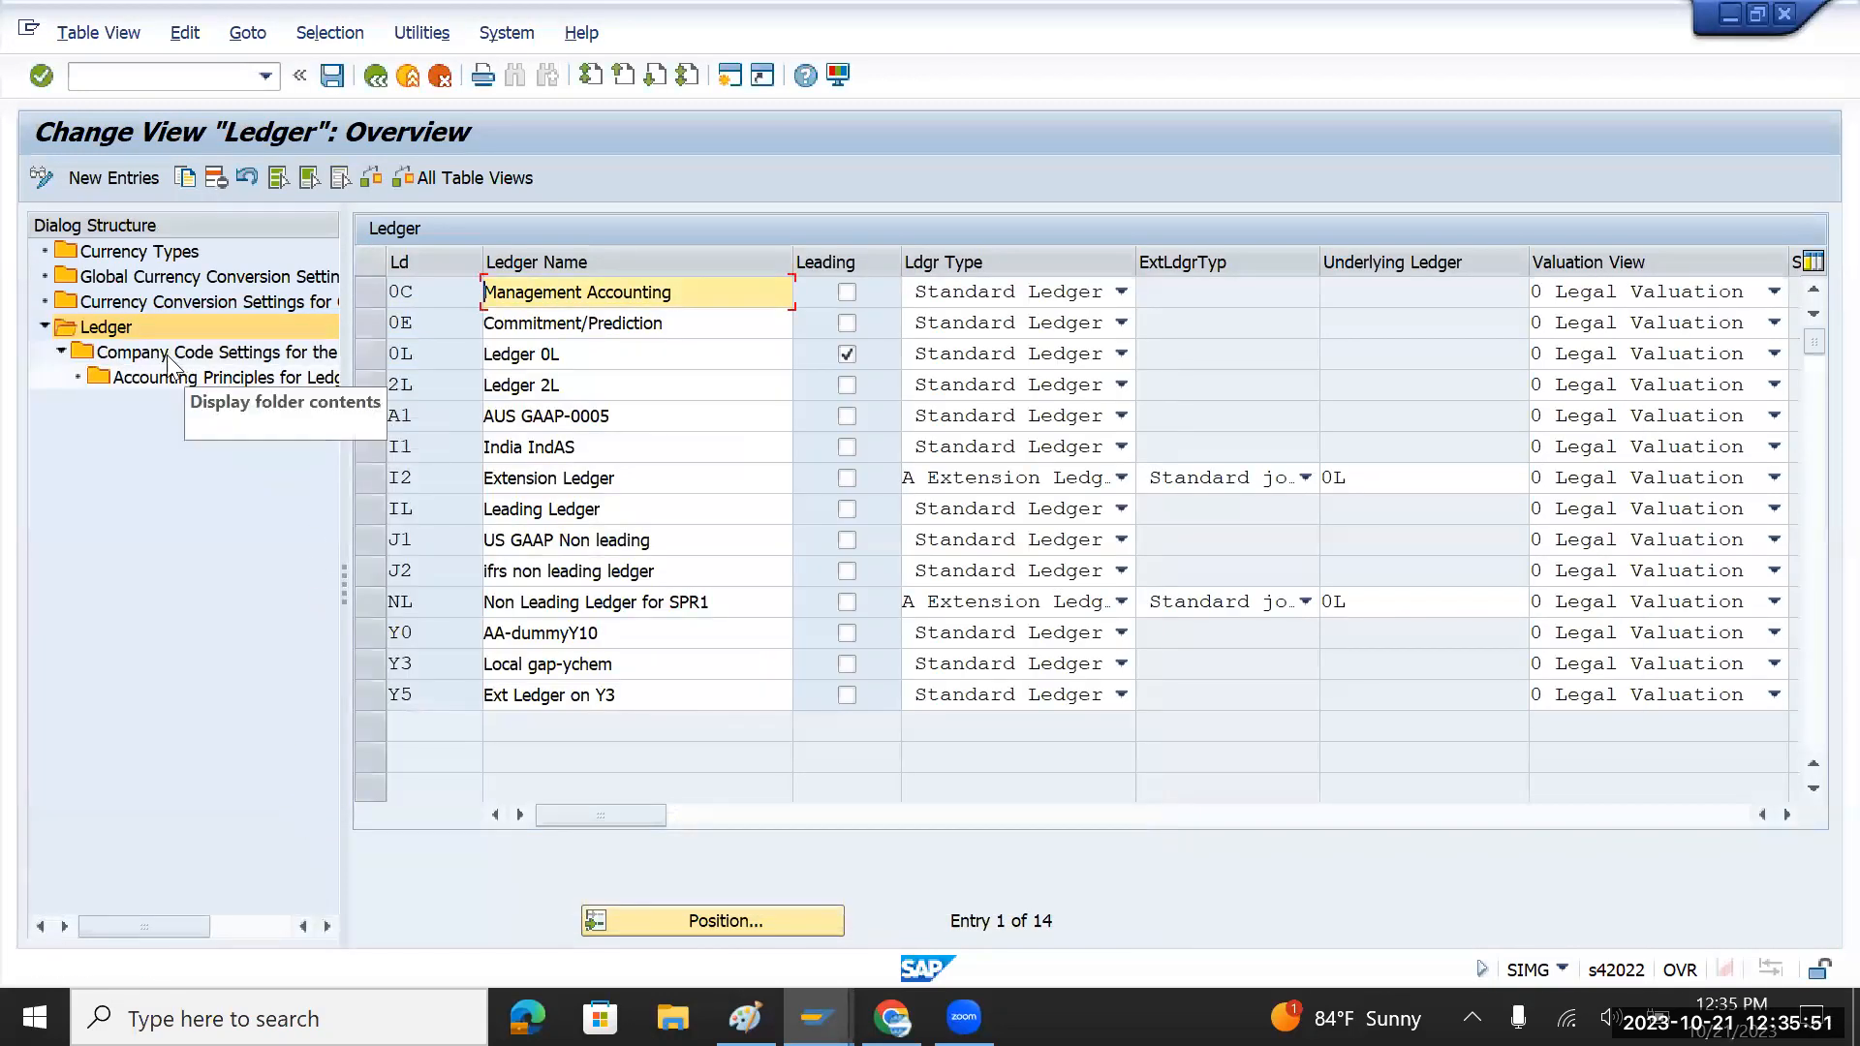
double_click(159, 302)
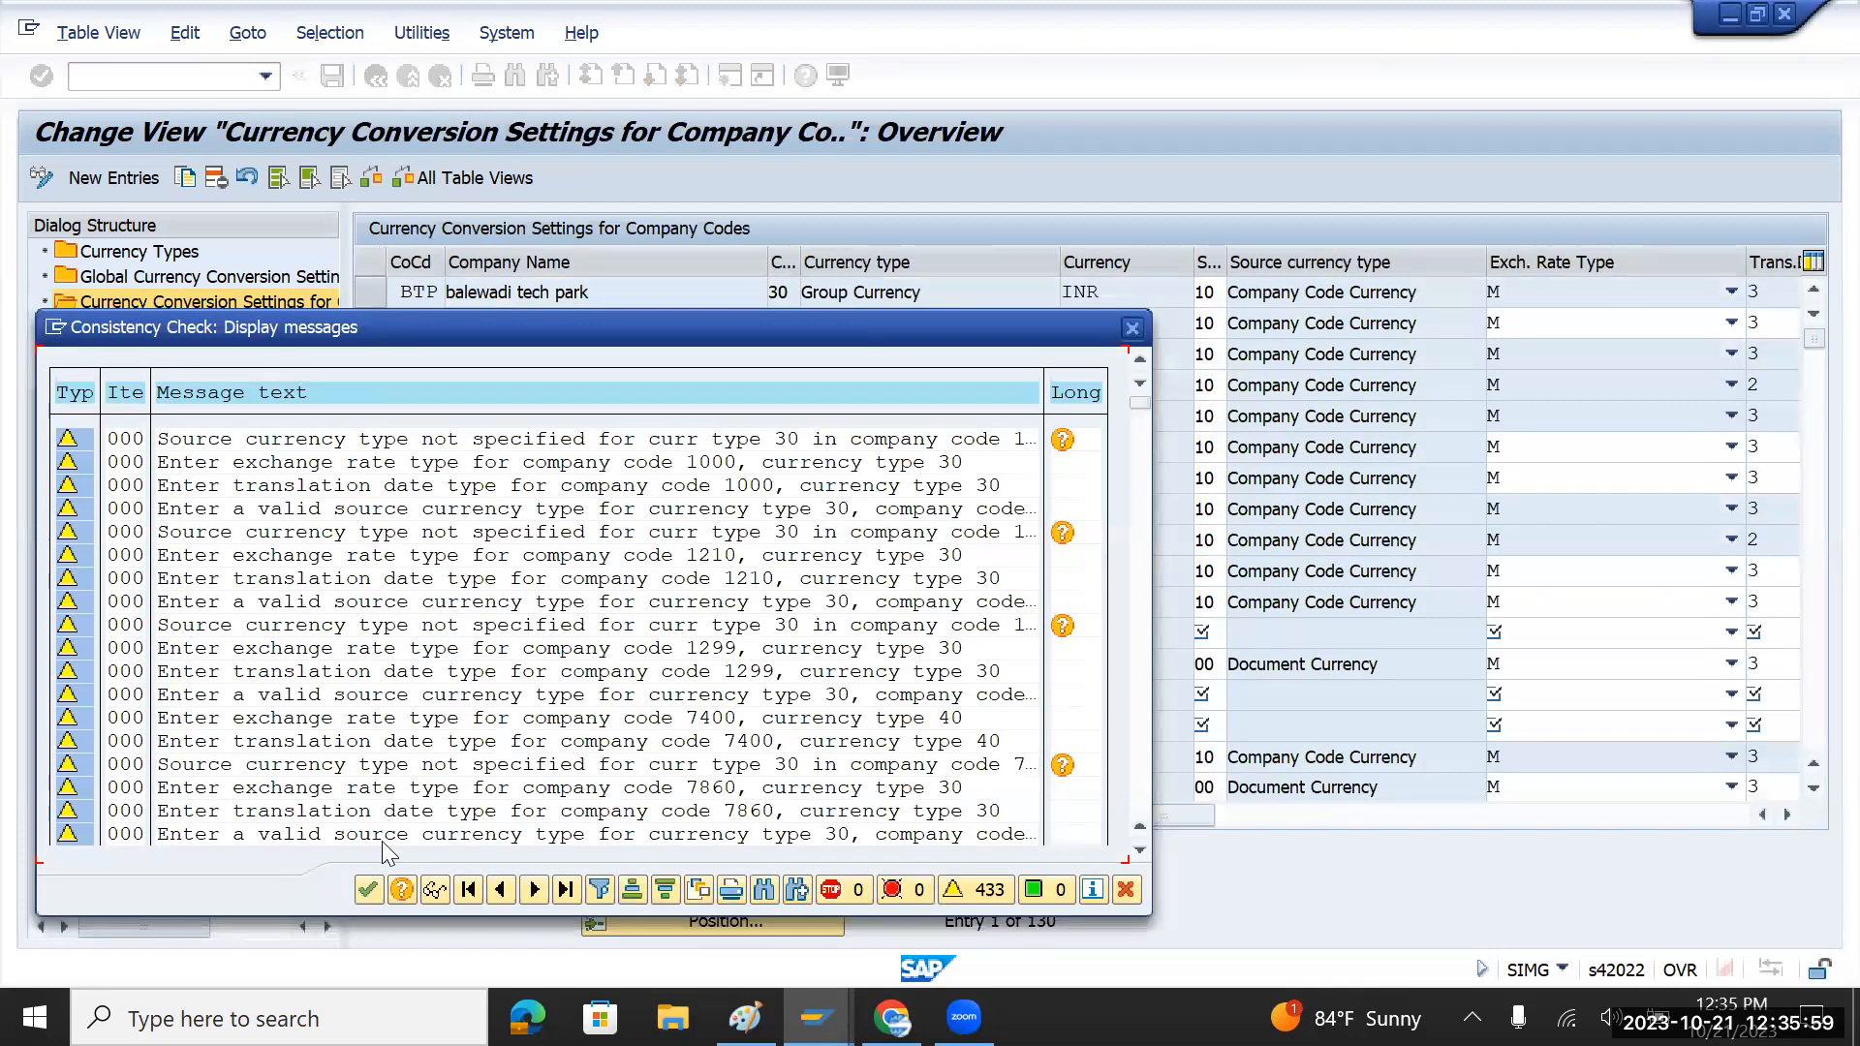
Step: Select the 0001 SAP SE entry and review its translation date type and rate type M
click(368, 889)
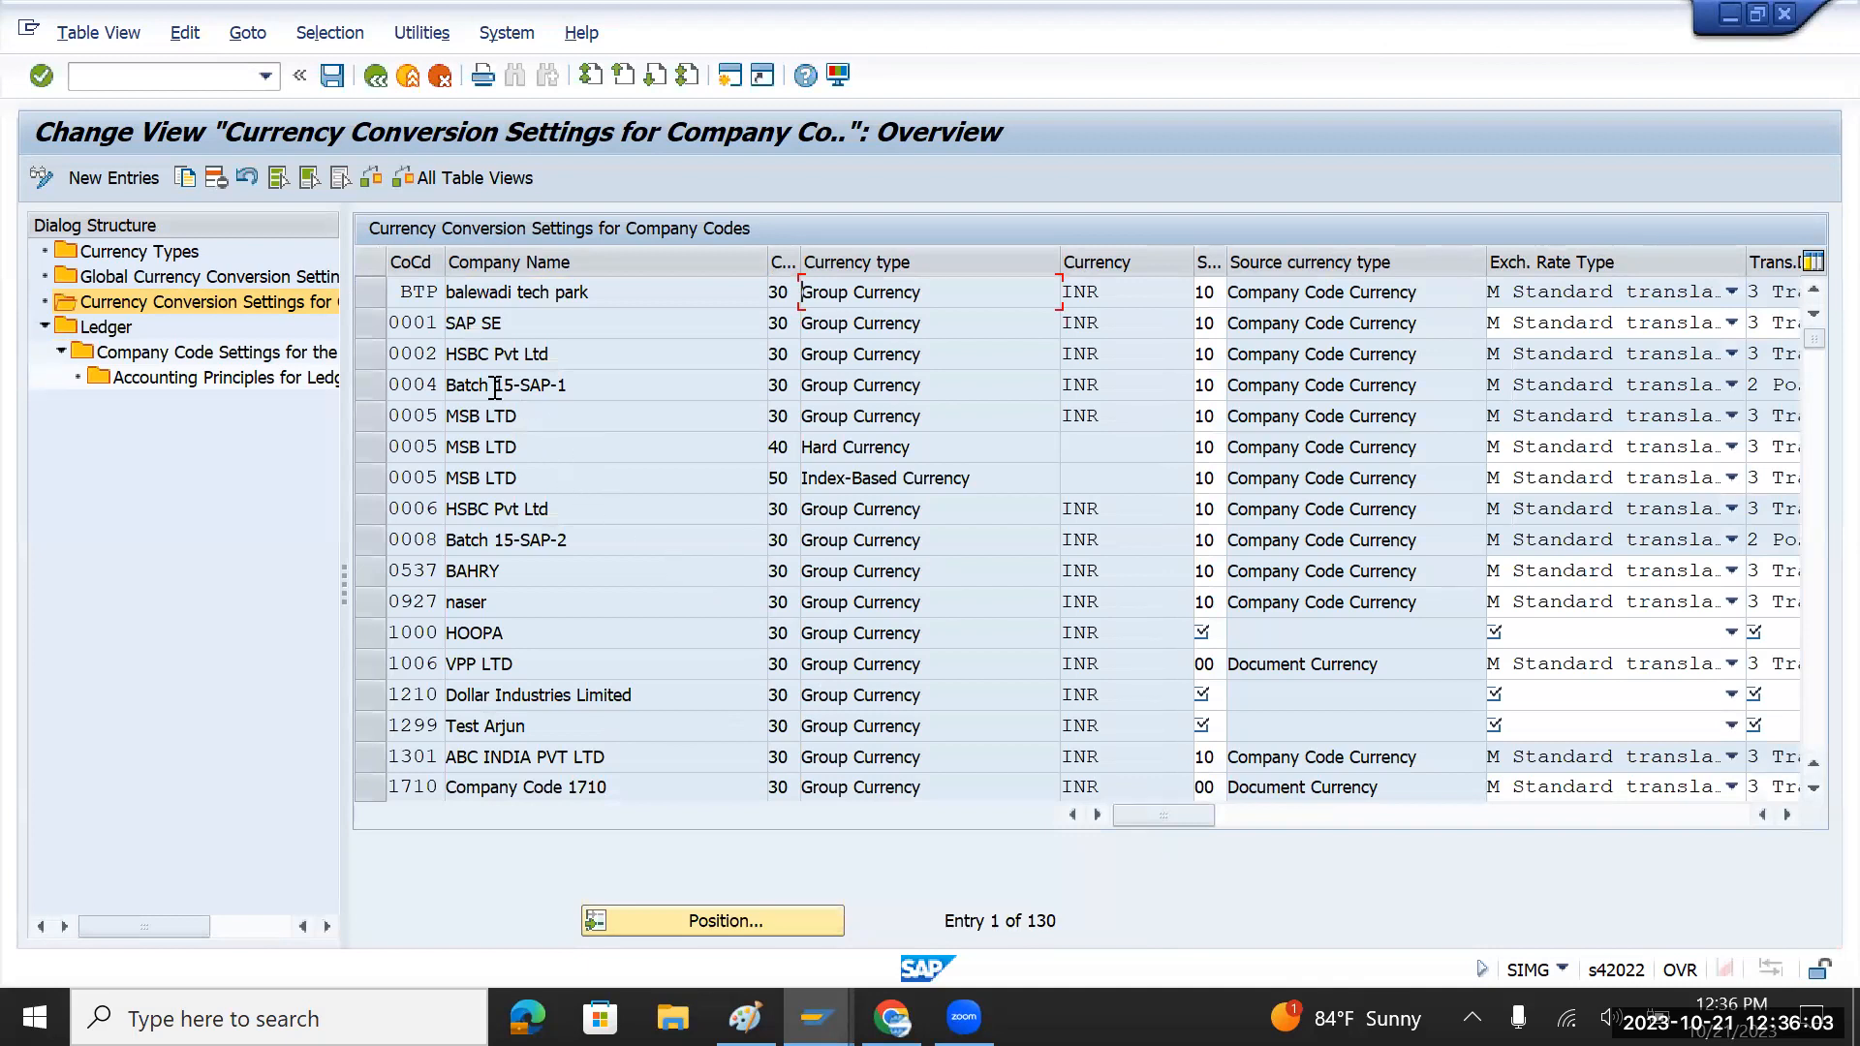
click(372, 325)
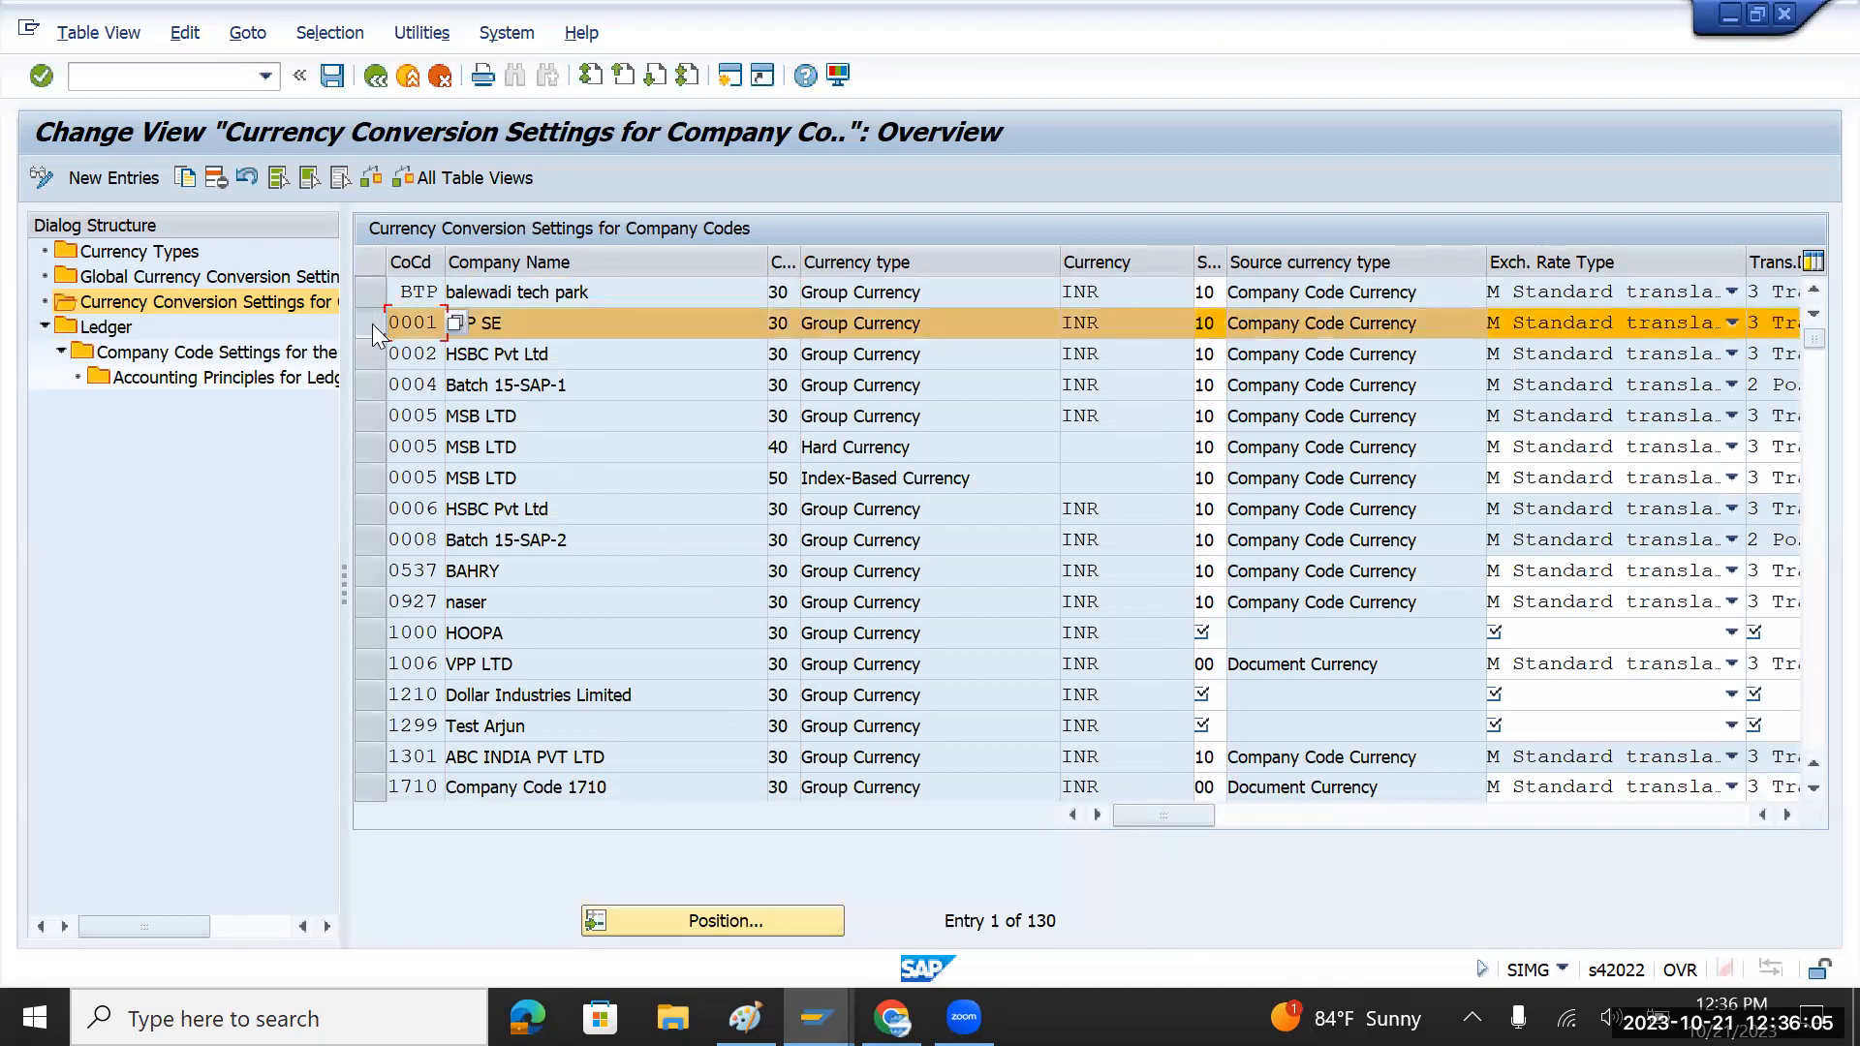
click(1788, 815)
click(1788, 815)
click(1788, 815)
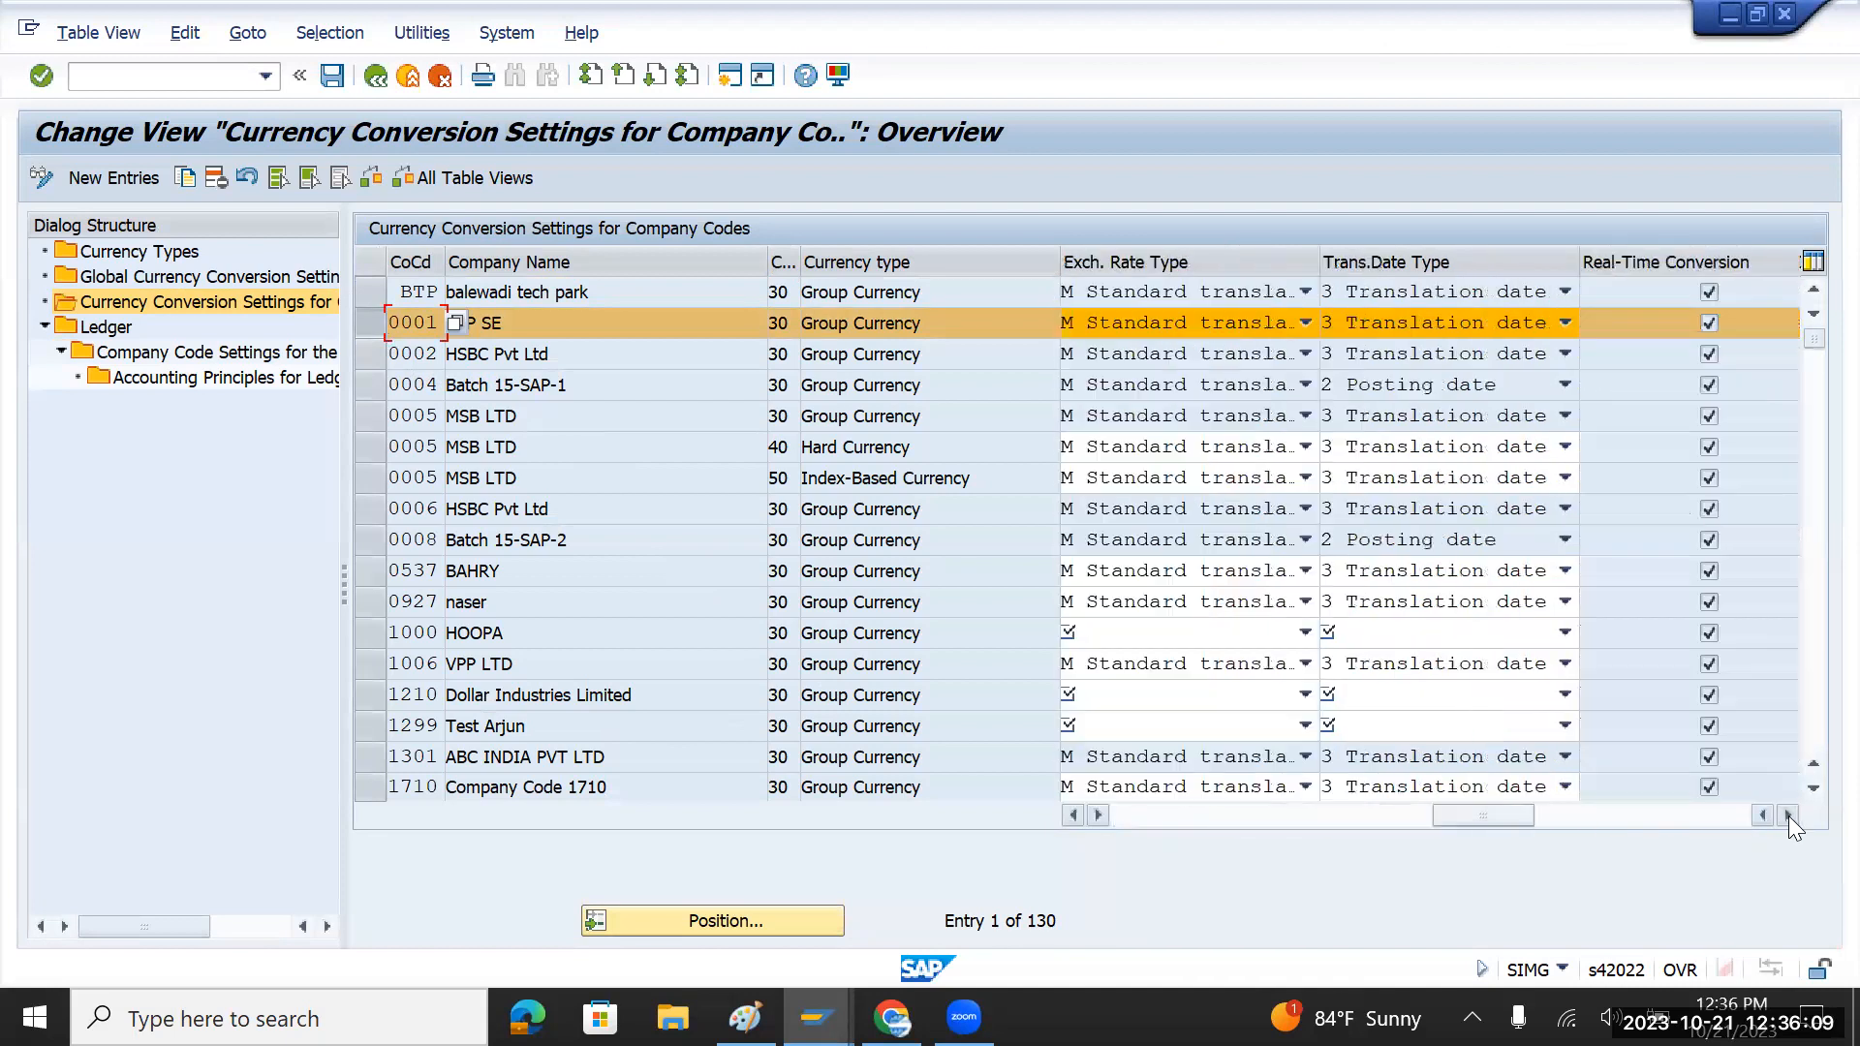
click(1563, 323)
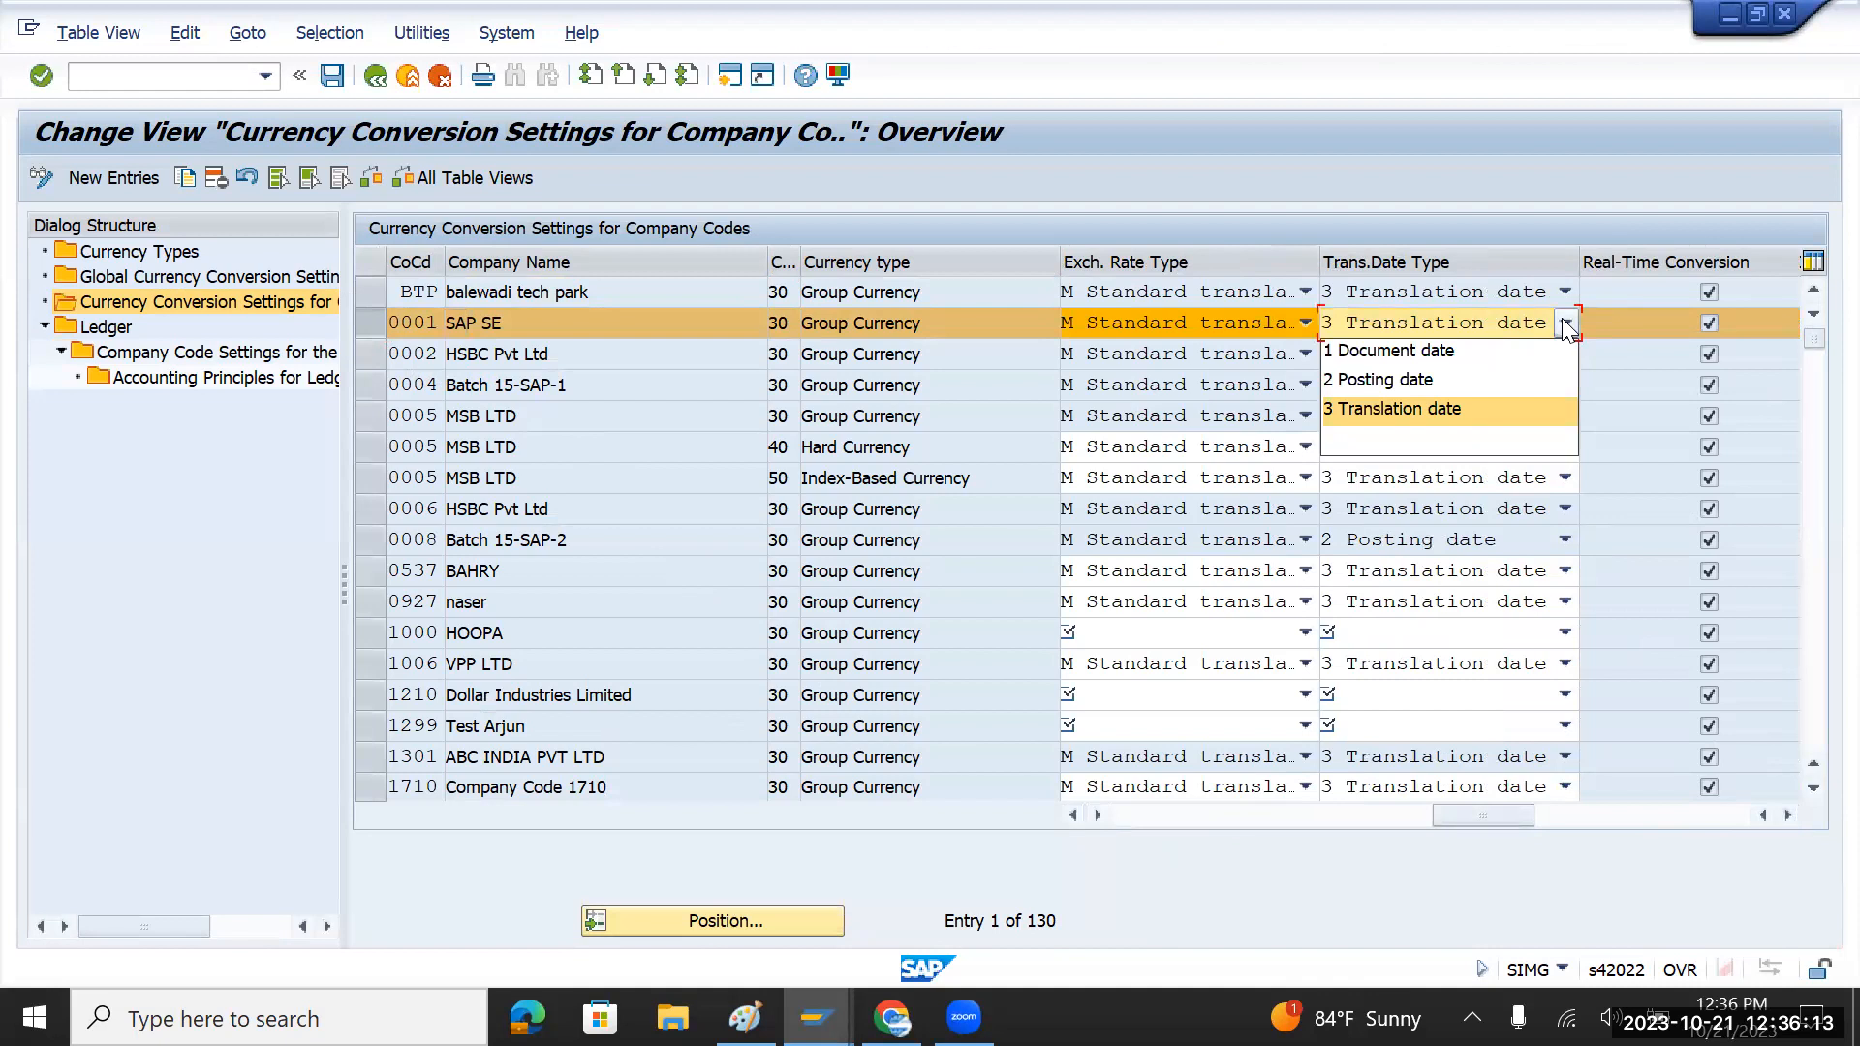
click(1305, 326)
click(1305, 327)
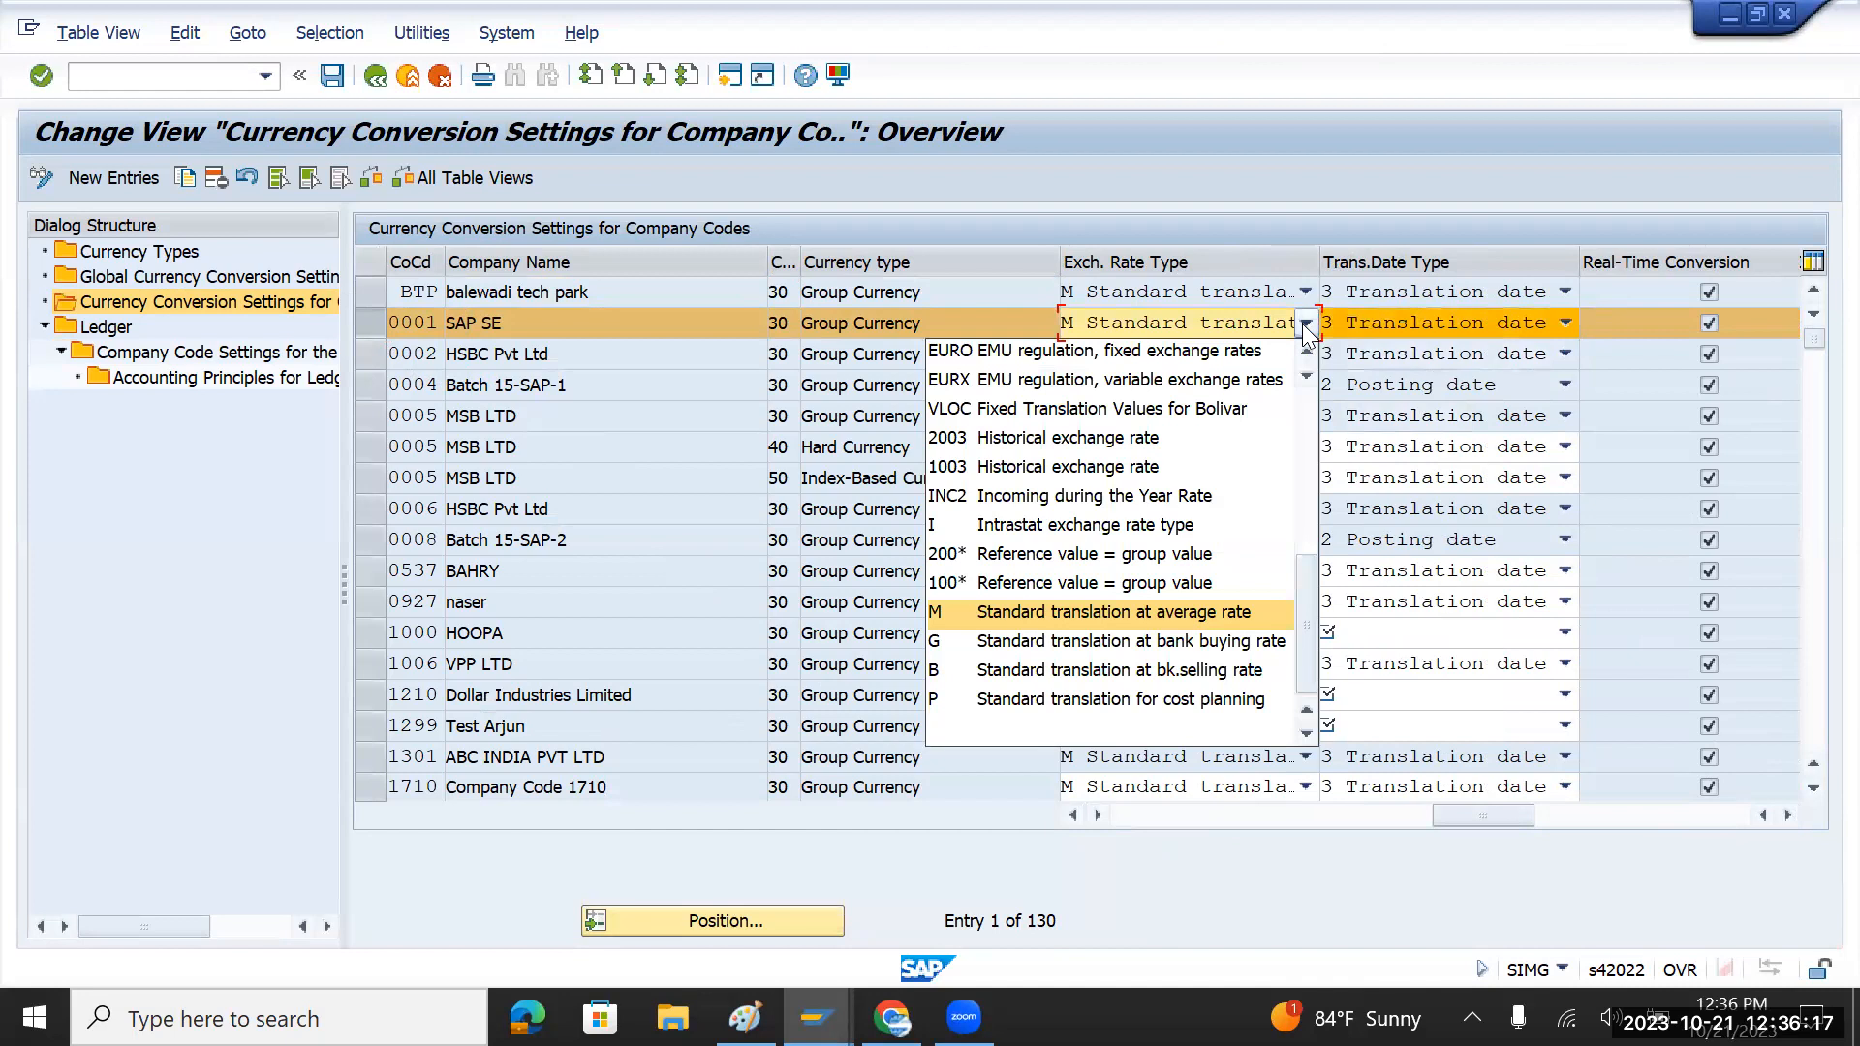
click(1304, 326)
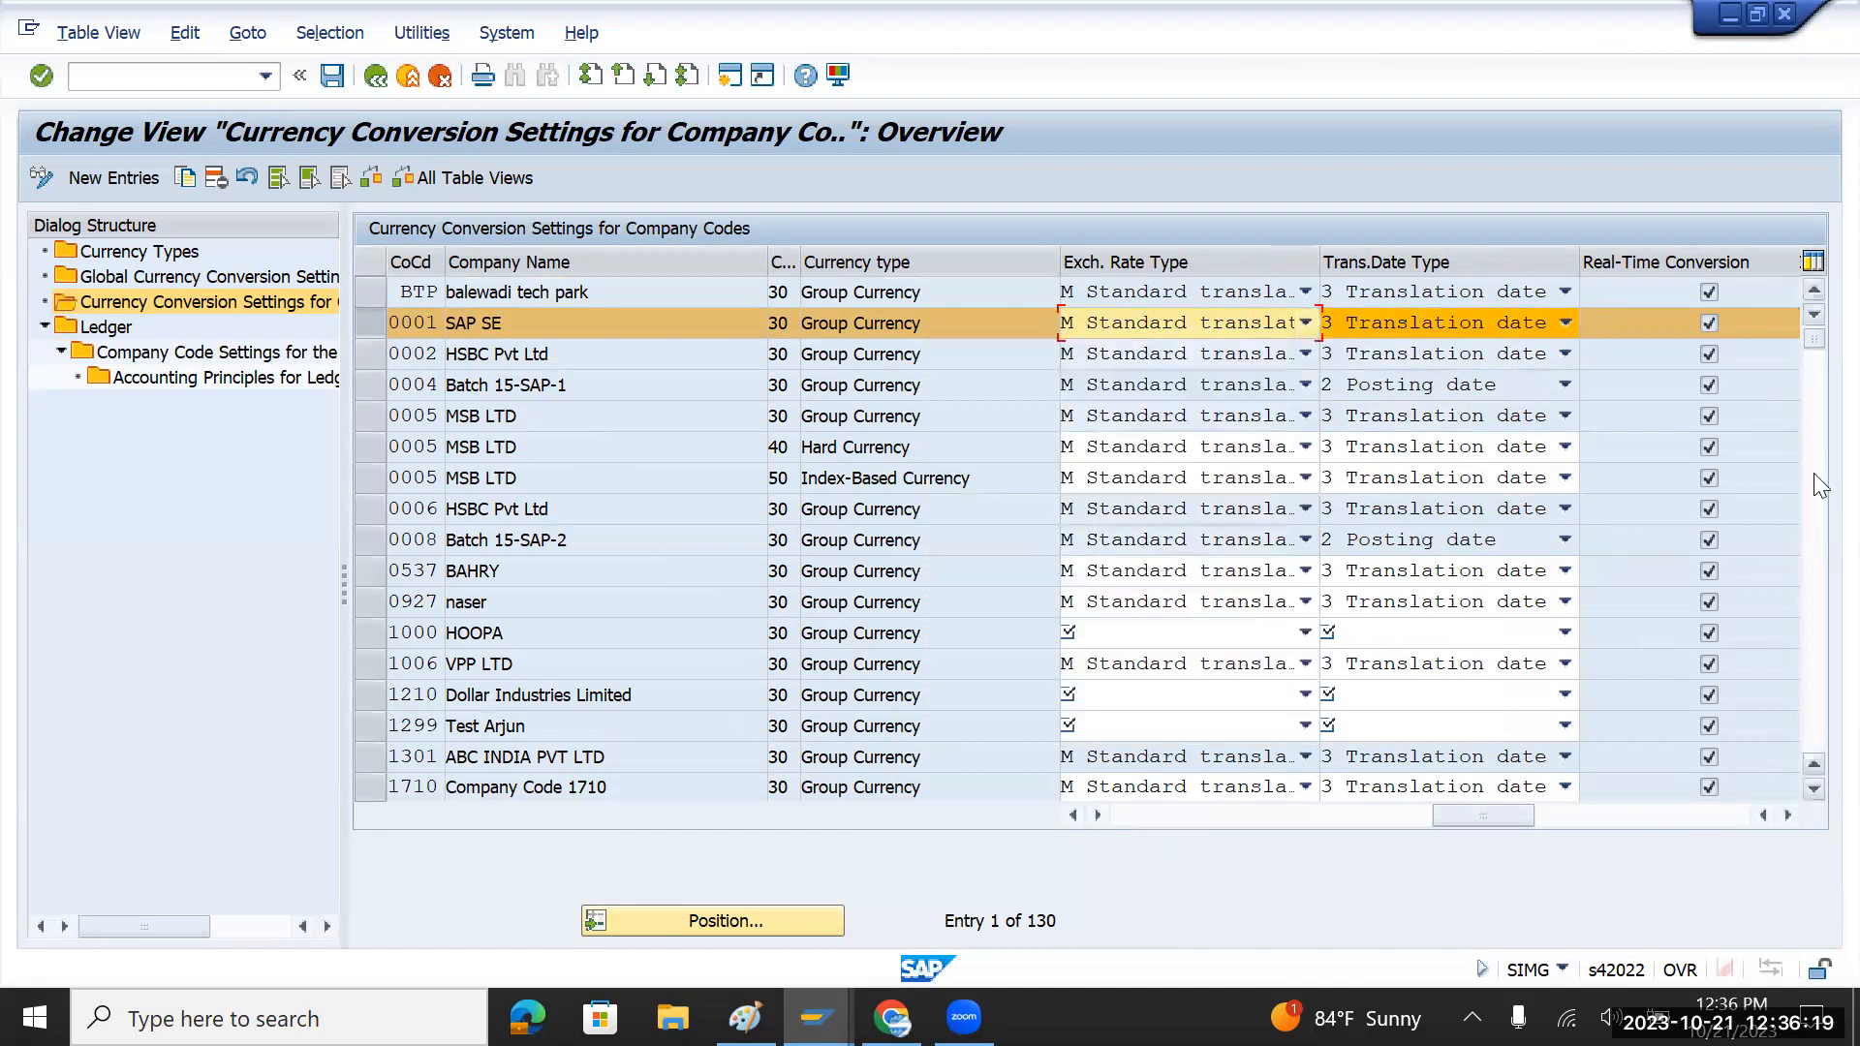
Step: Scroll the columns back and widen the Source Currency column to show its header
click(1791, 815)
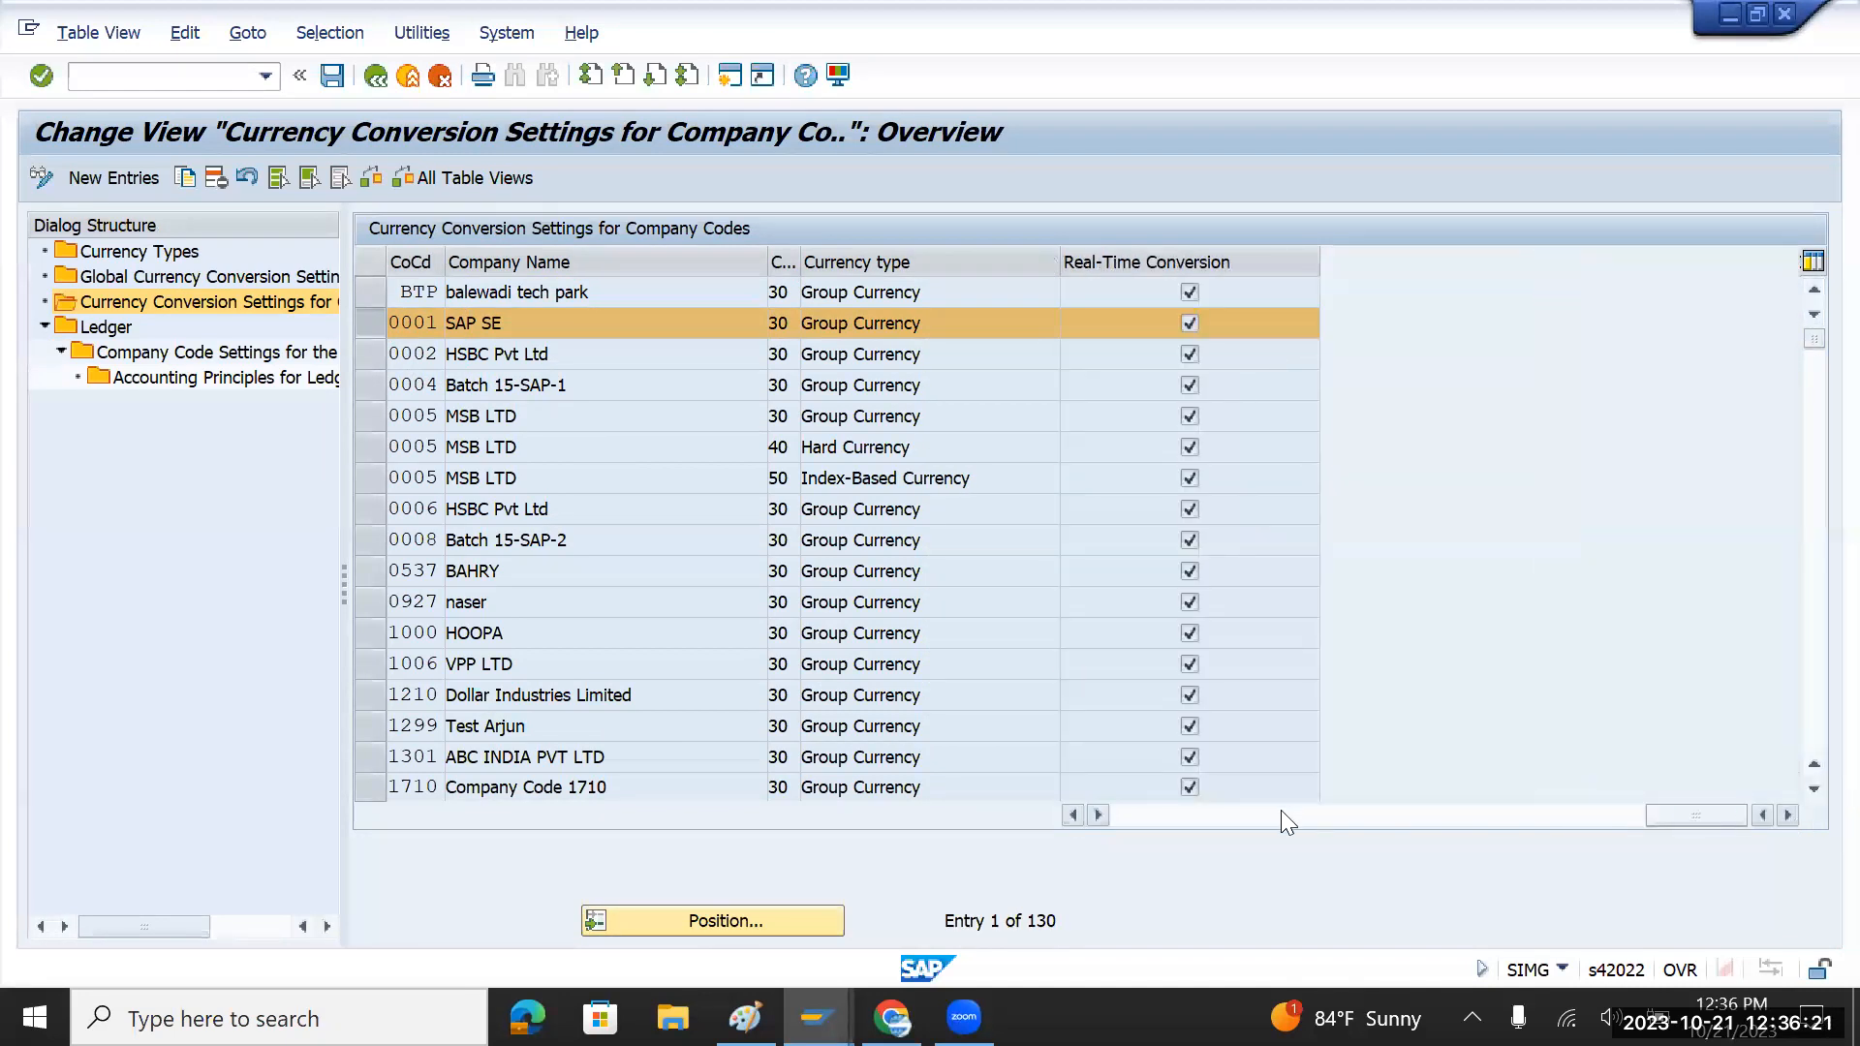
click(1074, 816)
click(1073, 815)
click(1073, 815)
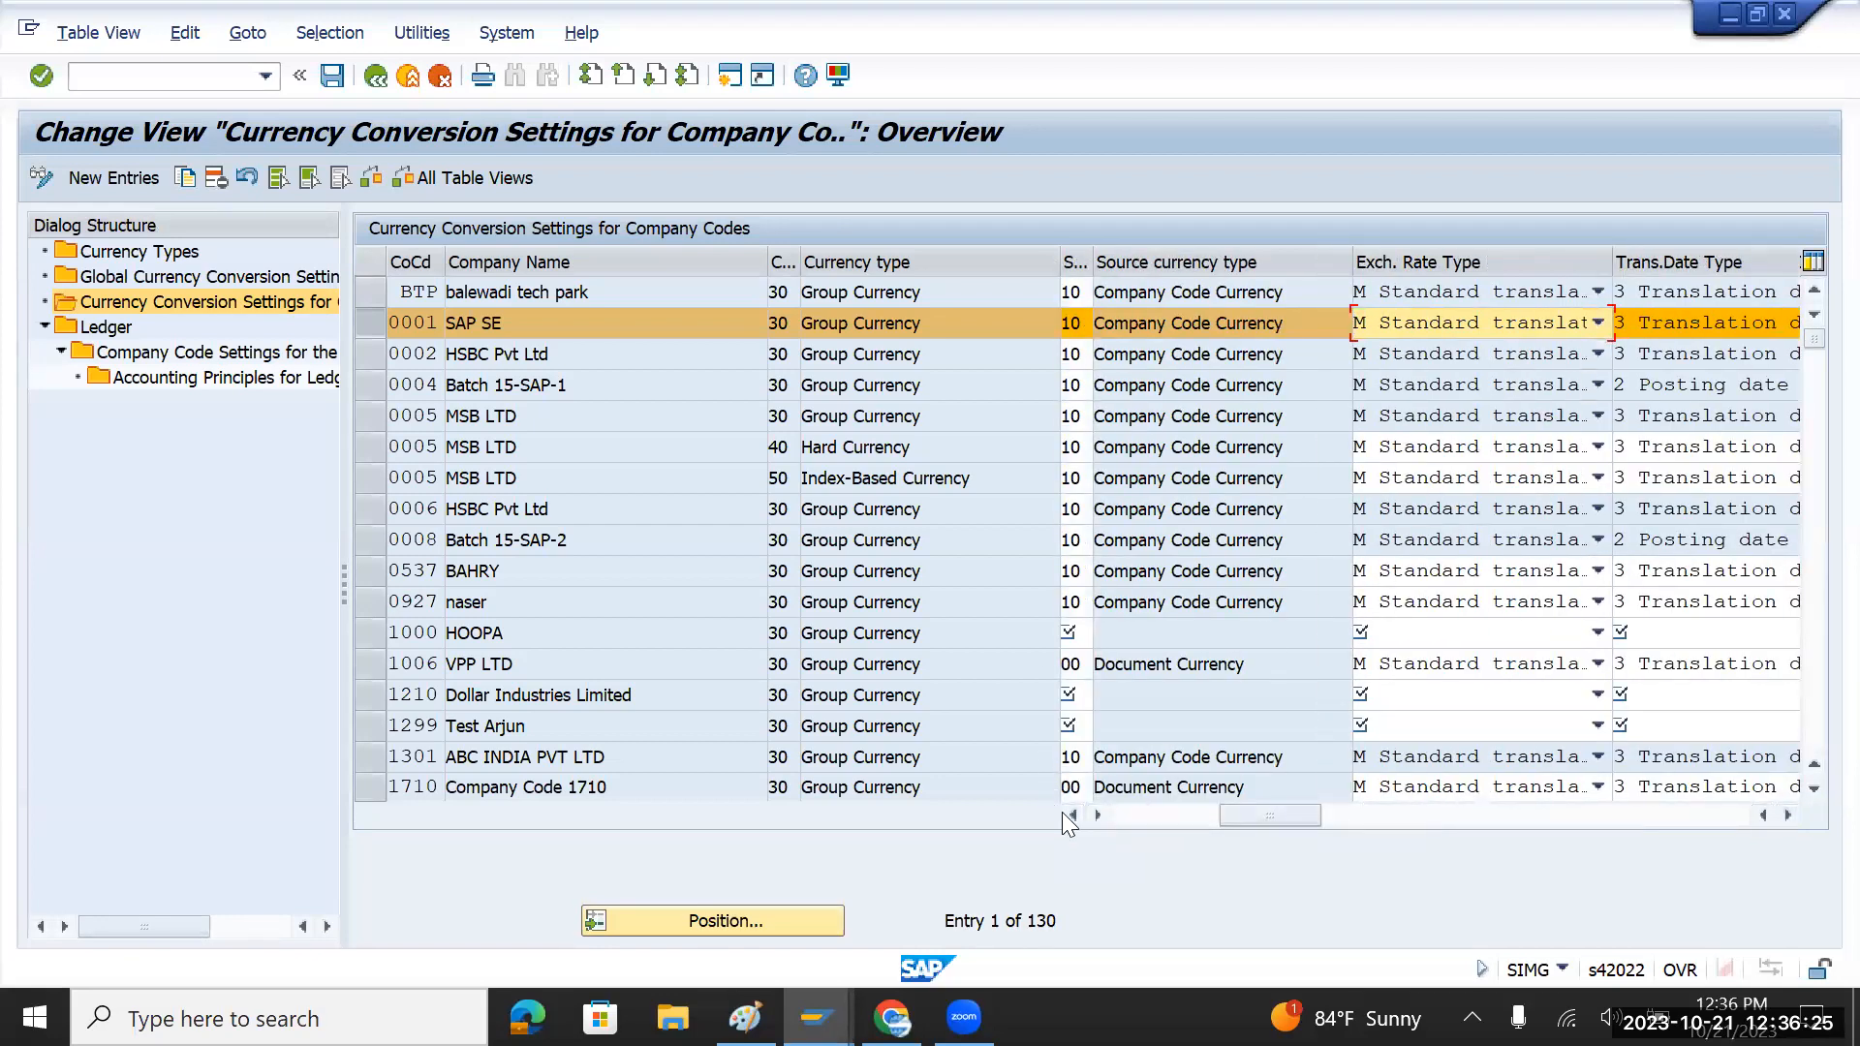
click(1073, 815)
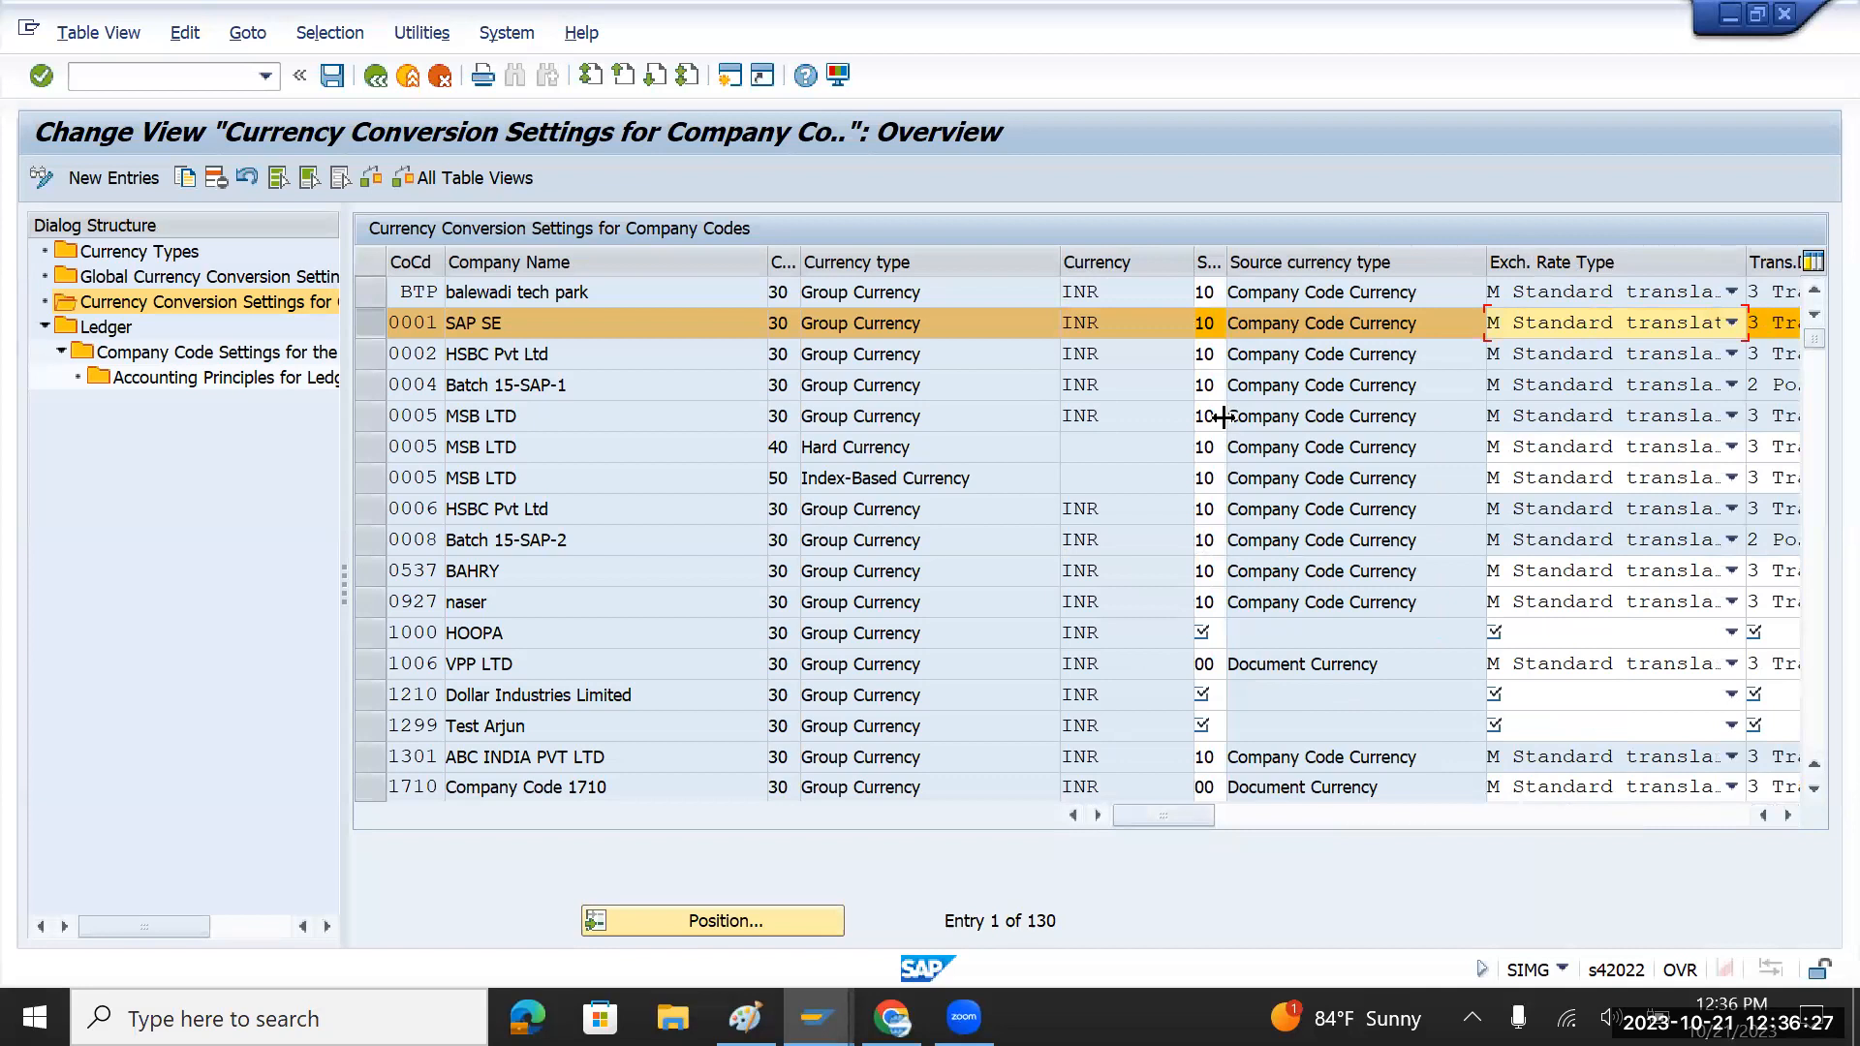
drag(1226, 262, 1353, 267)
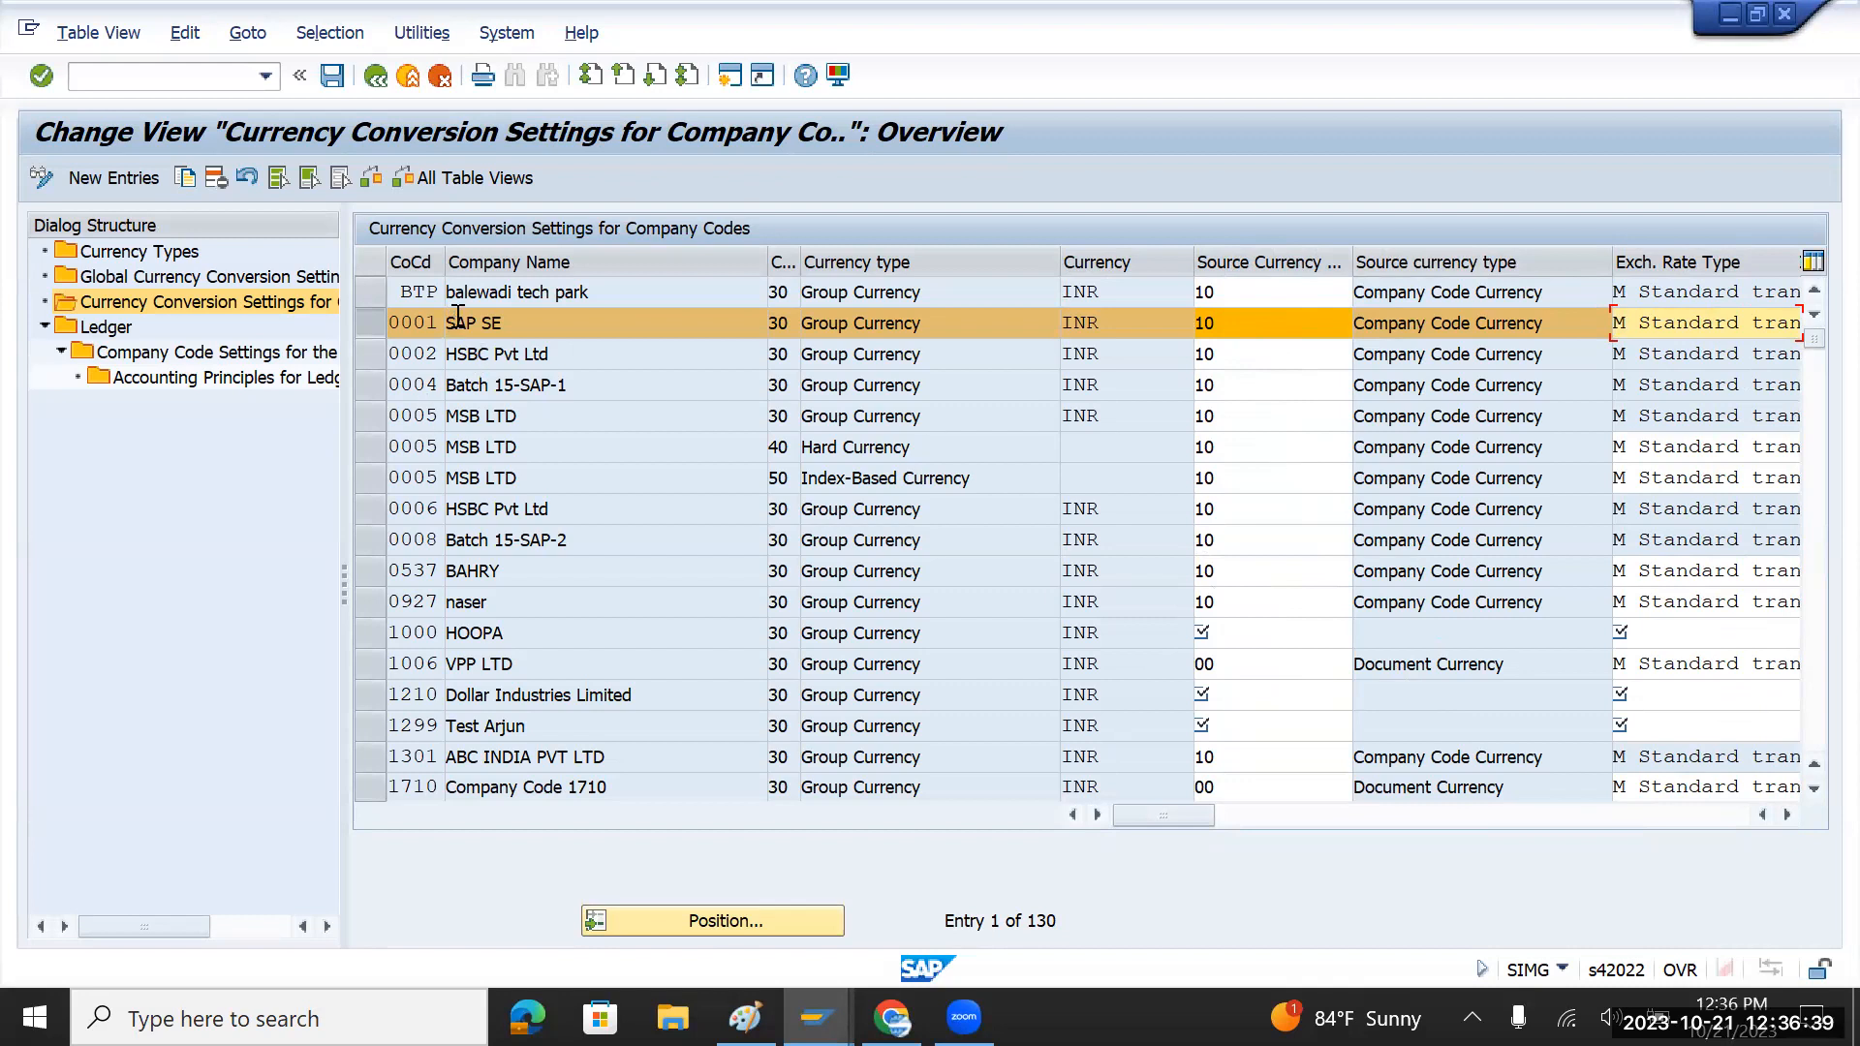
Step: Copy the 0001 entry as company code TMIN with source currency type 00 Document Currency
click(185, 180)
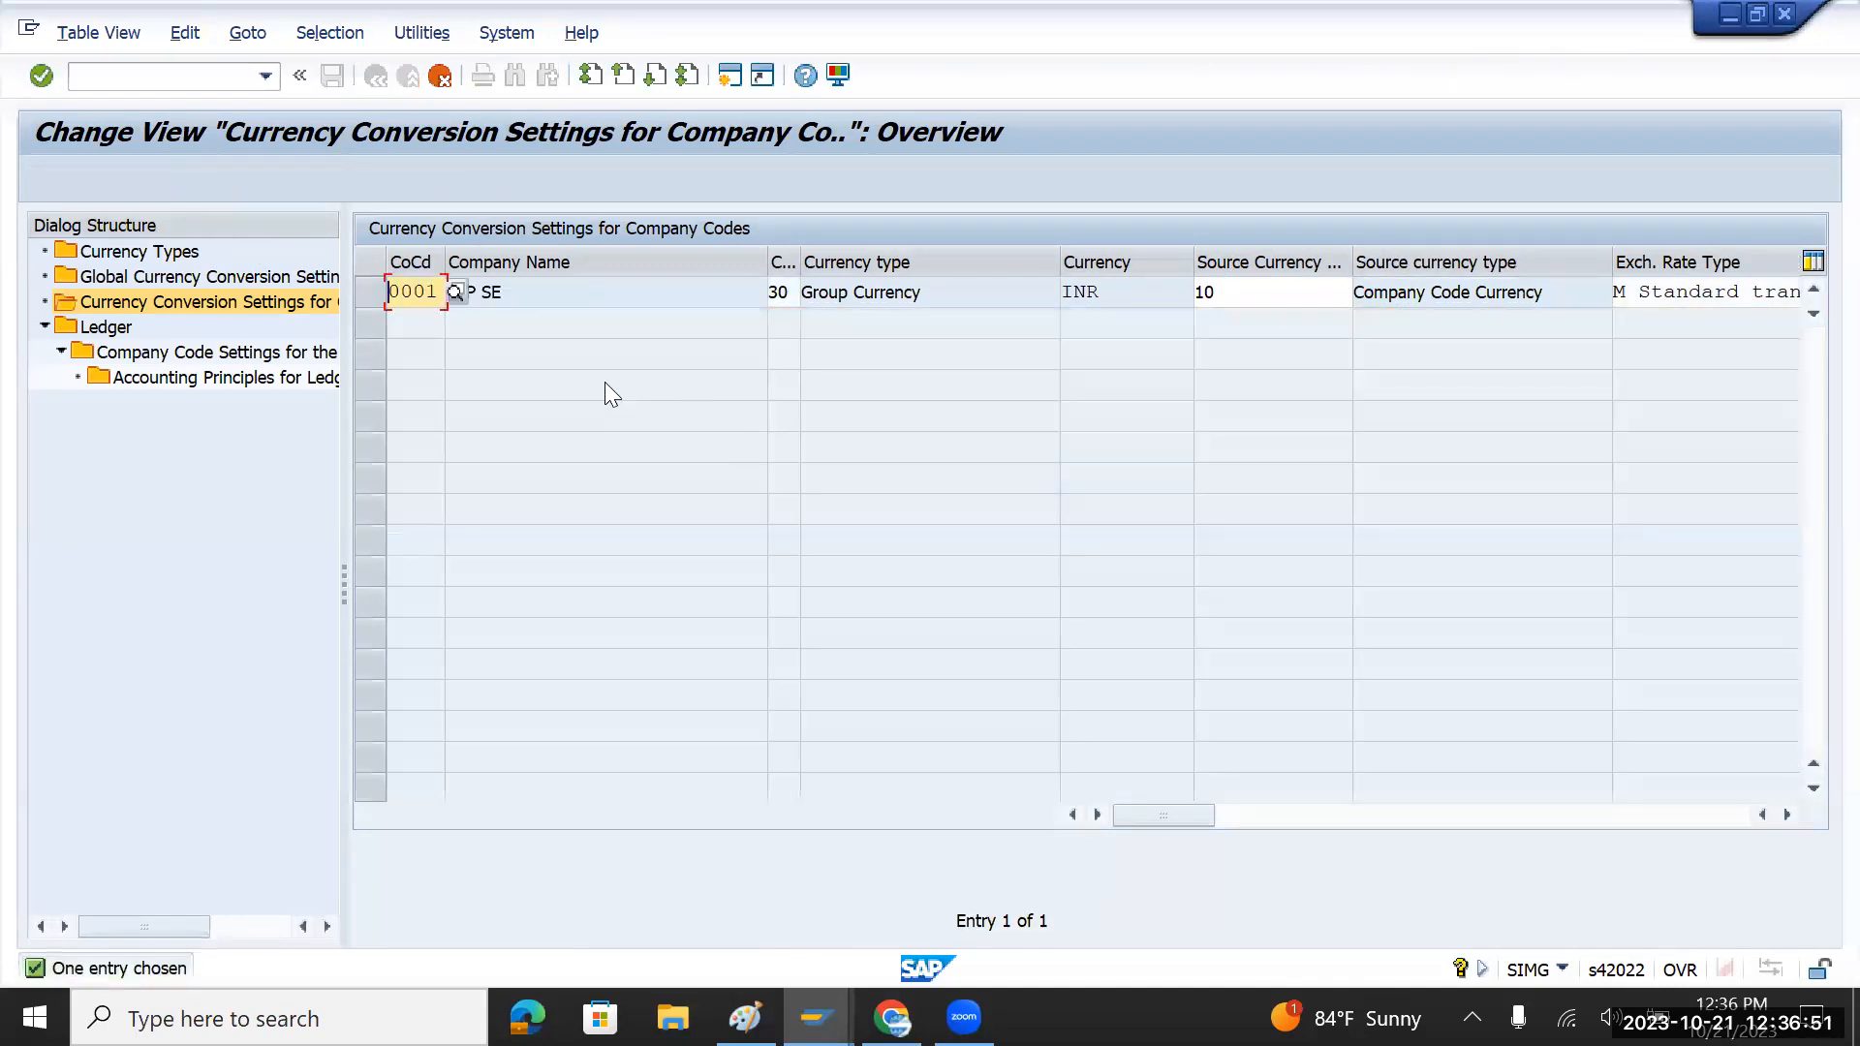
key(BackSpace)
key(BackSpace)
key(BackSpace)
key(BackSpace)
text(tmin)
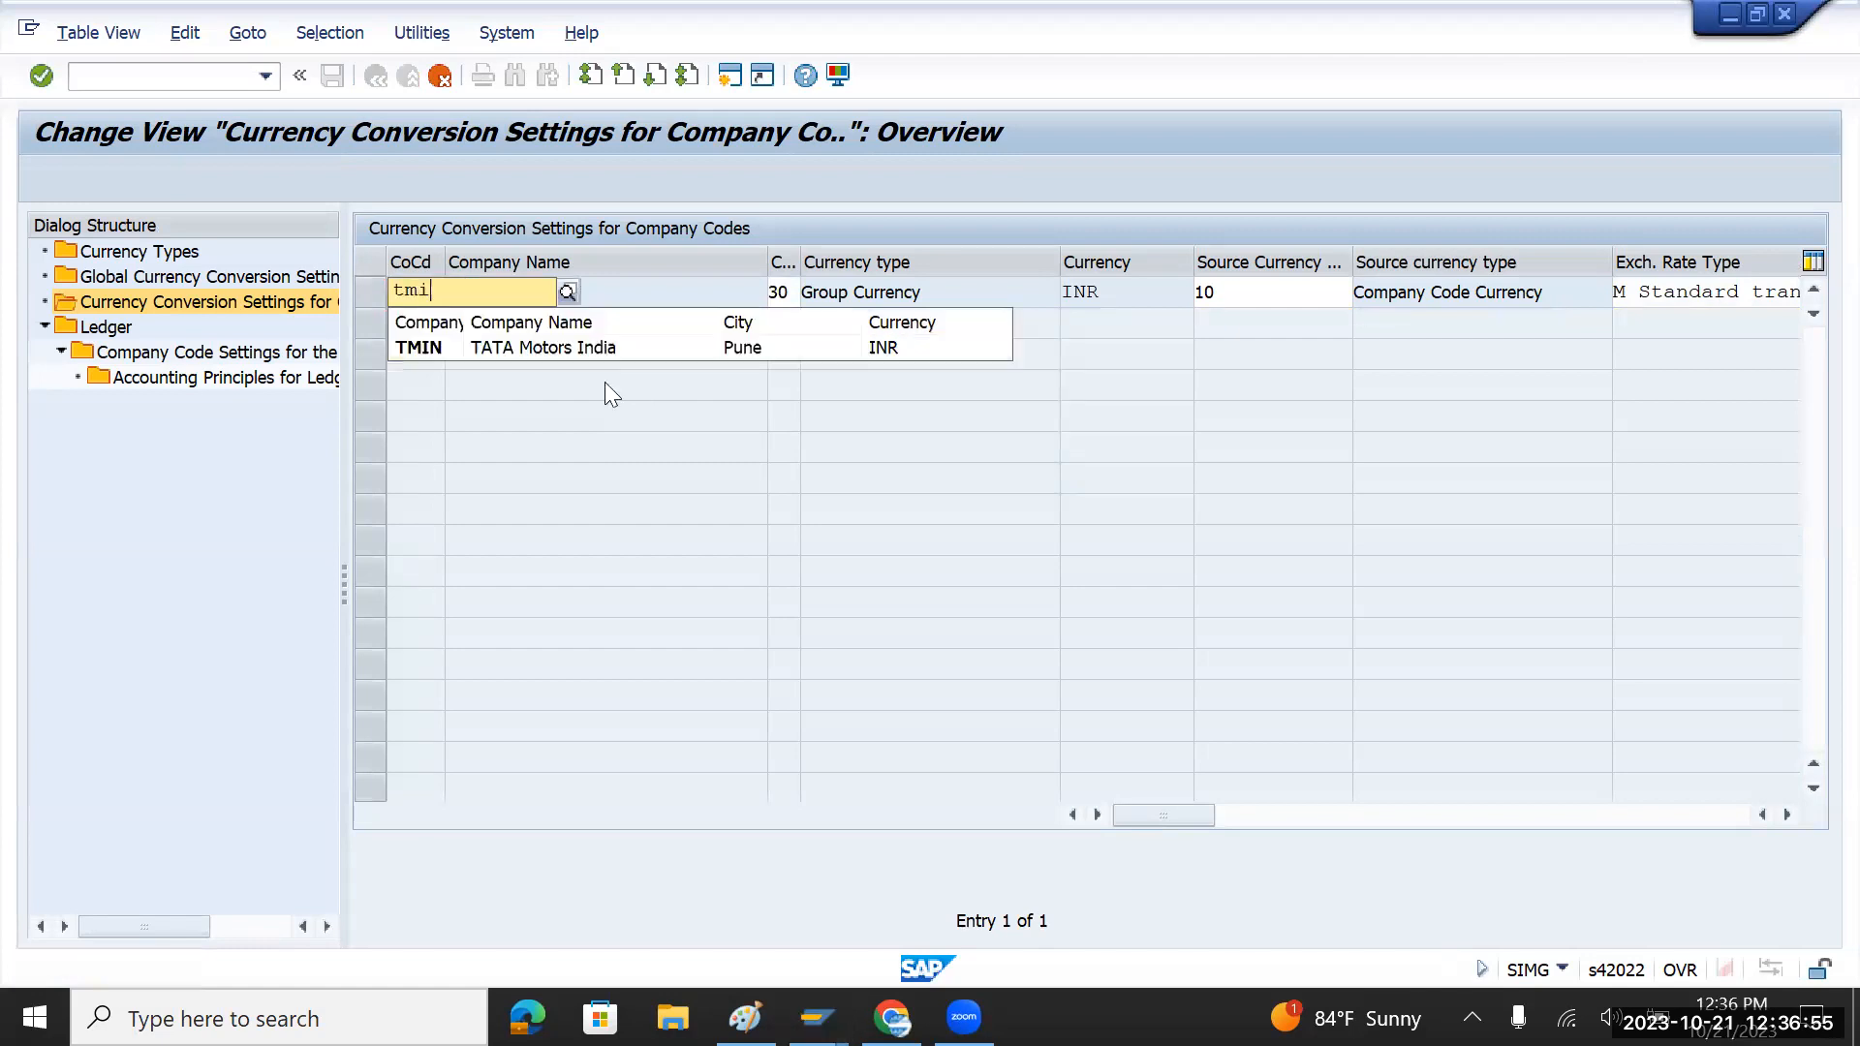
key(Tab)
key(Tab)
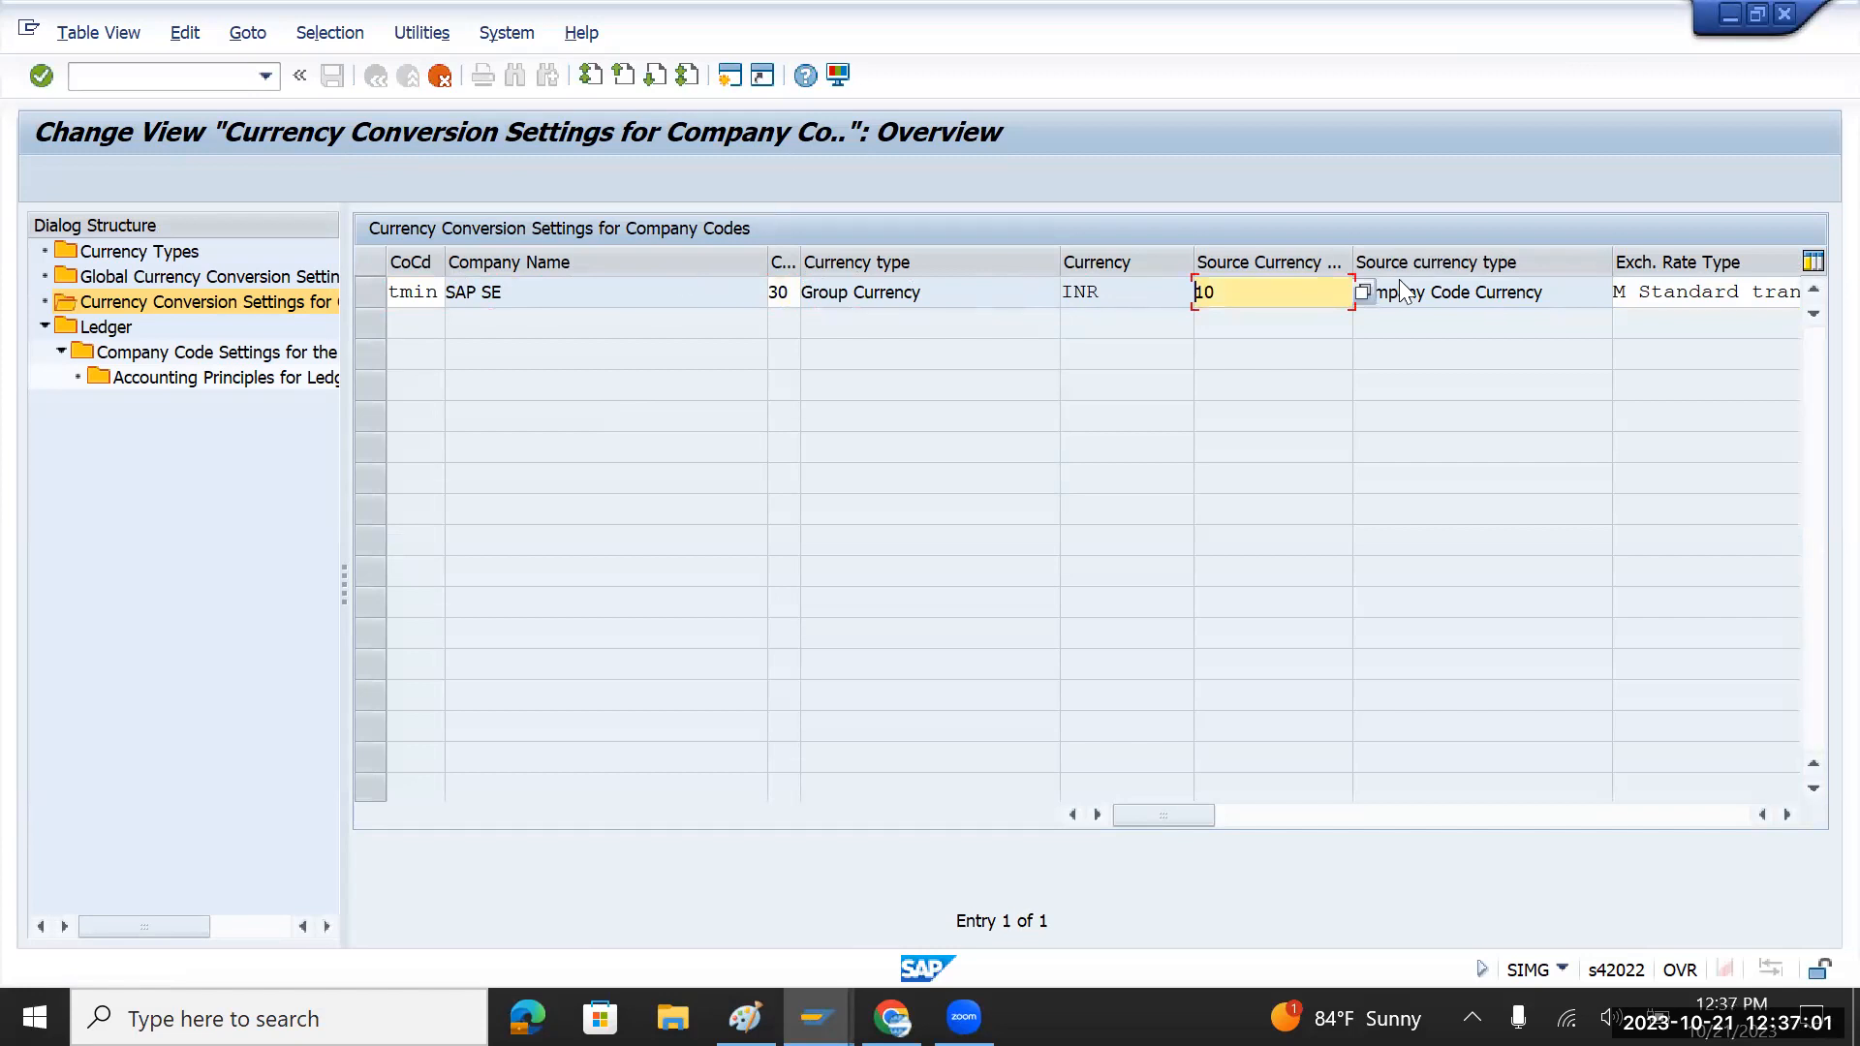
click(1363, 292)
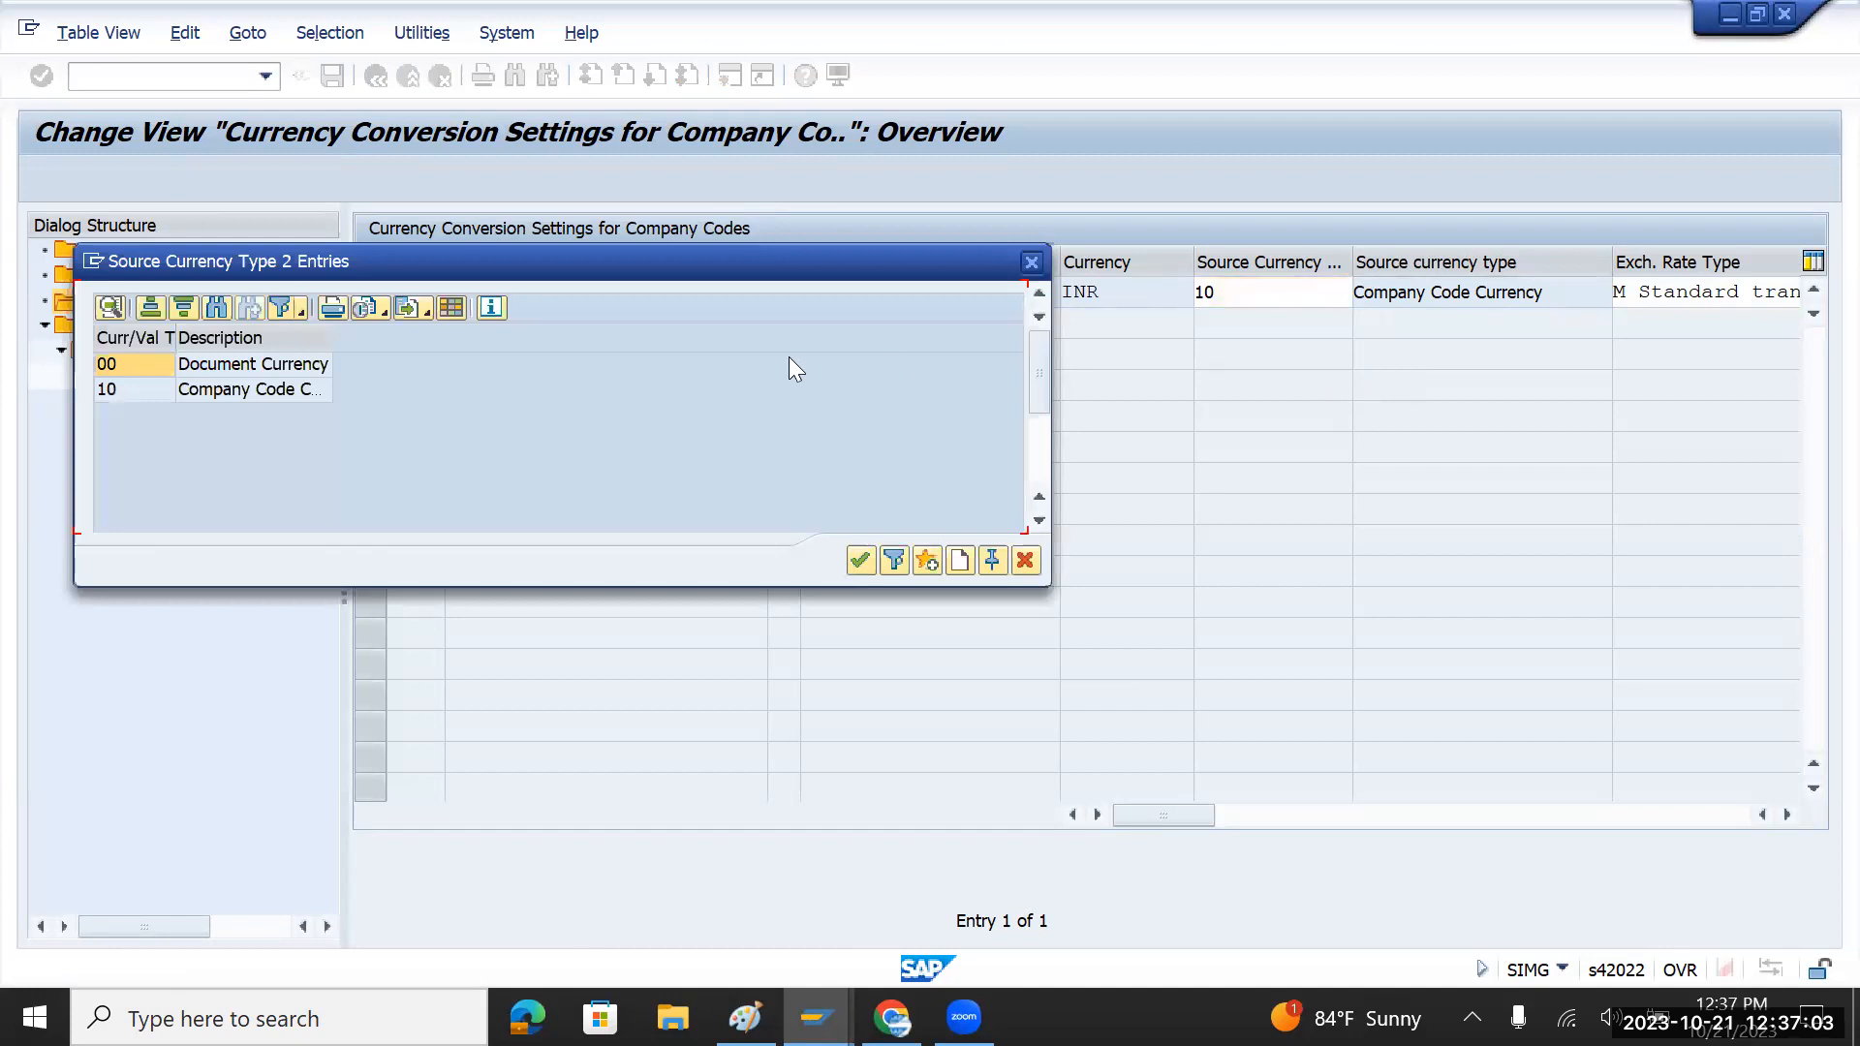
click(223, 366)
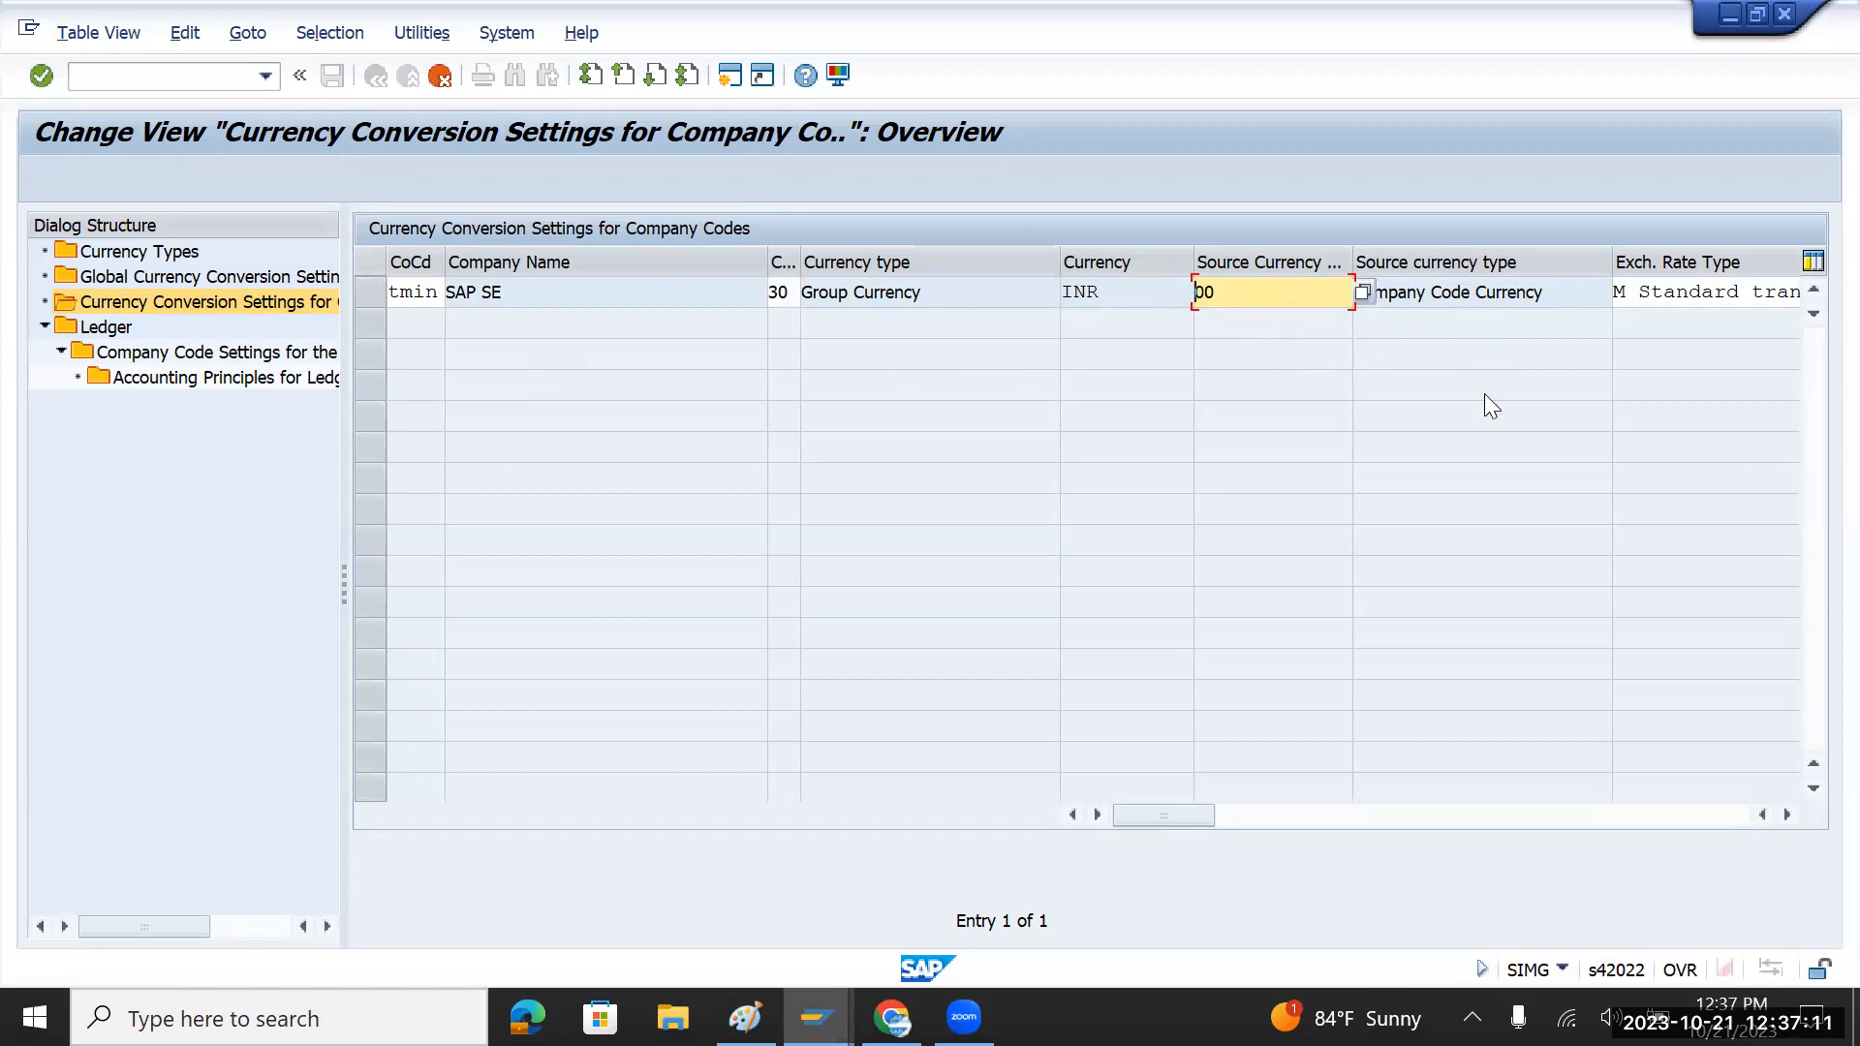
key(Tab)
key(Tab)
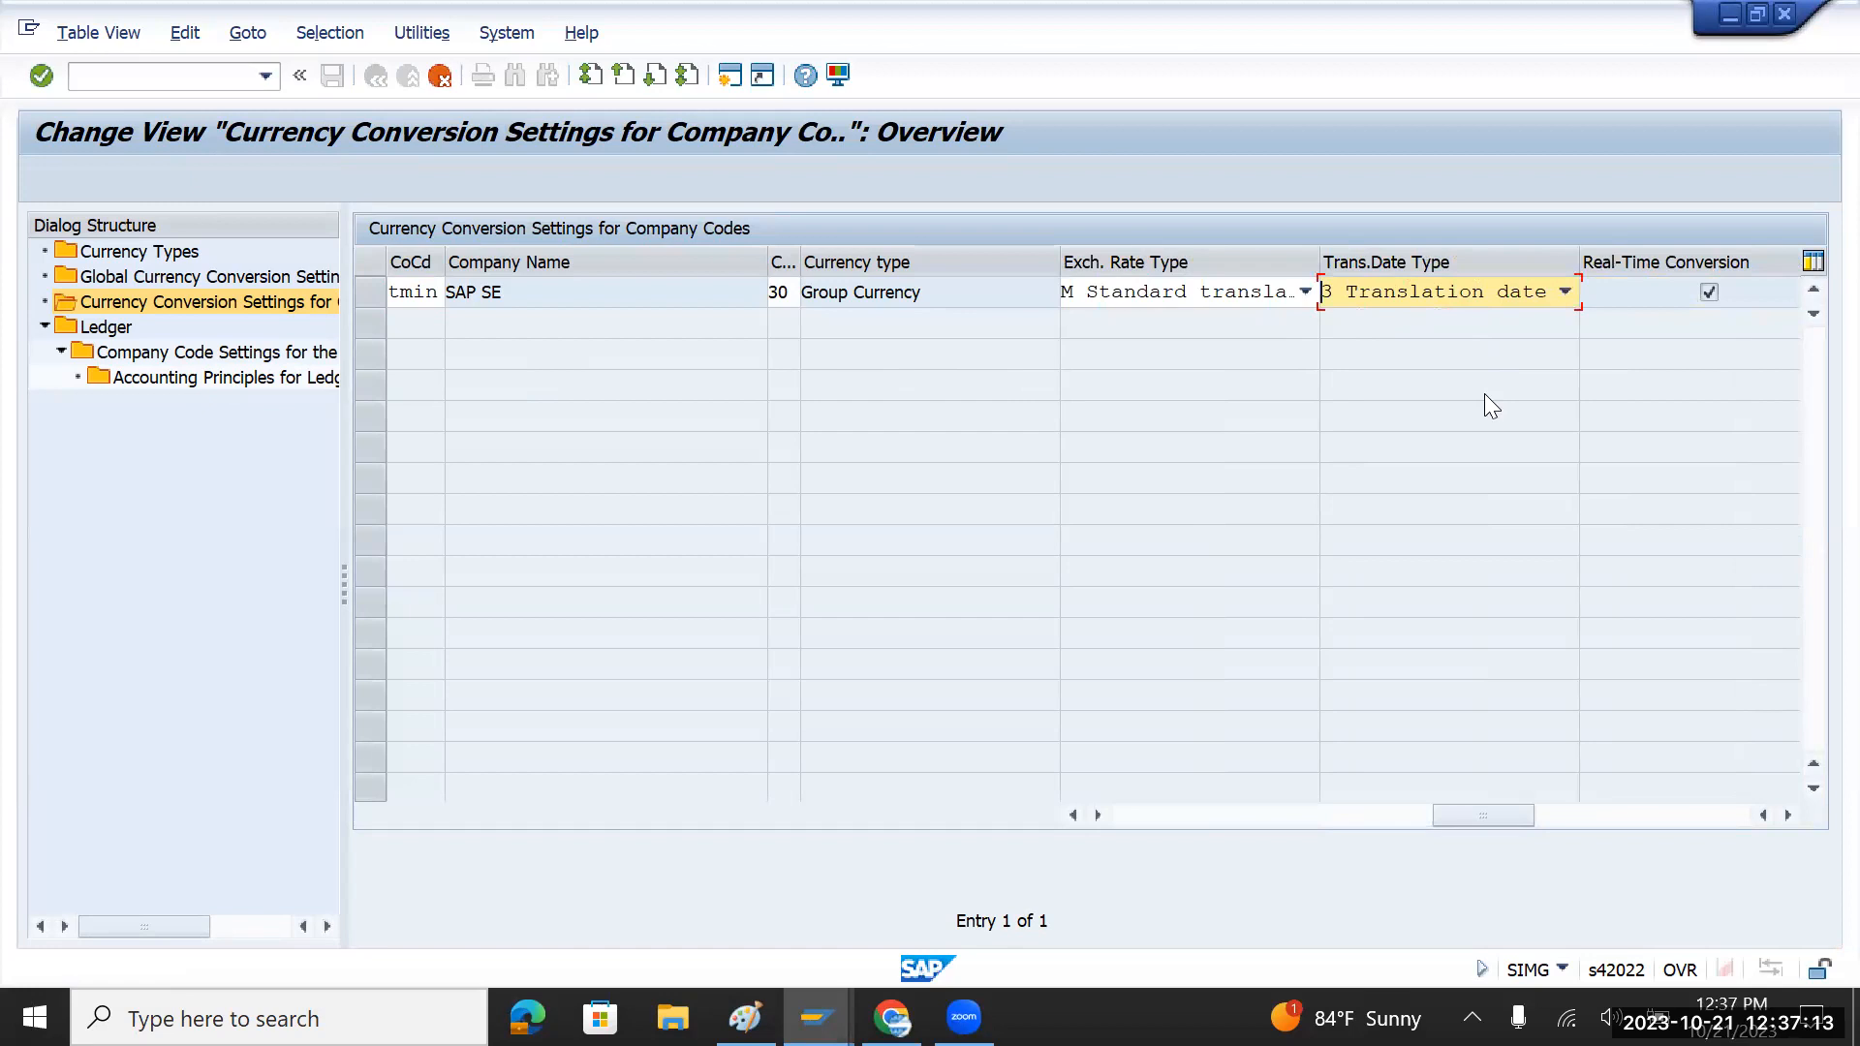
key(Return)
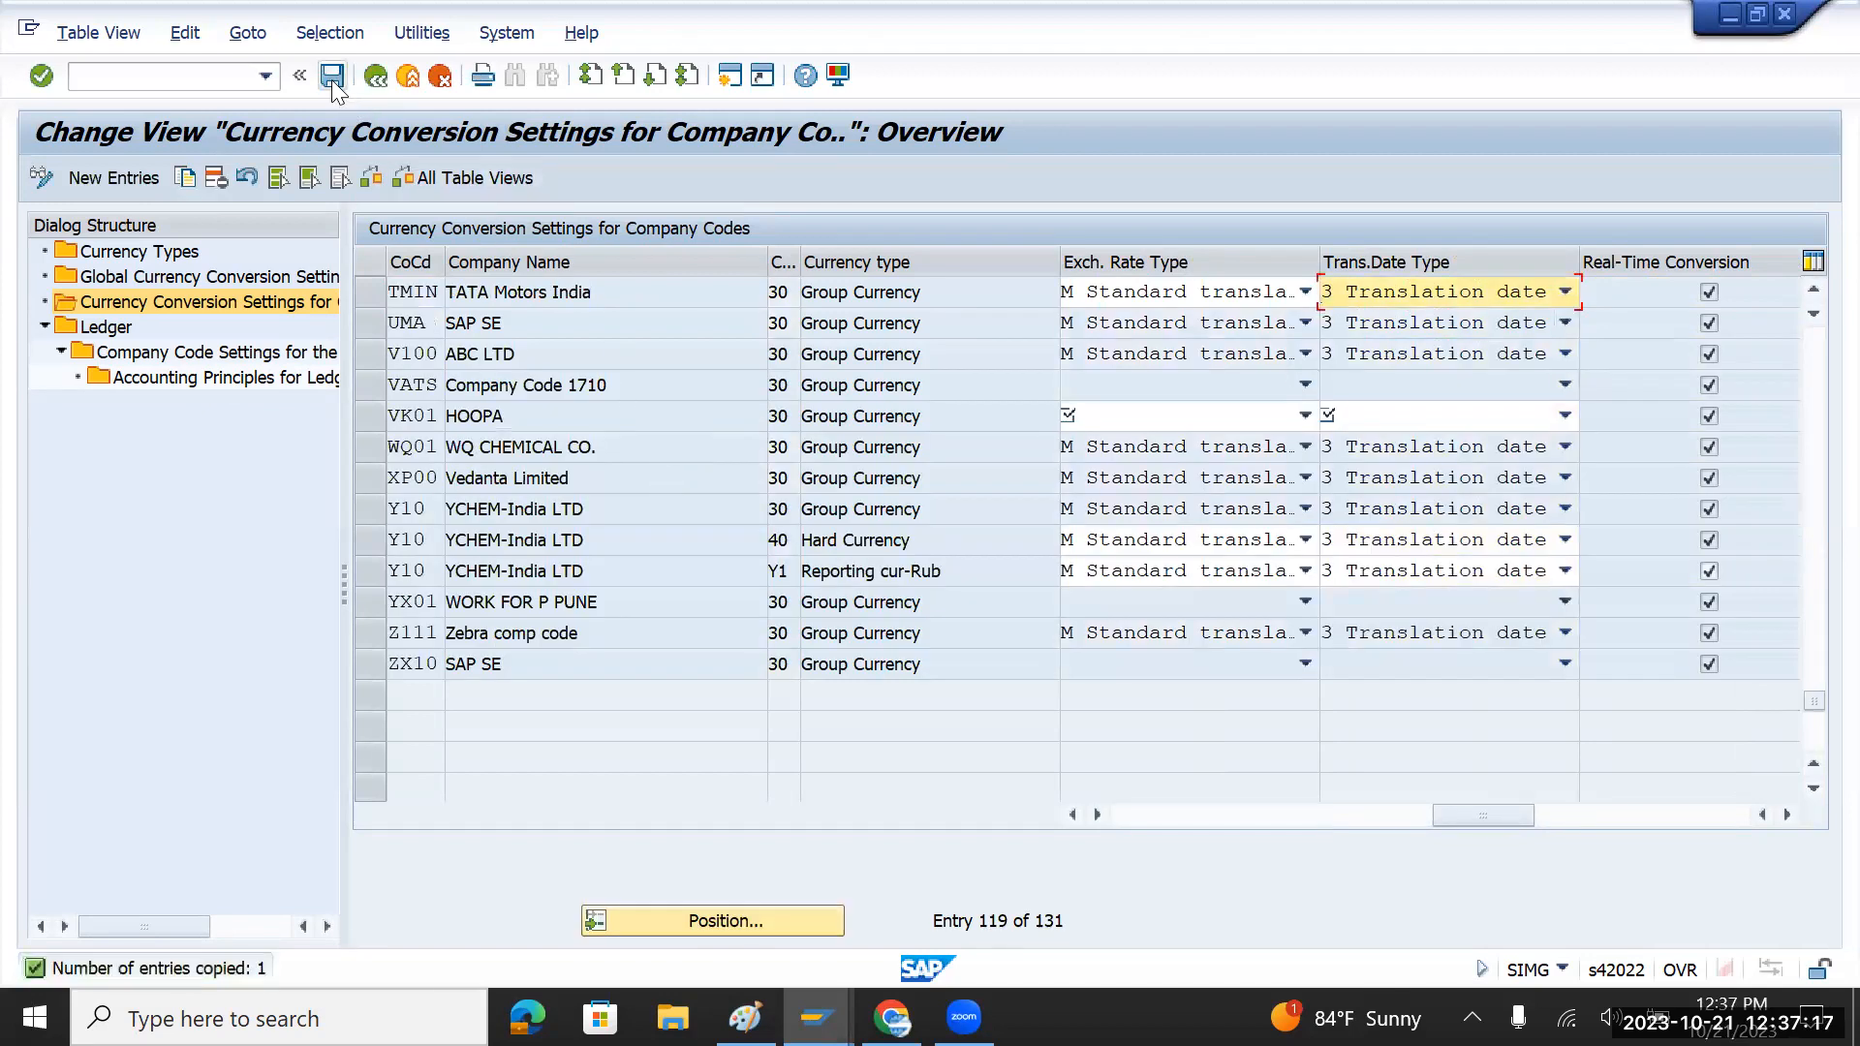
Step: Save the TMIN entry under the customizing request and go back to the IMG tree
click(331, 76)
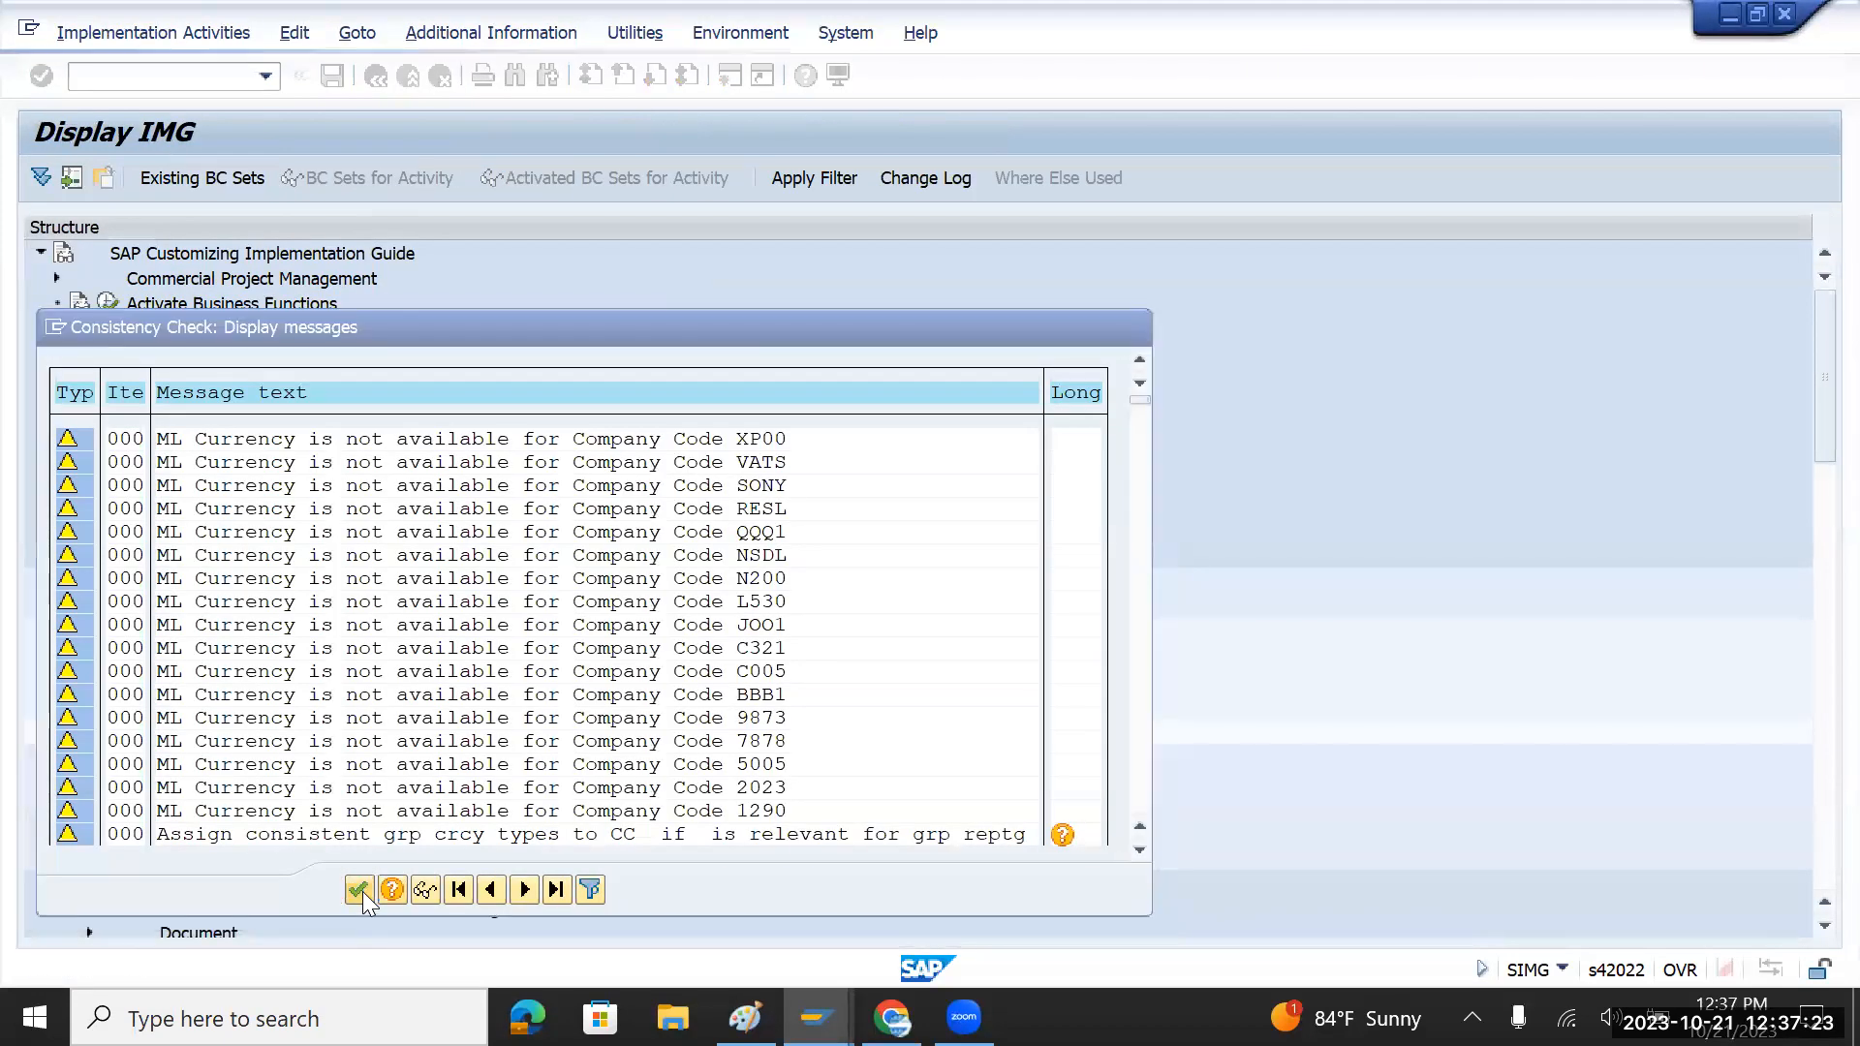
click(358, 890)
click(613, 499)
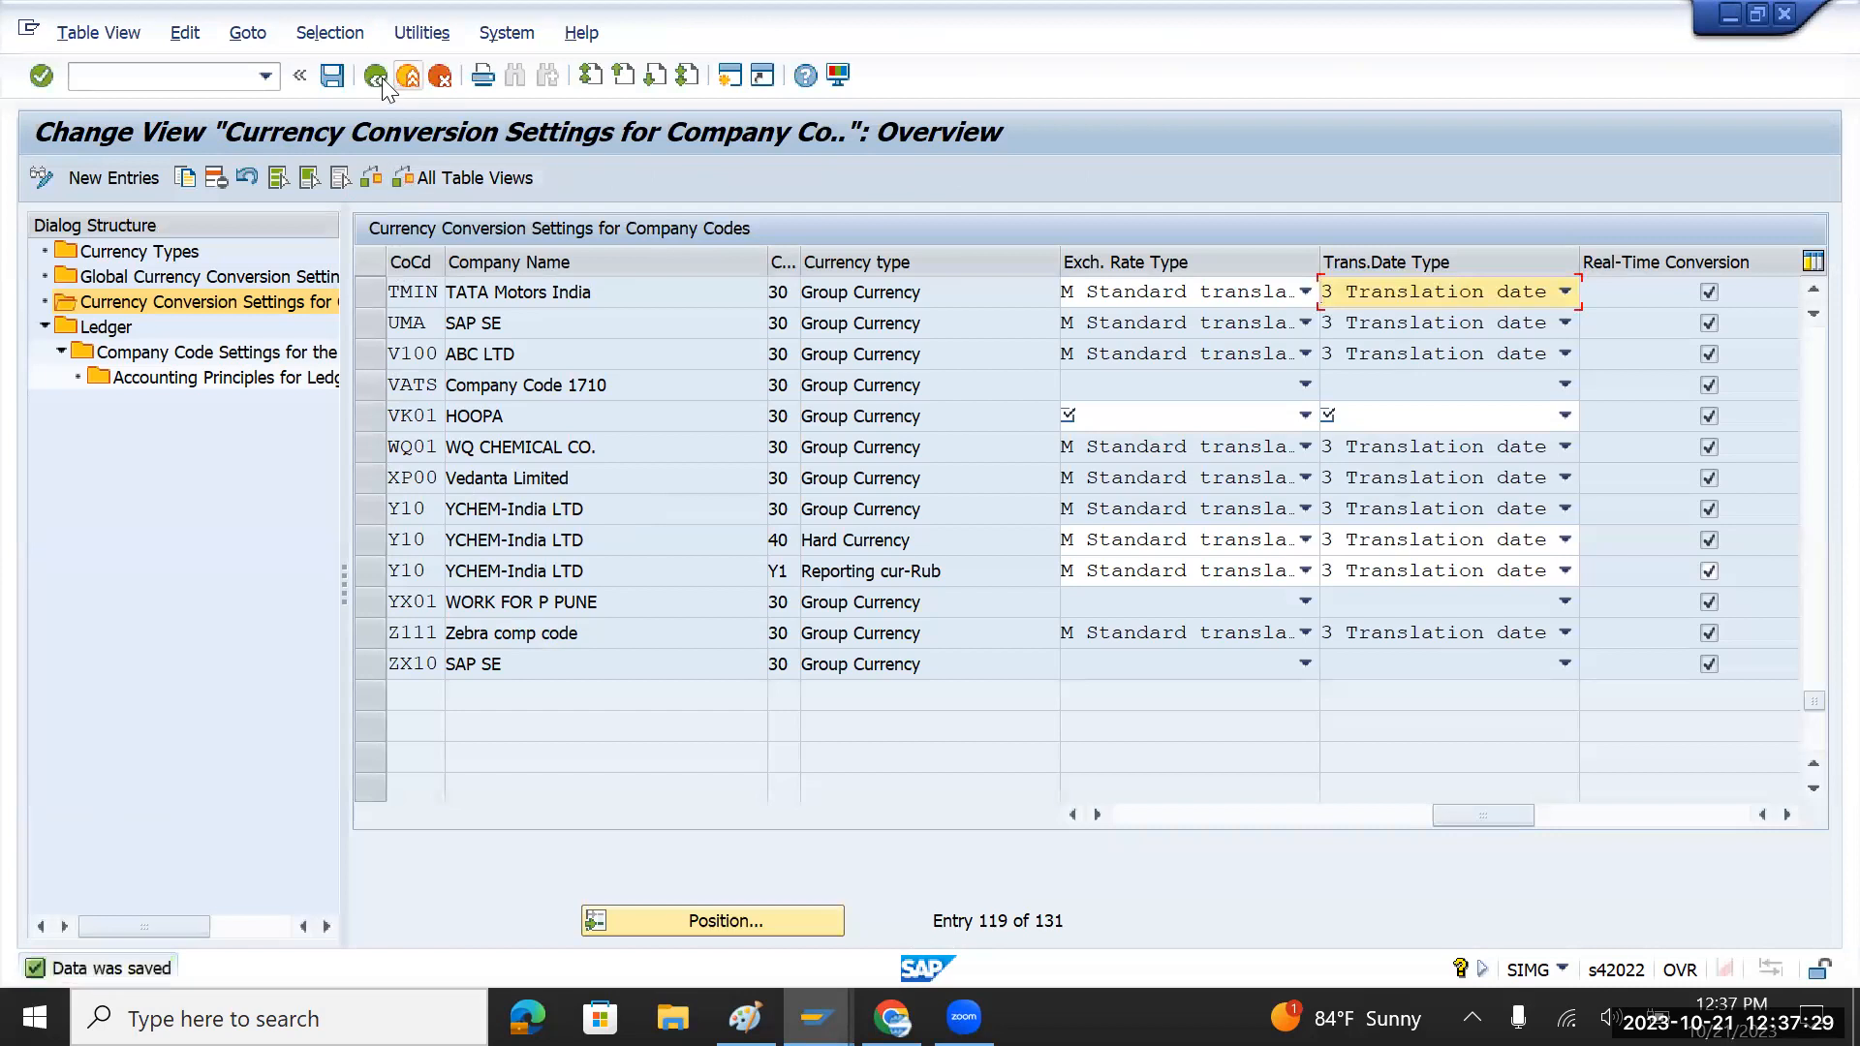
click(380, 78)
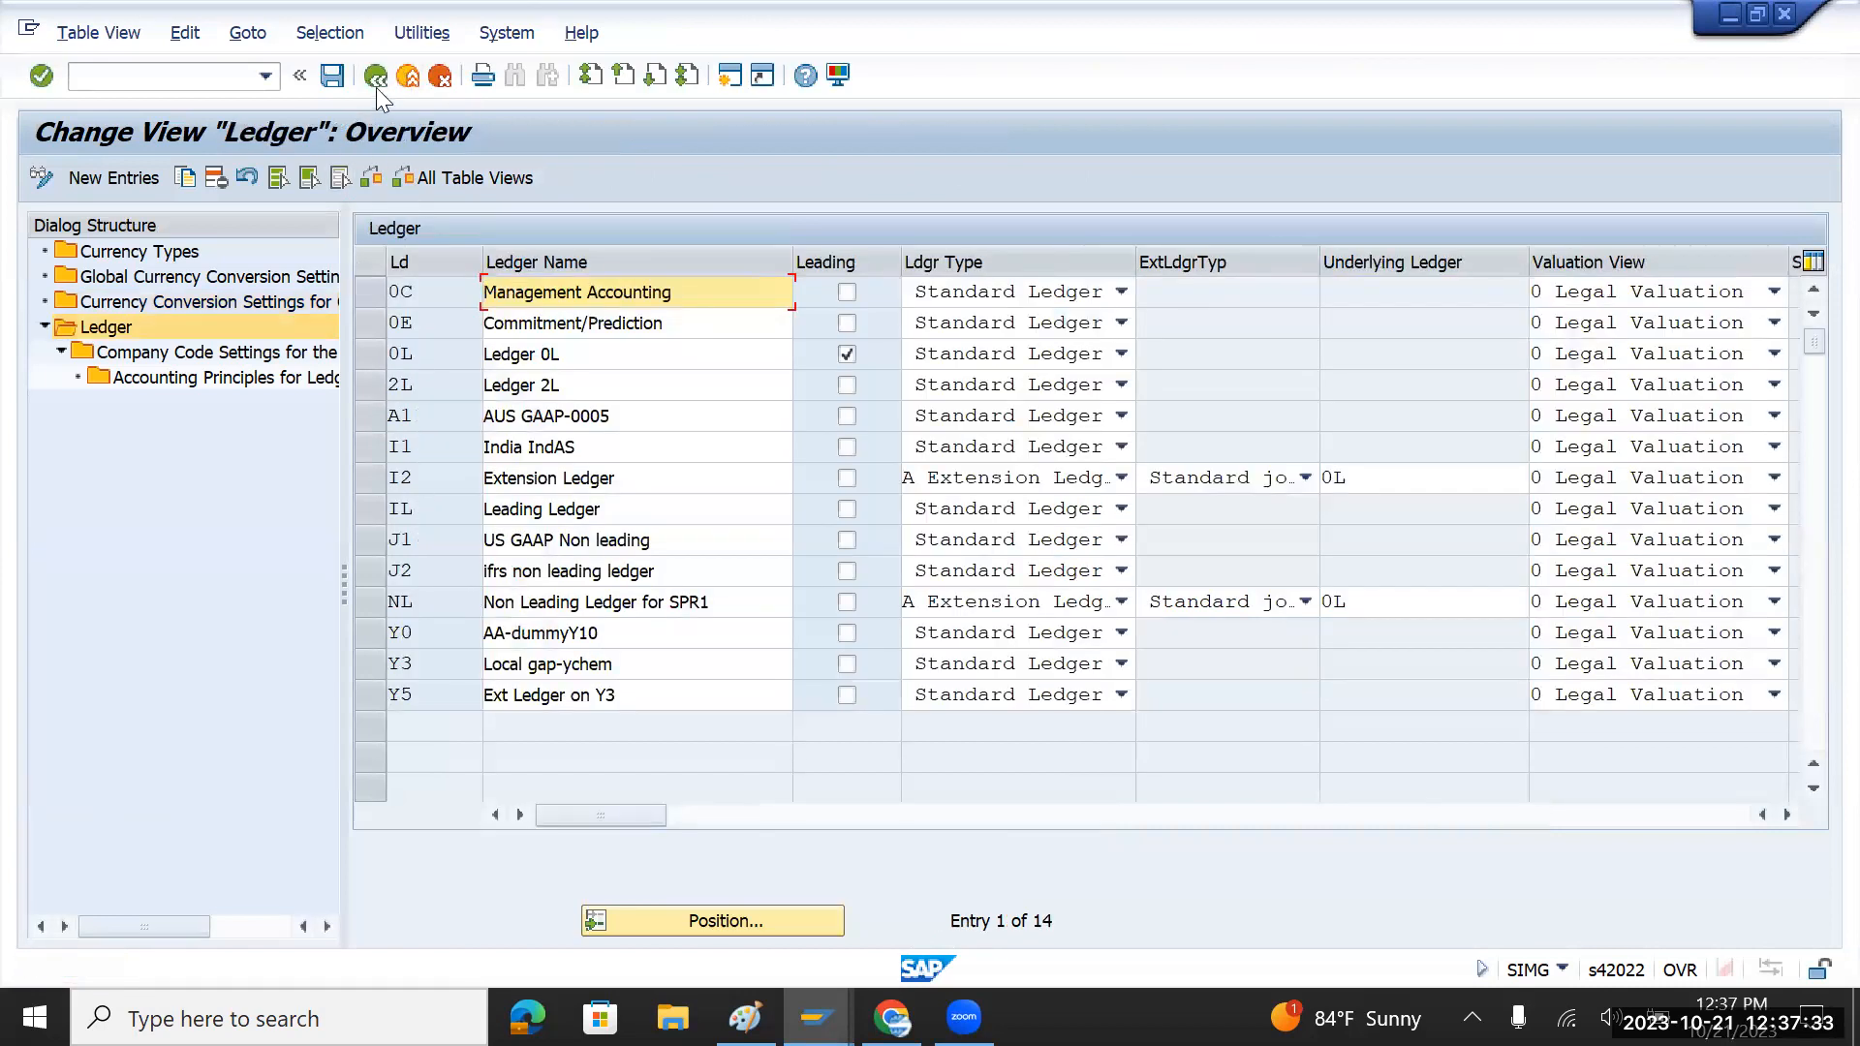
click(376, 78)
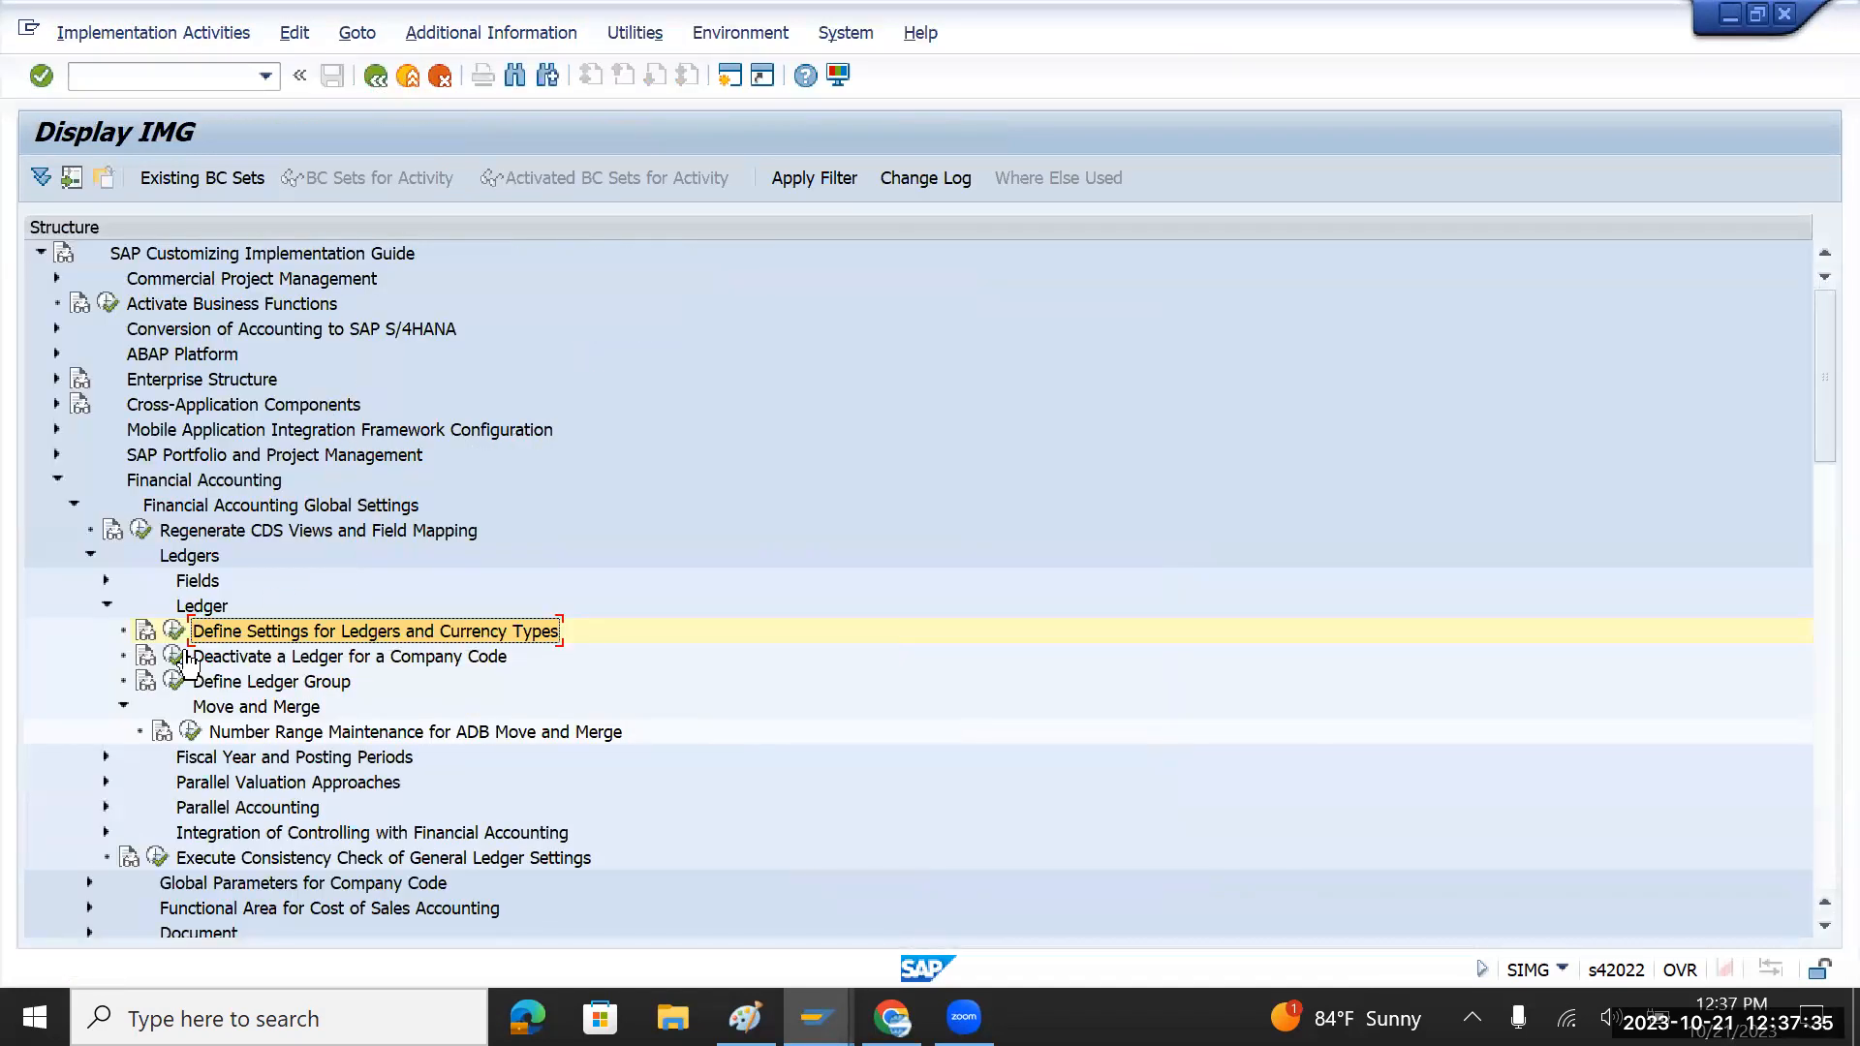
click(107, 605)
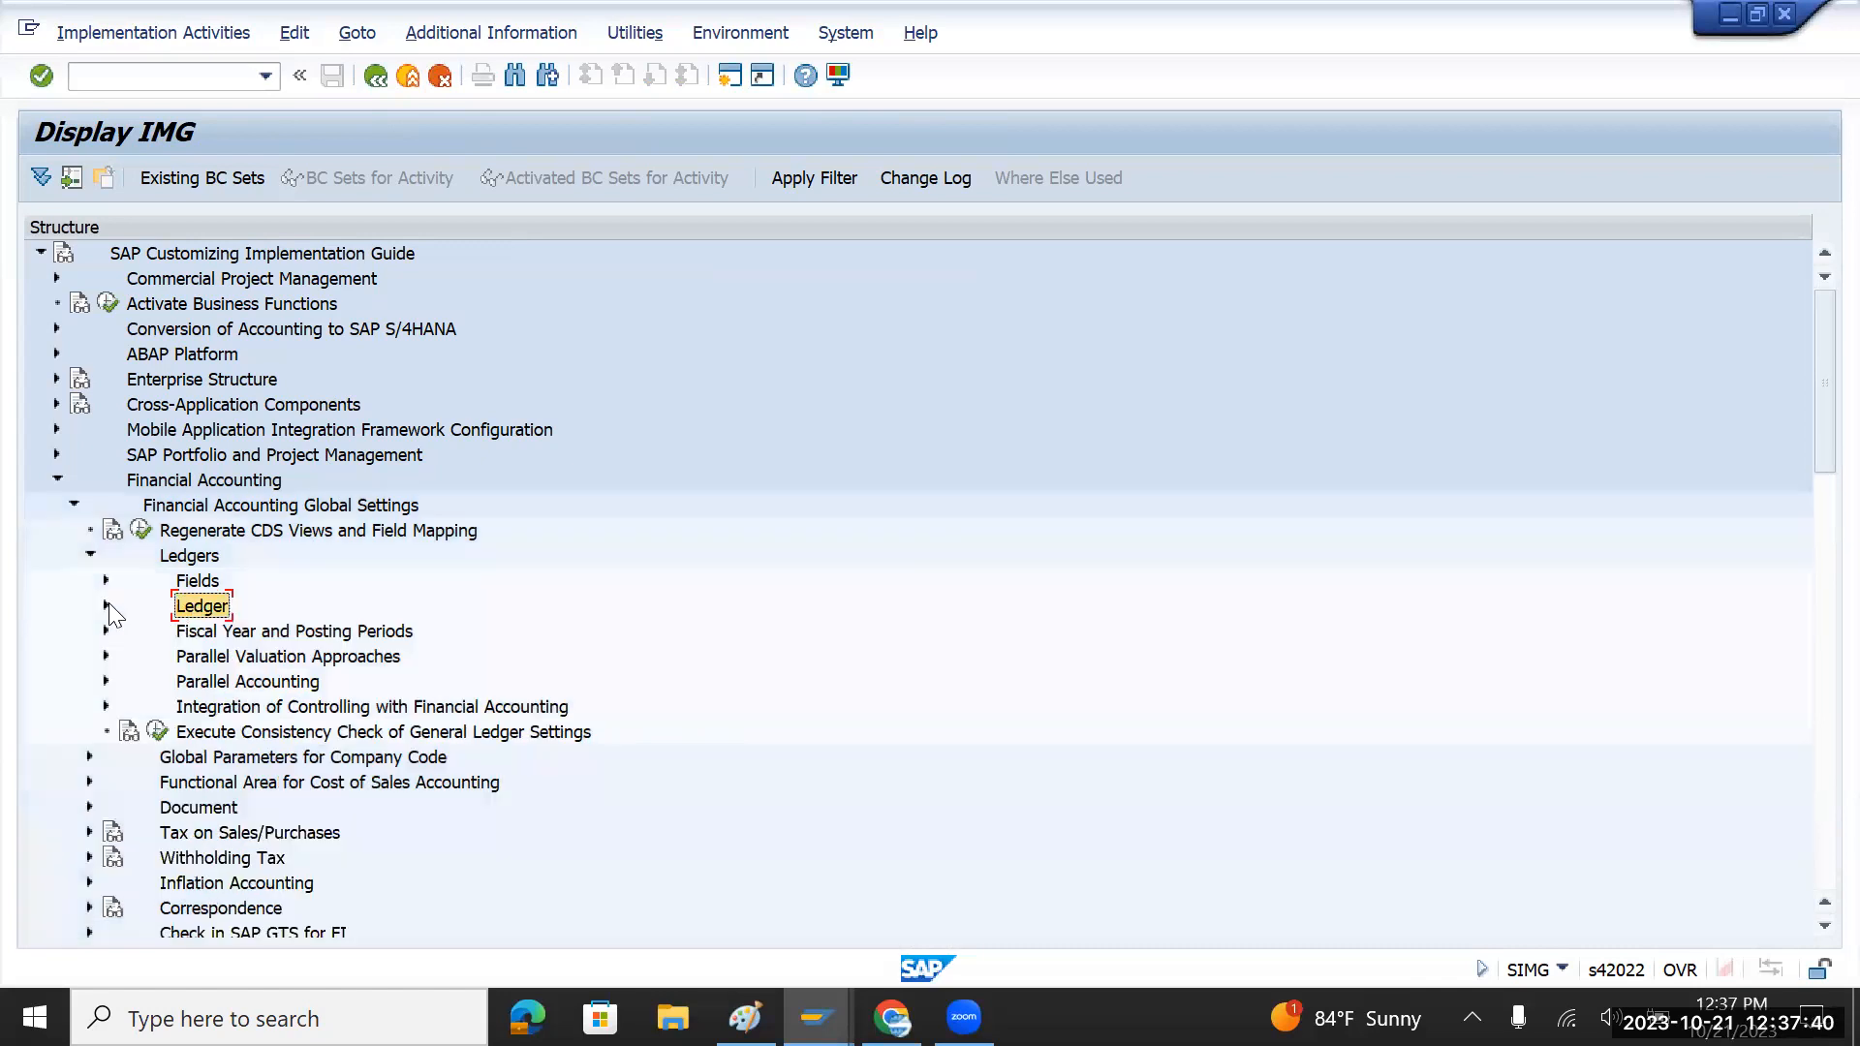
click(157, 731)
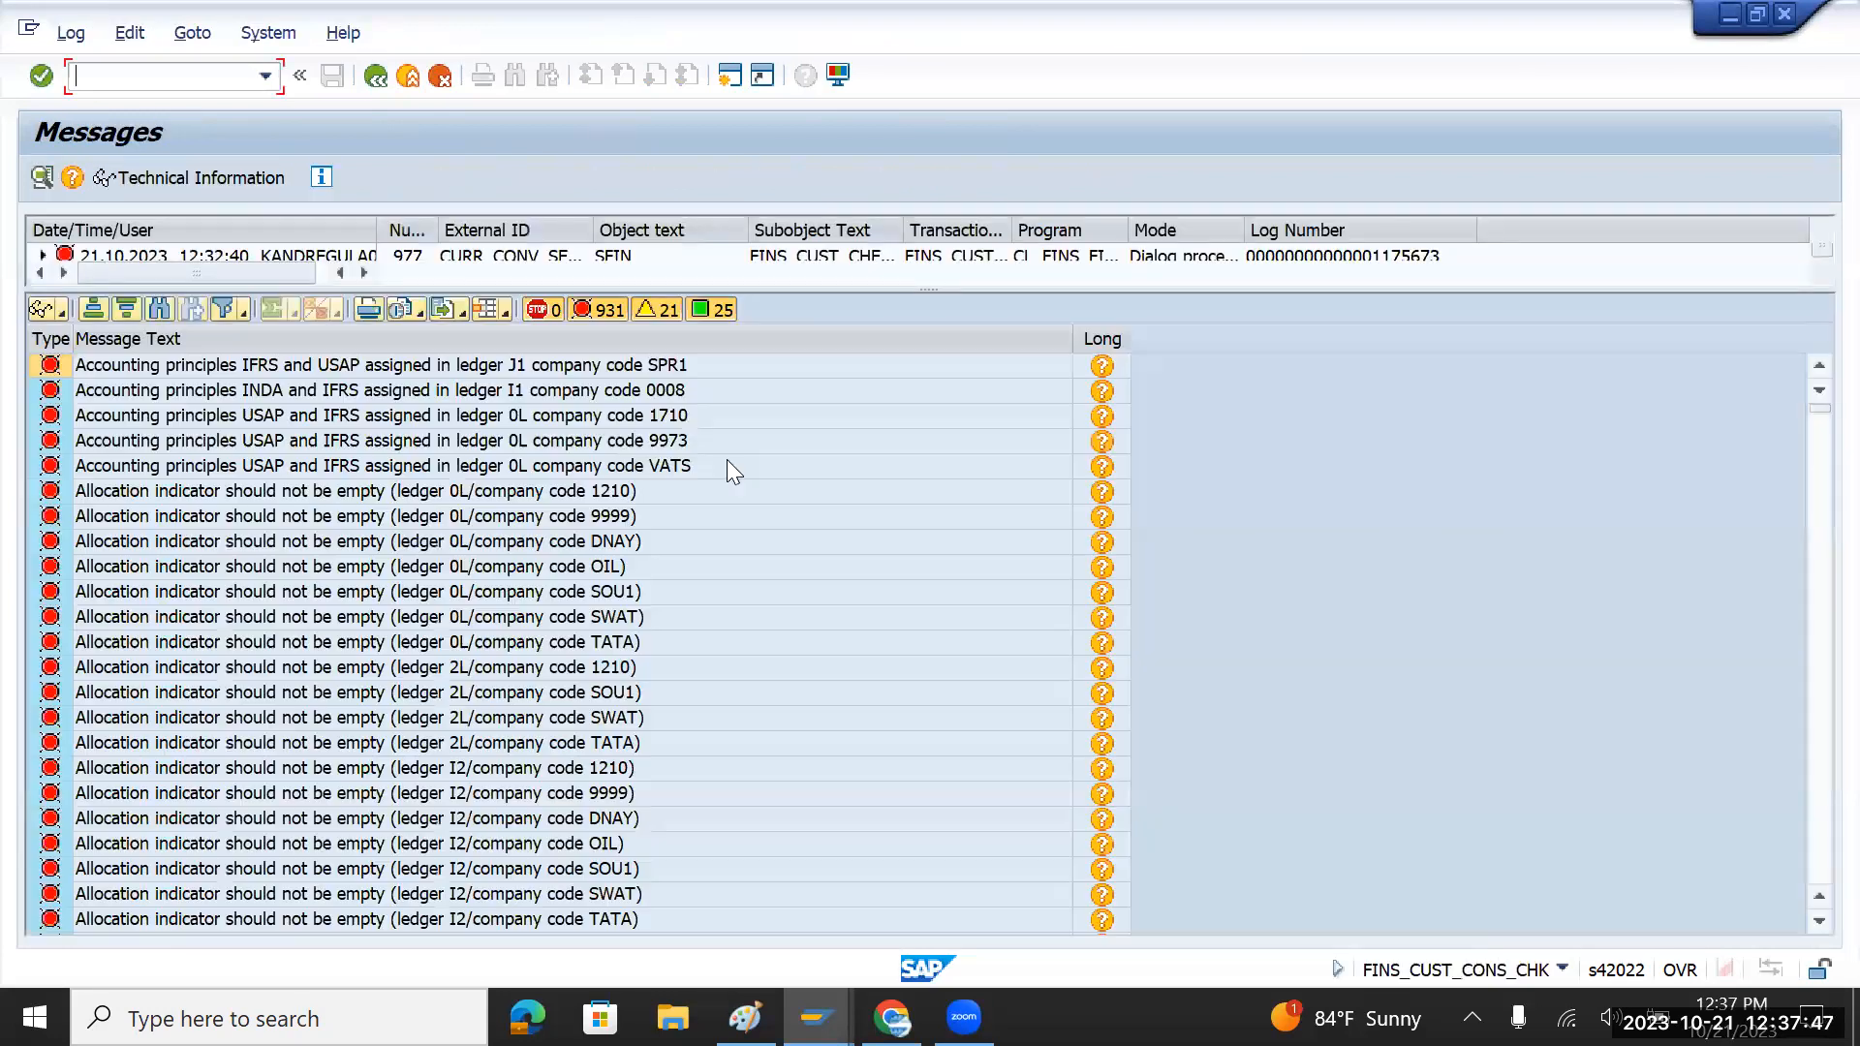
click(158, 311)
text(tmin)
key(Return)
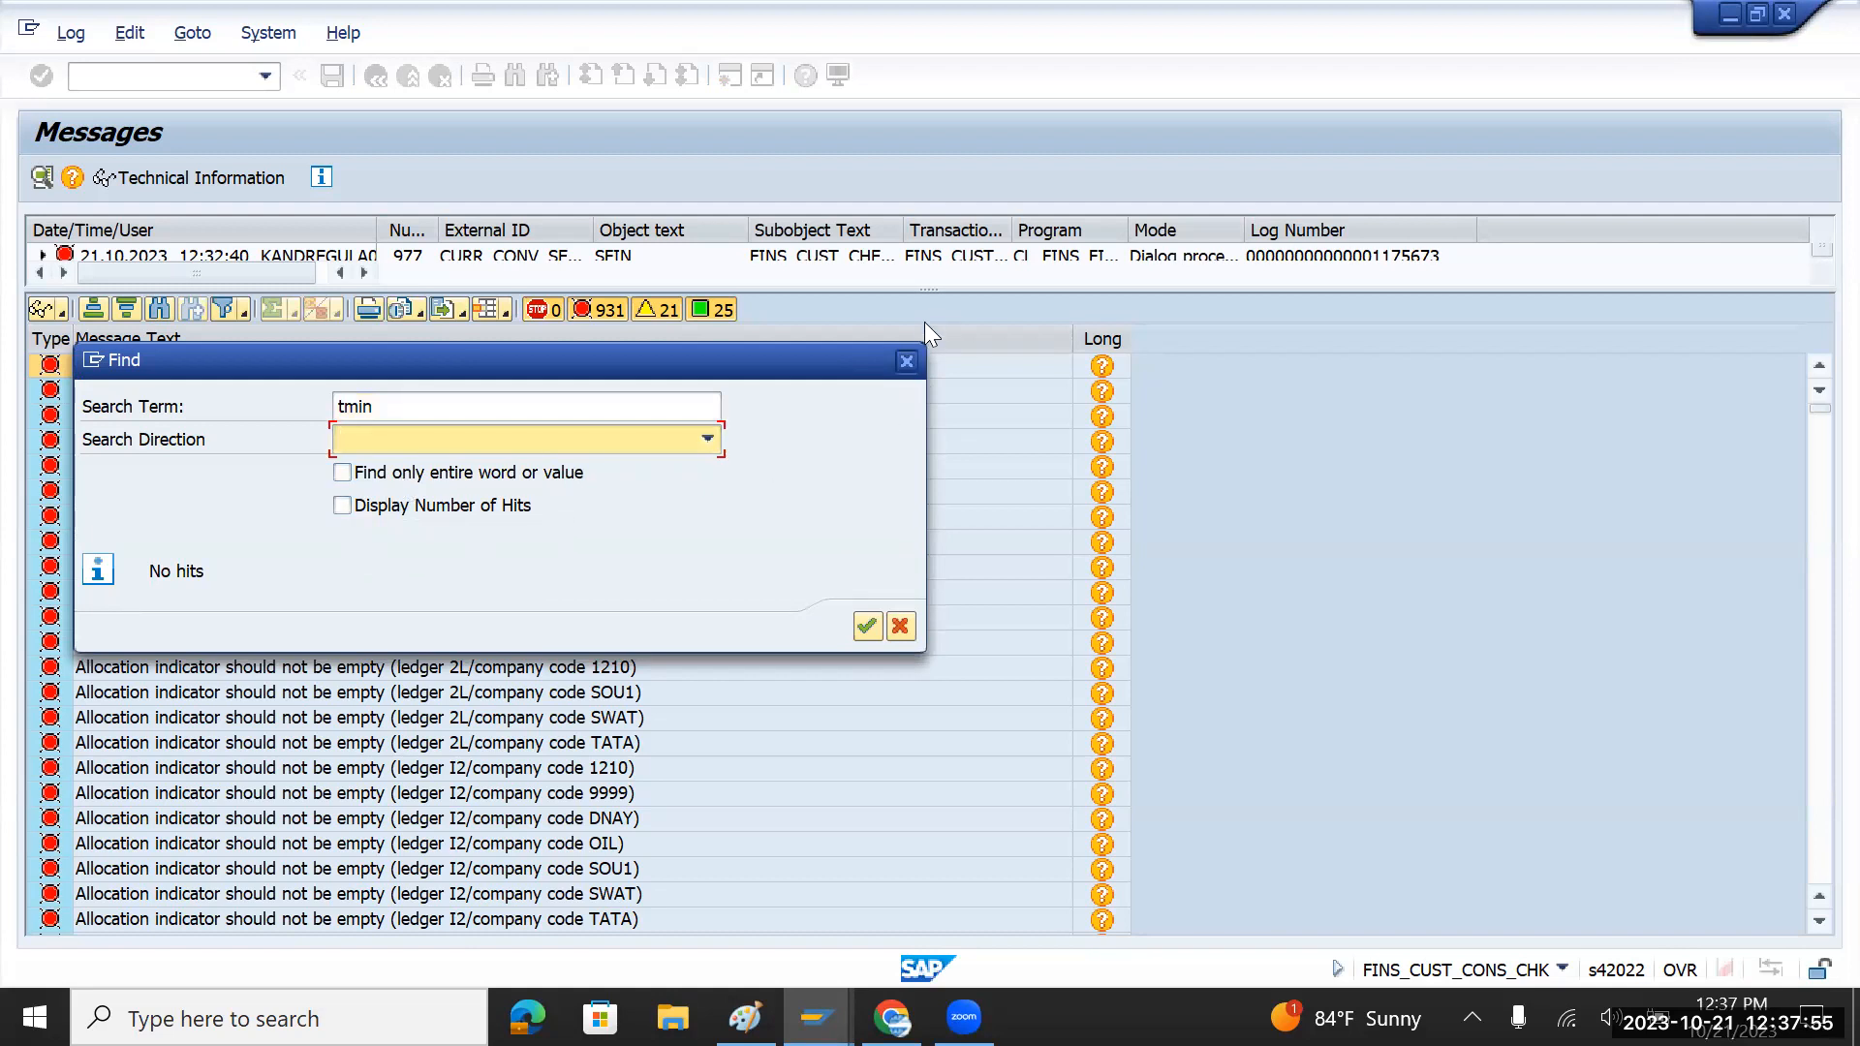
click(907, 362)
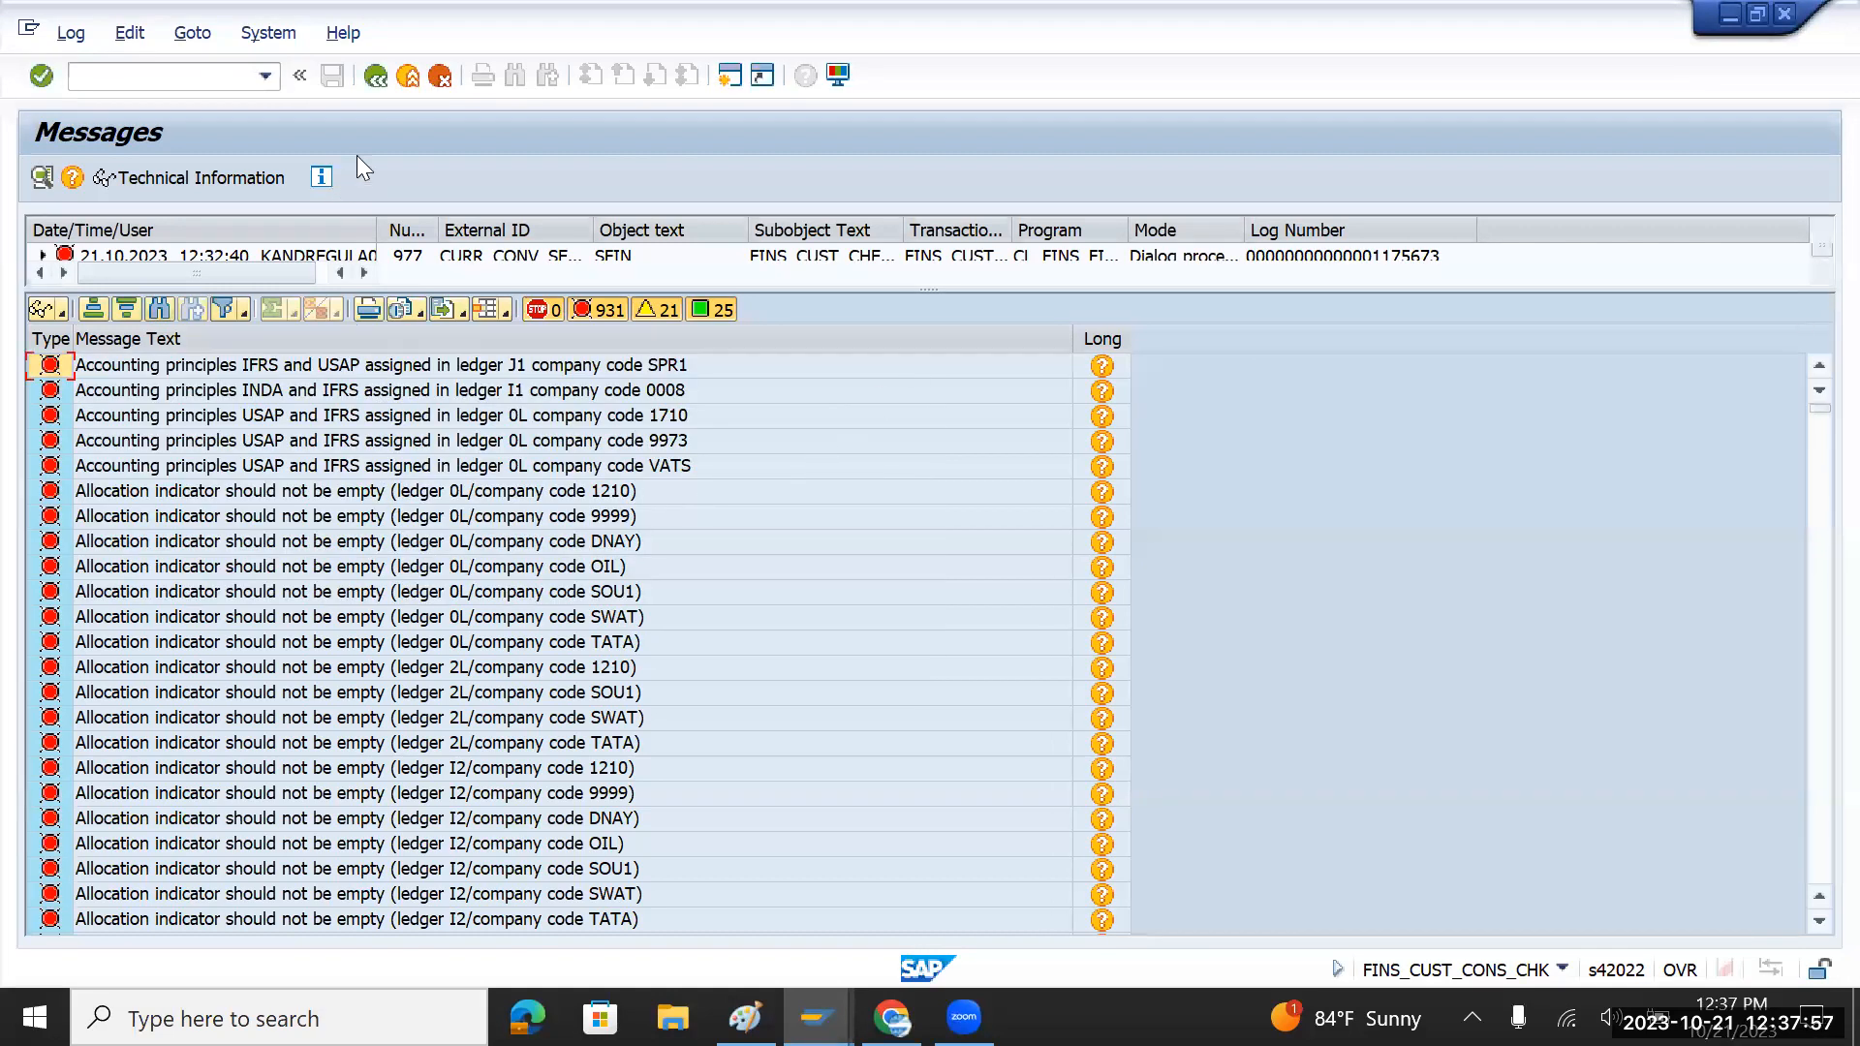
click(376, 77)
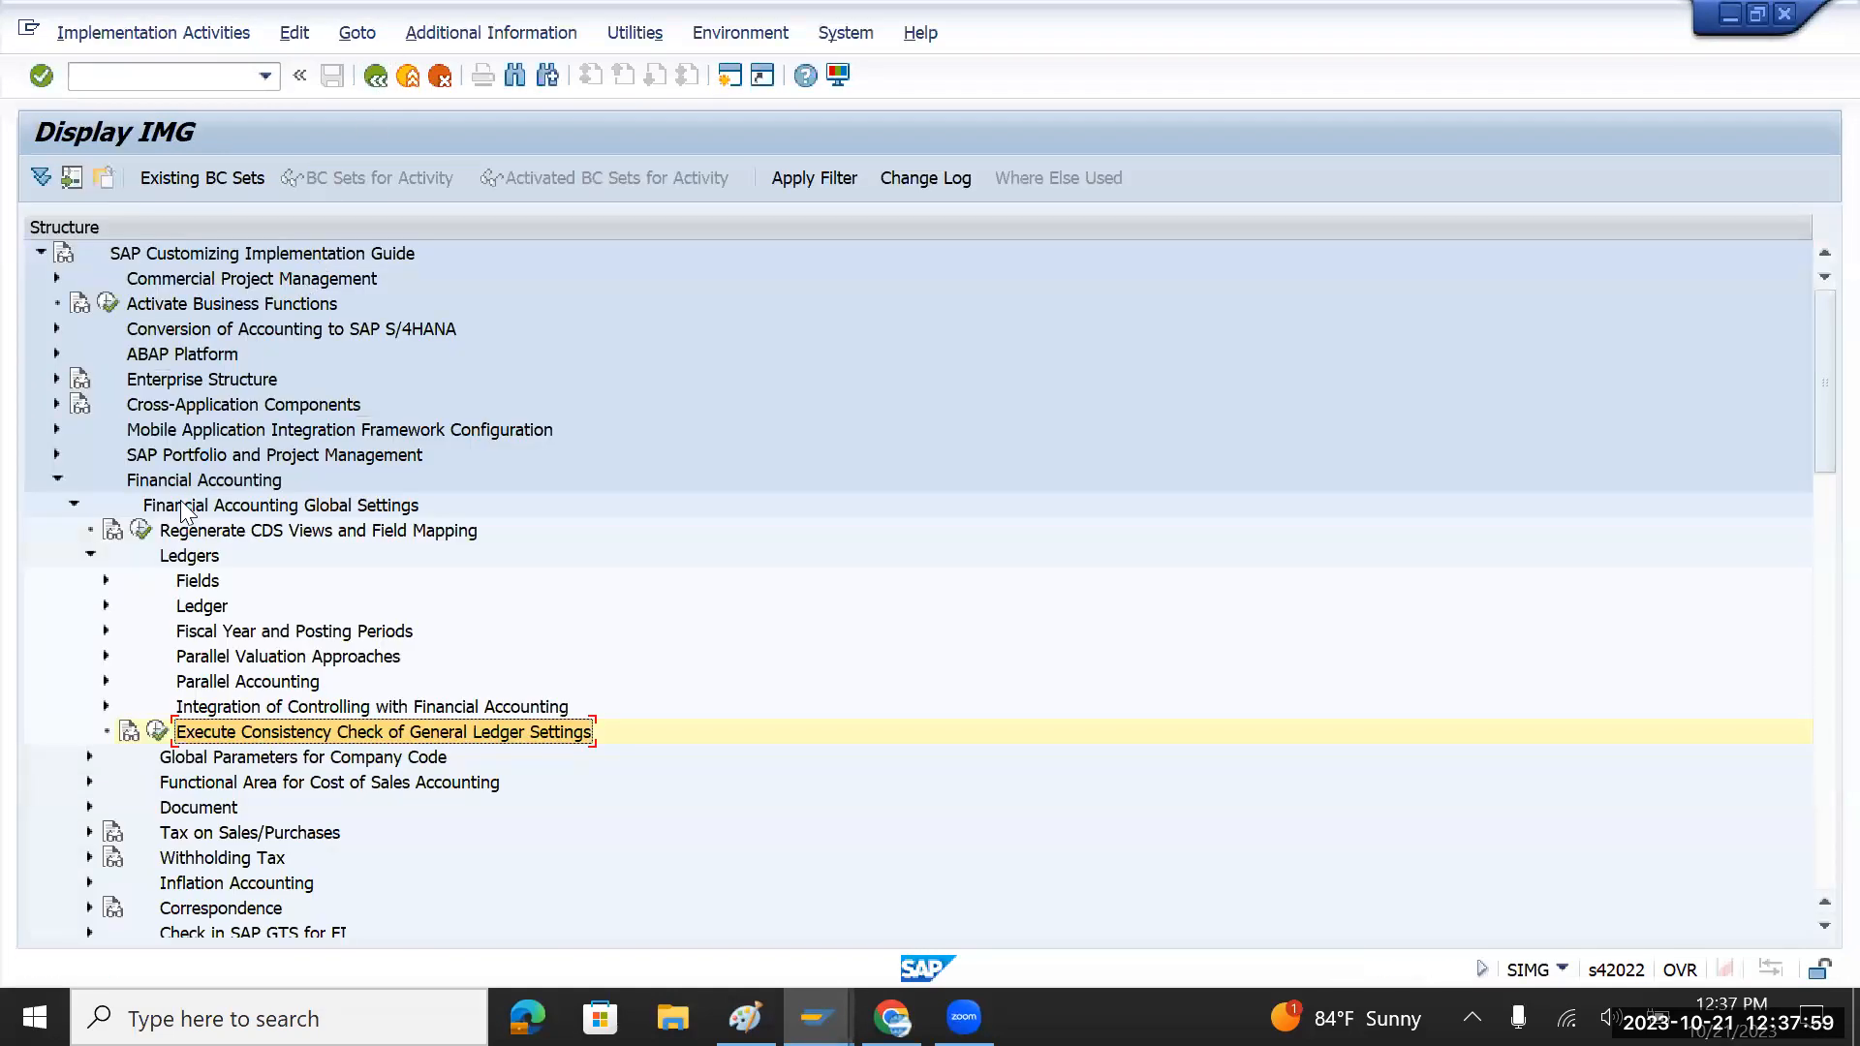
Step: Collapse the Ledgers, Financial Accounting Global Settings and Financial Accounting nodes
click(89, 555)
click(74, 502)
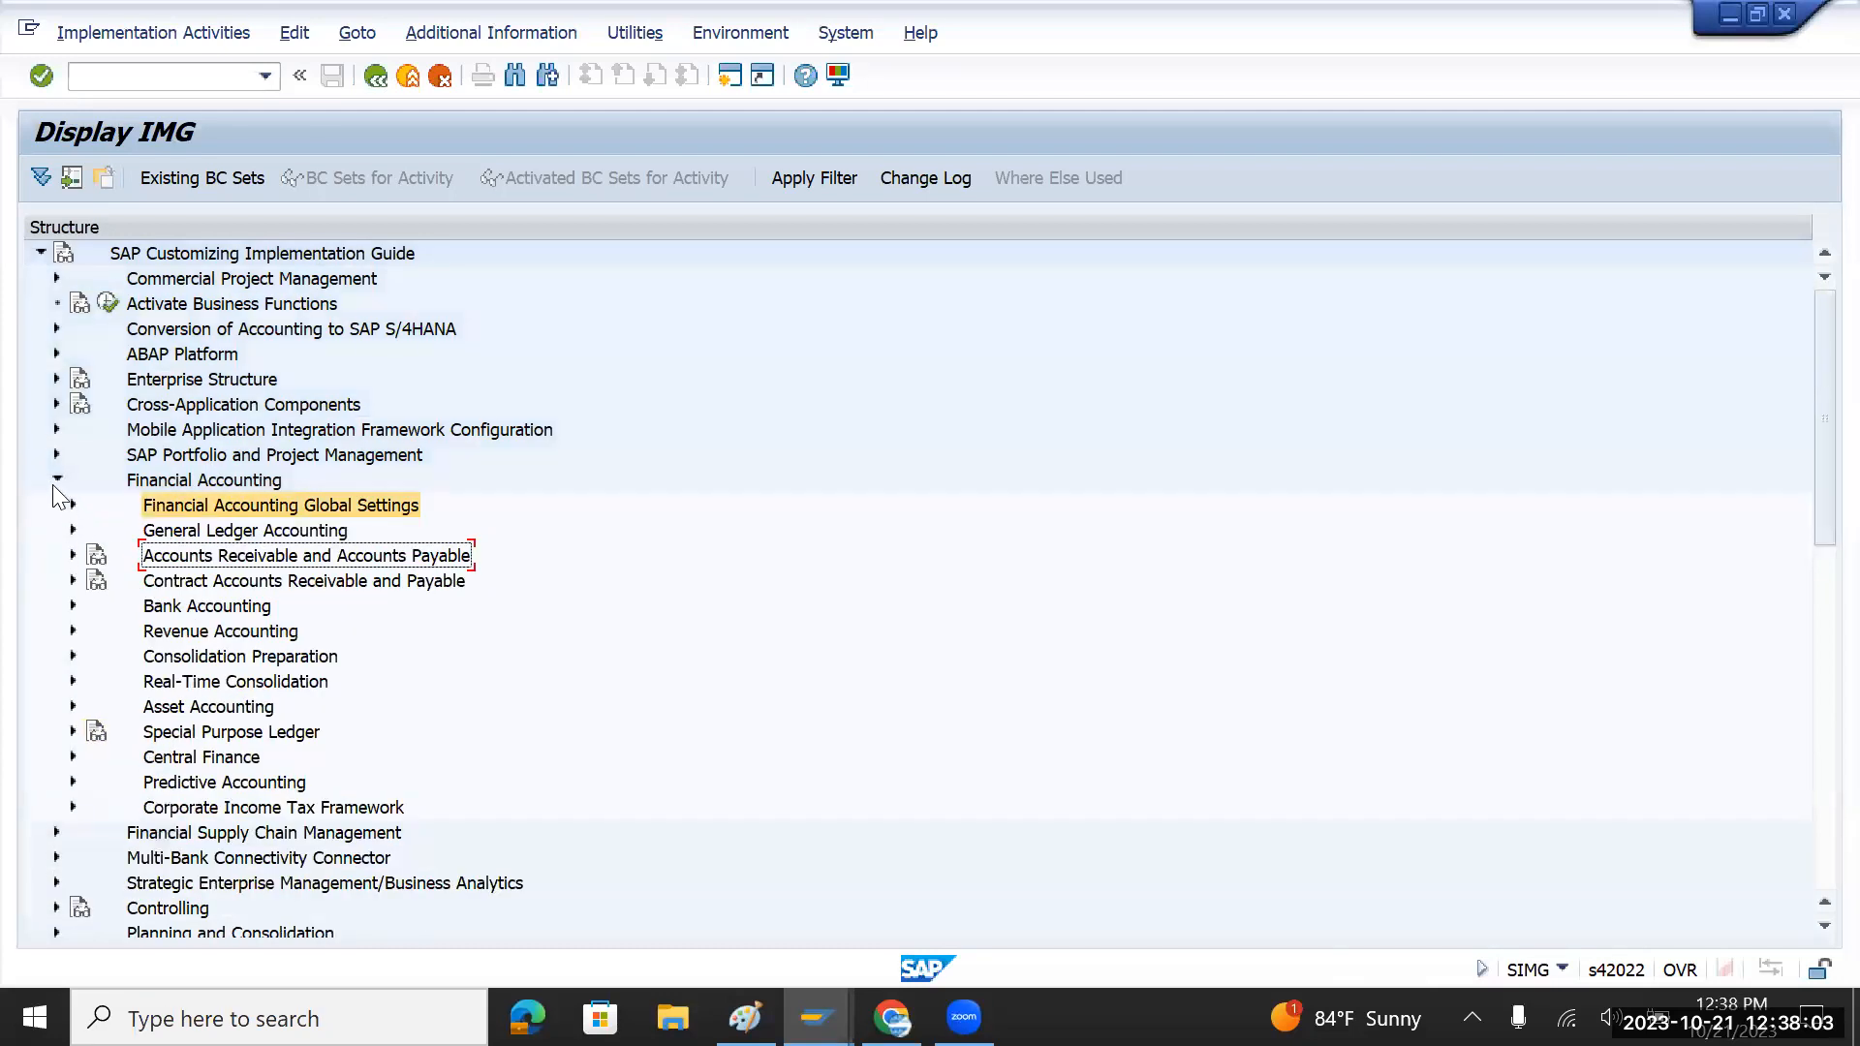
click(54, 479)
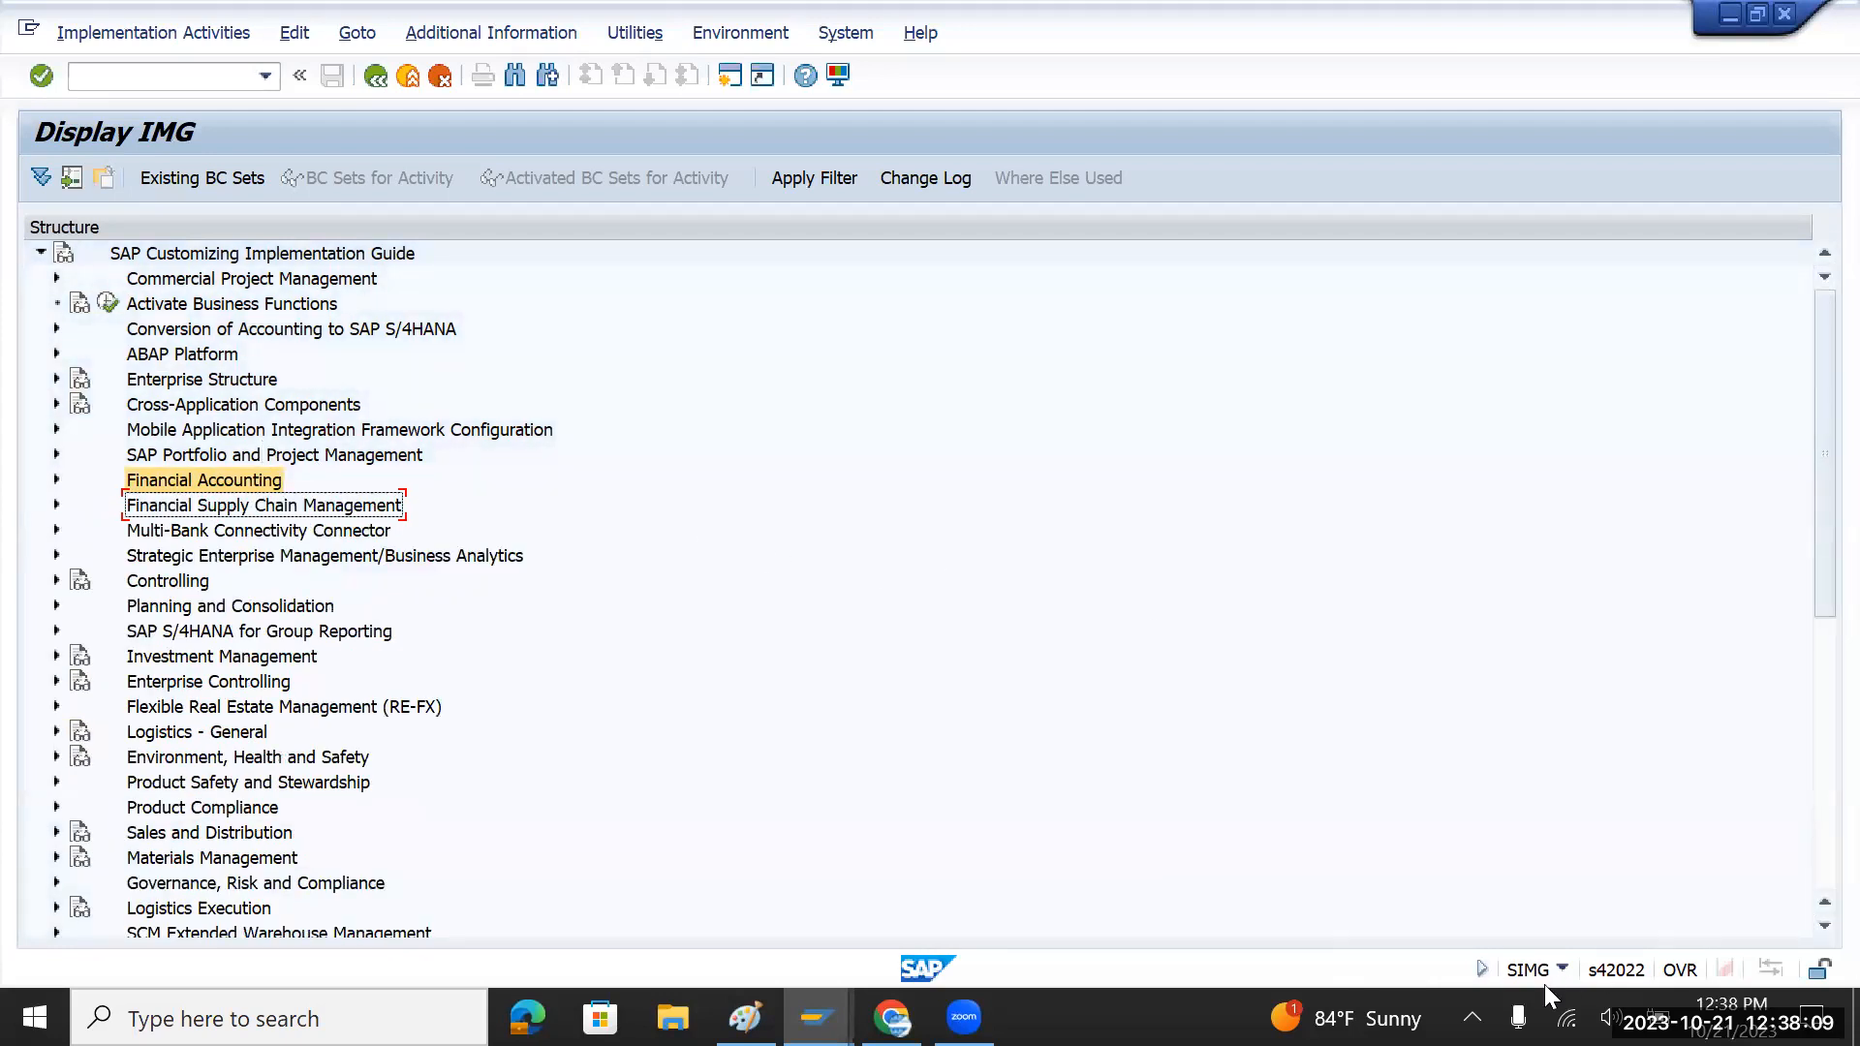
Step: Open and close the Windows volume control twice, returning to SAP
click(1610, 1017)
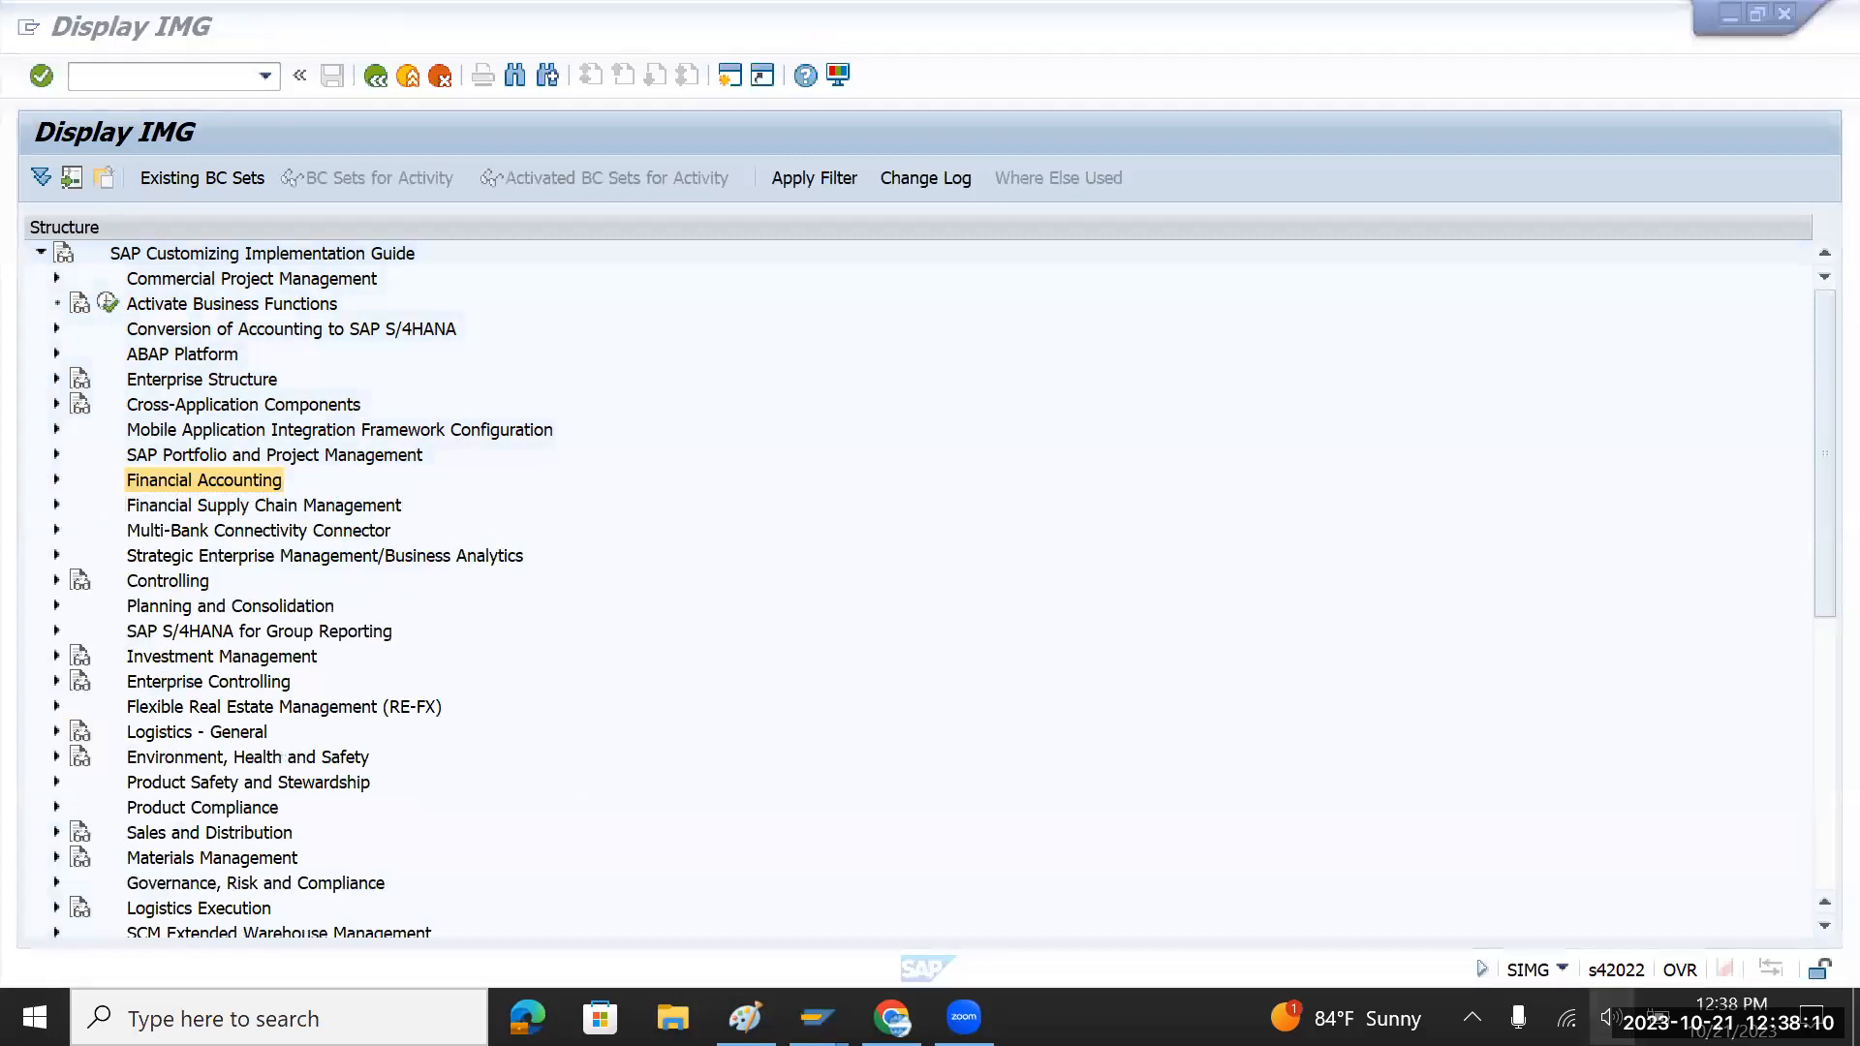
click(1356, 672)
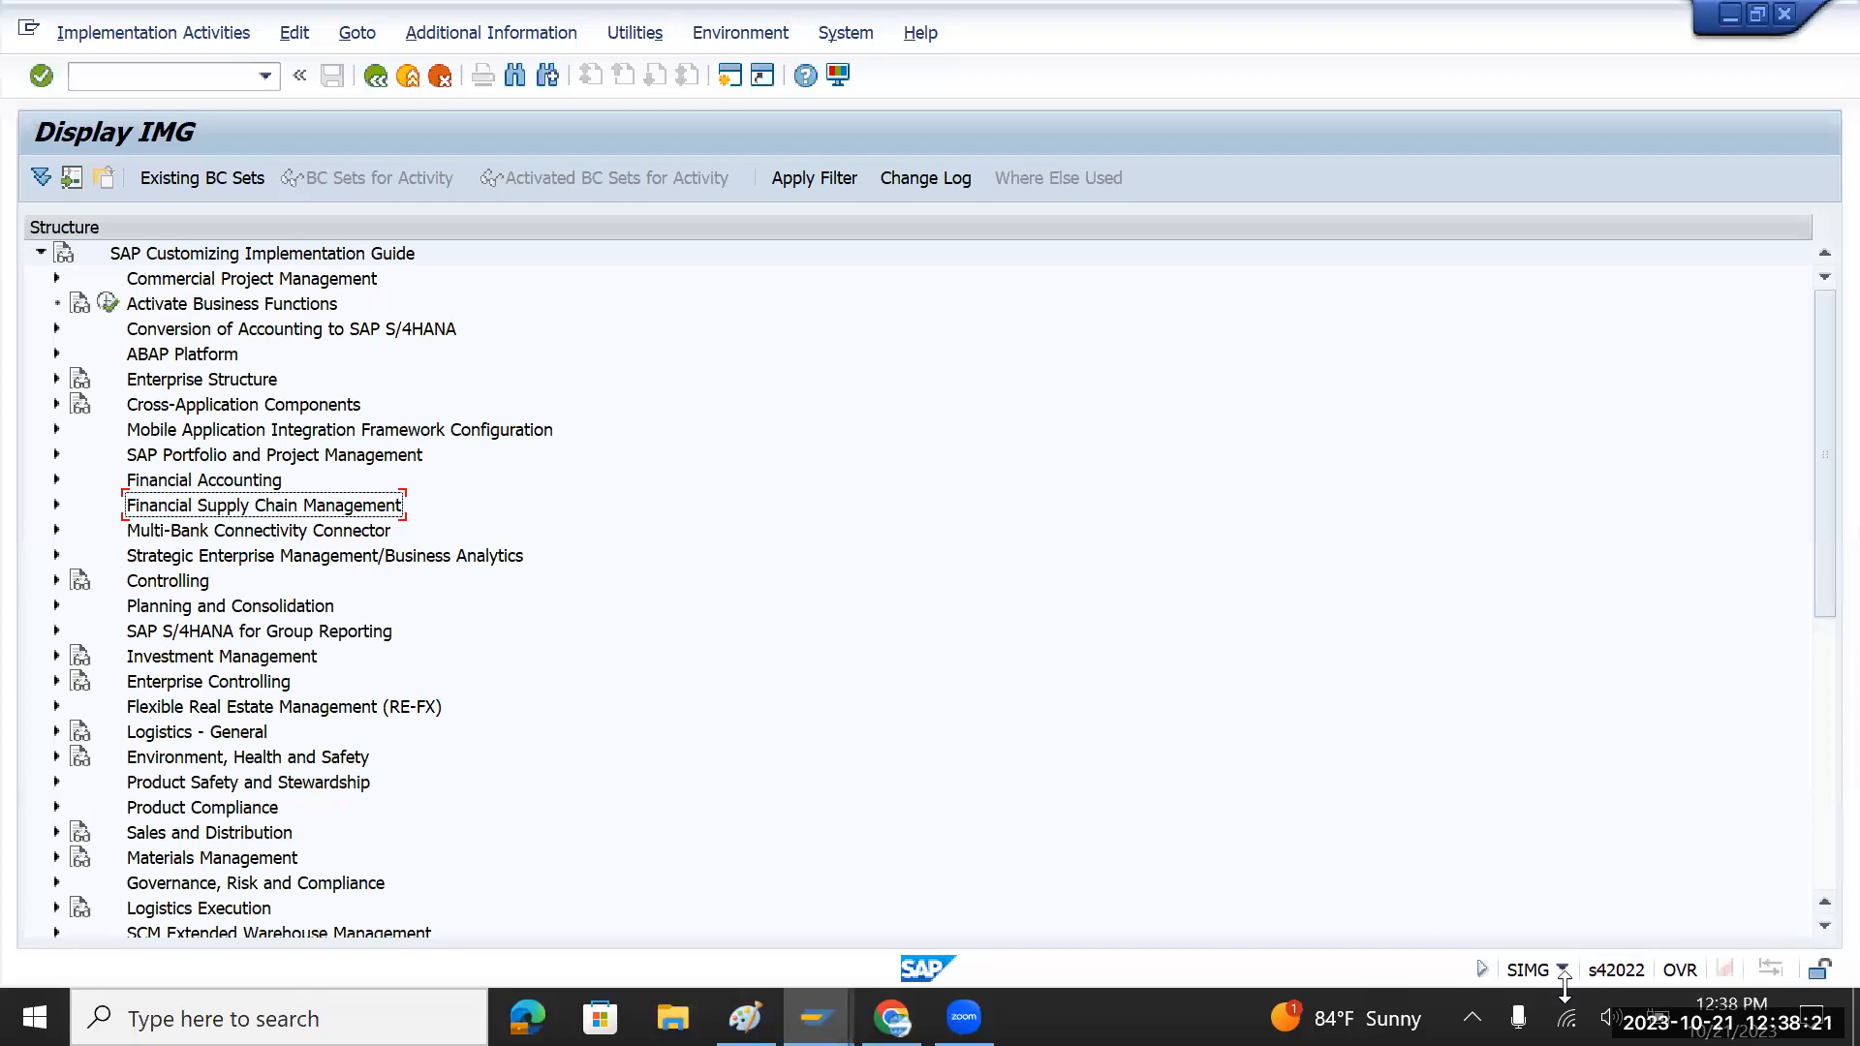
click(1609, 1017)
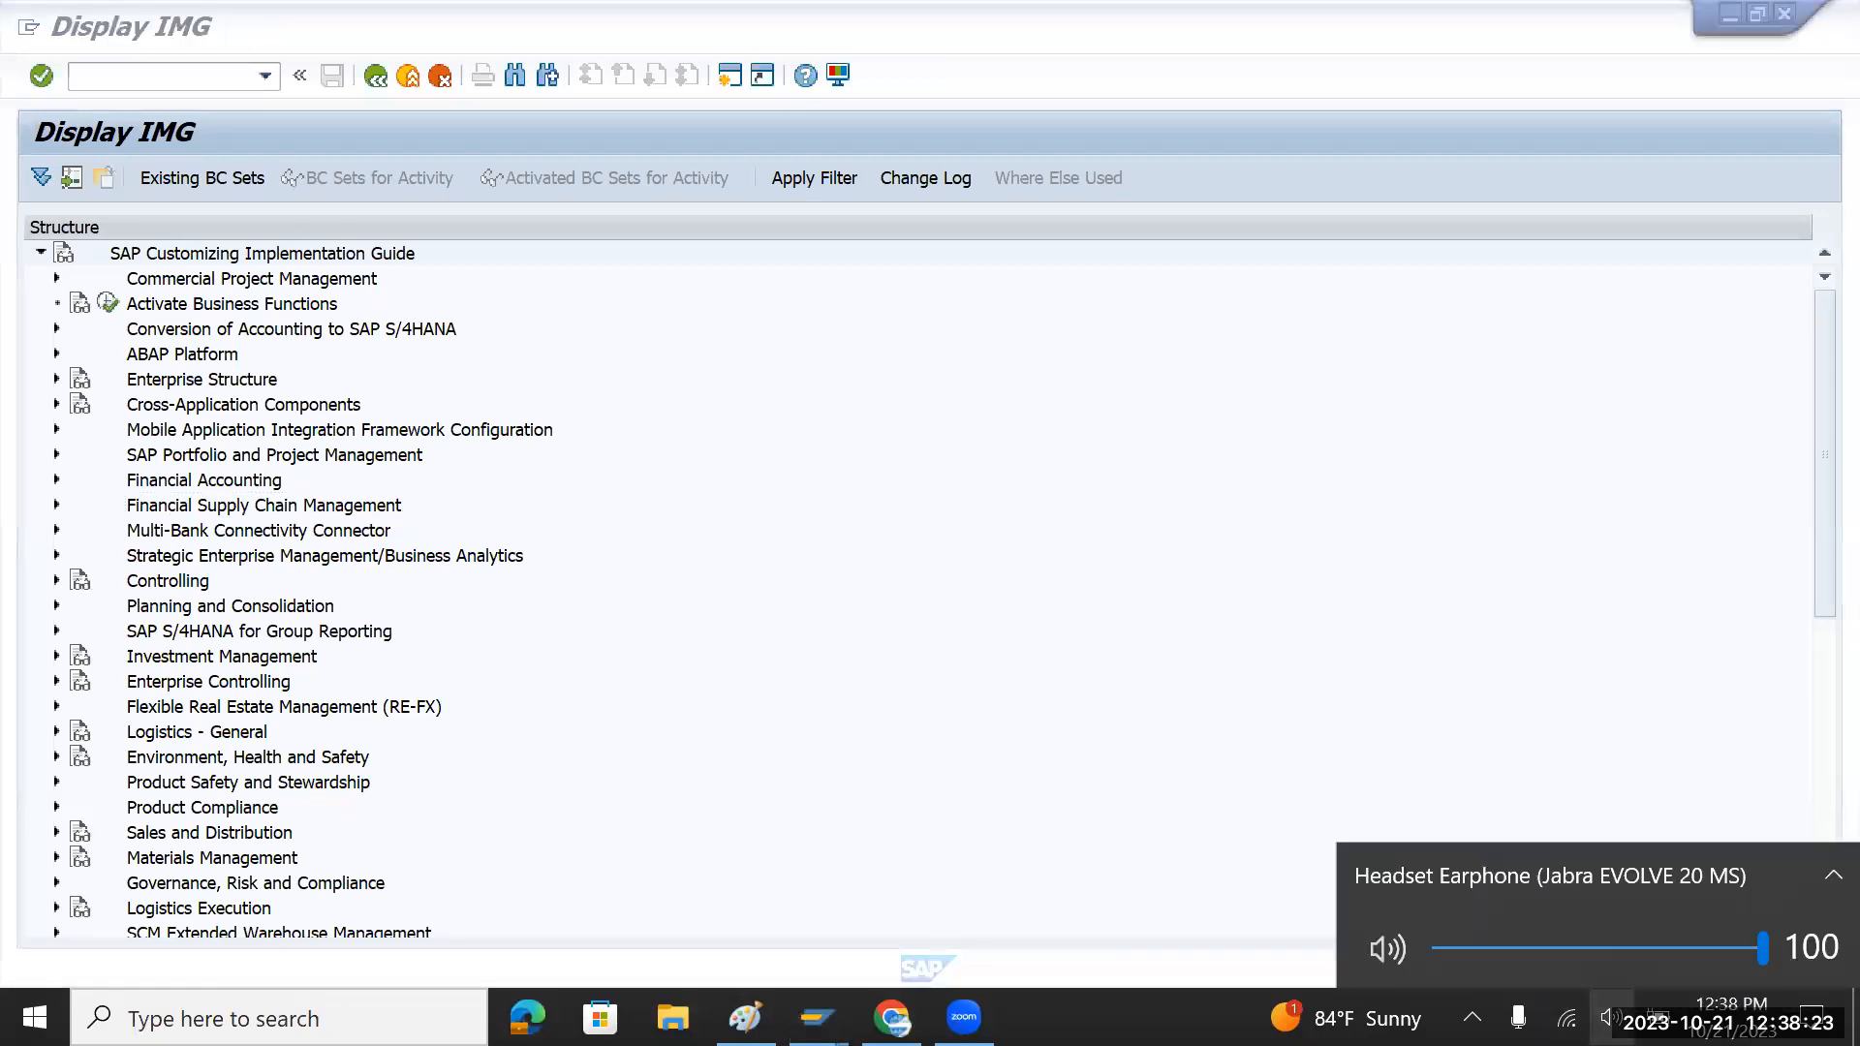
click(1209, 656)
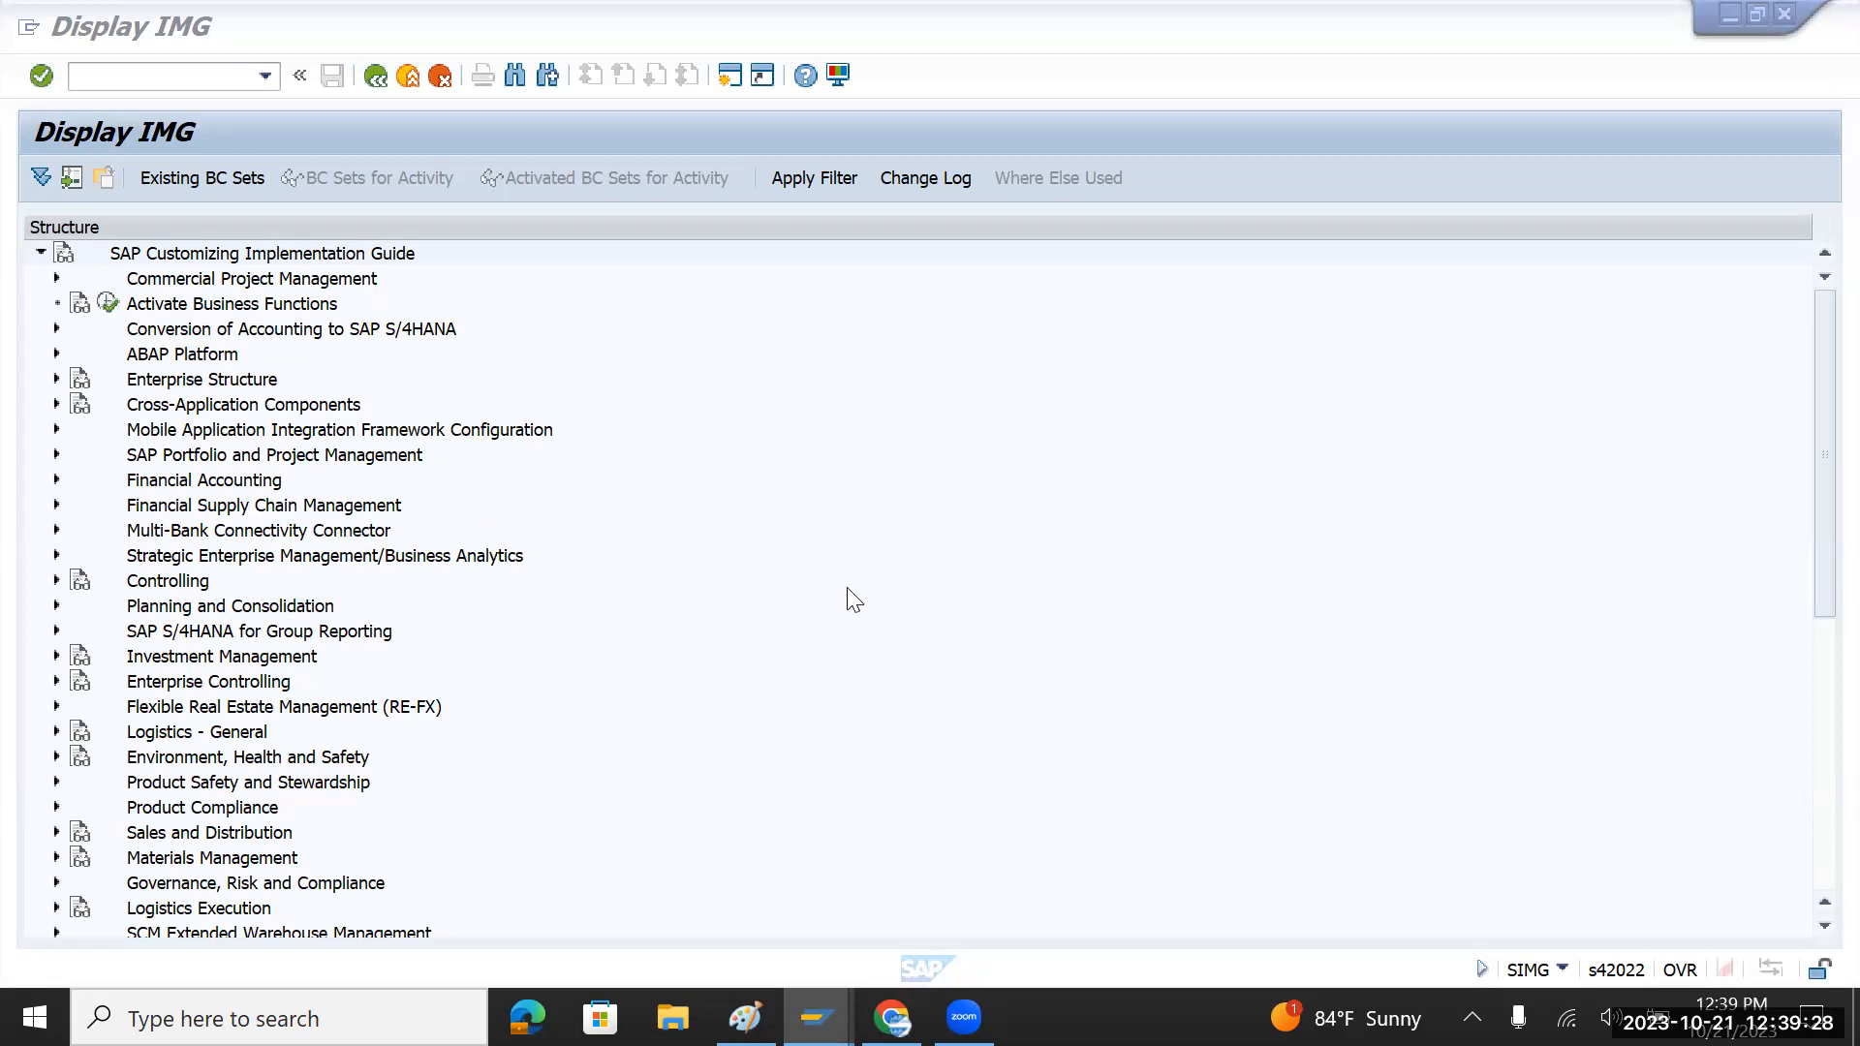
click(728, 180)
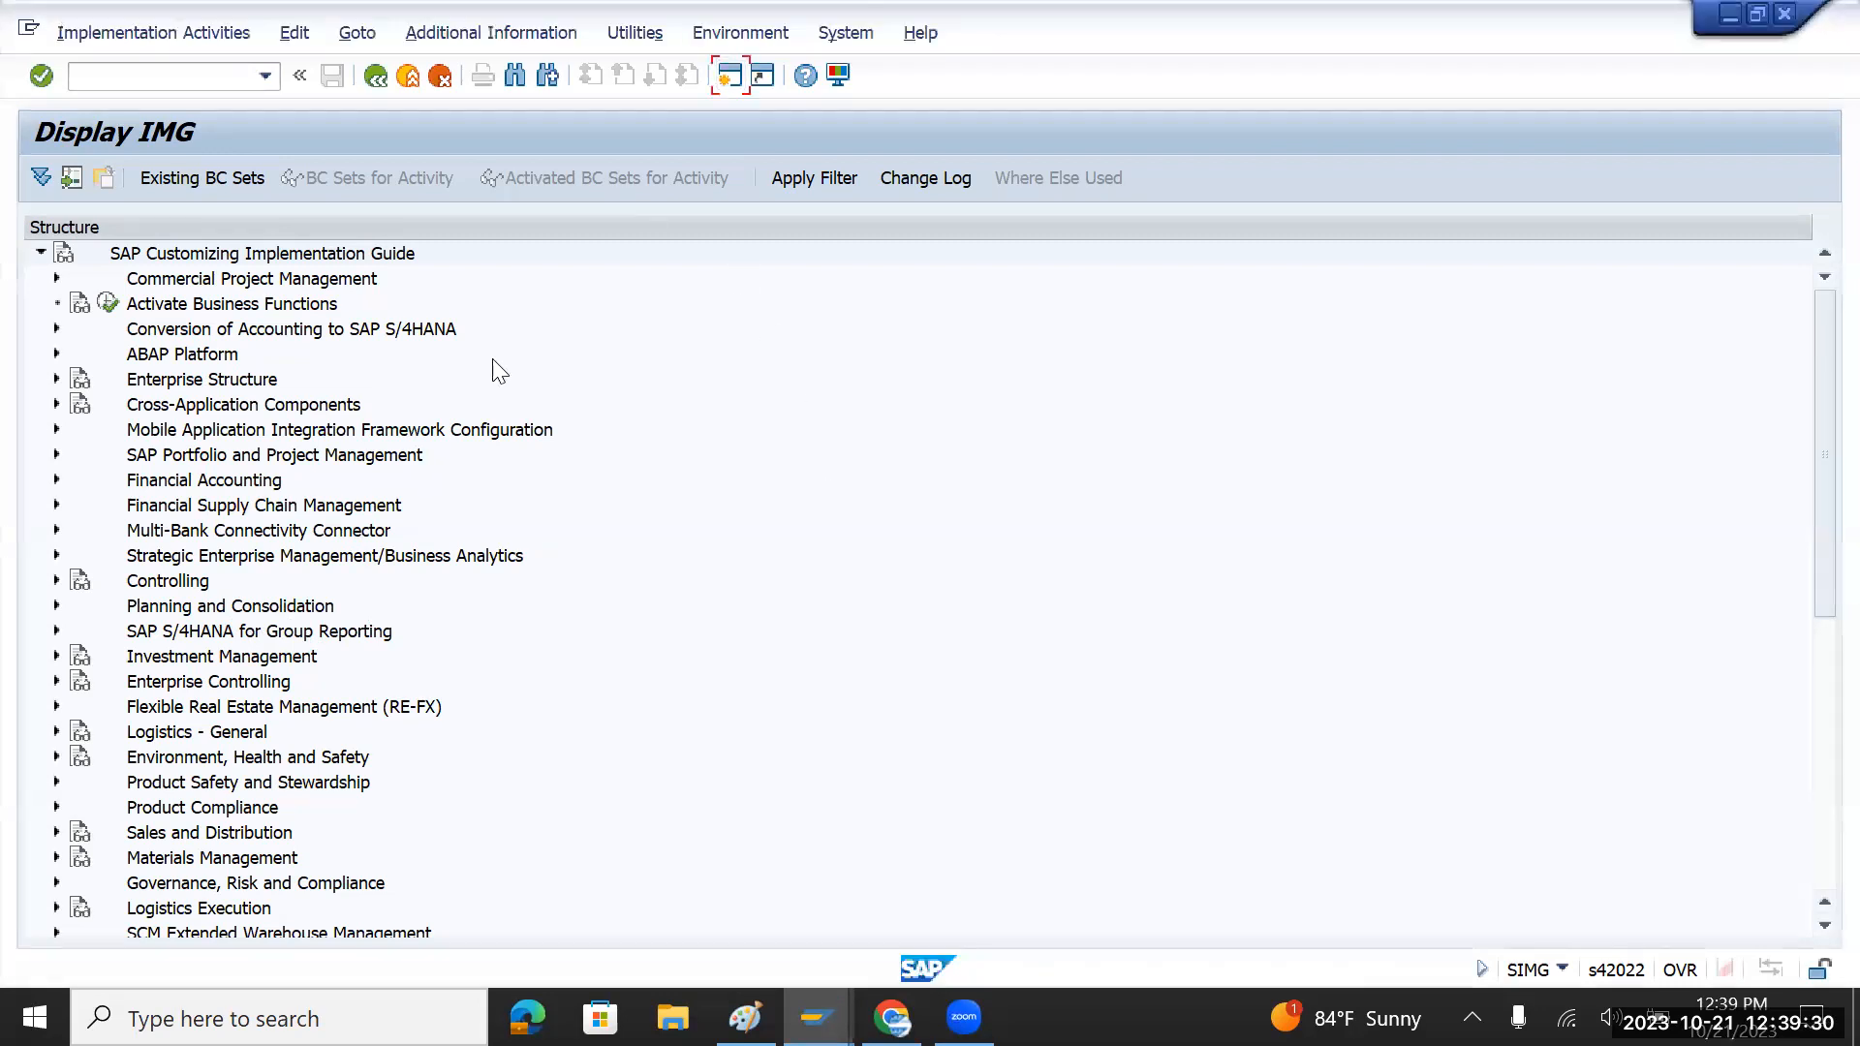
key(F3)
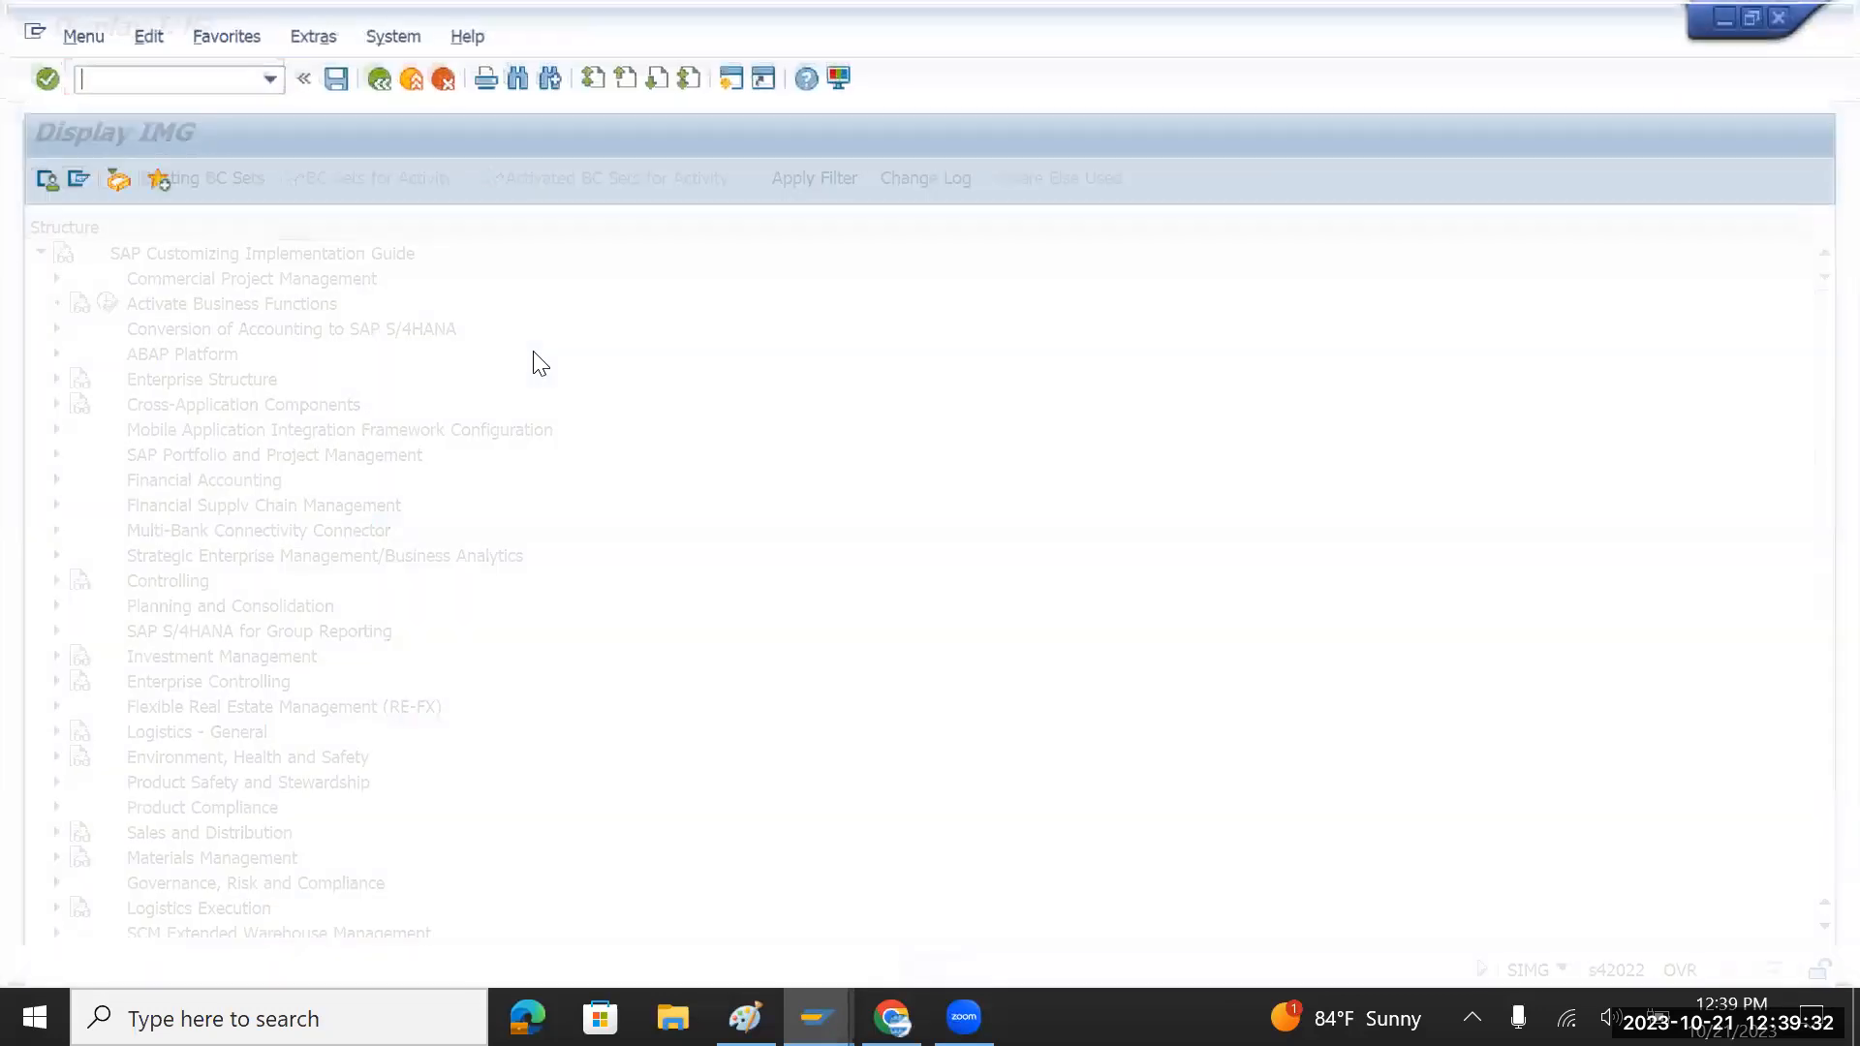
text(fs00)
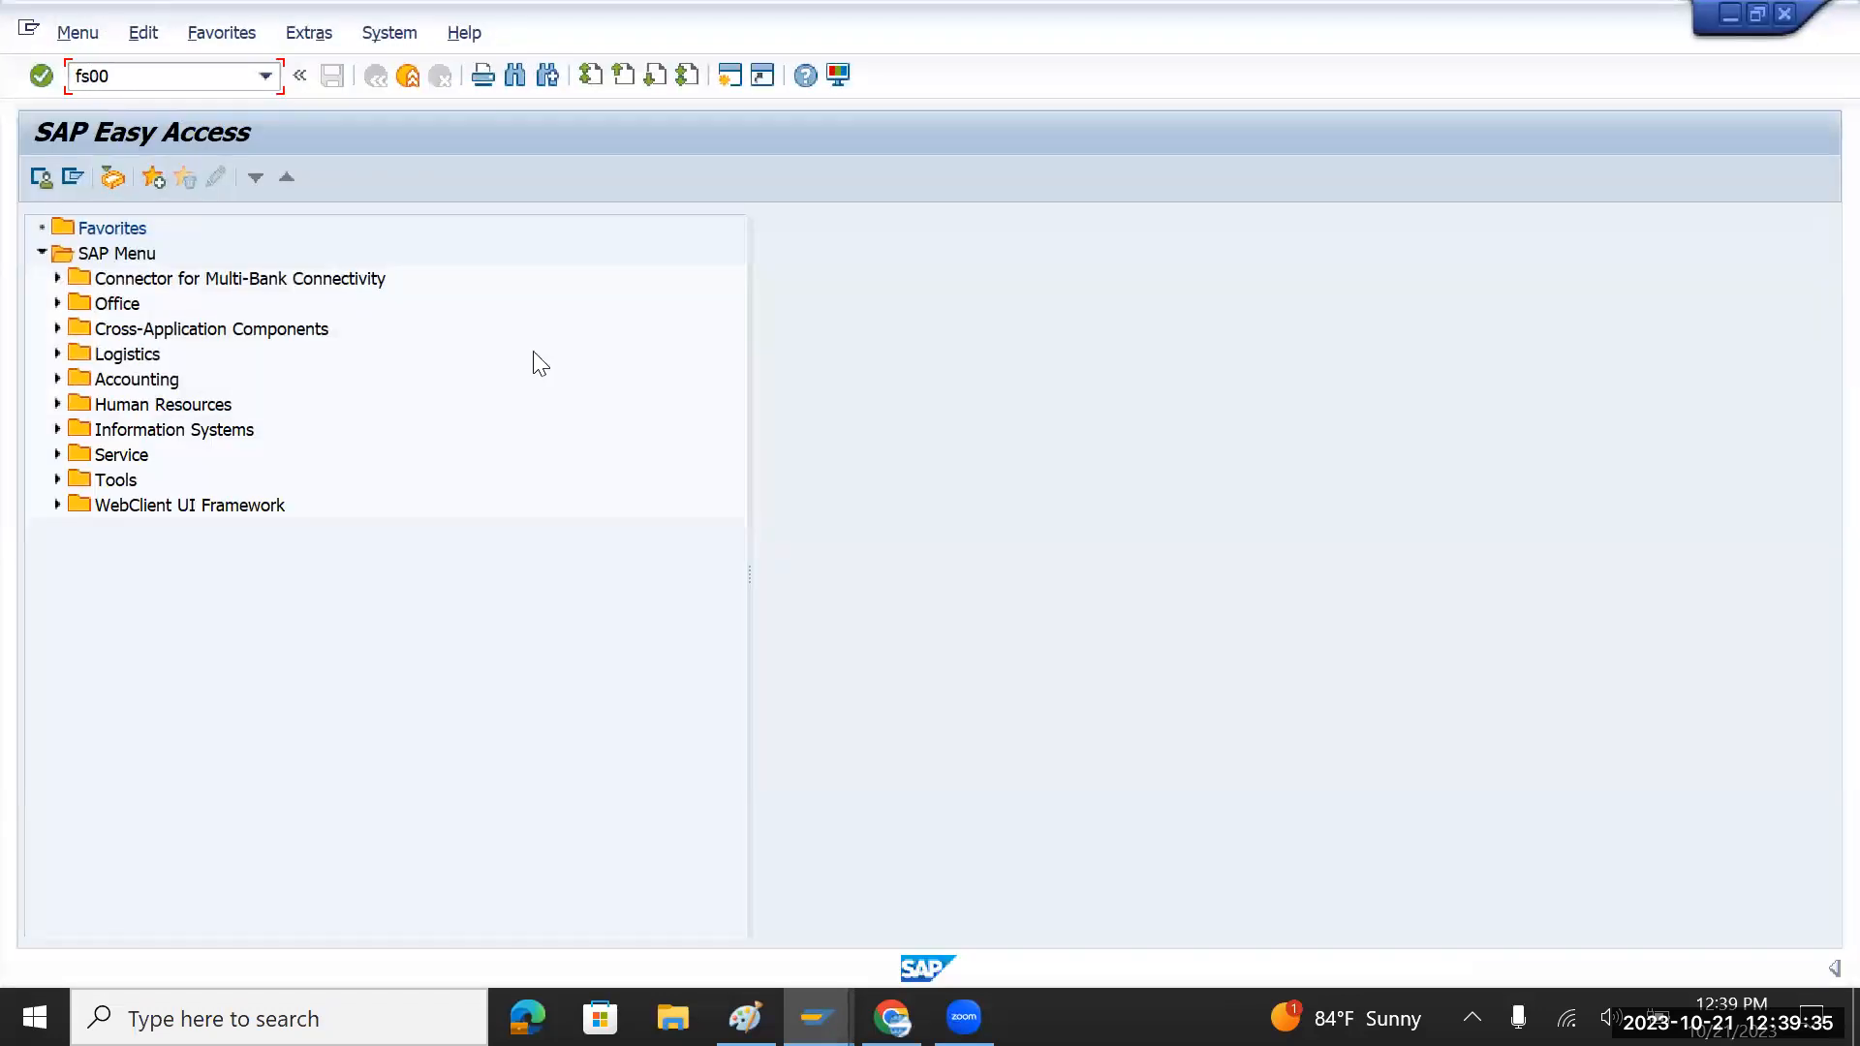
key(Return)
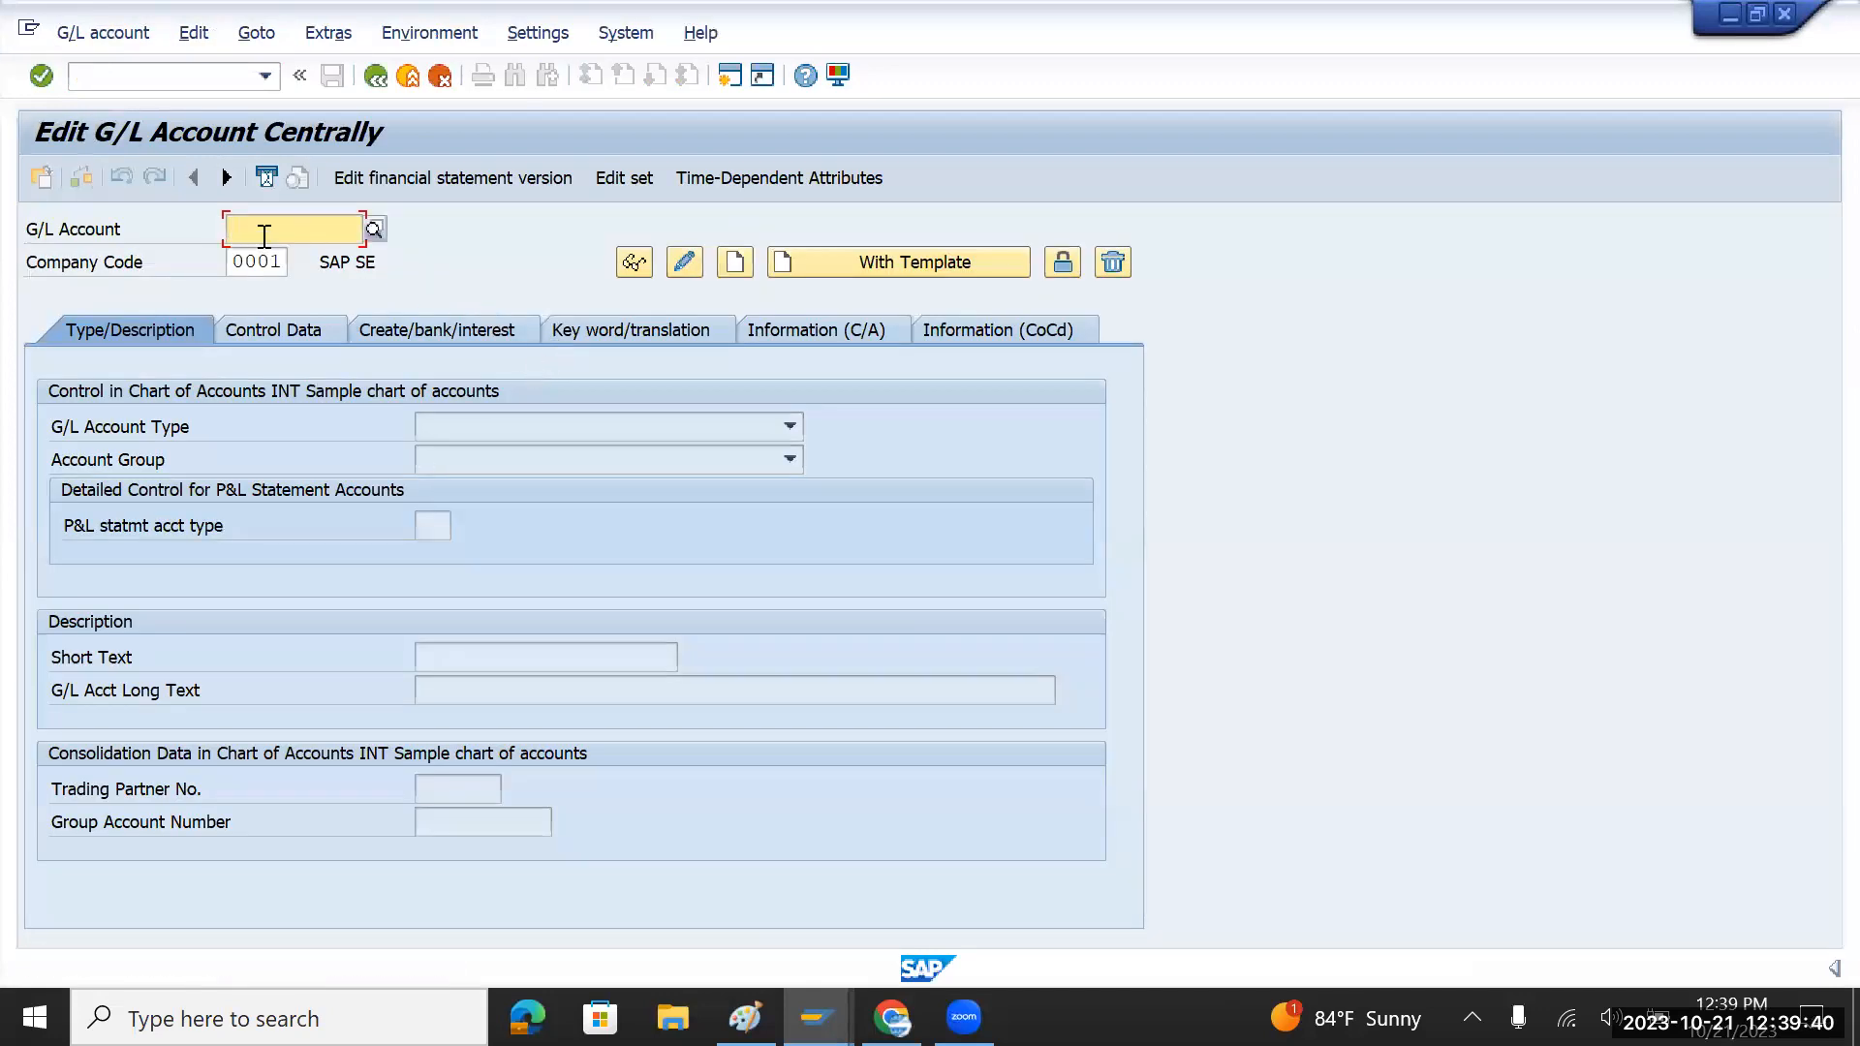
text(20000)
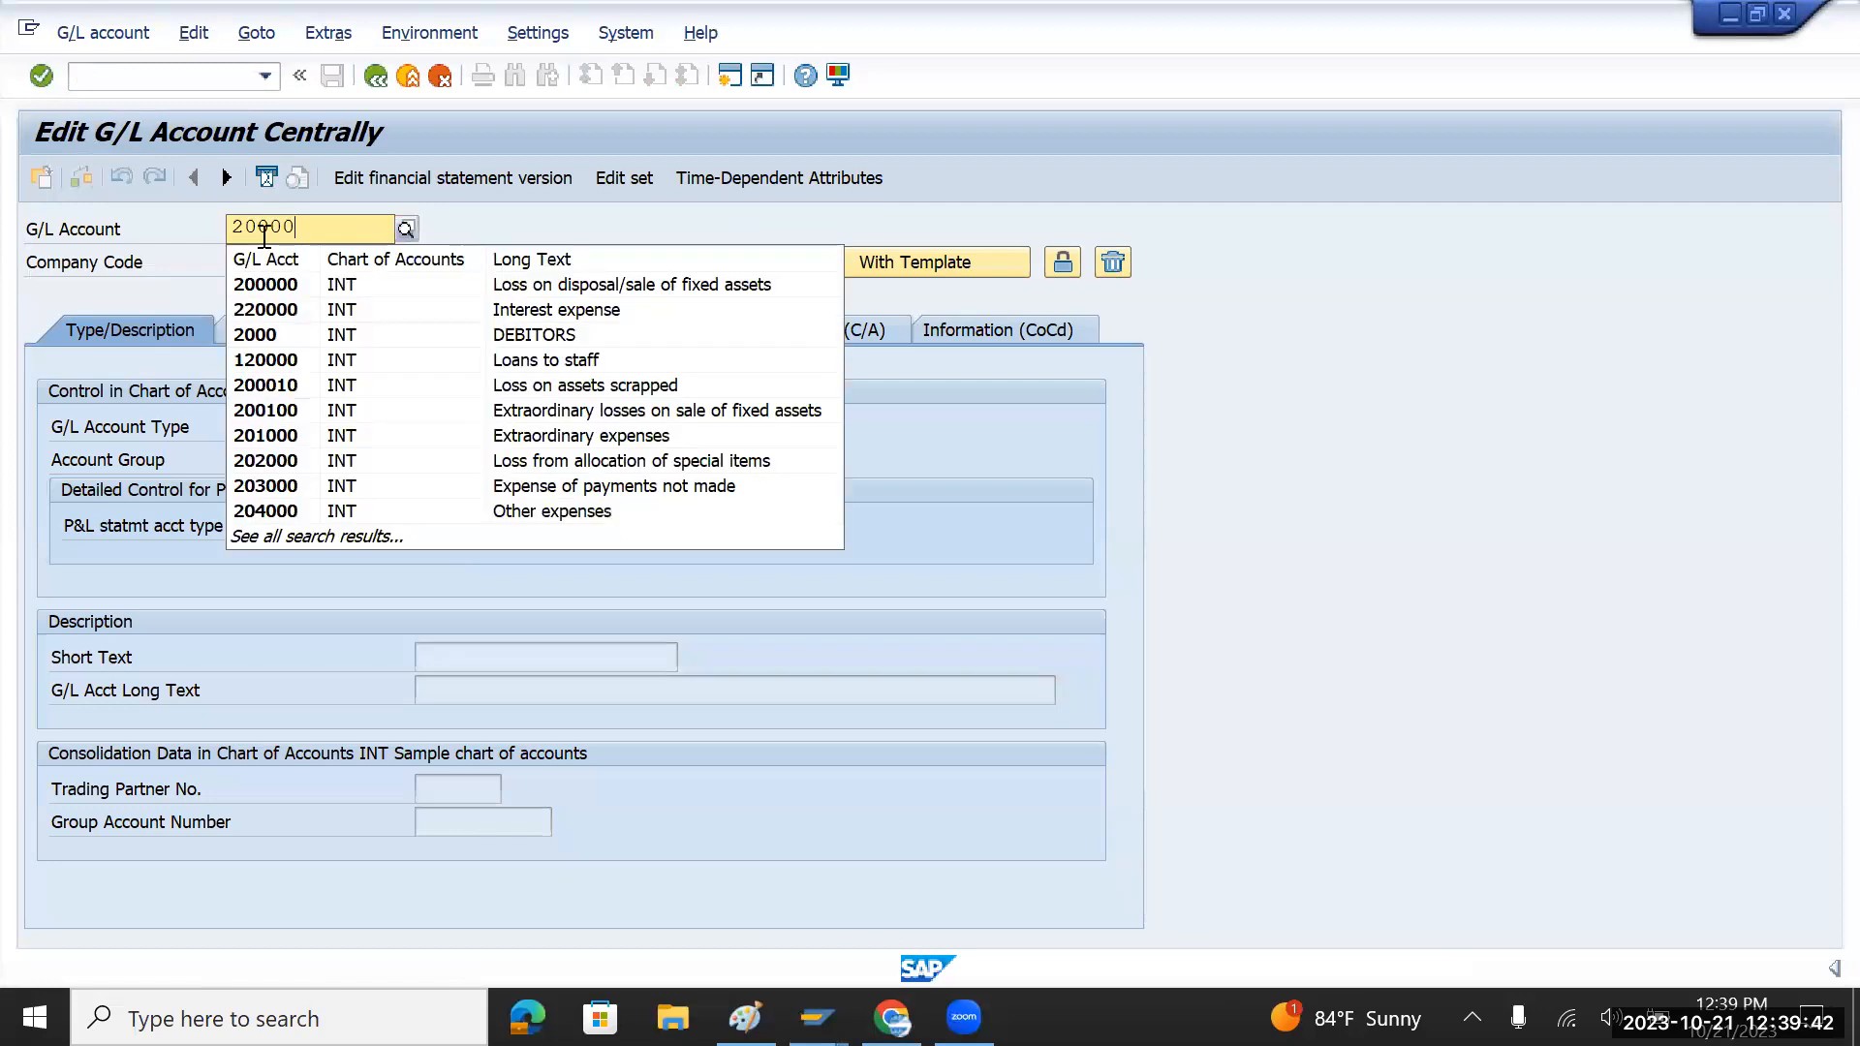
text(00000)
key(Return)
key(Delete)
key(Delete)
key(Delete)
key(Delete)
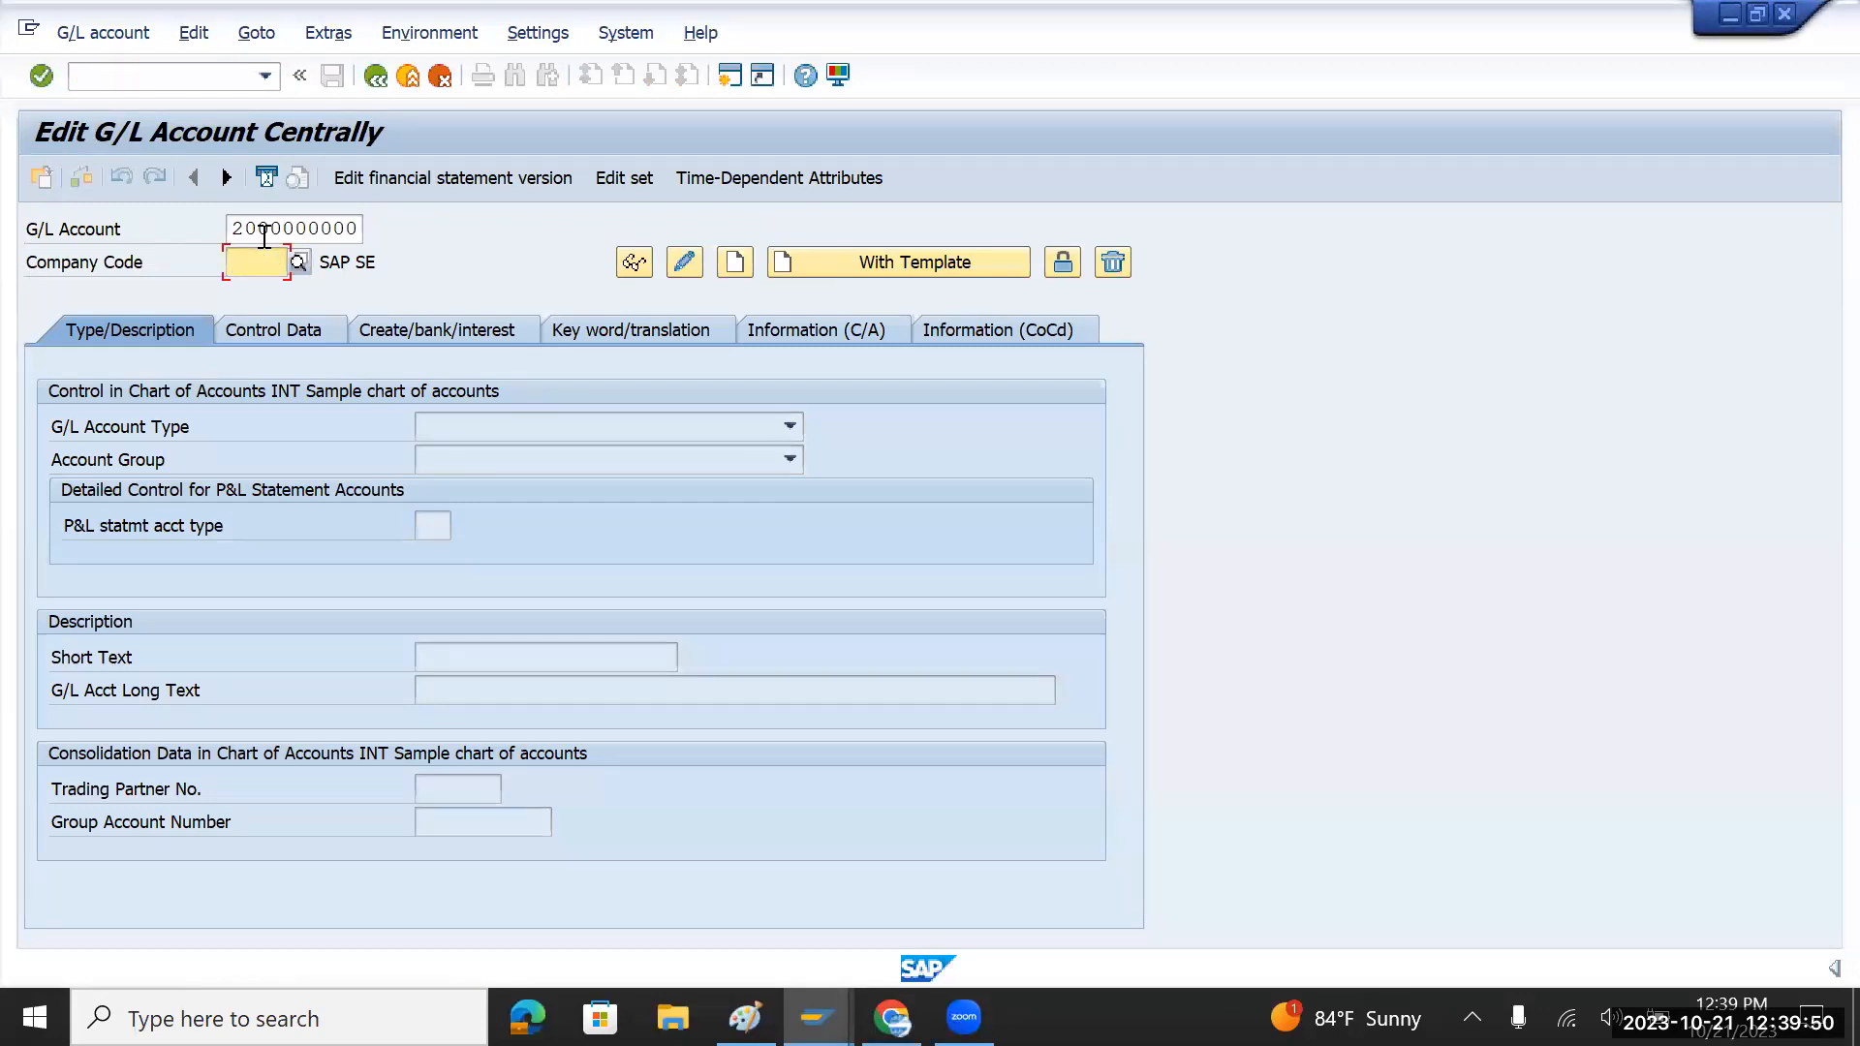
text(tmin)
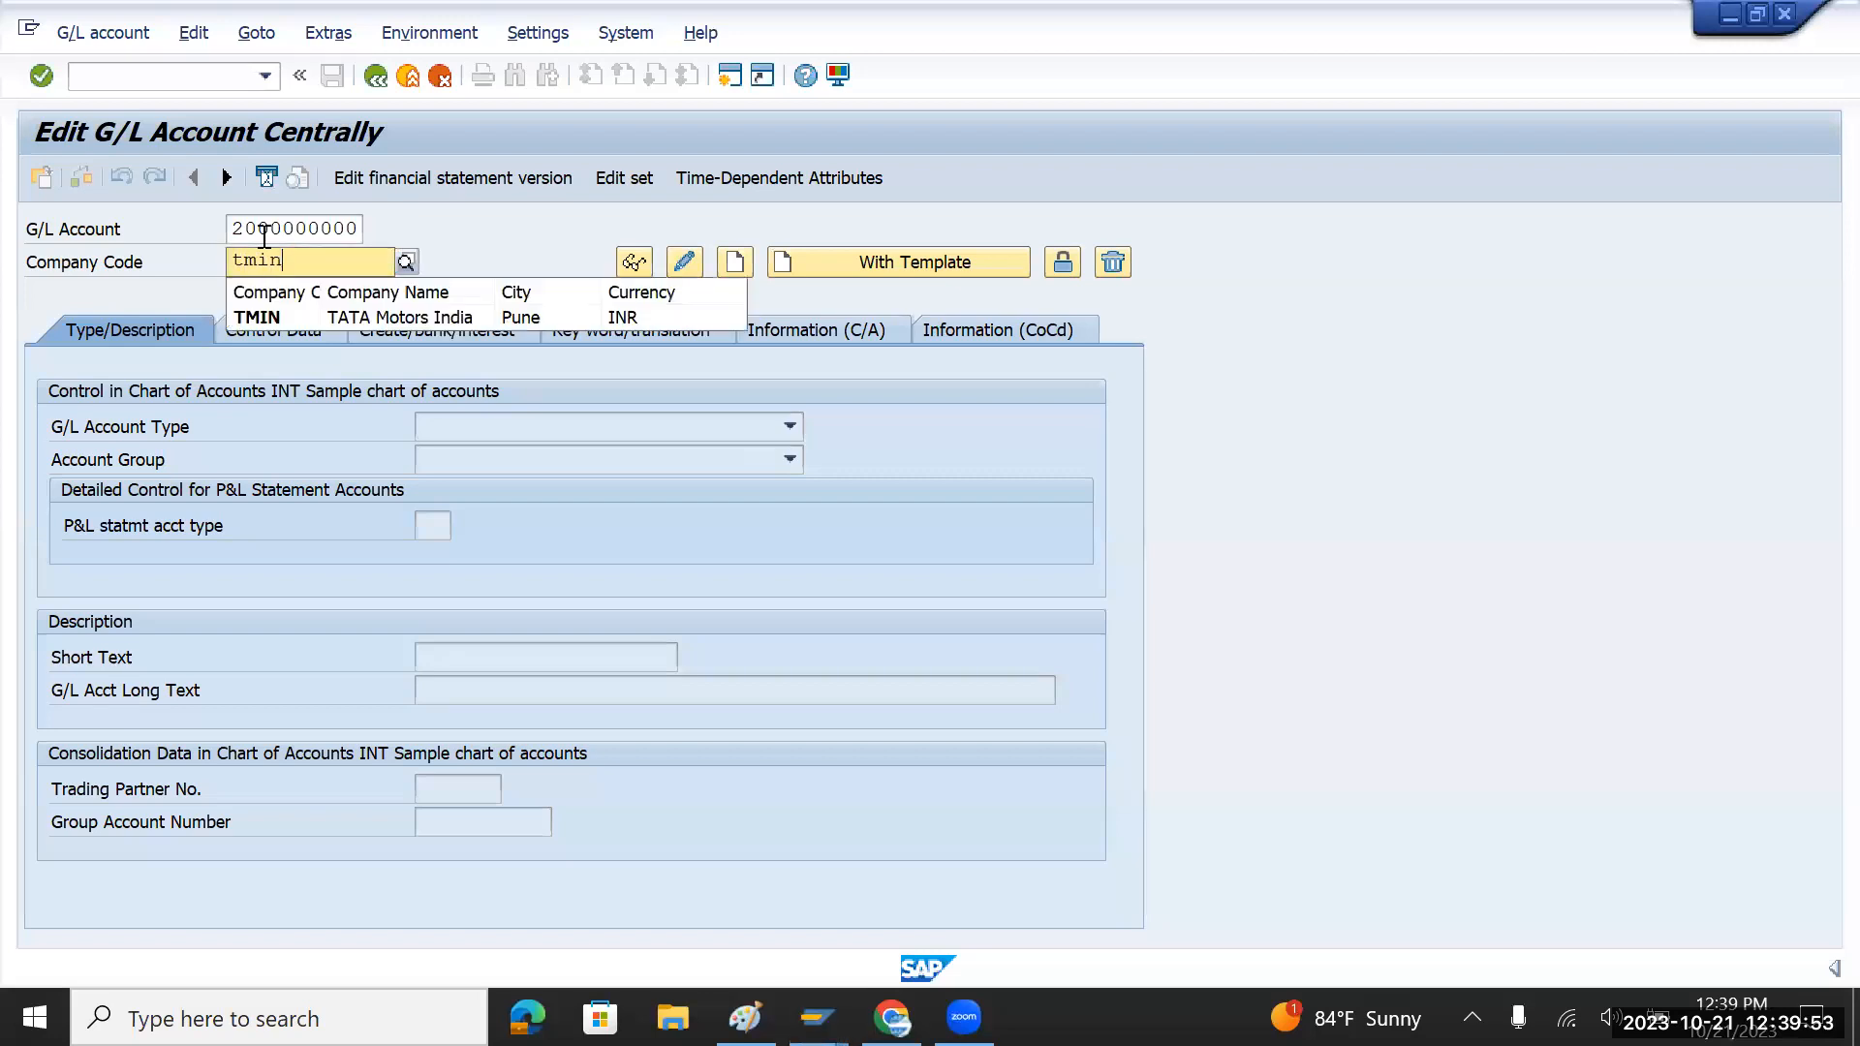
key(Return)
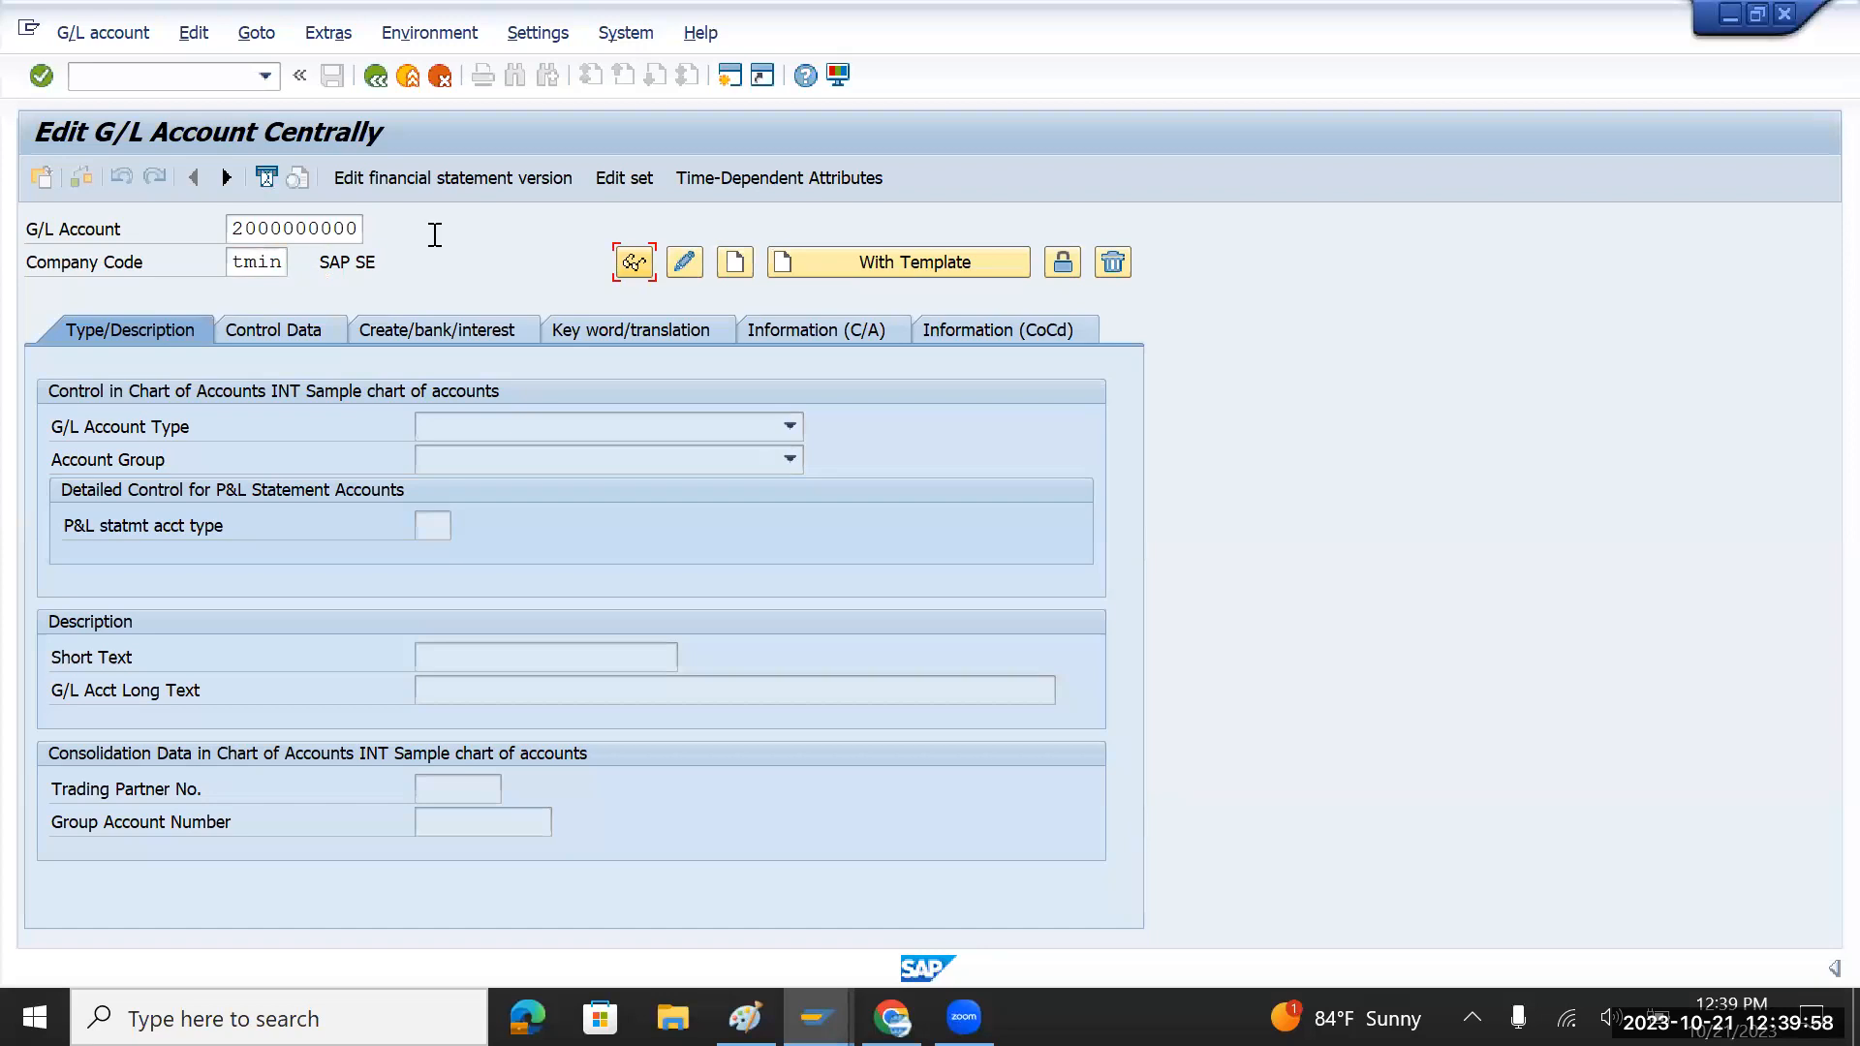
click(736, 263)
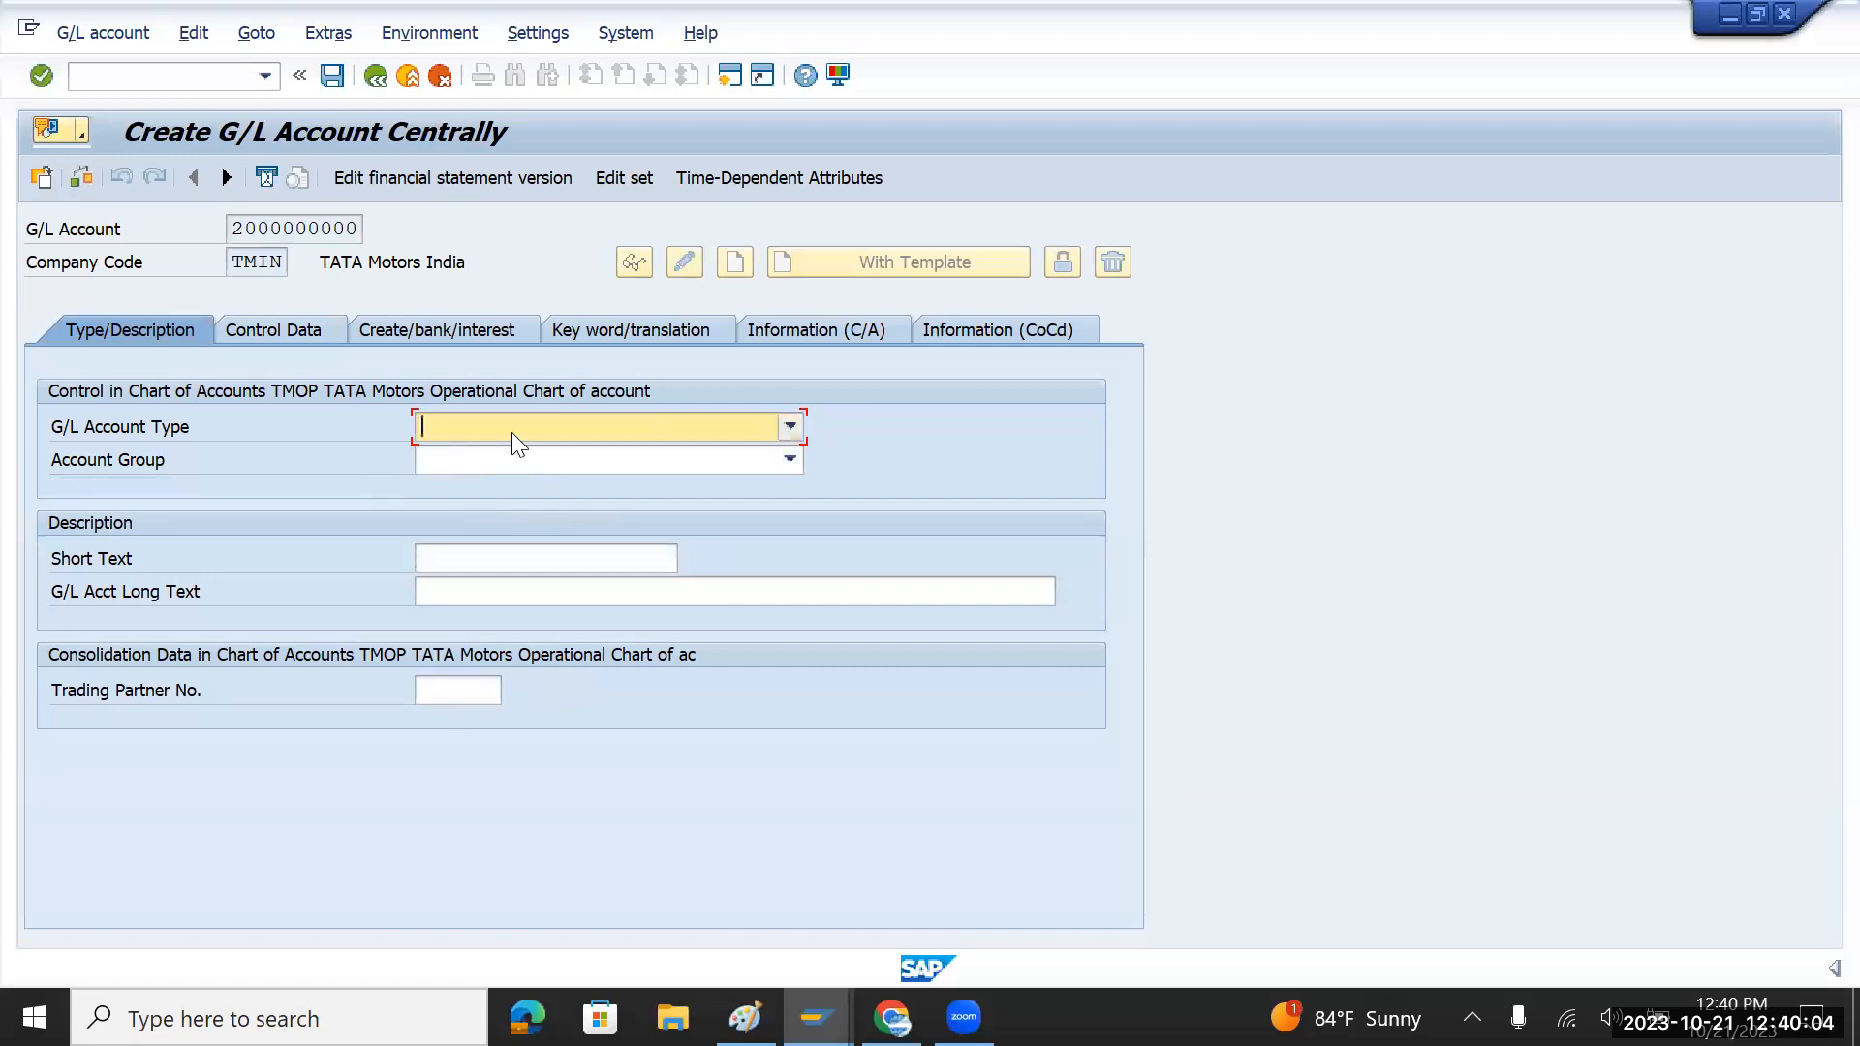
Step: Set account type X Balance Sheet Account and account group LIAB Liability
click(583, 422)
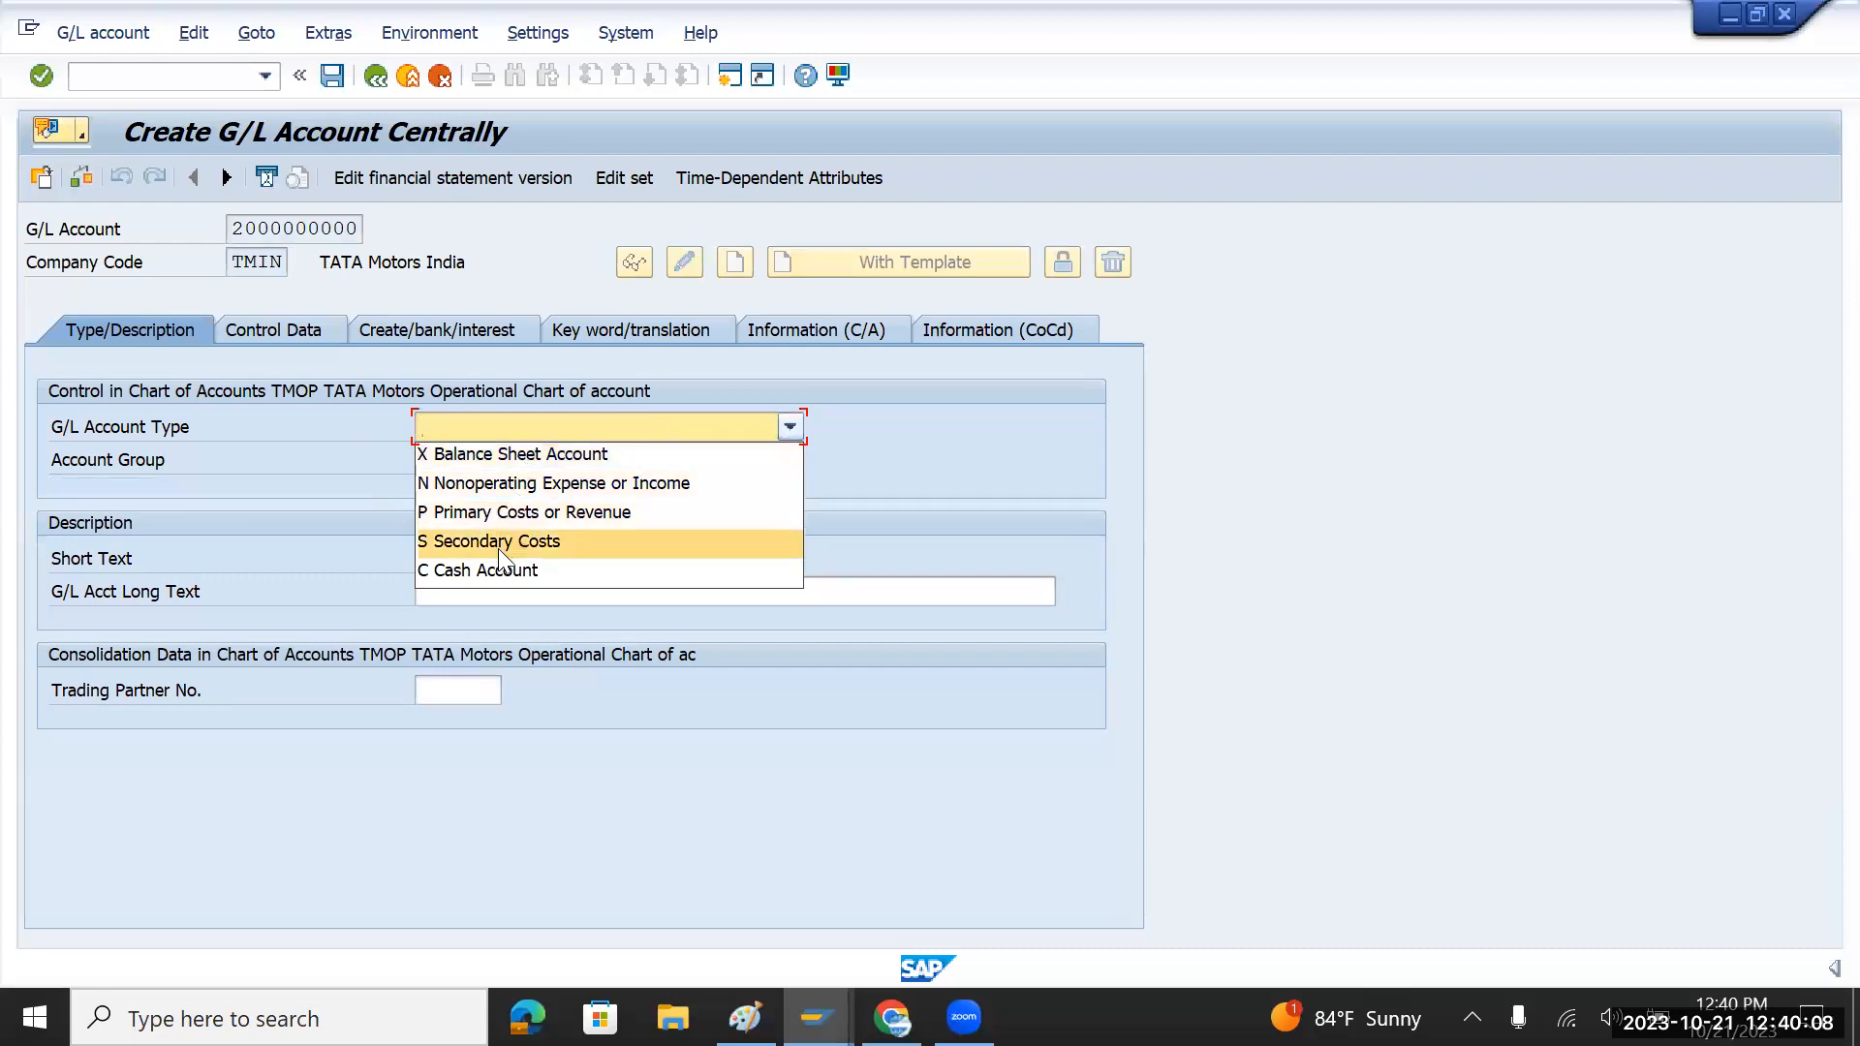
click(539, 456)
click(562, 462)
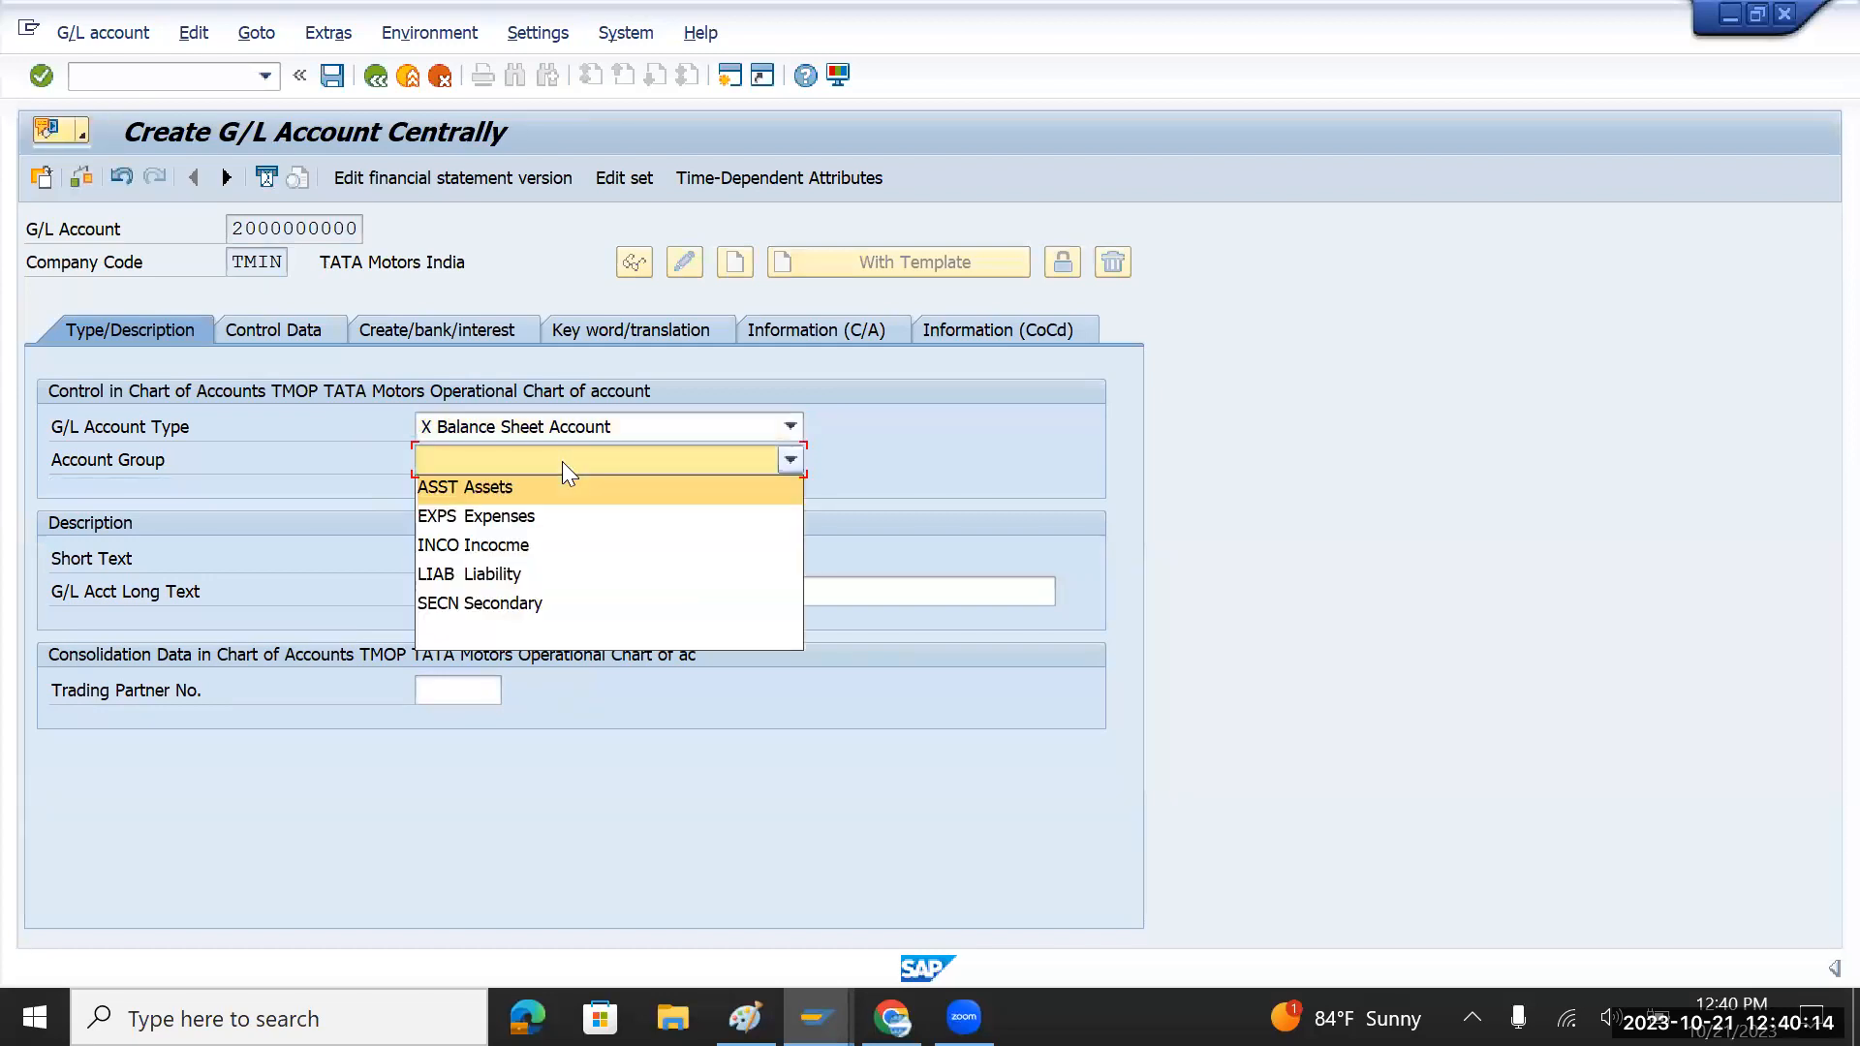
click(498, 574)
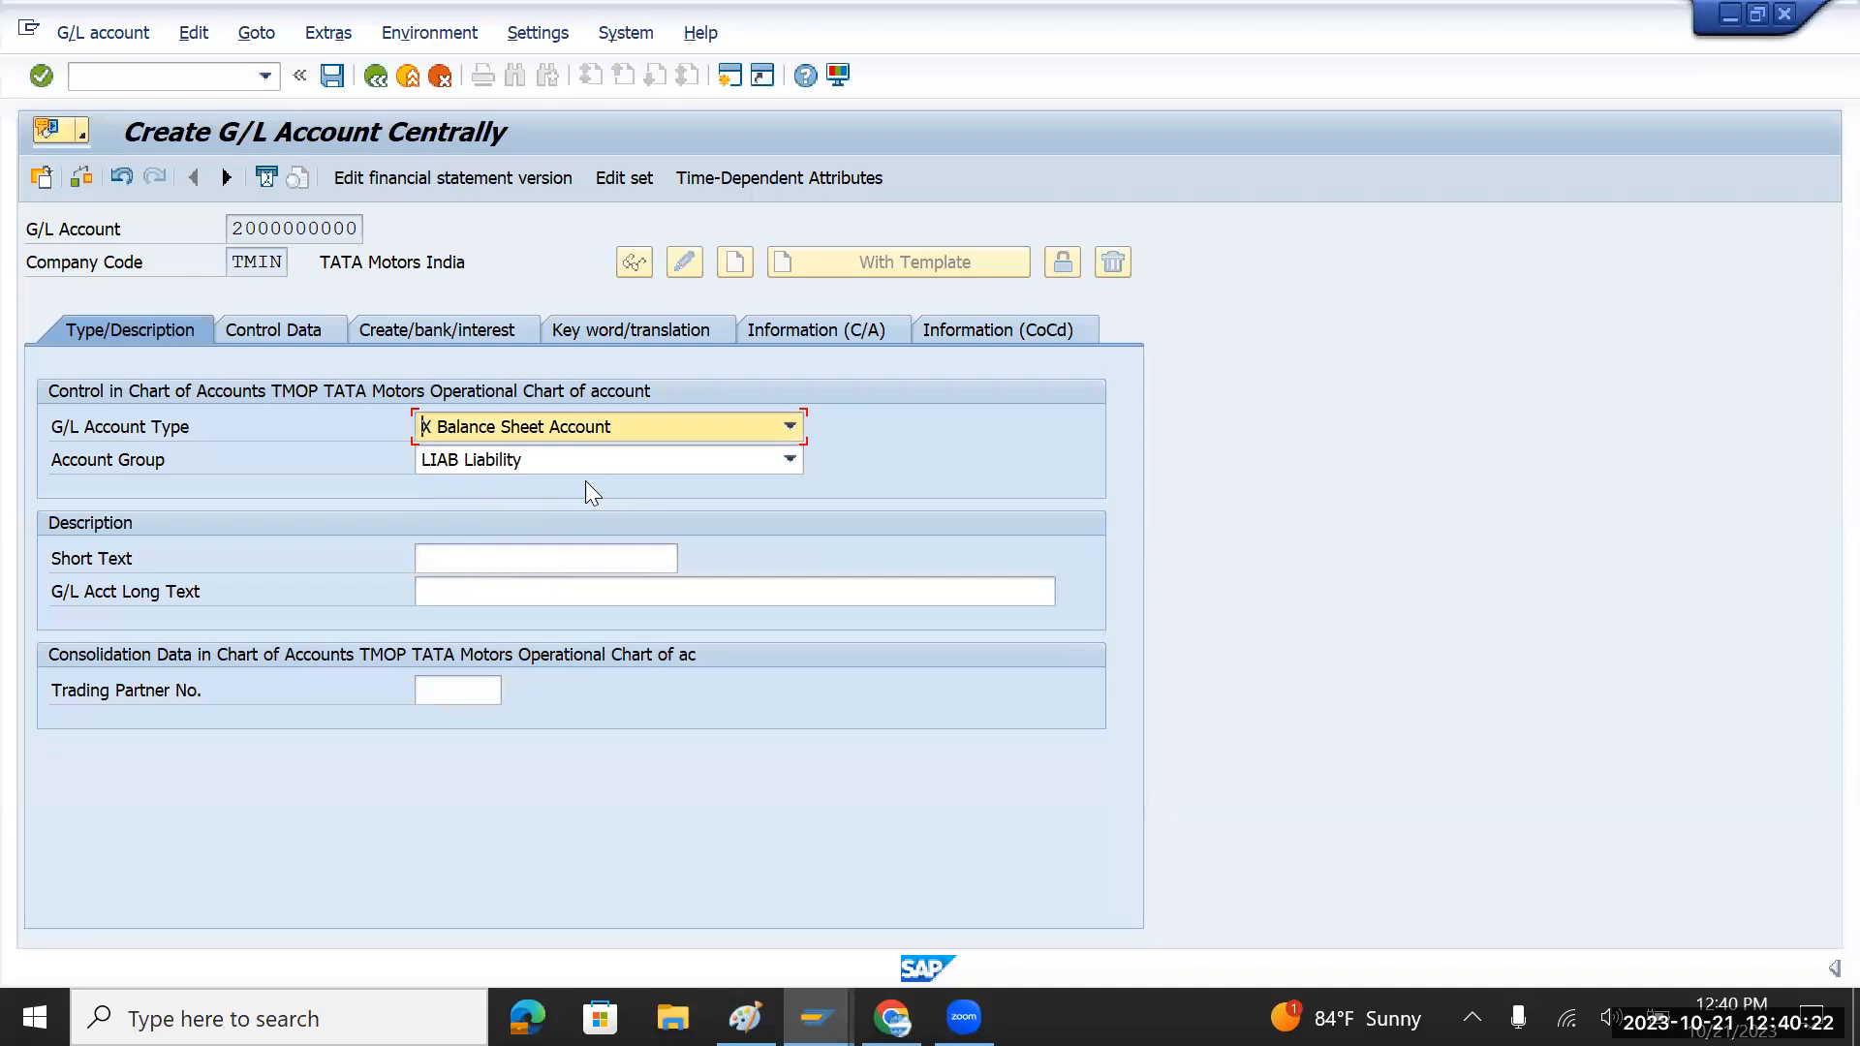
Step: Enter 'Retain Earning Accou' as both the short text and the long text
click(502, 558)
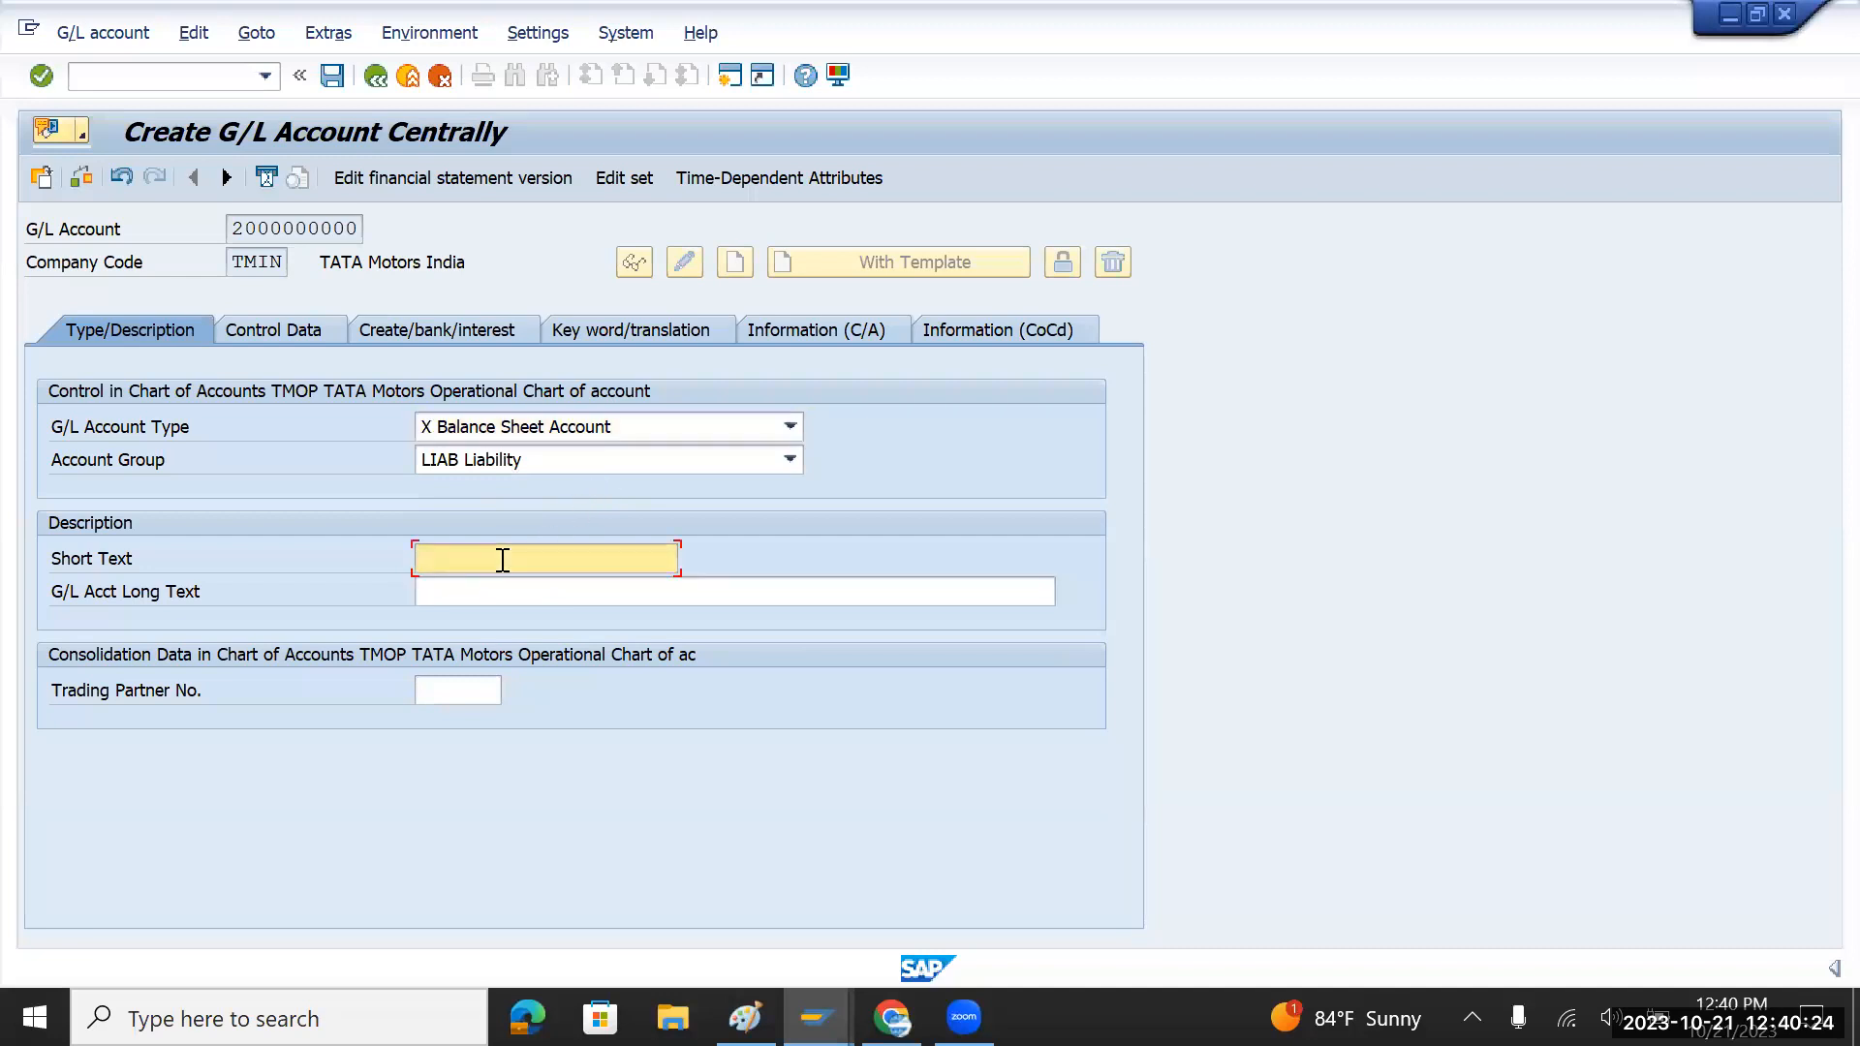
text(Retain Earning Accou)
drag(601, 560, 385, 535)
key(ctrl+c)
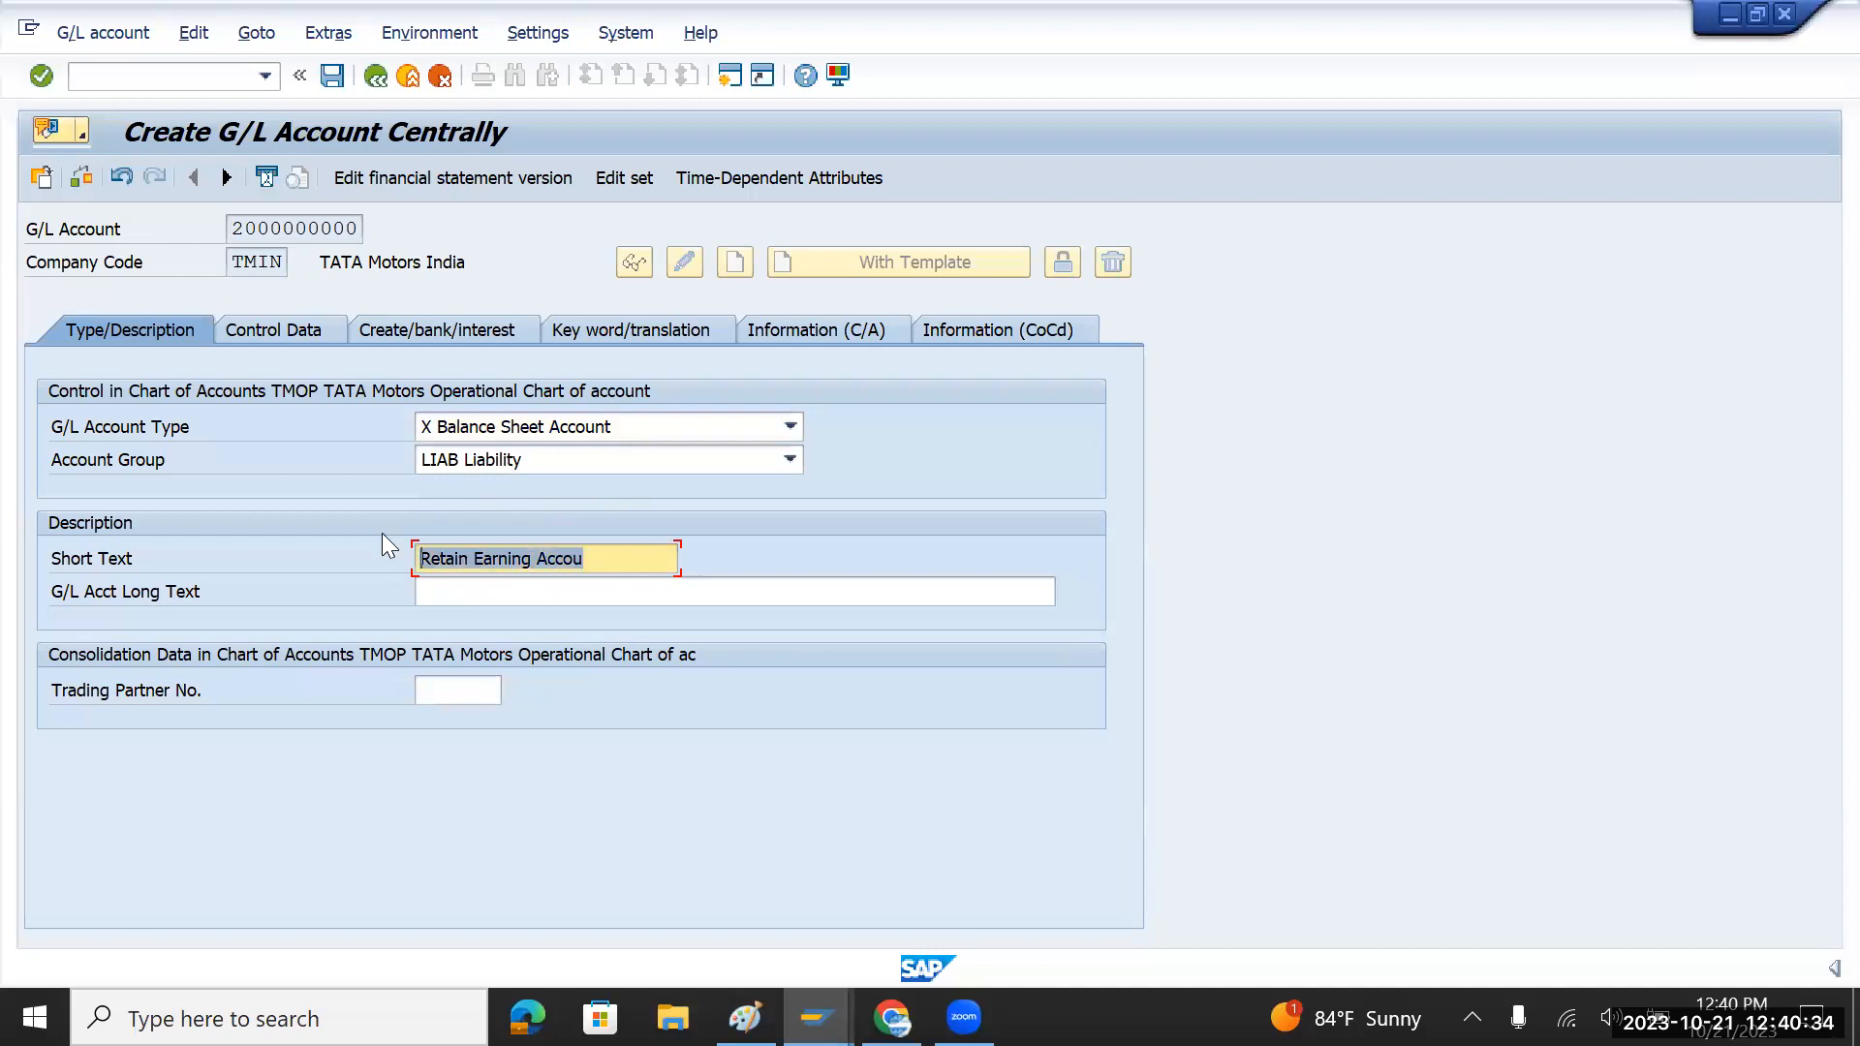
click(481, 604)
key(ctrl+v)
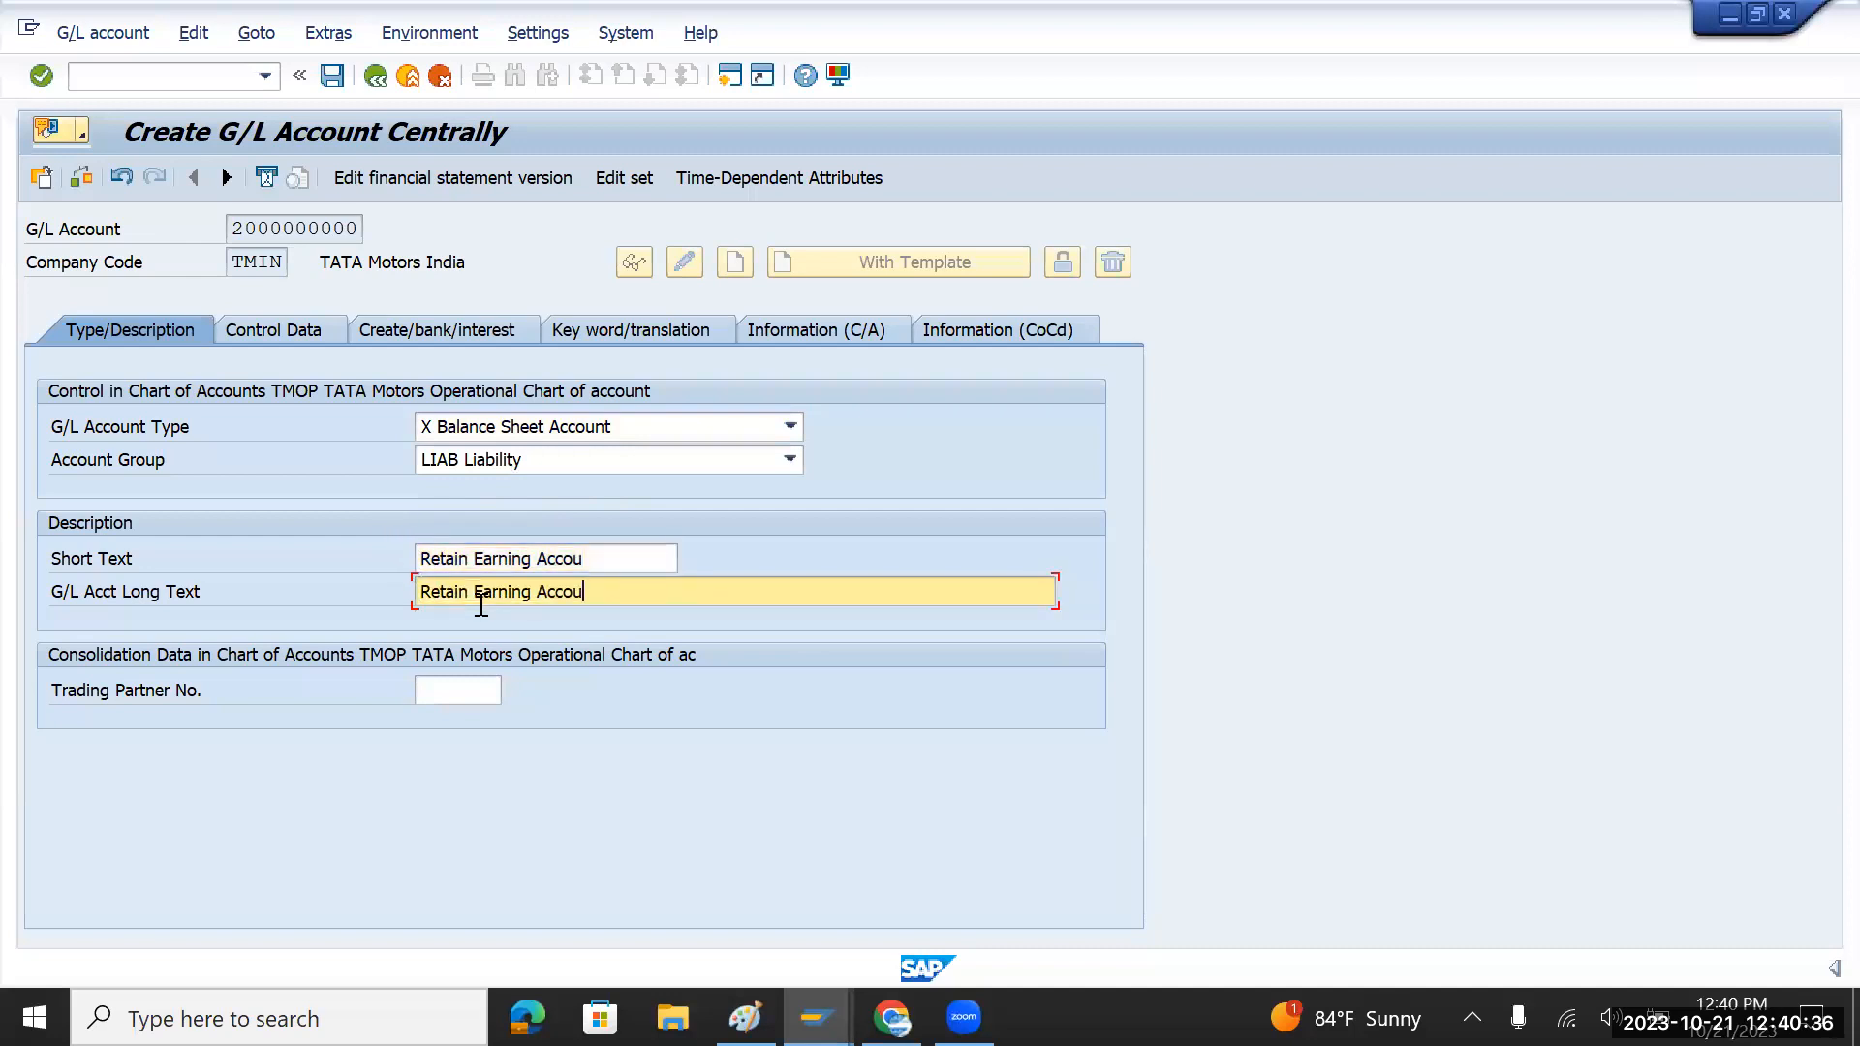
Step: Go to the Control Data tab, then bring the Paint notes window forward
click(279, 328)
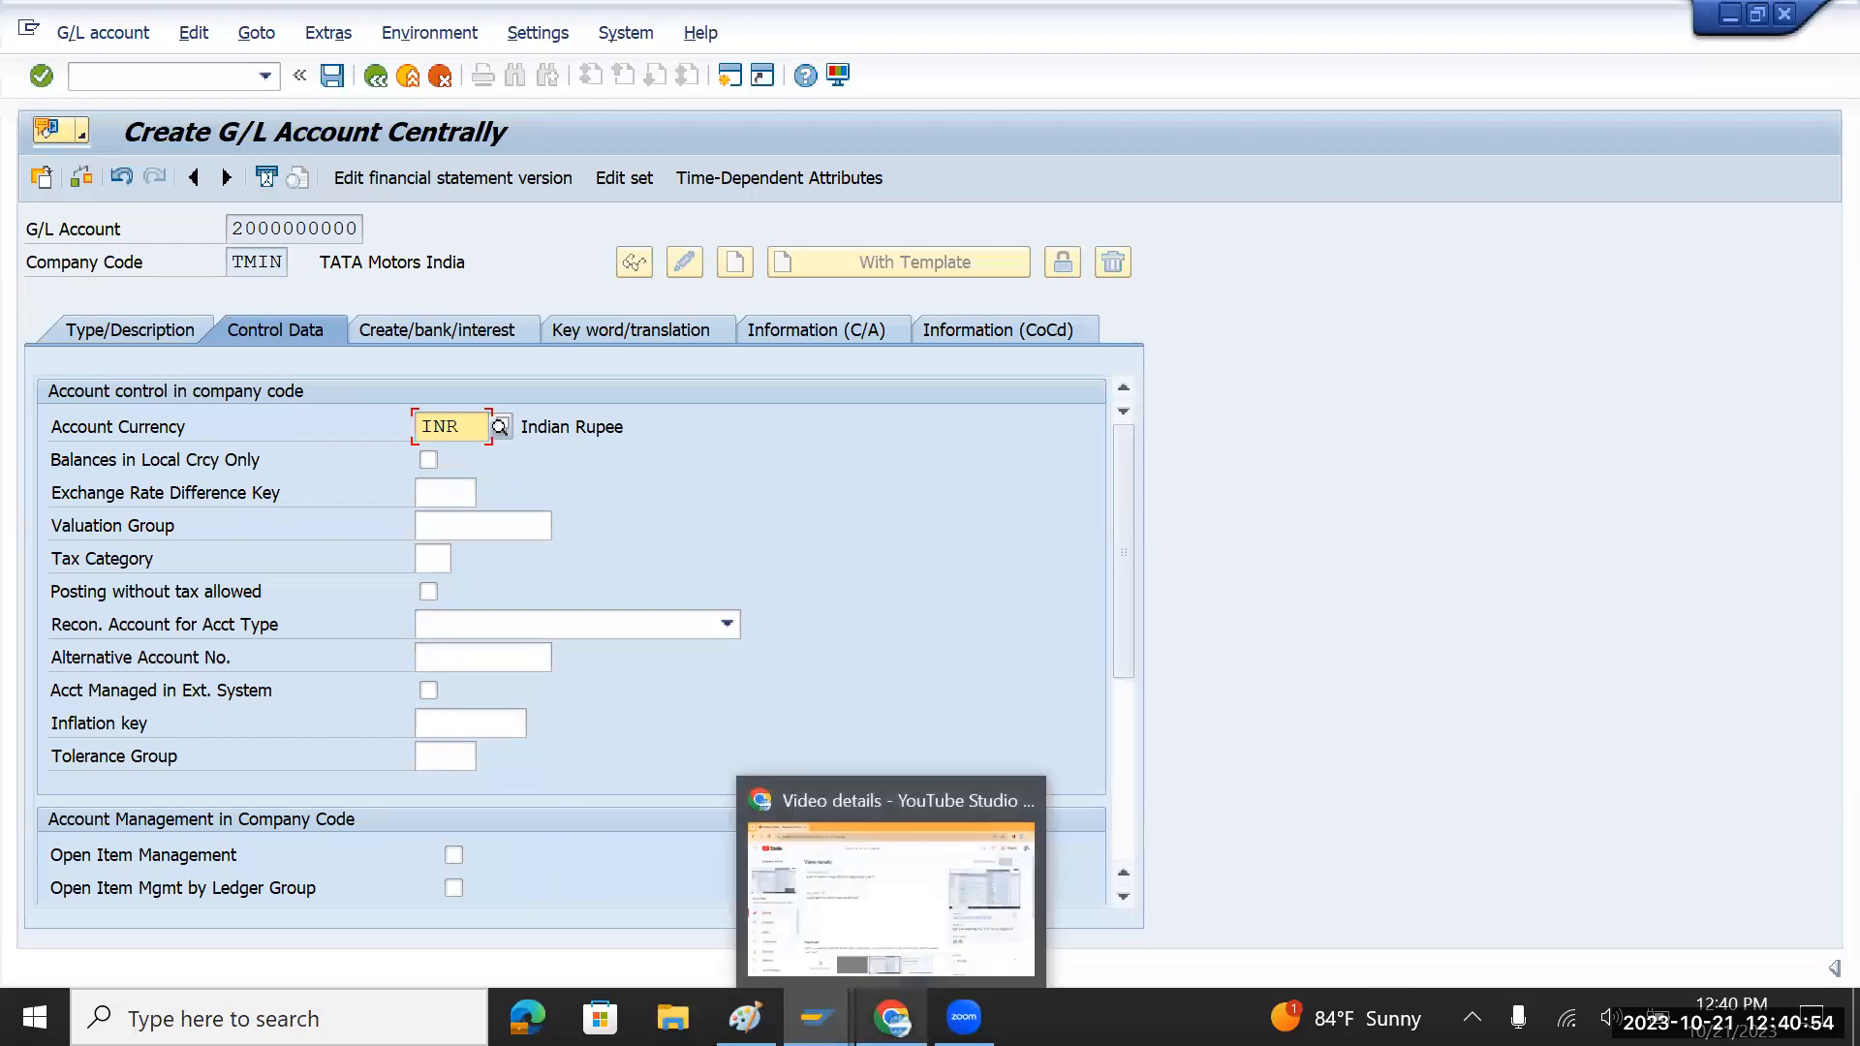
mouse_move(745, 1017)
click(764, 938)
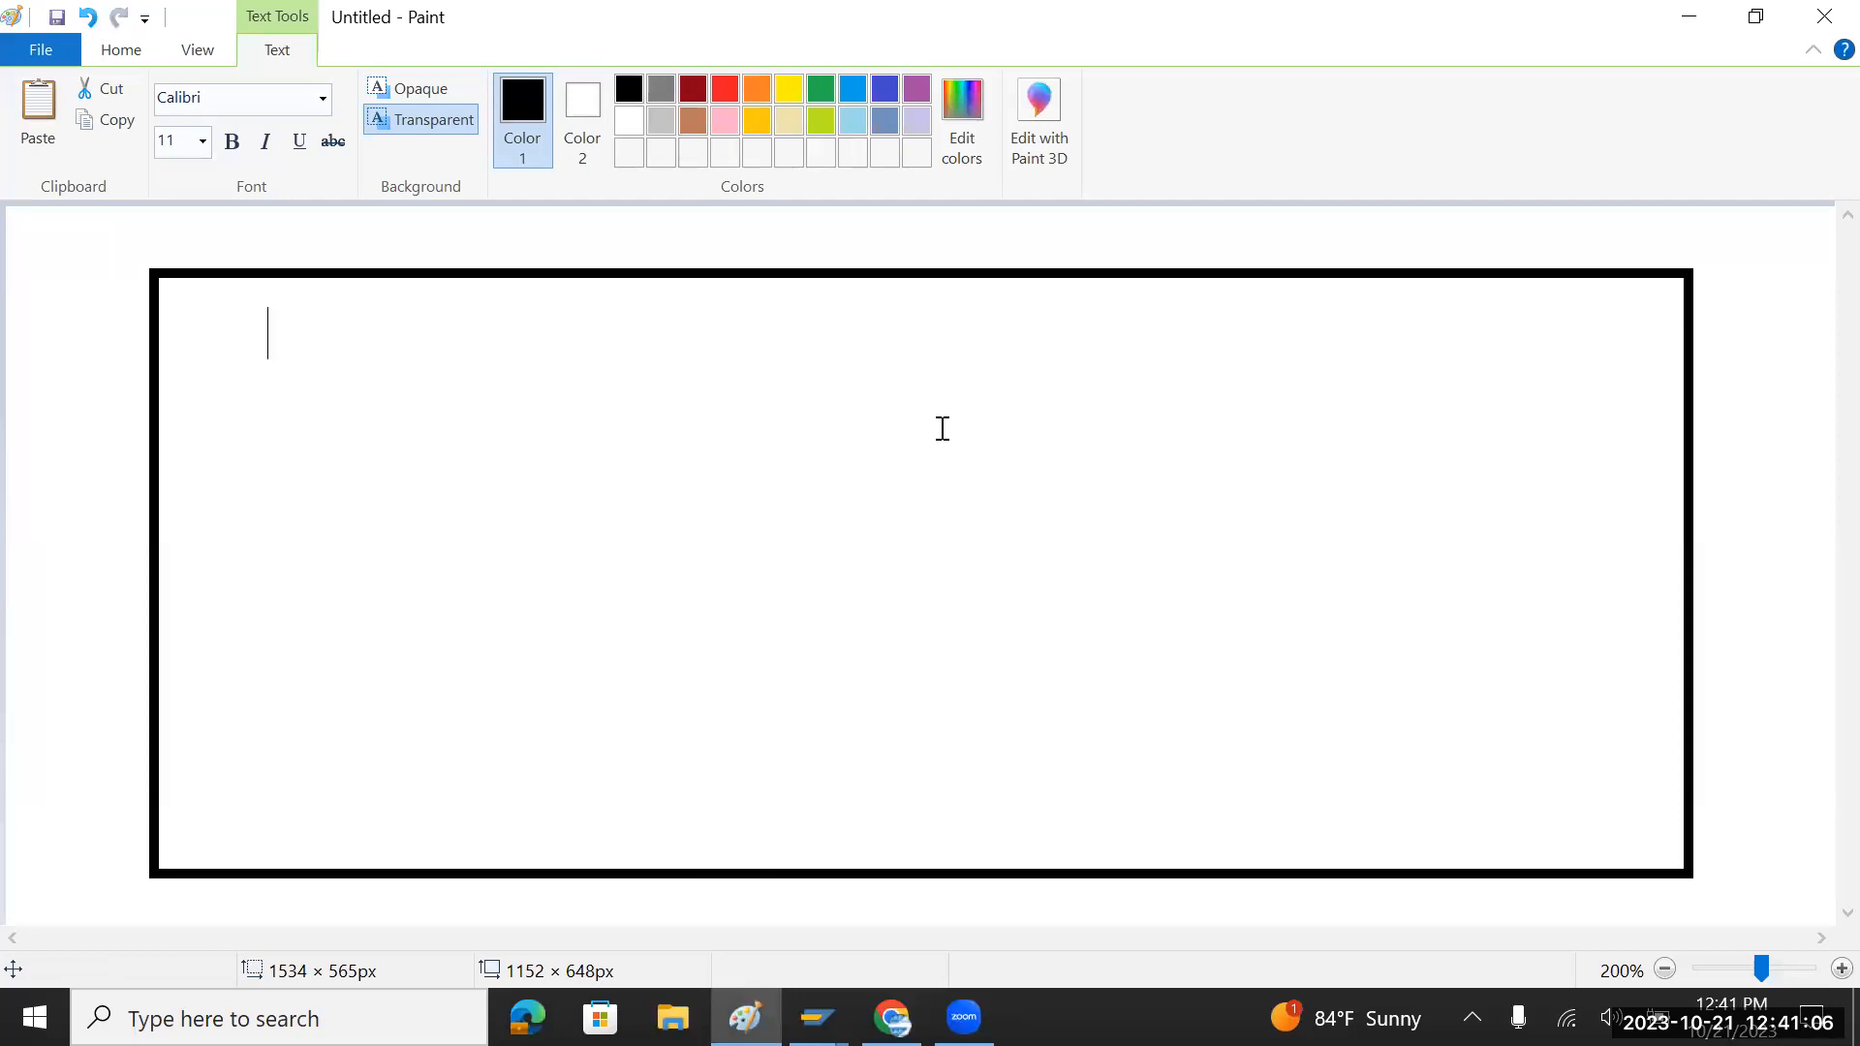
Step: Select the first notes line and try placing text areas on the existing Paint notes
text(A   -  TMUS   -  TMUK  = TMOP)
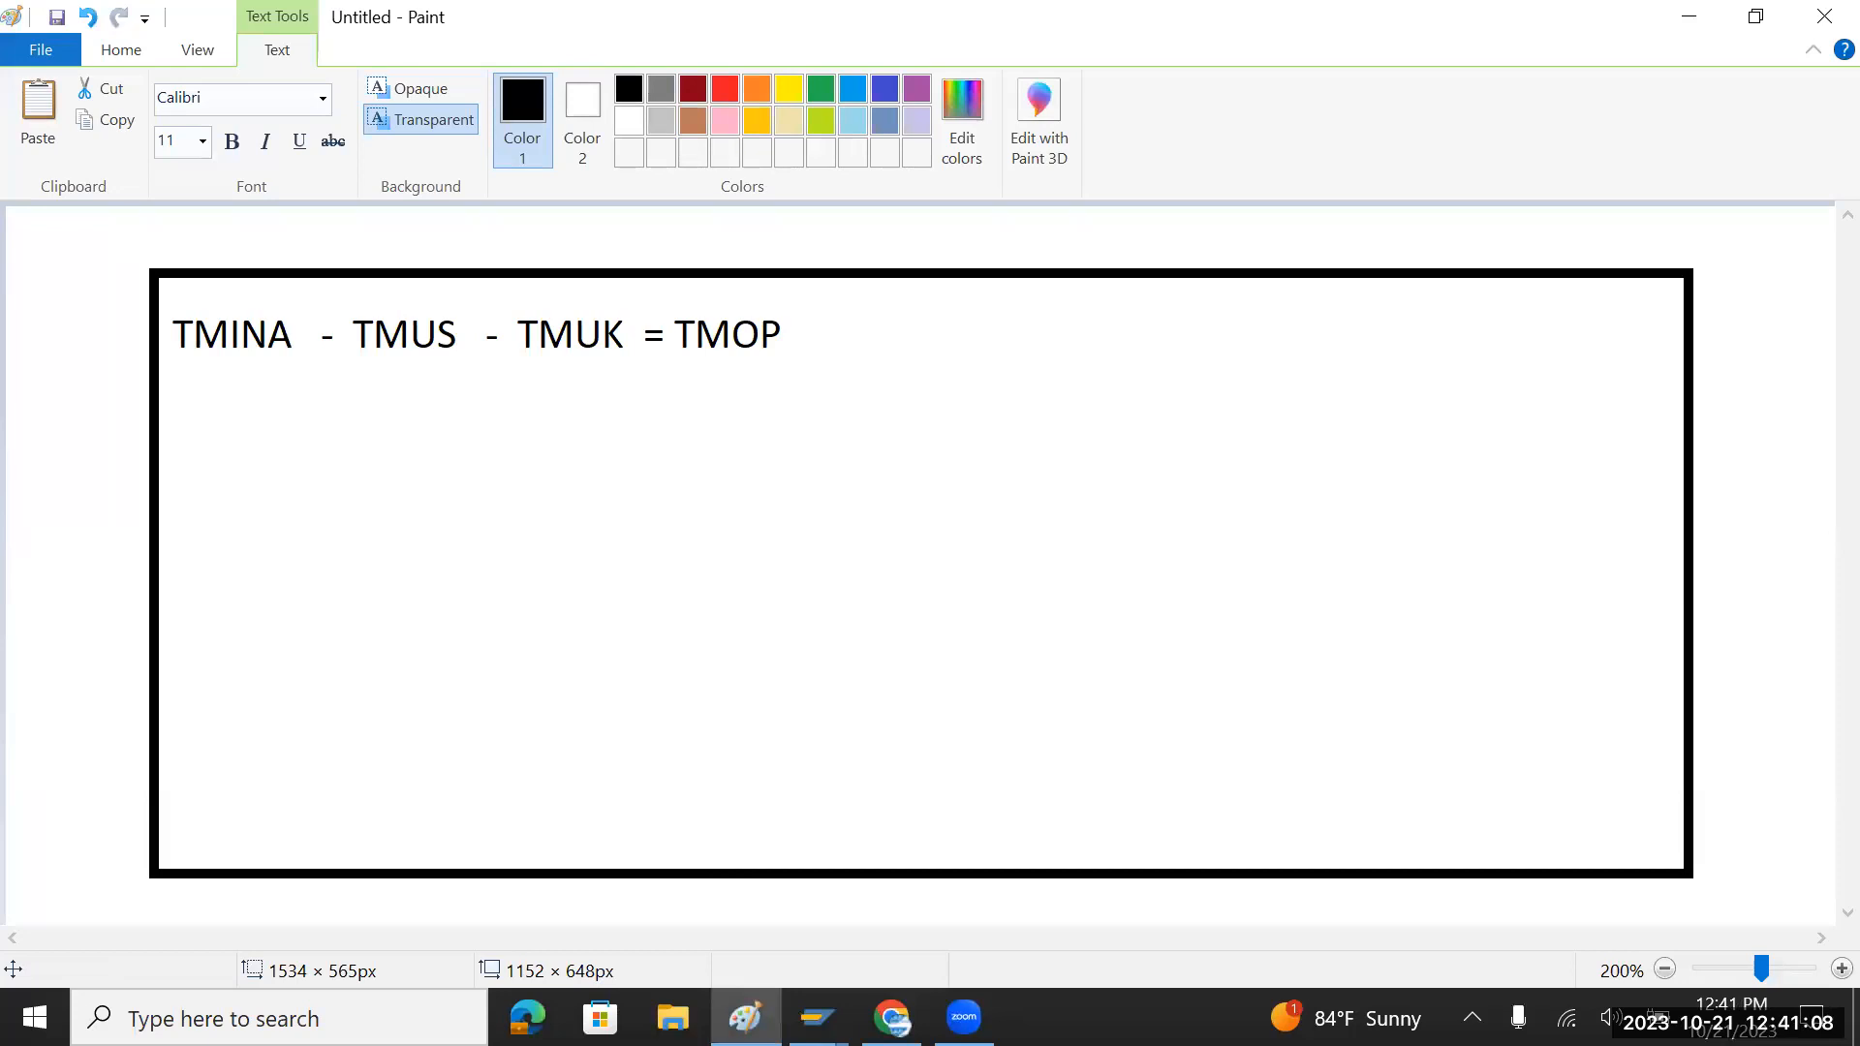
drag(780, 334, 173, 334)
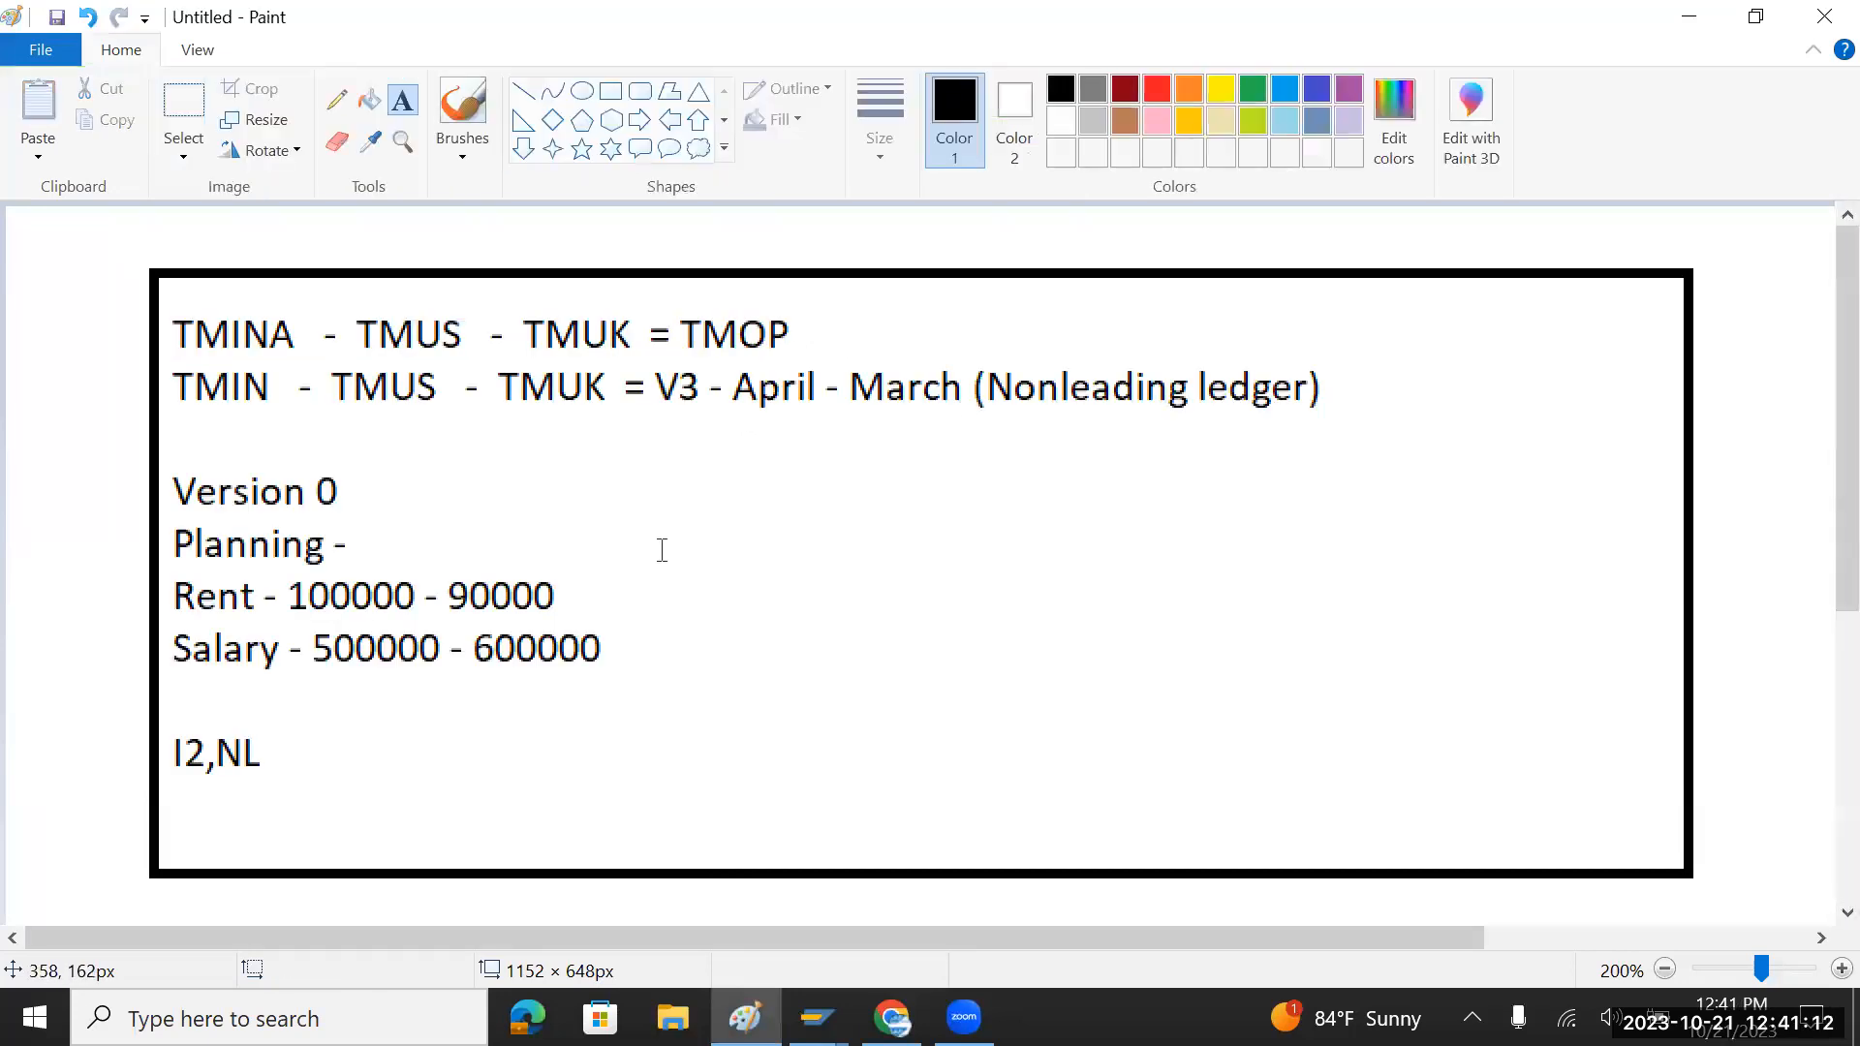
drag(323, 800, 138, 343)
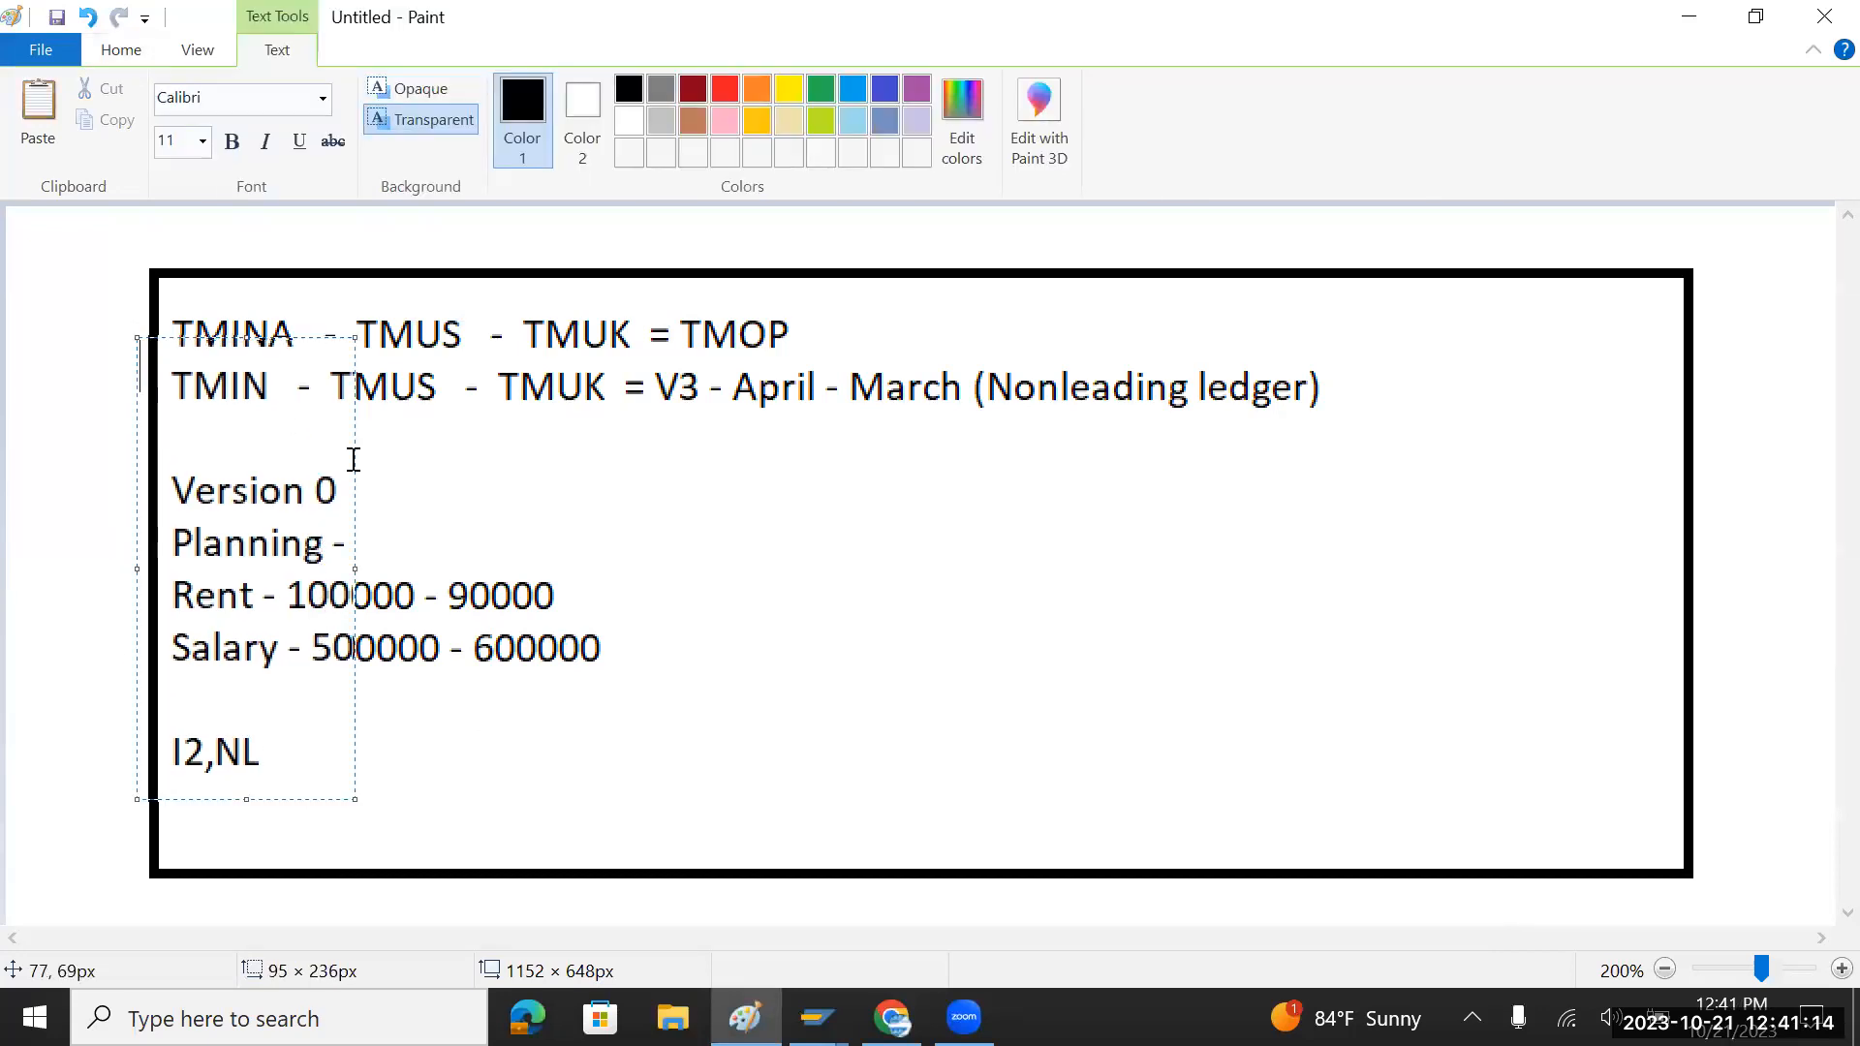
click(440, 759)
drag(445, 763, 172, 588)
click(854, 583)
scroll(853, 583, down, 3)
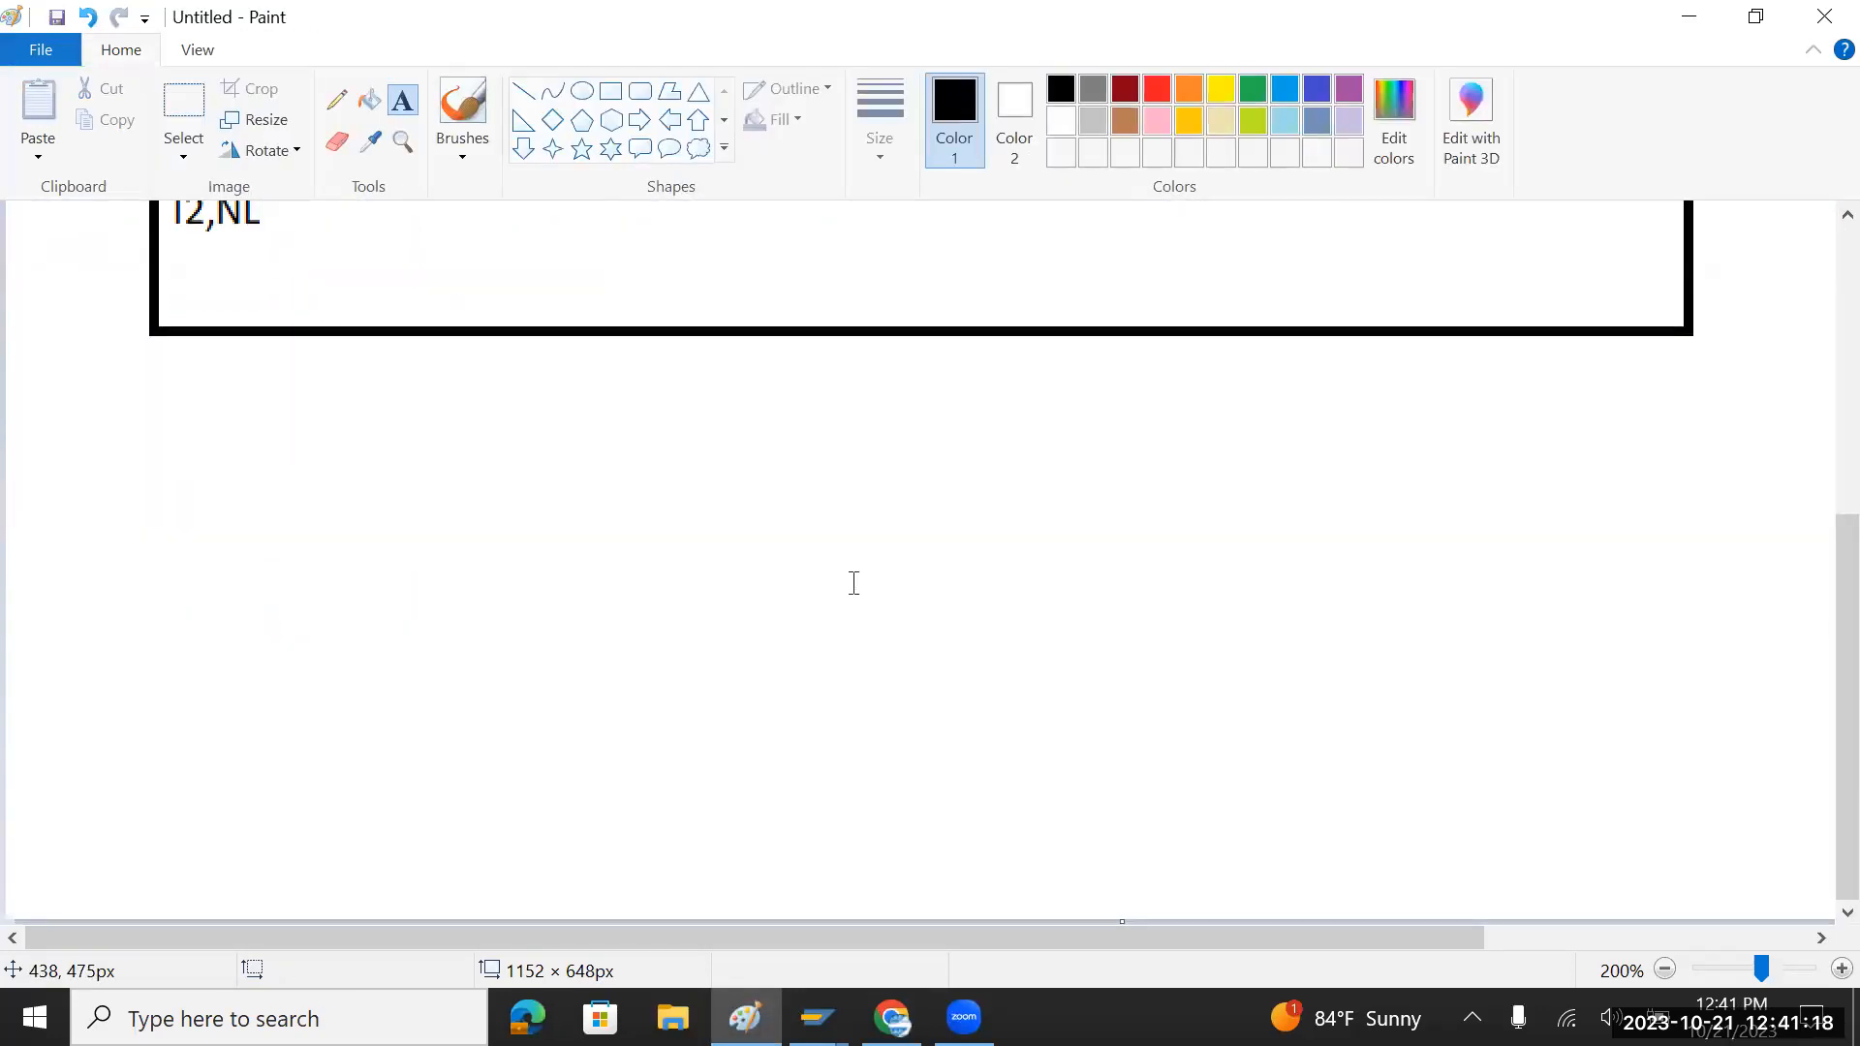
scroll(853, 583, up, 2)
click(506, 577)
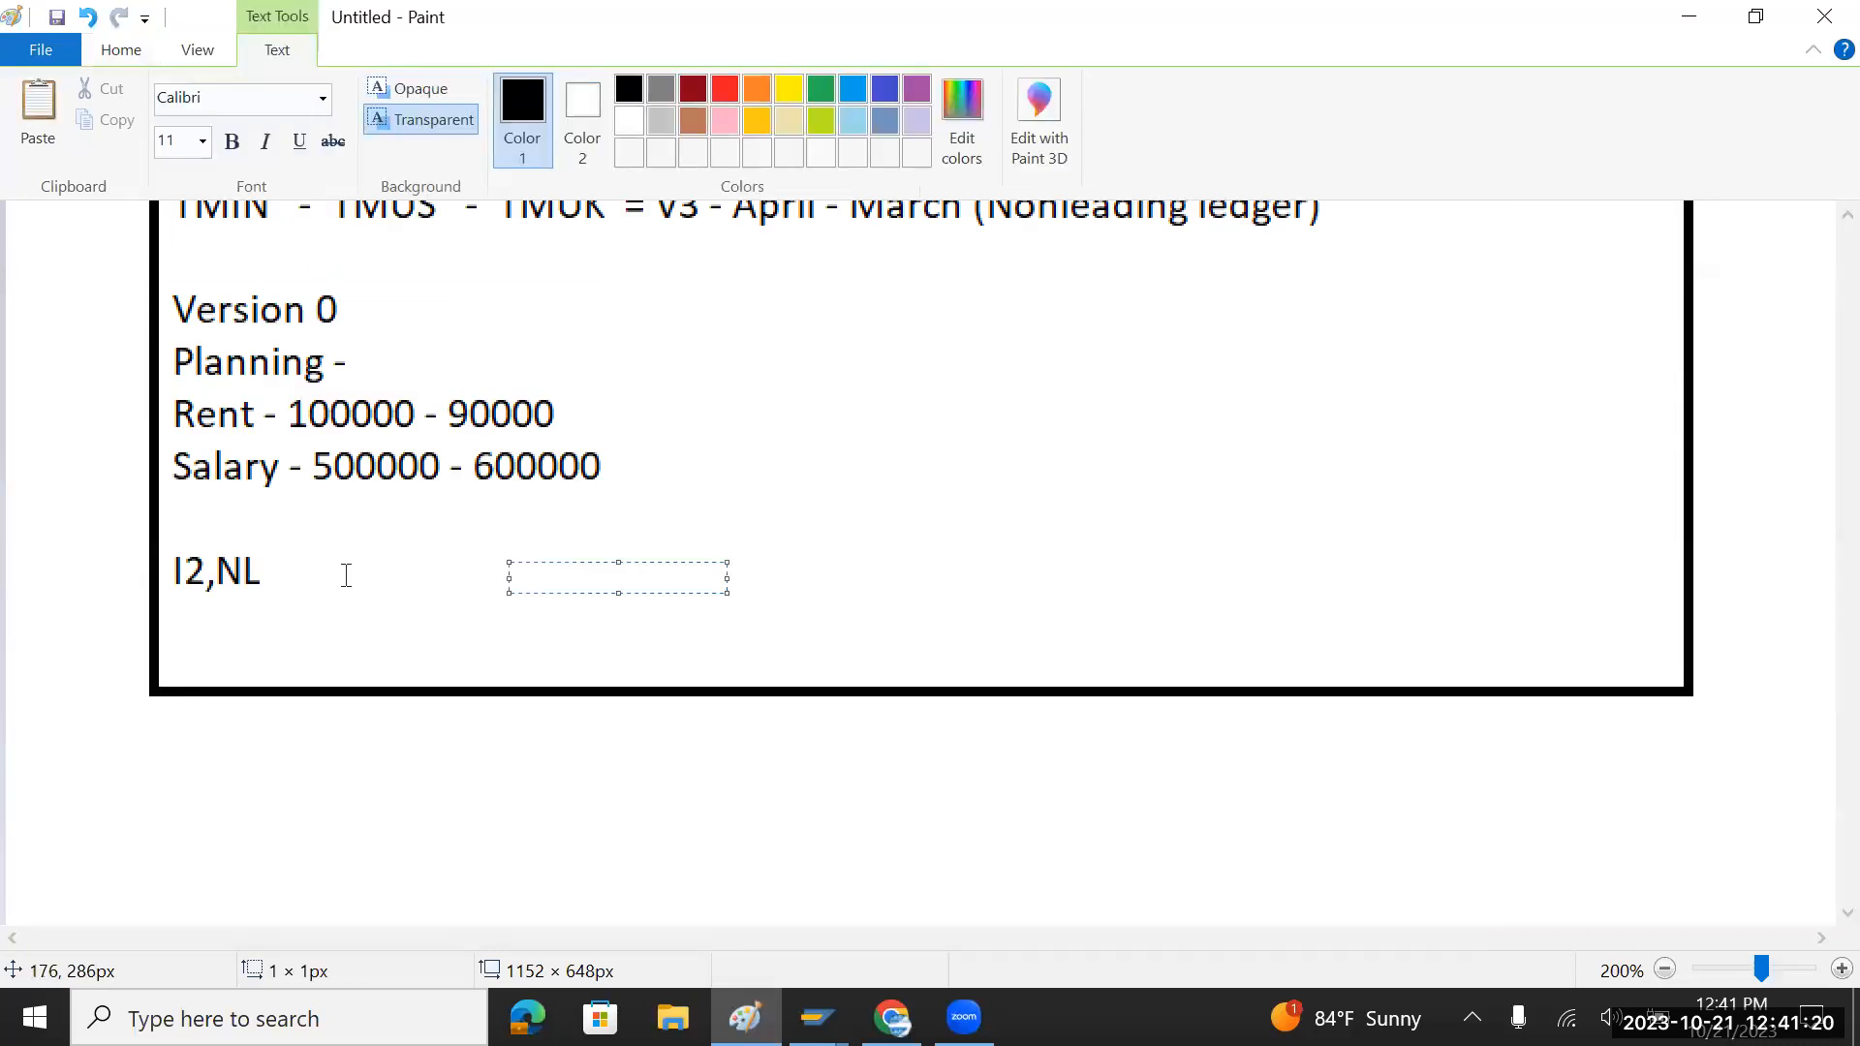
Step: Discard the old ledger notes without saving to get a fresh blank canvas
scroll(346, 575, down, 3)
scroll(345, 576, up, 3)
scroll(346, 576, down, 3)
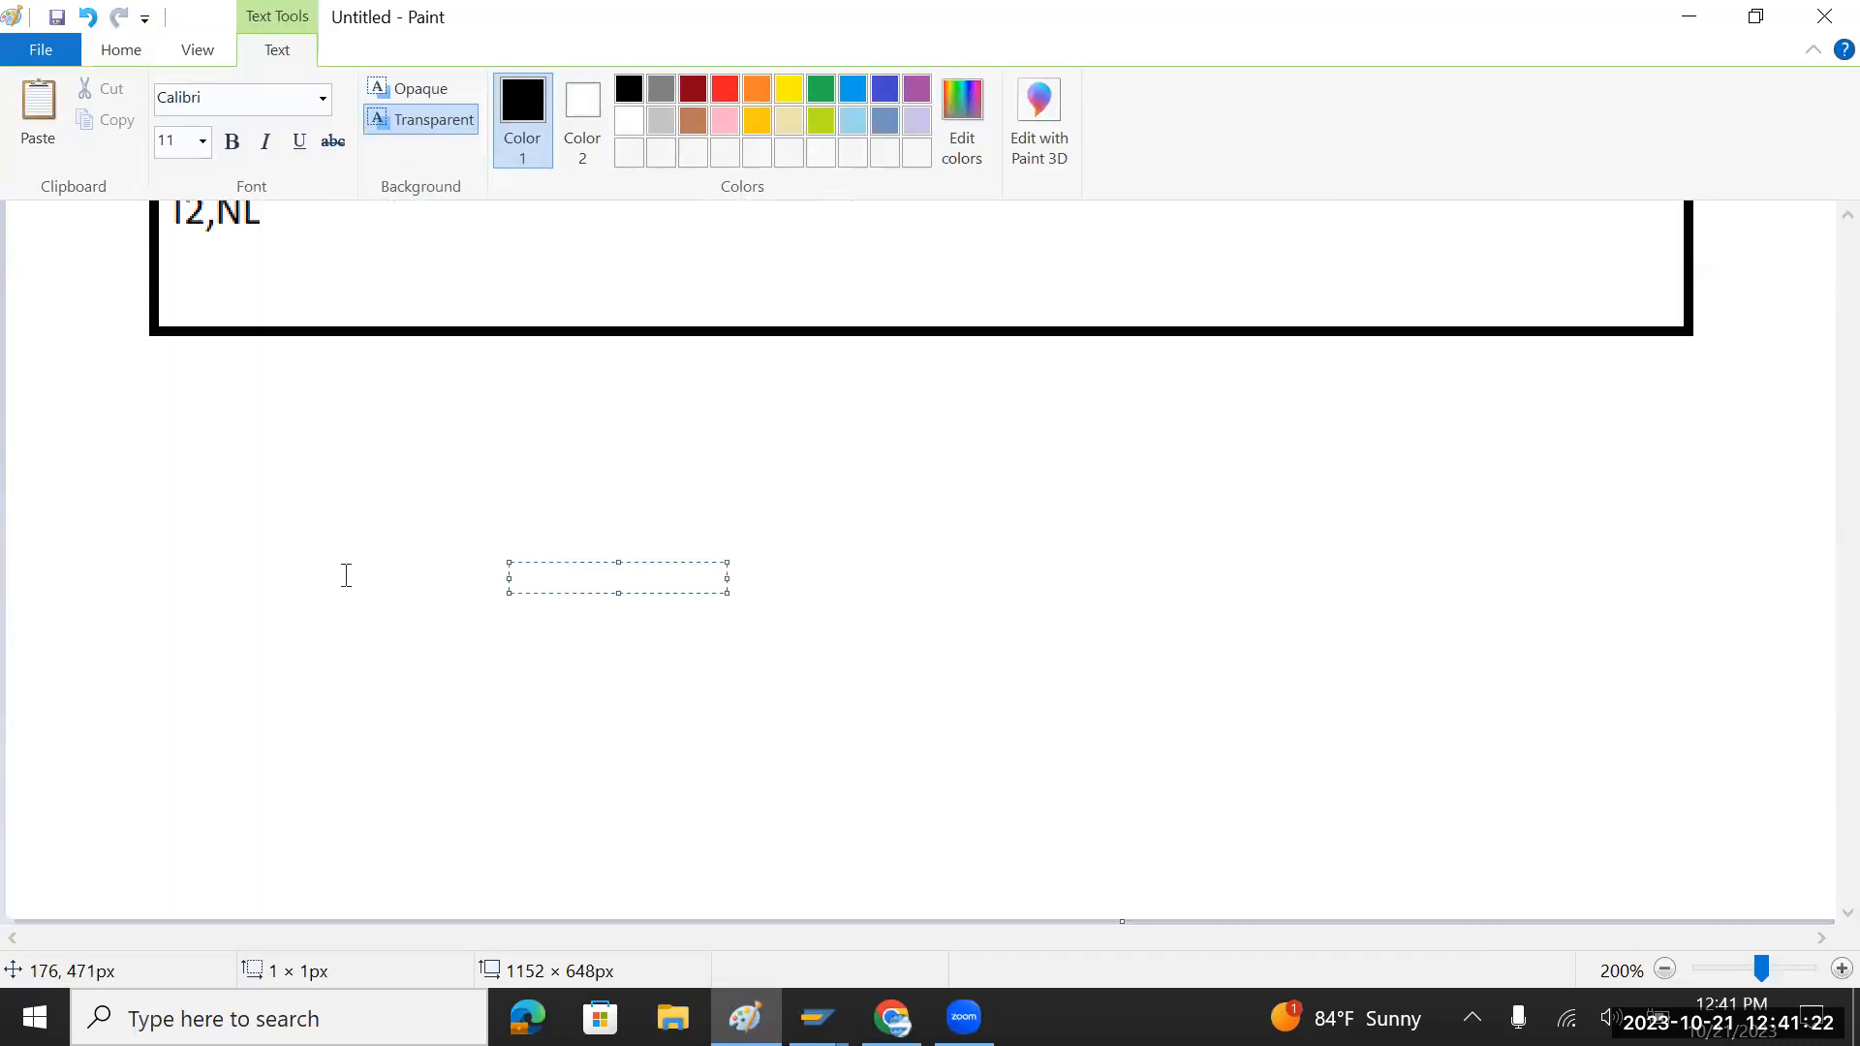
click(1841, 969)
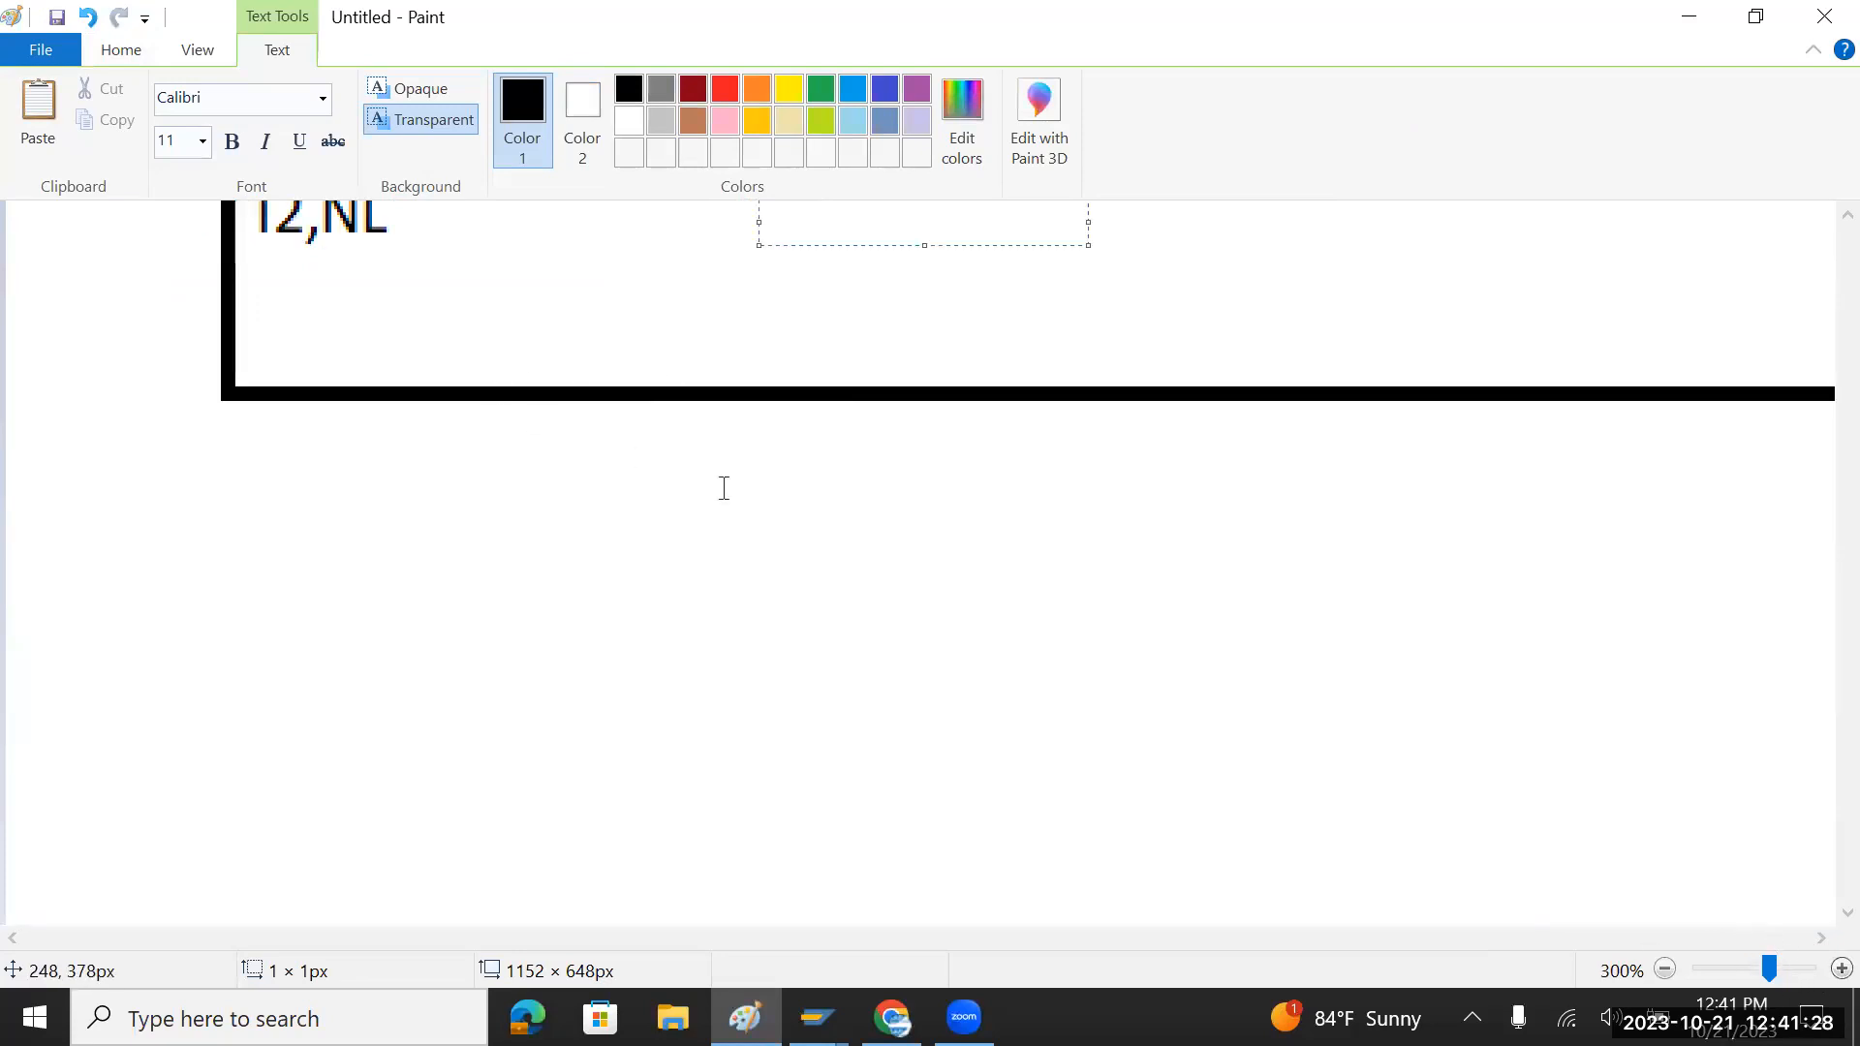
key(alt+F4)
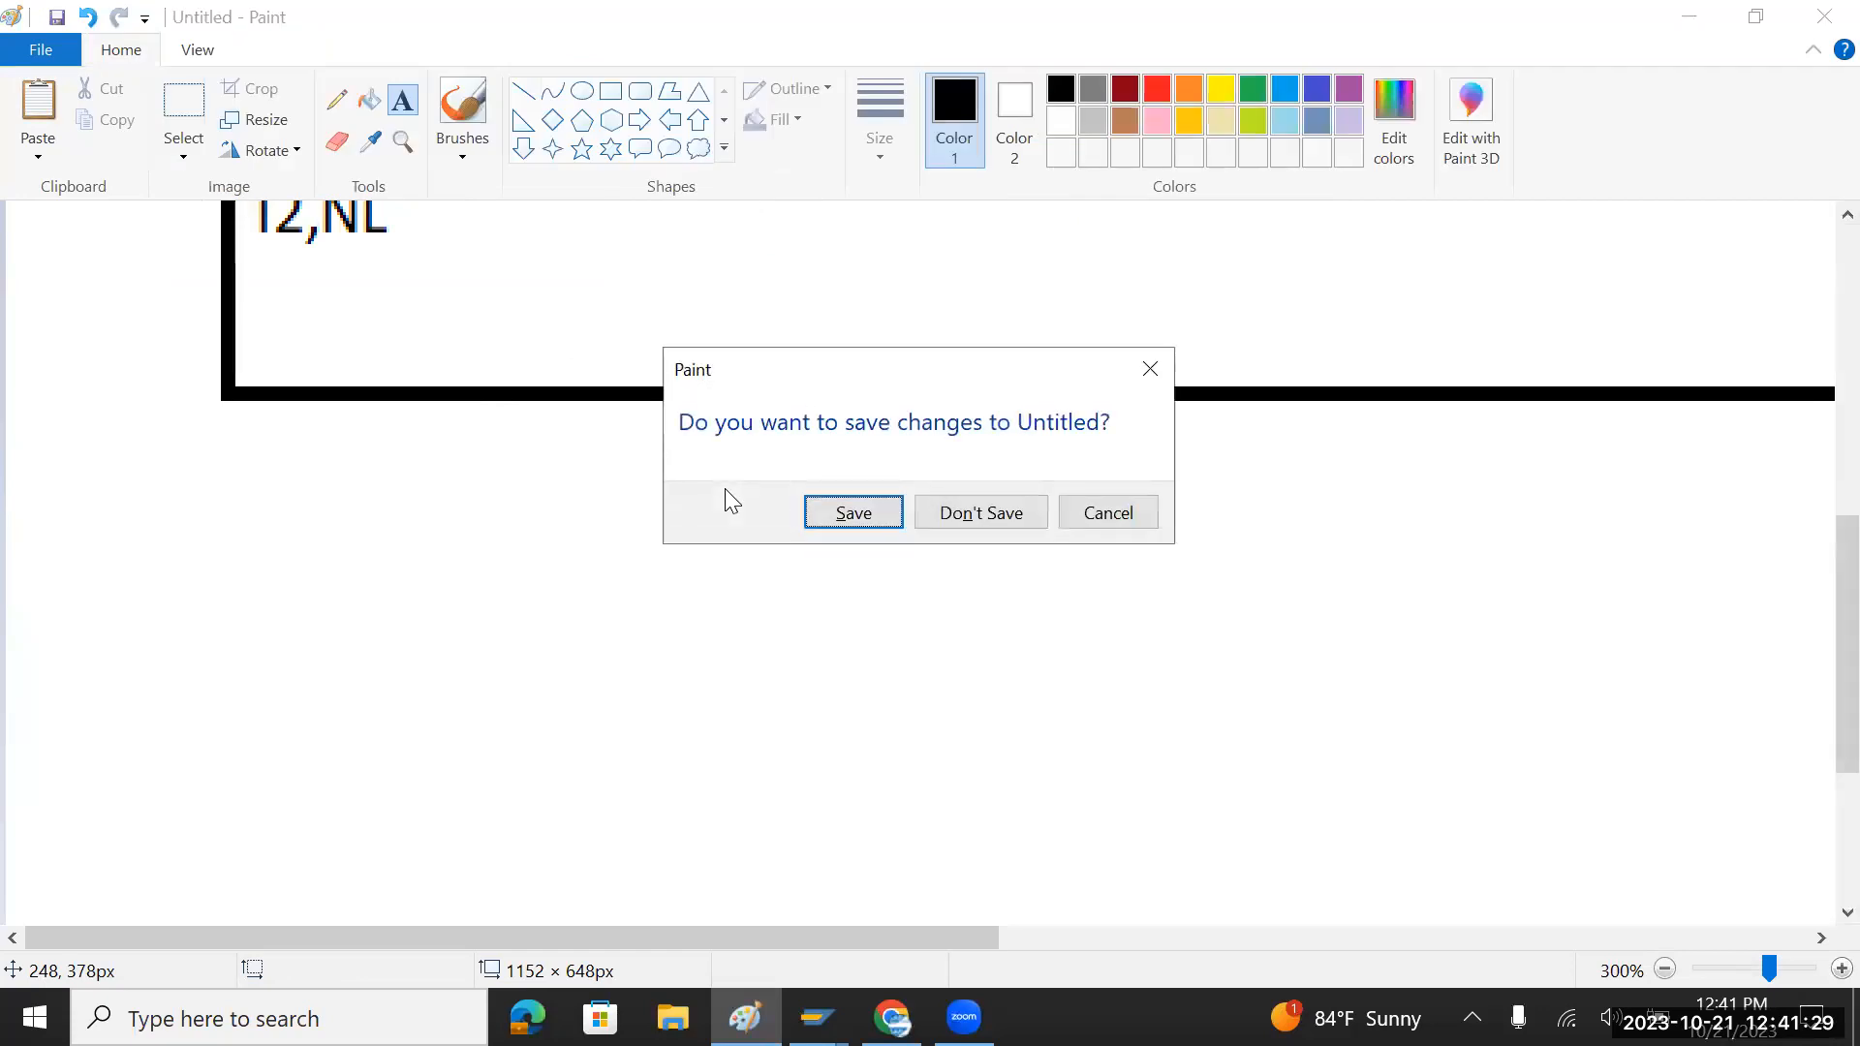
click(975, 519)
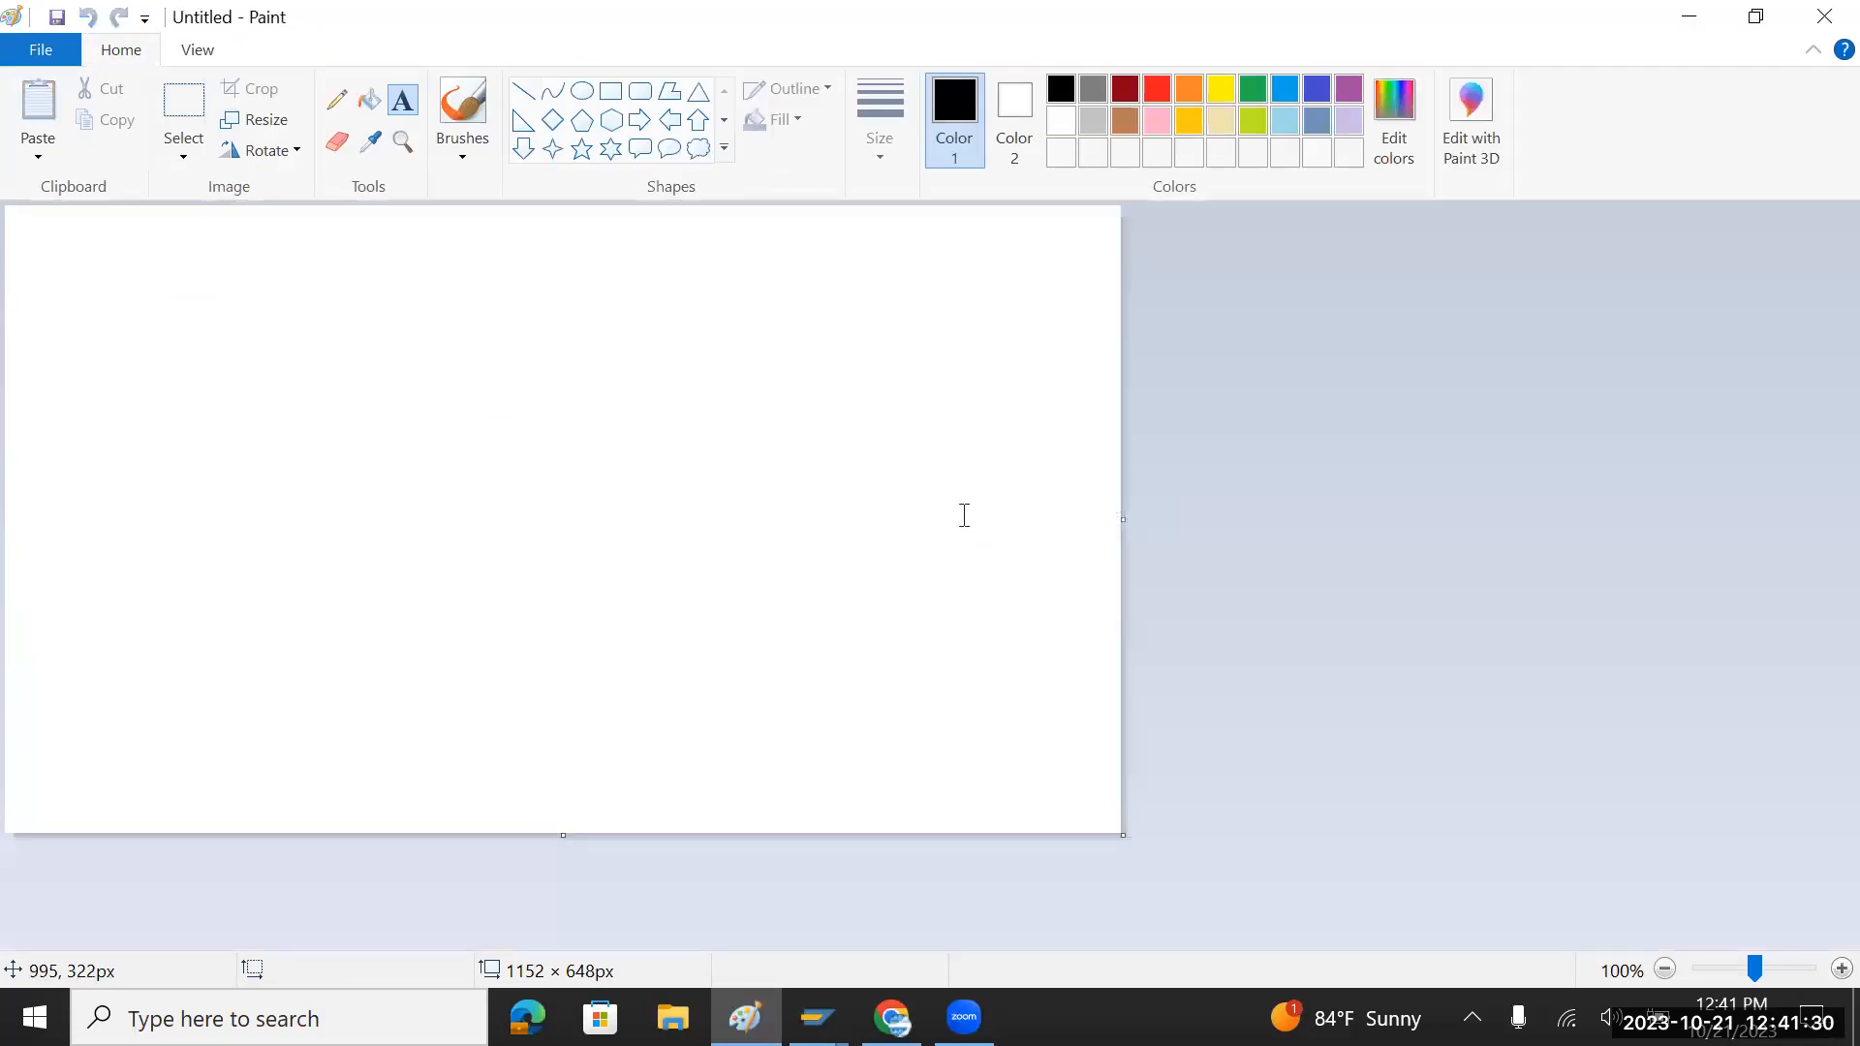
Step: Zoom in, draw a large rectangle frame, and drag out a wide text box inside it
click(1842, 968)
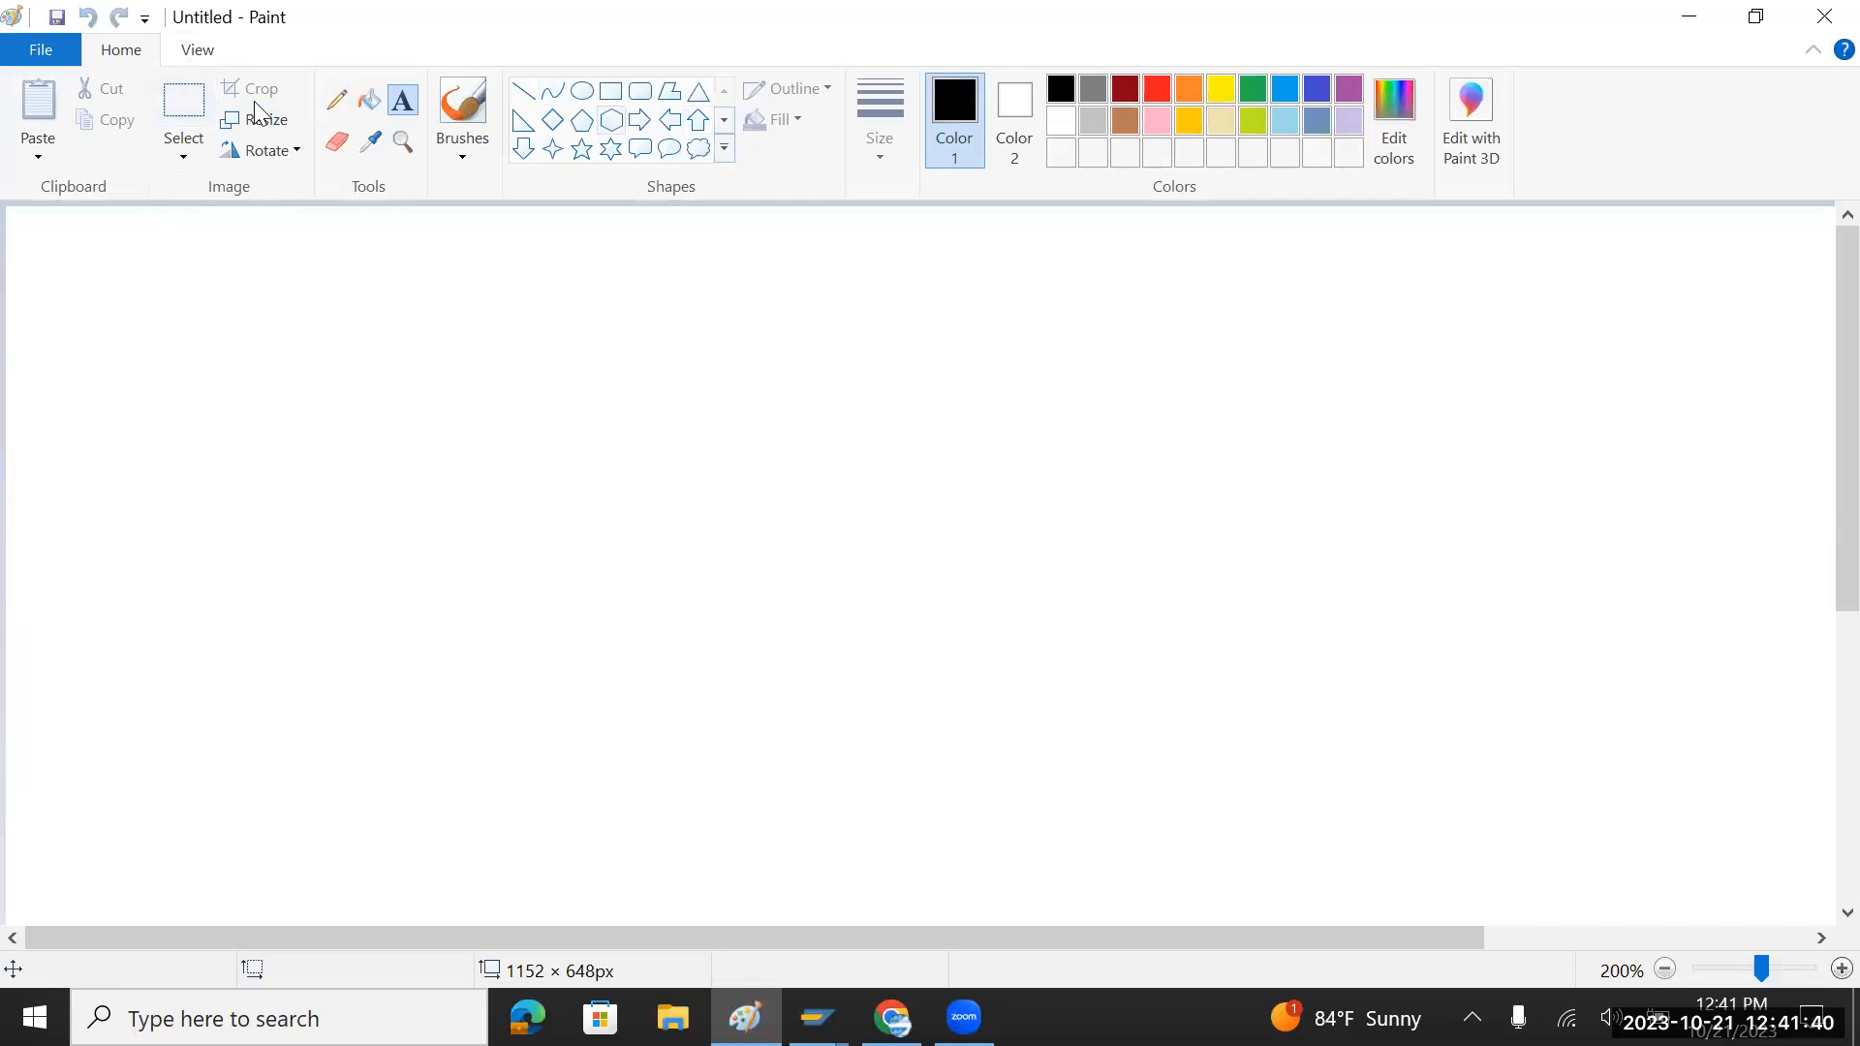
click(611, 91)
drag(45, 230, 1785, 889)
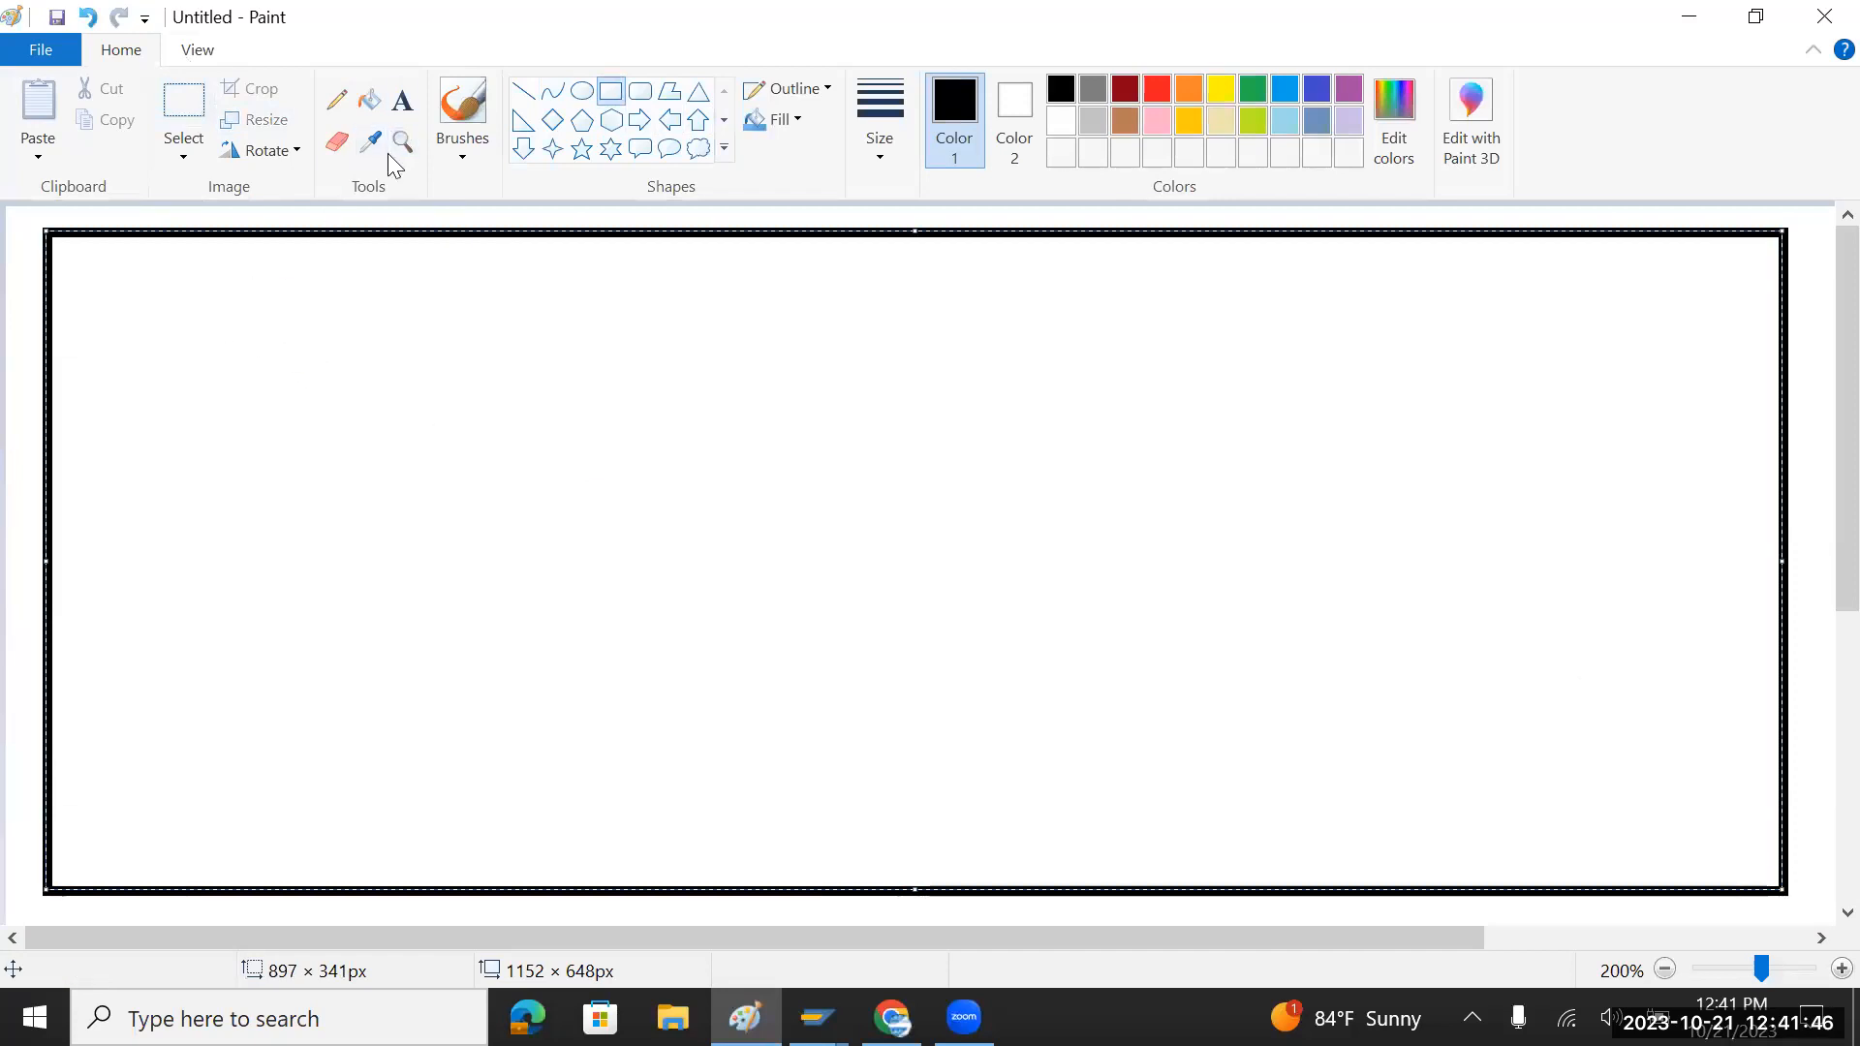
click(402, 100)
click(210, 306)
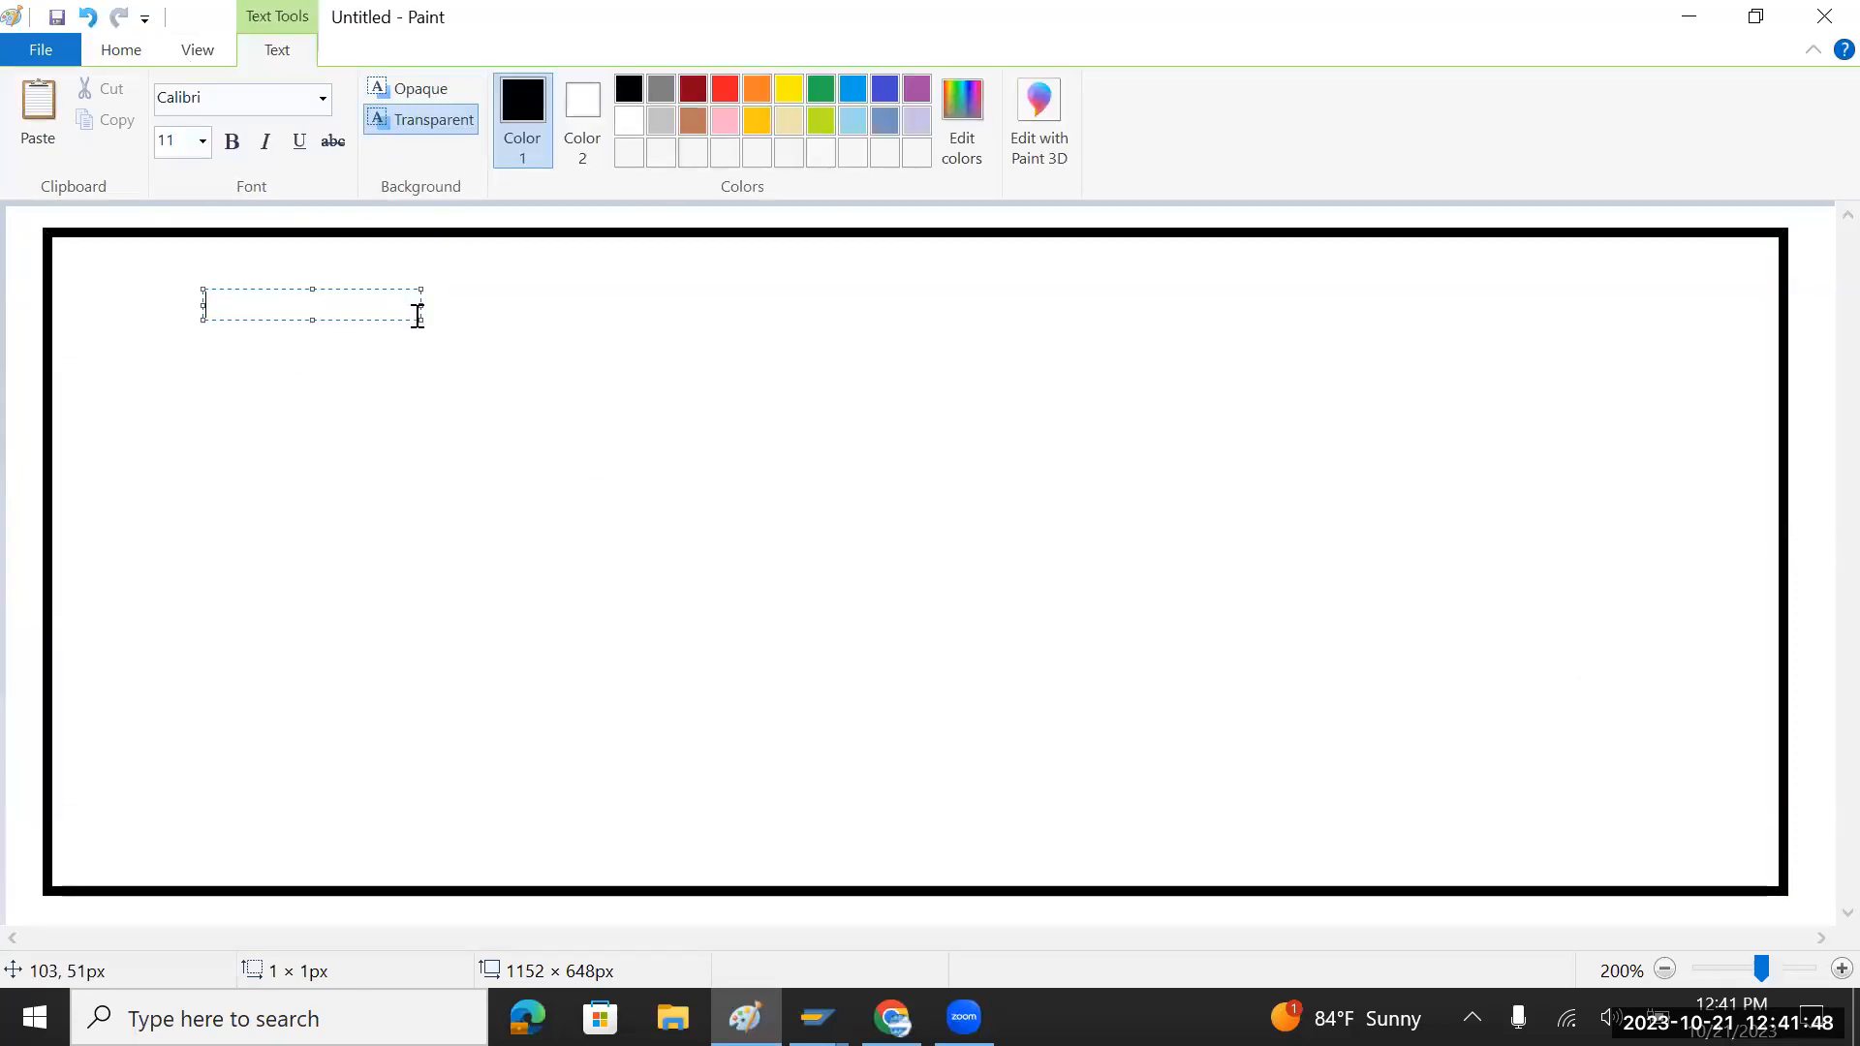
drag(415, 322, 1606, 821)
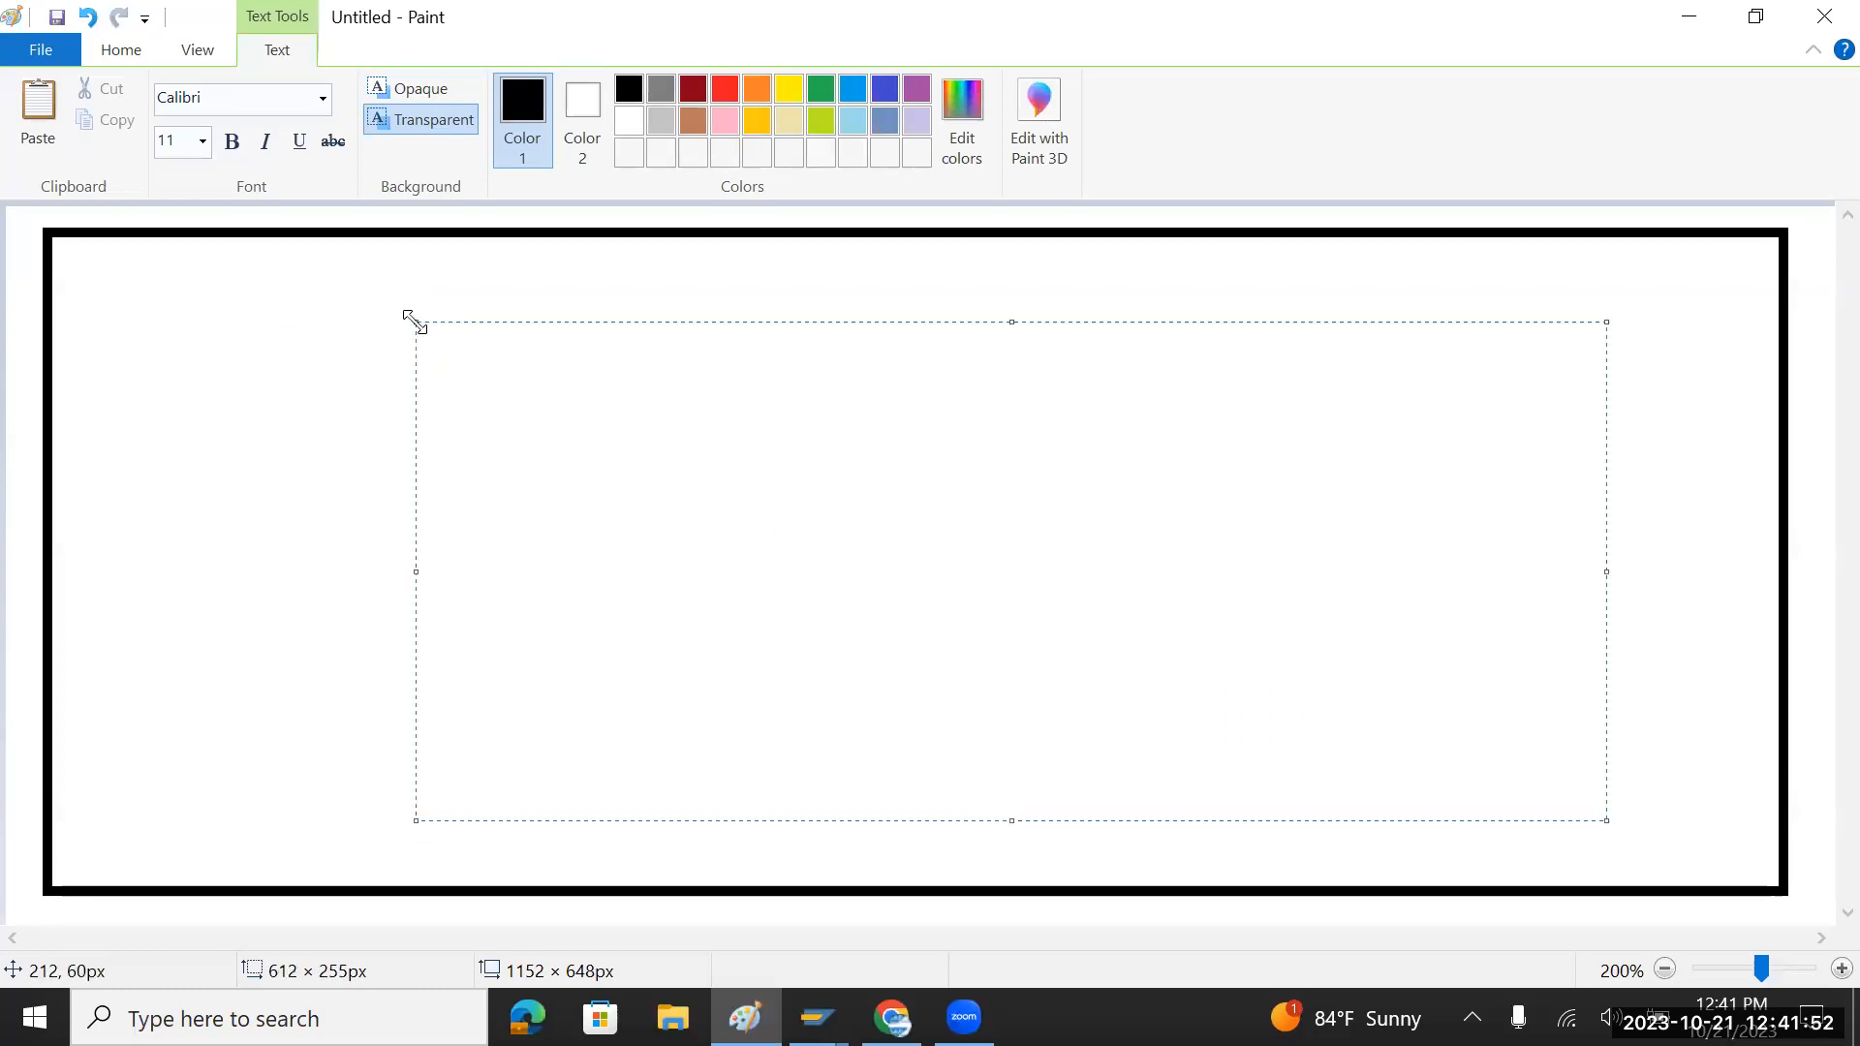
drag(415, 322, 112, 267)
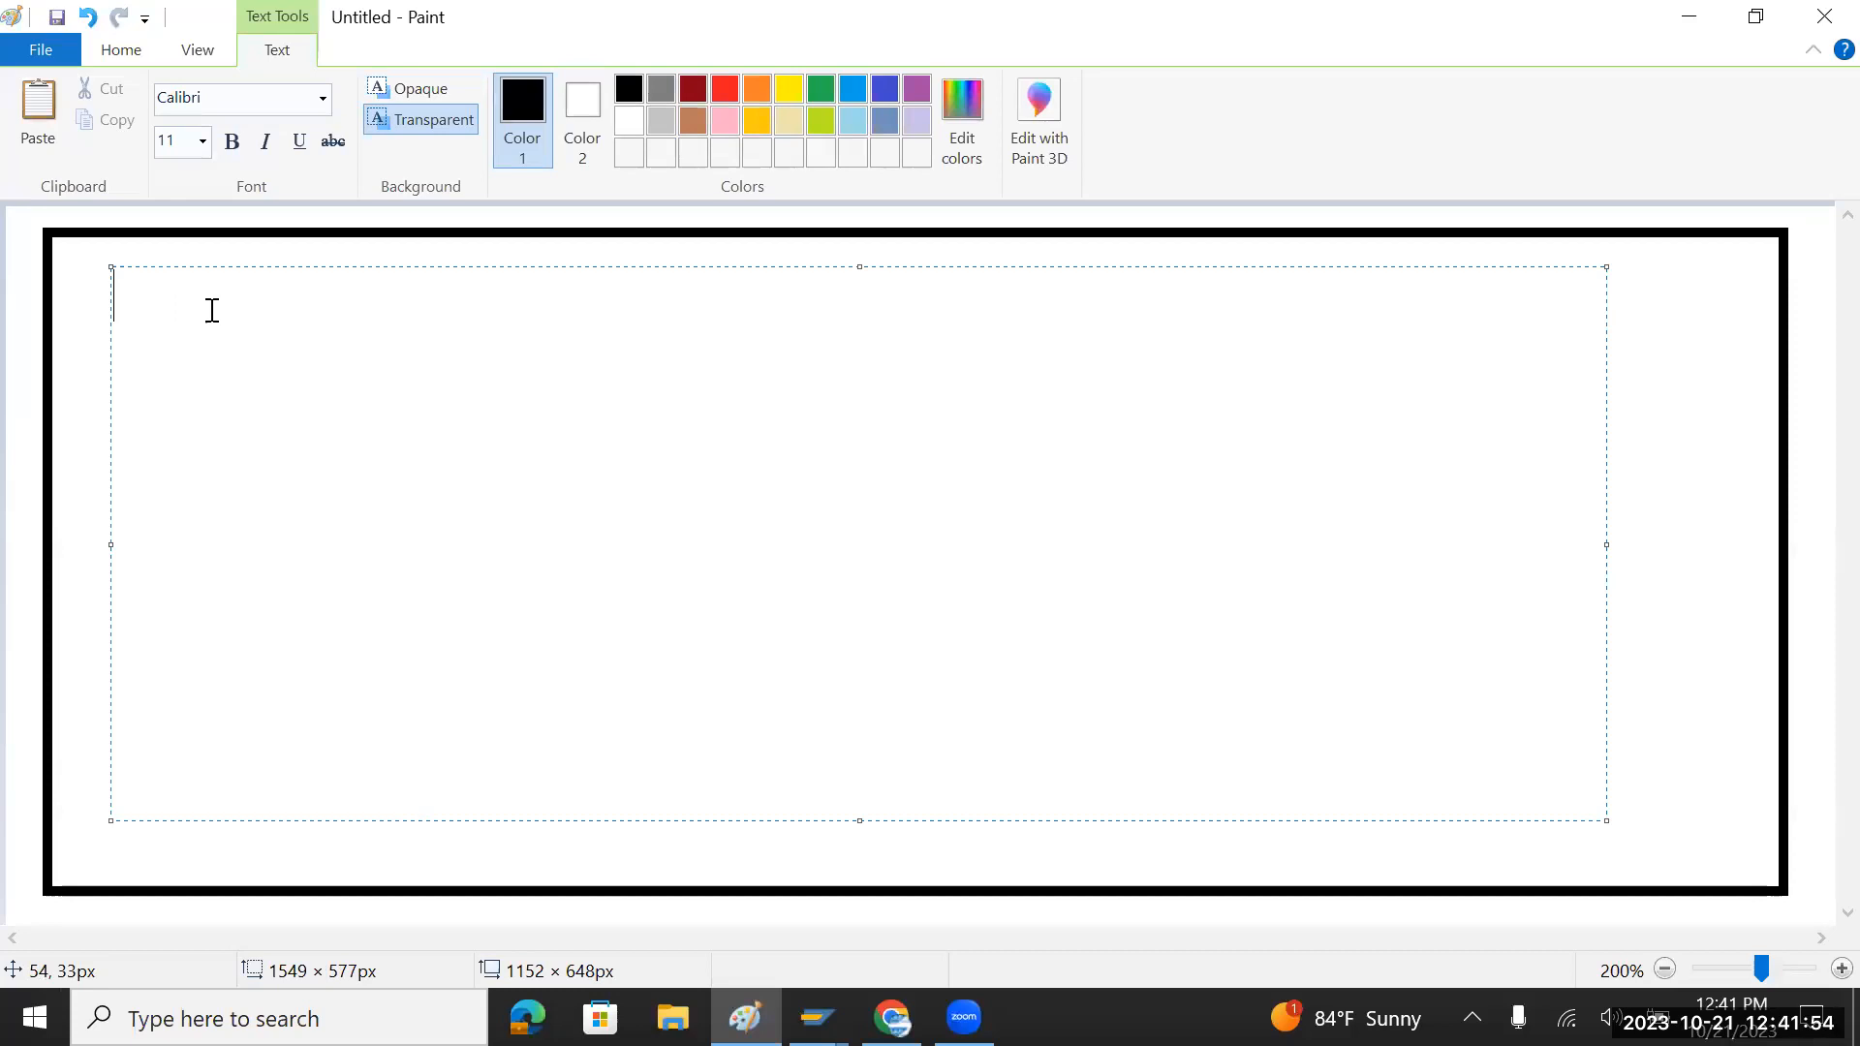
Step: Type the first line 'Apple - 220000 Cr', correcting Dr to Cr
text(A)
text(pple )
text( - 2)
text( 20)
key(BackSpace)
text(2000)
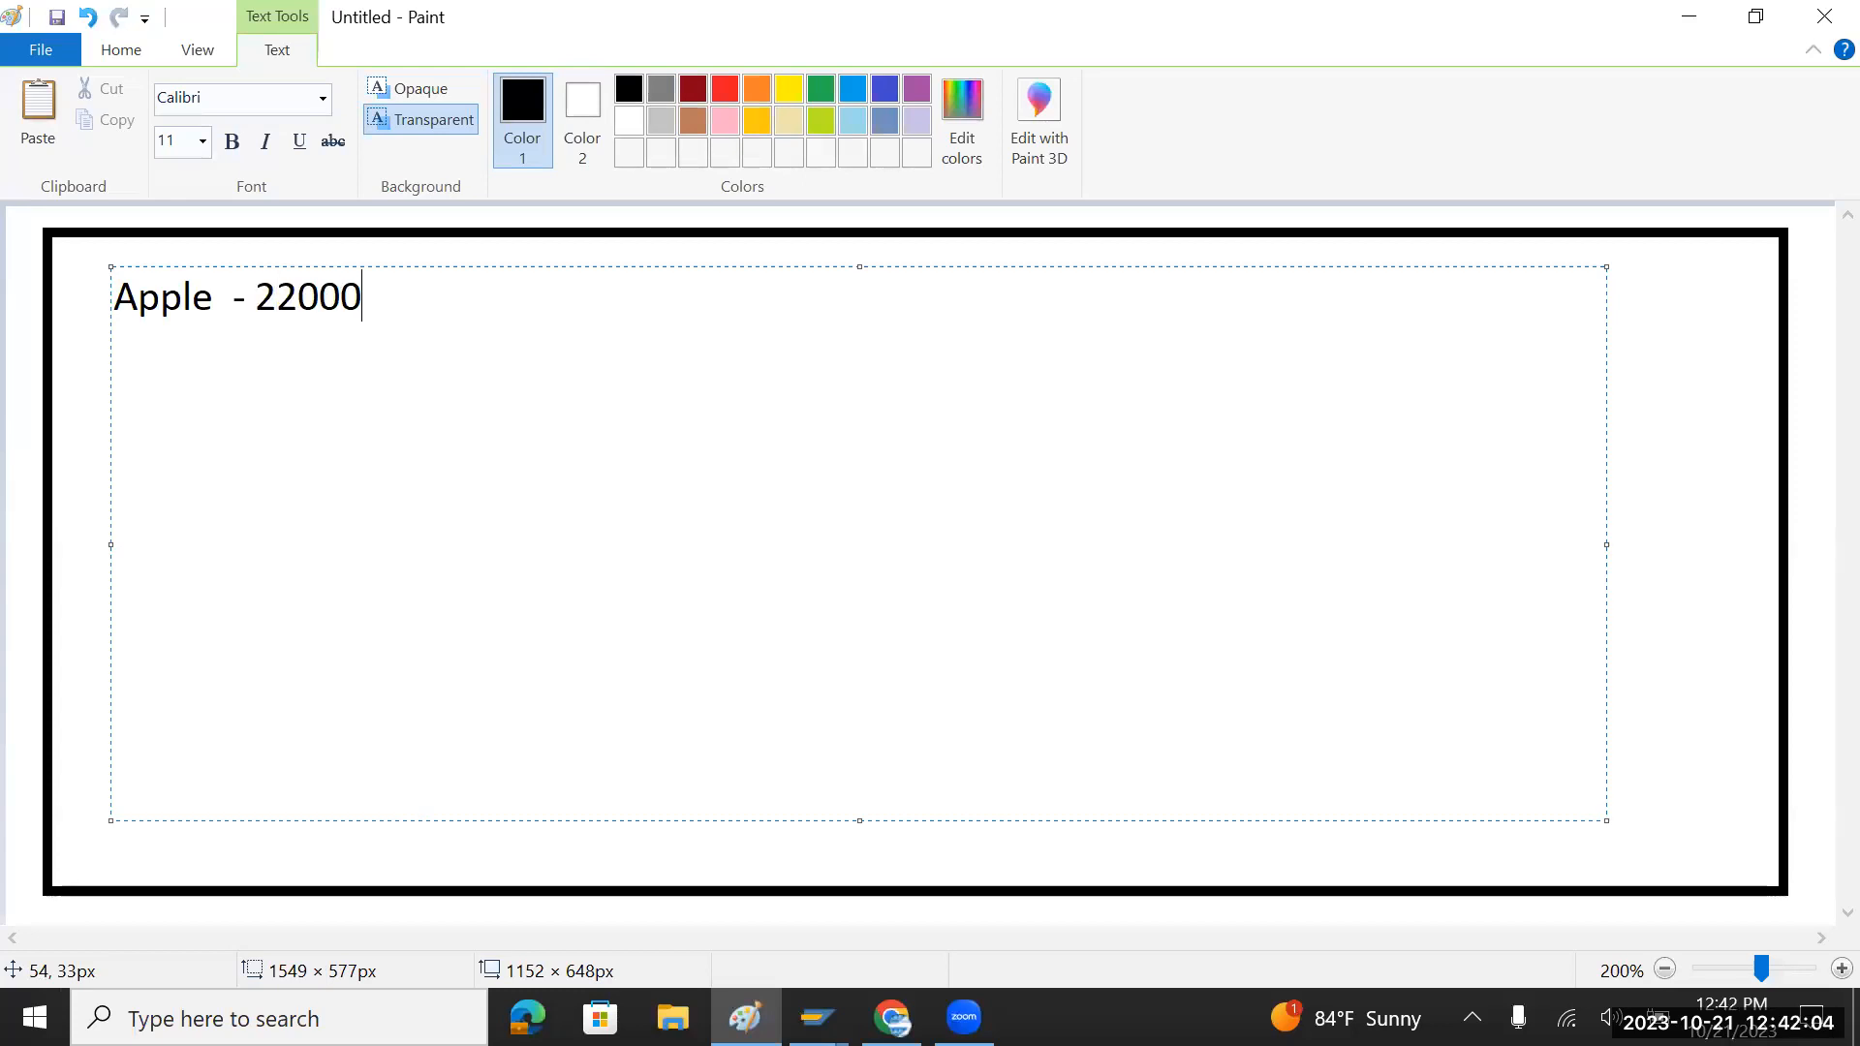
text(0)
text(Dr)
key(BackSpace)
key(BackSpace)
text(Cr)
key(Return)
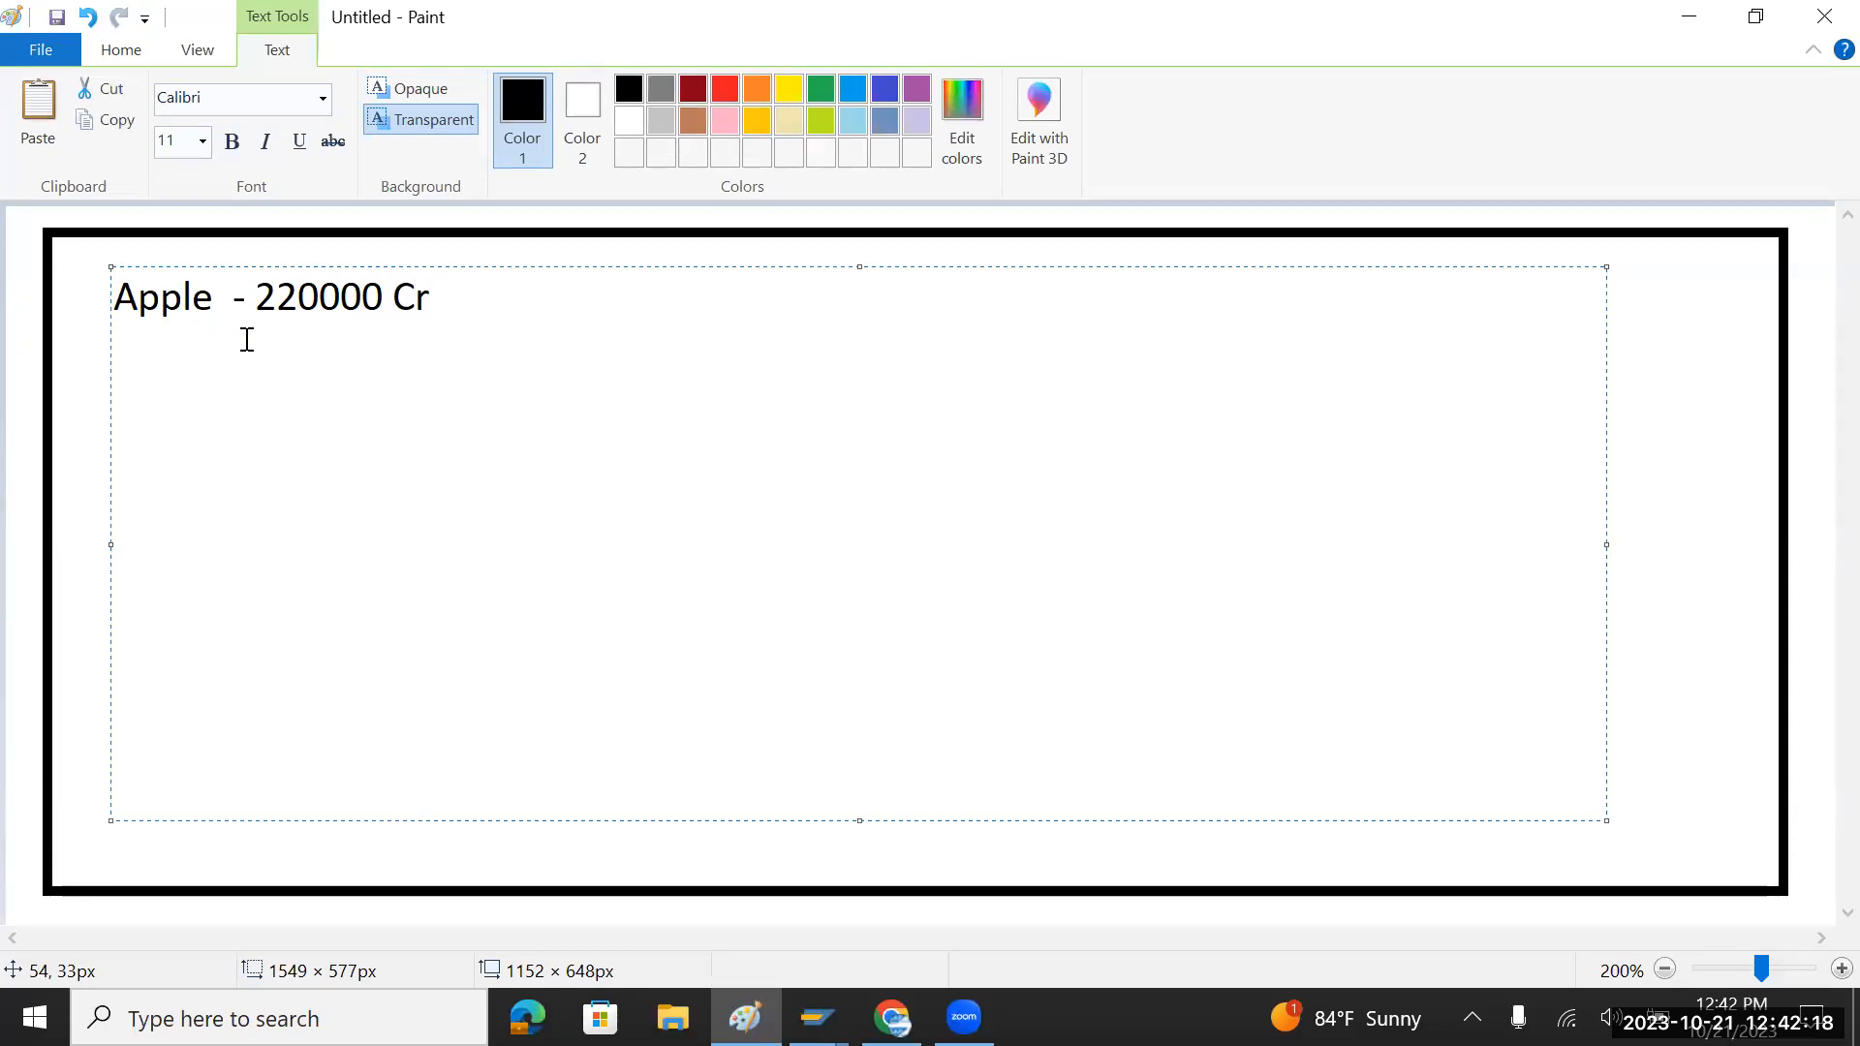
Step: Add the line 'Purchase Account - 220000 DR', copying 220000 from the Apple line
text(Purchase Account -)
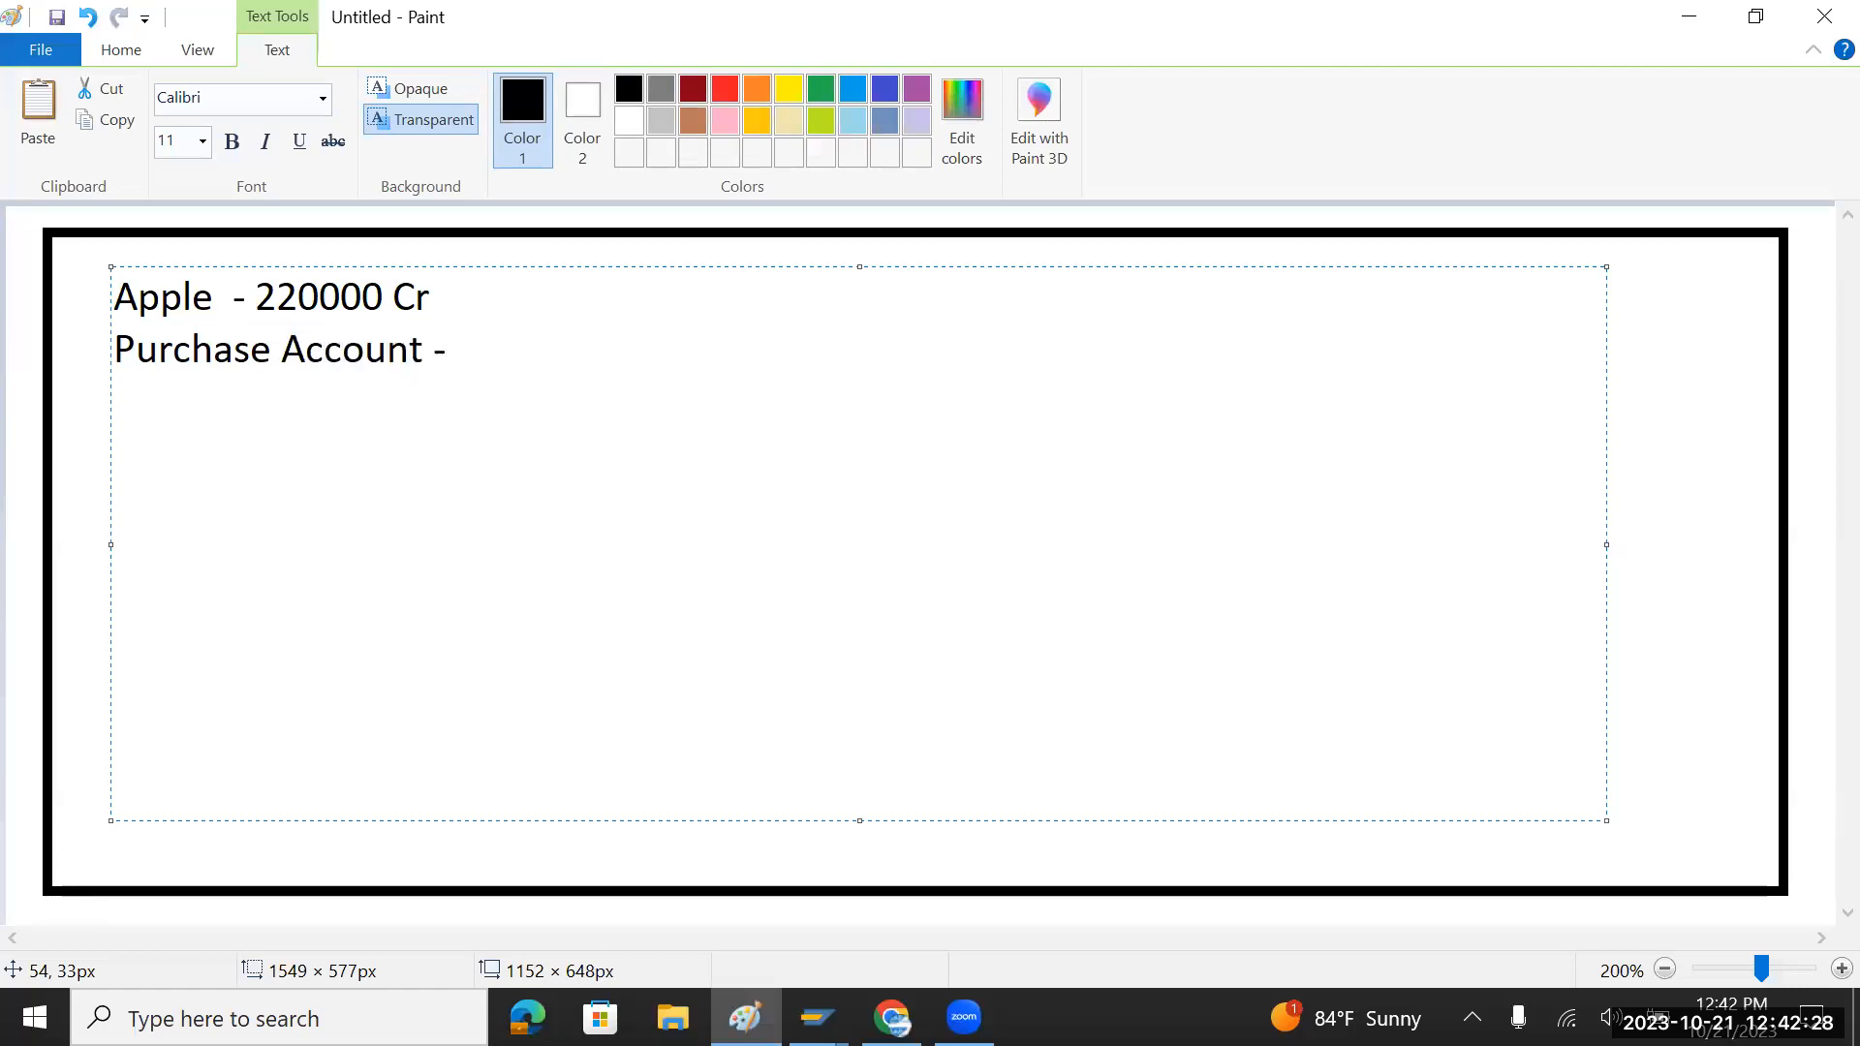
double_click(321, 298)
key(ctrl+c)
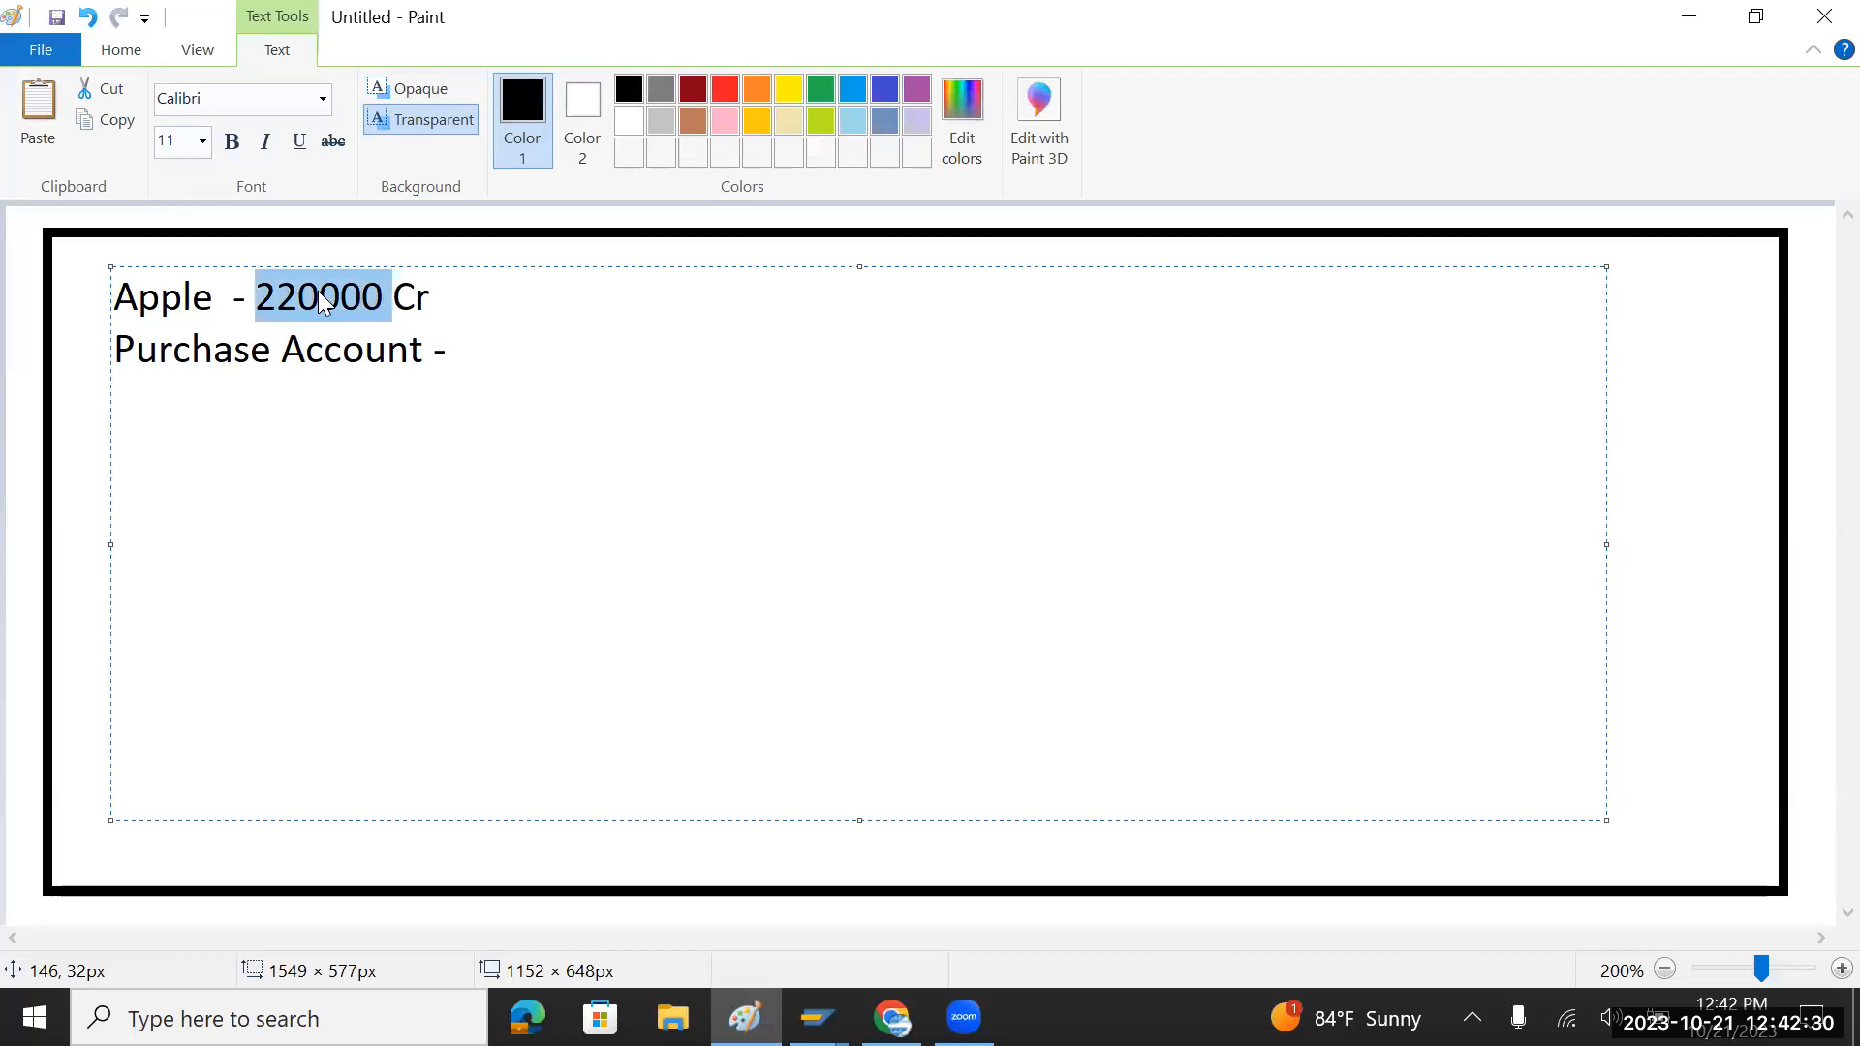
click(483, 354)
key(ctrl+v)
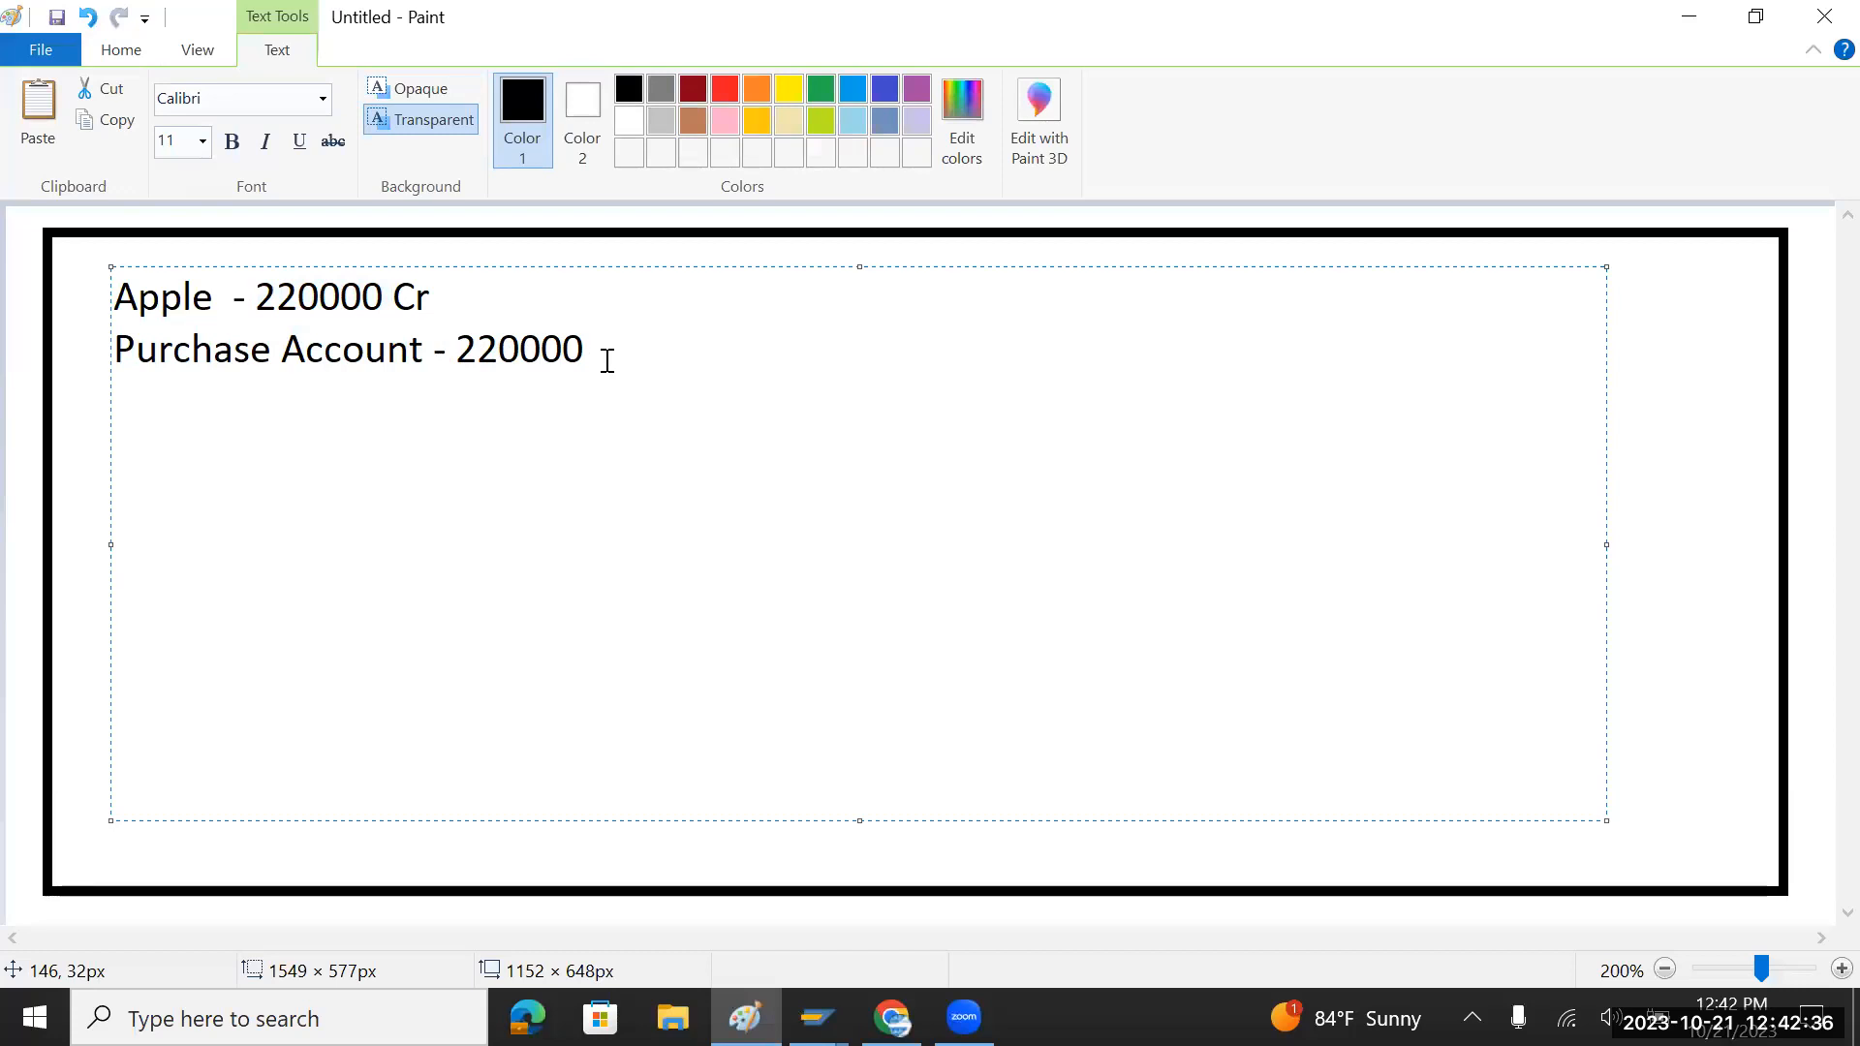
click(279, 349)
click(689, 344)
text(DR)
Step: Leave blank lines below and begin the entry 'Outgoing cash account'
drag(475, 297, 107, 294)
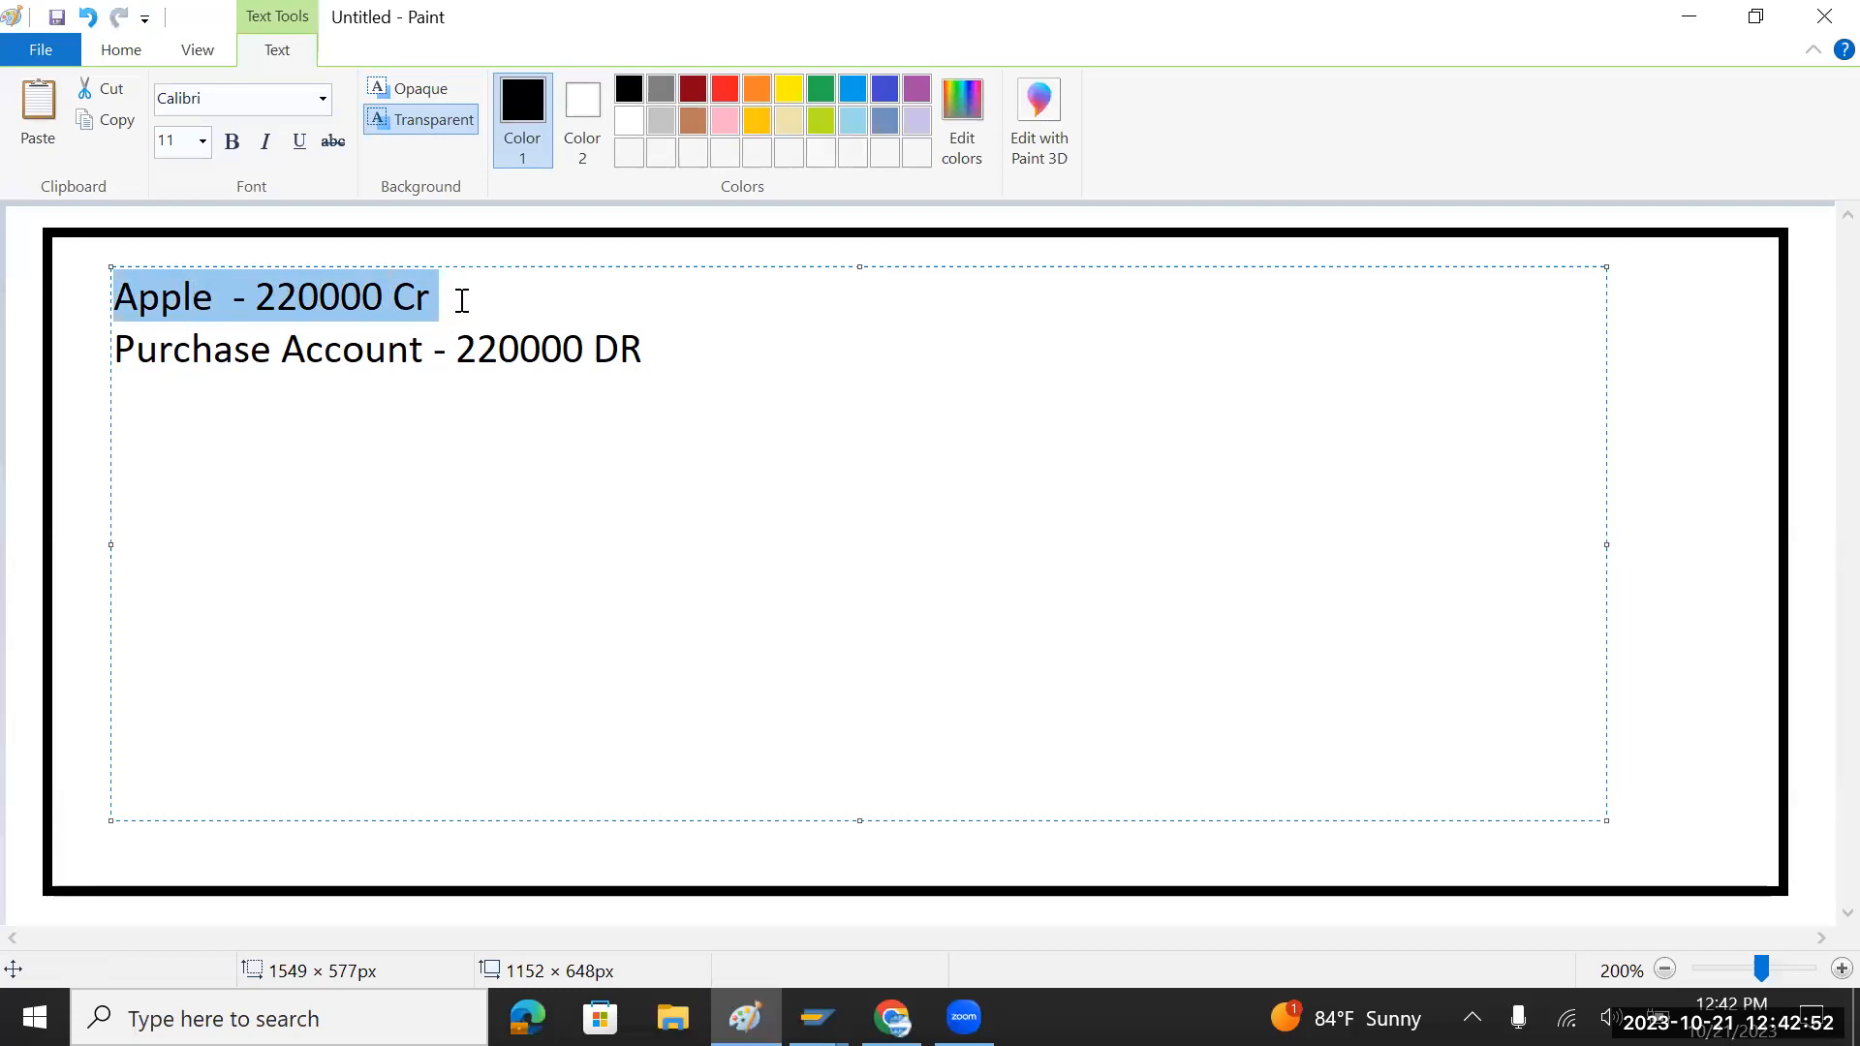
drag(462, 300, 120, 293)
click(426, 296)
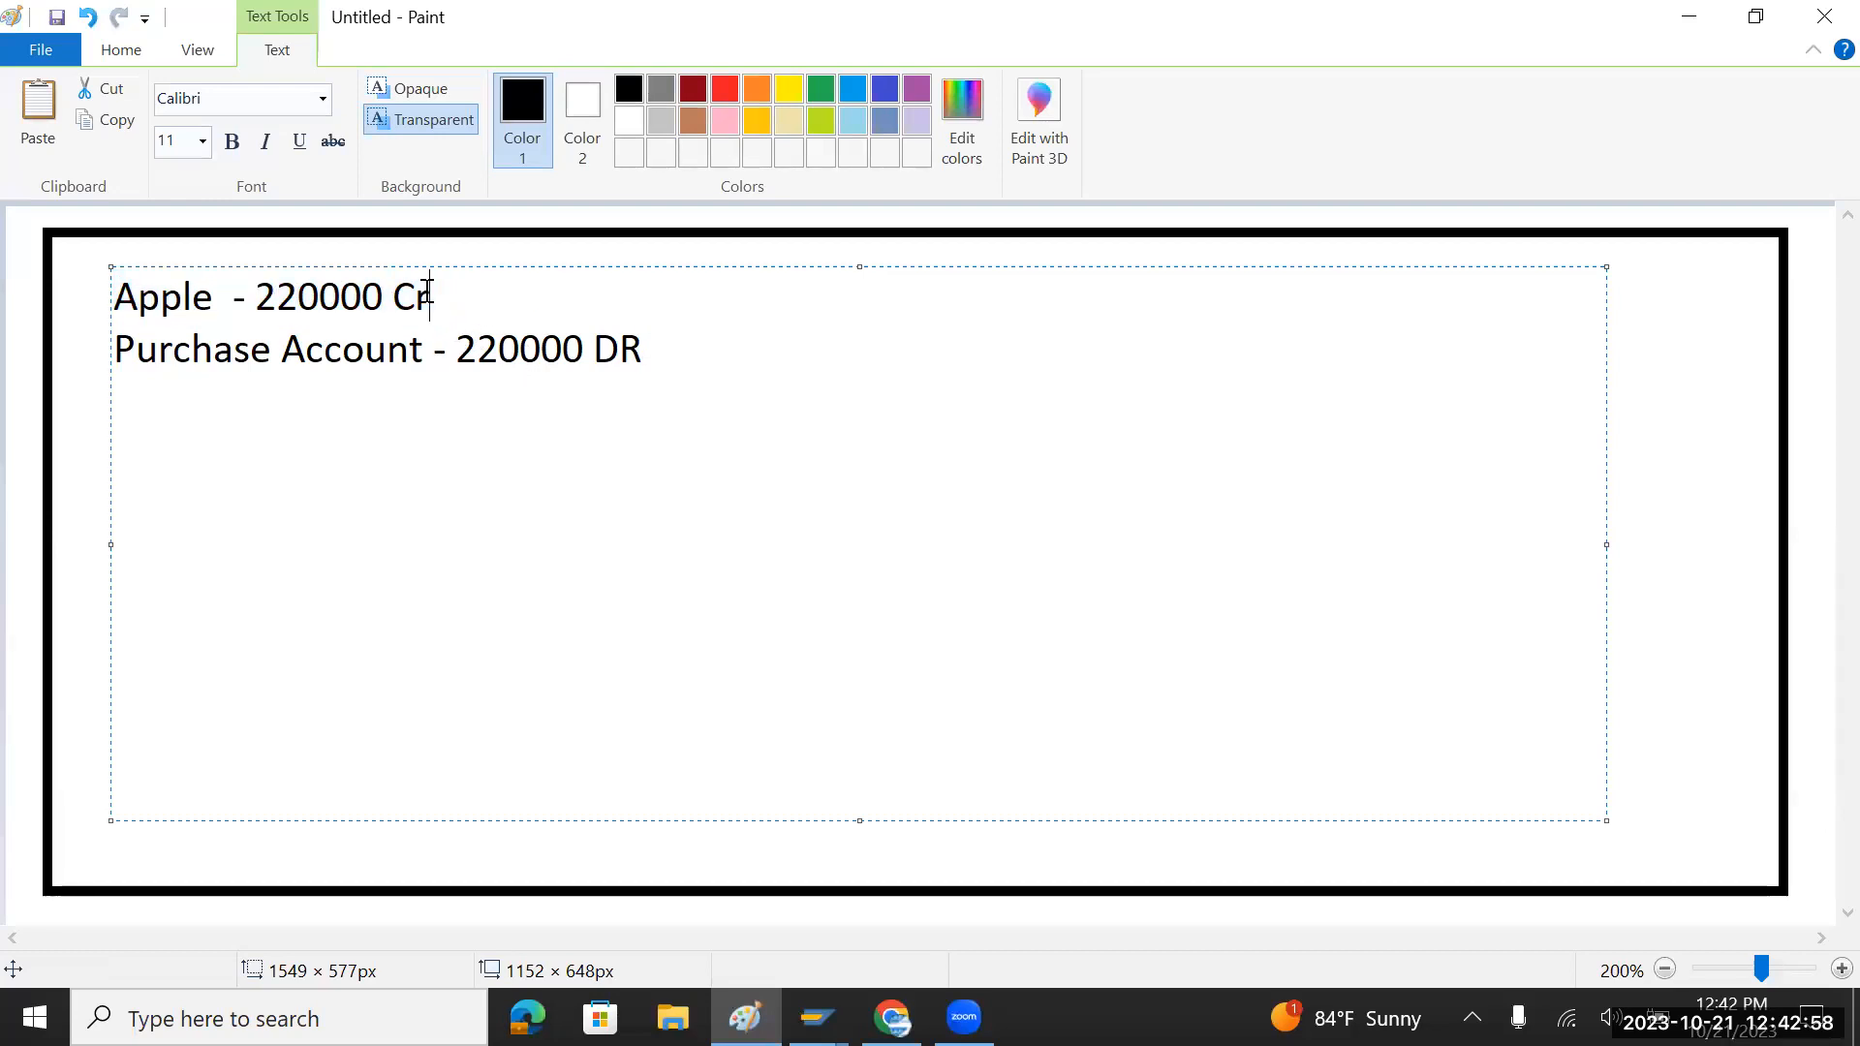
click(662, 344)
key(Return)
key(Return)
text(In)
key(BackSpace)
key(BackSpace)
text(Outgoing cash account)
Step: Complete 'Outgoing cash account 220000 CR' and start a 'To' line beneath it
drag(254, 296, 383, 301)
key(ctrl+c)
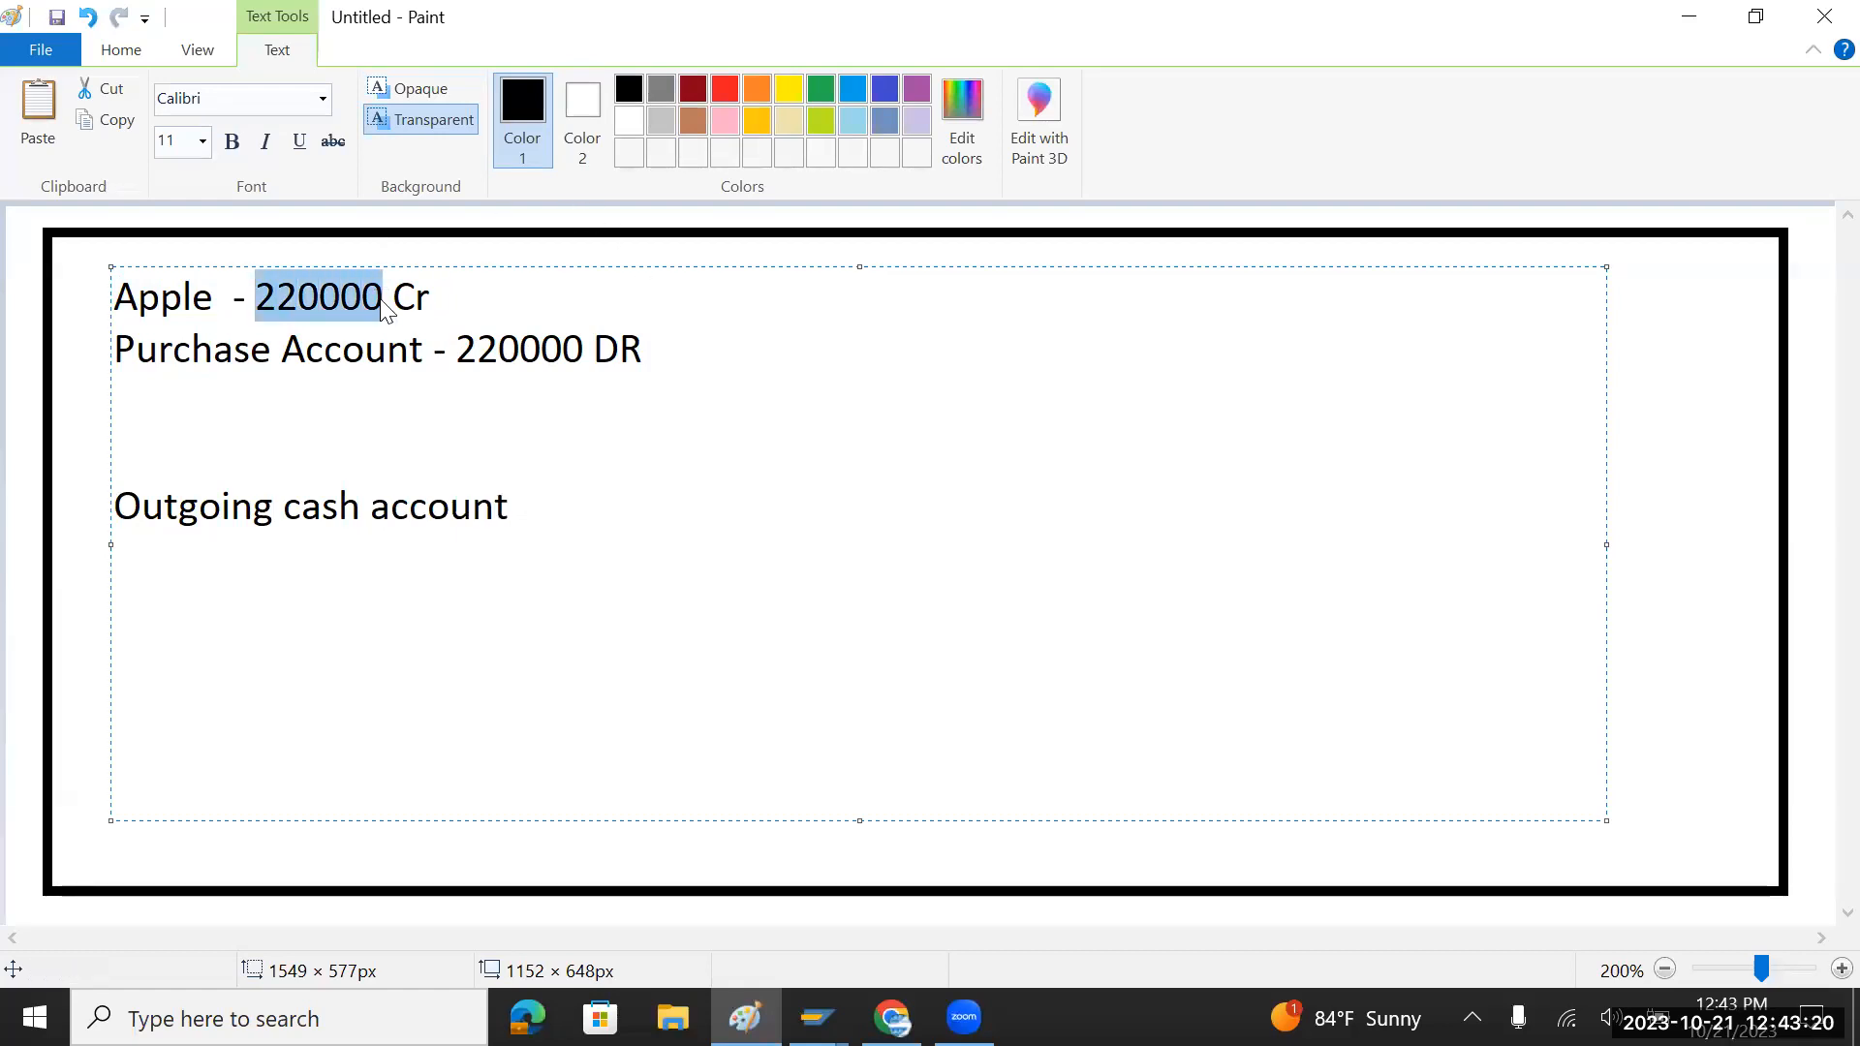
click(562, 489)
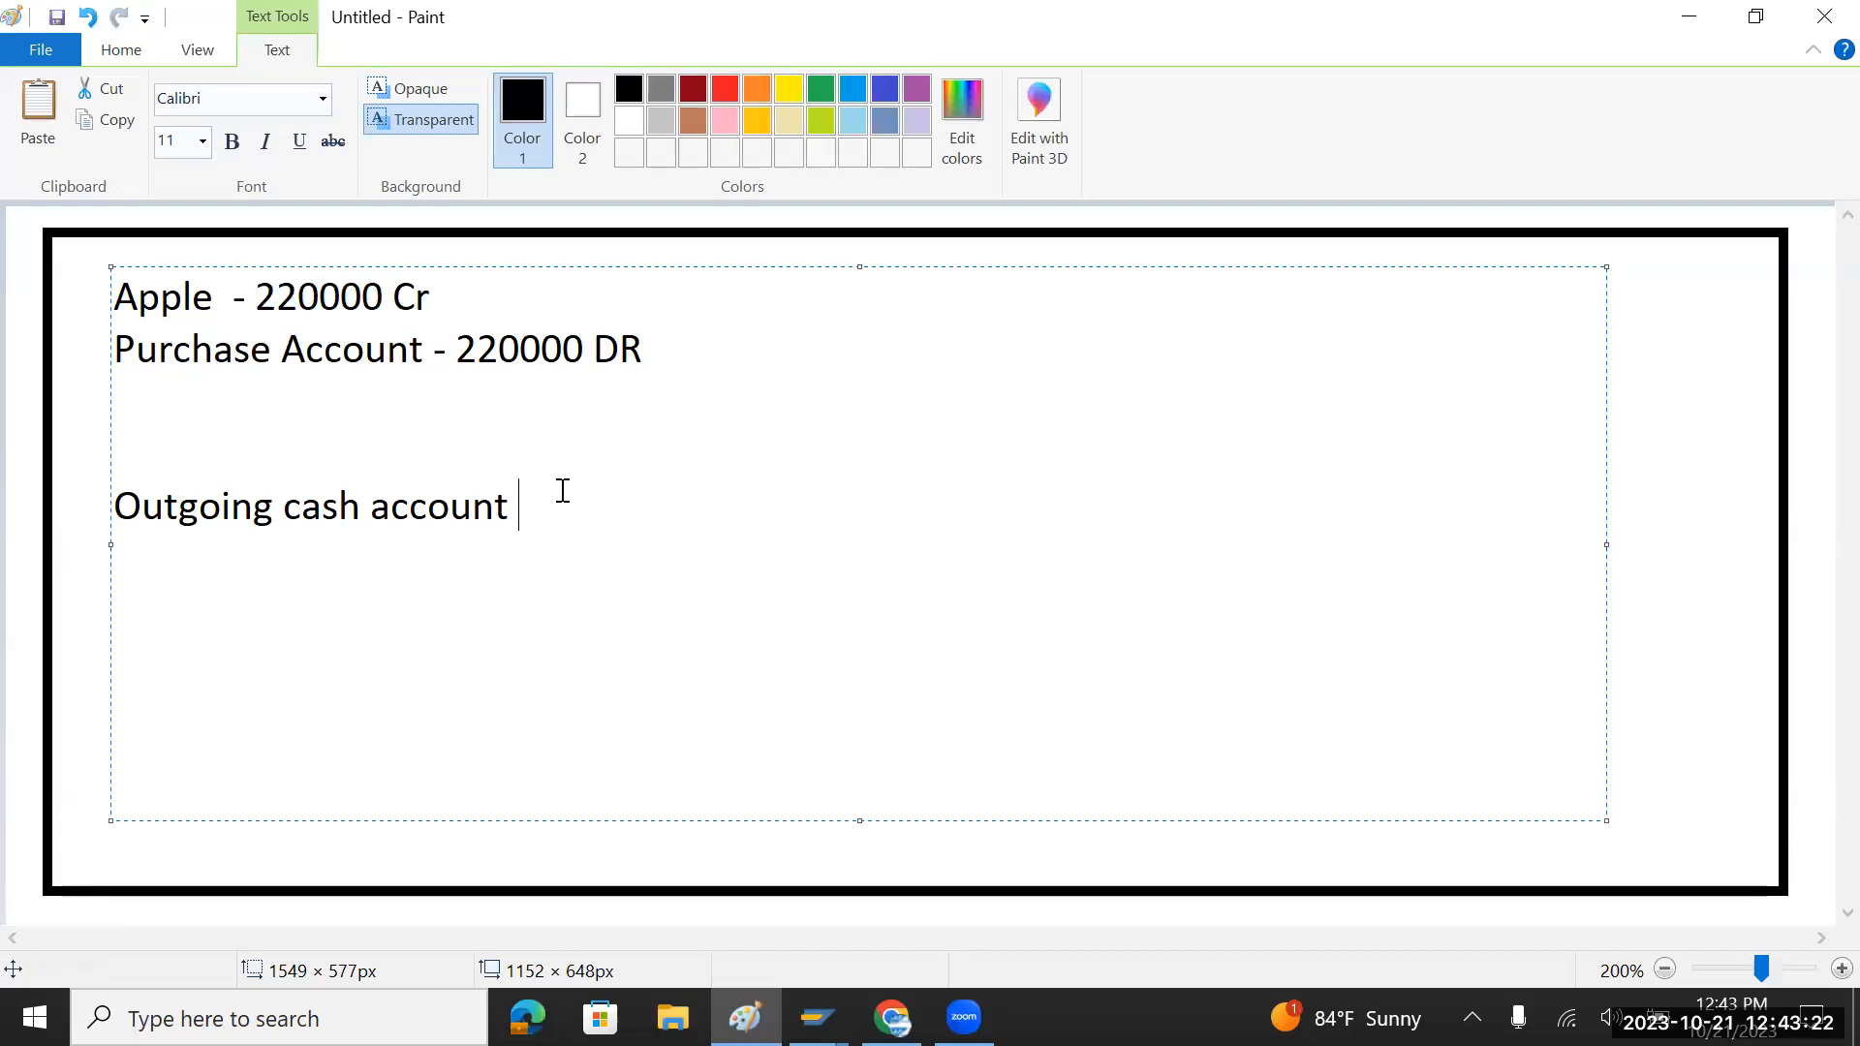
key(ctrl+v)
text(Dr  )
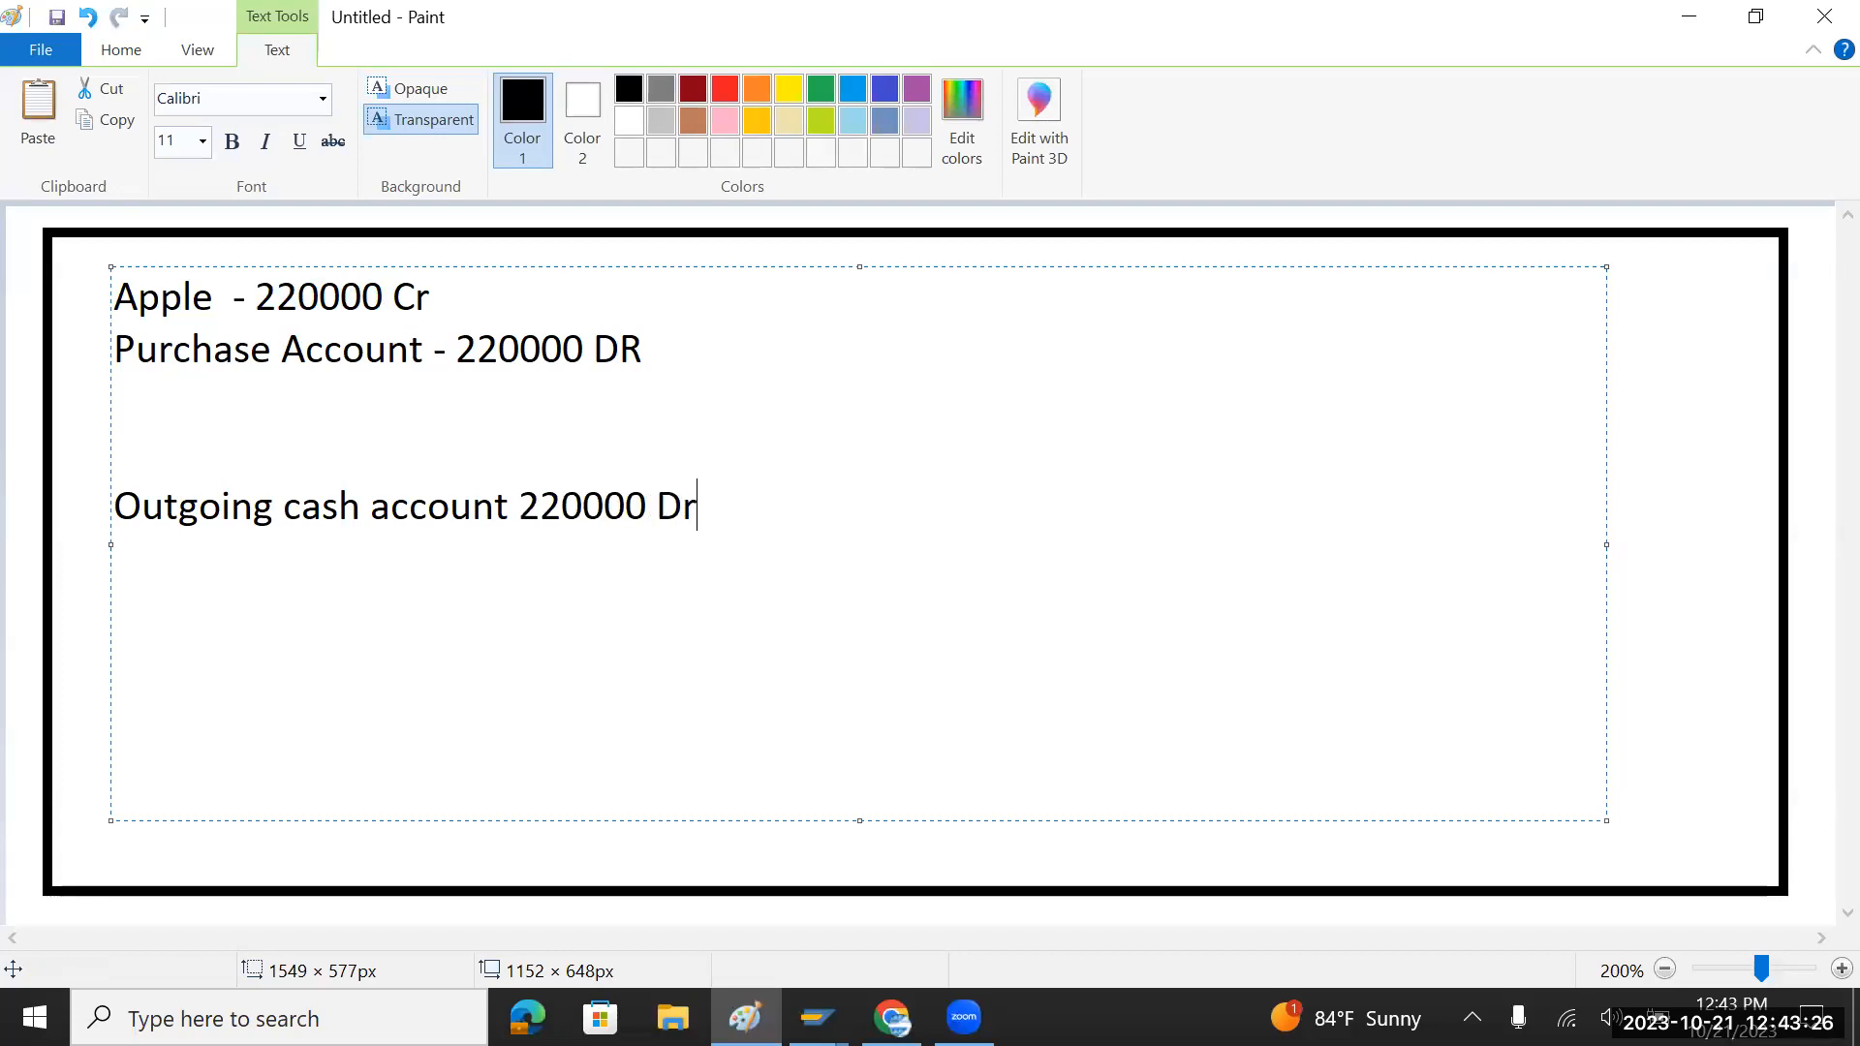
text(To)
drag(462, 300, 114, 296)
click(655, 506)
drag(666, 506, 703, 508)
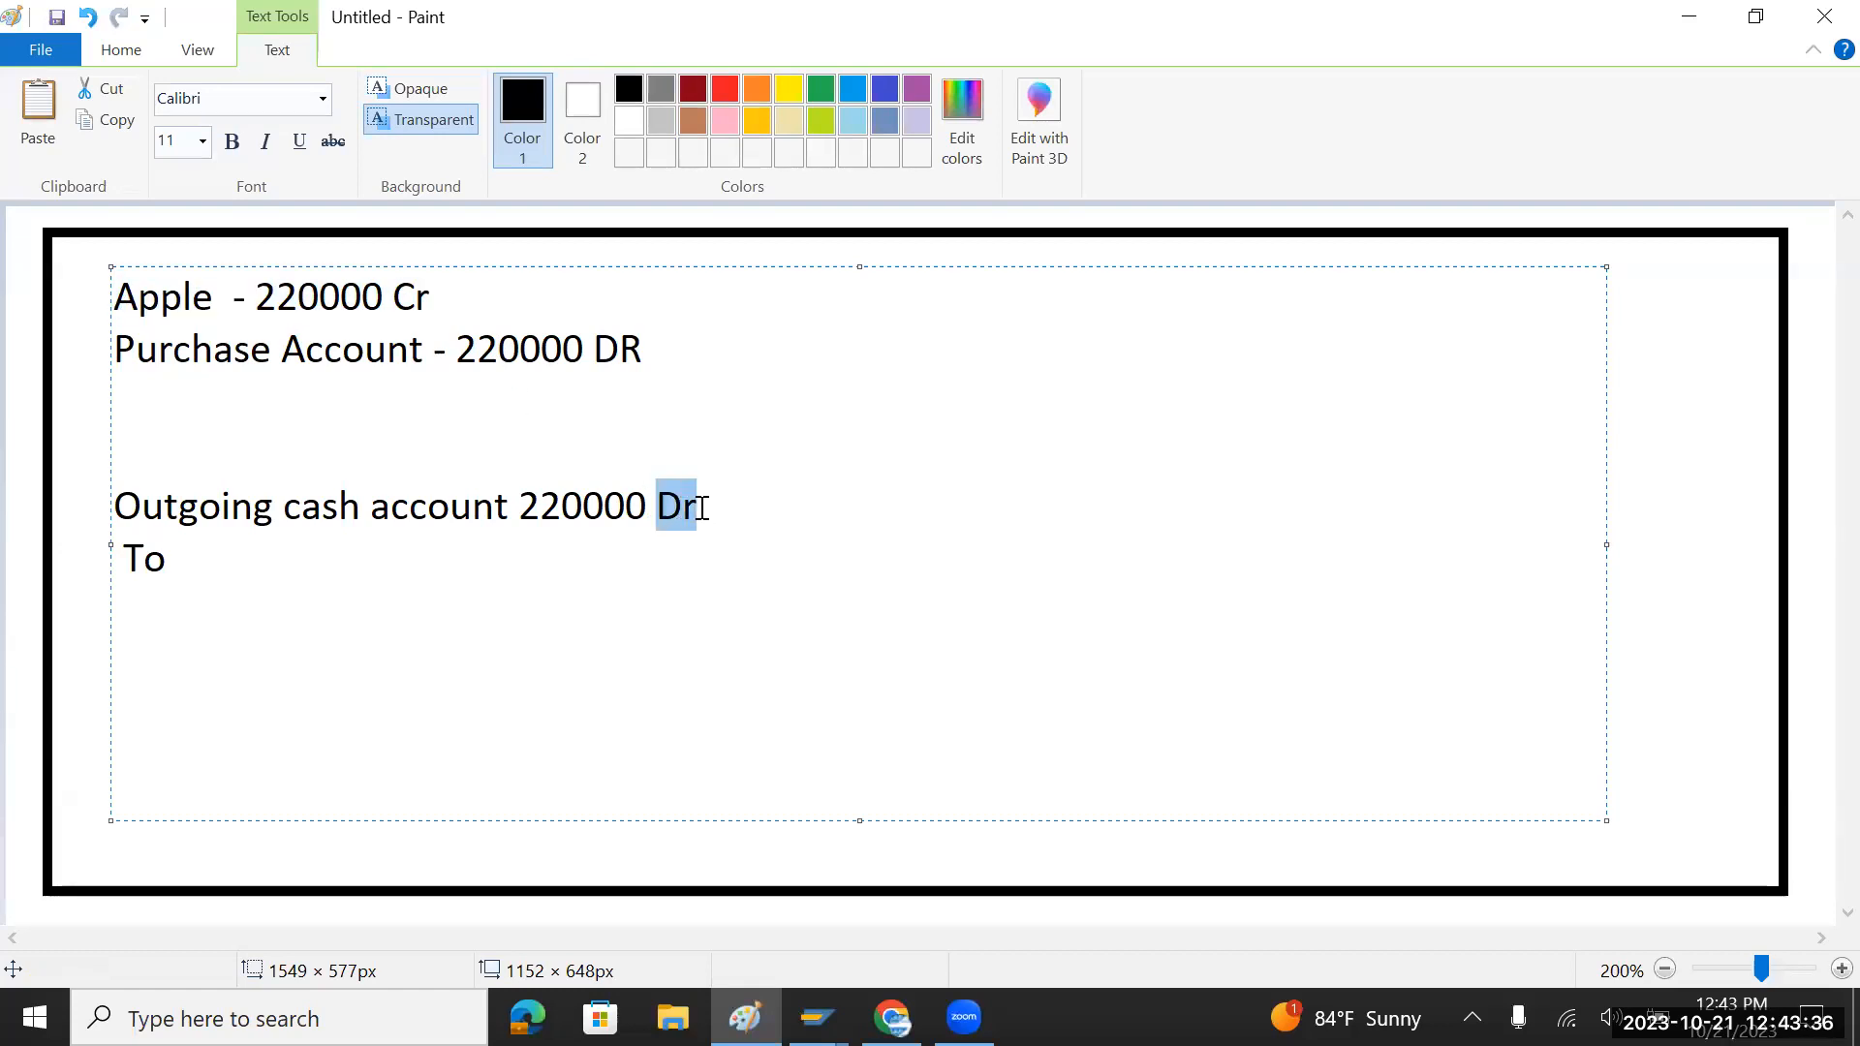
text(CR)
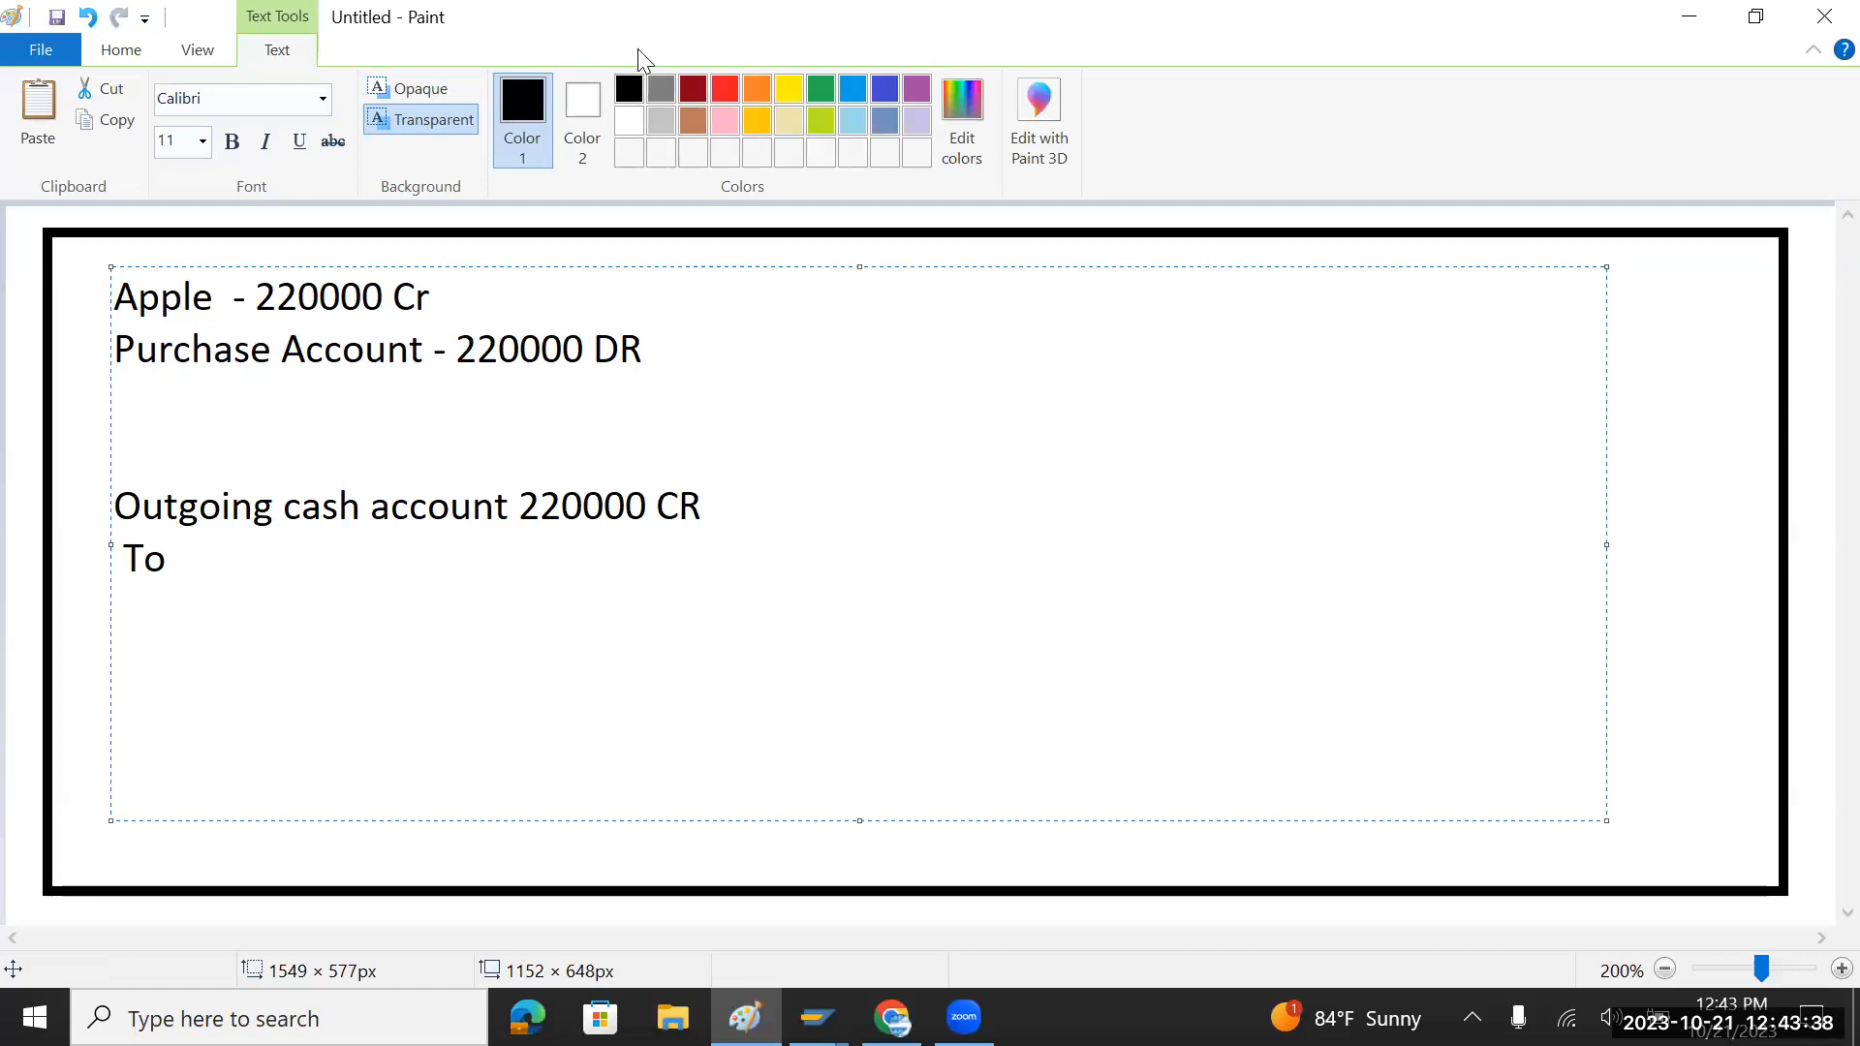
Step: Make the To line read 'To Apple - 220000 DR' from the pasted Apple line
drag(444, 296, 105, 293)
key(ctrl+c)
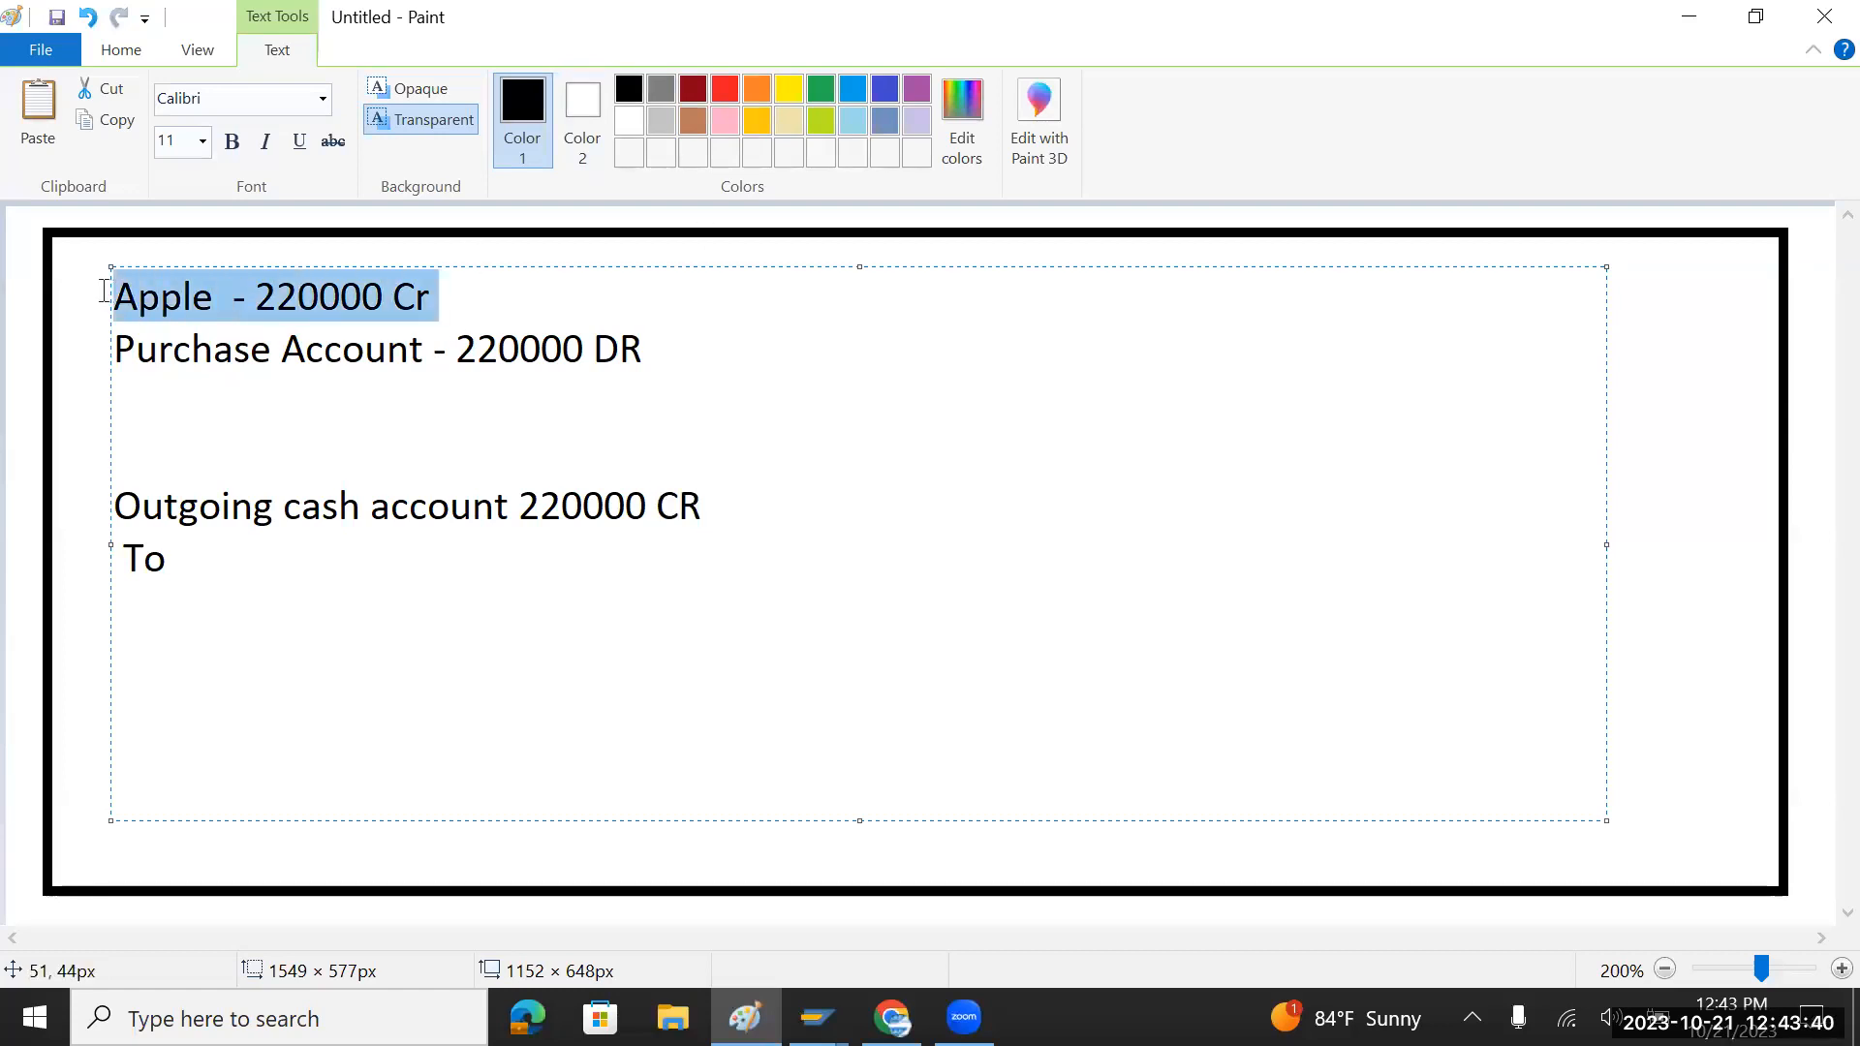
click(264, 555)
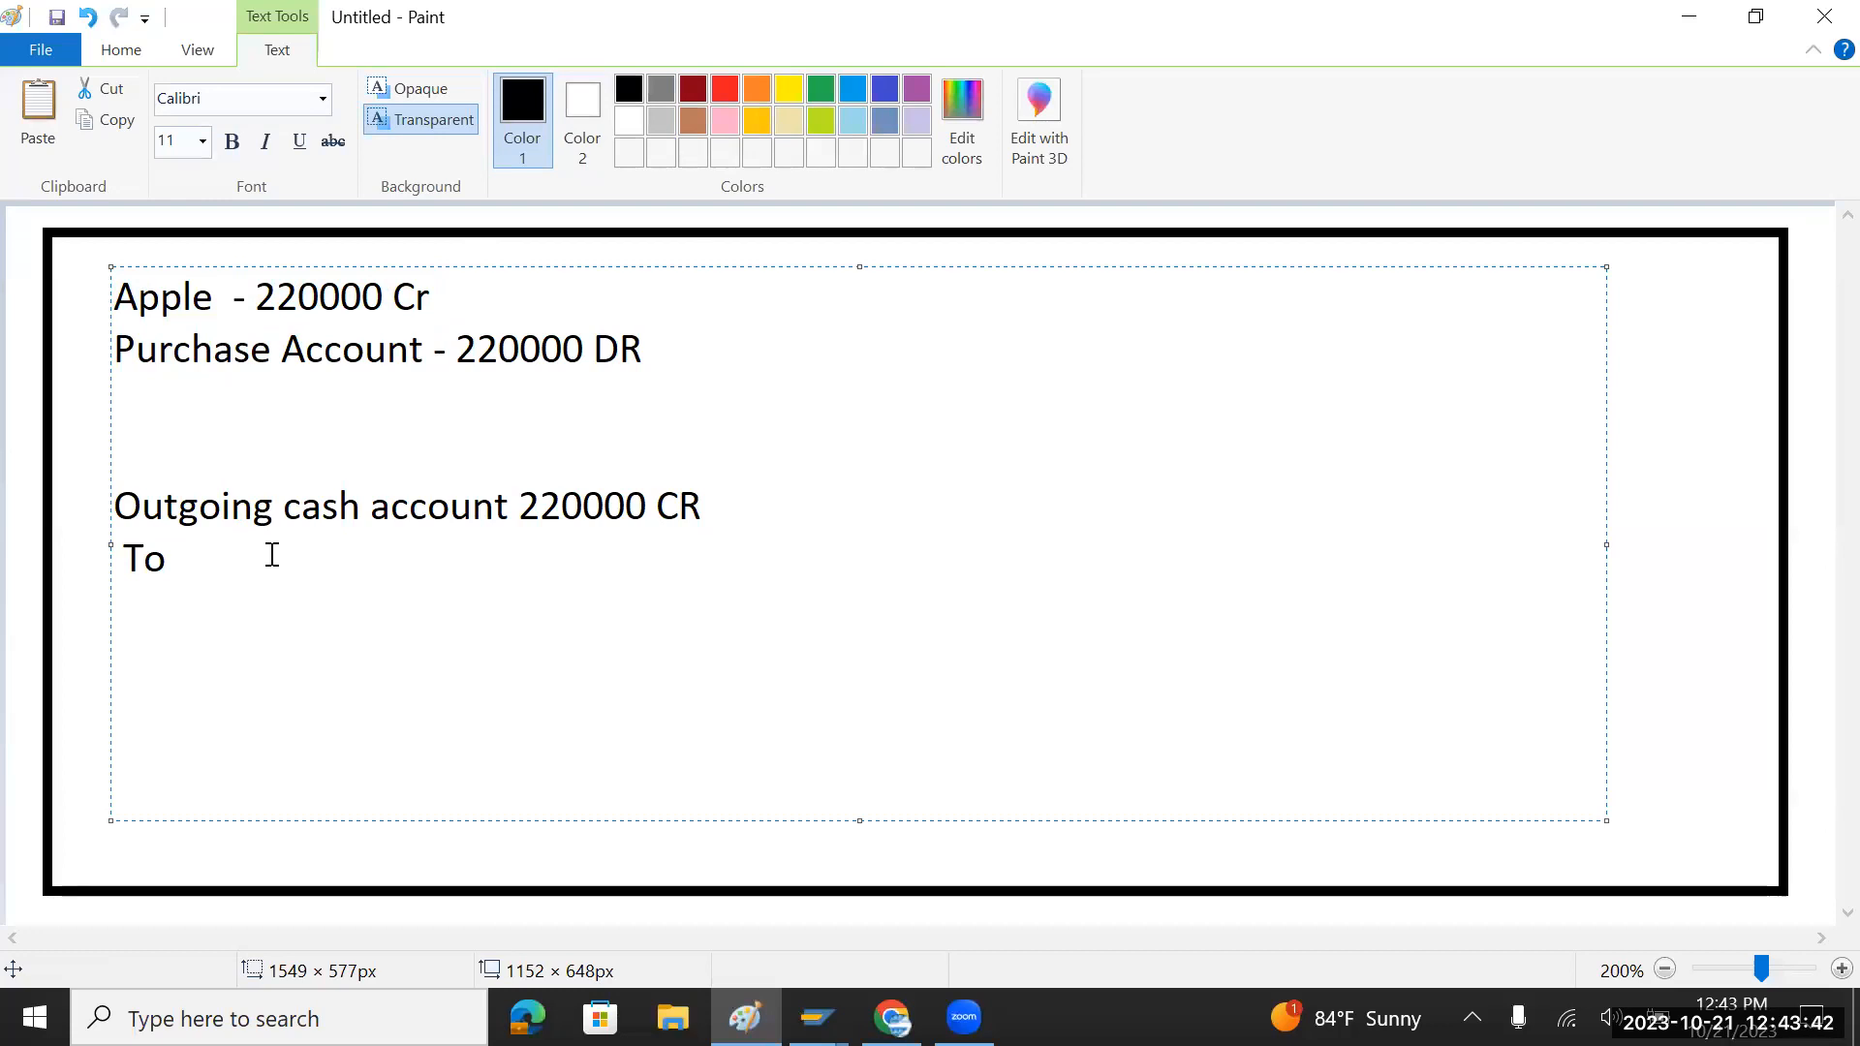
key(ctrl+v)
key(BackSpace)
key(BackSpace)
text(DR)
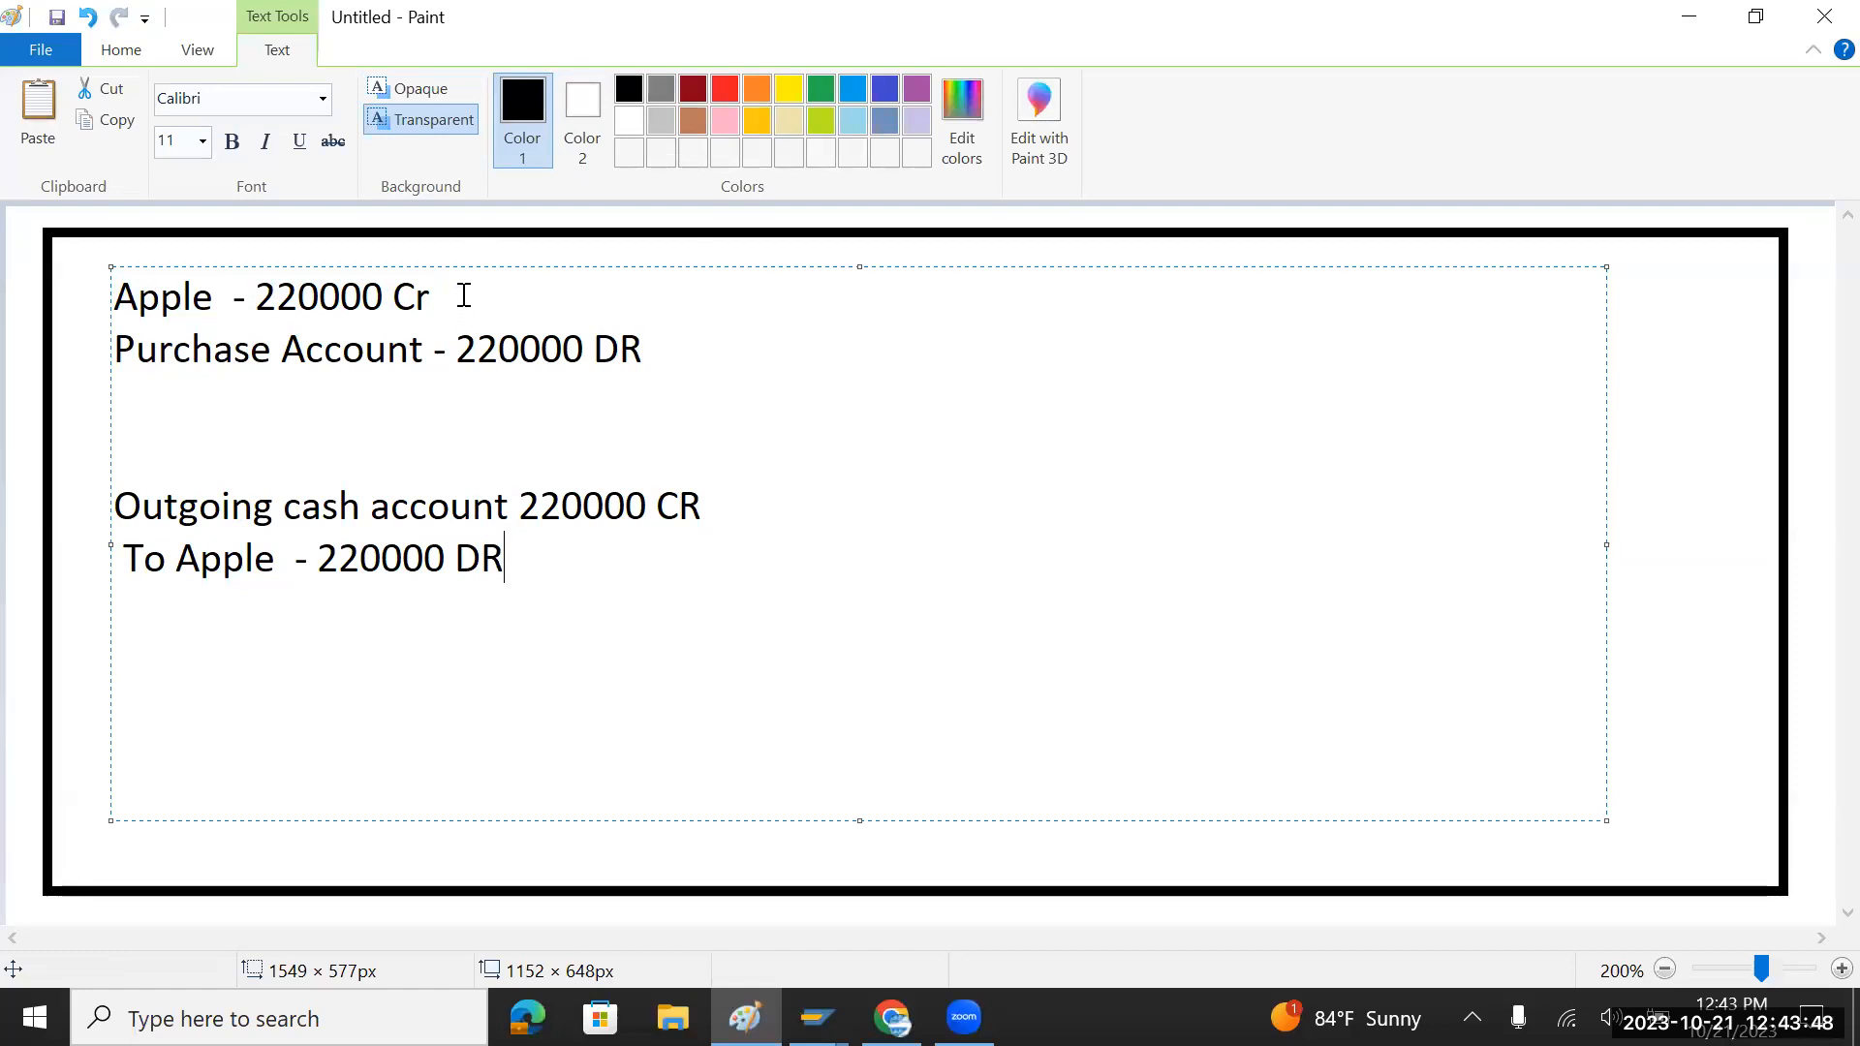
drag(464, 289, 114, 296)
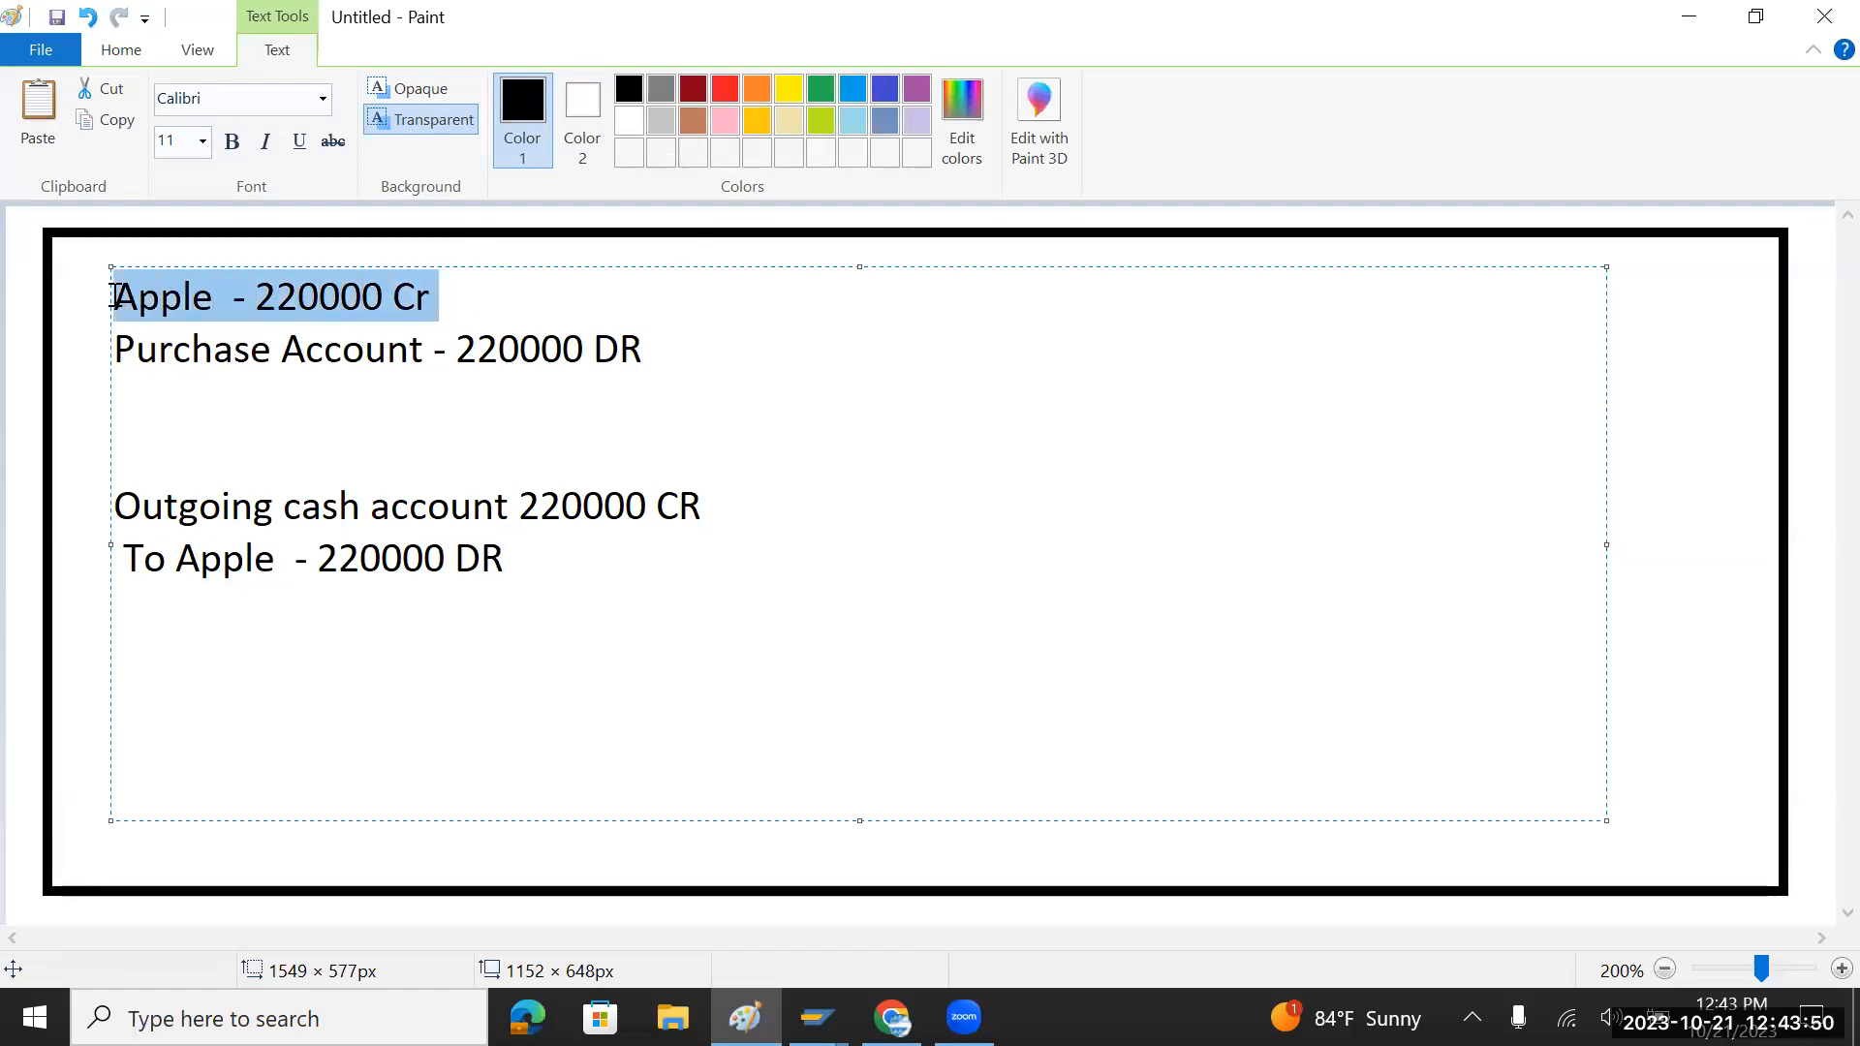
drag(519, 558, 116, 564)
drag(447, 296, 104, 299)
drag(515, 558, 142, 552)
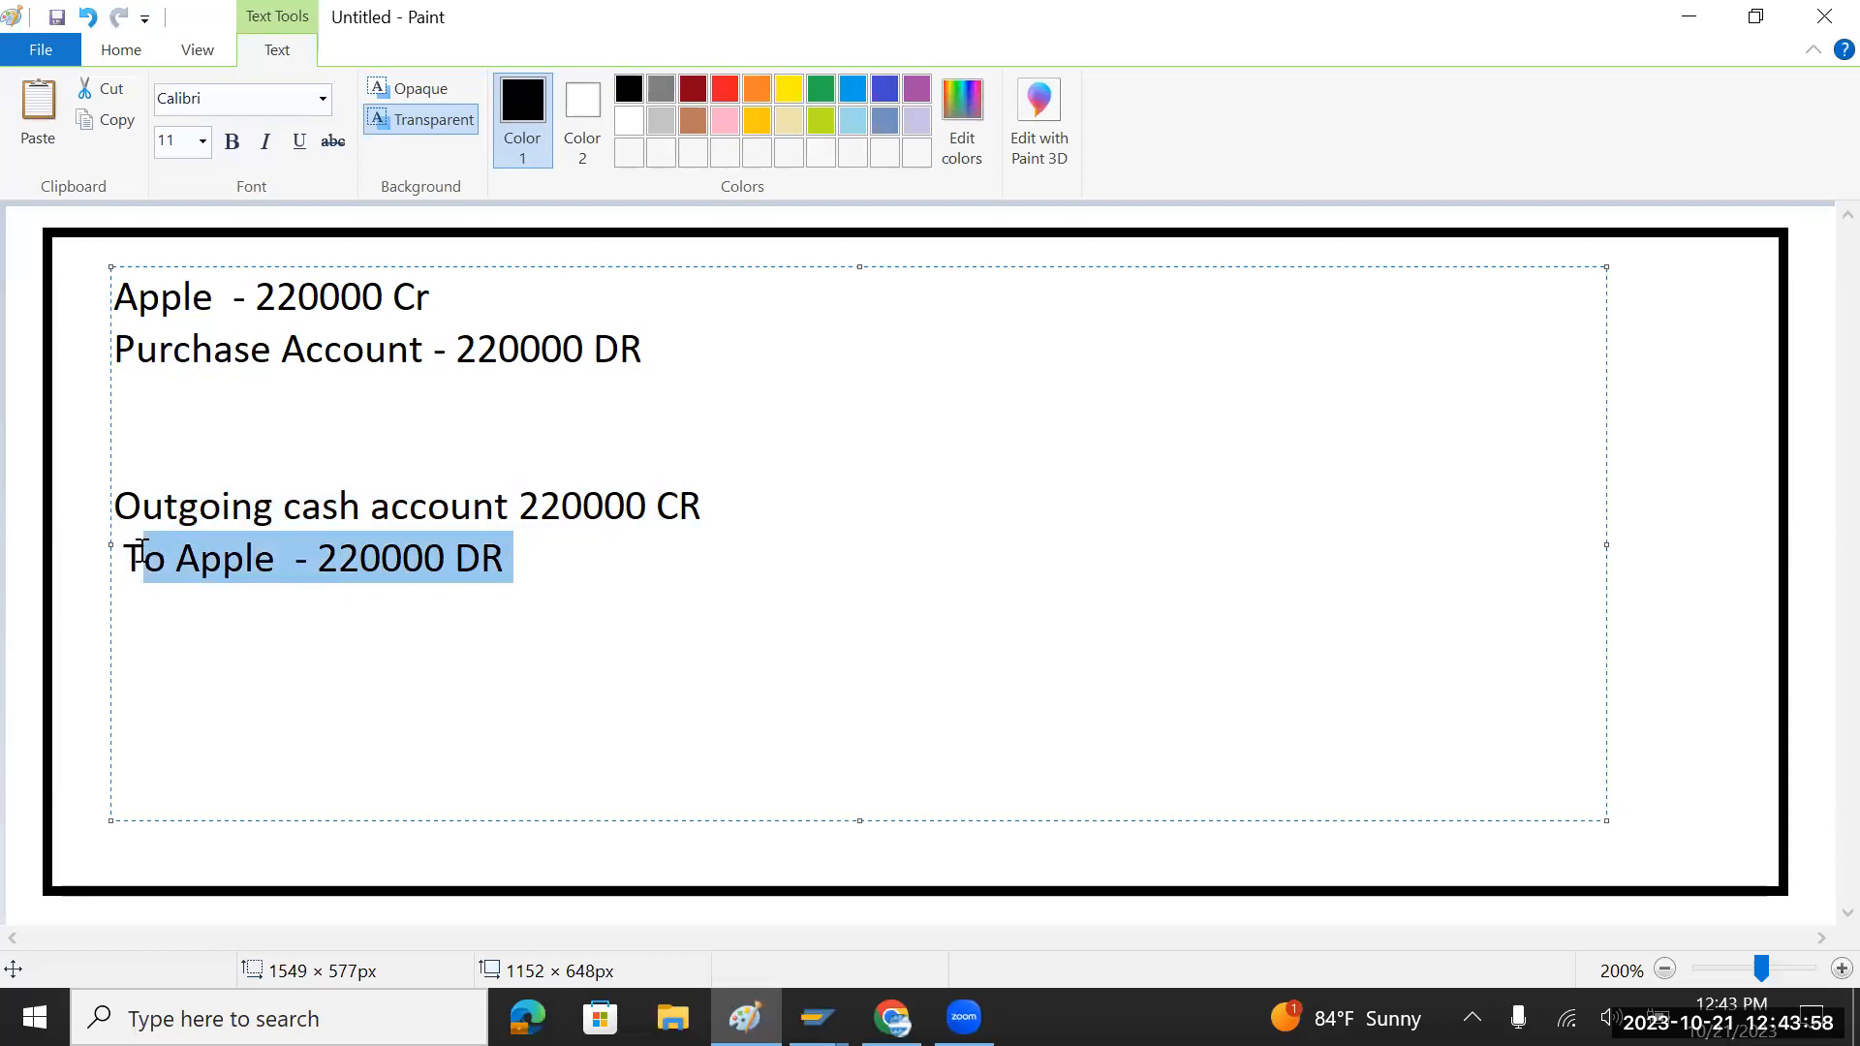
Step: Start a new line reading 'Apple As = 0'
click(588, 586)
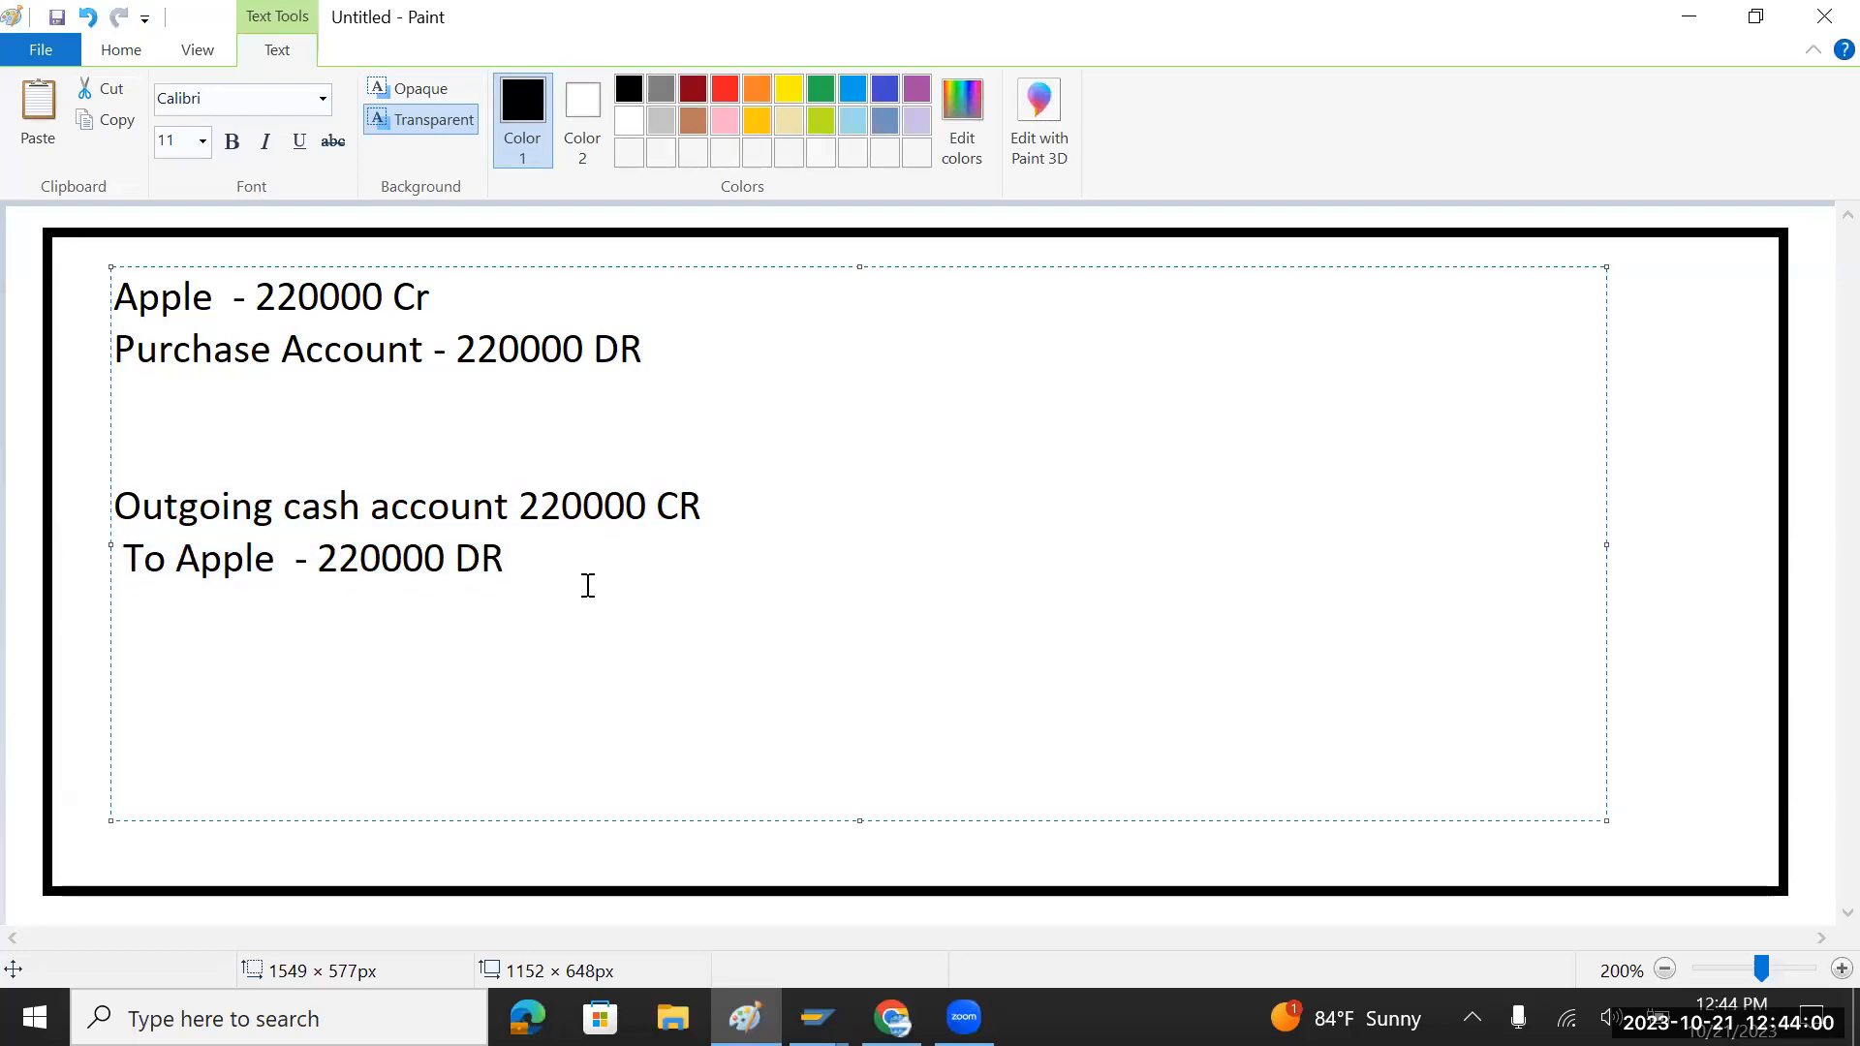
key(Return)
text(Apple As)
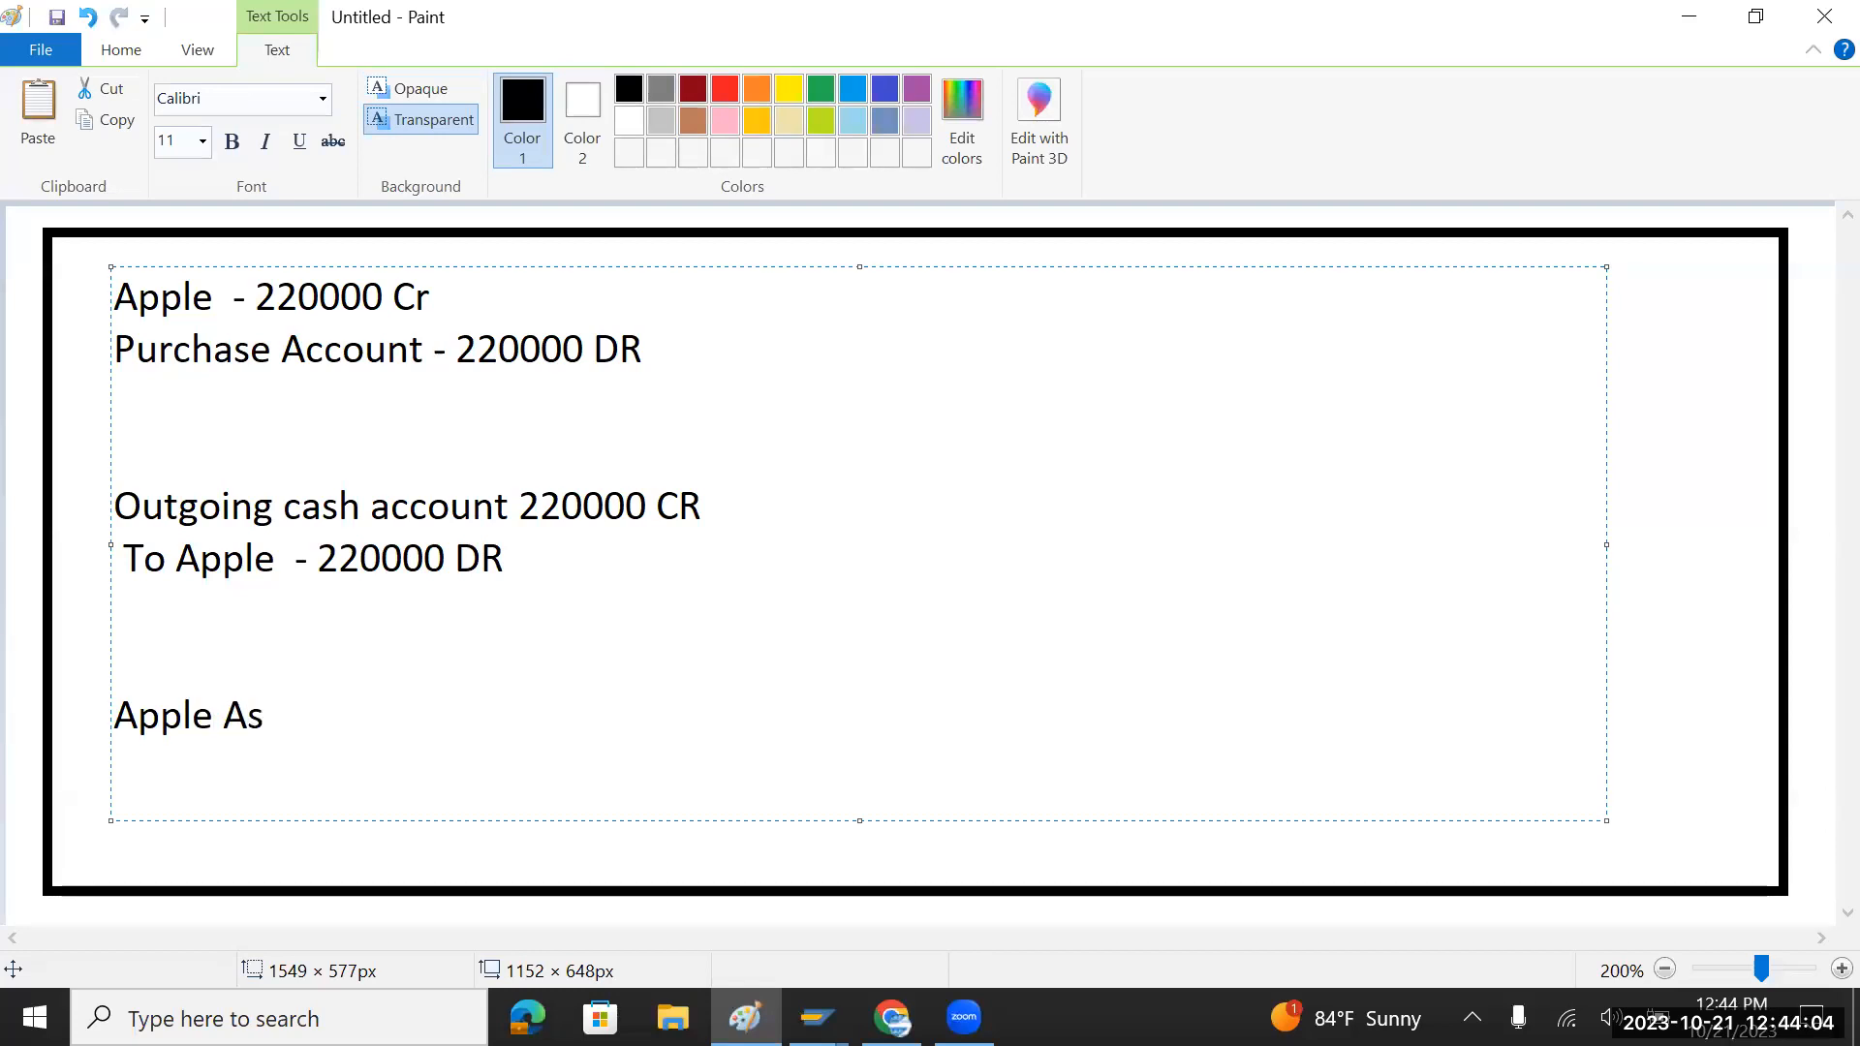
text( = 0)
Step: Highlight the Apple Cr, To Apple DR and outgoing cash lines while explaining, then return to SAP
drag(463, 303, 124, 332)
drag(506, 560, 175, 557)
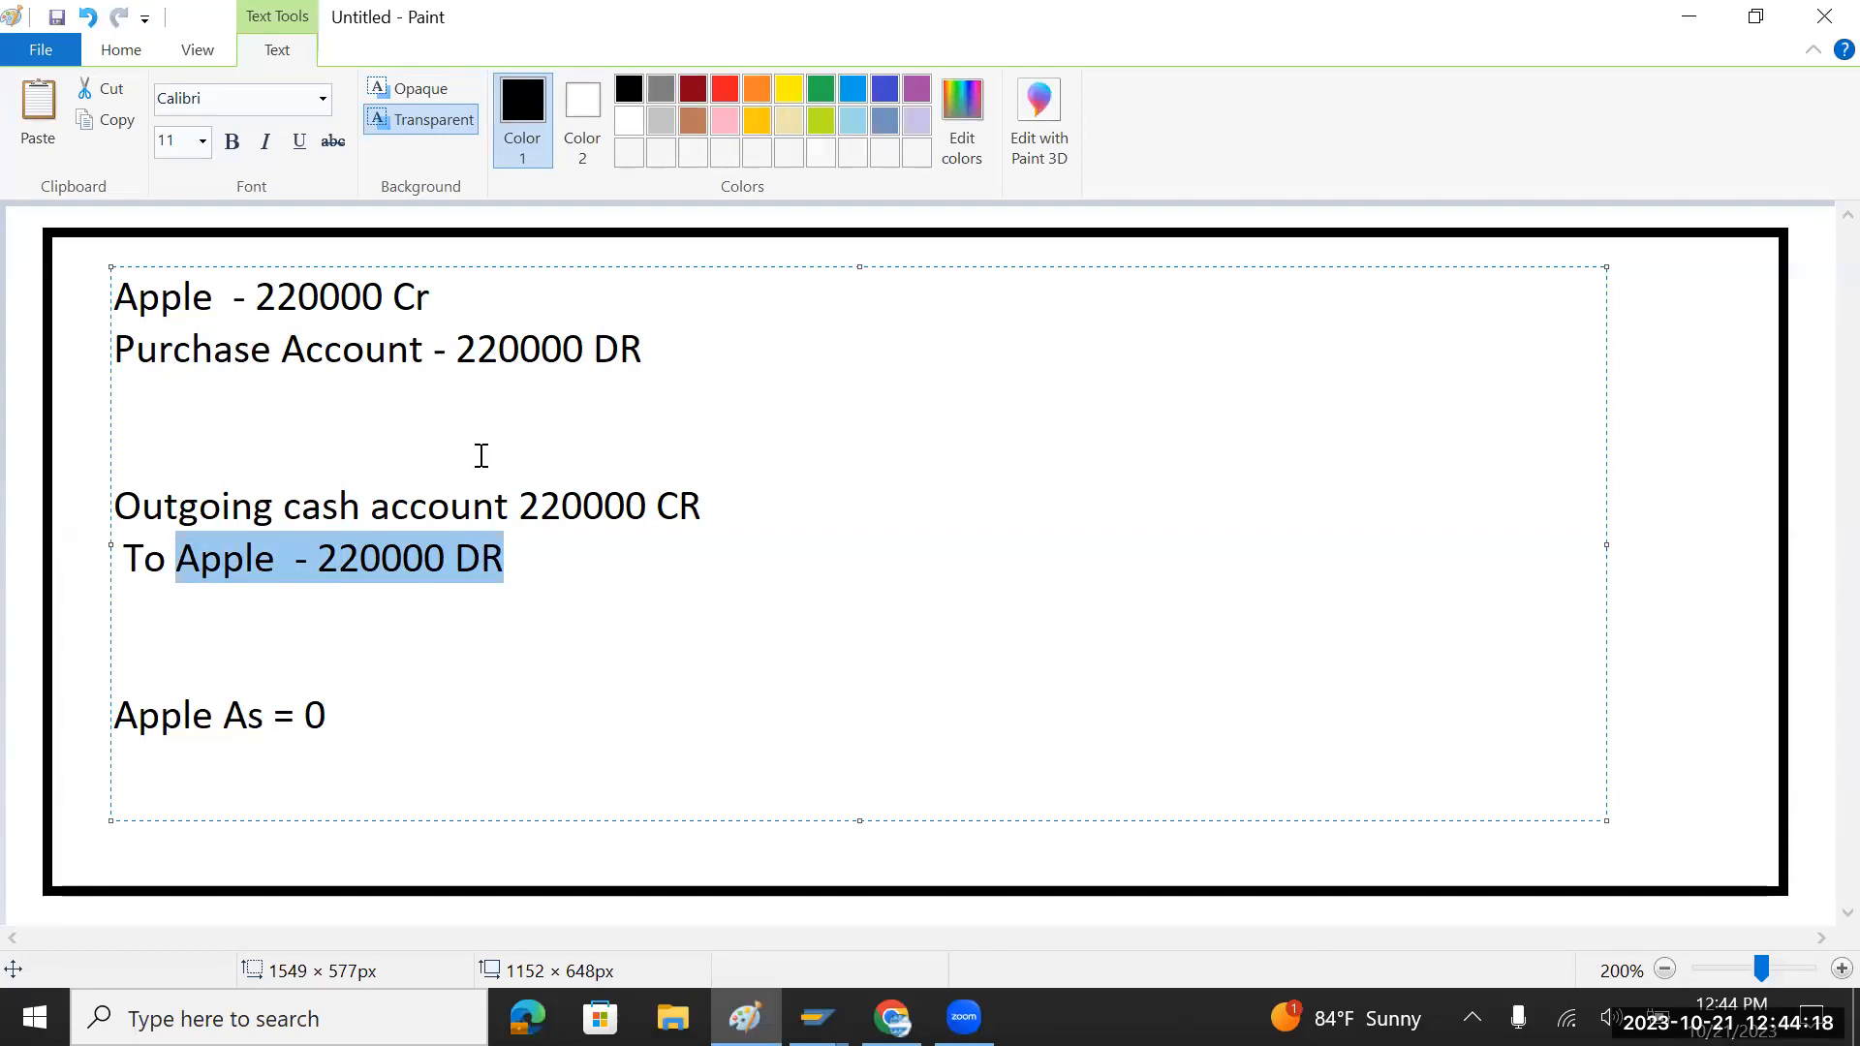
drag(508, 504, 138, 503)
drag(436, 296, 115, 303)
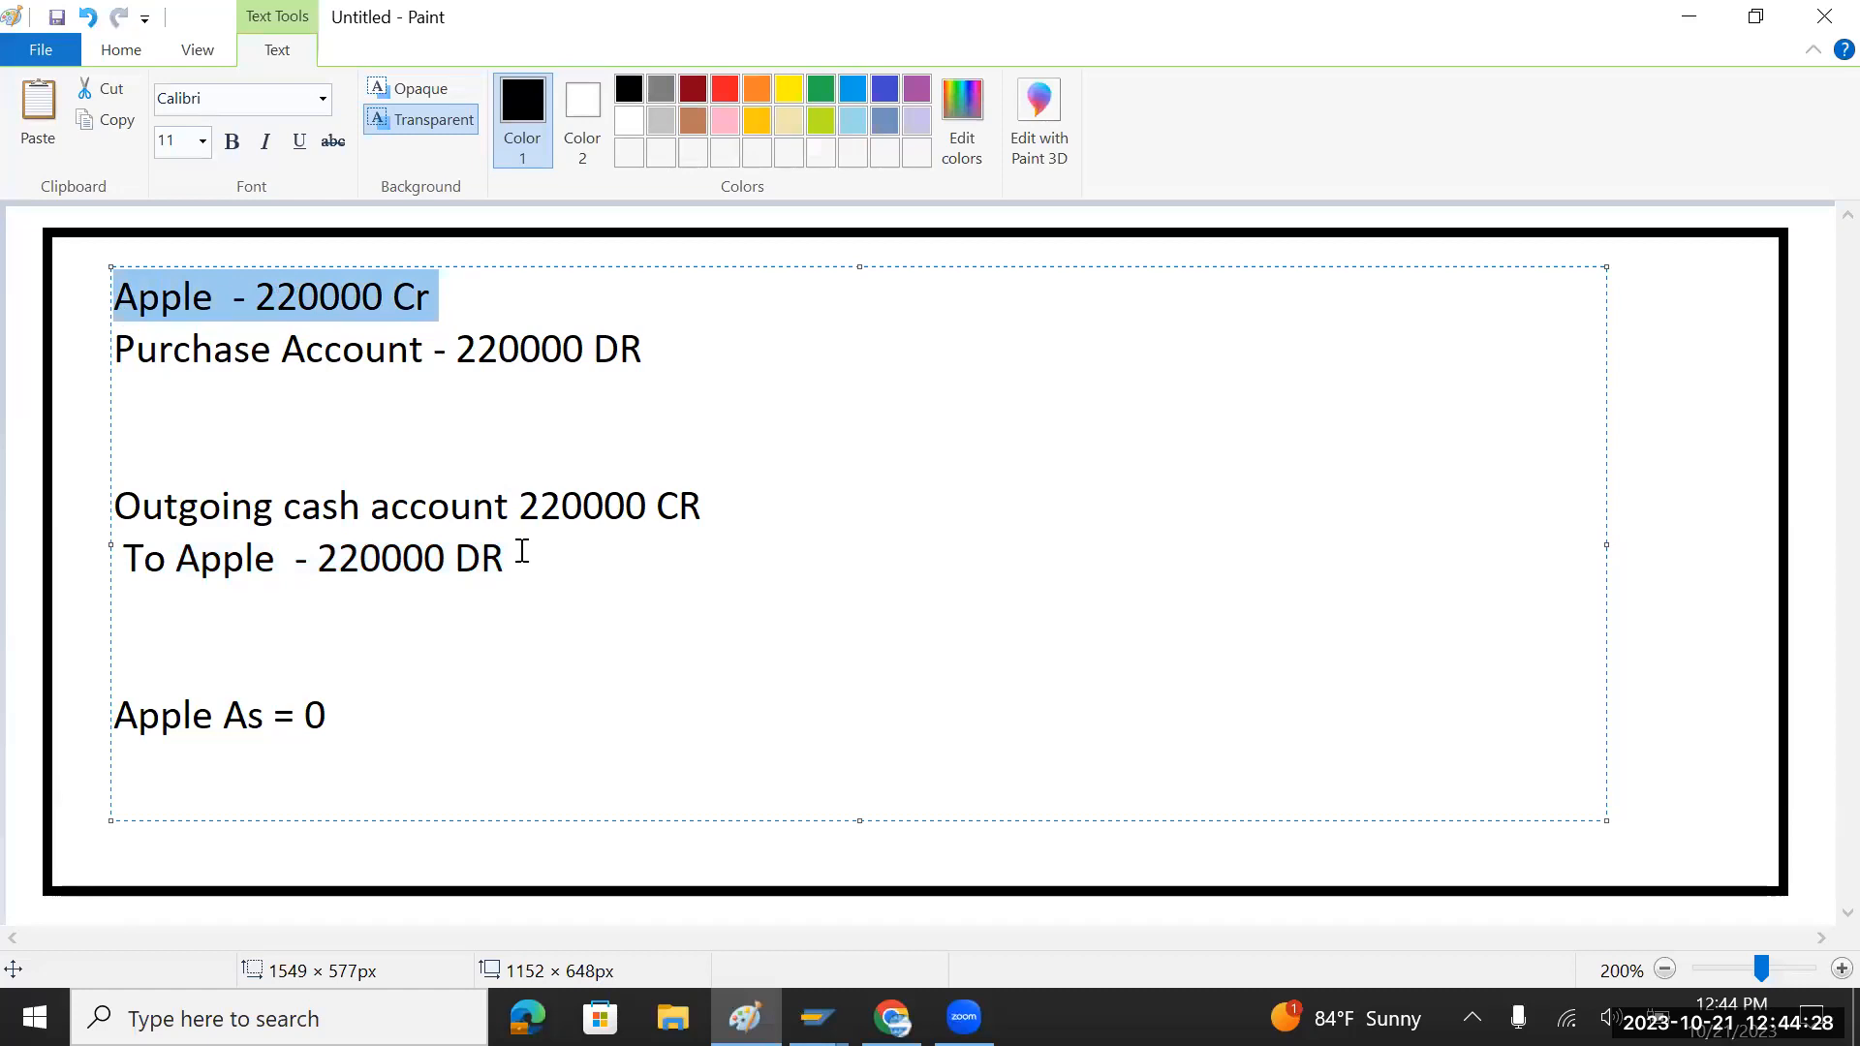
drag(521, 551, 144, 574)
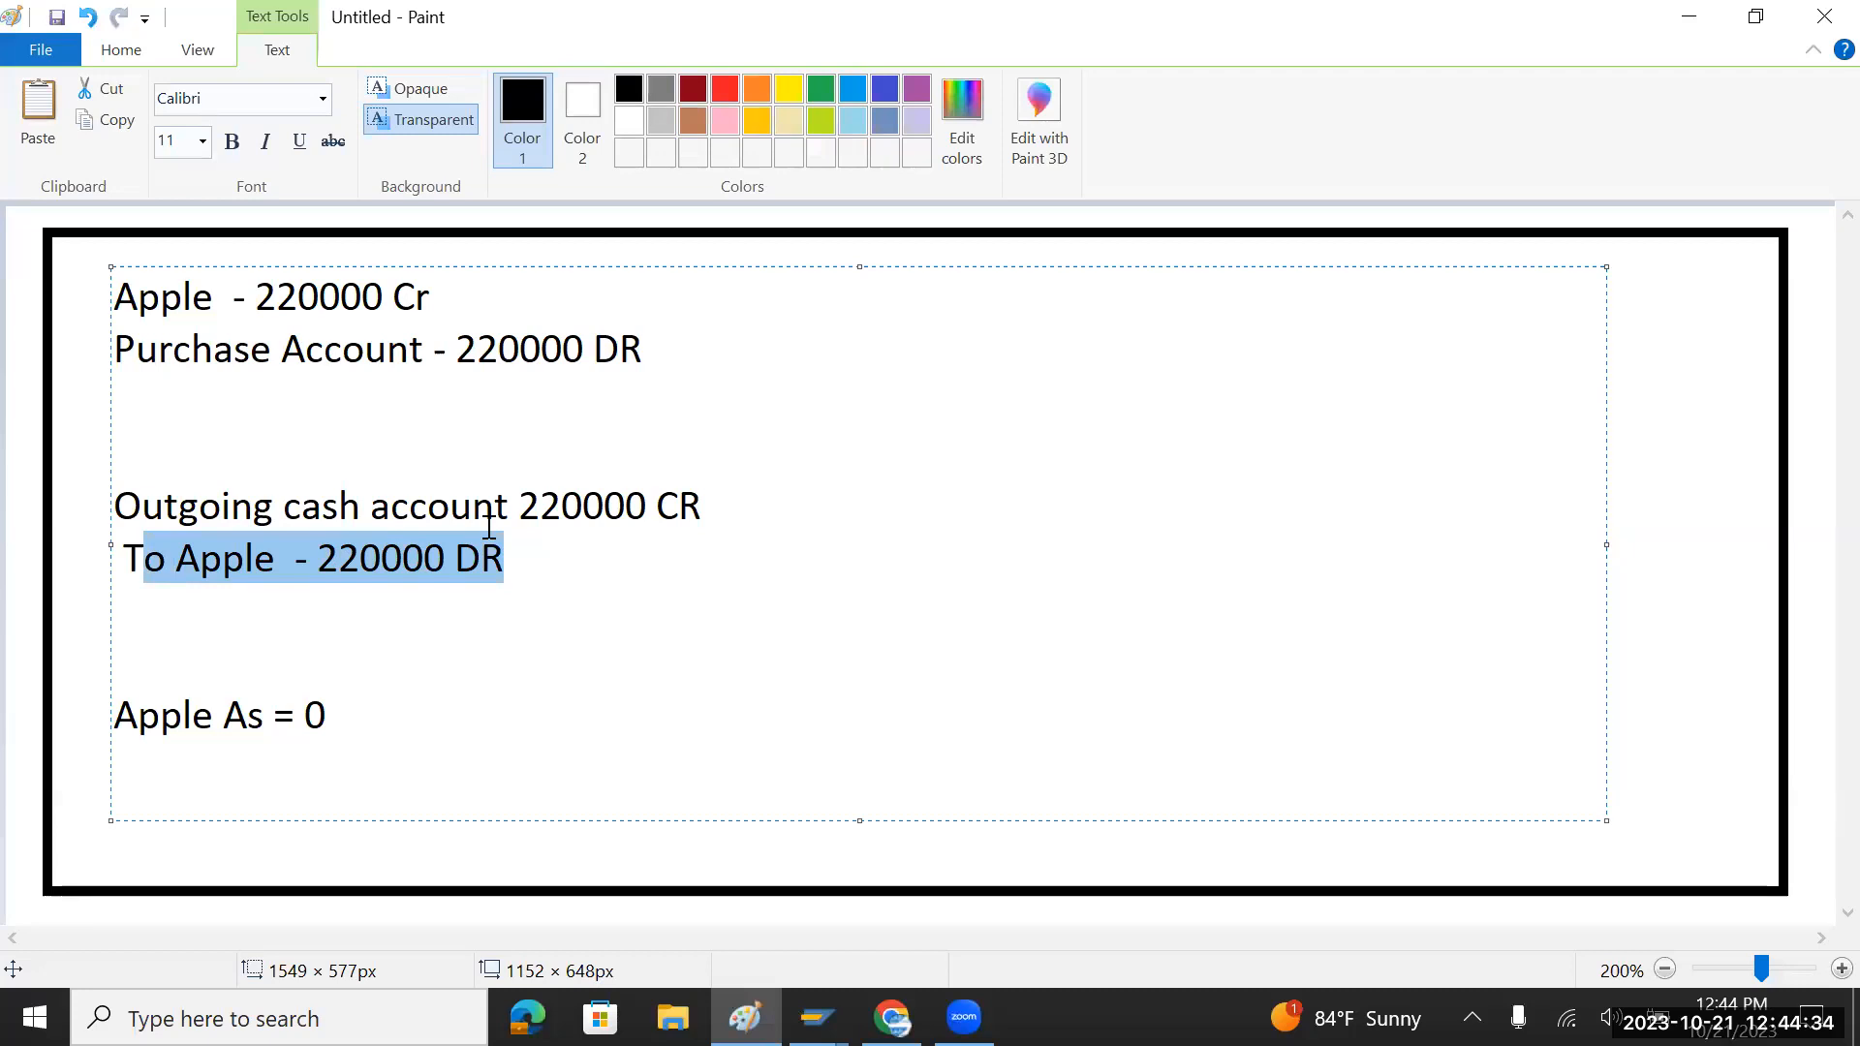
key(alt+Tab)
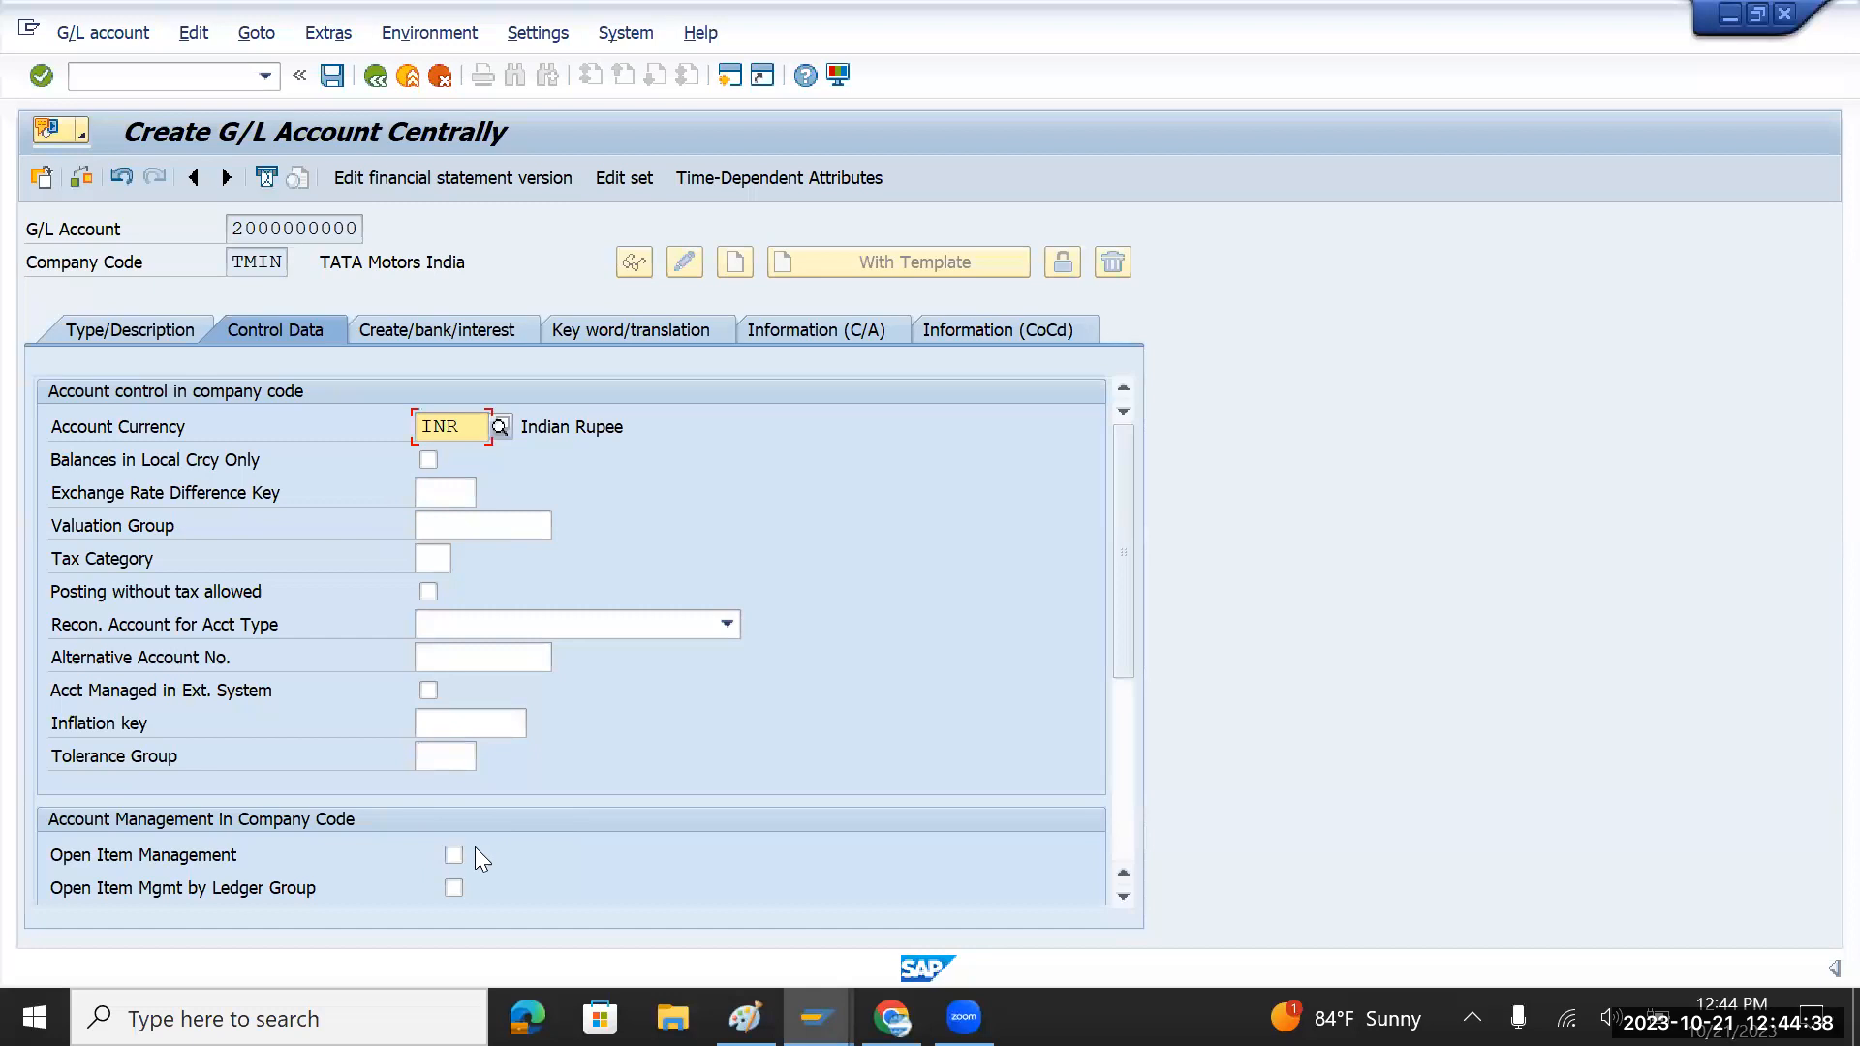
click(445, 329)
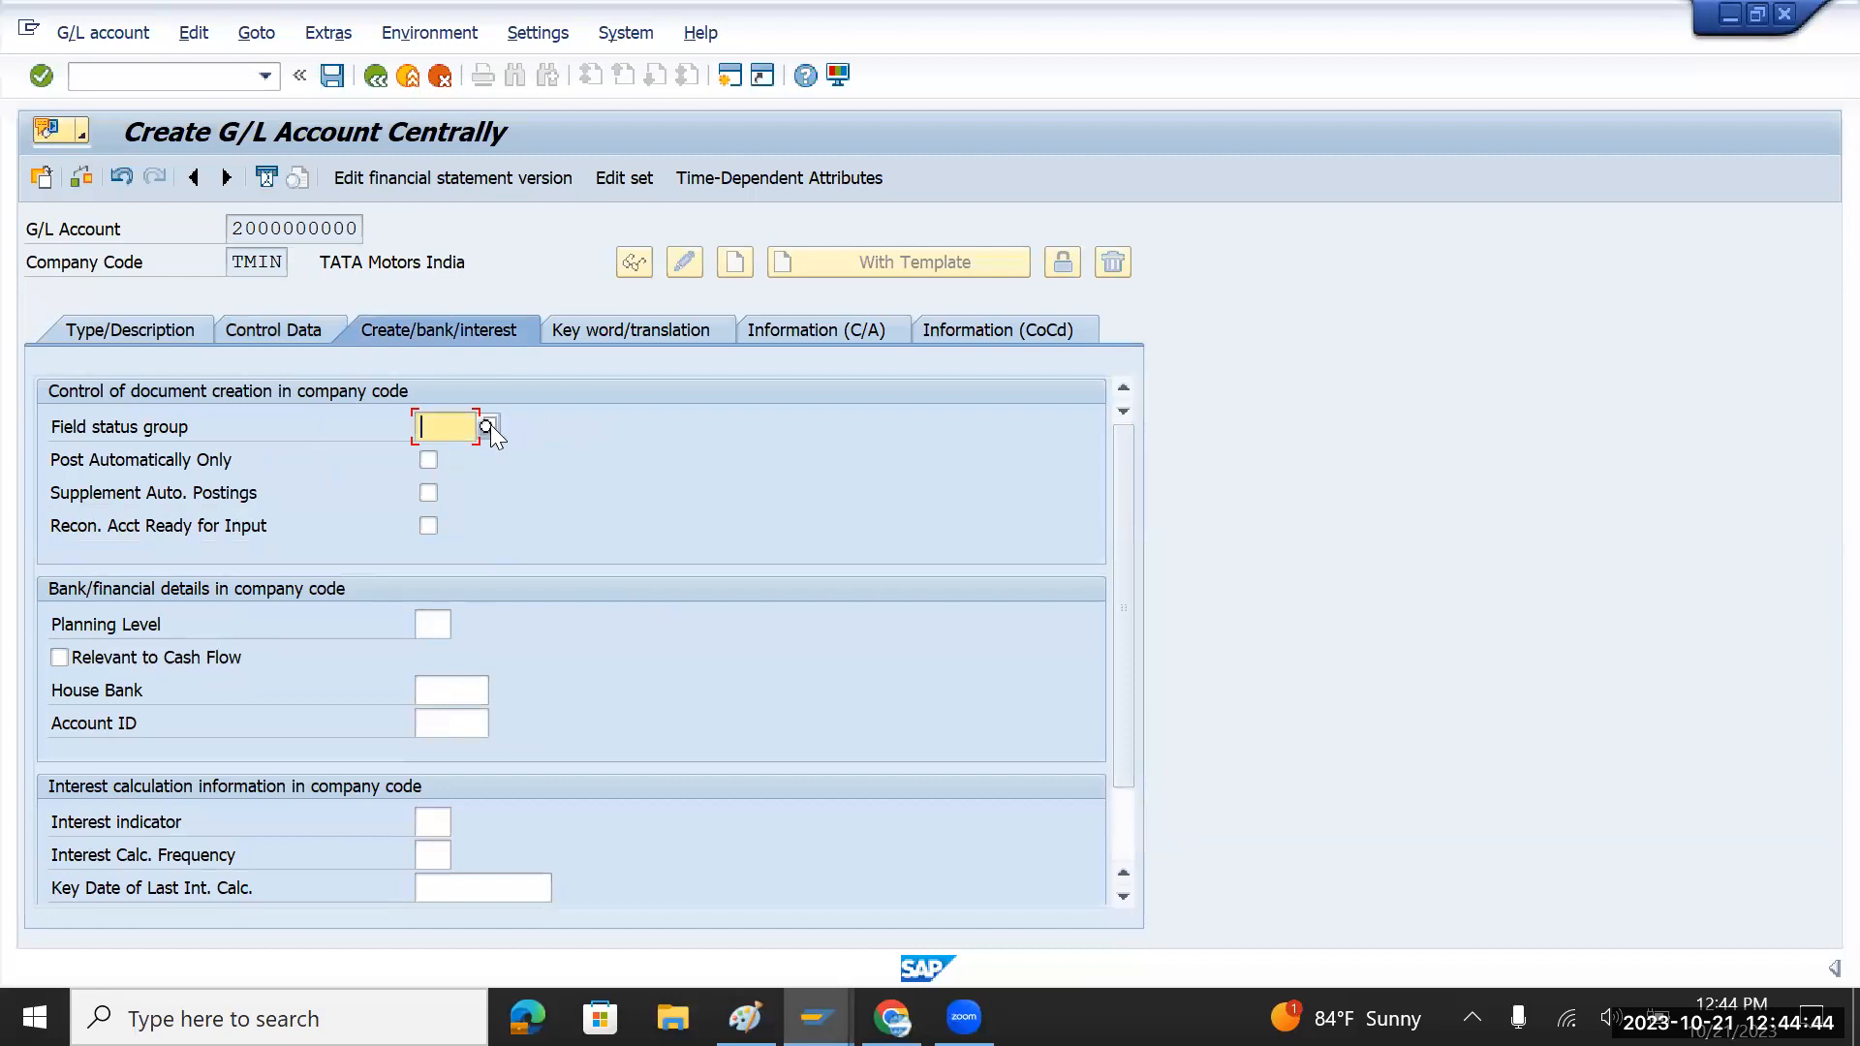
click(488, 425)
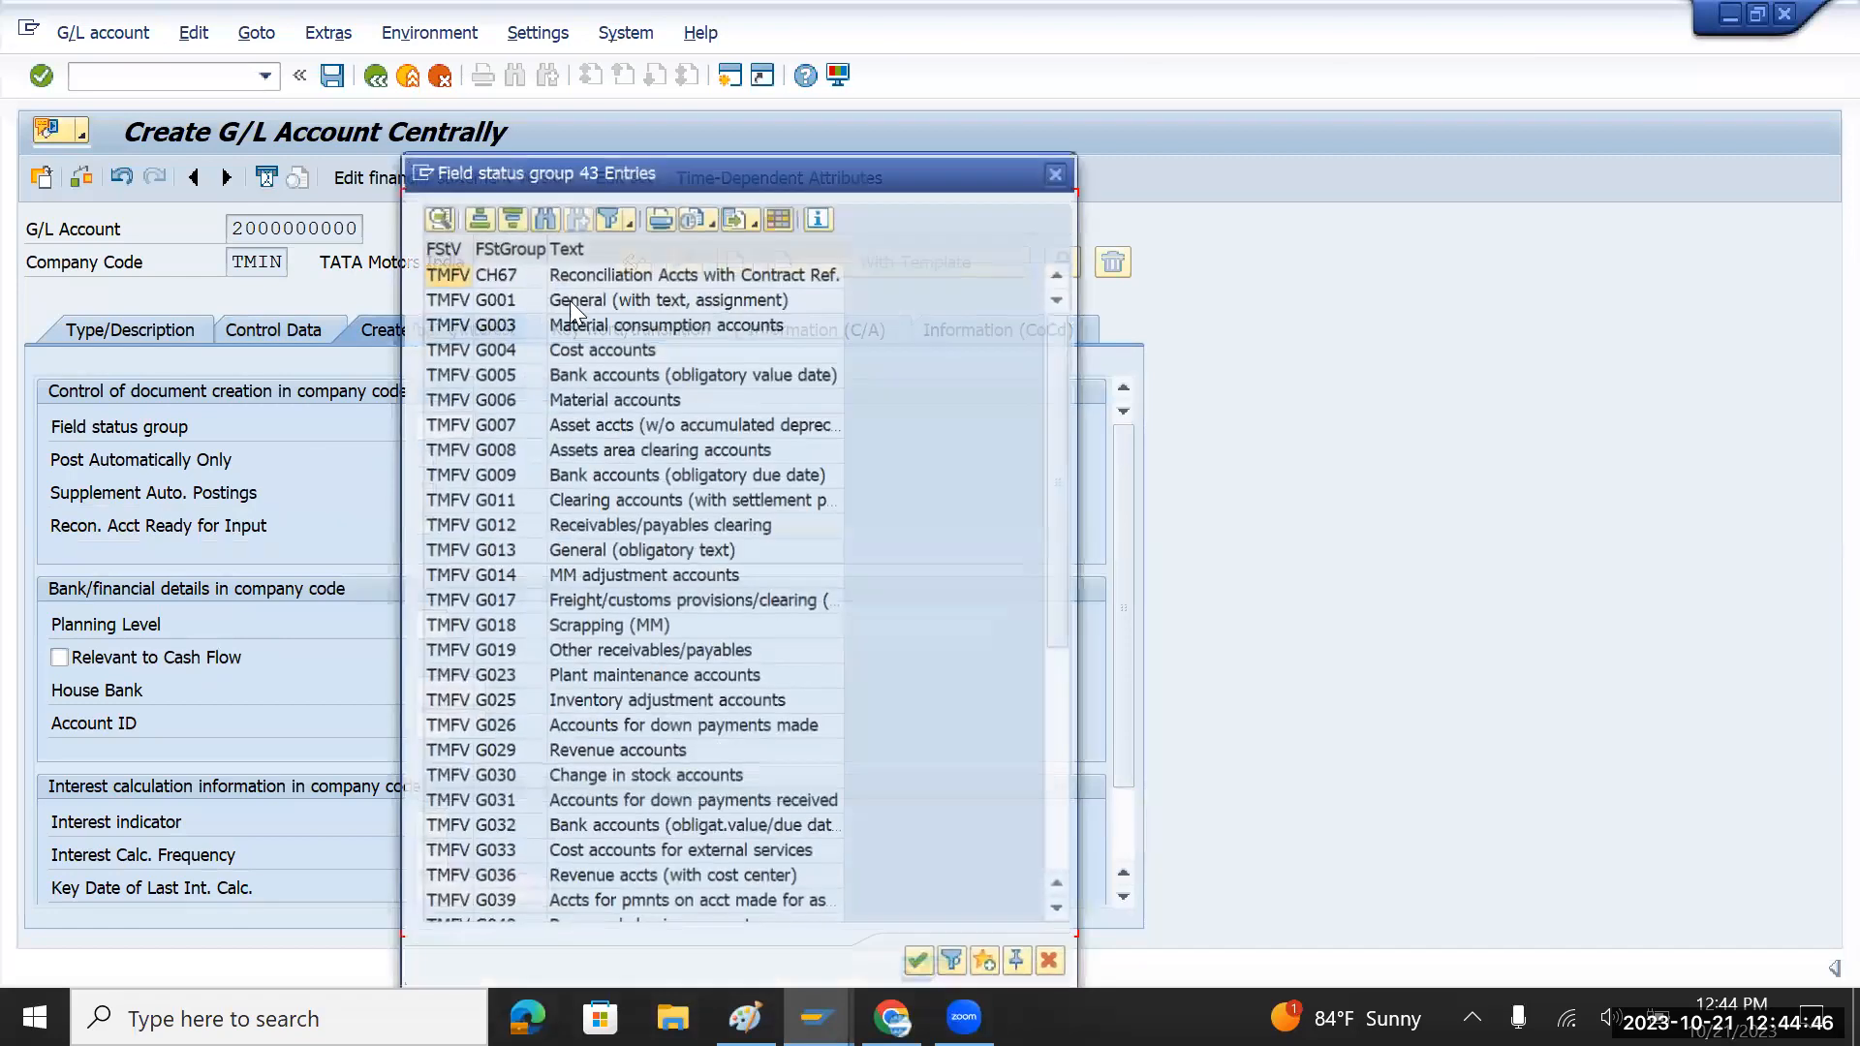
click(581, 304)
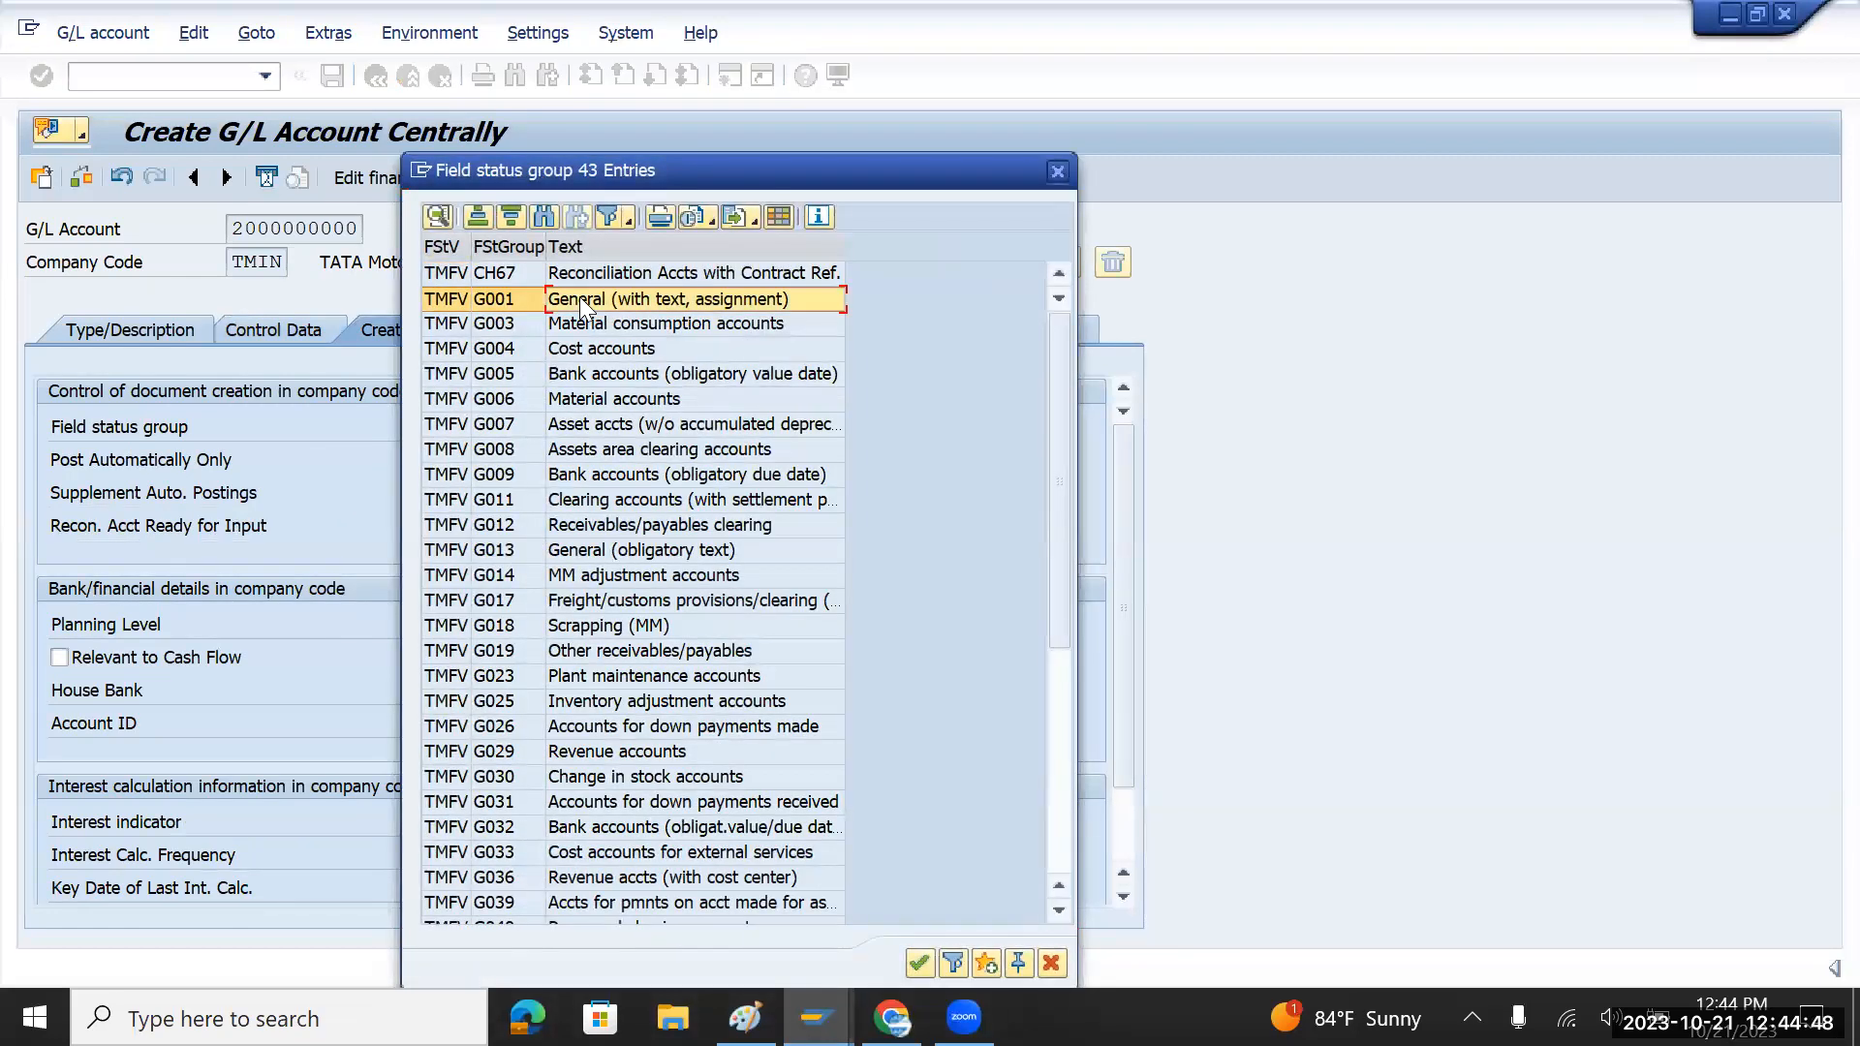
double_click(581, 305)
click(139, 326)
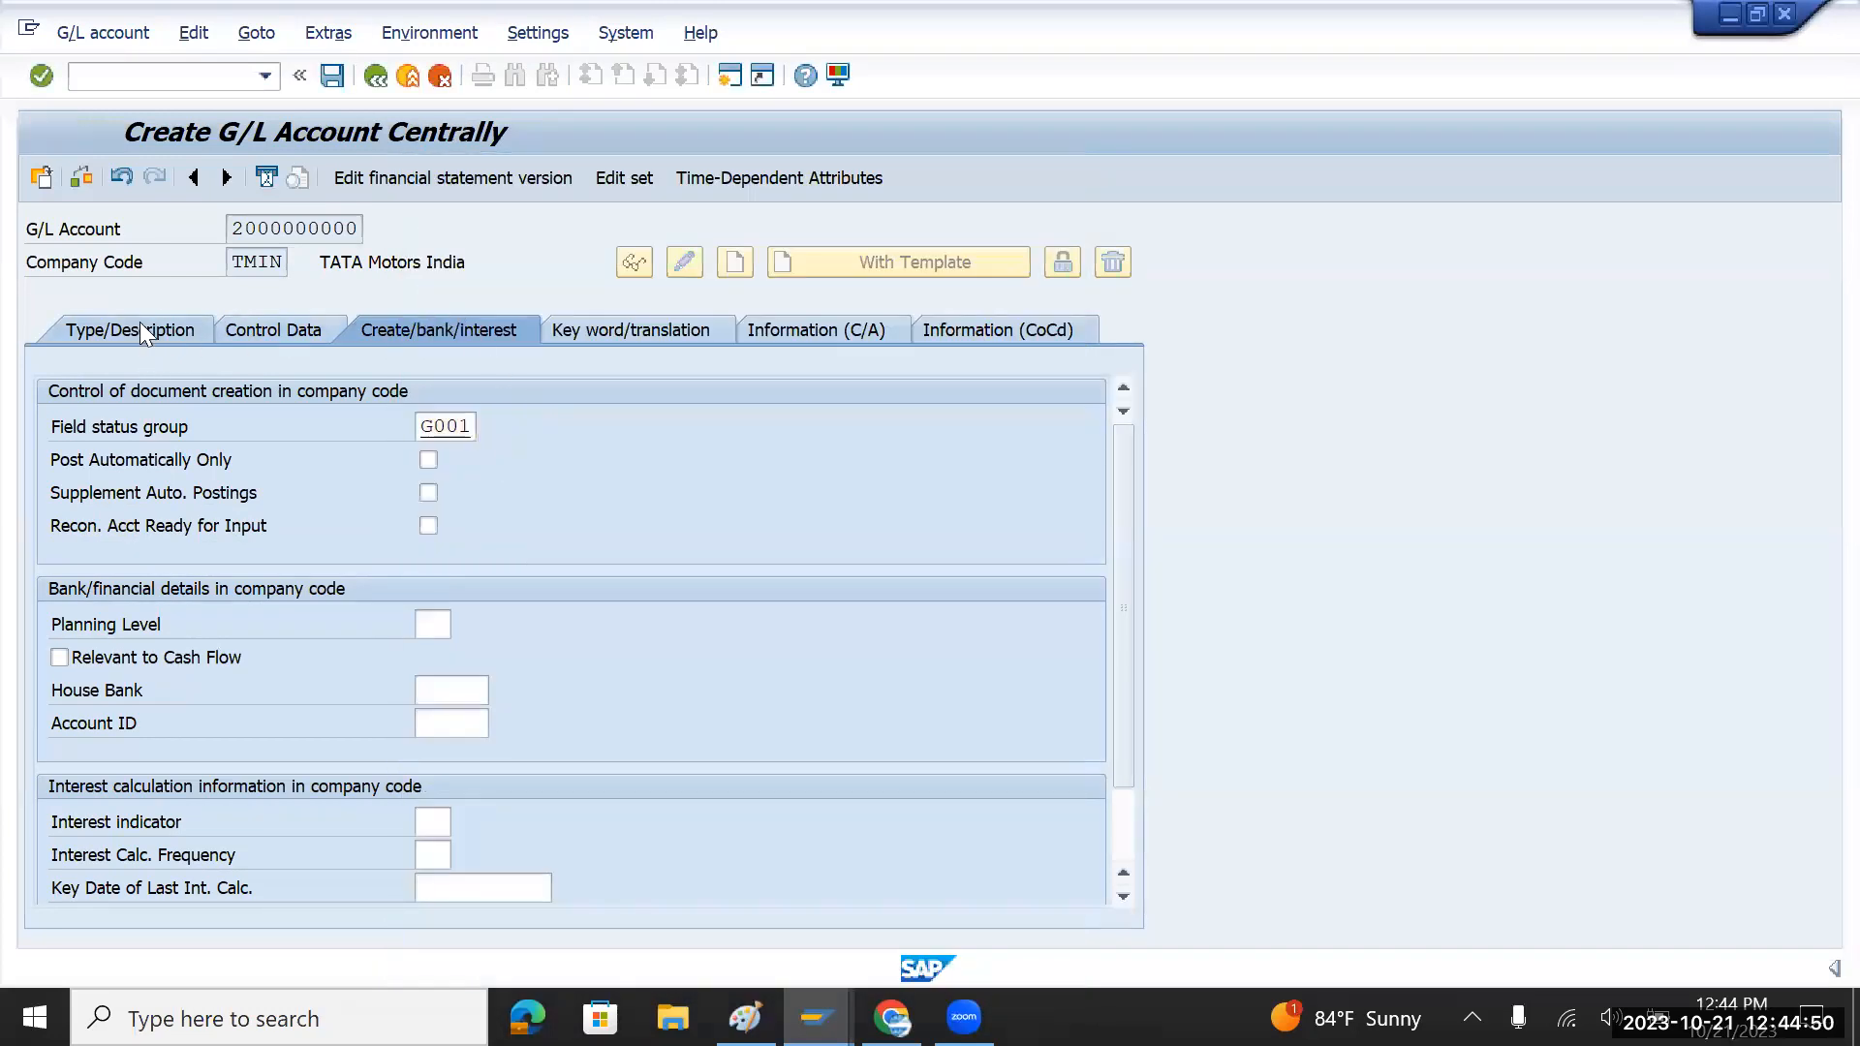
click(328, 77)
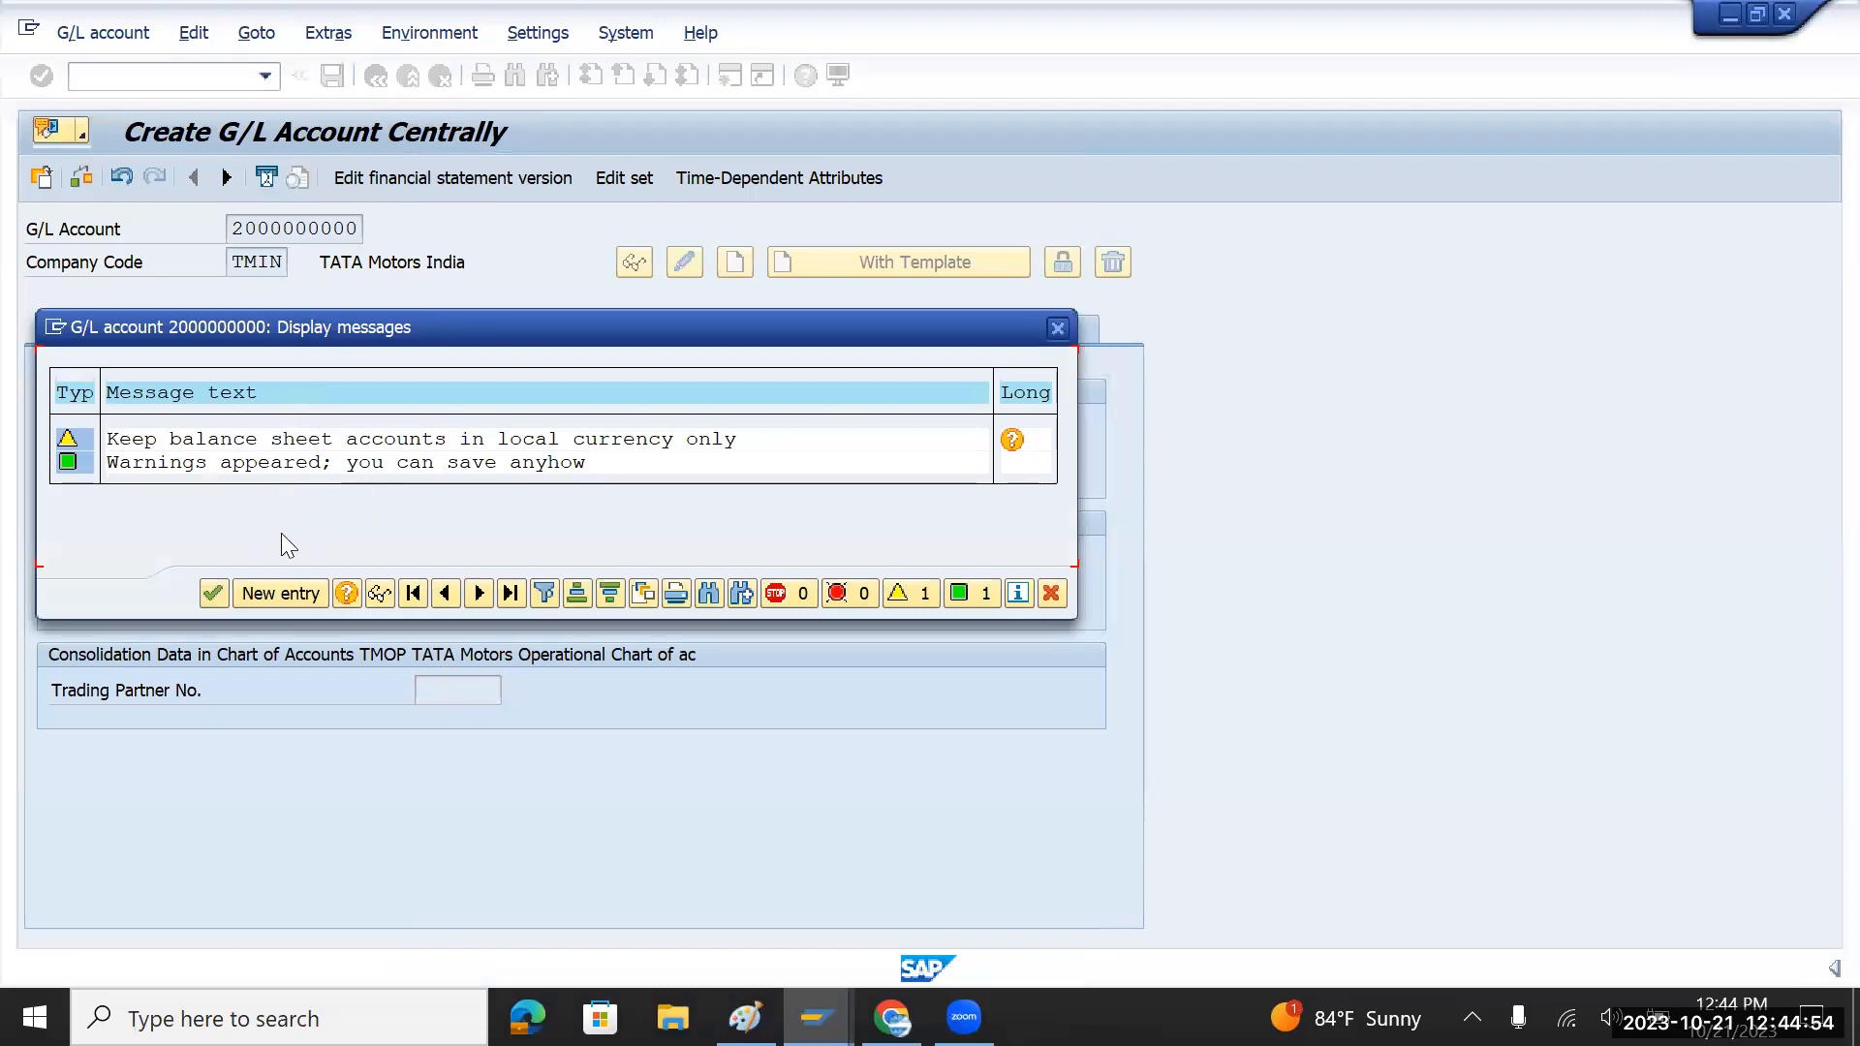
click(207, 597)
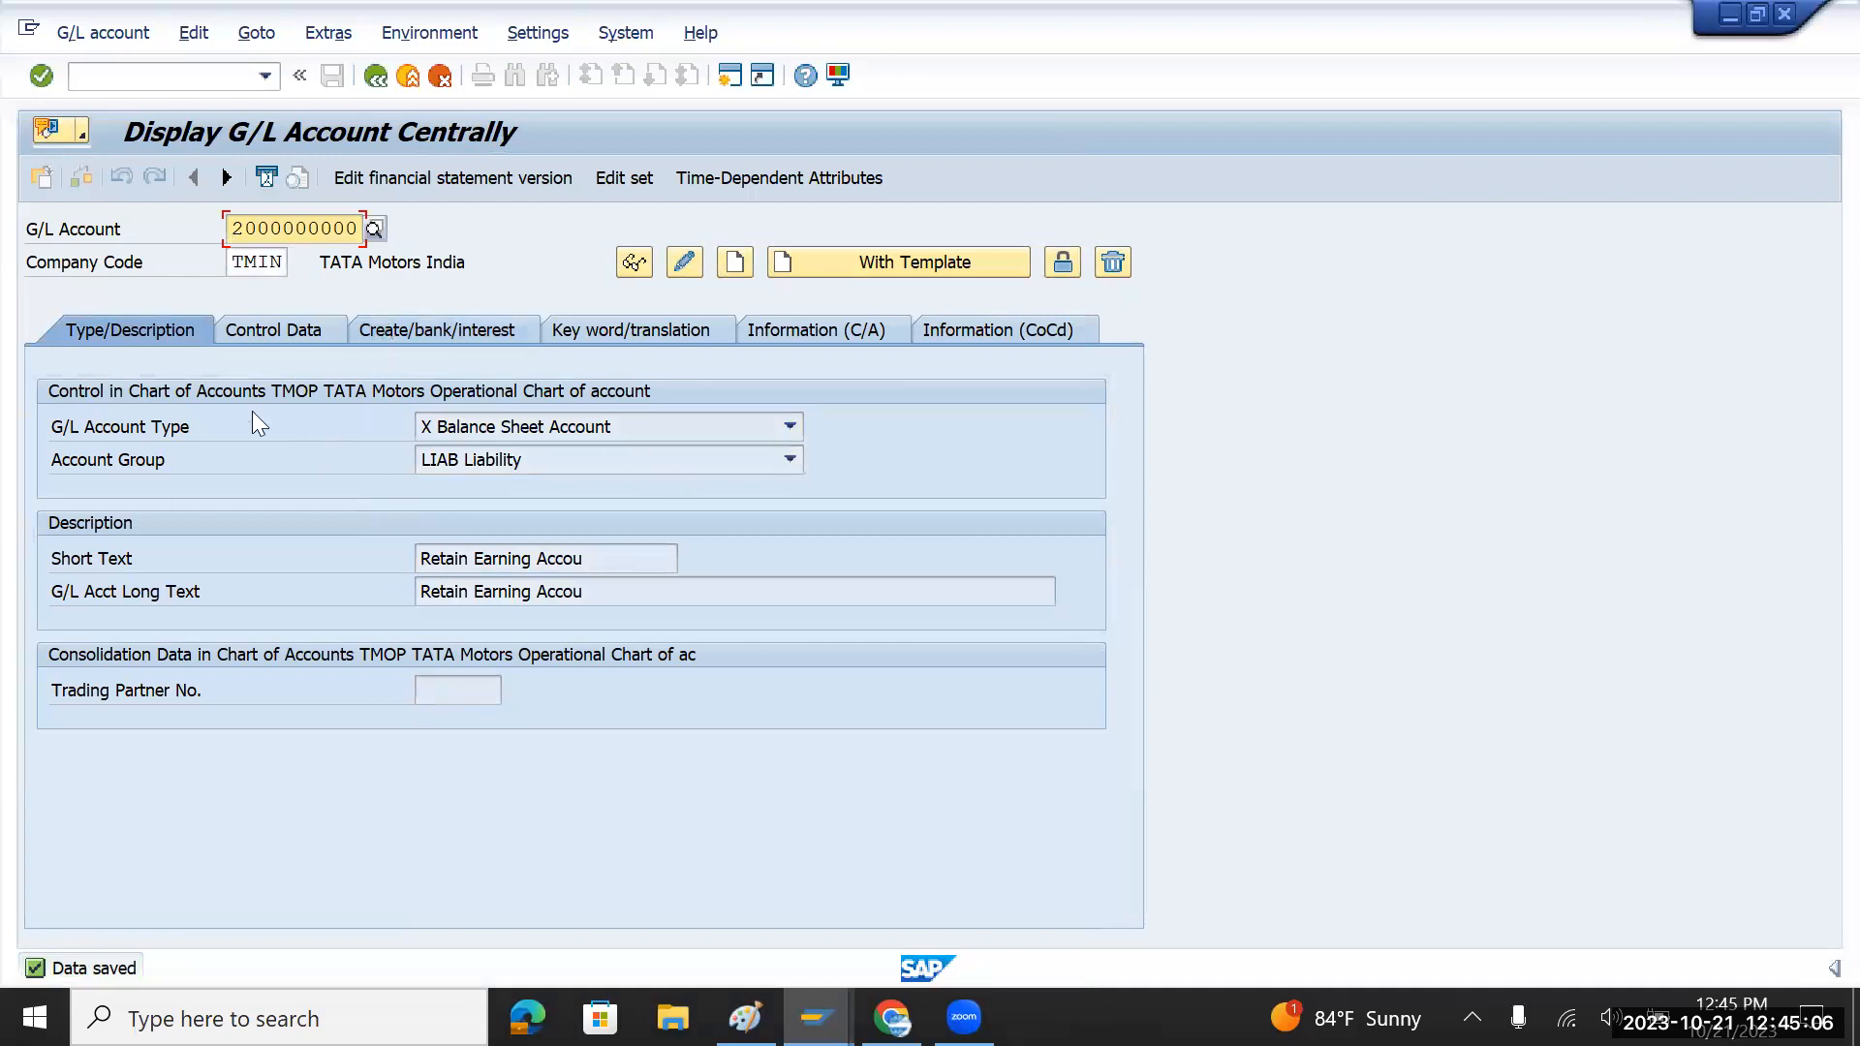
text(1)
key(Return)
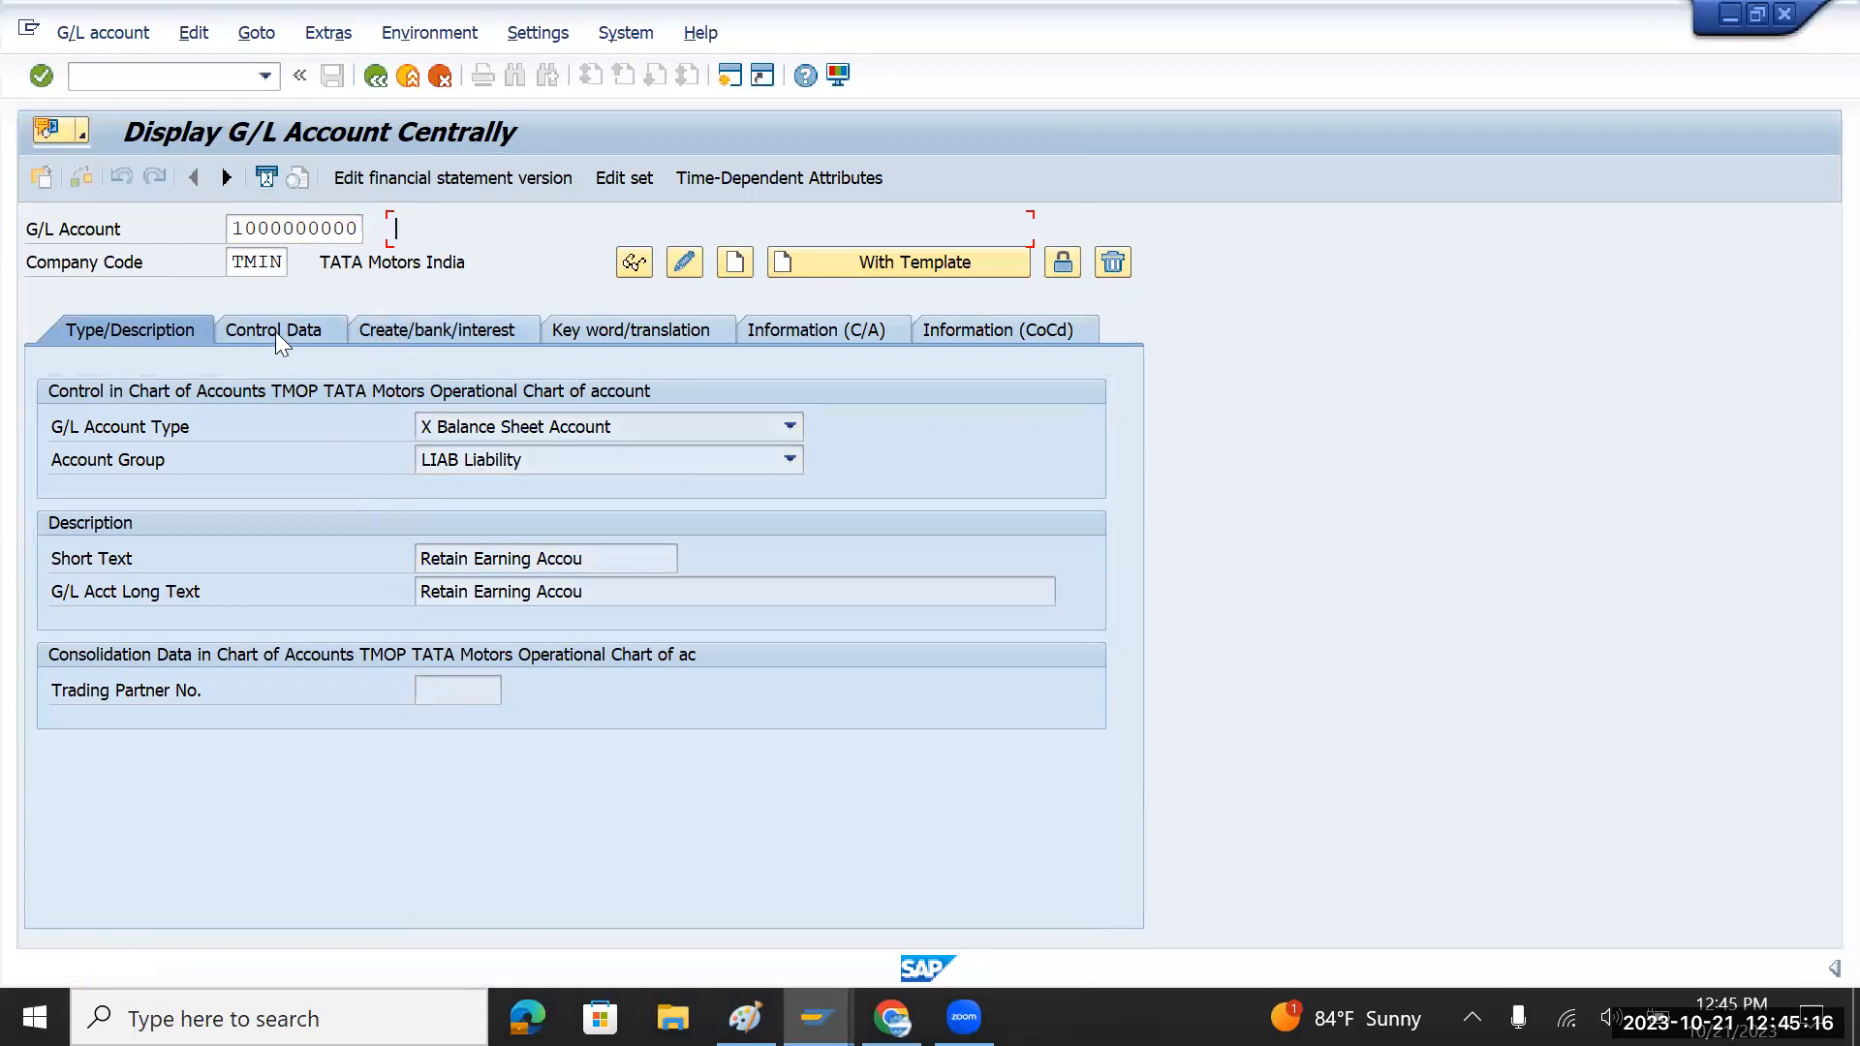
click(735, 261)
click(788, 428)
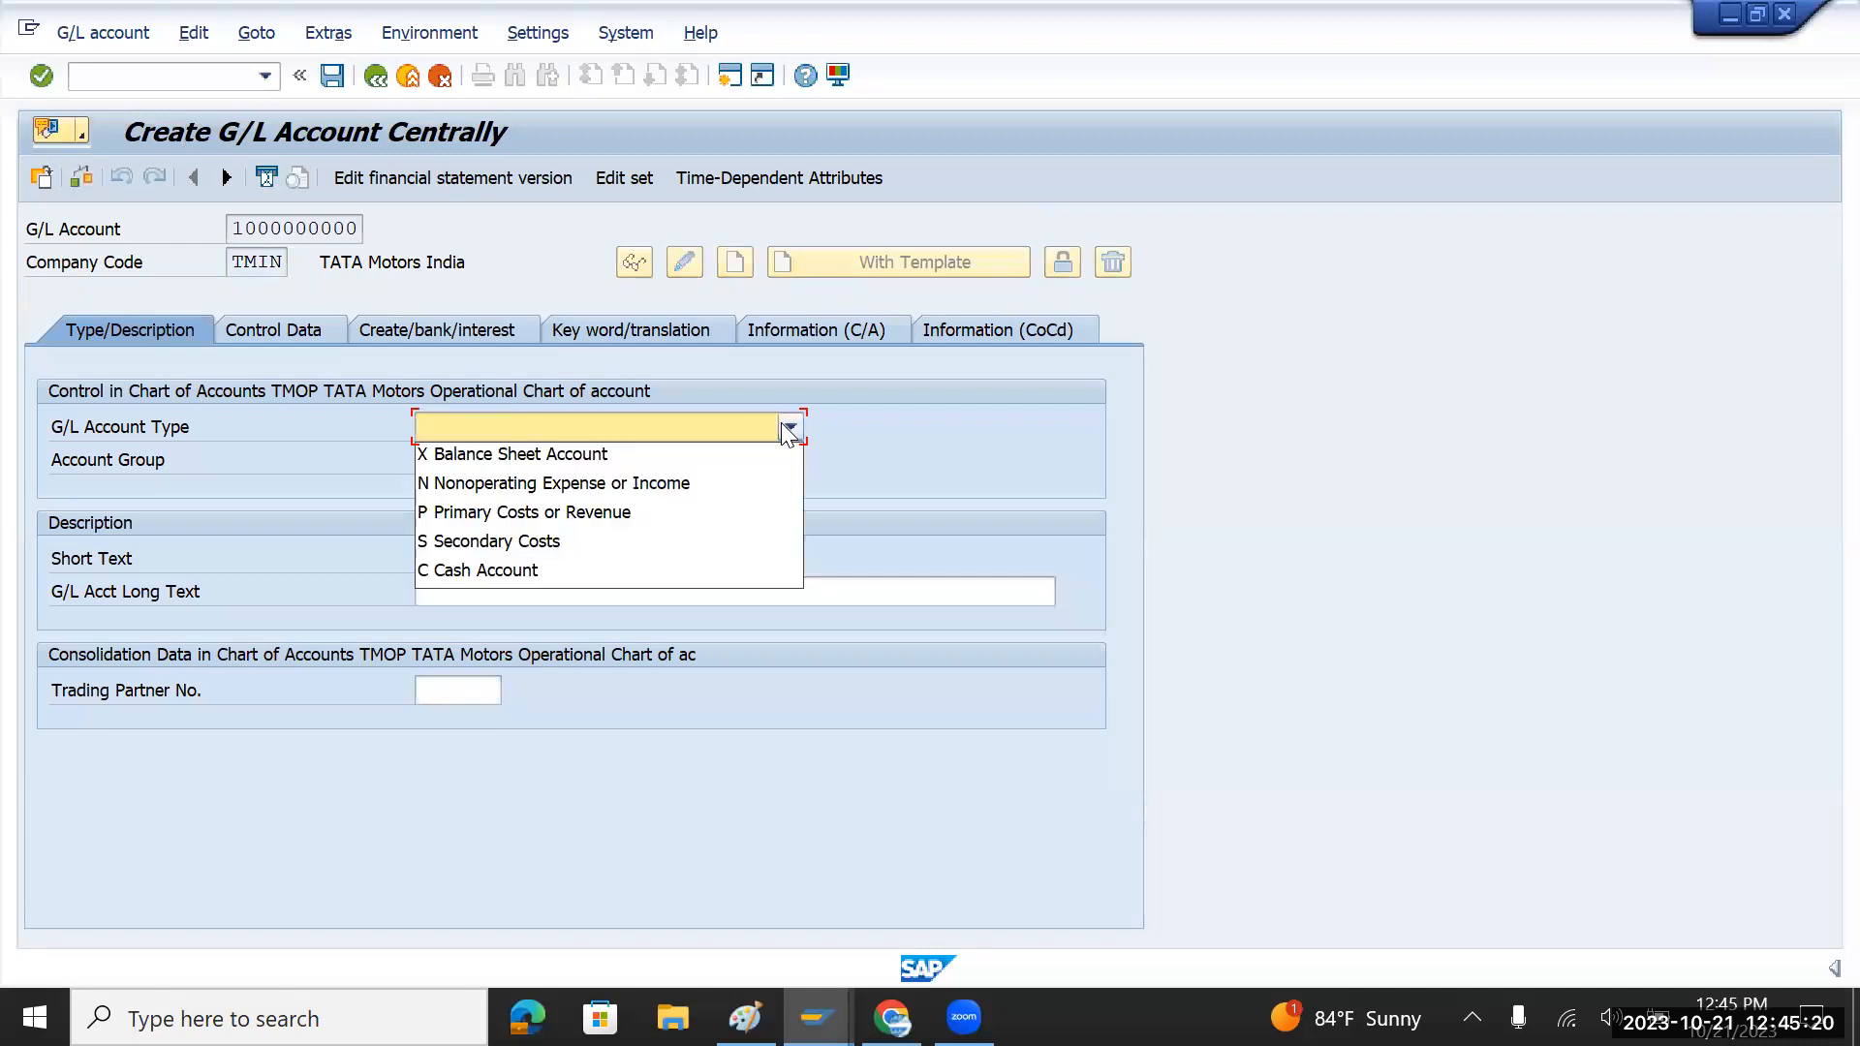
click(537, 453)
click(790, 459)
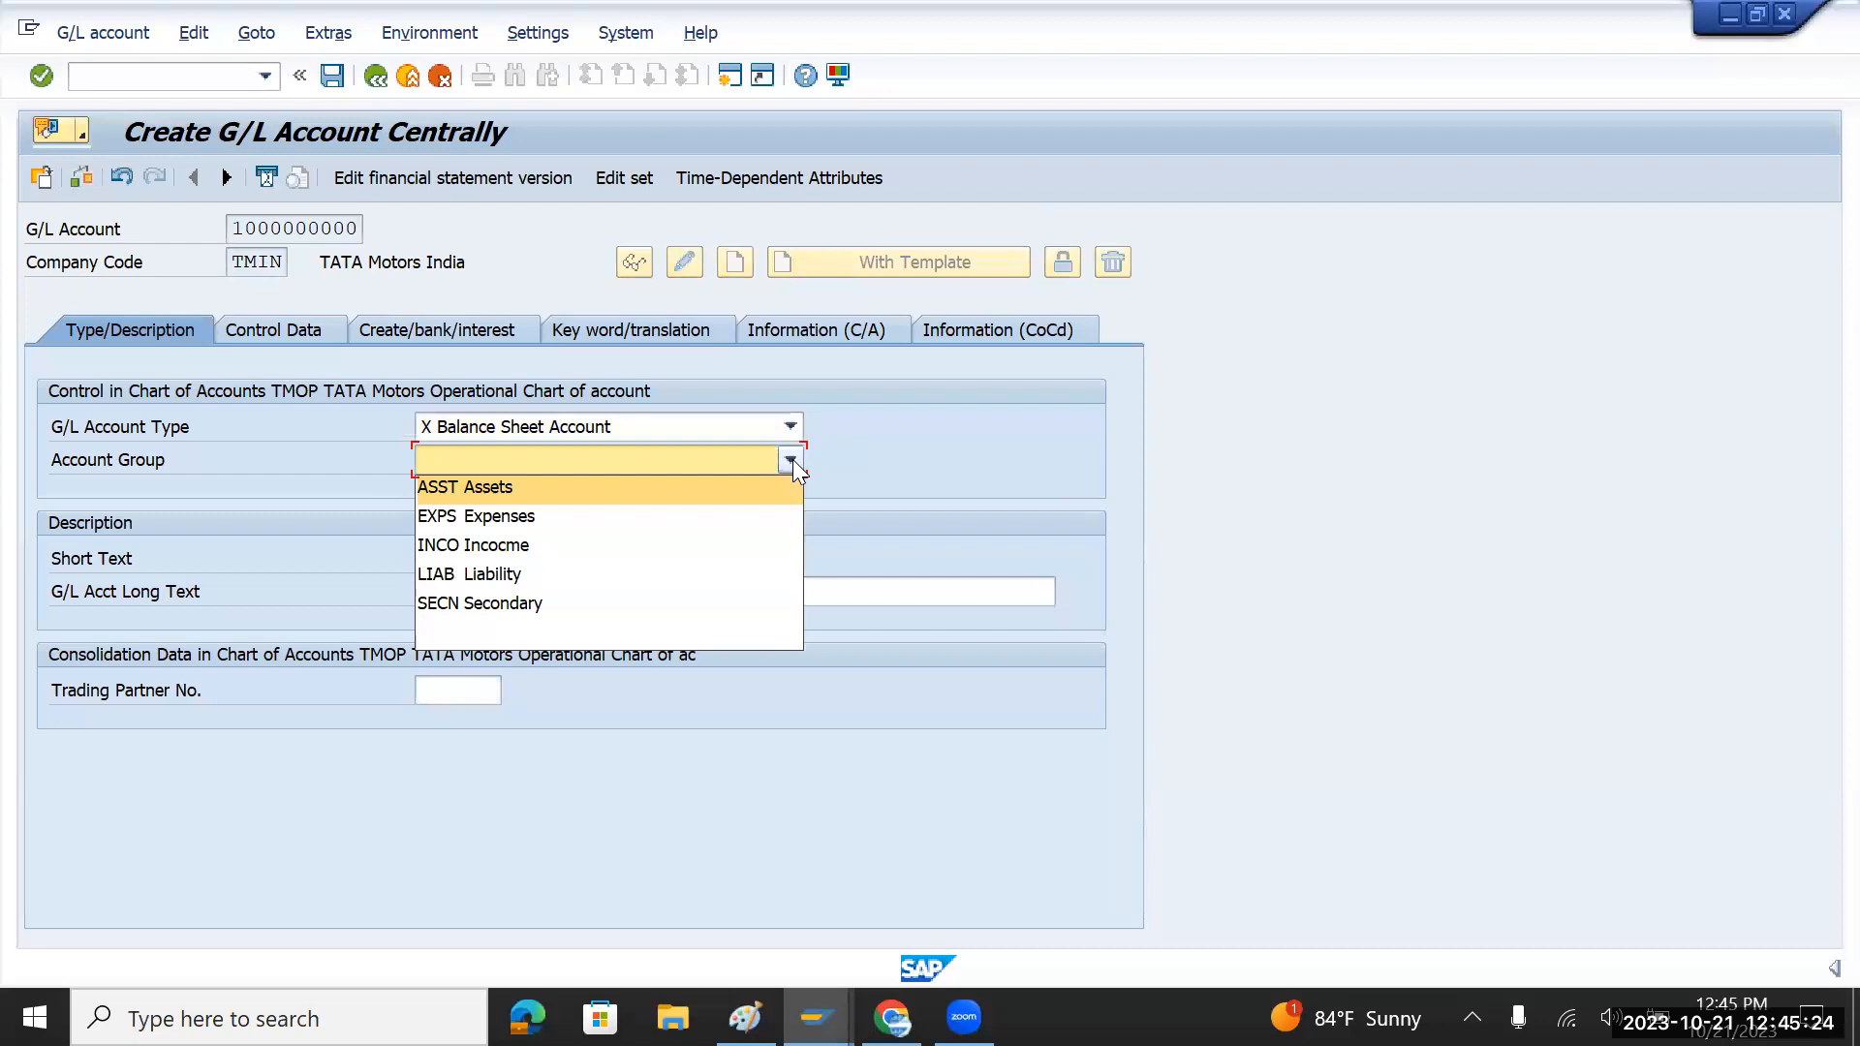
click(520, 492)
click(523, 558)
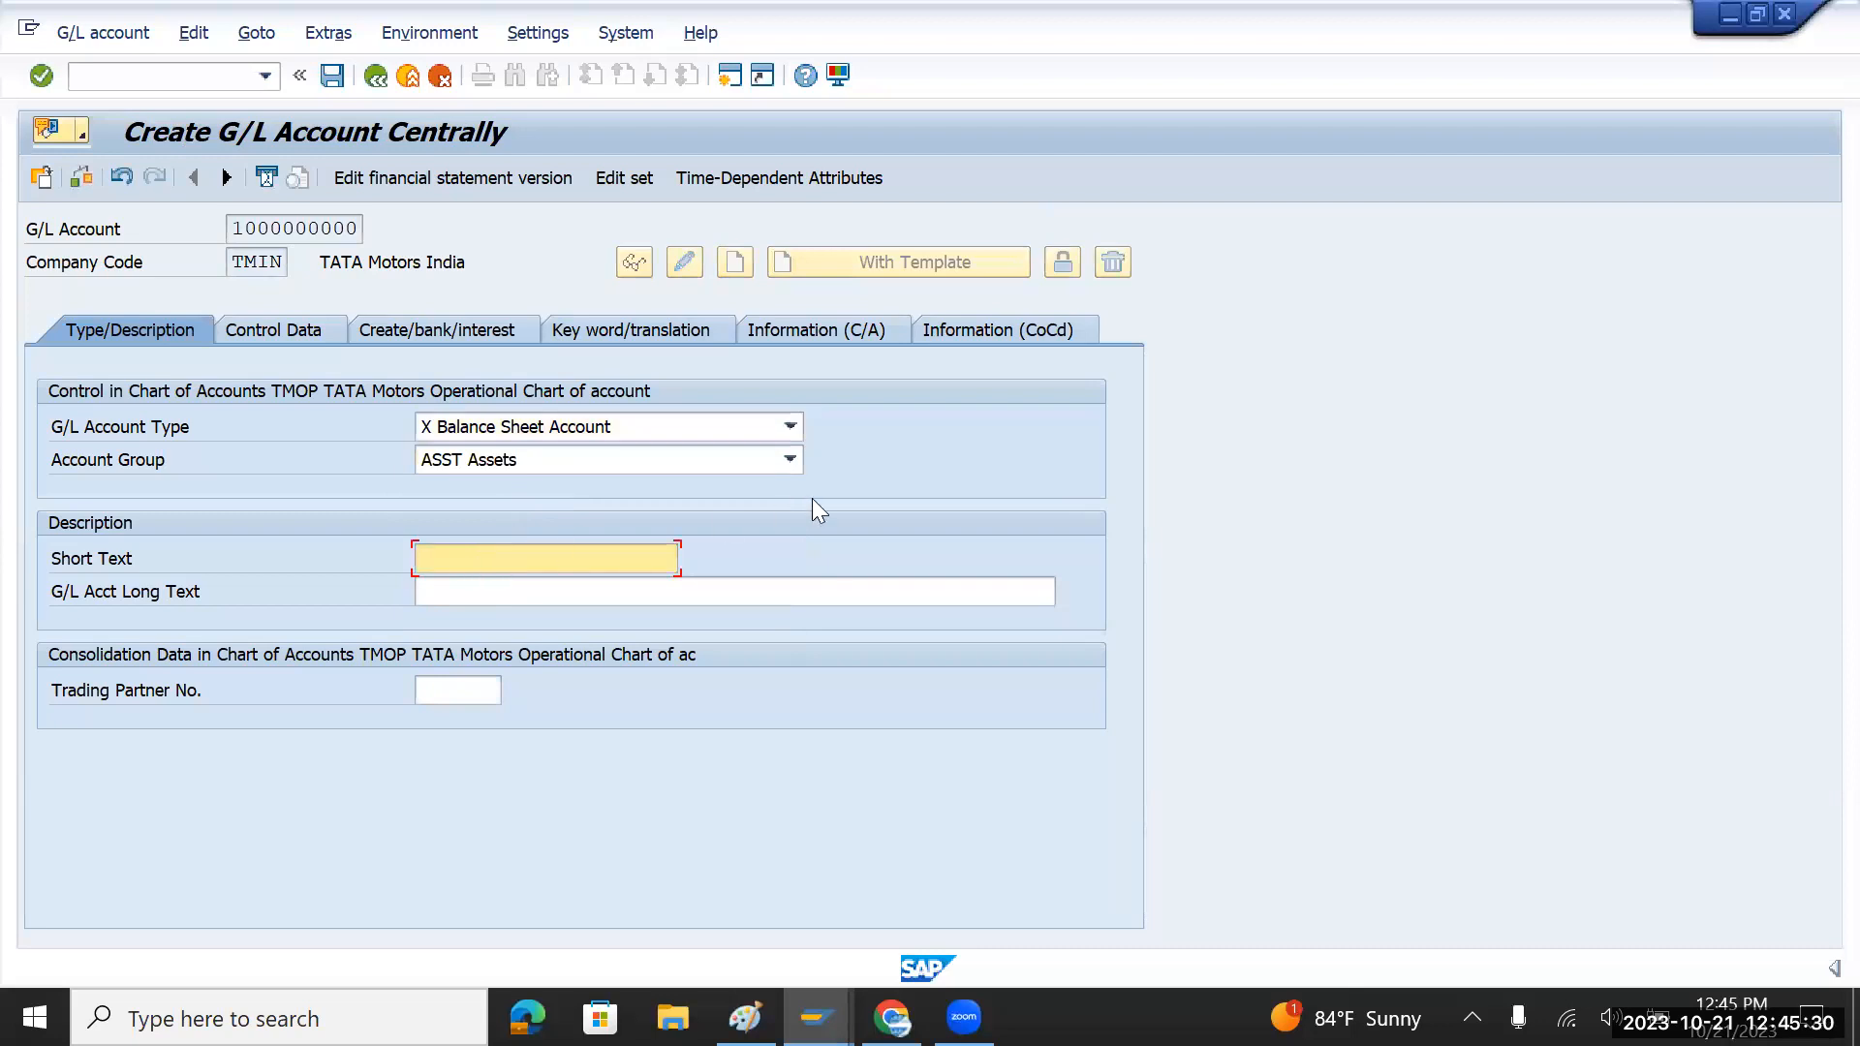
Step: Enter 'Cash' as both the short text and the long text
text(Cash)
drag(498, 561, 389, 561)
key(ctrl+c)
click(491, 593)
key(ctrl+v)
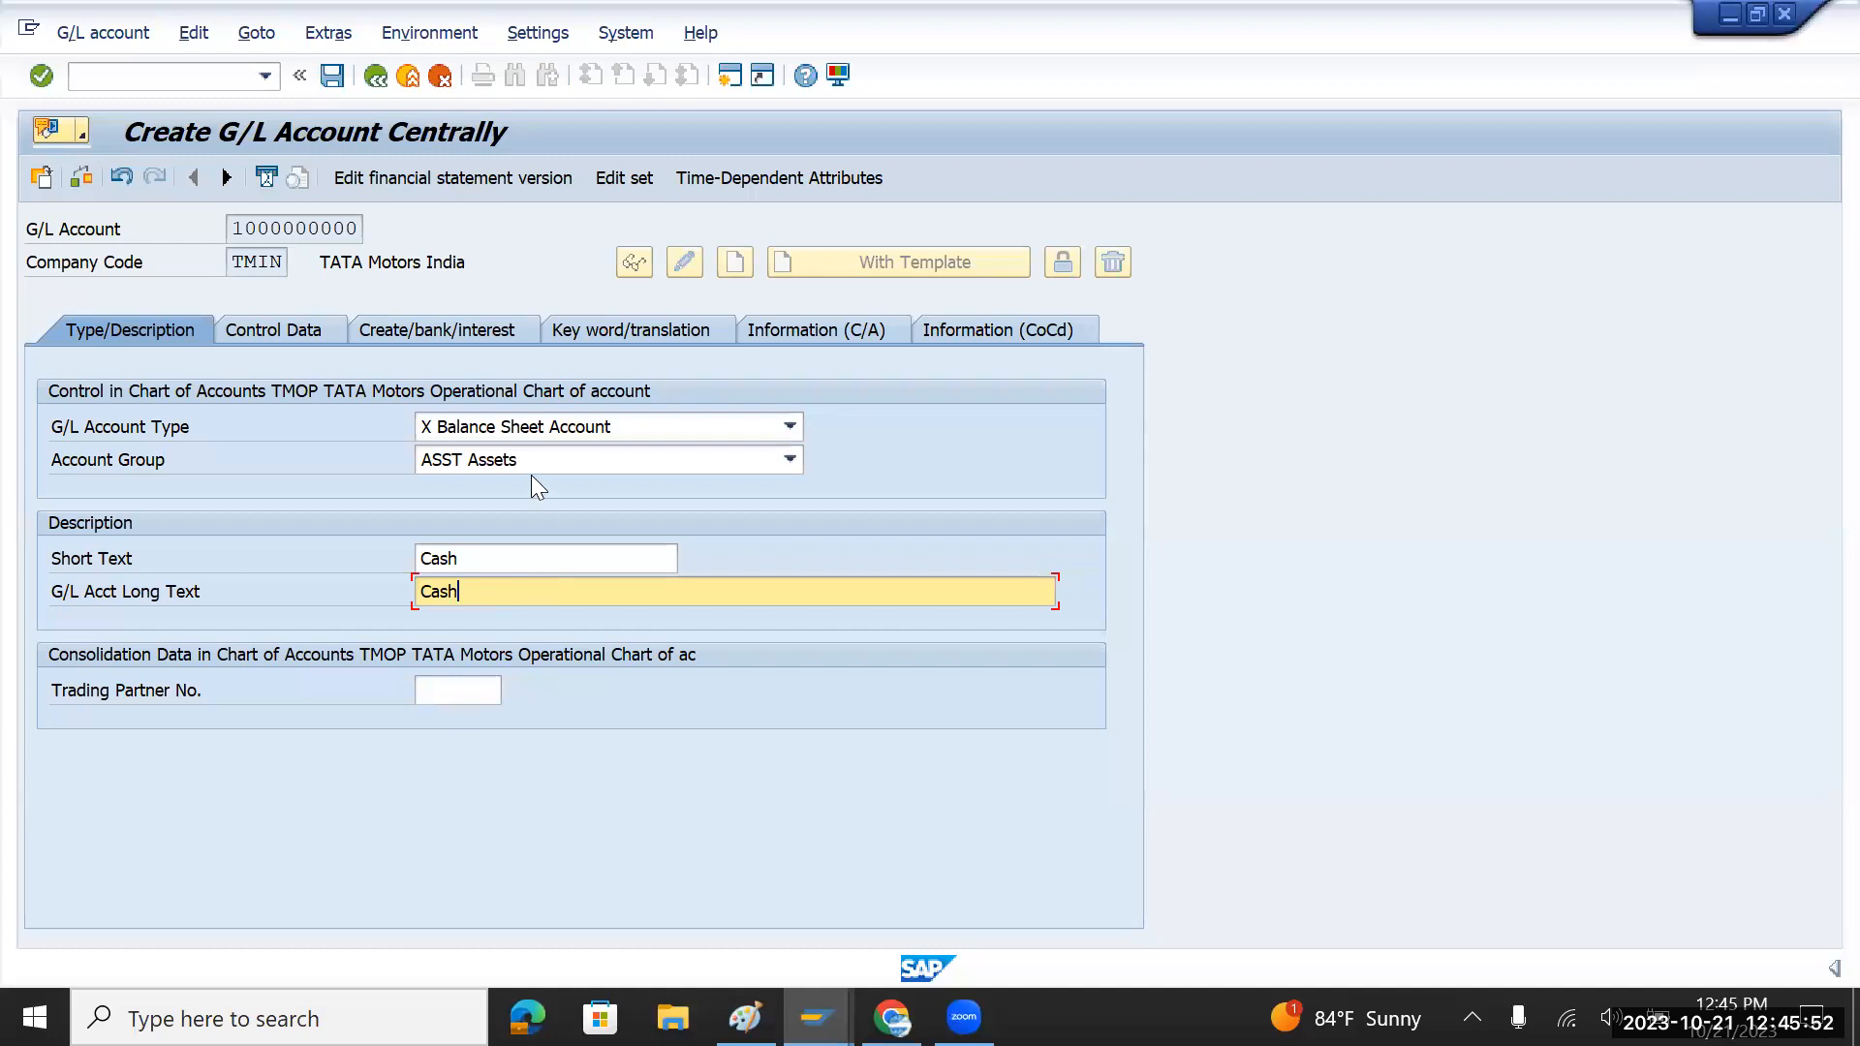
Step: Tick Open Item Management on Control Data, then move to the Create/bank/interest tab
click(278, 326)
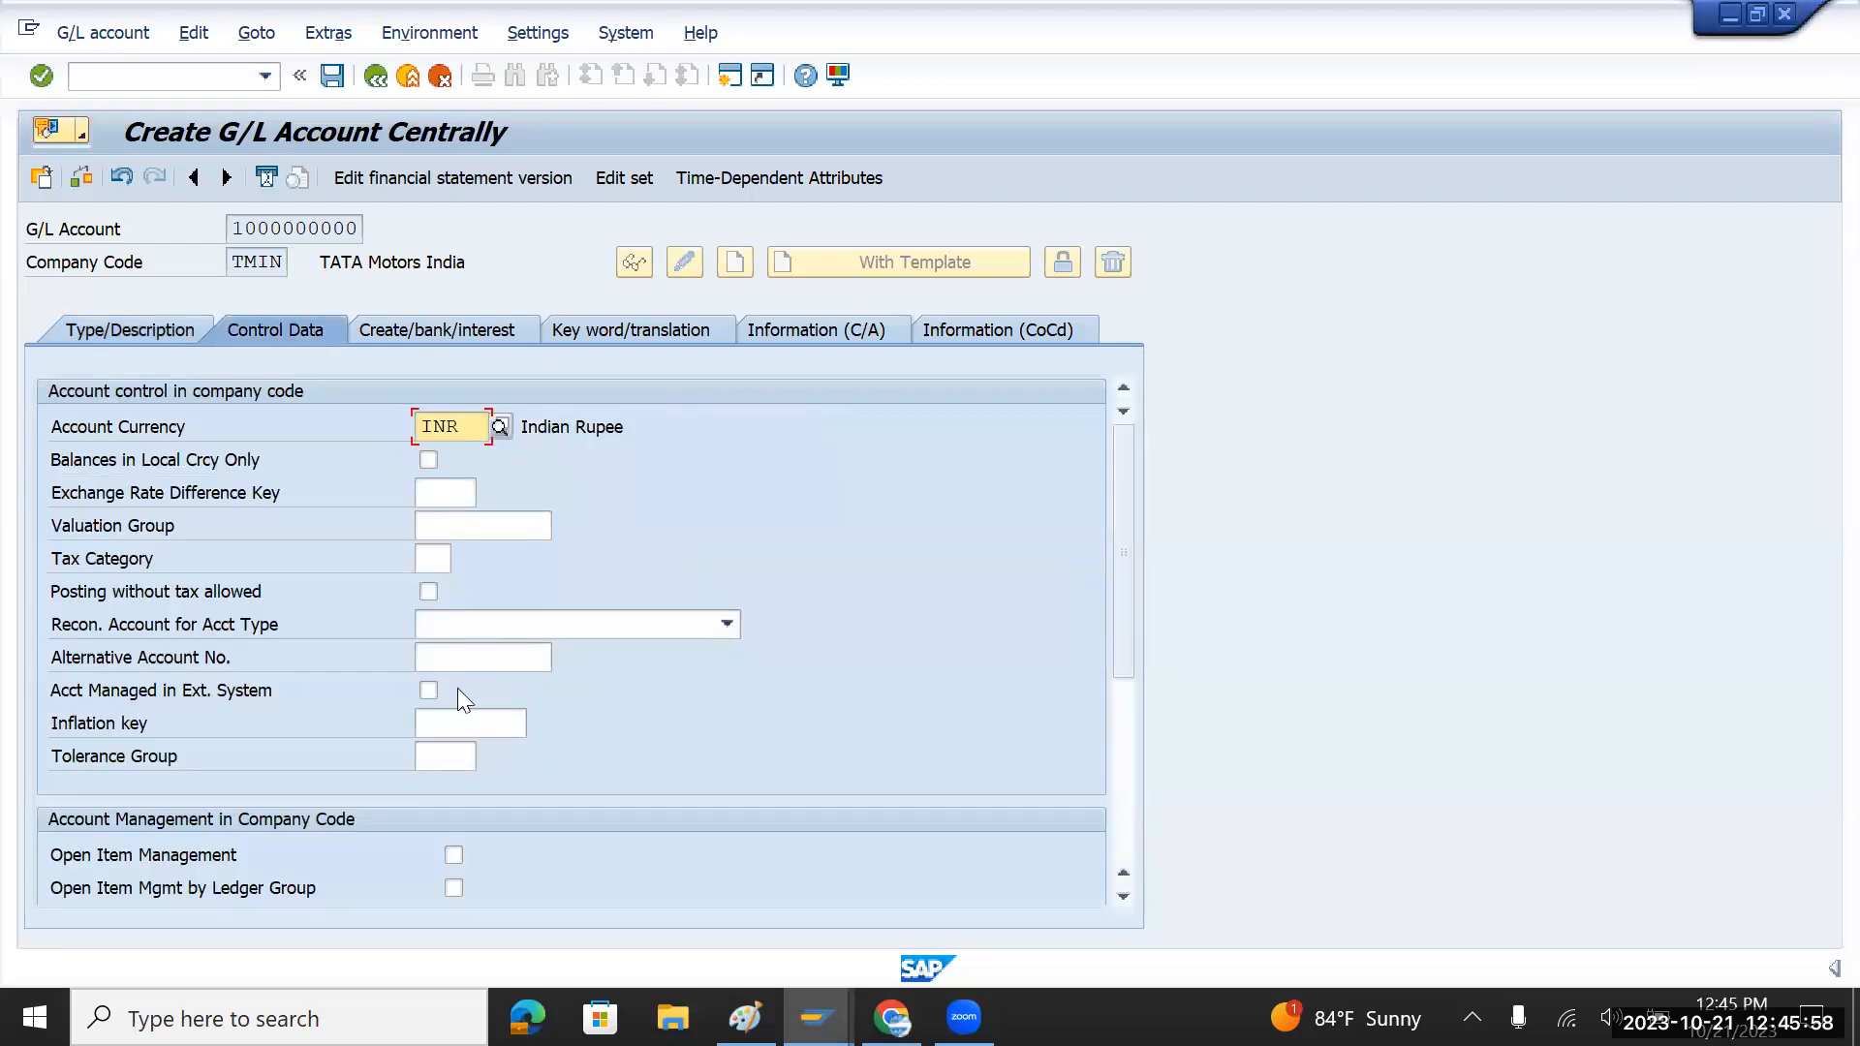
click(453, 855)
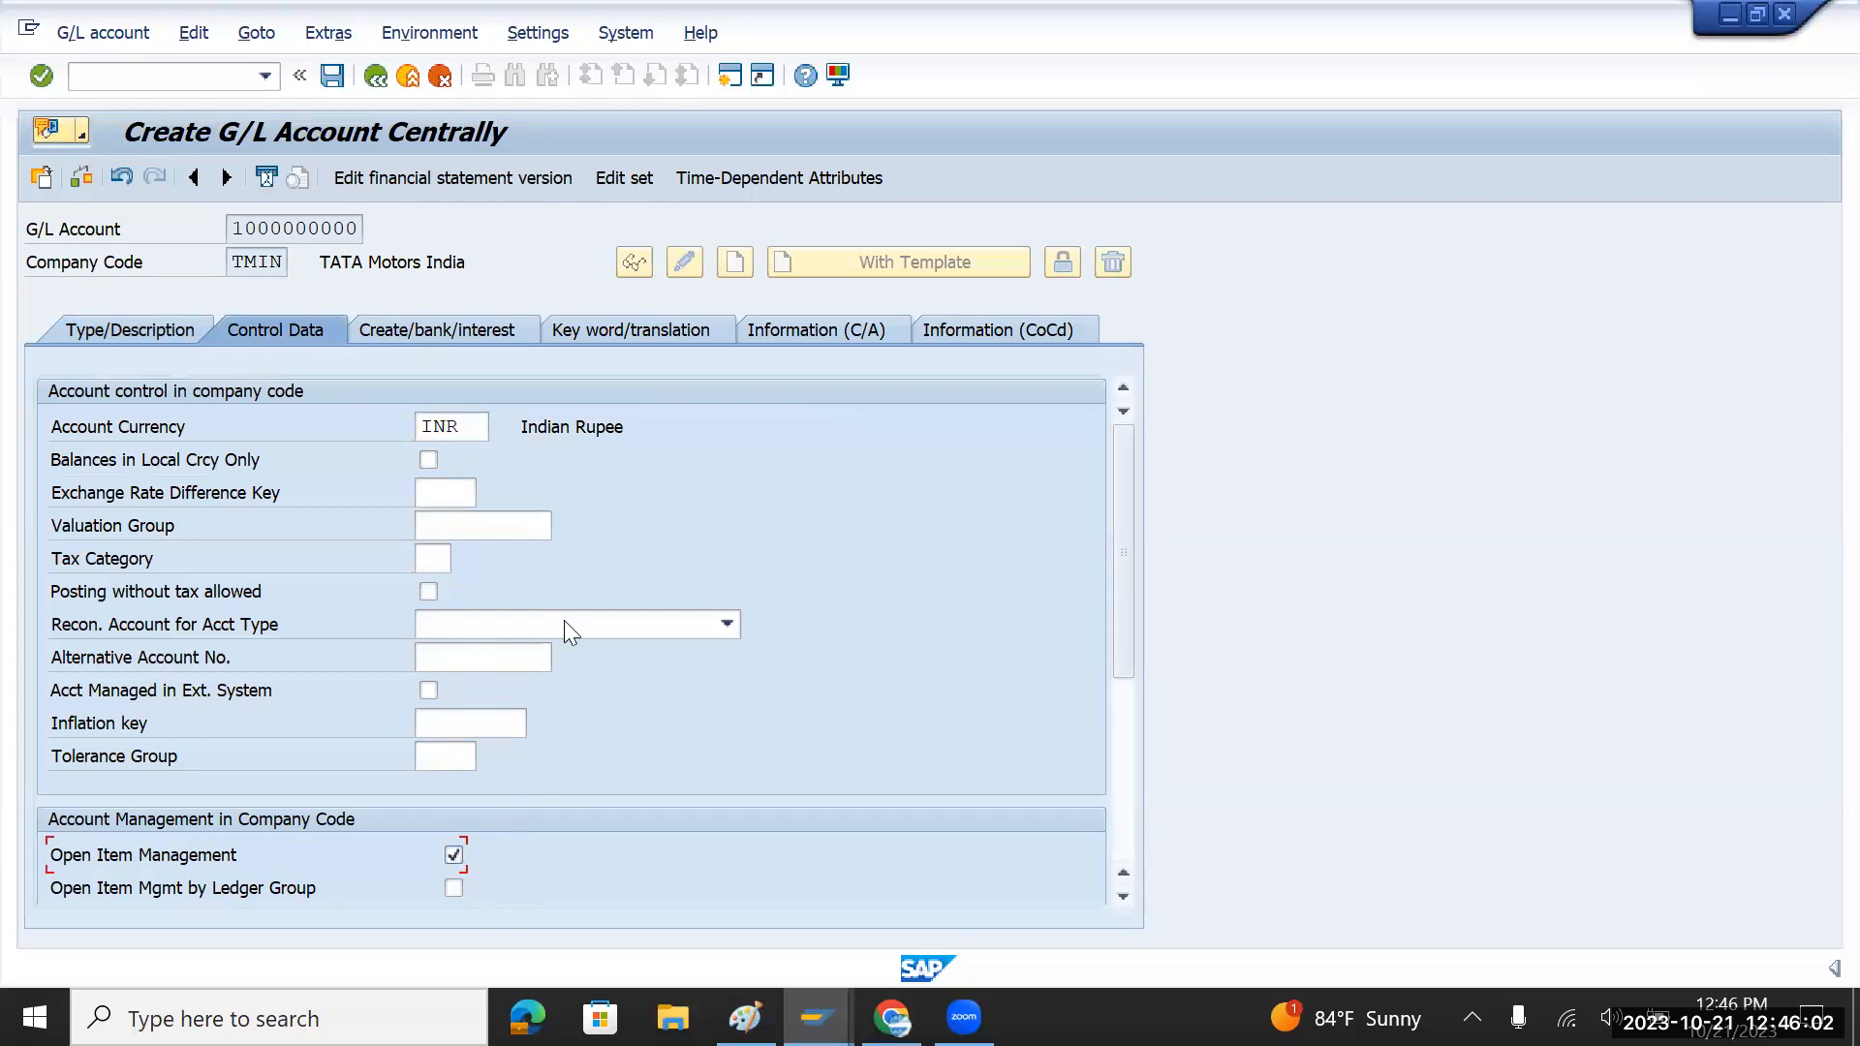
click(444, 334)
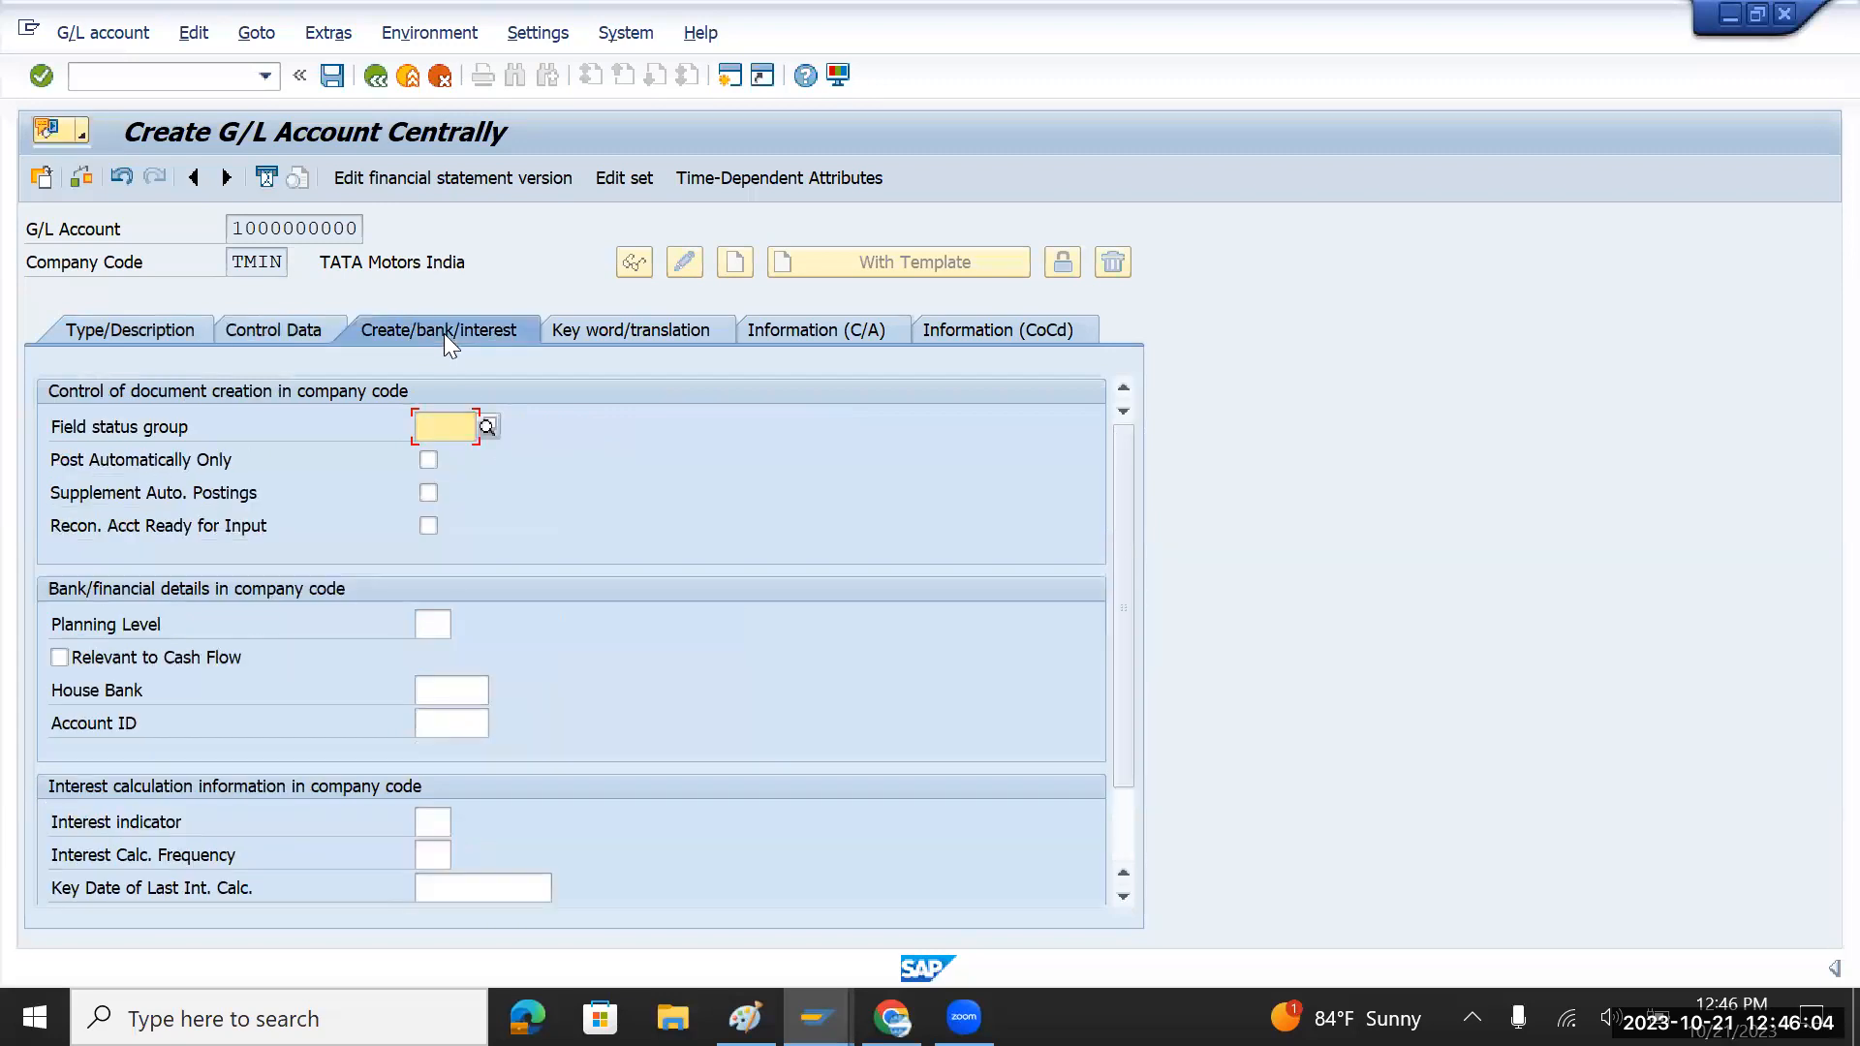
click(492, 426)
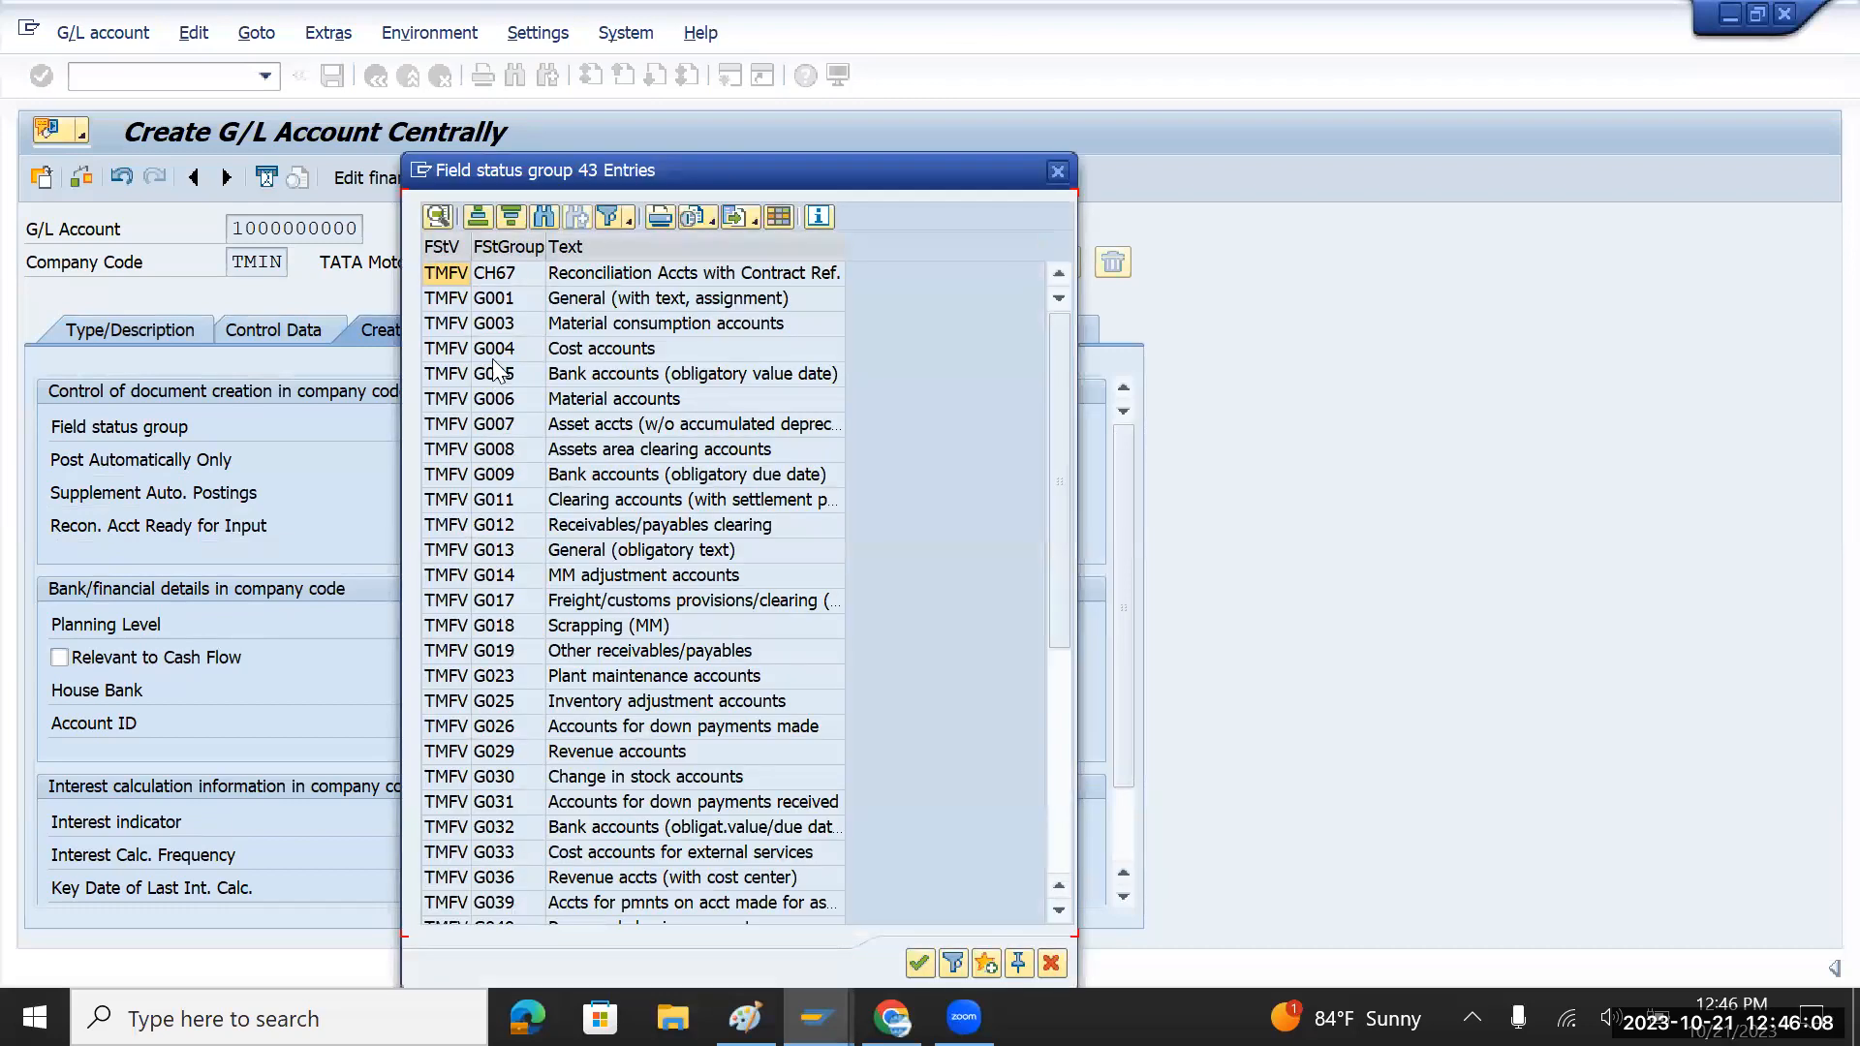
double_click(507, 298)
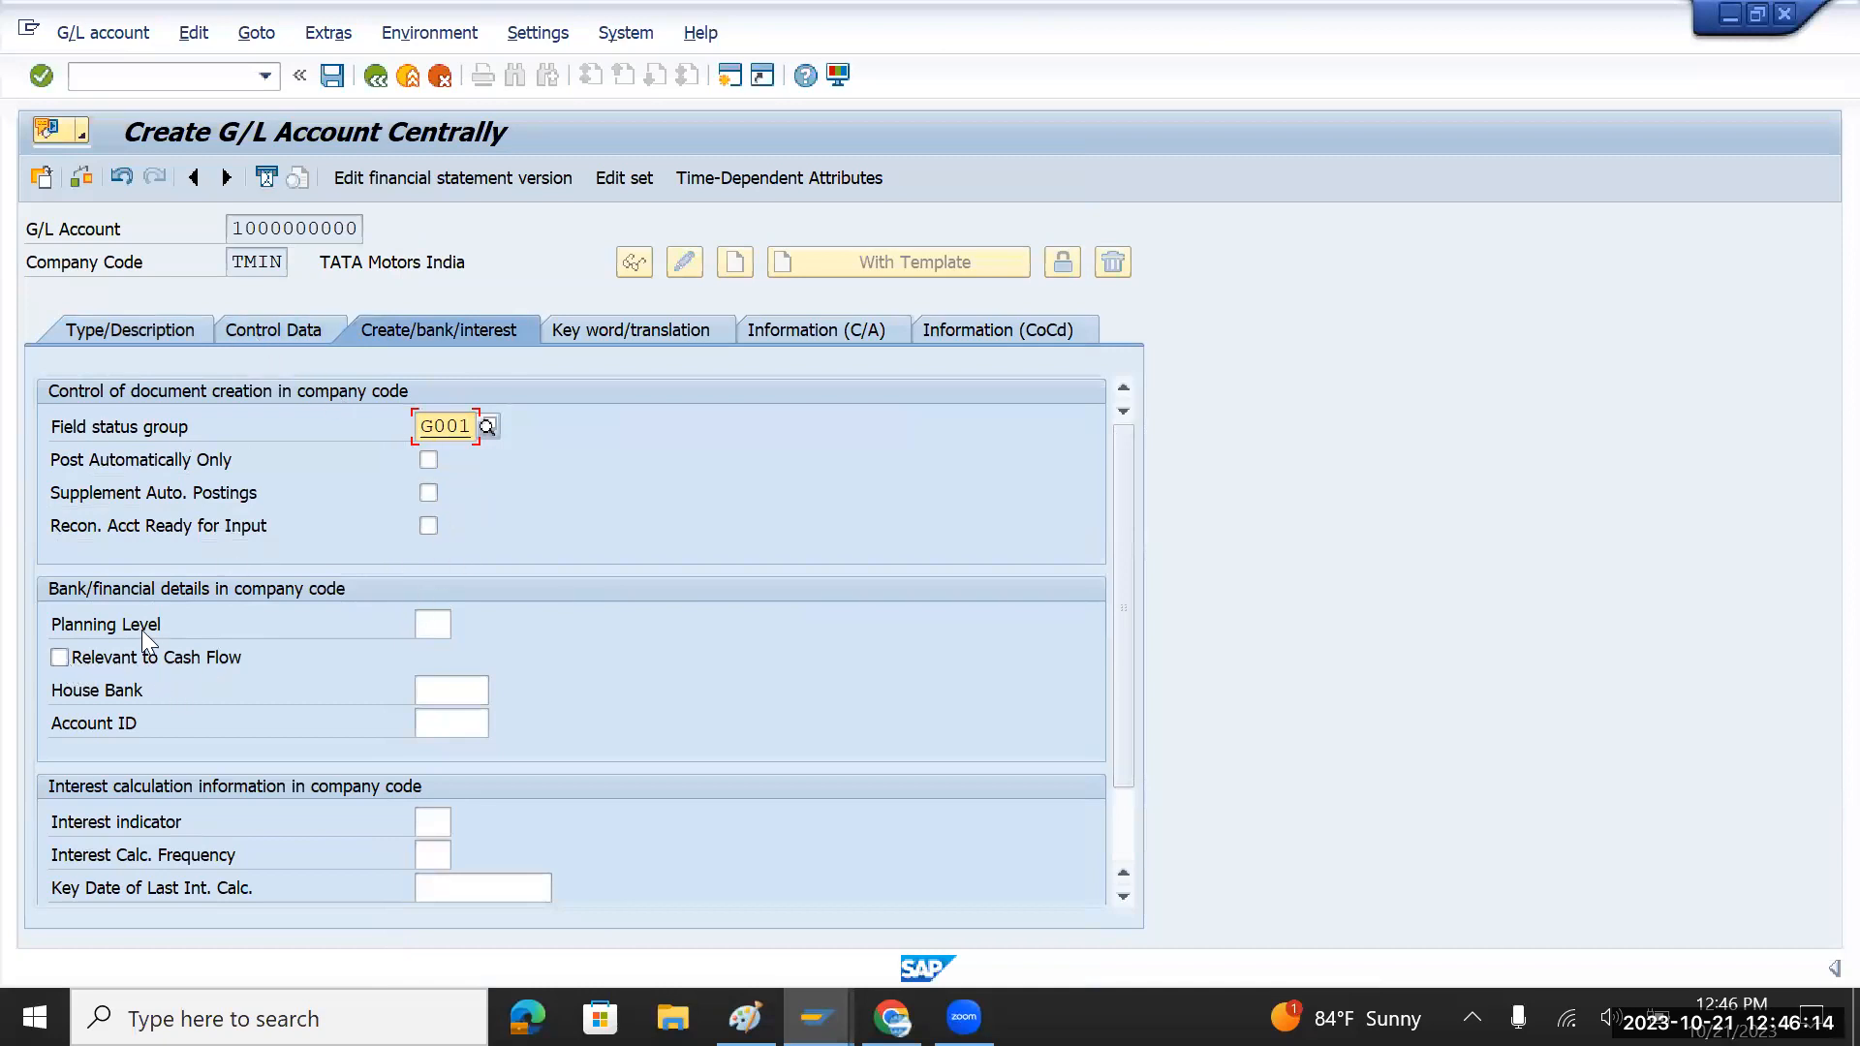
click(488, 426)
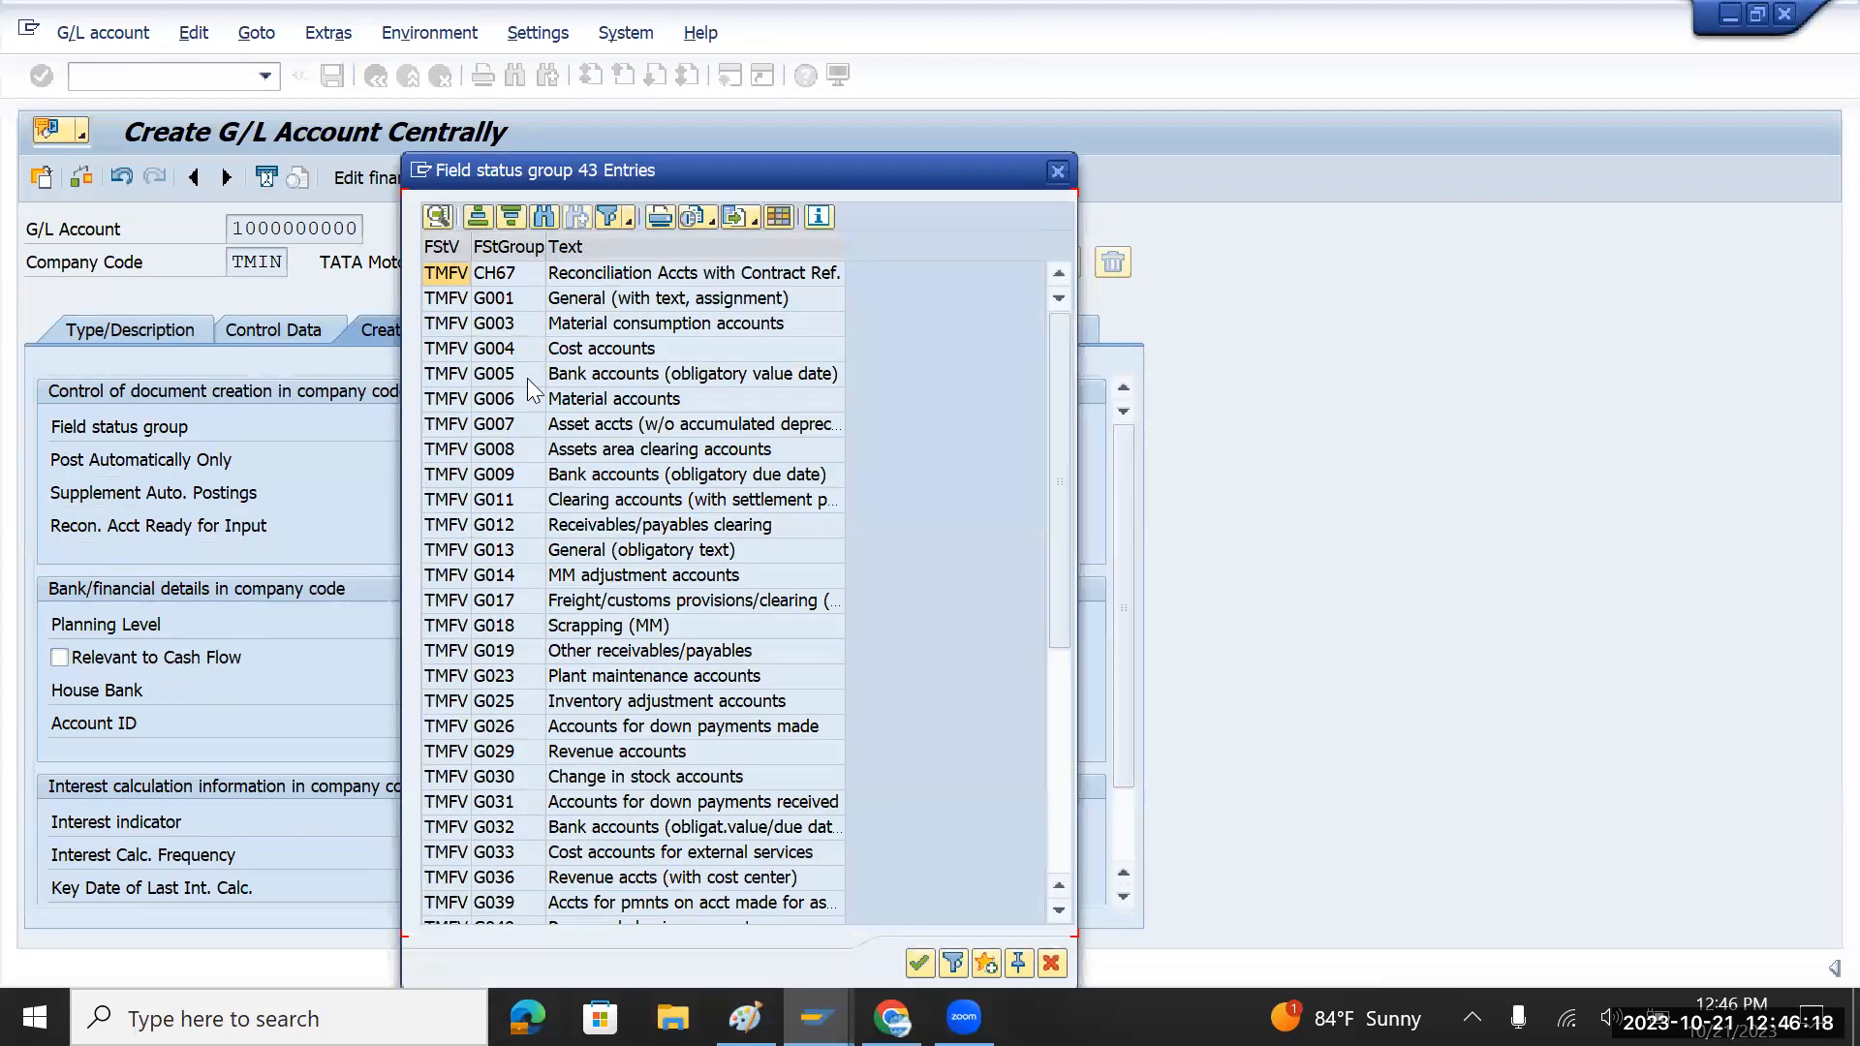
click(529, 384)
drag(699, 176, 542, 345)
click(901, 341)
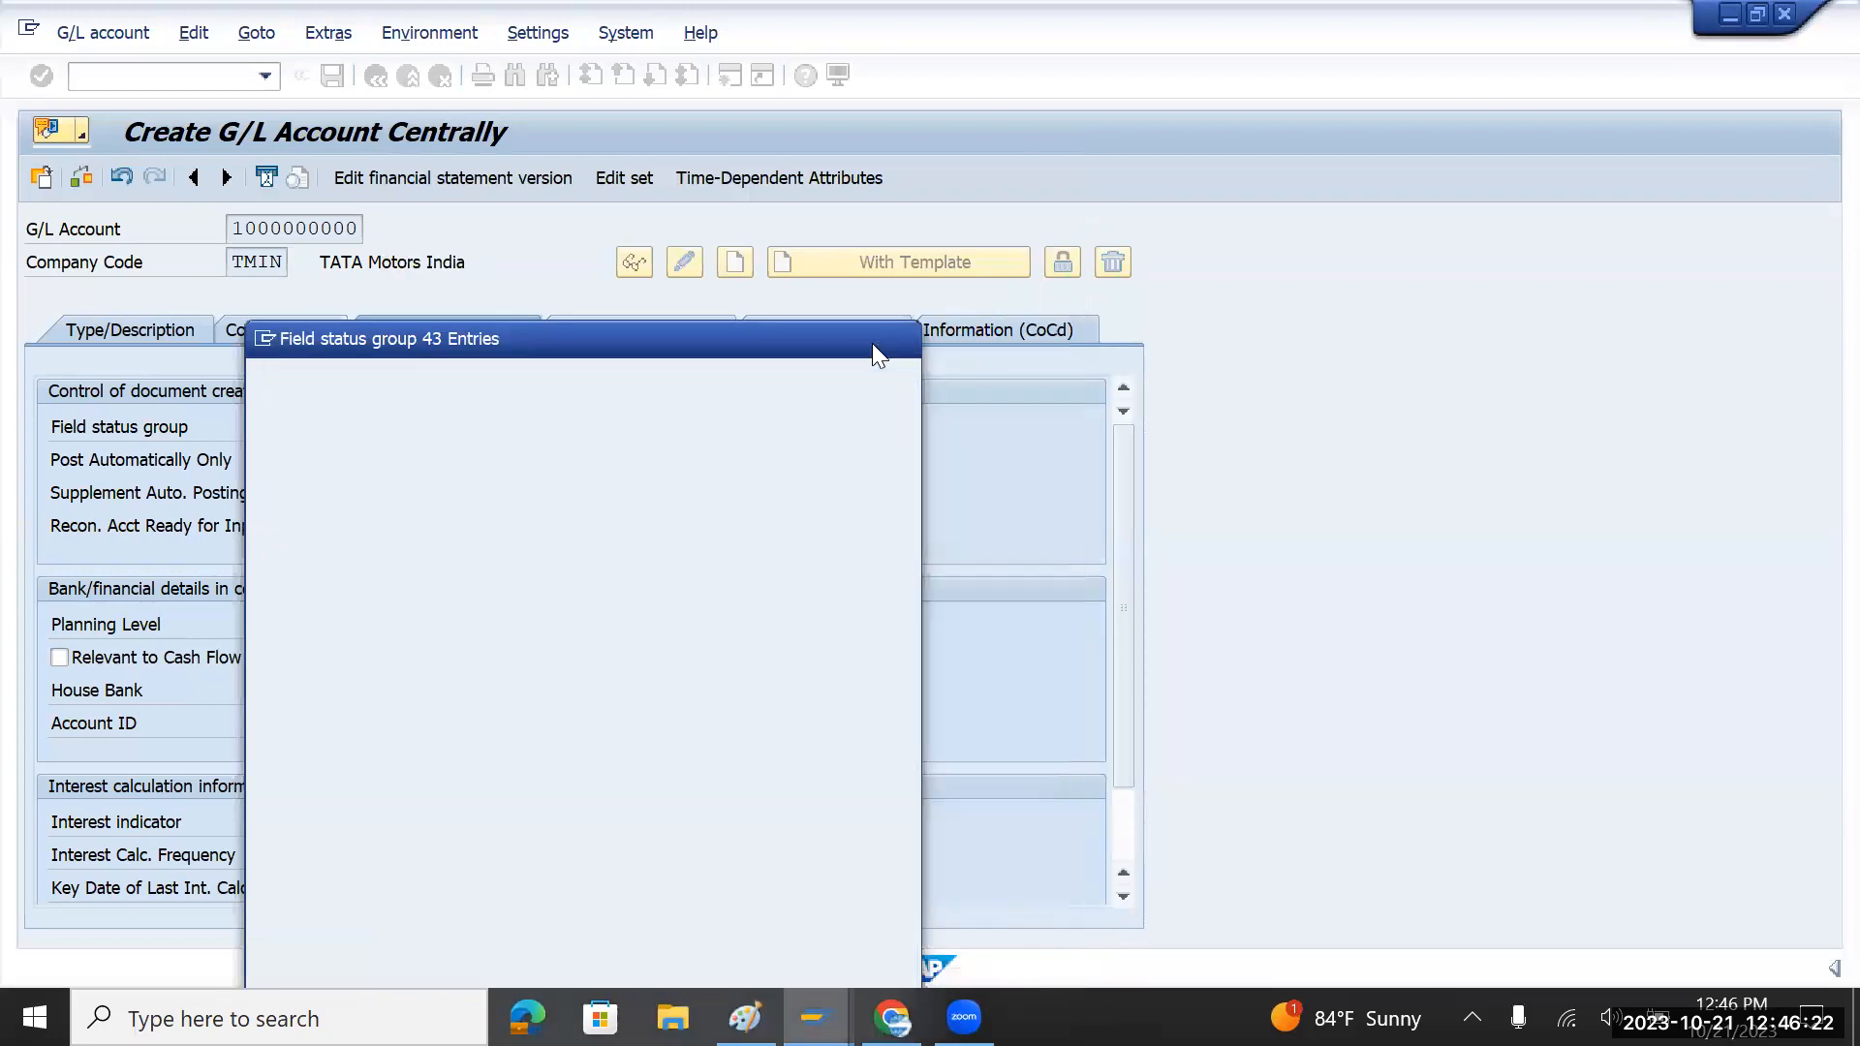
Step: Recheck the Type/Description tab and confirm G001 remains the field status group
click(125, 333)
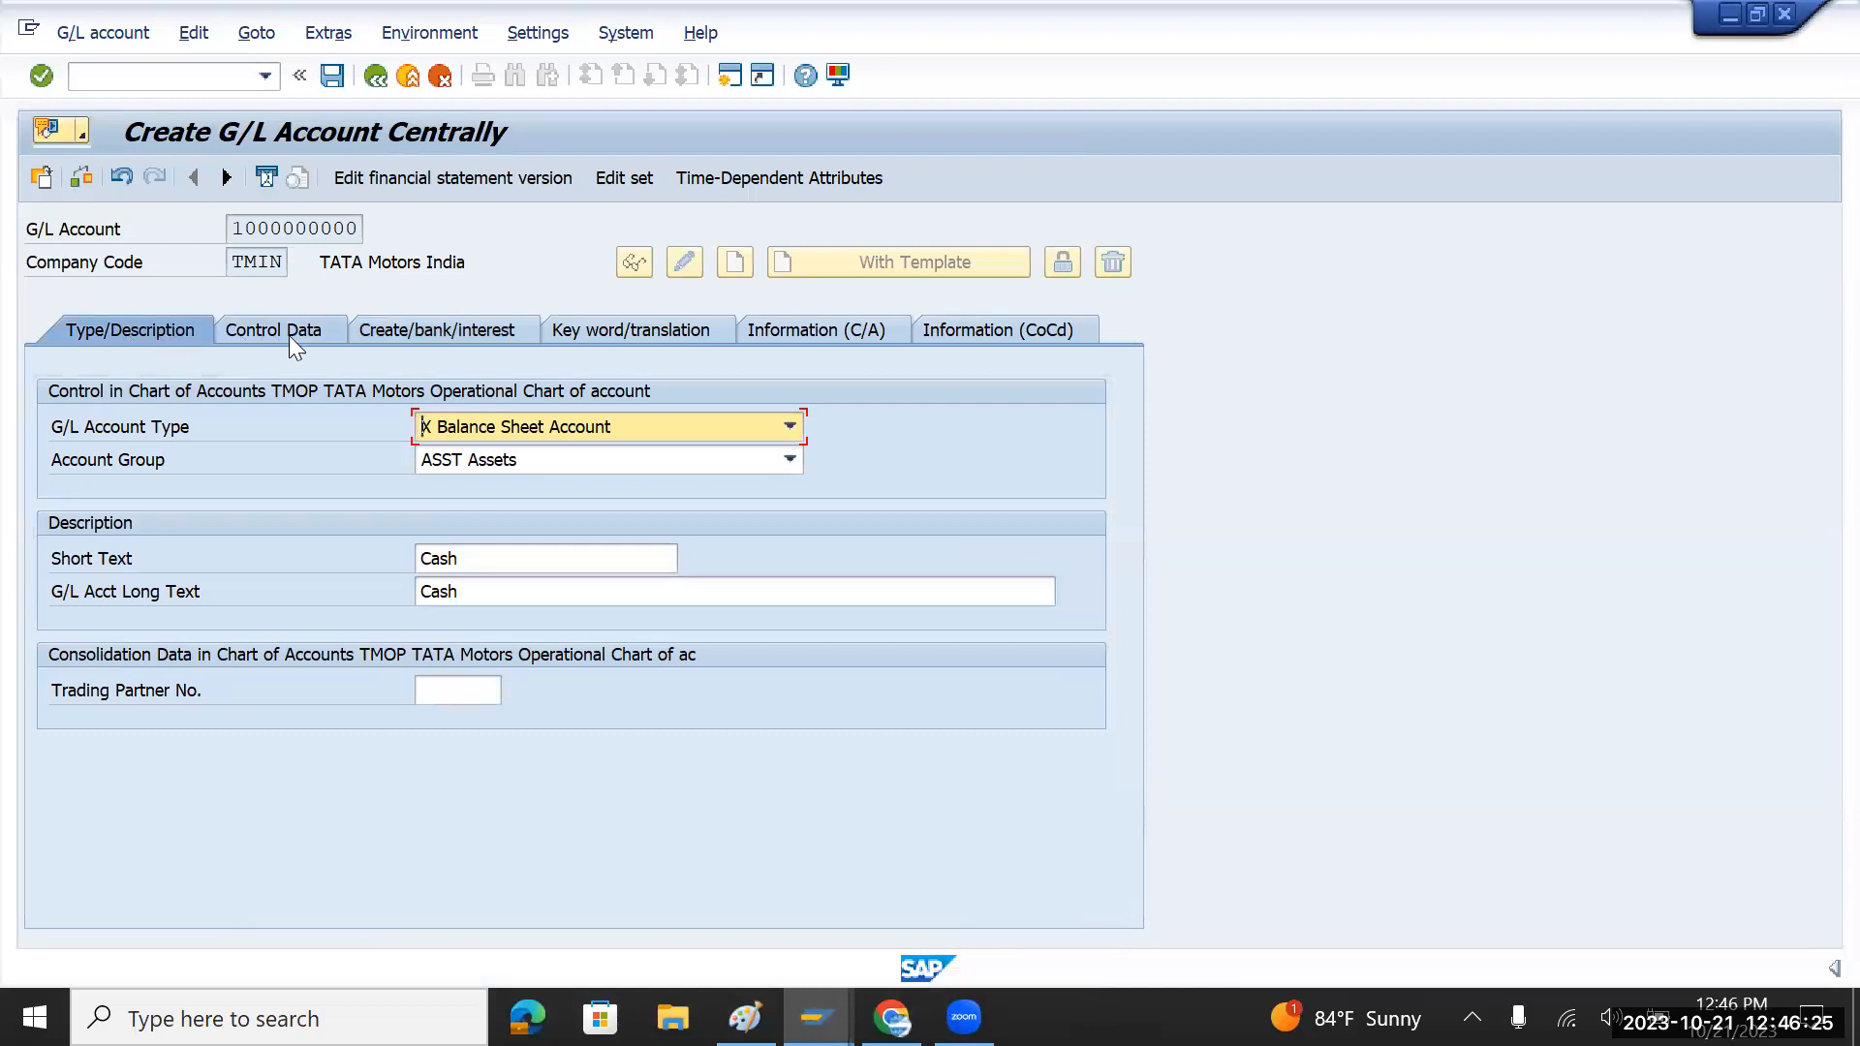
click(415, 332)
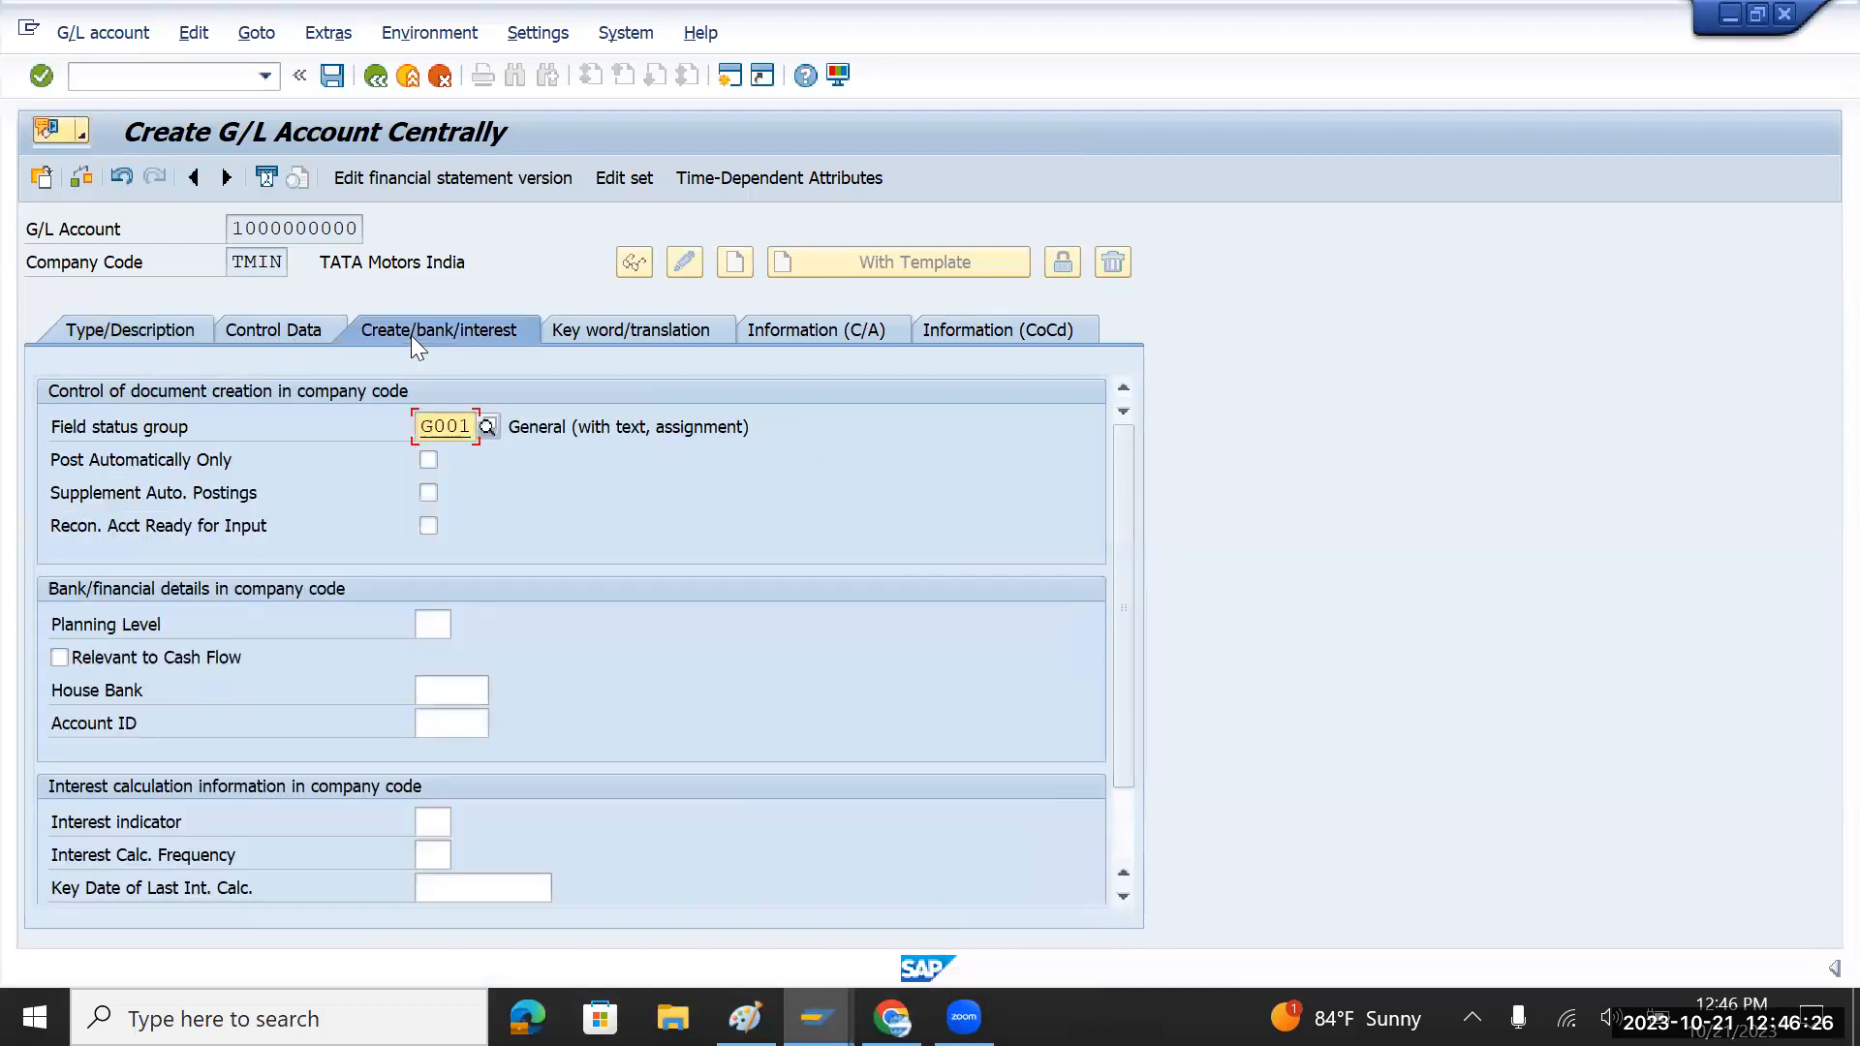
double_click(477, 433)
click(730, 75)
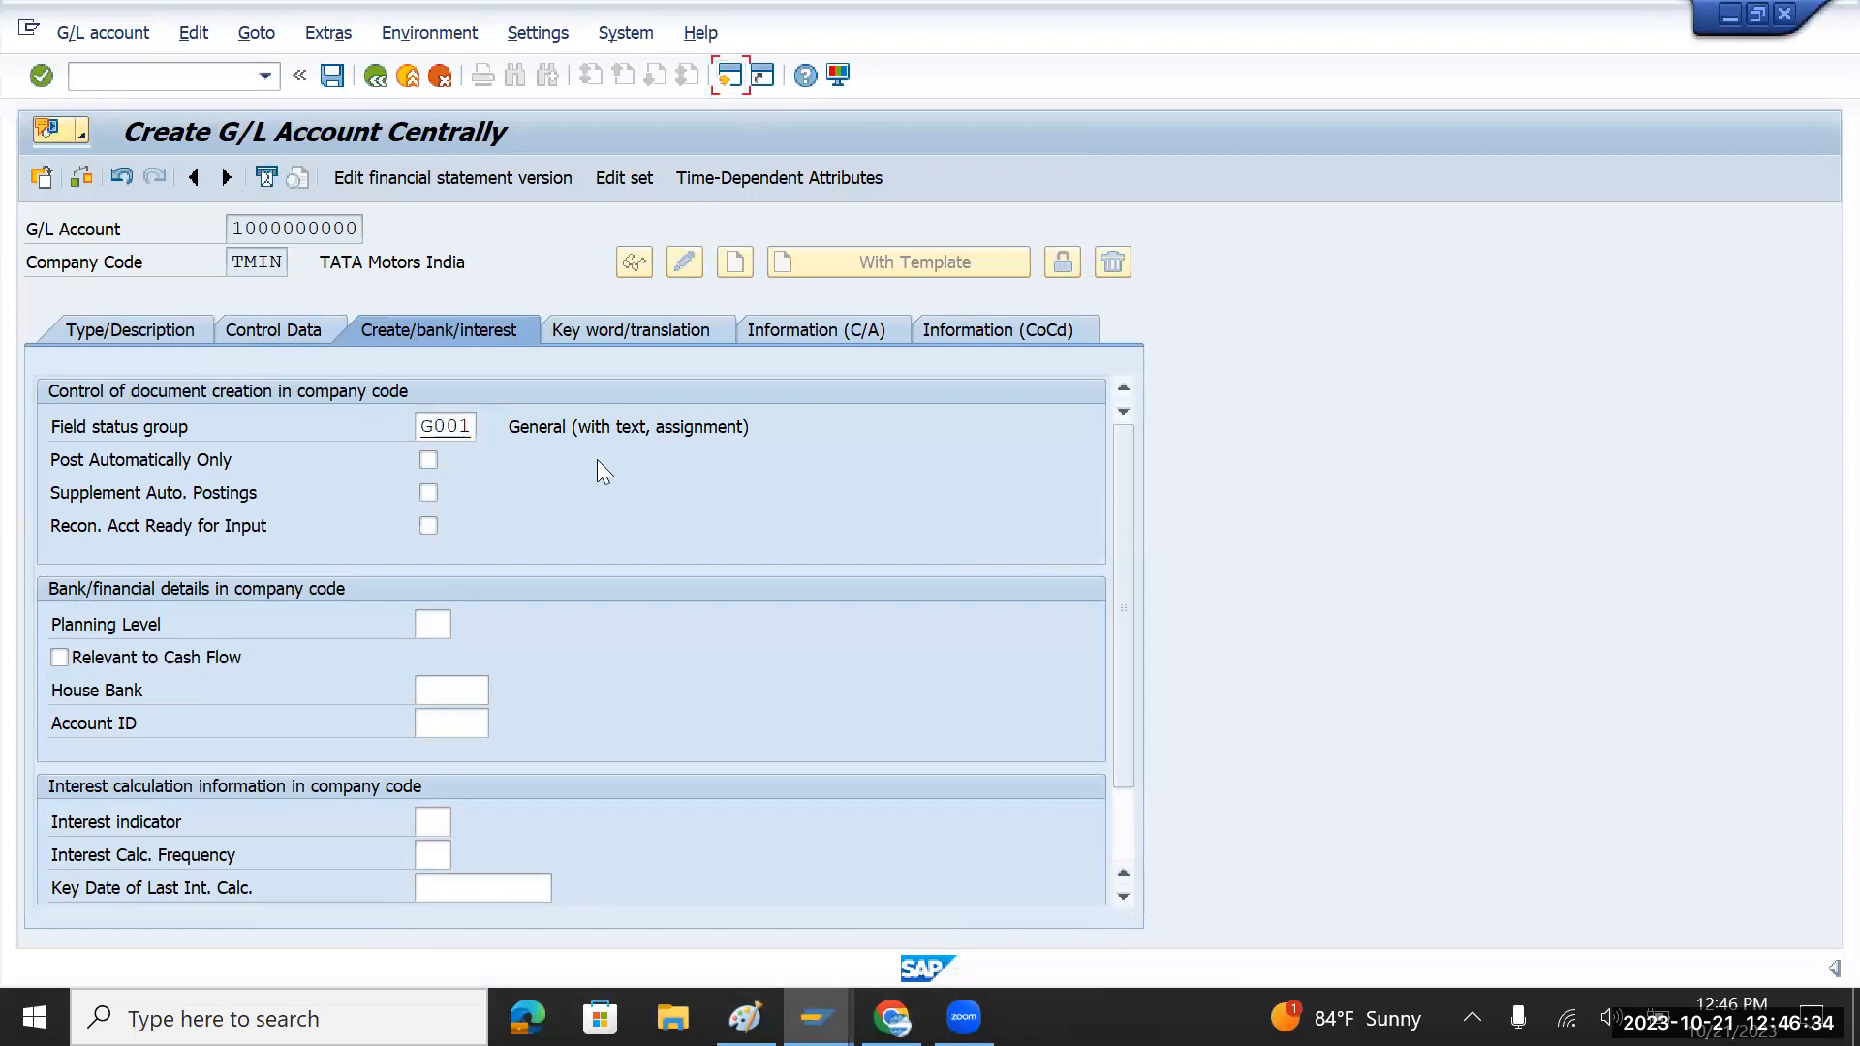
Step: Start field status variant maintenance with transaction OBC4
text(obd)
key(BackSpace)
text(c4)
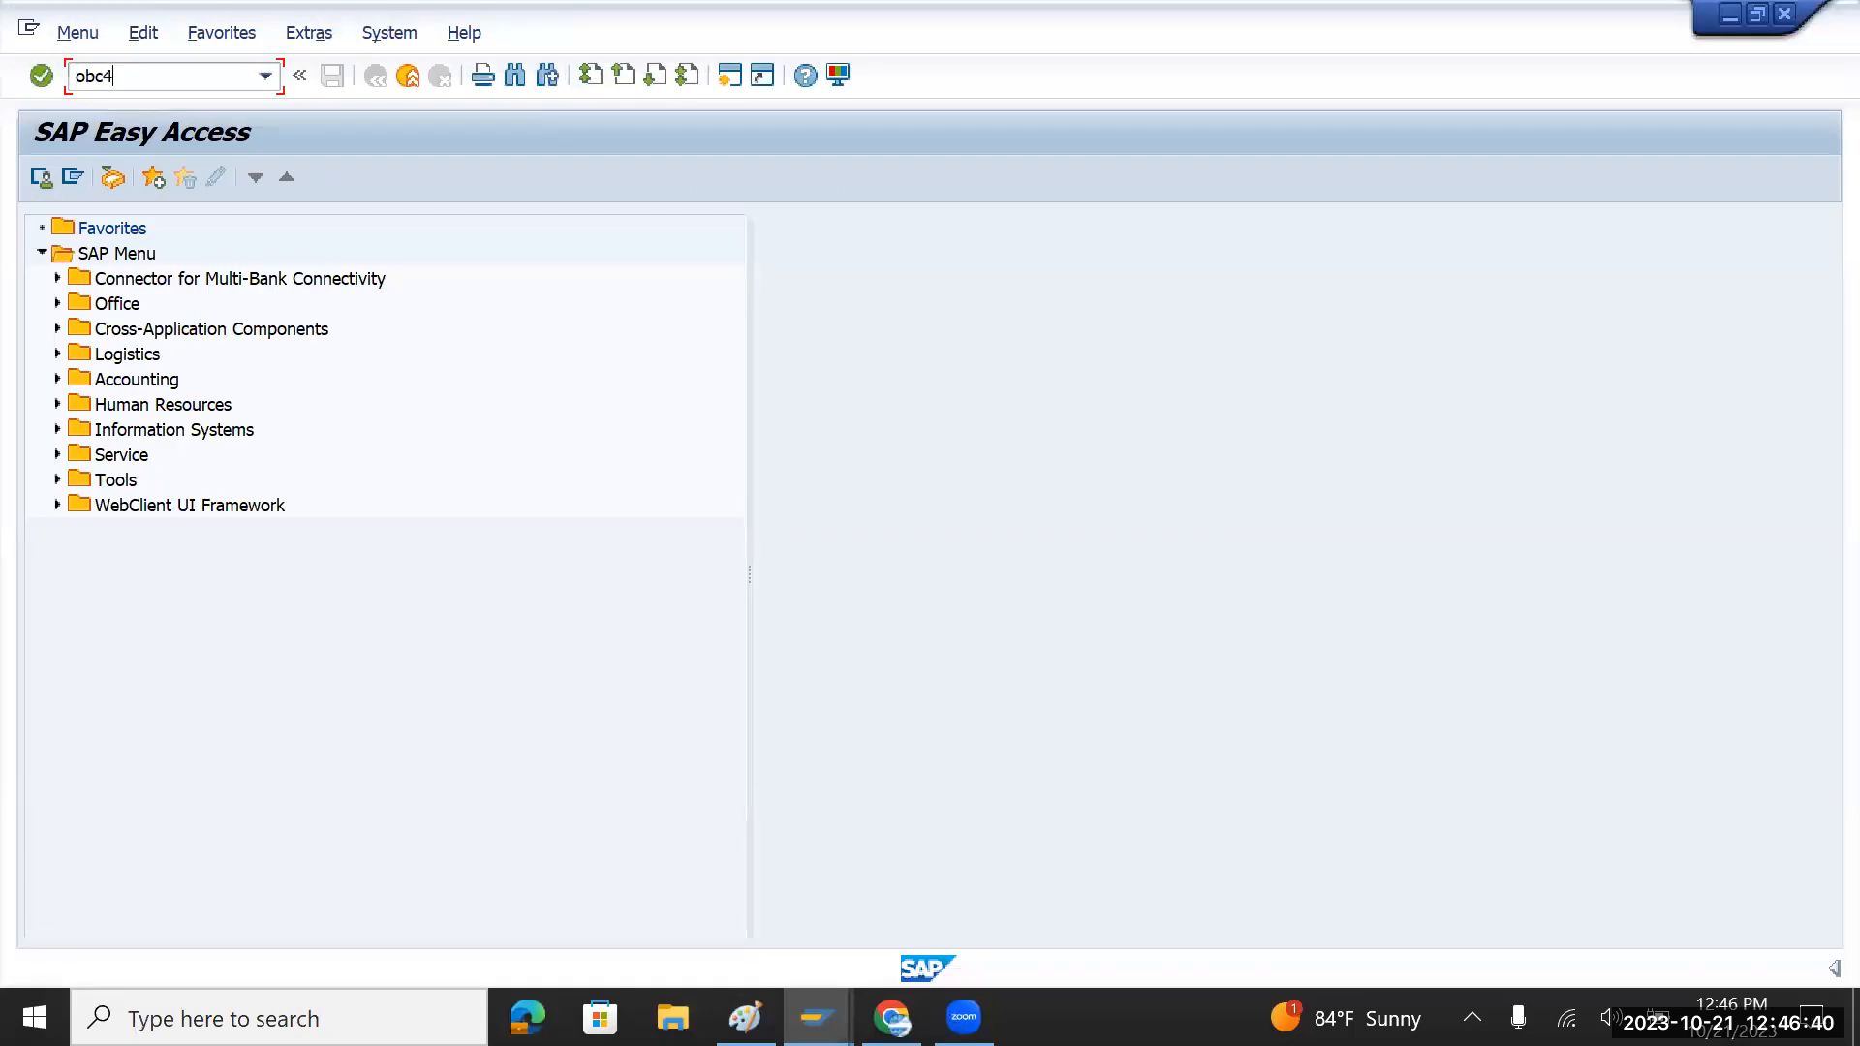
key(Return)
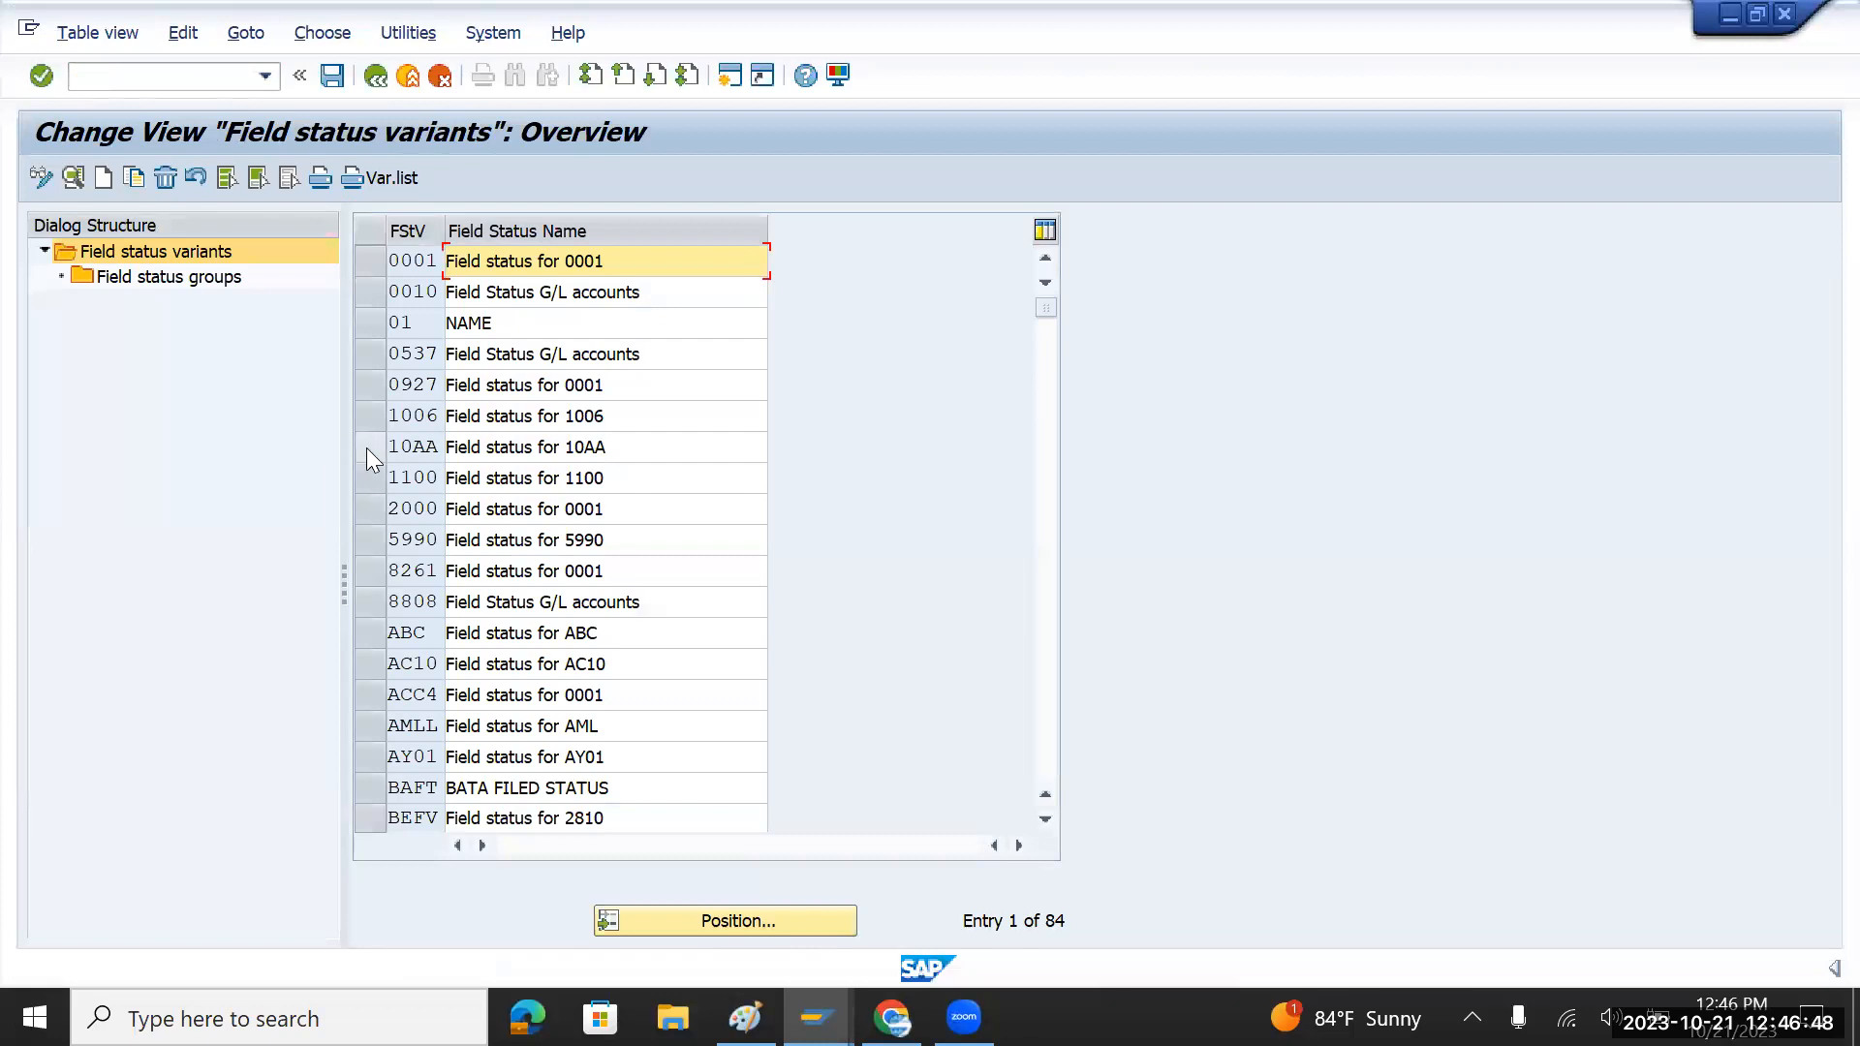
Step: Position the variants list at TMFV and select TMFV TATA Motor FV
click(709, 924)
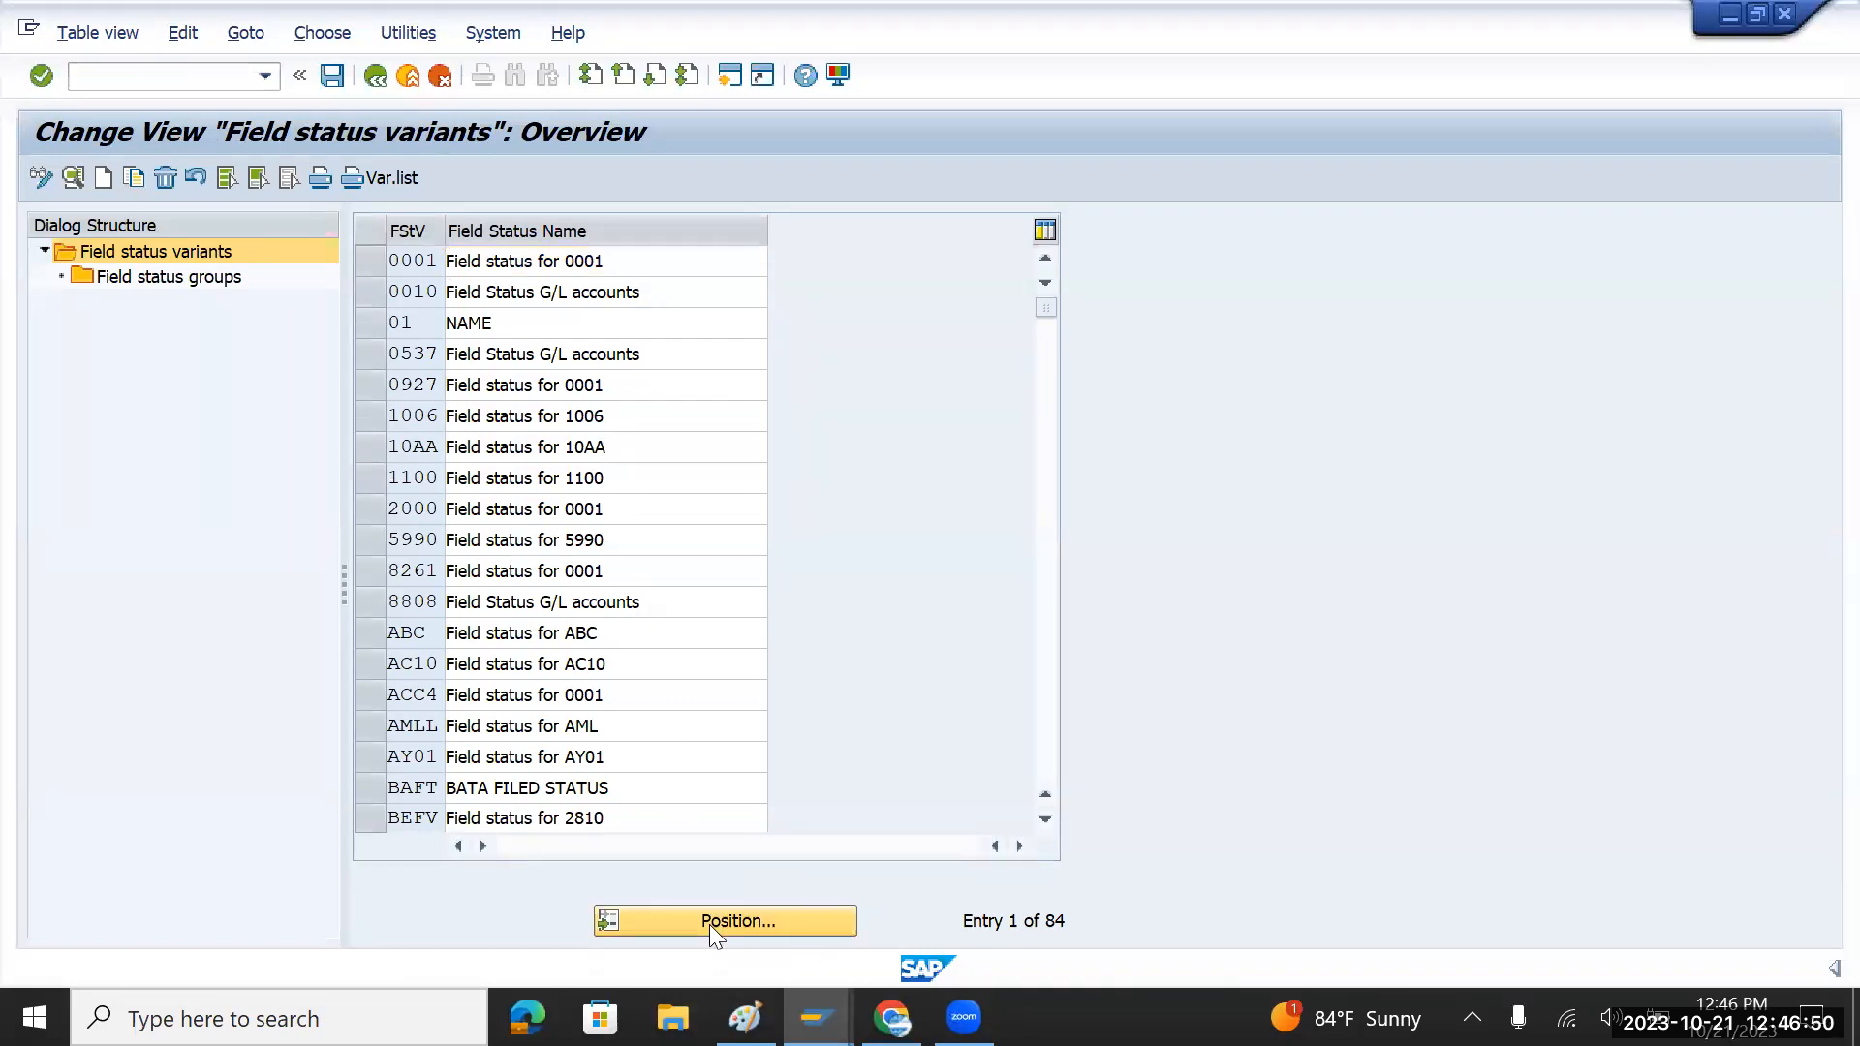
text(t)
text(m)
text(co)
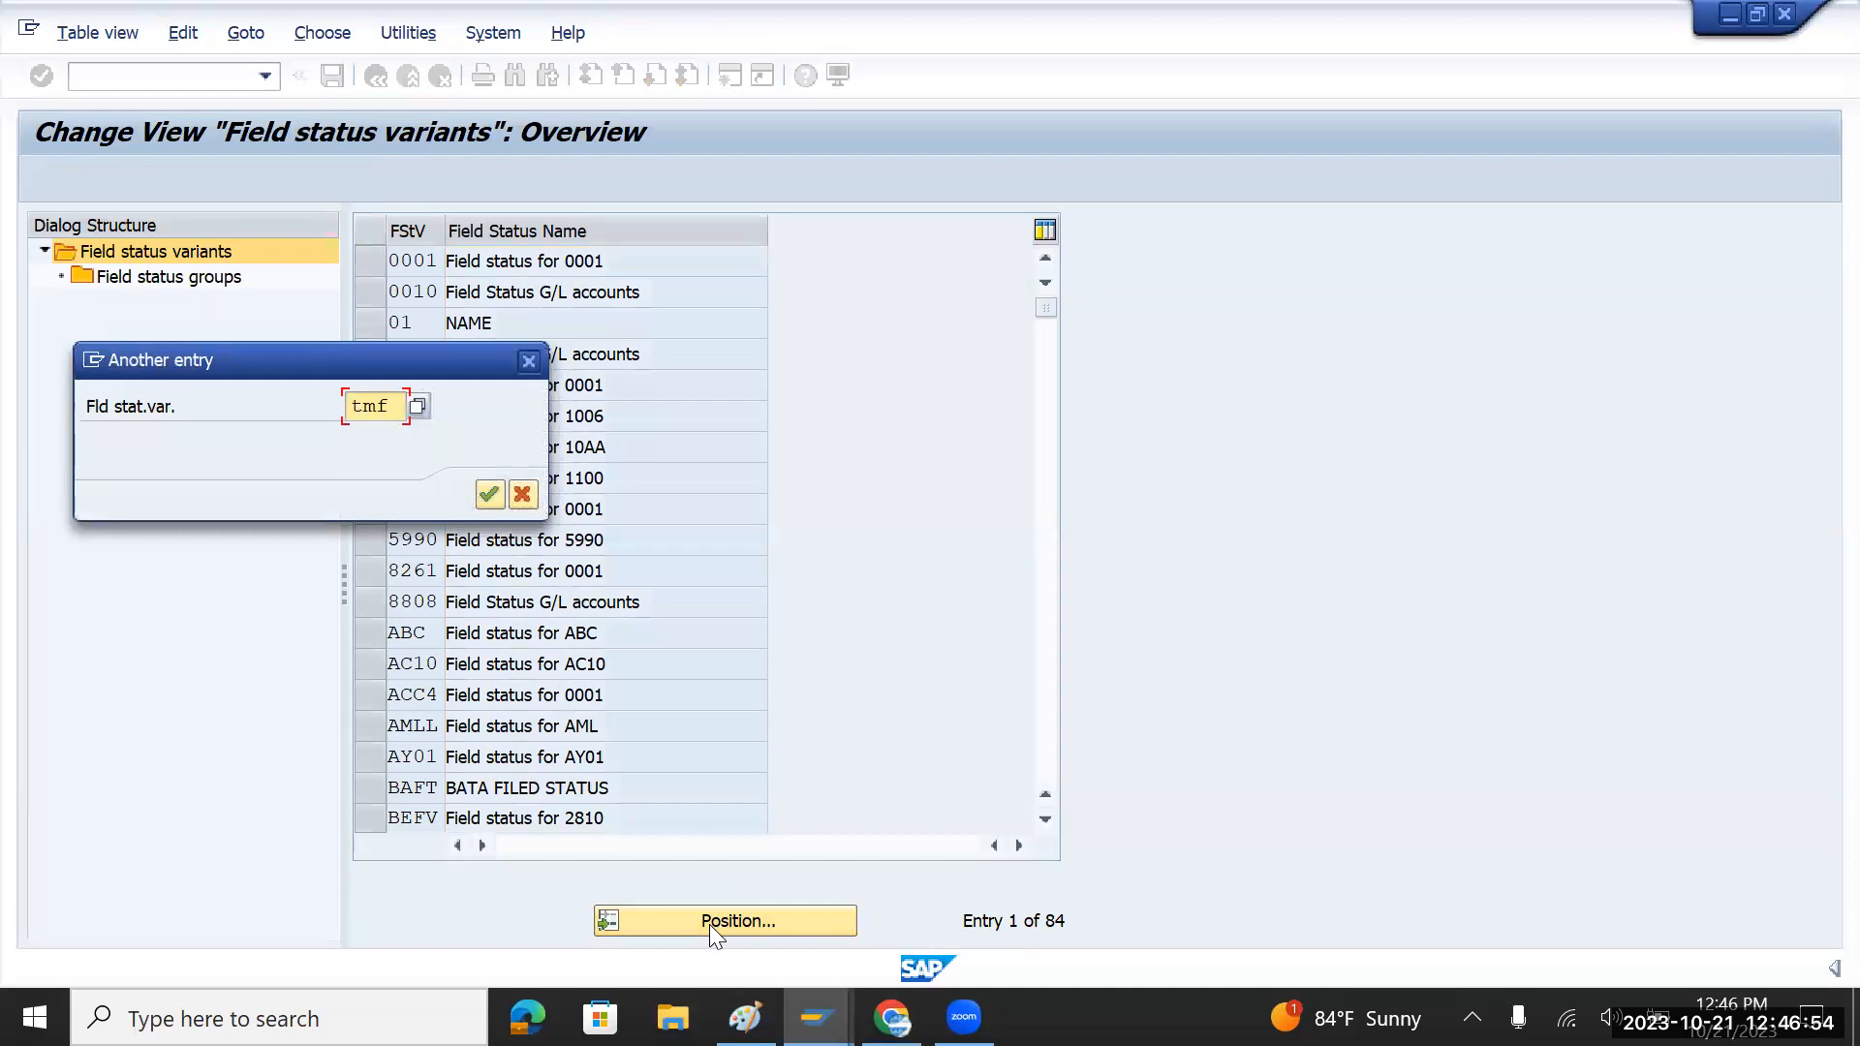
key(Return)
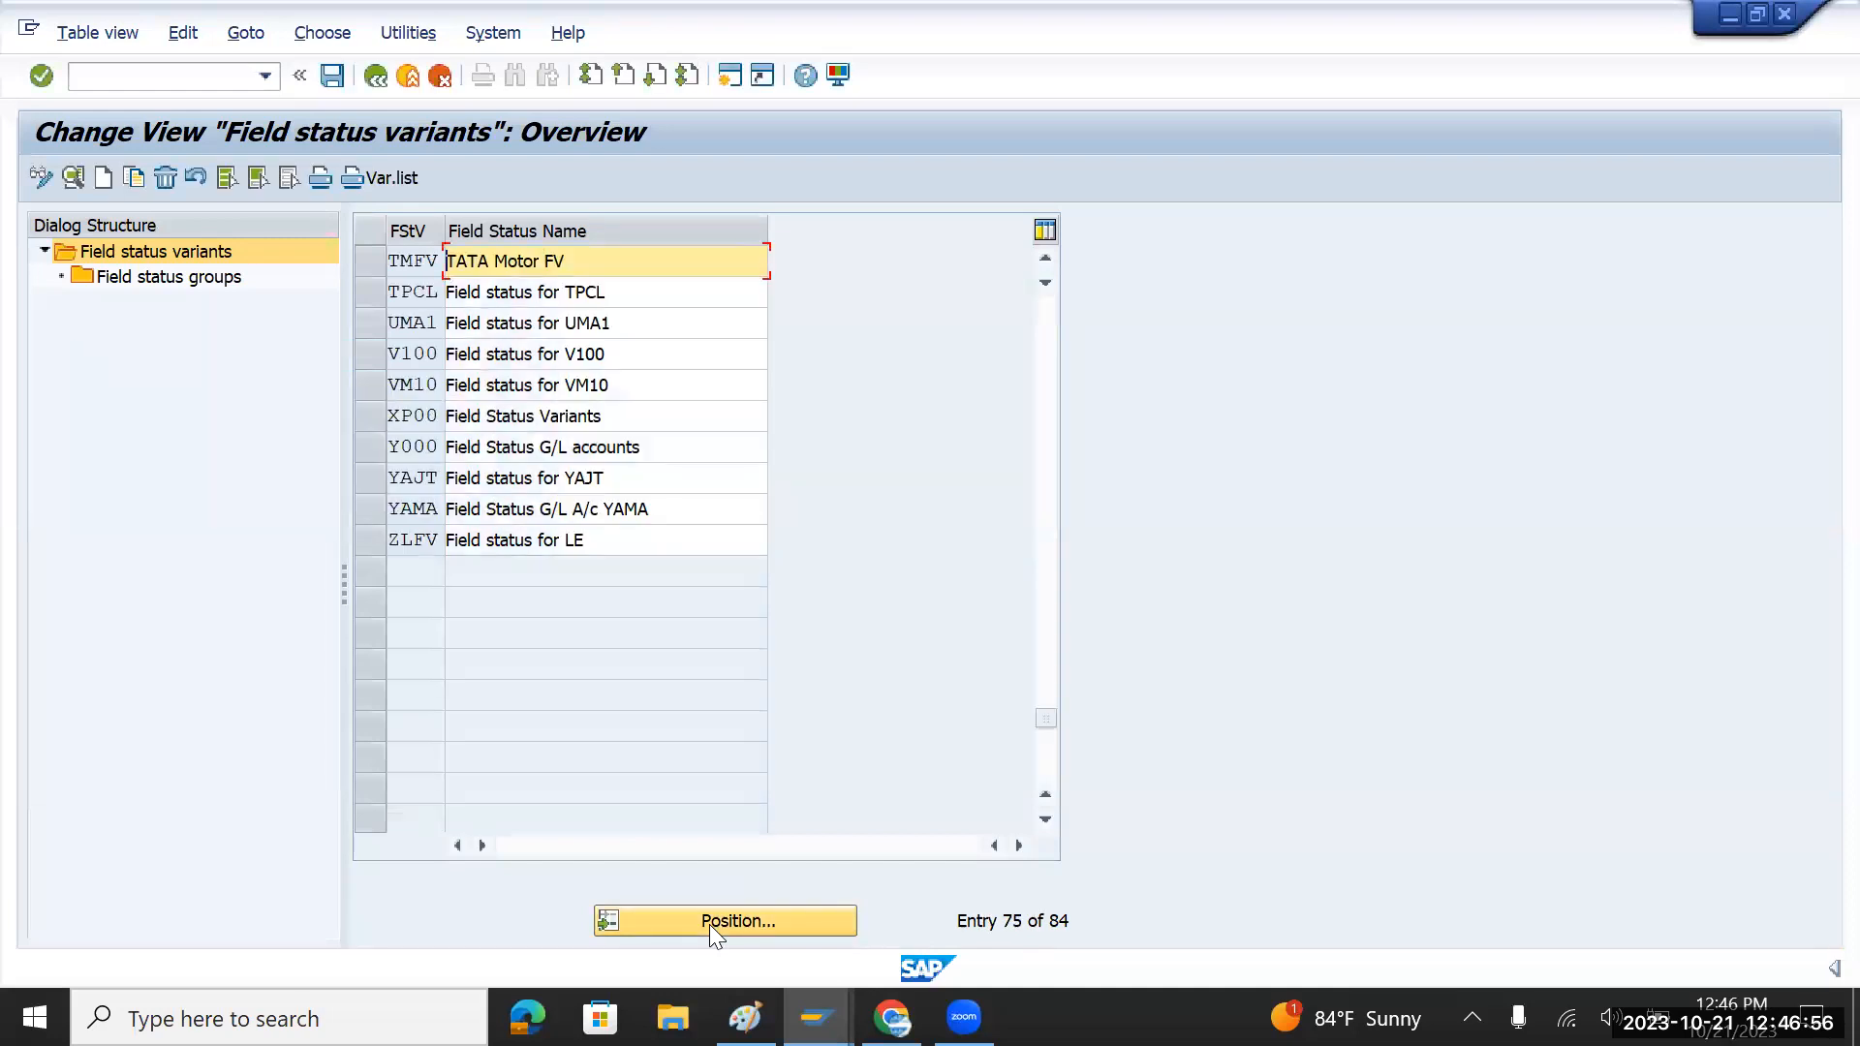
click(370, 262)
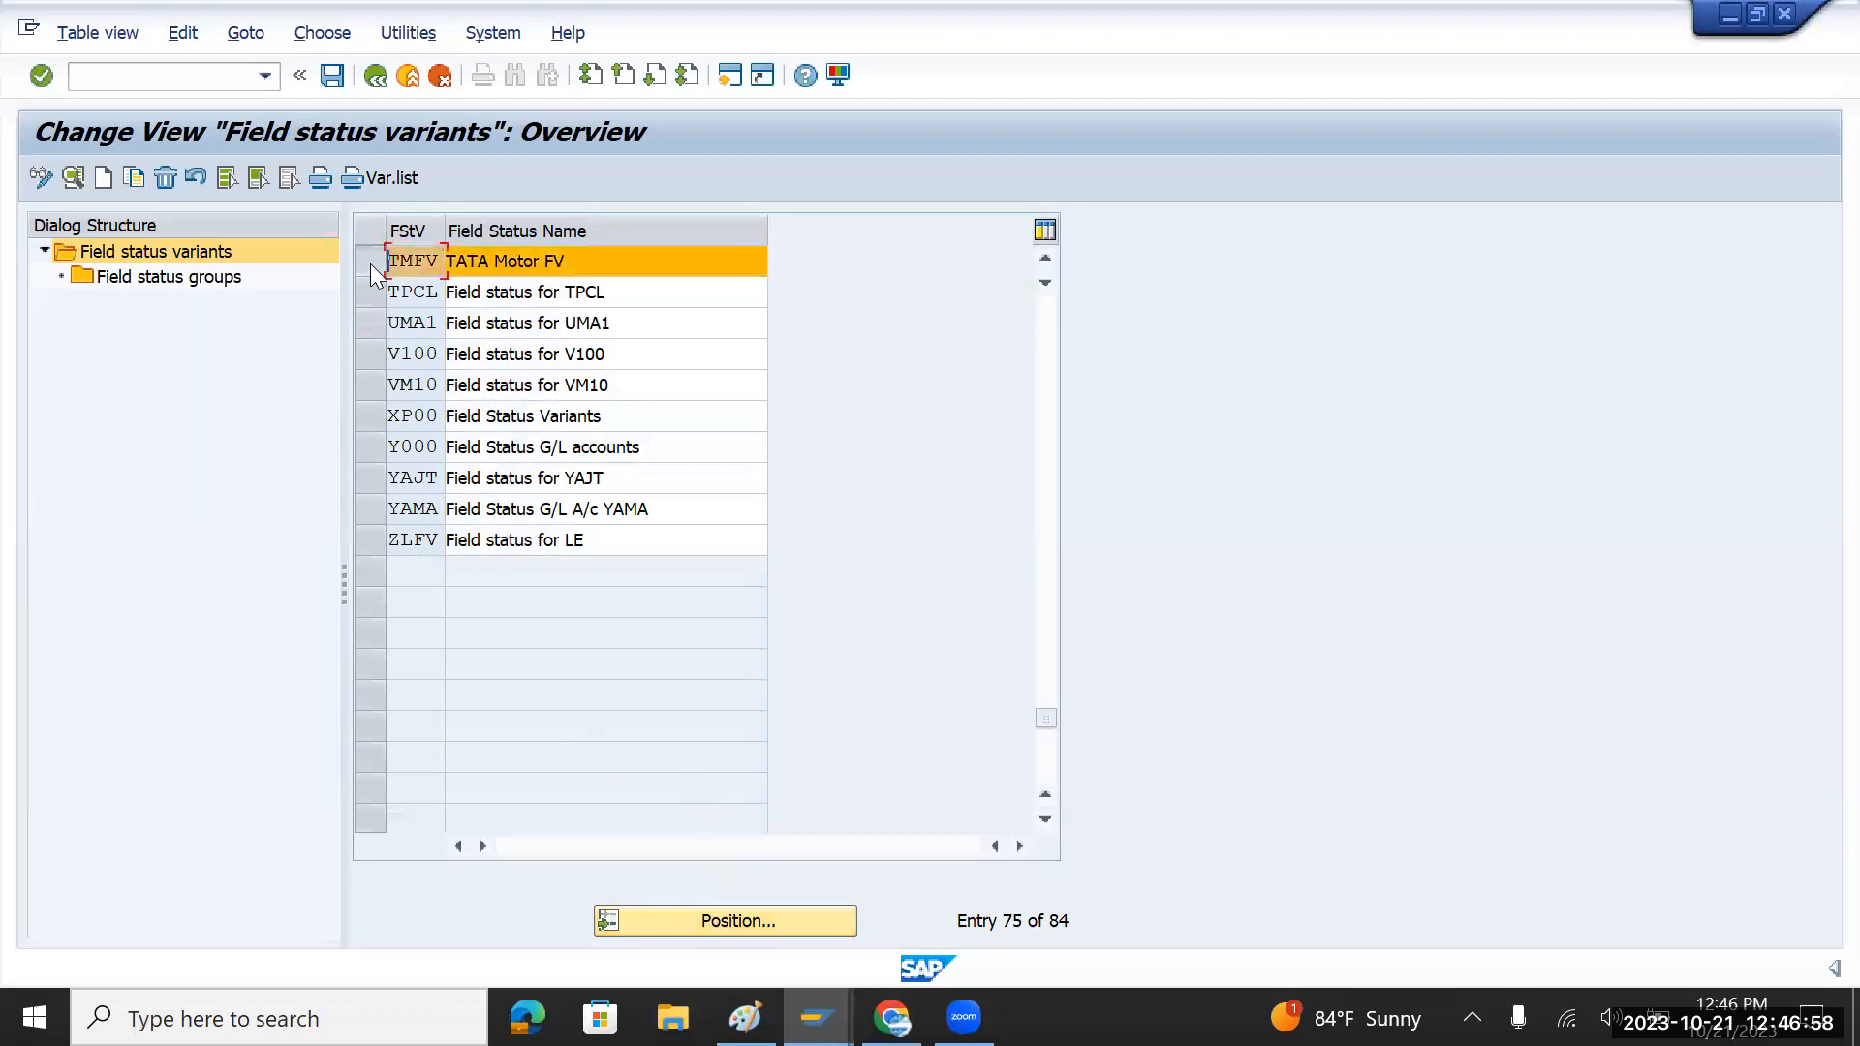
double_click(174, 280)
drag(463, 357, 378, 358)
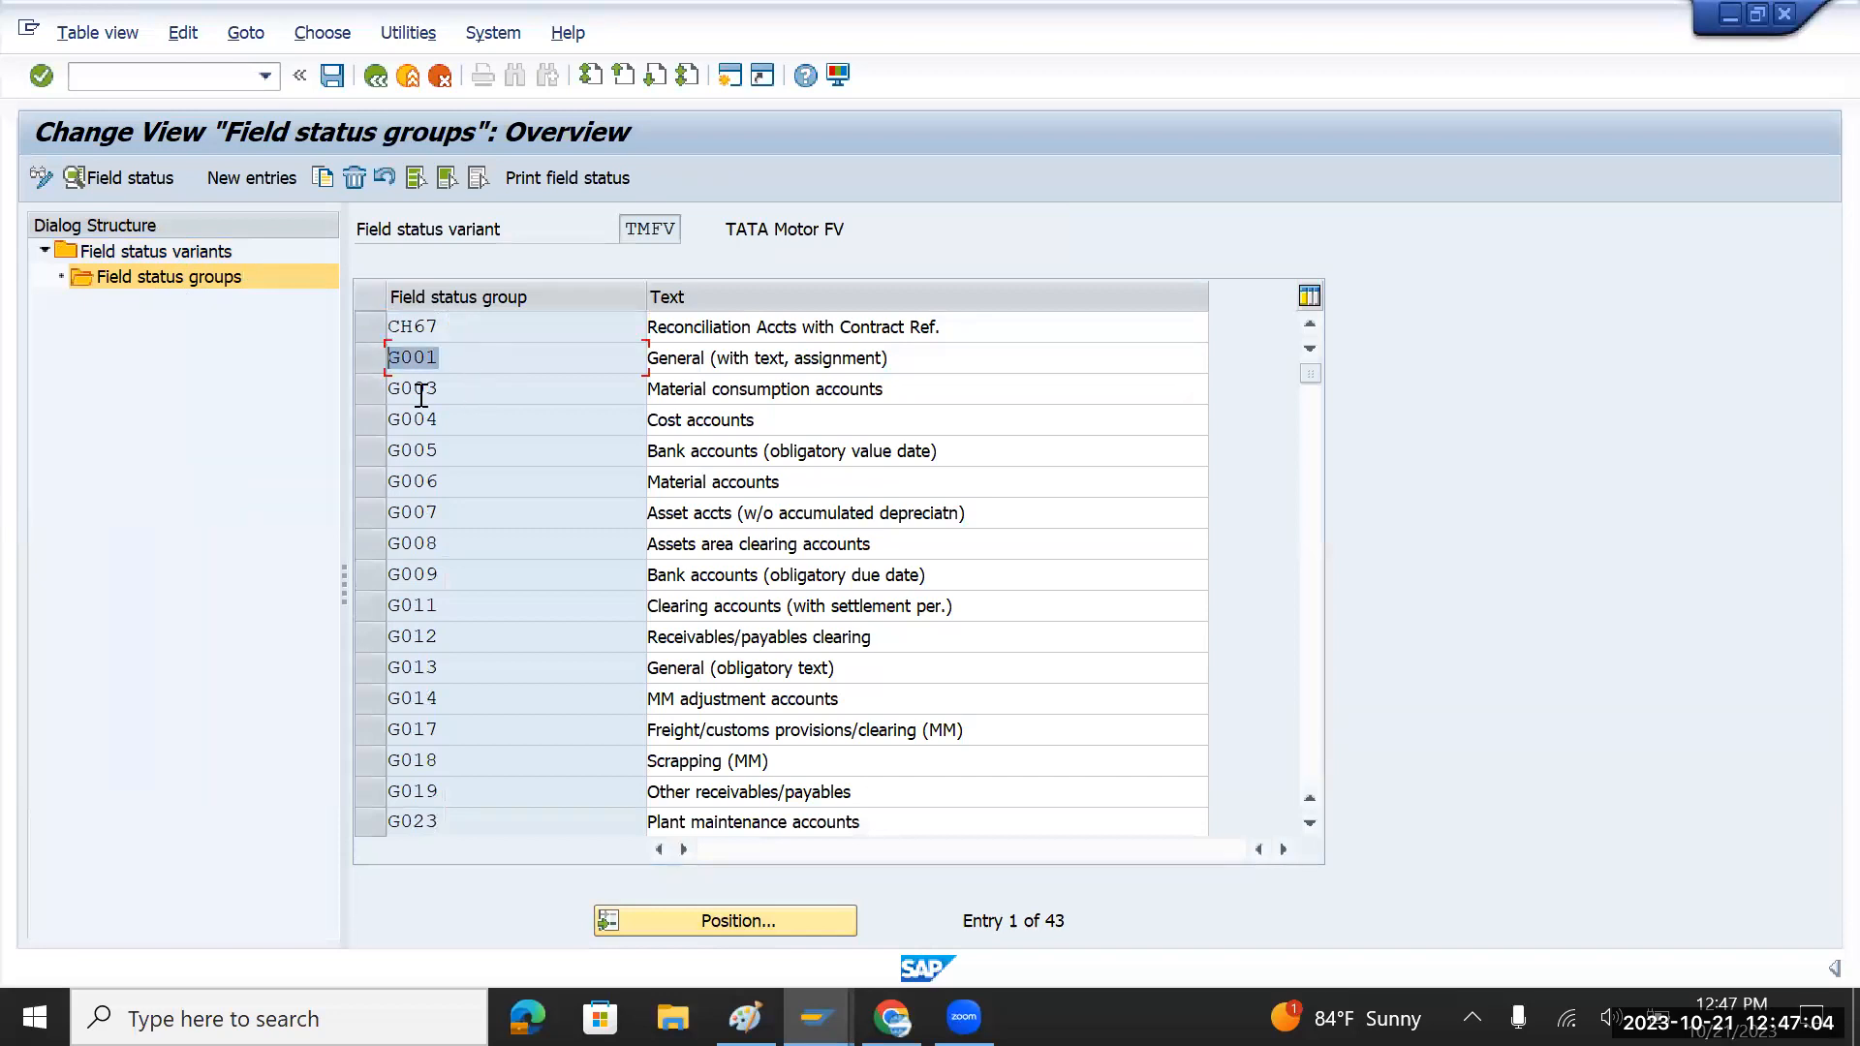
key(alt+Tab)
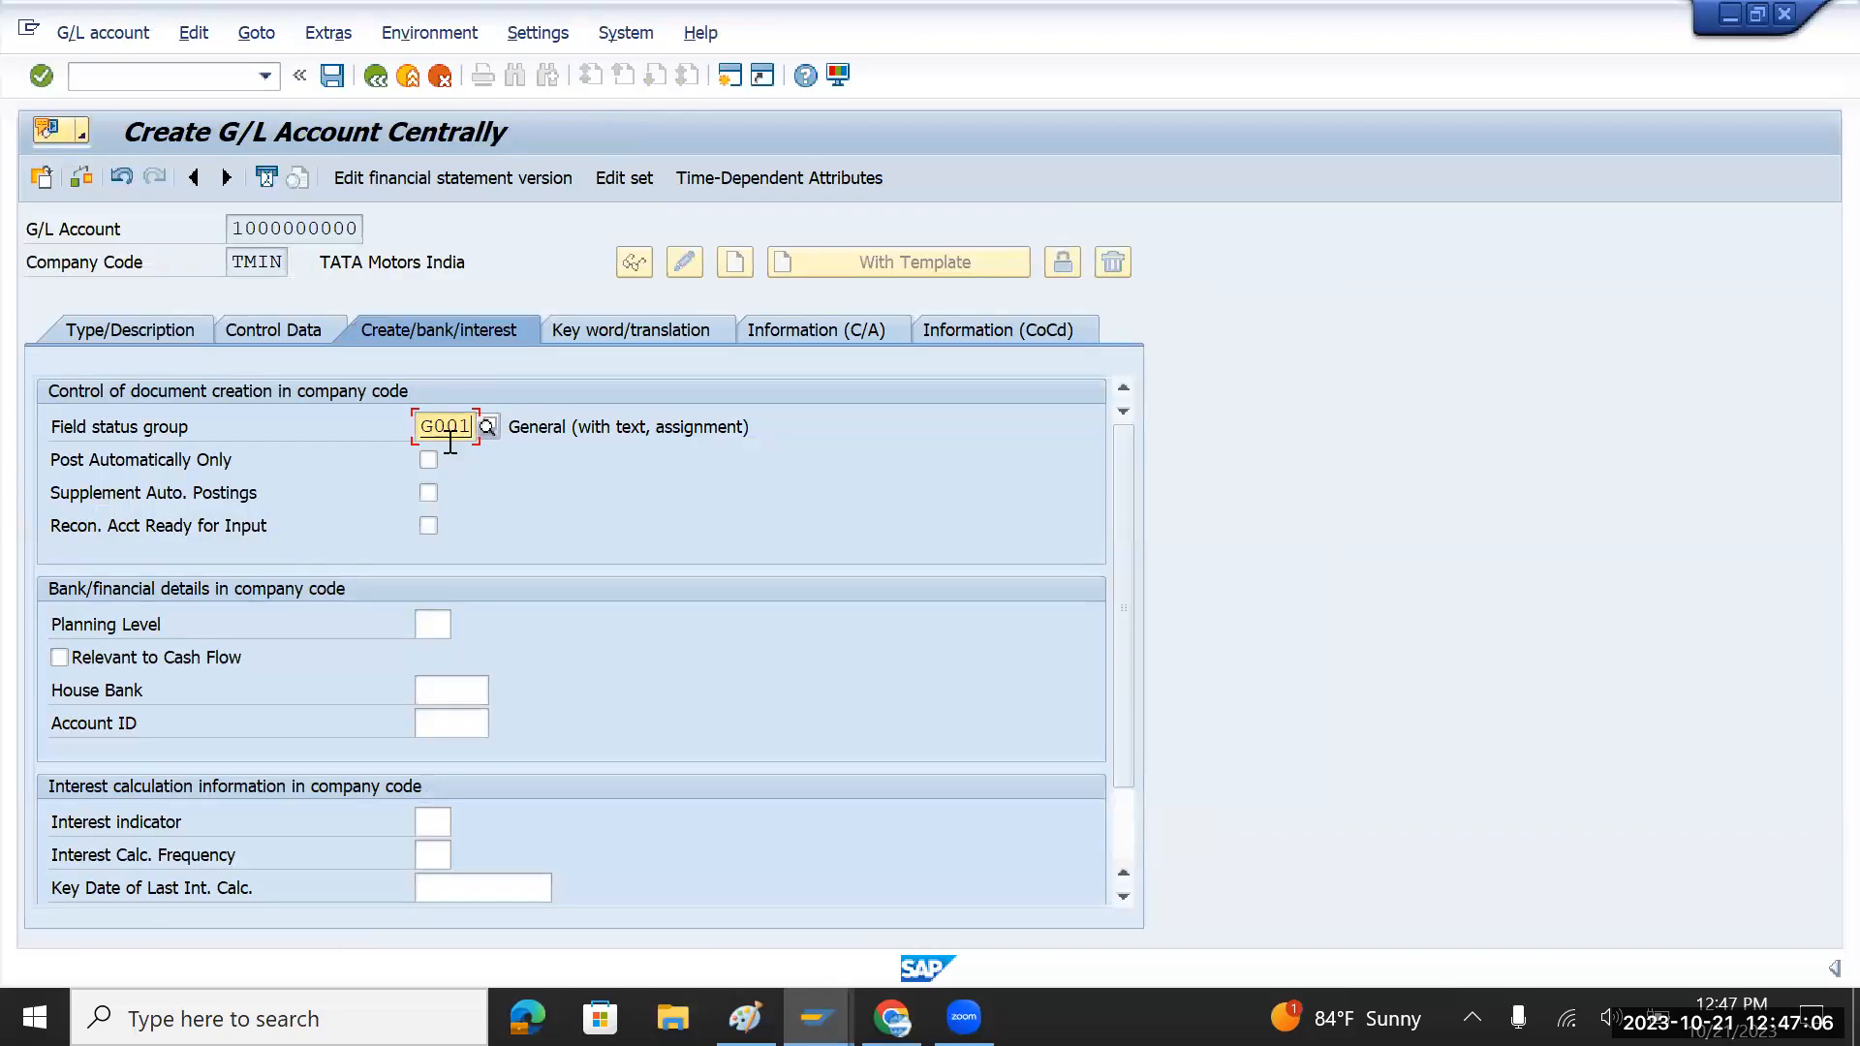
drag(232, 227, 380, 237)
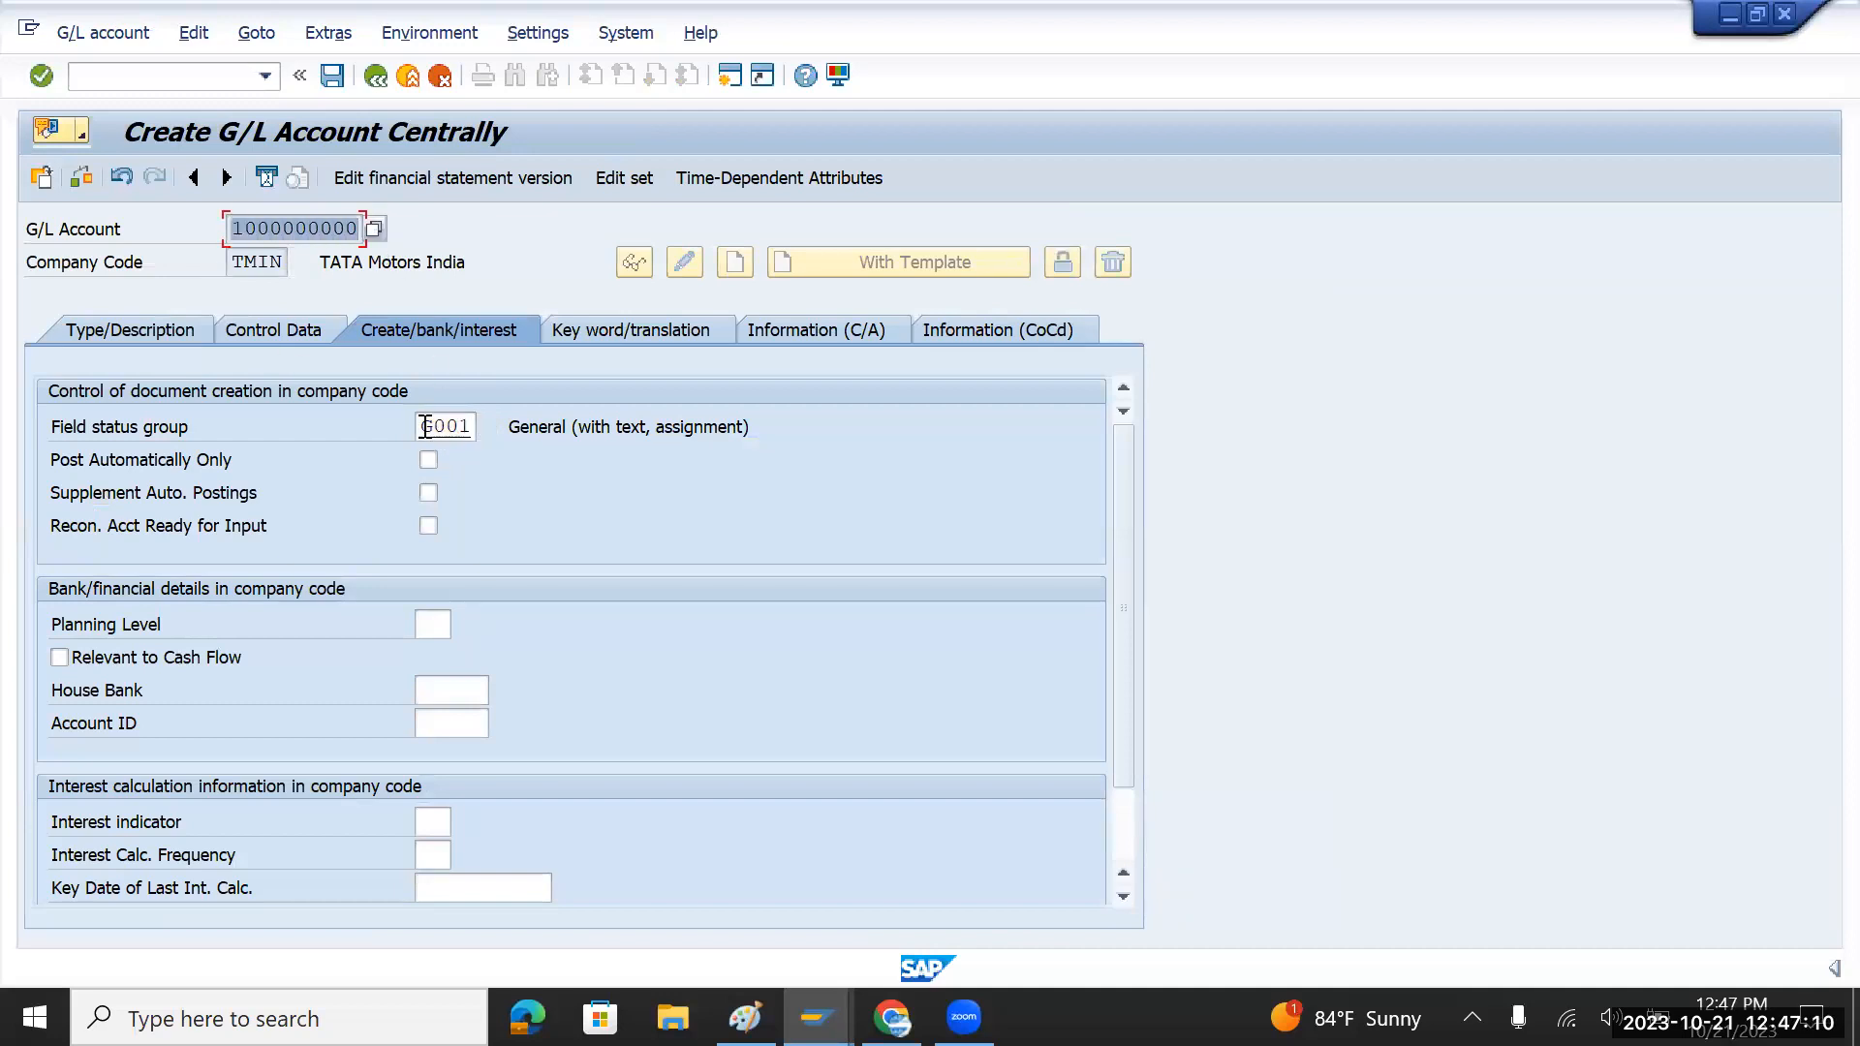
drag(427, 426, 475, 426)
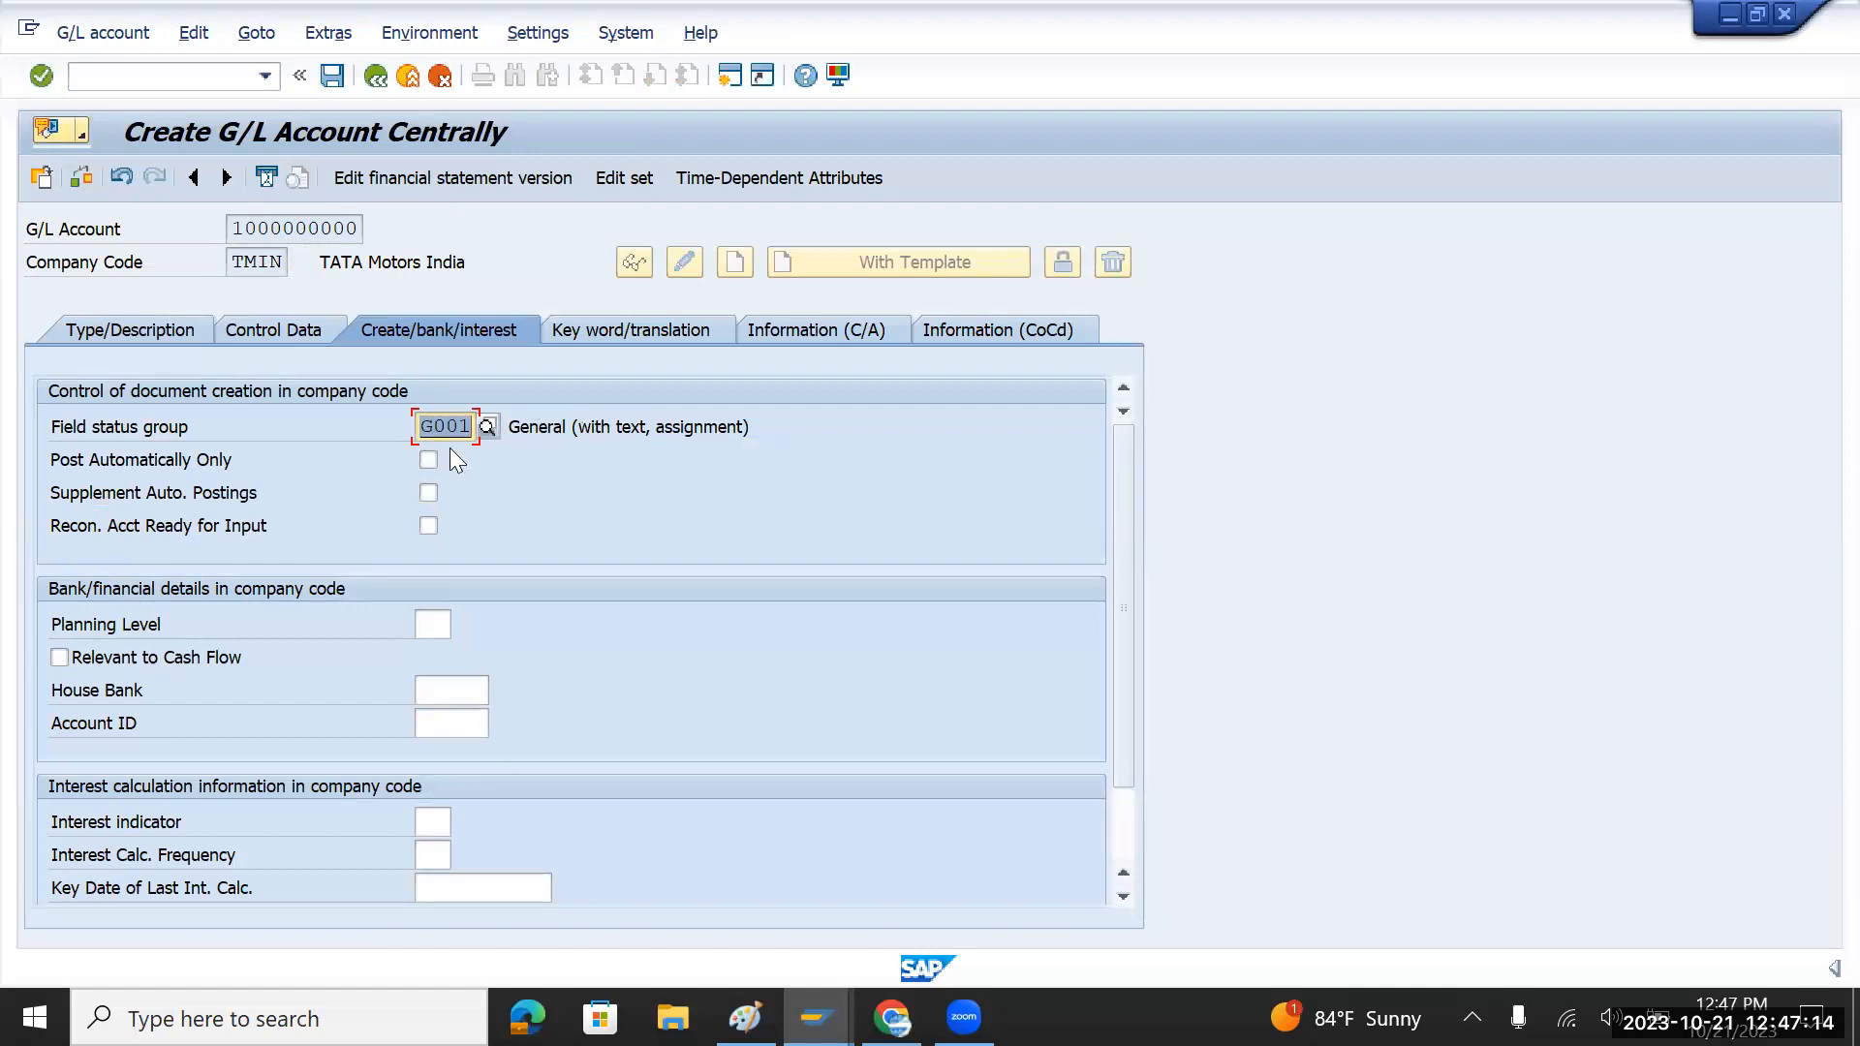
Step: Open group G001's General Data settings and inspect the Text and Assignment number fields
double_click(467, 430)
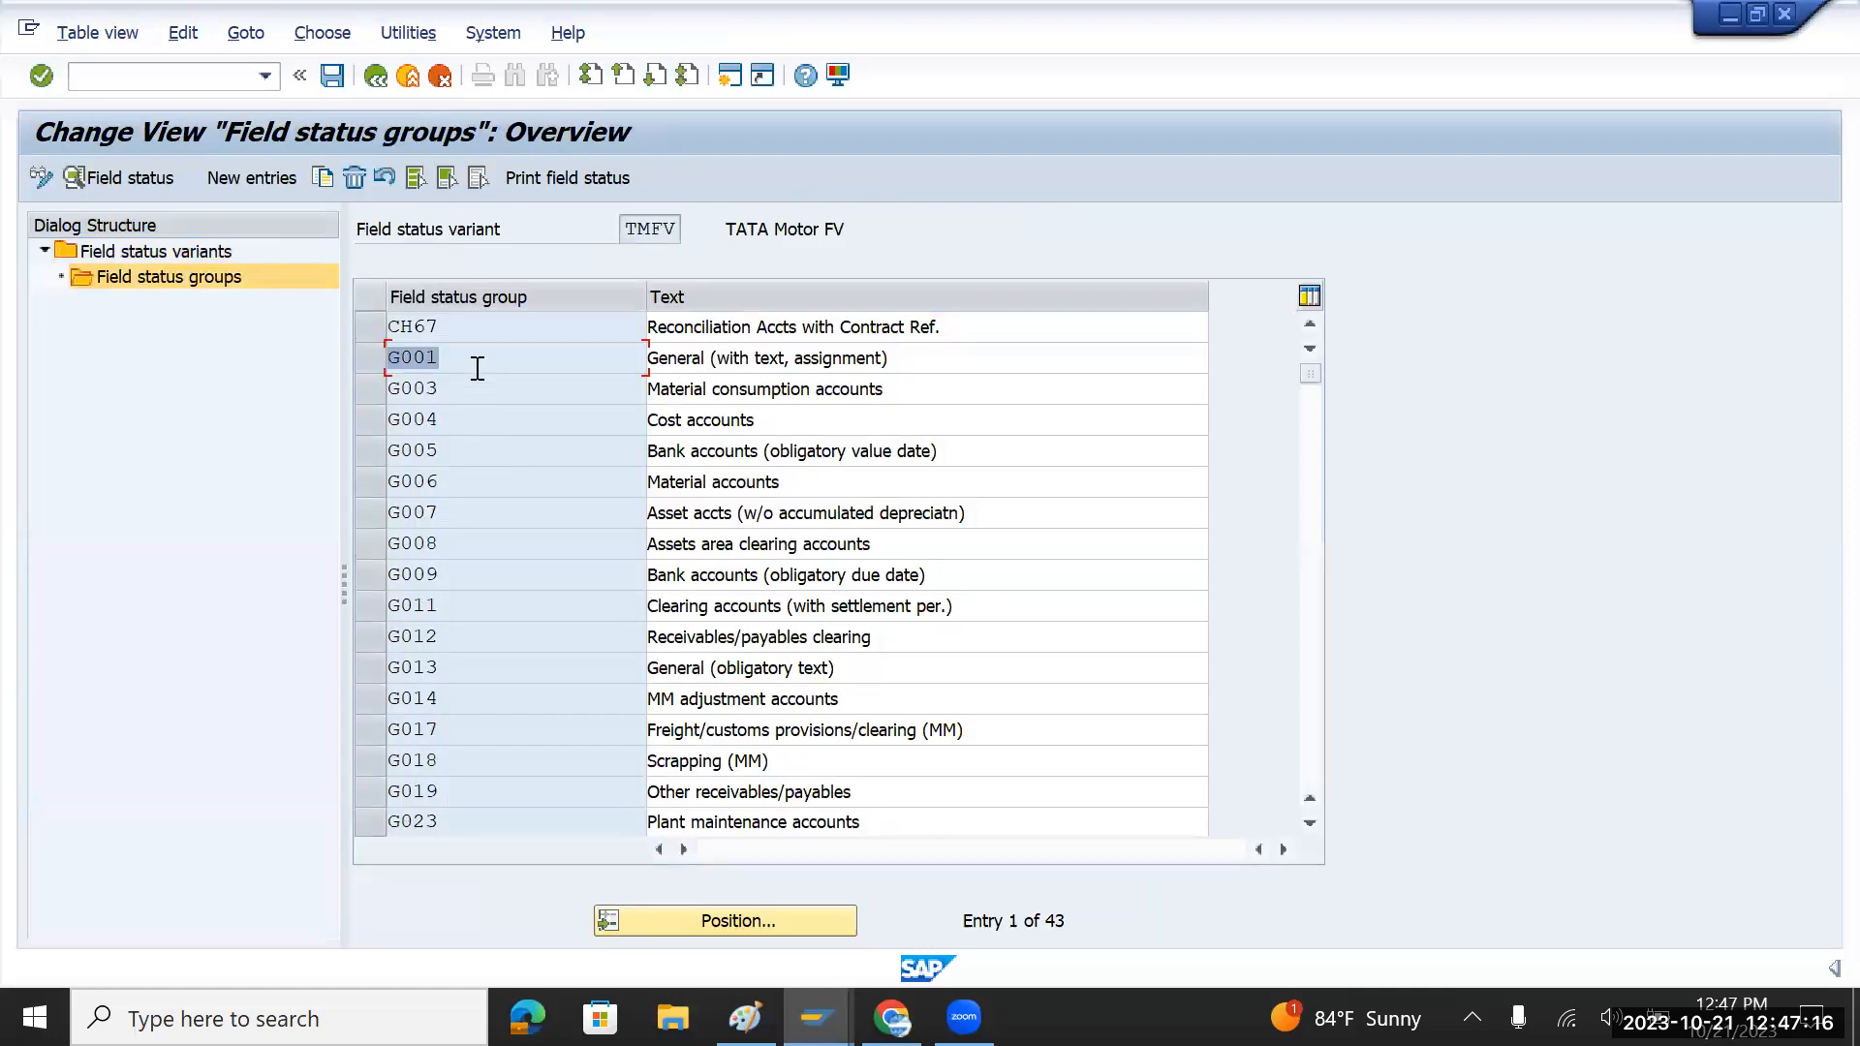
double_click(424, 363)
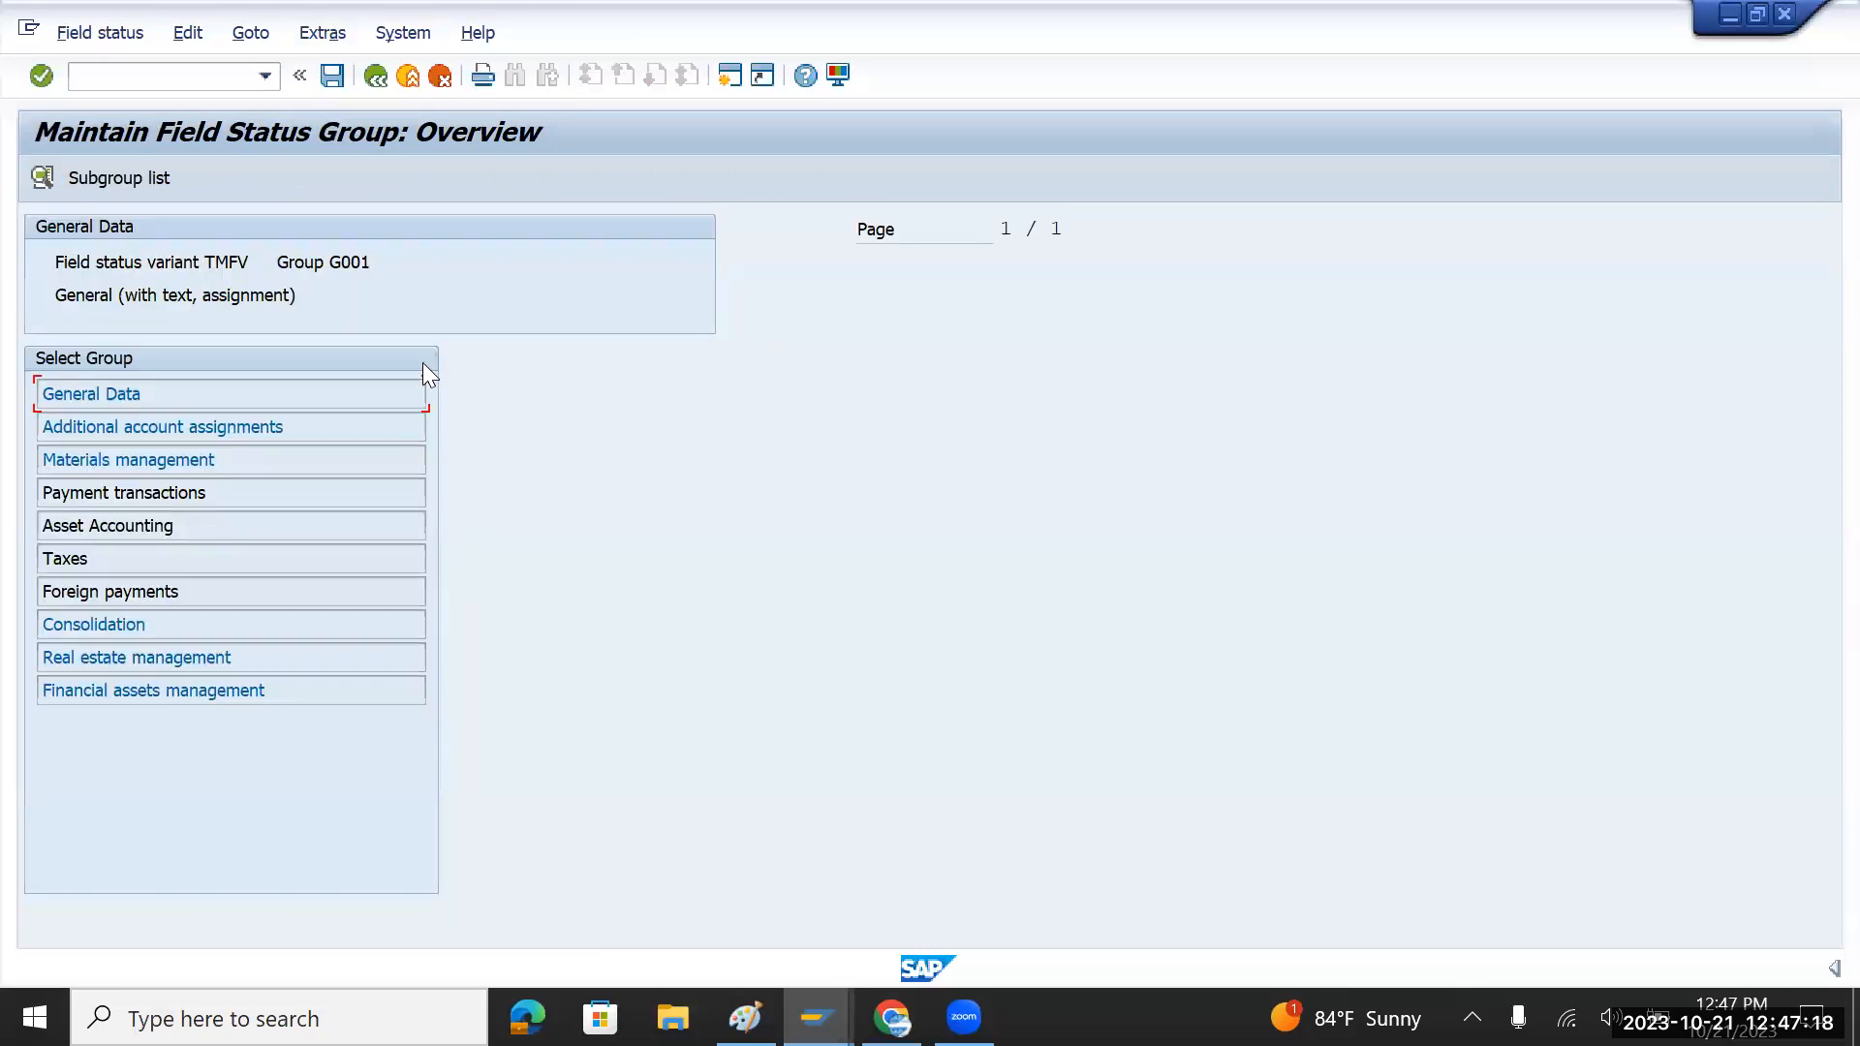
double_click(135, 393)
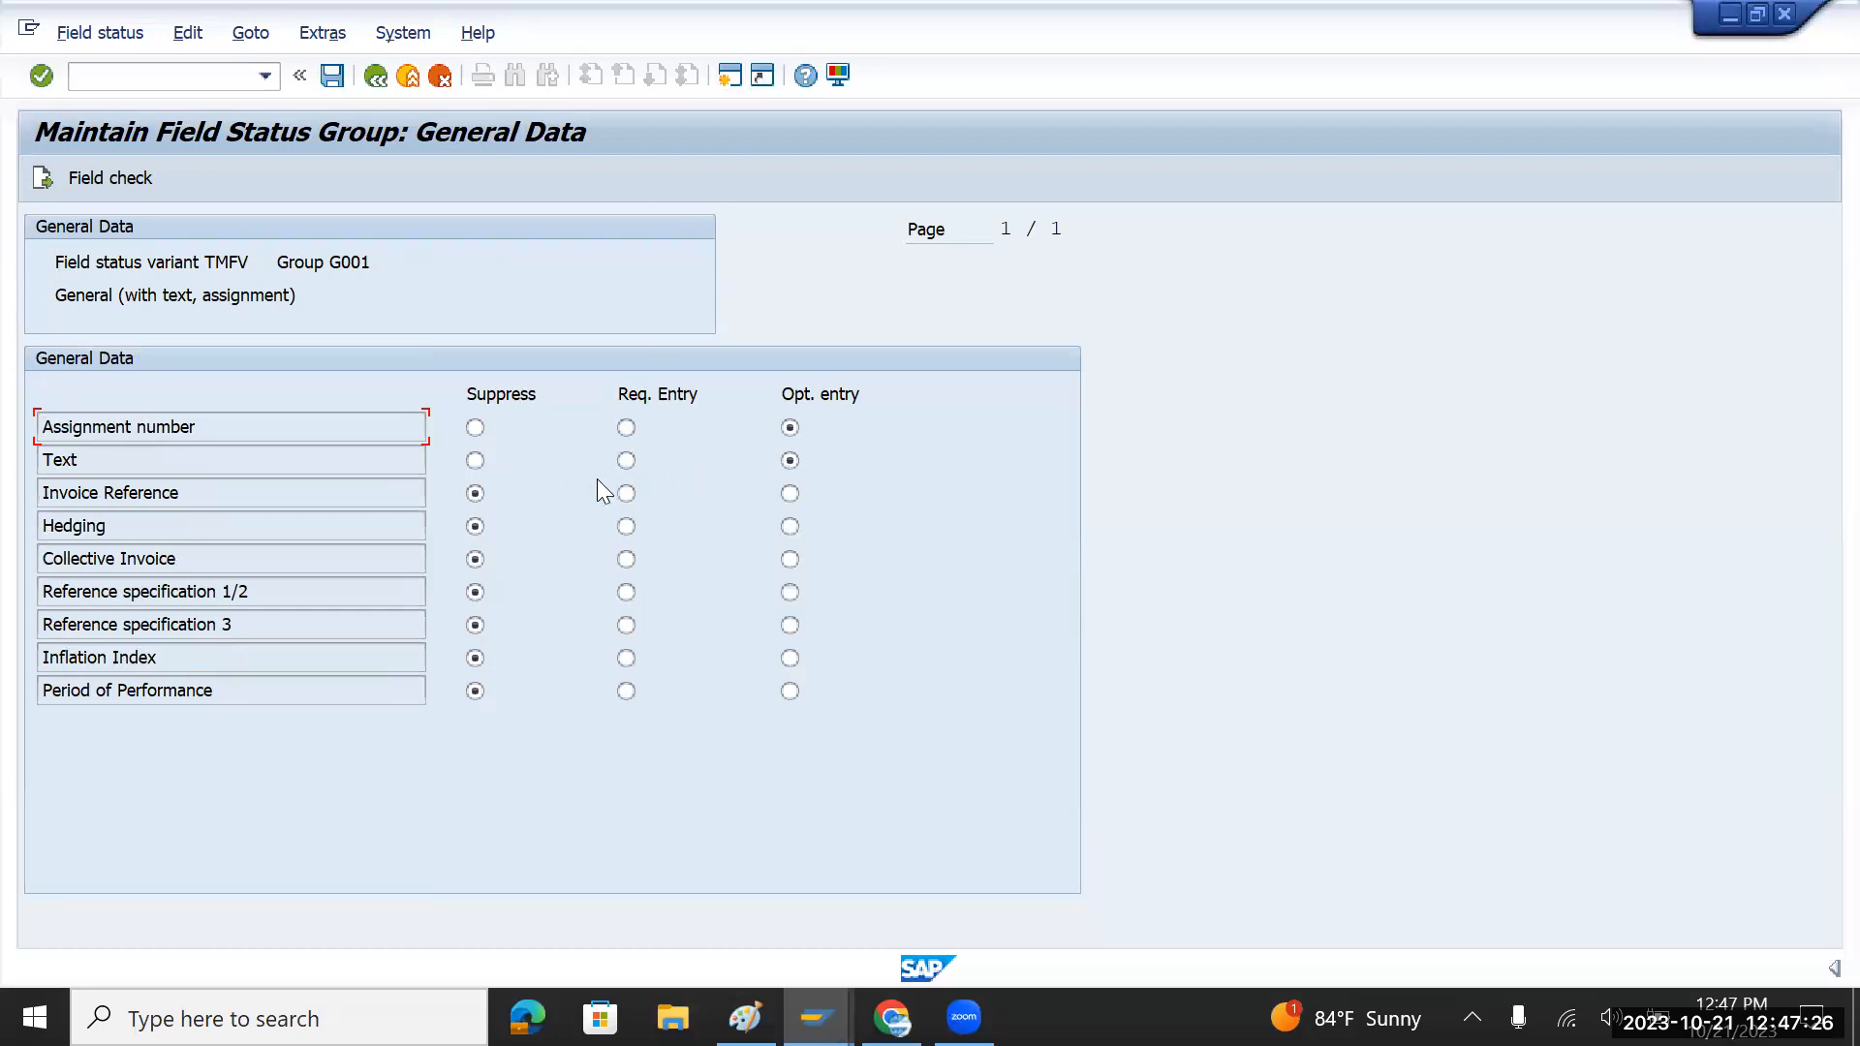
drag(153, 465, 29, 470)
click(730, 76)
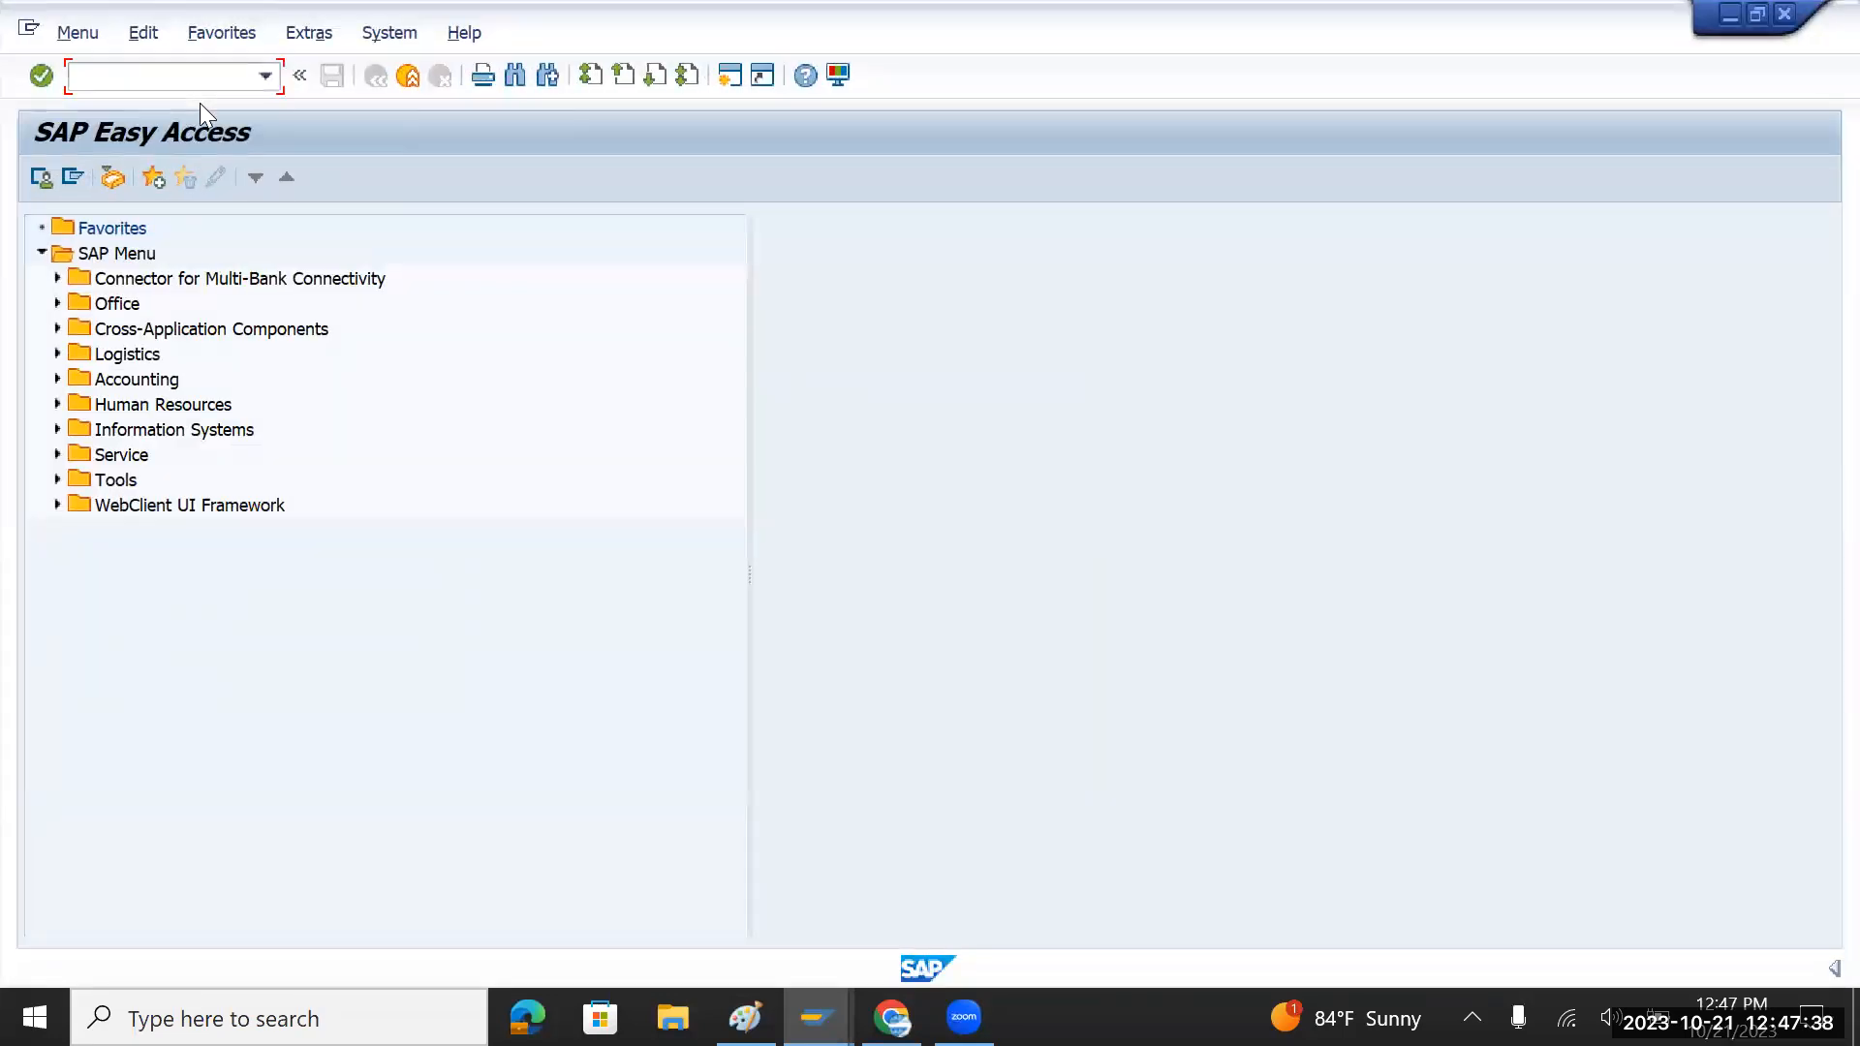
Step: Start FB50 G/L document entry for TMIN and step through the first line item's fields
text(fb50)
key(Return)
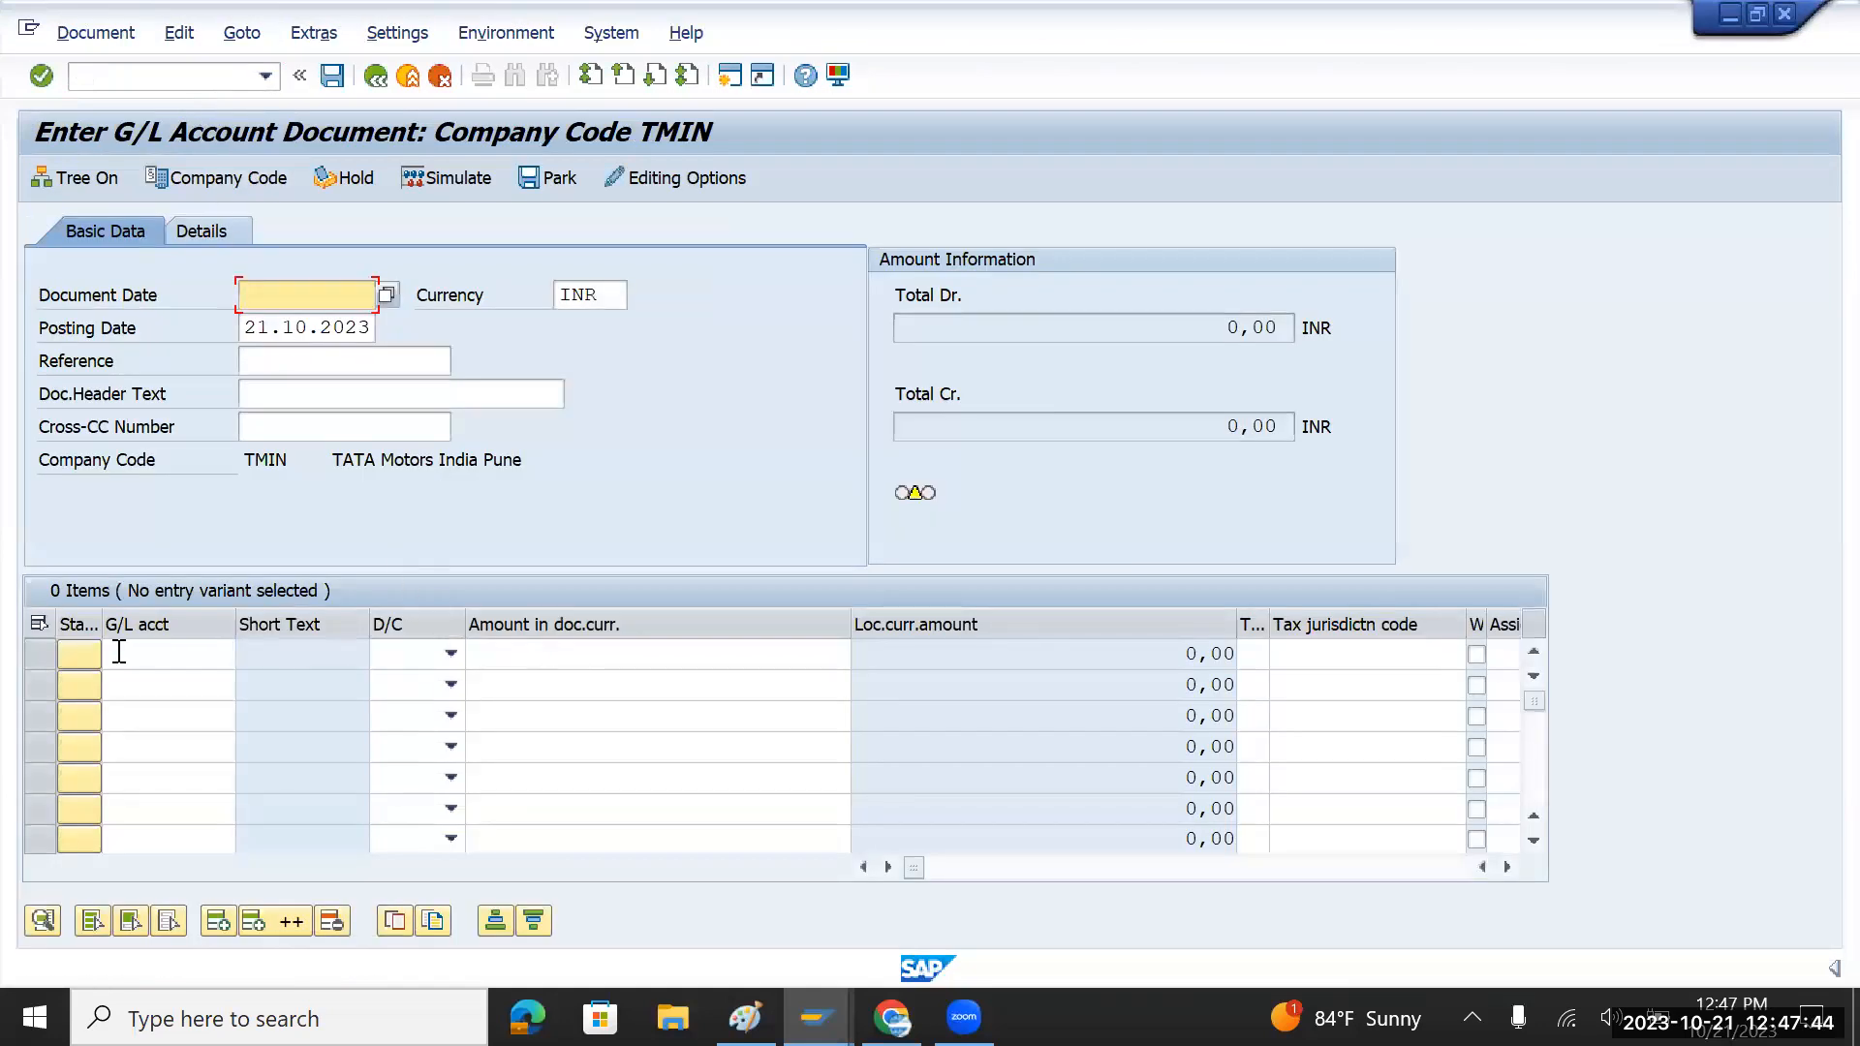
click(551, 660)
key(Tab)
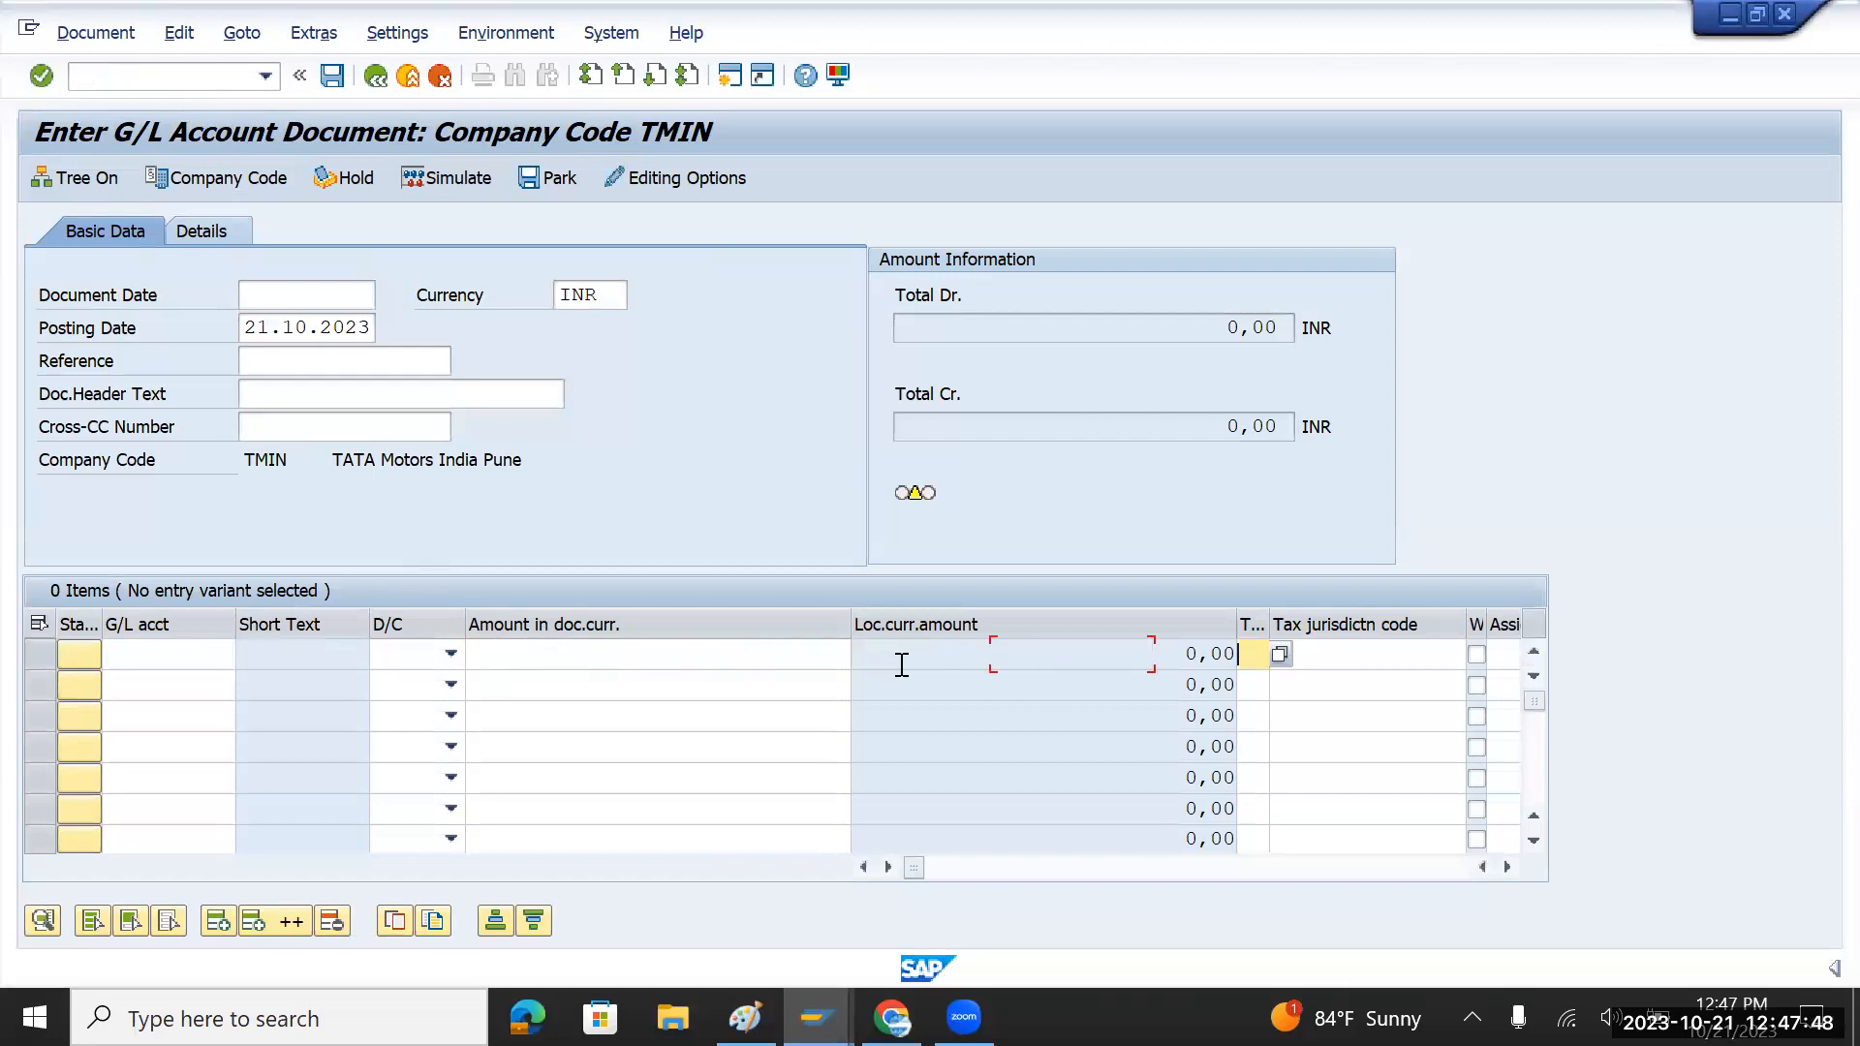
key(Tab)
key(Tab)
key(shift+Tab)
key(shift+Tab)
key(shift+Tab)
key(shift+Tab)
key(Tab)
key(Tab)
key(Tab)
key(Tab)
key(Tab)
key(Tab)
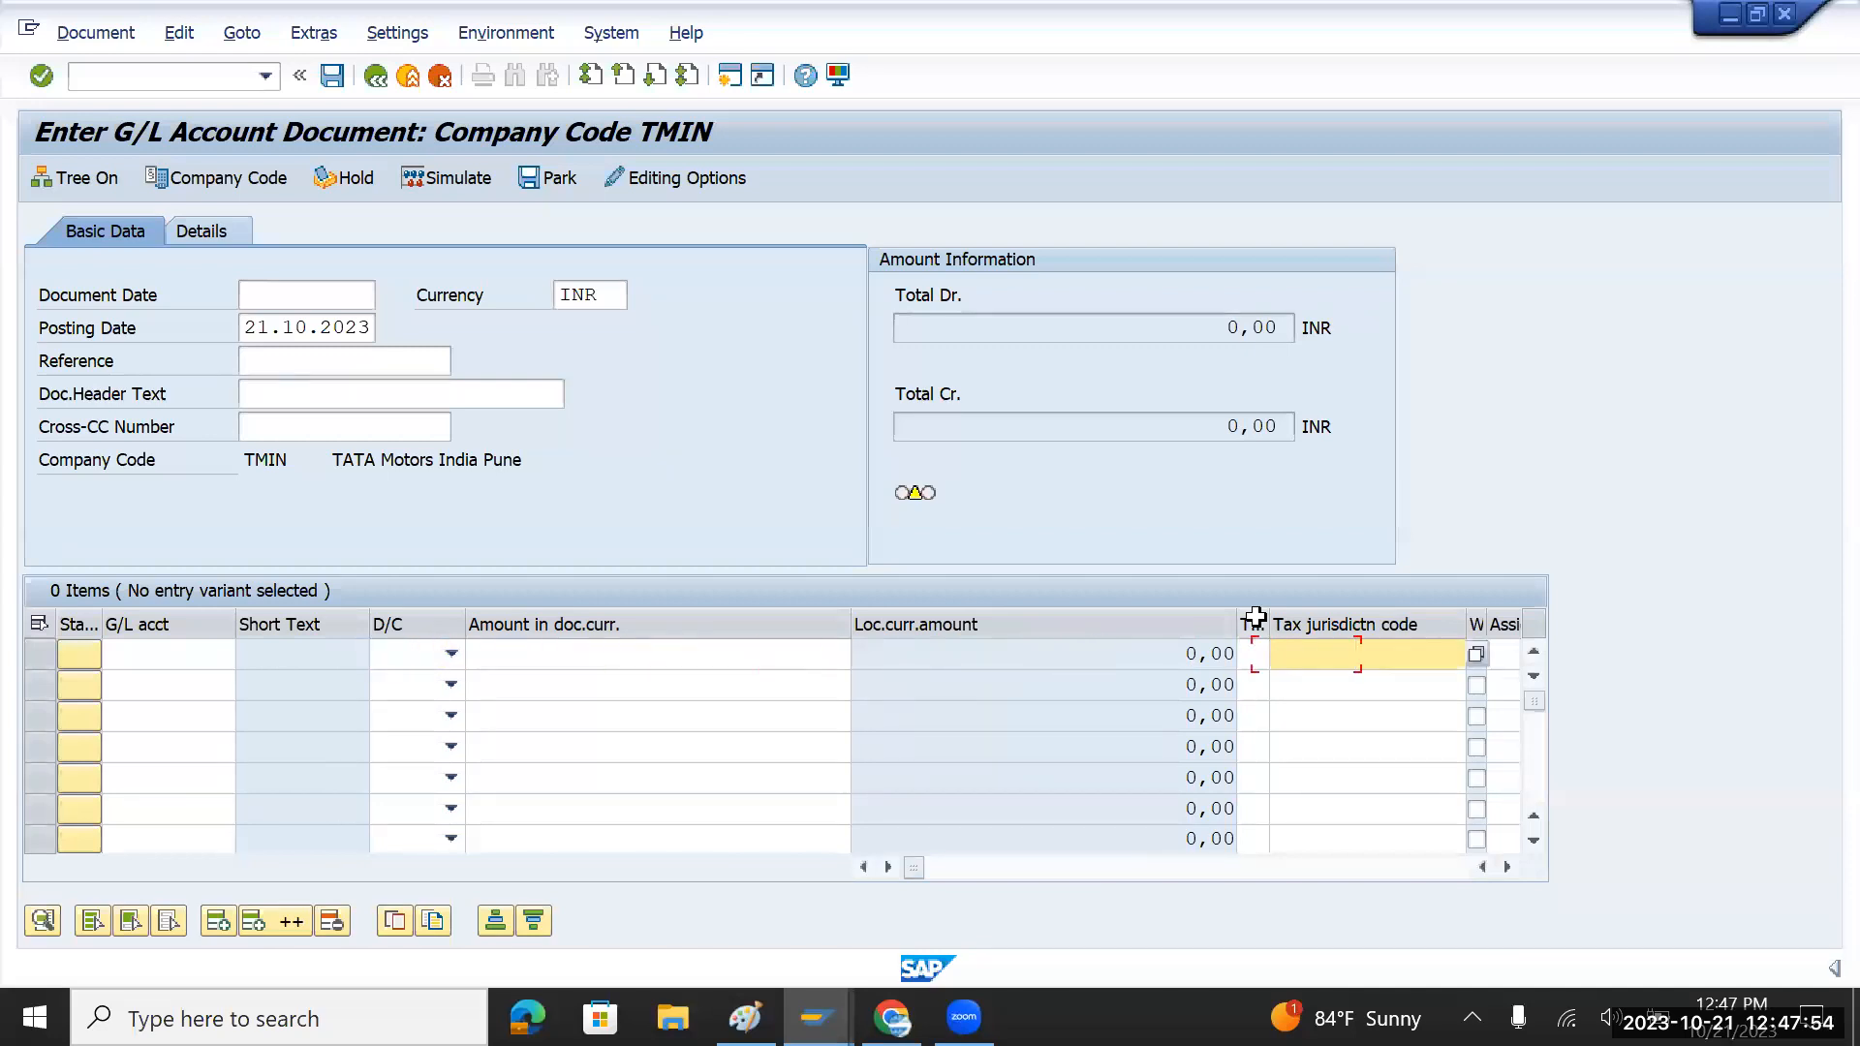
key(Tab)
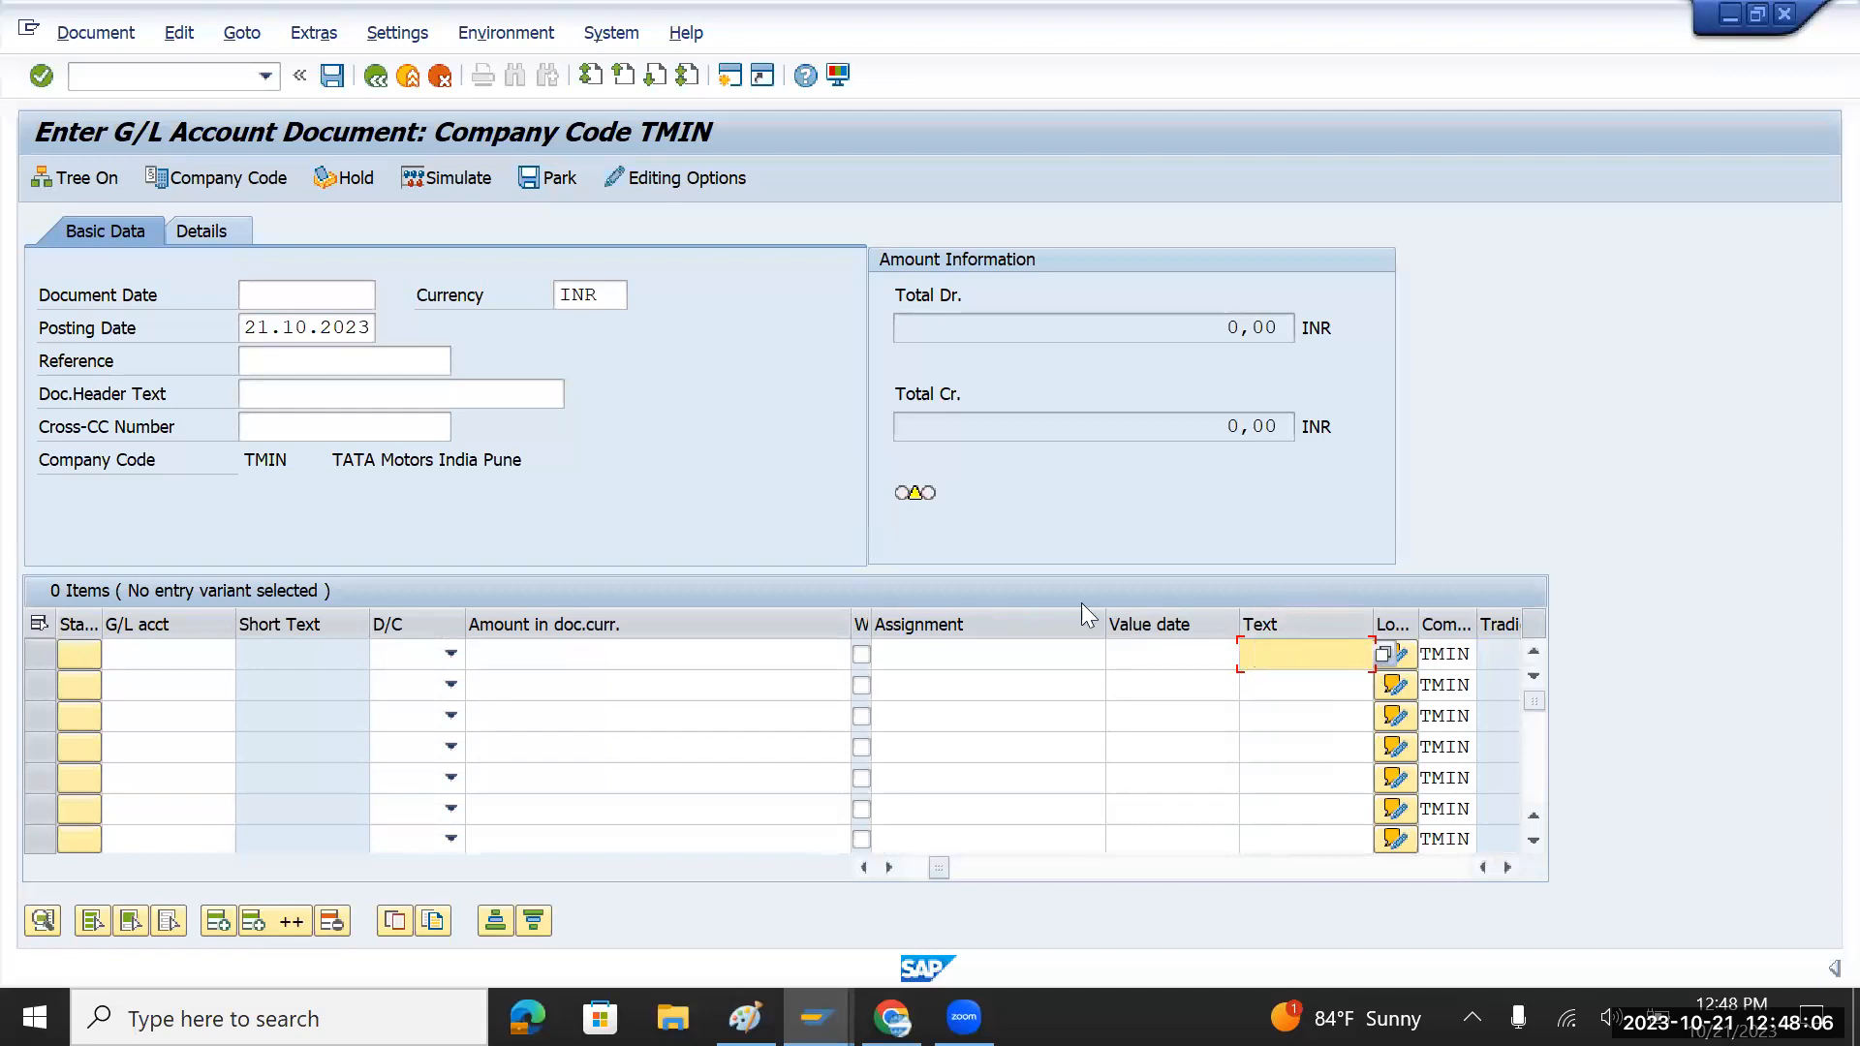
click(166, 652)
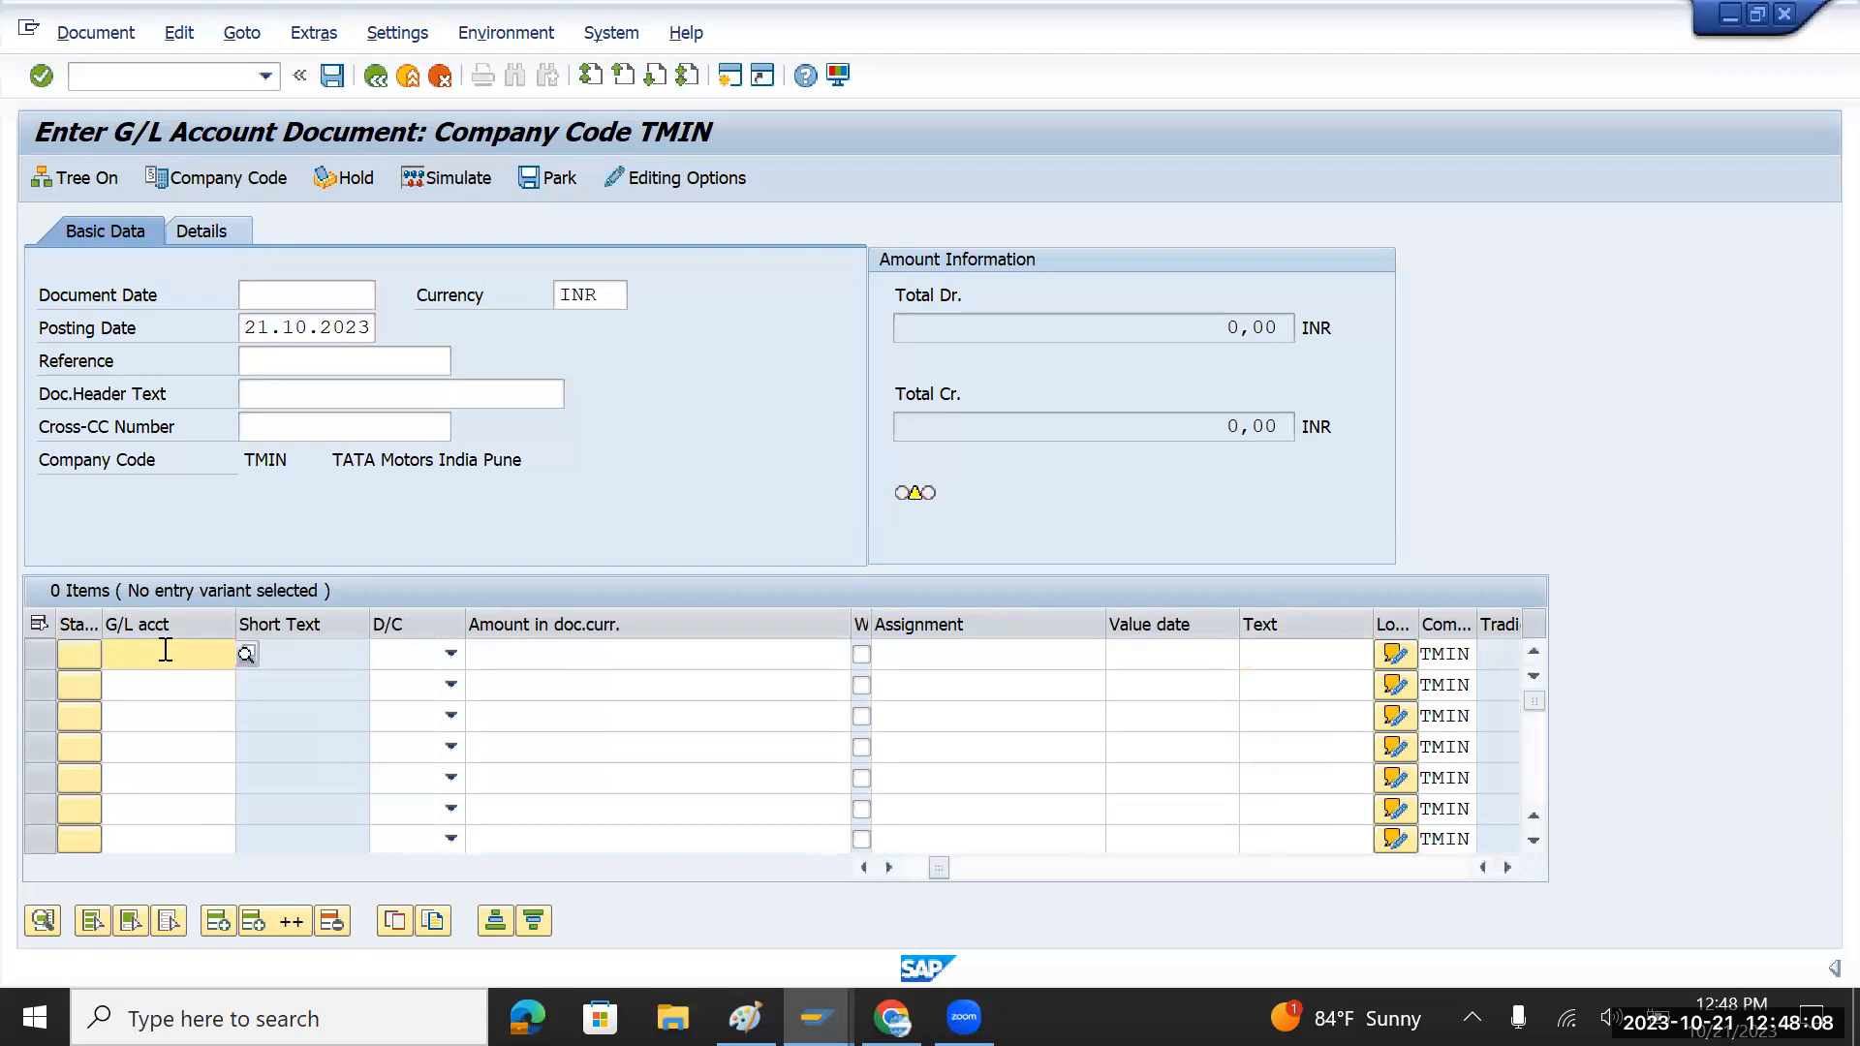
key(alt+Tab)
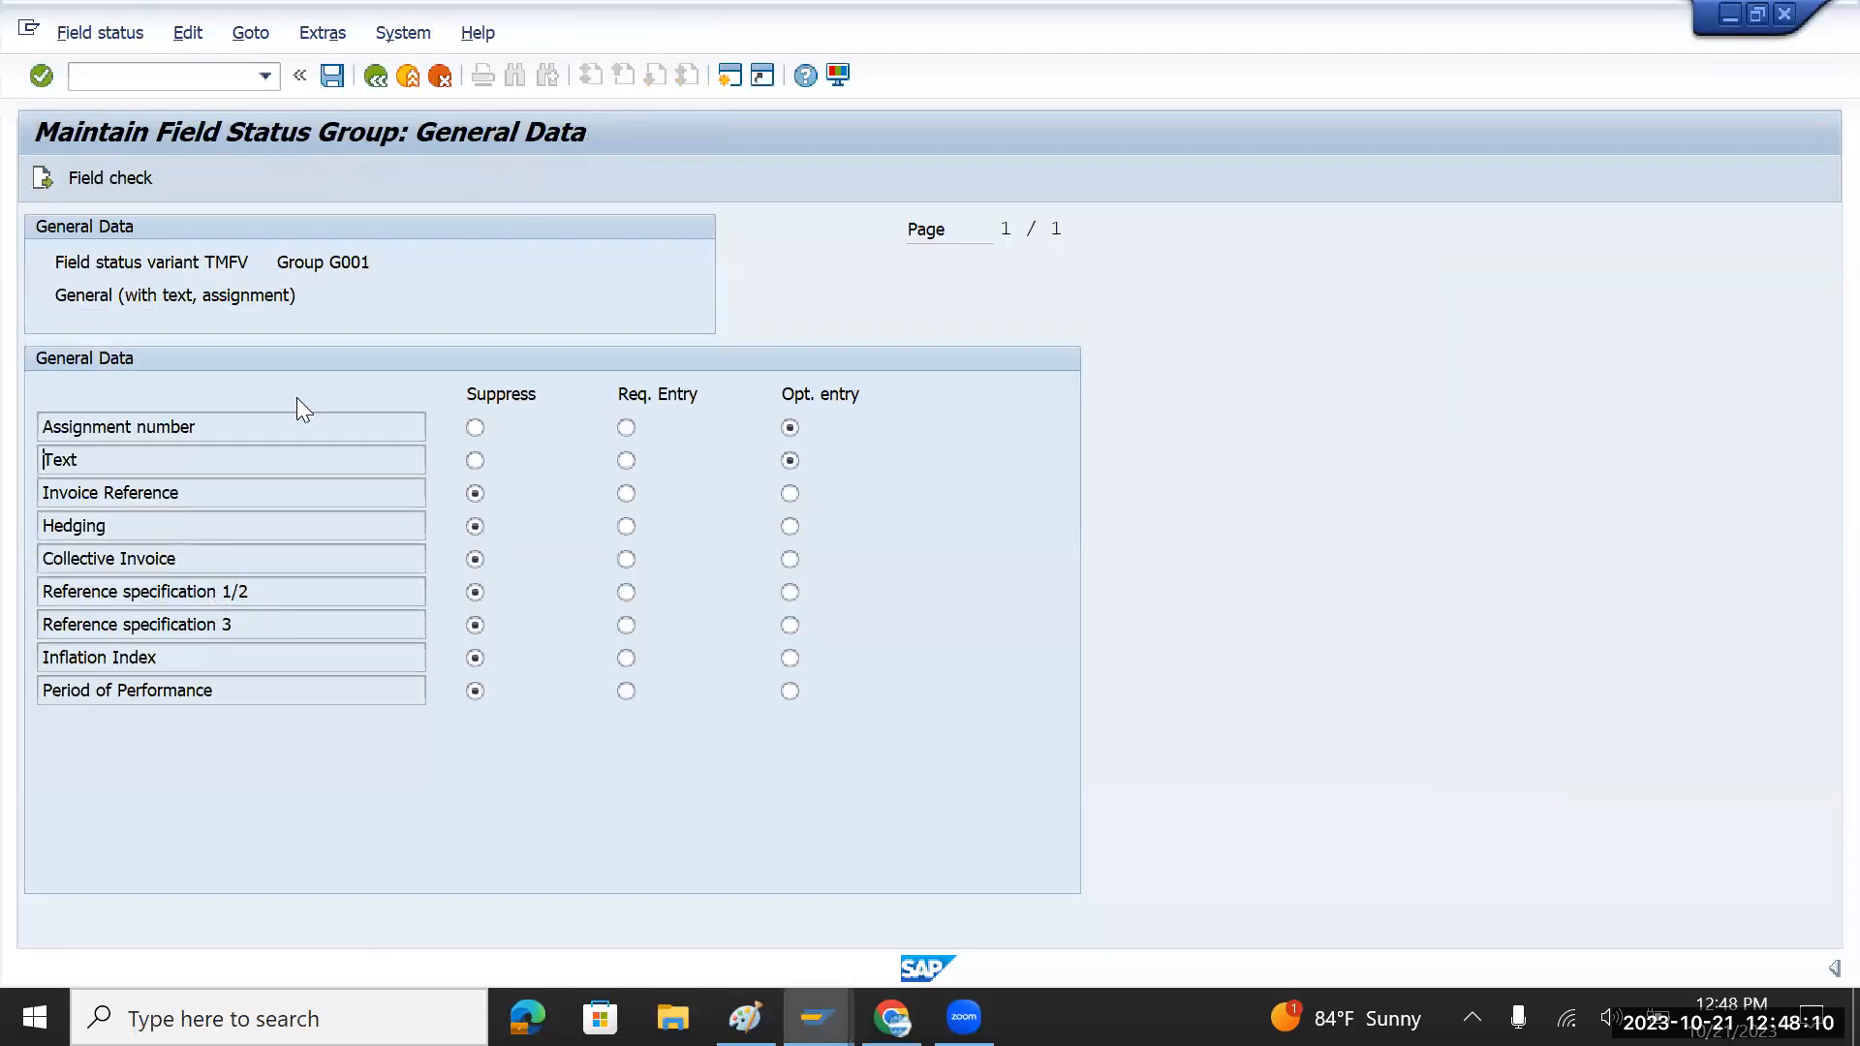
Step: Compare the account's field status group G001 with G001's General Data settings
key(alt+Tab)
key(Tab)
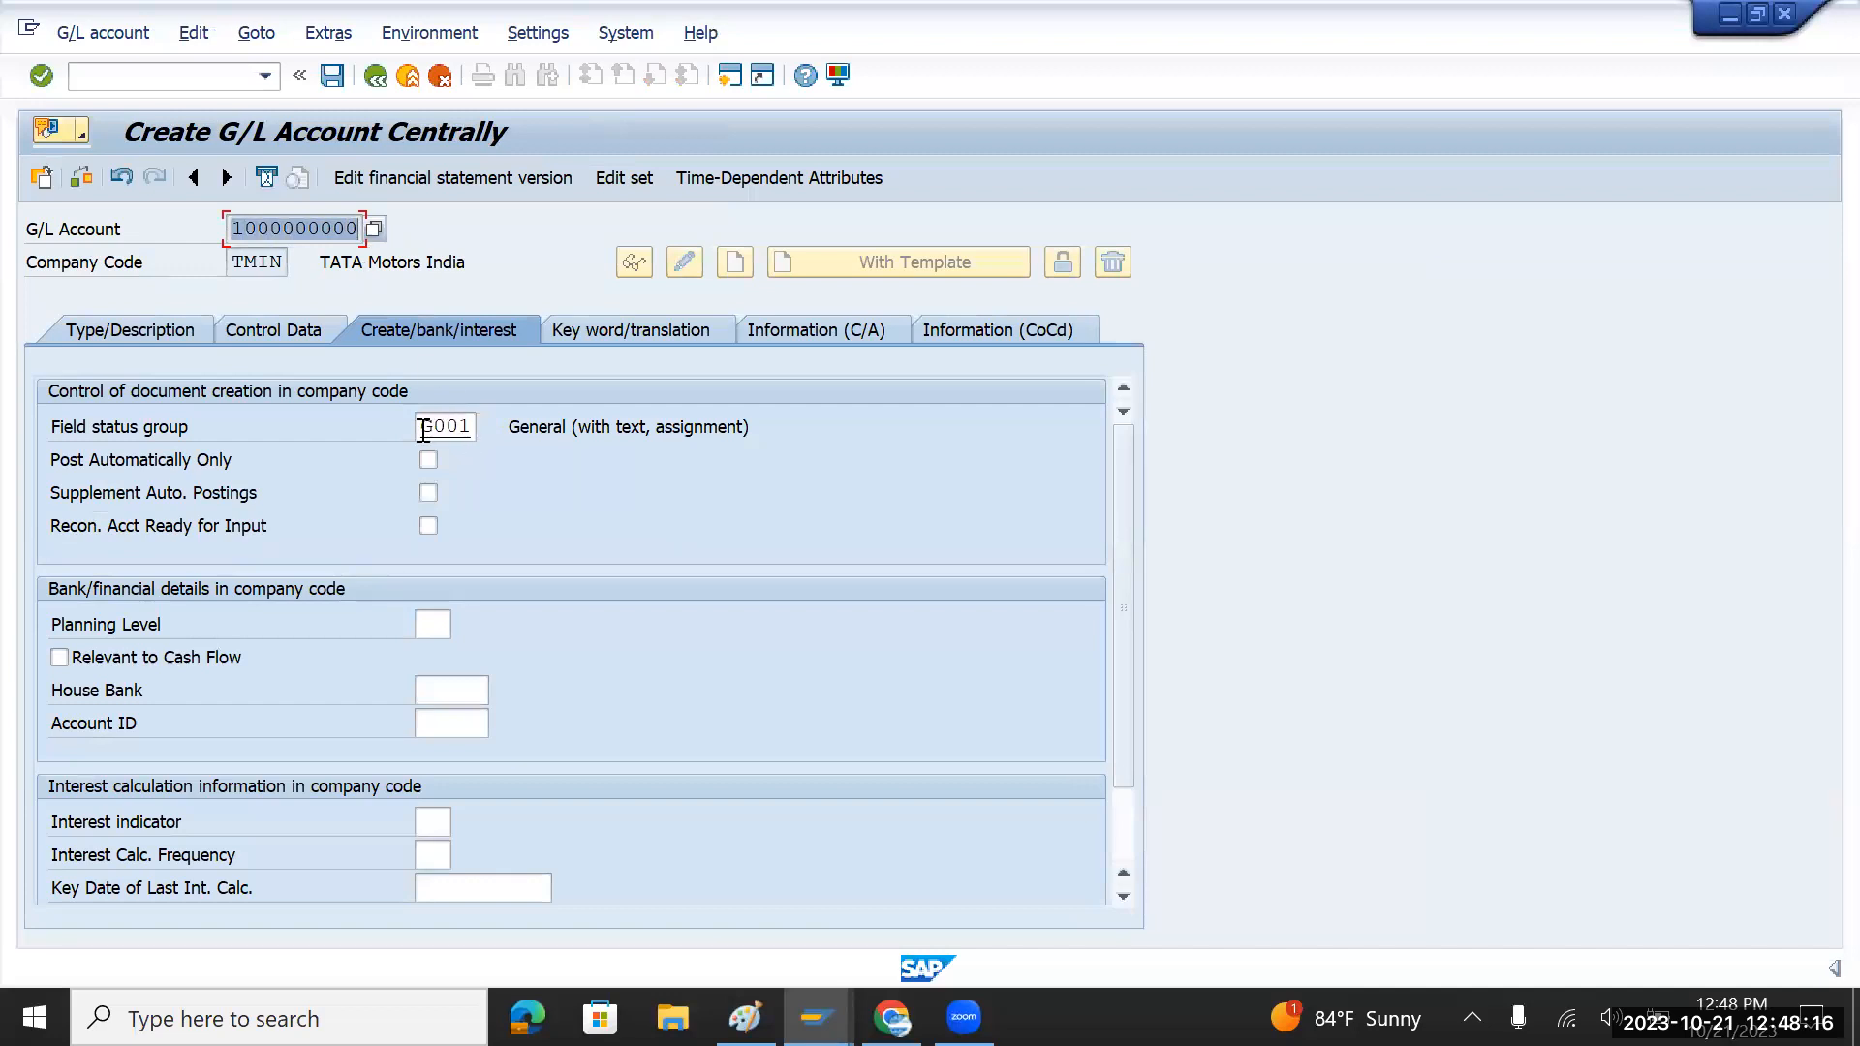
drag(425, 428, 468, 428)
double_click(533, 426)
key(F3)
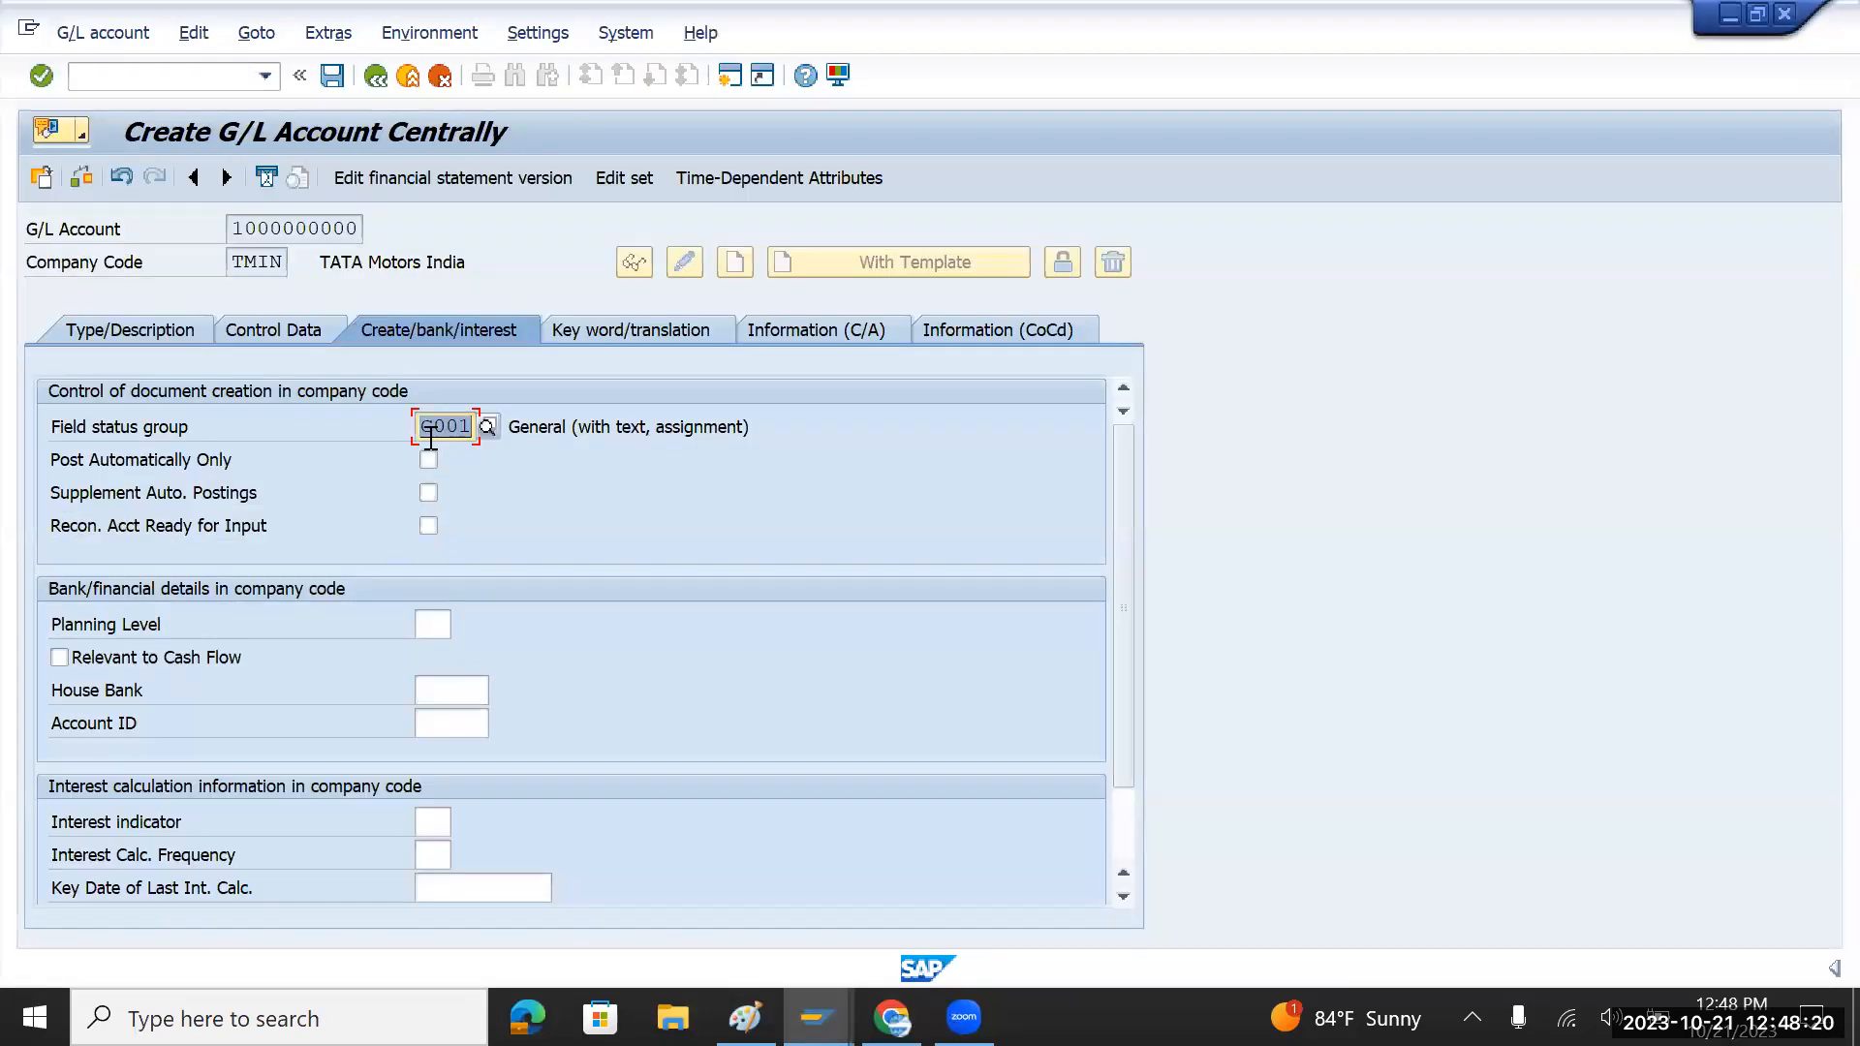
key(alt+Tab)
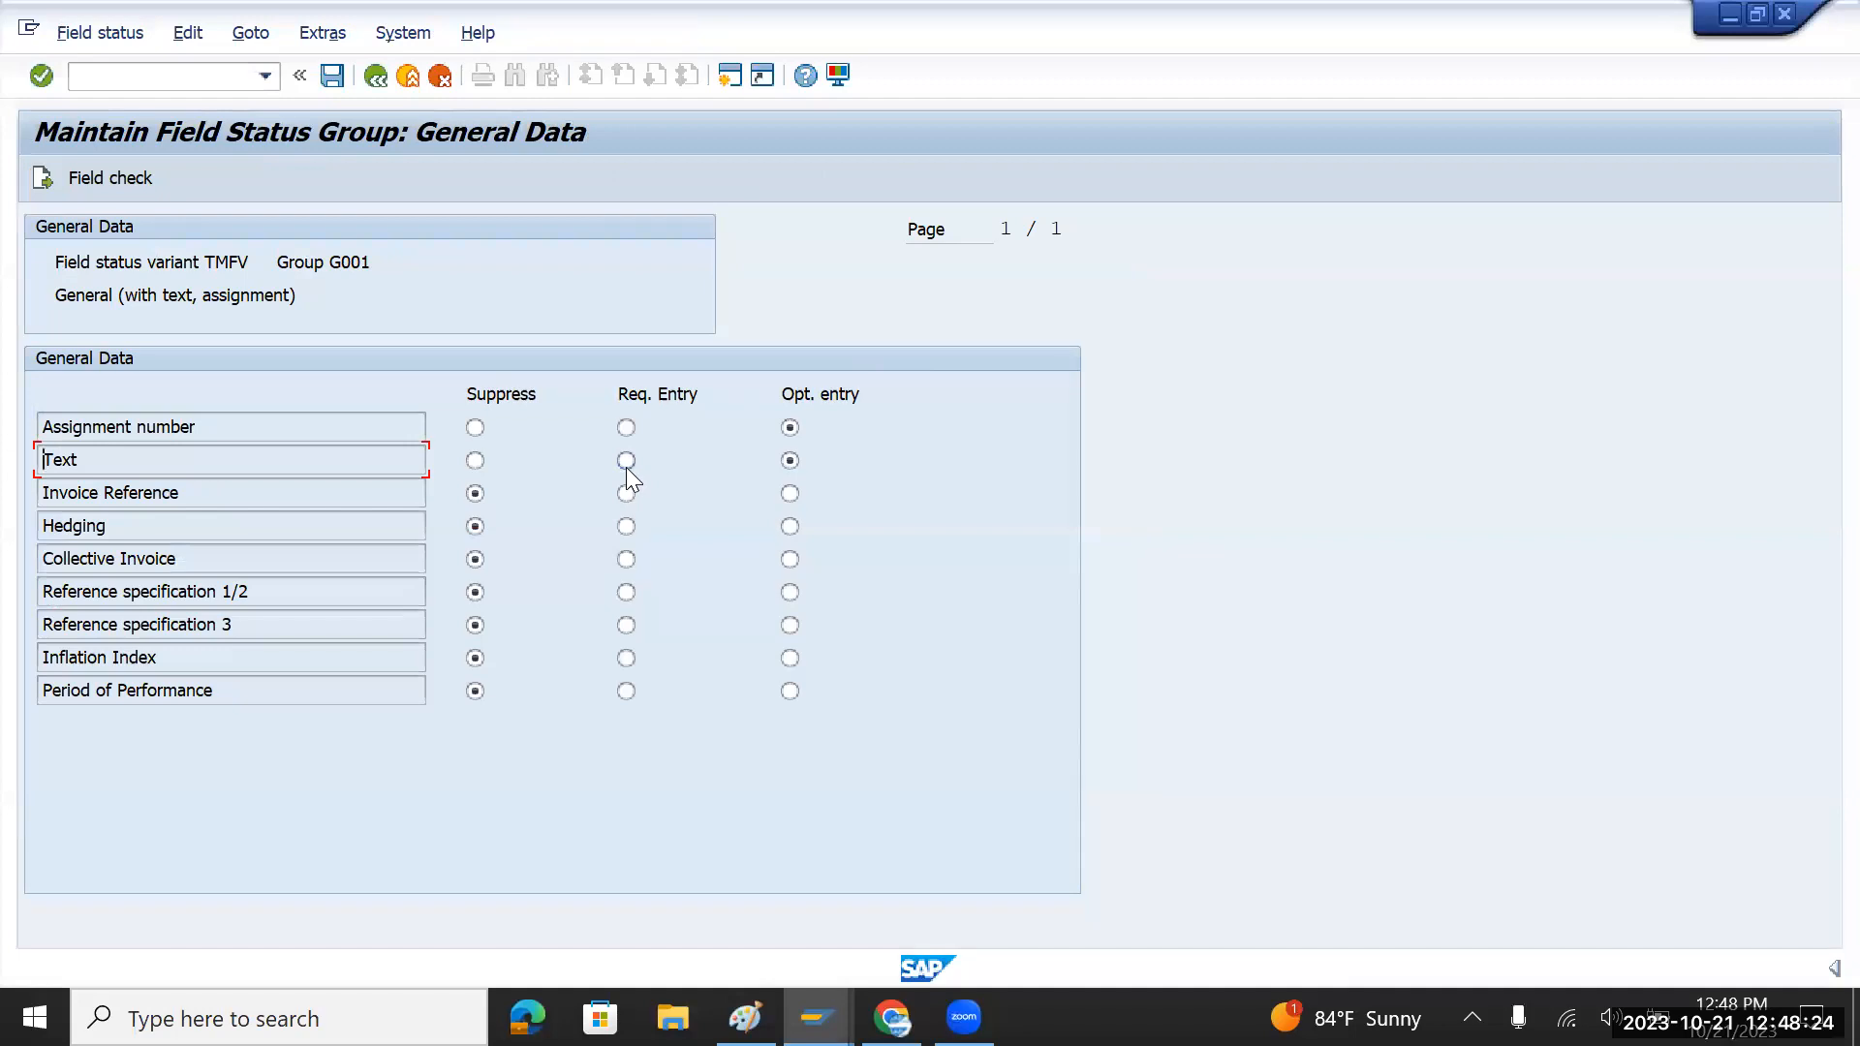
key(alt+Tab)
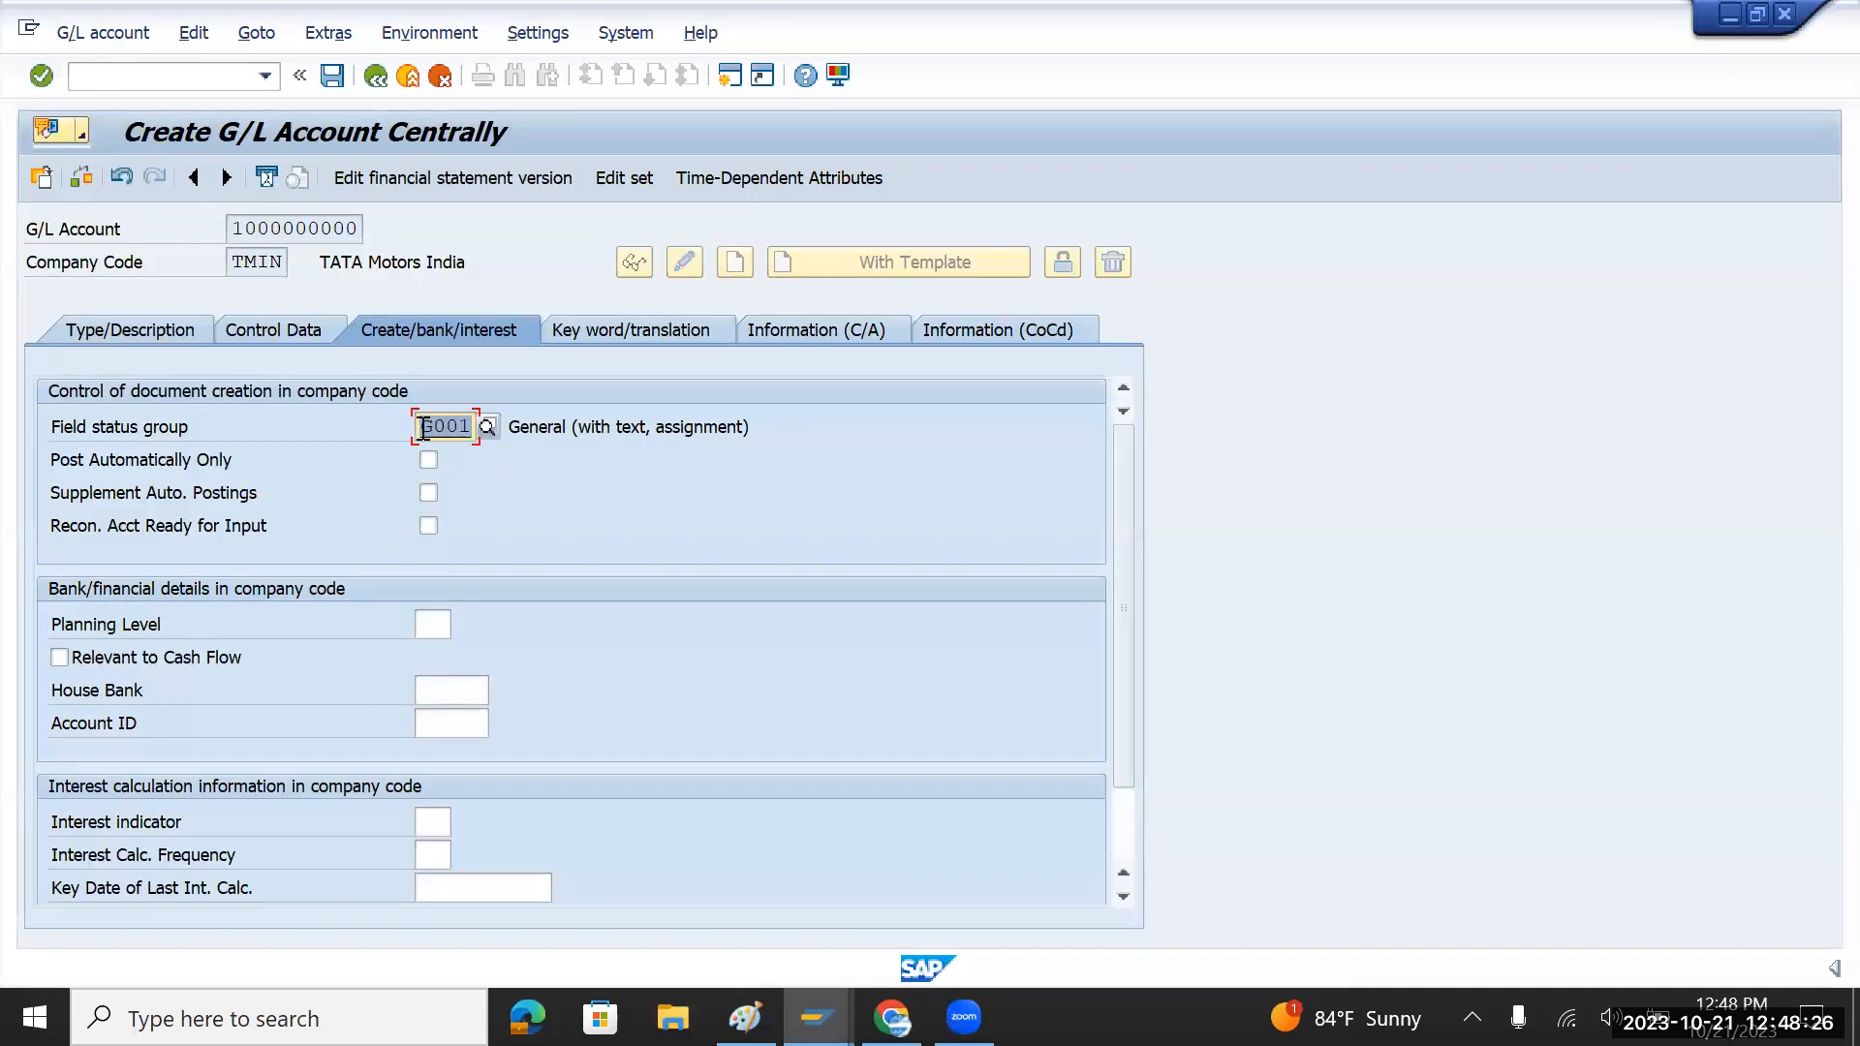
key(alt+Tab)
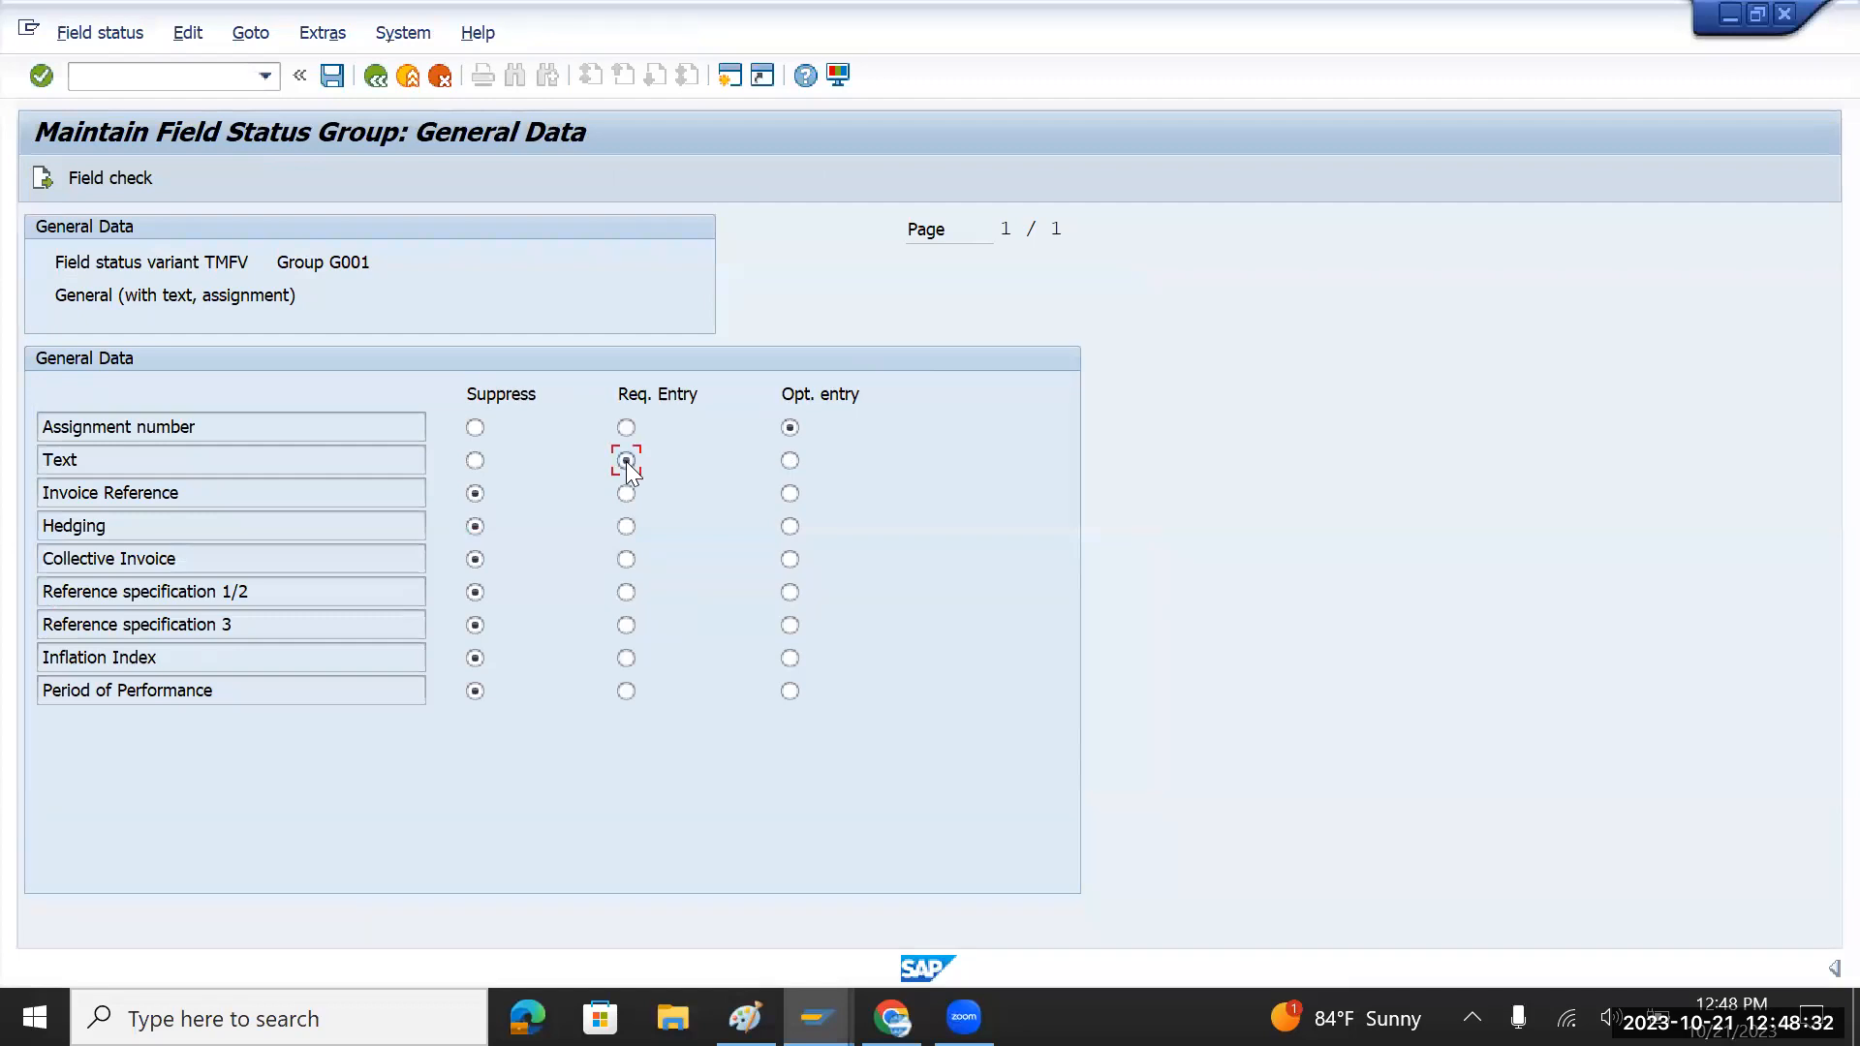
Step: Set G001's Text field back to optional entry and return to the field status variants list
drag(329, 262, 374, 263)
click(789, 461)
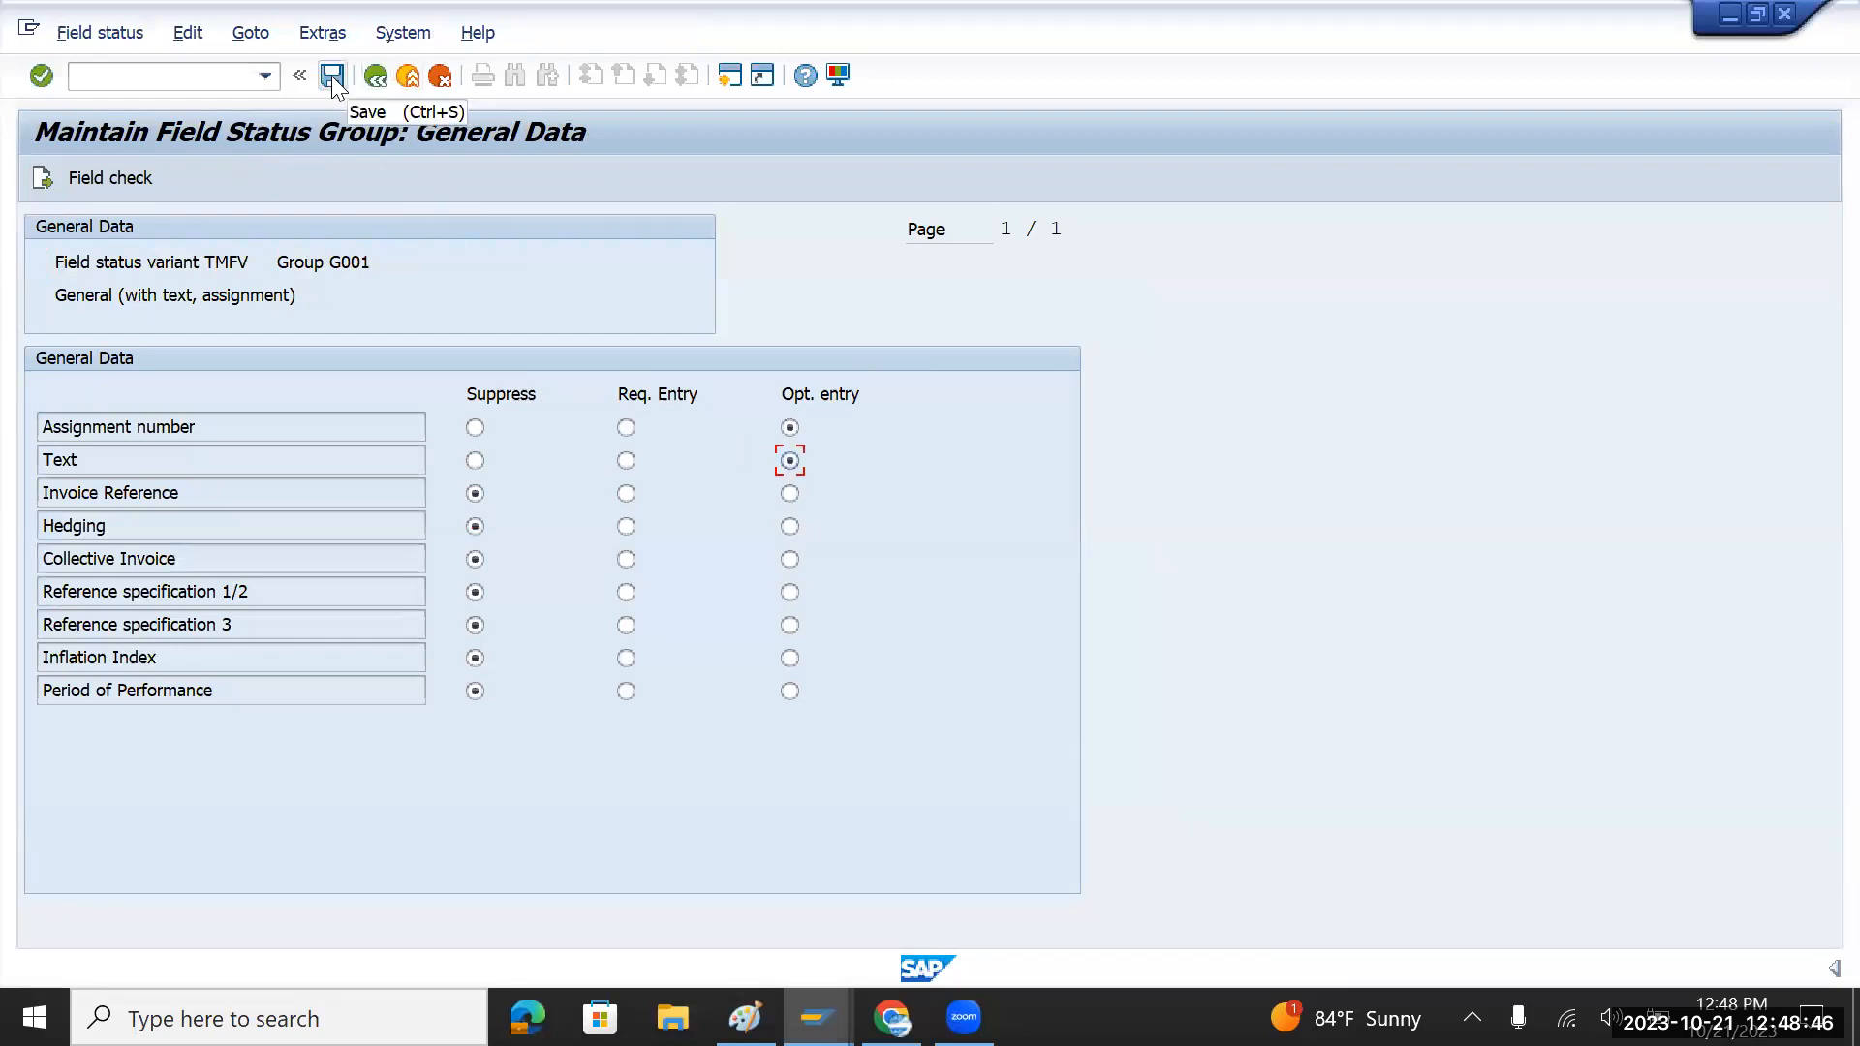
click(376, 75)
click(376, 75)
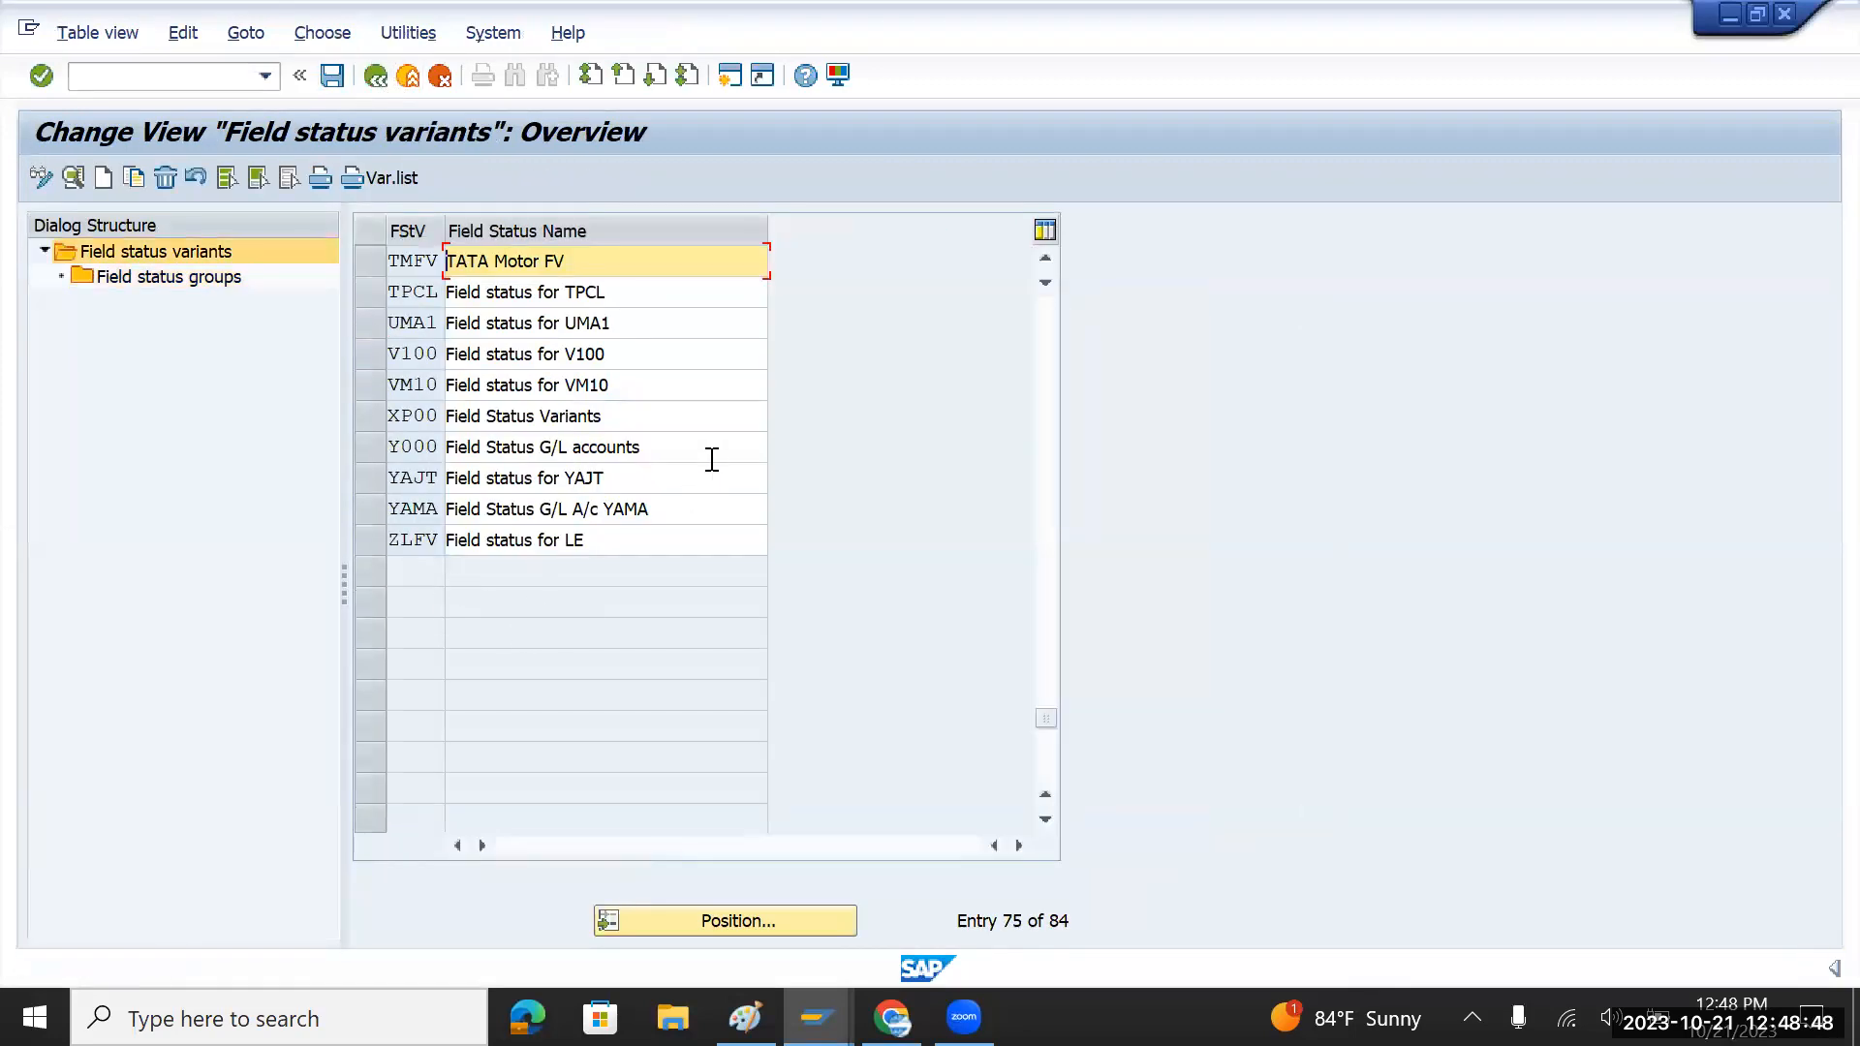
key(F3)
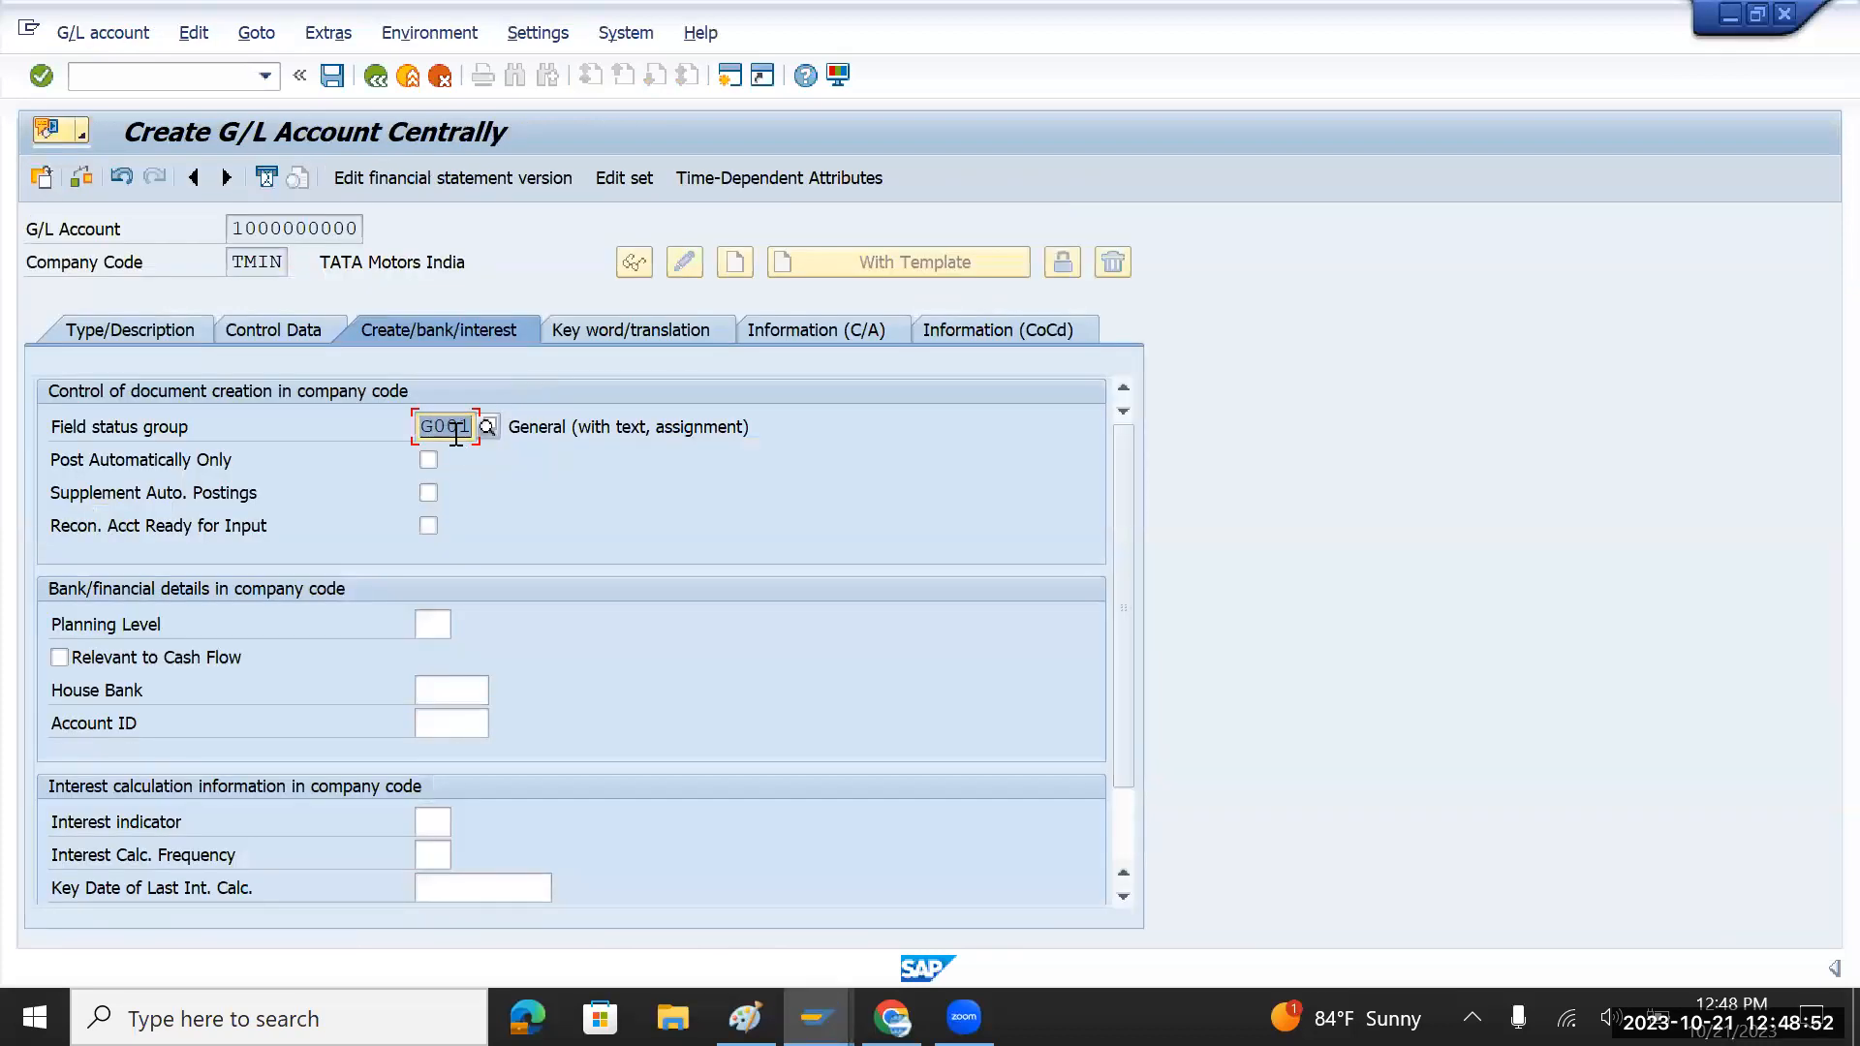
click(161, 327)
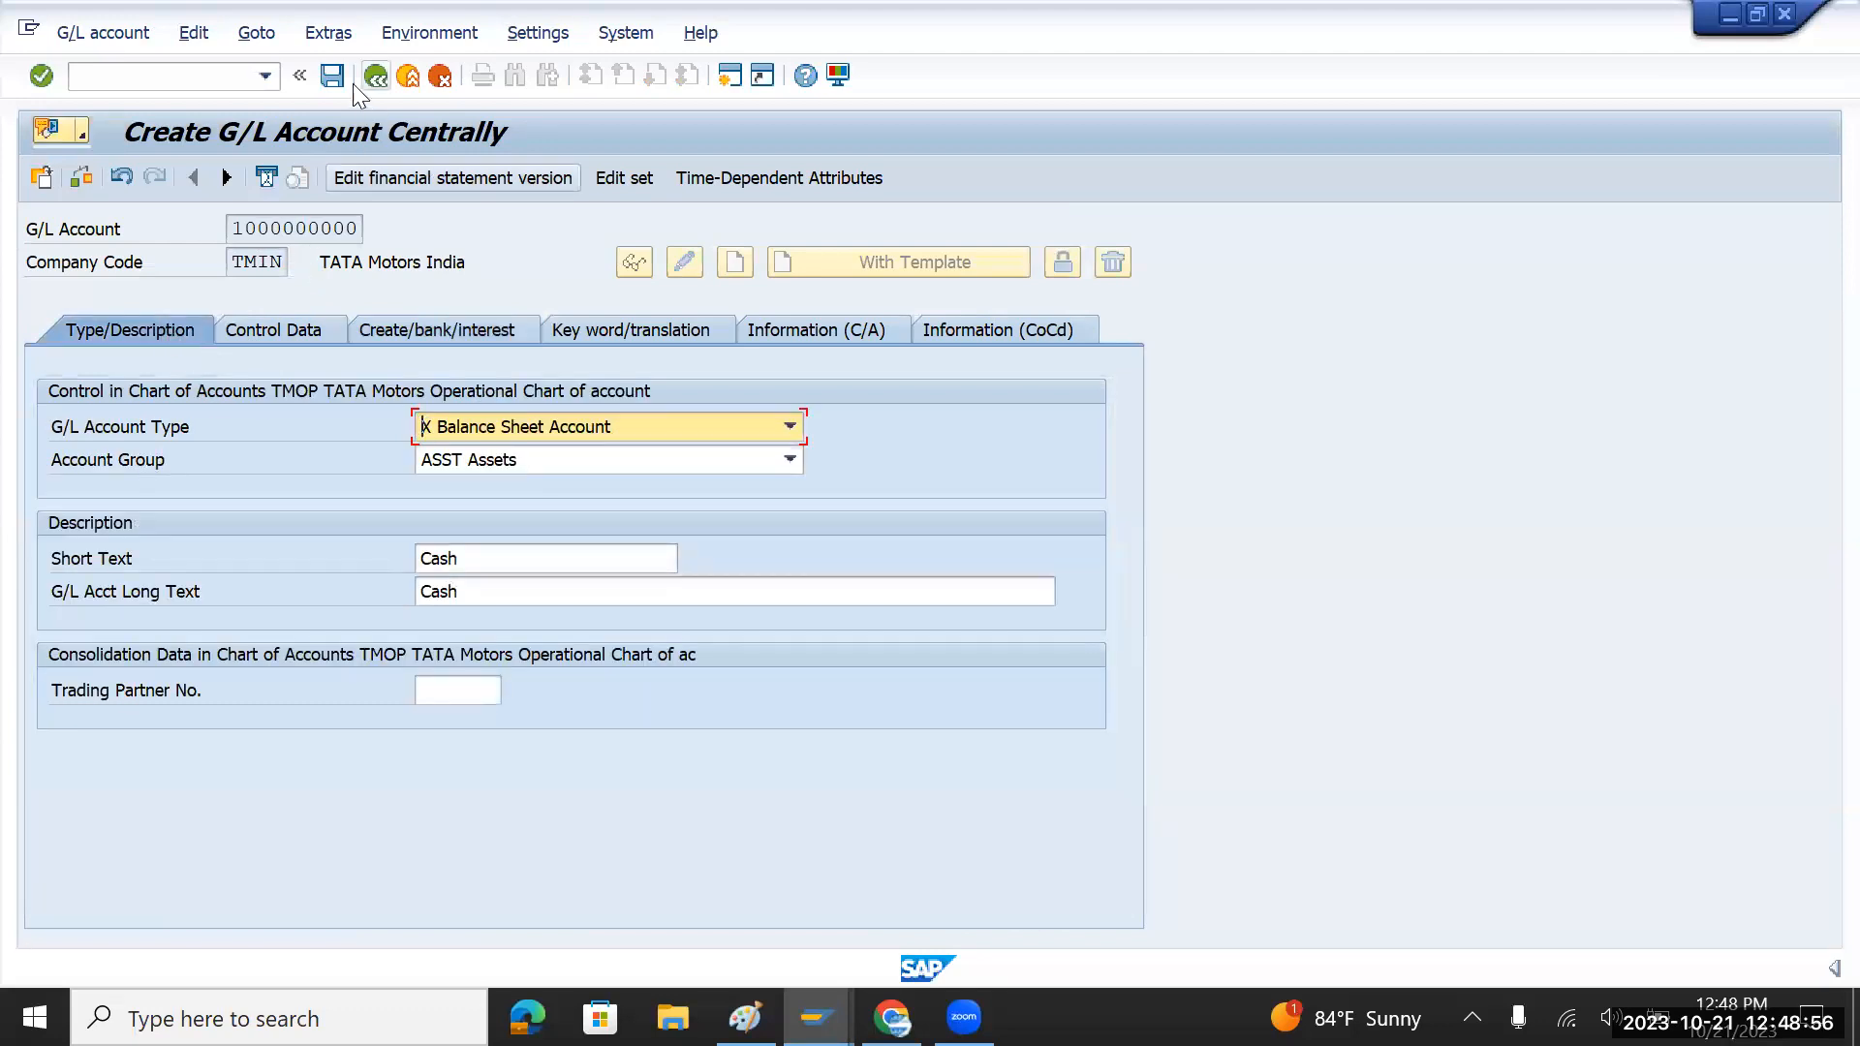
click(332, 77)
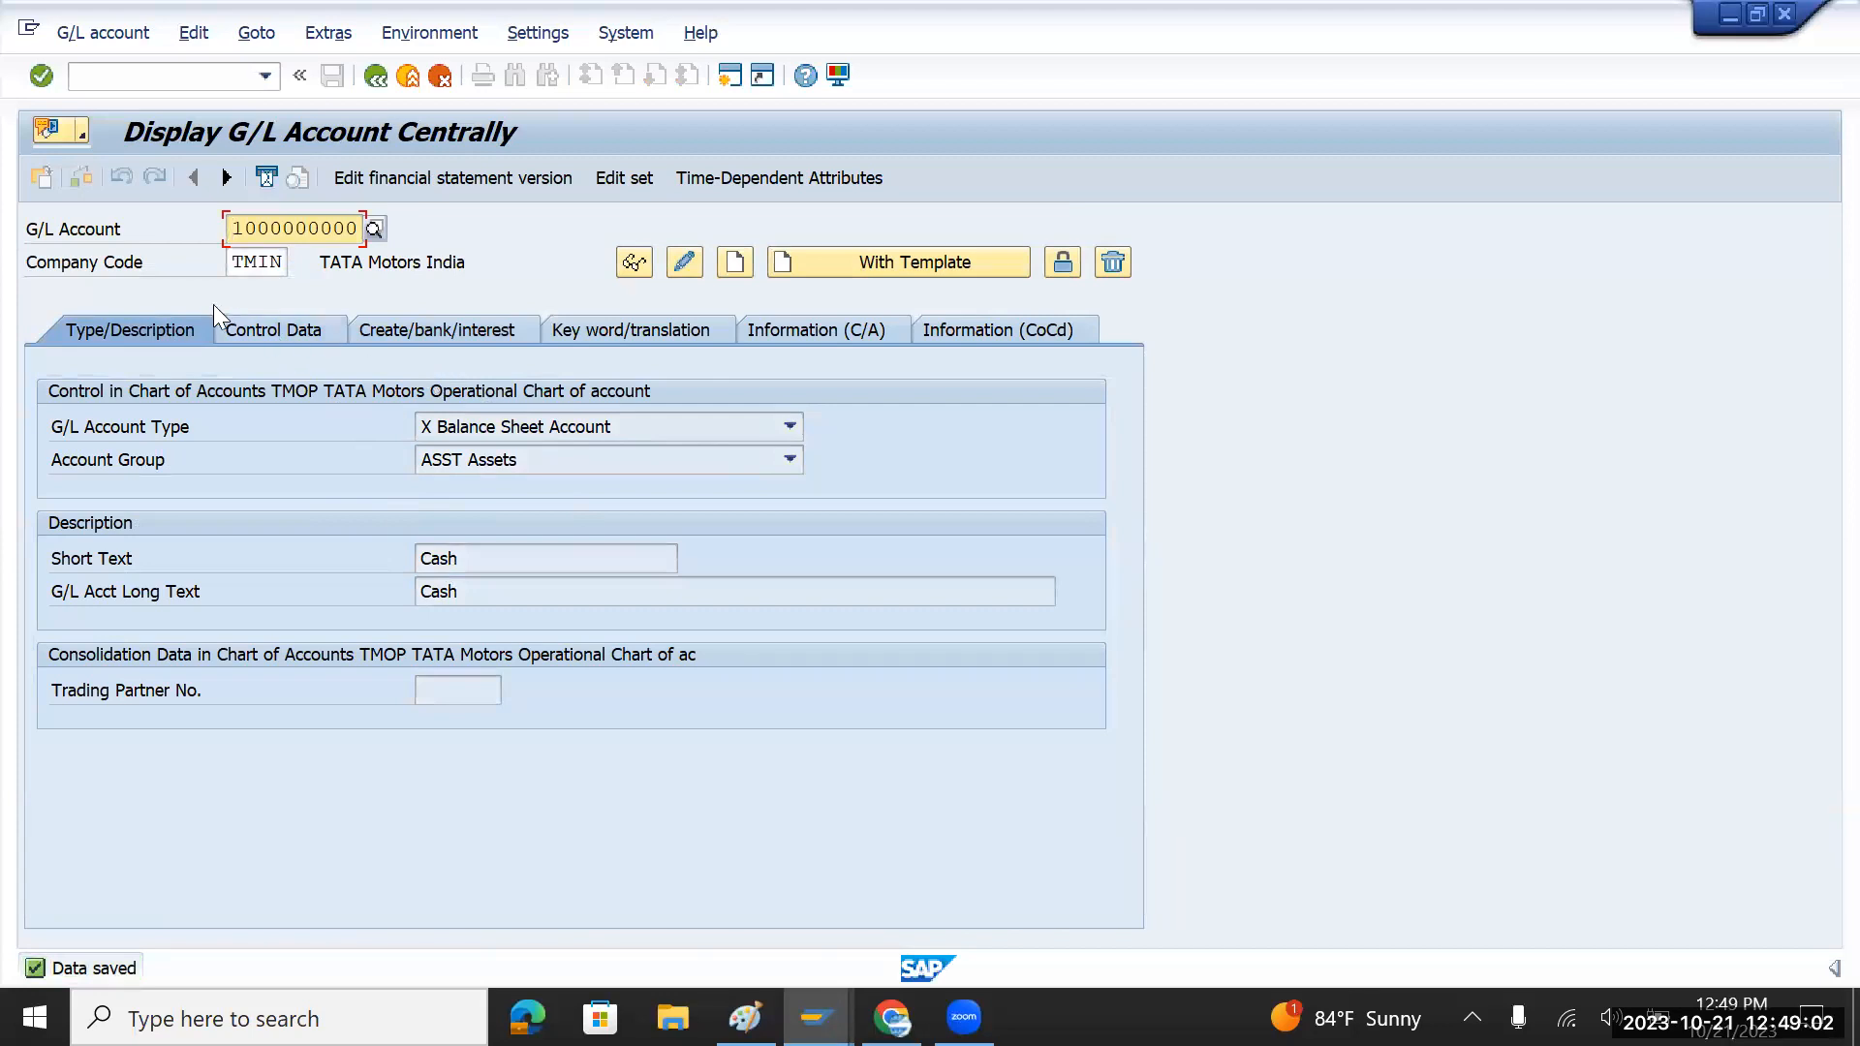
text(2)
click(361, 225)
key(BackSpace)
text(1)
key(Return)
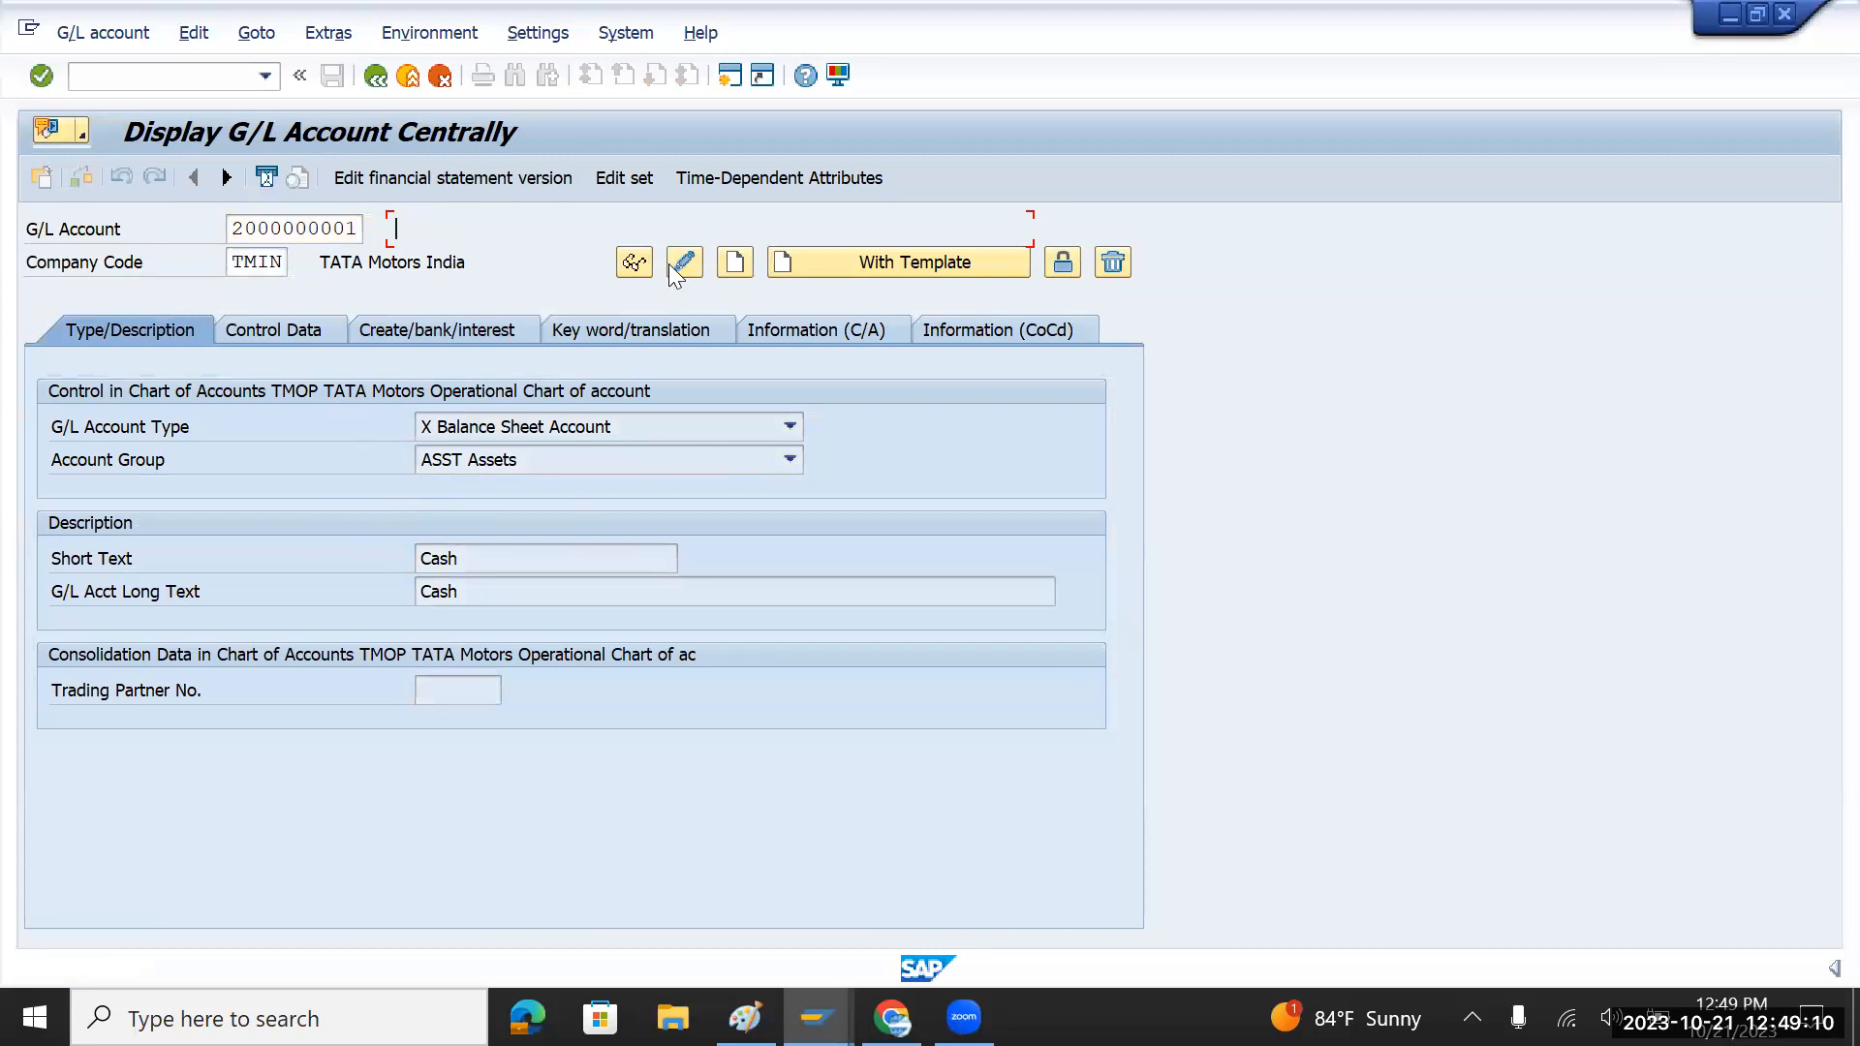
click(735, 263)
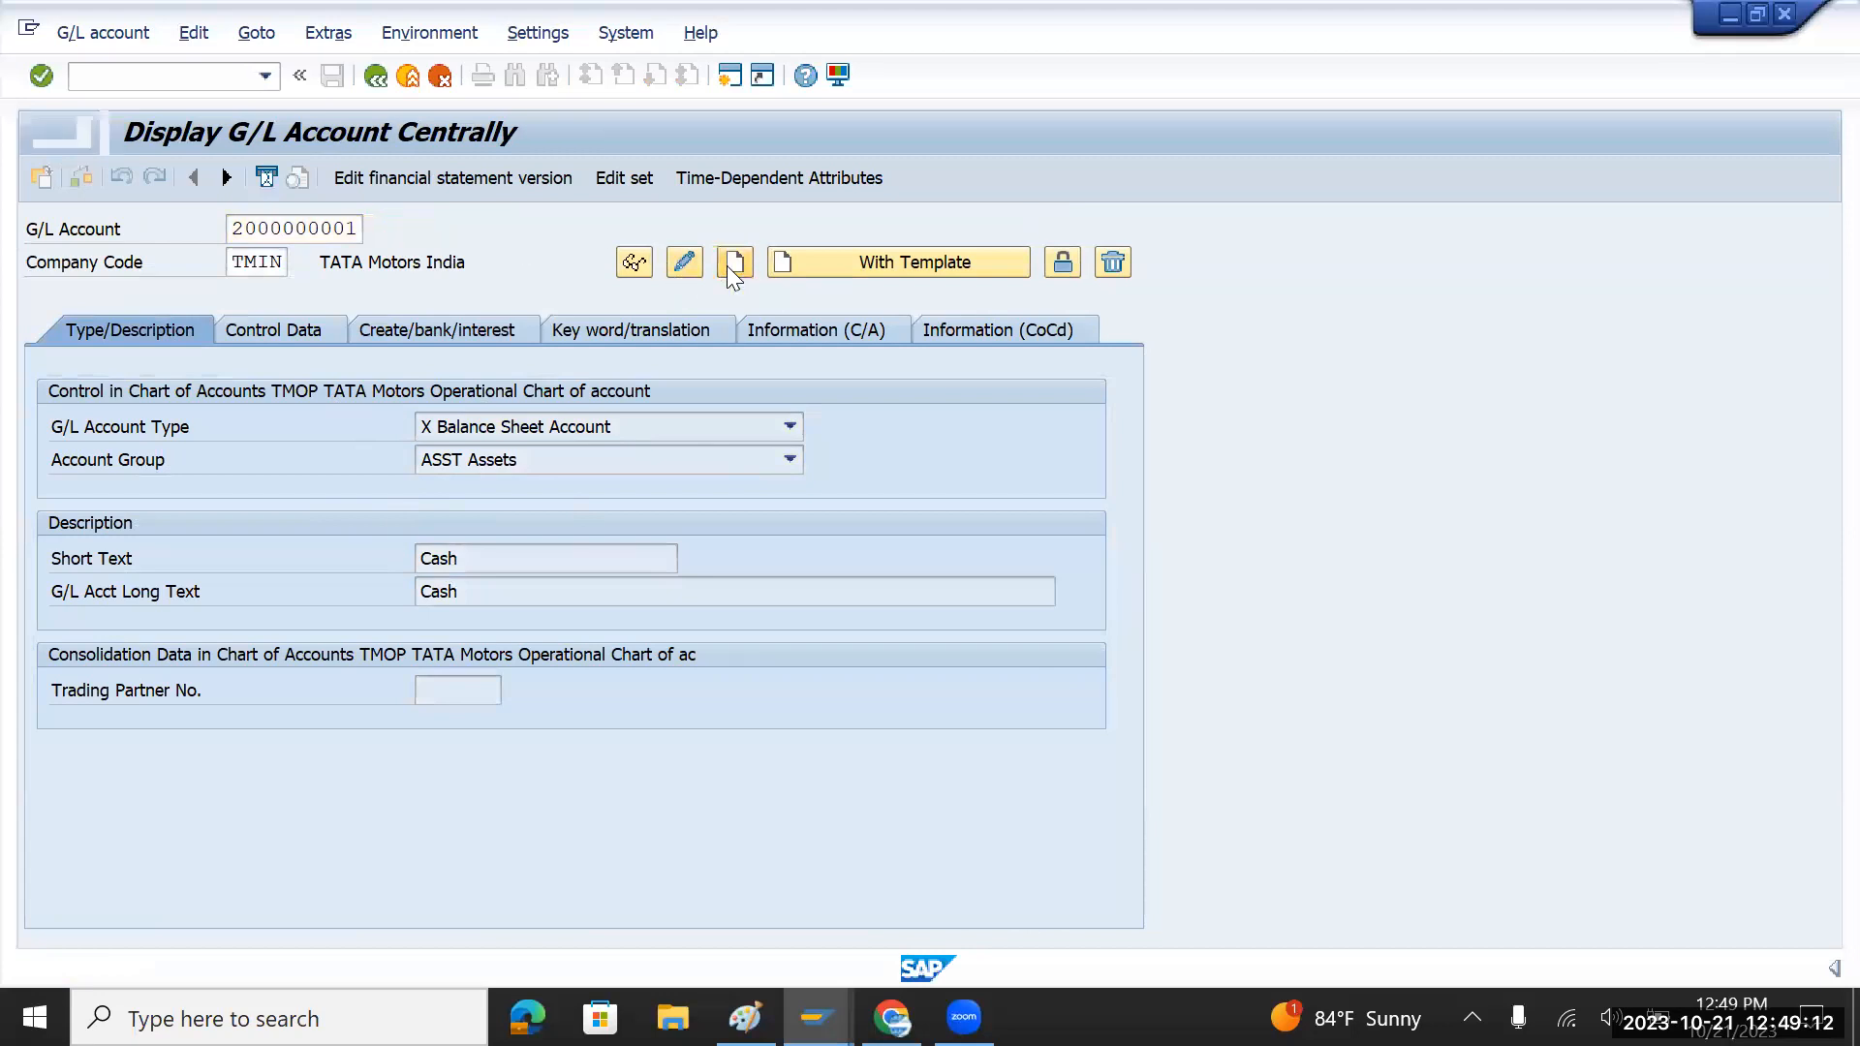
click(790, 425)
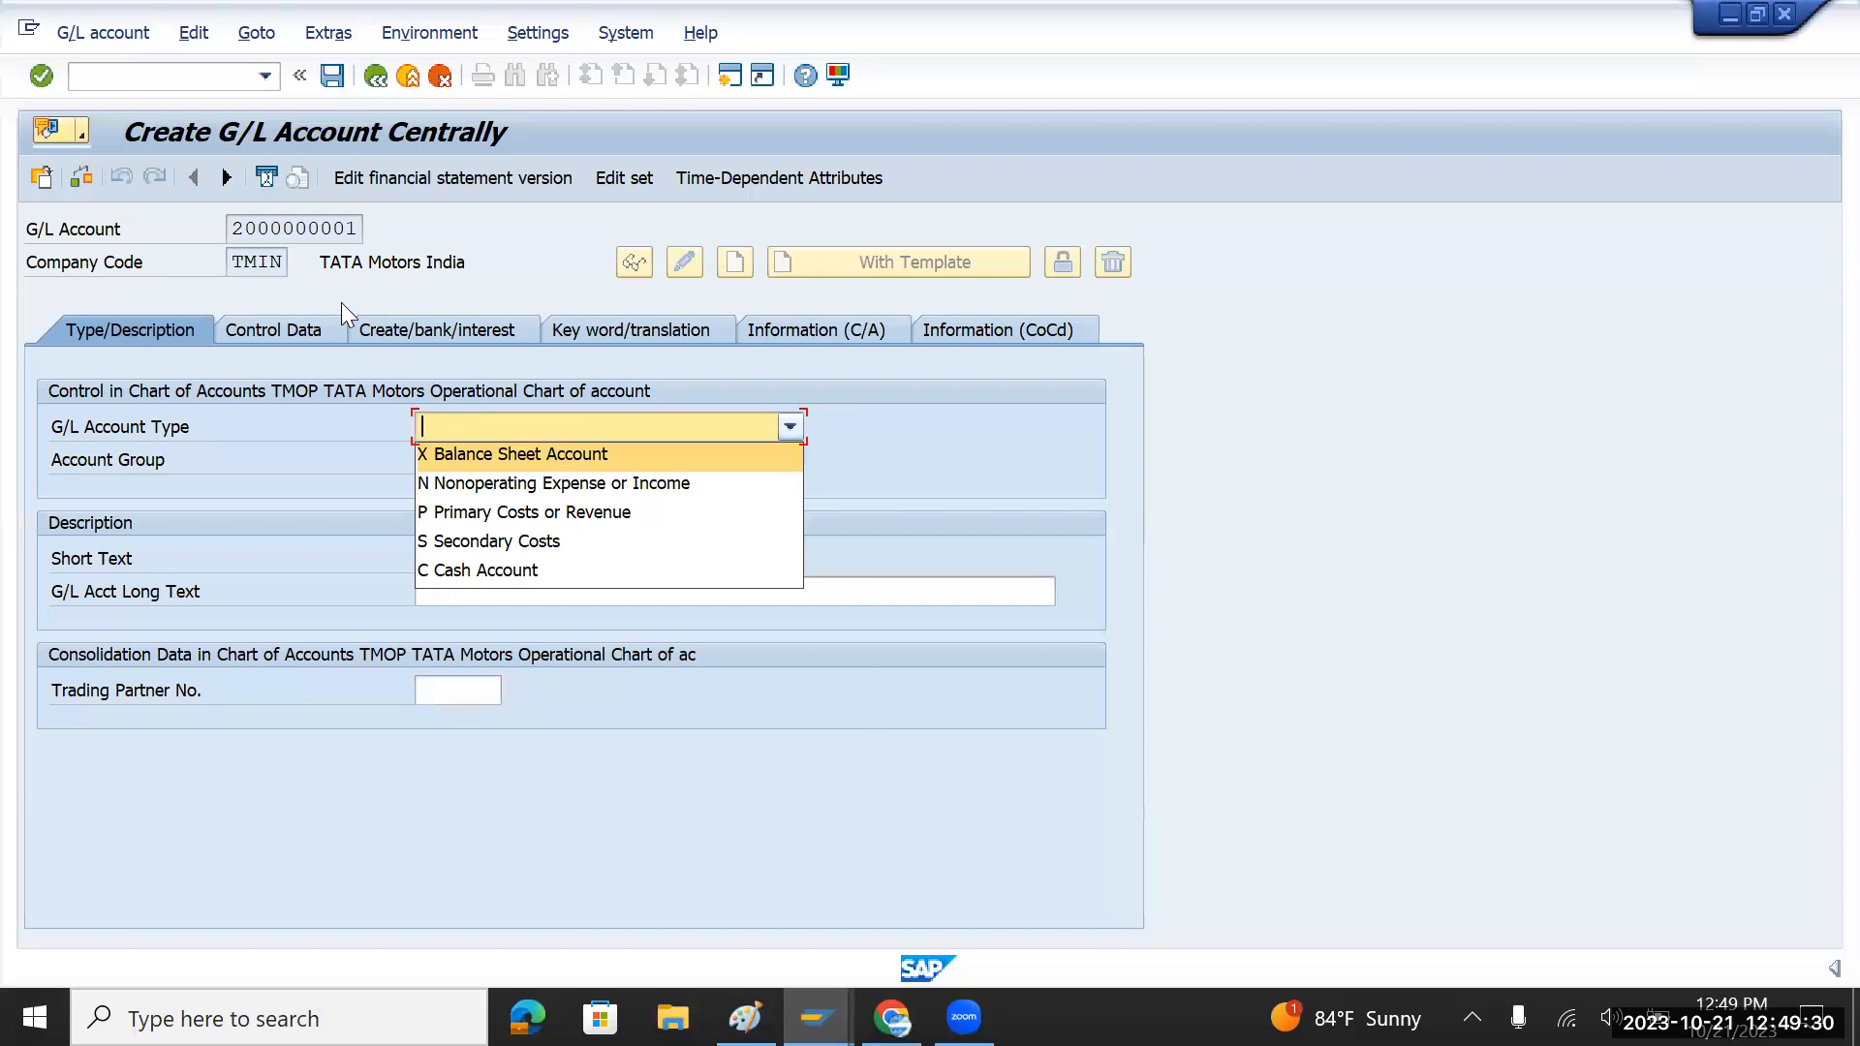
click(541, 455)
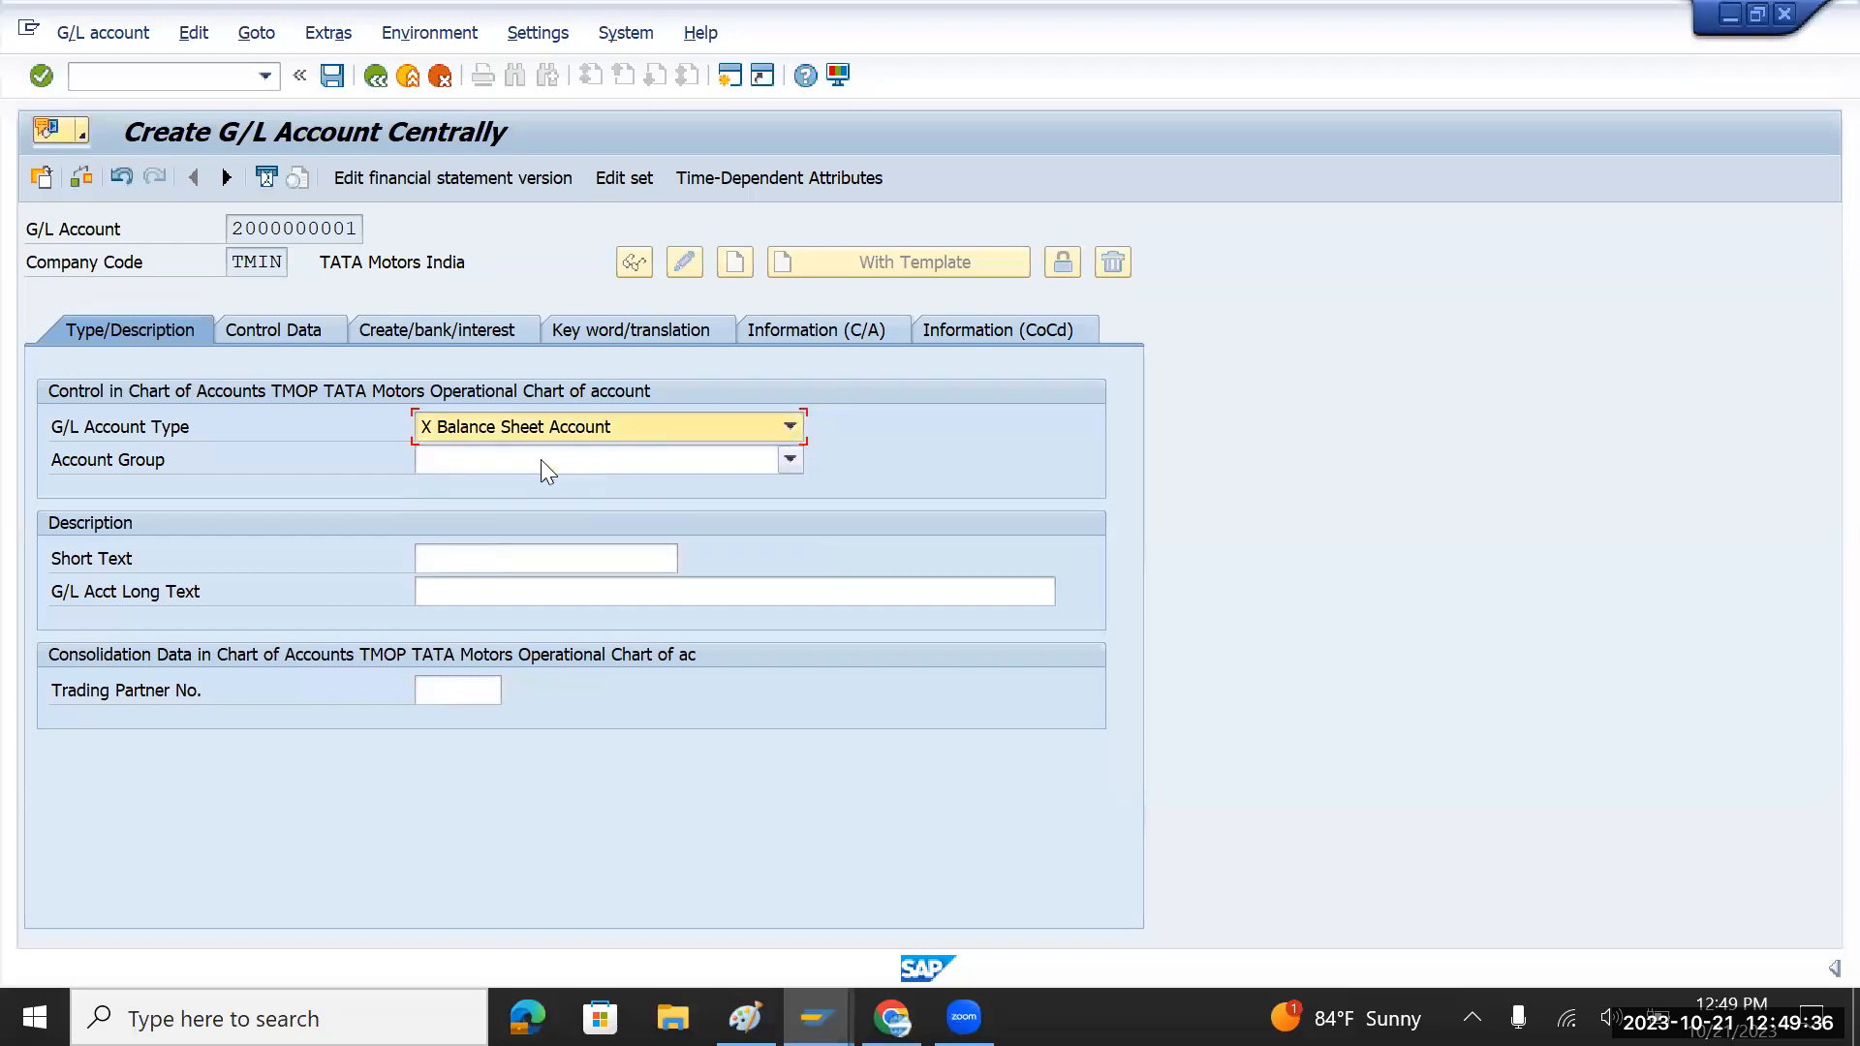
click(541, 461)
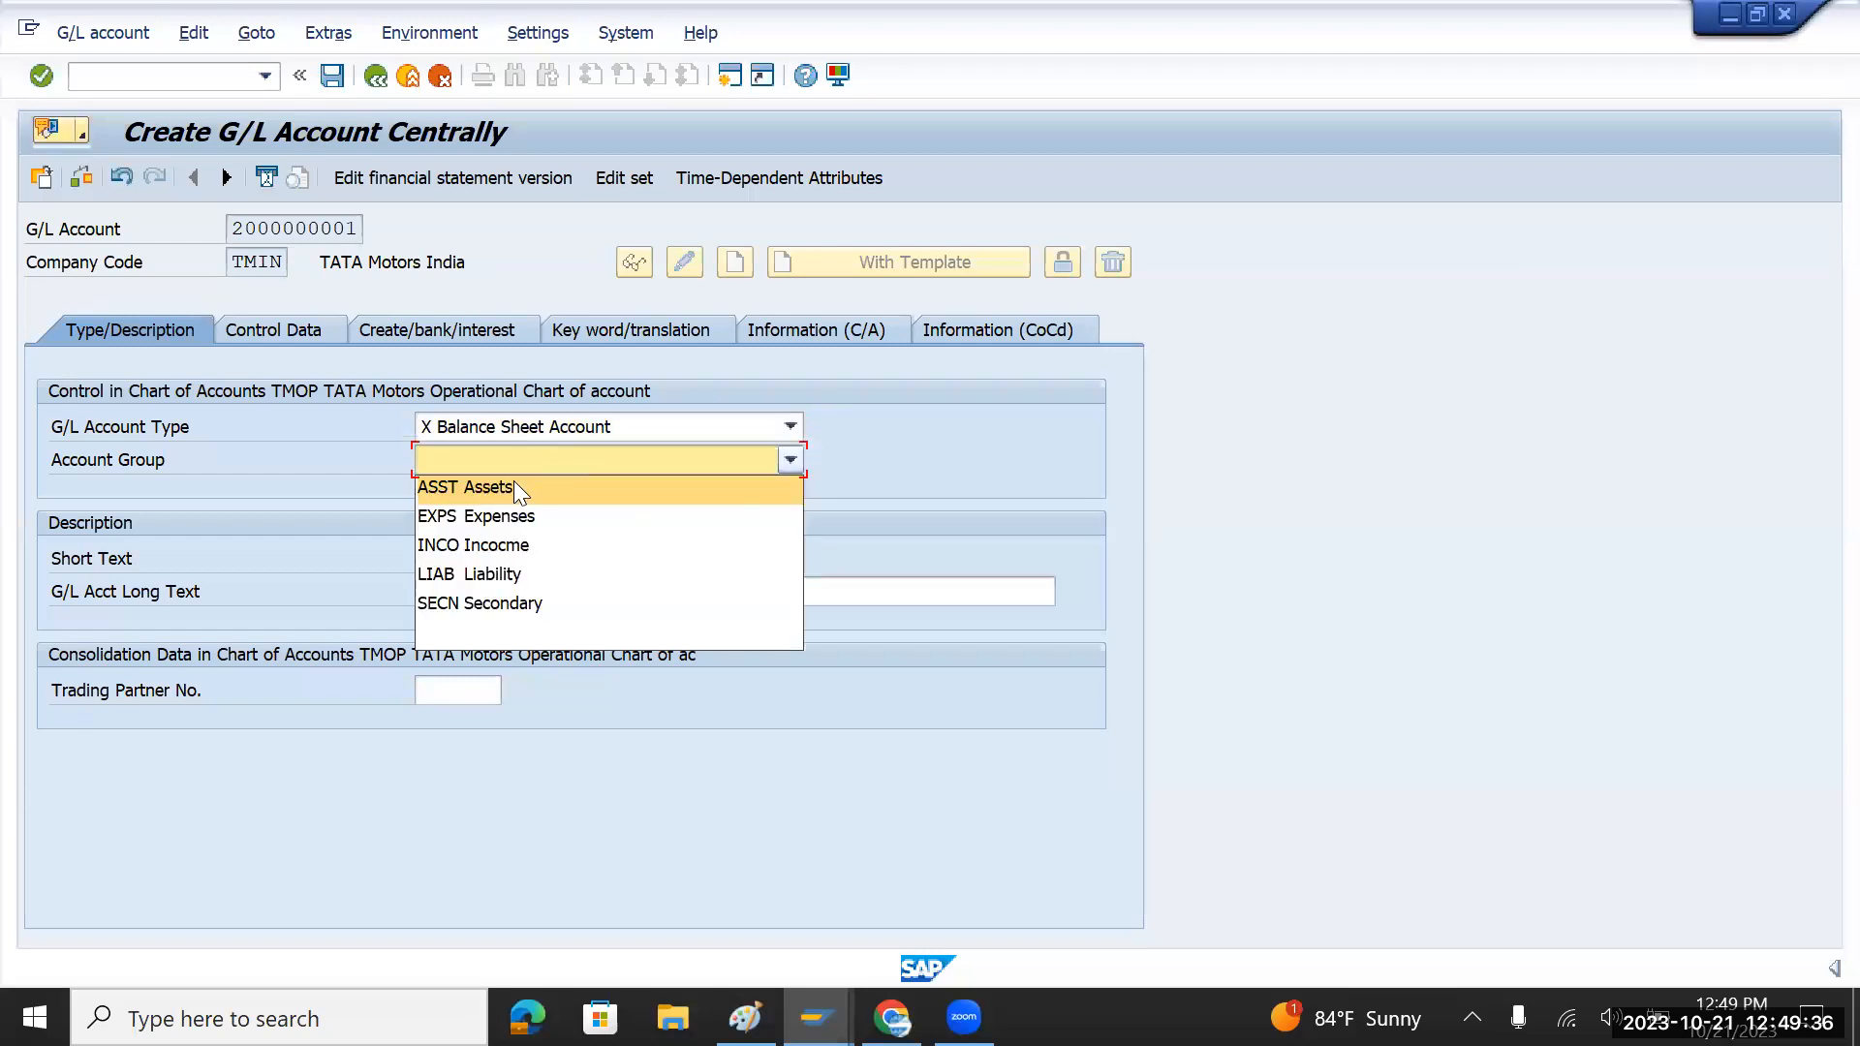
click(488, 575)
Step: Enter 'Loan' as both short and long text, then view the account's control data
click(488, 558)
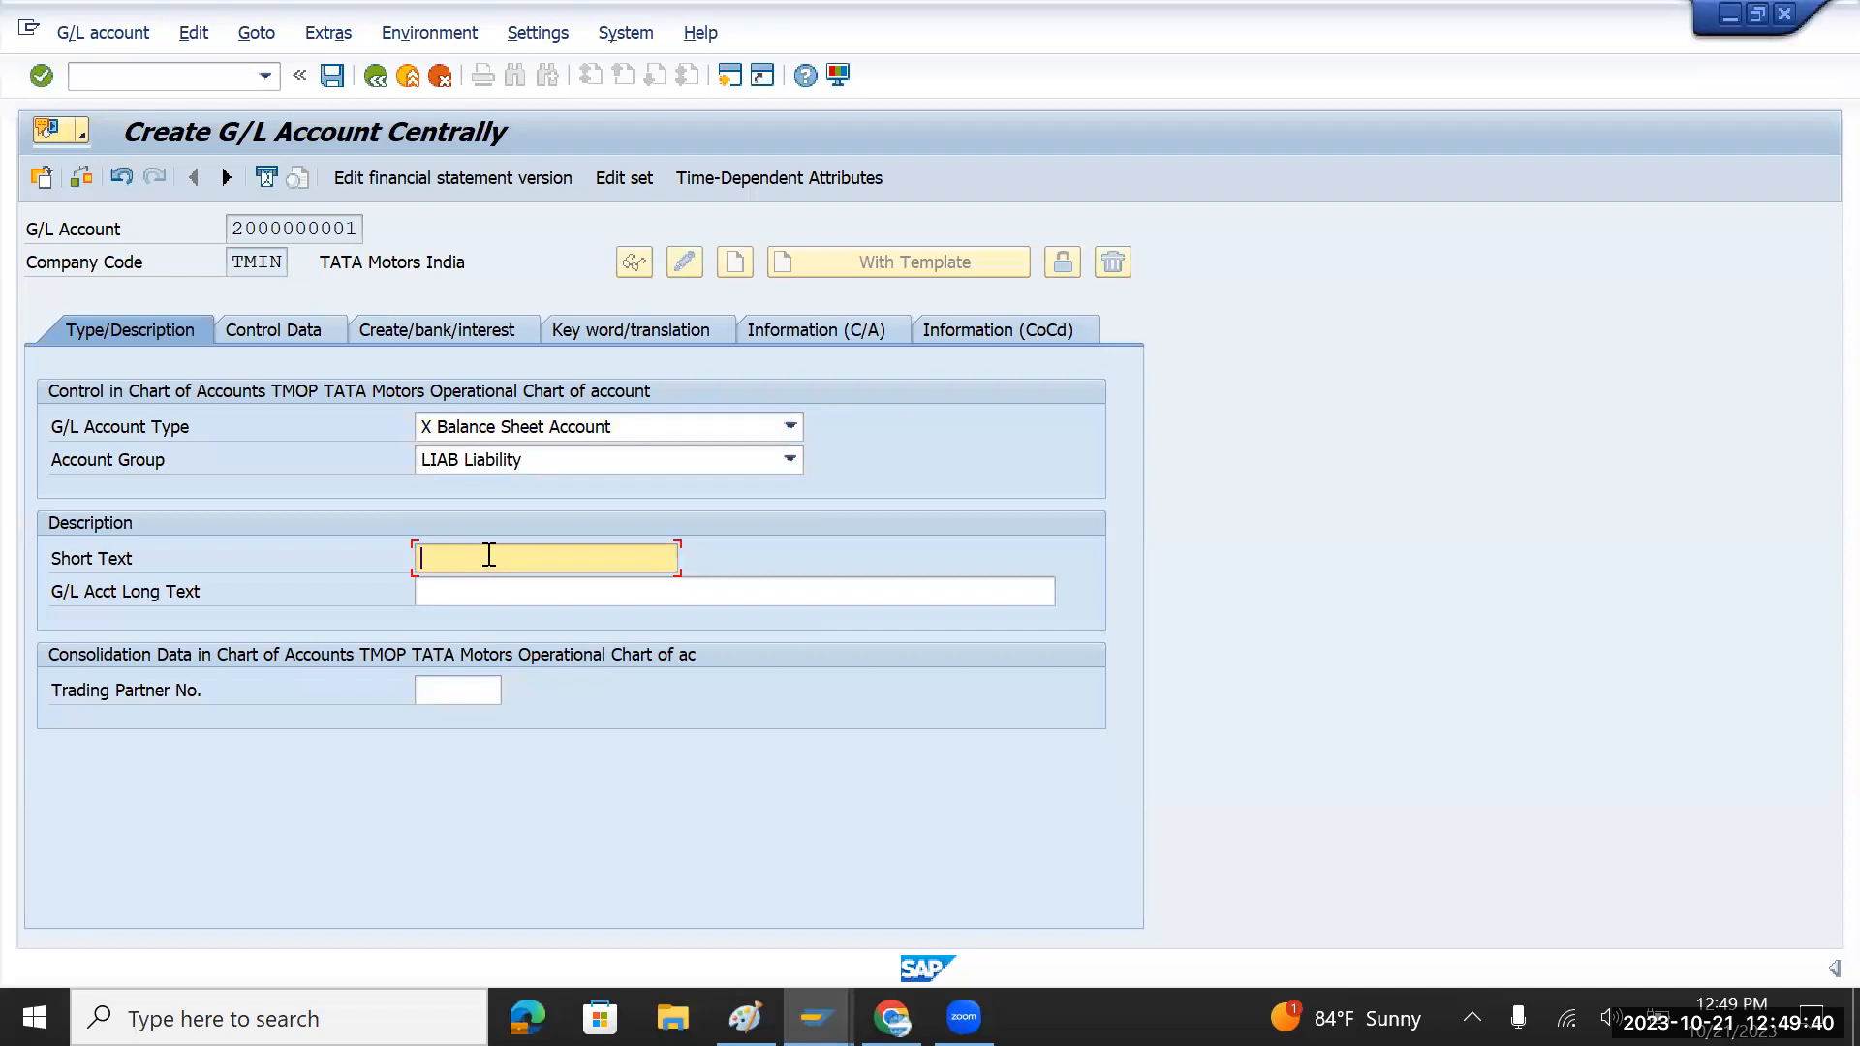
text(Loan)
drag(489, 555, 393, 564)
key(ctrl+c)
click(438, 589)
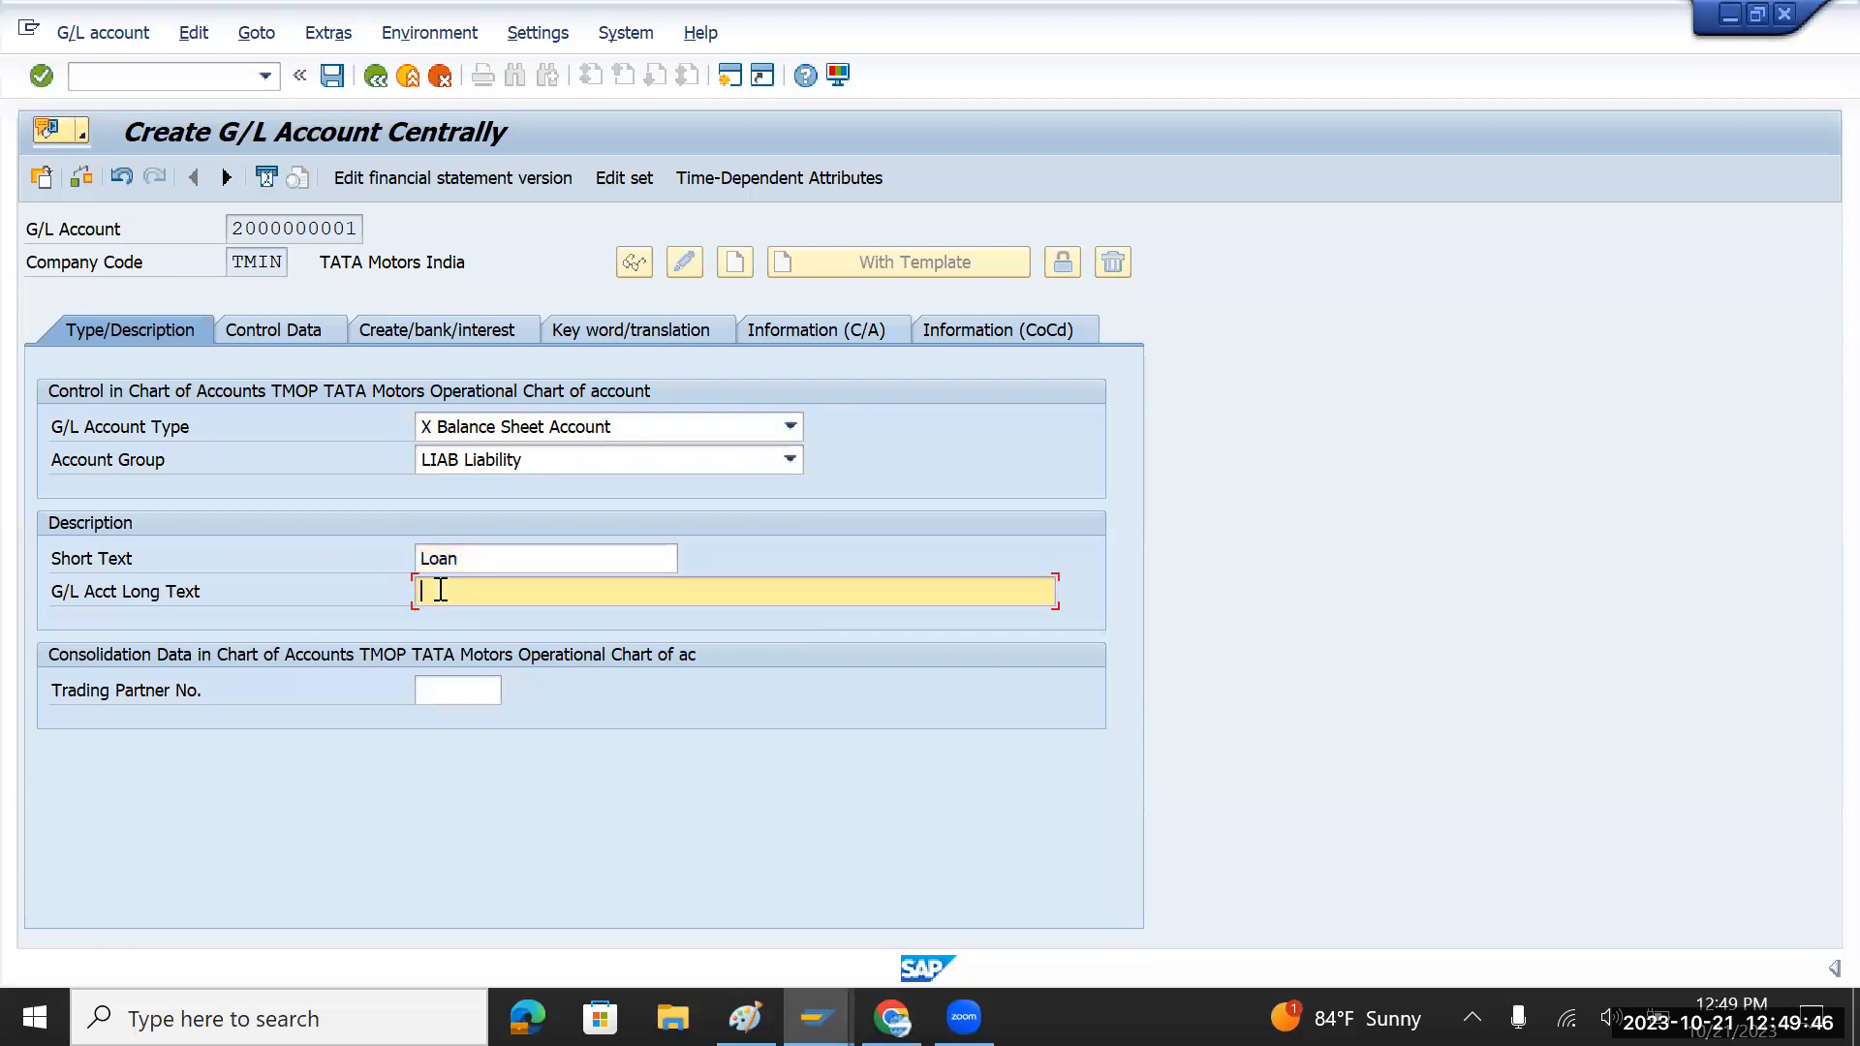
key(ctrl+v)
click(310, 327)
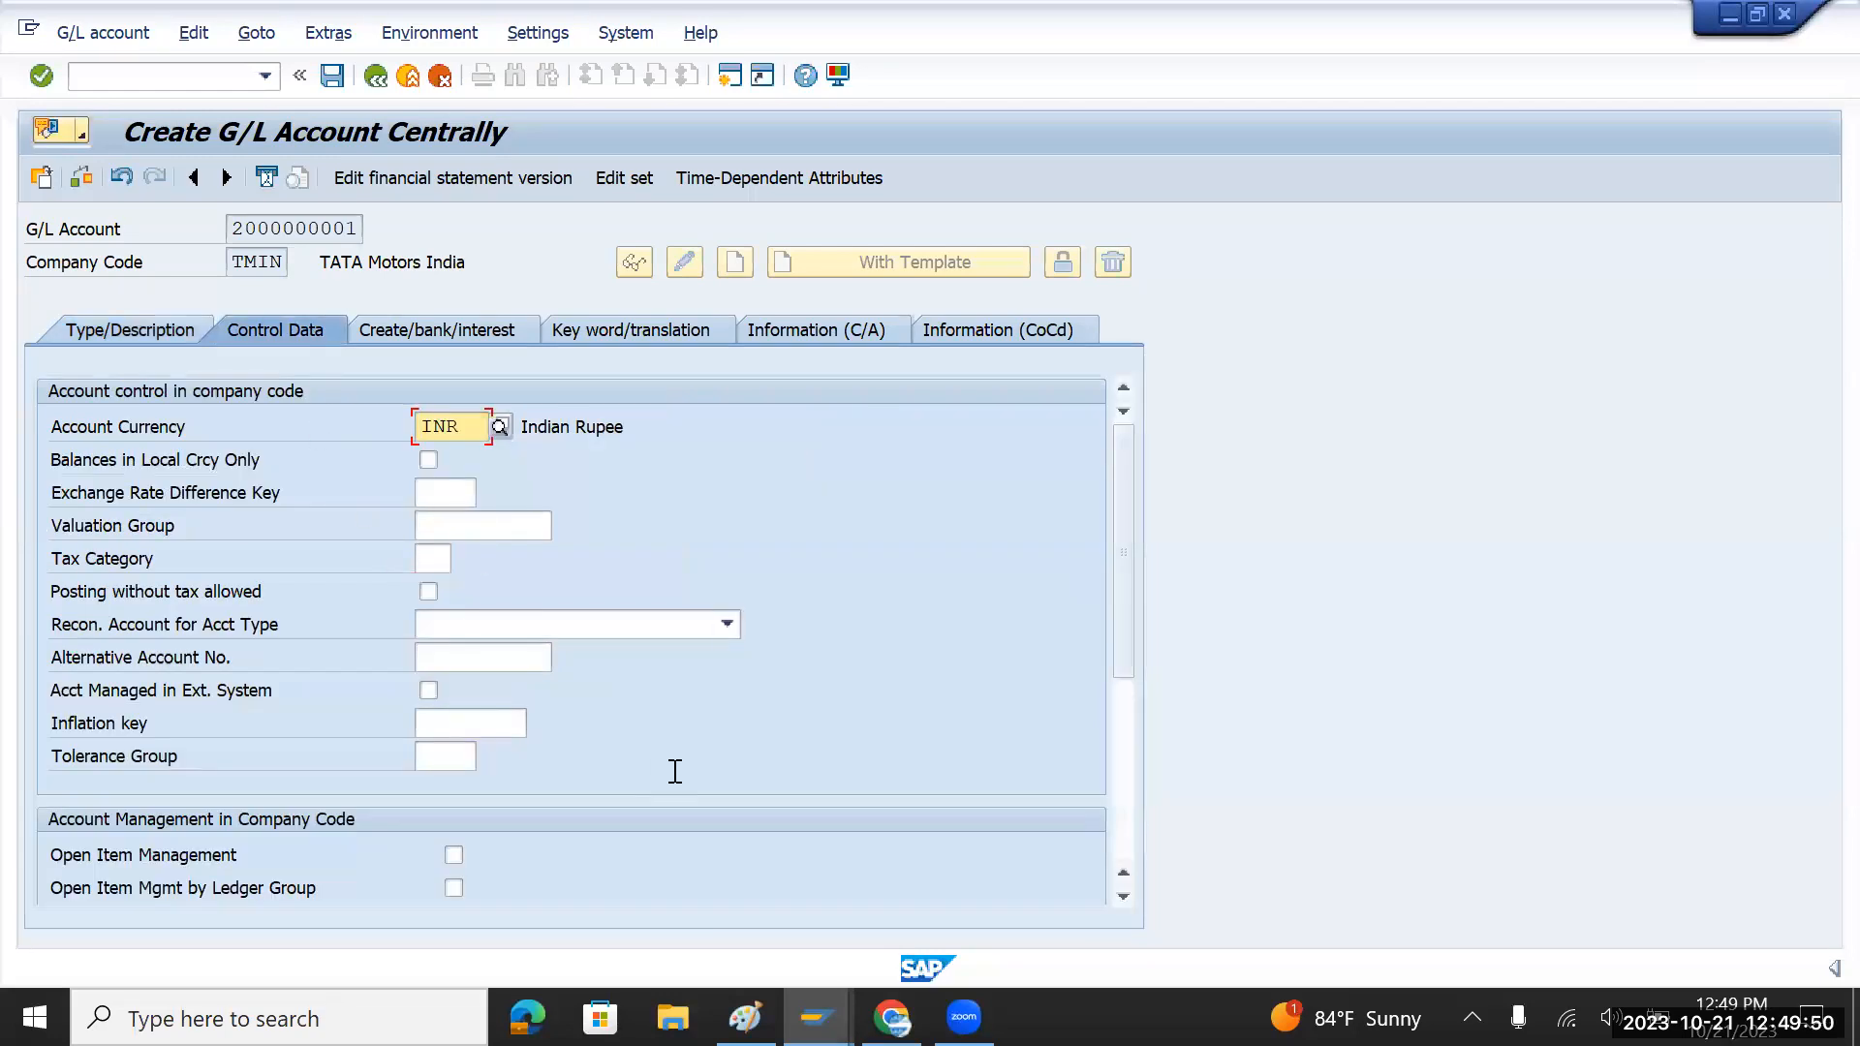
click(454, 854)
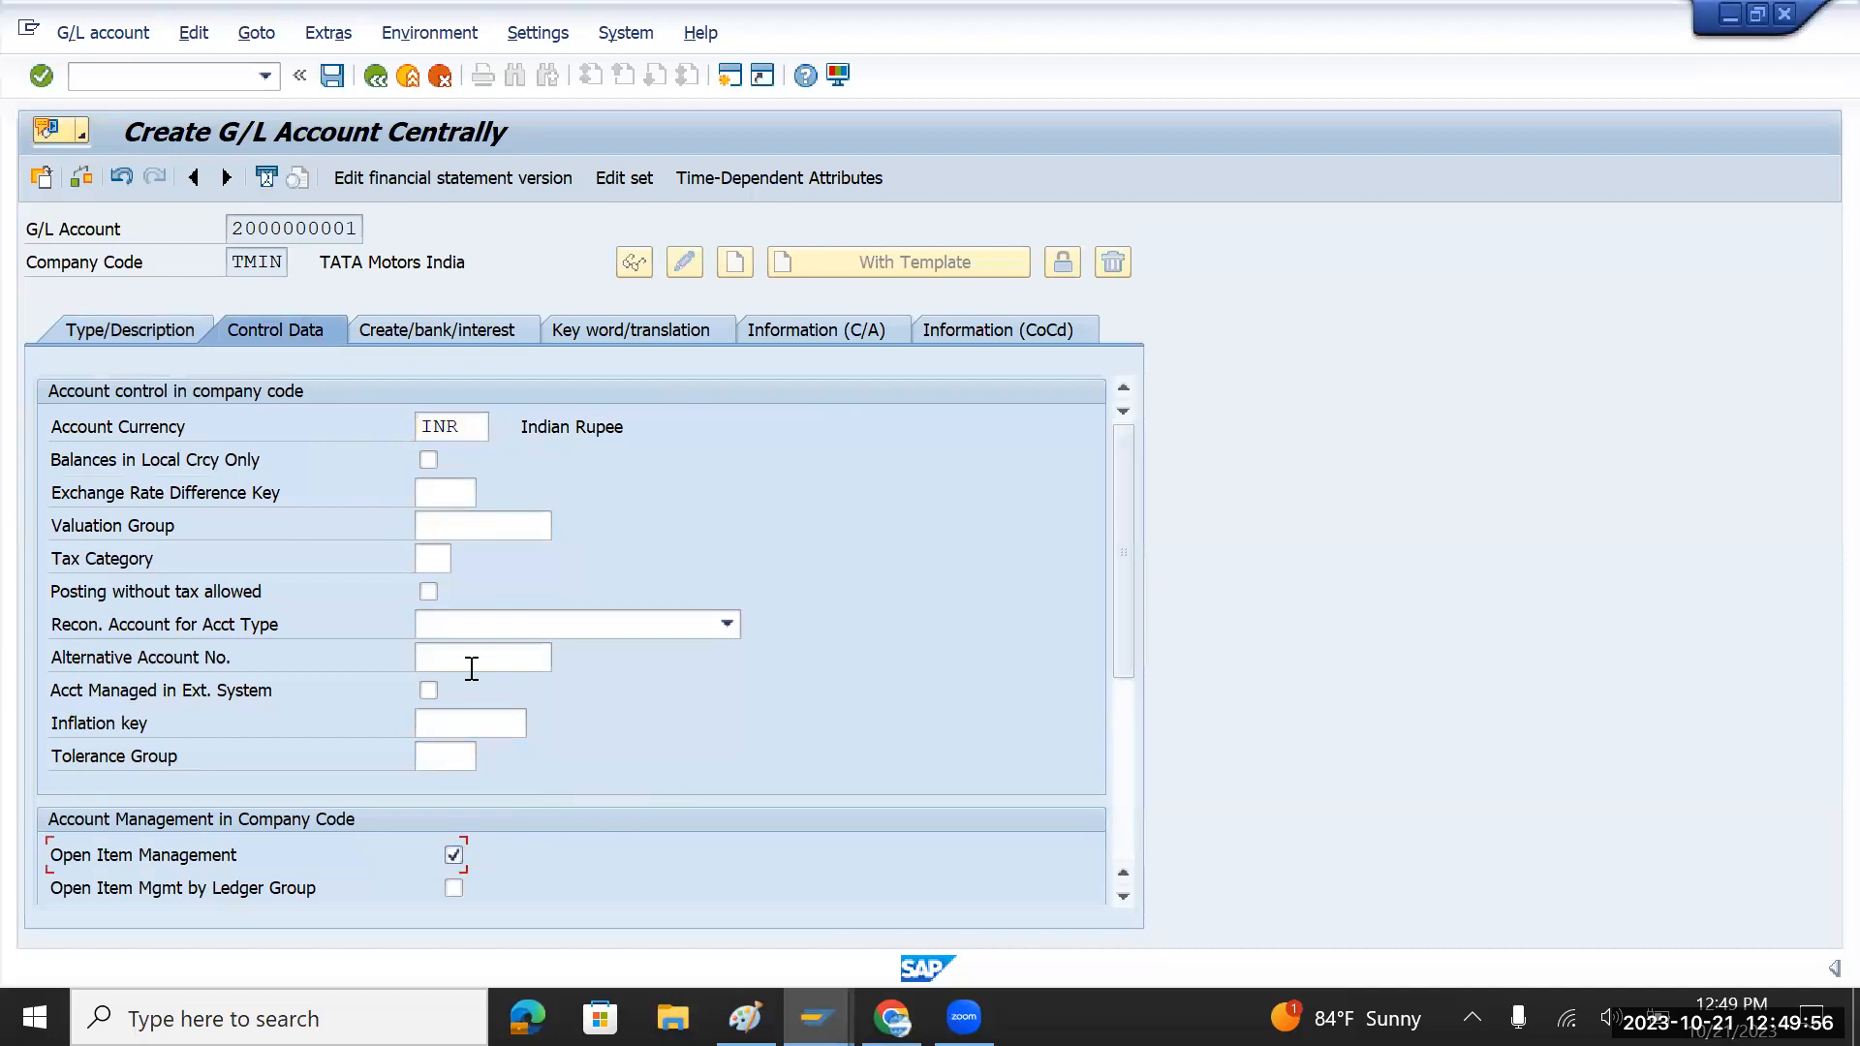
click(451, 856)
click(479, 332)
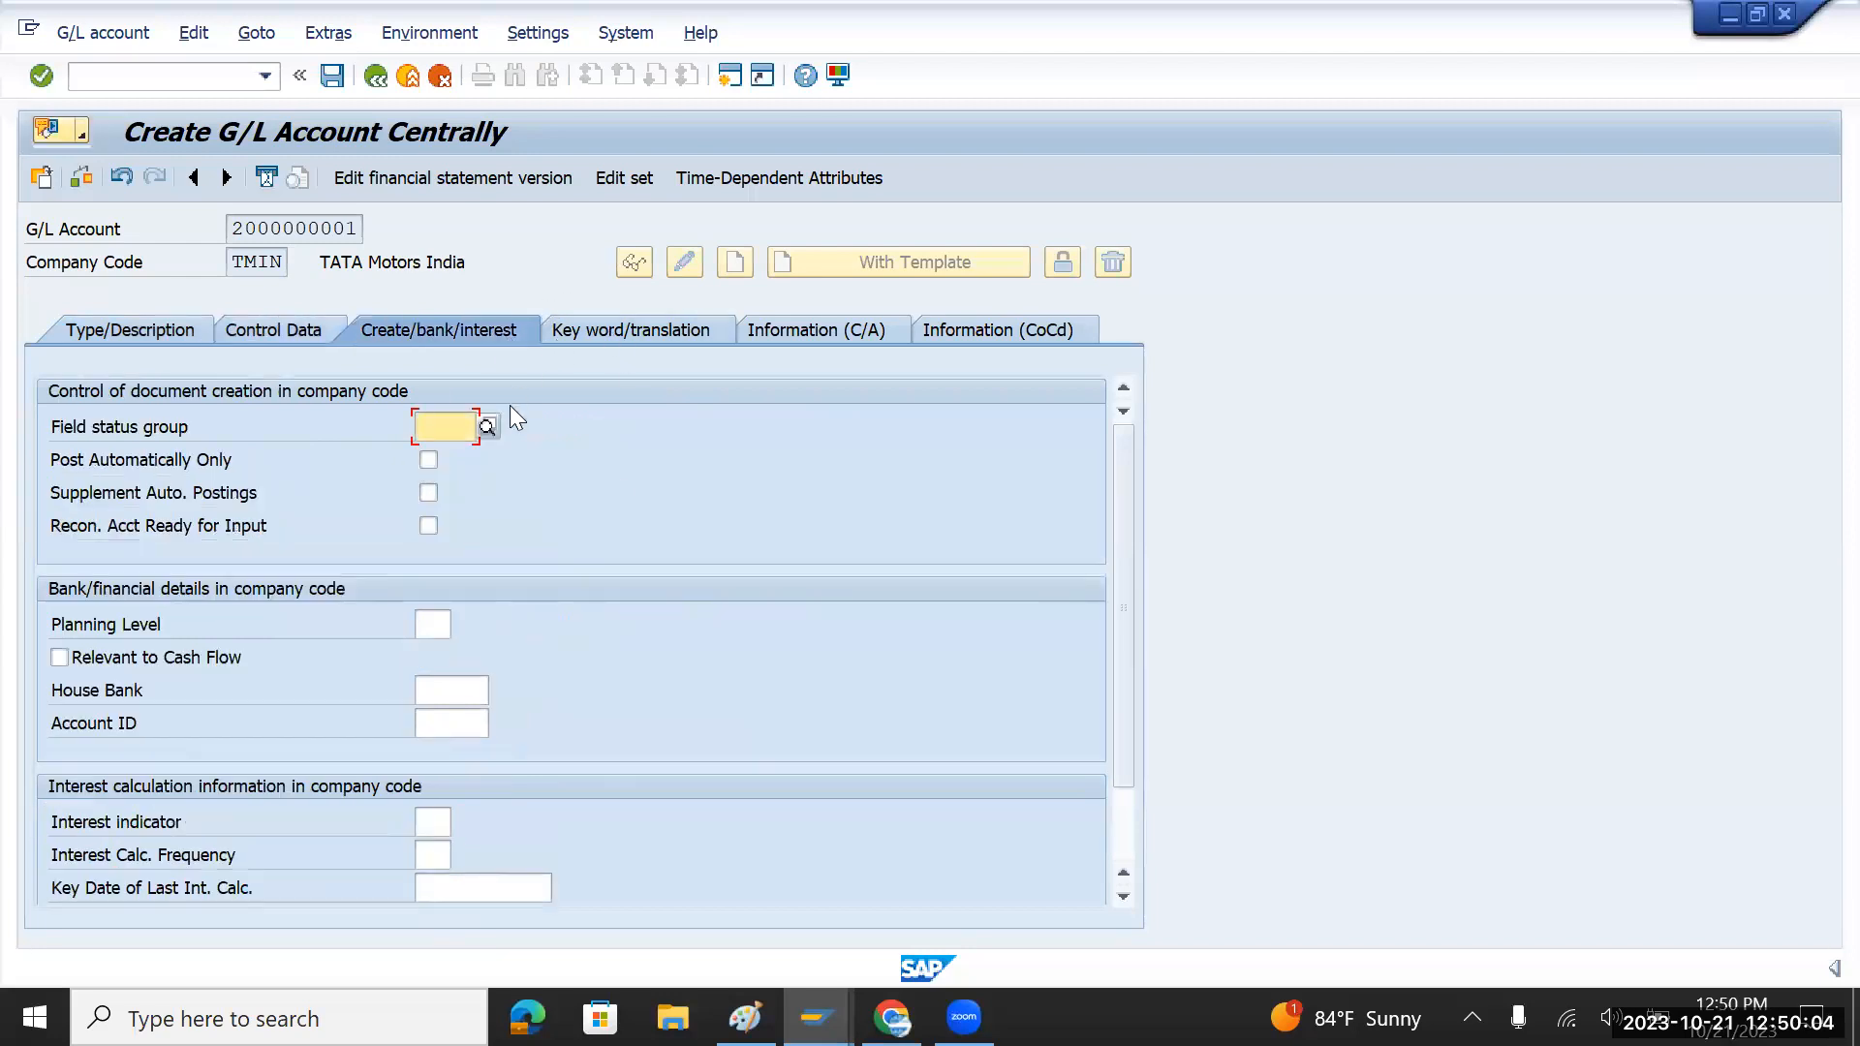
click(489, 425)
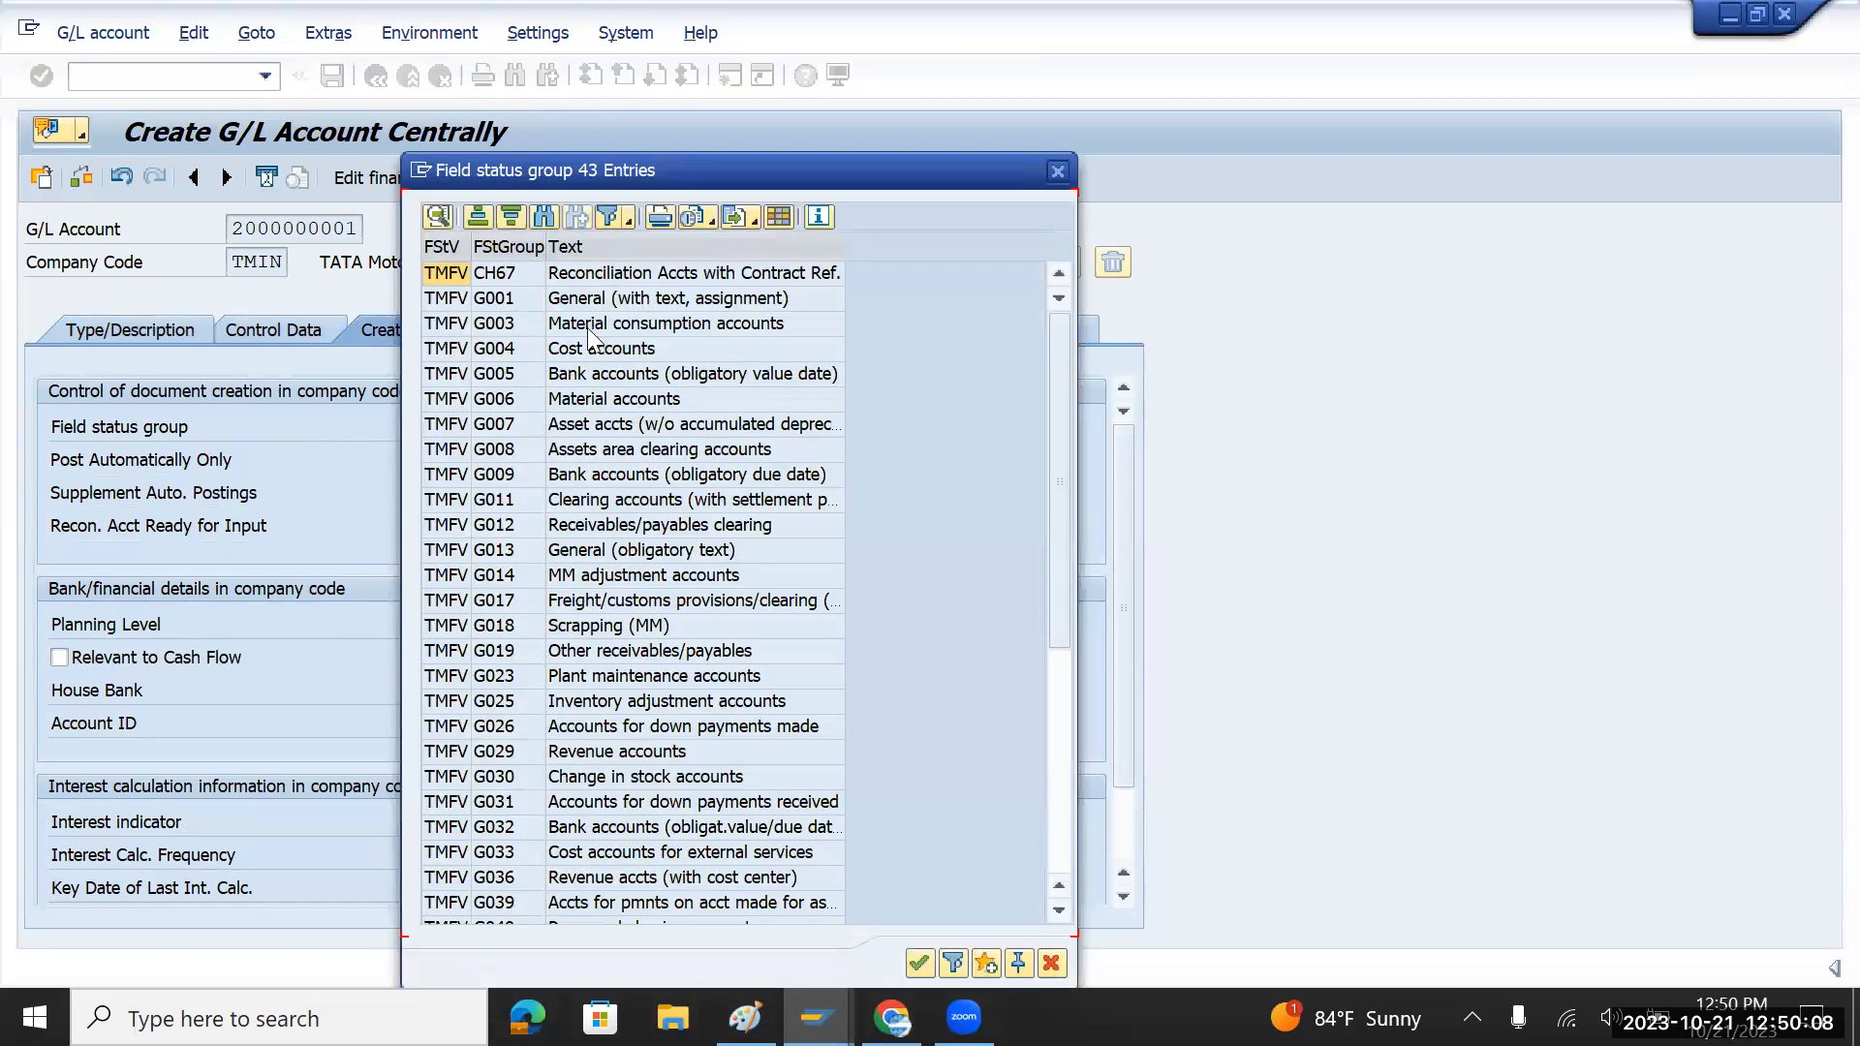
double_click(510, 304)
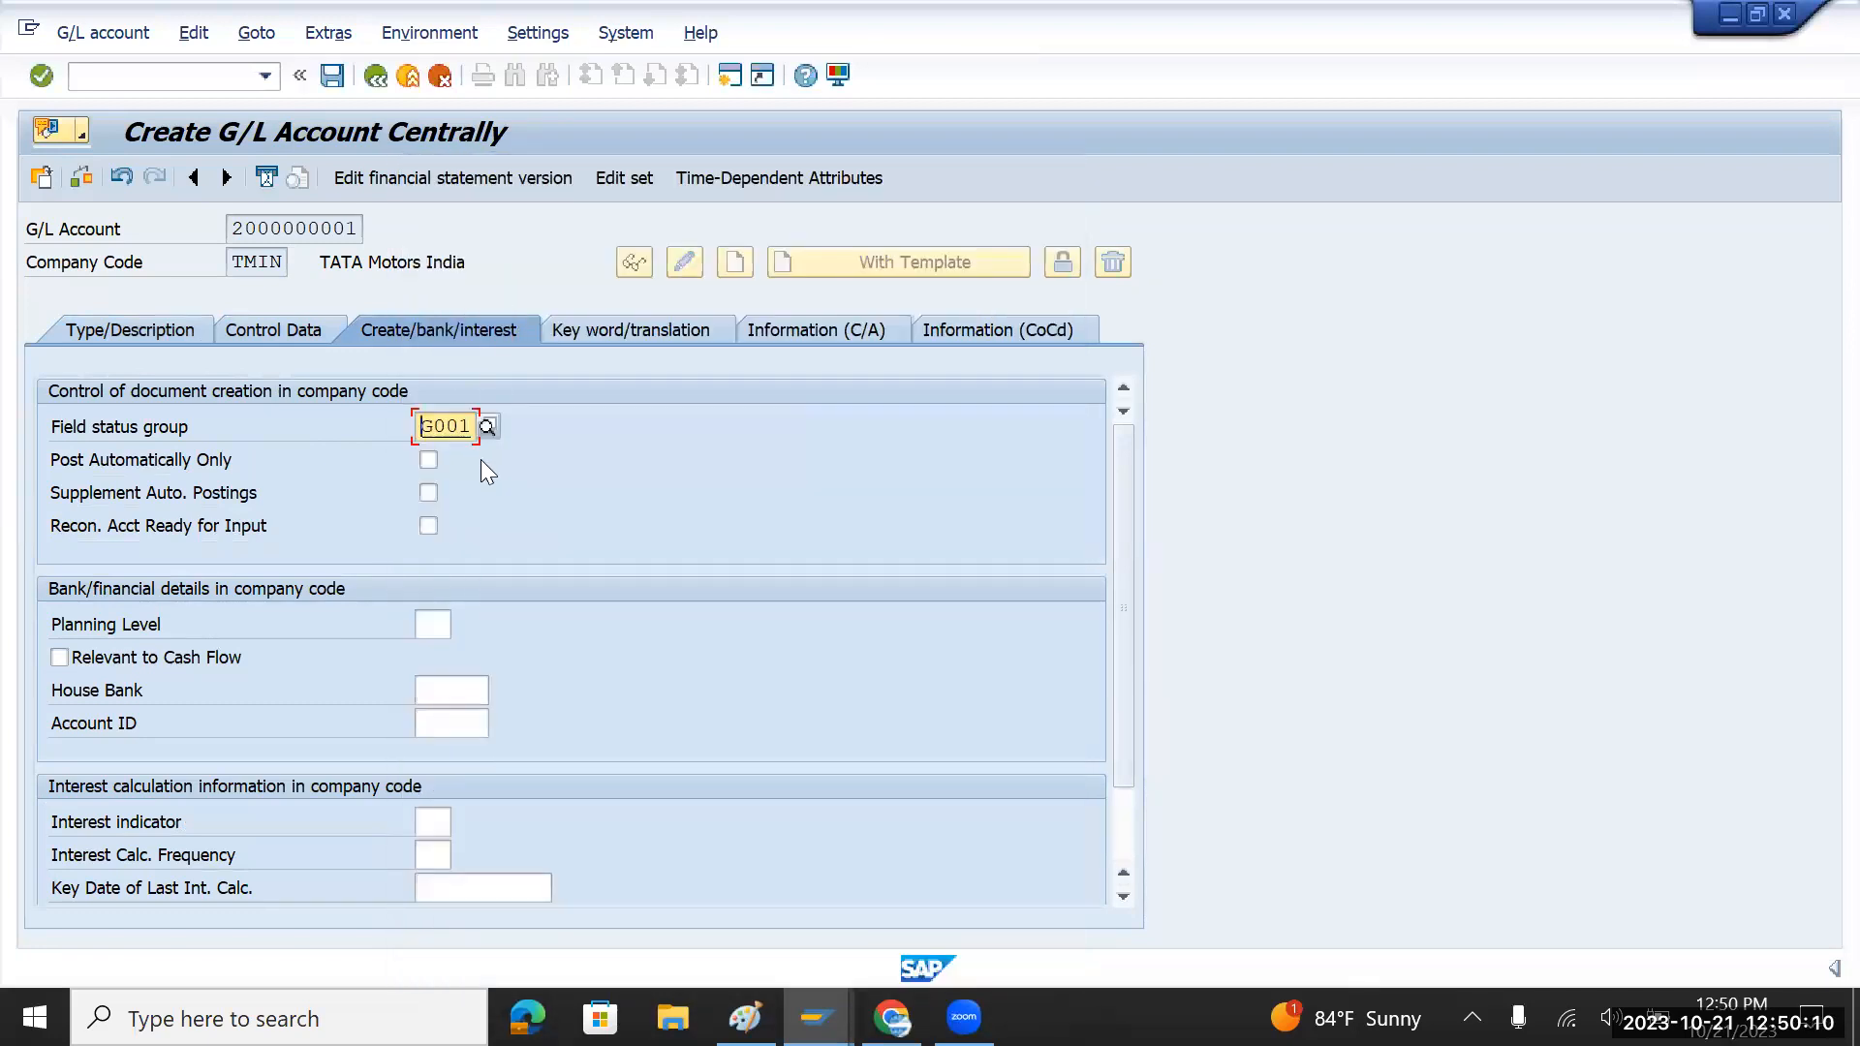
click(161, 329)
click(332, 76)
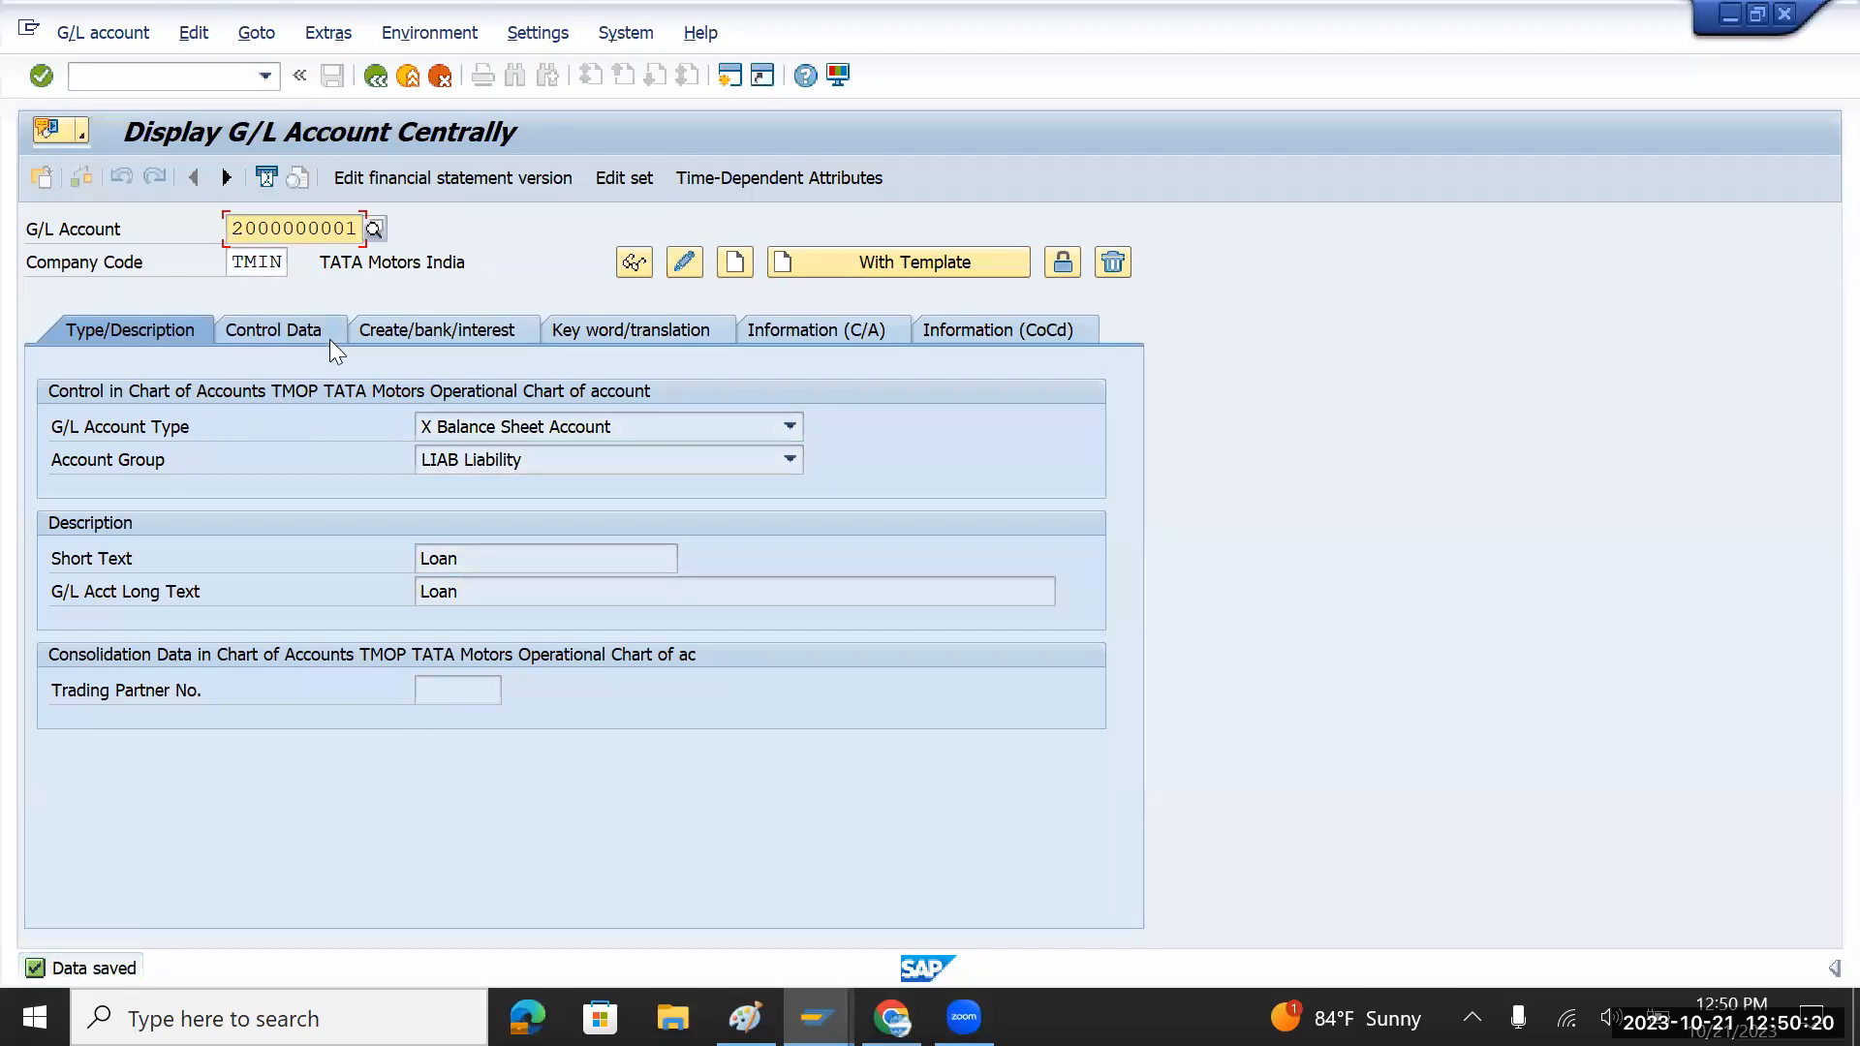
text(4)
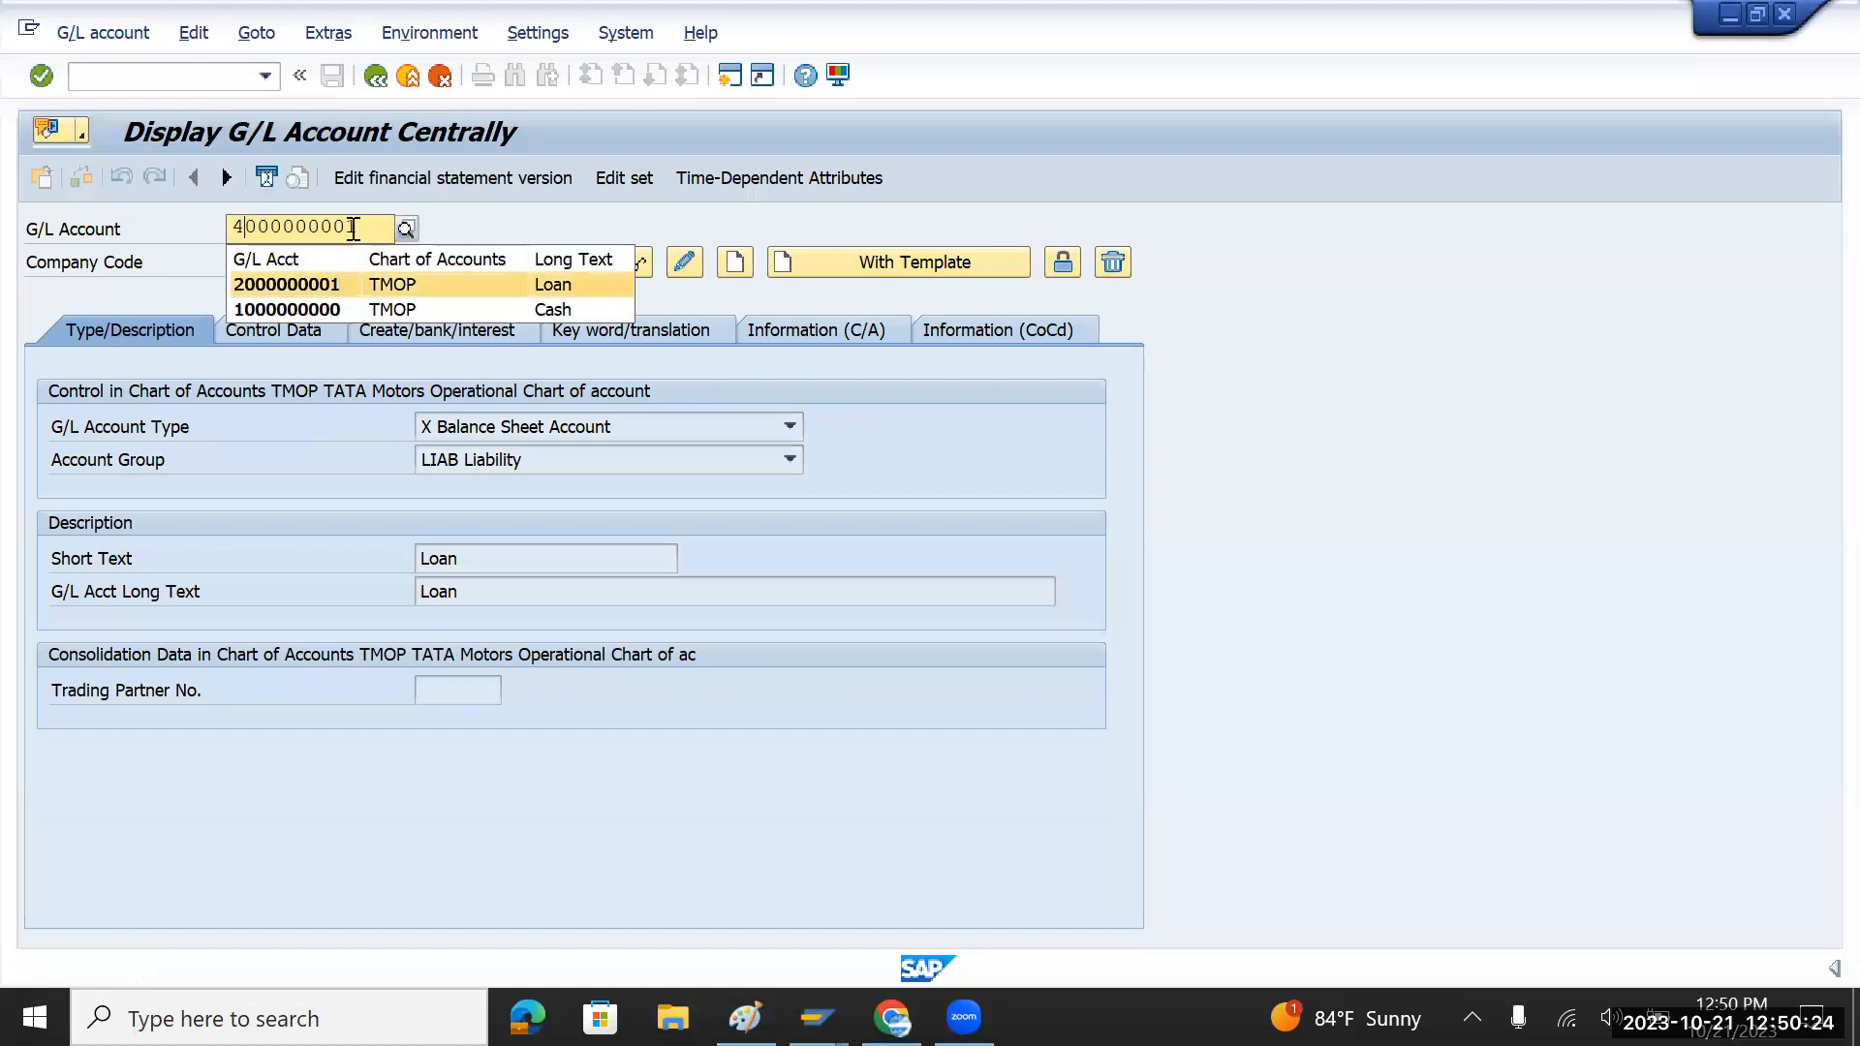
key(BackSpace)
text(0)
key(Return)
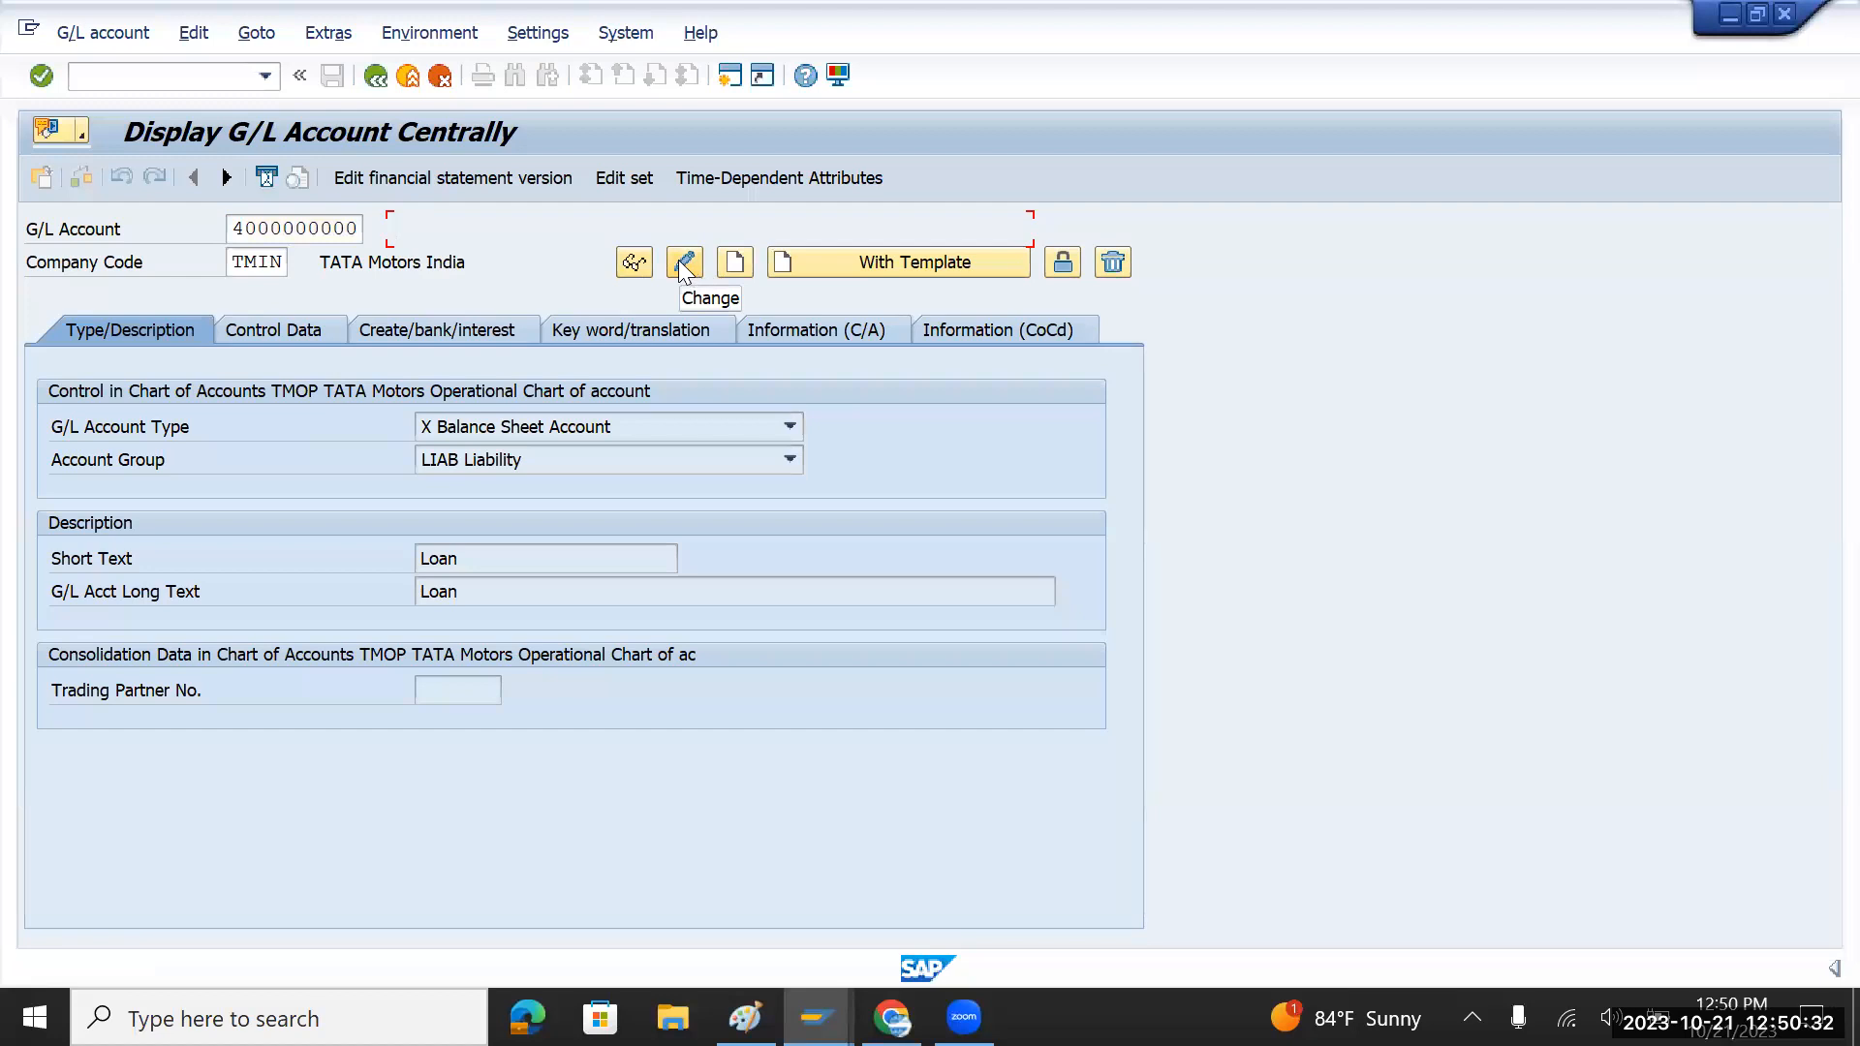
click(736, 262)
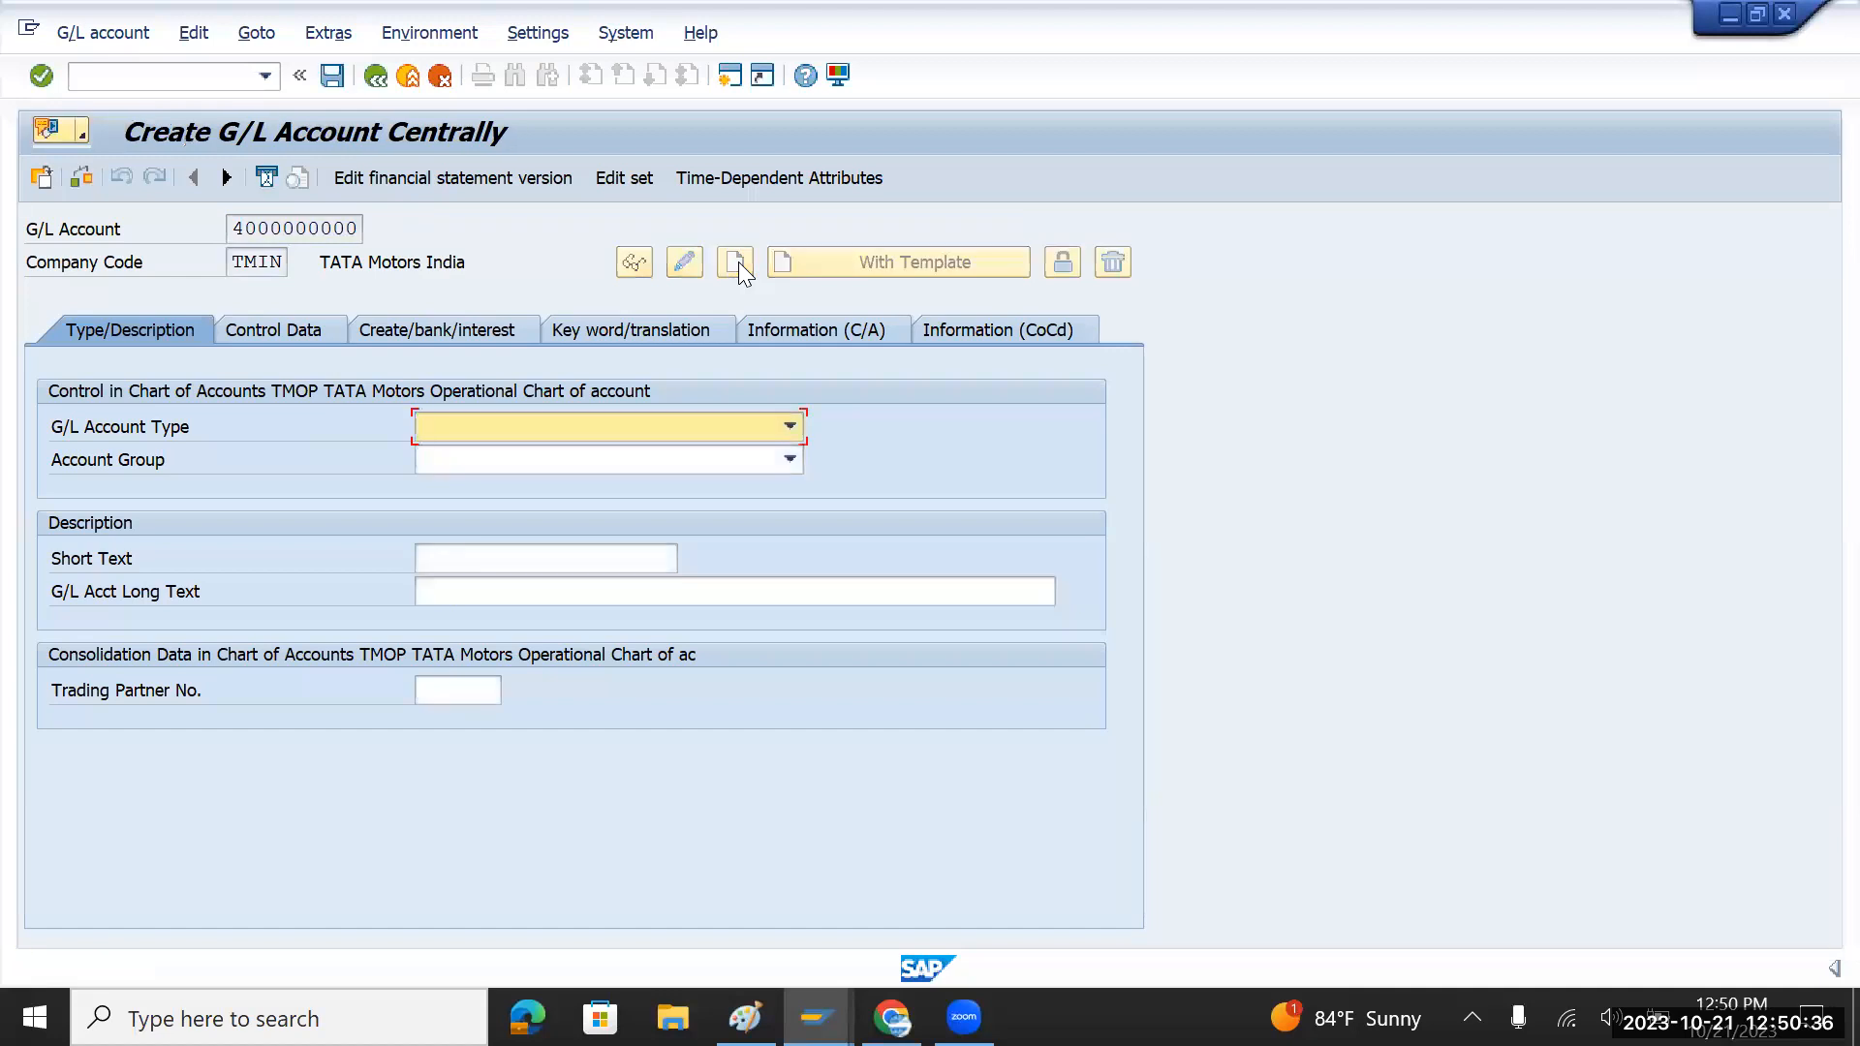
click(790, 427)
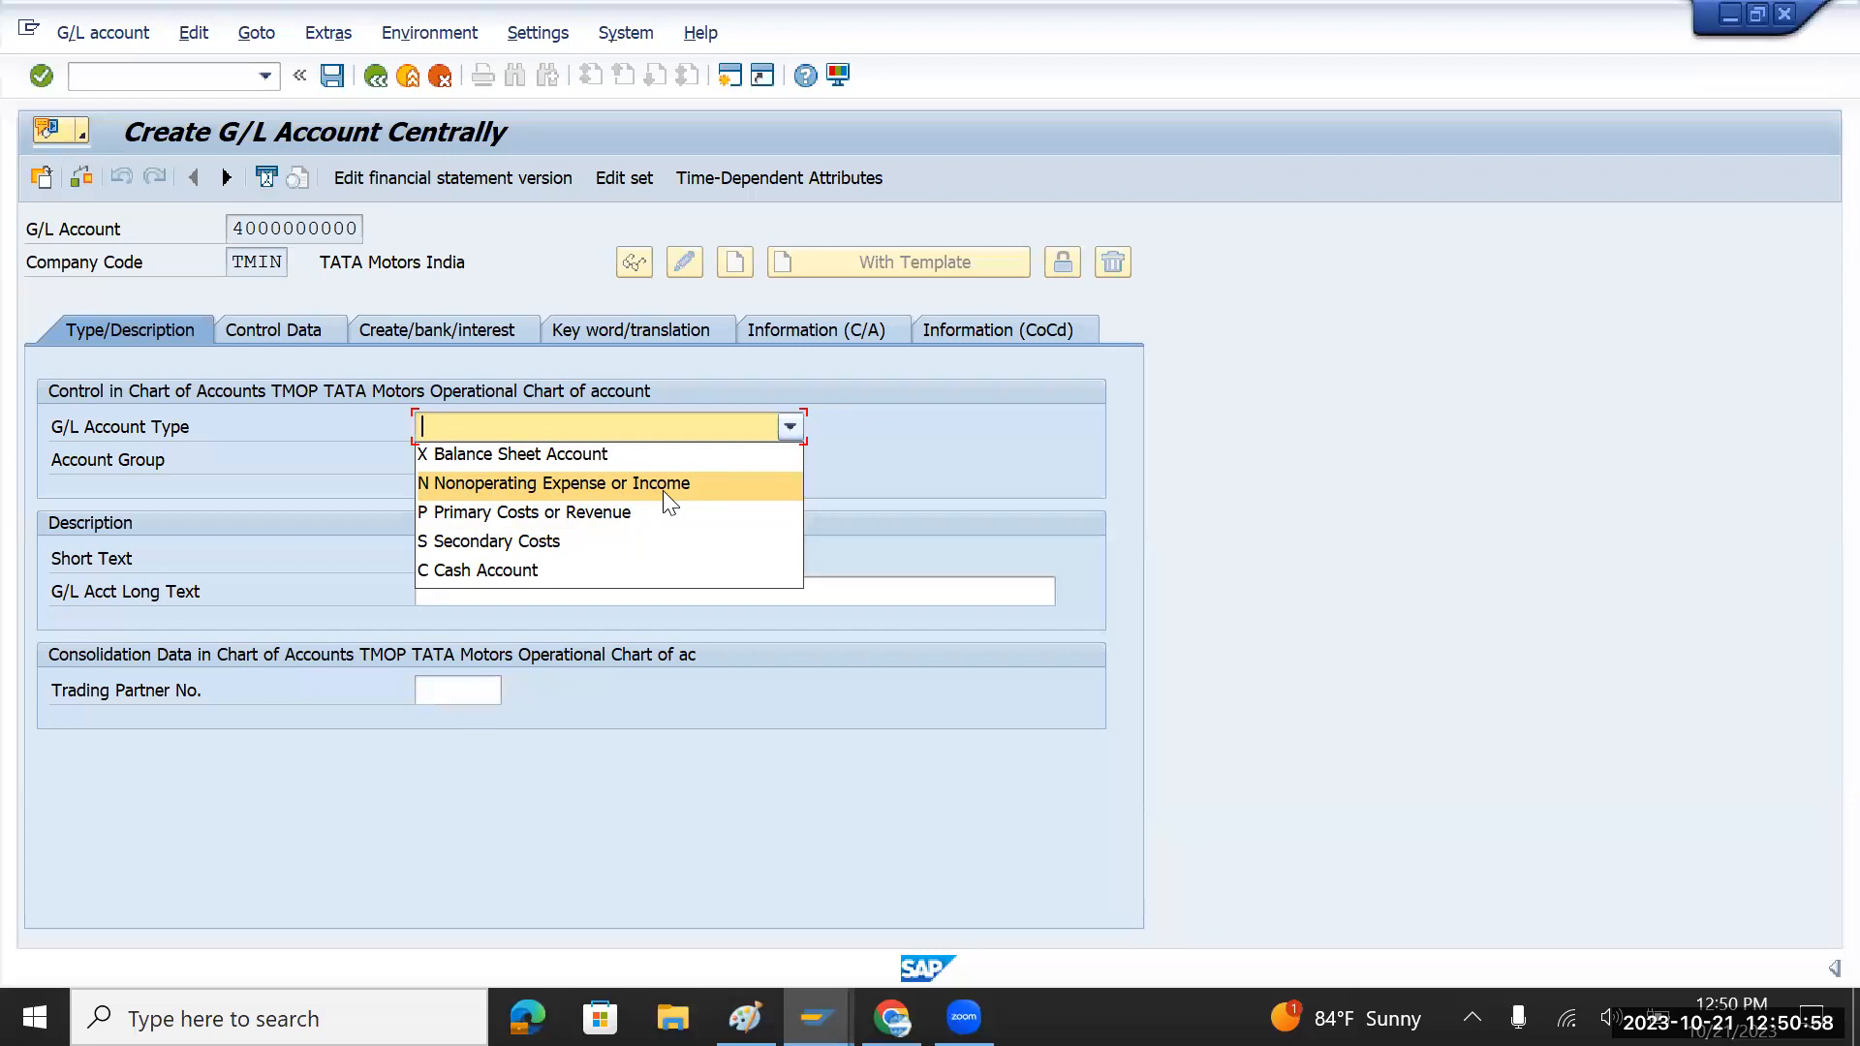
click(583, 482)
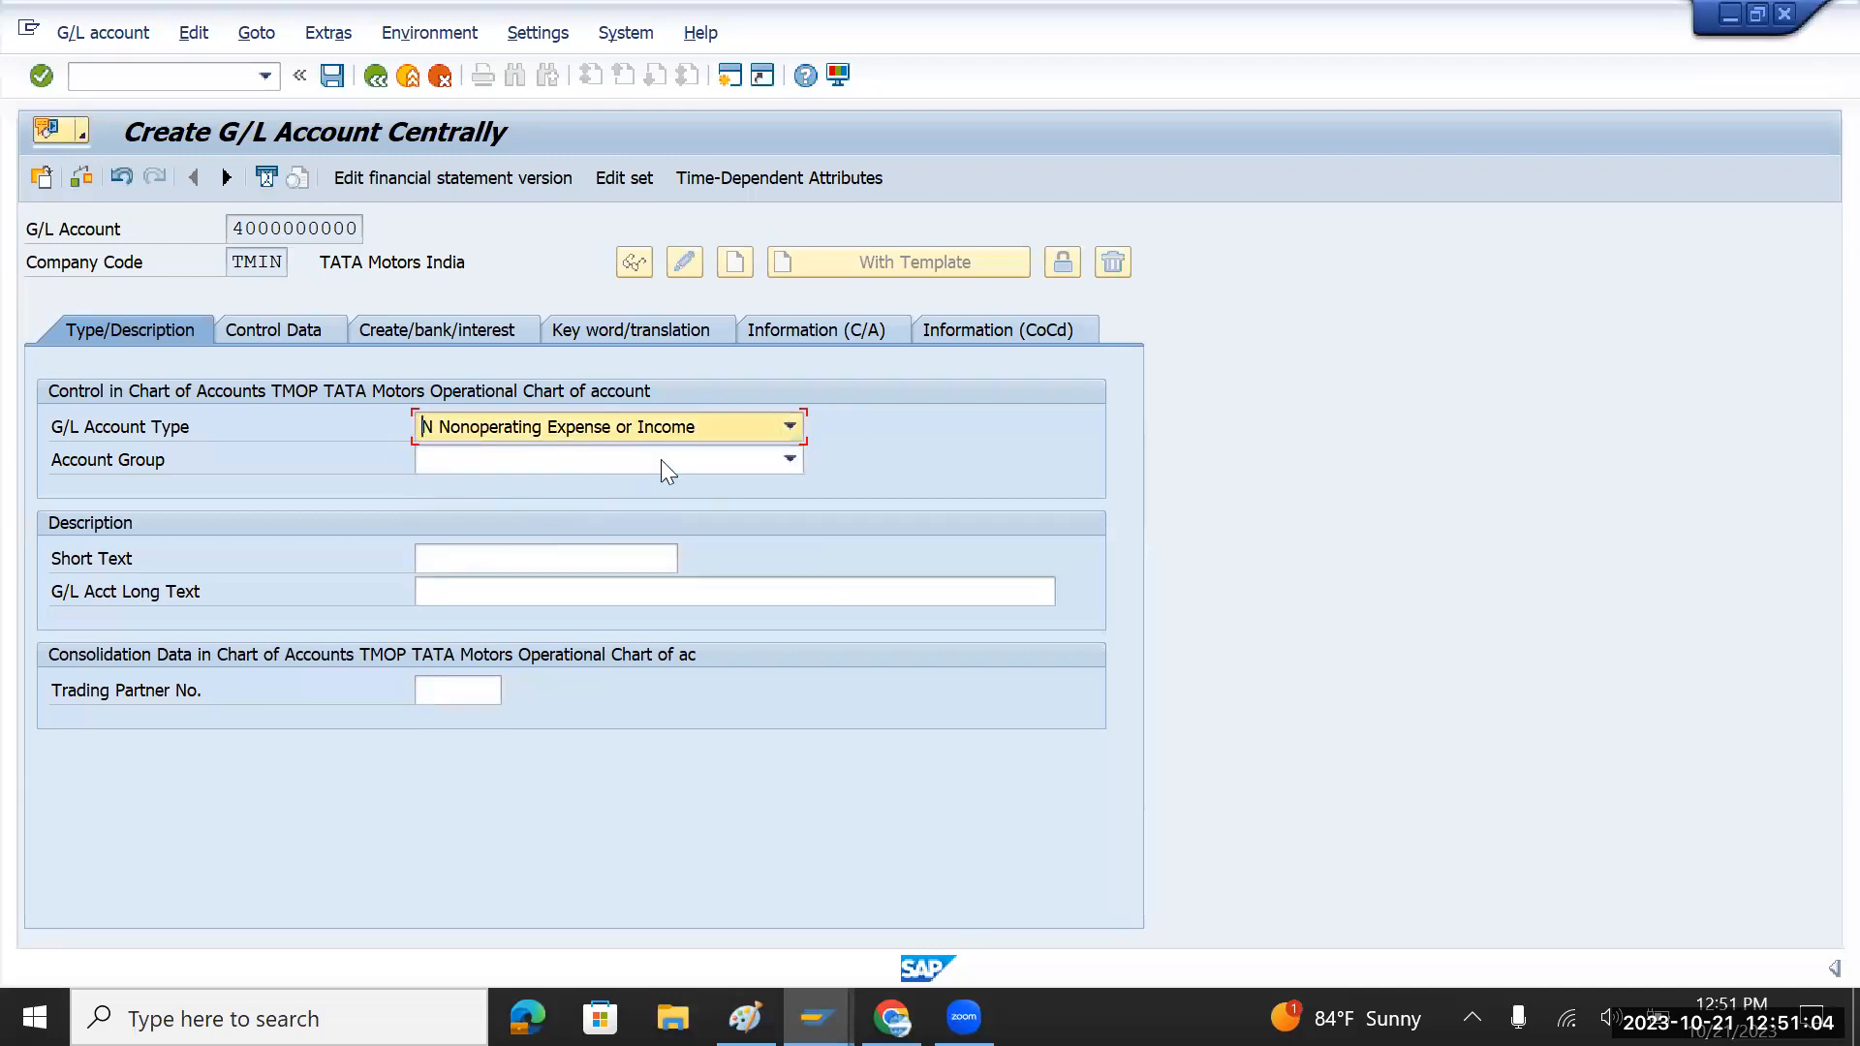
click(773, 430)
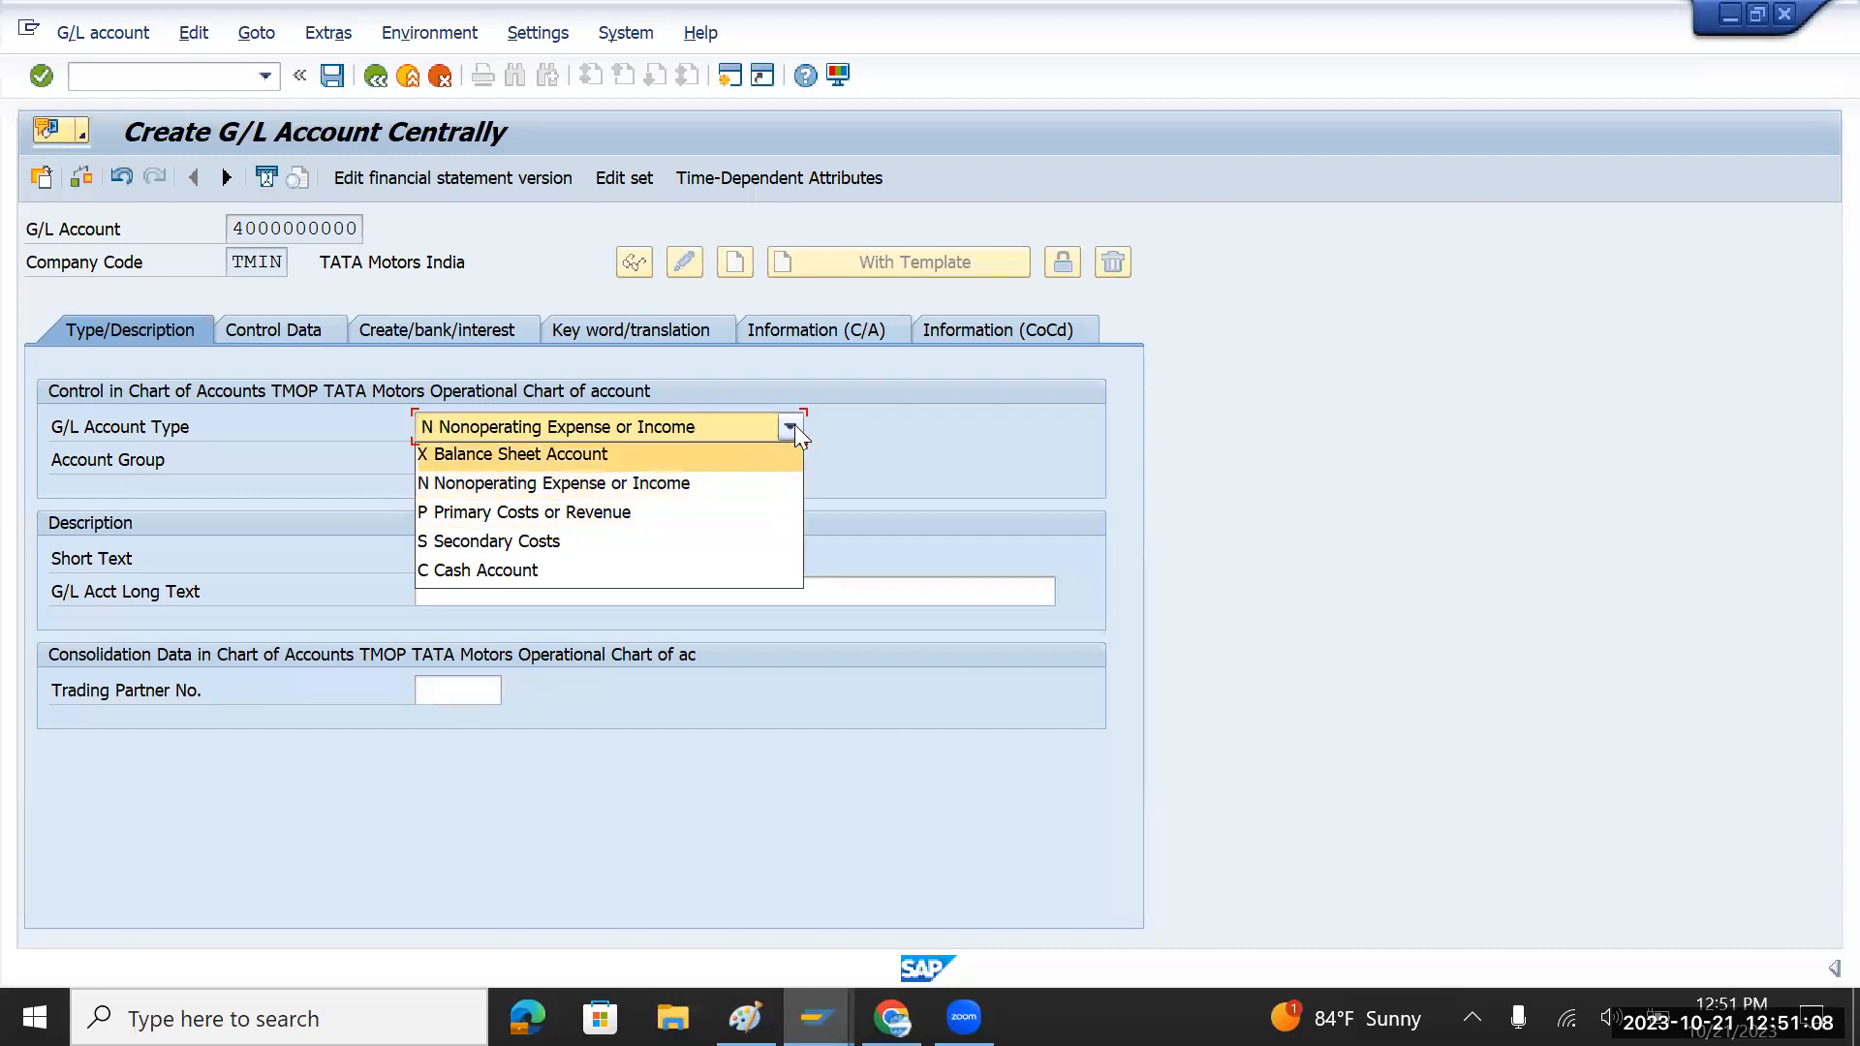
click(793, 427)
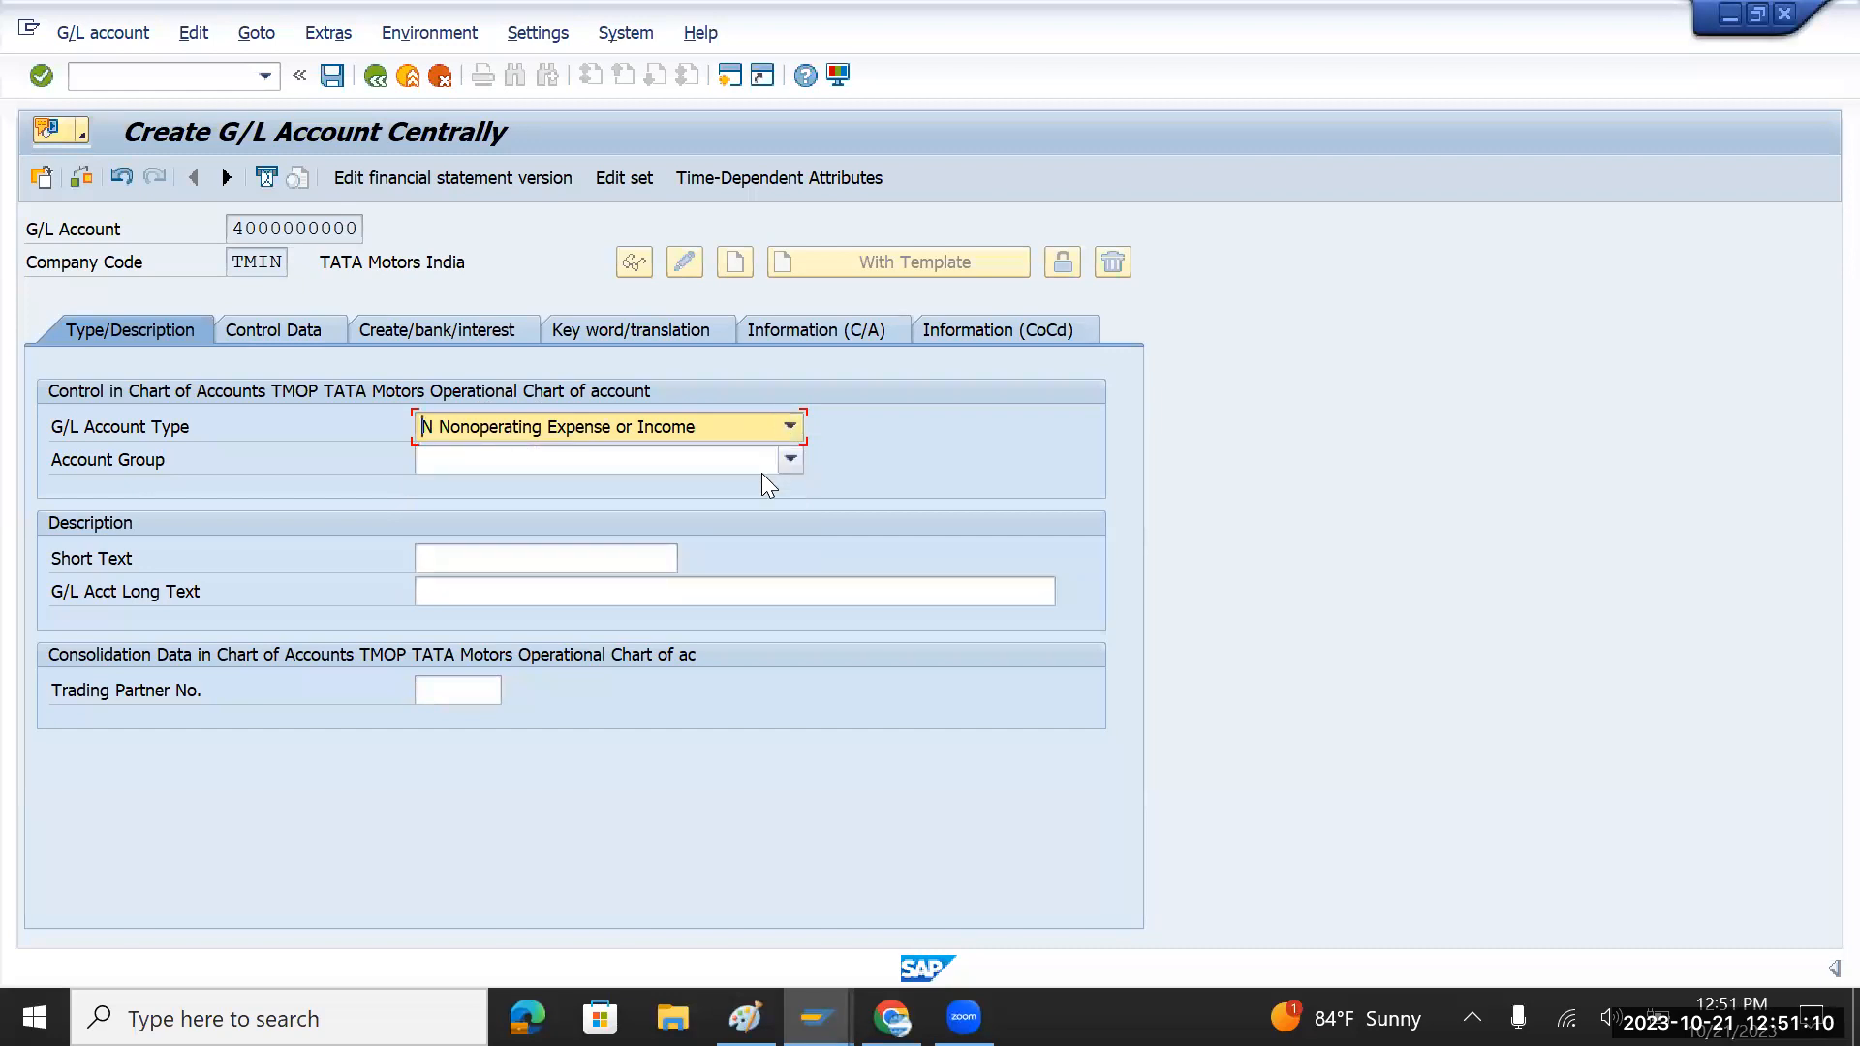
click(791, 459)
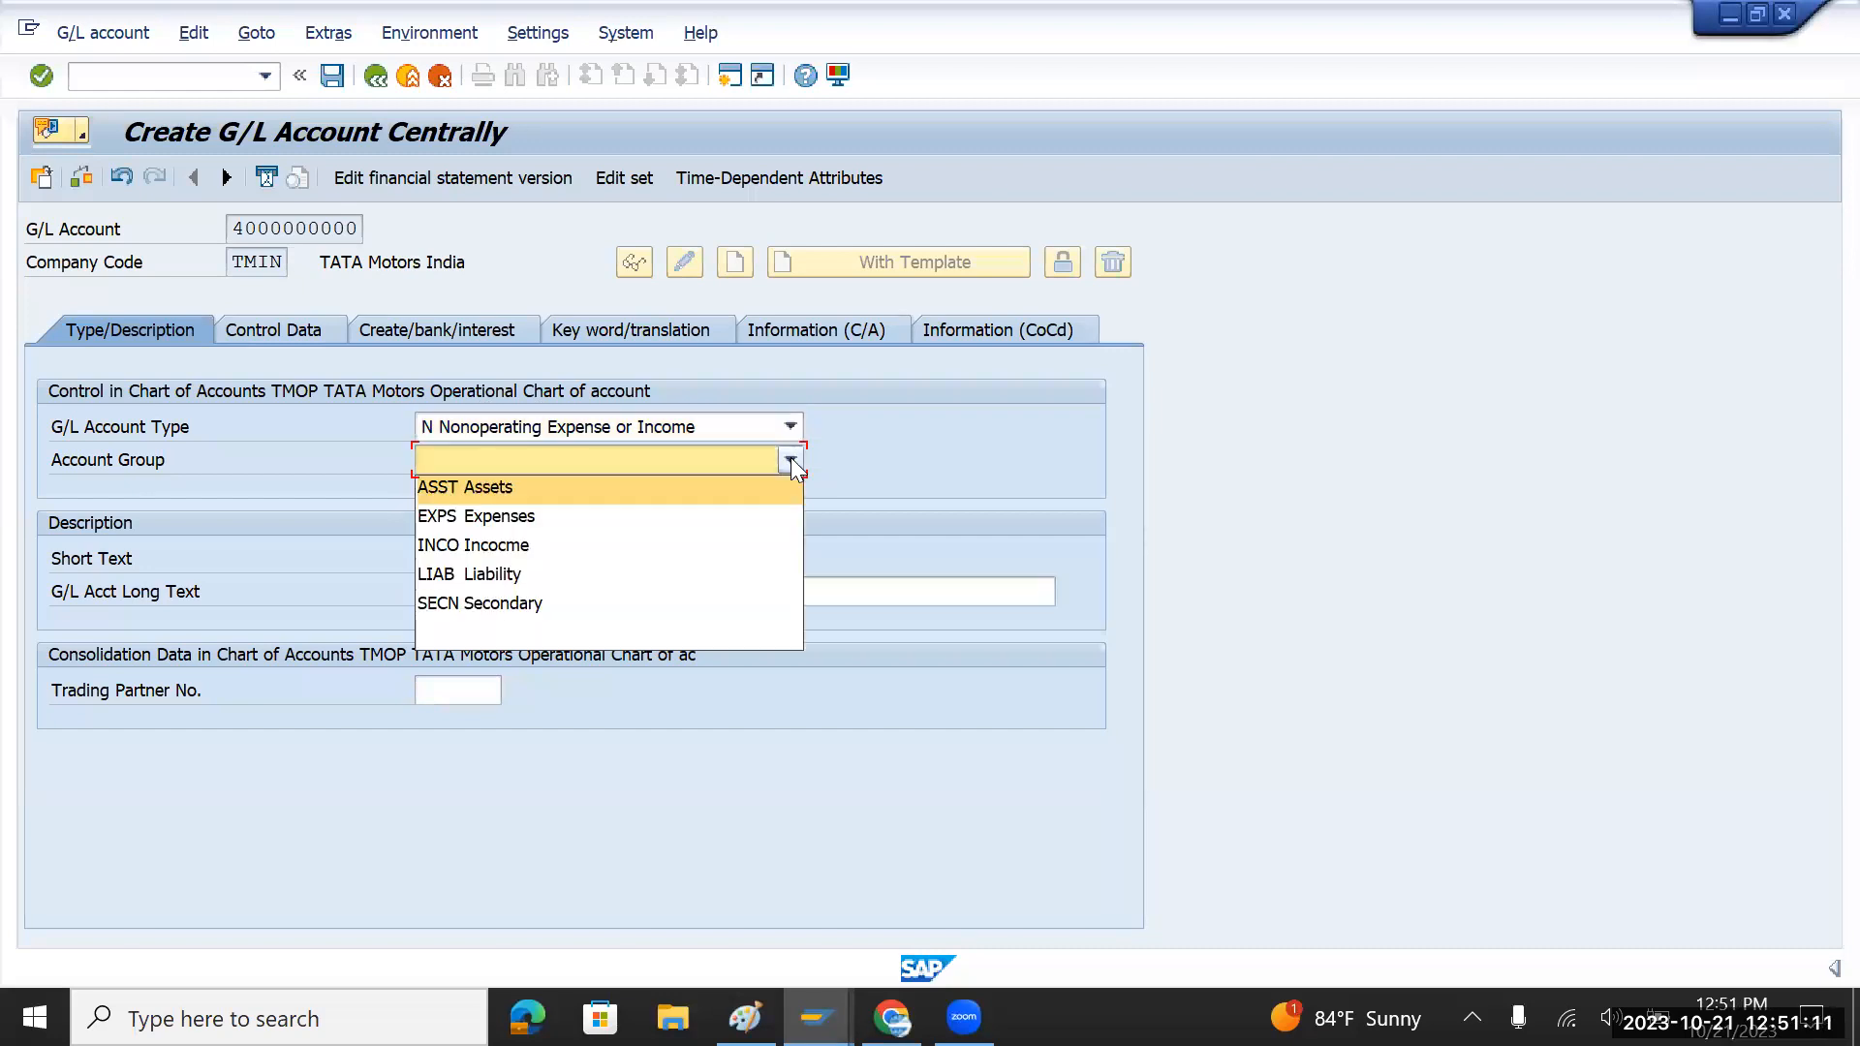
click(533, 520)
Step: Enter 'Office Rent' as the short text, keeping Nonoperating Expense or Income as type
click(488, 565)
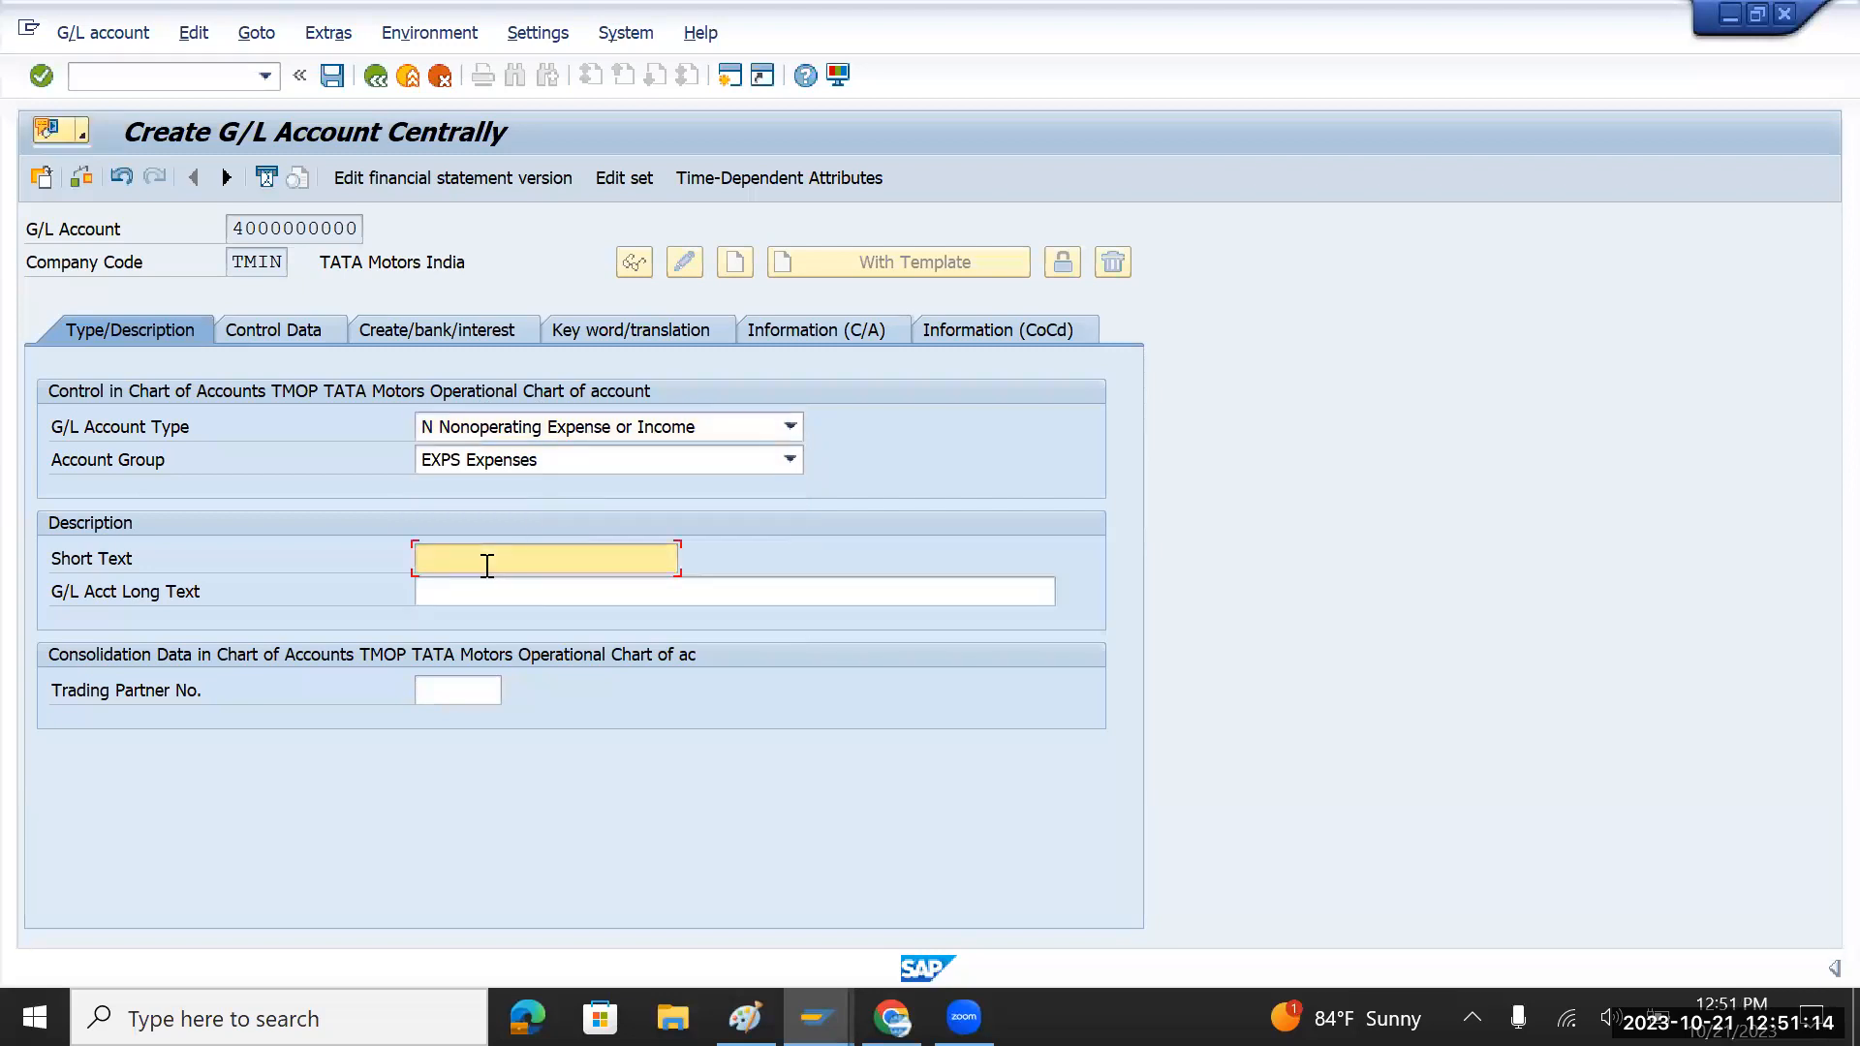
text(Rent)
key(BackSpace)
key(BackSpace)
key(BackSpace)
key(BackSpace)
text(Office Rent)
click(778, 425)
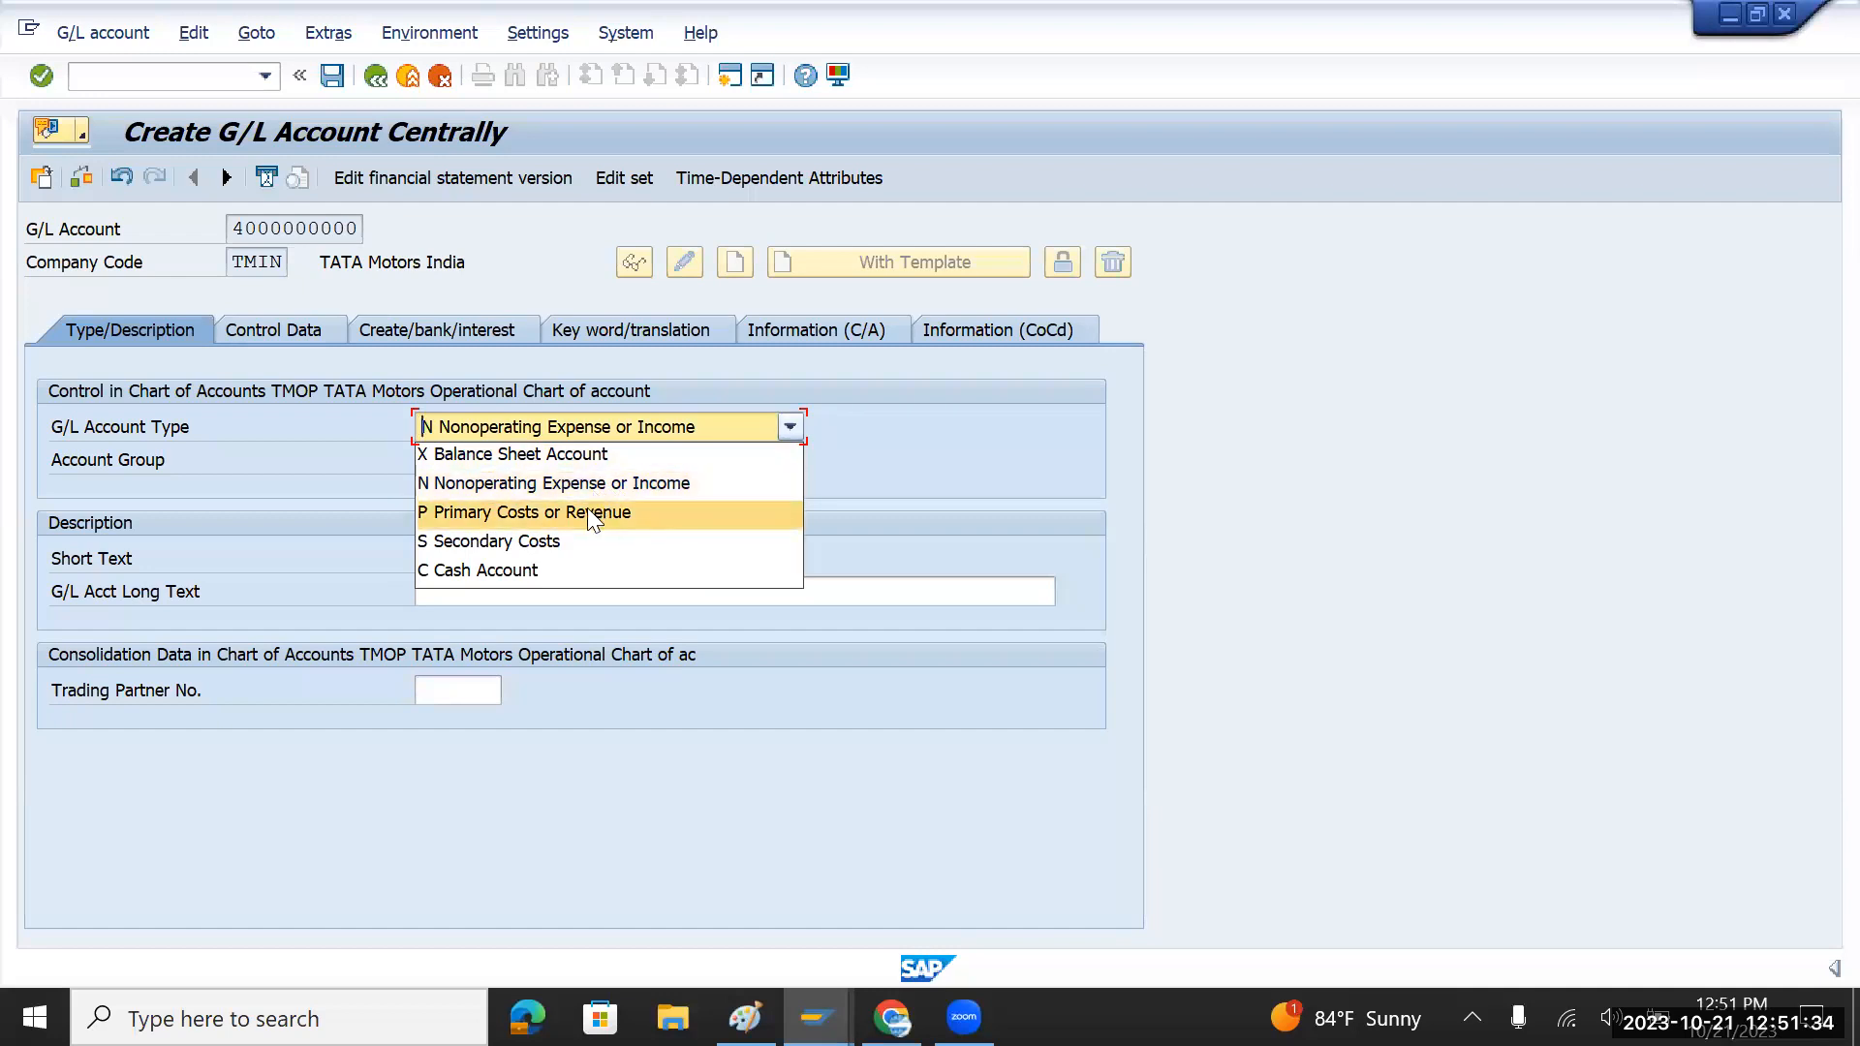
click(527, 486)
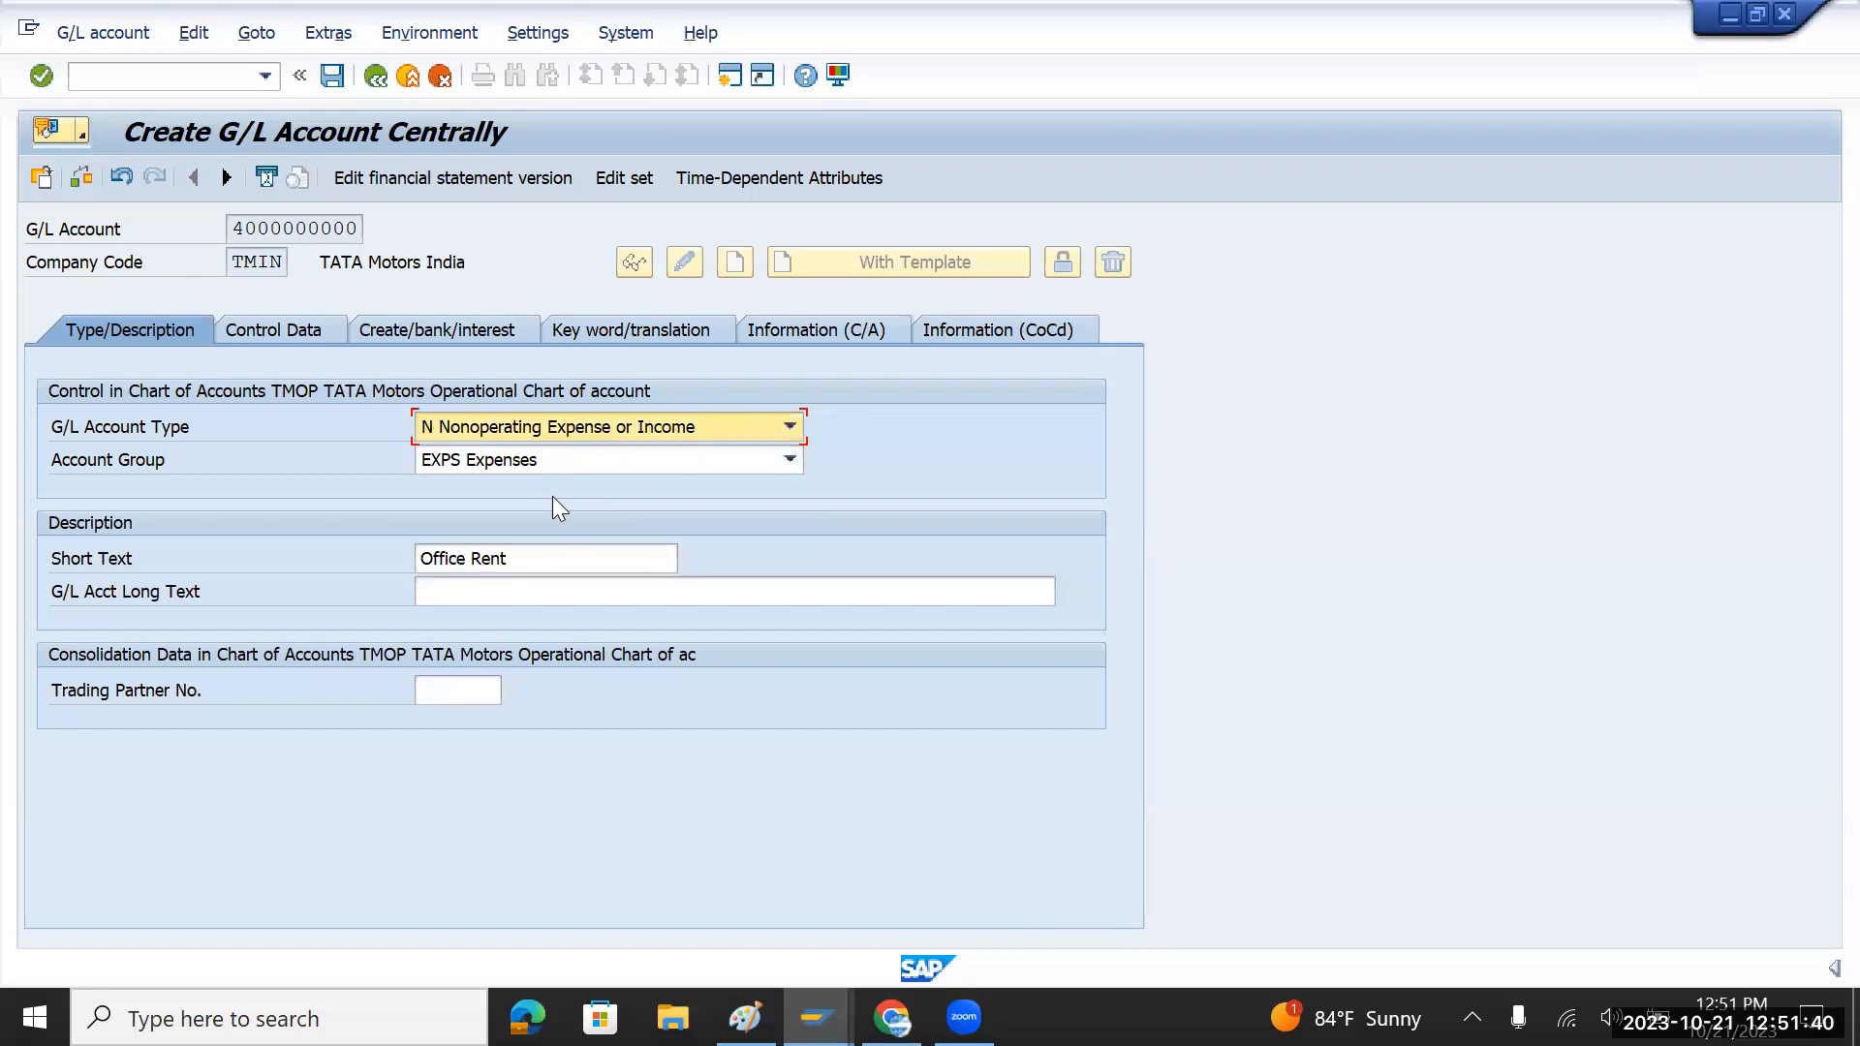
click(789, 427)
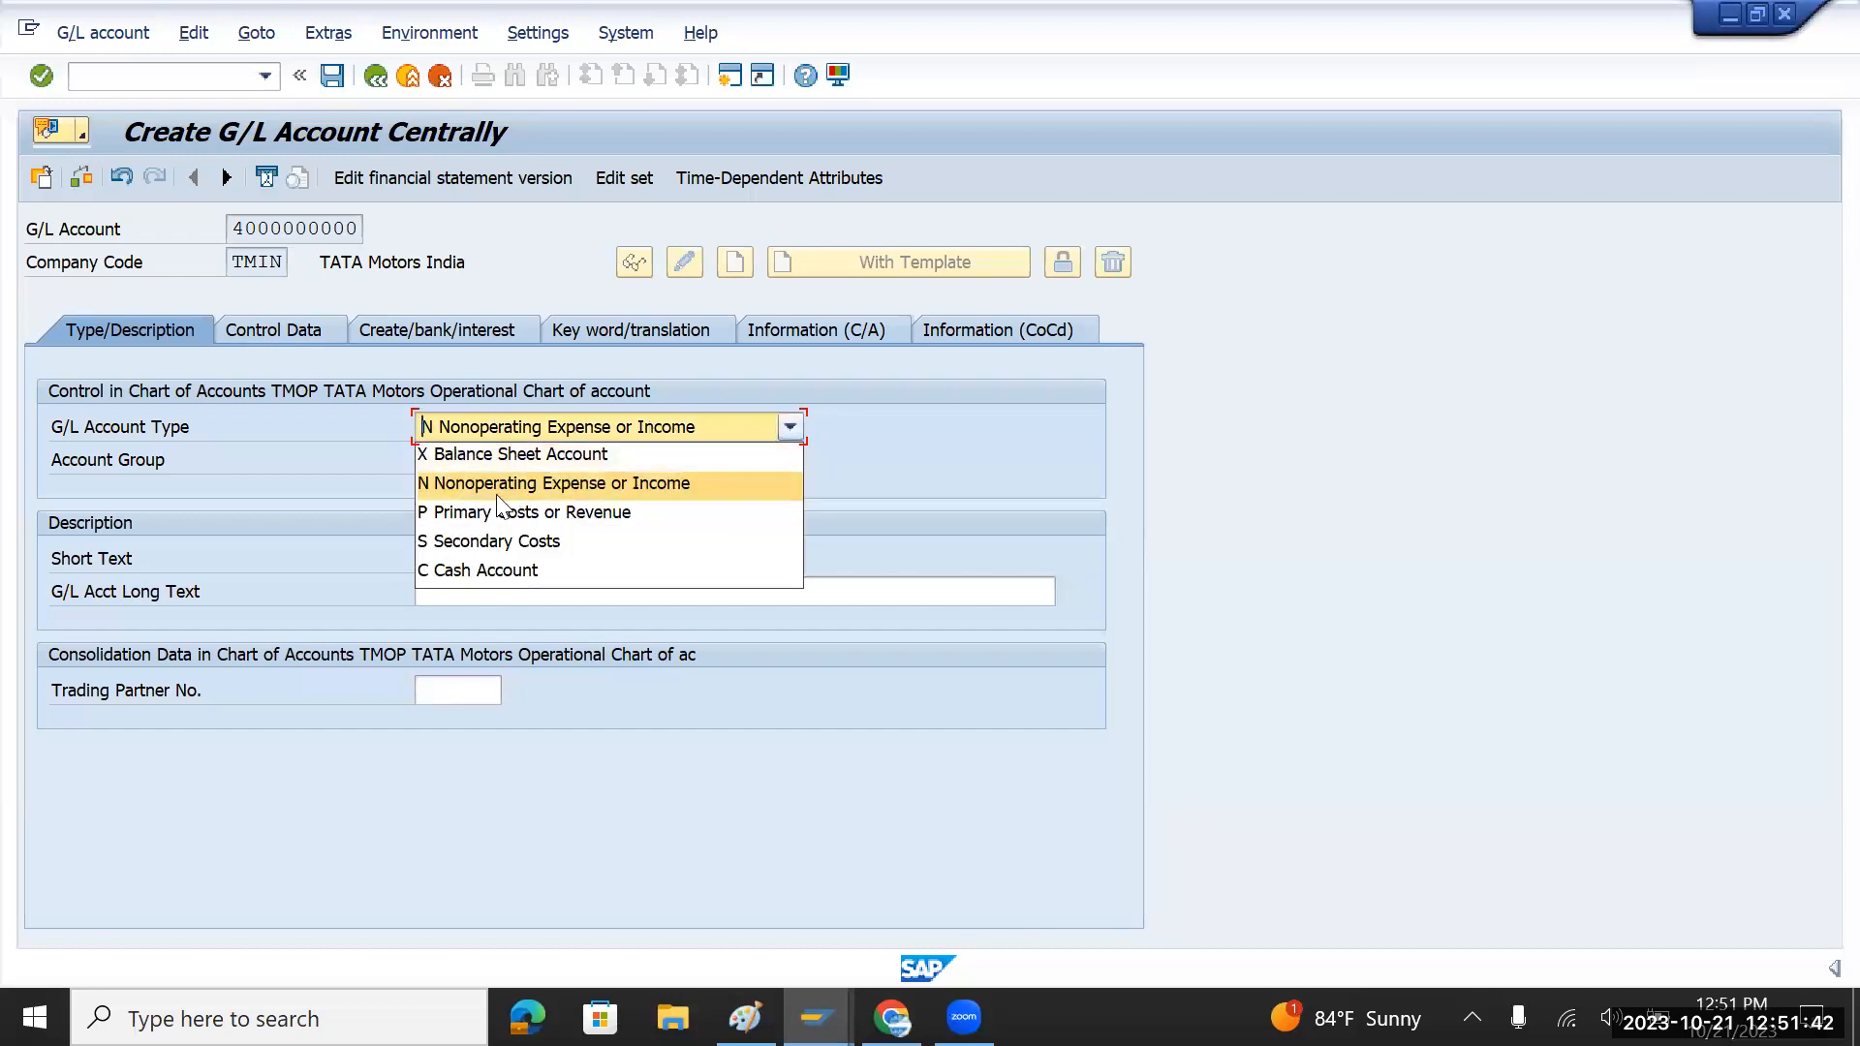
click(791, 428)
Step: Copy 'Office Rent' into the long text and view the control data
drag(516, 565, 374, 573)
key(ctrl+c)
click(422, 593)
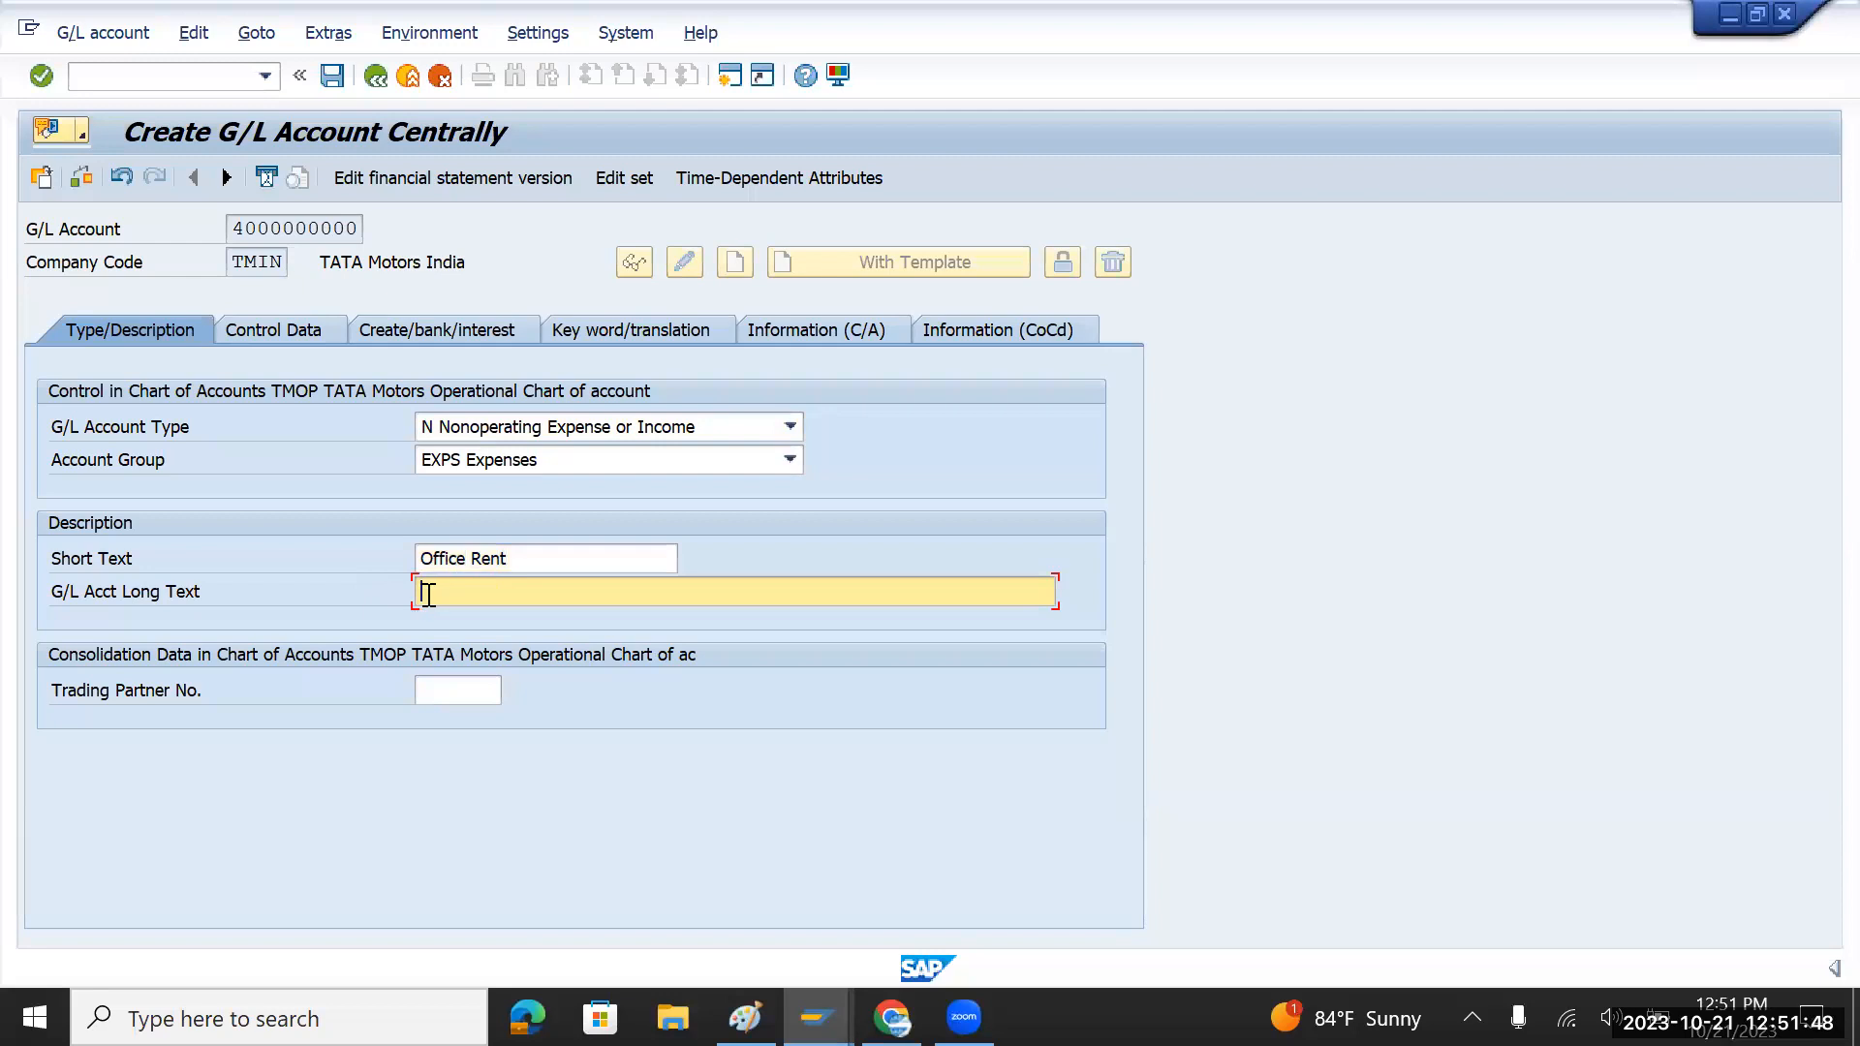
key(ctrl+v)
click(300, 329)
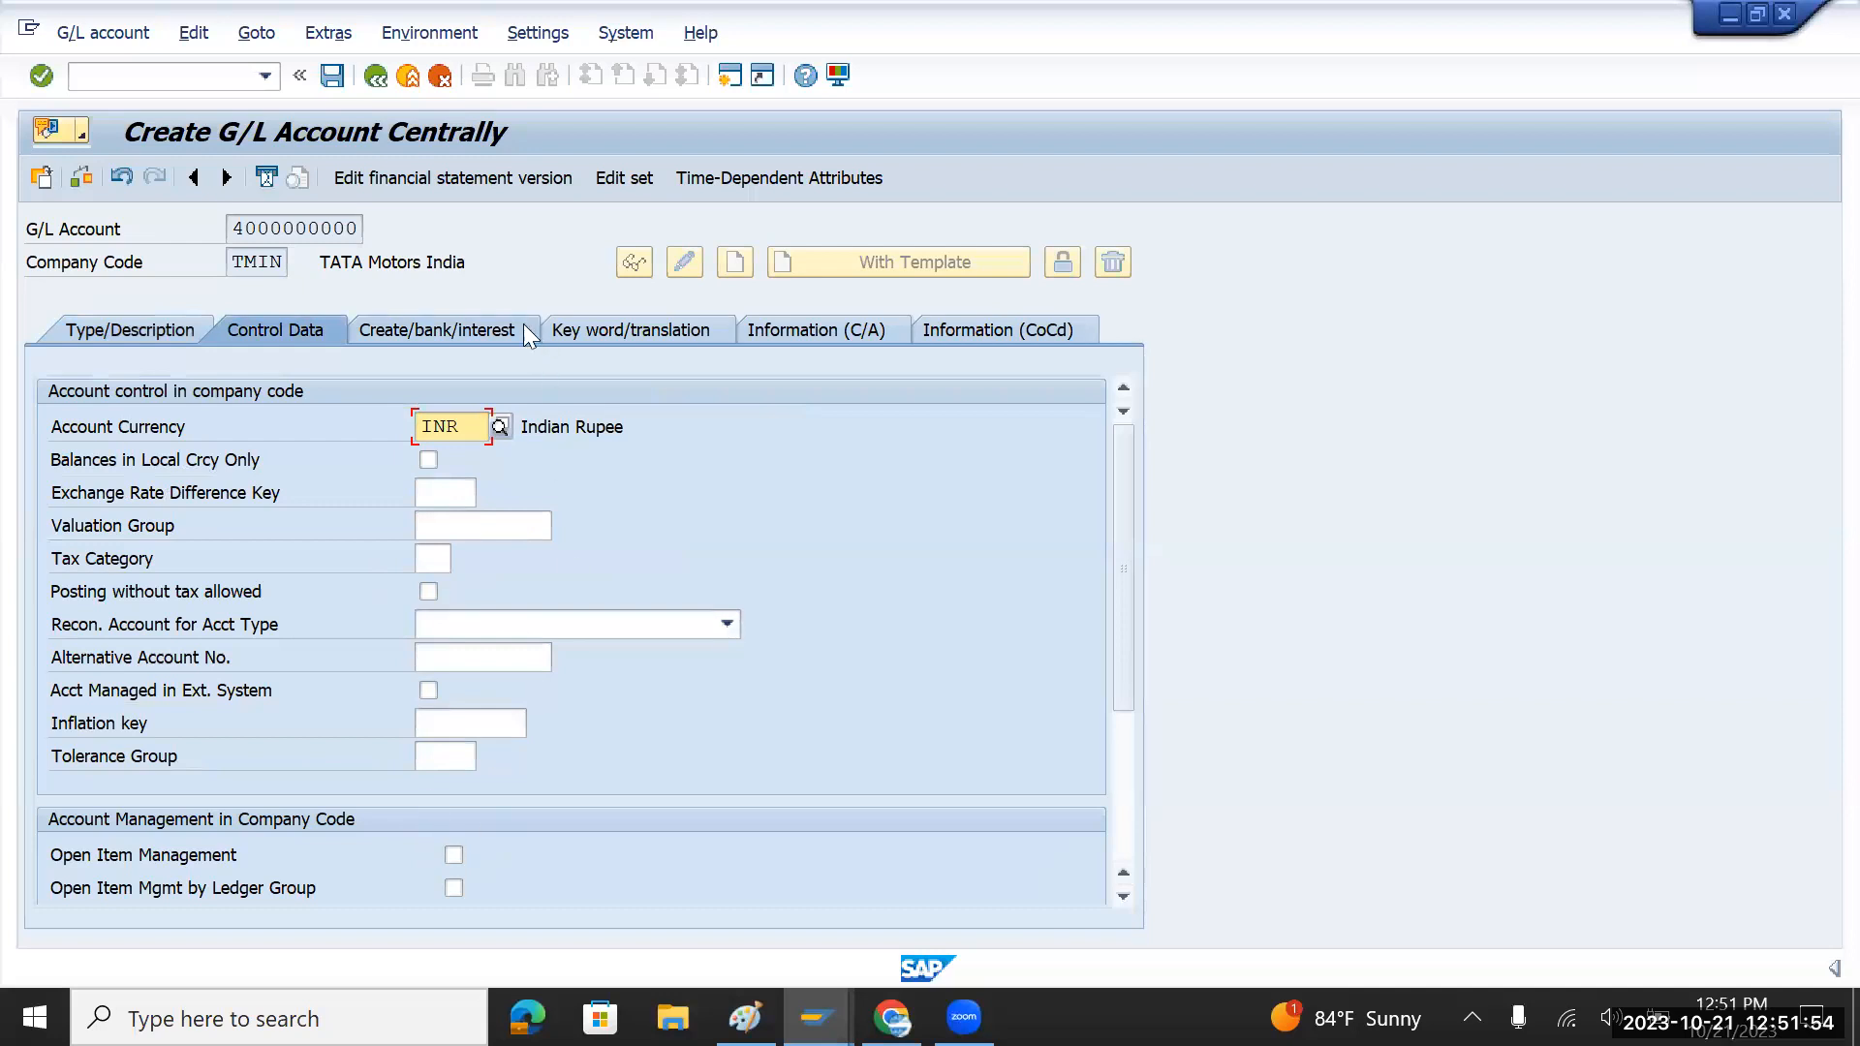
Step: Set field status group G004 Cost accounts in the document creation settings
click(449, 325)
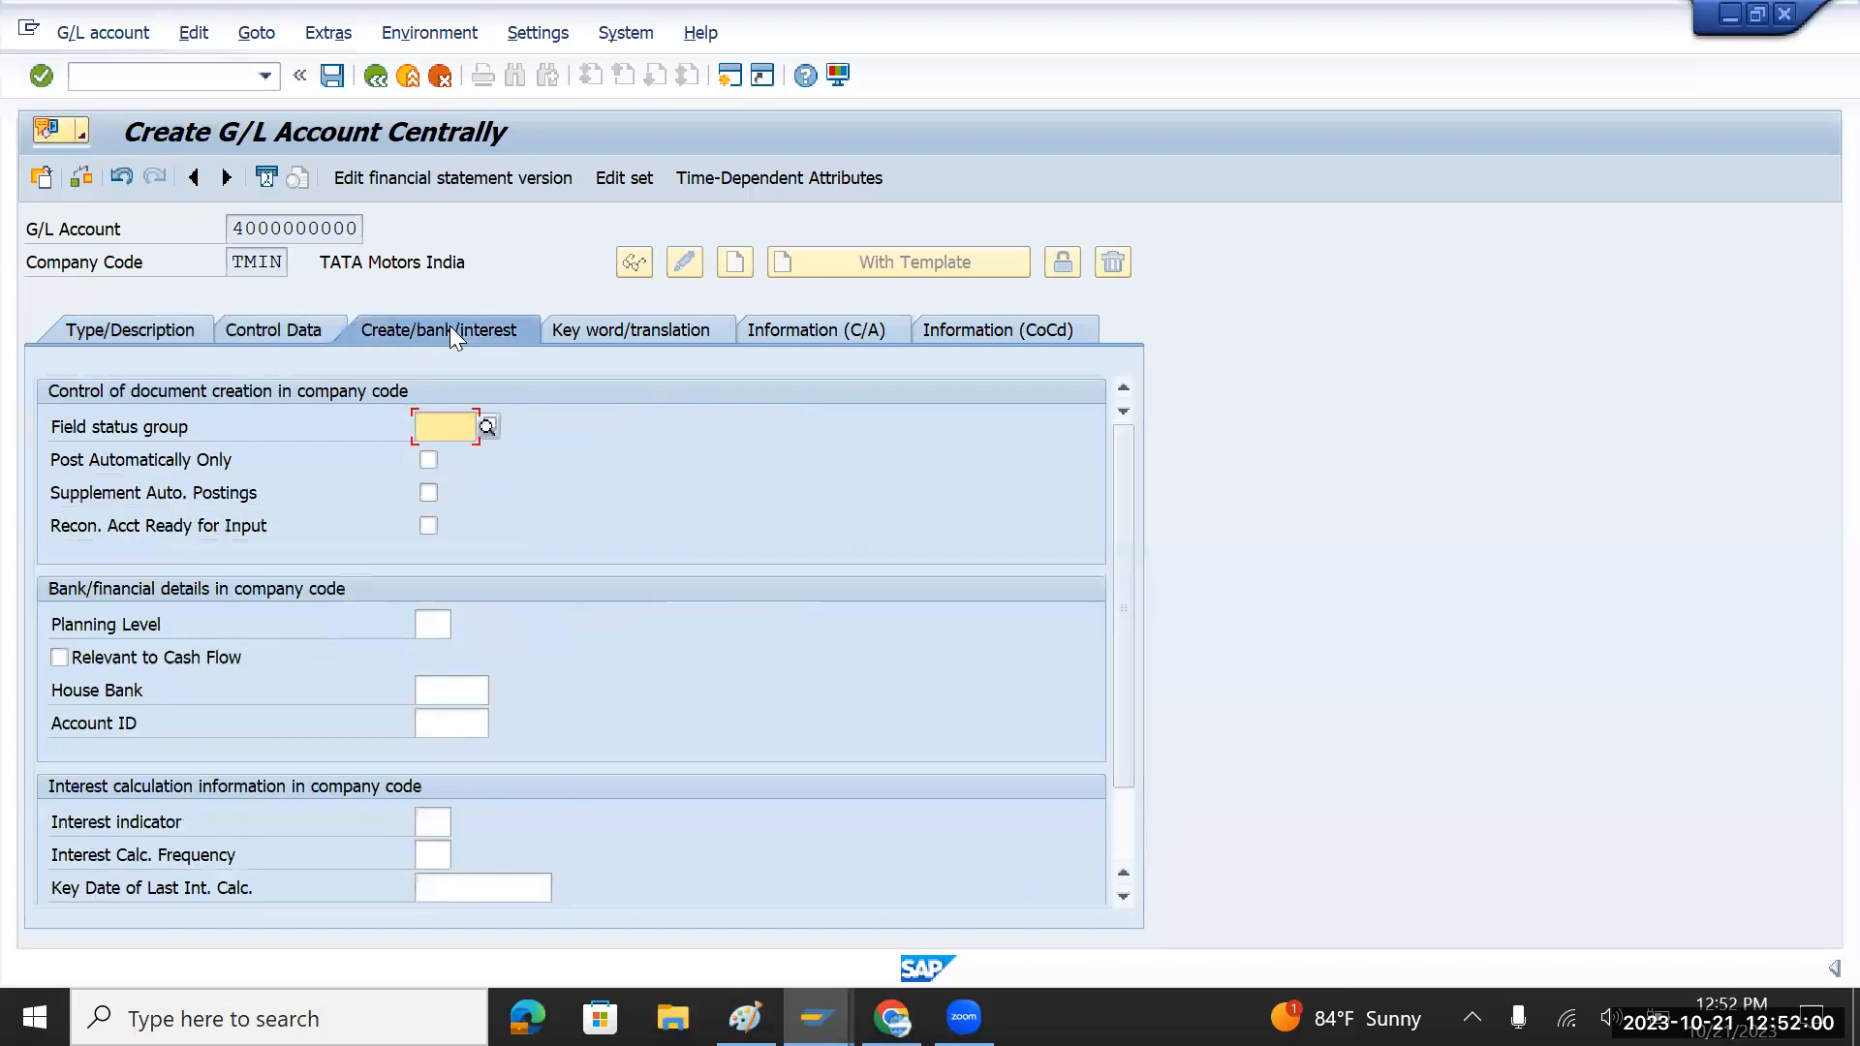
click(489, 424)
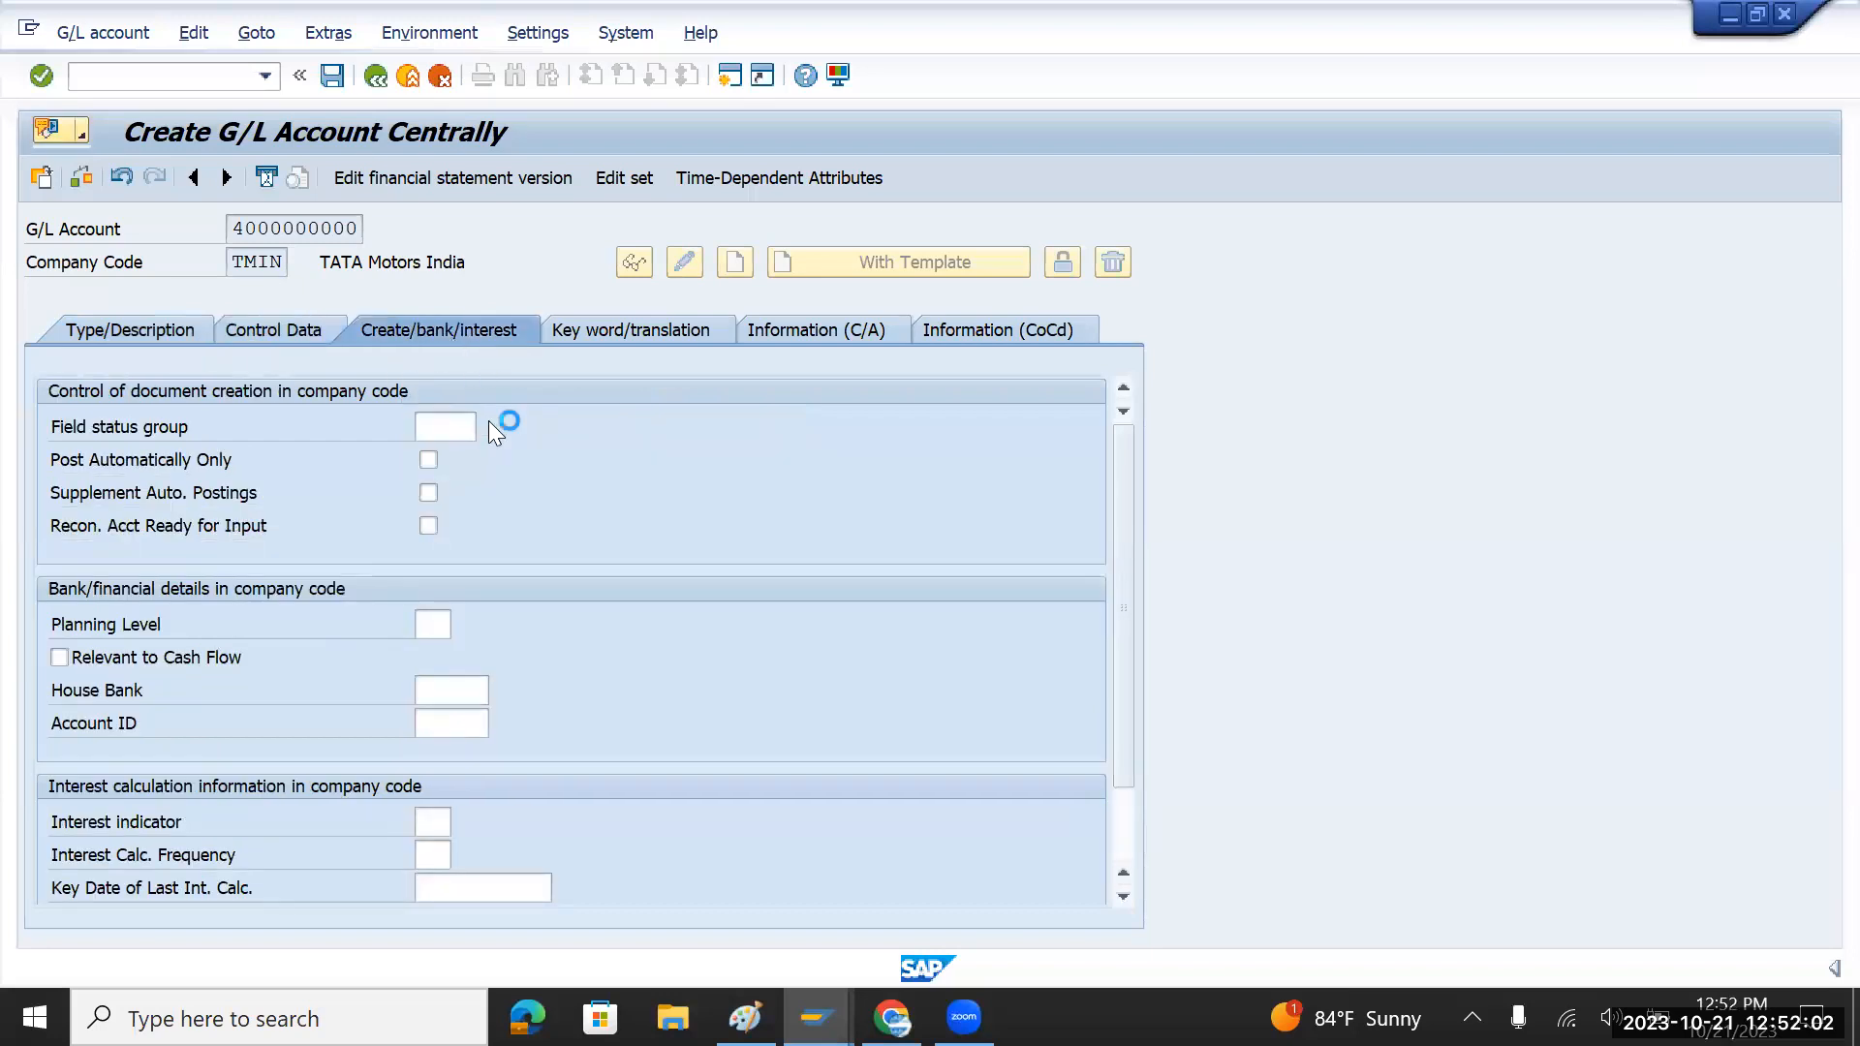
double_click(509, 349)
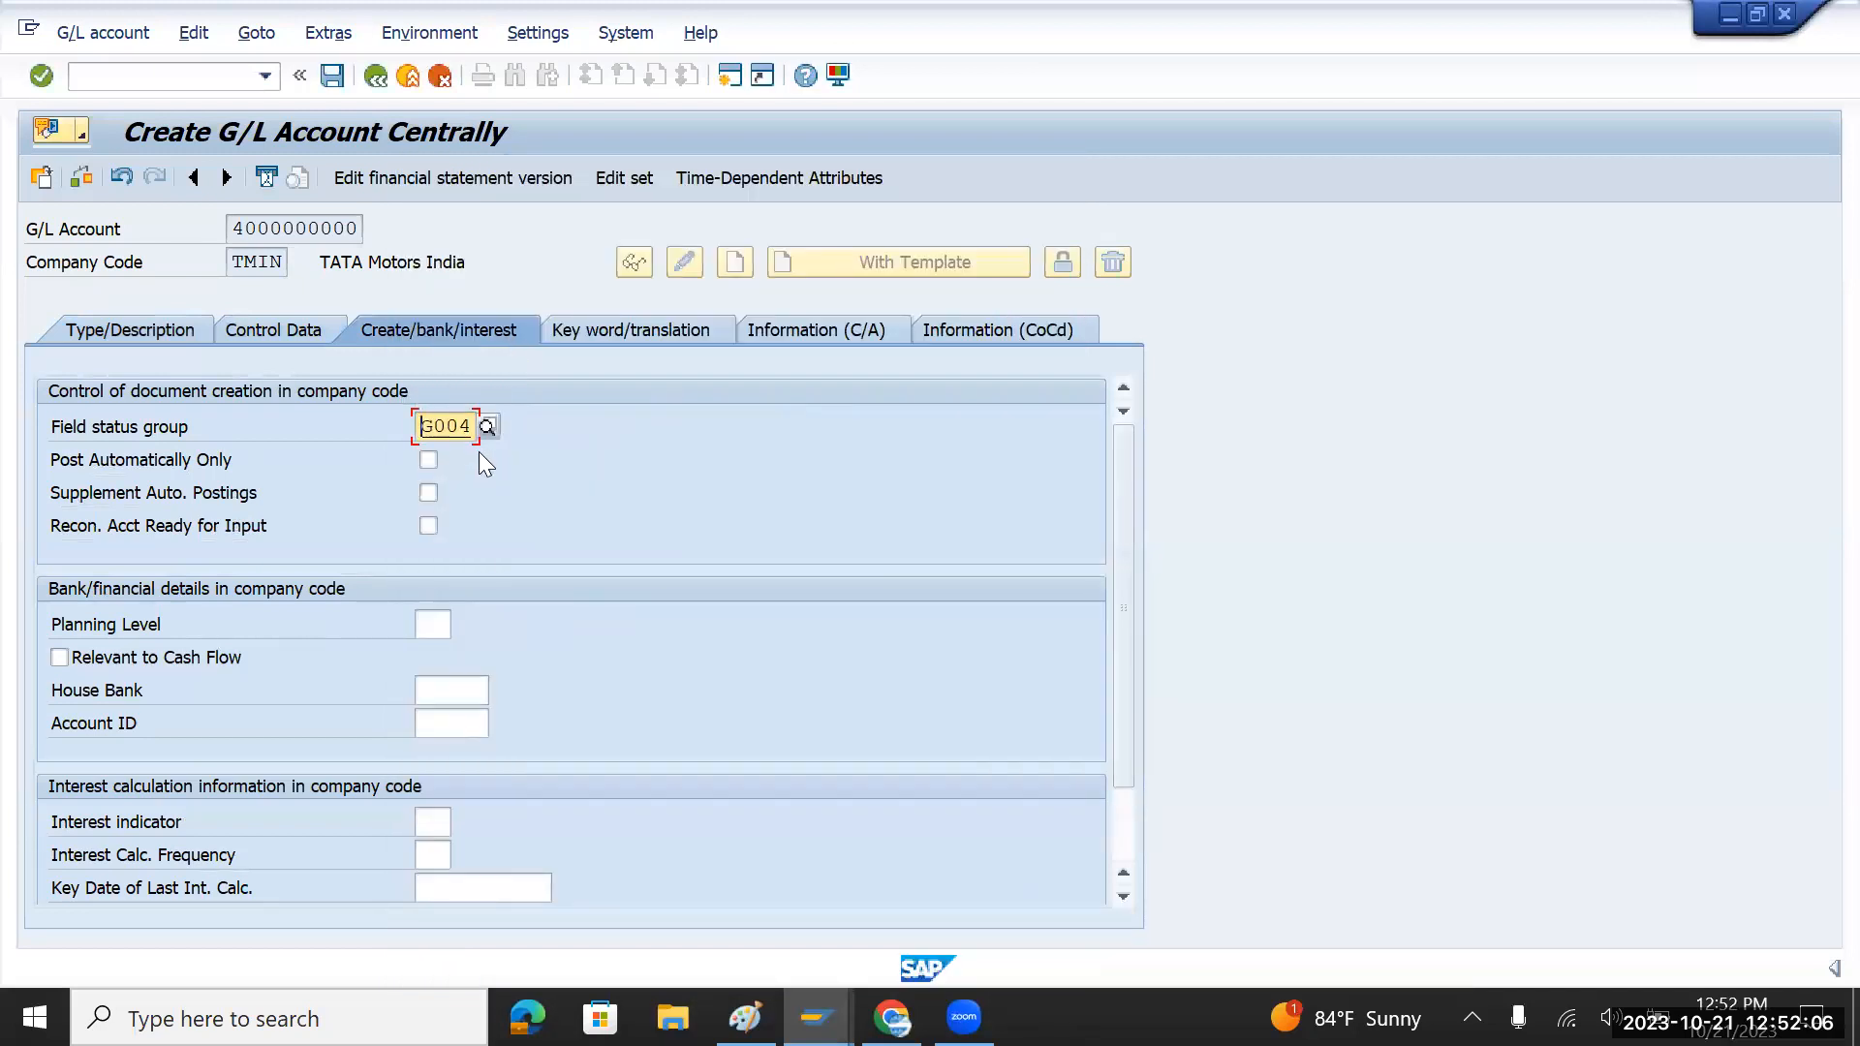
double_click(450, 427)
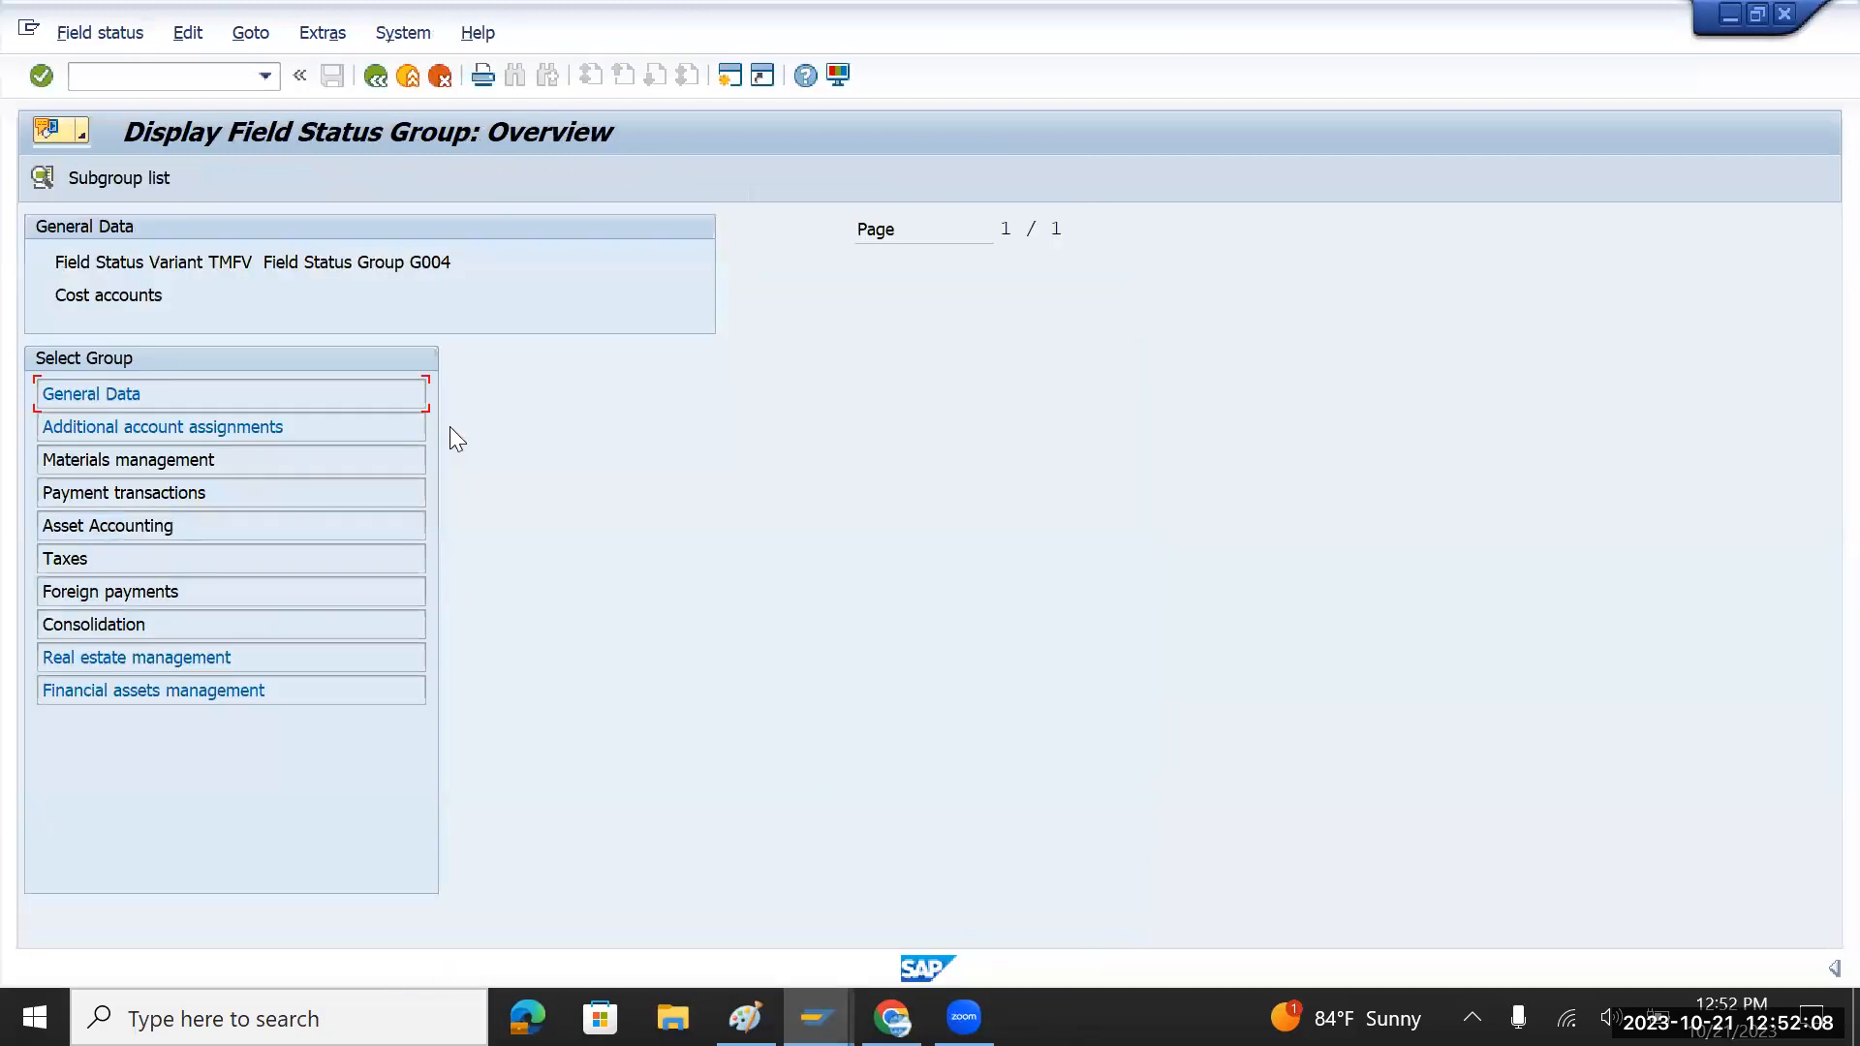
double_click(236, 426)
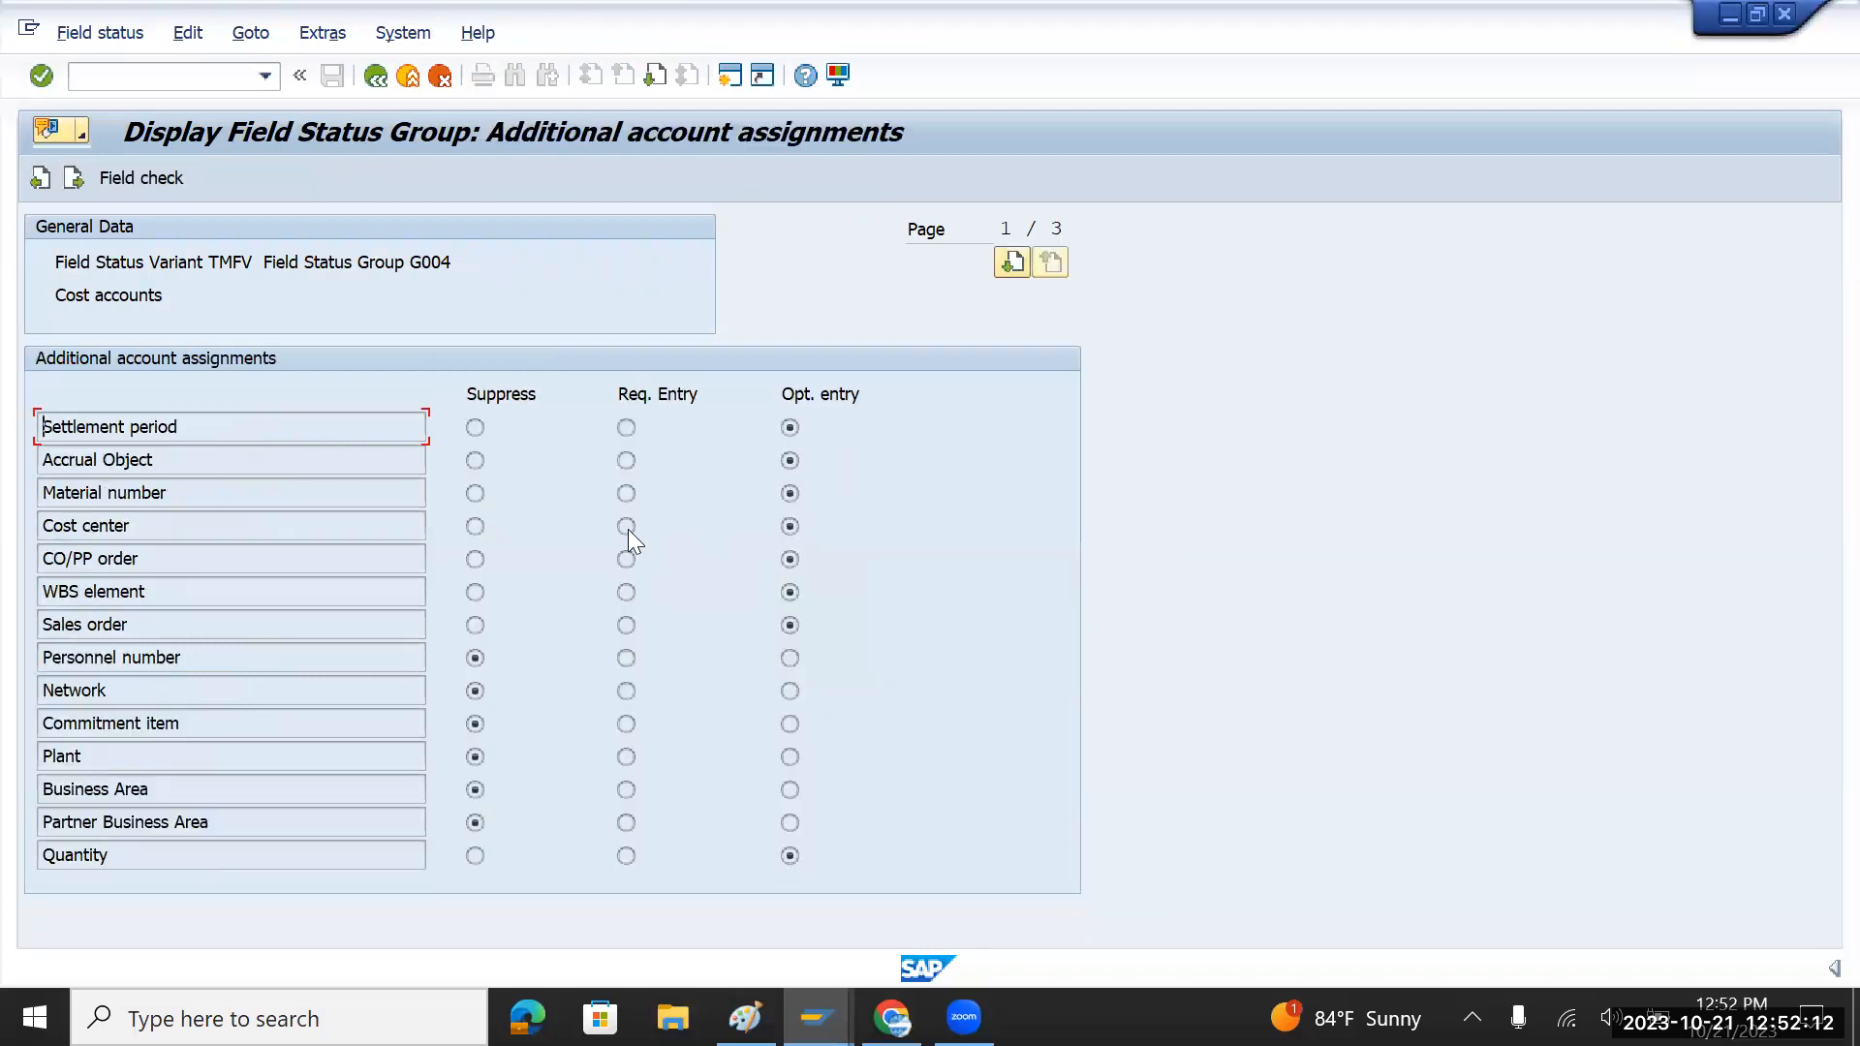
click(375, 77)
click(376, 76)
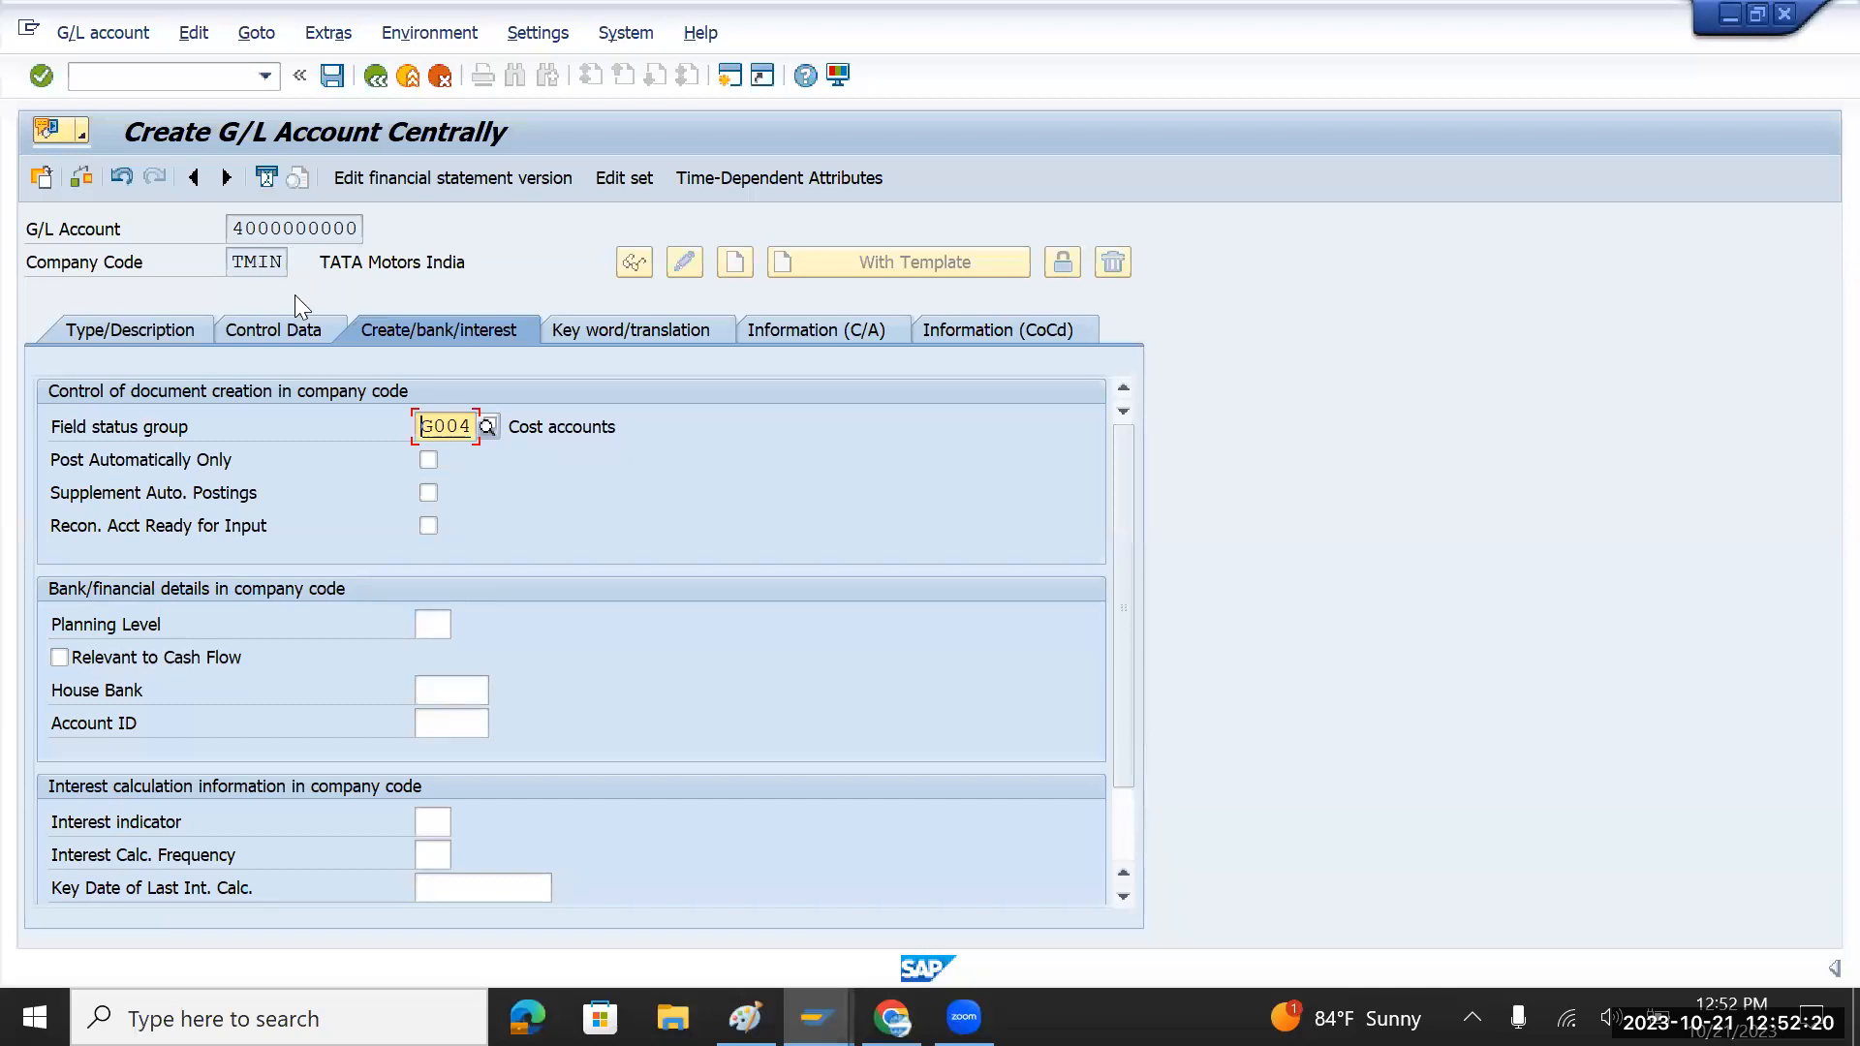
click(162, 336)
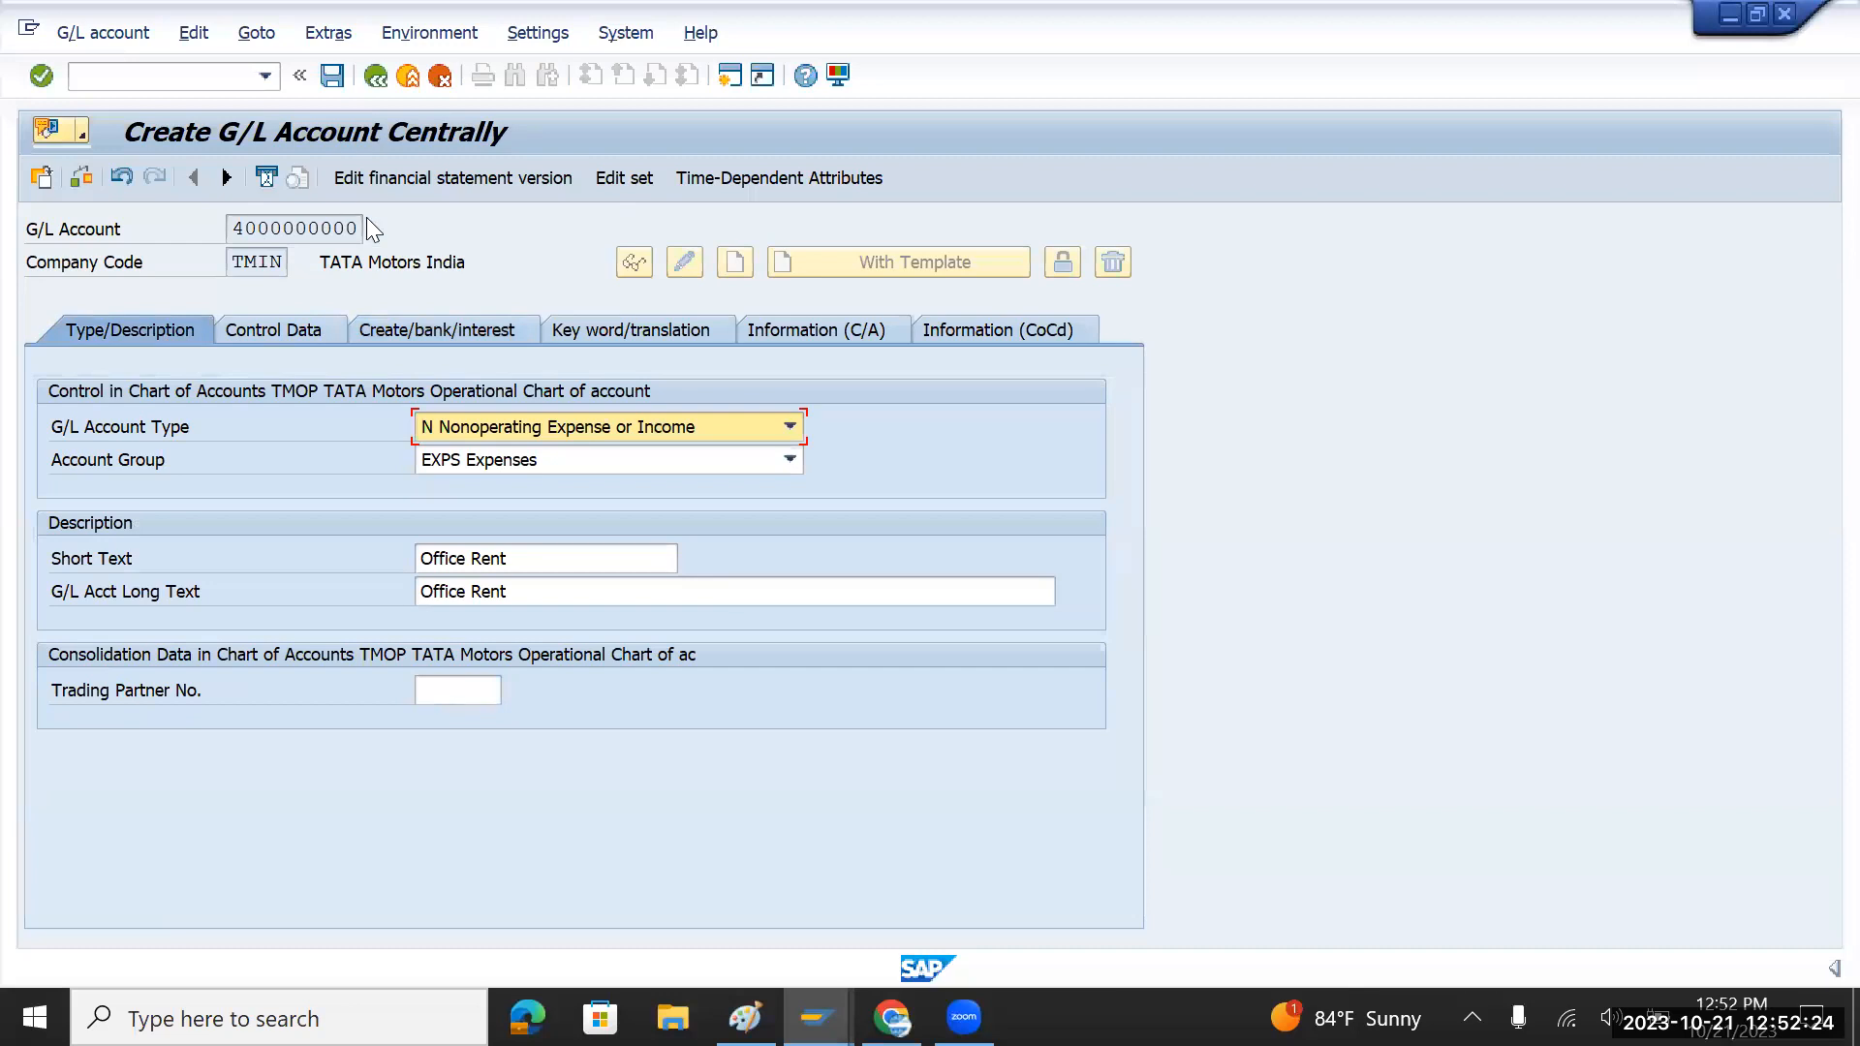
click(332, 75)
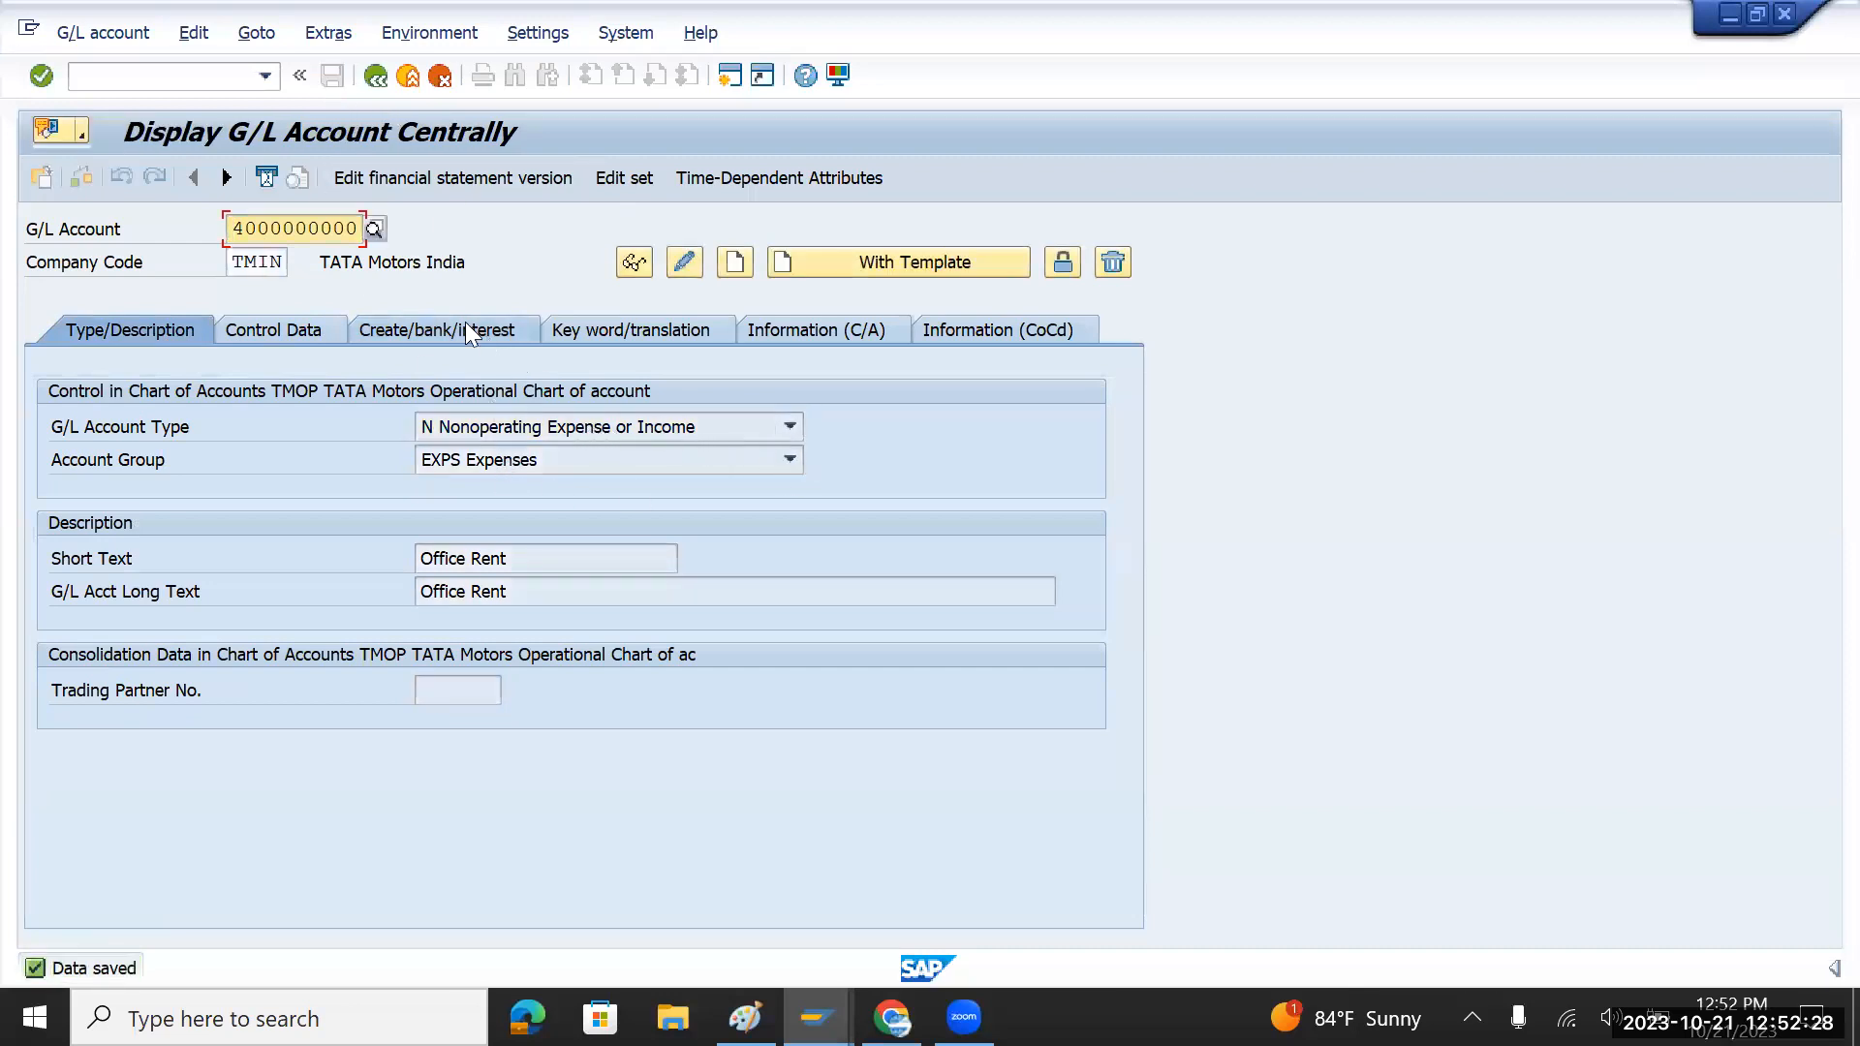
click(356, 232)
key(BackSpace)
text(1)
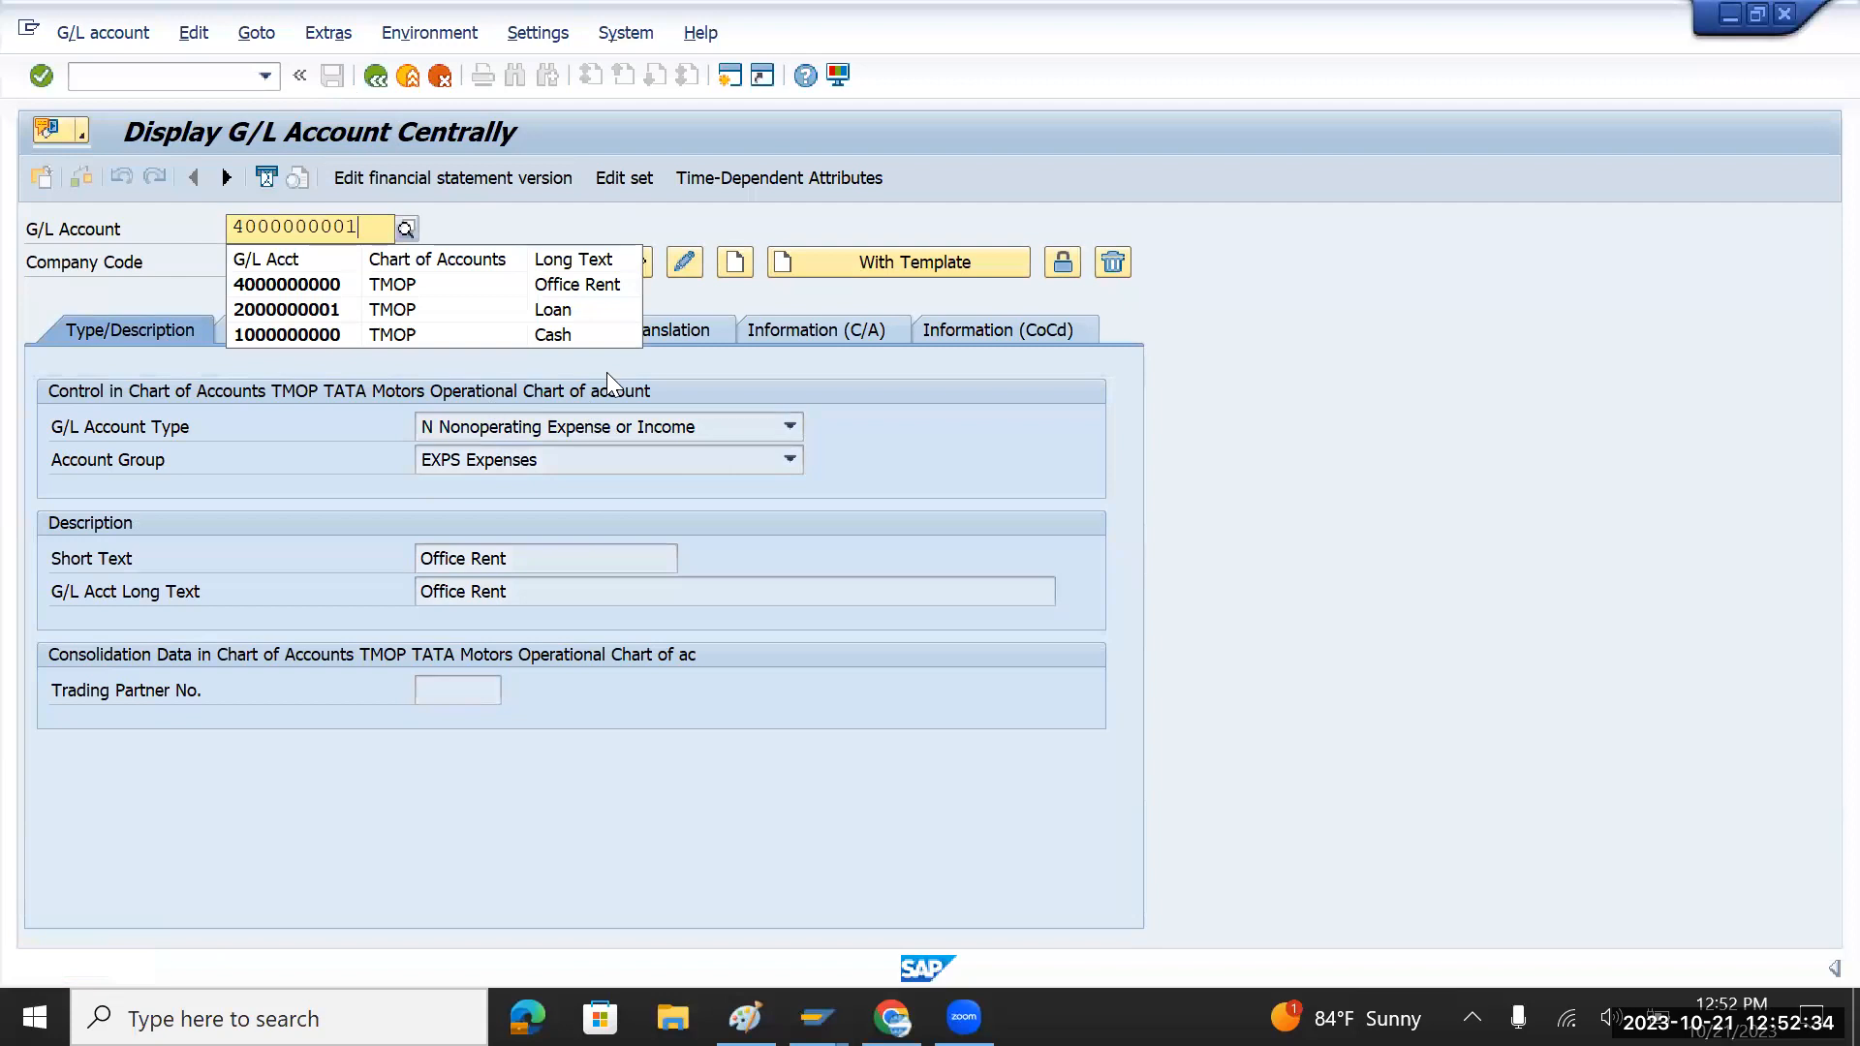
key(Return)
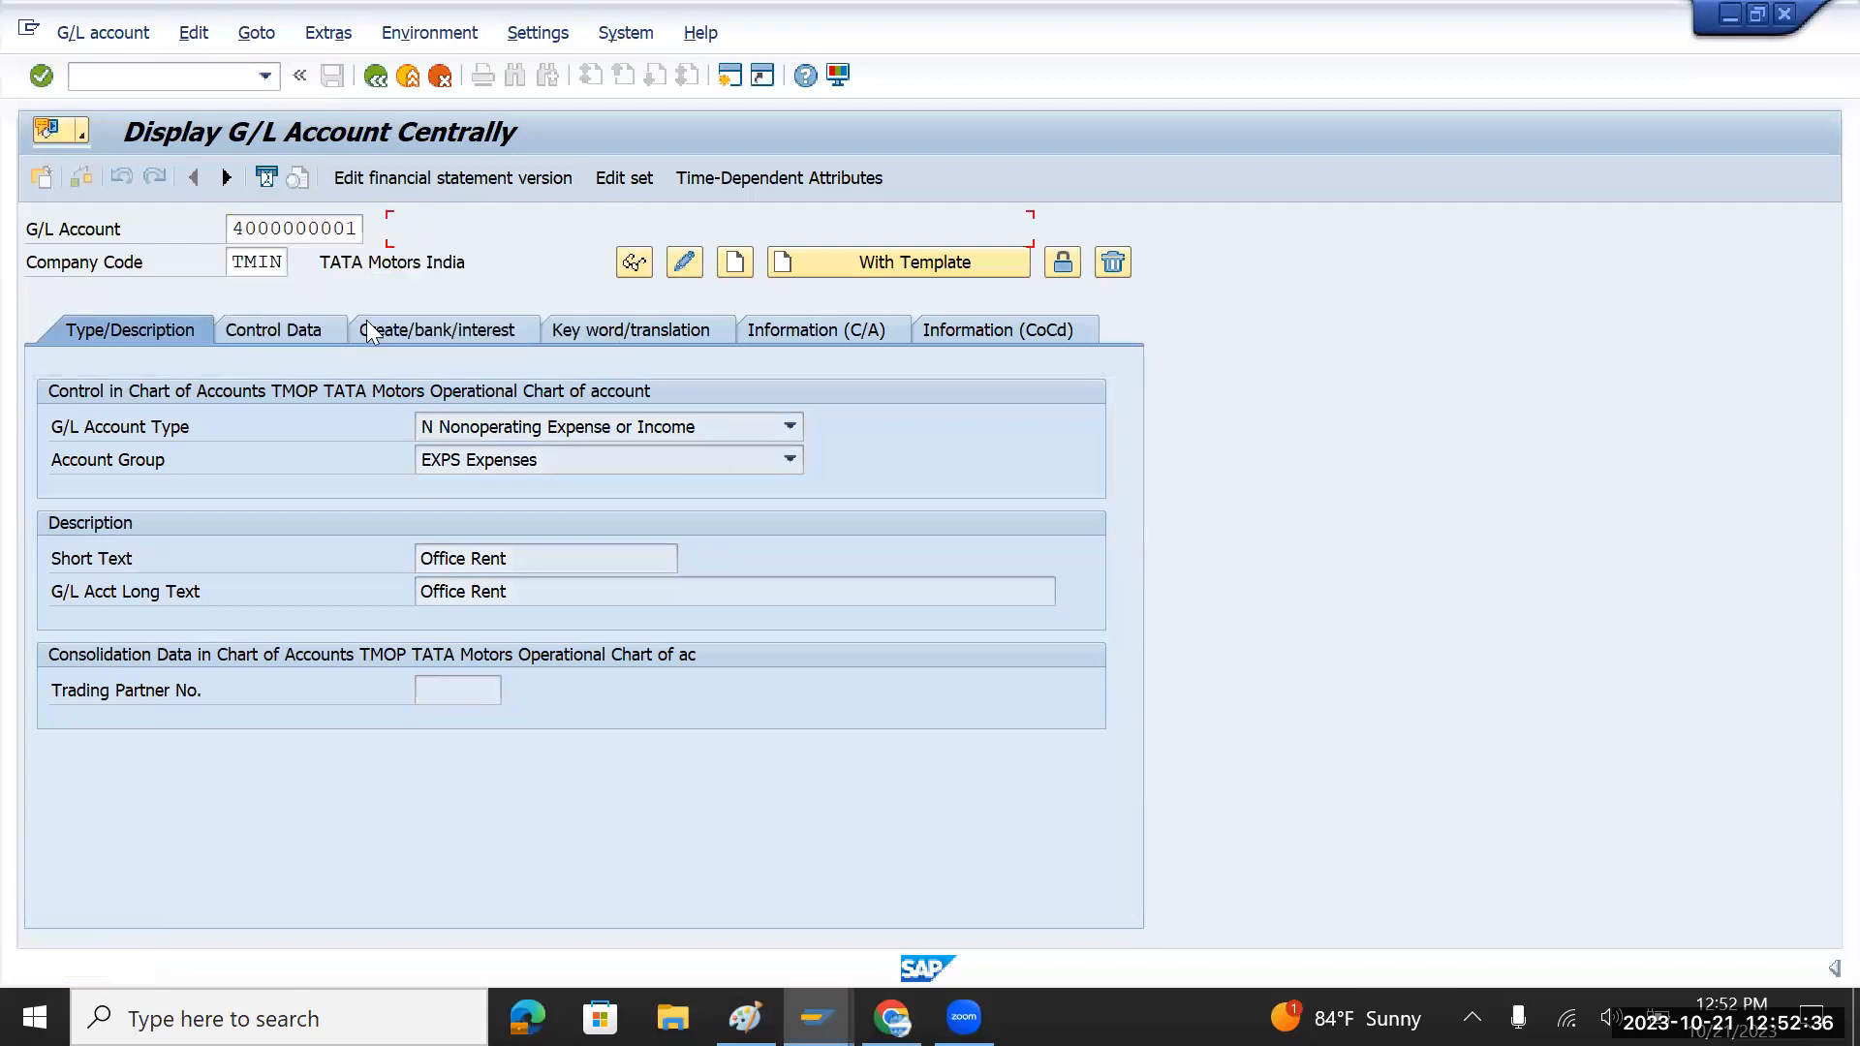
click(737, 263)
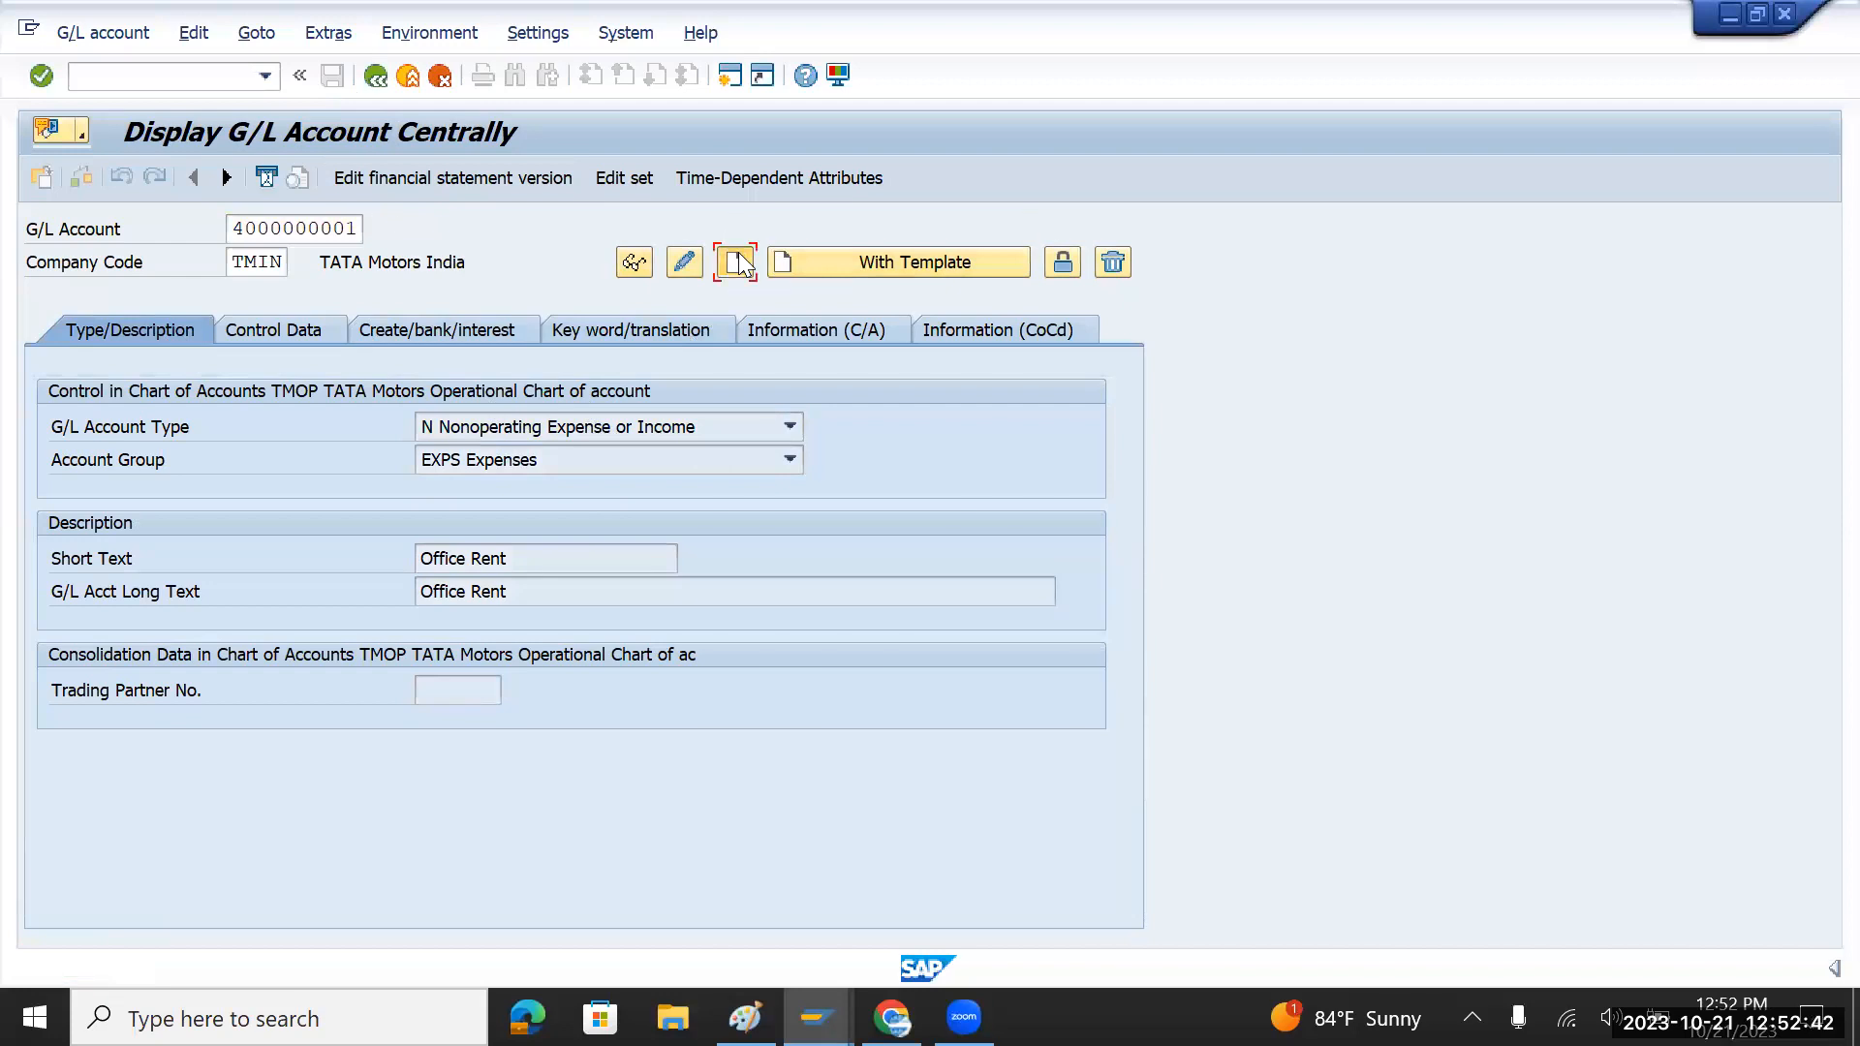
click(789, 427)
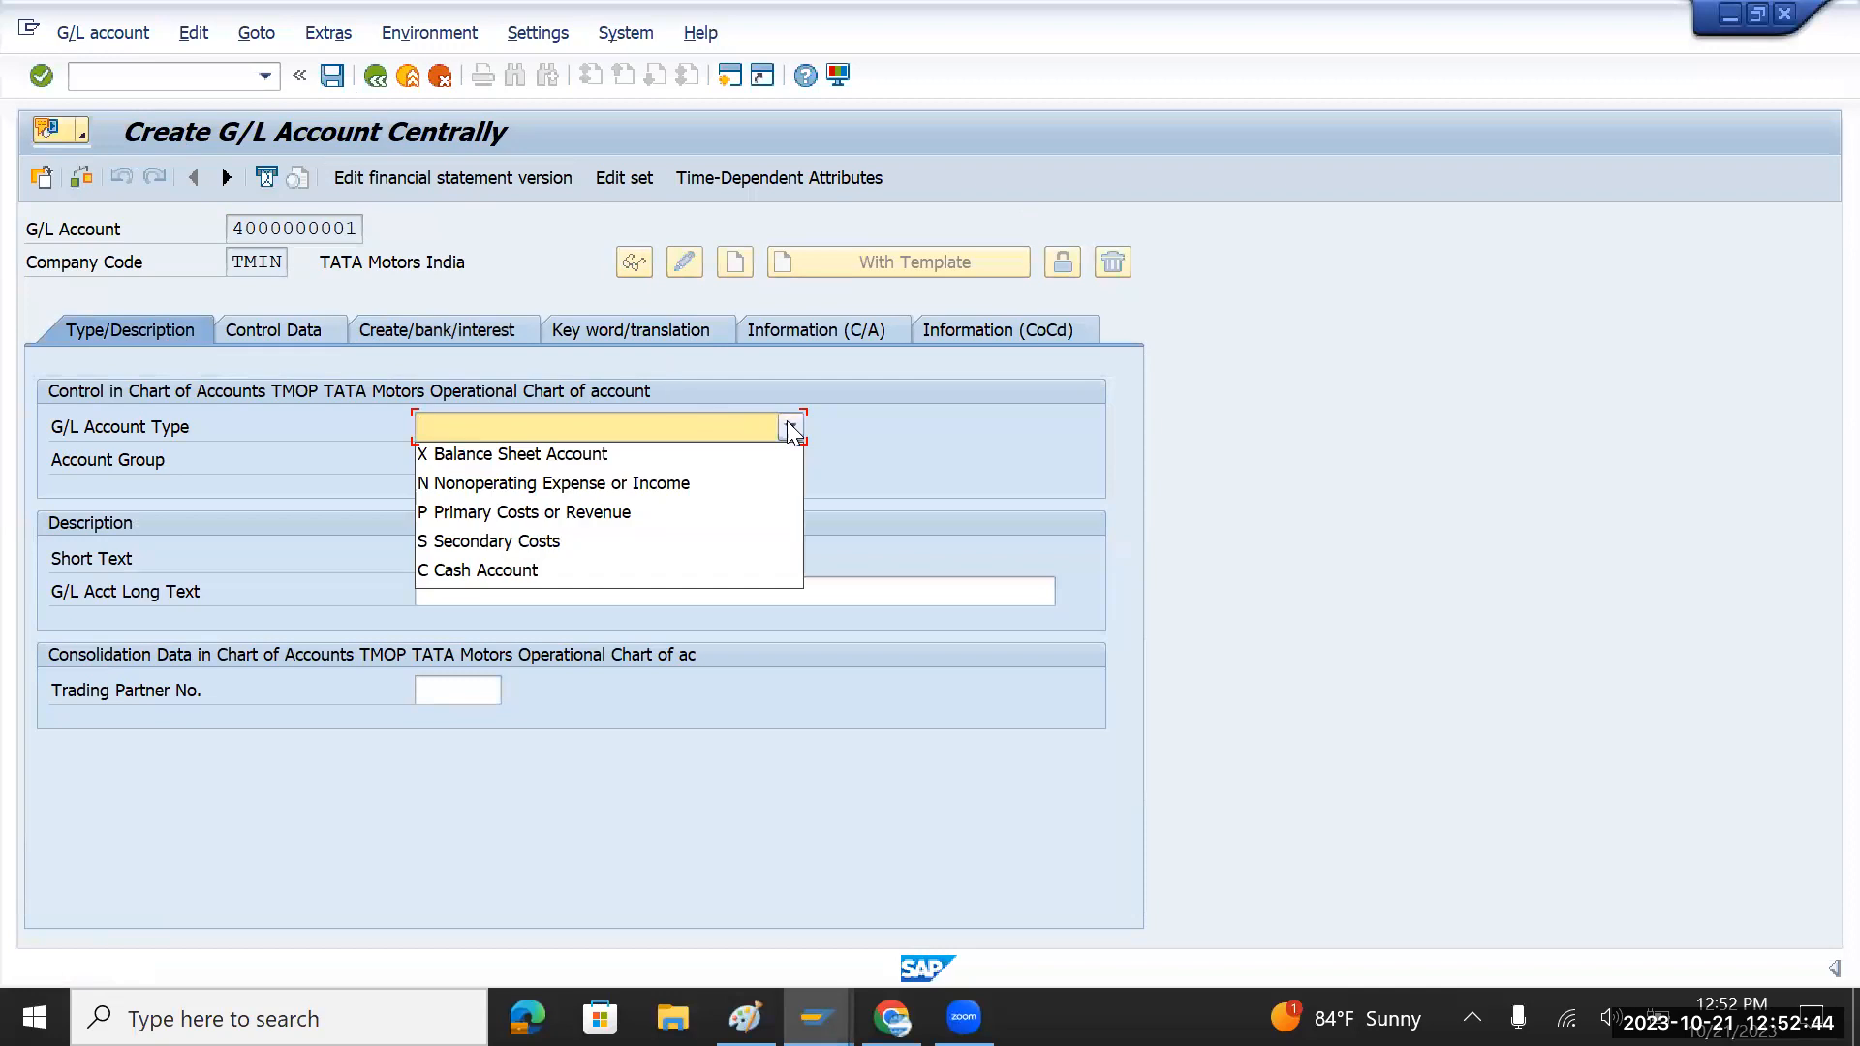
click(535, 511)
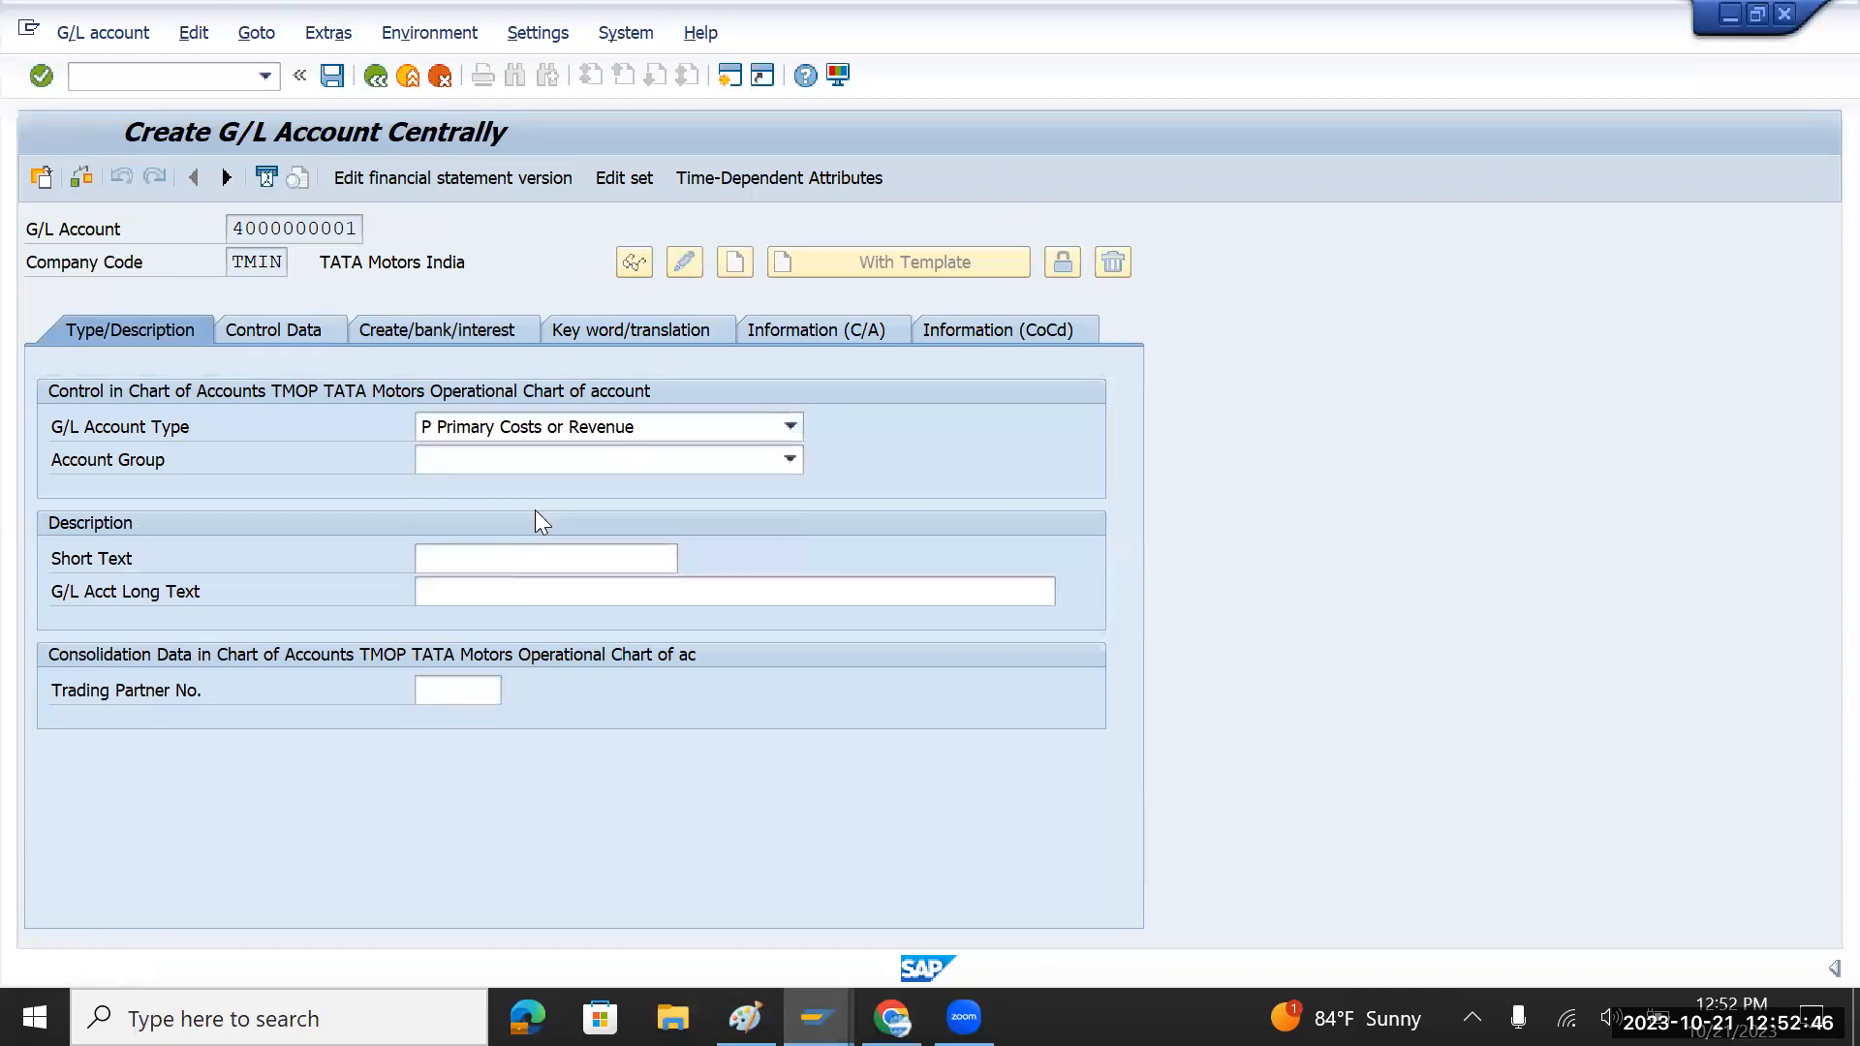
click(788, 459)
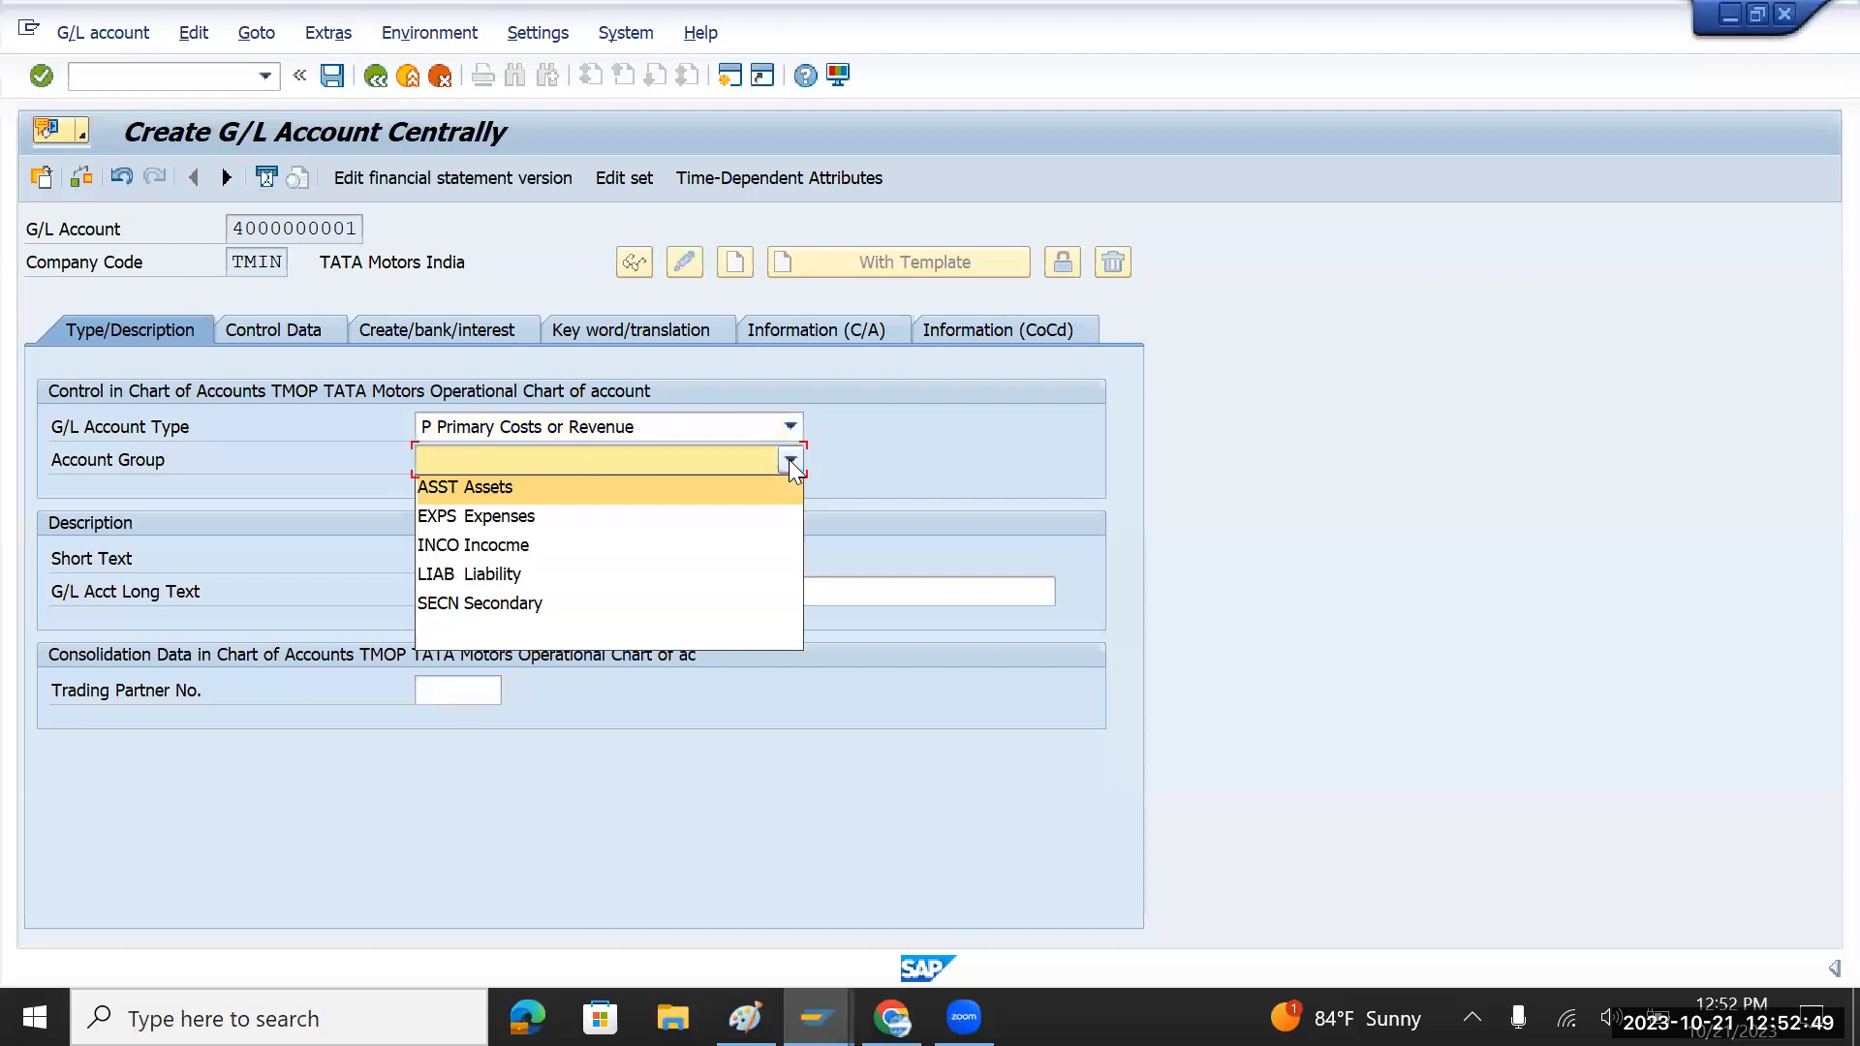
click(551, 512)
Step: Enter 'Purchase account' as both short and long text, then view control data
click(491, 555)
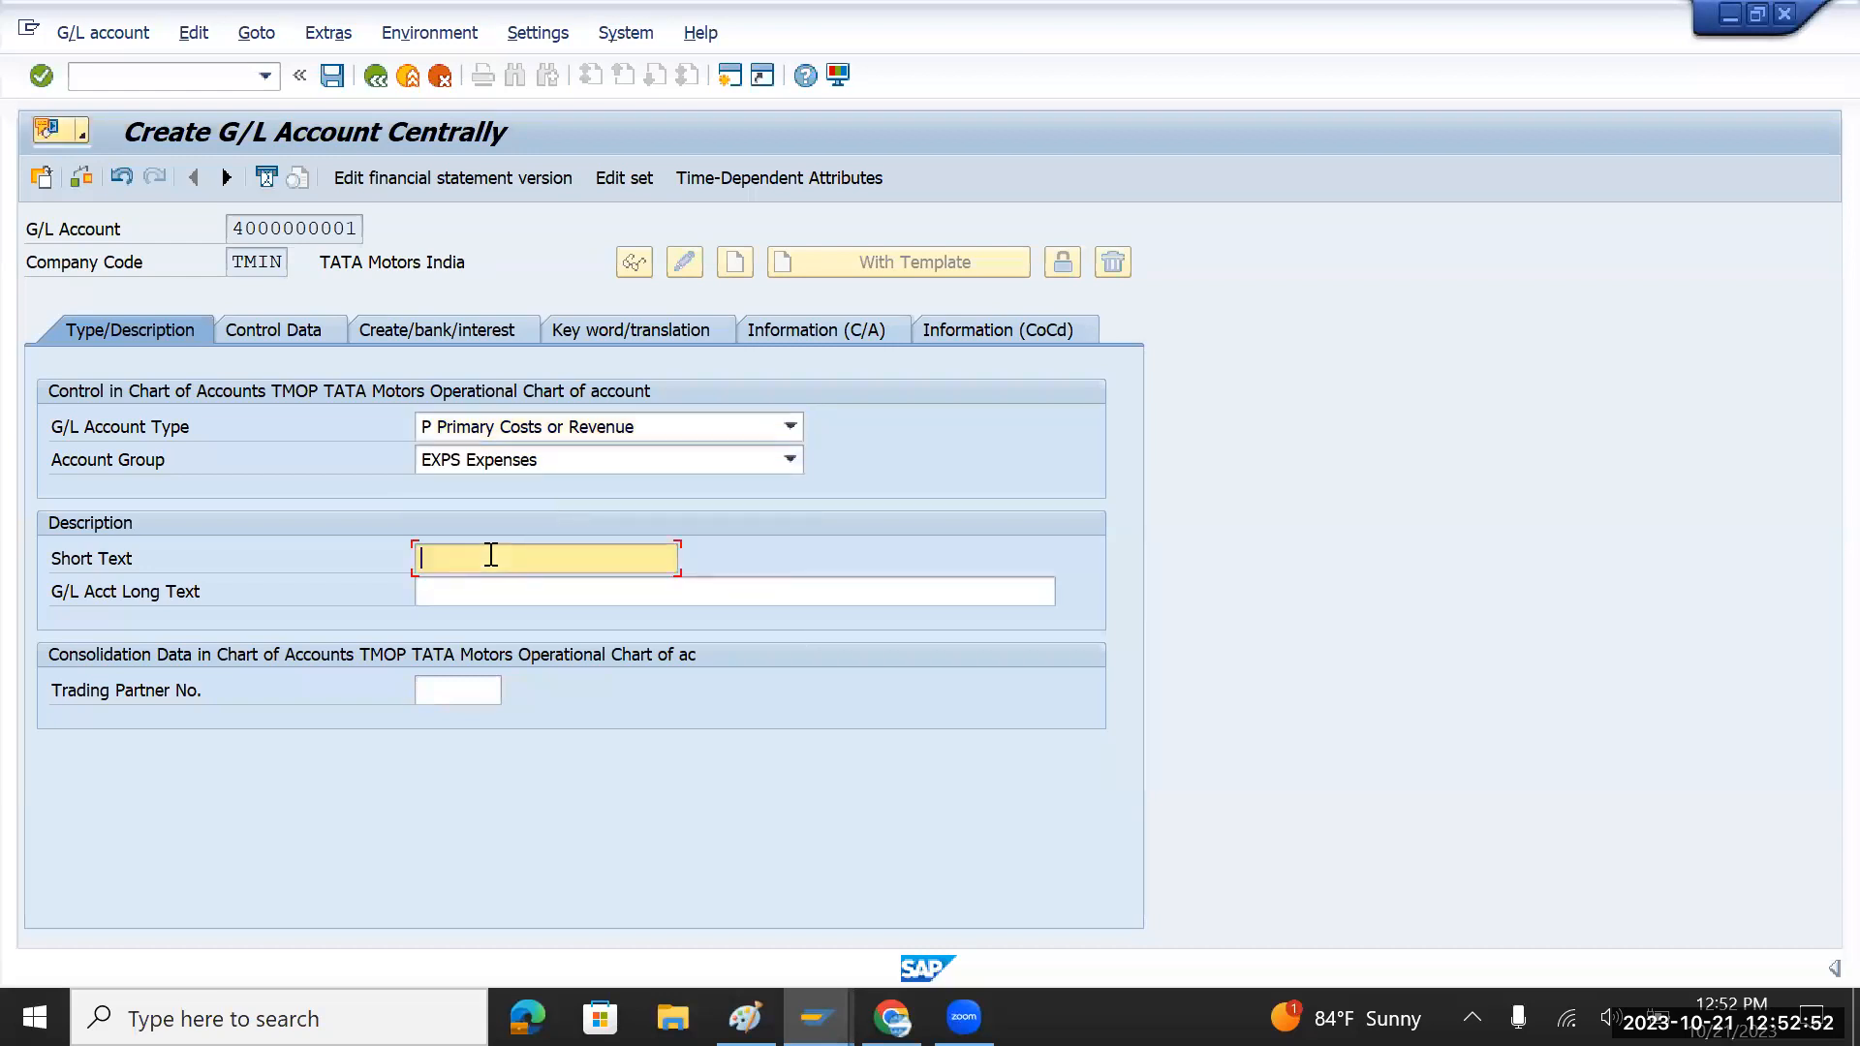
text(Purchase account)
drag(593, 558, 403, 556)
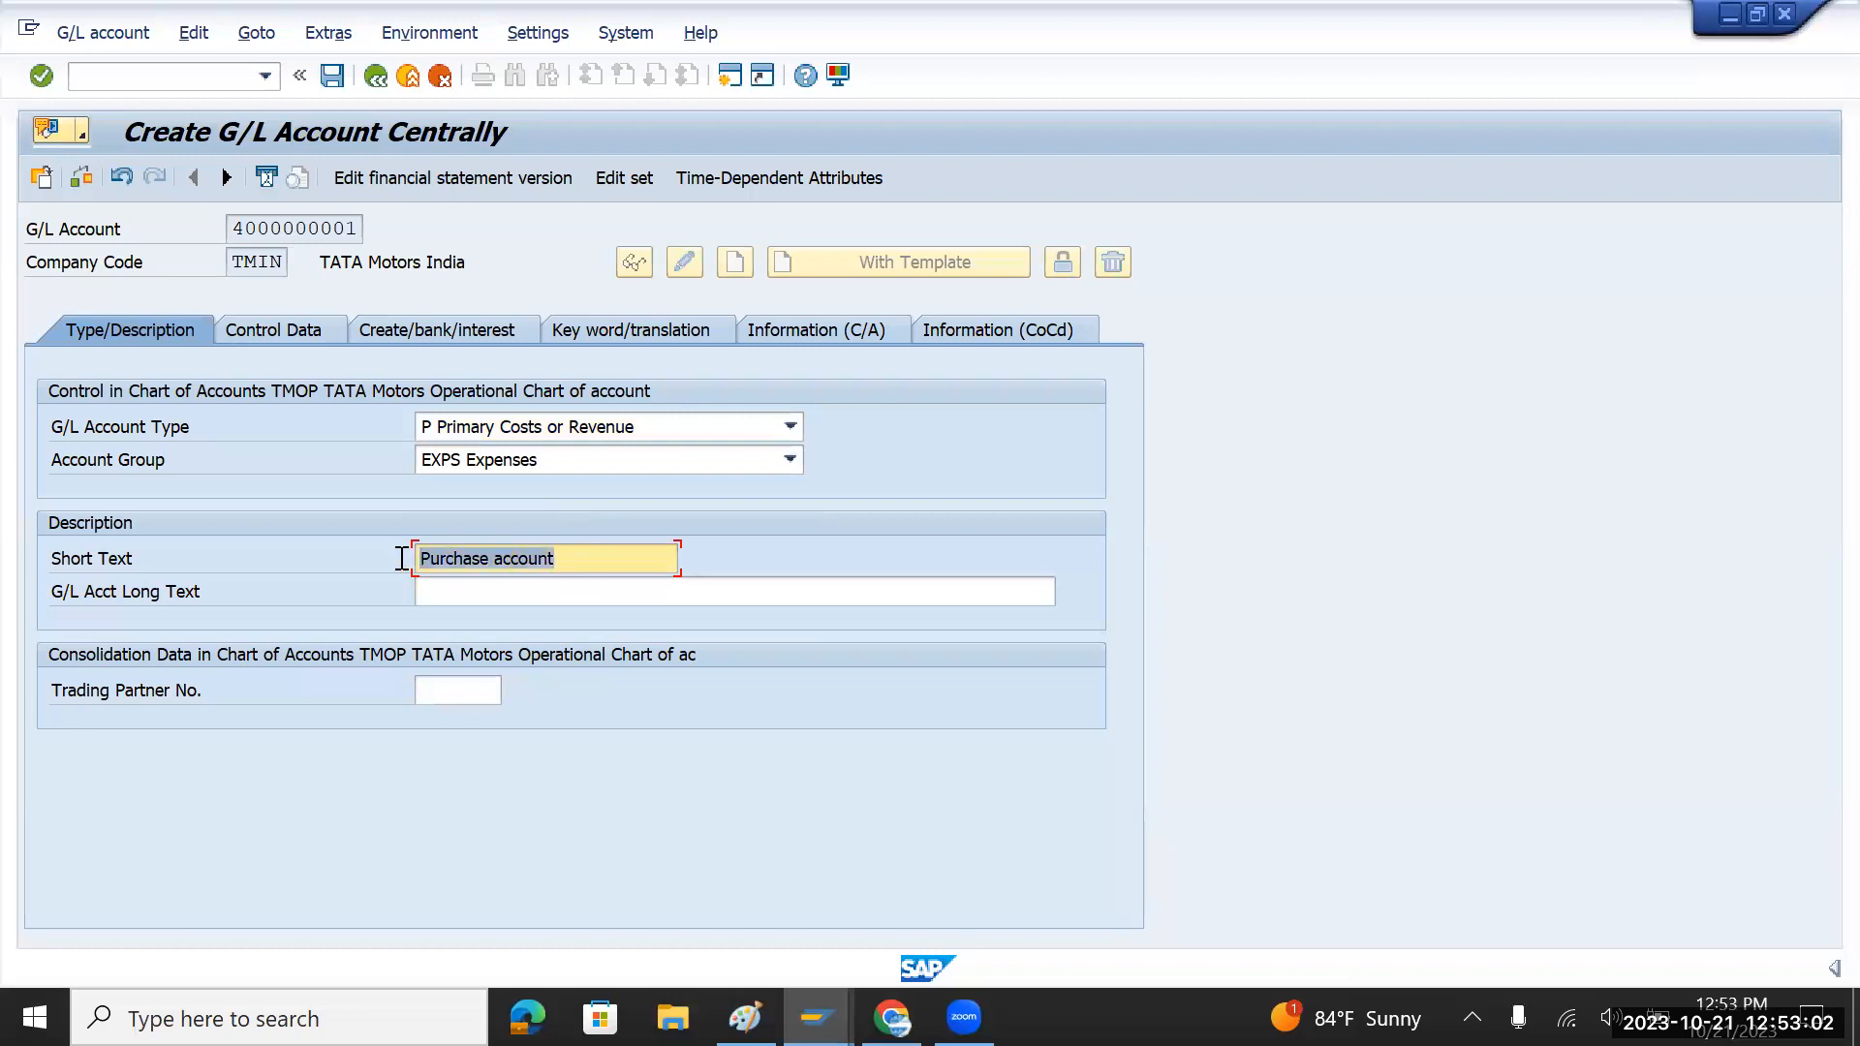
click(508, 589)
key(ctrl+v)
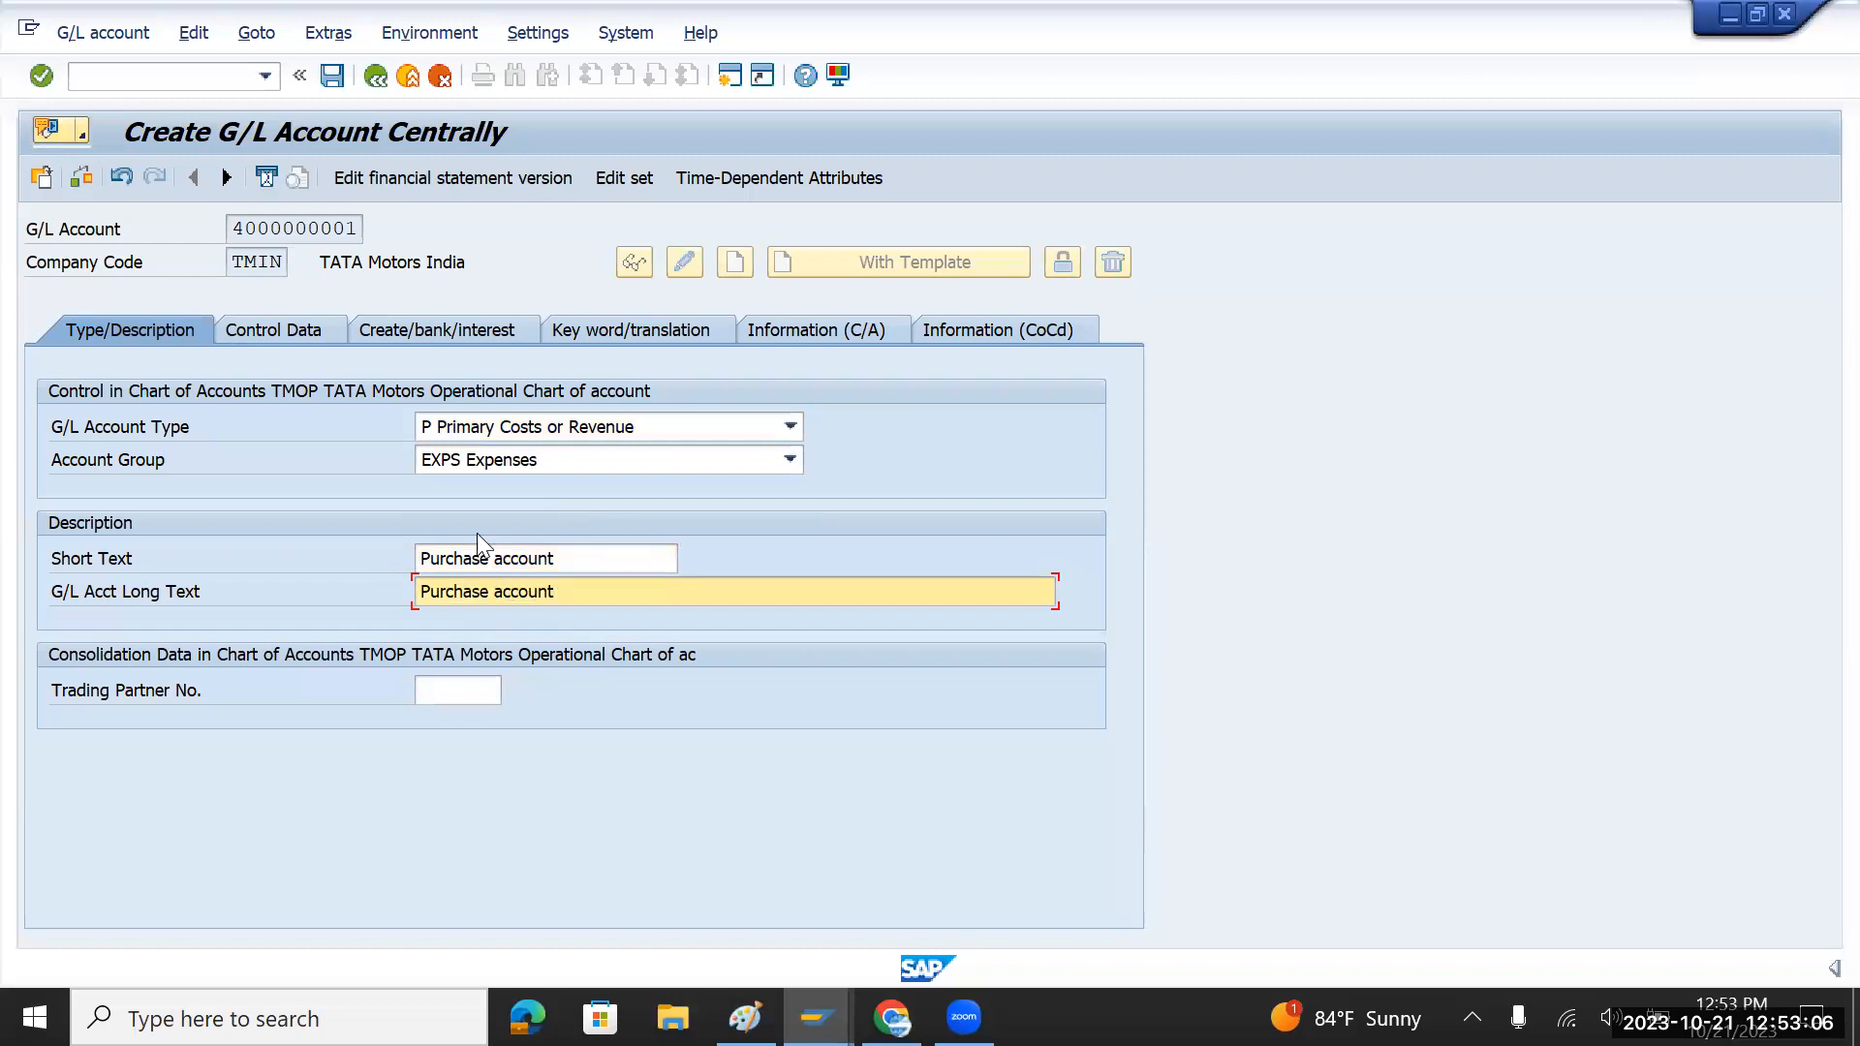
click(306, 333)
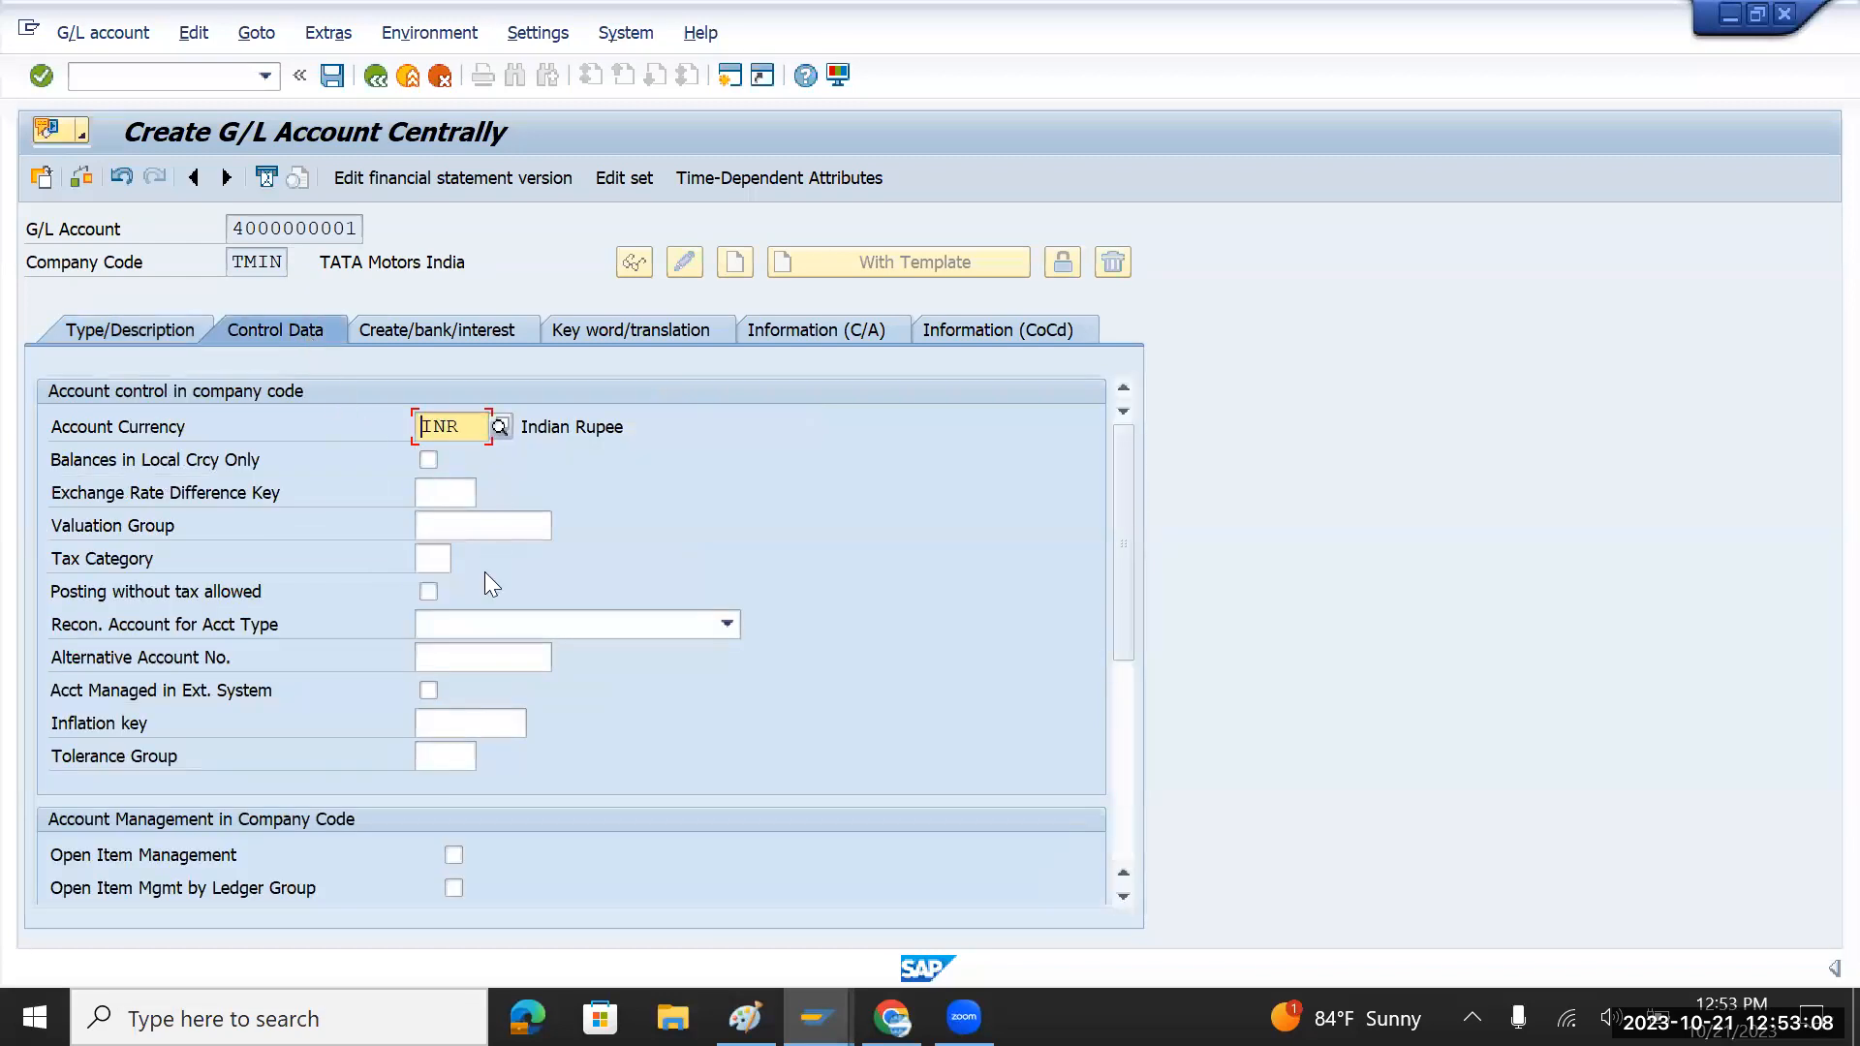
scroll(507, 645, down, 2)
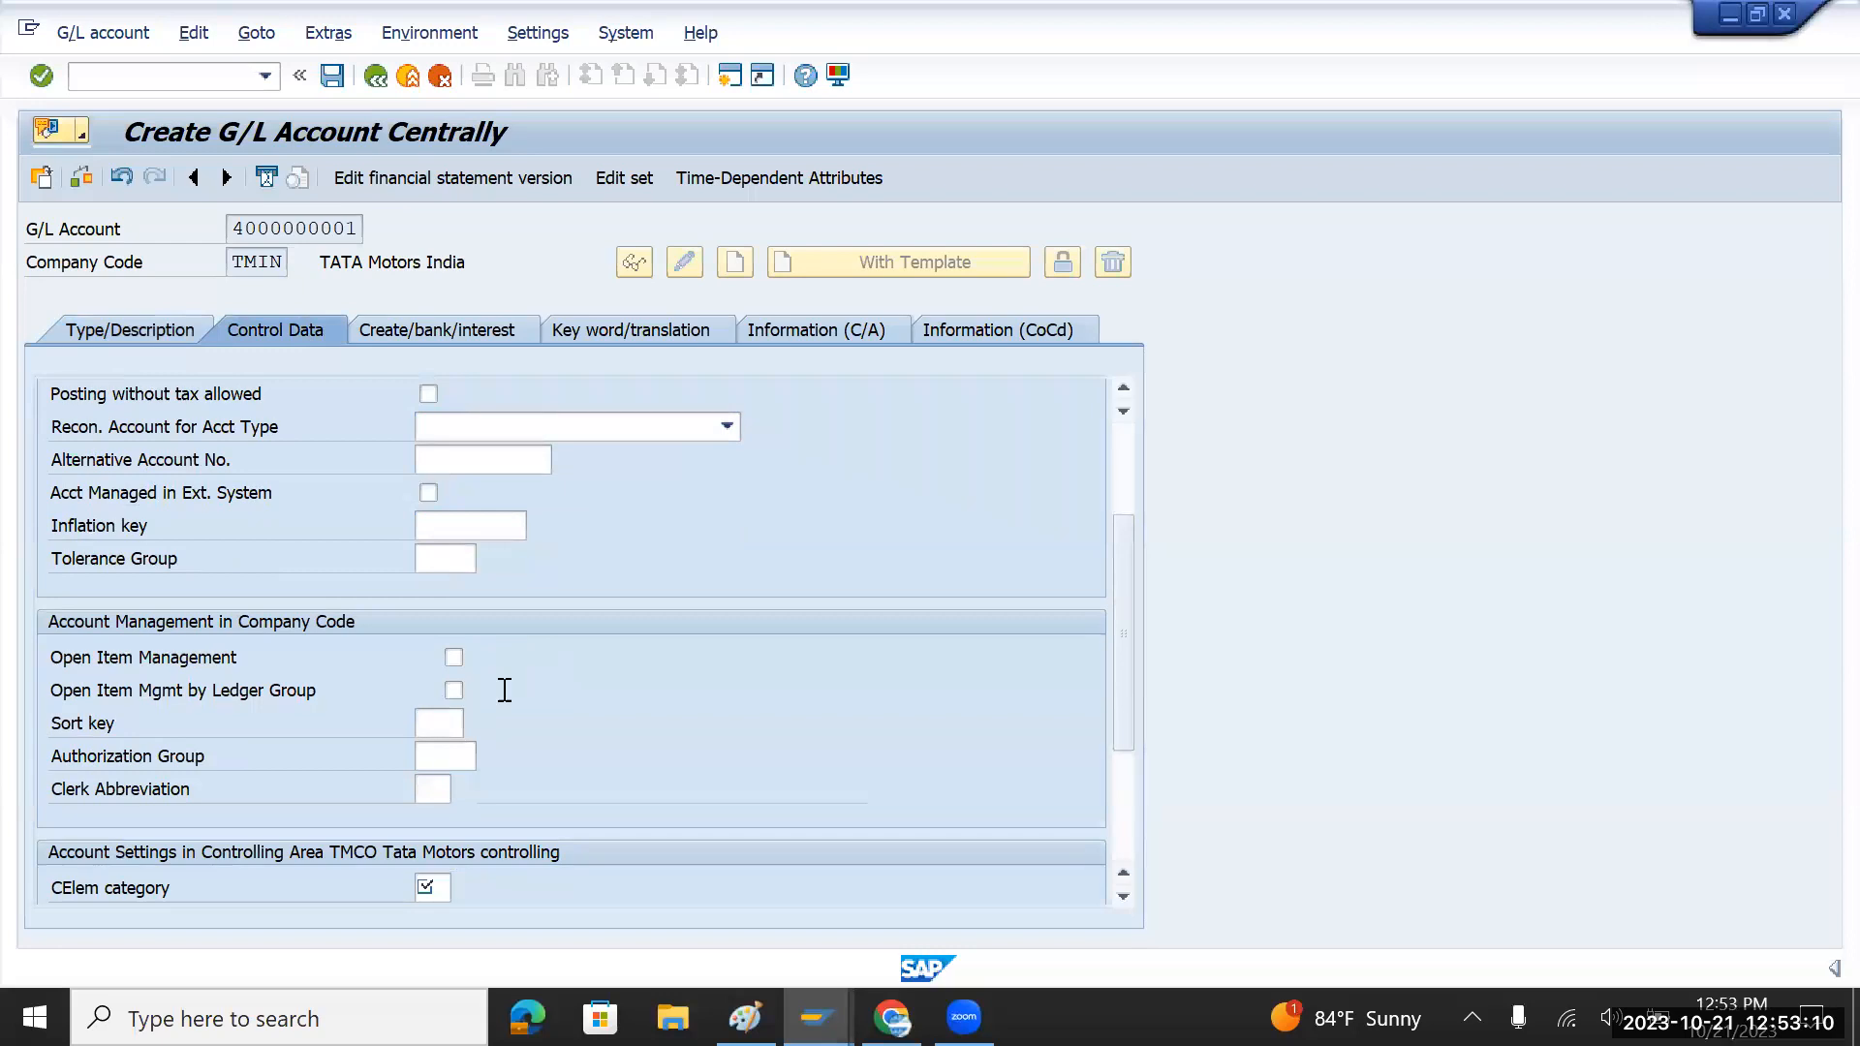
click(126, 325)
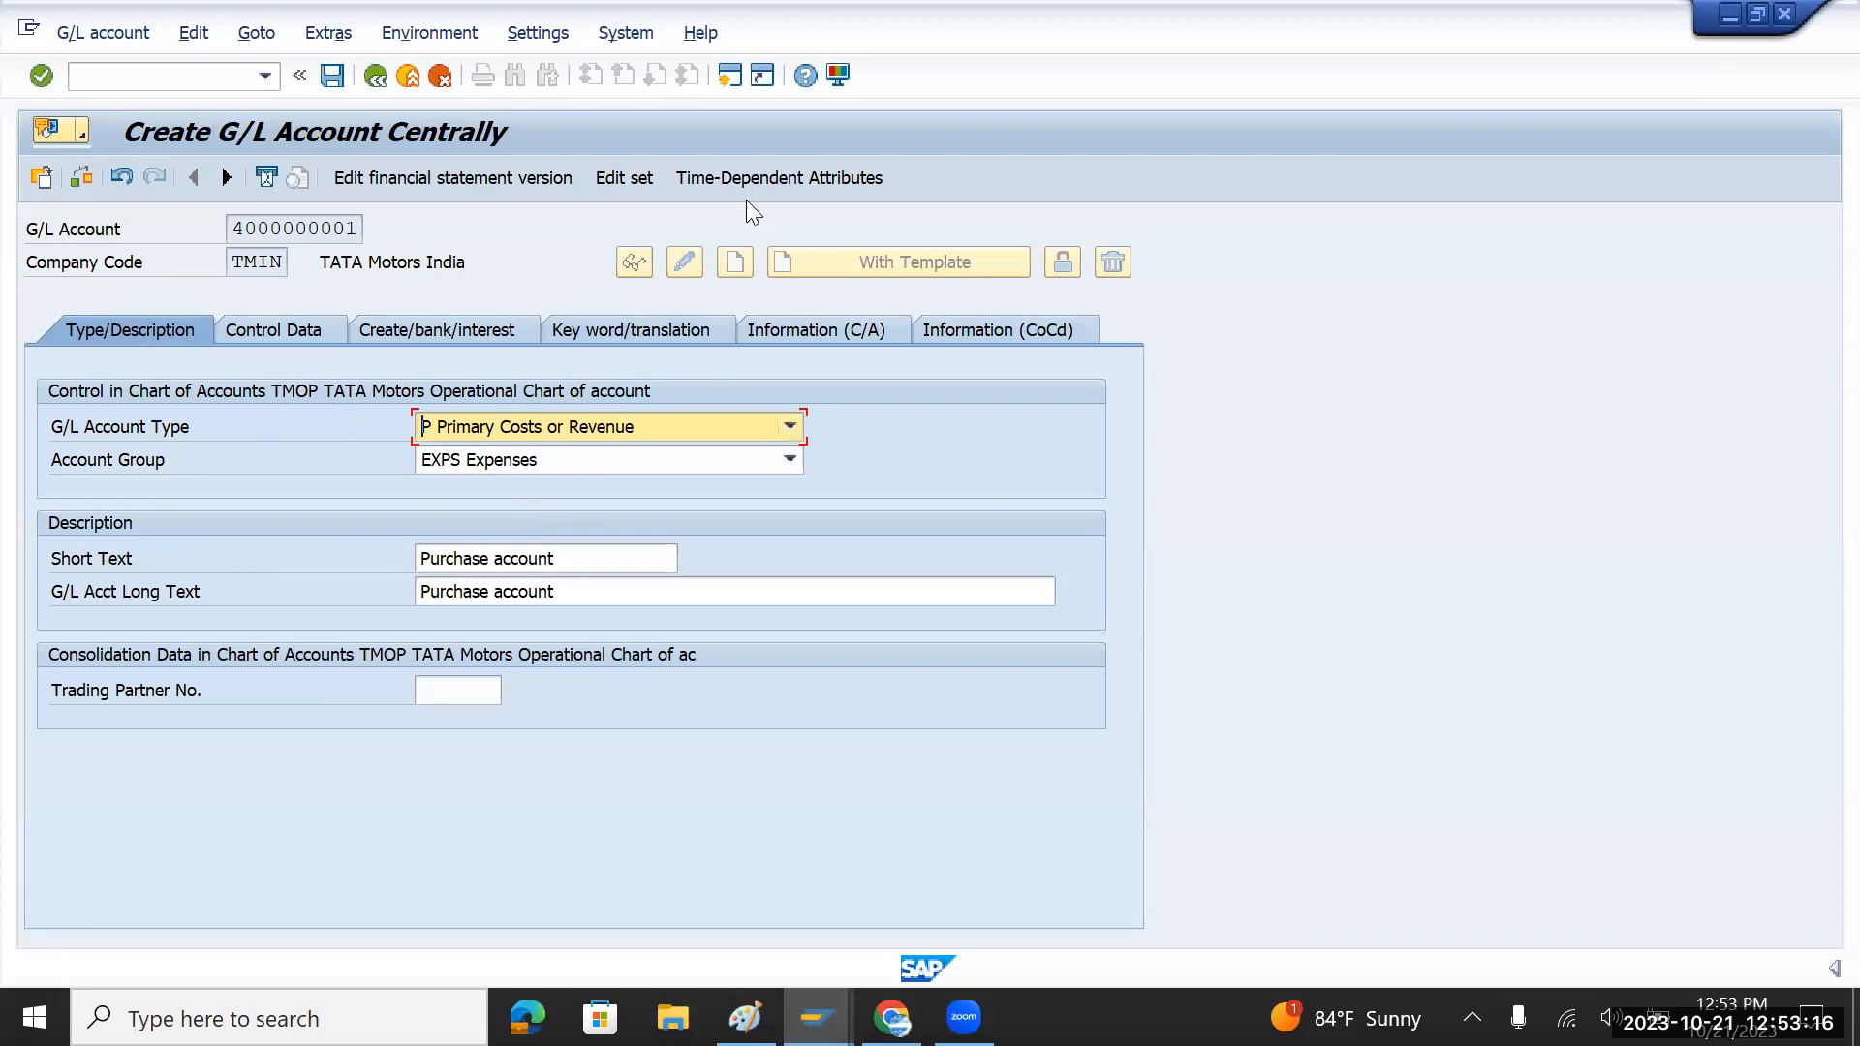
key(alt+Tab)
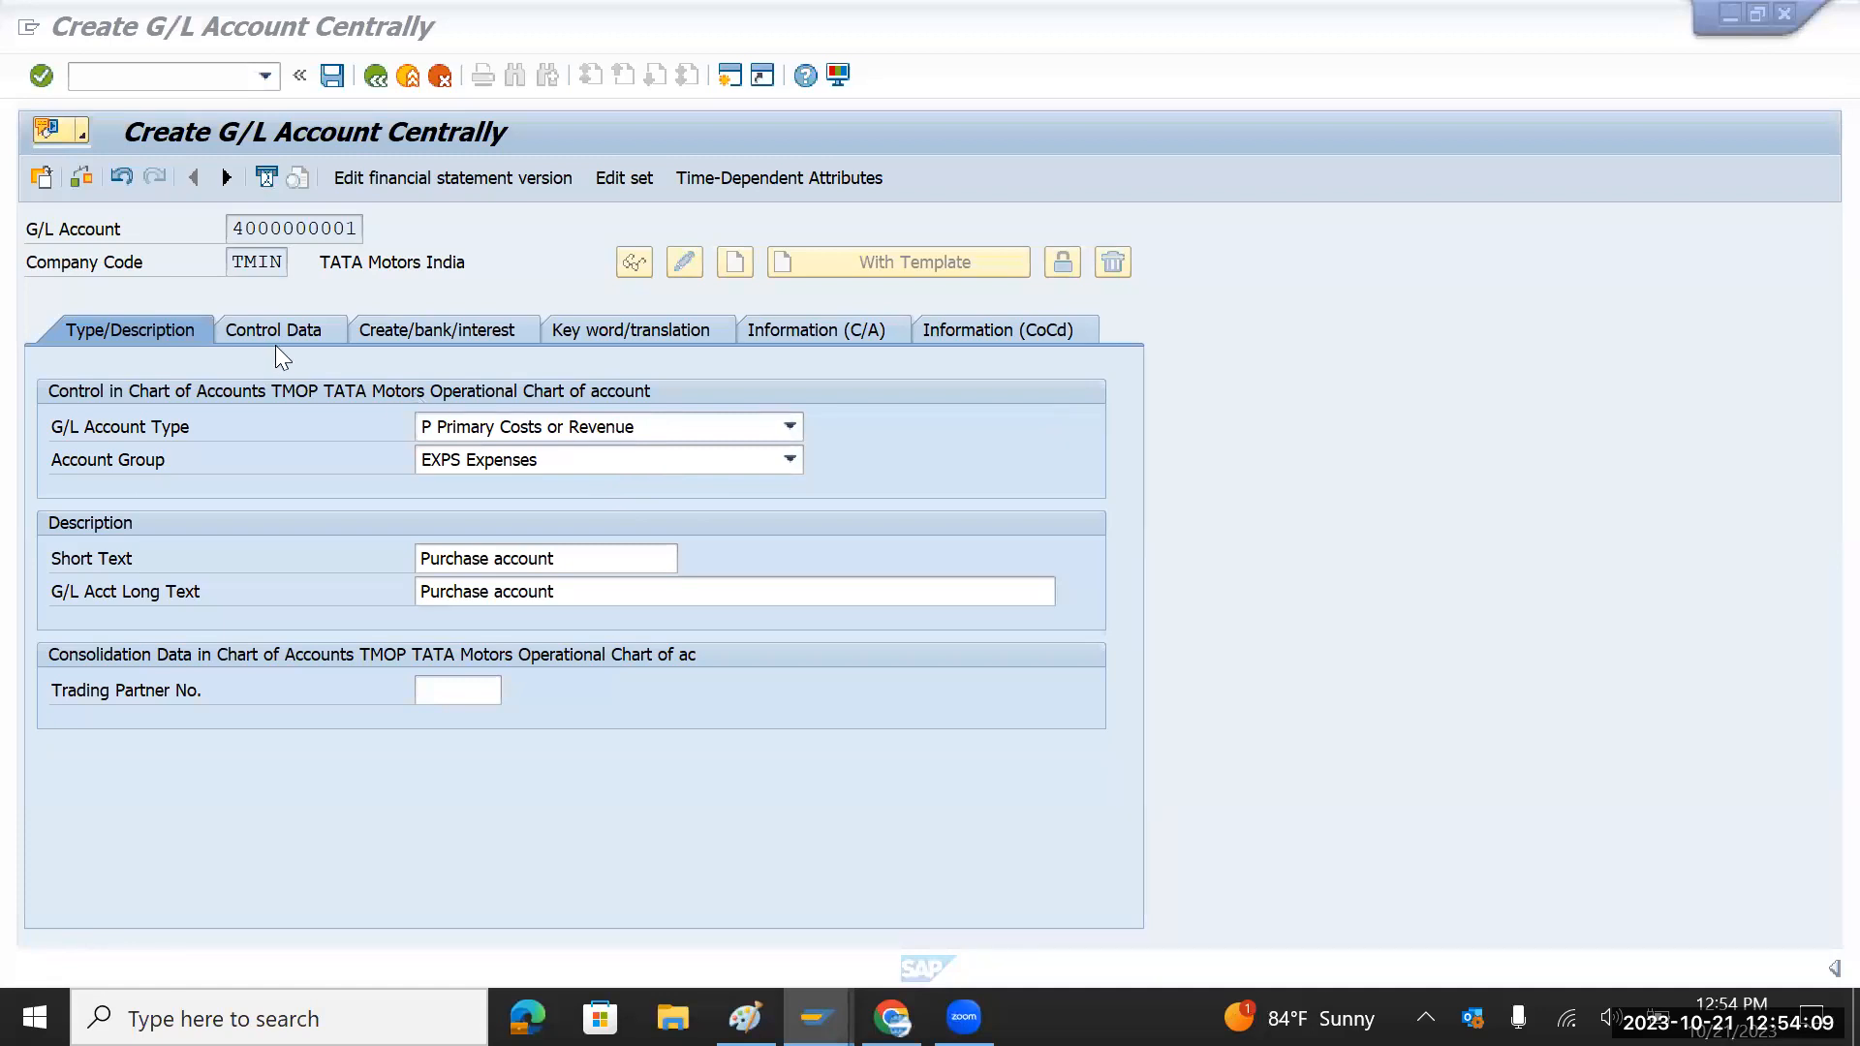
click(300, 330)
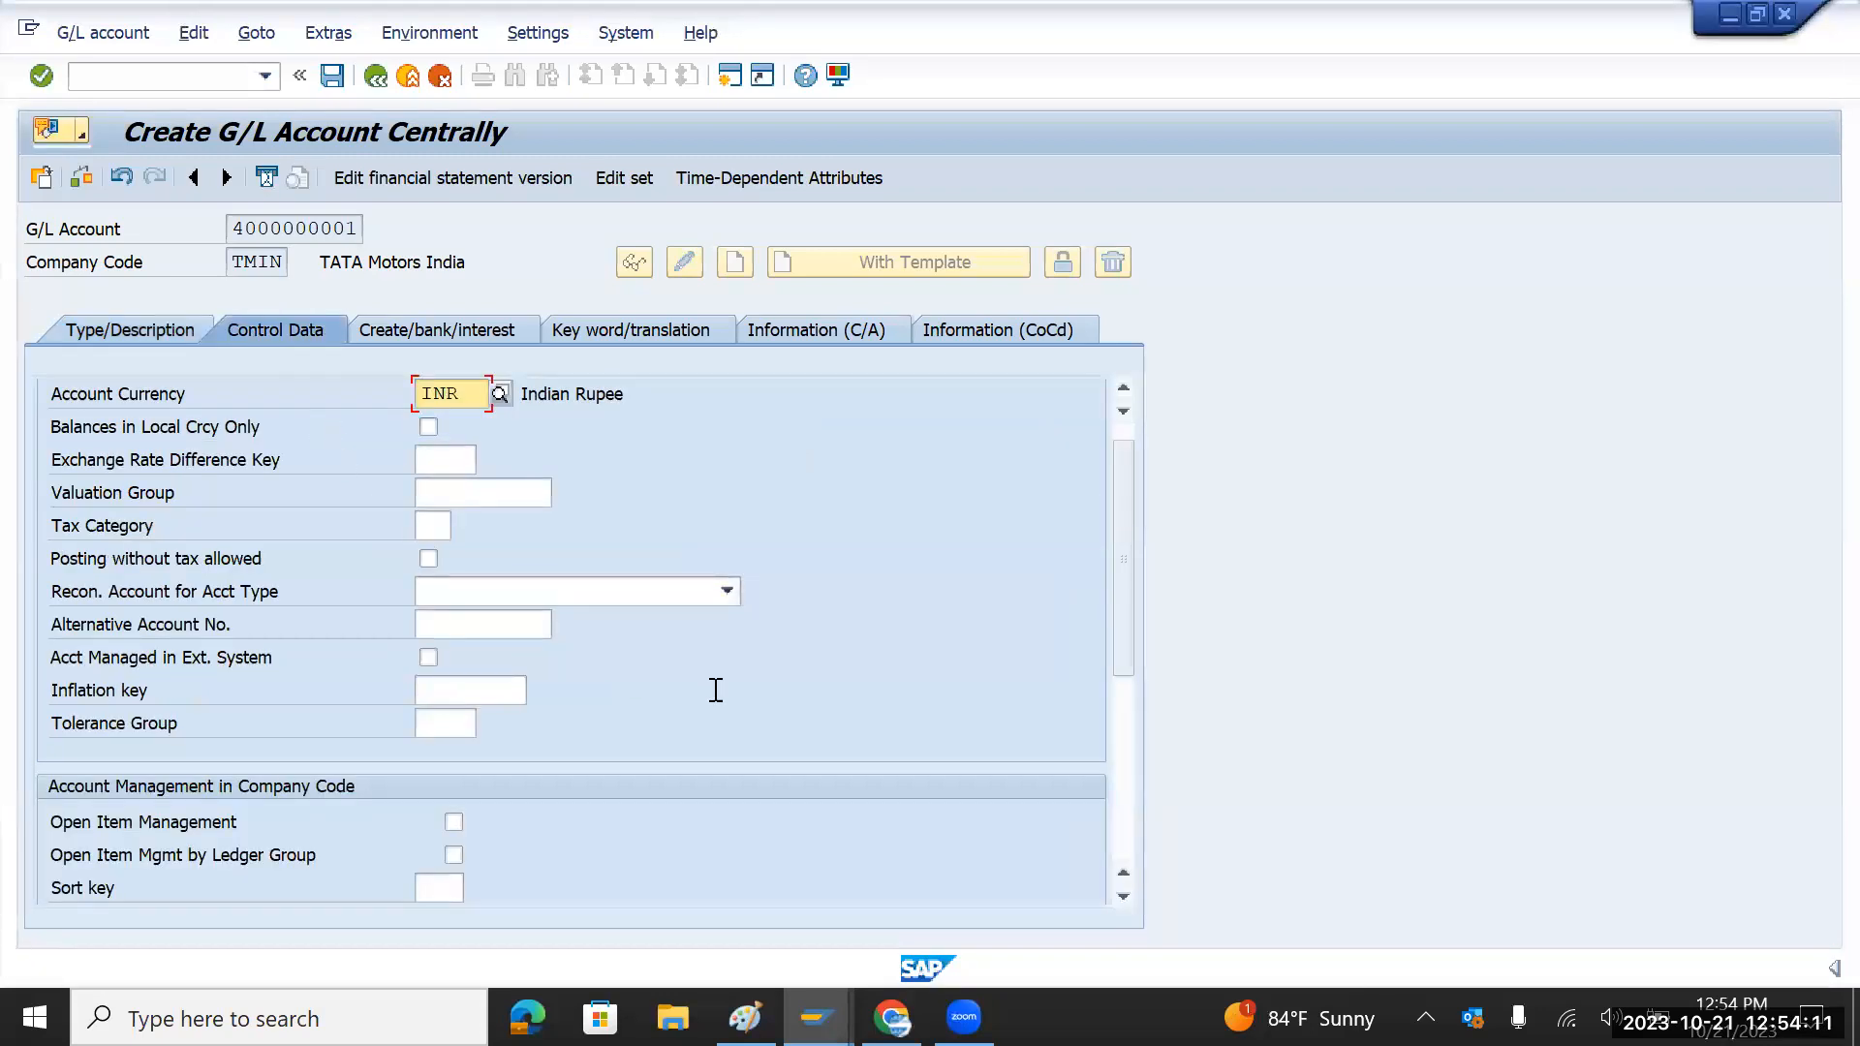
scroll(709, 837, down, 3)
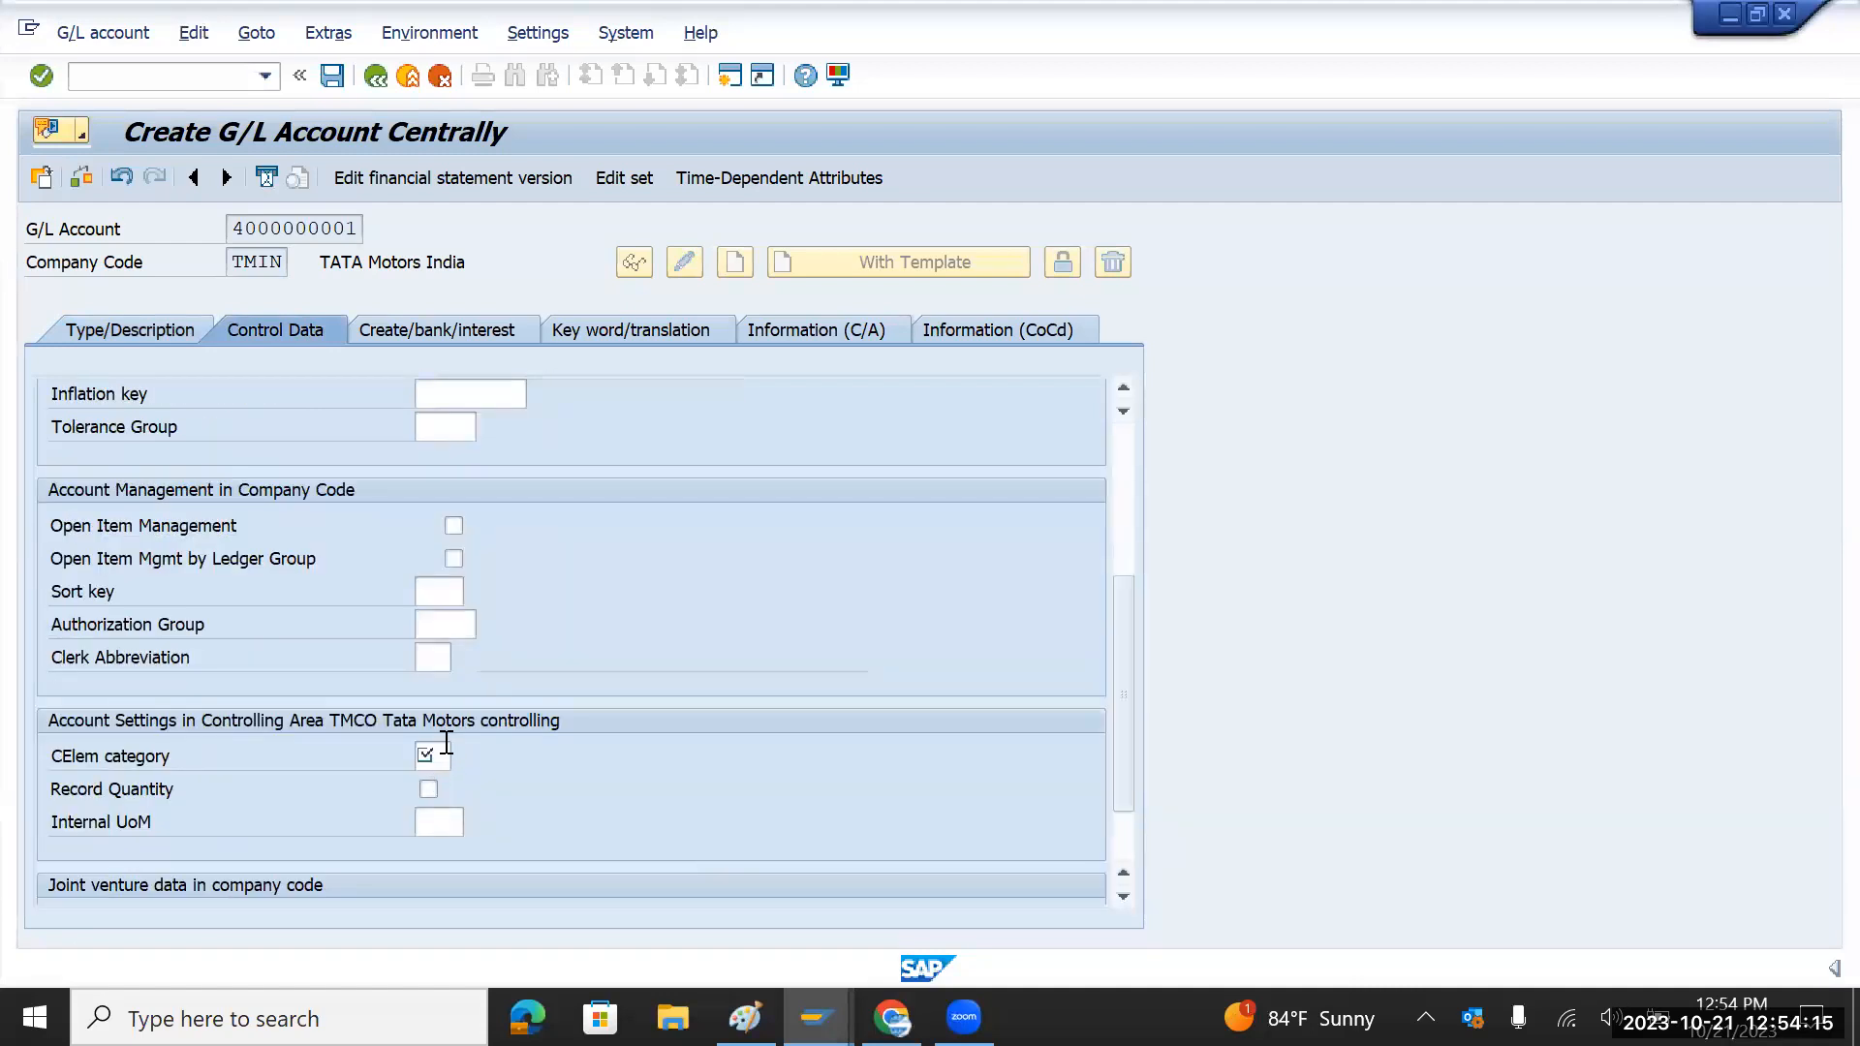
click(439, 592)
Step: Set the sort key to 000 Allocation number, replacing the first-picked 001 Posting date
click(477, 590)
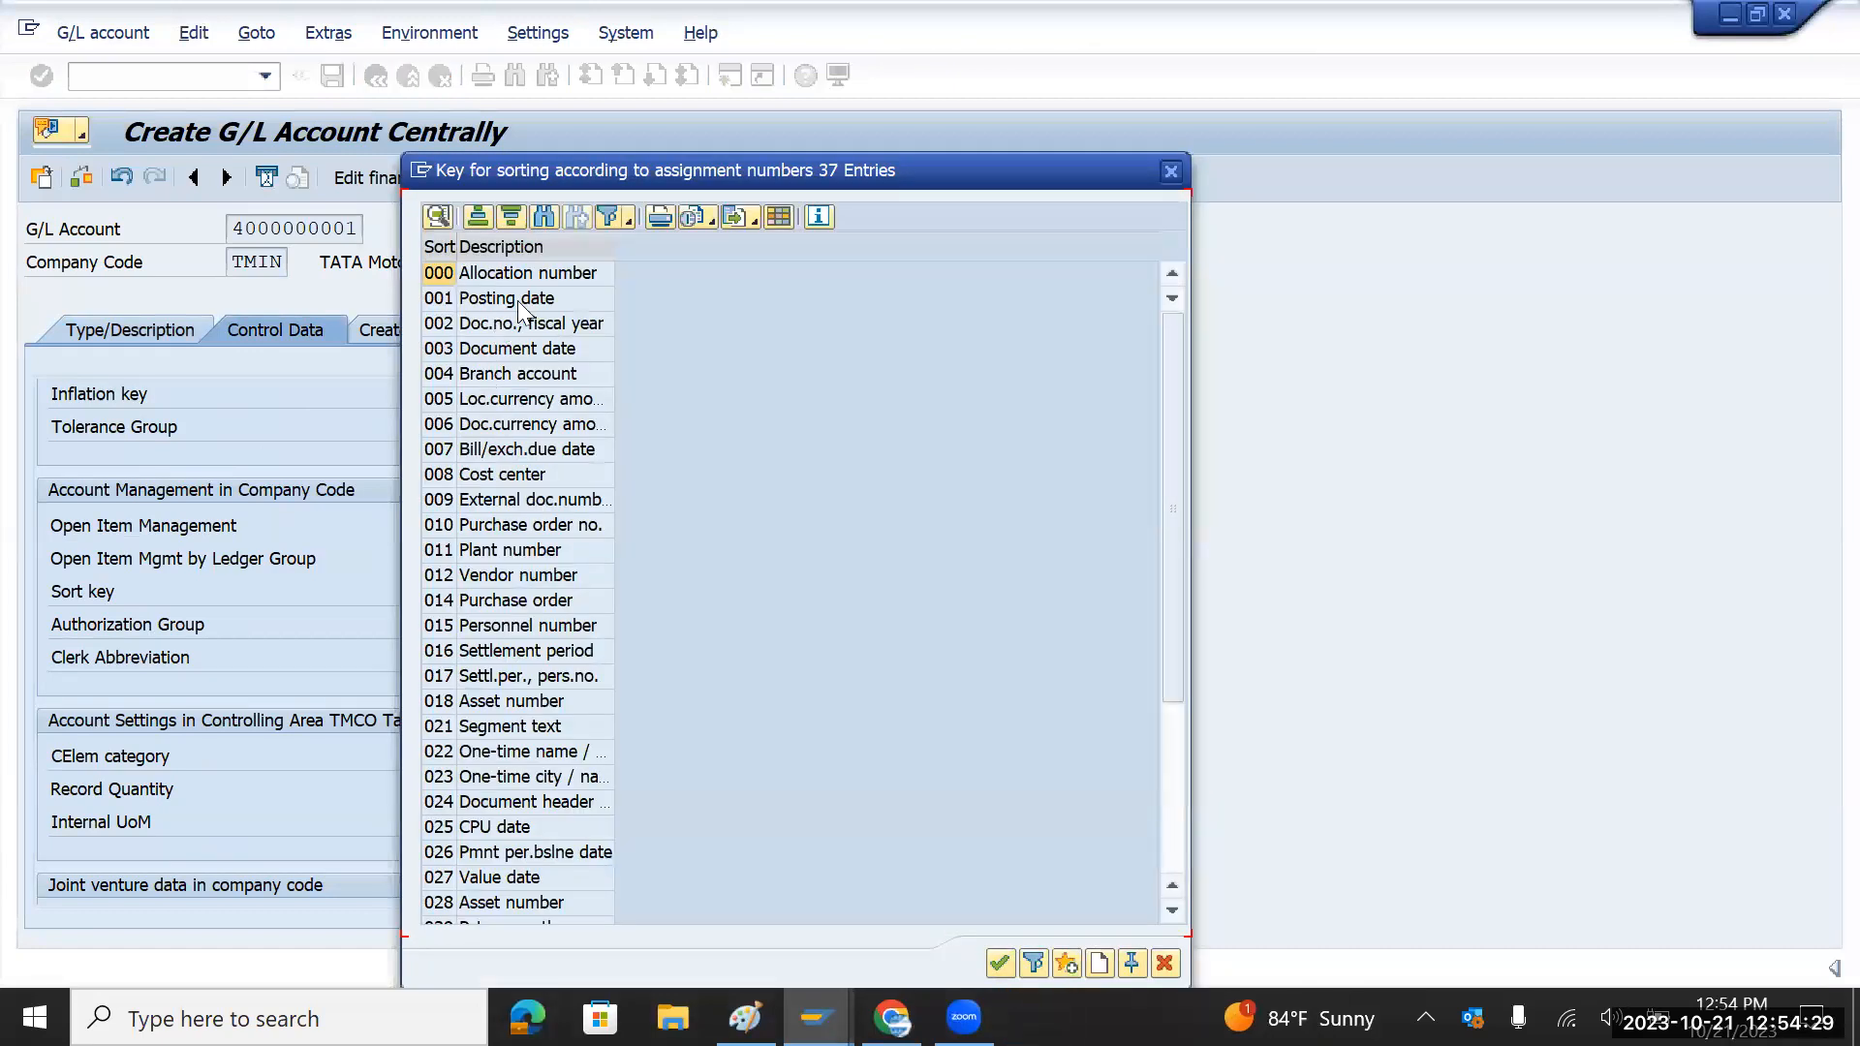
double_click(517, 300)
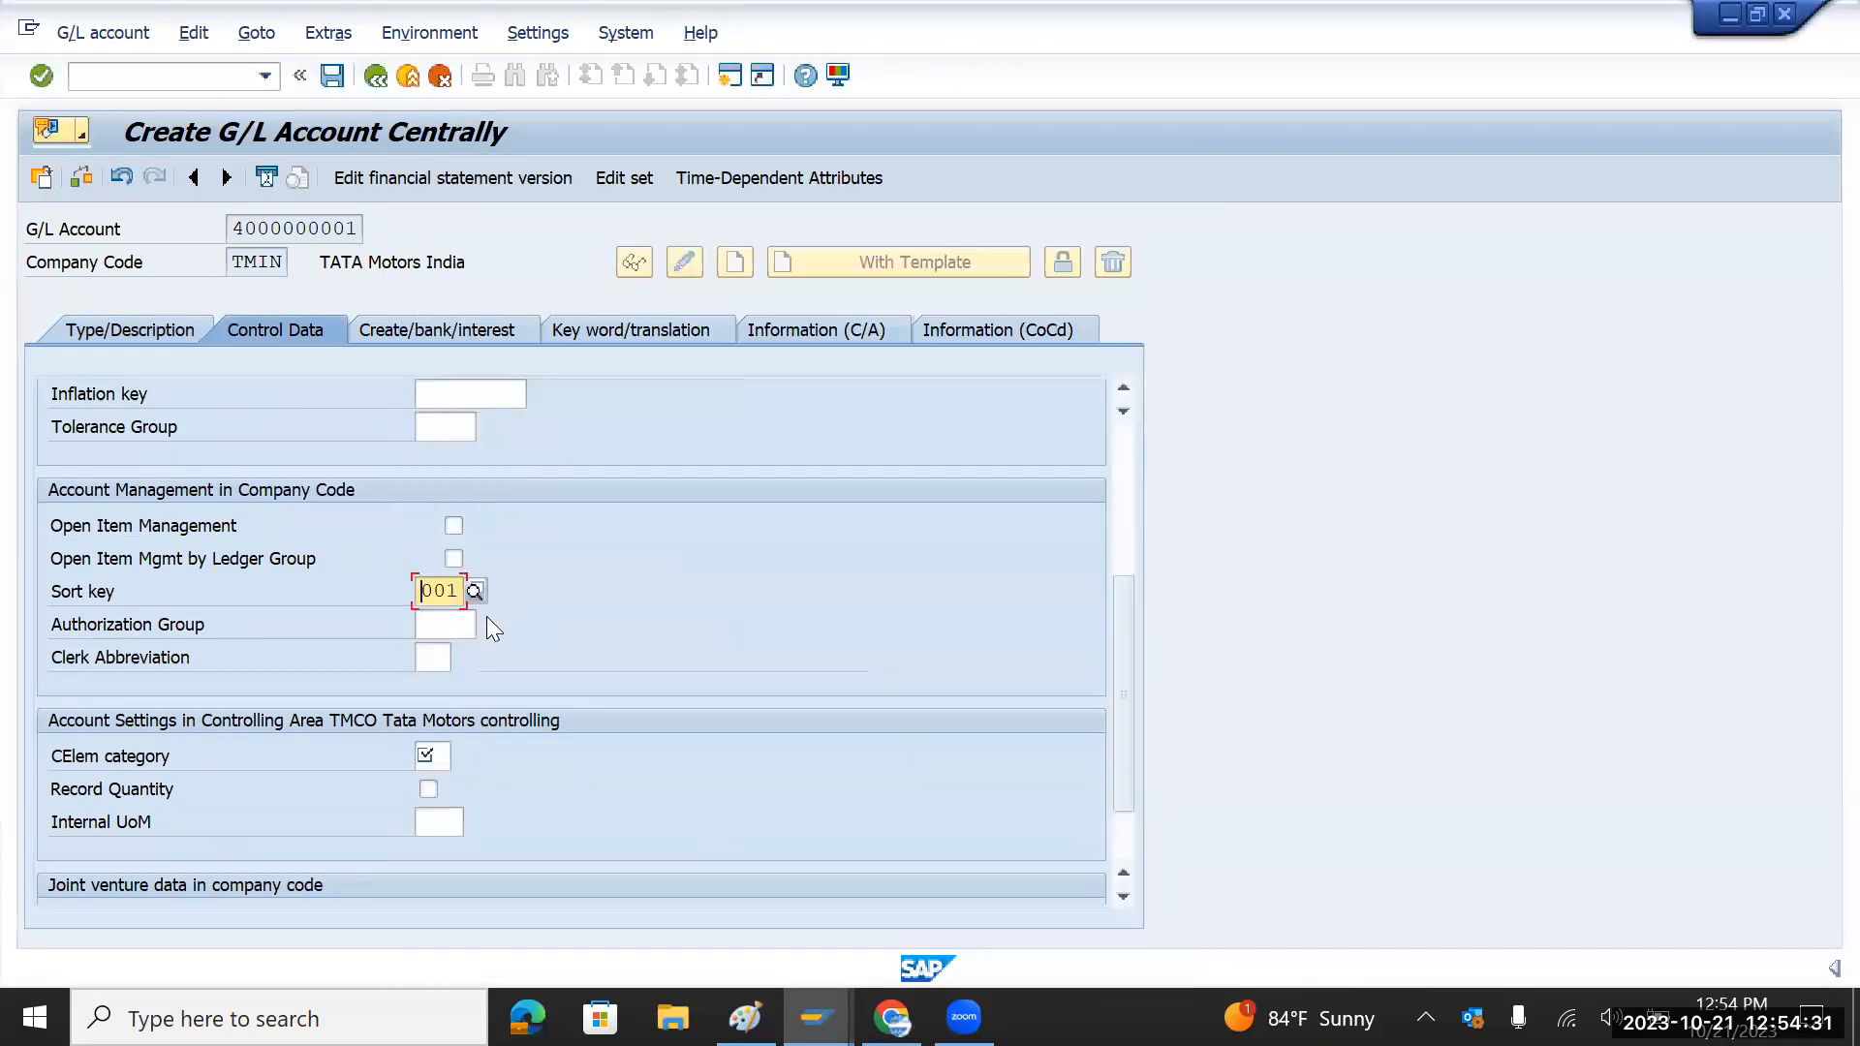
click(475, 589)
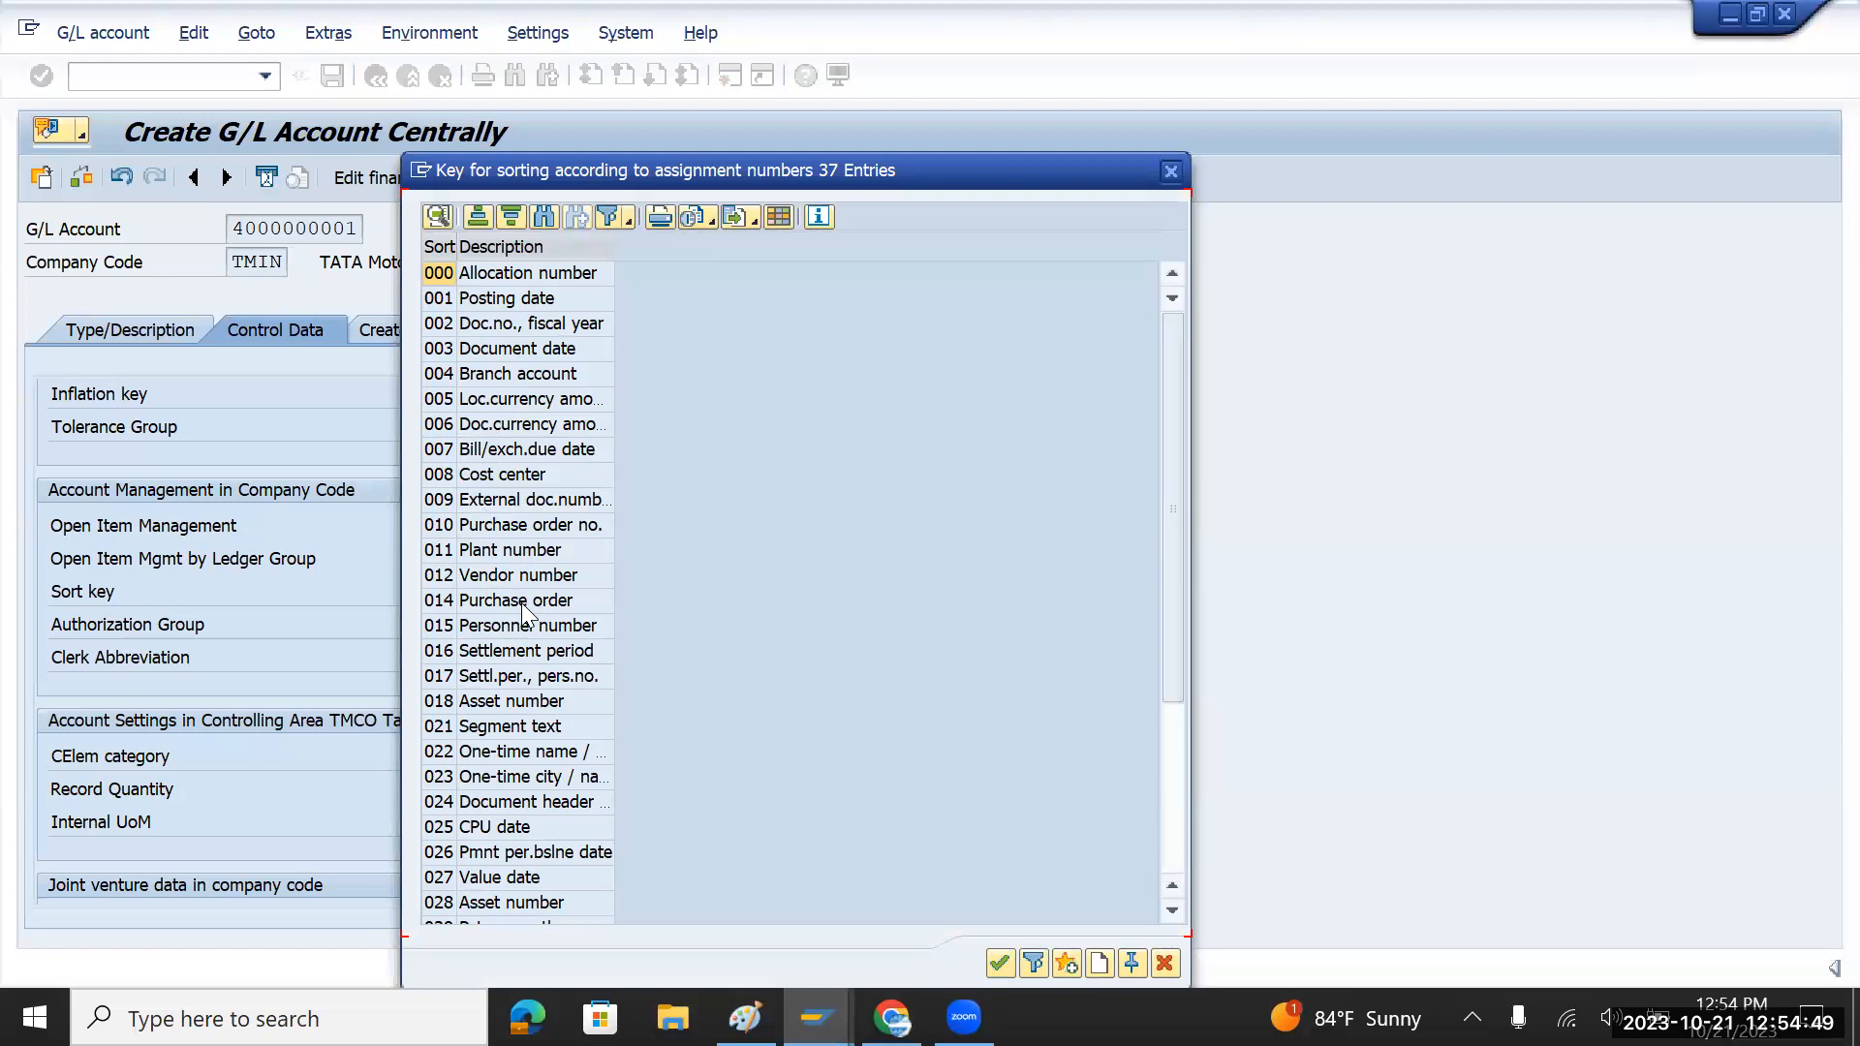
scroll(521, 603, down, 1)
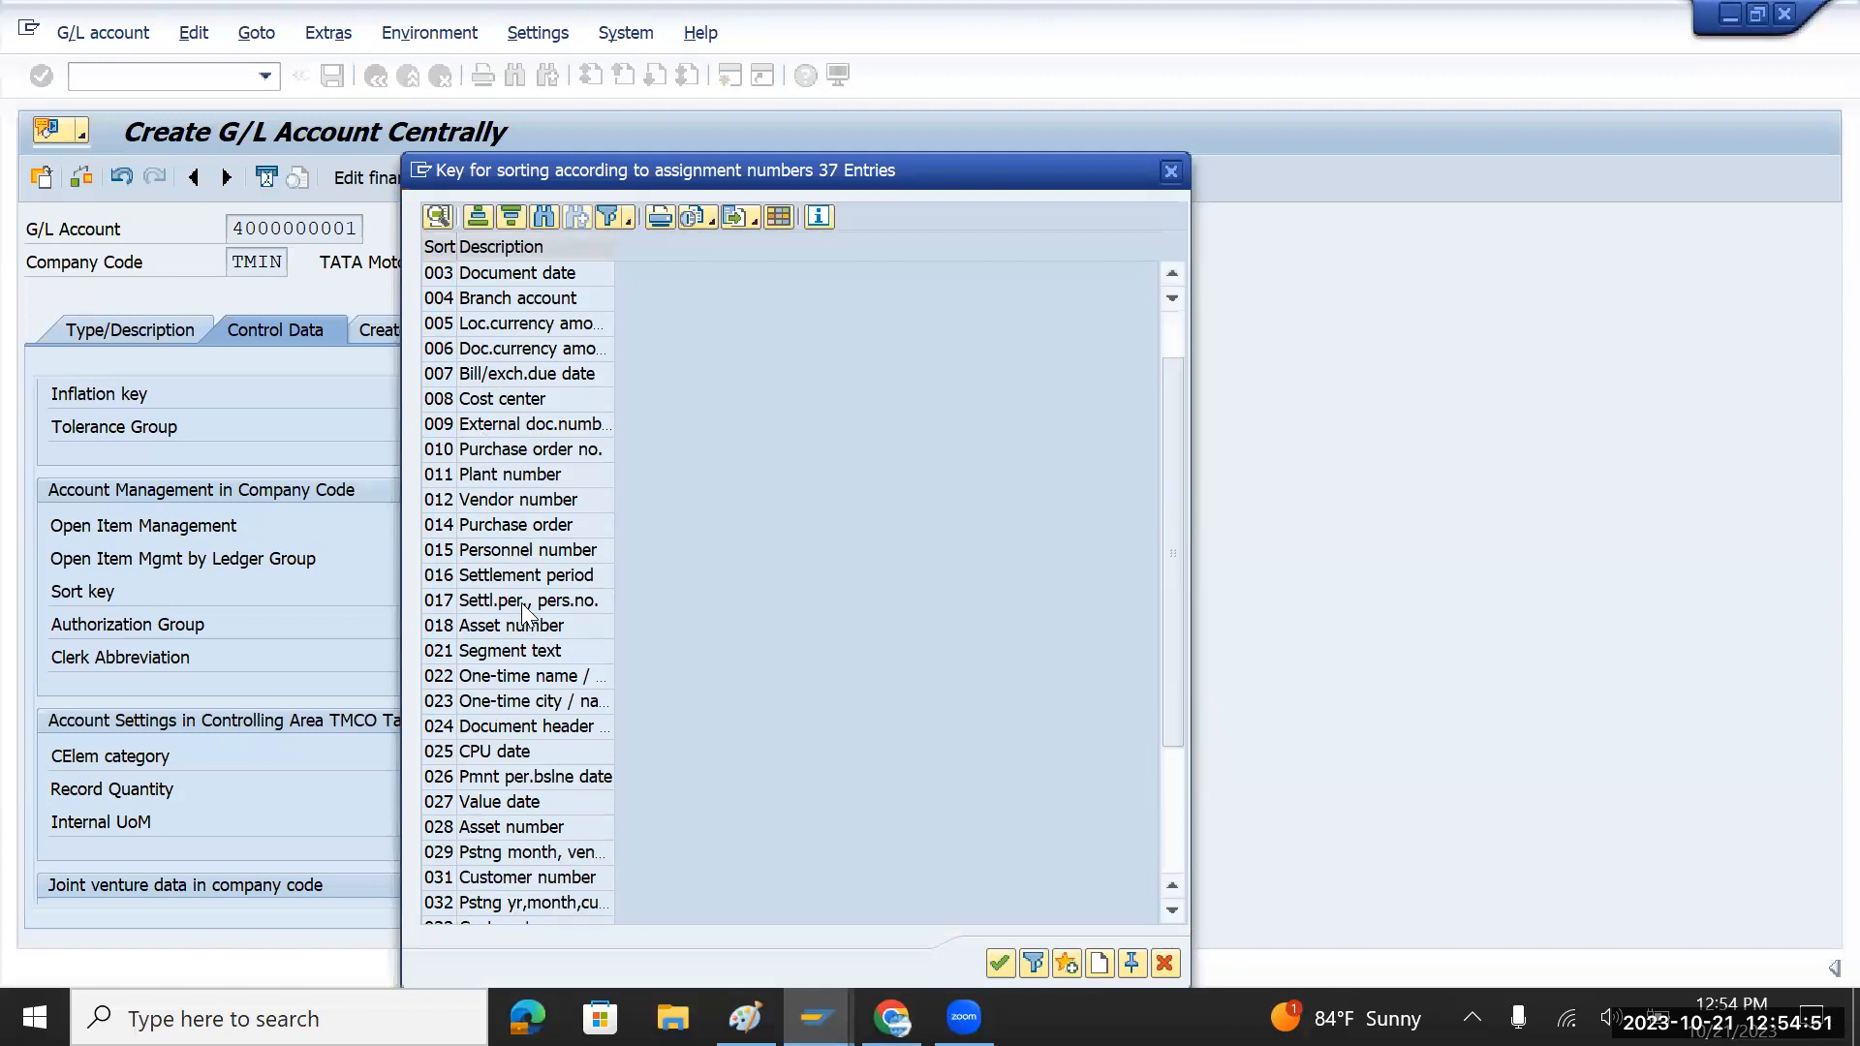
scroll(521, 602, up, 1)
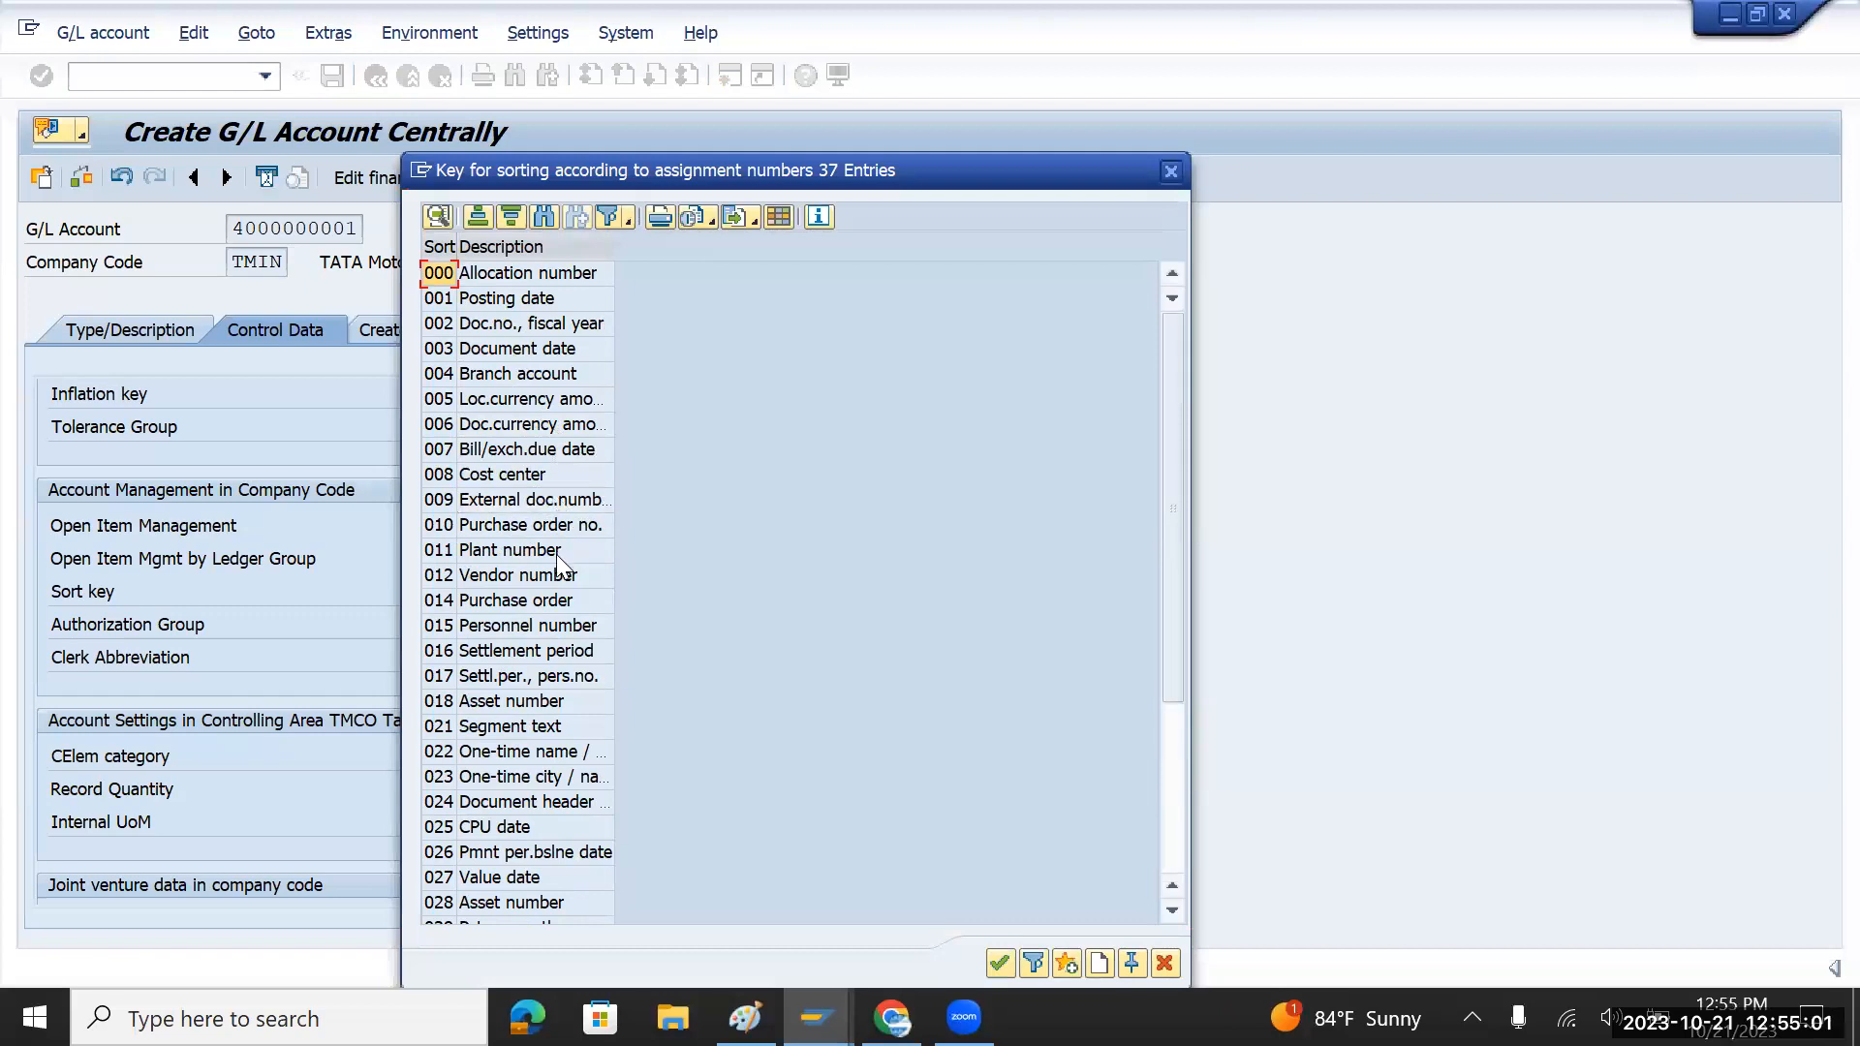
scroll(558, 562, down, 2)
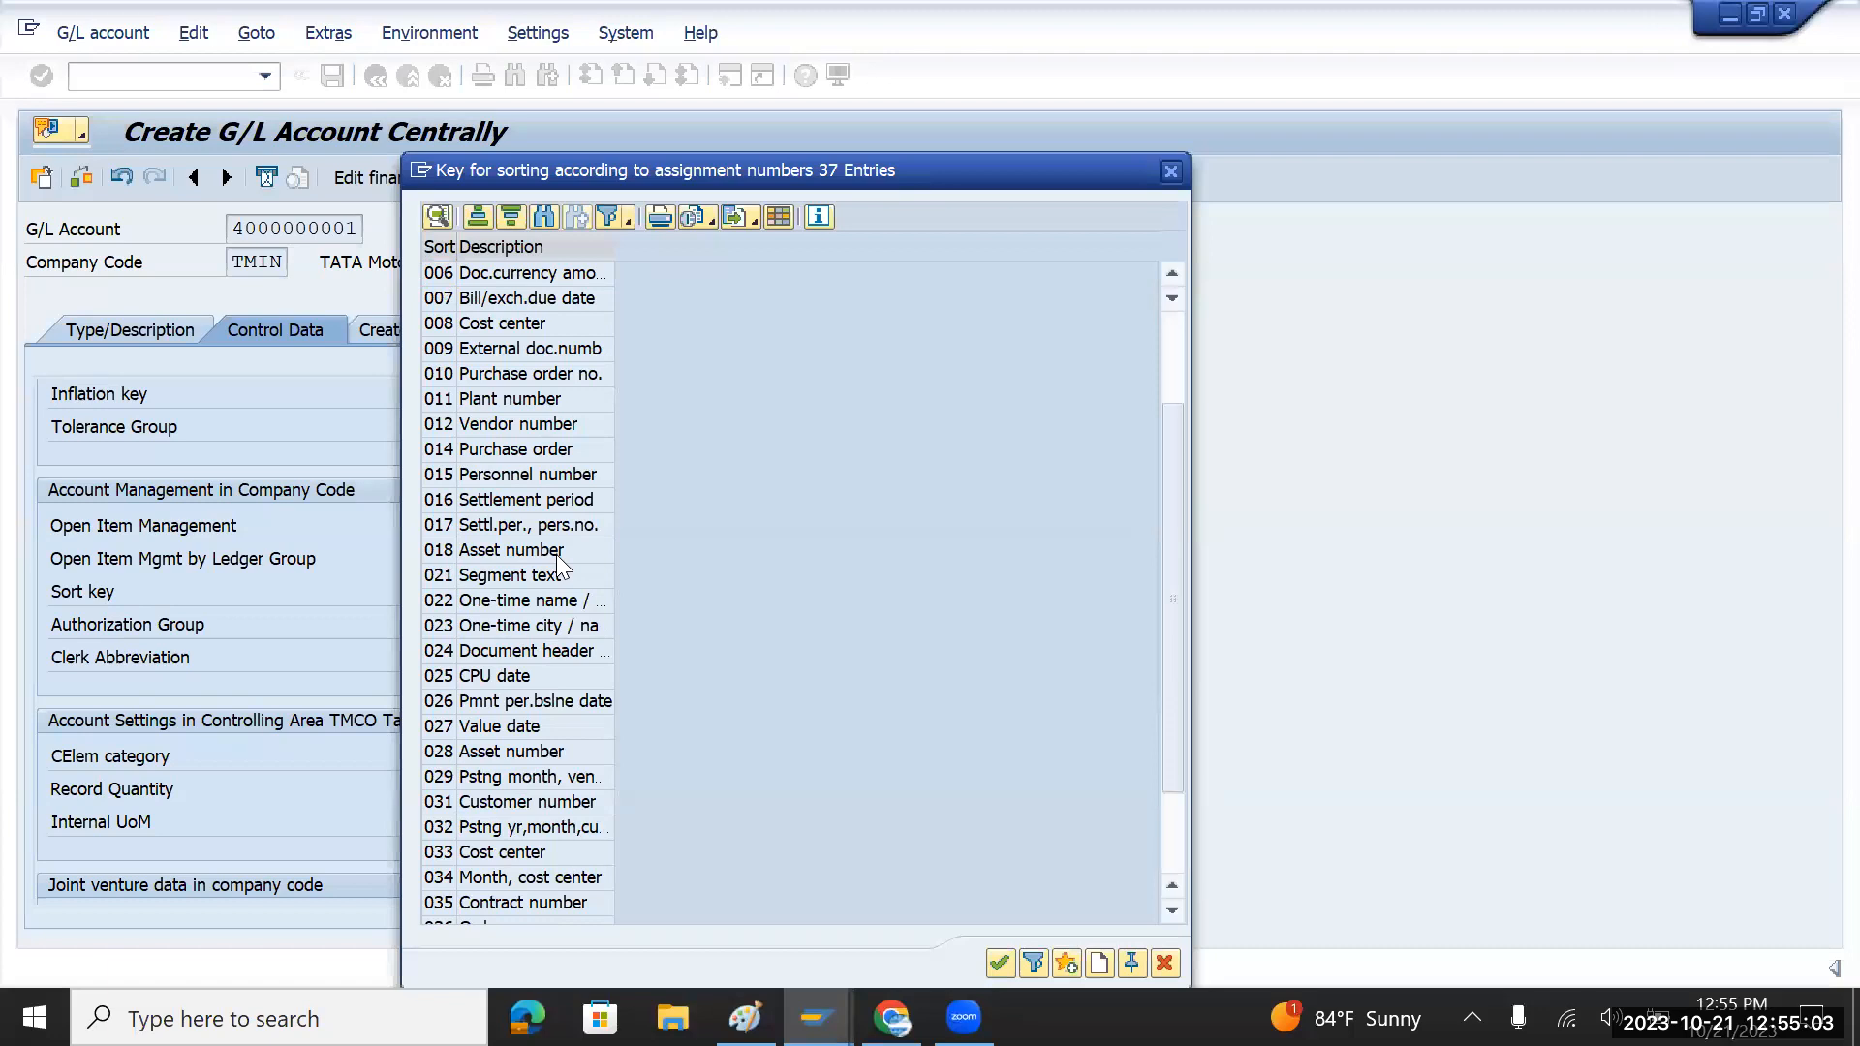
scroll(558, 562, down, 1)
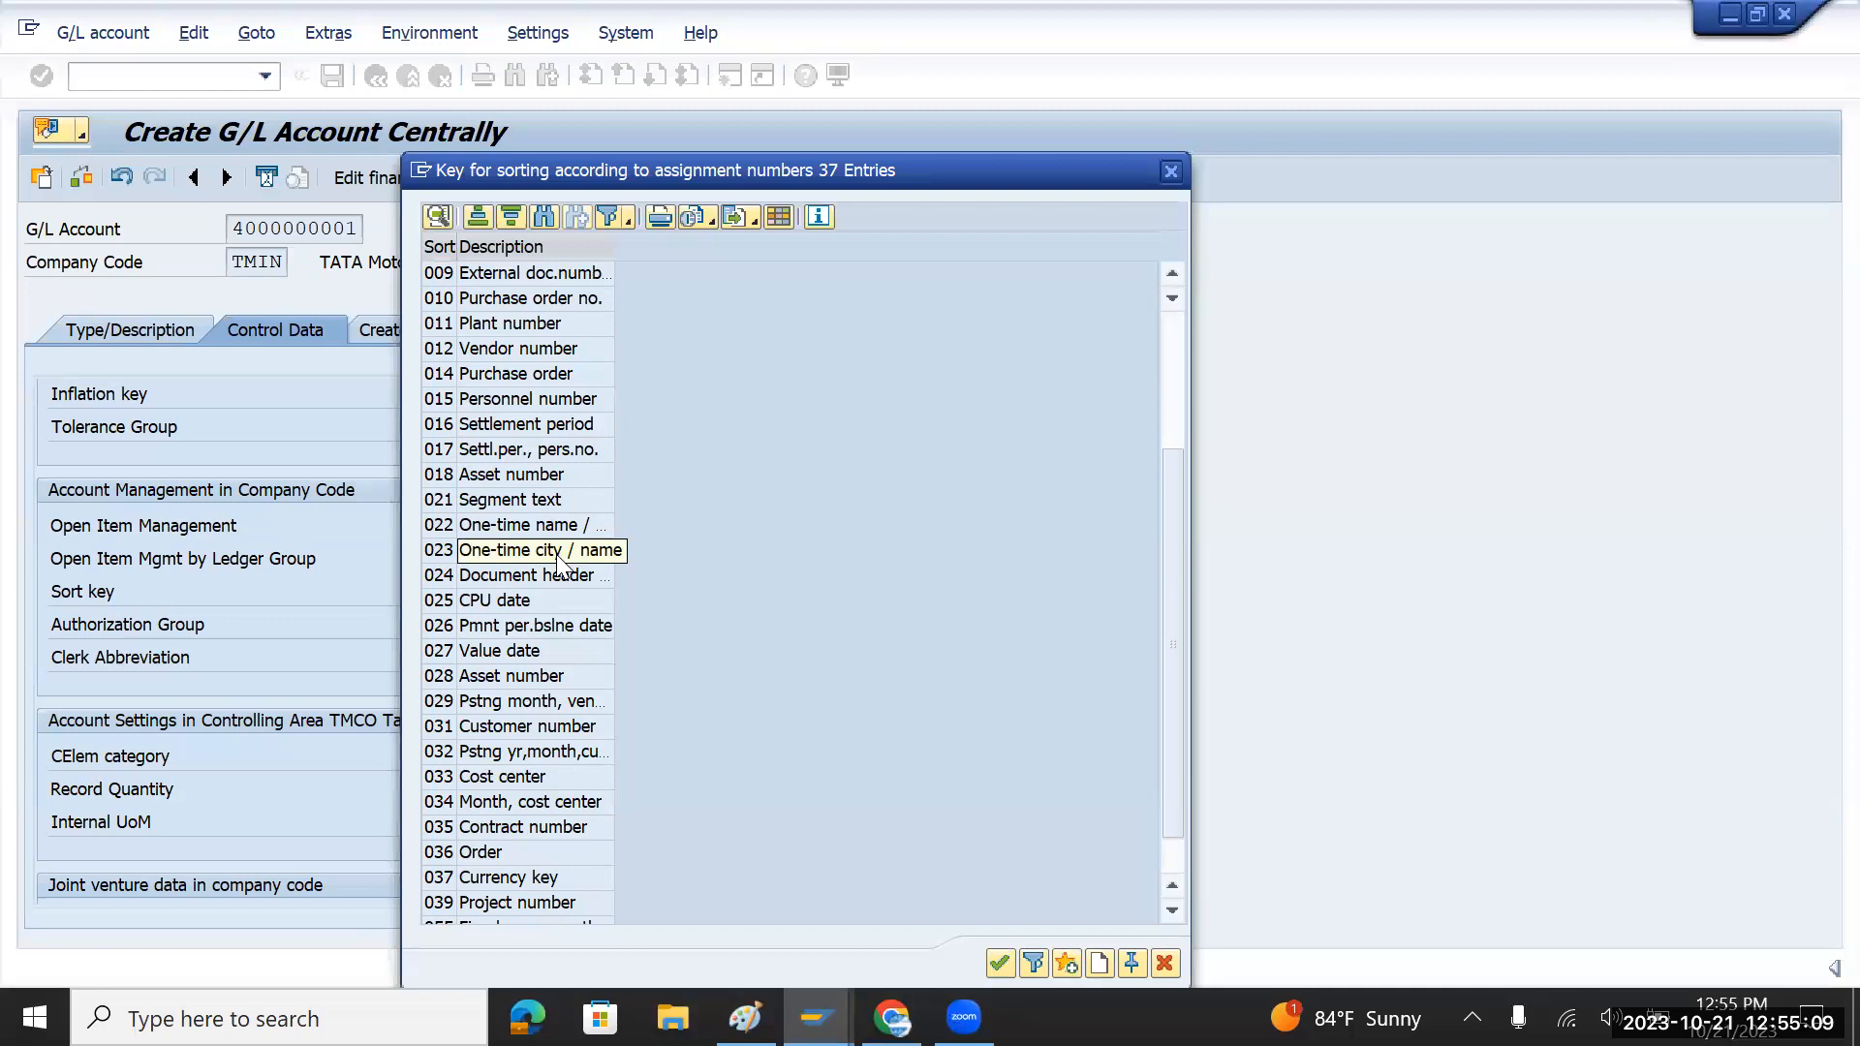
drag(1166, 512, 1188, 366)
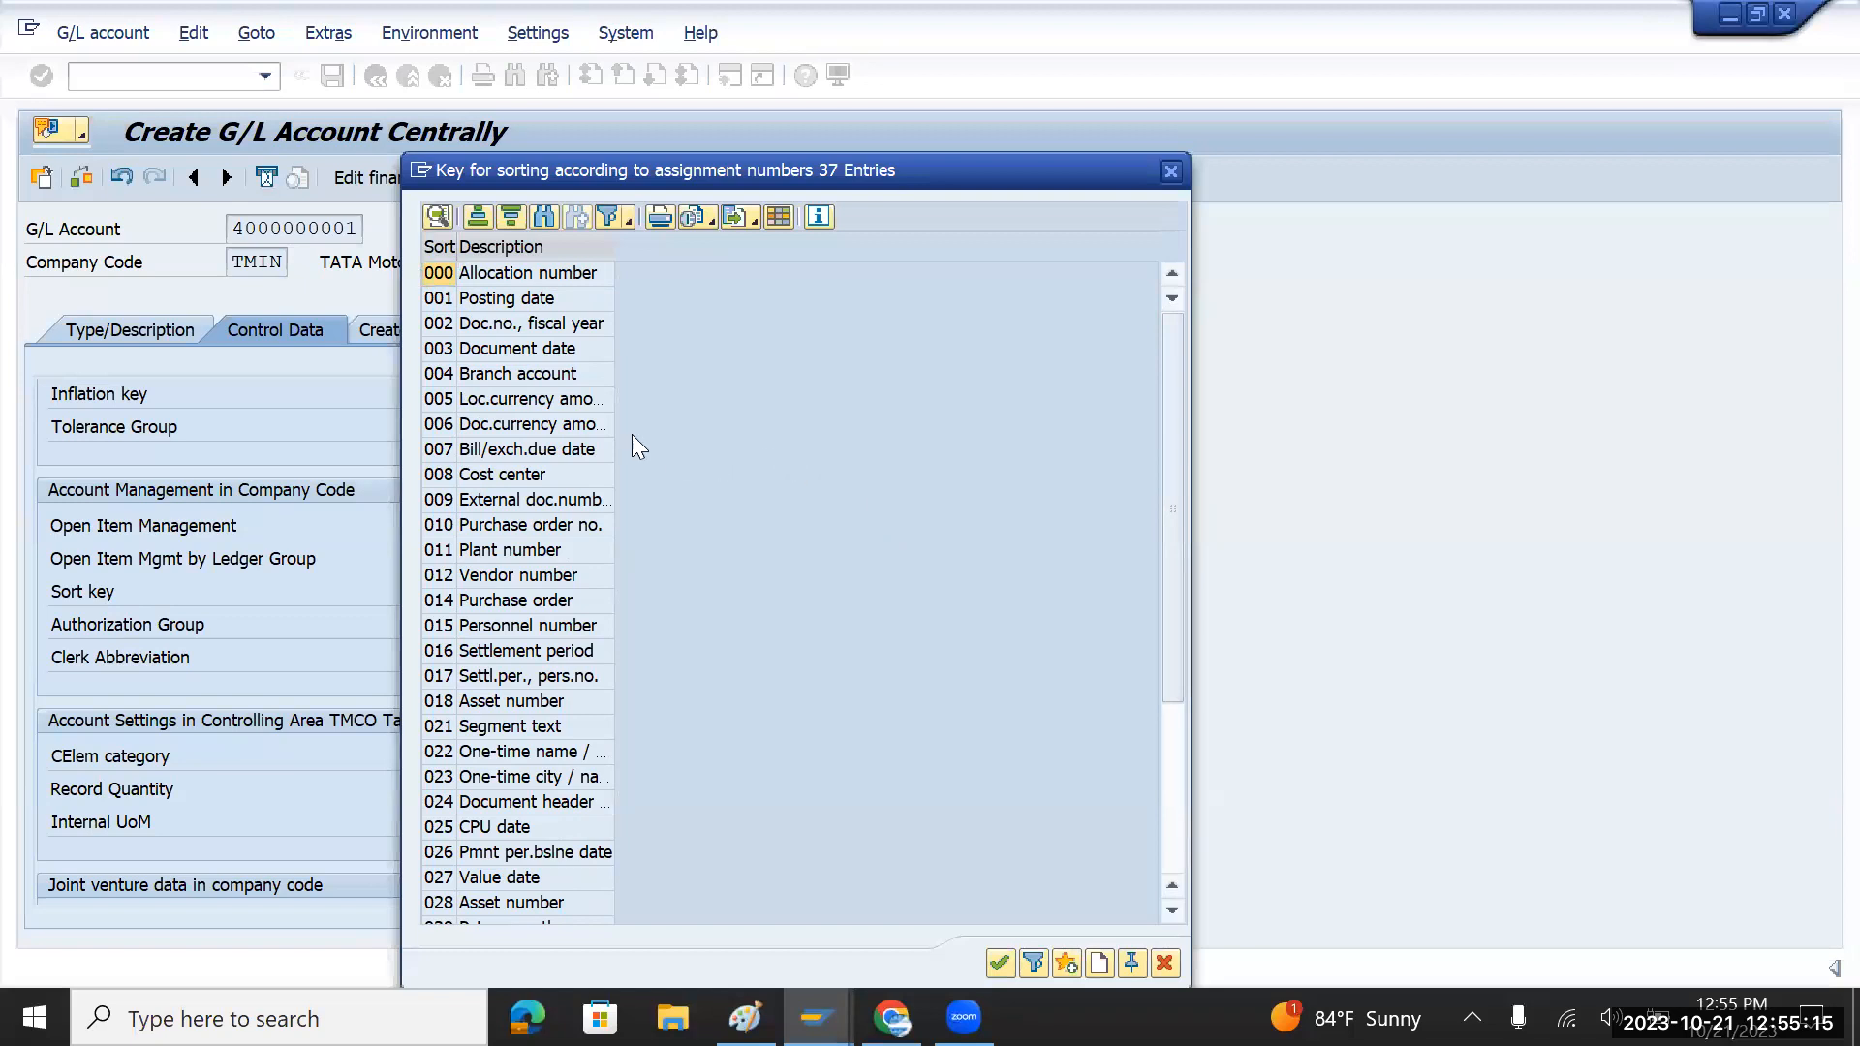
click(509, 308)
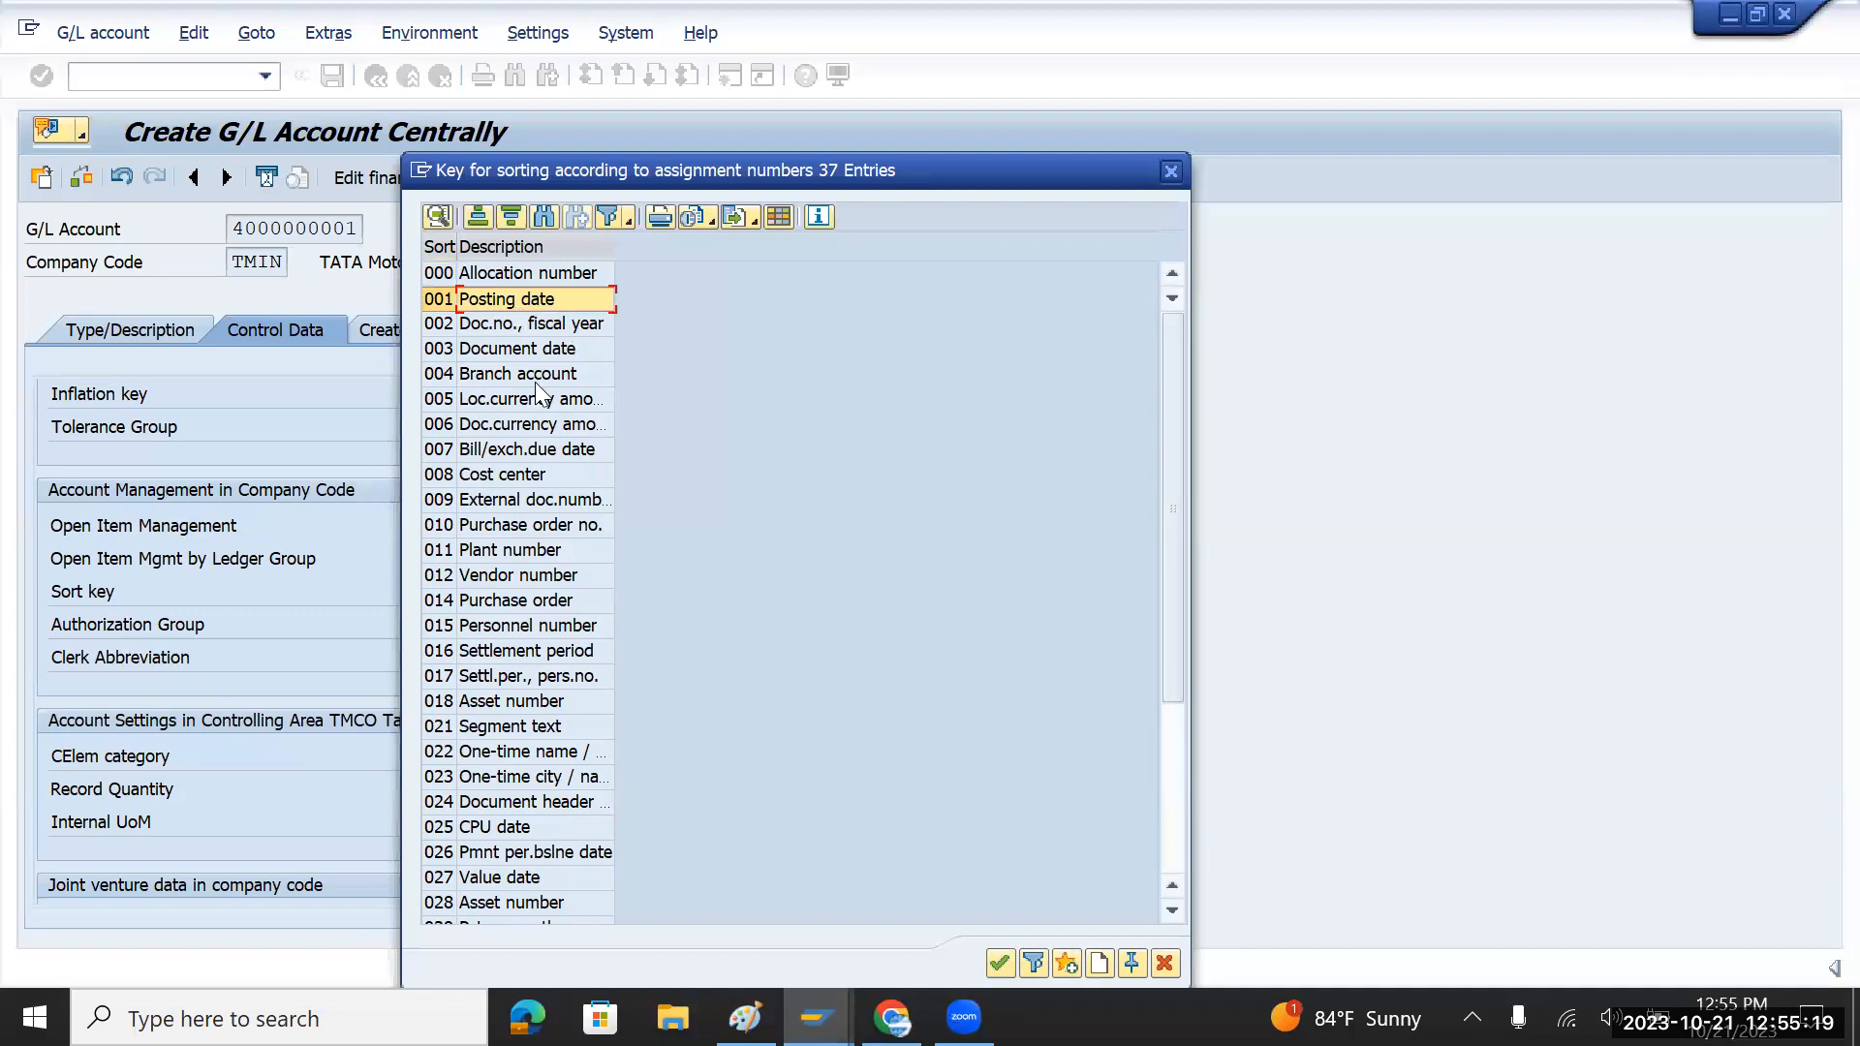
click(556, 272)
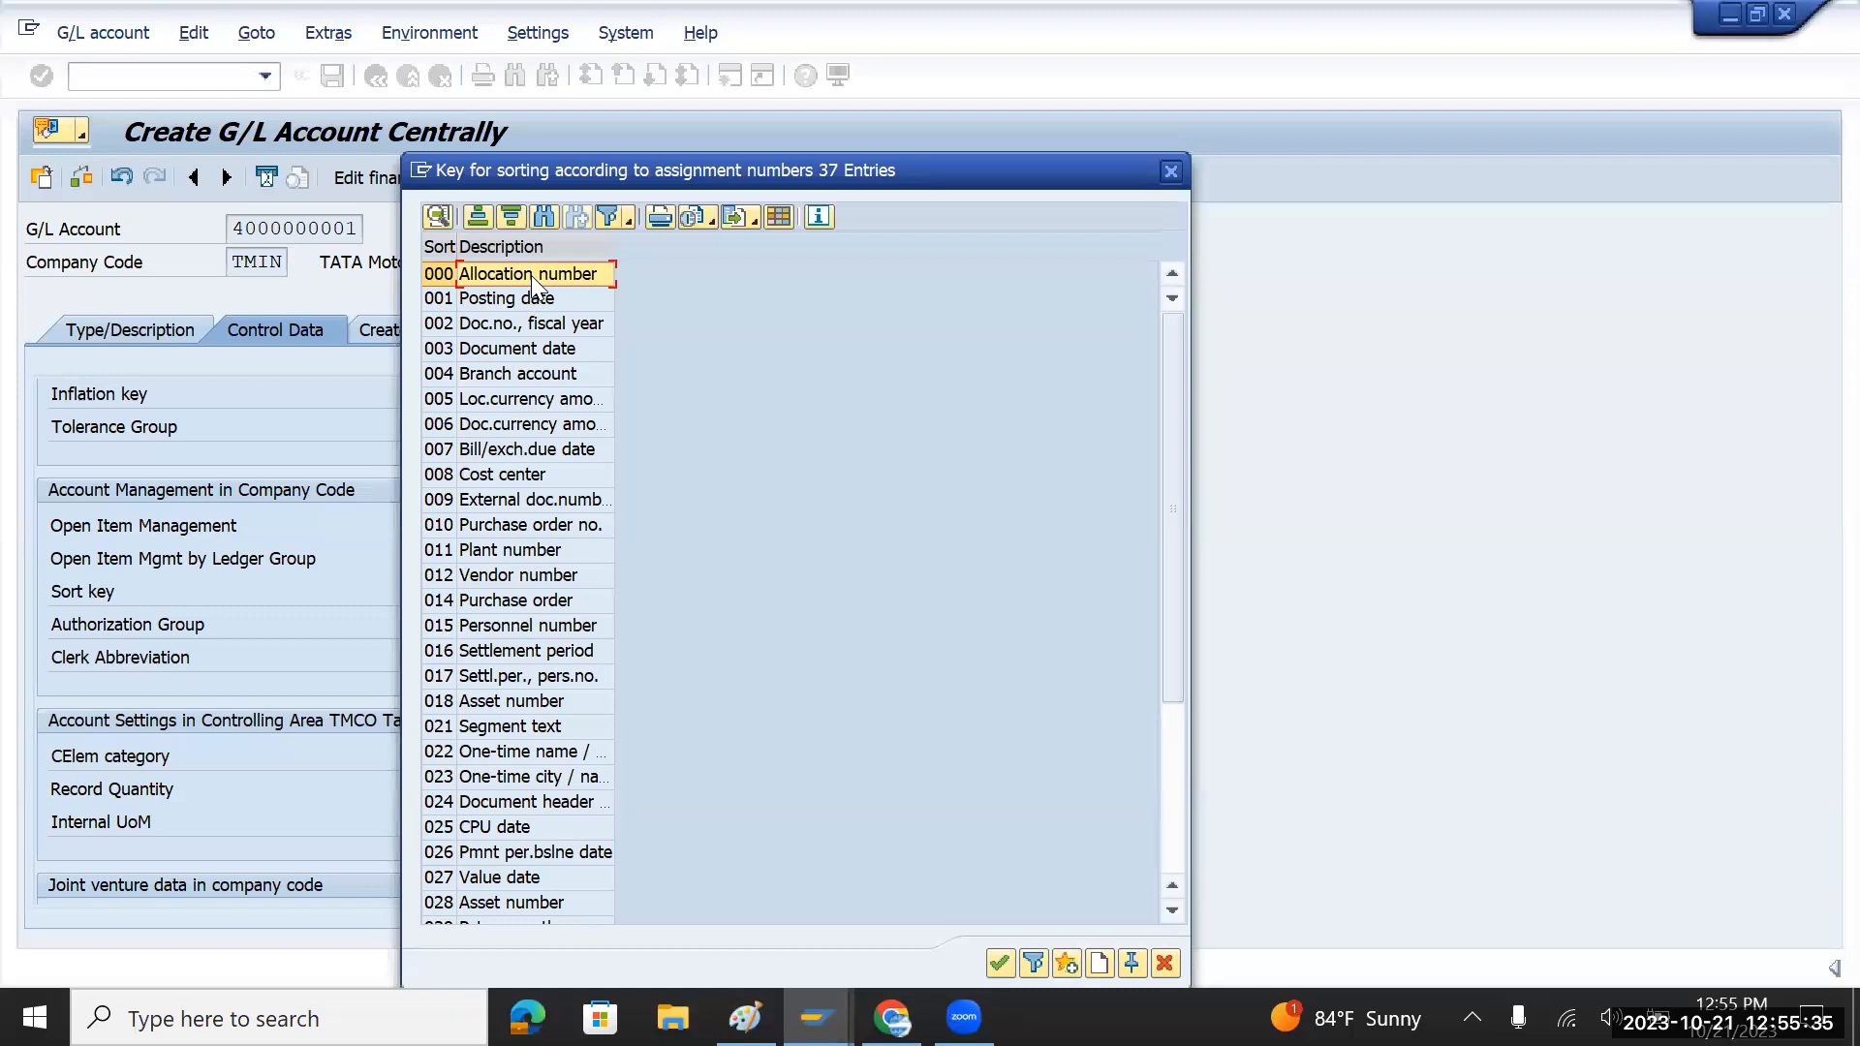
double_click(531, 276)
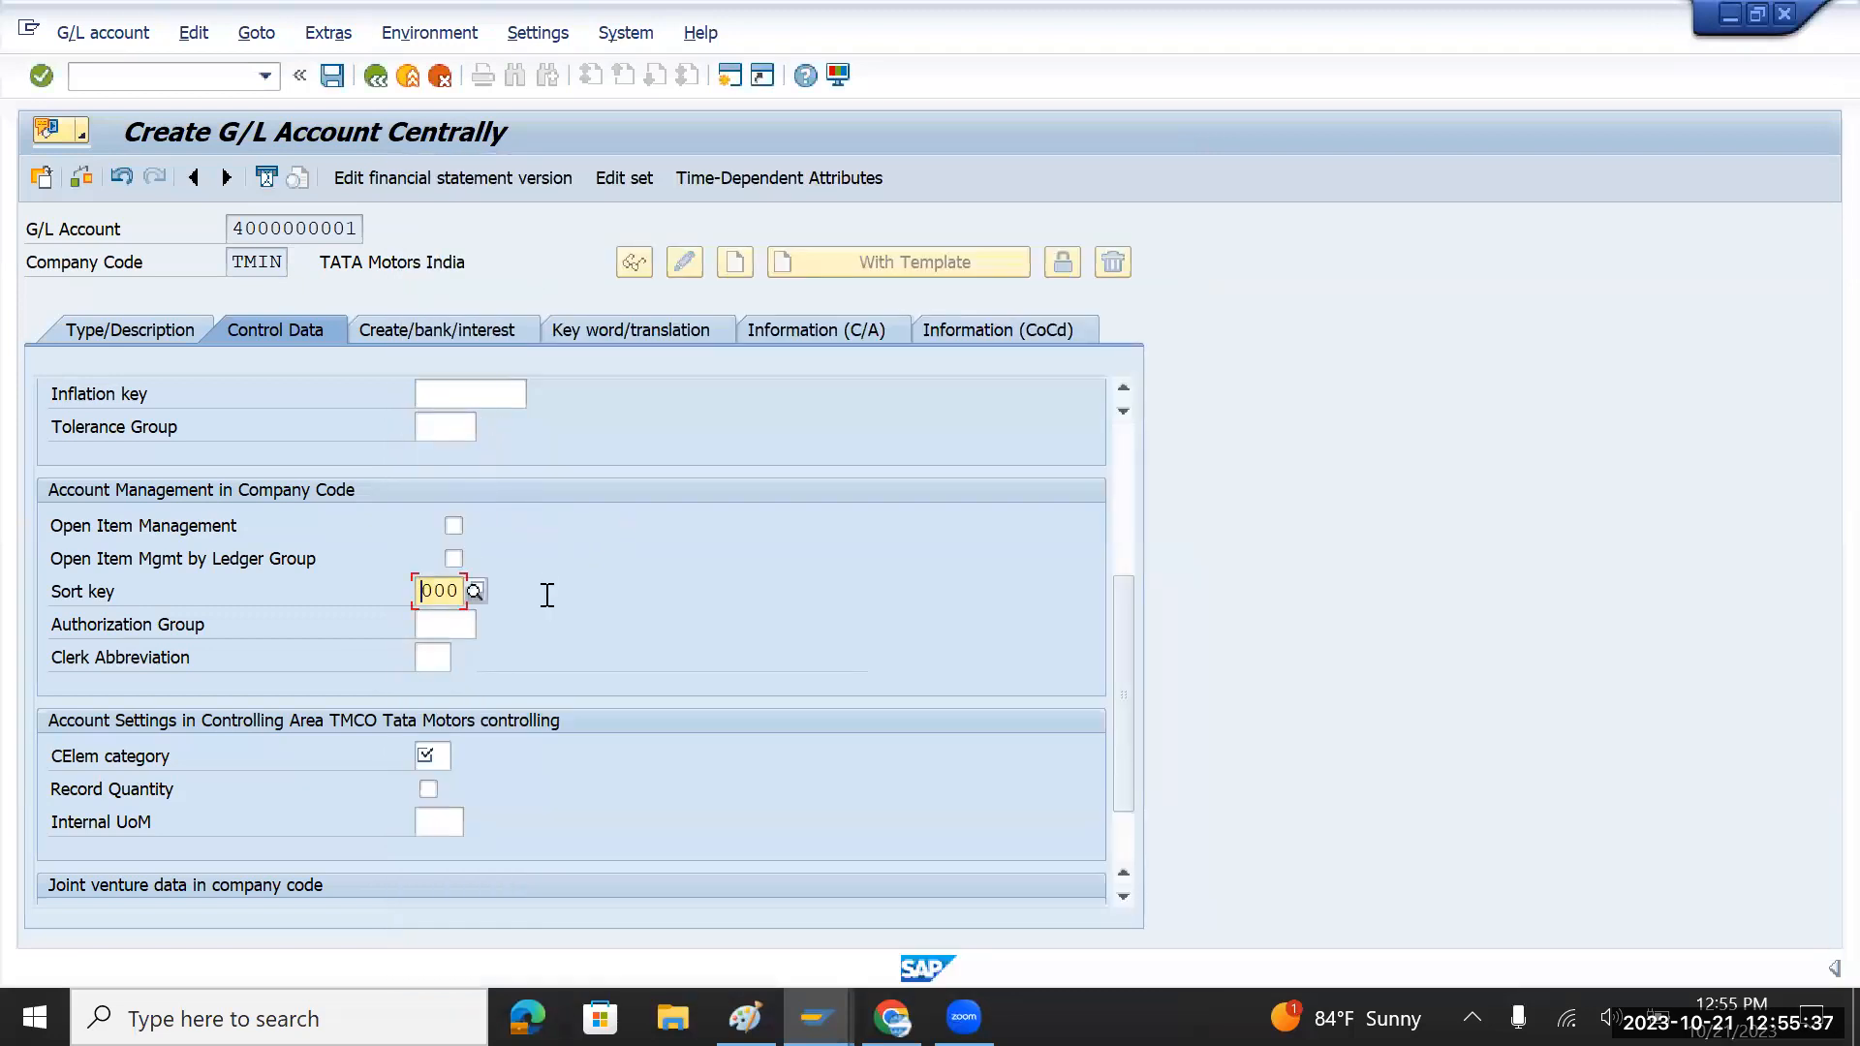
click(437, 756)
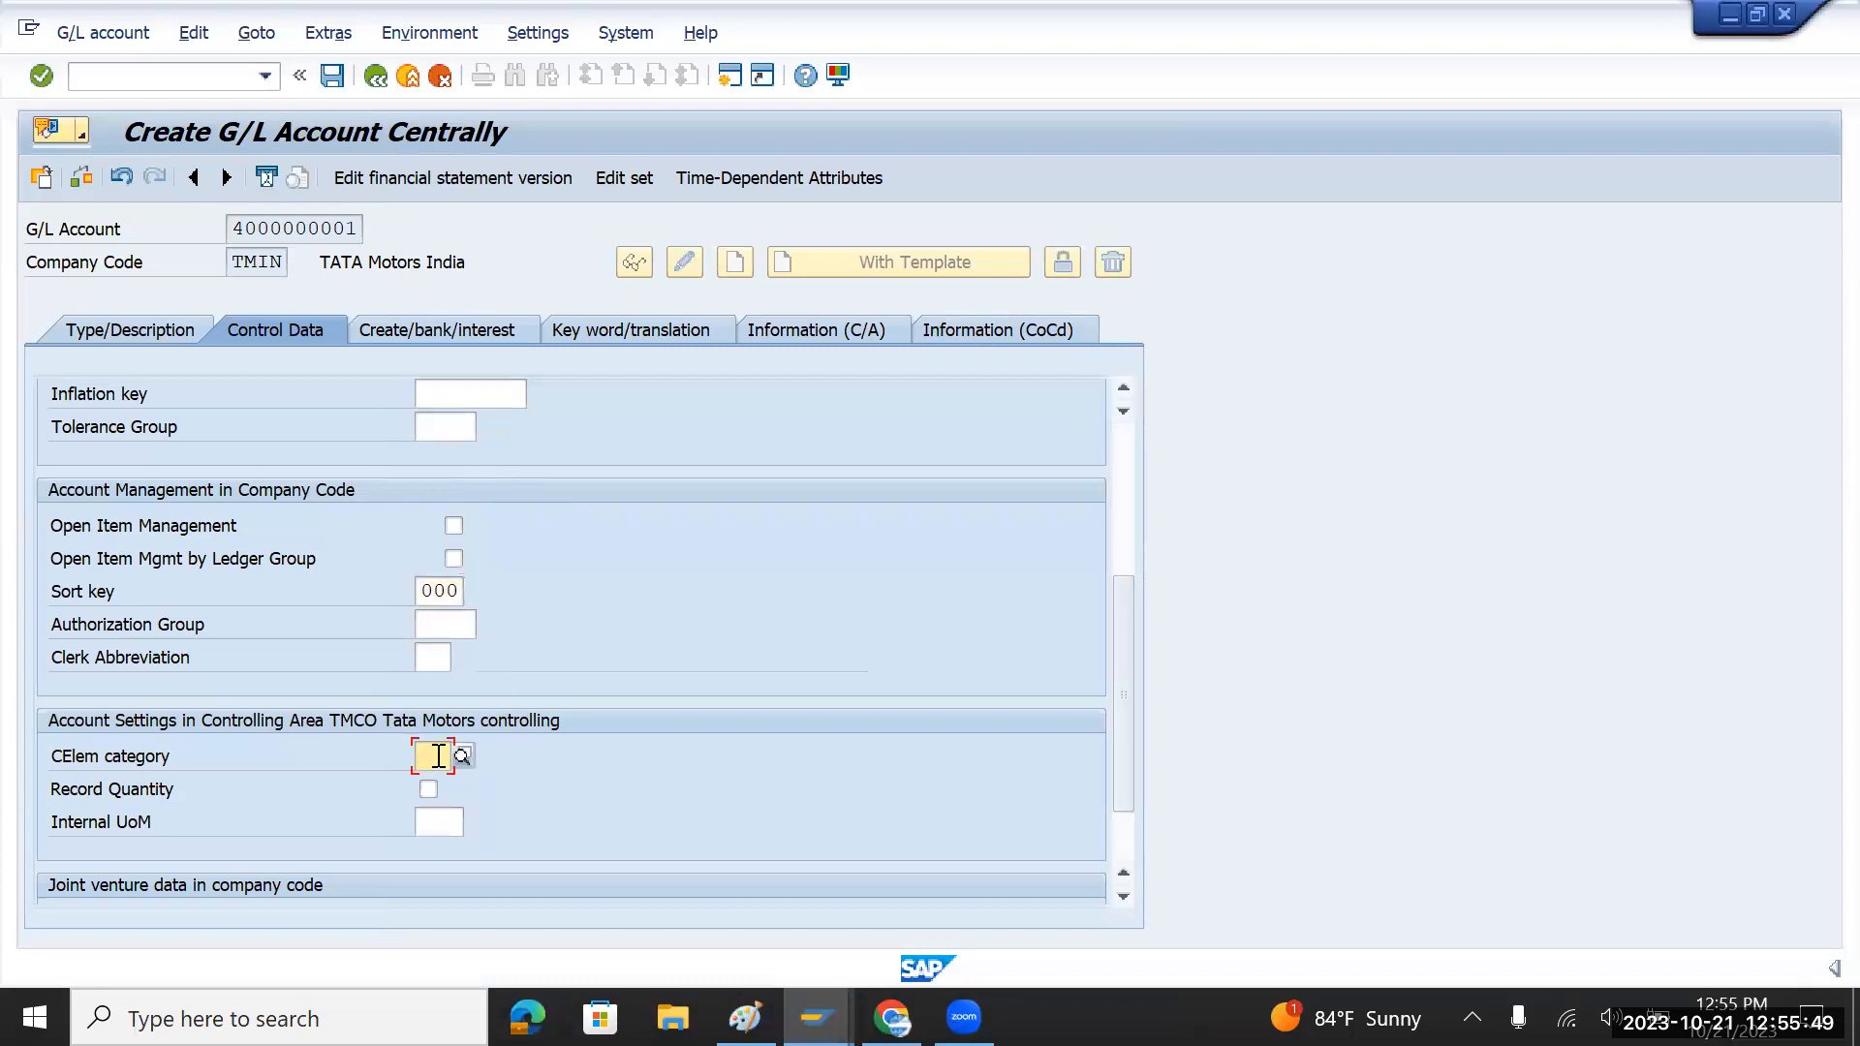
click(462, 757)
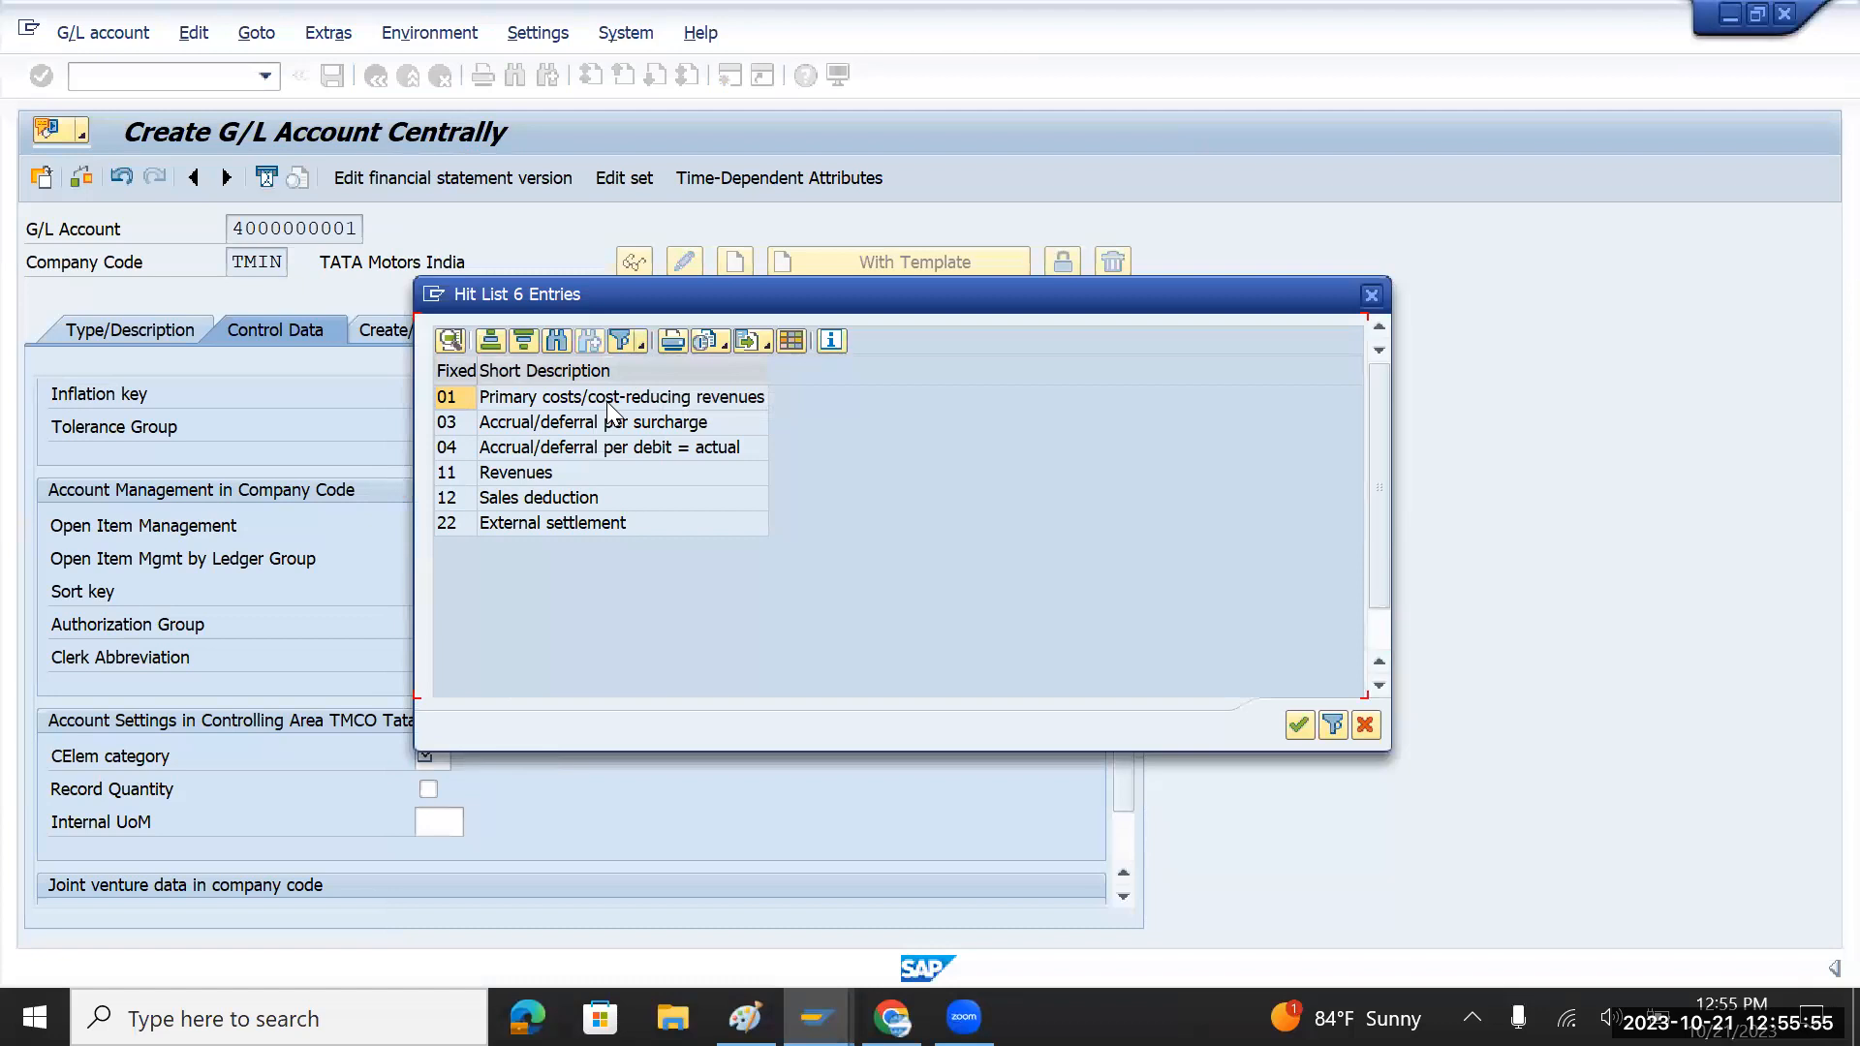
double_click(616, 396)
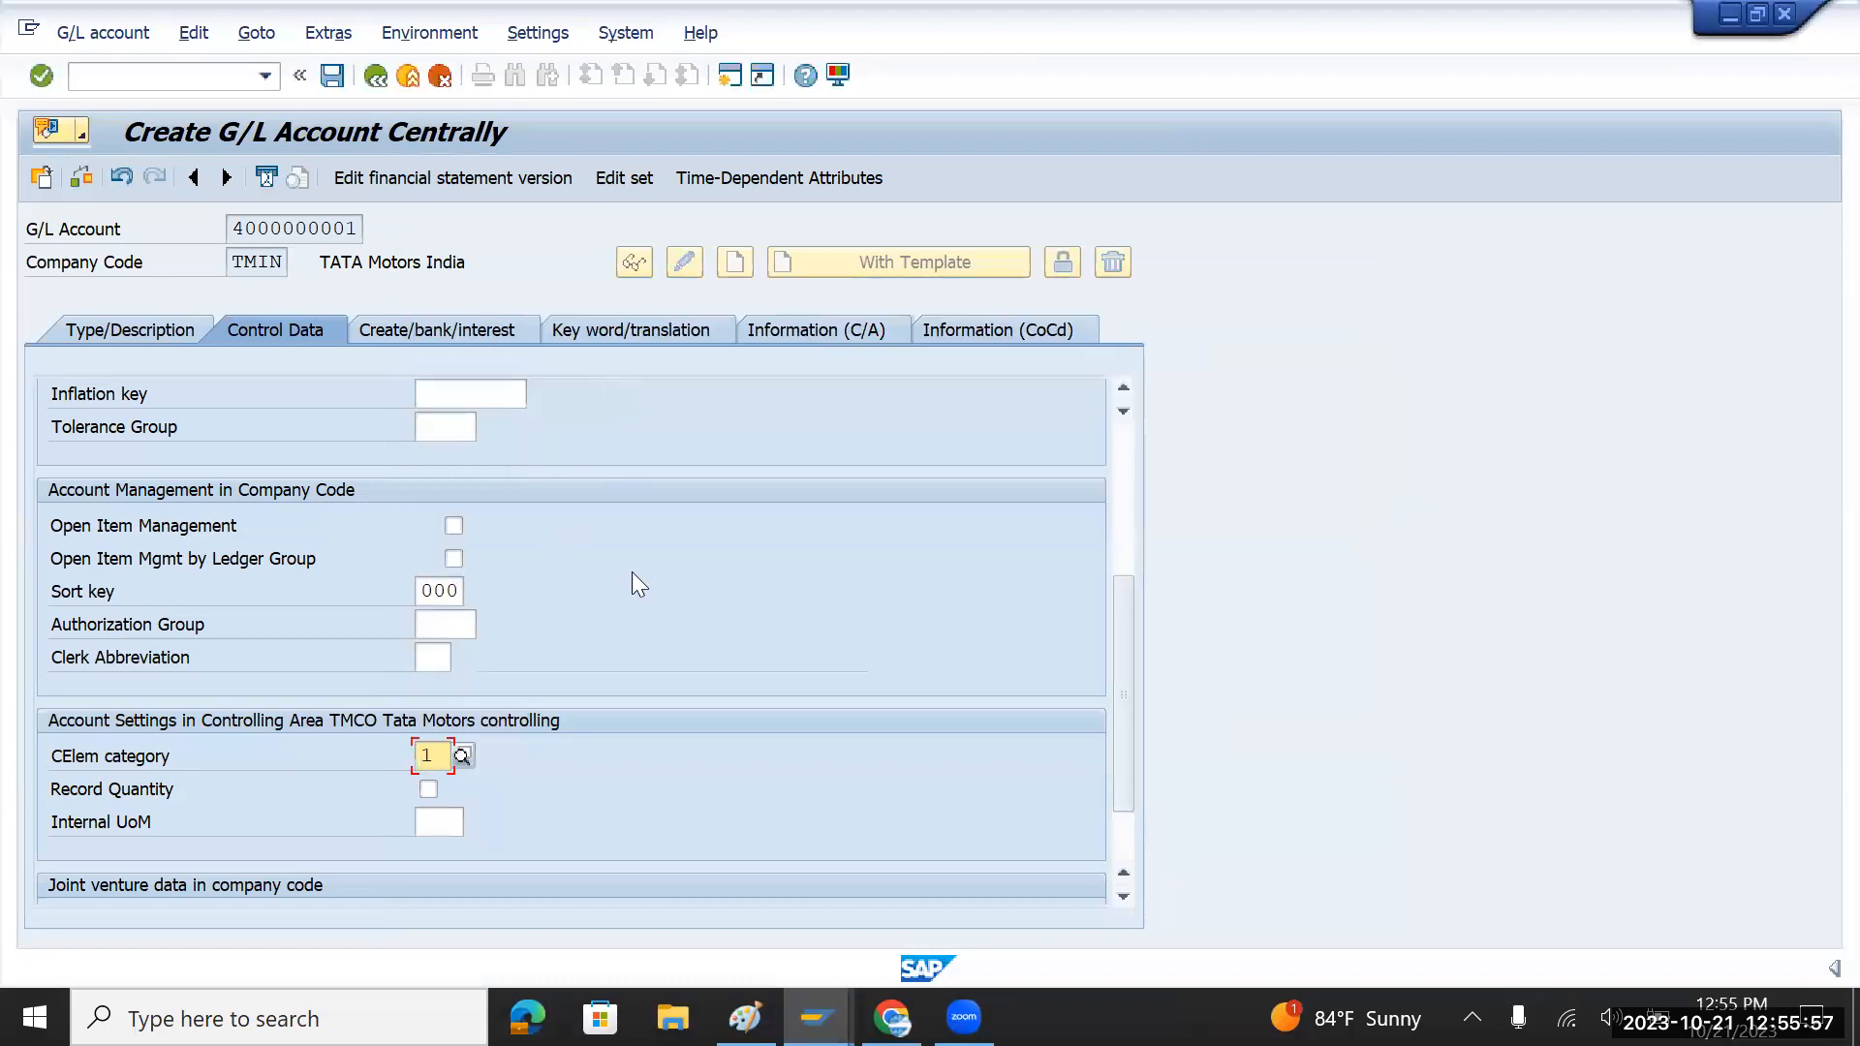
click(455, 330)
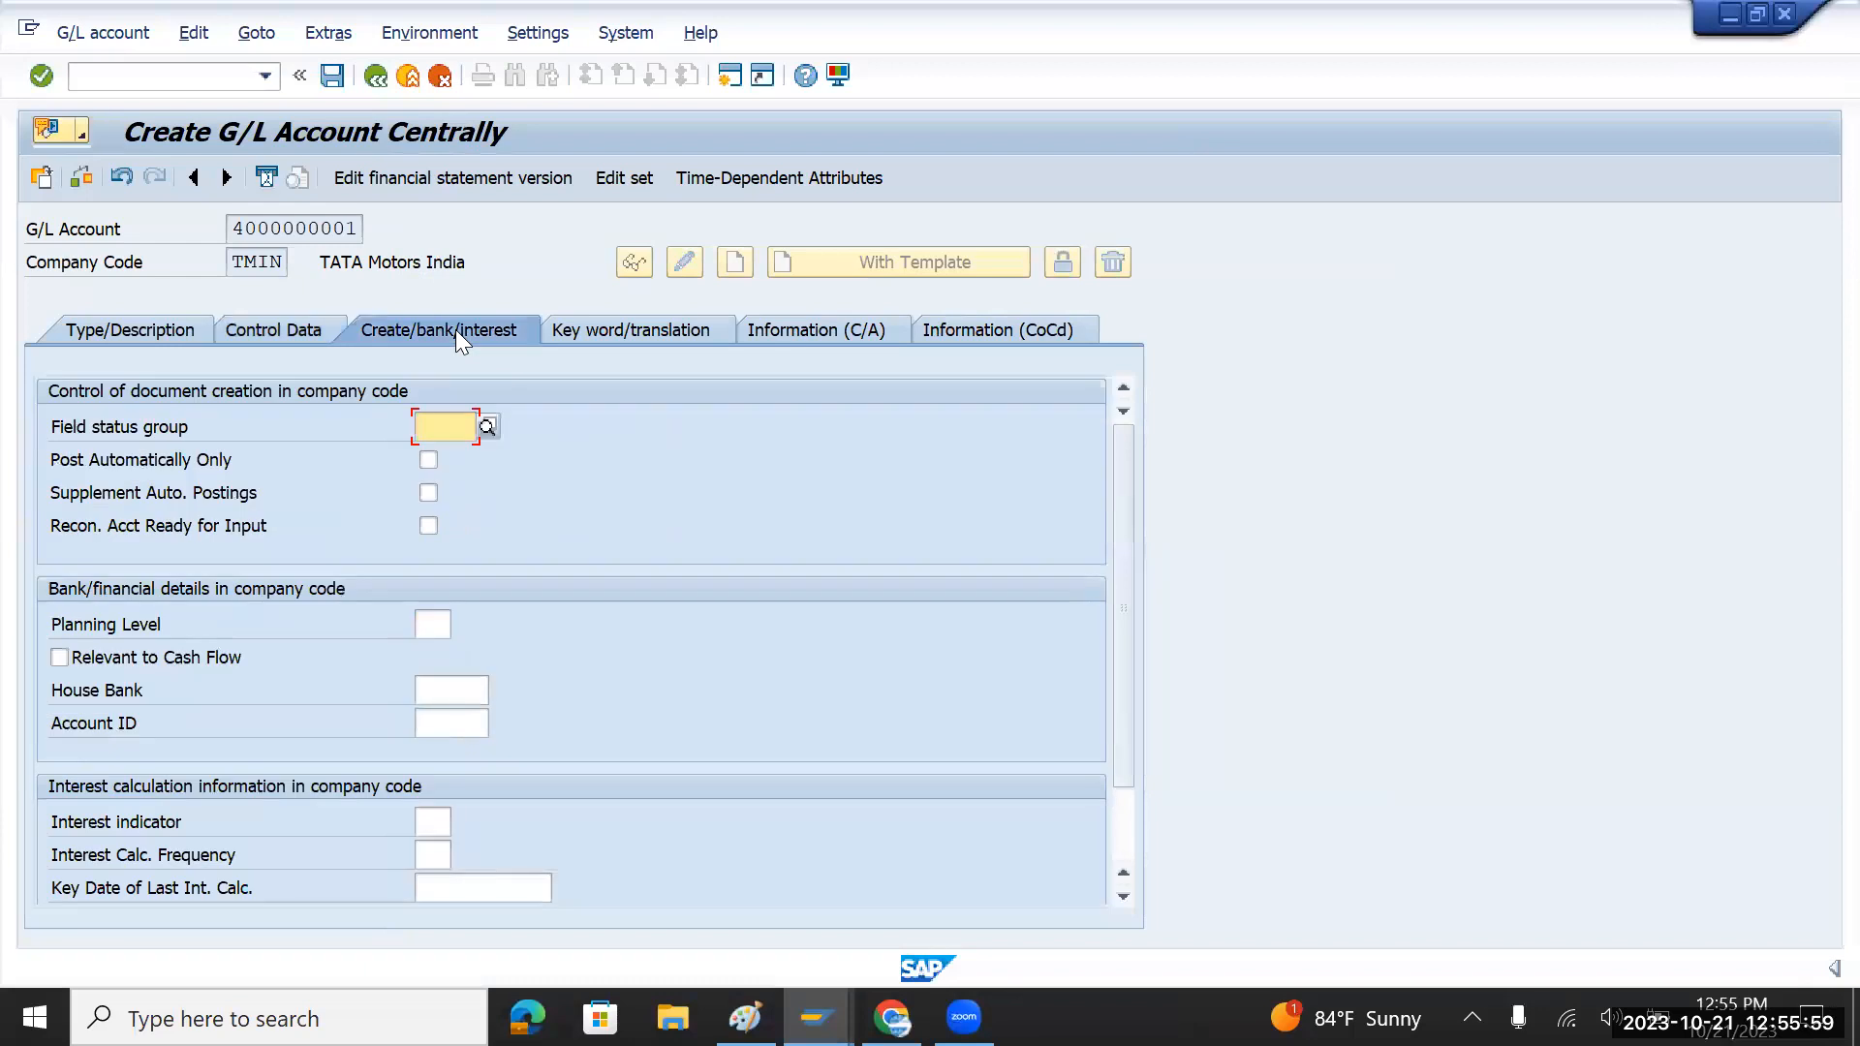
click(489, 426)
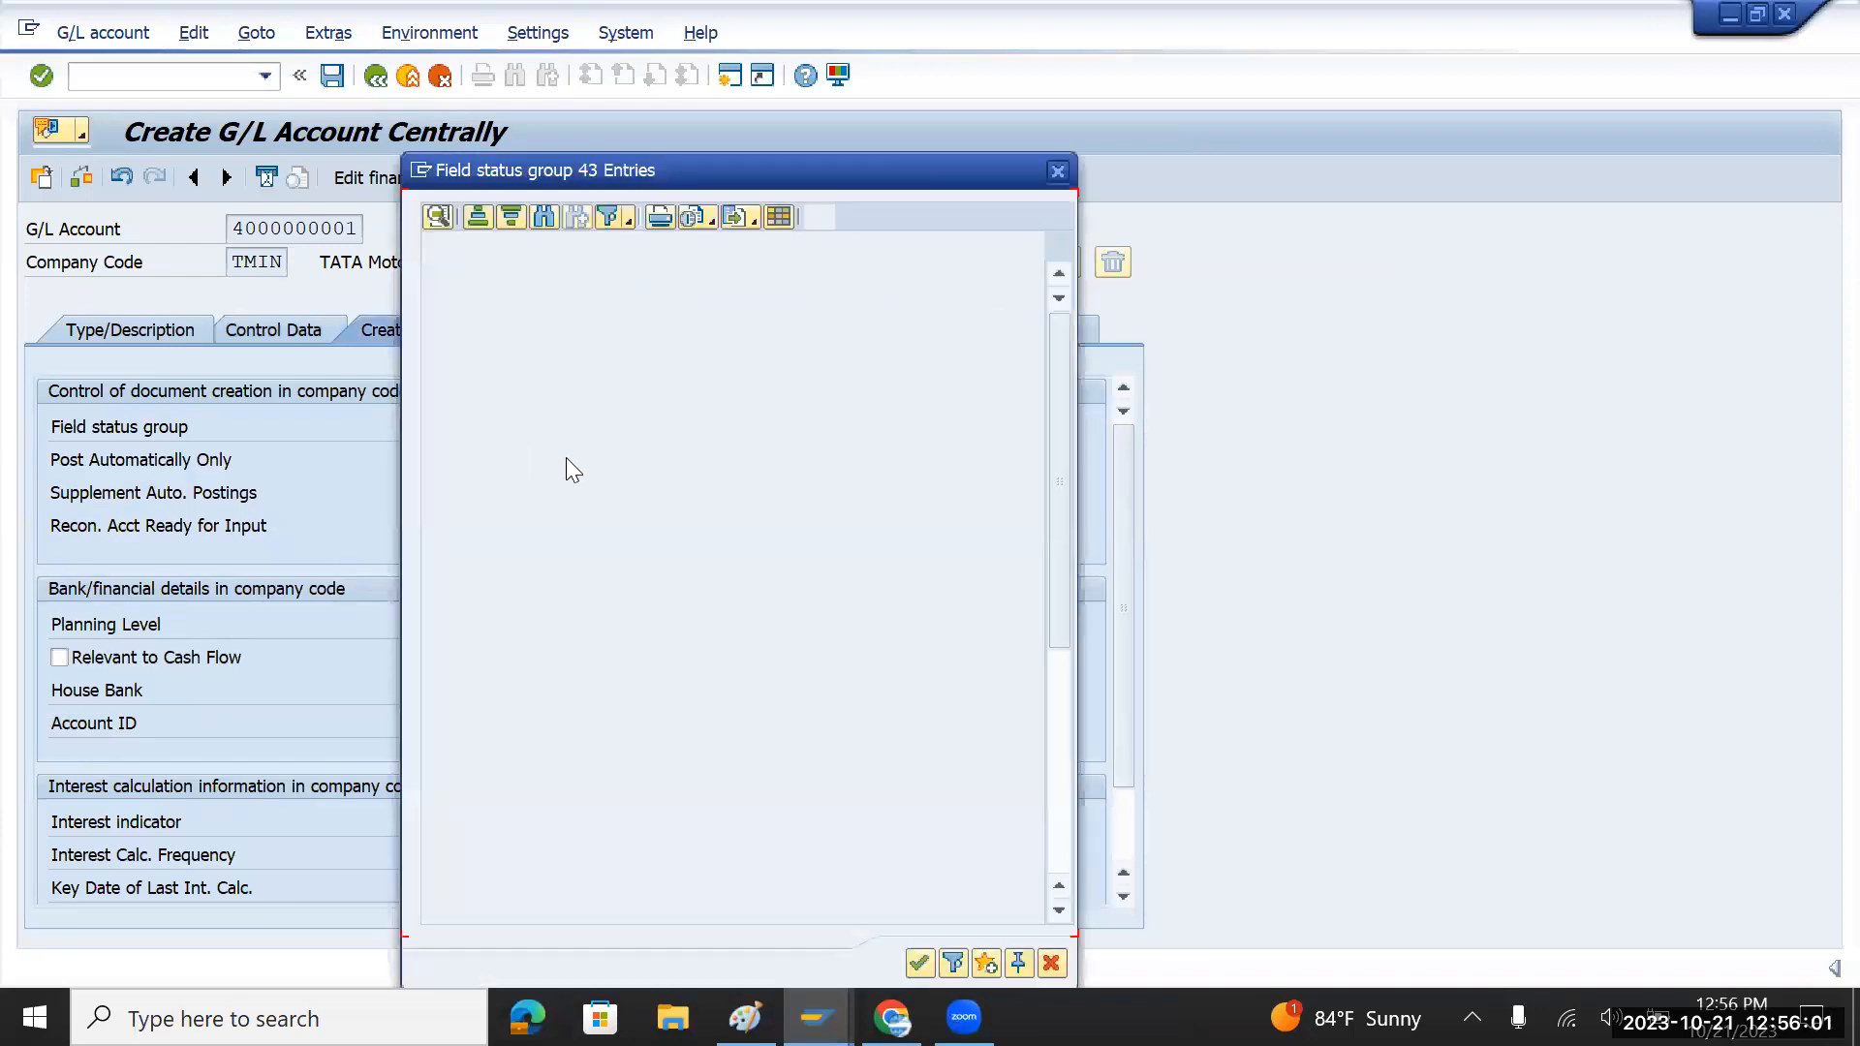
double_click(545, 349)
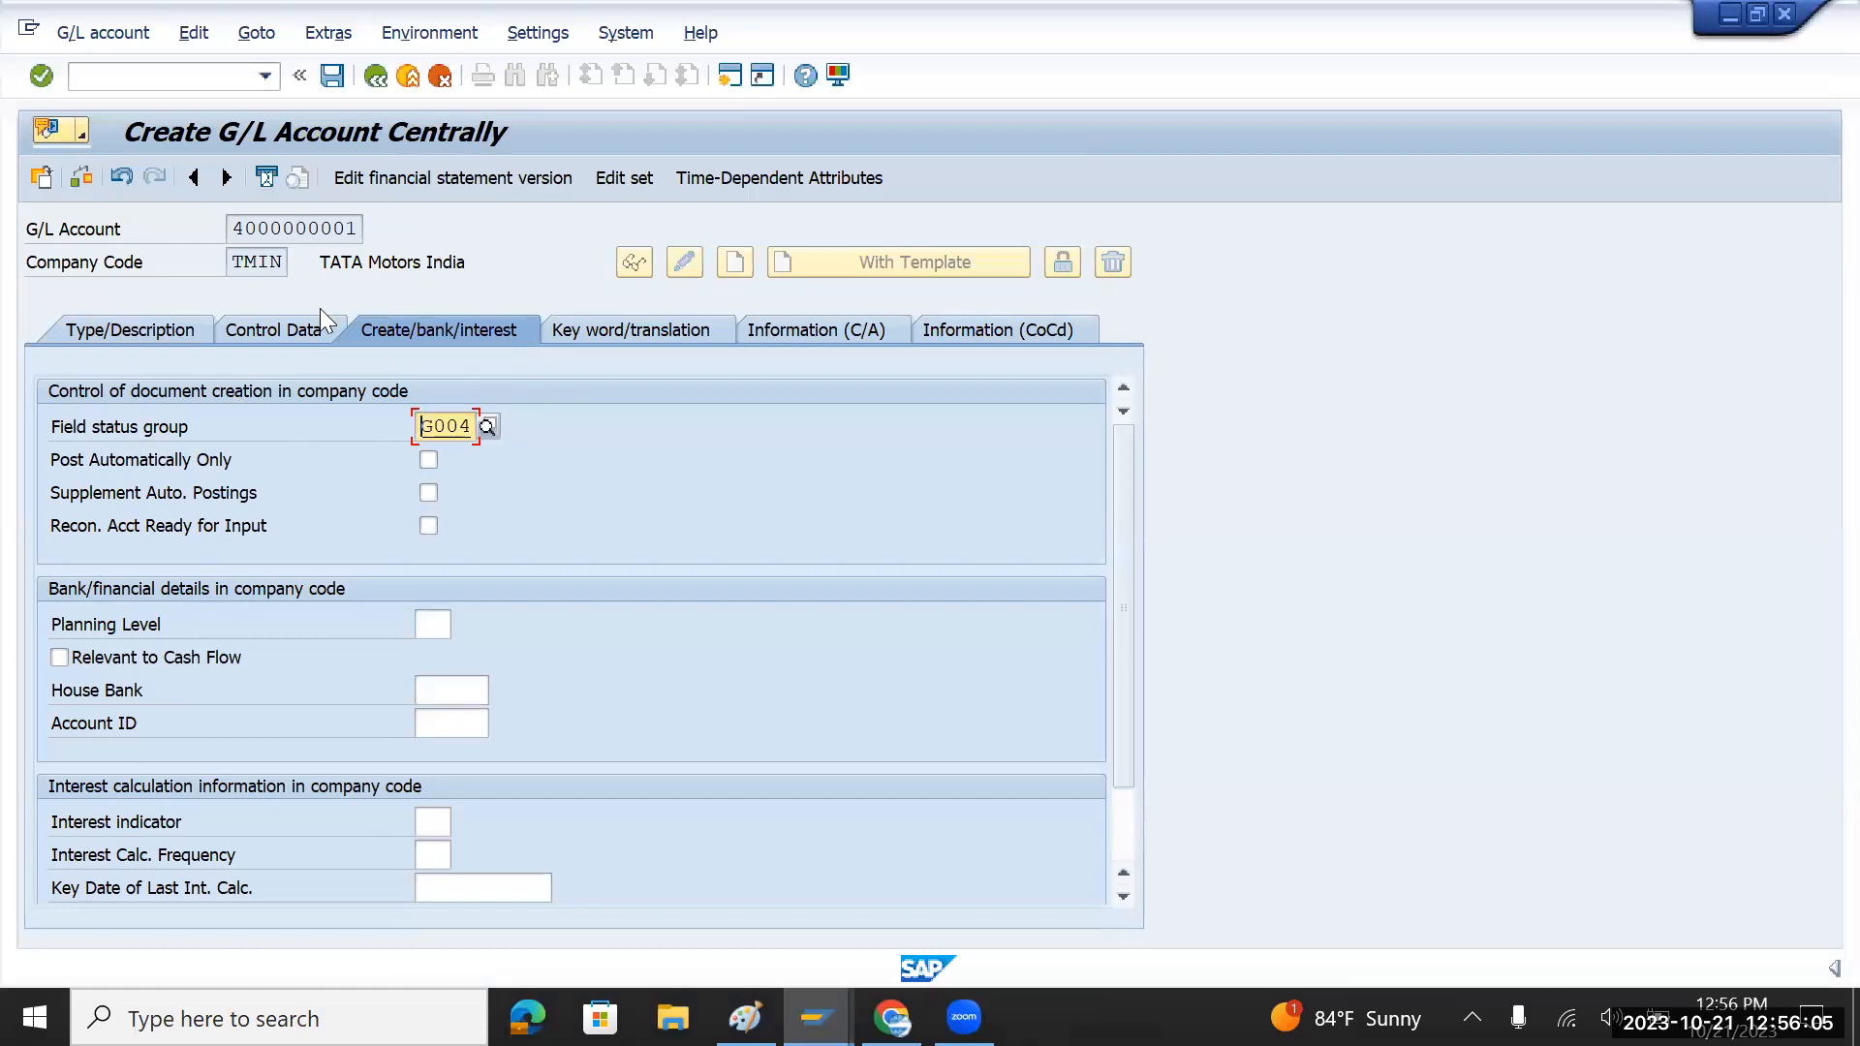
click(331, 75)
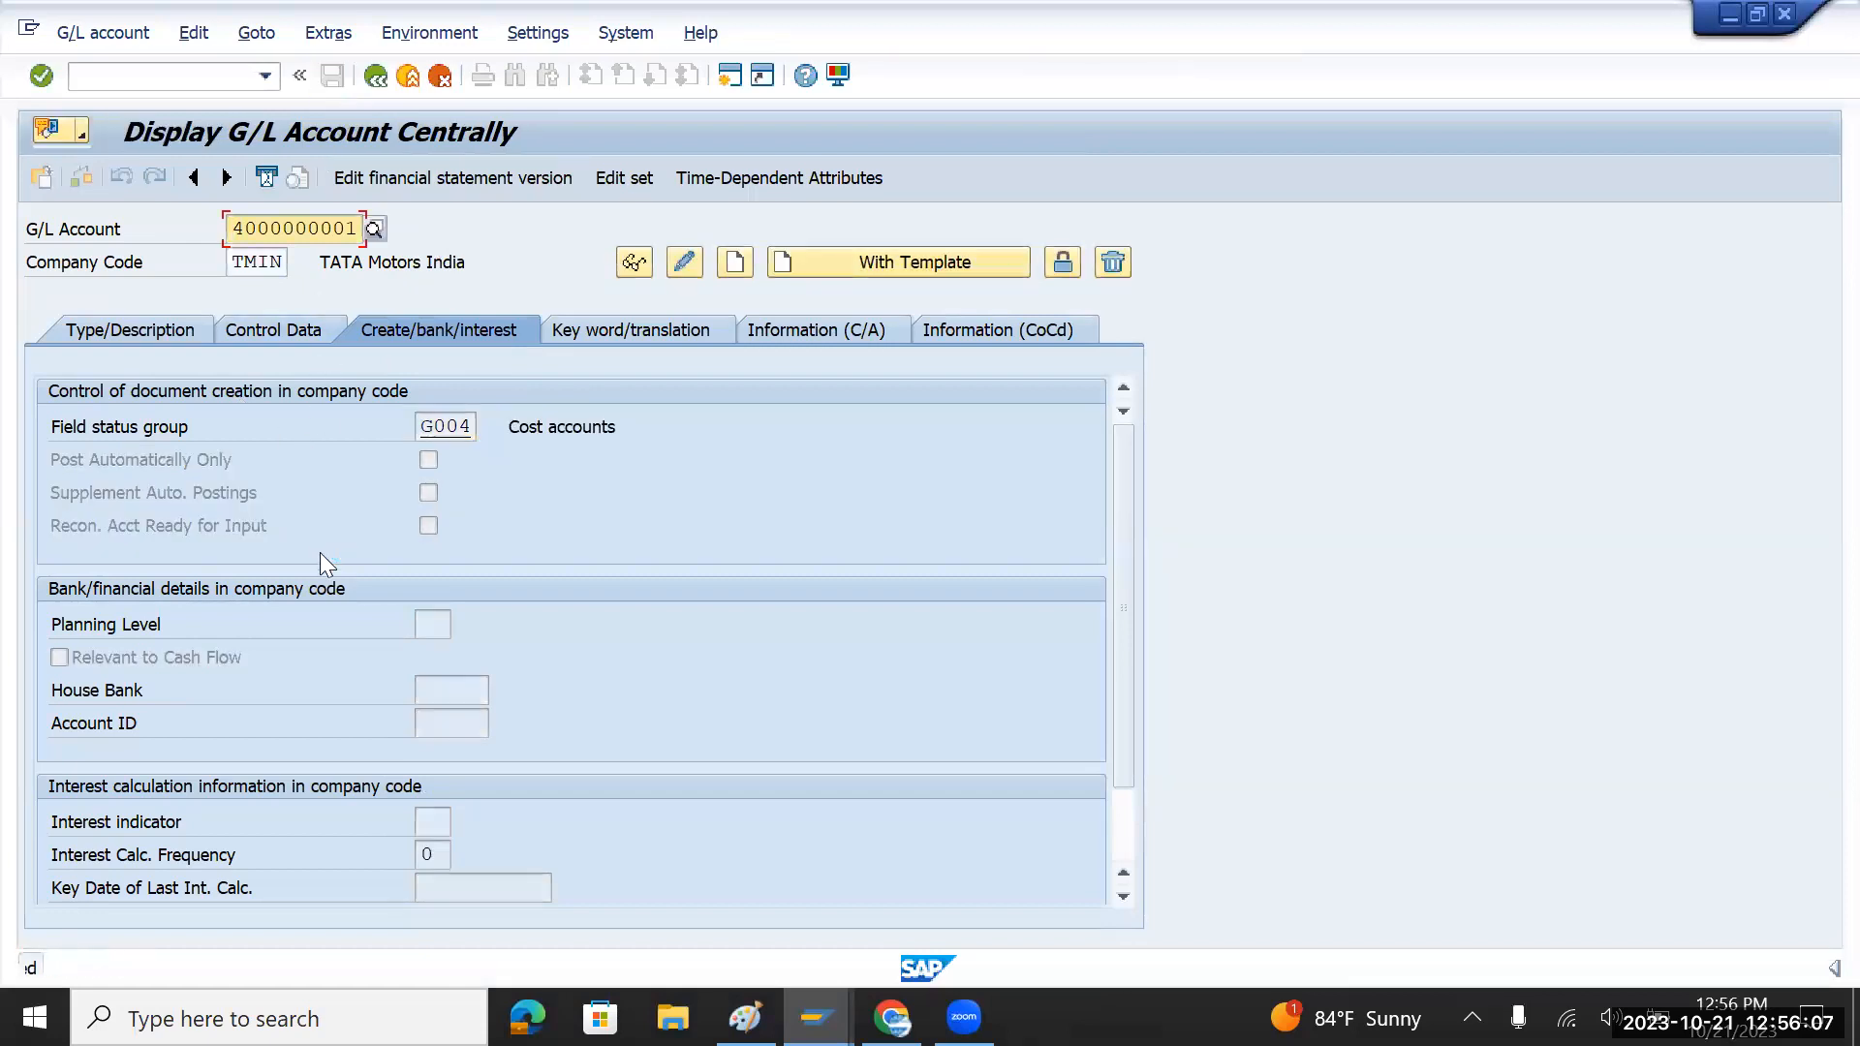
click(153, 333)
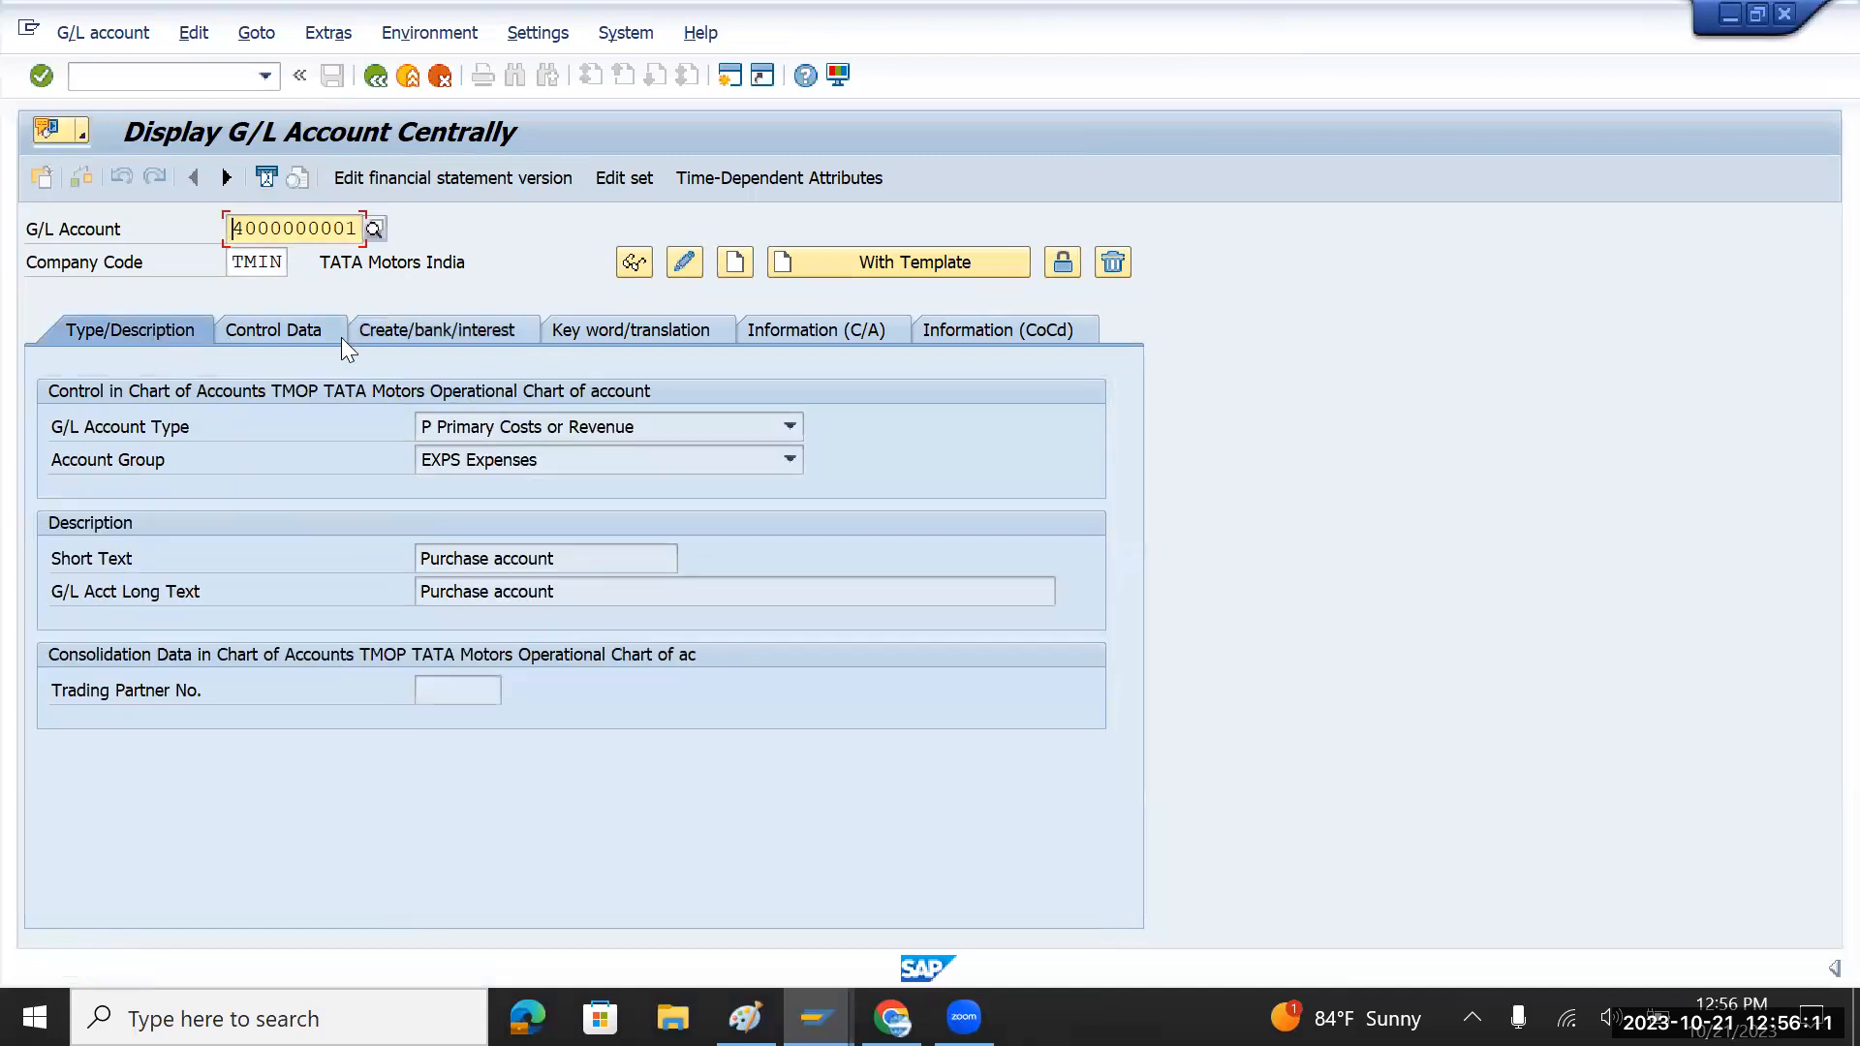
text(3)
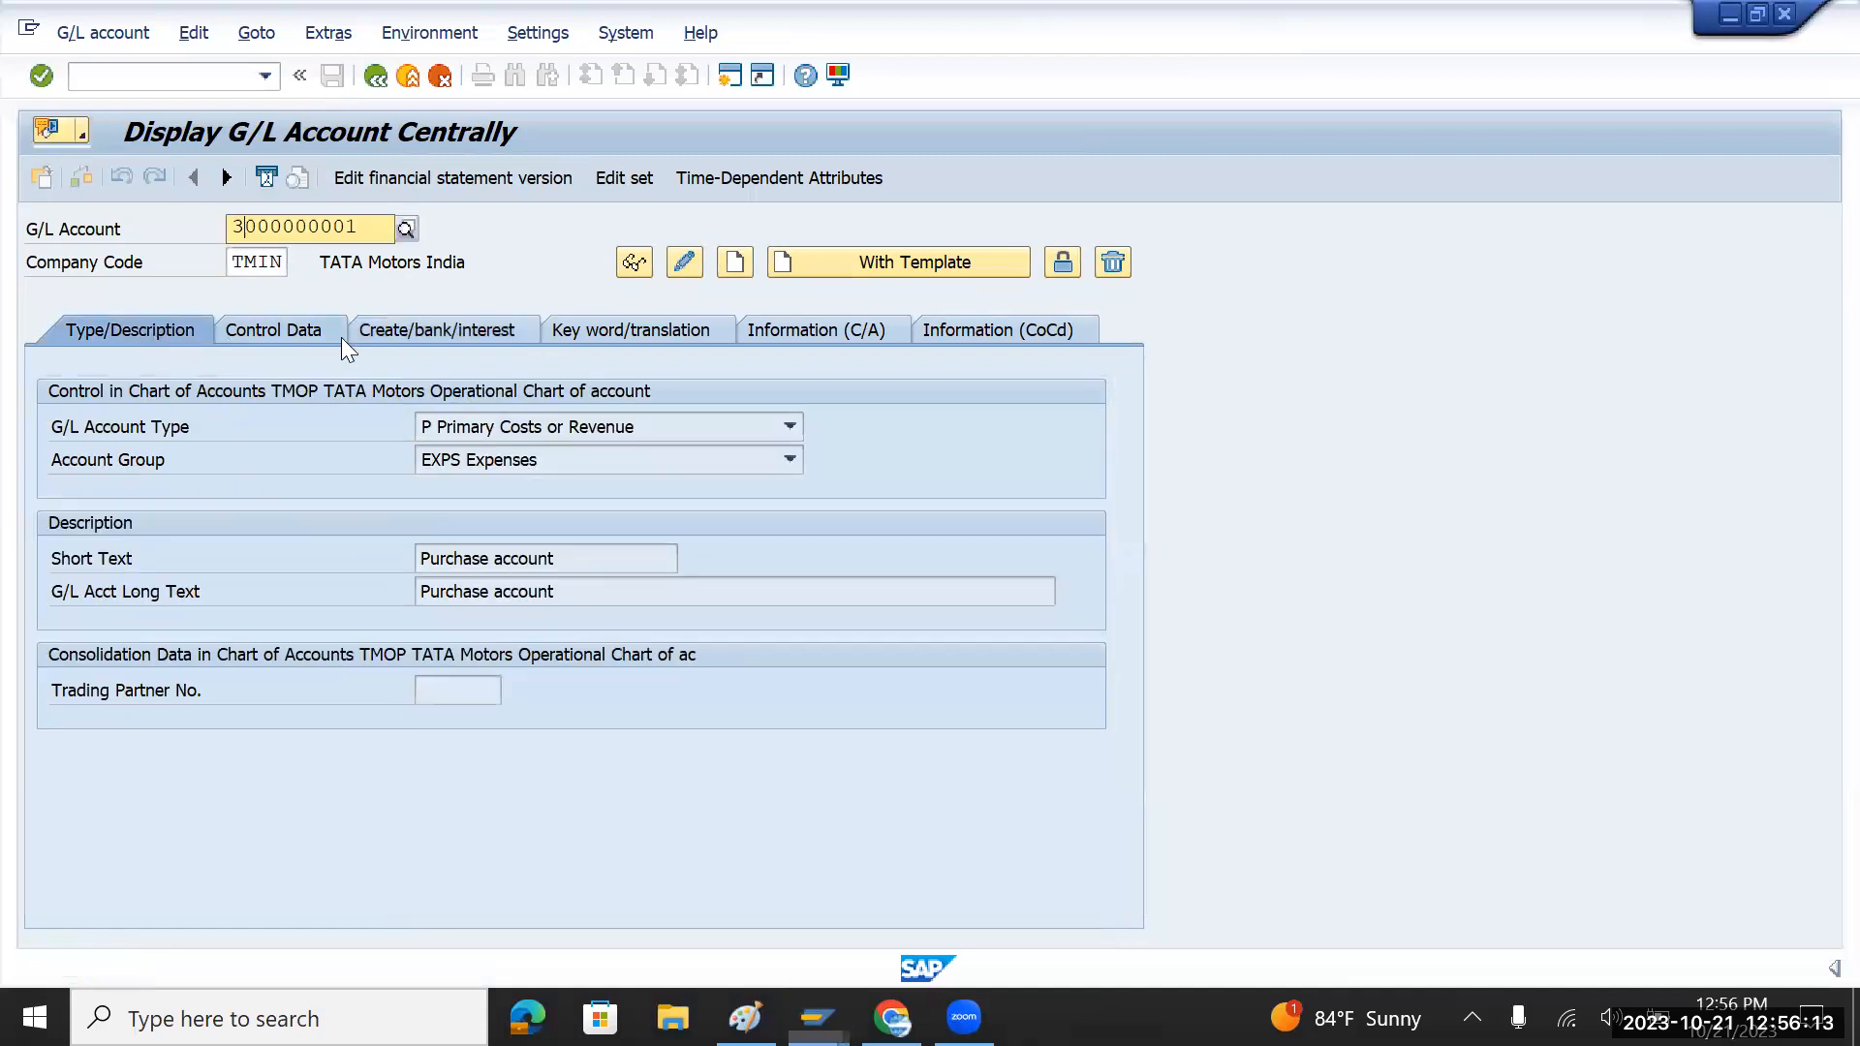
key(Tab)
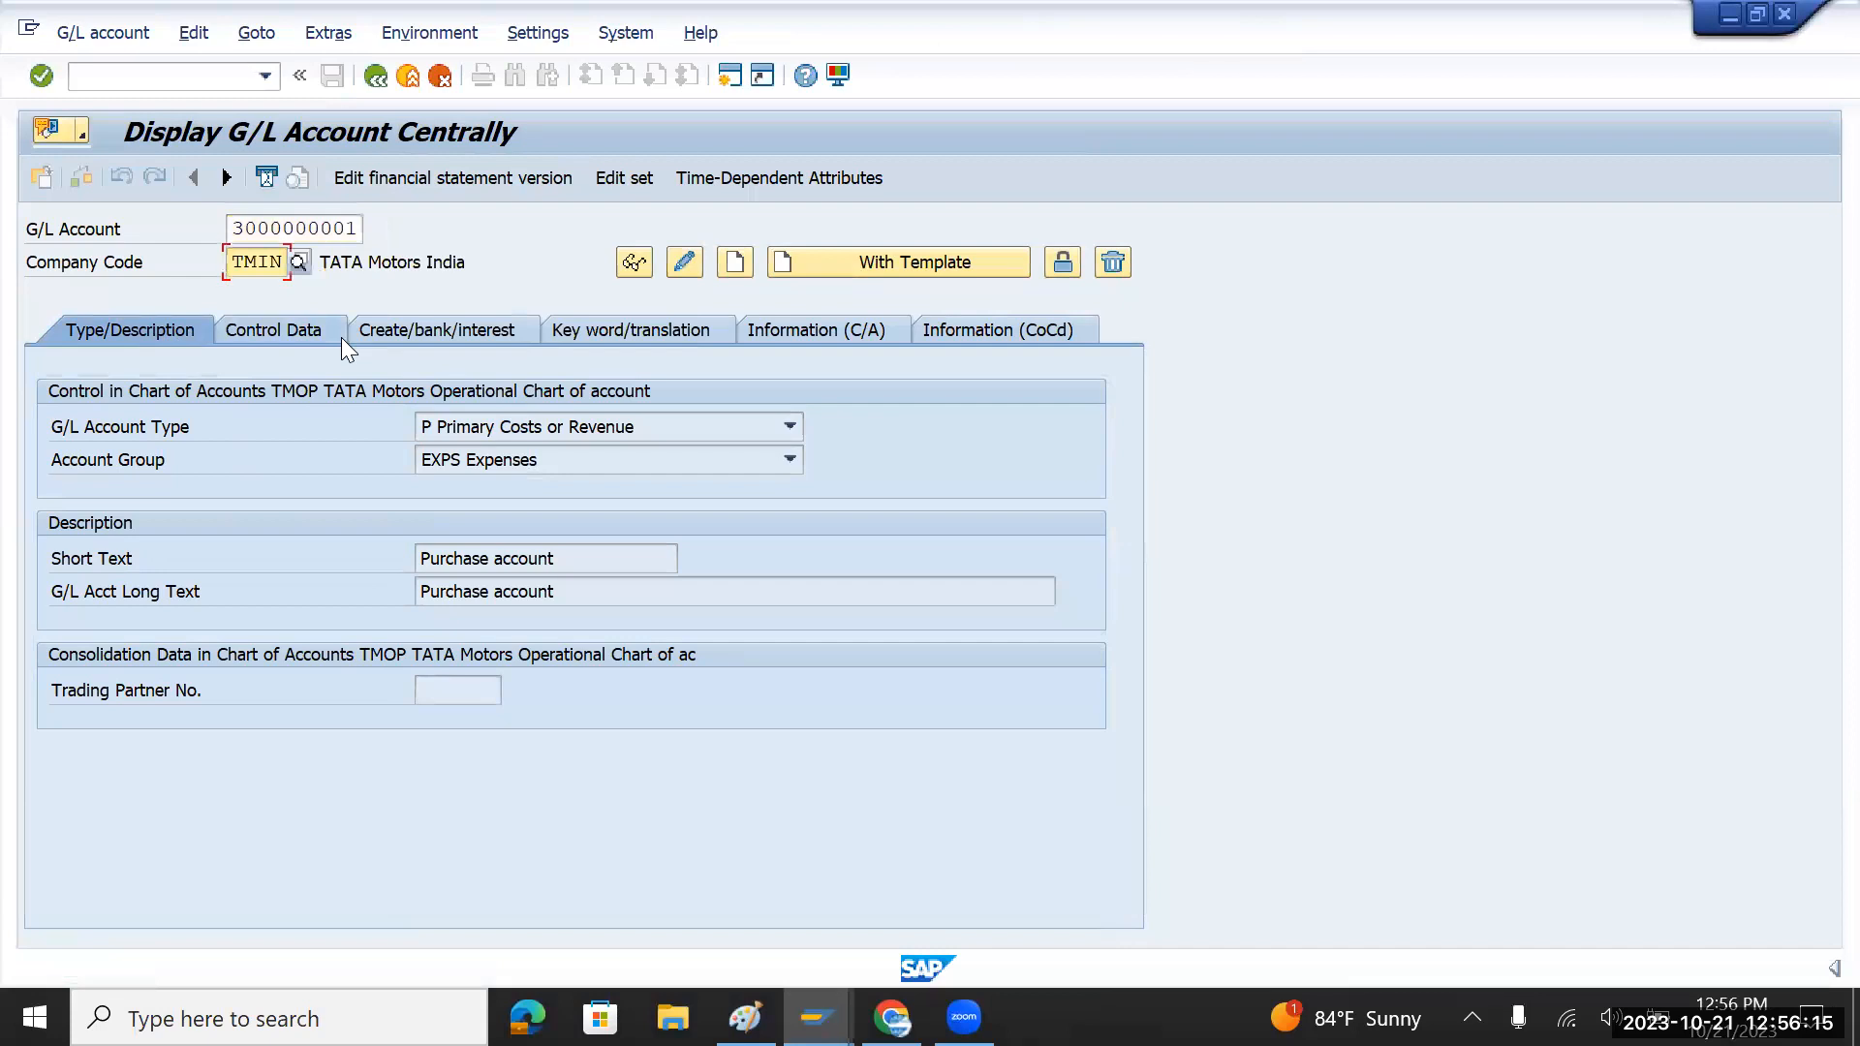
click(354, 228)
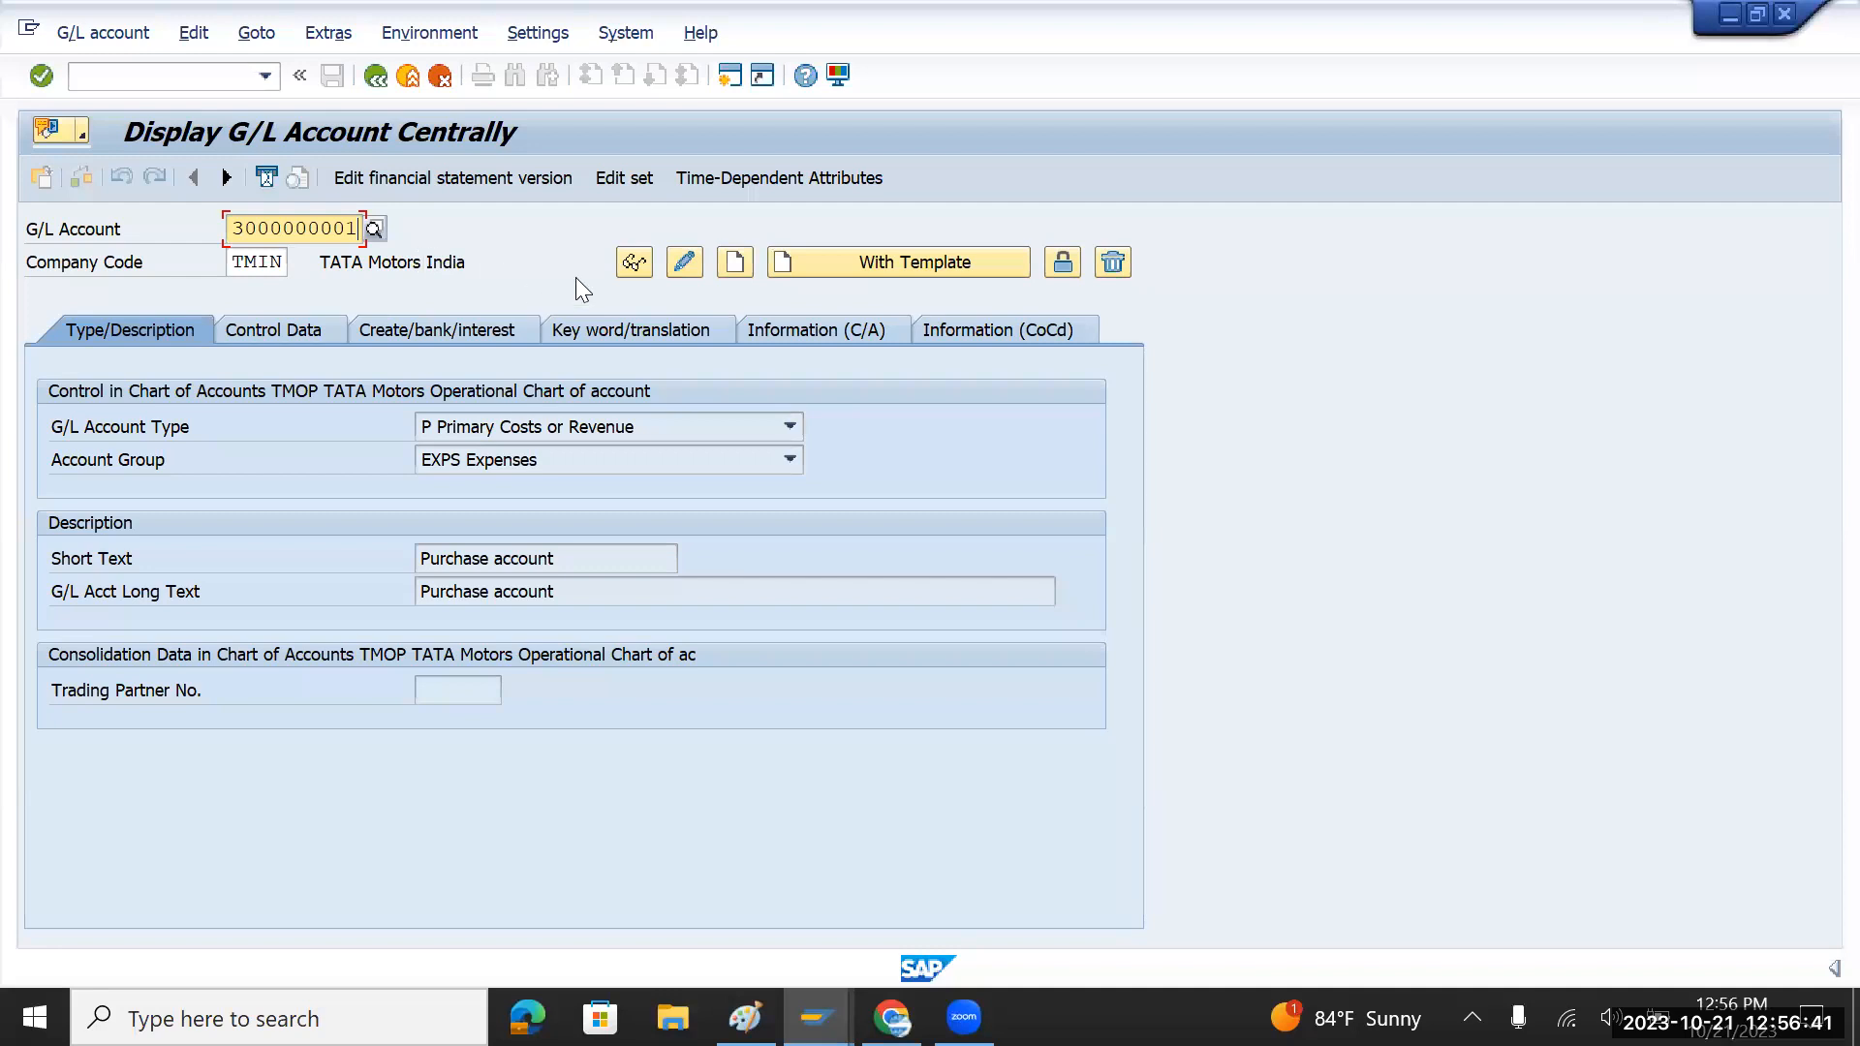
click(348, 230)
key(Delete)
text(0)
key(Tab)
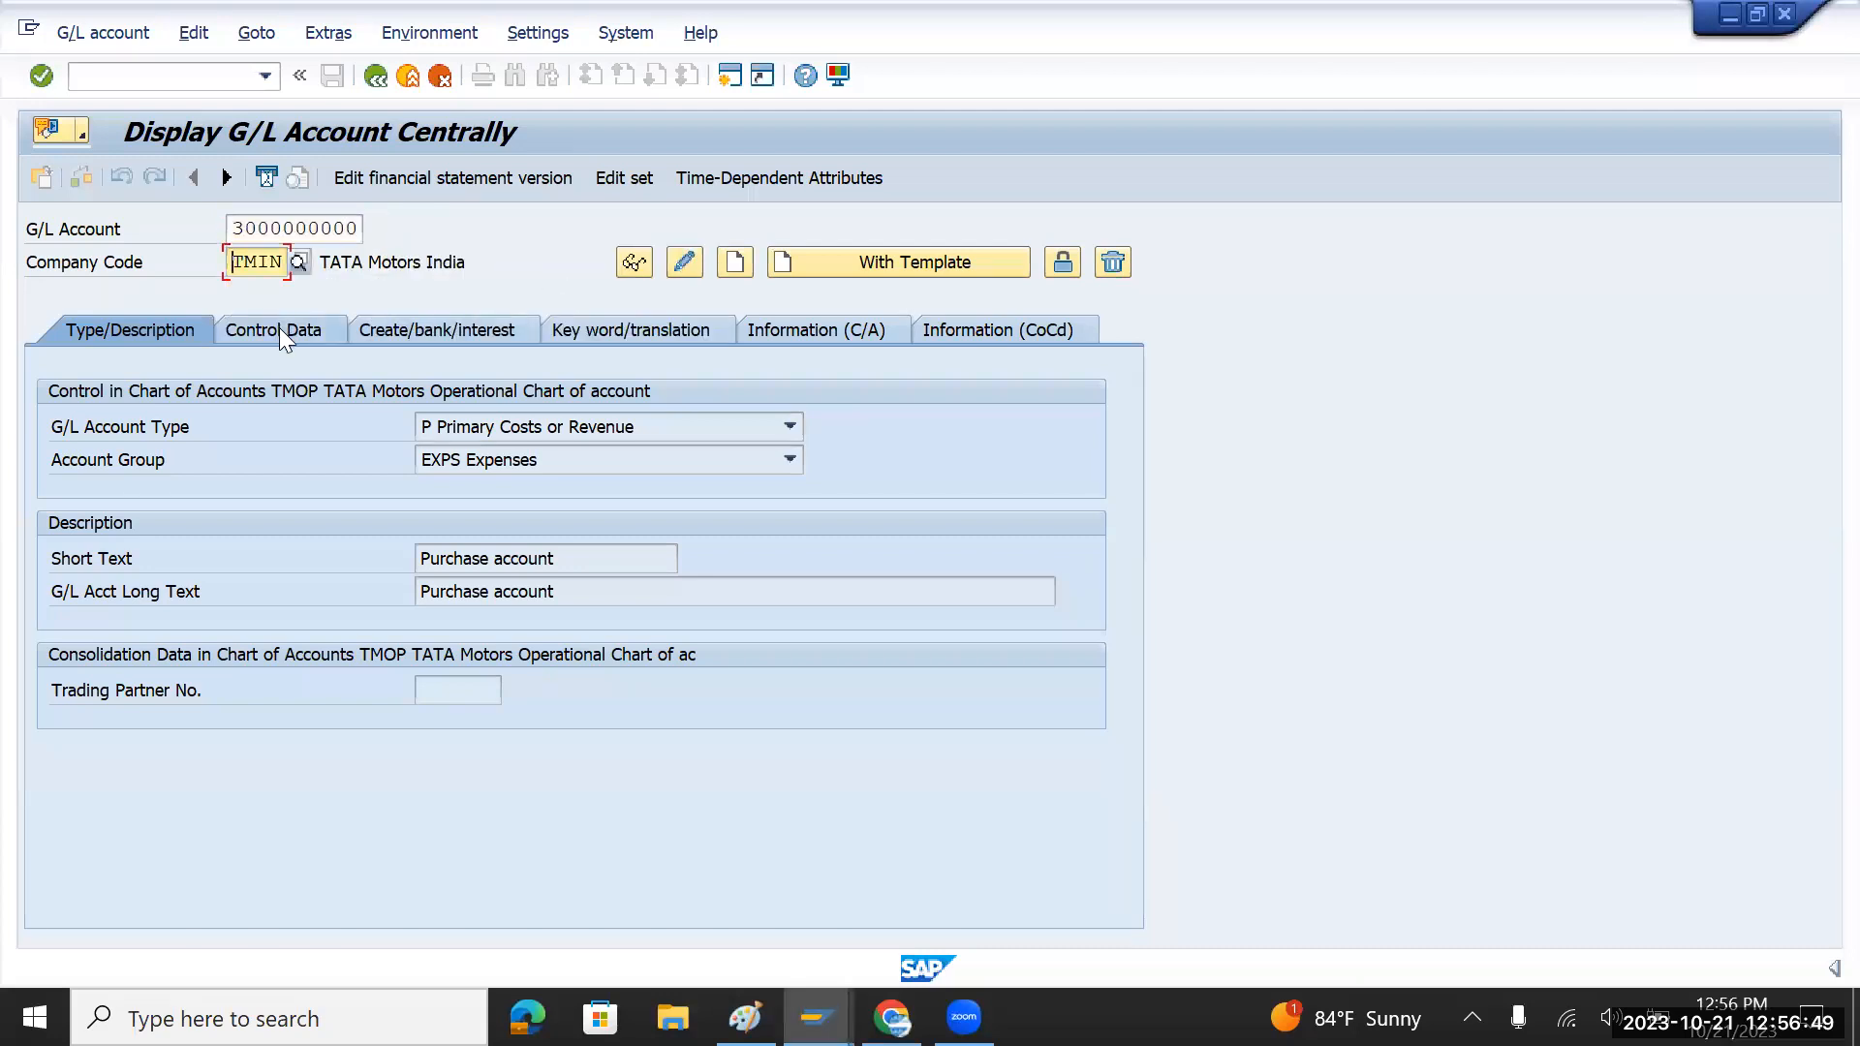
click(739, 263)
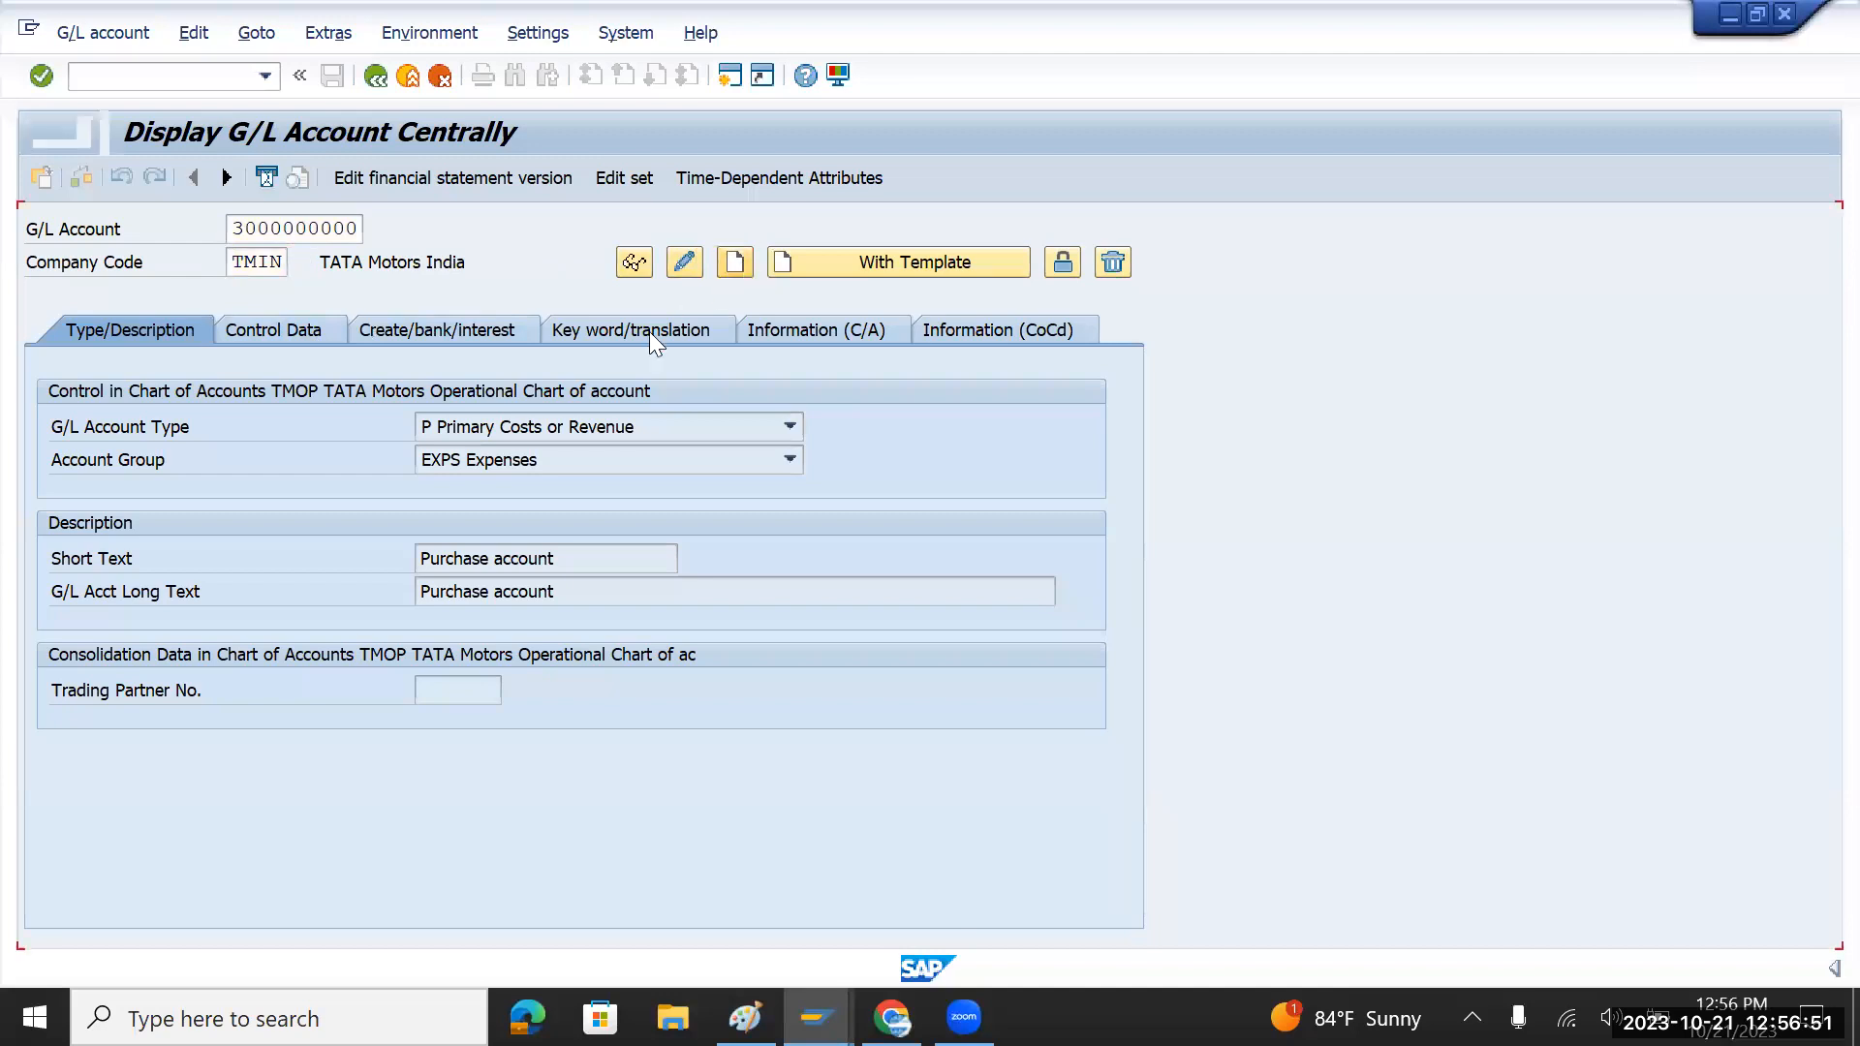
click(793, 426)
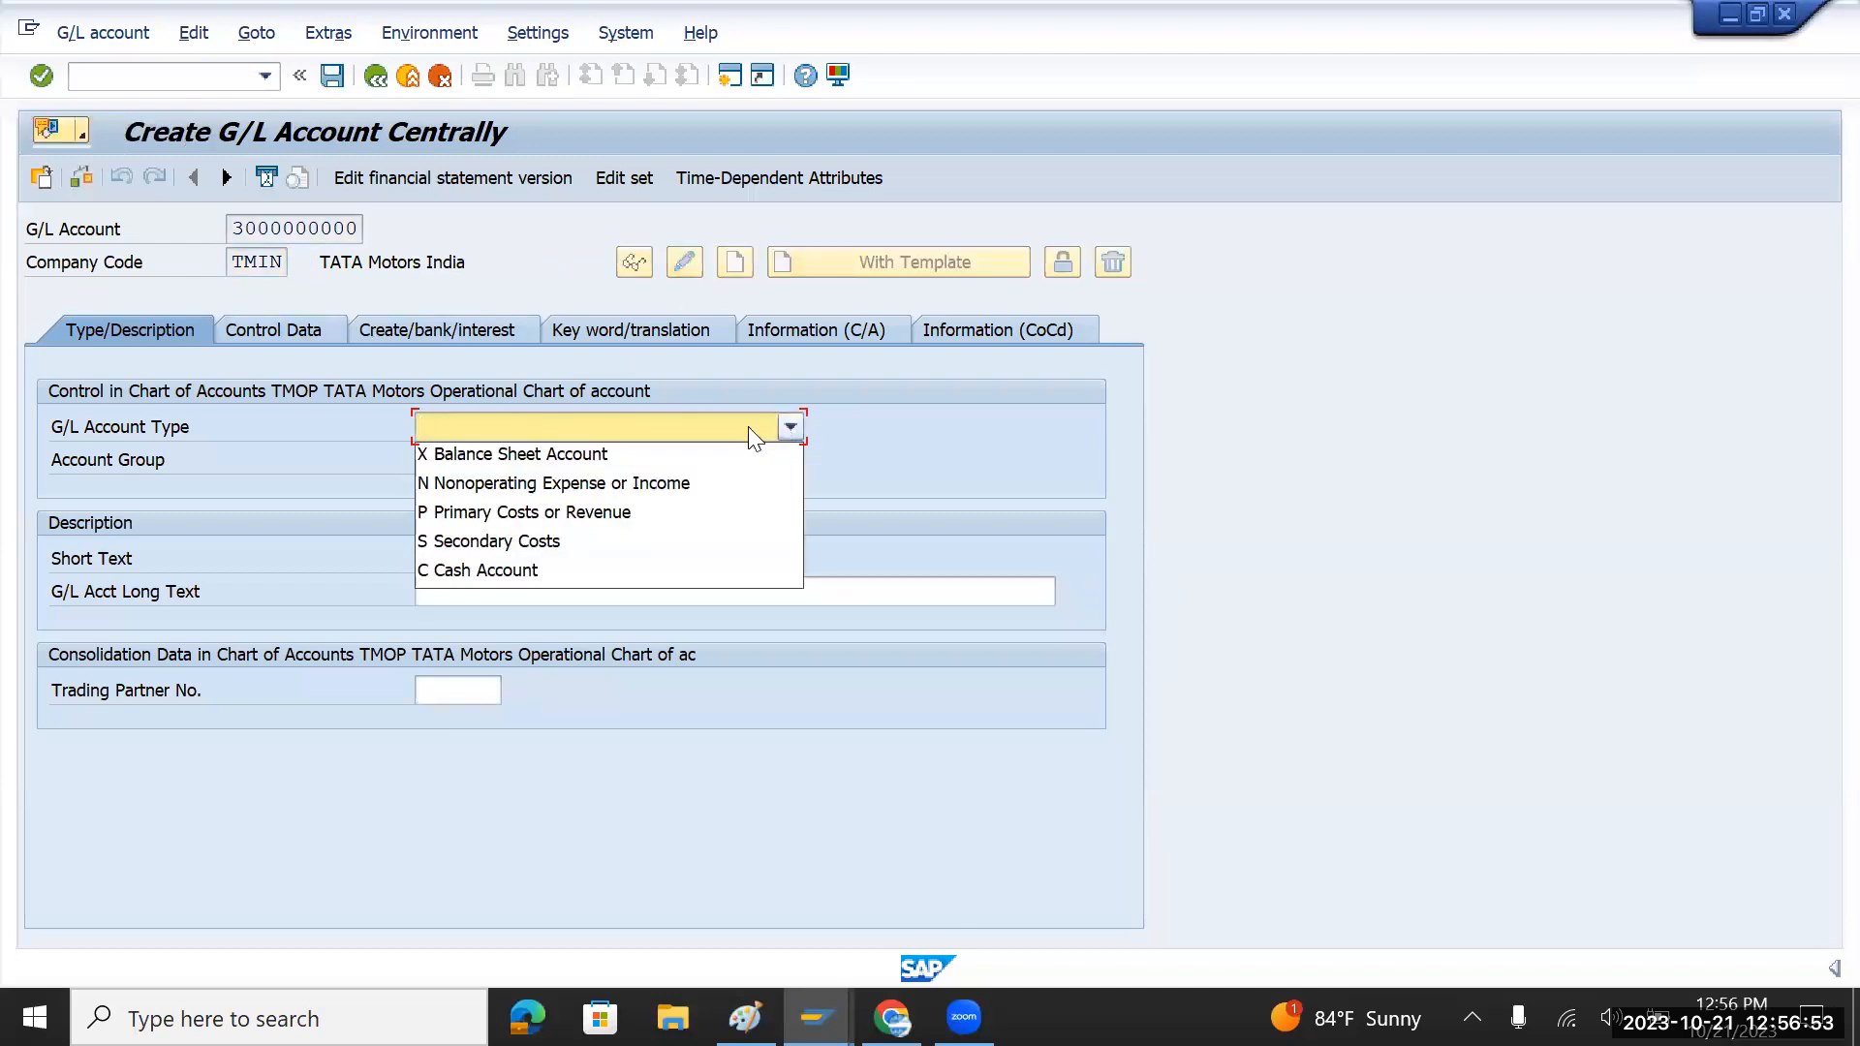
click(533, 486)
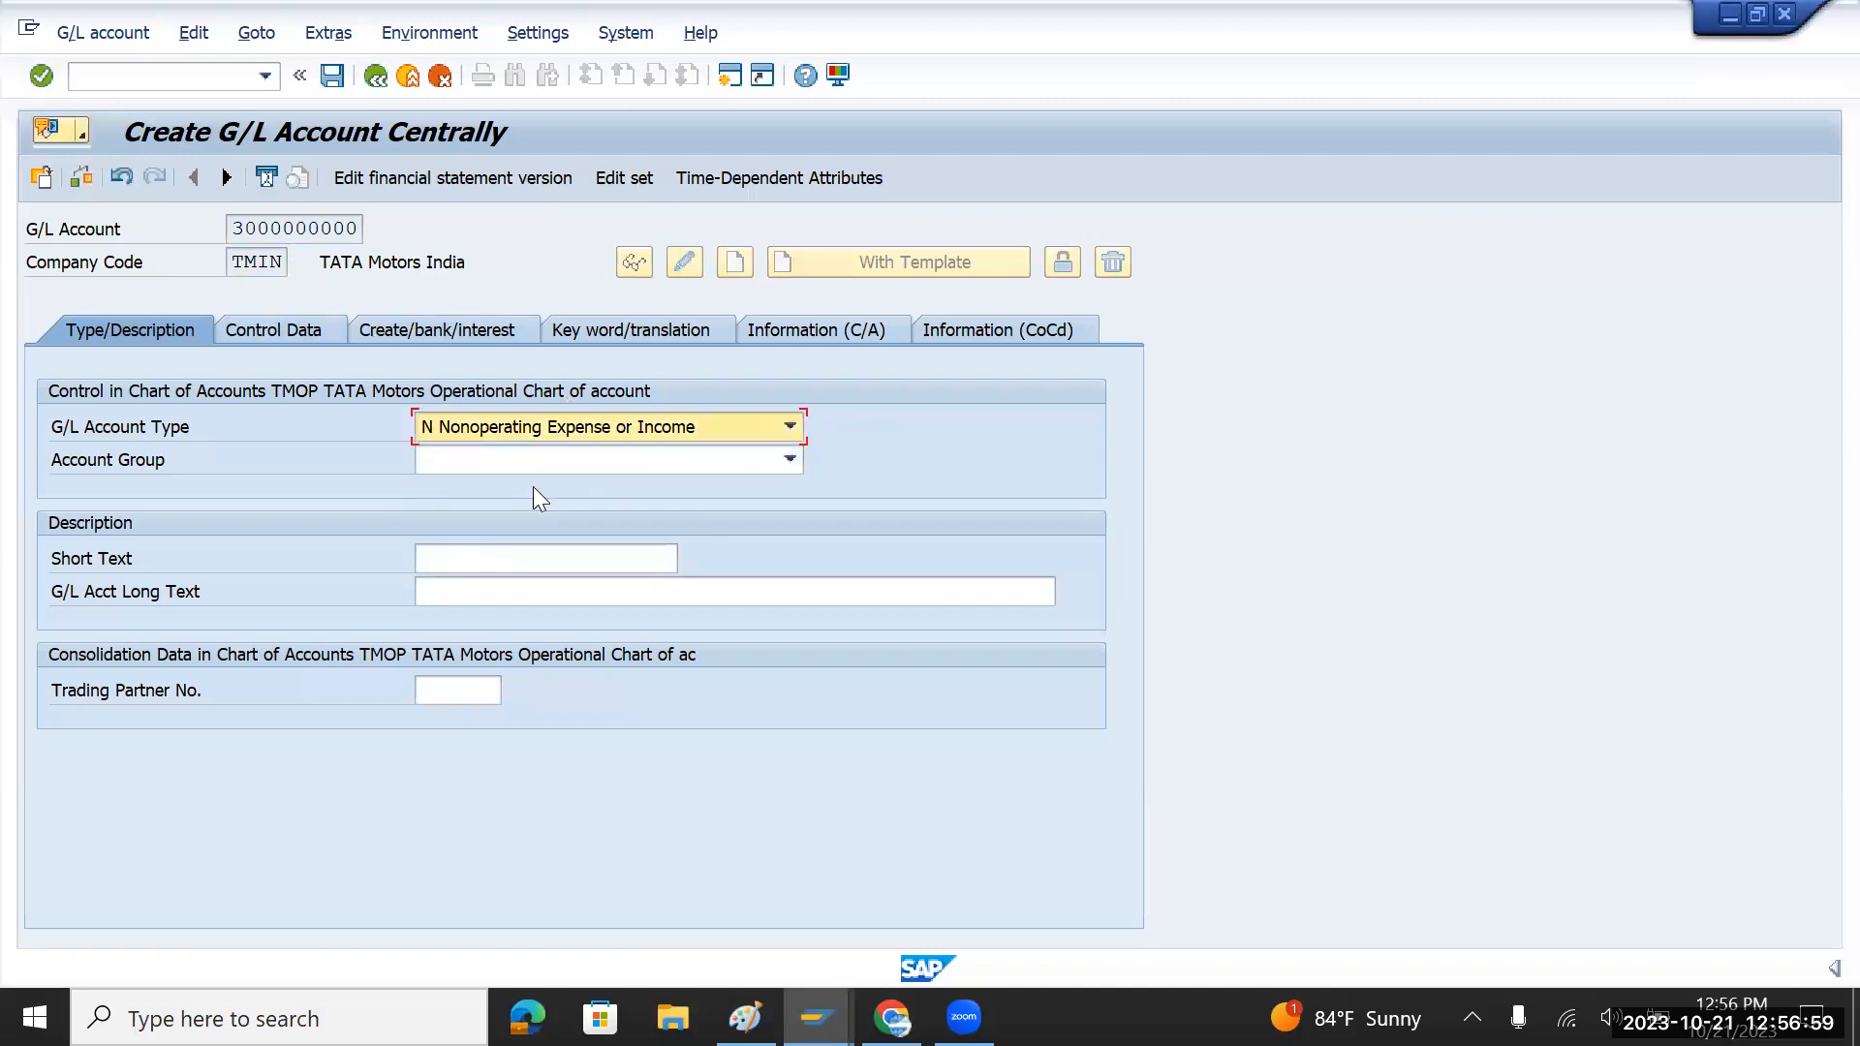
click(788, 459)
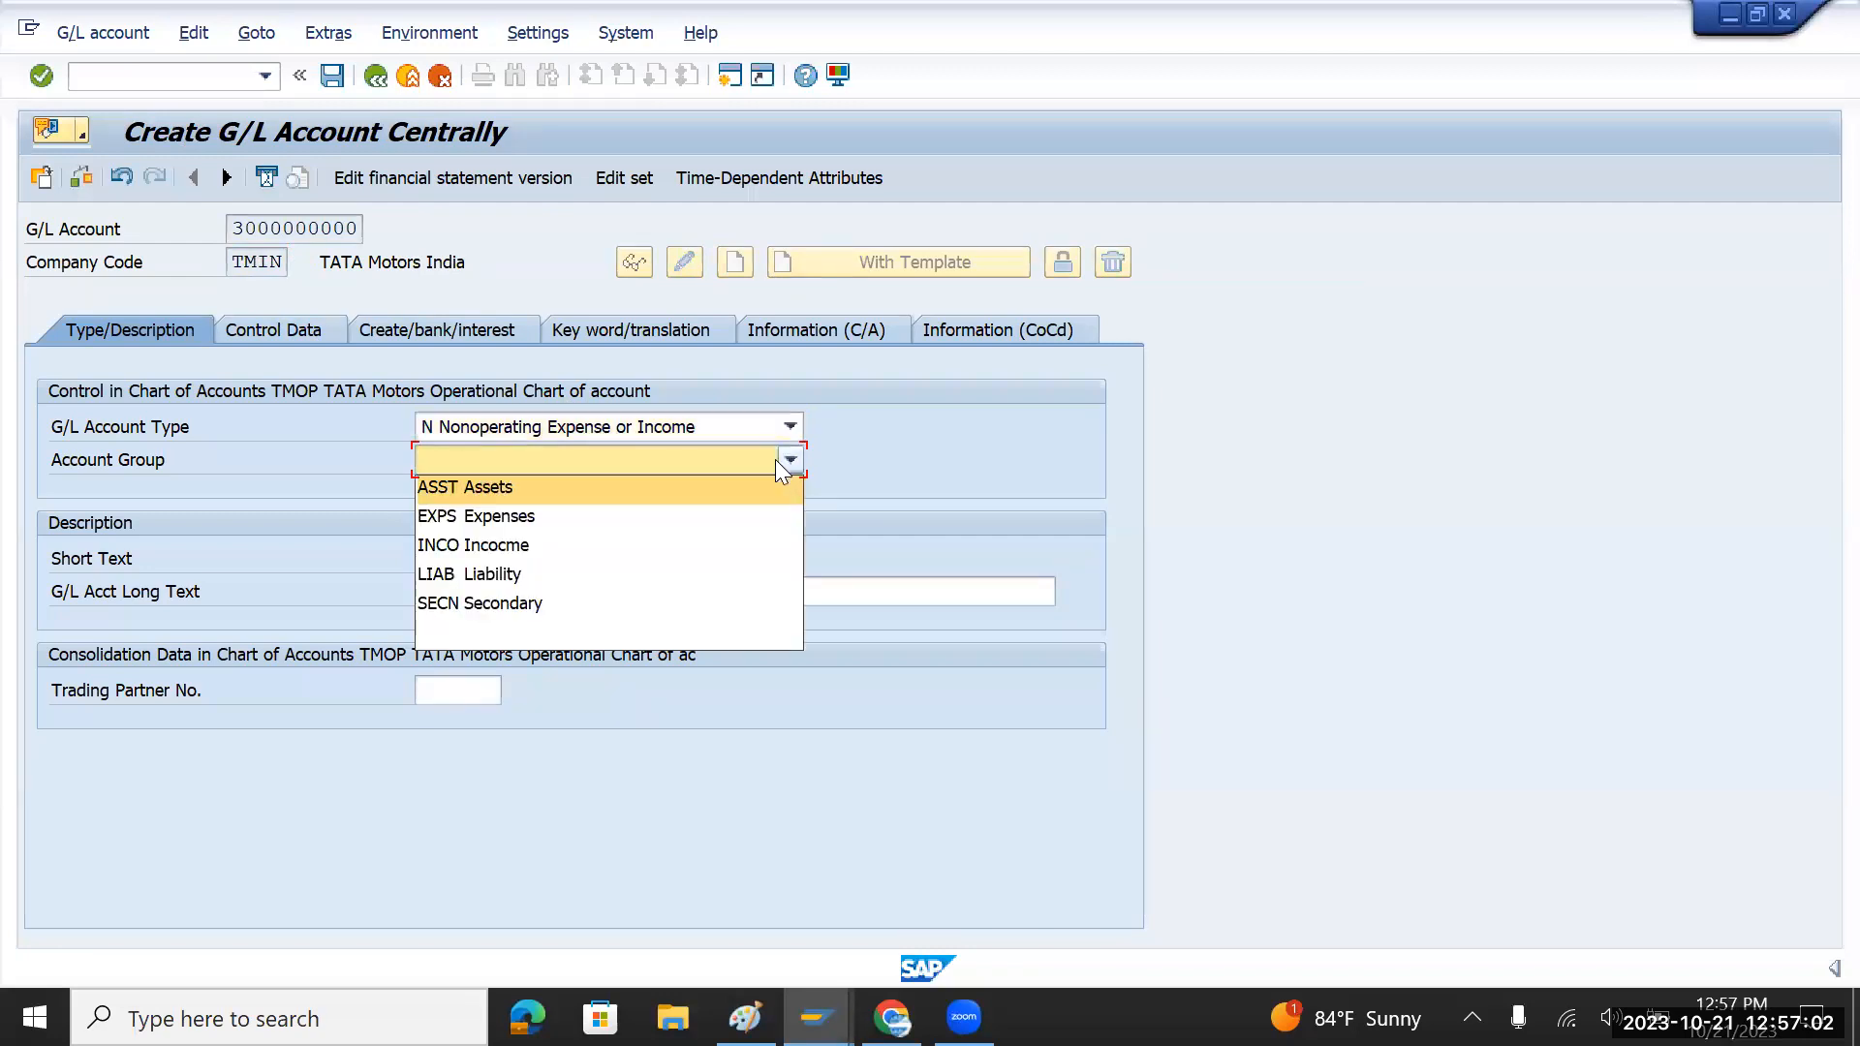
click(510, 544)
Step: Enter 'Interest Received FD' as both the short text and the long text
click(496, 561)
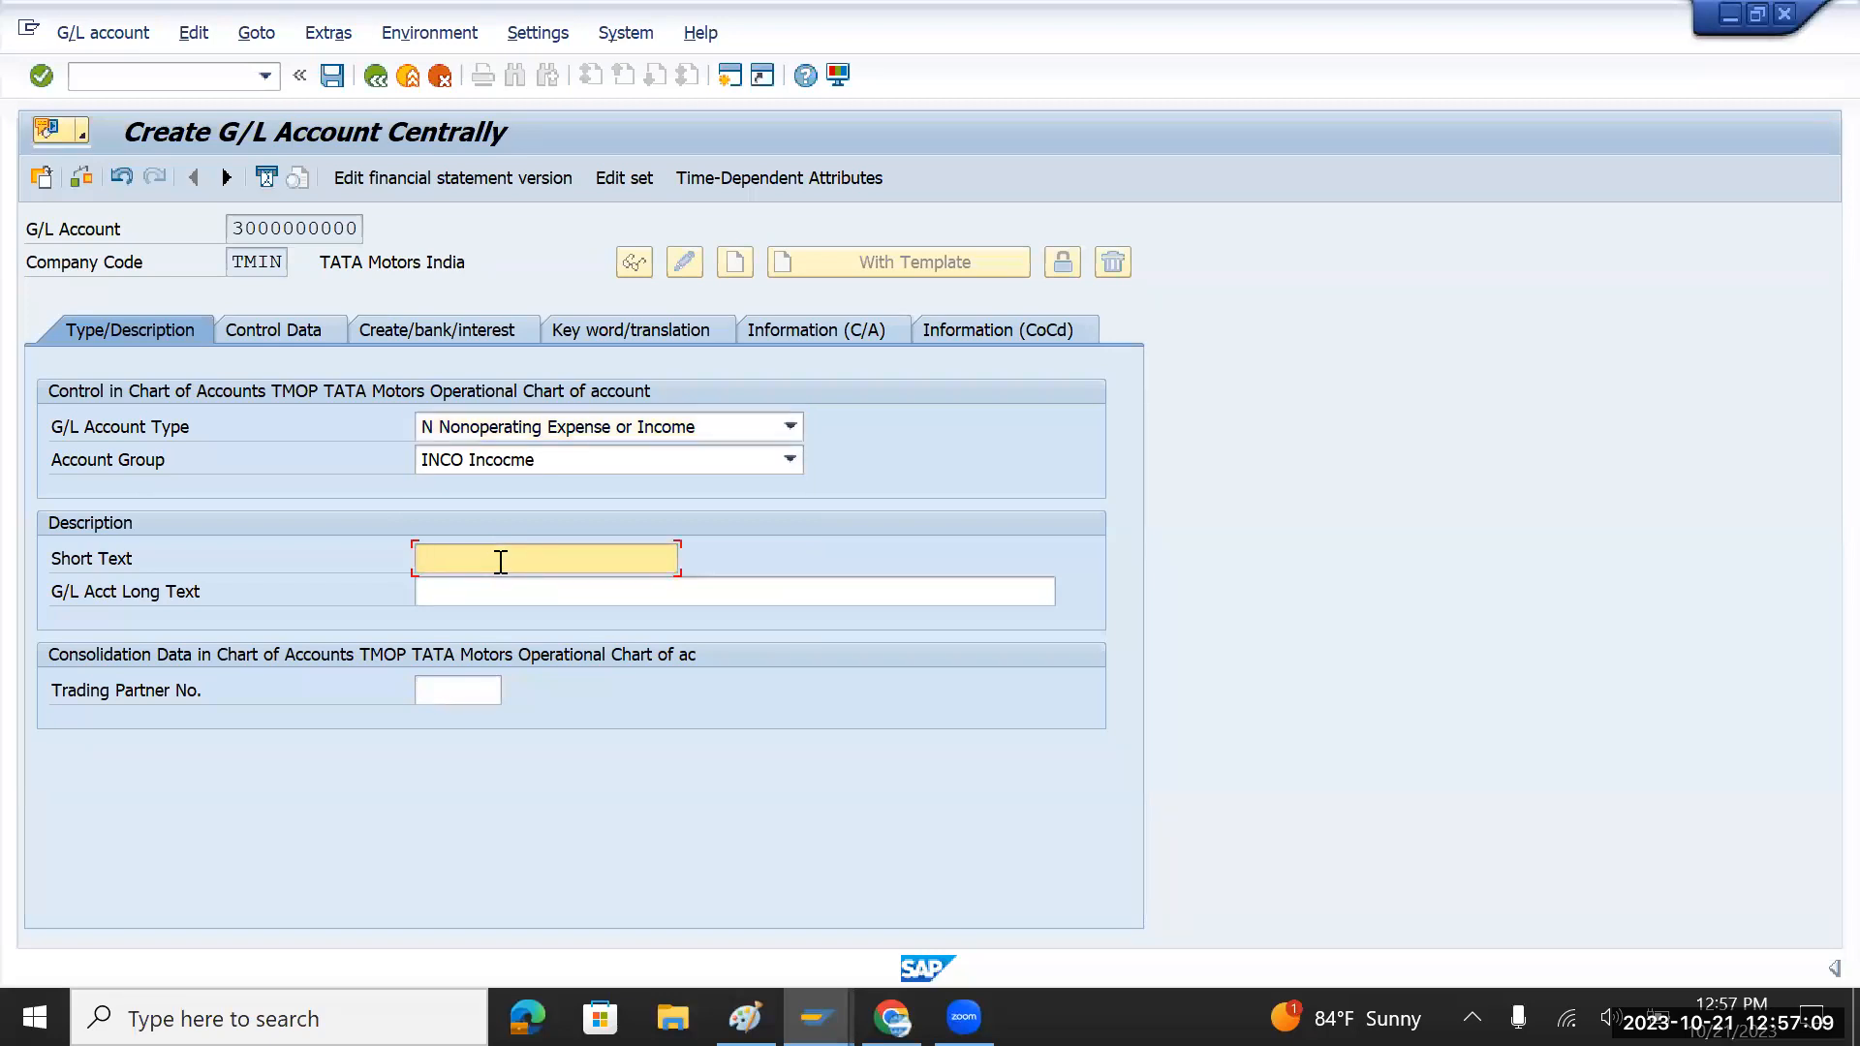
text(Interesr)
key(BackSpace)
key(BackSpace)
text(est R)
text(eceived )
text(on)
key(BackSpace)
key(BackSpace)
text(FD)
drag(586, 558, 422, 558)
key(ctrl+c)
click(460, 593)
key(ctrl+v)
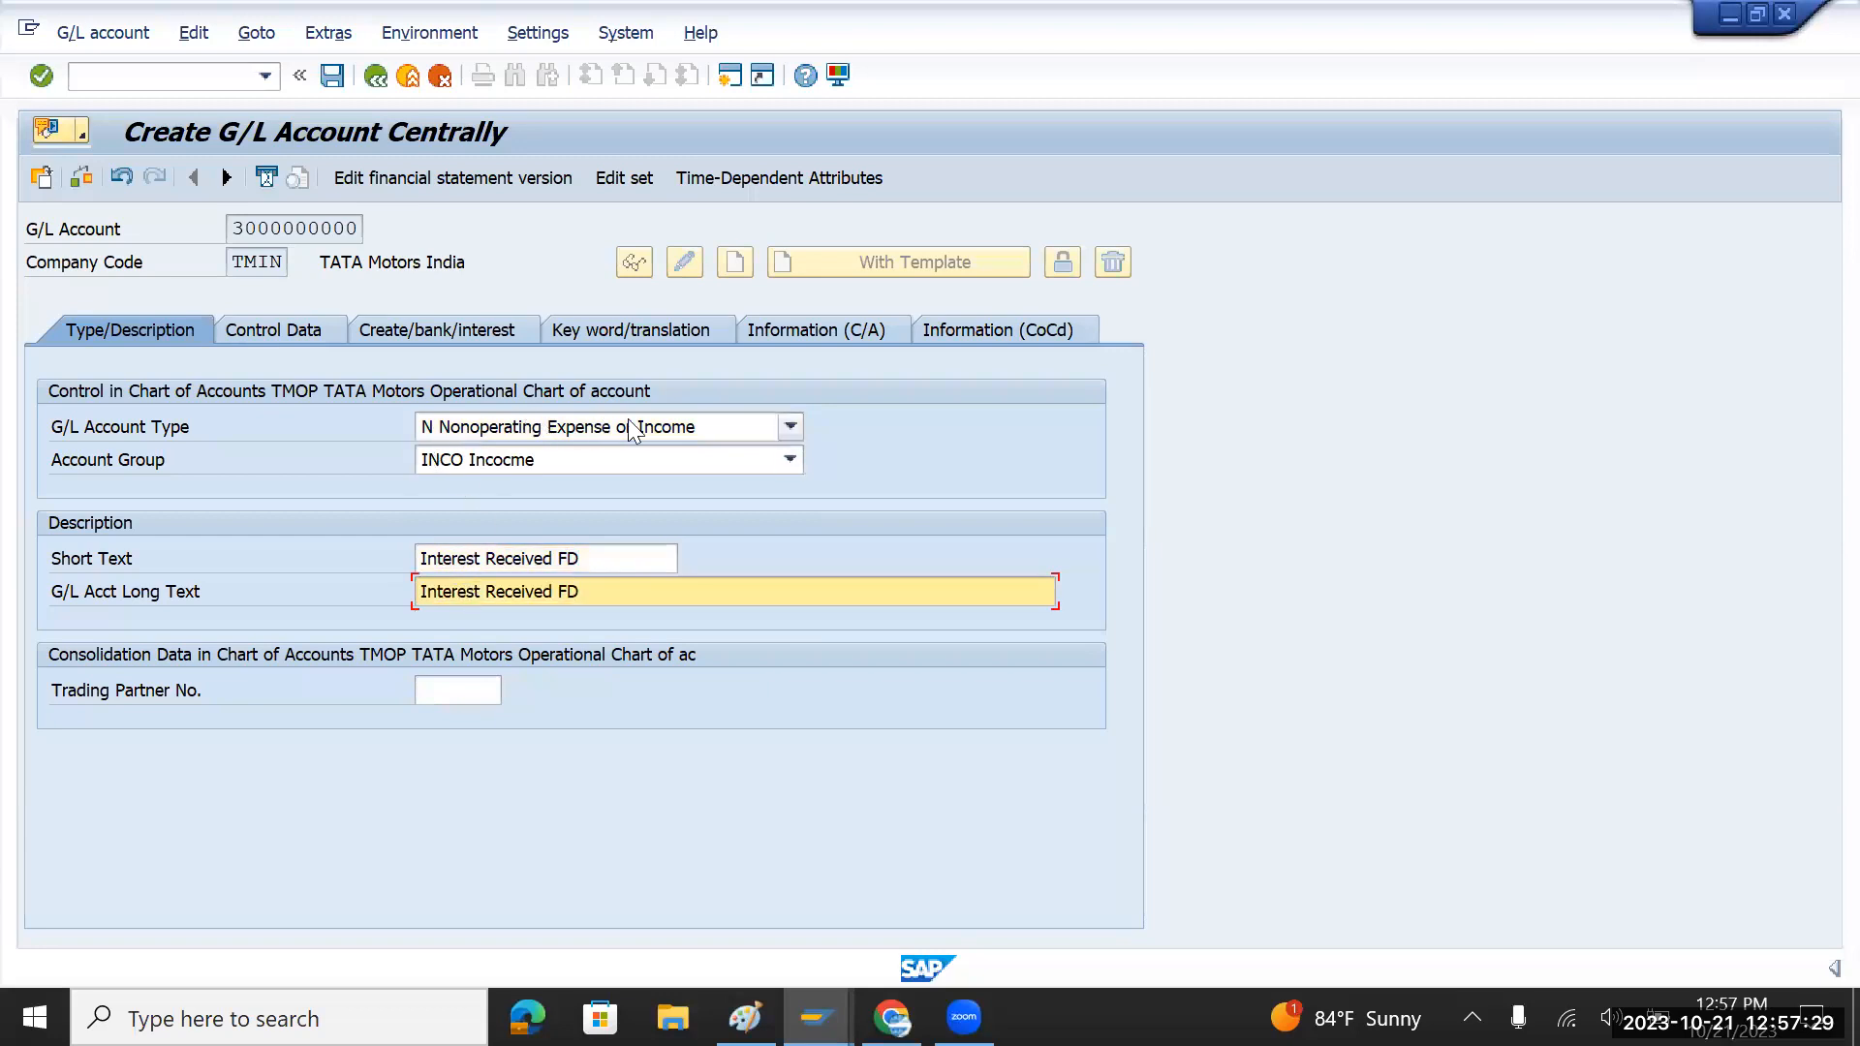
Step: Set the sort key to 000 Allocation number on the Control Data tab
click(287, 327)
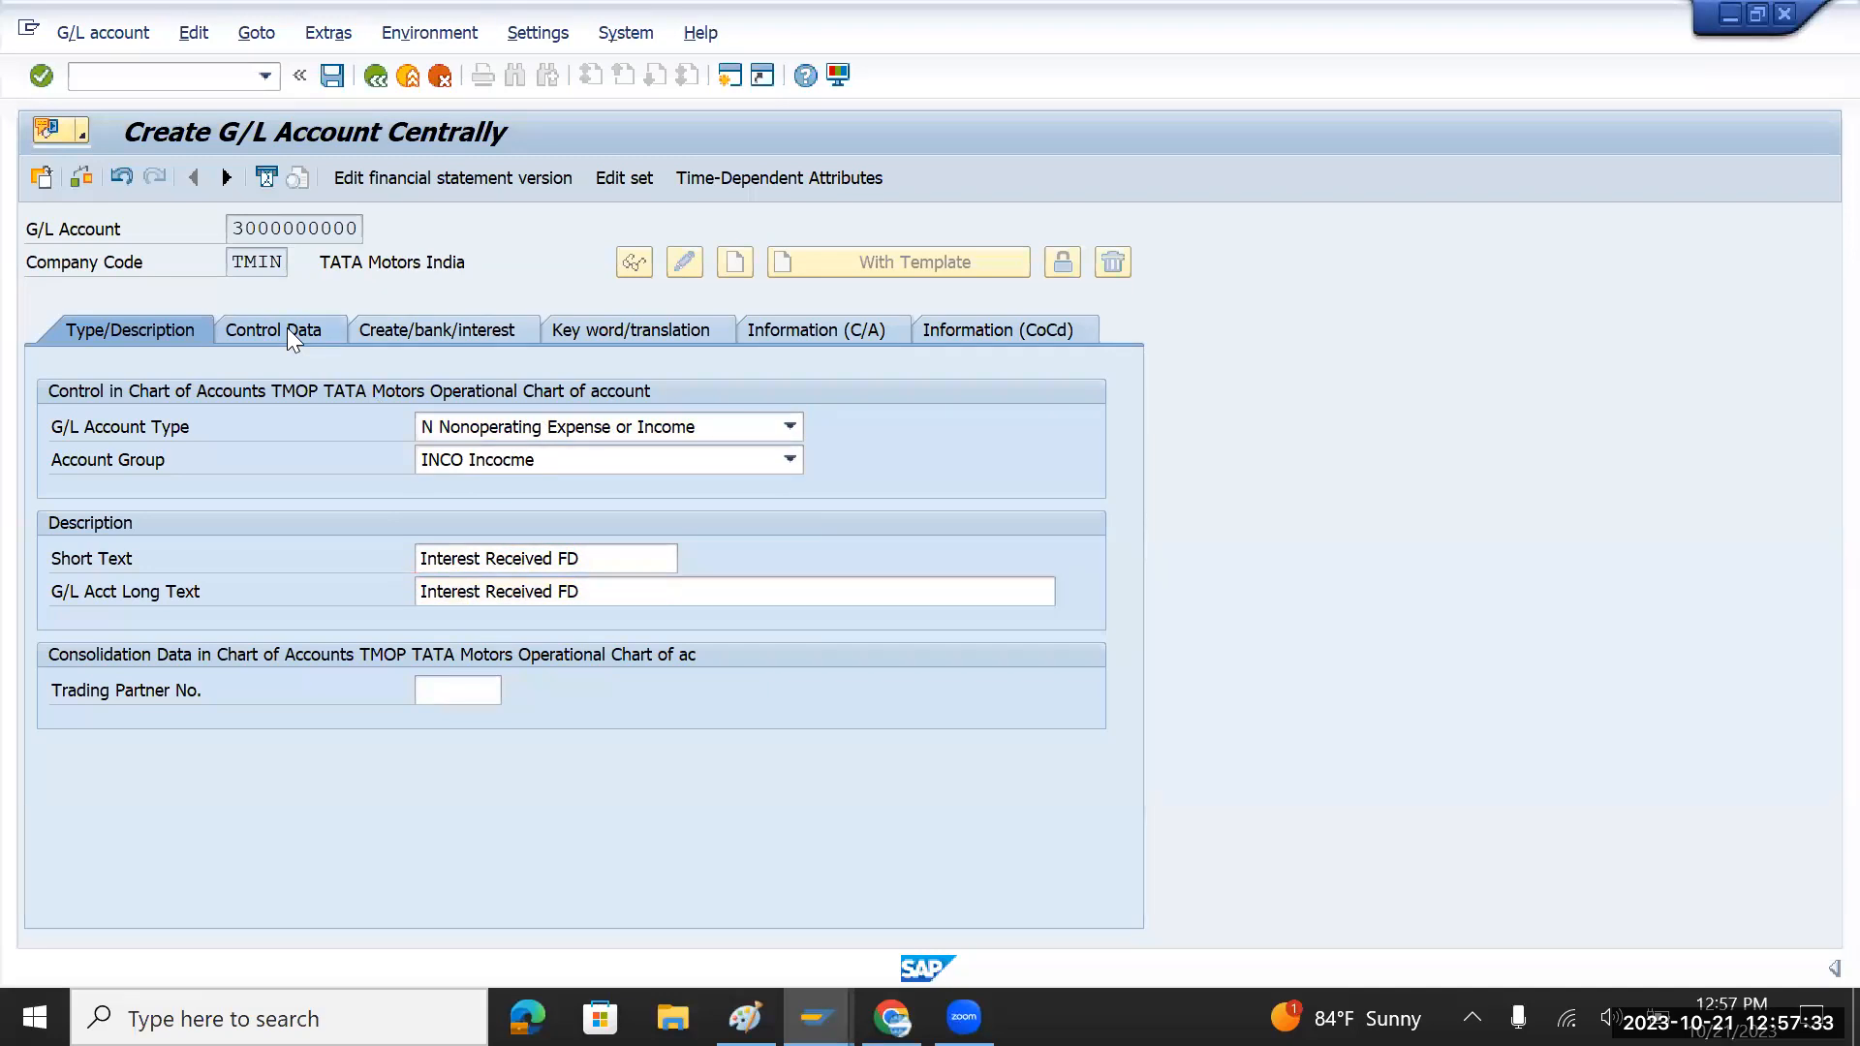
scroll(574, 736, down, 2)
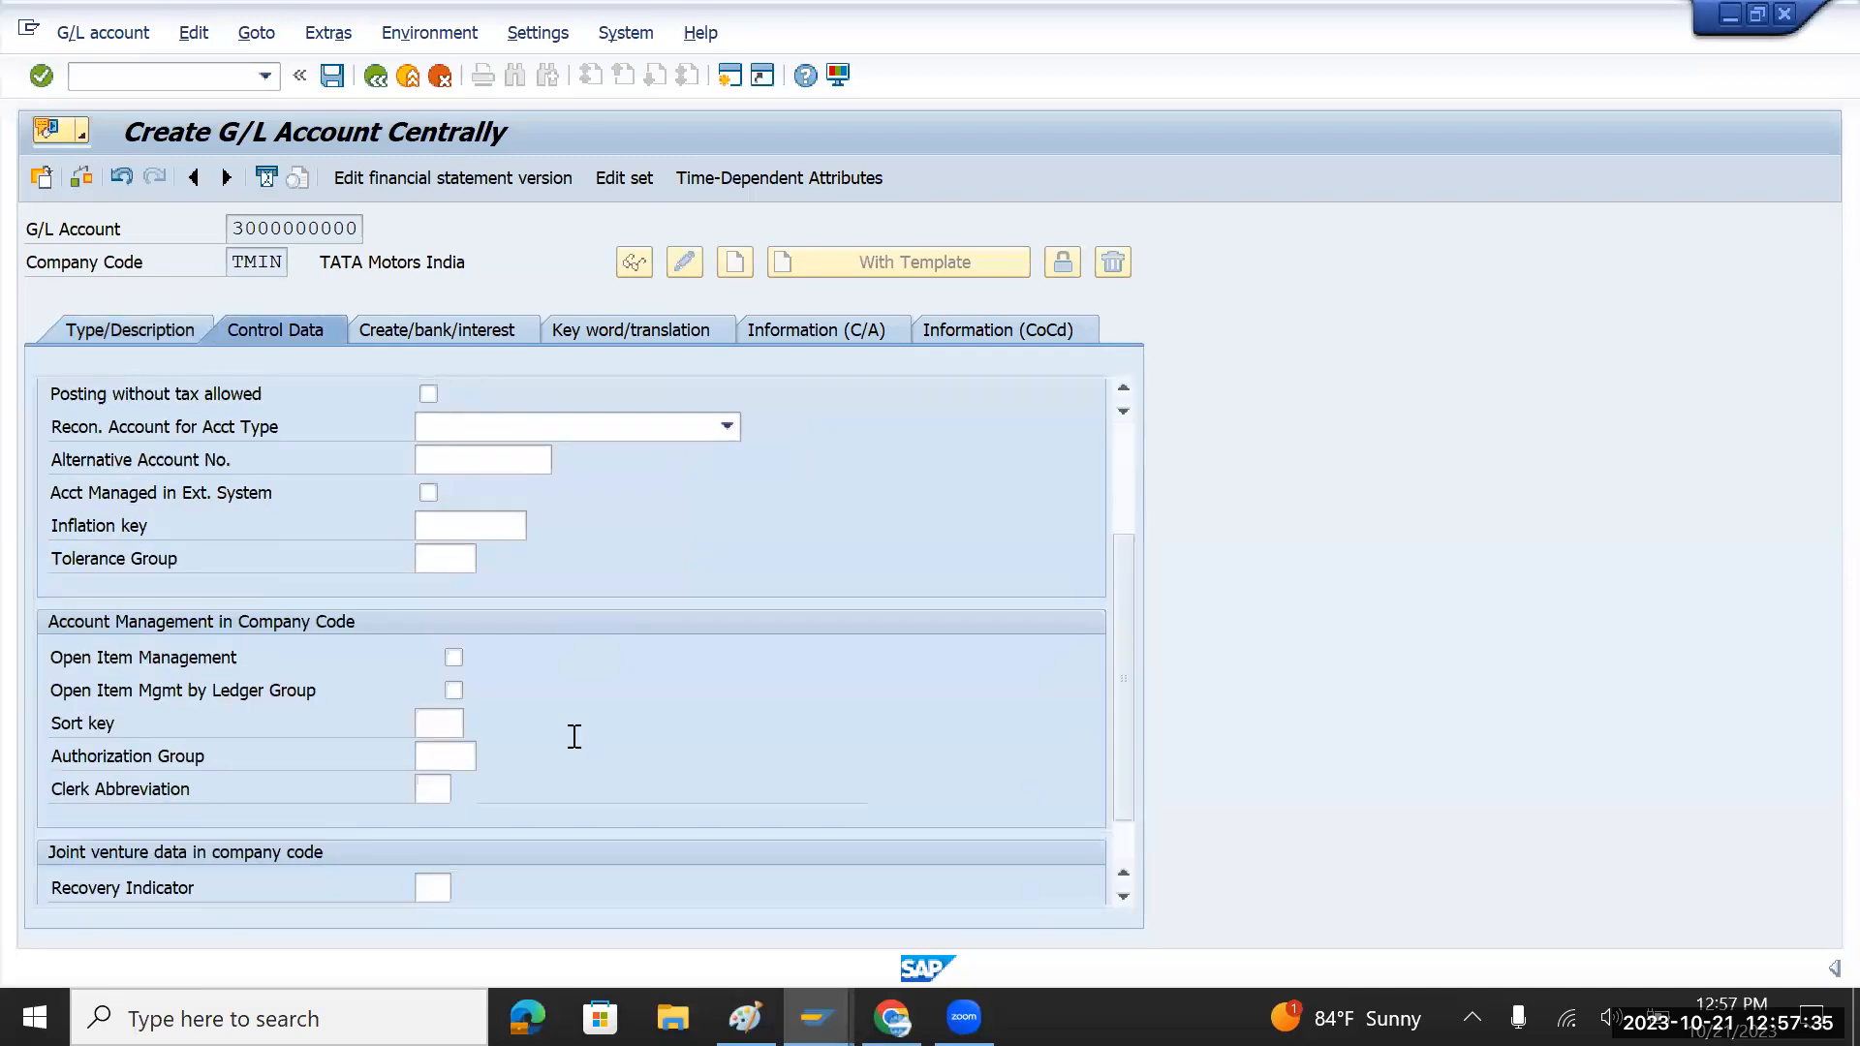
click(443, 726)
click(479, 720)
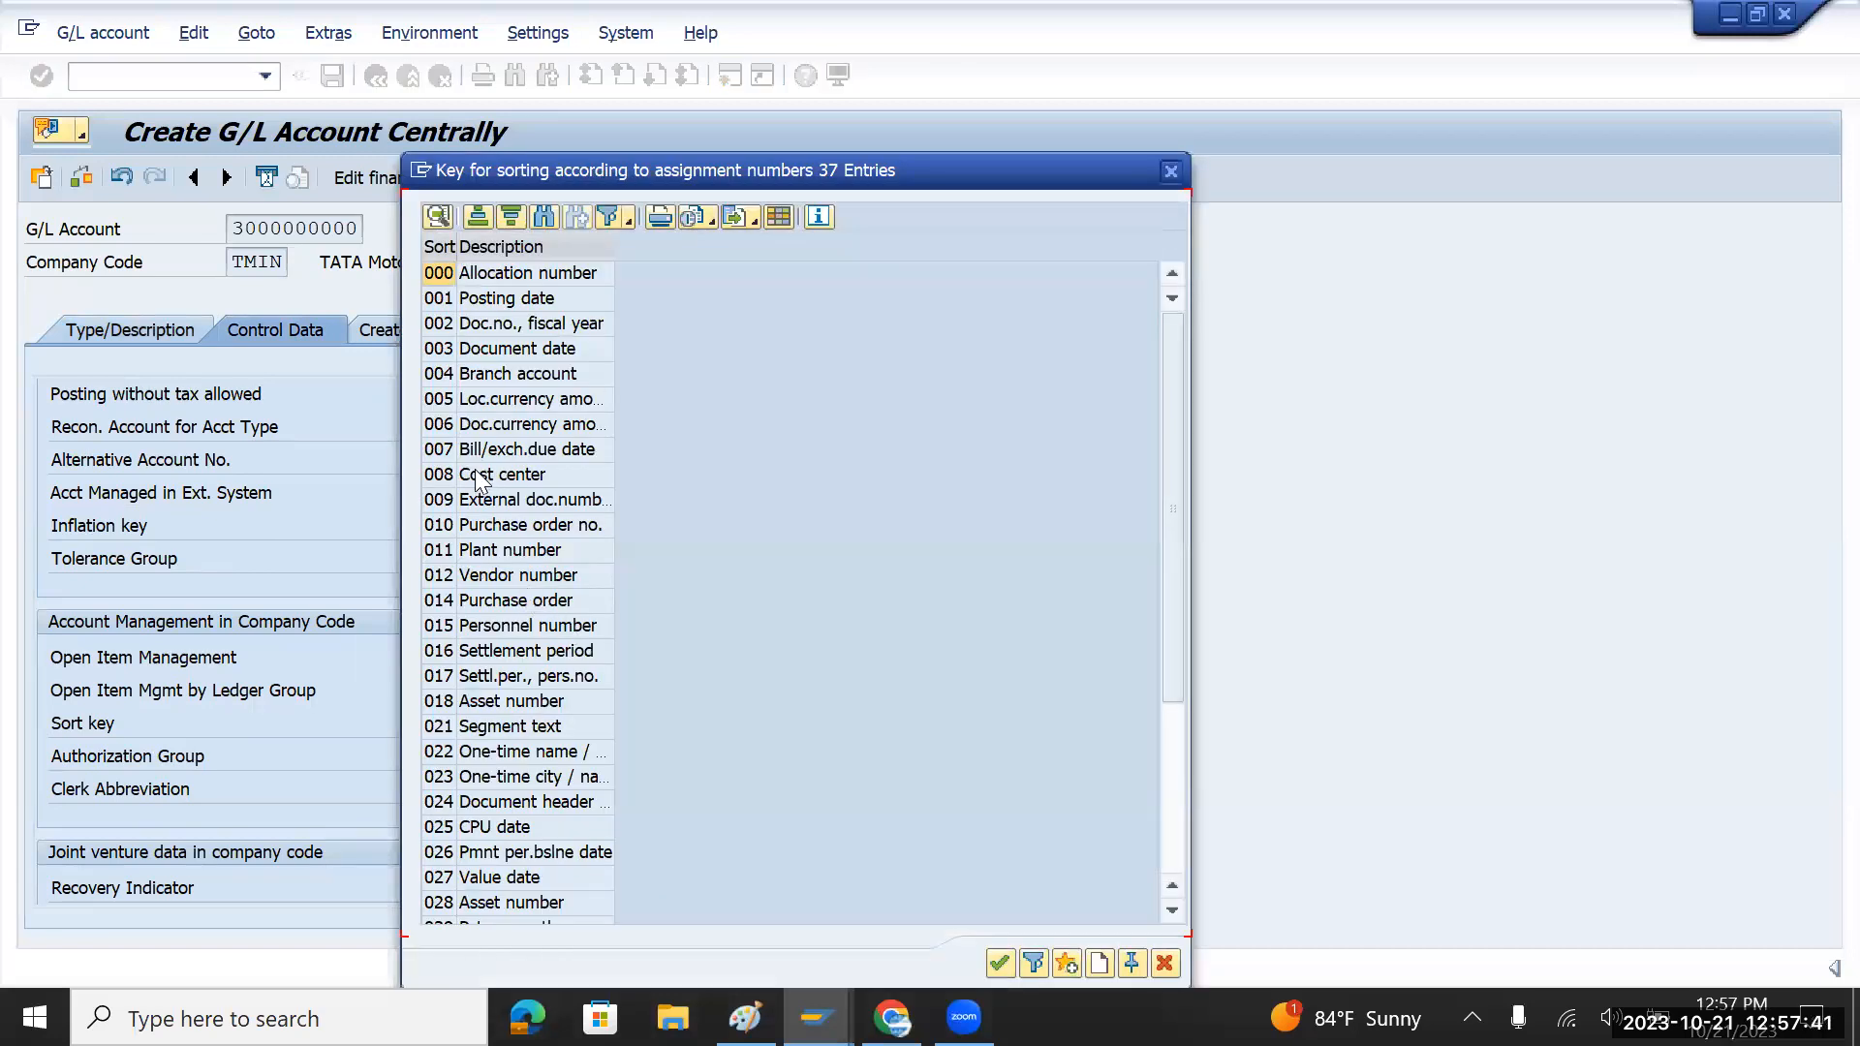
double_click(498, 274)
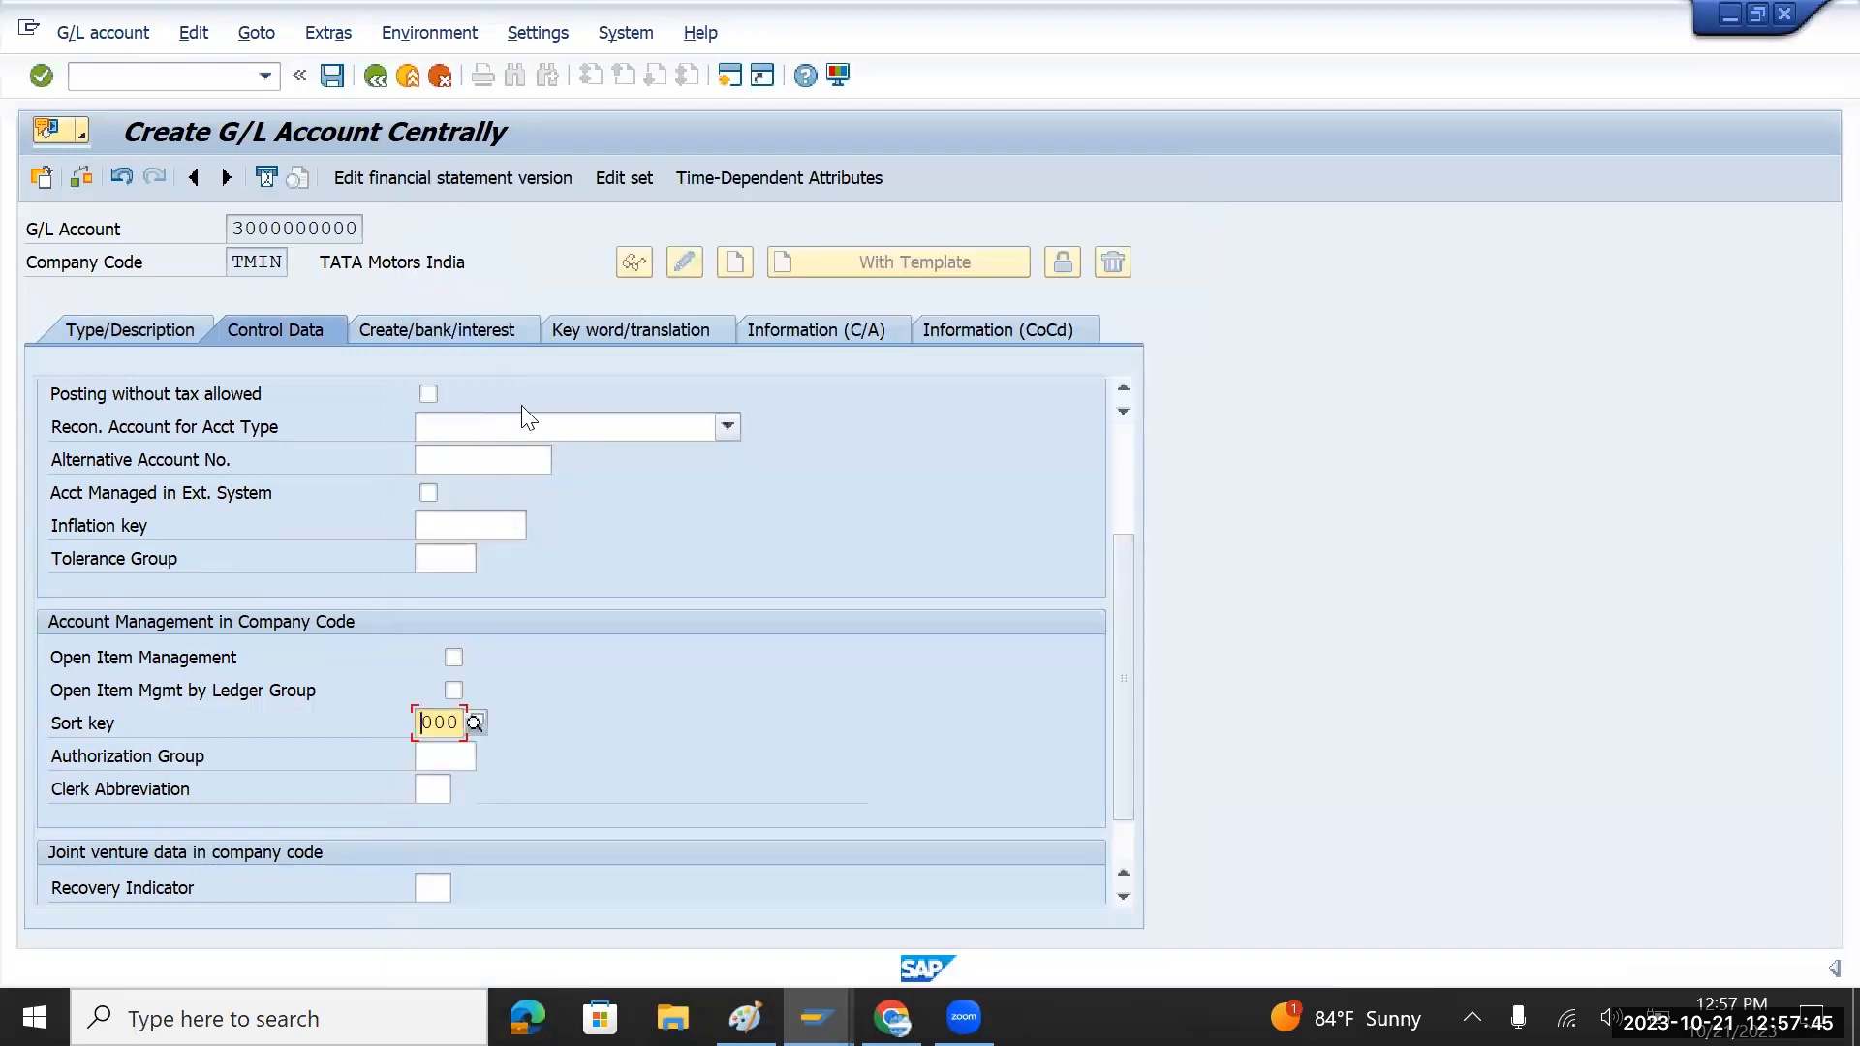
click(405, 327)
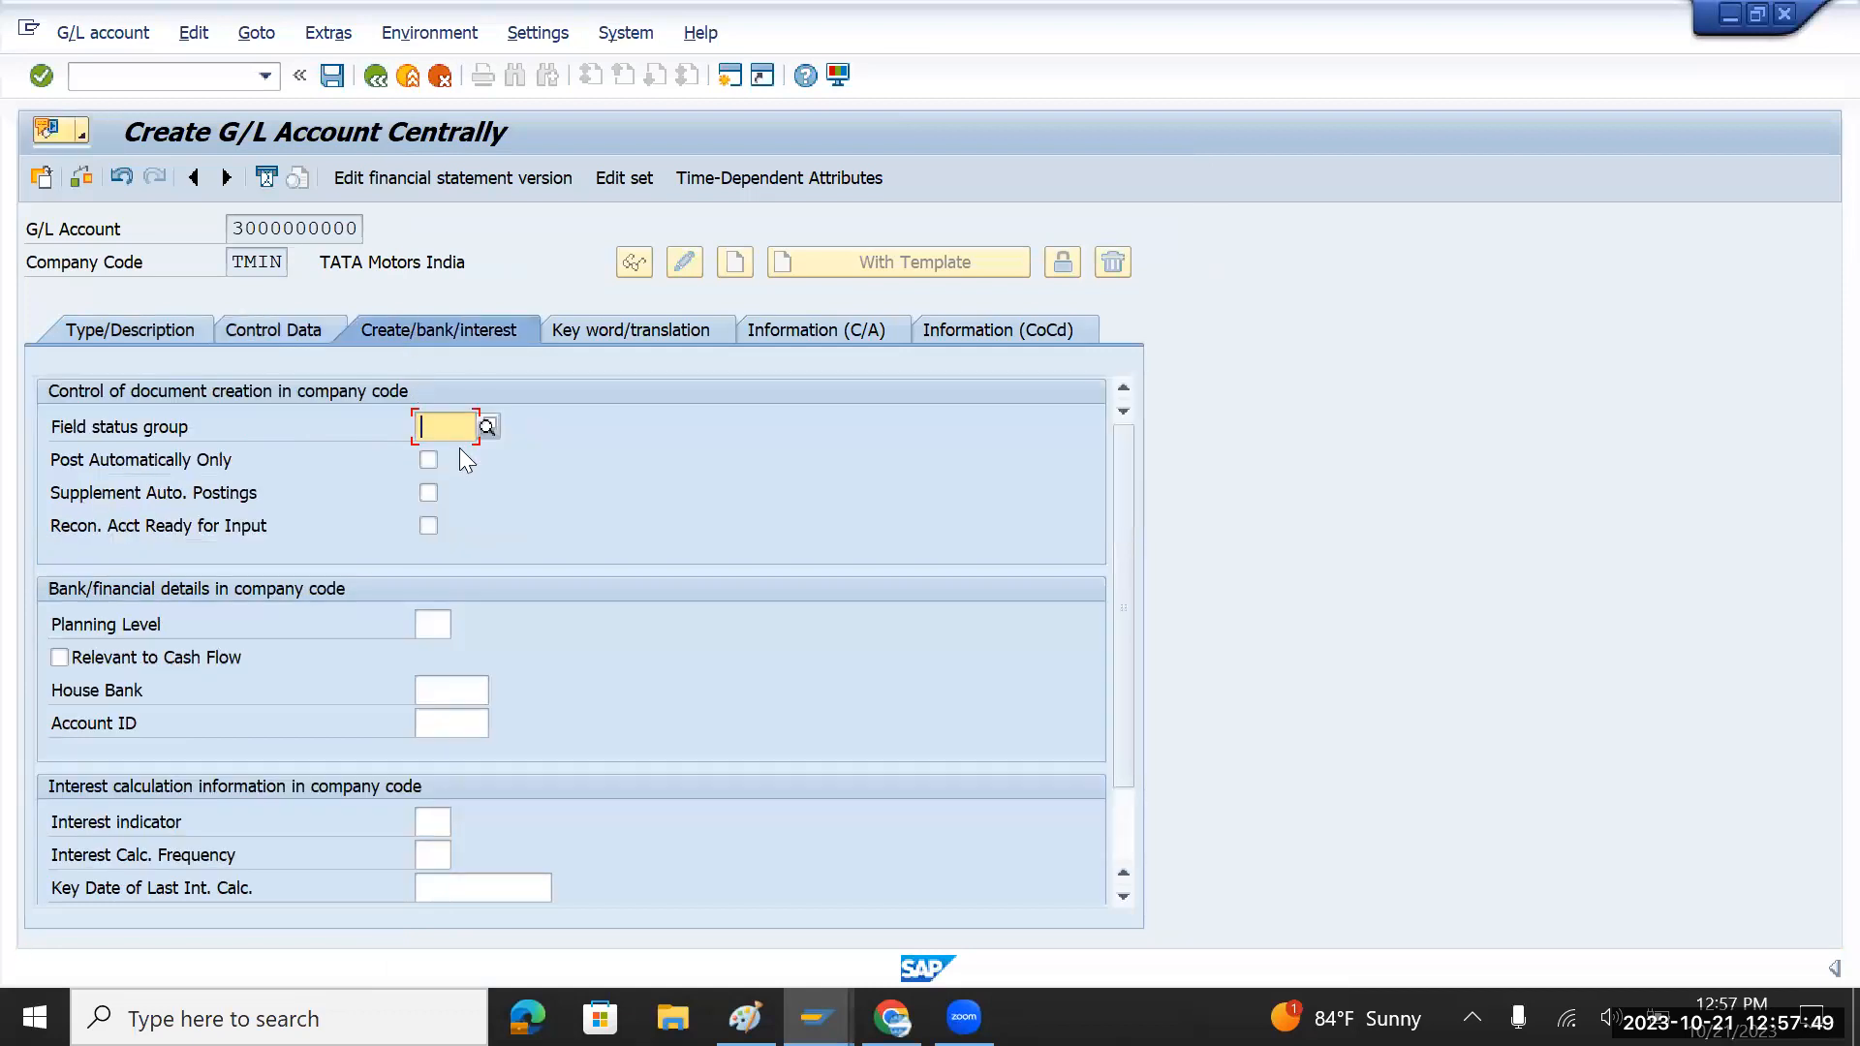
click(486, 427)
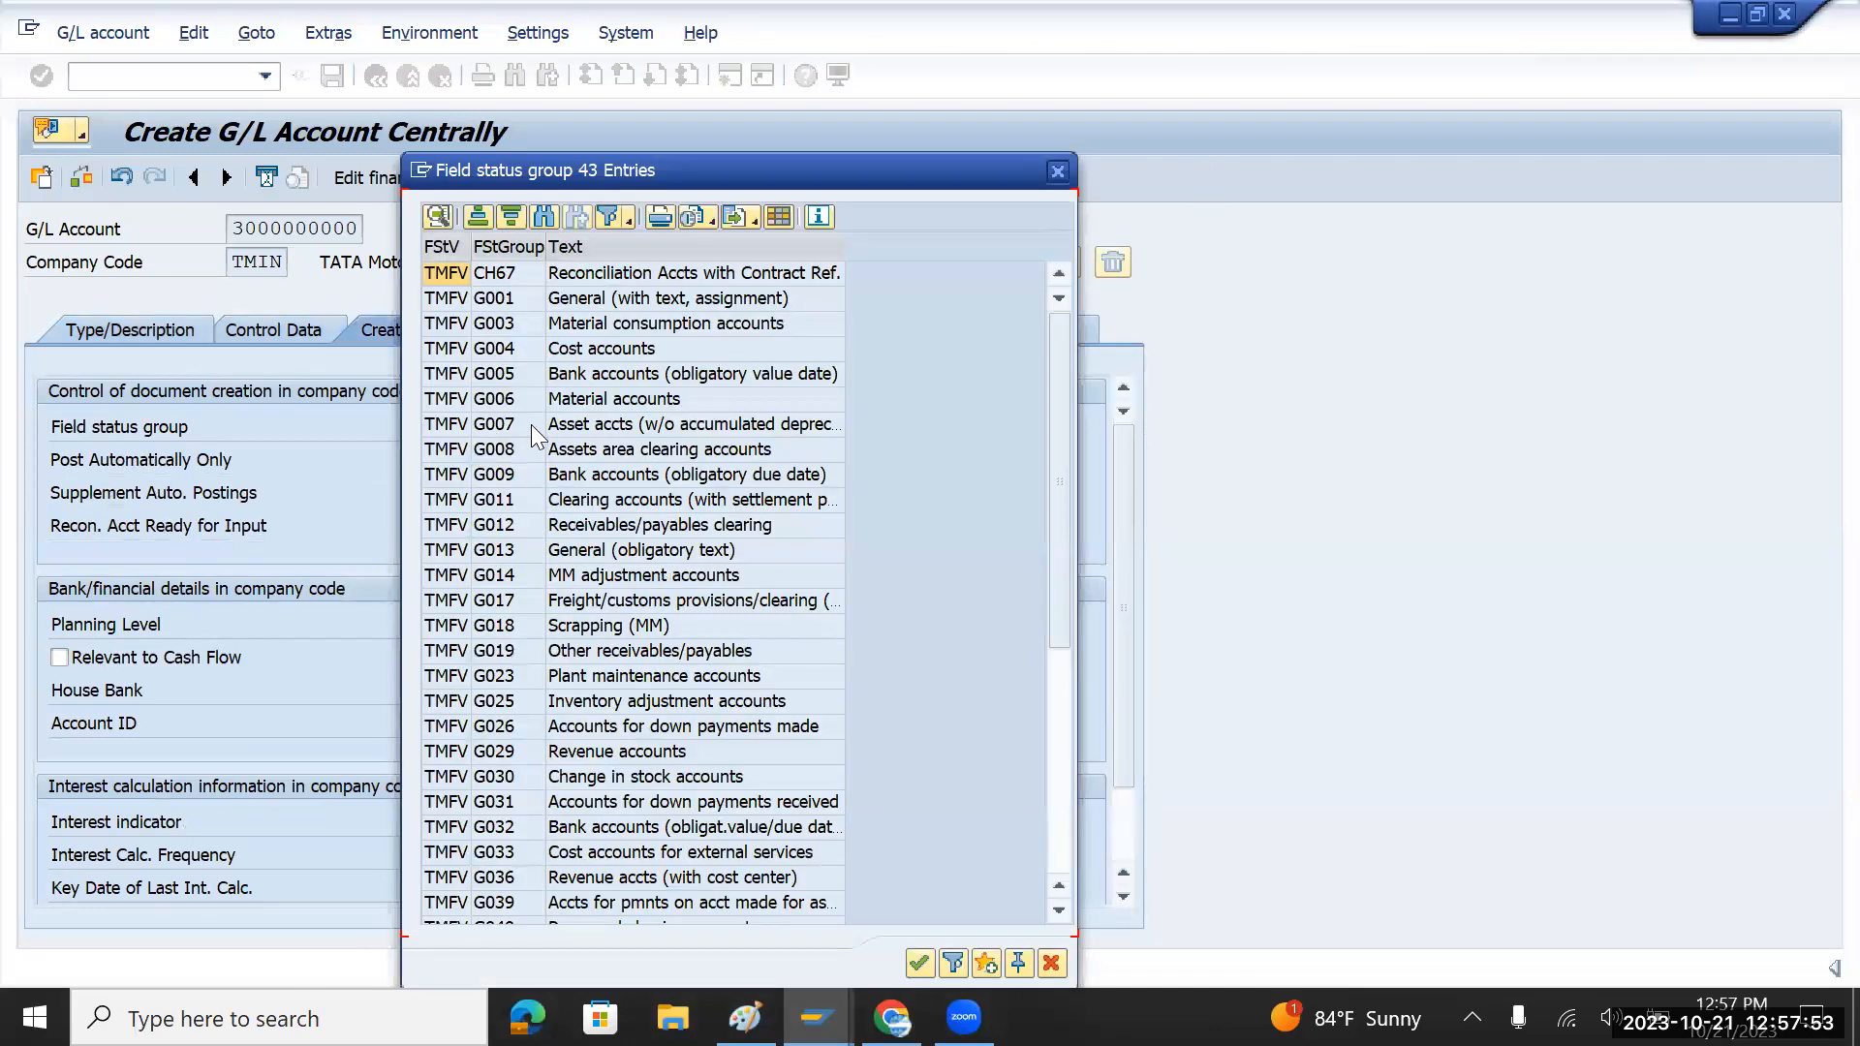
click(579, 752)
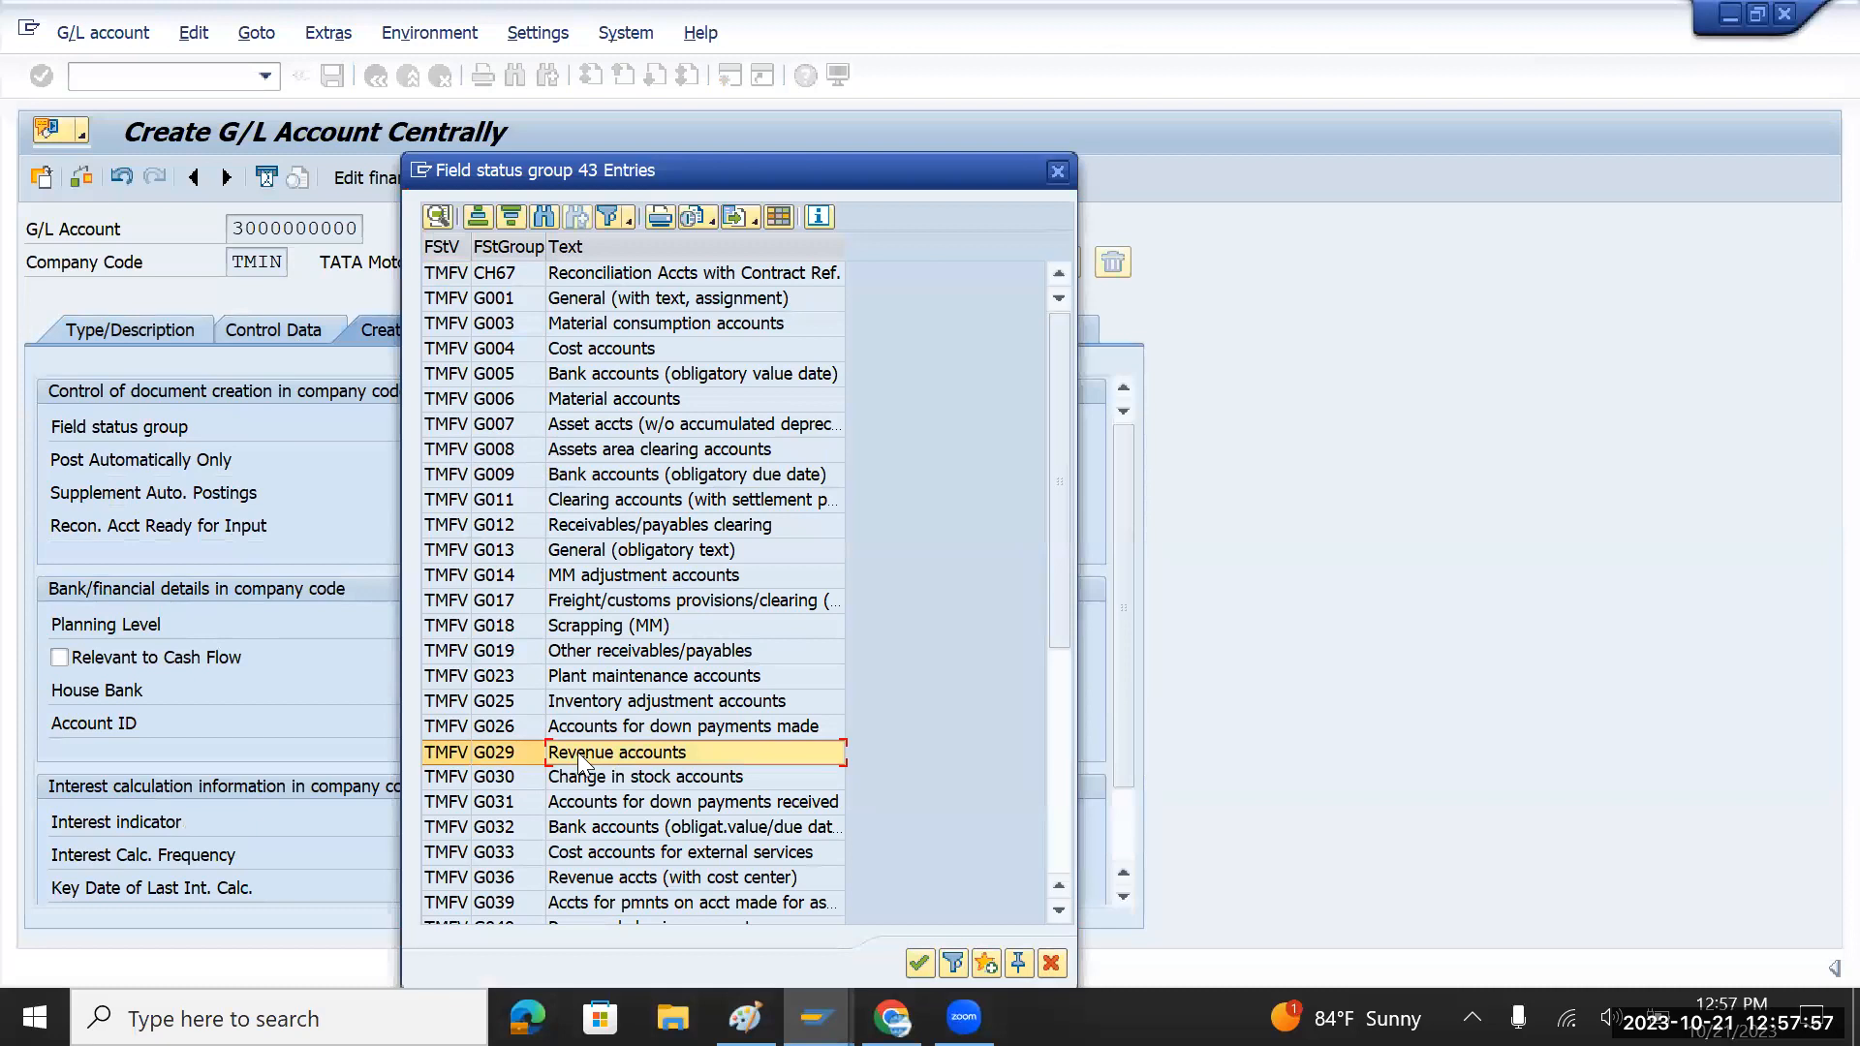
double_click(507, 753)
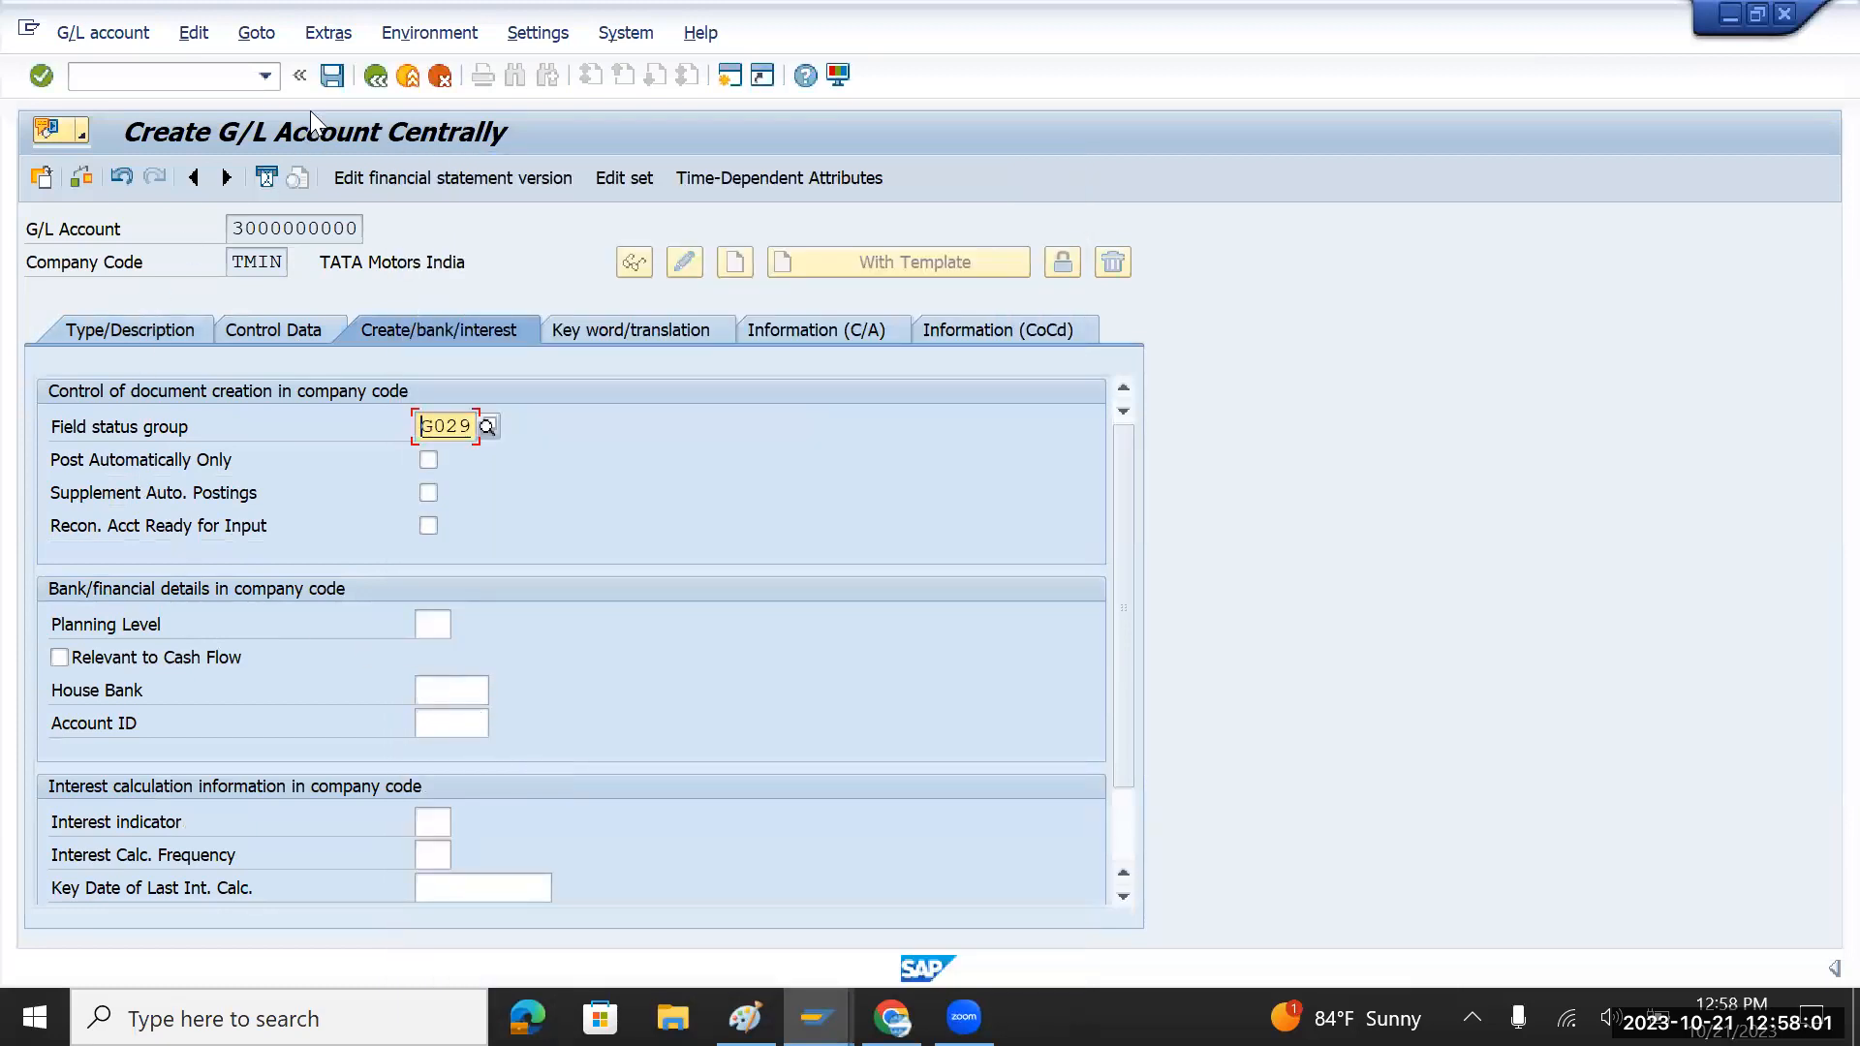
click(329, 77)
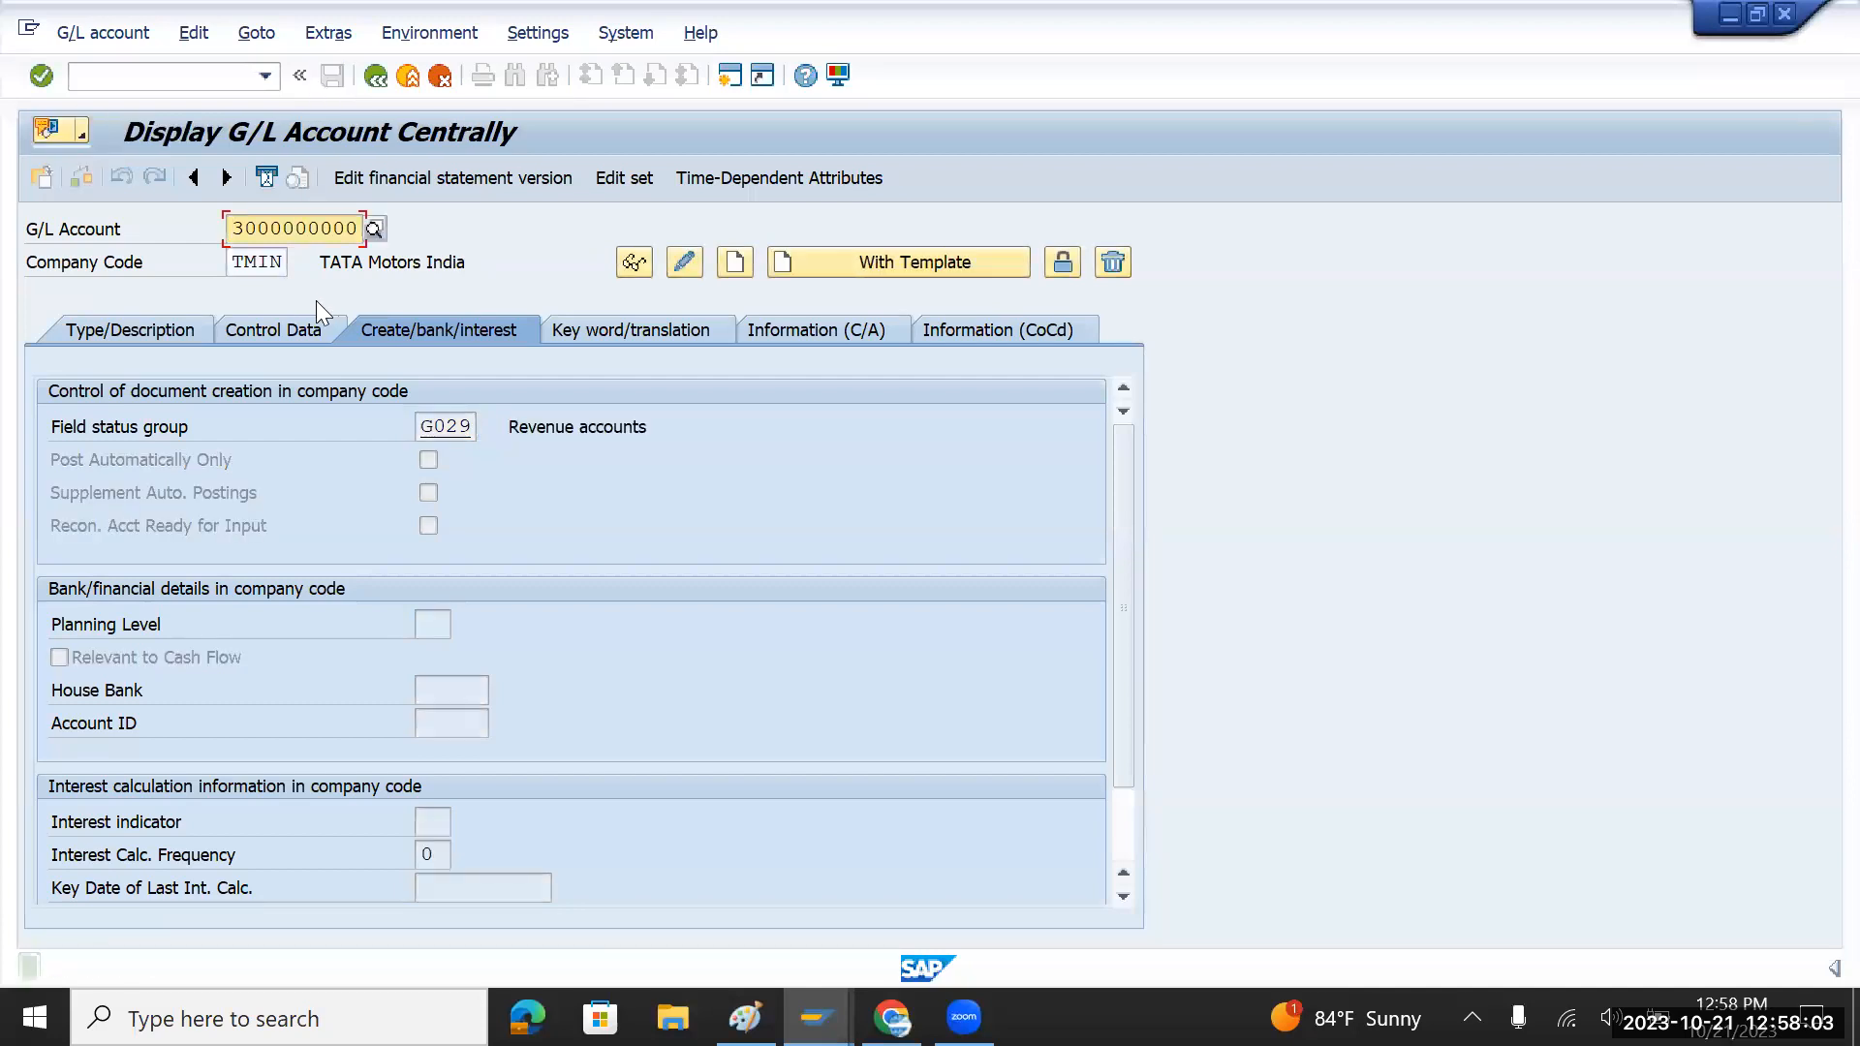
click(355, 232)
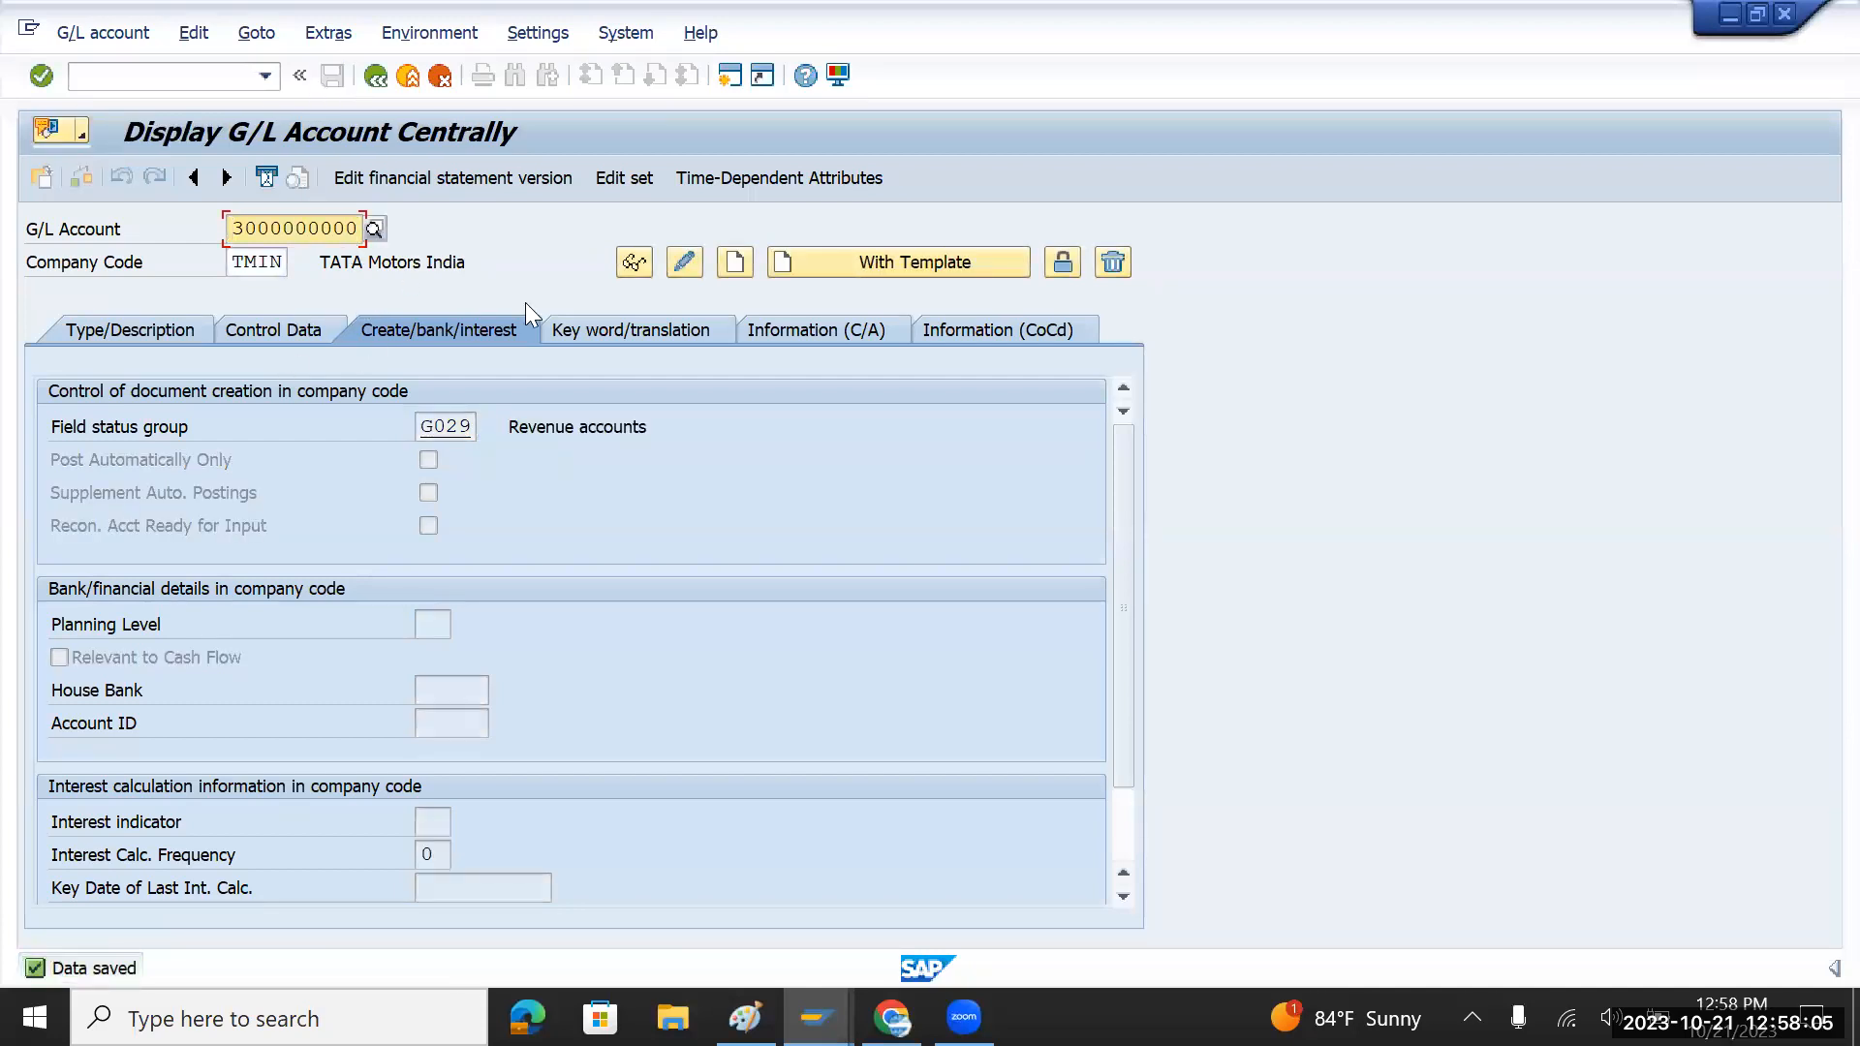
key(BackSpace)
text(1)
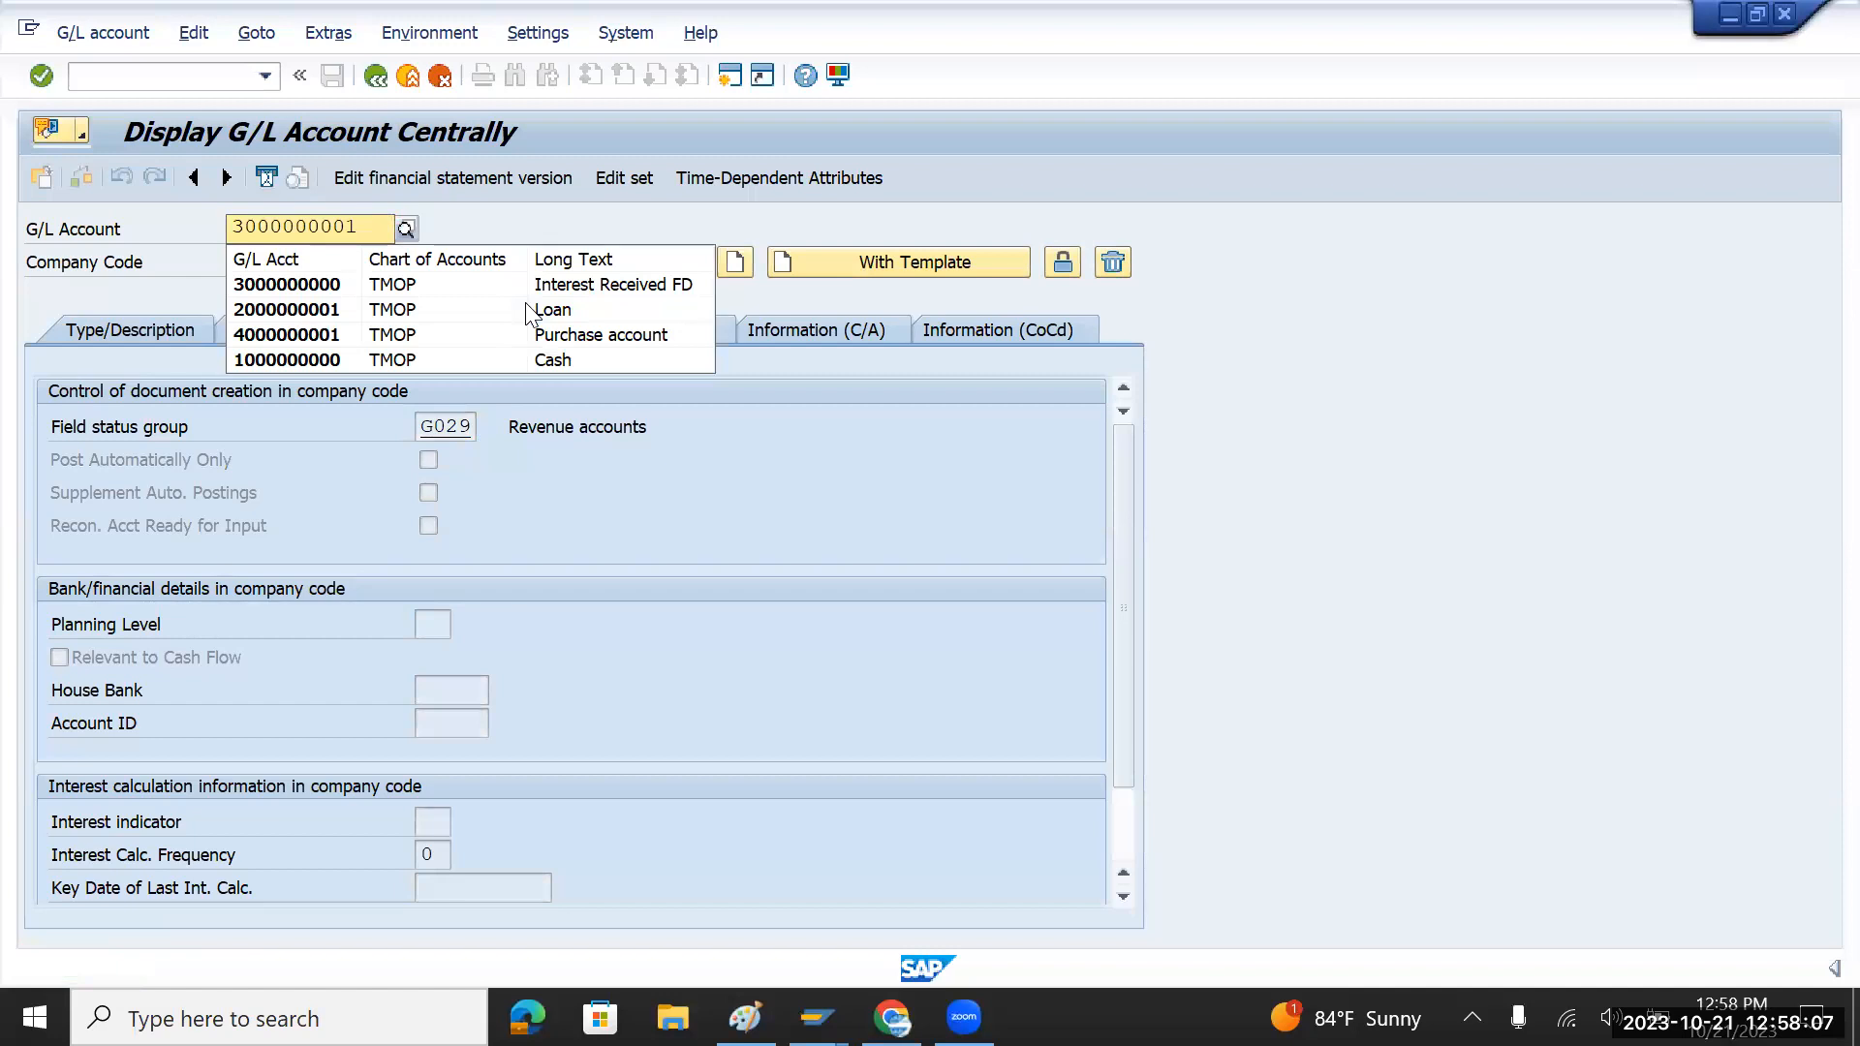
key(F5)
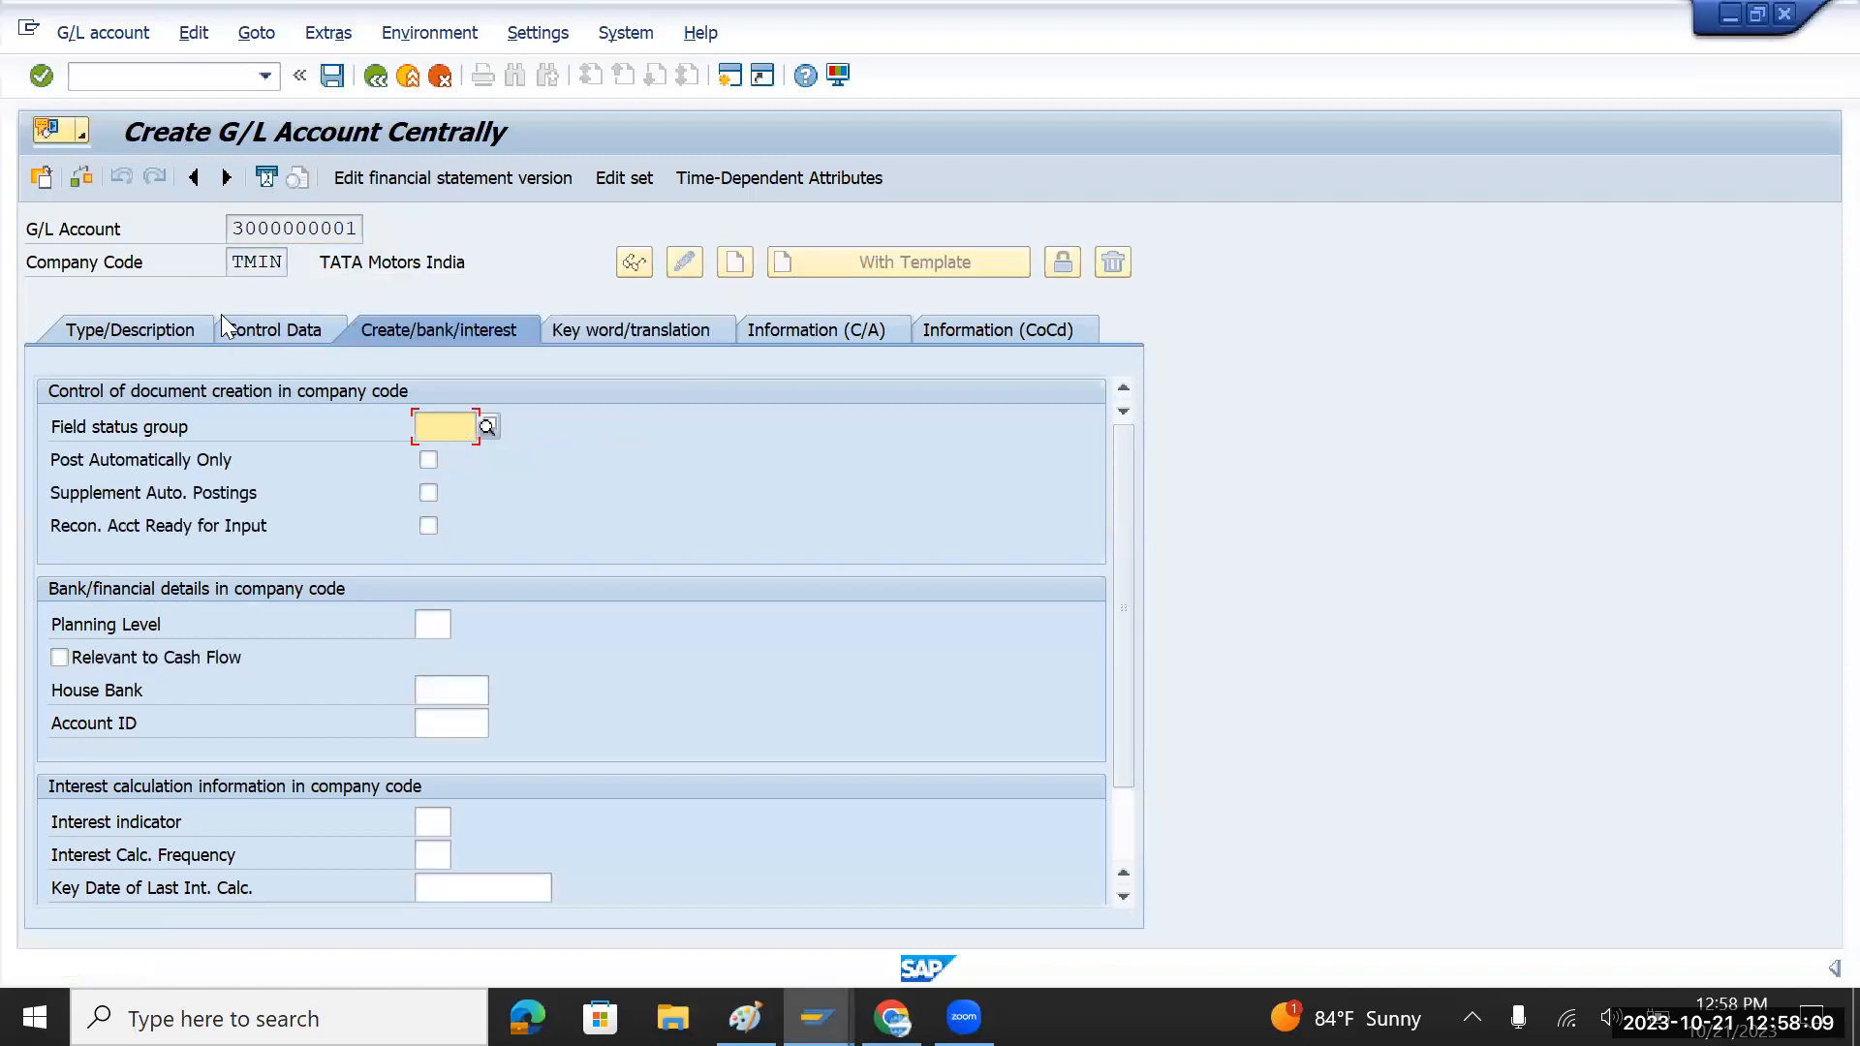
click(157, 329)
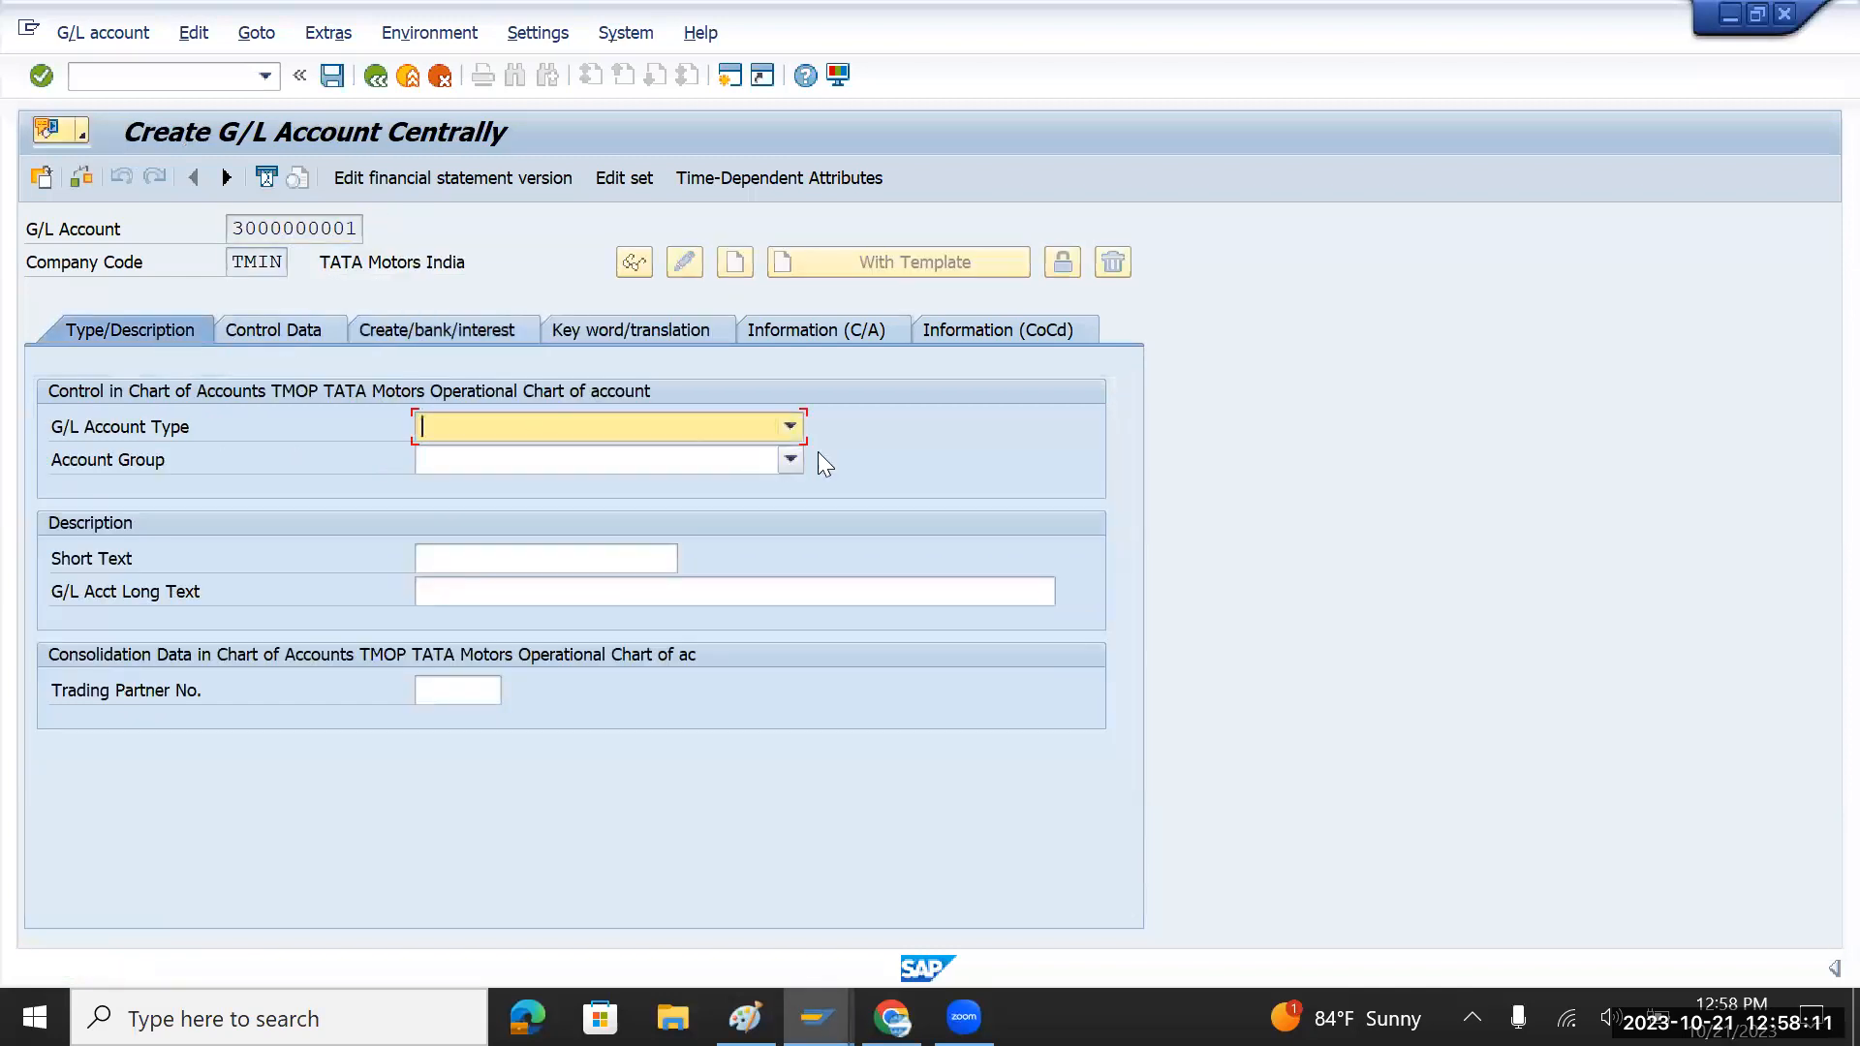
click(791, 427)
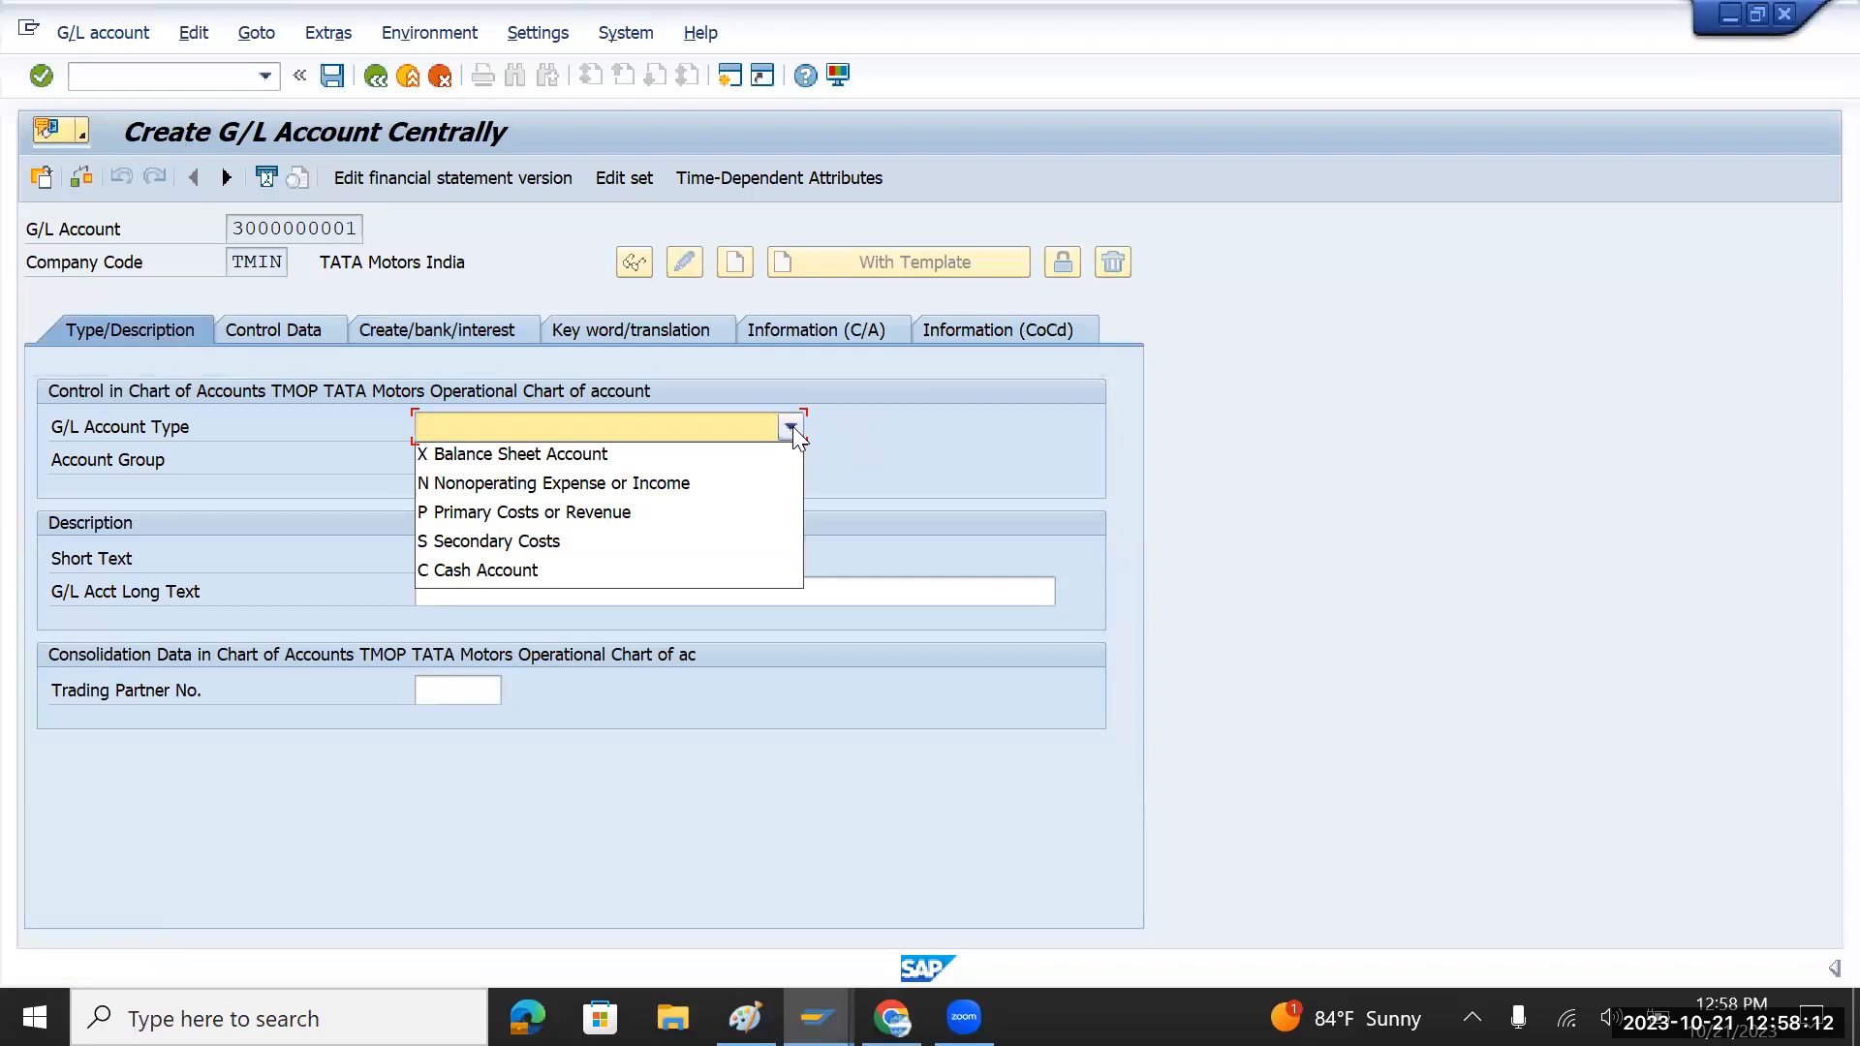
click(568, 515)
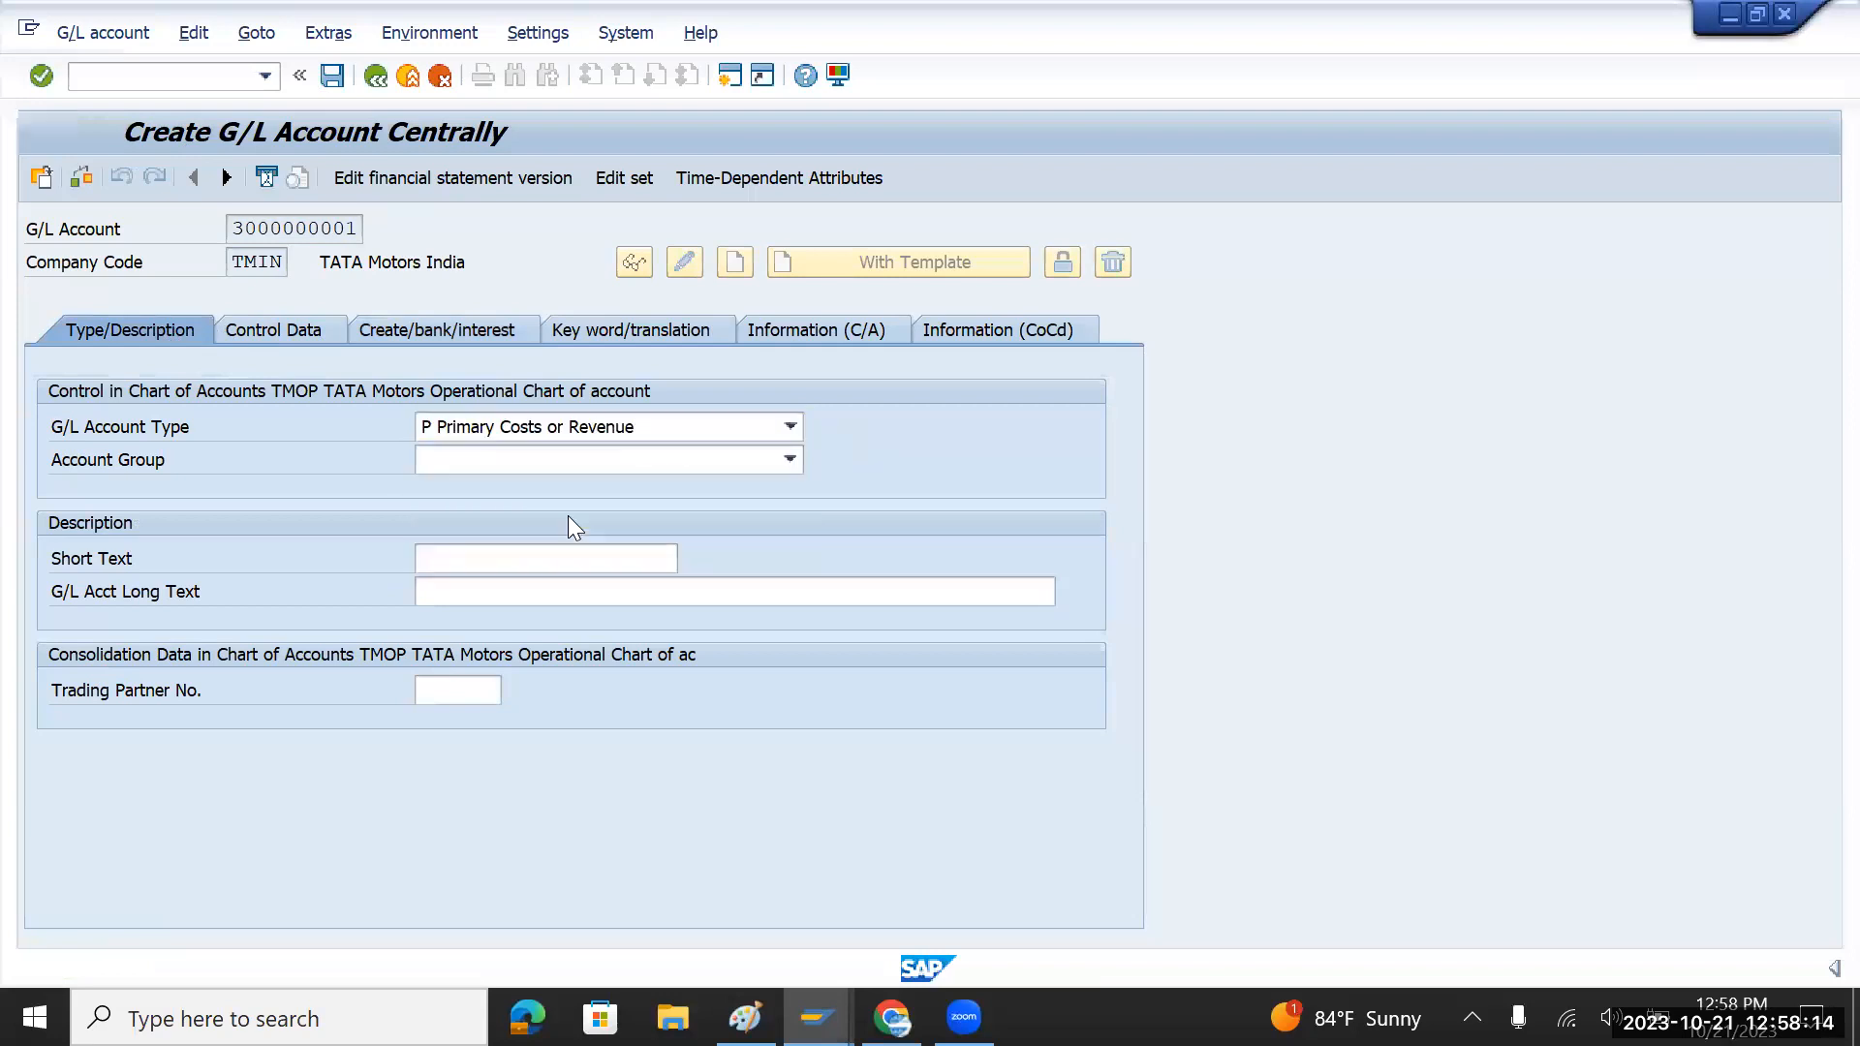
click(791, 460)
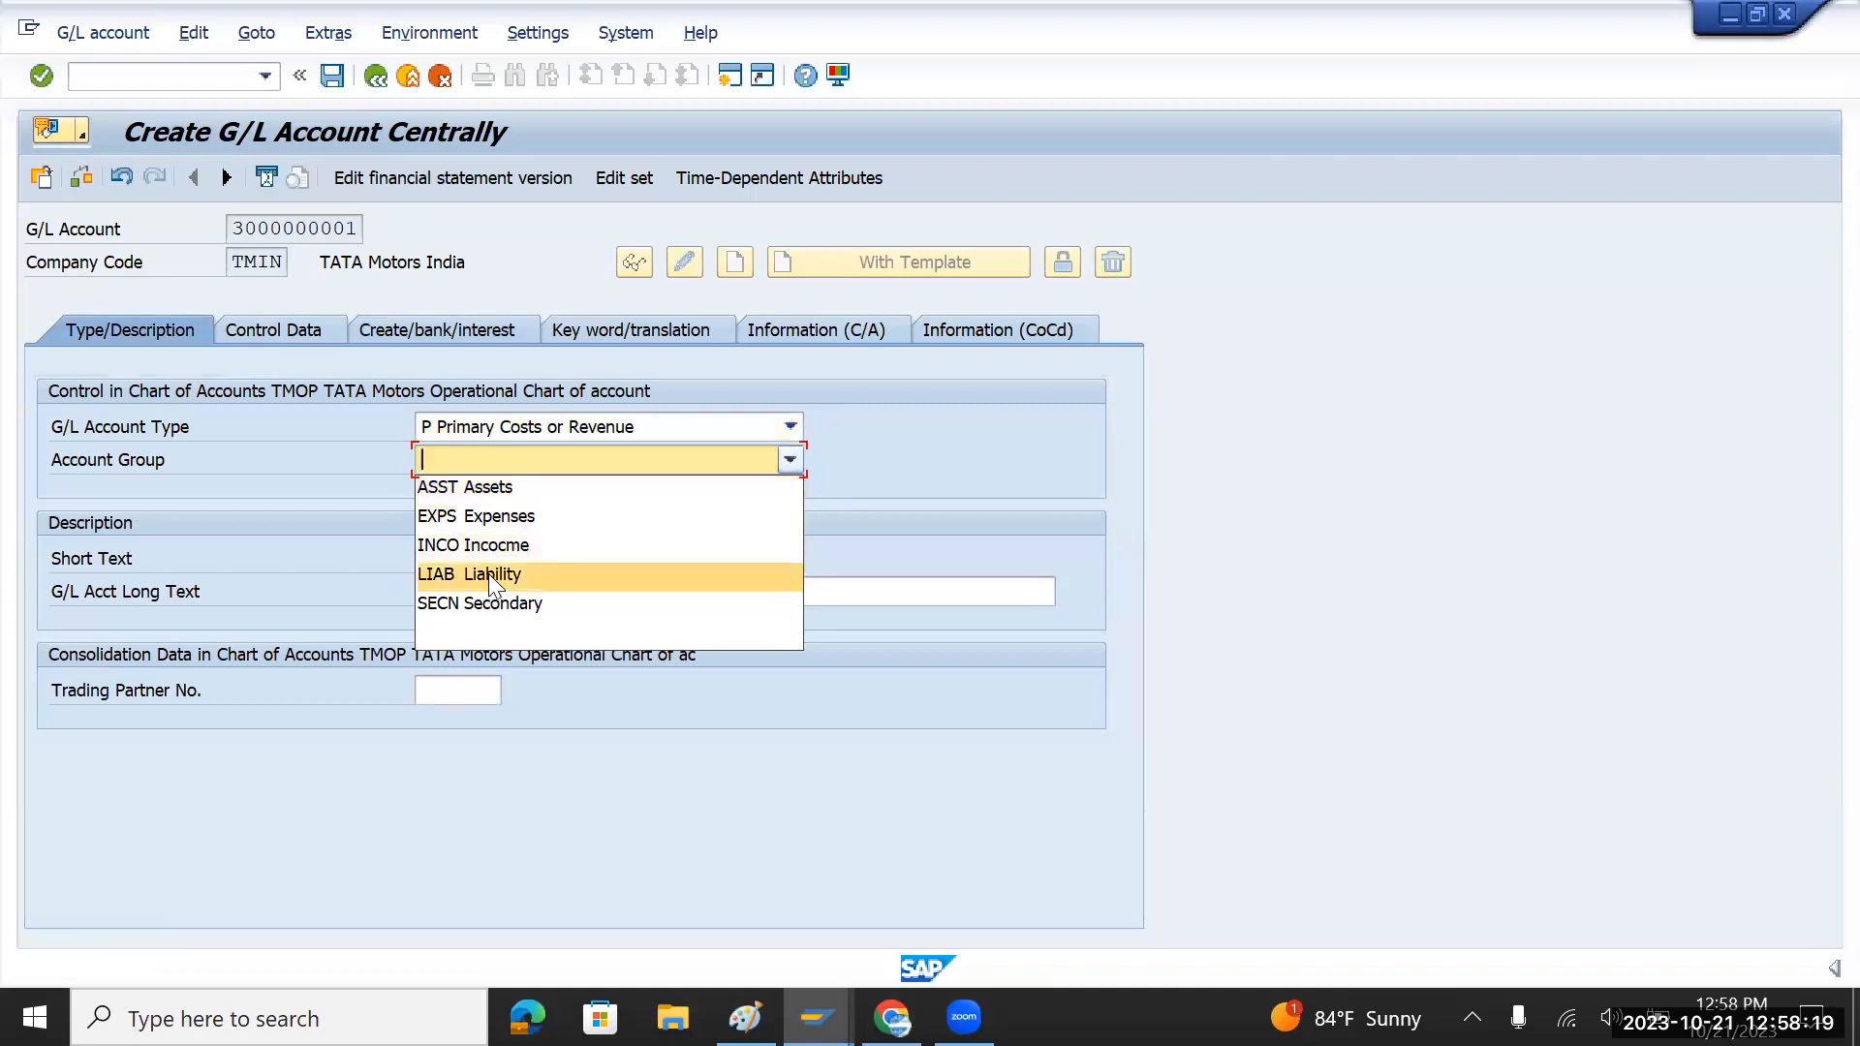
click(504, 544)
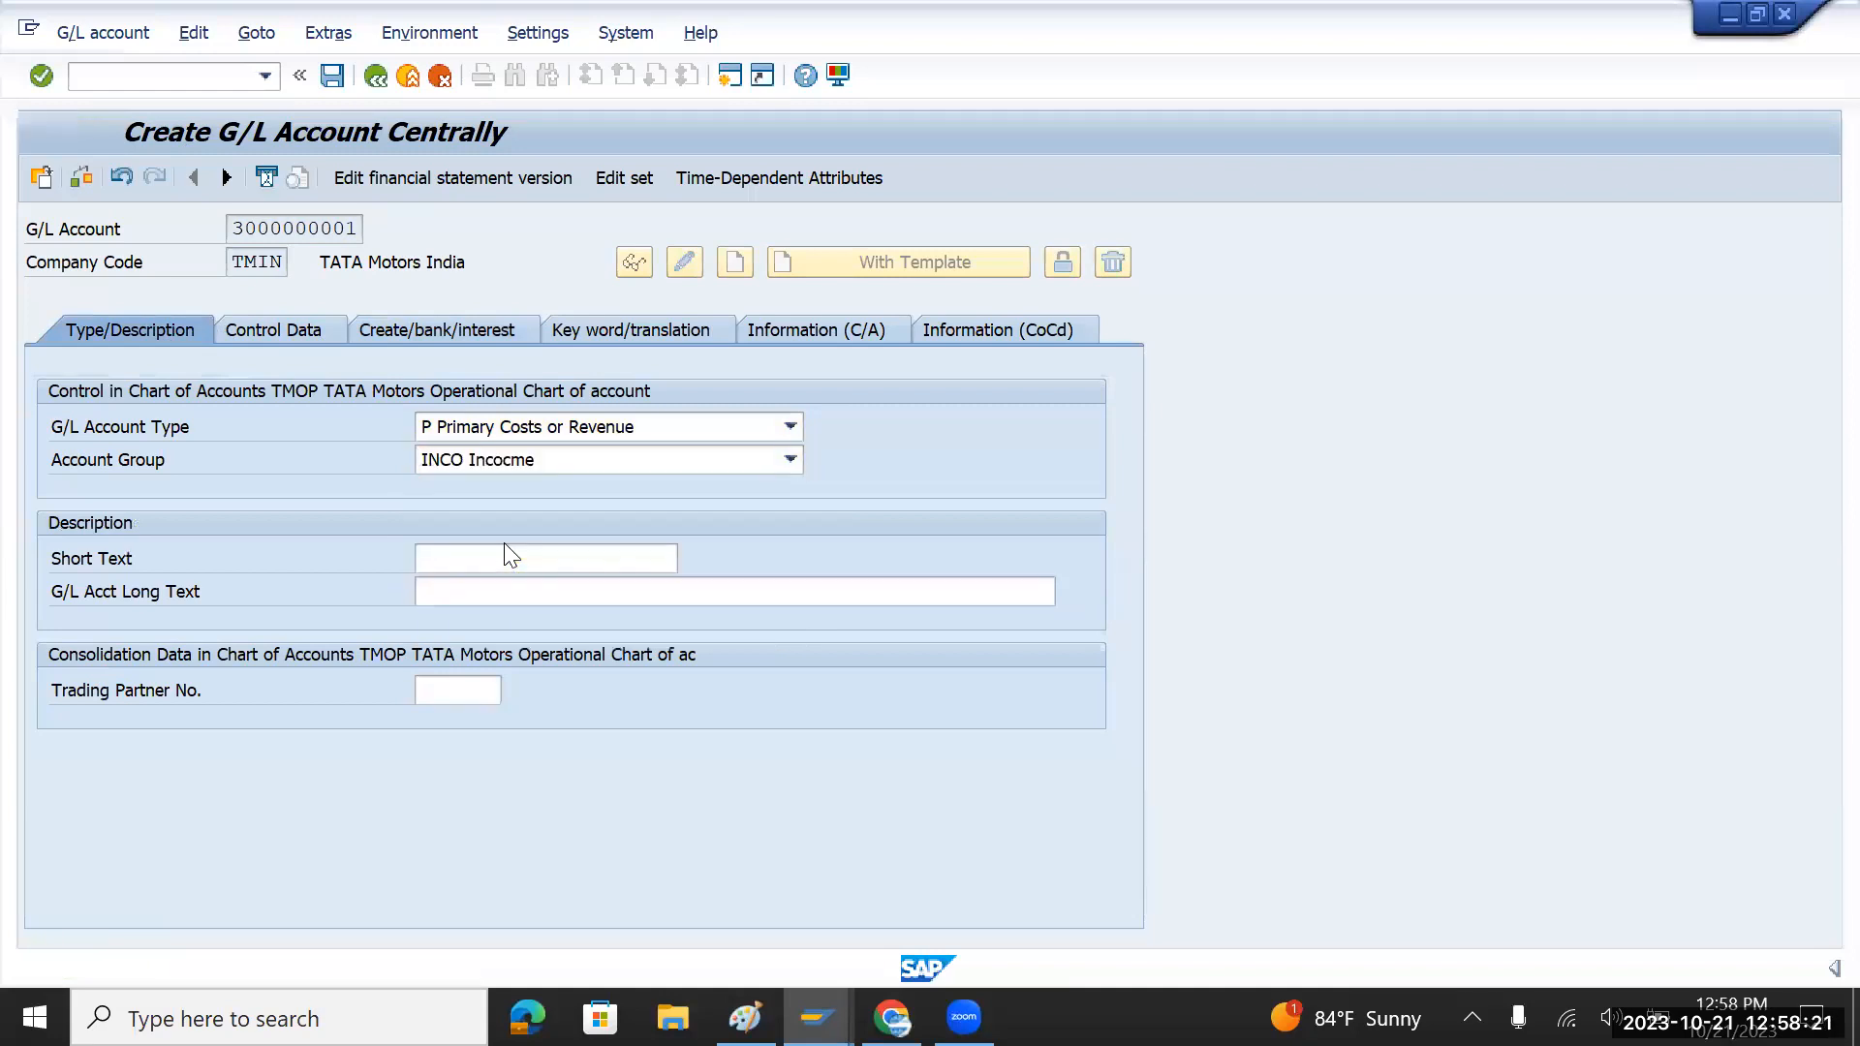
Step: Enter 'Sales' as both the short text and the long text
click(500, 554)
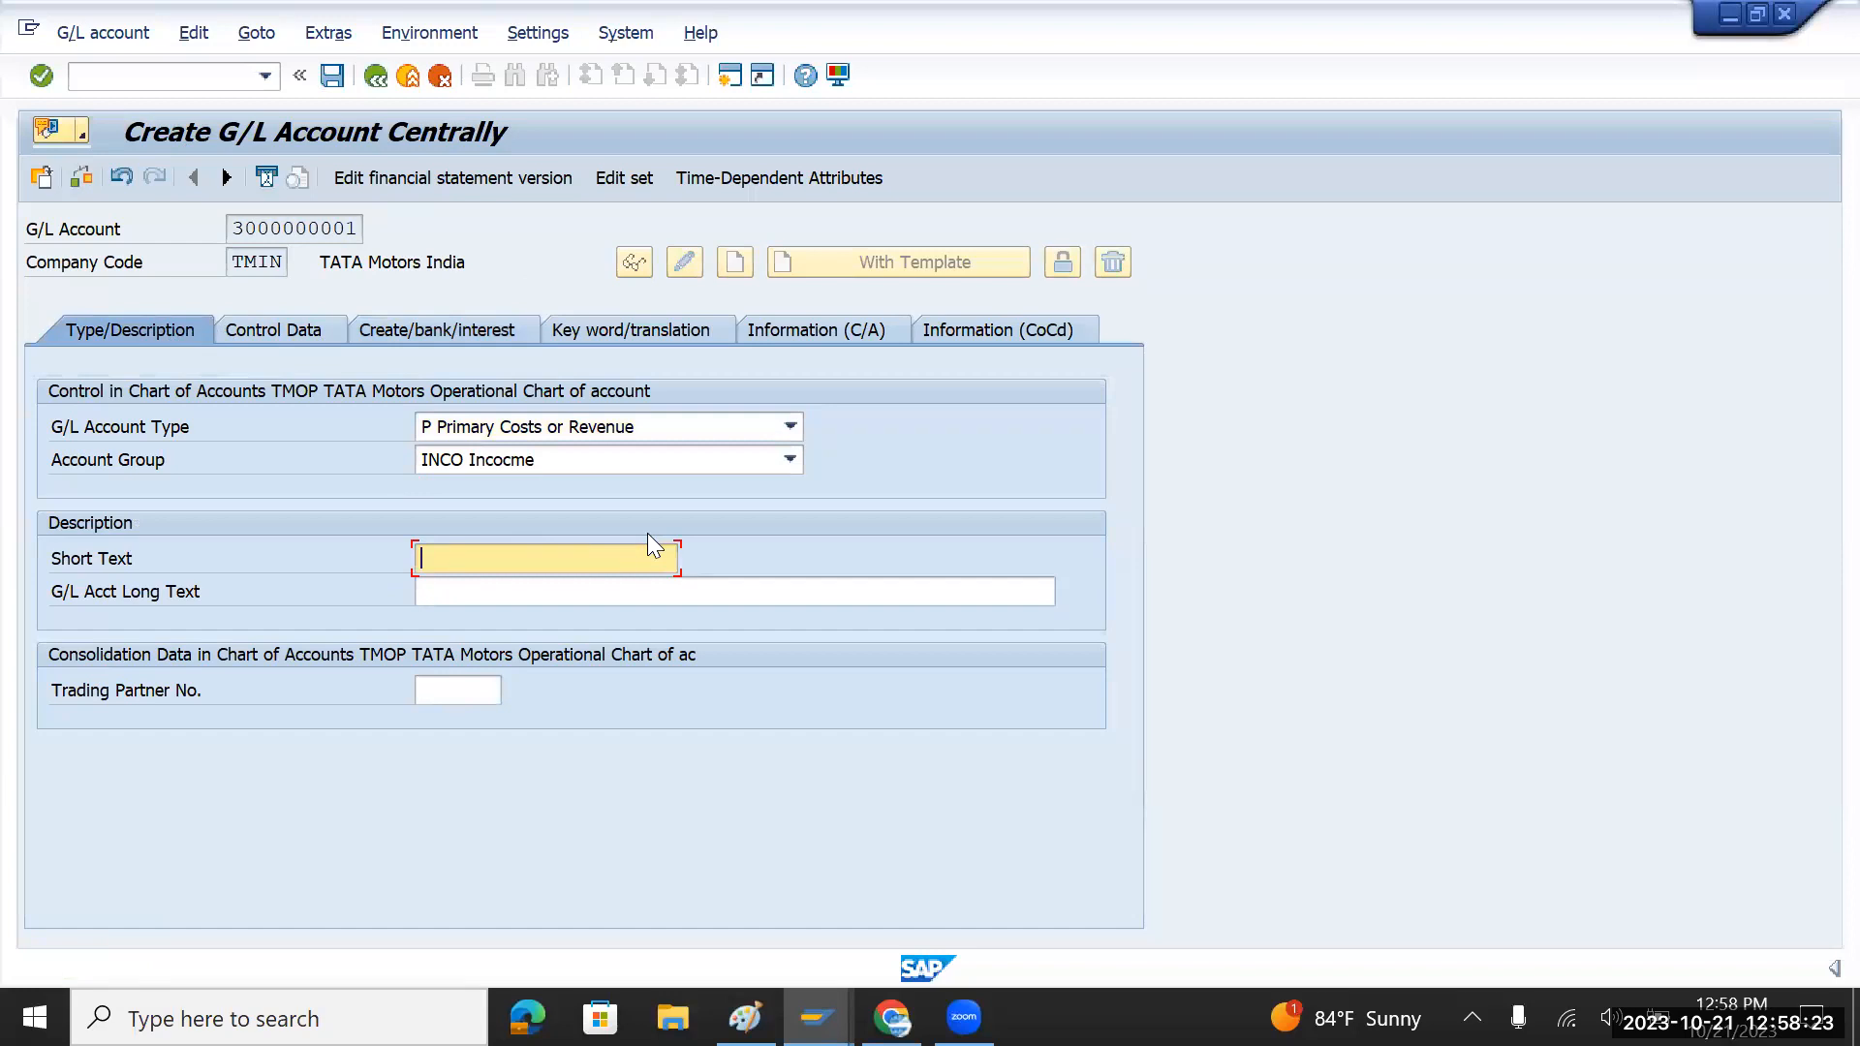
text(Sales)
drag(527, 549, 399, 577)
click(468, 591)
key(ctrl+v)
click(310, 329)
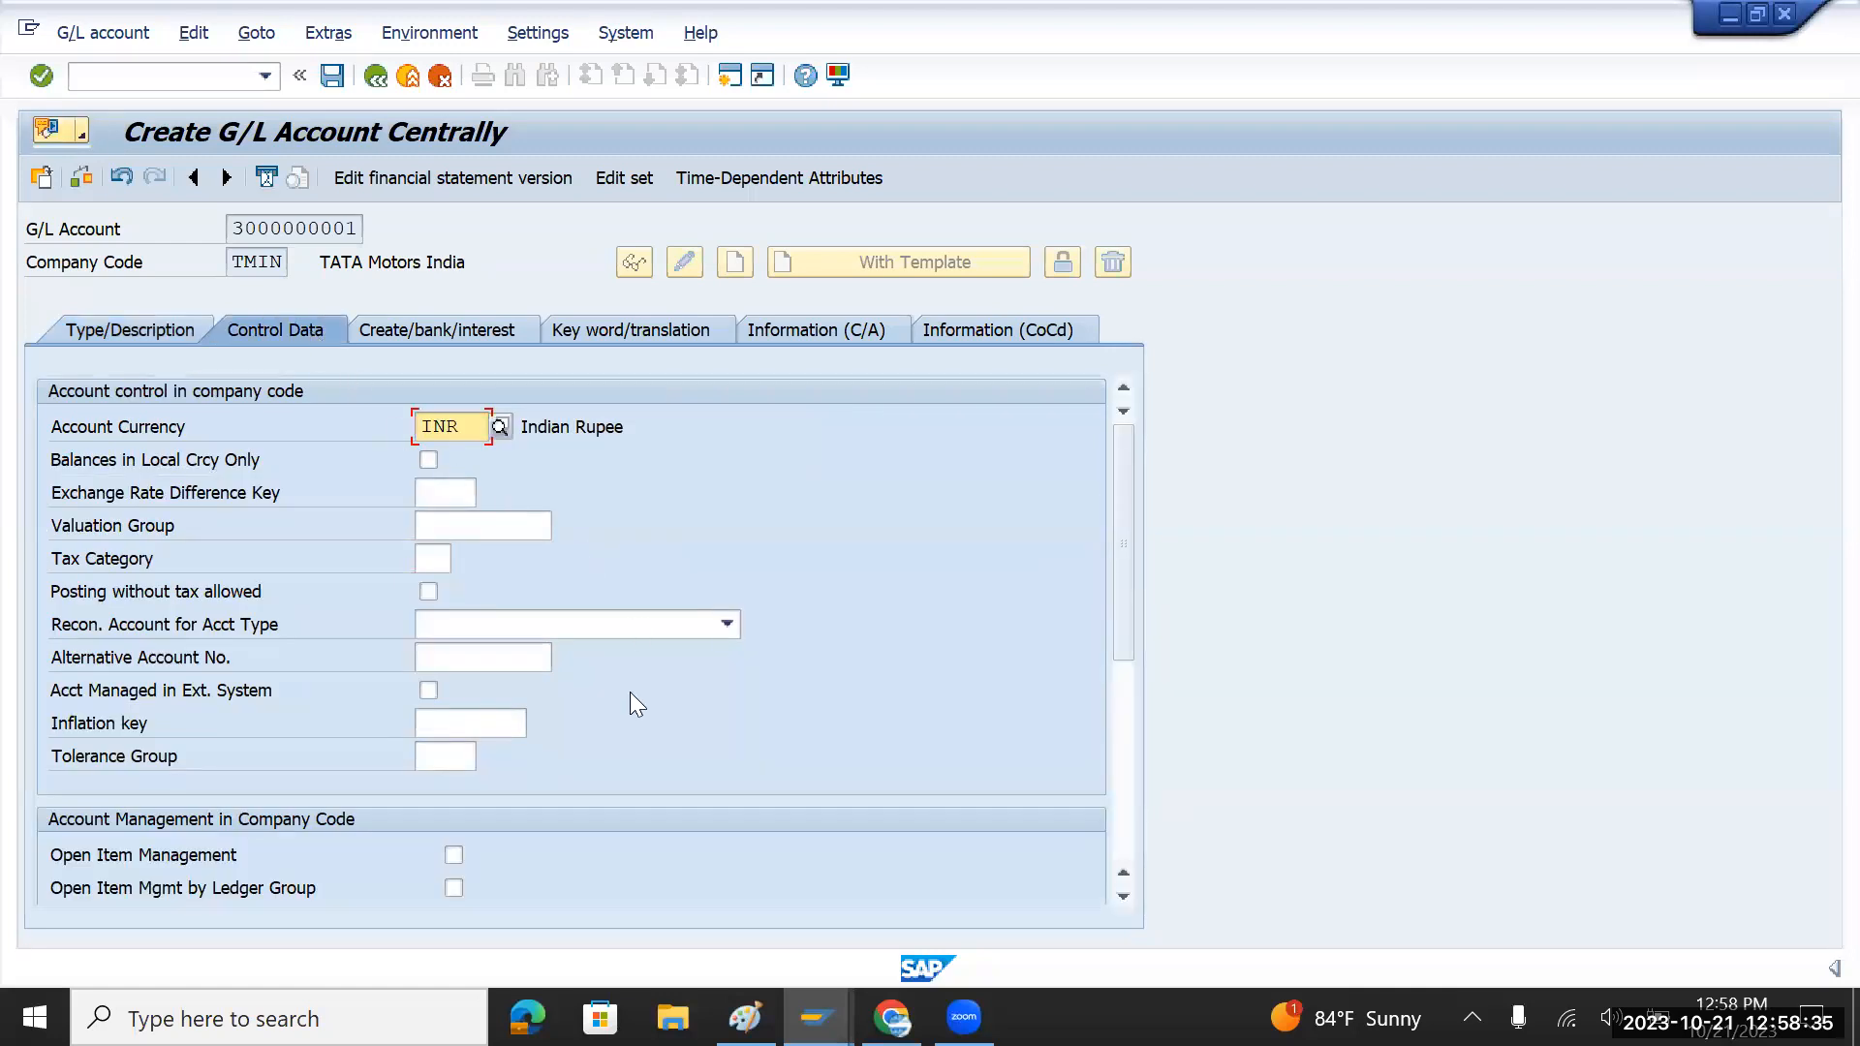
Step: Set cost element category 11 Revenues on the Control Data tab
scroll(630, 691, down, 3)
click(434, 789)
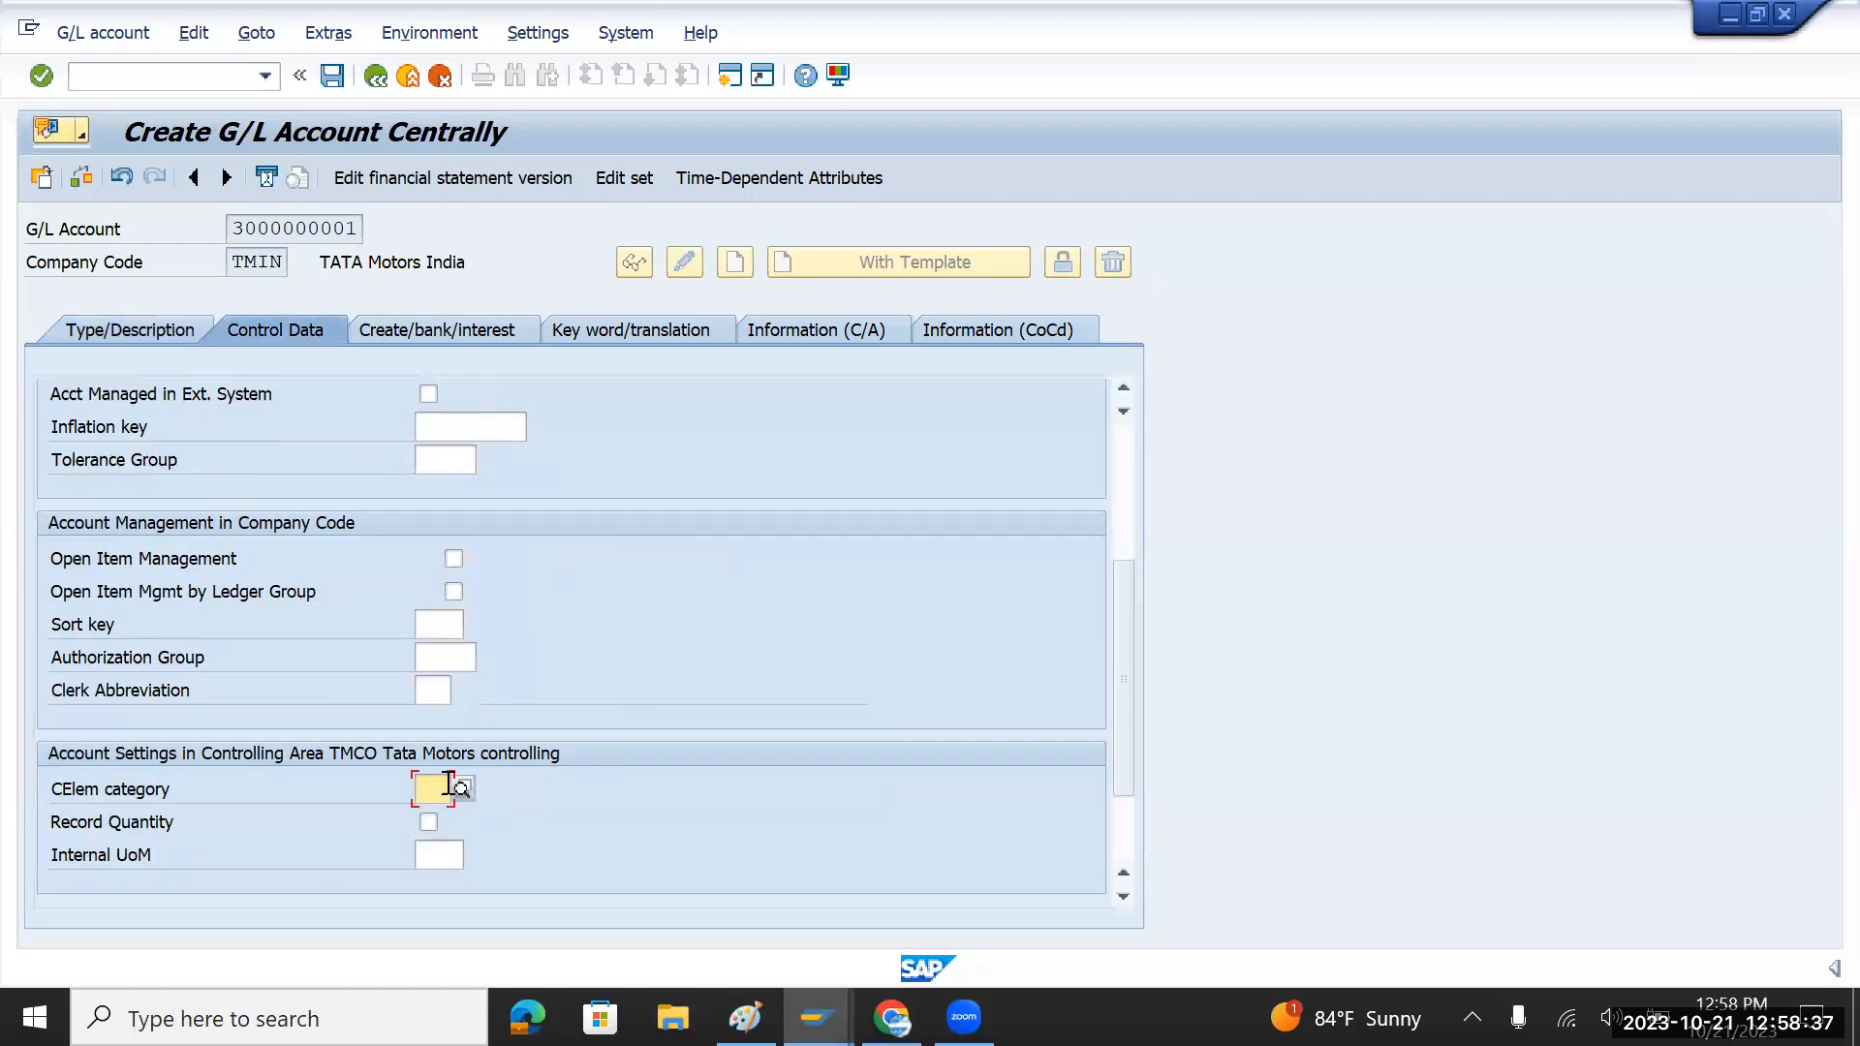
click(463, 784)
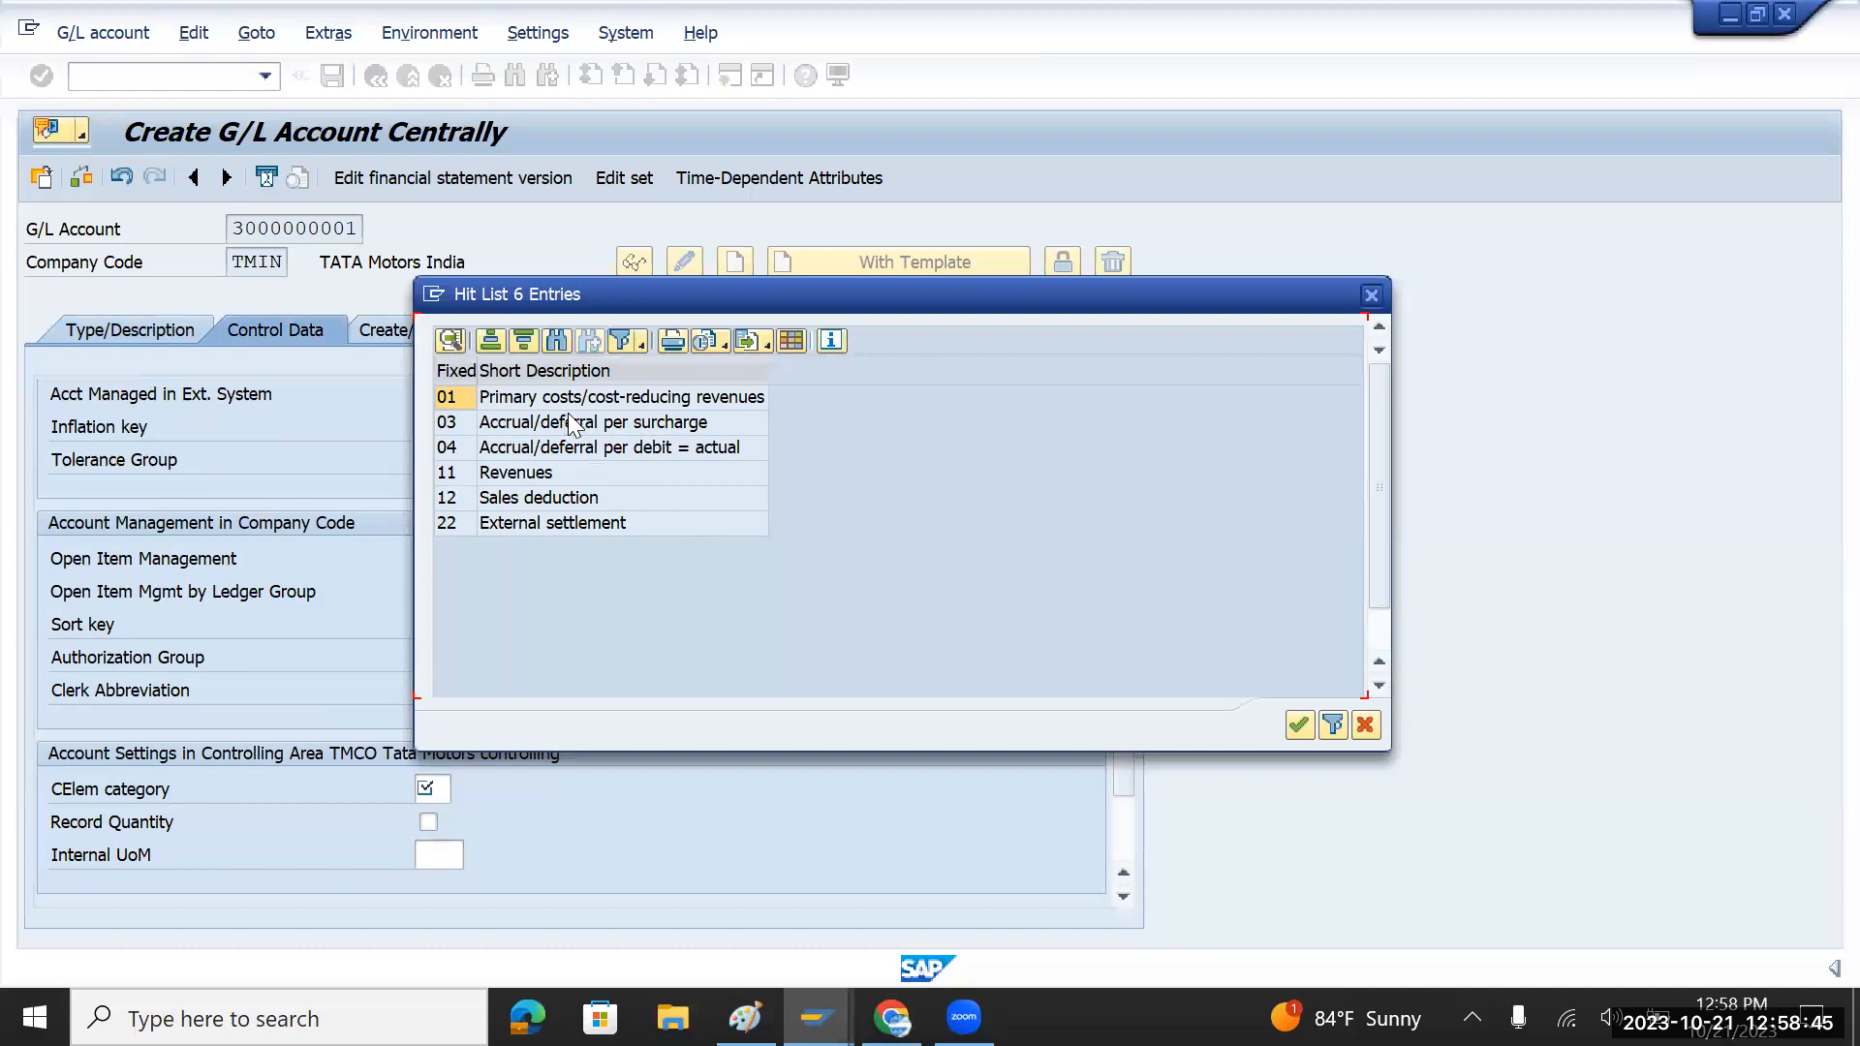
double_click(513, 477)
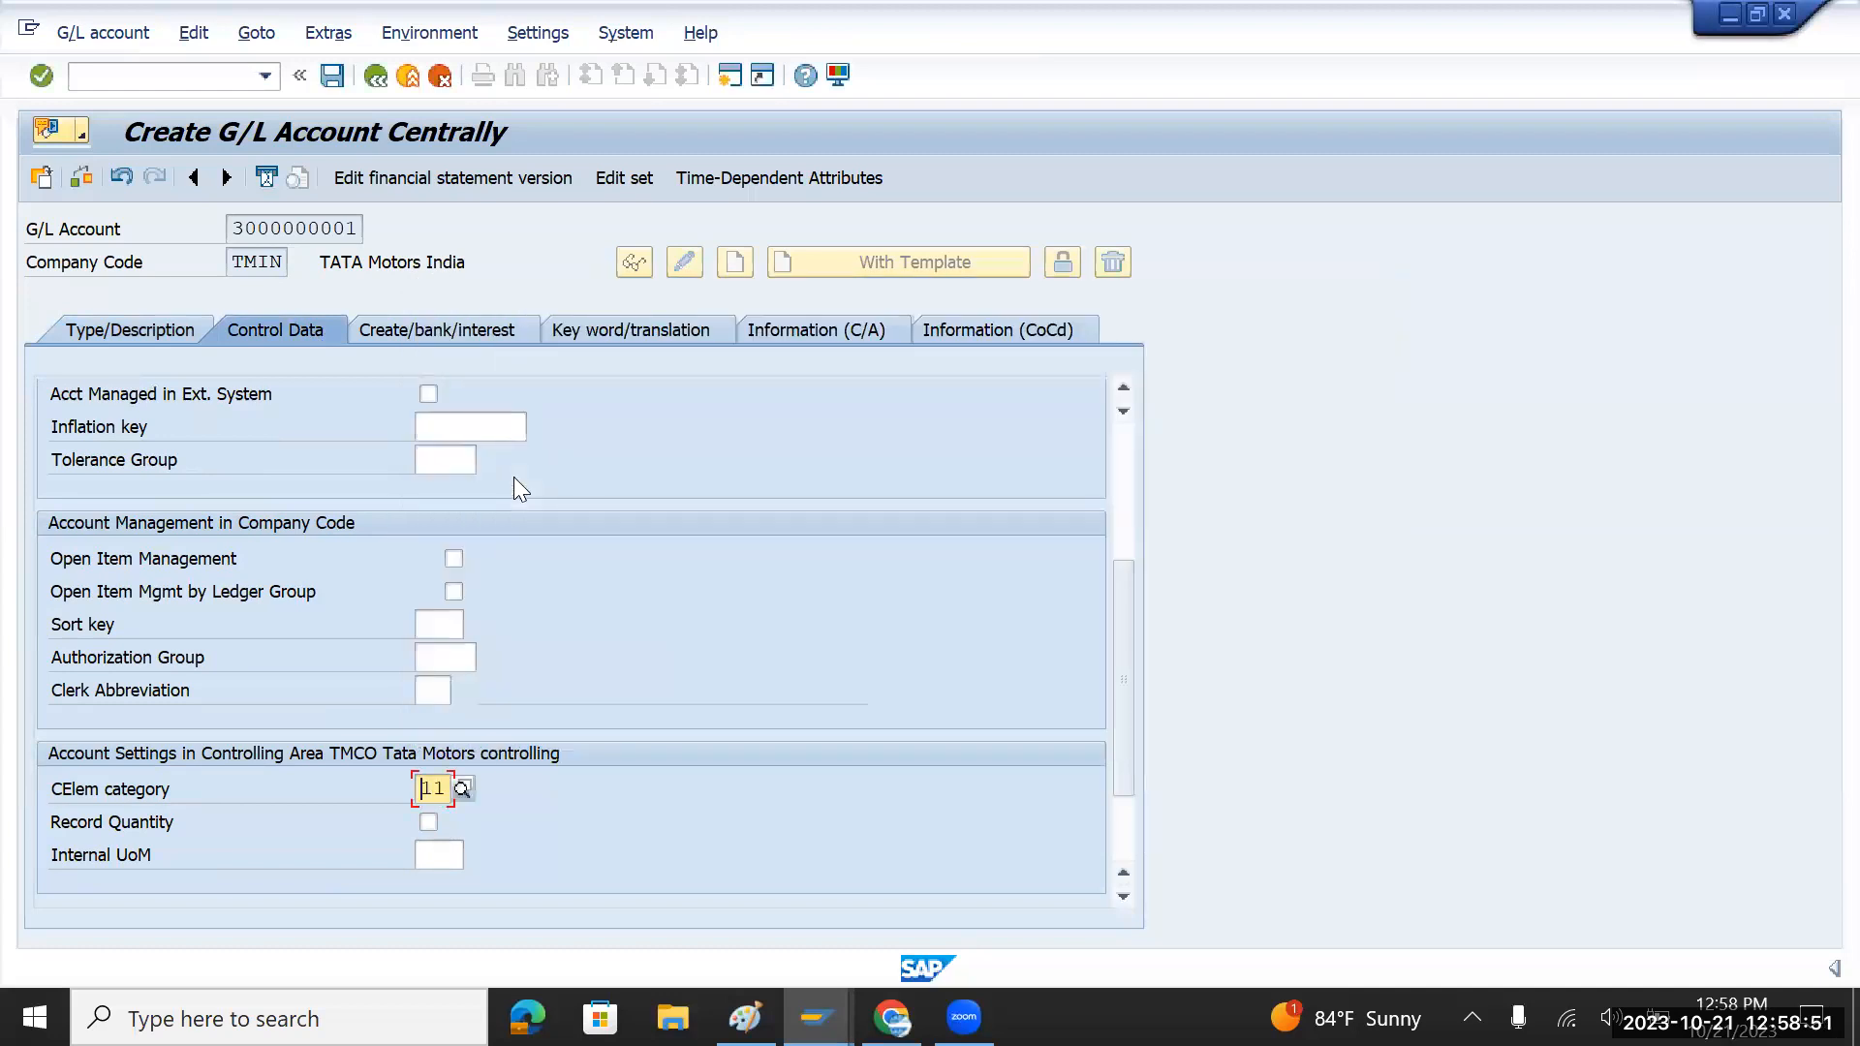
Step: Assign field status group G029 Revenue accounts and save the Sales account
click(442, 330)
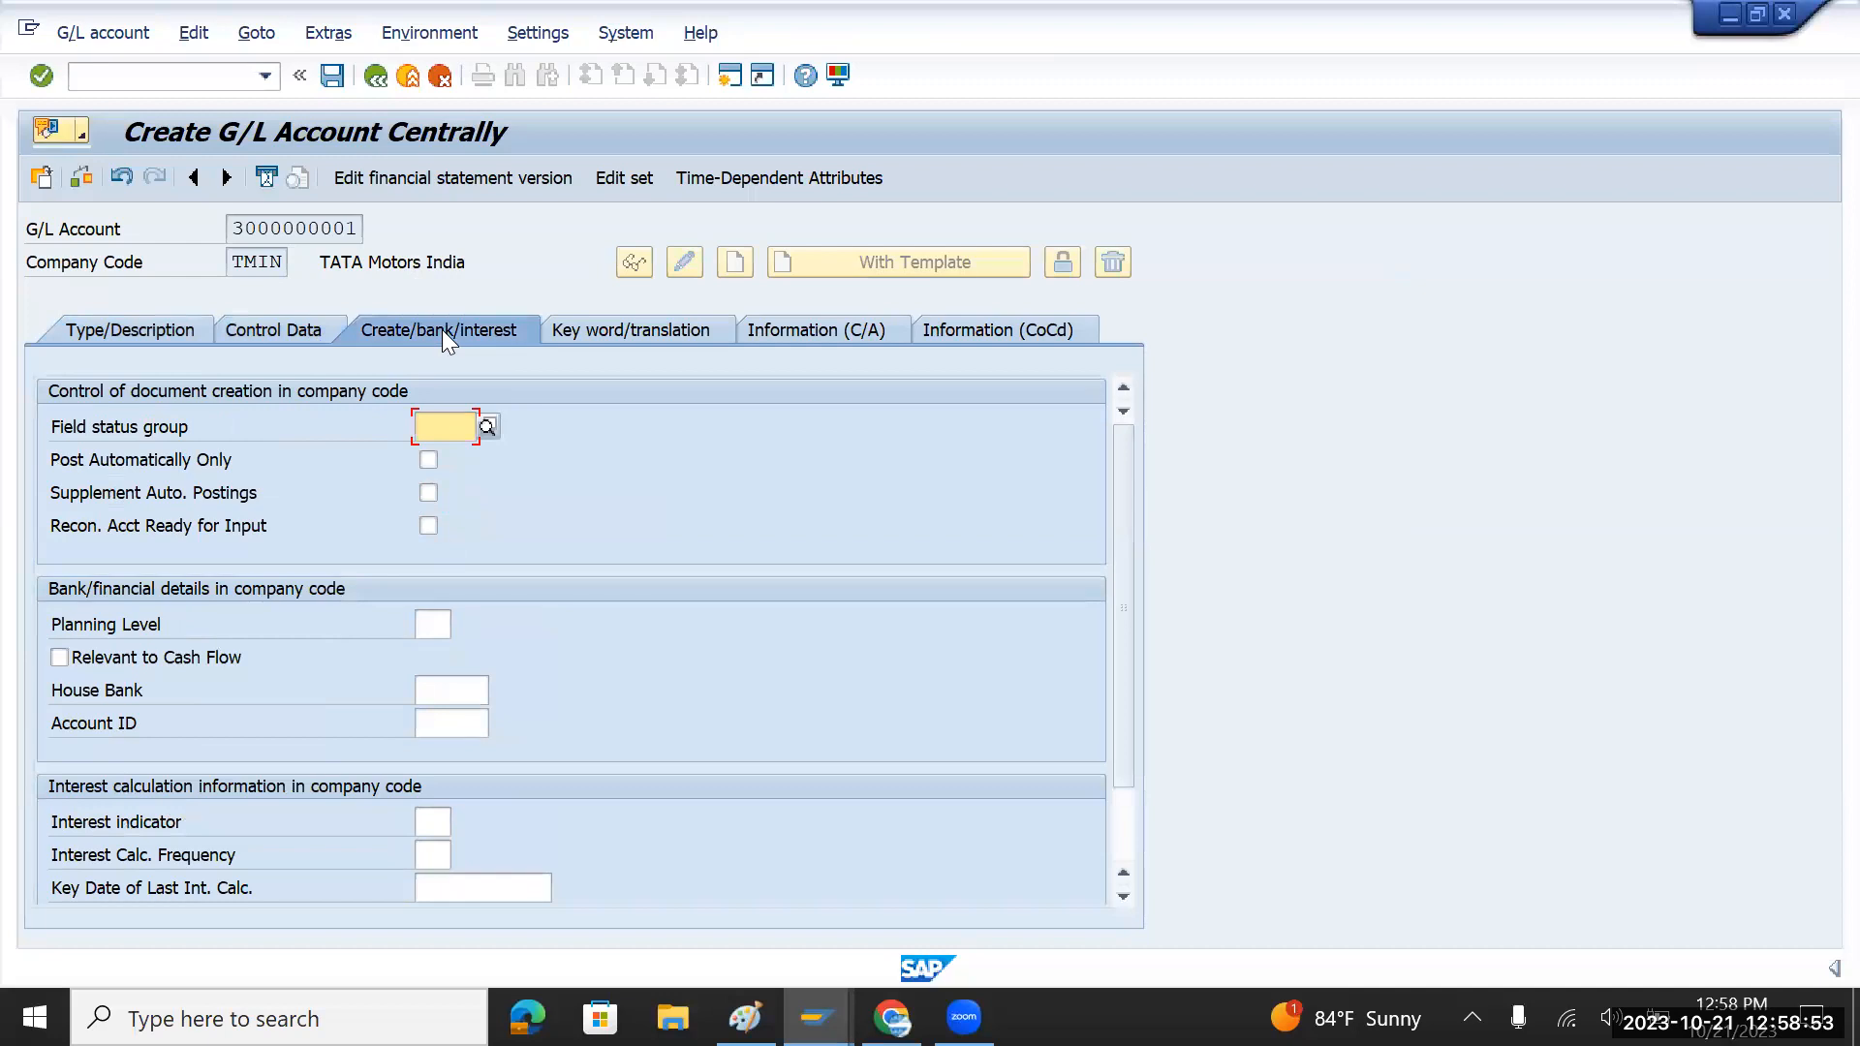
click(487, 428)
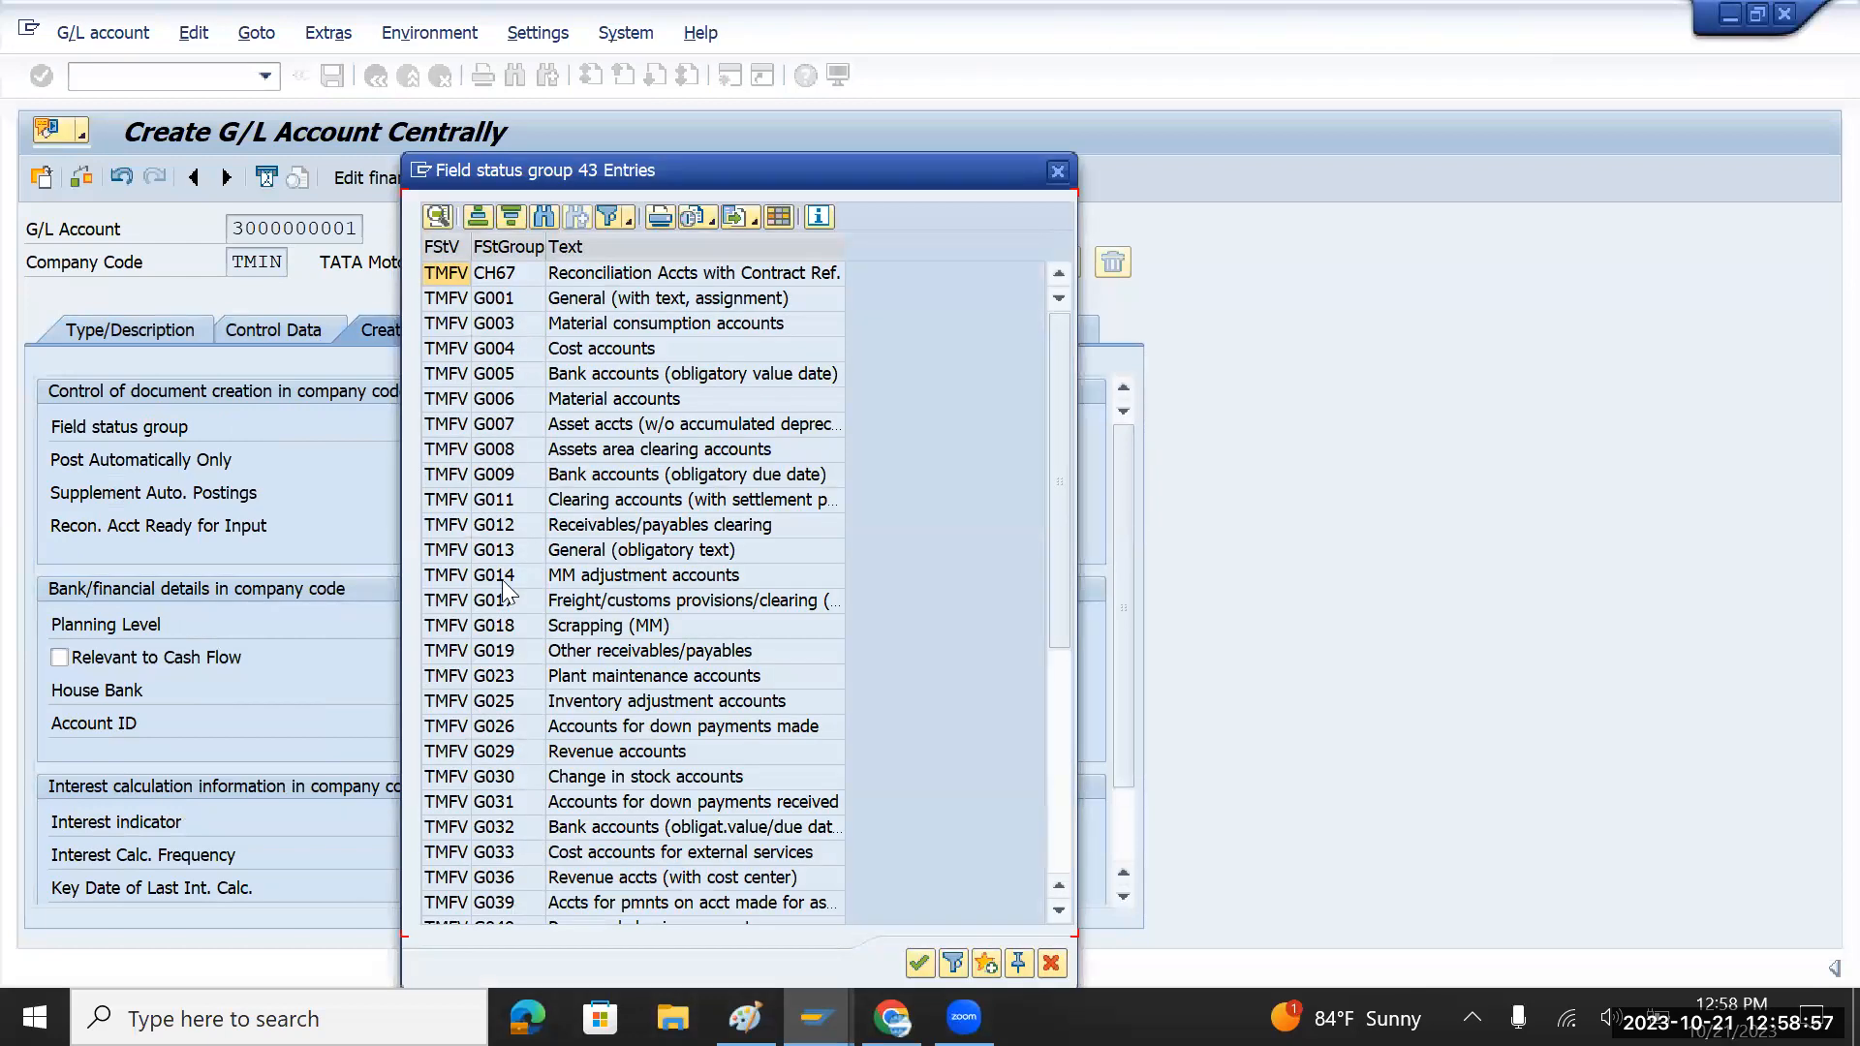
double_click(524, 751)
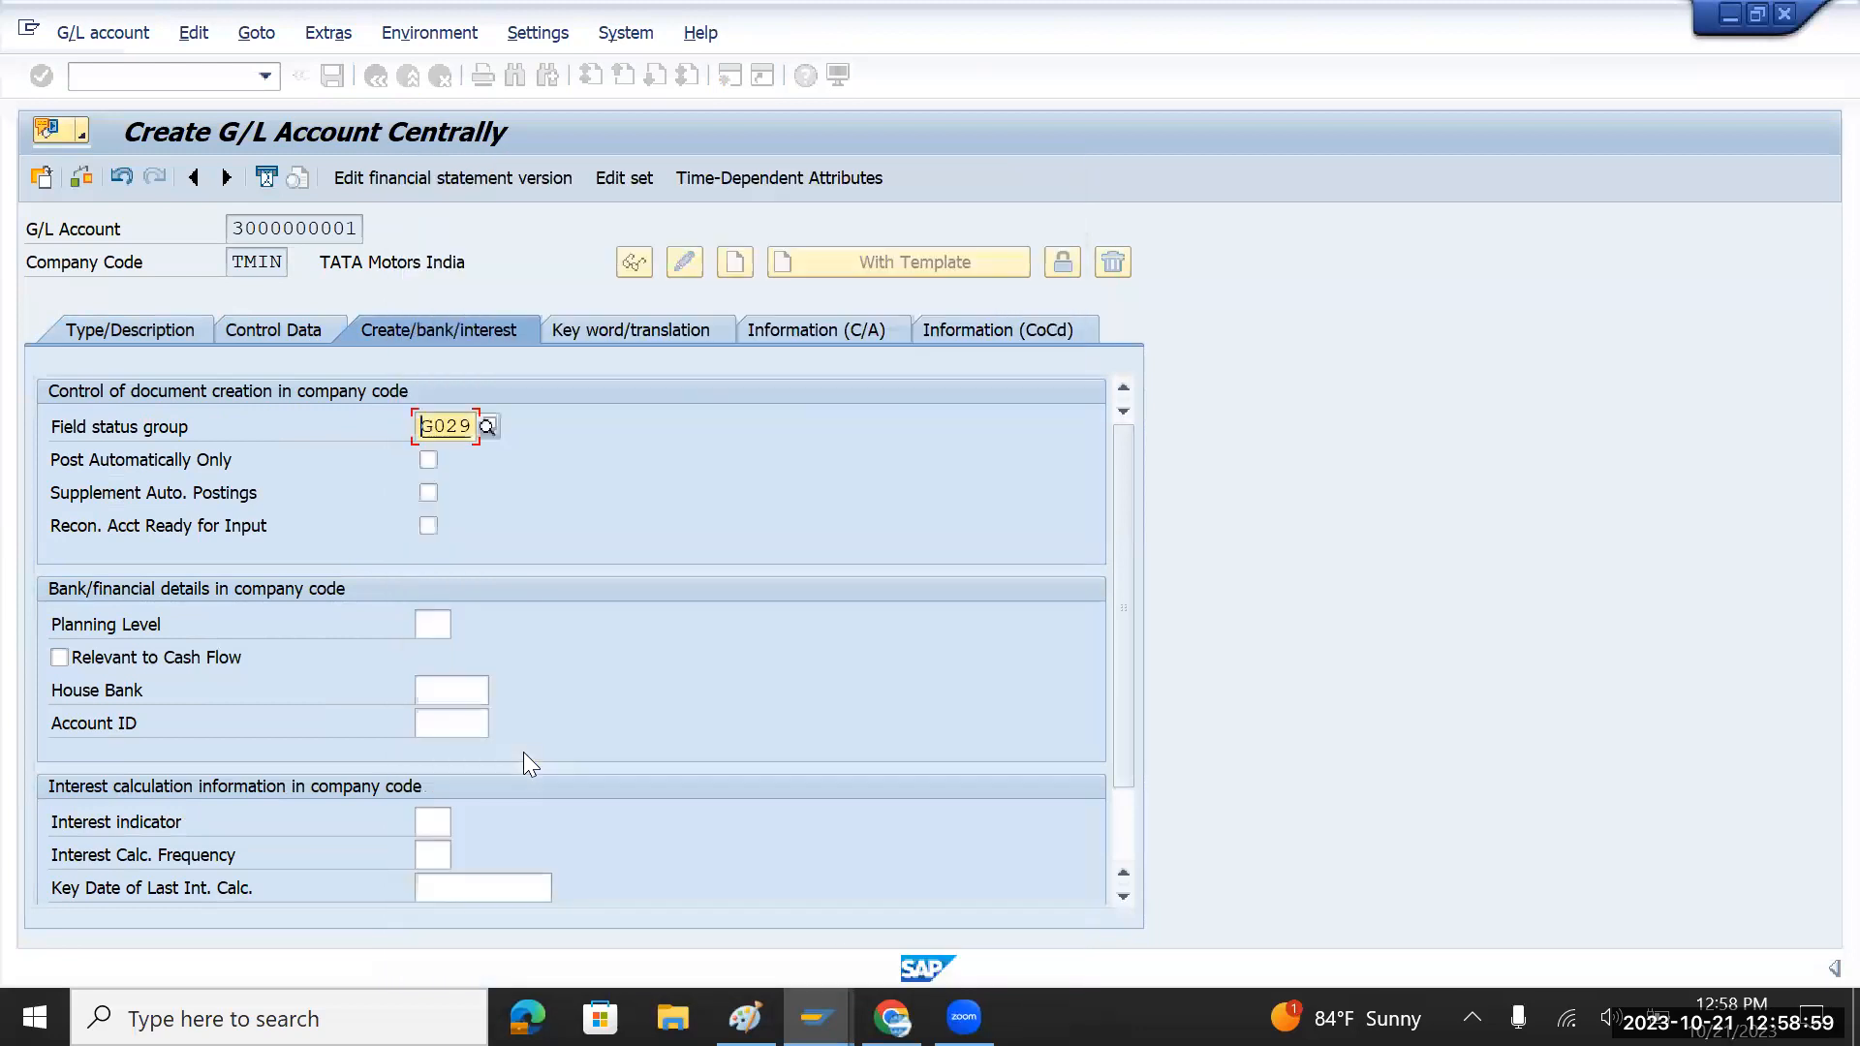
click(253, 330)
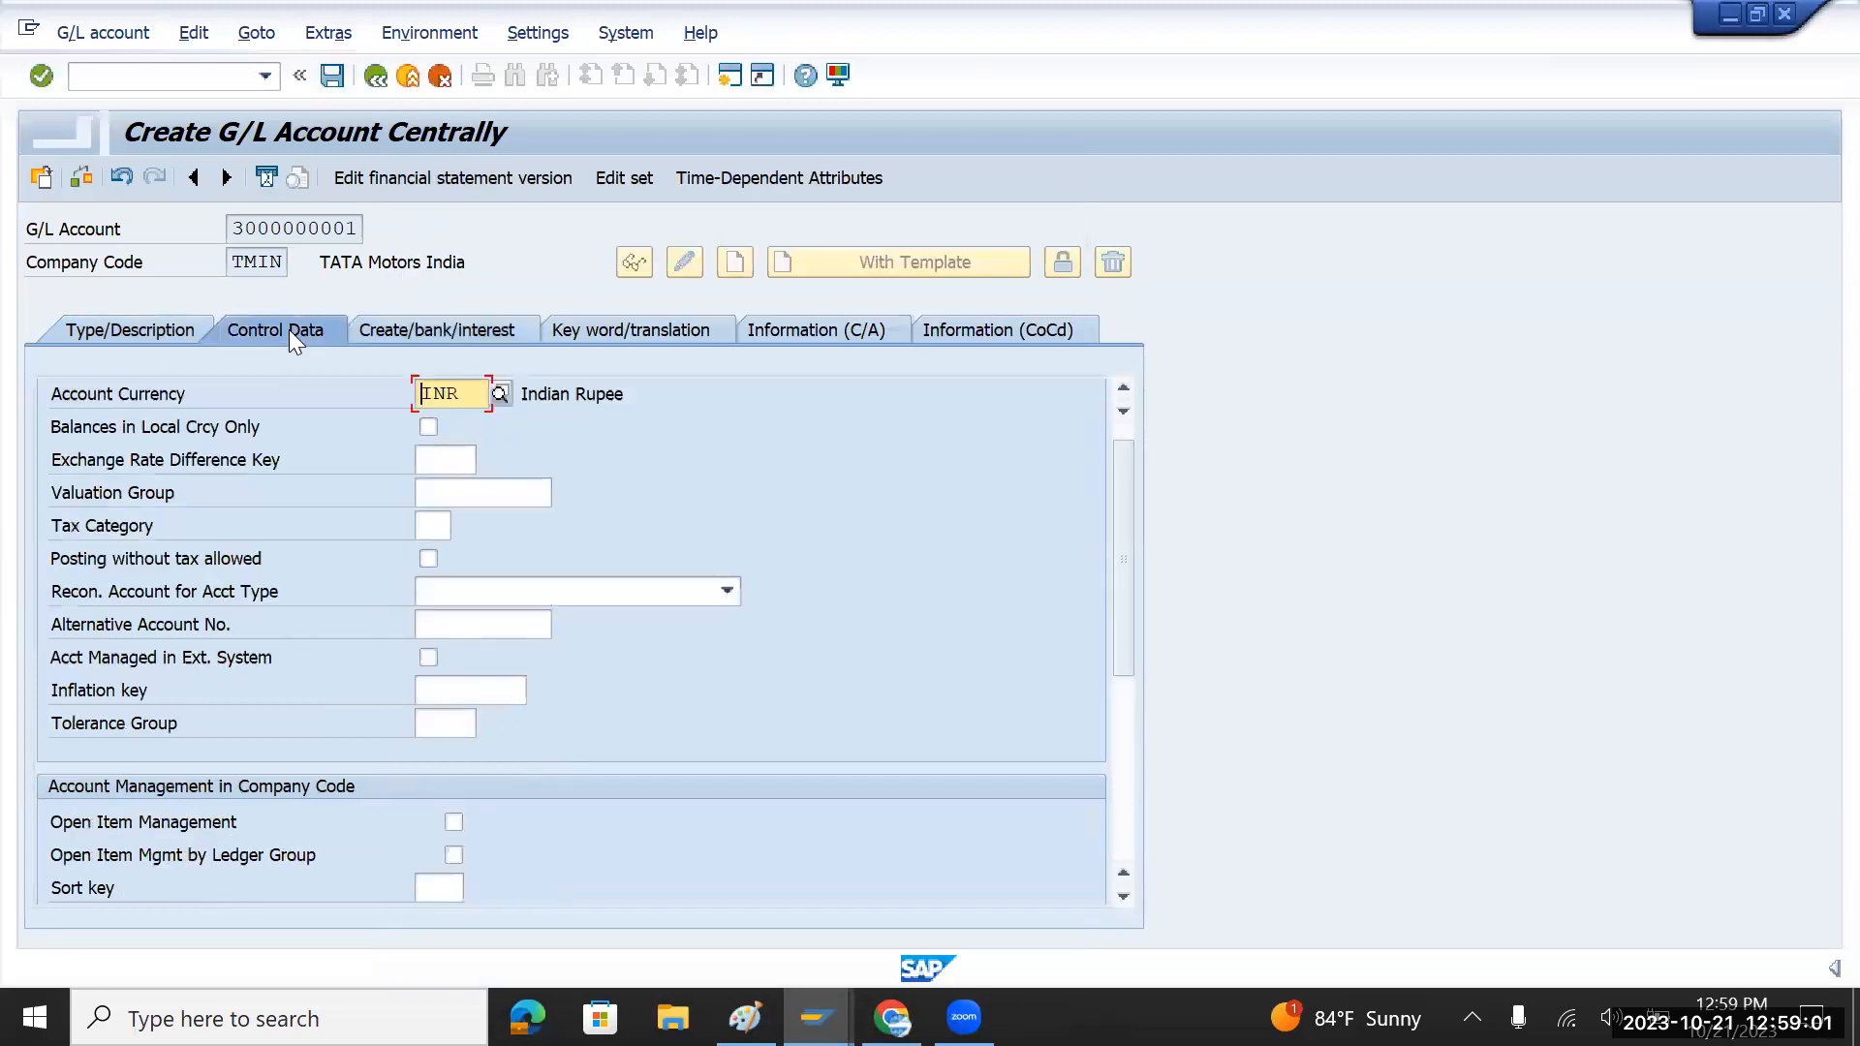
click(128, 334)
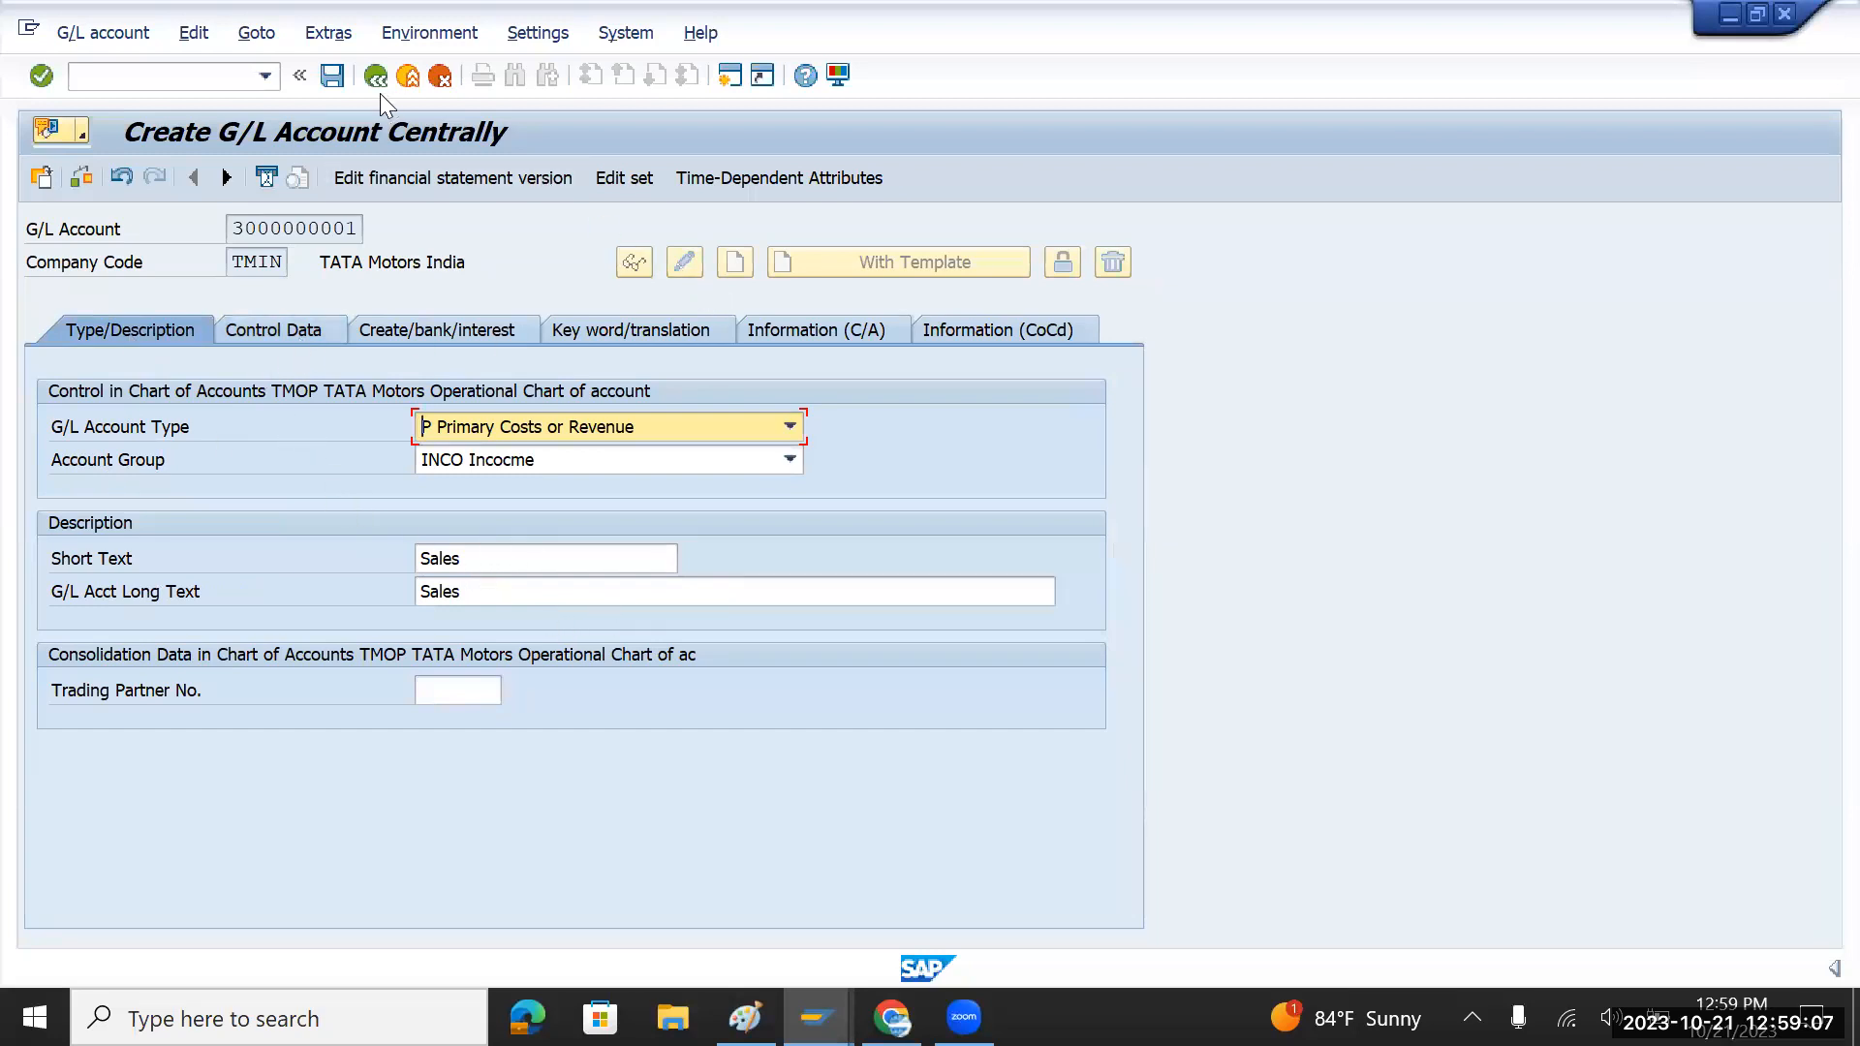
click(333, 77)
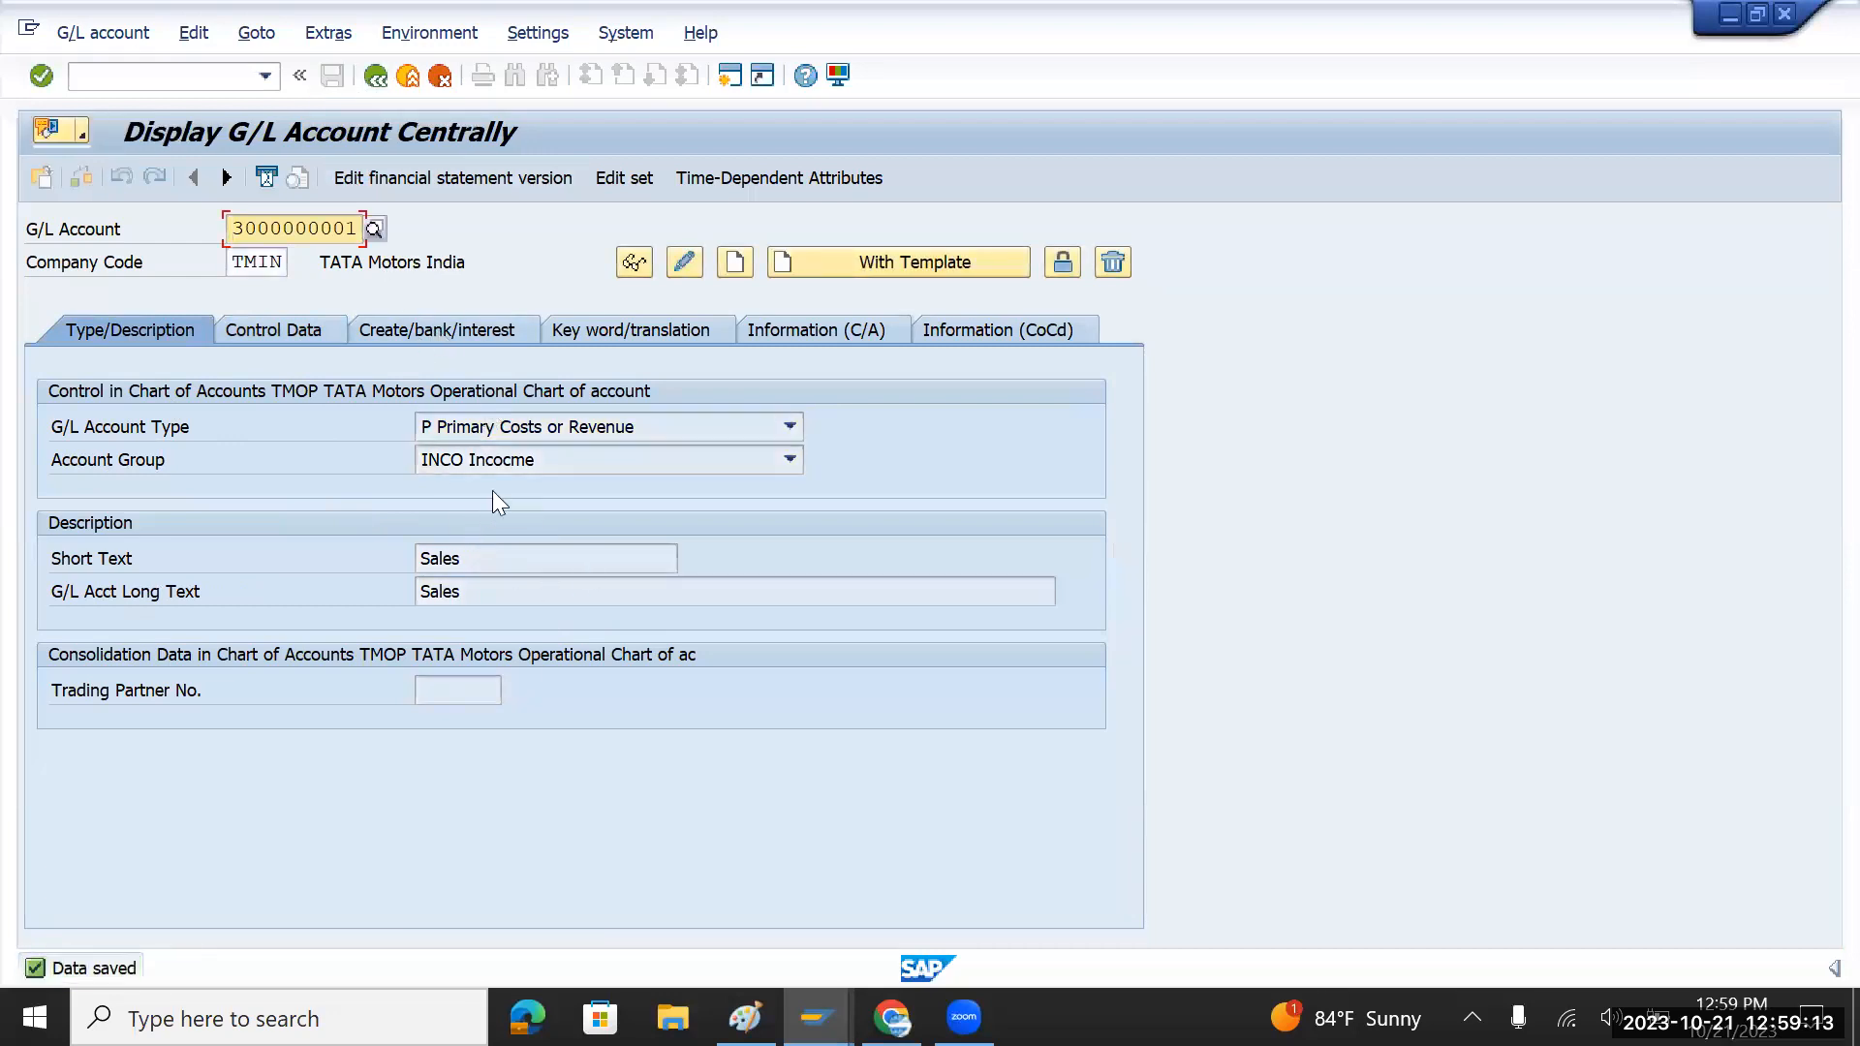
click(267, 331)
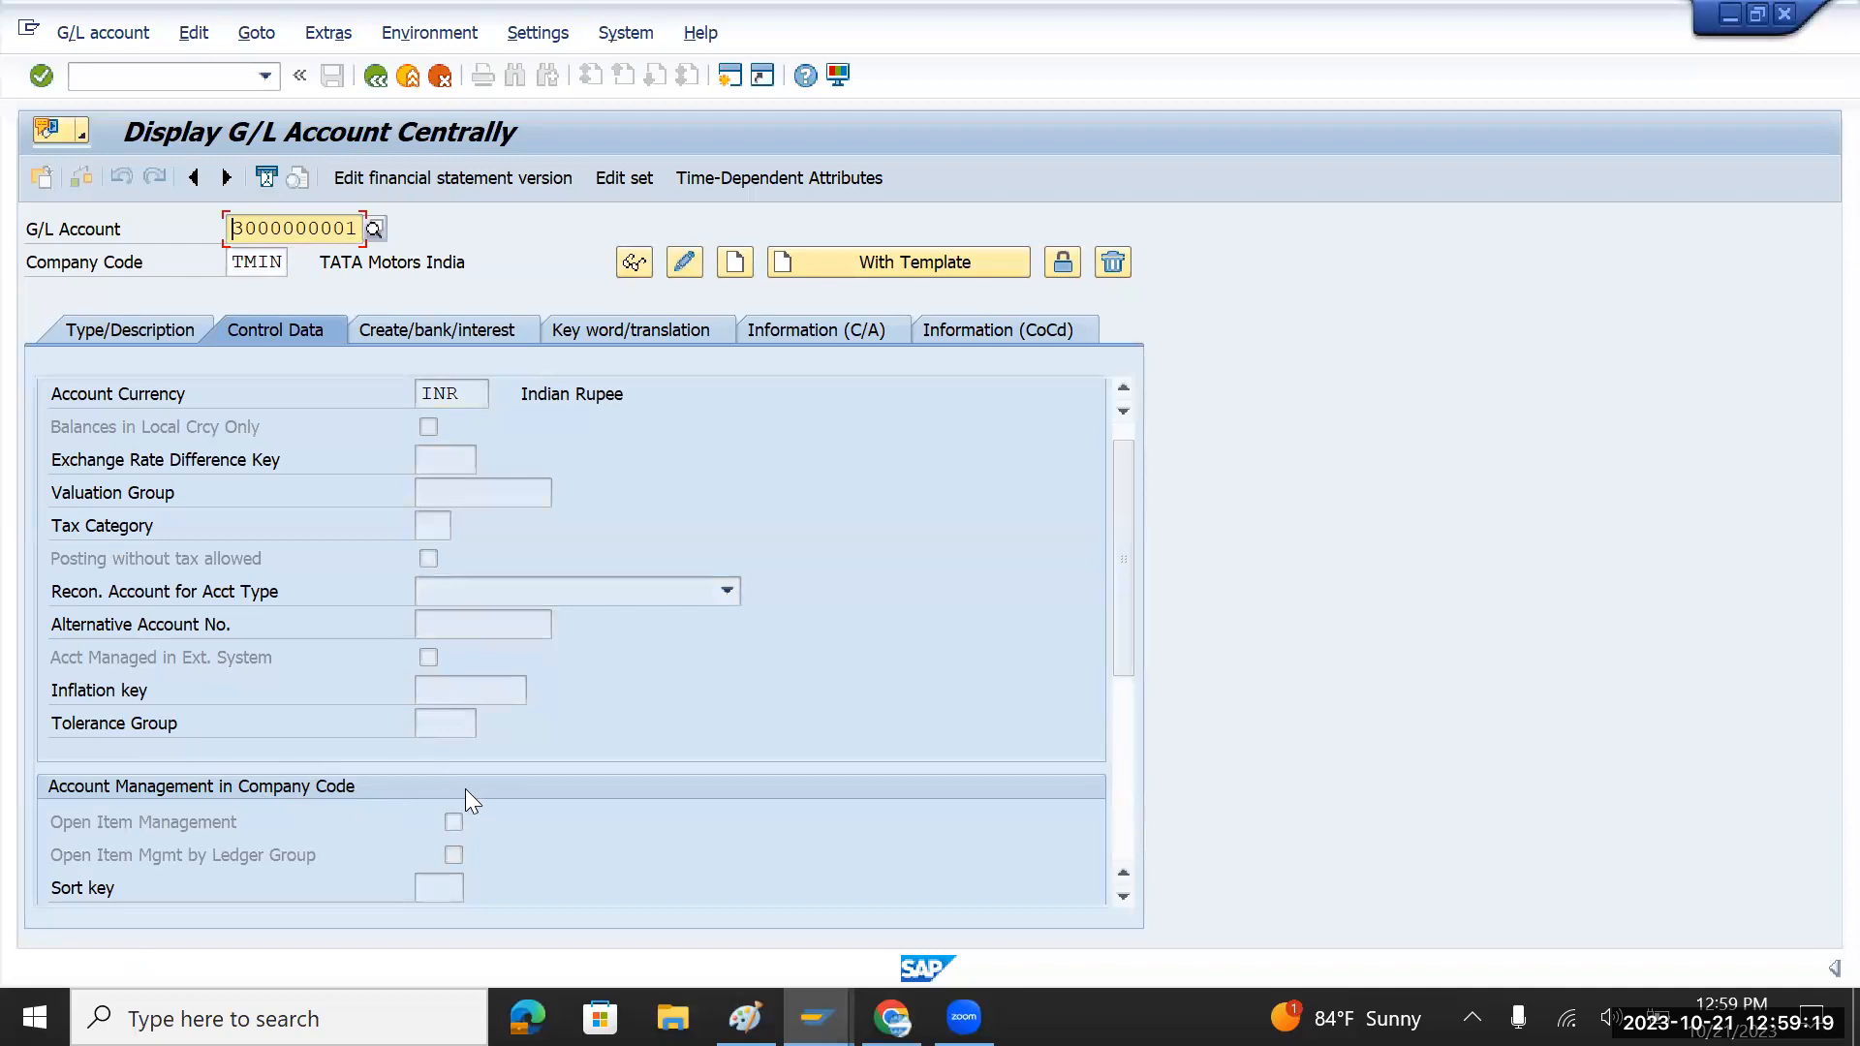
click(441, 887)
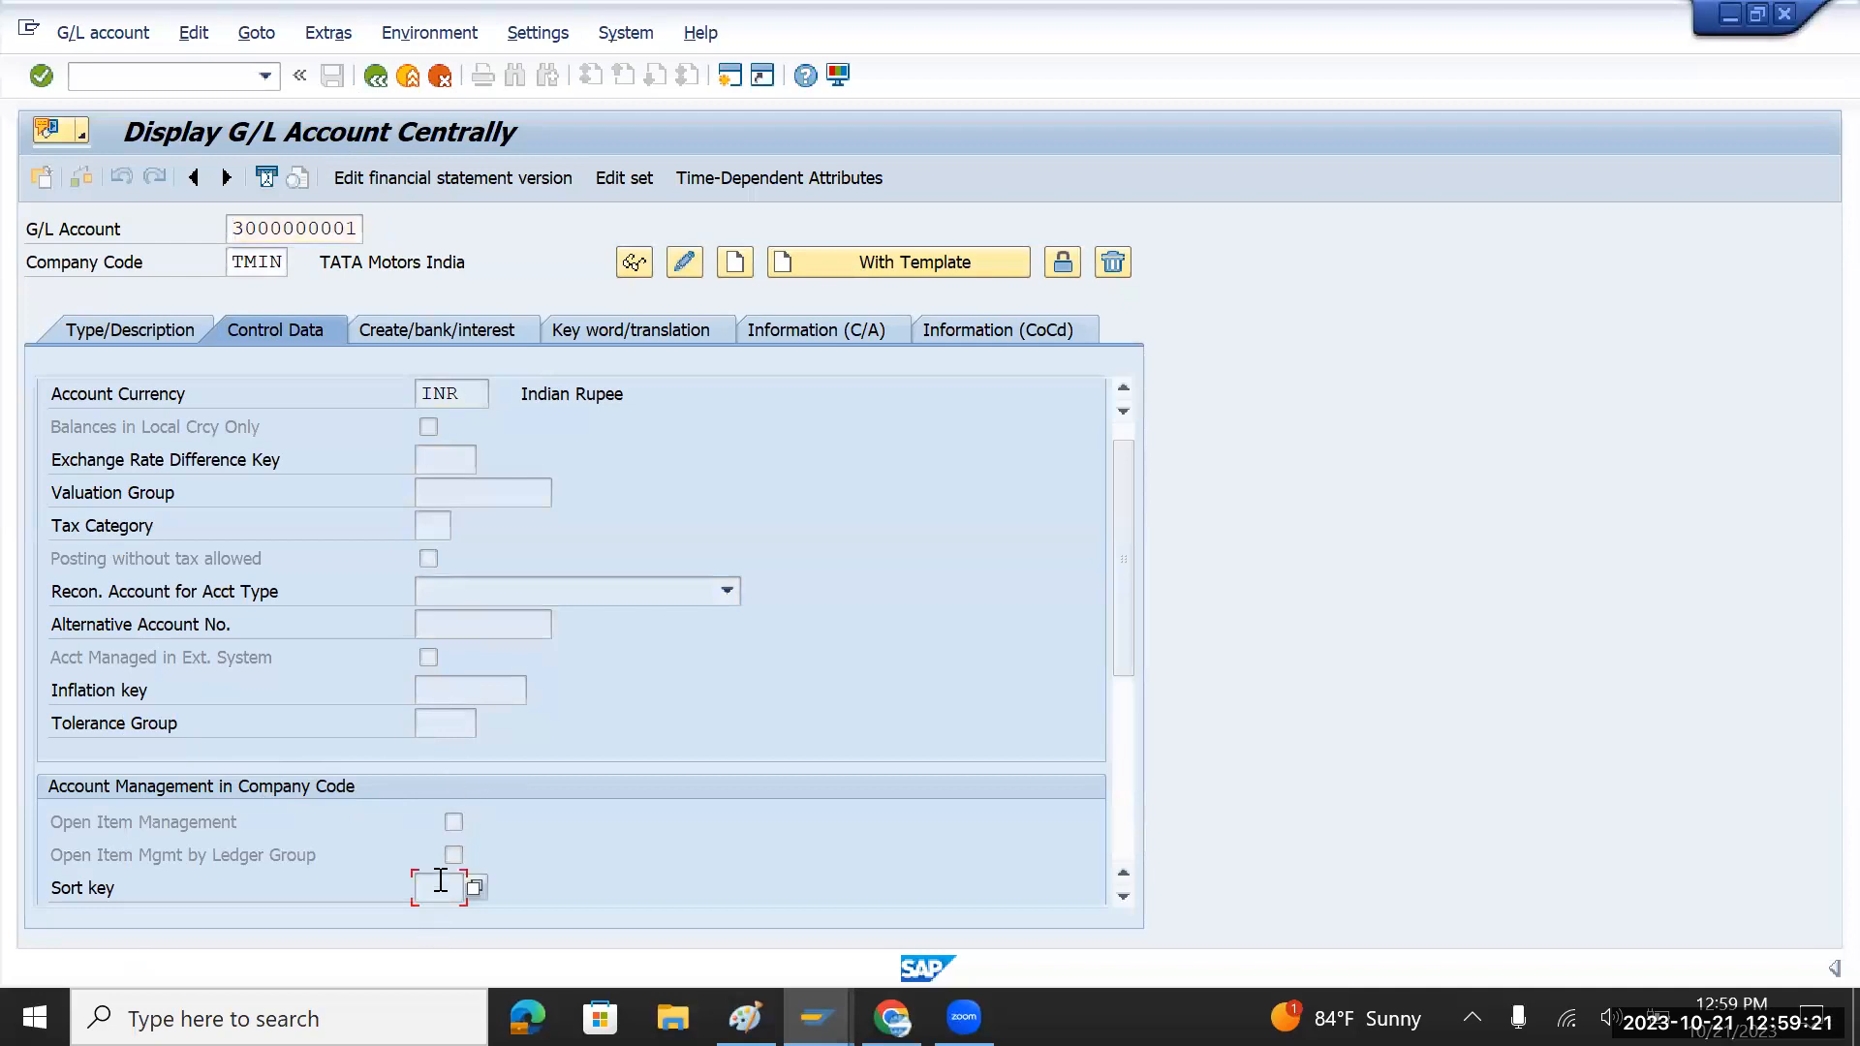
click(237, 229)
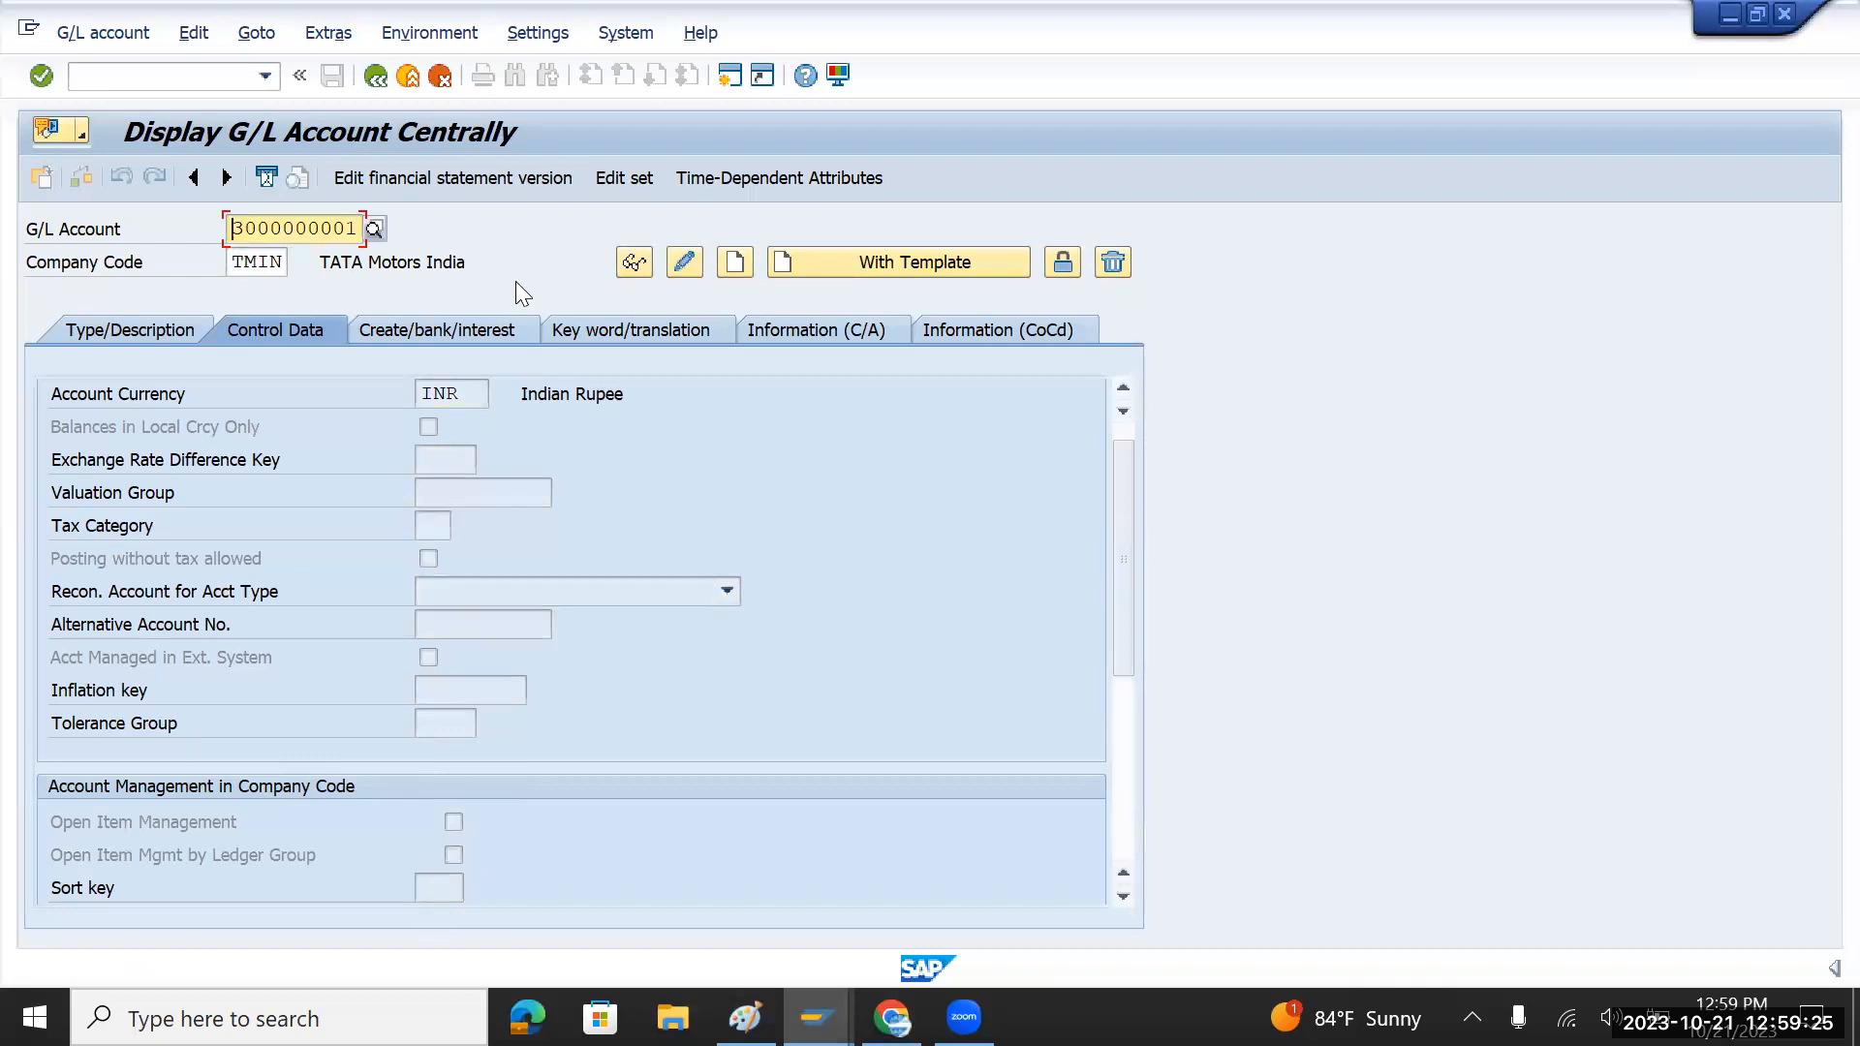
text(2)
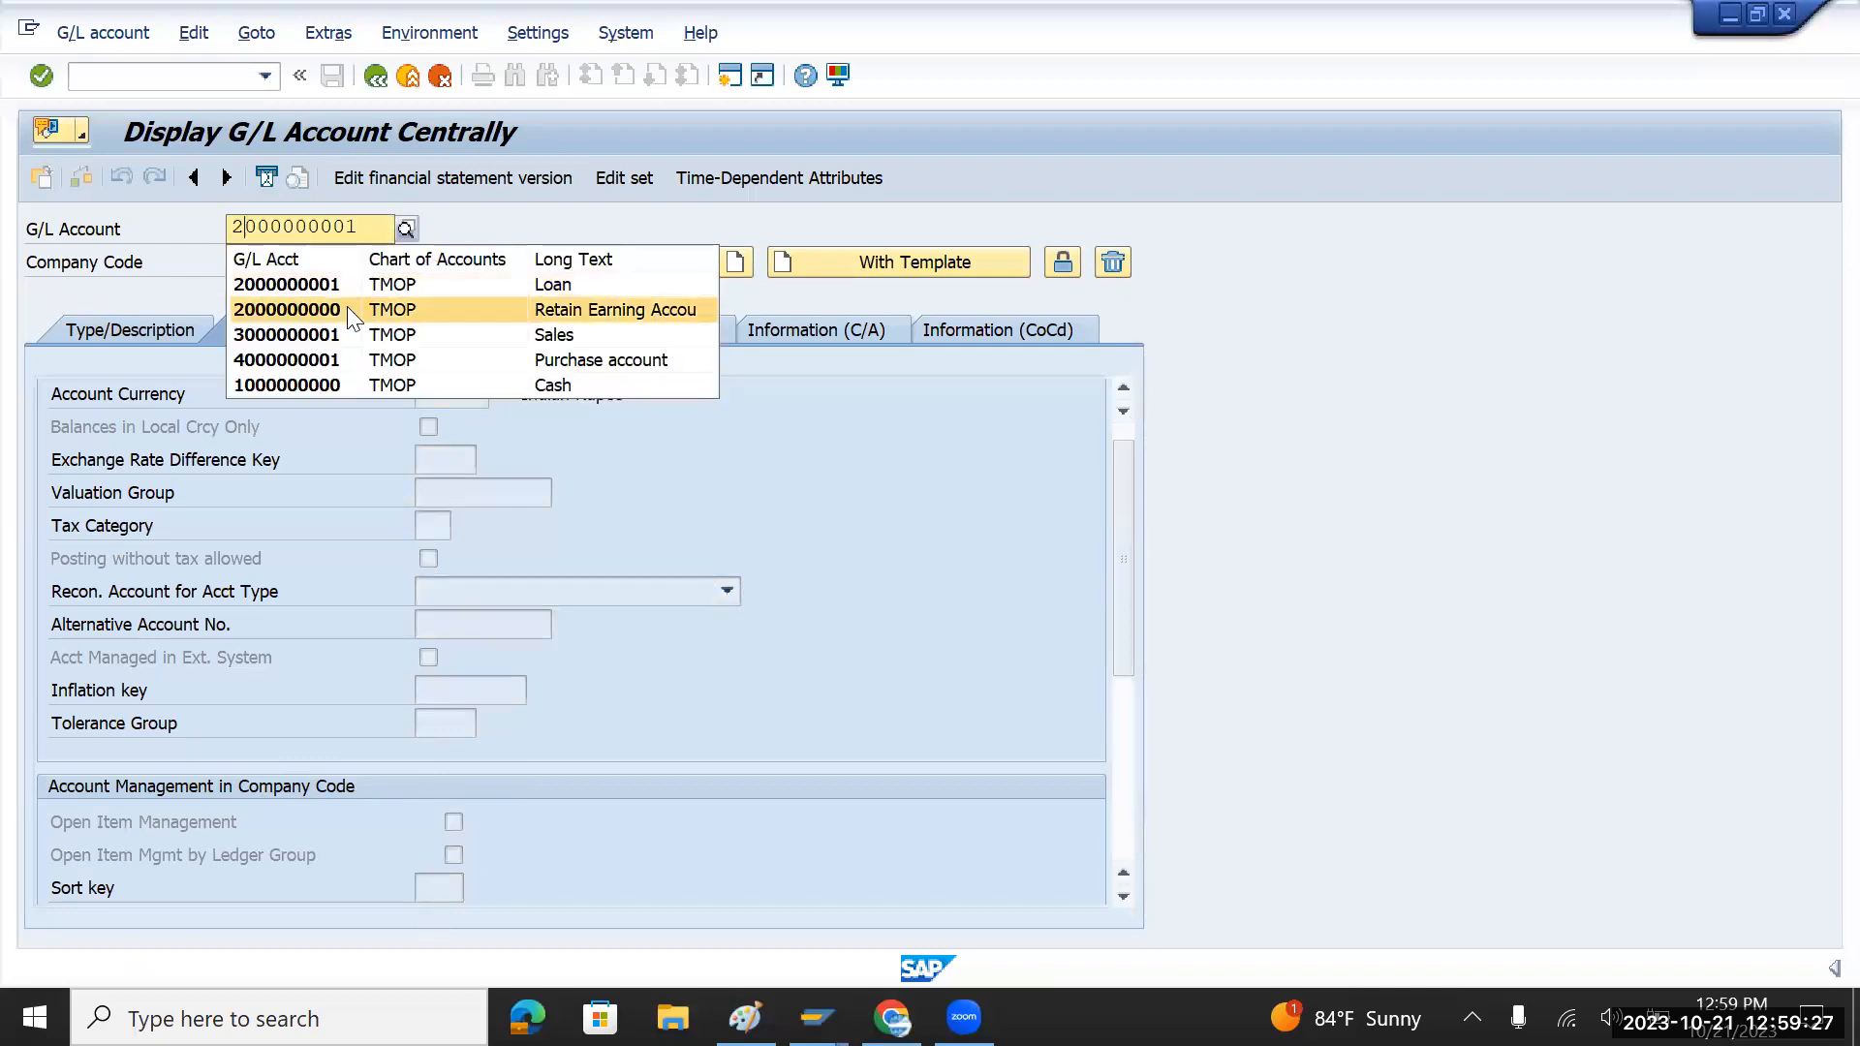
click(341, 306)
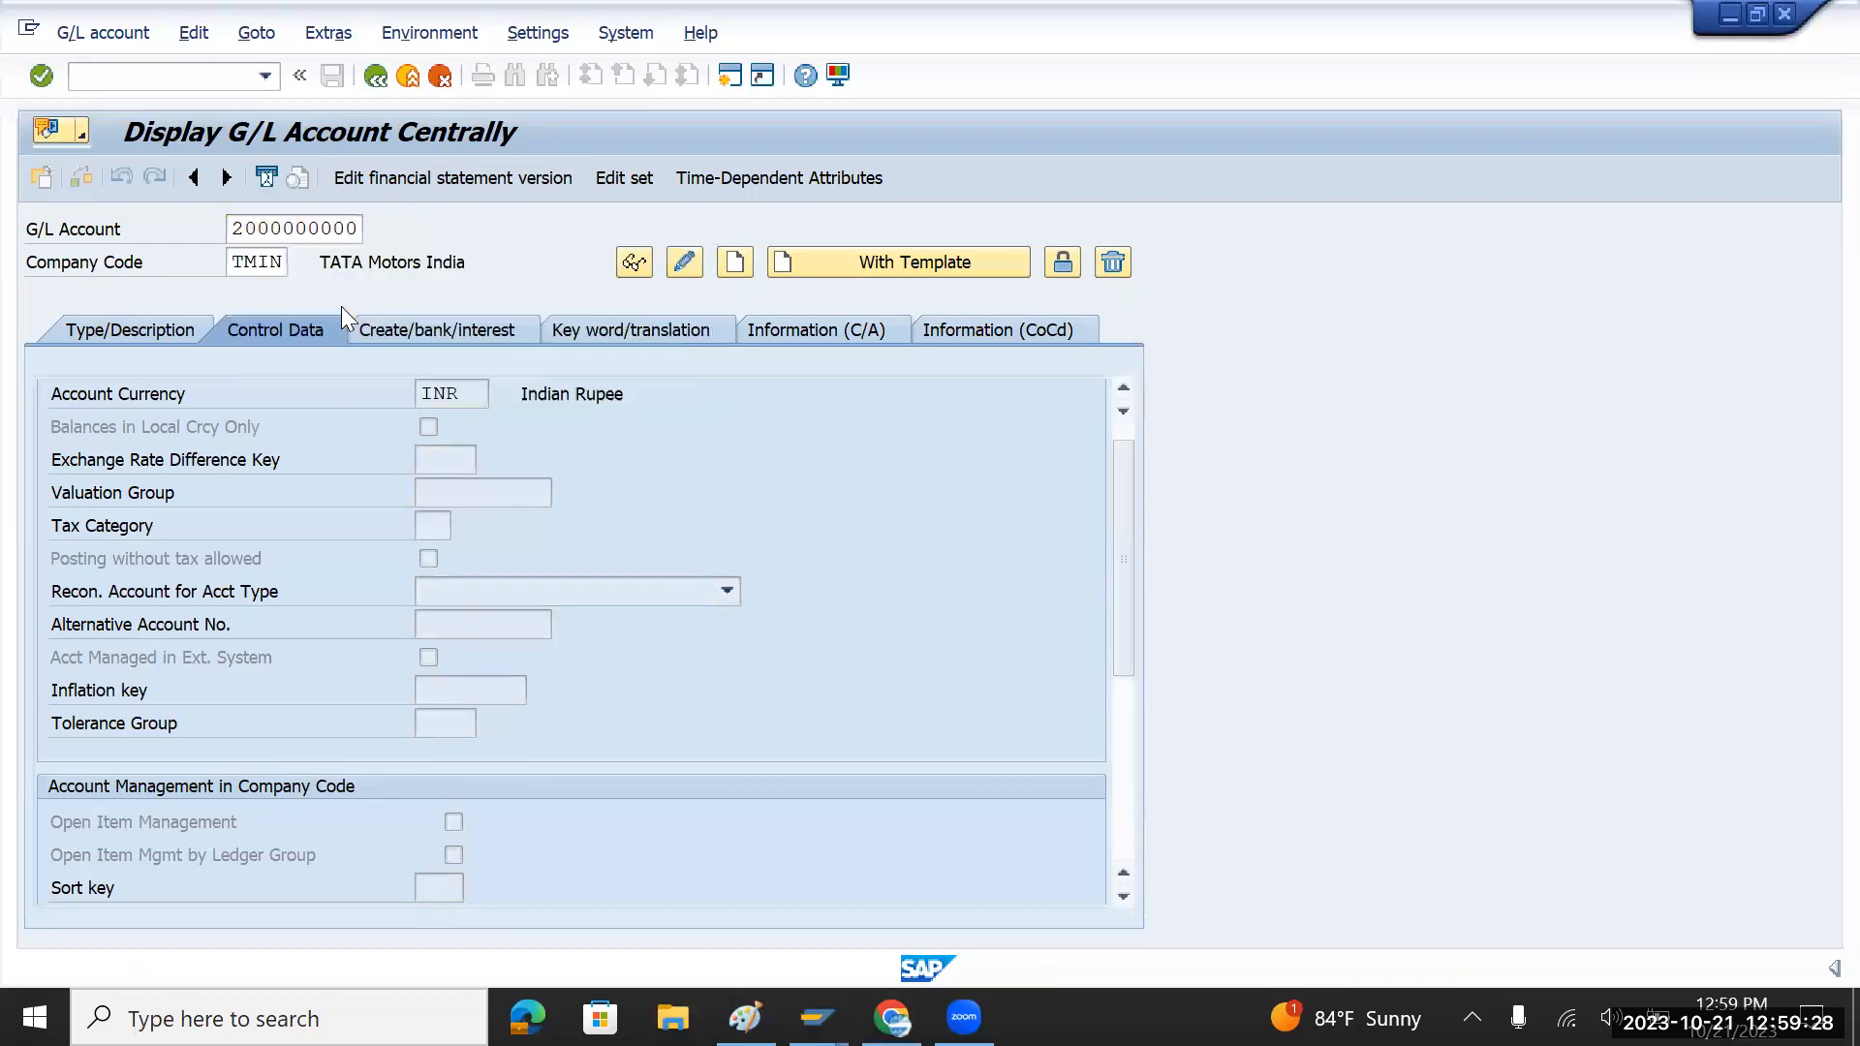
click(685, 263)
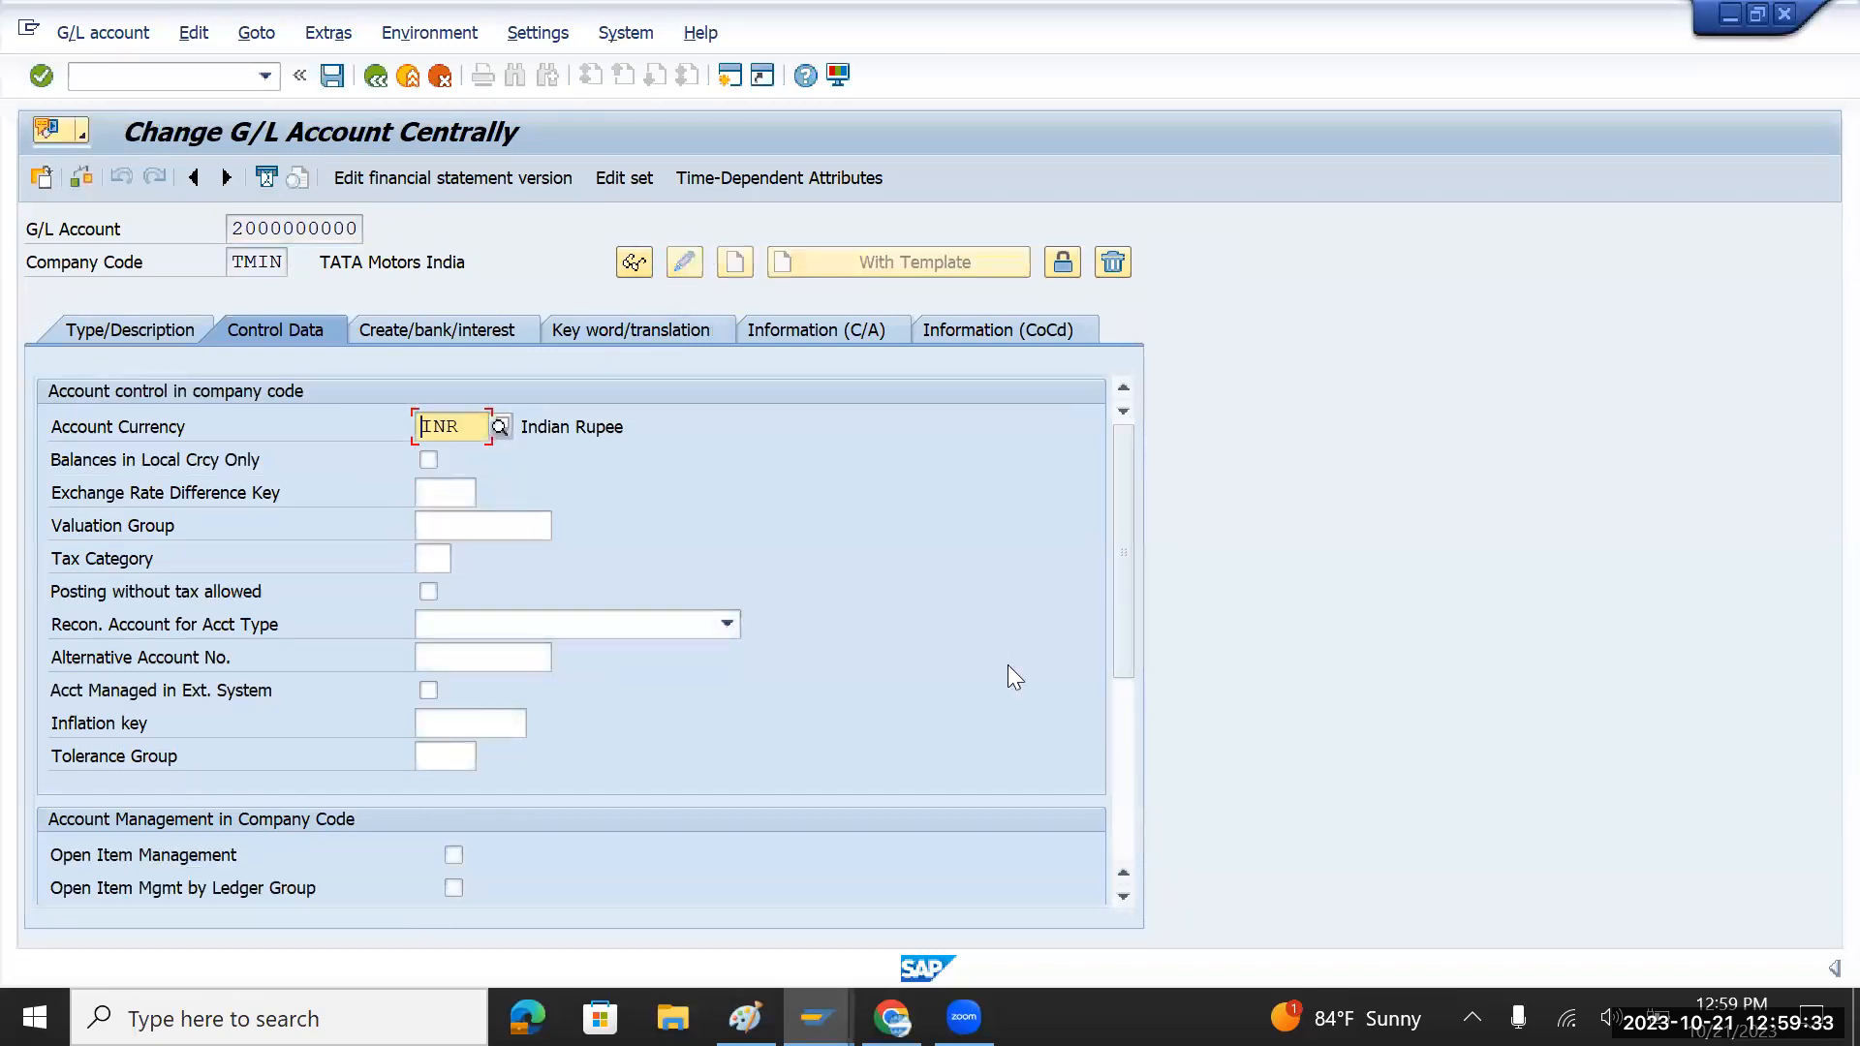
Step: Set sort key 001 Posting date and save, accepting the currency warning
scroll(1007, 664, down, 4)
click(441, 559)
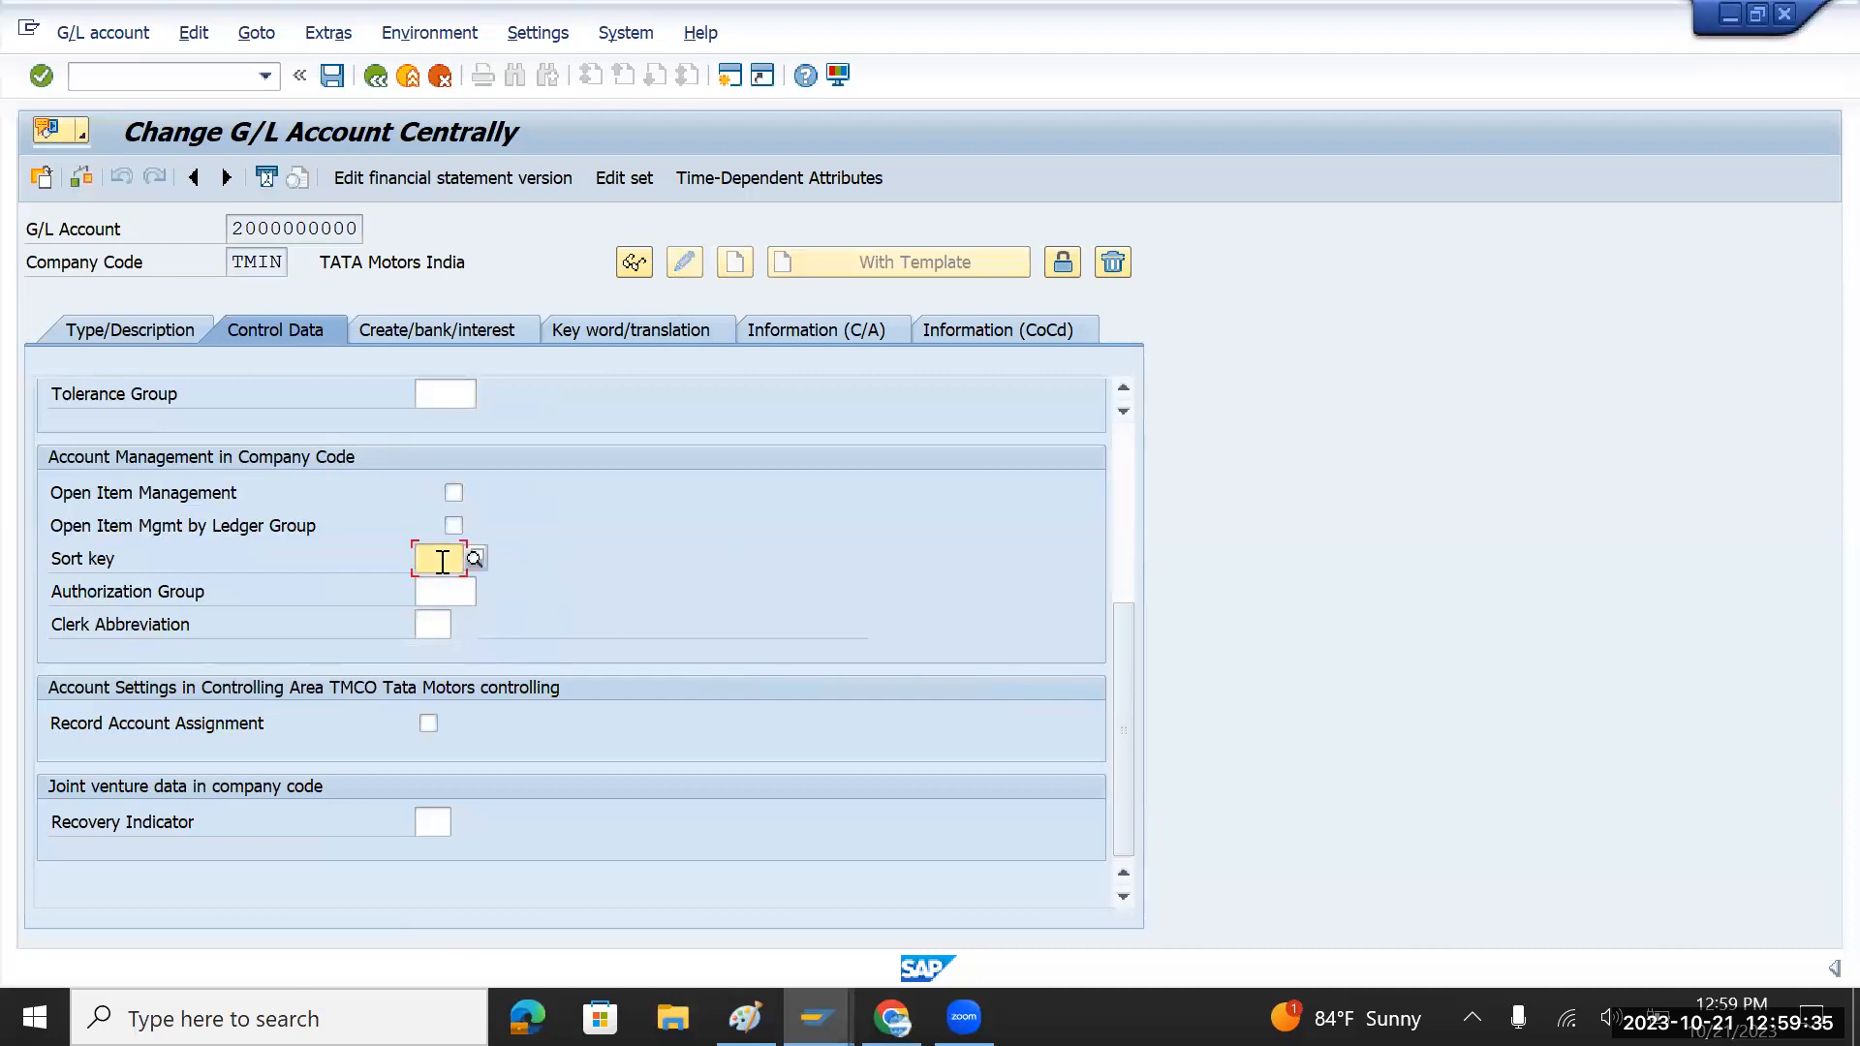
click(475, 559)
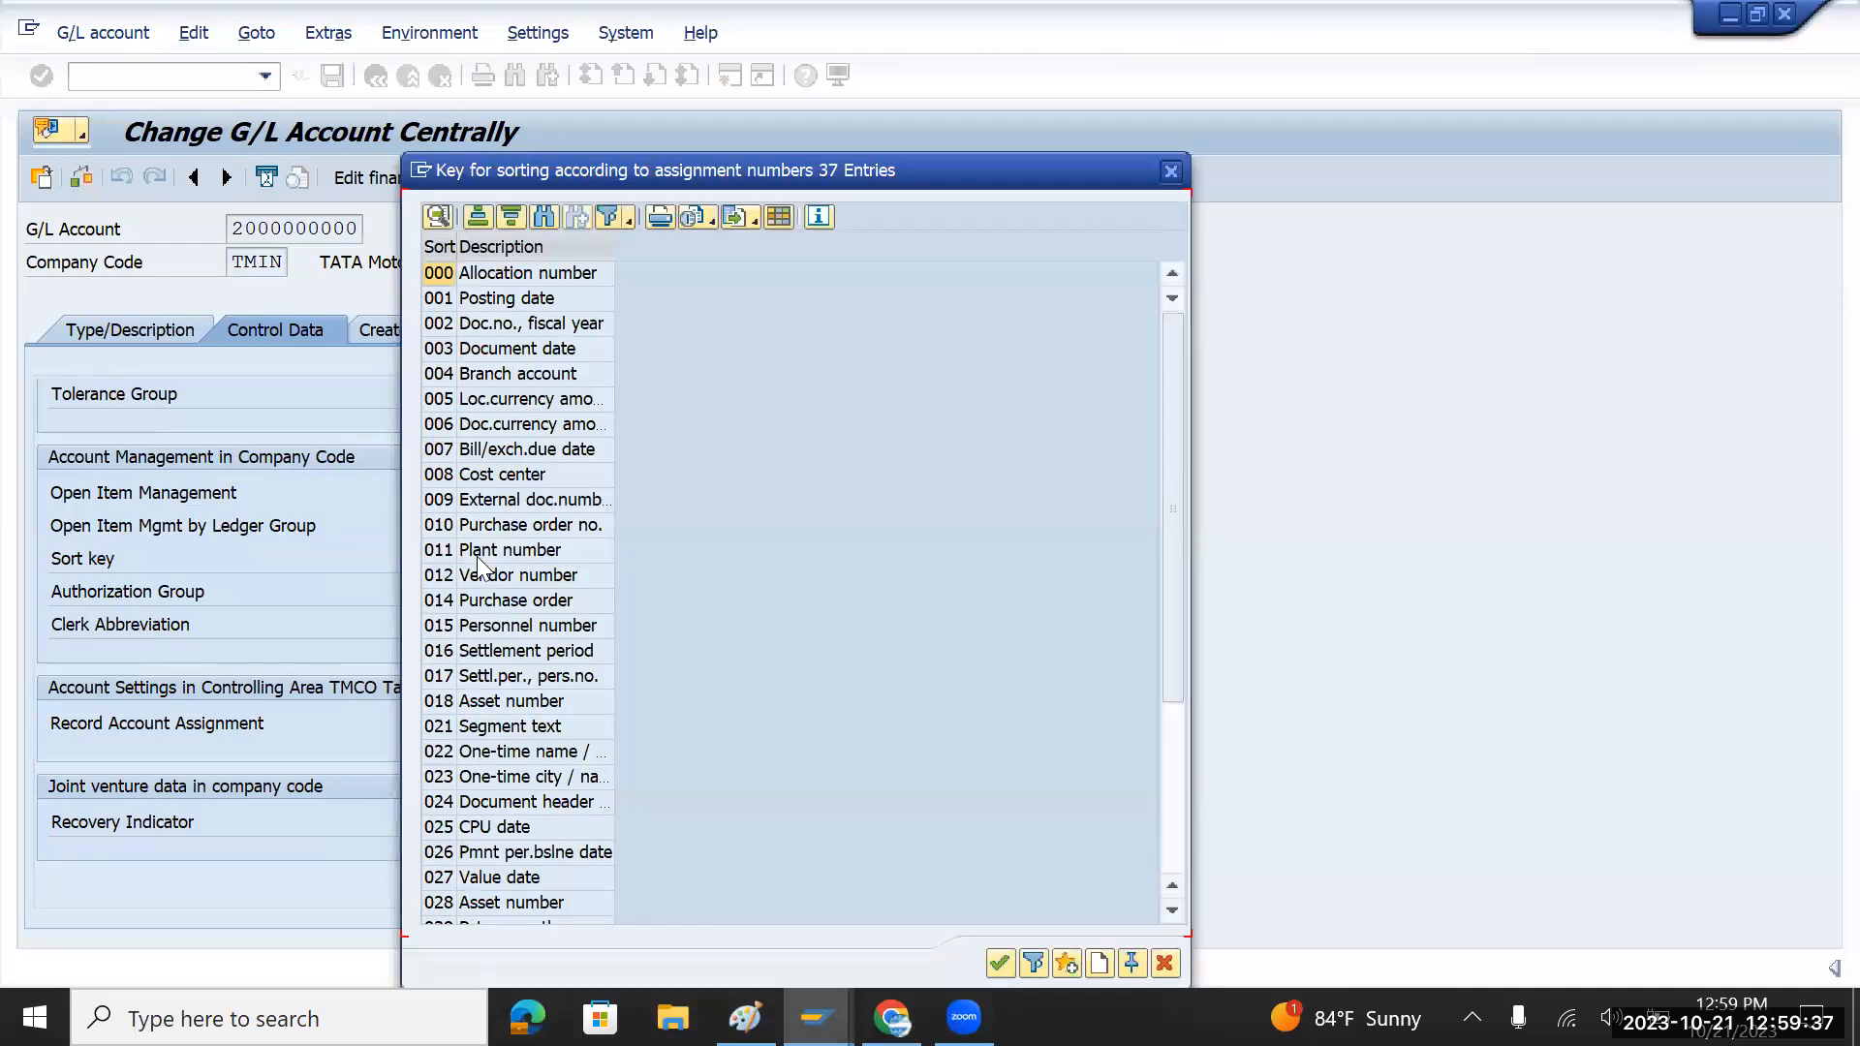
double_click(480, 299)
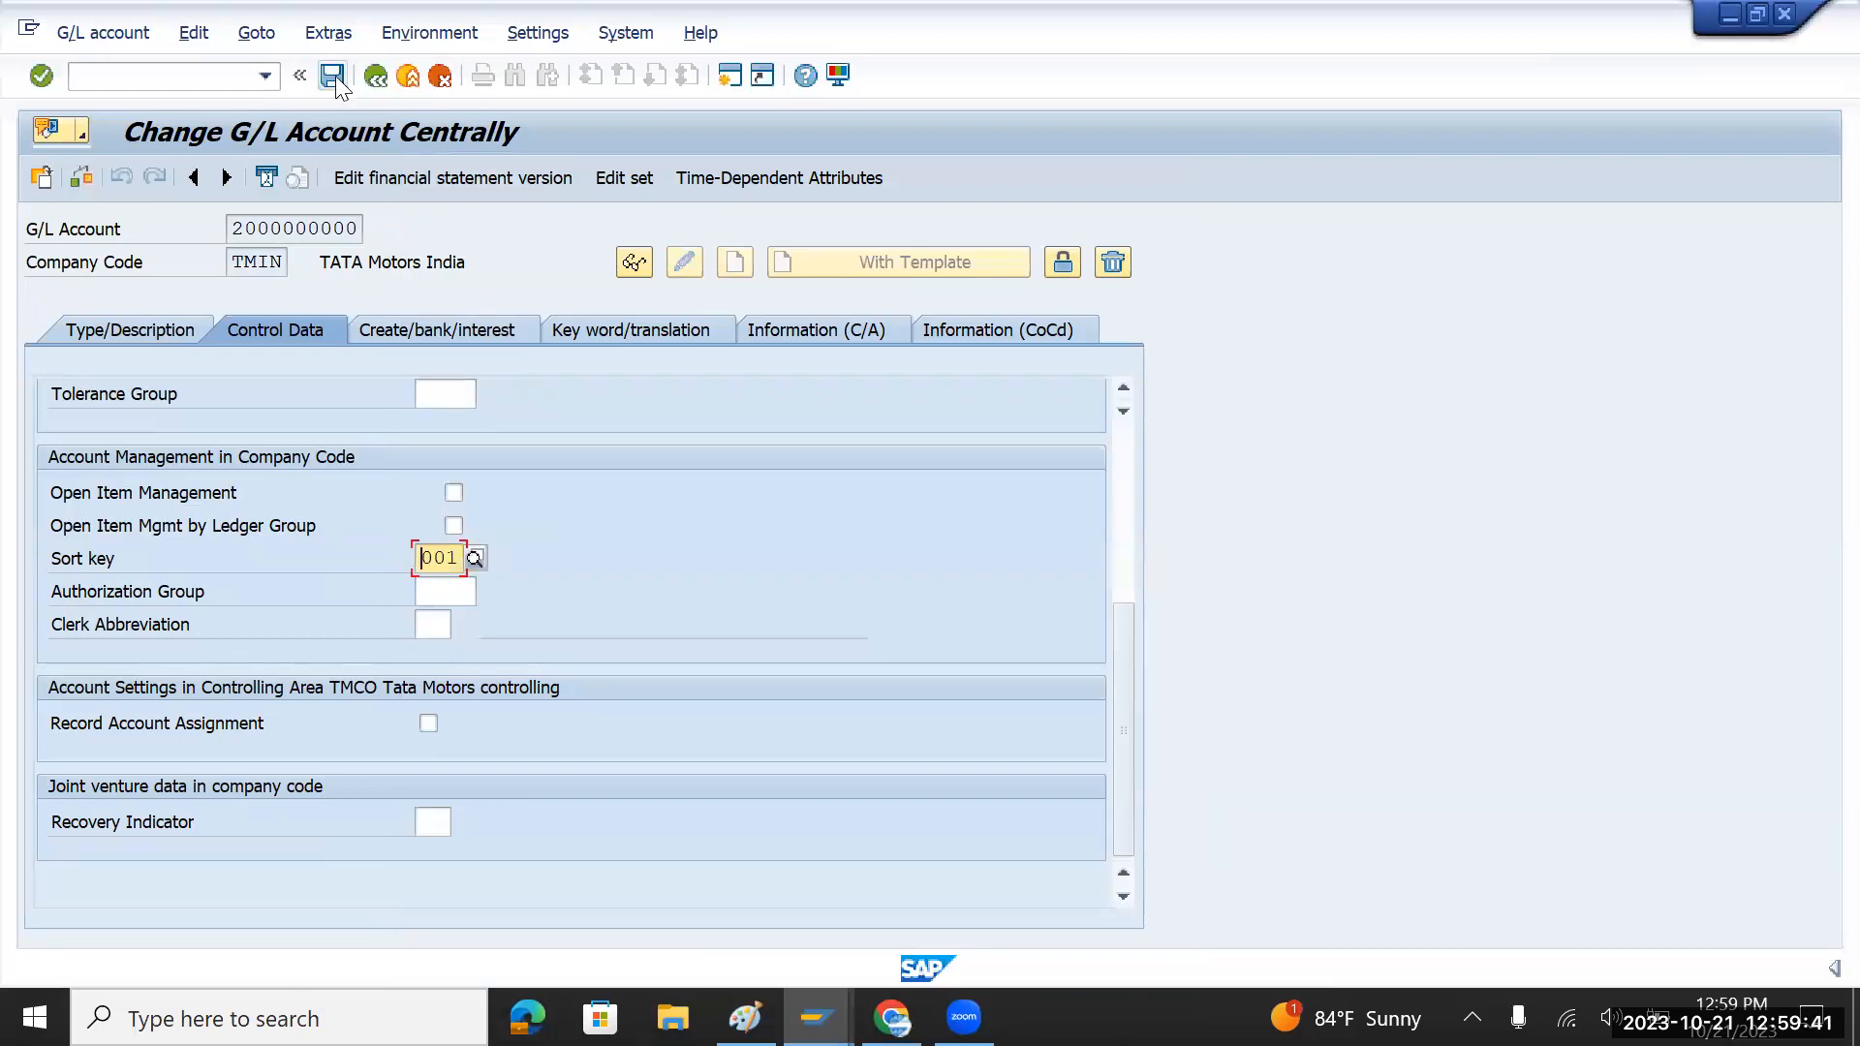
click(333, 77)
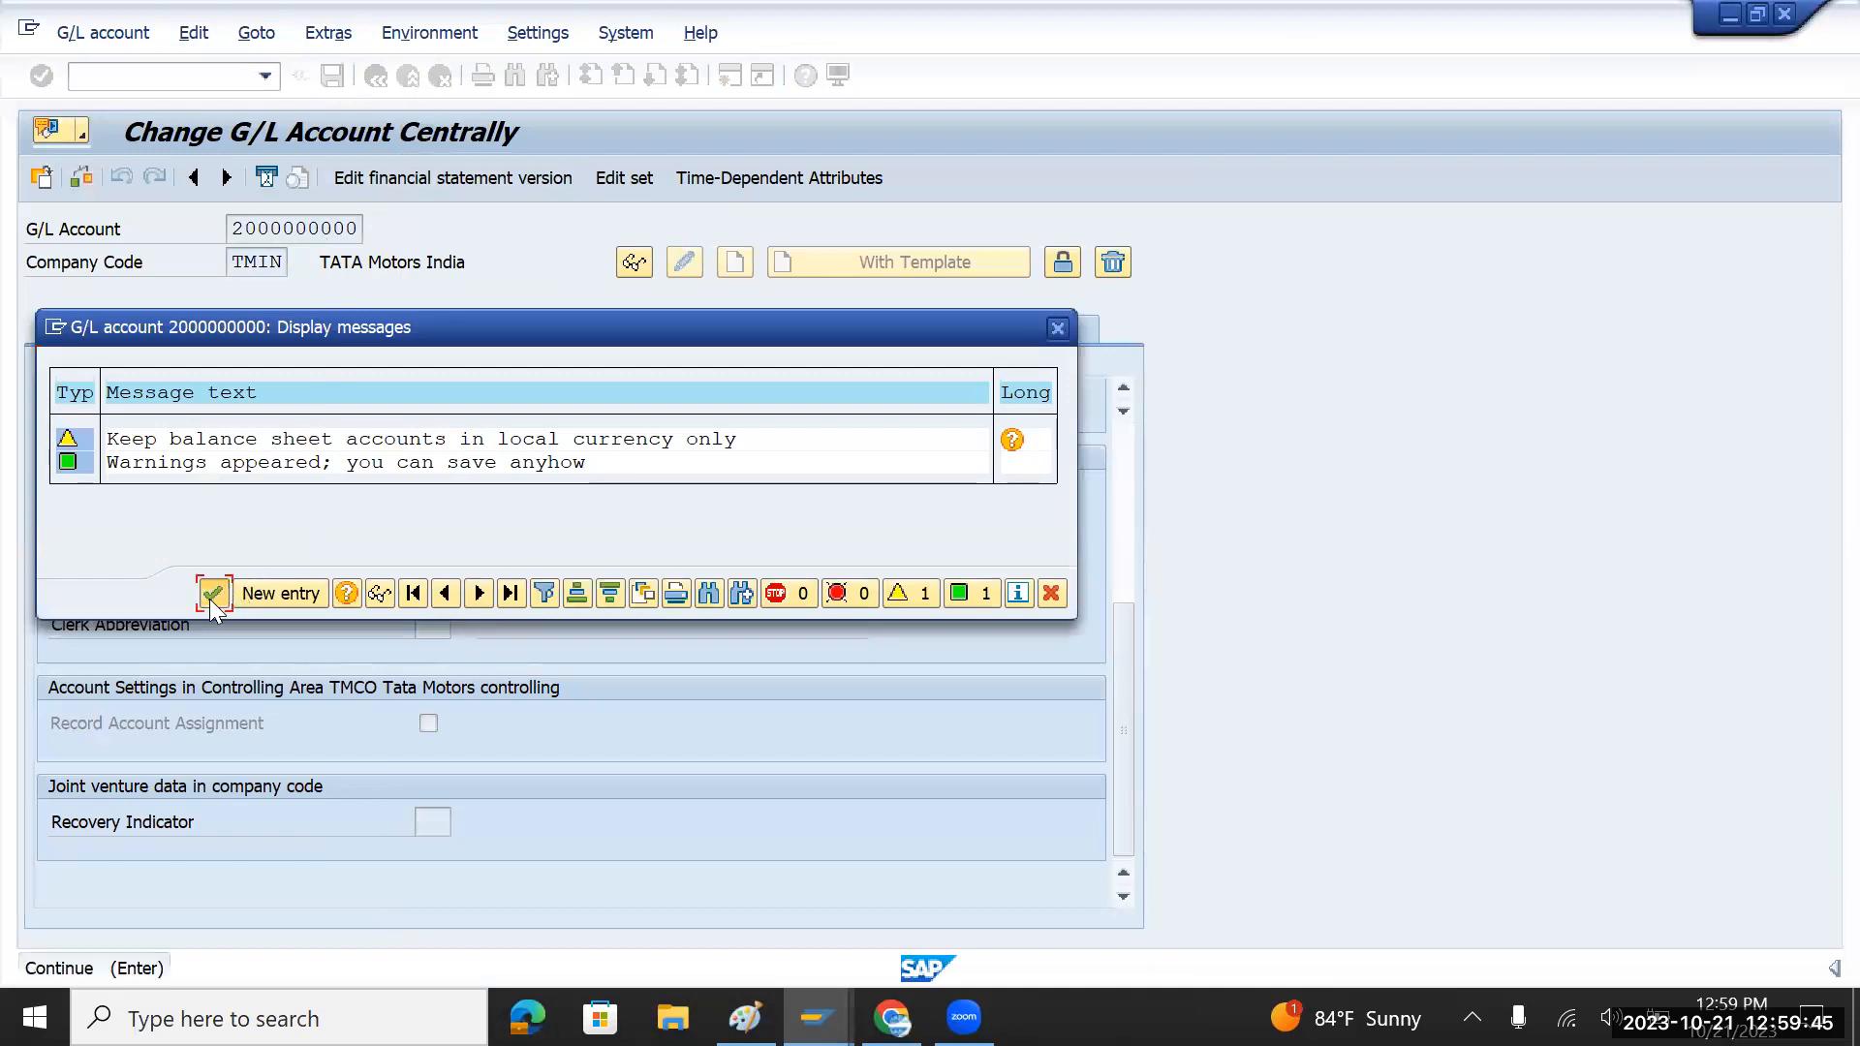
click(212, 595)
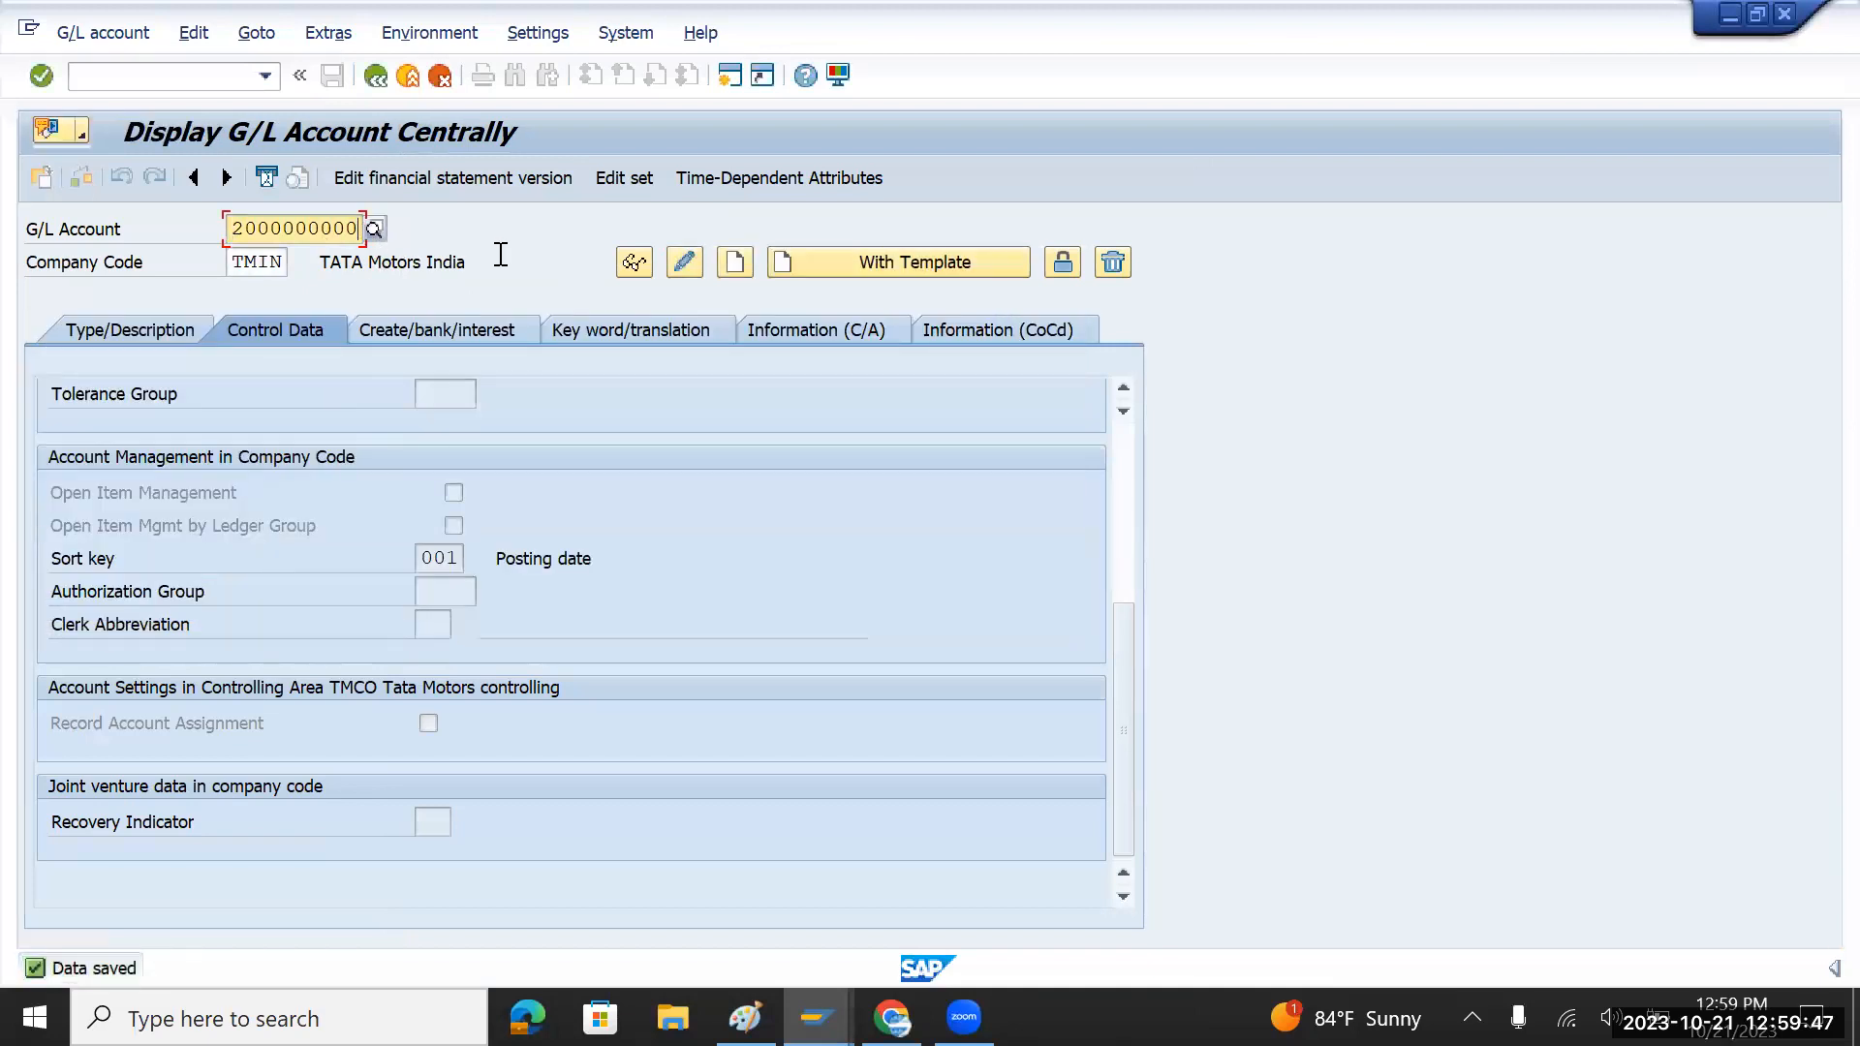
key(BackSpace)
text(1)
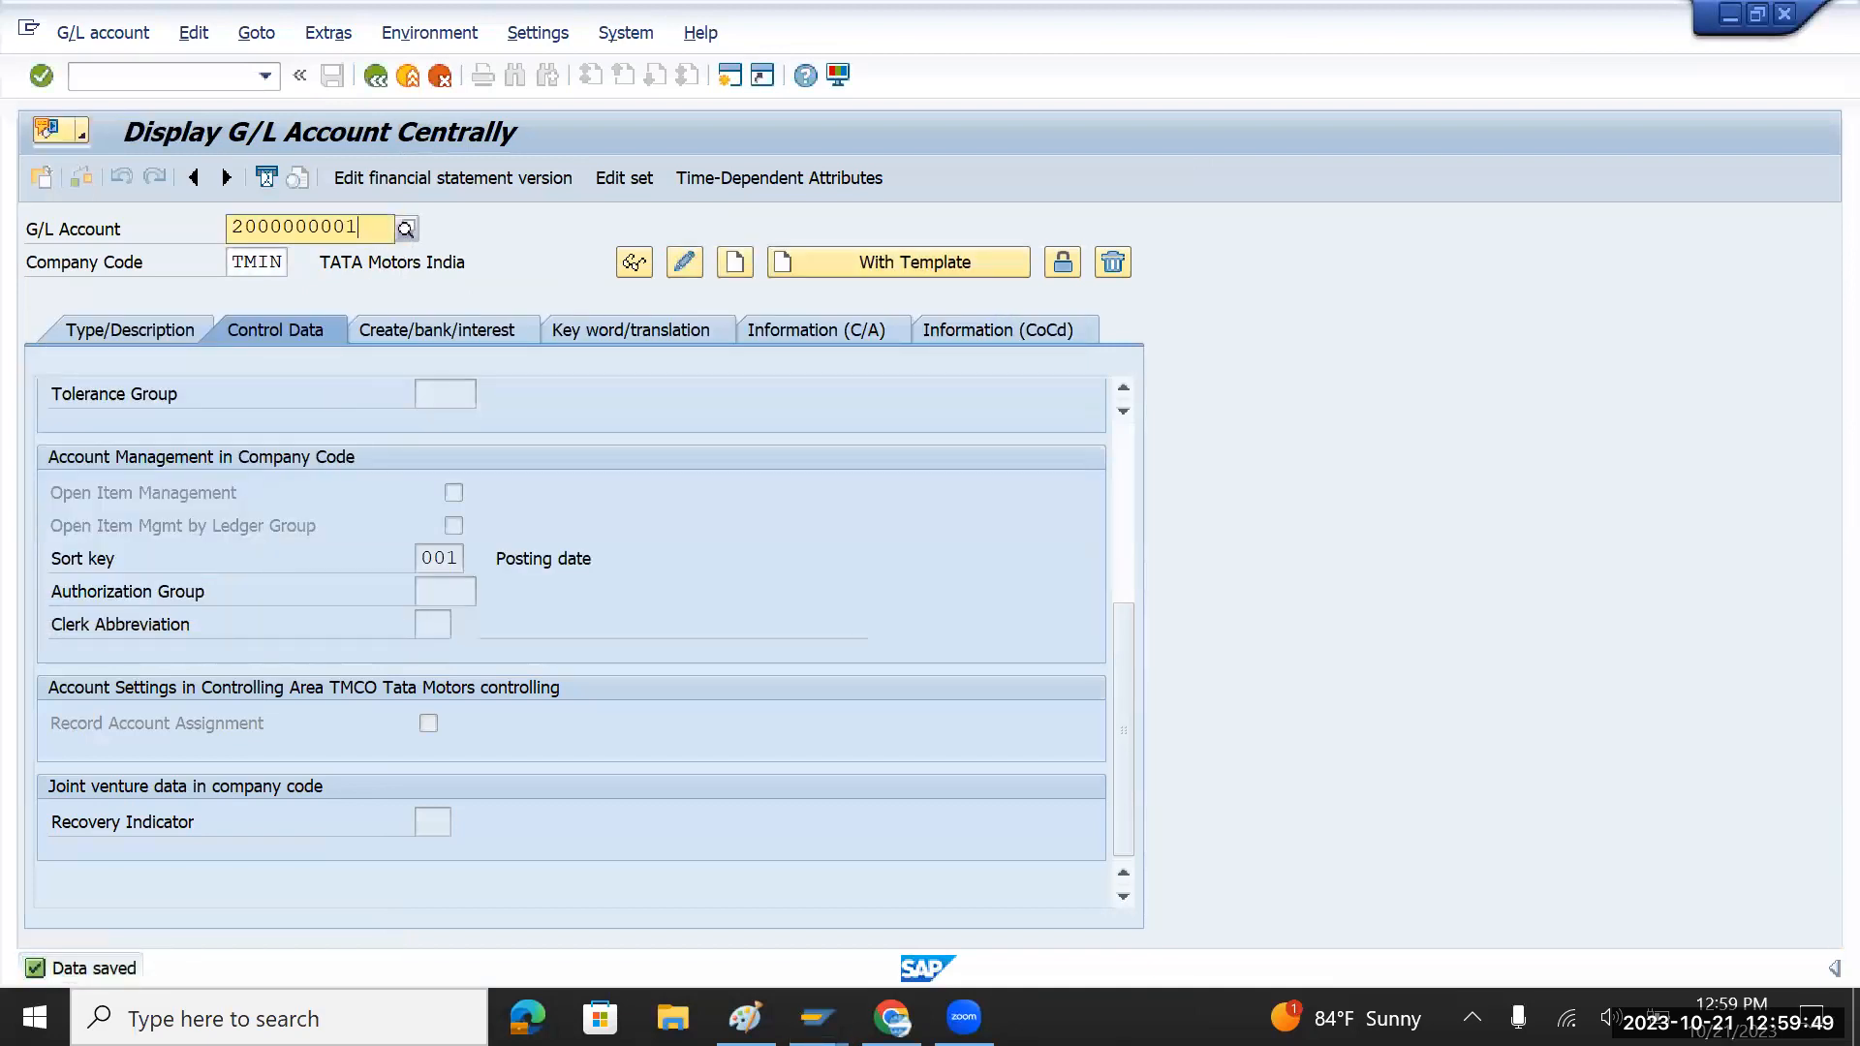
key(F6)
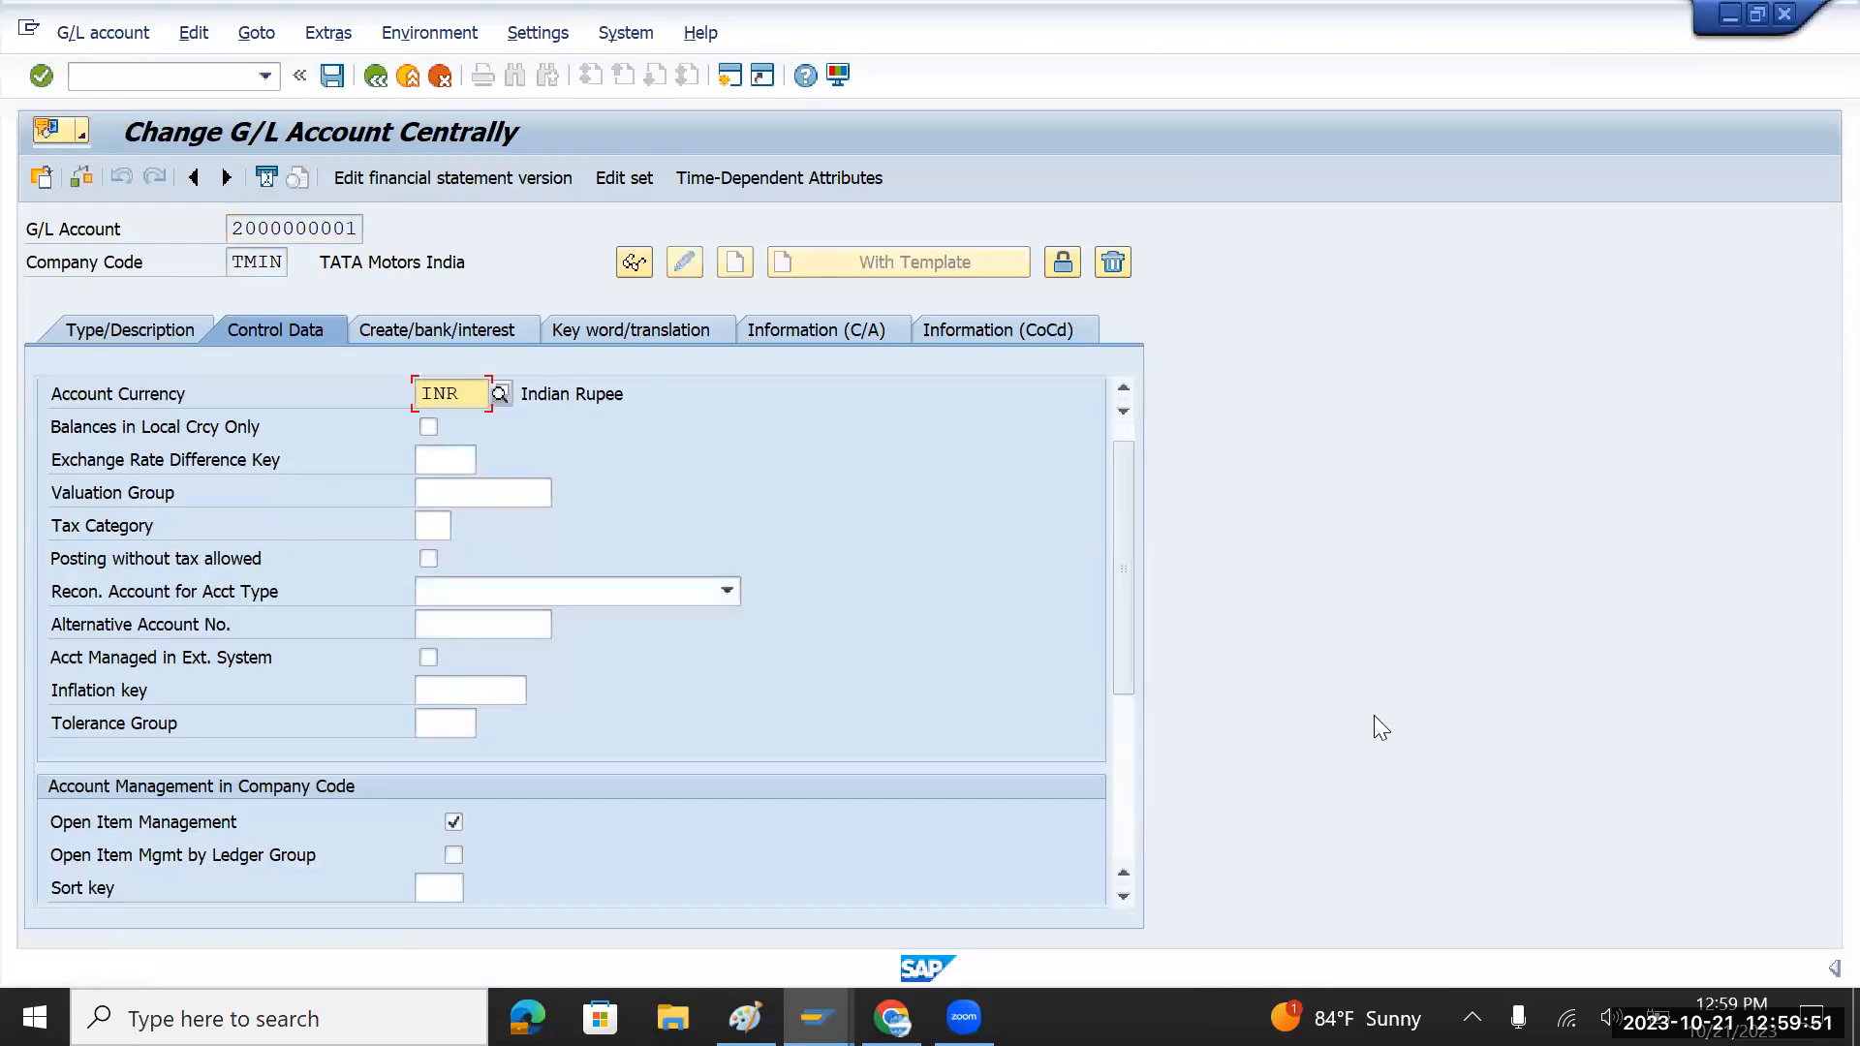
click(1126, 783)
click(444, 564)
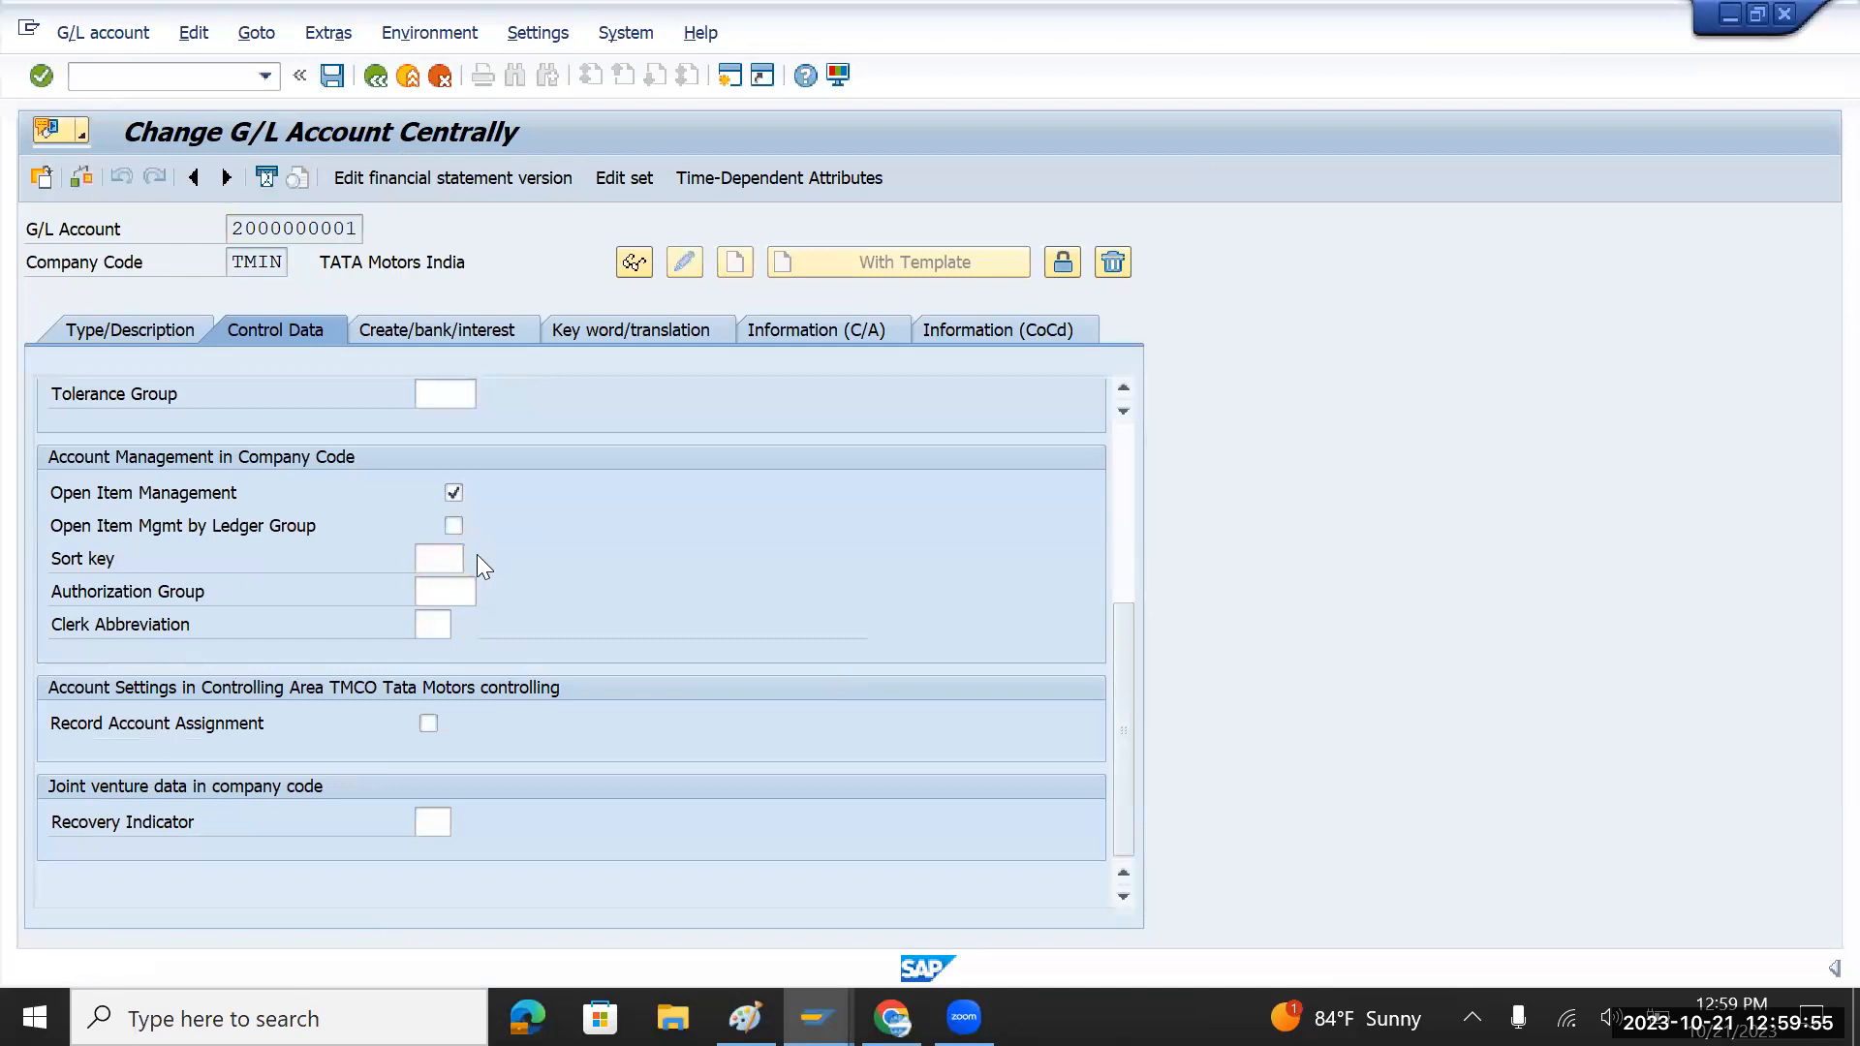
click(479, 558)
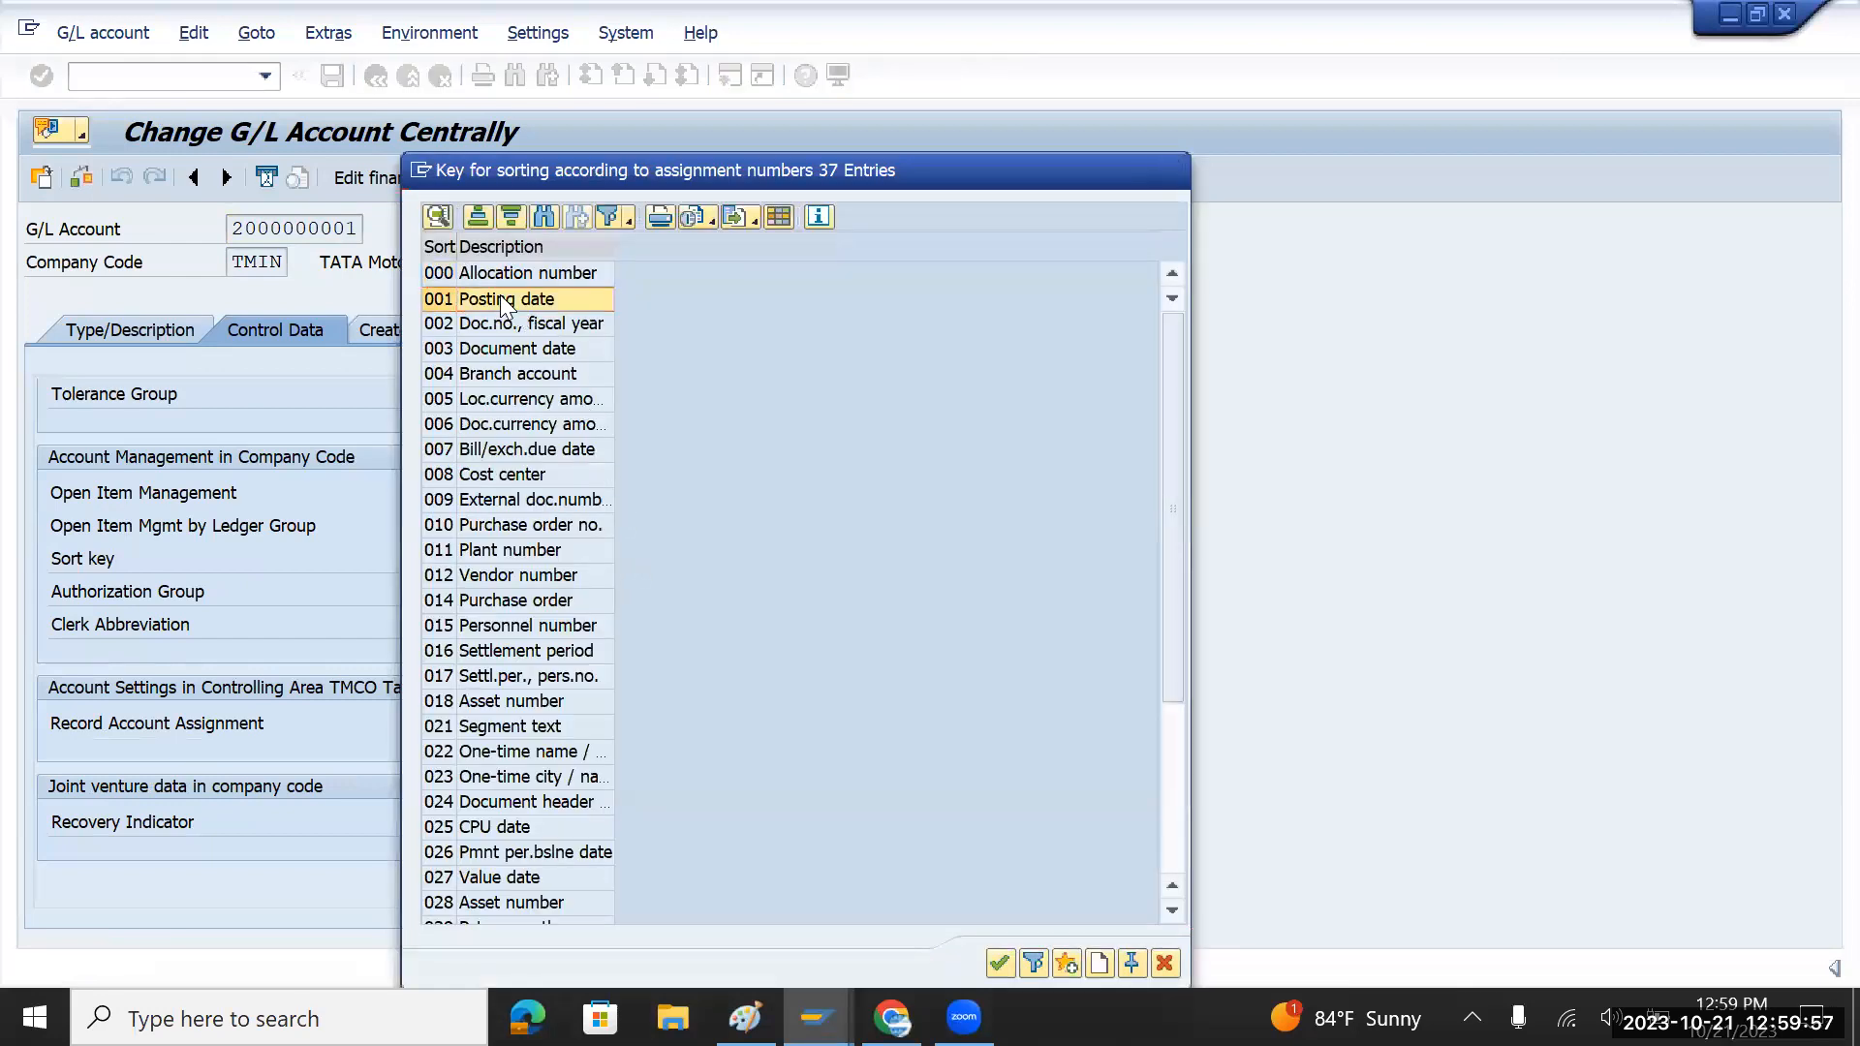
double_click(500, 298)
click(327, 80)
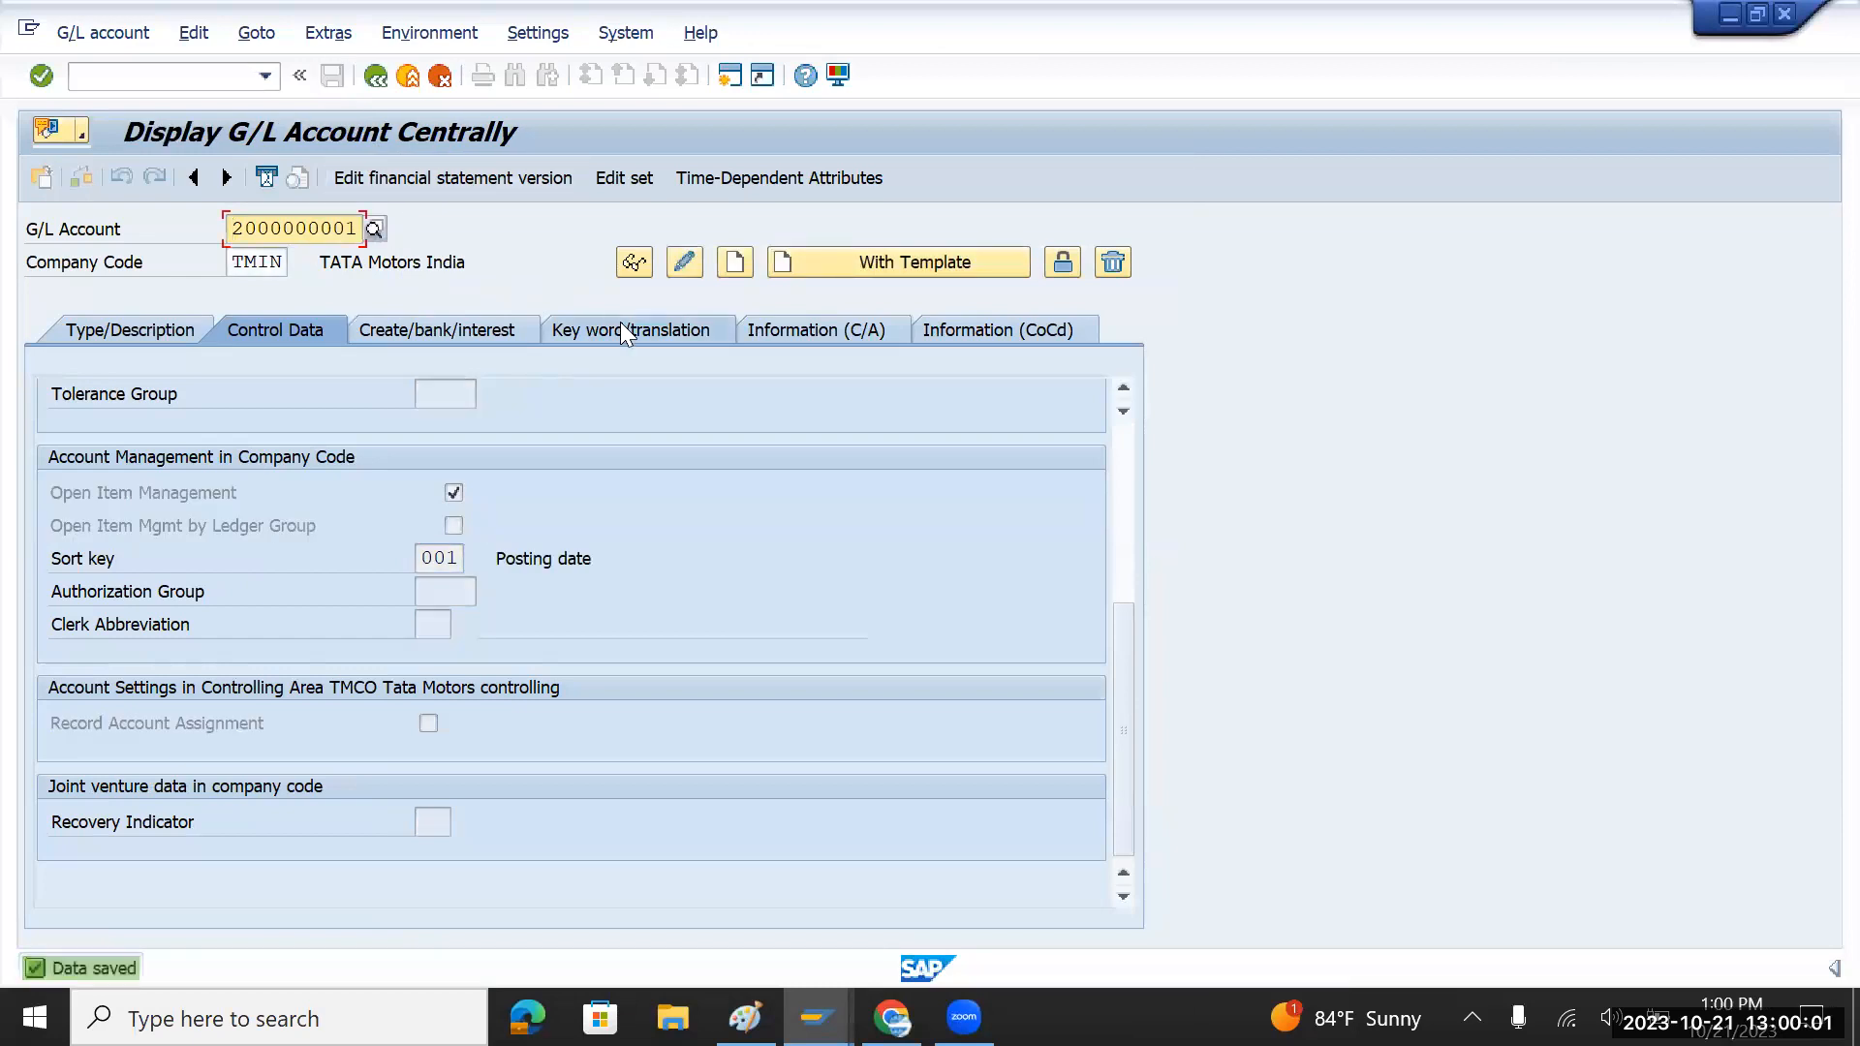
text(1)
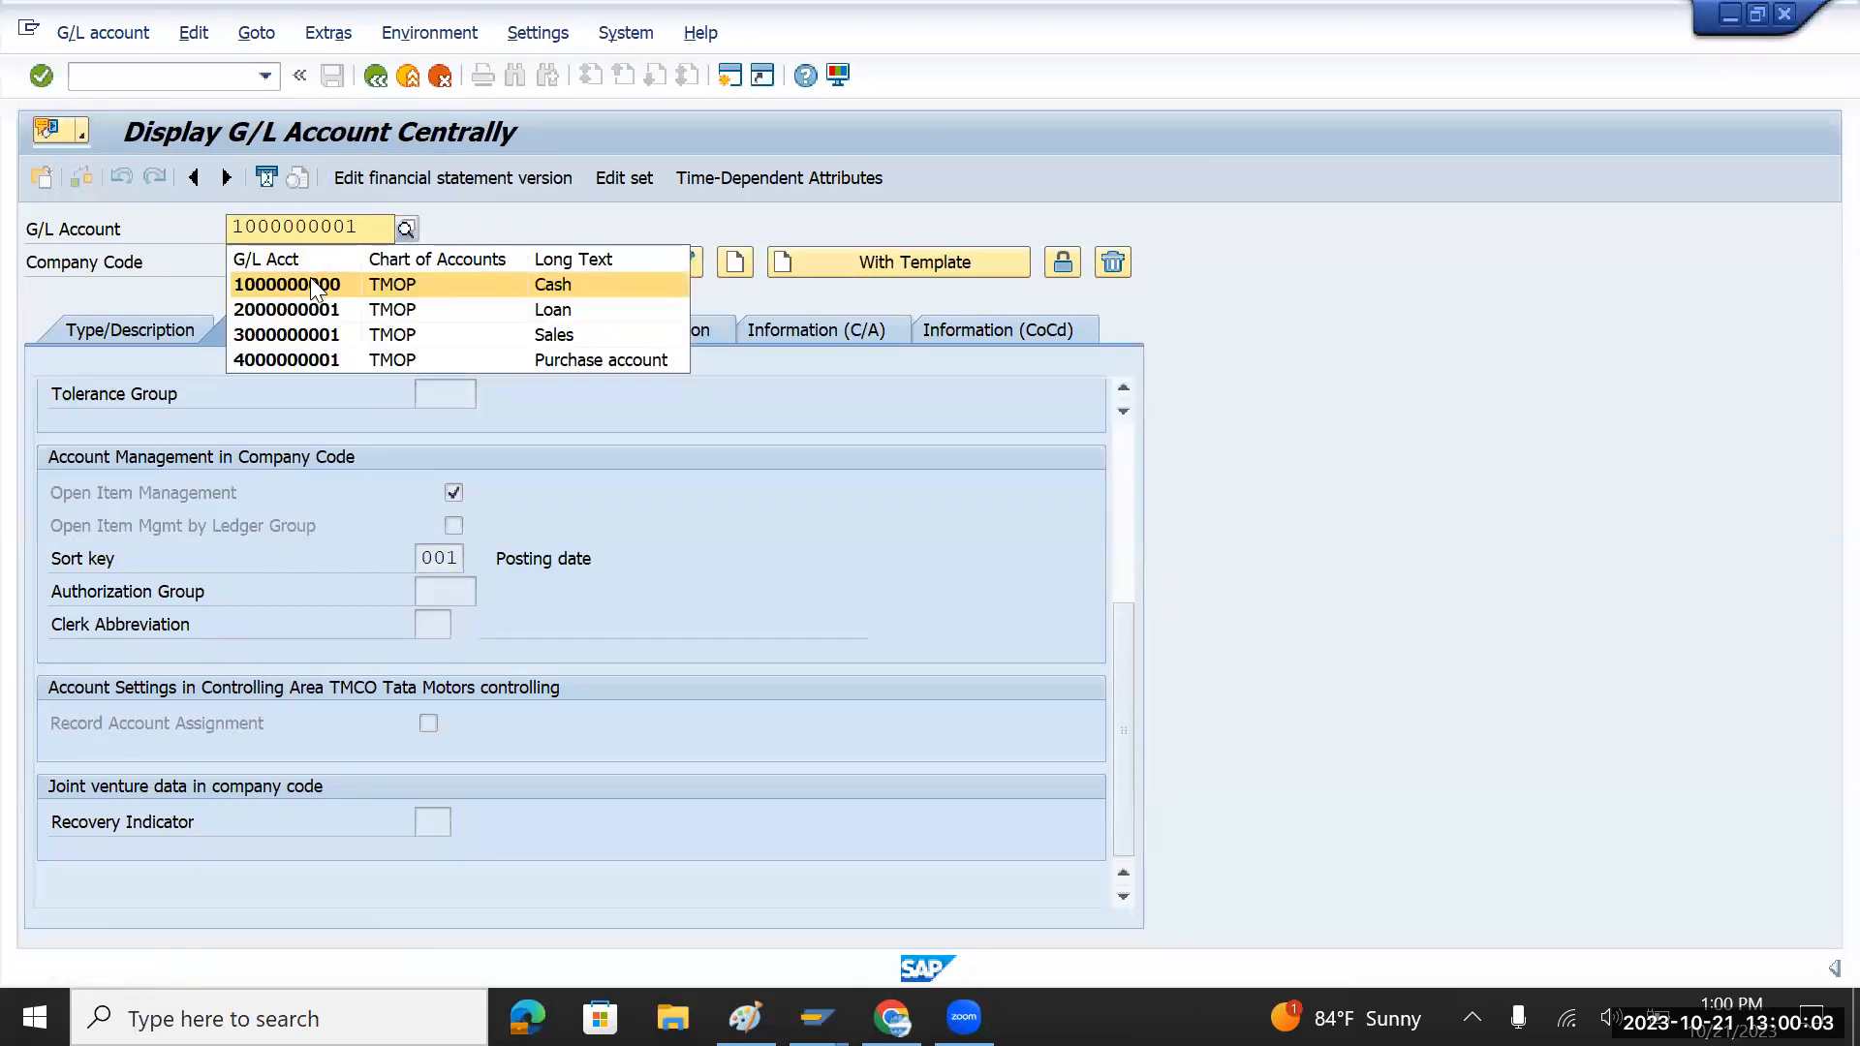
click(310, 277)
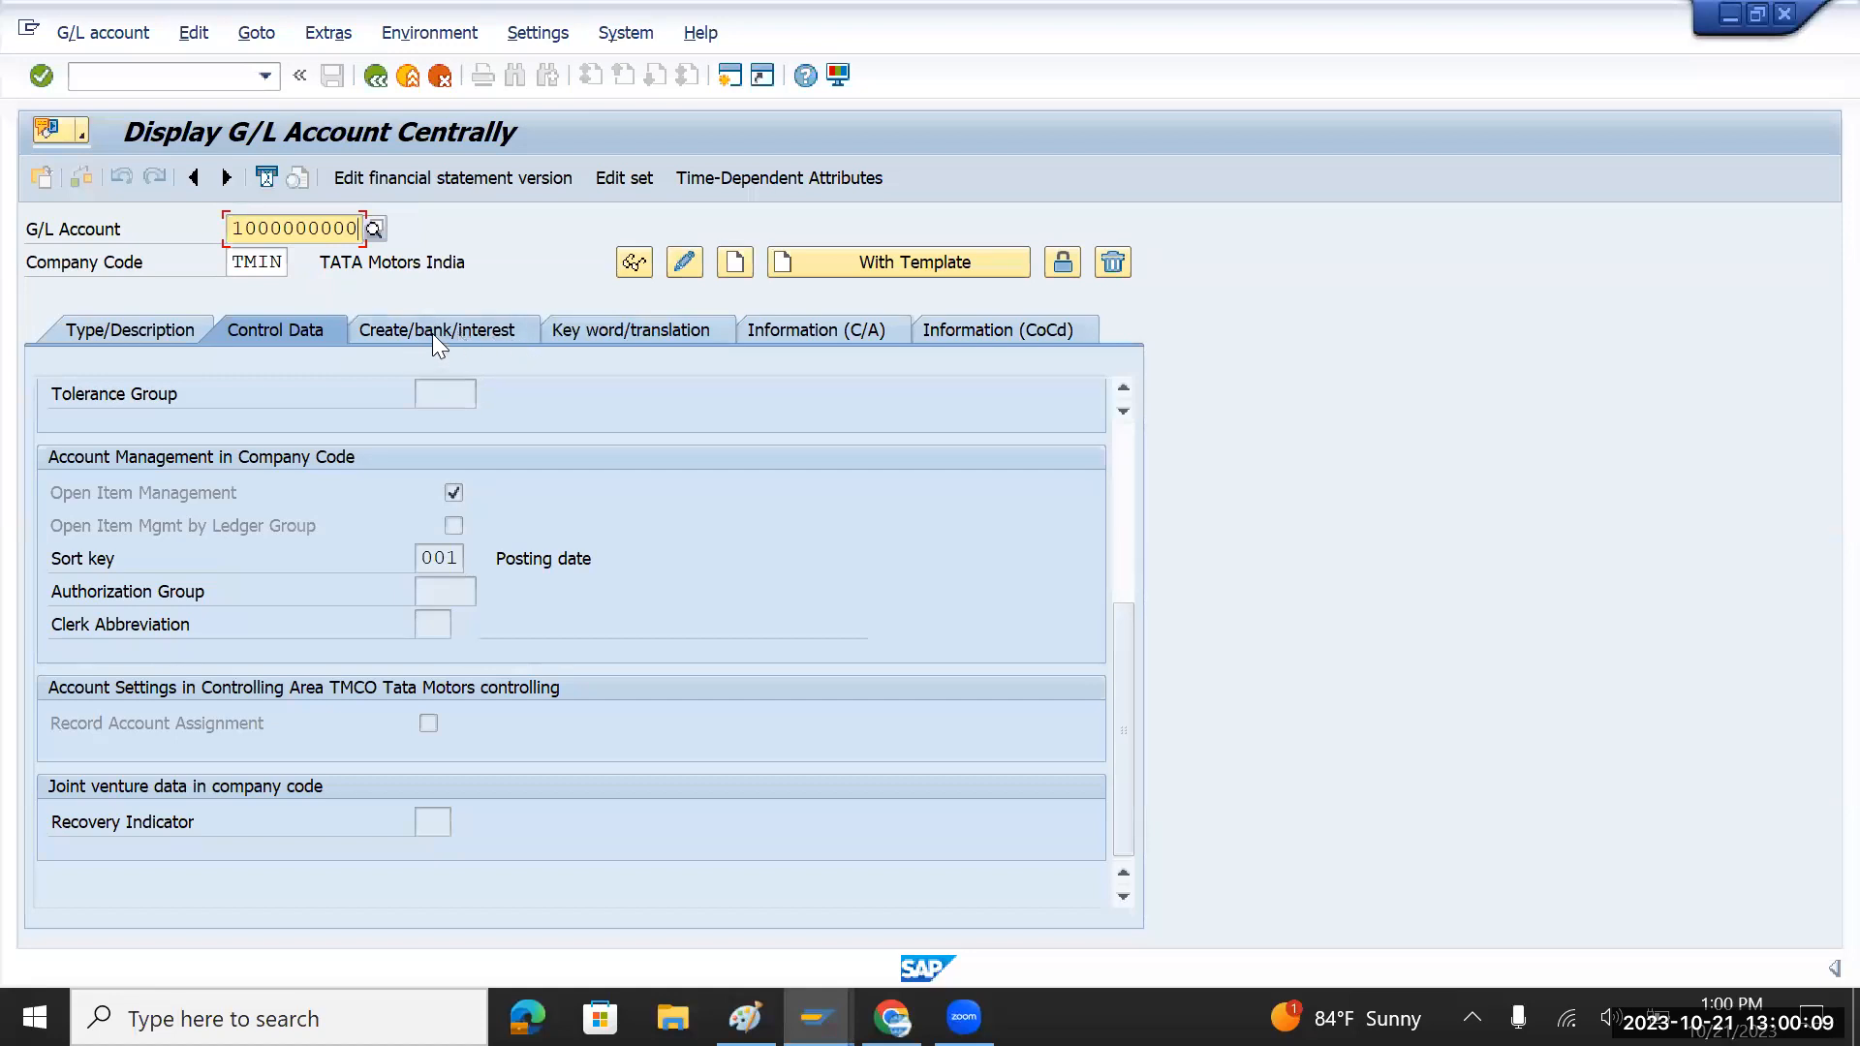
click(684, 262)
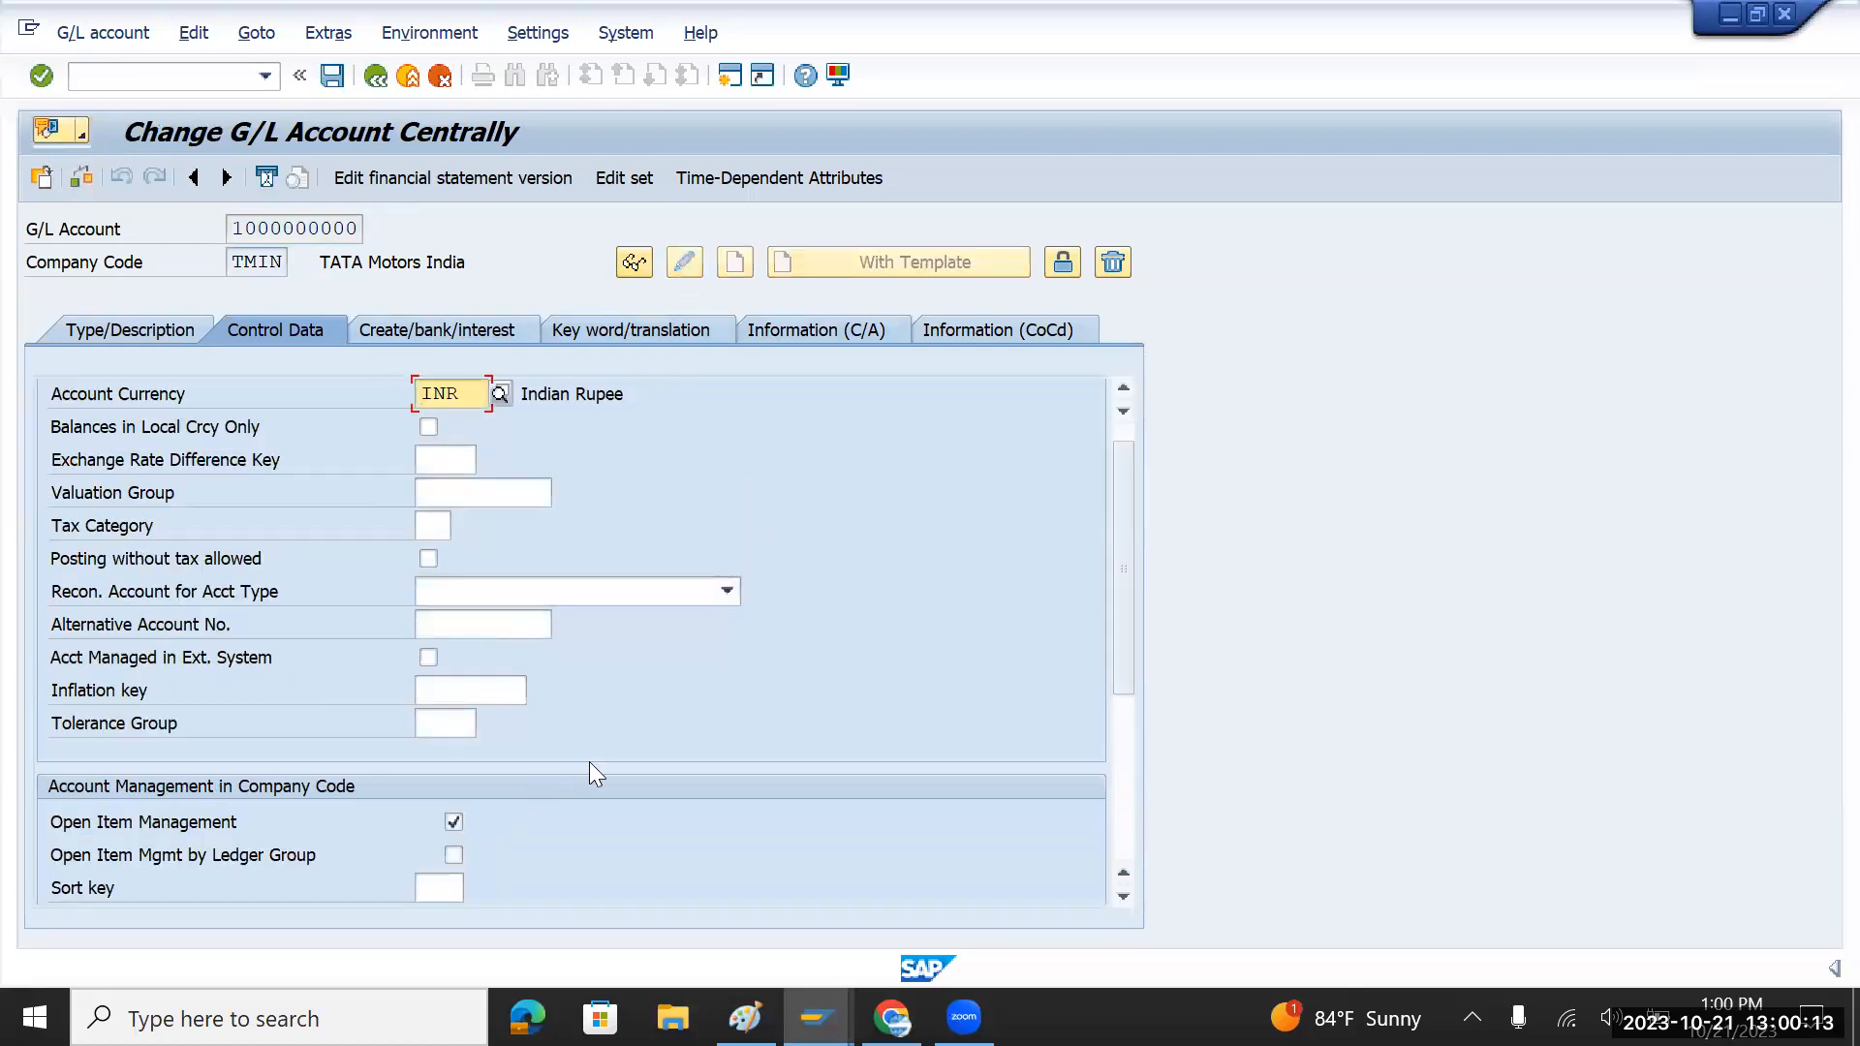
scroll(589, 761, down, 3)
click(448, 599)
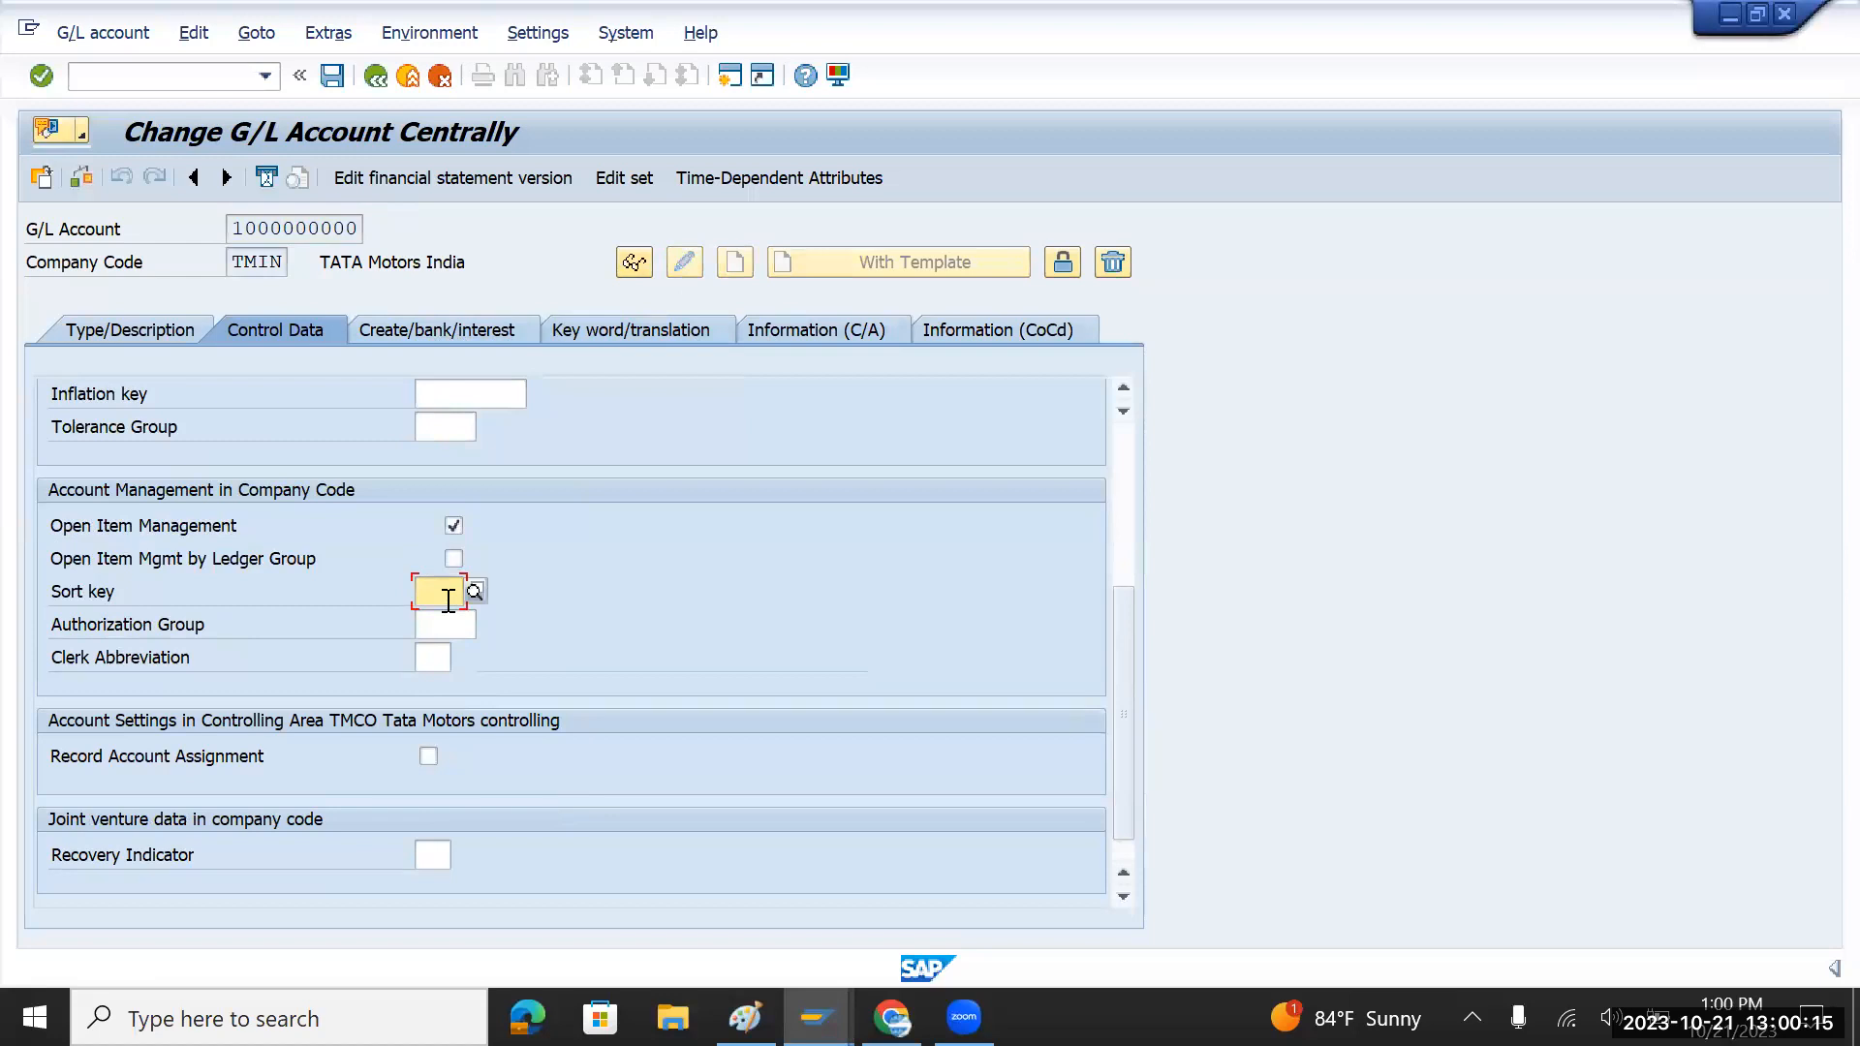
click(473, 589)
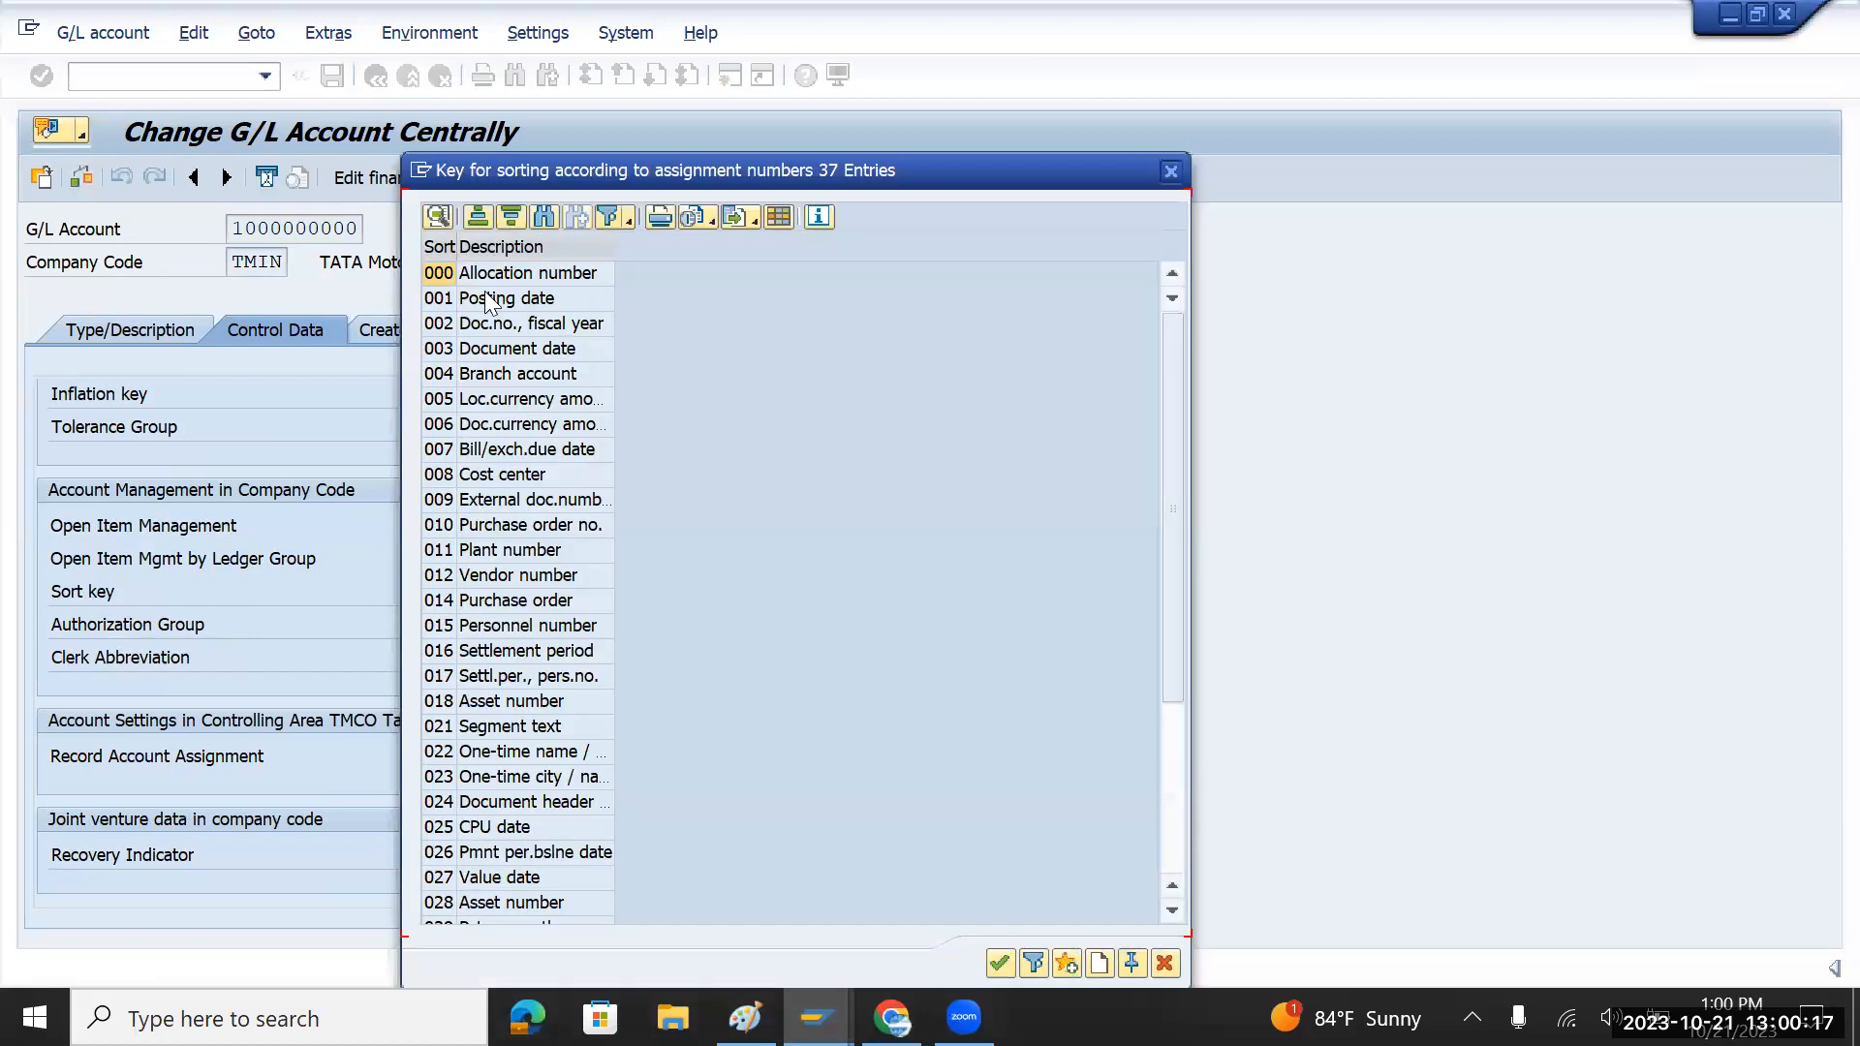
double_click(499, 275)
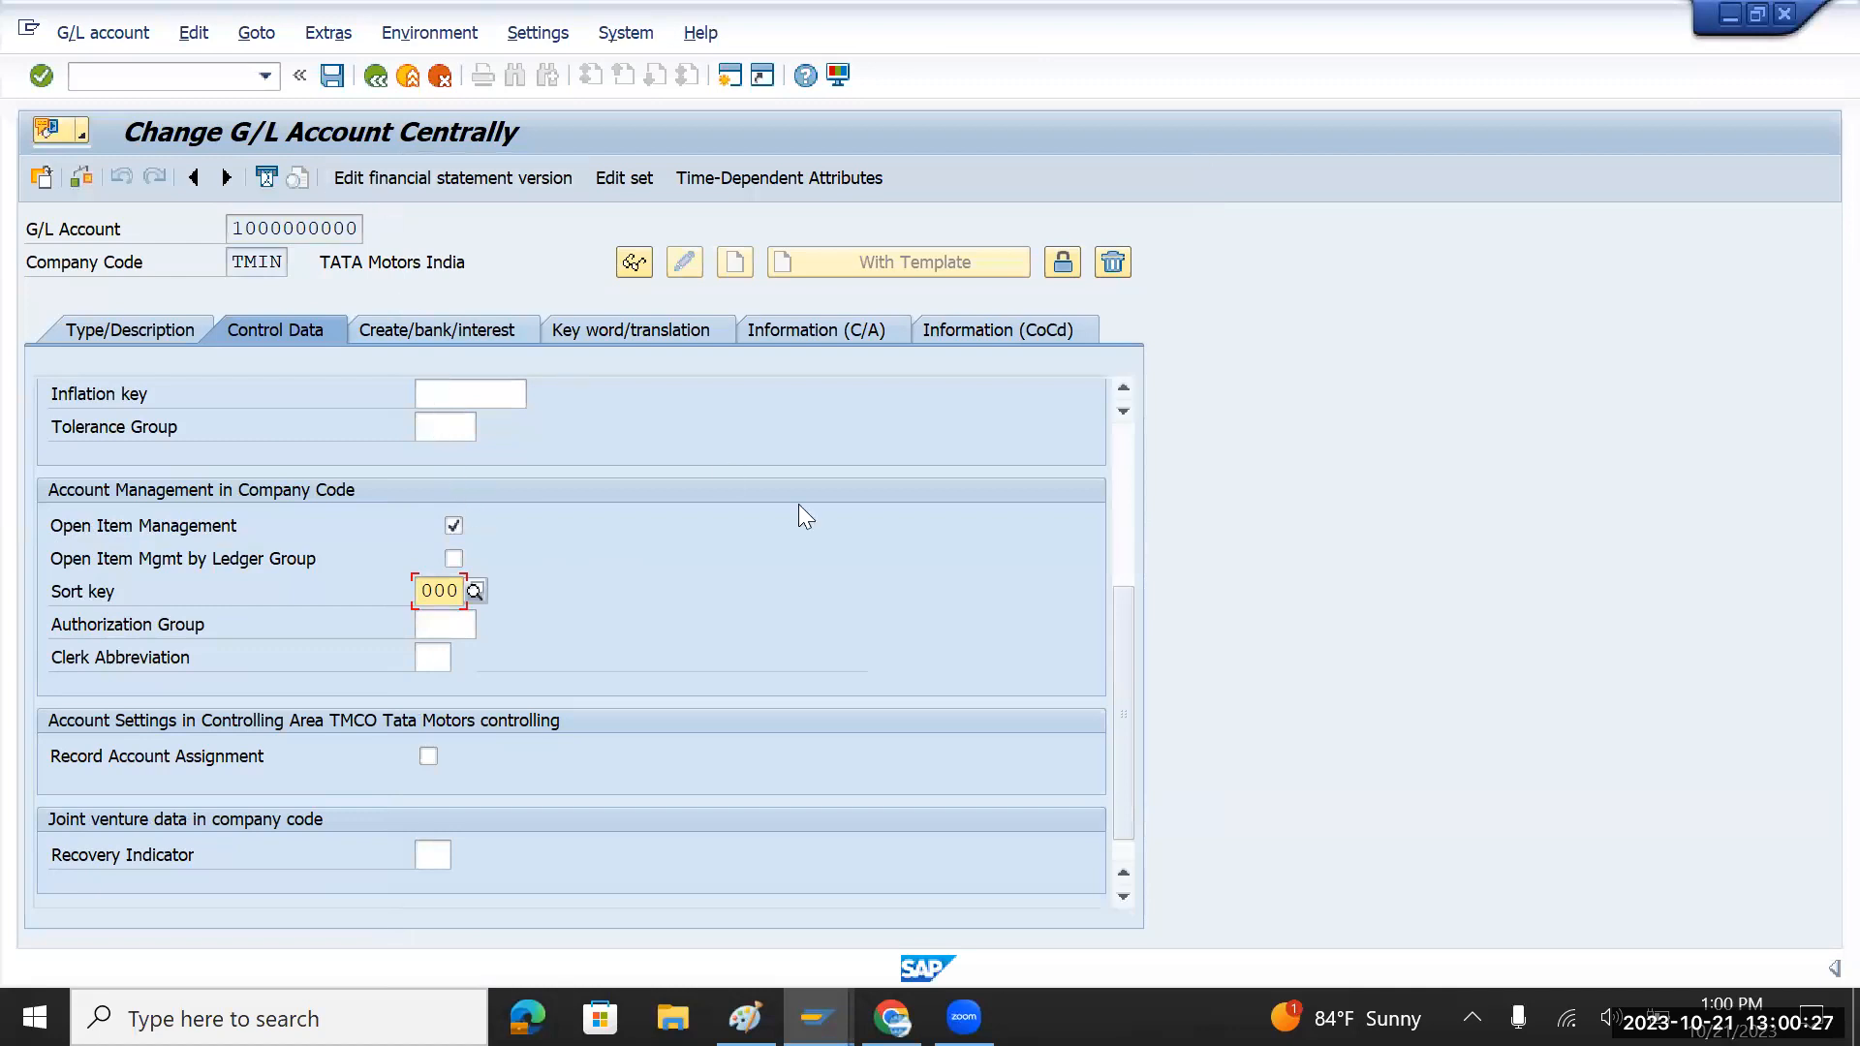
click(331, 77)
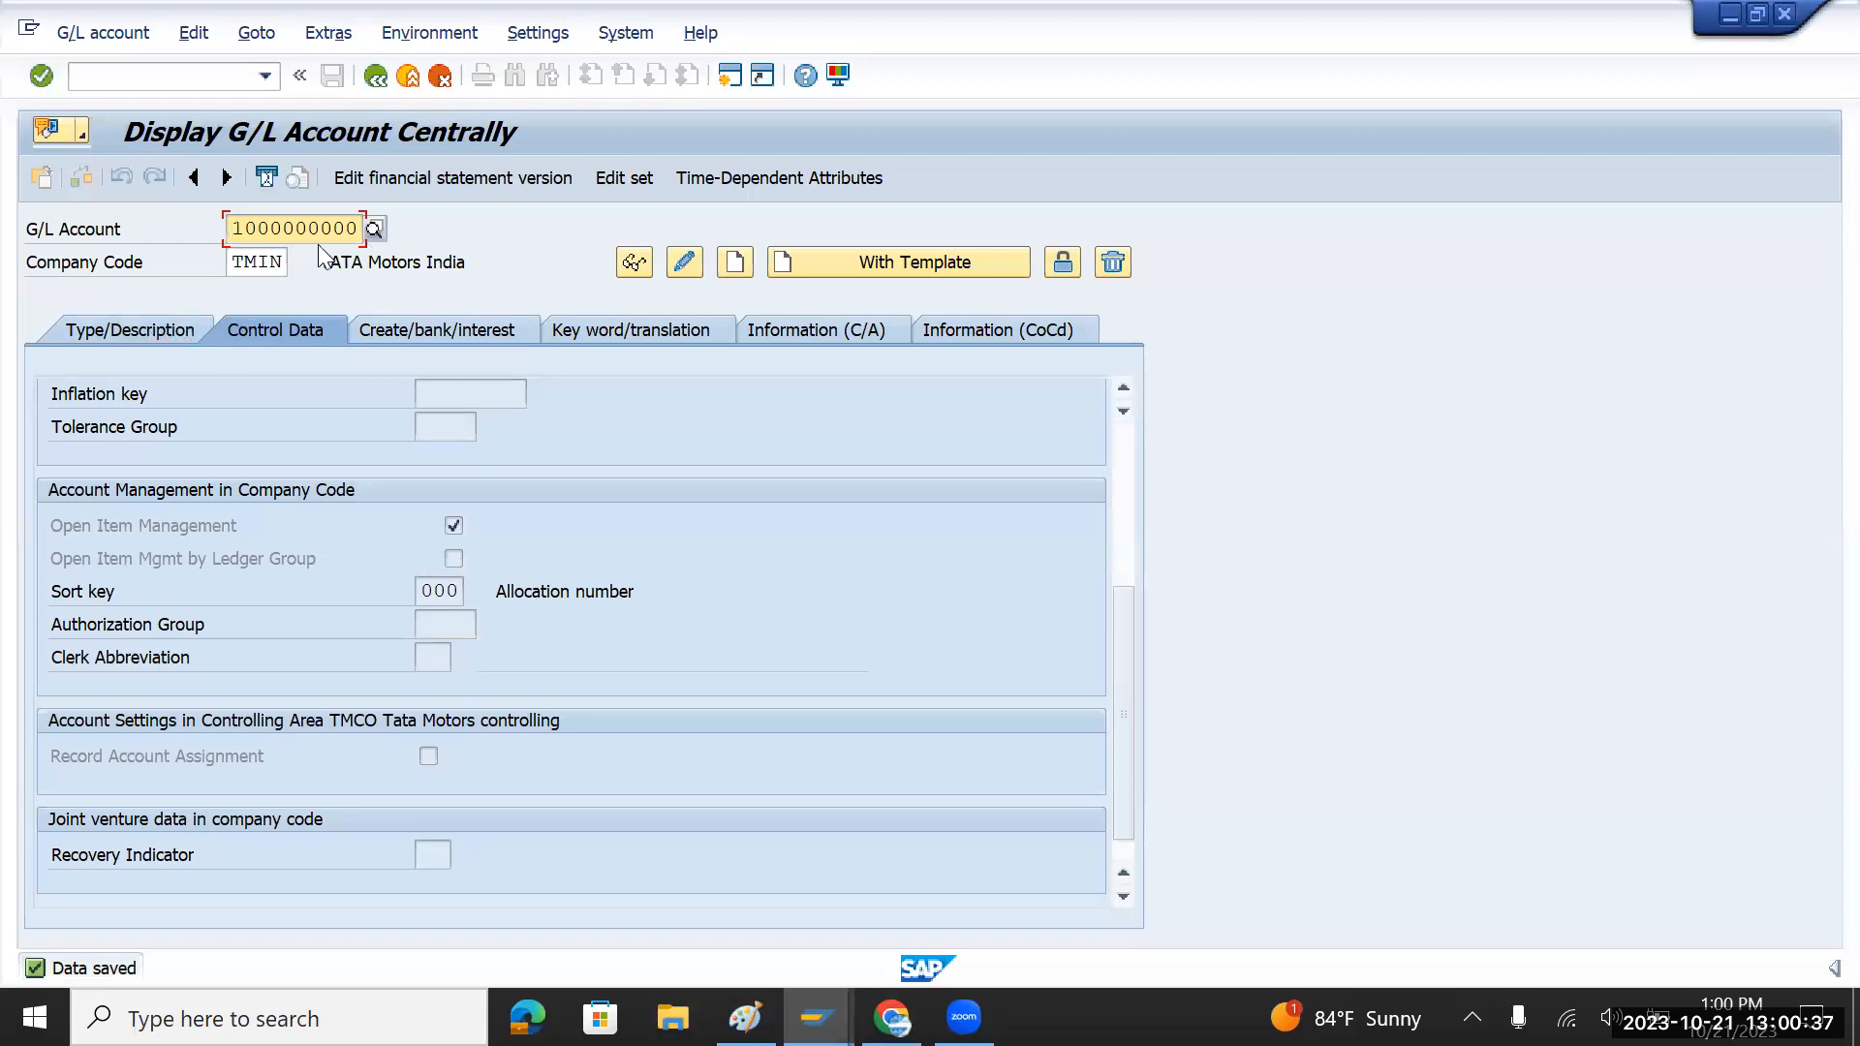
Step: Change the hierarchy display setting to show accounts in a navigation tree
click(151, 325)
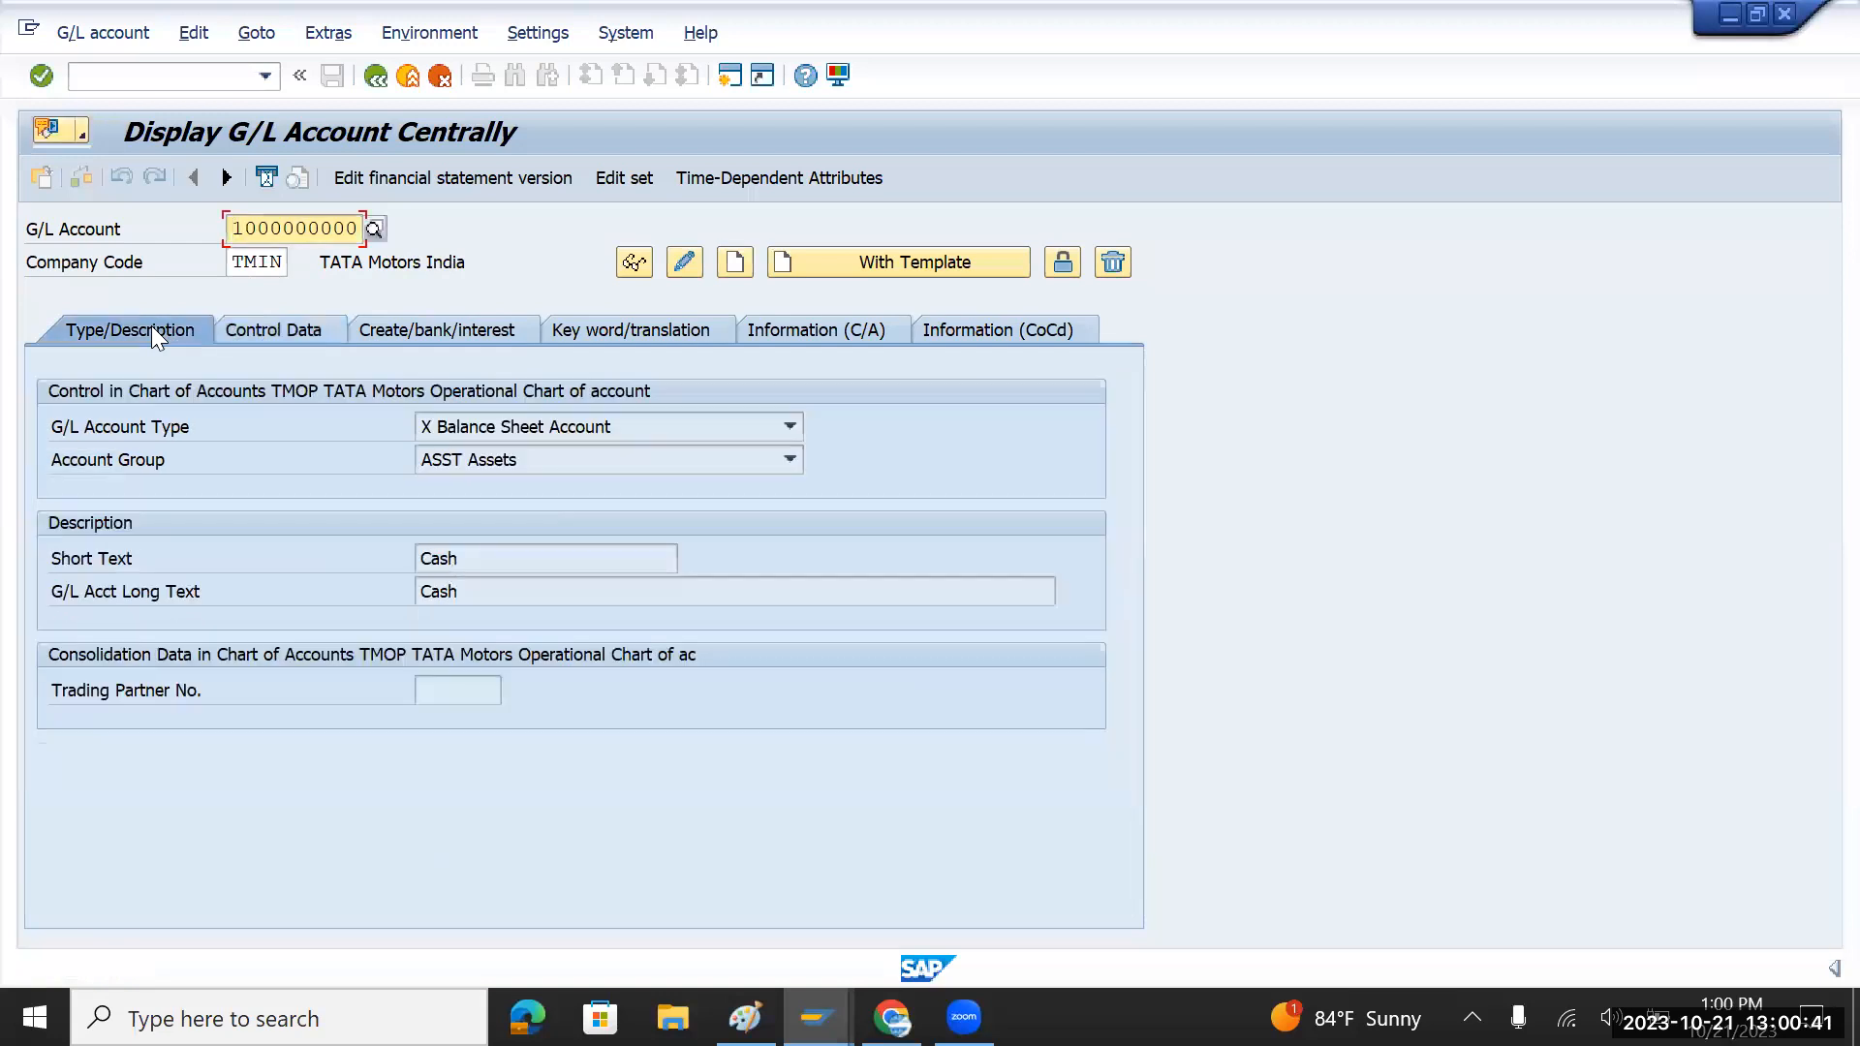
click(254, 333)
click(164, 335)
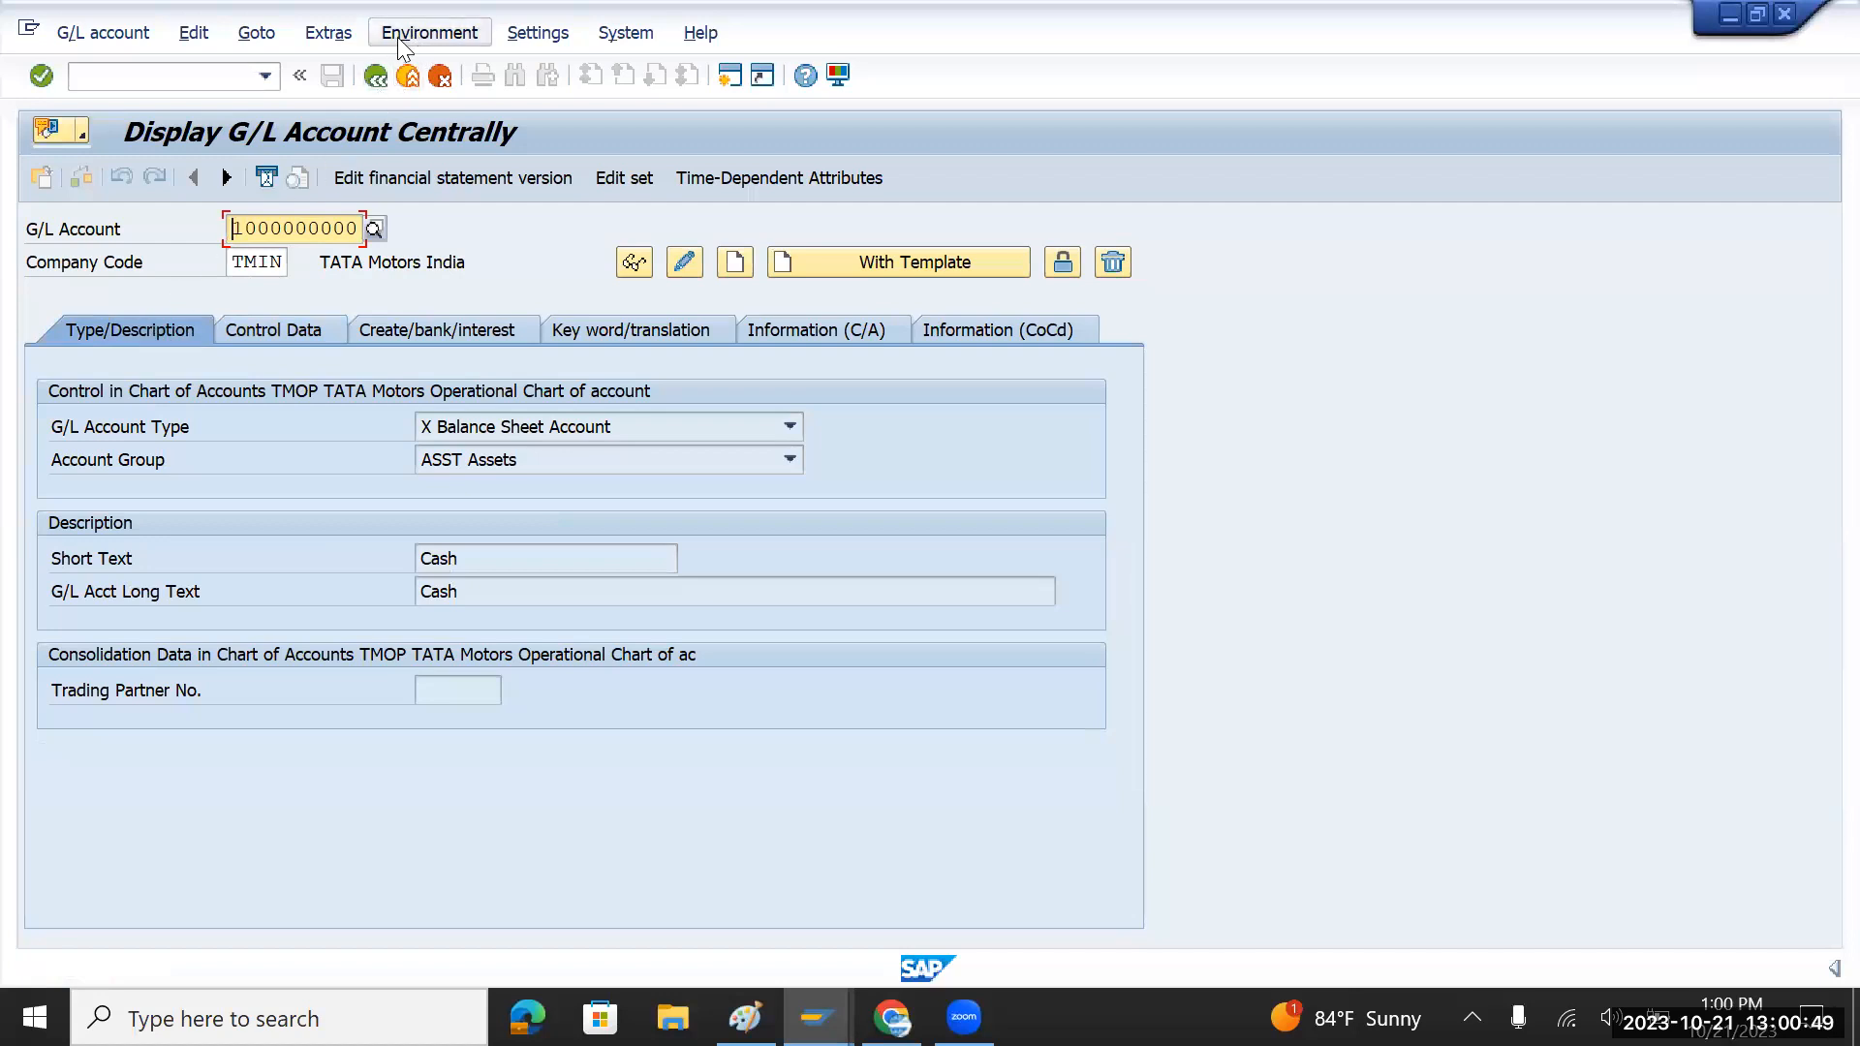
click(529, 35)
mouse_move(439, 35)
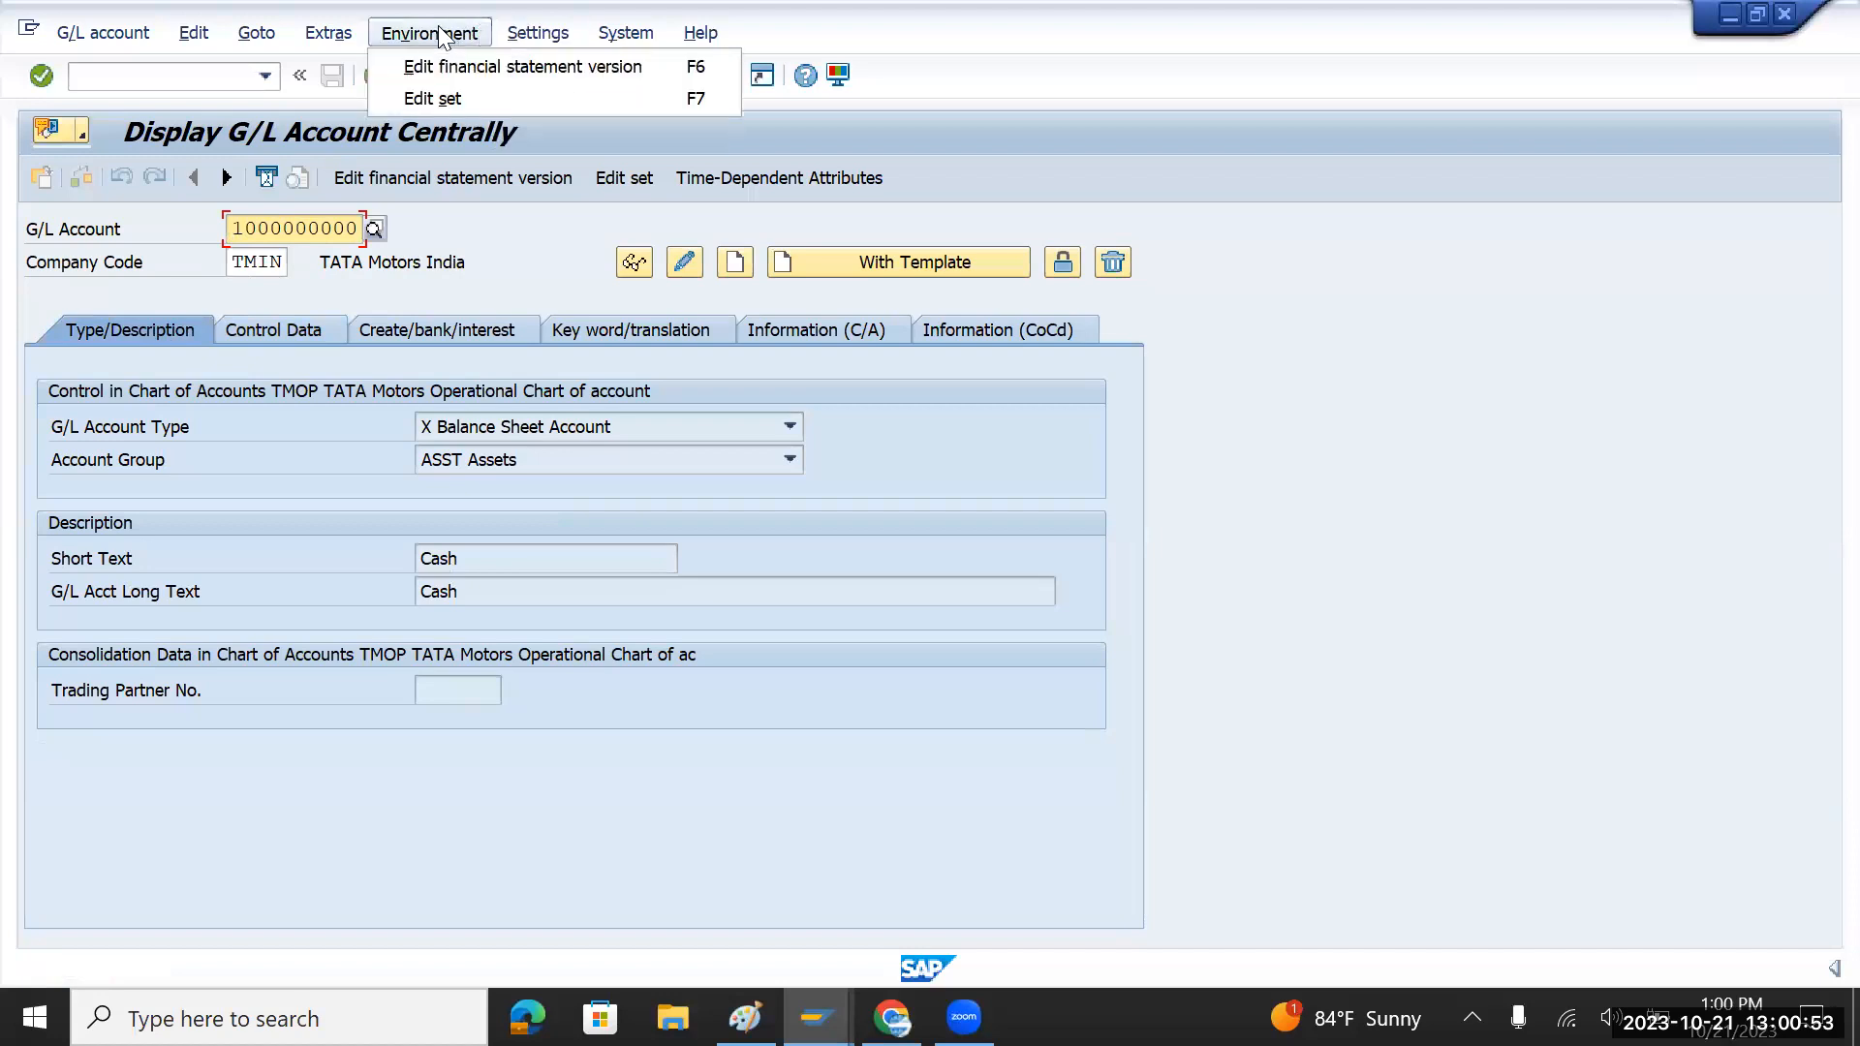
mouse_move(533, 34)
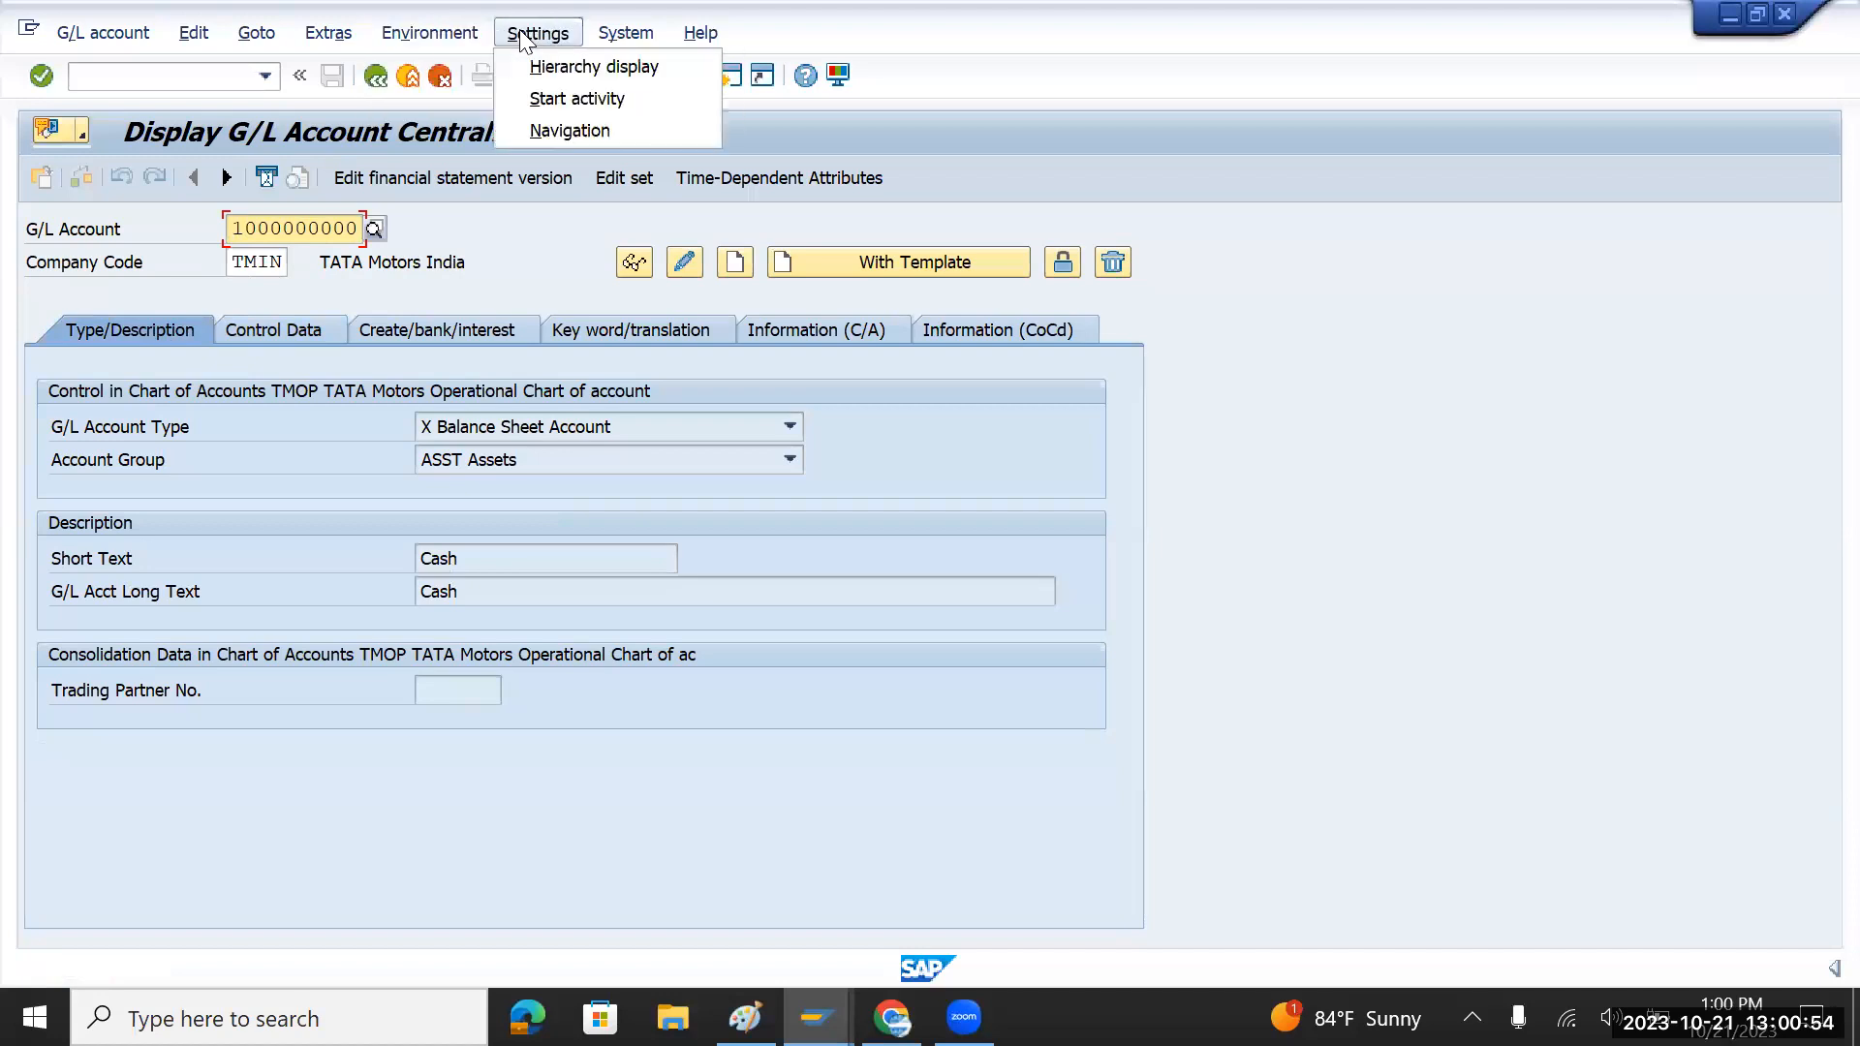
click(558, 70)
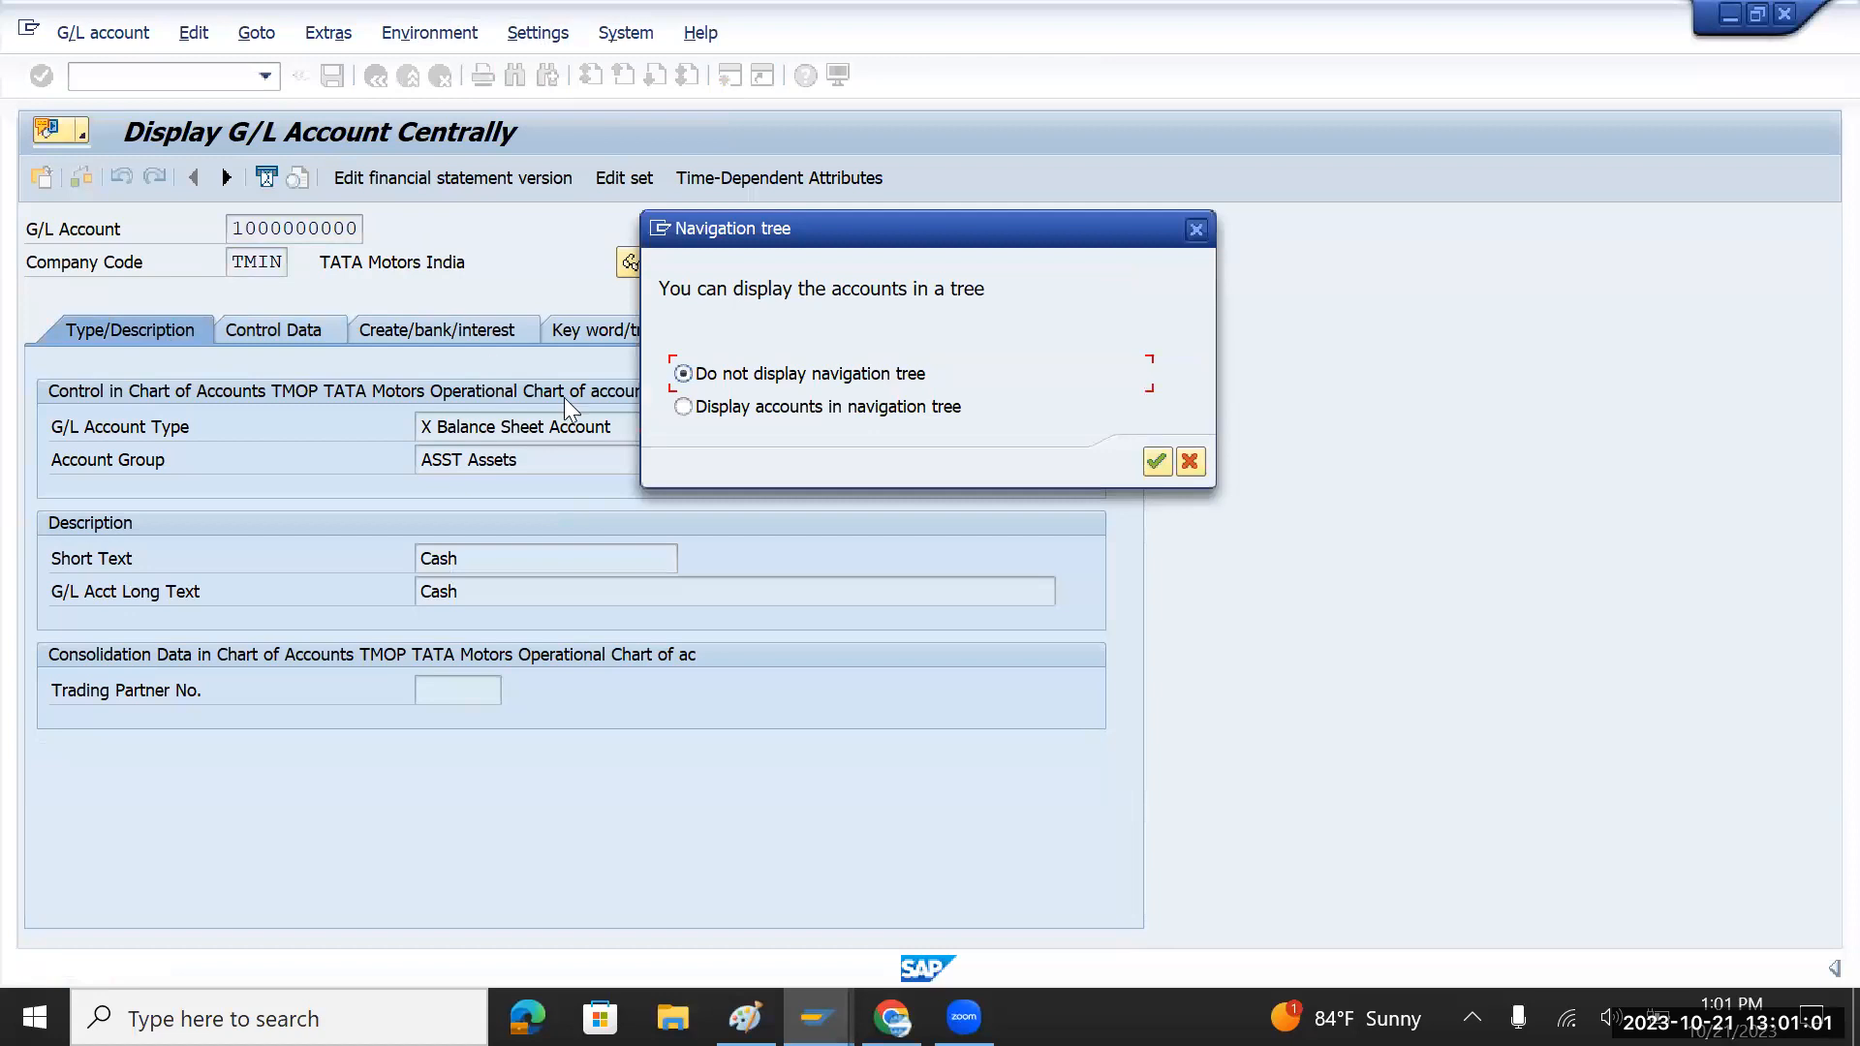
click(1156, 463)
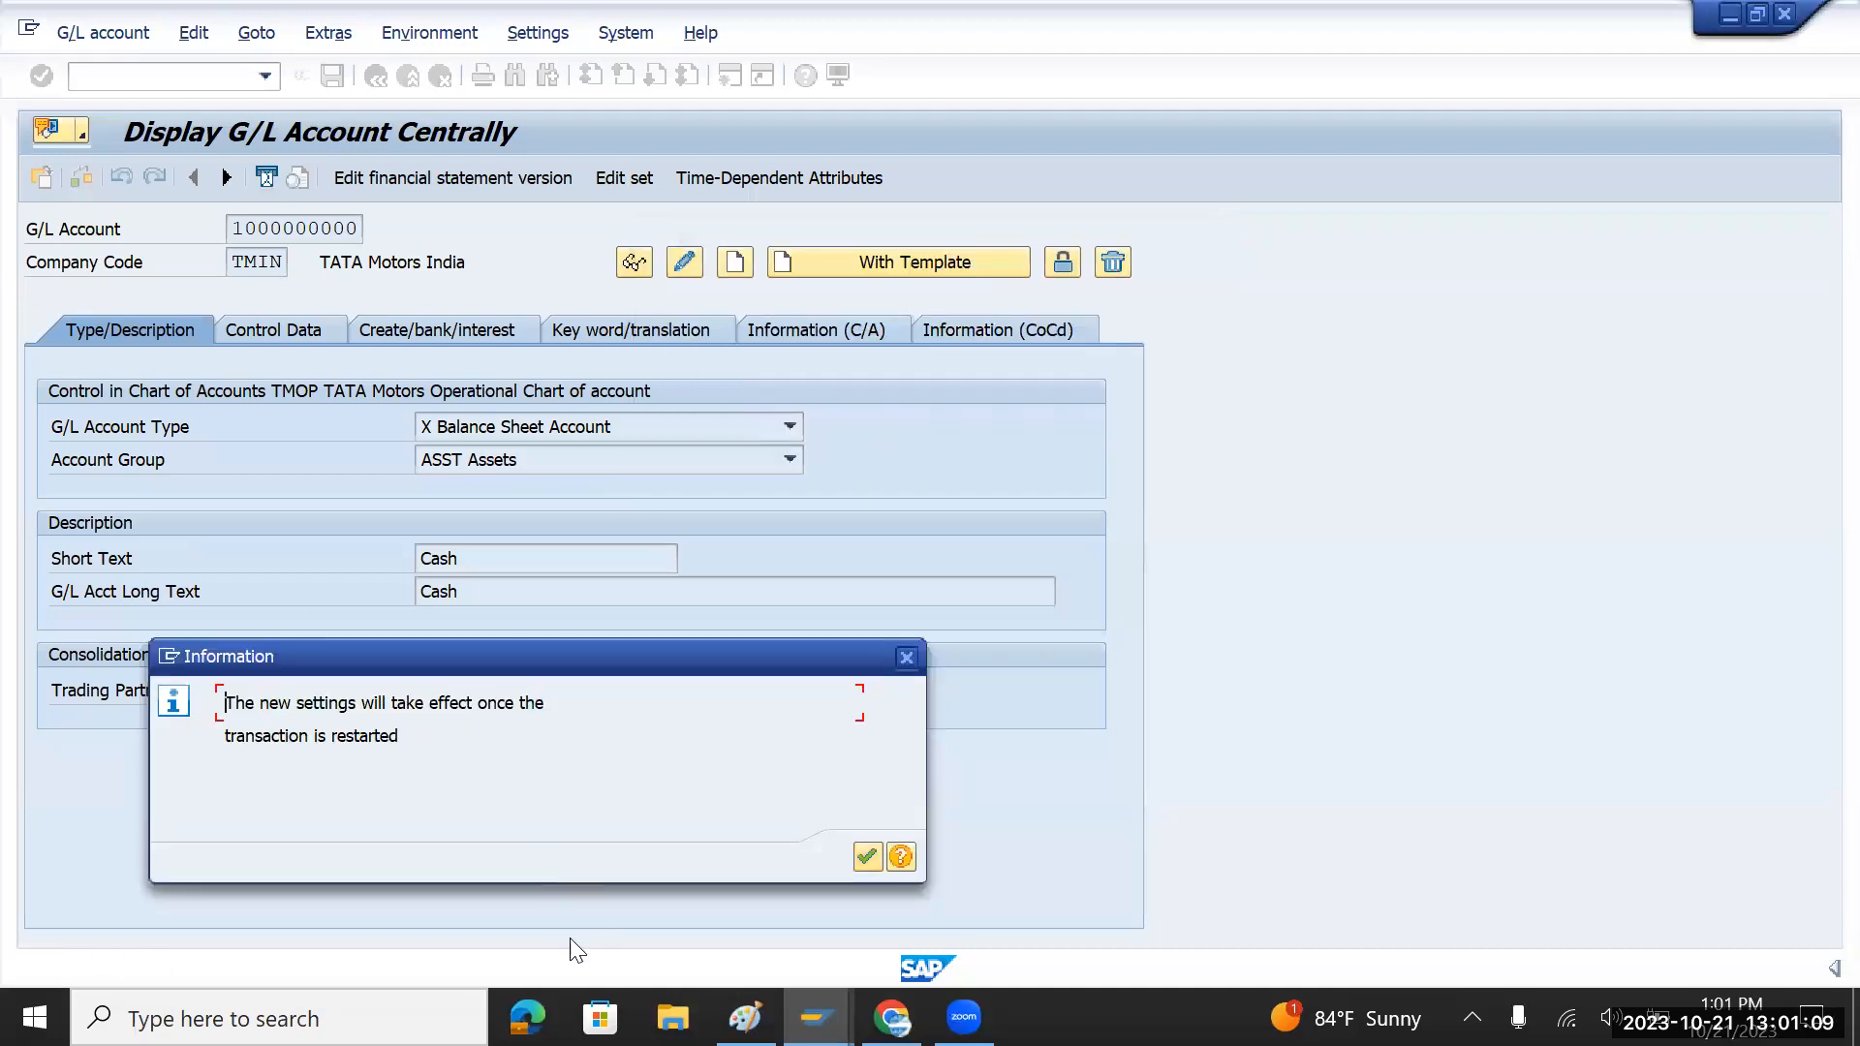
click(865, 858)
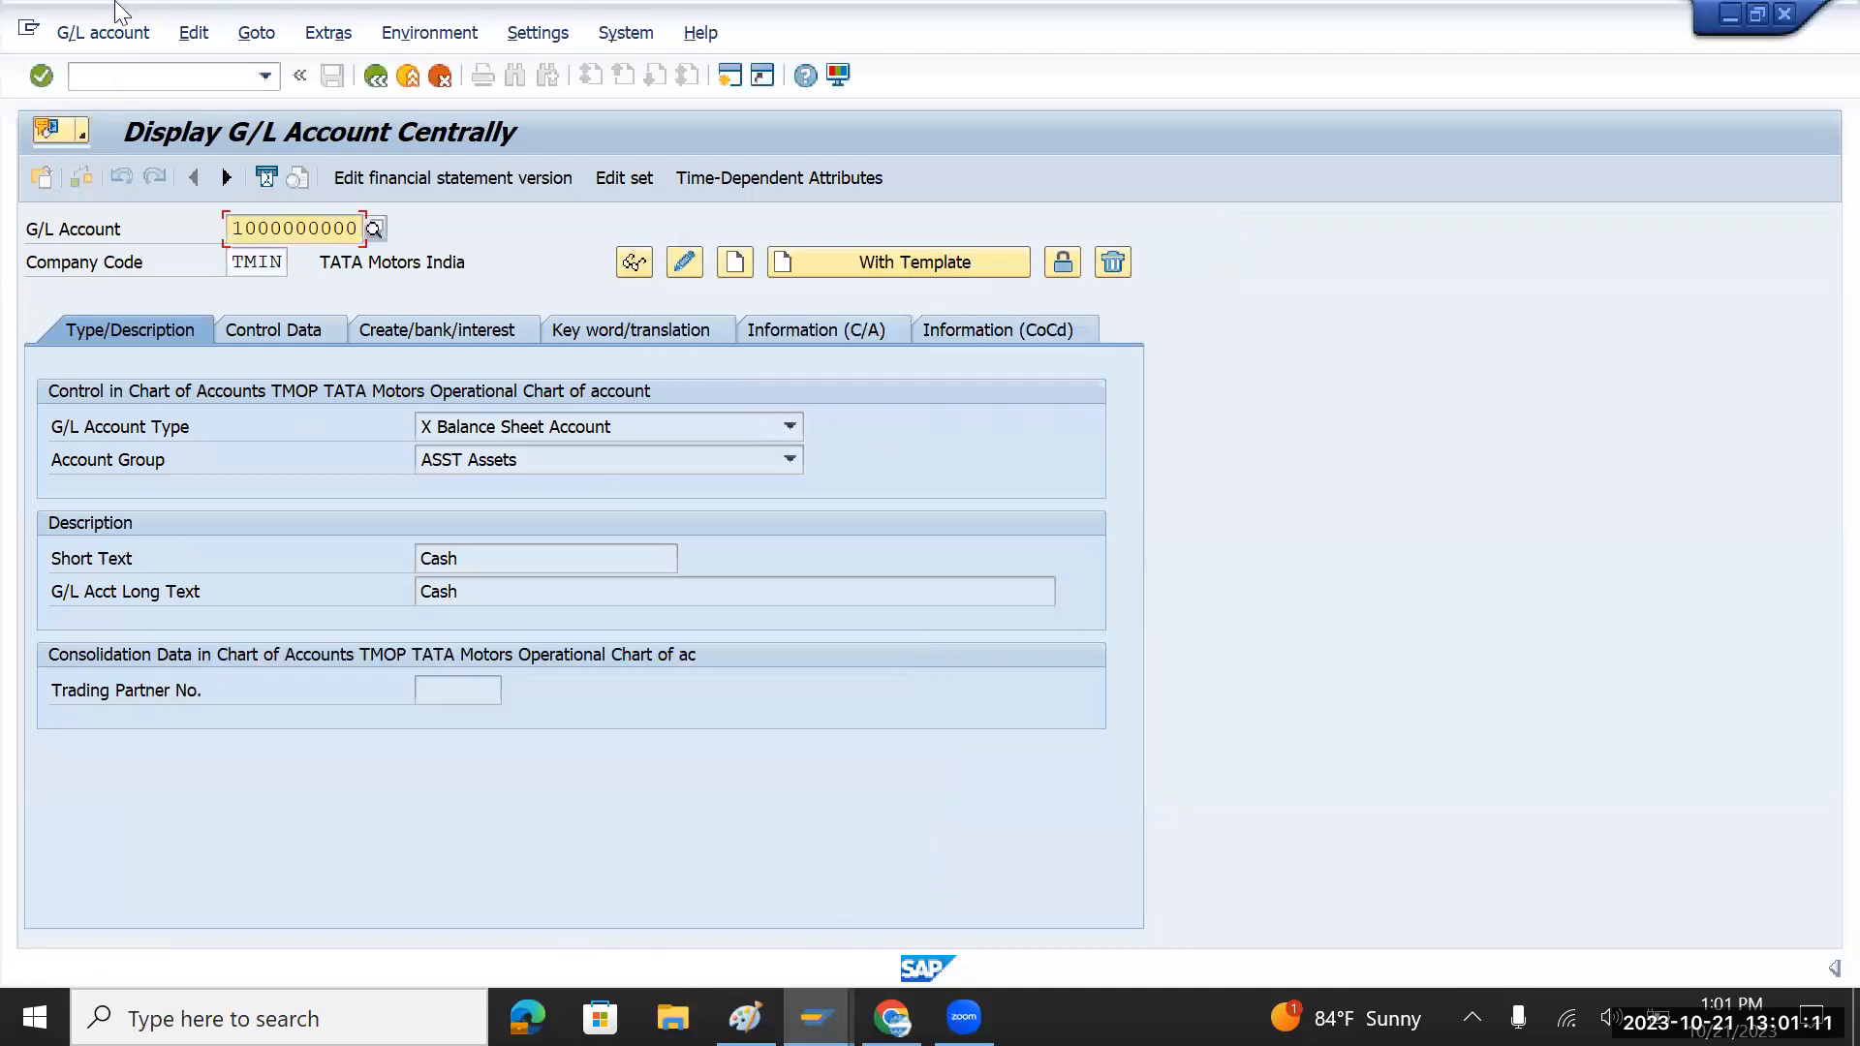
Step: Restart with /nfs00 and expand the Assets, Expenses, Incocme and Liability folders
click(99, 78)
text(/)
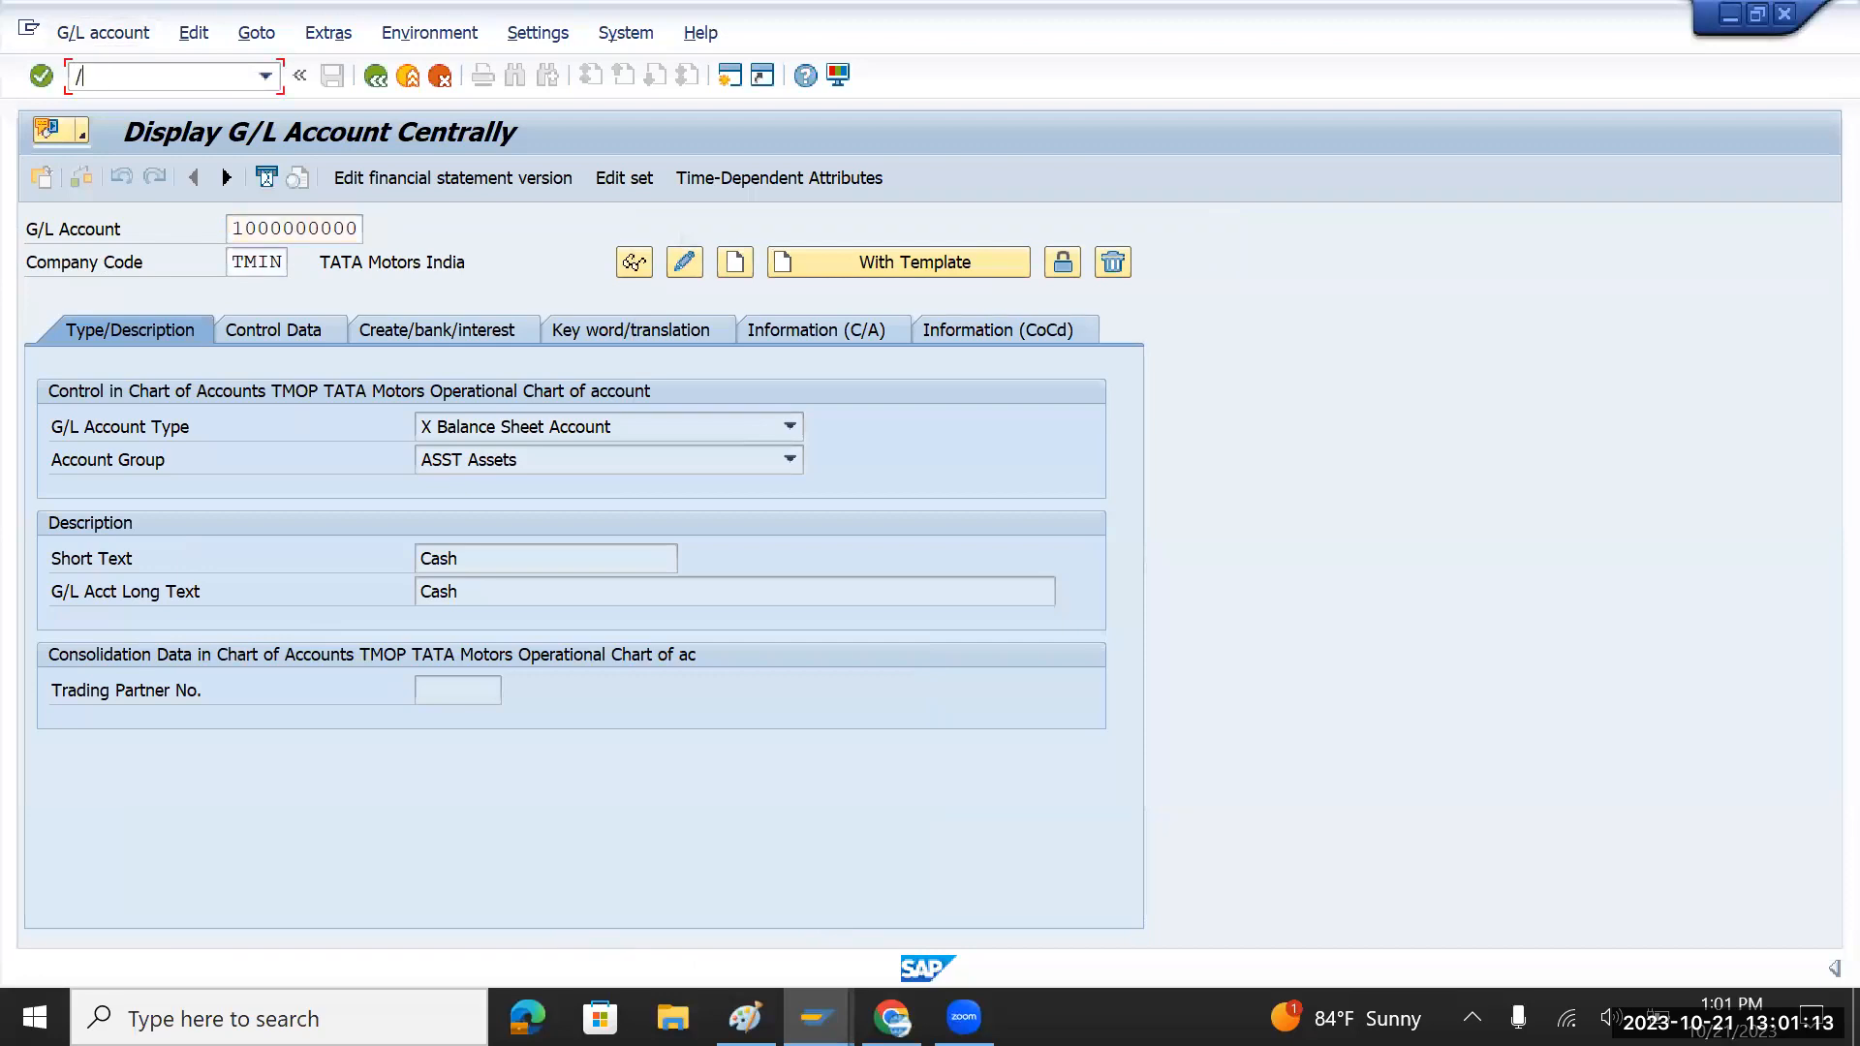
text(nfs00)
key(Return)
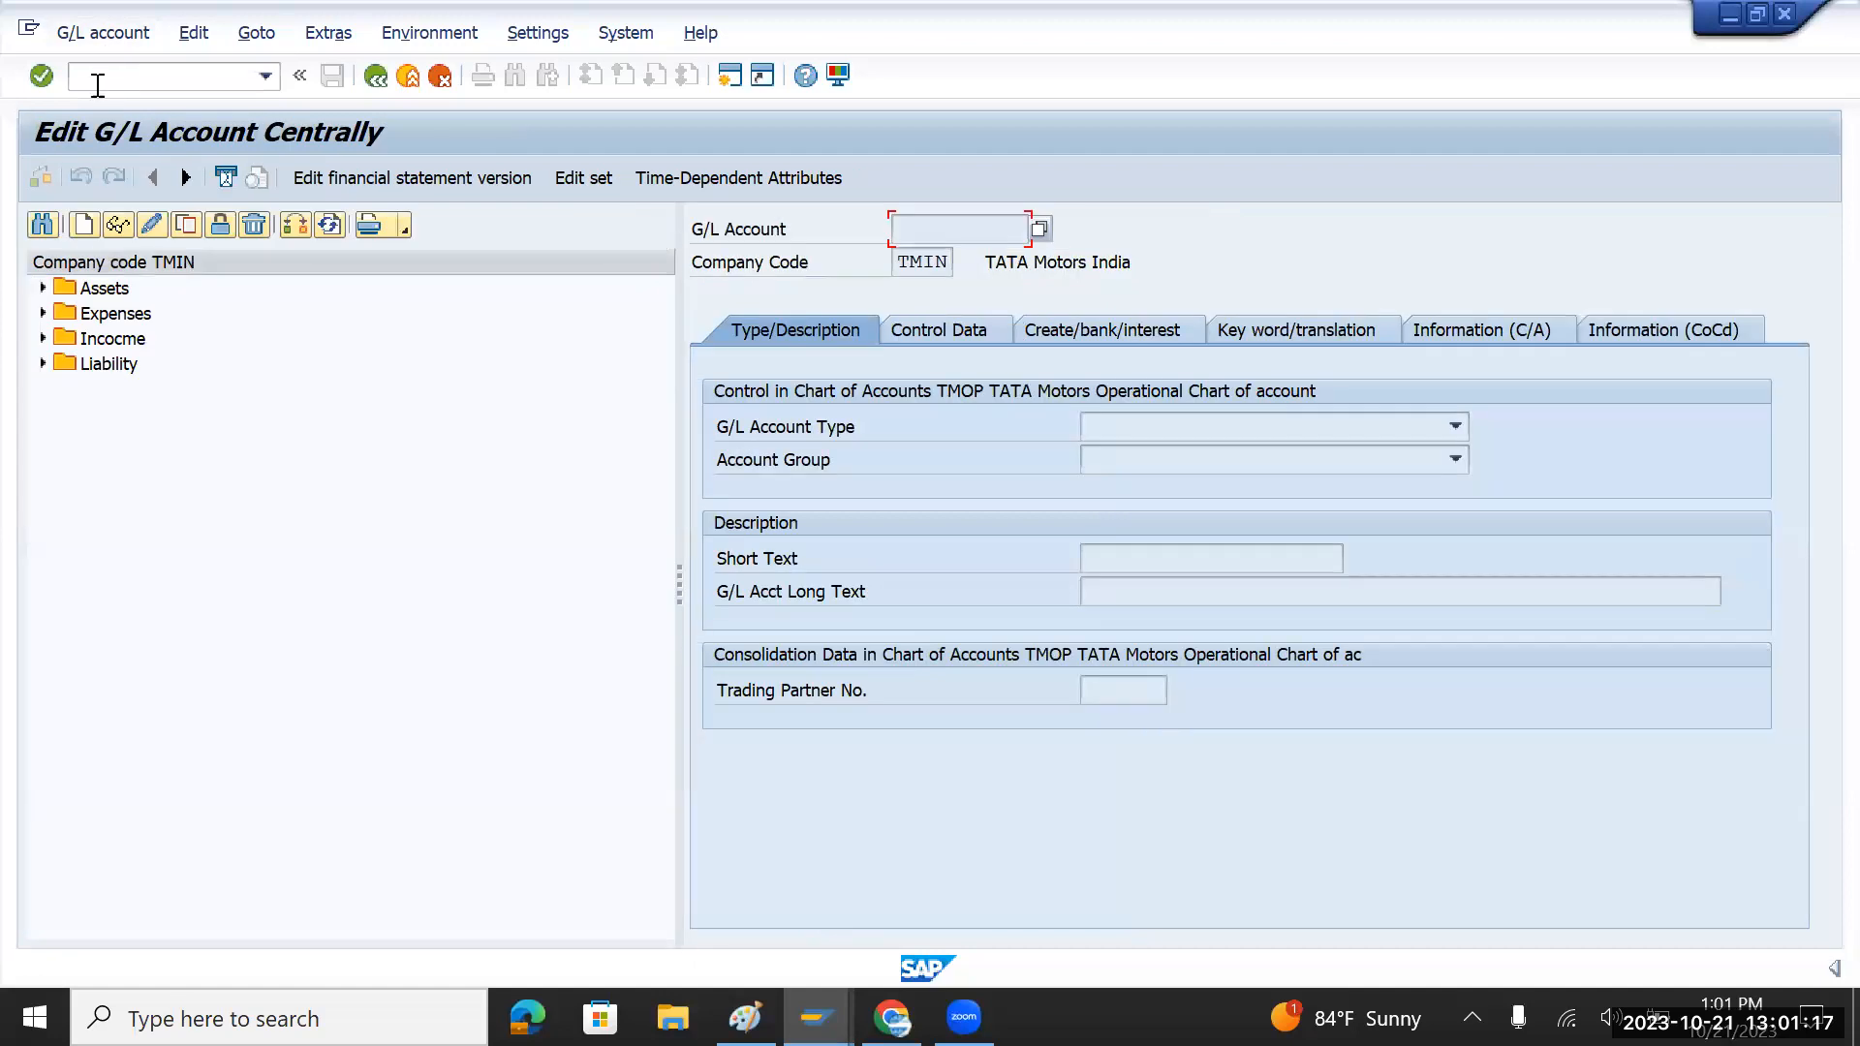
click(43, 288)
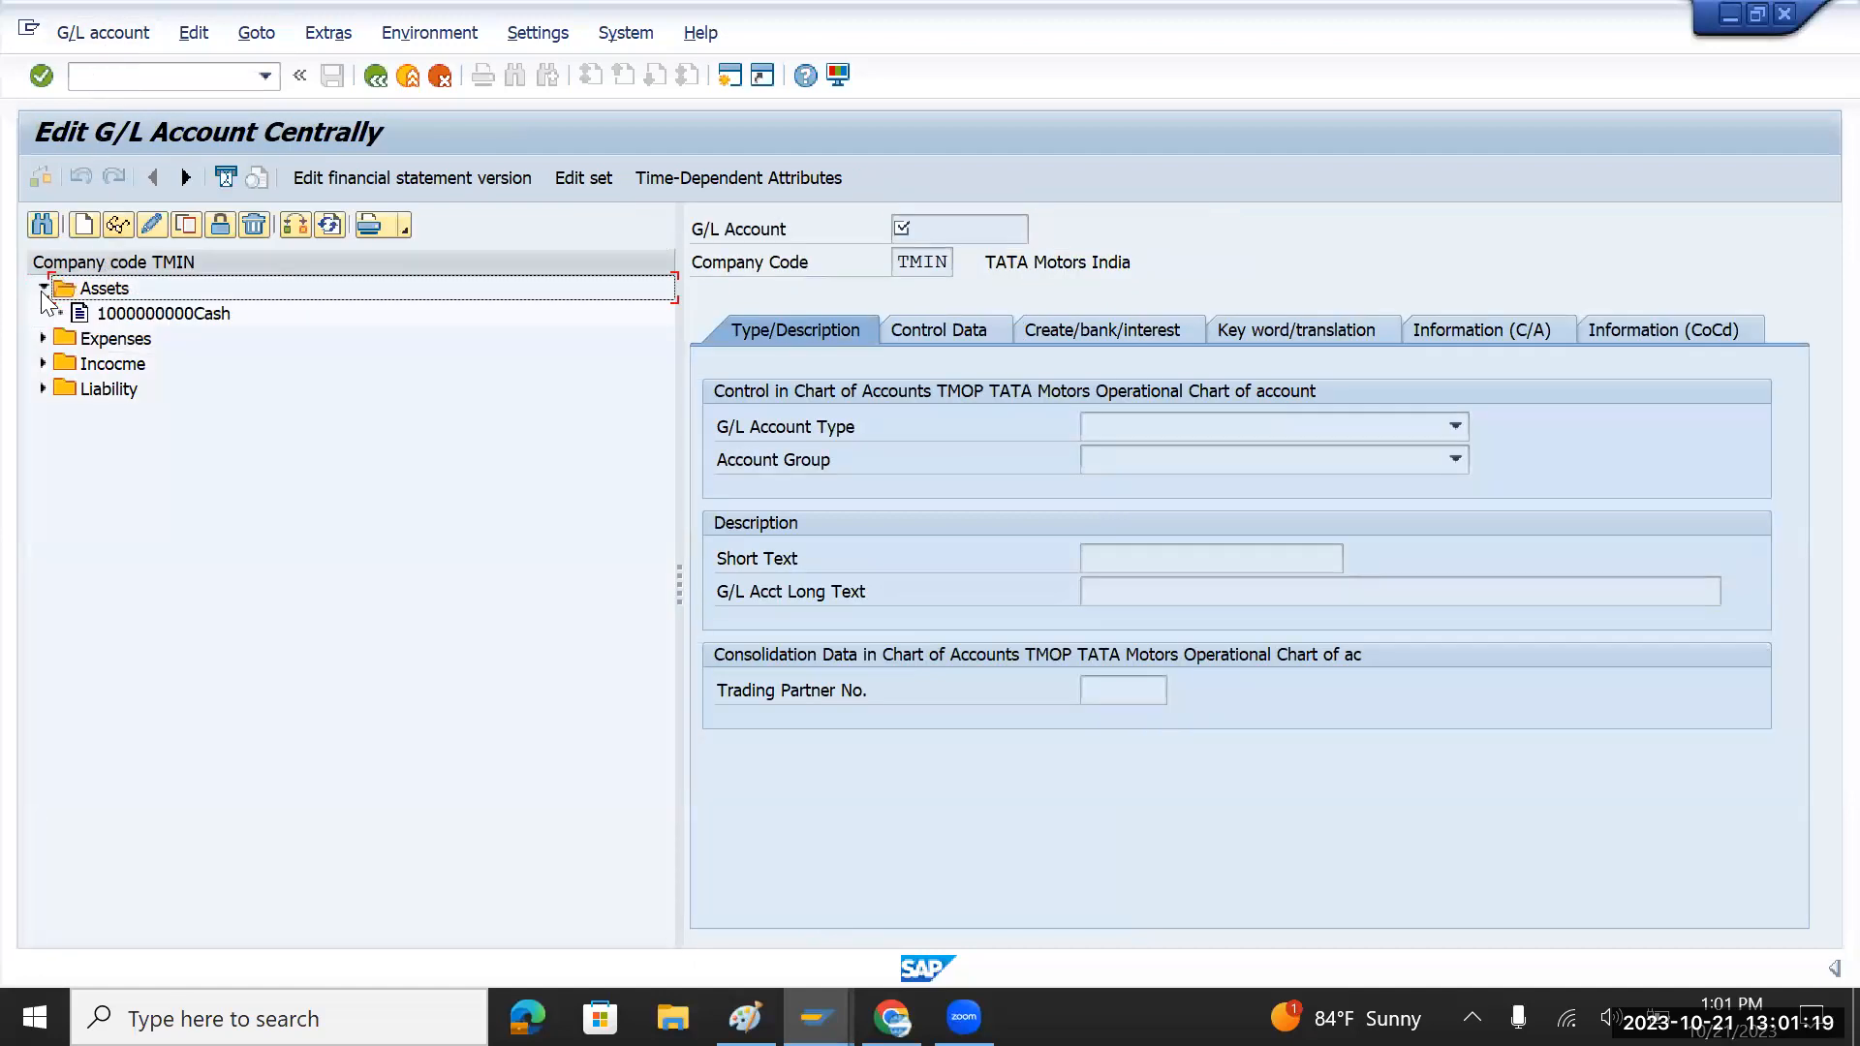
click(43, 338)
click(43, 414)
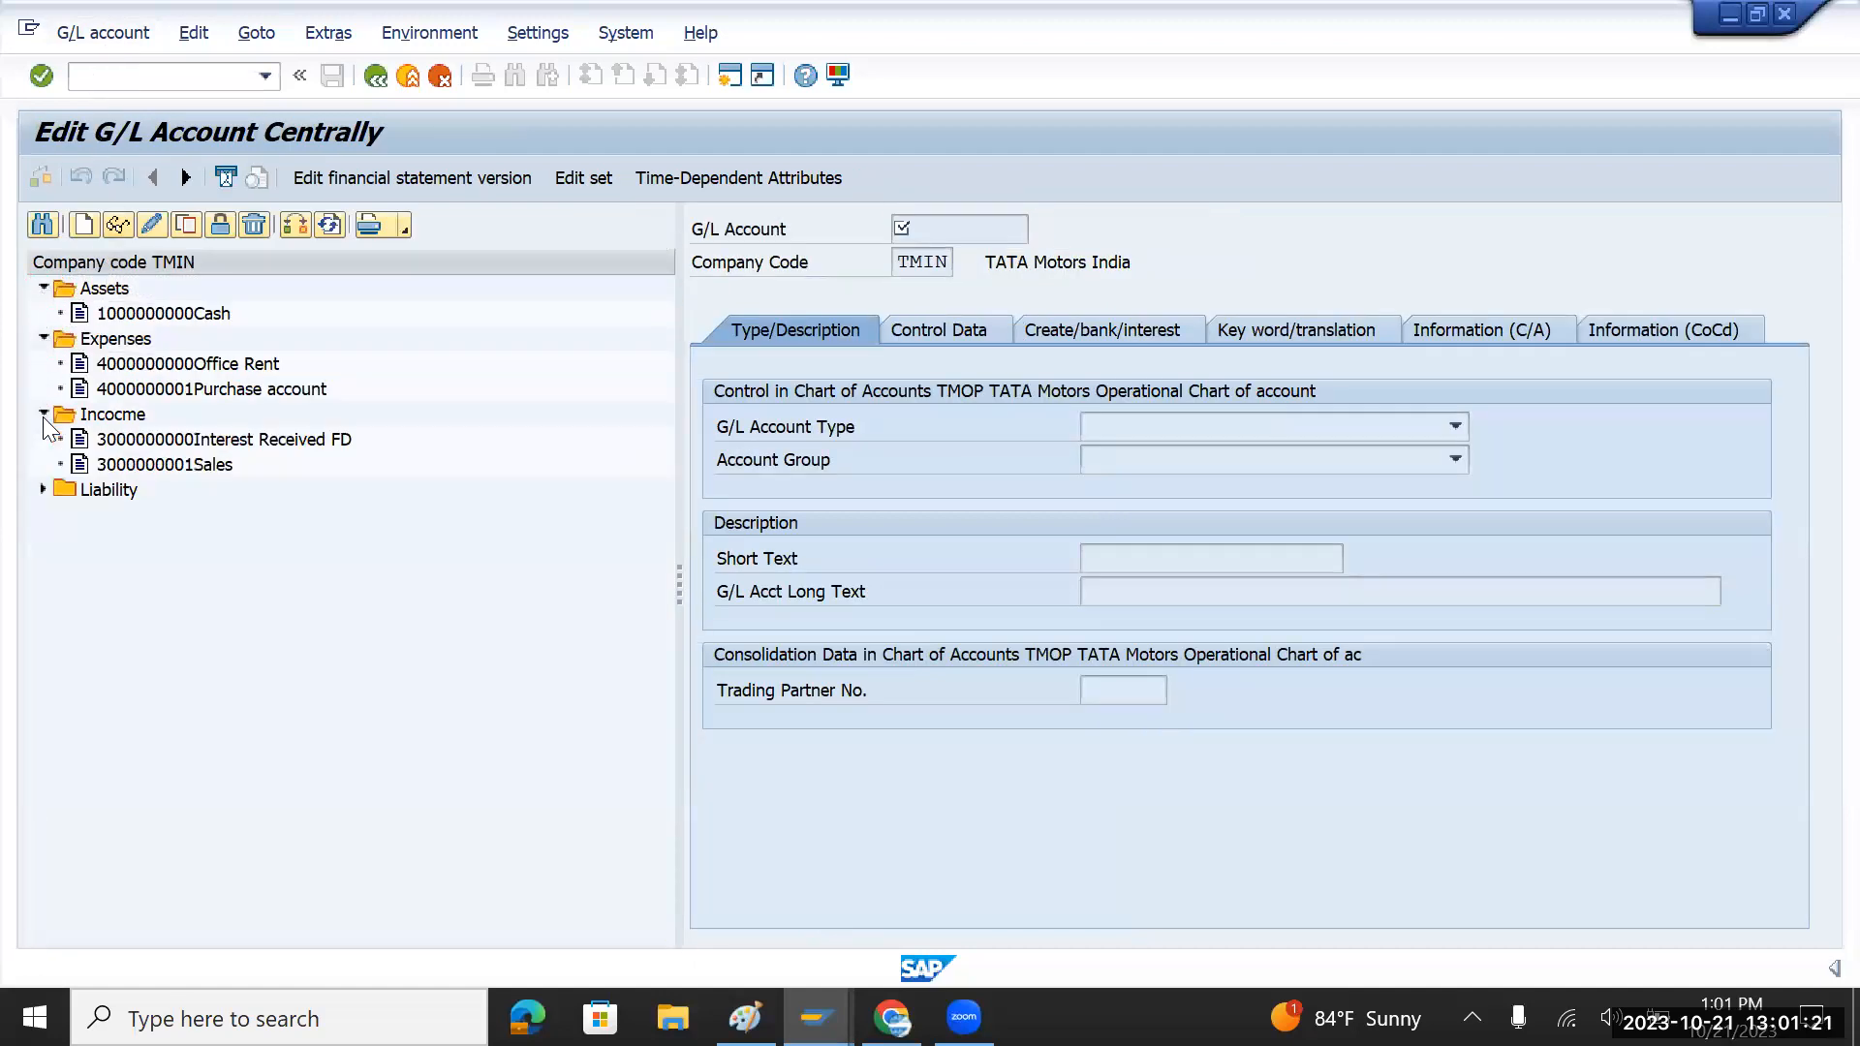
click(42, 490)
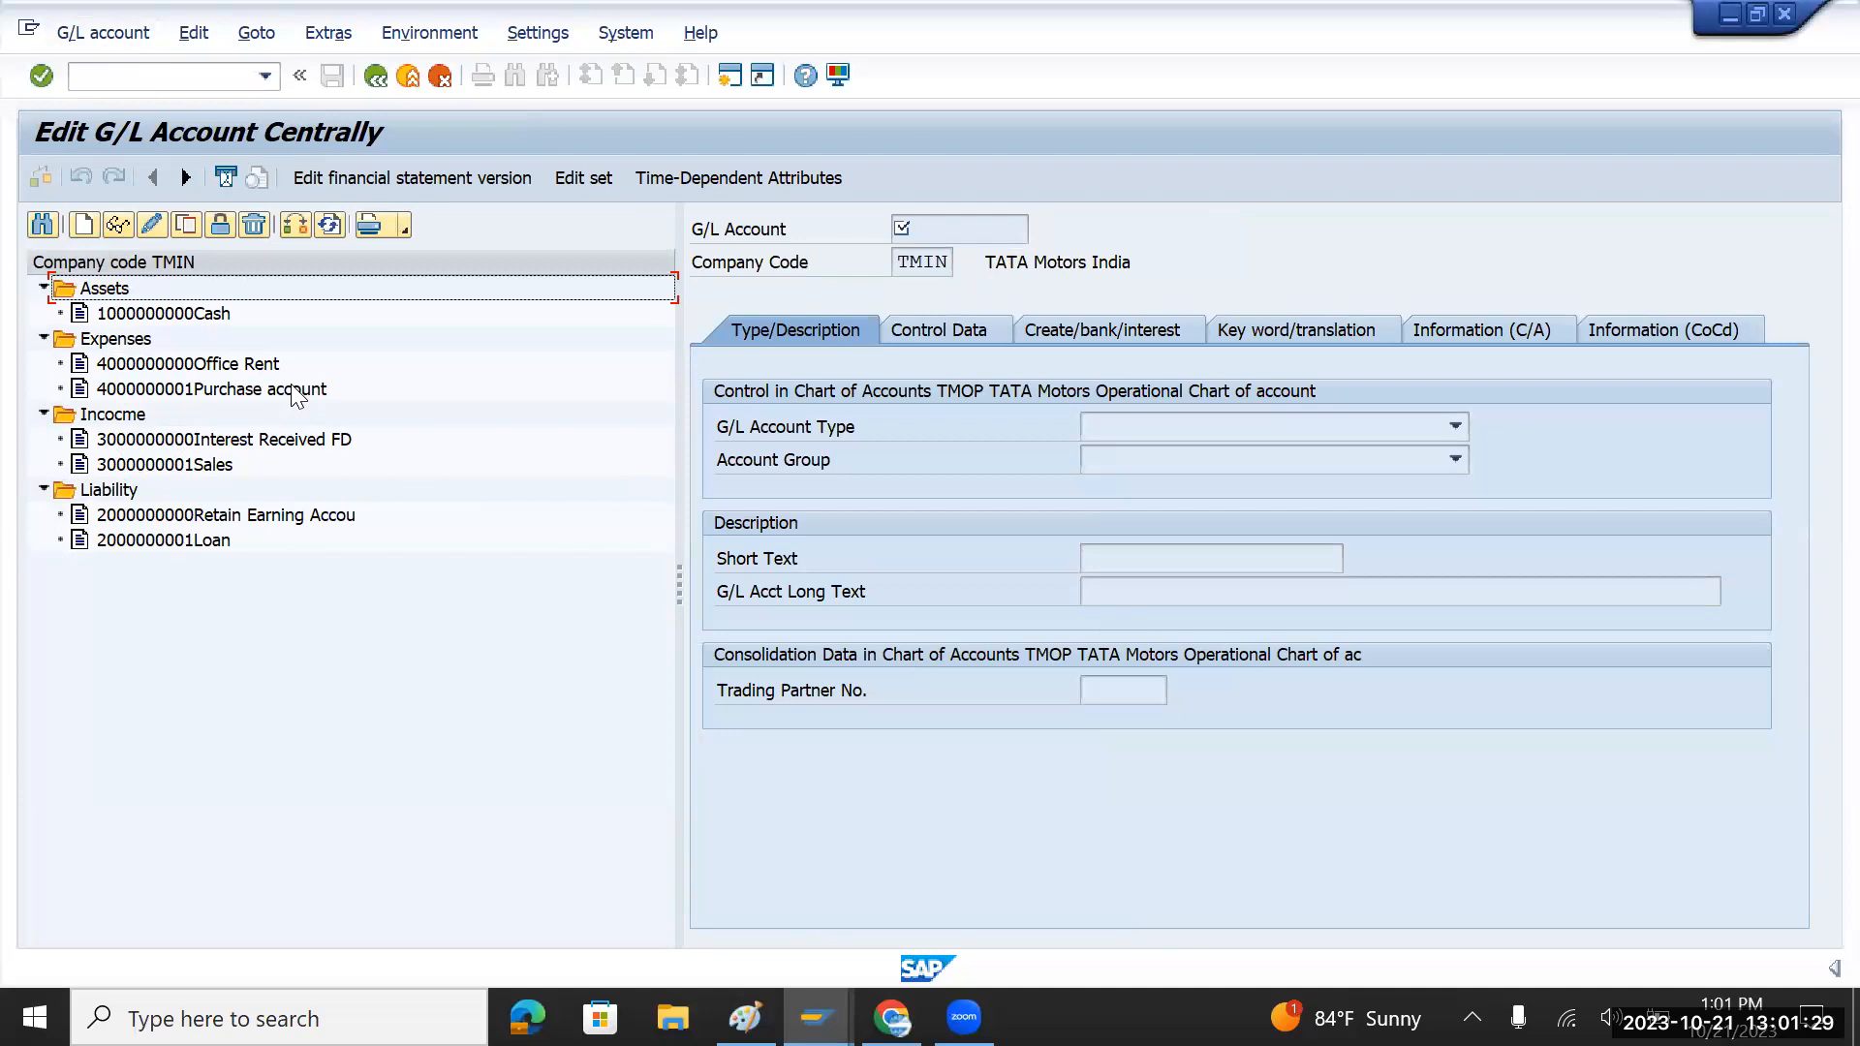
click(147, 78)
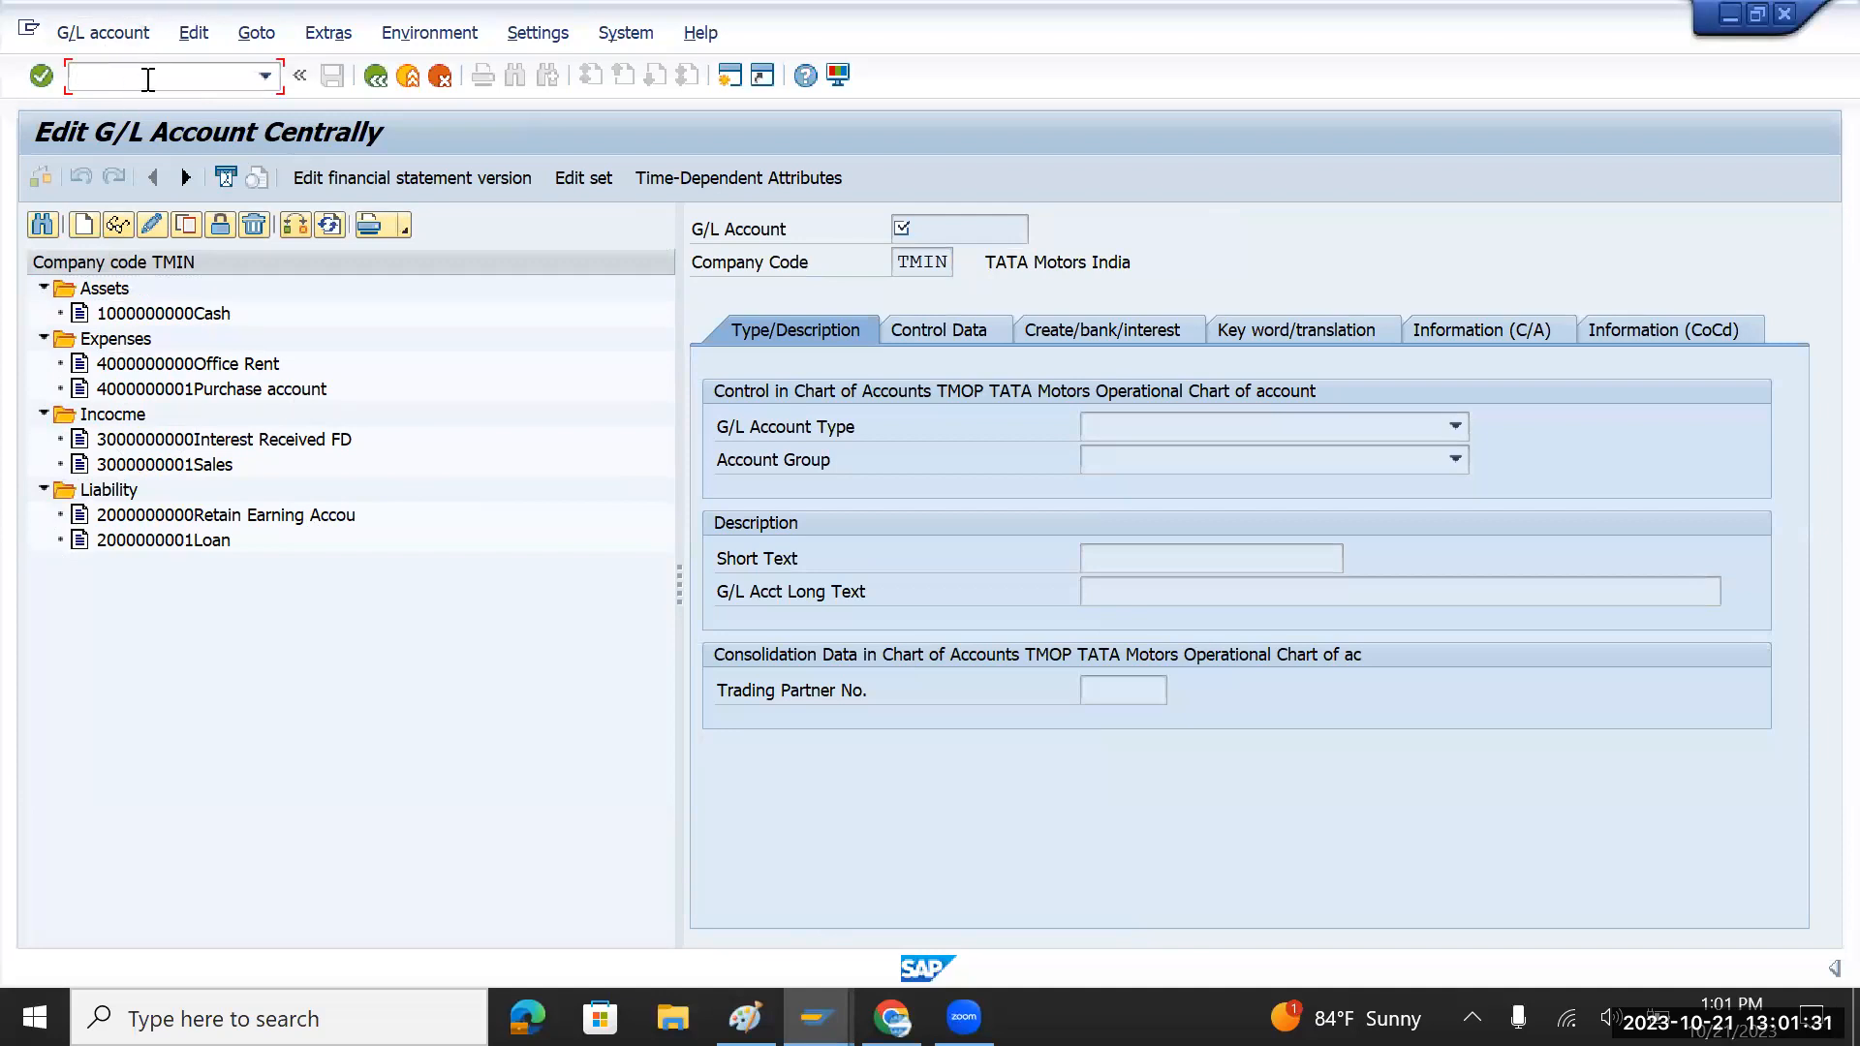
Step: Return to SAP Easy Access with /n, enter spro, and switch to the Paint notes
text(/n)
key(Return)
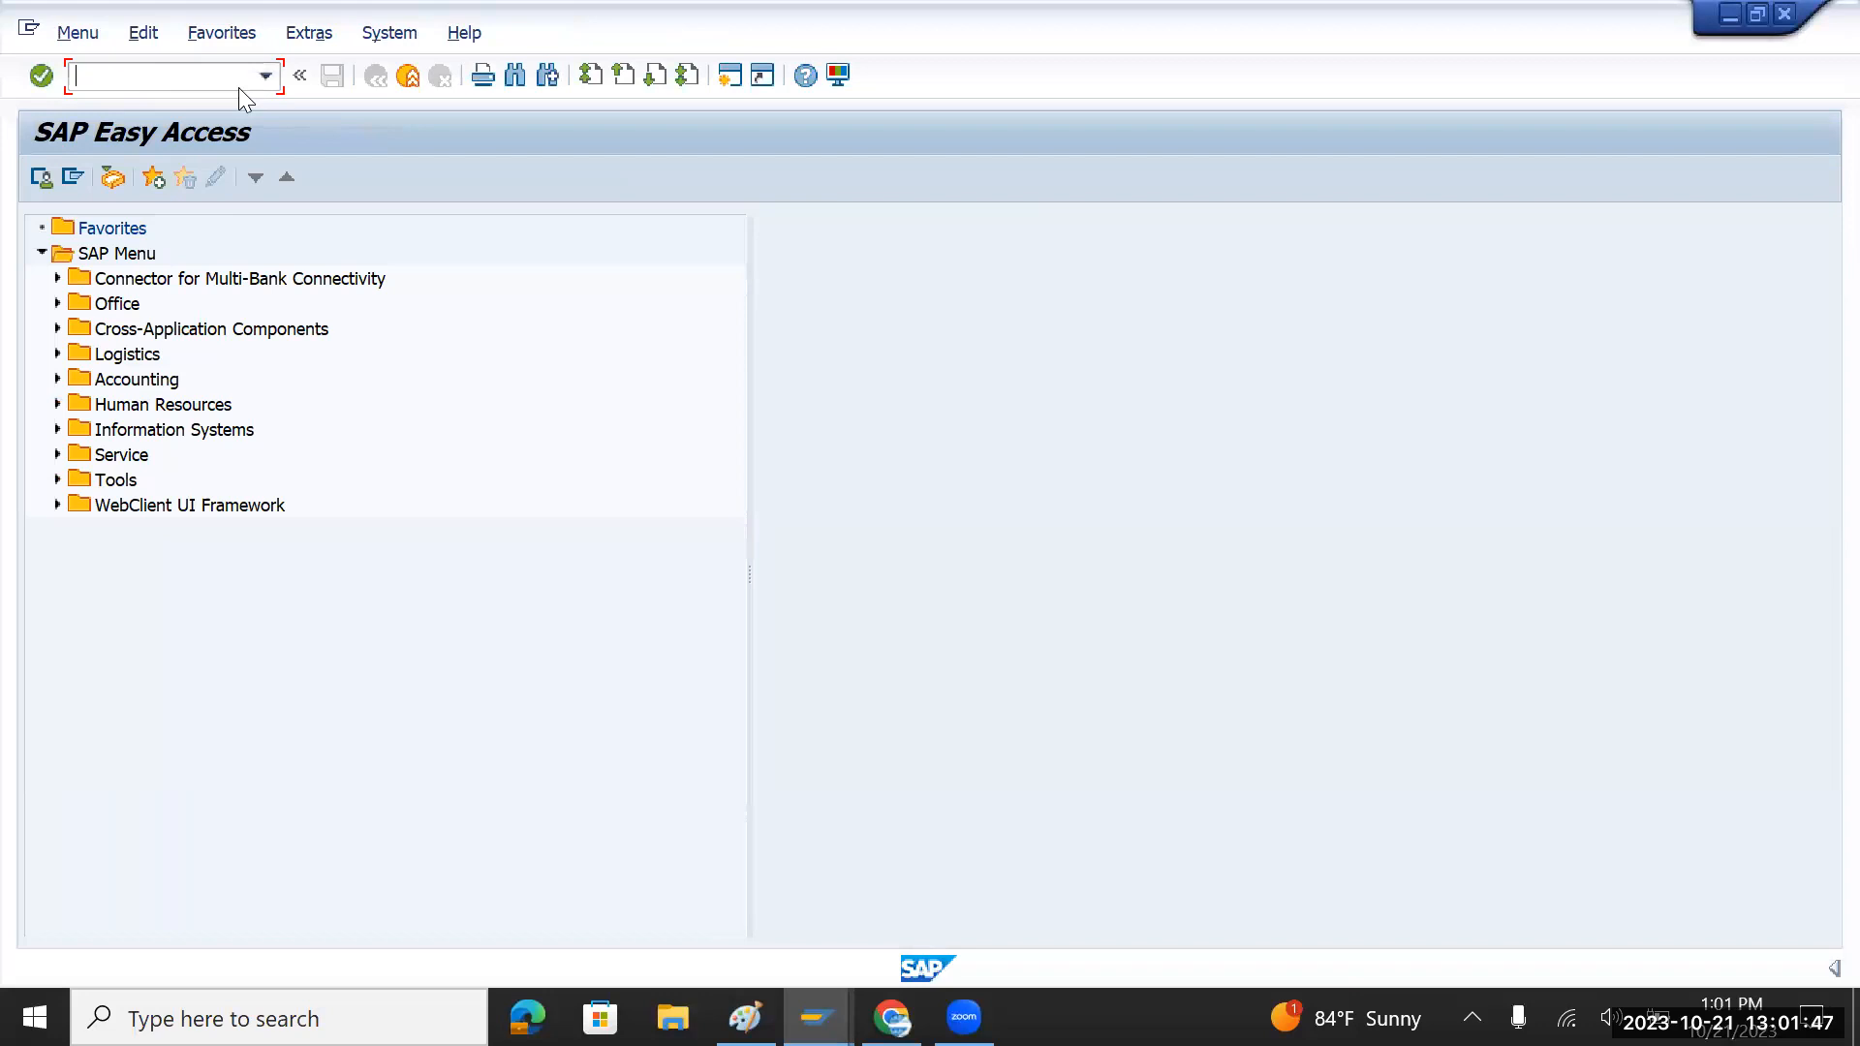
text(spro)
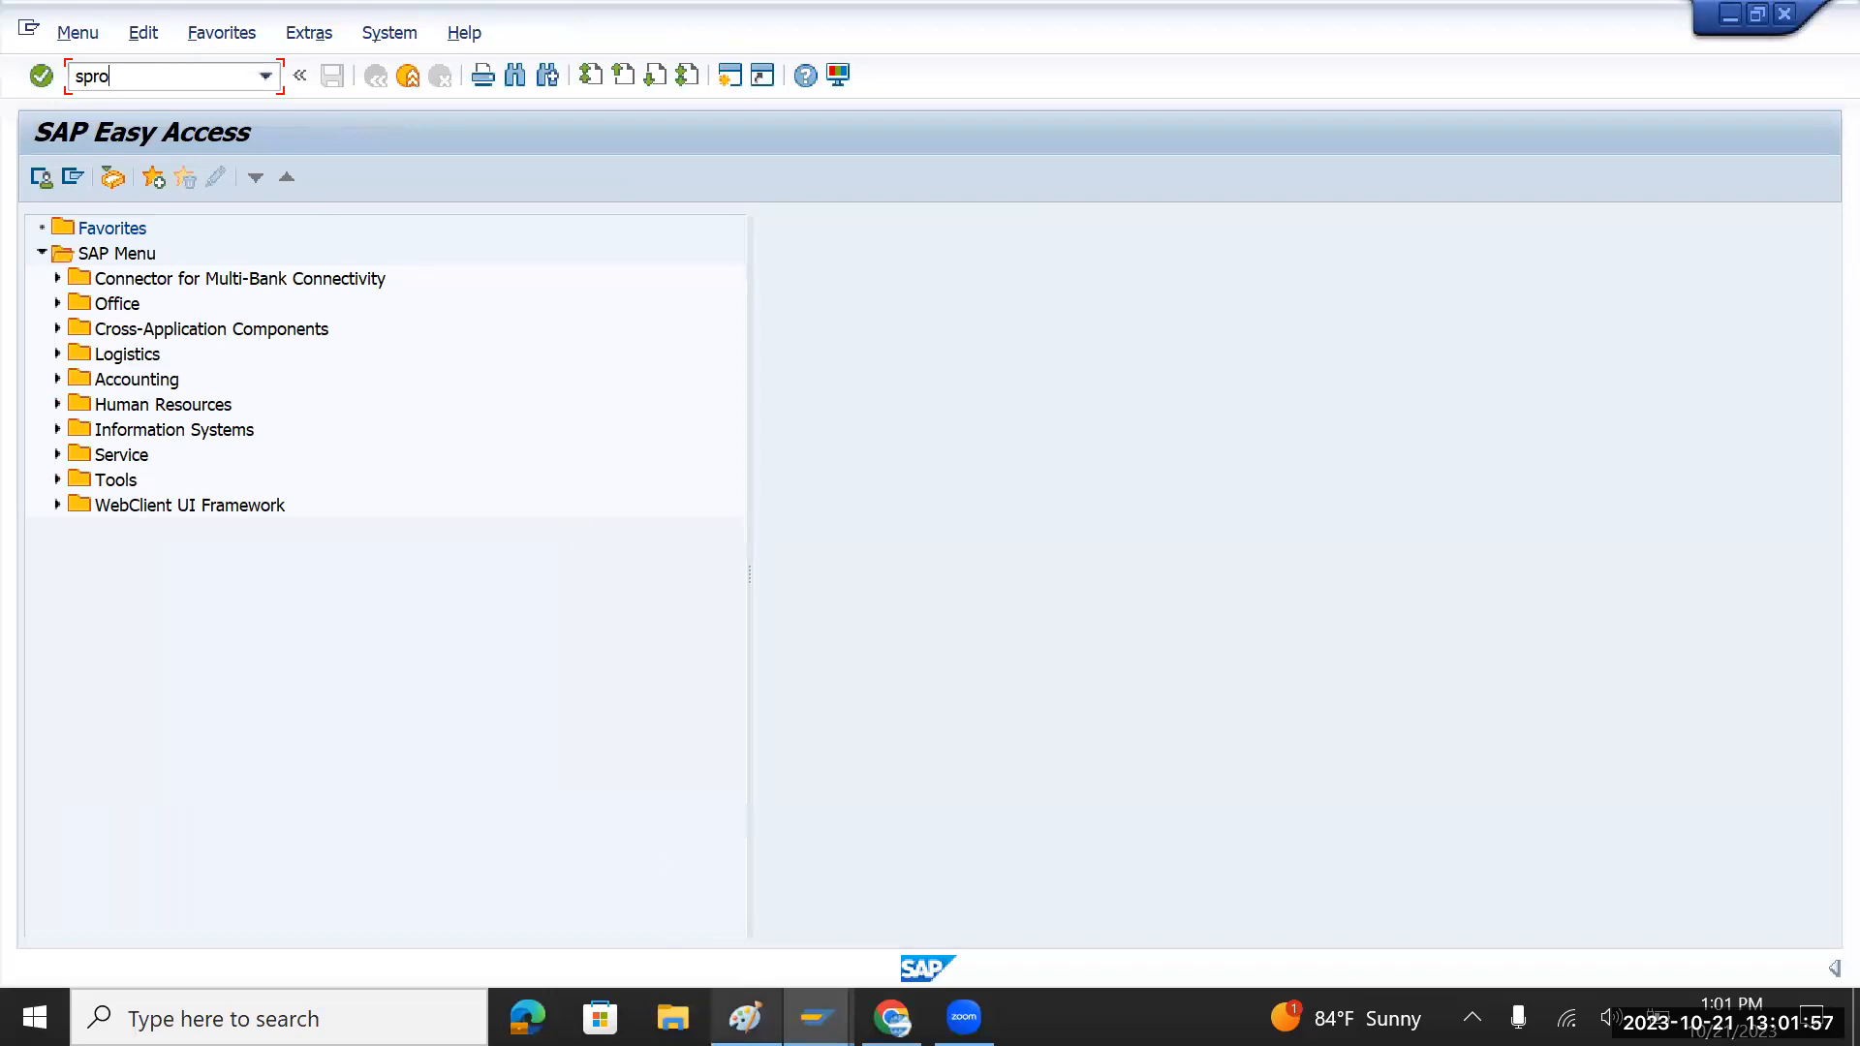
mouse_move(744, 1017)
click(718, 921)
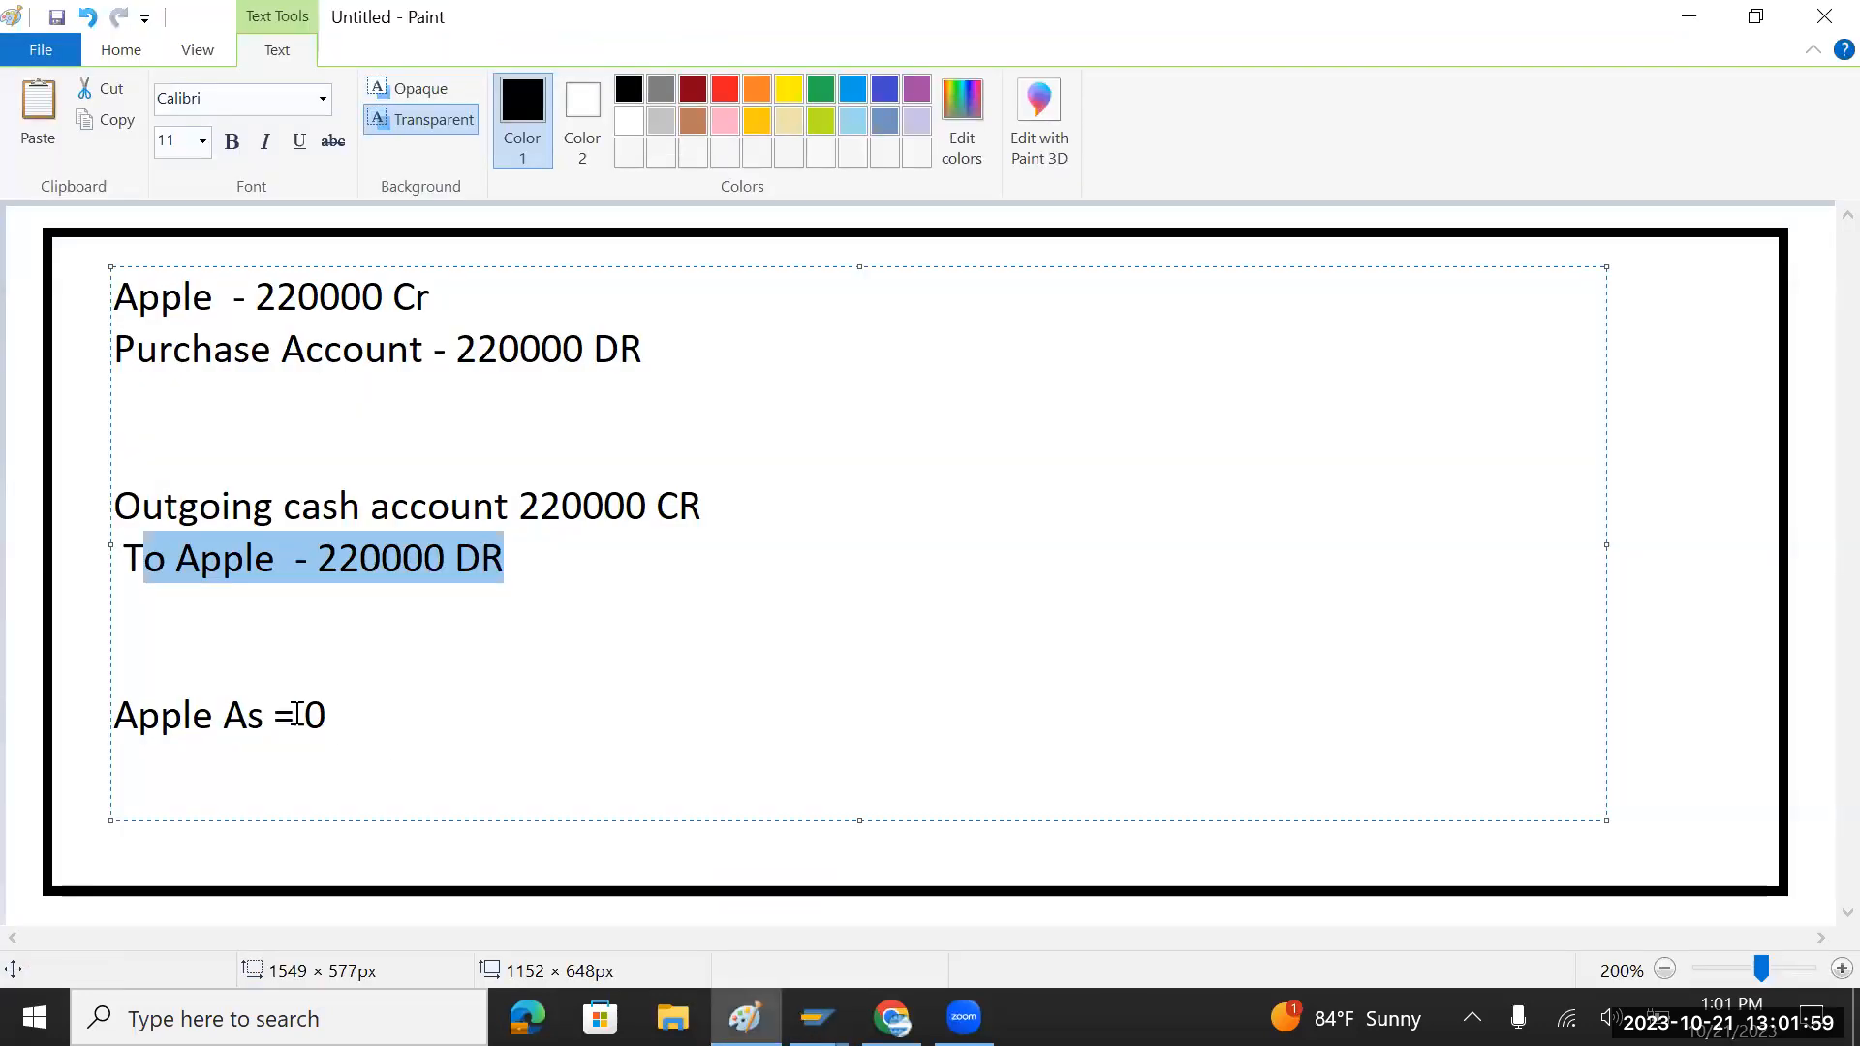
Step: Delete the old journal-entry notes and enlarge the text box
drag(345, 715, 124, 292)
key(Delete)
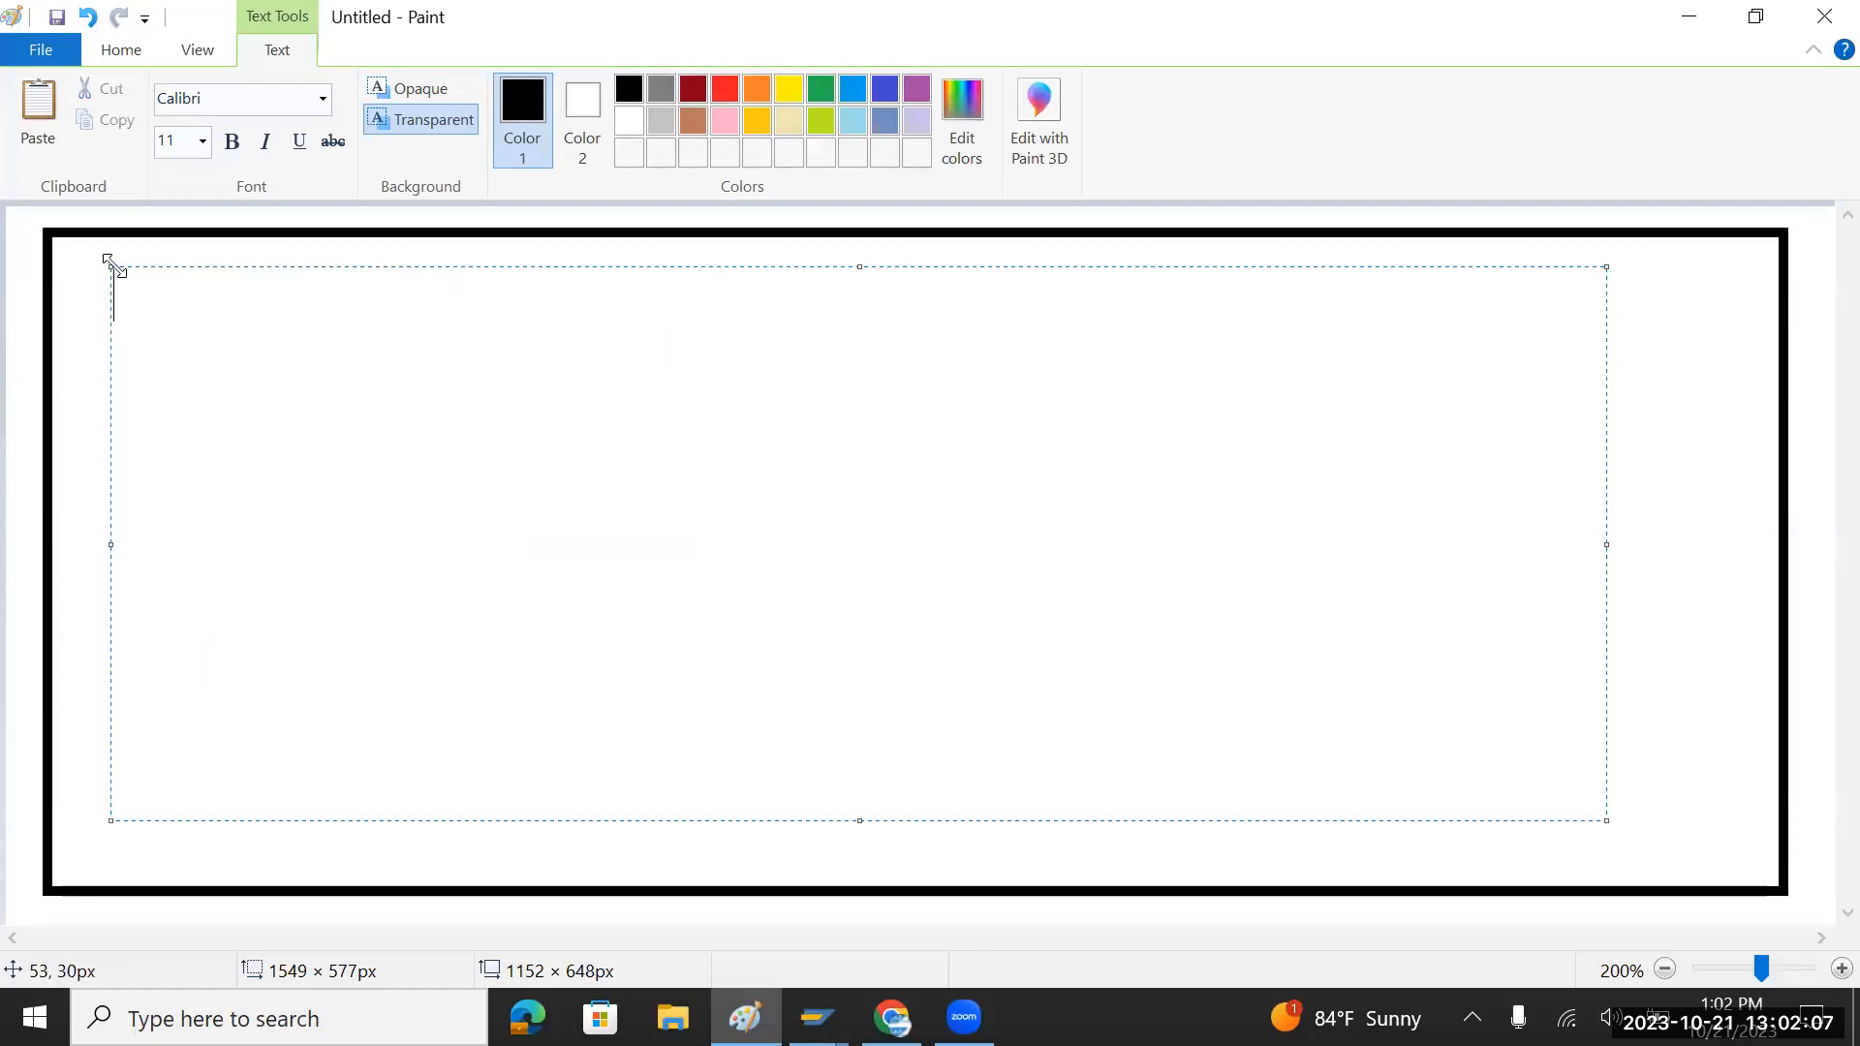
drag(110, 261, 71, 246)
Step: Type the heading 'Profit Center - TATA Motors' with lines Land, Jaq, Ne and ICE
text(Profit Center)
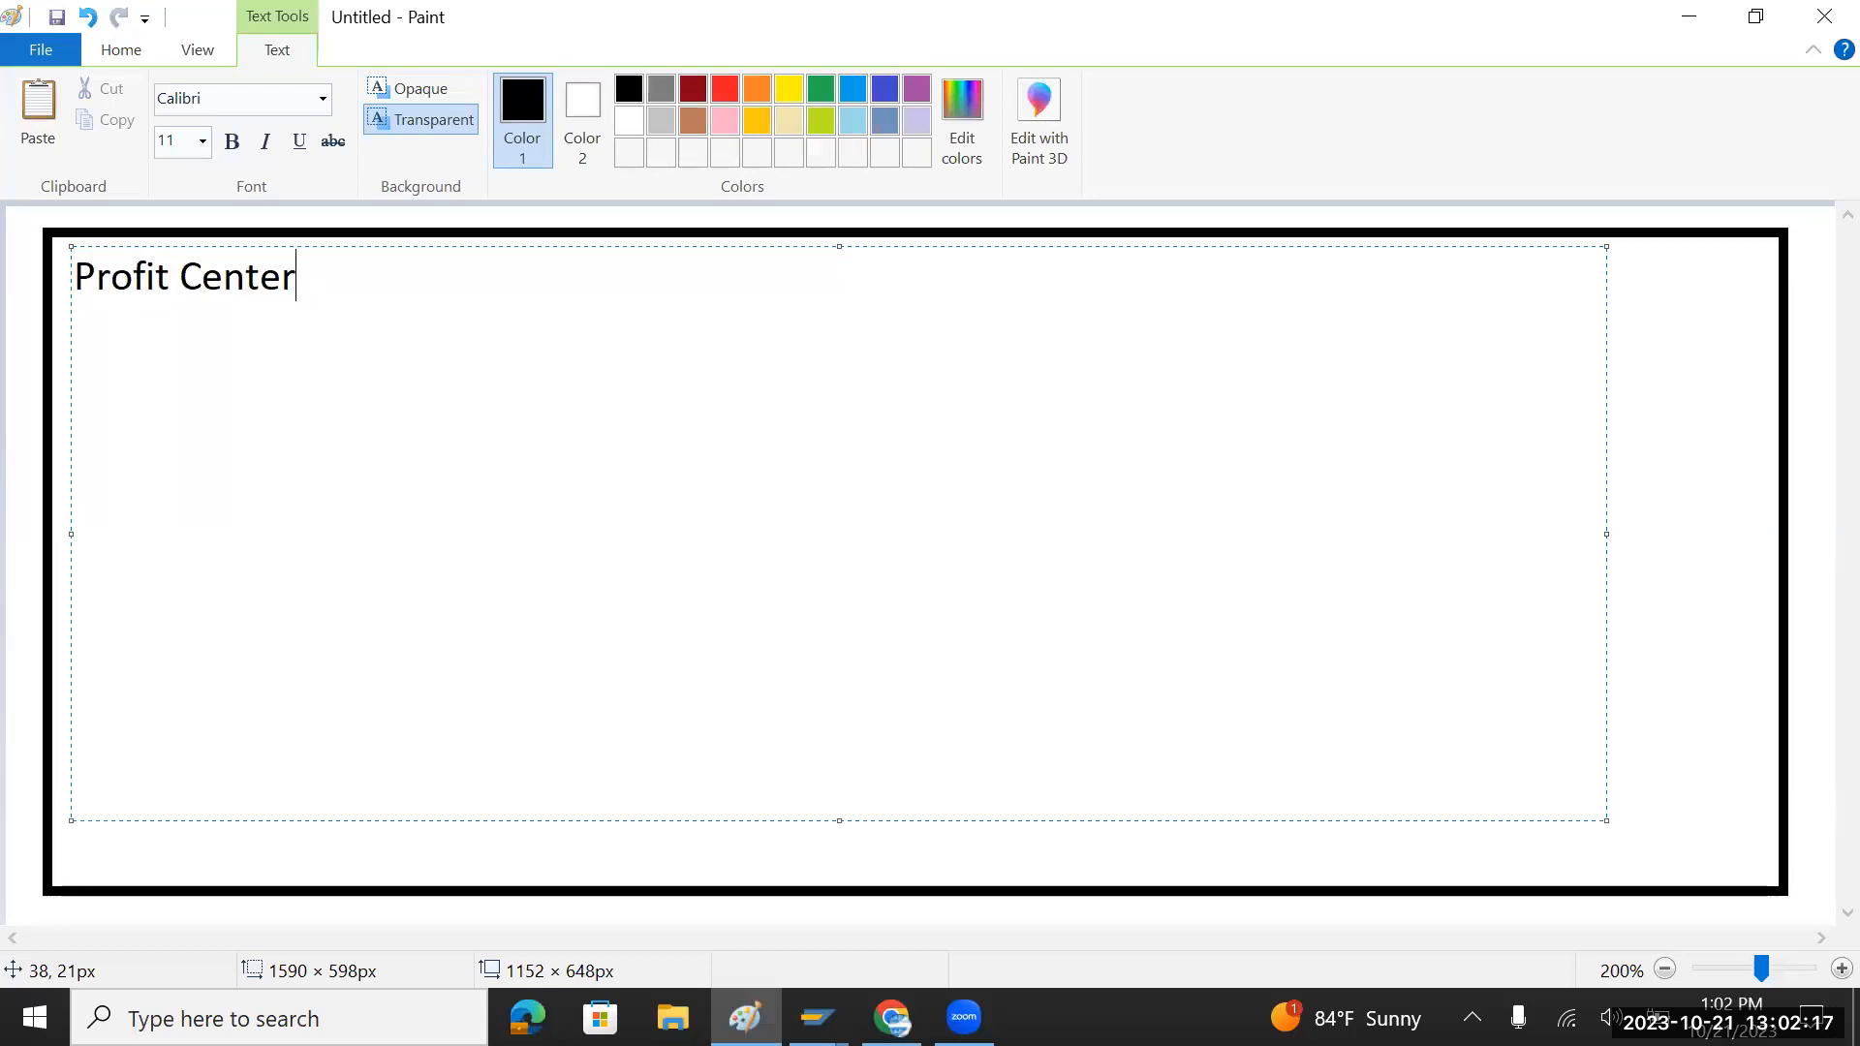
text( -)
text(TATA )
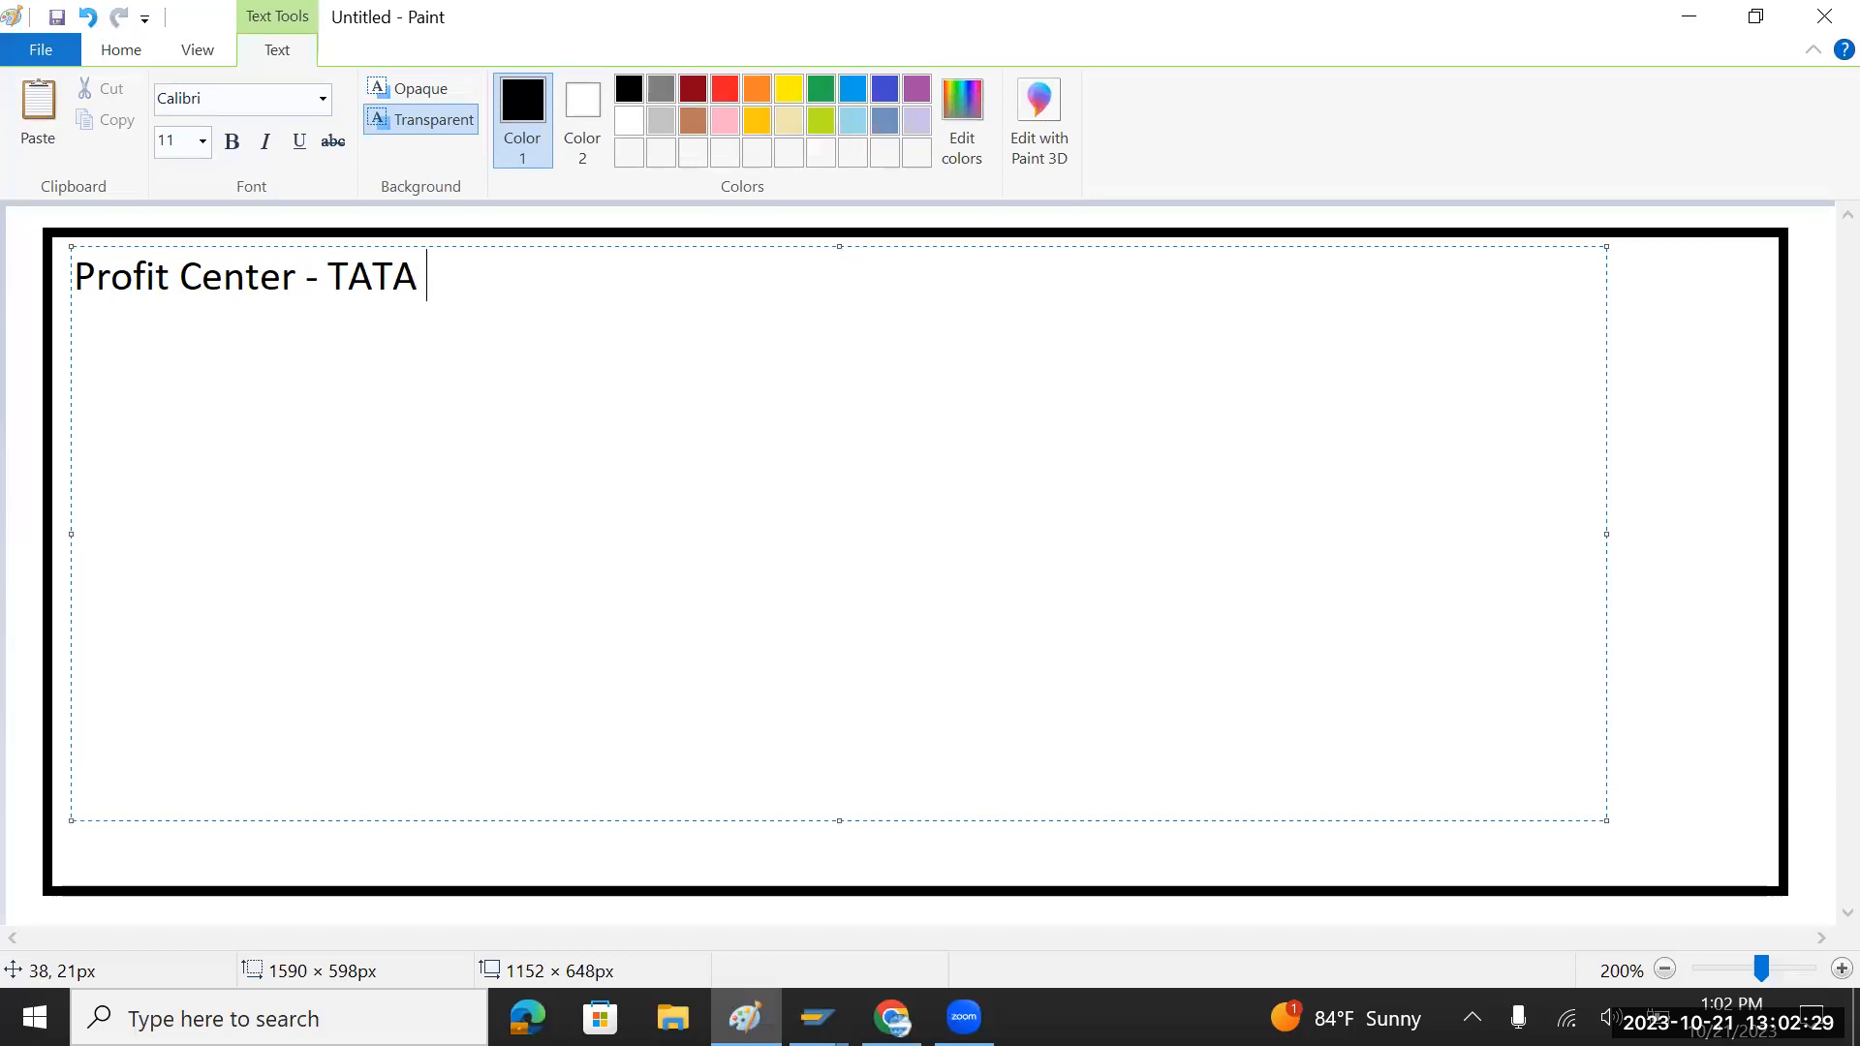
text(Motors)
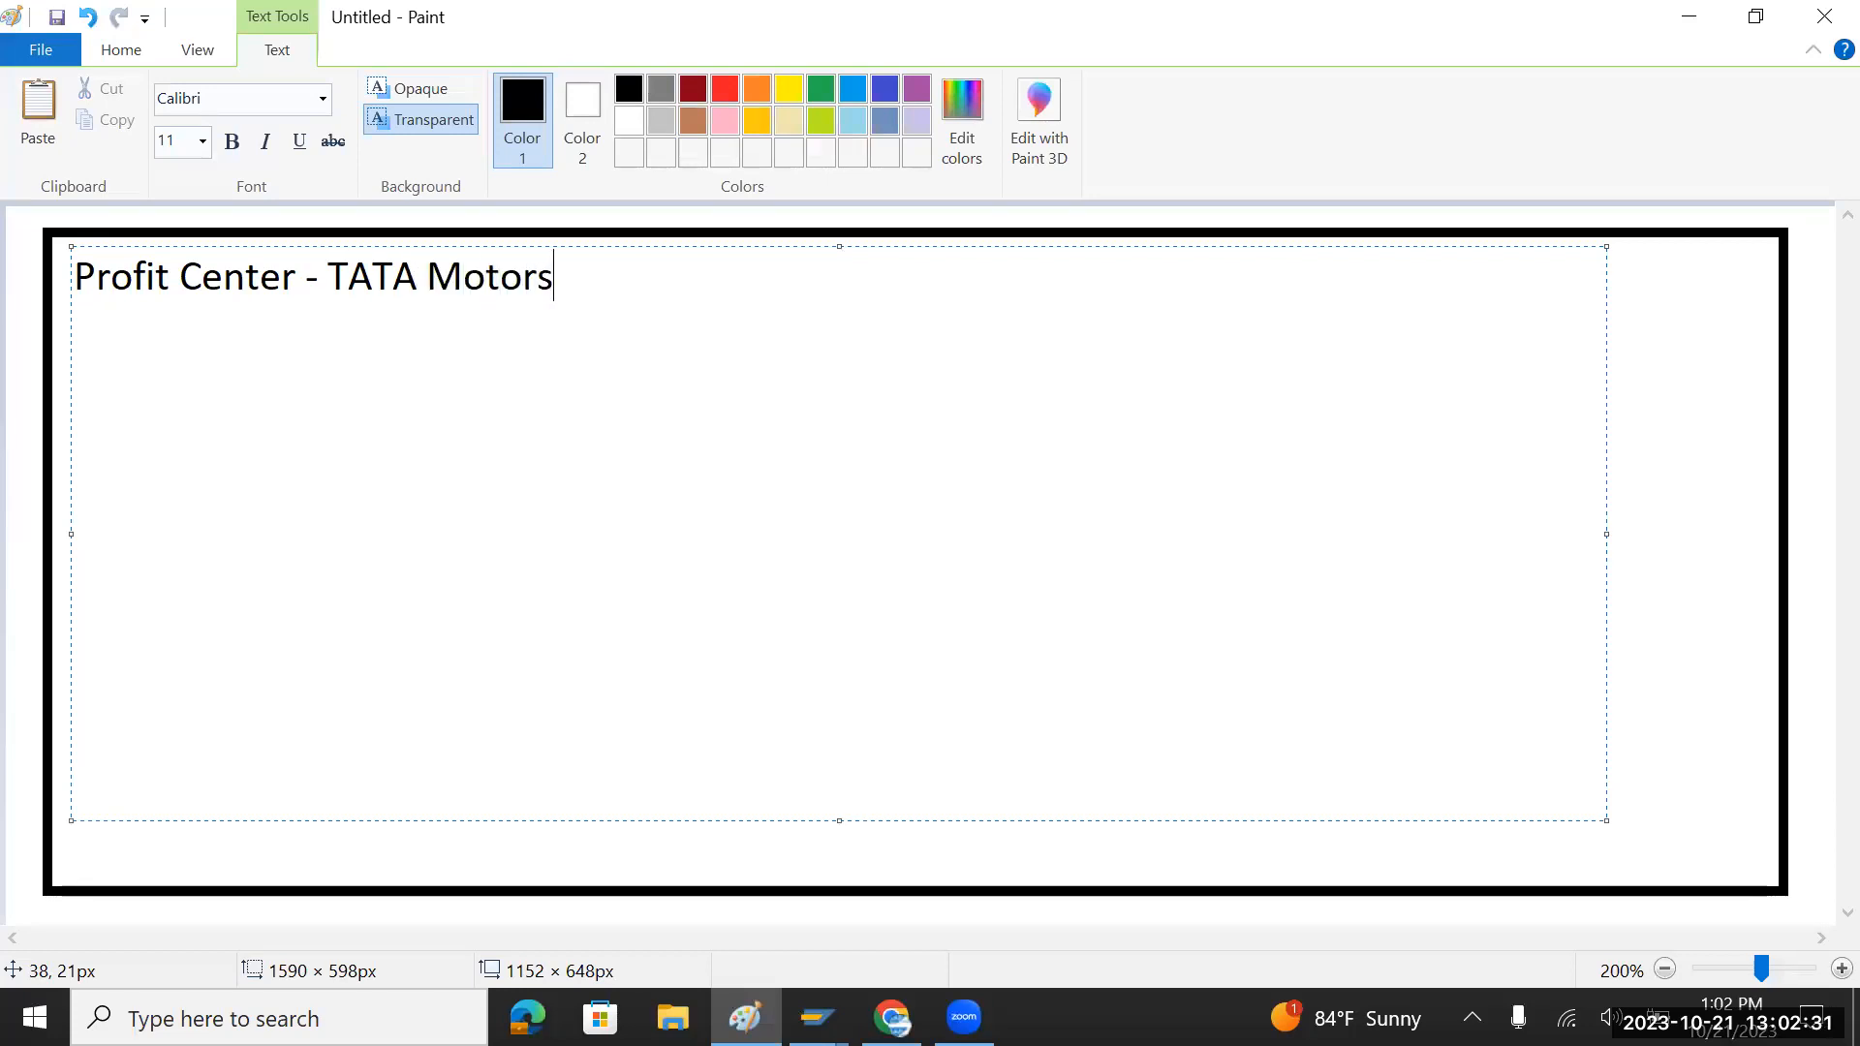
key(Return)
text(Land)
key(Return)
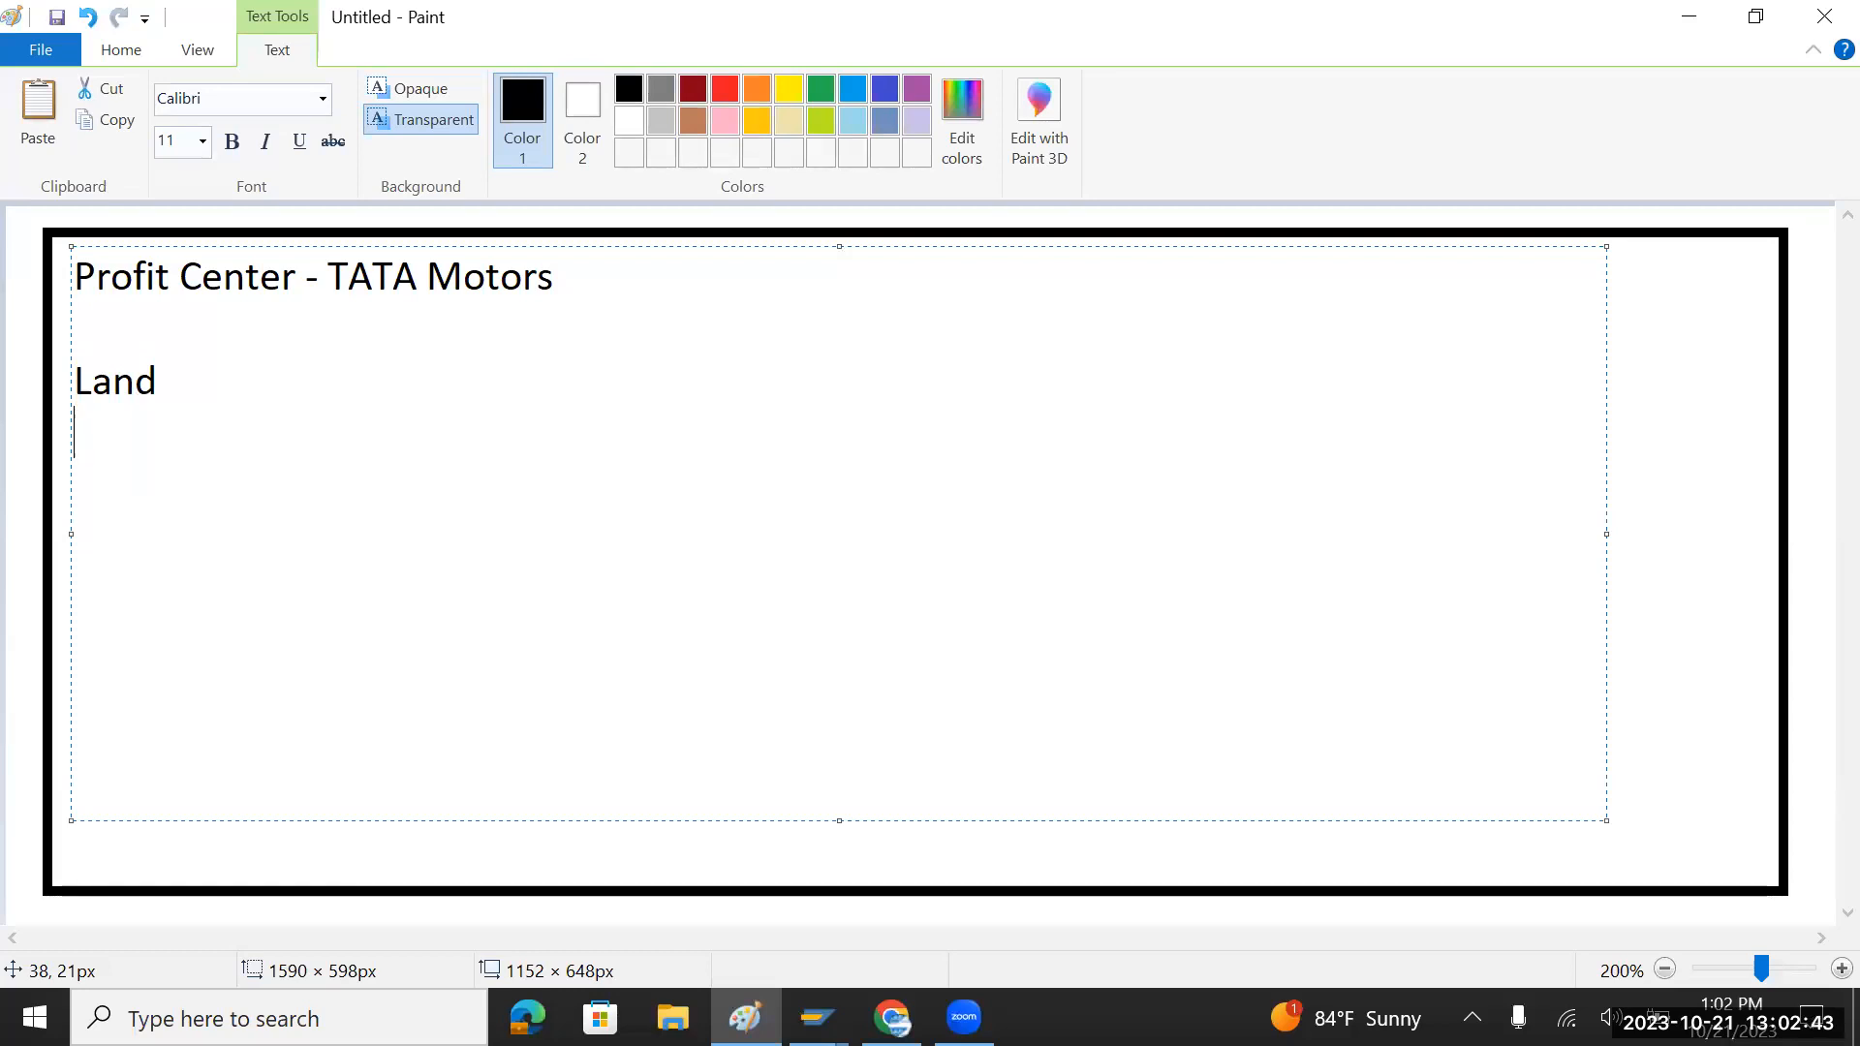
text(Jaq)
key(Return)
text(Ne)
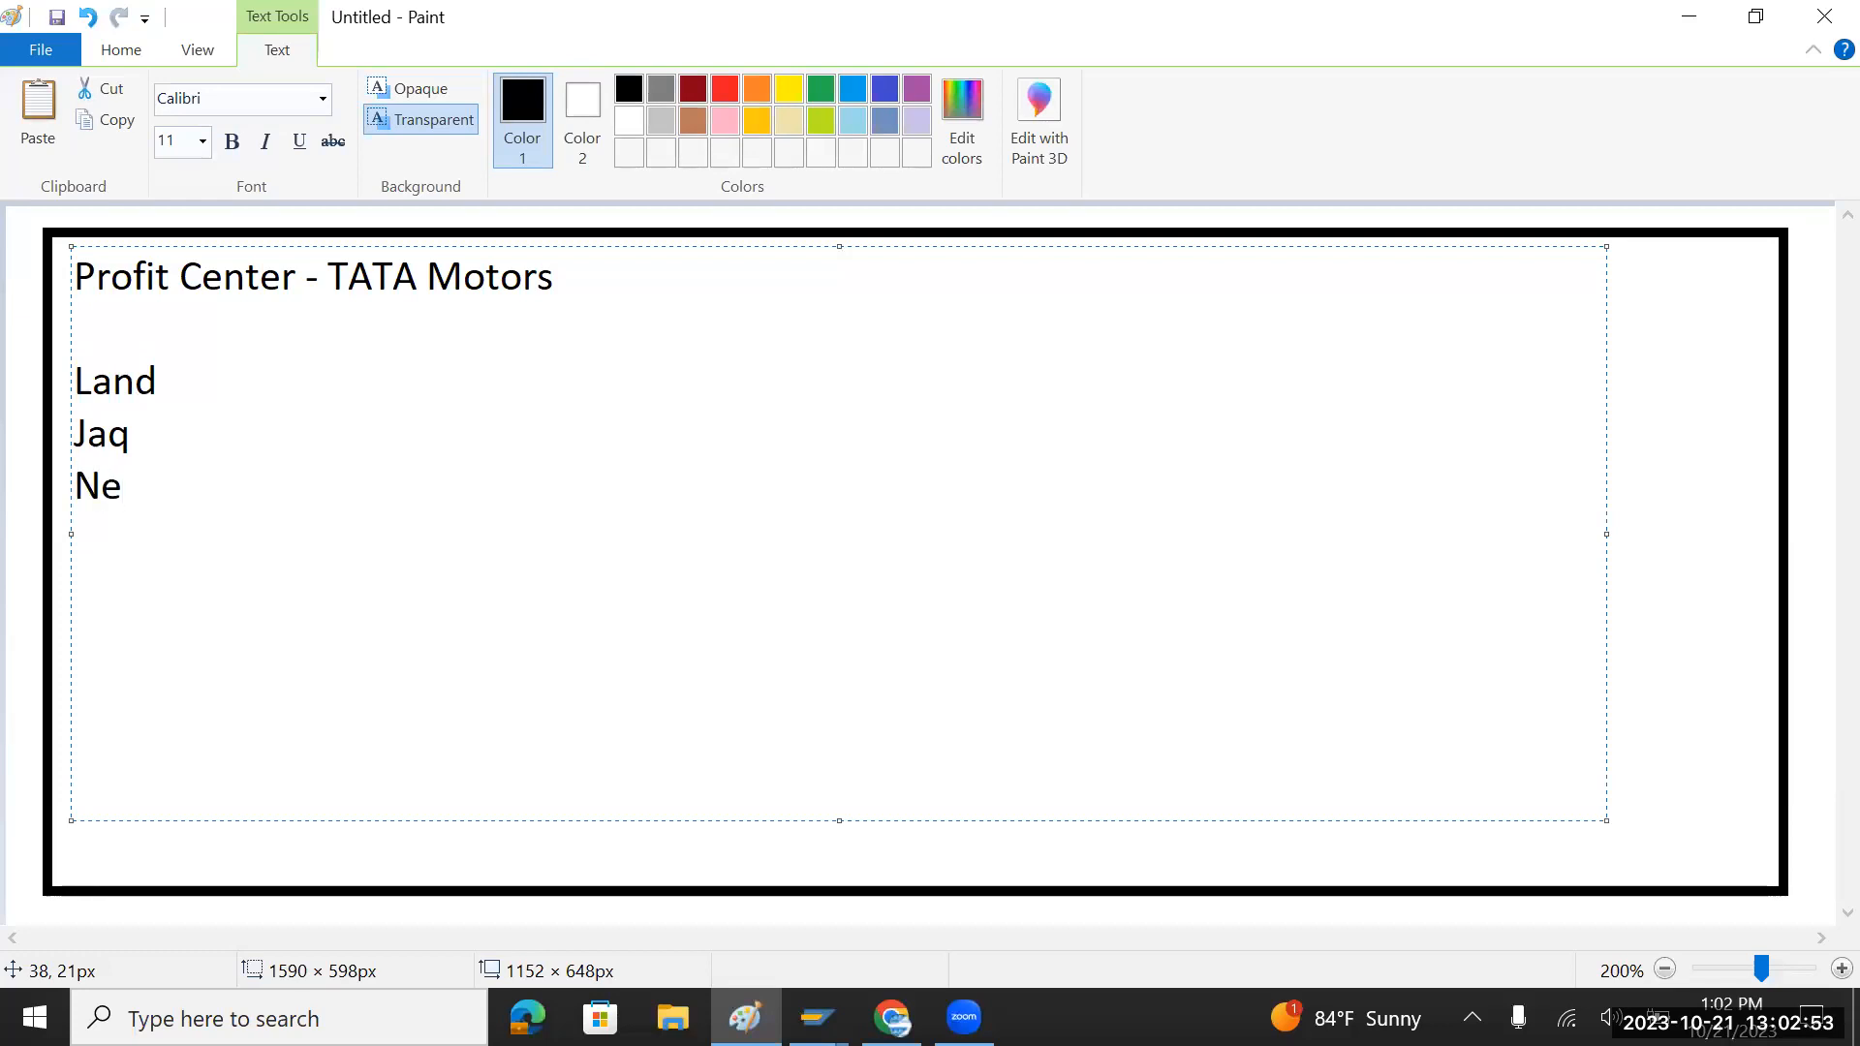
key(Return)
text(ICE)
key(Return)
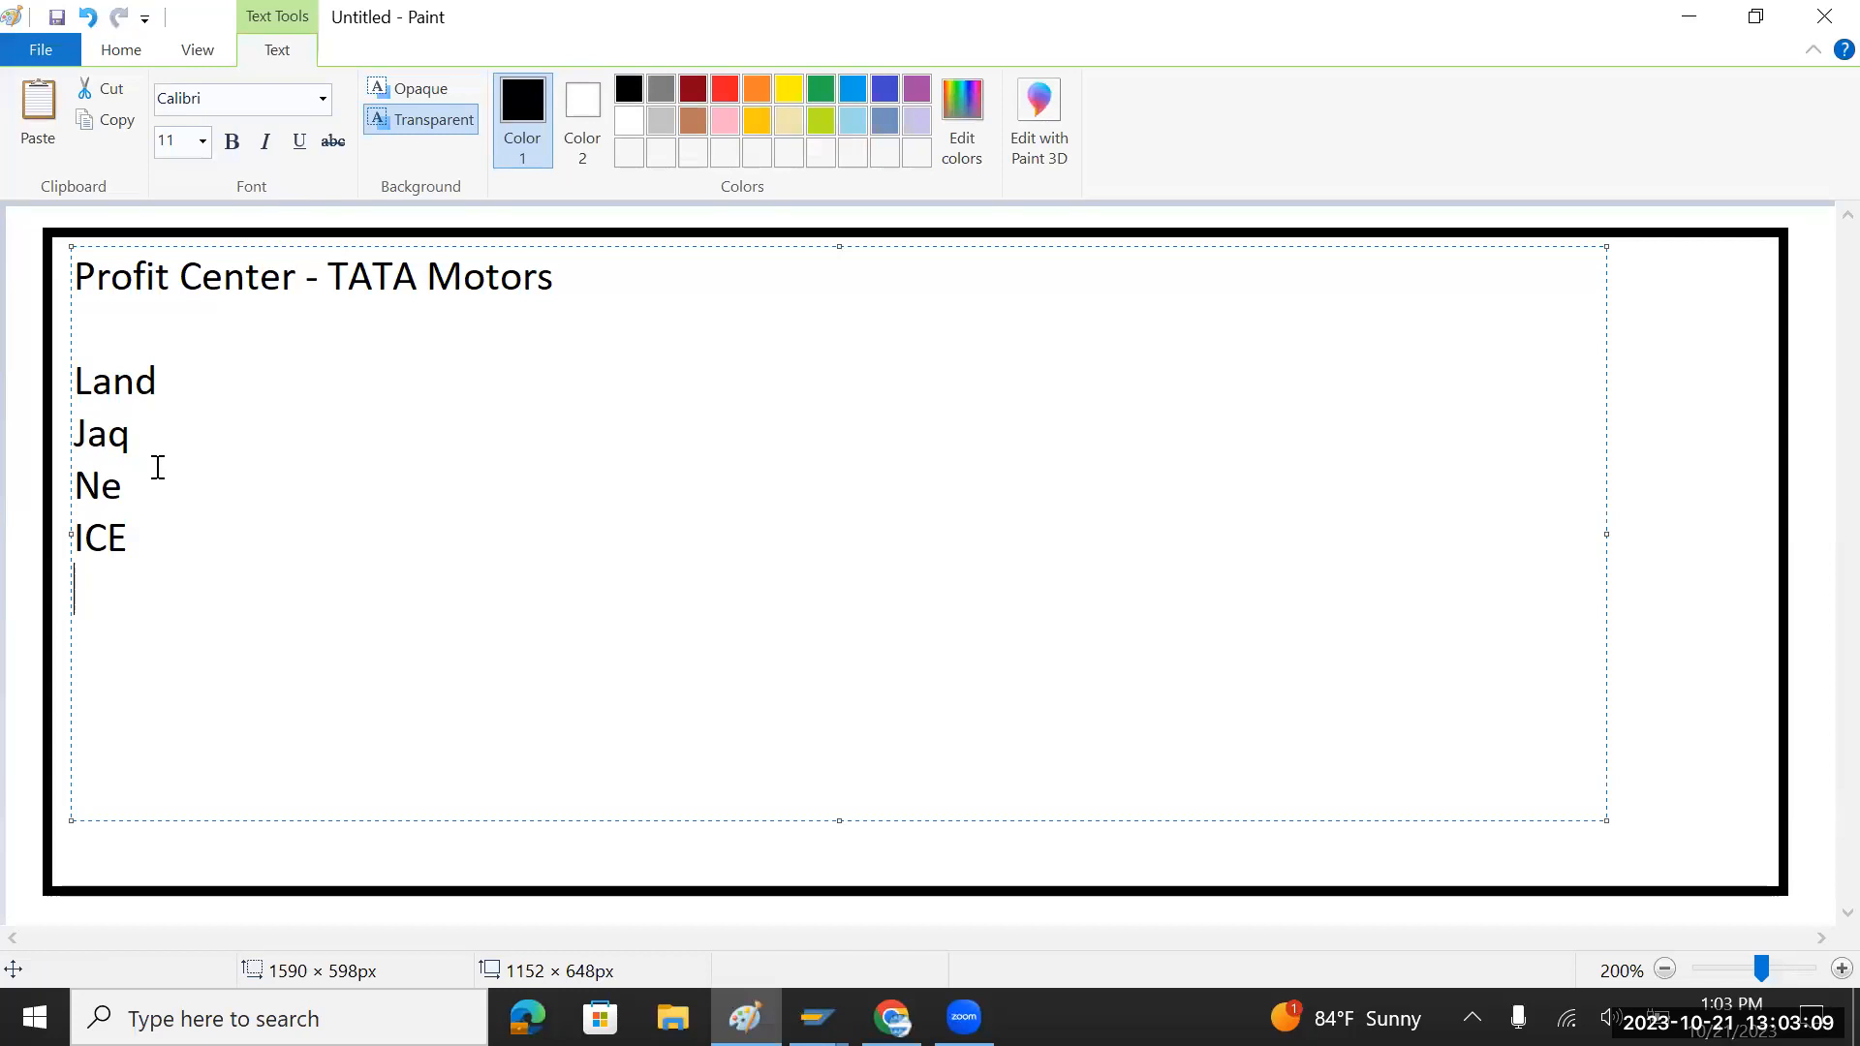
Step: Add '- Lux' after Land in the profit-center notes
drag(134, 489, 61, 380)
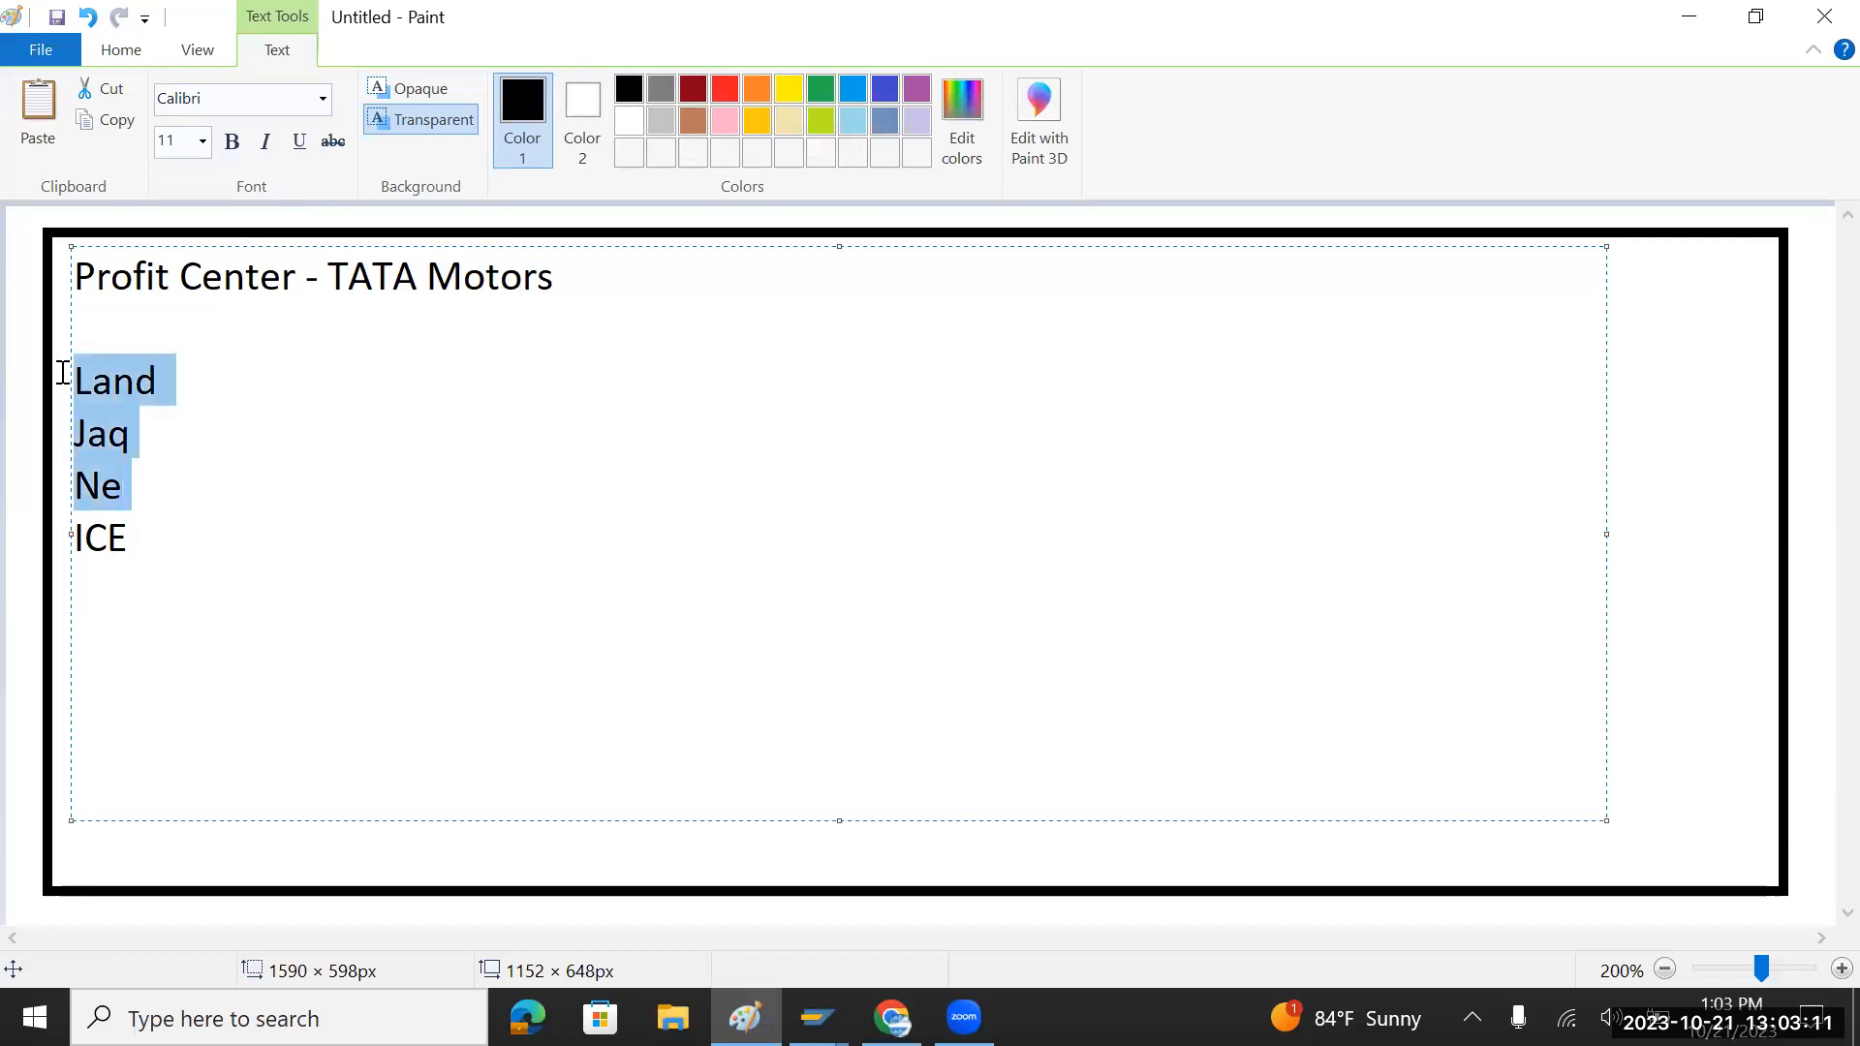
click(155, 433)
click(208, 381)
text(- L)
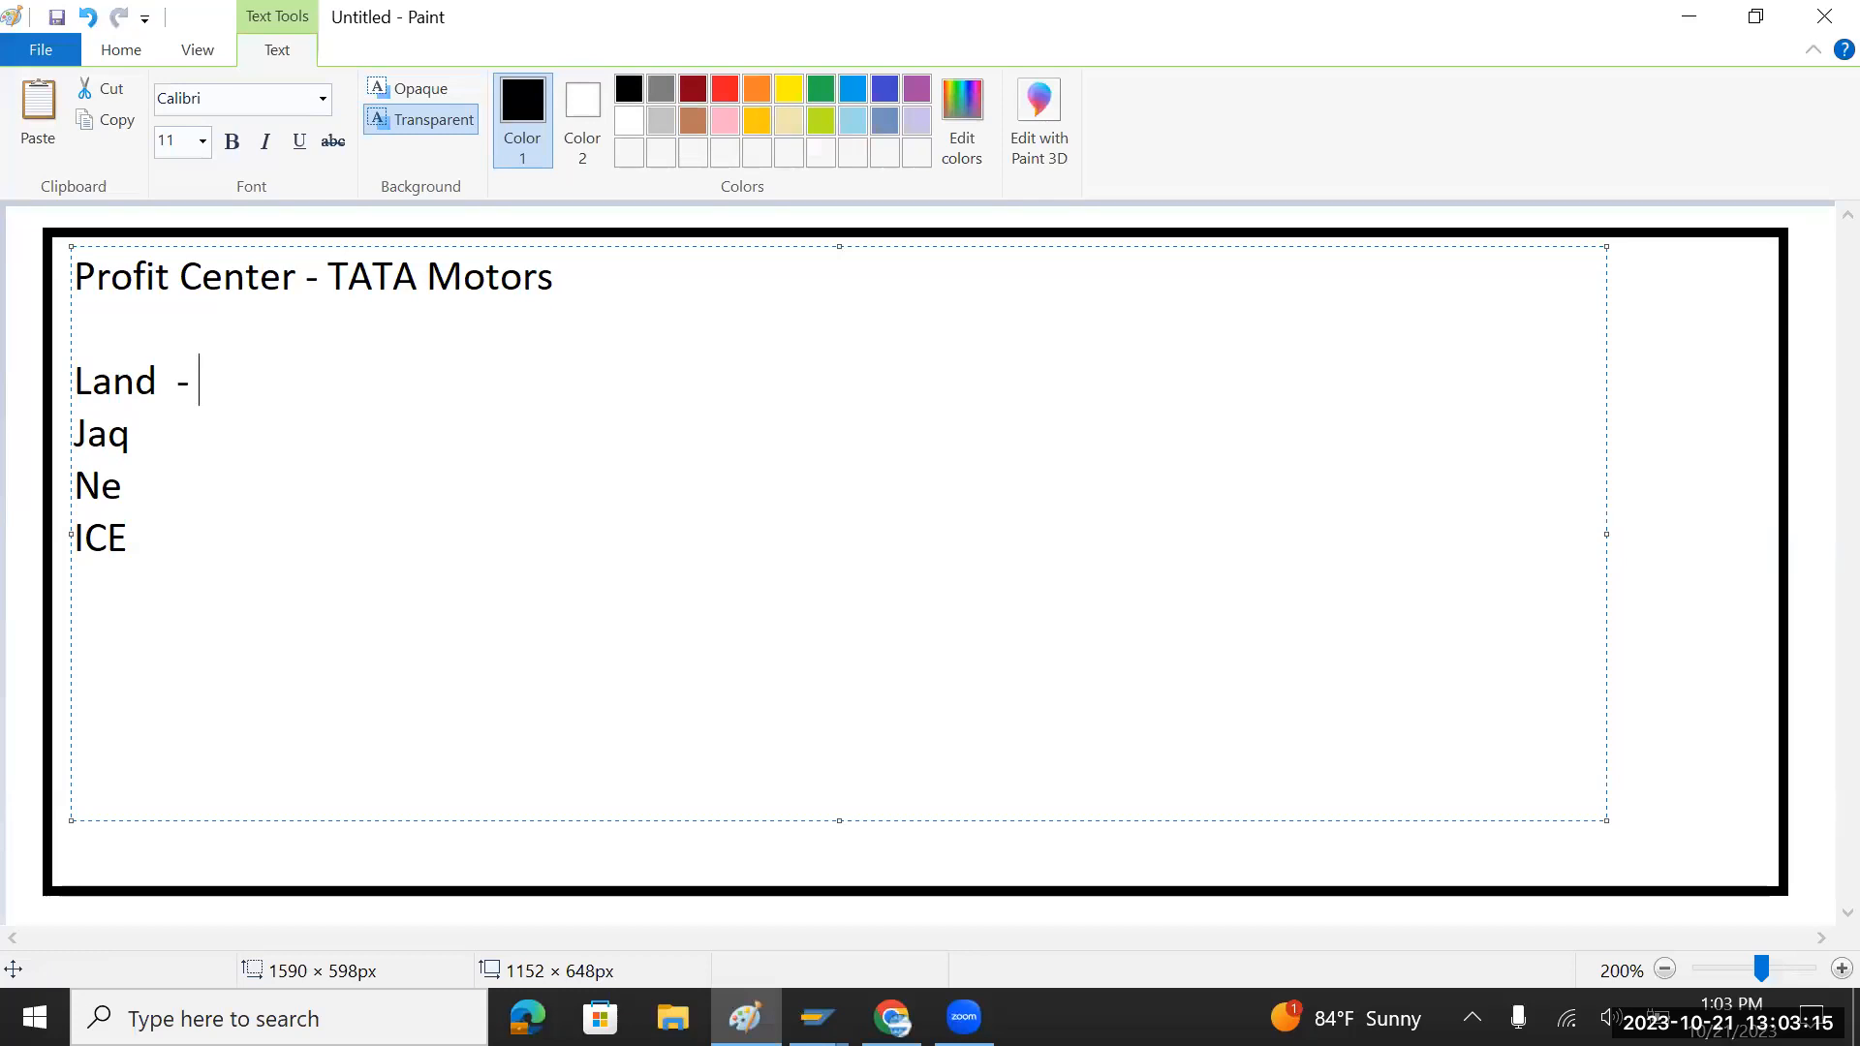
text(ux)
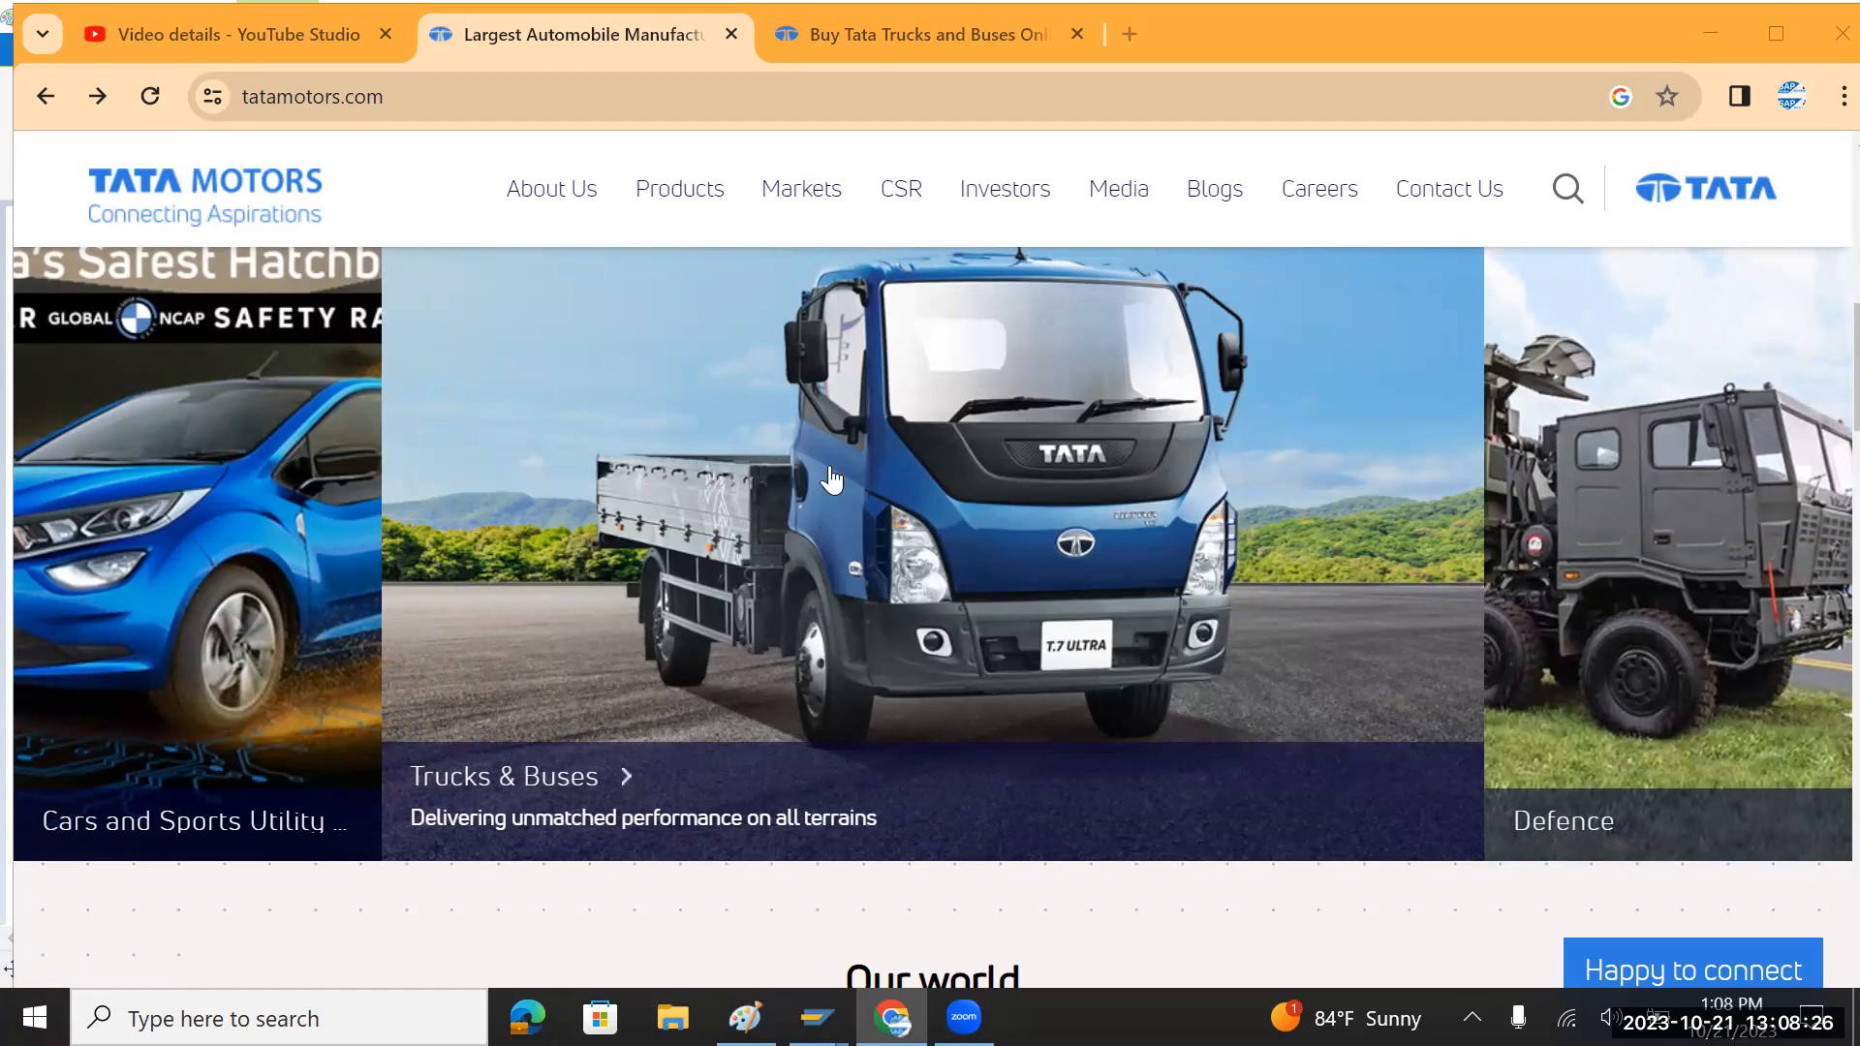
Step: Look over the Tata Motors home page's Cars, Trucks & Buses and Defence panels, then go back to Paint
mouse_move(591, 233)
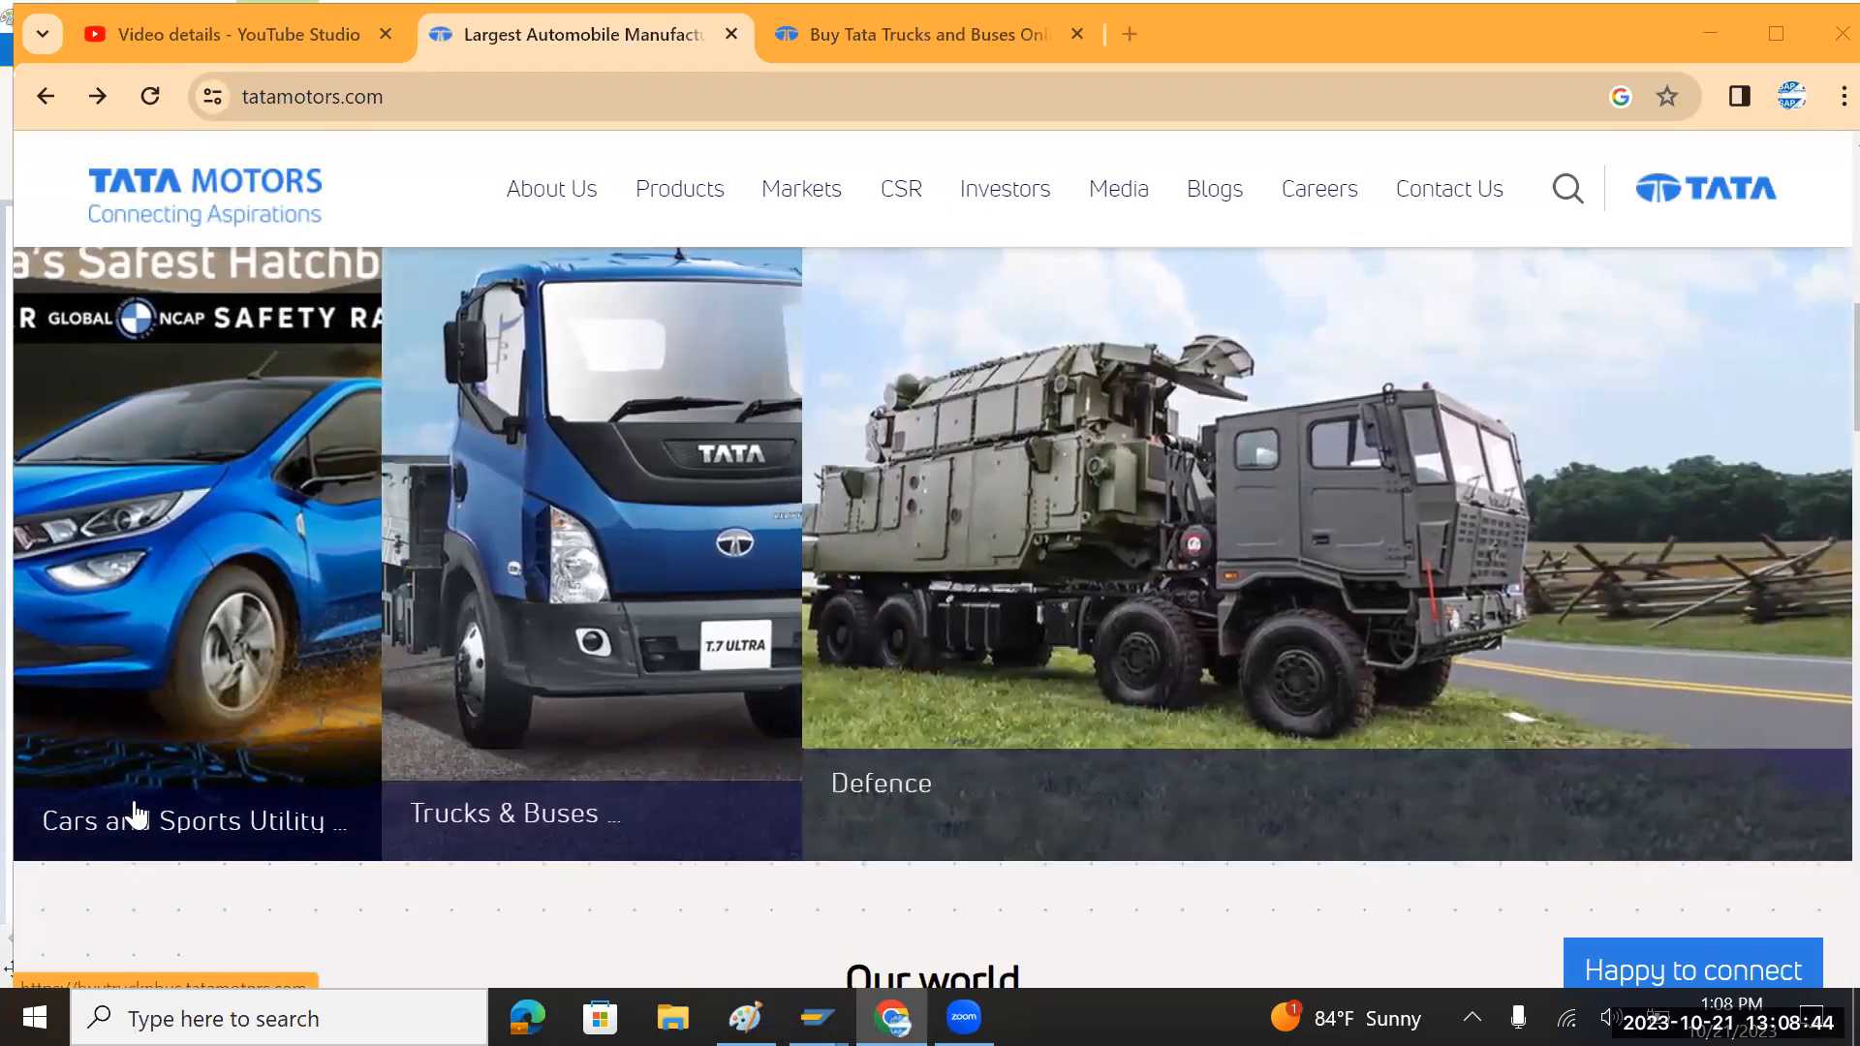
key(alt+Tab)
key(alt+Tab)
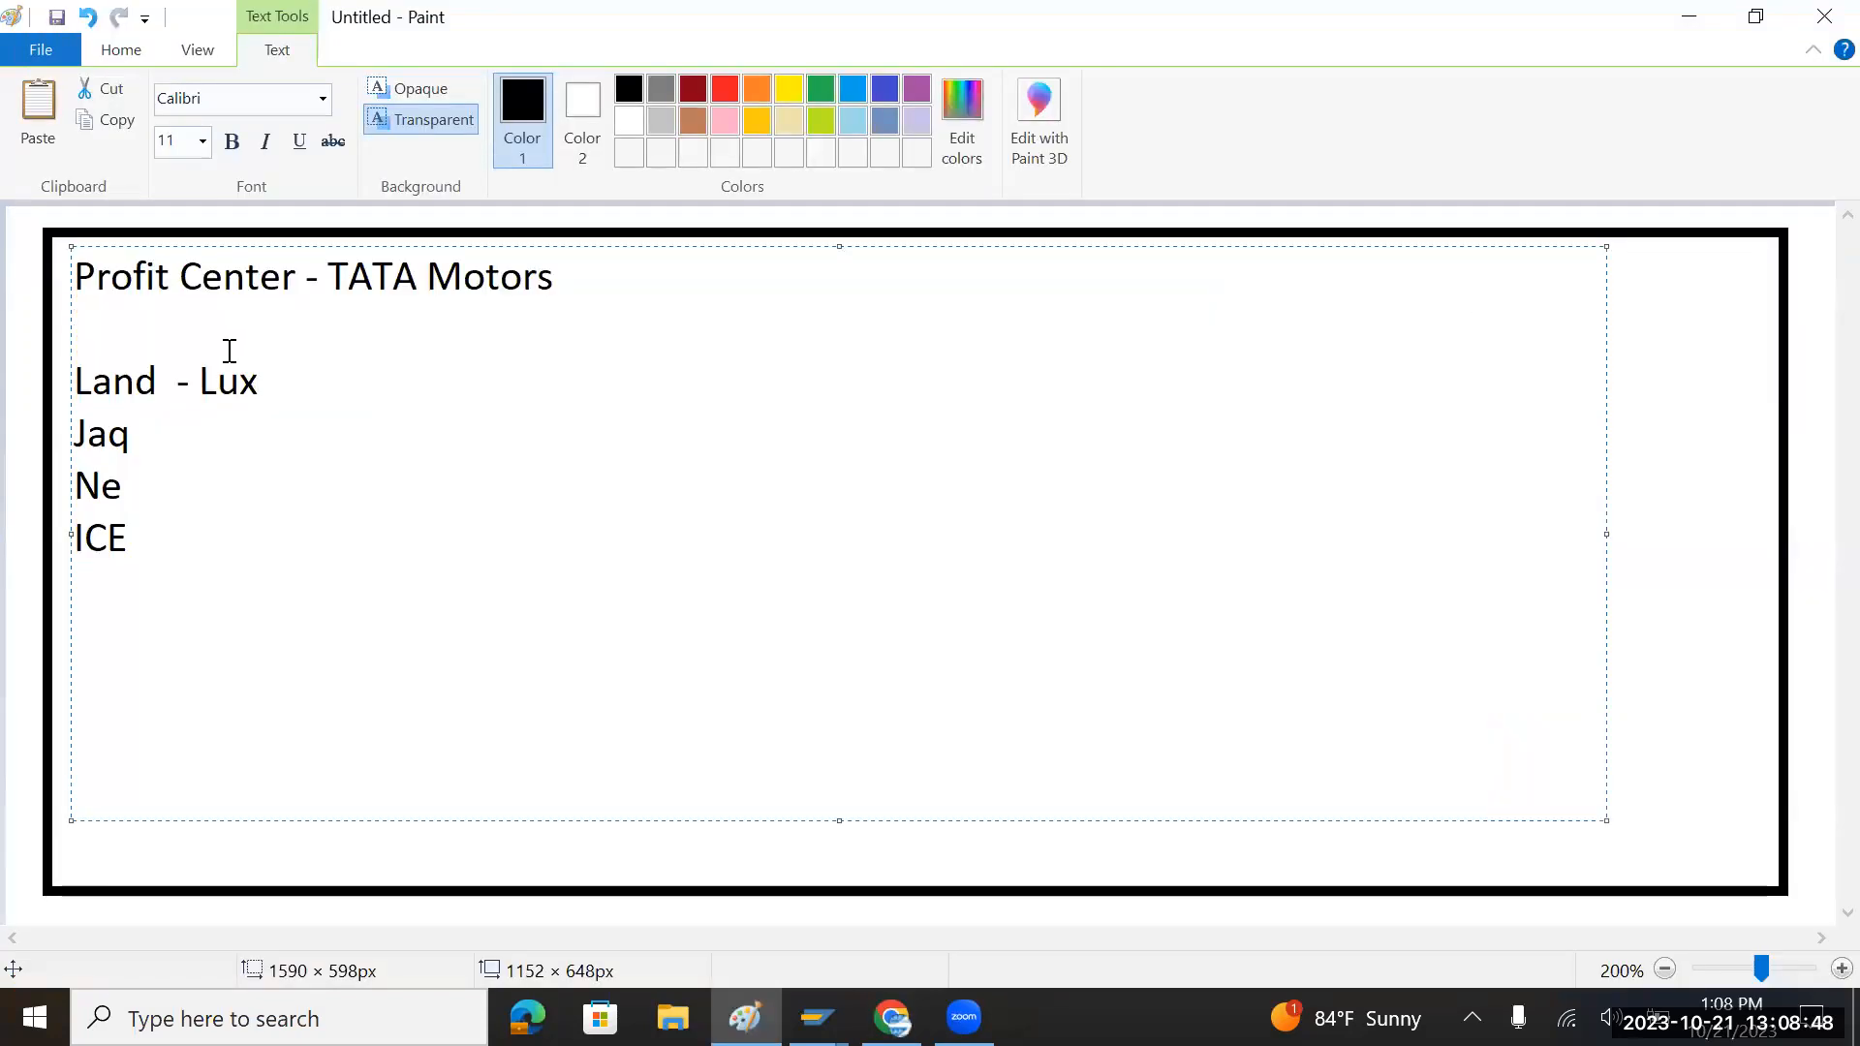
Step: Replace the brand list in the Paint notes with the categories 'Car' and 'Trucks'
drag(170, 536, 59, 387)
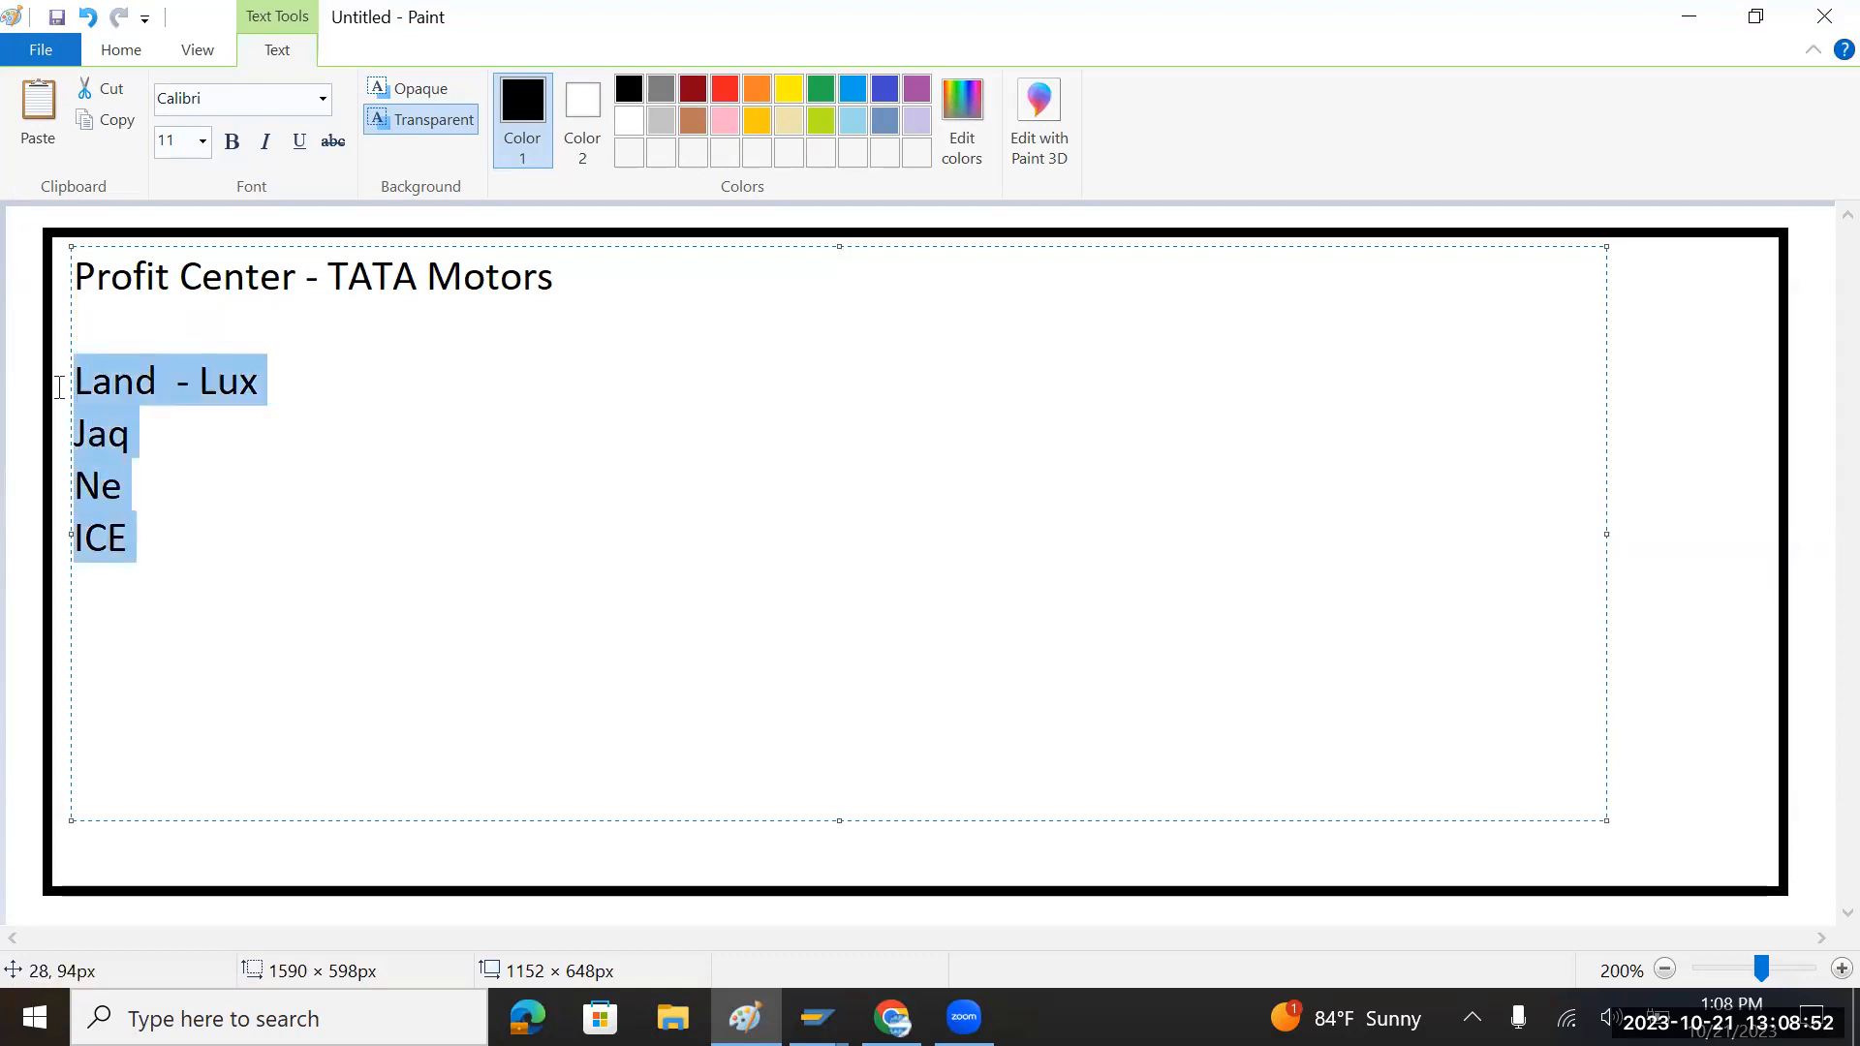
key(Delete)
text(Car)
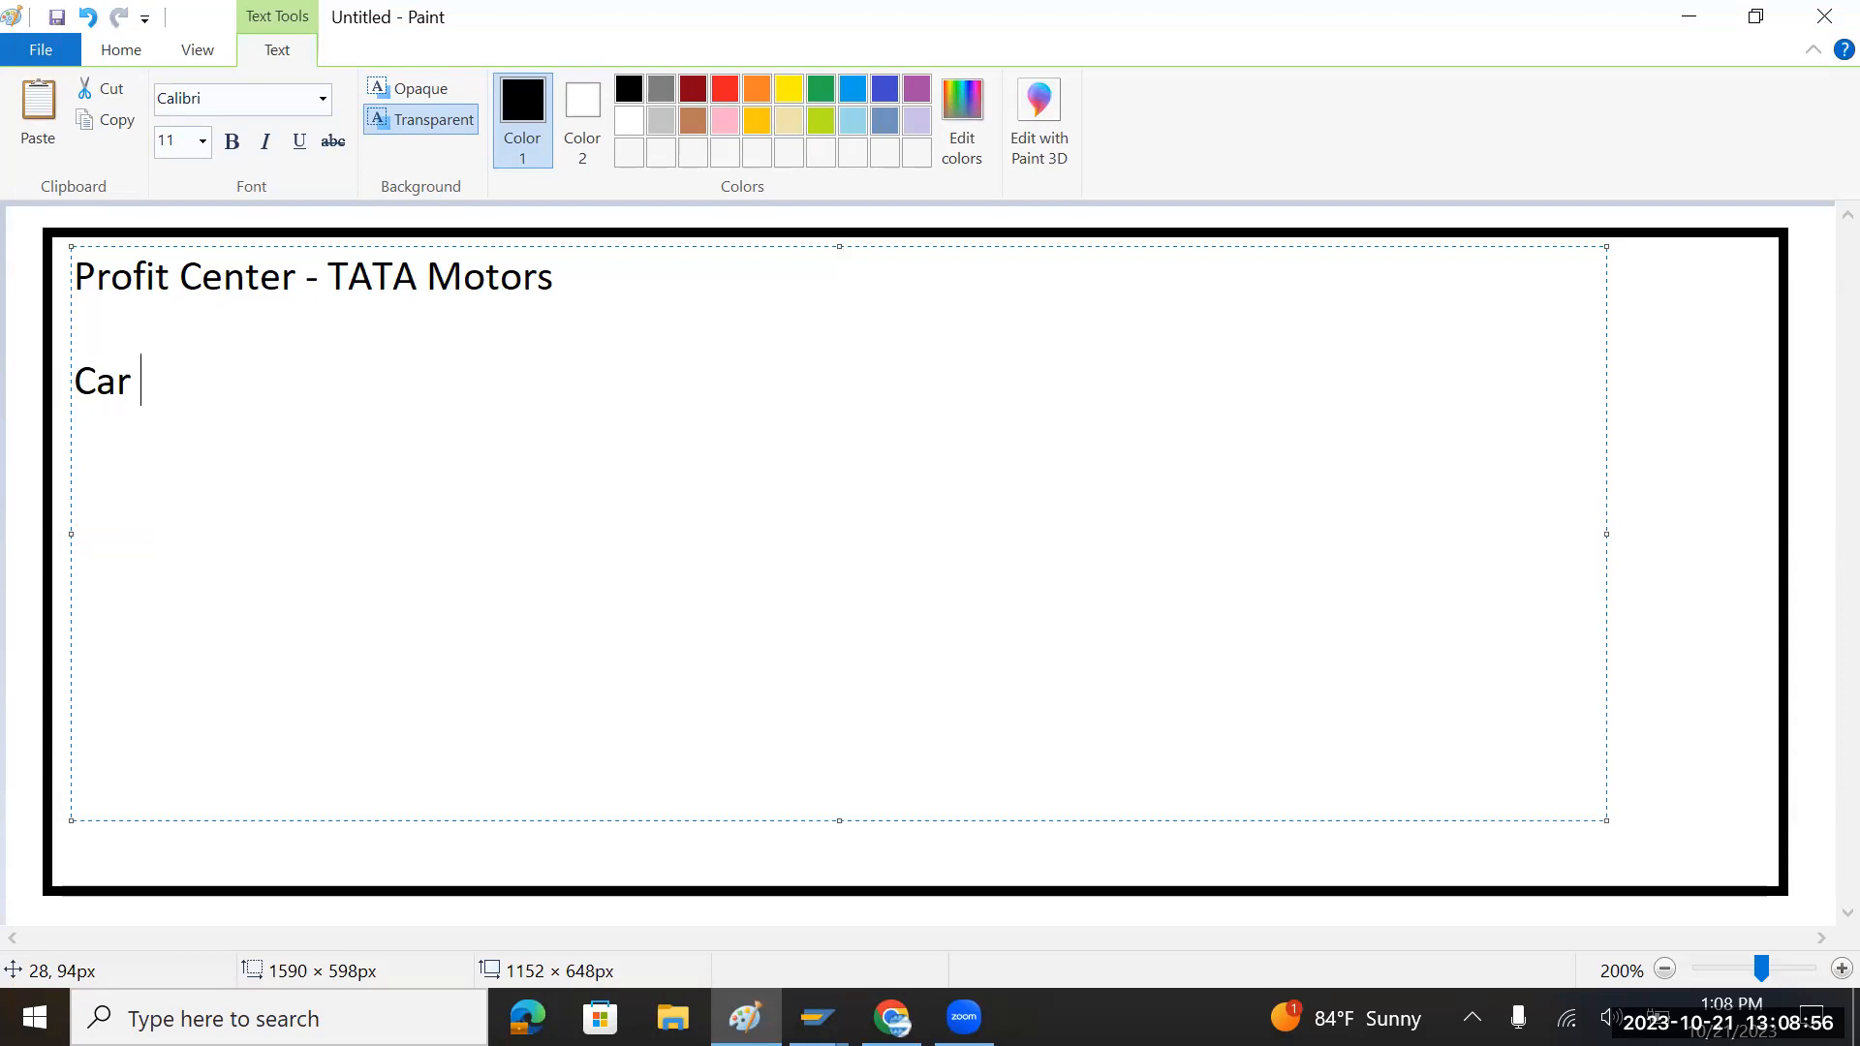
key(Up)
key(alt+Tab)
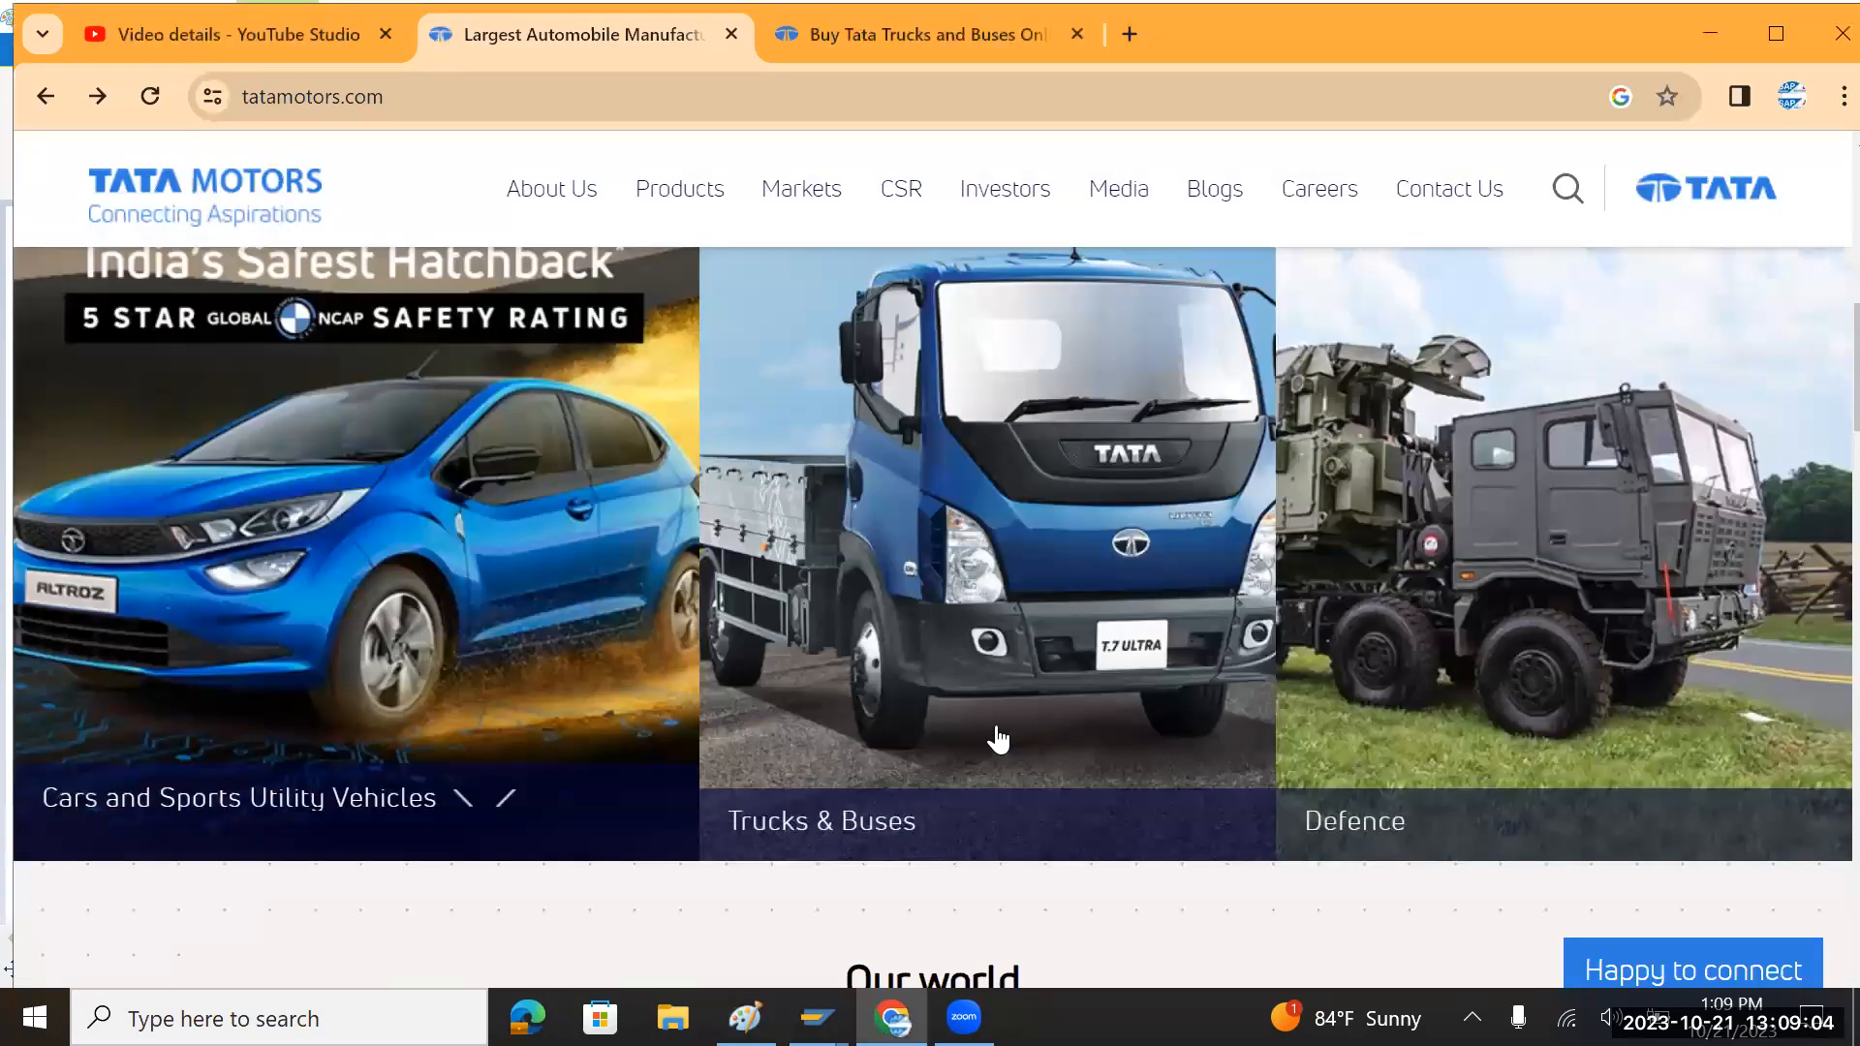
key(alt+Tab)
text(Trucks)
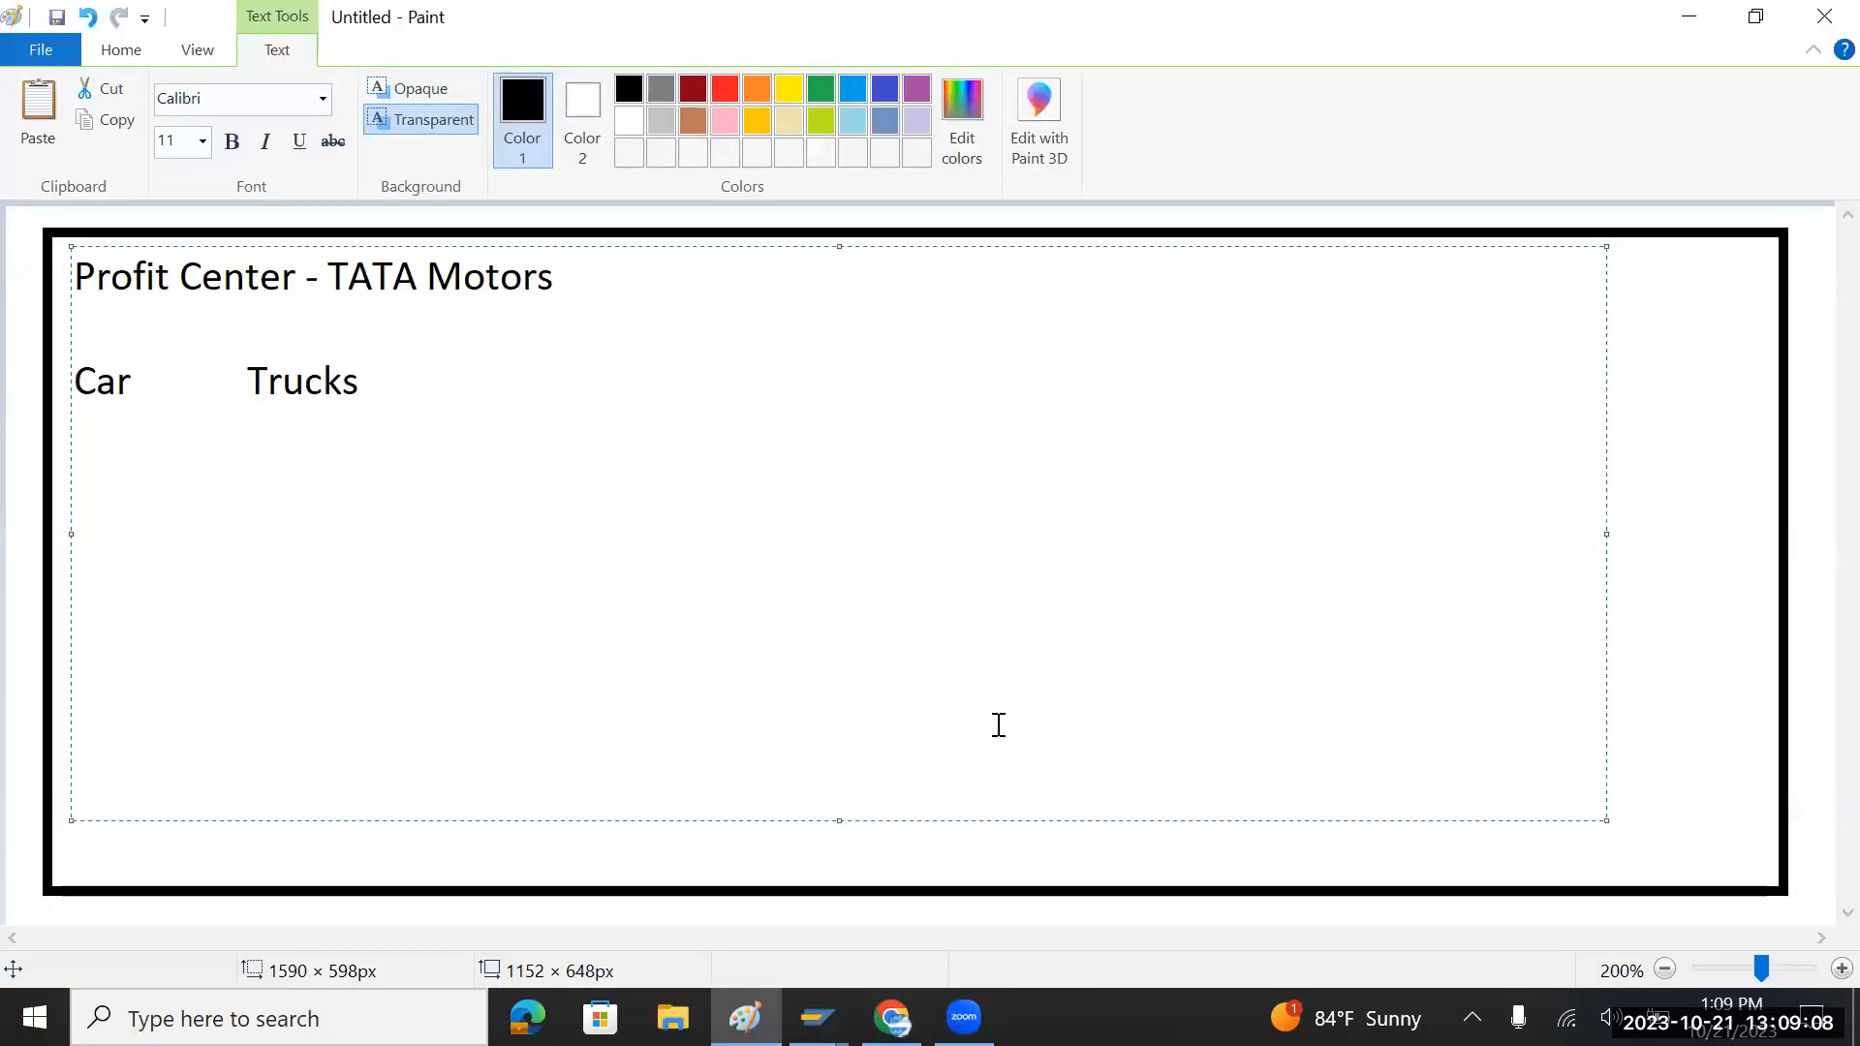
key(alt+Tab)
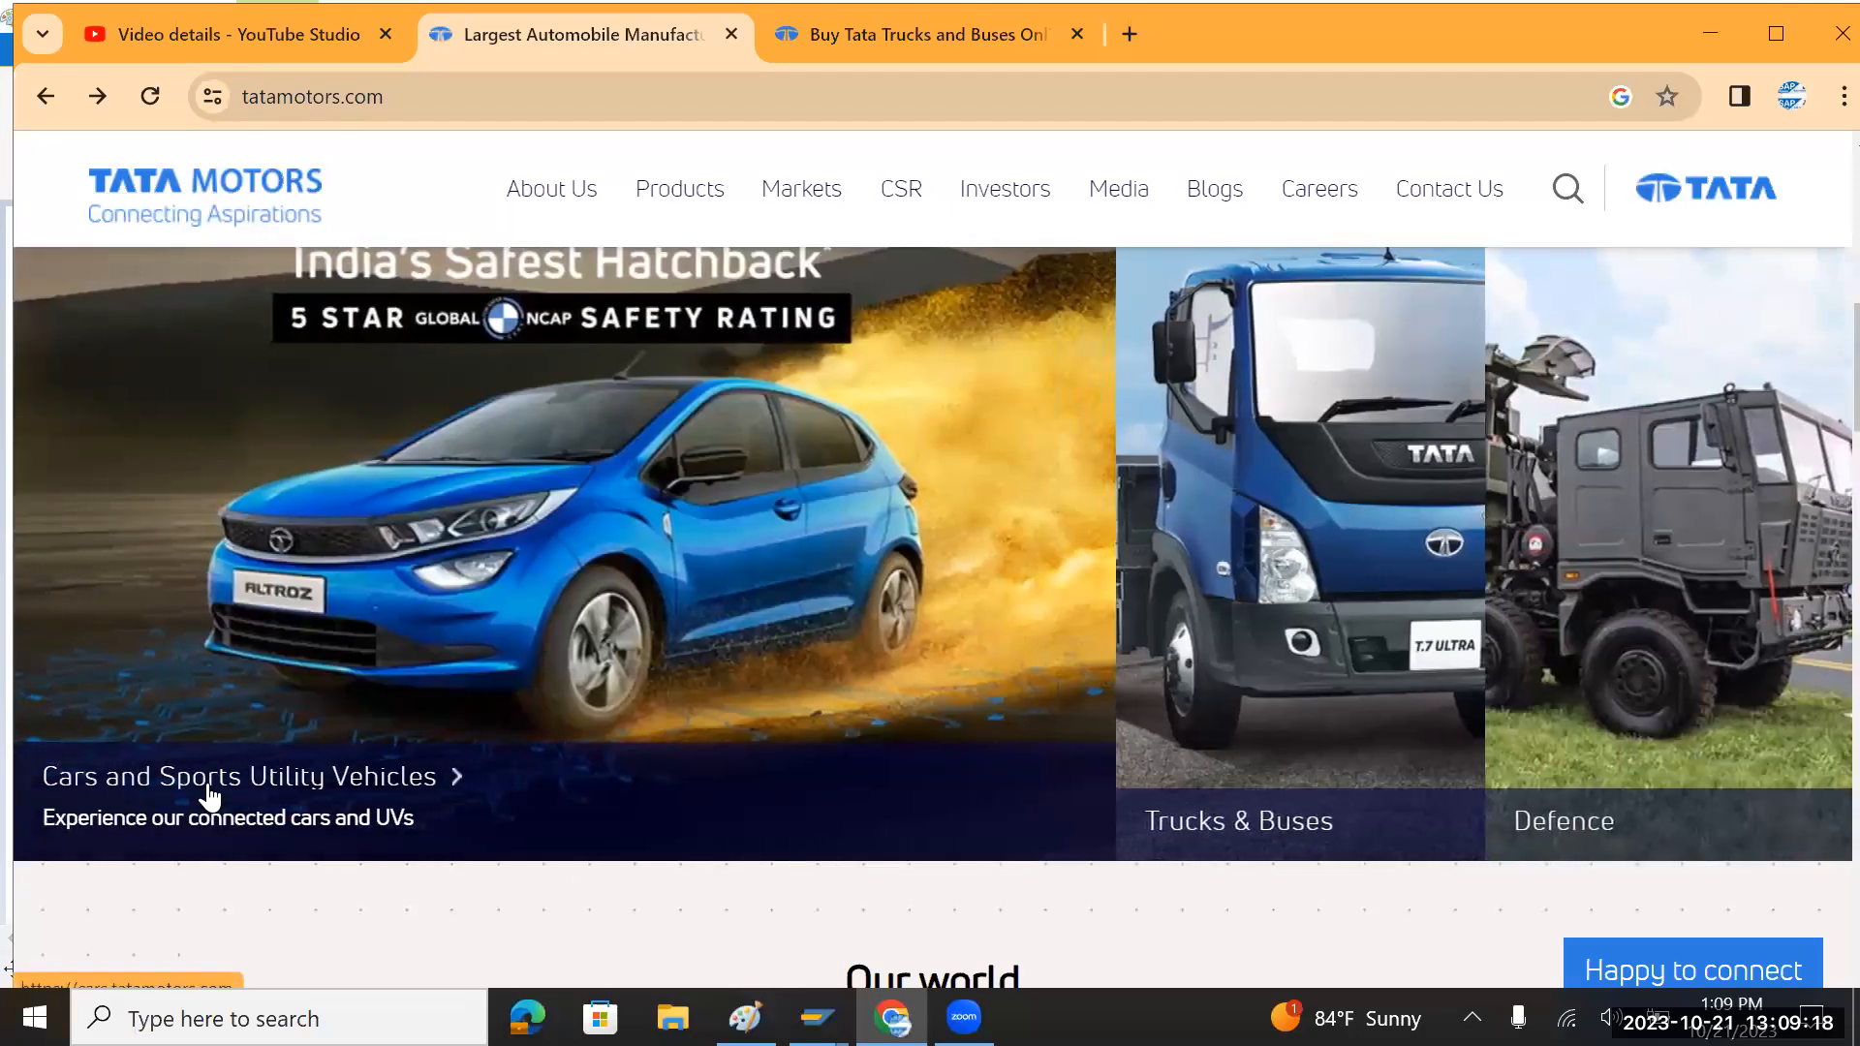
Step: Open cars.tatamotors.com in a new tab and scroll down to the Altroz Dark, Tiago and Tigor cards
click(209, 792)
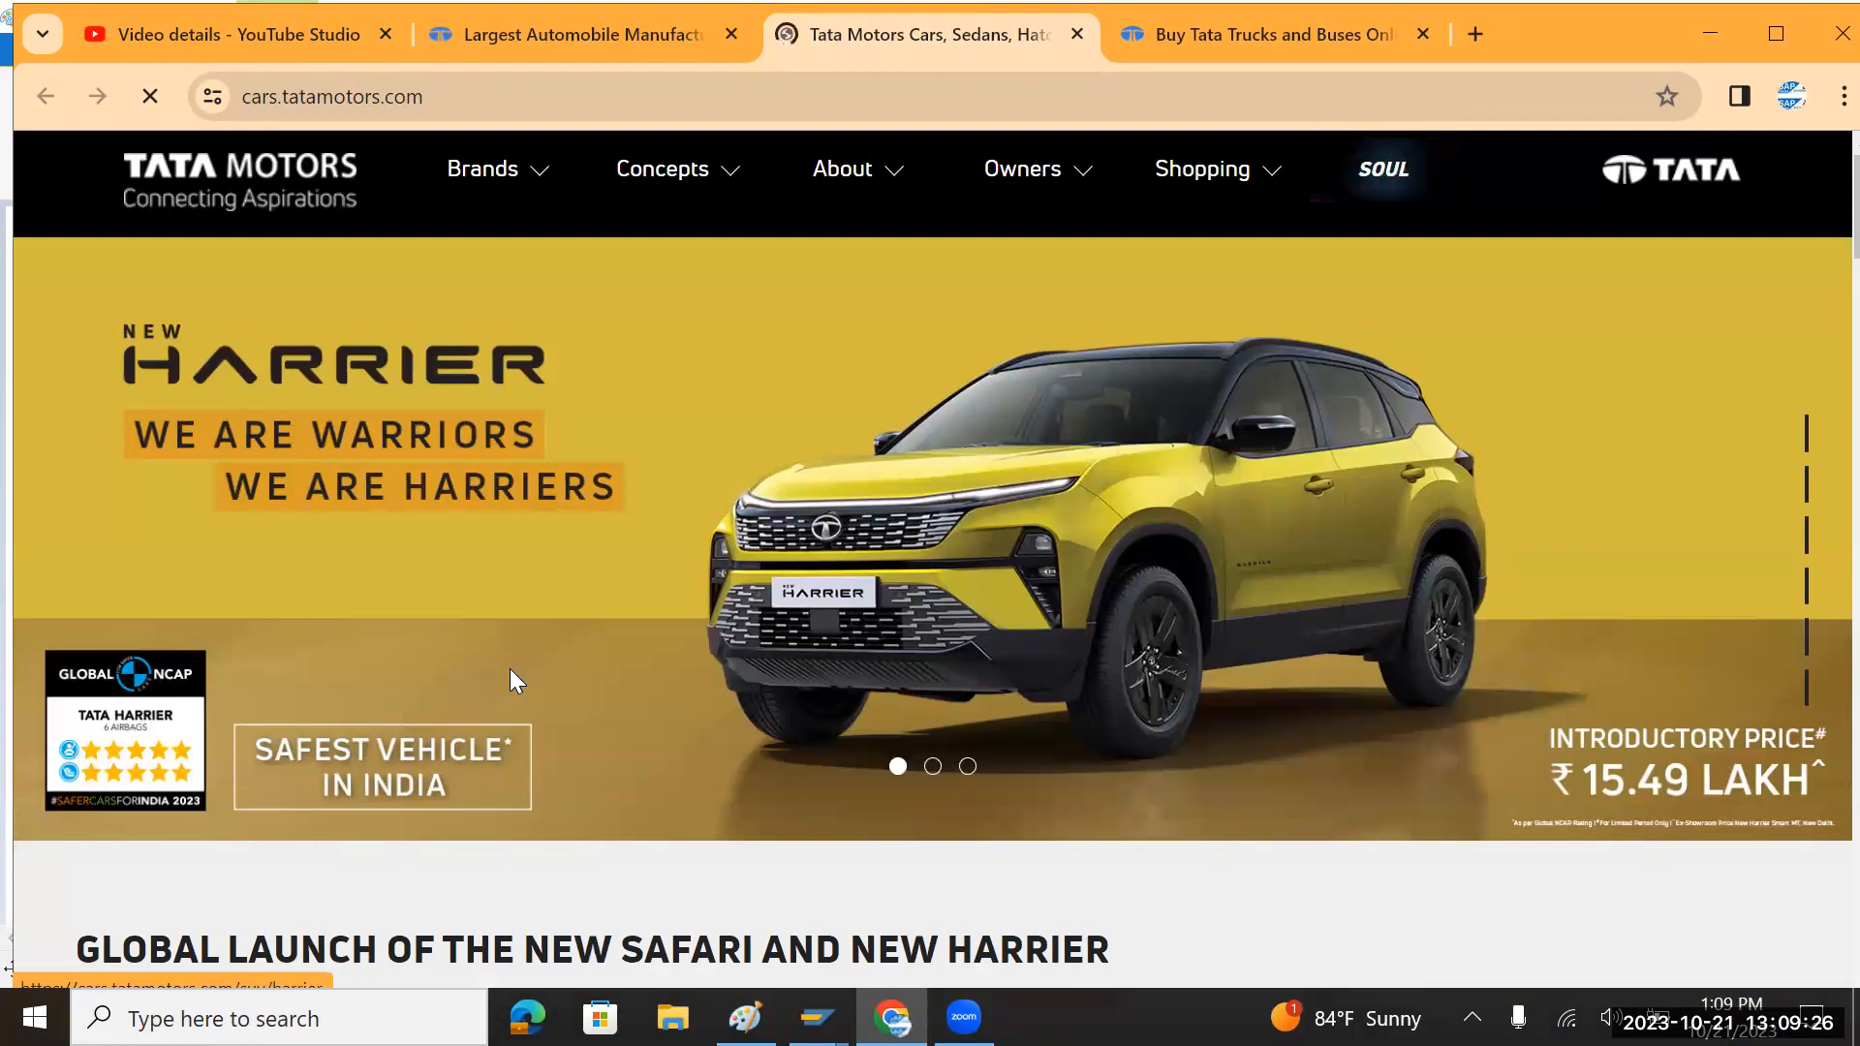
key(alt+Tab)
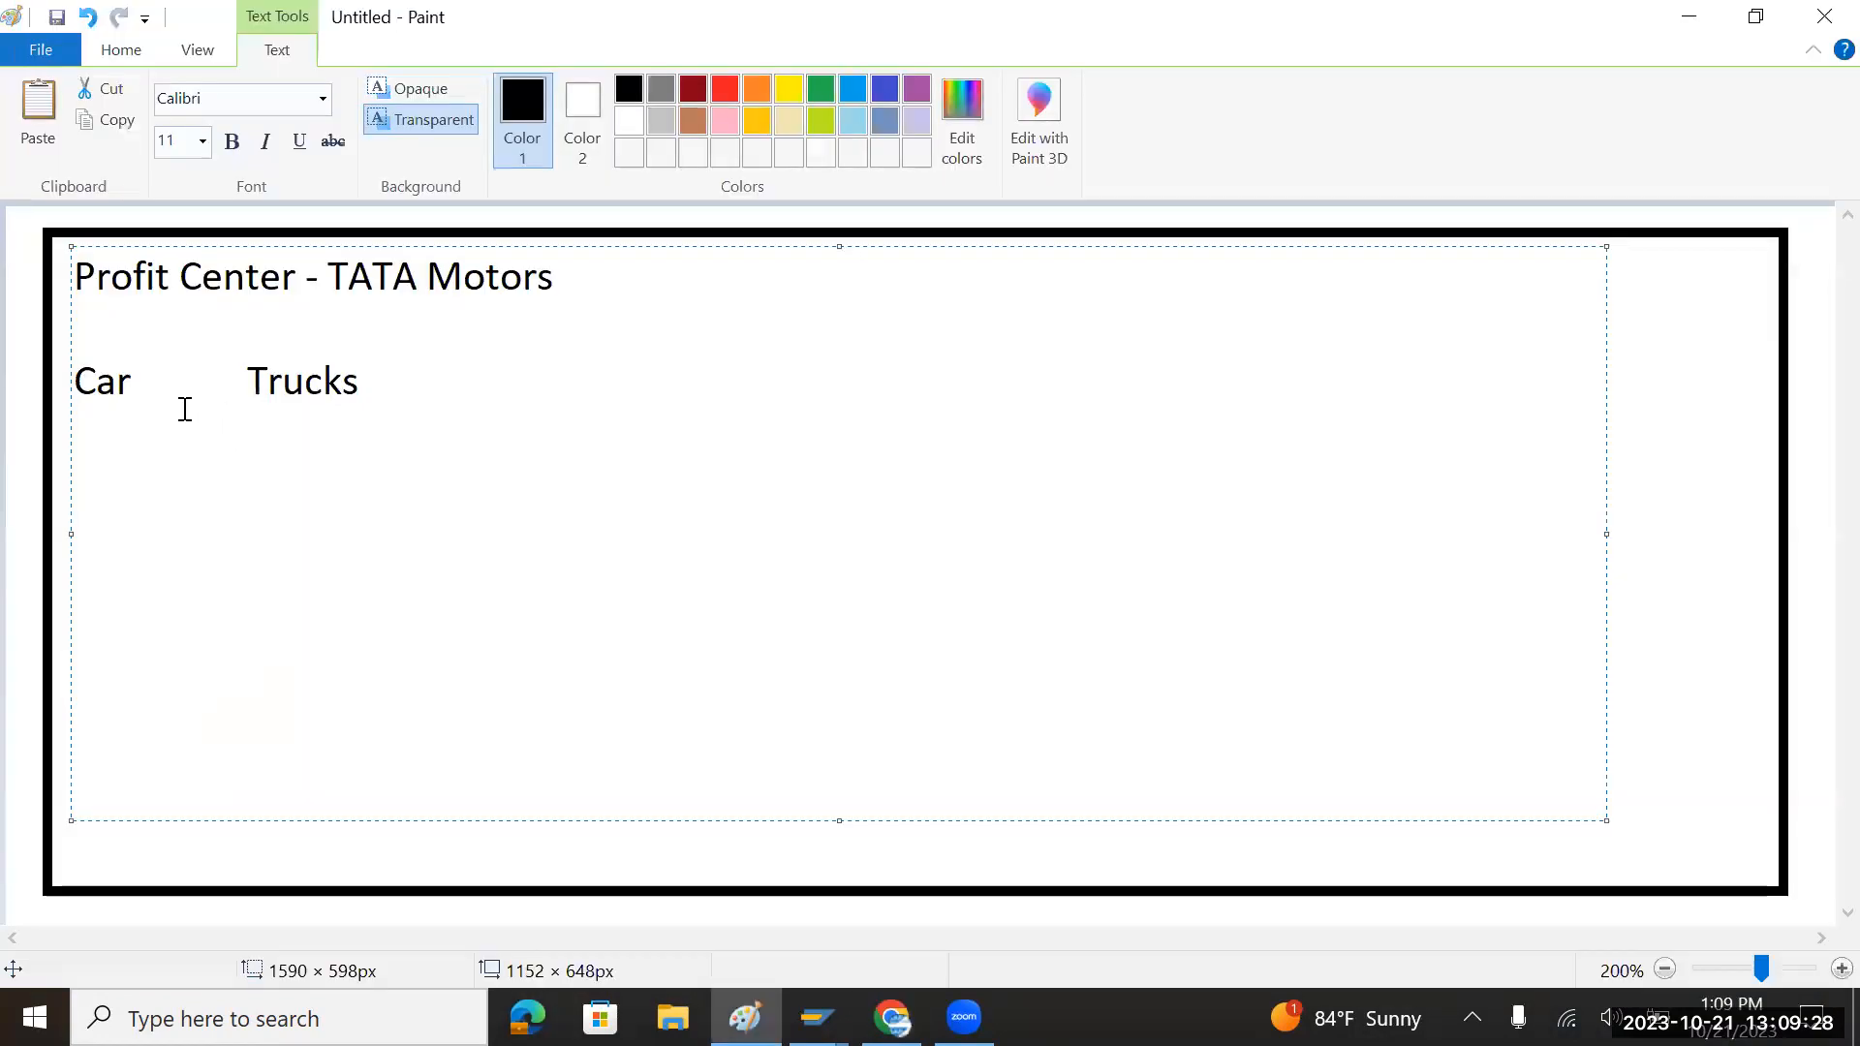
double_click(114, 383)
drag(249, 381, 361, 386)
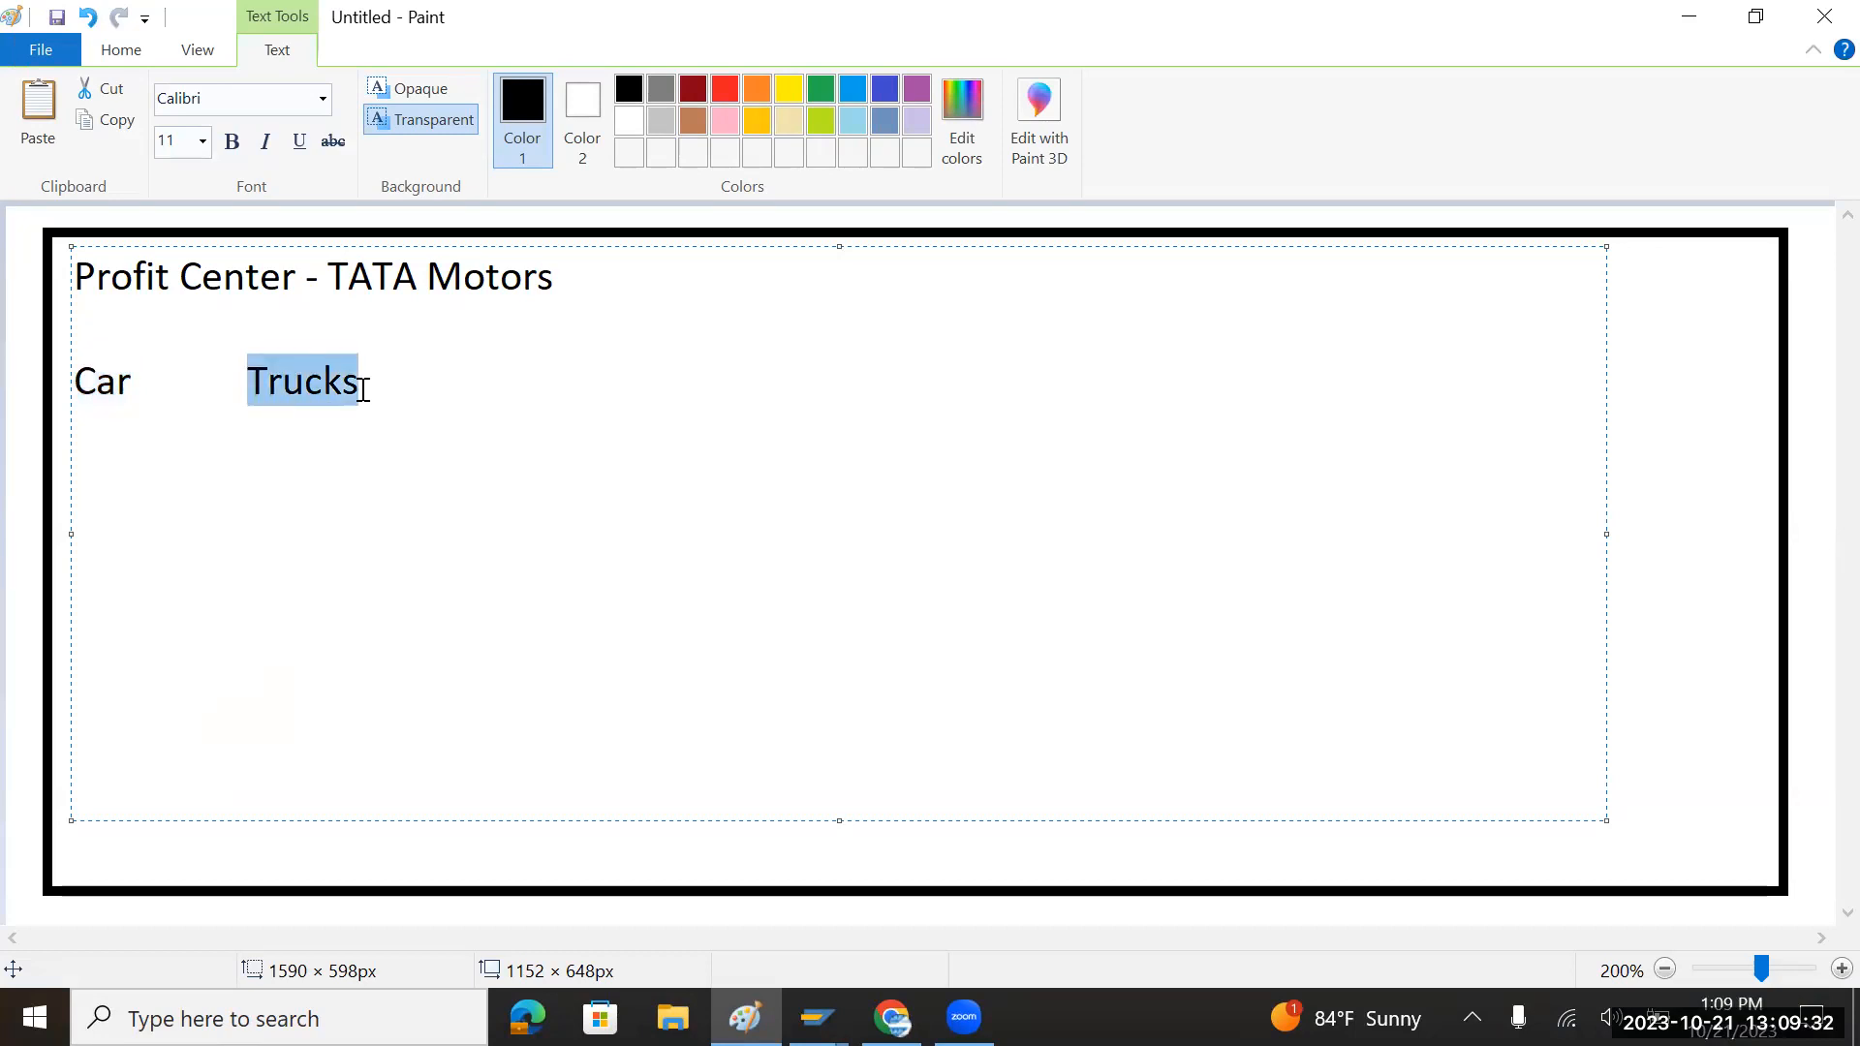
key(alt+Tab)
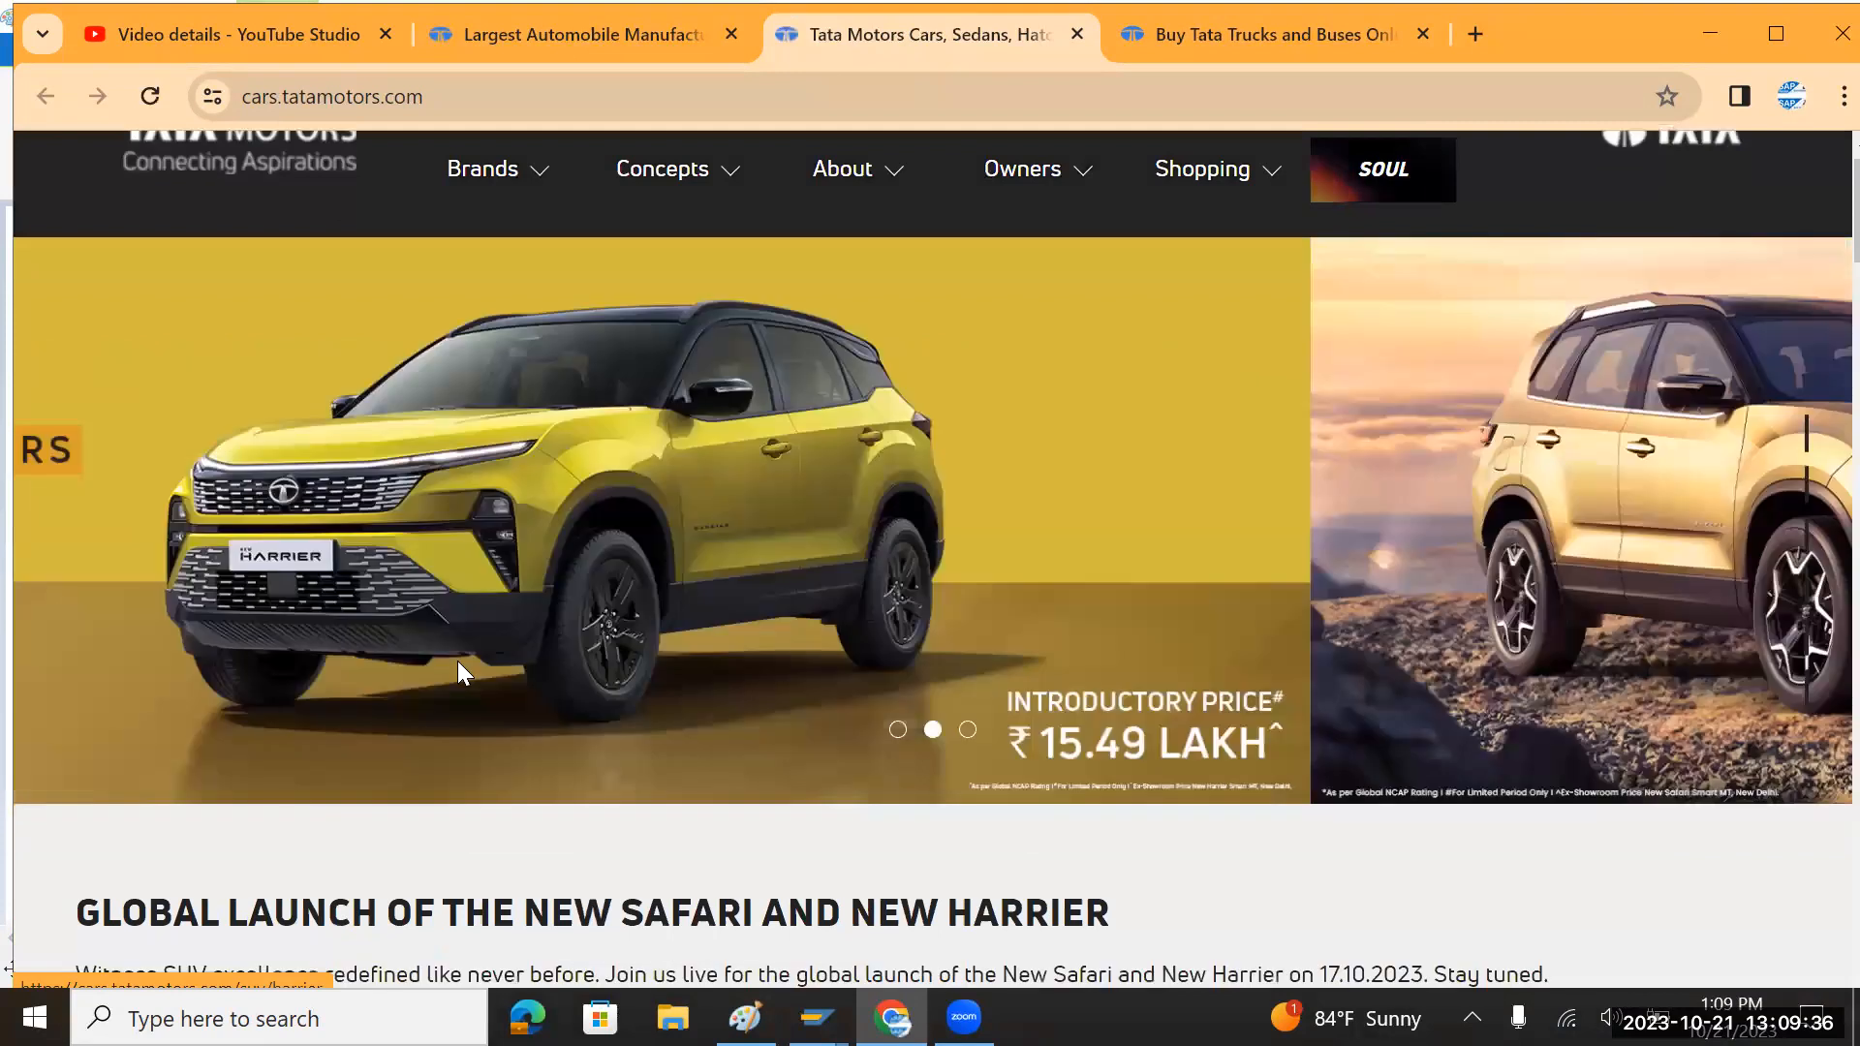
scroll(458, 664, down, 12)
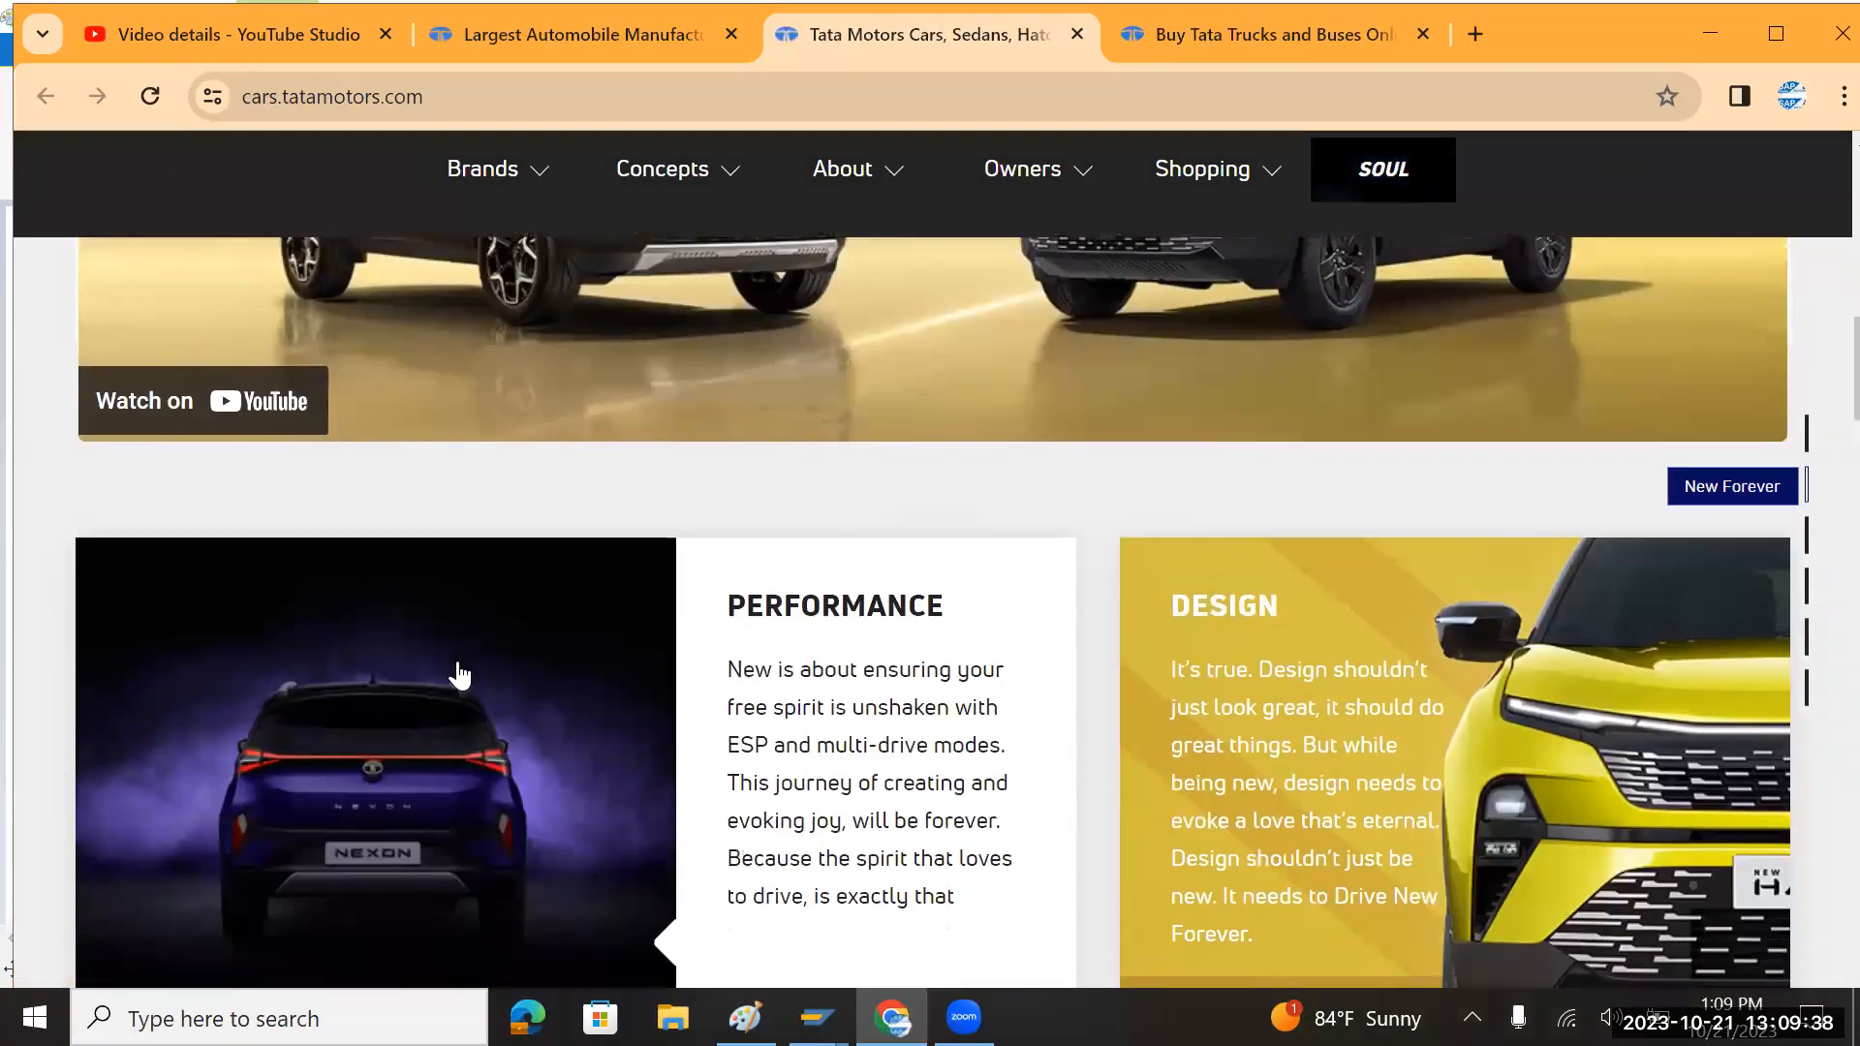
scroll(456, 672, down, 15)
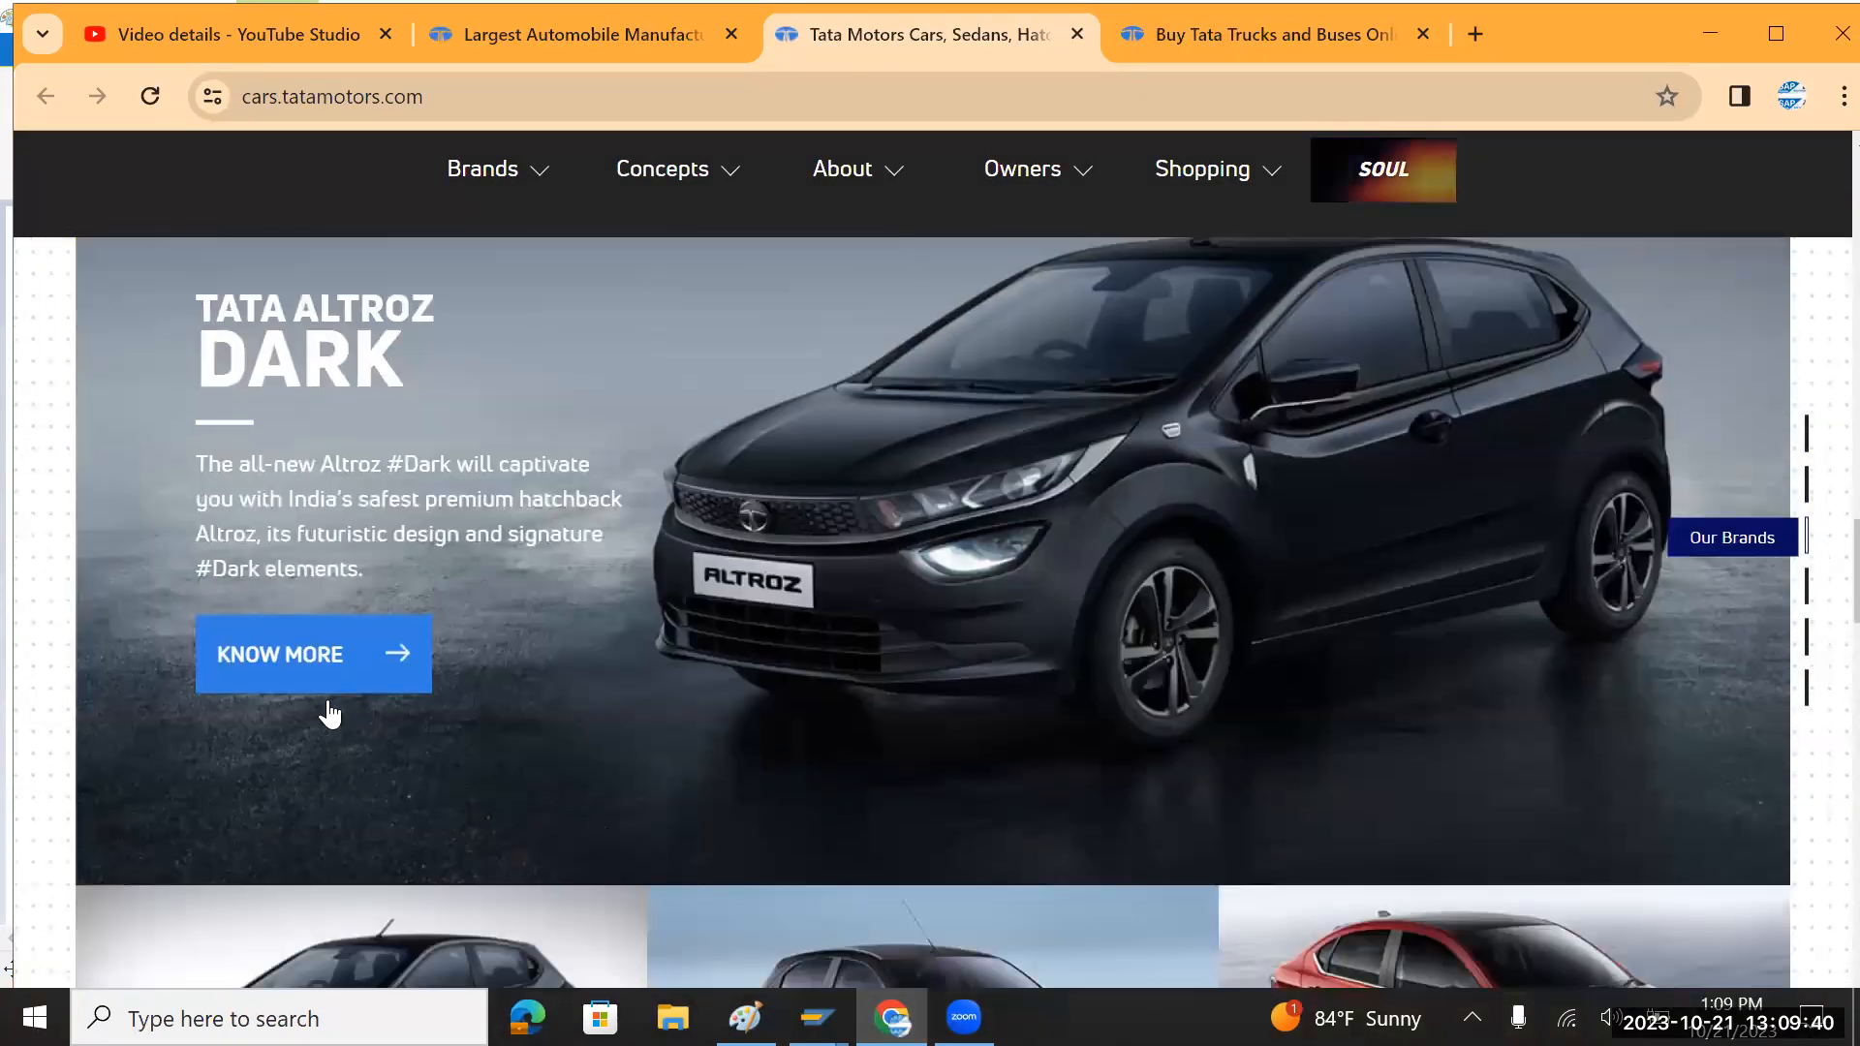
scroll(417, 722, down, 5)
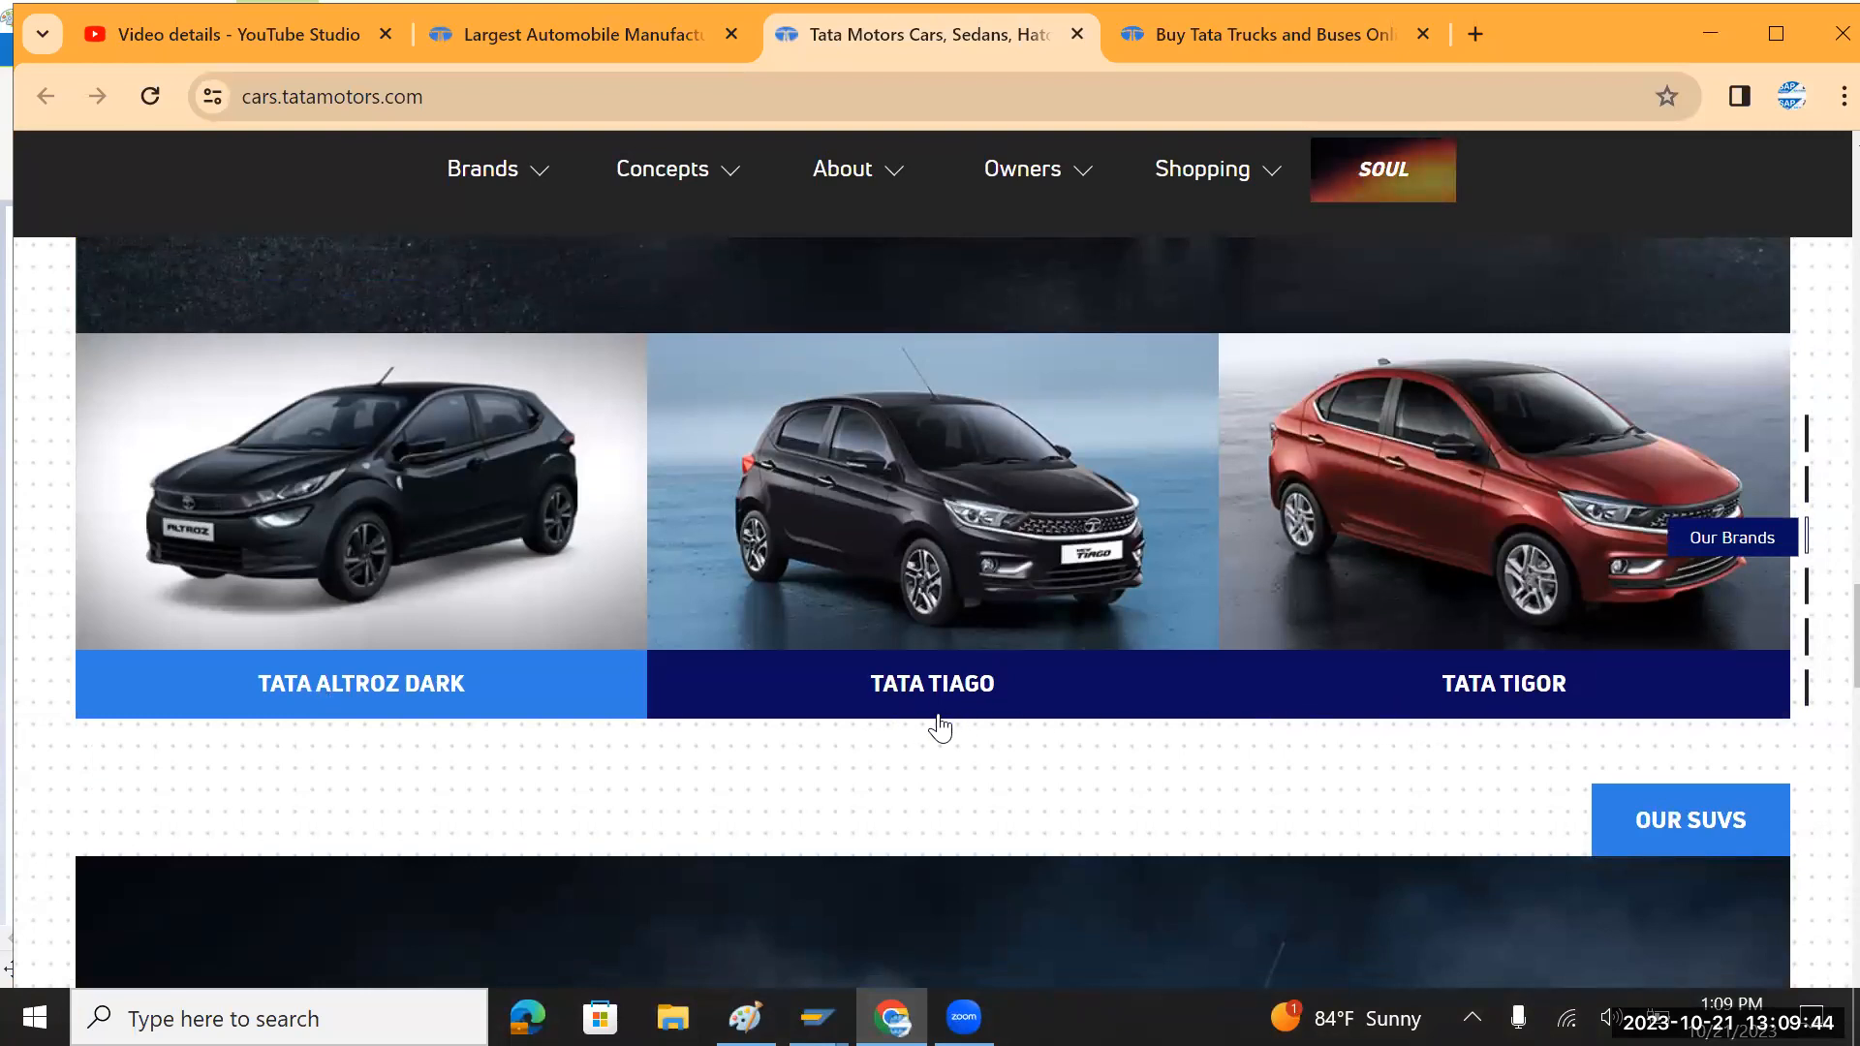
key(alt+Tab)
click(107, 453)
Step: Type '- Tiago' after Car, checking the model name on the cars page
click(145, 384)
text(-         Trucks)
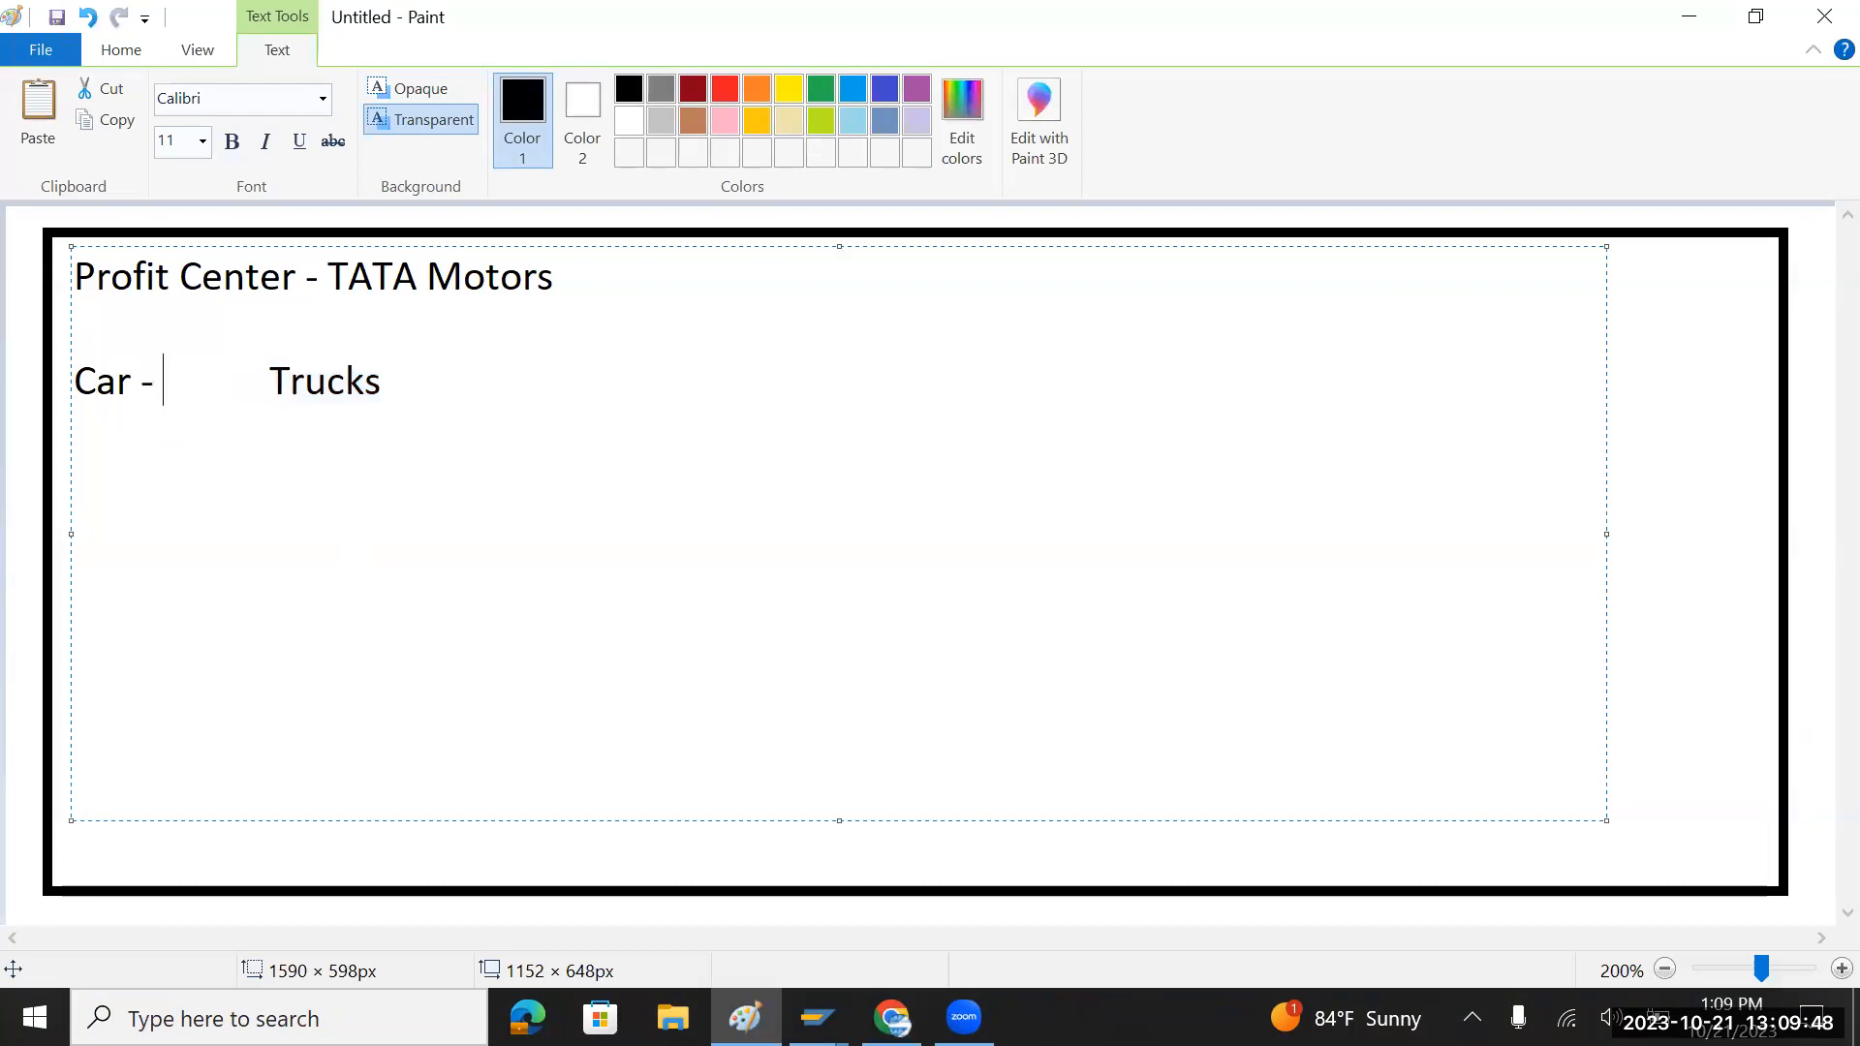
key(alt+Tab)
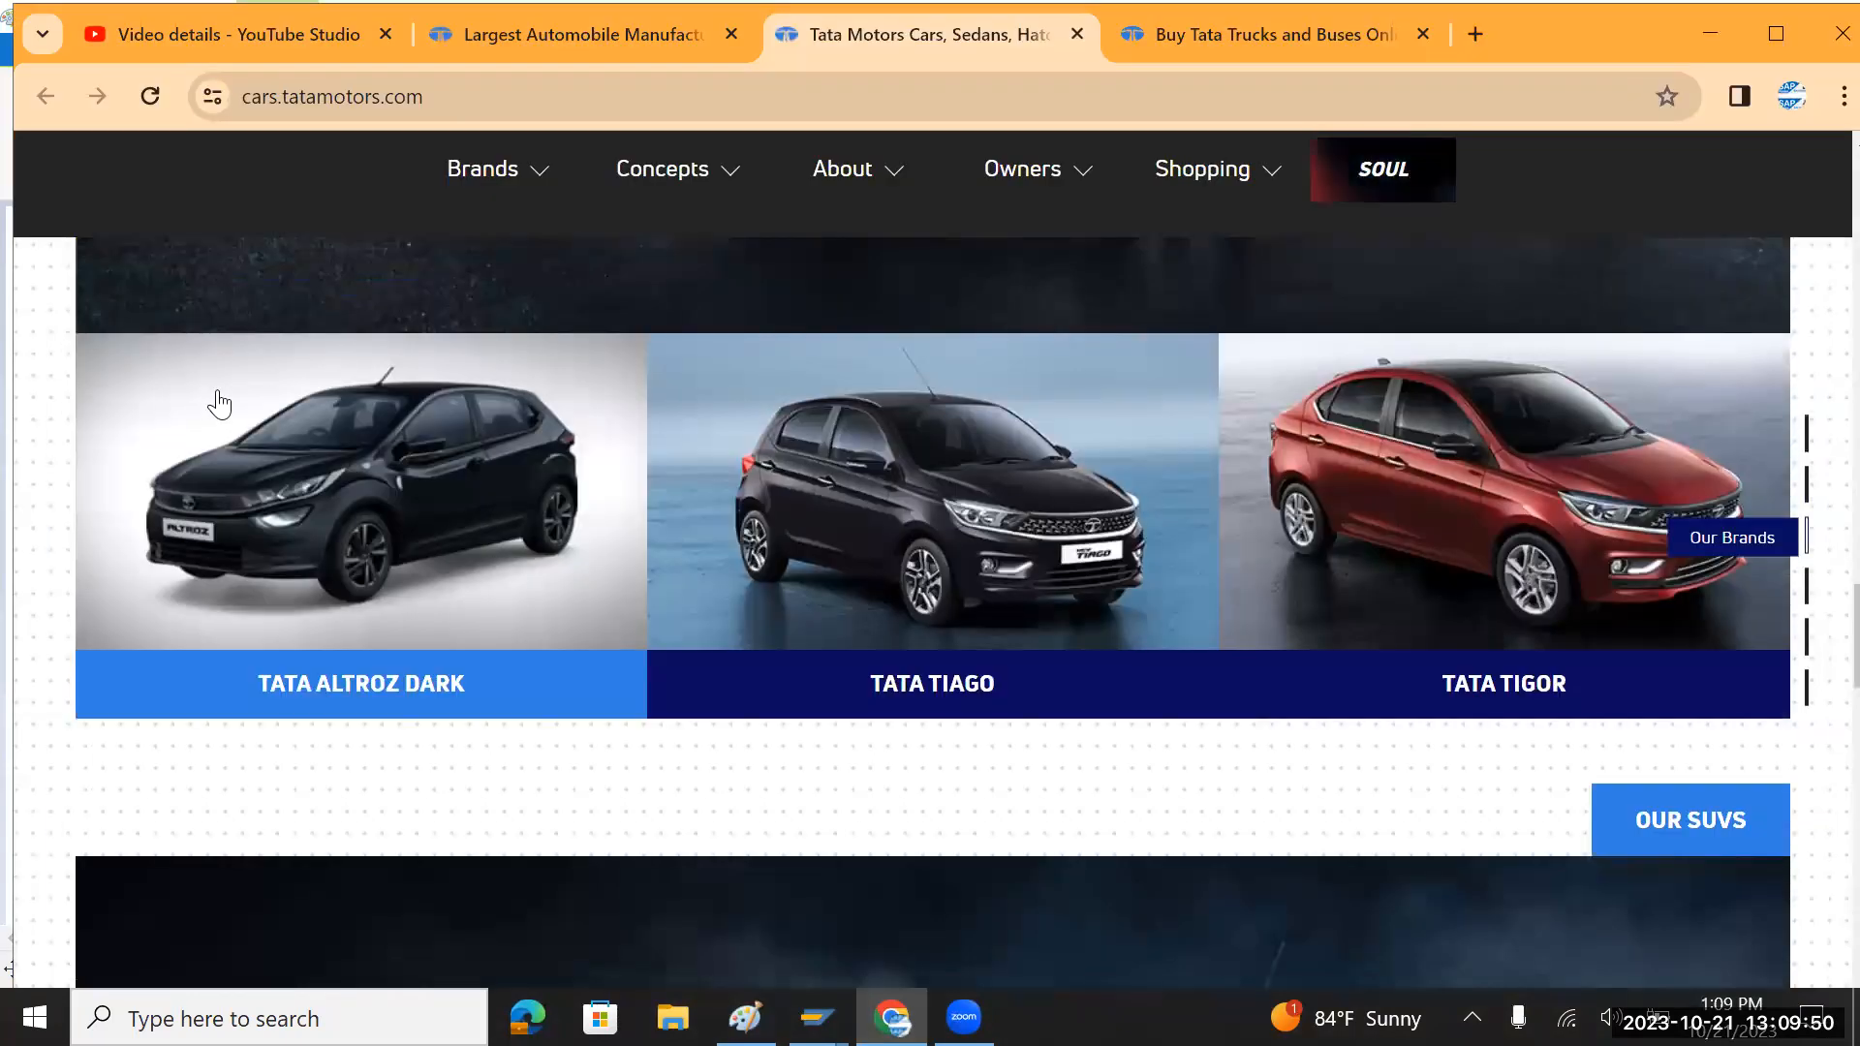
key(alt+Tab)
text(Tiago)
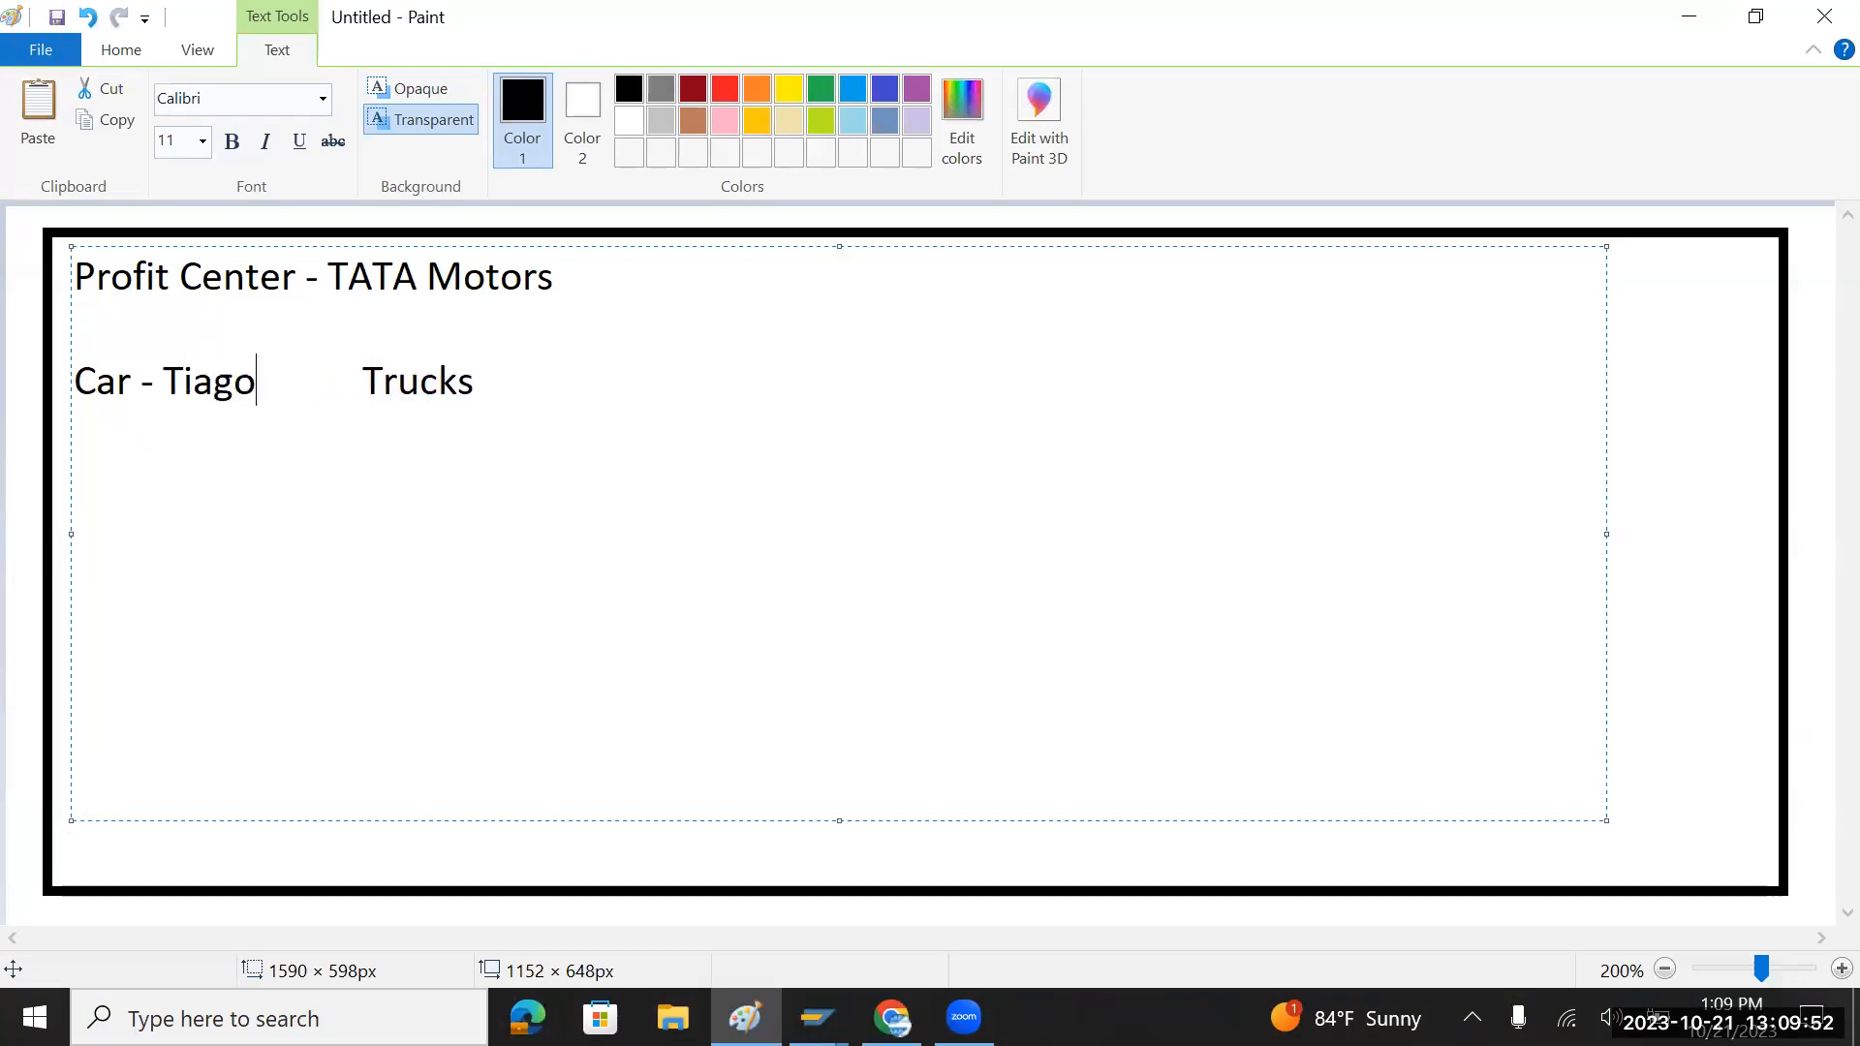
key(alt+Tab)
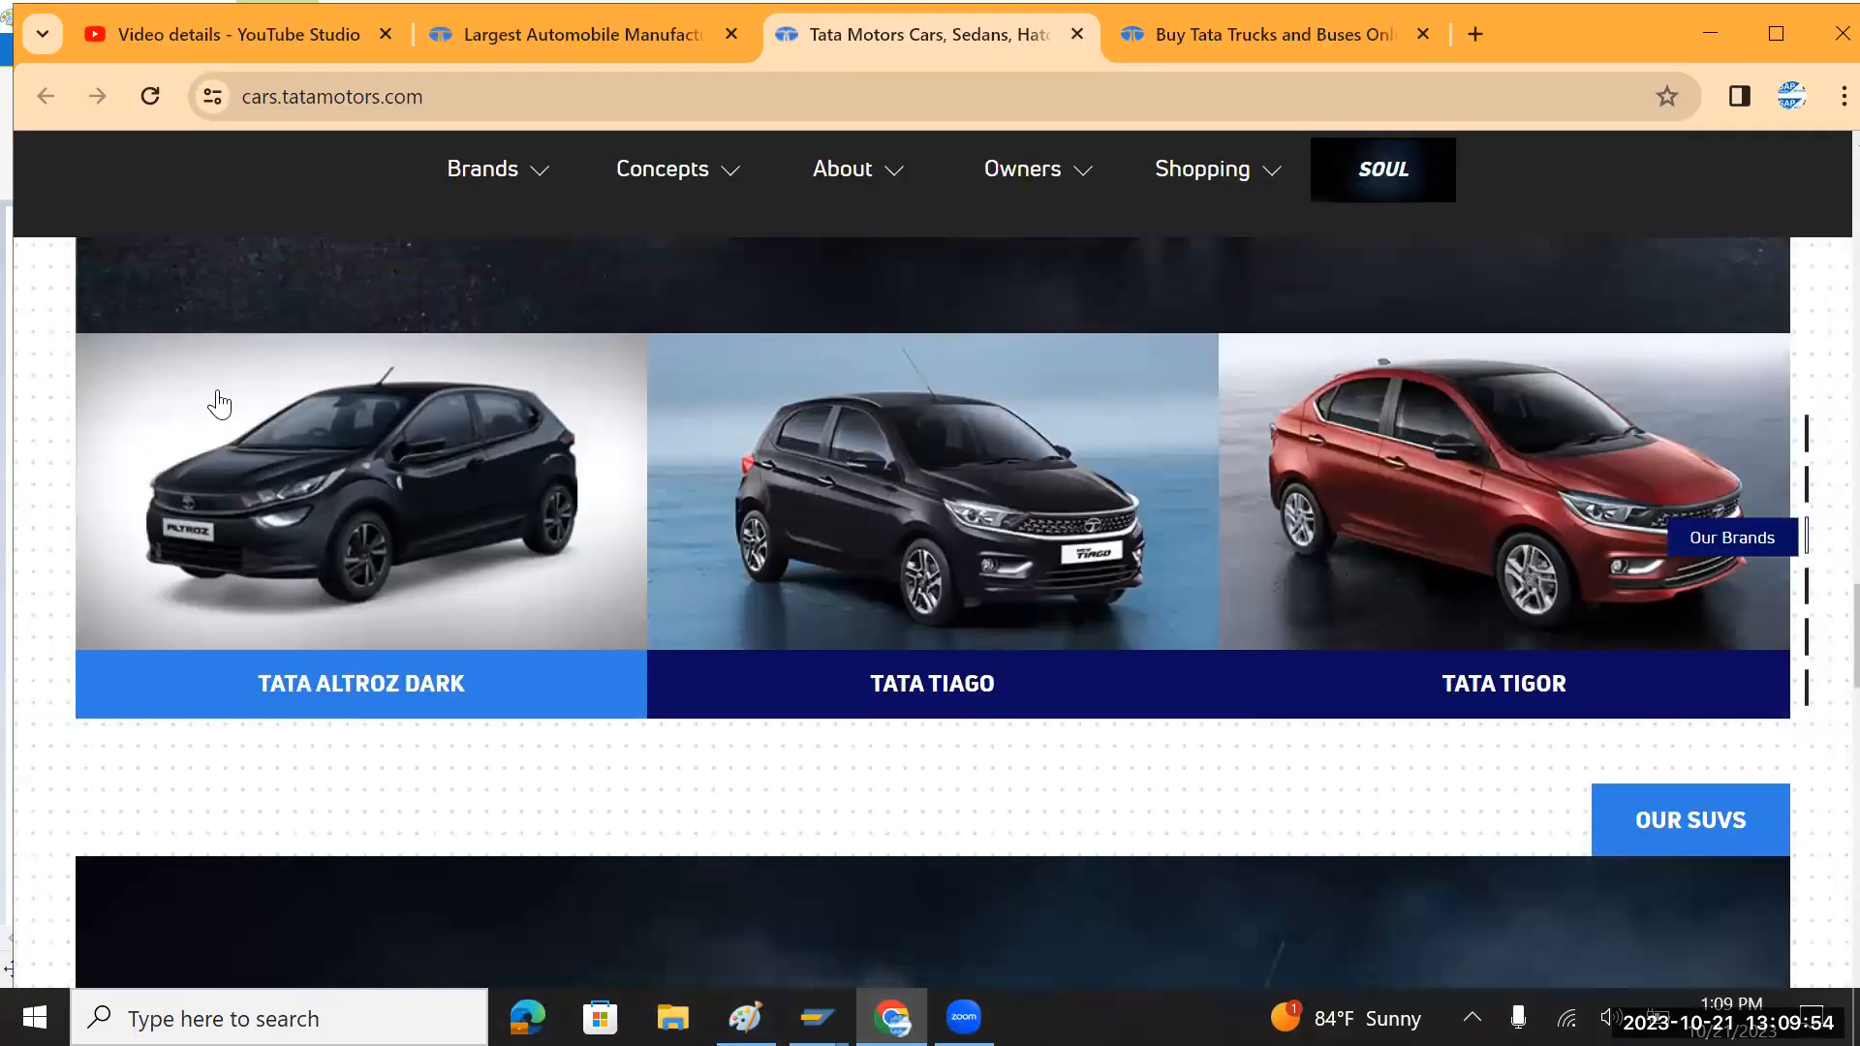
key(alt+Tab)
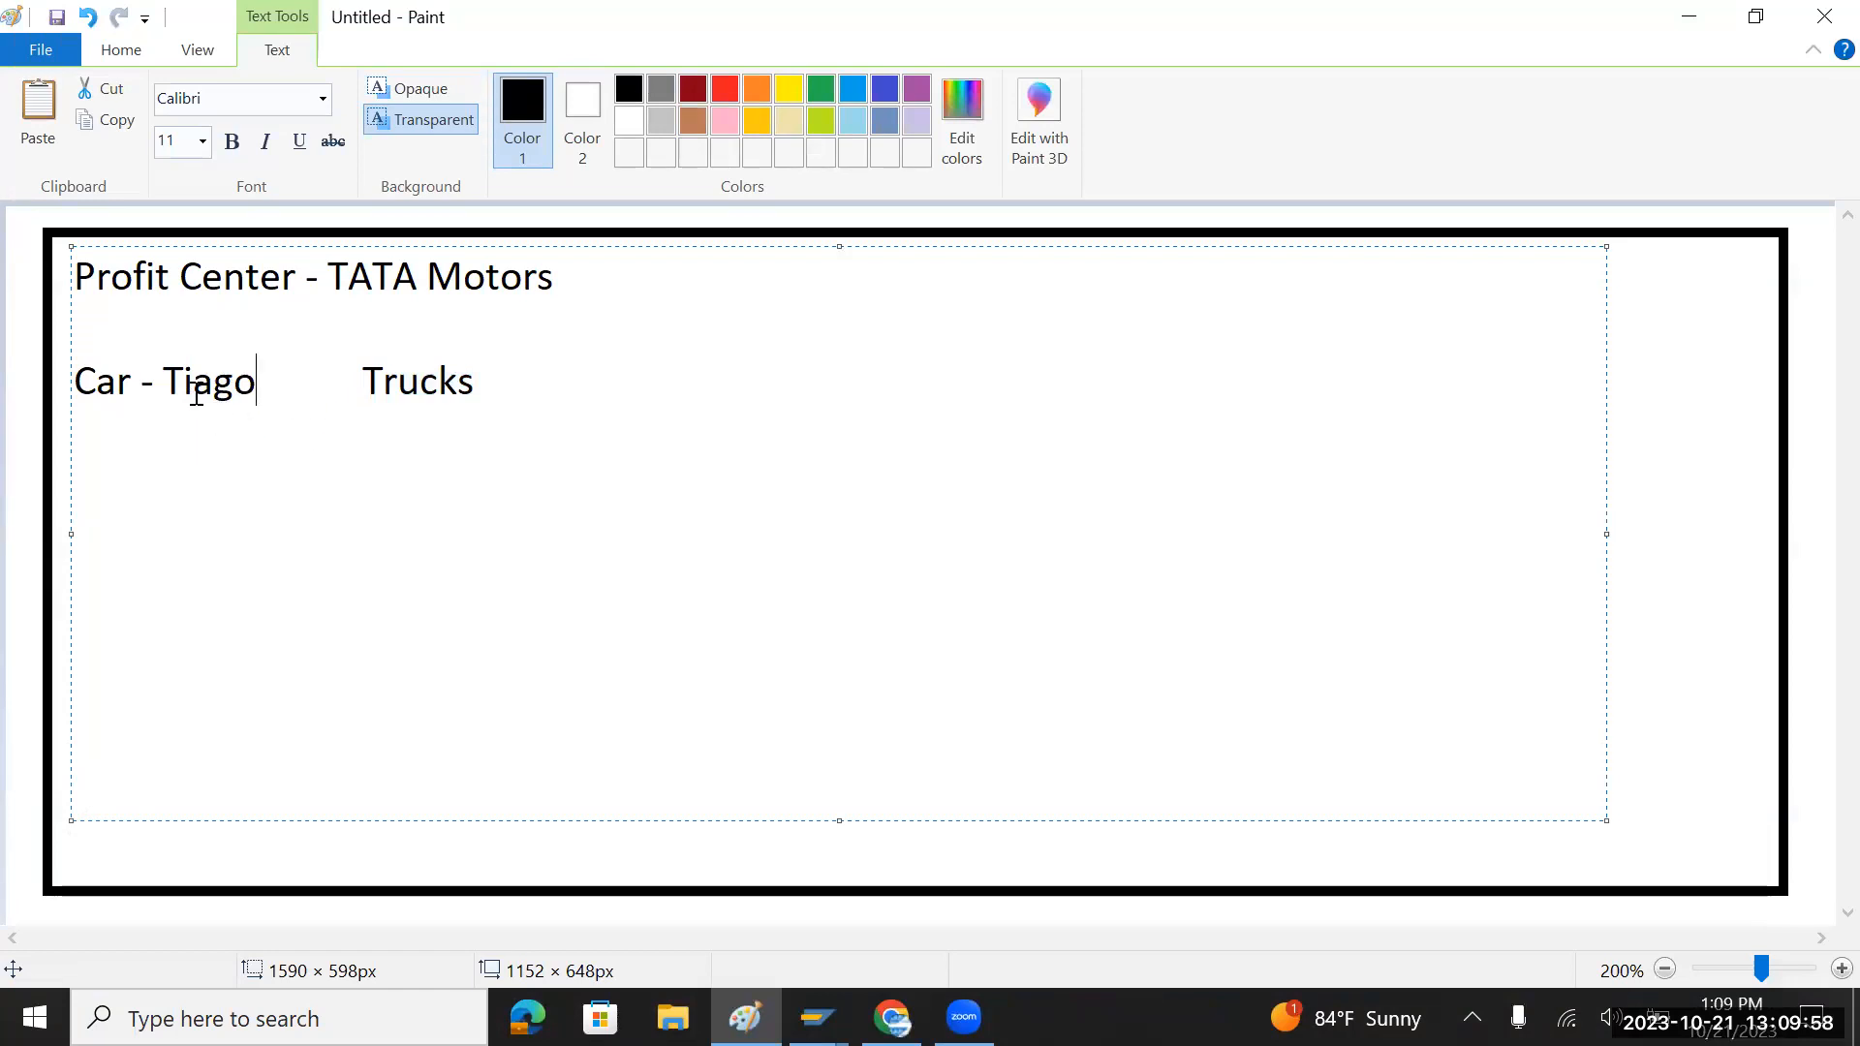
Step: Append ', Tigor' so the line reads 'Car - Tiago, Tigor'
drag(164, 382, 262, 385)
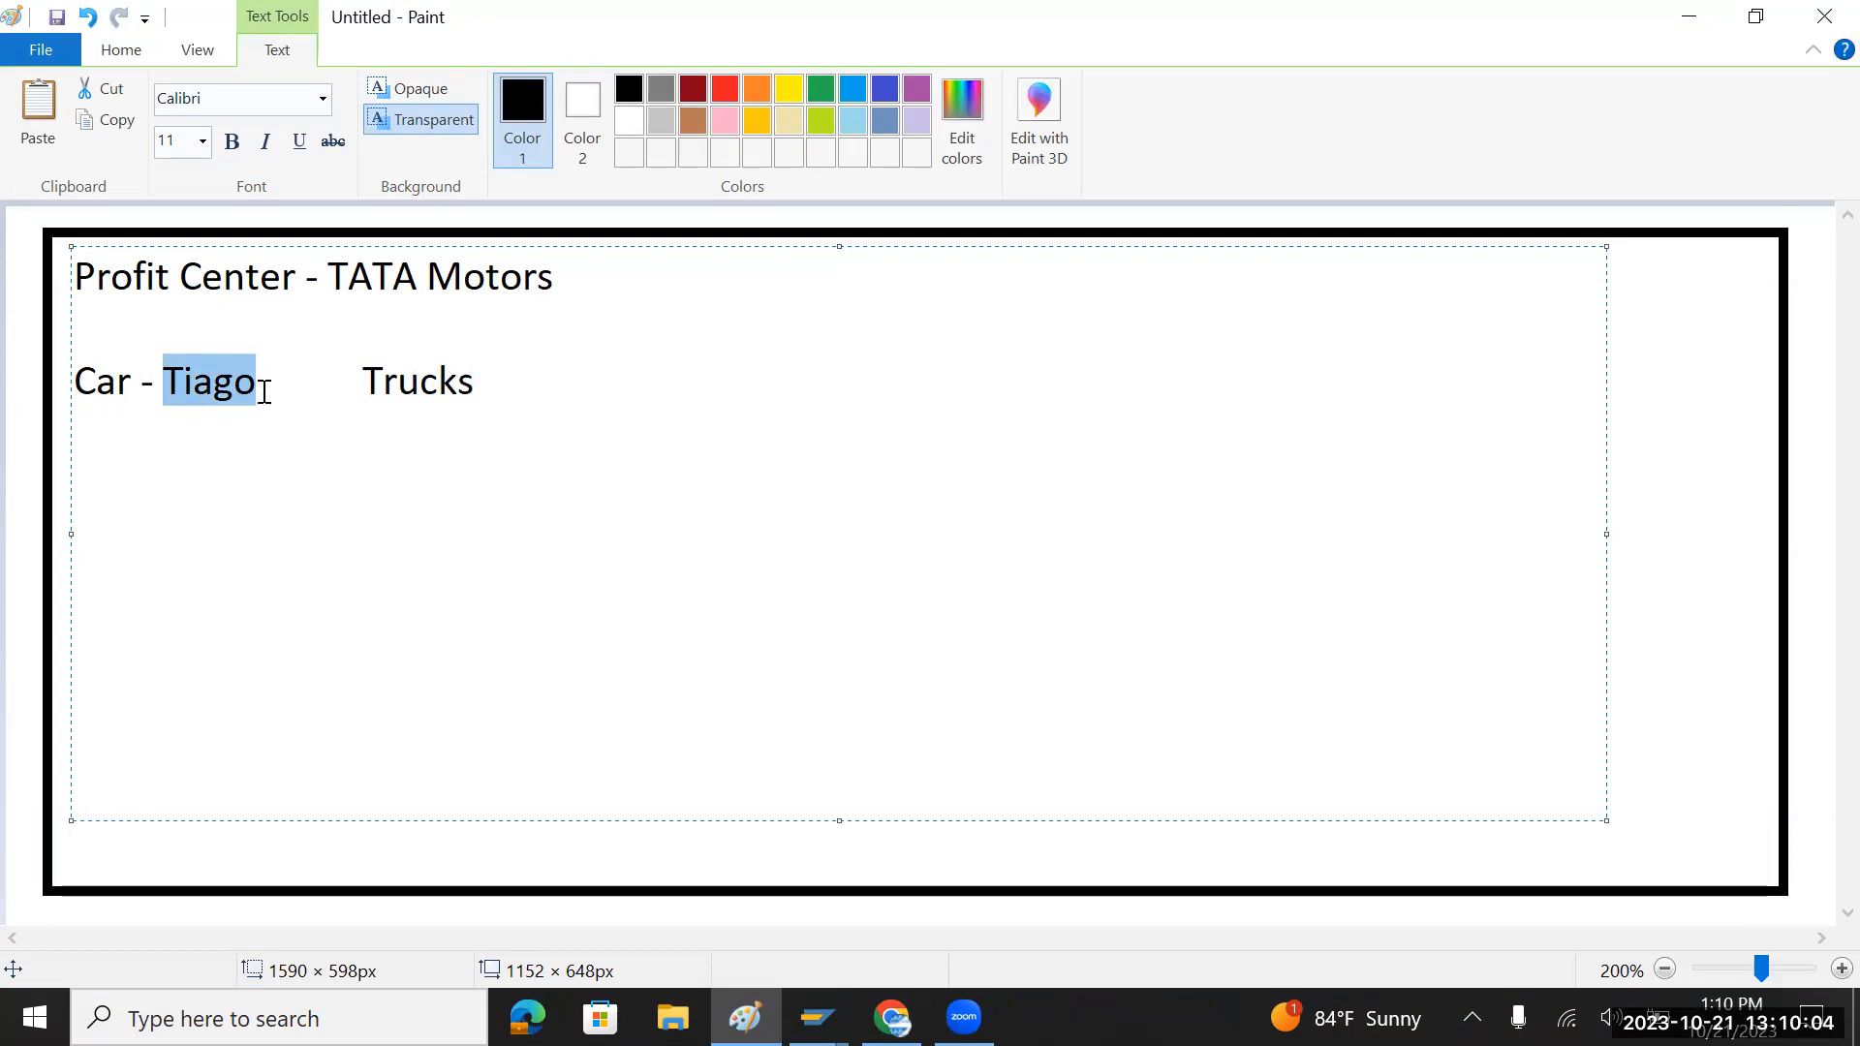
click(259, 392)
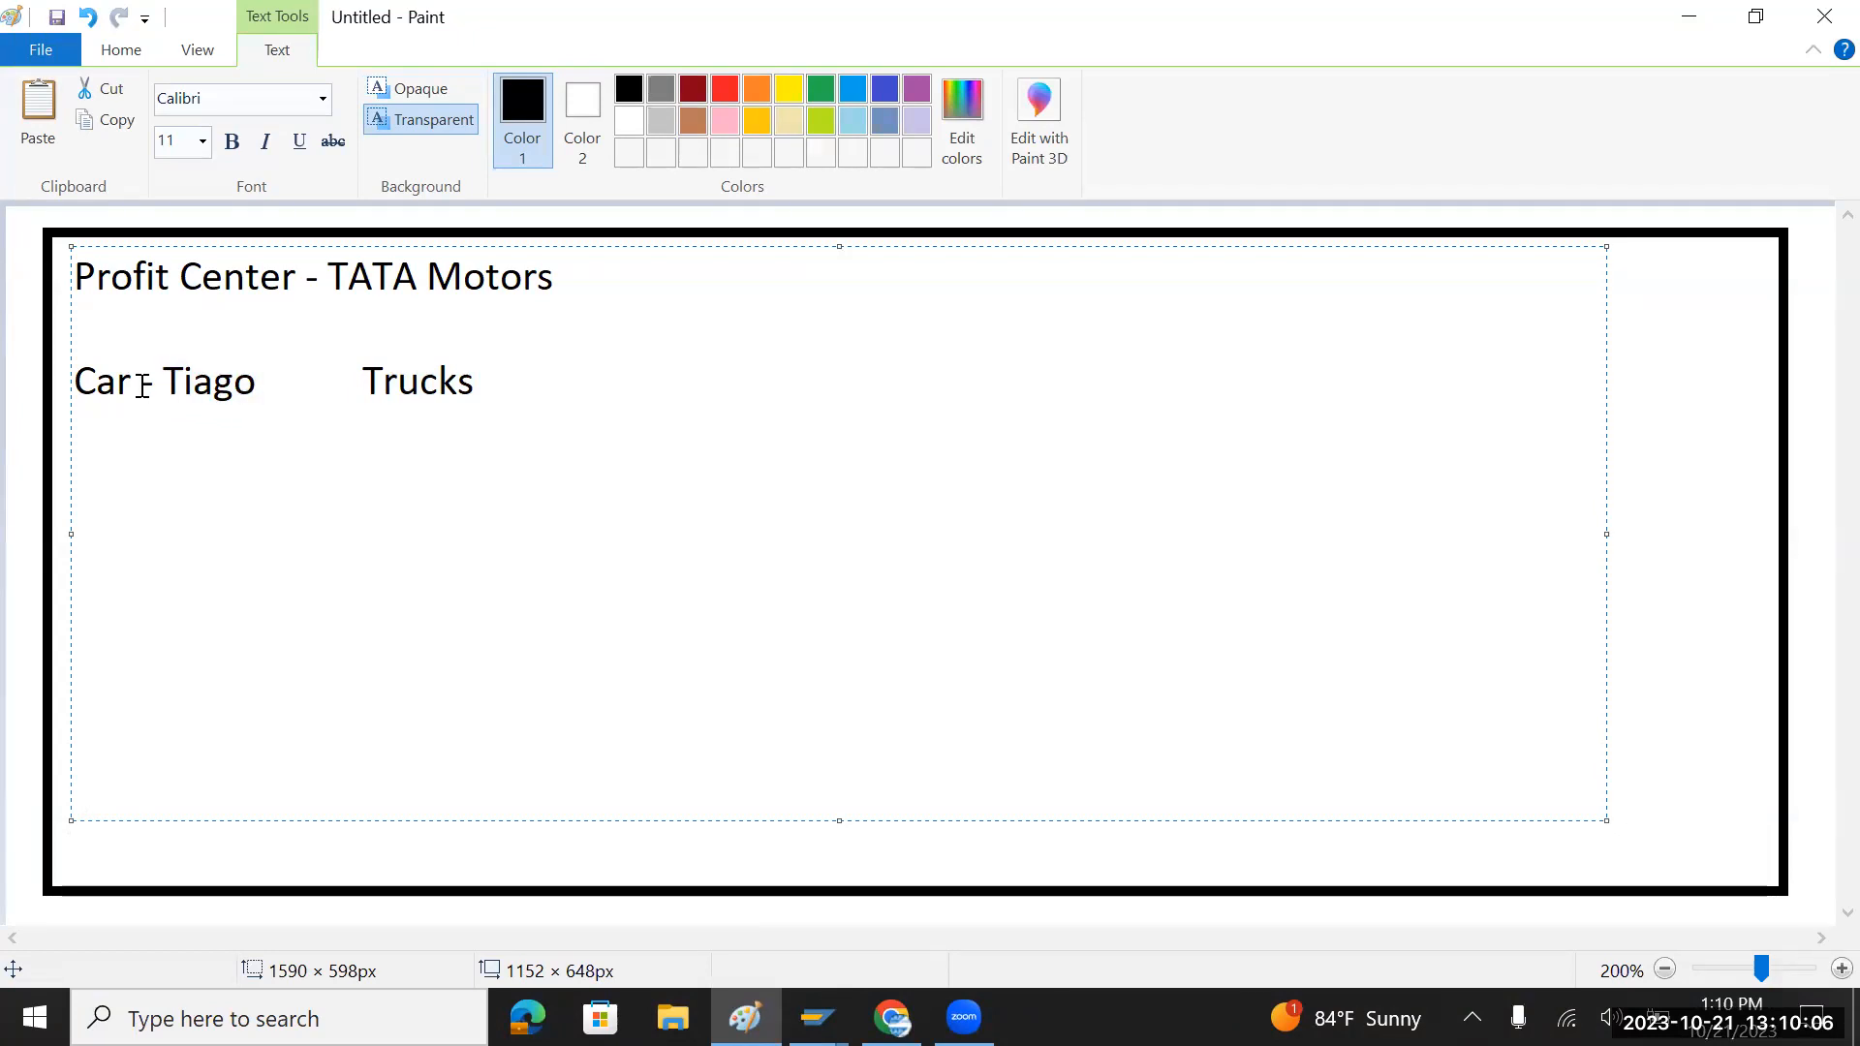
double_click(75, 379)
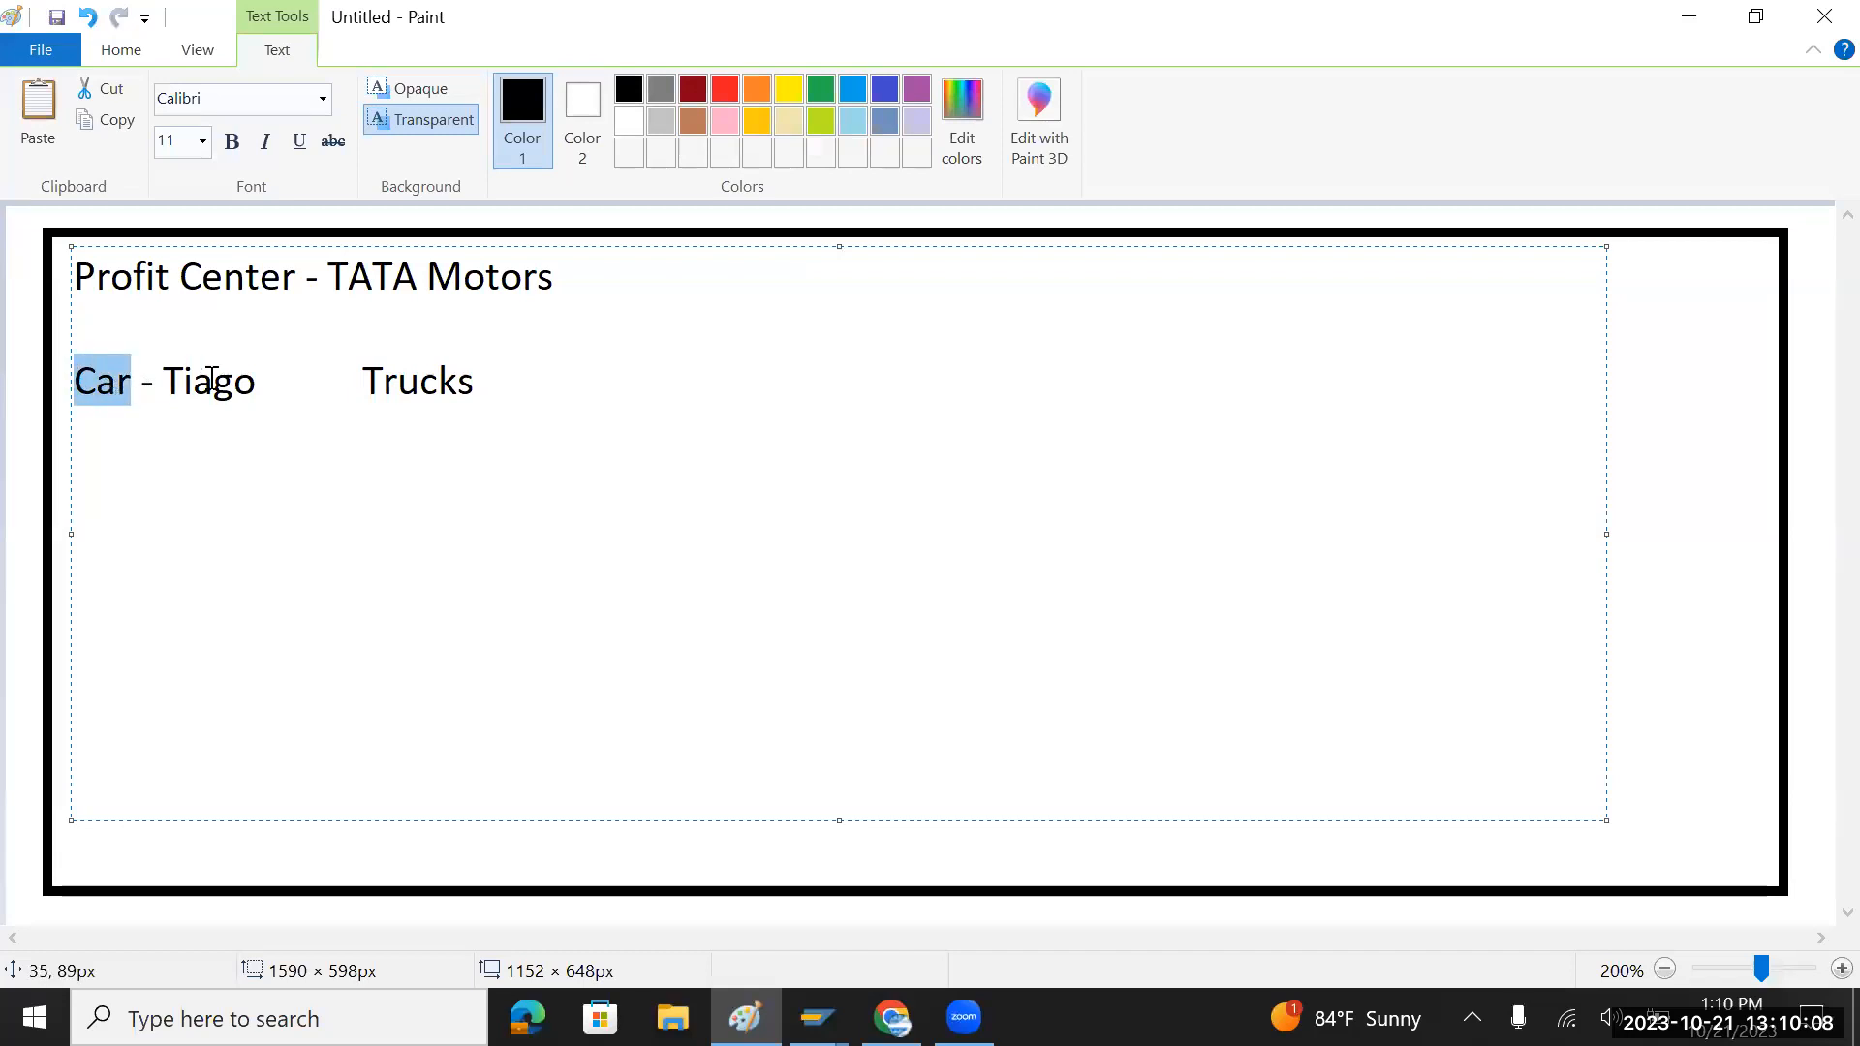
click(257, 384)
text(,)
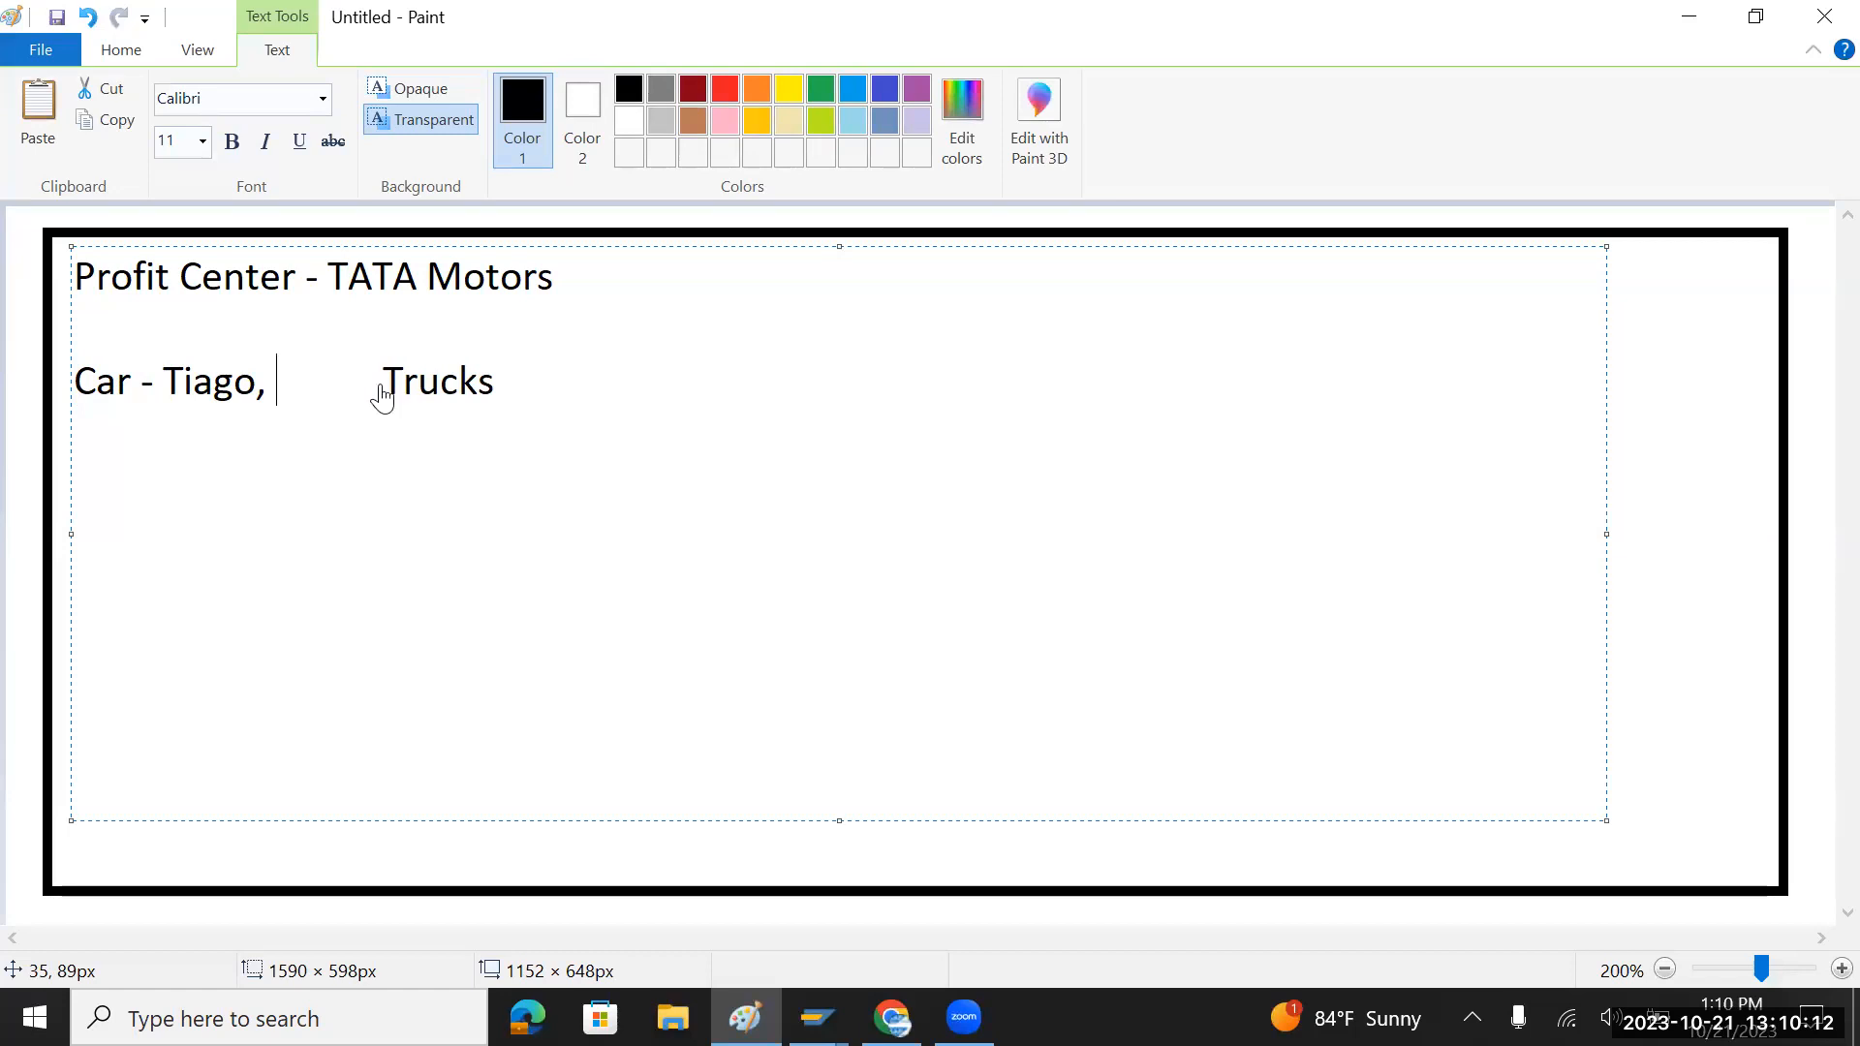
key(alt+Tab)
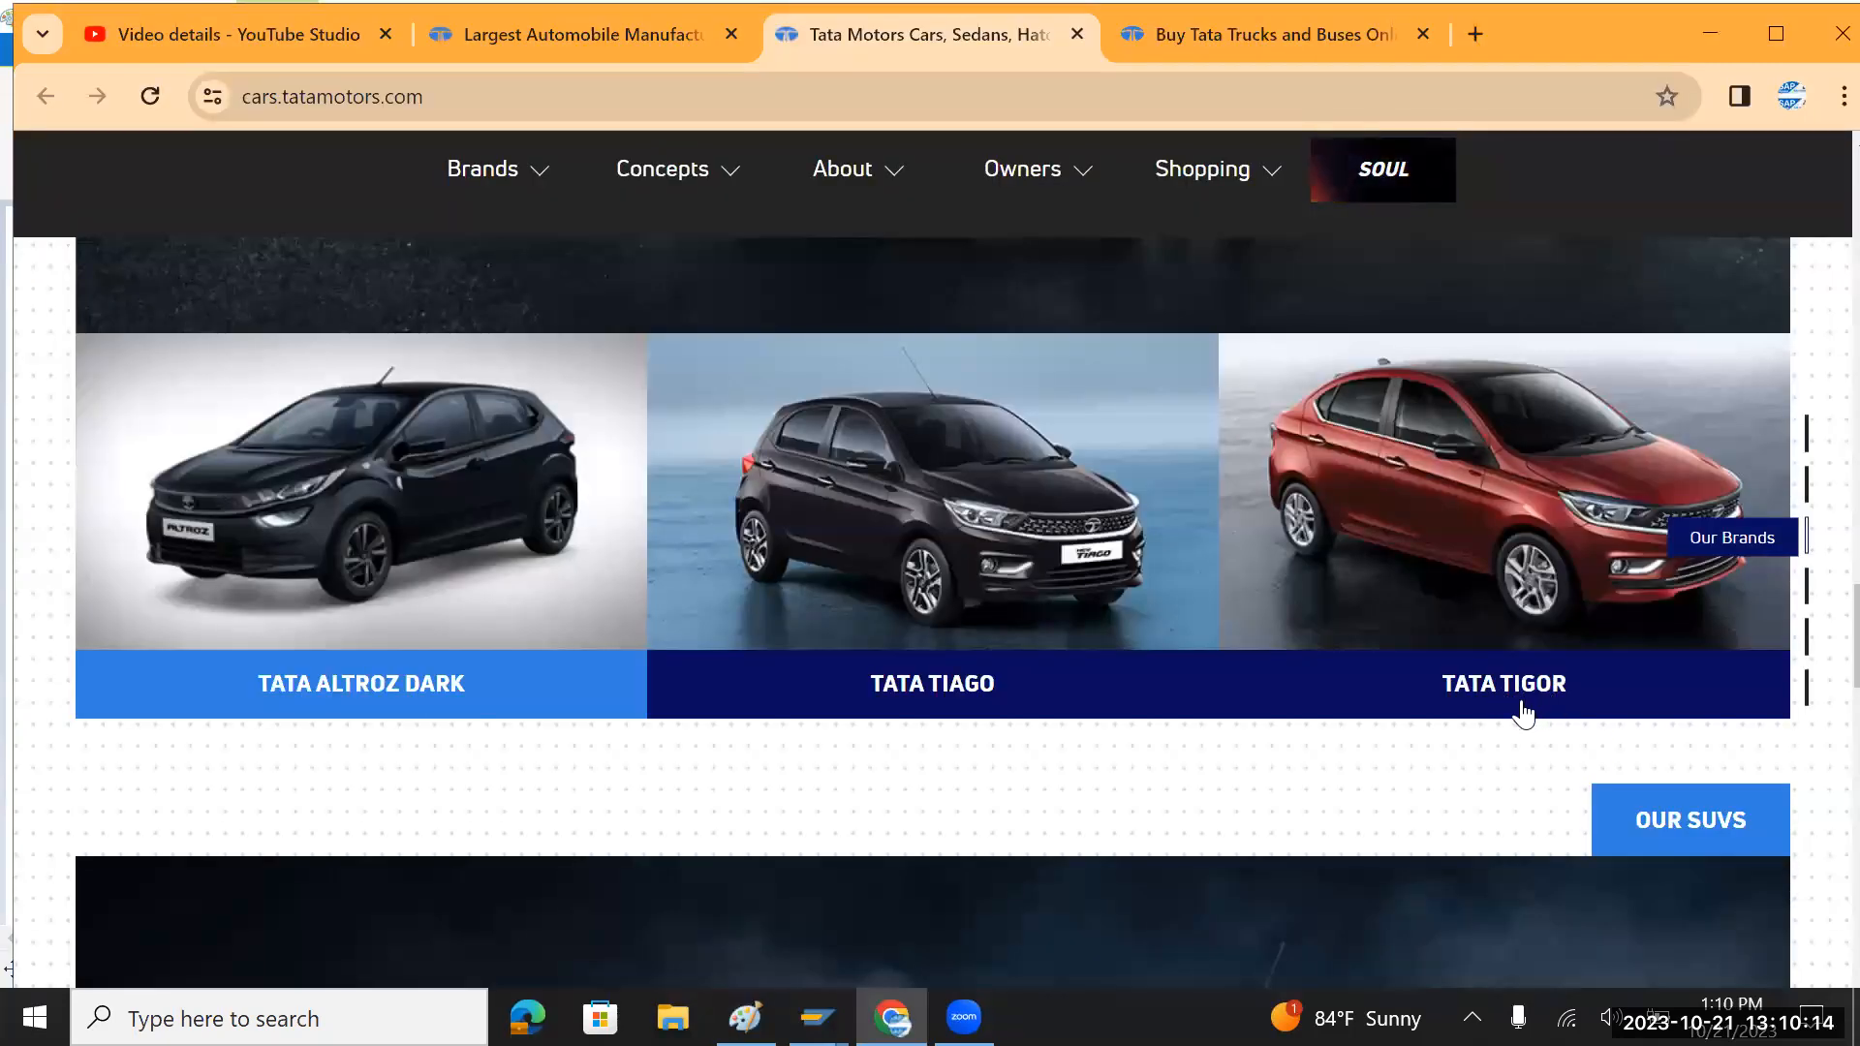
key(alt+Tab)
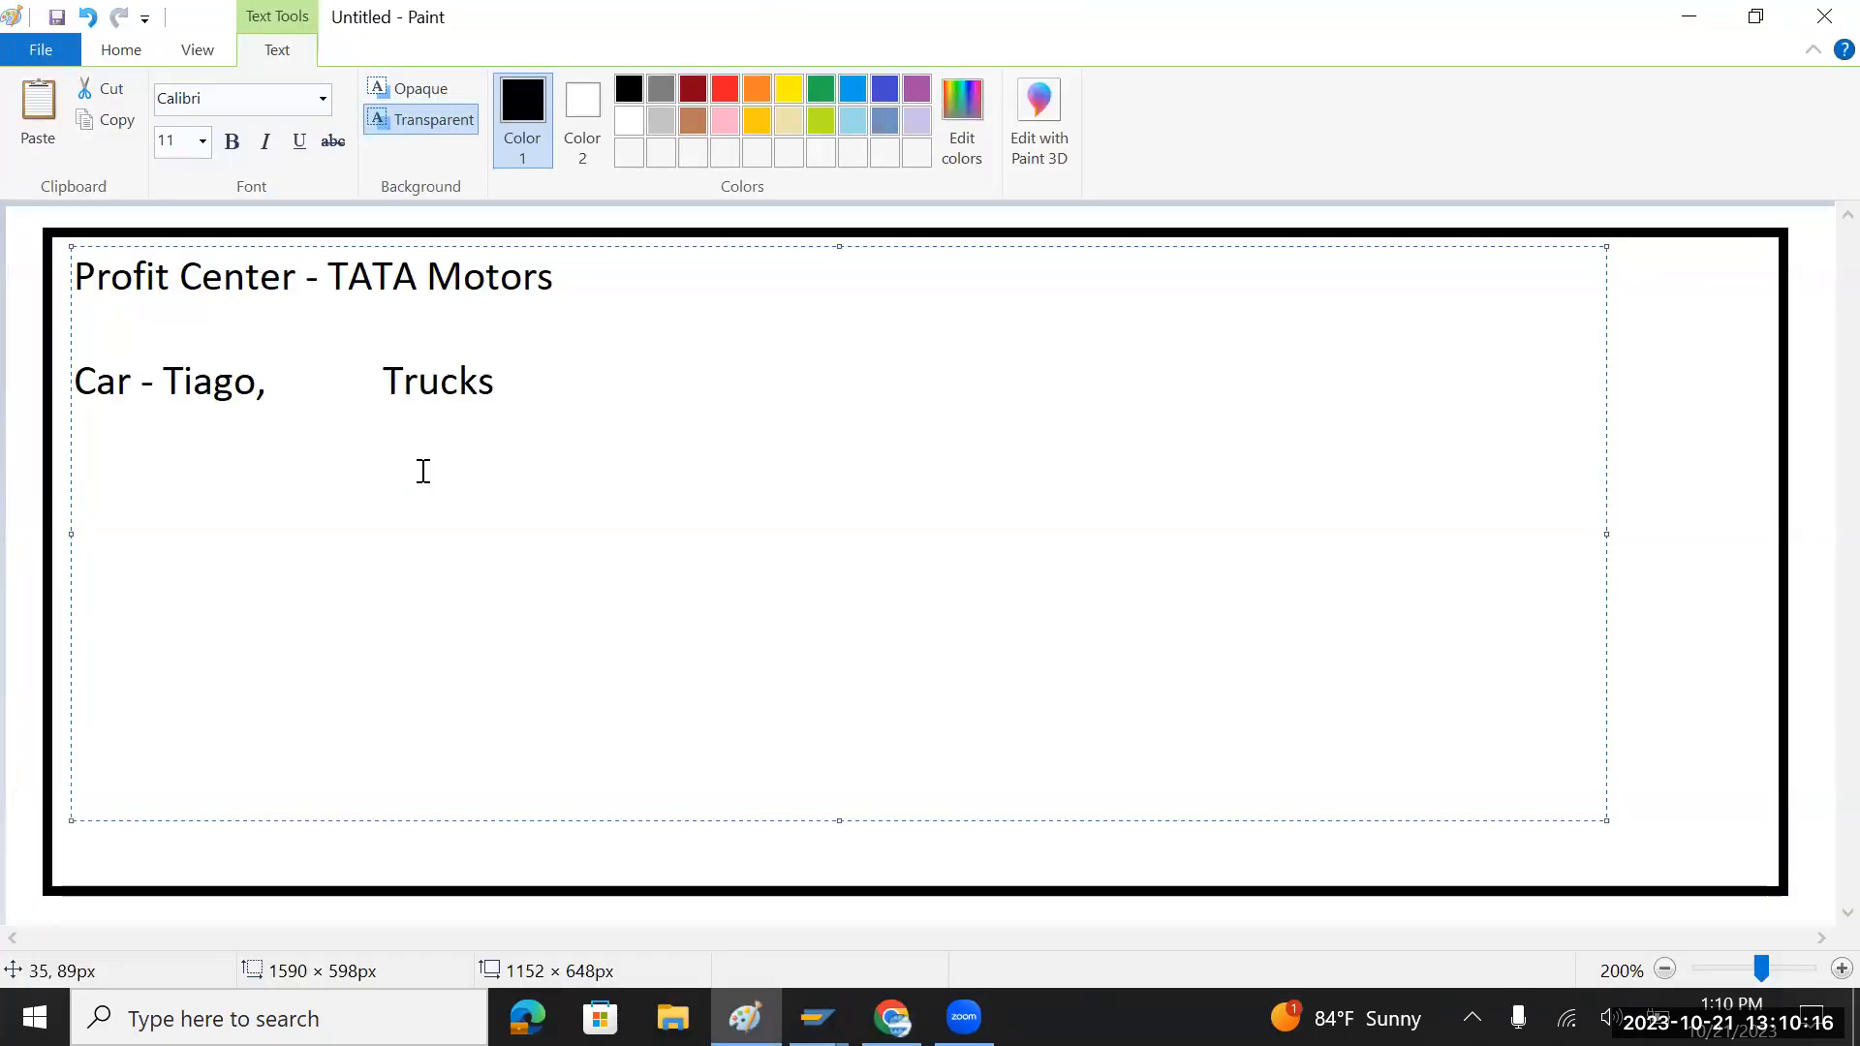
text(Tigor)
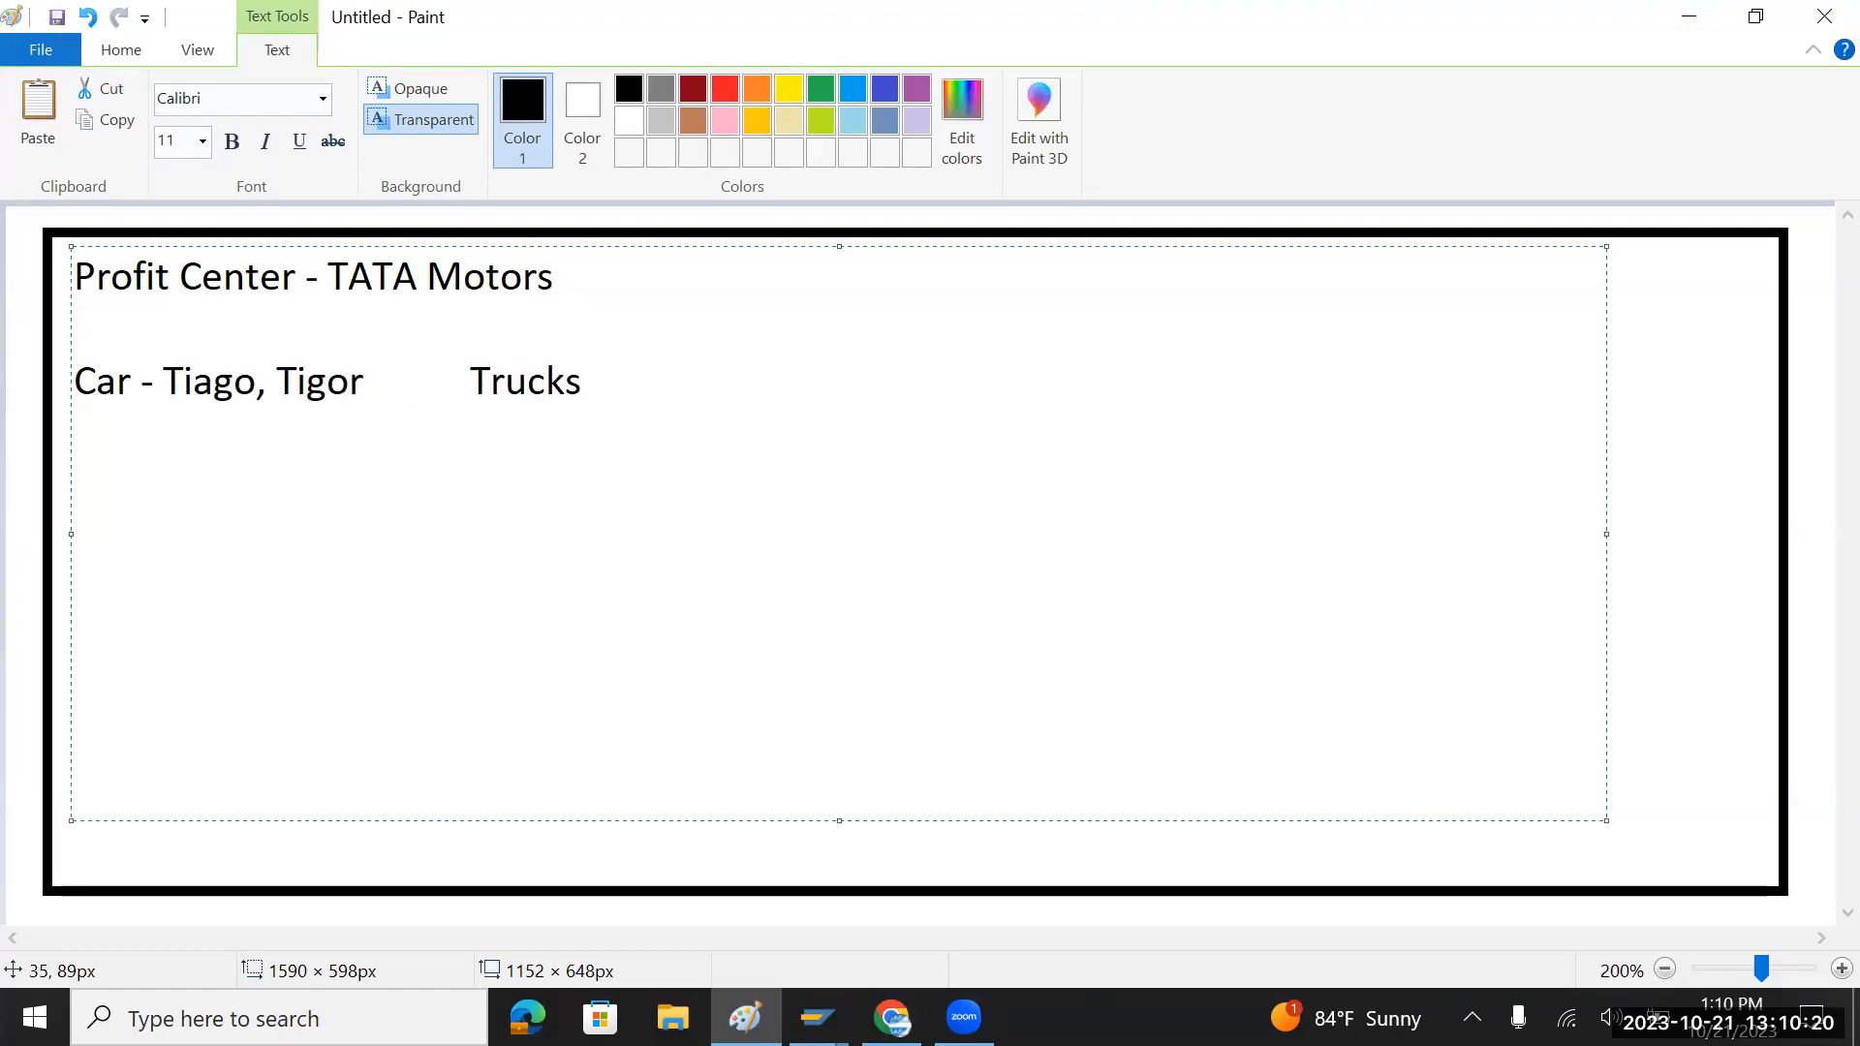
key(alt+Tab)
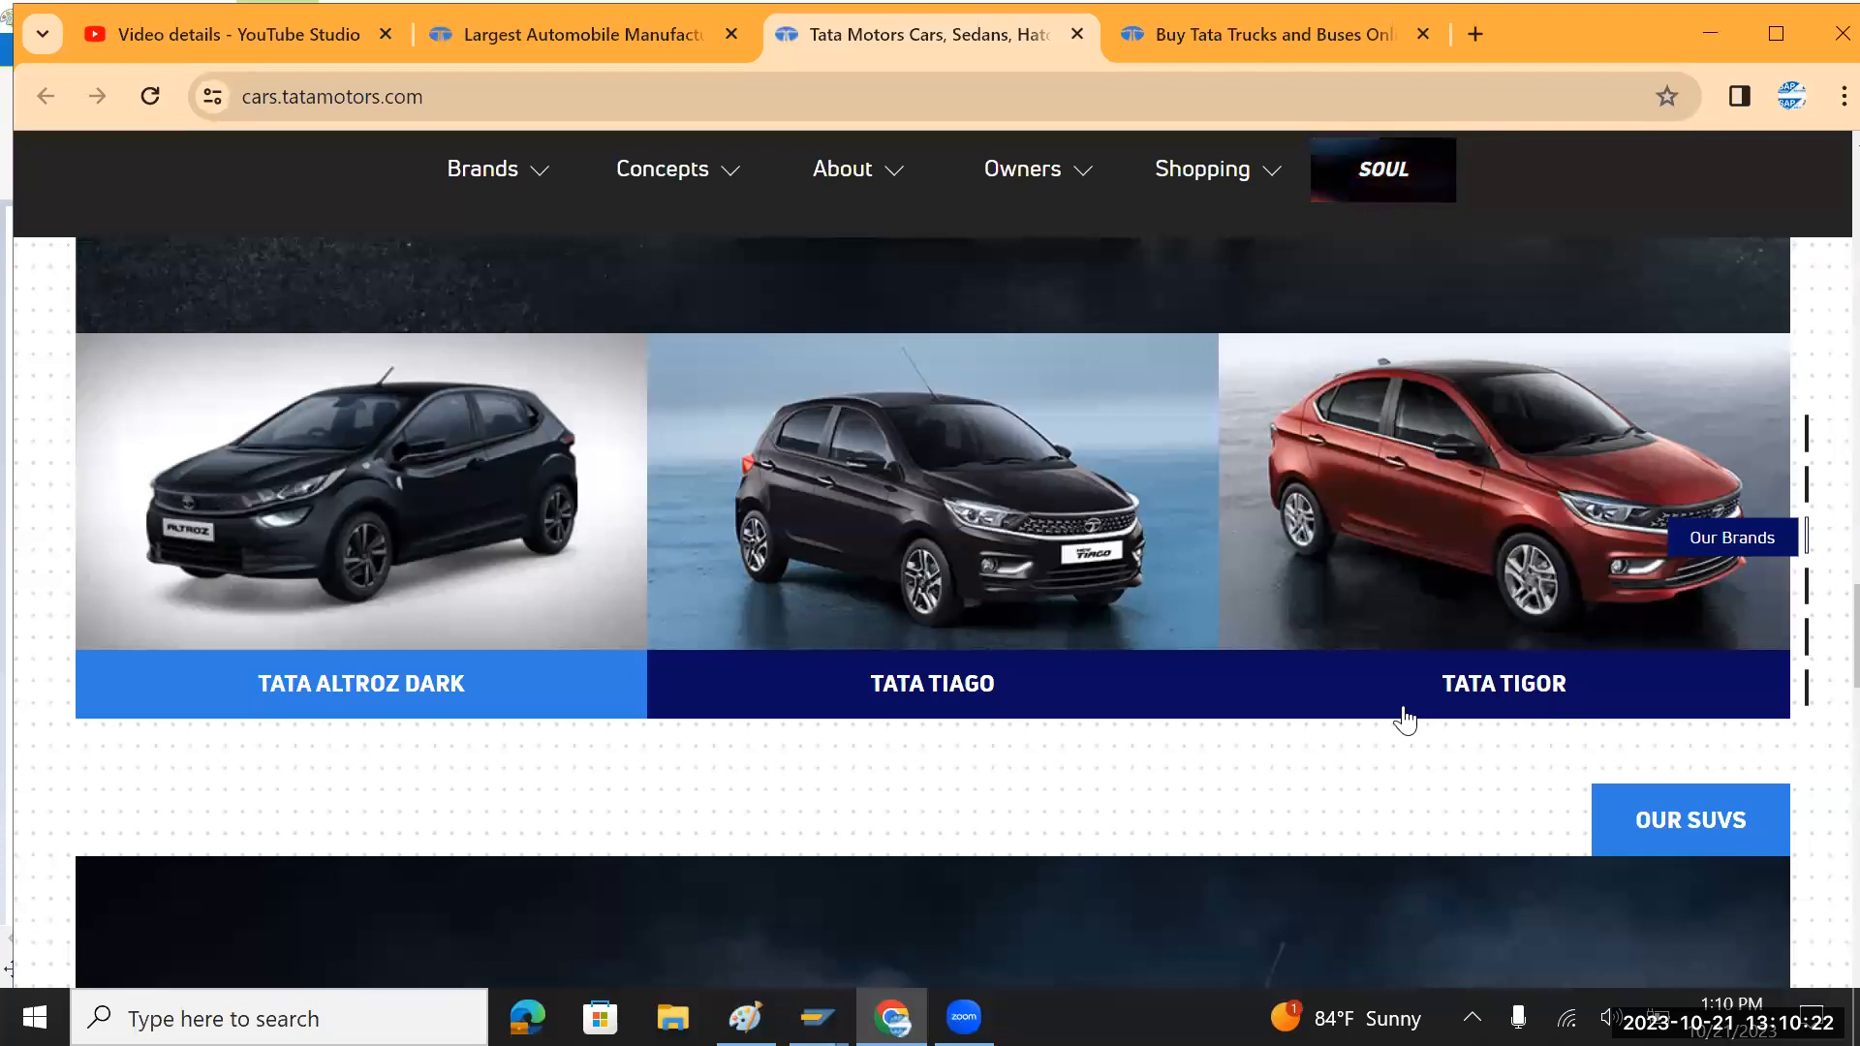
key(alt+Tab)
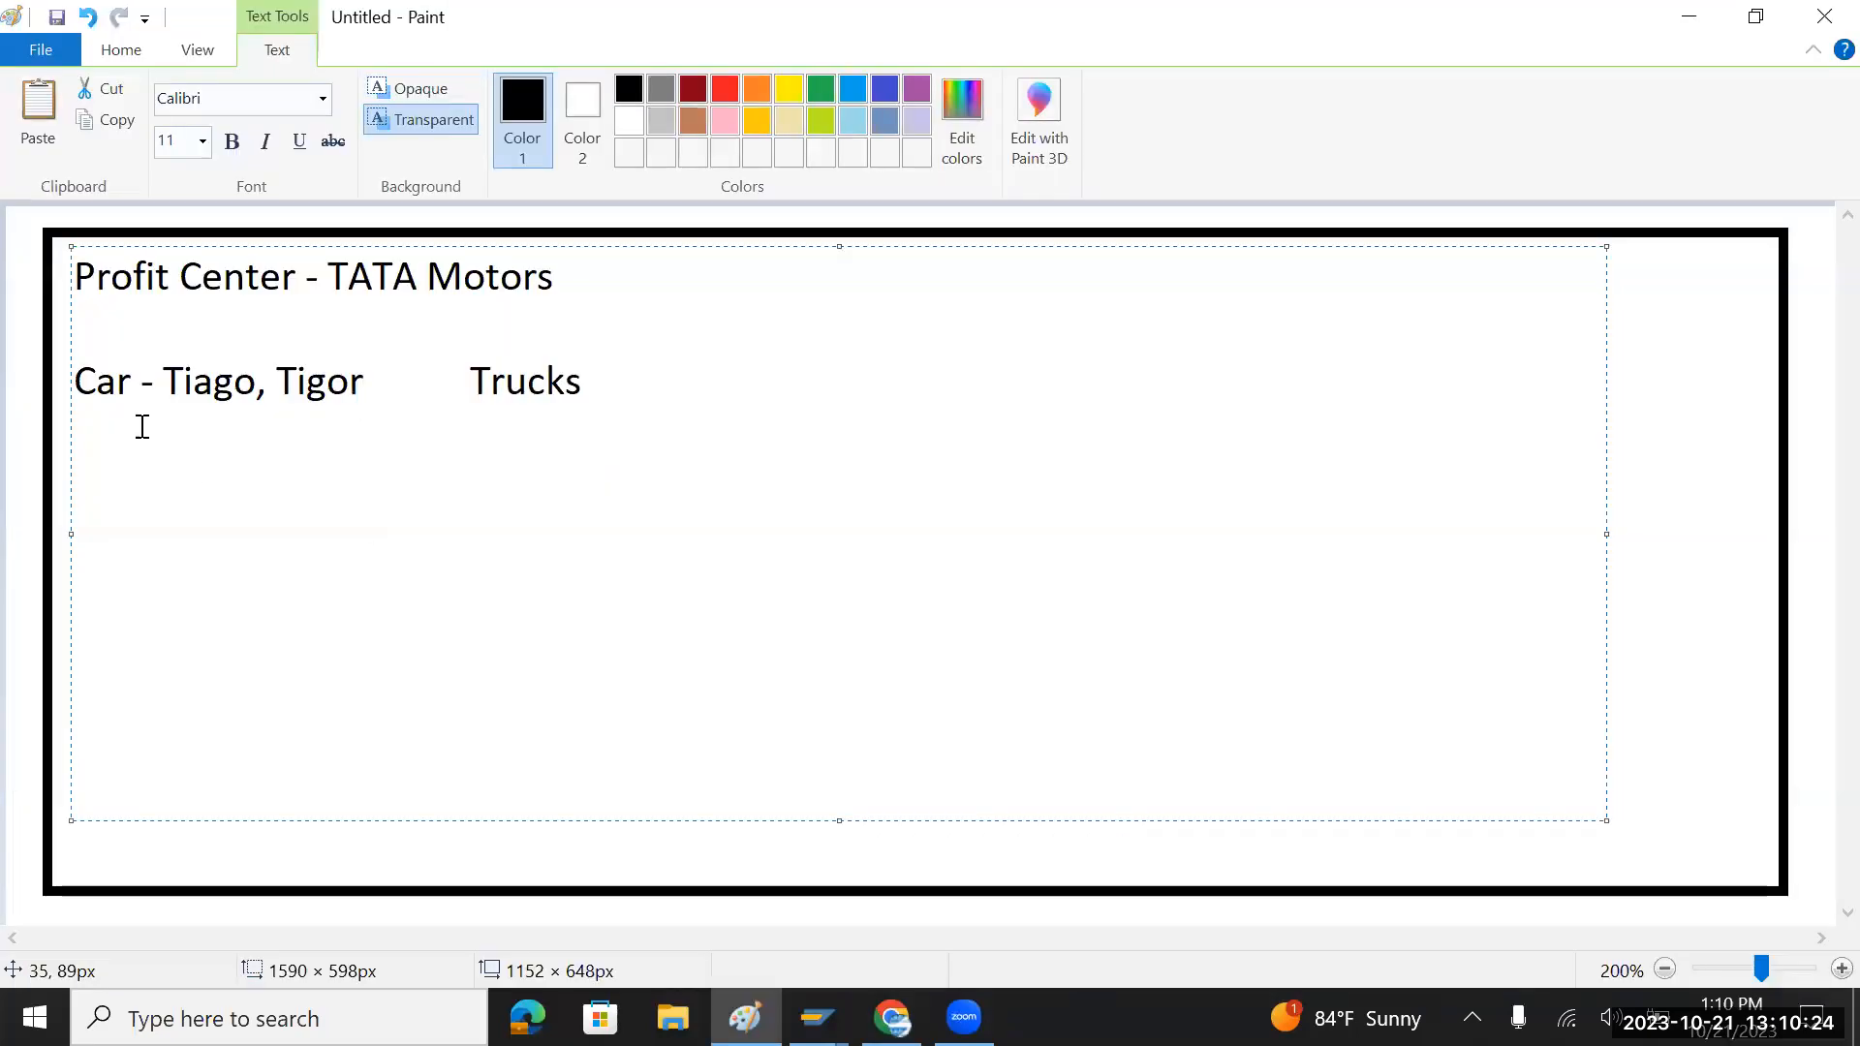
Step: Add a dash after Trucks to start the 'Trucks -' entry
mouse_move(136, 380)
mouse_down()
mouse_move(70, 380)
mouse_move(359, 385)
mouse_move(285, 385)
mouse_up()
click(591, 382)
text(-)
click(191, 407)
click(166, 387)
click(132, 395)
drag(172, 378, 364, 397)
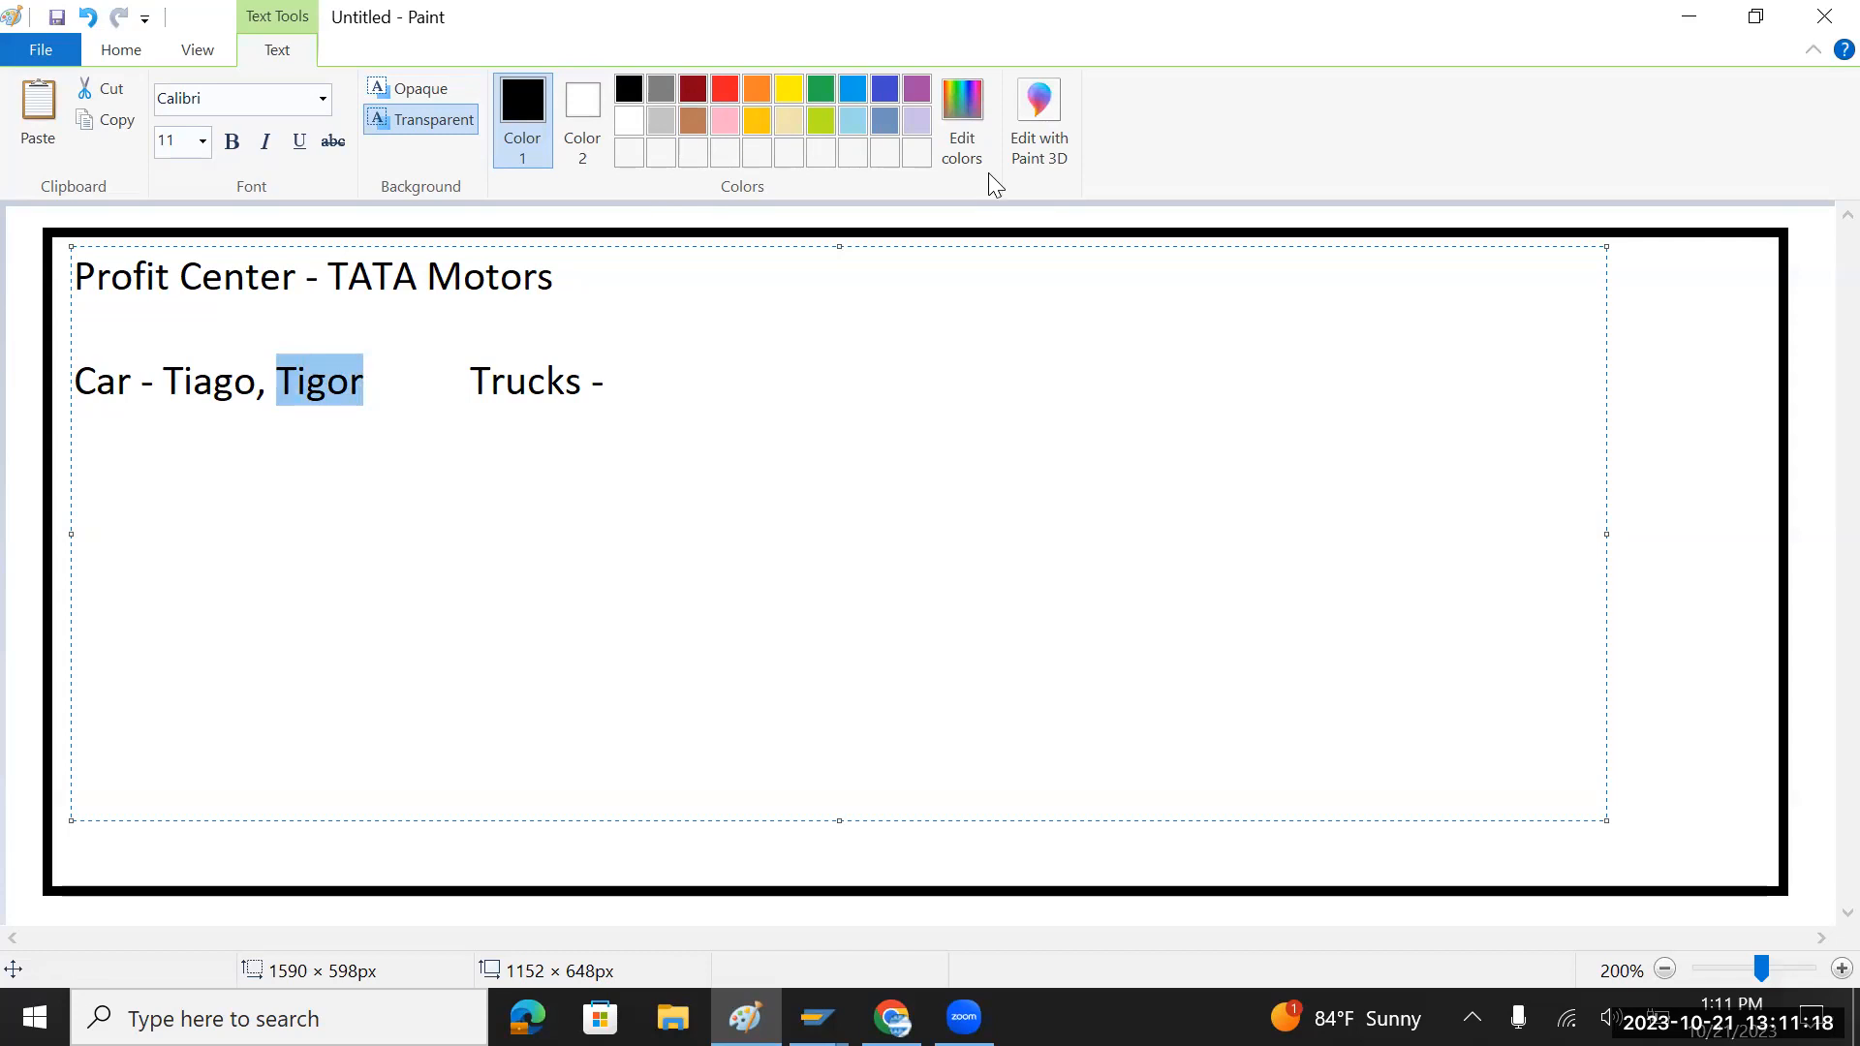
key(alt+Tab)
key(alt+Tab)
click(660, 383)
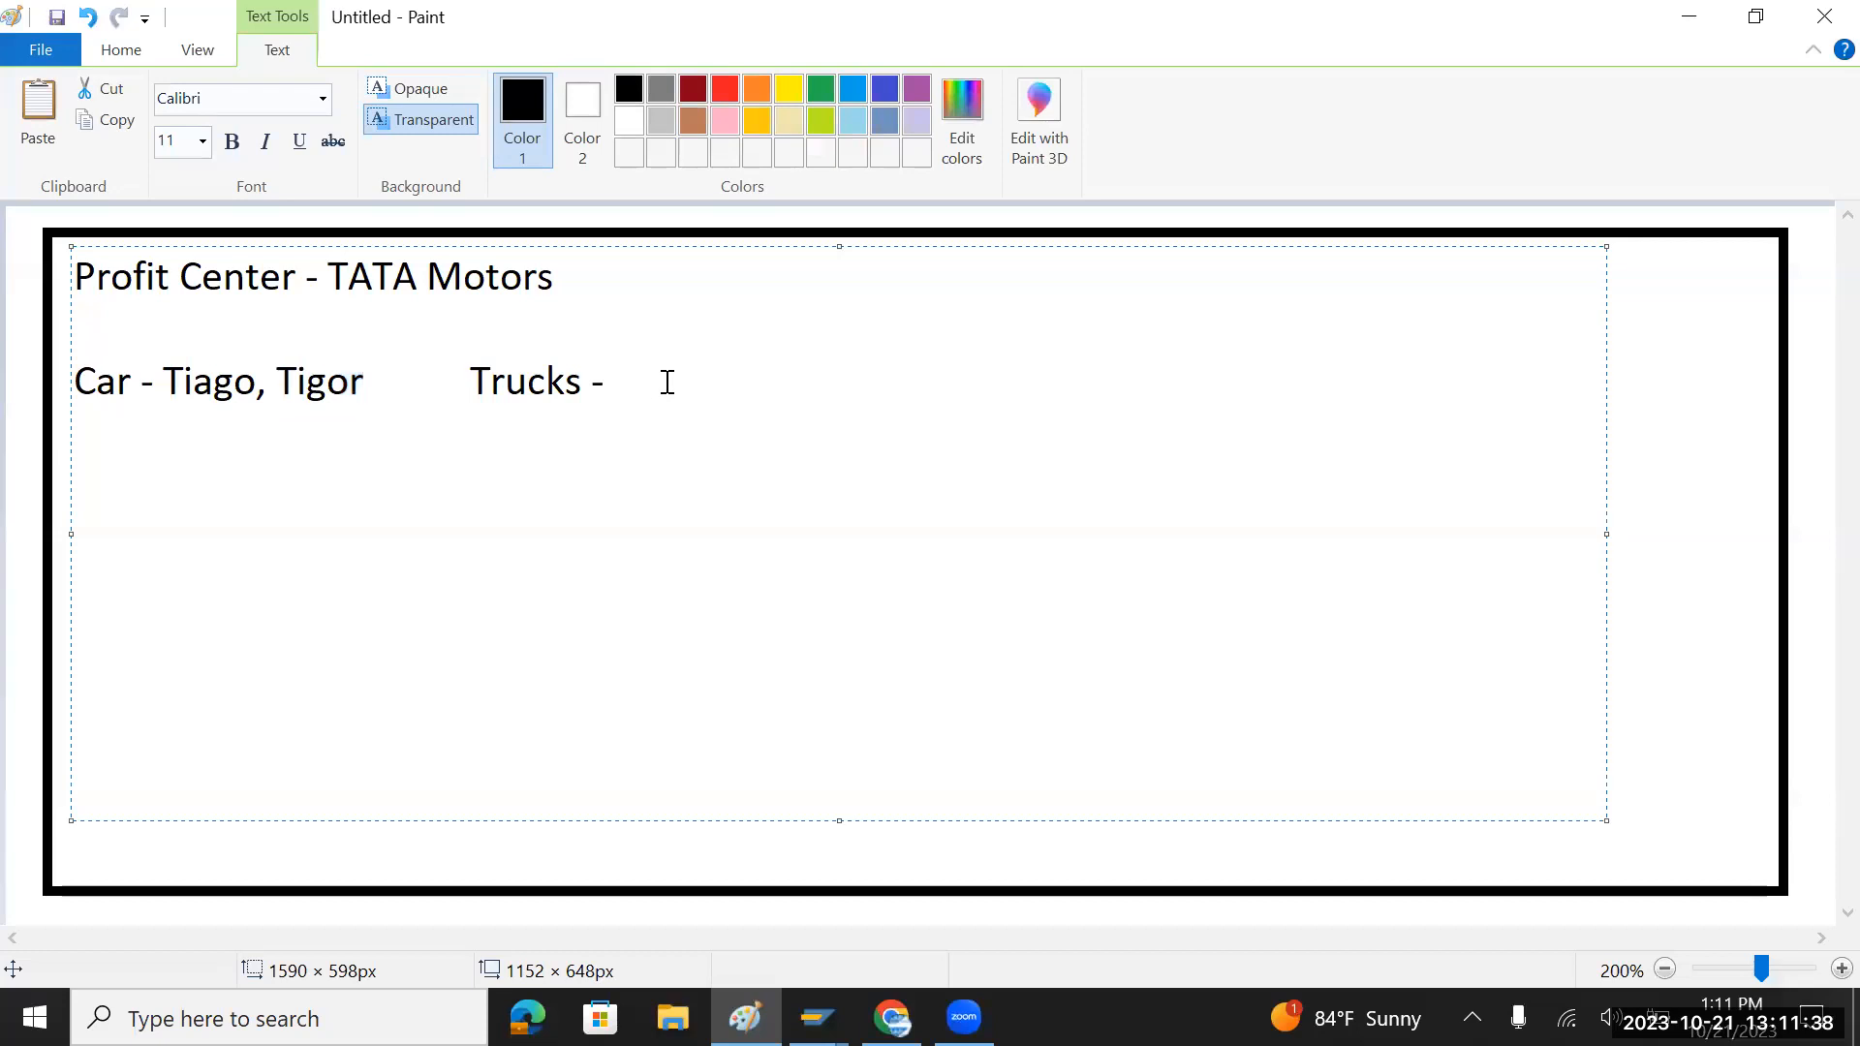
Step: Switch to the buytrucknbus.tatamotors.com tab and scroll to the Yodha and SIGNA truck cards with prices
key(alt+Tab)
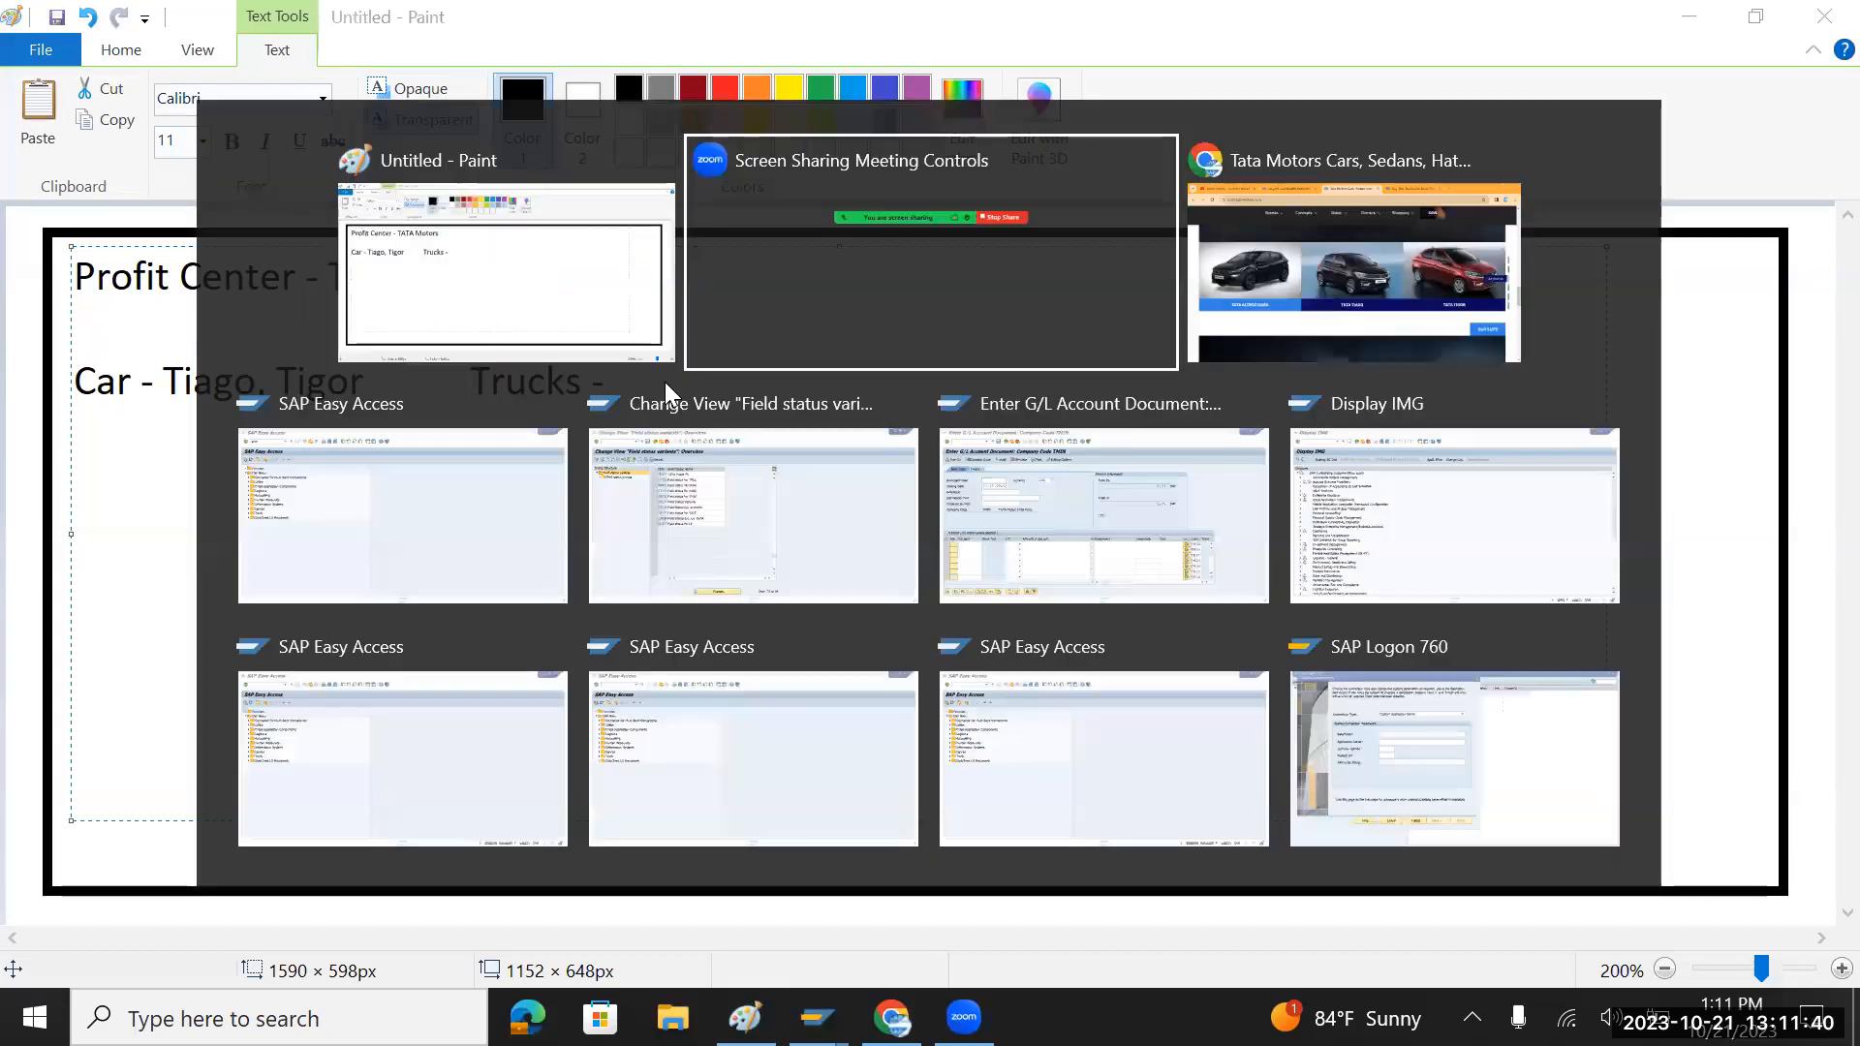
key(alt+Tab)
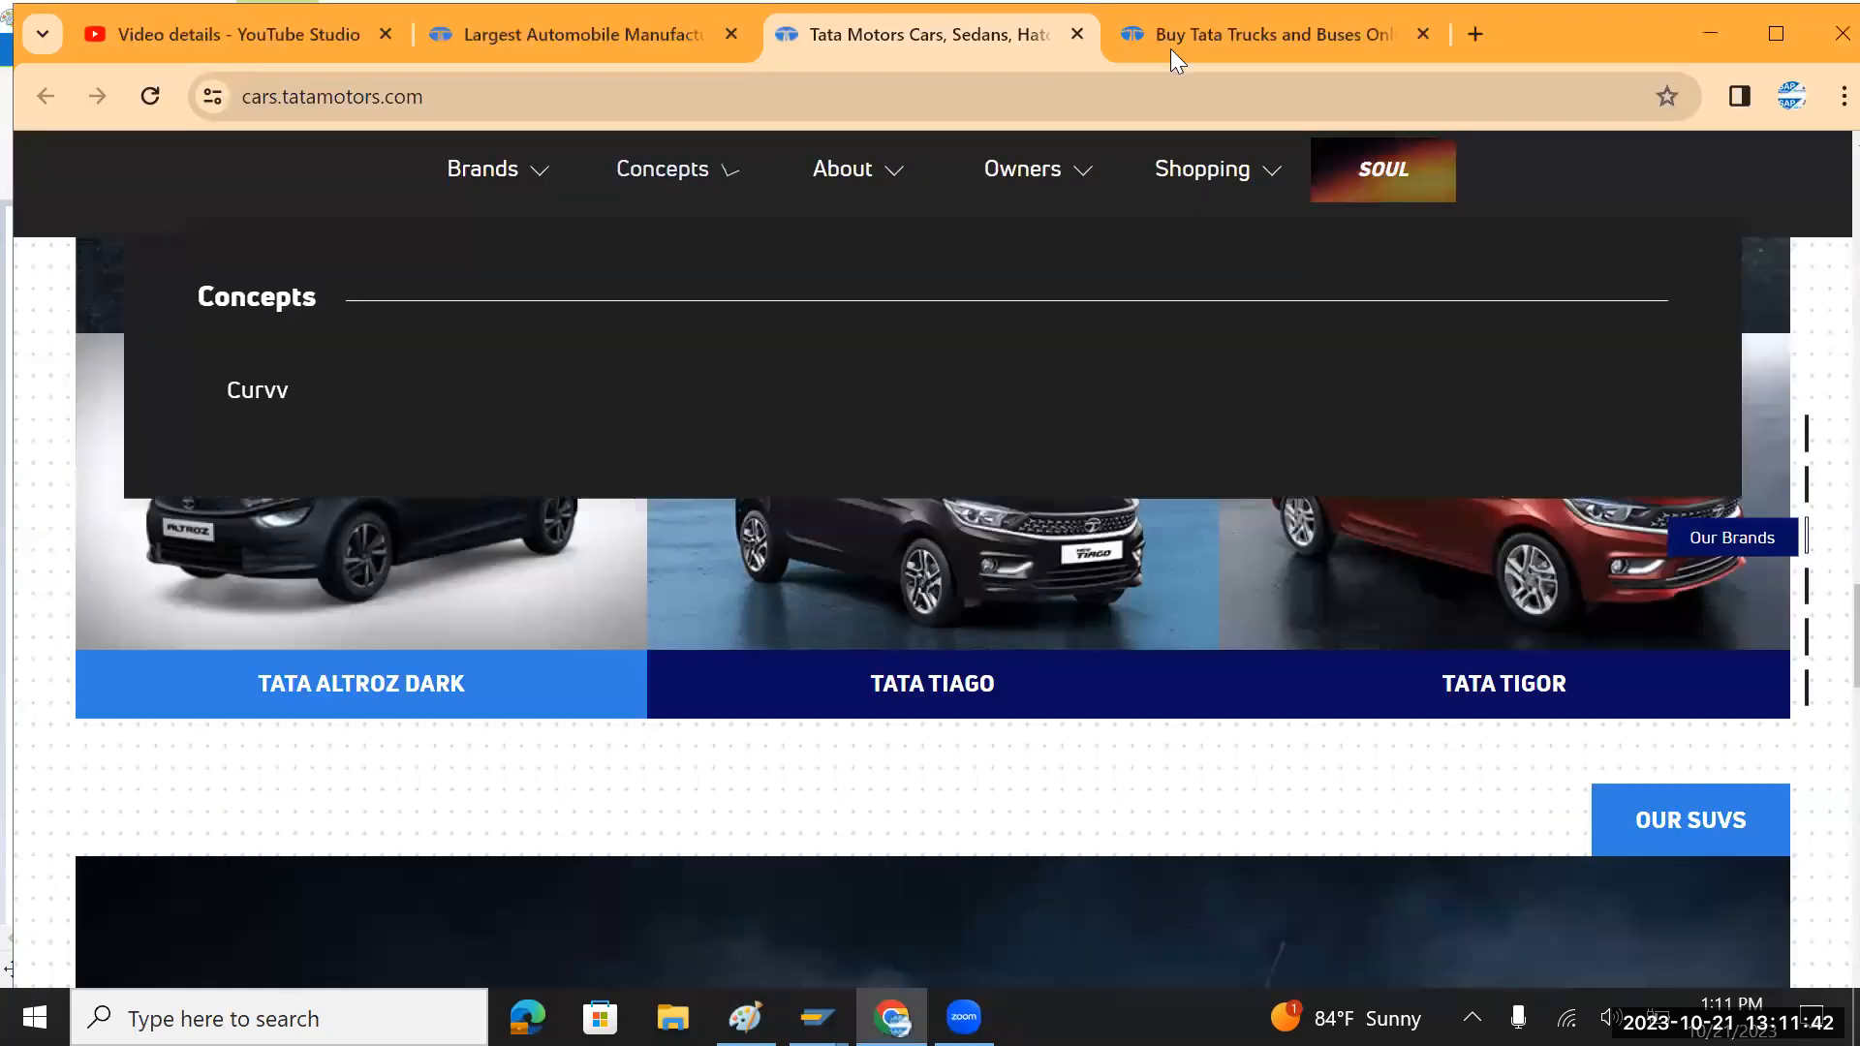
click(1201, 27)
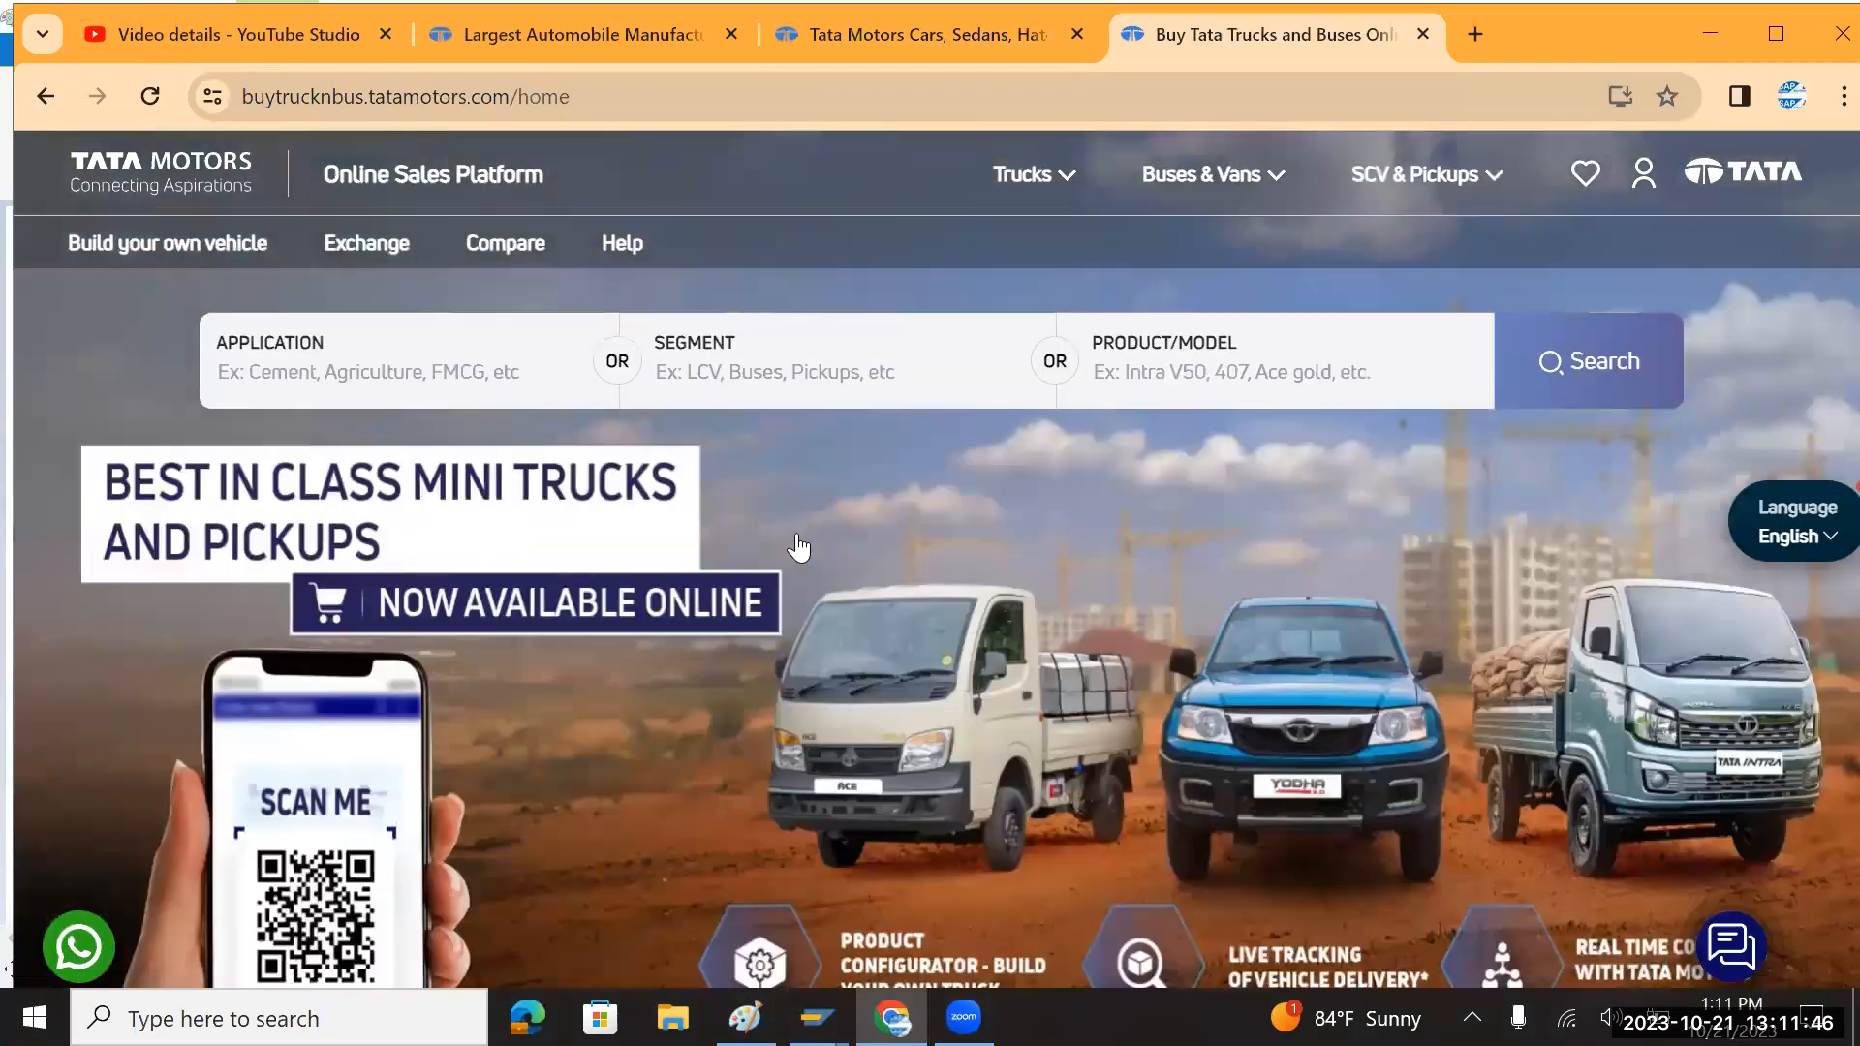
scroll(798, 547, down, 2)
scroll(798, 547, down, 9)
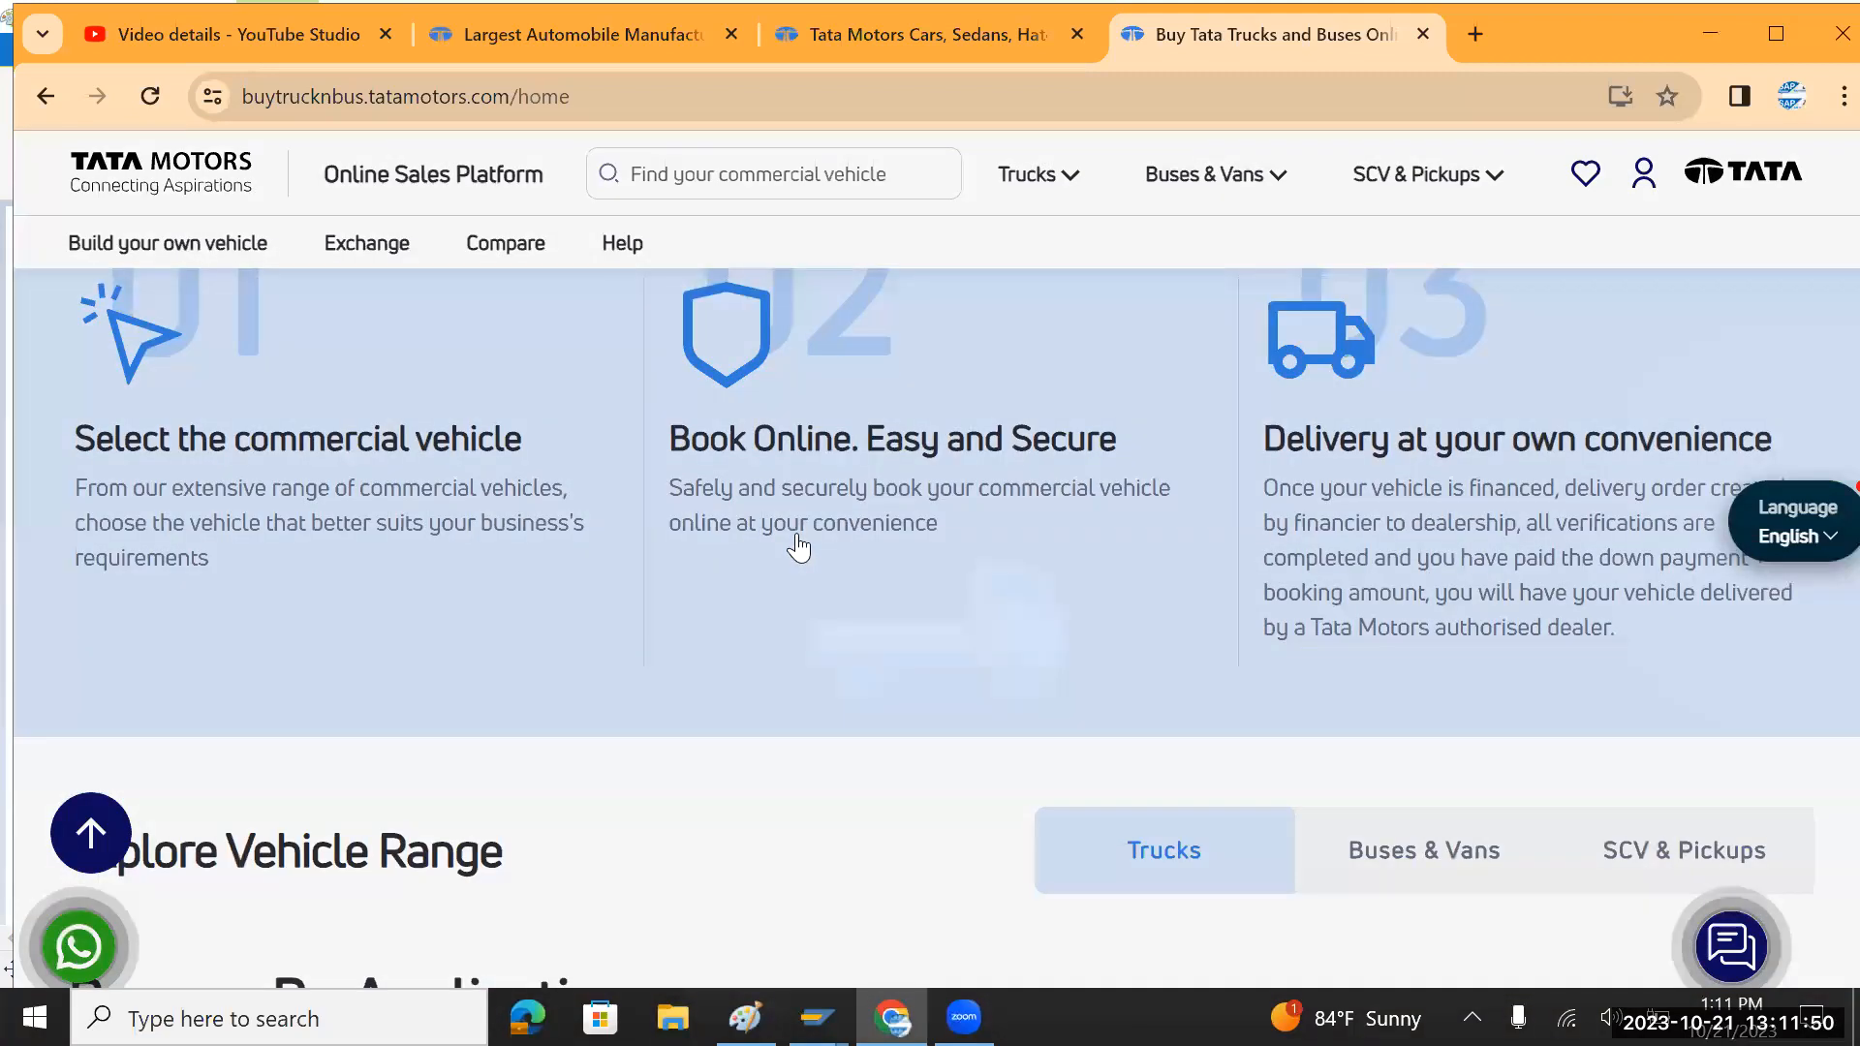
scroll(798, 548, down, 10)
scroll(798, 547, down, 4)
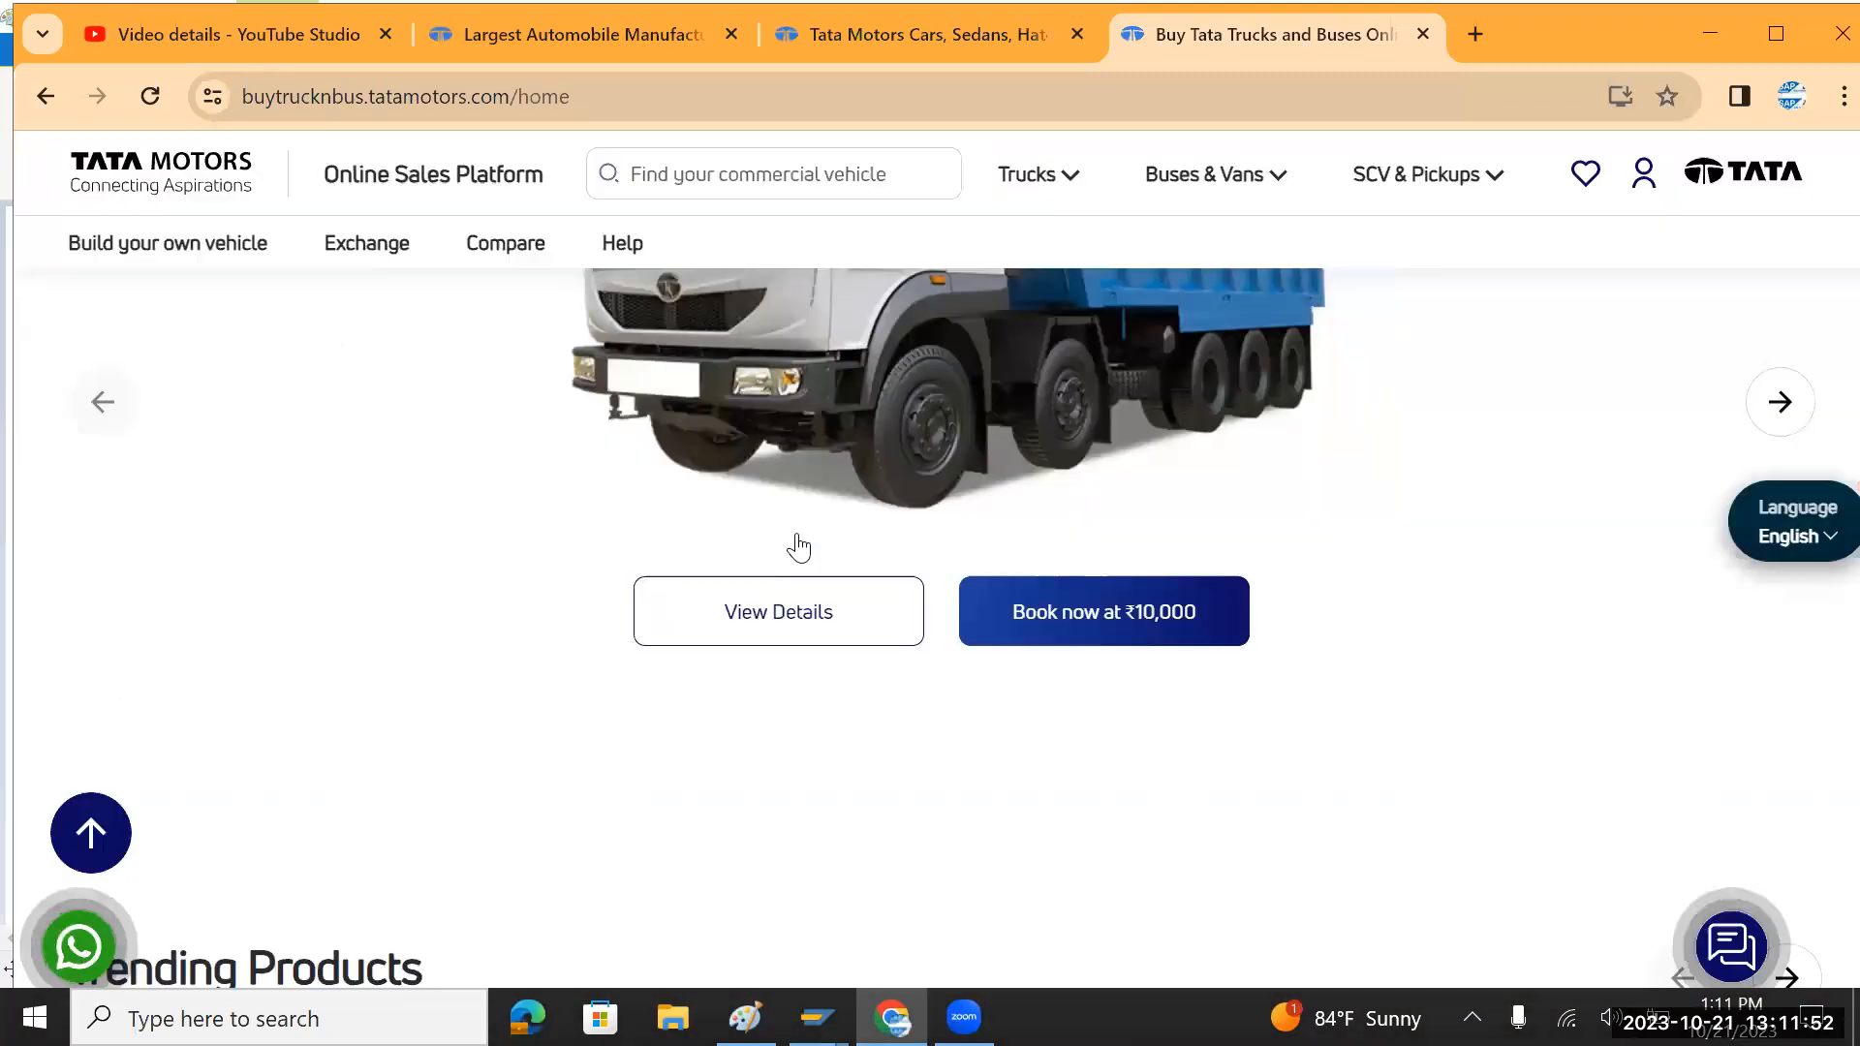
scroll(798, 547, down, 10)
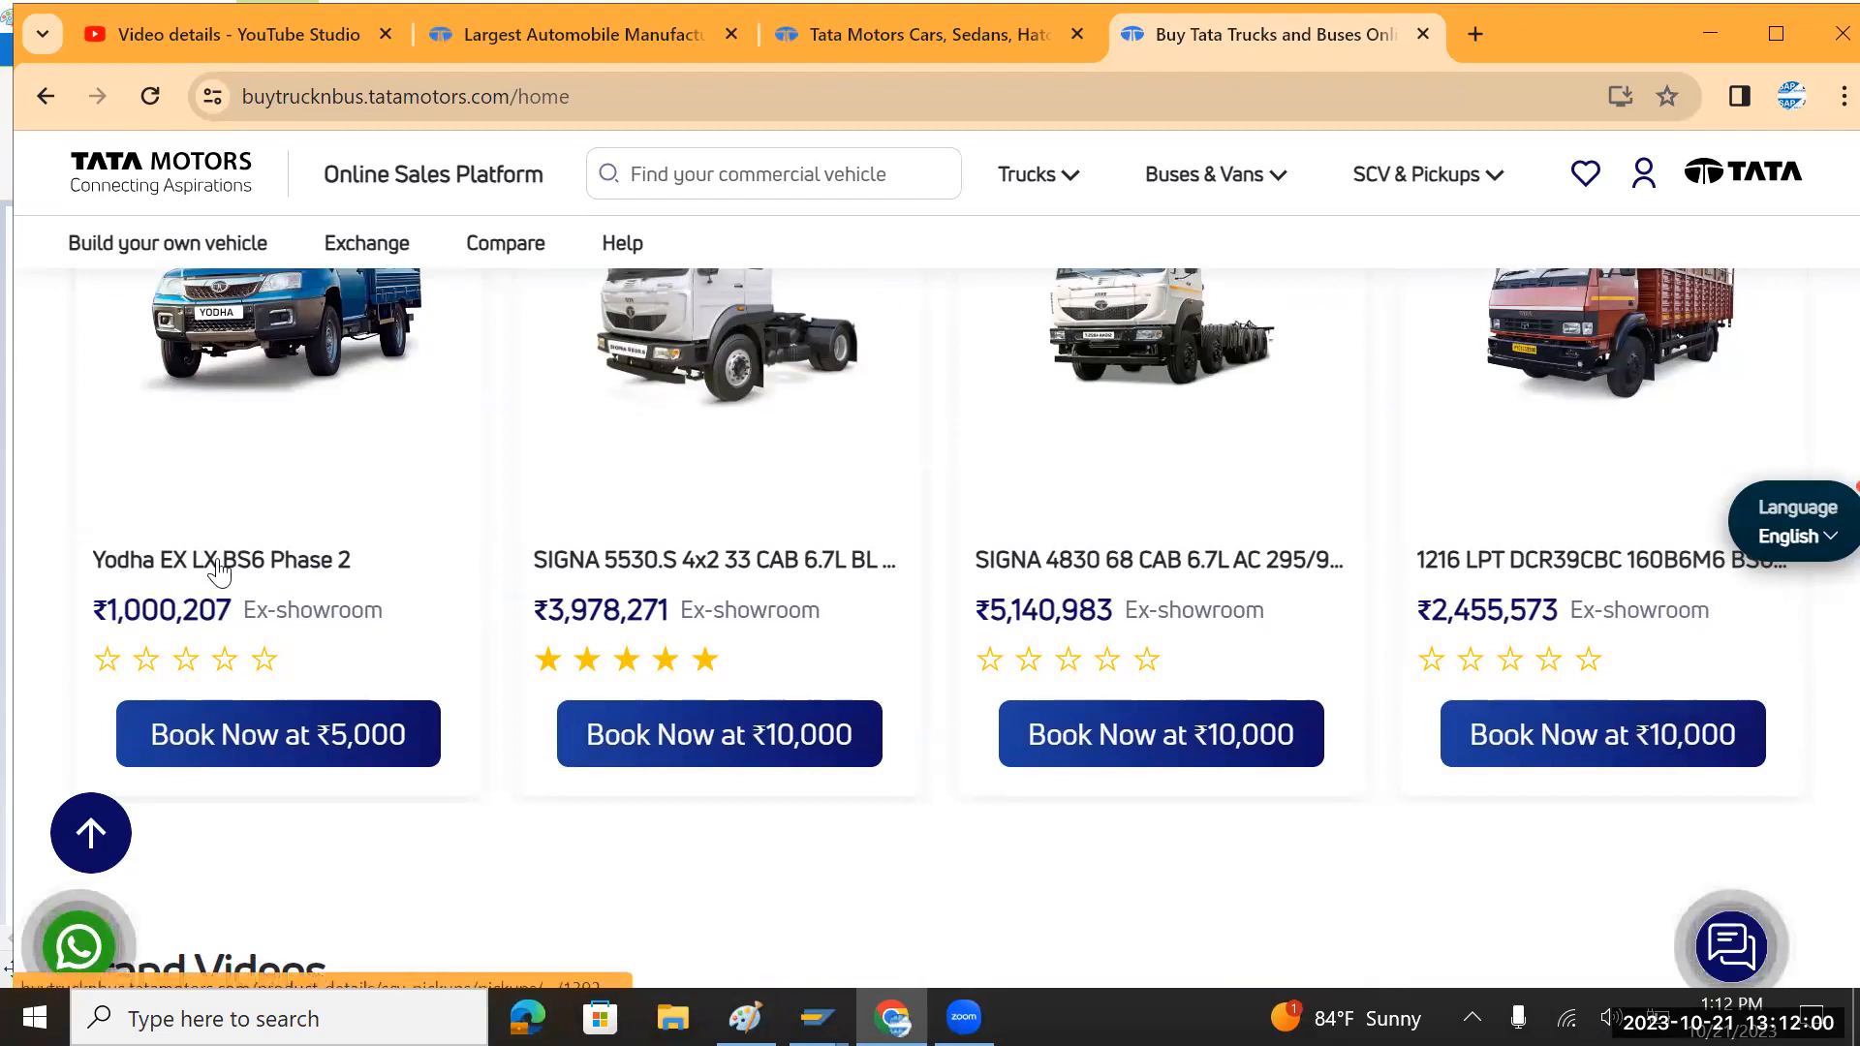
scroll(461, 571, down, 3)
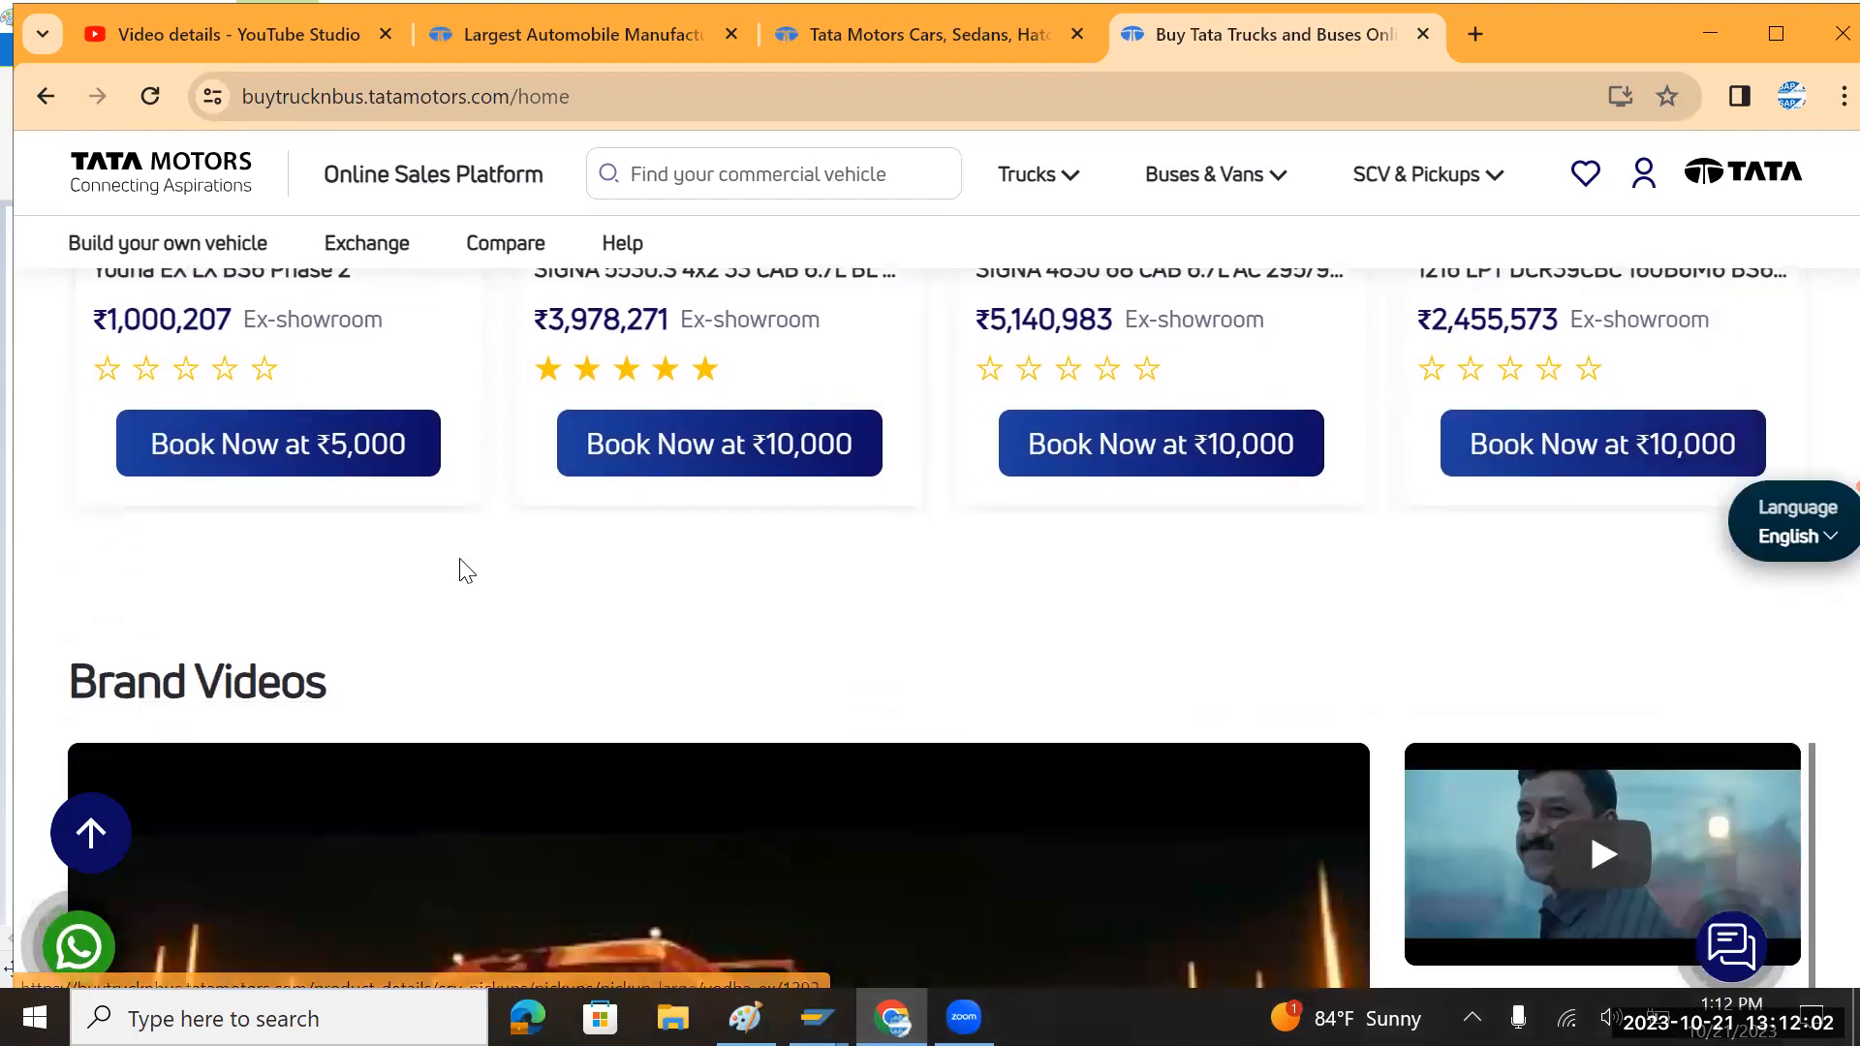
scroll(461, 572, down, 3)
scroll(462, 573, down, 4)
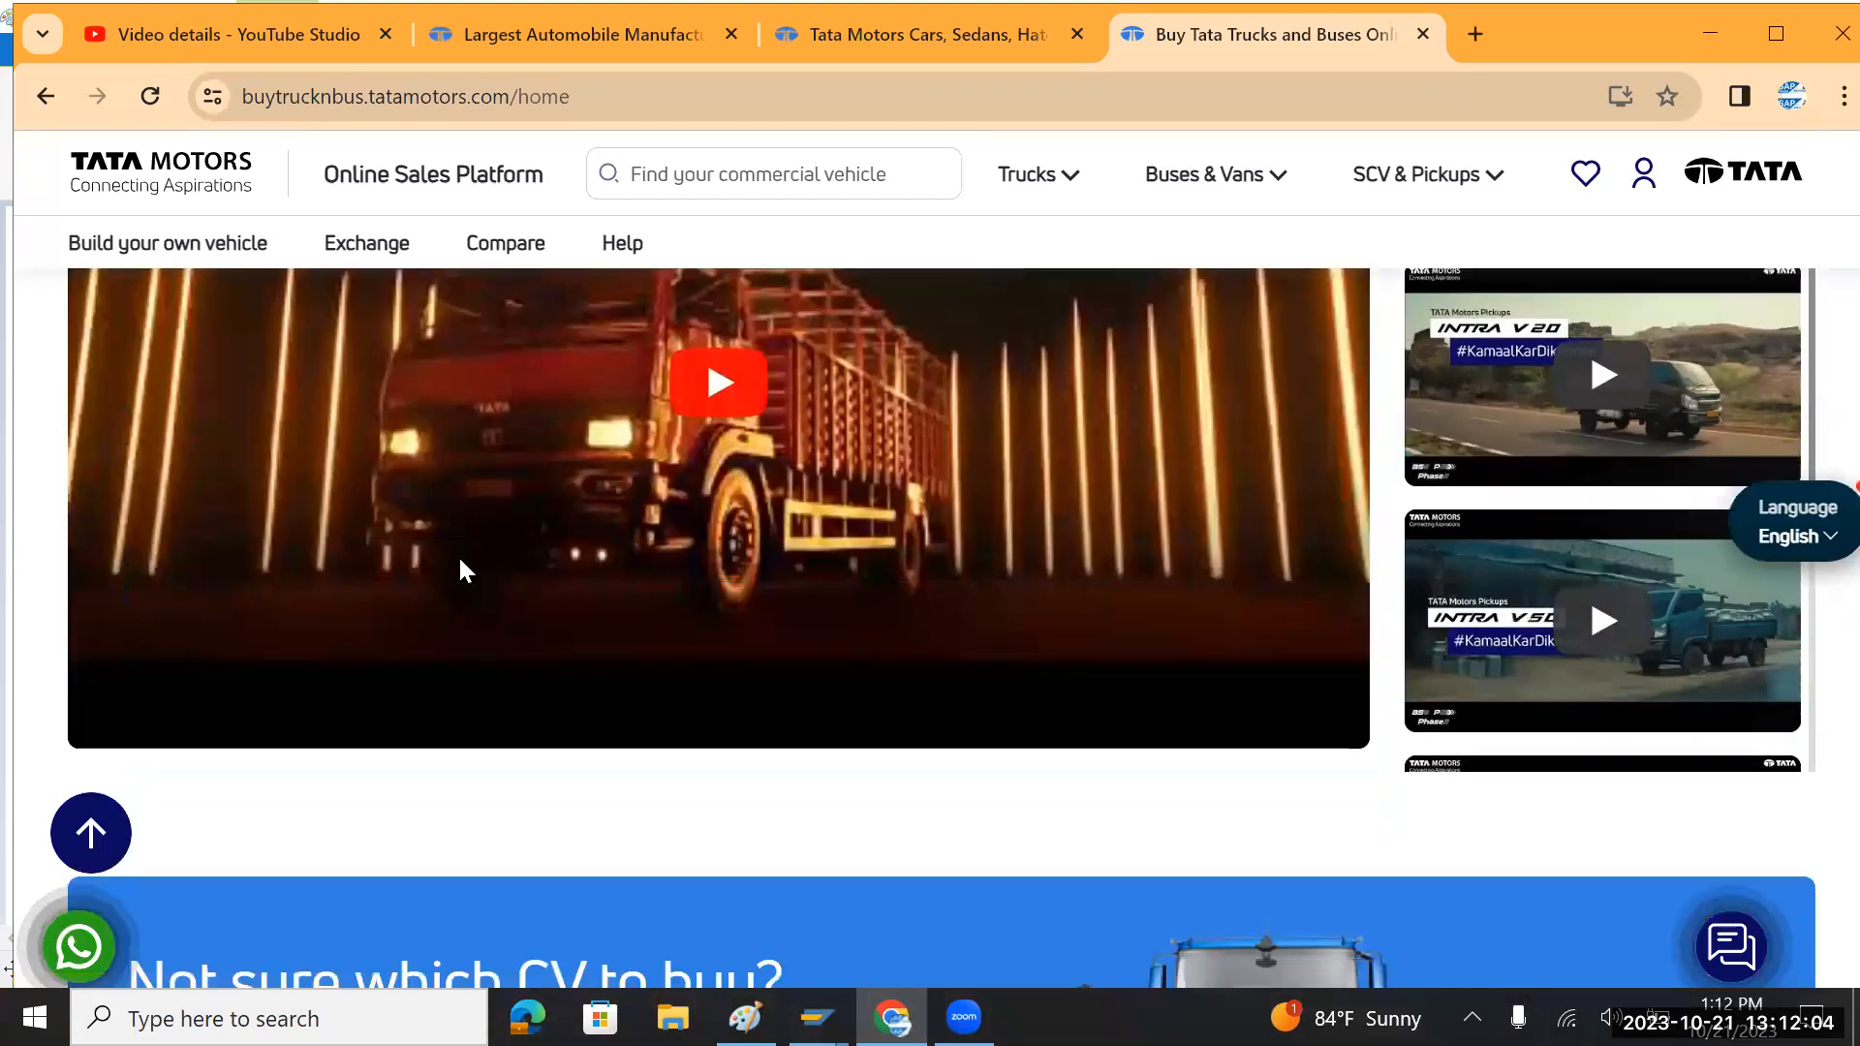
scroll(461, 562, down, 10)
scroll(461, 567, up, 4)
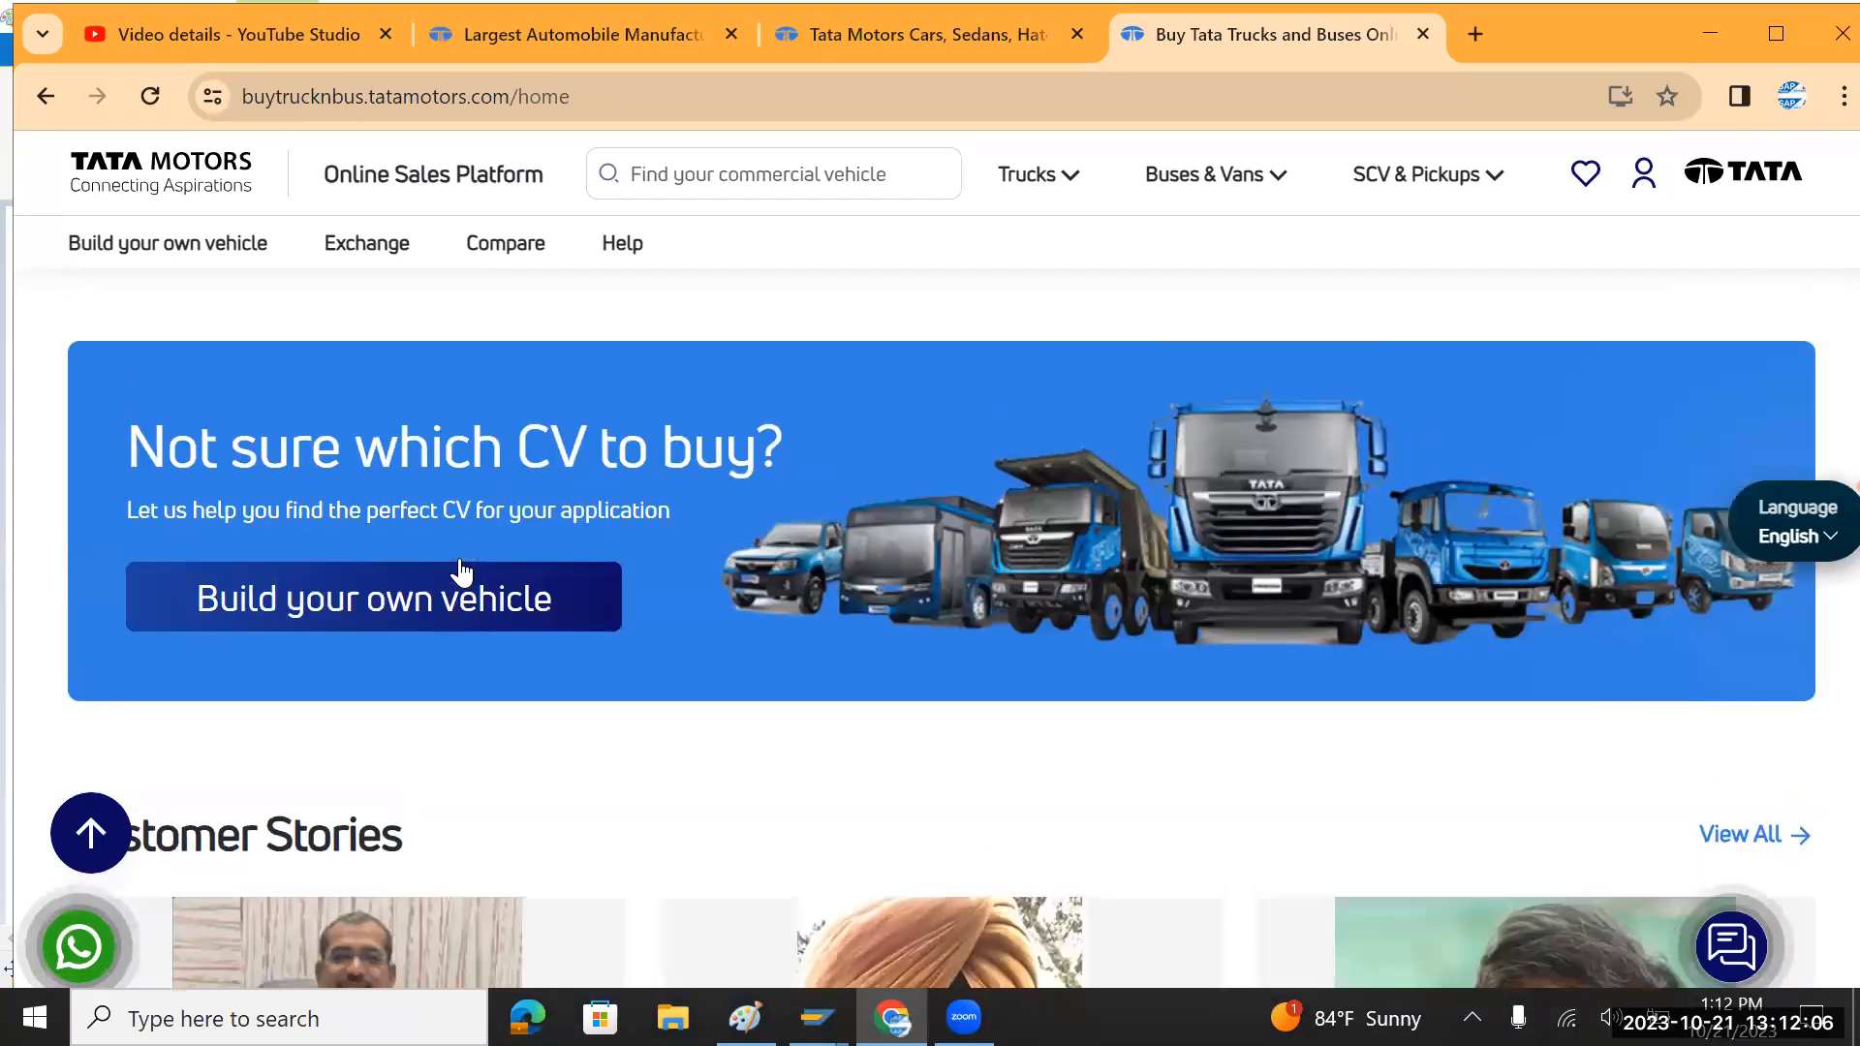
scroll(459, 566, up, 10)
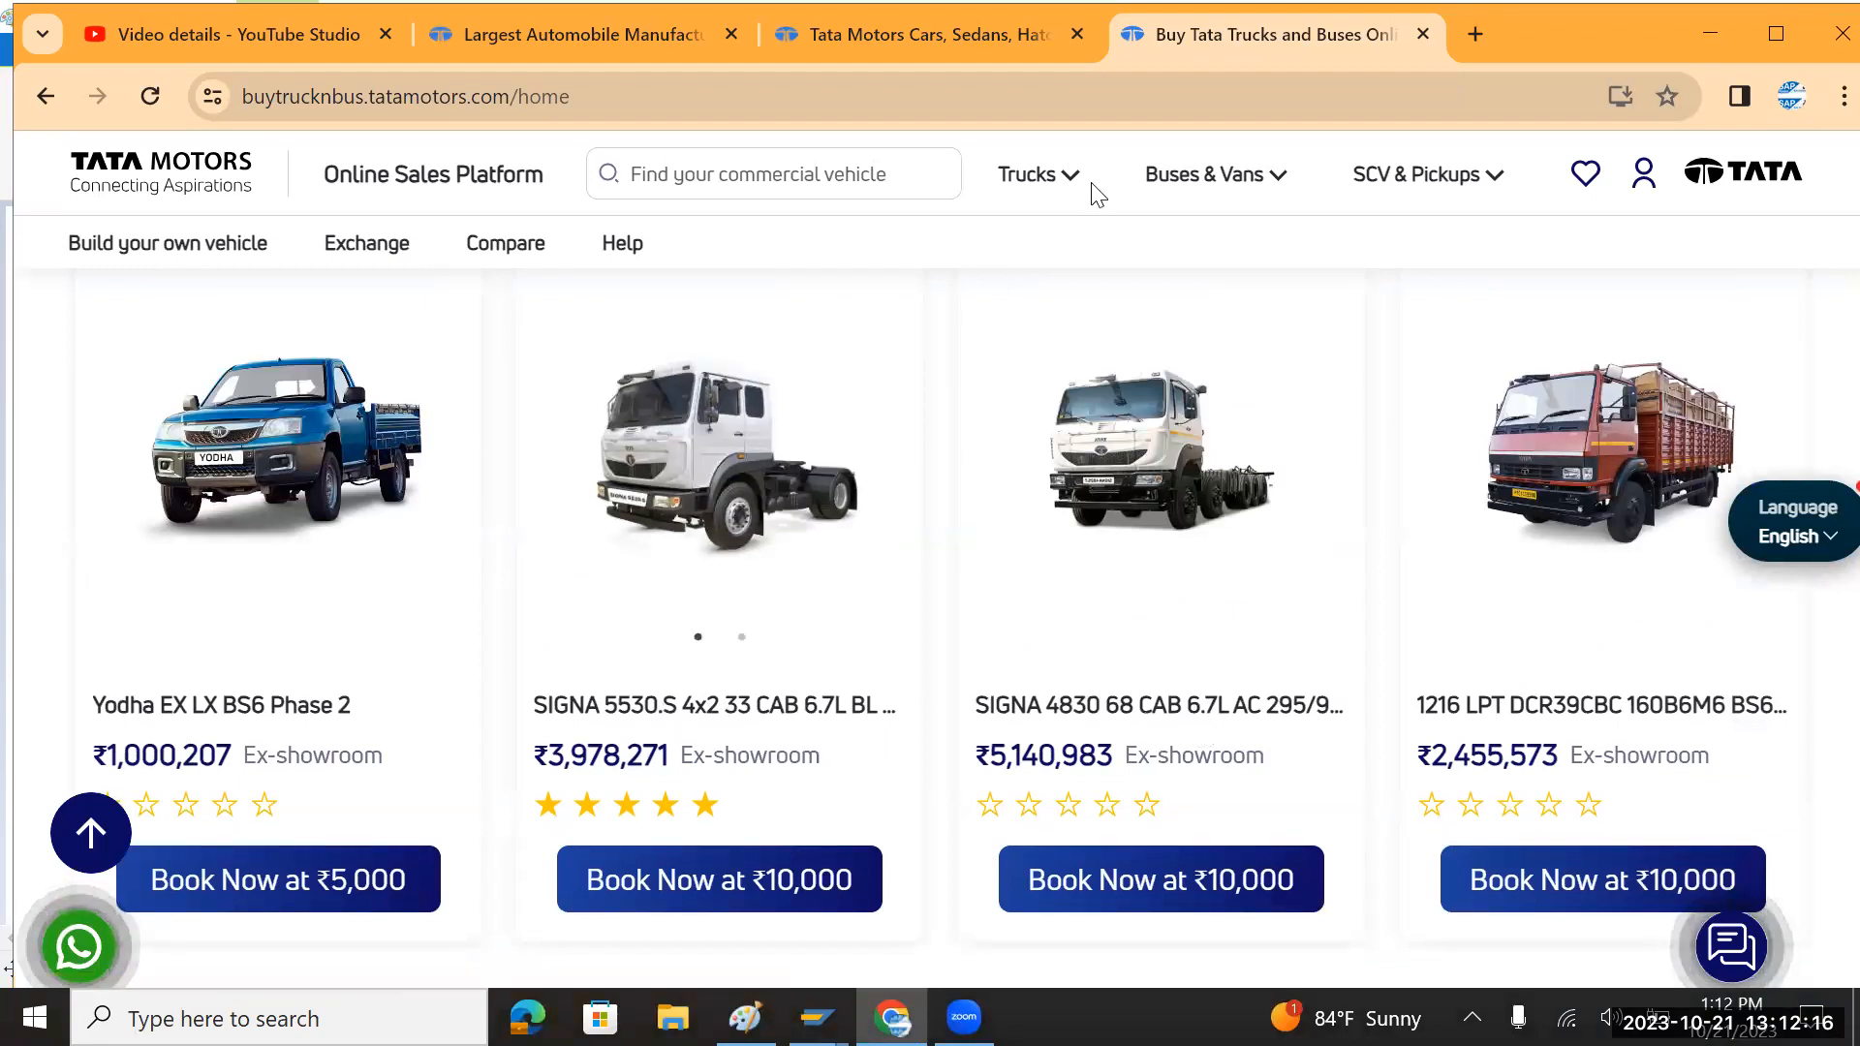
Step: Type 'Yodha,Signa' after 'Trucks -' in Paint and close the three Tata browser tabs
key(alt+Tab)
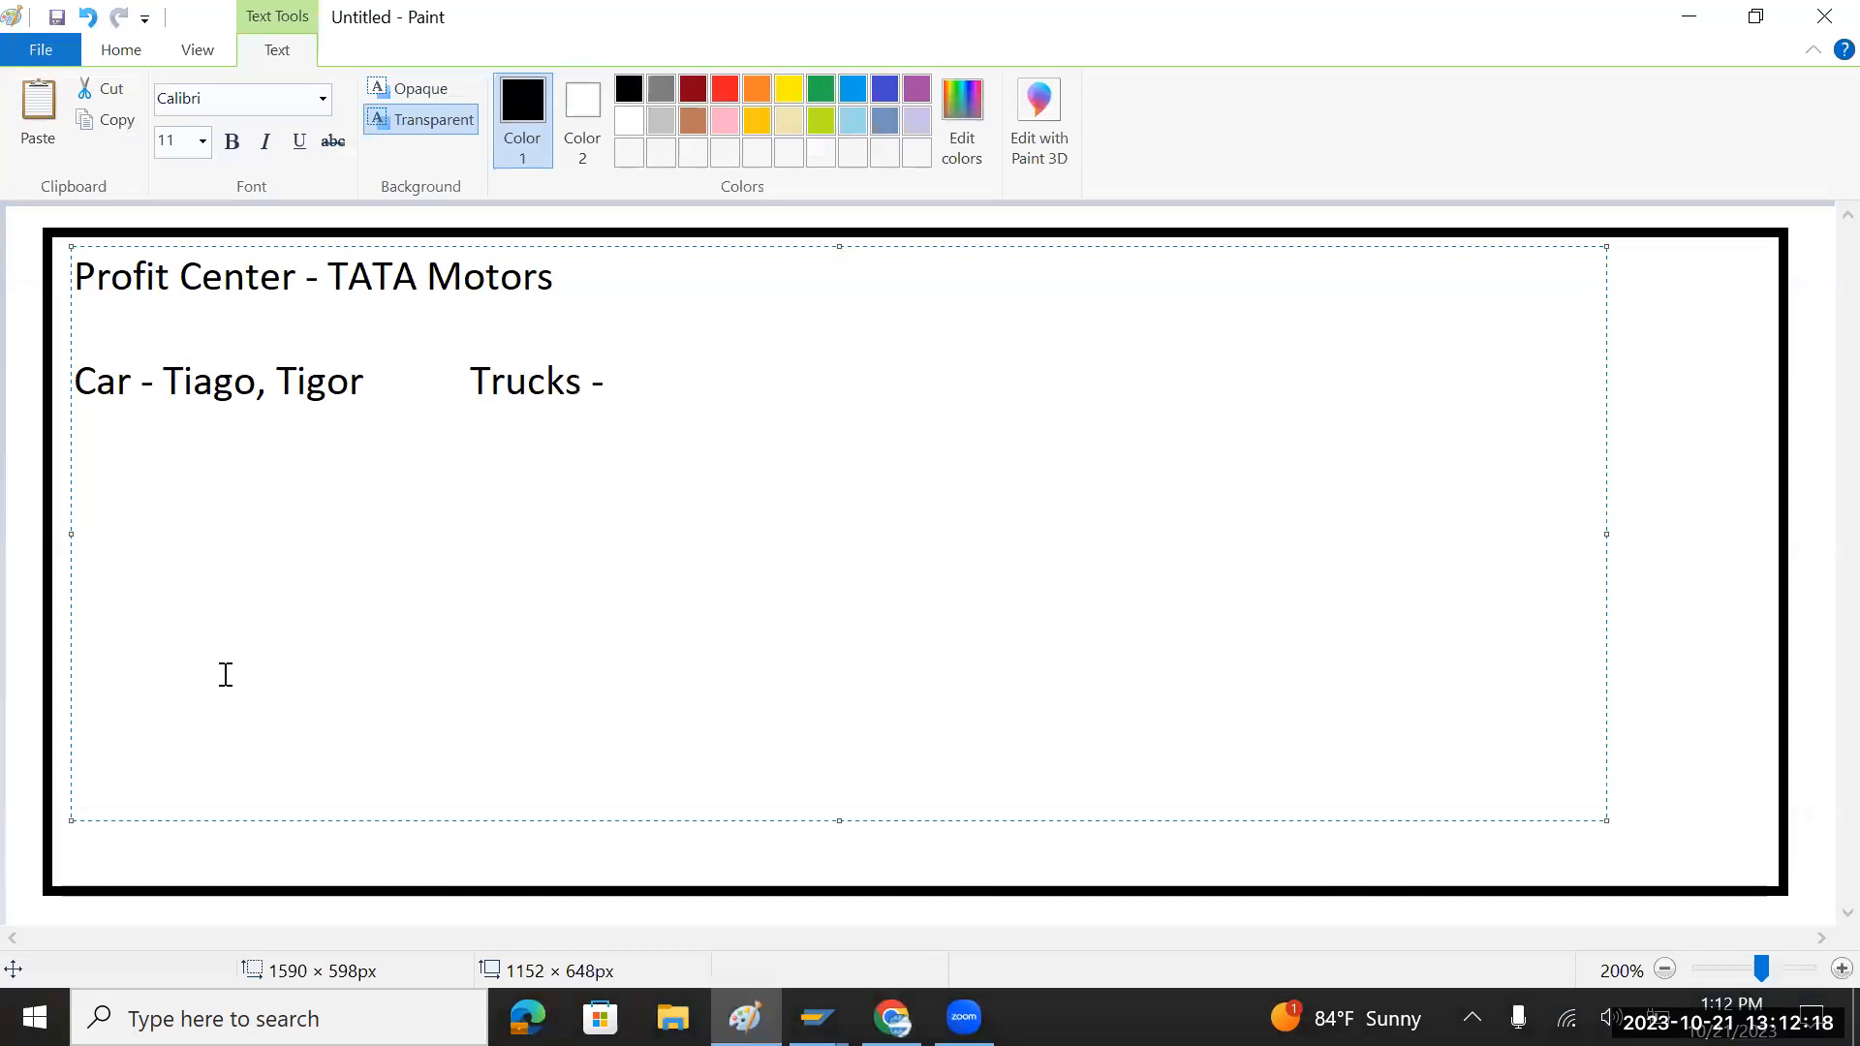
text(Yodha)
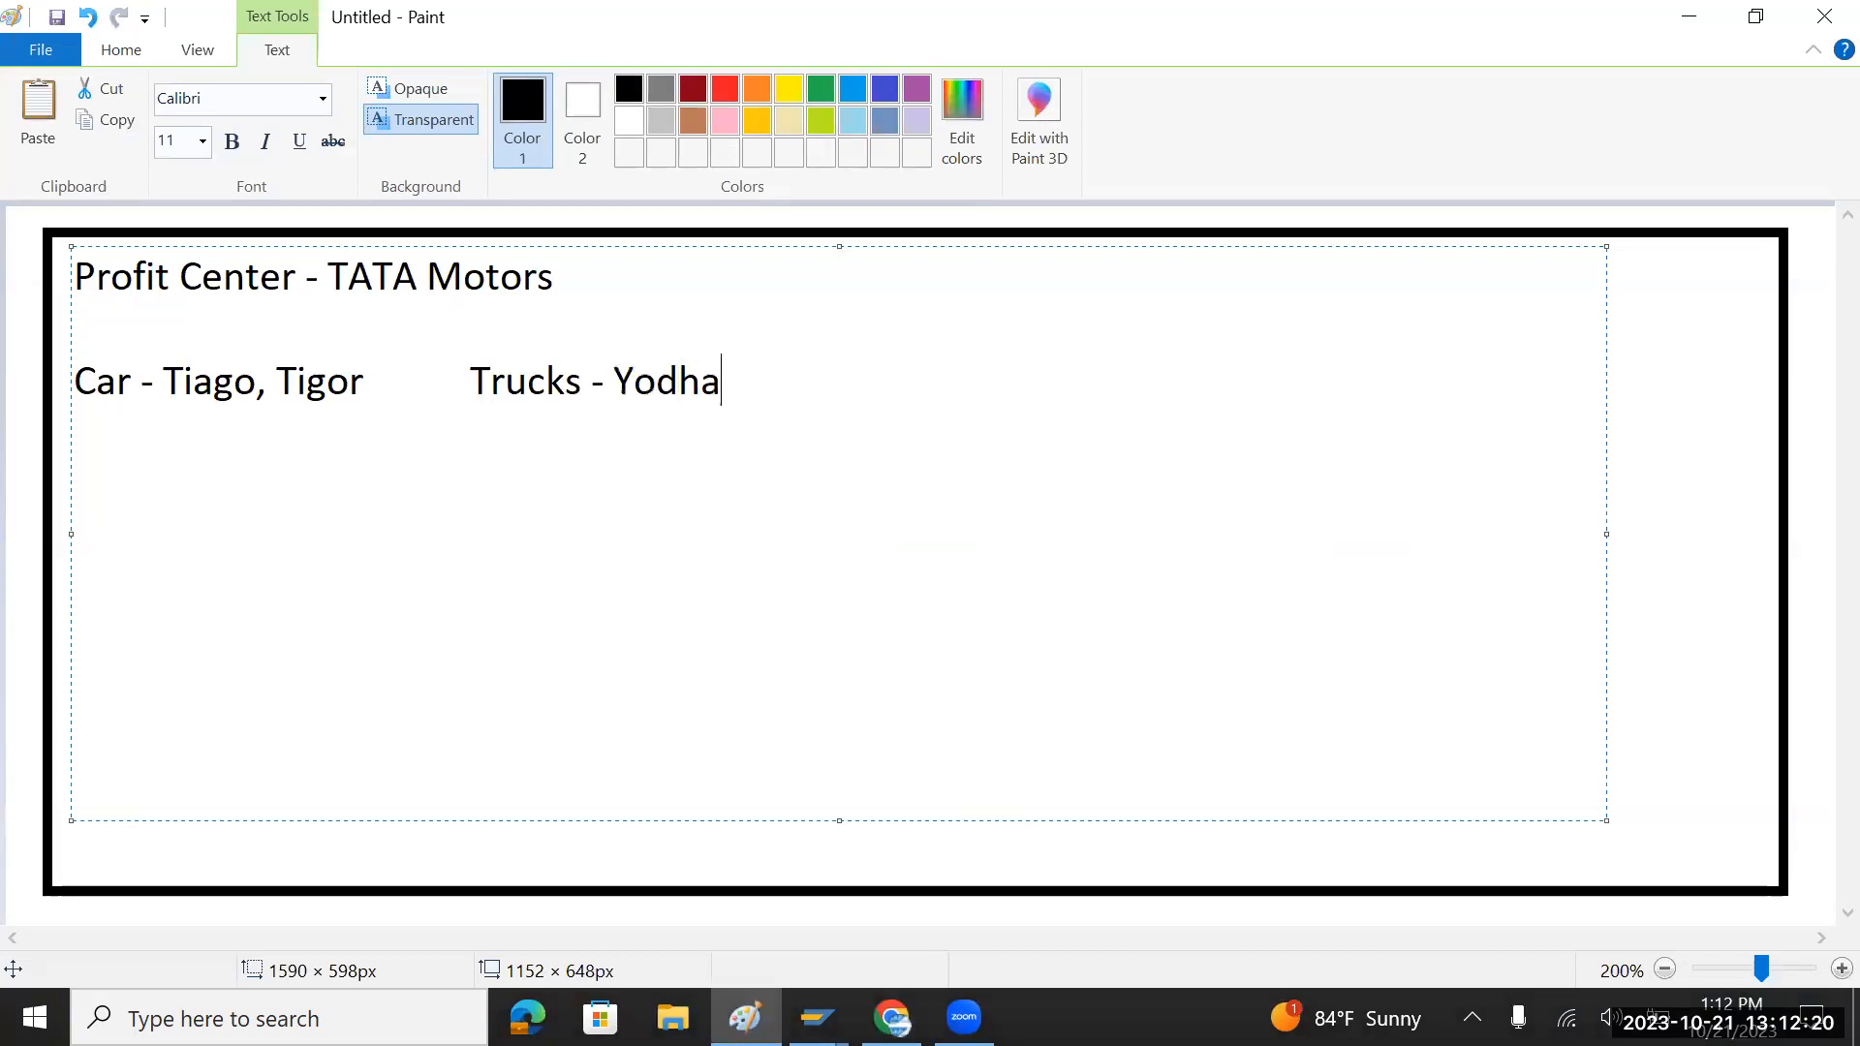
text(,Signa)
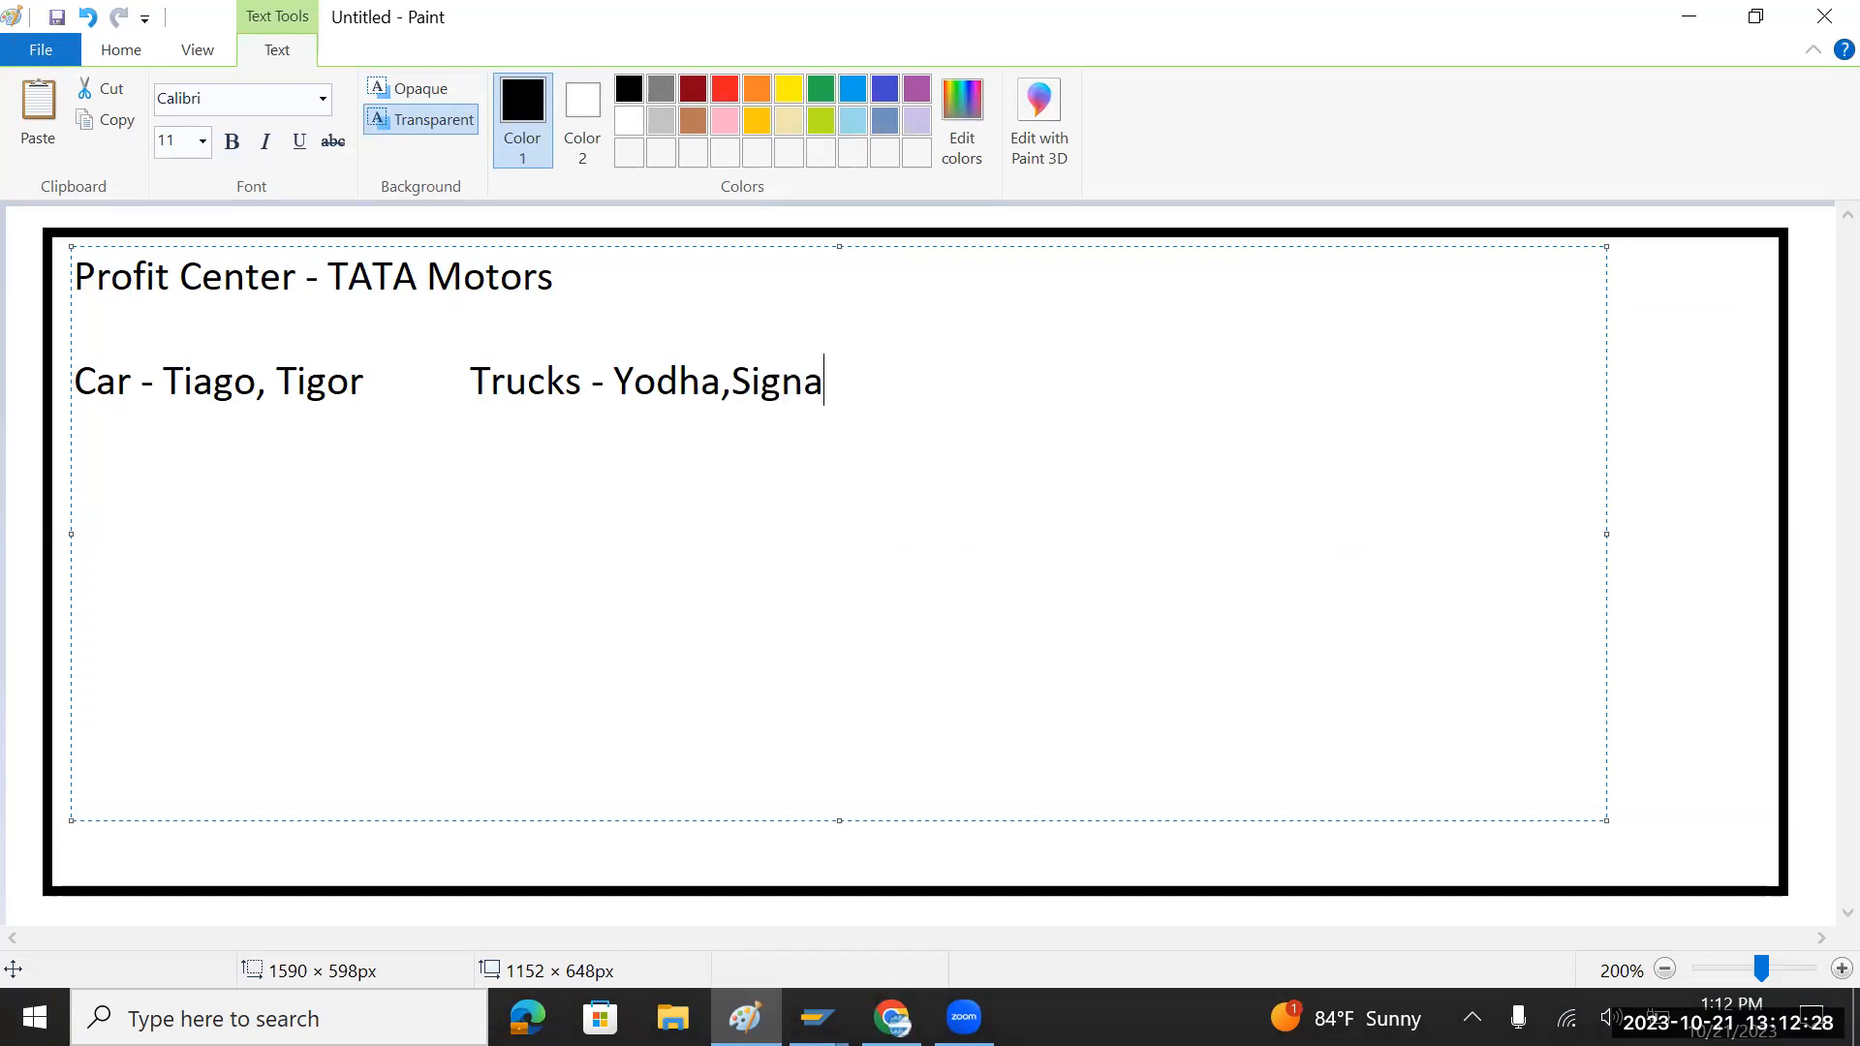
key(alt+Tab)
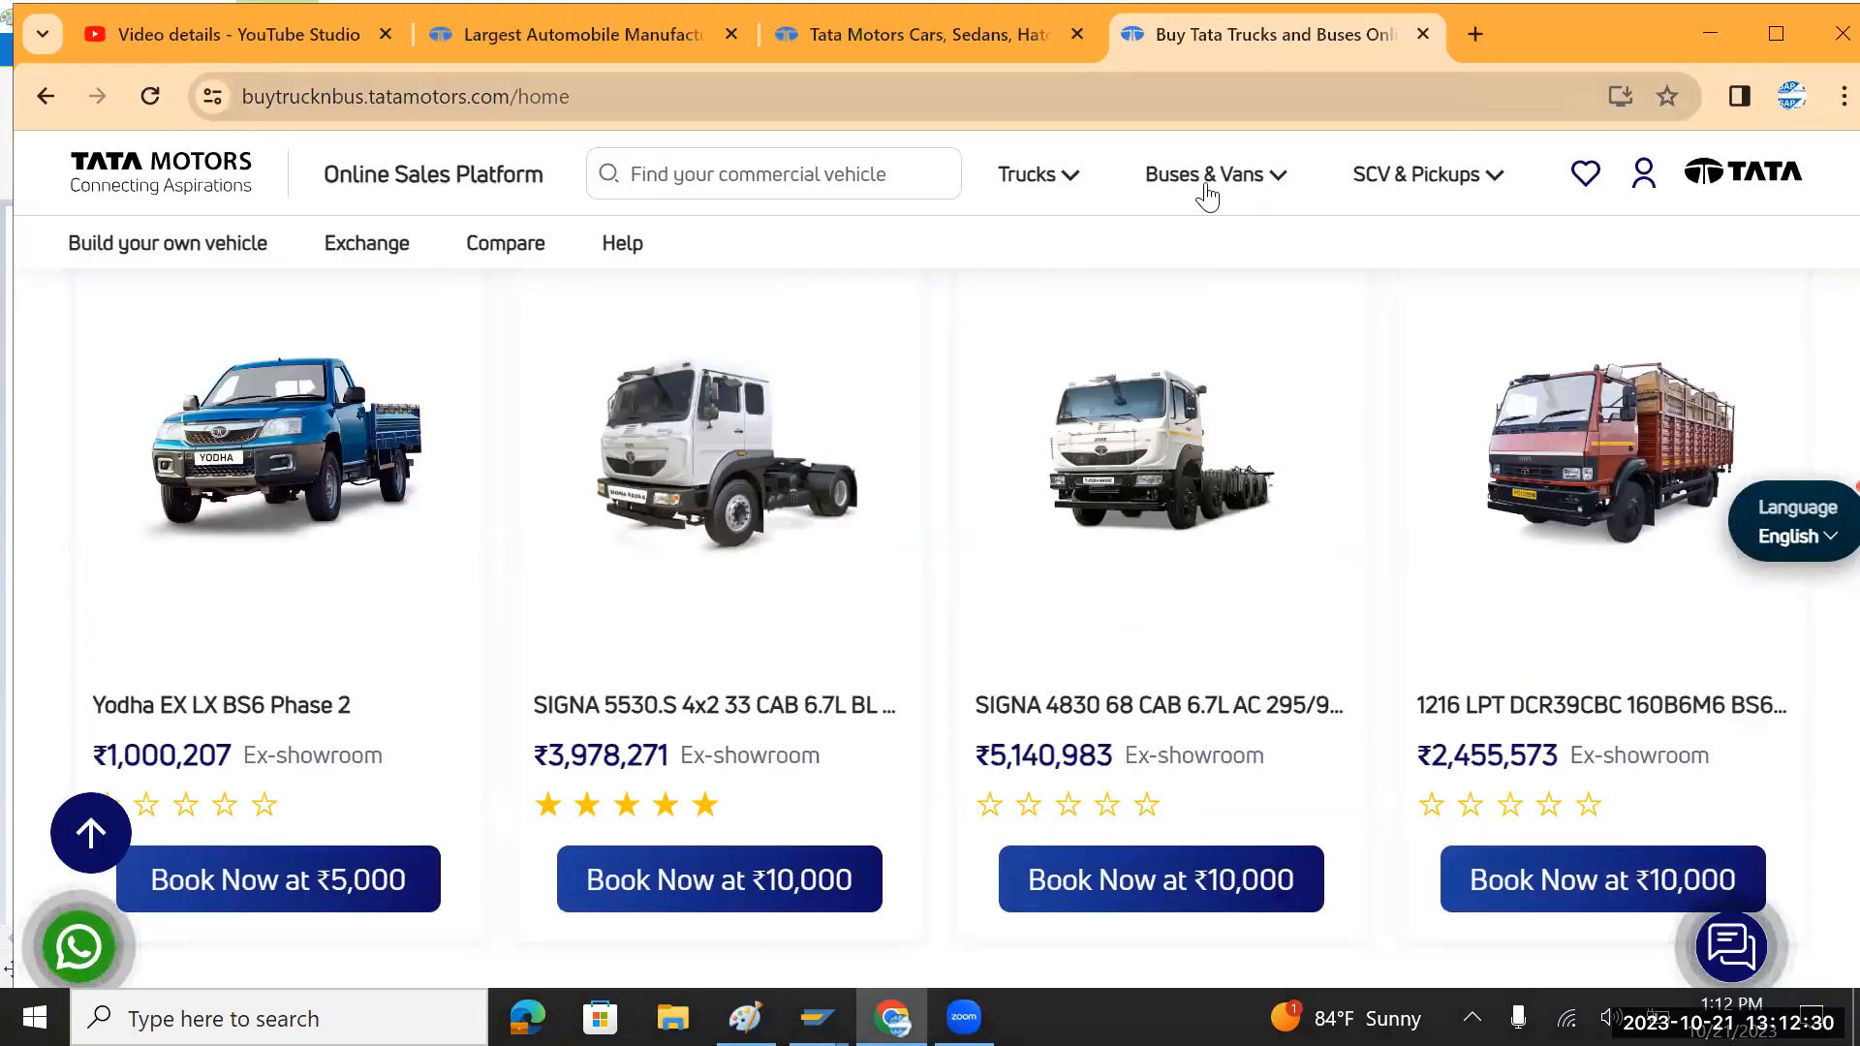
click(1422, 31)
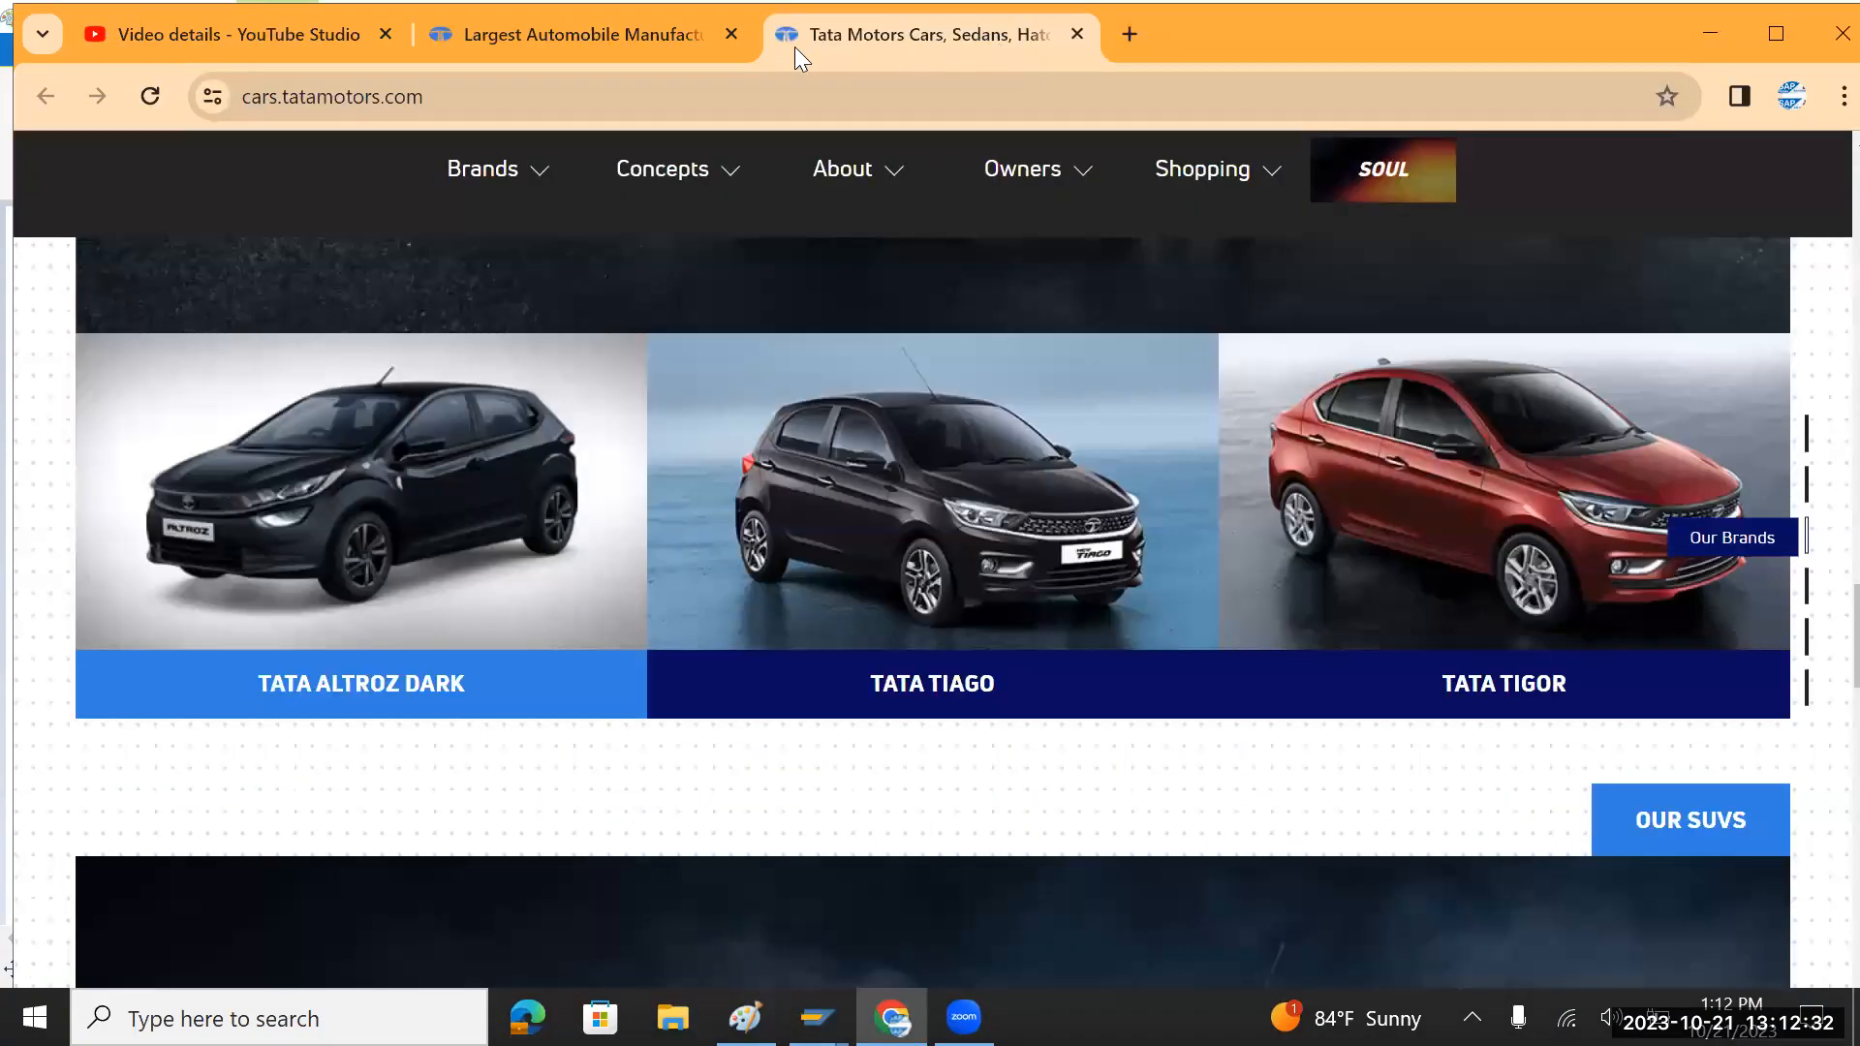
key(ctrl+w)
click(725, 29)
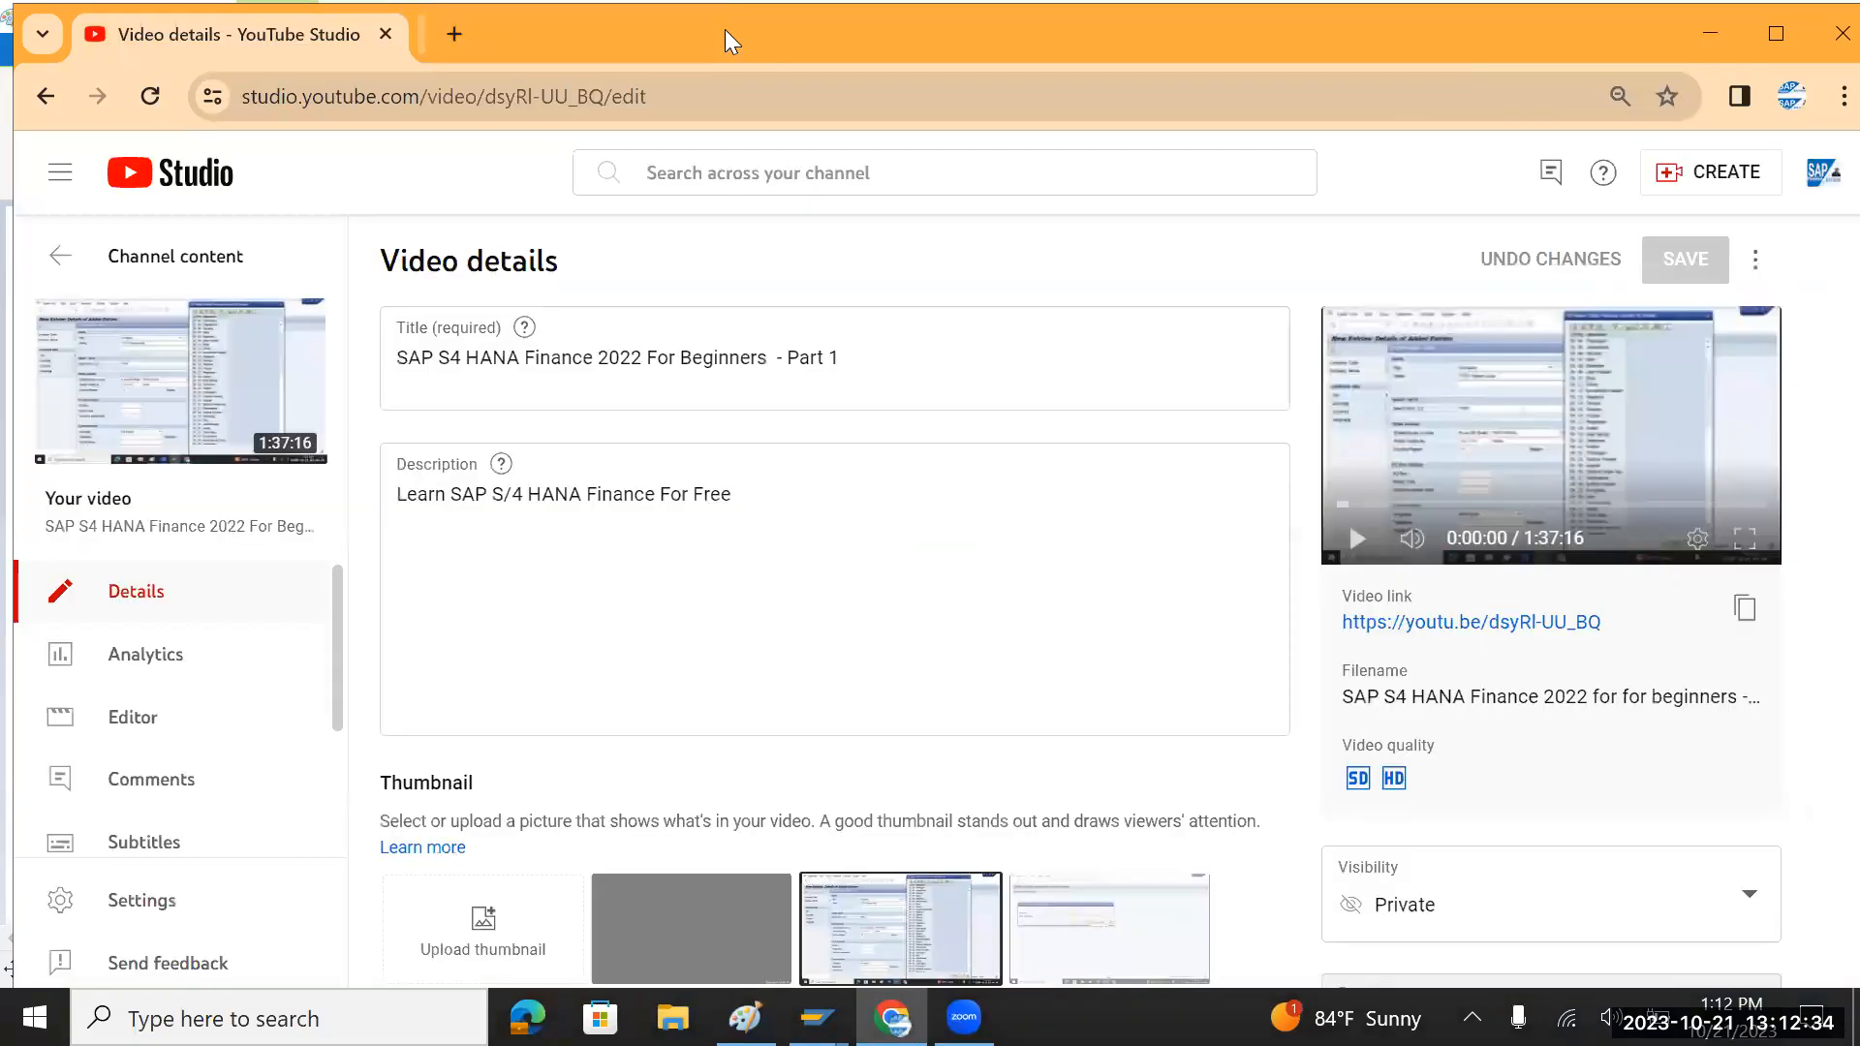
key(alt+Tab)
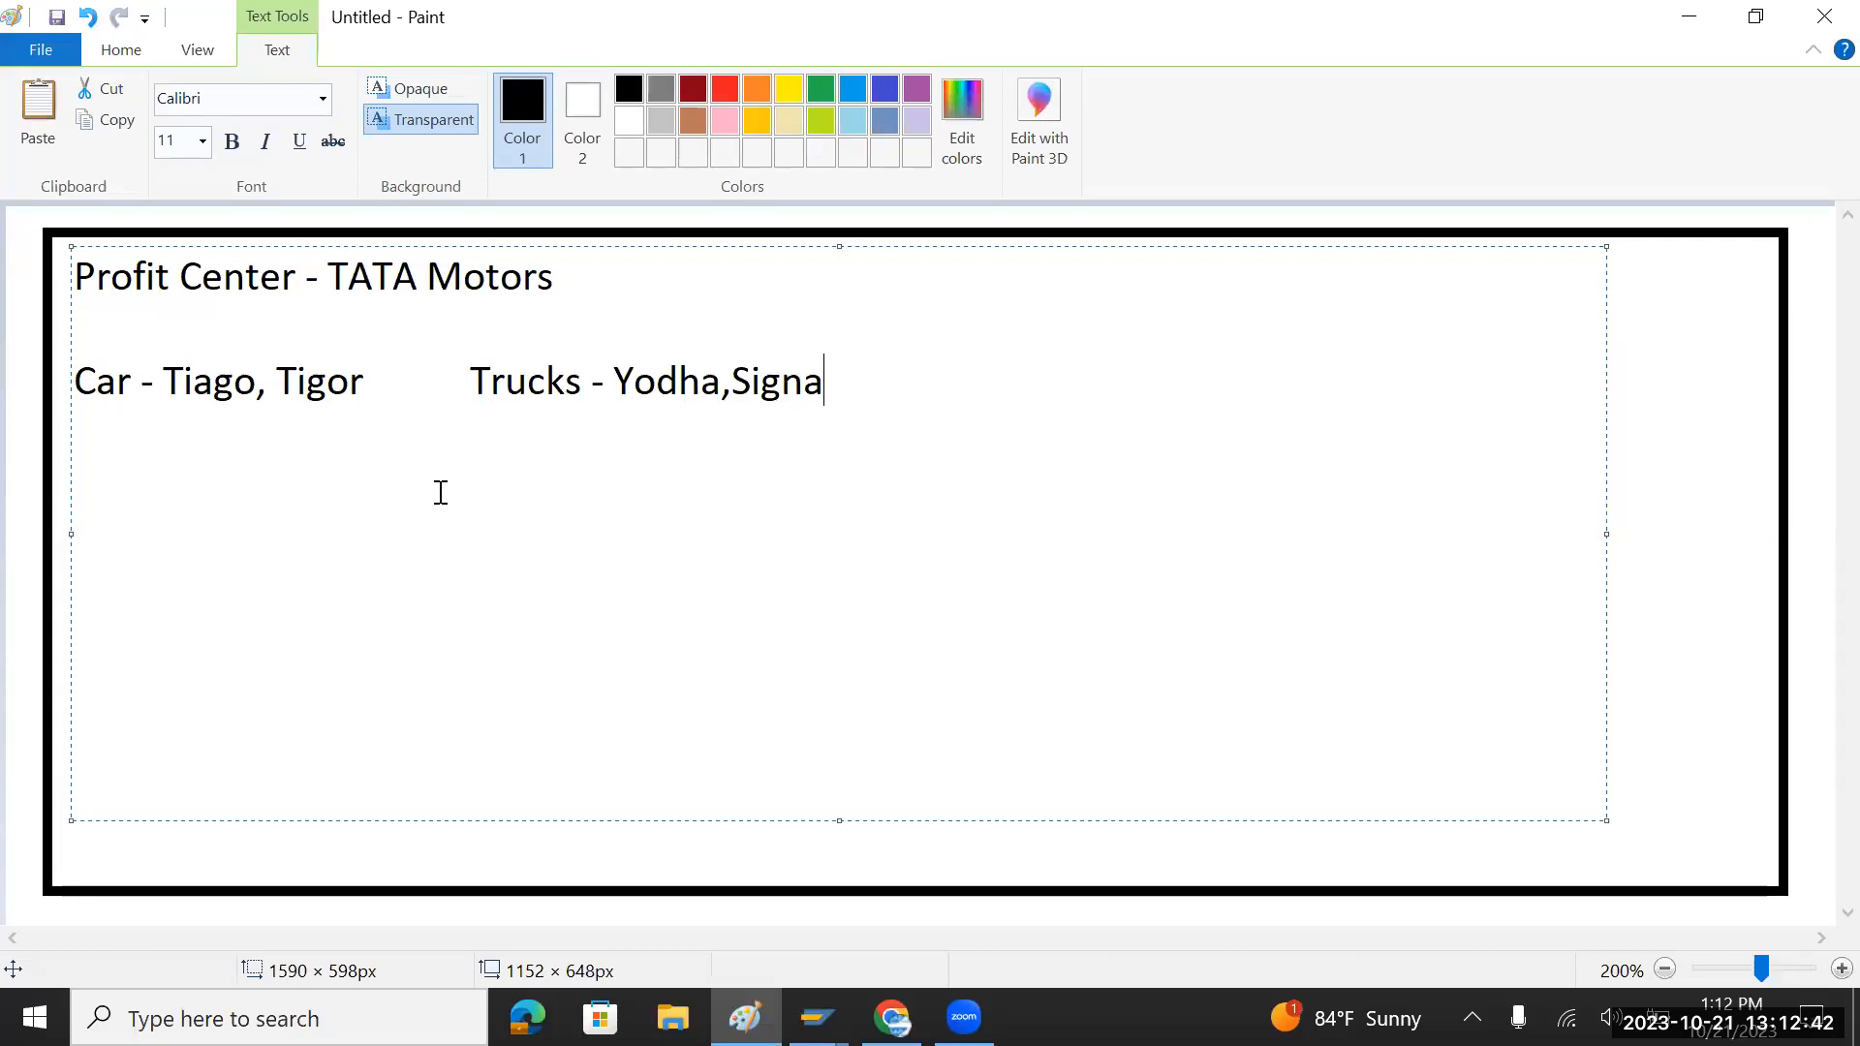
Step: Review the Car, Trucks and Tiago, Tigor entries in the Paint notes
drag(132, 384, 74, 384)
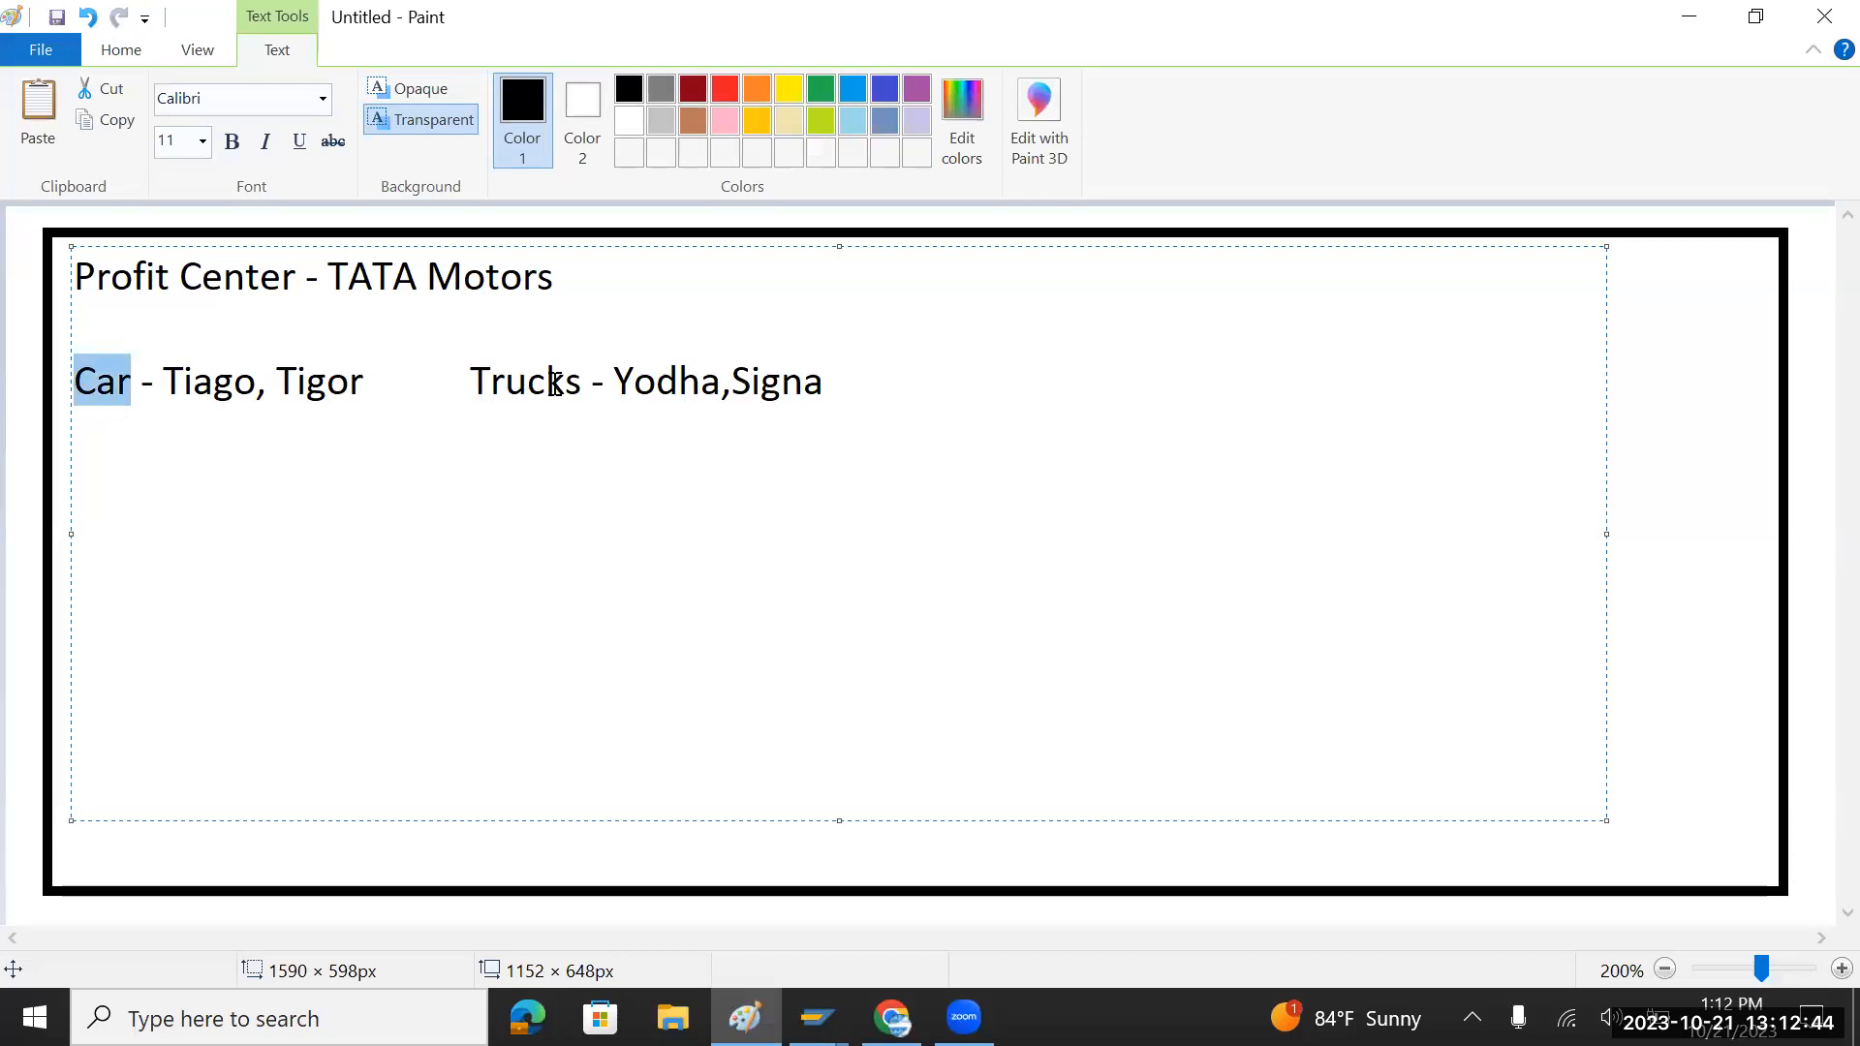
drag(581, 384, 471, 391)
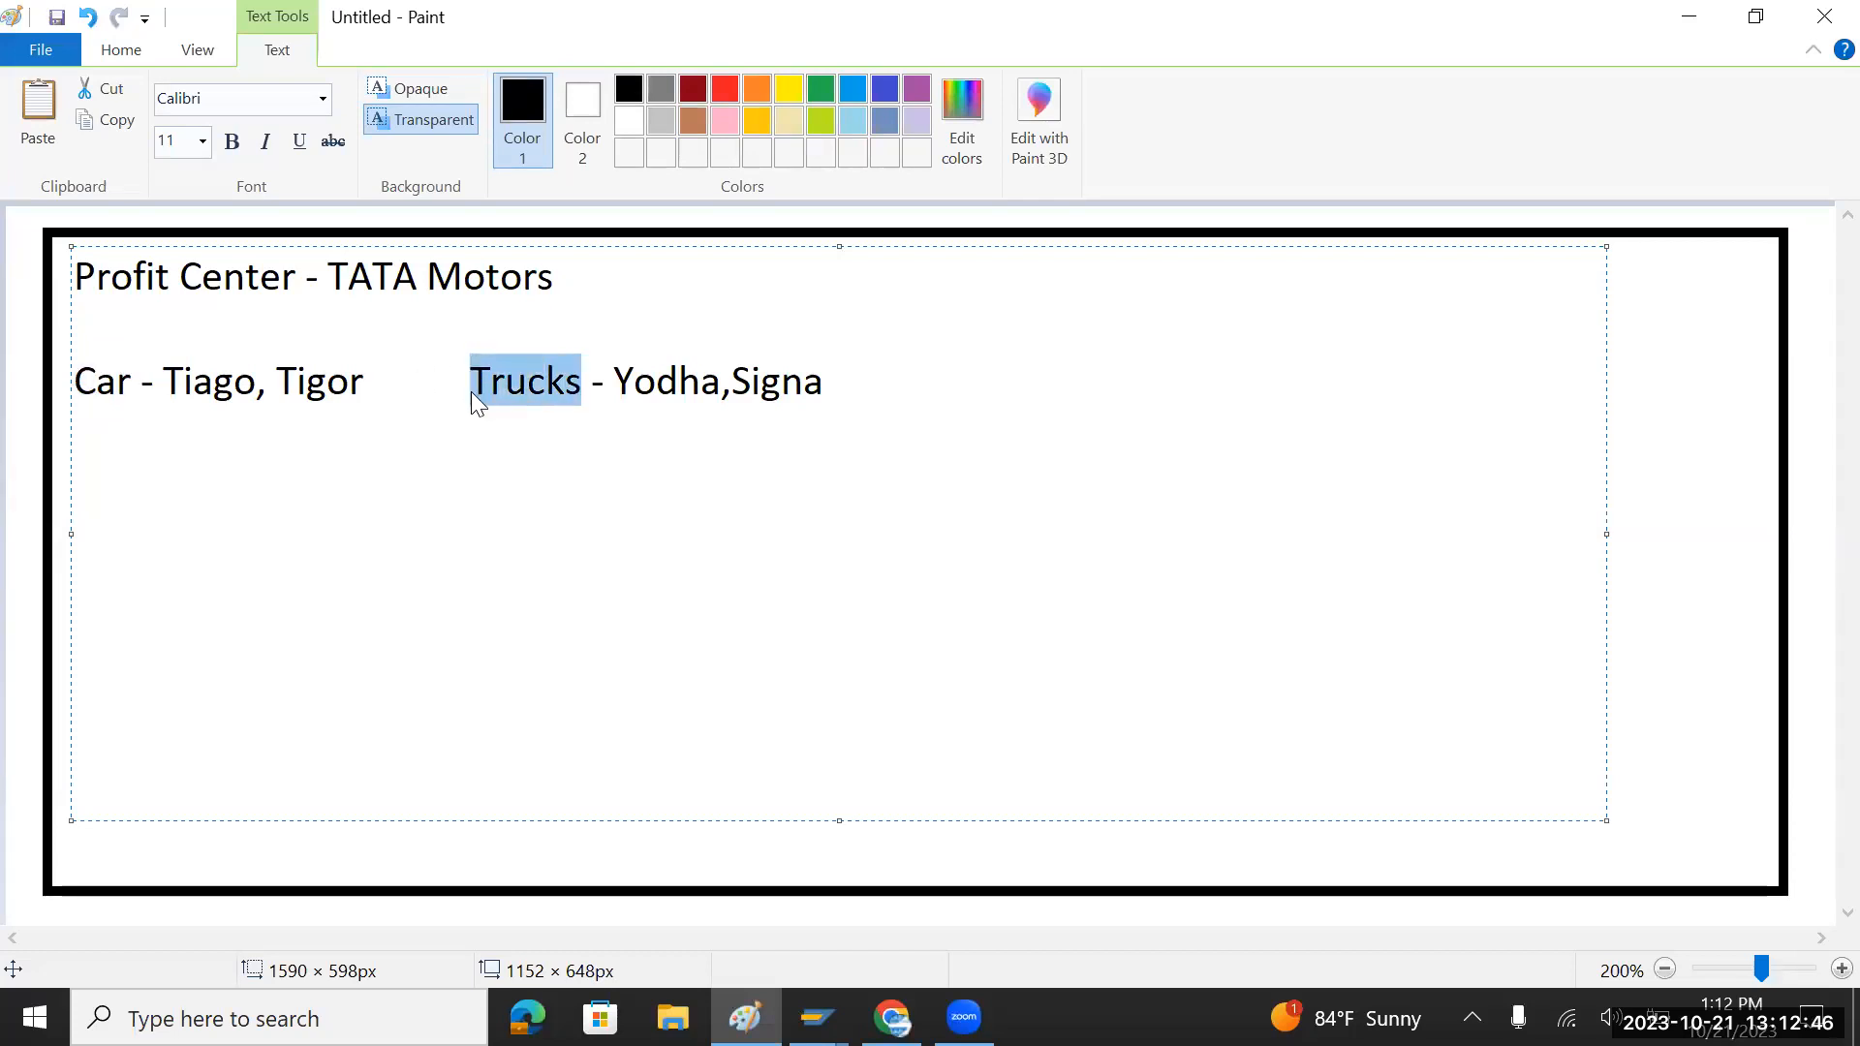
drag(163, 384, 353, 382)
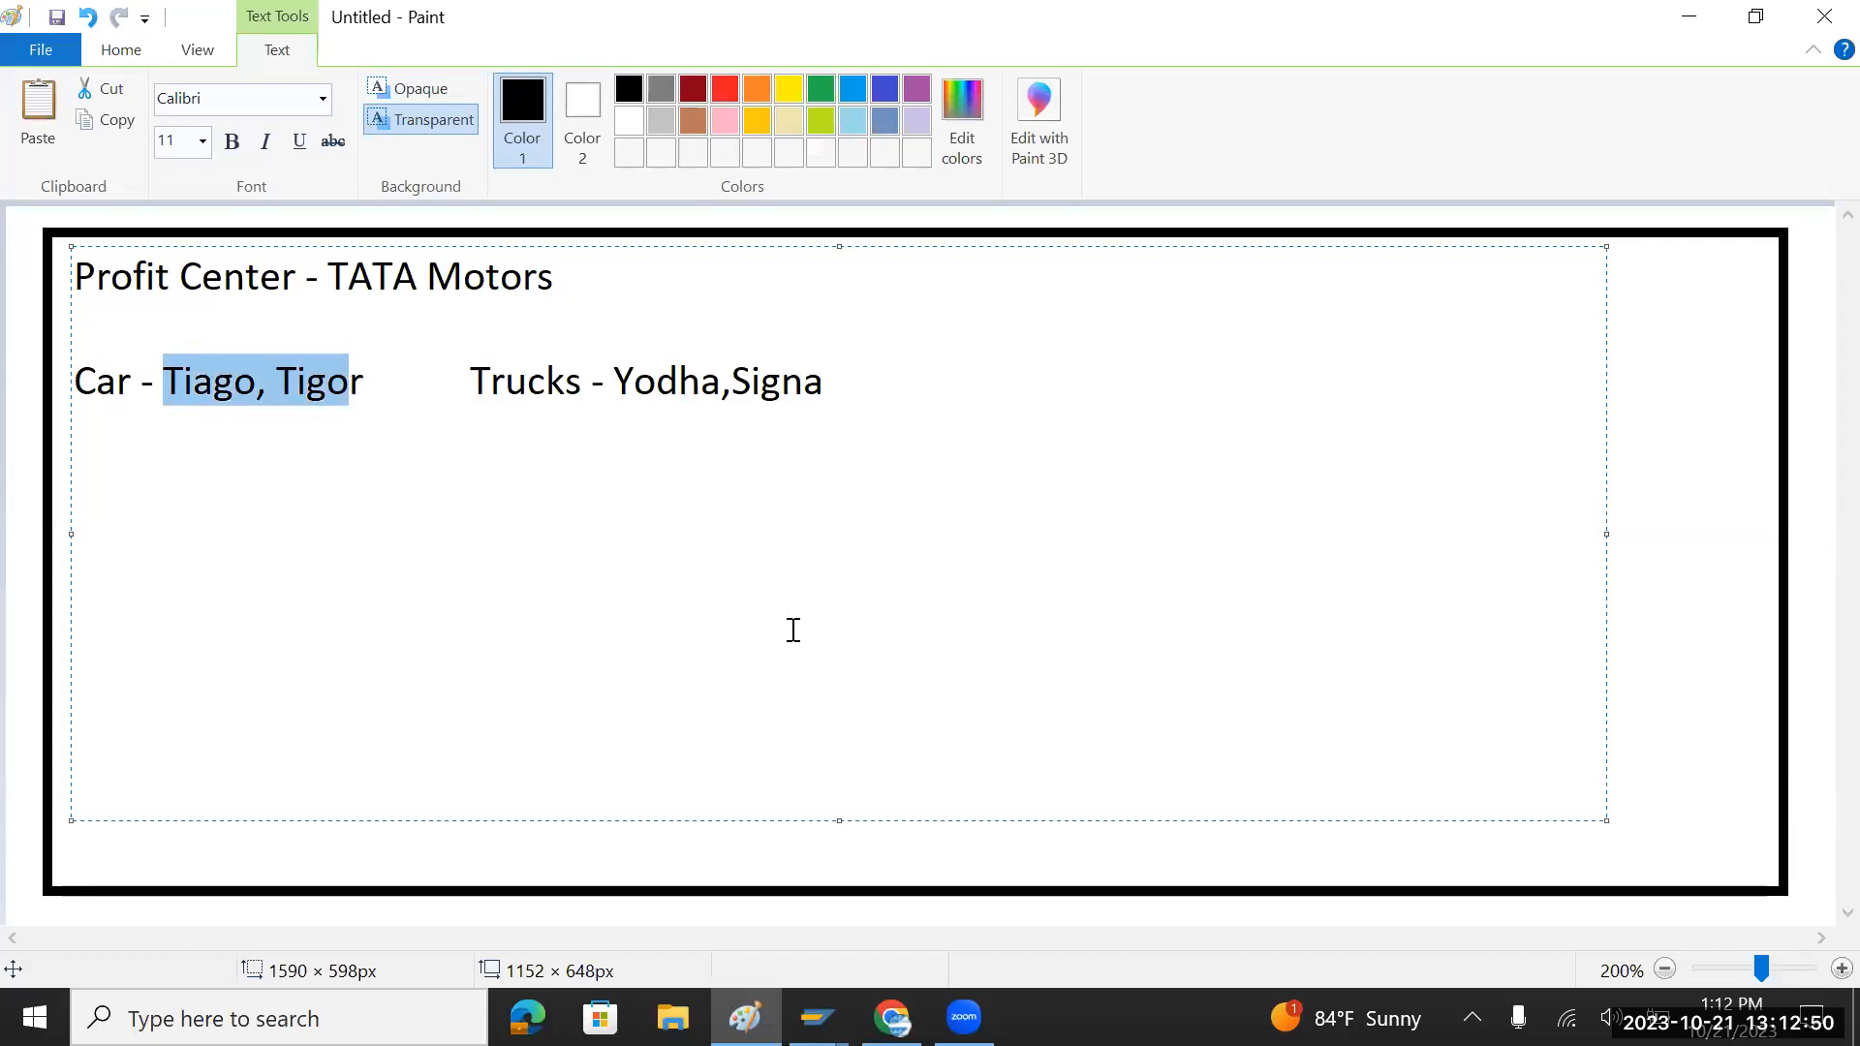
click(817, 1017)
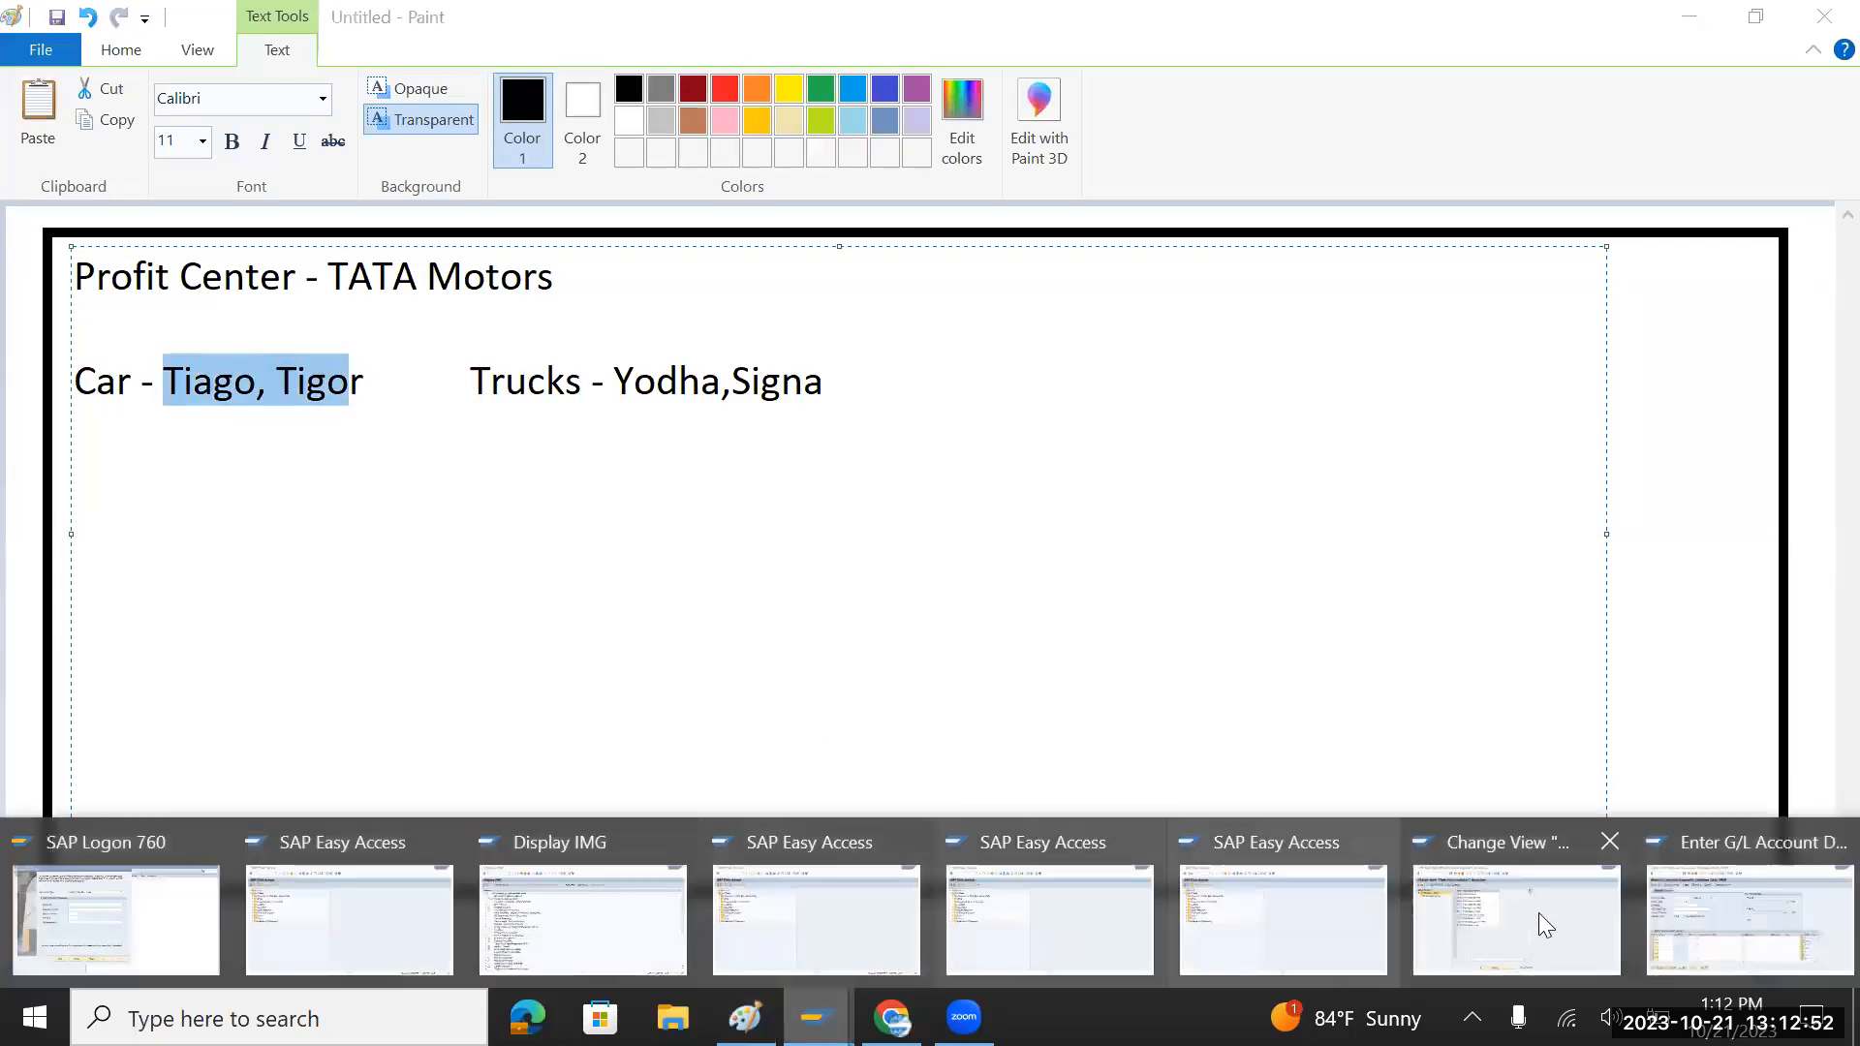
Step: Run SPRO and execute Enterprise Structure > Definition > Financial Accounting > Define Segment
click(1278, 925)
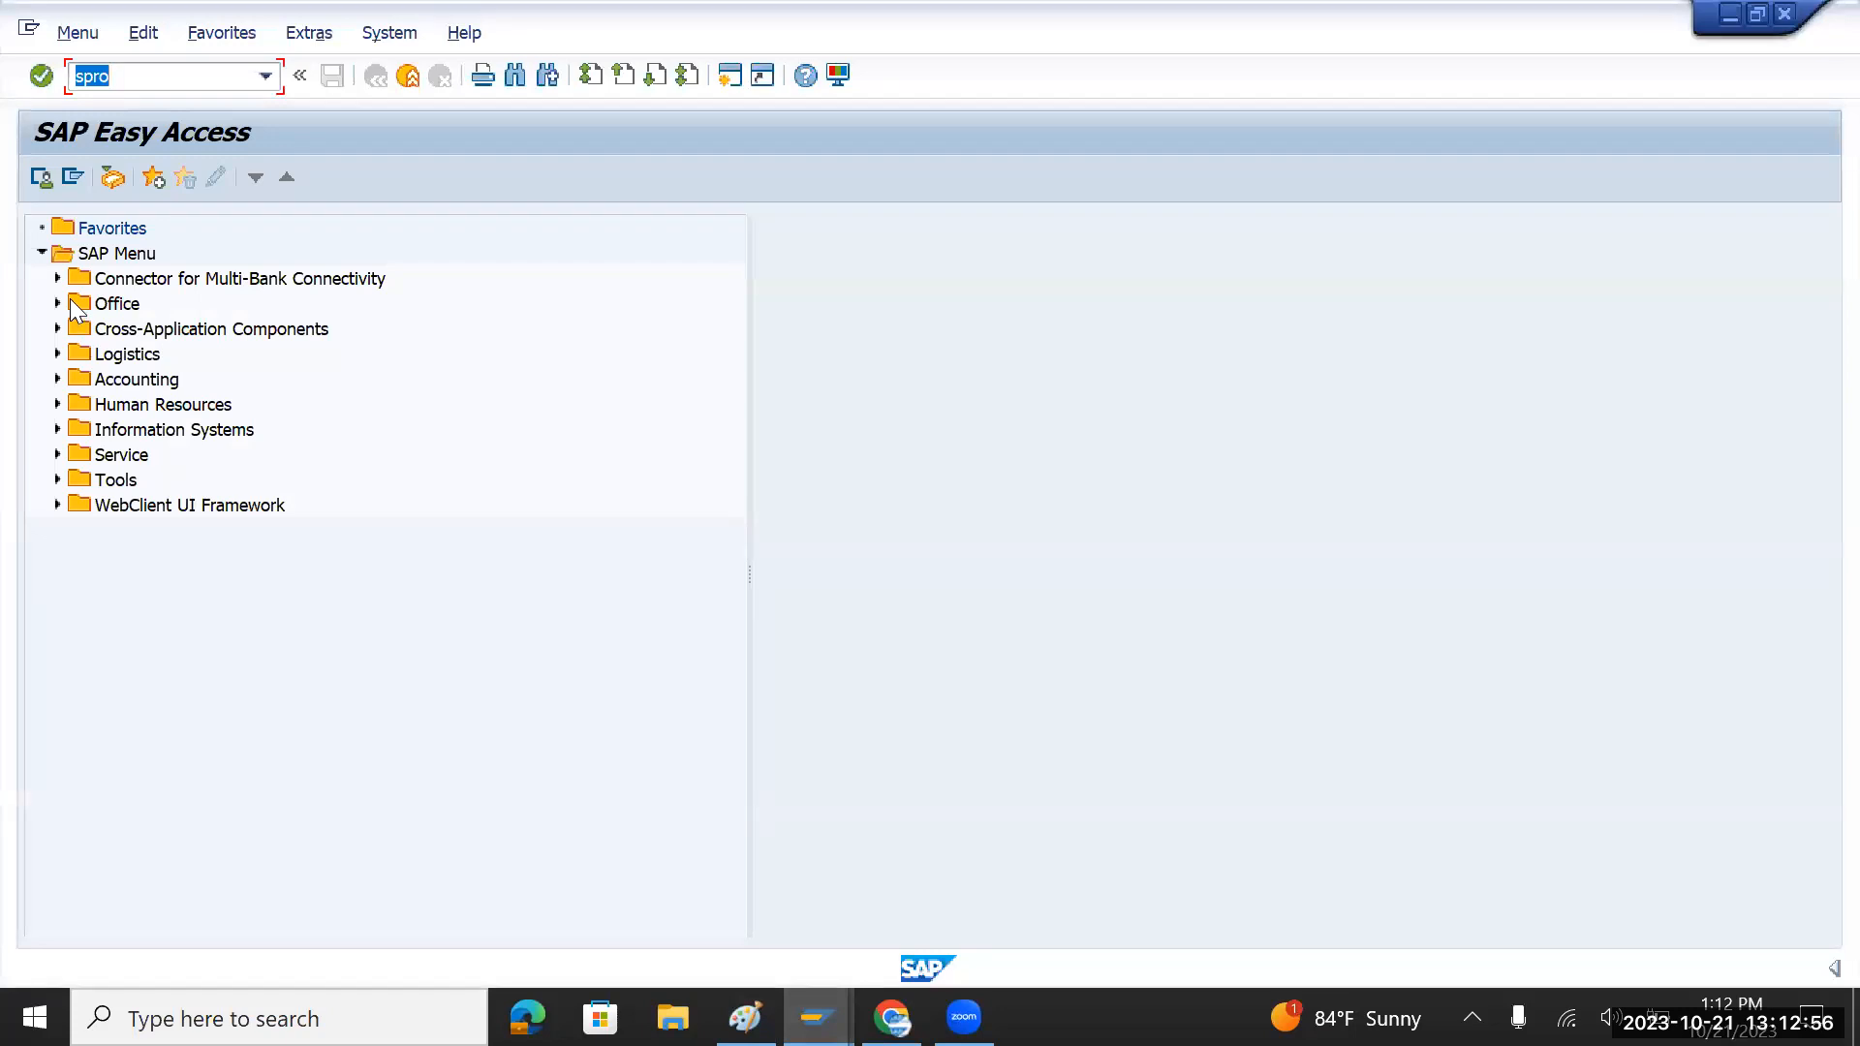
key(Return)
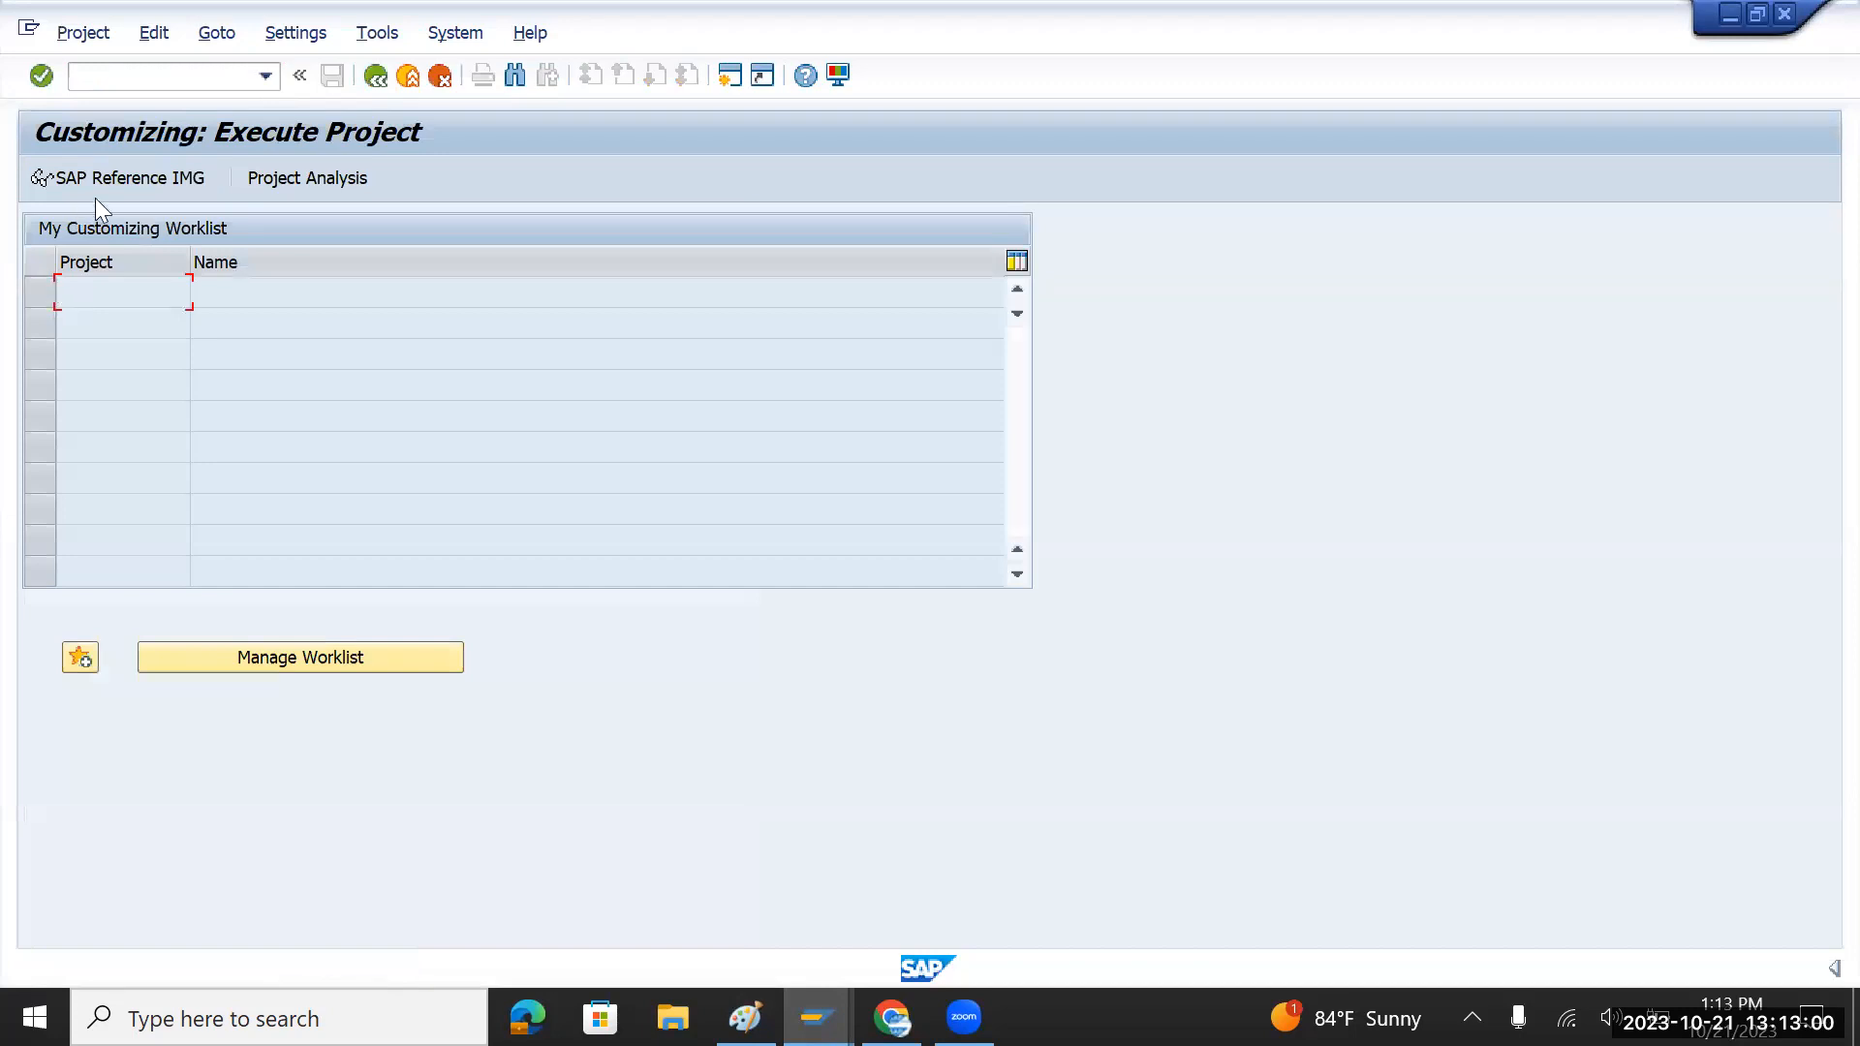
click(116, 180)
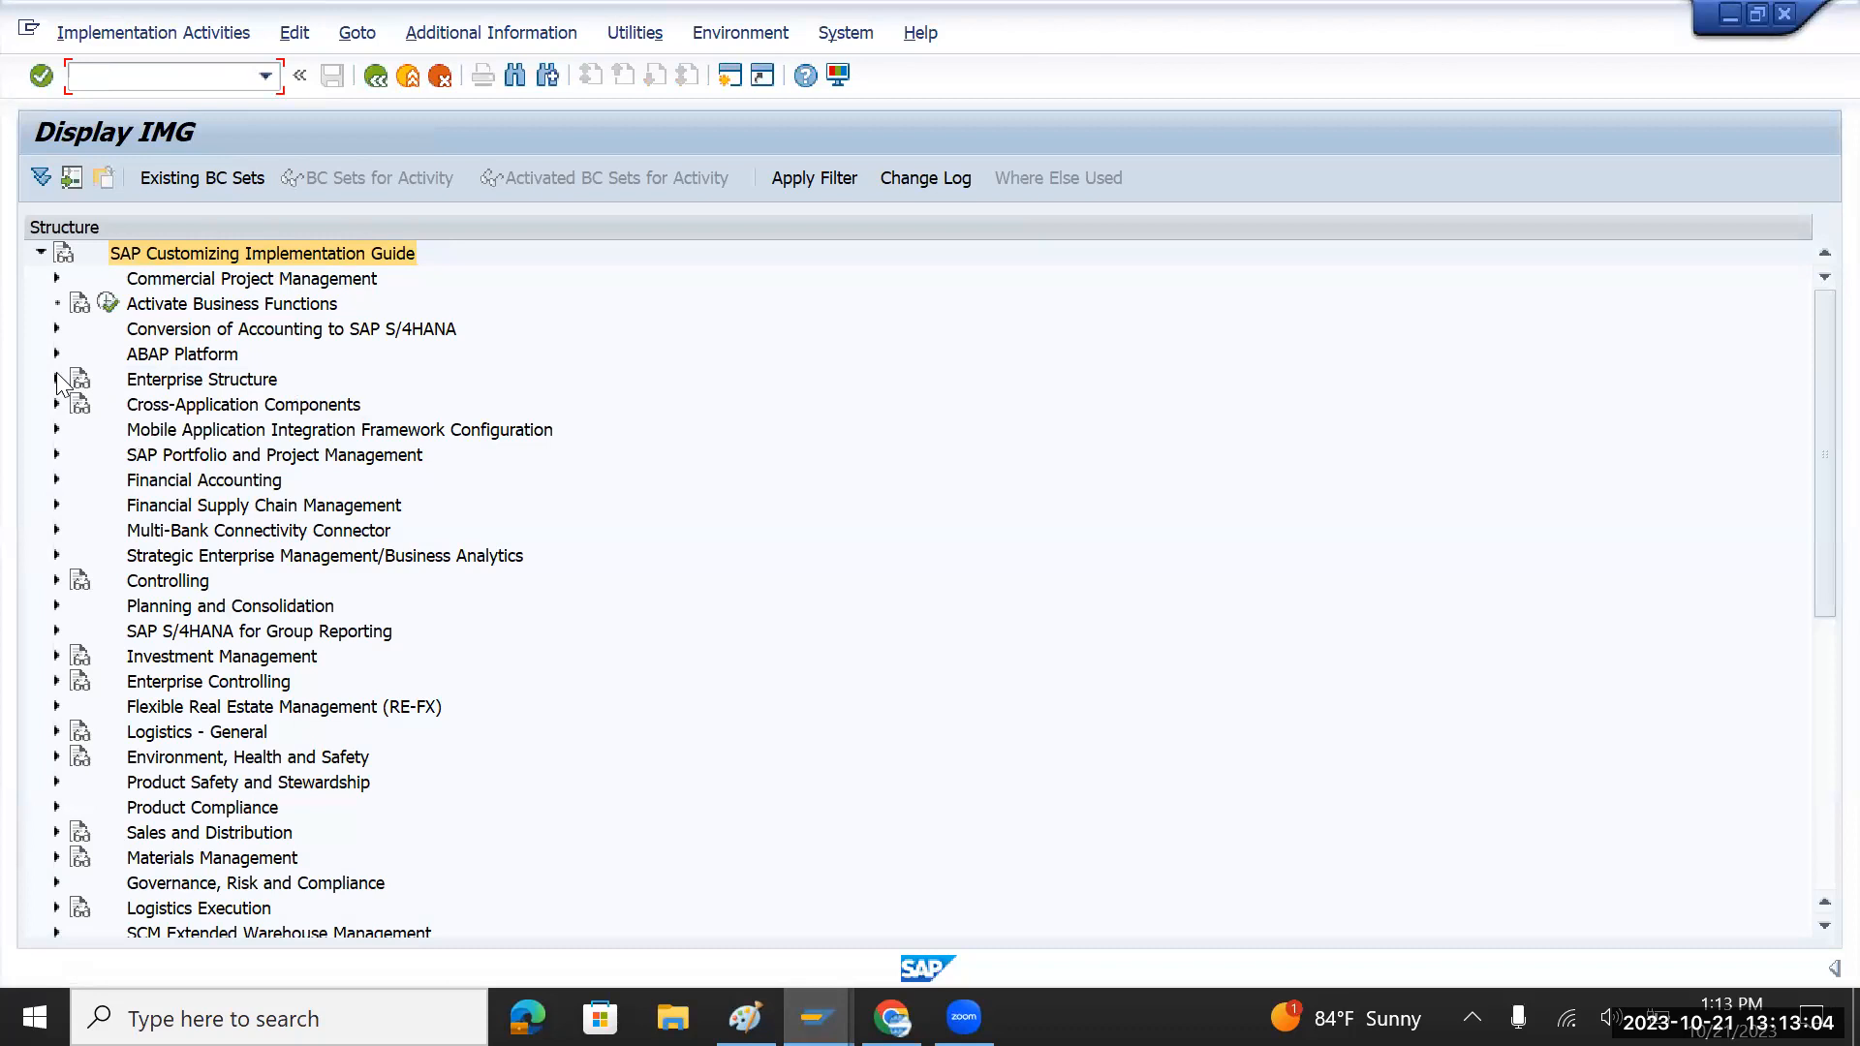
click(56, 377)
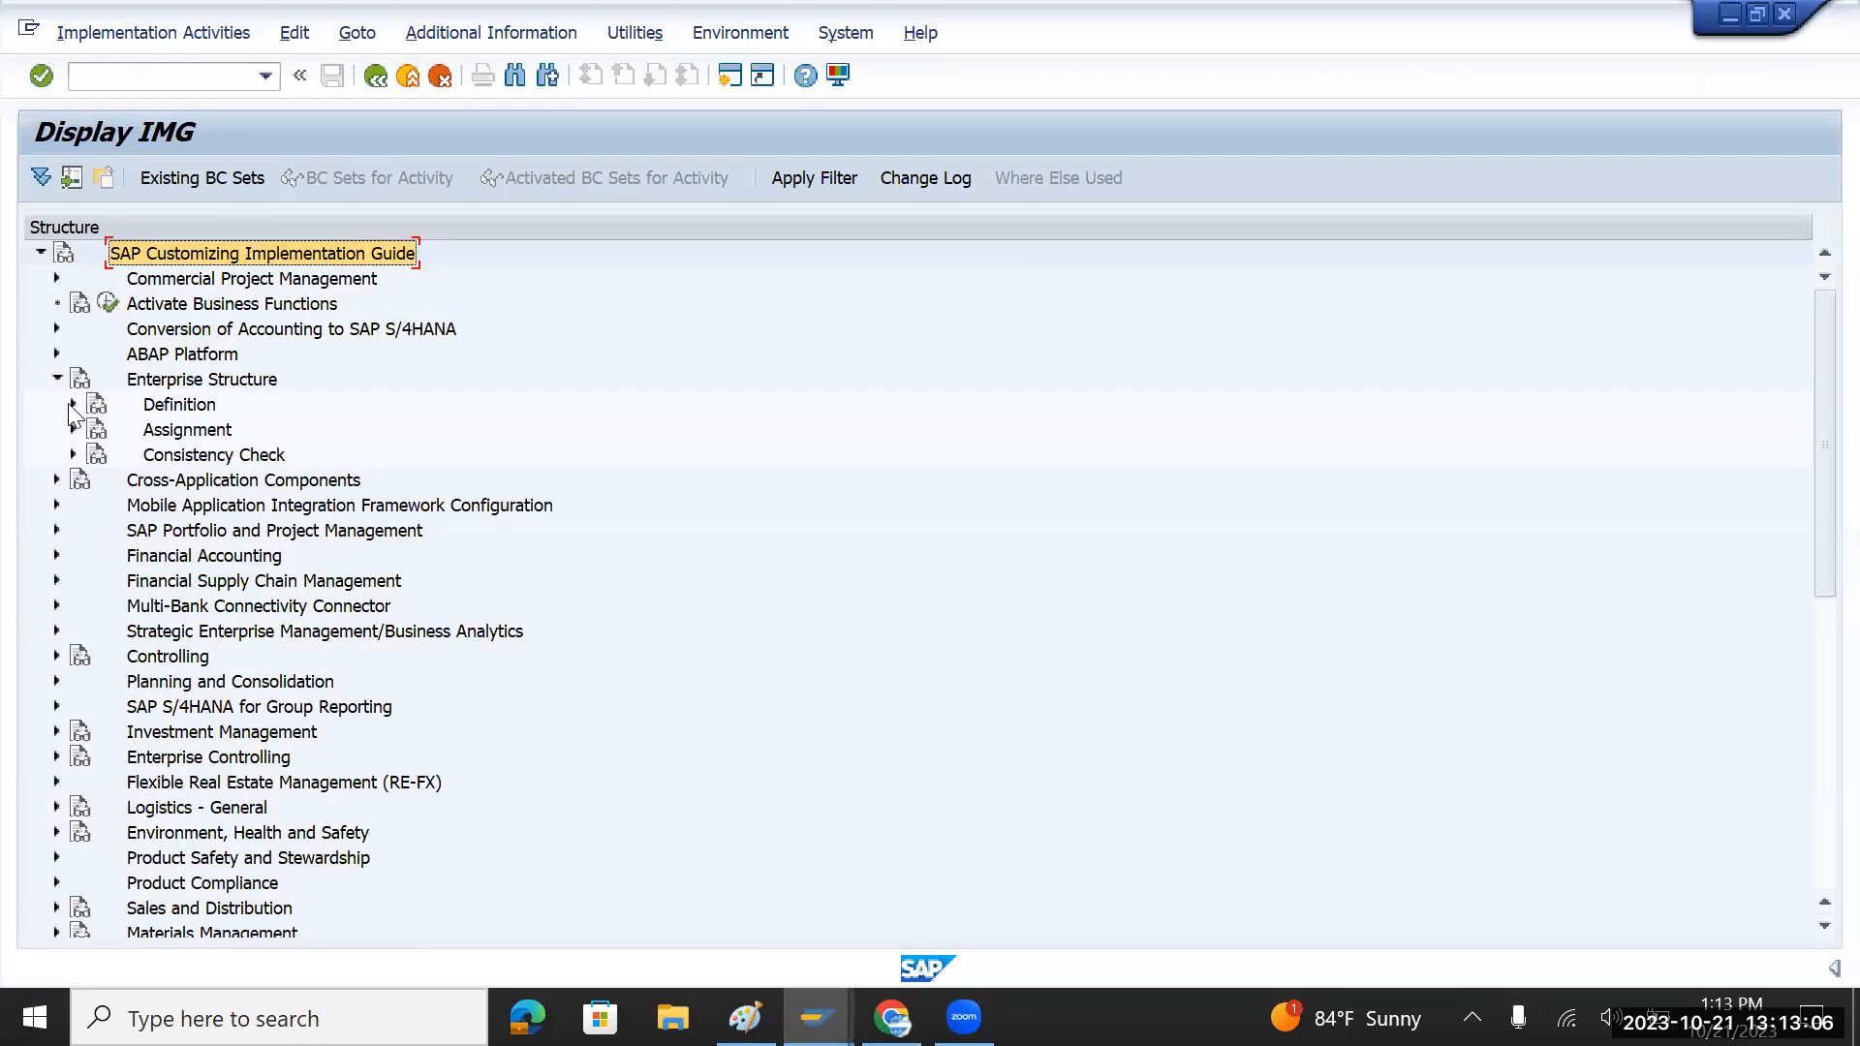
click(73, 405)
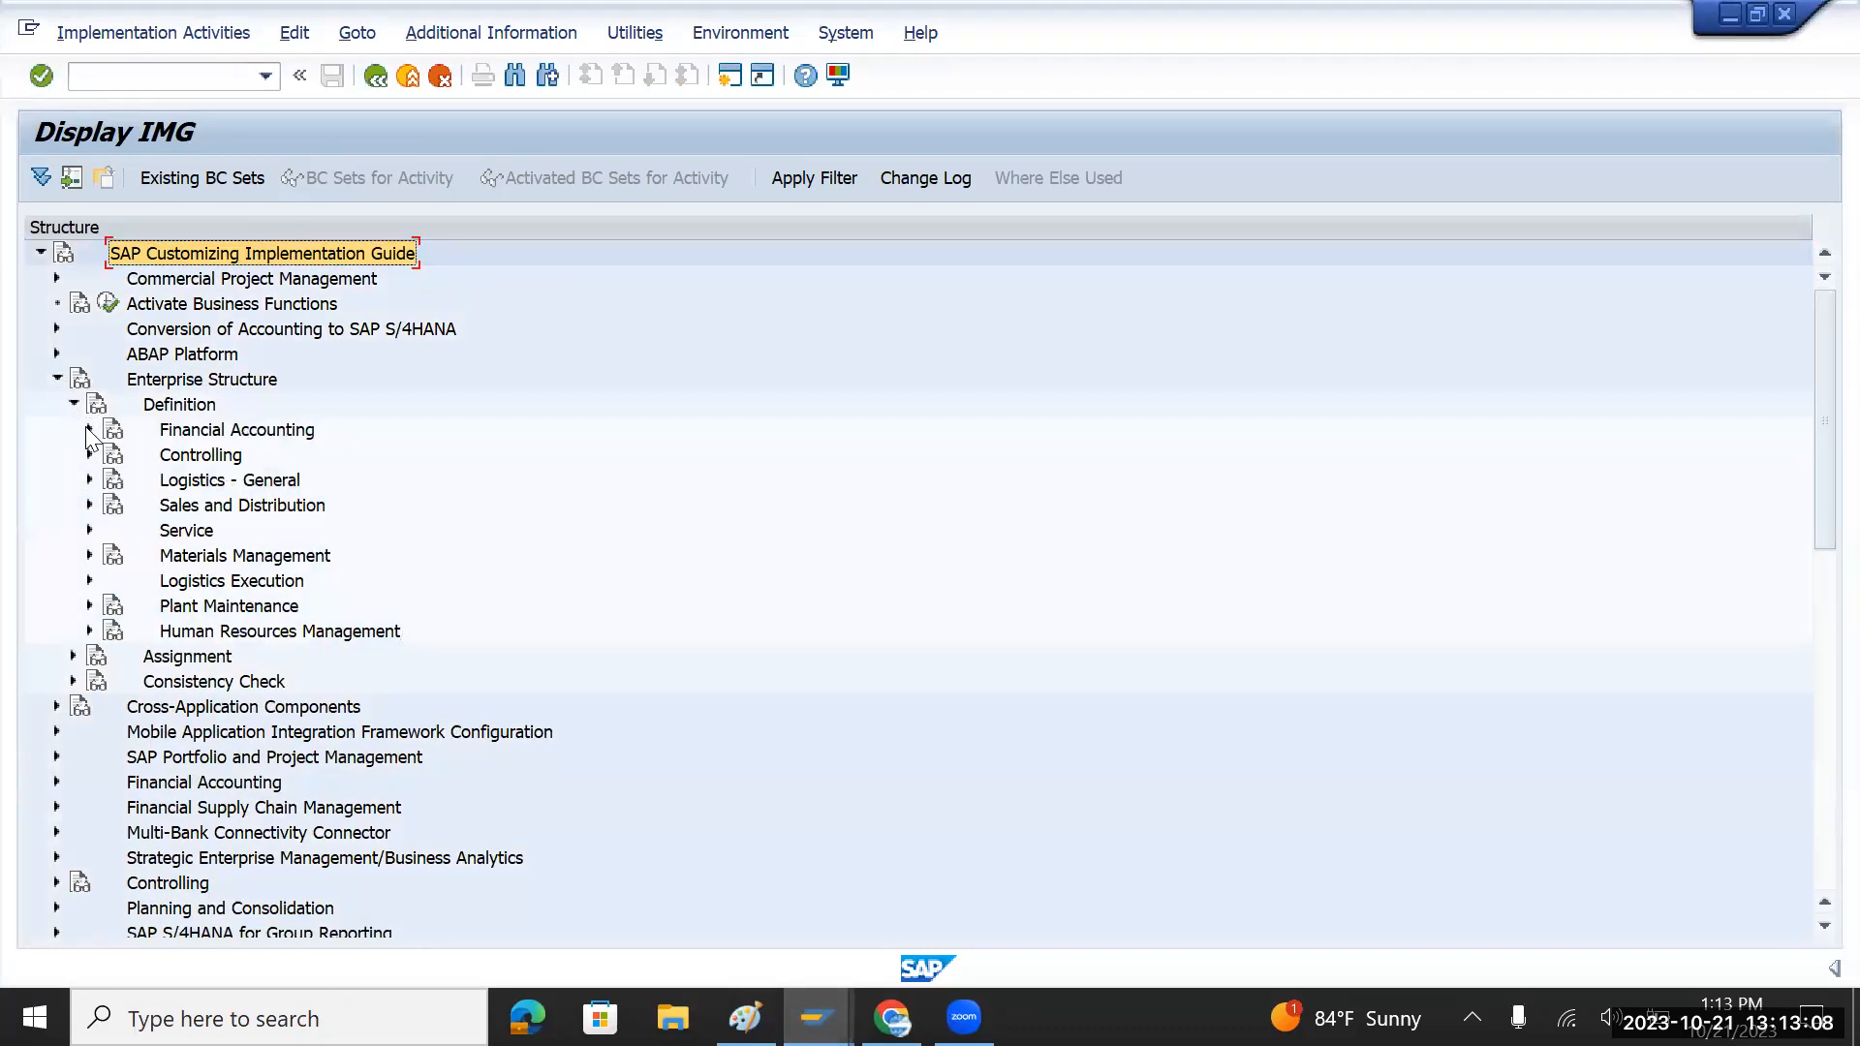
click(89, 429)
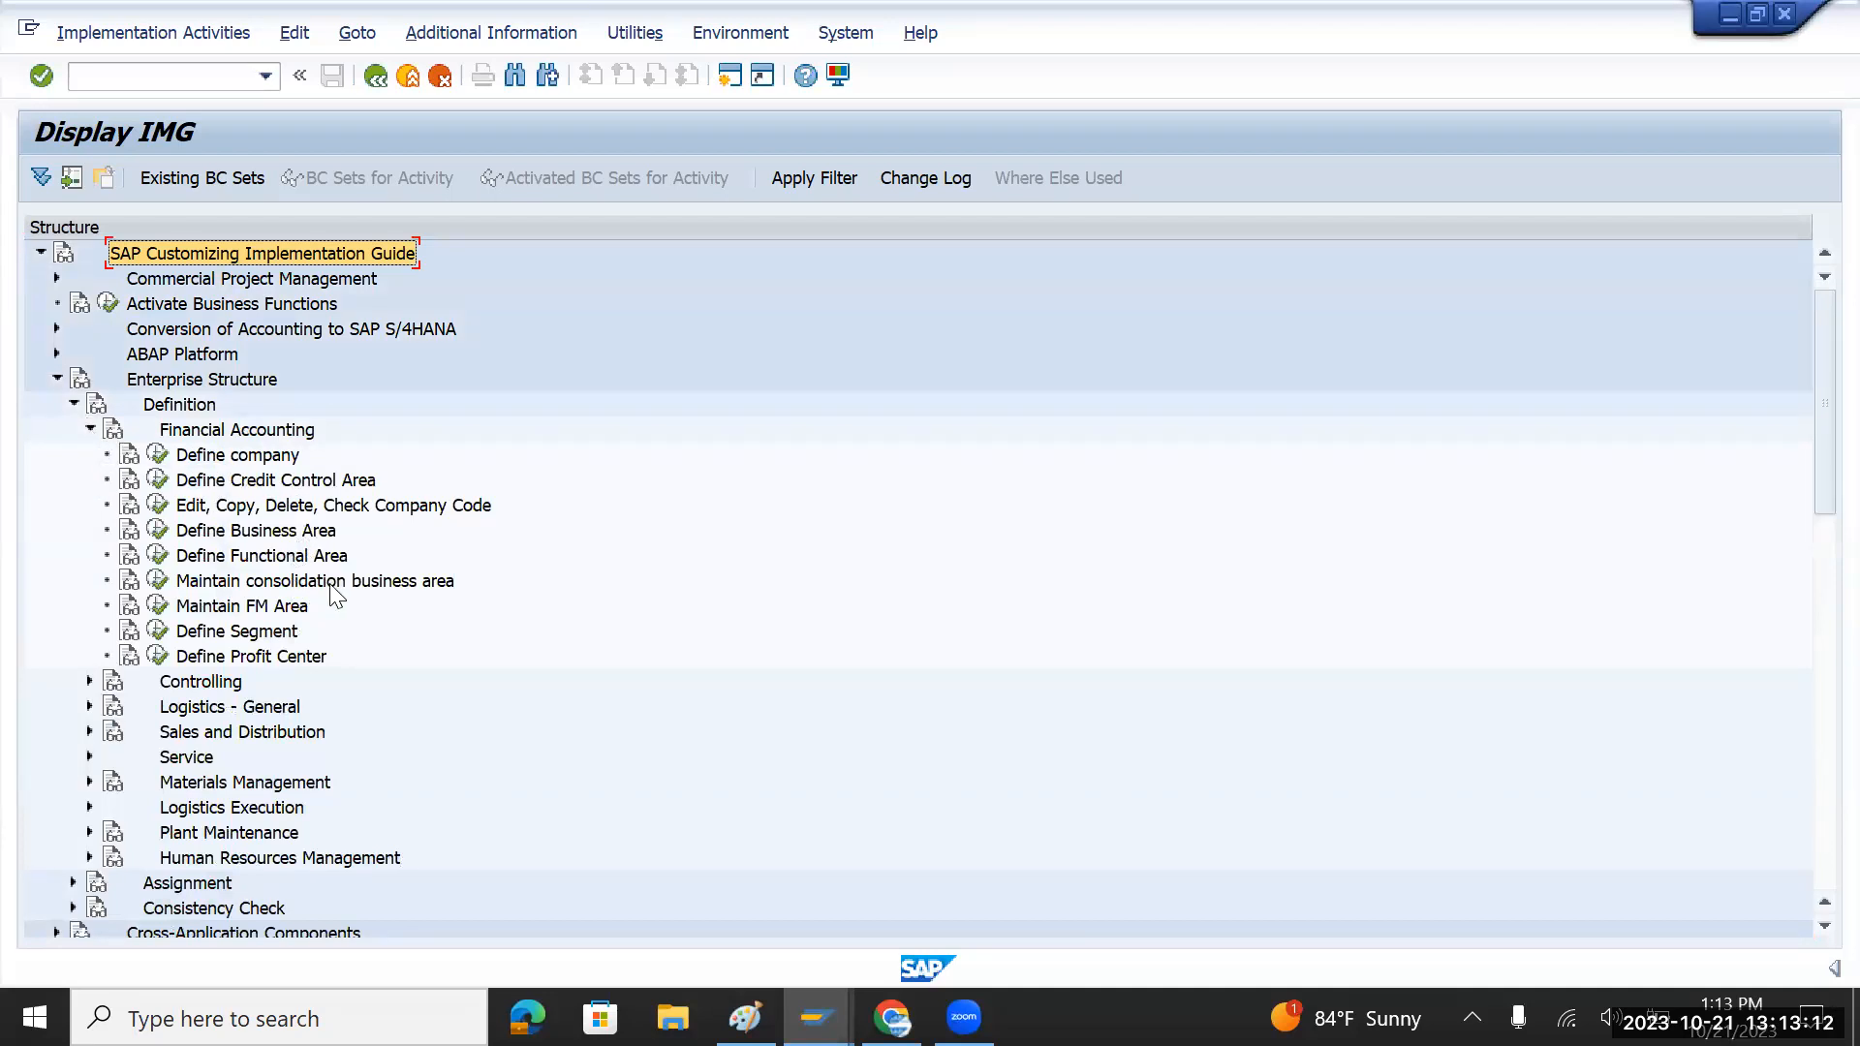
click(274, 634)
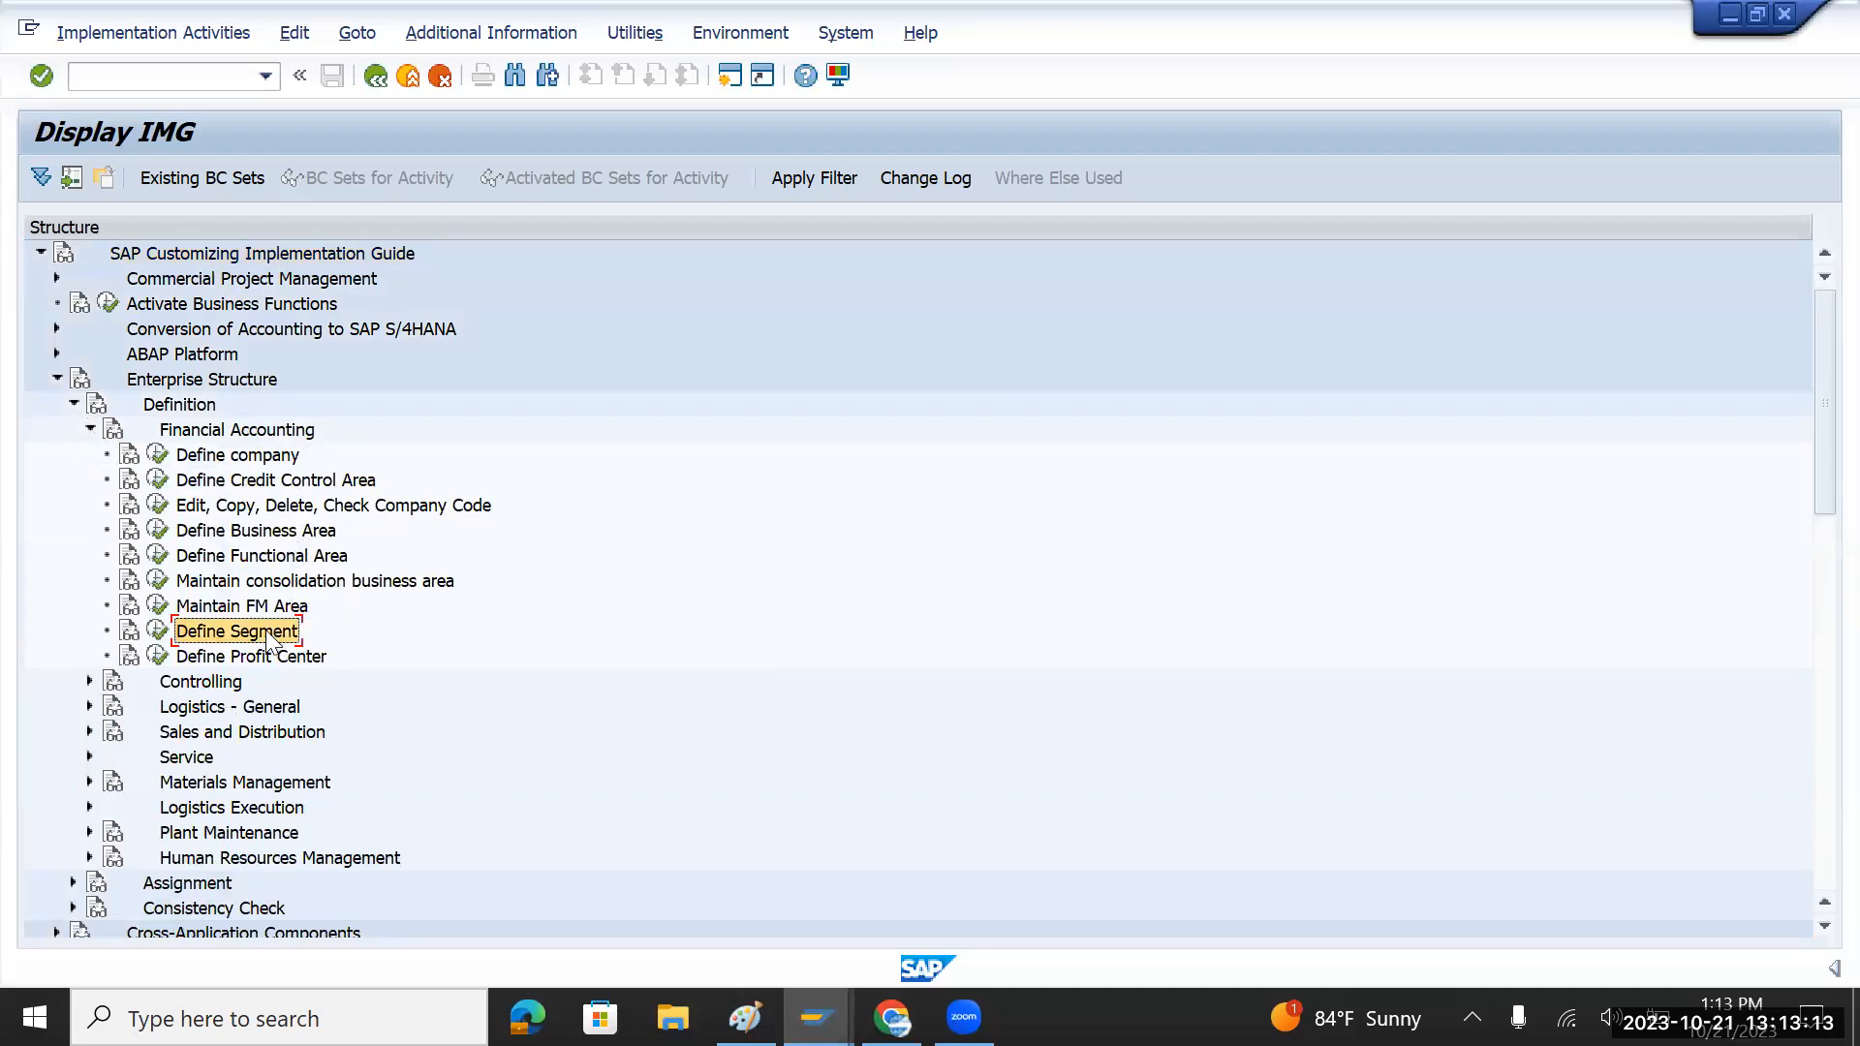
click(158, 632)
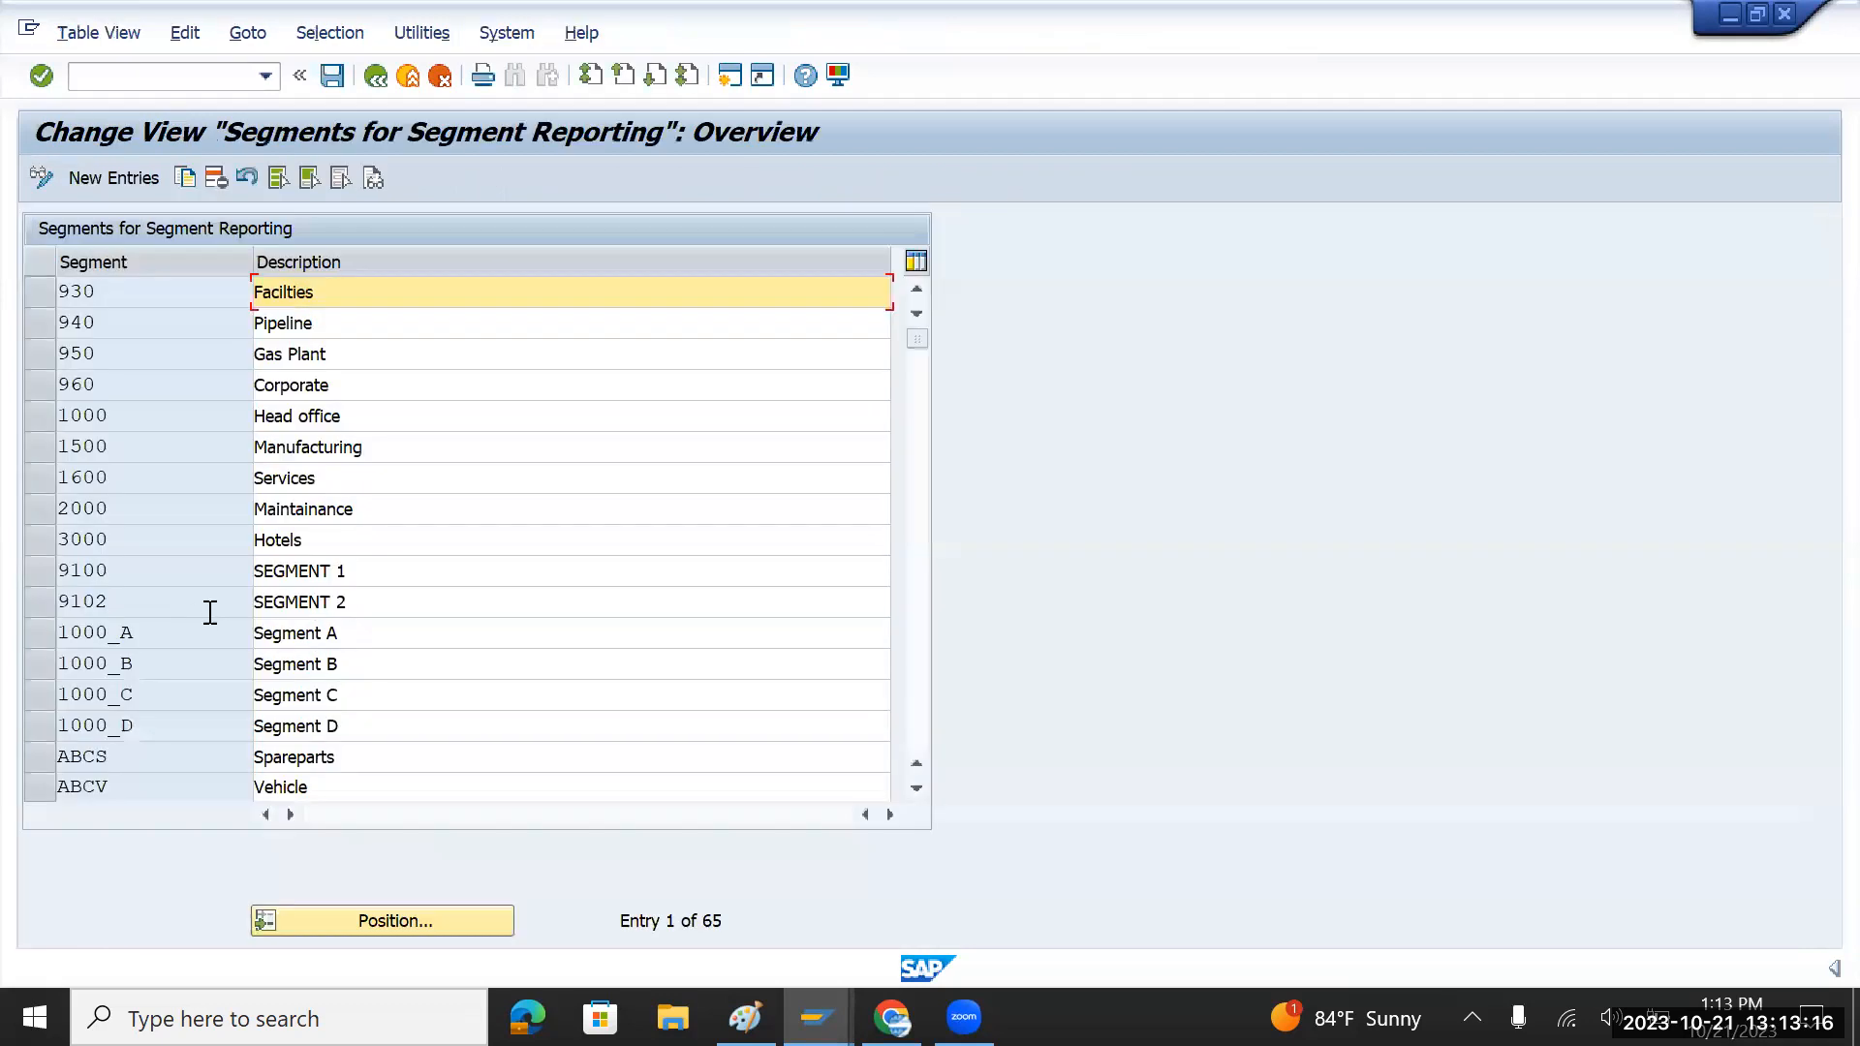
Step: Add a new segment entry TMCar with the description 'Tata Motors Cars'
click(126, 177)
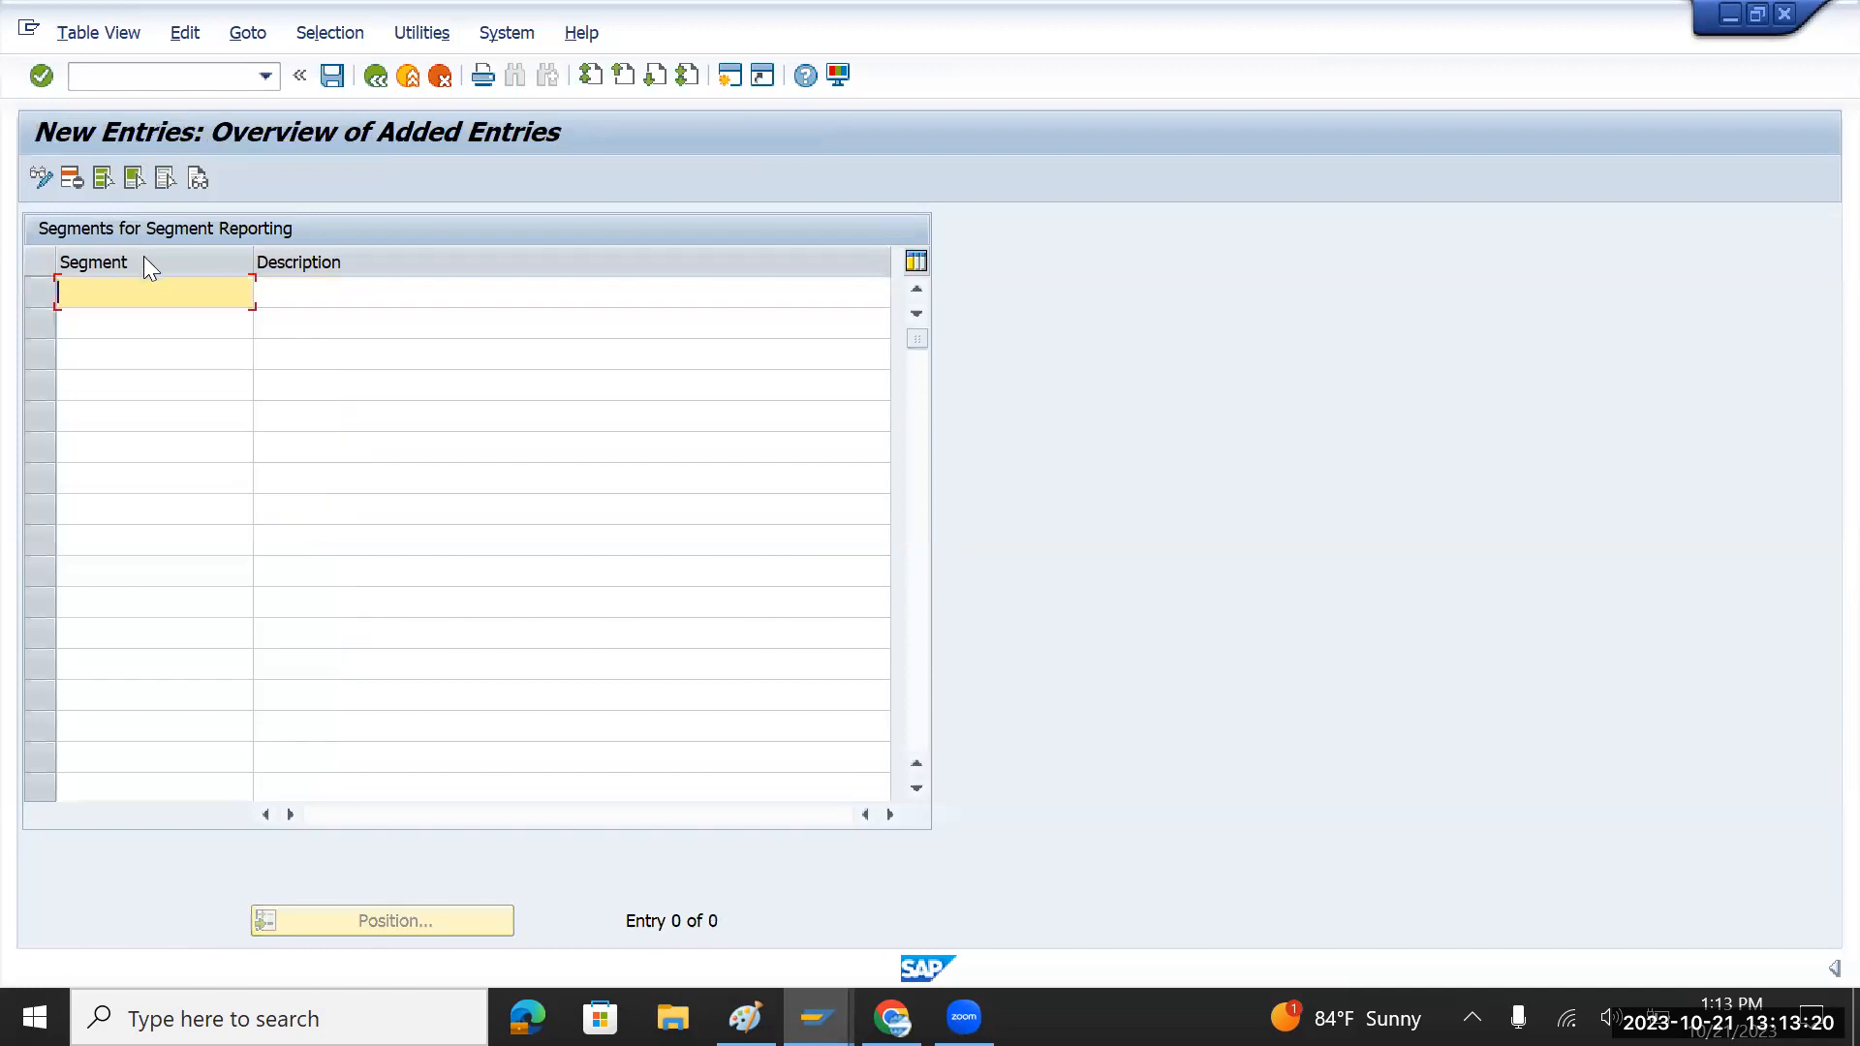
text(TMCar)
click(310, 283)
text(Tata)
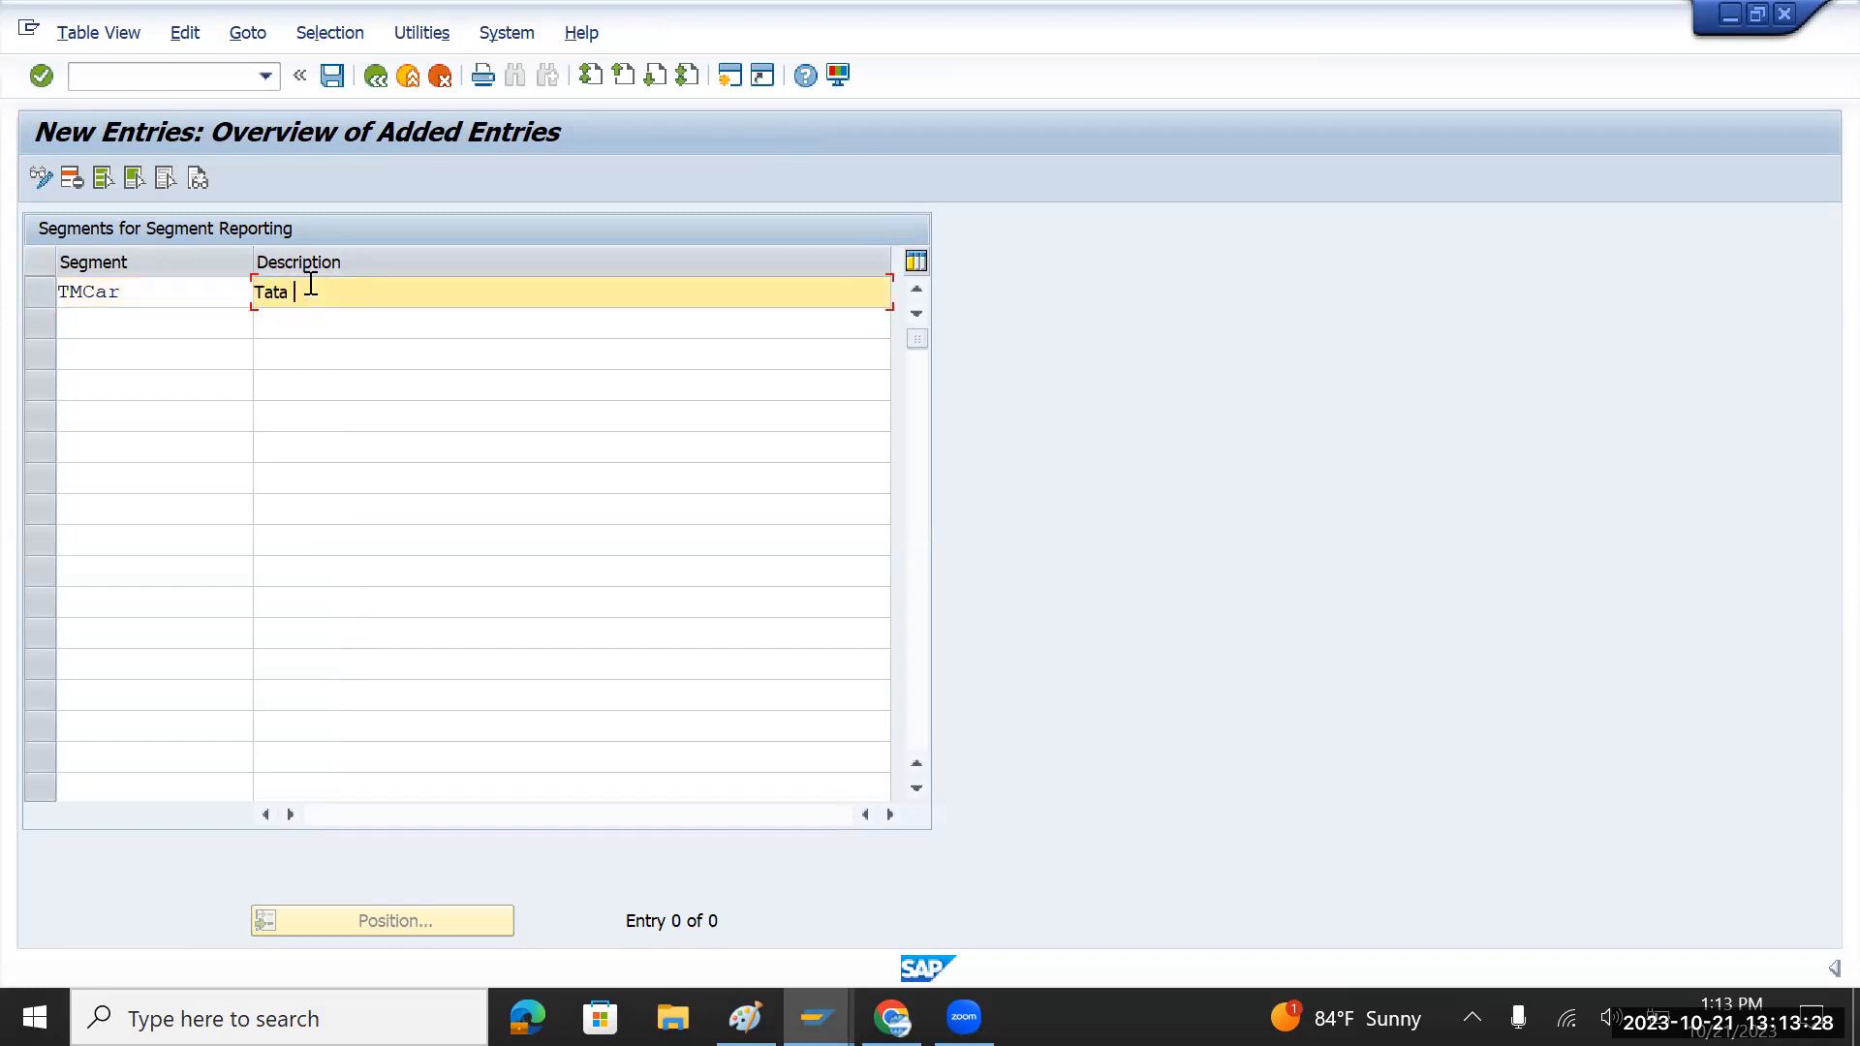
text( Motors Cars)
Step: Add segment TMTrucks 'Tata Motors Trucks' and save both under a customizing request
click(156, 324)
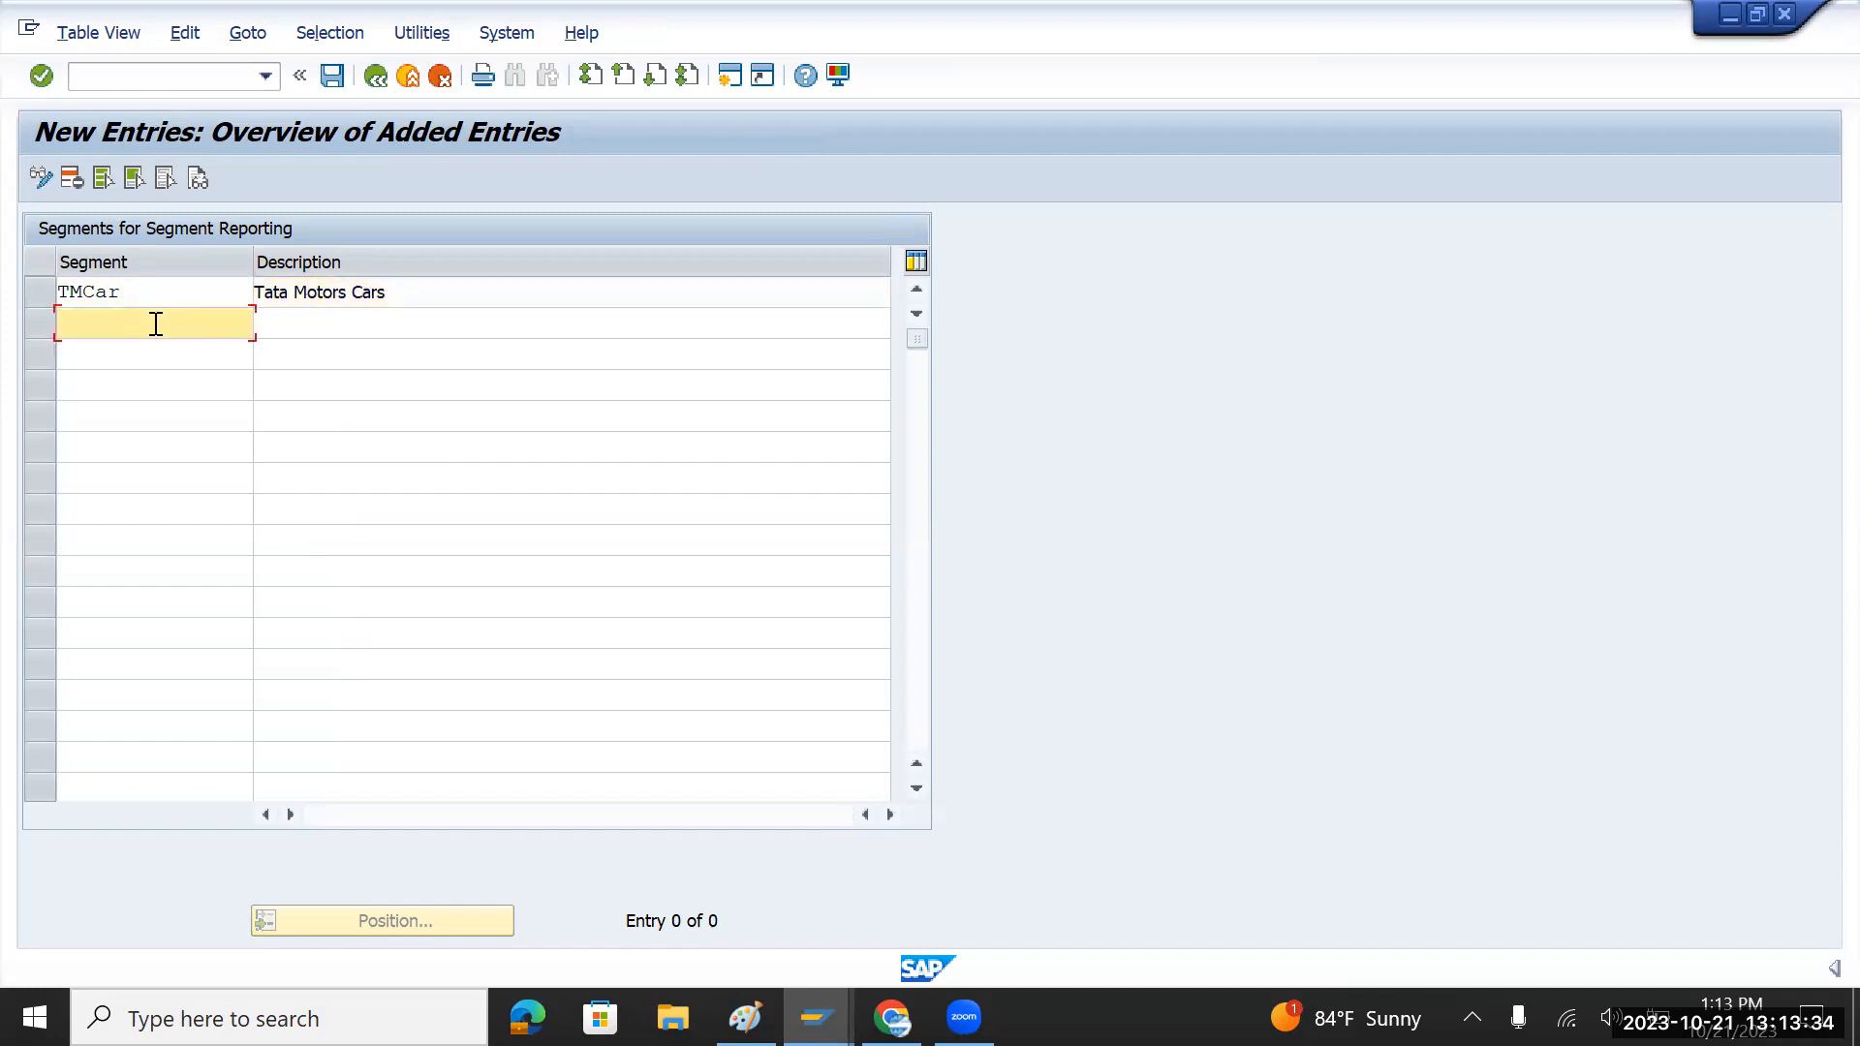
text(TM)
key(alt+Tab)
double_click(498, 379)
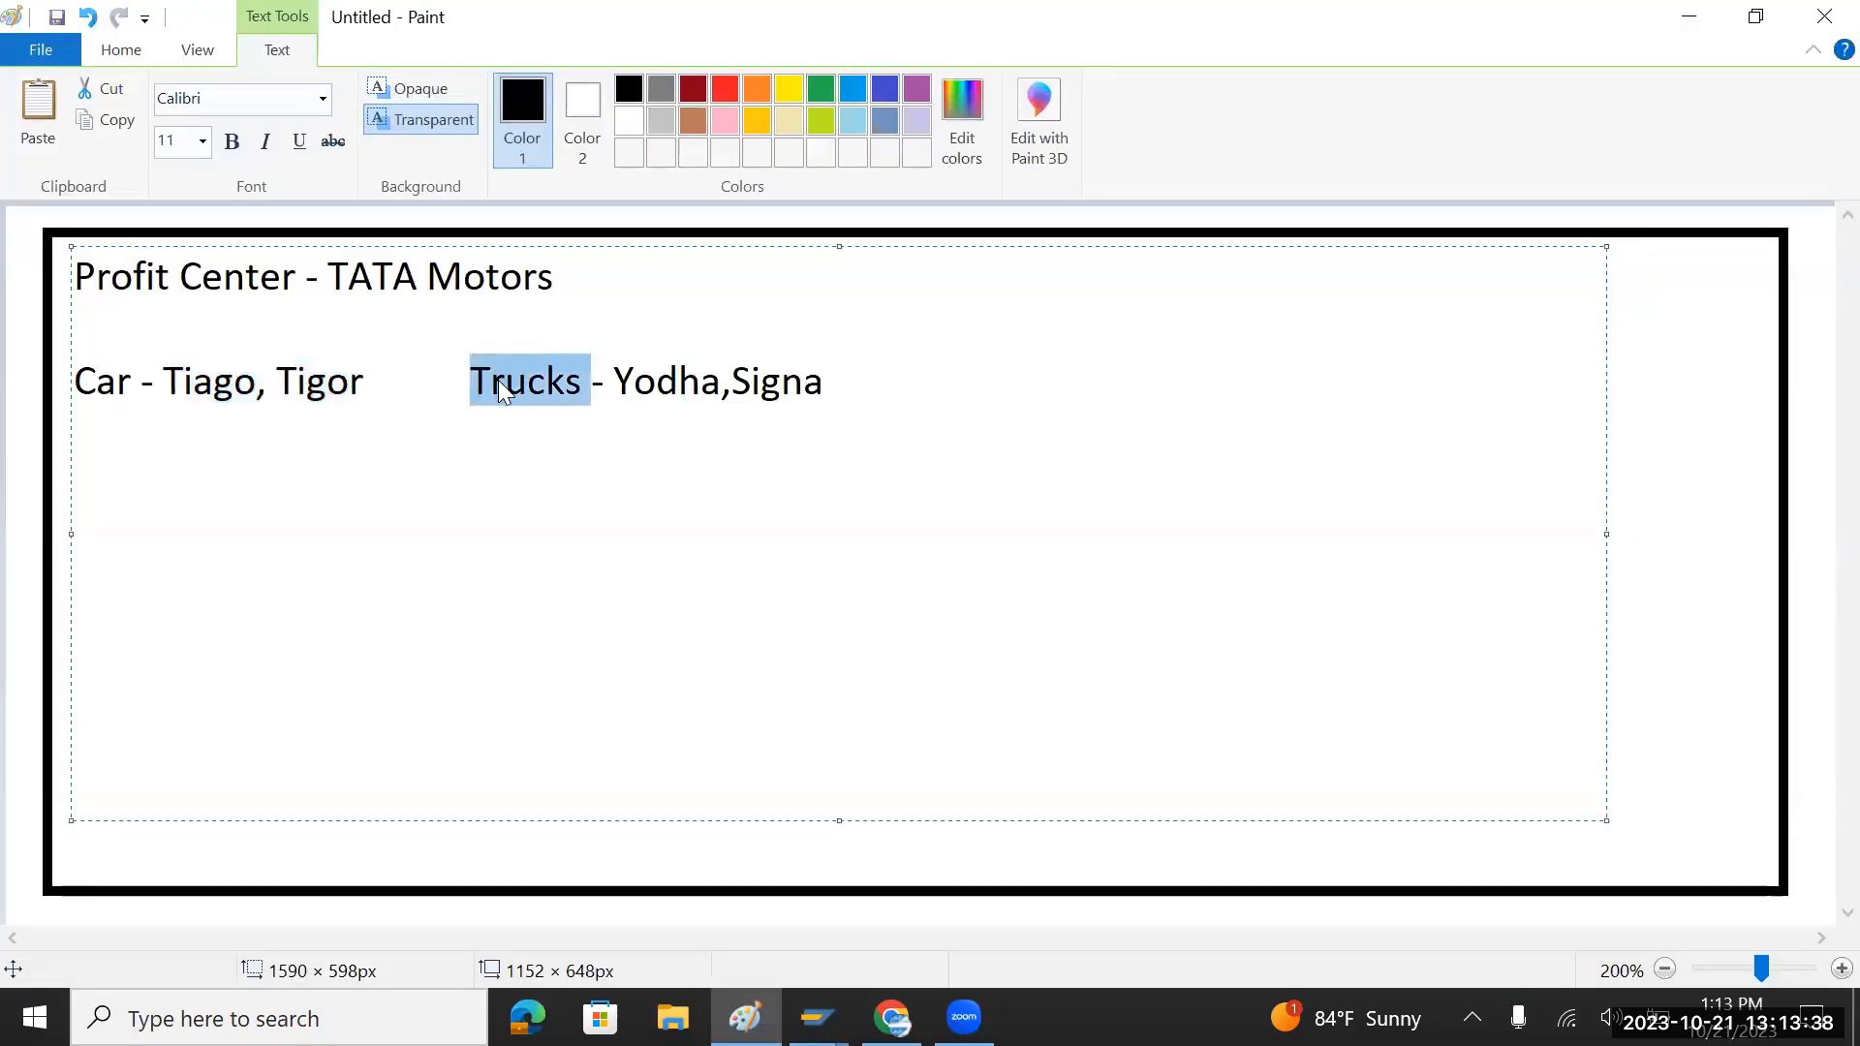
key(ctrl+c)
key(alt+Tab)
key(ctrl+v)
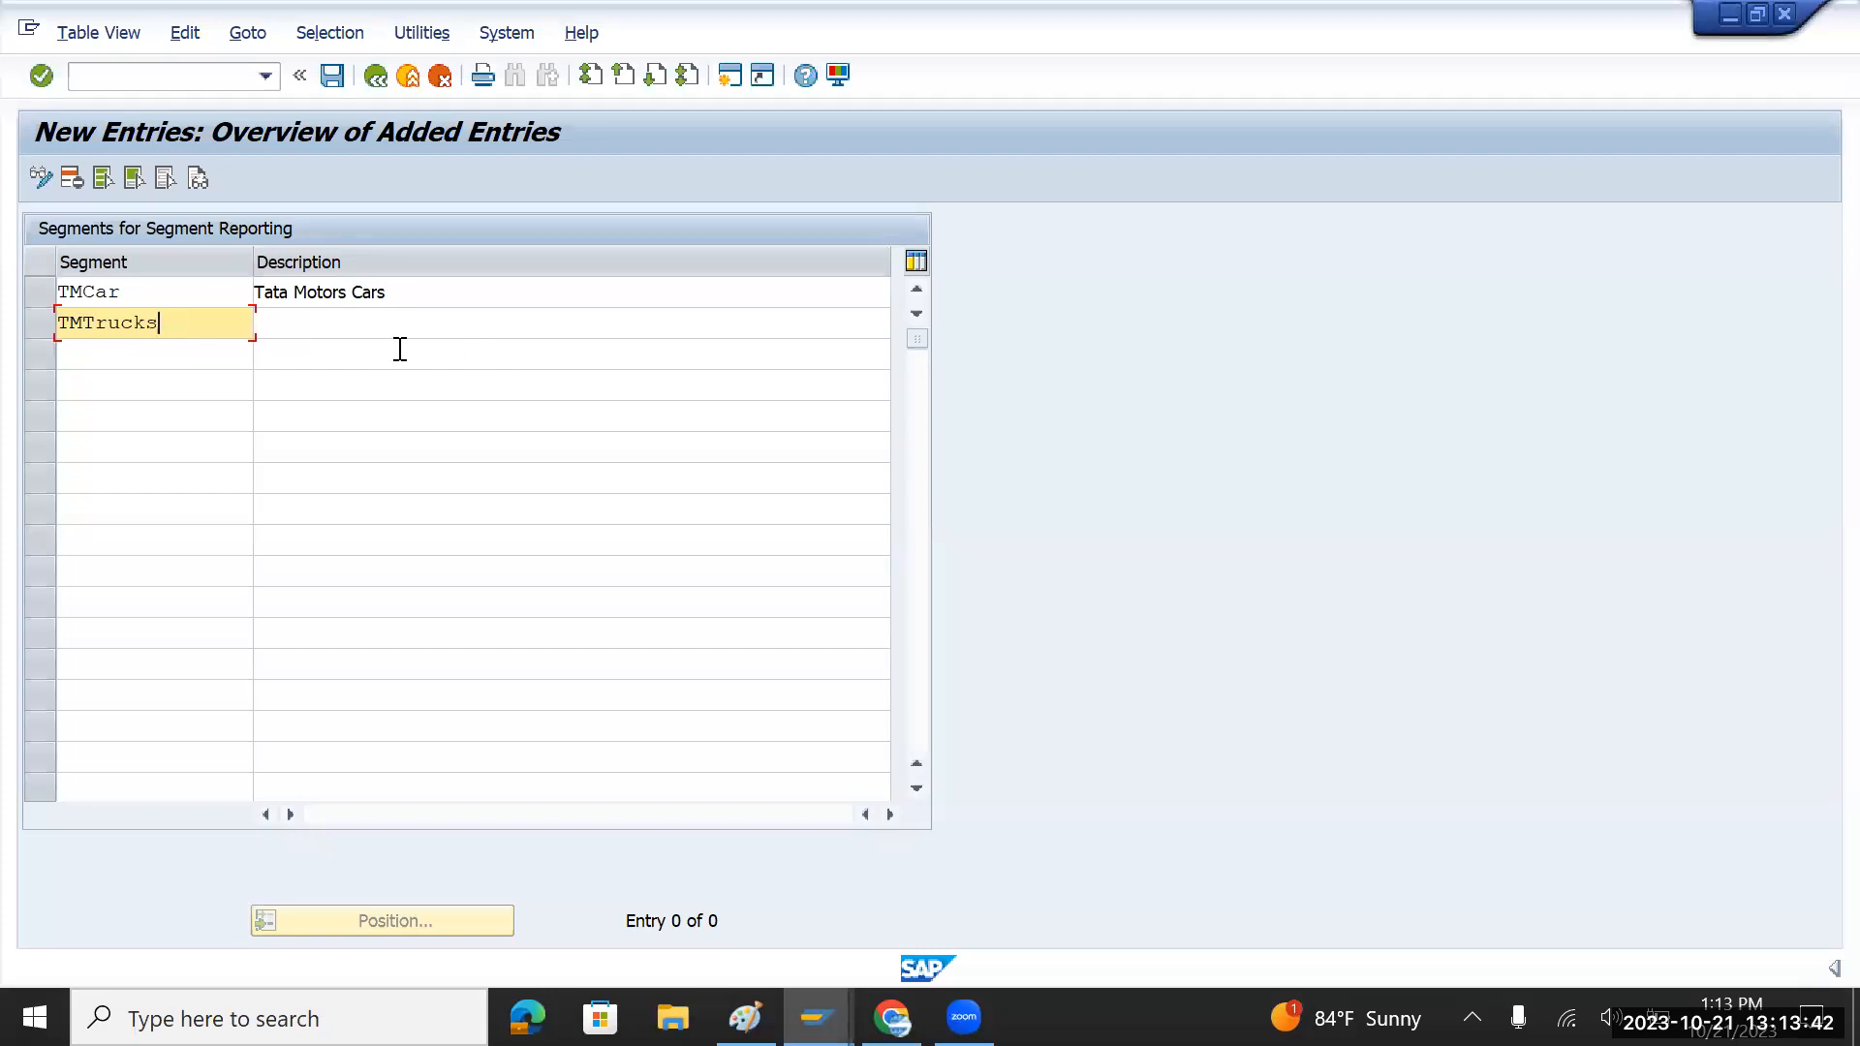
click(342, 324)
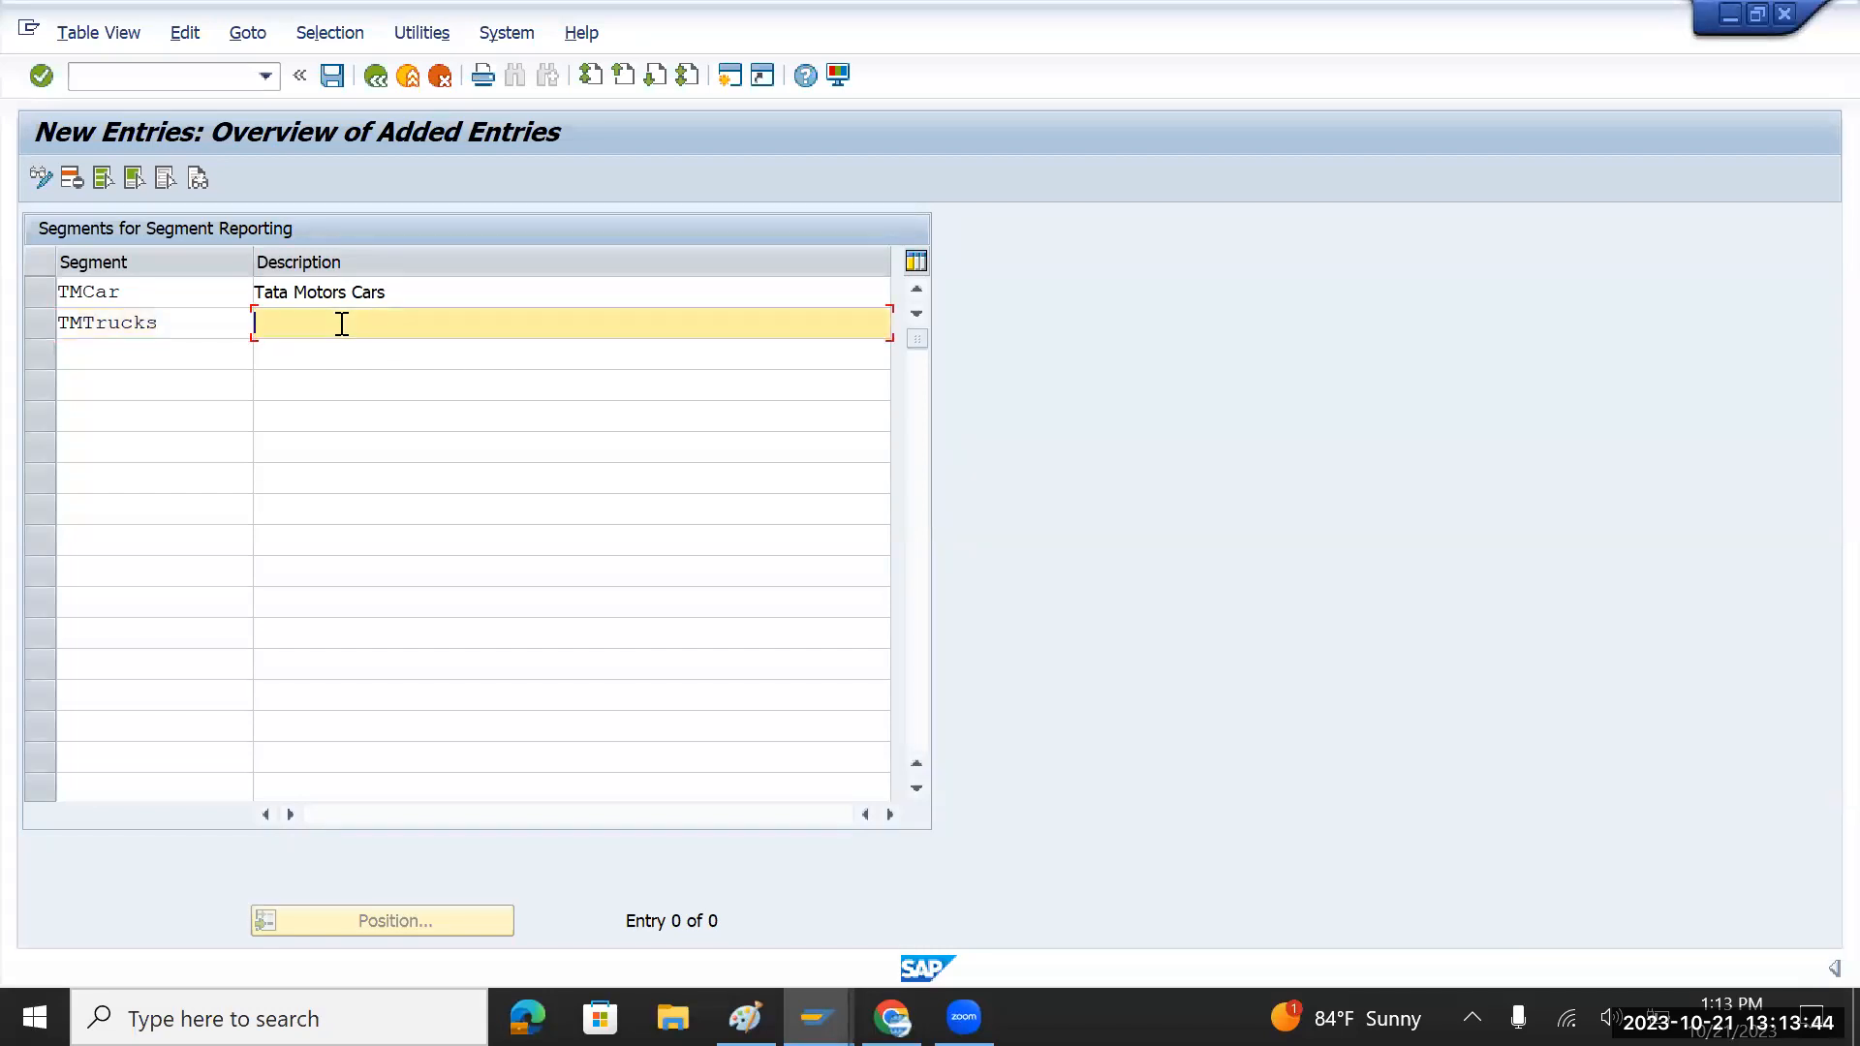
text(Tata Motors Trucks)
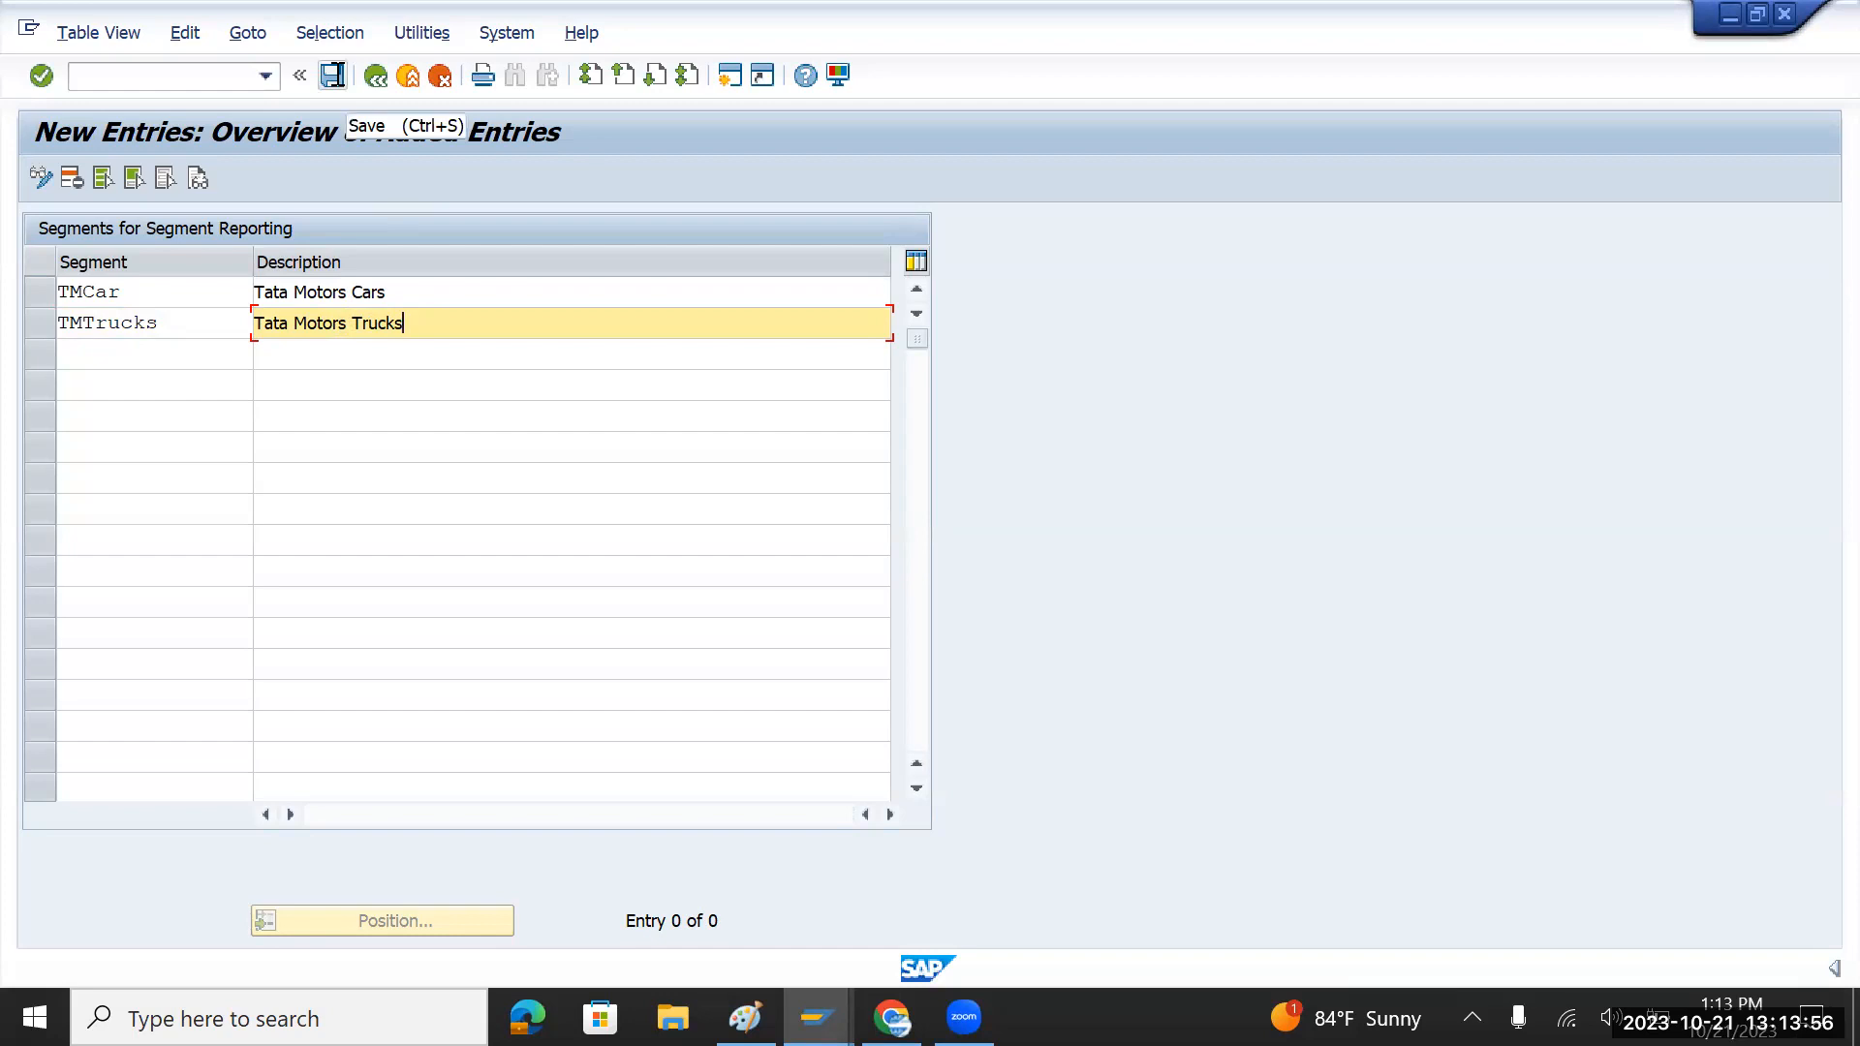
click(333, 74)
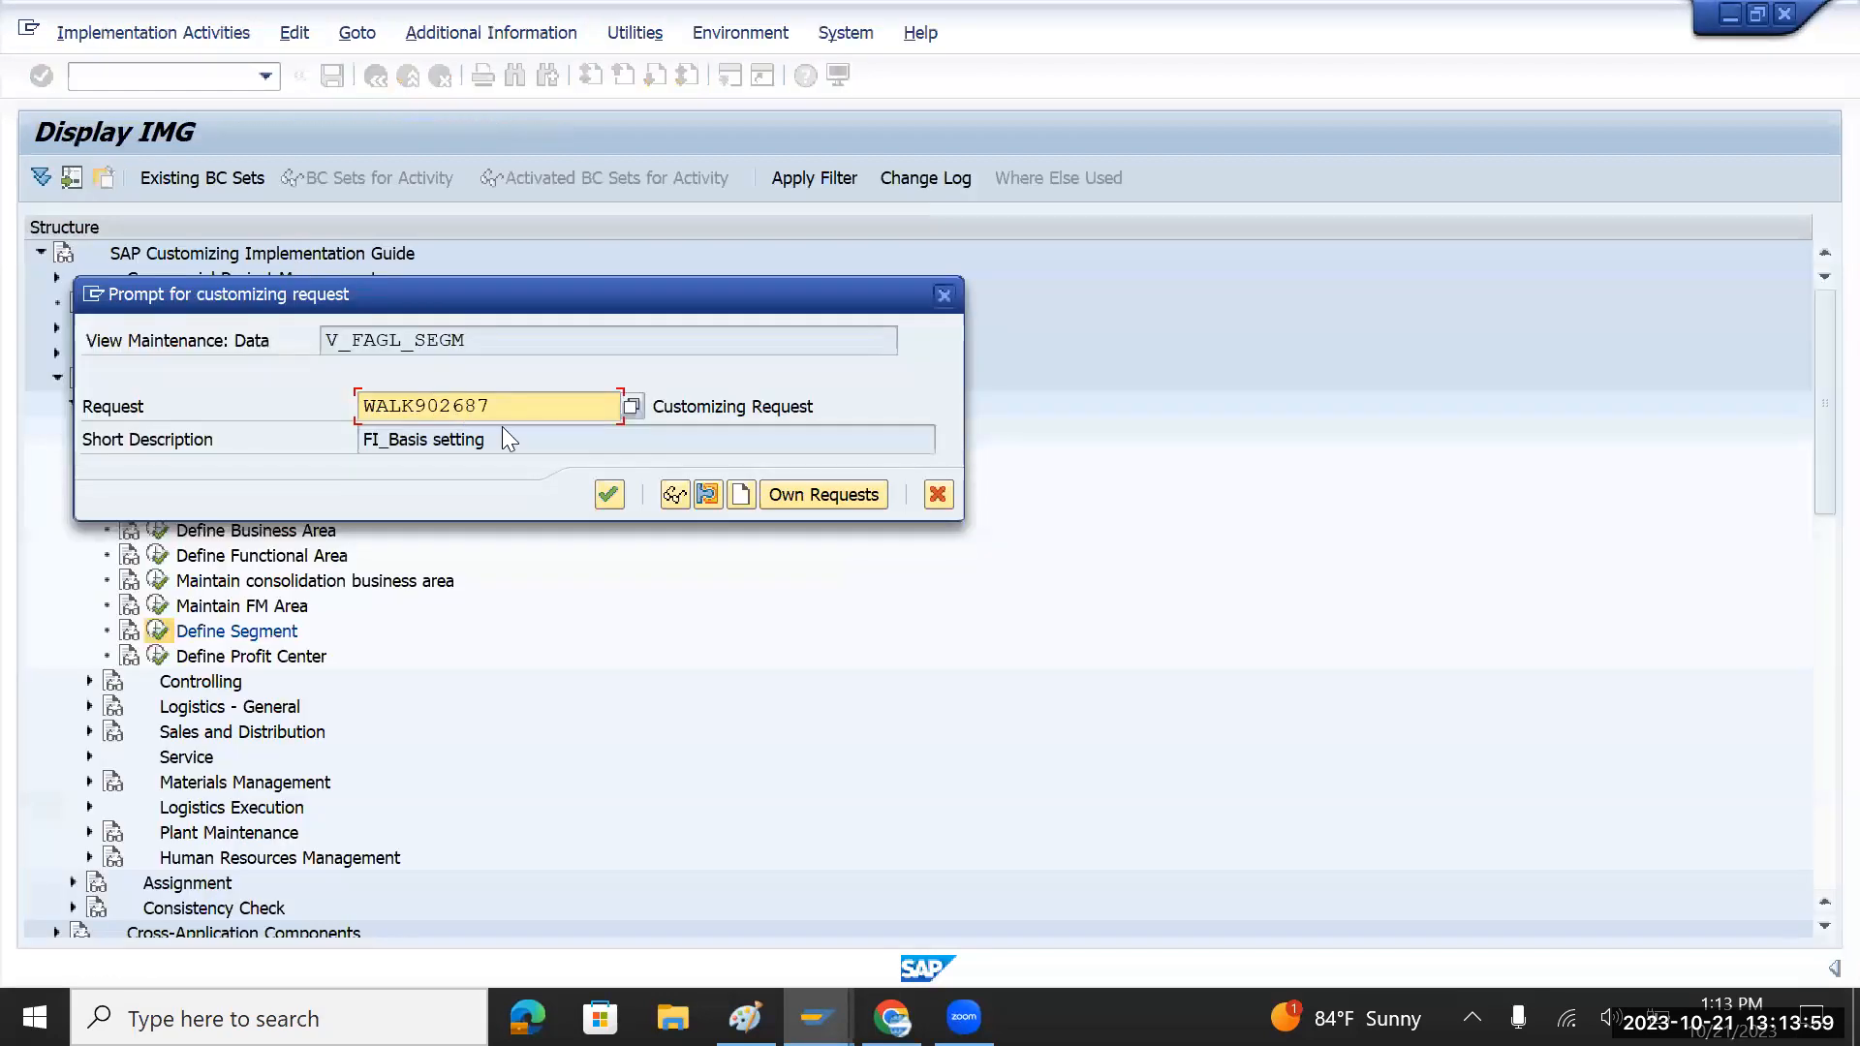
click(609, 495)
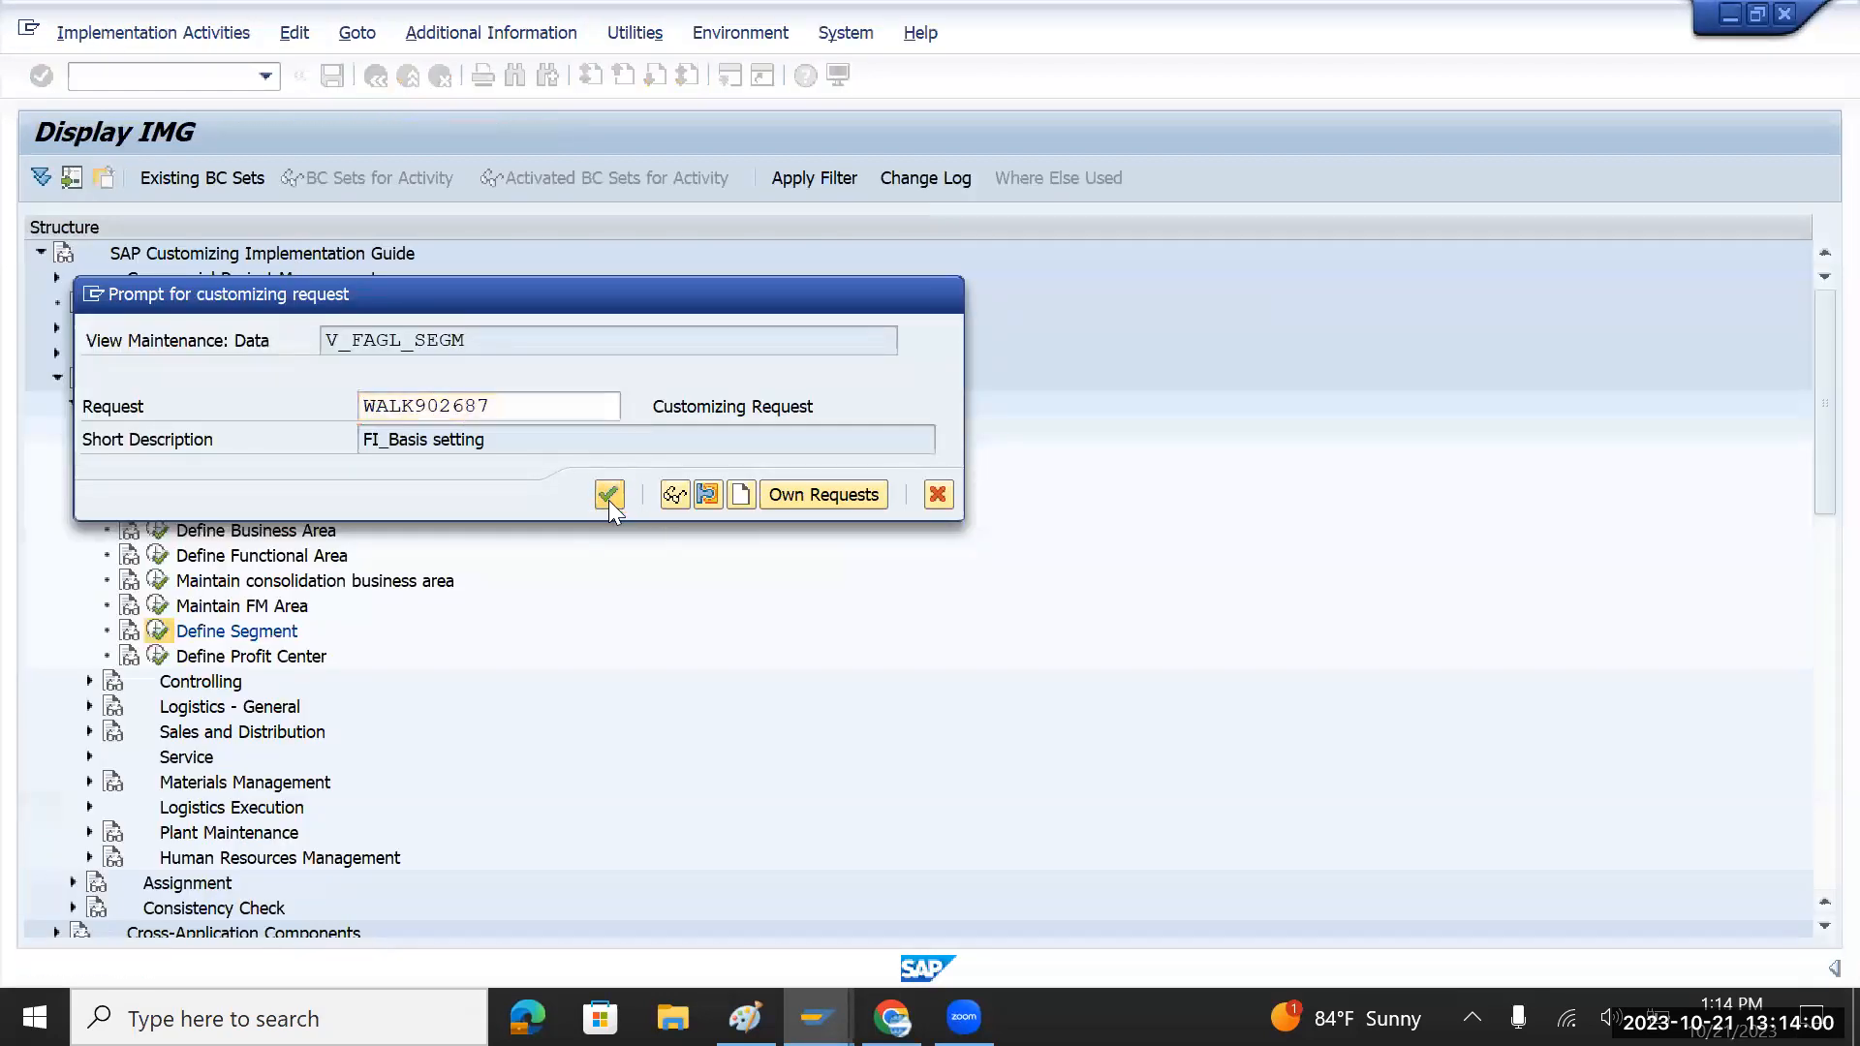
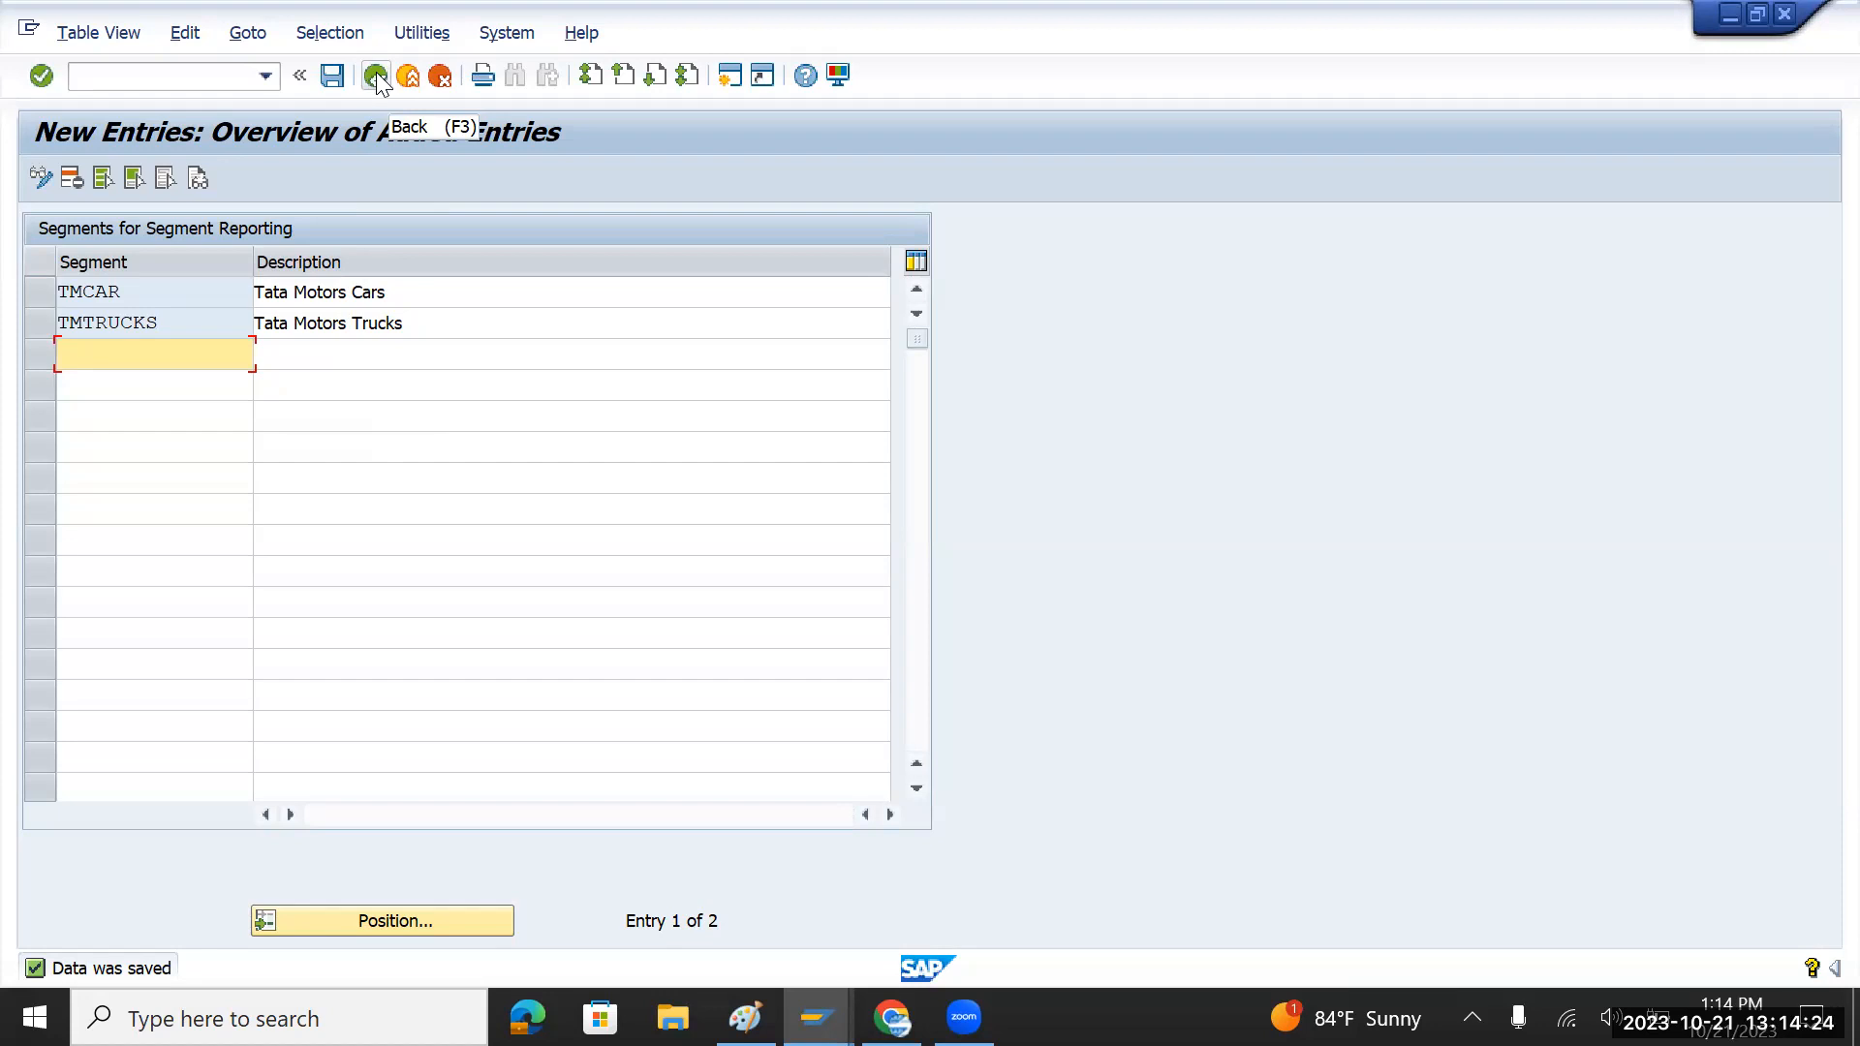
Step: Go back from the saved segment entries and enter /nke5 to create a profit center
click(378, 82)
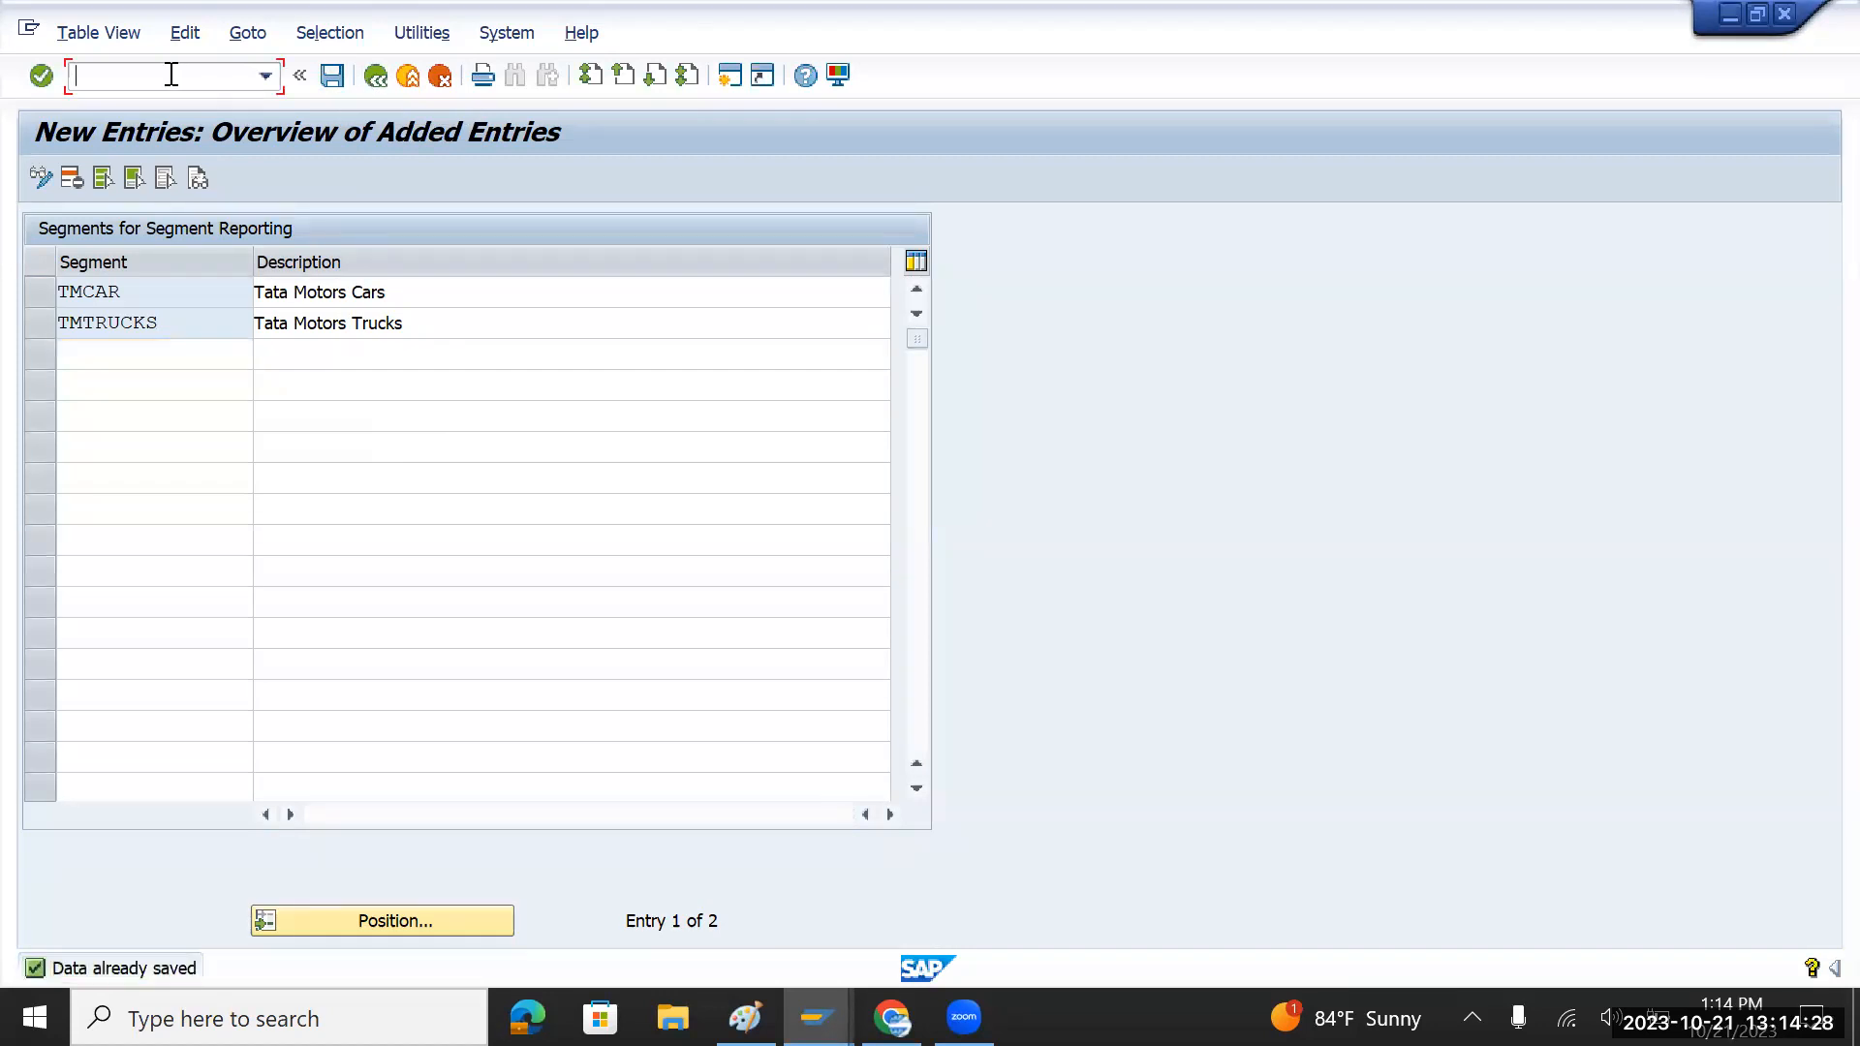
text(/nke5)
Step: Run KE51 and enter TIAGO, copied from the notes, as the new profit center ID
key(Return)
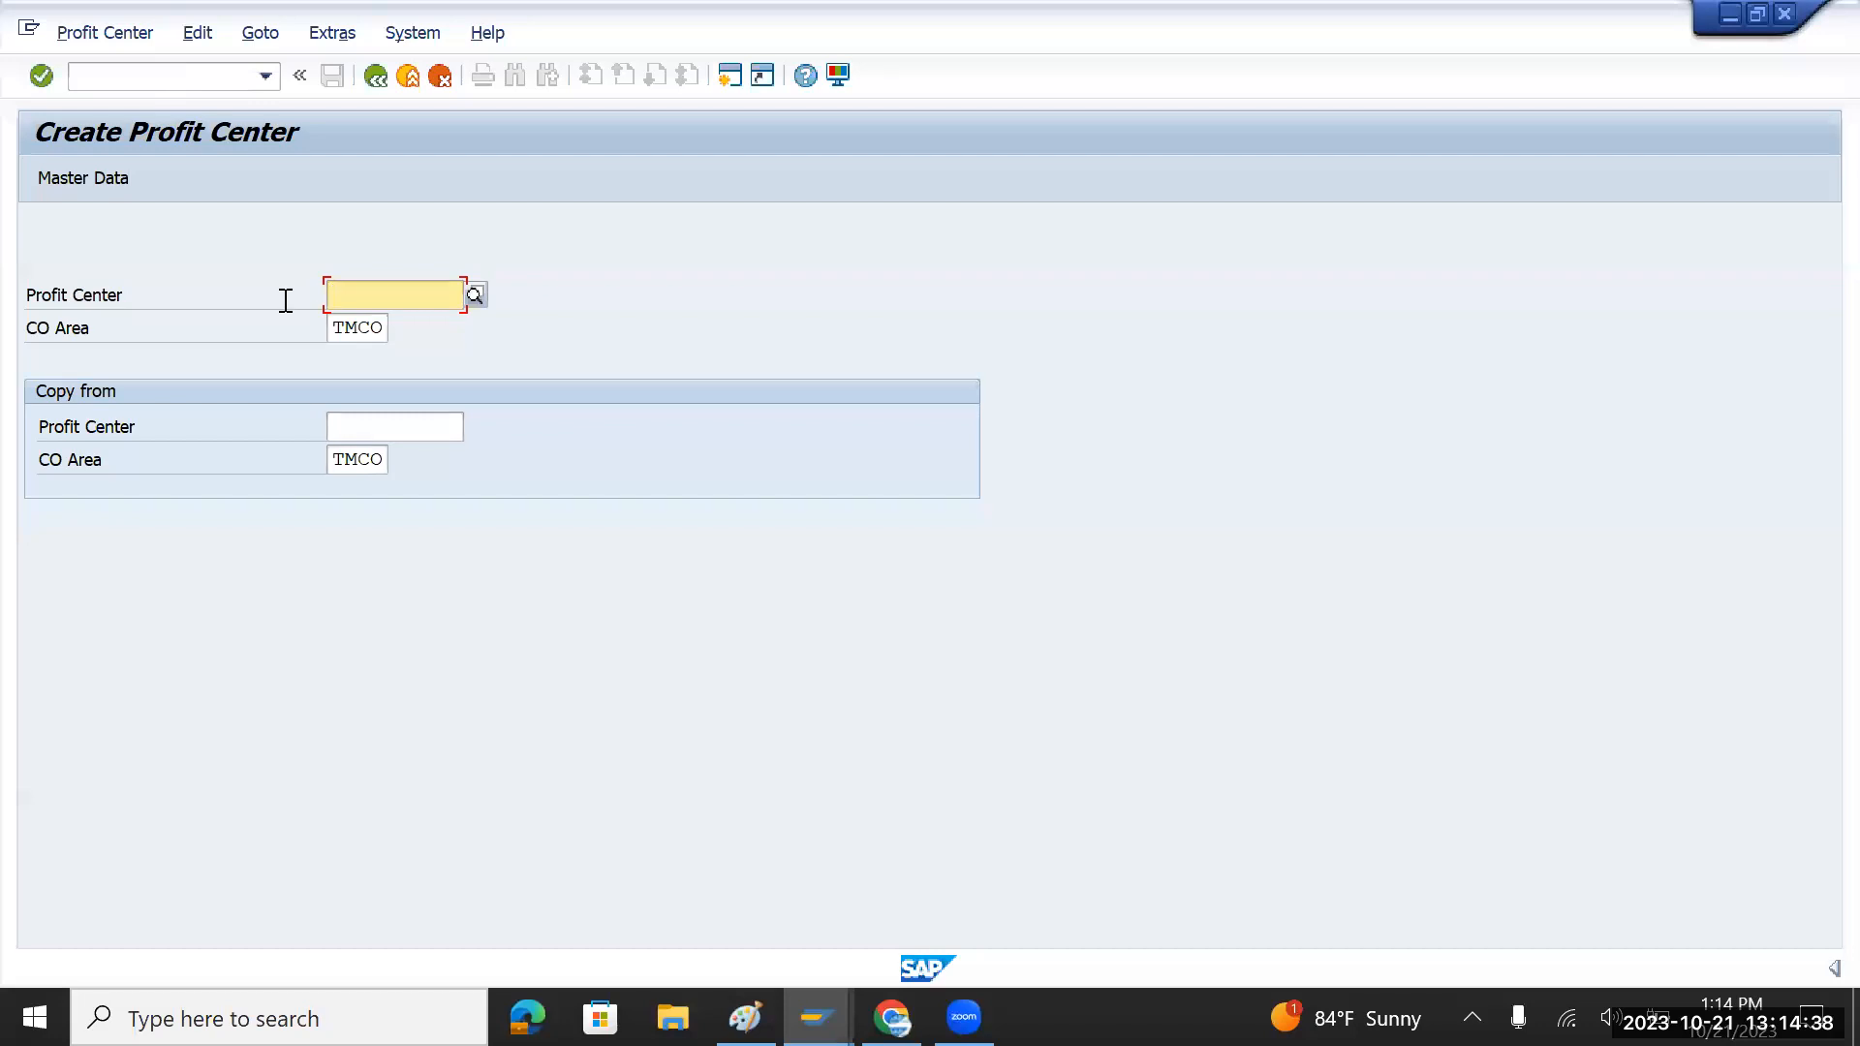
key(alt+Tab)
double_click(198, 387)
key(ctrl+c)
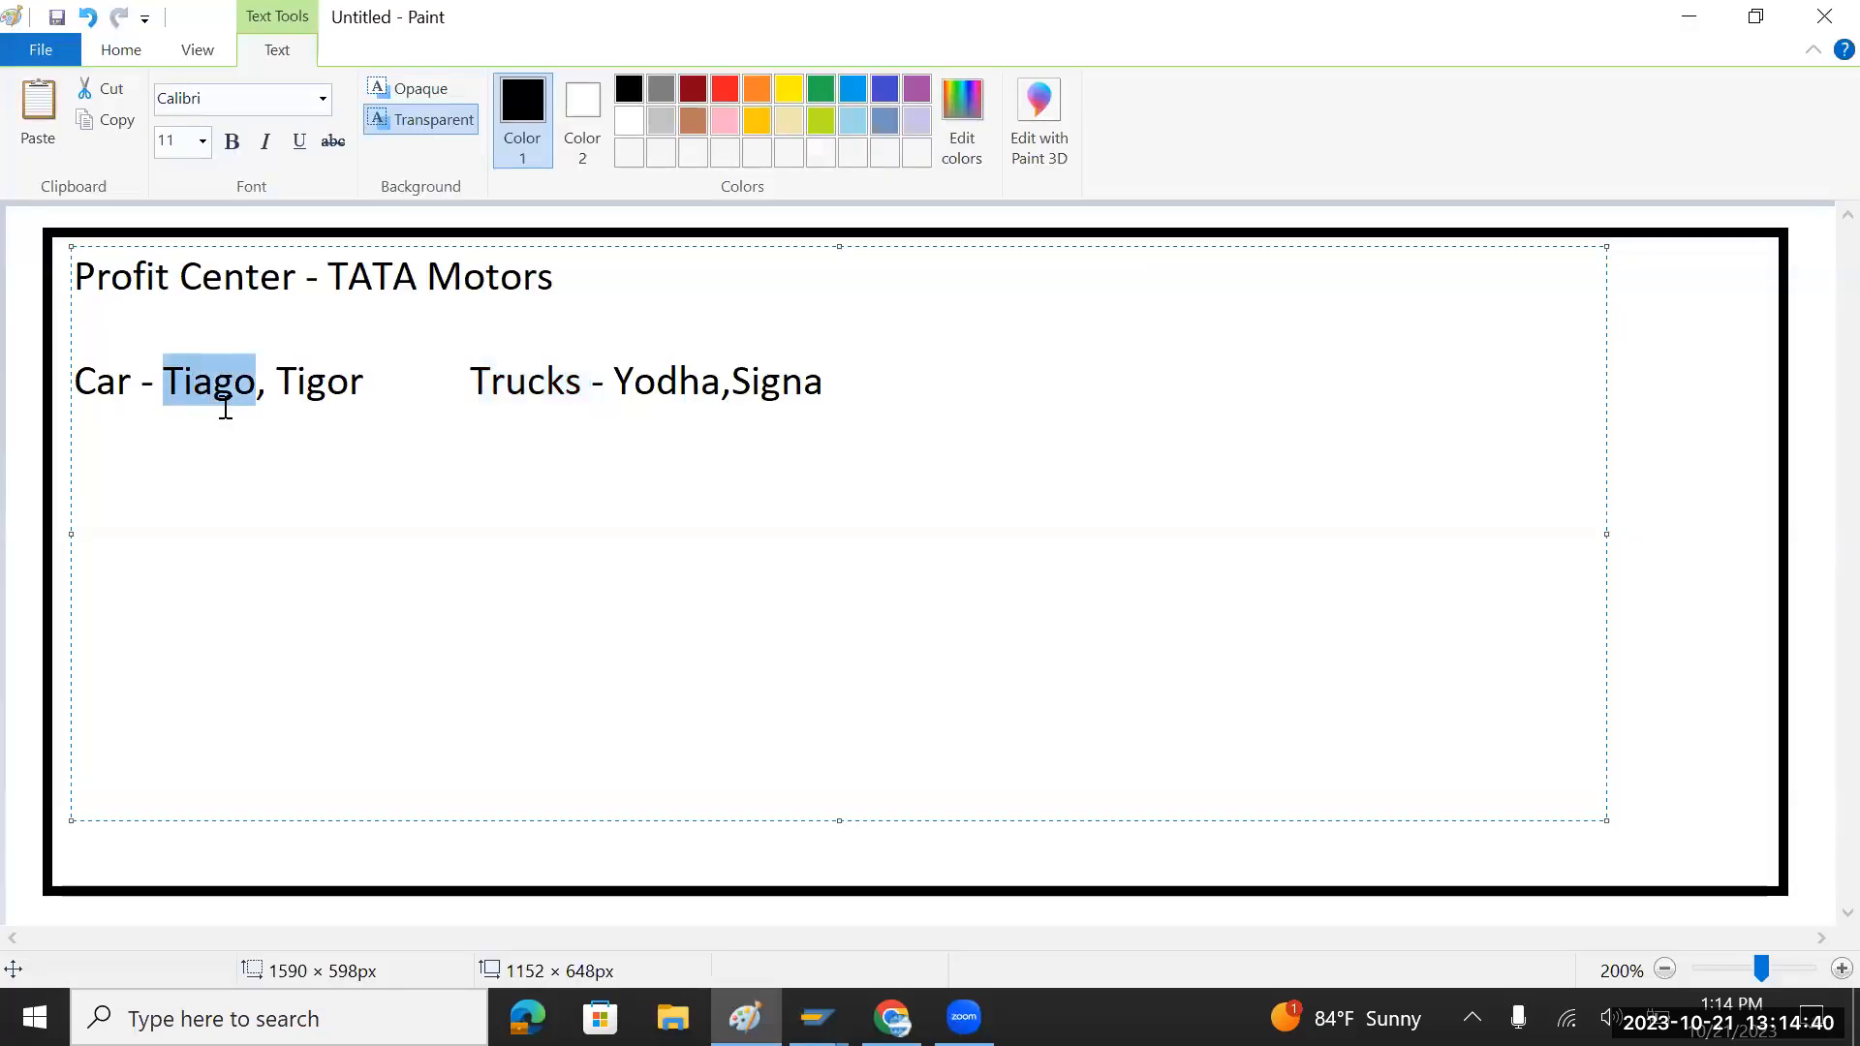
key(alt+Tab)
key(ctrl+v)
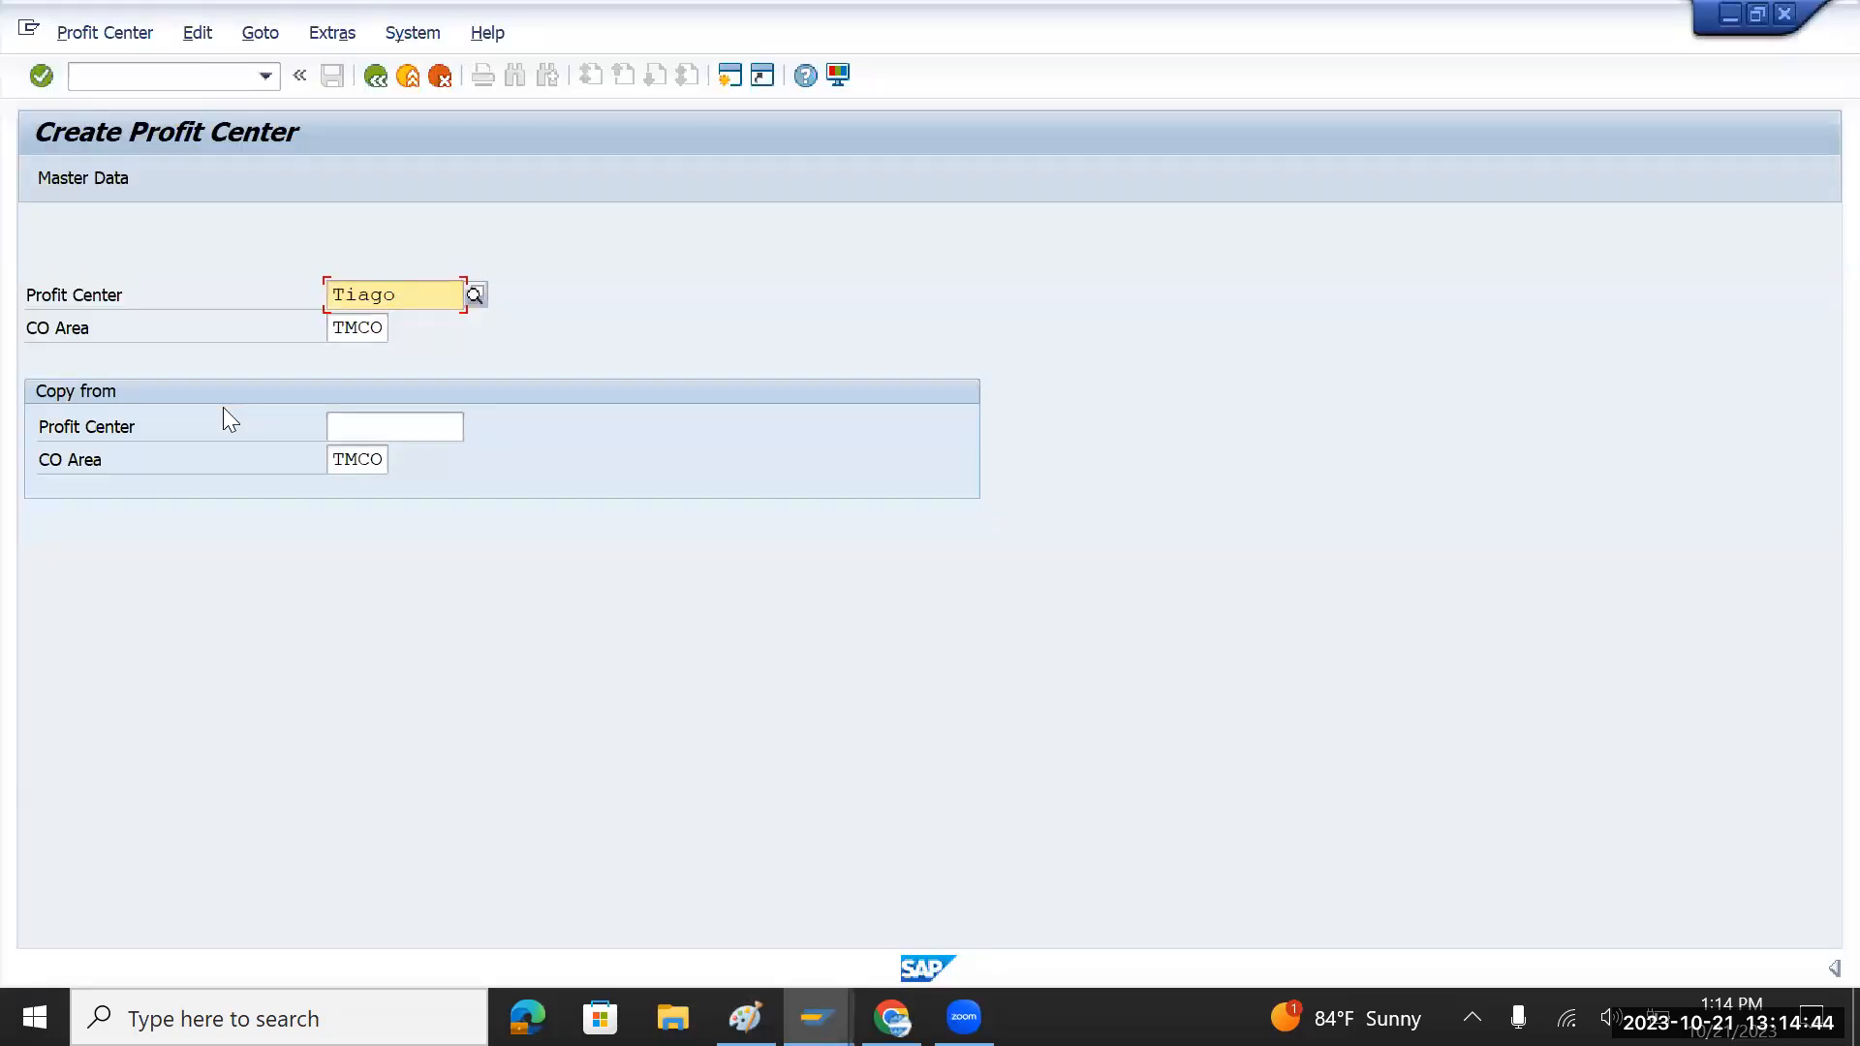
key(Return)
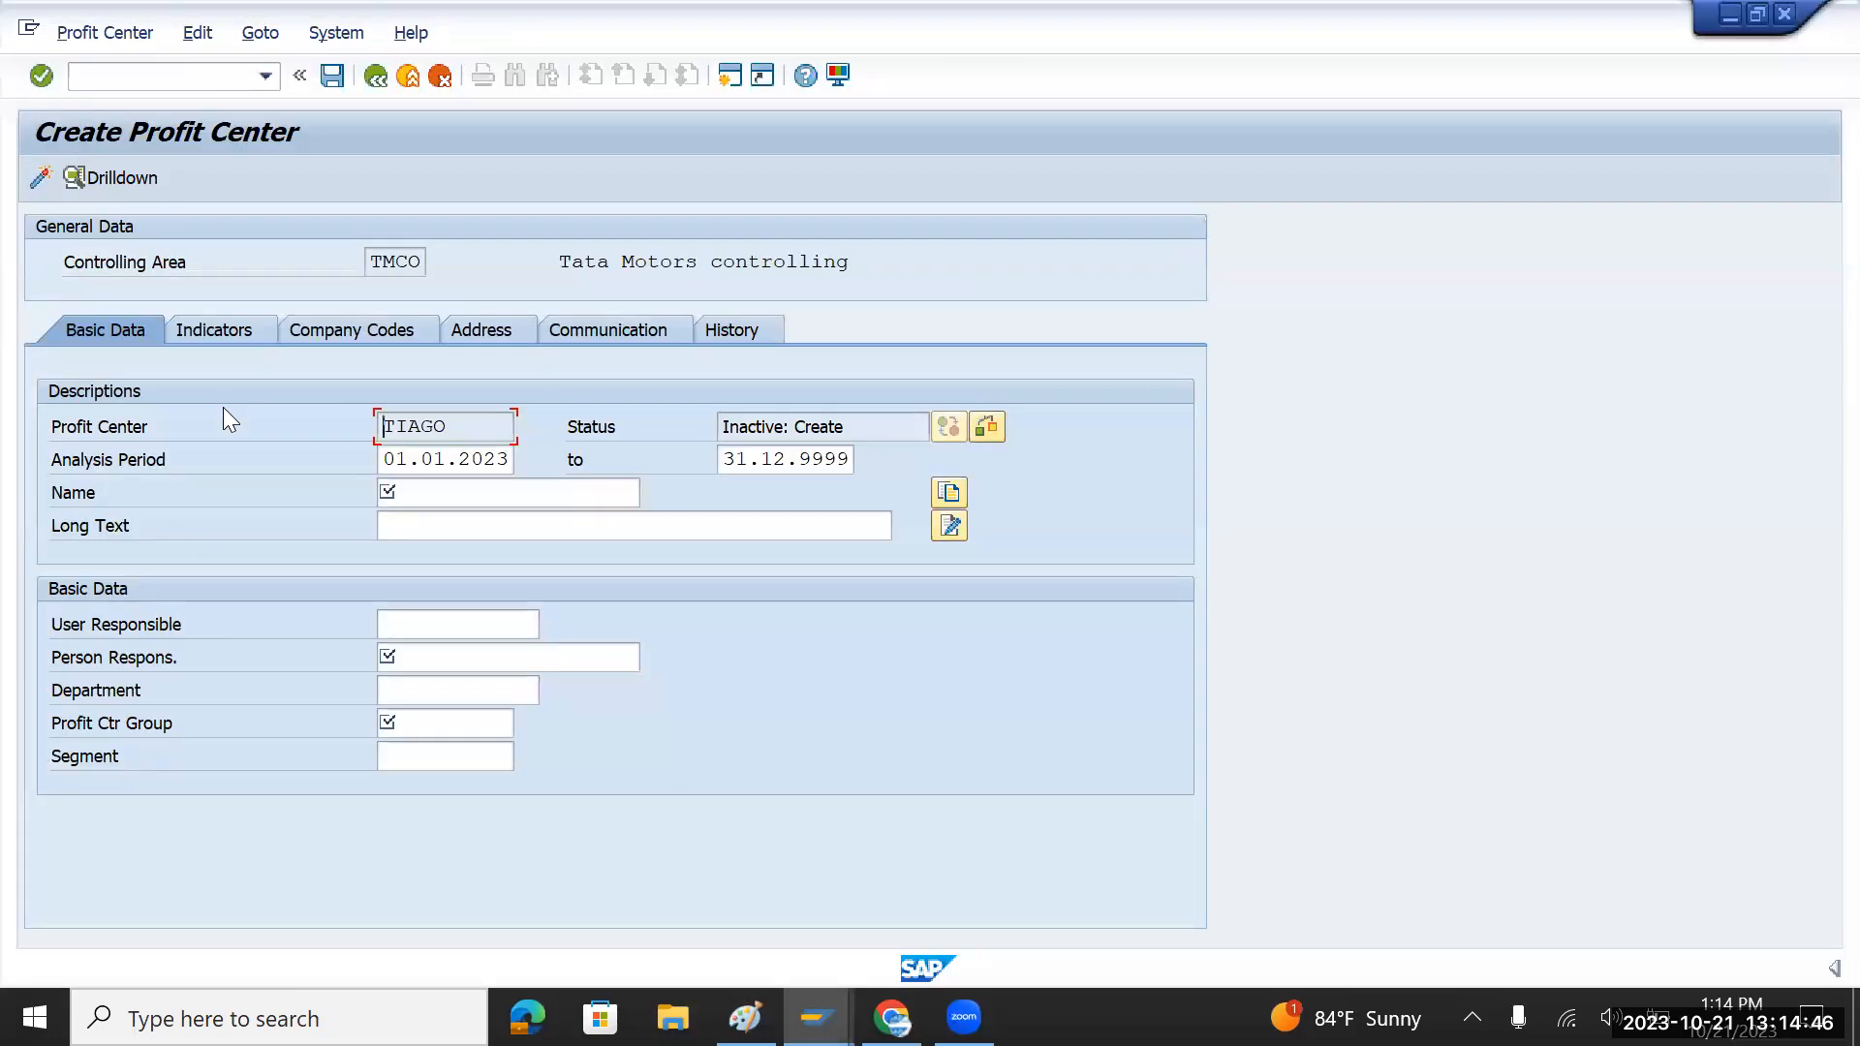
click(456, 492)
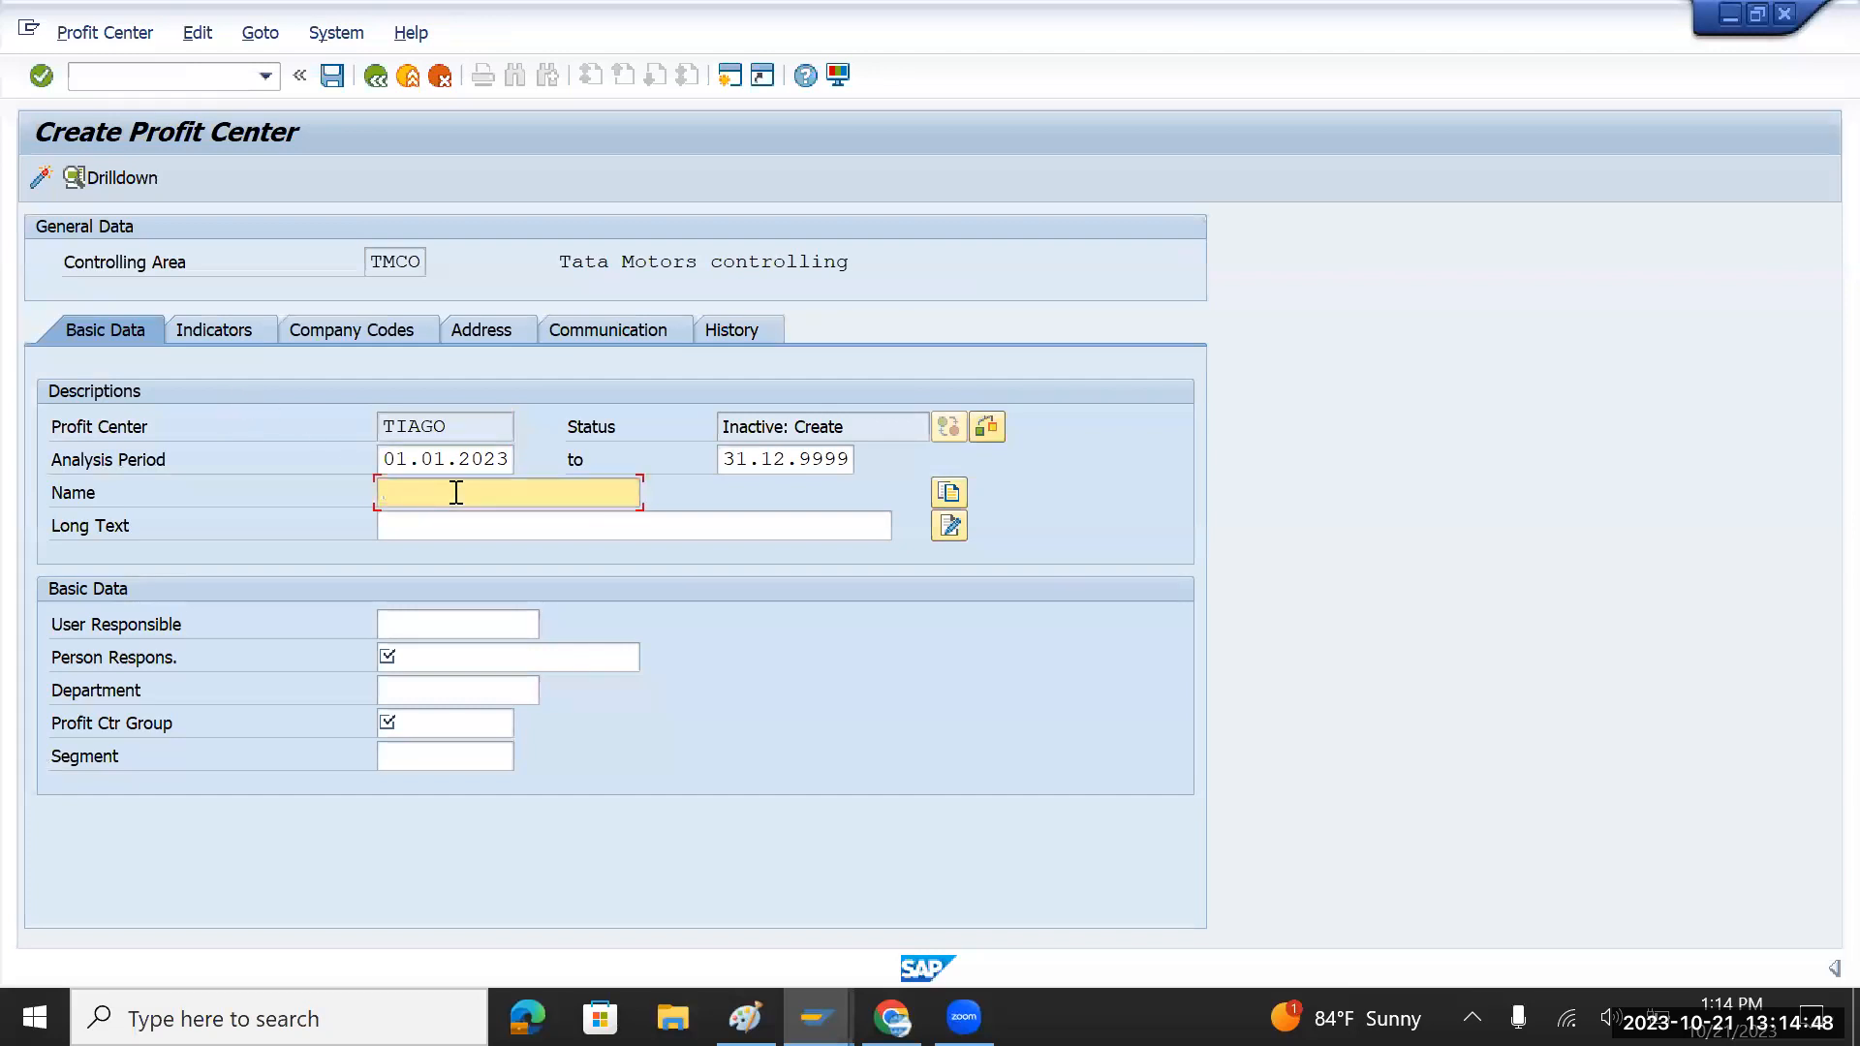
key(ctrl+v)
text(Car)
key(Tab)
text(Tiago)
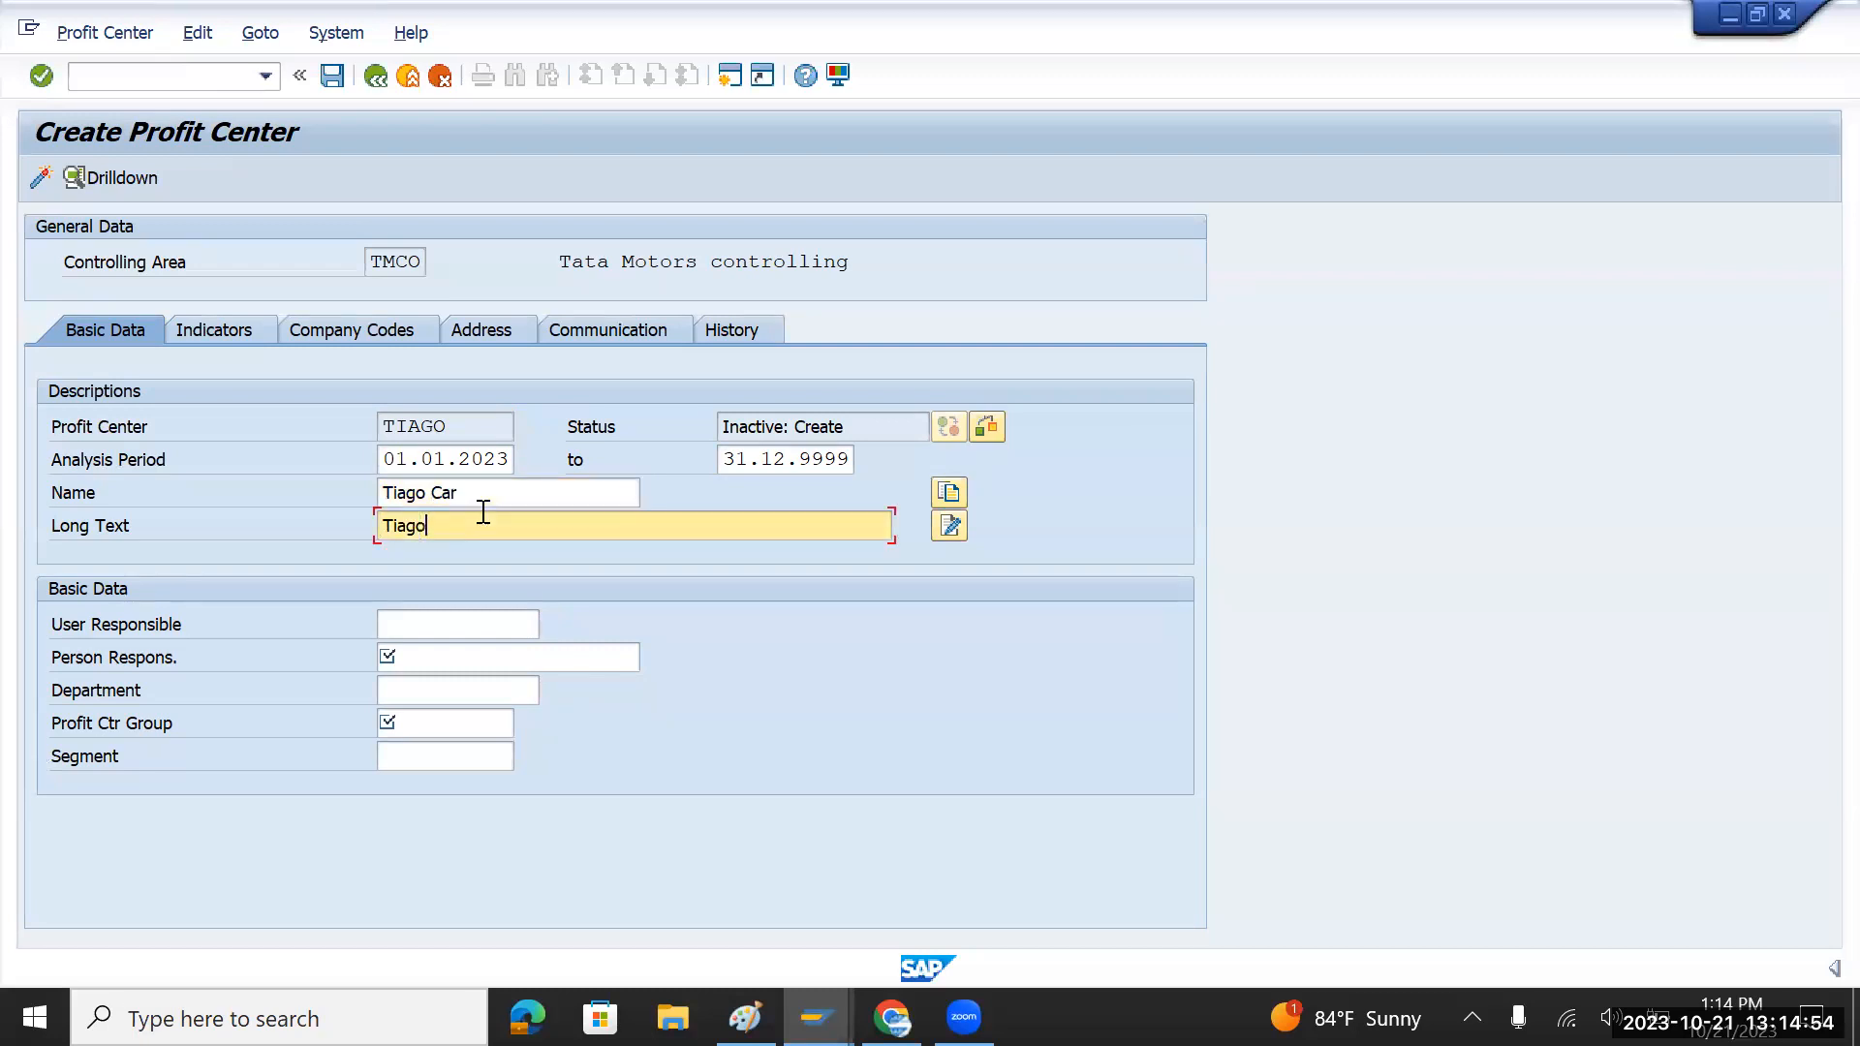
text( Car)
click(436, 656)
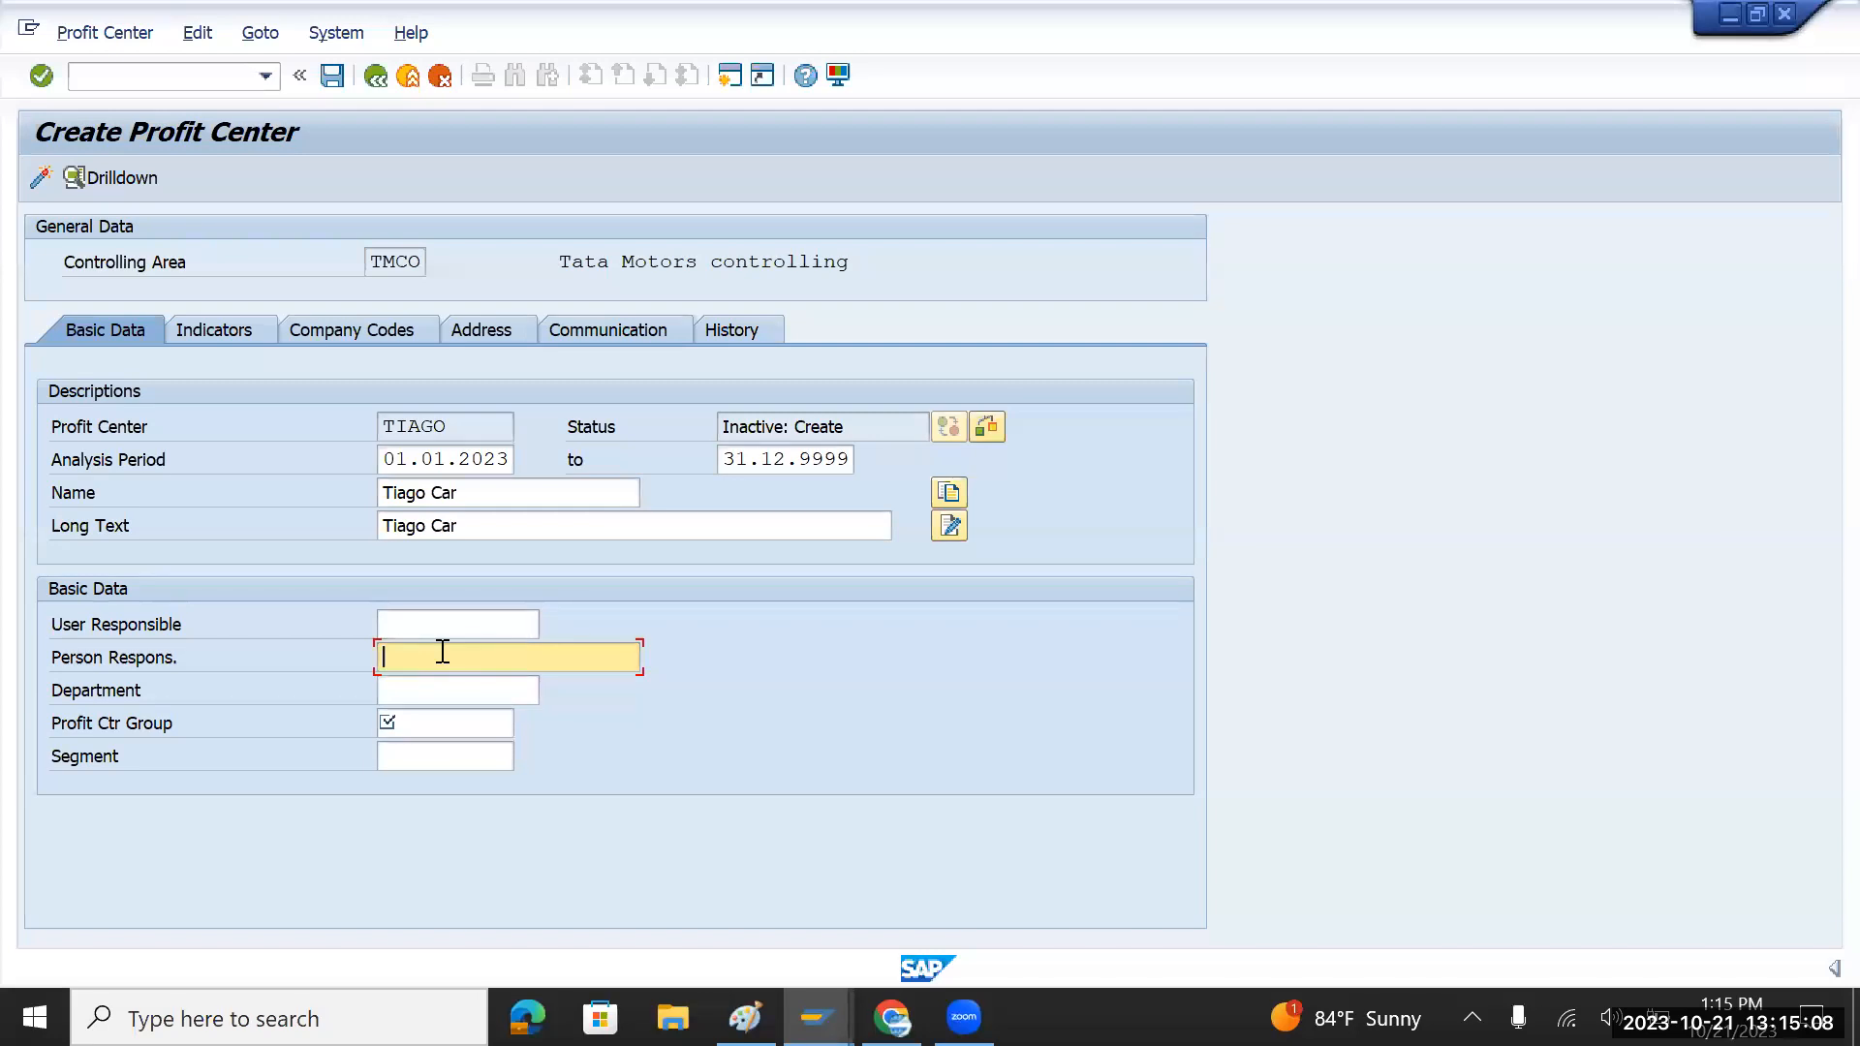
text(T)
key(BackSpace)
text(Raj)
Step: Set profit center group TMPROFIT and segment TMCAR, then activate TIAGO
click(433, 727)
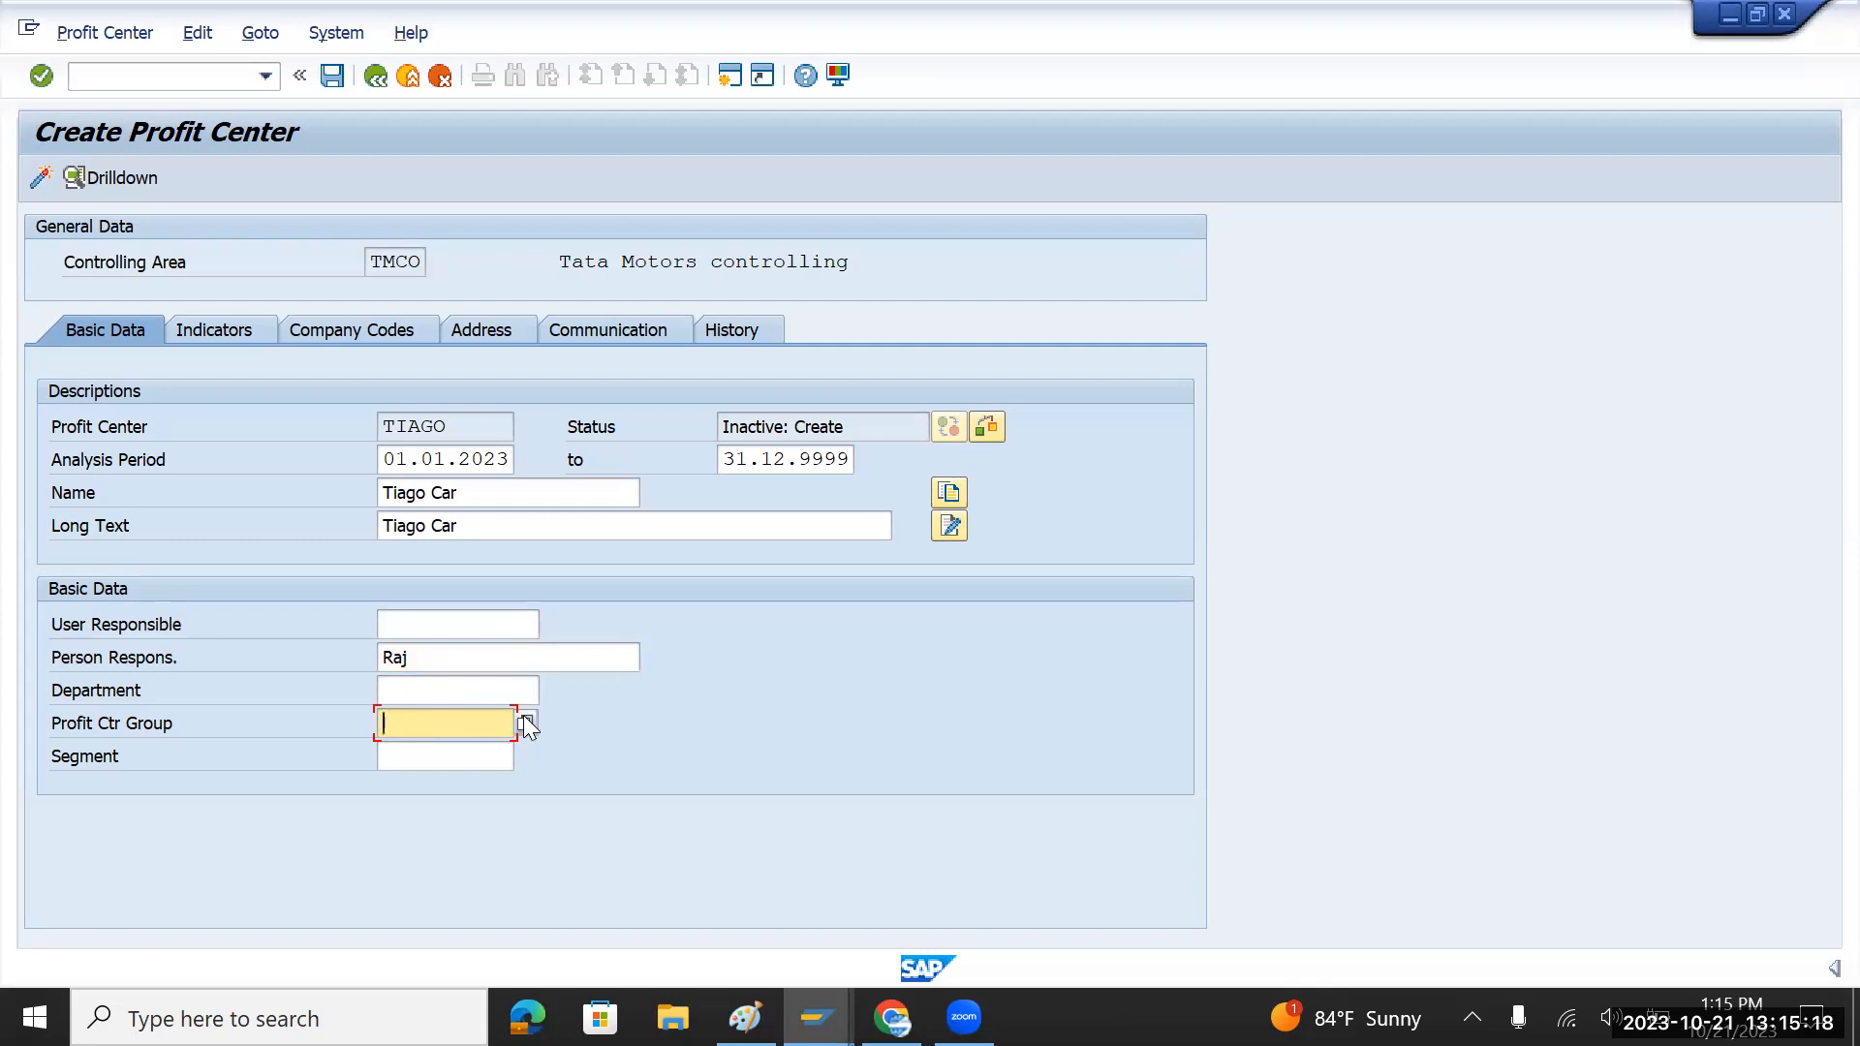
text(TMPROFIT)
click(482, 752)
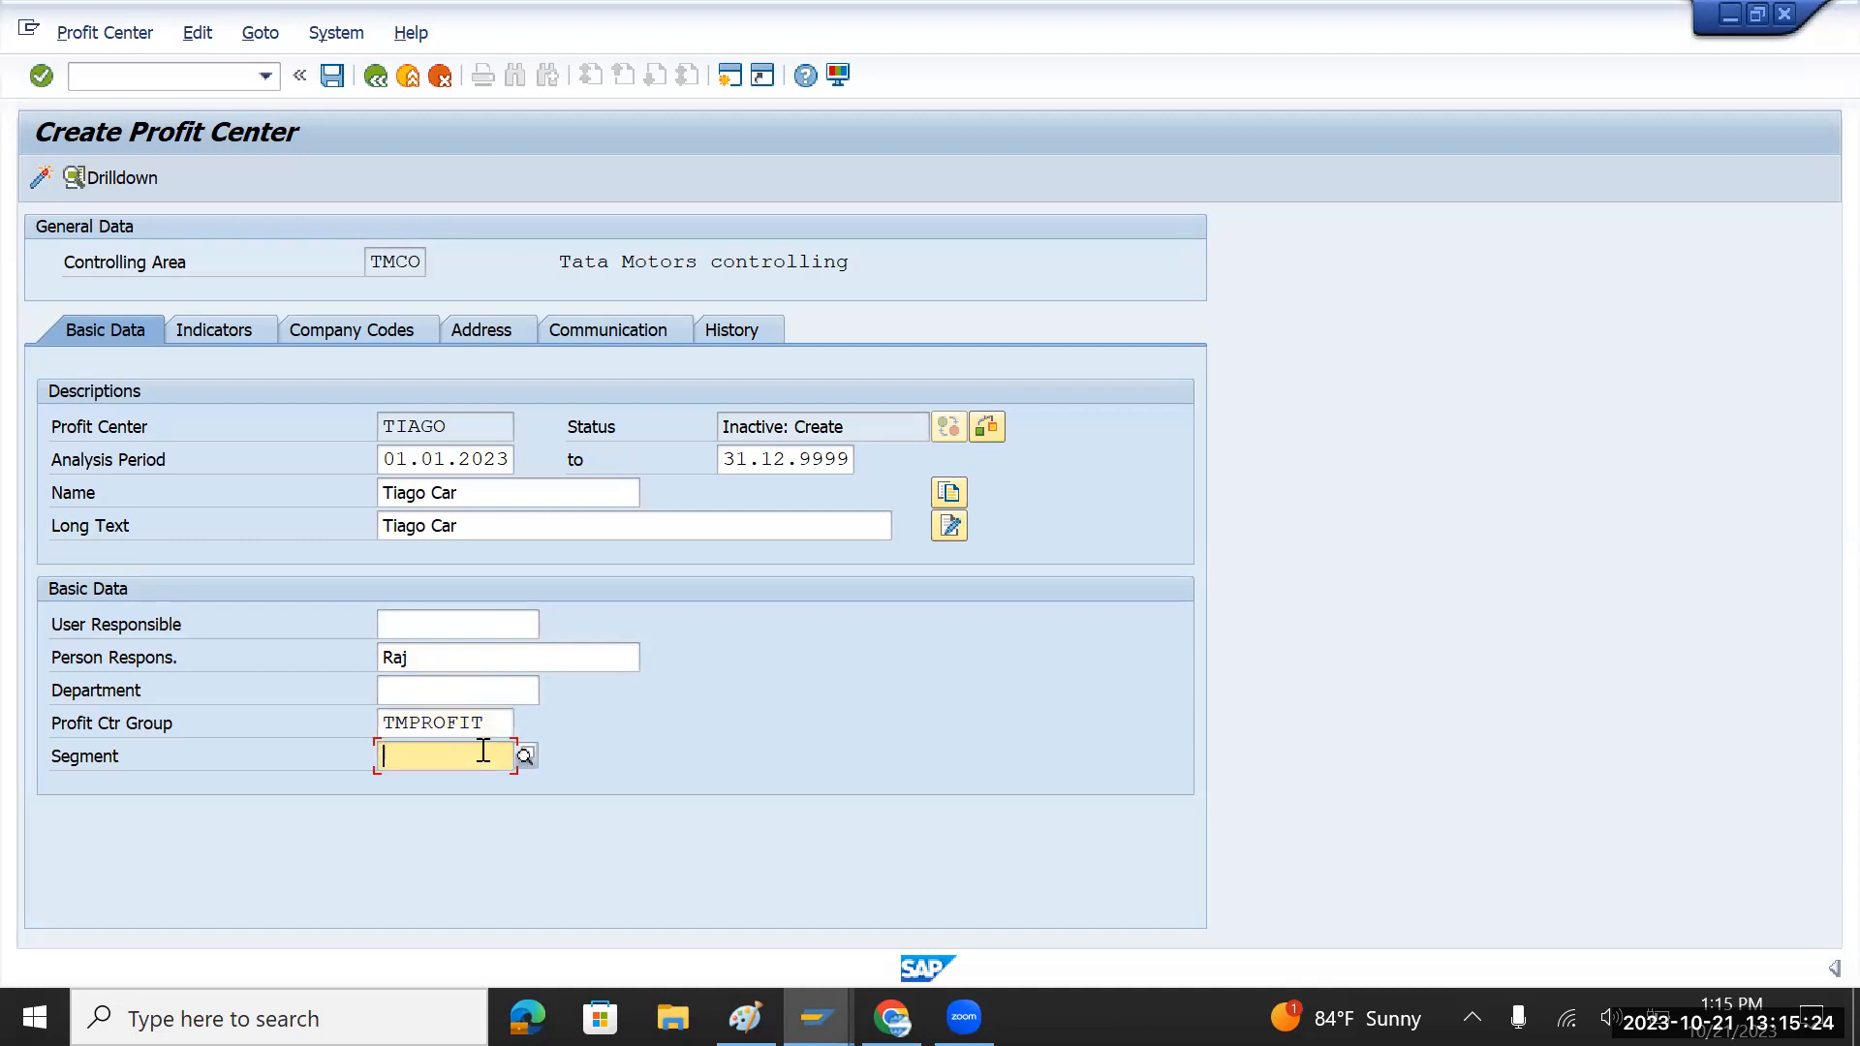
text(TM)
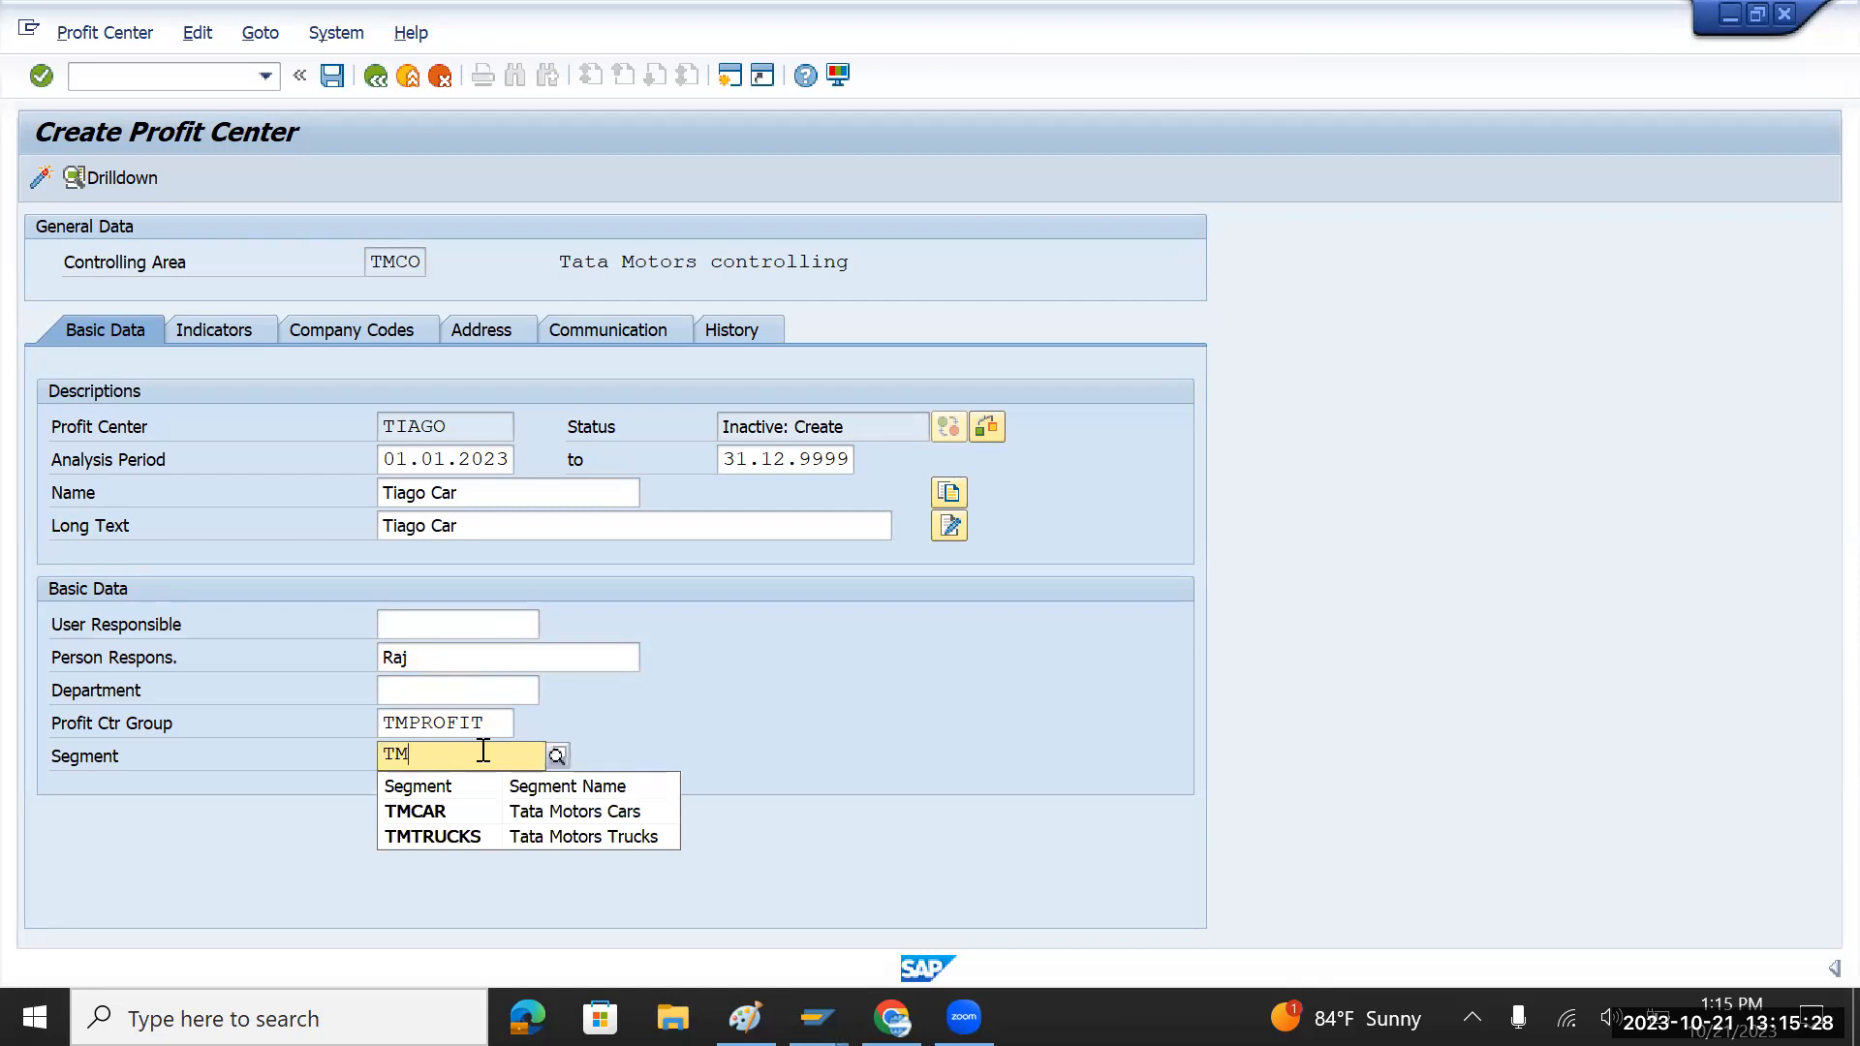
click(426, 811)
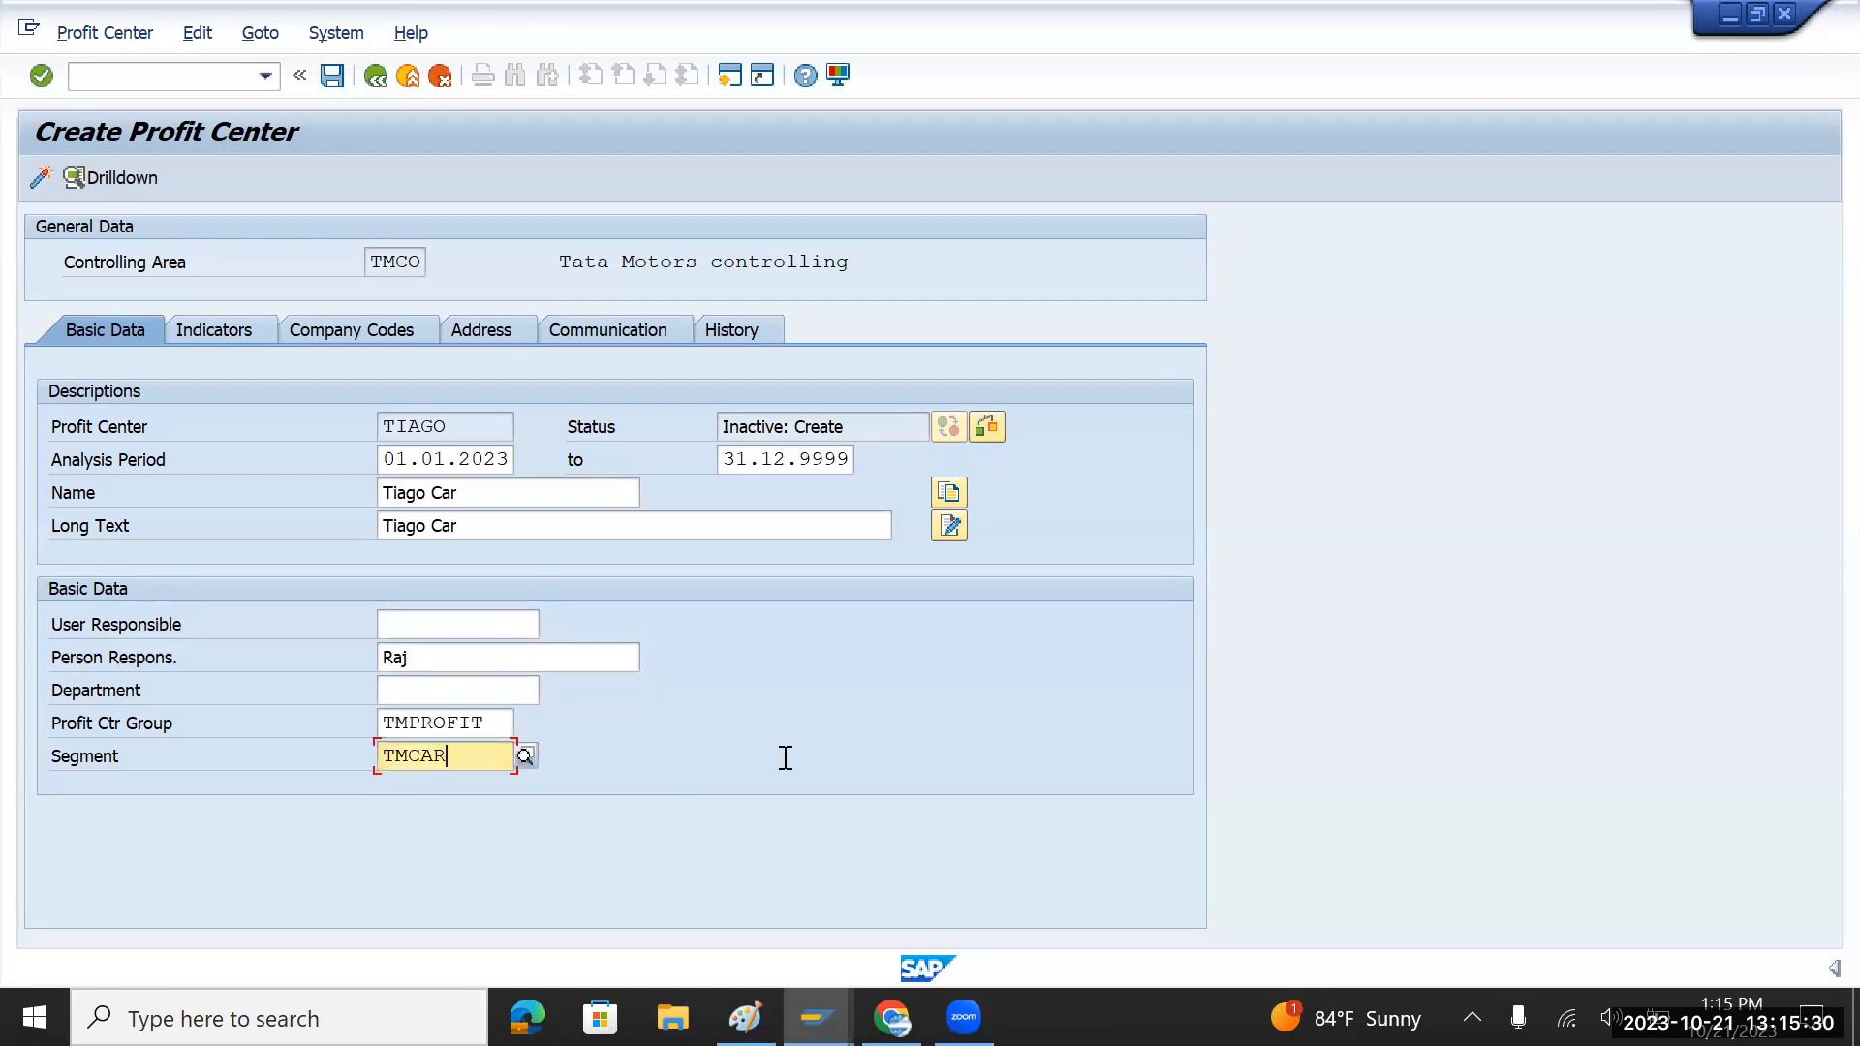
click(44, 178)
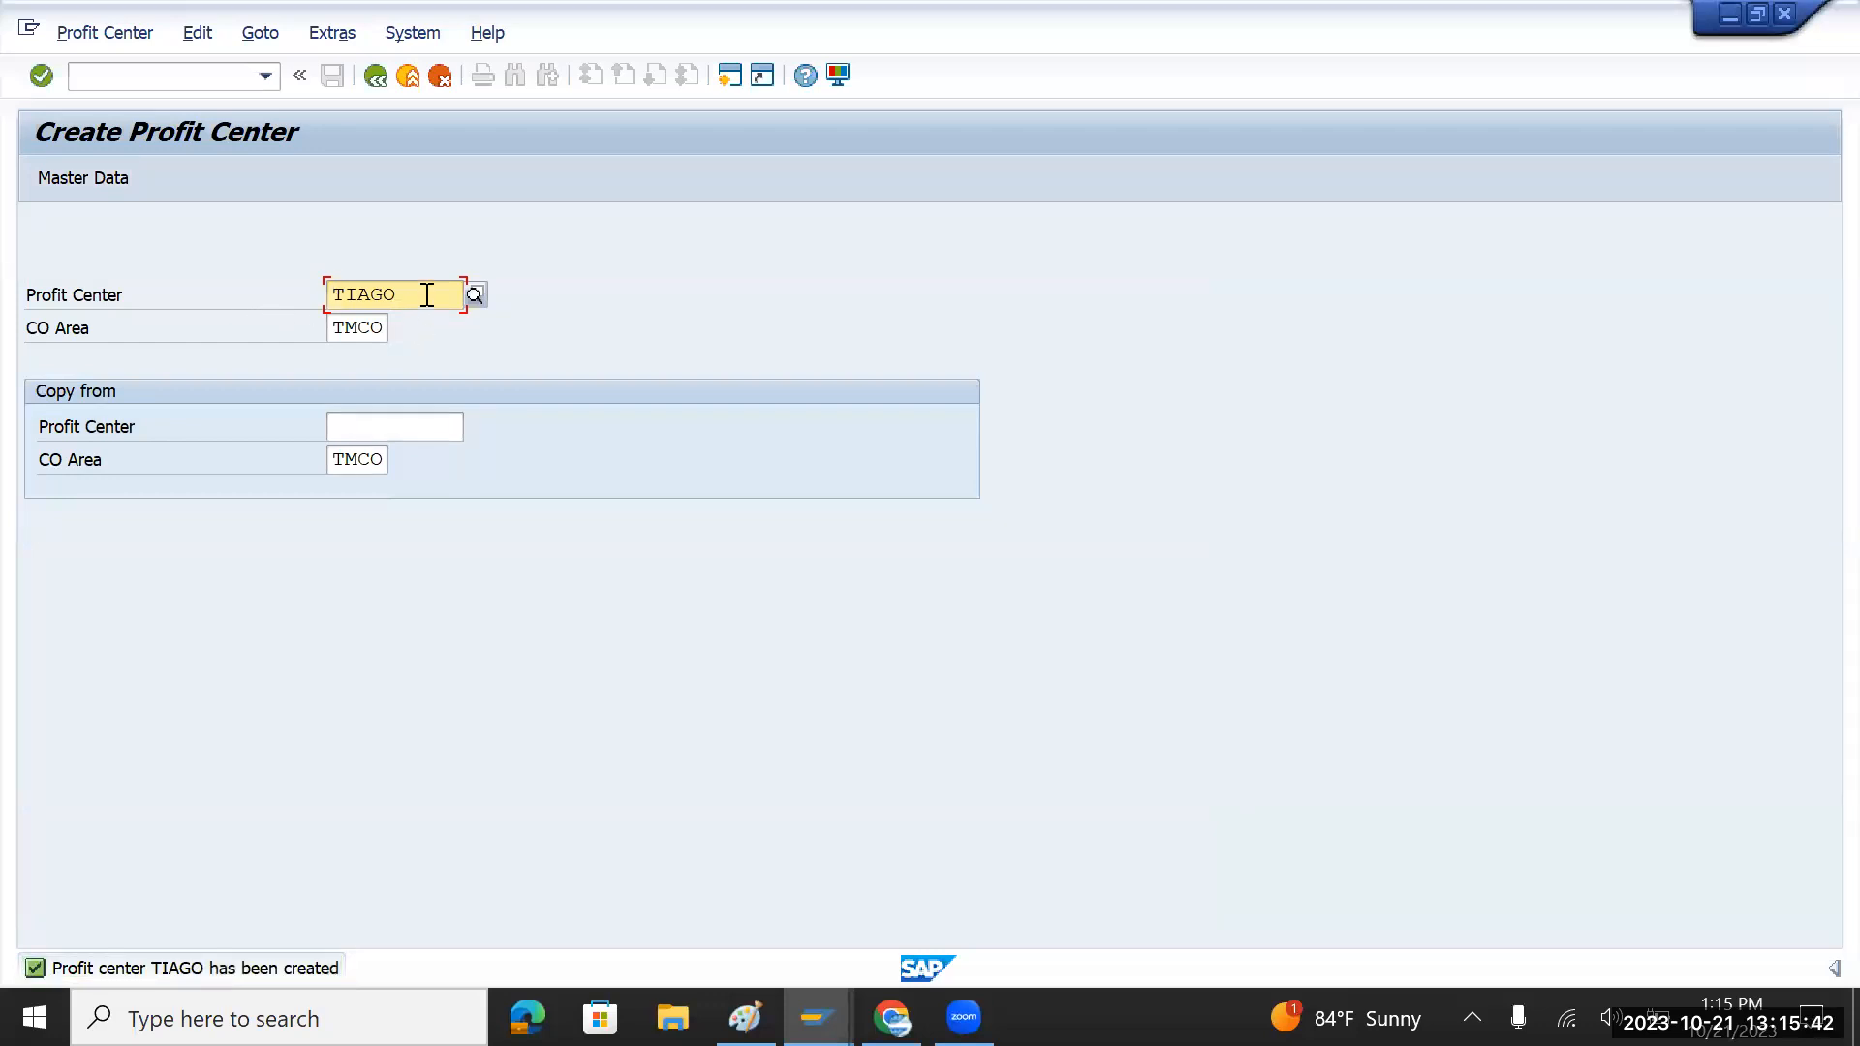
key(alt+Tab)
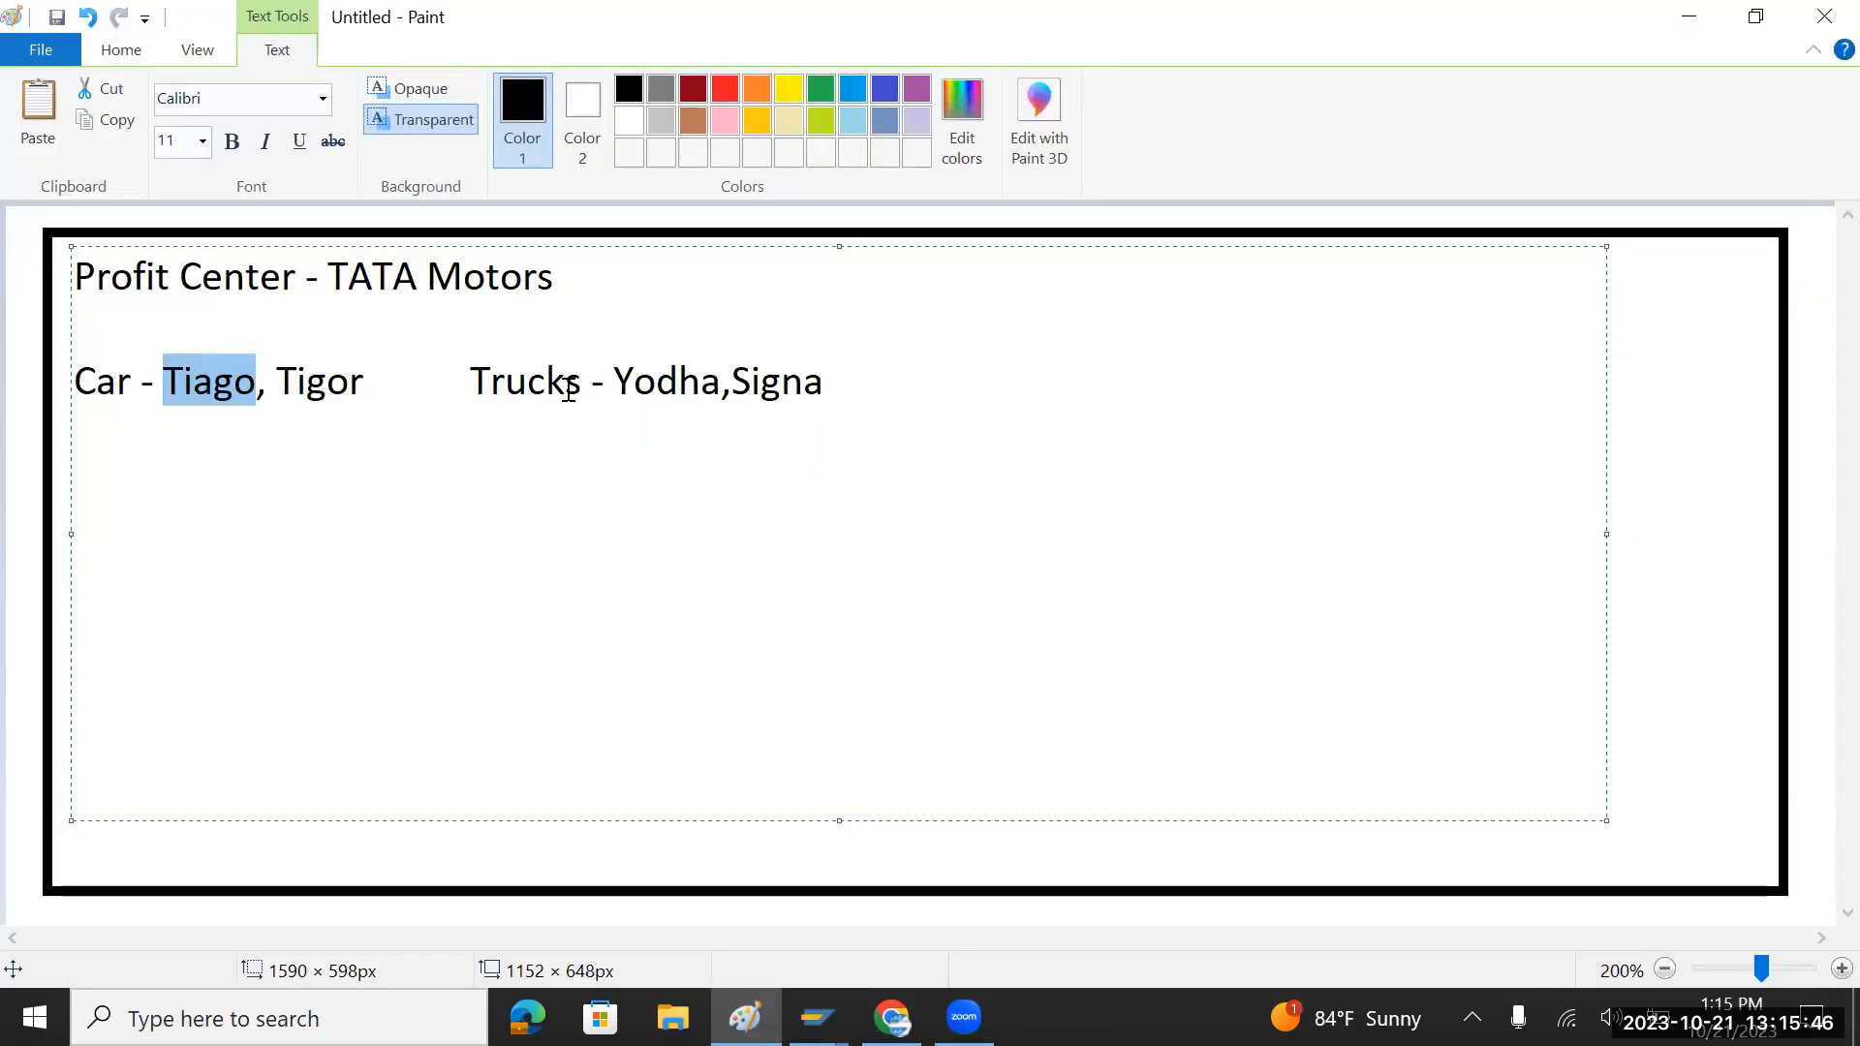
Step: Enter YODHA, copied from the notes, as the new profit center ID
double_click(663, 381)
key(ctrl+c)
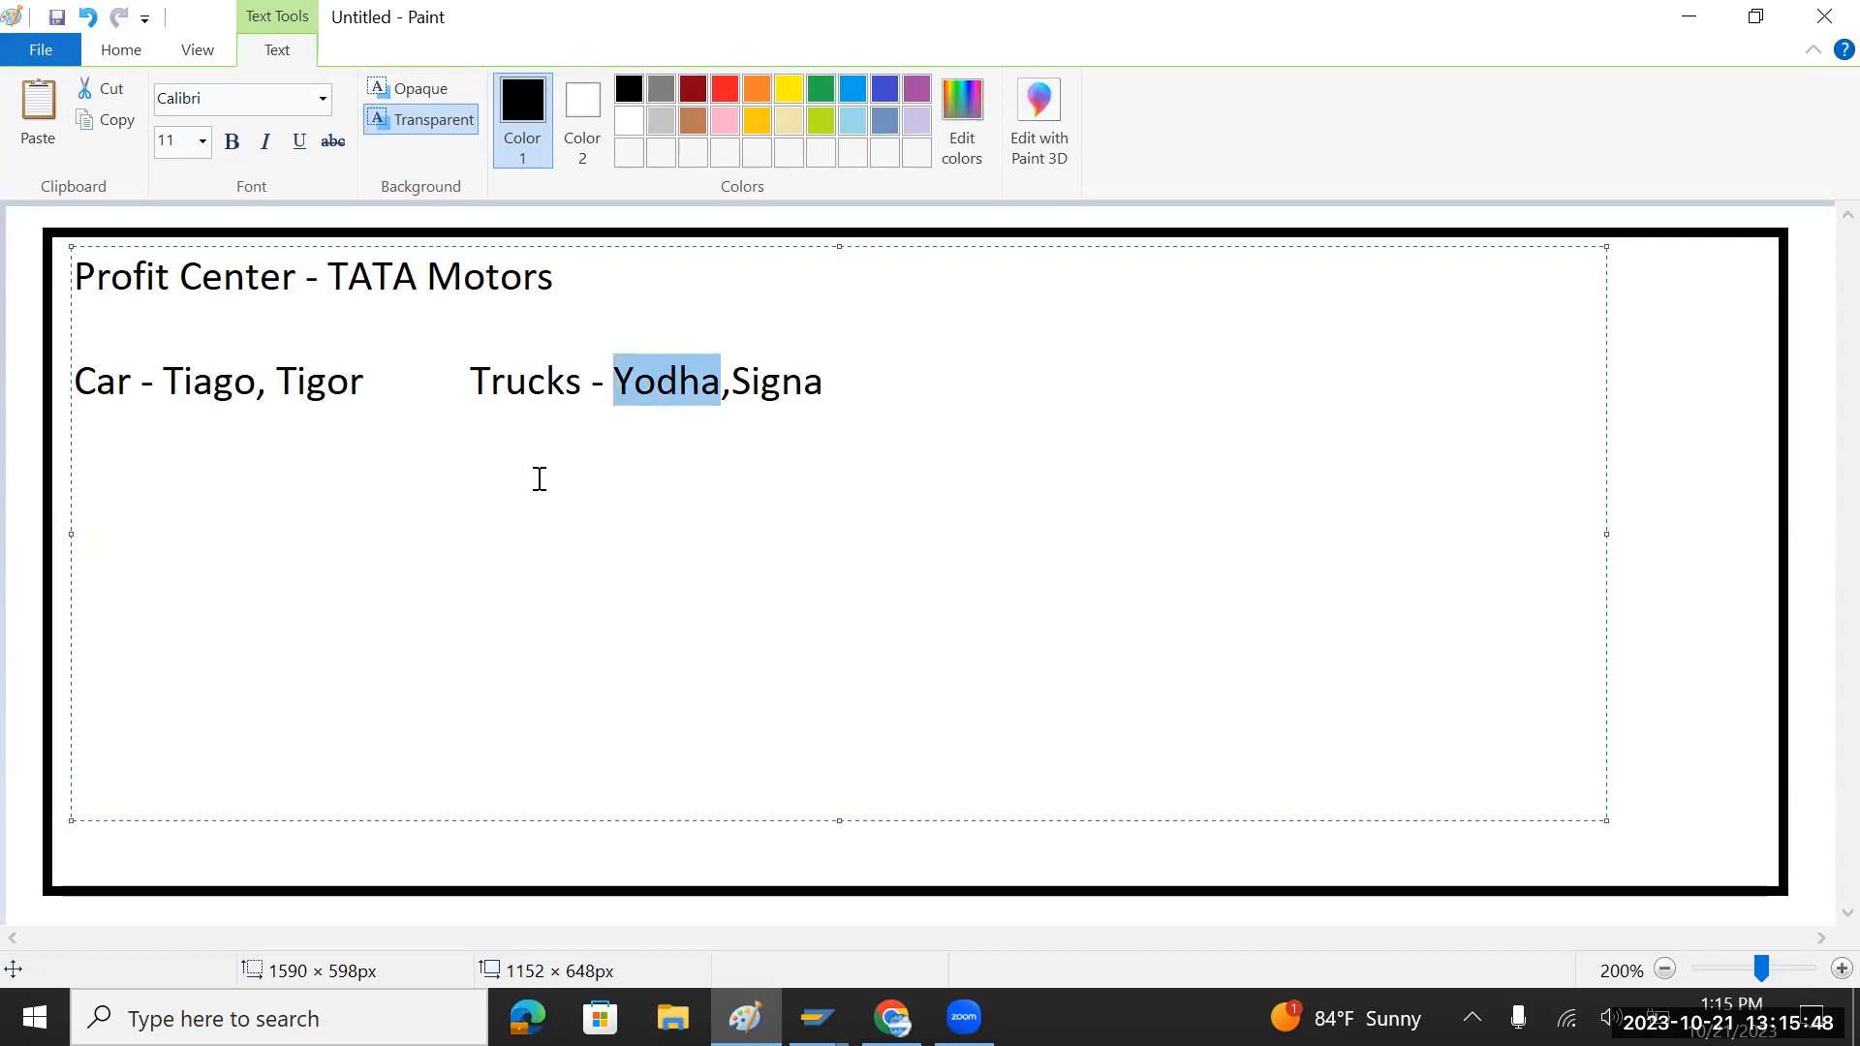
key(alt+Tab)
key(ctrl+v)
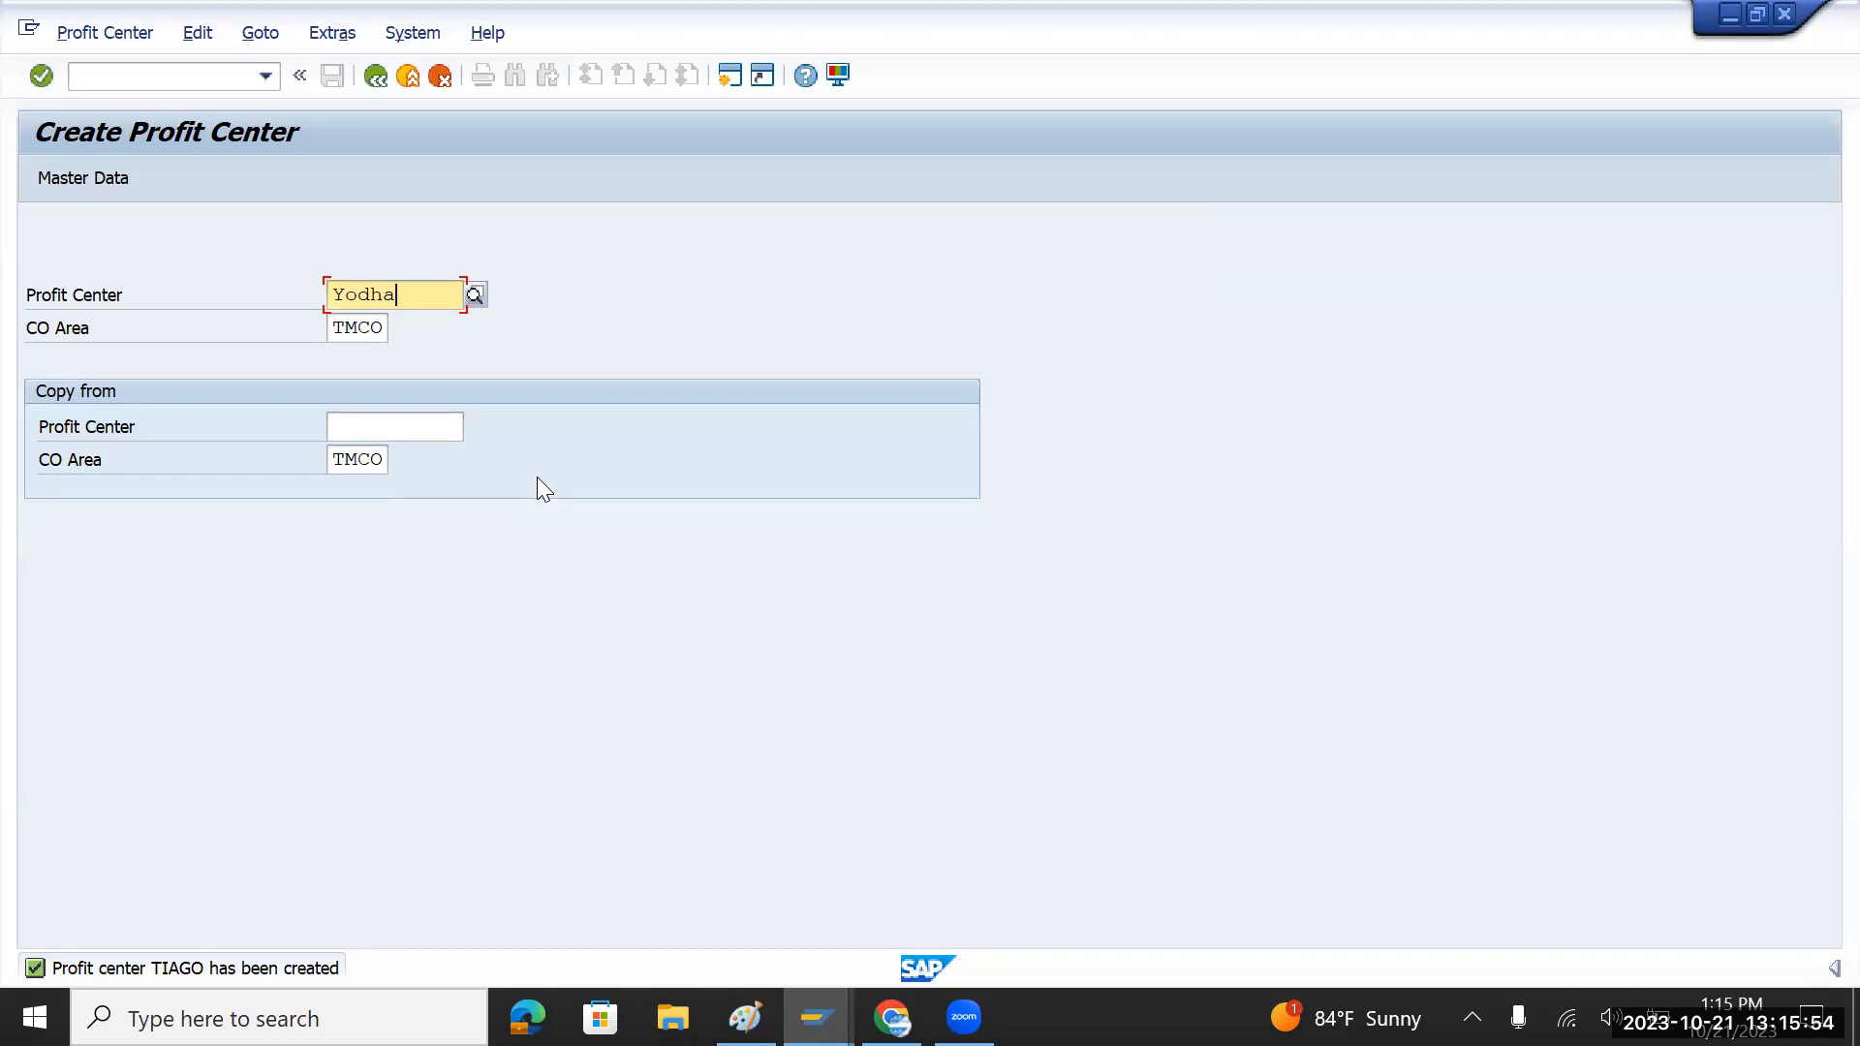
key(Return)
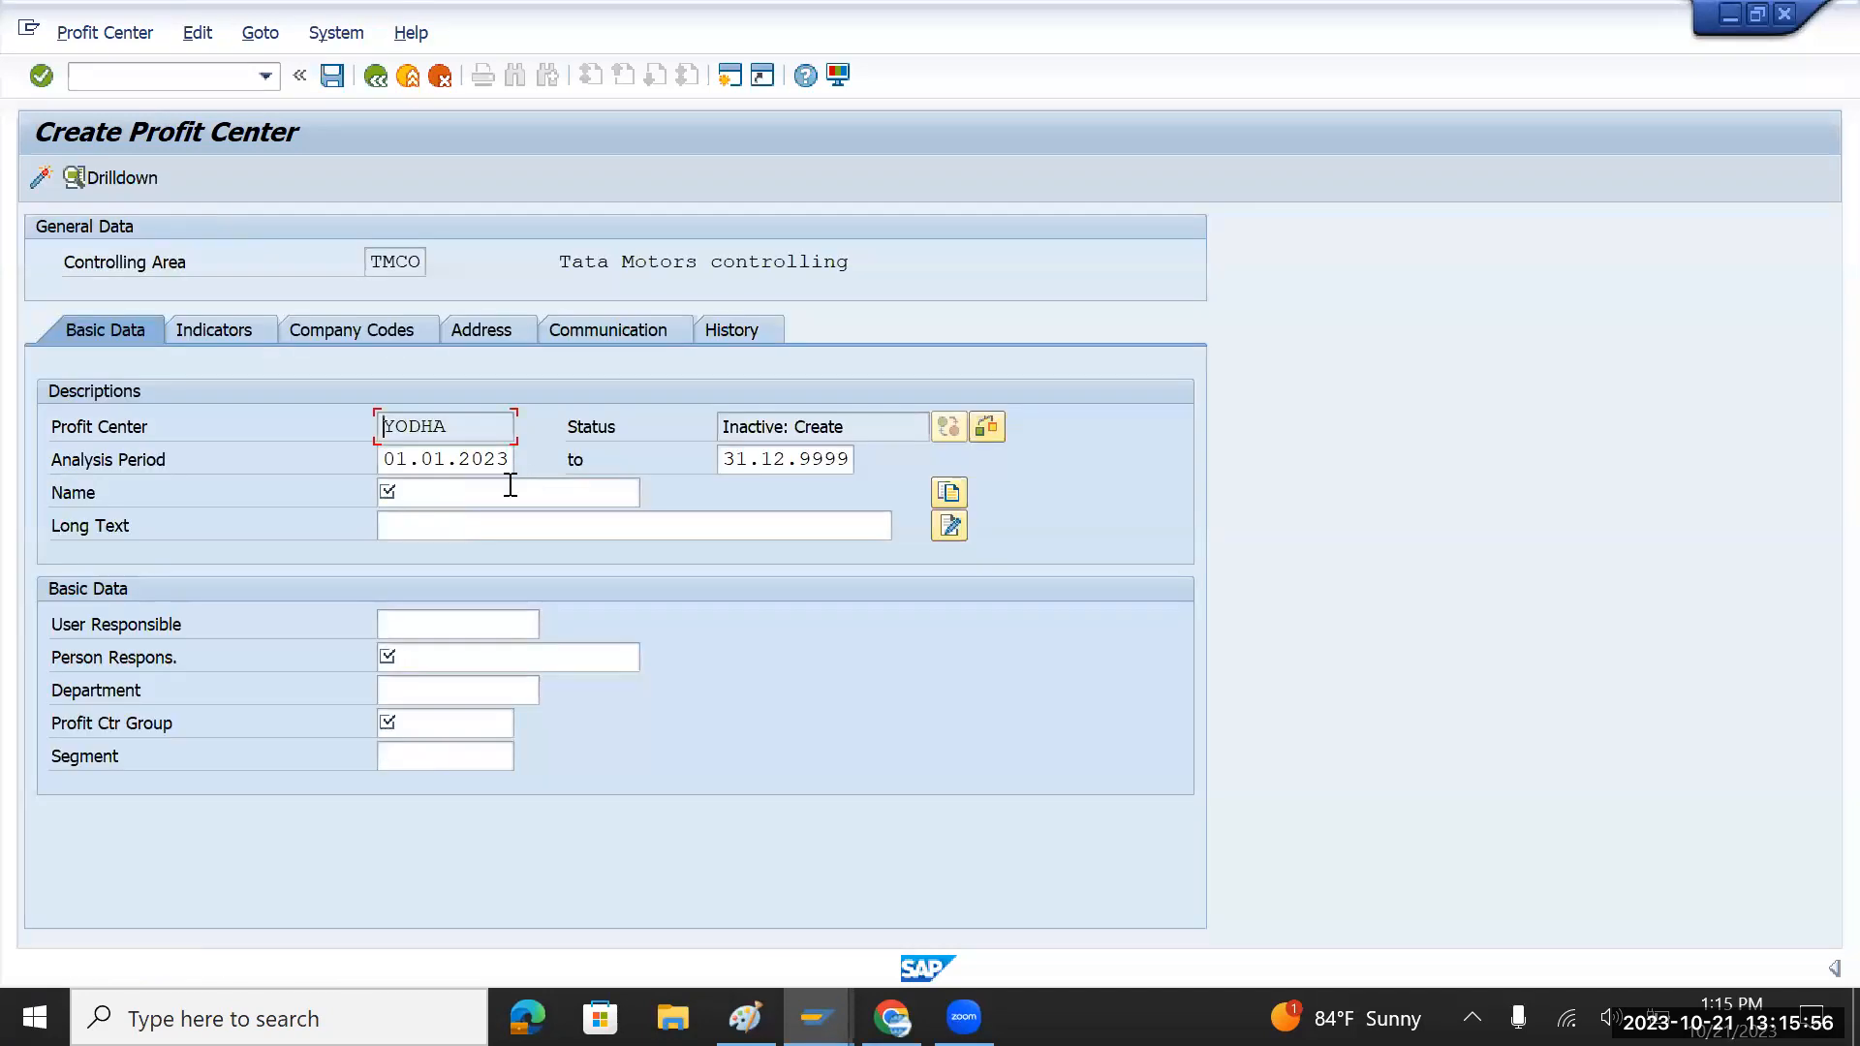
Step: Fill in name and long text 'Yodha Truck' and the person responsible
click(491, 492)
text(Yodha)
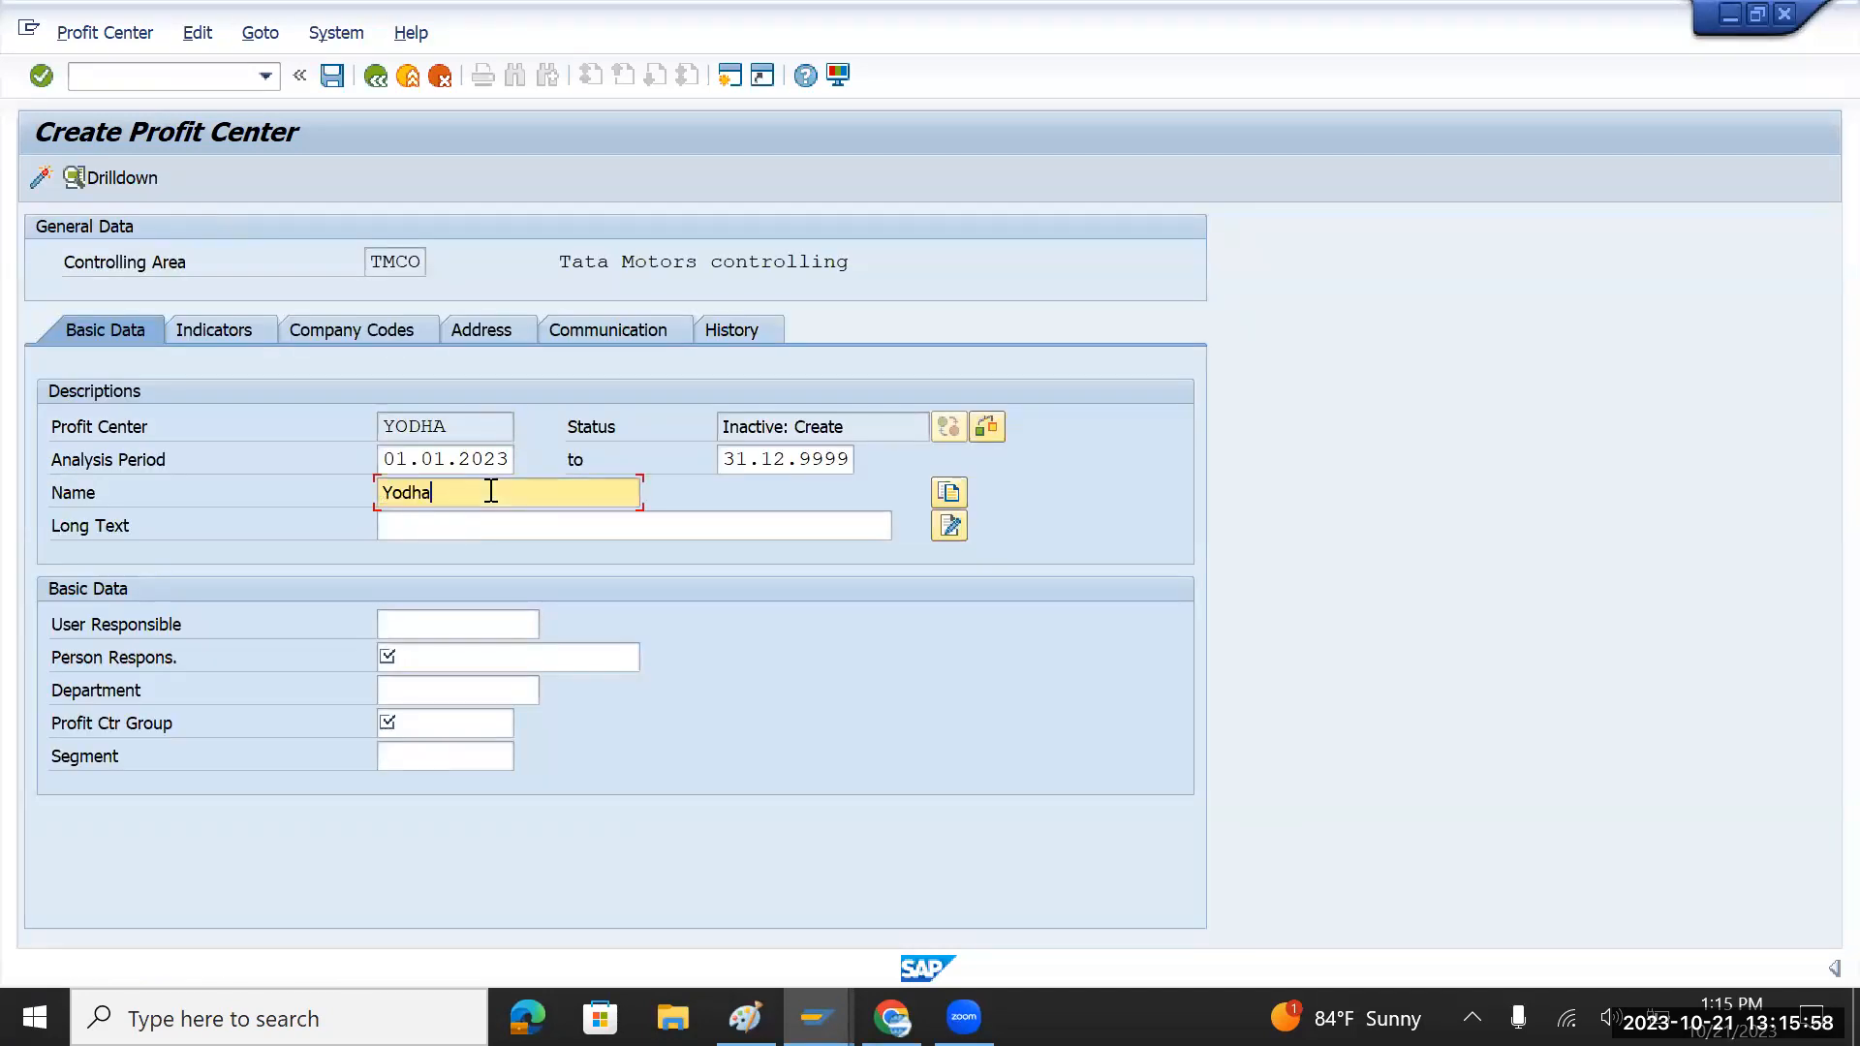
text( Truck)
drag(491, 492, 349, 490)
key(ctrl+c)
click(440, 526)
key(ctrl+v)
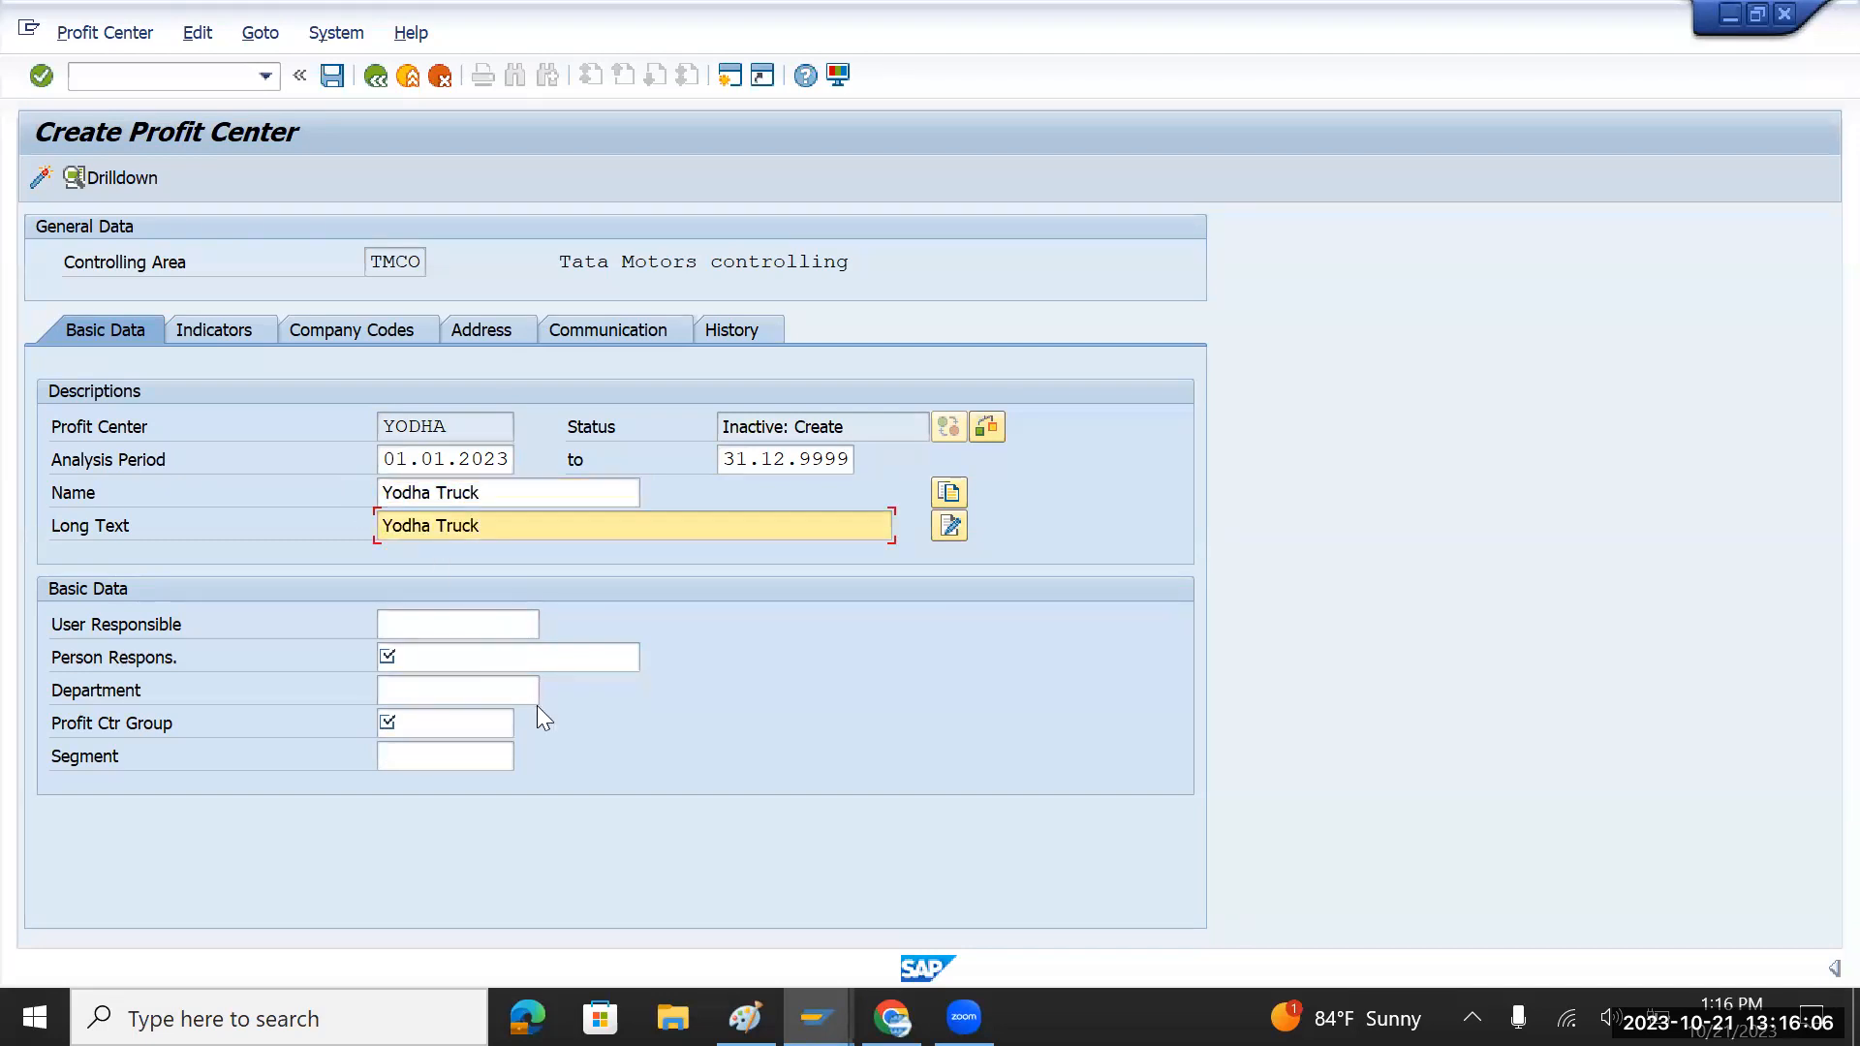
click(446, 656)
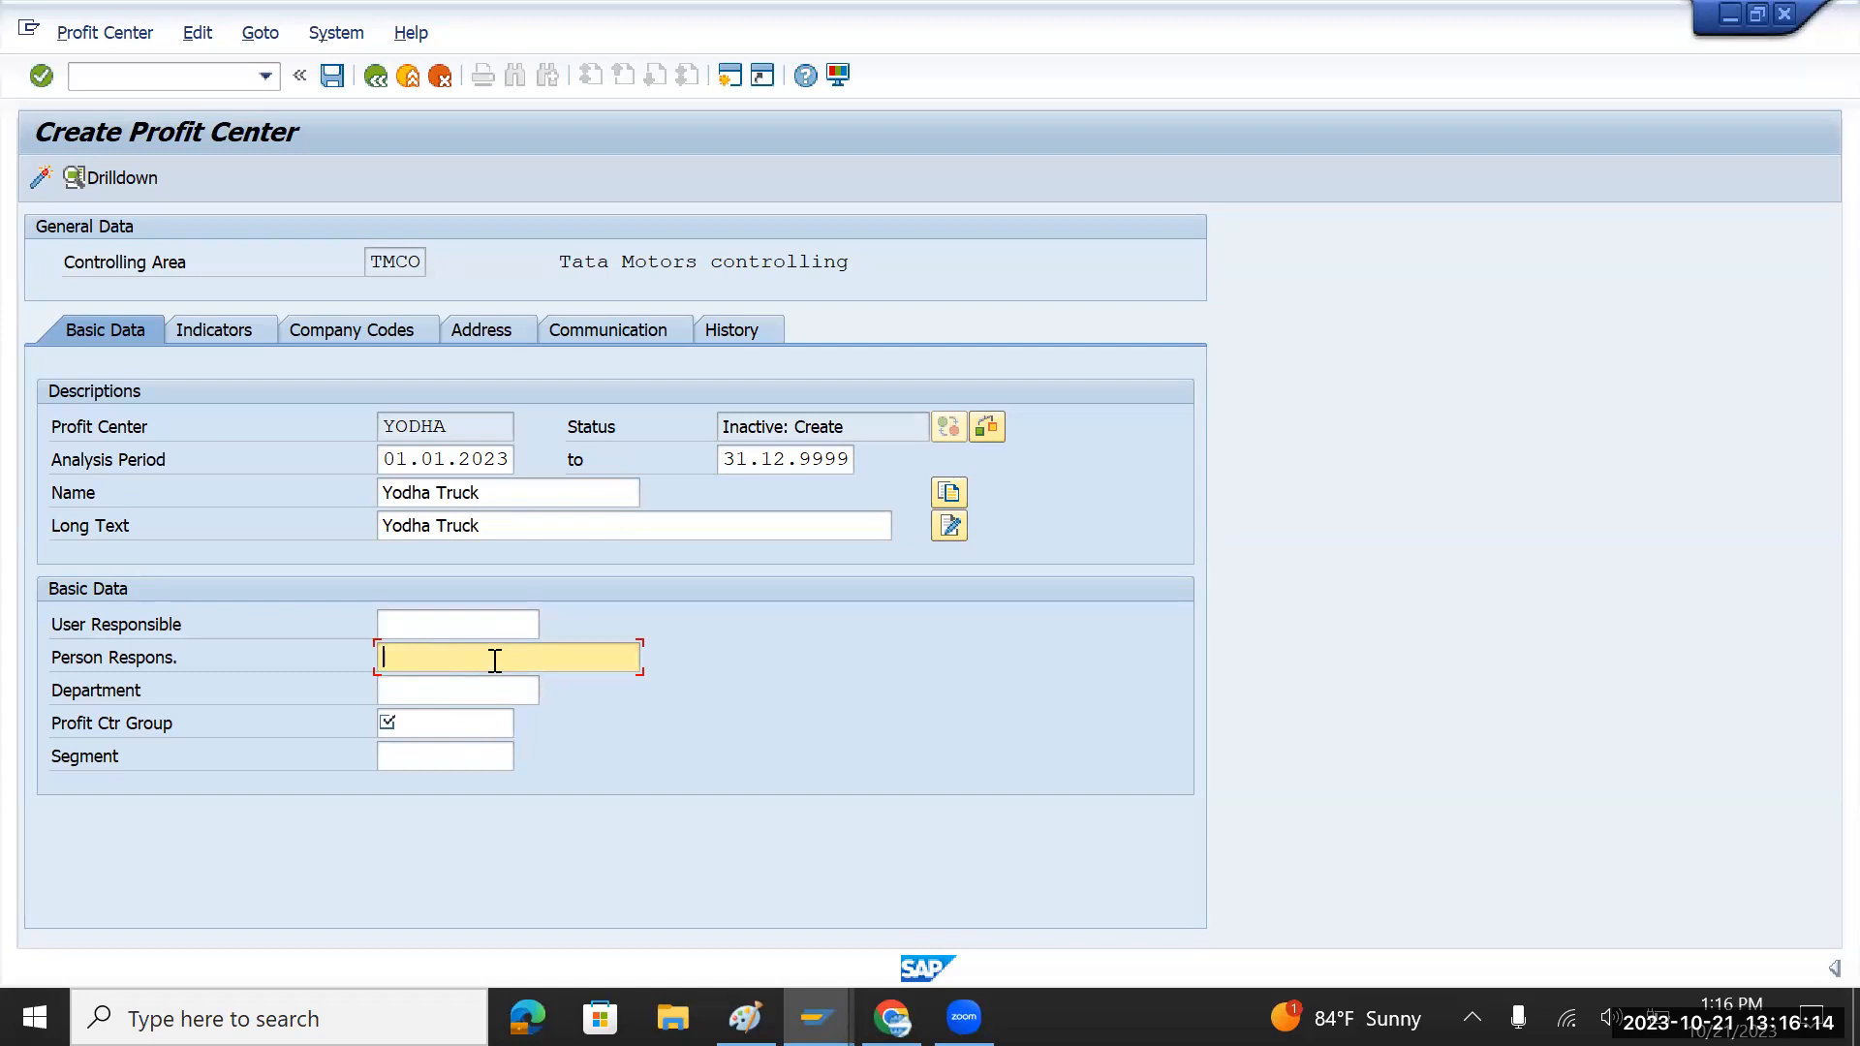
text(Ram)
key(Tab)
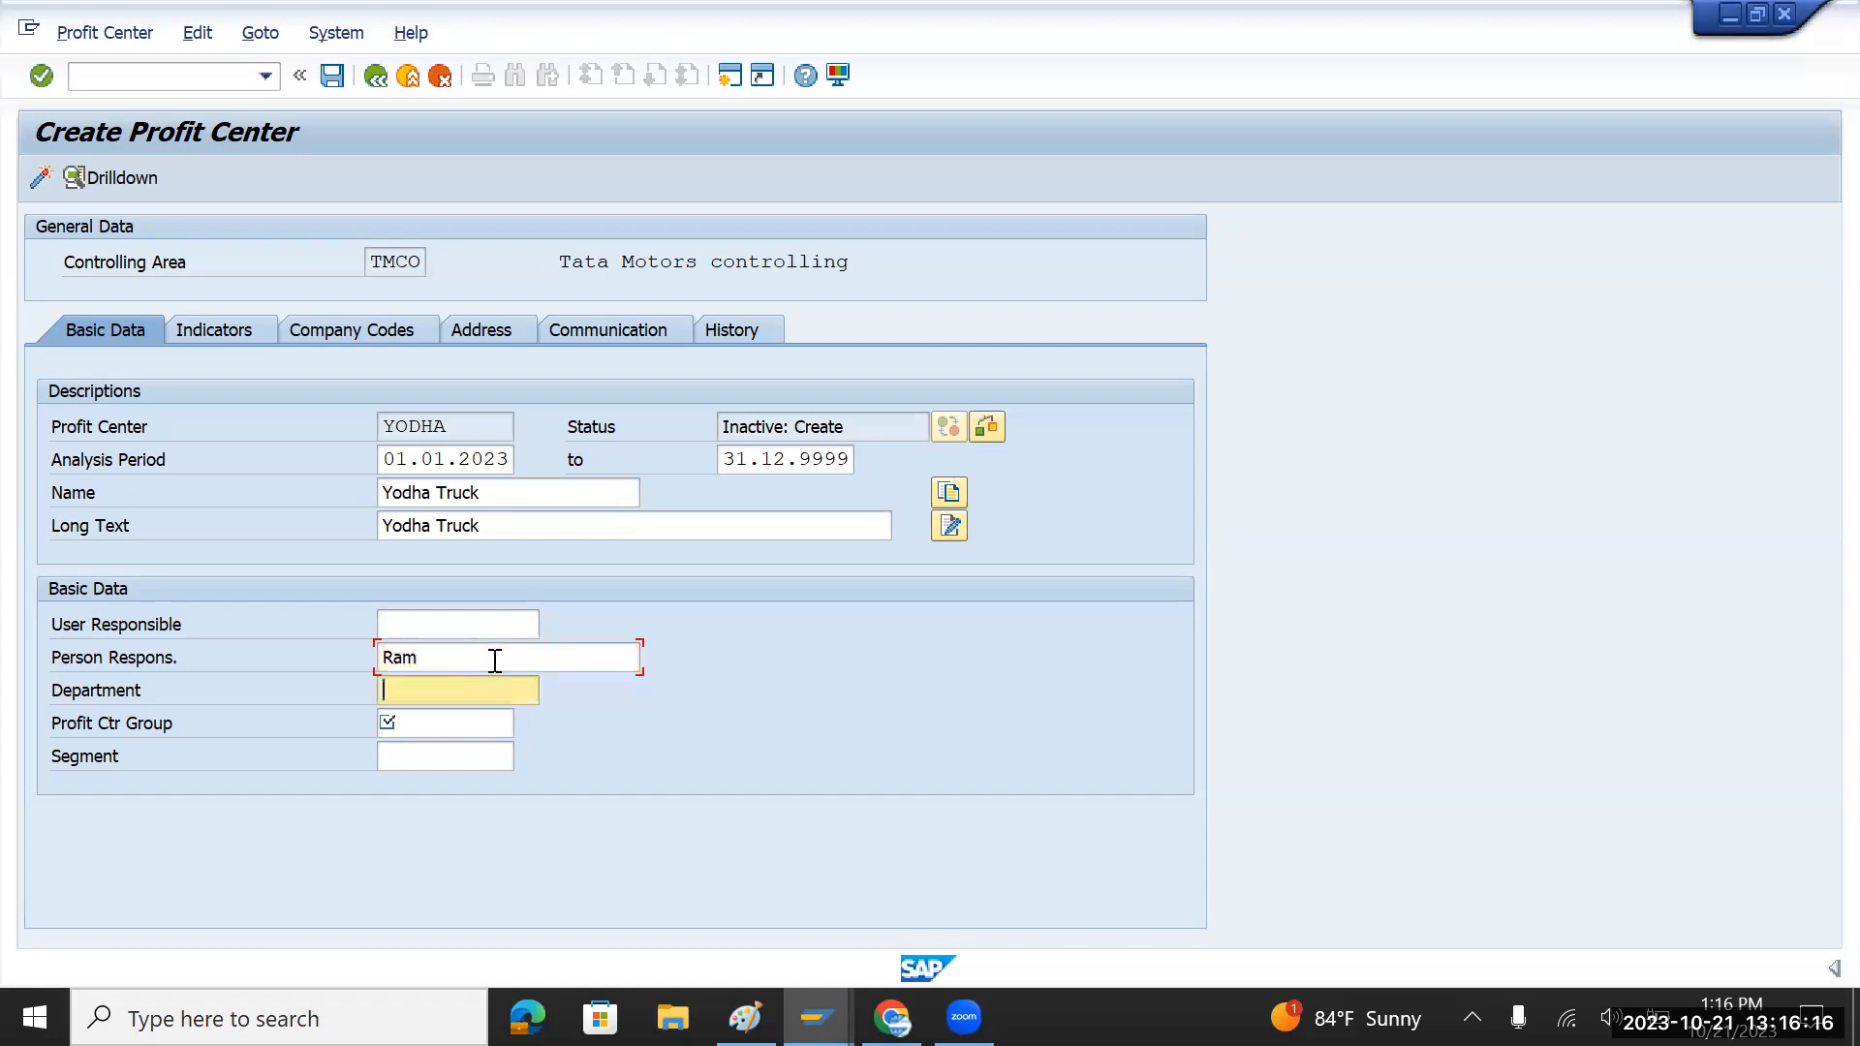
Step: Set group TMPROFIT and segment TMTRUCKS, then save profit center YODHA
click(456, 719)
text(TMPROFIT)
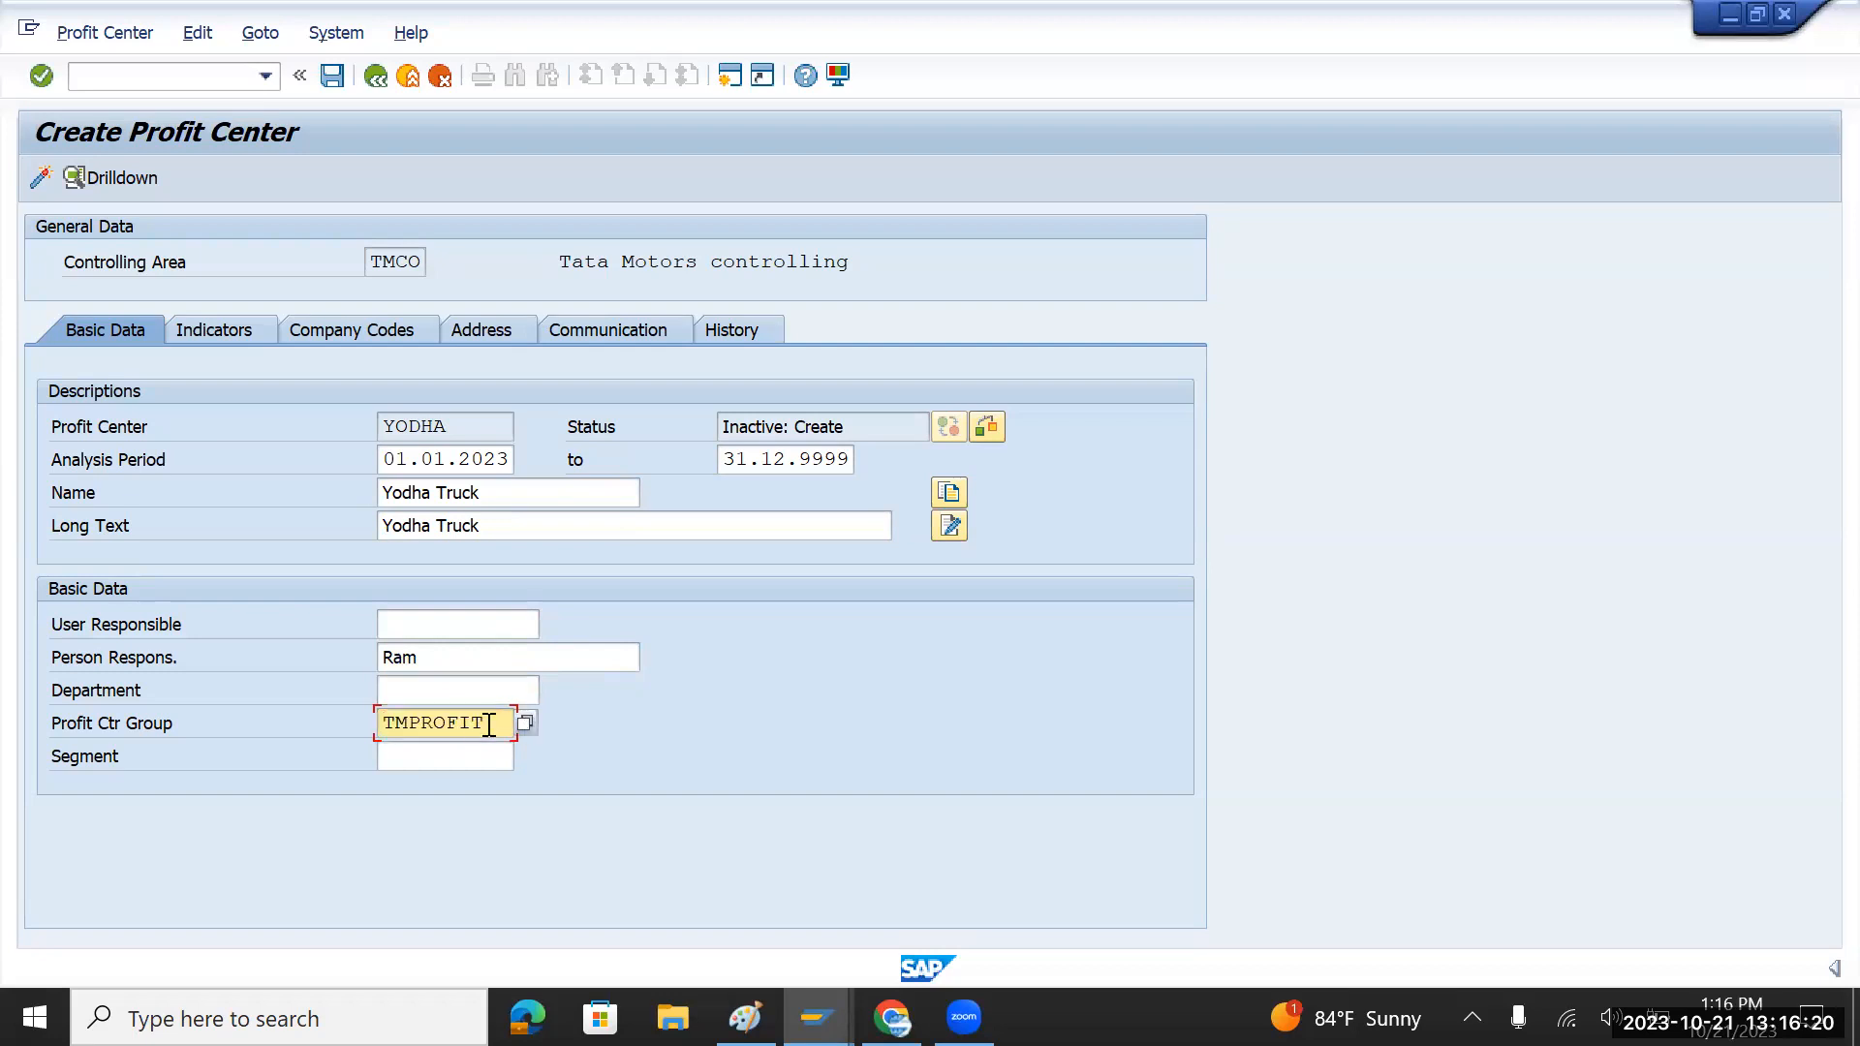
click(444, 754)
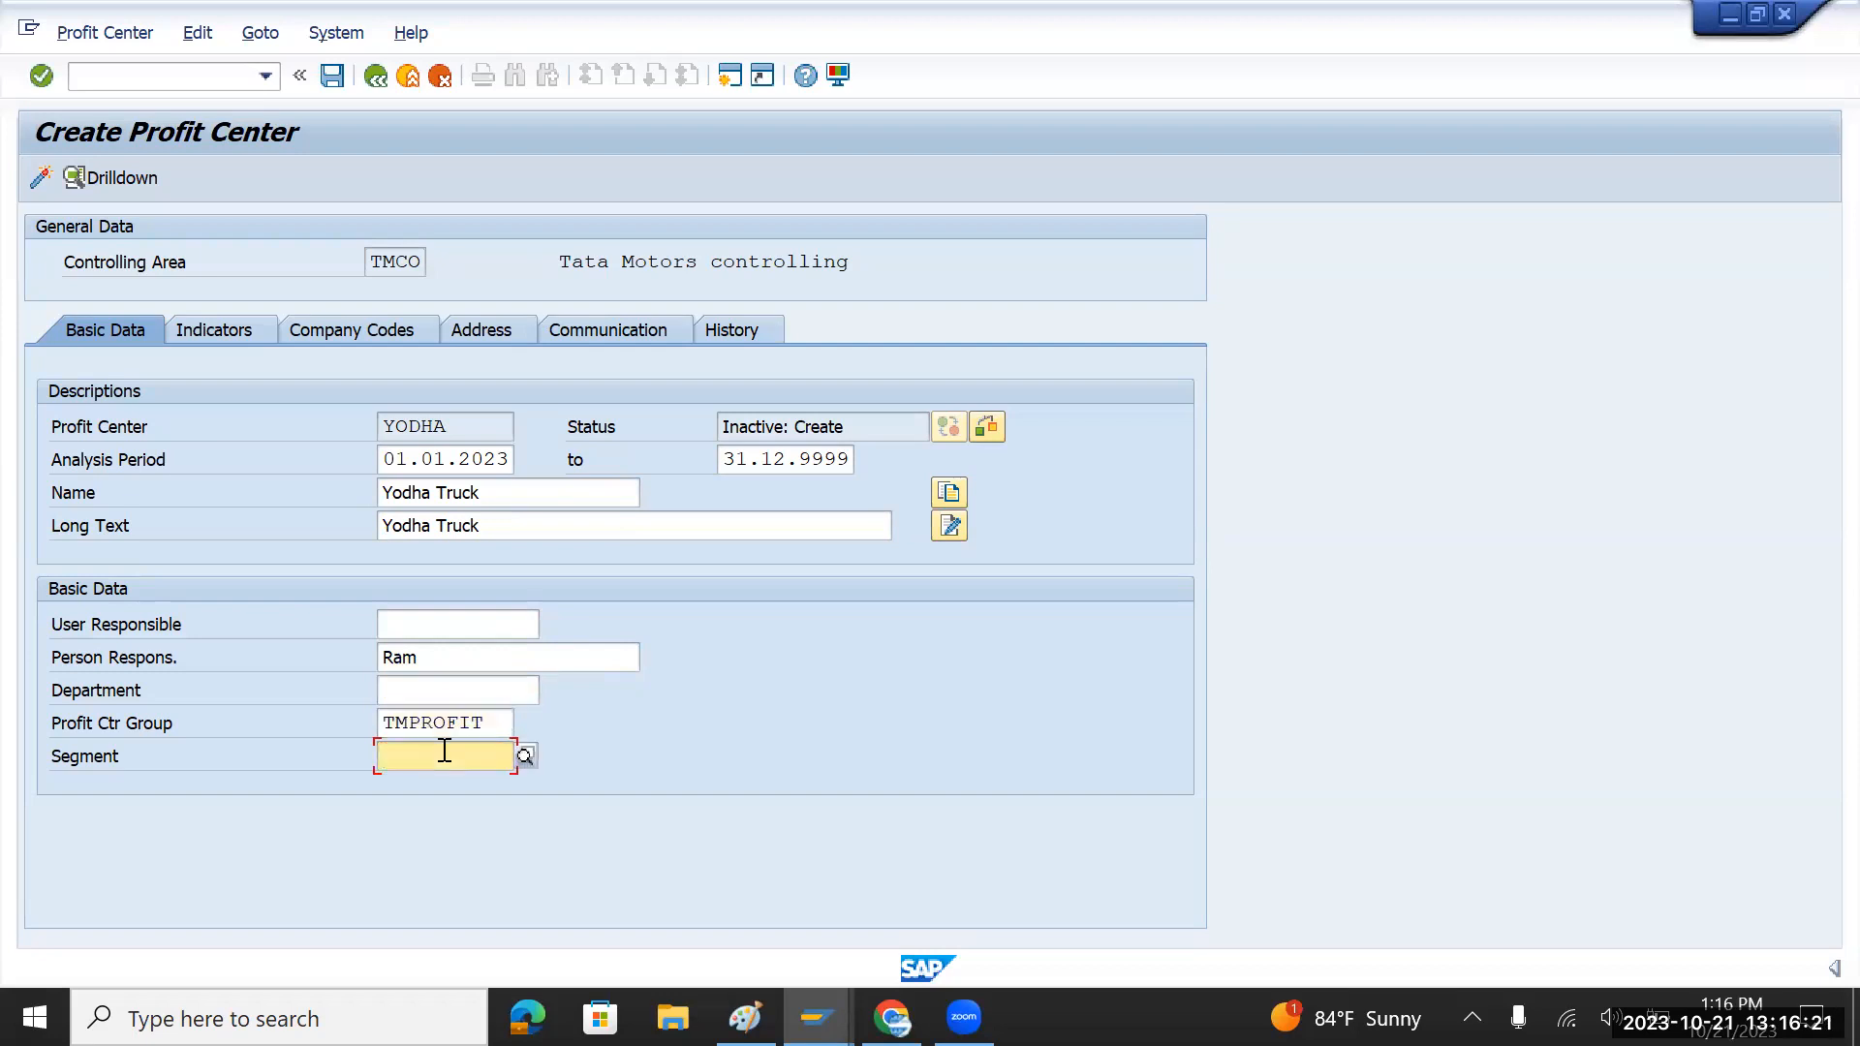
click(524, 756)
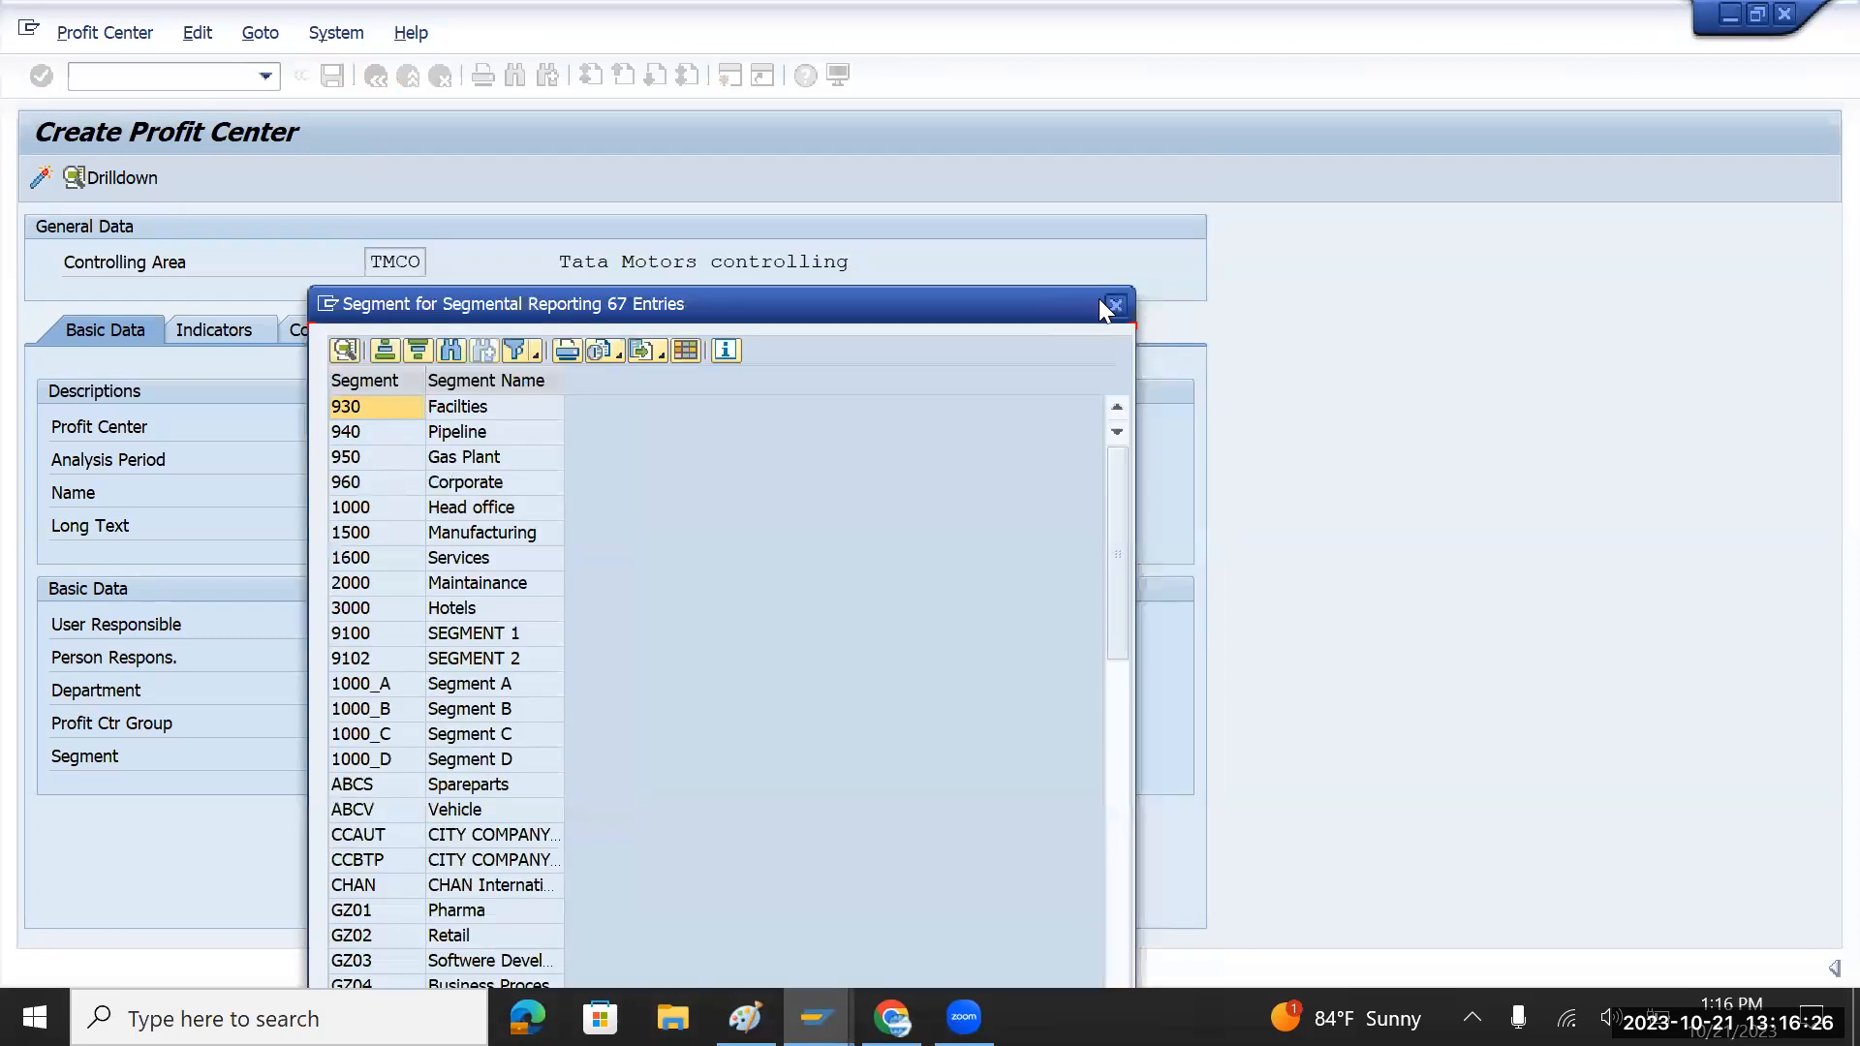
click(1113, 305)
text(tm)
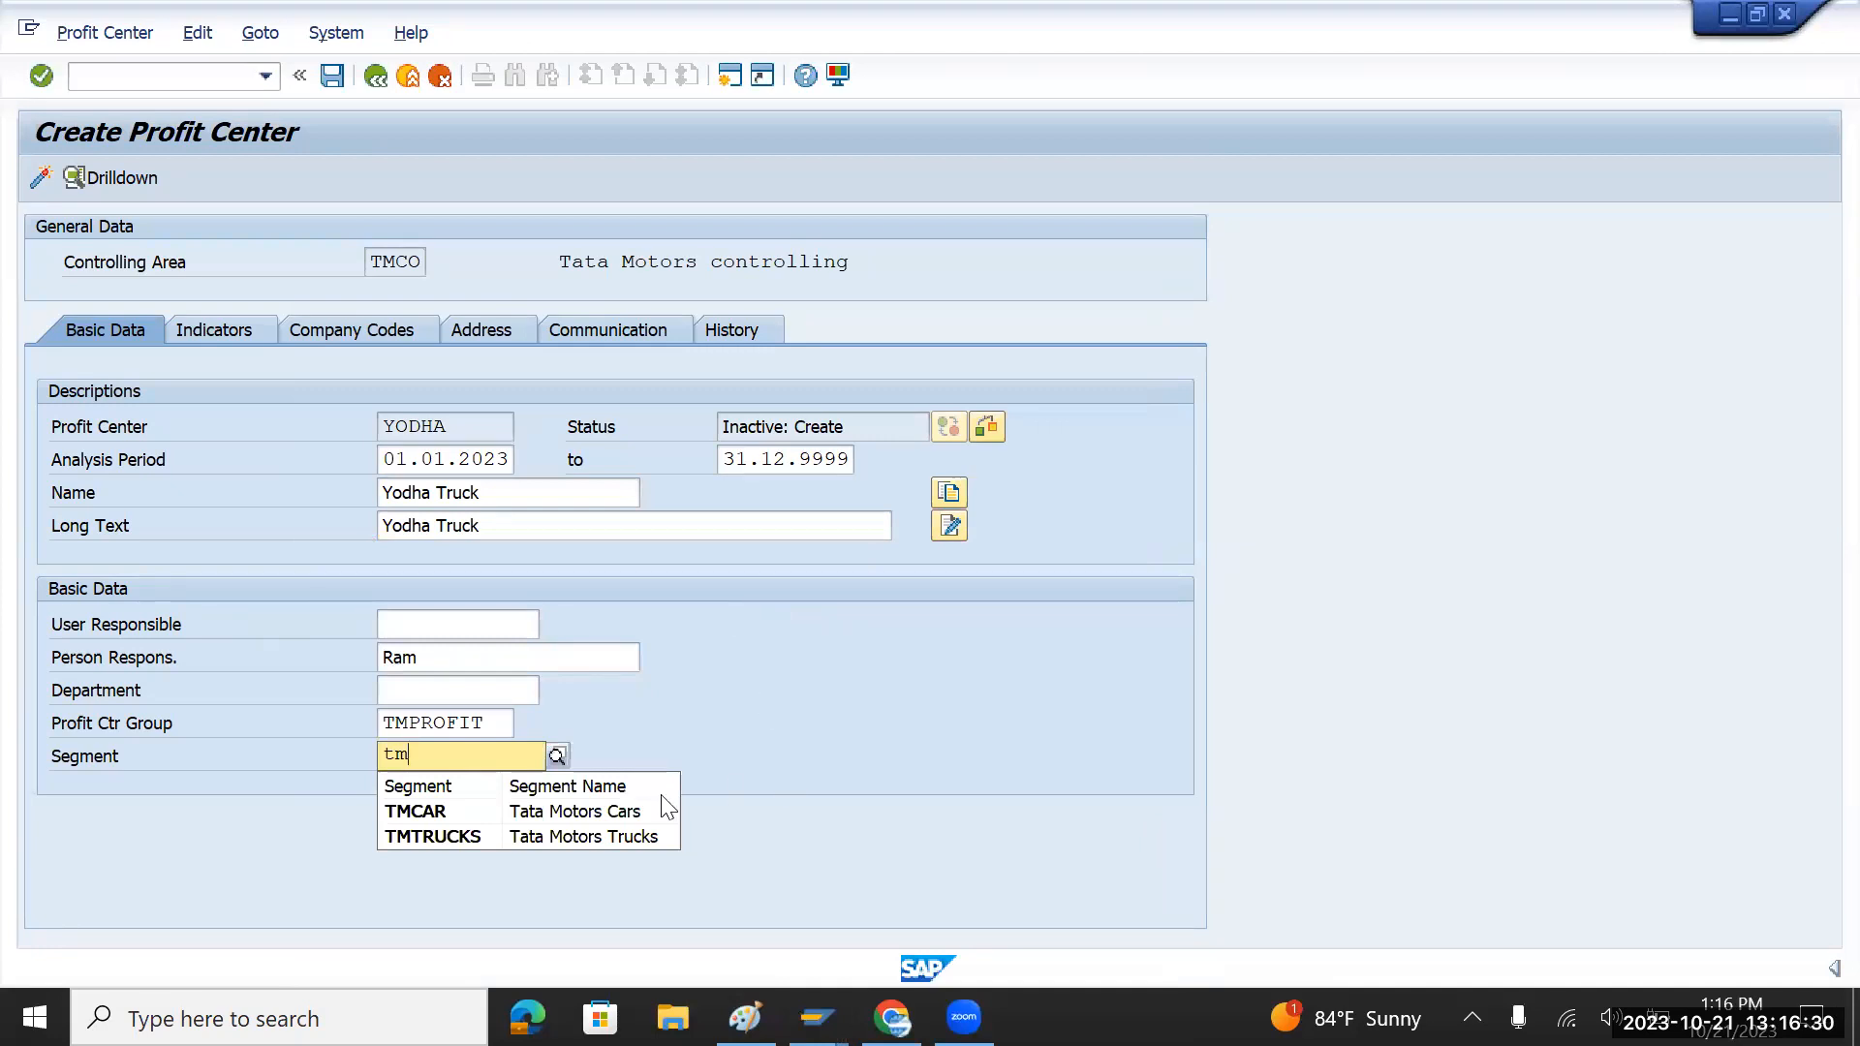
click(459, 838)
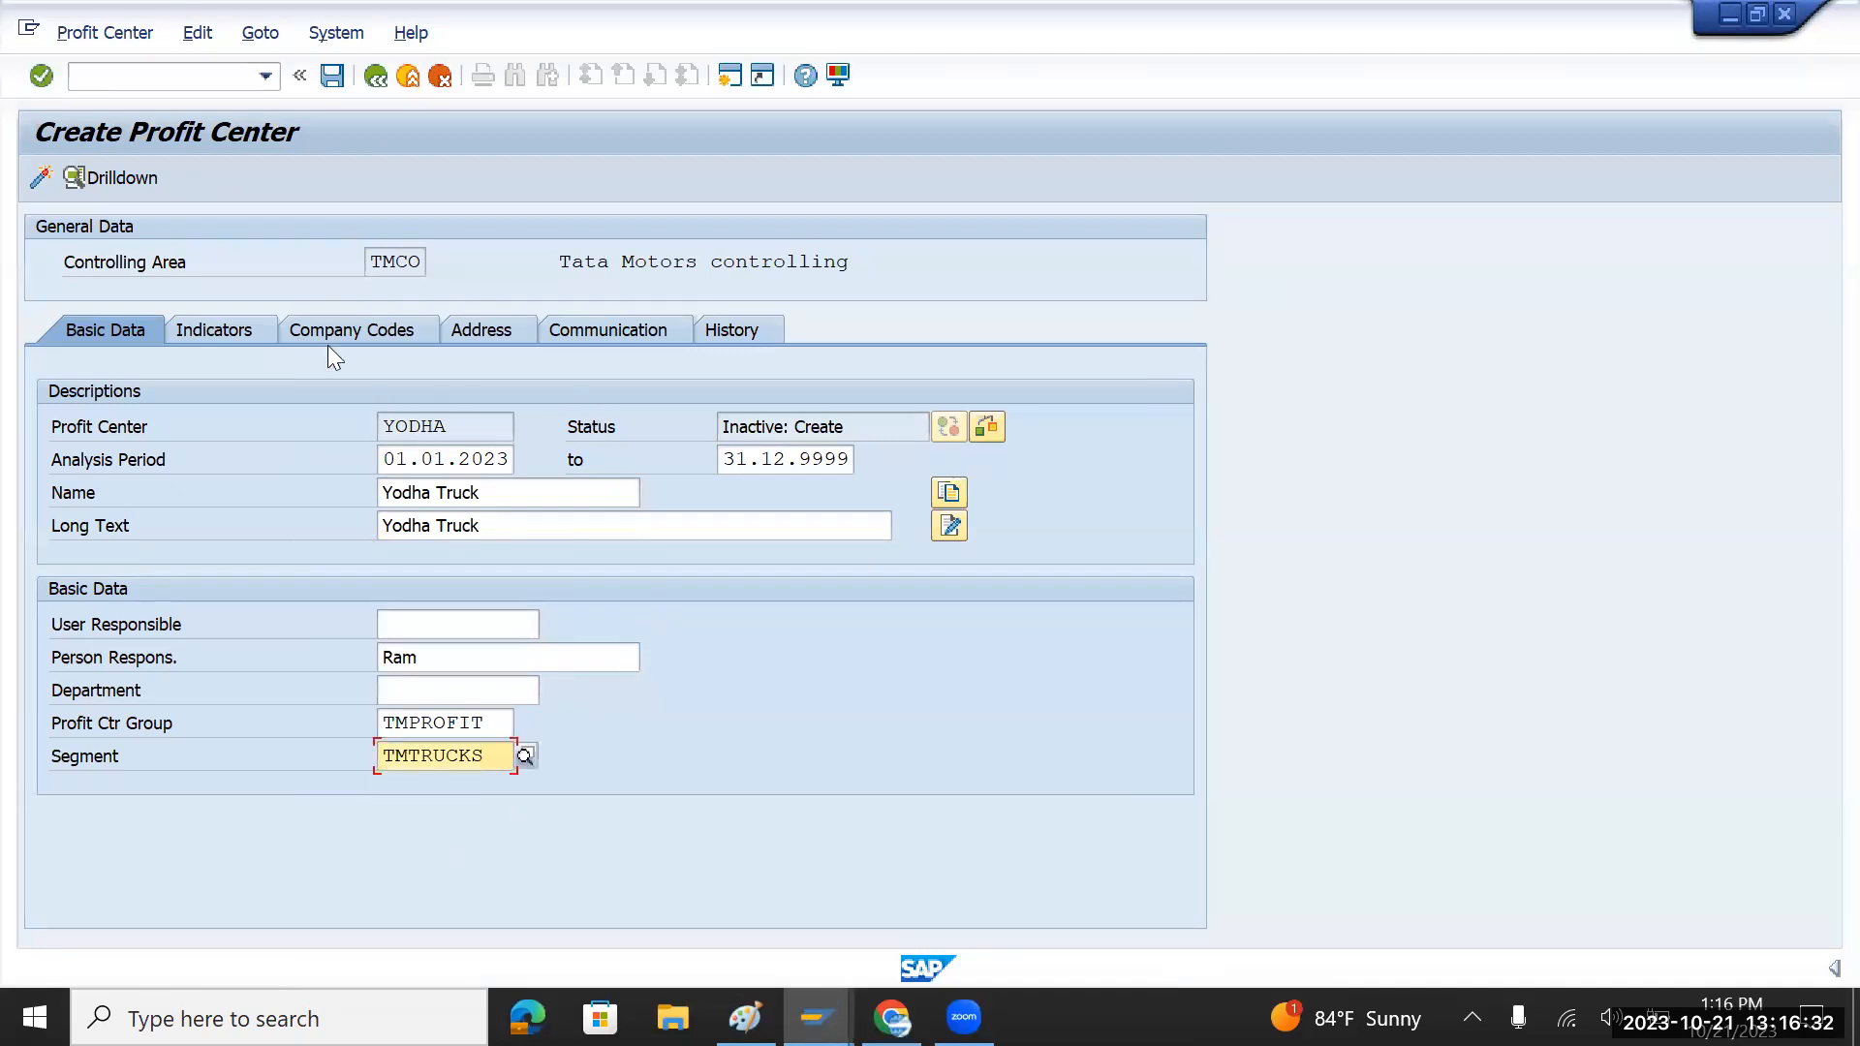
key(ctrl+s)
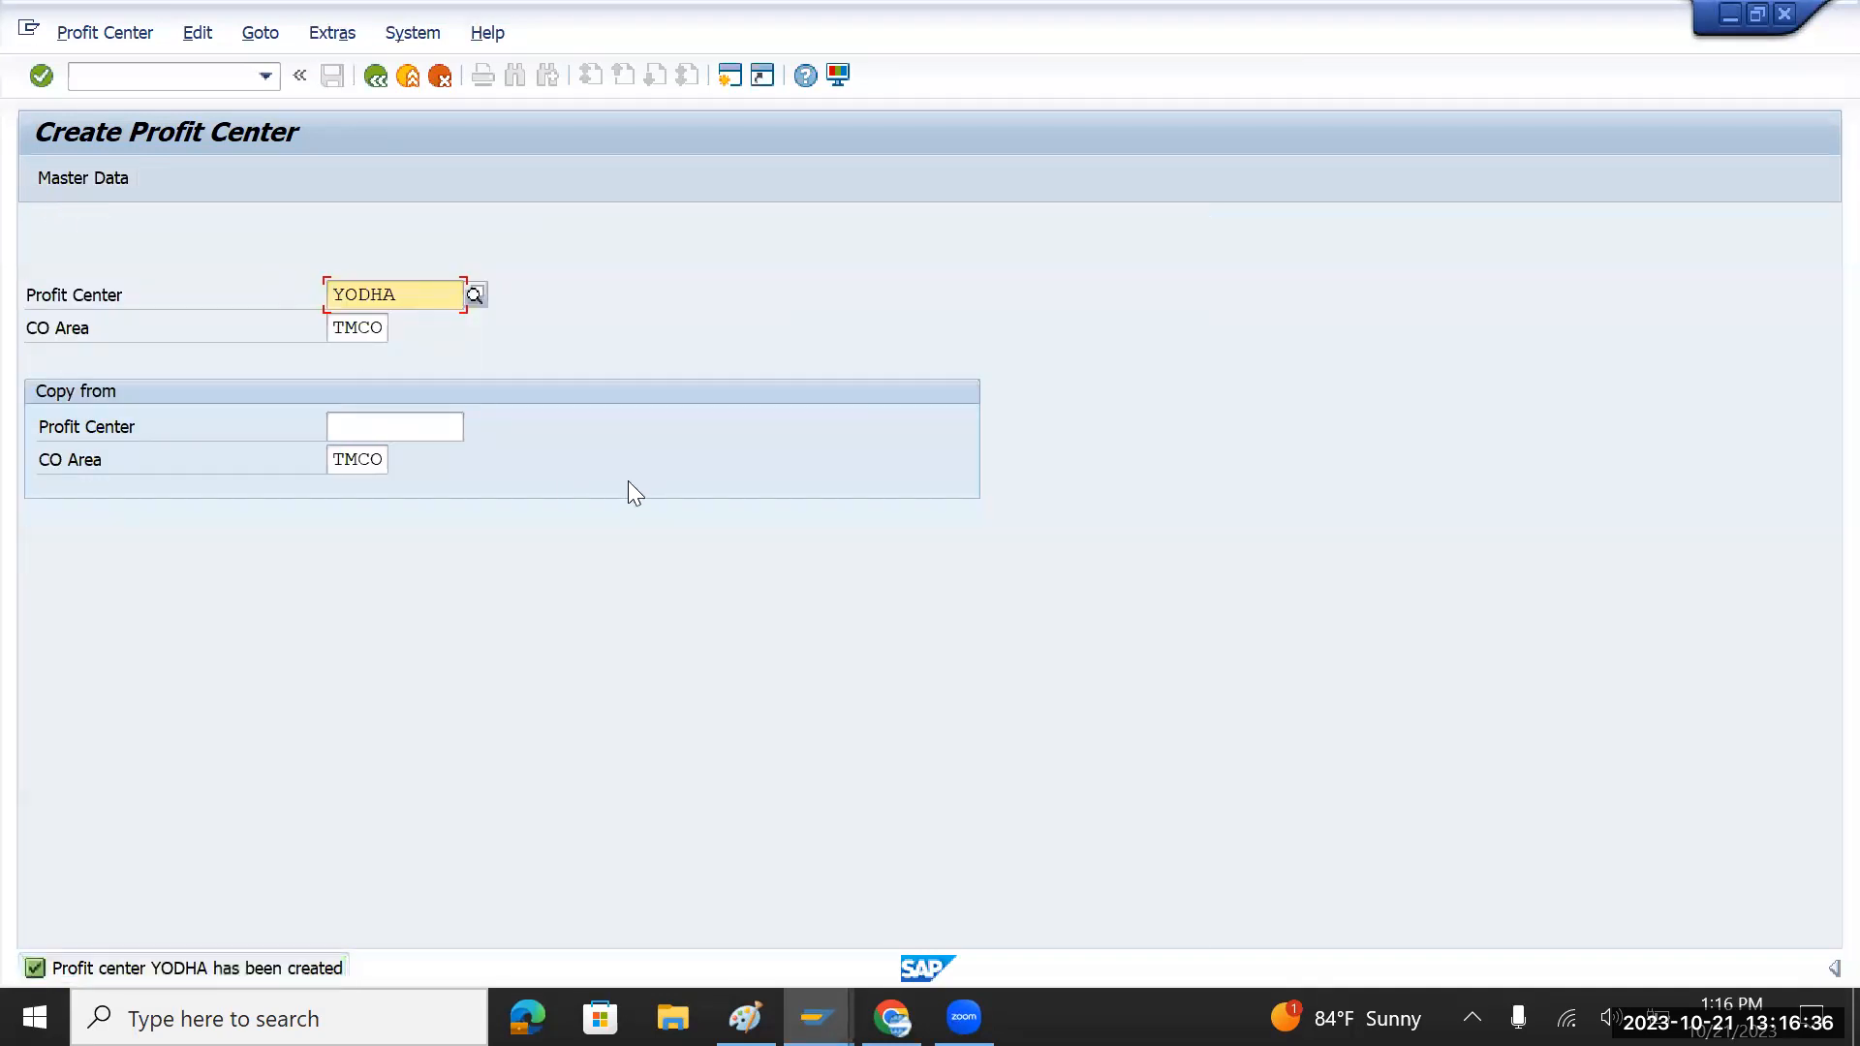
Step: Enter TIGOR, copied from the notes, as the new profit center ID
key(alt+Tab)
double_click(312, 392)
key(ctrl+c)
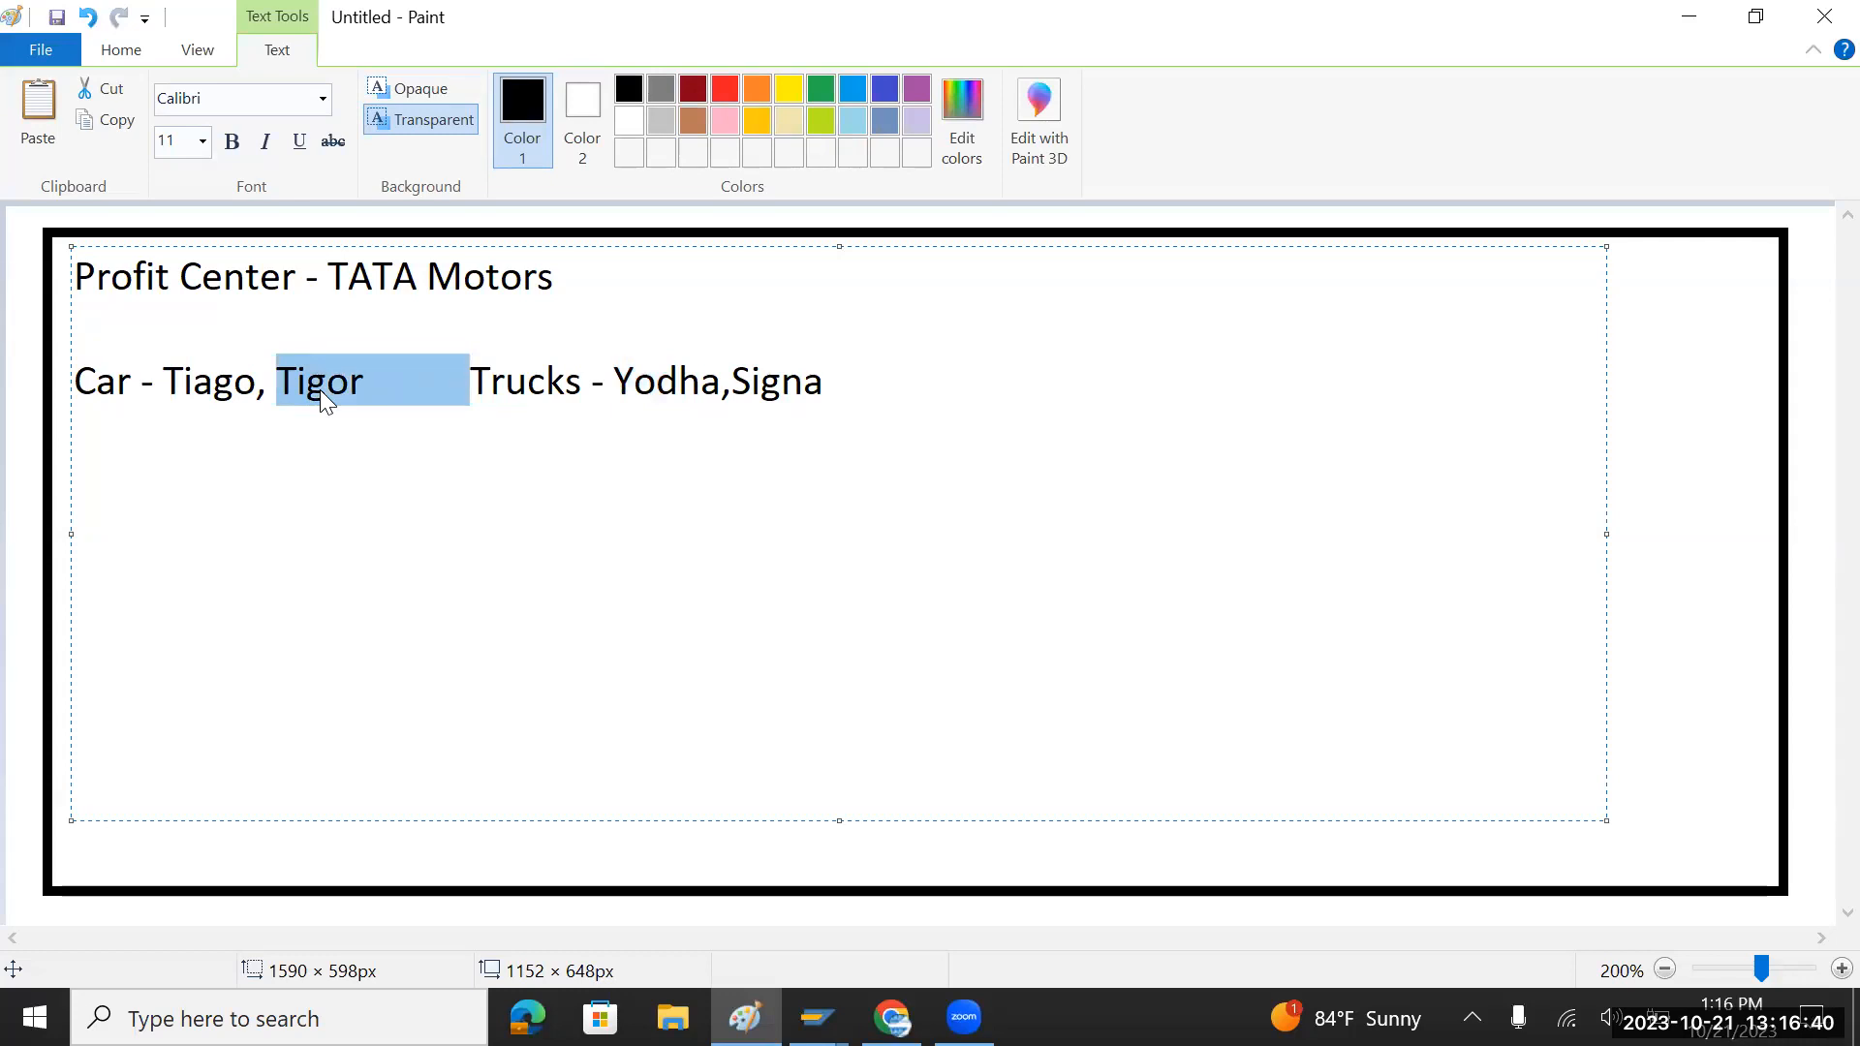
key(alt+Tab)
key(ctrl+v)
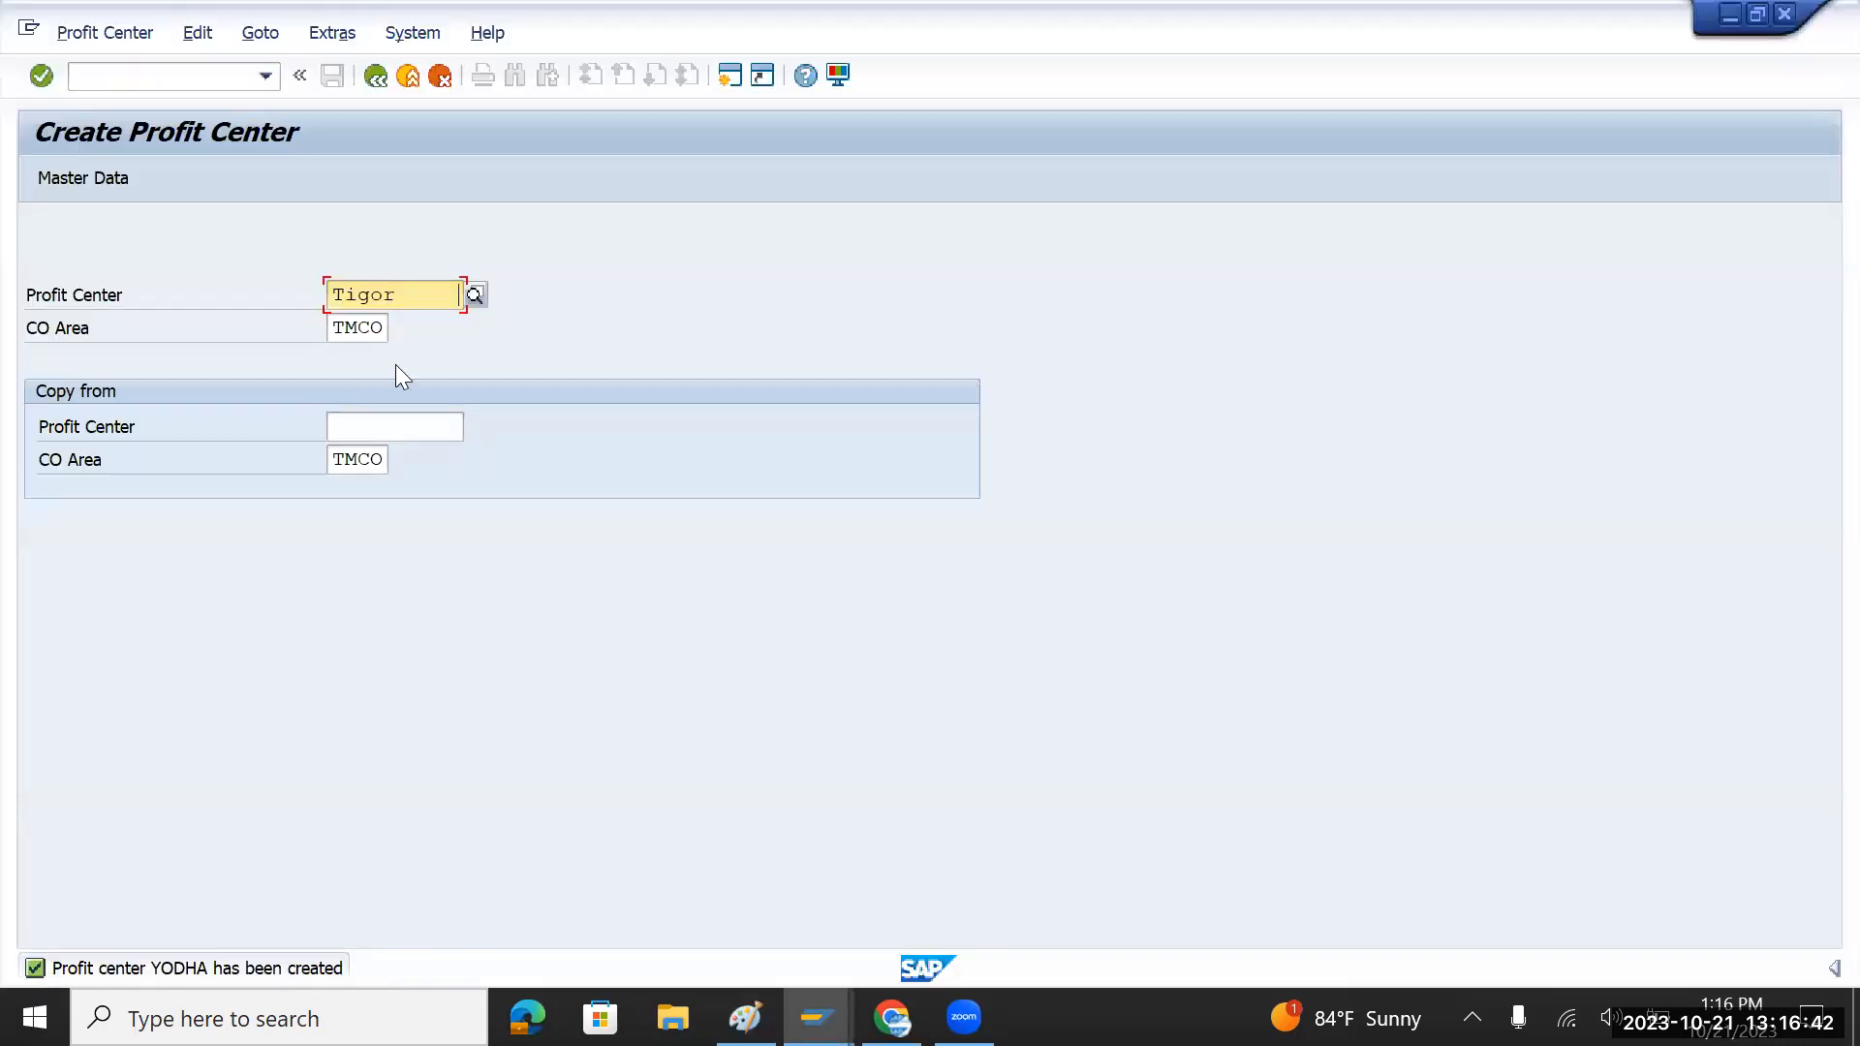
key(Return)
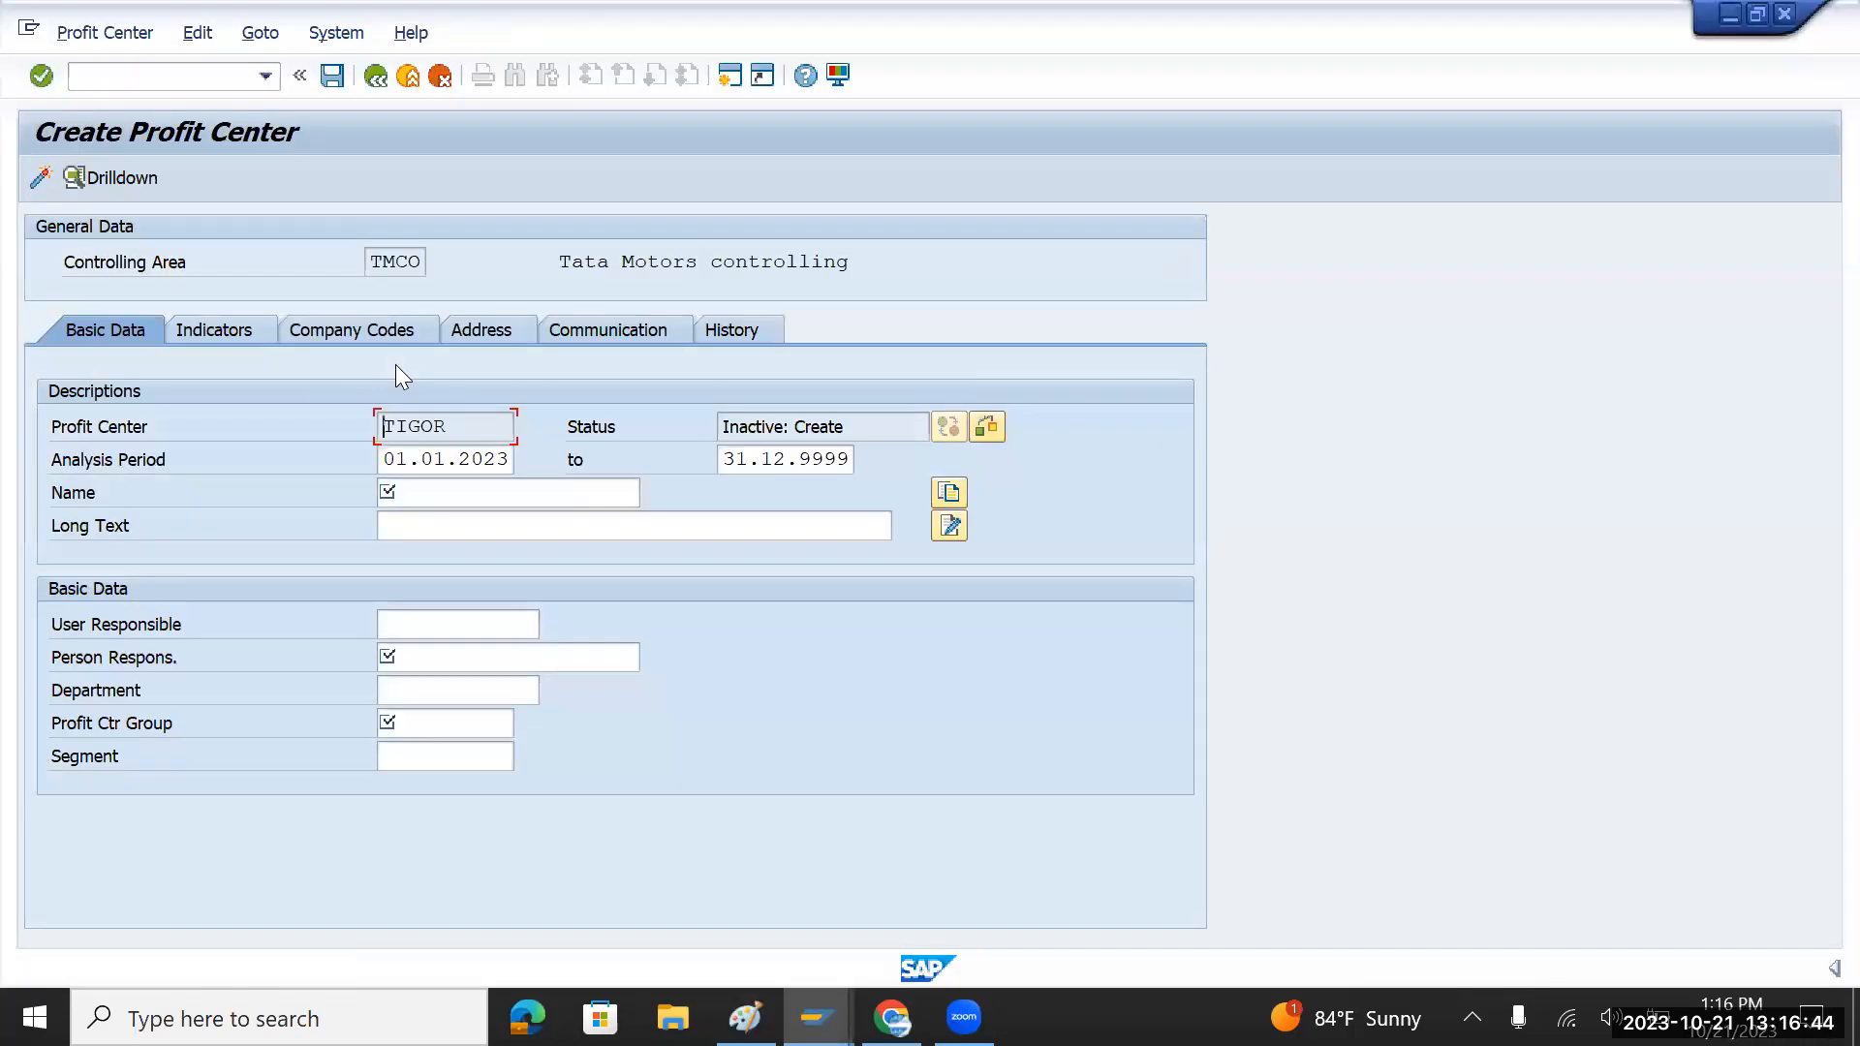
Step: Fill in name and long text 'Tigor Car'
key(Tab)
key(ctrl+v)
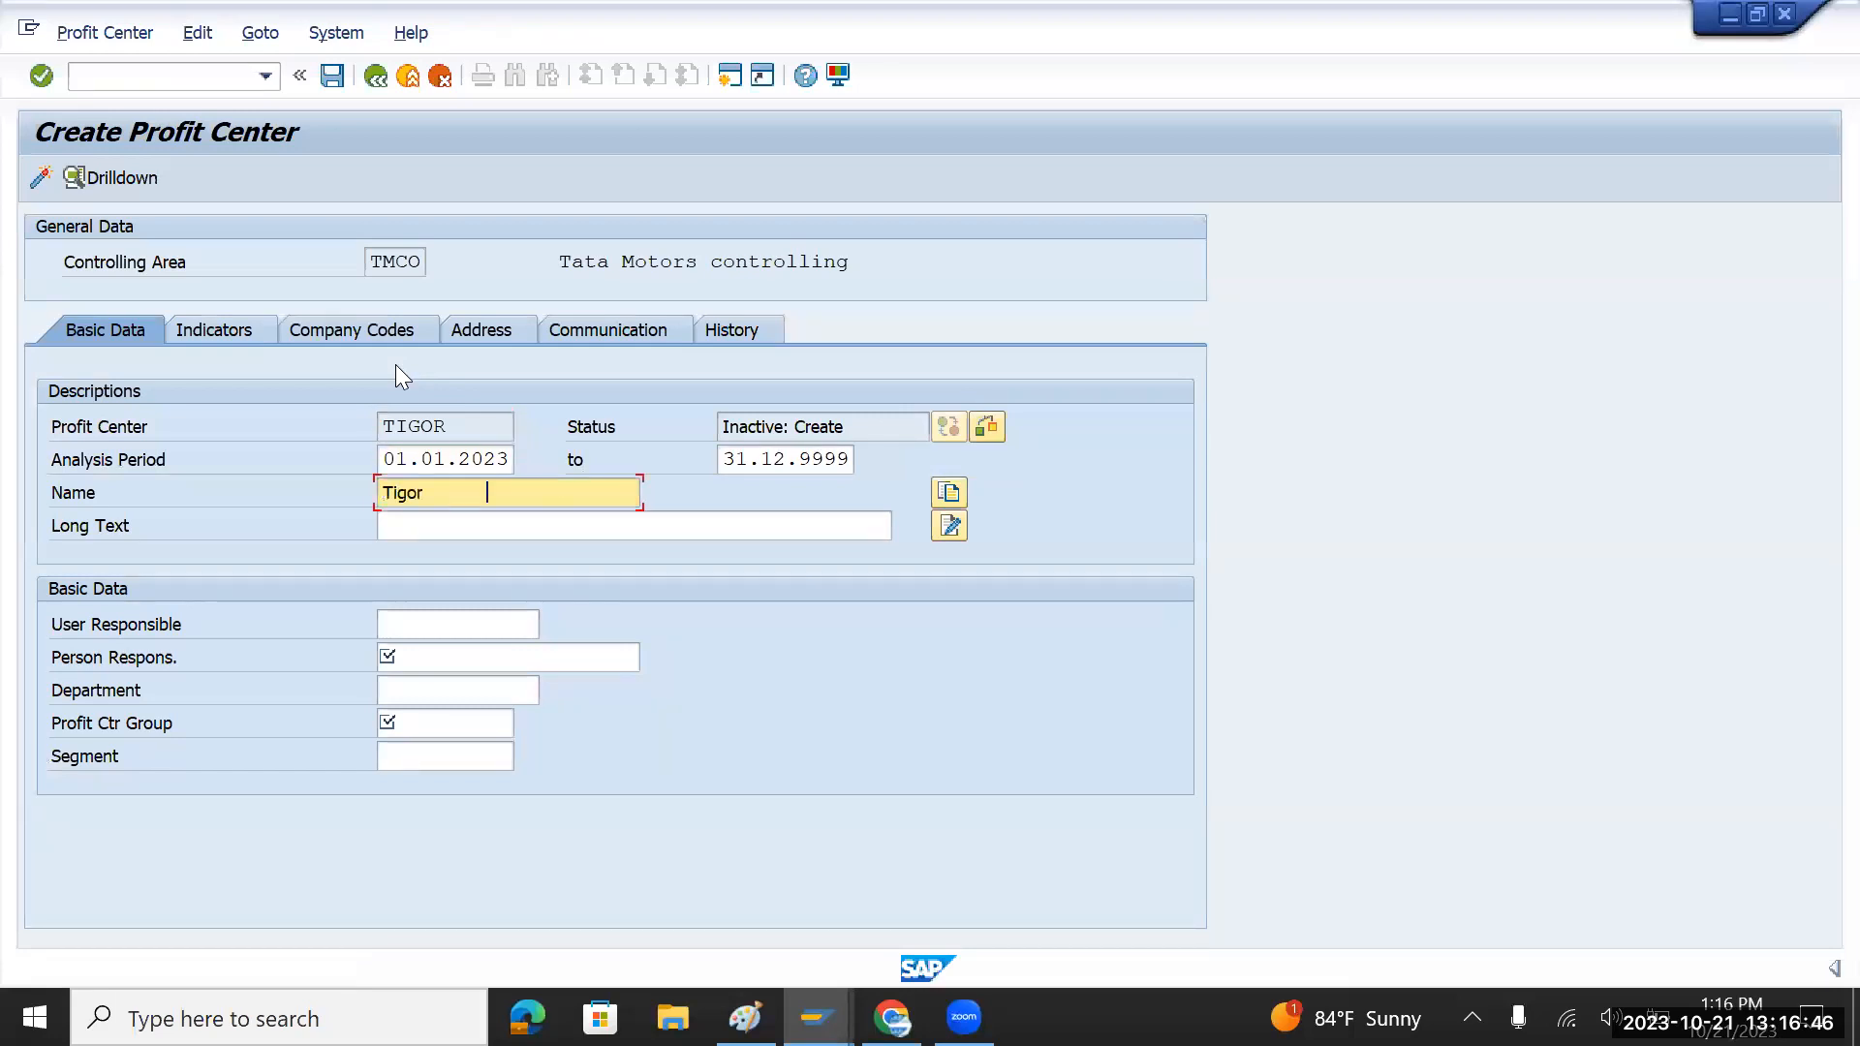
key(BackSpace)
key(BackSpace)
key(BackSpace)
key(BackSpace)
key(BackSpace)
text(Car)
click(436, 493)
key(BackSpace)
key(Left)
key(Left)
key(Left)
key(Left)
key(Left)
key(Left)
key(shift+Right)
key(shift+Right)
key(shift+Right)
key(shift+Right)
key(shift+Right)
key(shift+Right)
key(shift+Right)
key(shift+Right)
key(shift+Right)
key(ctrl+c)
key(Tab)
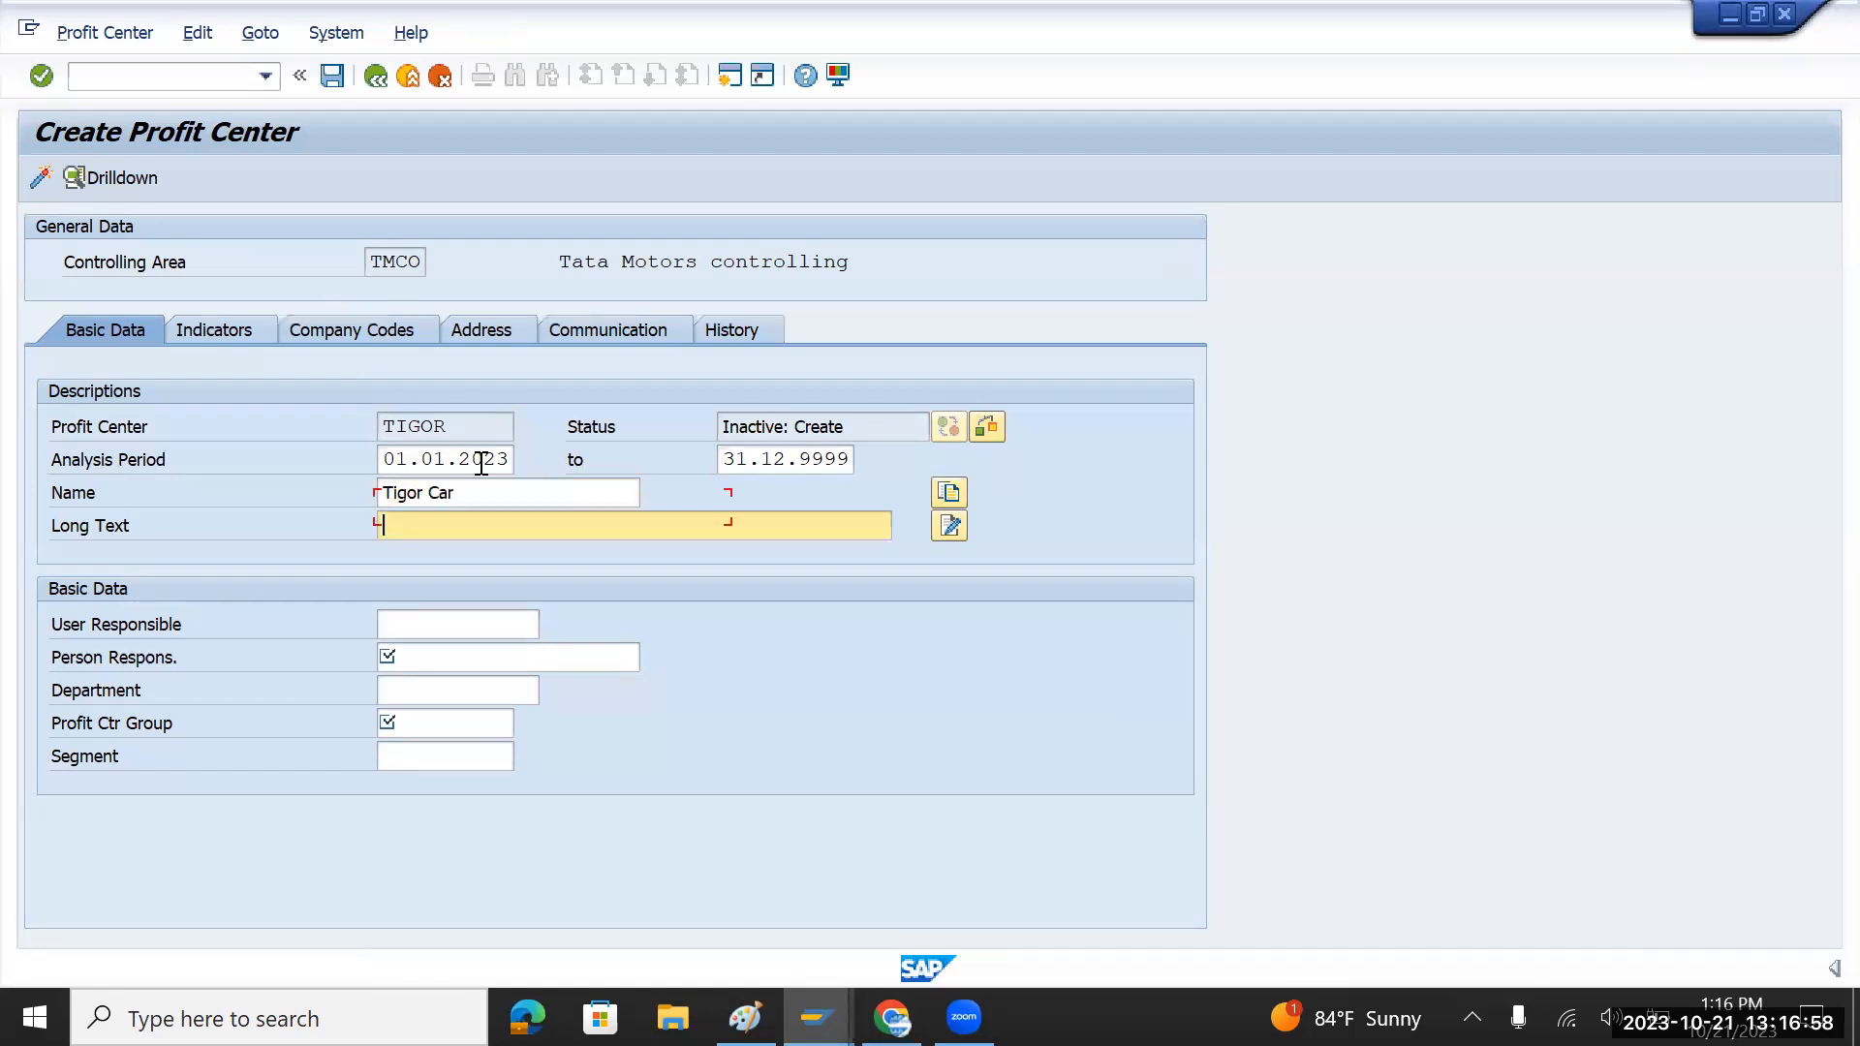
key(ctrl+v)
Step: Pick the person responsible from past entries and set group TMPROFIT
key(Tab)
key(Tab)
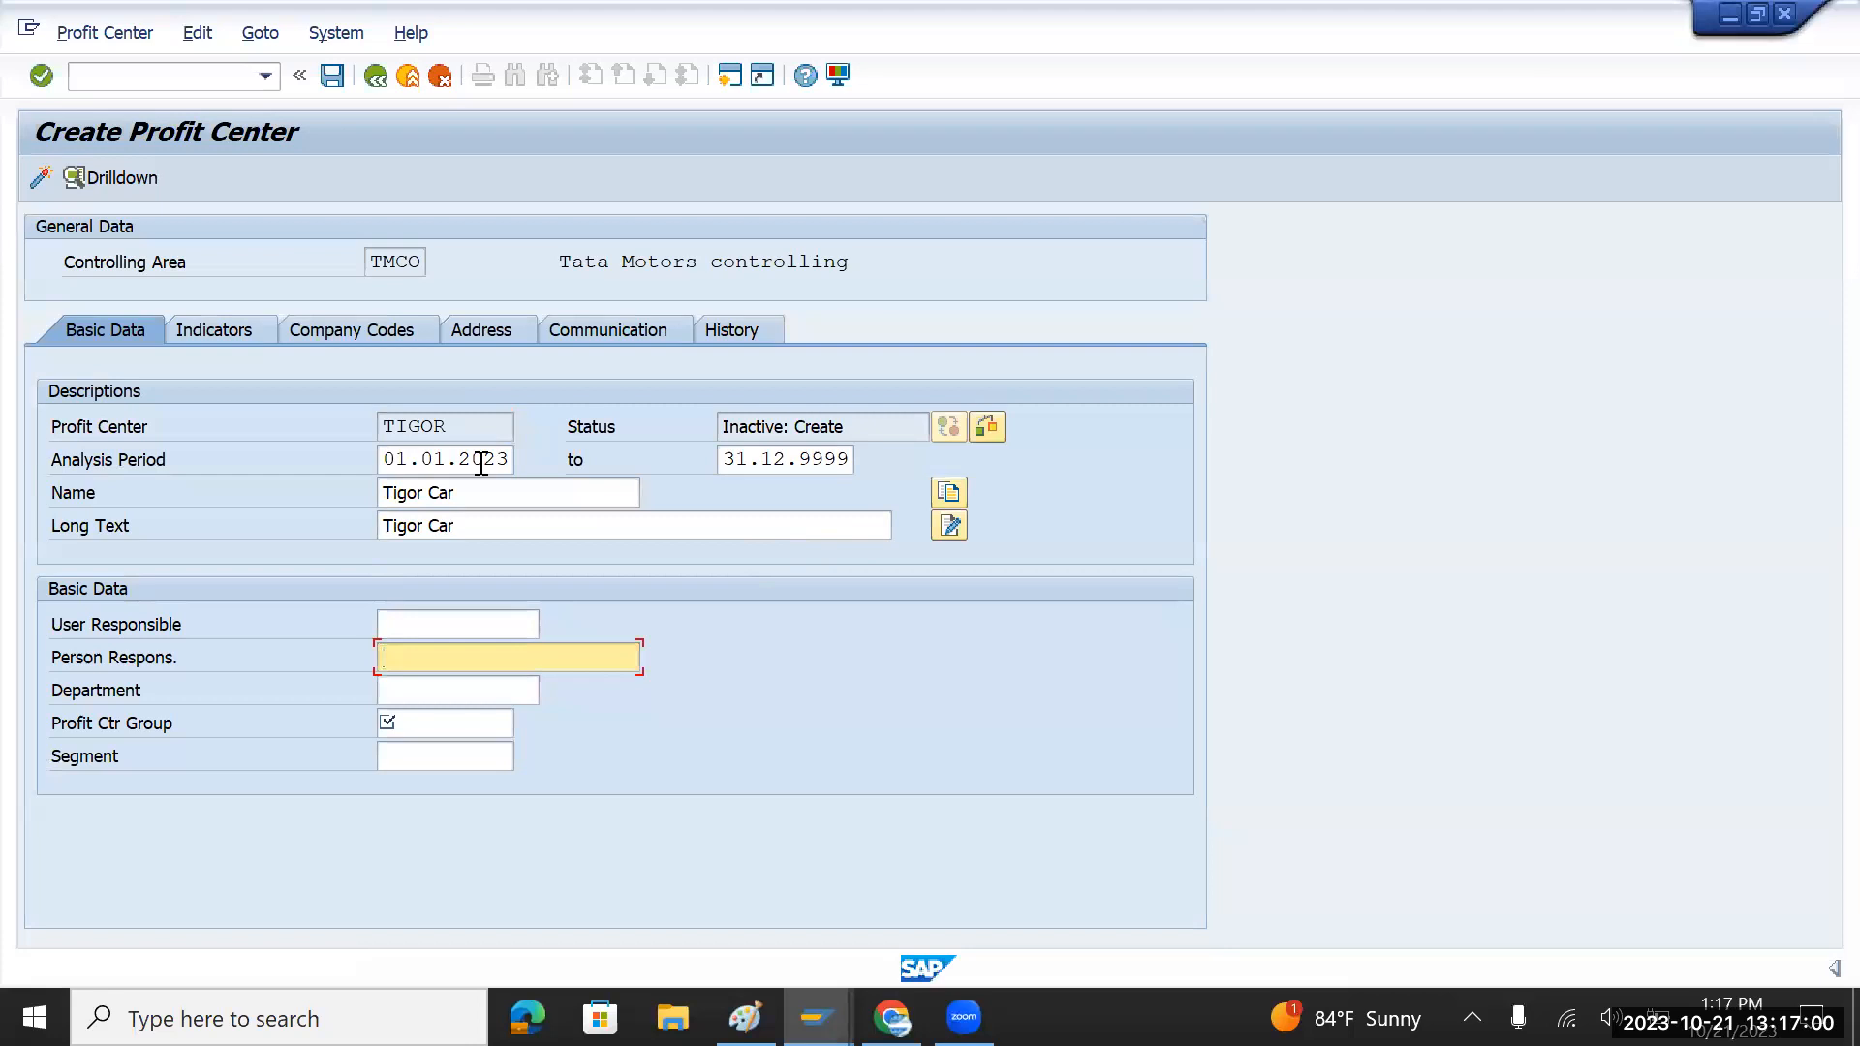
key(BackSpace)
key(Down)
key(Down)
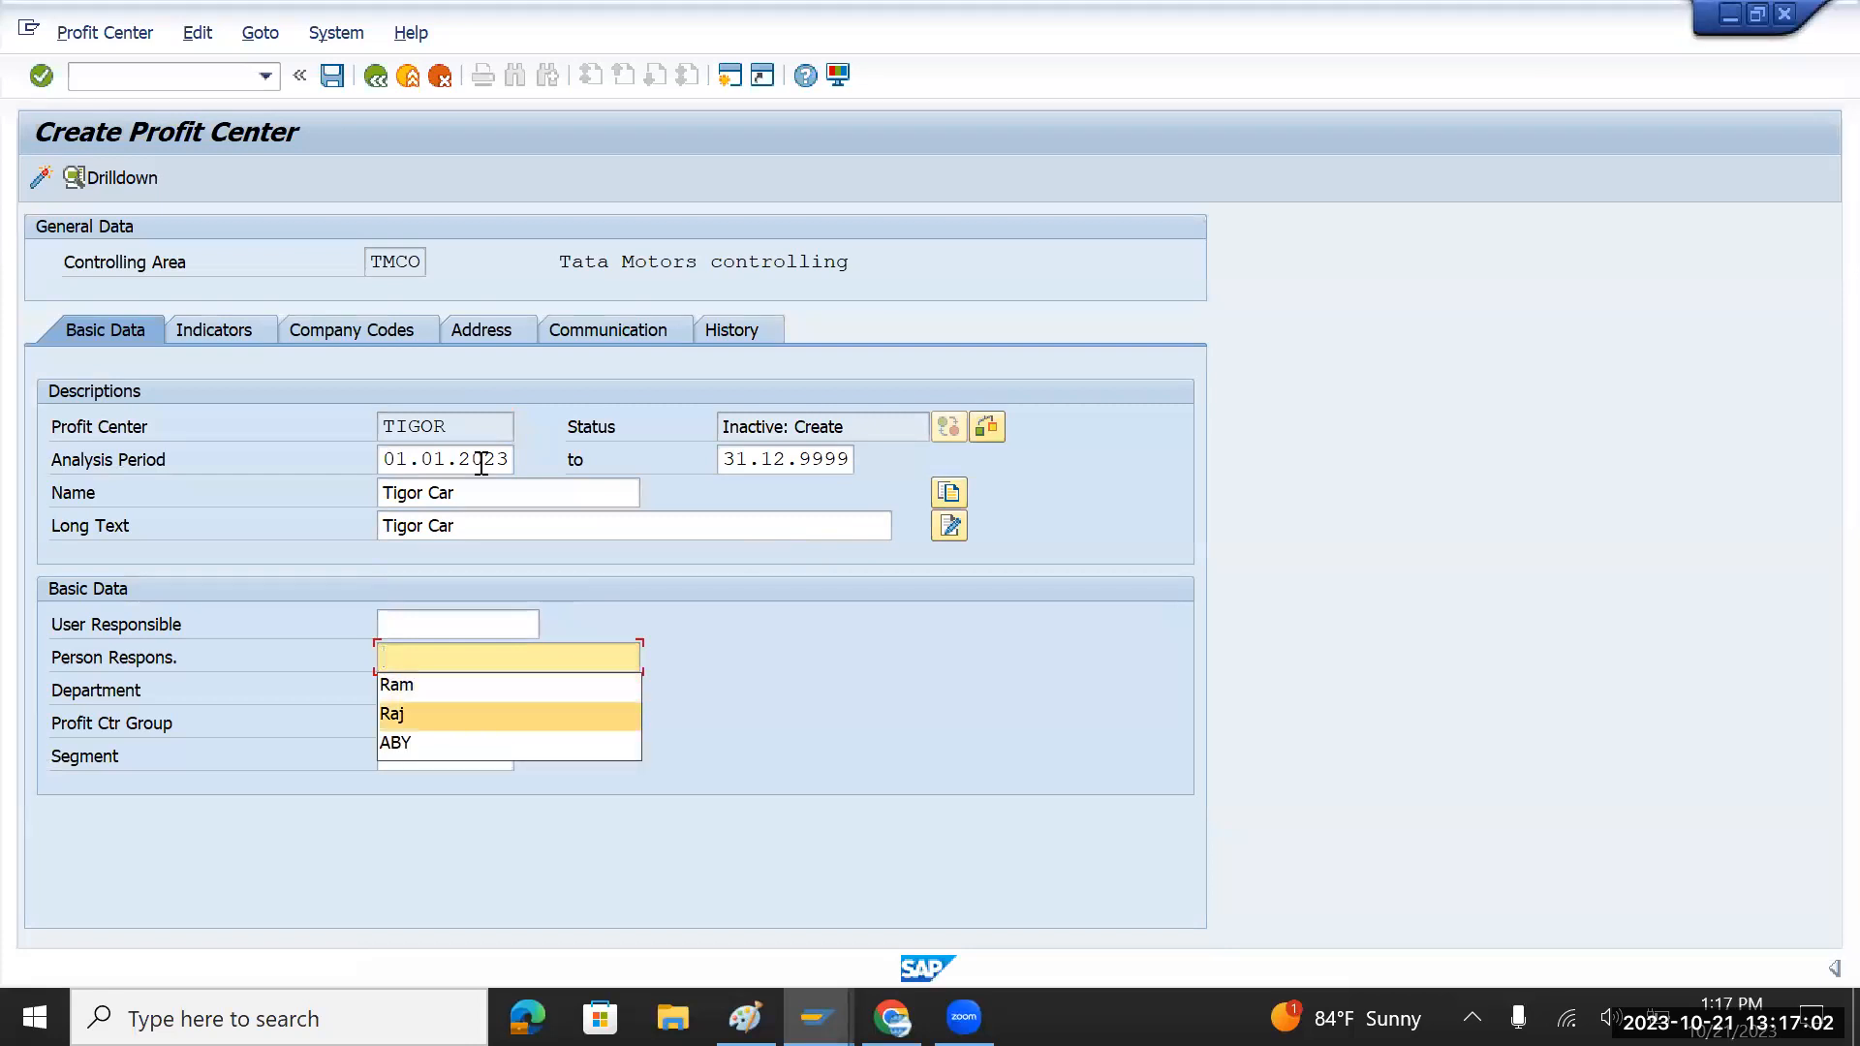
key(Return)
key(Tab)
key(Tab)
key(Tab)
key(shift+Tab)
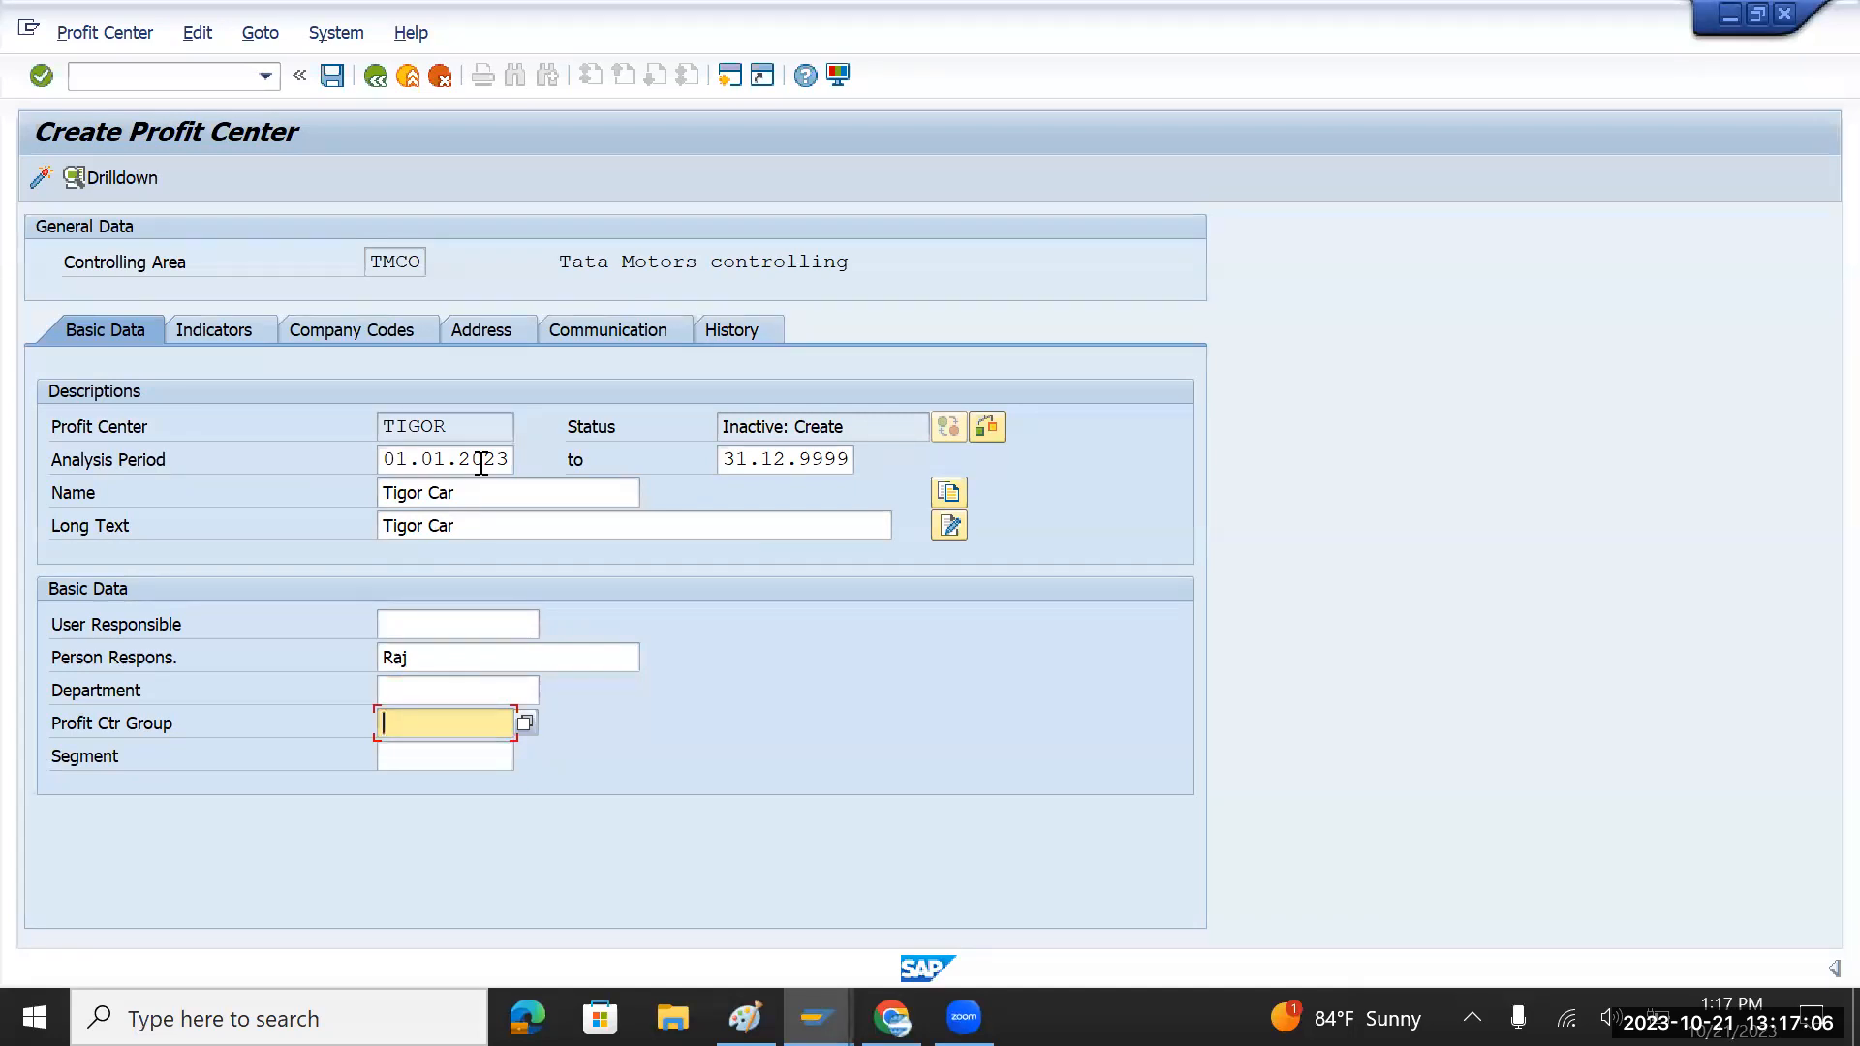
text(TMPROFIT)
Step: Assign segment TMCAR and activate profit center TIGOR
click(453, 755)
click(523, 755)
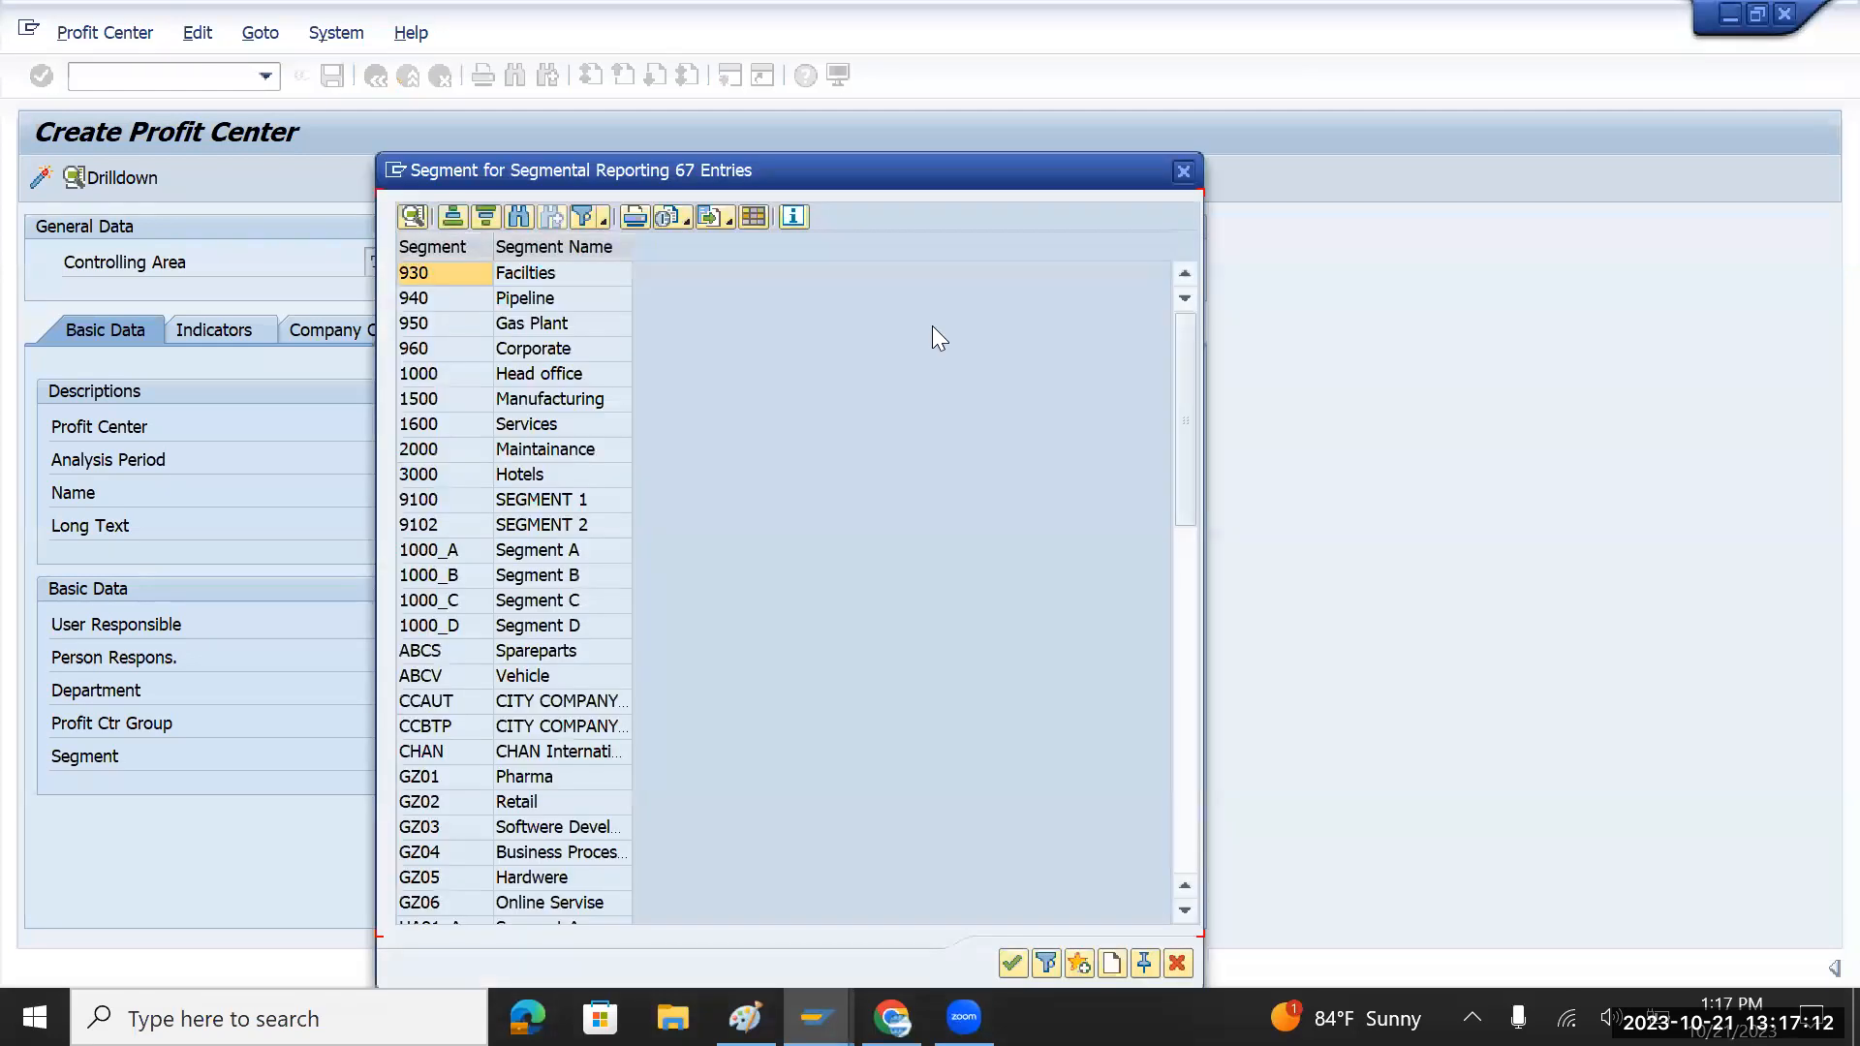
click(1183, 171)
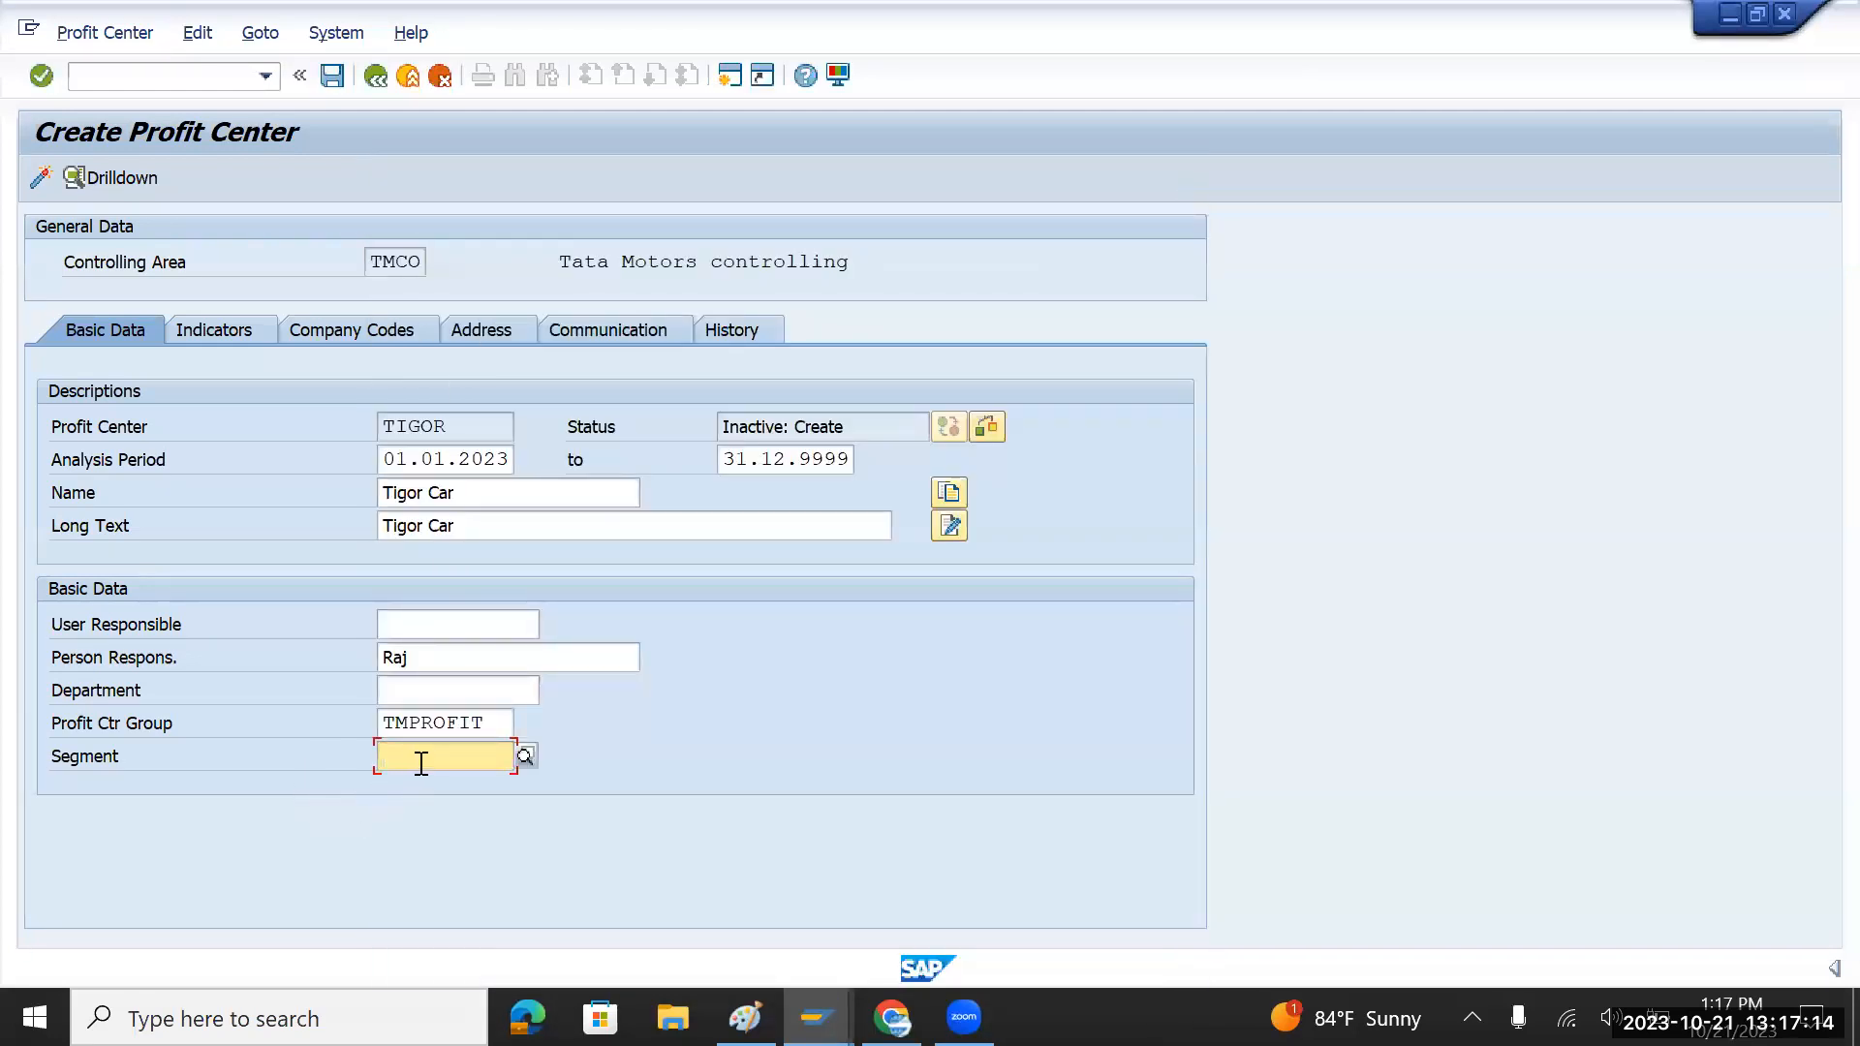
text(tm)
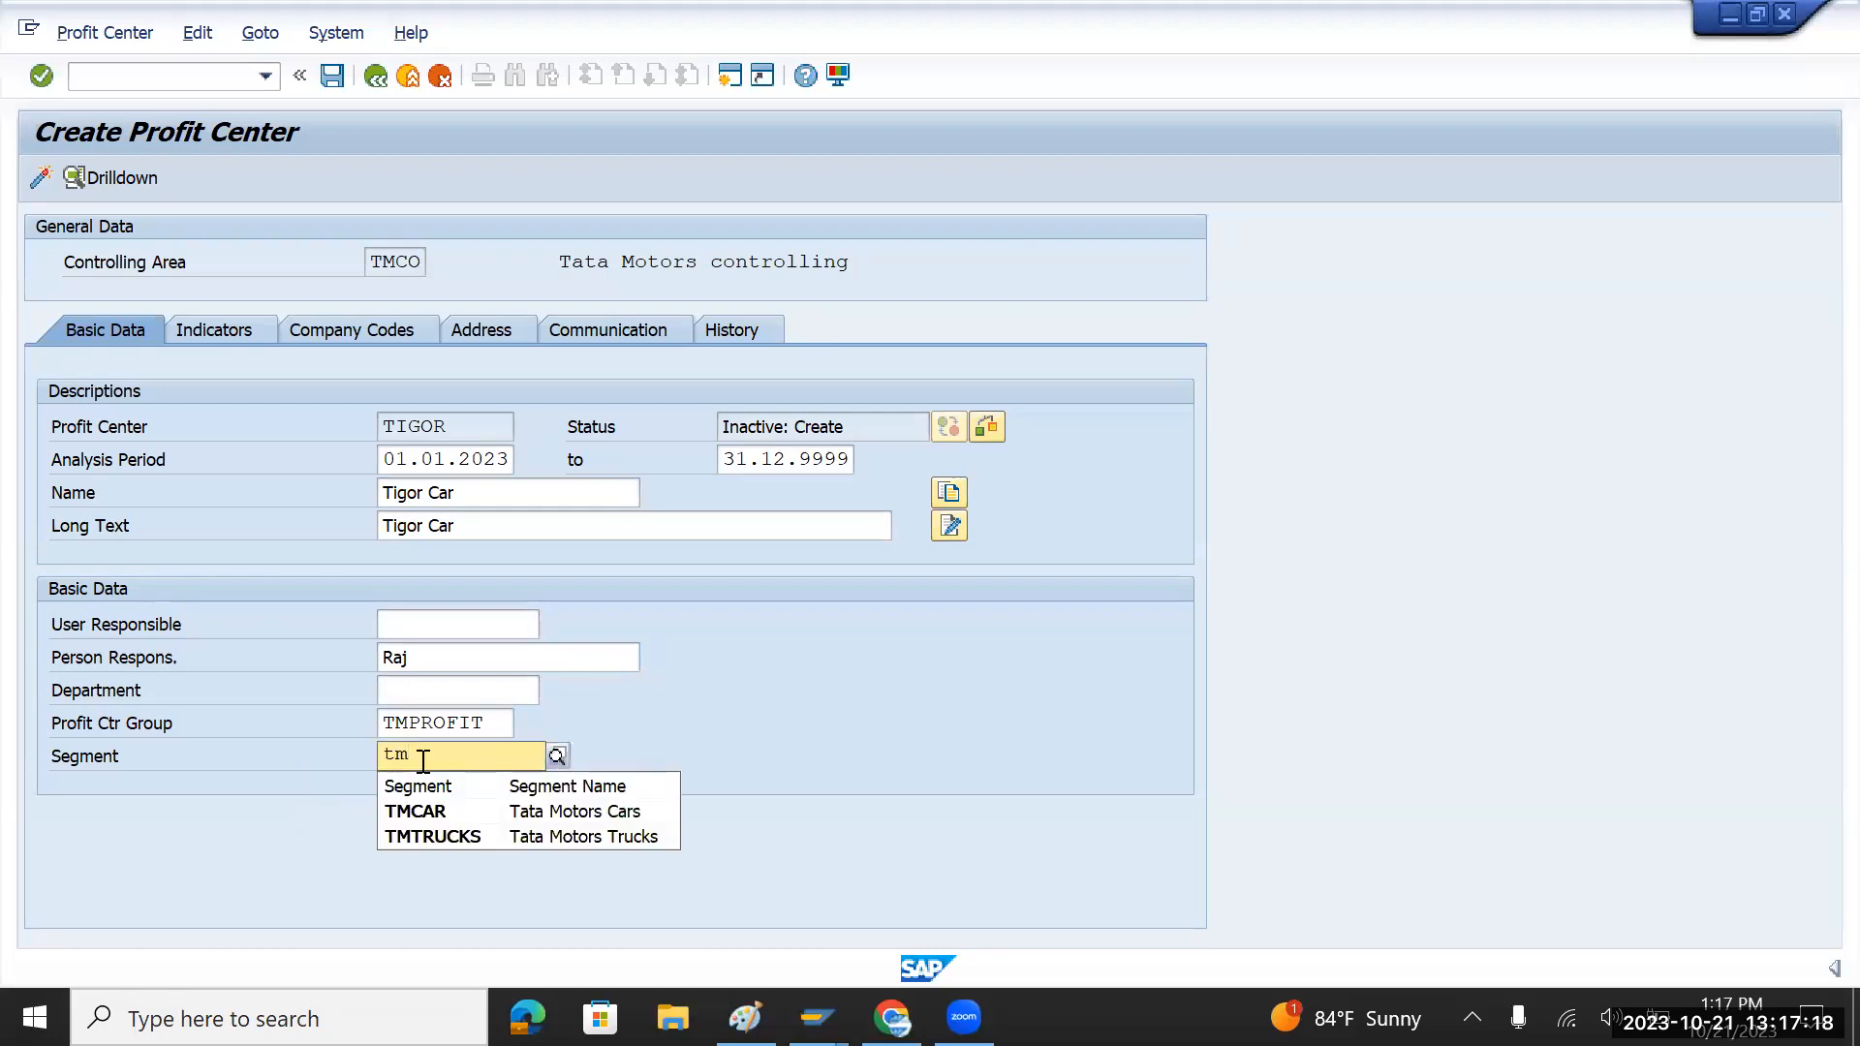
click(440, 812)
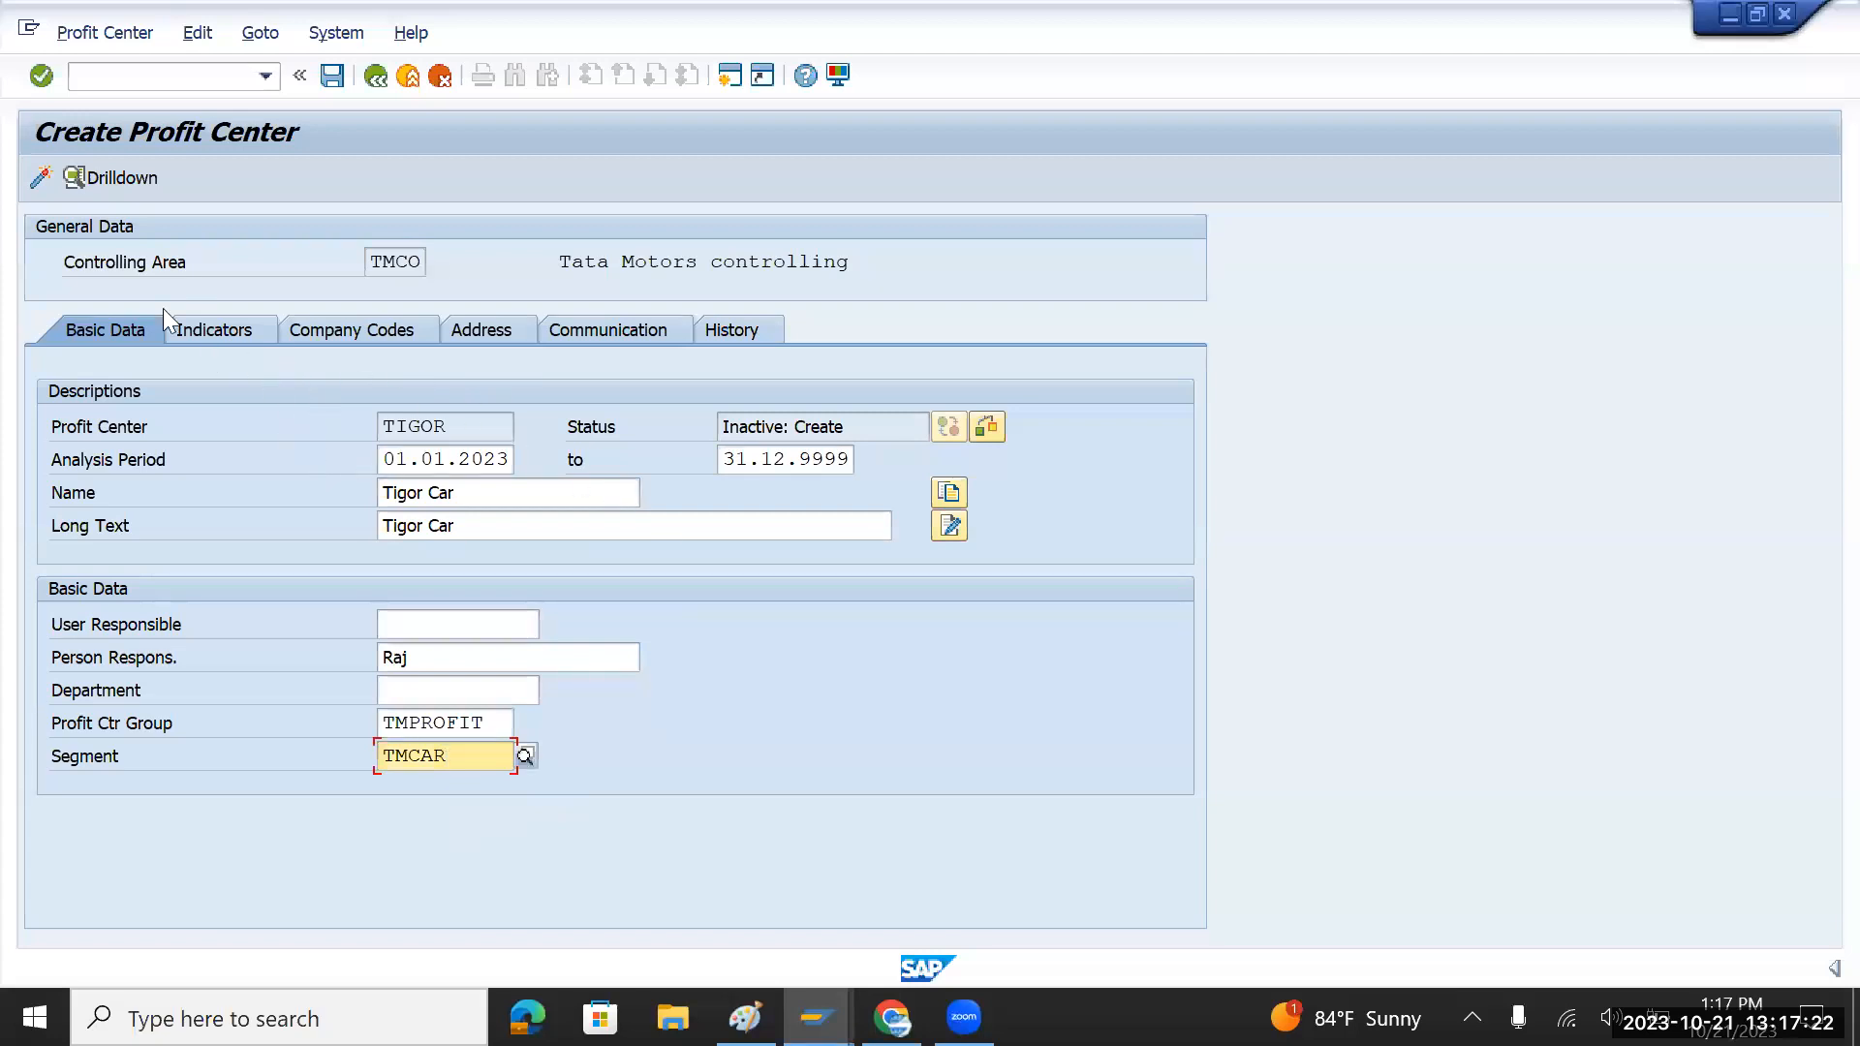
click(45, 177)
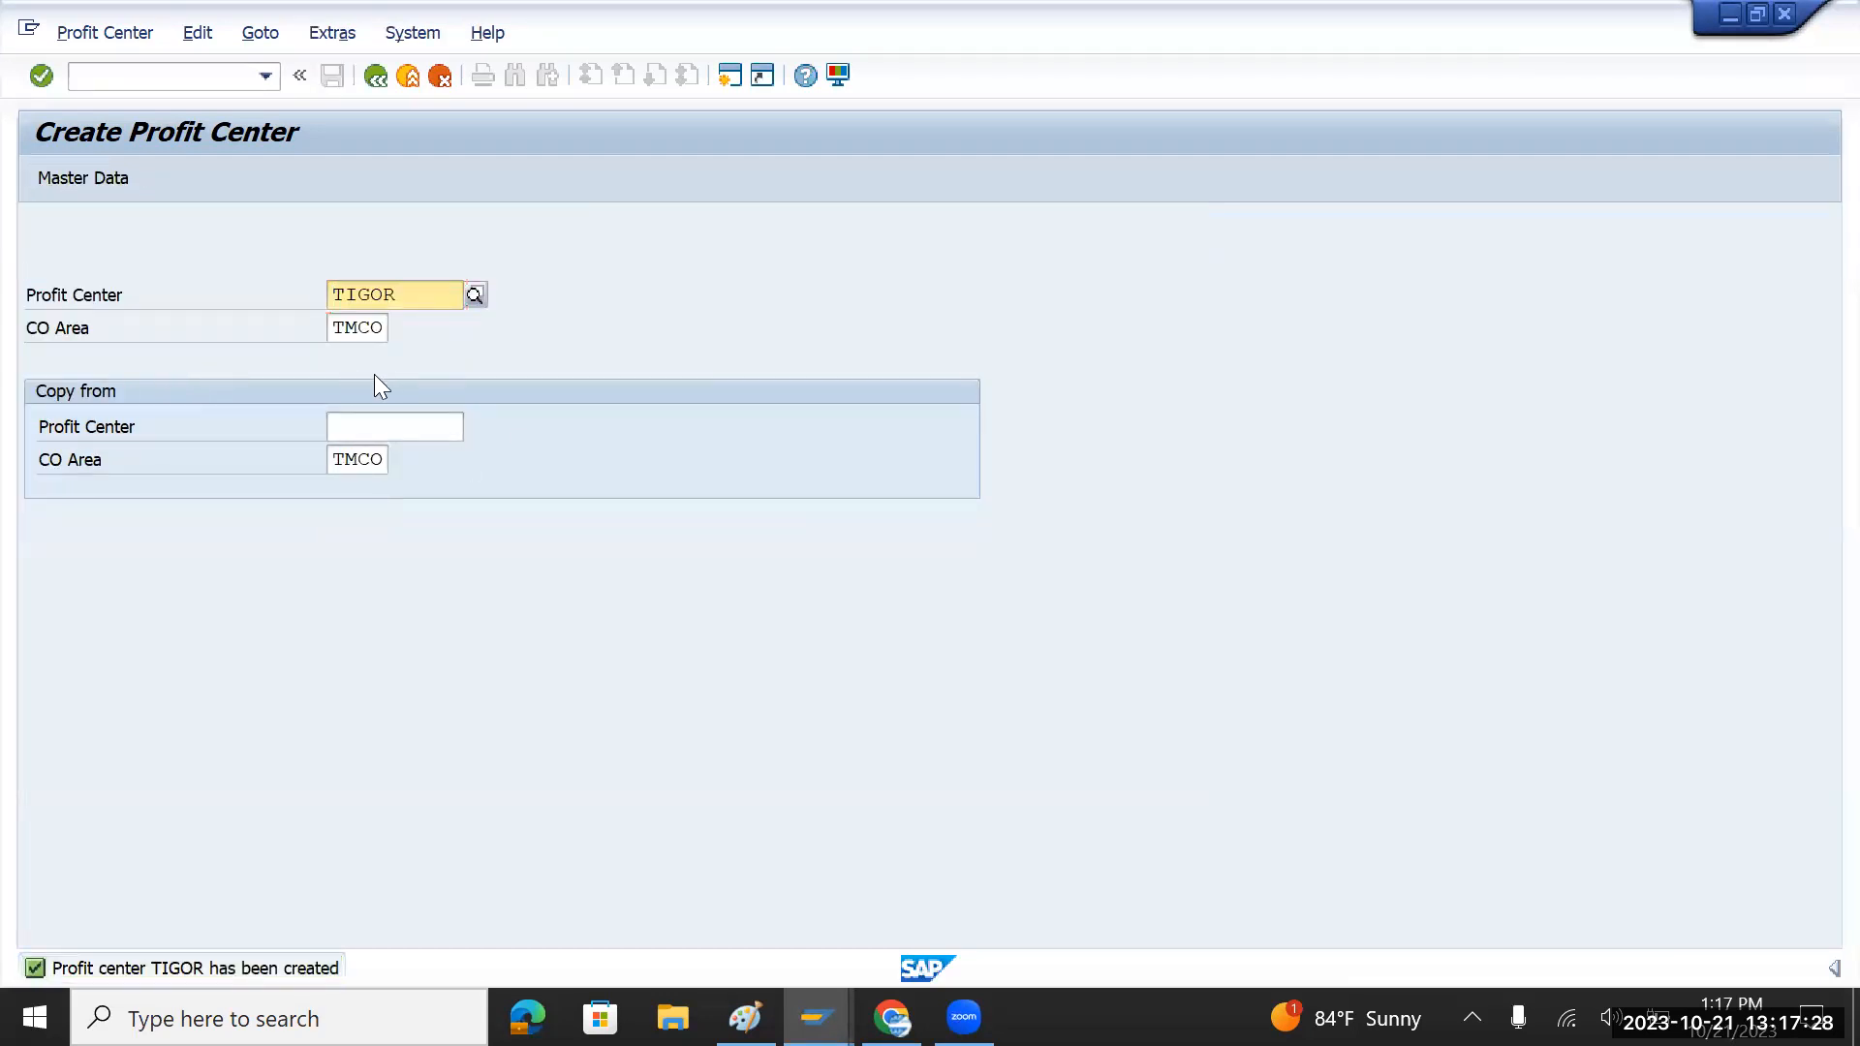
key(alt+Tab)
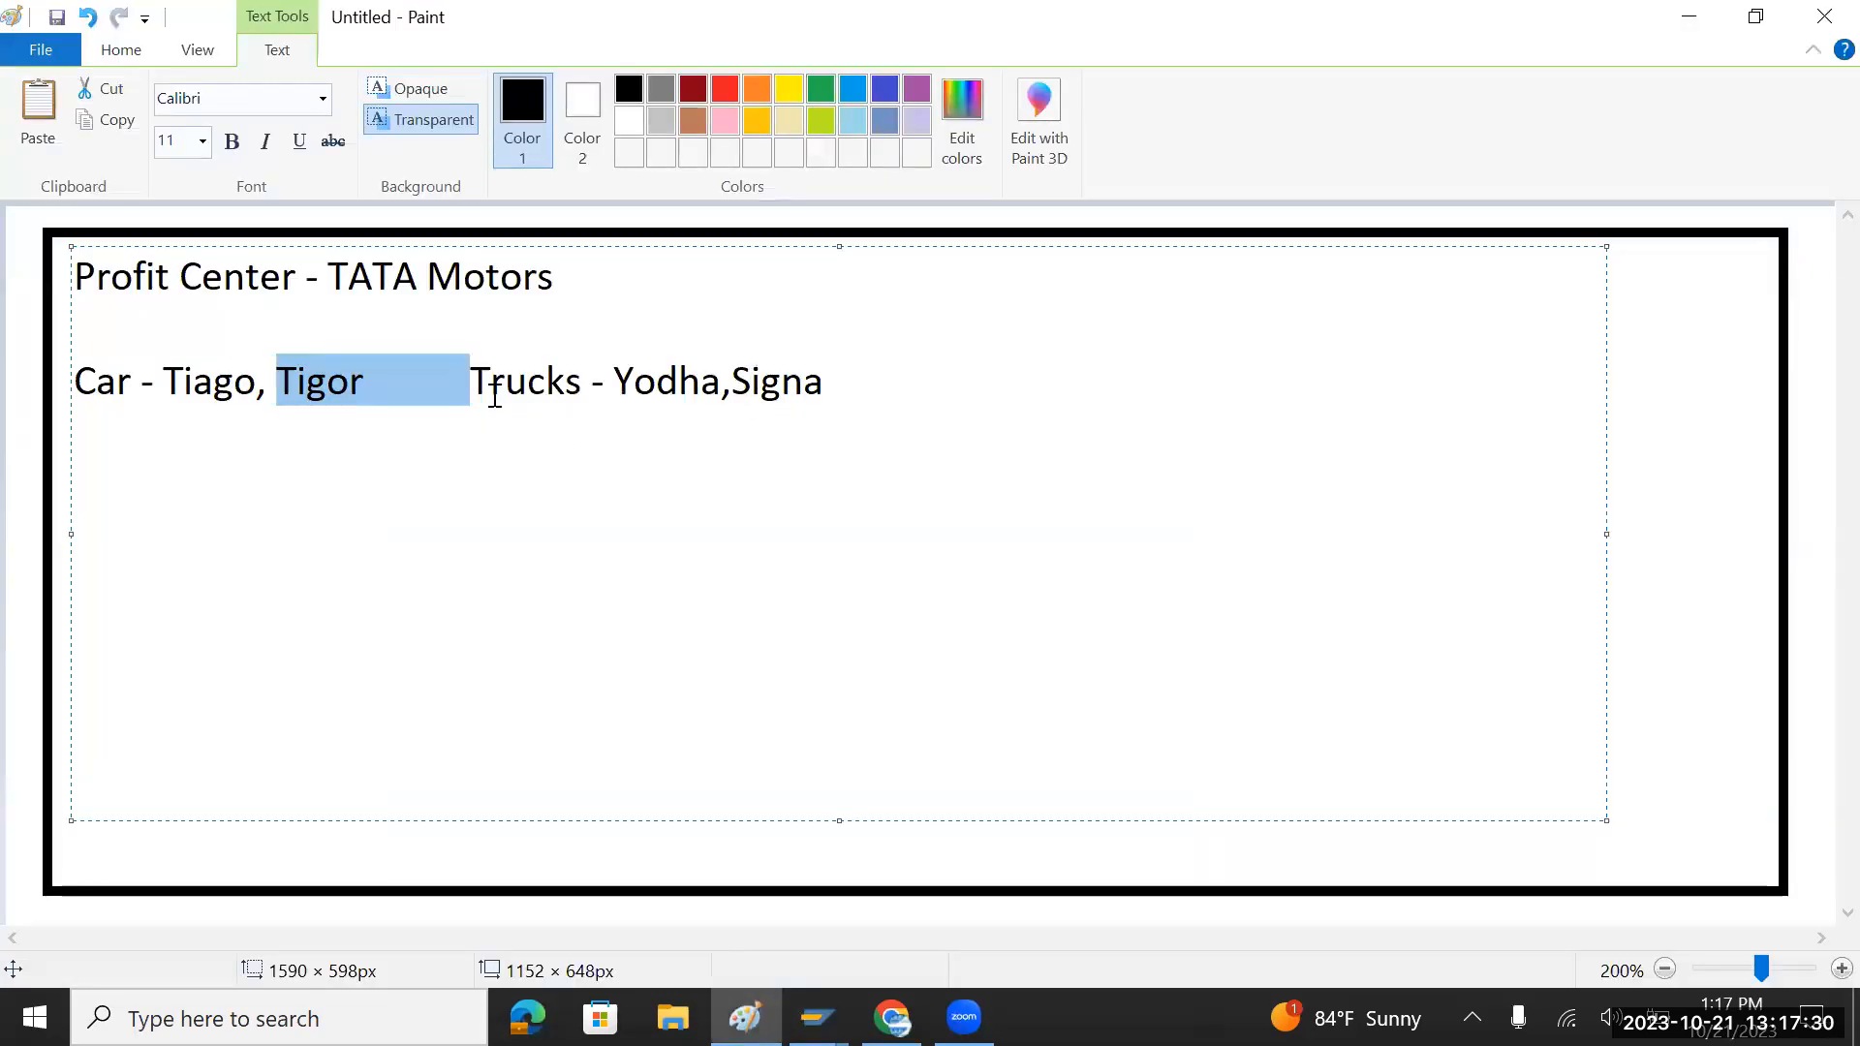
Step: Return to SAP Easy Access with /n and enter transaction ksh1
key(alt+Tab)
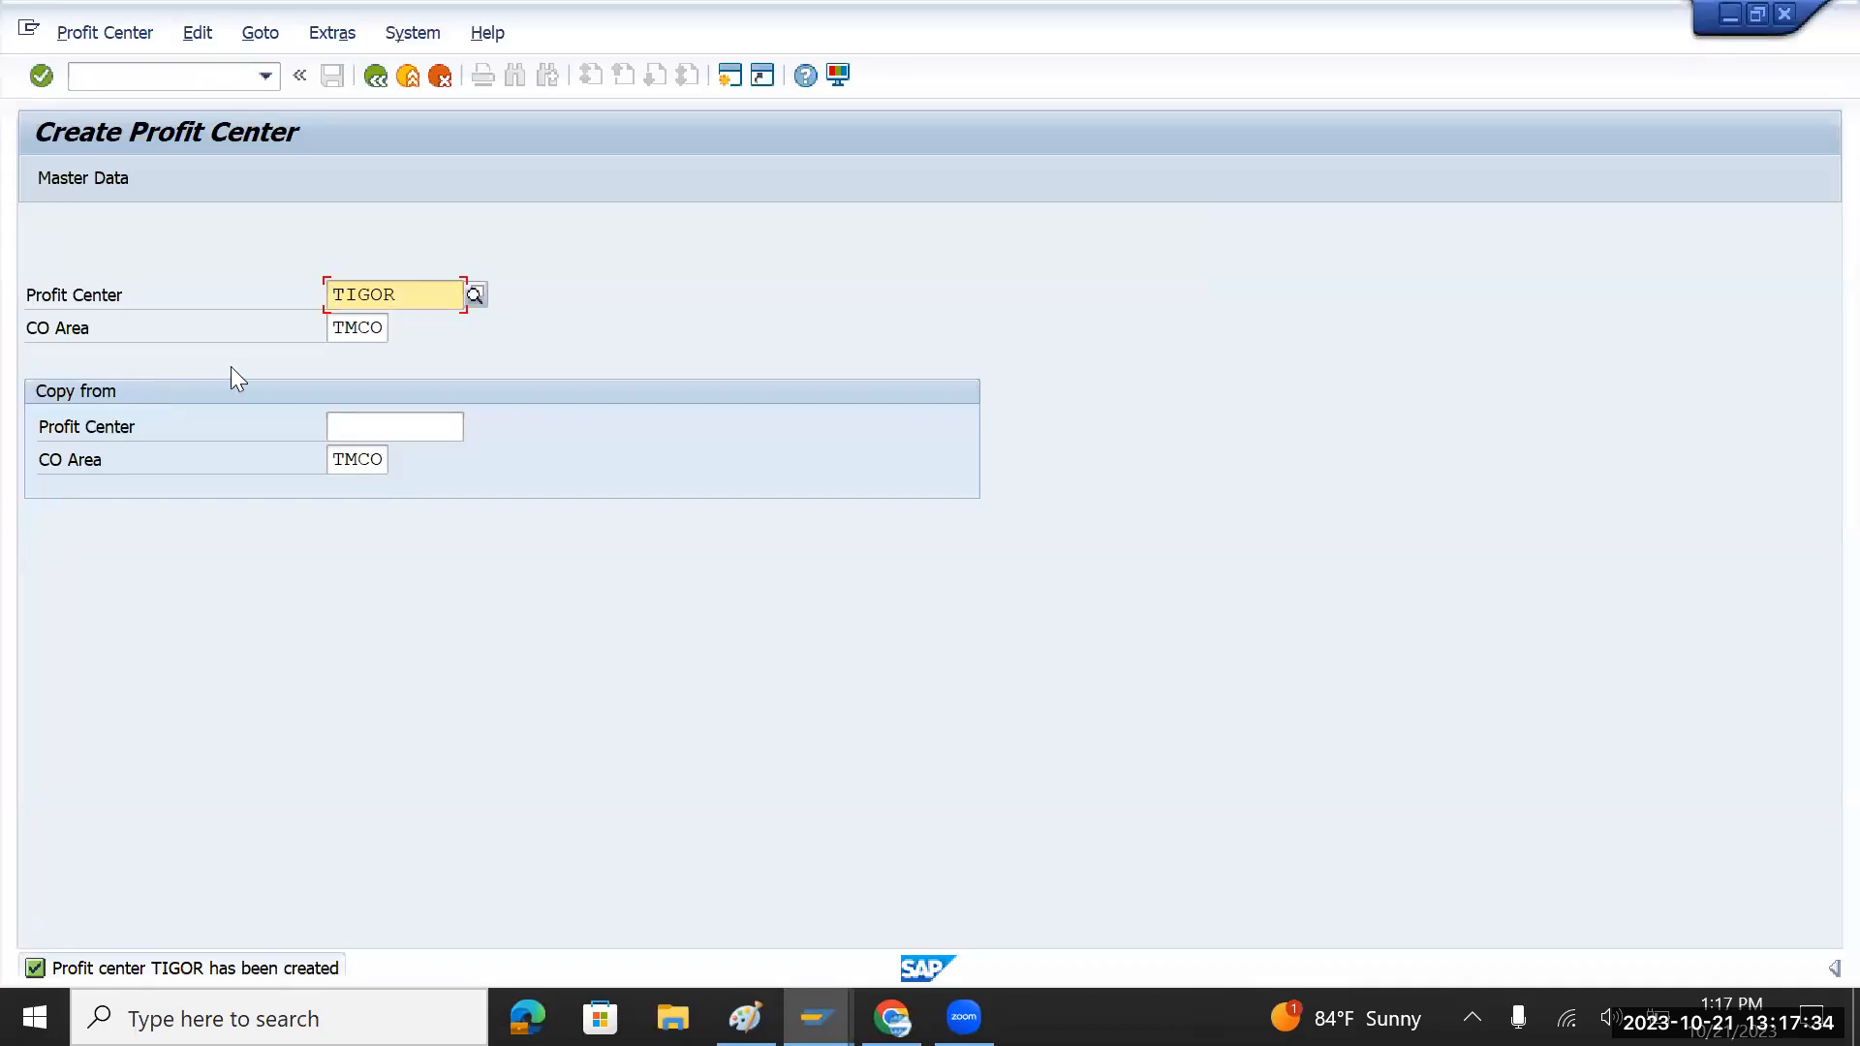
click(177, 73)
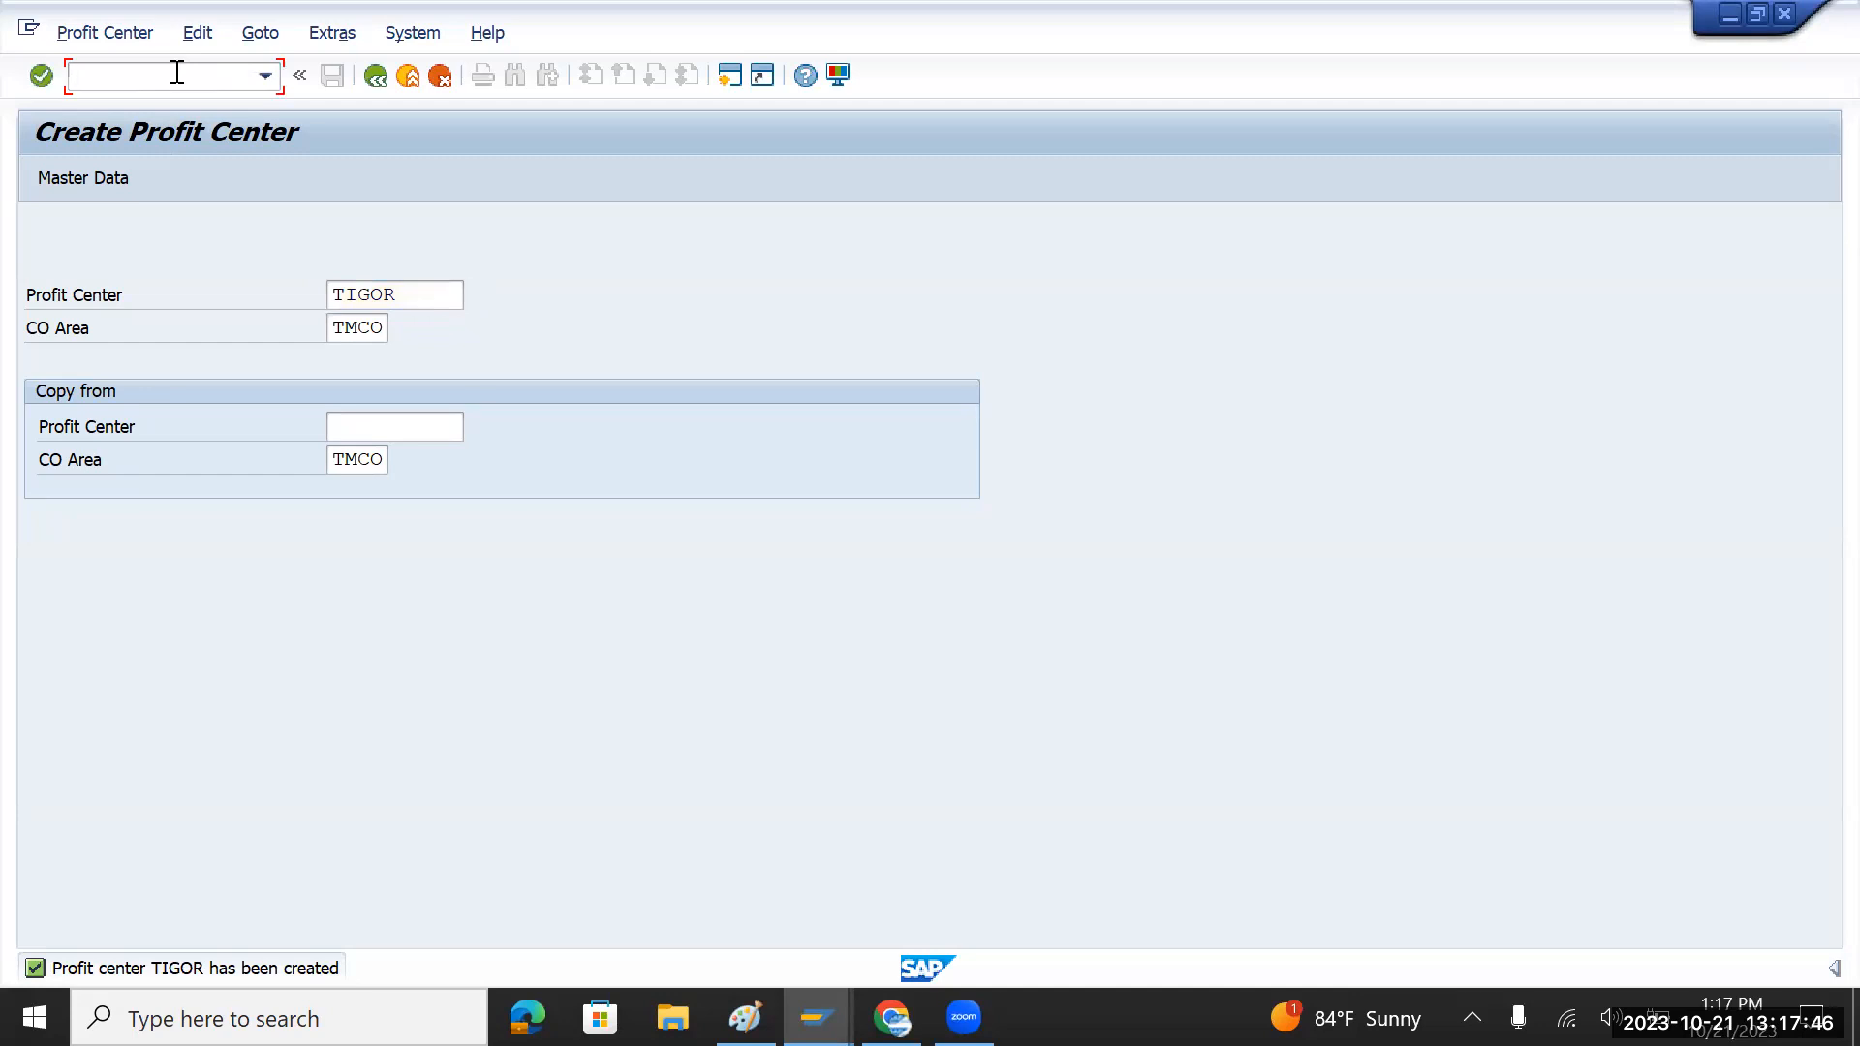
text(/n)
key(Return)
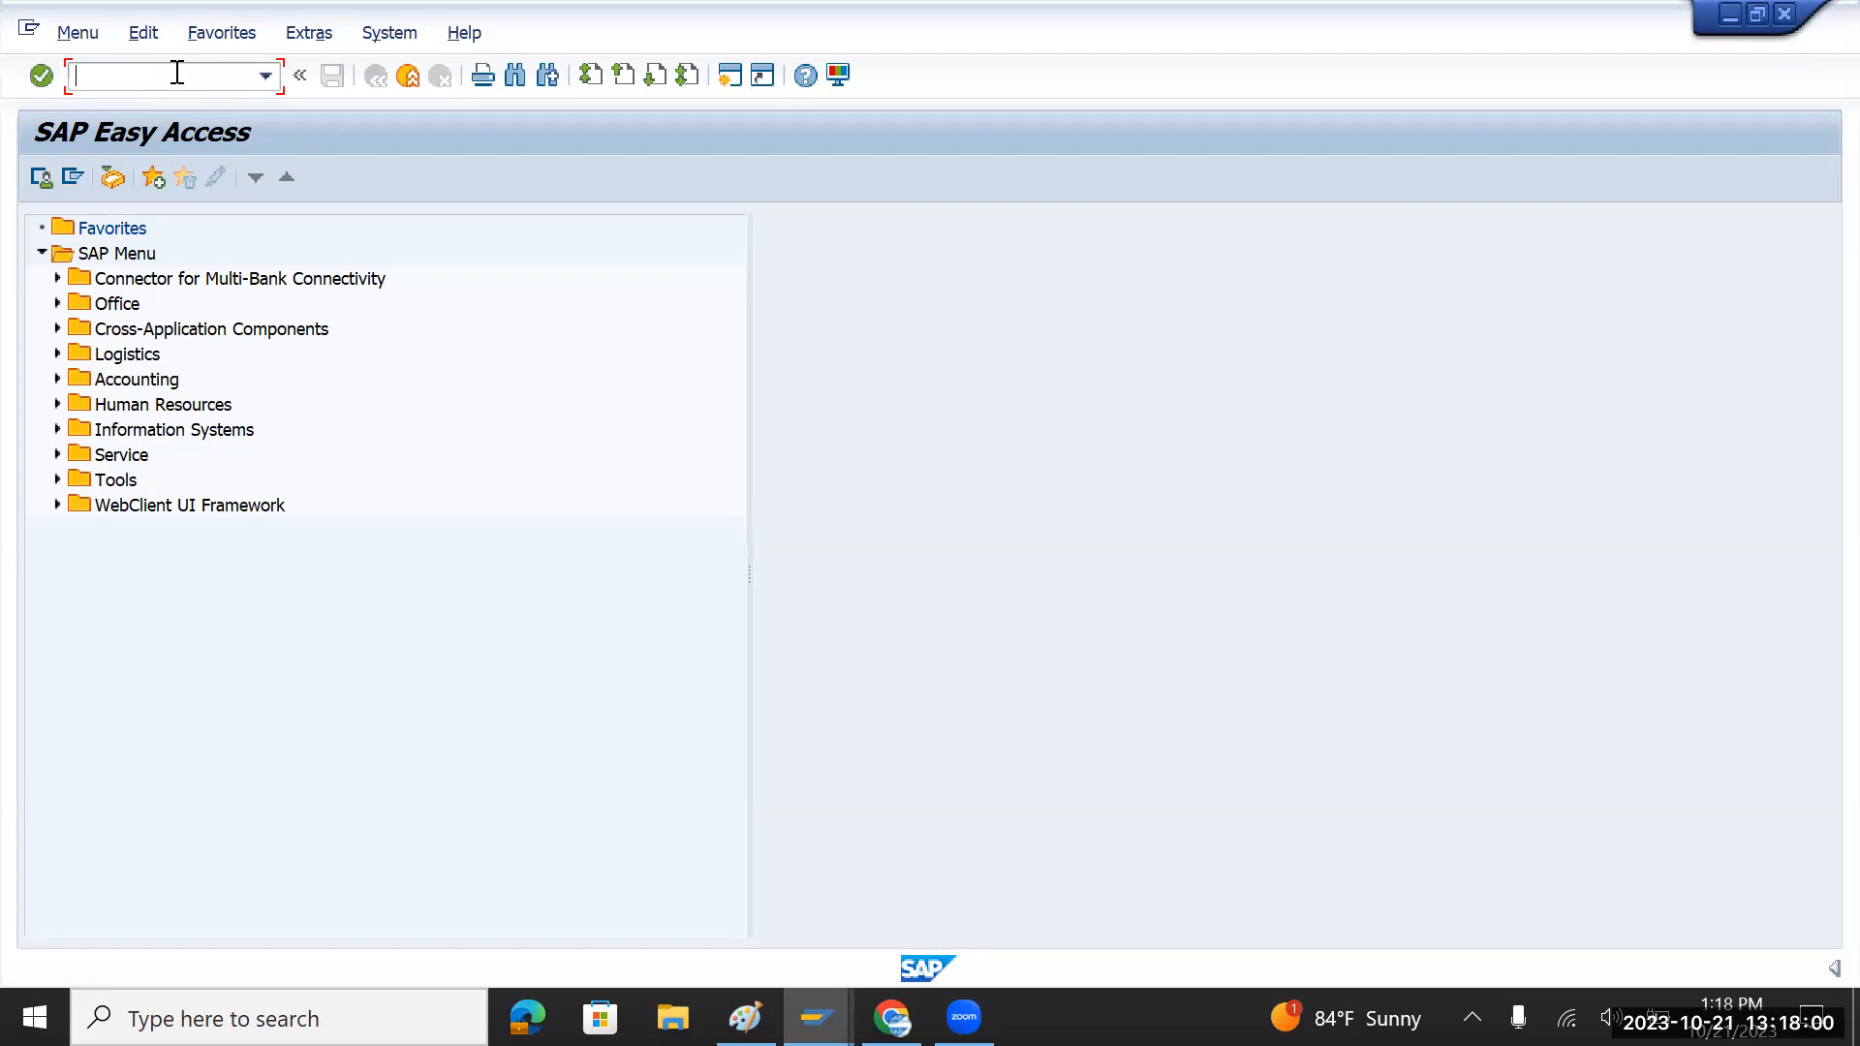
text(4k)
key(BackSpace)
key(BackSpace)
text(ksh1)
Step: Open group TMCOST in KSH1 and describe it as 'Tata Motors Cost center Group'
key(Return)
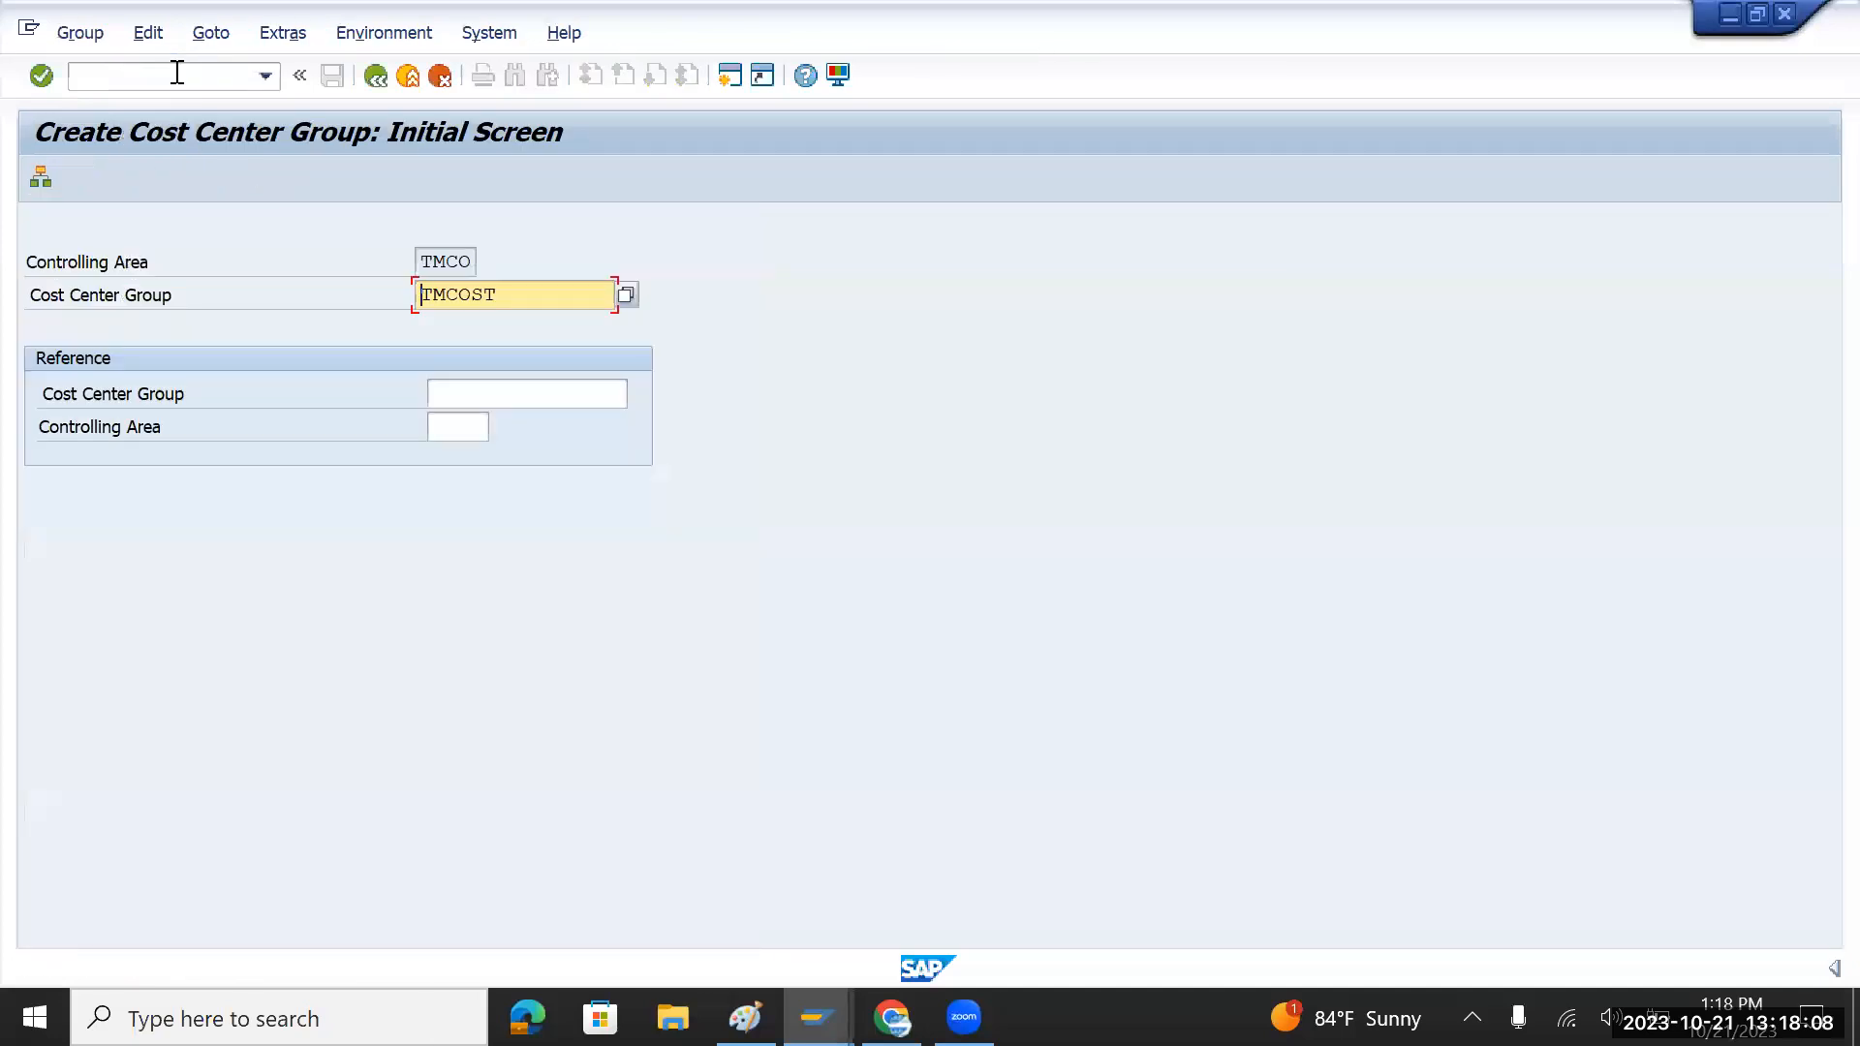
key(Return)
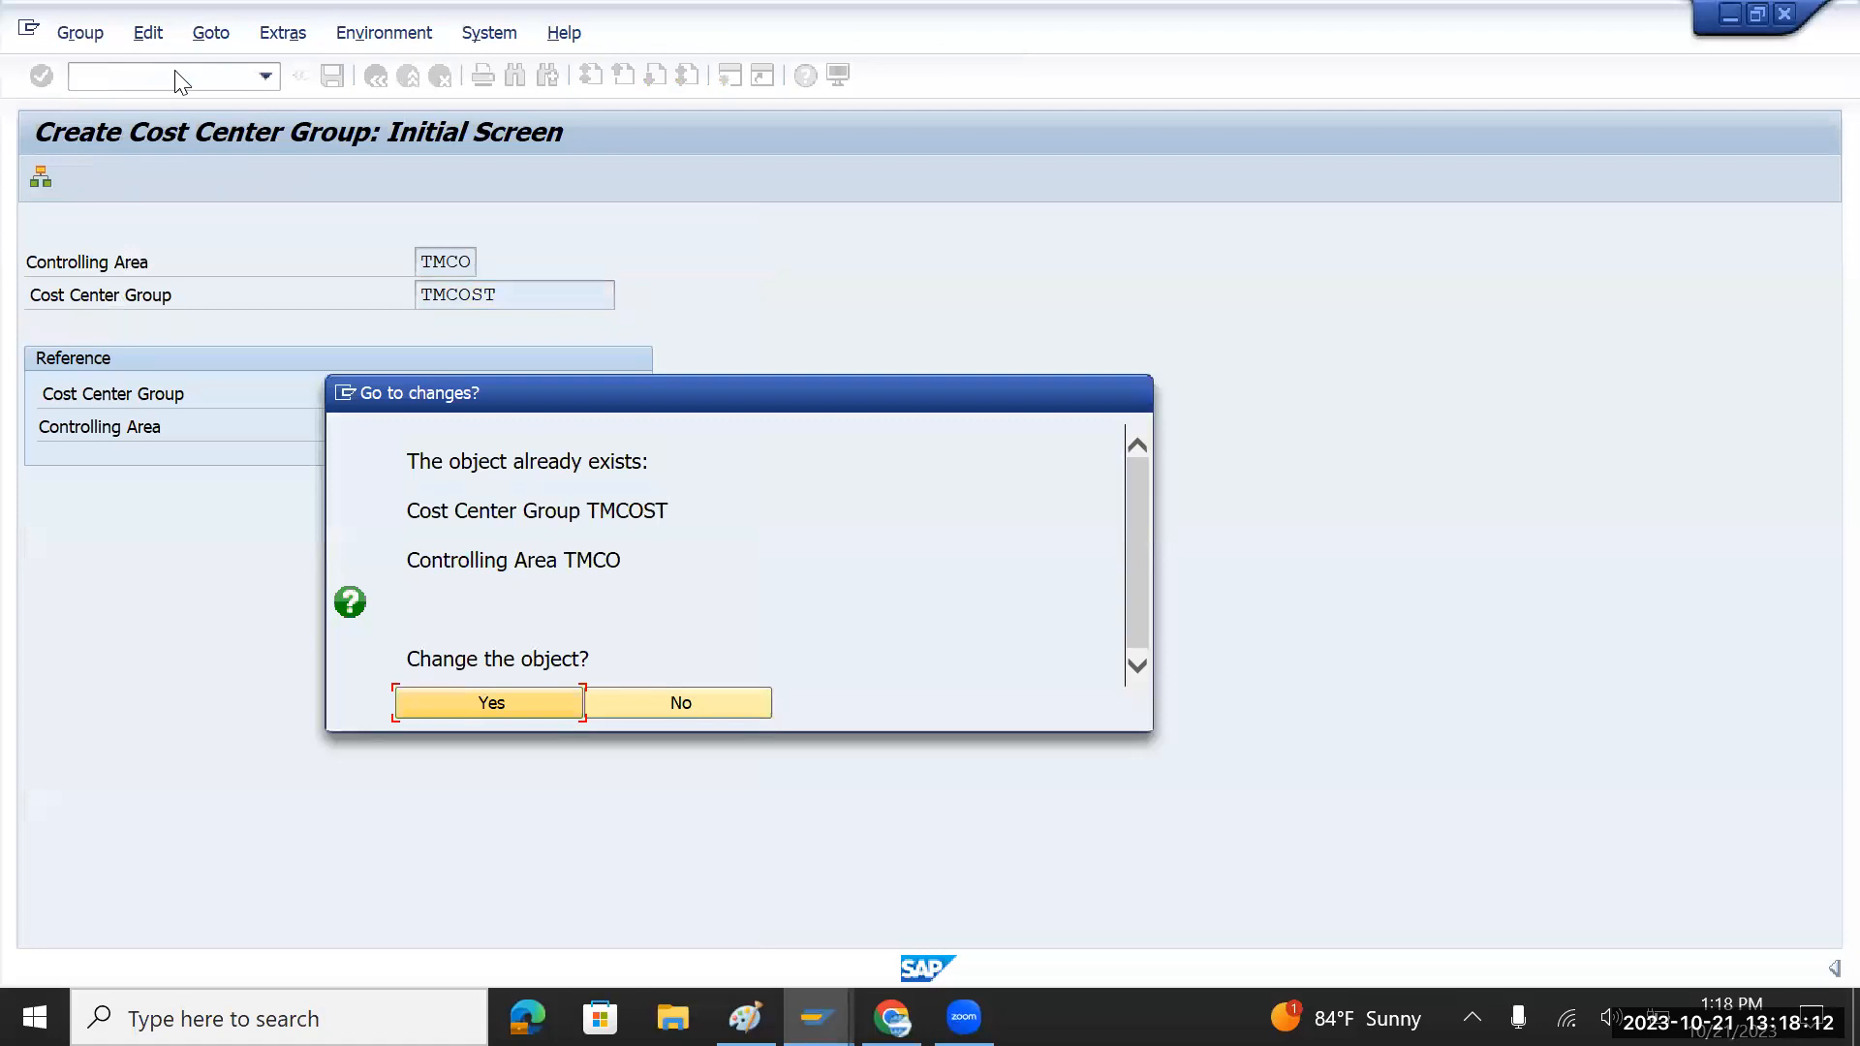
click(489, 699)
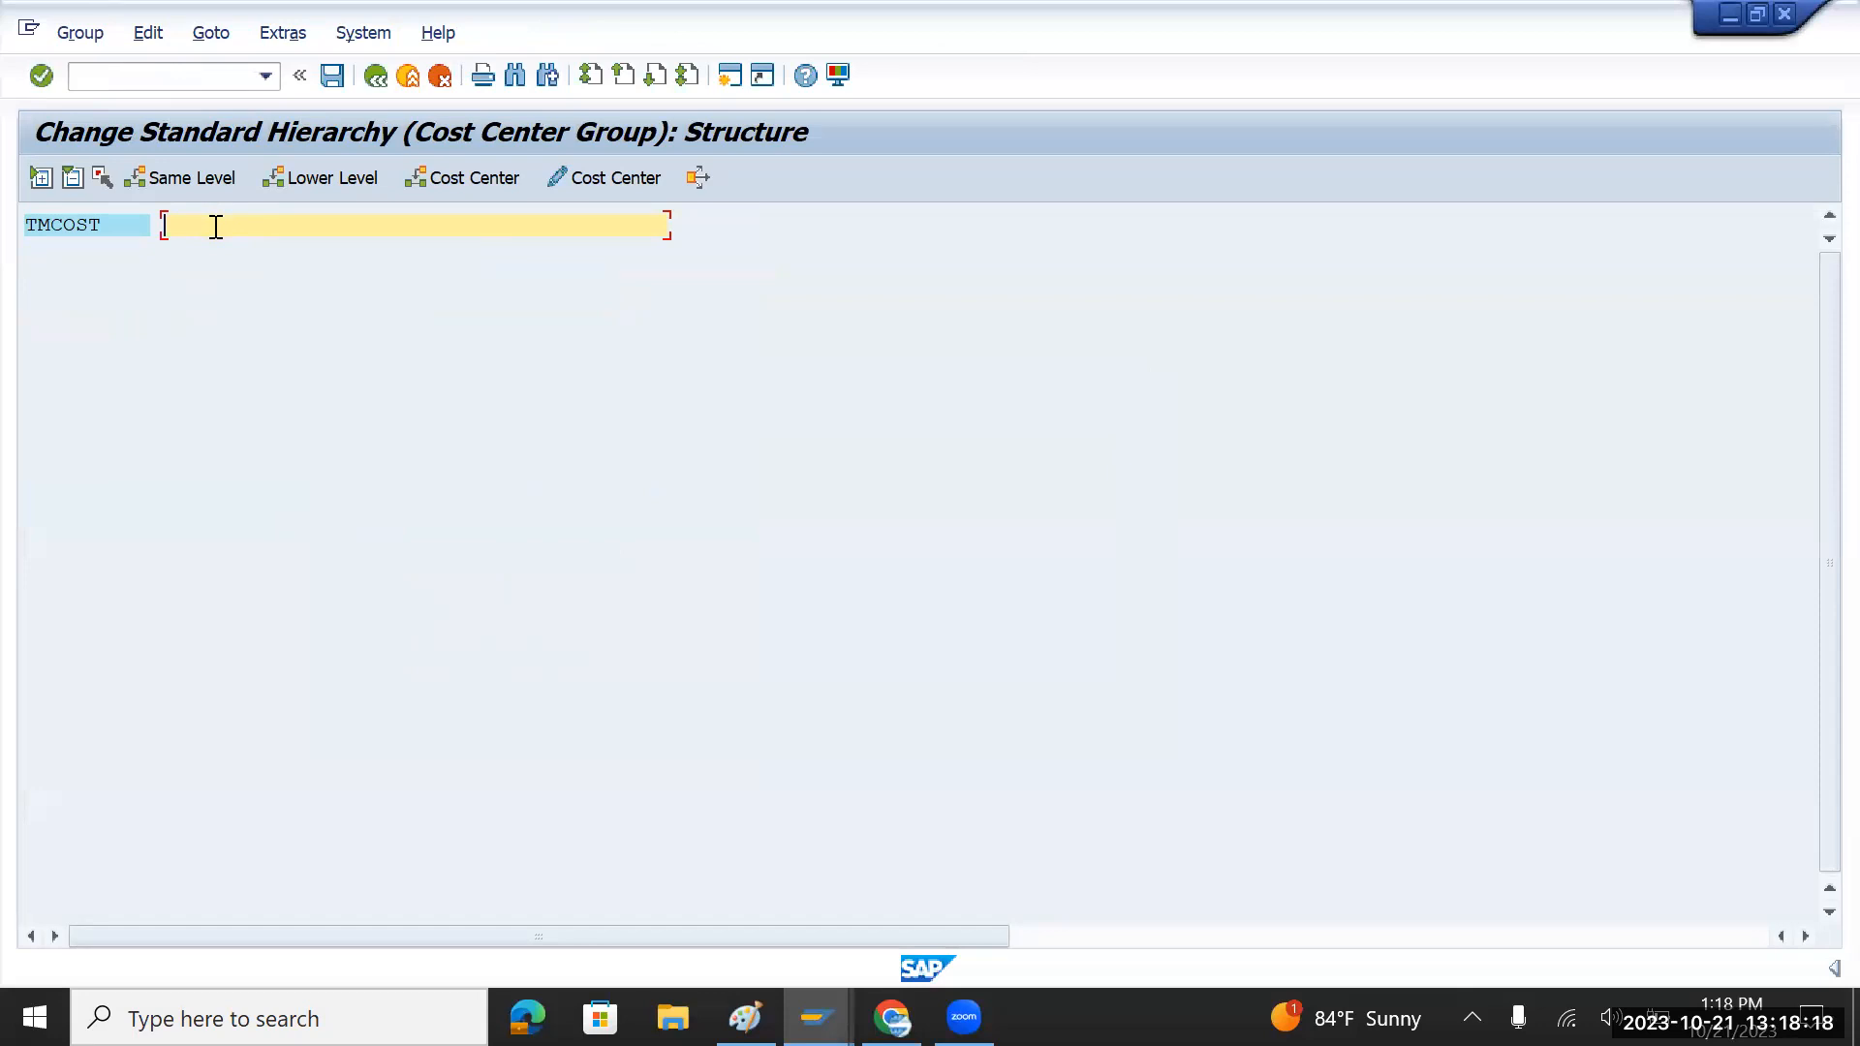
text(Tata Motors Cost center Group)
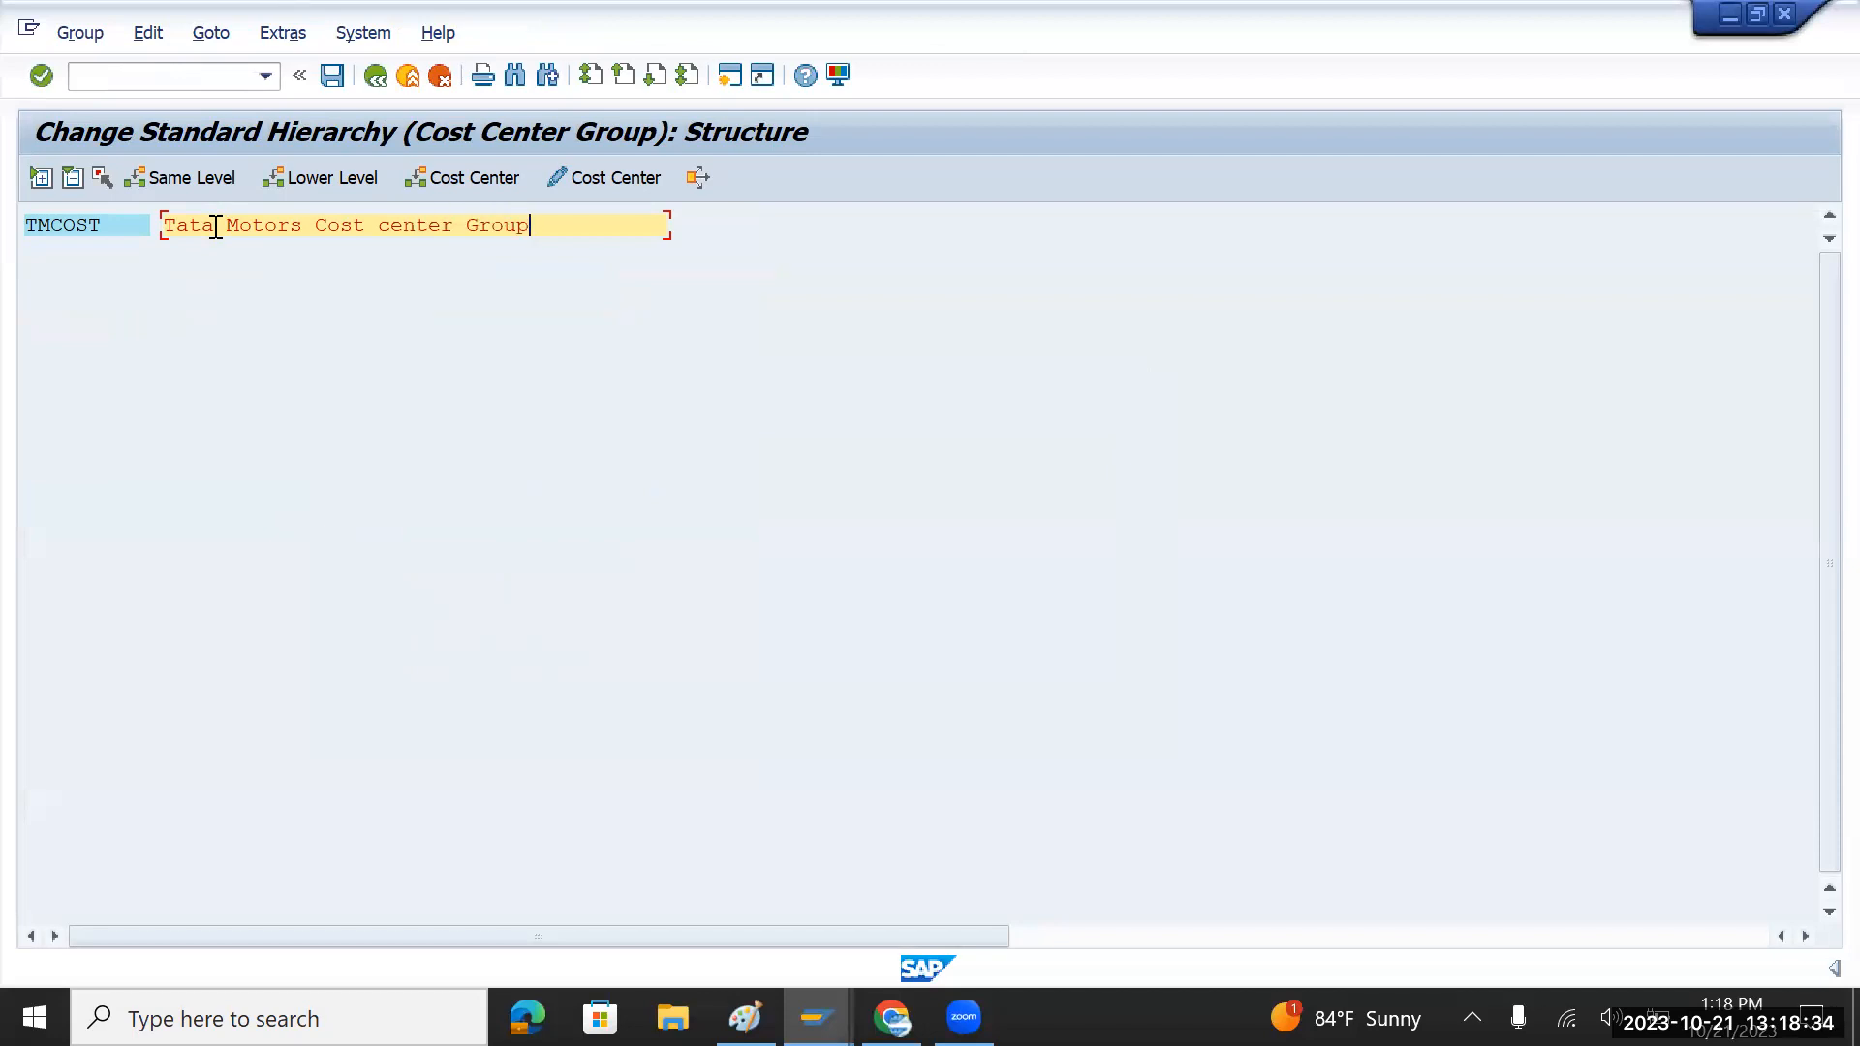
Step: Save the cost center group and go back to SAP Easy Access
click(332, 76)
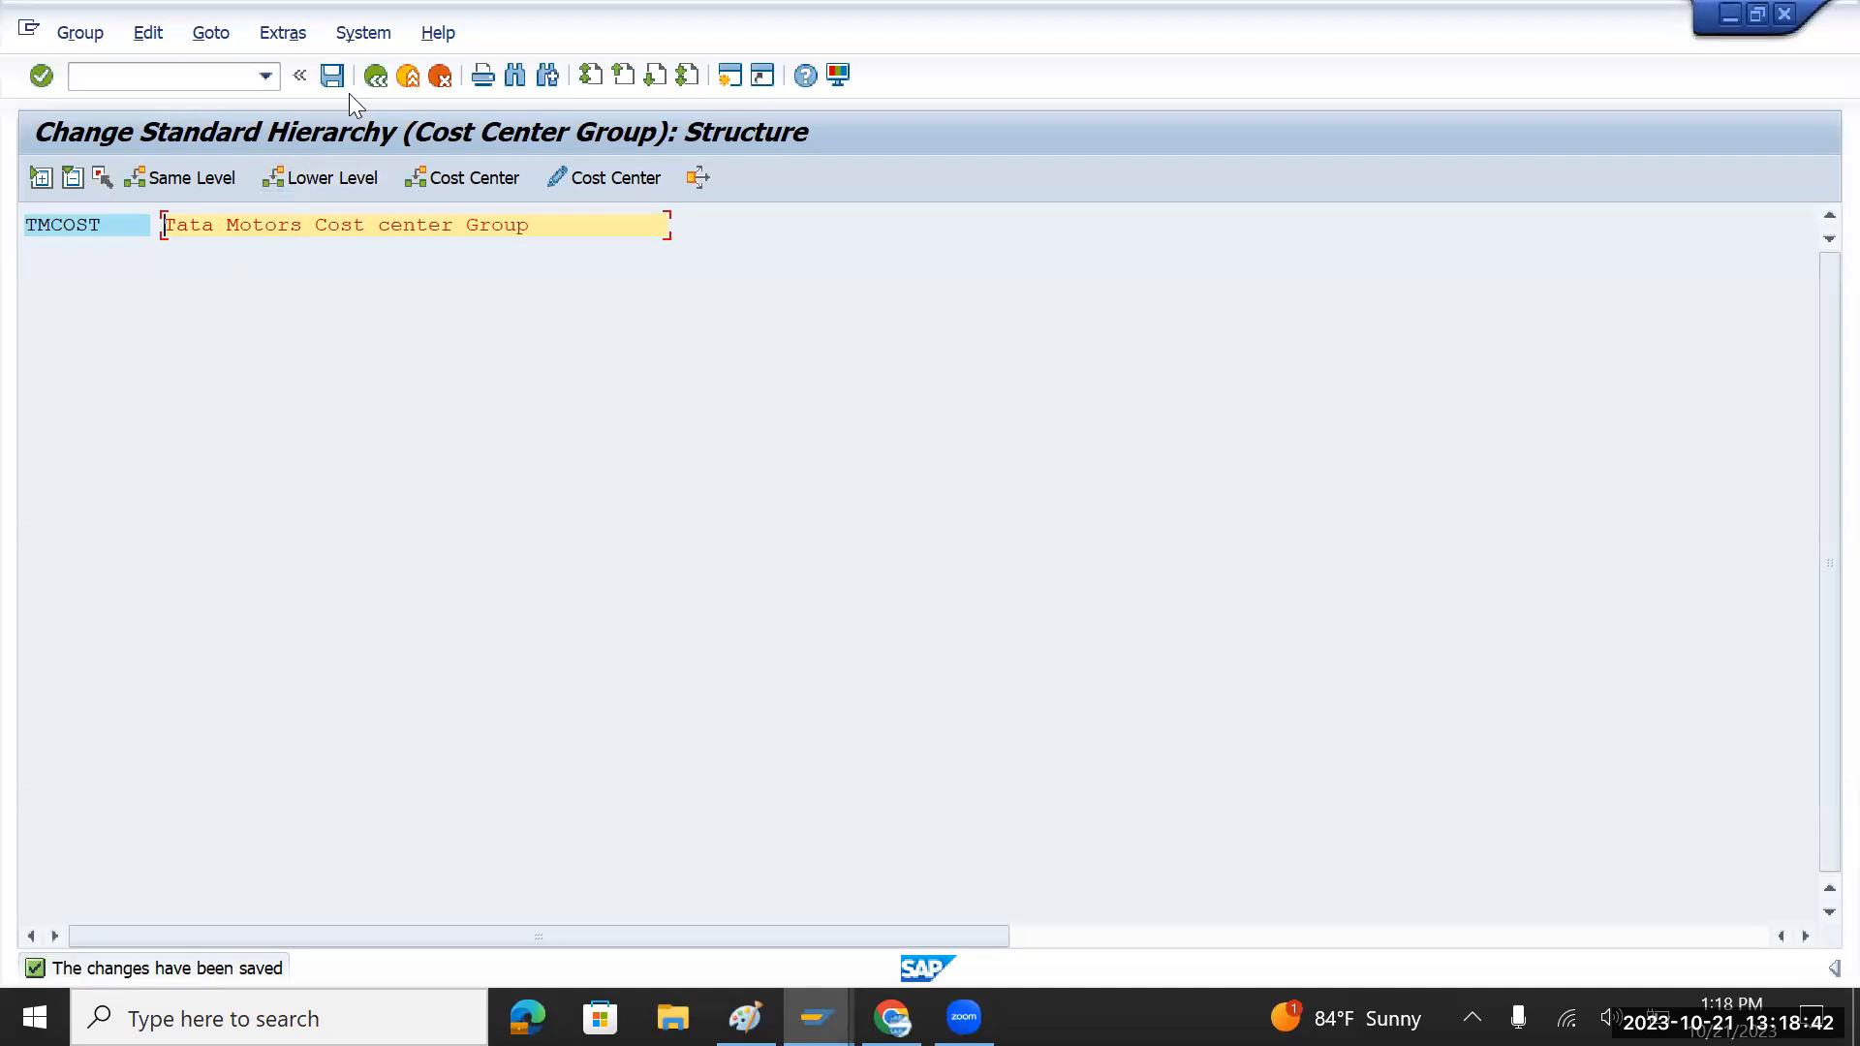
click(374, 77)
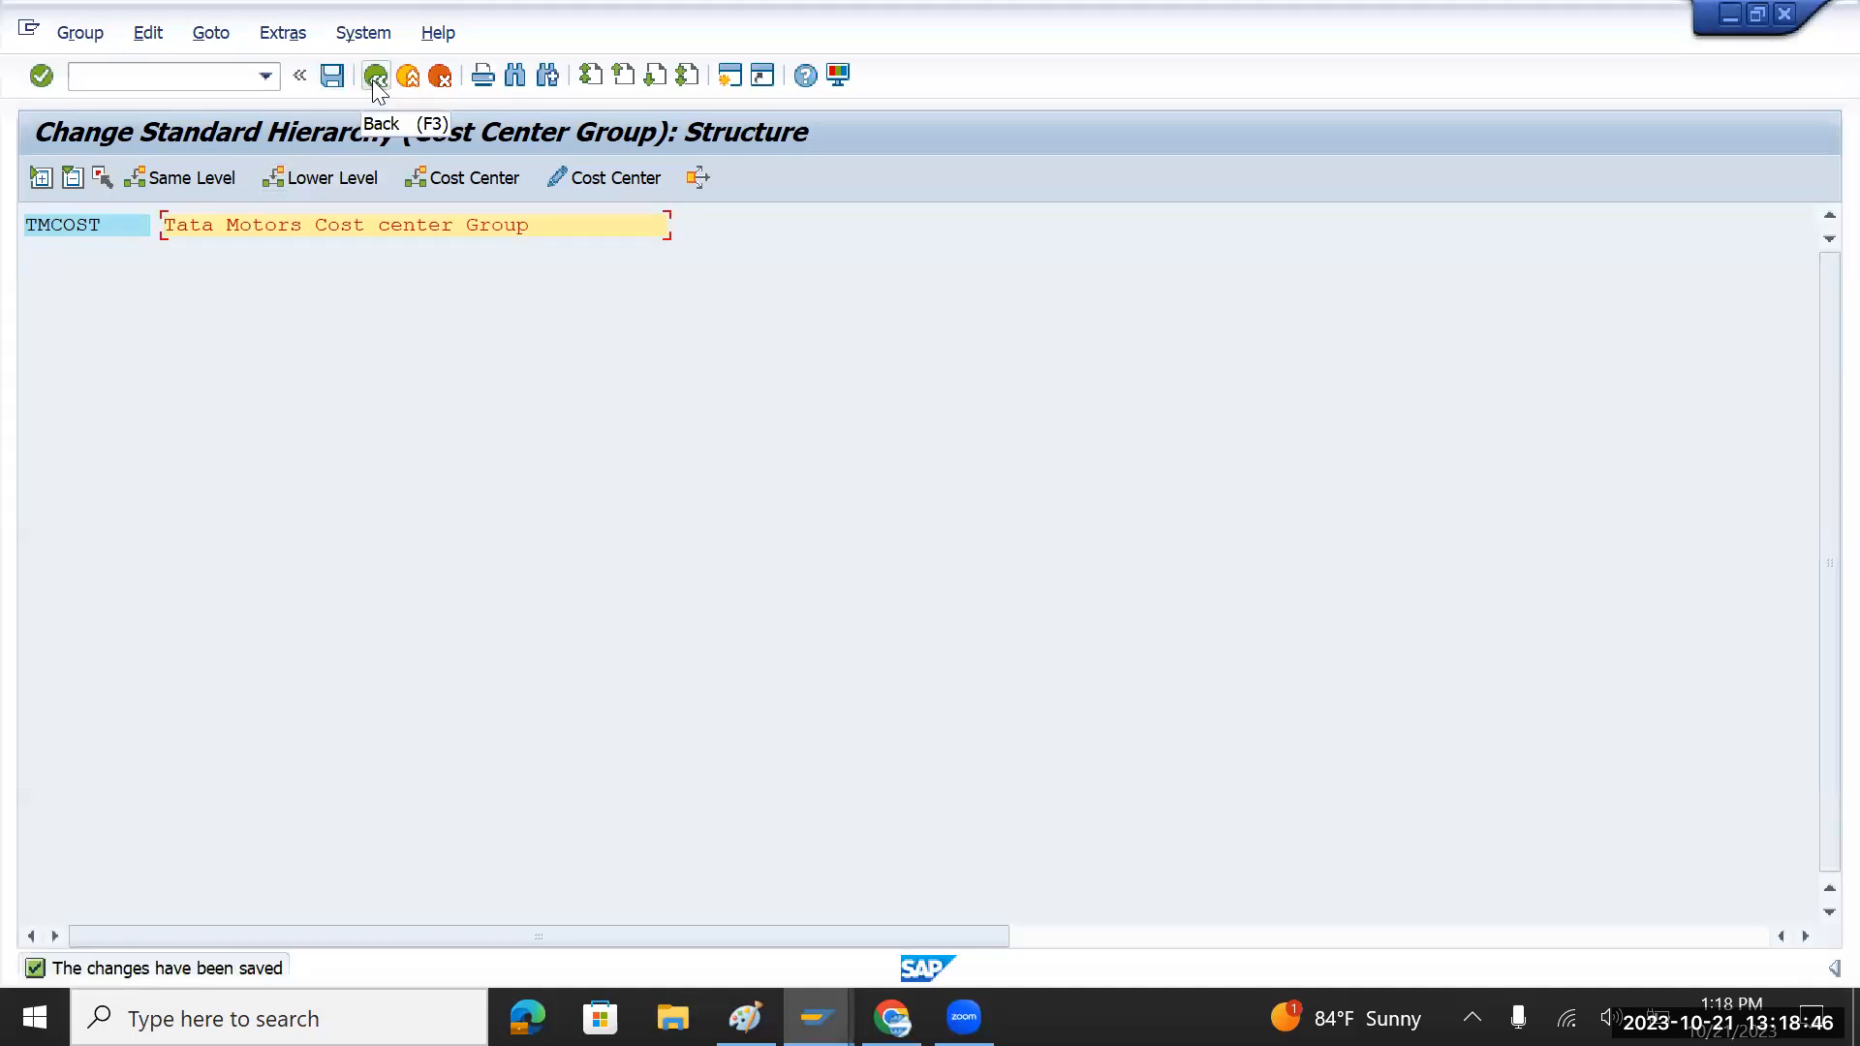
click(374, 77)
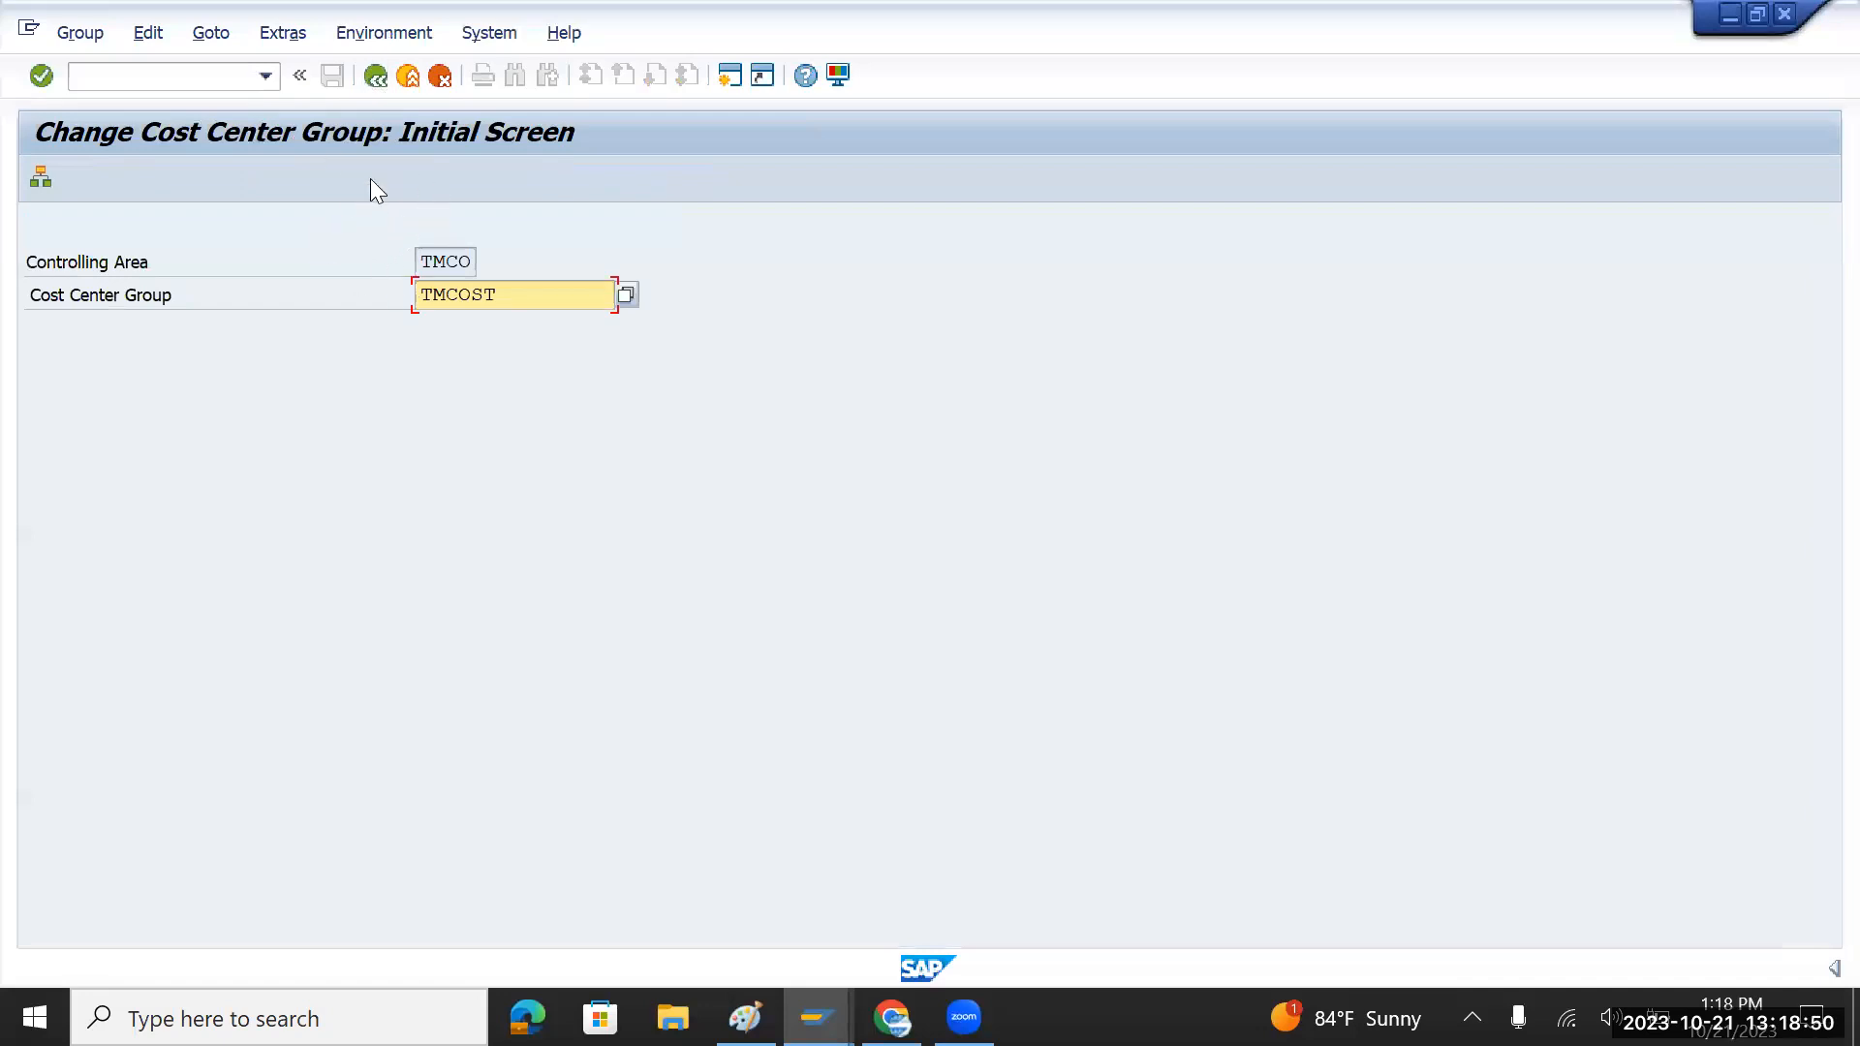
click(374, 79)
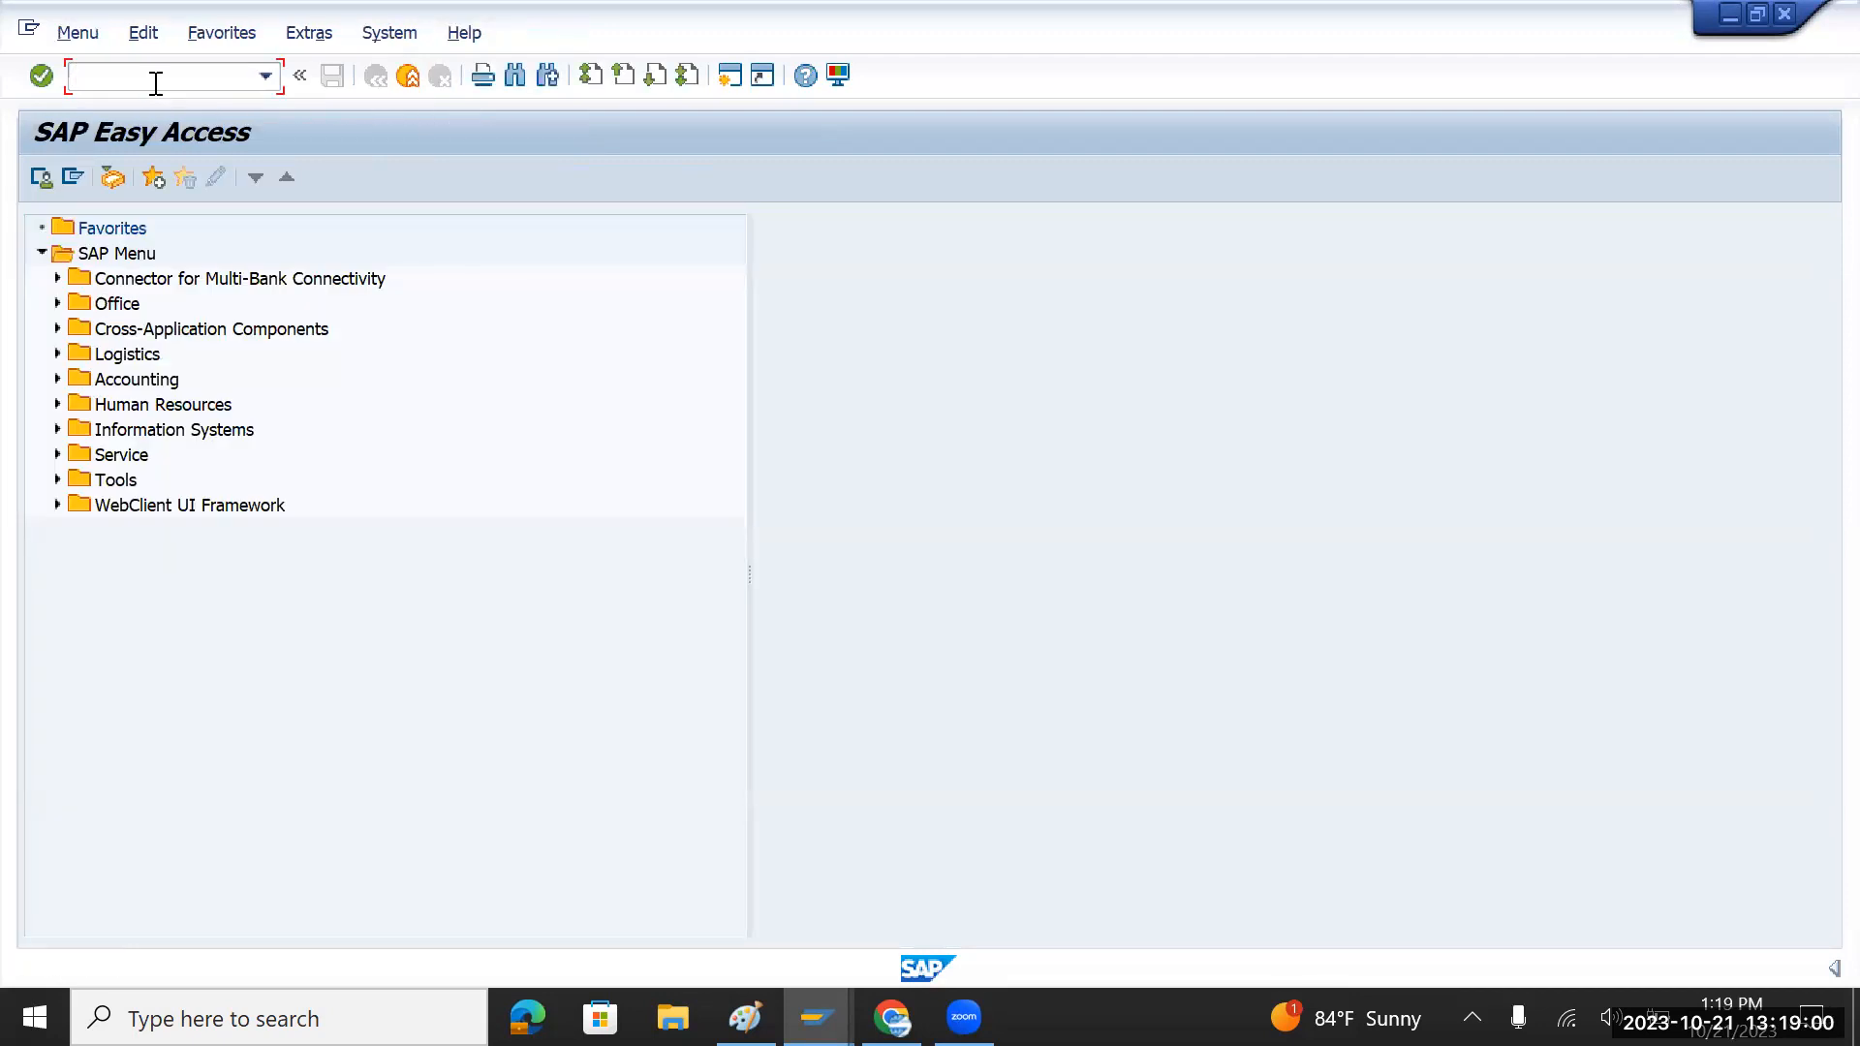
Step: Run KS01 for cost center HRCost in TMCO, valid from 01.01.2023
text(ks01)
key(Return)
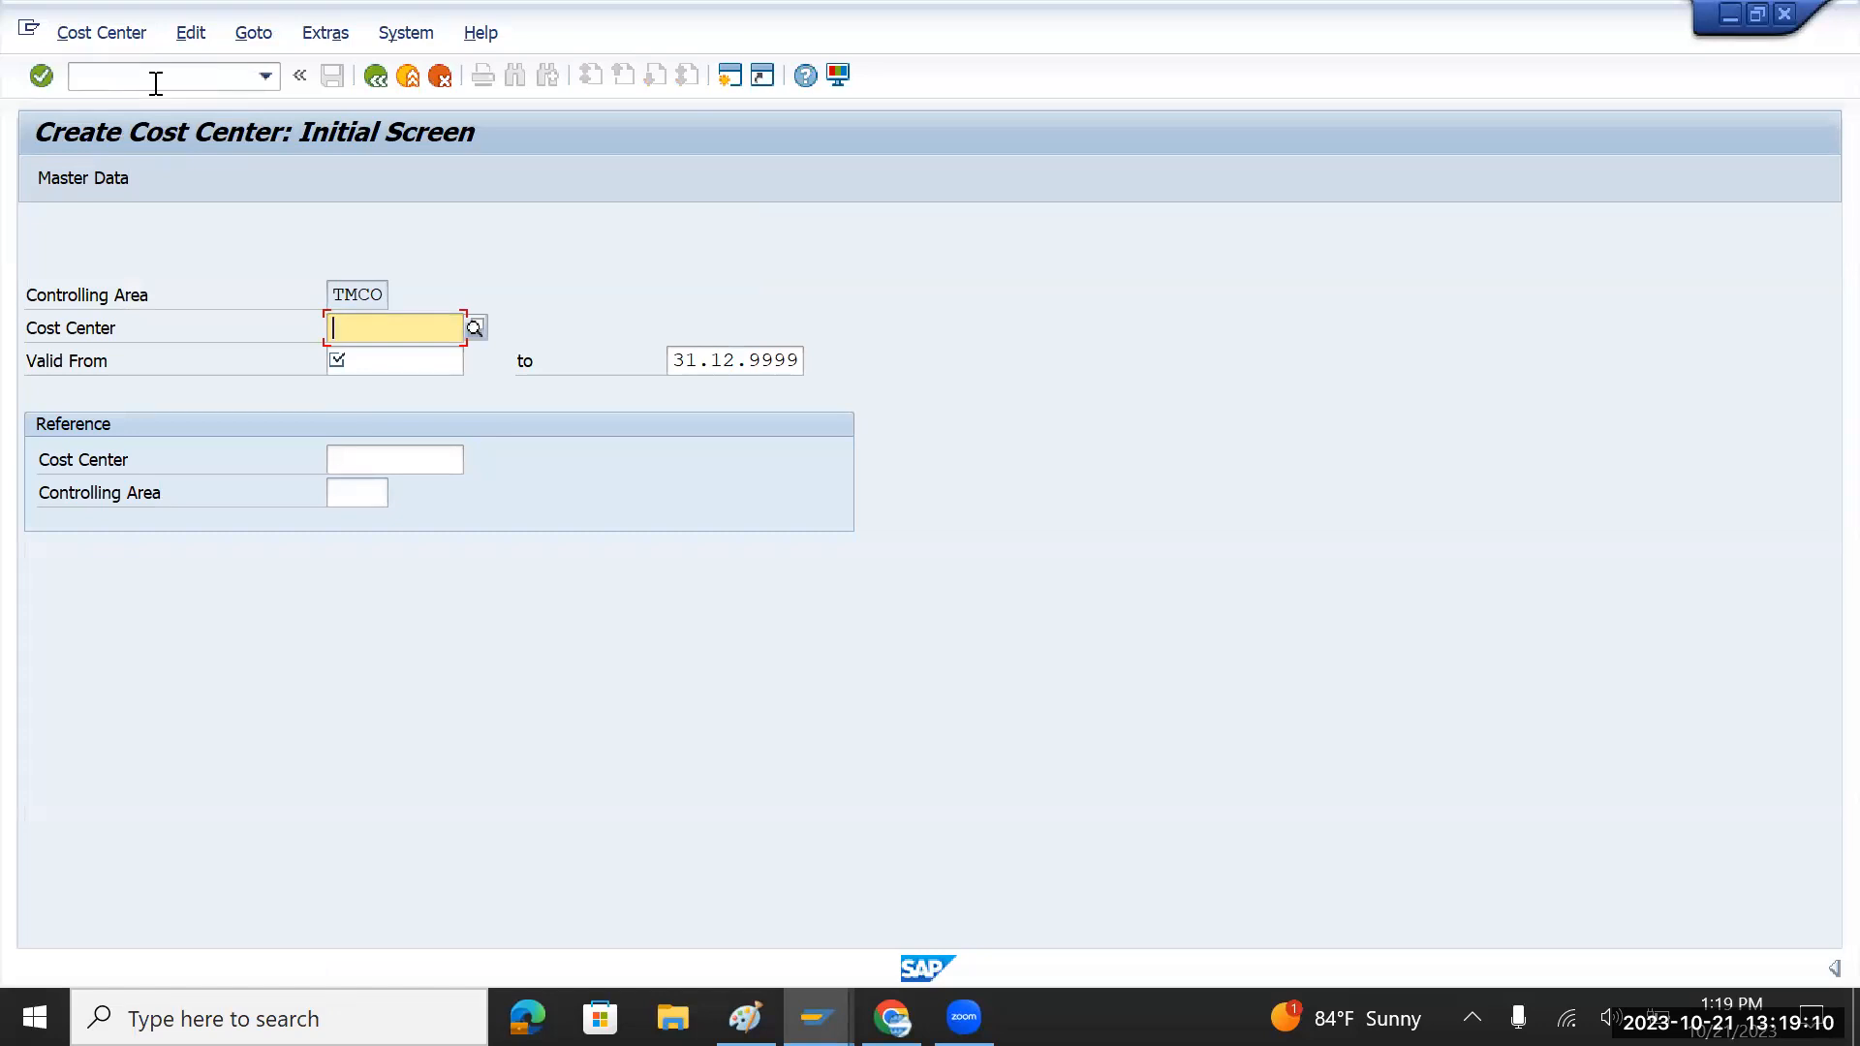
text(Hr)
key(BackSpace)
text(RCost)
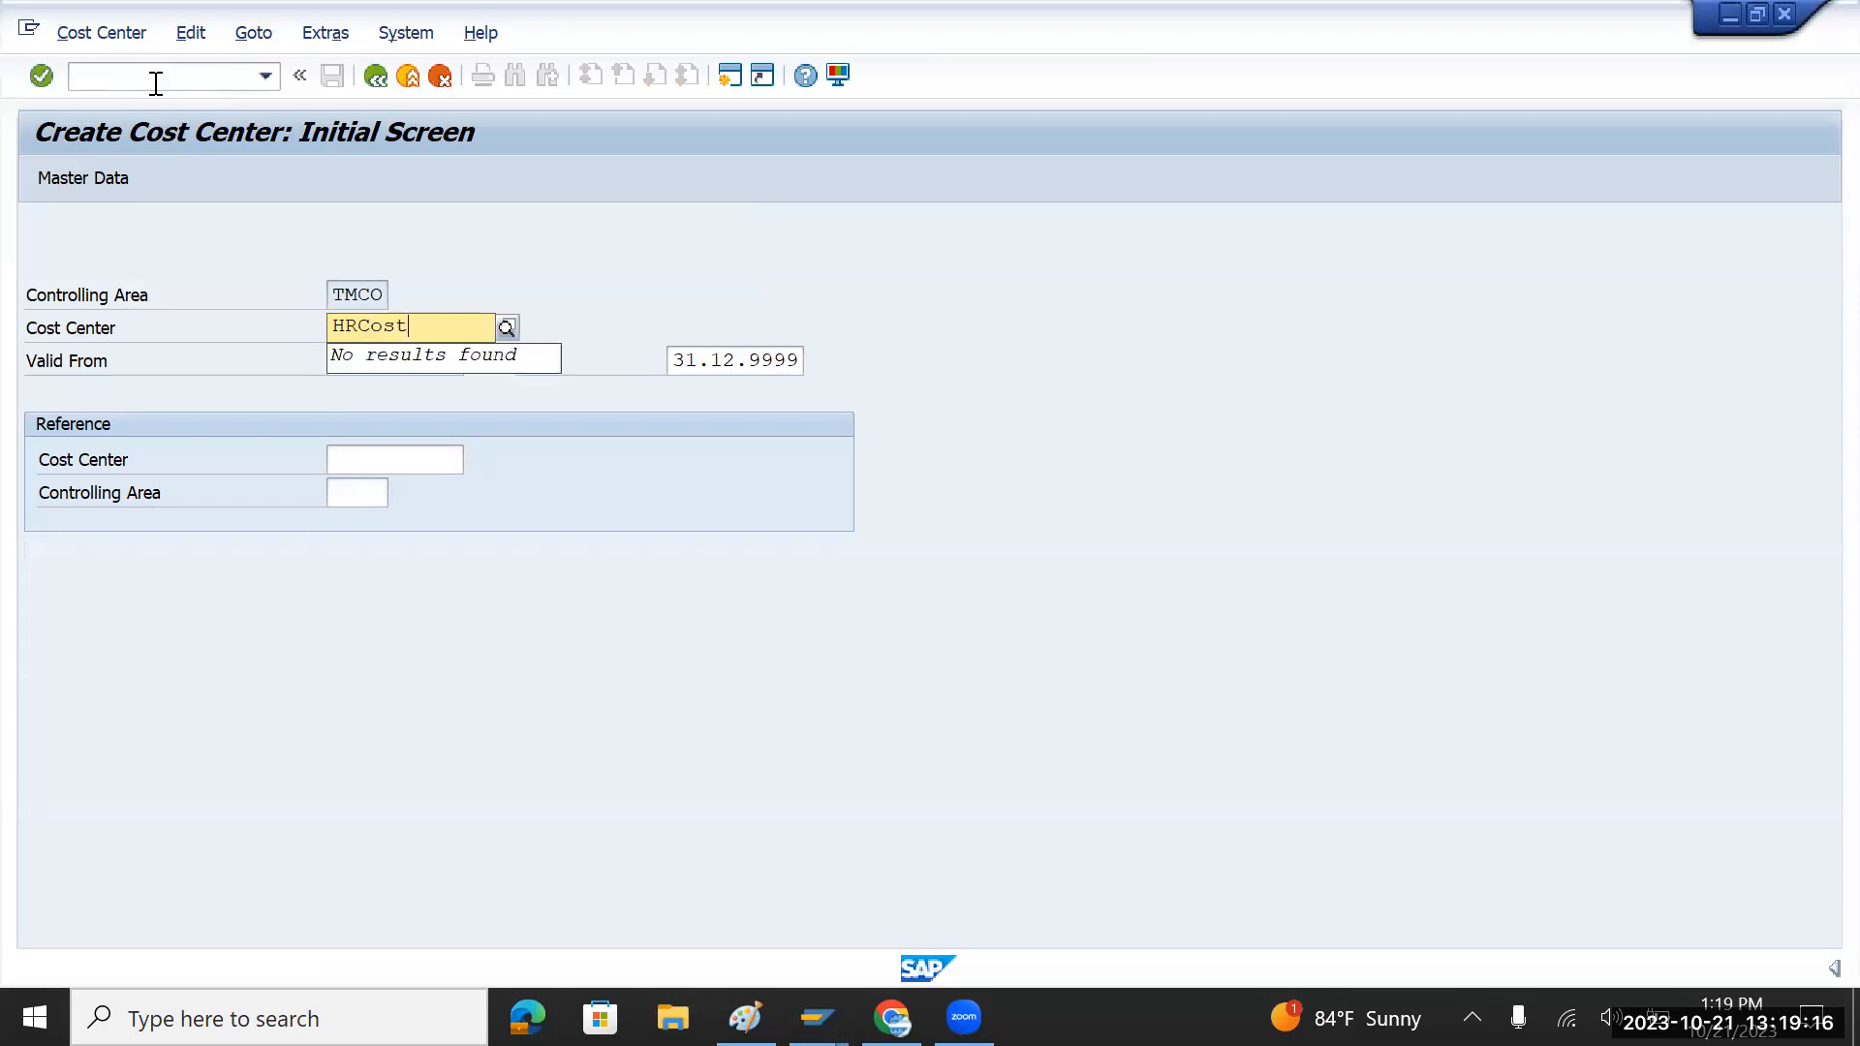
key(Tab)
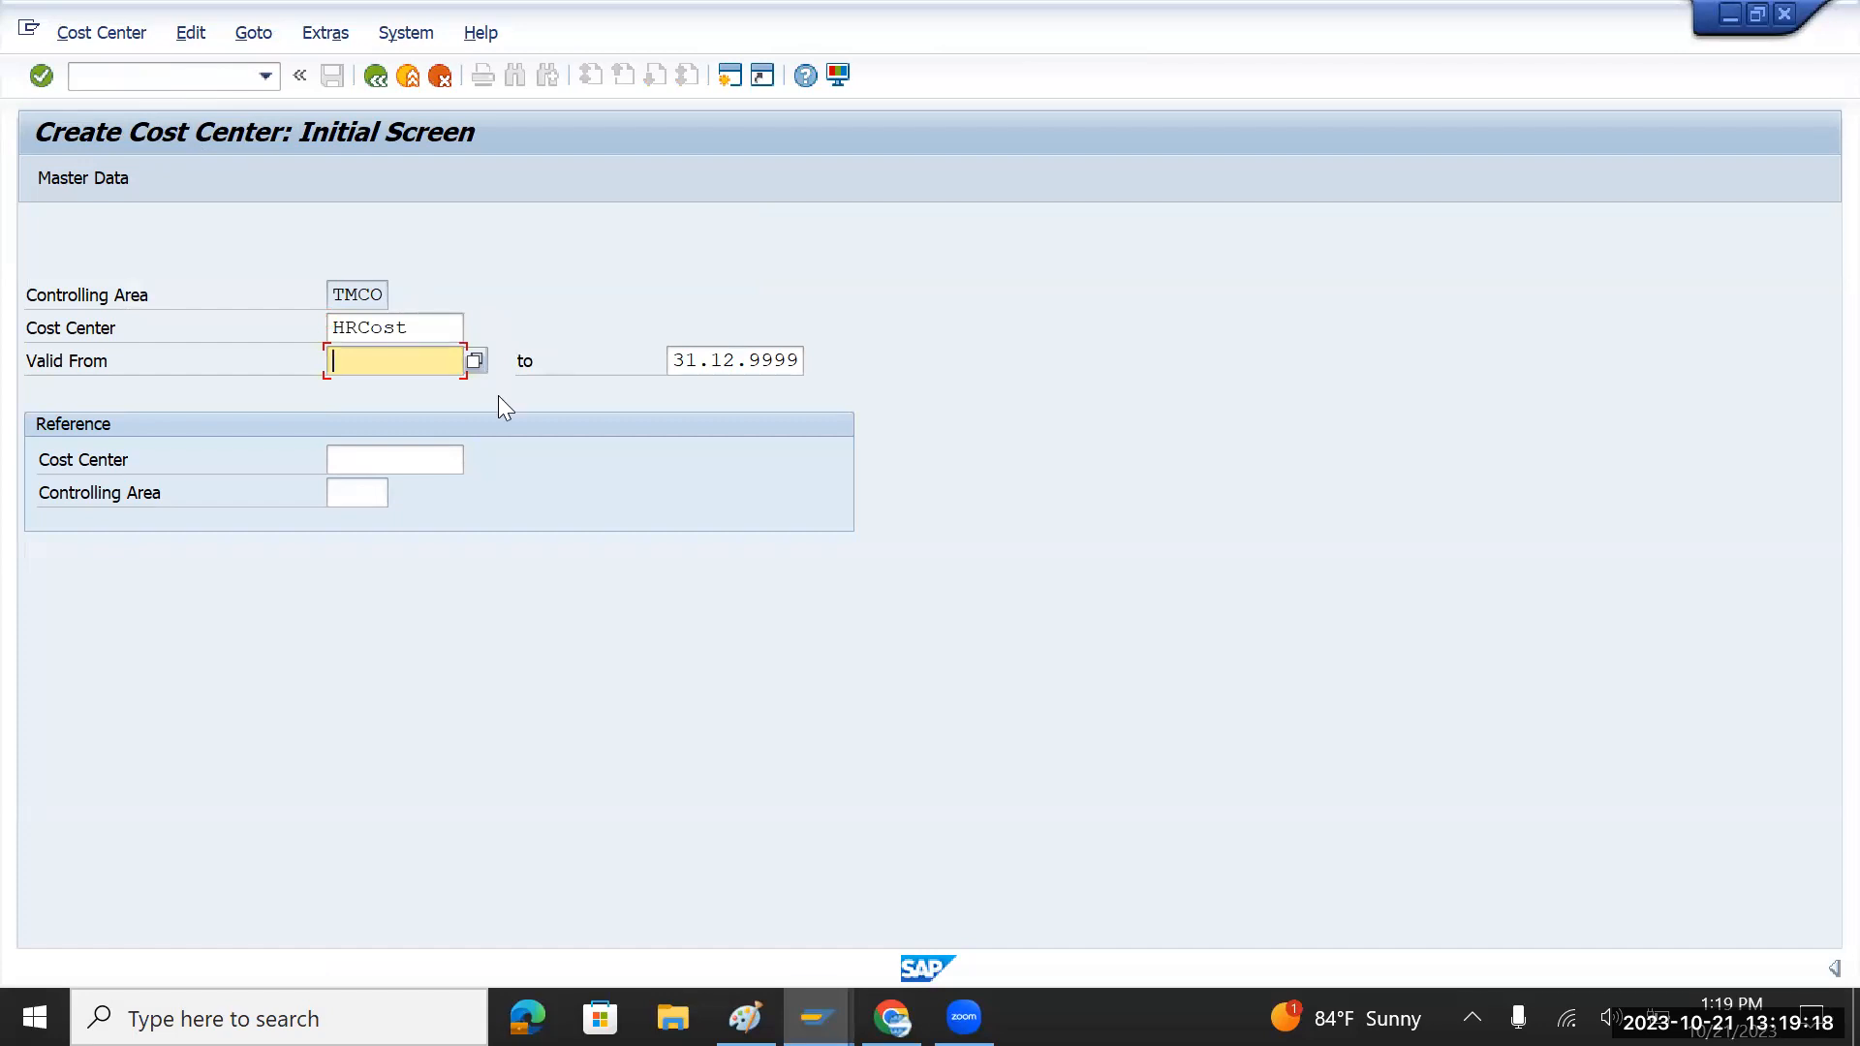
click(476, 363)
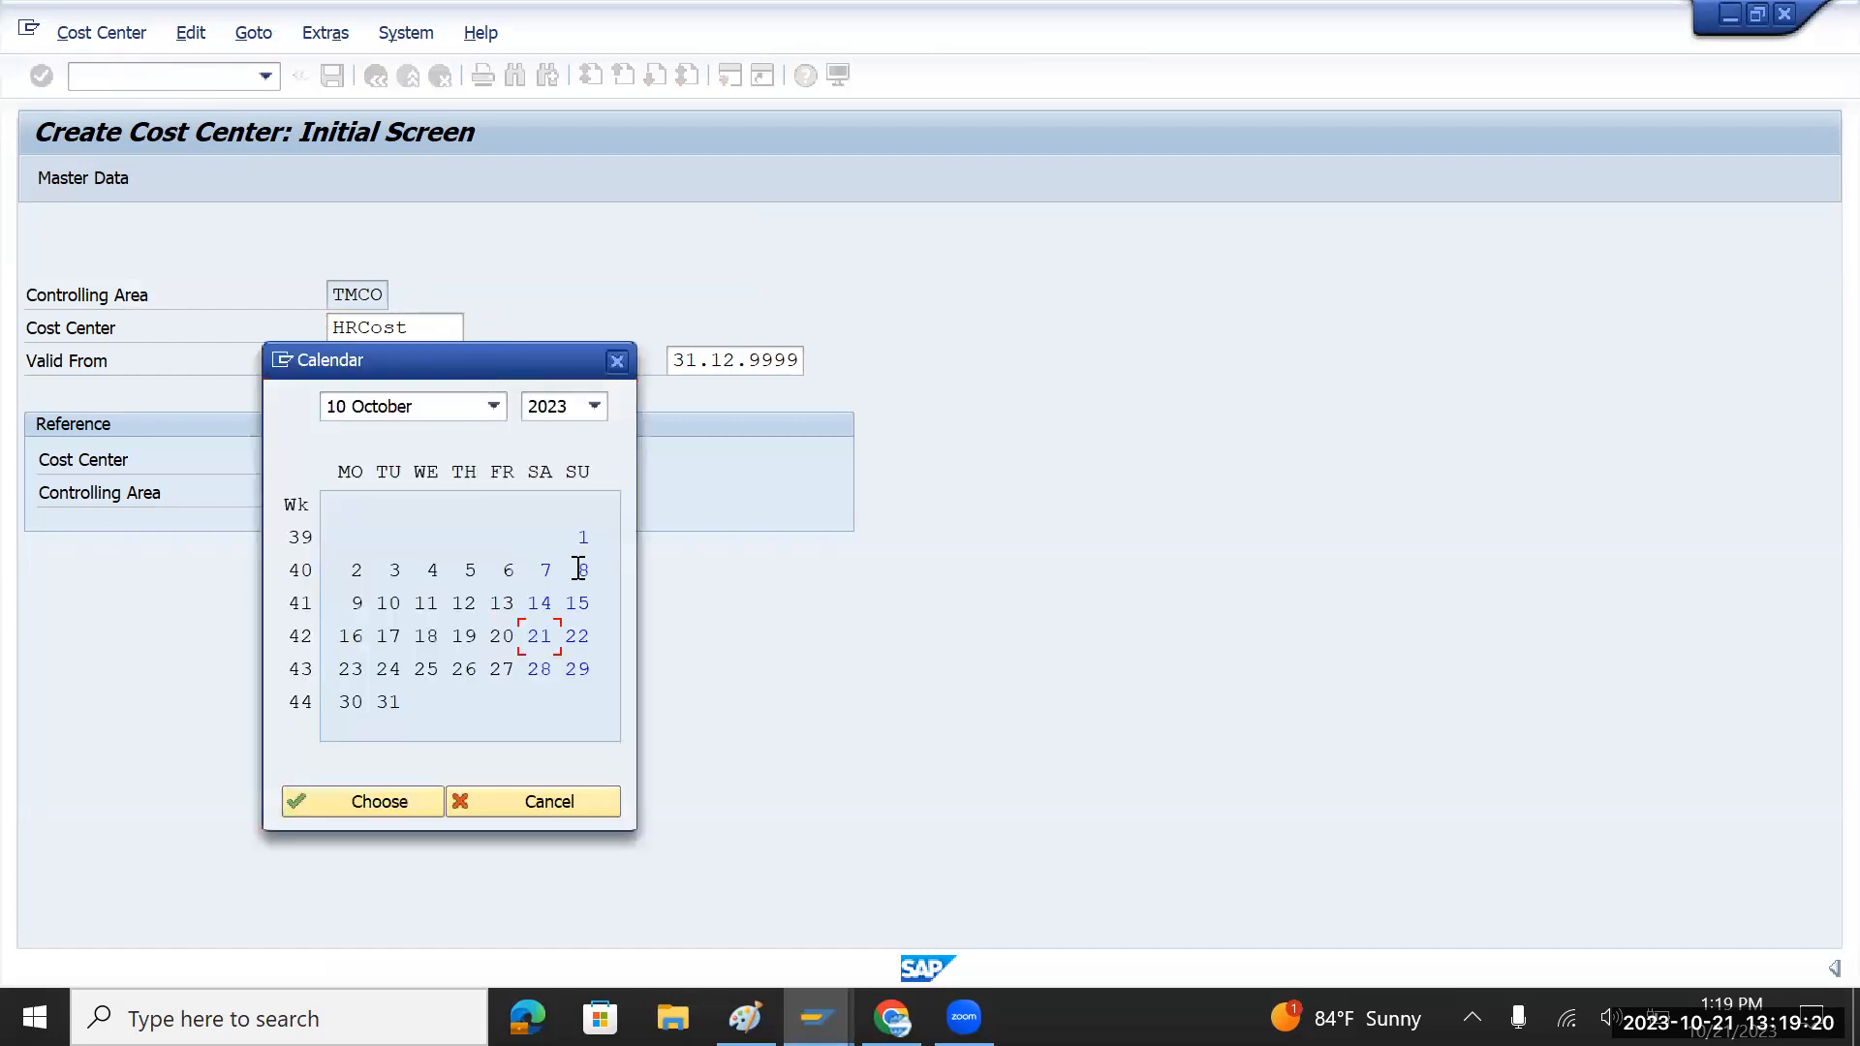
double_click(582, 537)
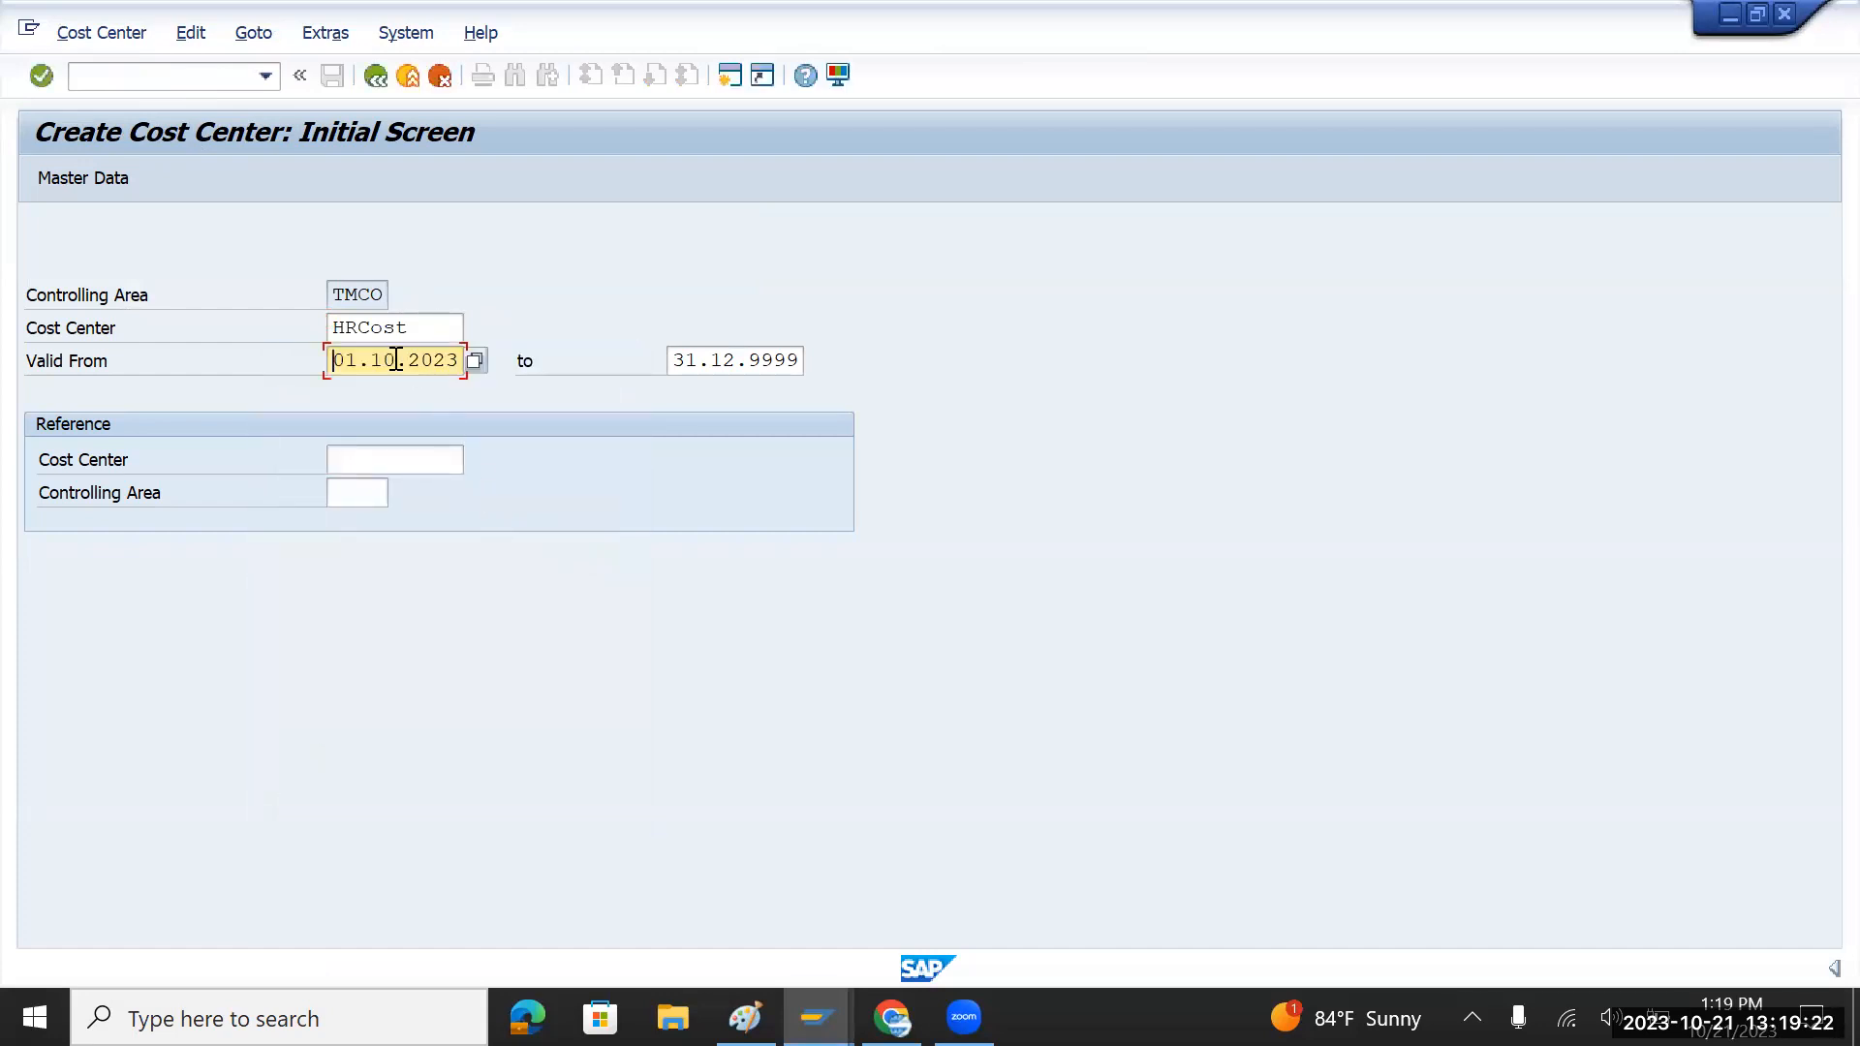
click(374, 360)
text(01)
key(Return)
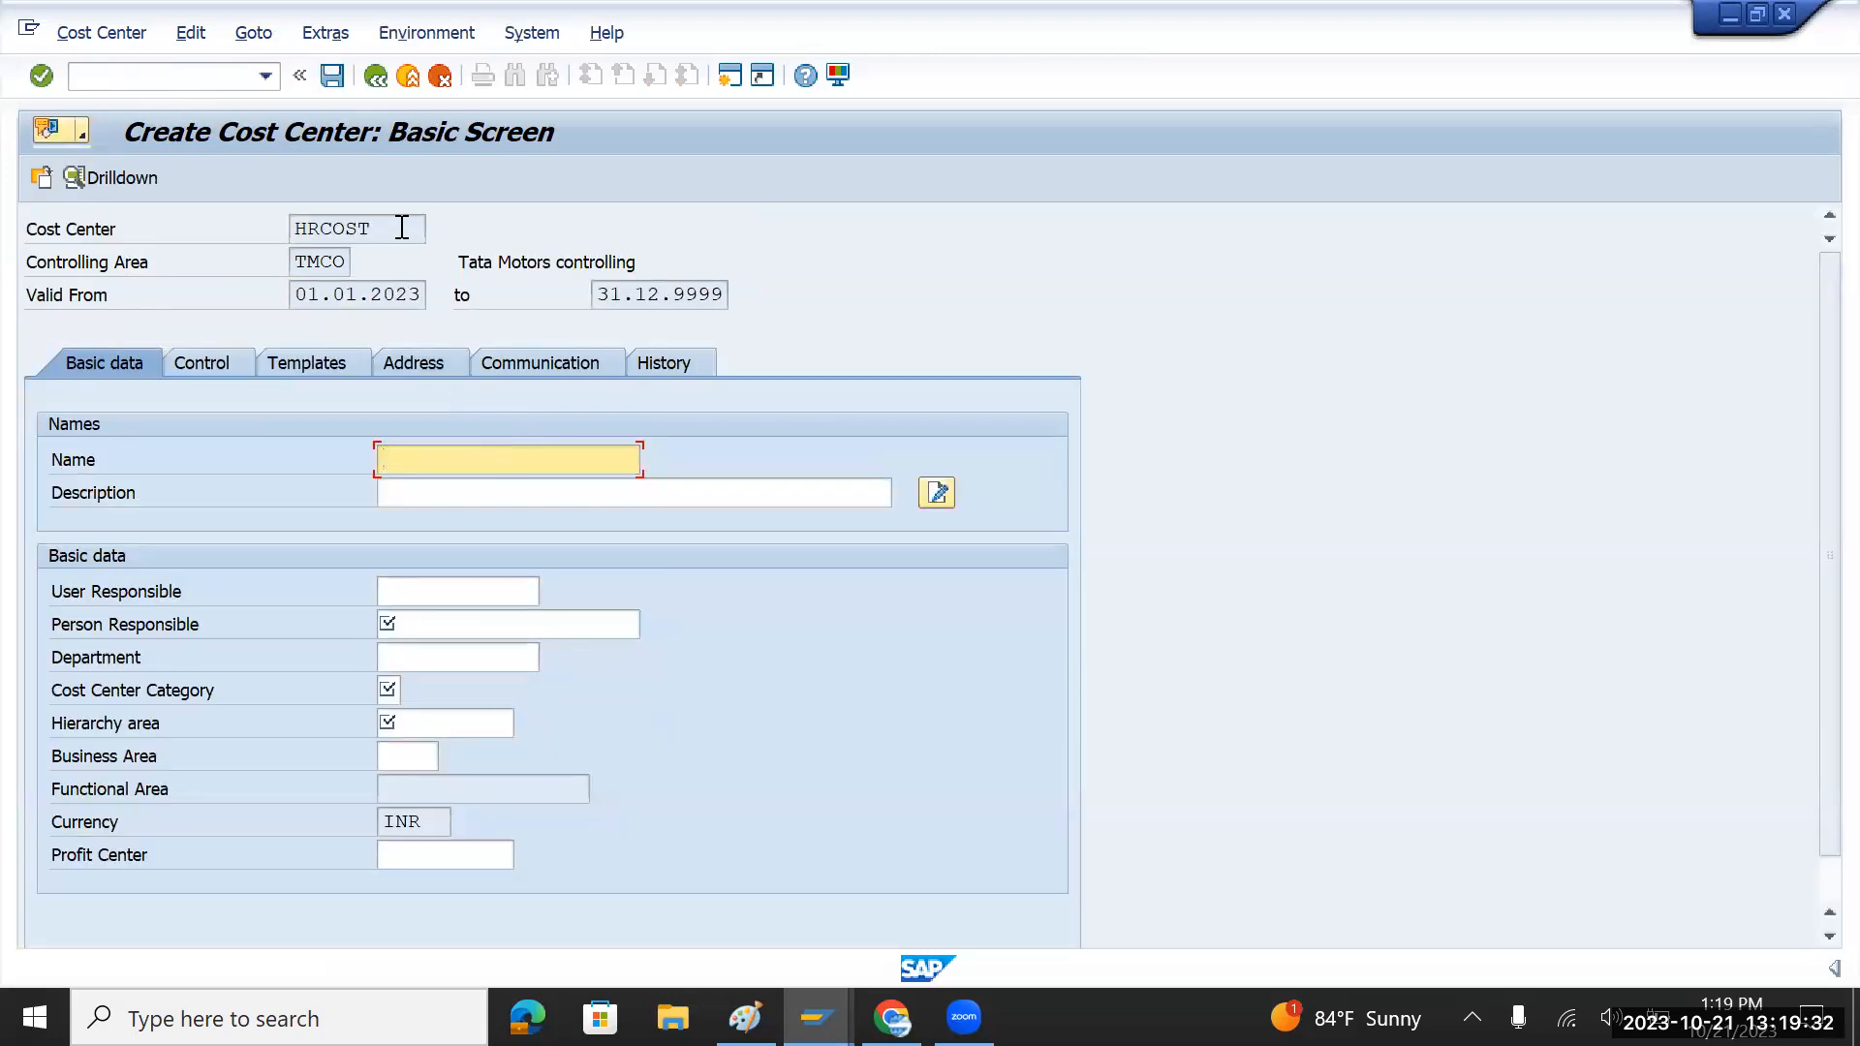
Step: Enter name HR Cost, the person responsible, category A (Administration) and hierarchy area TMCOST
text(HR Cost)
click(454, 620)
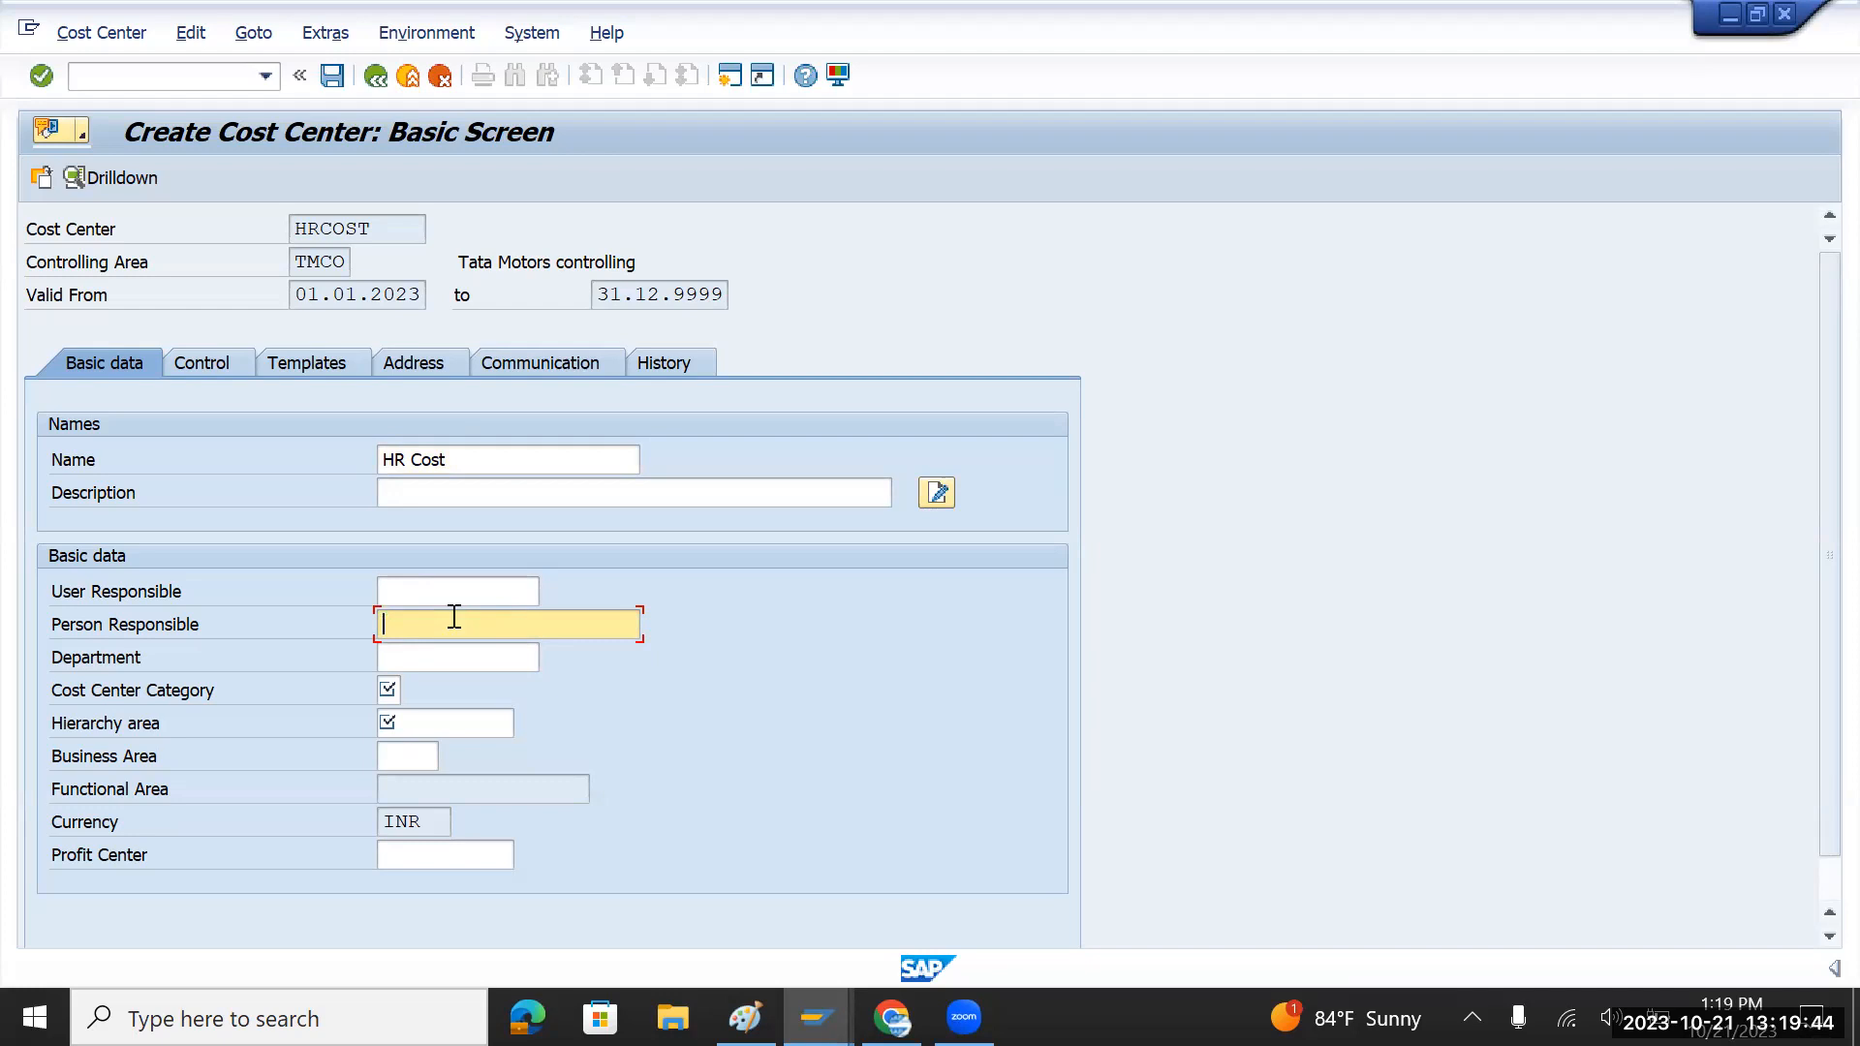
text(John)
click(389, 690)
click(410, 688)
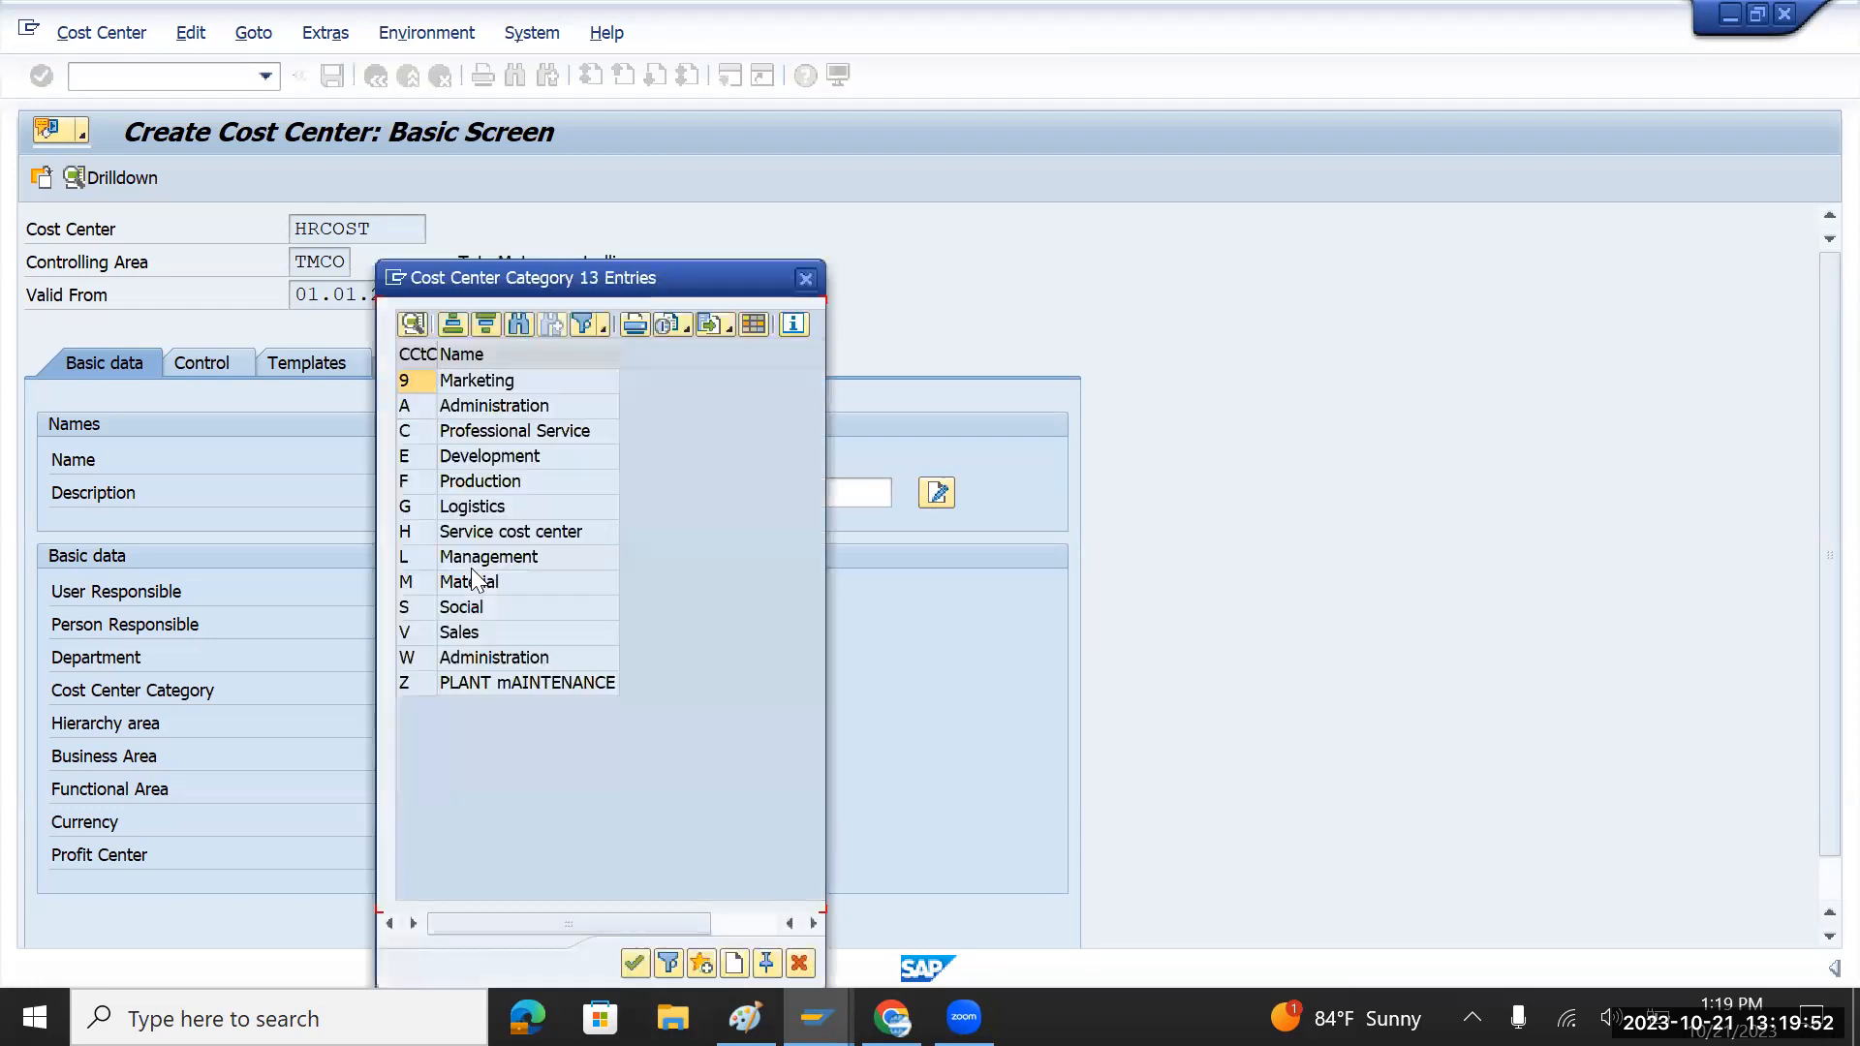
click(504, 404)
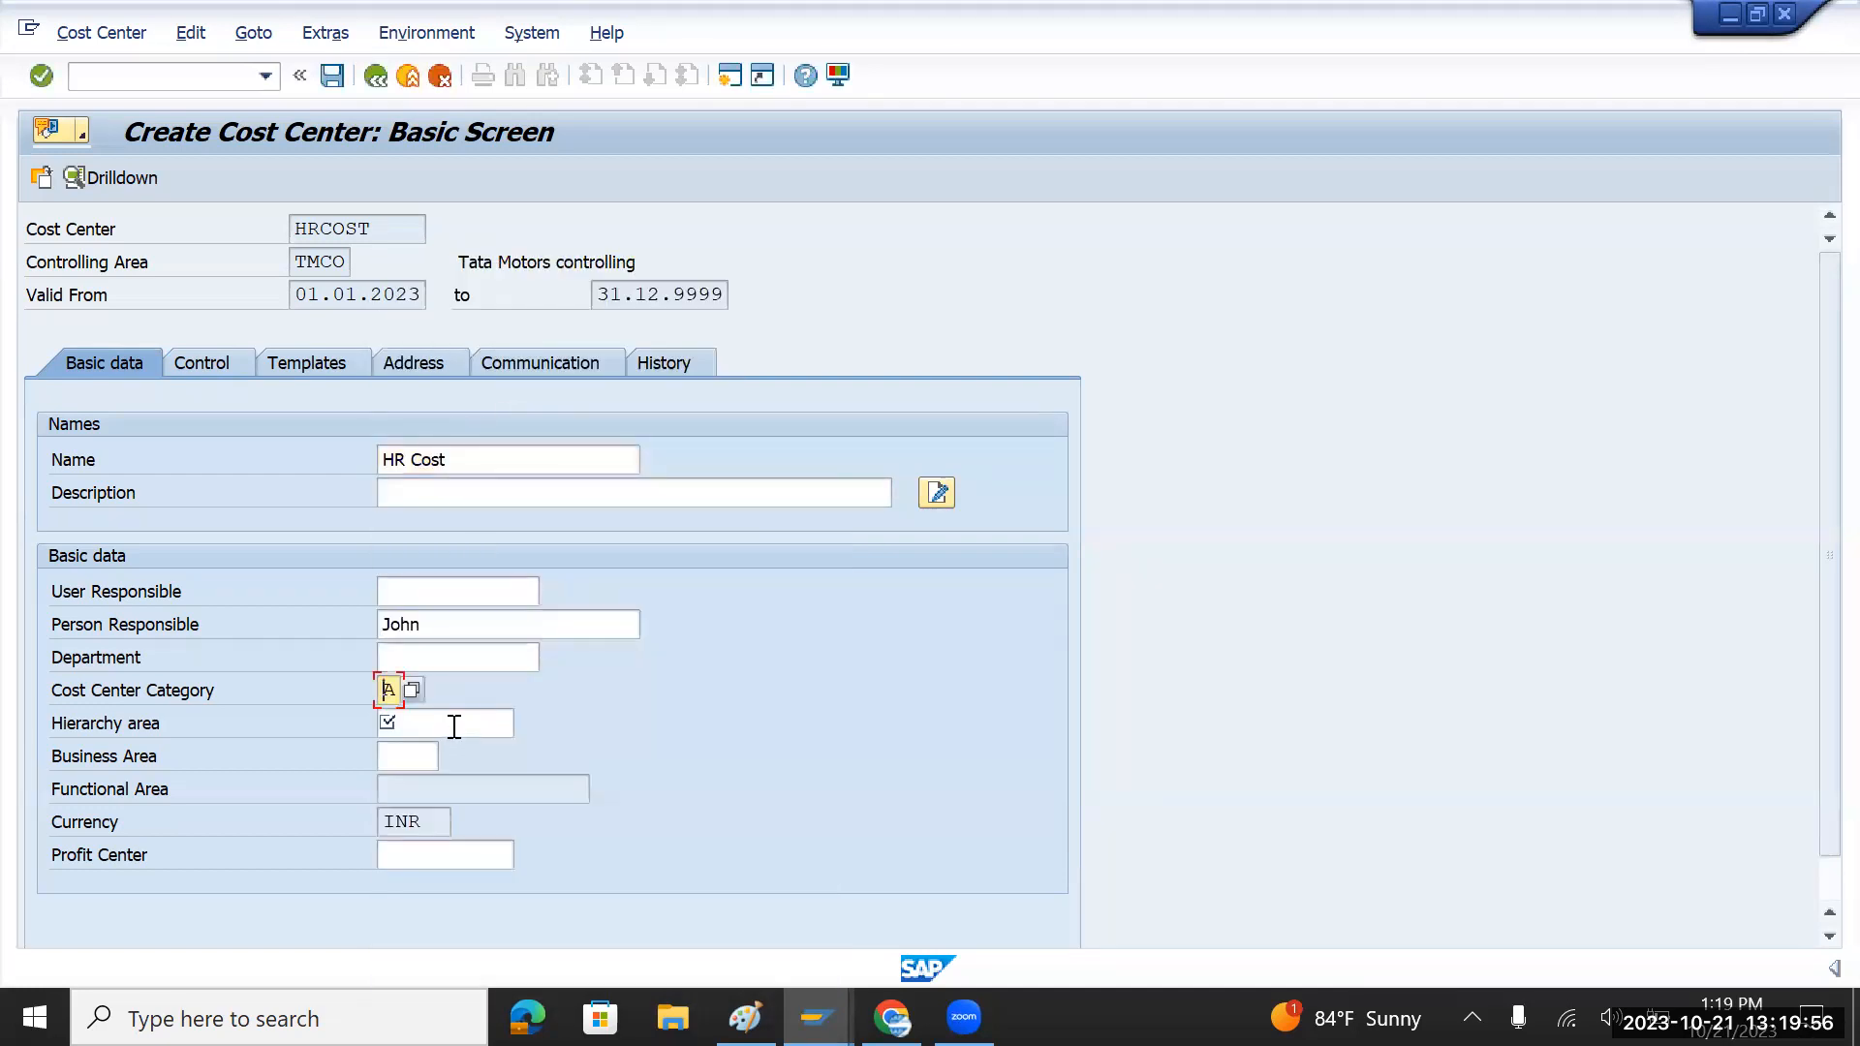
click(457, 722)
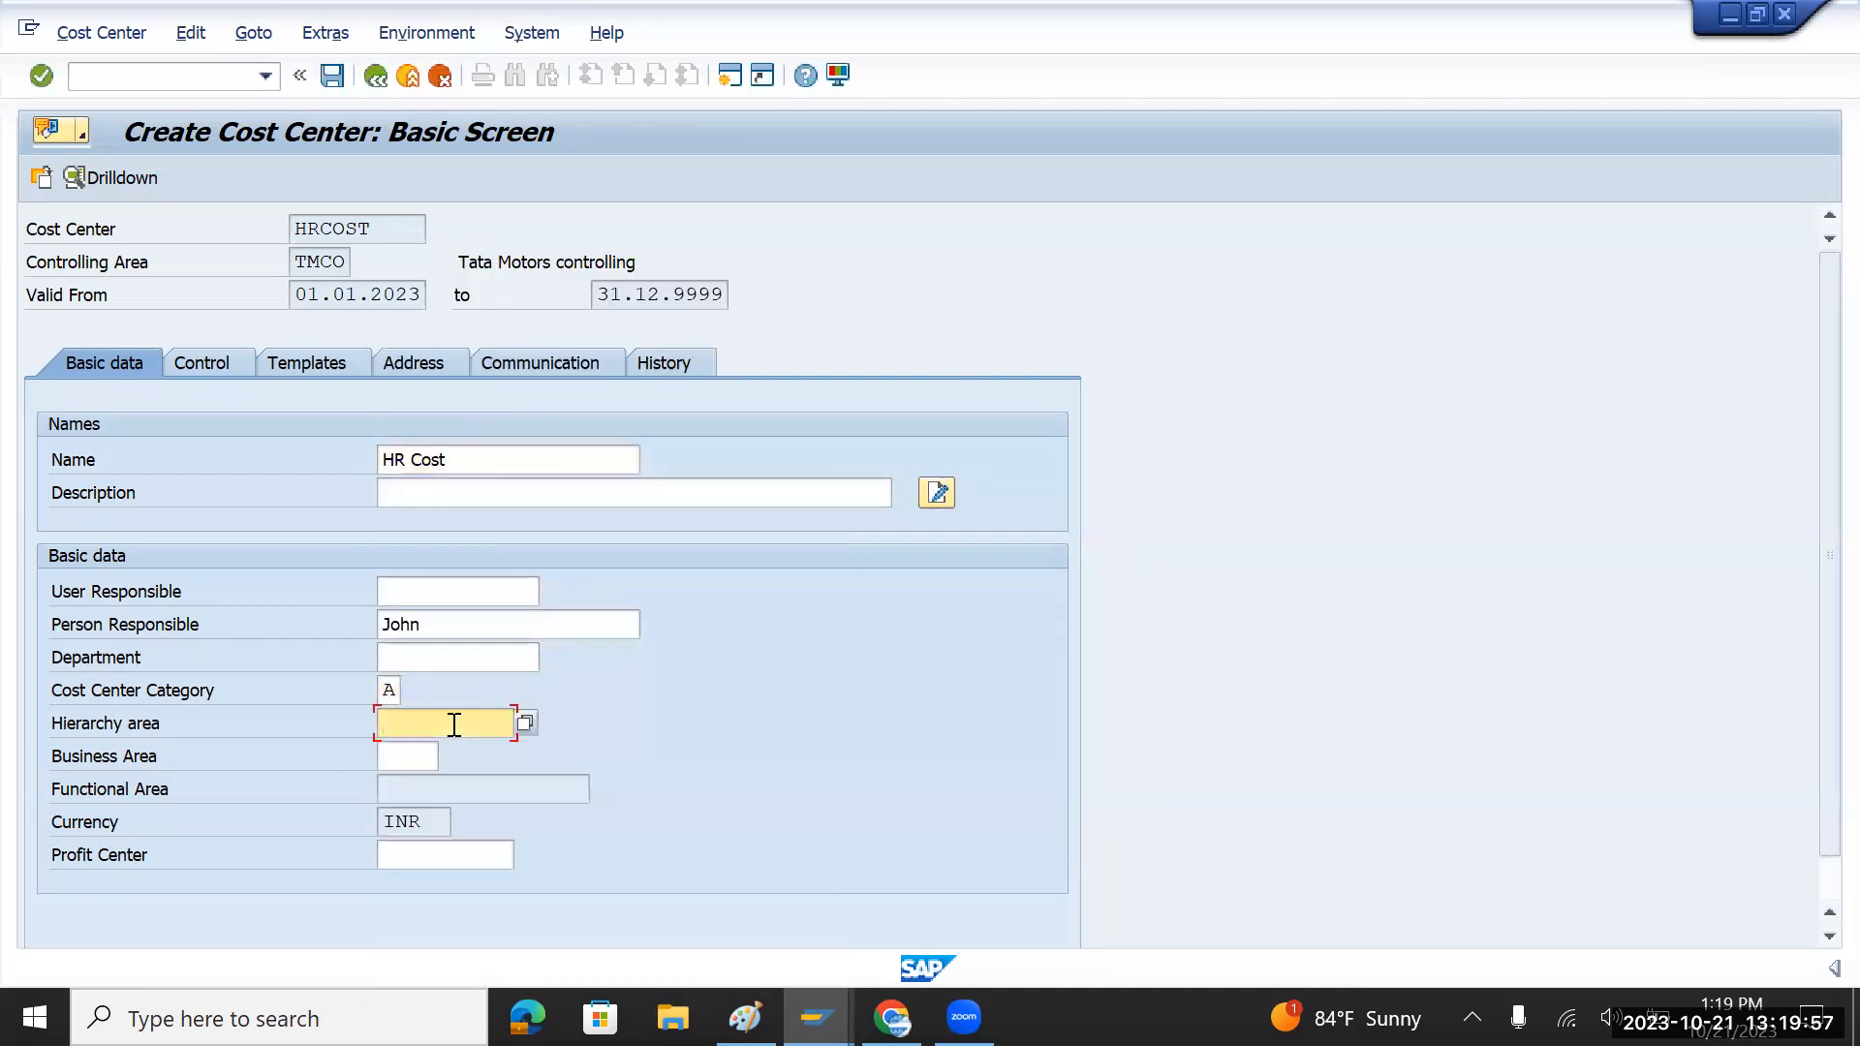
click(524, 722)
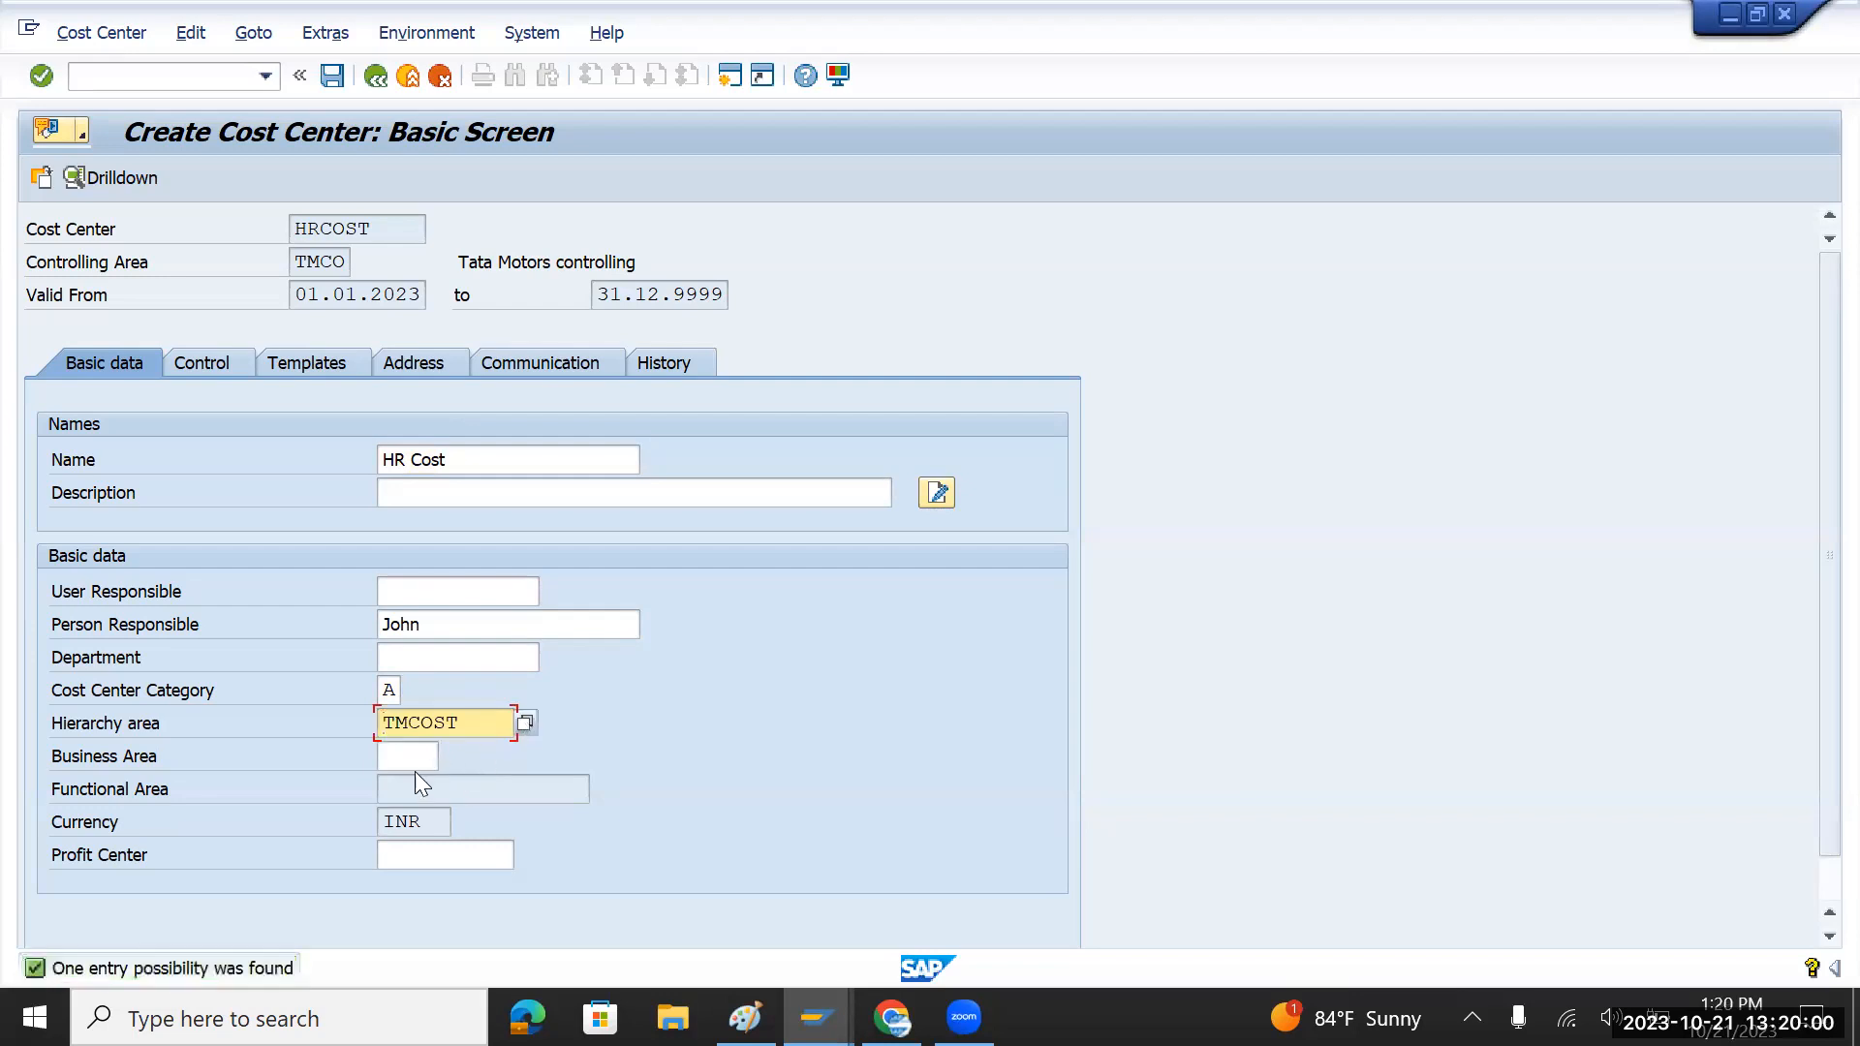
click(449, 856)
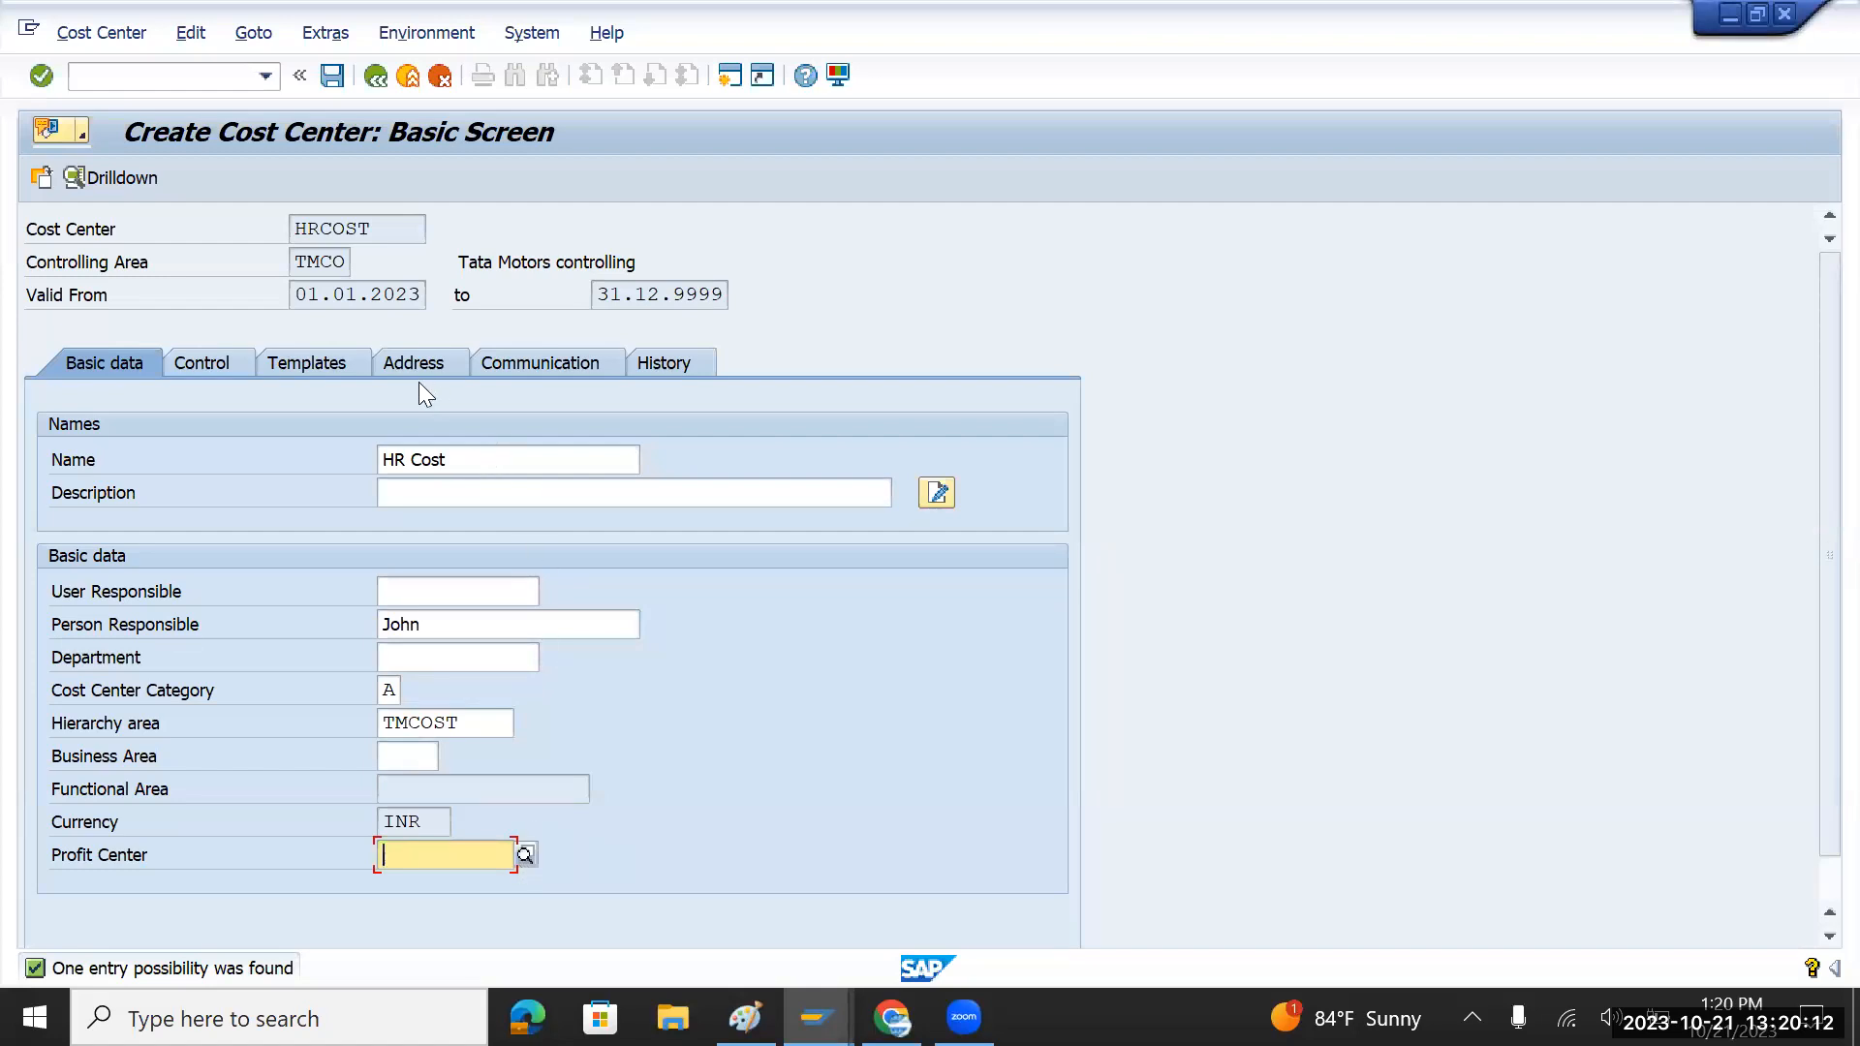
drag(478, 454, 332, 453)
key(ctrl+c)
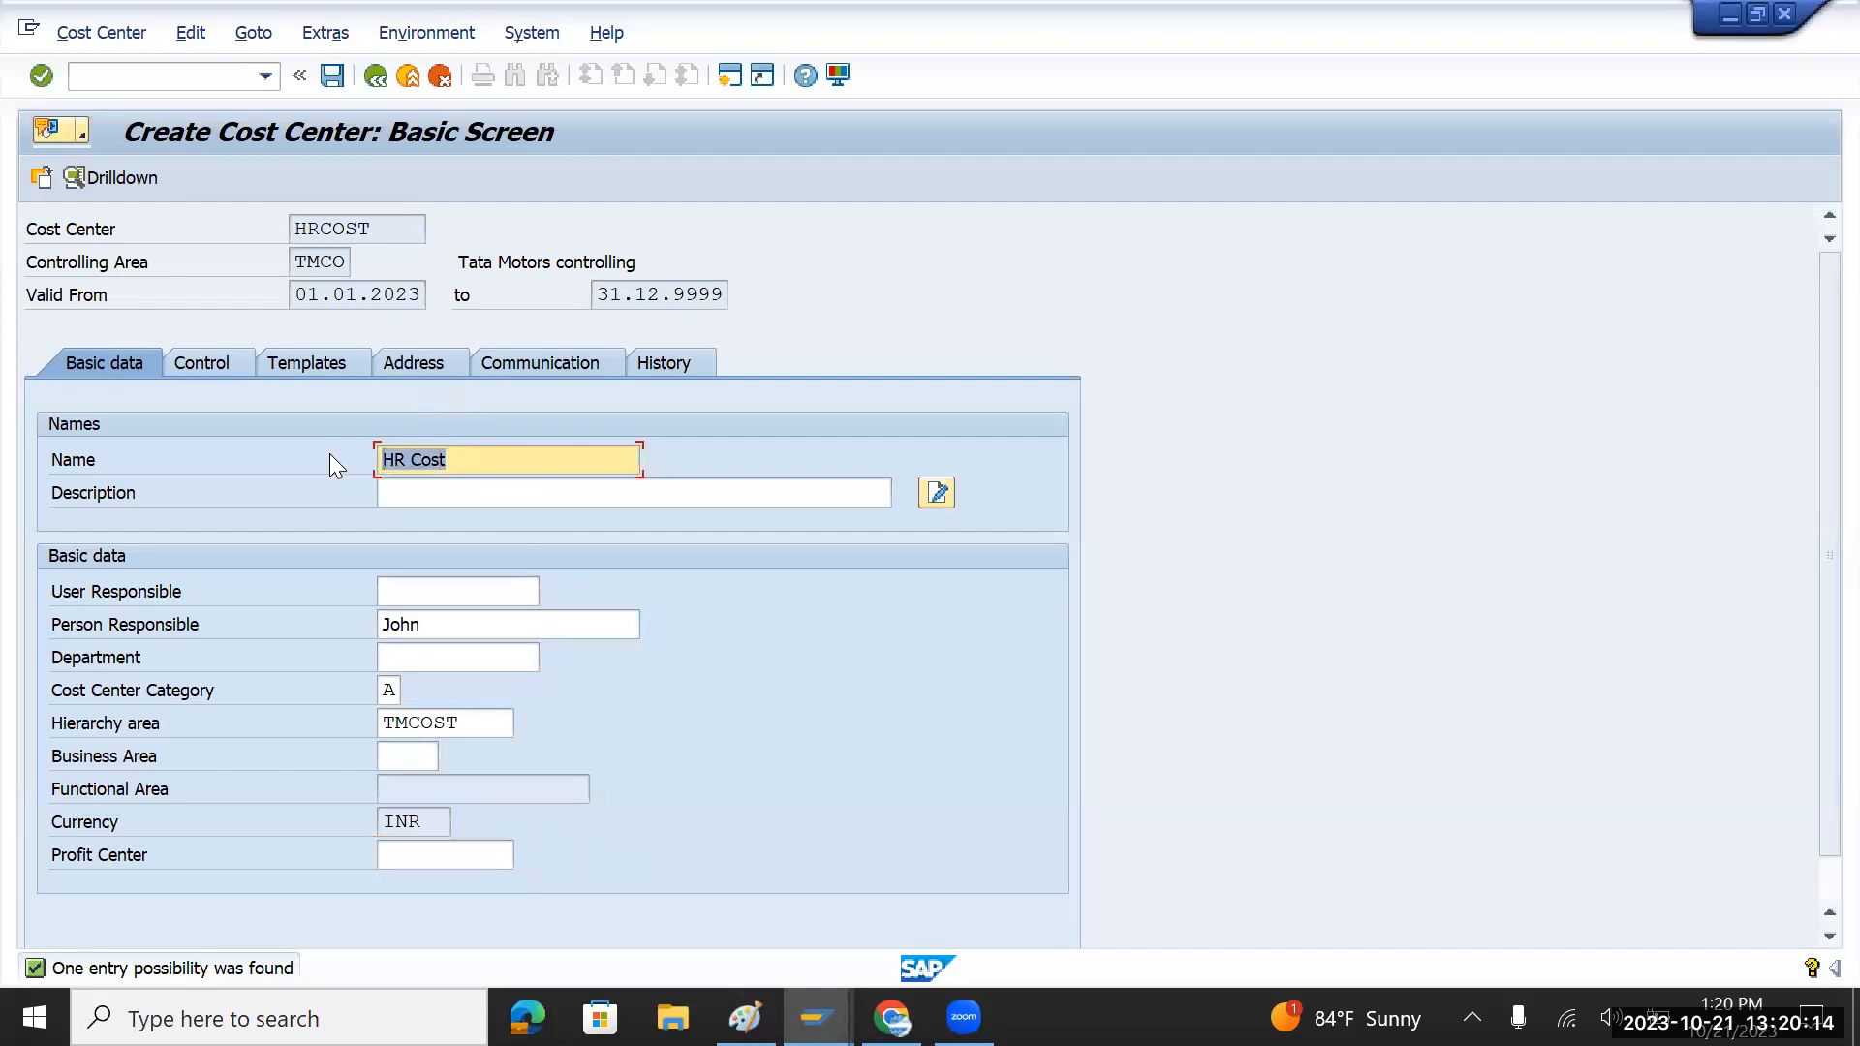
Step: Paste 'HR Cost' into the cost center description
click(429, 496)
key(ctrl+v)
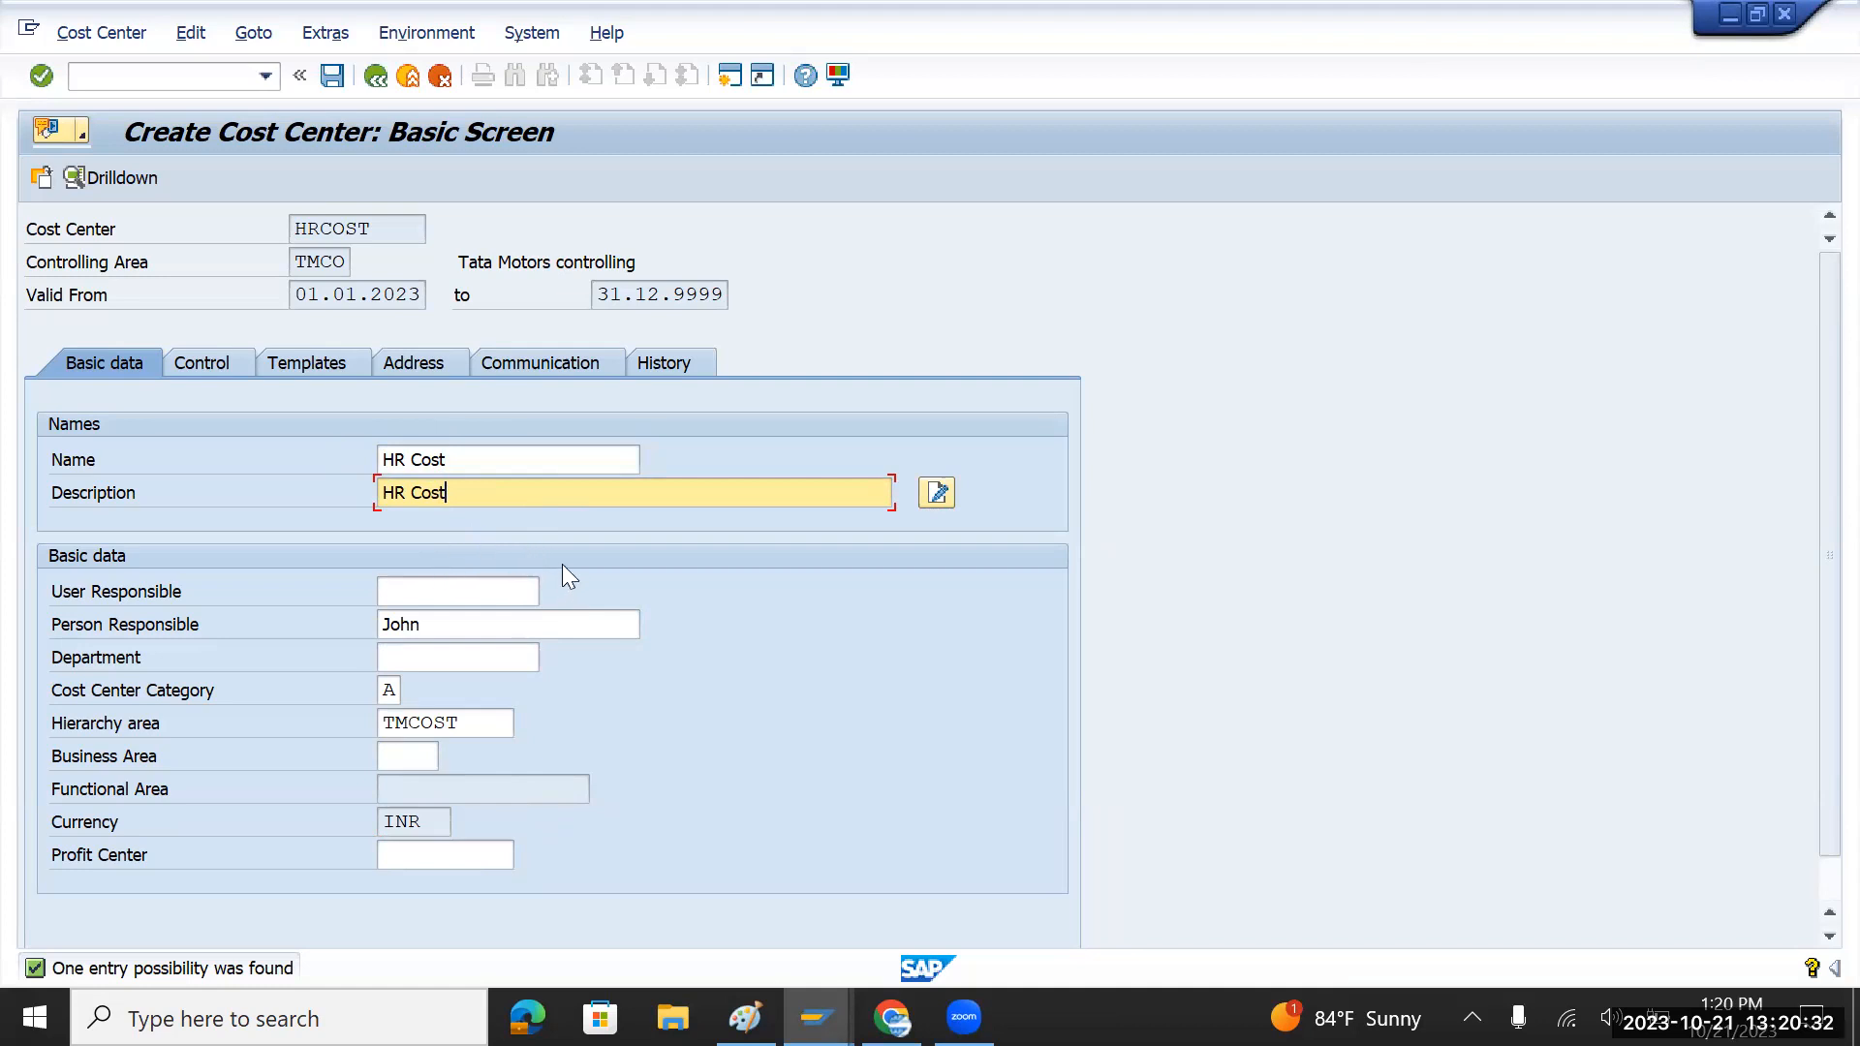
click(464, 853)
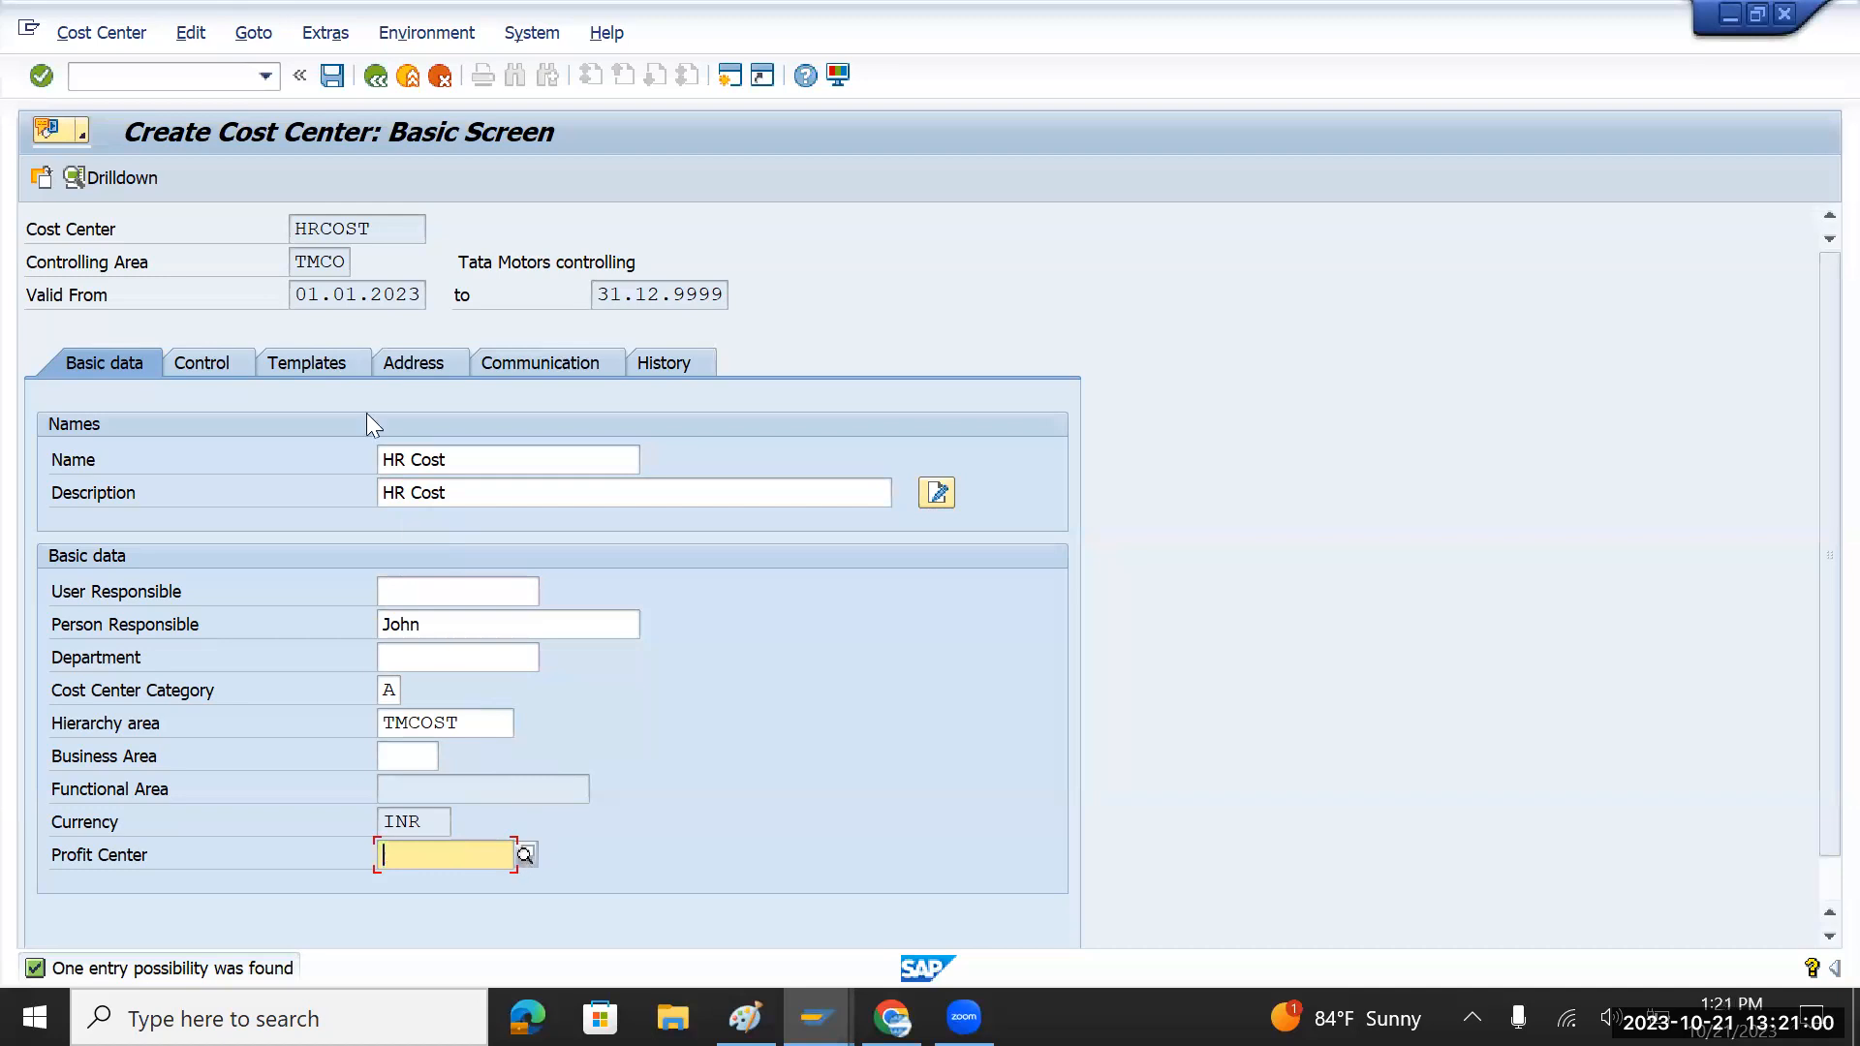
Step: Abandon the cost center with /n and return to SAP Easy Access
click(192, 79)
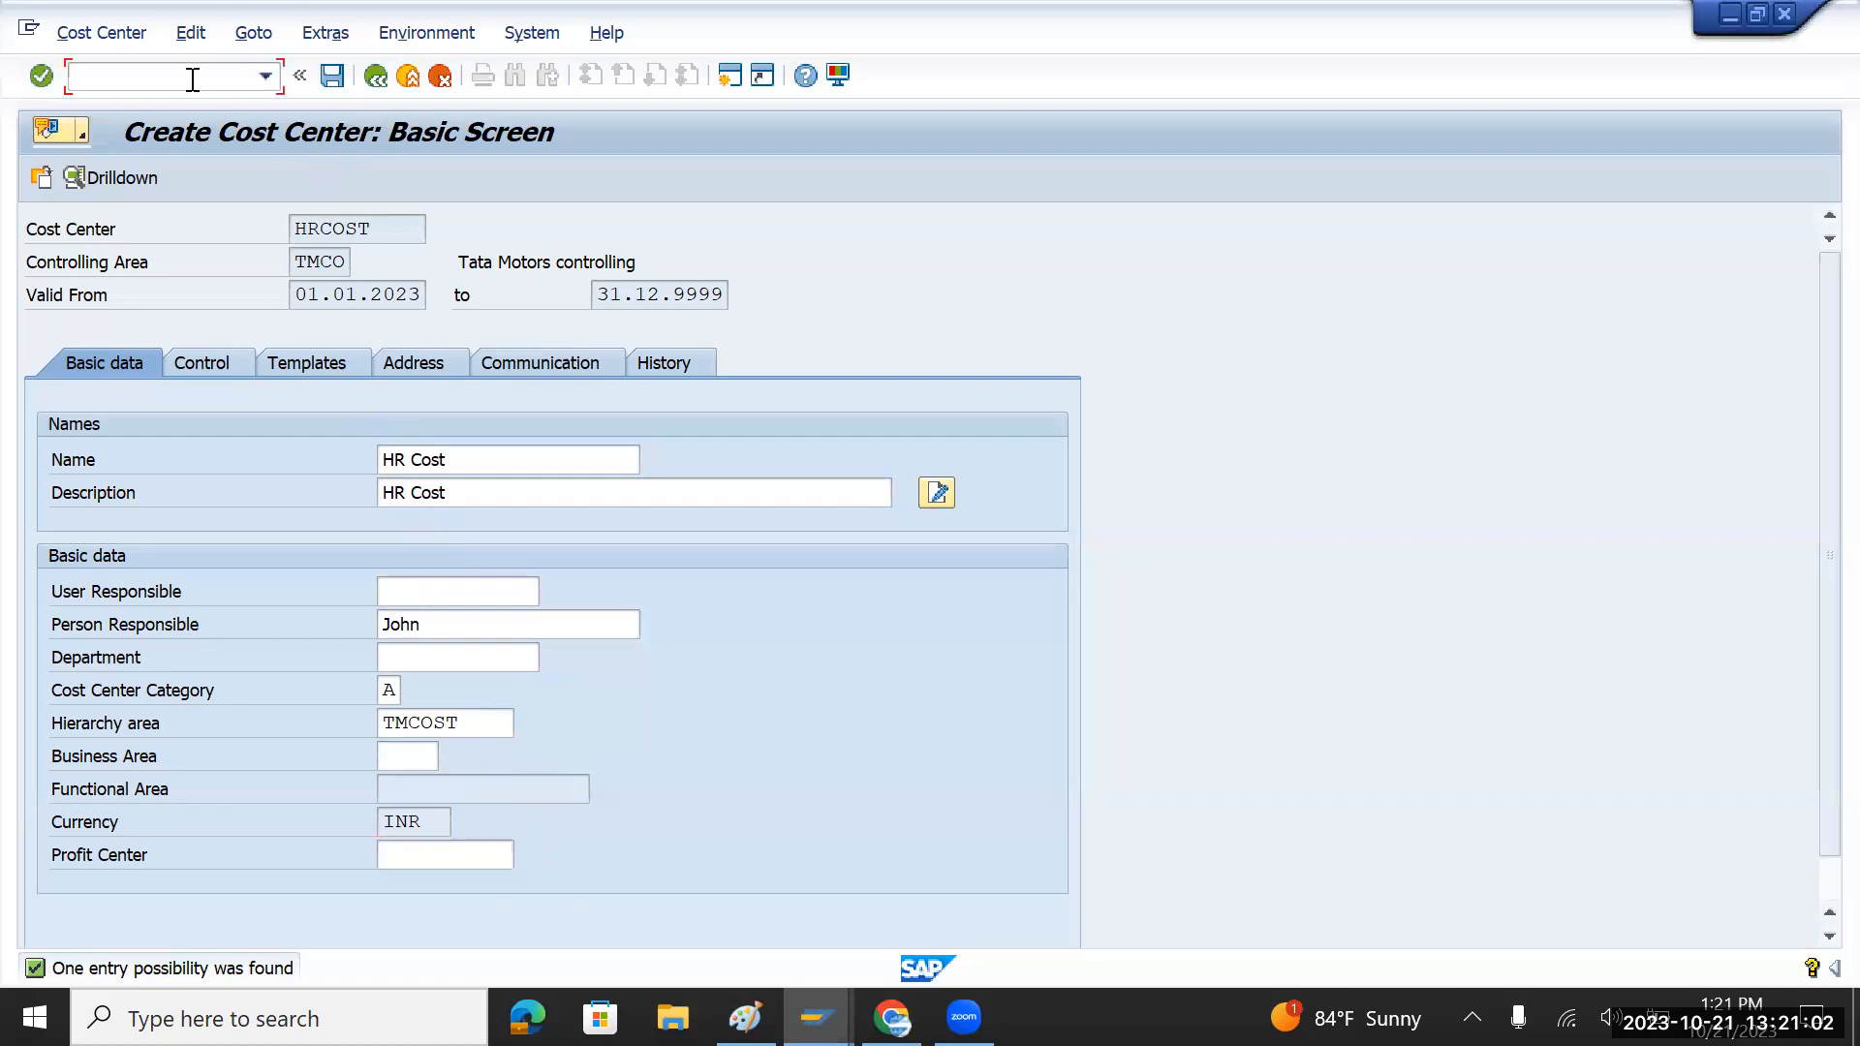
text(/n)
key(Return)
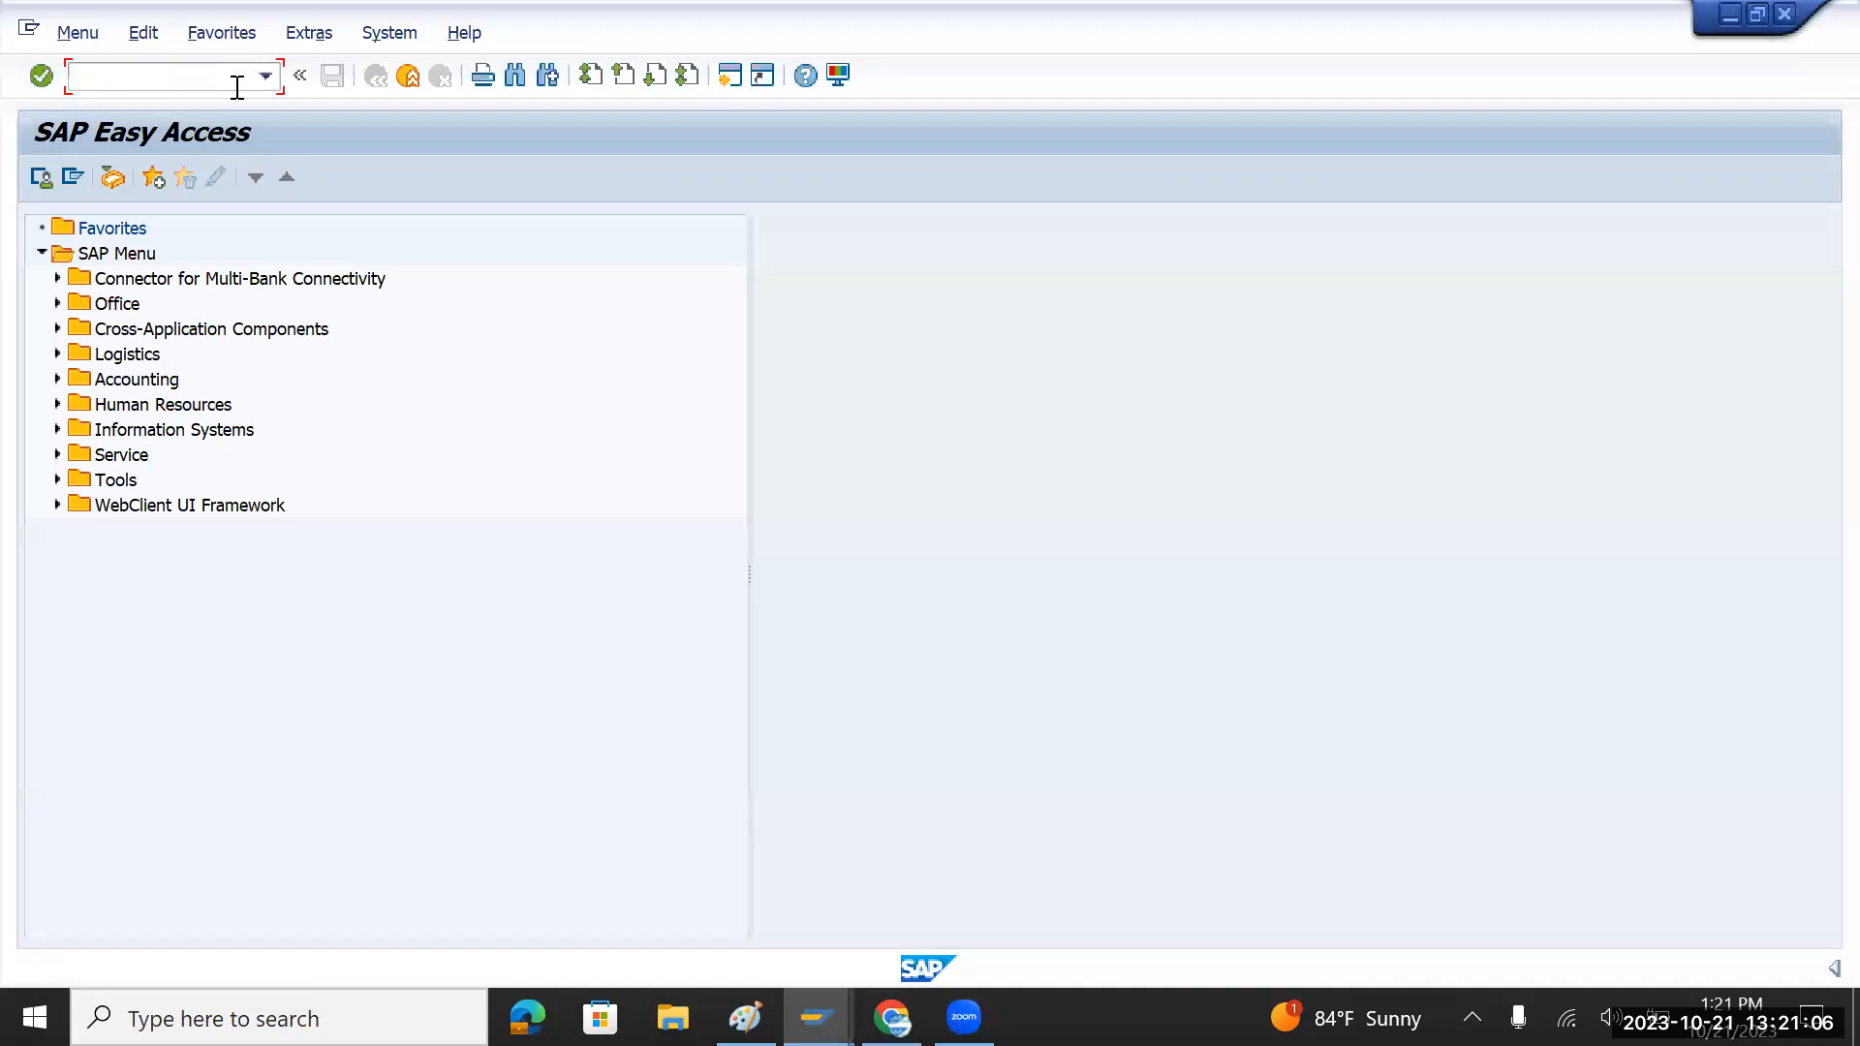
Step: Rerun KS01 from history and enter cost center code HRCOSTCAR
click(264, 75)
click(203, 124)
key(Return)
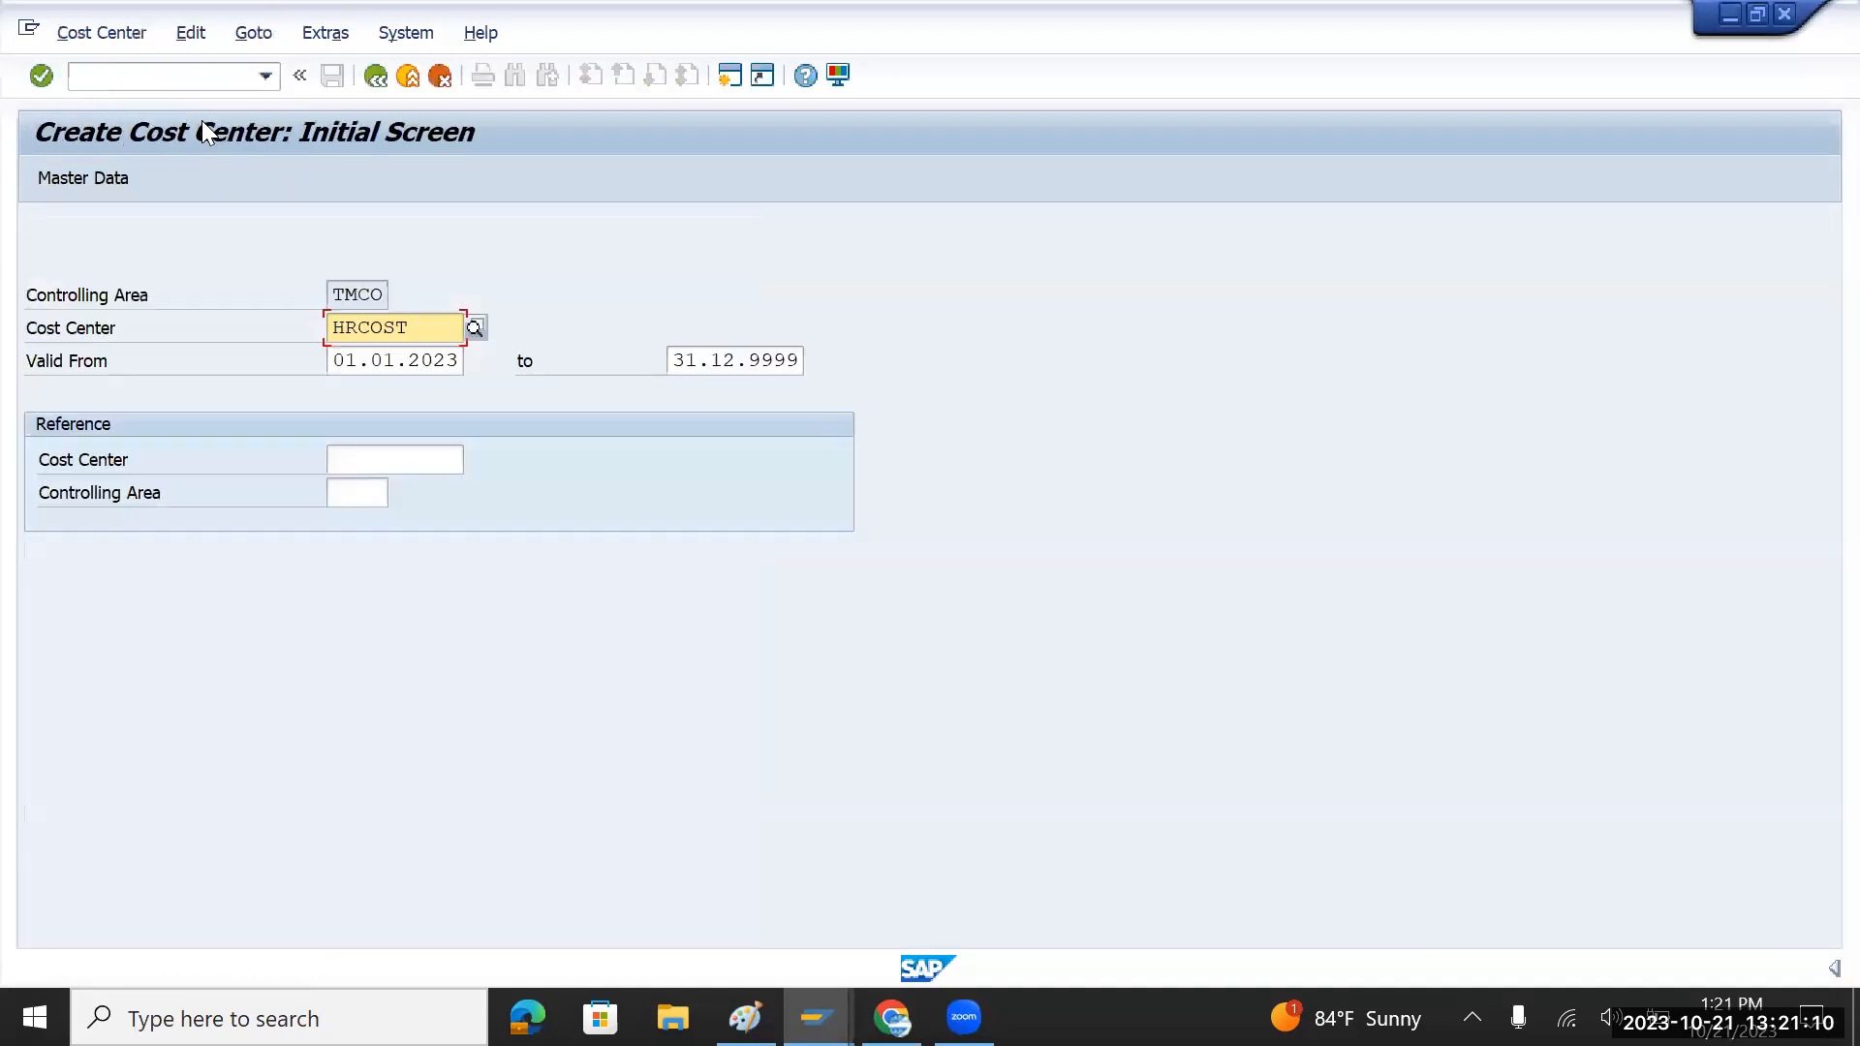
key(Right)
key(Right)
key(Right)
text(CAR)
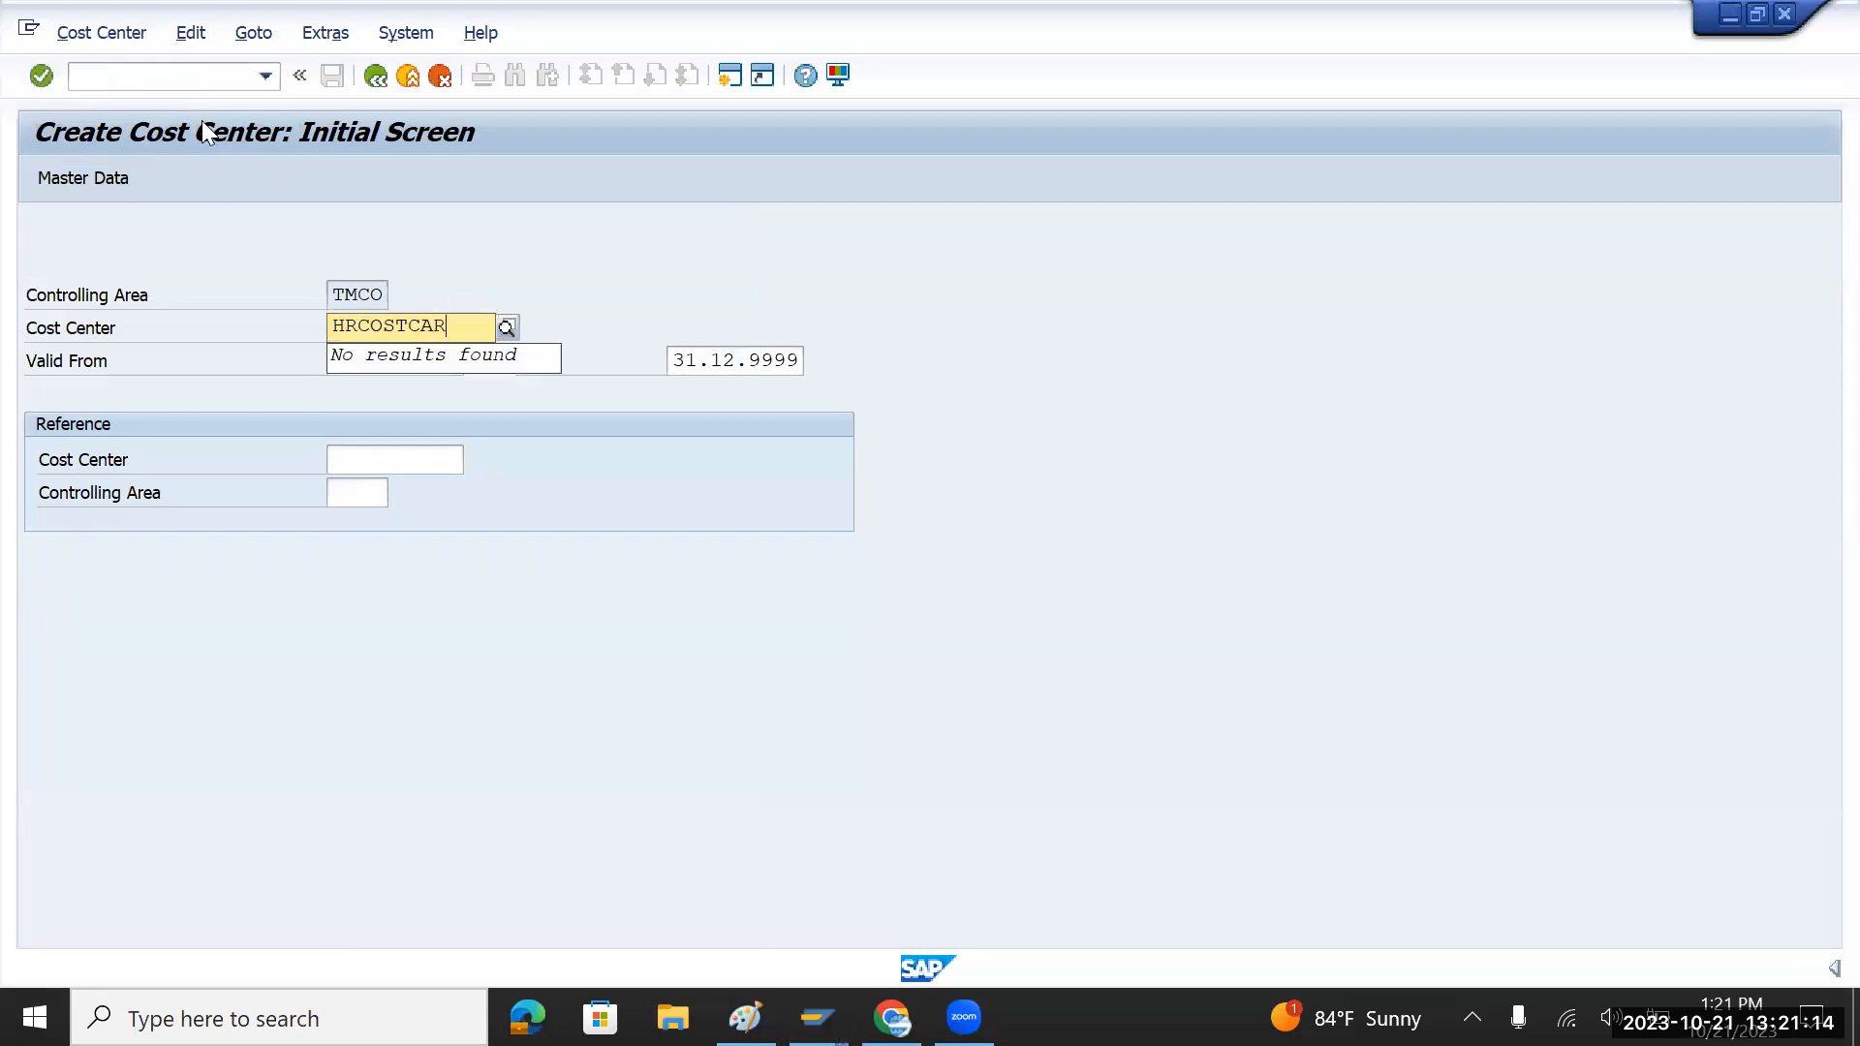
key(Tab)
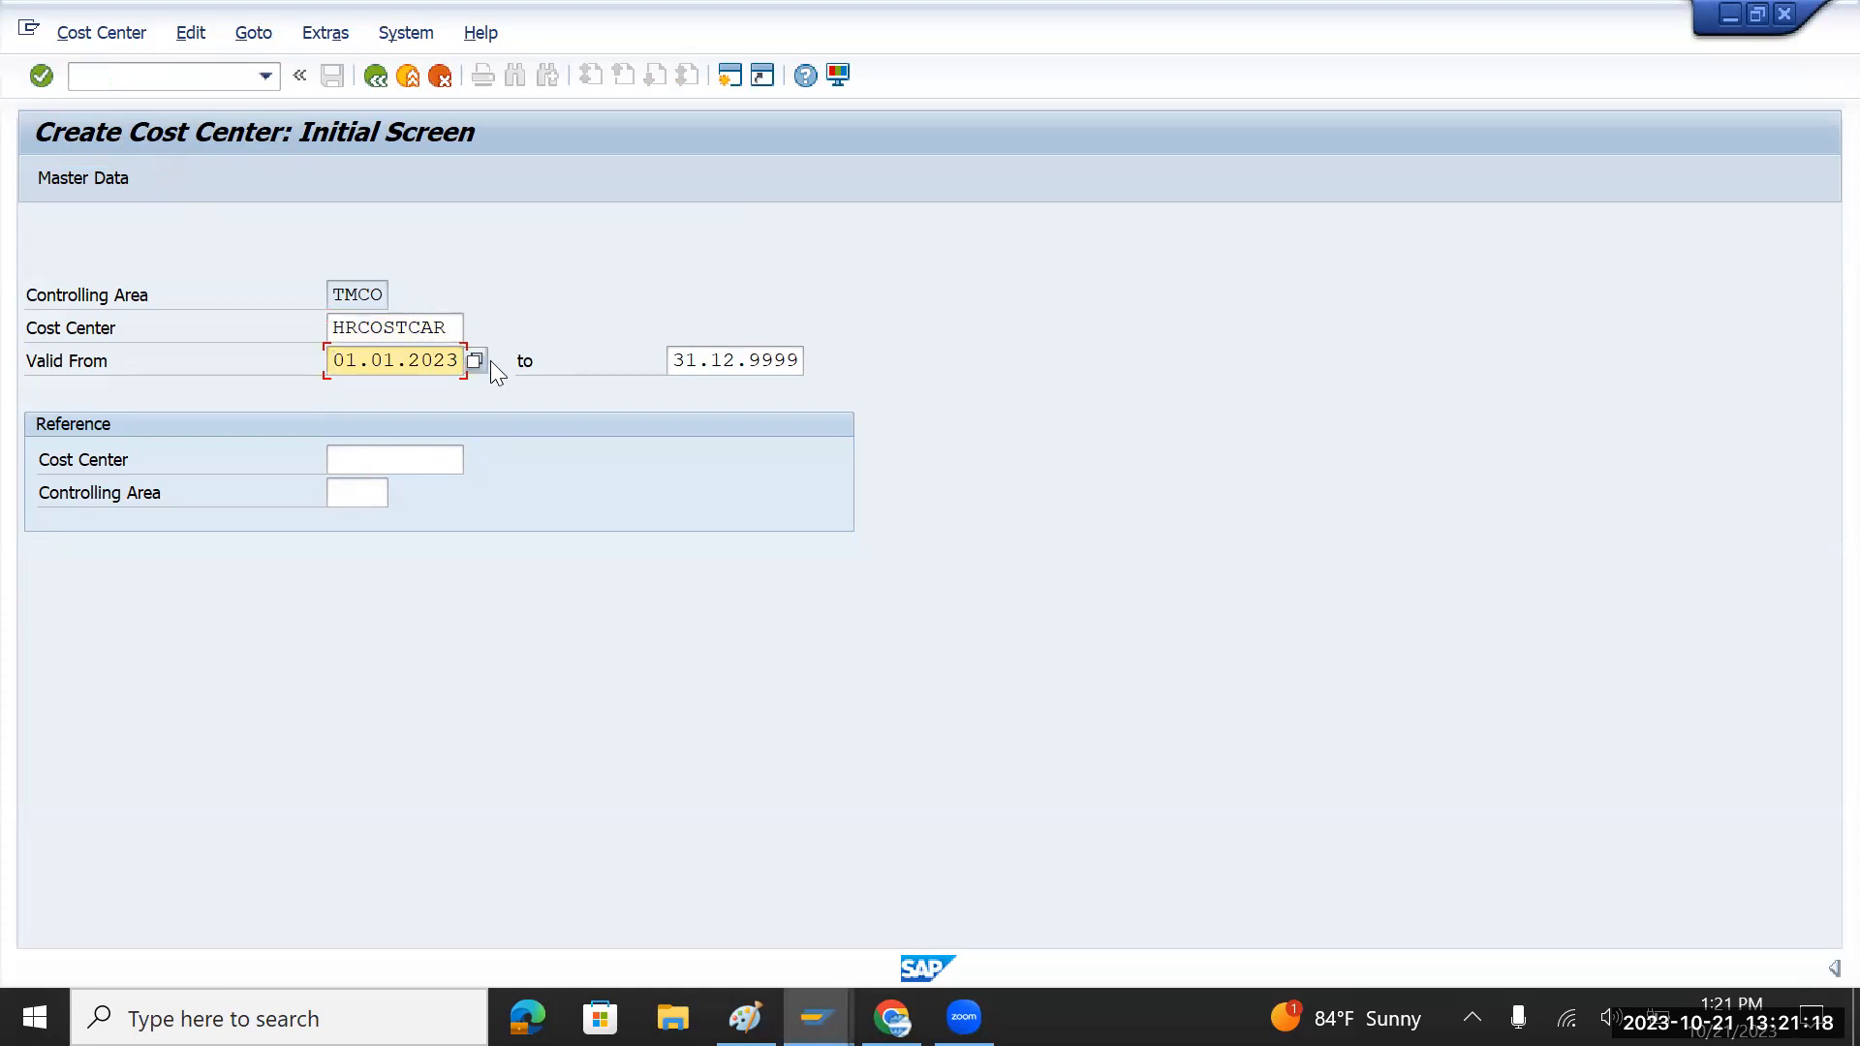
key(Return)
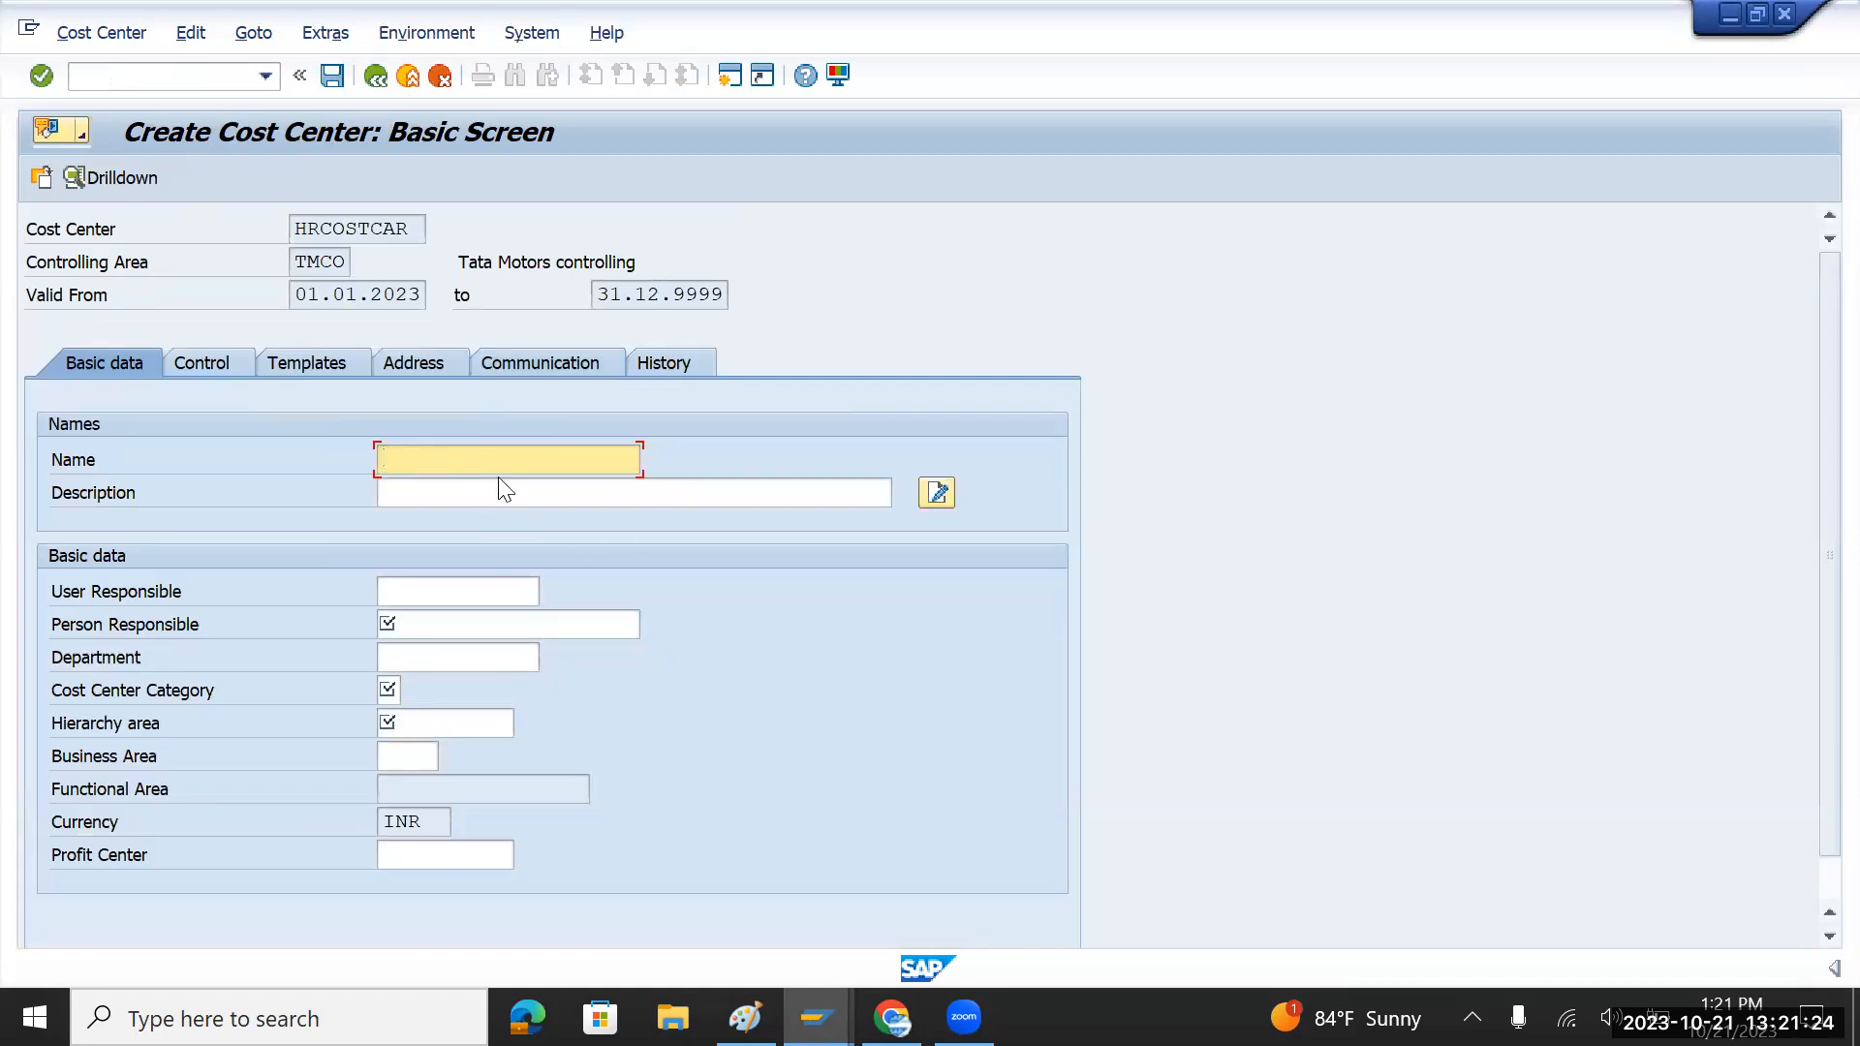
Step: Give the cost center the name and description HR Cost Car
key(Down)
key(Tab)
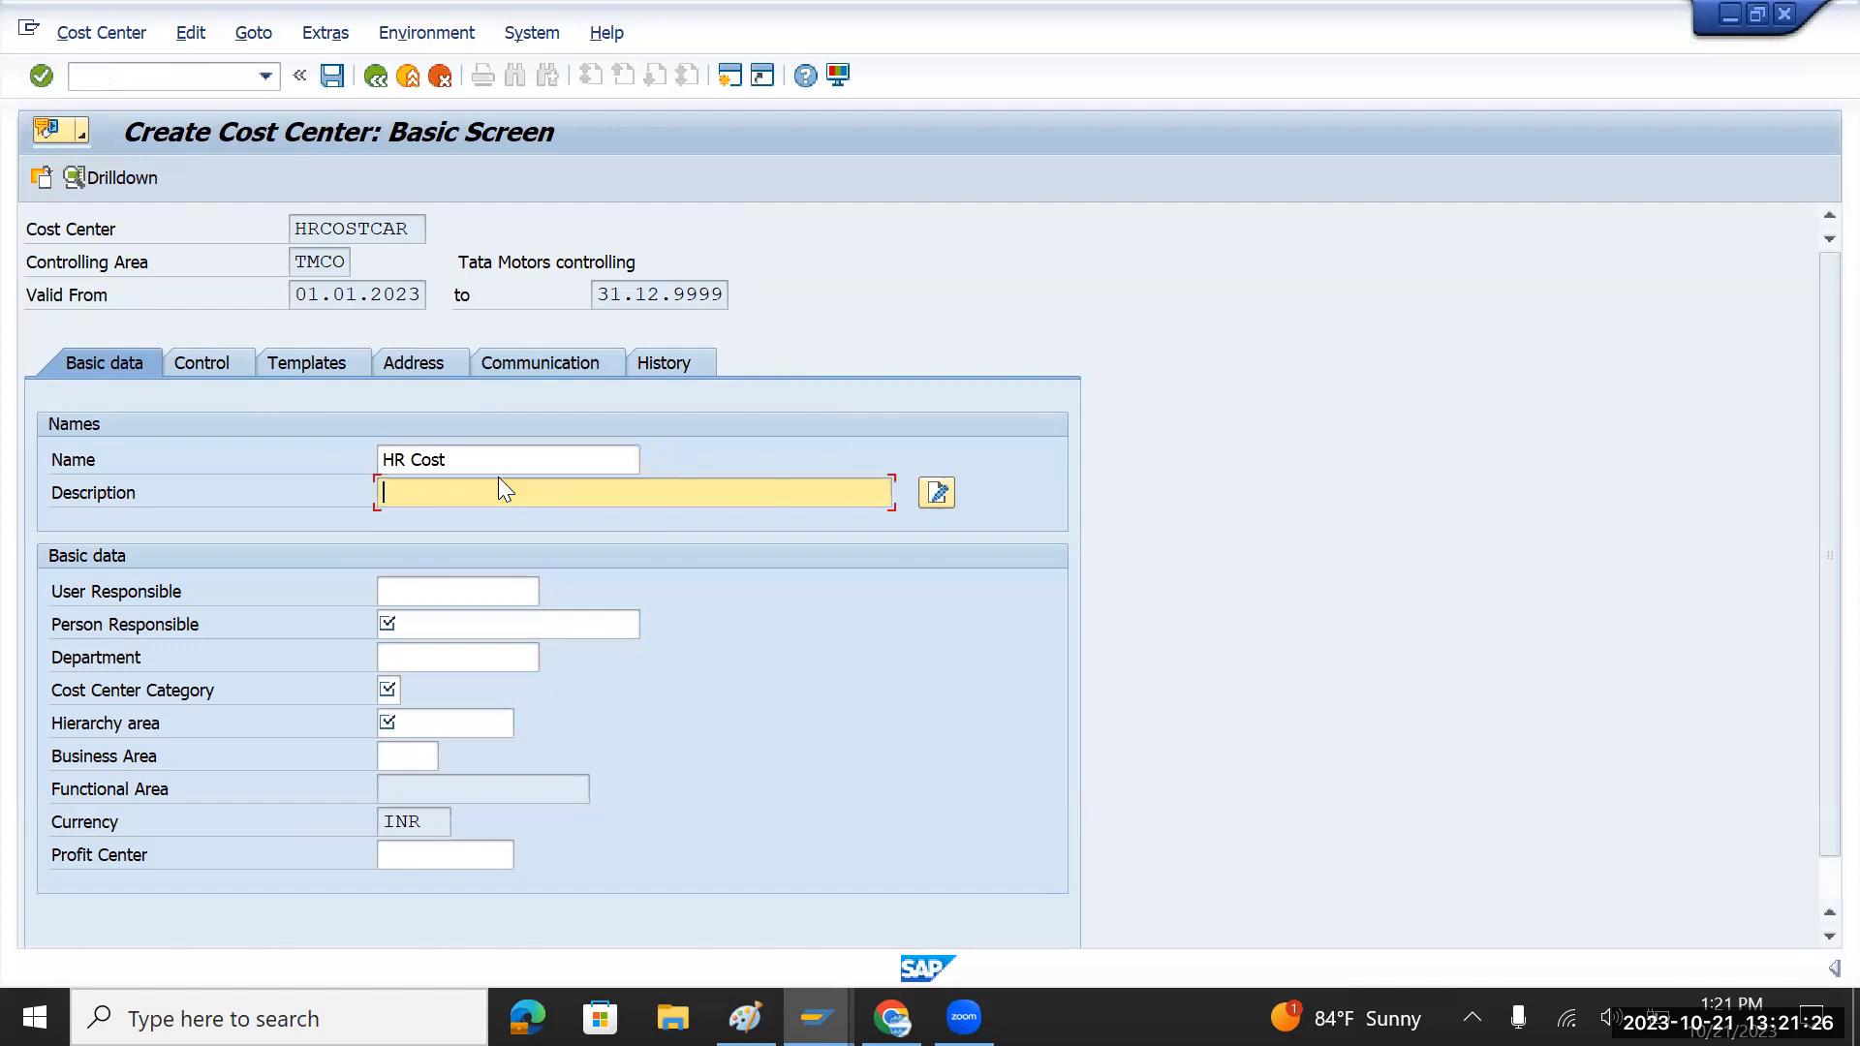
key(shift+Tab)
key(Right)
key(Right)
key(Right)
key(Right)
key(Right)
key(Right)
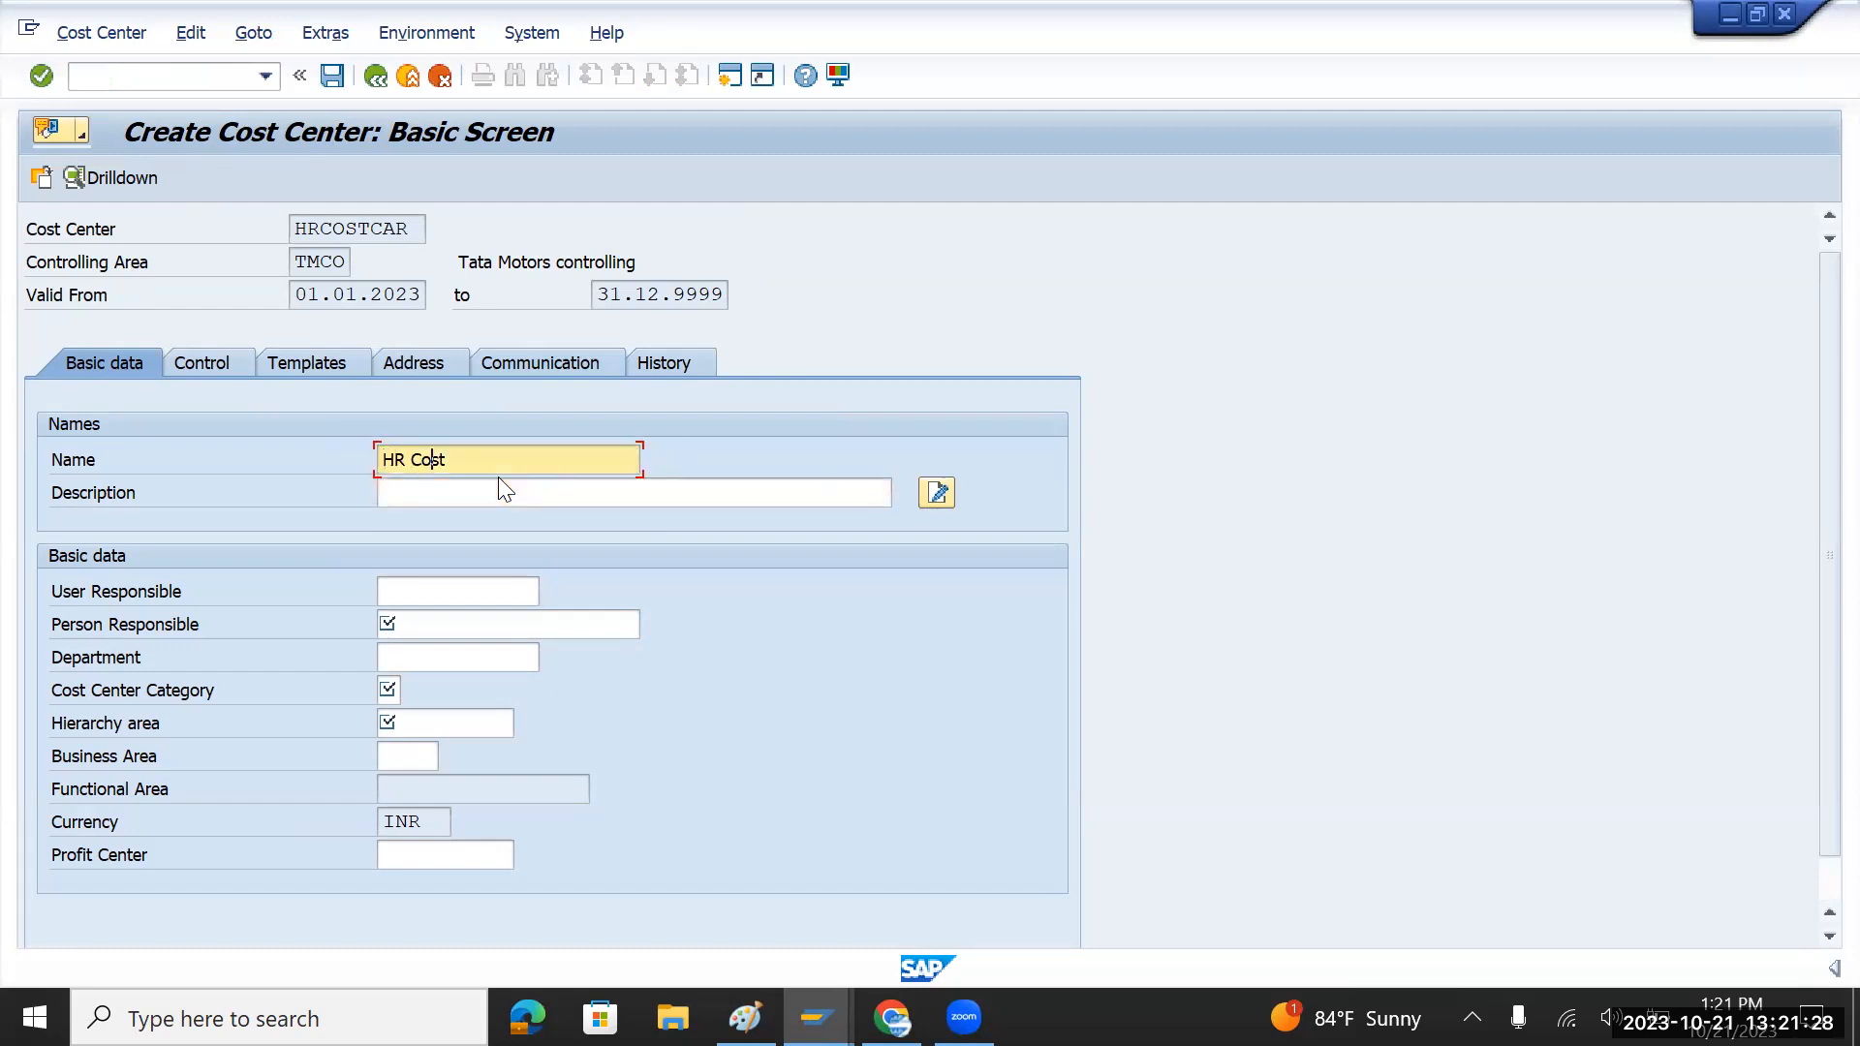
click(499, 484)
text(Car)
drag(532, 456, 380, 468)
key(ctrl+c)
click(407, 494)
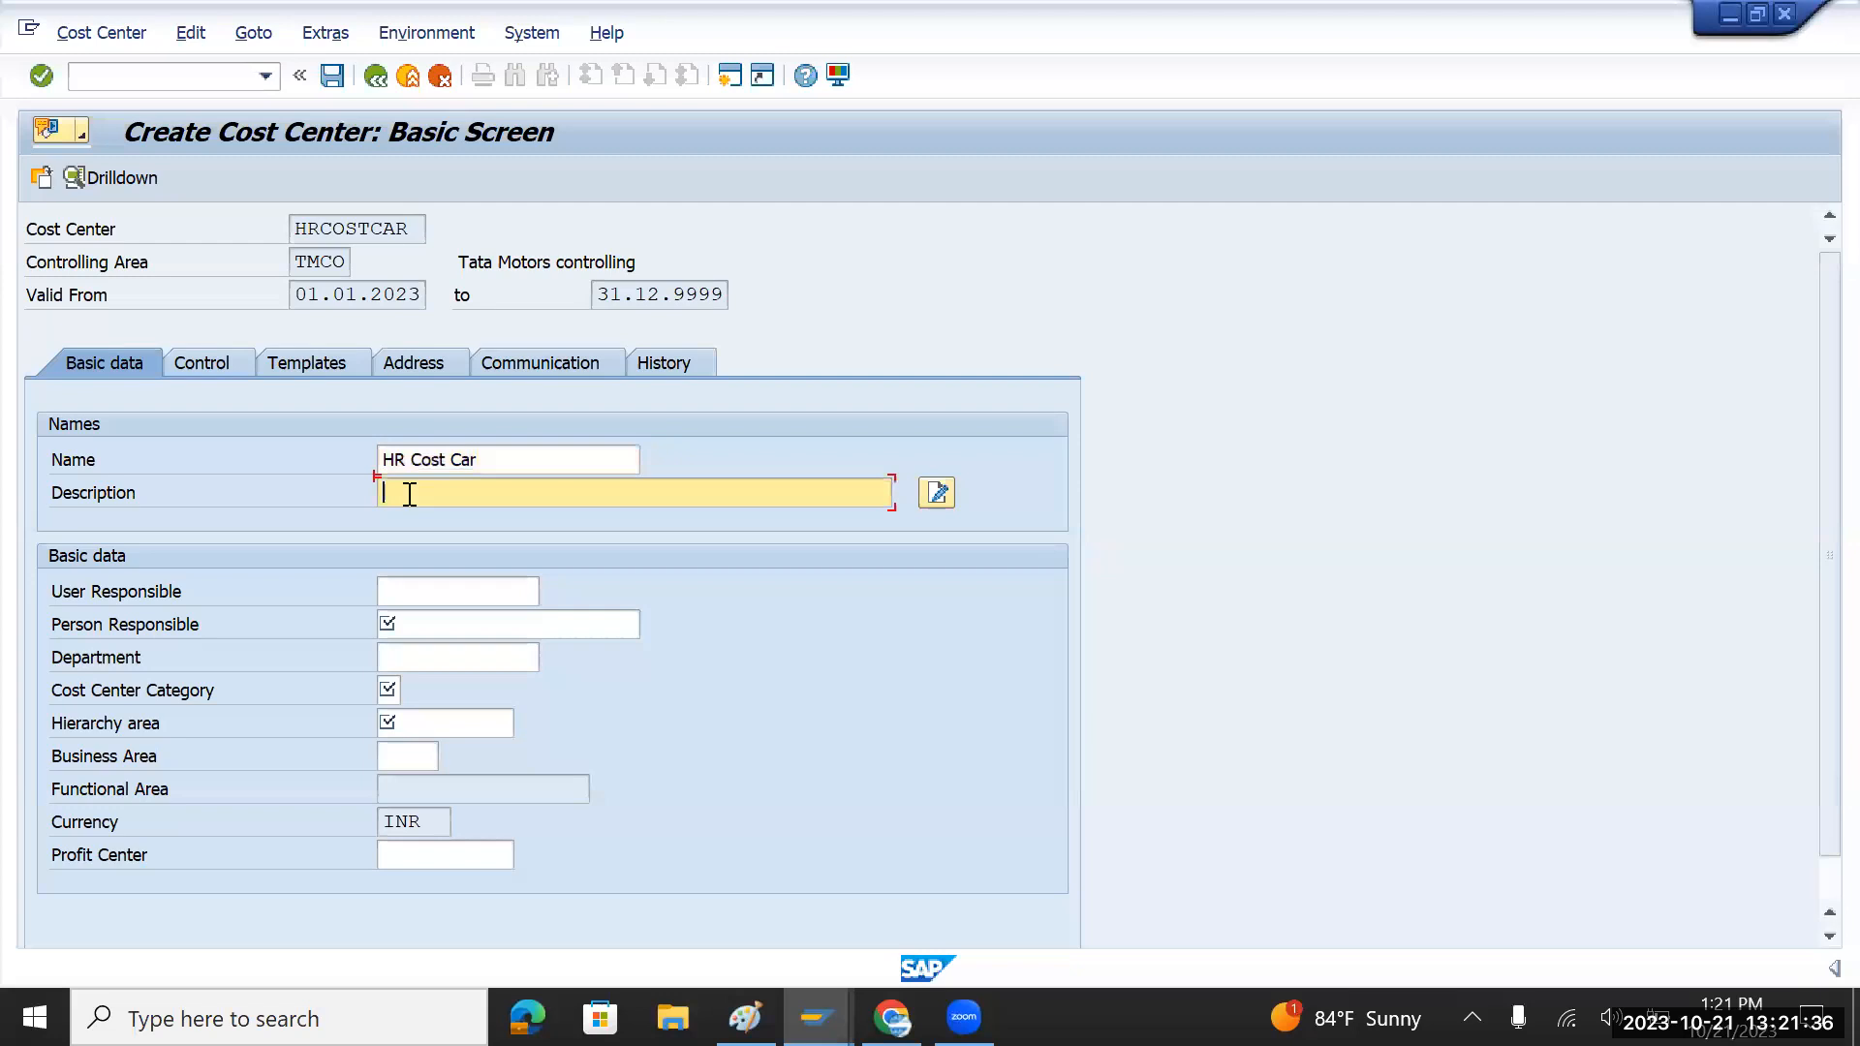
key(ctrl+v)
Step: Assign the earlier person responsible, the Administration category and the only hierarchy area
click(428, 619)
text(J)
click(451, 651)
click(387, 691)
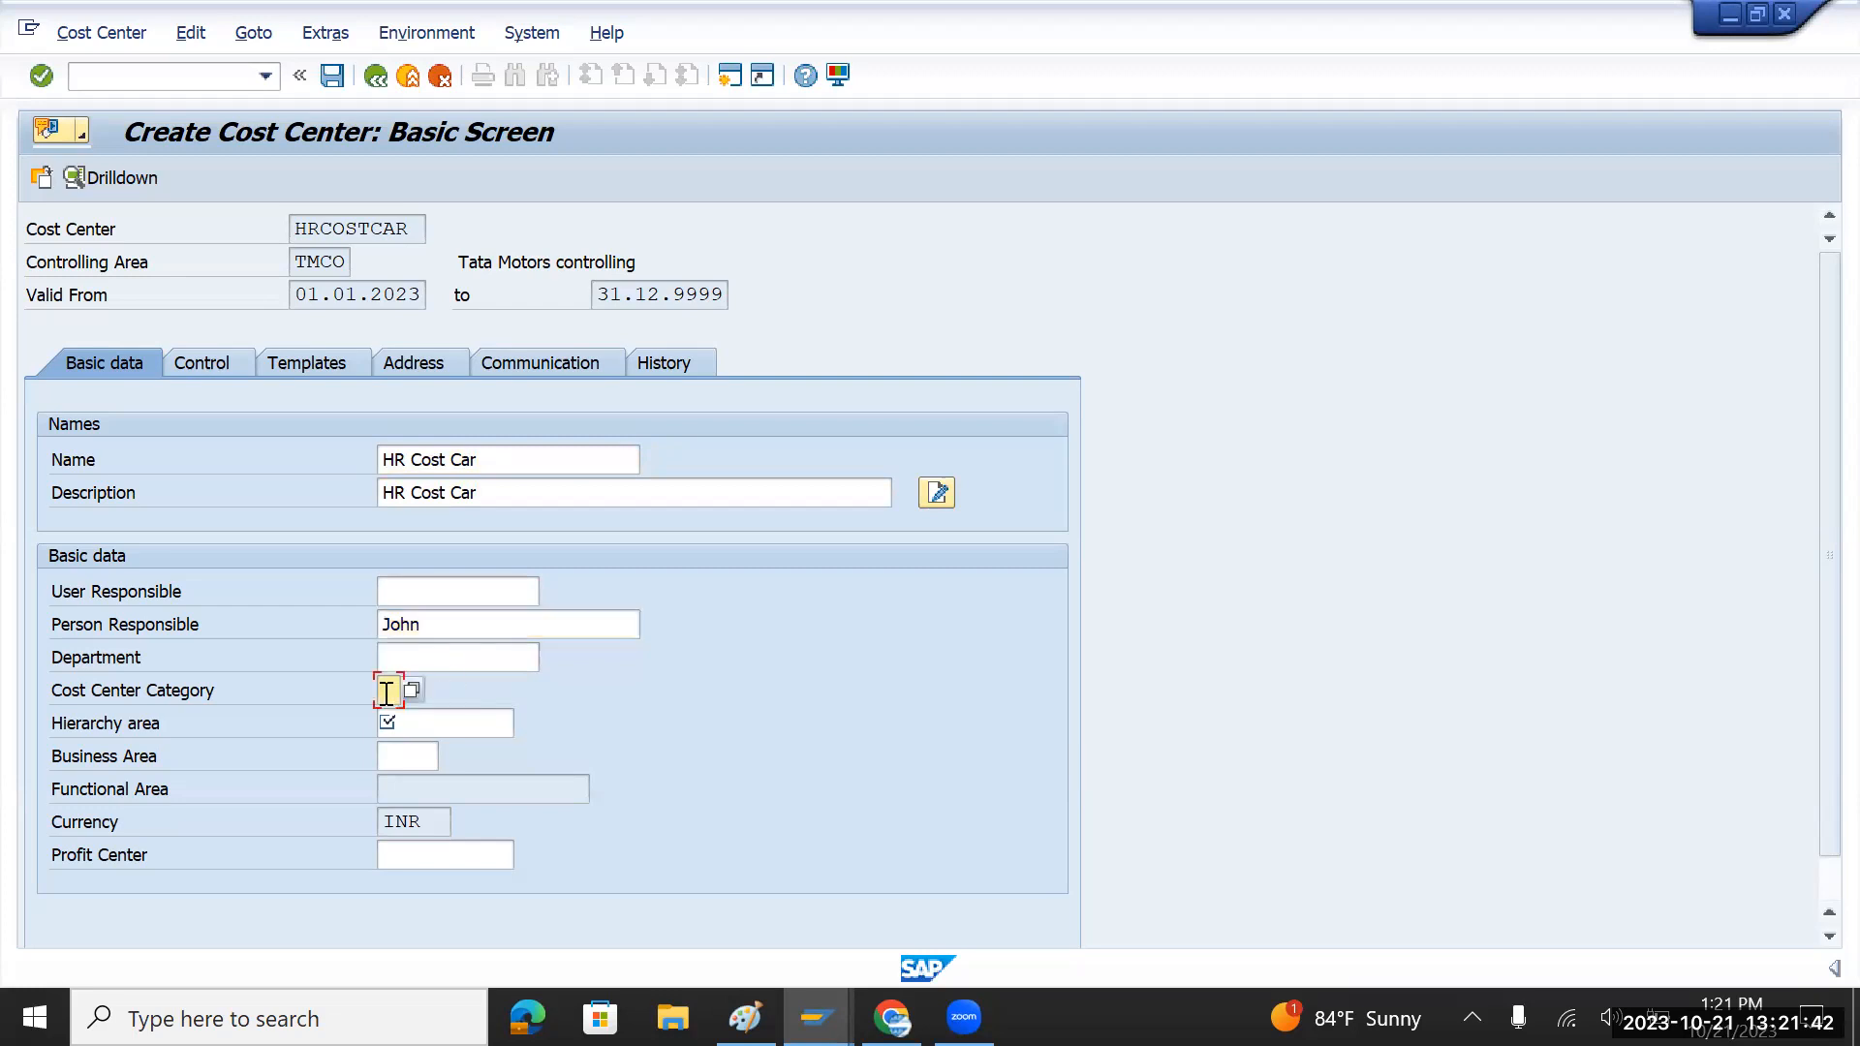
click(412, 689)
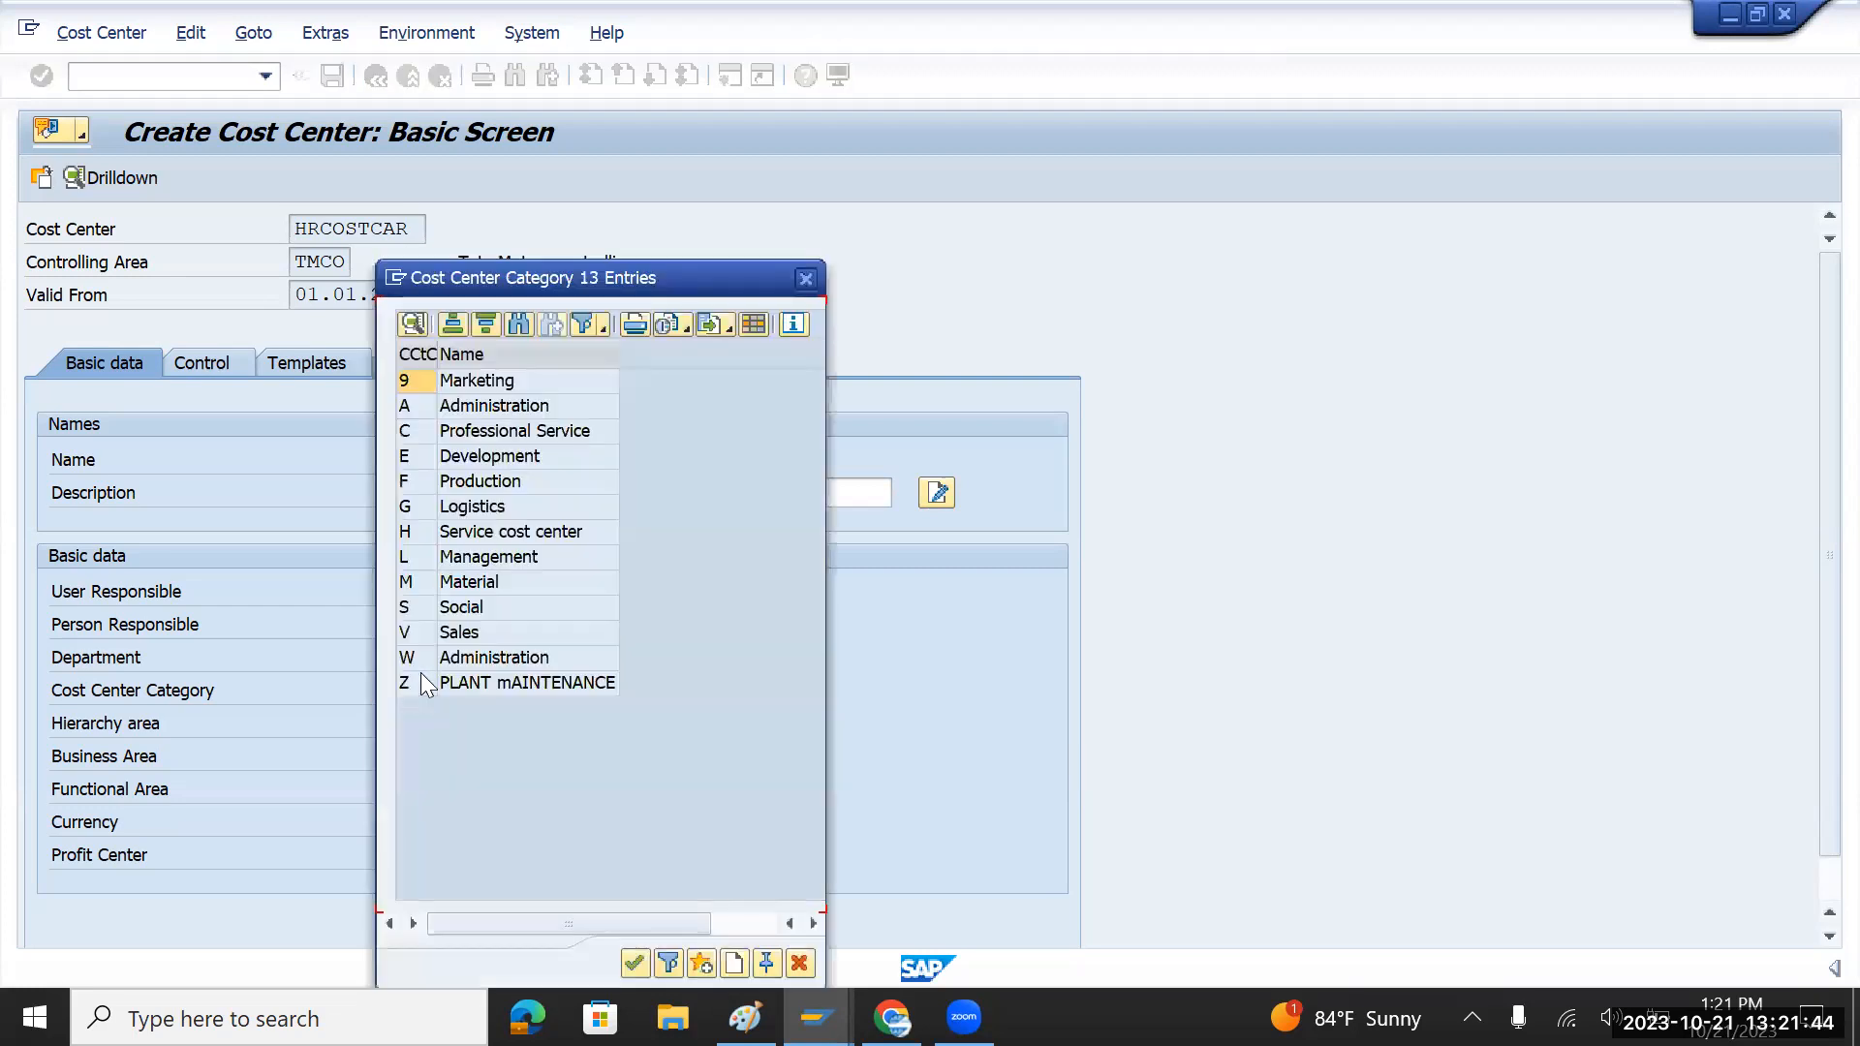
double_click(501, 411)
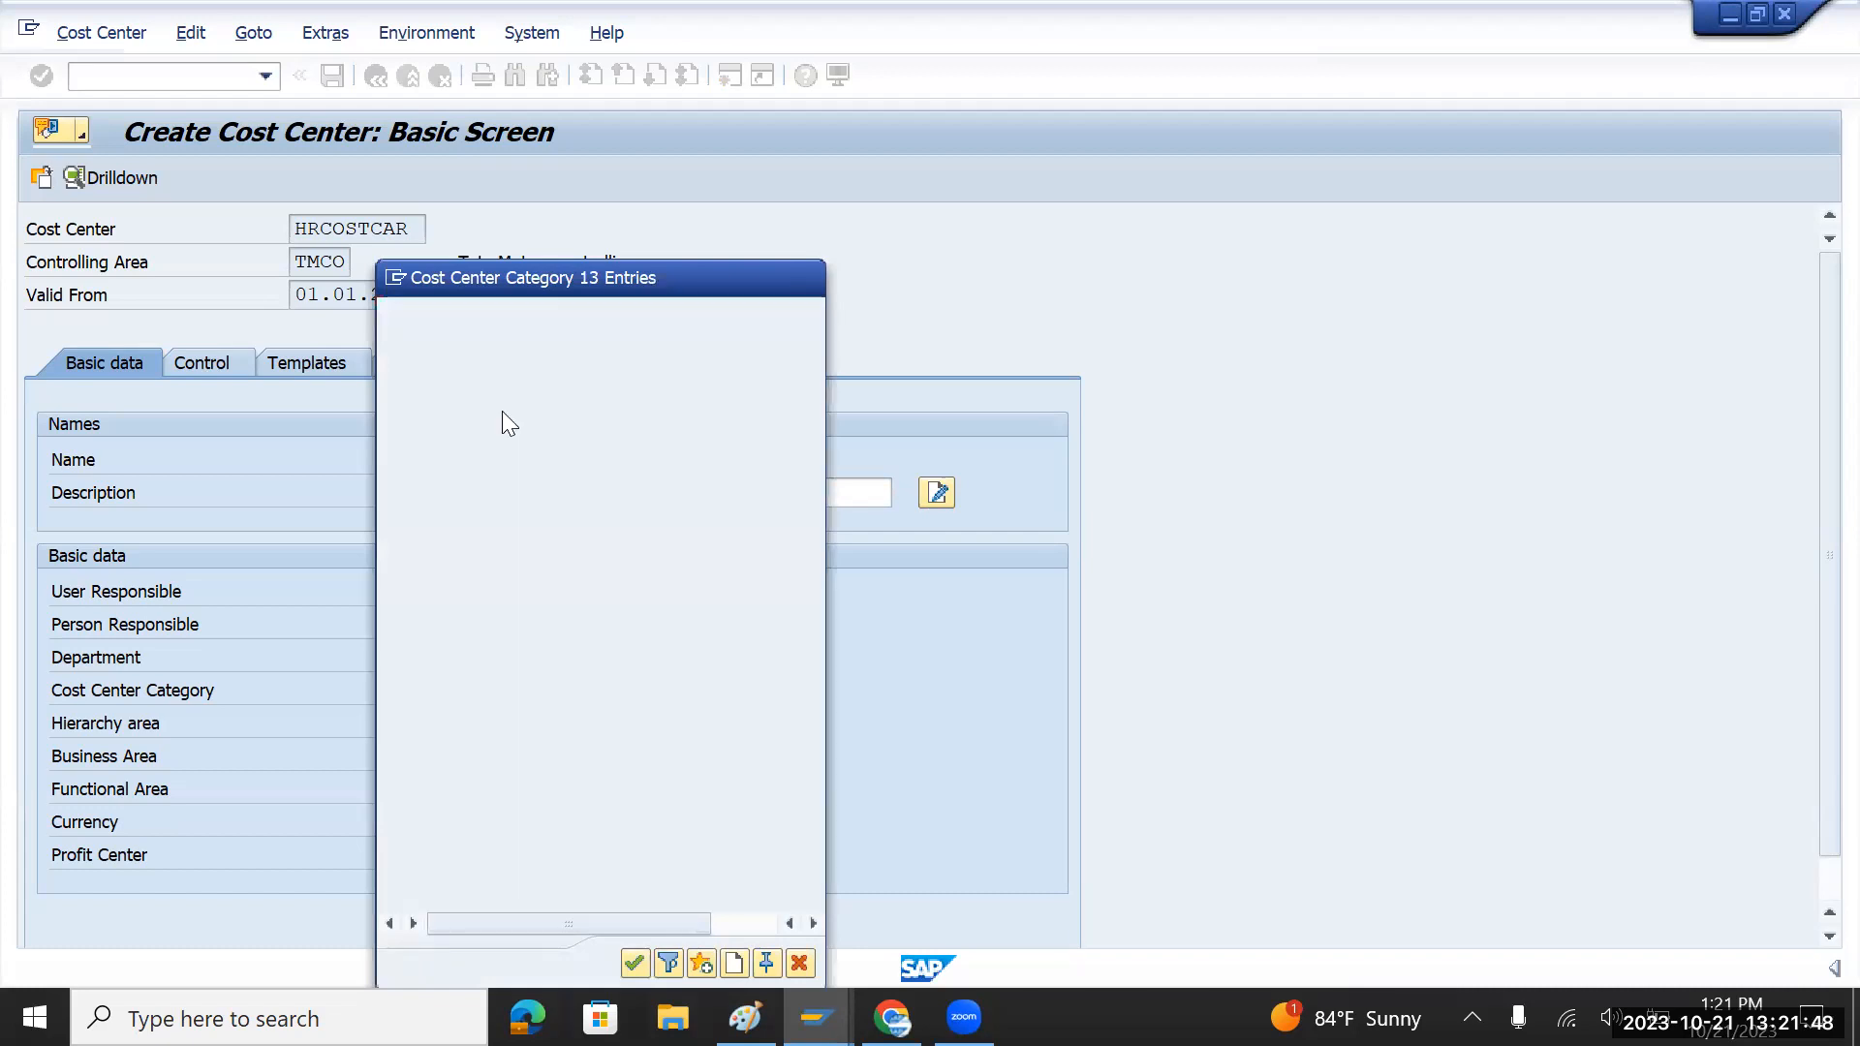
click(464, 715)
click(524, 725)
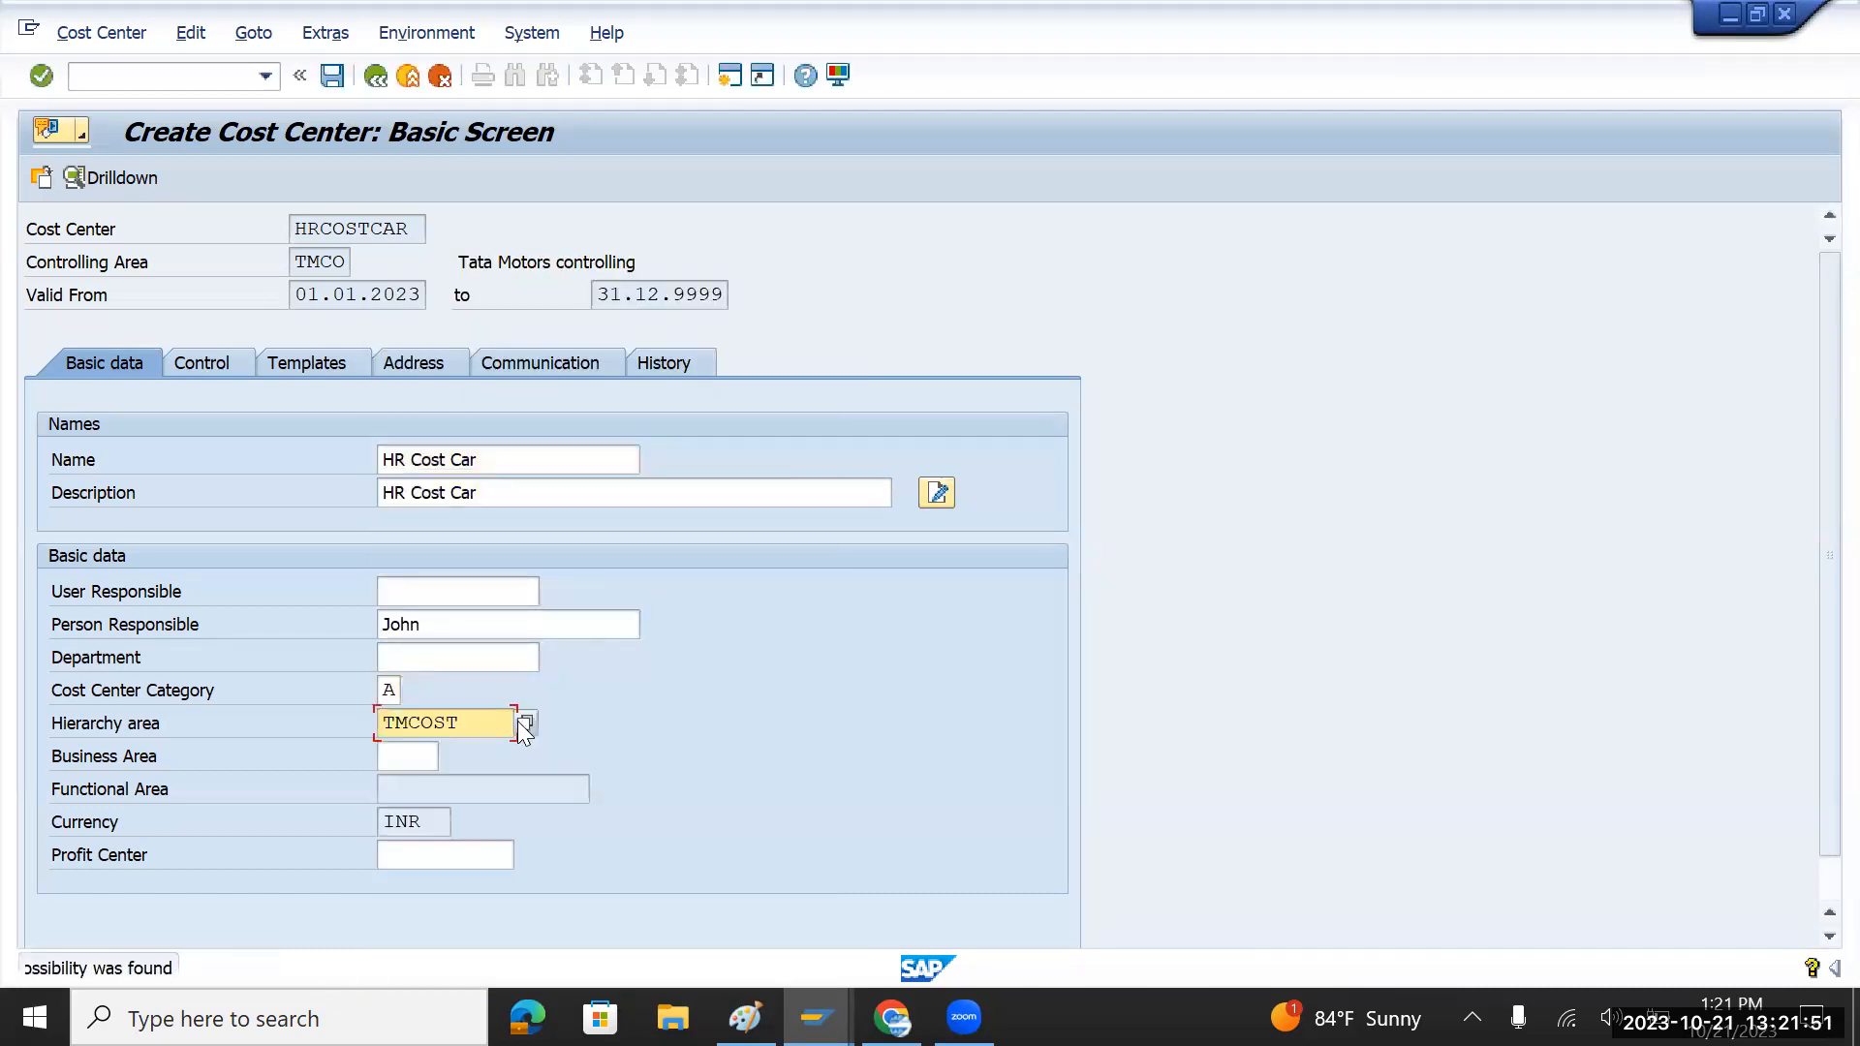
Step: Enter profit center Tiago from the notes, validate, and save cost center HRCOSTCAR
click(424, 860)
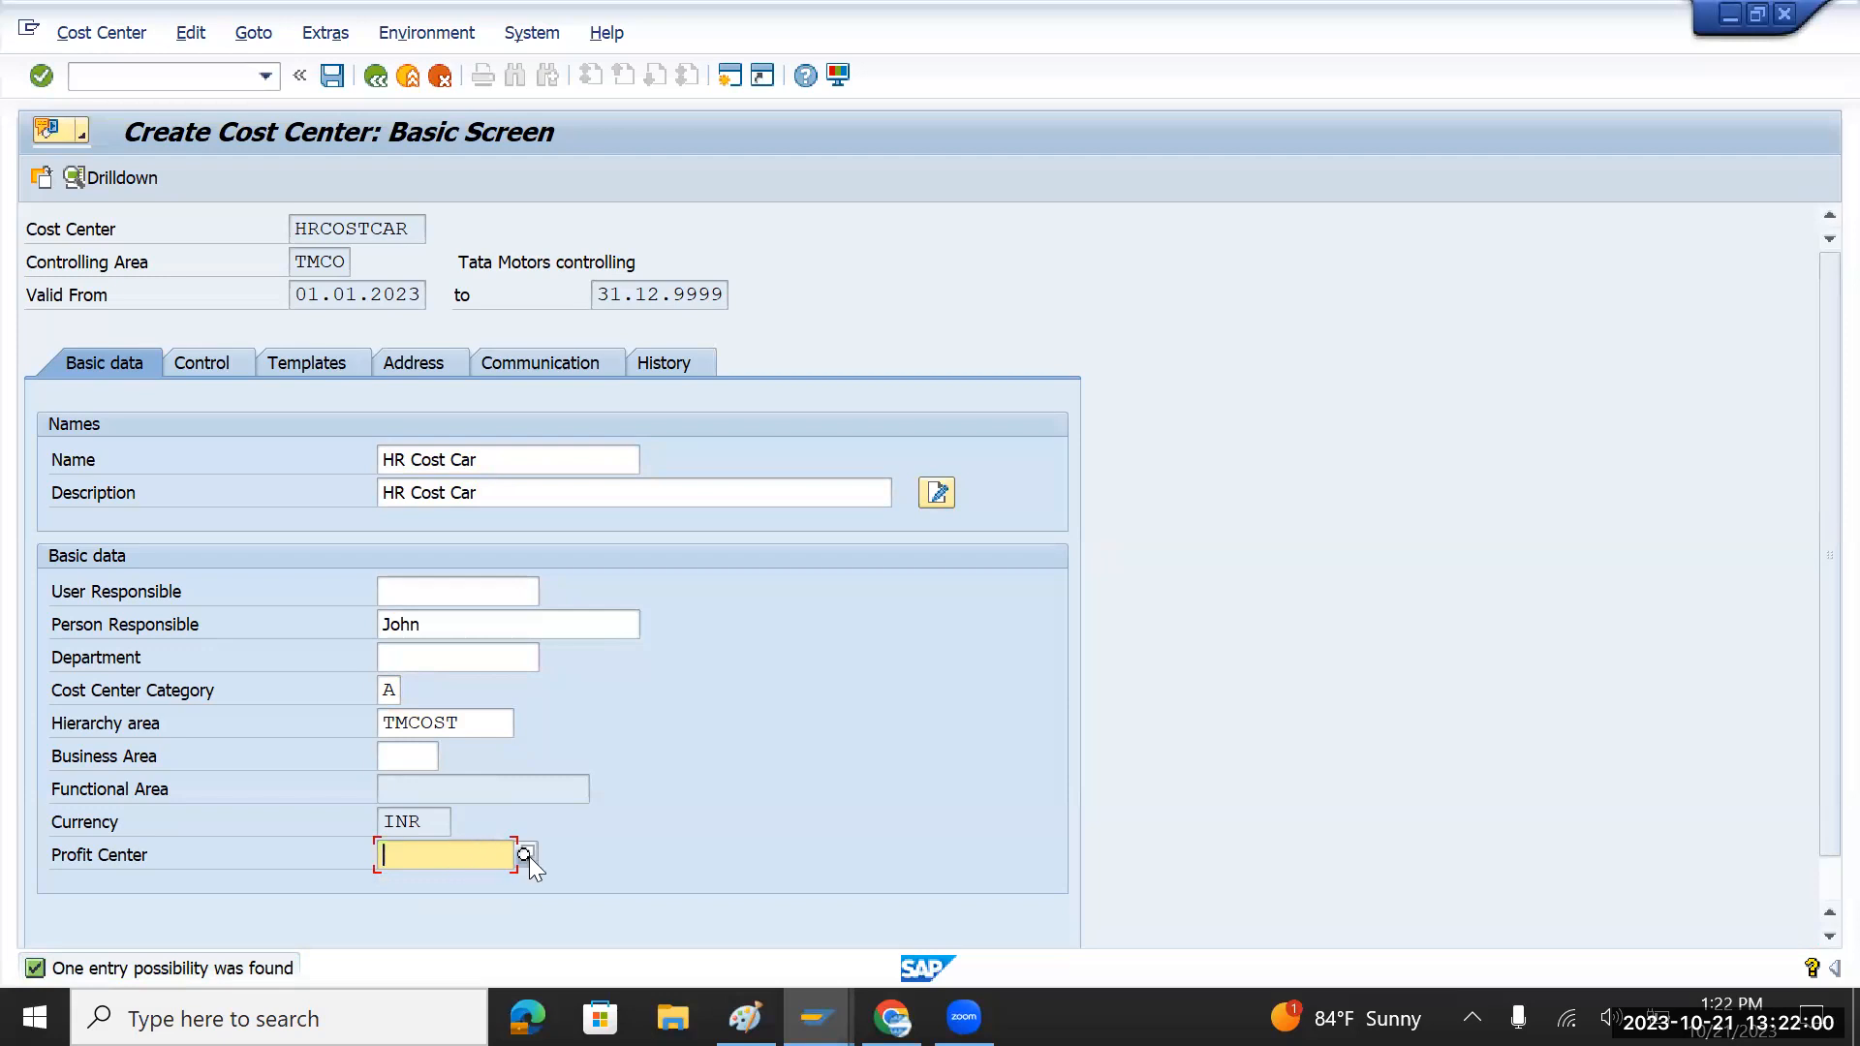
text(t)
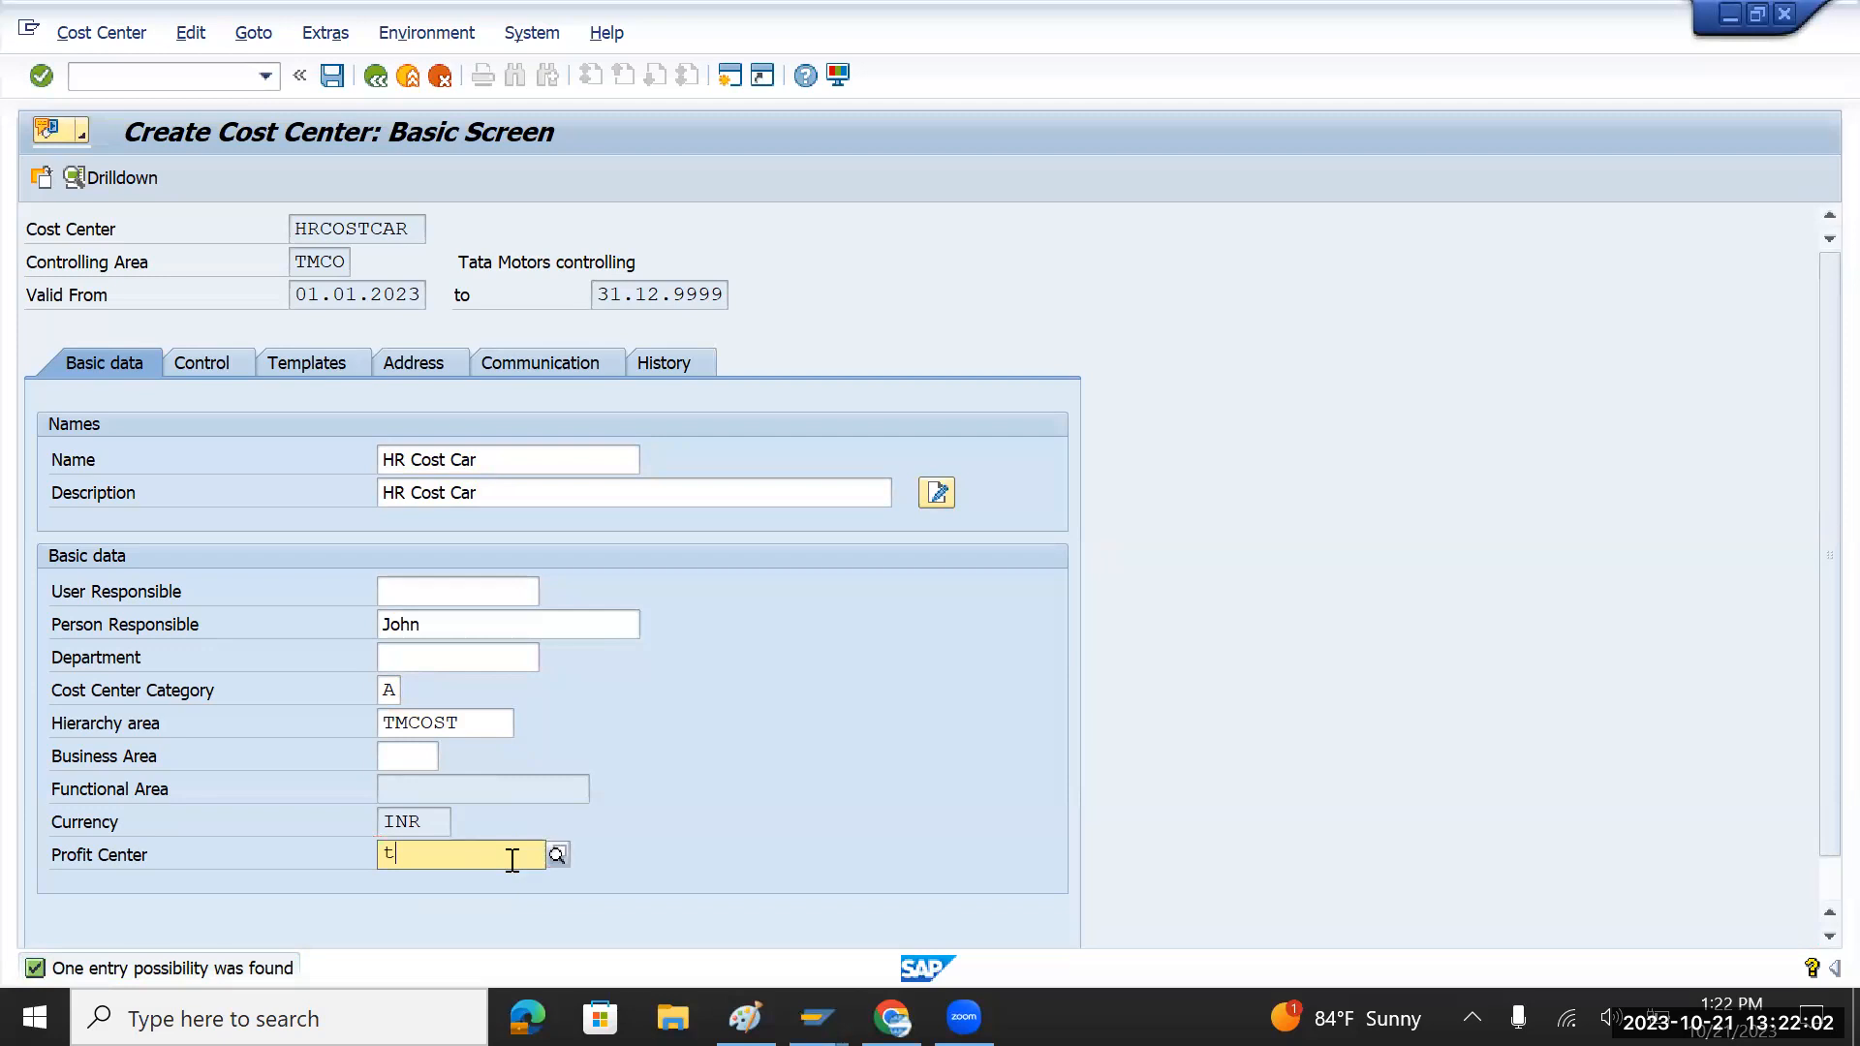
text(m)
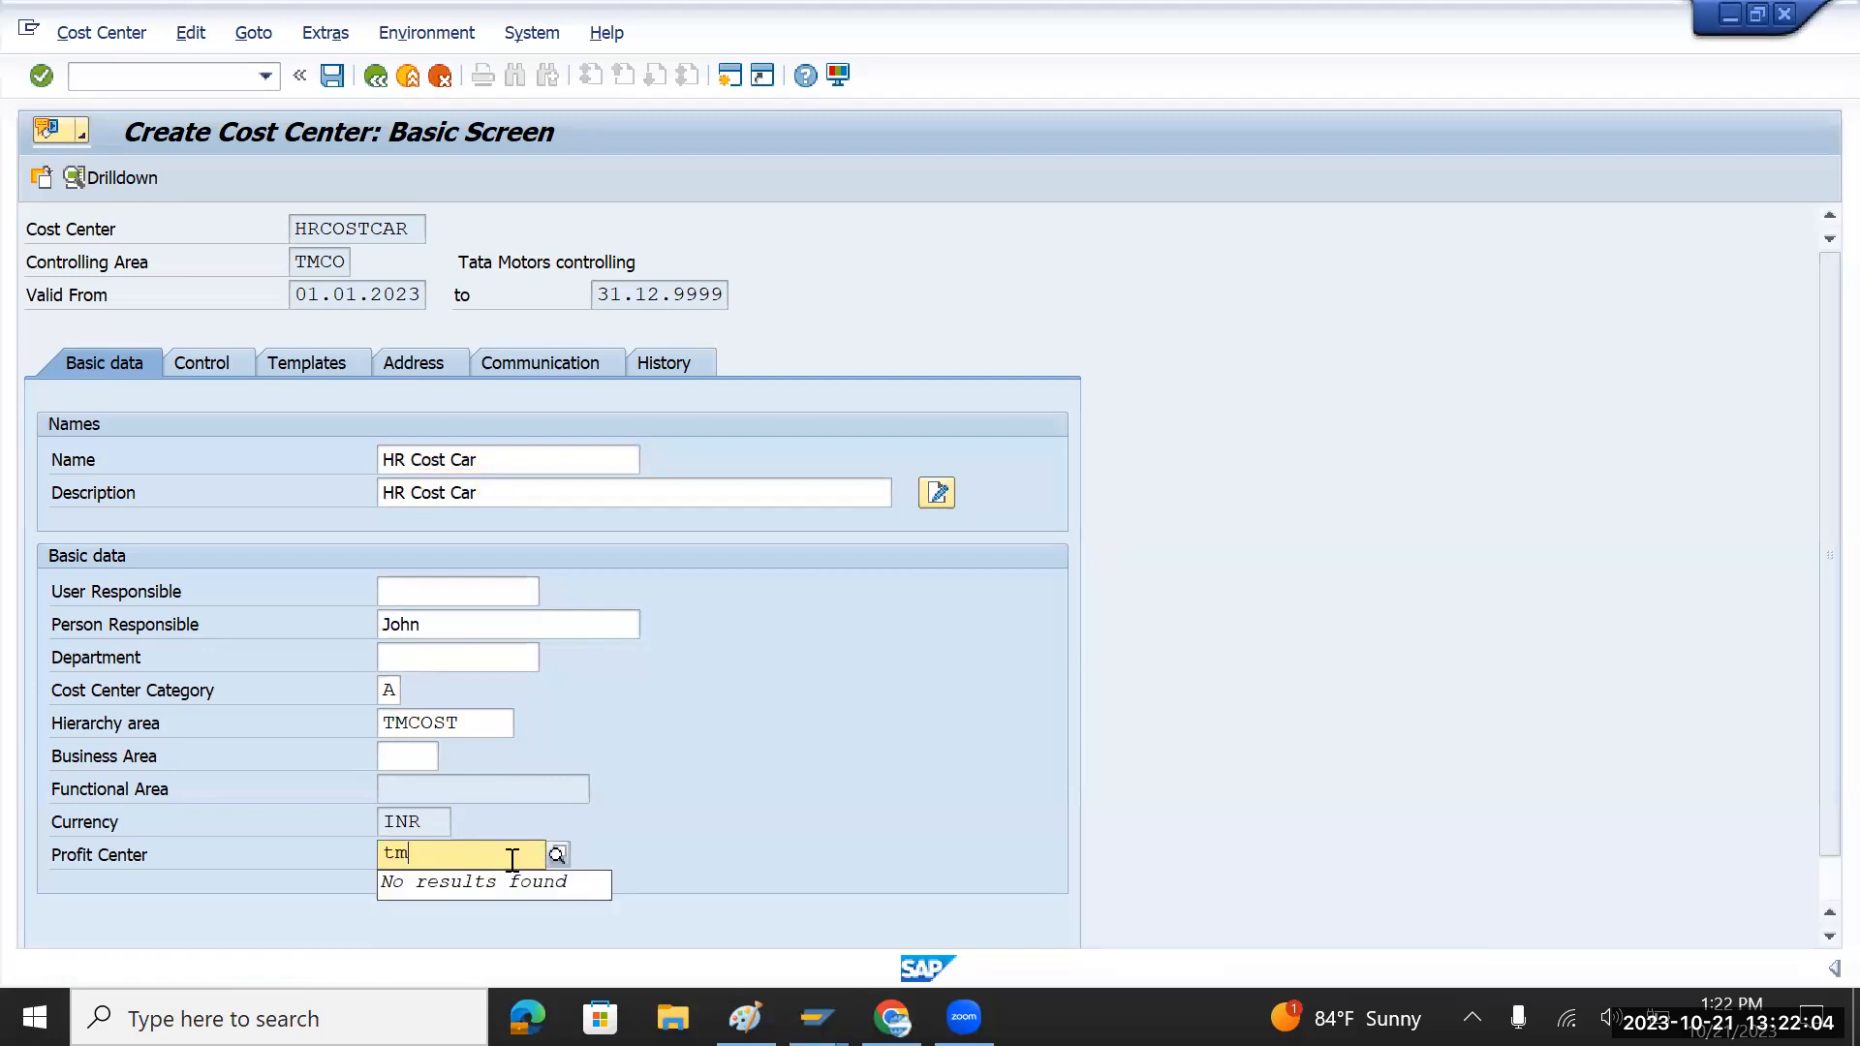
key(BackSpace)
key(BackSpace)
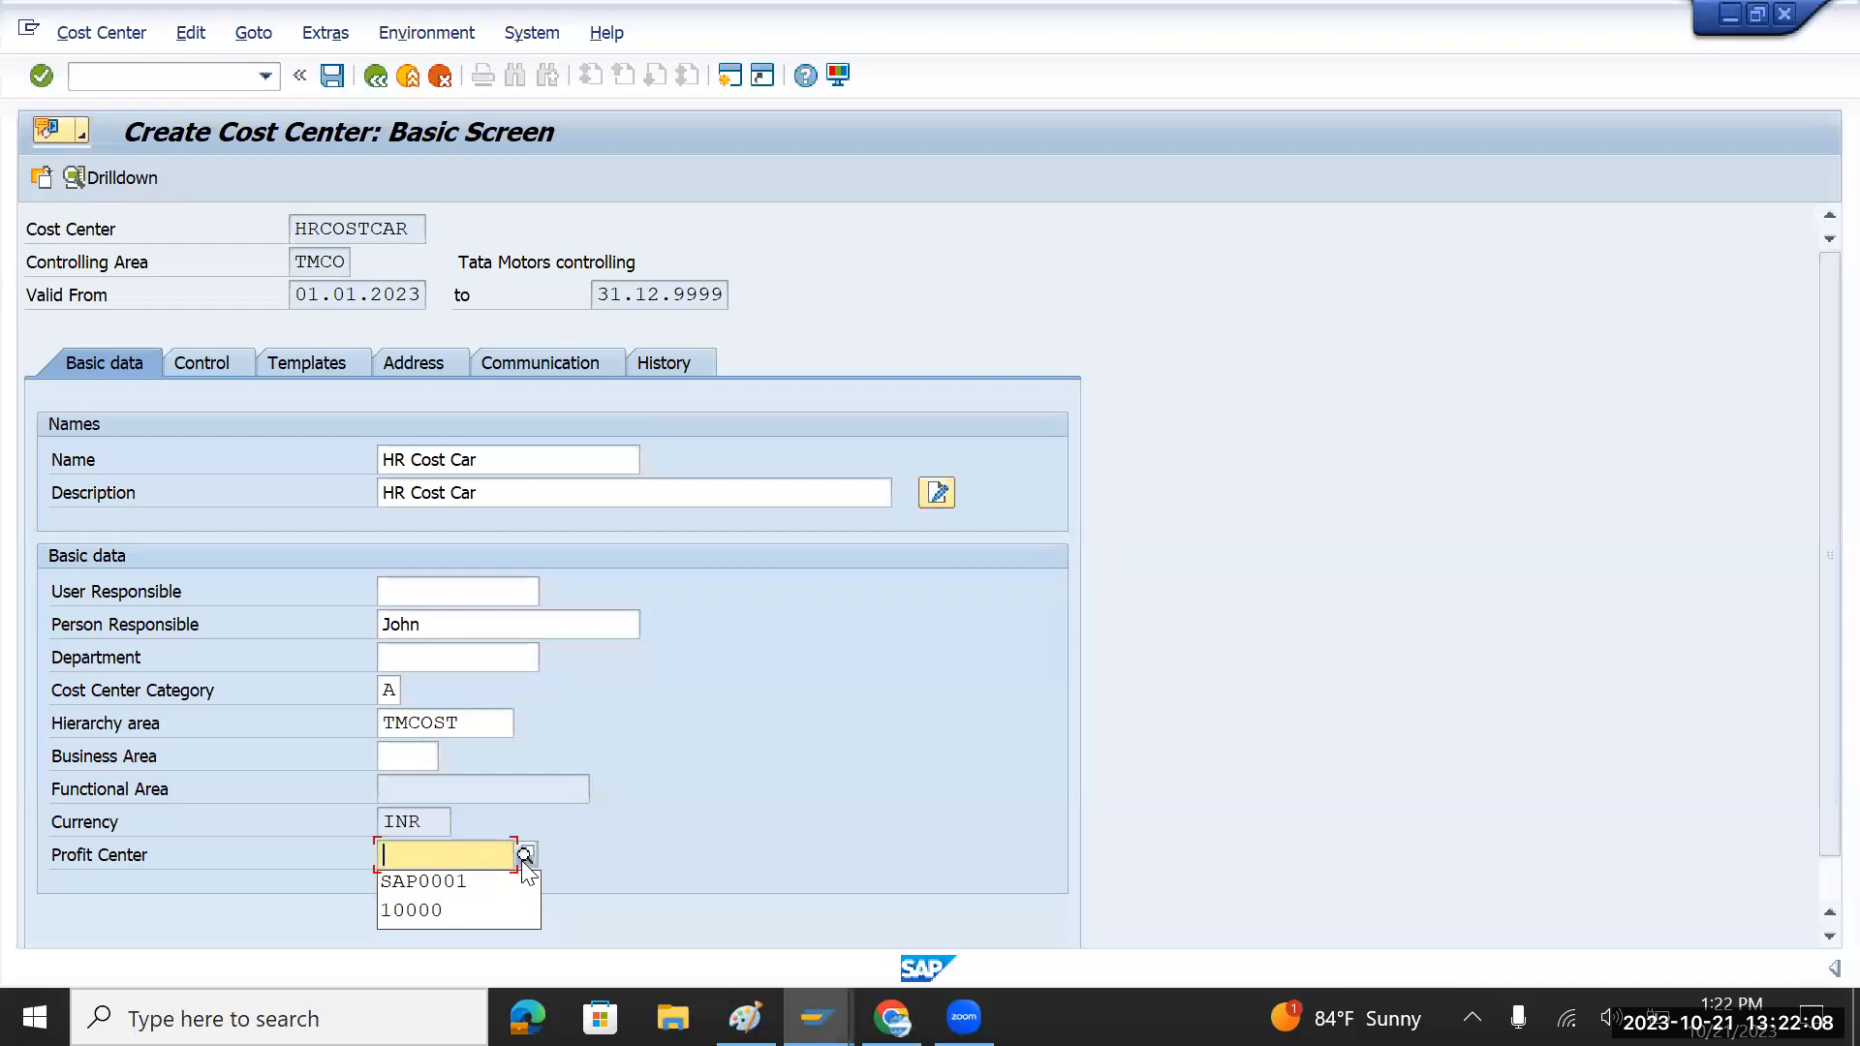
key(alt+Tab)
double_click(211, 388)
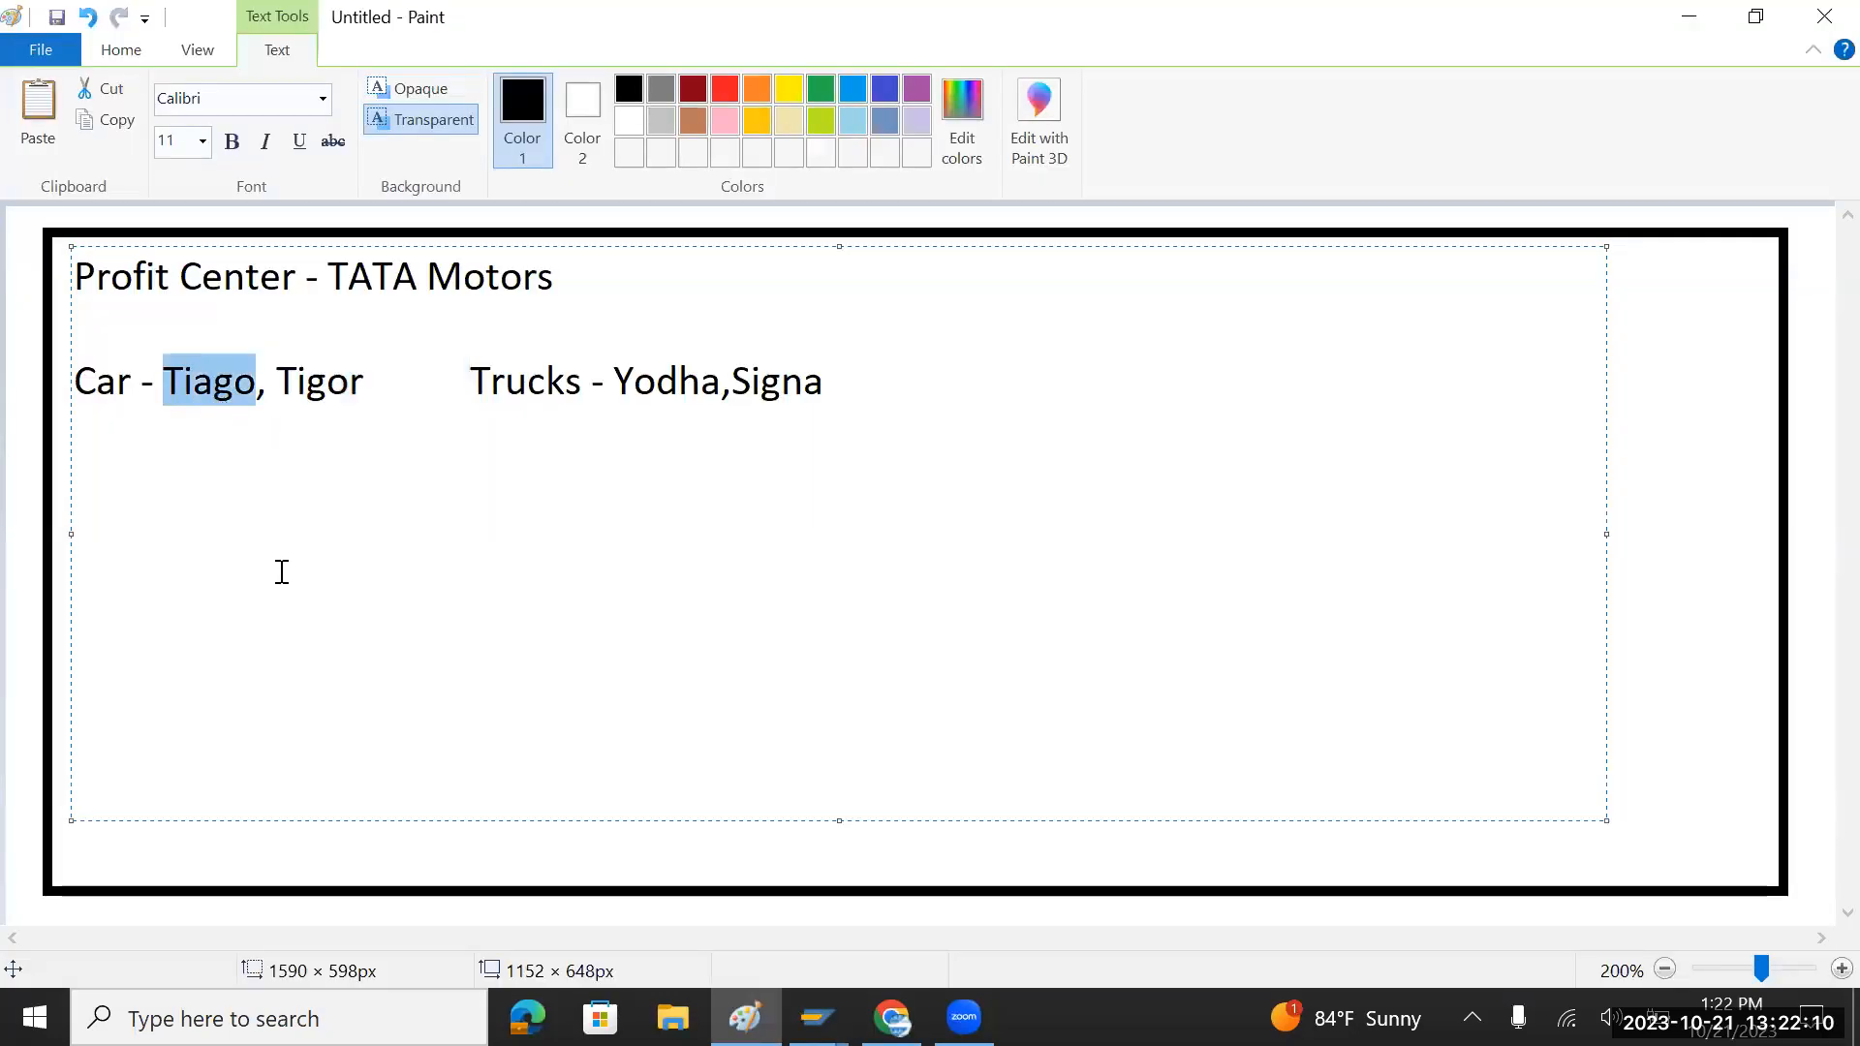
key(alt+Tab)
text(Tiago)
key(Return)
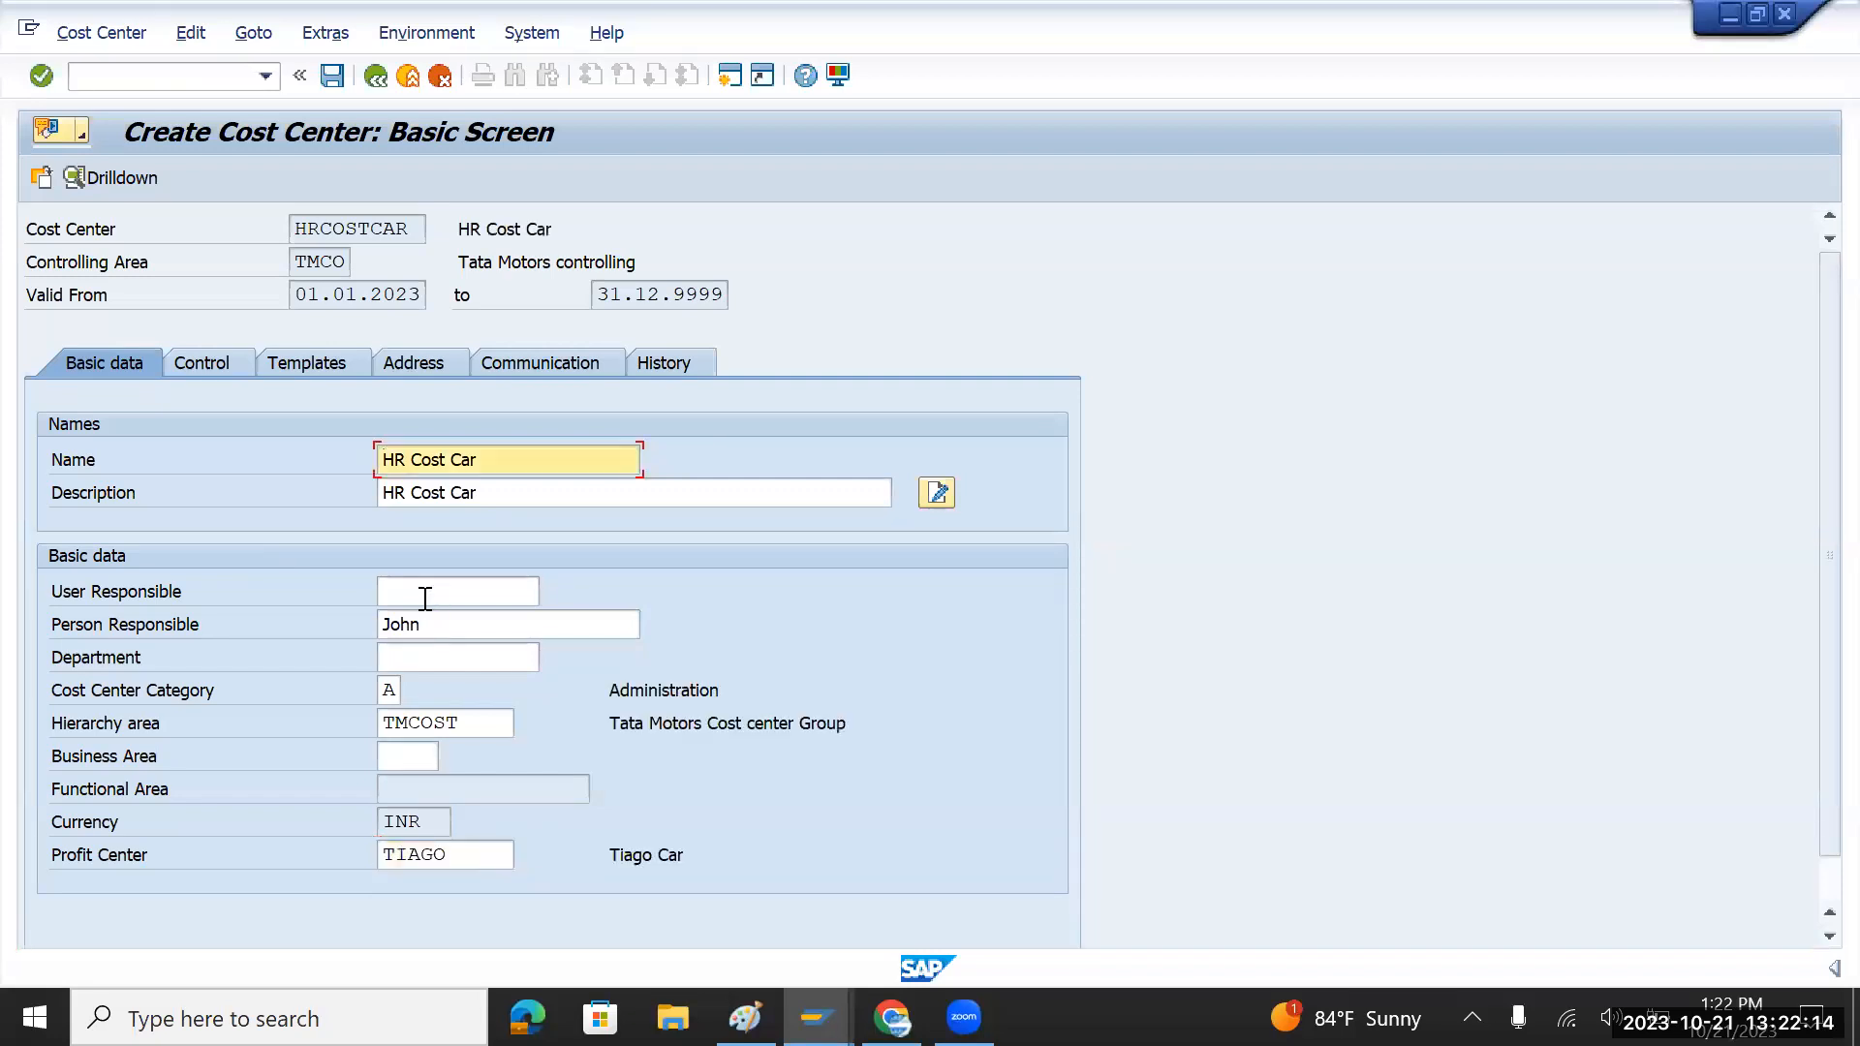
click(330, 77)
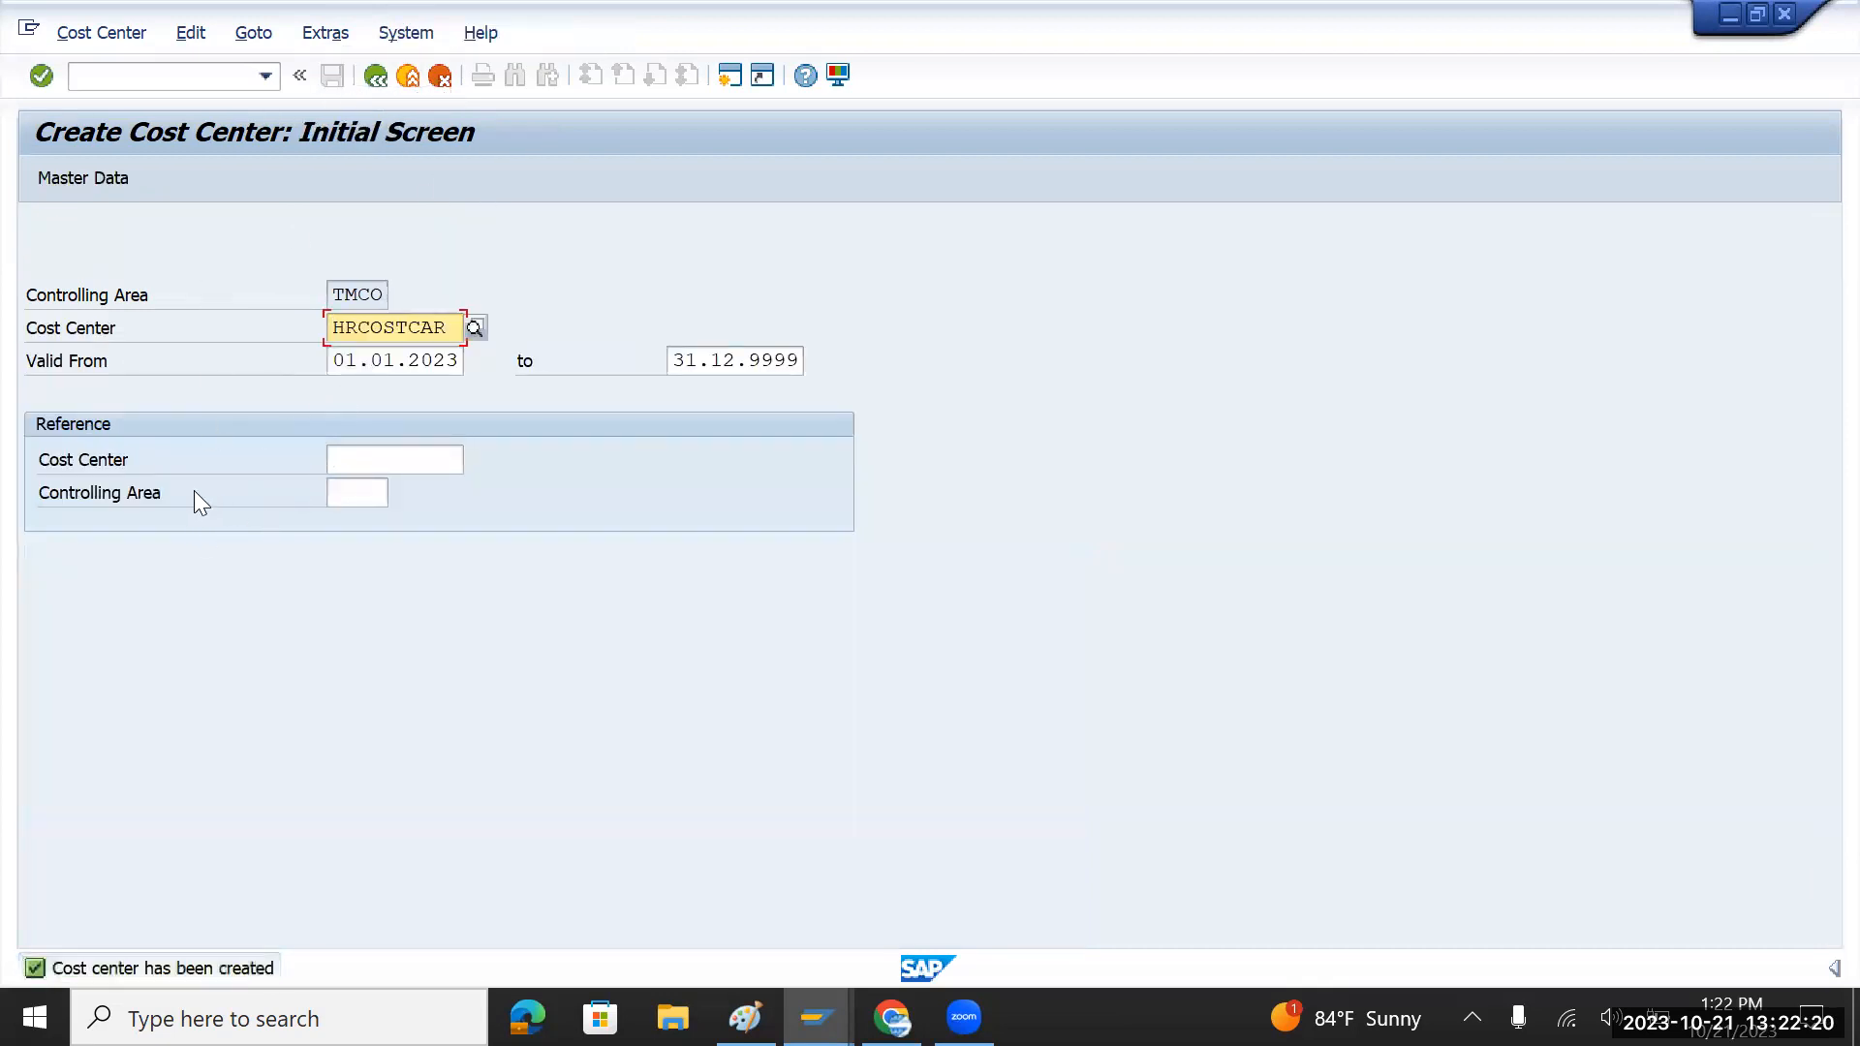
key(alt+Tab)
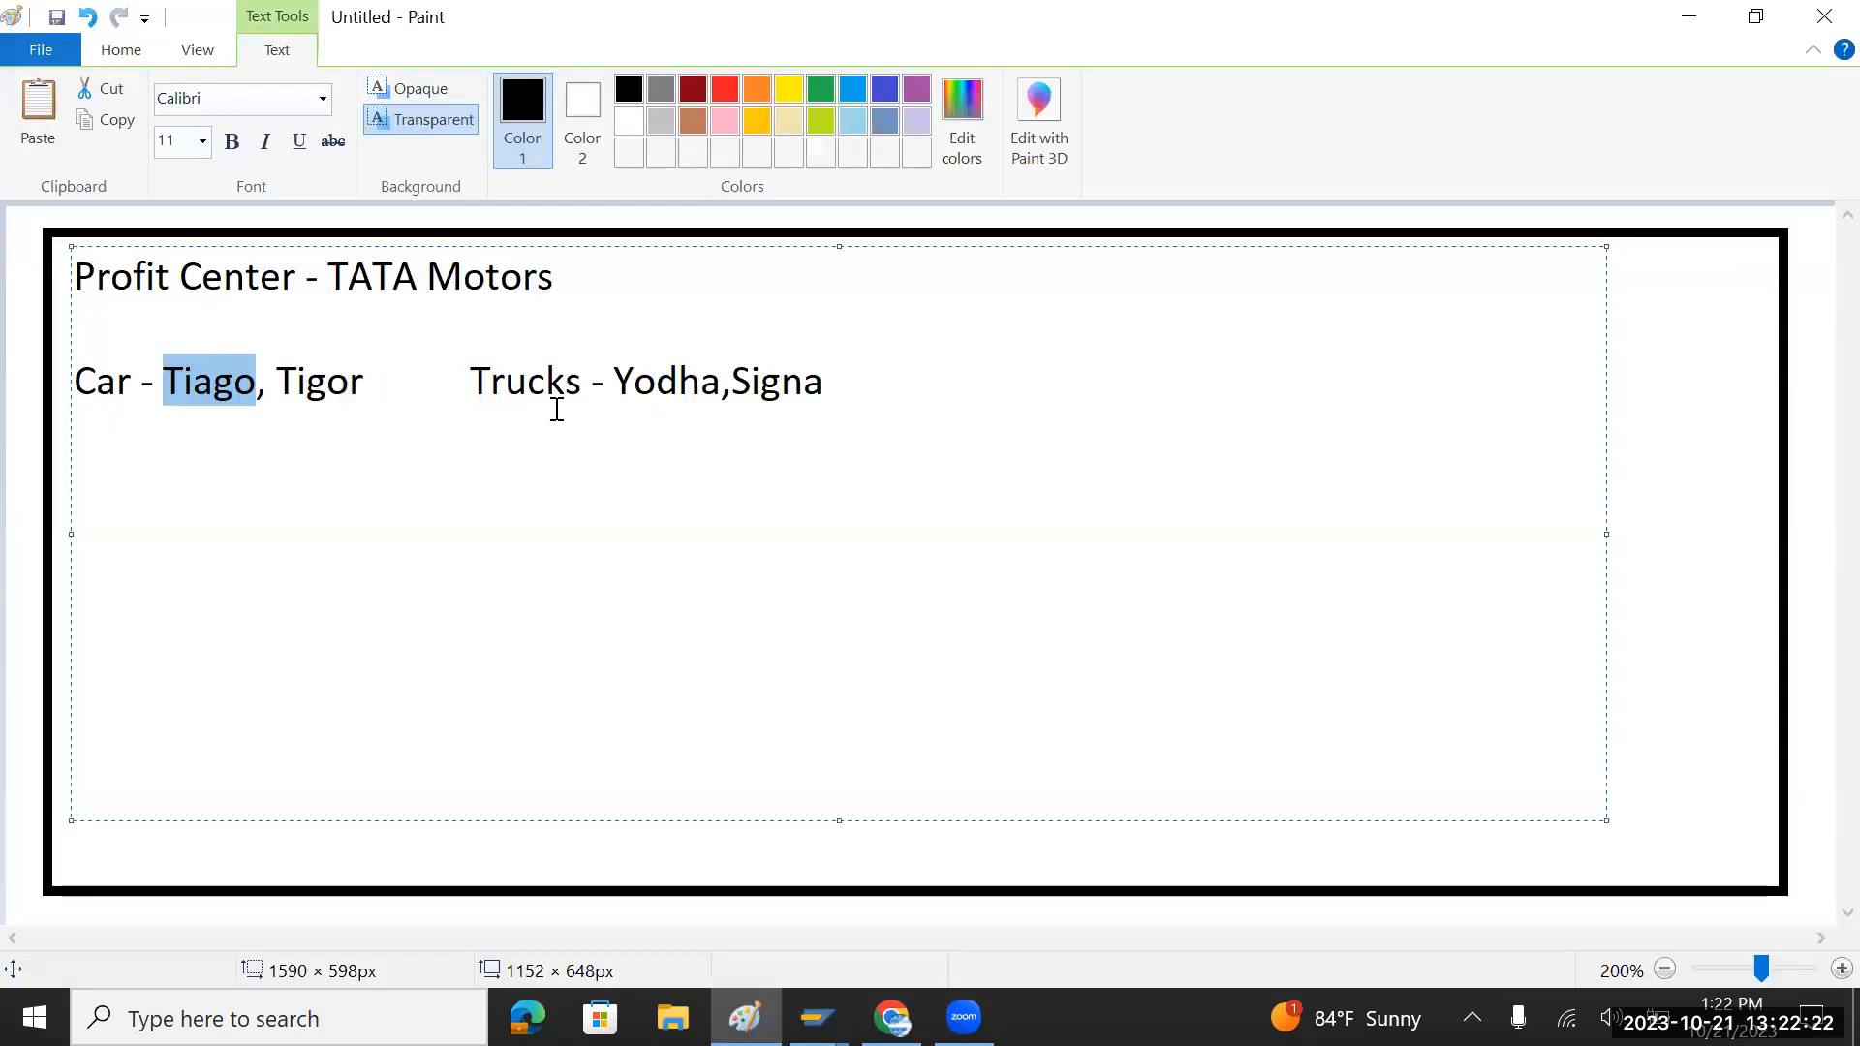
double_click(651, 385)
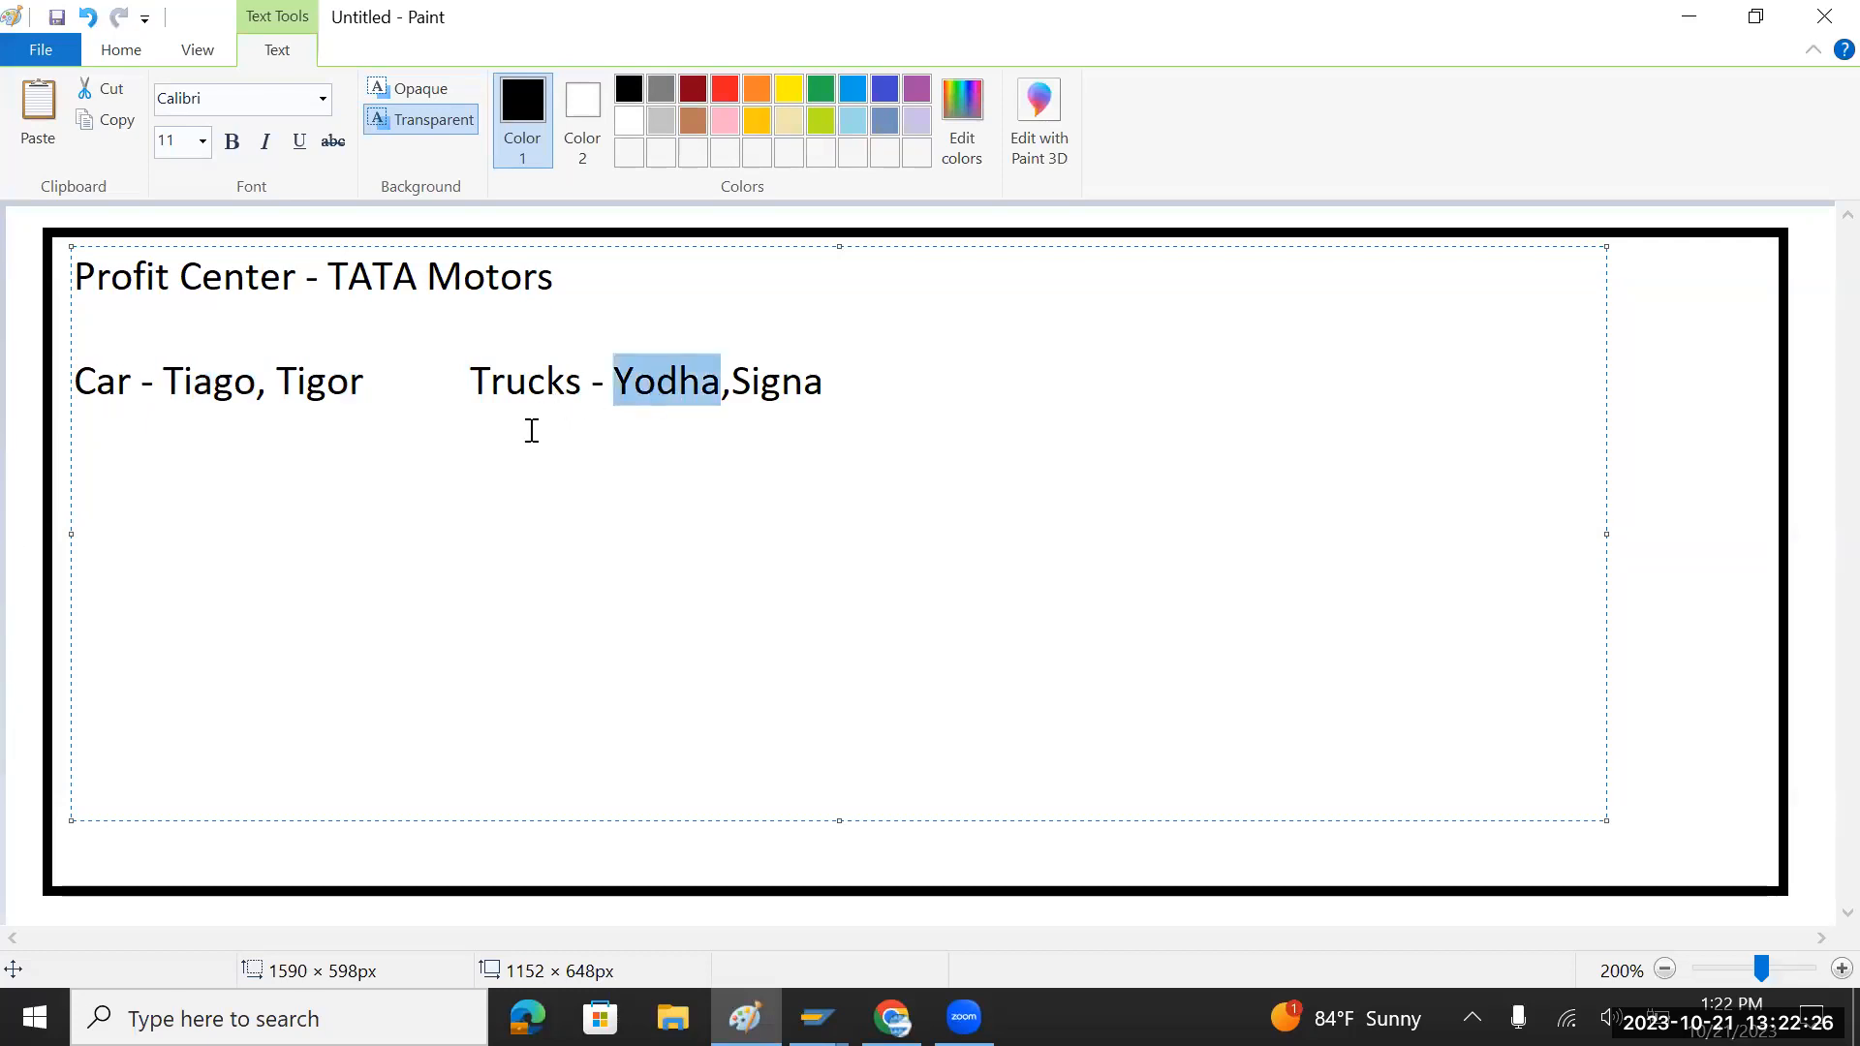
key(alt+Tab)
click(408, 327)
Step: Change the cost center code from HRCOSTCAR to HRCOSTTRU and open its master data
key(alt+Tab)
click(578, 397)
drag(531, 388, 474, 387)
key(ctrl+c)
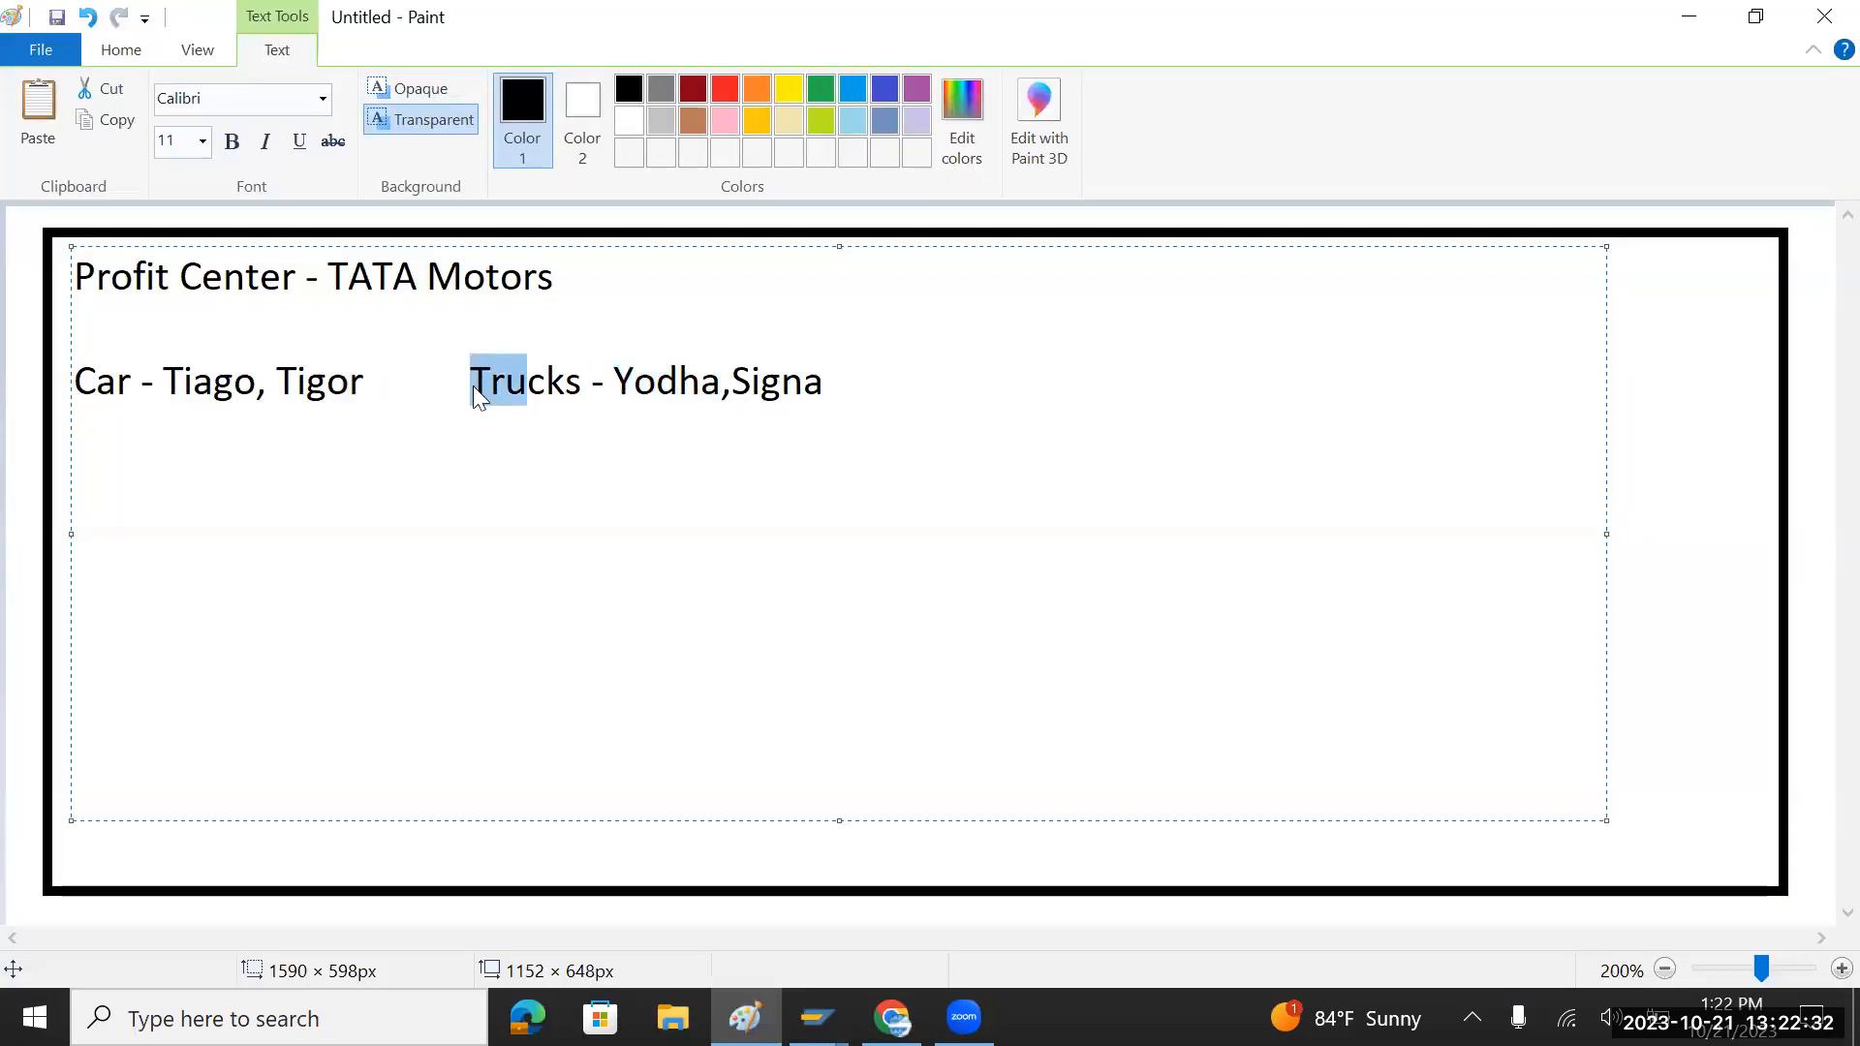
key(alt+Tab)
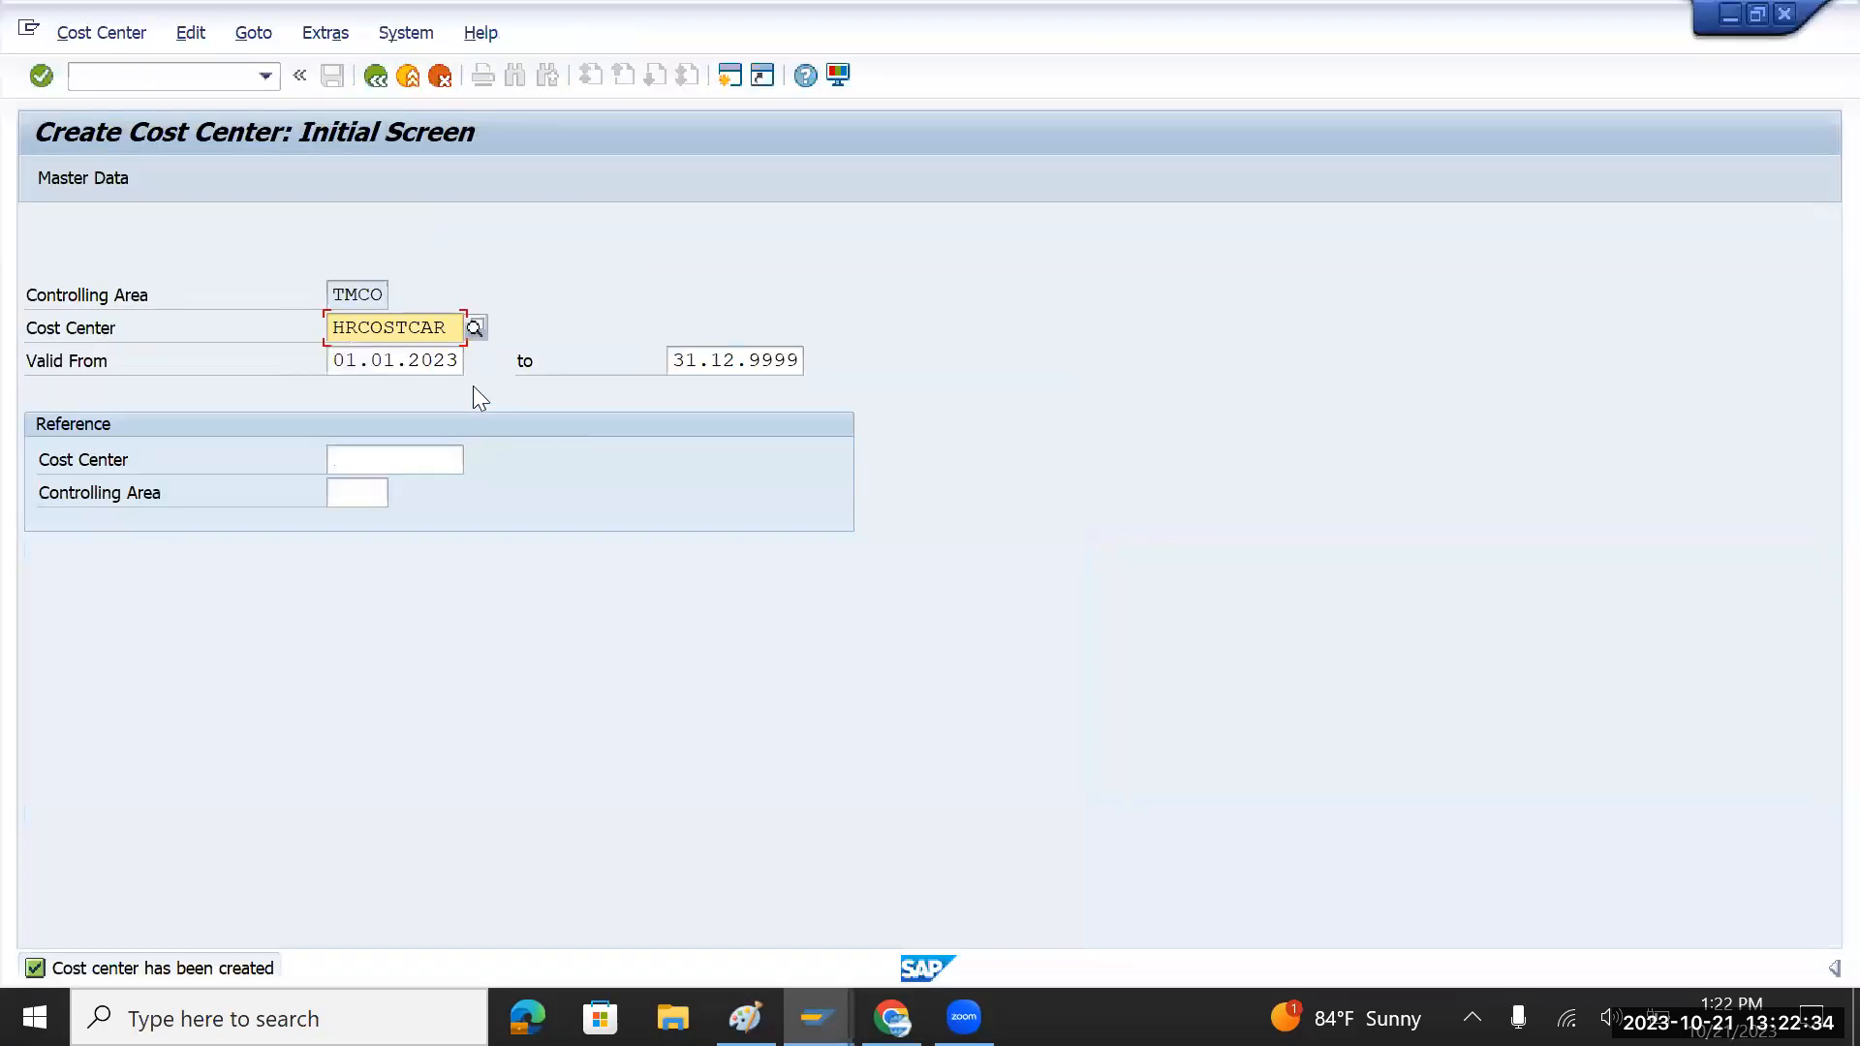
key(ctrl+v)
key(Return)
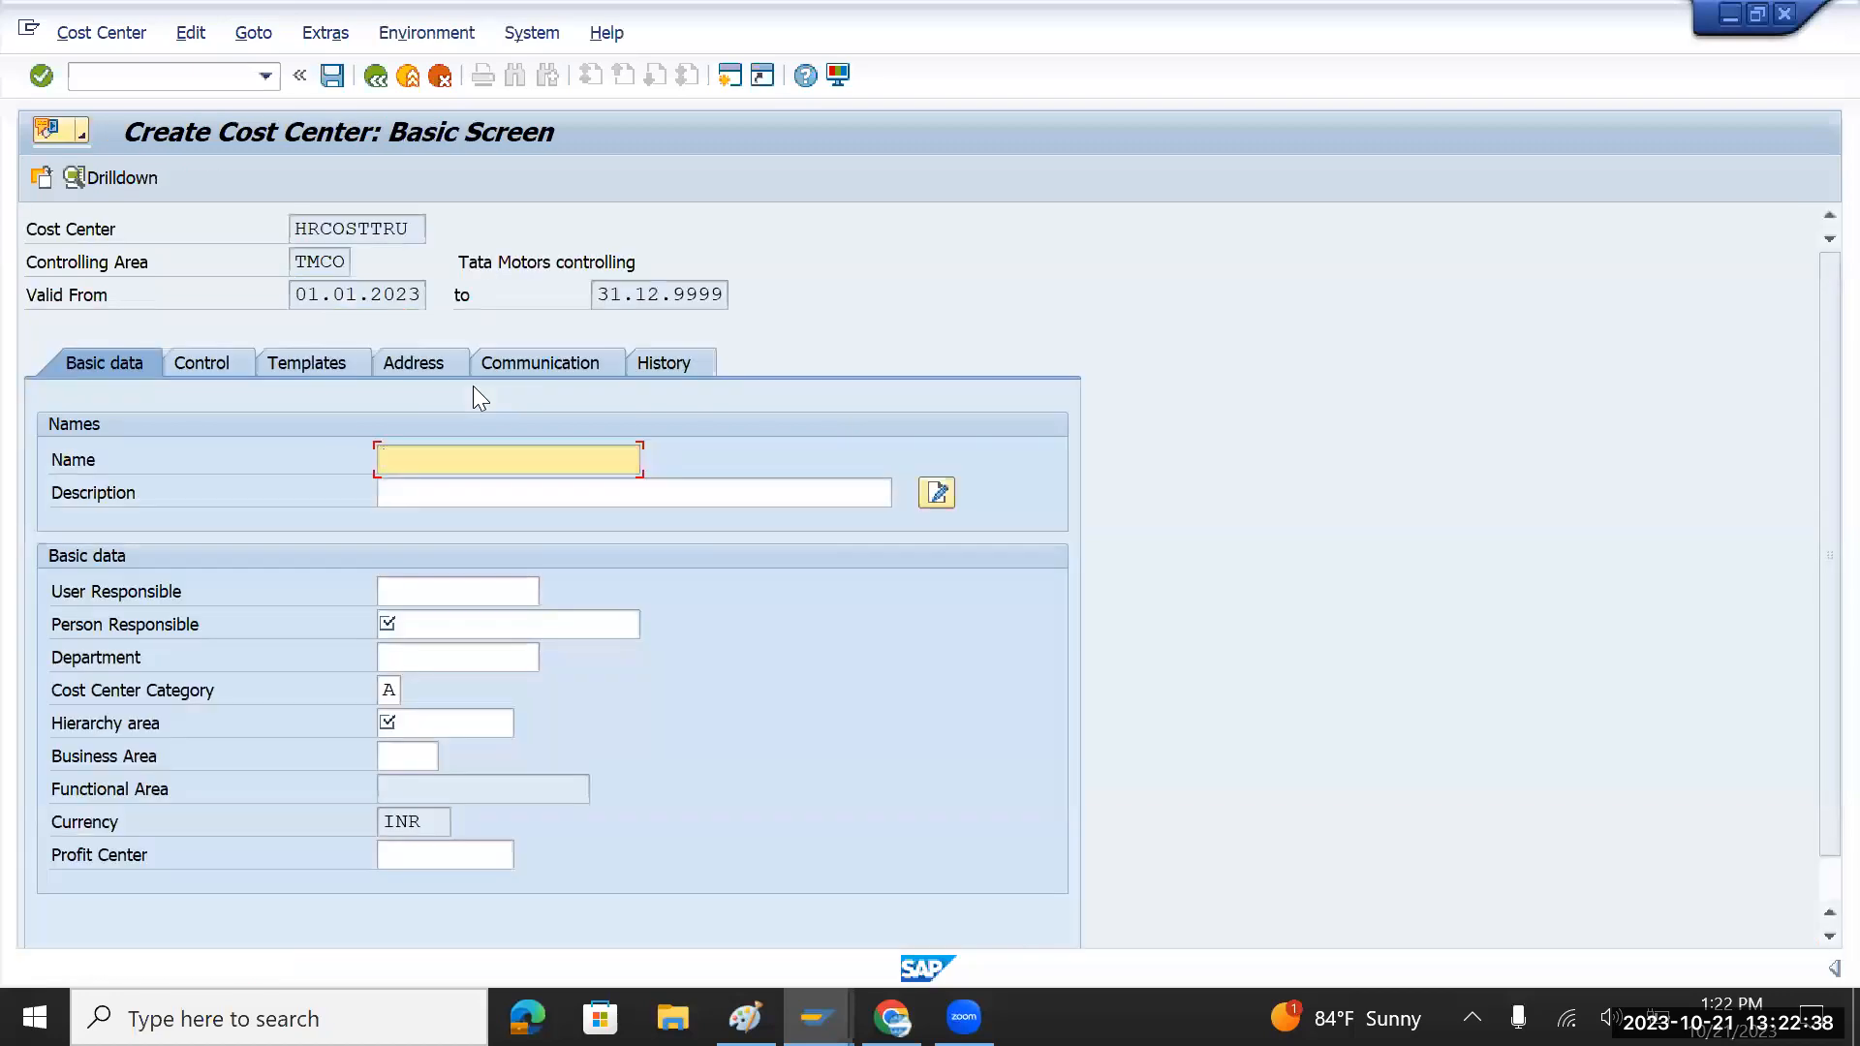
Step: Set both the name and description to HR Cost Truck
key(Down)
key(Down)
key(Tab)
key(shift+Tab)
key(BackSpace)
key(BackSpace)
key(BackSpace)
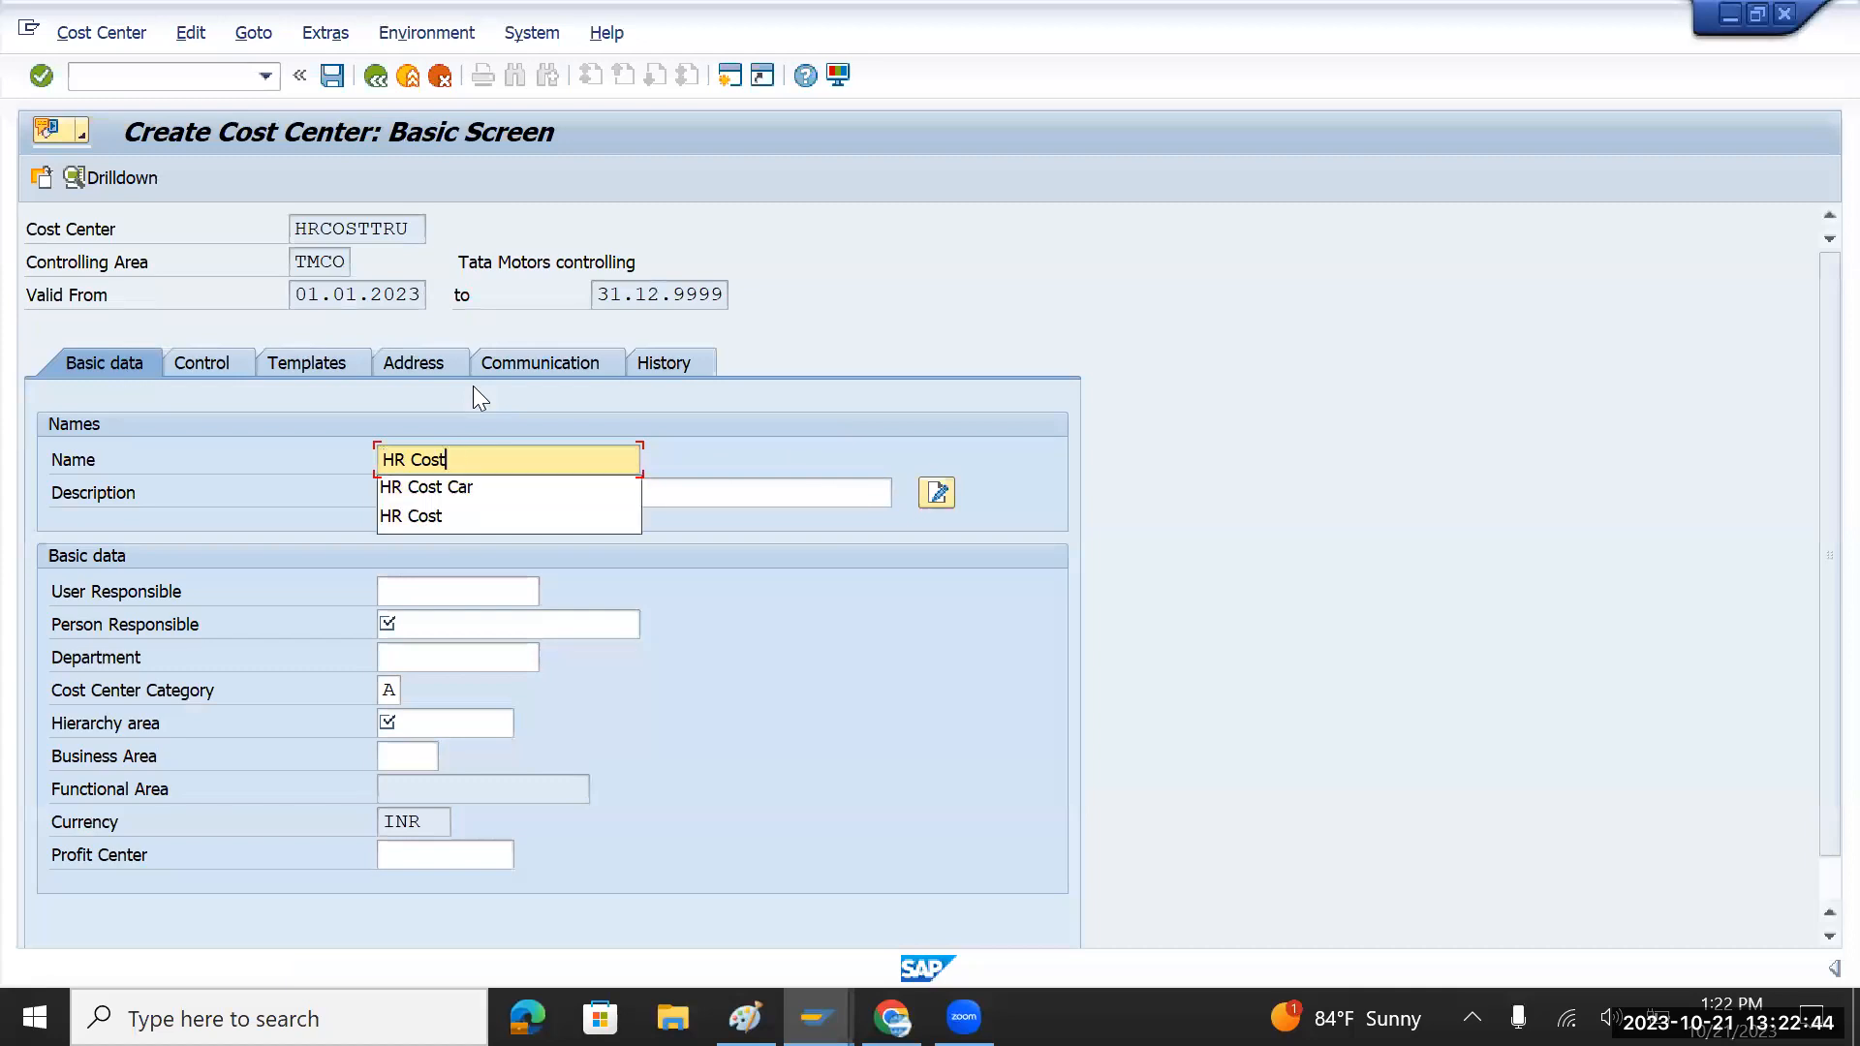
text(Truck)
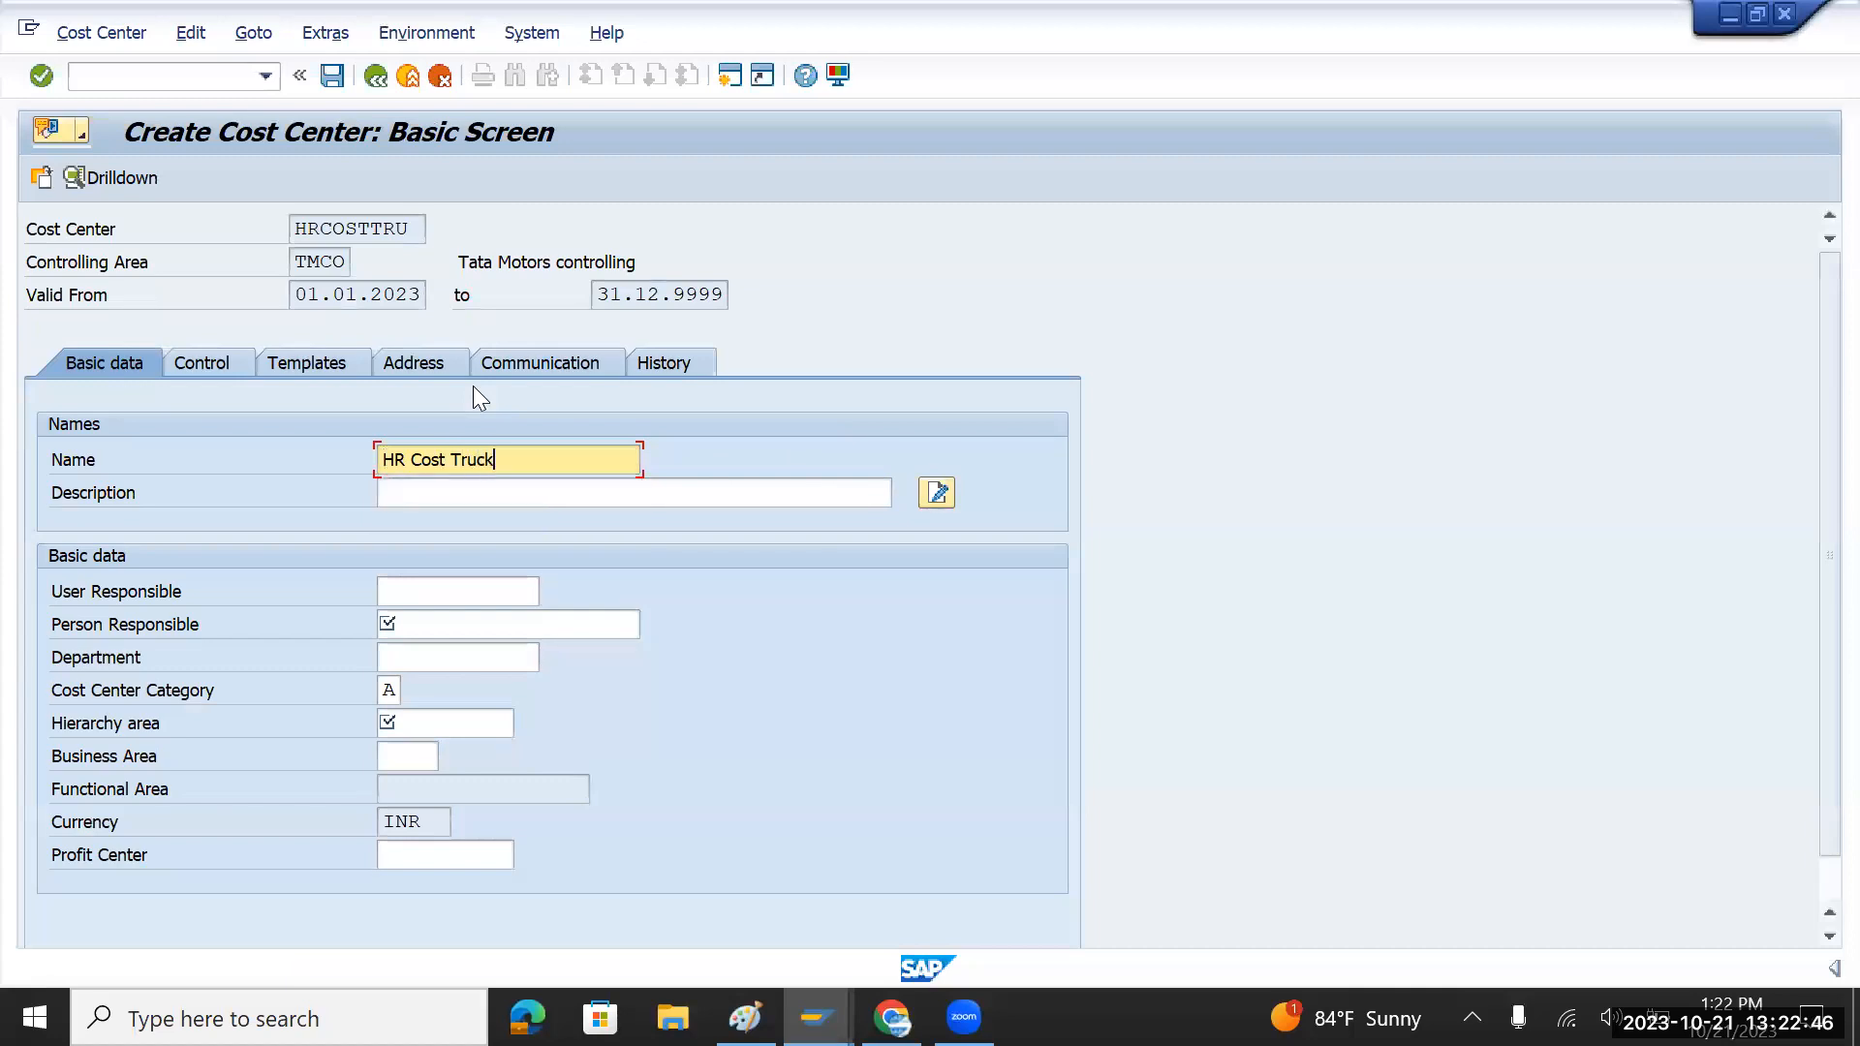
drag(531, 459, 333, 473)
key(ctrl+c)
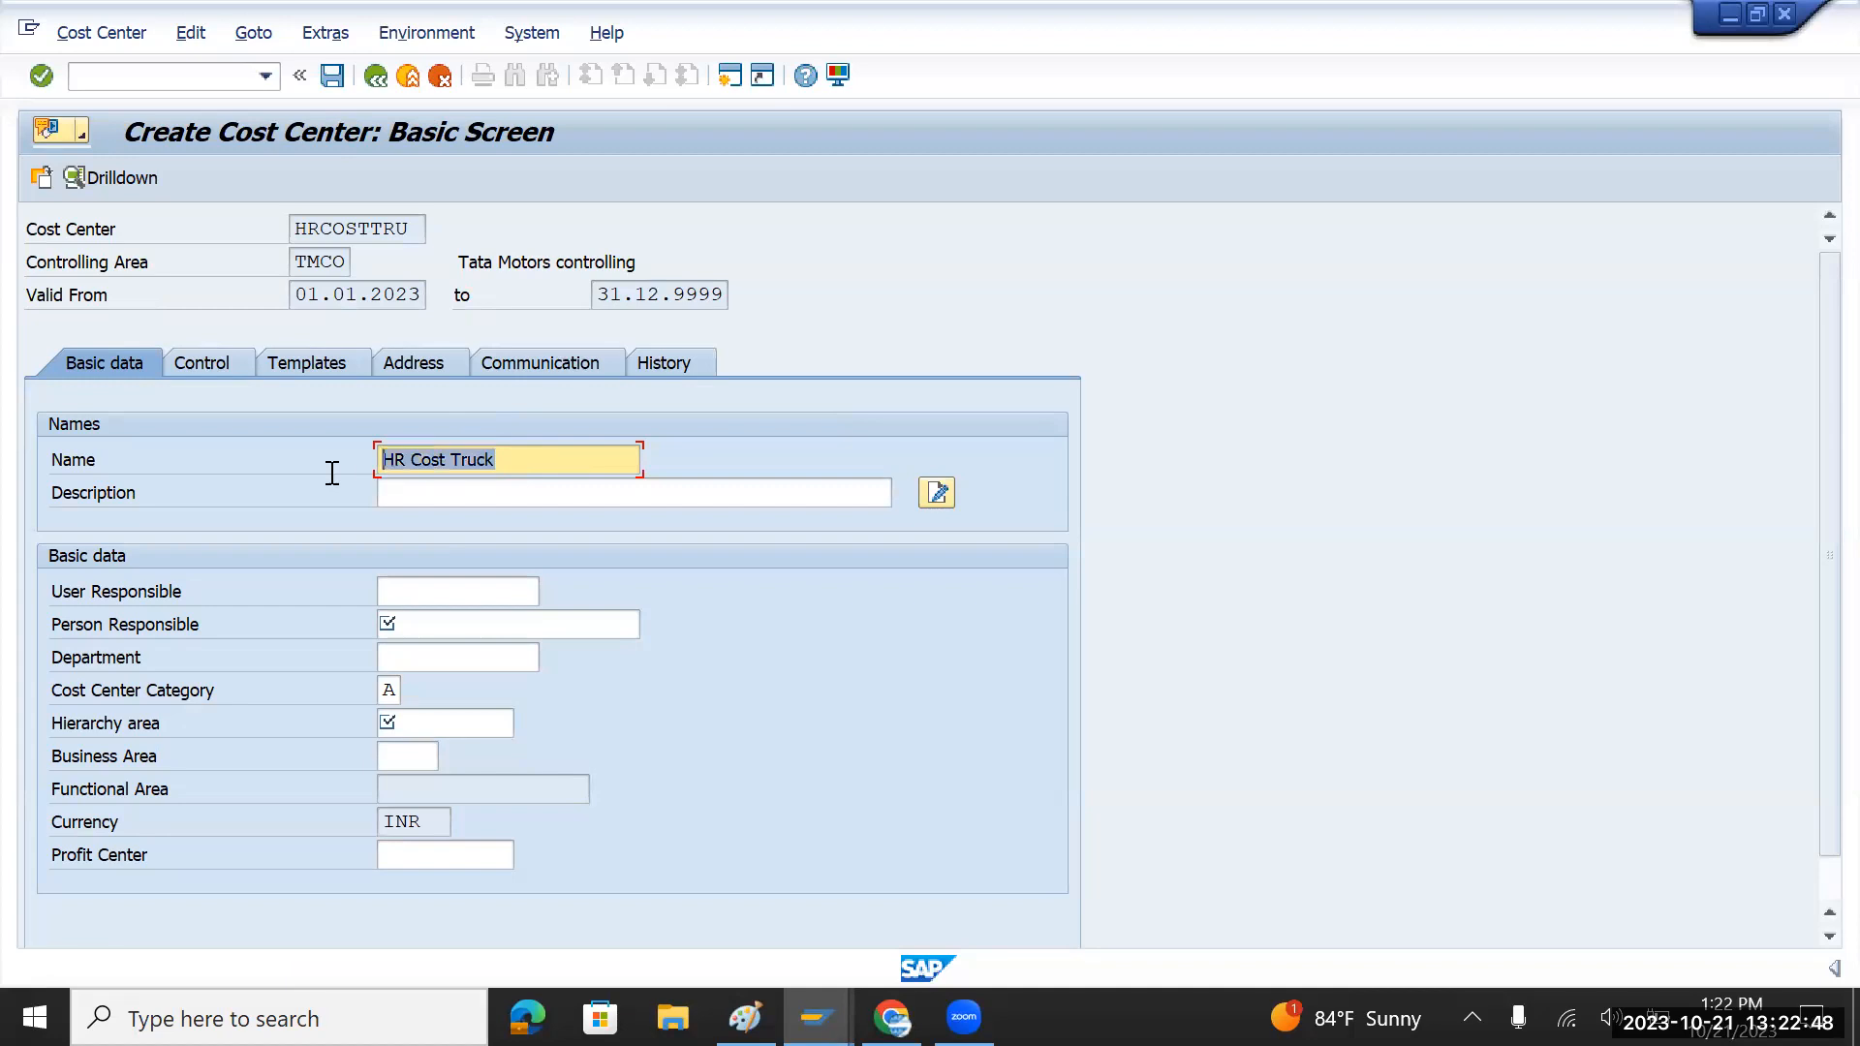
click(421, 497)
key(ctrl+v)
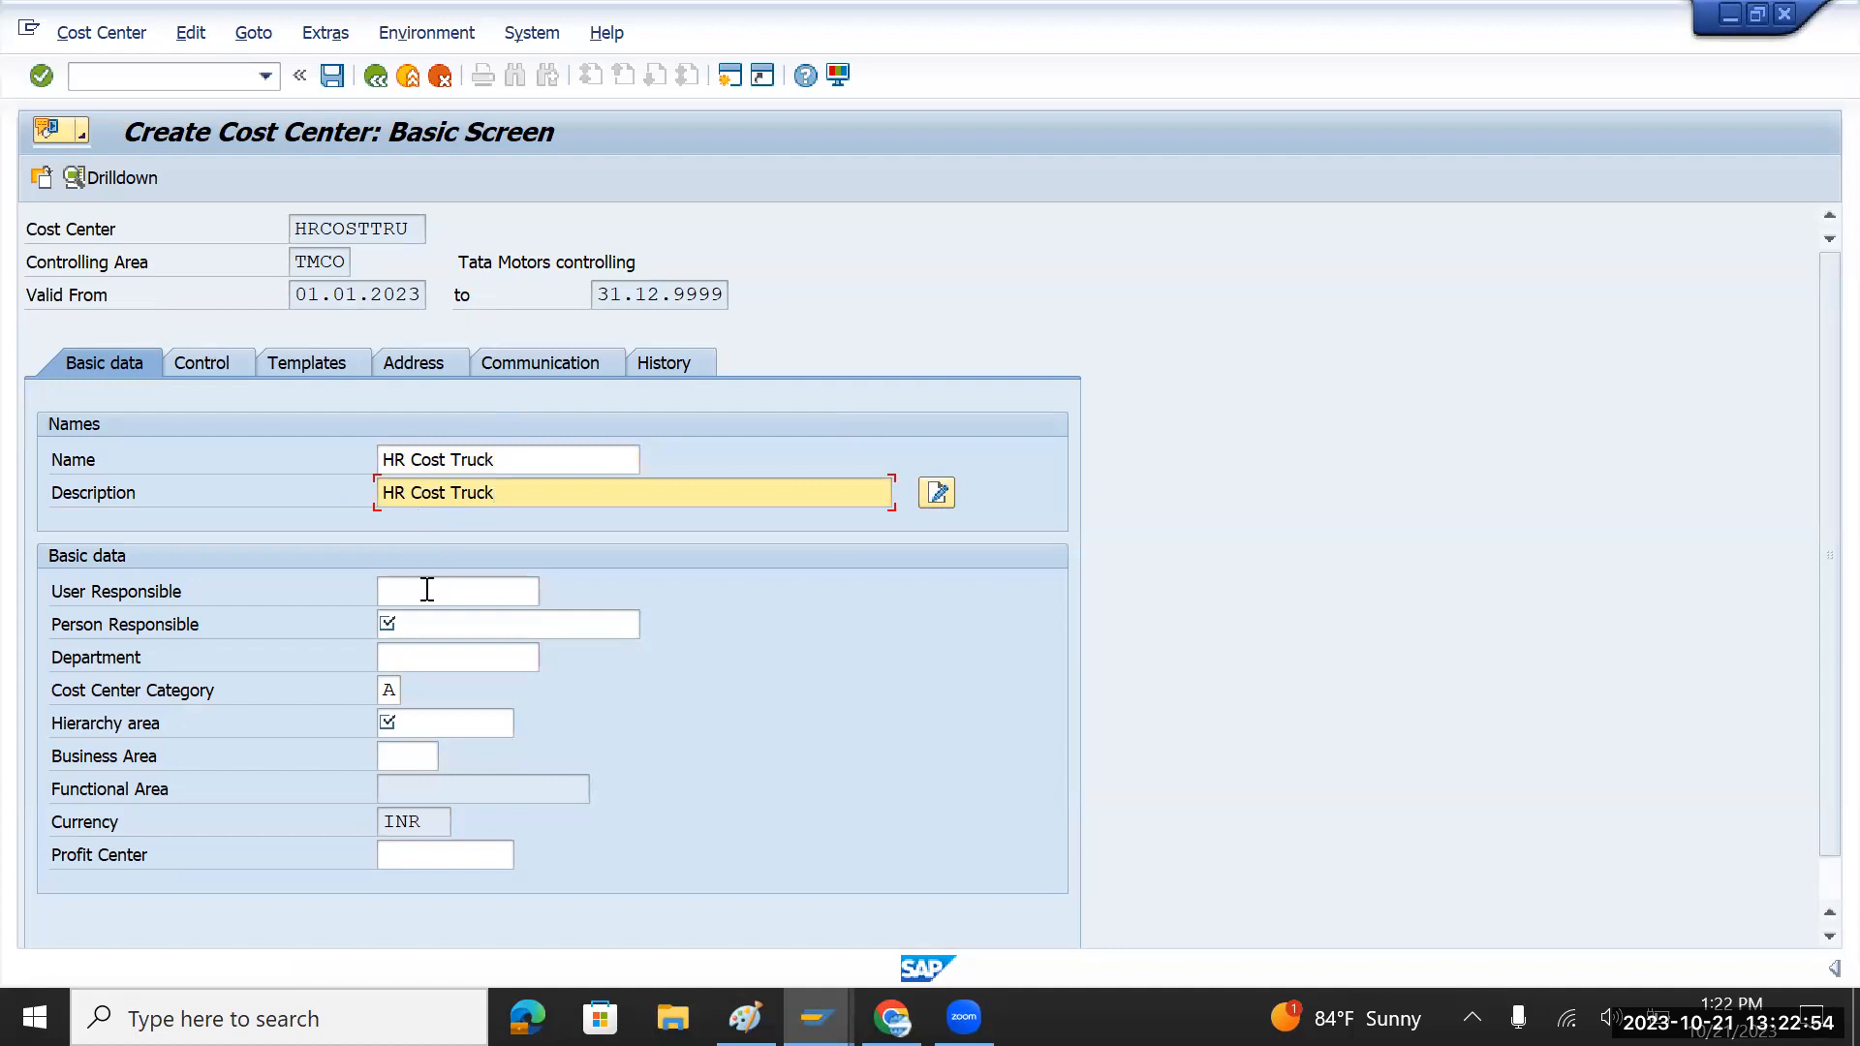
Step: Assign the suggested person responsible and hierarchy area TMCOST
click(420, 623)
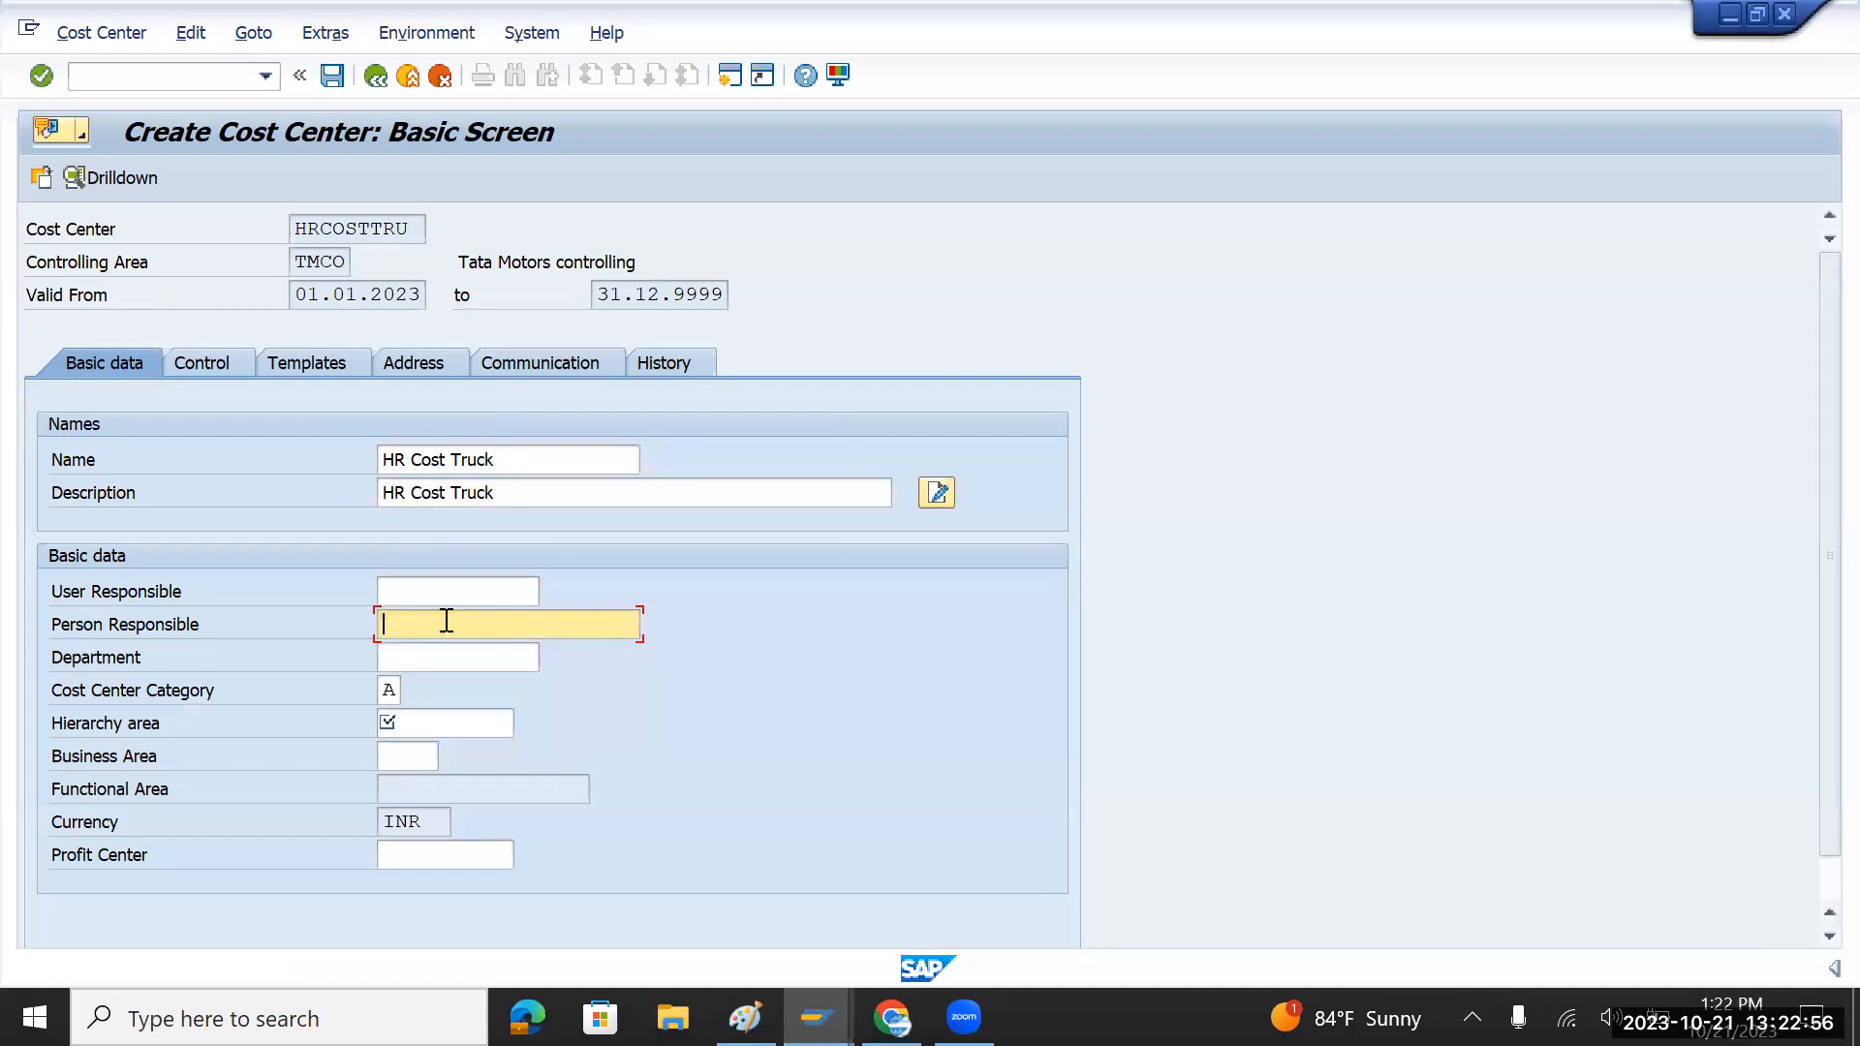
text(j)
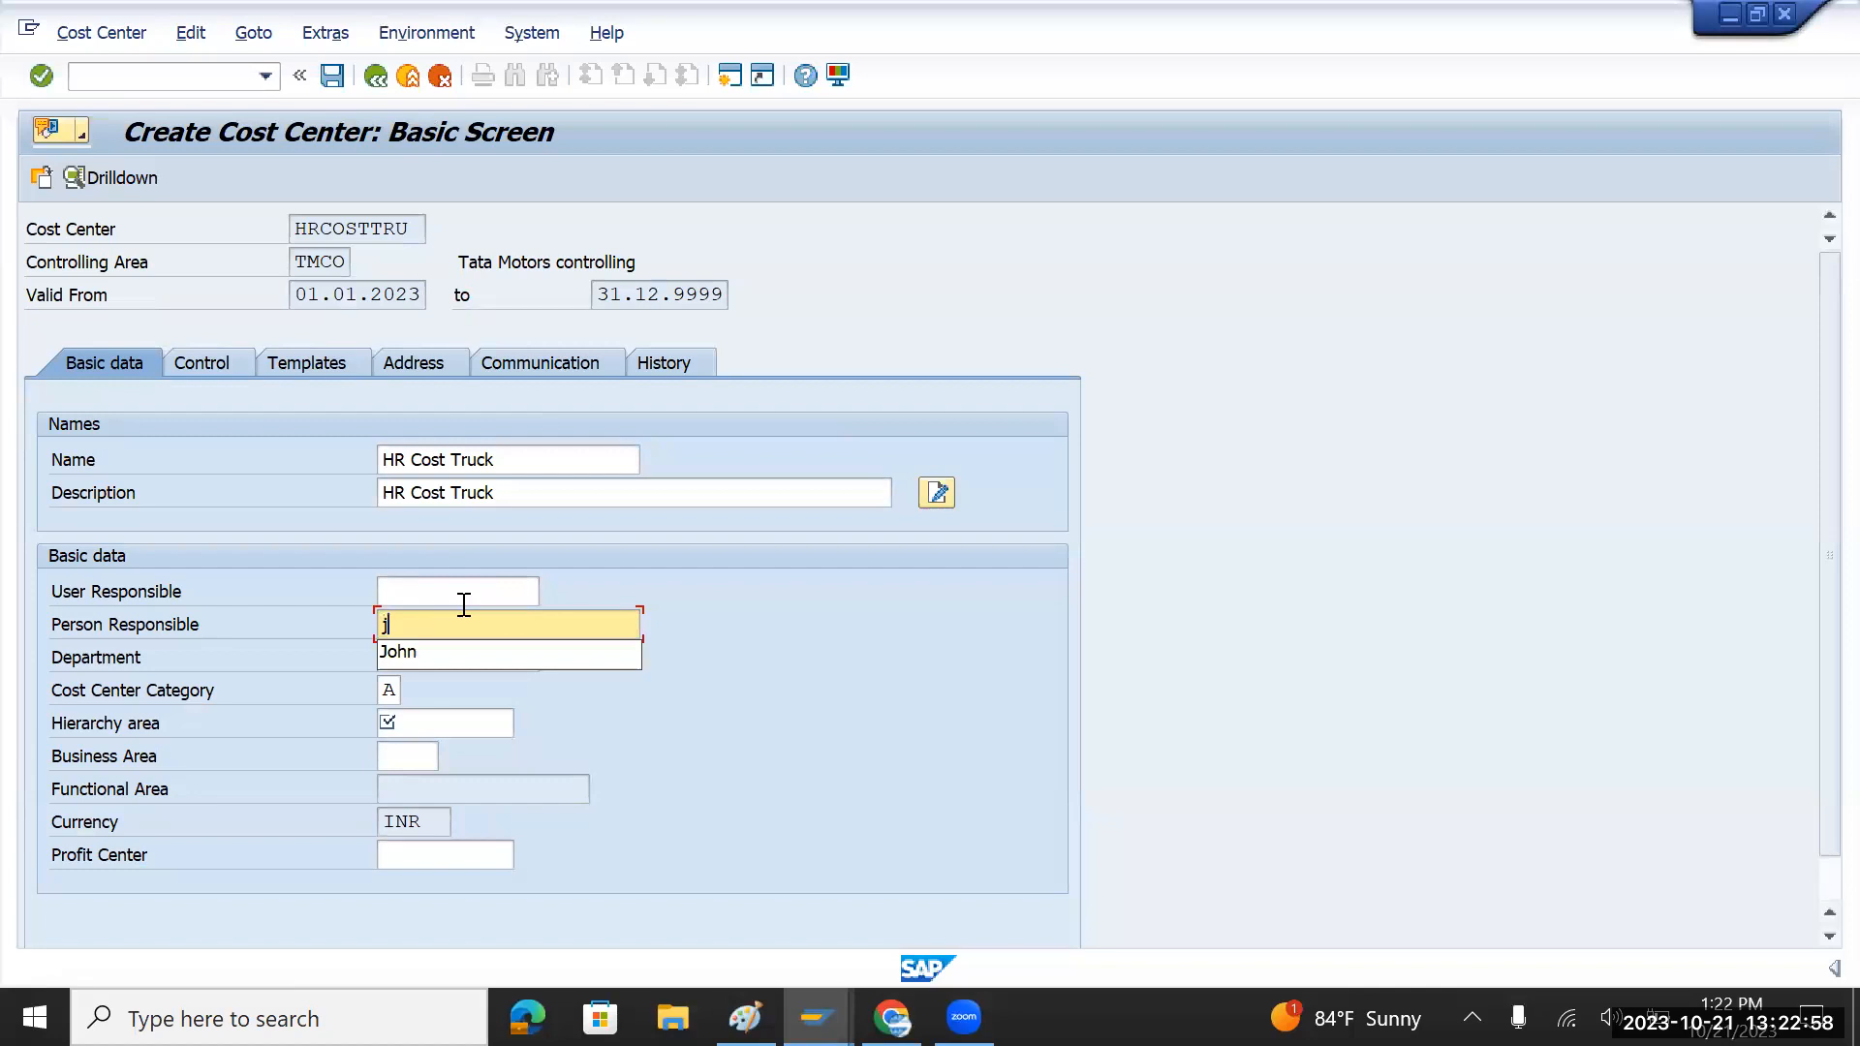
click(450, 651)
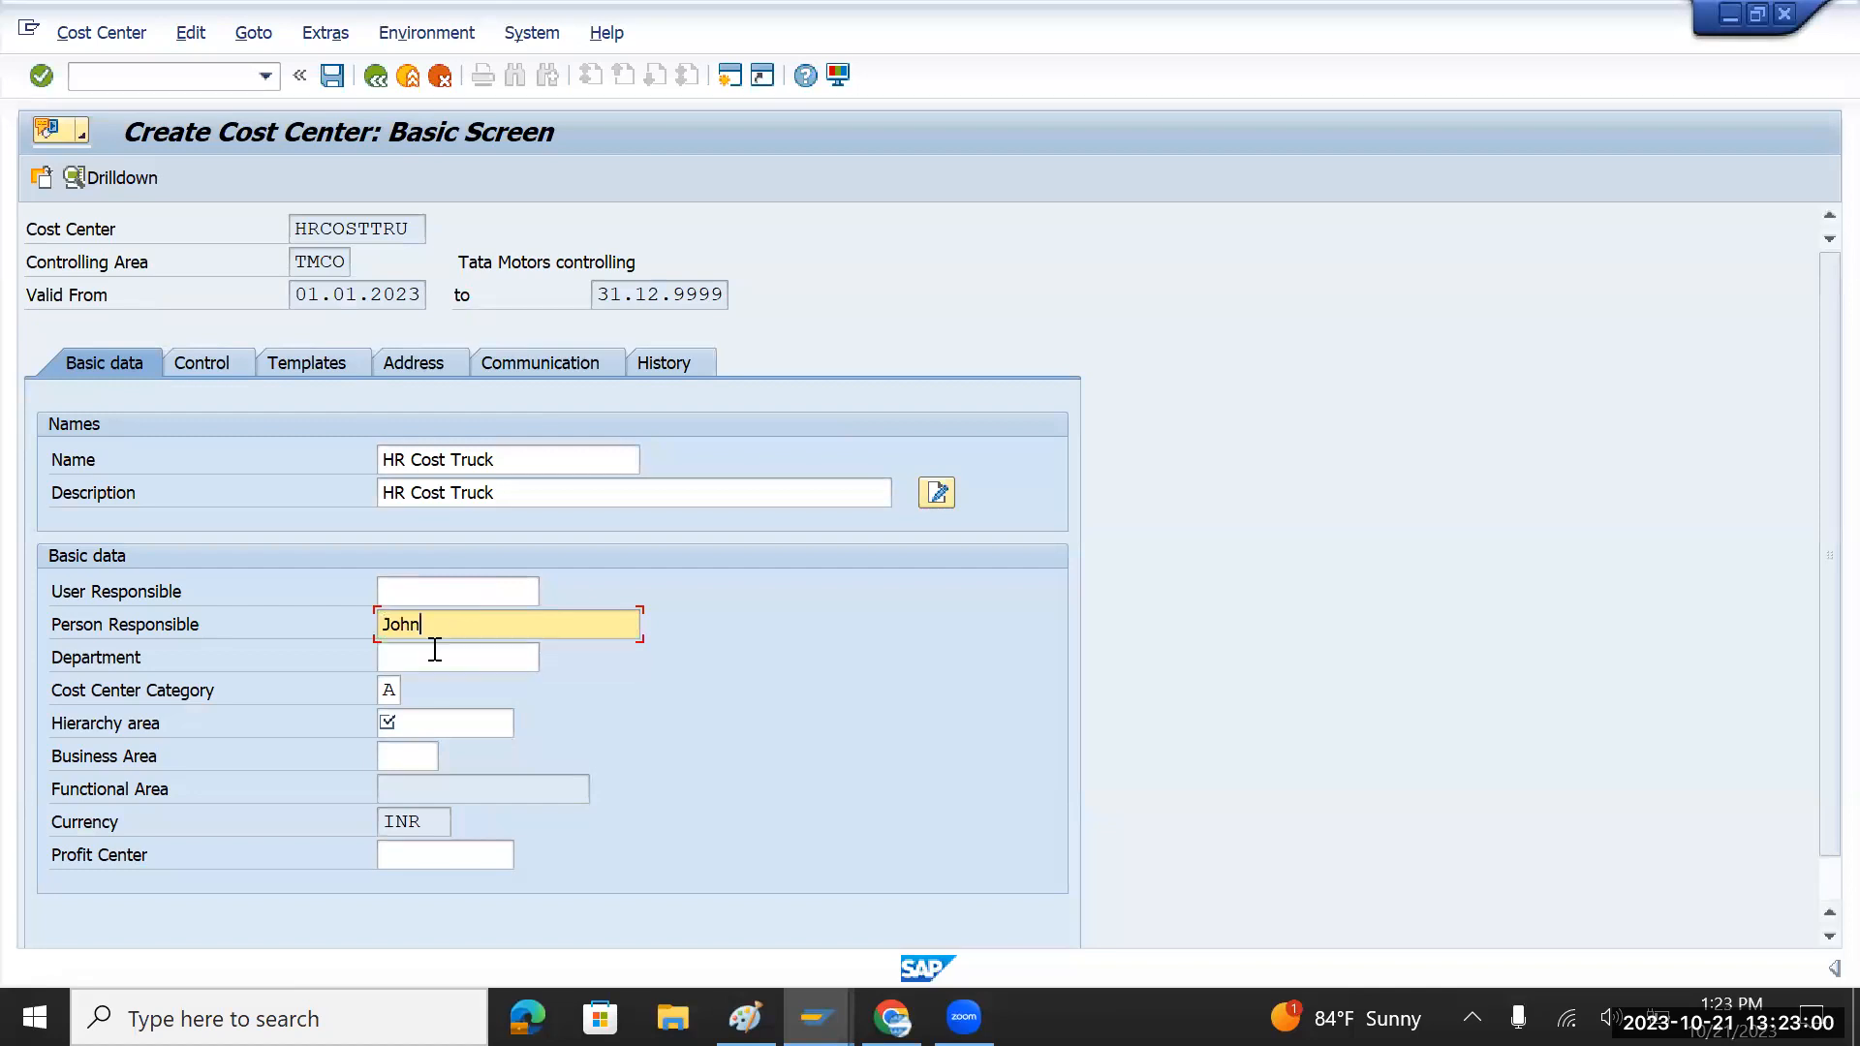
click(433, 718)
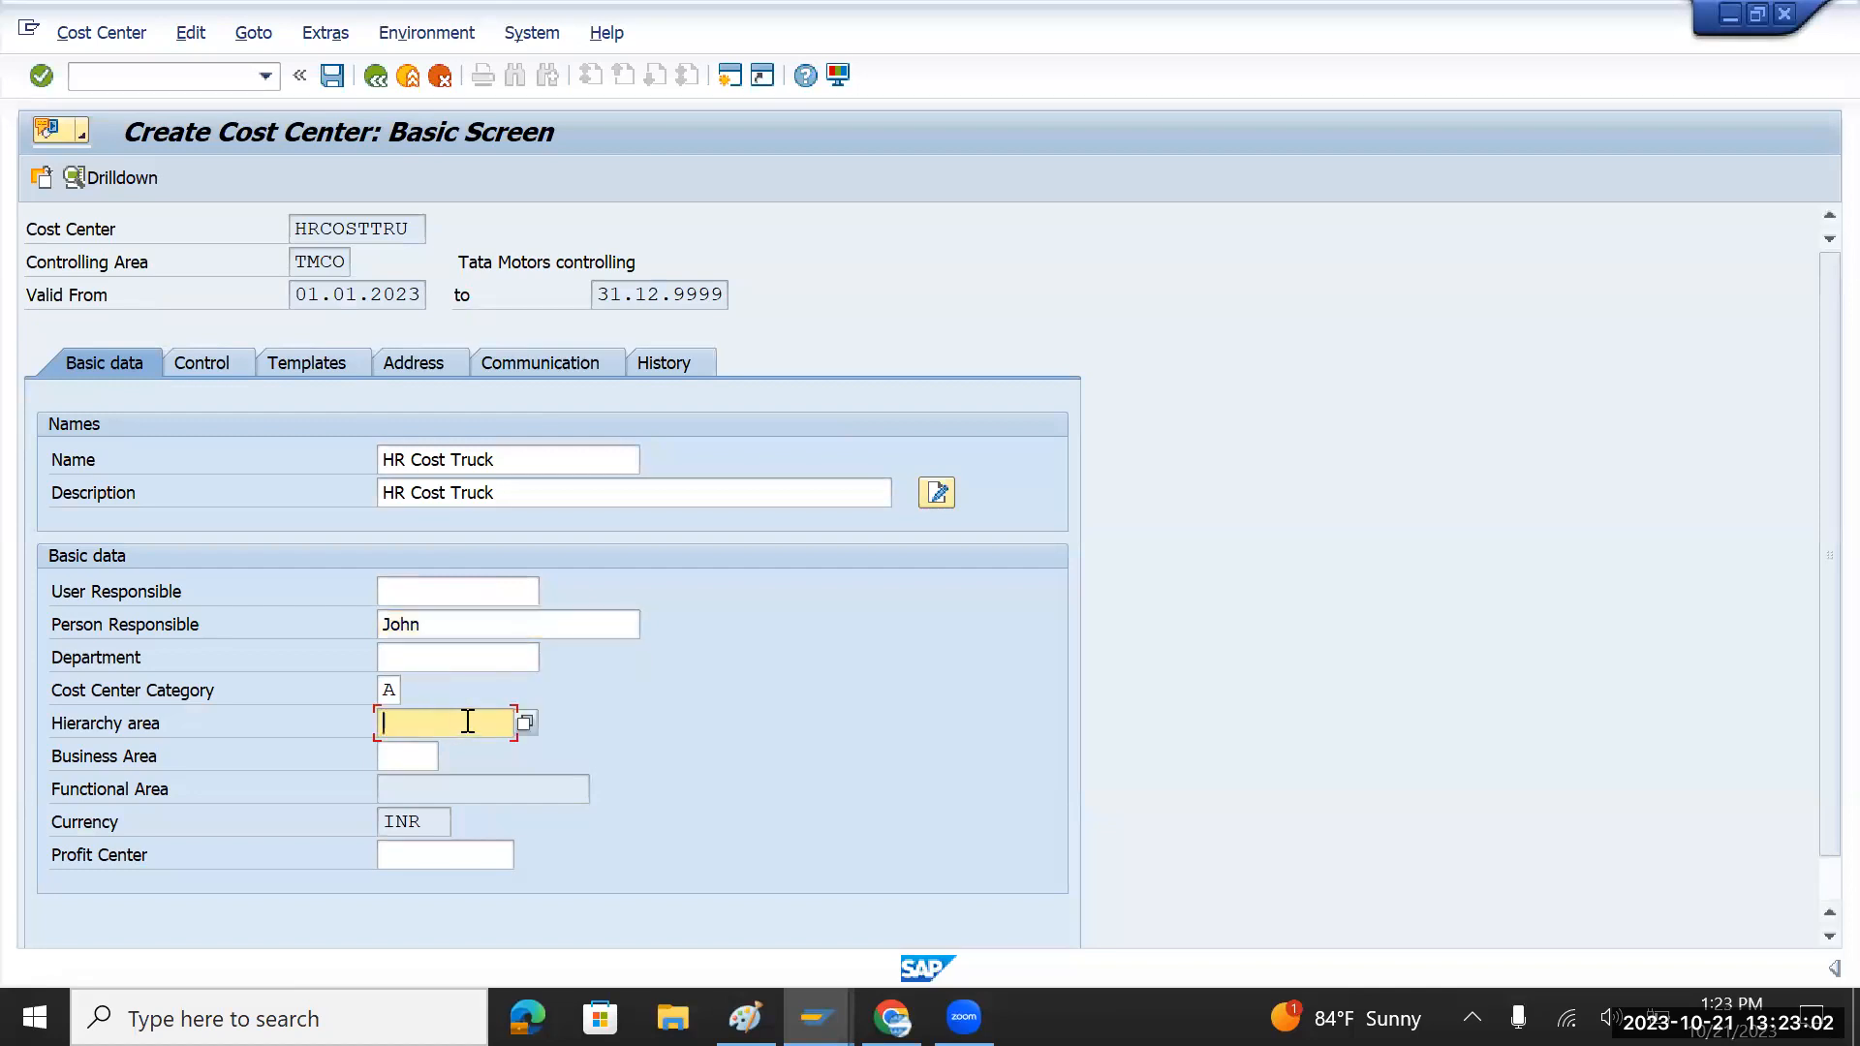
click(524, 723)
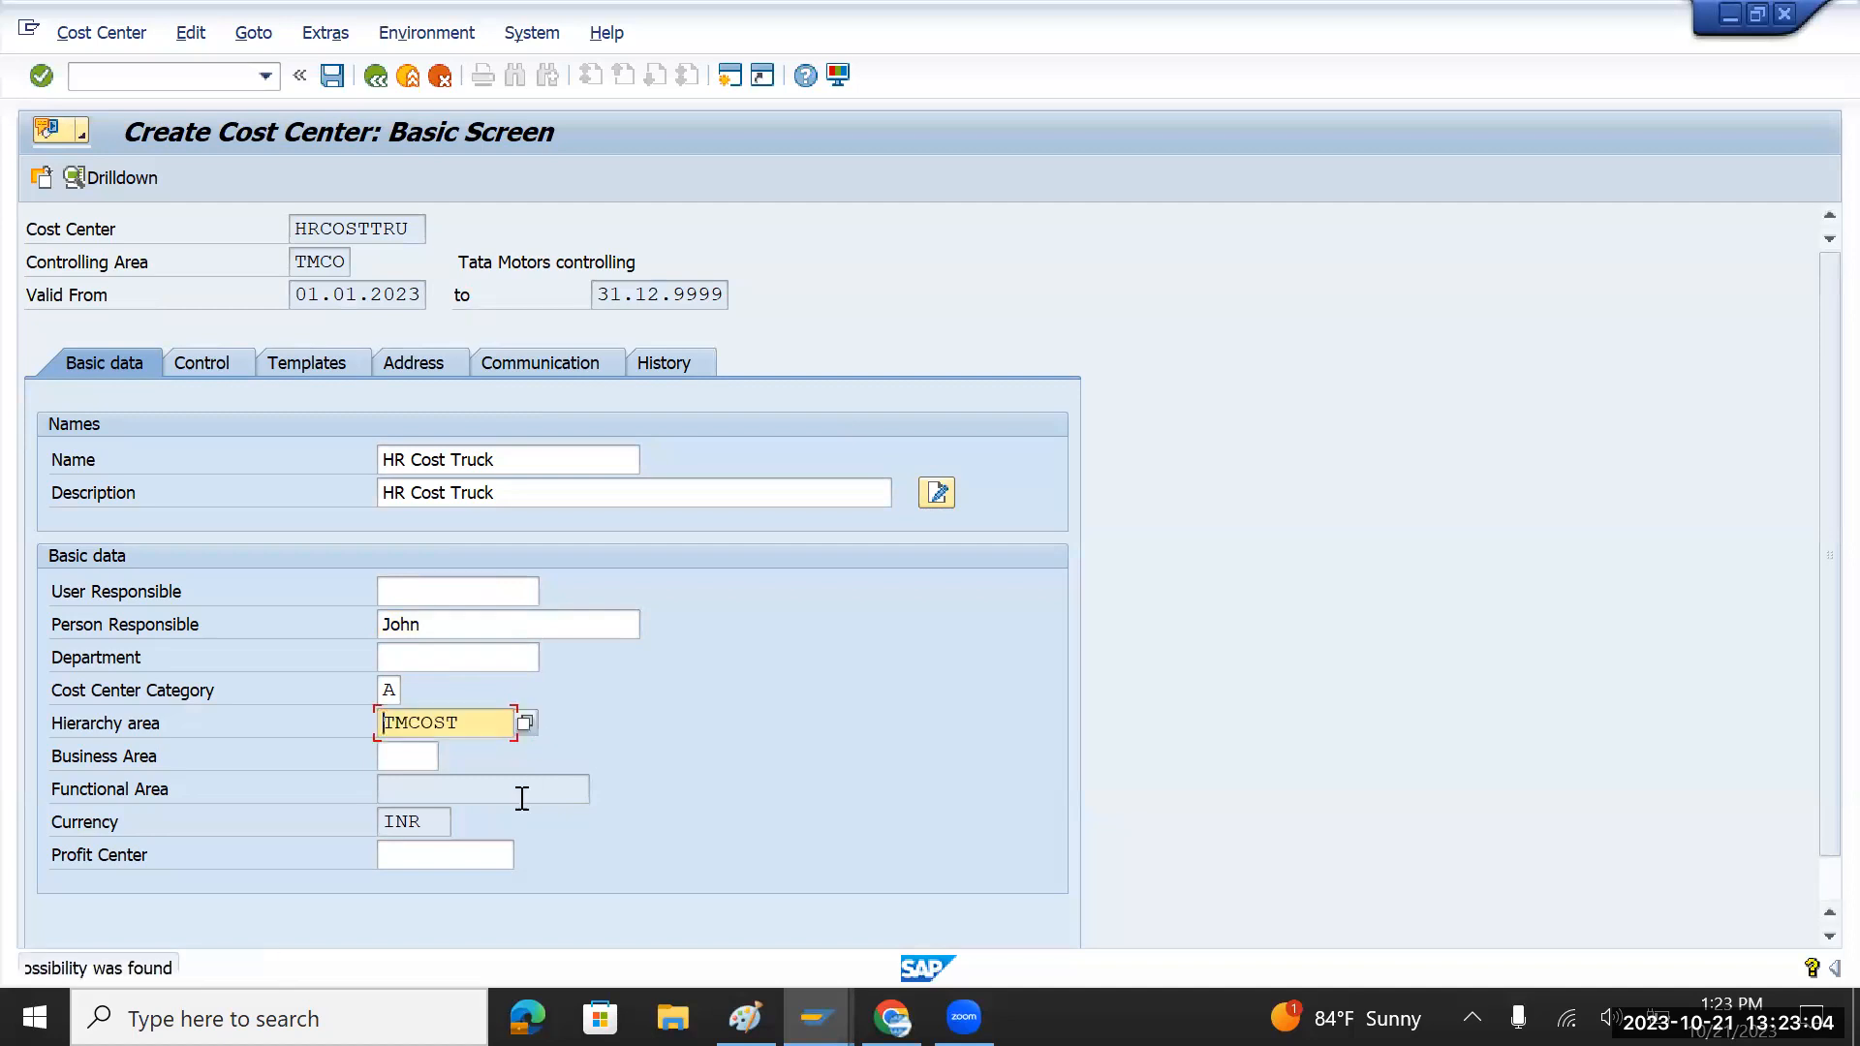
click(462, 848)
Step: Paste Yodha from the notes as profit center, validate, and save cost center HRCOSTTRU
click(525, 855)
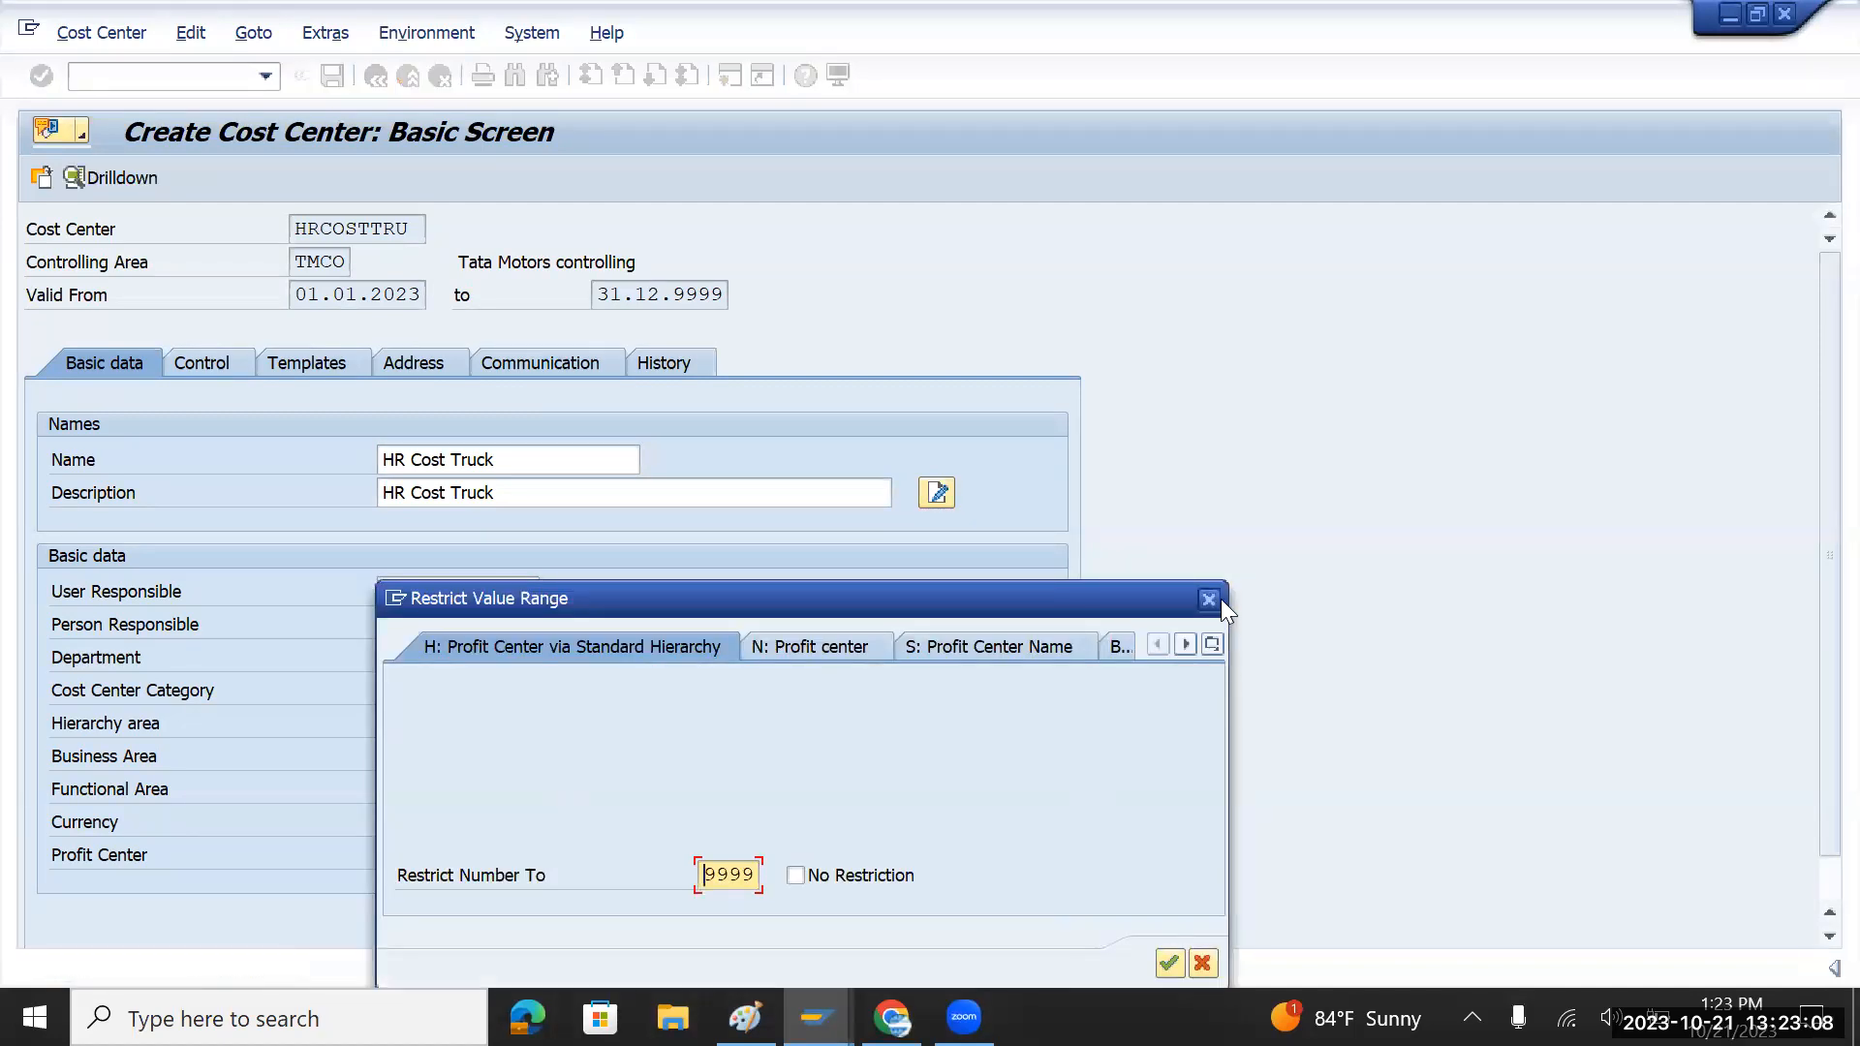
click(1216, 600)
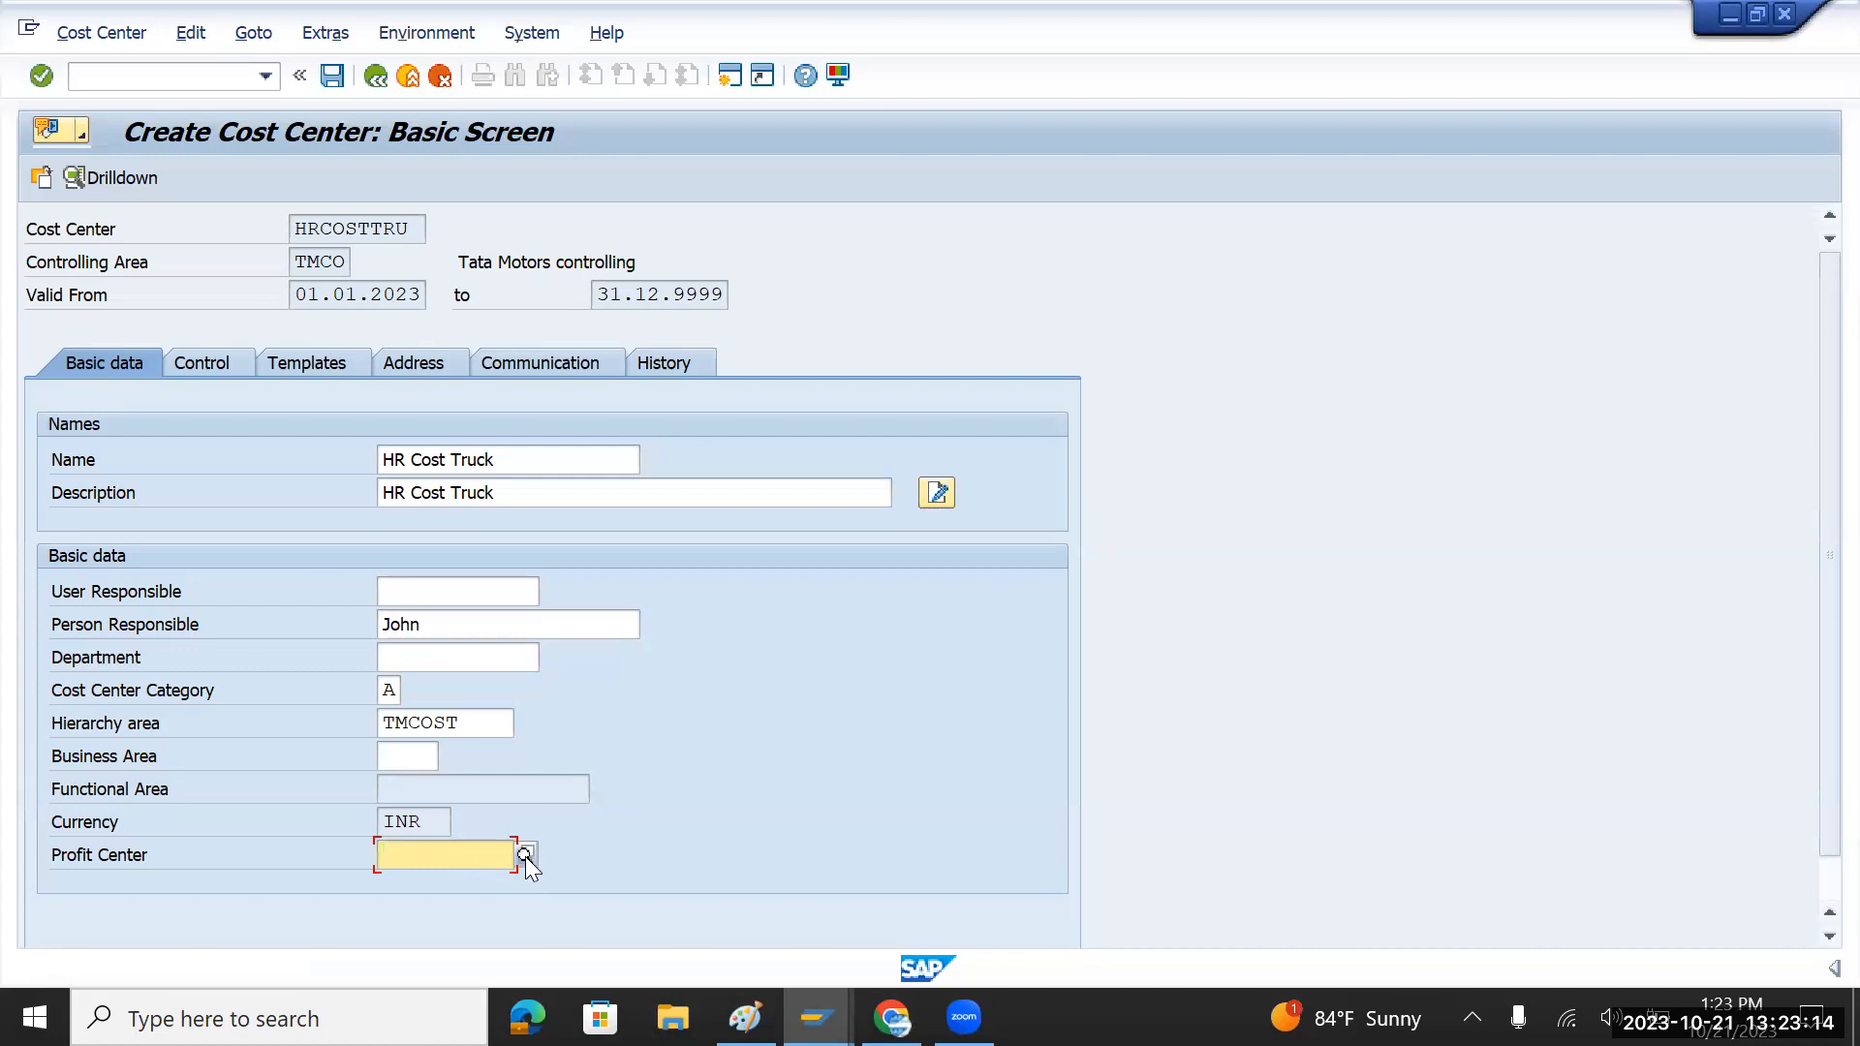
key(alt+Tab)
double_click(641, 387)
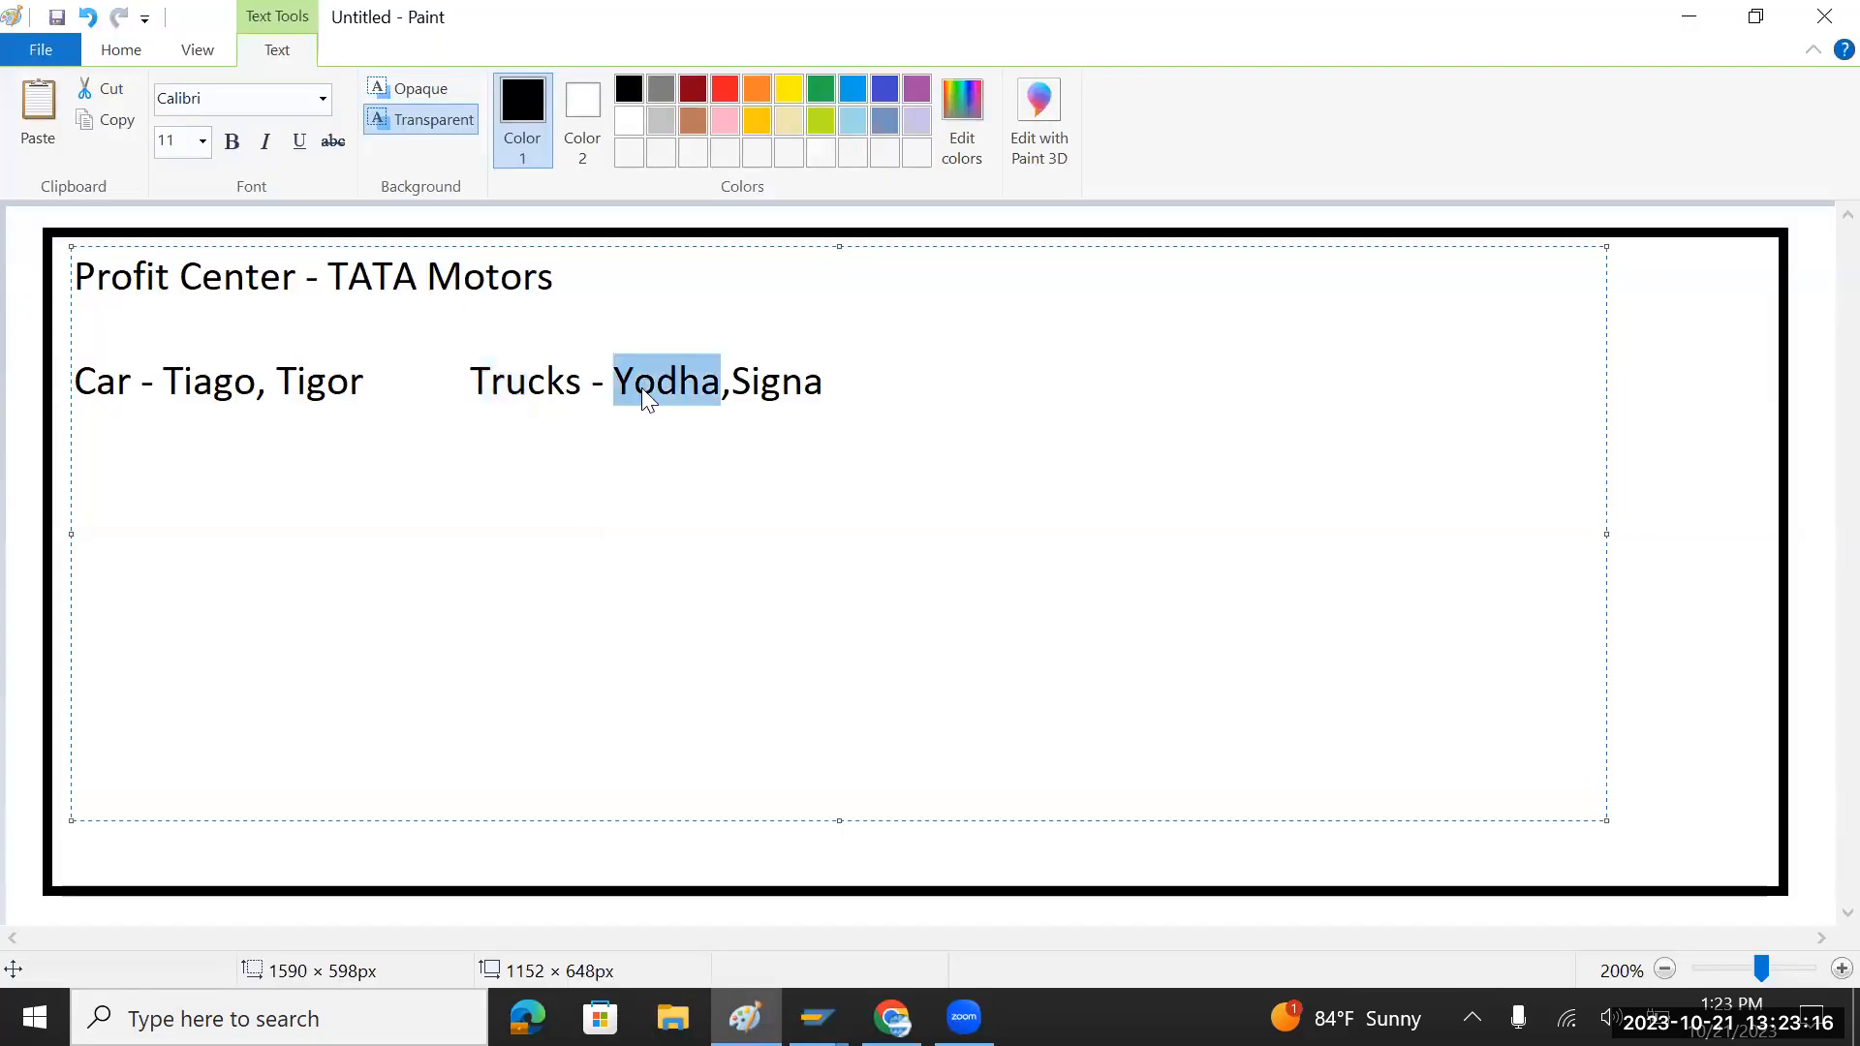
key(ctrl+c)
key(alt+Tab)
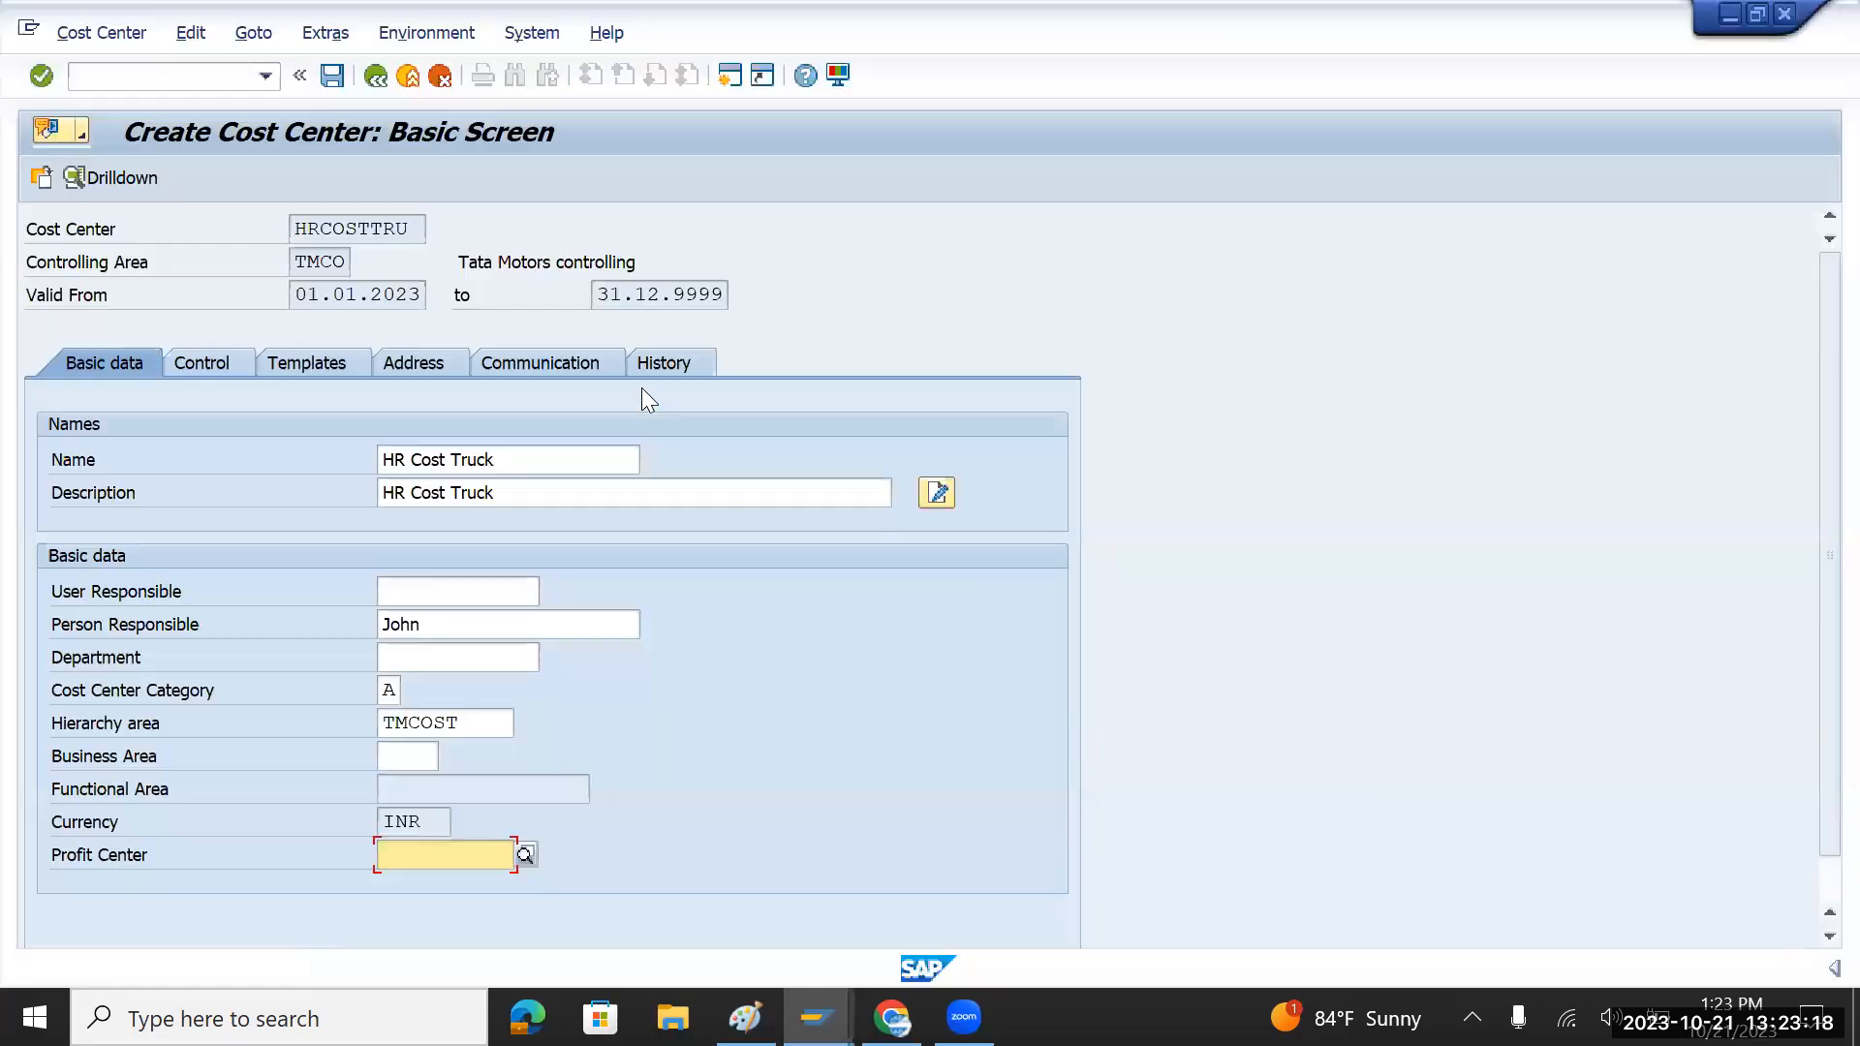
key(ctrl+v)
key(Return)
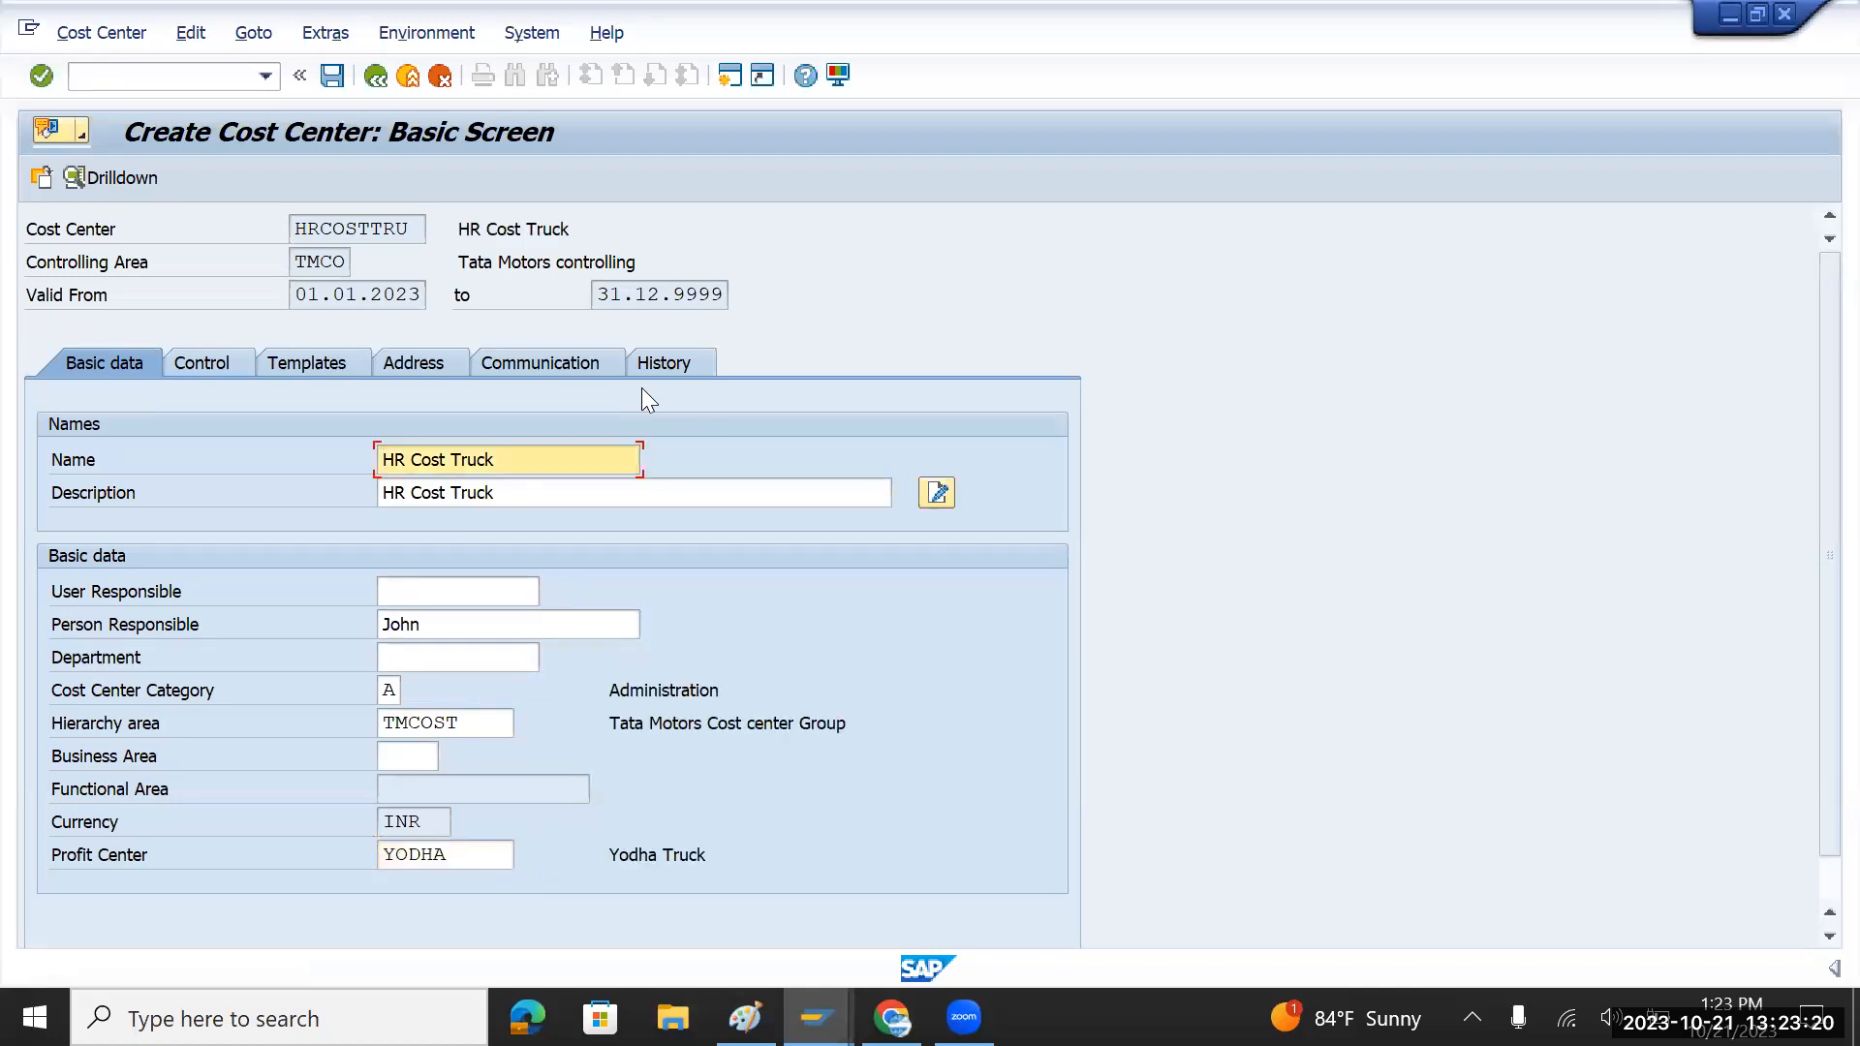
click(332, 76)
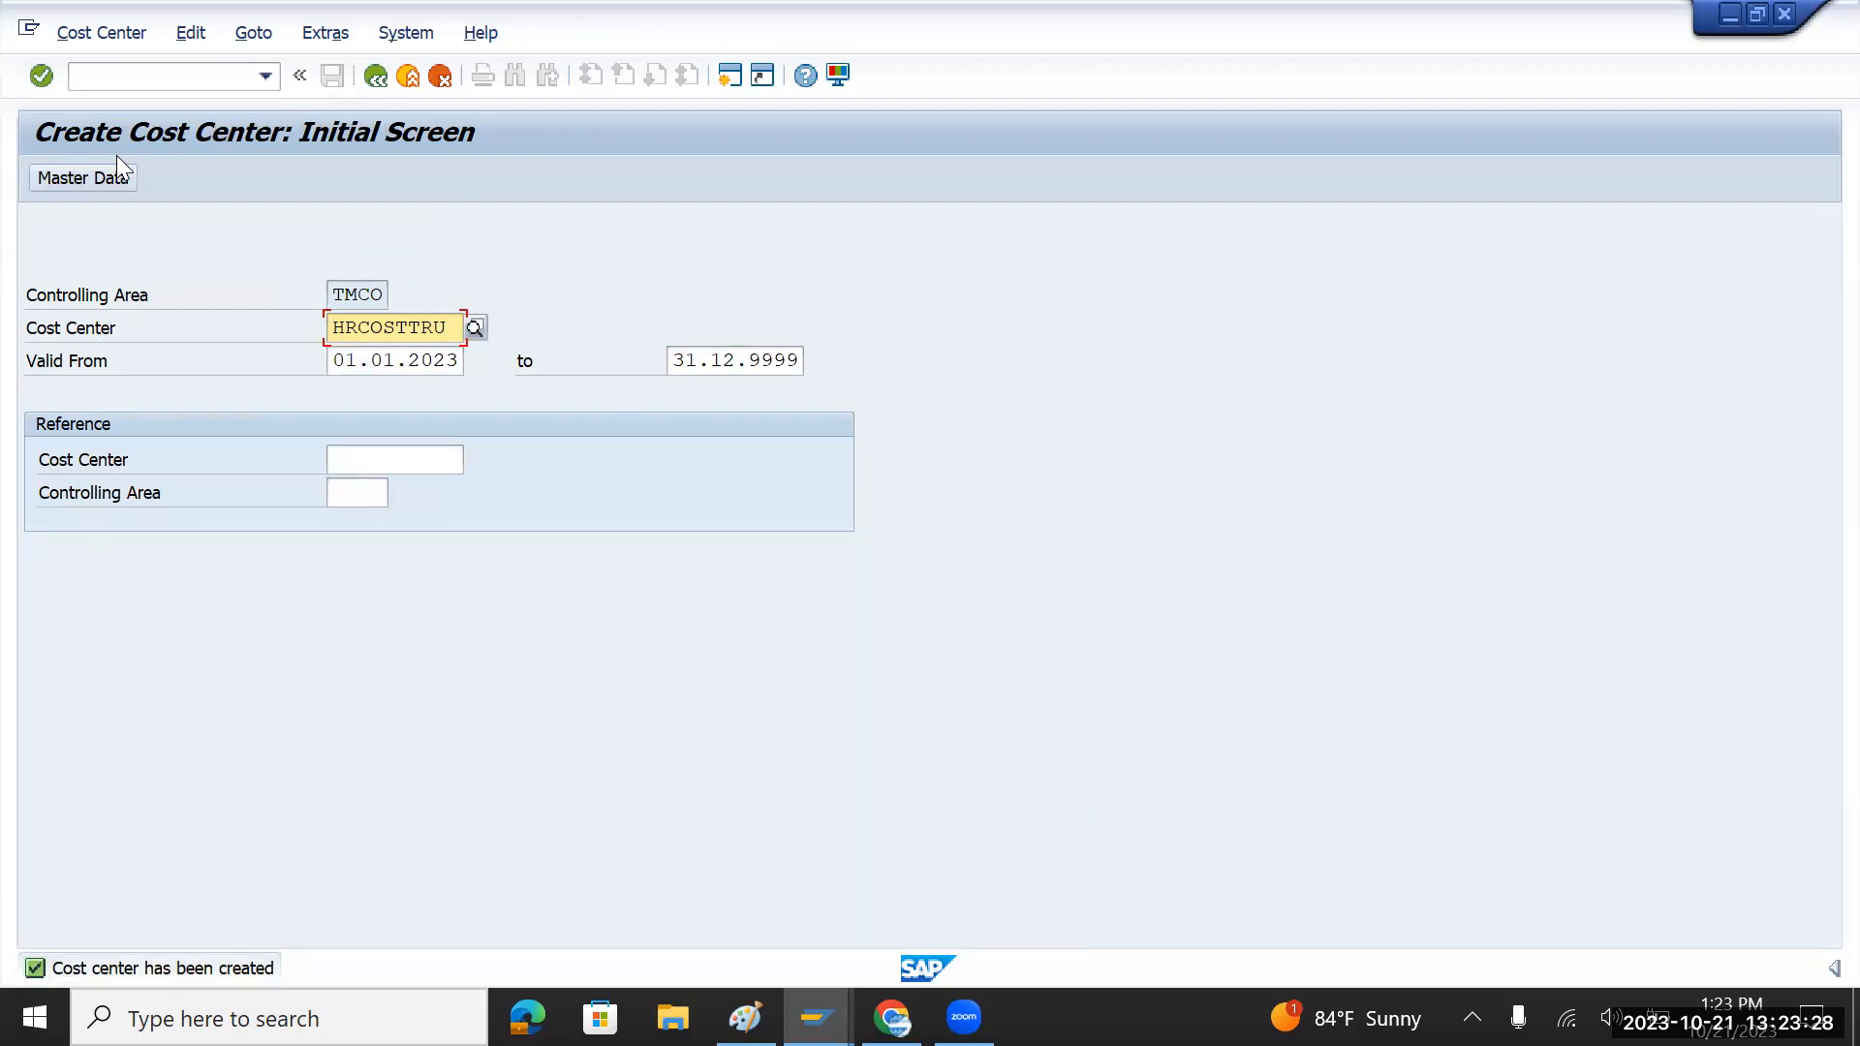
Step: Leave the current screen with /n and start transaction FB50
click(141, 75)
text(/n)
key(Return)
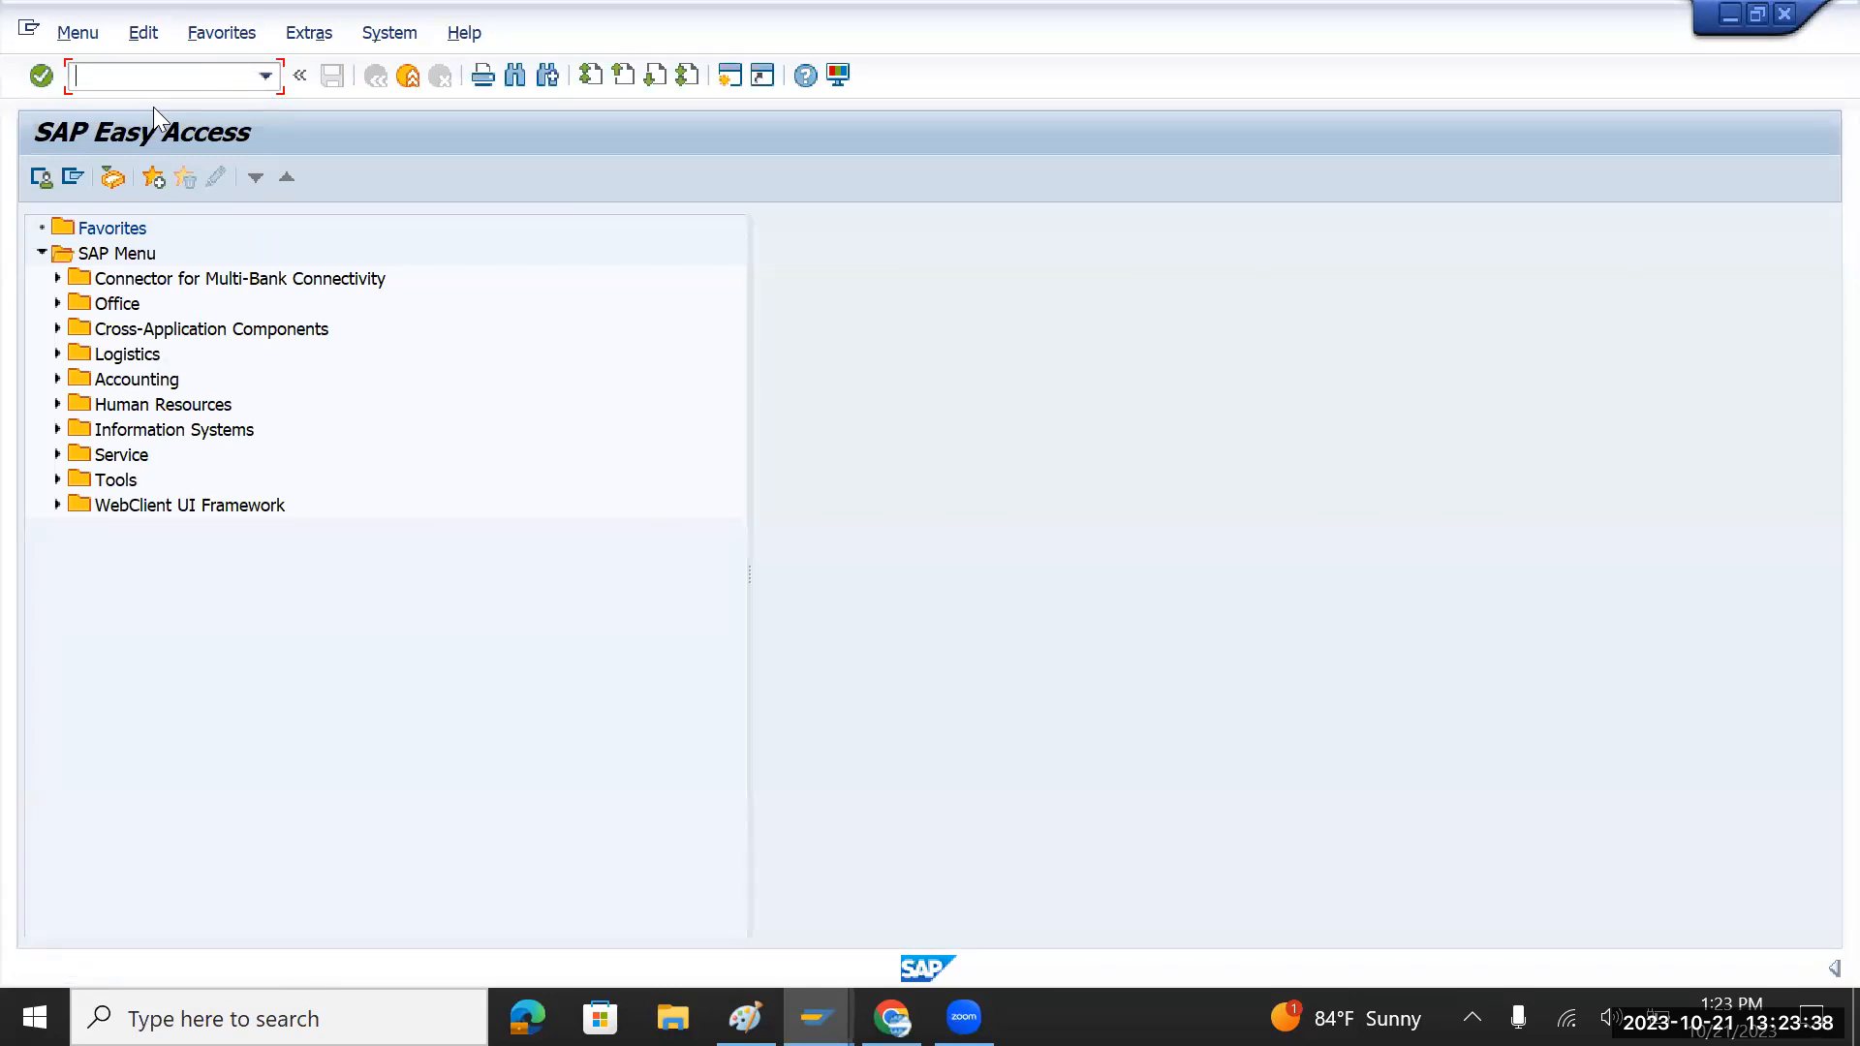
text(fb50)
key(Return)
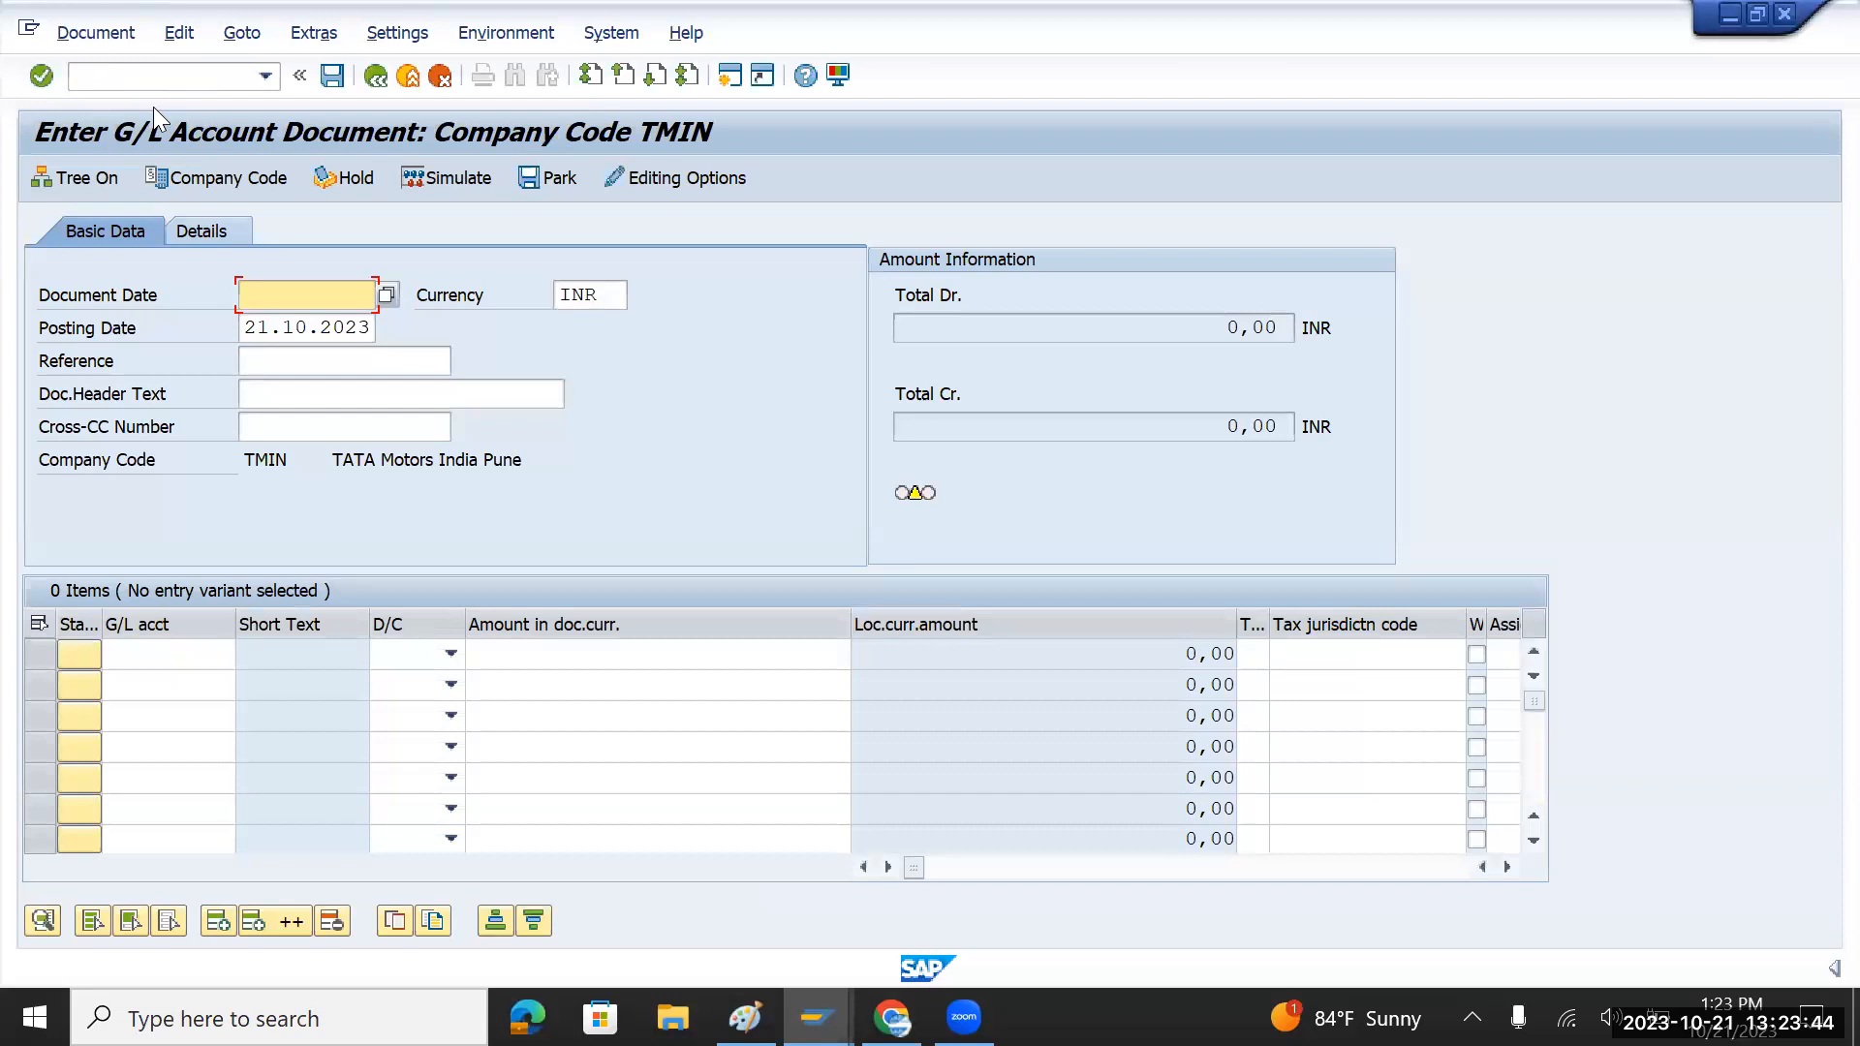
Step: Set document date 21.10.2023, reference Testing 001 and header text Entry for testing
drag(243, 330, 392, 333)
click(288, 305)
key(ctrl+v)
click(304, 360)
text(T)
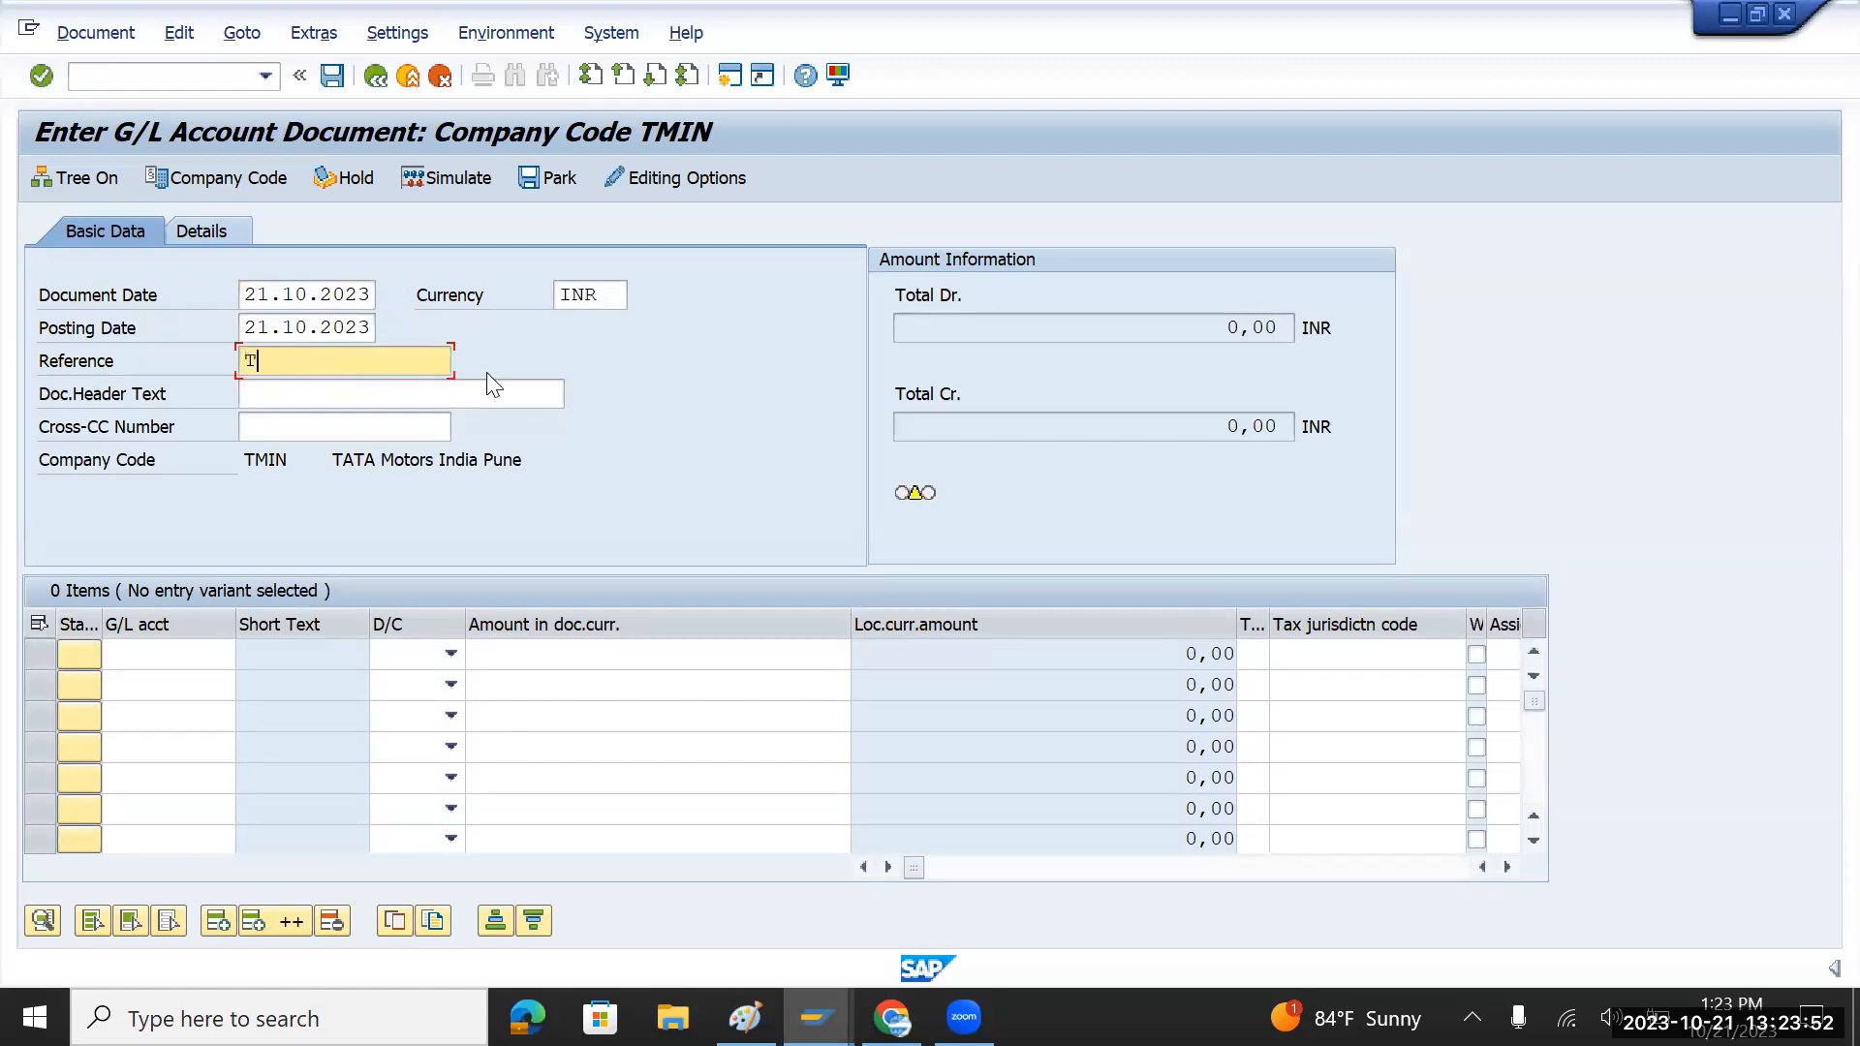
text(esting 001)
drag(396, 362, 210, 364)
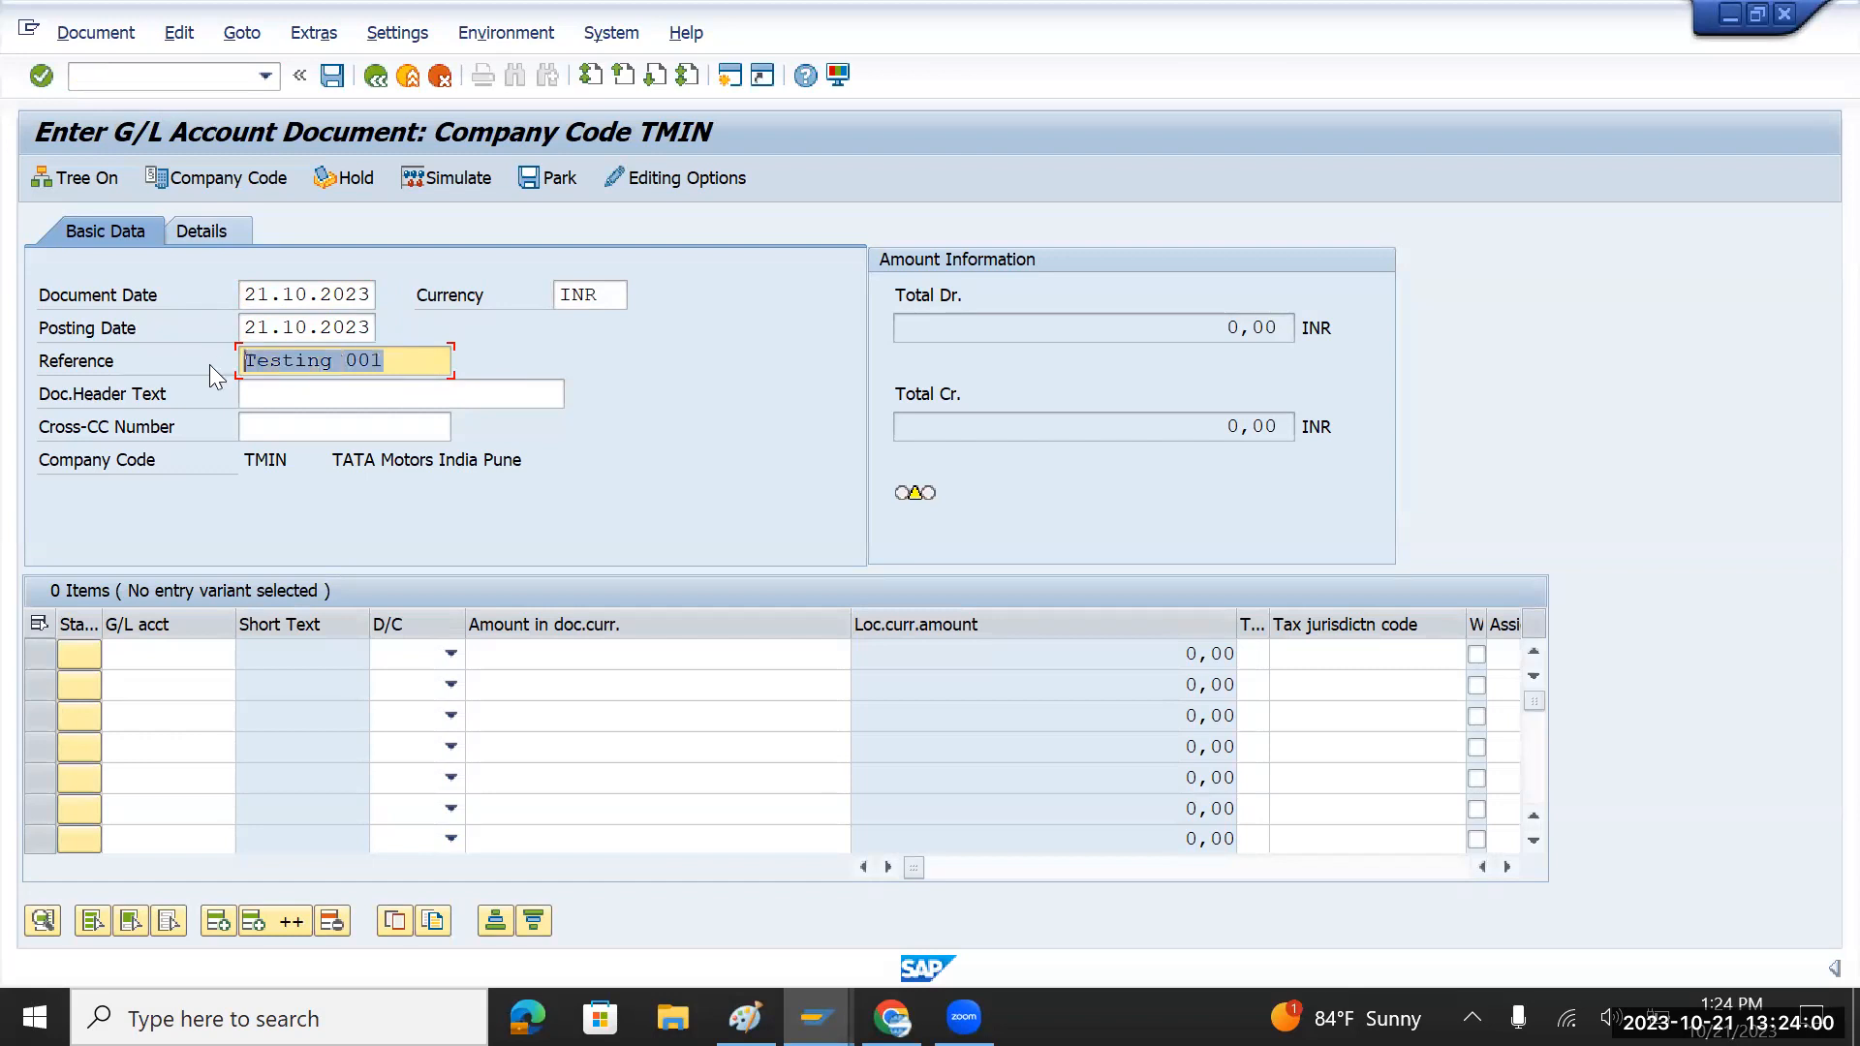
key(ctrl+c)
click(300, 397)
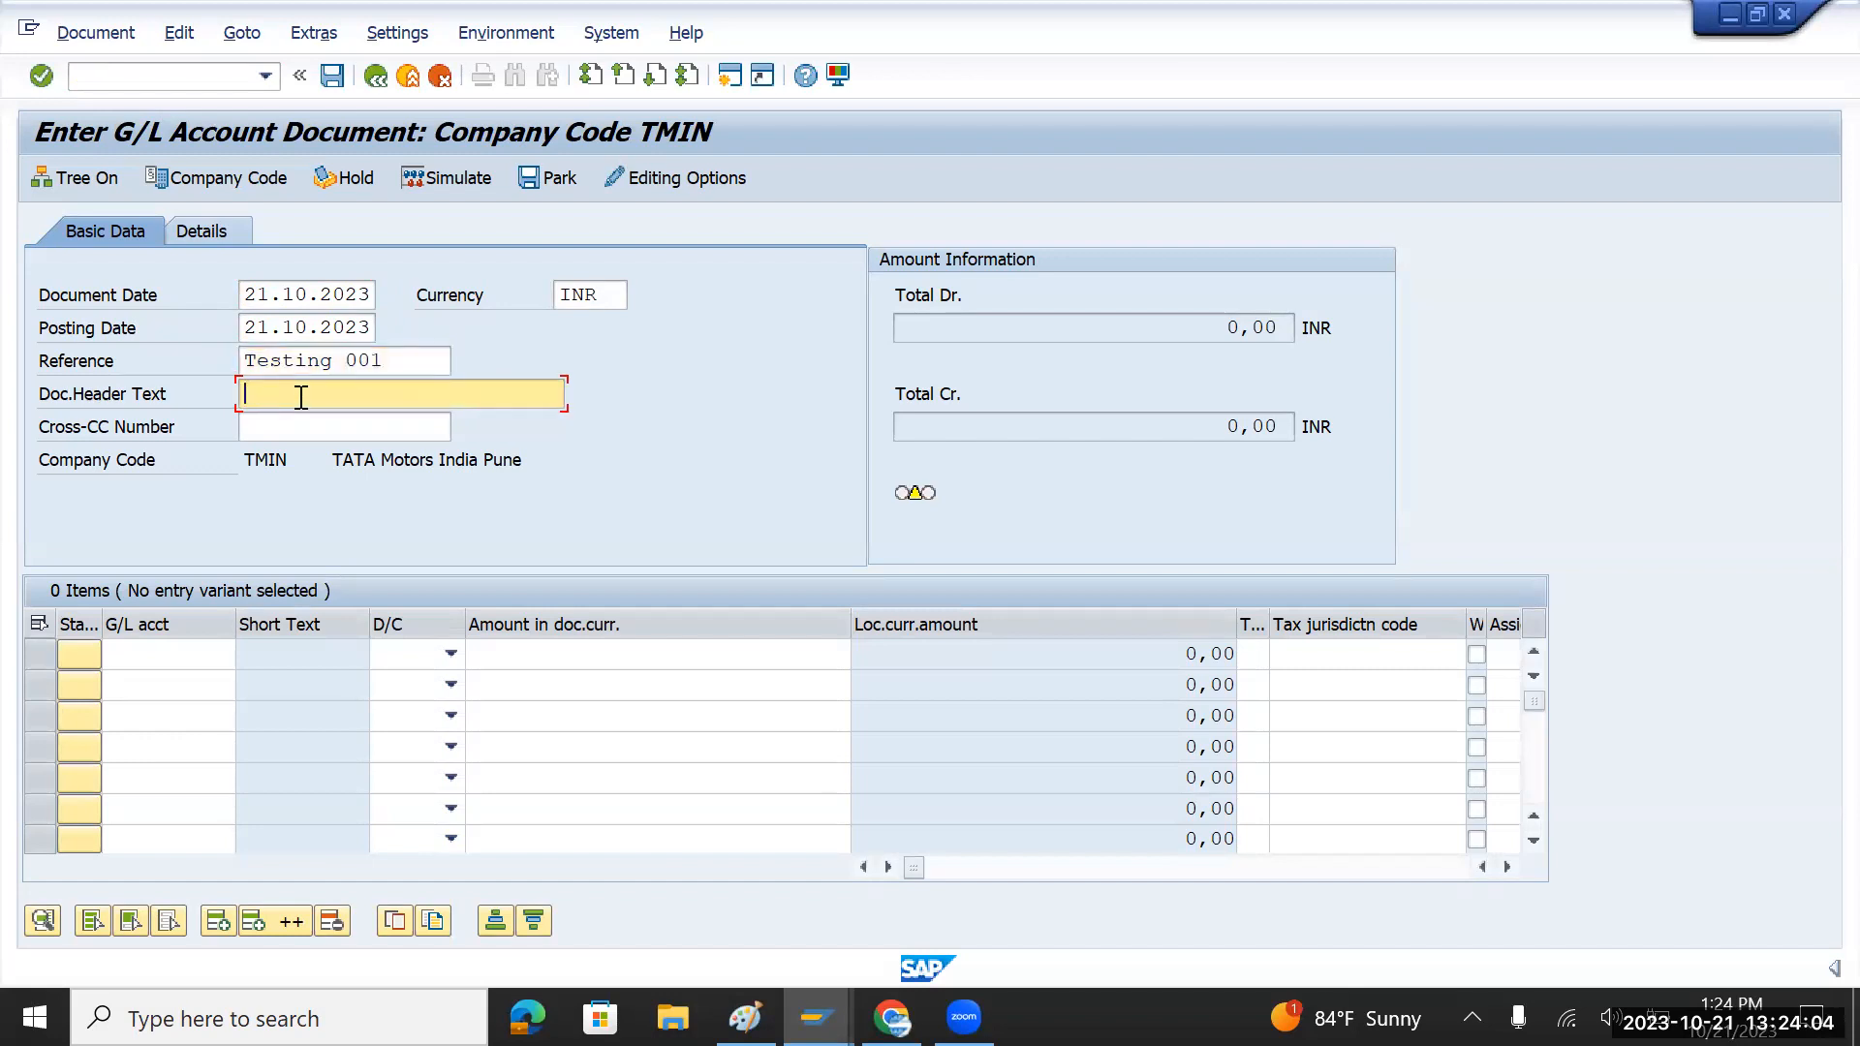
text(Entry for testing)
click(166, 651)
click(248, 655)
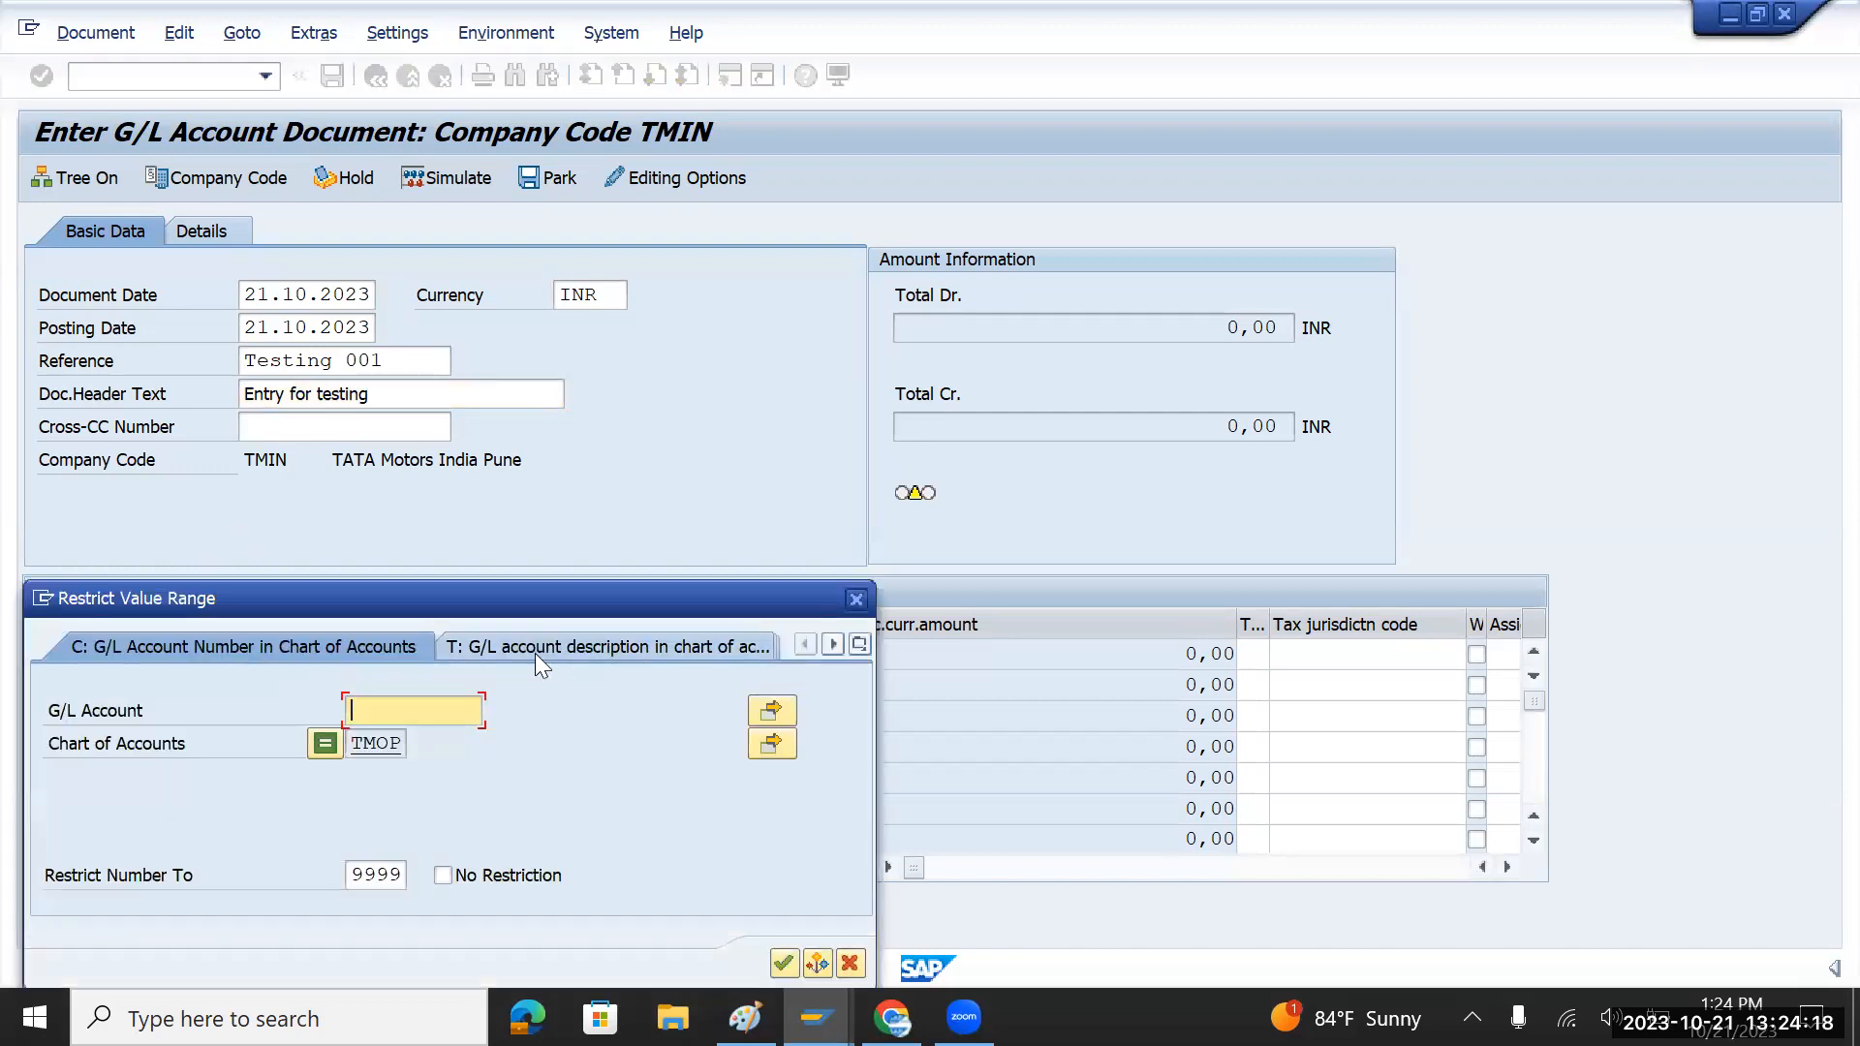
drag(540, 595, 745, 501)
click(986, 875)
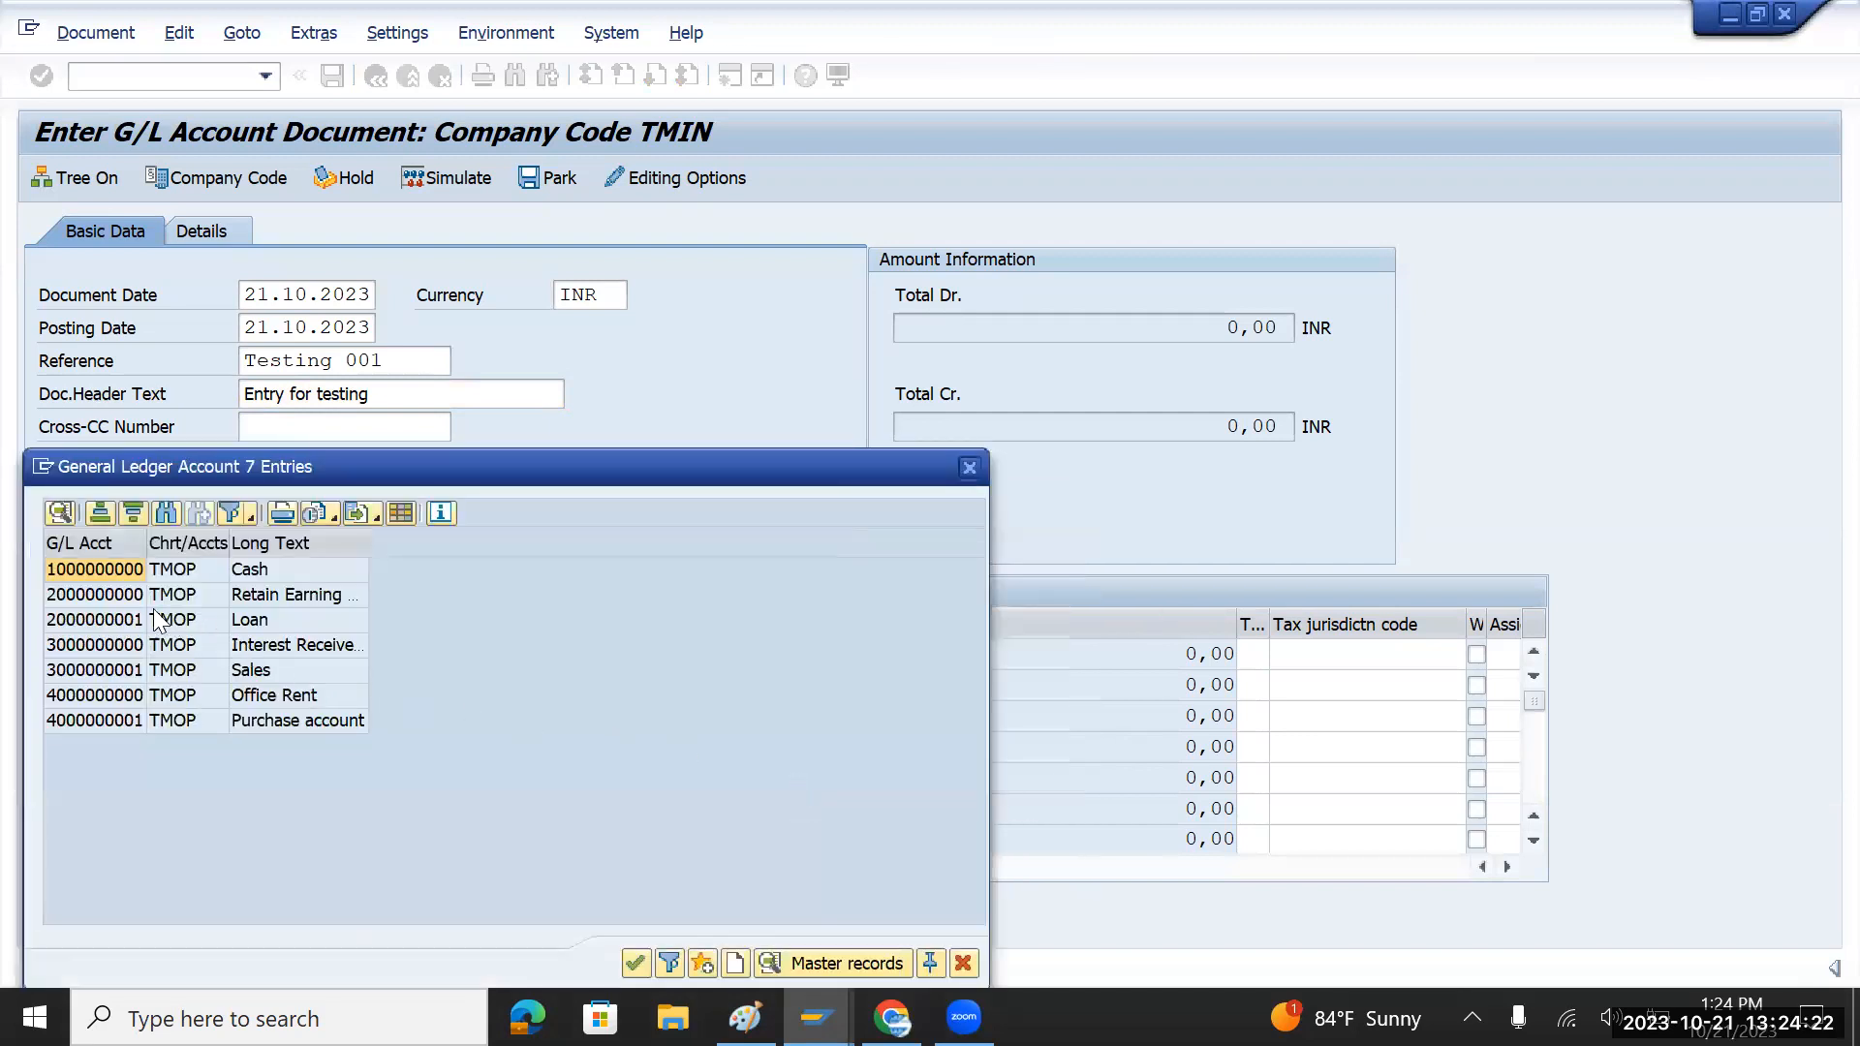
double_click(107, 574)
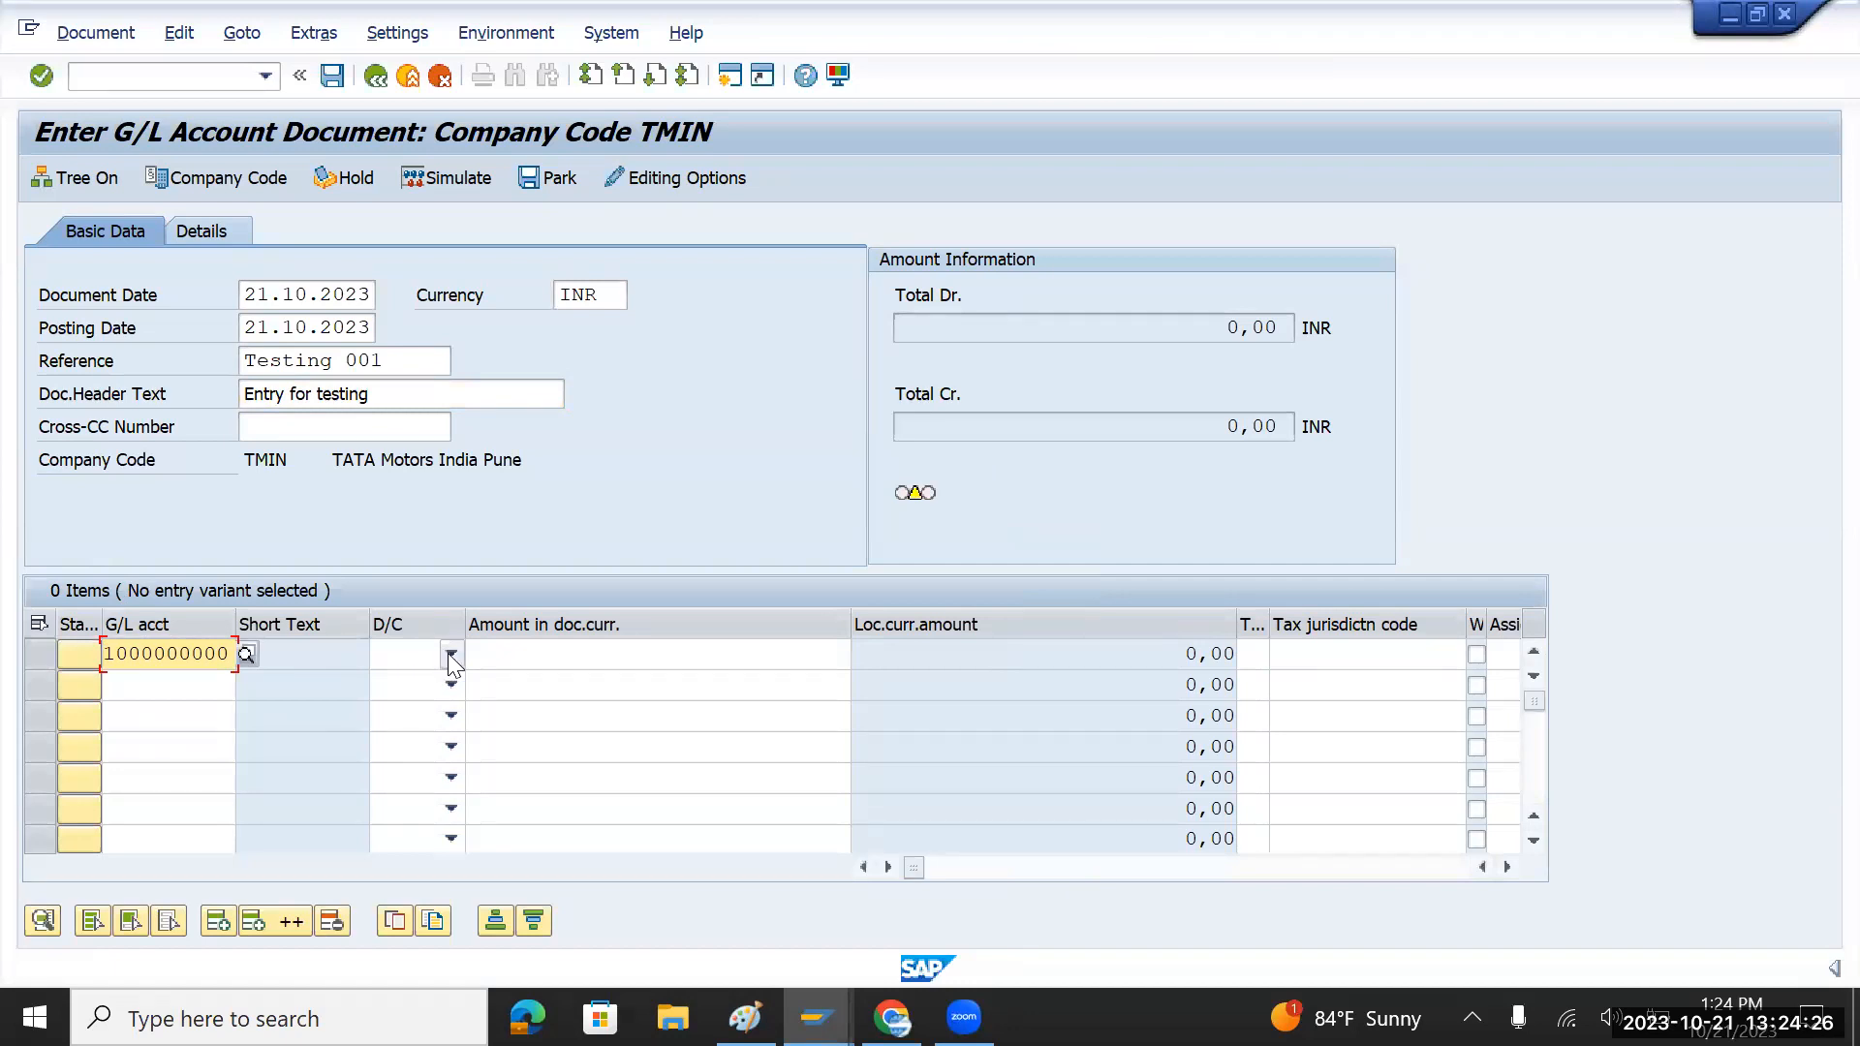
click(450, 654)
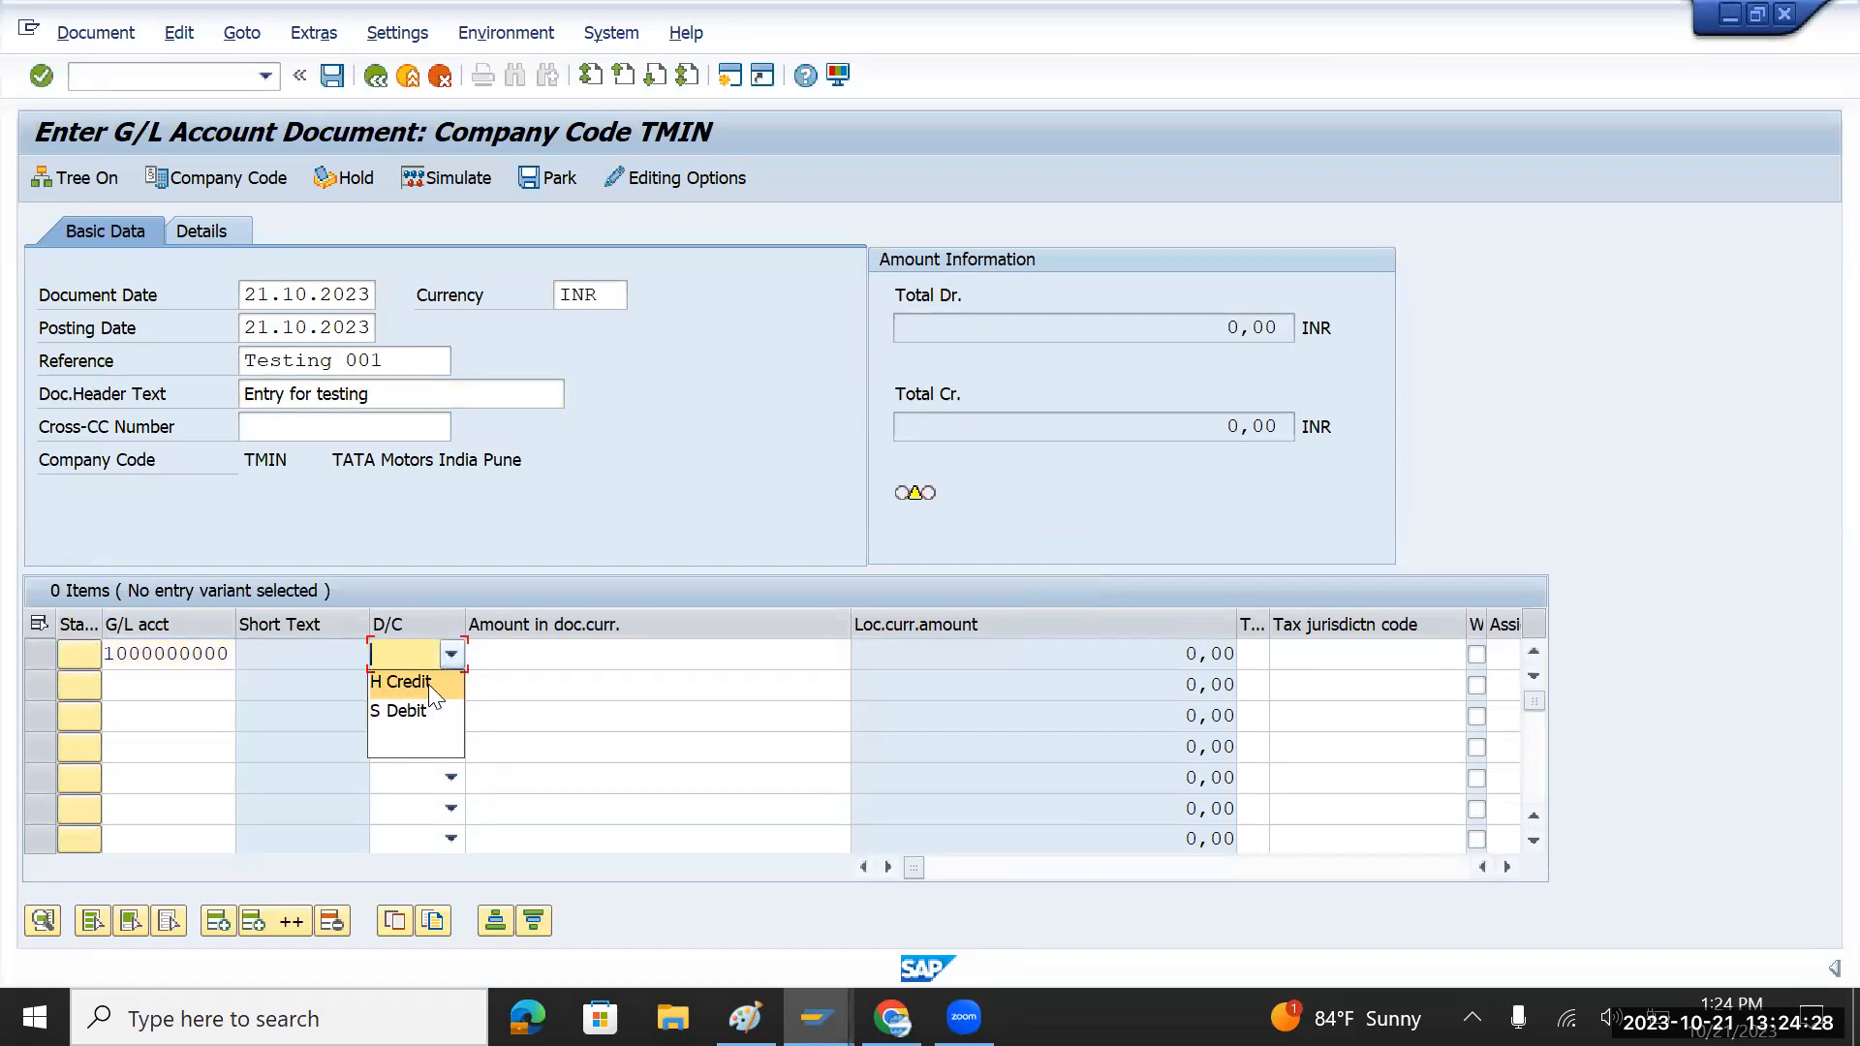
click(428, 683)
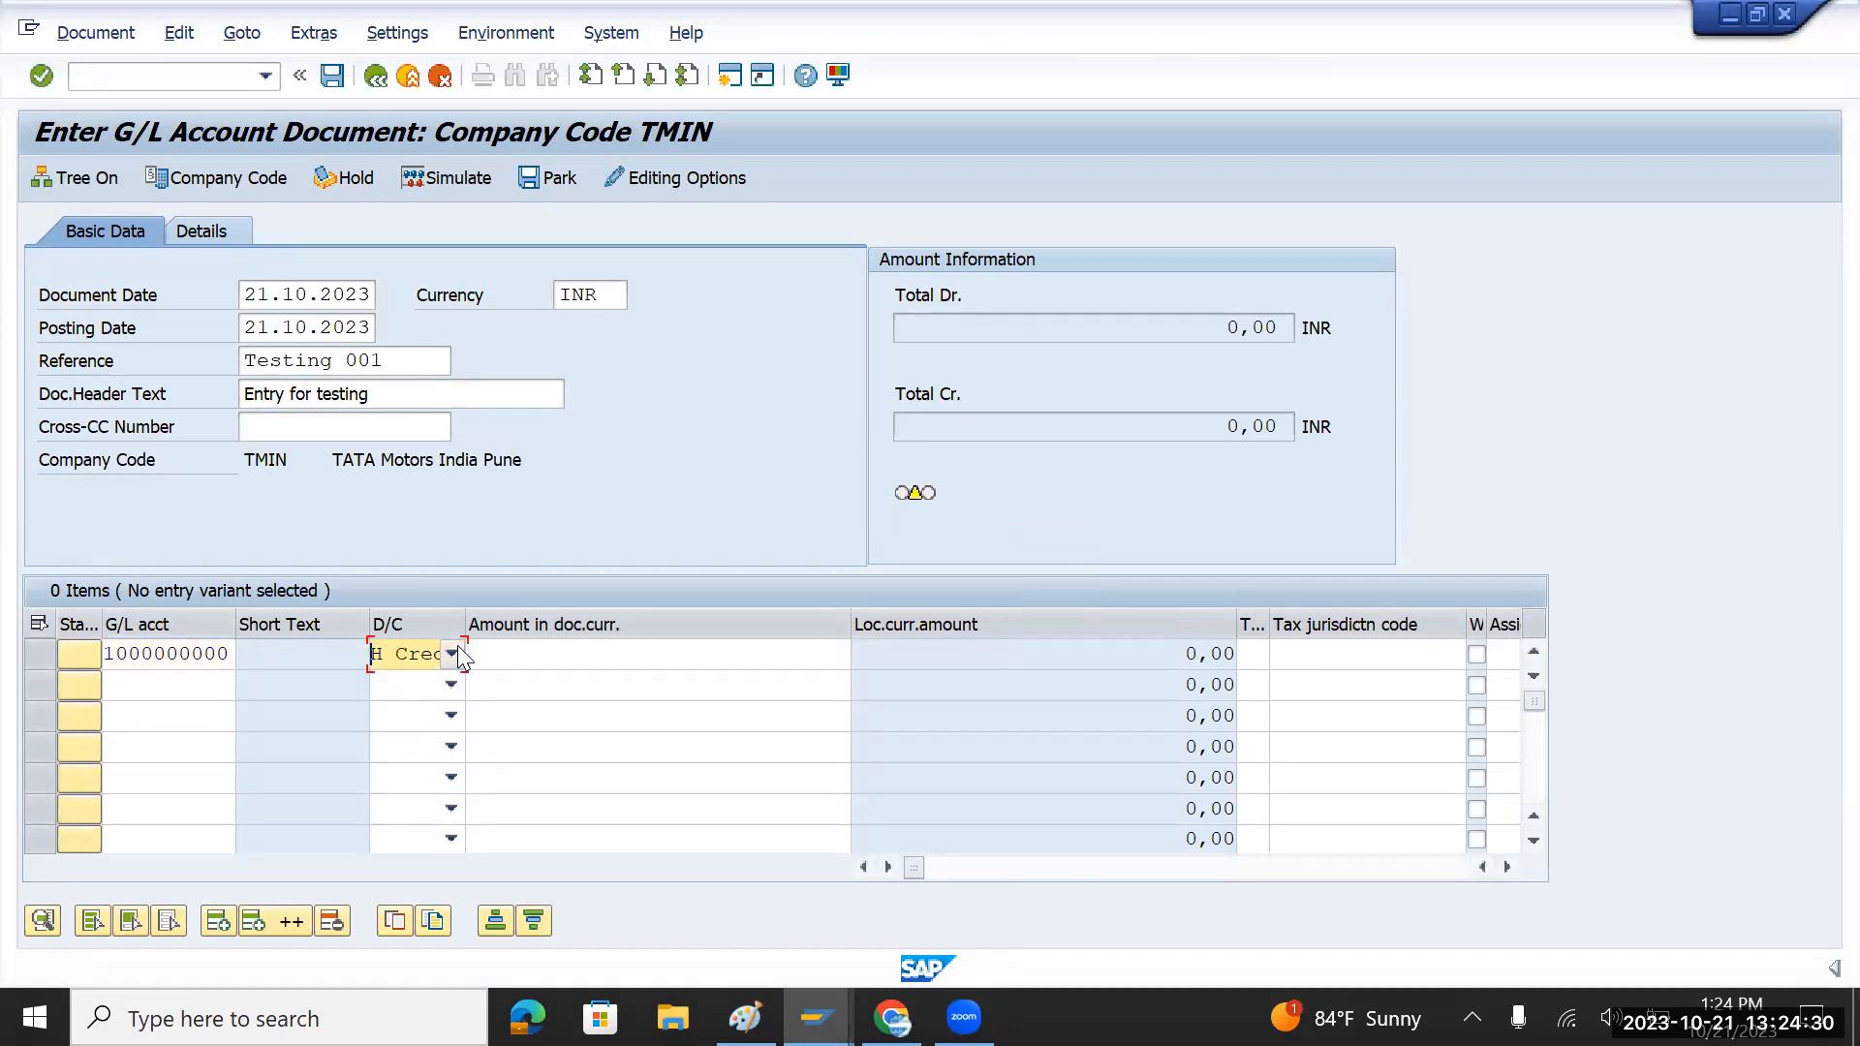
click(452, 654)
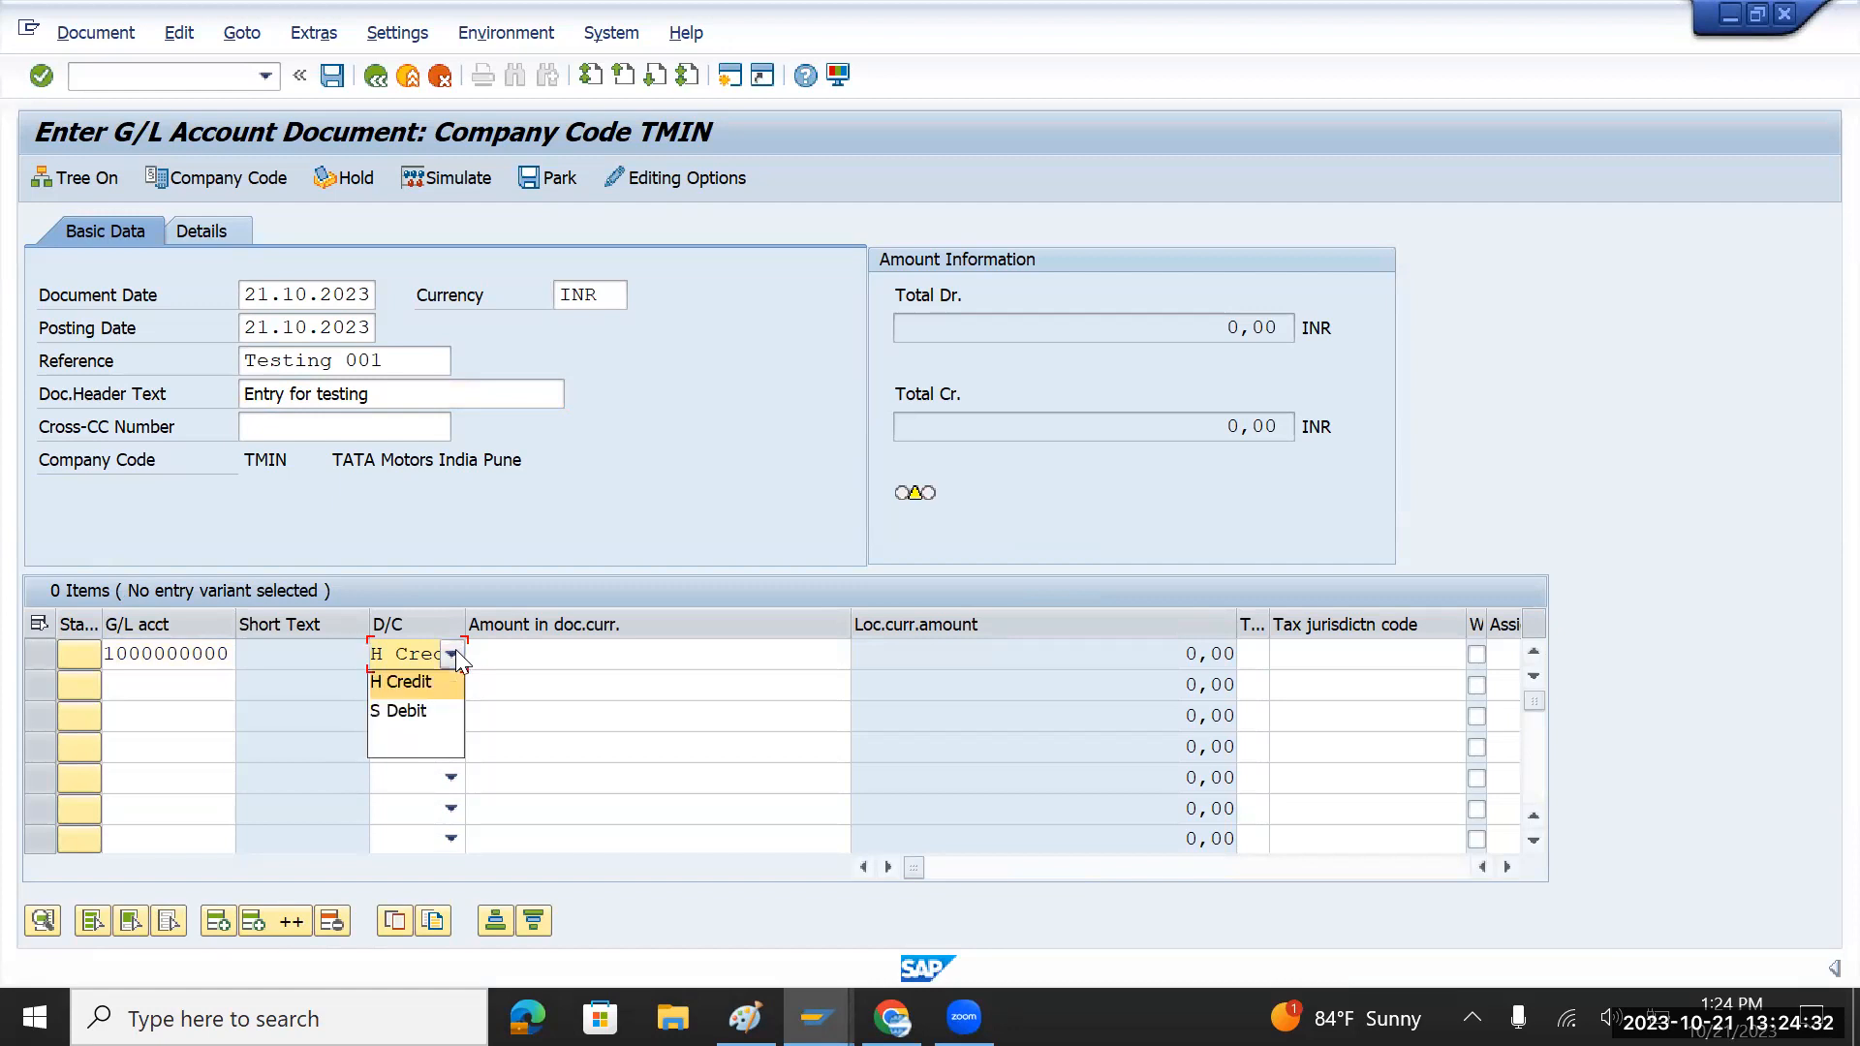
click(424, 710)
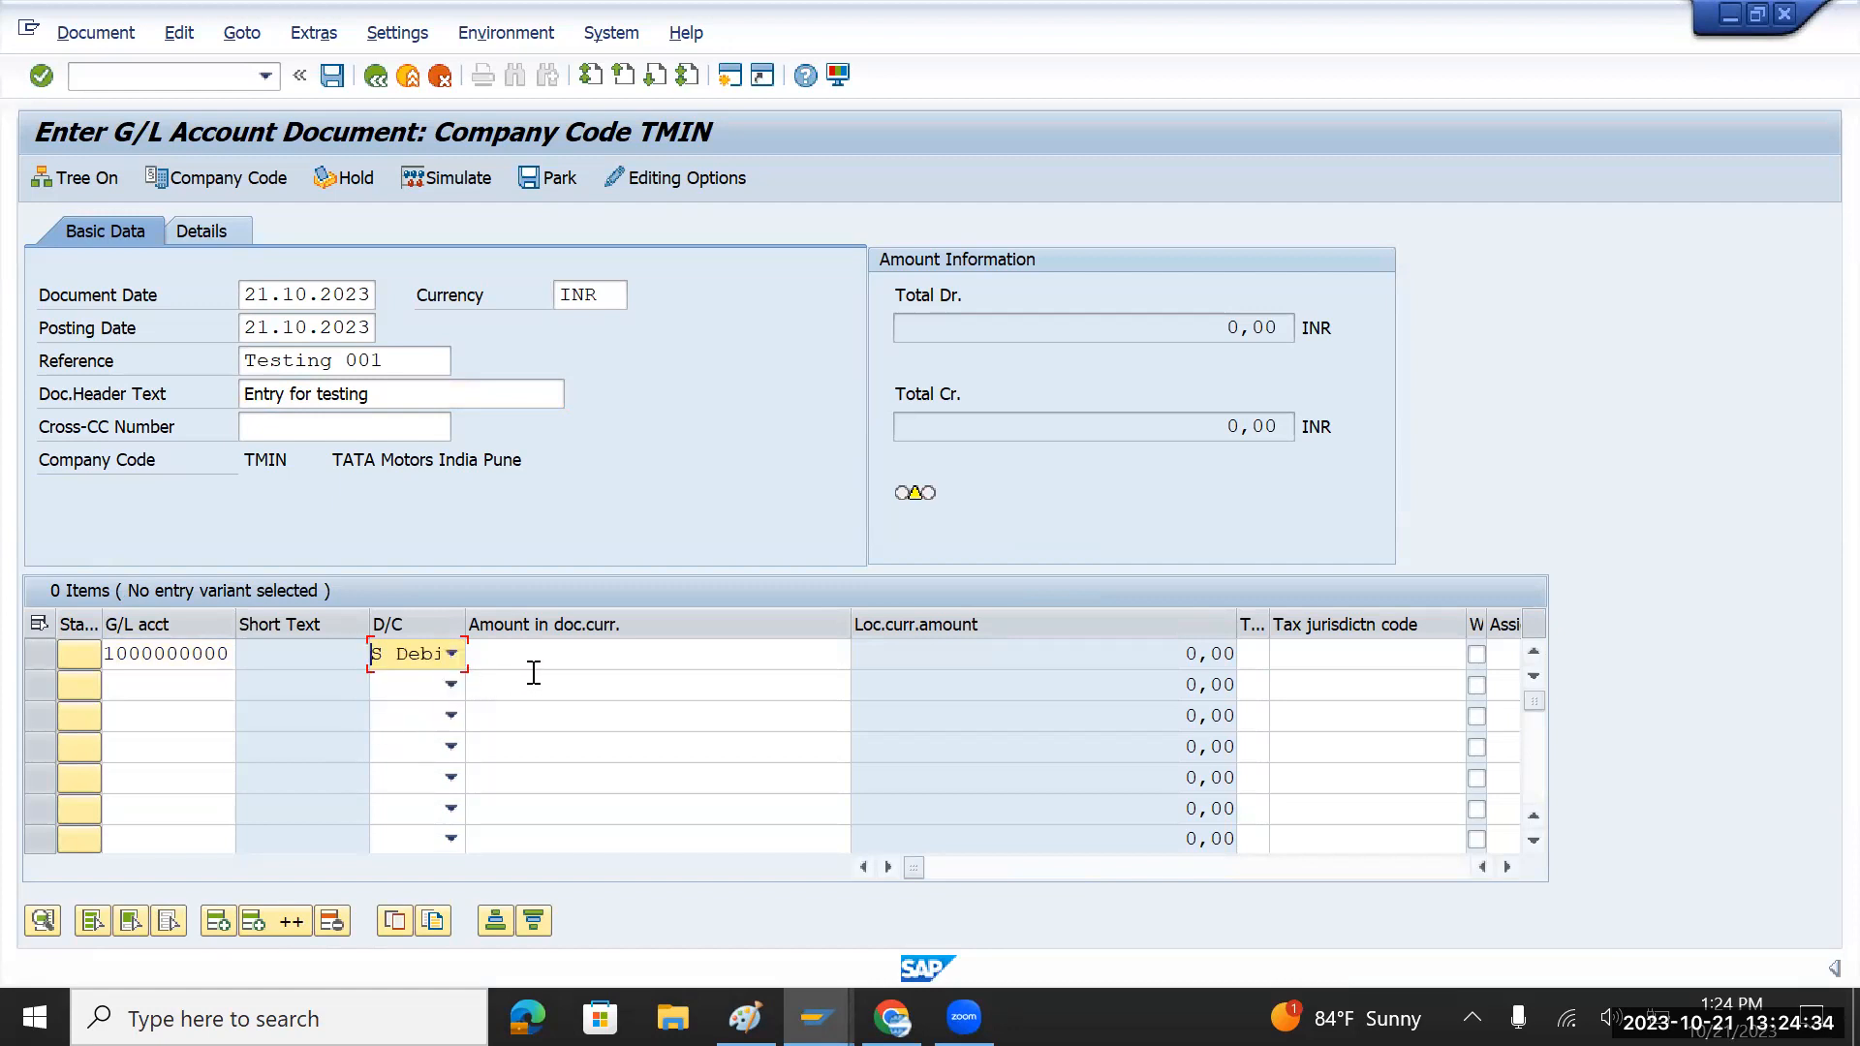
click(600, 653)
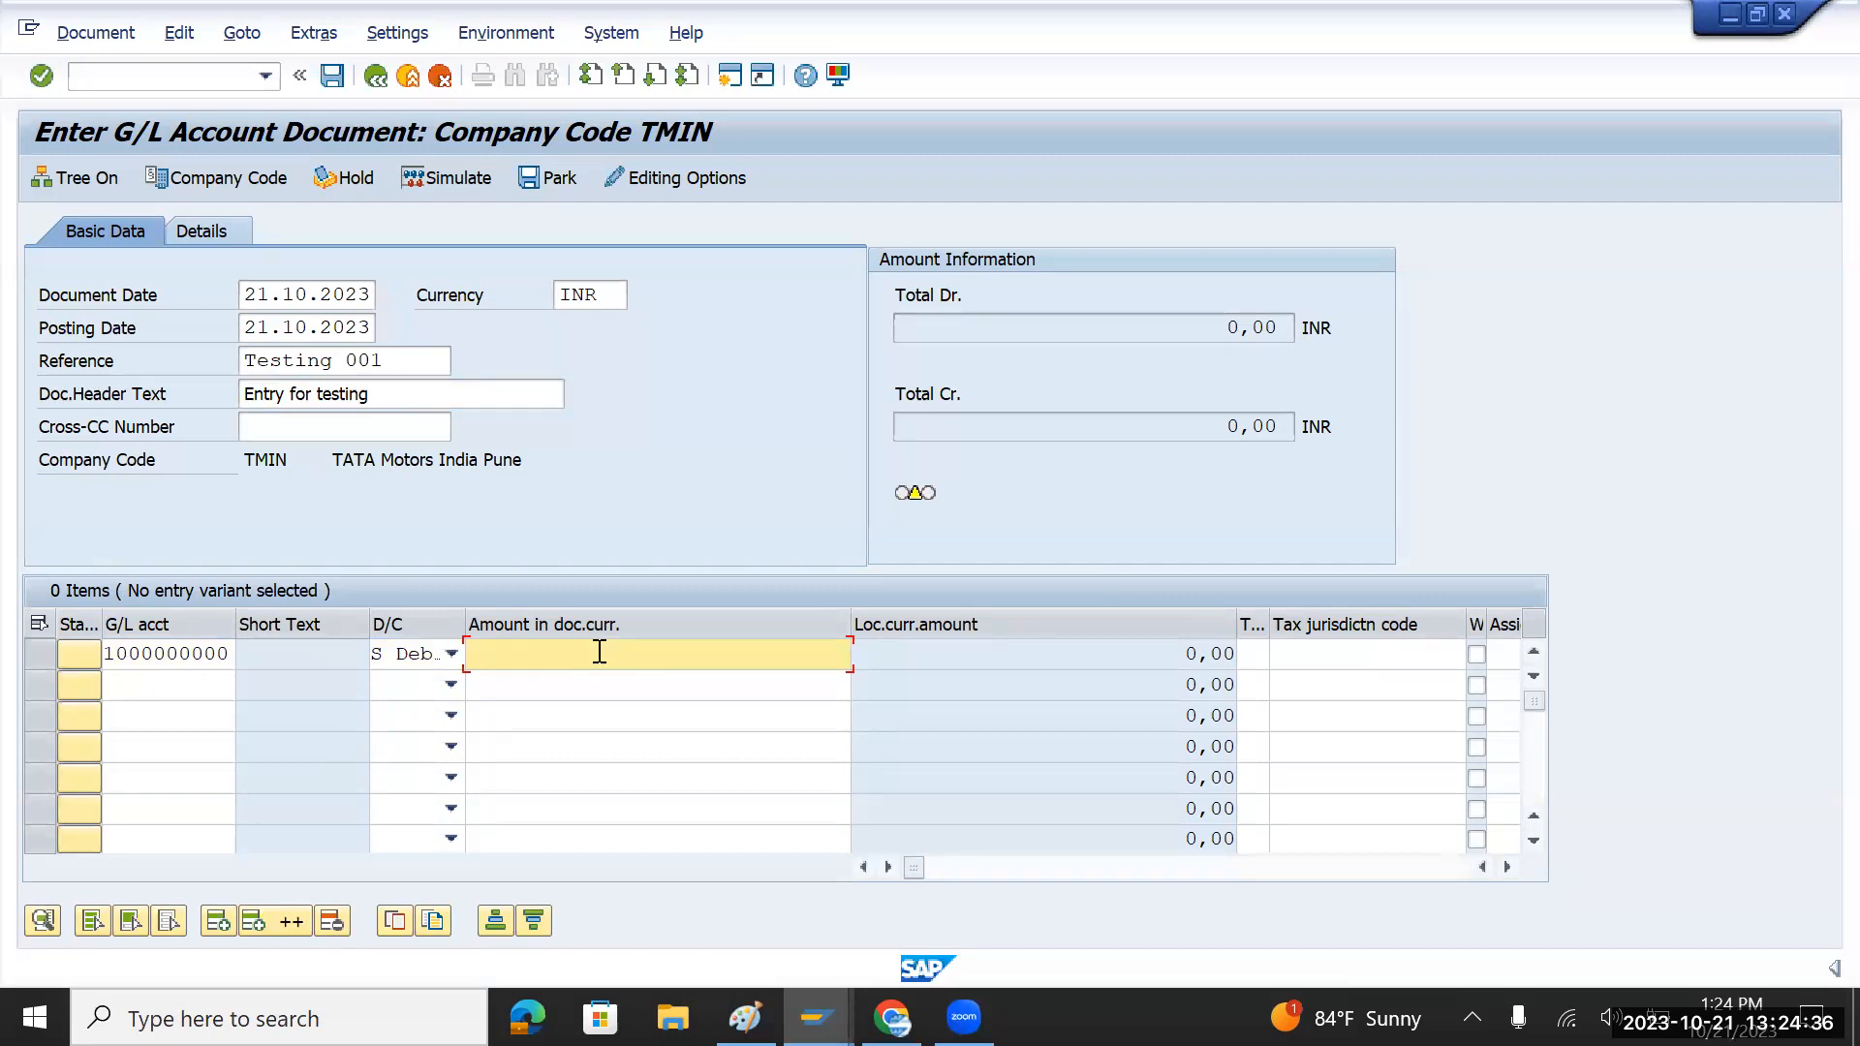
text(100000)
click(198, 688)
click(247, 686)
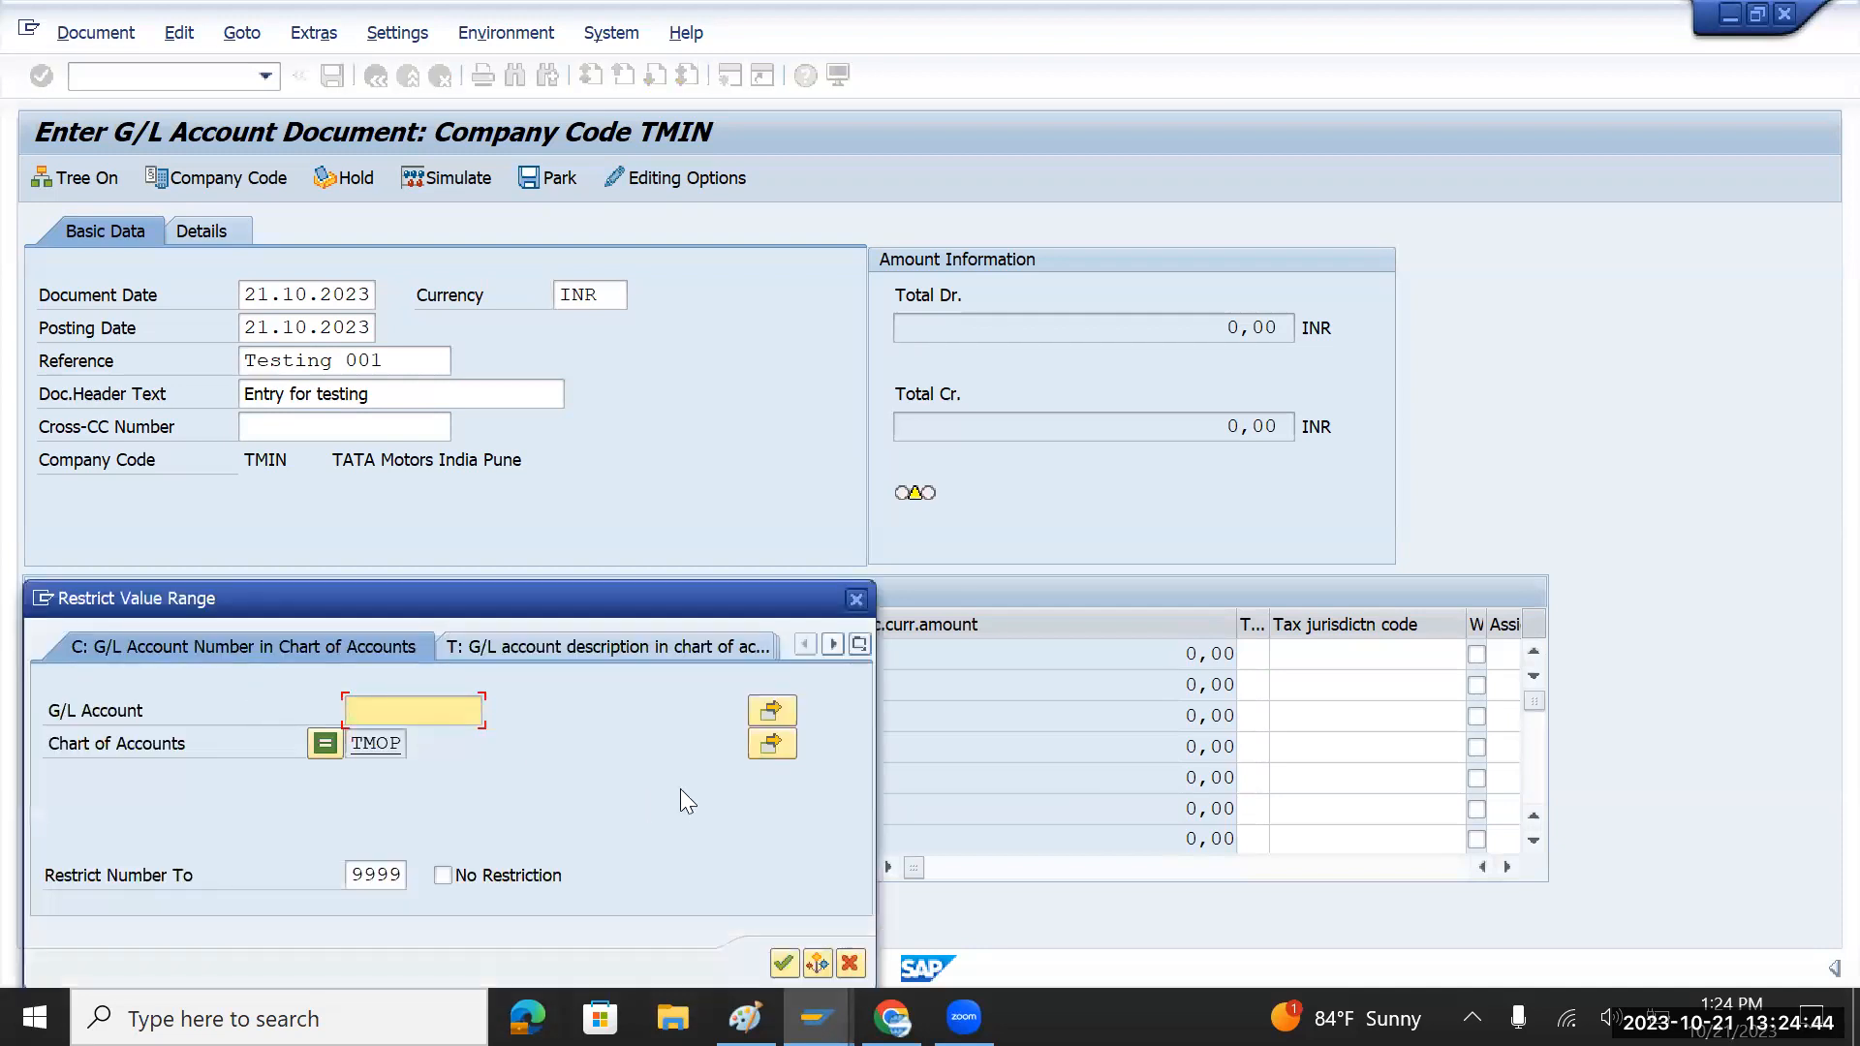
click(783, 963)
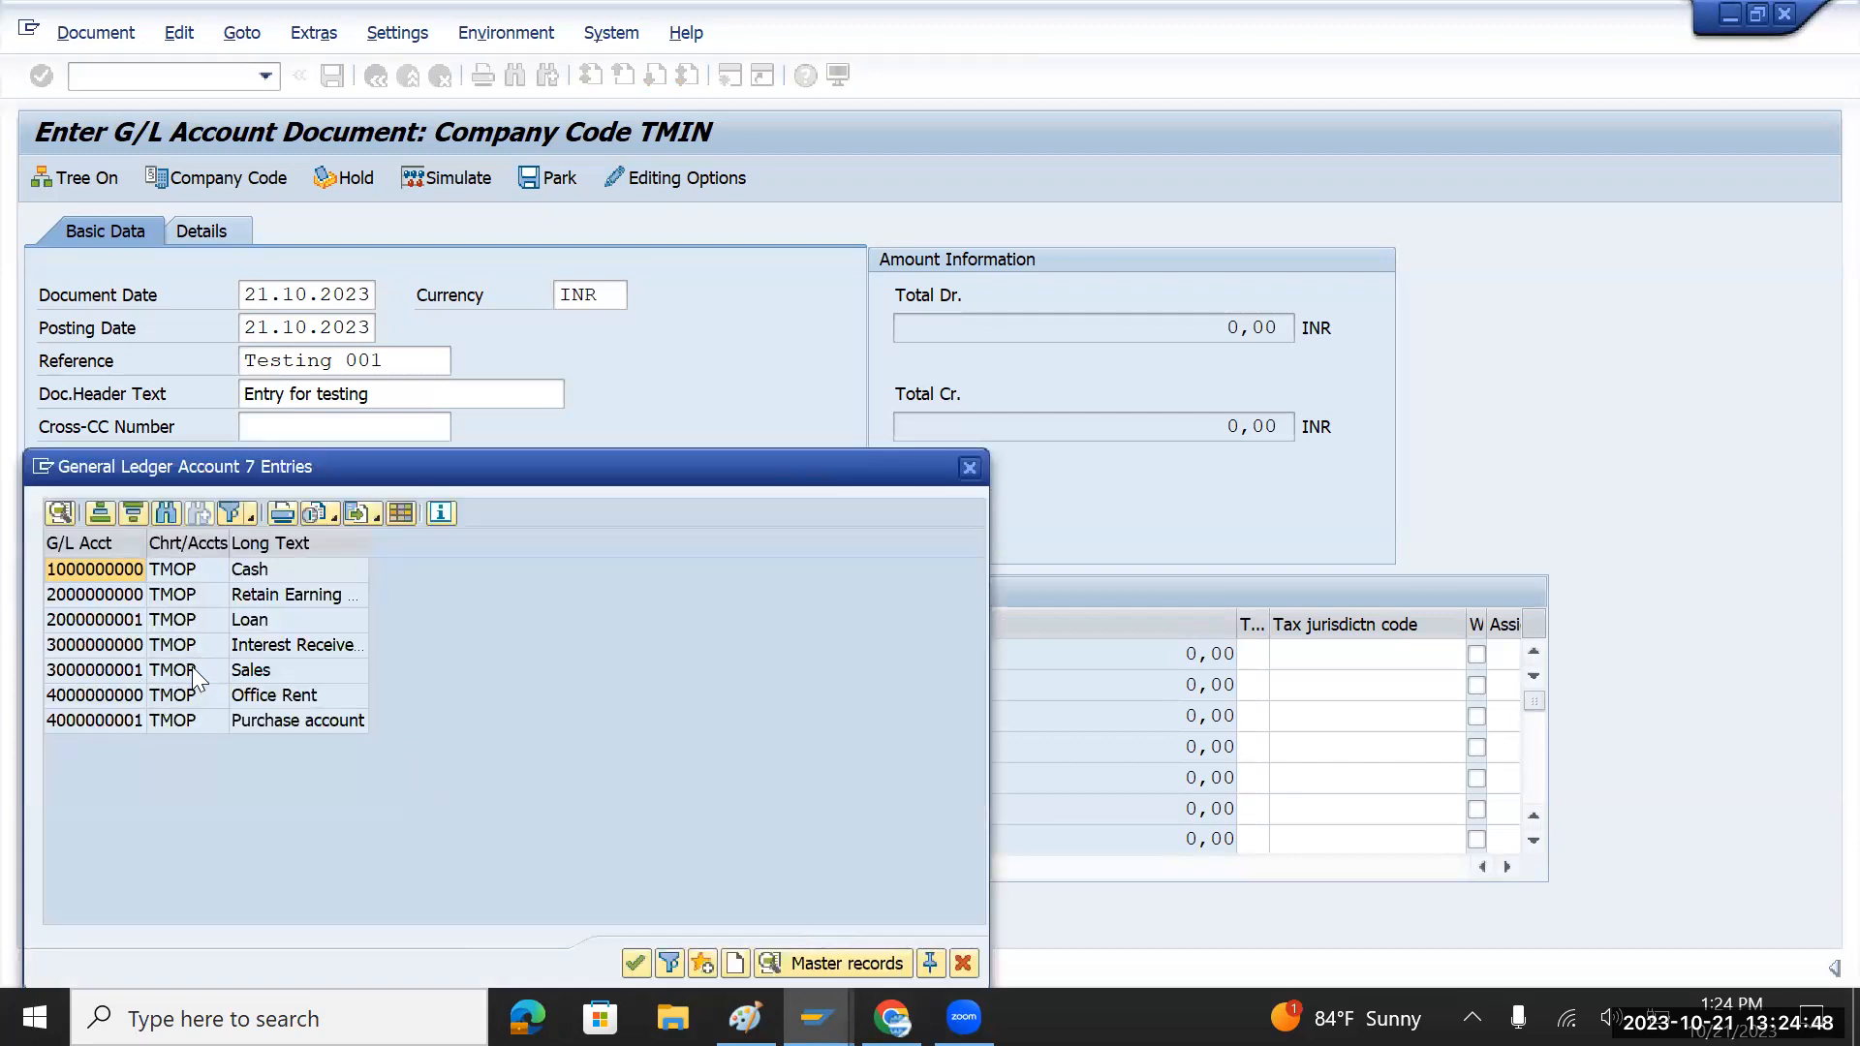
double_click(184, 622)
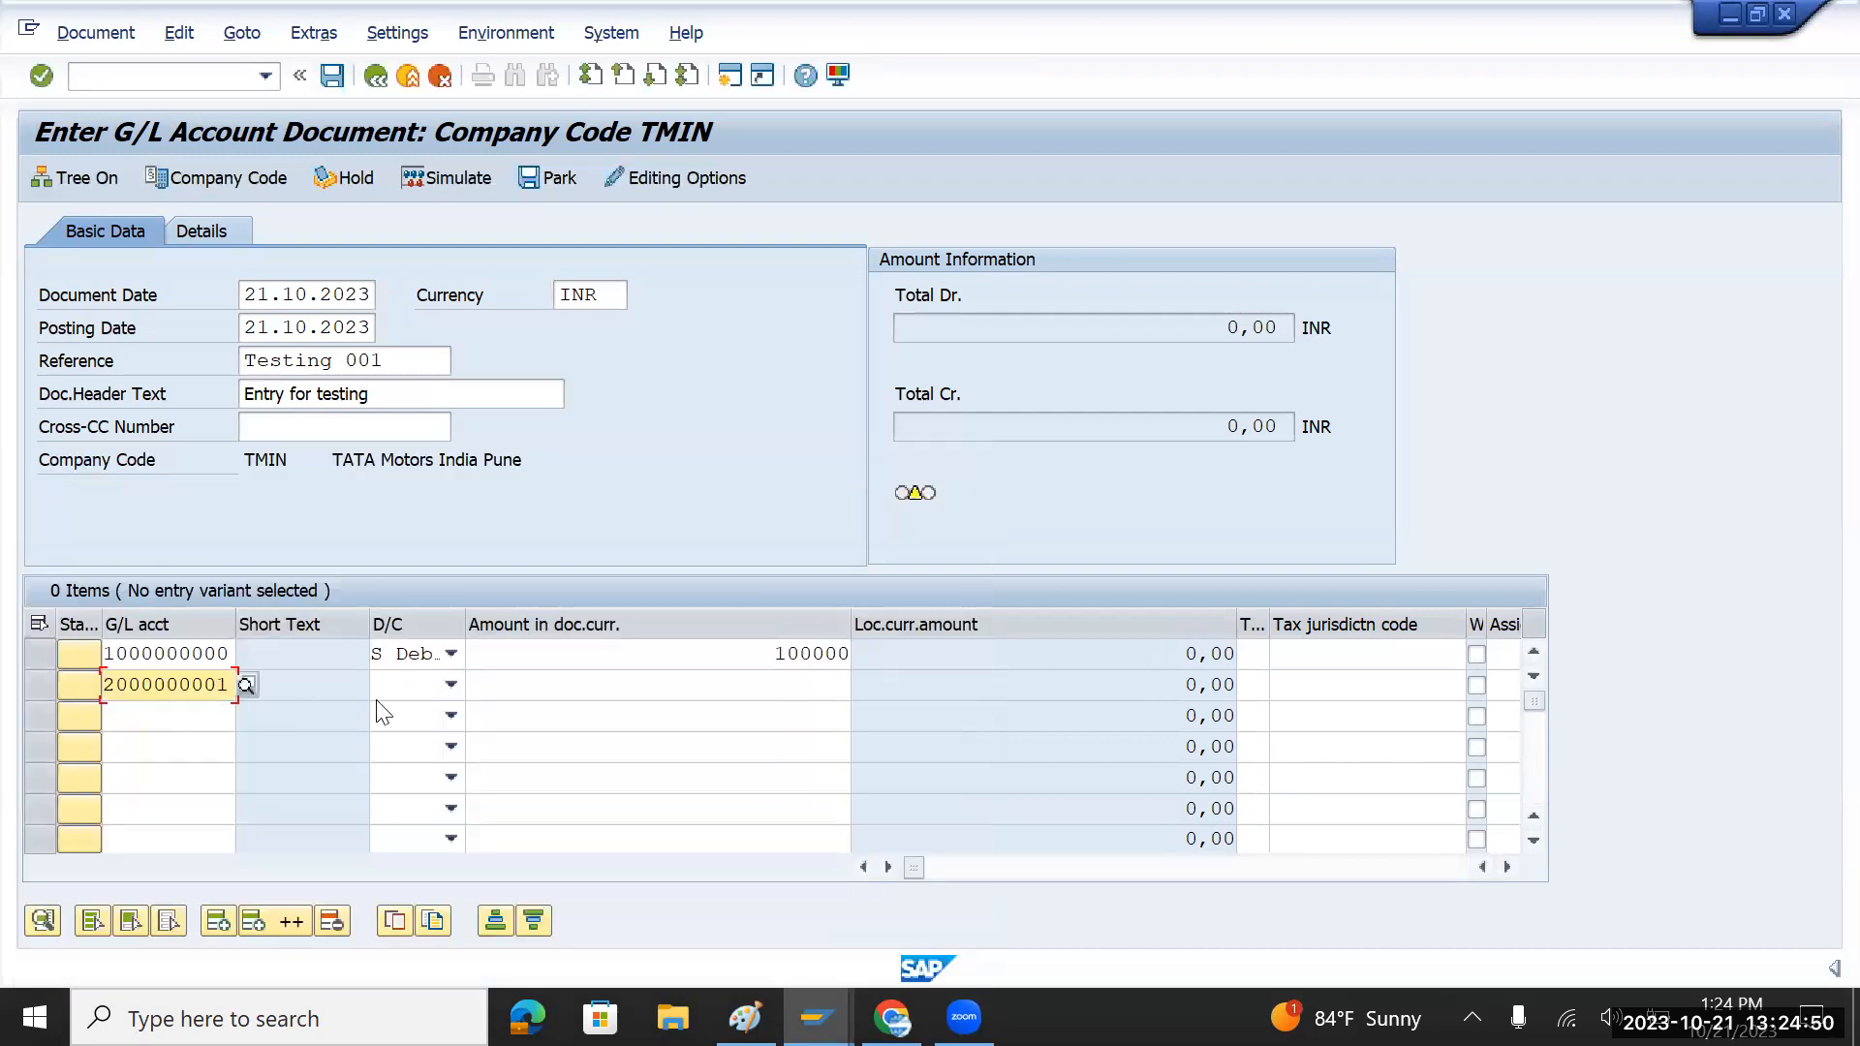
click(449, 686)
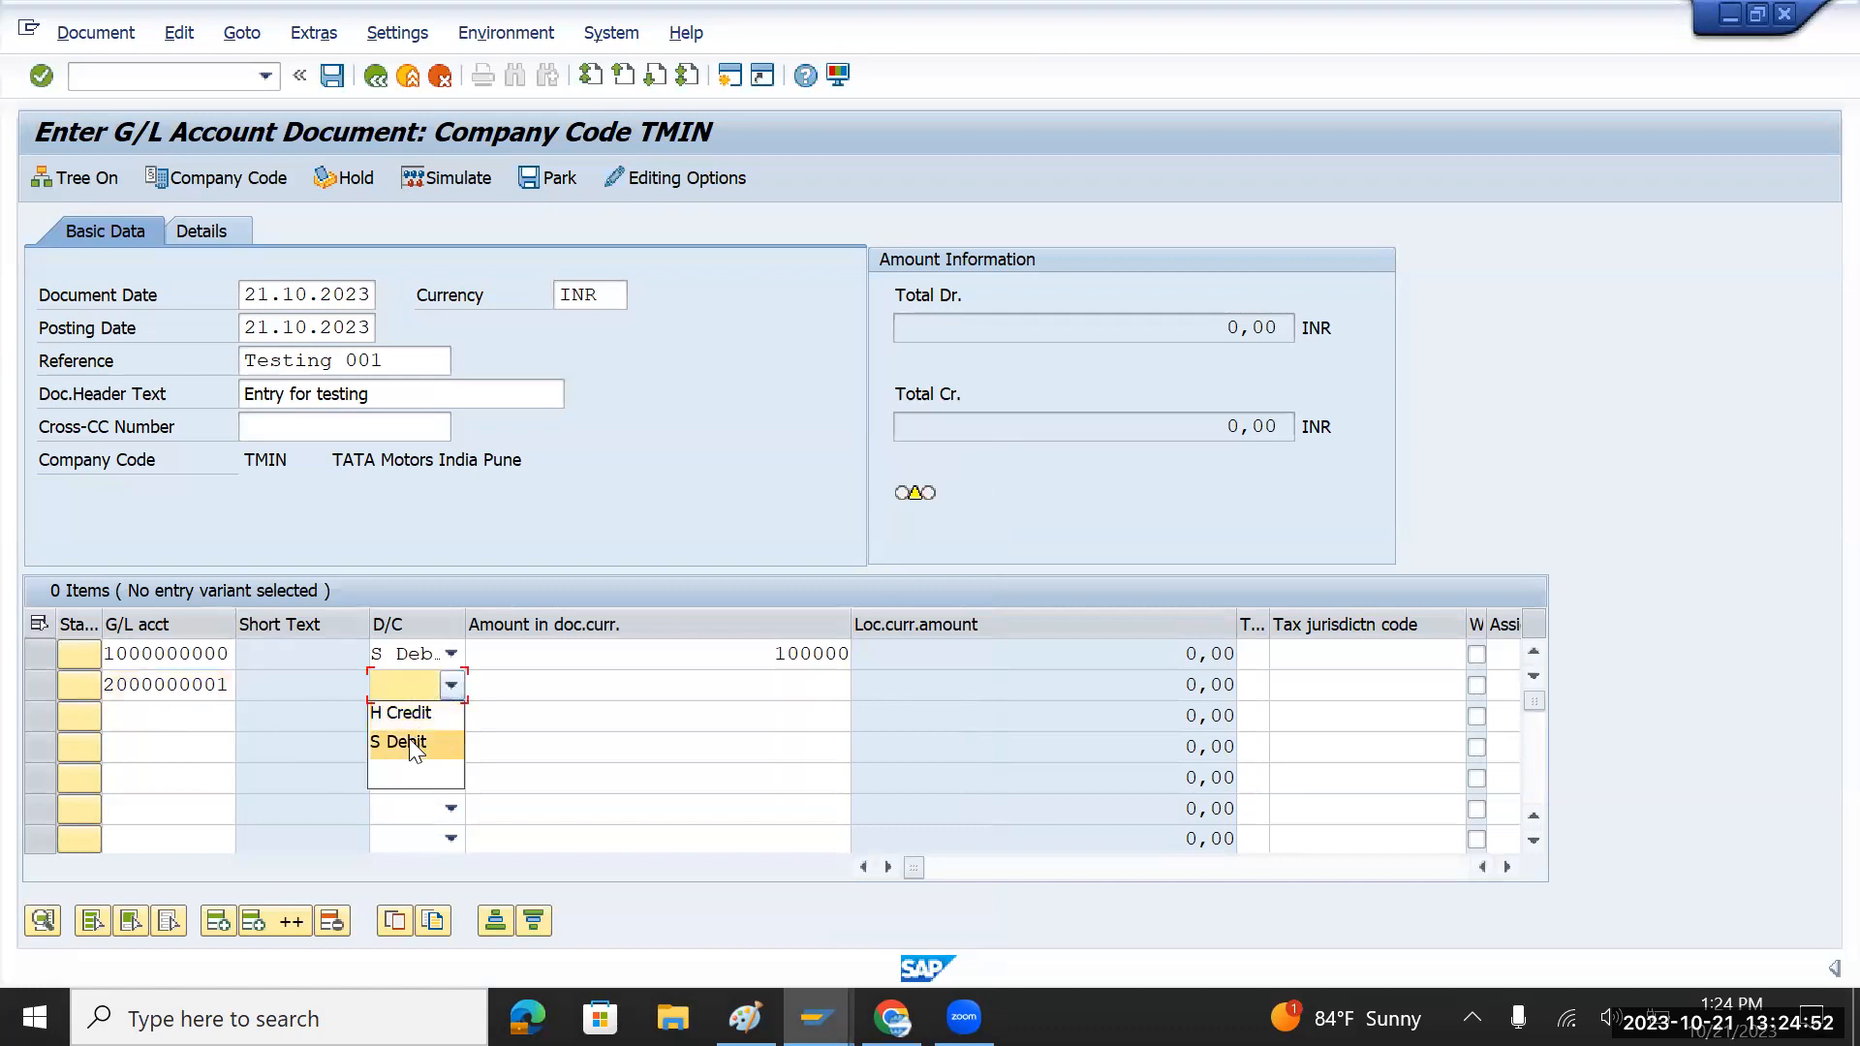
click(399, 713)
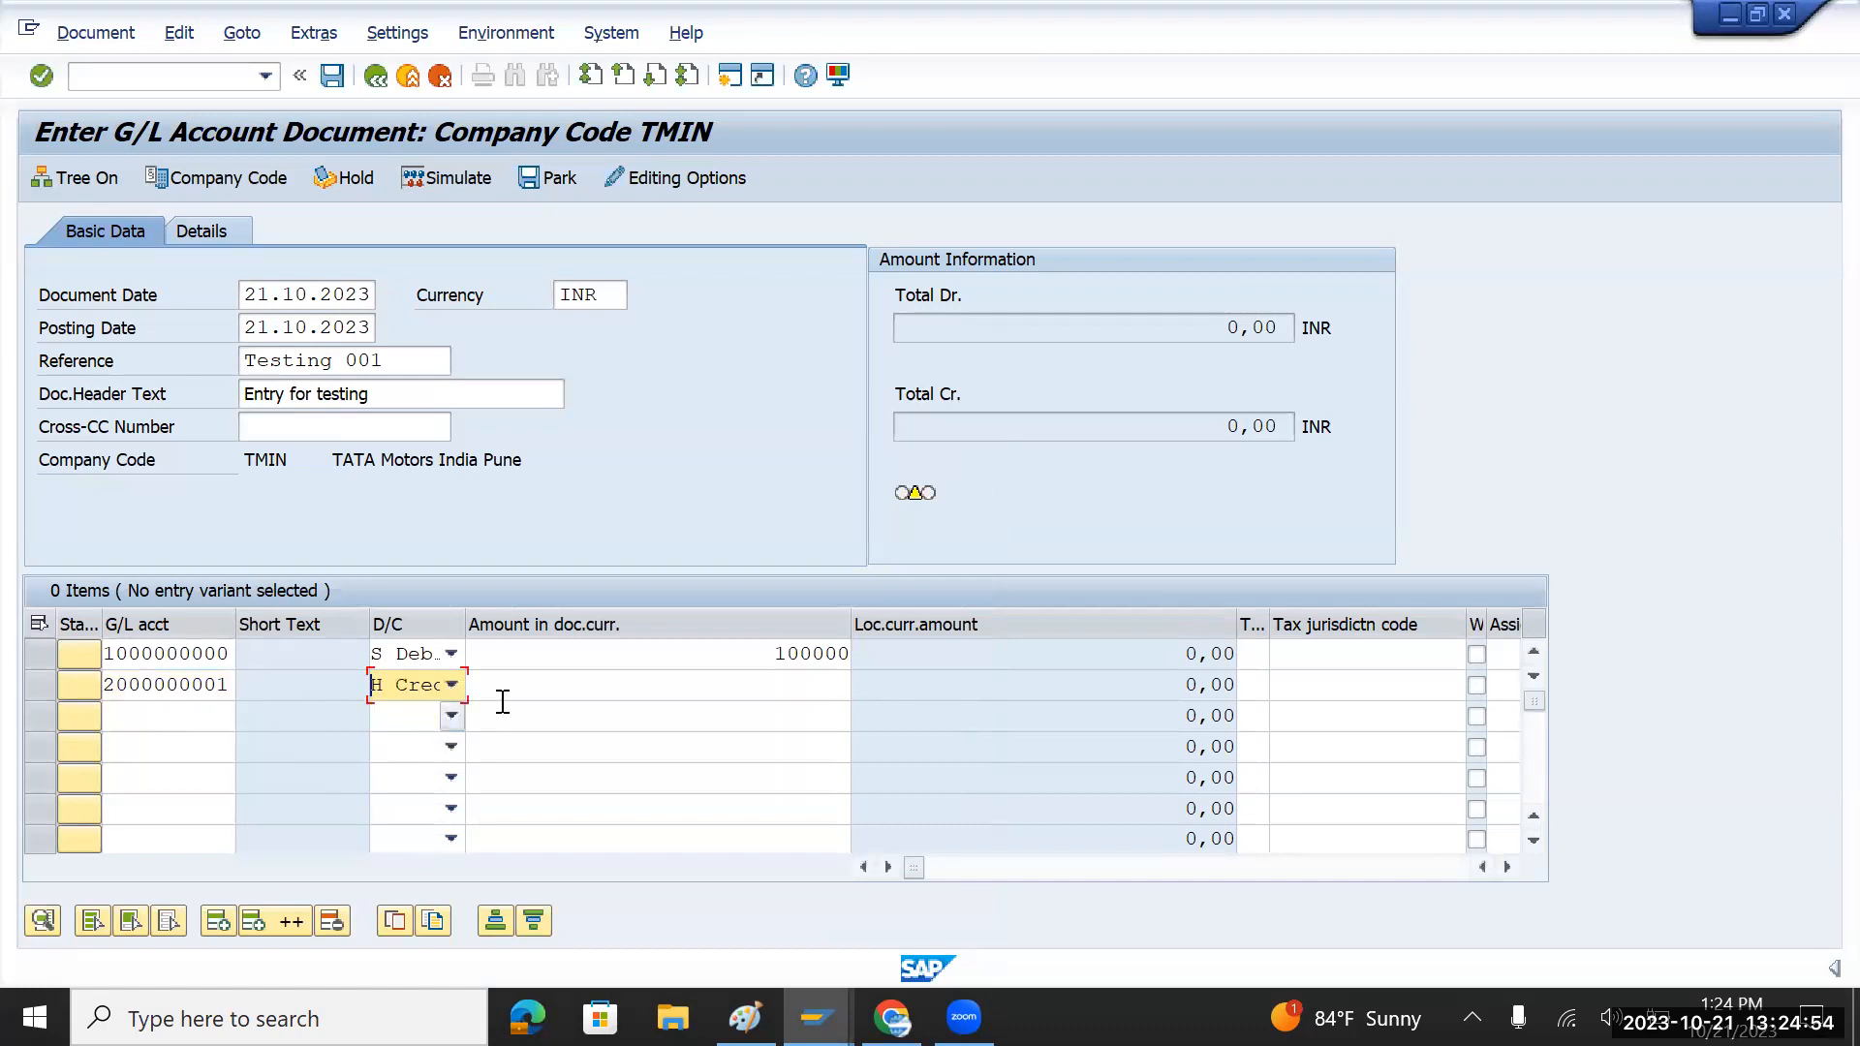
click(751, 679)
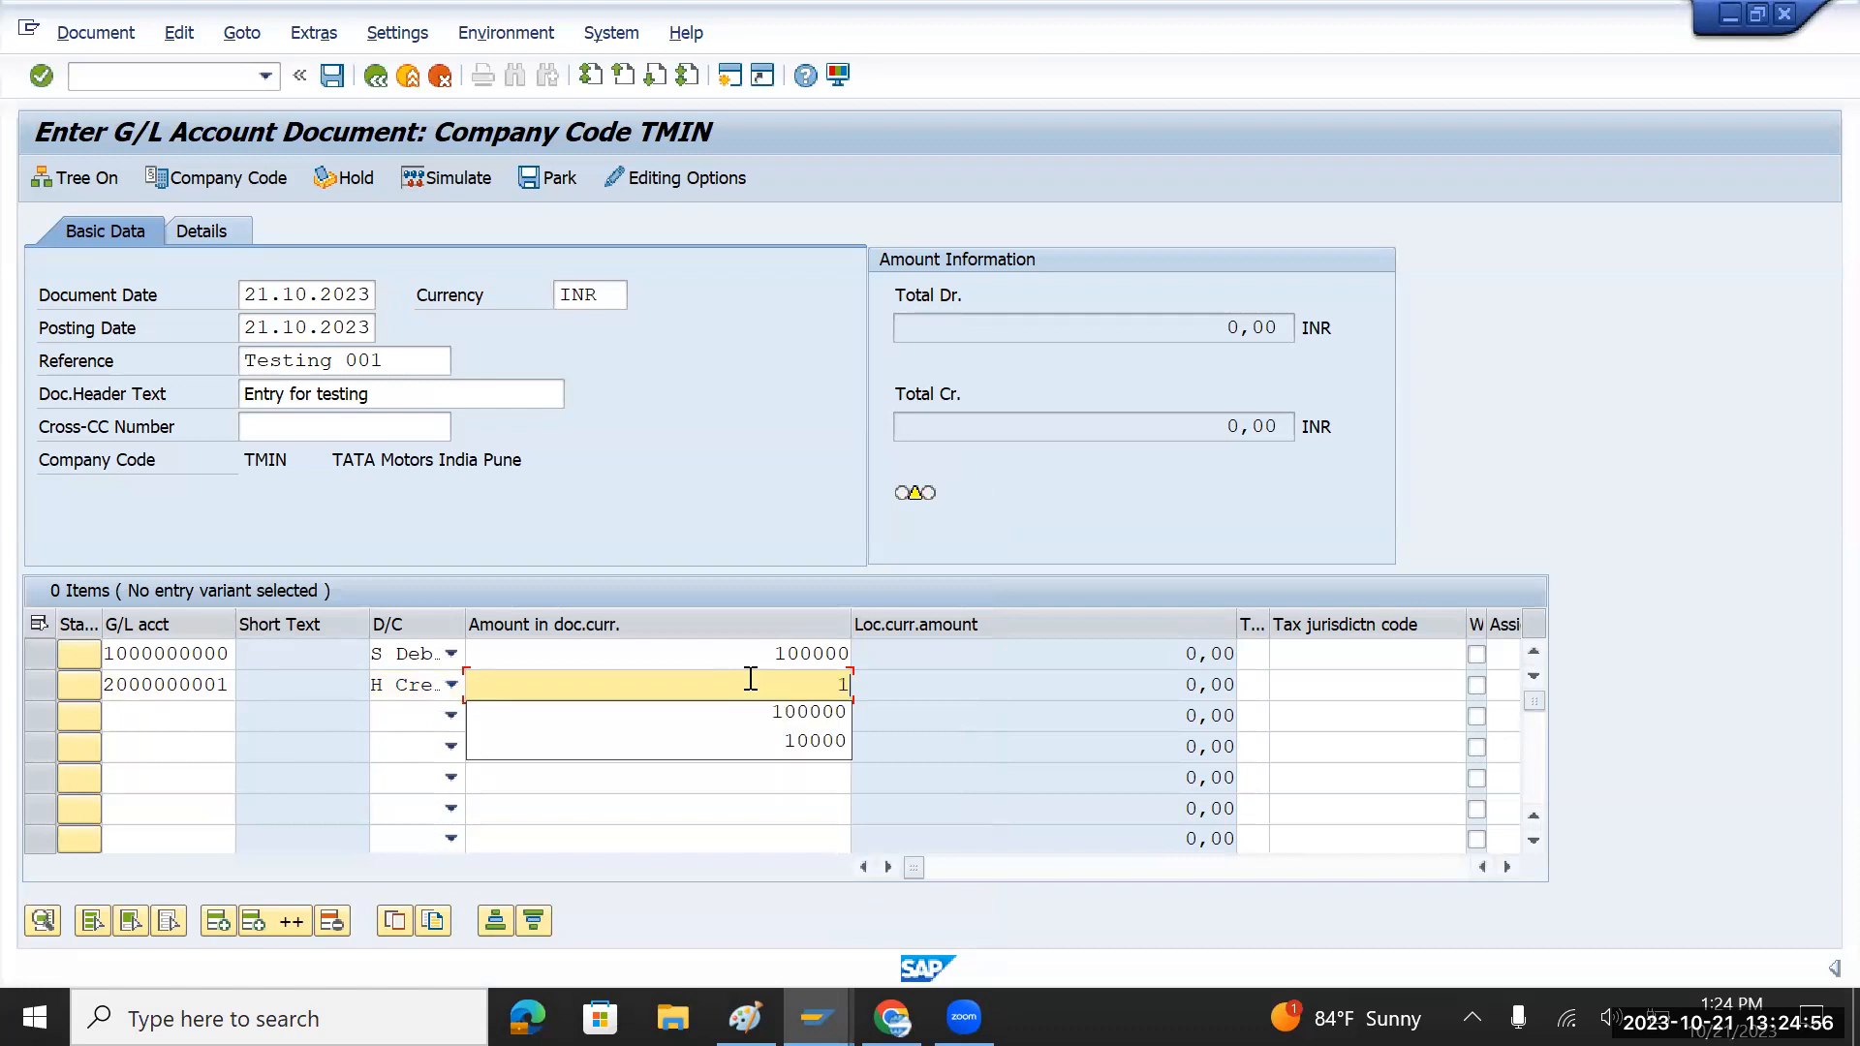
text(100000)
key(Return)
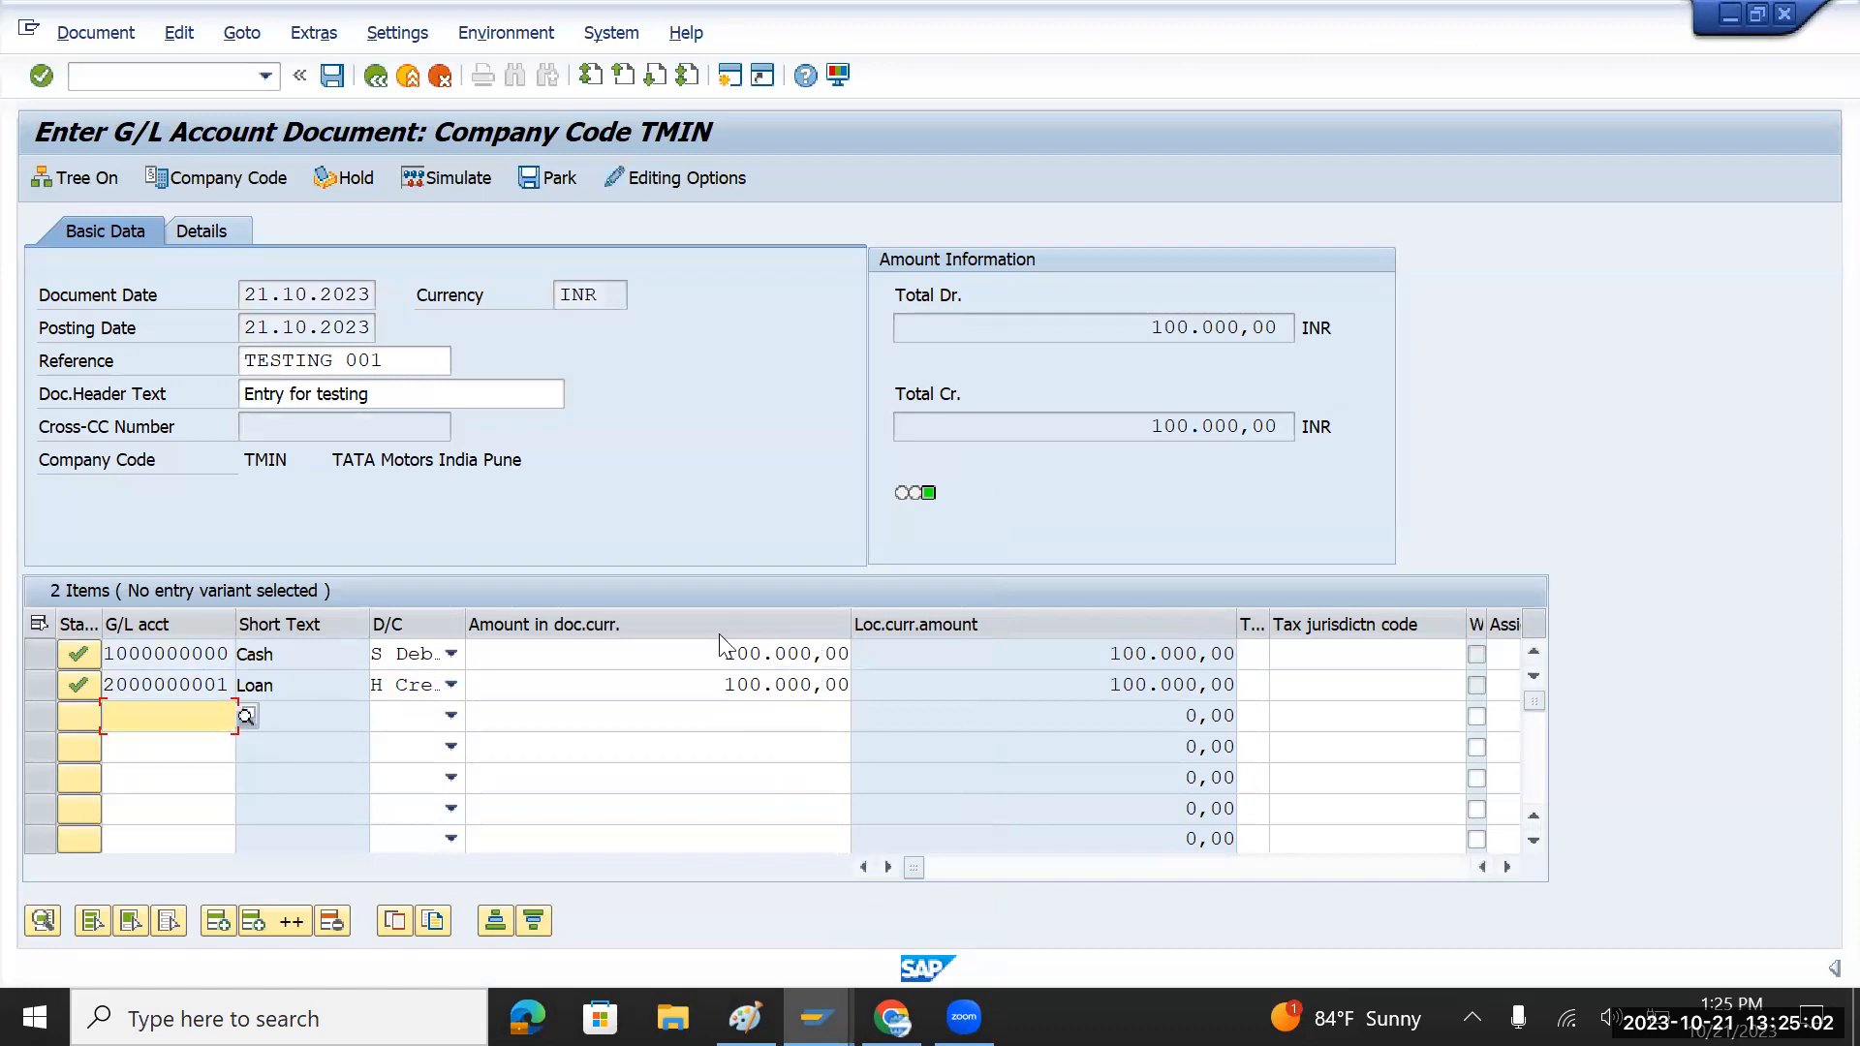
Step: Simulate the Cash/Loan entry, then post it as document 100000000
click(466, 180)
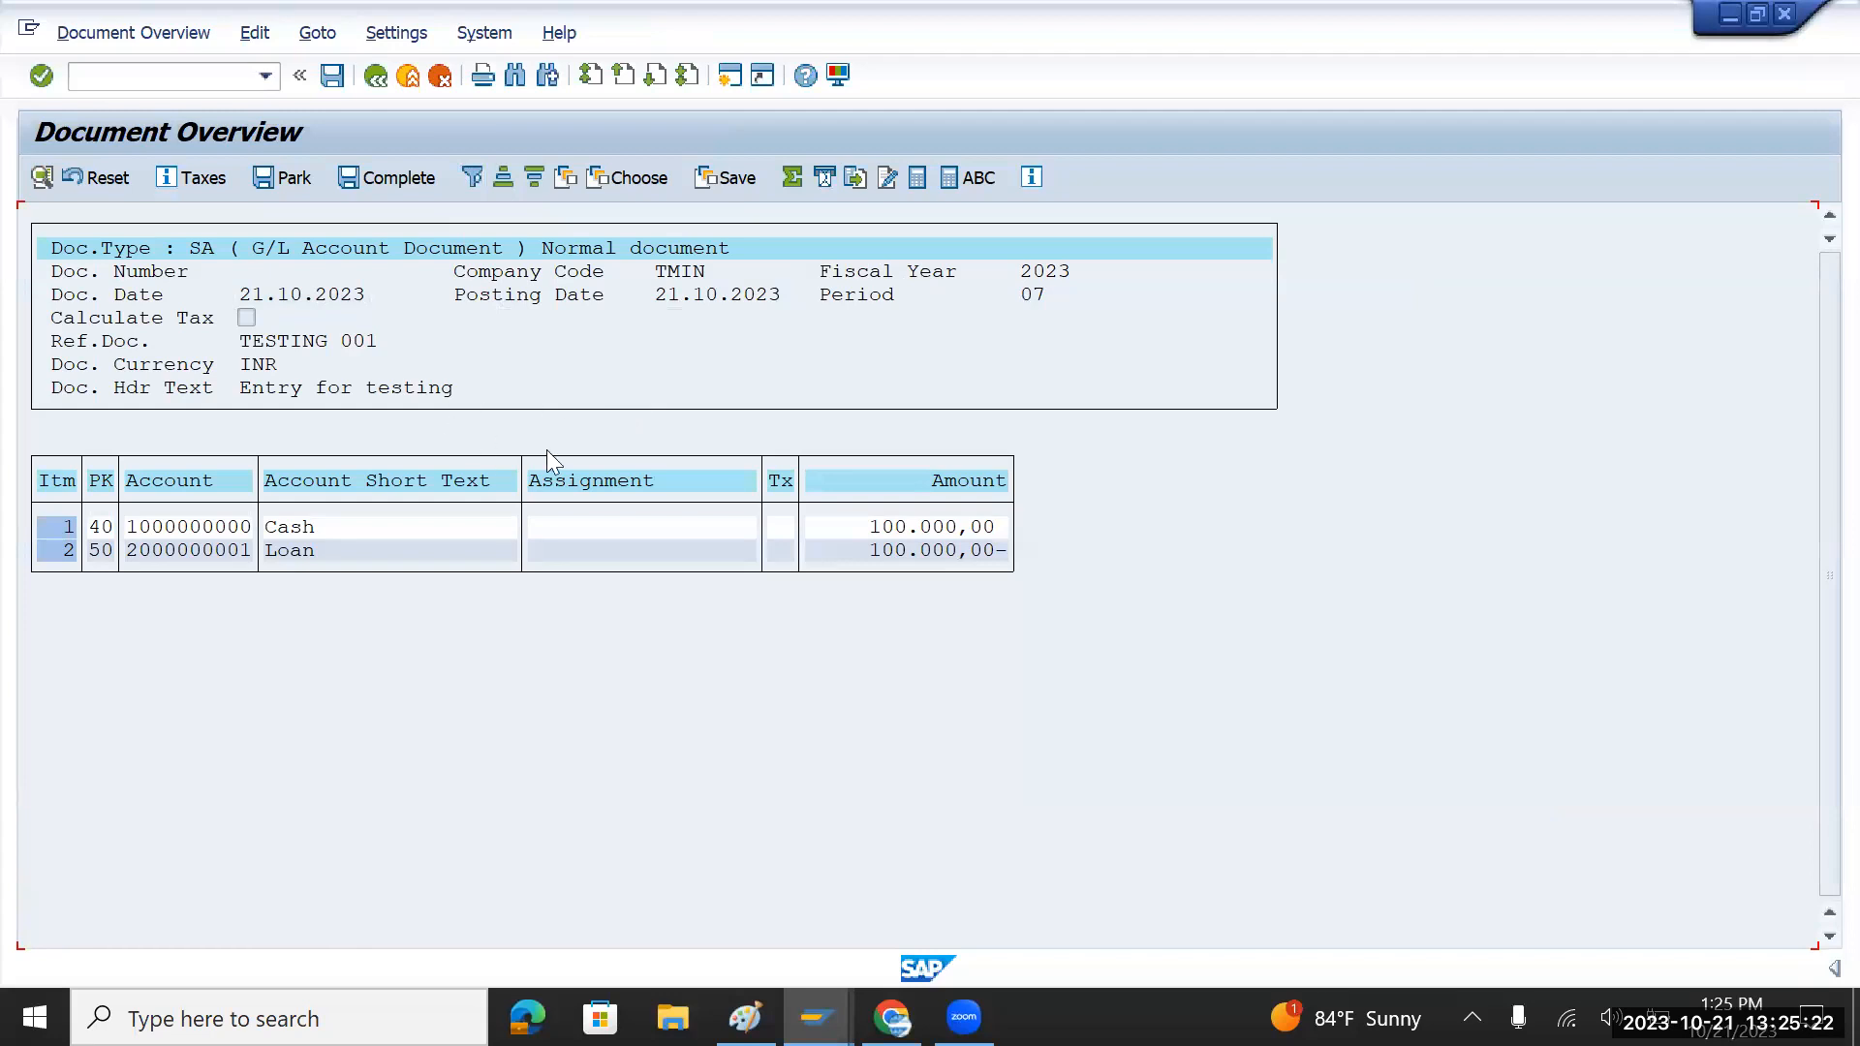
click(382, 83)
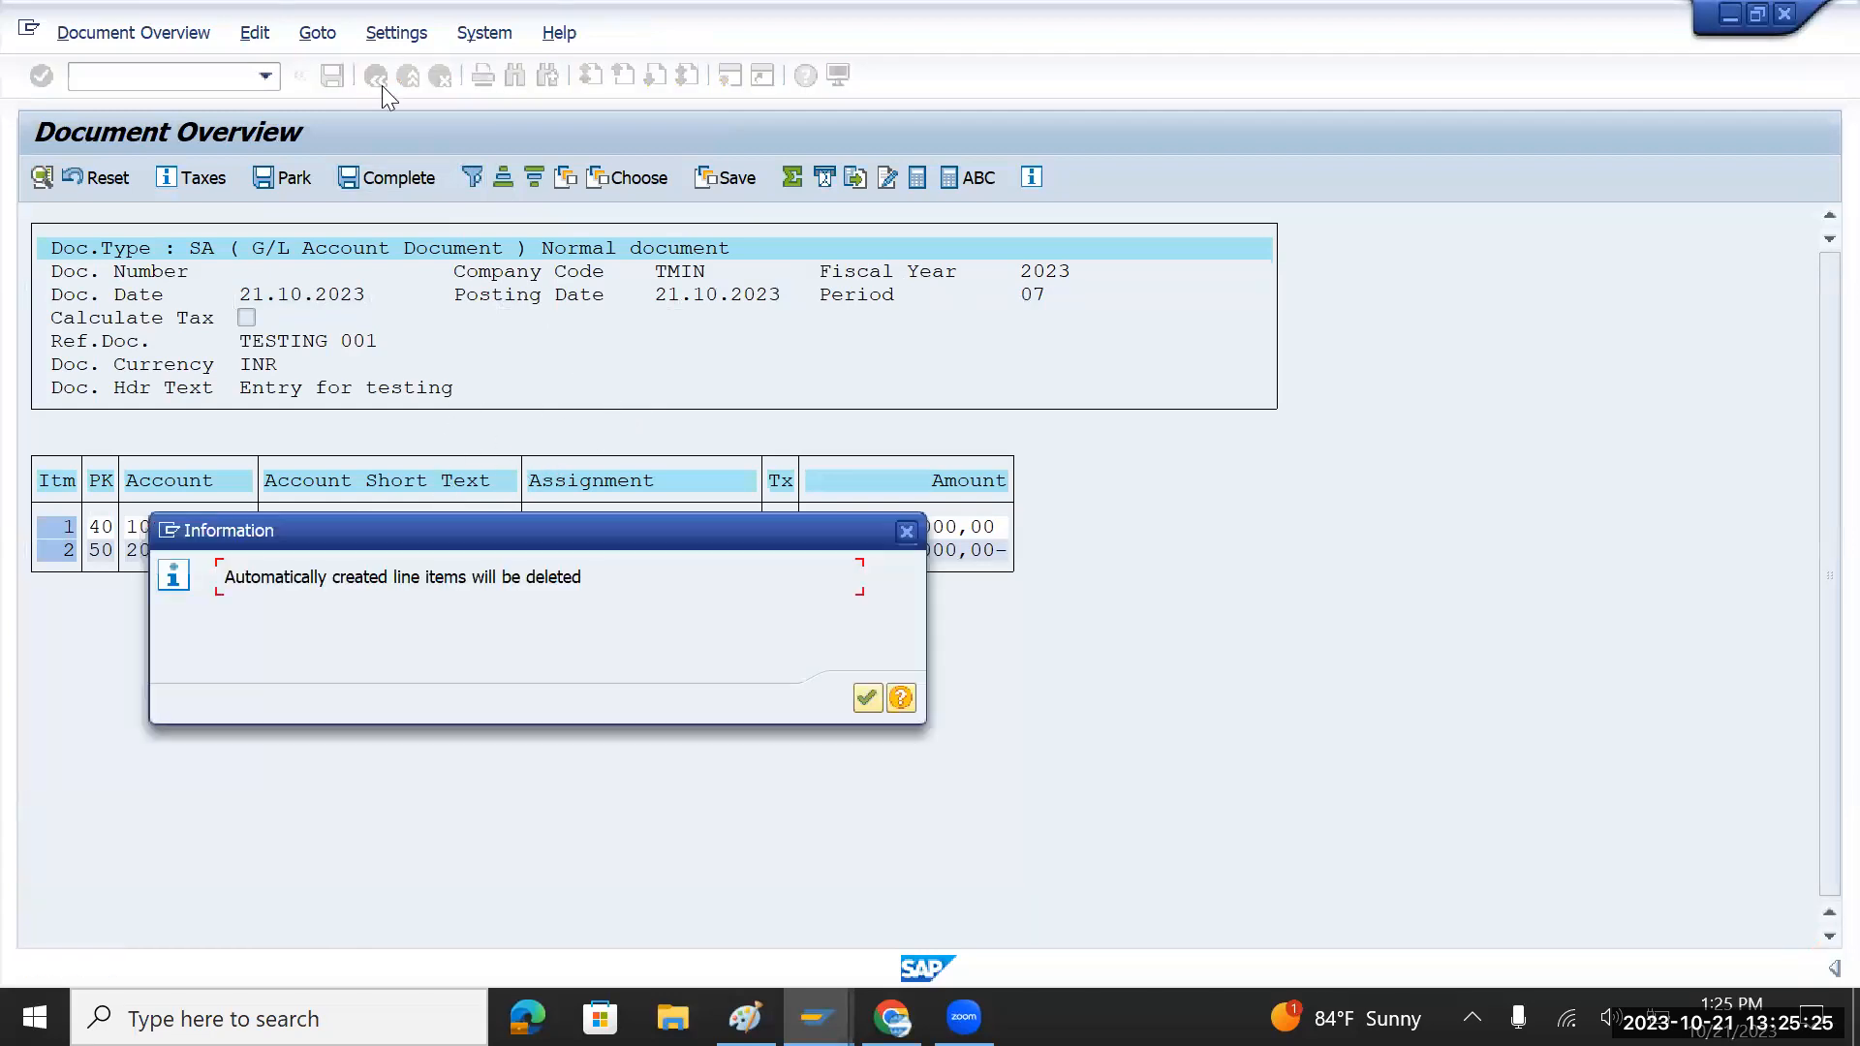
click(904, 530)
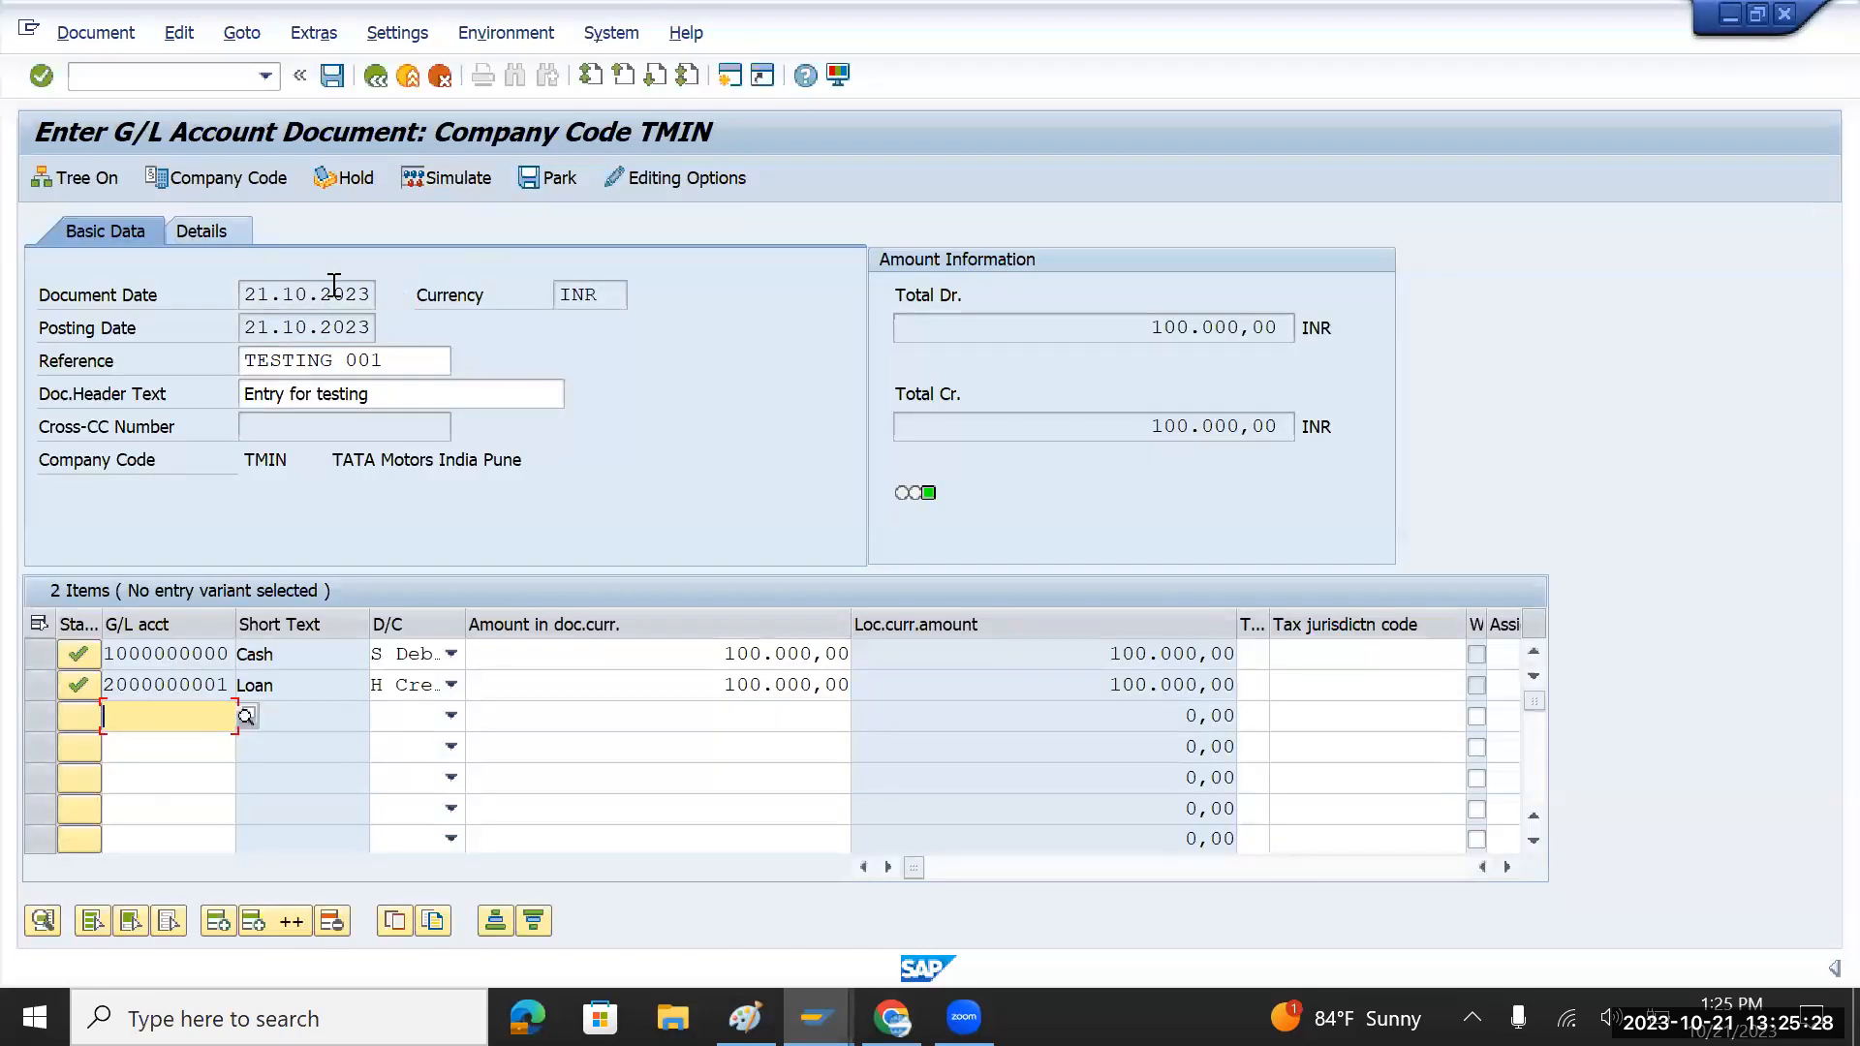
click(332, 76)
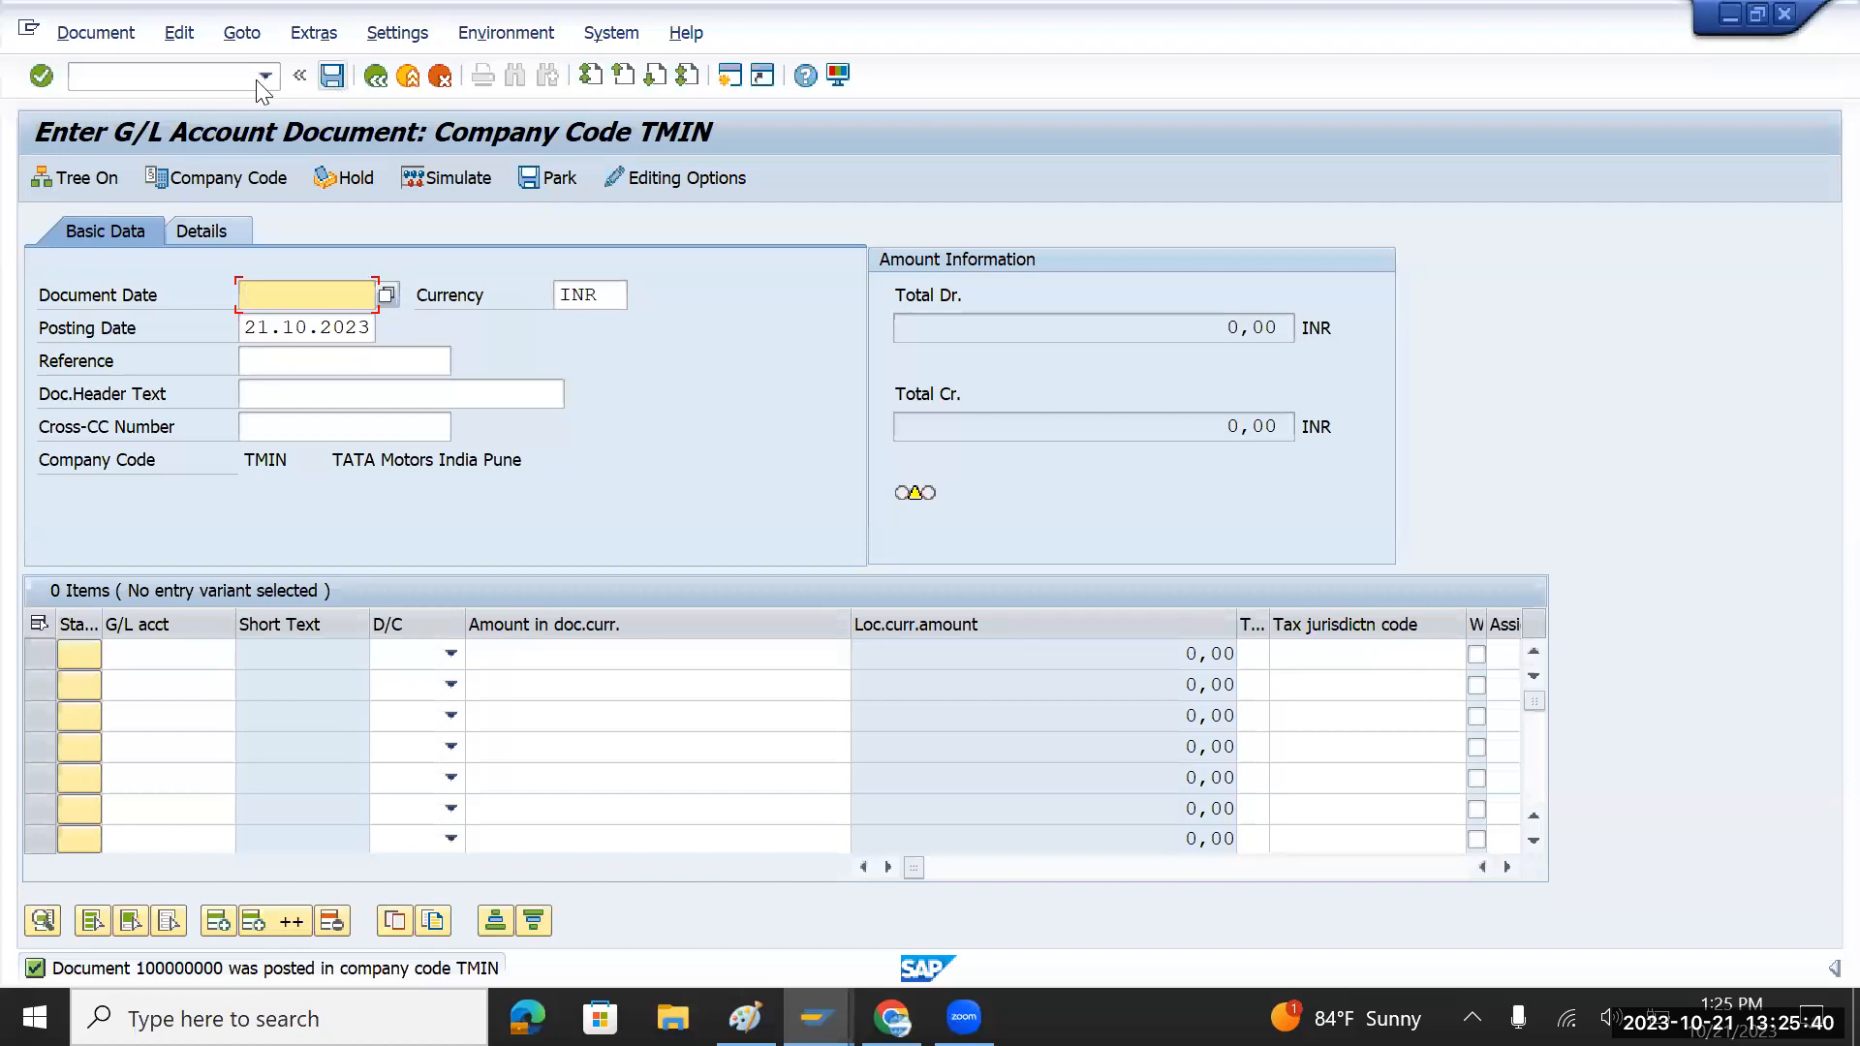
Step: Display posted document 100000000 via /nfb03, then return to SAP Easy Access
click(155, 78)
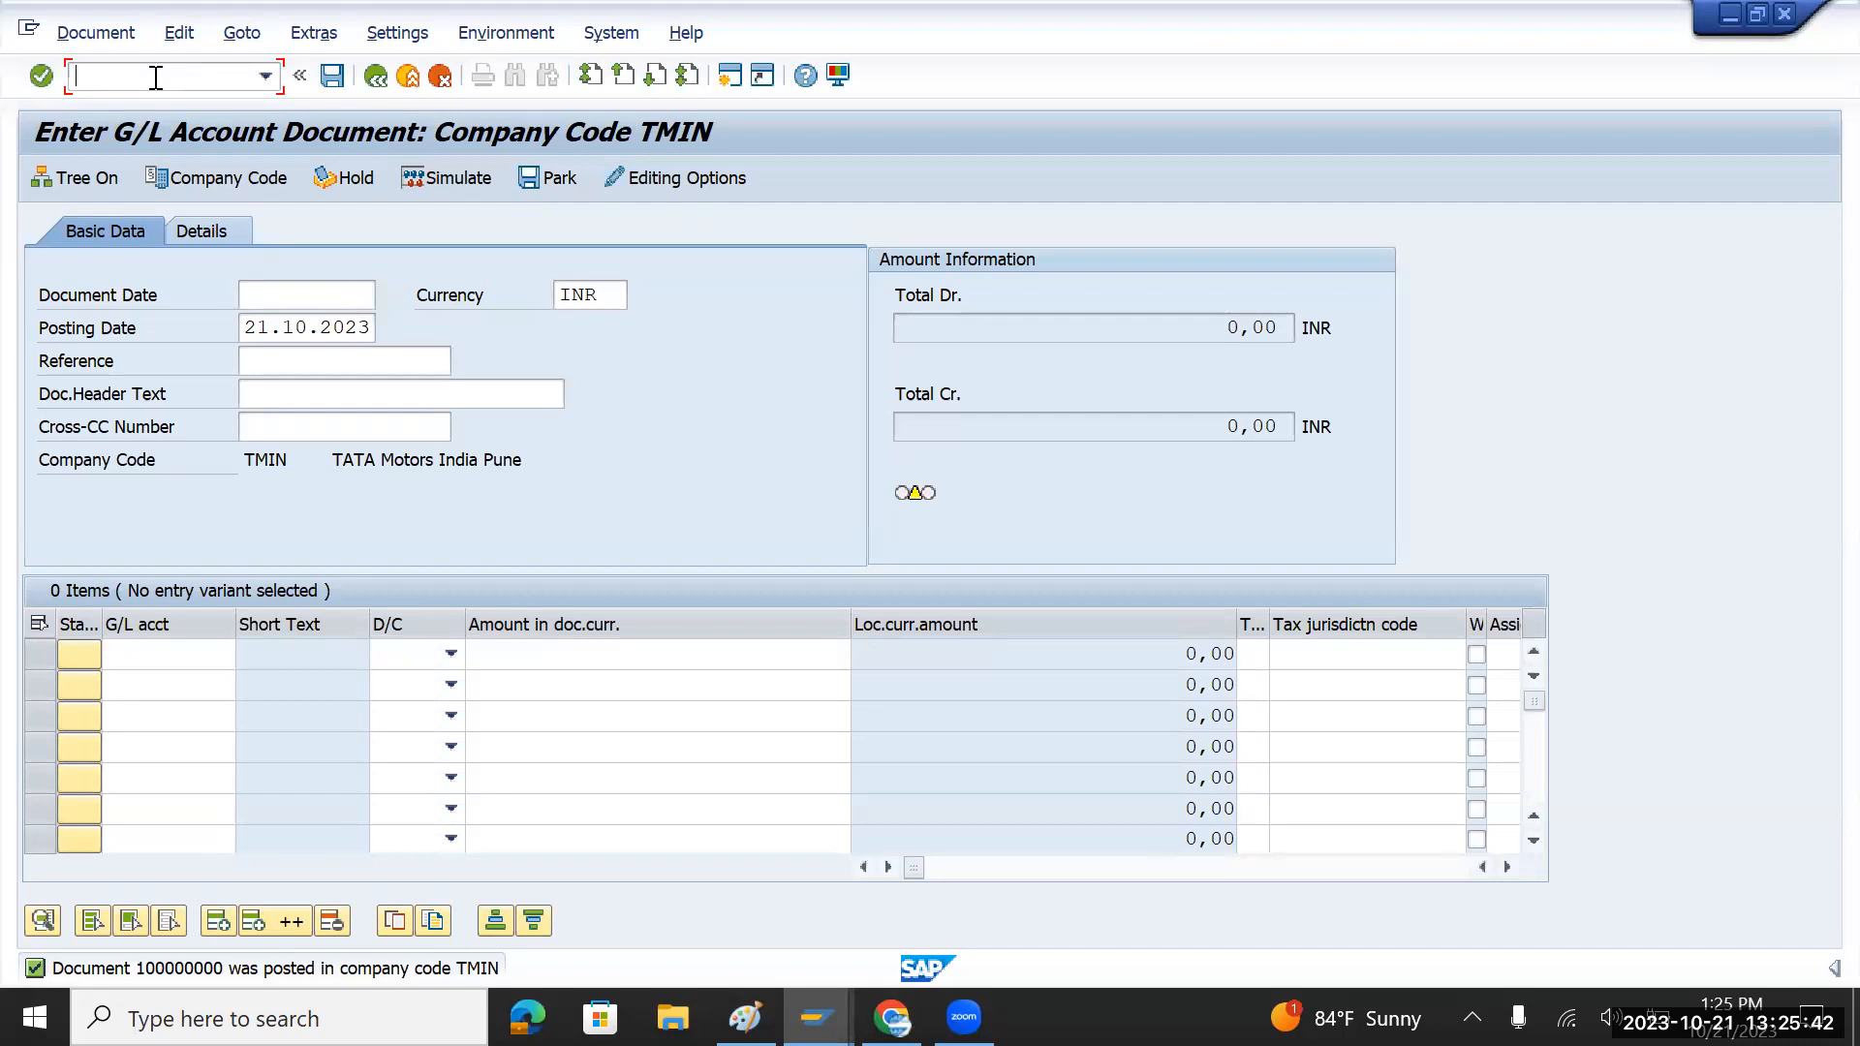
text(/nfb03)
key(Return)
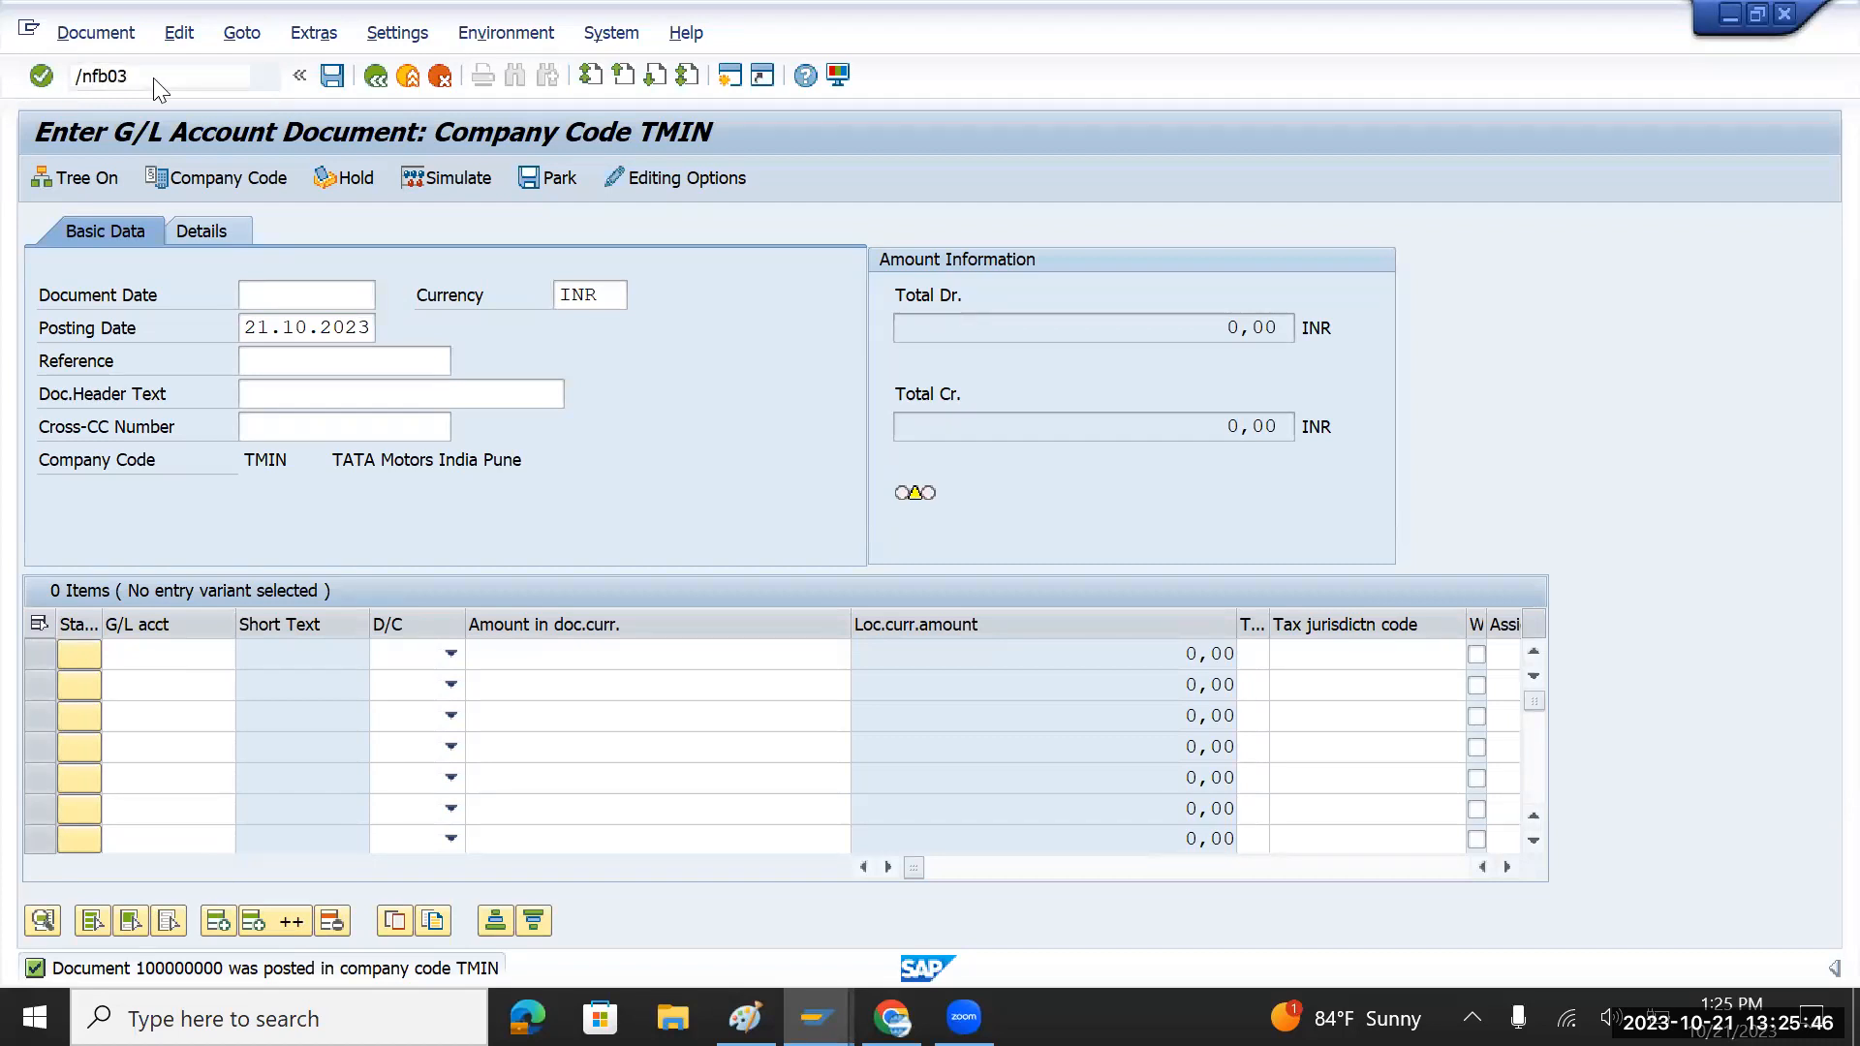
key(Tab)
key(Tab)
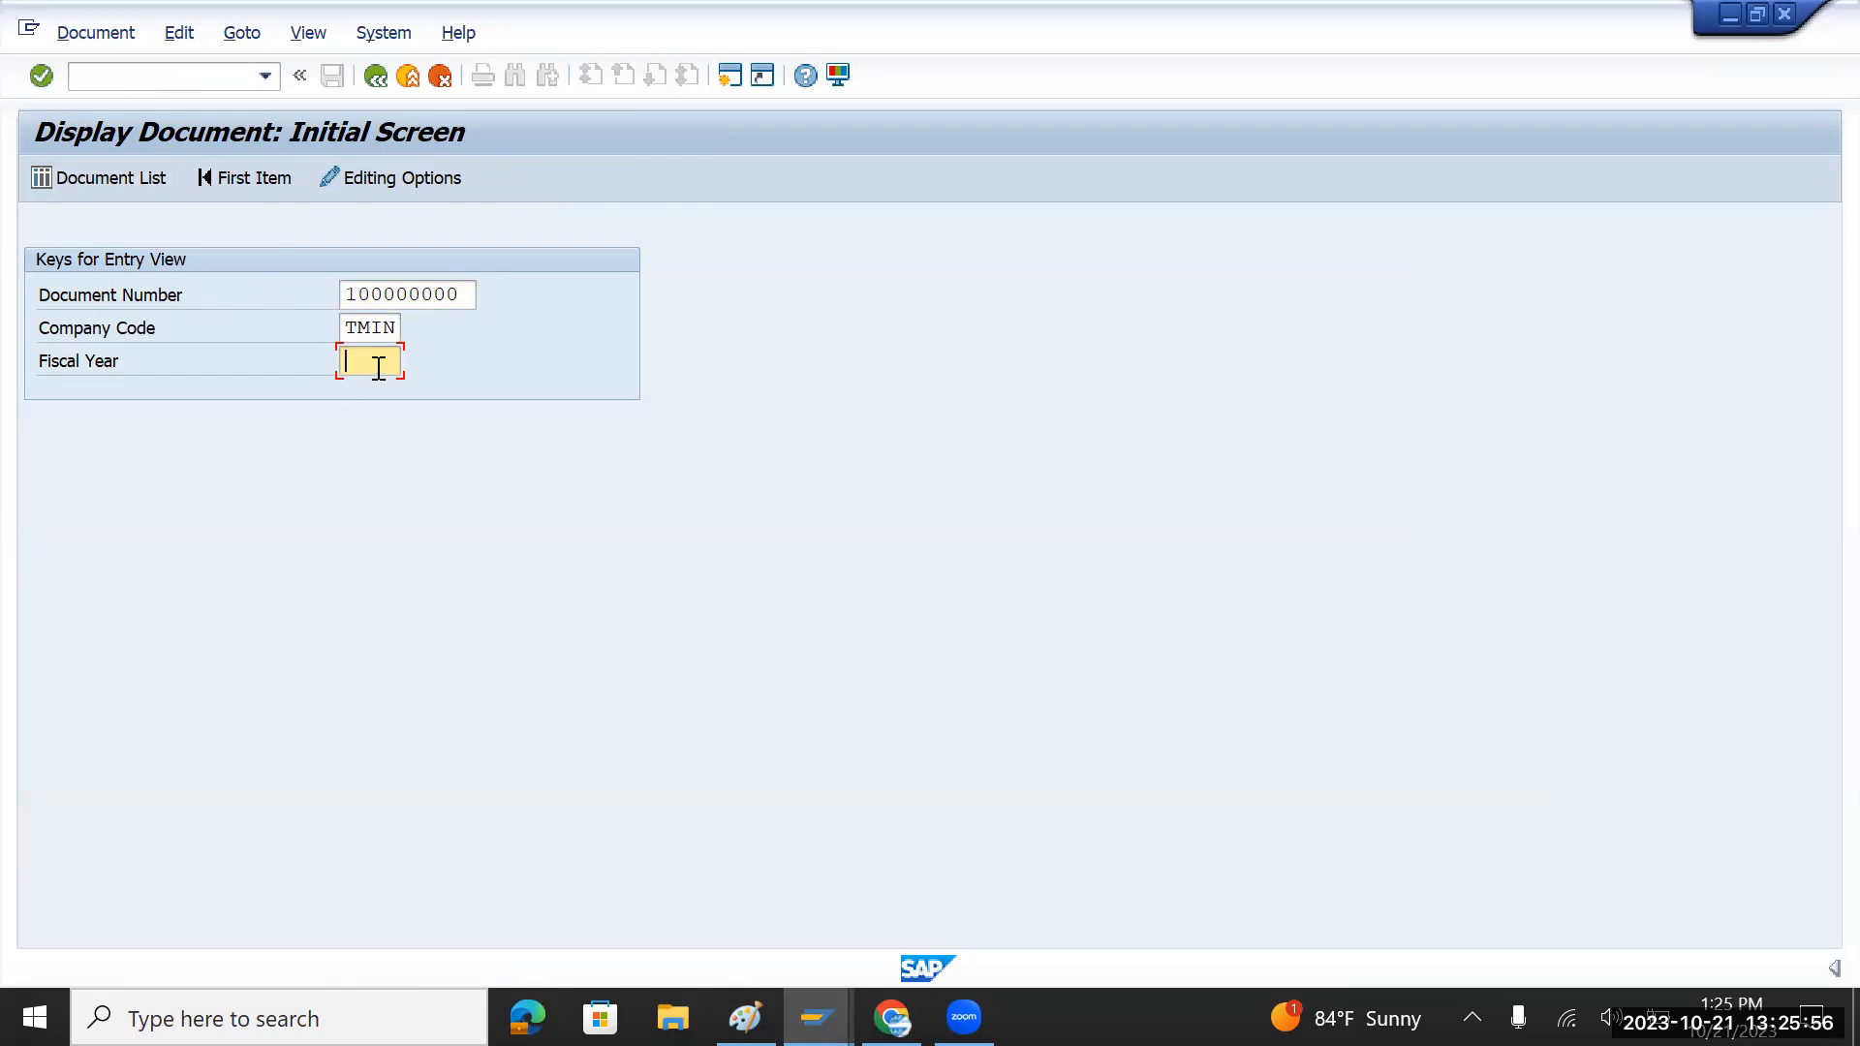
key(Return)
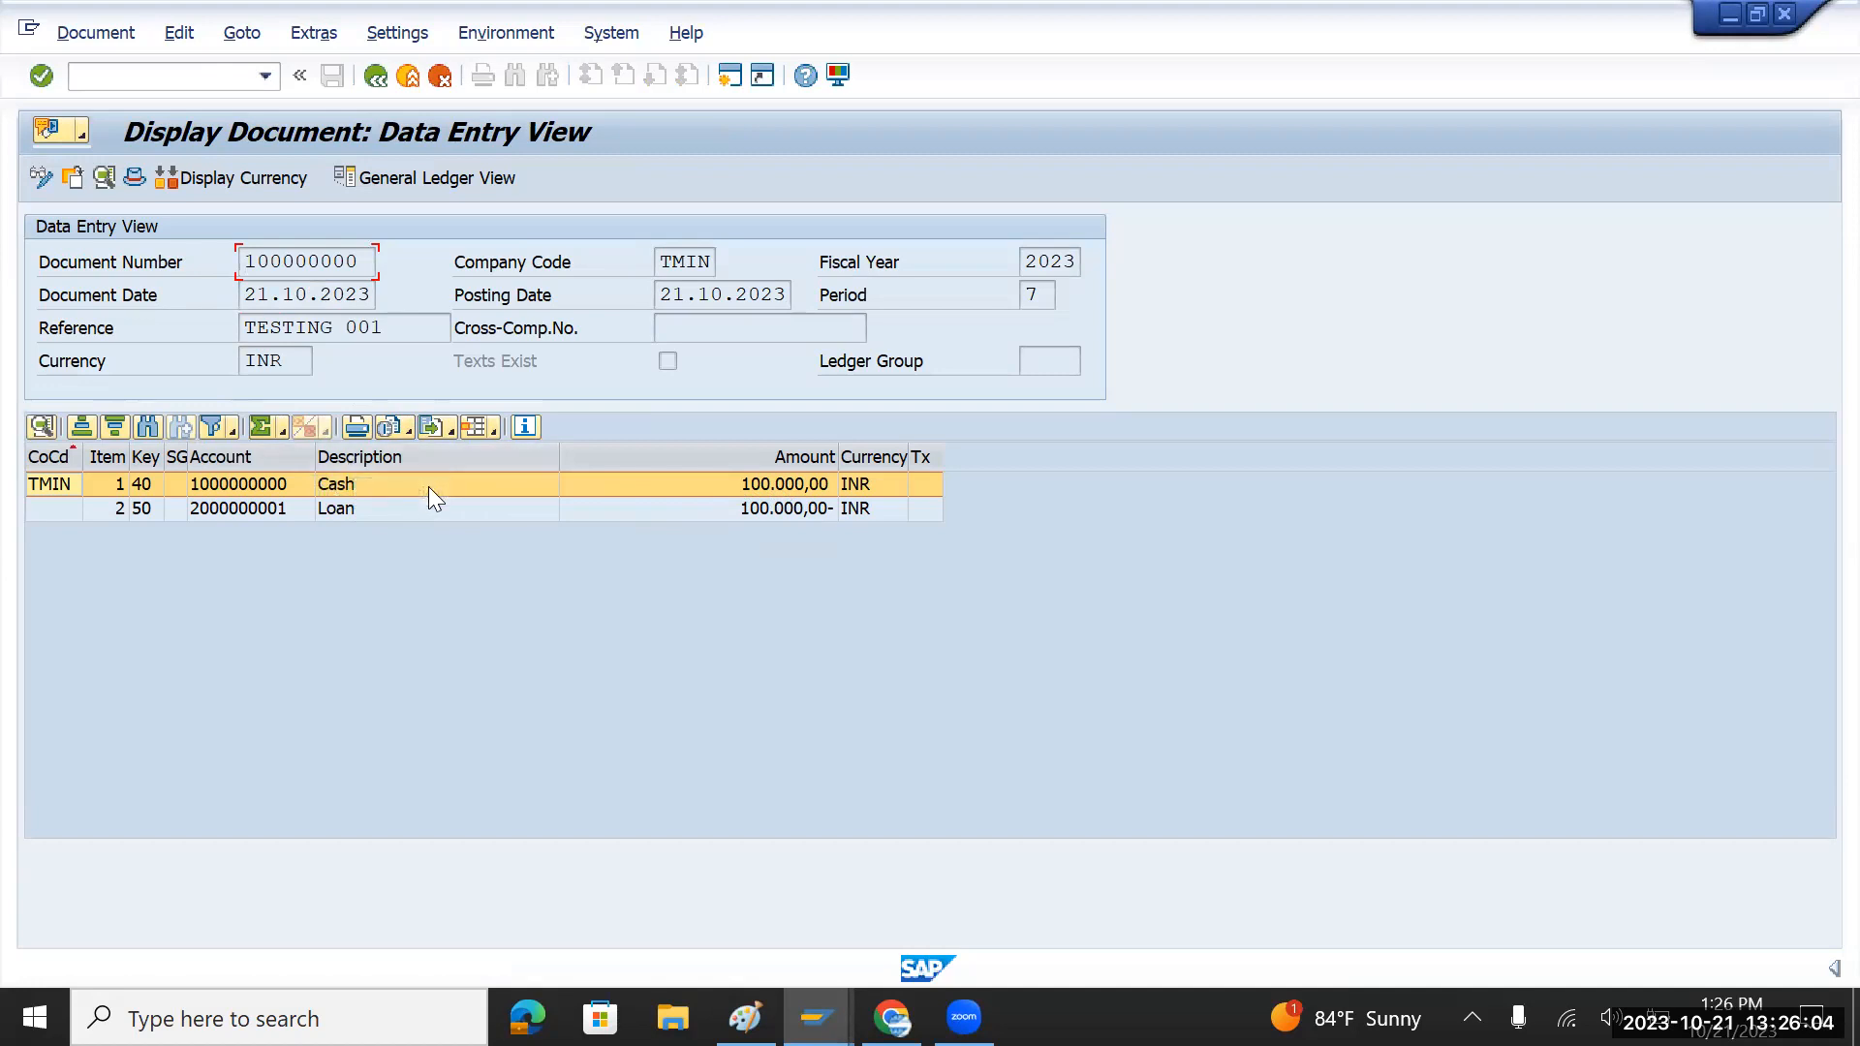
key(ctrl+n)
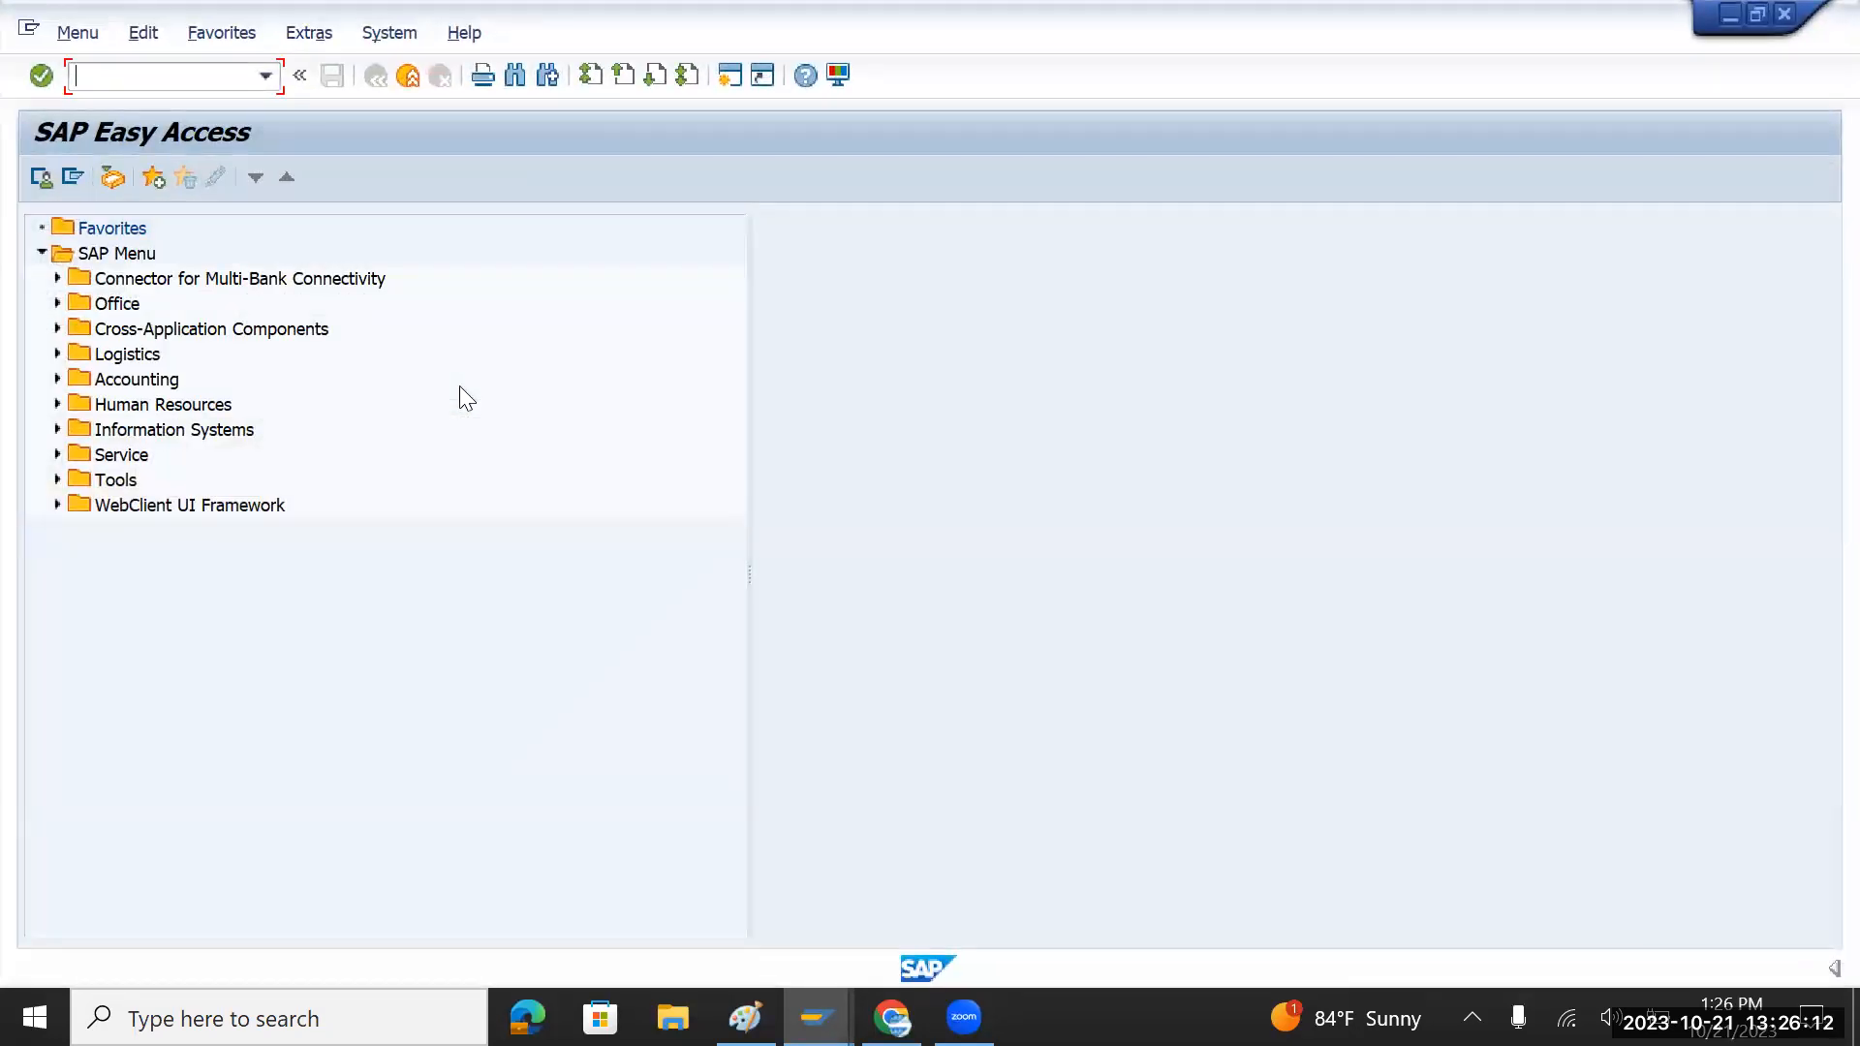
Step: Query table ACDOCA in SE16N for company code TMIN
text(as)
key(BackSpace)
key(BackSpace)
text(se16n)
key(Return)
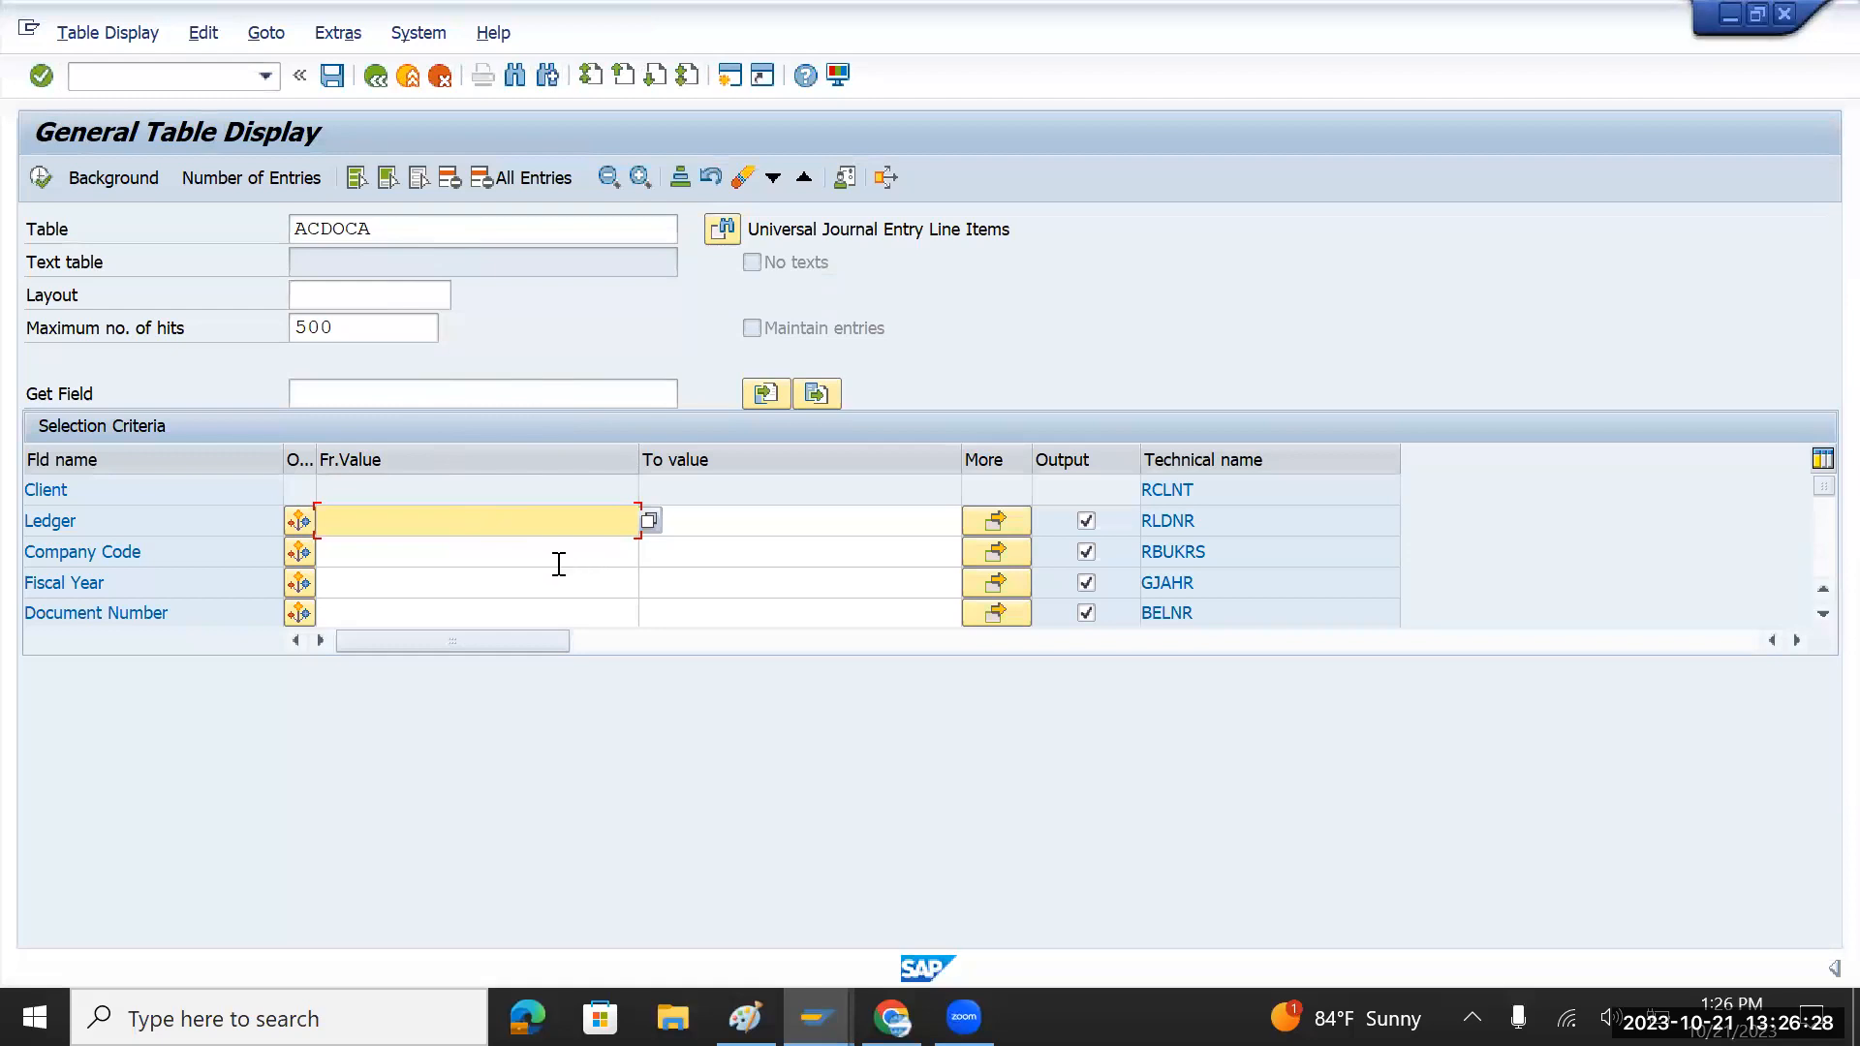
click(365, 554)
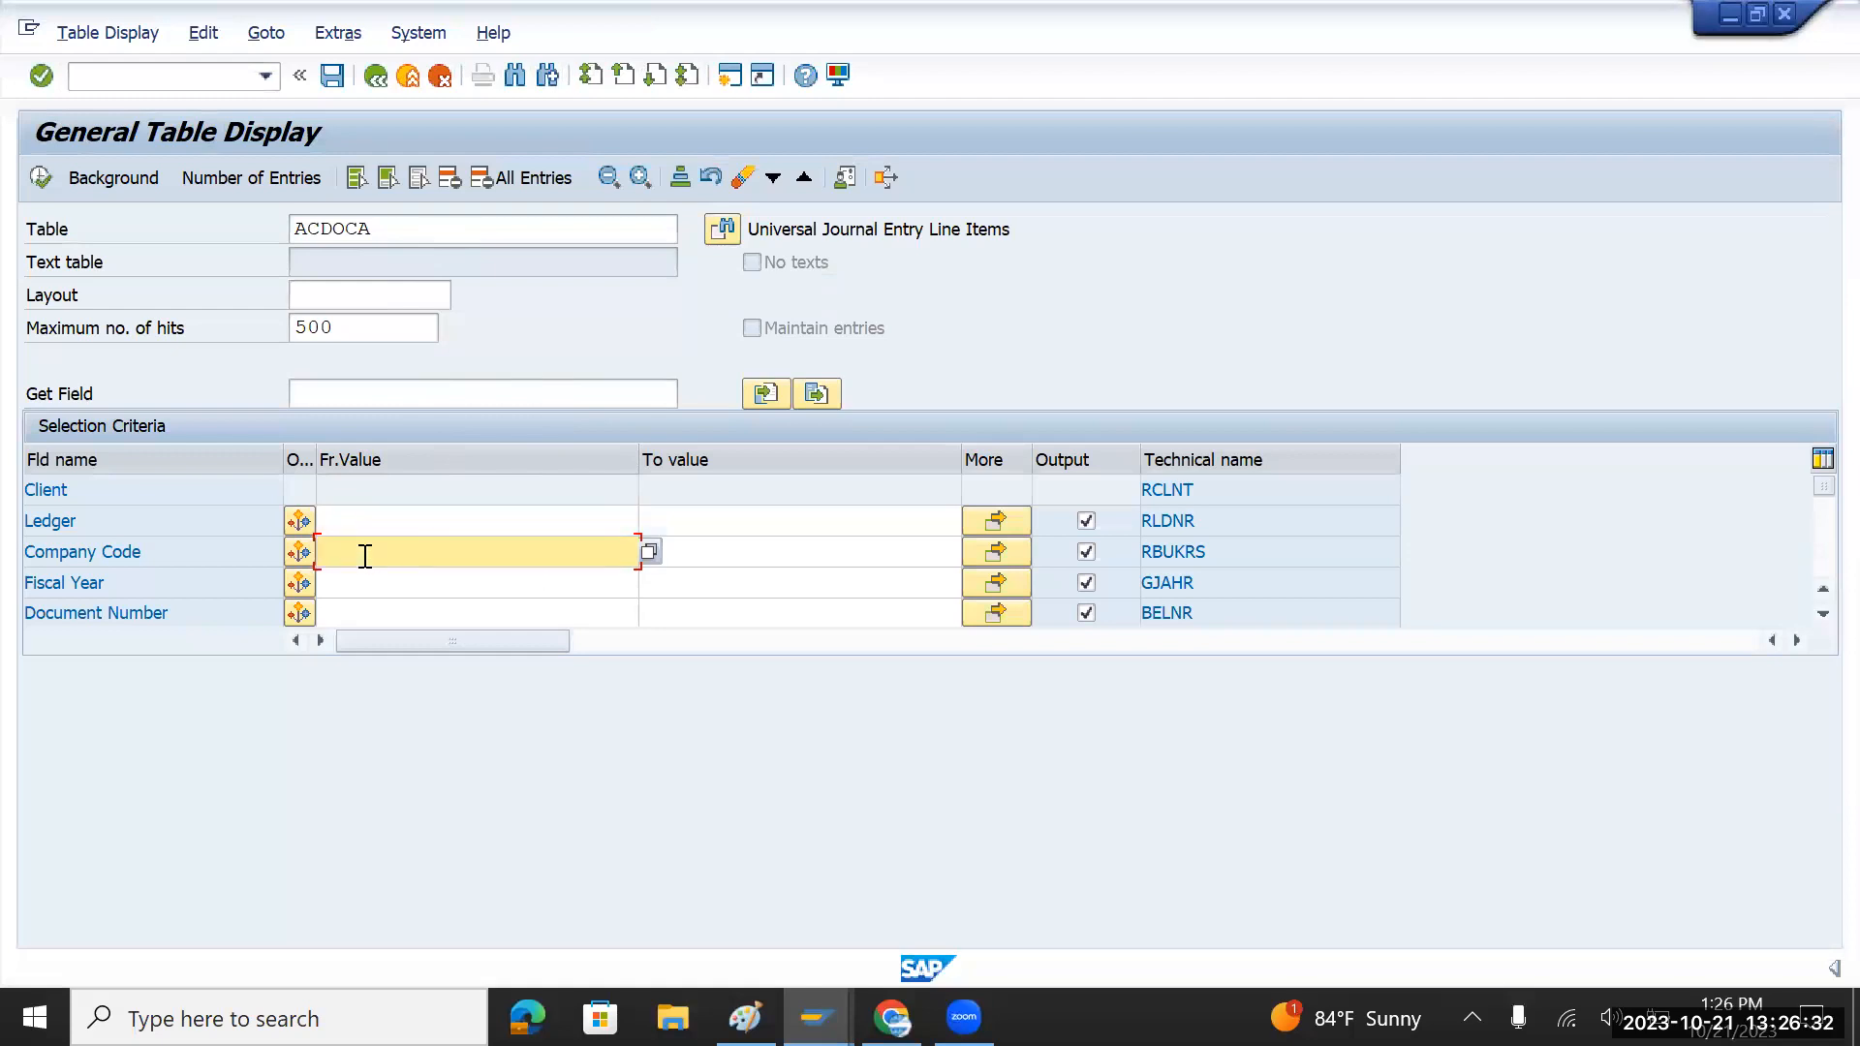
text(11)
key(BackSpace)
key(BackSpace)
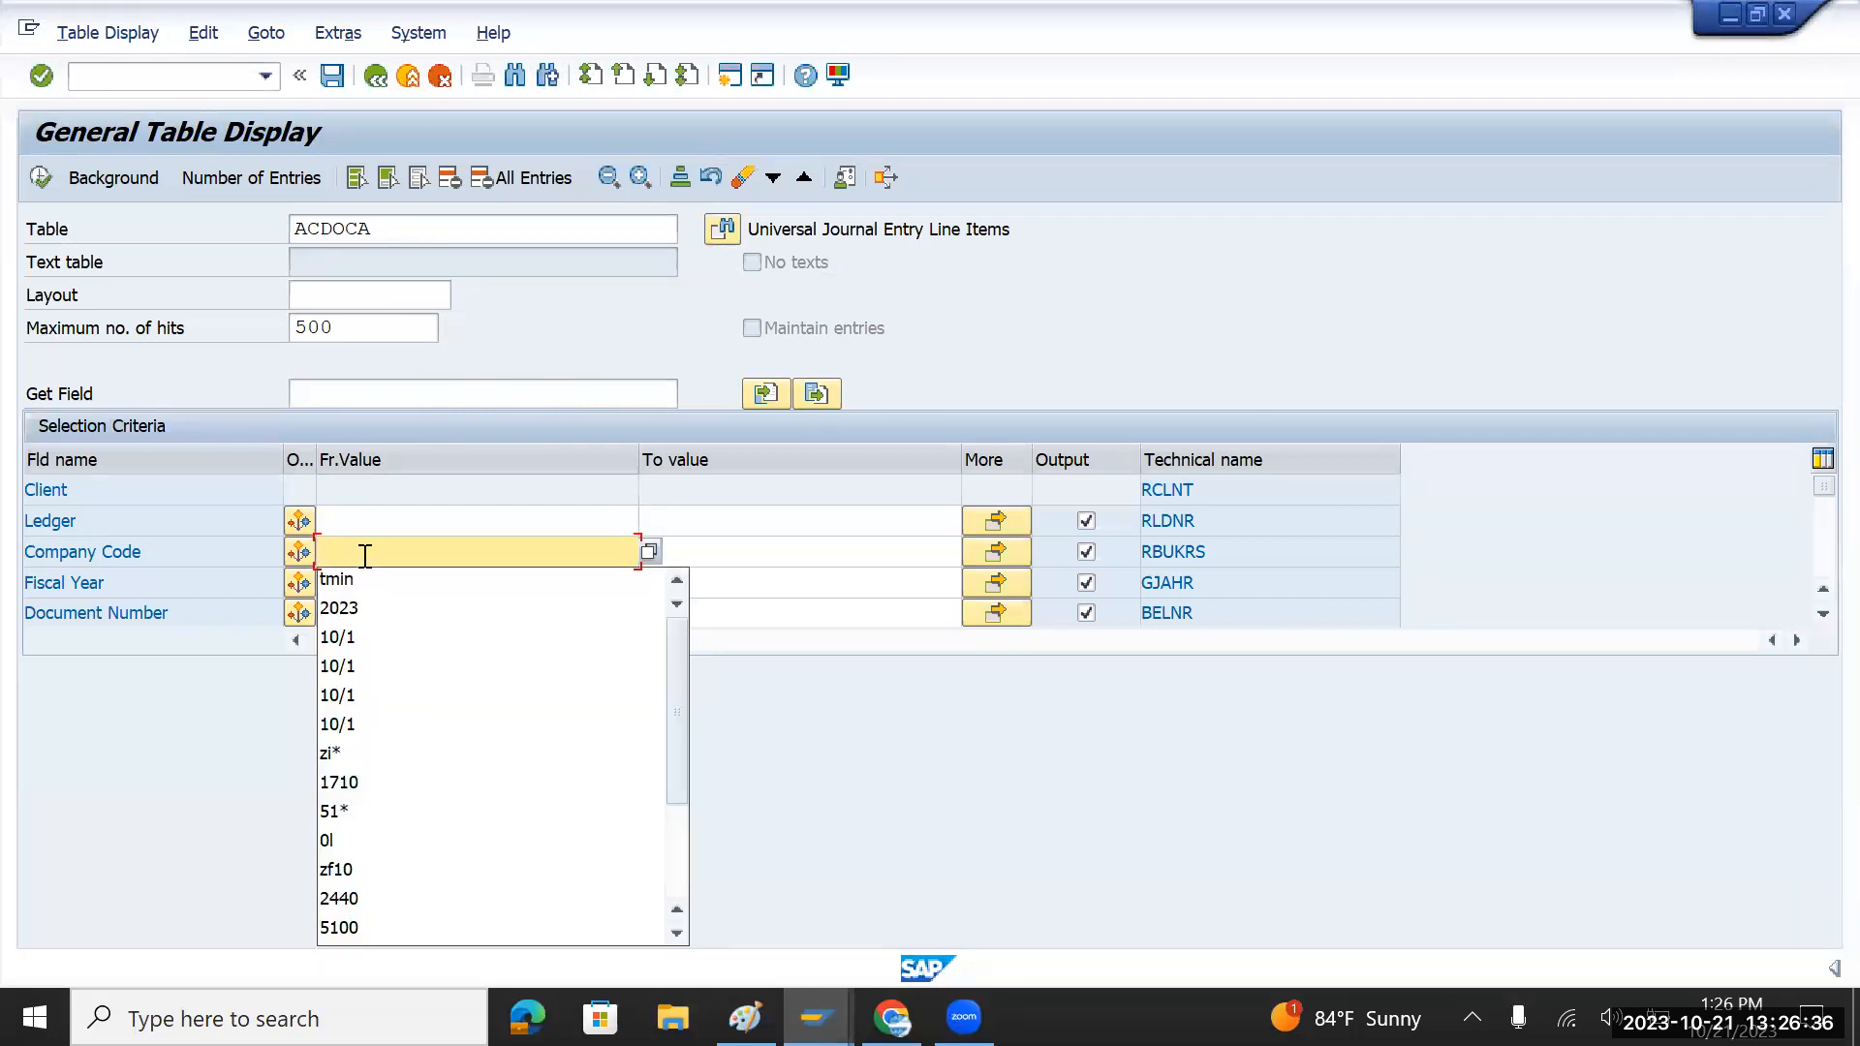
text(TMIN)
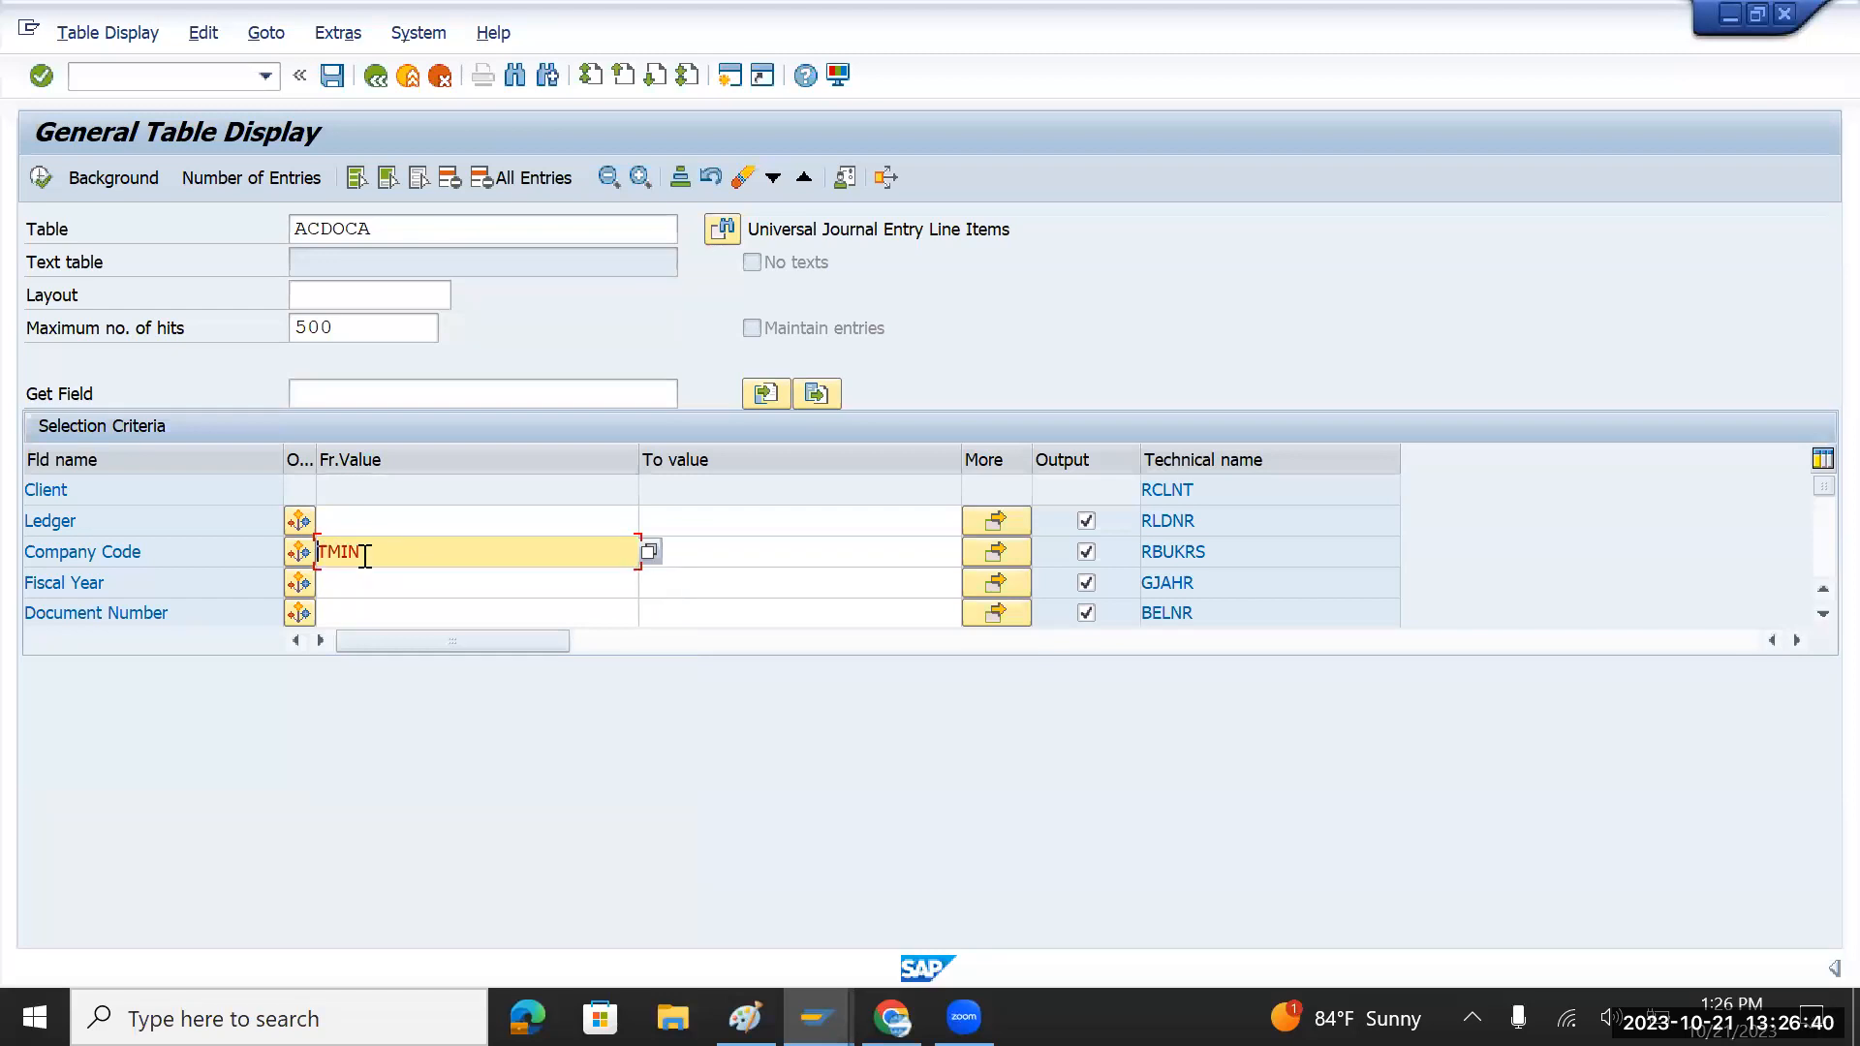
click(39, 177)
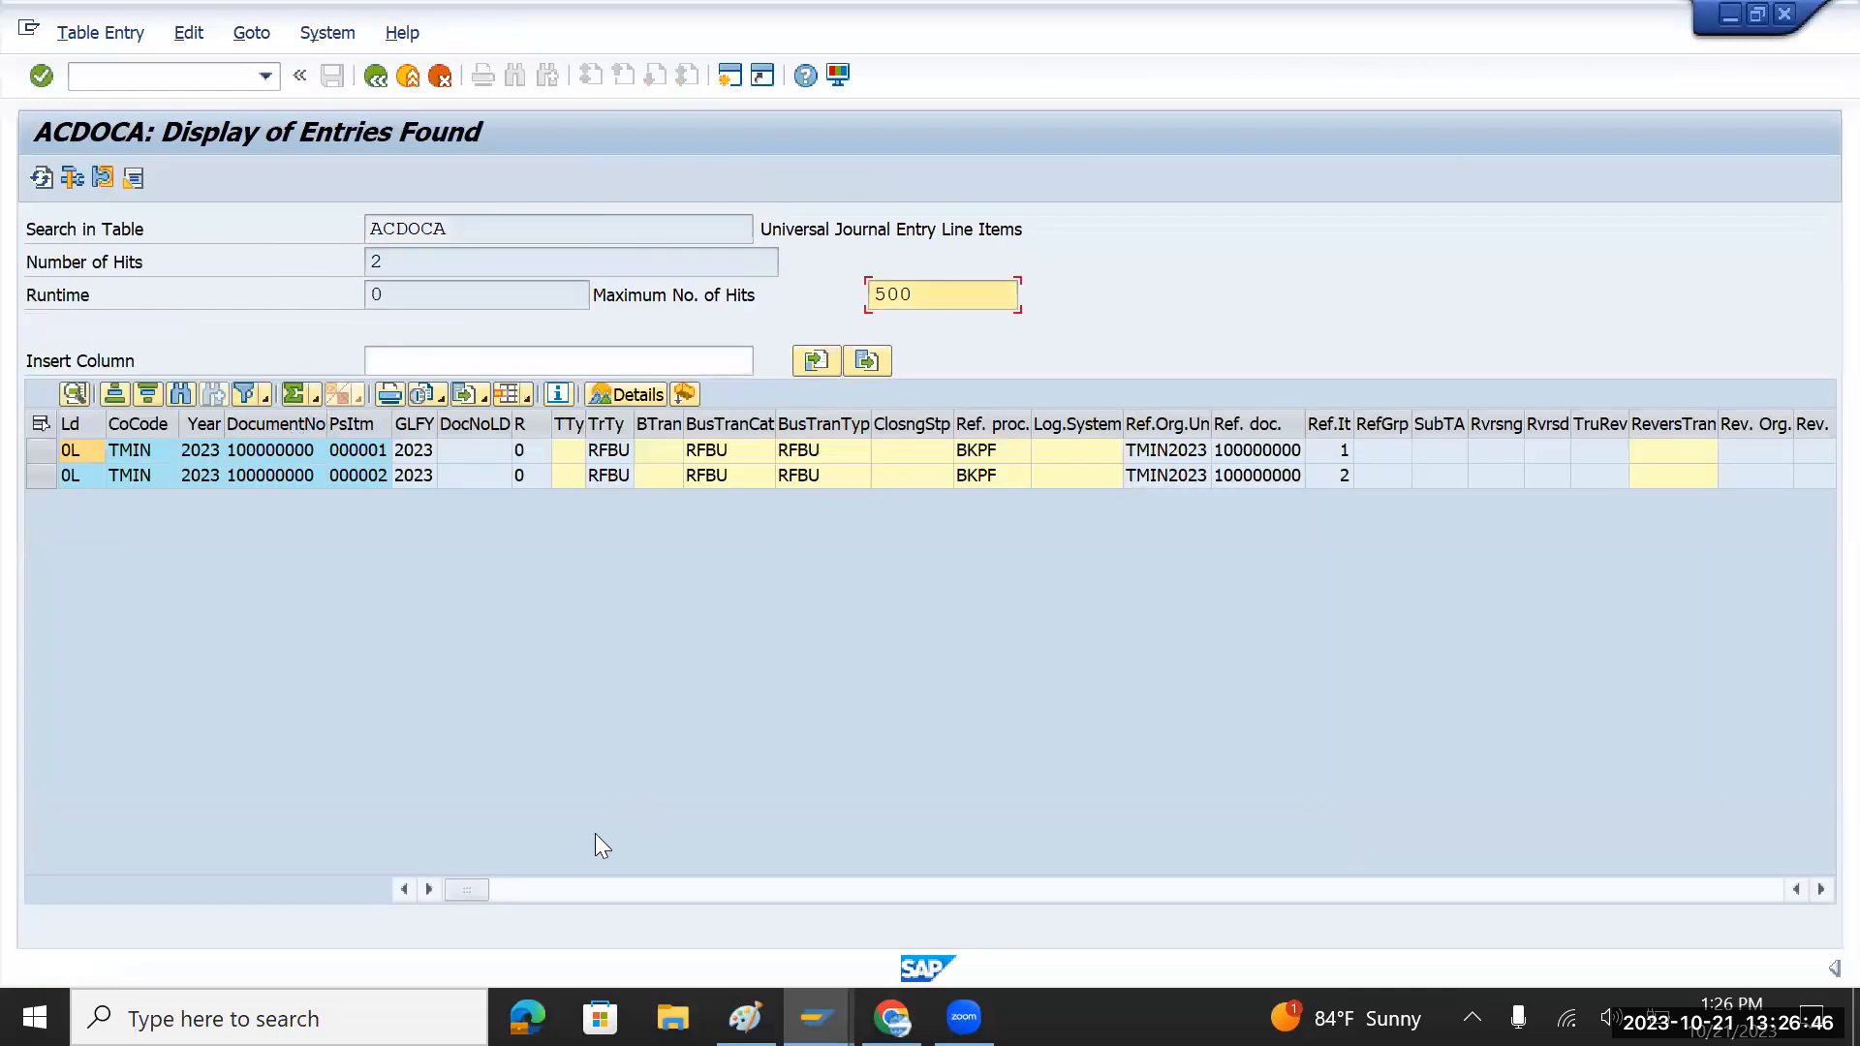
Step: Review both line items' accounts and 100.000,00 amounts, then clear the ACDOCA table name
click(548, 885)
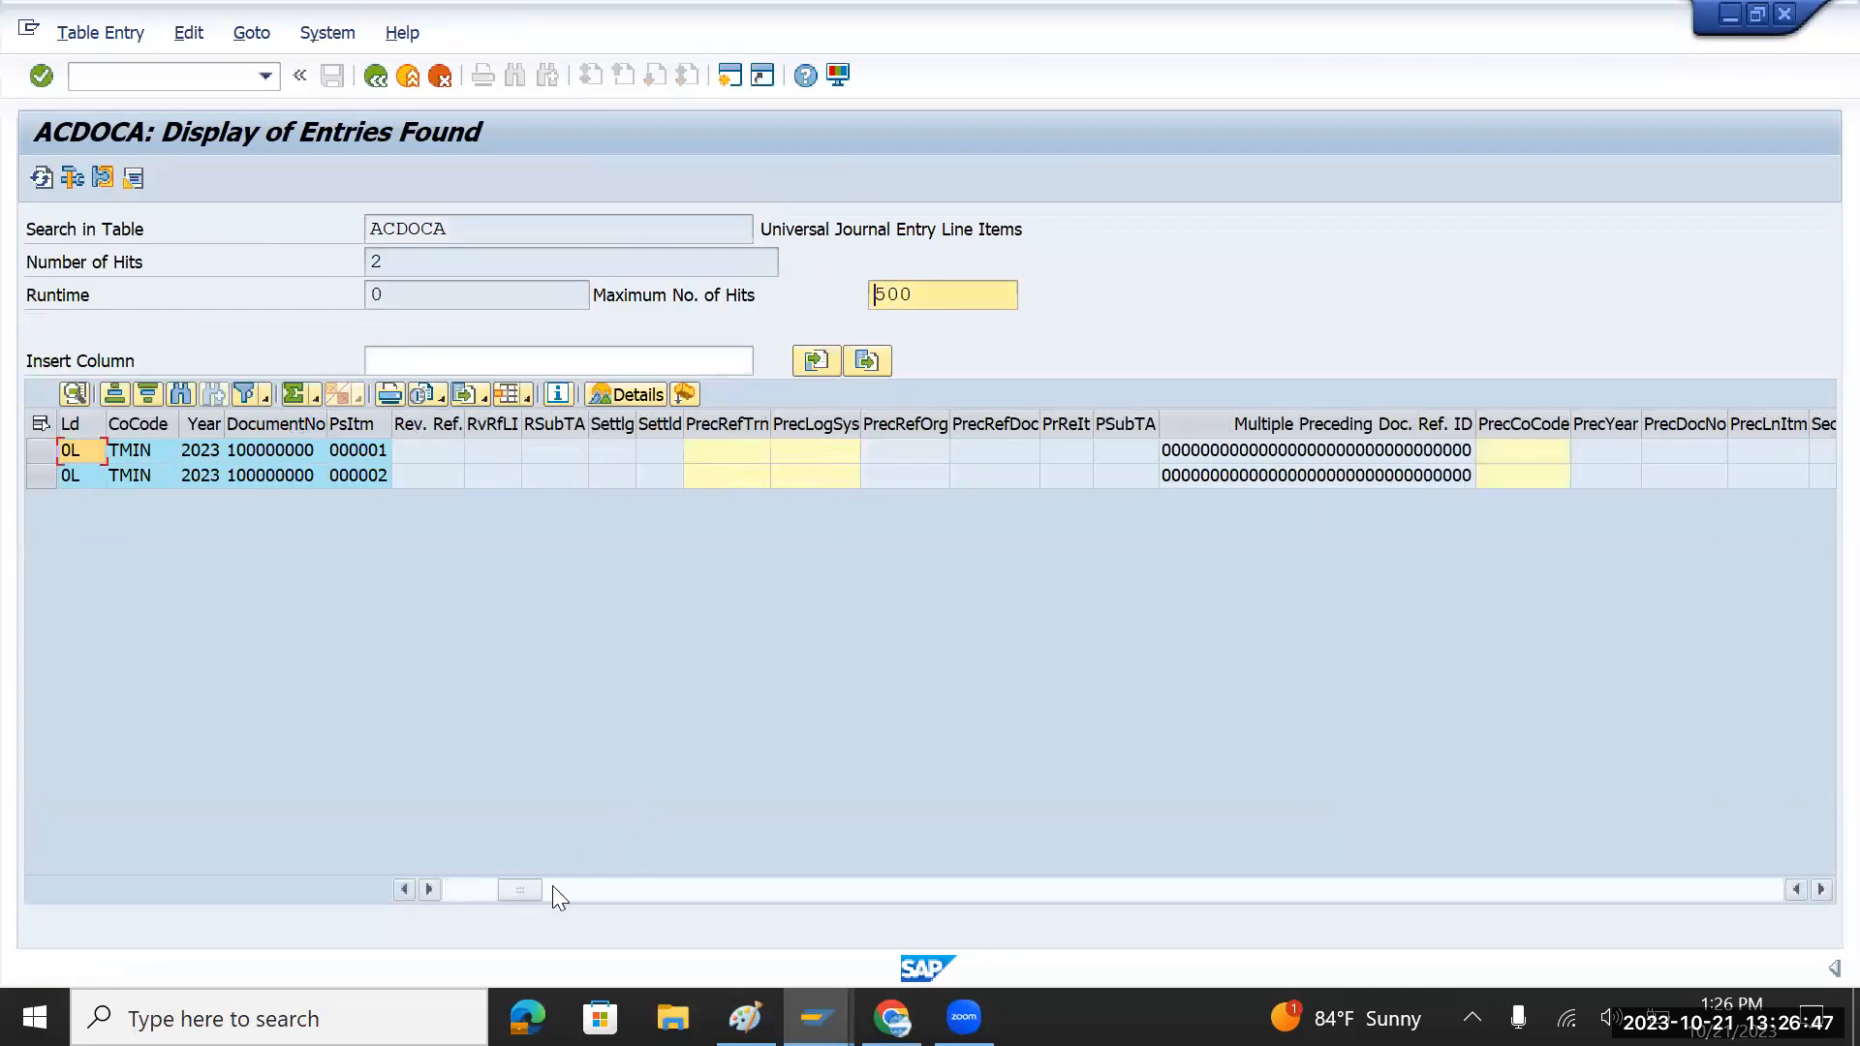
click(707, 893)
click(798, 893)
click(914, 893)
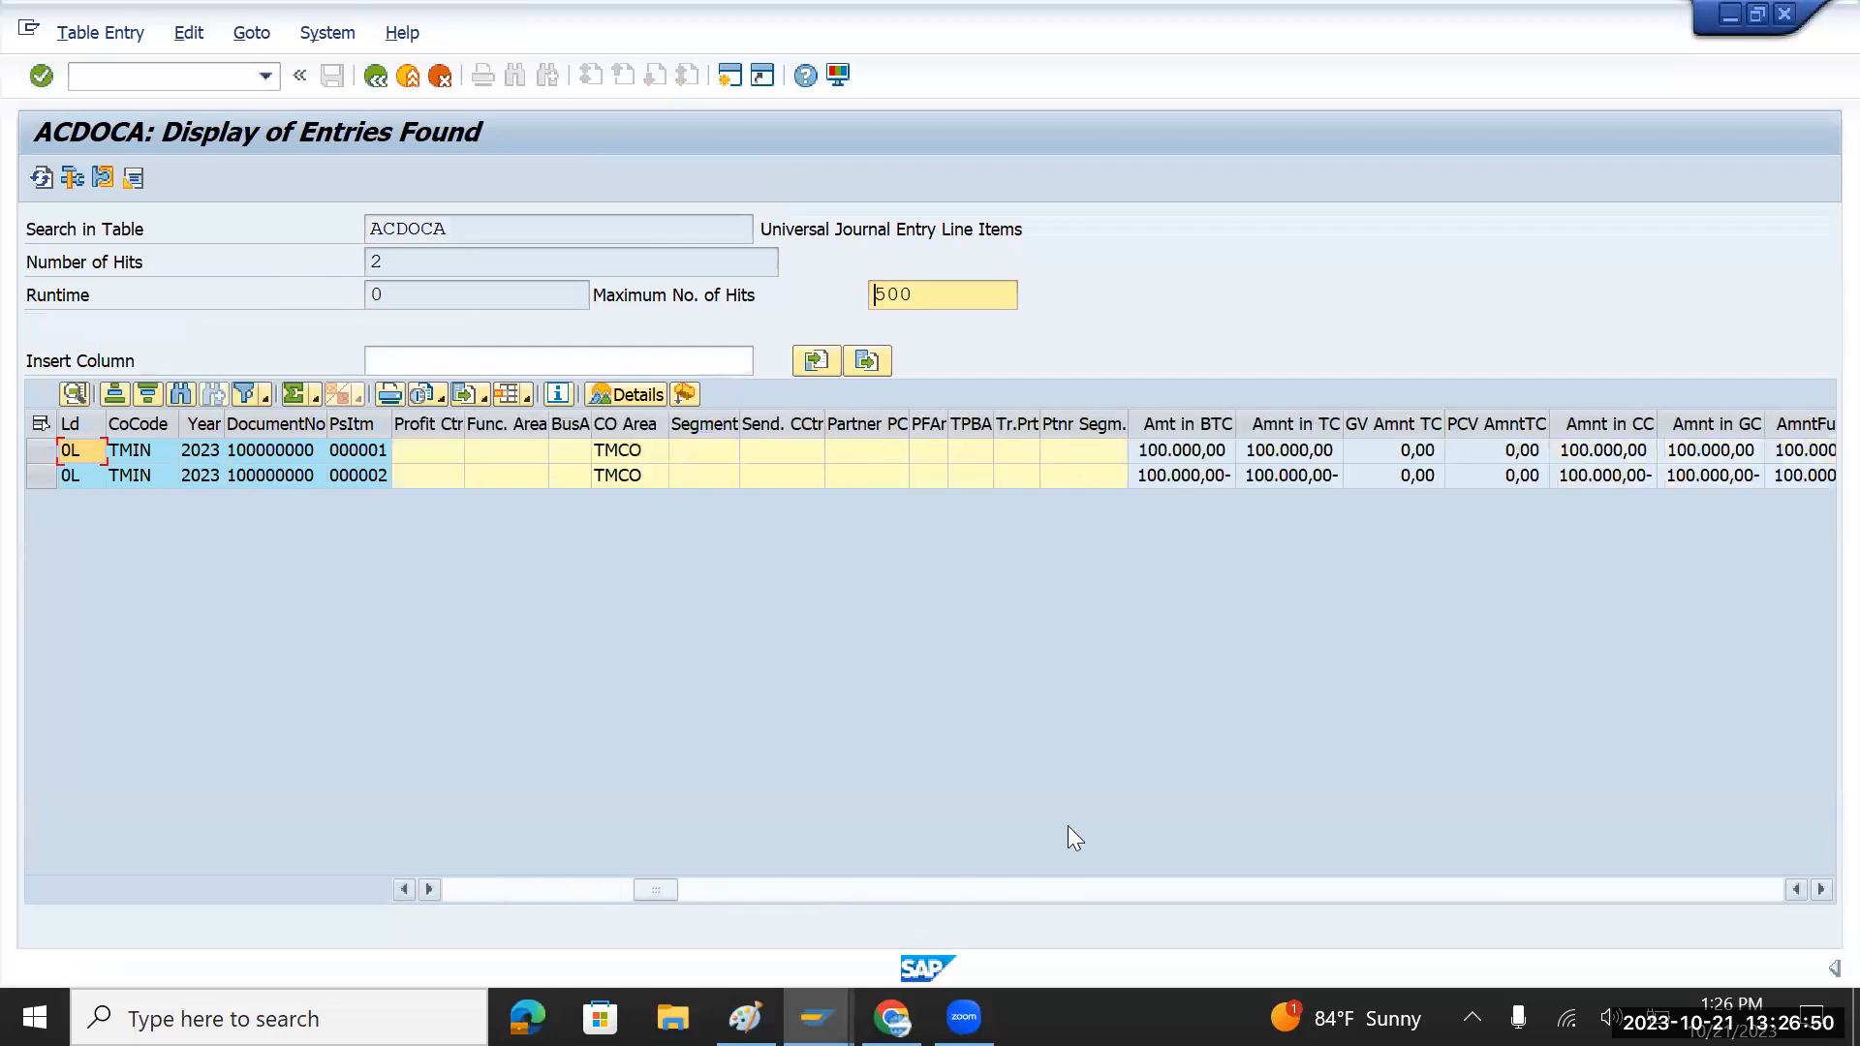
click(520, 885)
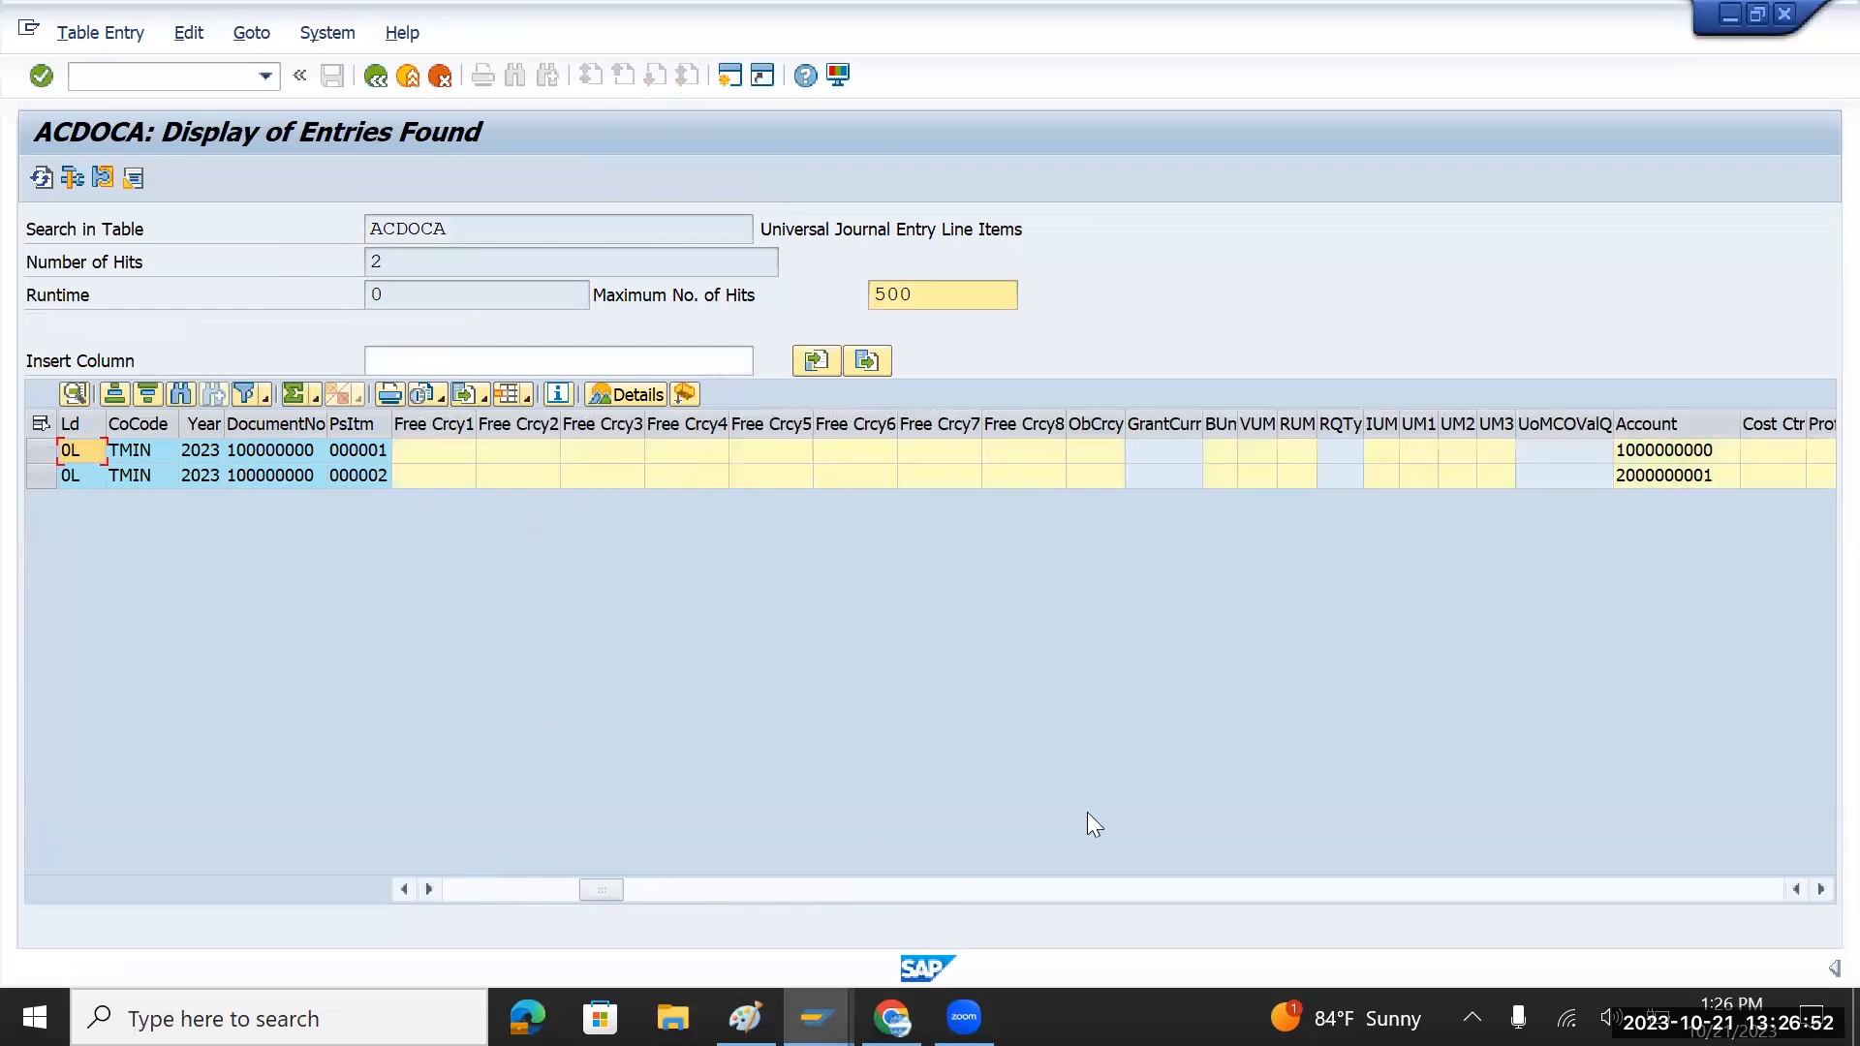
click(1704, 419)
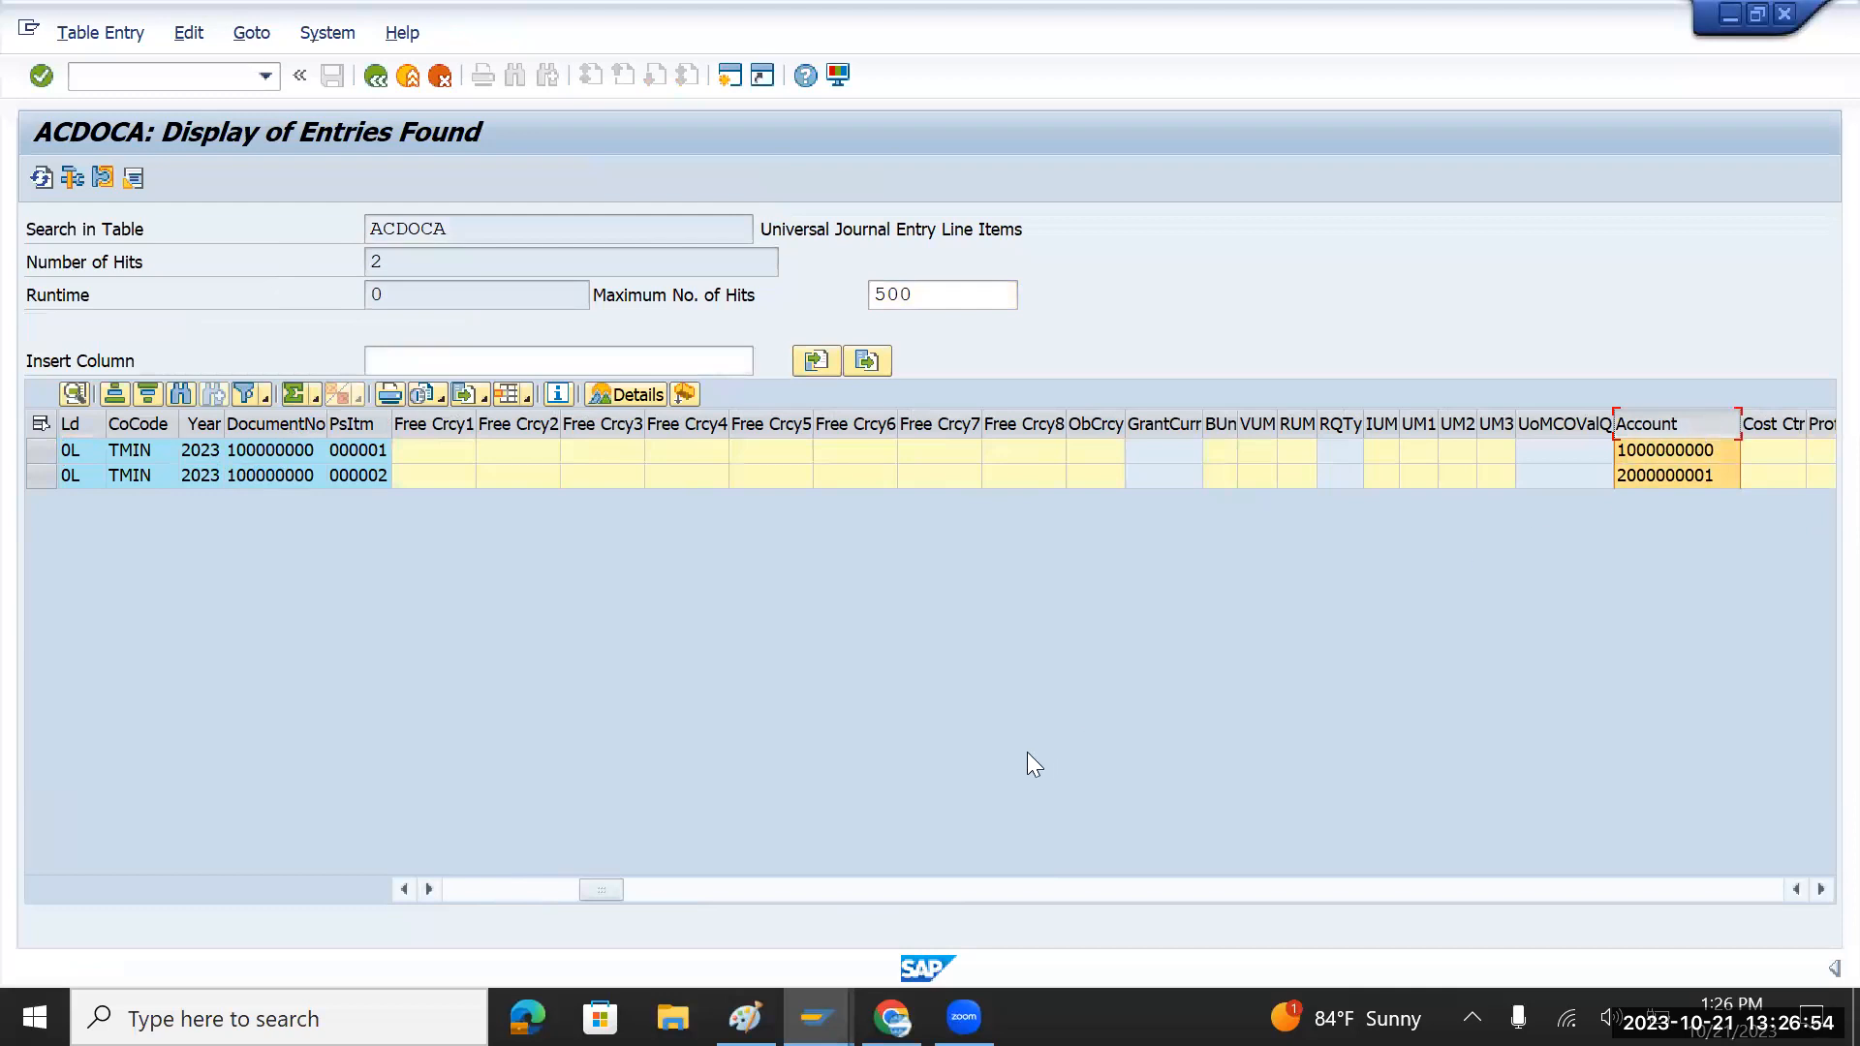
click(956, 889)
click(956, 890)
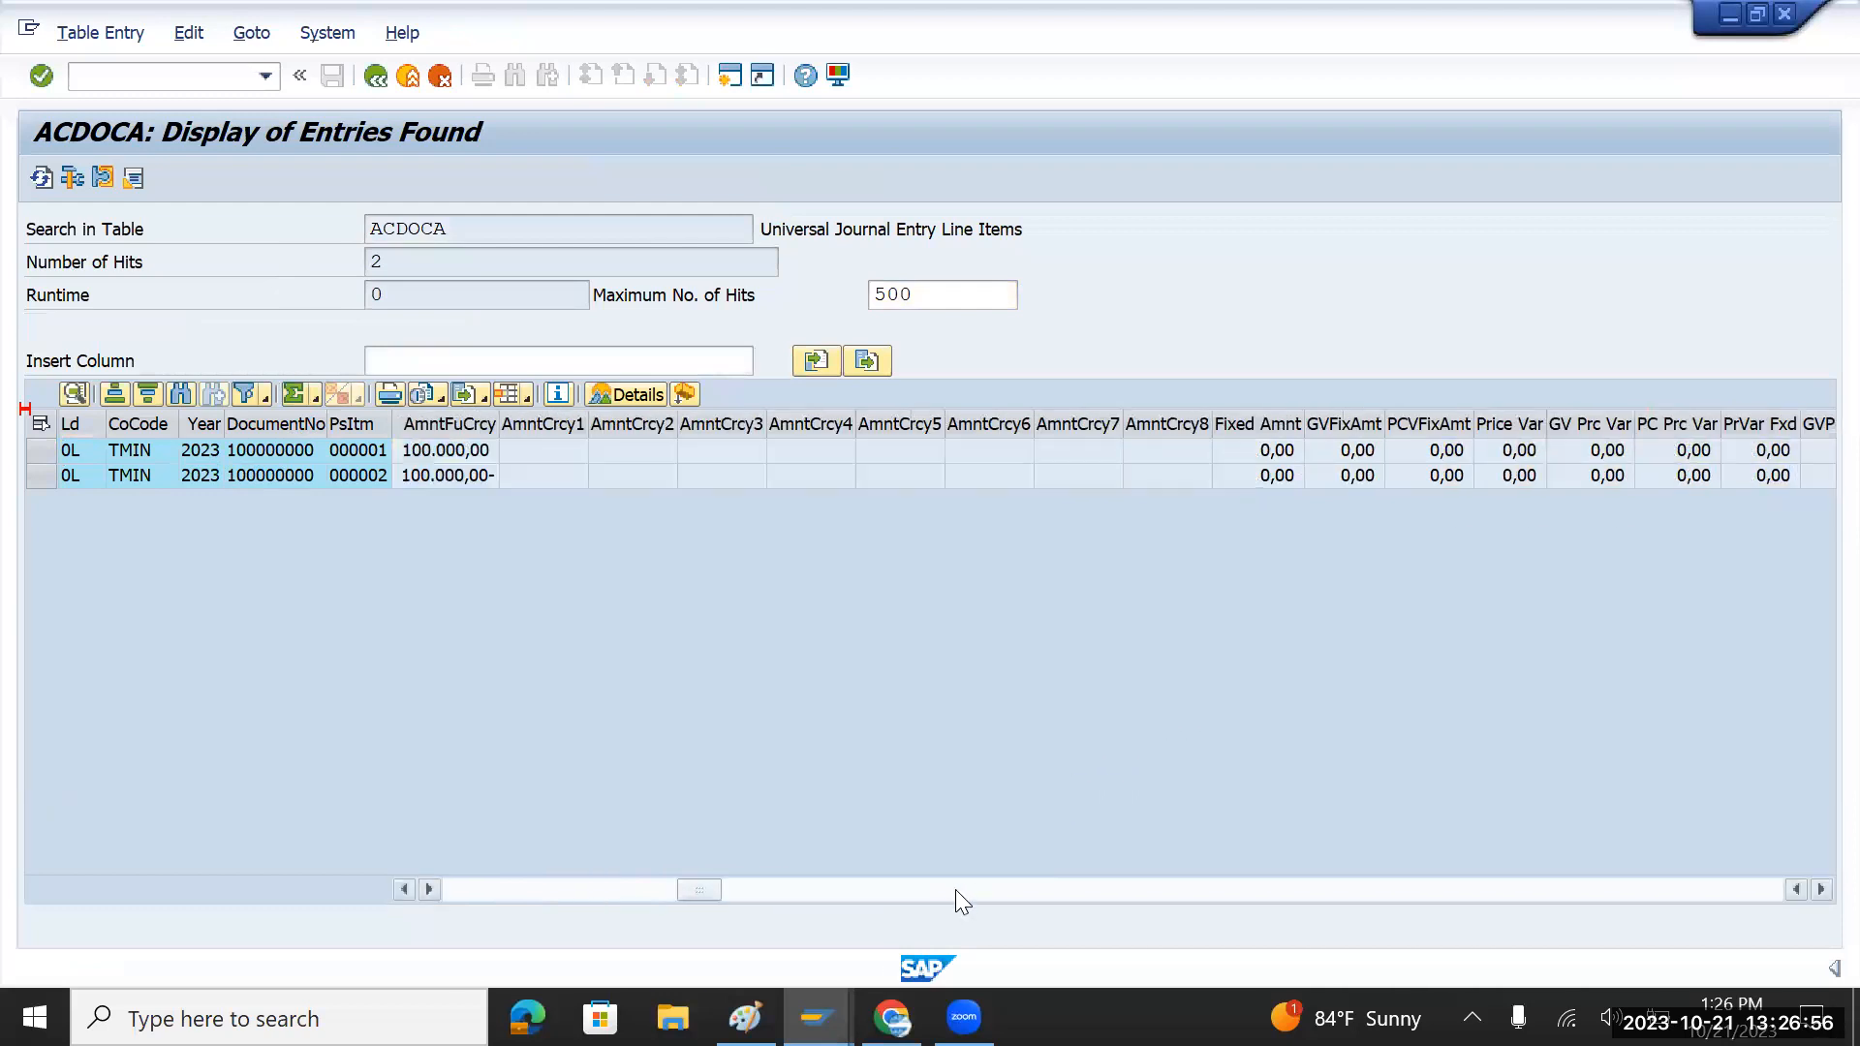
click(375, 75)
click(392, 237)
key(BackSpace)
key(BackSpace)
key(BackSpace)
key(BackSpace)
key(BackSpace)
key(BackSpace)
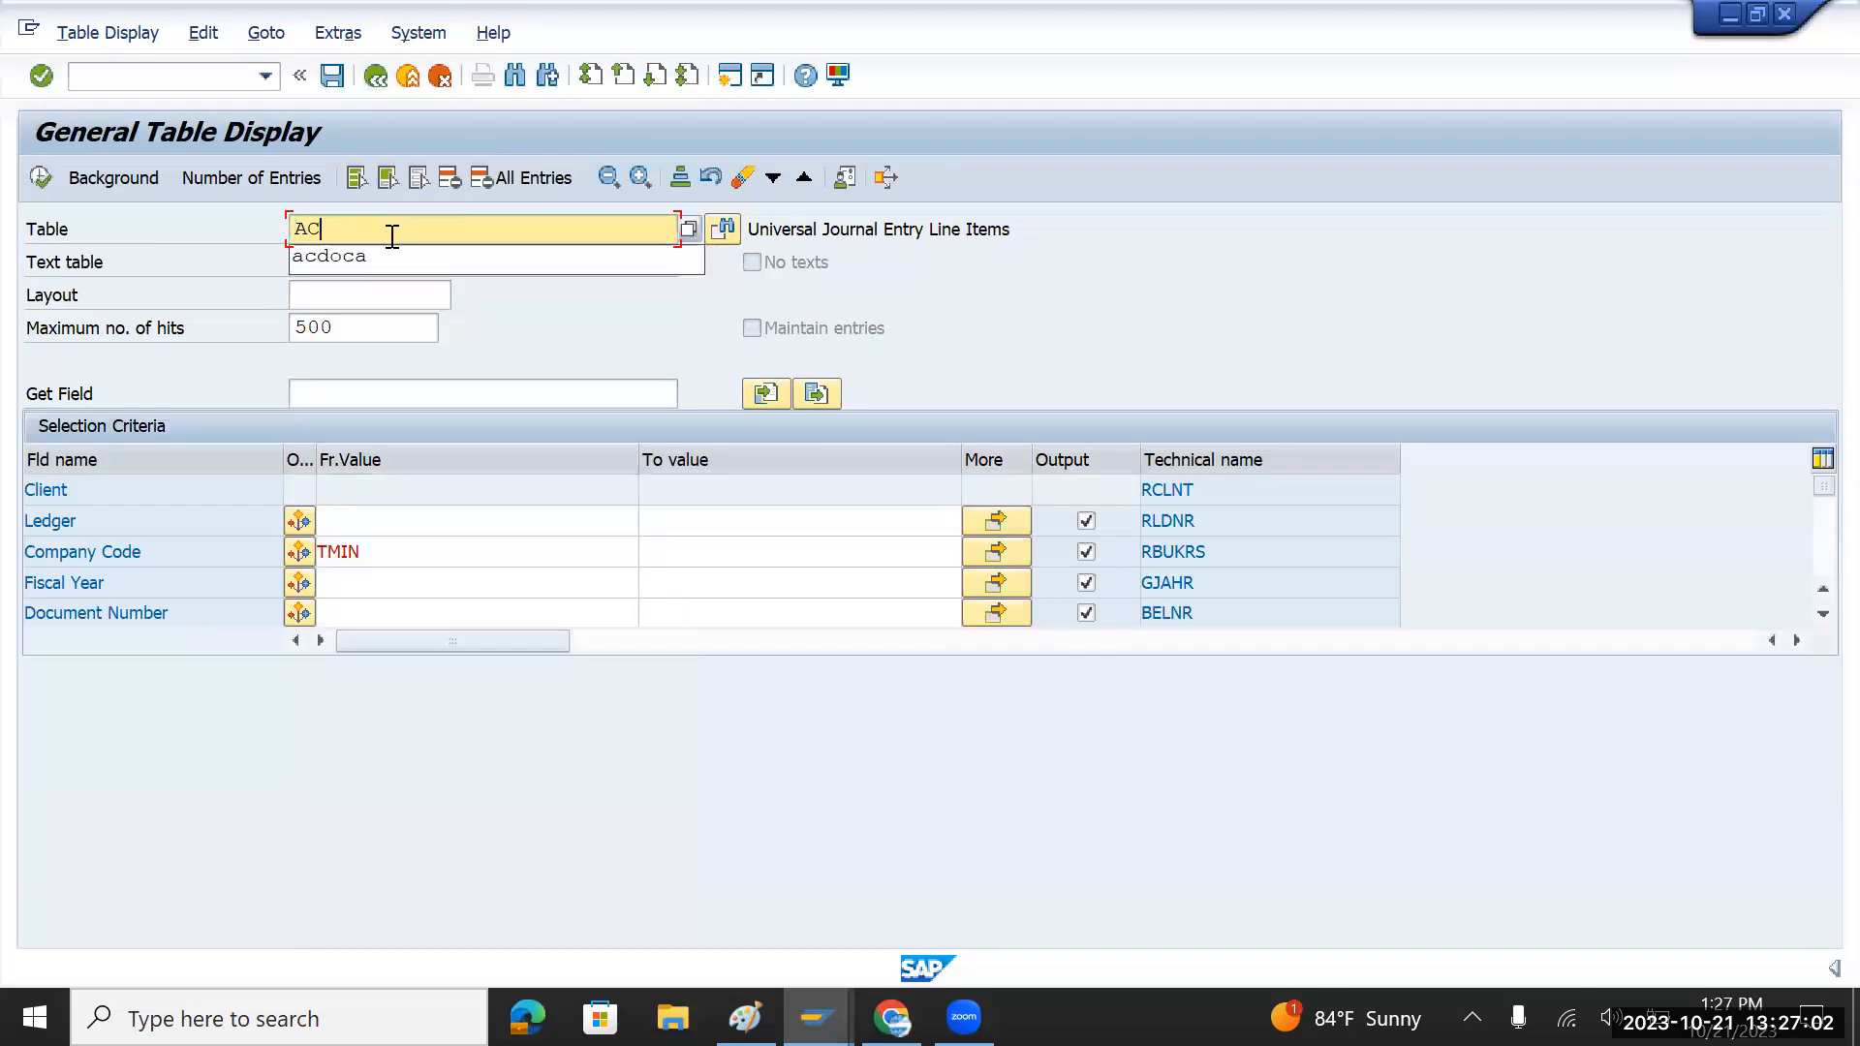
Step: Query BSEG line items for company code TMIN and clear the table name
text(bseg)
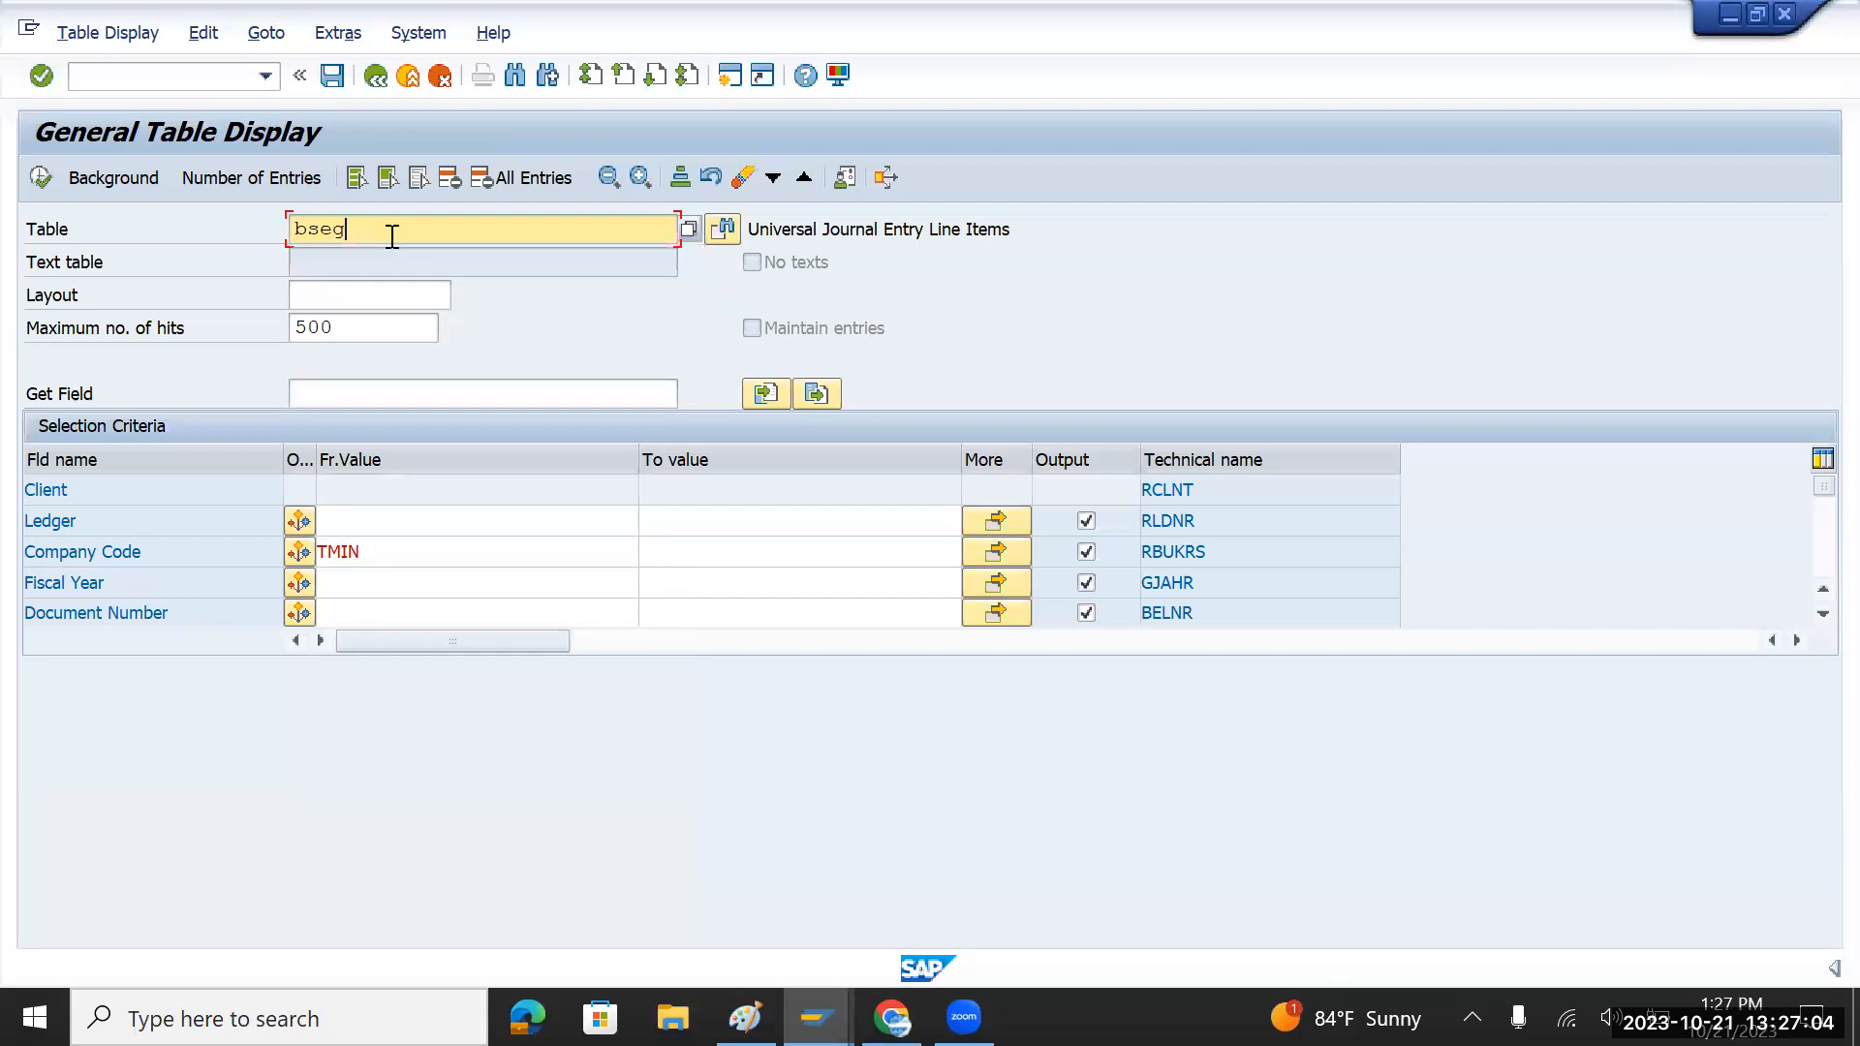
key(Return)
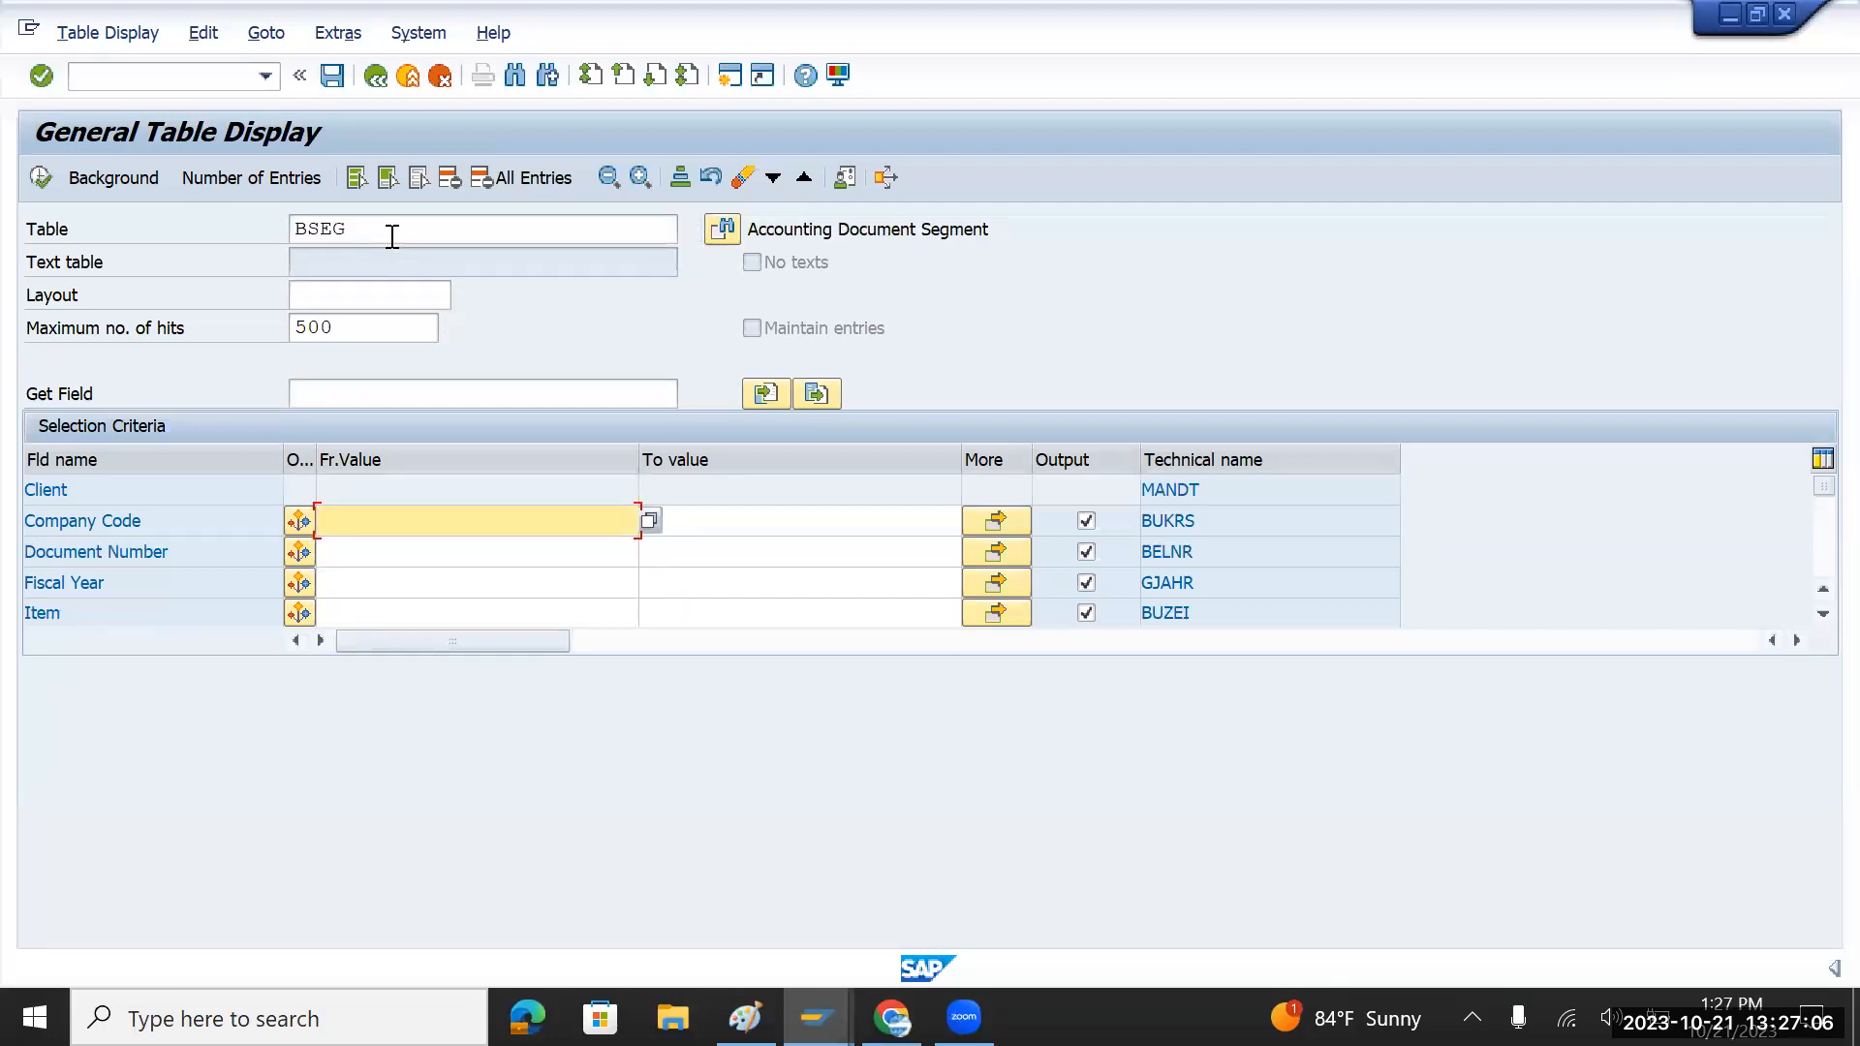
key(Down)
key(Down)
key(Return)
click(40, 177)
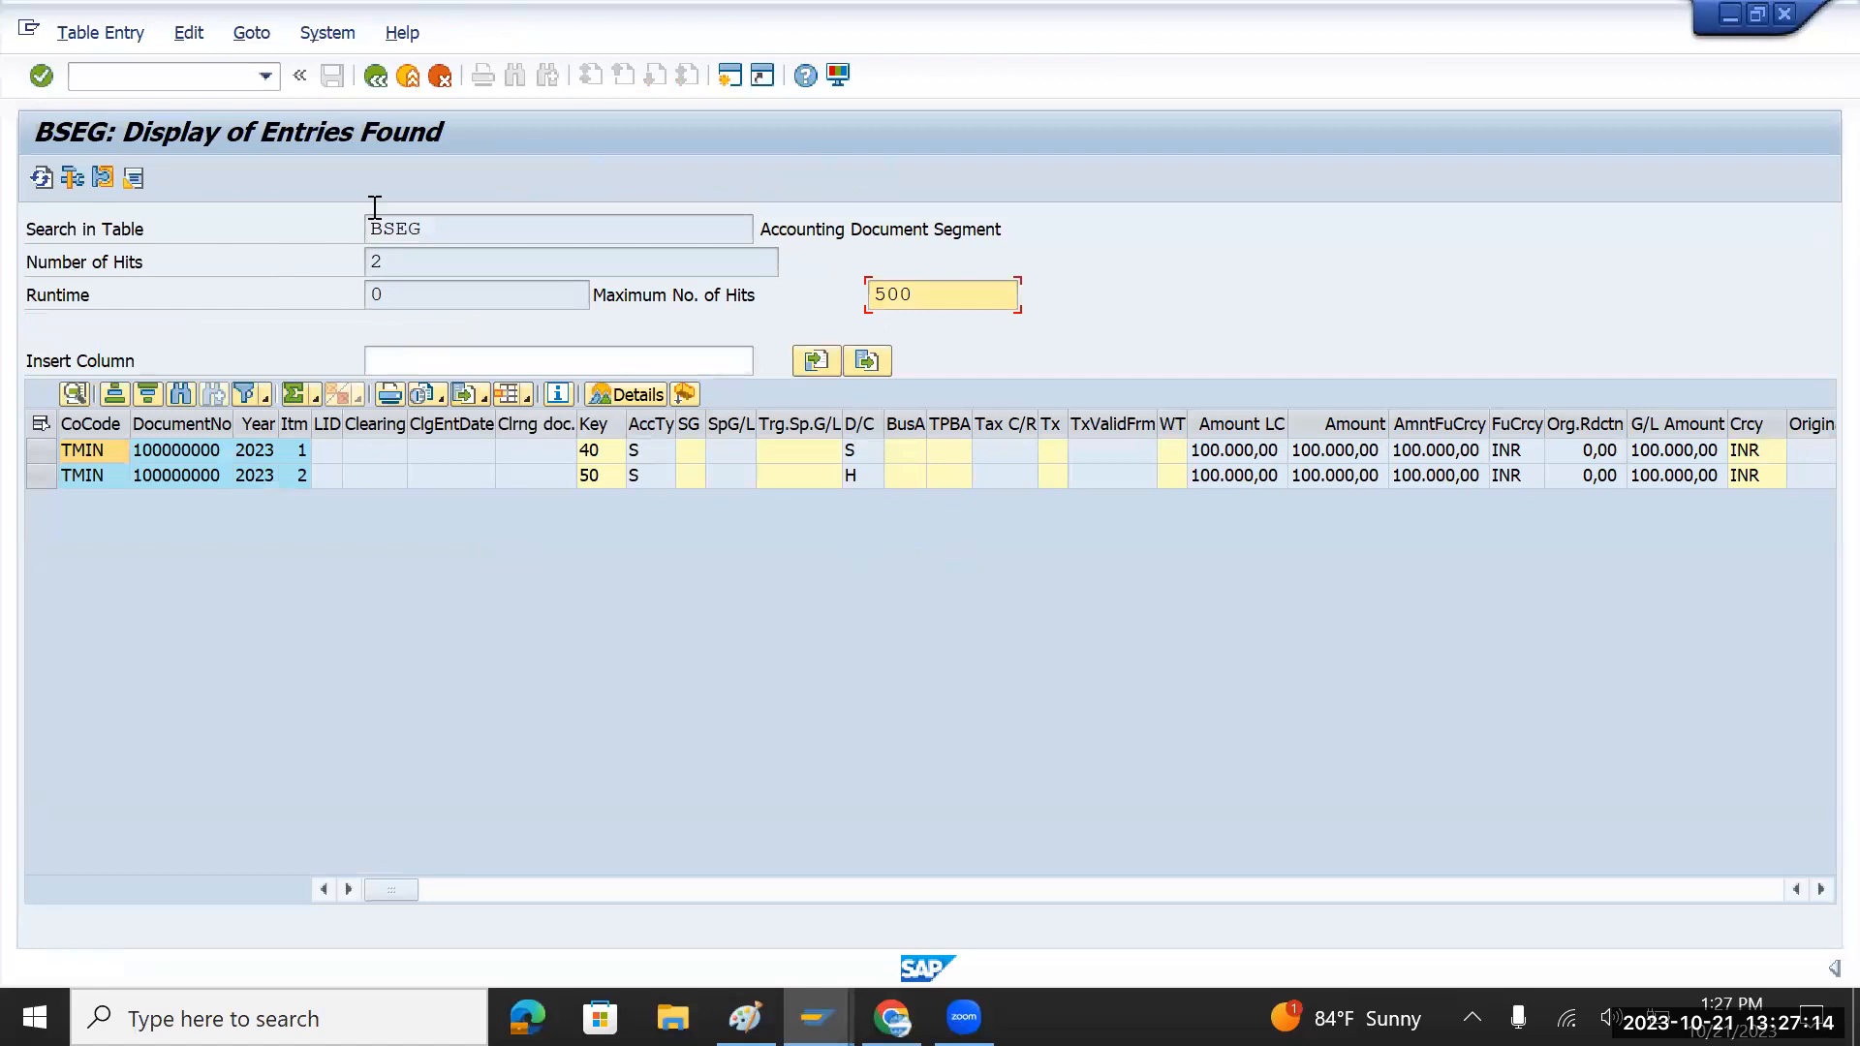
click(376, 77)
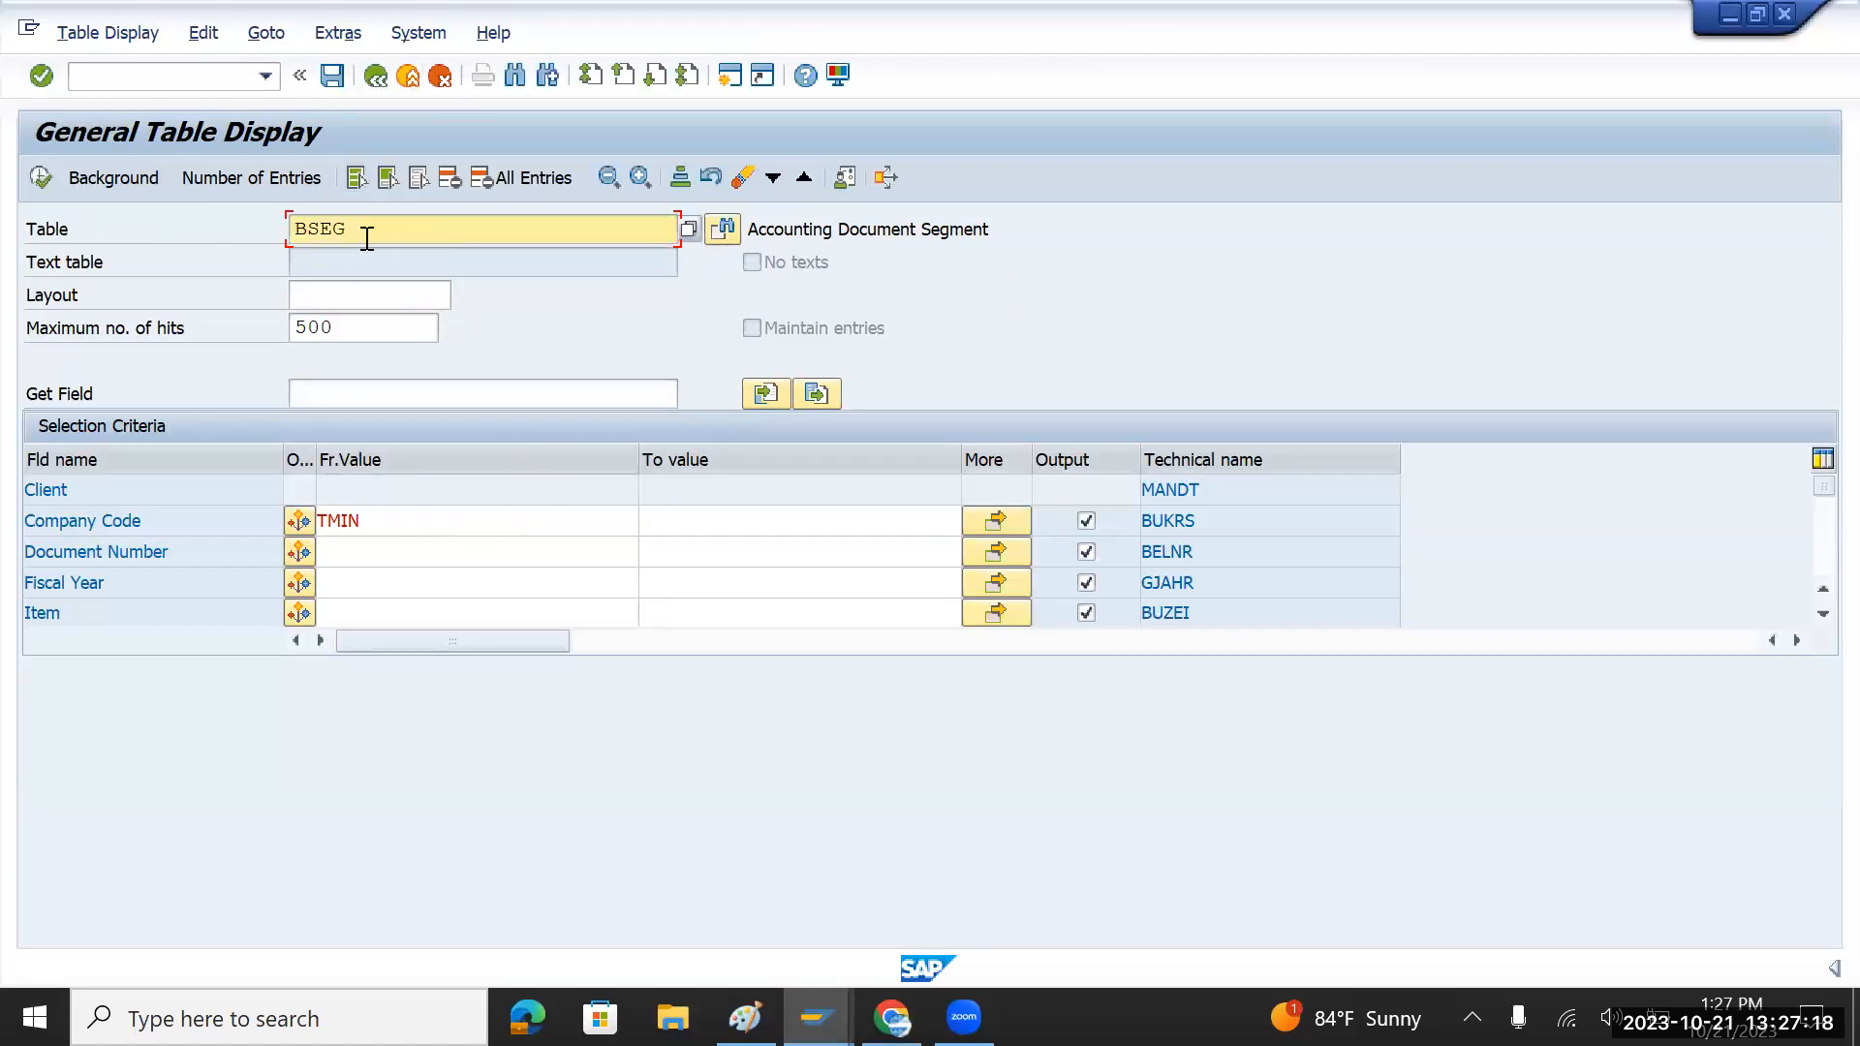
key(BackSpace)
key(BackSpace)
key(BackSpace)
key(BackSpace)
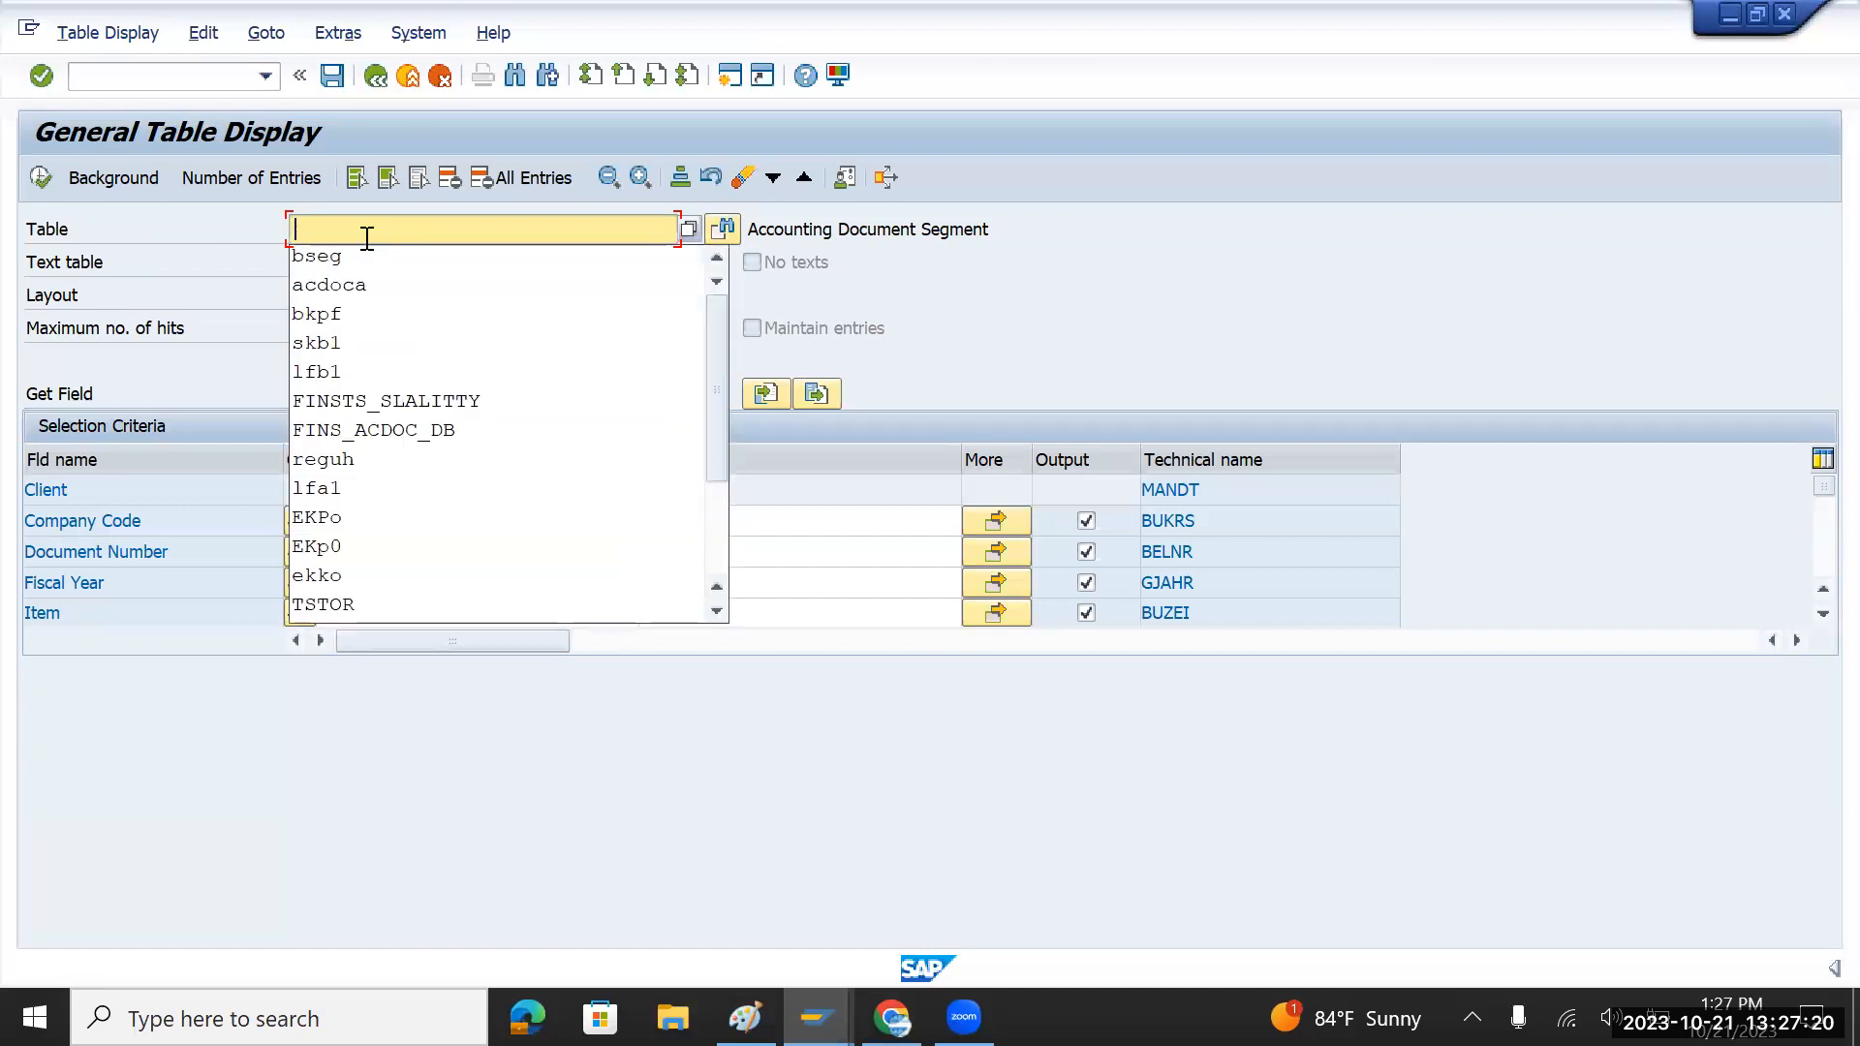
Step: Query BKPF for TMIN to check document 100000000's header
text(bkpf)
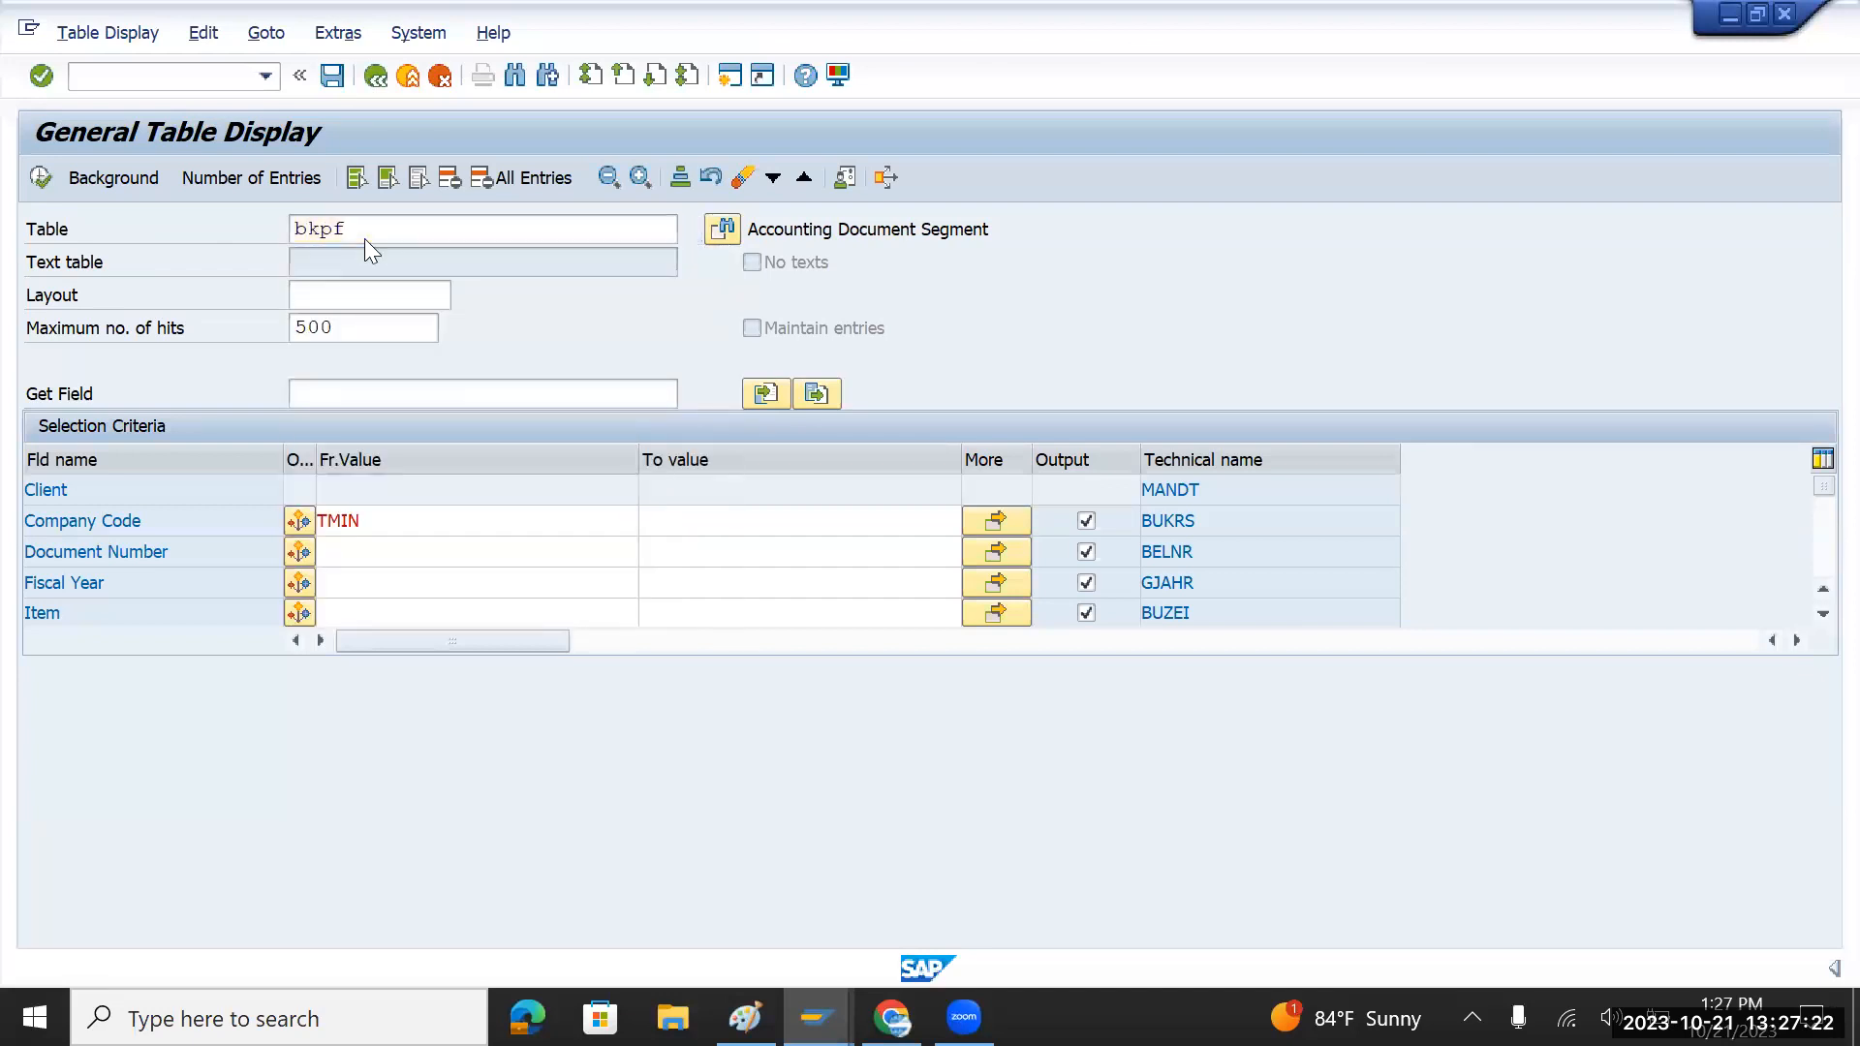
key(Return)
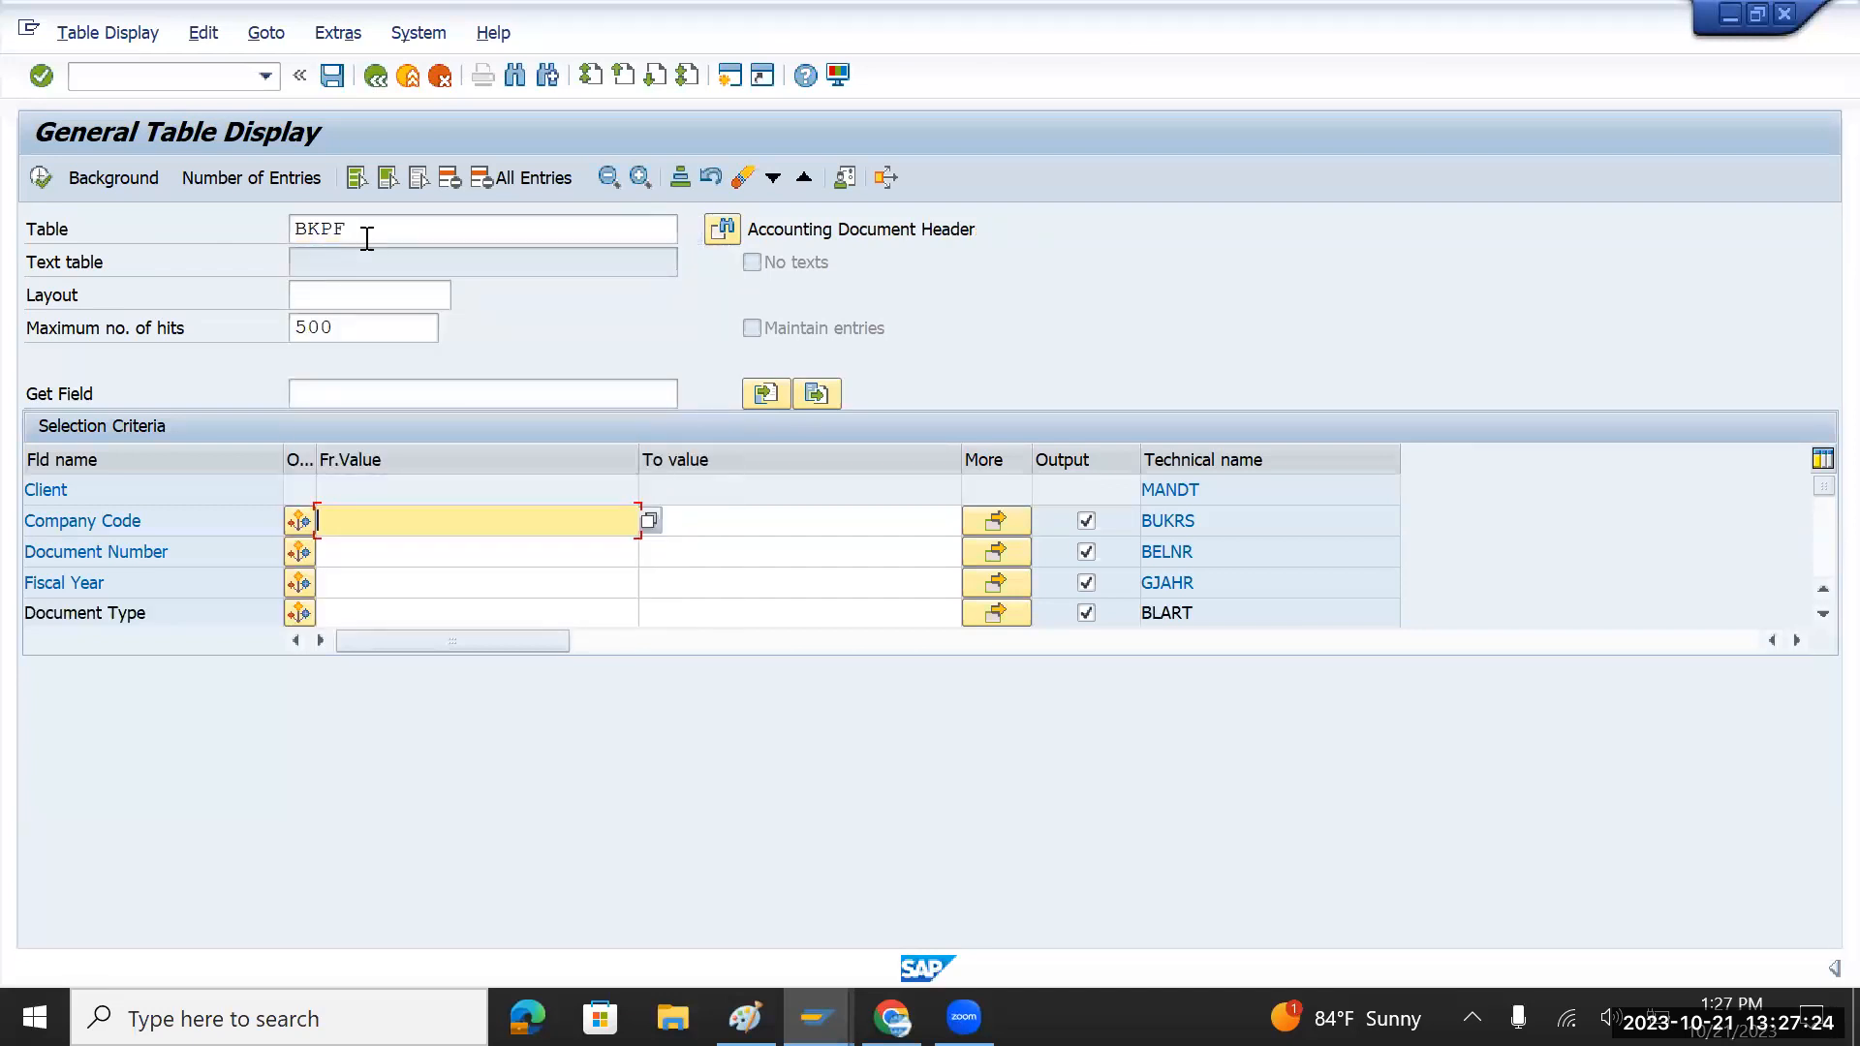
key(Down)
key(Down)
key(Return)
click(40, 177)
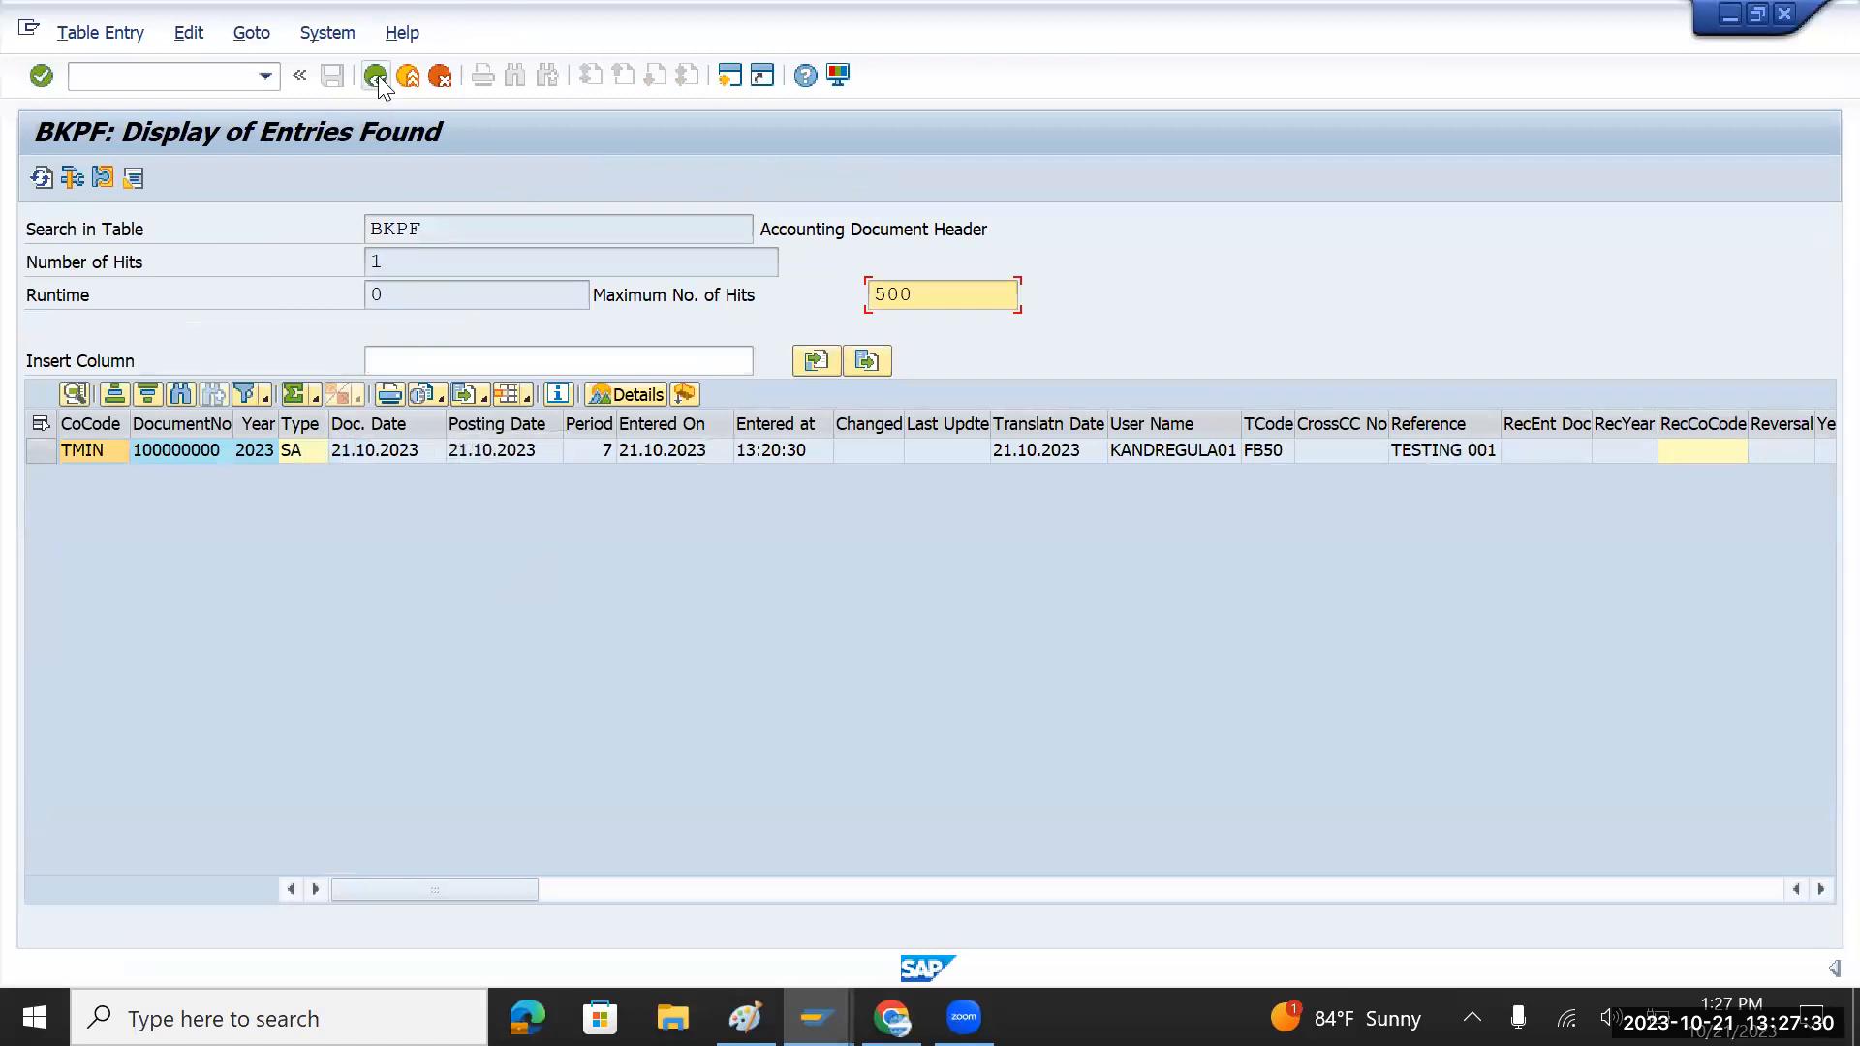
click(375, 75)
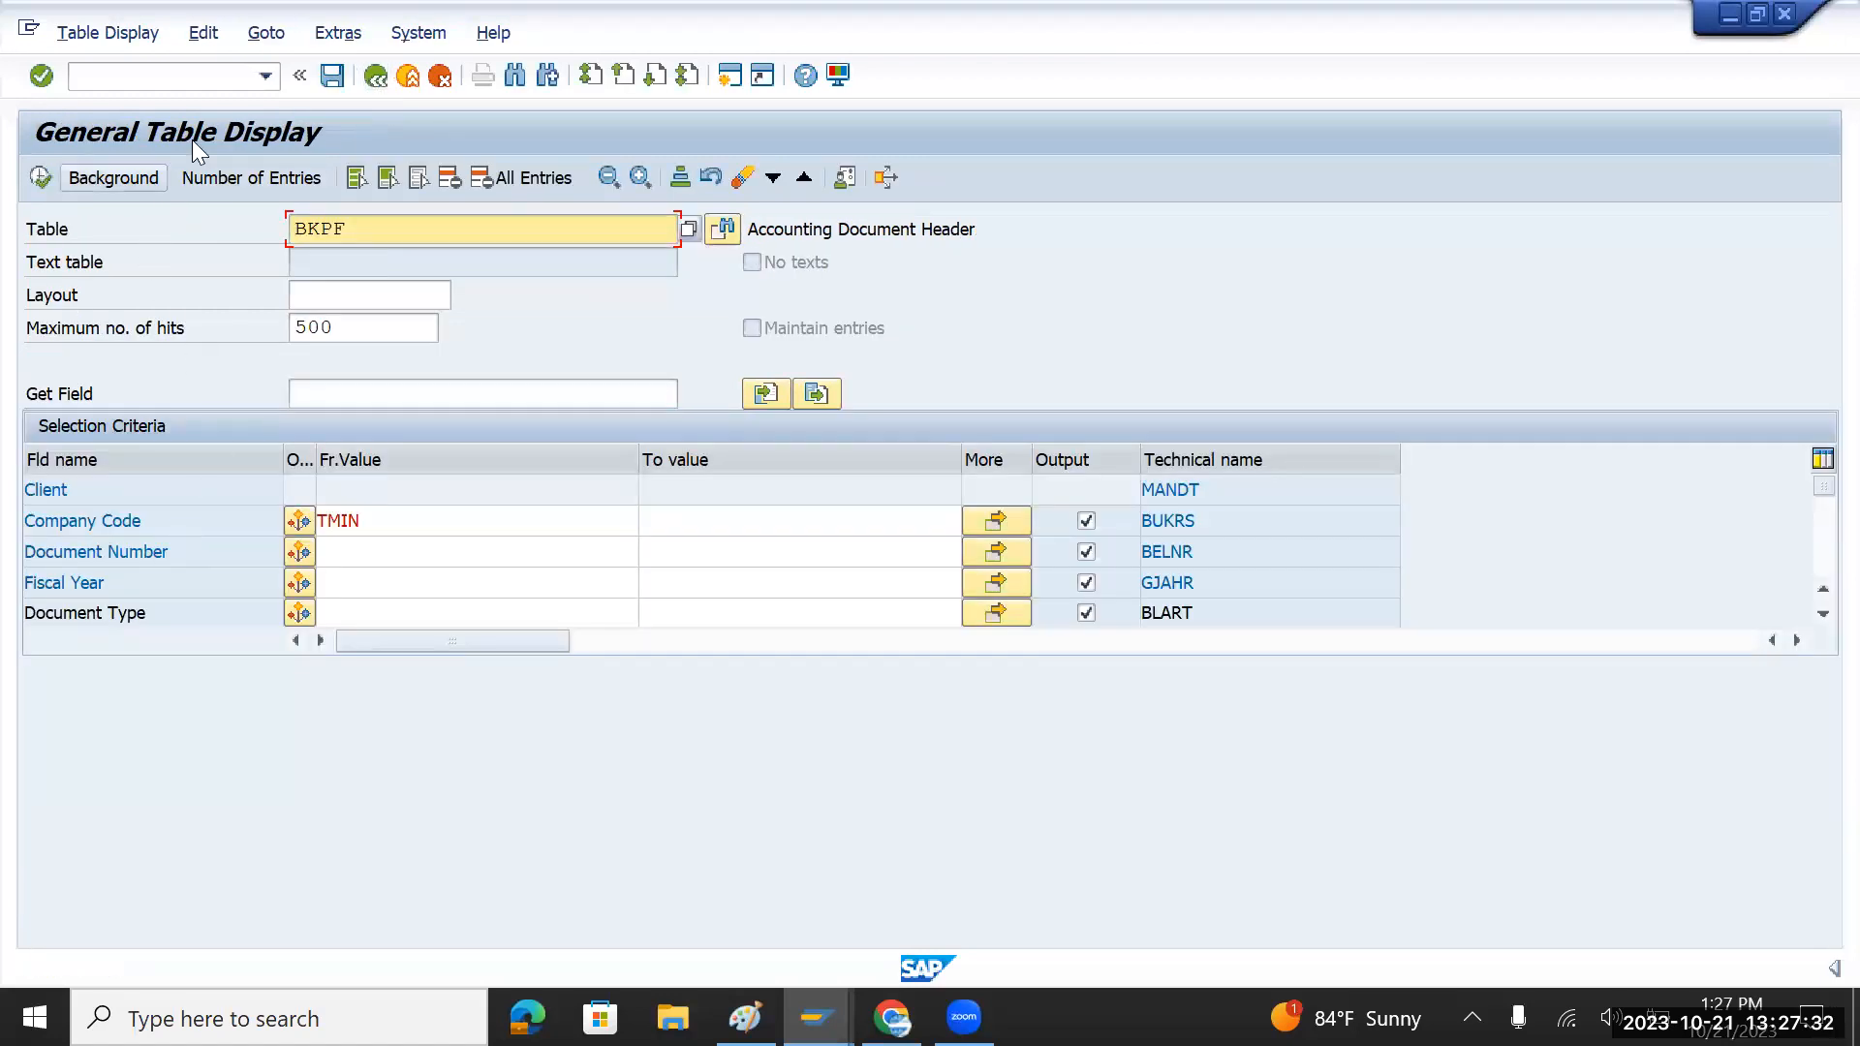
Step: Exit SE16N with /n back to the SAP Easy Access menu
click(178, 80)
text(/n)
key(Return)
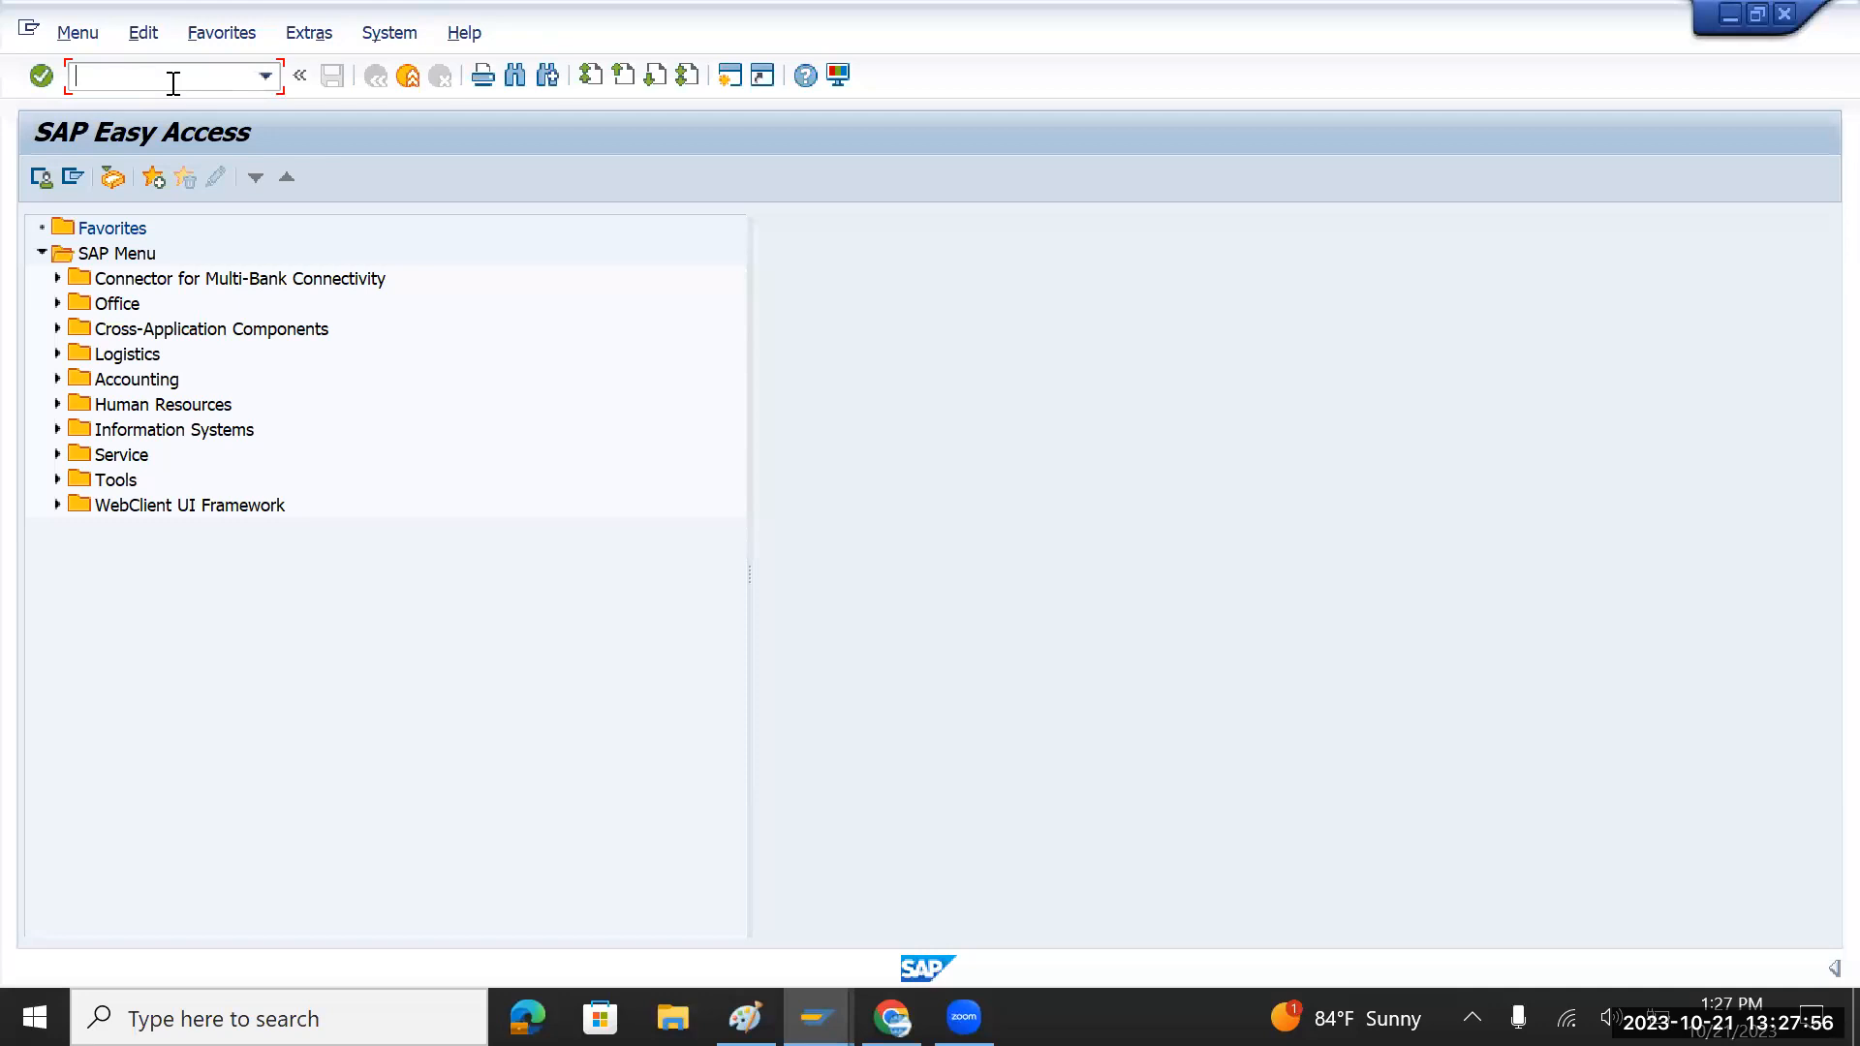
Step: Start an FB50 document and copy the 21.10.2023 posting date into Document Date
text(fb50)
key(Return)
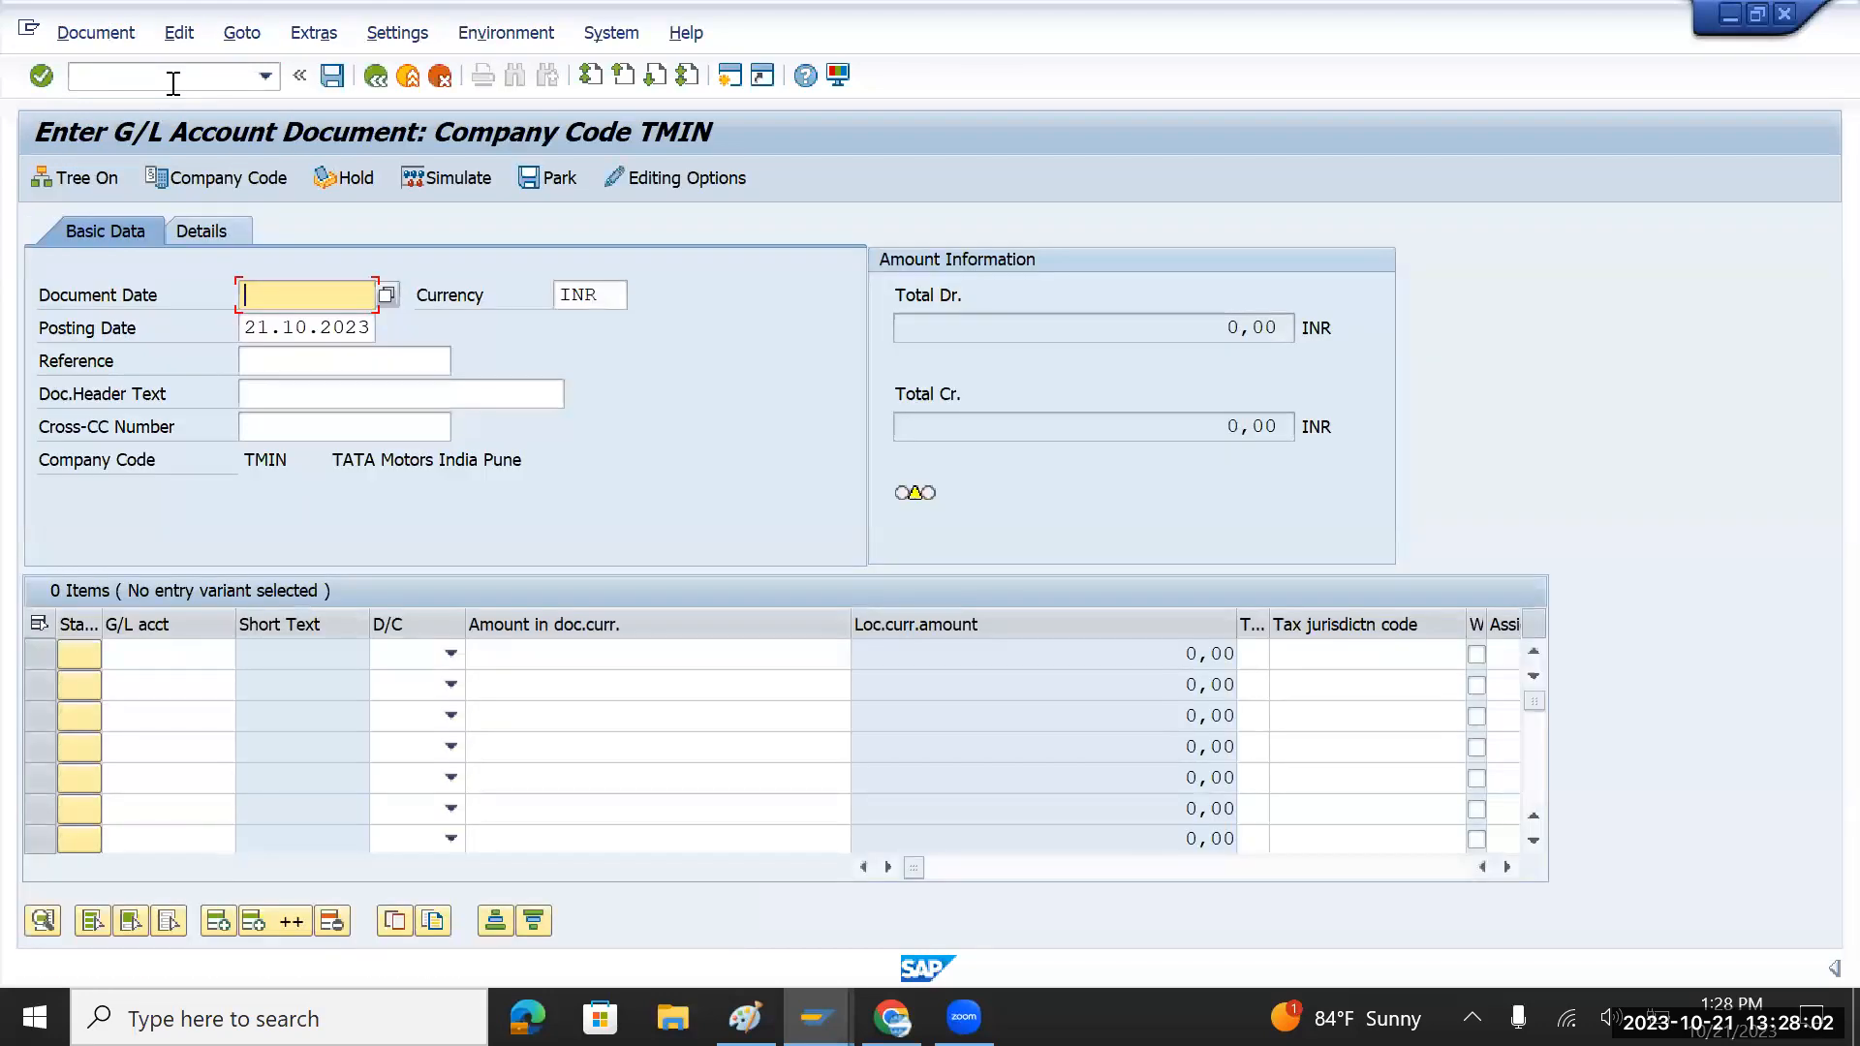
key(Tab)
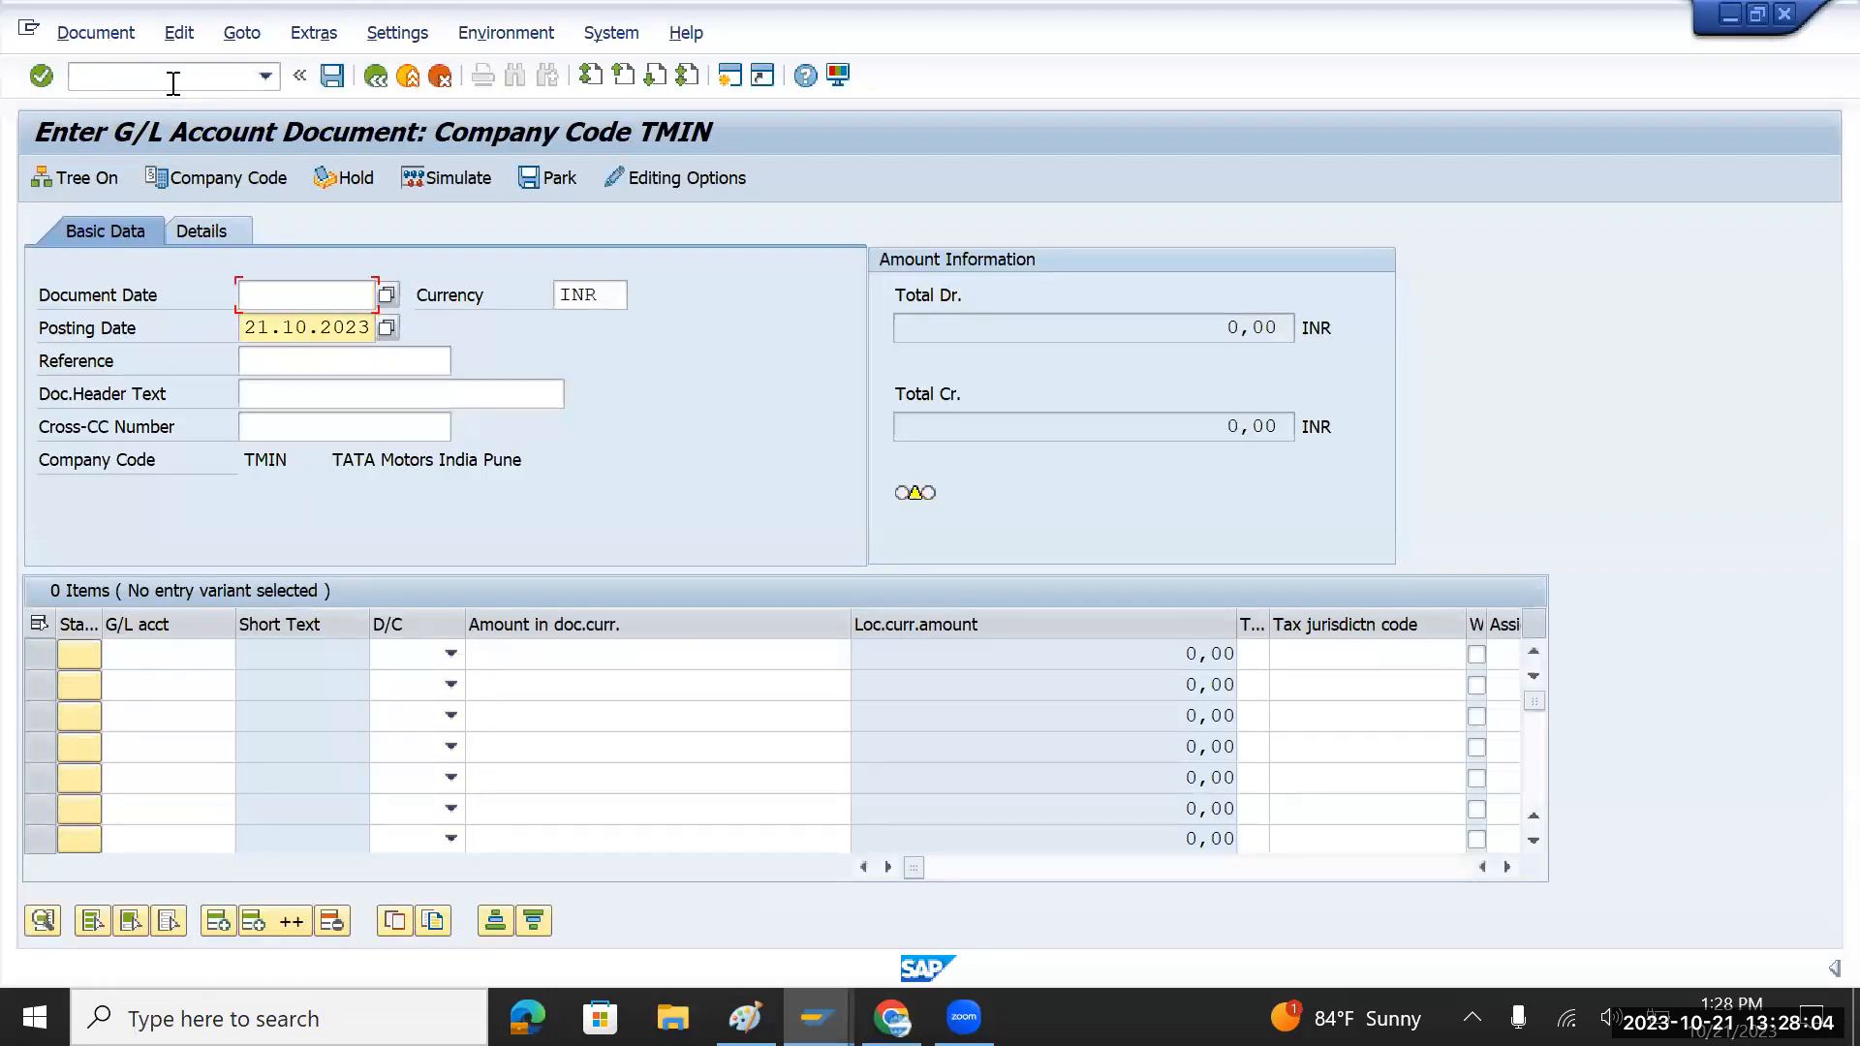
key(shift+Right)
key(shift+Right)
key(shift+Right)
key(shift+Right)
key(shift+Right)
key(shift+Right)
key(shift+Right)
key(shift+Right)
key(shift+Right)
key(ctrl+c)
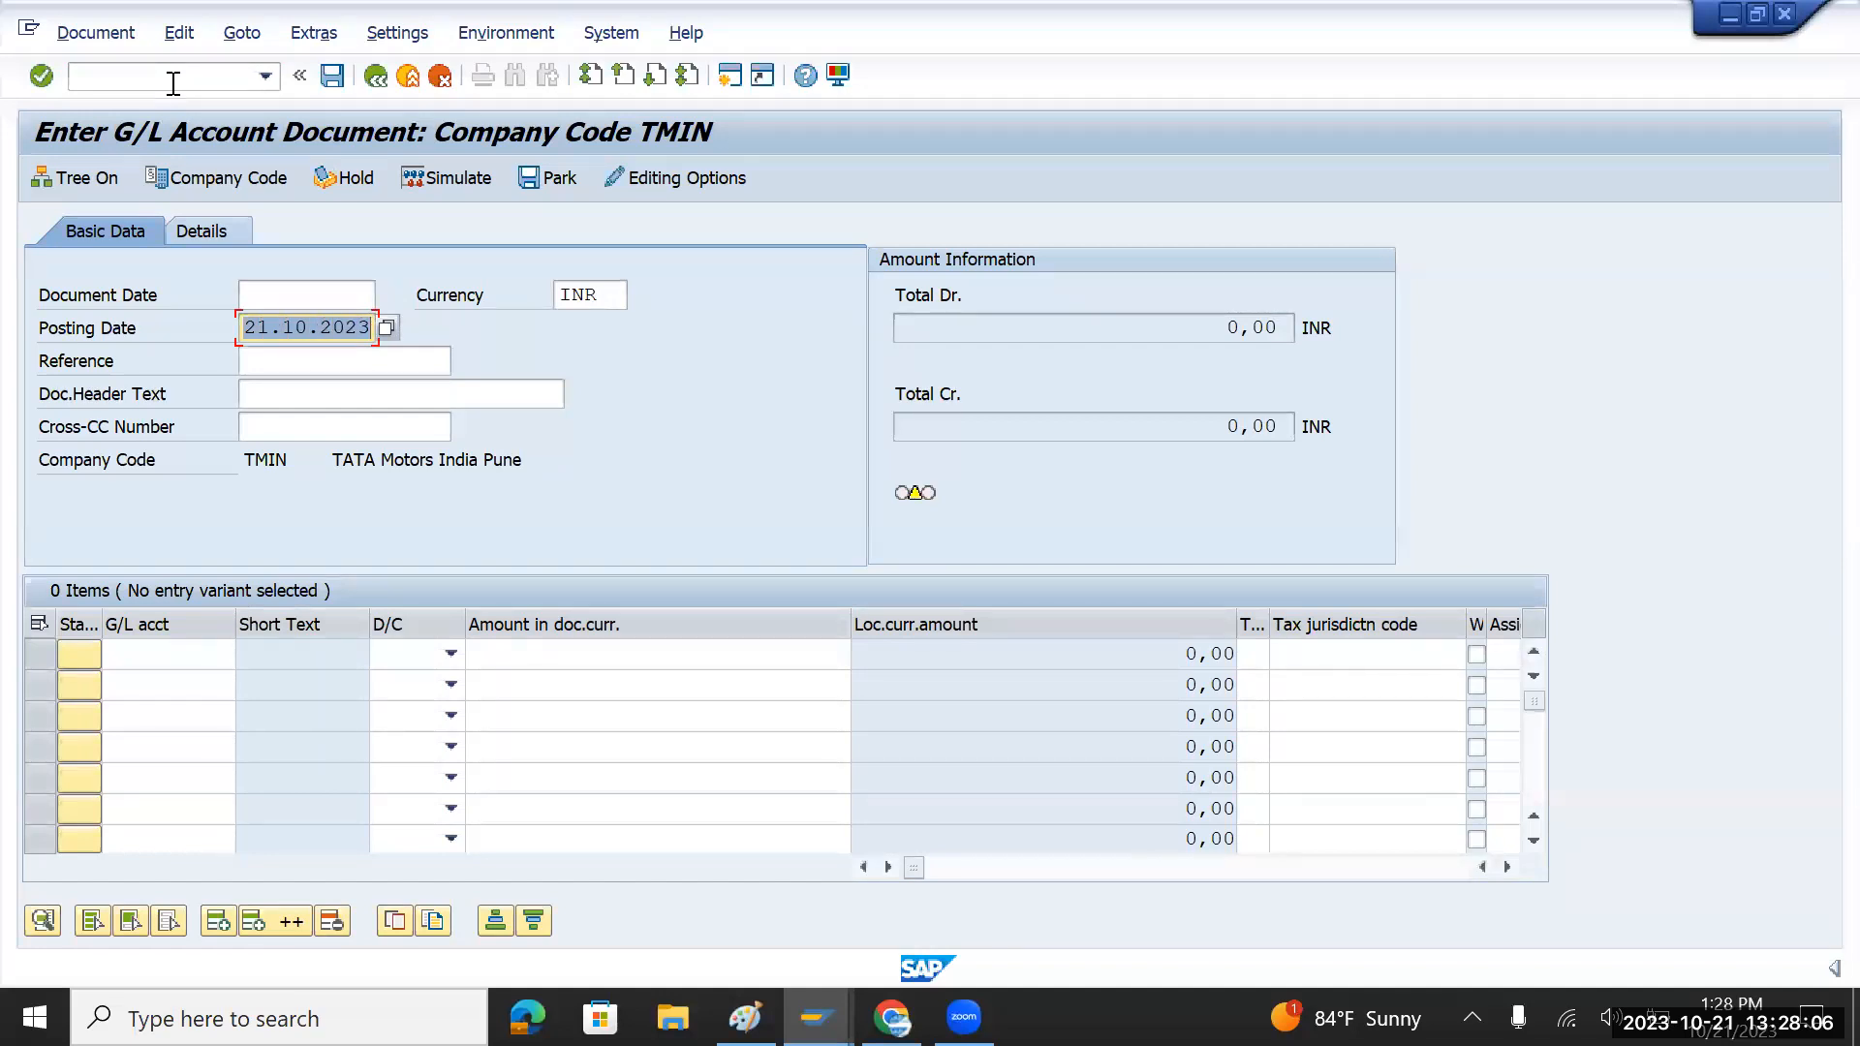
key(shift+Tab)
key(ctrl+v)
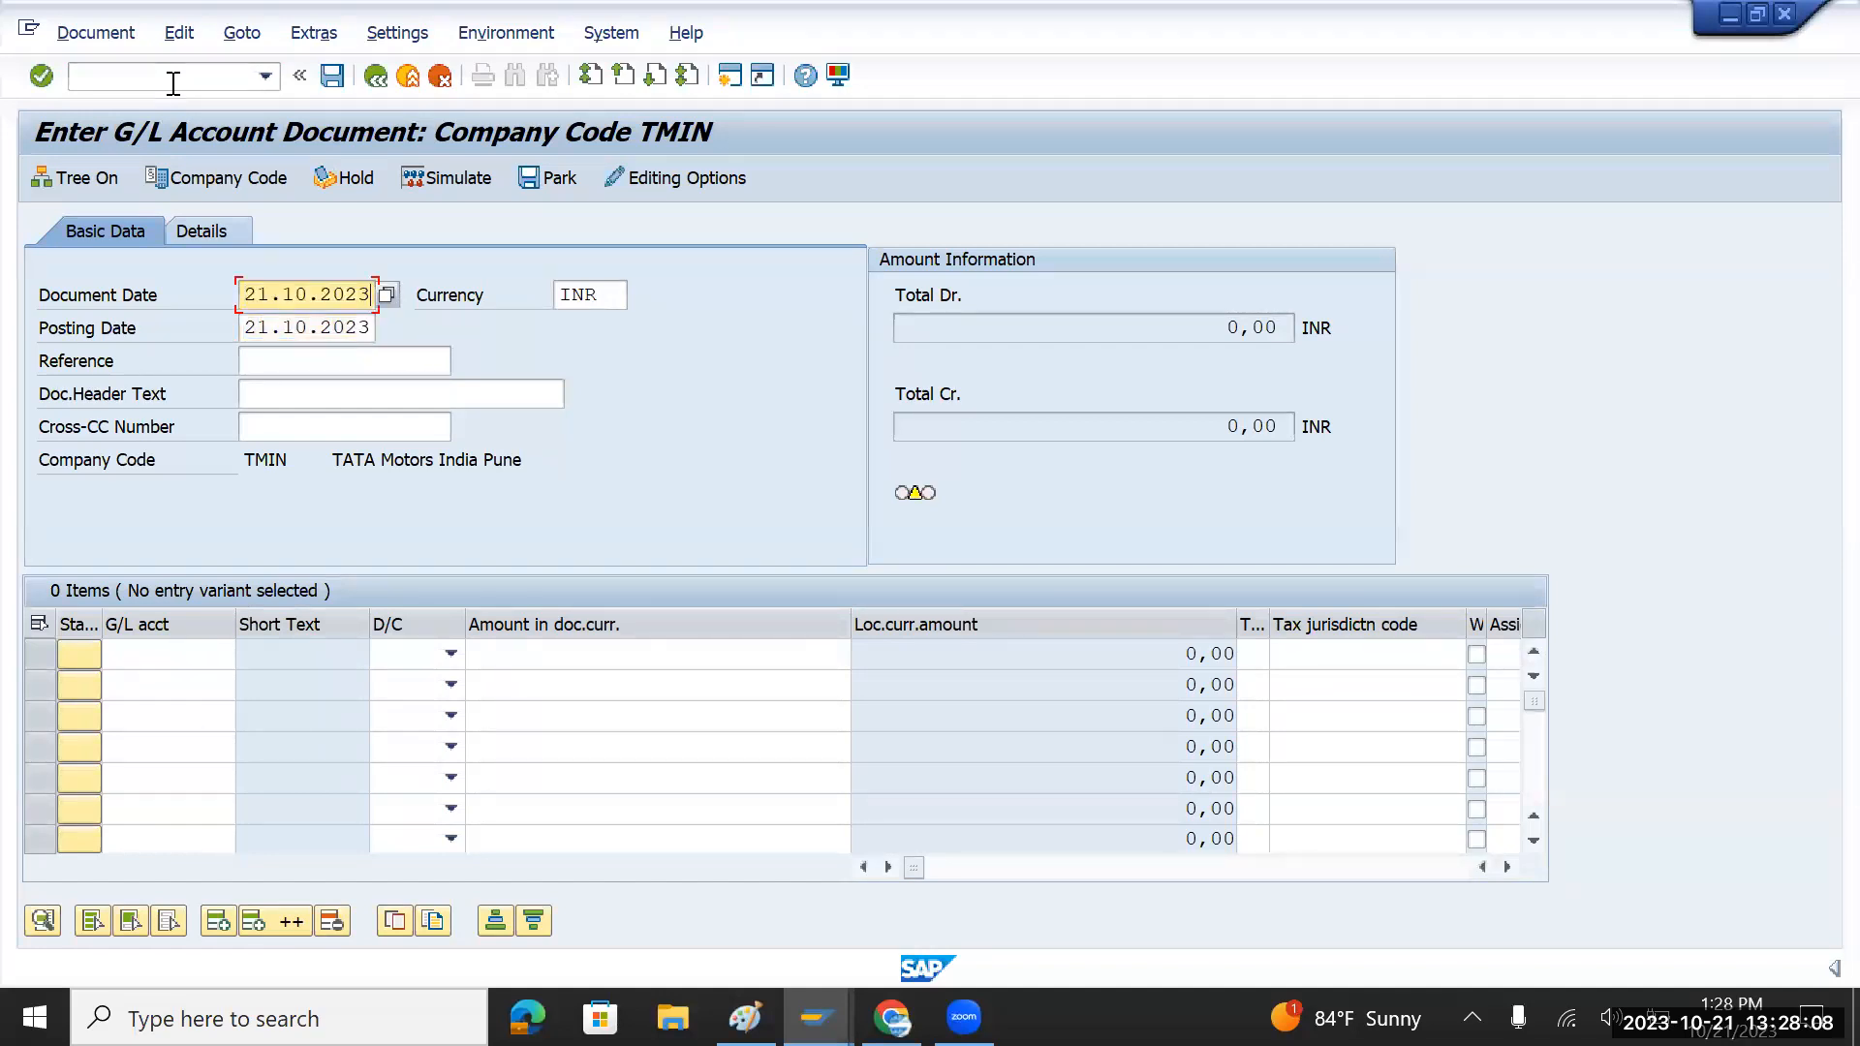
click(206, 662)
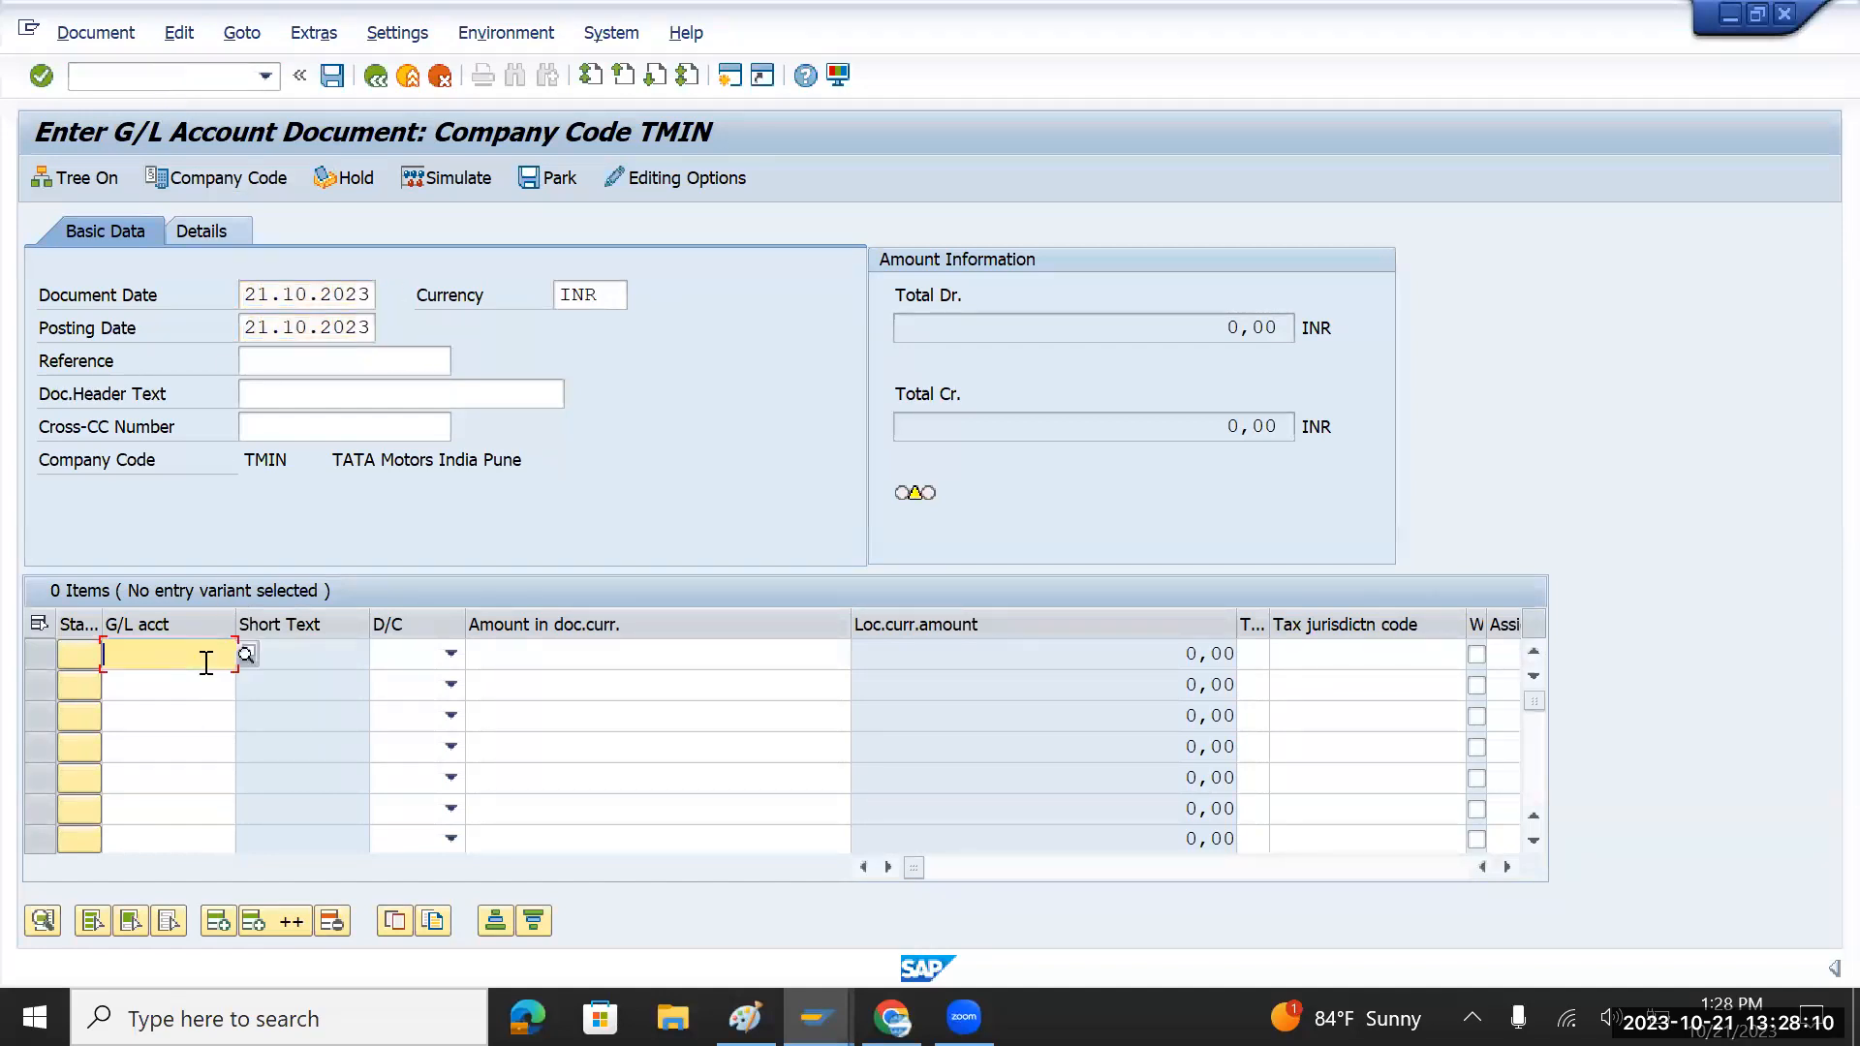
key(space)
key(Down)
key(Tab)
key(Down)
key(Down)
key(Tab)
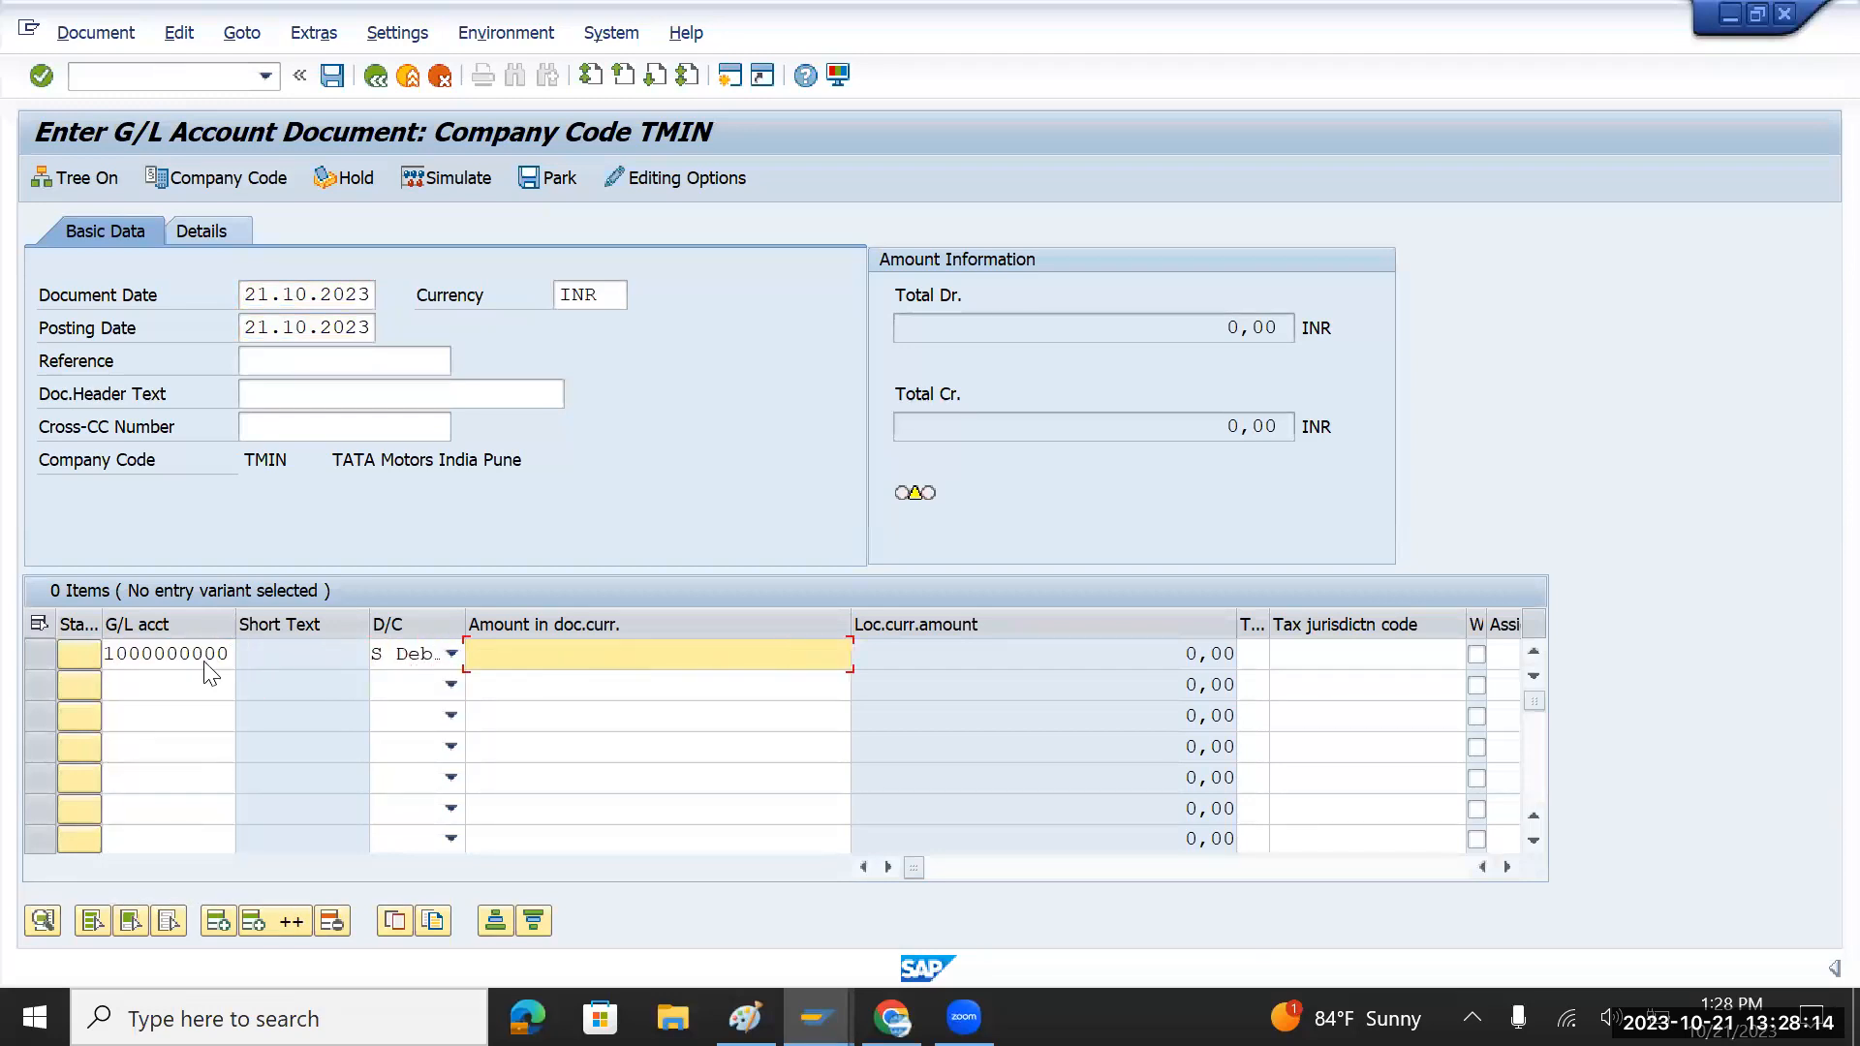
key(shift+Tab)
key(Down)
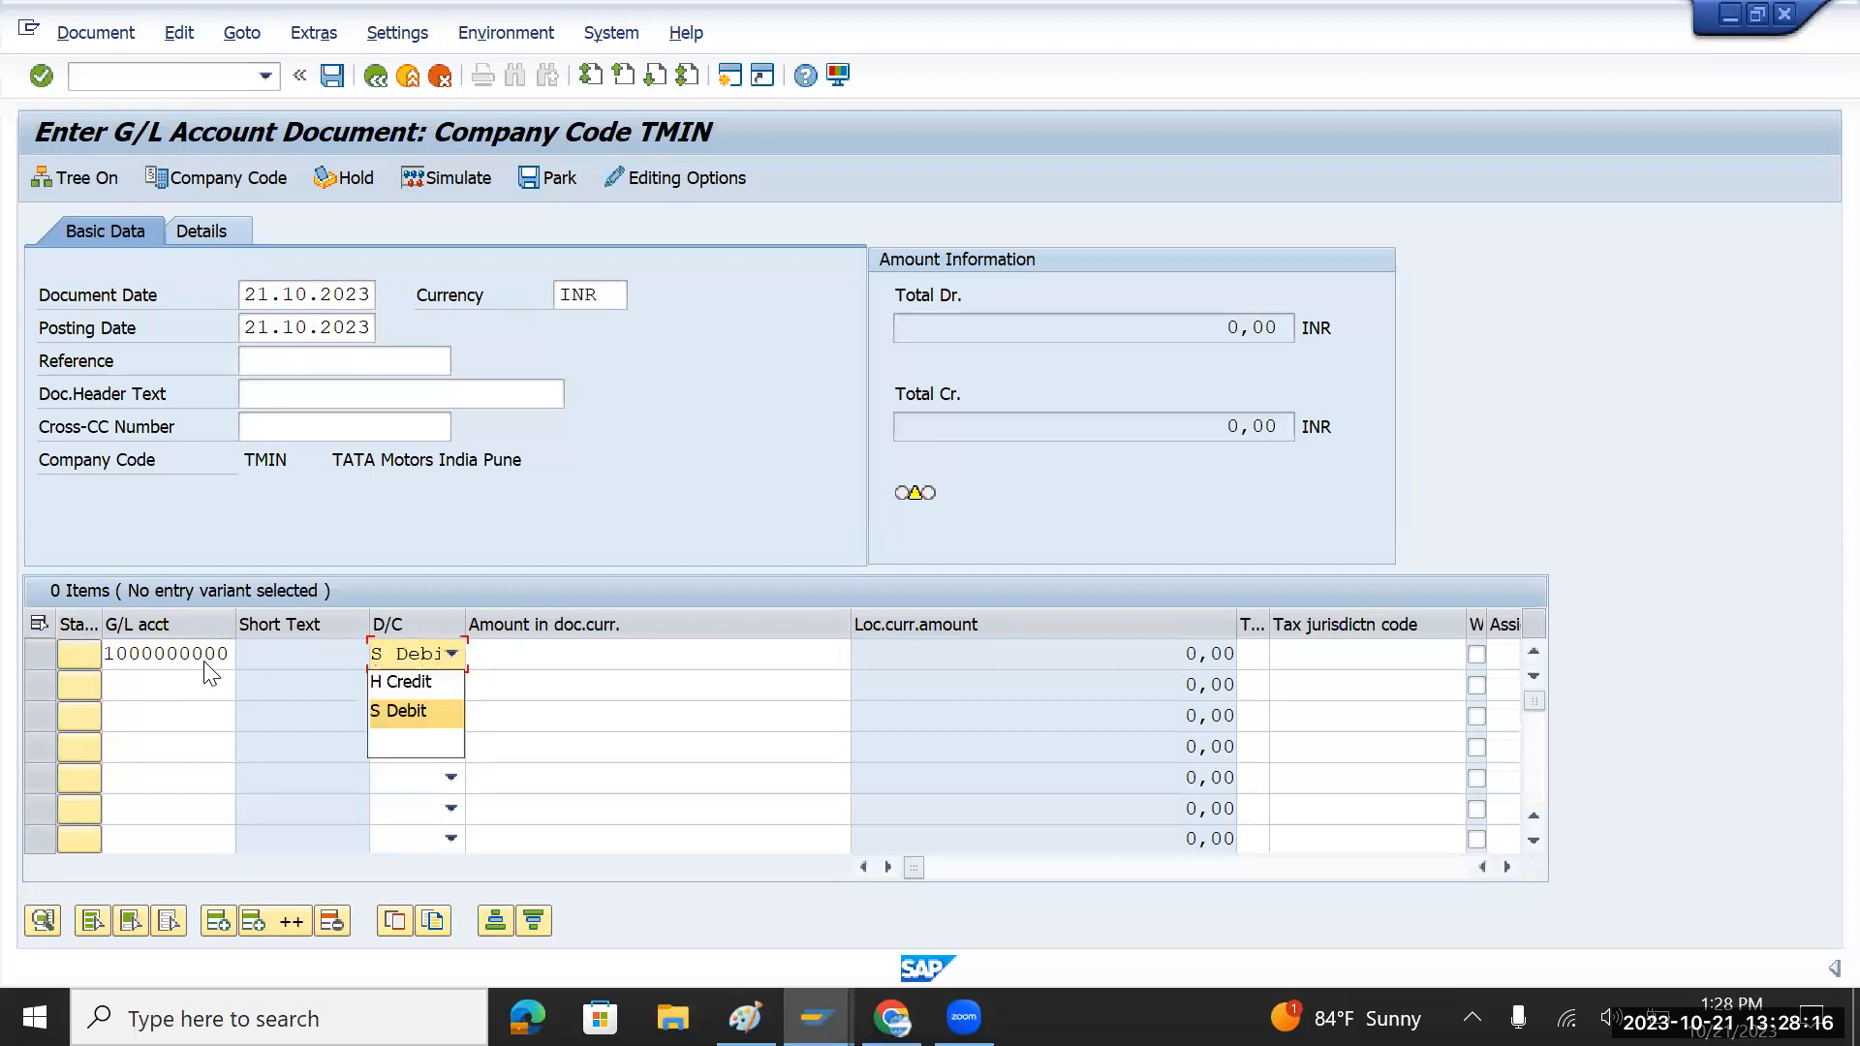
key(Return)
key(Tab)
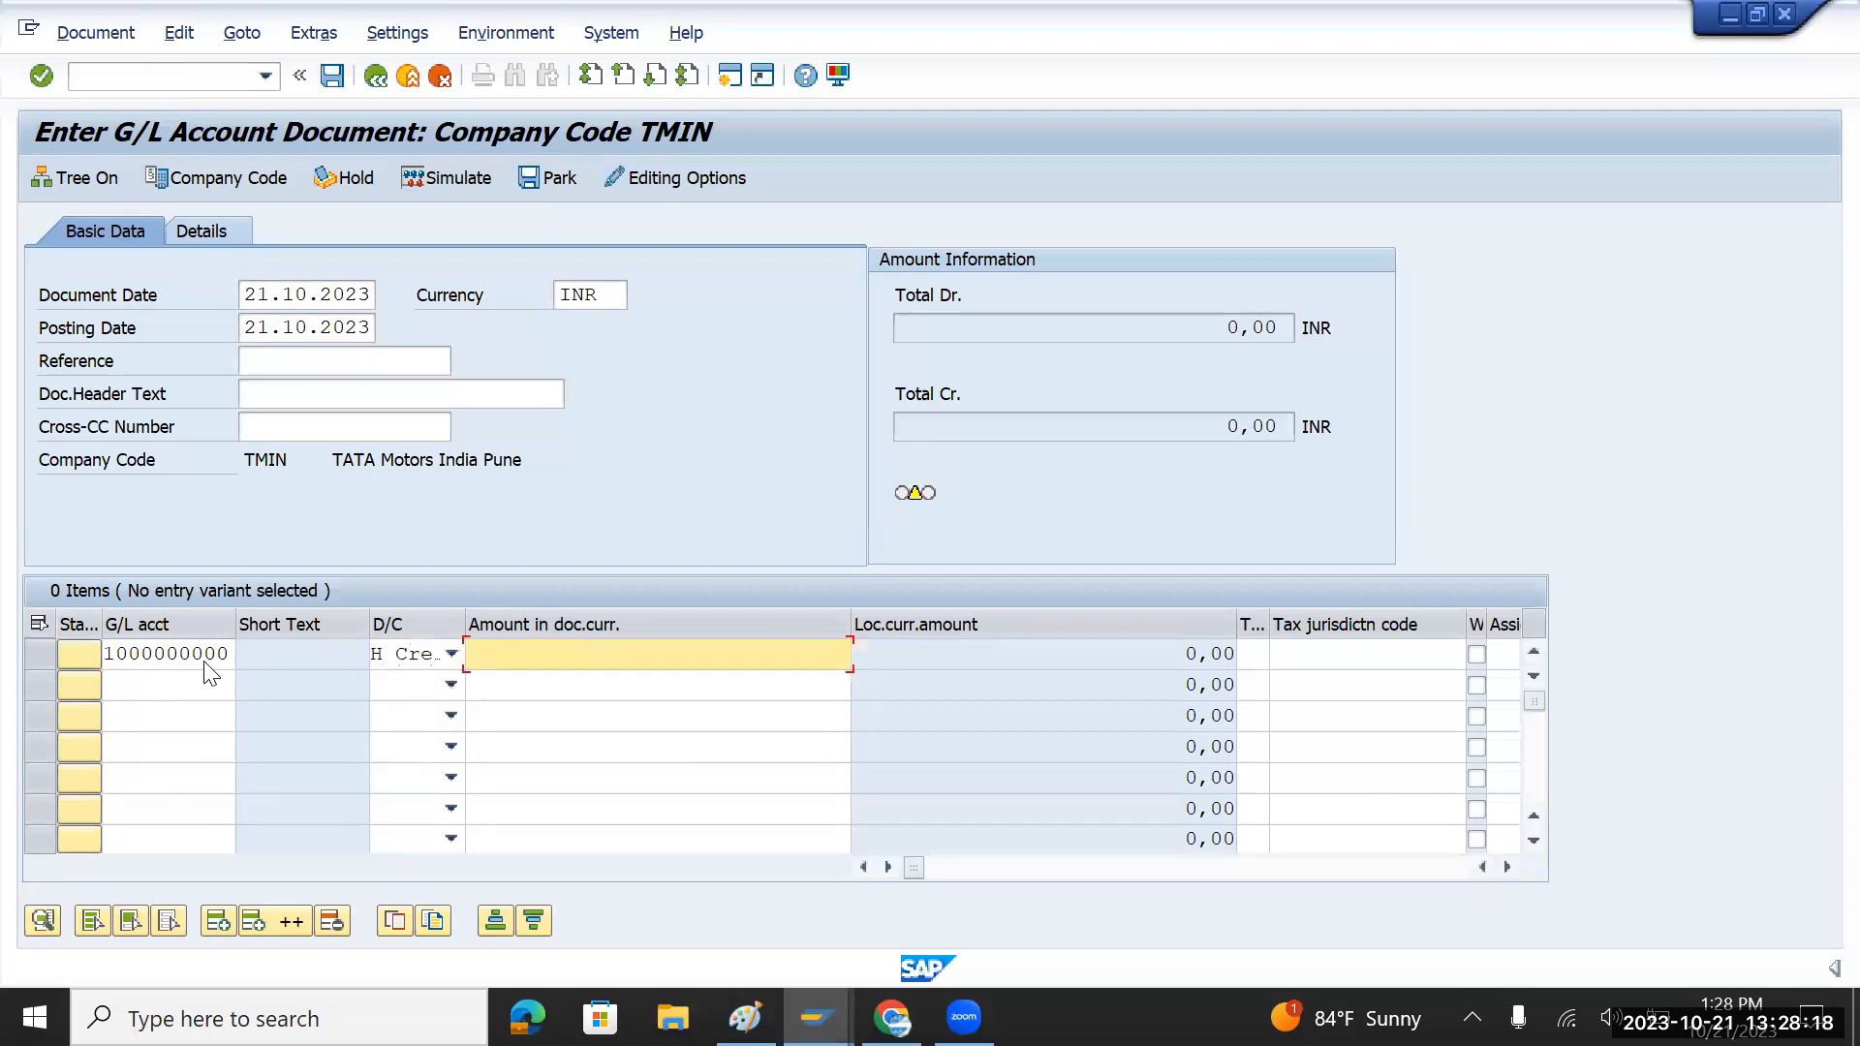
text(60000)
click(193, 685)
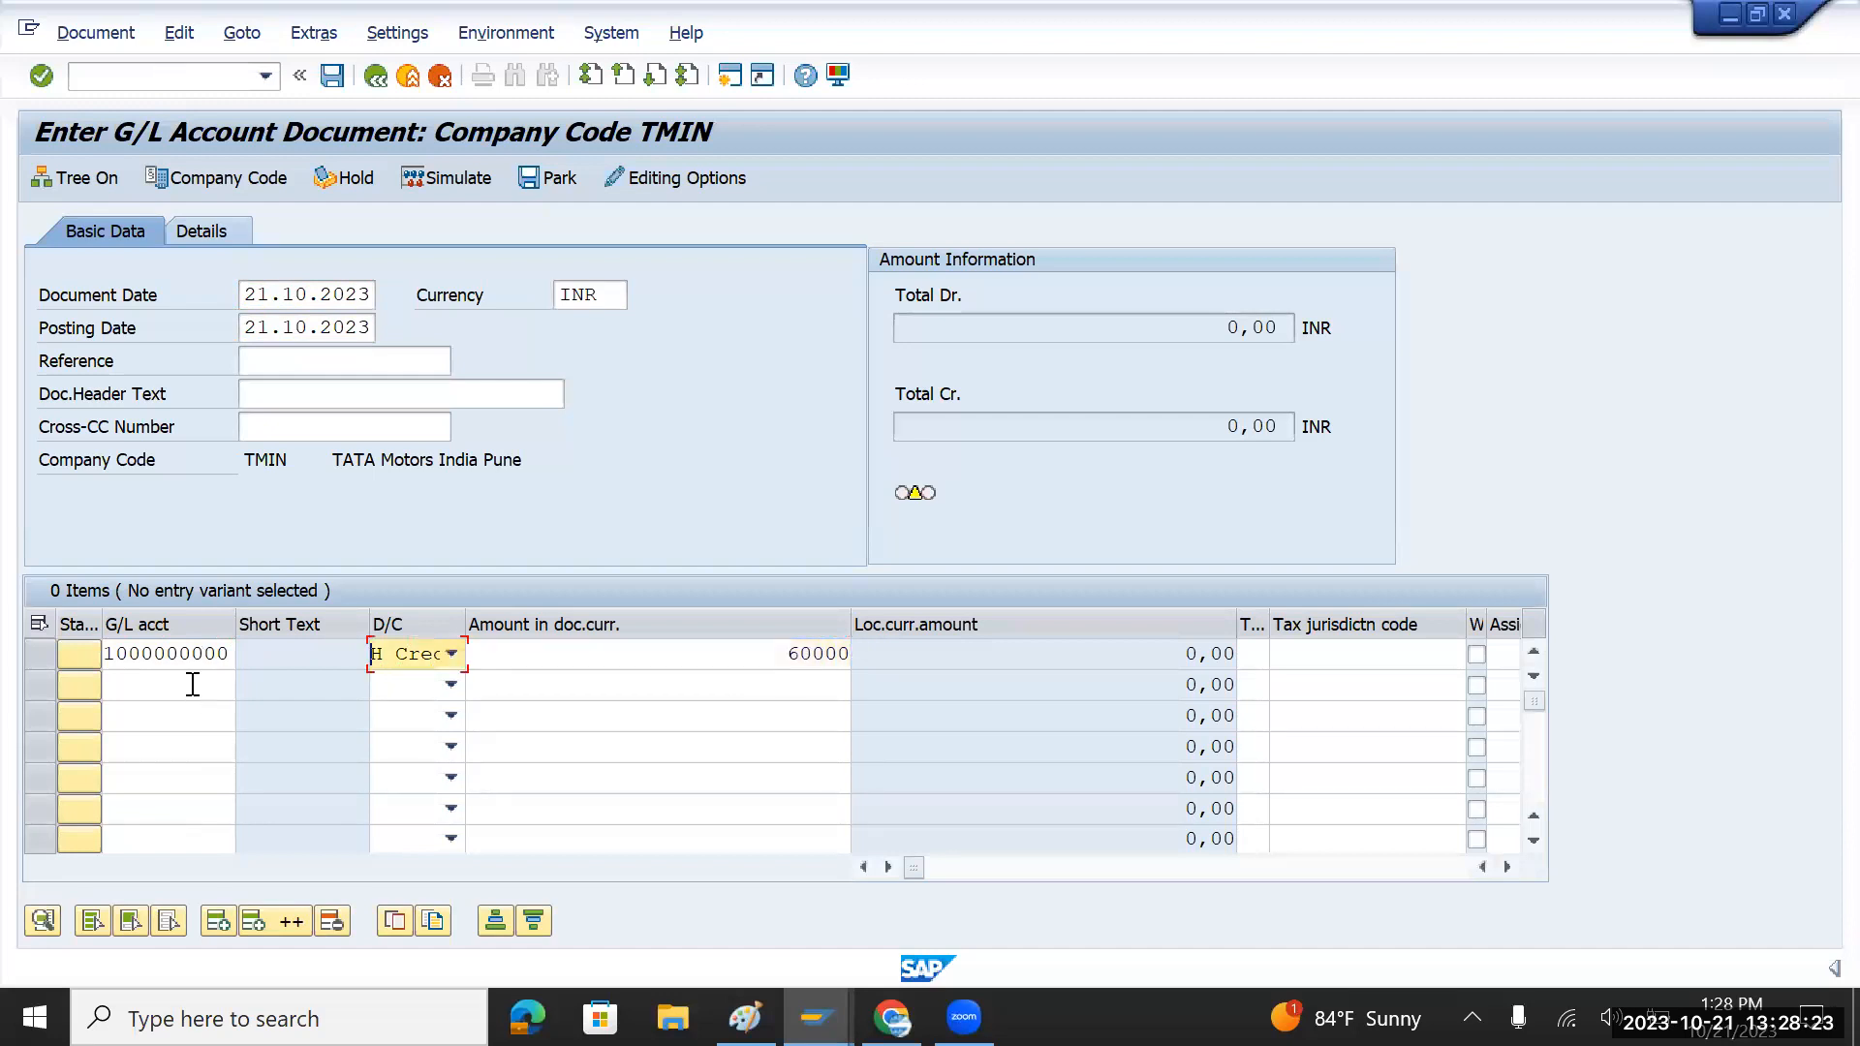
click(245, 684)
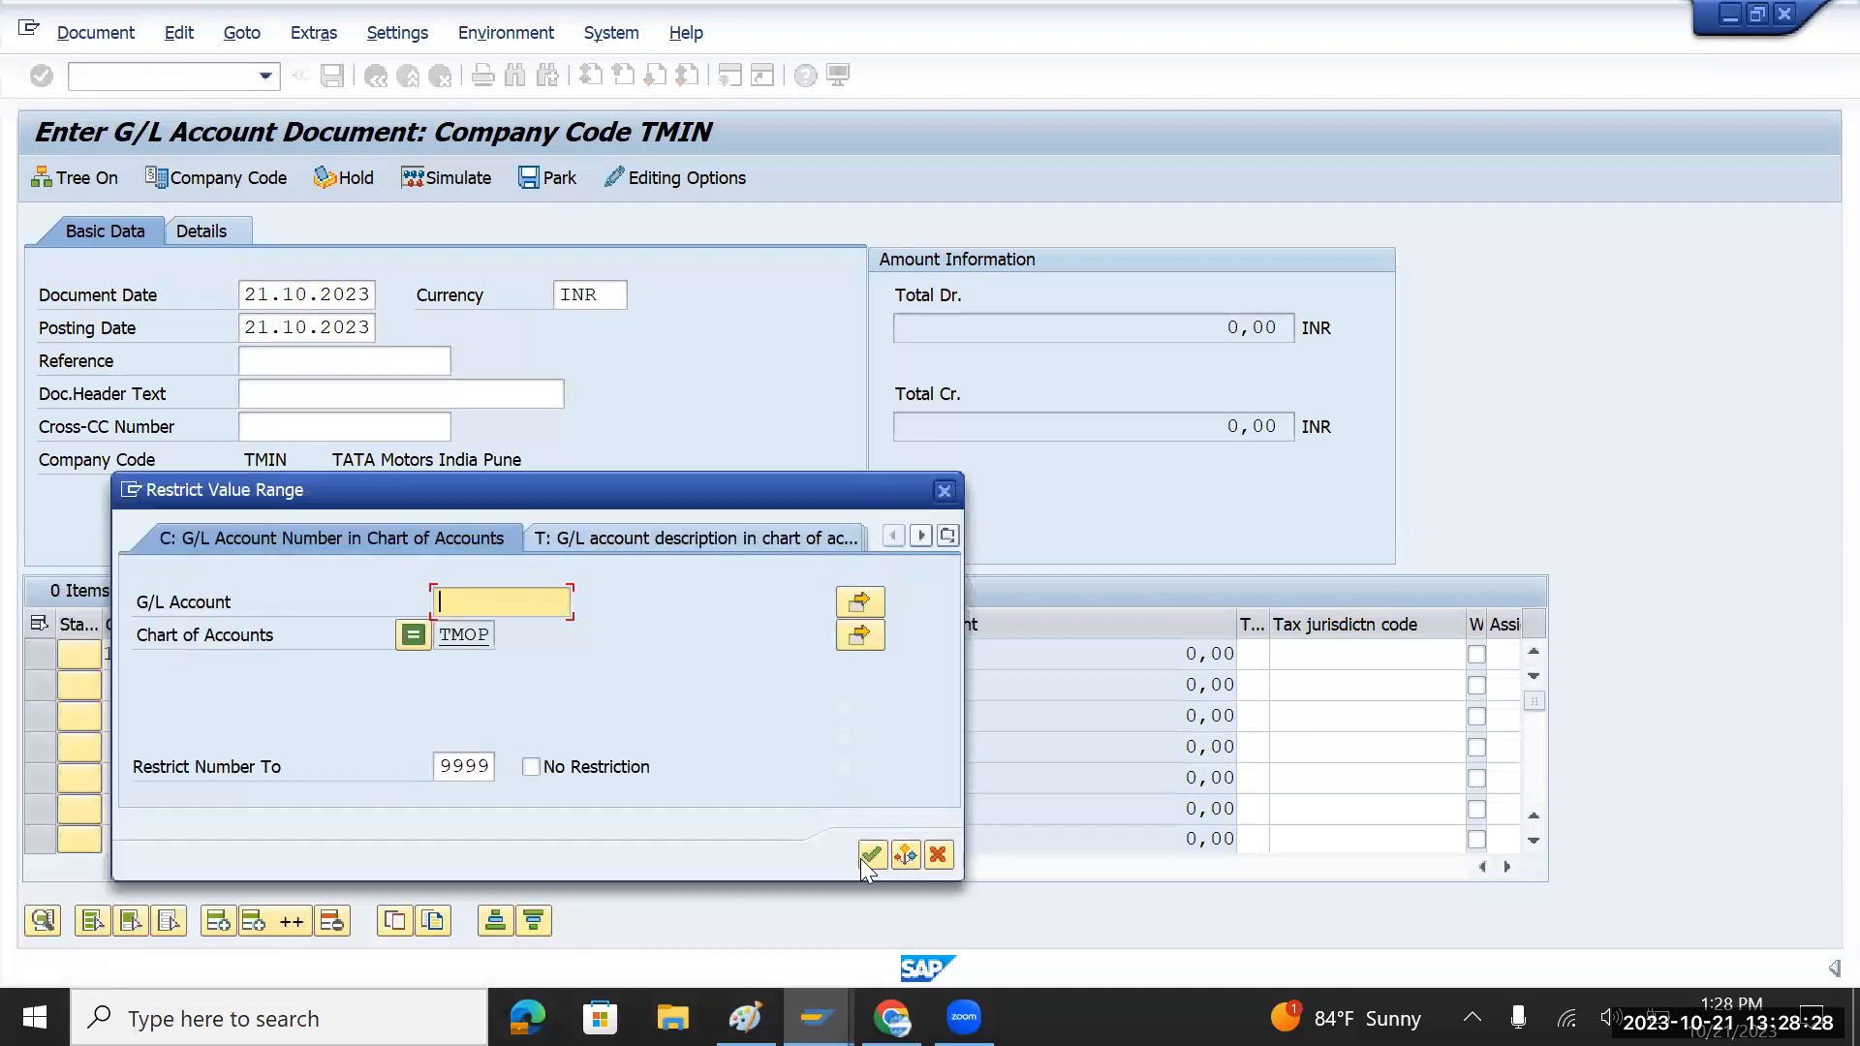
click(872, 854)
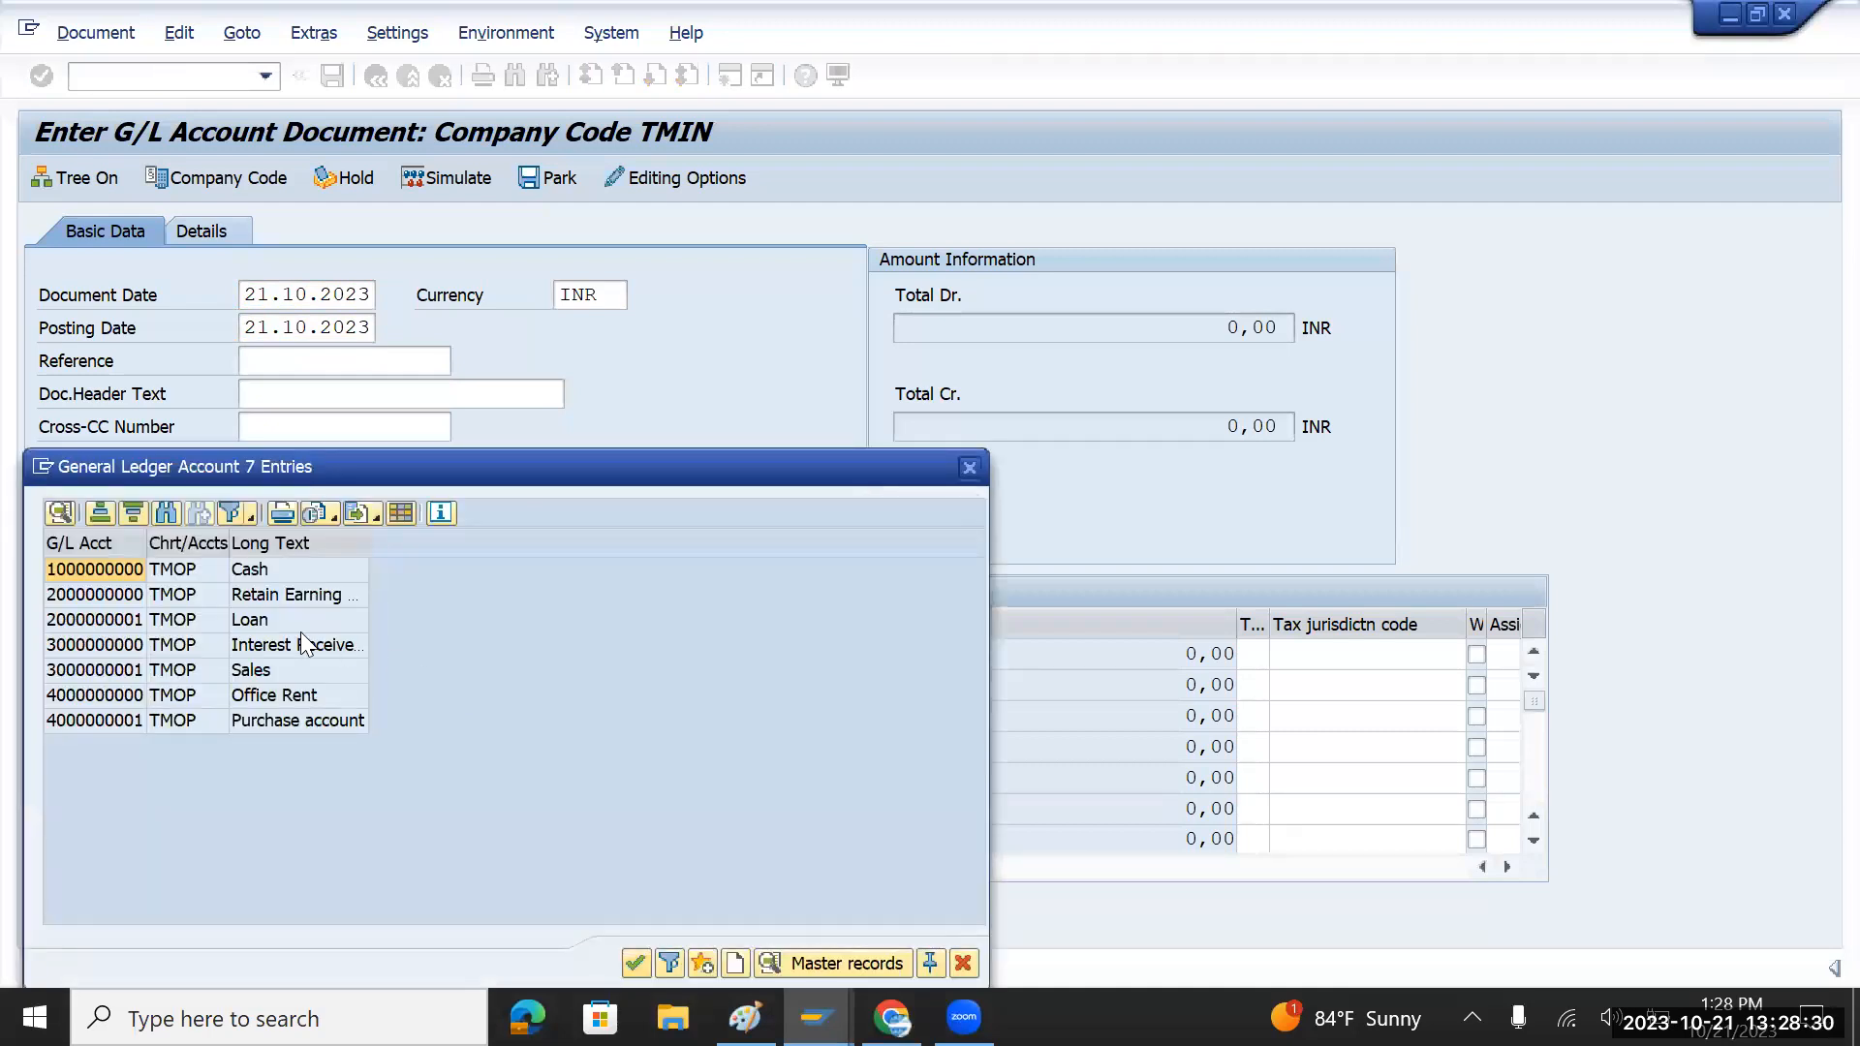
double_click(285, 721)
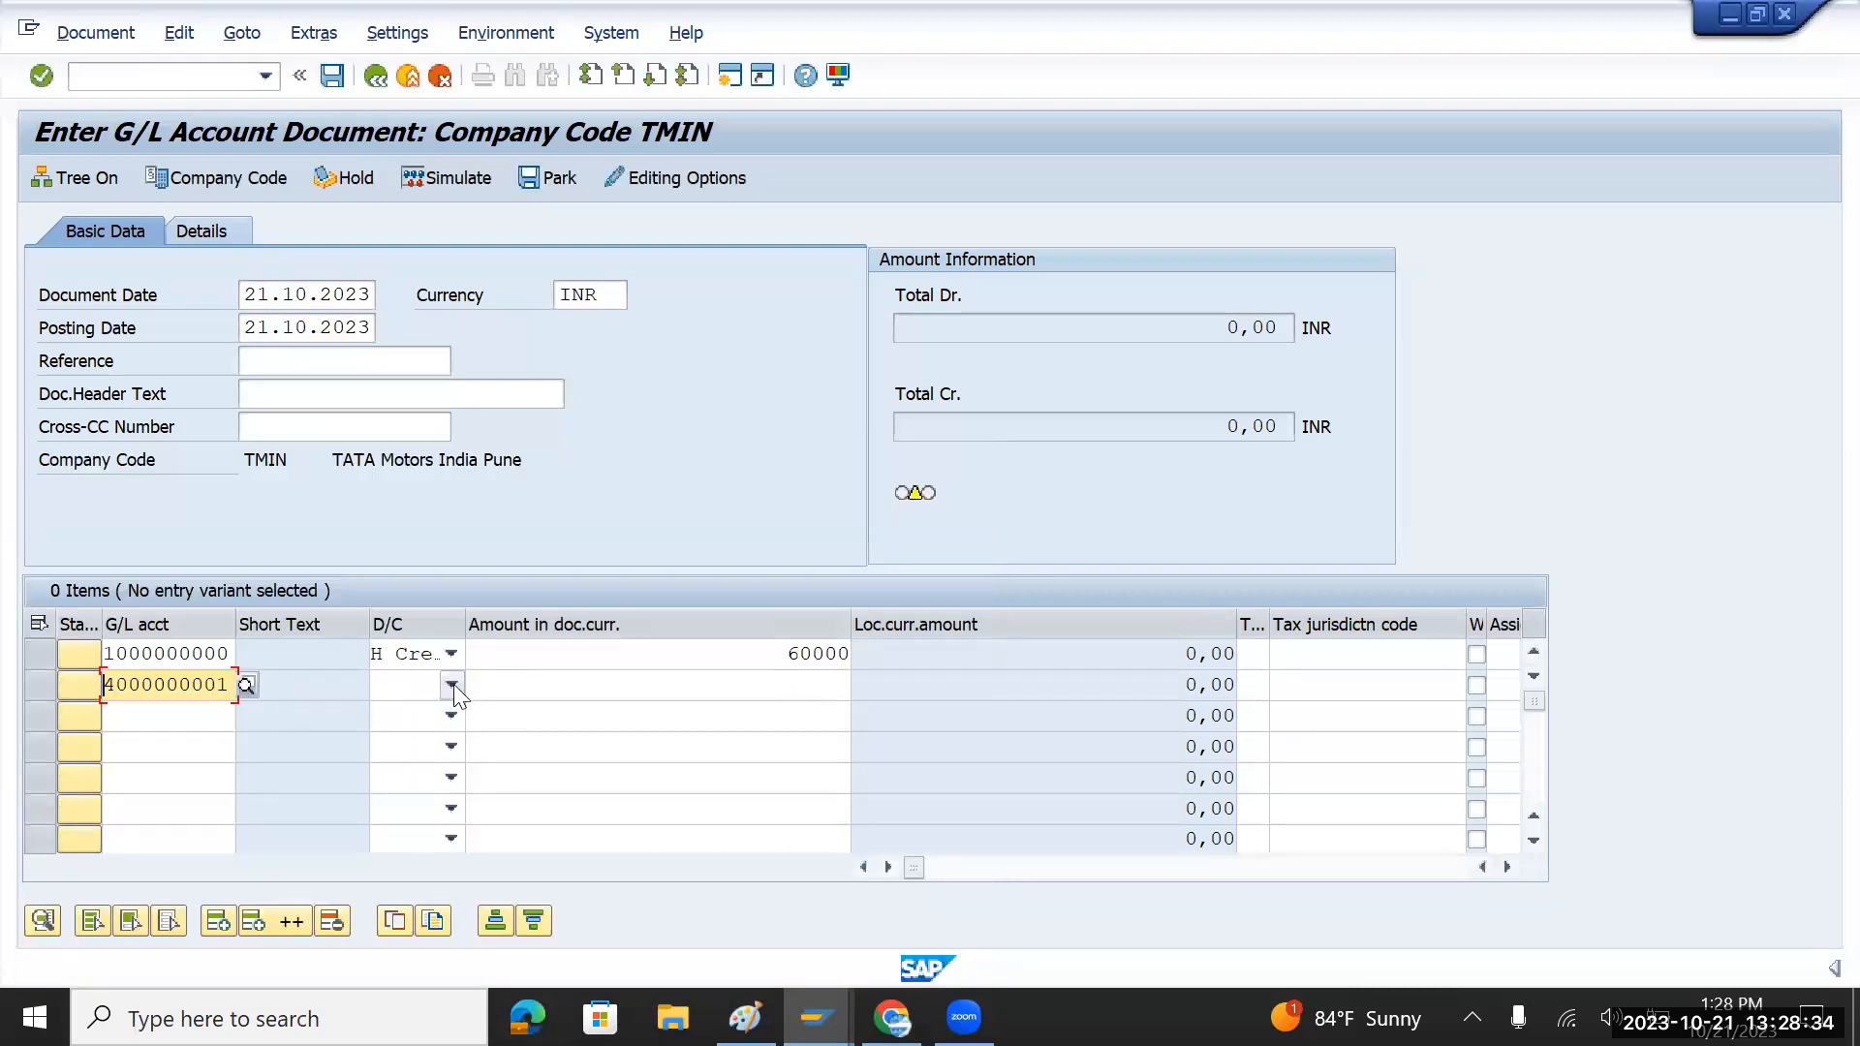
click(452, 687)
click(422, 742)
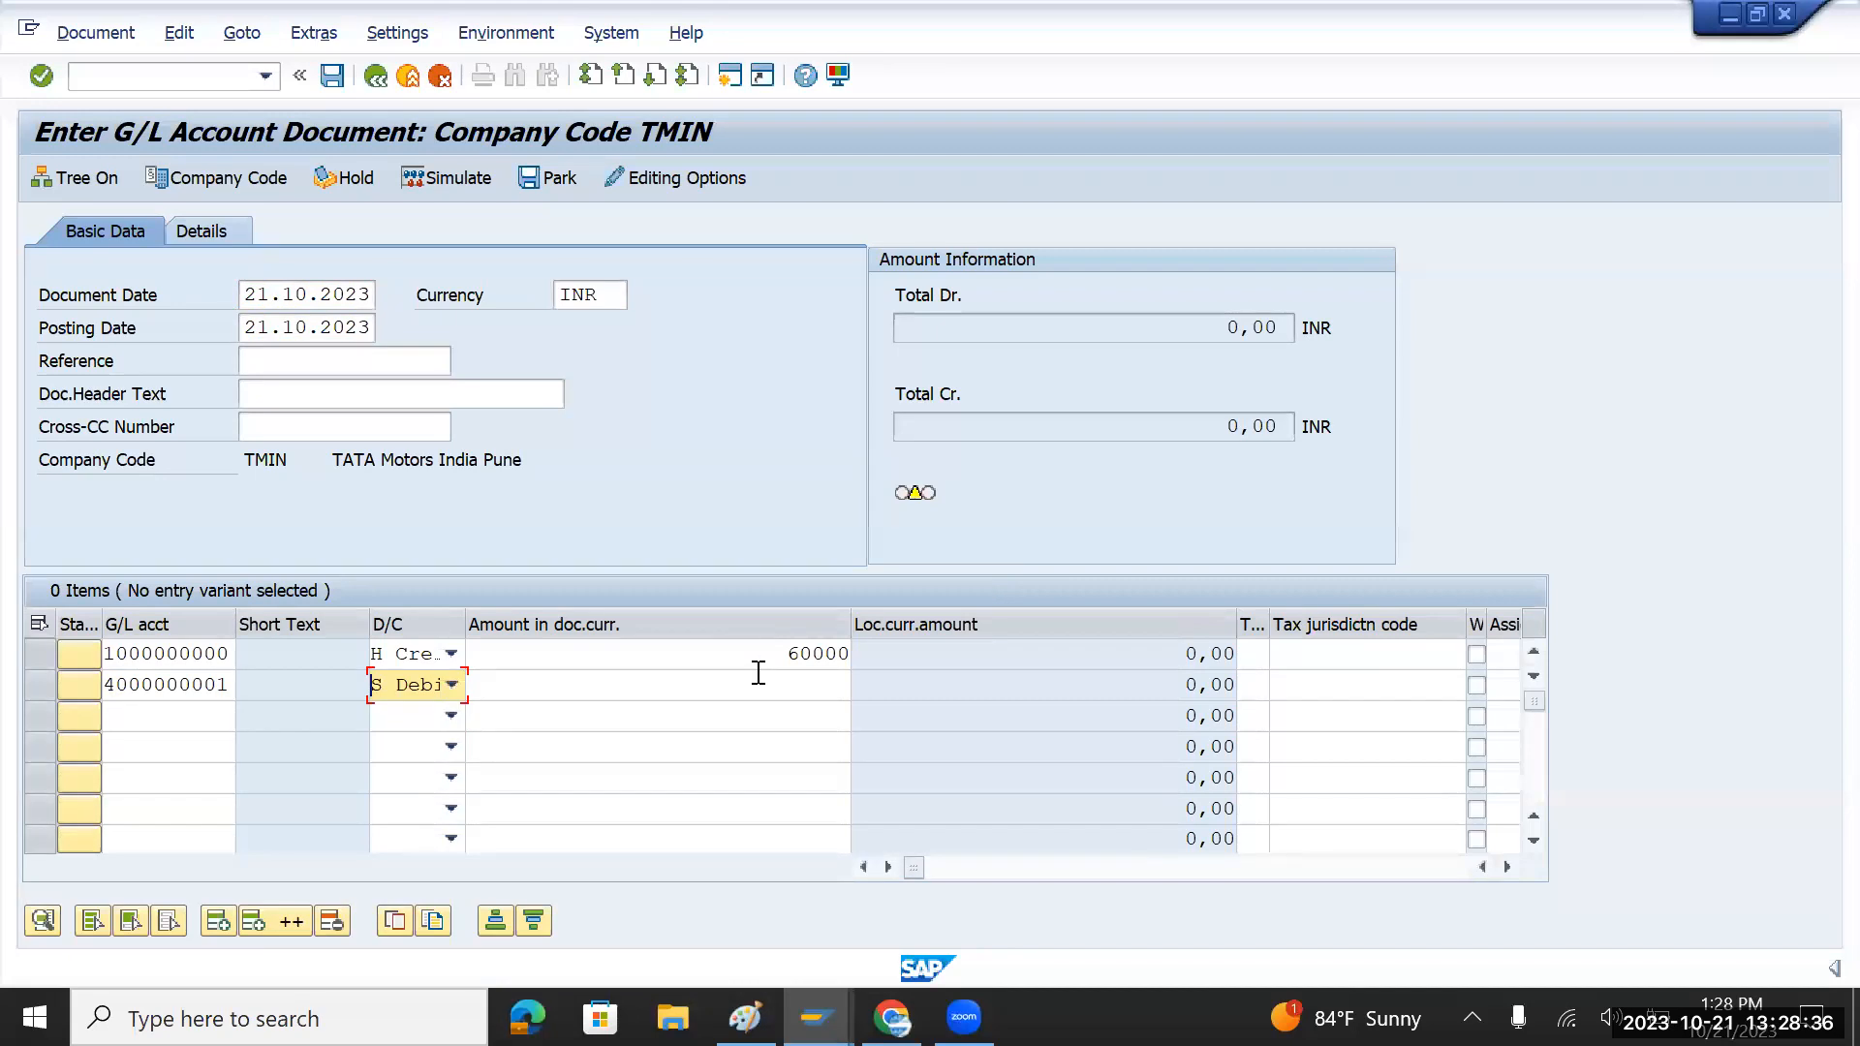
click(773, 683)
text(60000)
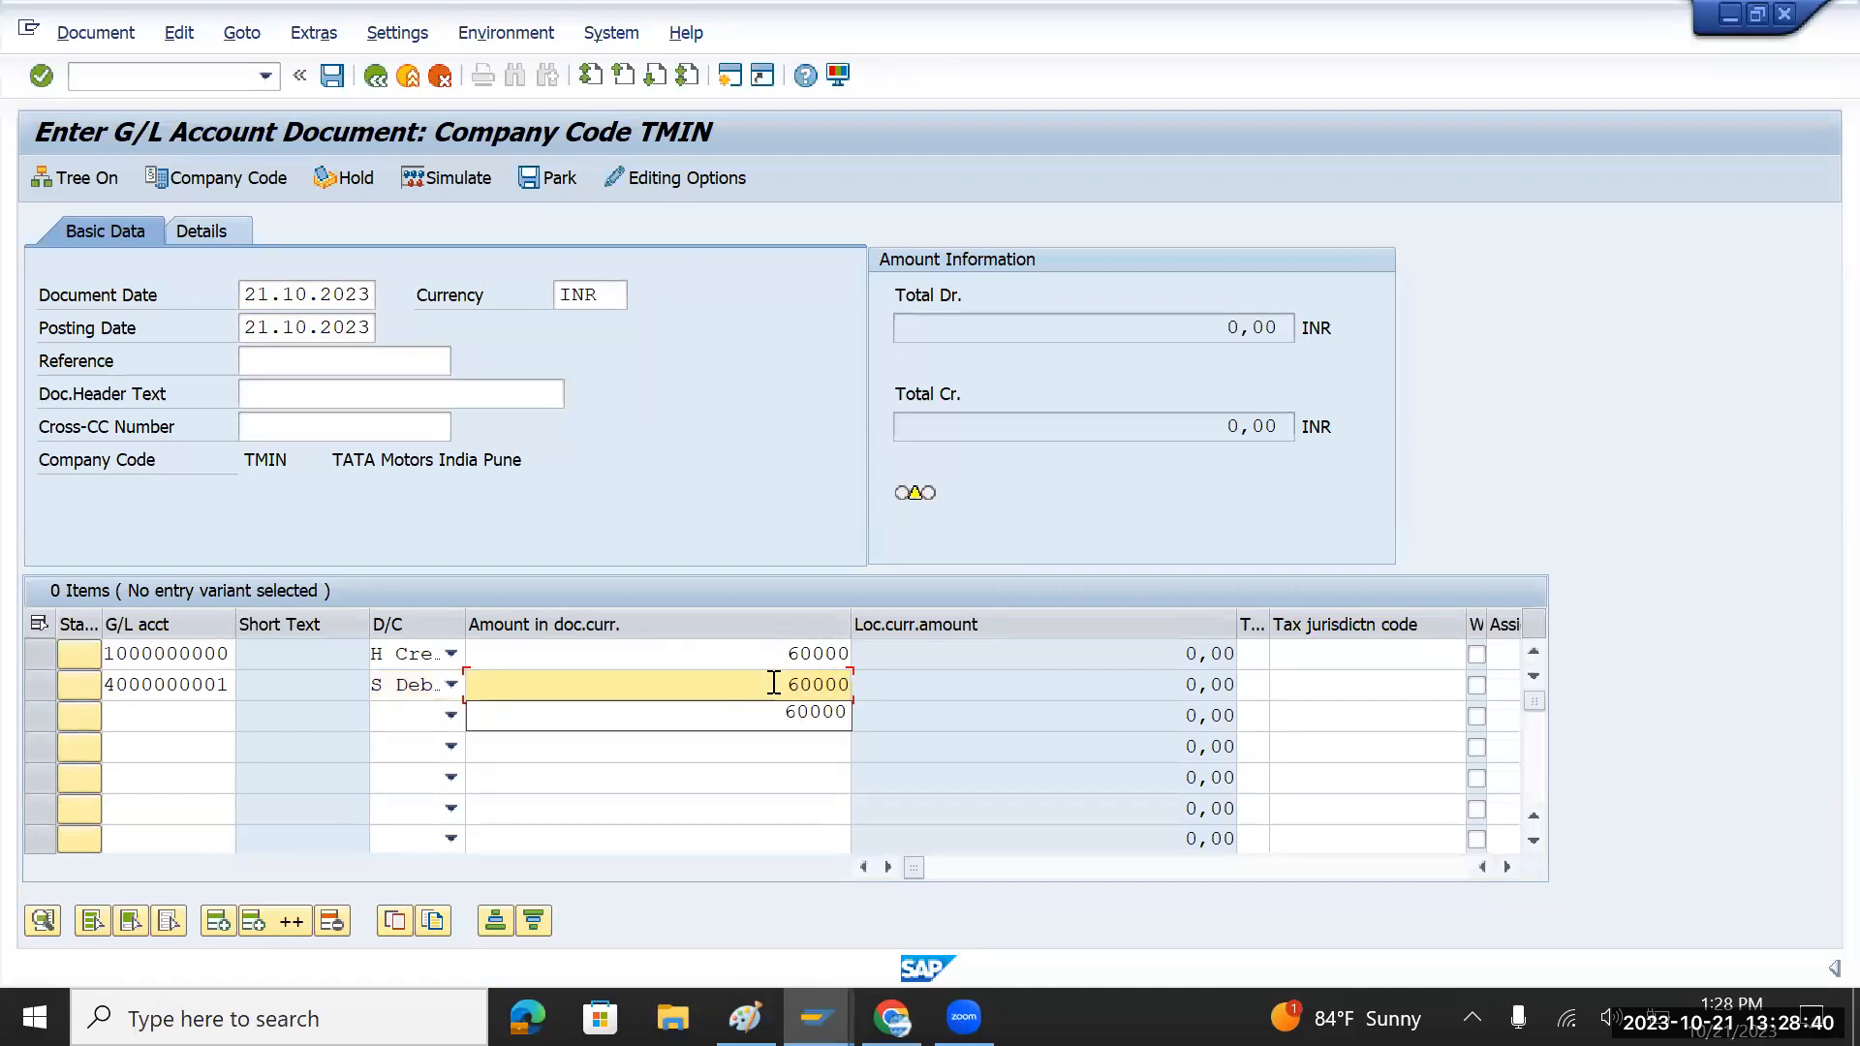
Step: Begin the document reference with 'Test' to bring up past reference entries
click(319, 370)
text(Test)
key(BackSpace)
key(BackSpace)
key(BackSpace)
key(BackSpace)
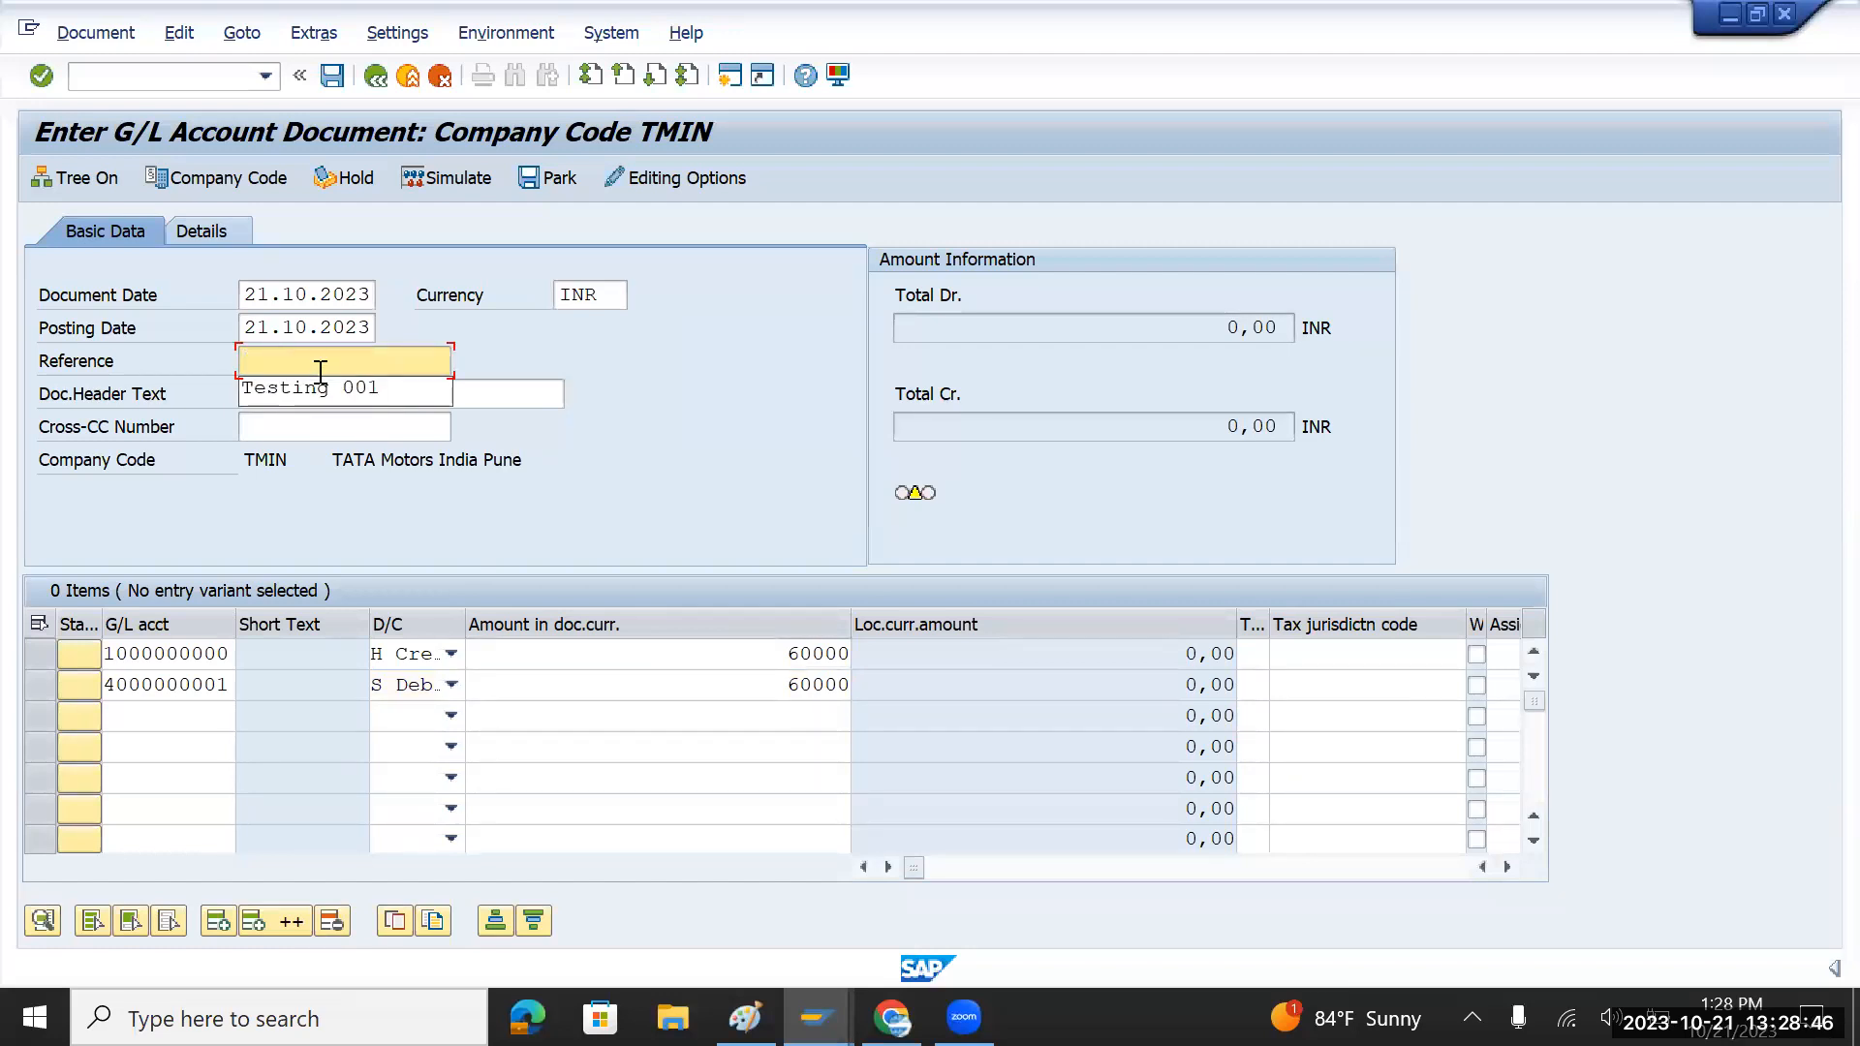
Step: Set reference and header text to 'Testing 002' and validate the two 60000 lines
click(320, 392)
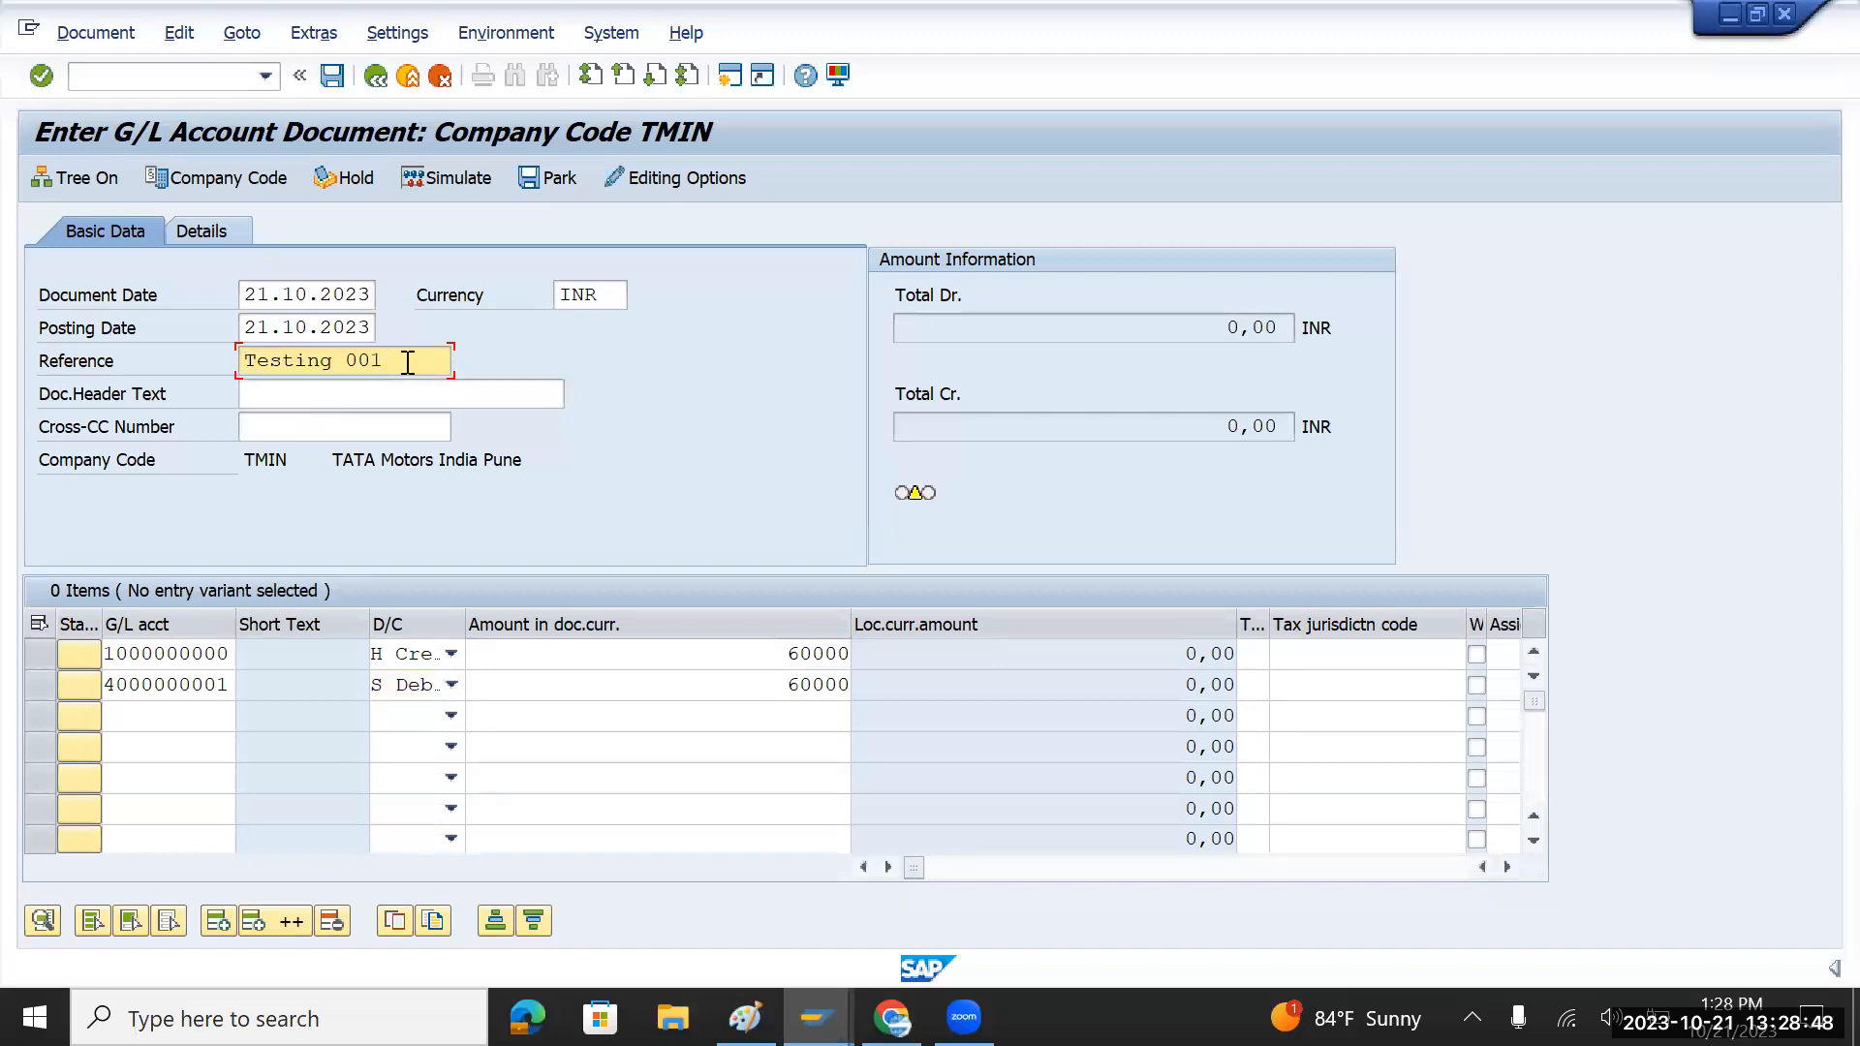
key(BackSpace)
text(2)
drag(407, 362, 252, 368)
key(ctrl+c)
click(299, 391)
key(ctrl+v)
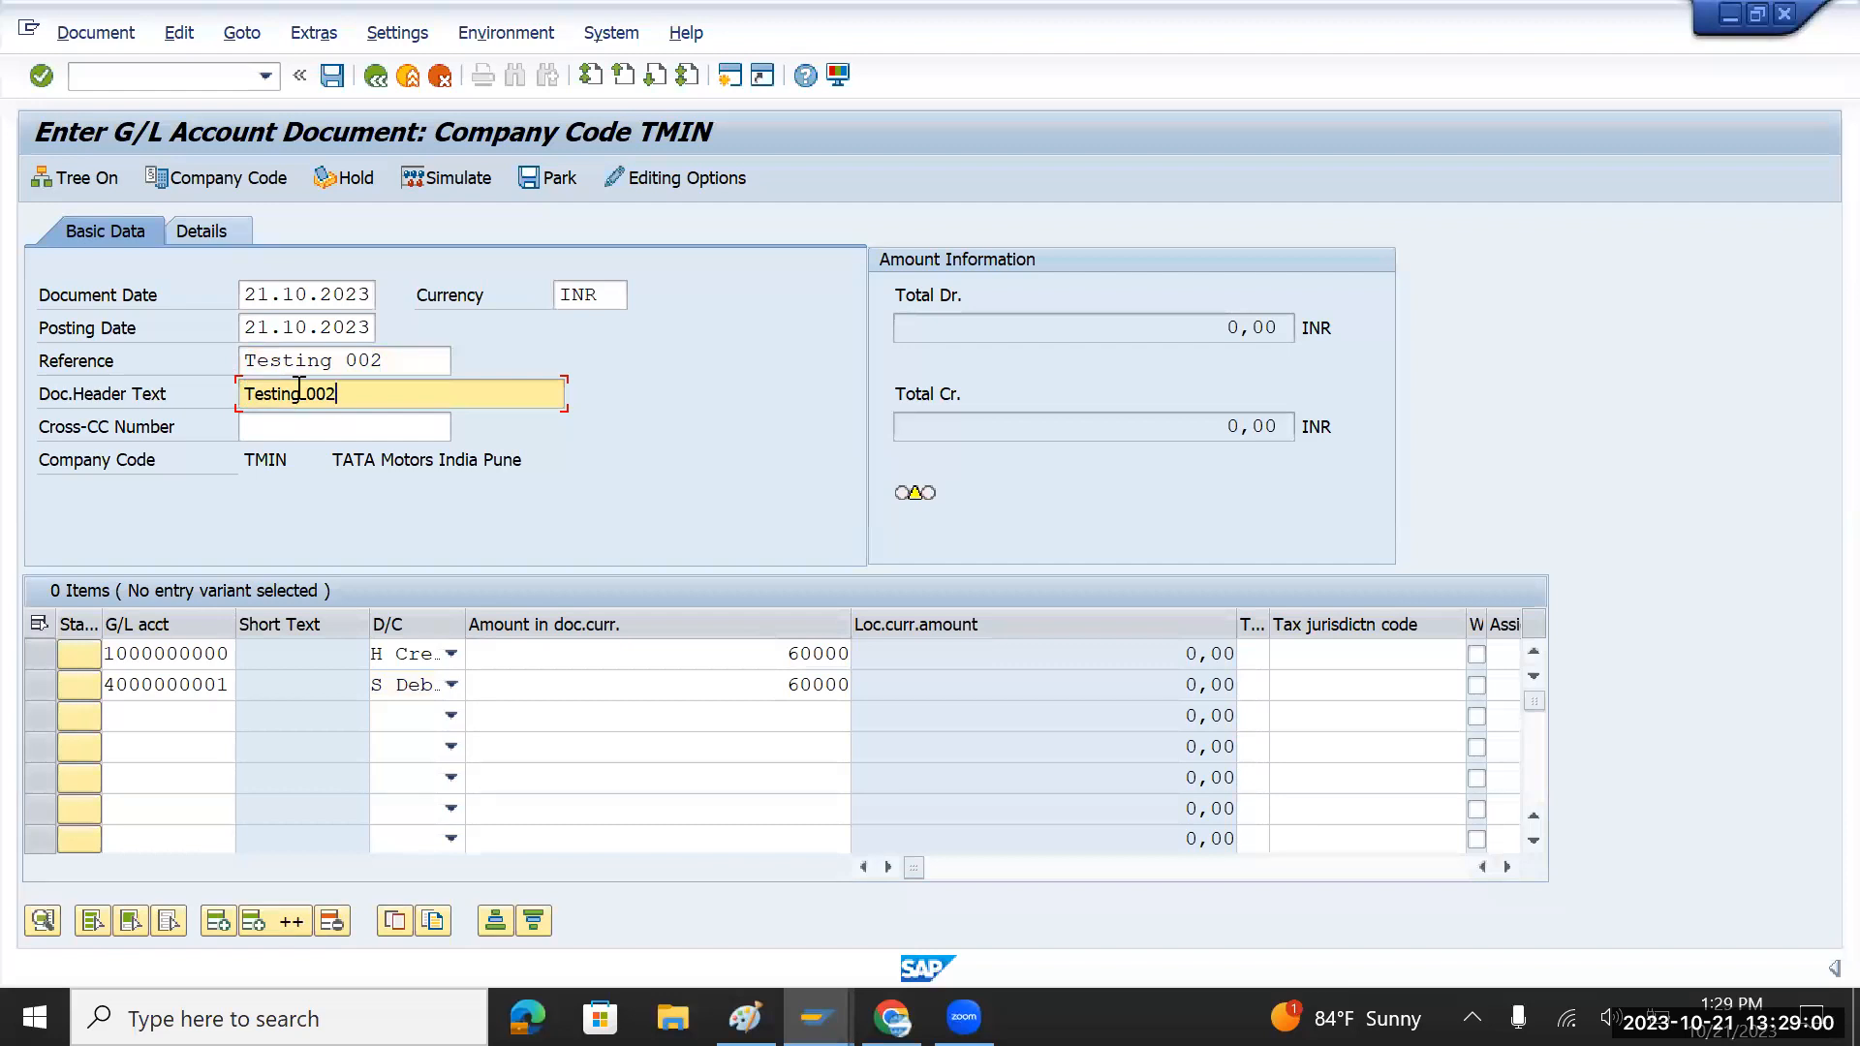
key(Return)
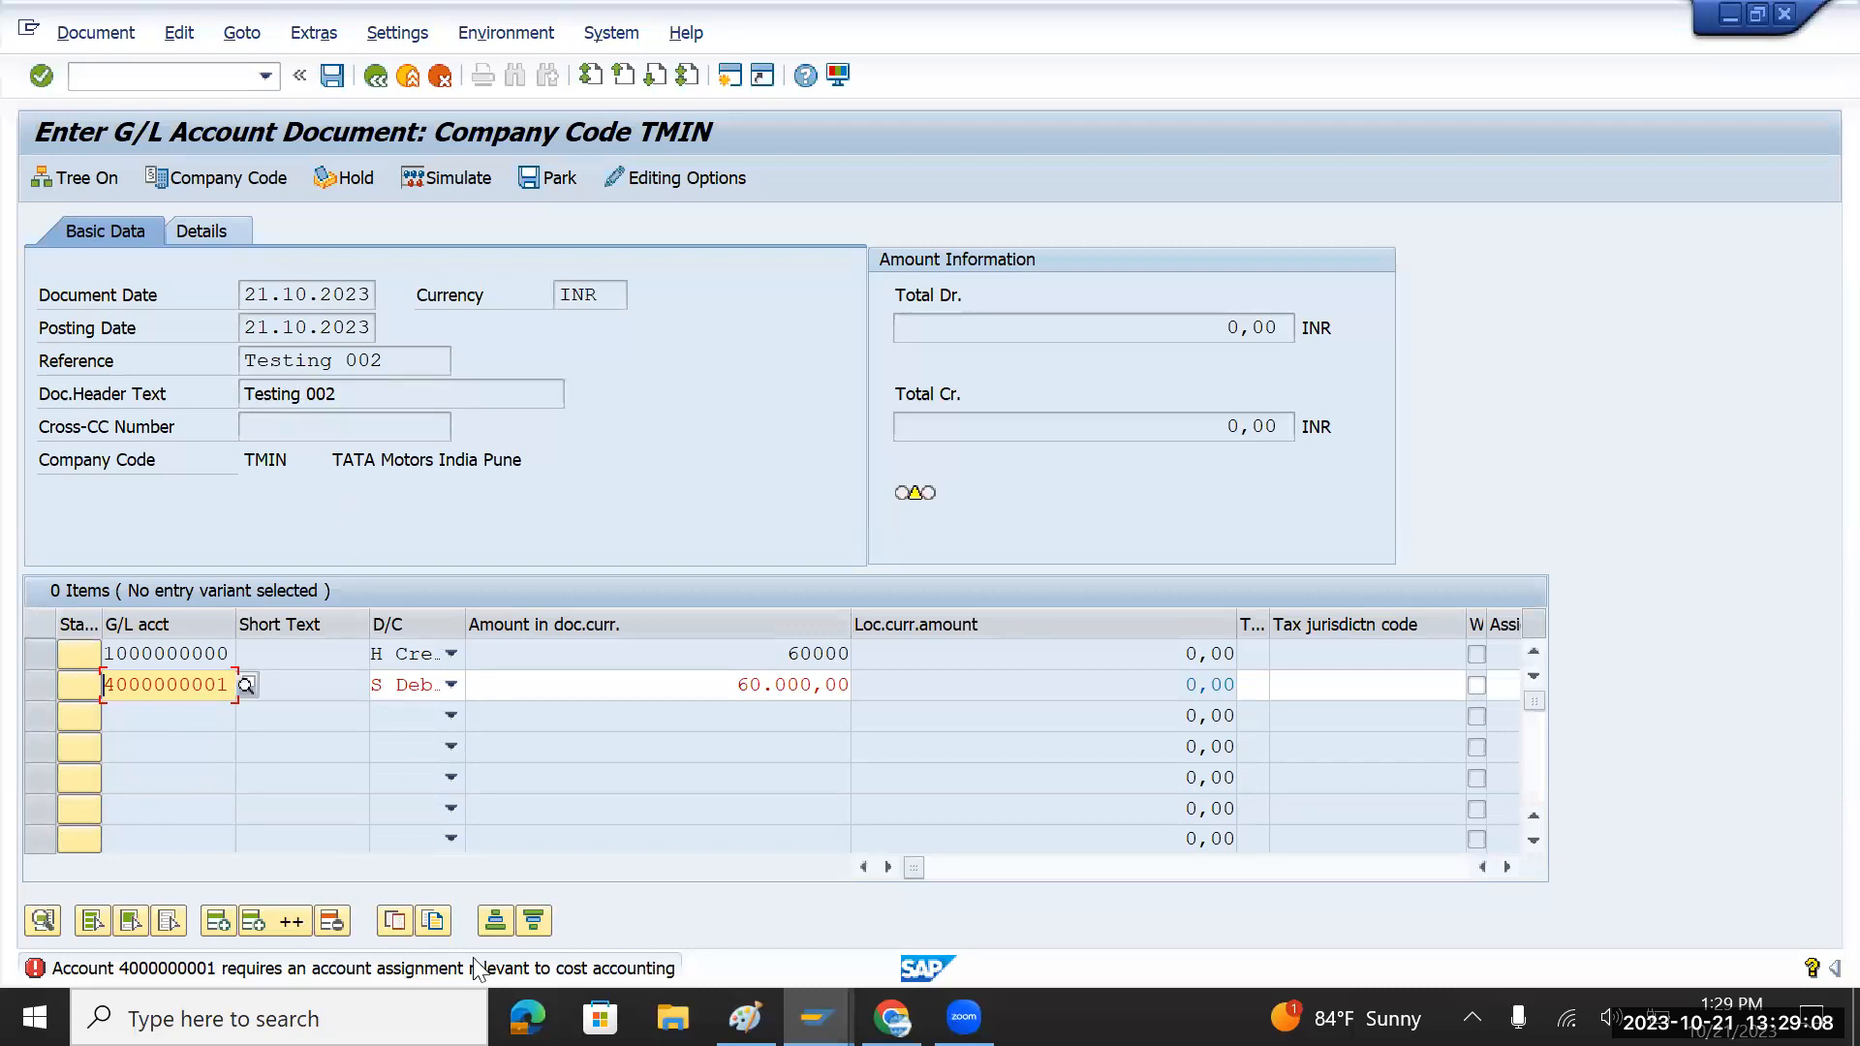
click(1355, 688)
key(Tab)
key(Tab)
key(Tab)
key(Tab)
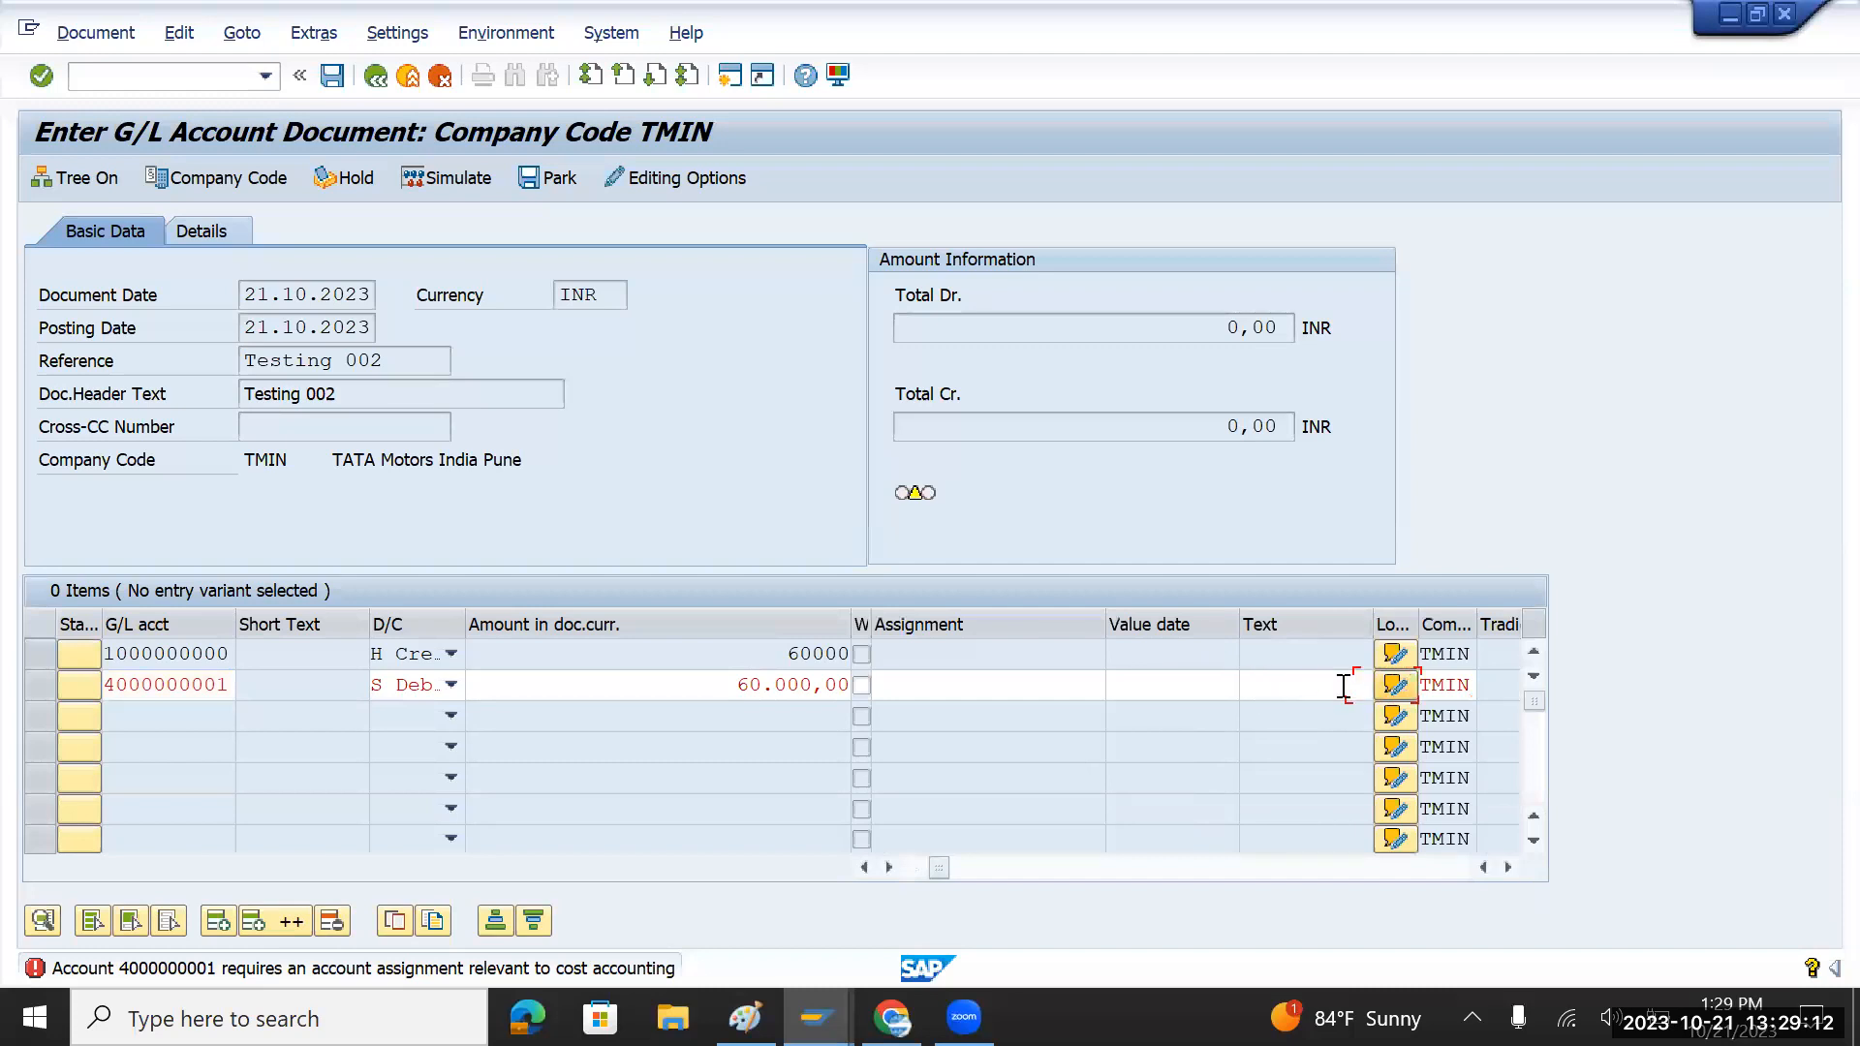
click(1293, 686)
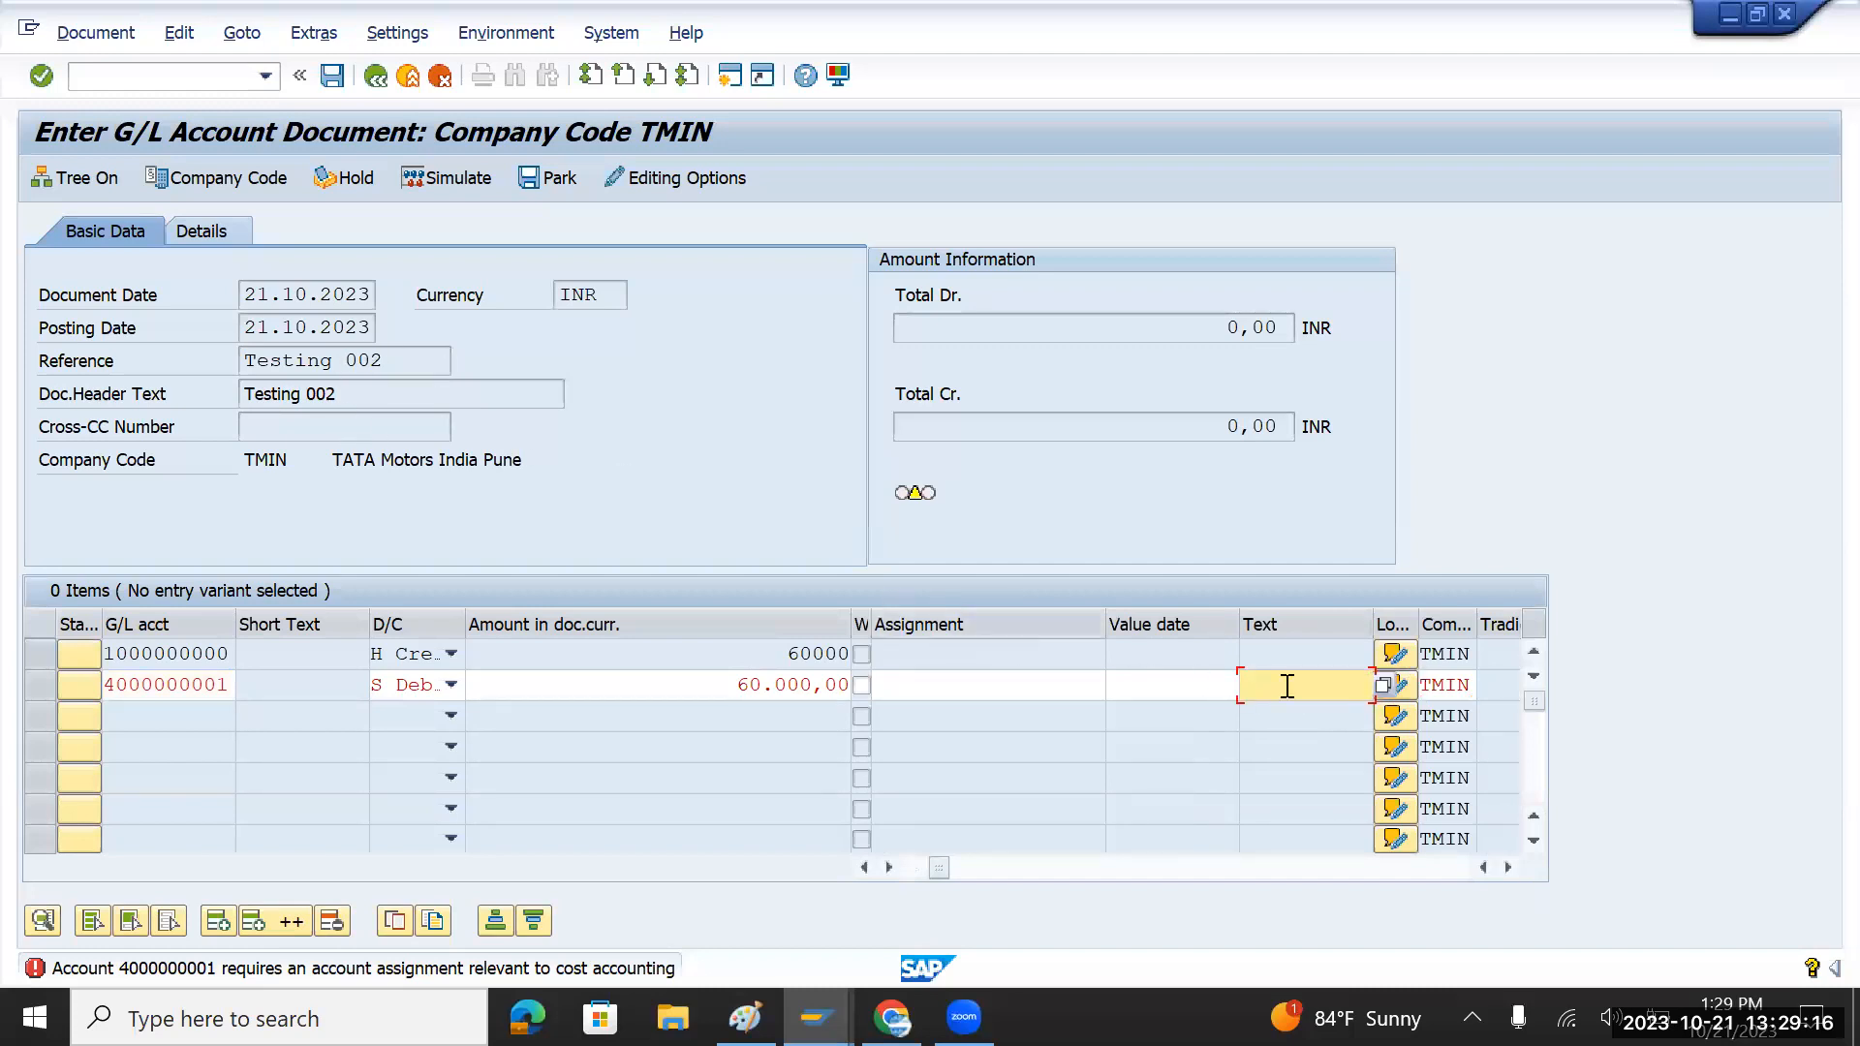
text(Purchasentry)
key(Tab)
key(Tab)
key(Tab)
key(Tab)
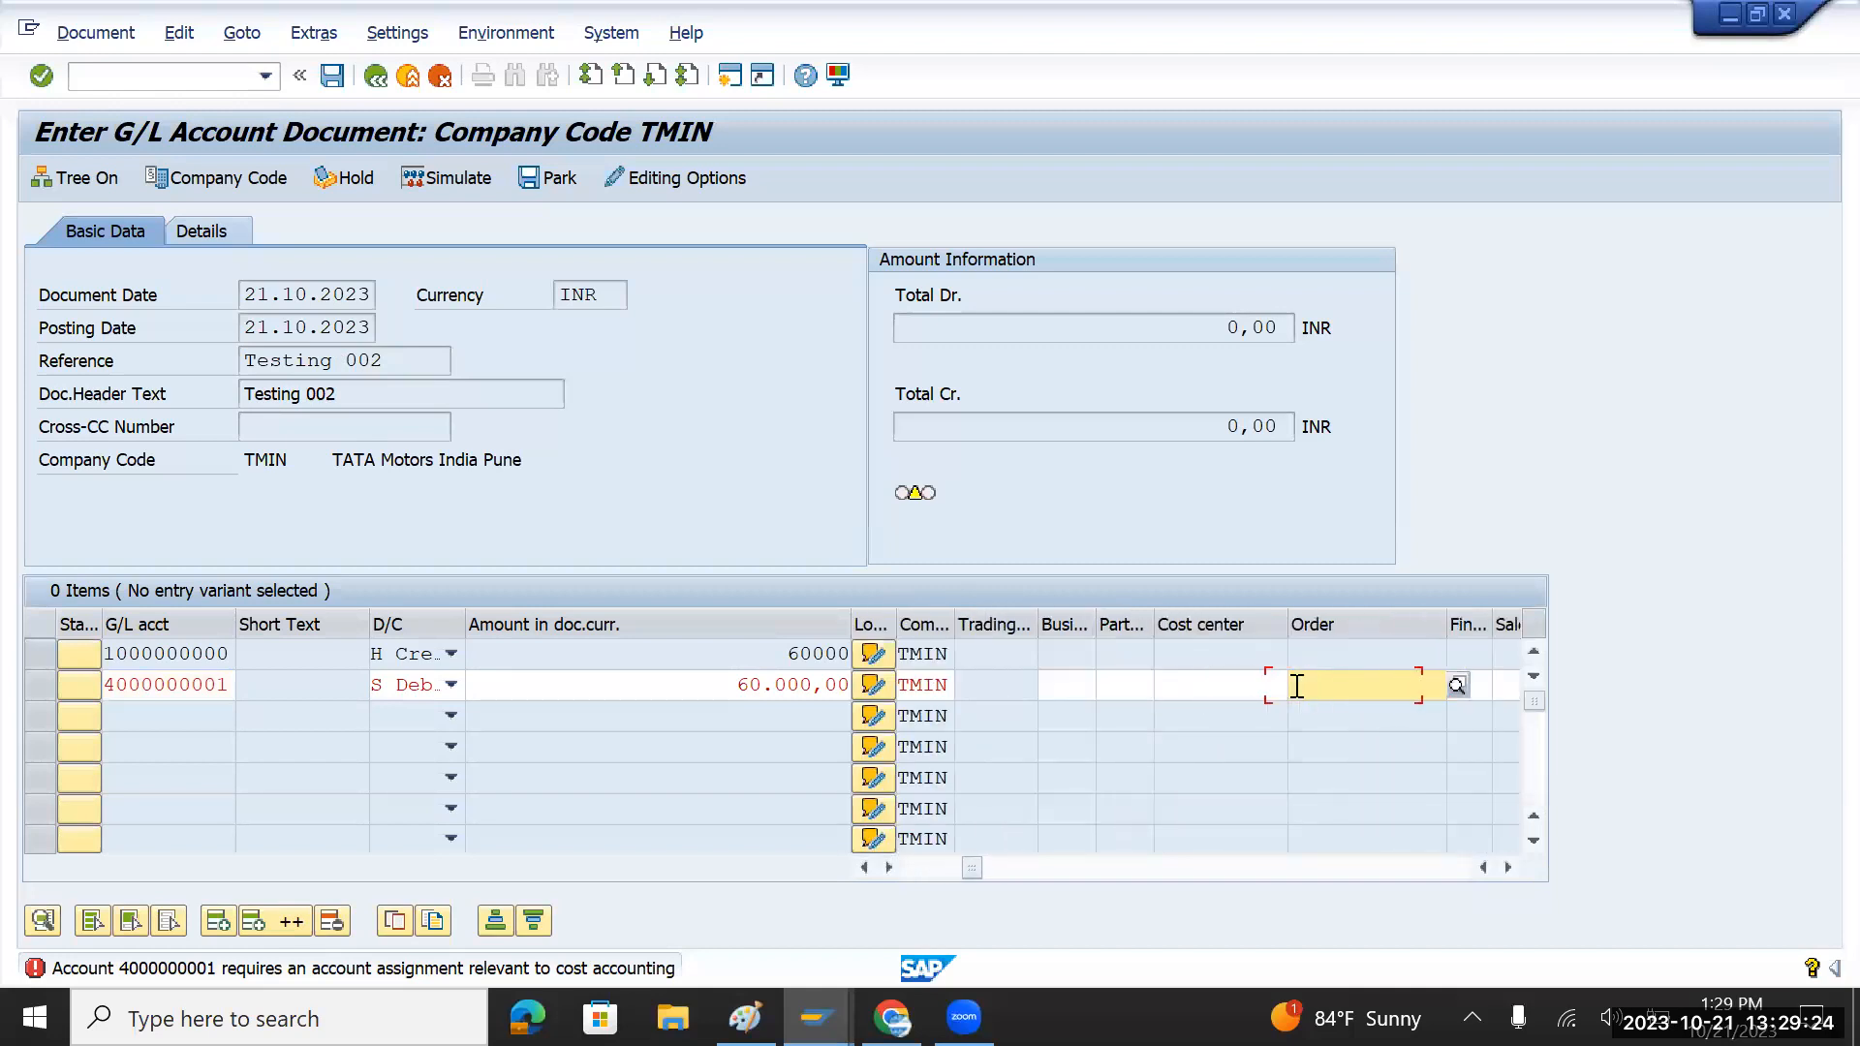
key(shift+Tab)
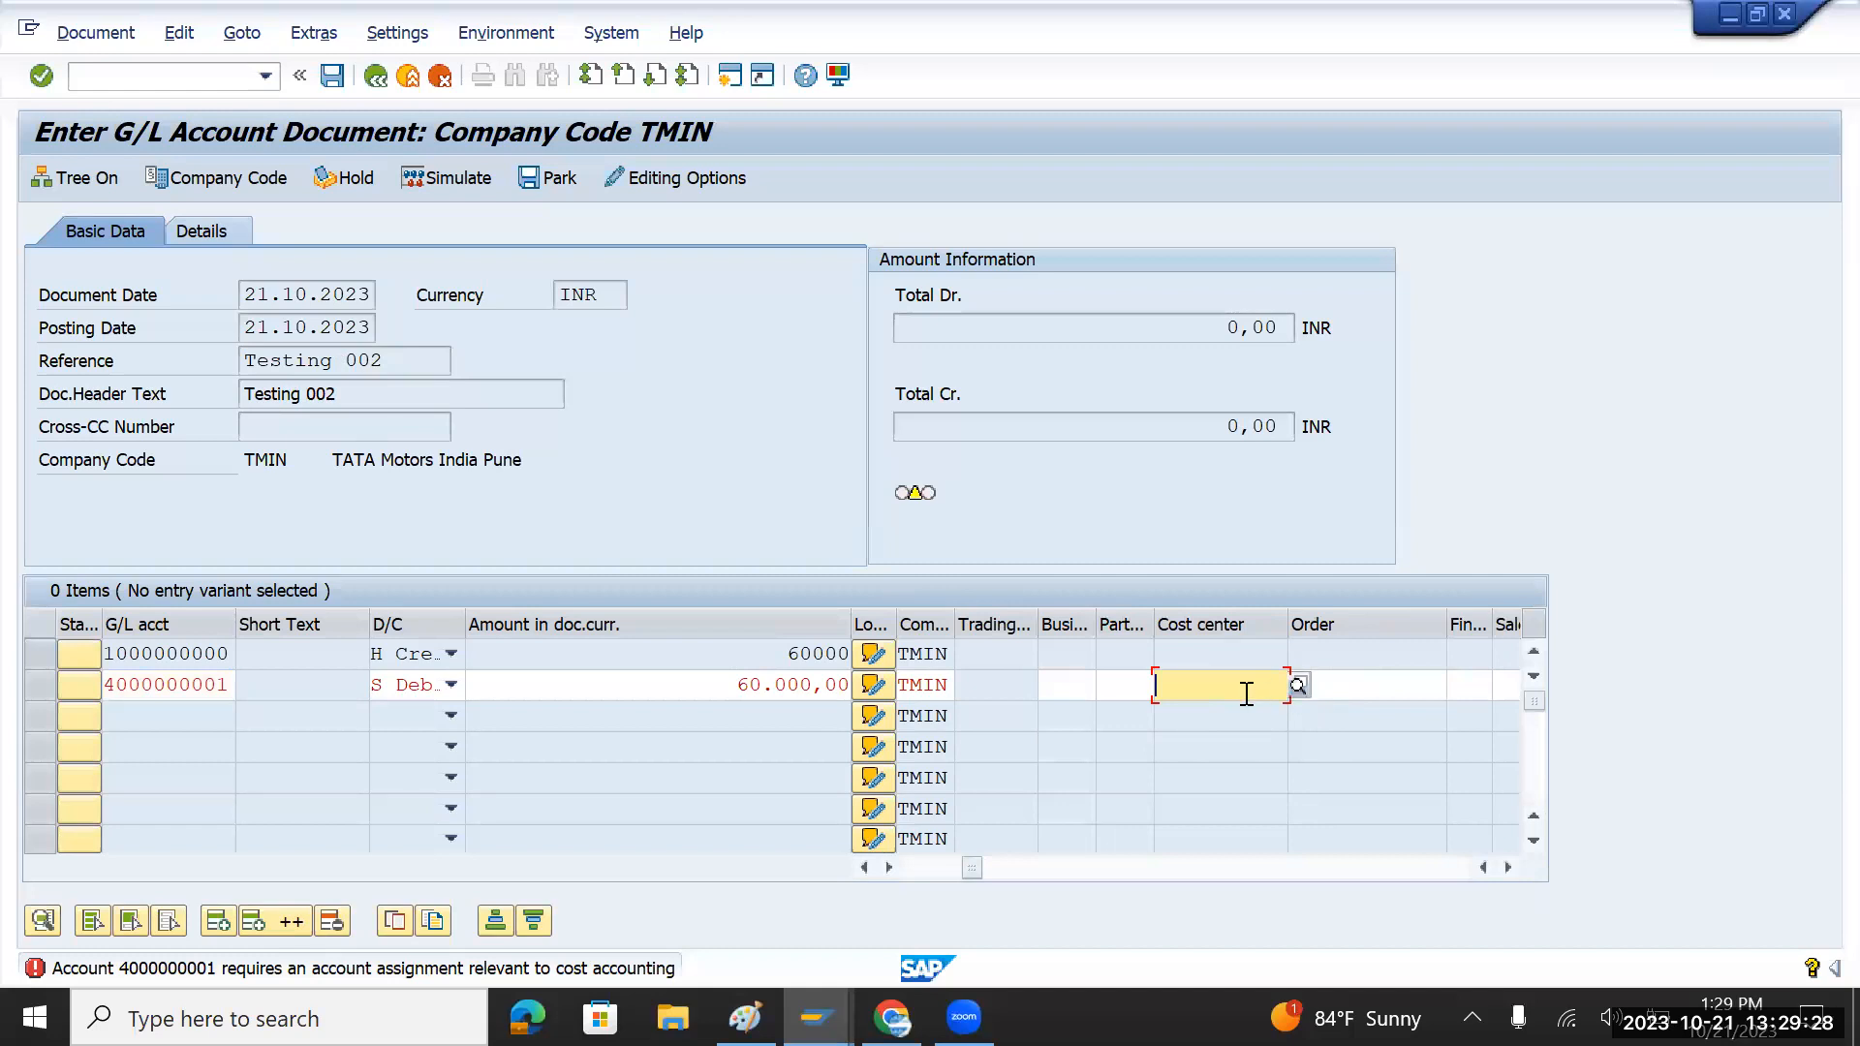
text(hr)
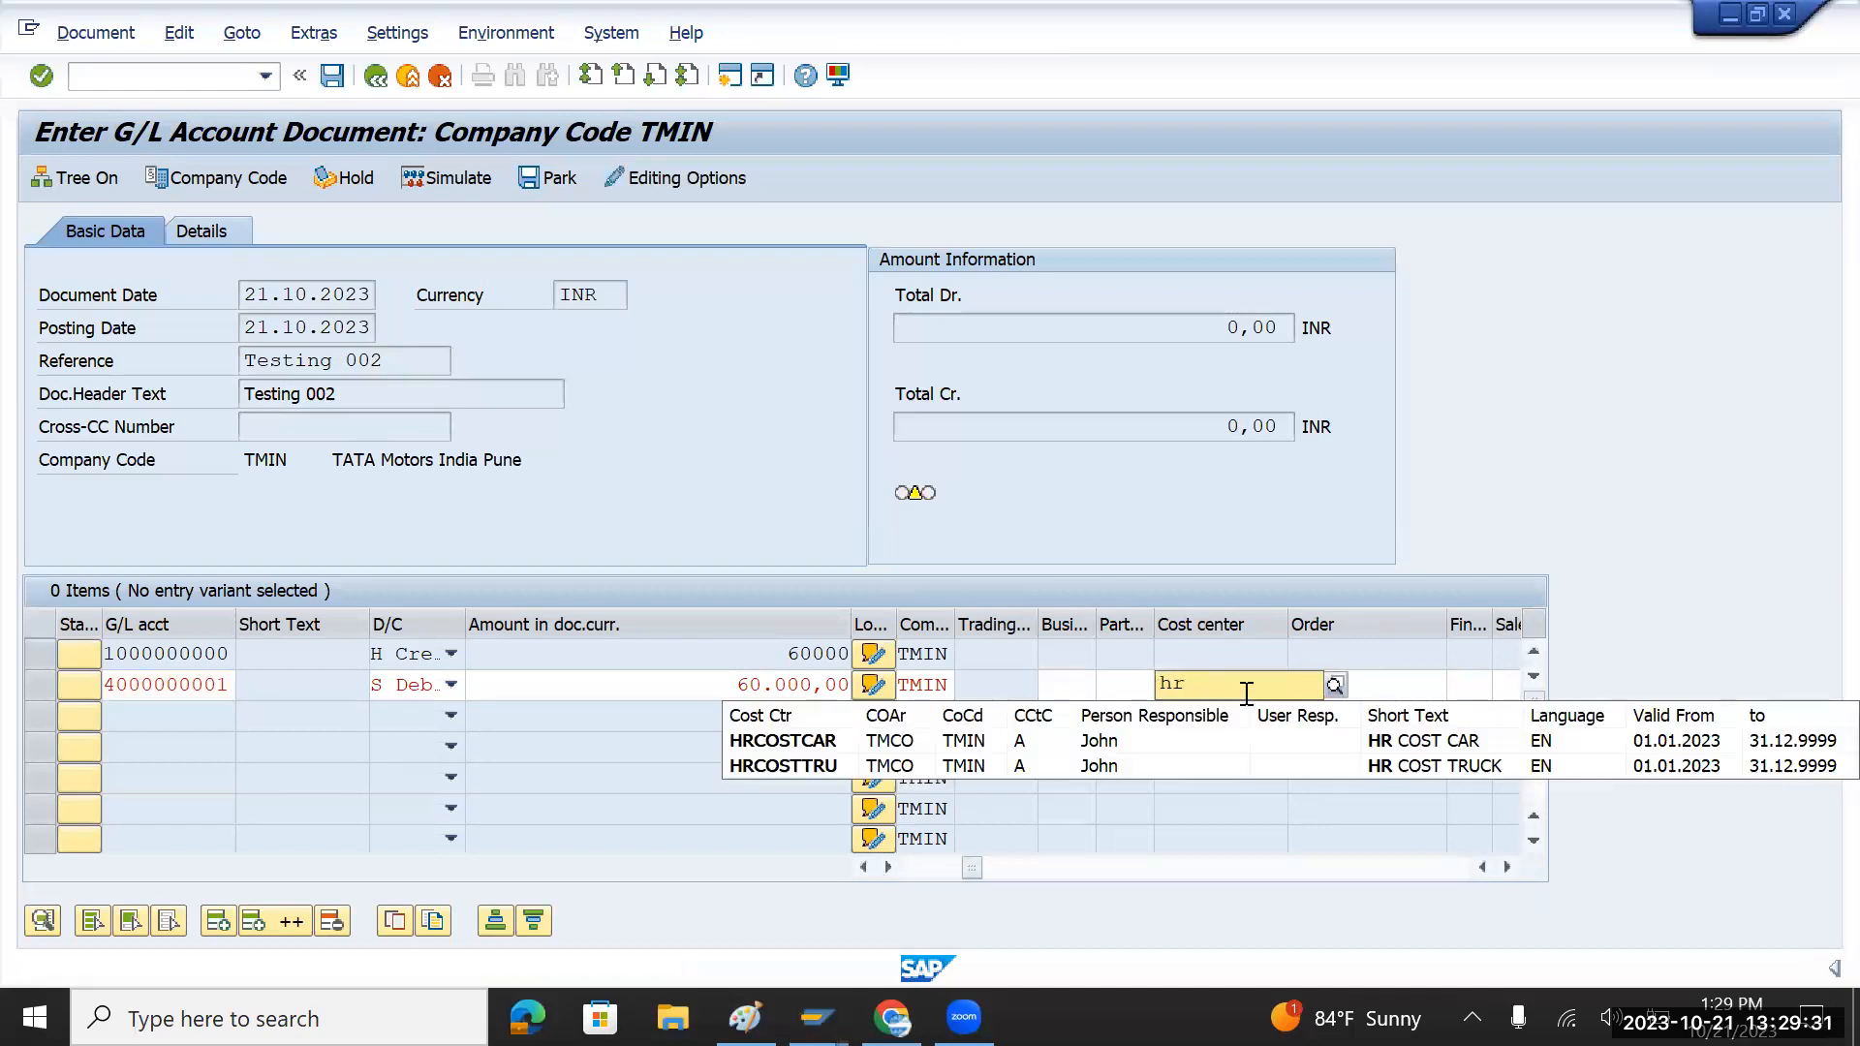
click(801, 744)
key(Return)
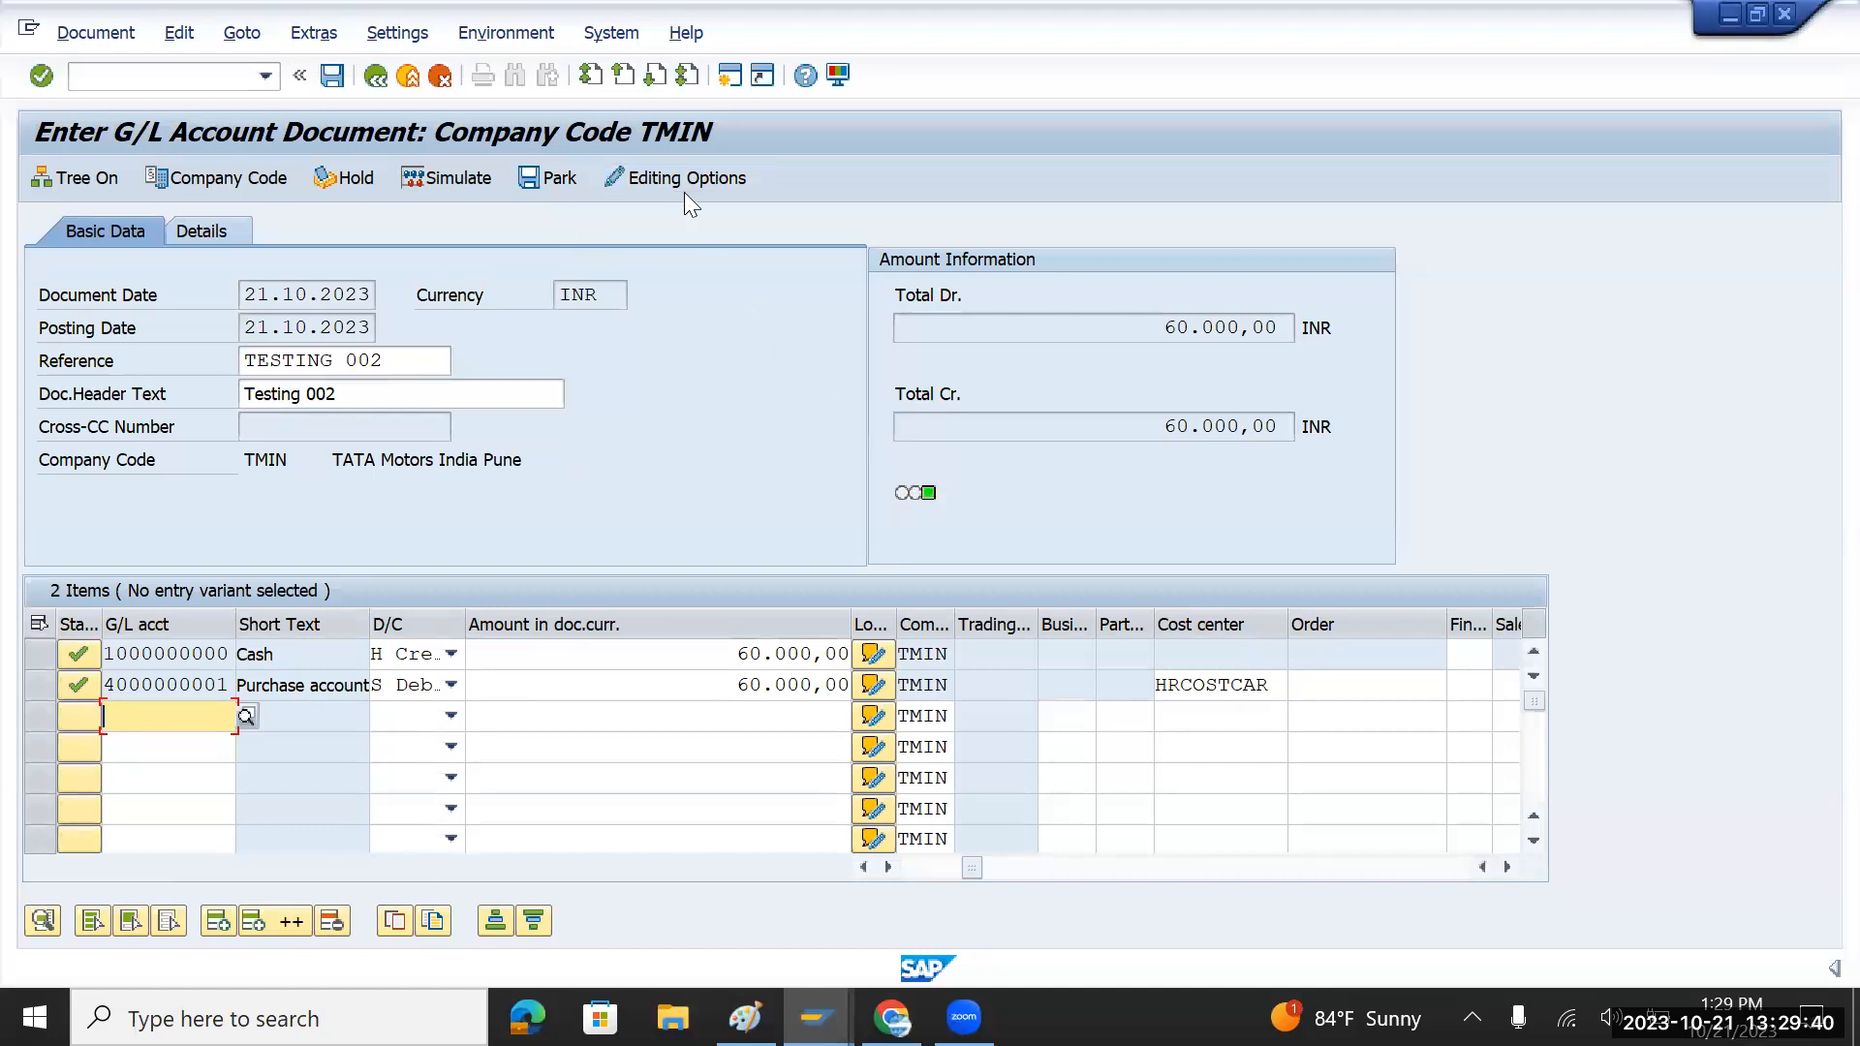
click(333, 77)
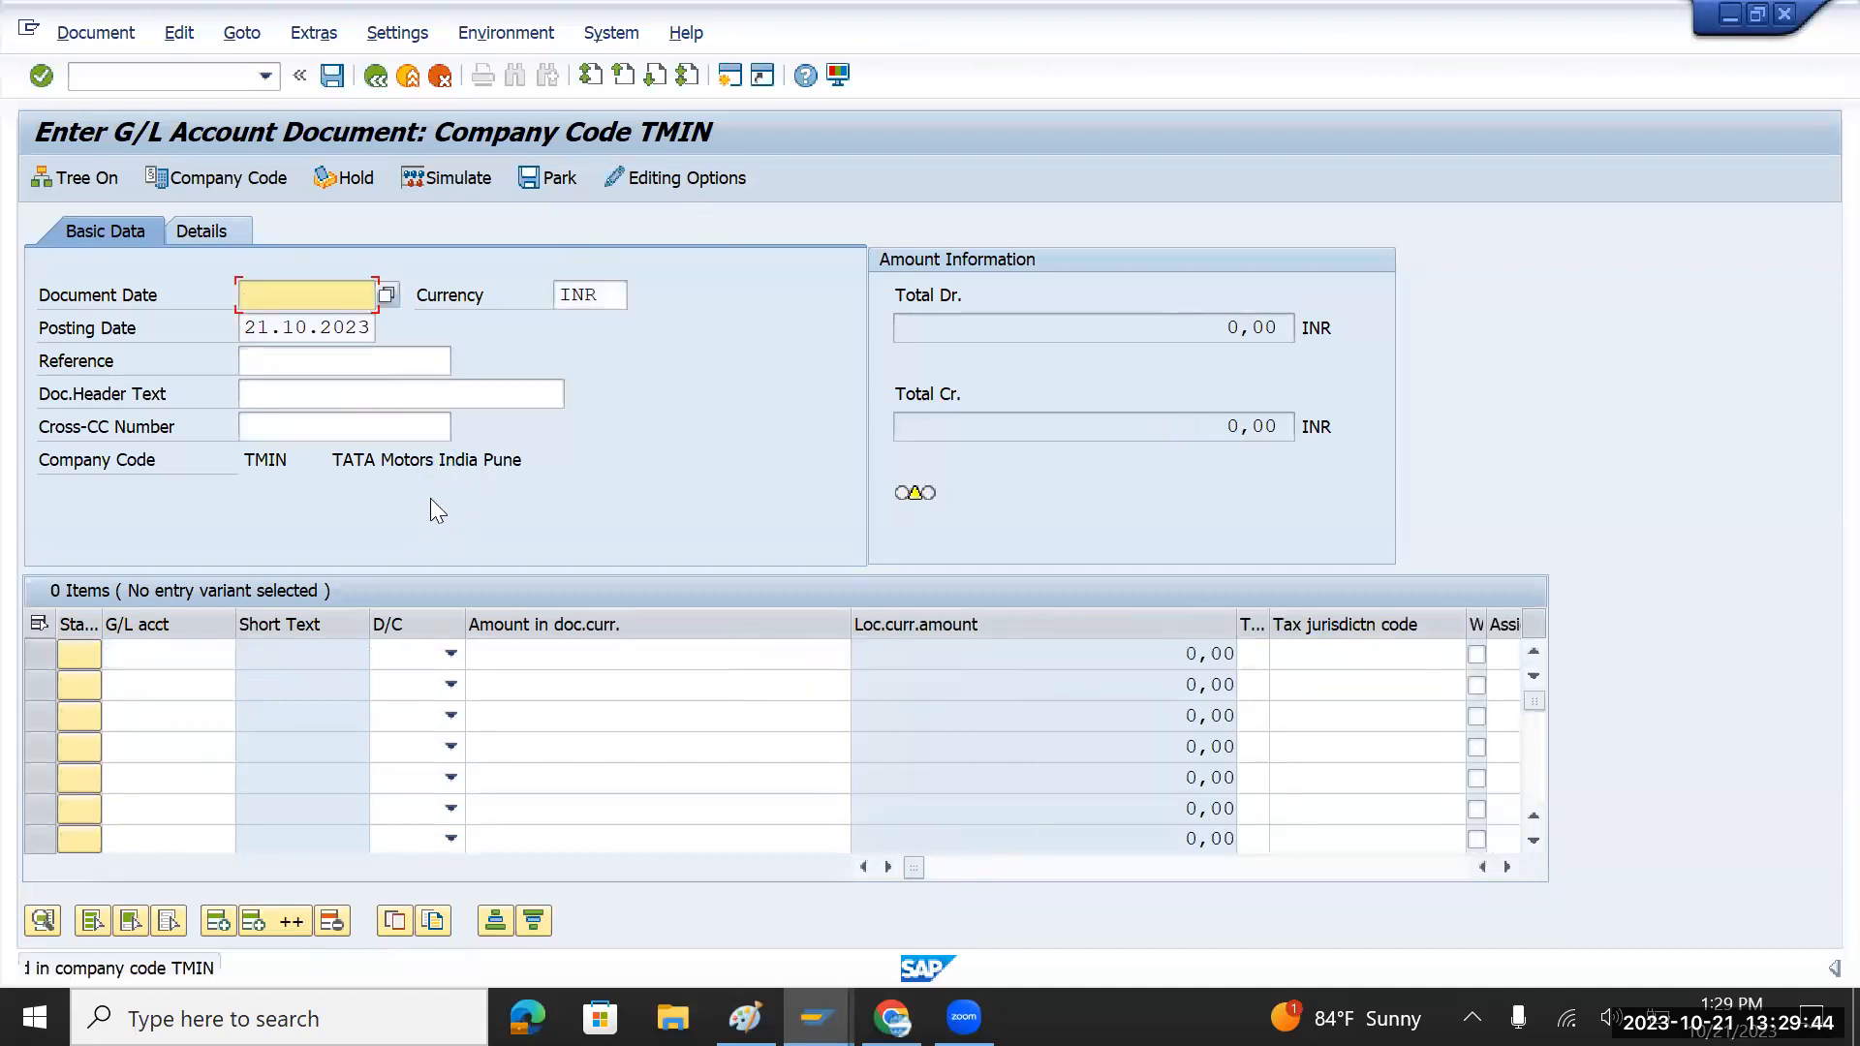
Step: Fill Document Date 21.10.2023 and header text 'Testing 002' from field history
key(BackSpace)
key(Down)
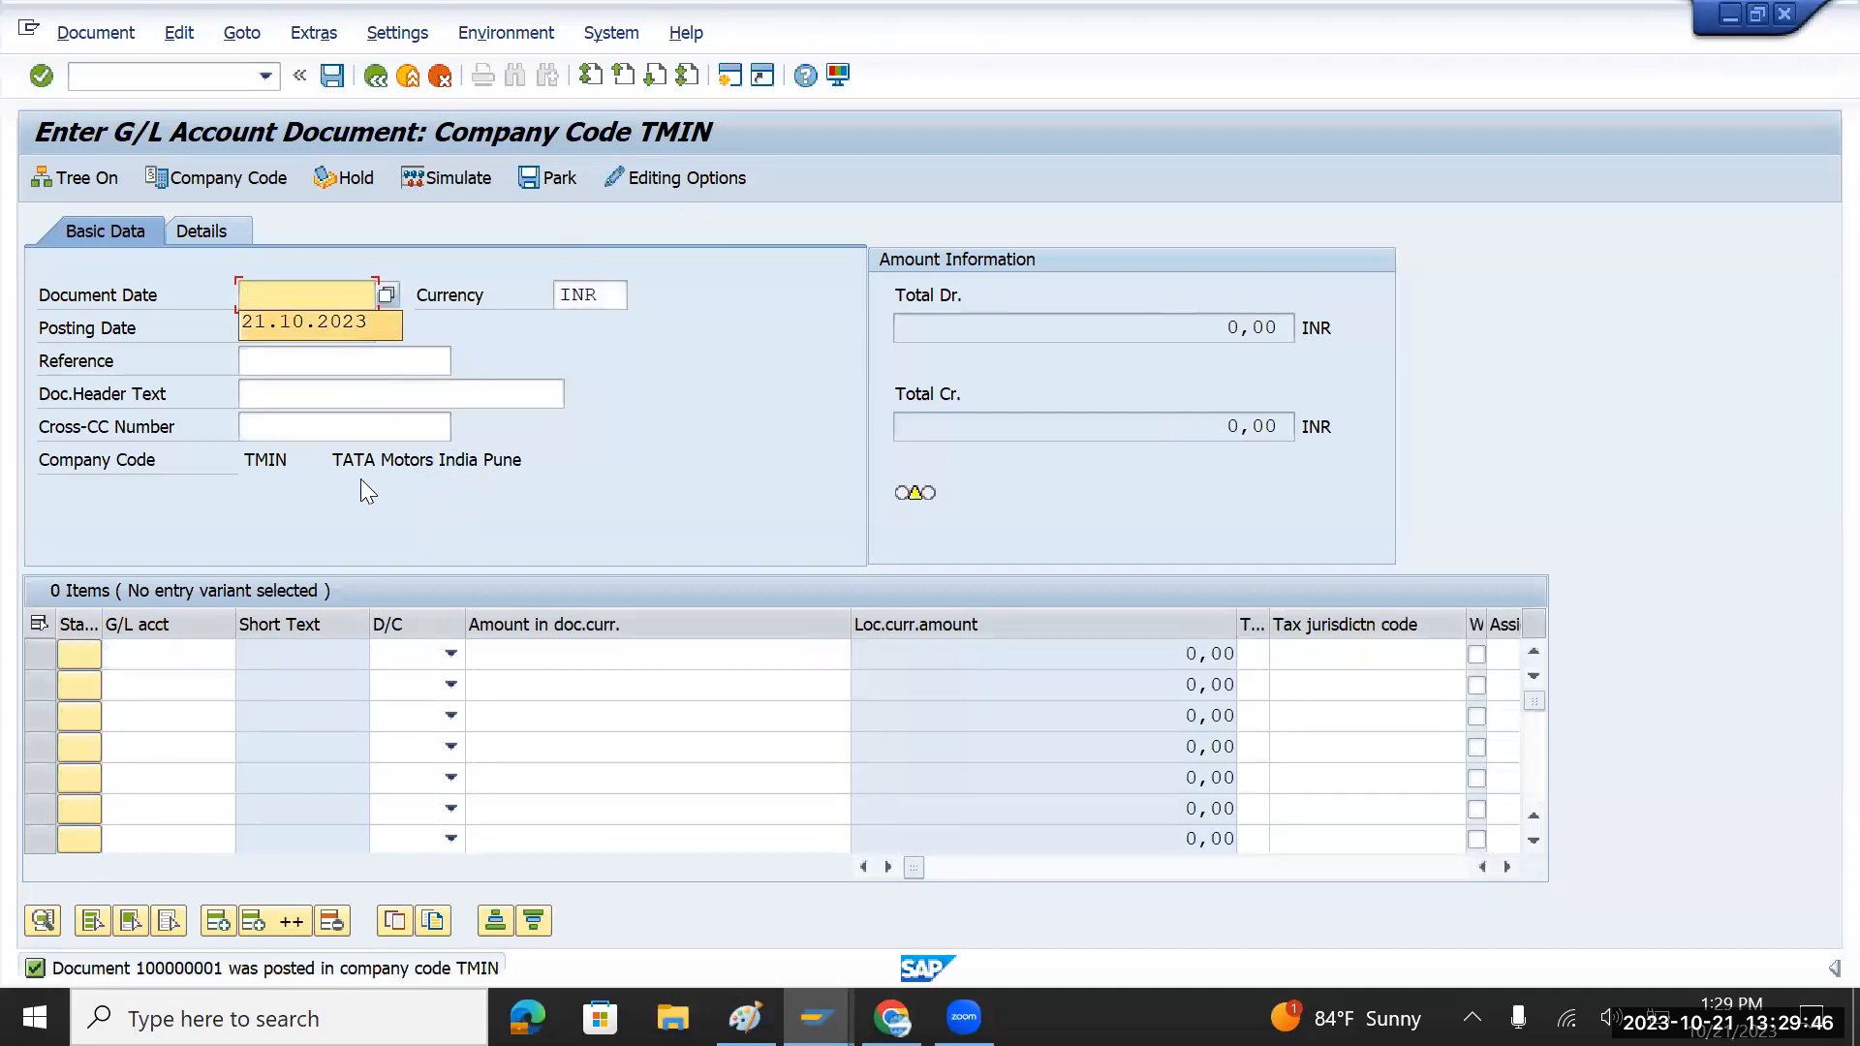
key(Tab)
key(Tab)
key(Tab)
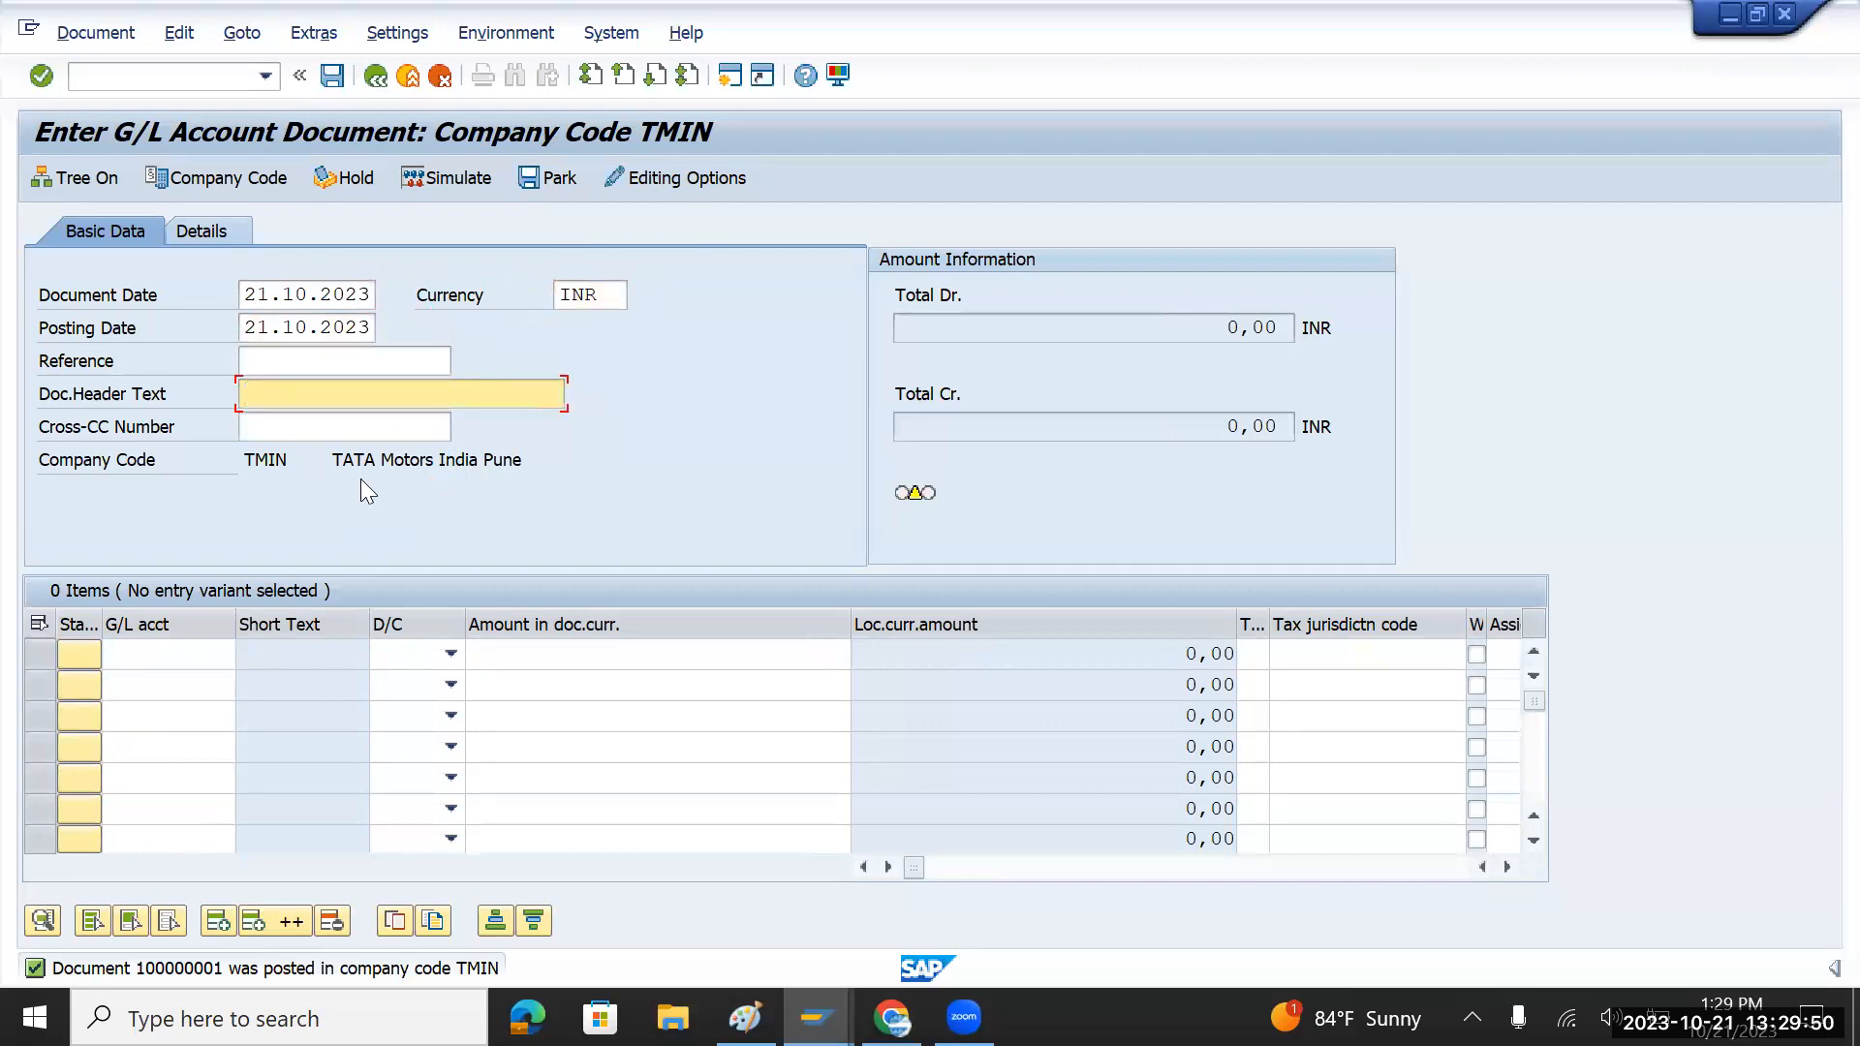
key(Down)
key(Down)
key(Tab)
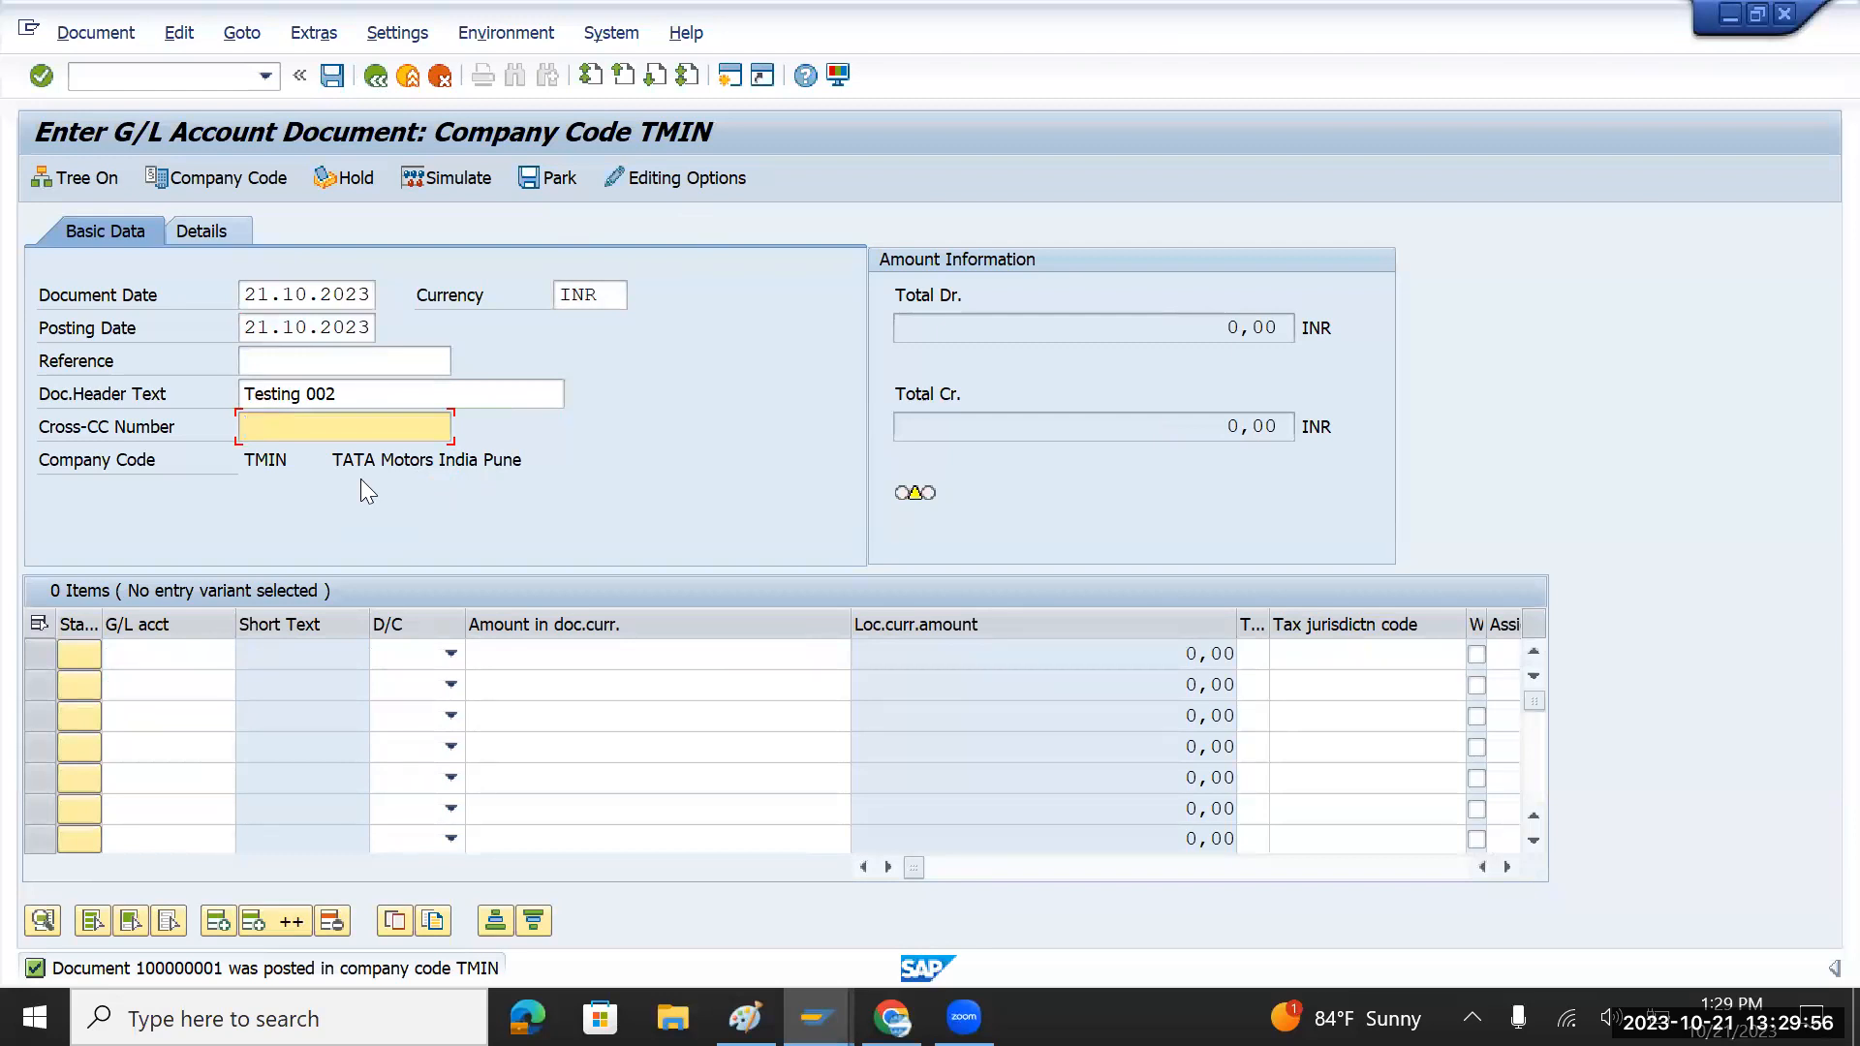
key(Return)
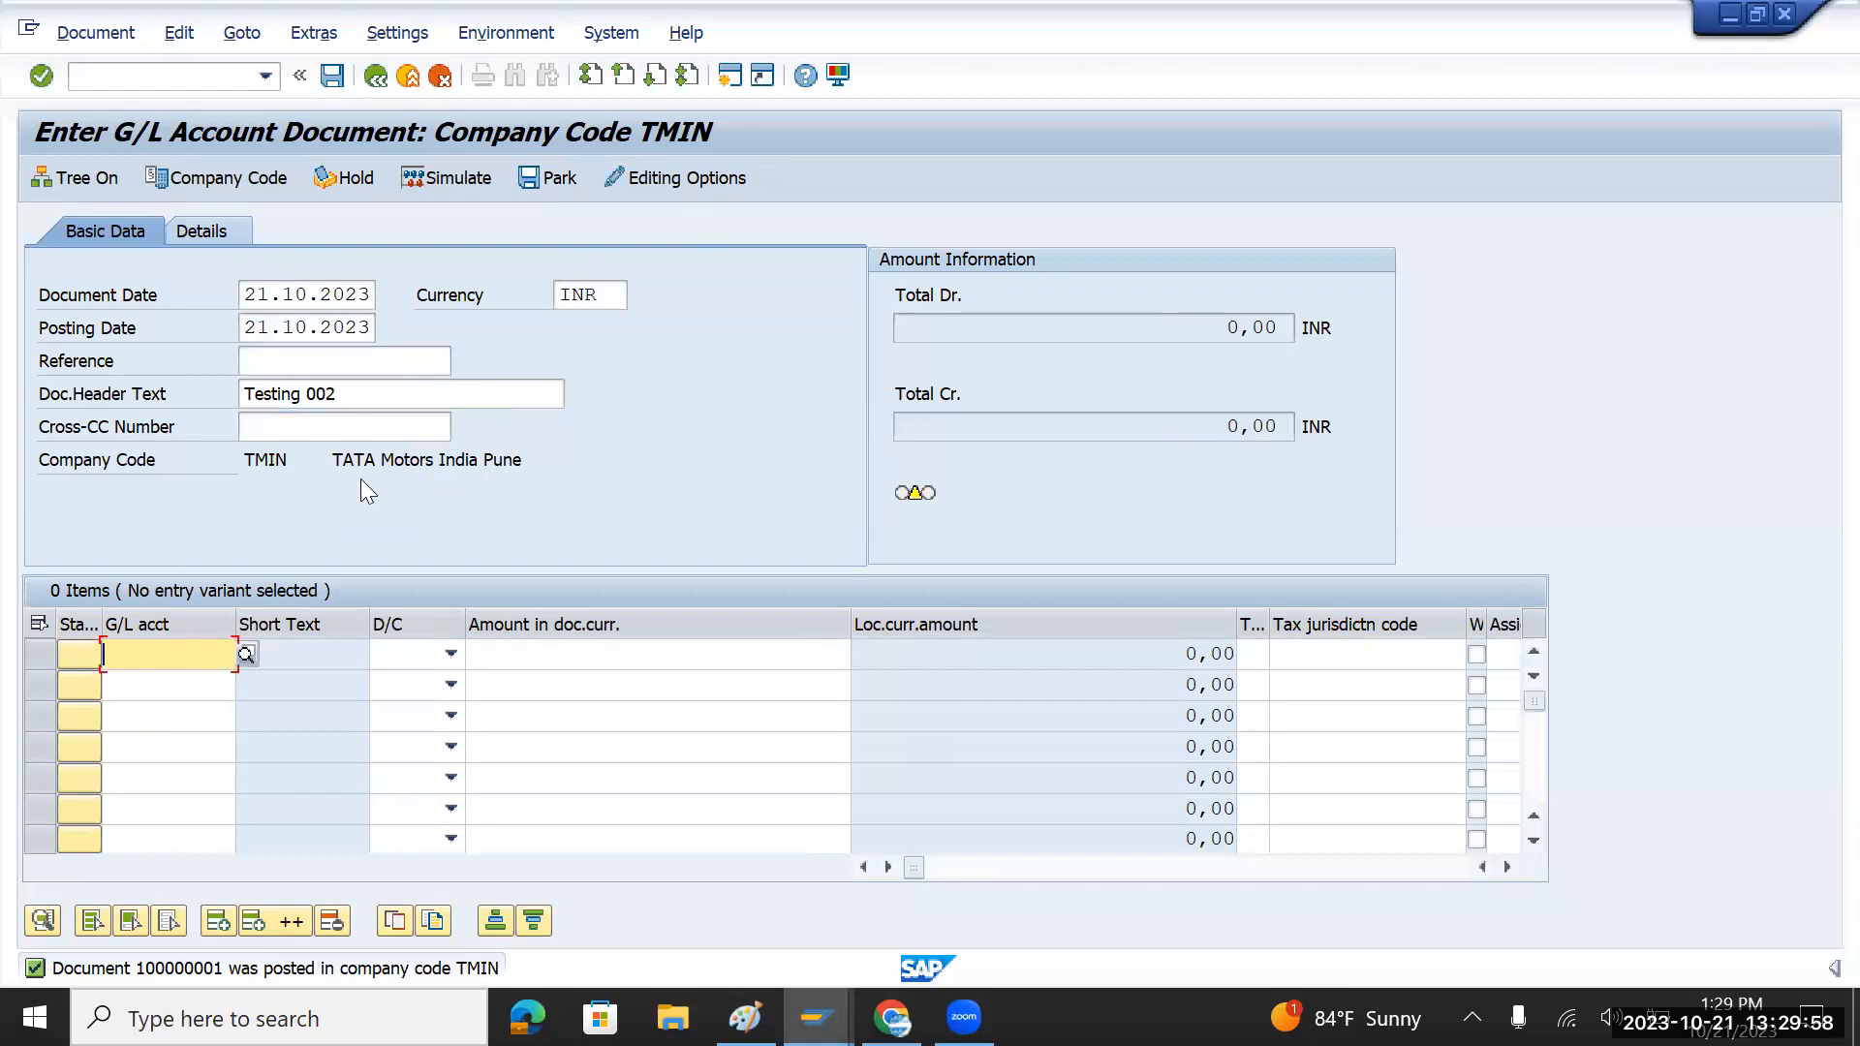
key(Down)
key(Down)
key(Tab)
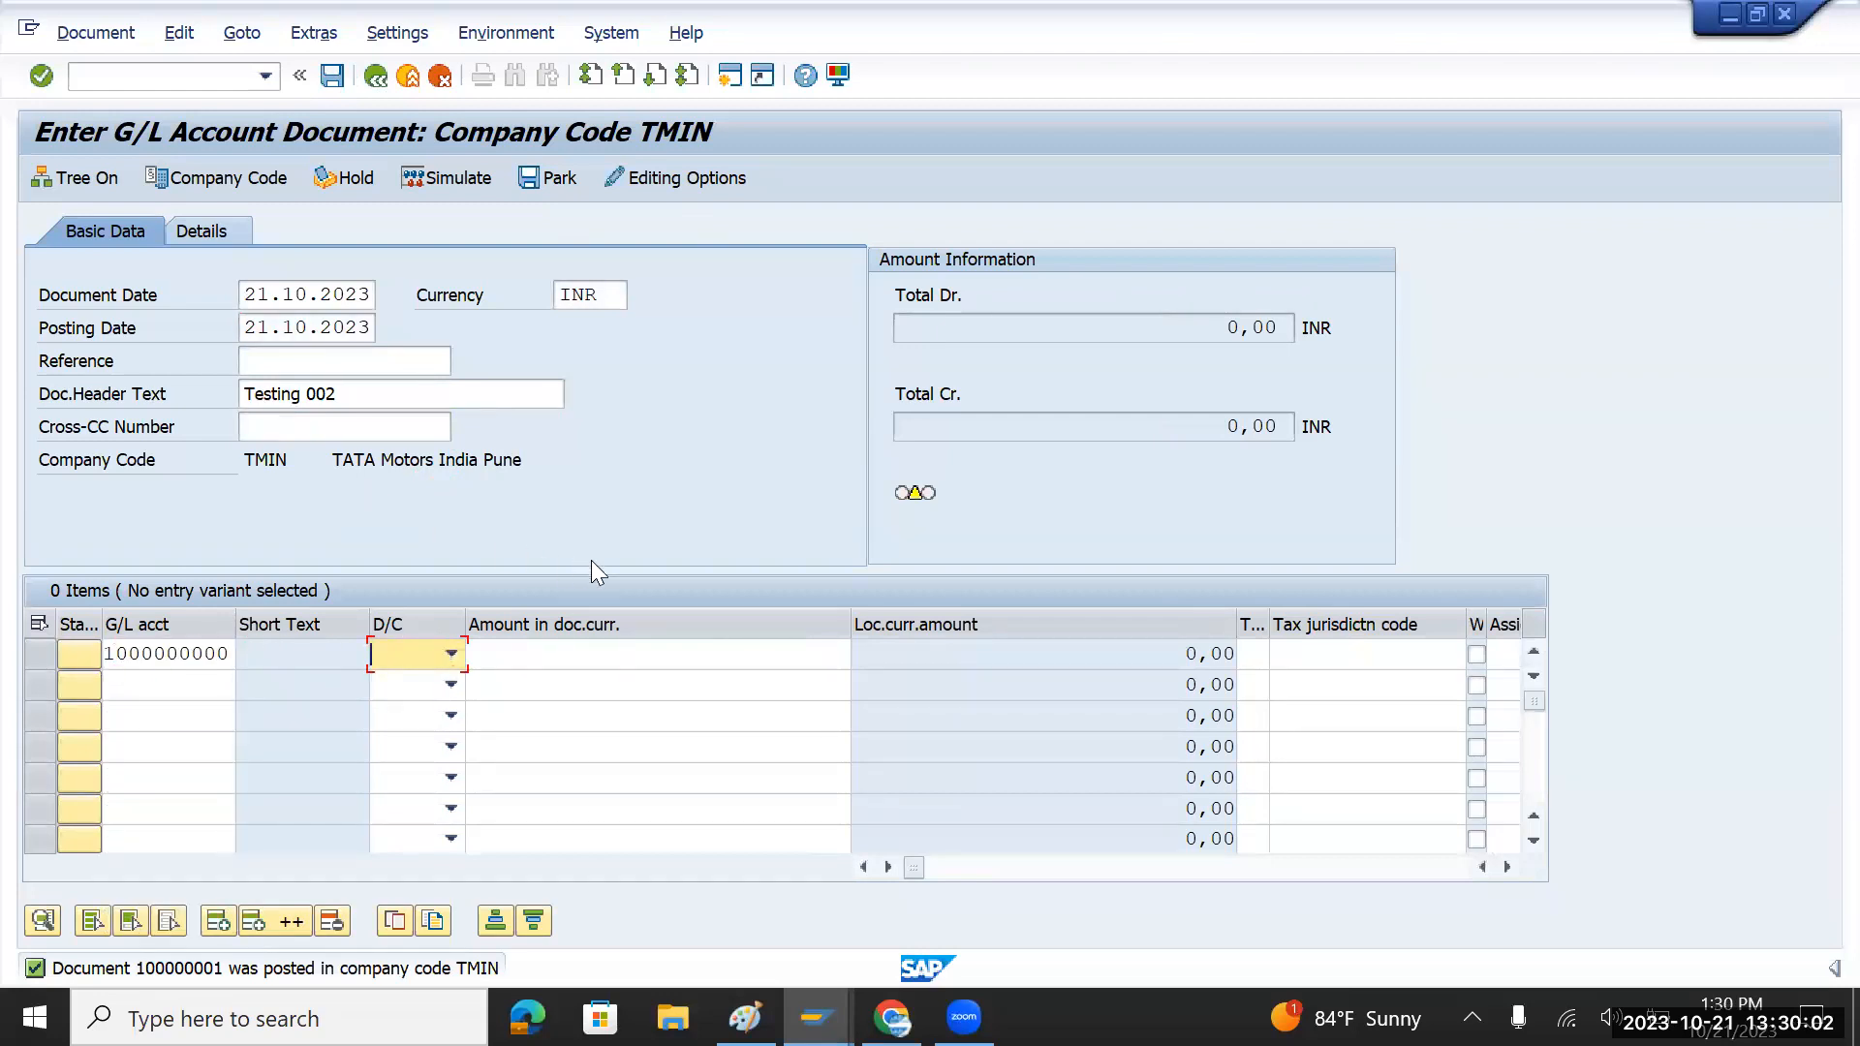
click(451, 654)
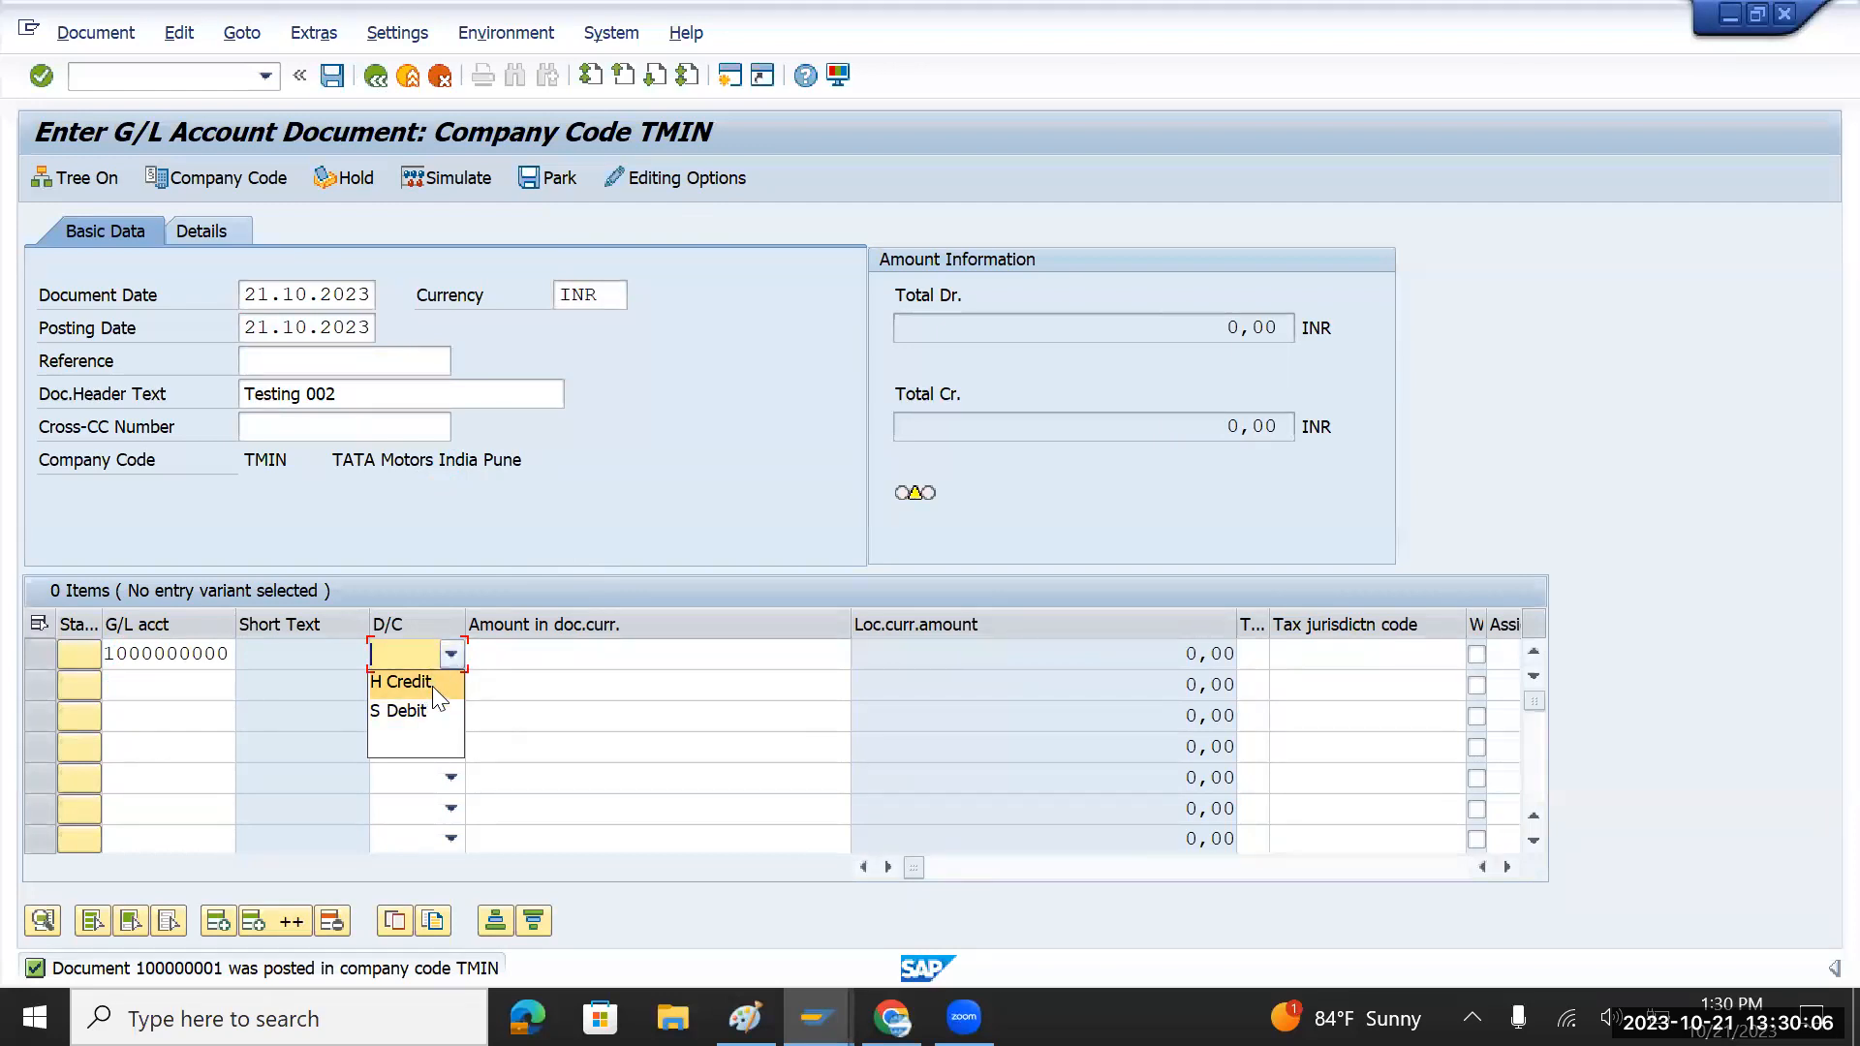
click(436, 711)
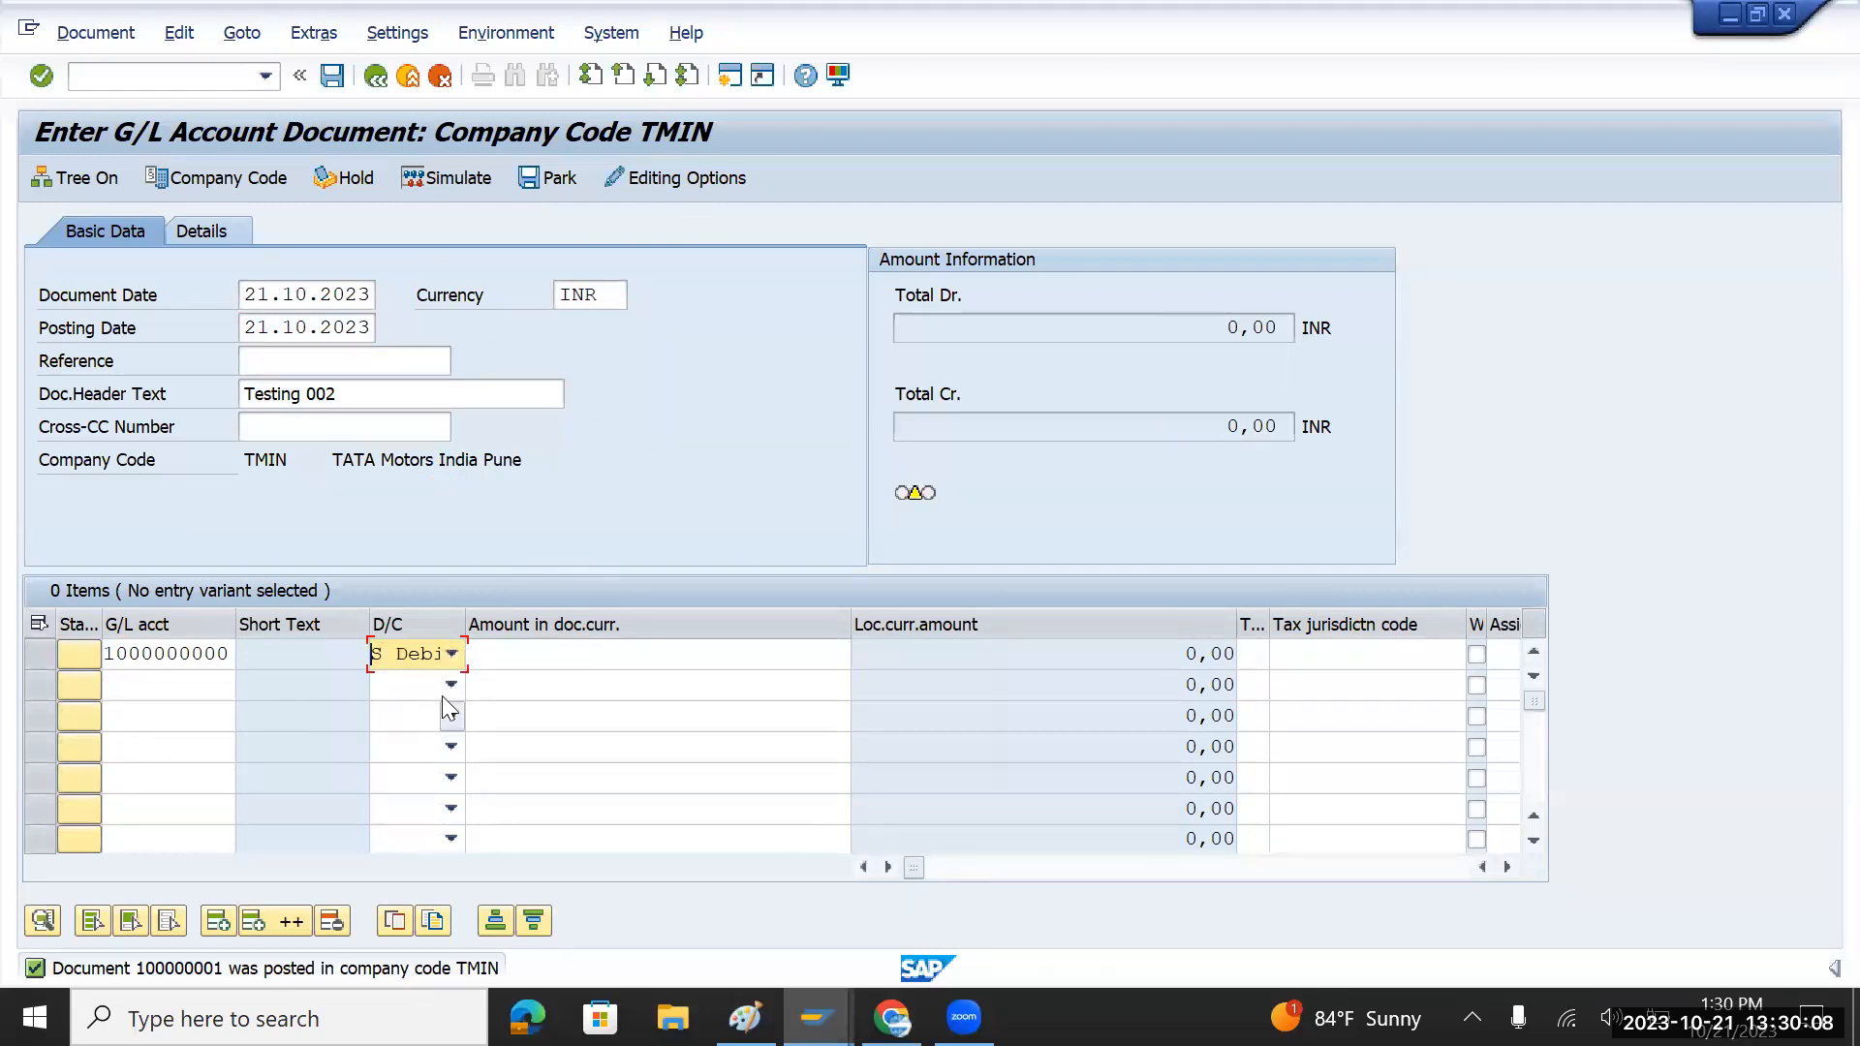
click(549, 661)
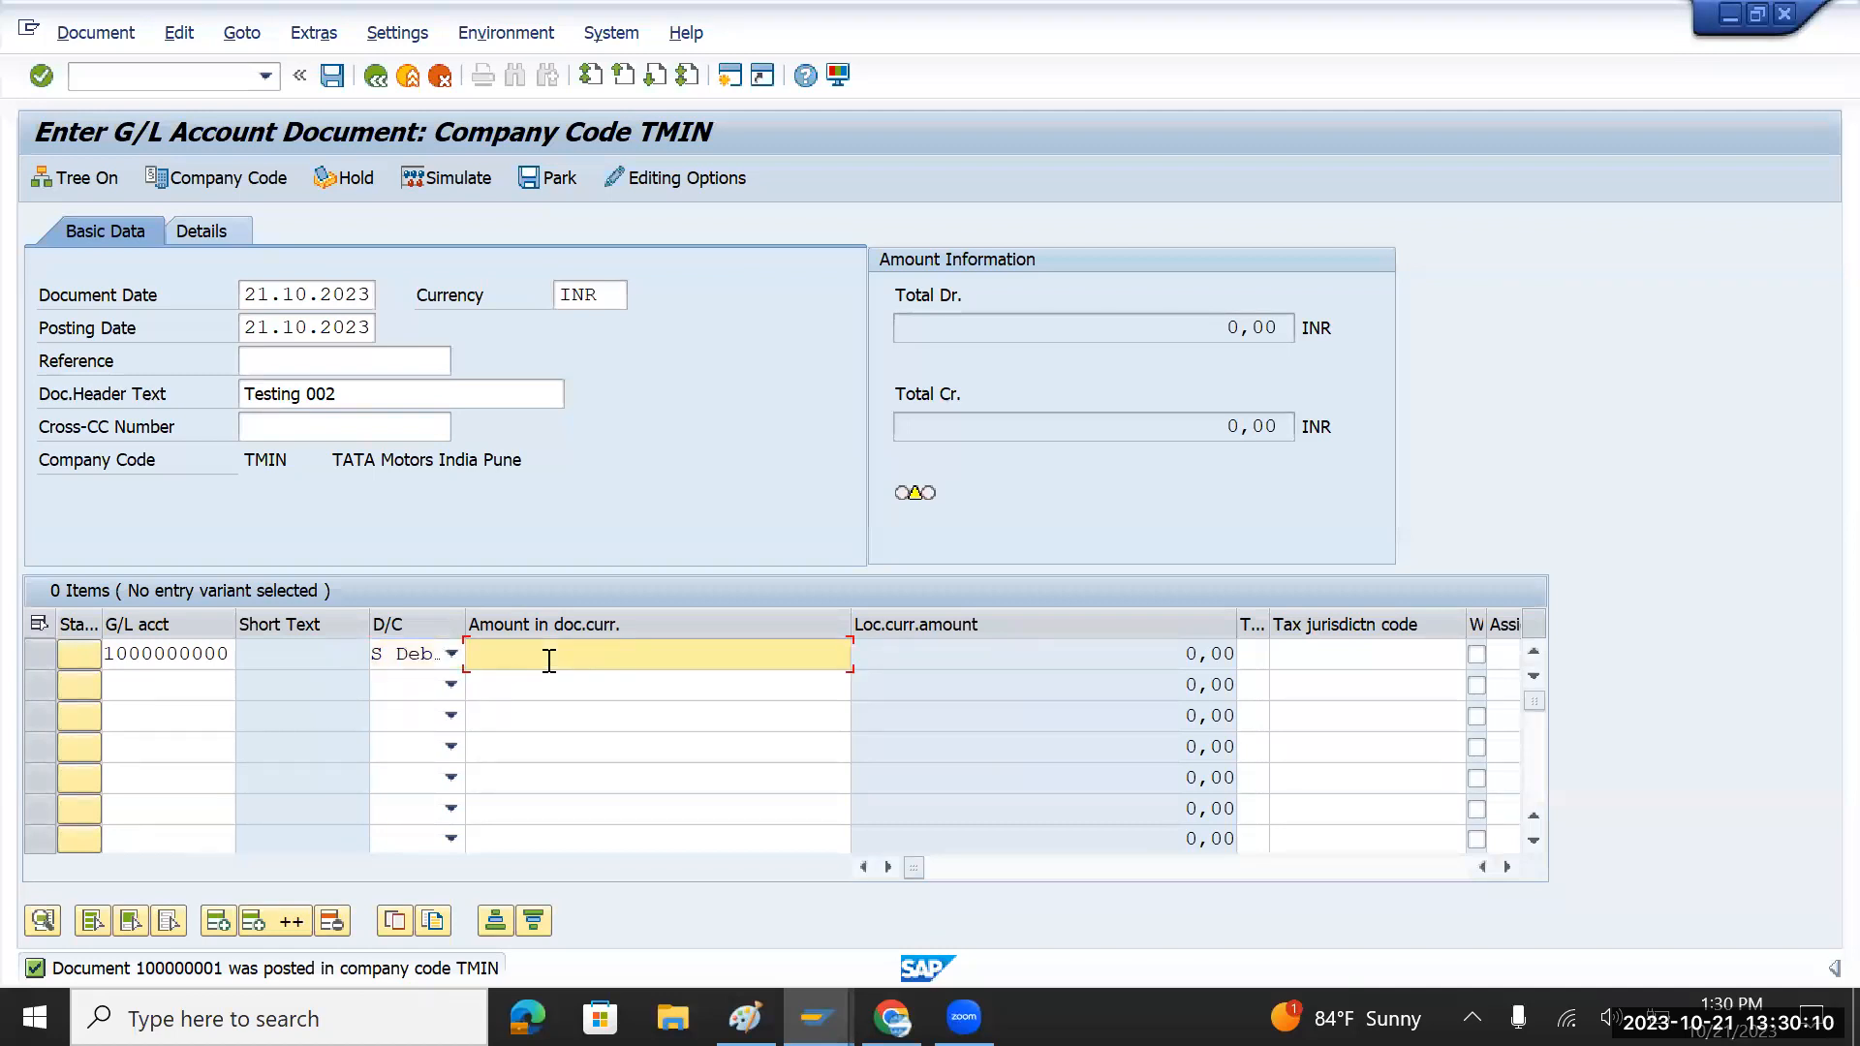
text(70000)
click(184, 694)
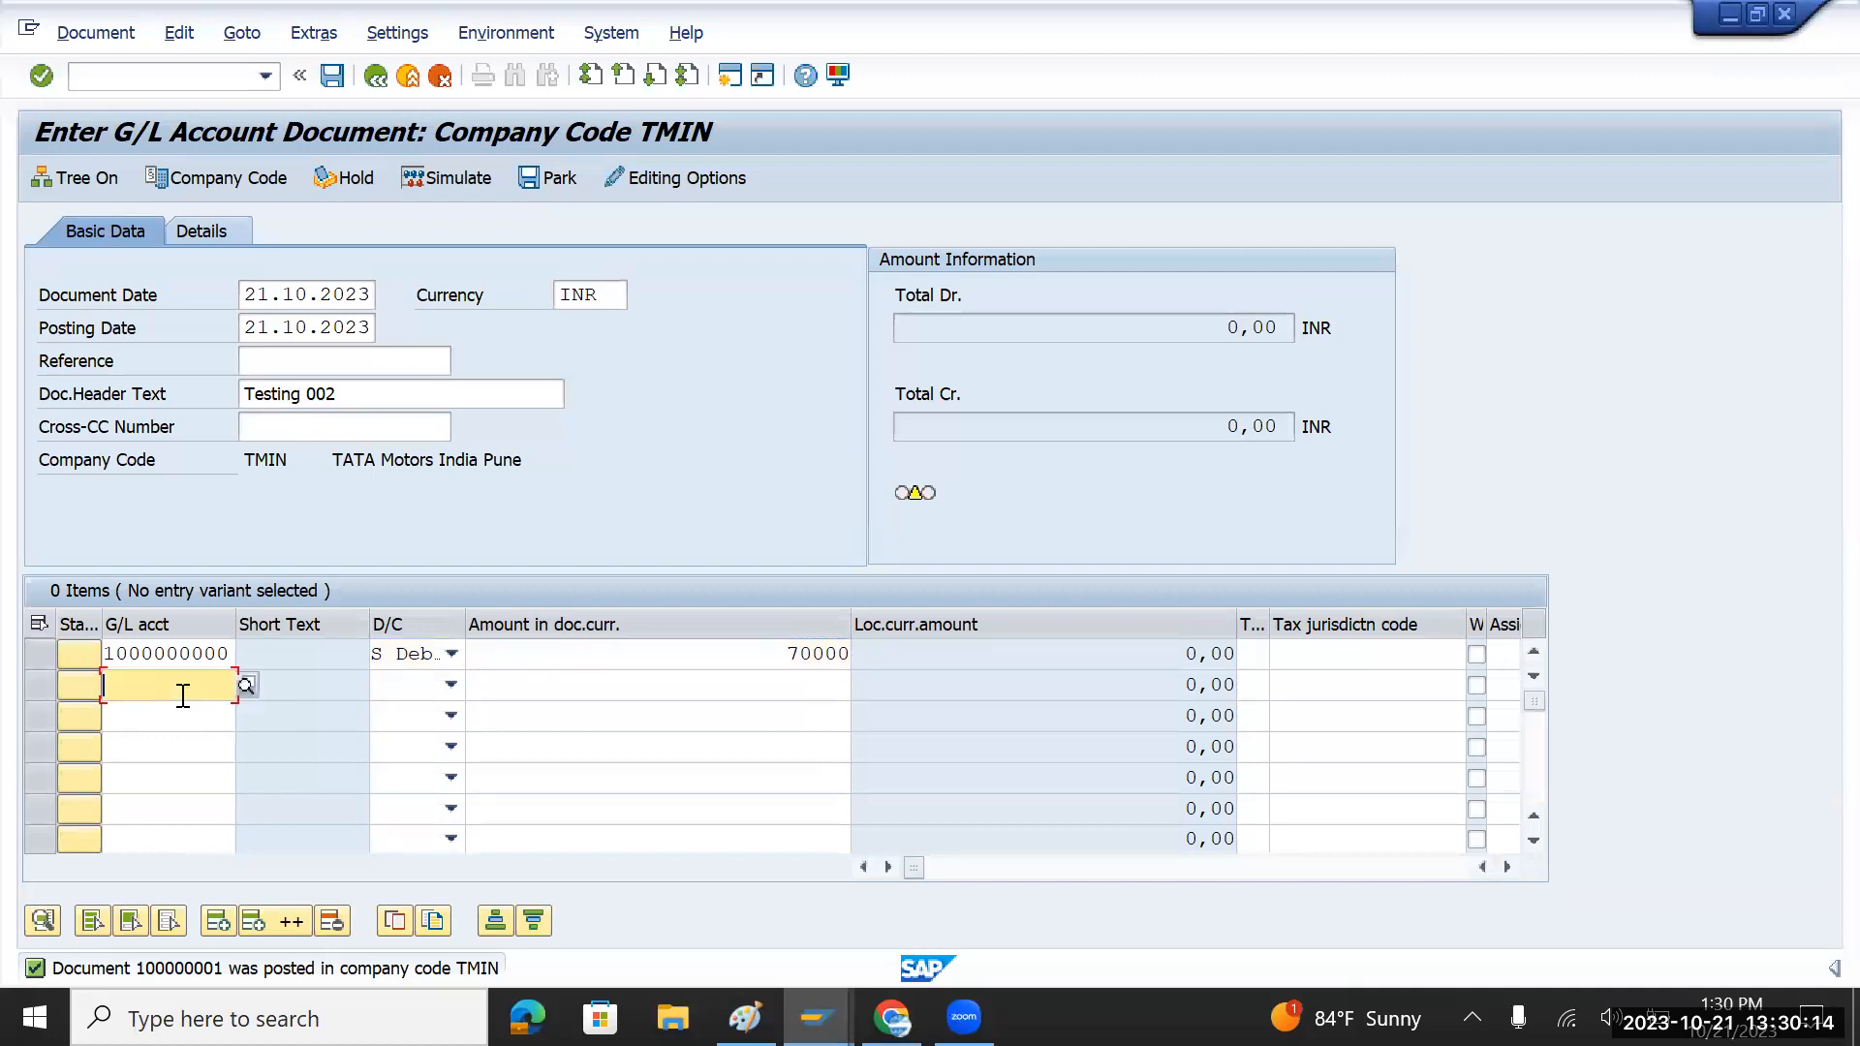
key(Up)
key(shift+Right)
key(shift+Right)
key(shift+Right)
key(shift+Right)
key(shift+Right)
key(shift+Right)
key(shift+Right)
key(shift+Right)
key(shift+Right)
key(shift+Right)
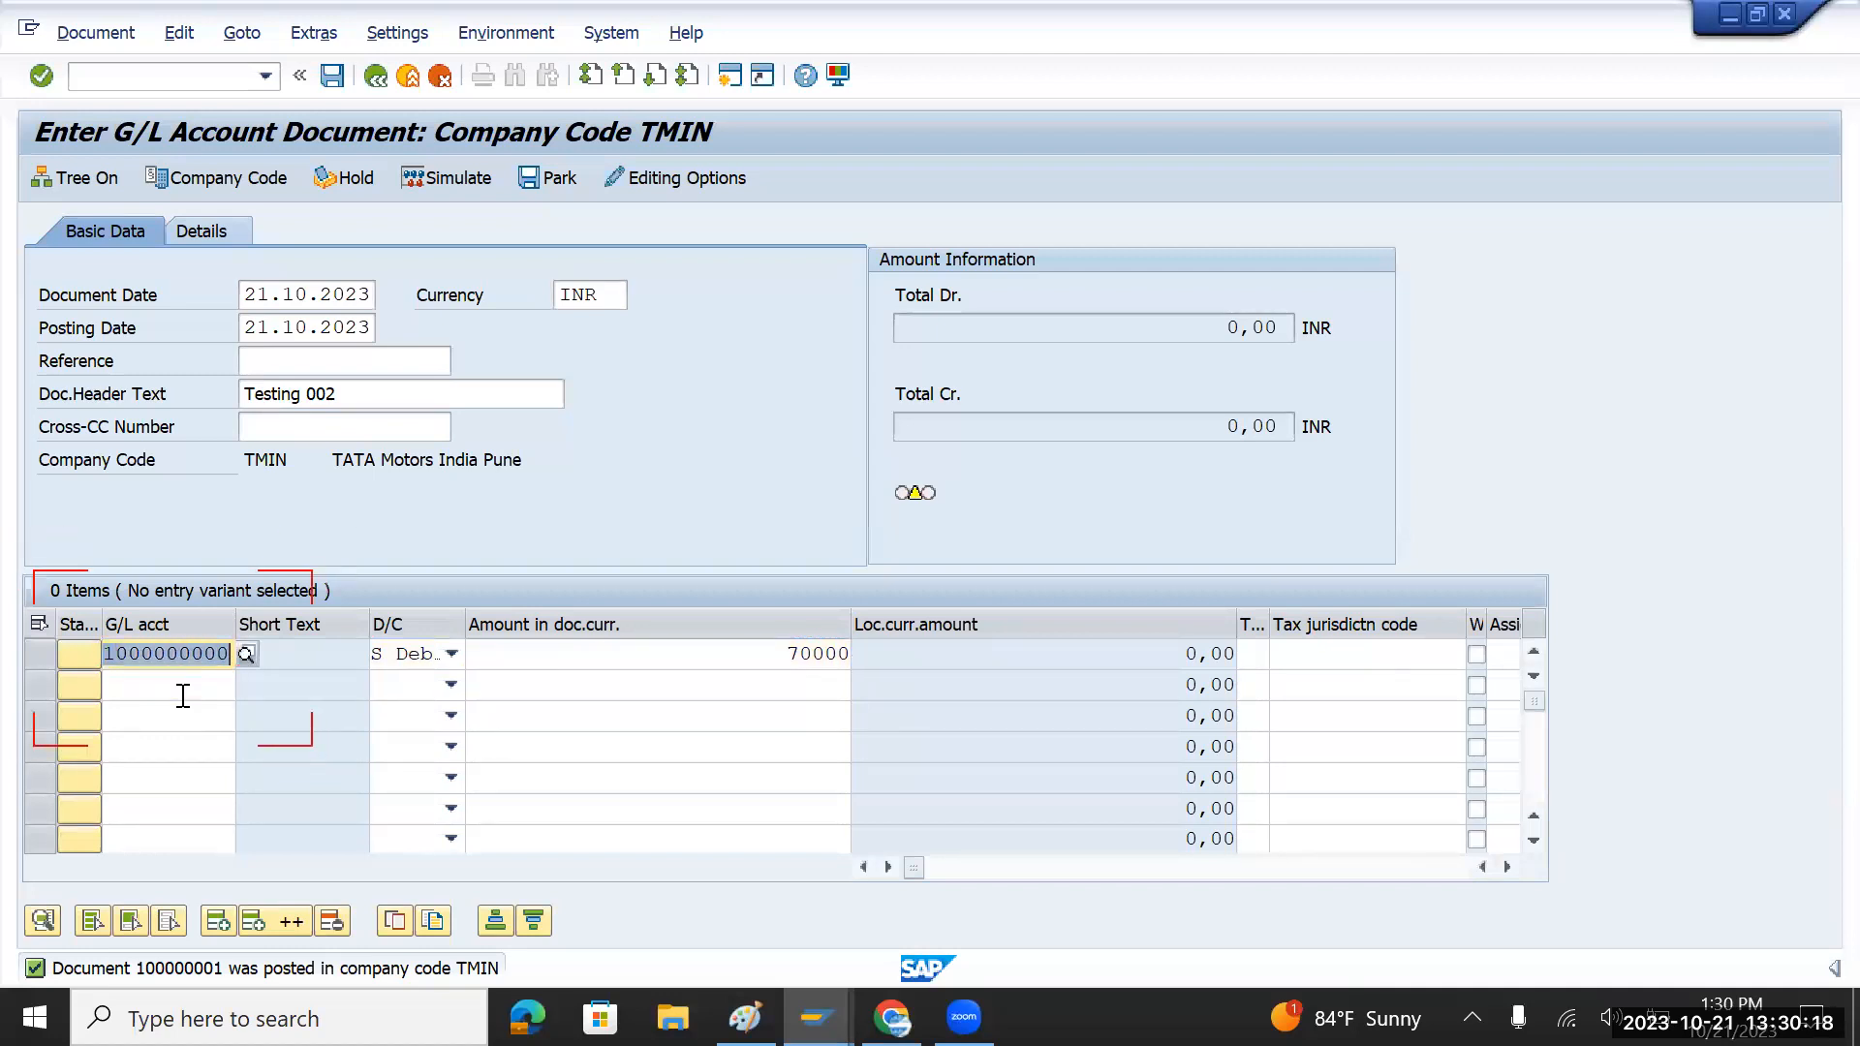
click(203, 689)
click(247, 685)
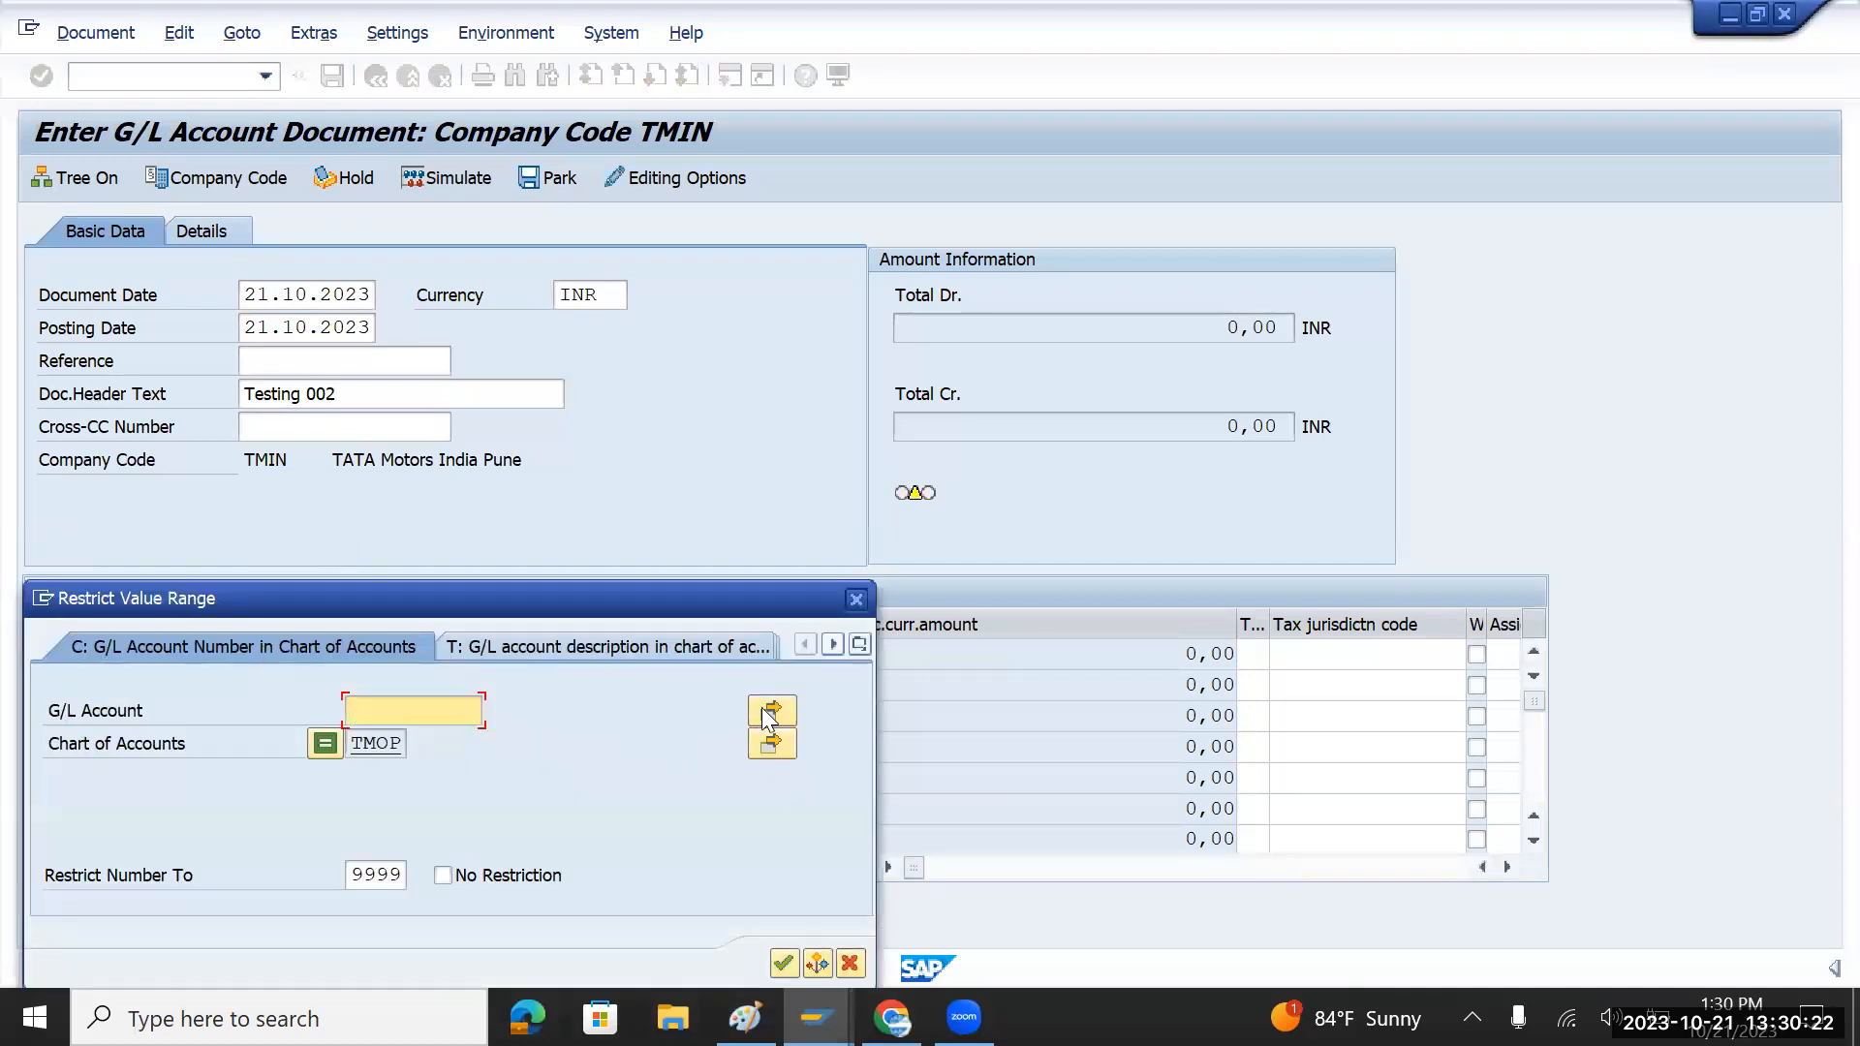
key(Return)
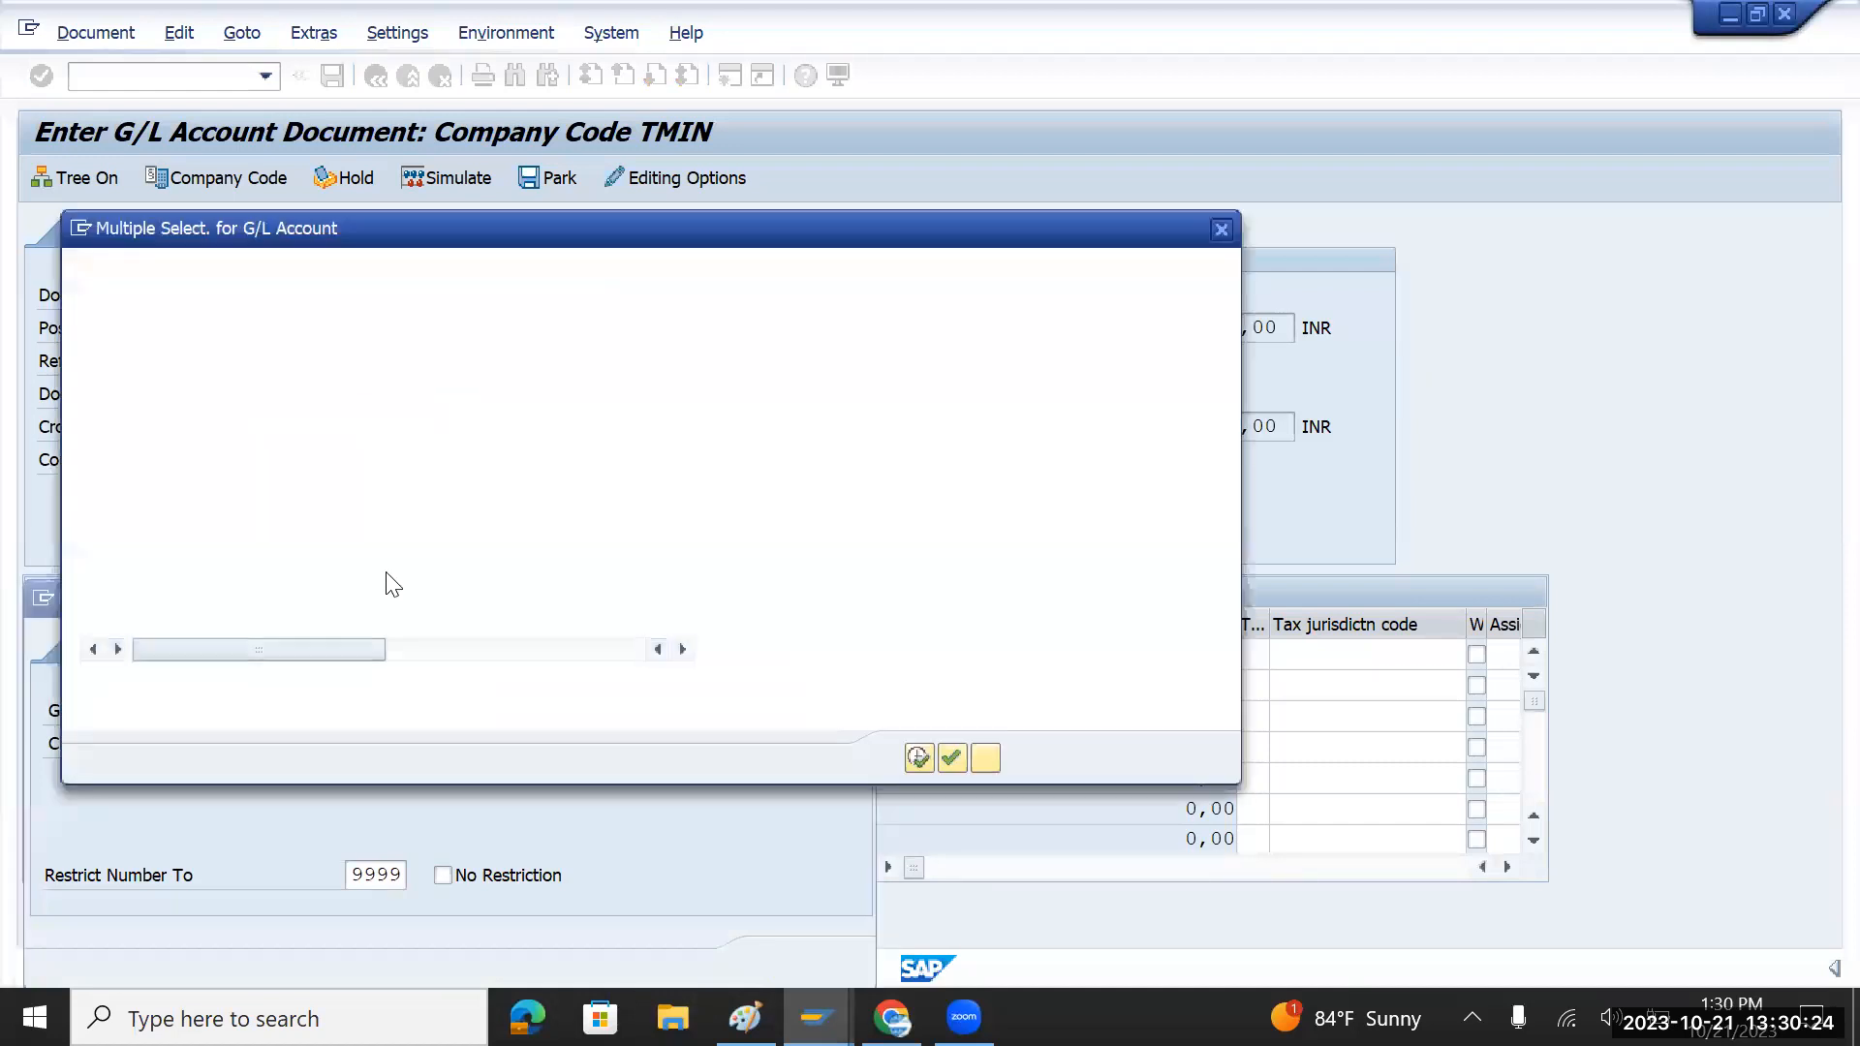
click(1220, 229)
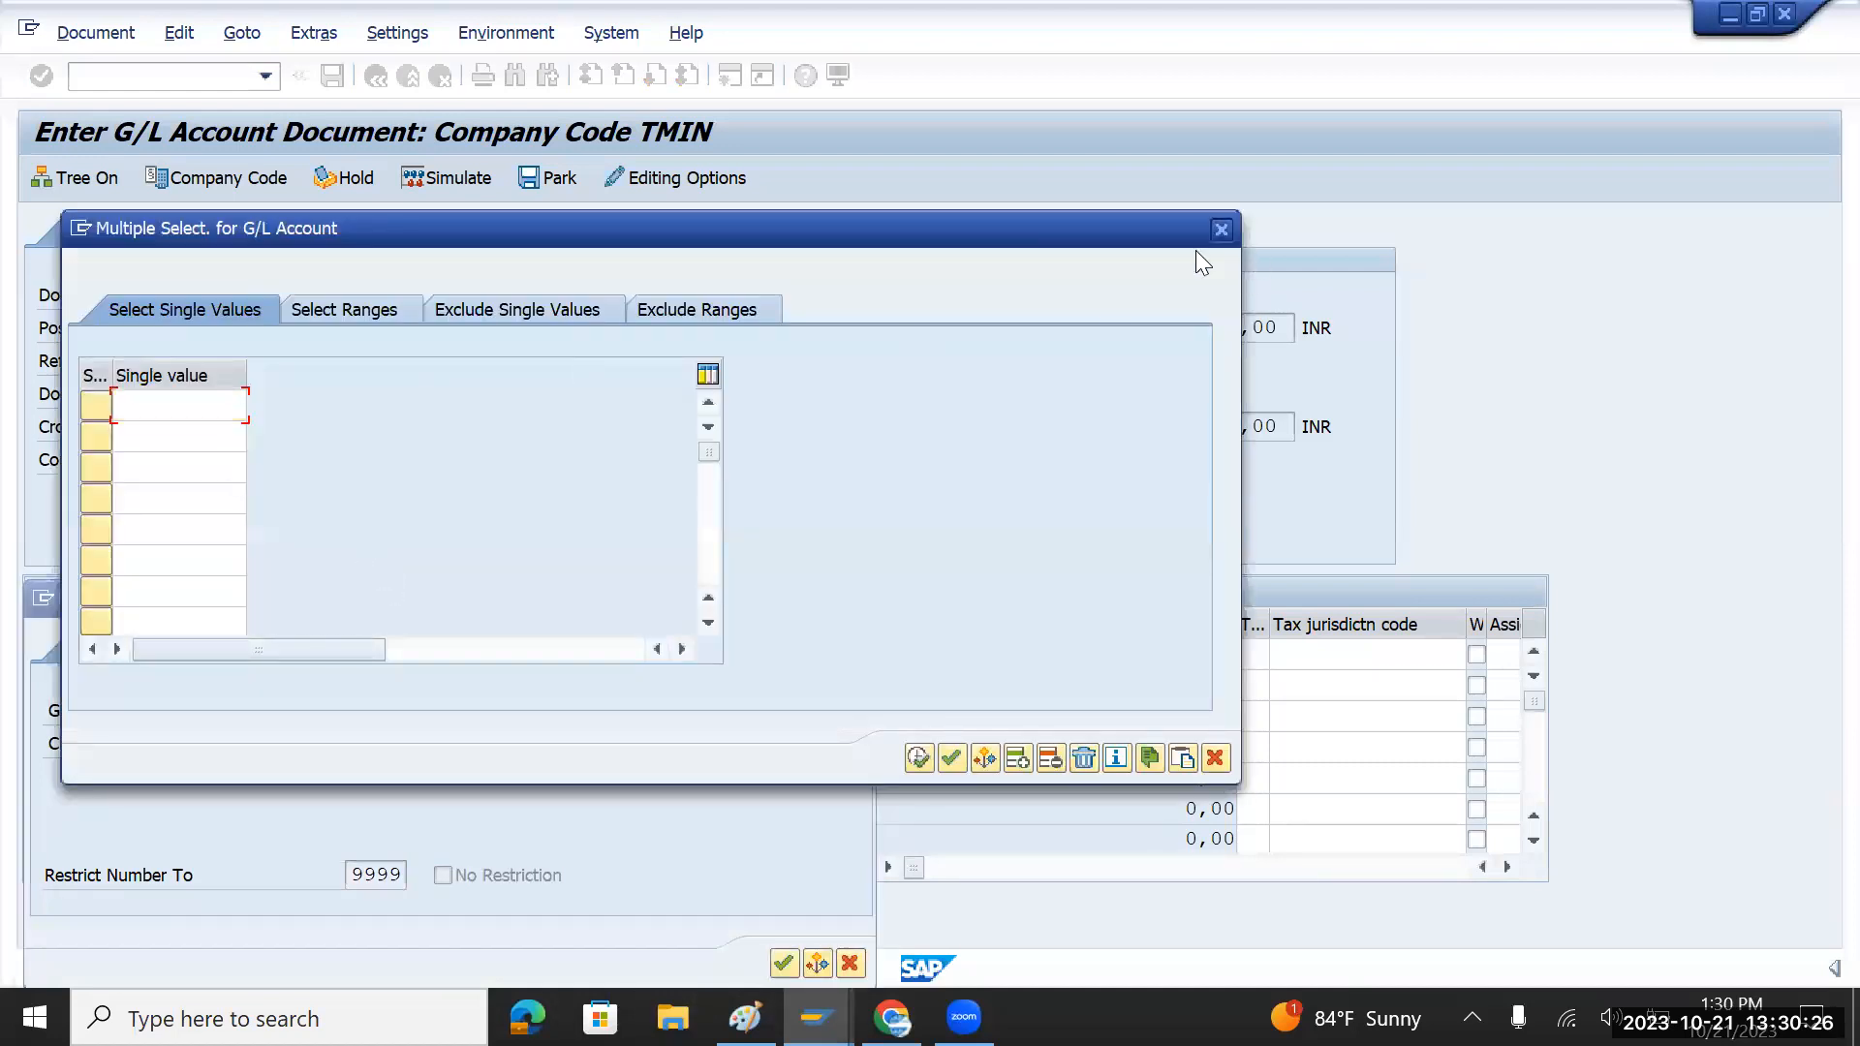
click(785, 963)
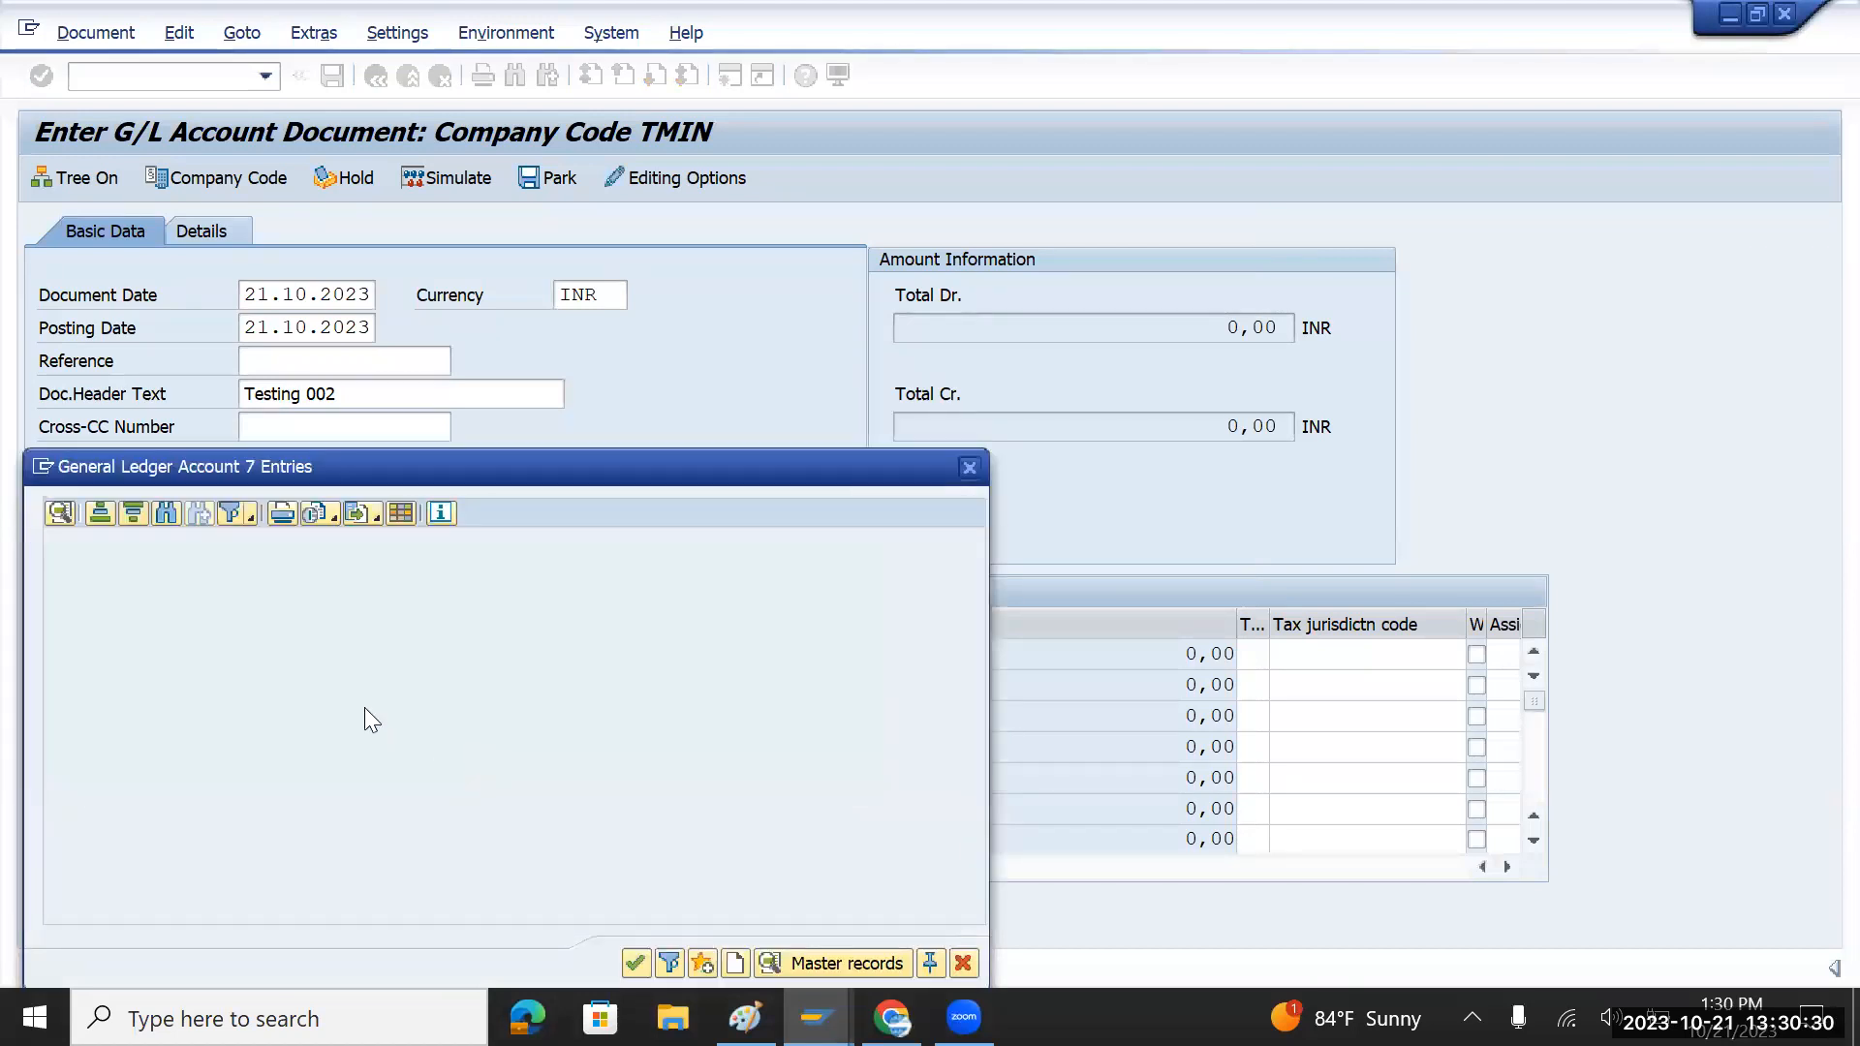
click(256, 672)
double_click(256, 672)
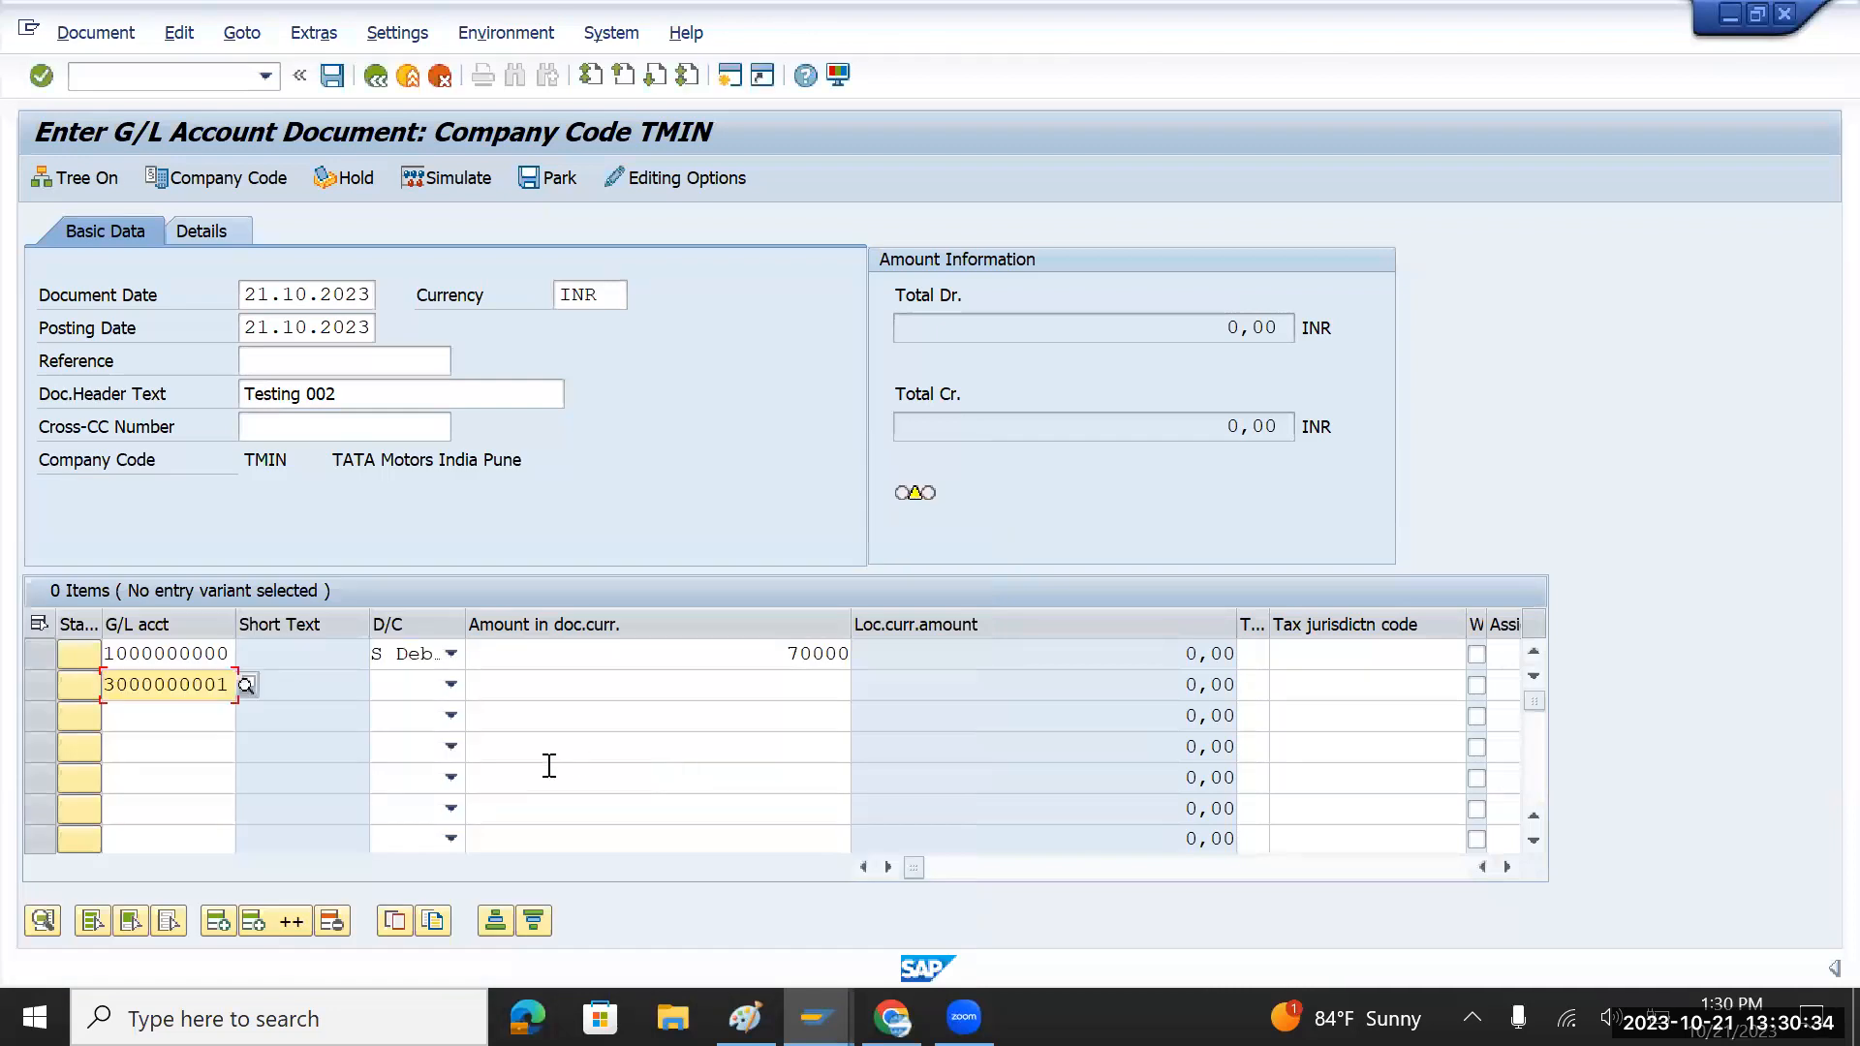
click(449, 687)
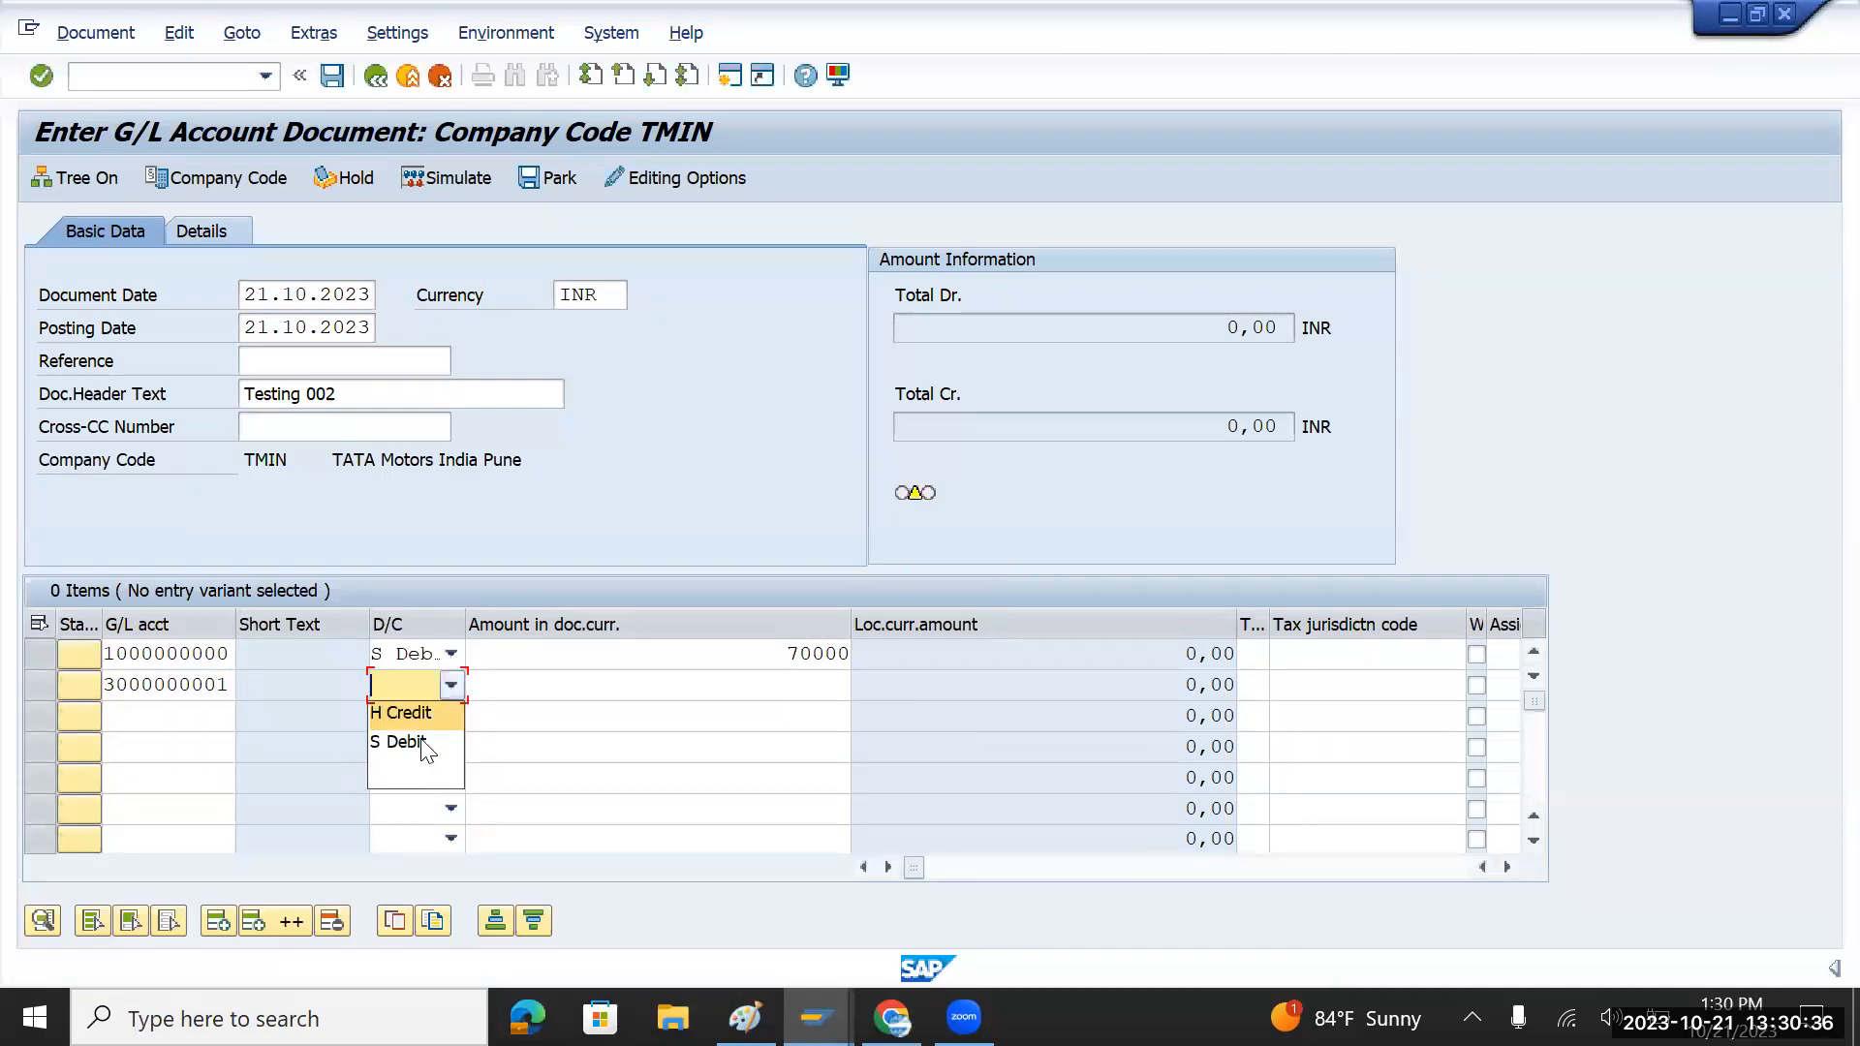
click(426, 717)
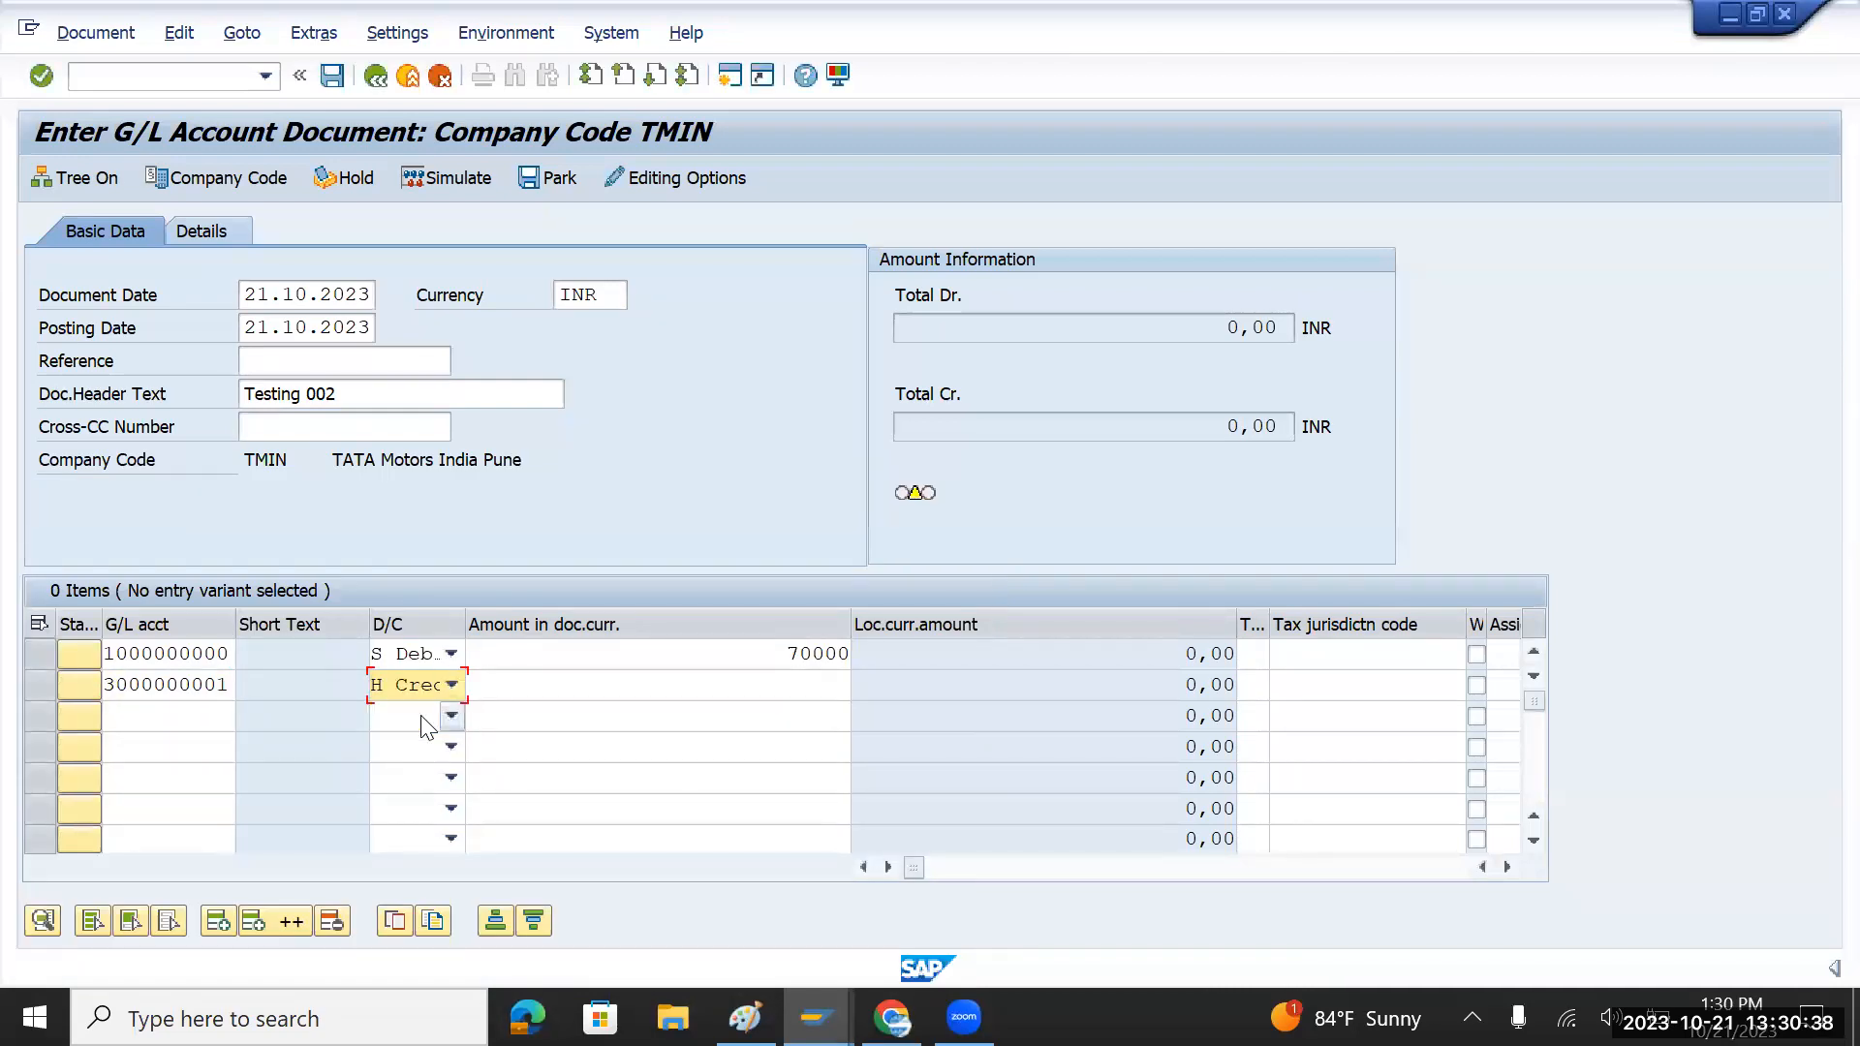
click(804, 695)
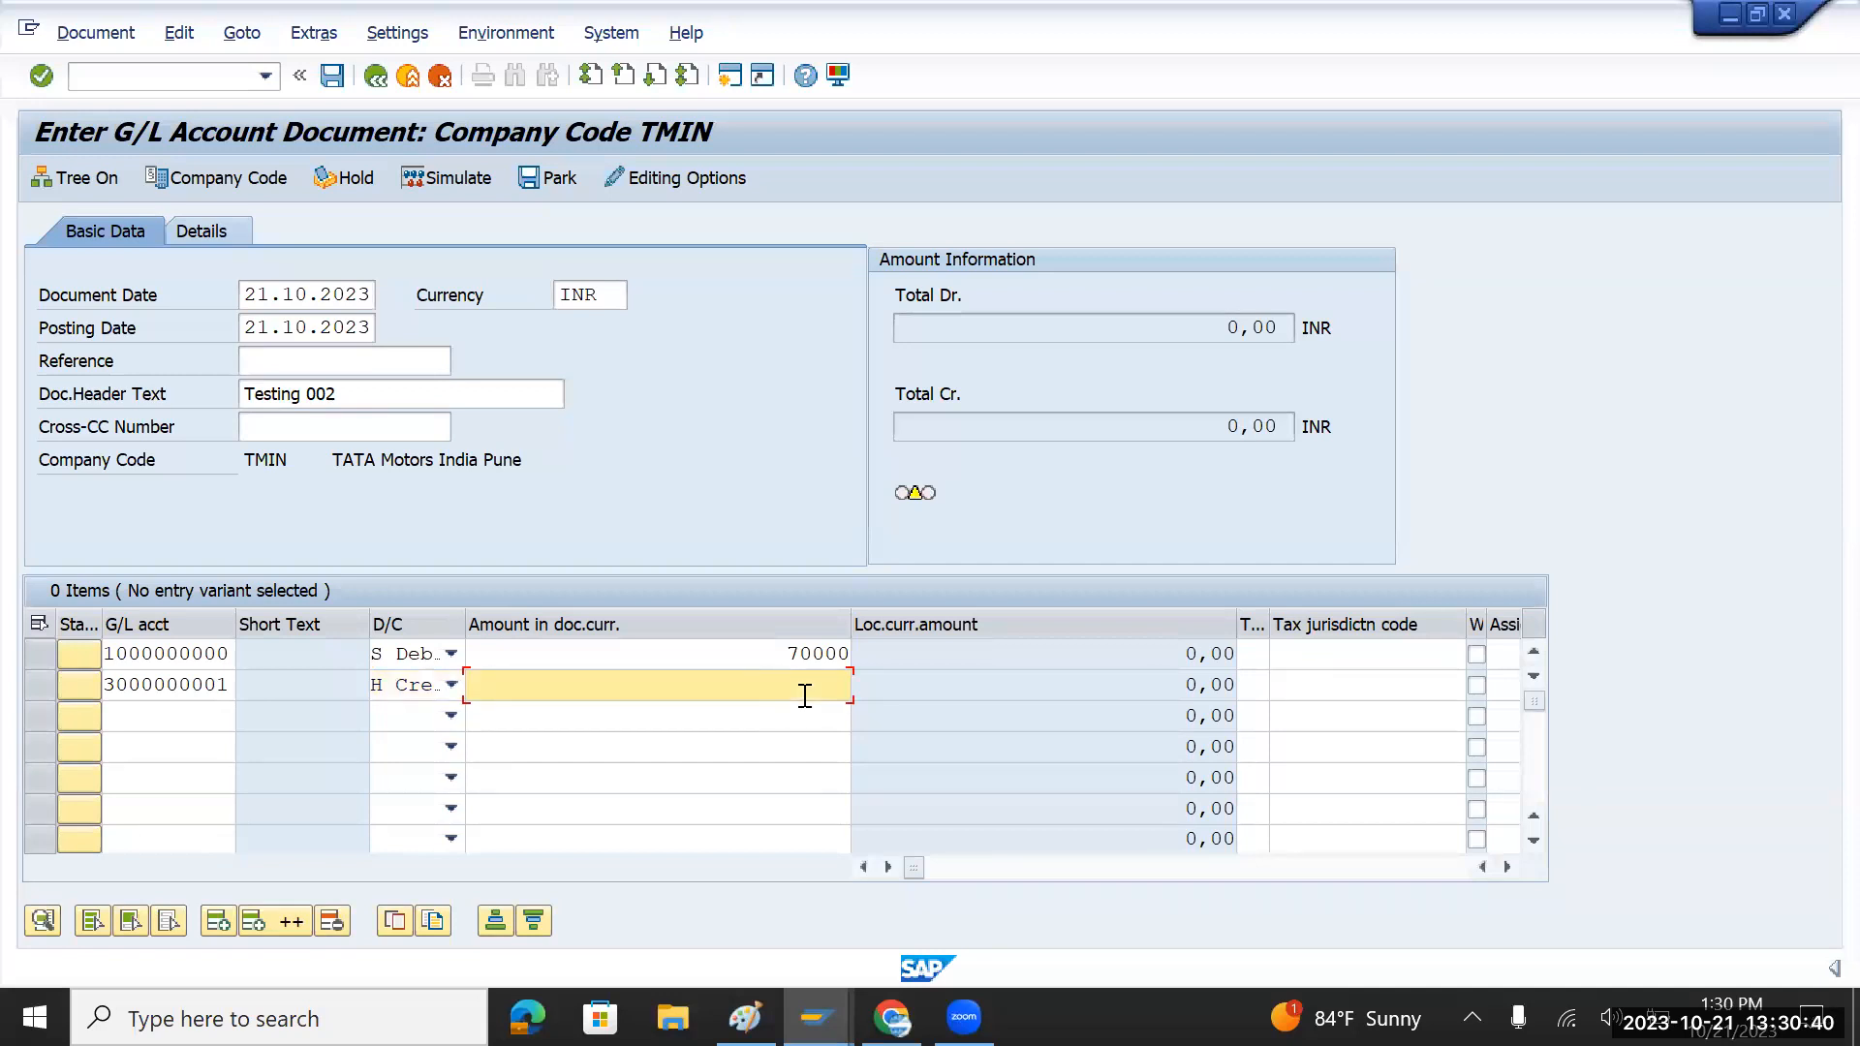
text(7000)
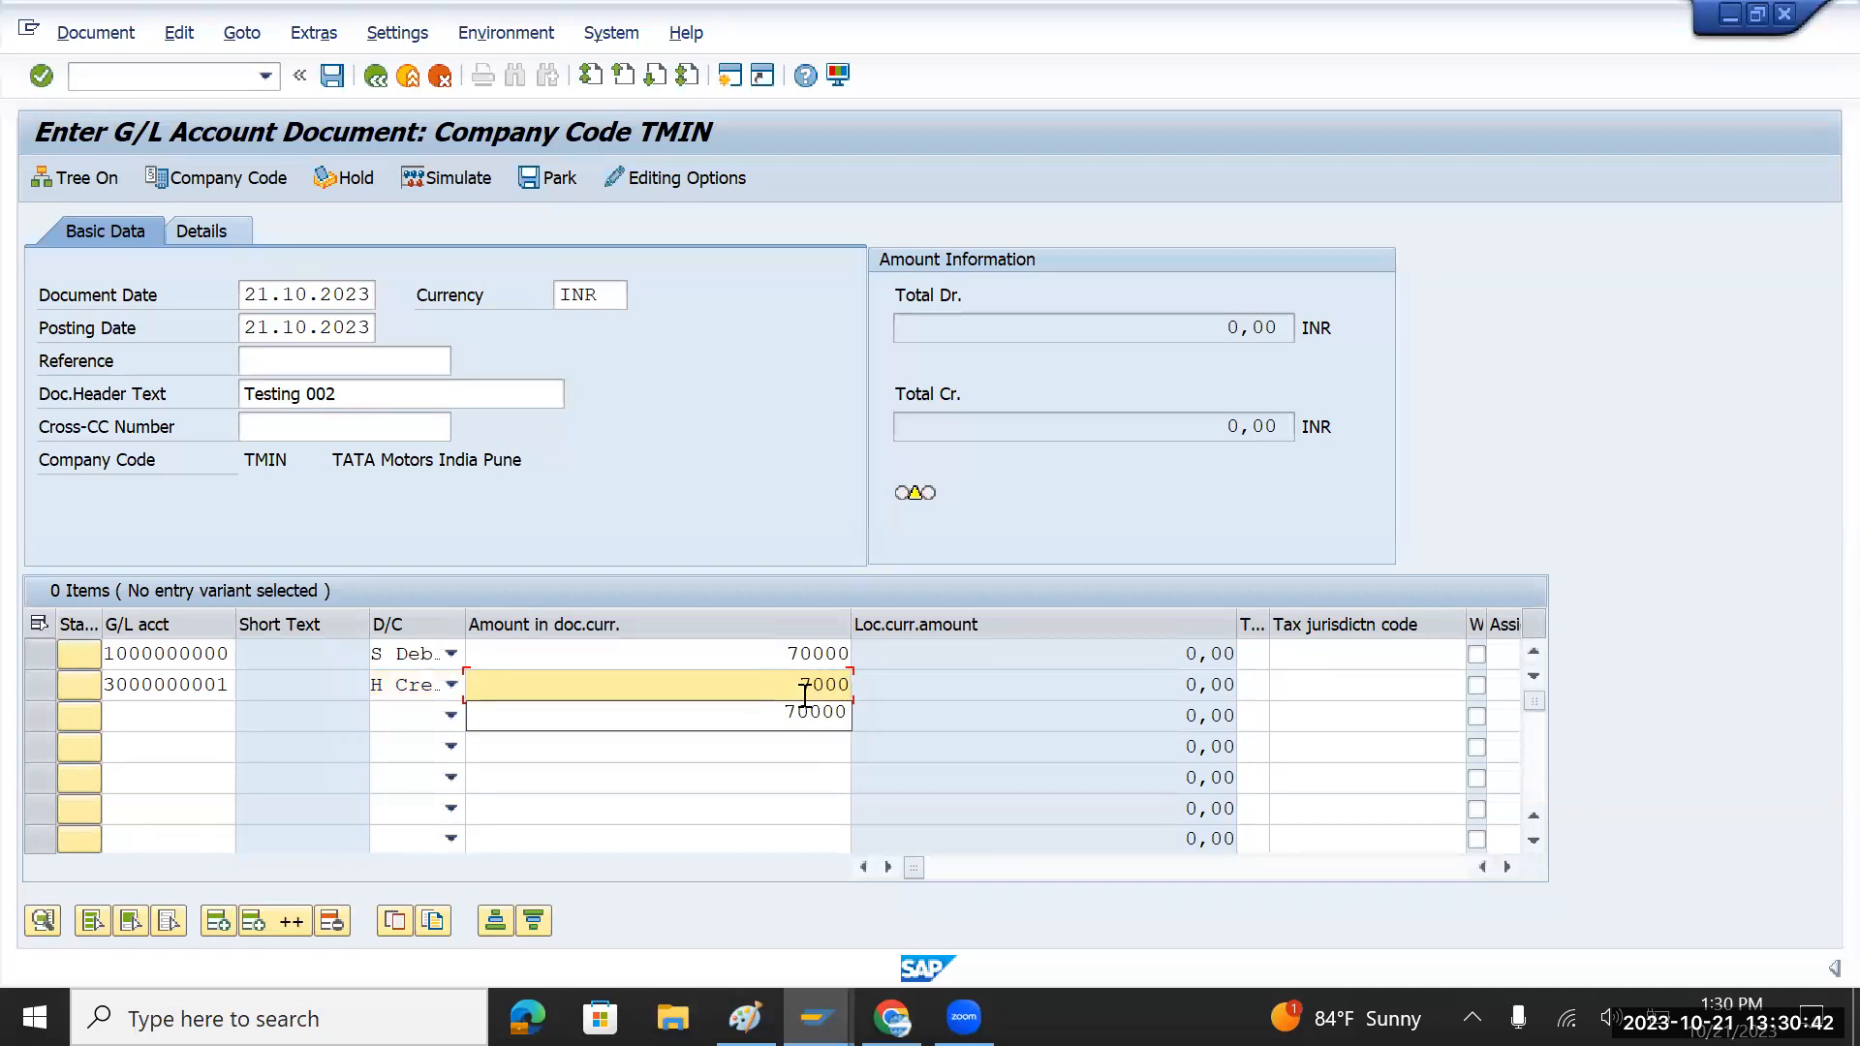
text(0)
key(Return)
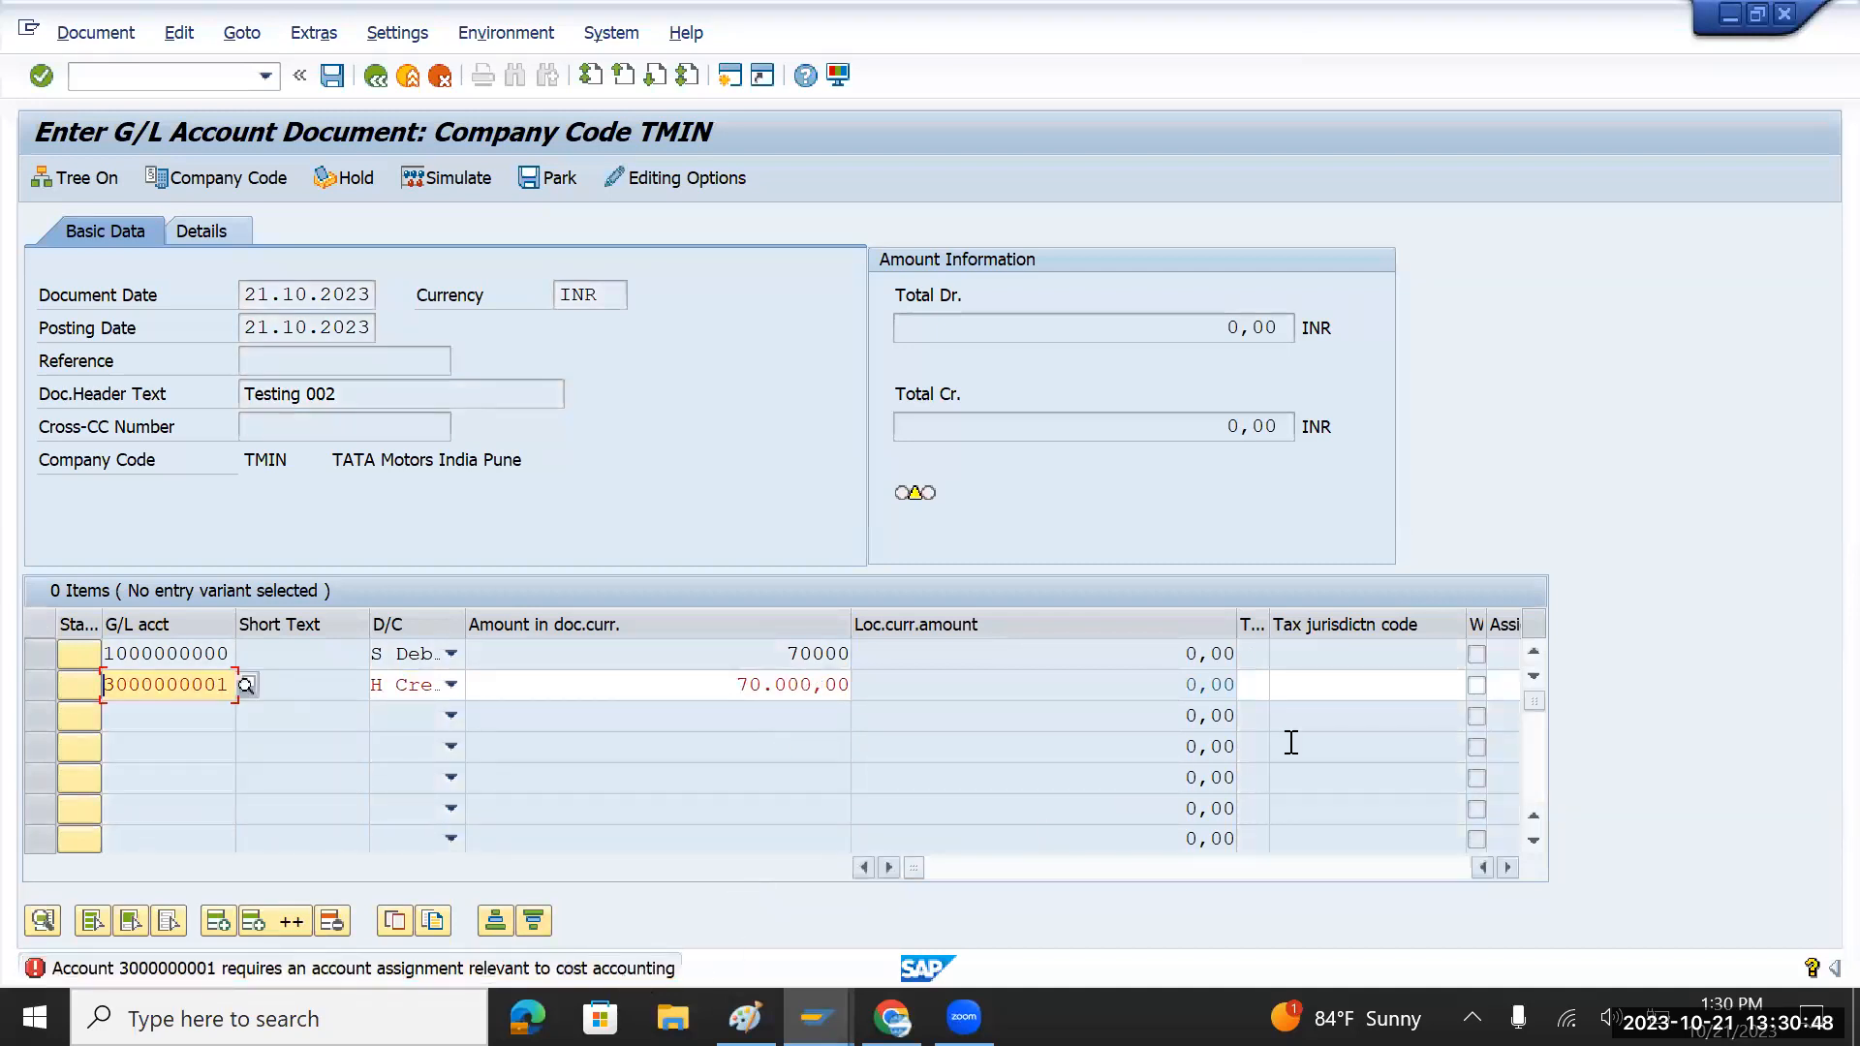
Step: Paste profit center TIAGO from the Paint notes into the sales line, accept the warning, and post
click(1377, 693)
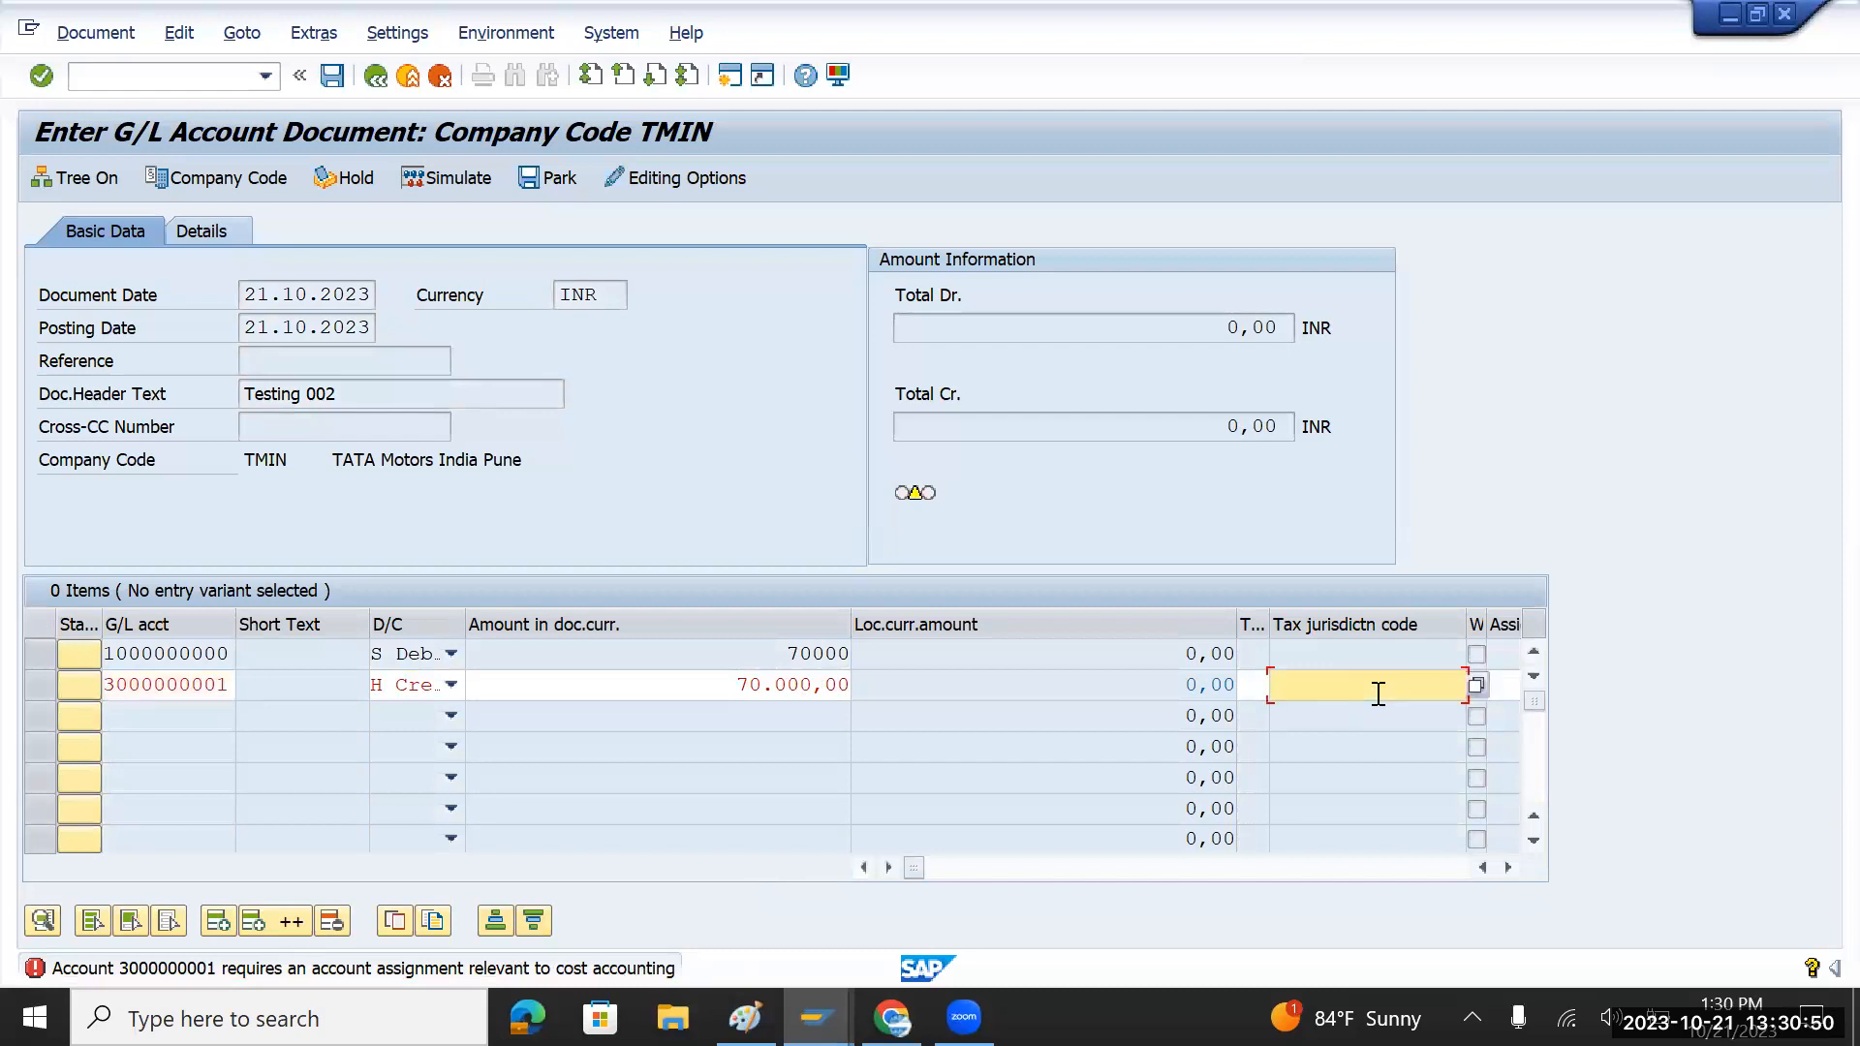
key(Tab)
key(Tab)
key(Tab)
key(Tab)
key(Tab)
key(Tab)
key(Tab)
key(Tab)
key(Tab)
key(Tab)
key(Tab)
key(Tab)
key(Tab)
key(Tab)
key(Tab)
key(Tab)
key(Tab)
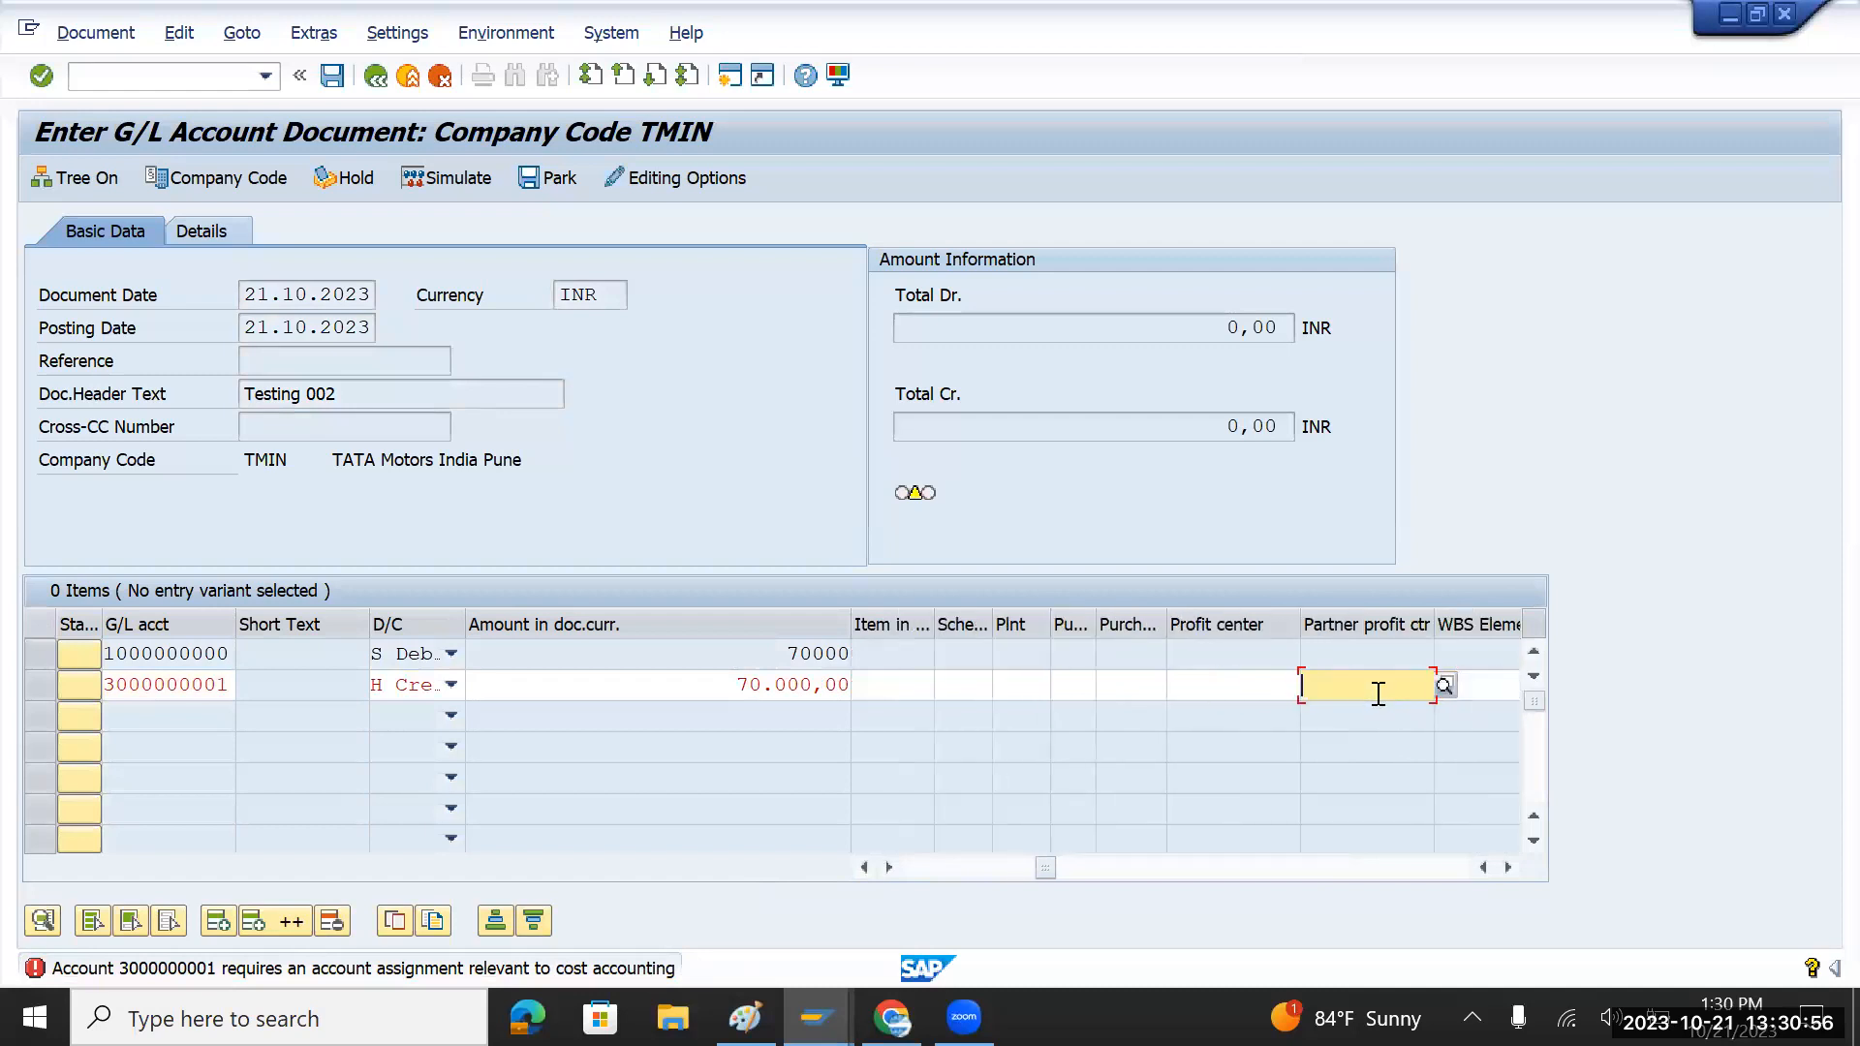
key(shift+Tab)
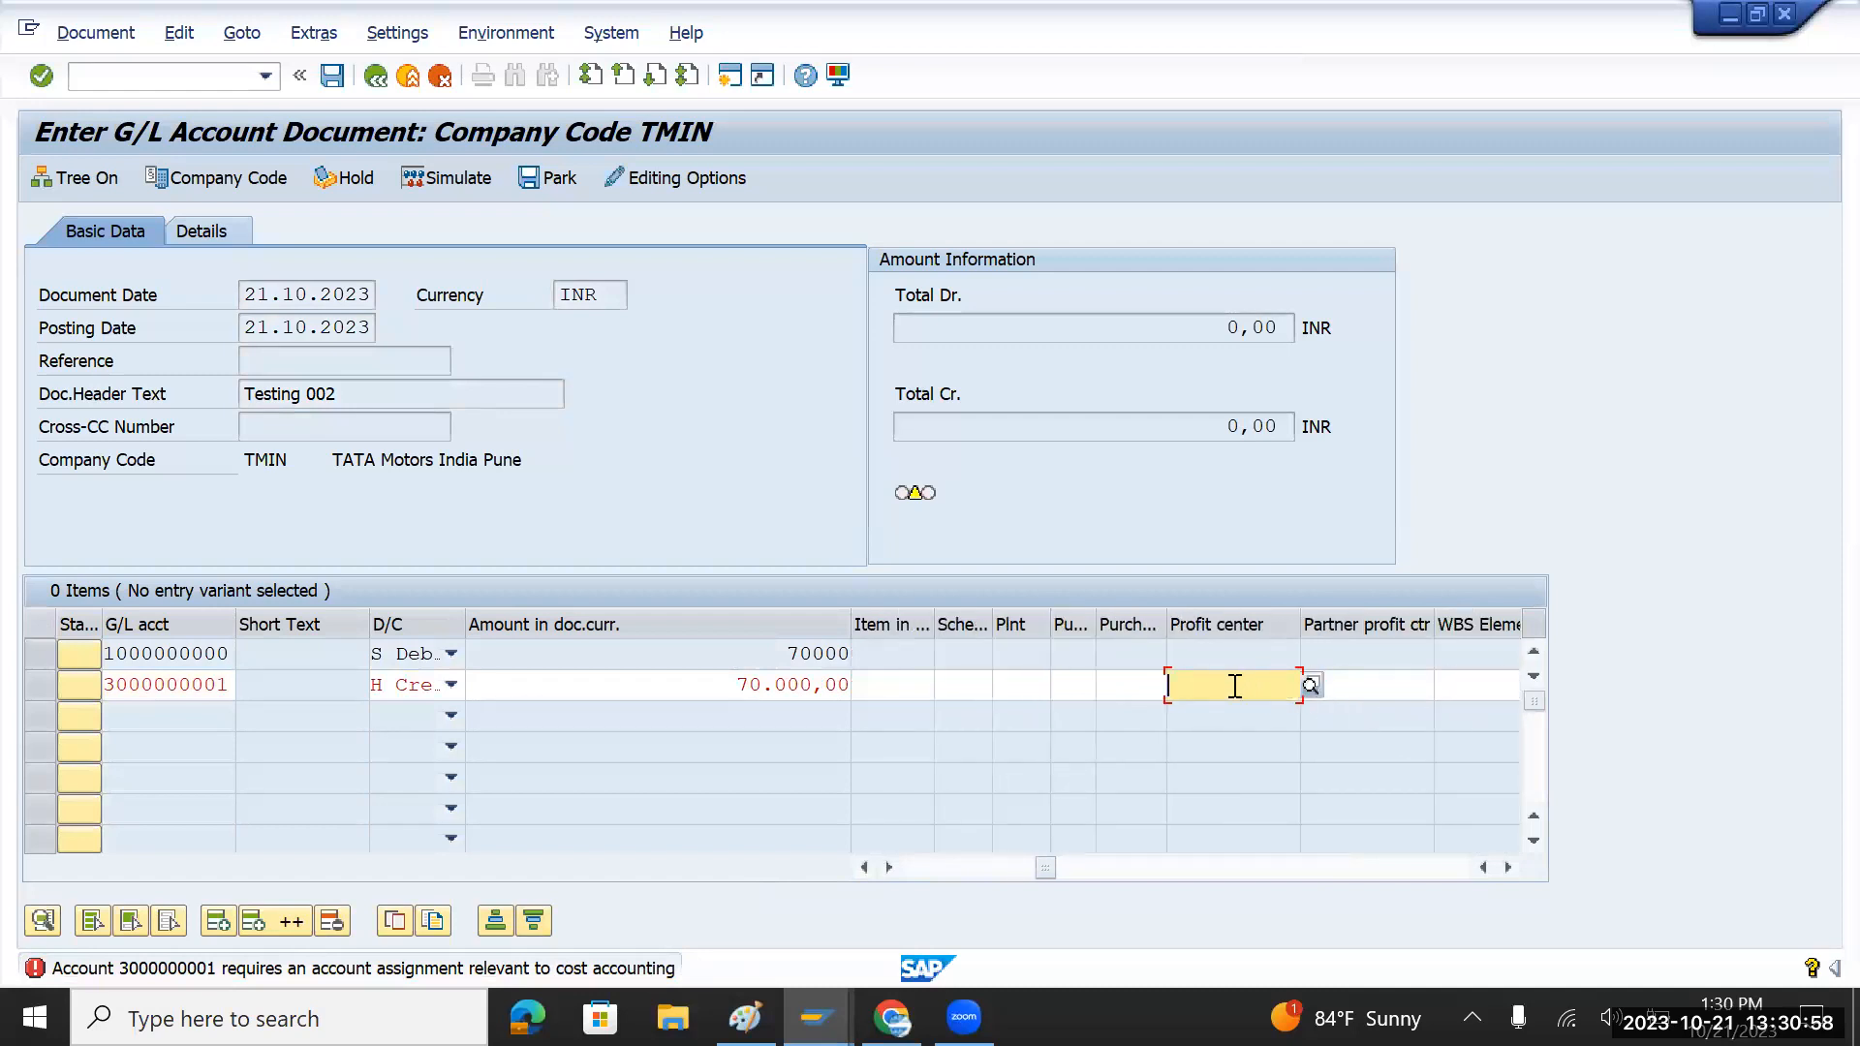
key(alt+Tab)
key(alt+Tab)
key(alt+Tab)
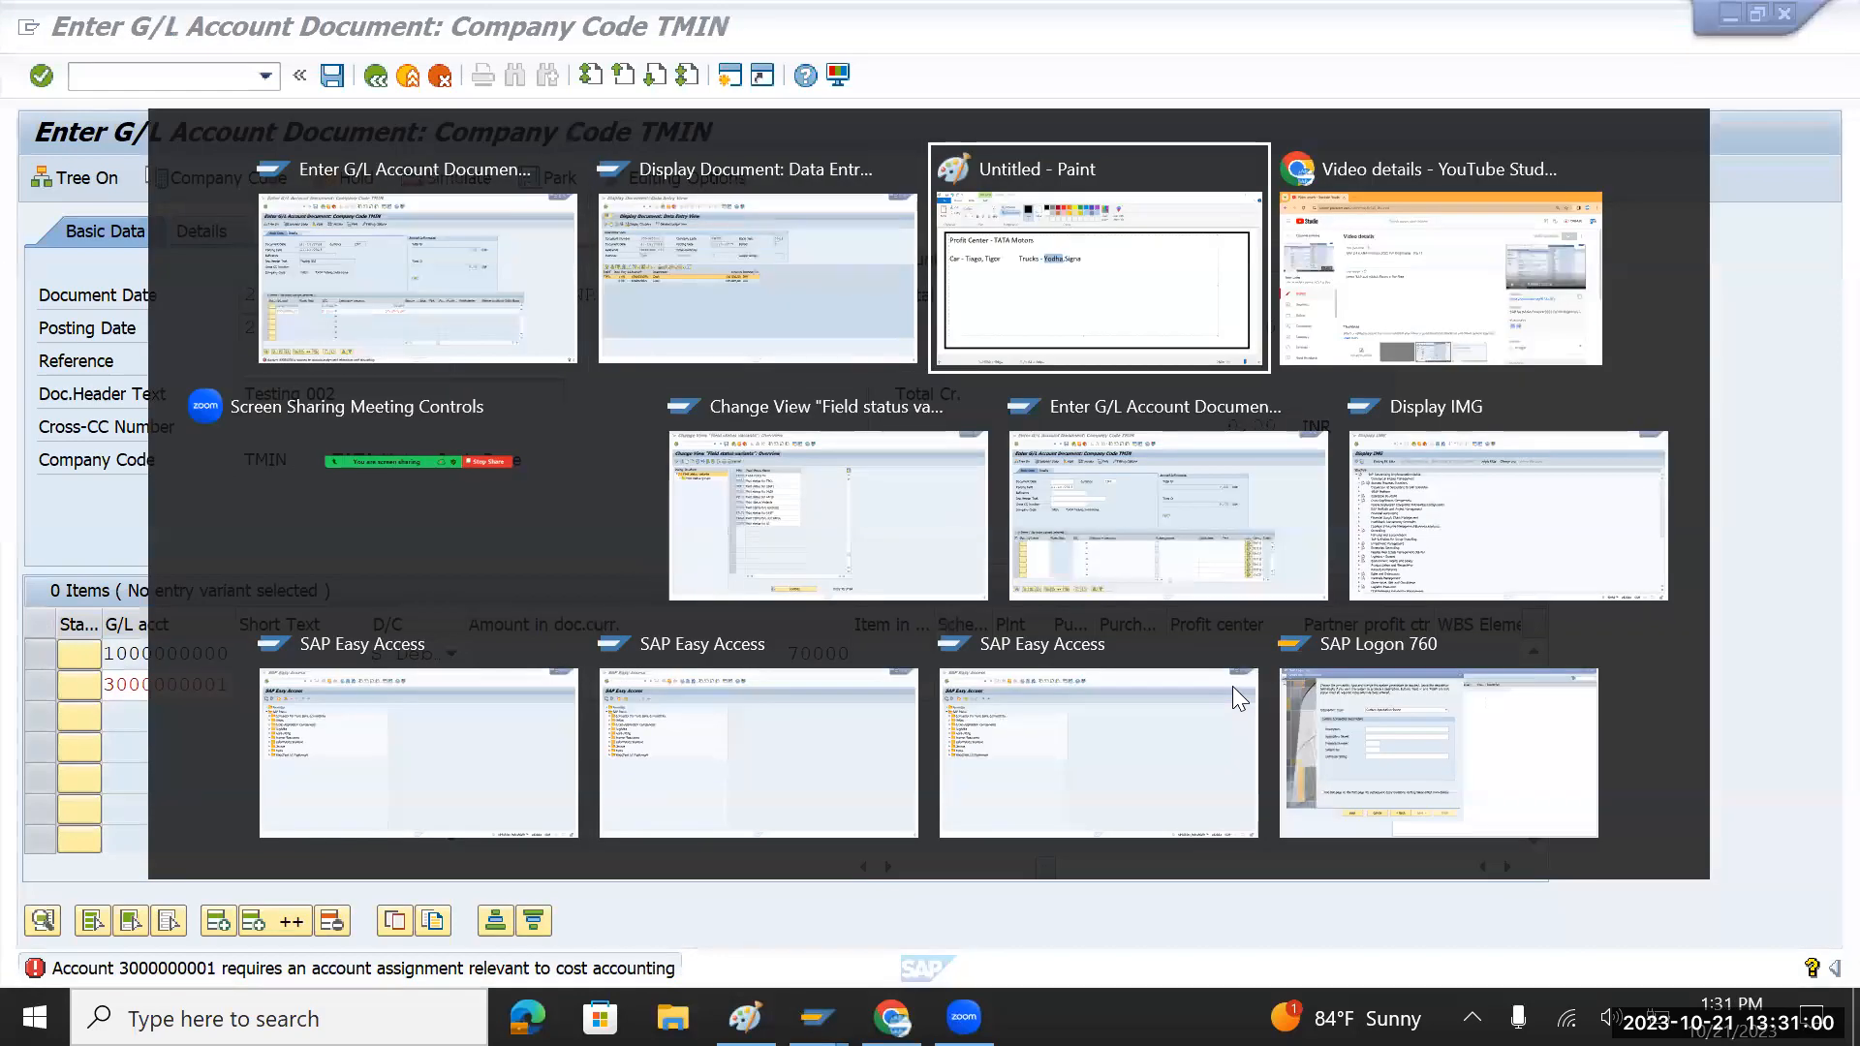
double_click(214, 387)
key(ctrl+c)
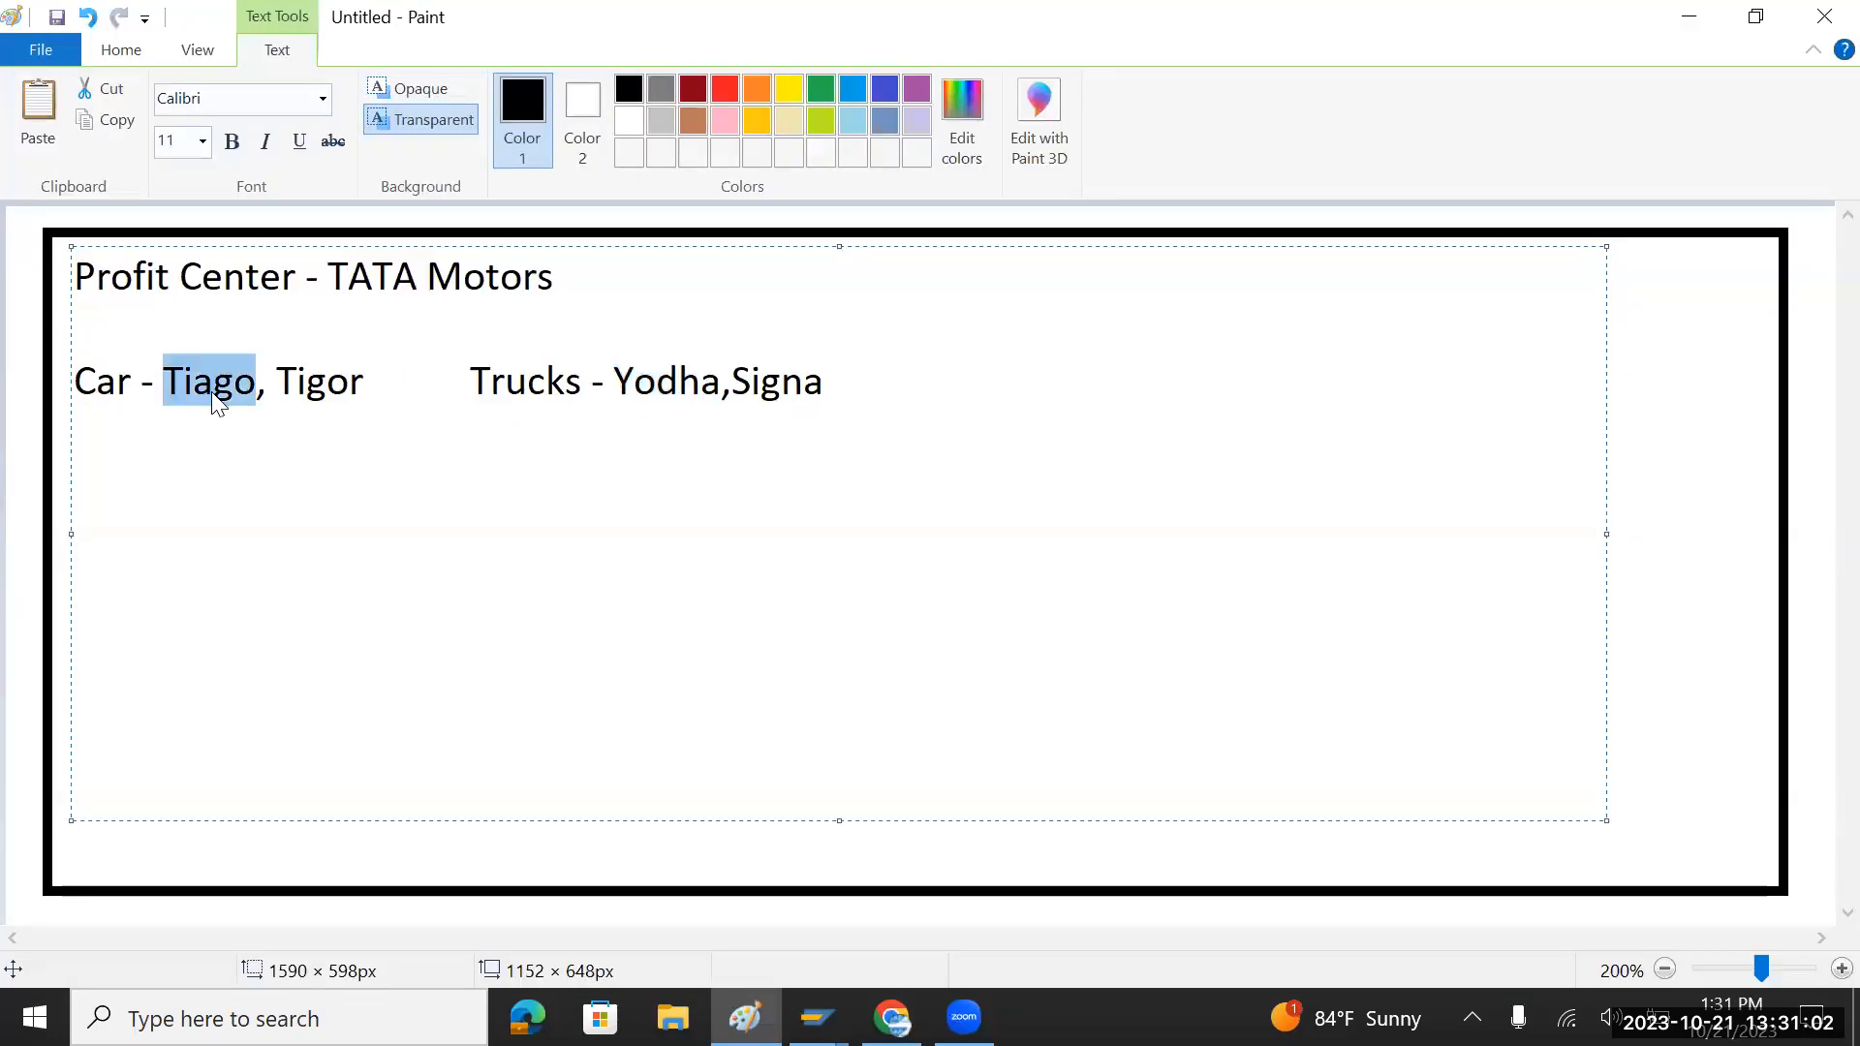
key(alt+Tab)
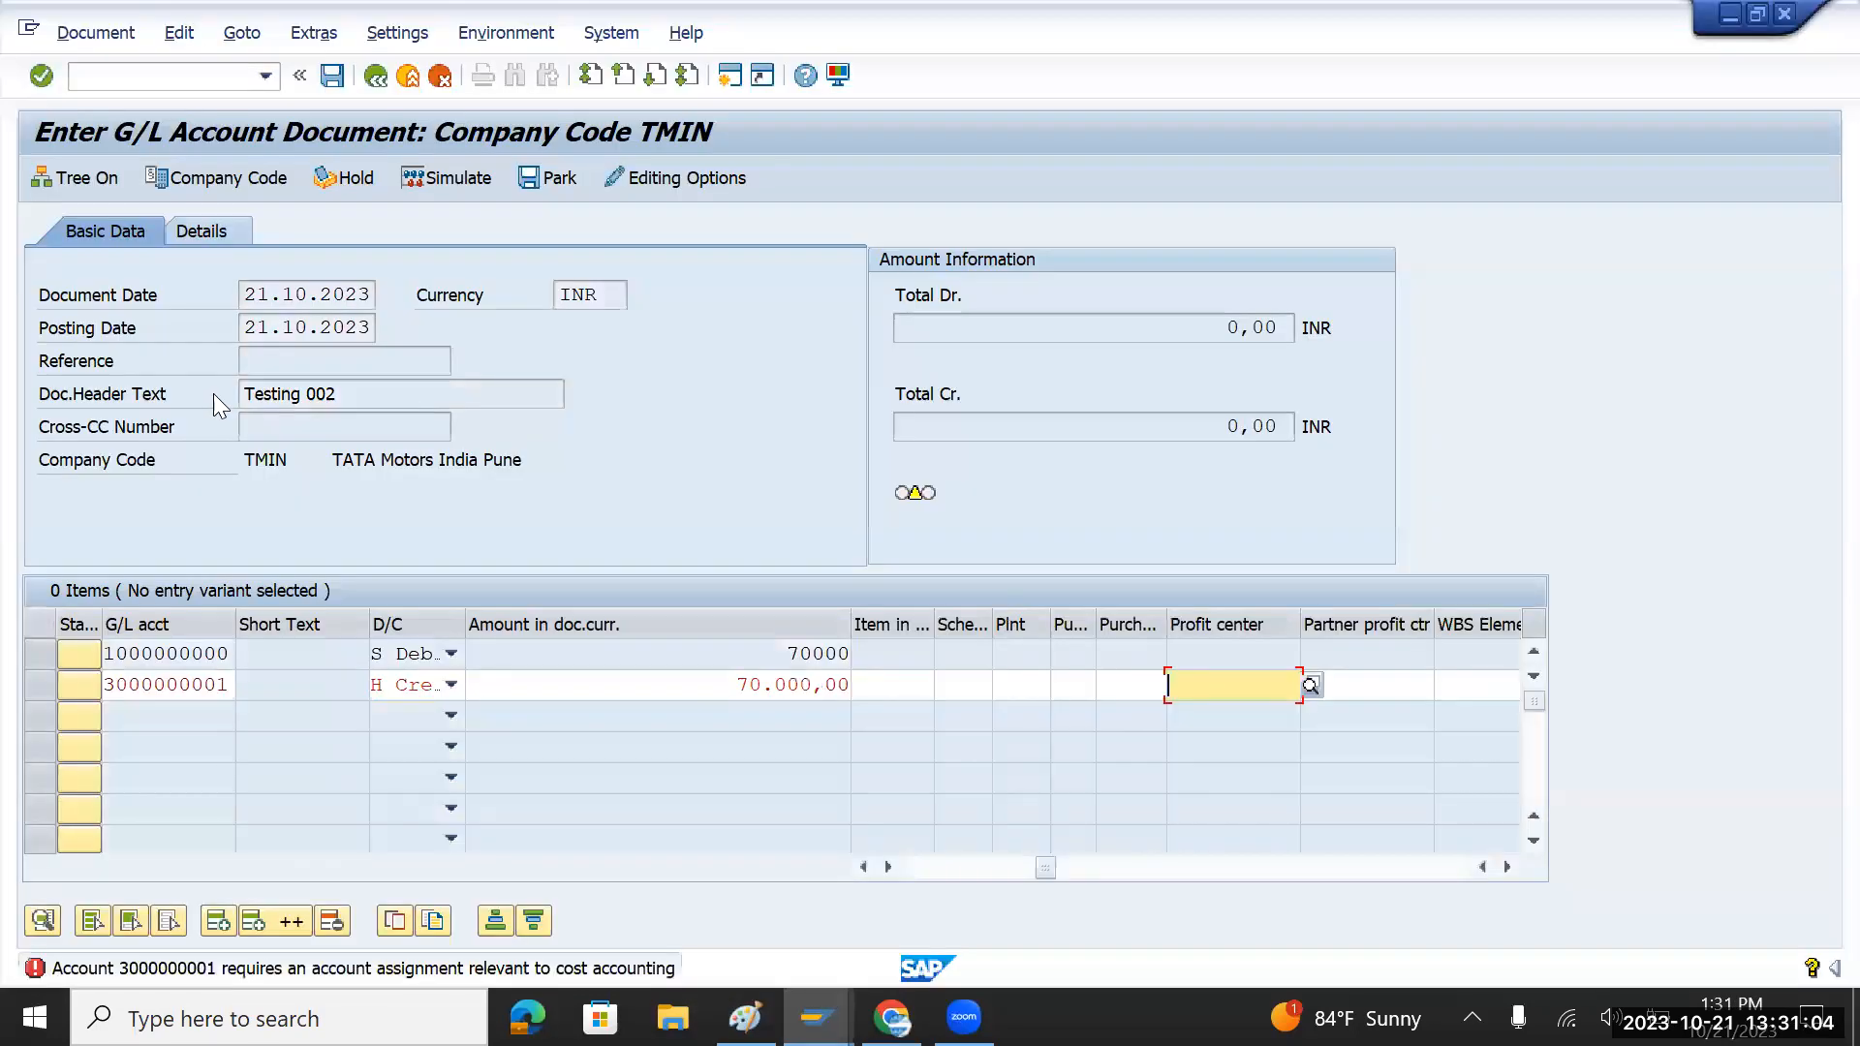
key(ctrl+v)
key(Return)
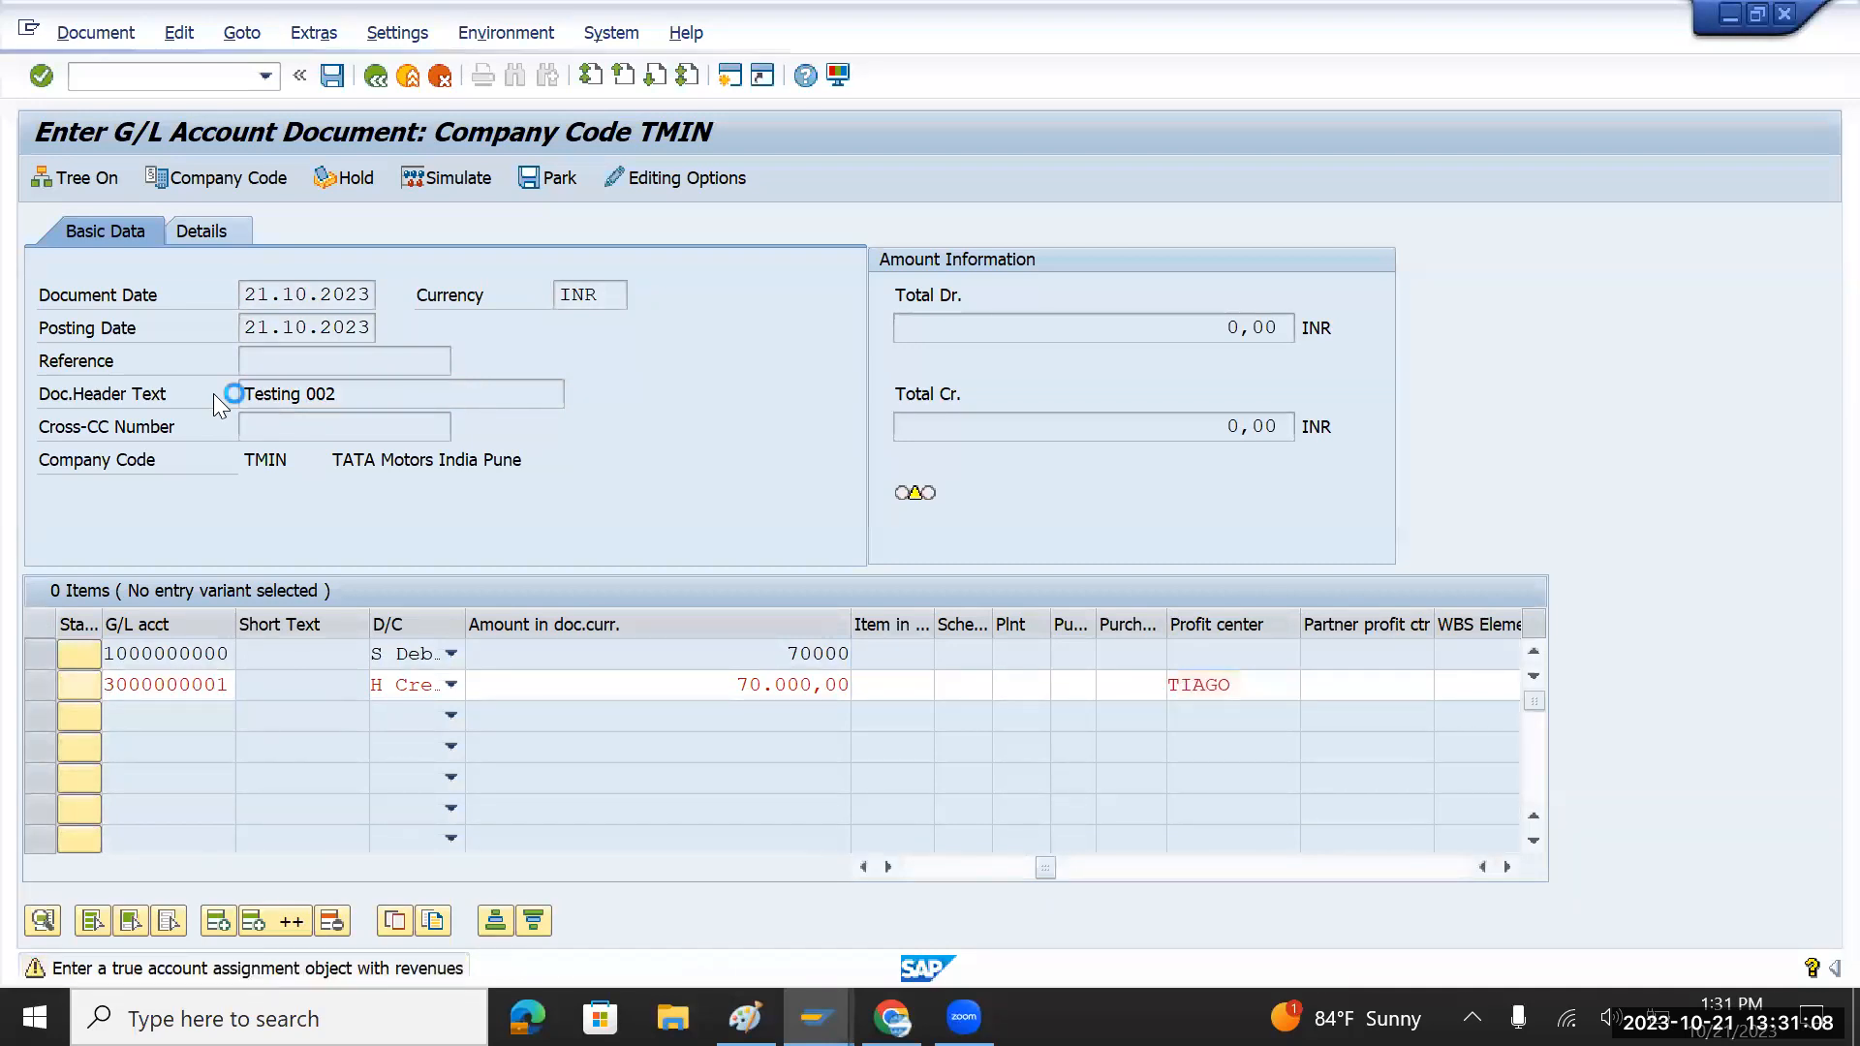
key(Return)
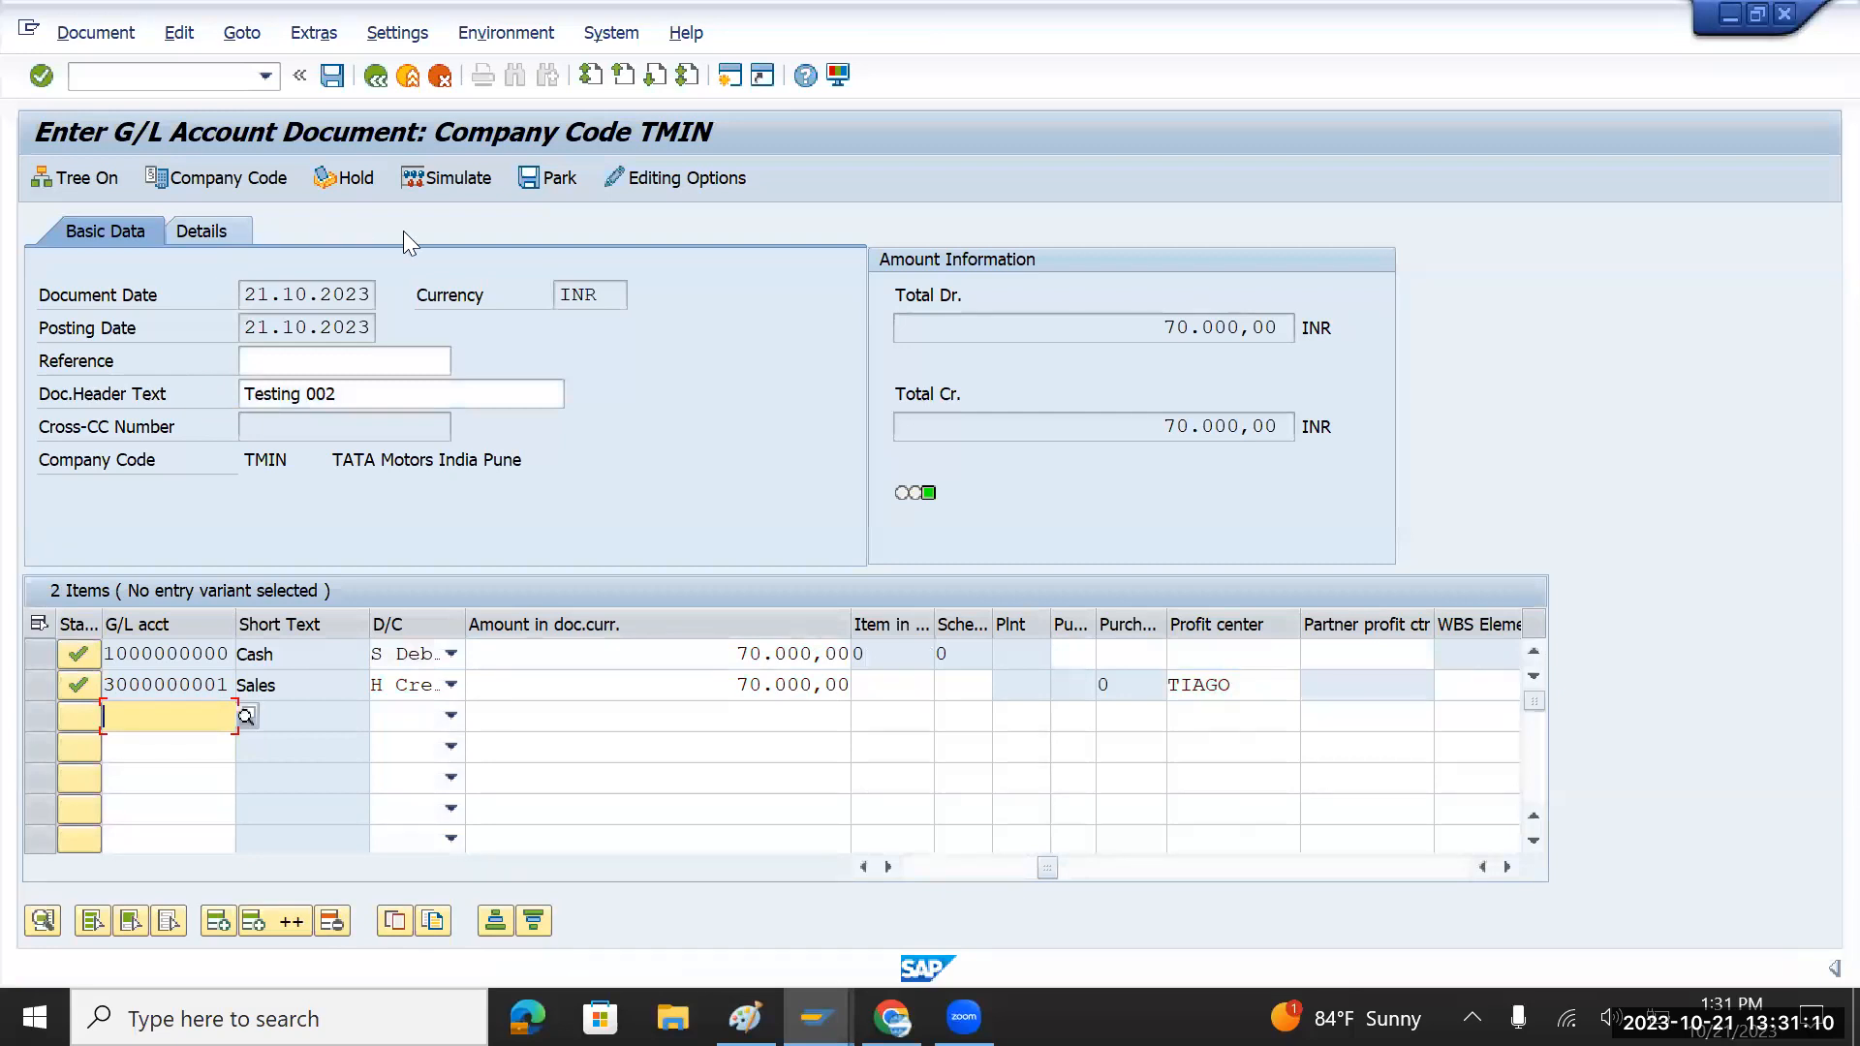
click(327, 80)
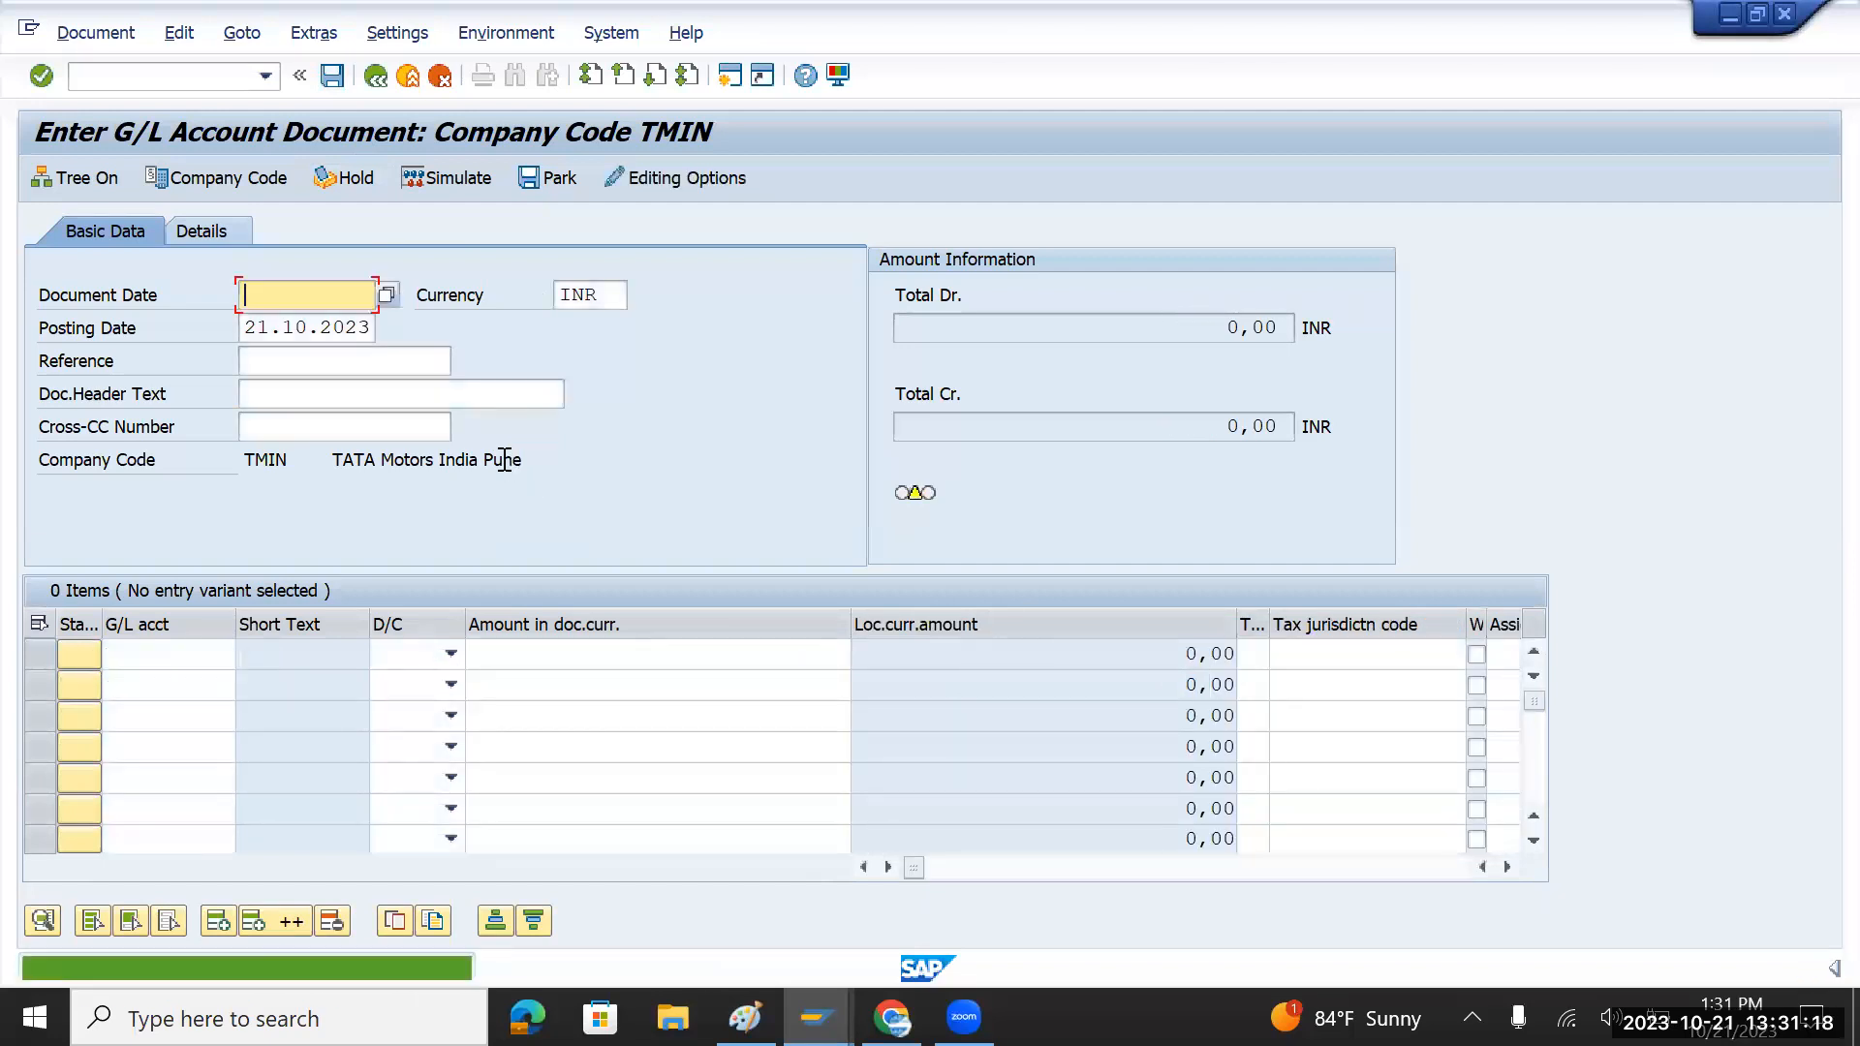
Step: Query table BSEG in SE16N filtered to company code TMIN
click(153, 81)
text(/)
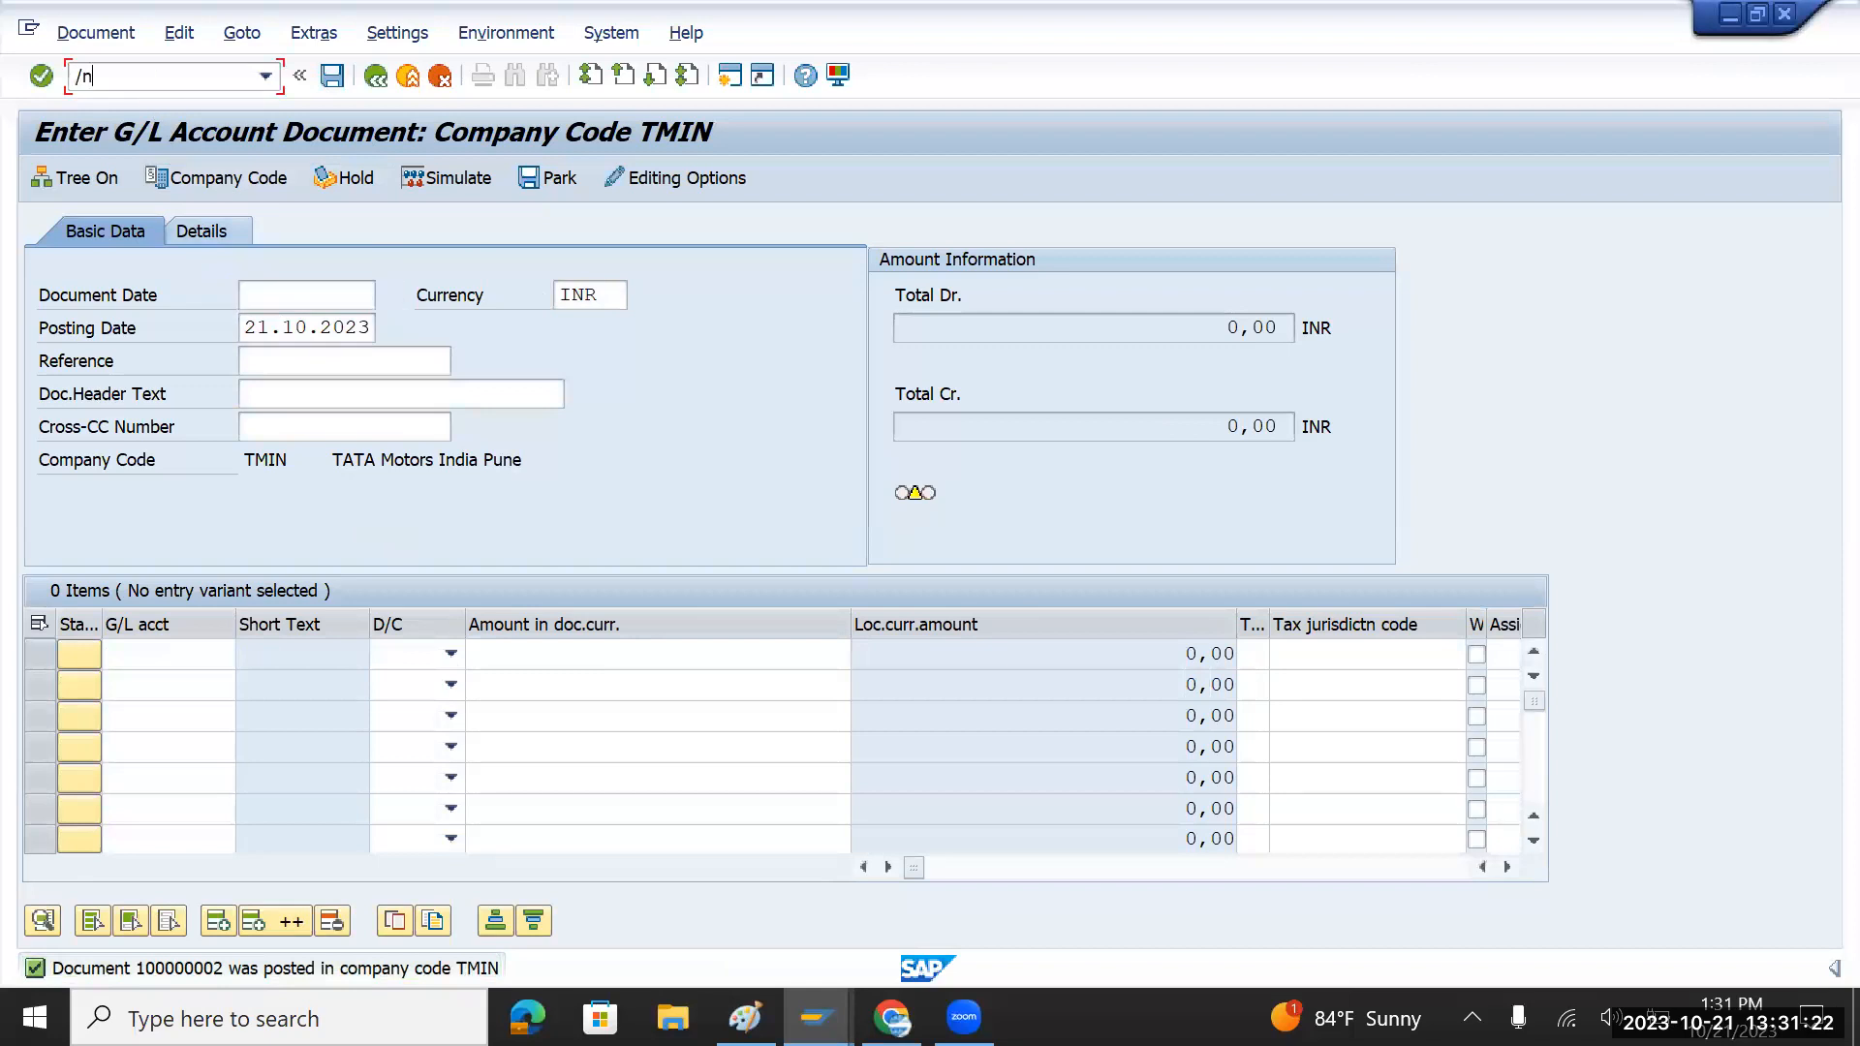
text(nse16n)
key(Return)
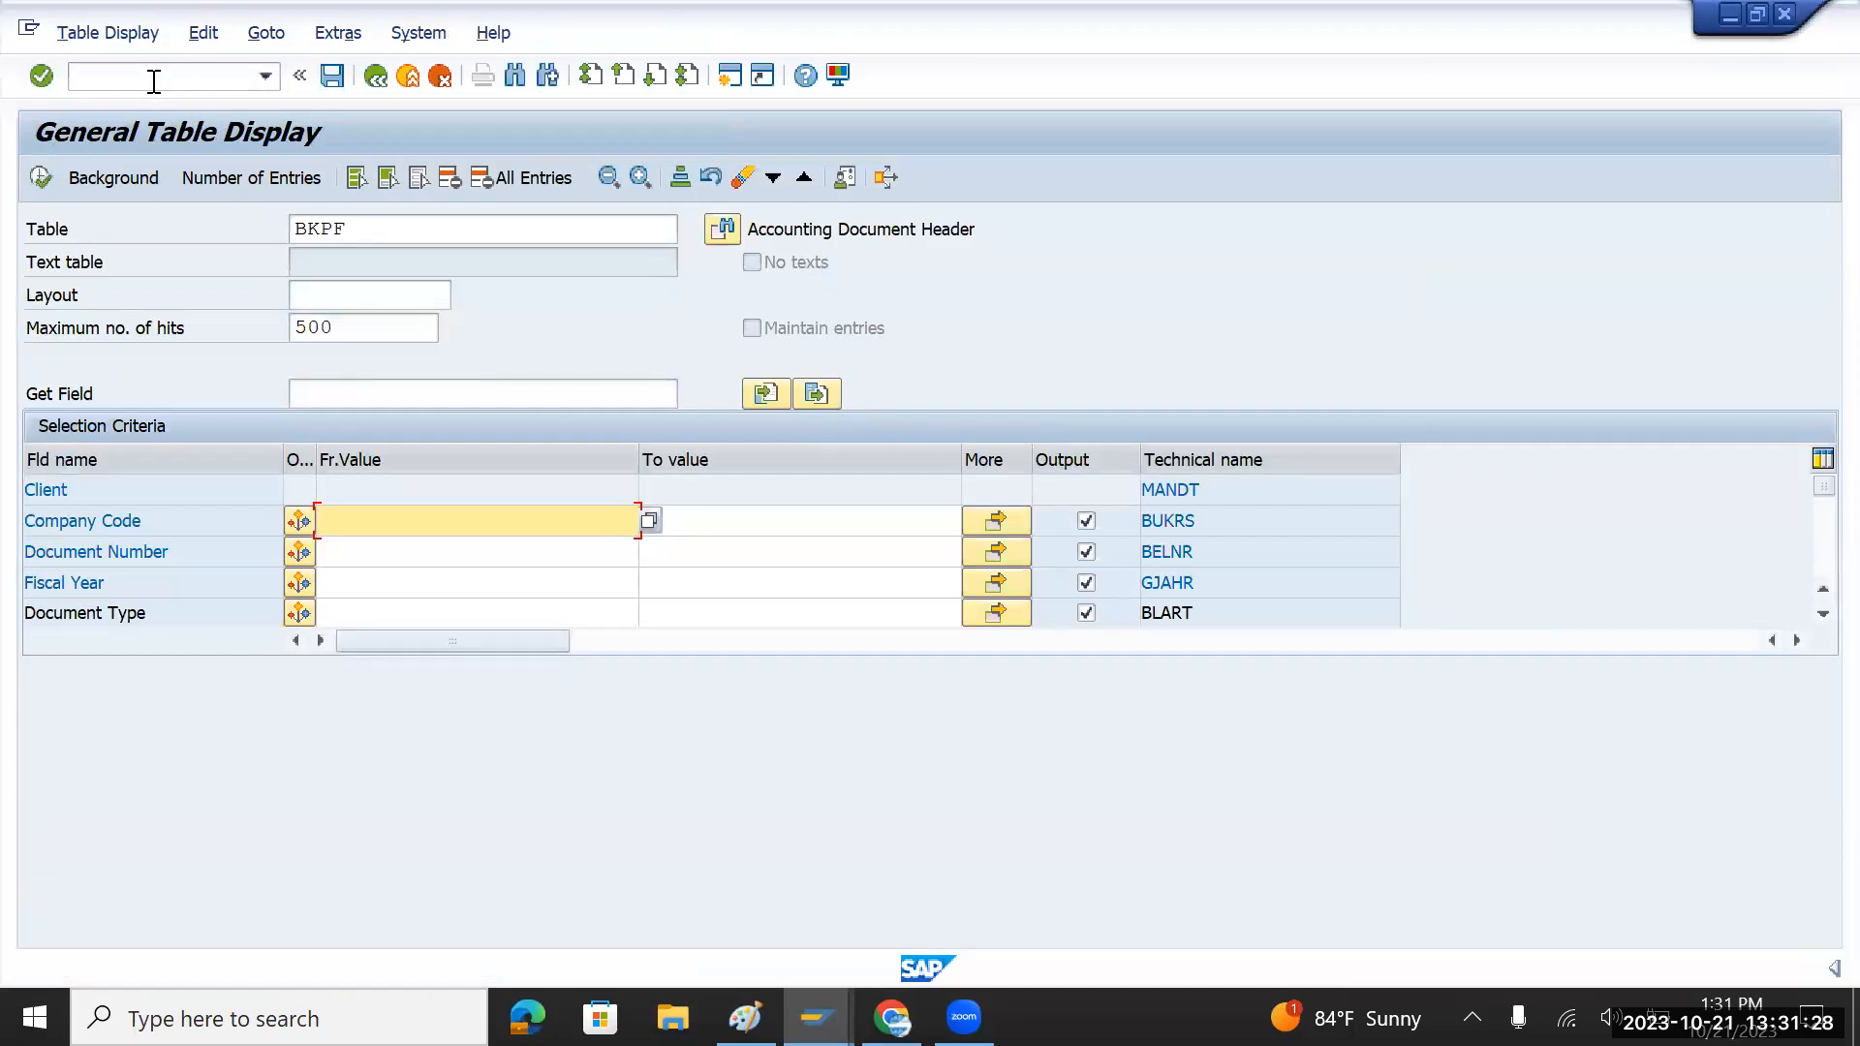
click(410, 230)
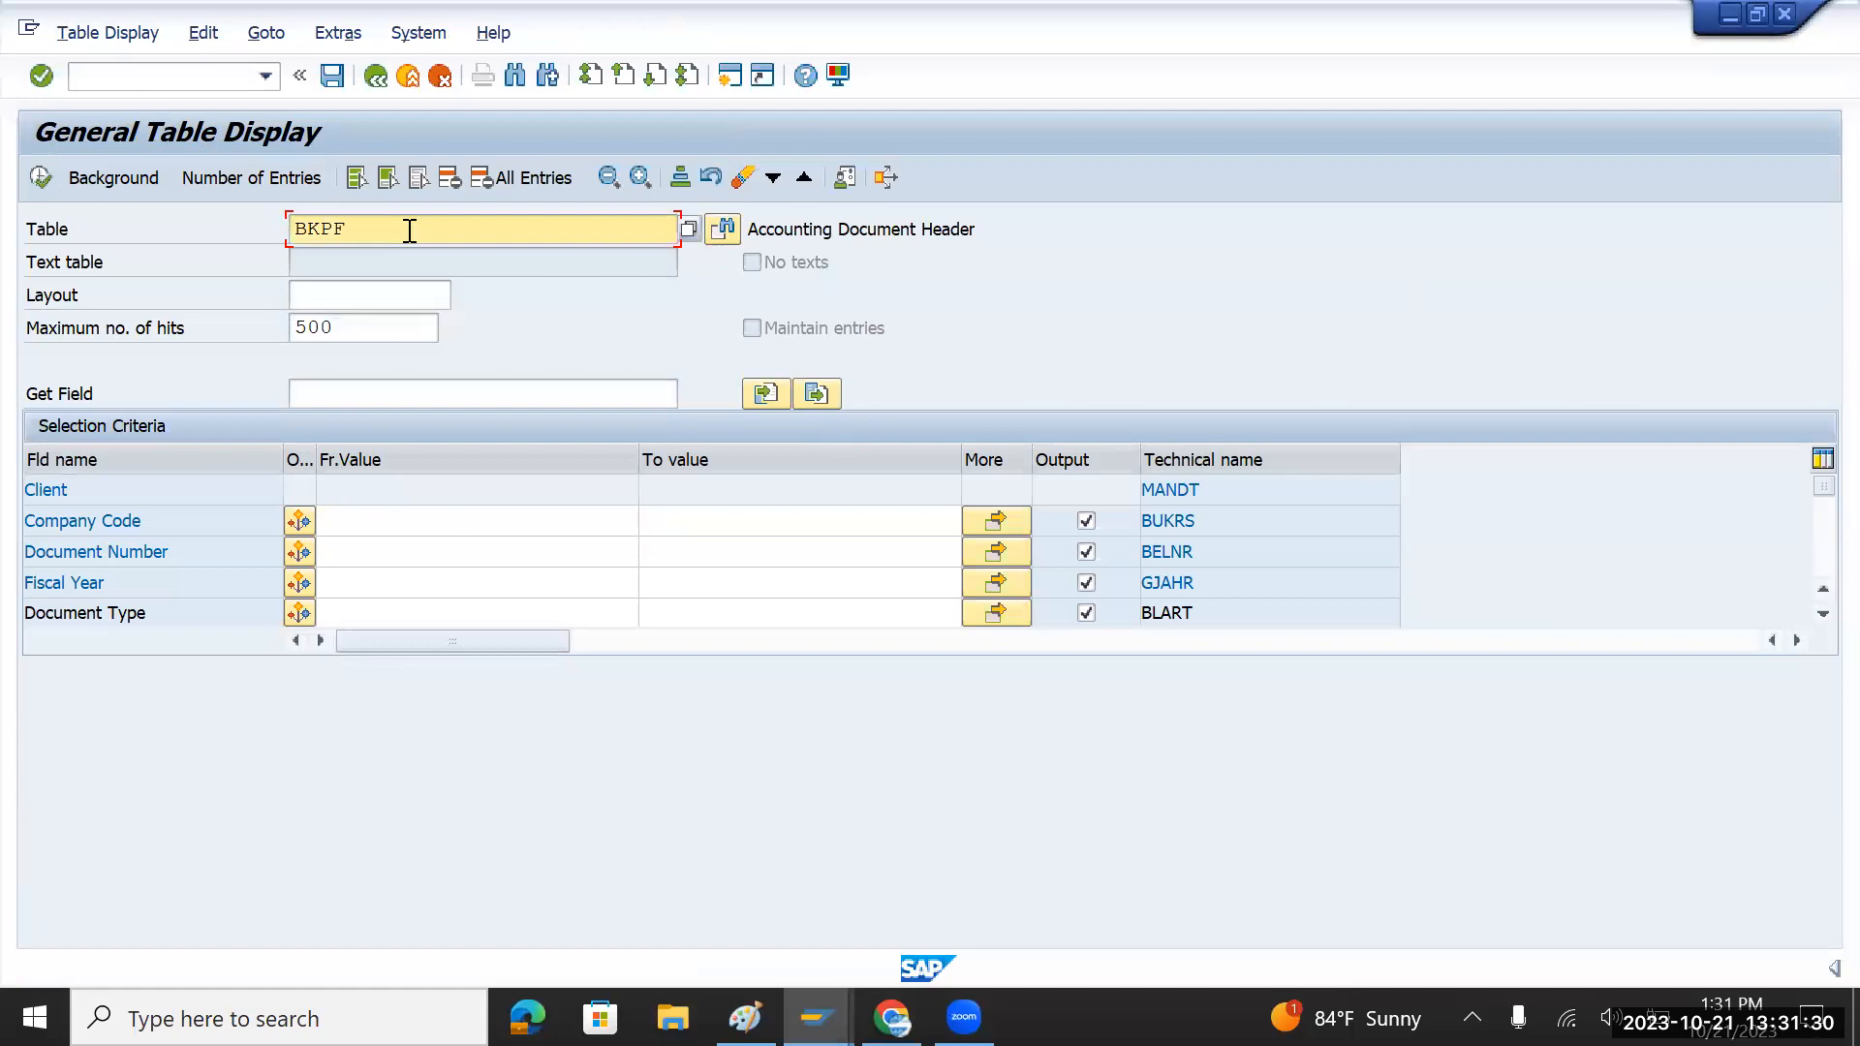
key(BackSpace)
key(BackSpace)
key(BackSpace)
key(BackSpace)
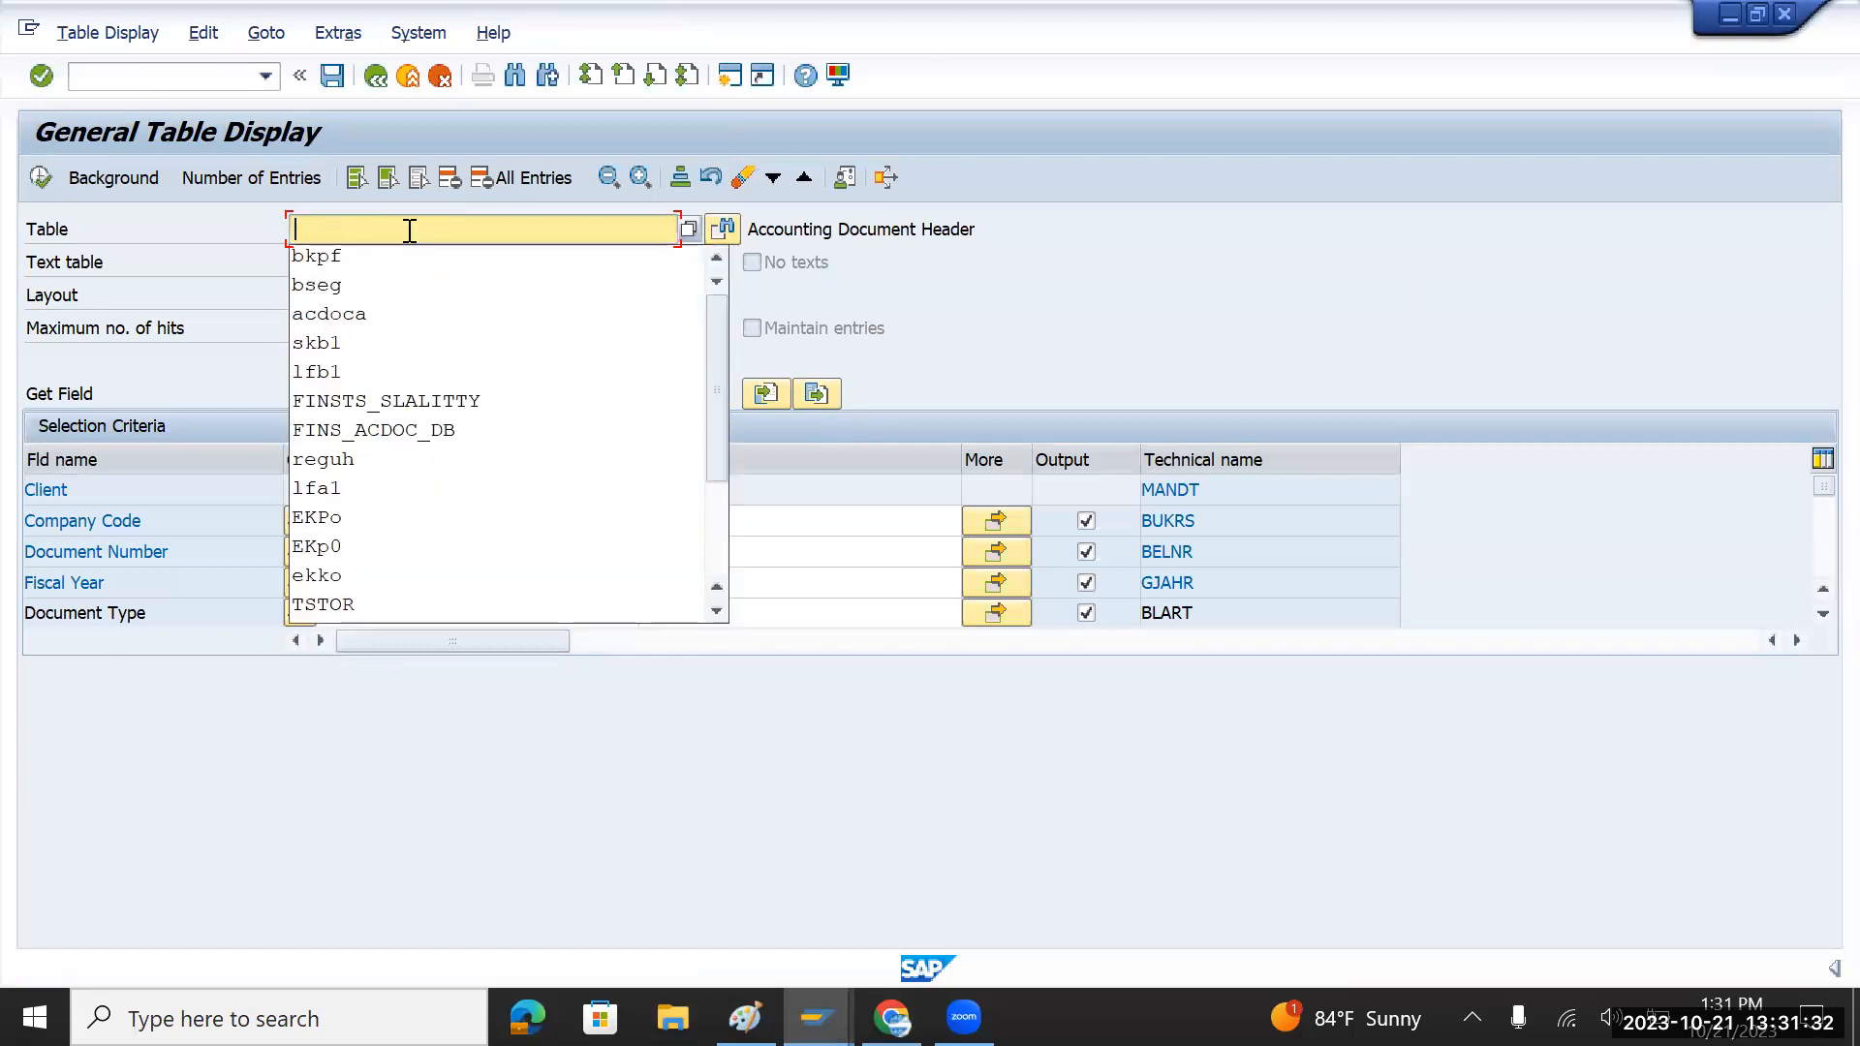
text(bseg)
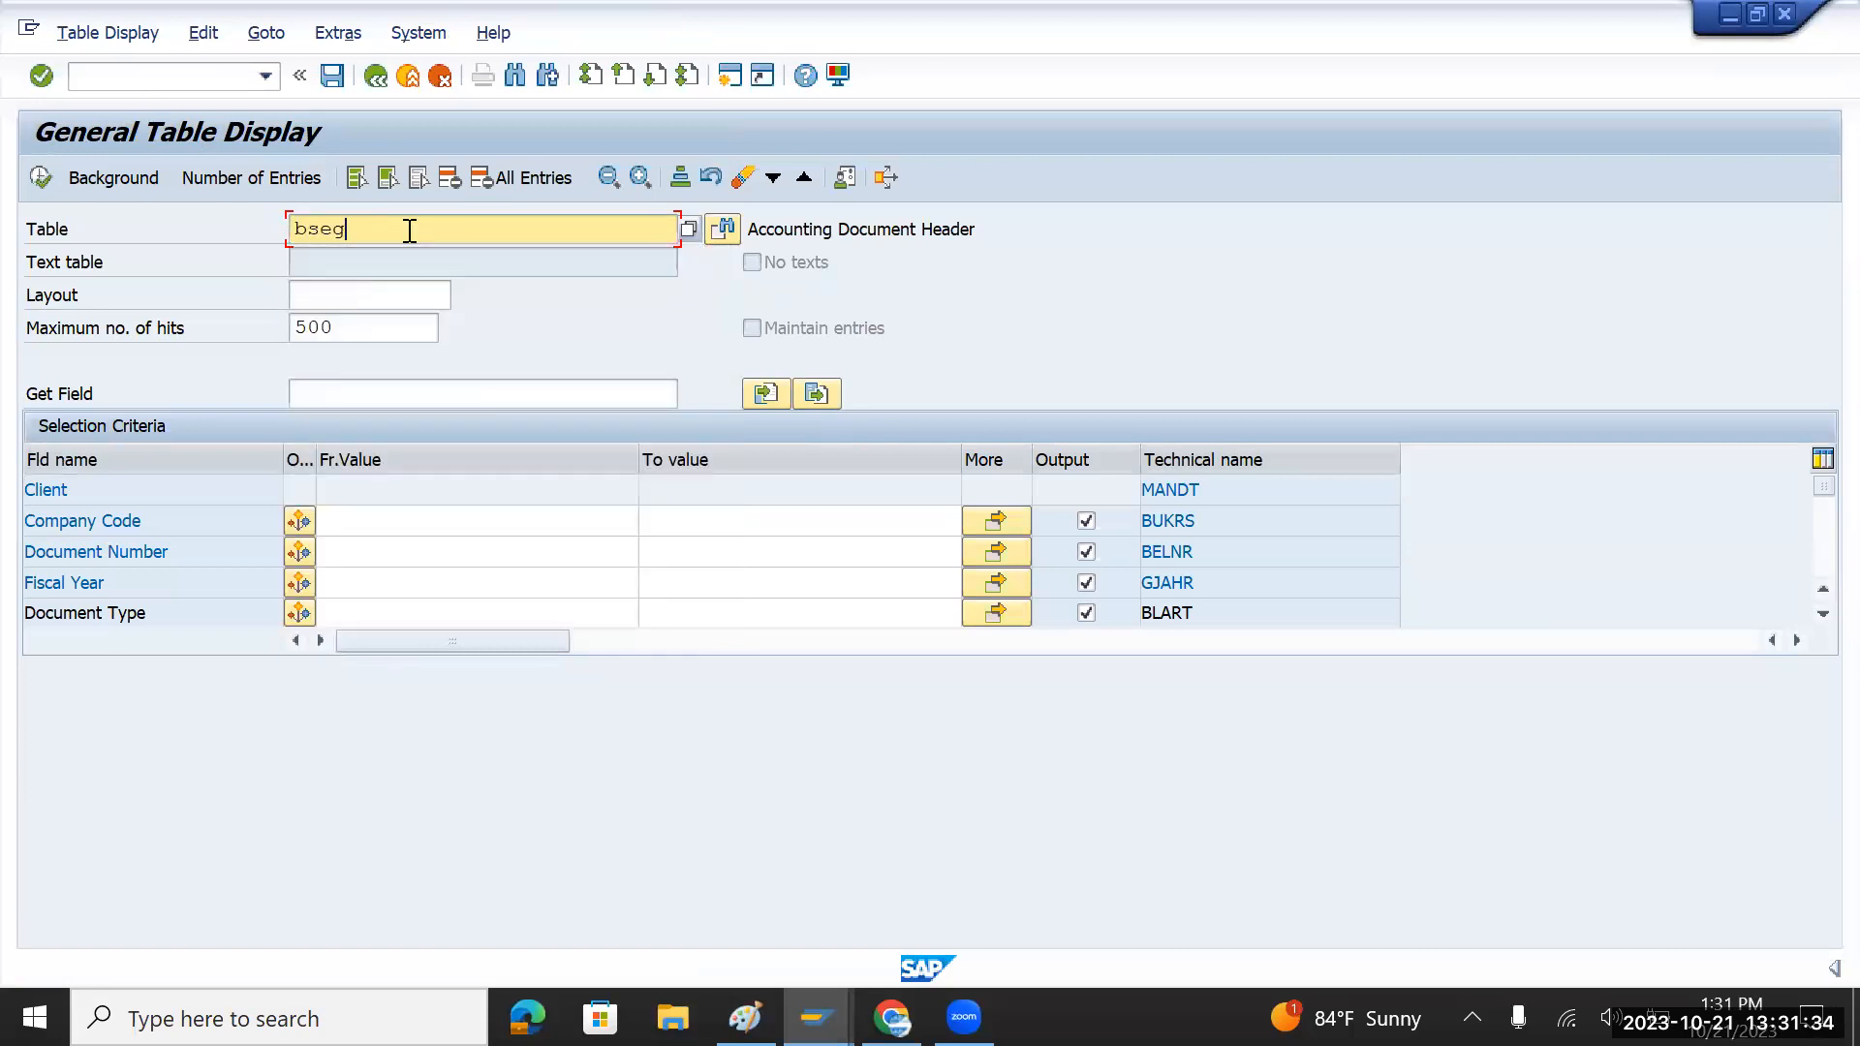
key(Return)
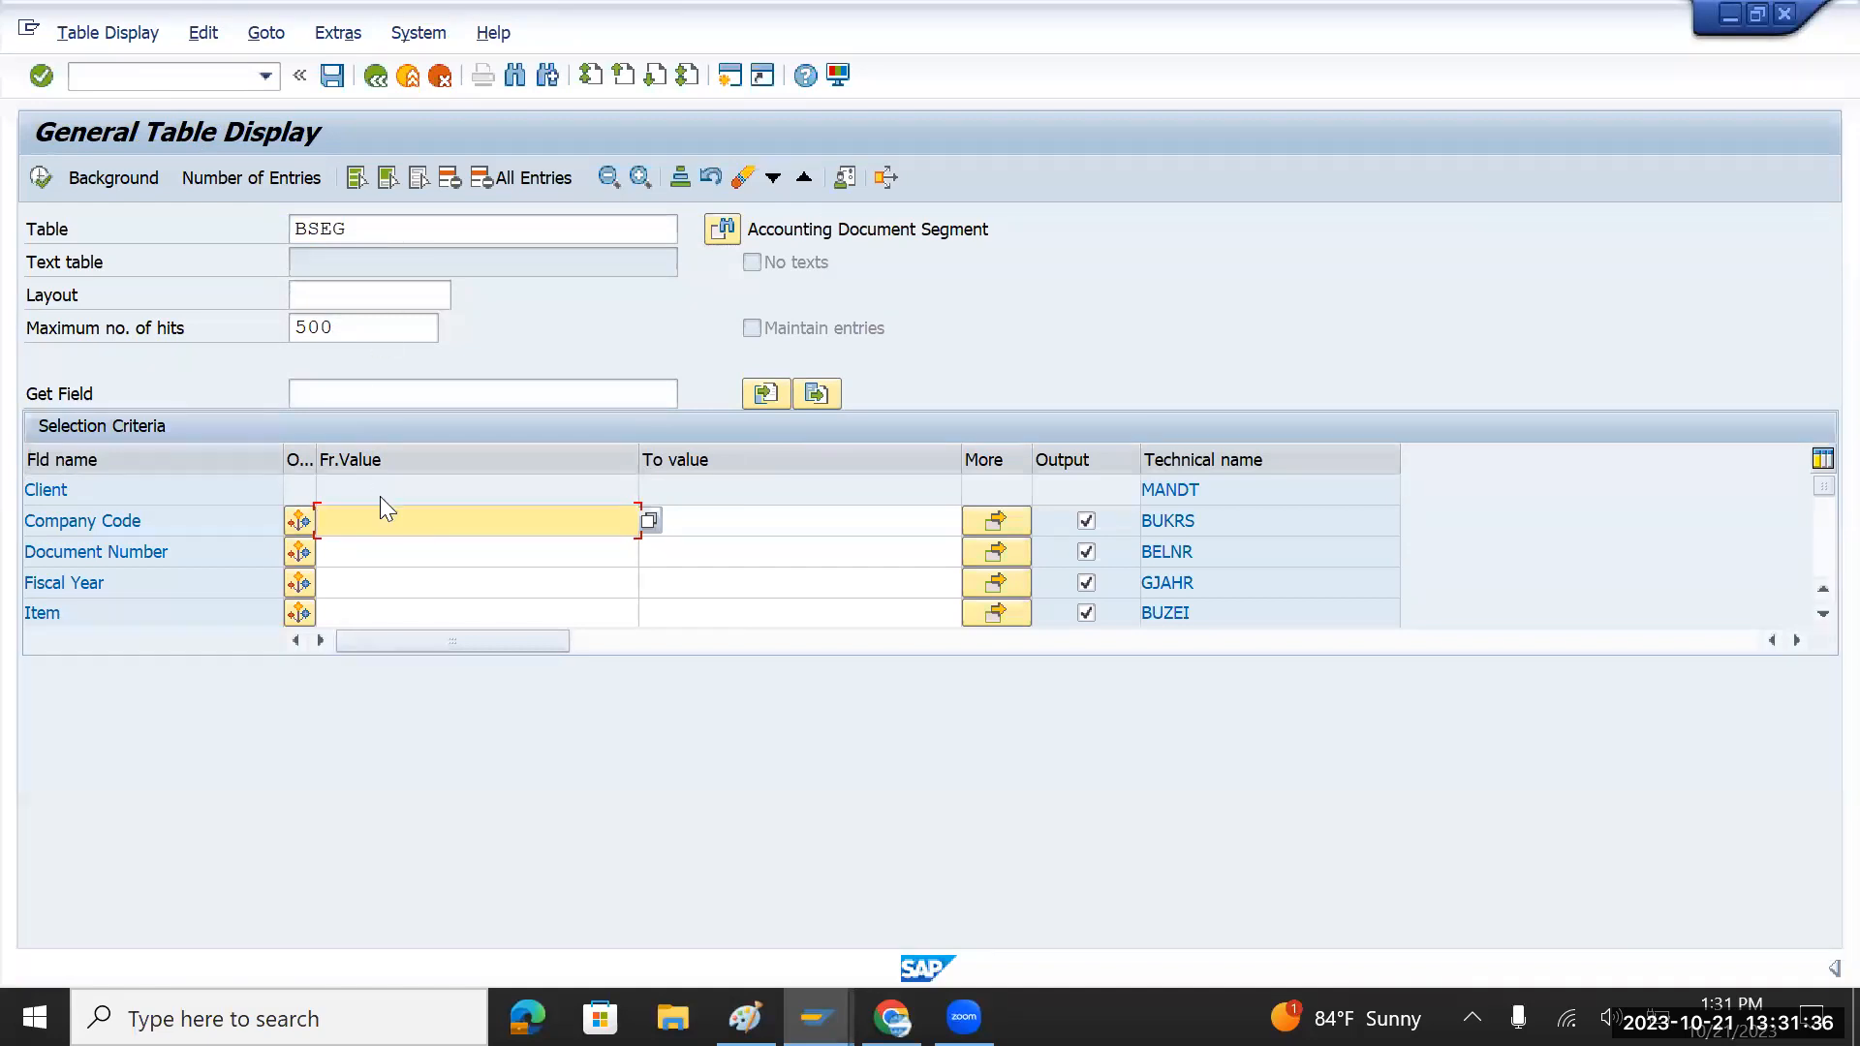
text(tmin)
key(Return)
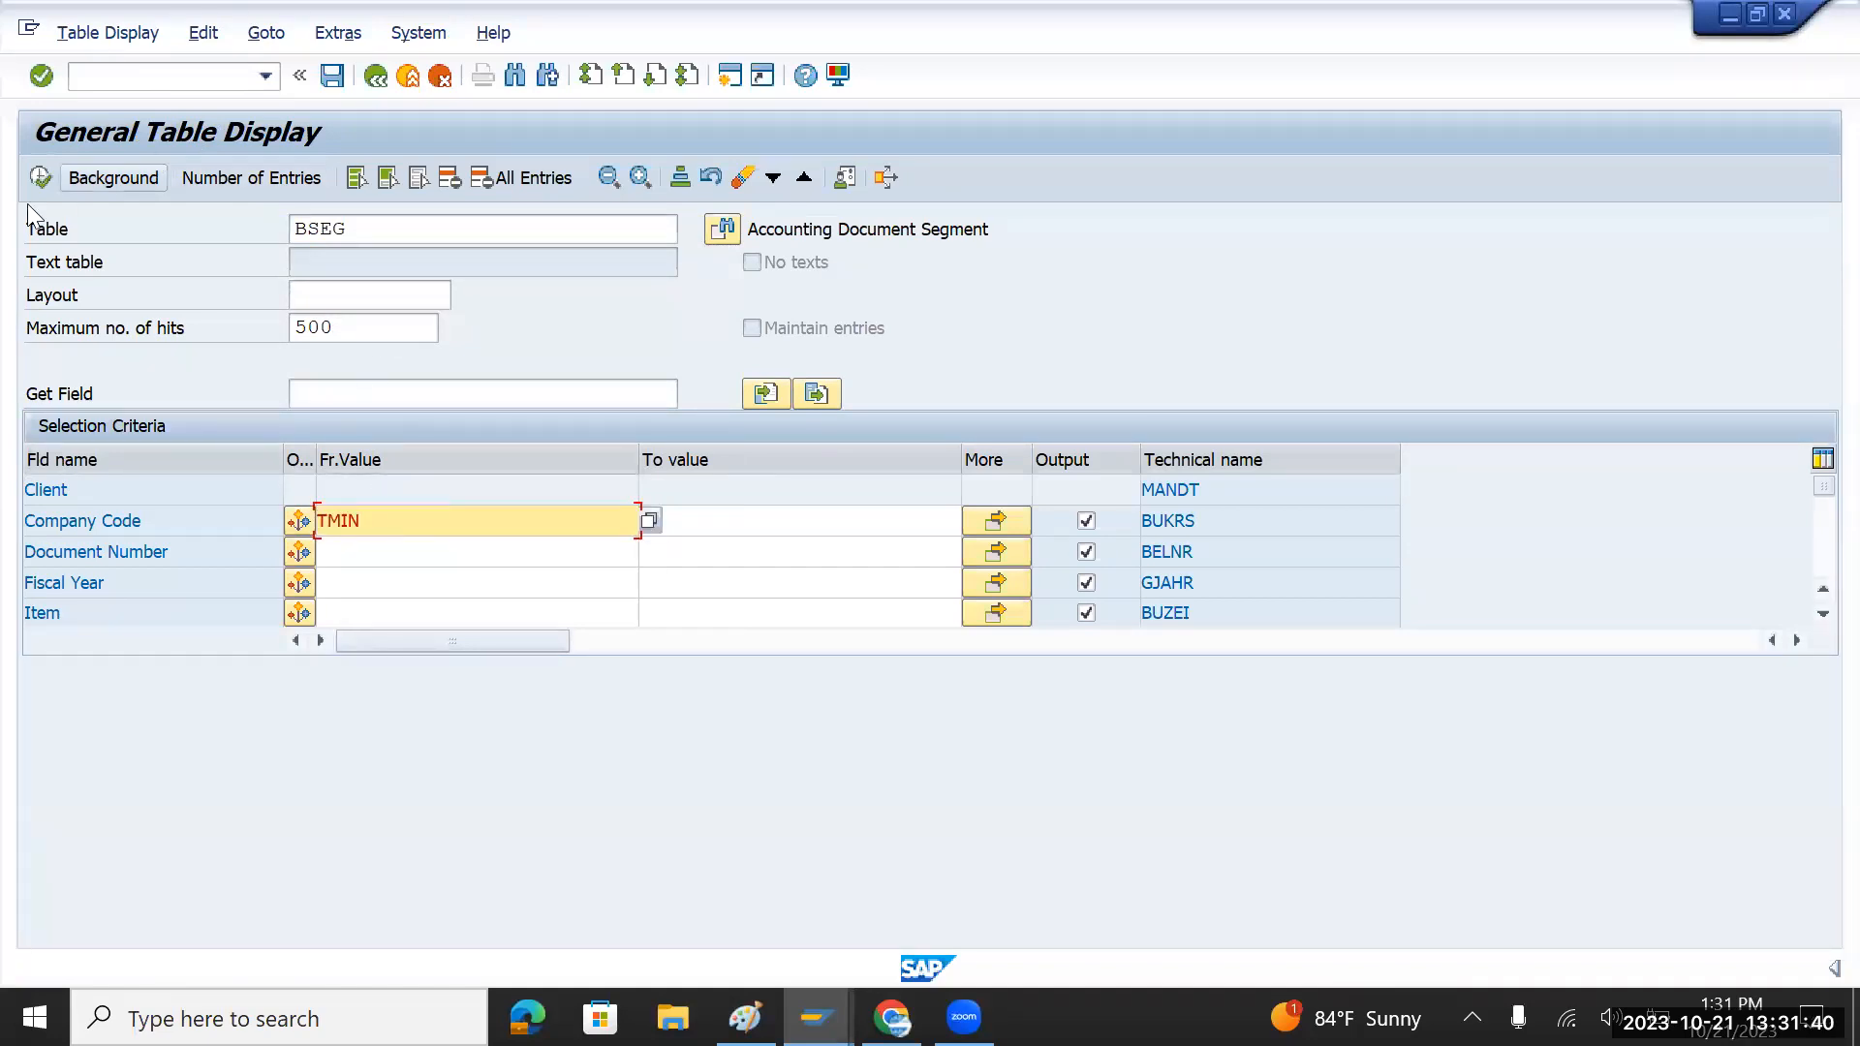
click(41, 177)
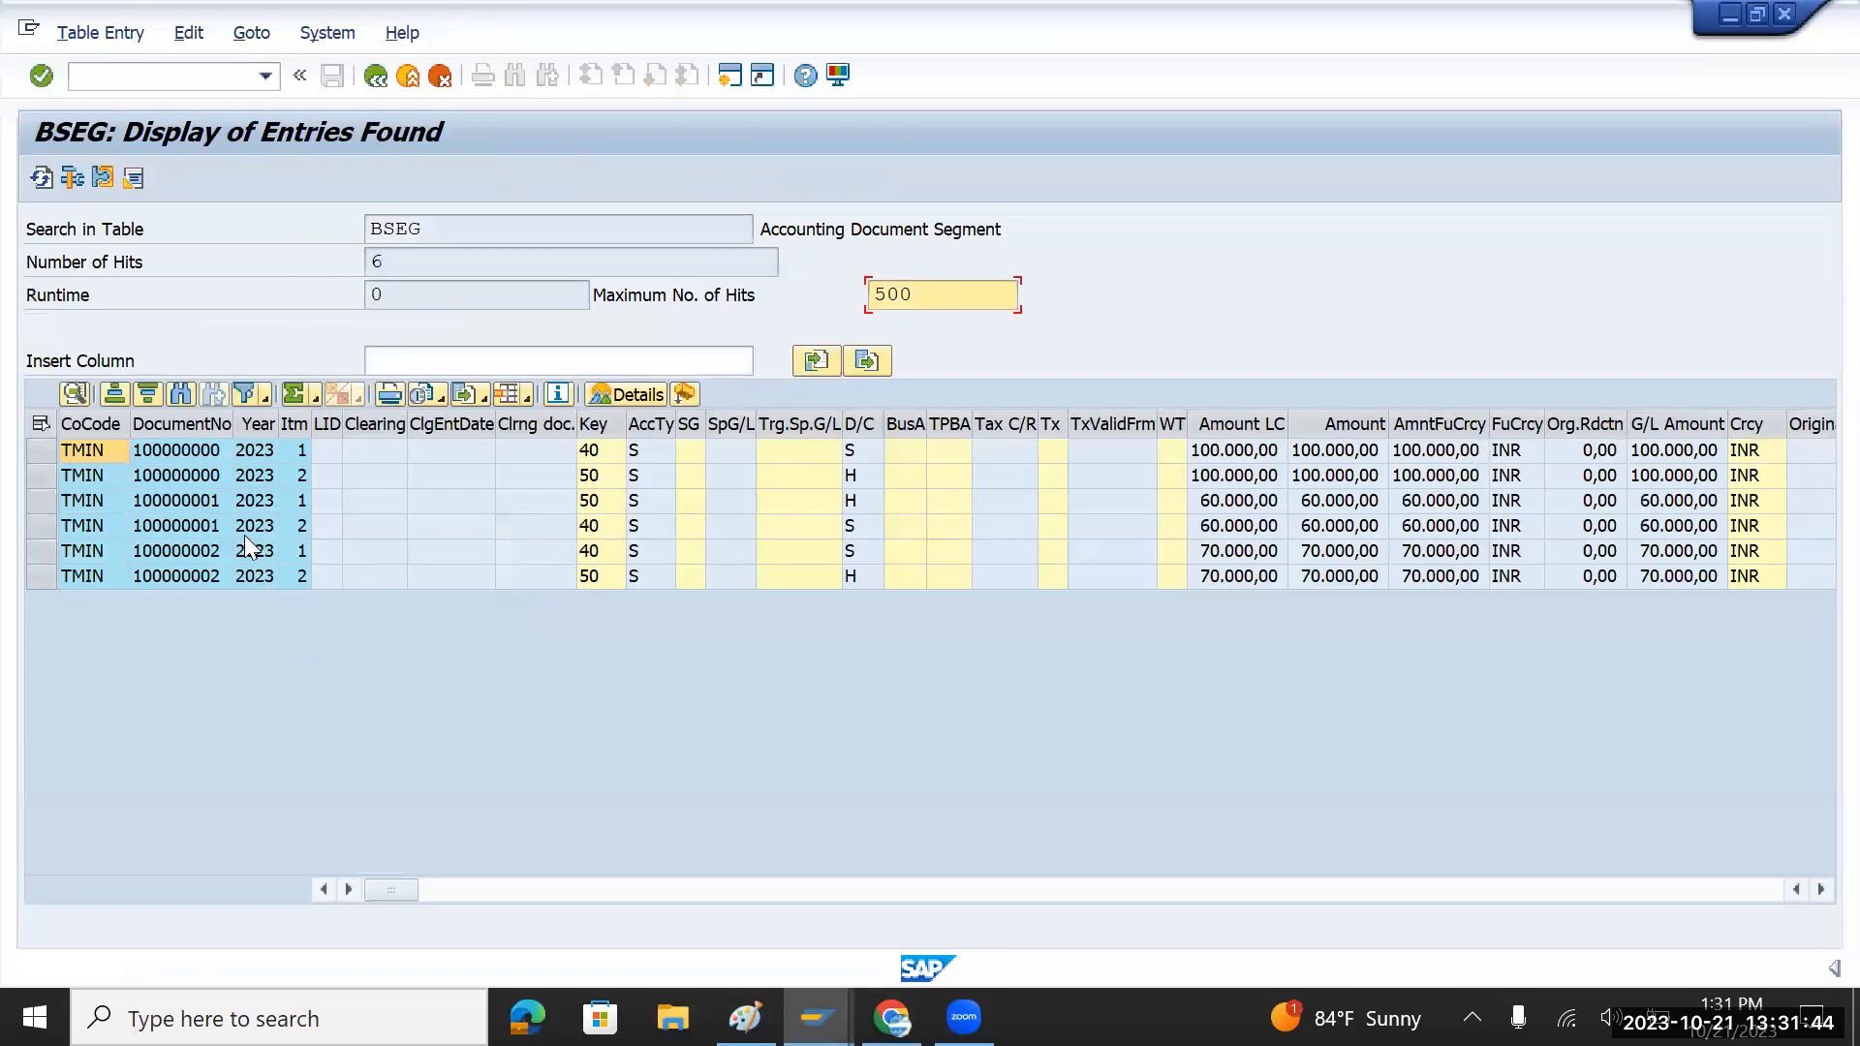
Step: Check the Amount LC values, including document 100000001's 60.000,00, then return to Easy Access with /n
click(1205, 471)
click(1218, 500)
click(1225, 527)
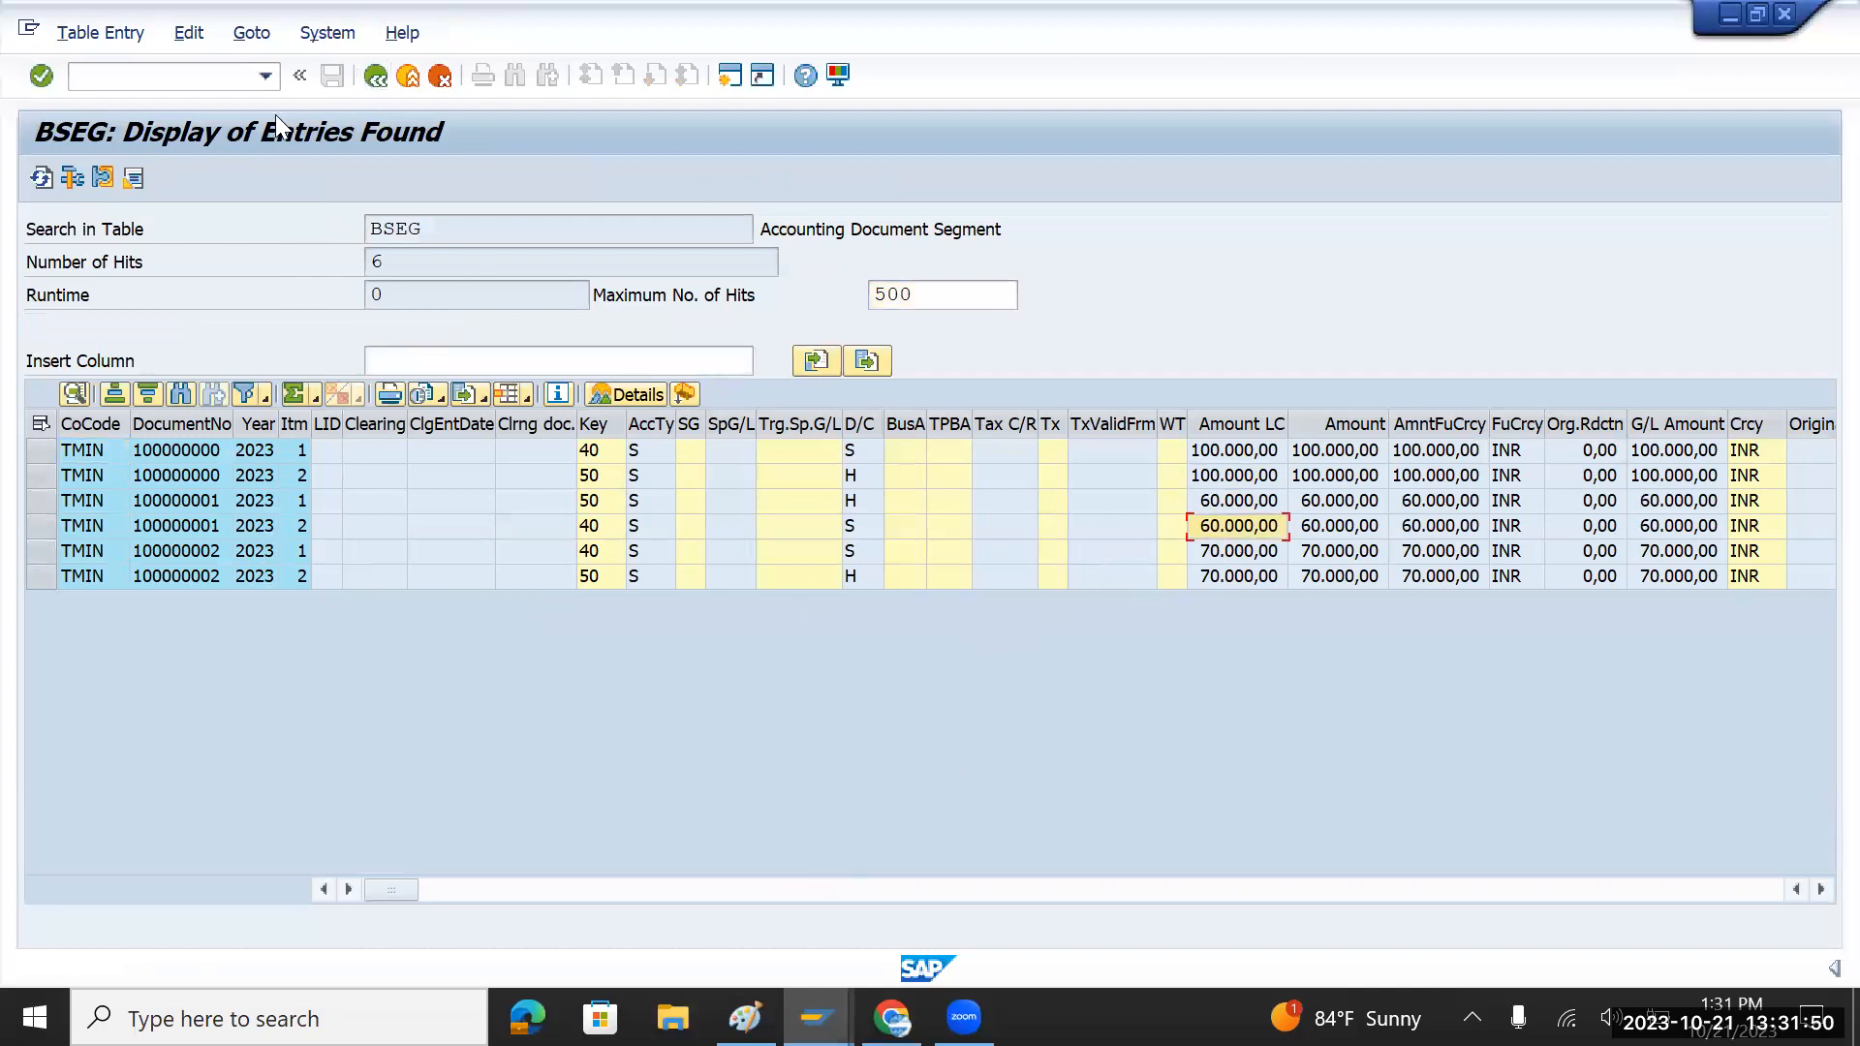
drag(474, 227, 359, 223)
click(128, 76)
text(/n)
key(Return)
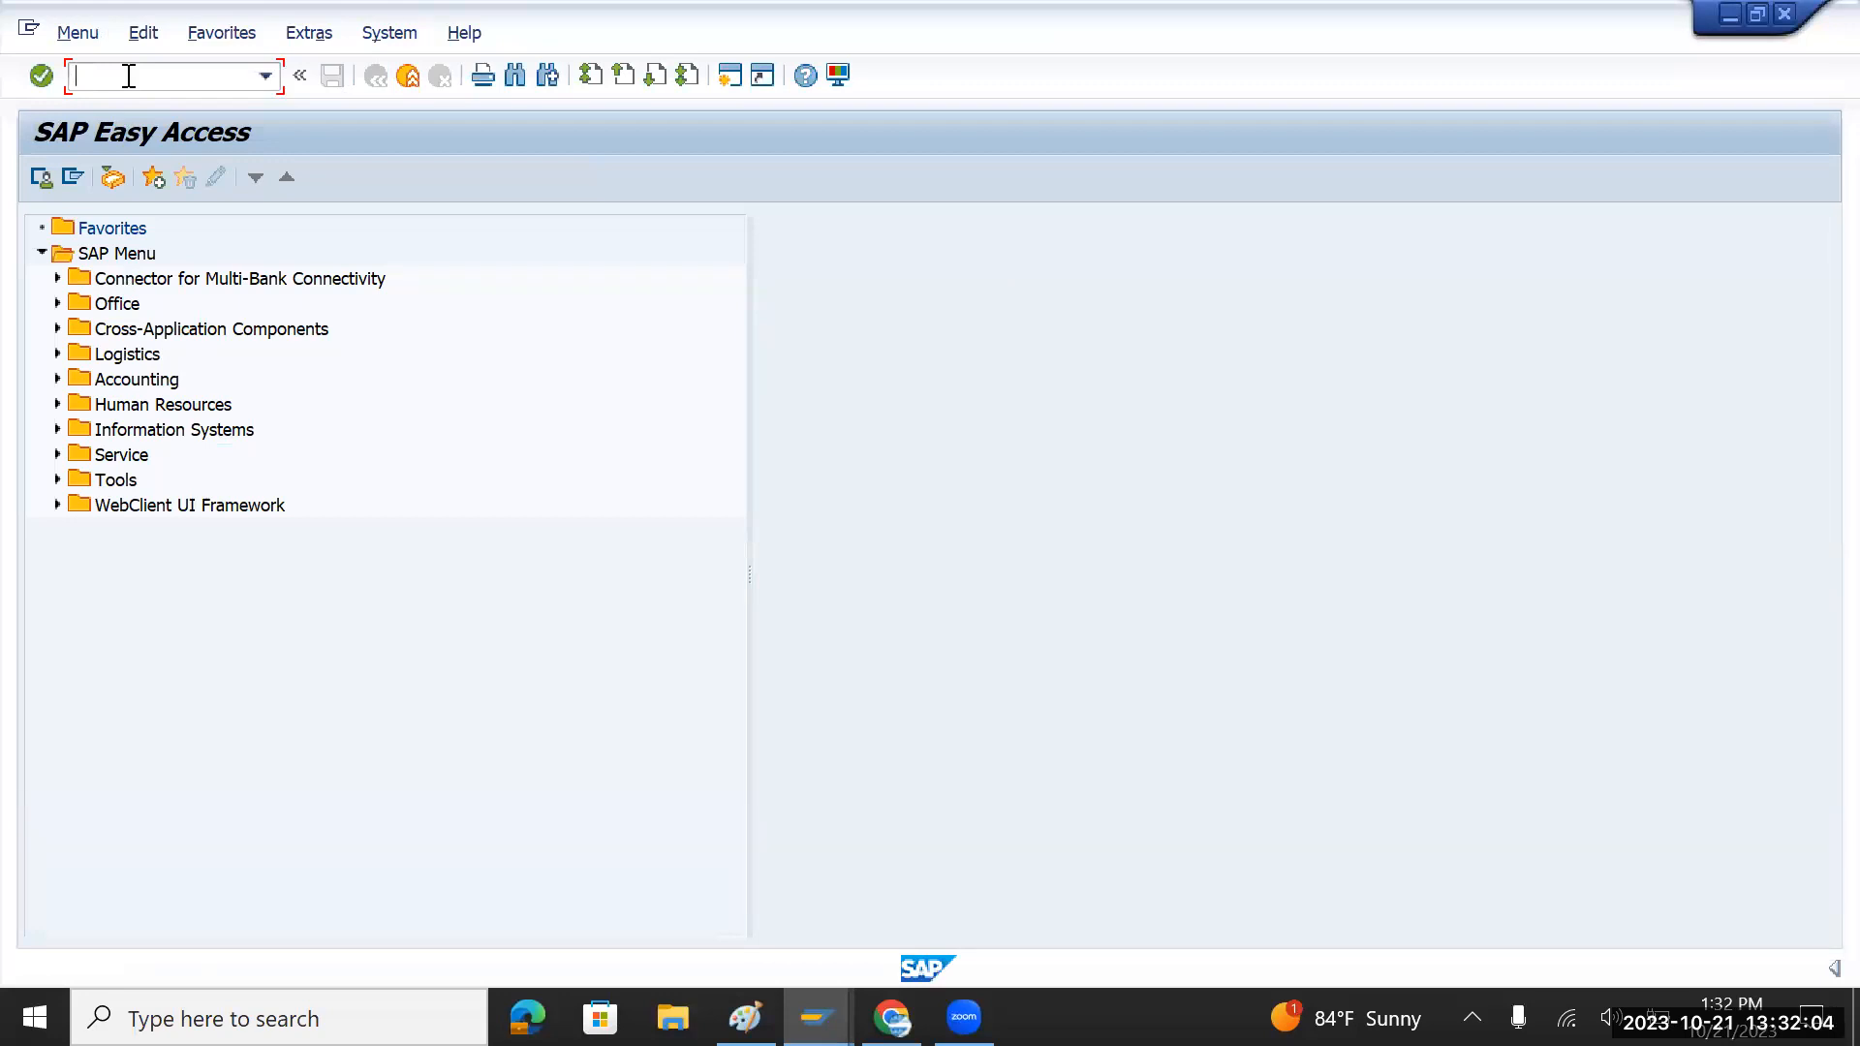
text(fbl3n)
key(Return)
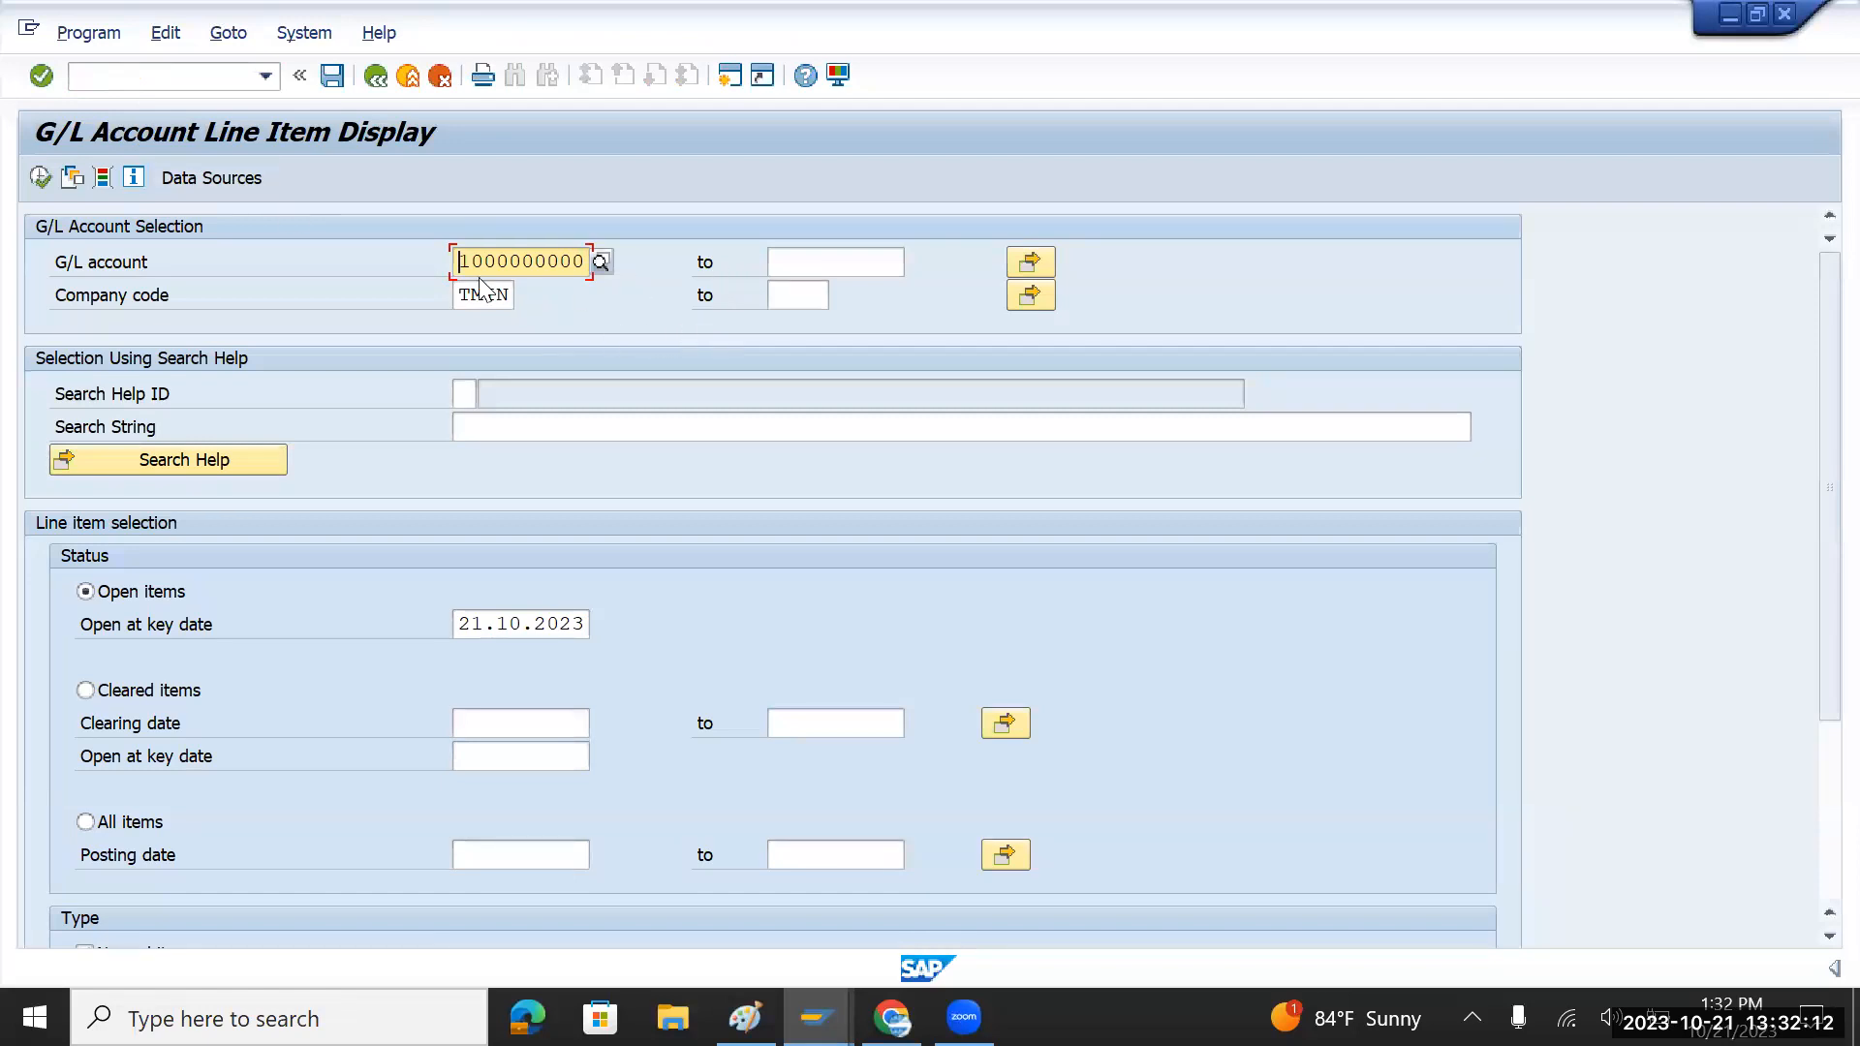
click(775, 262)
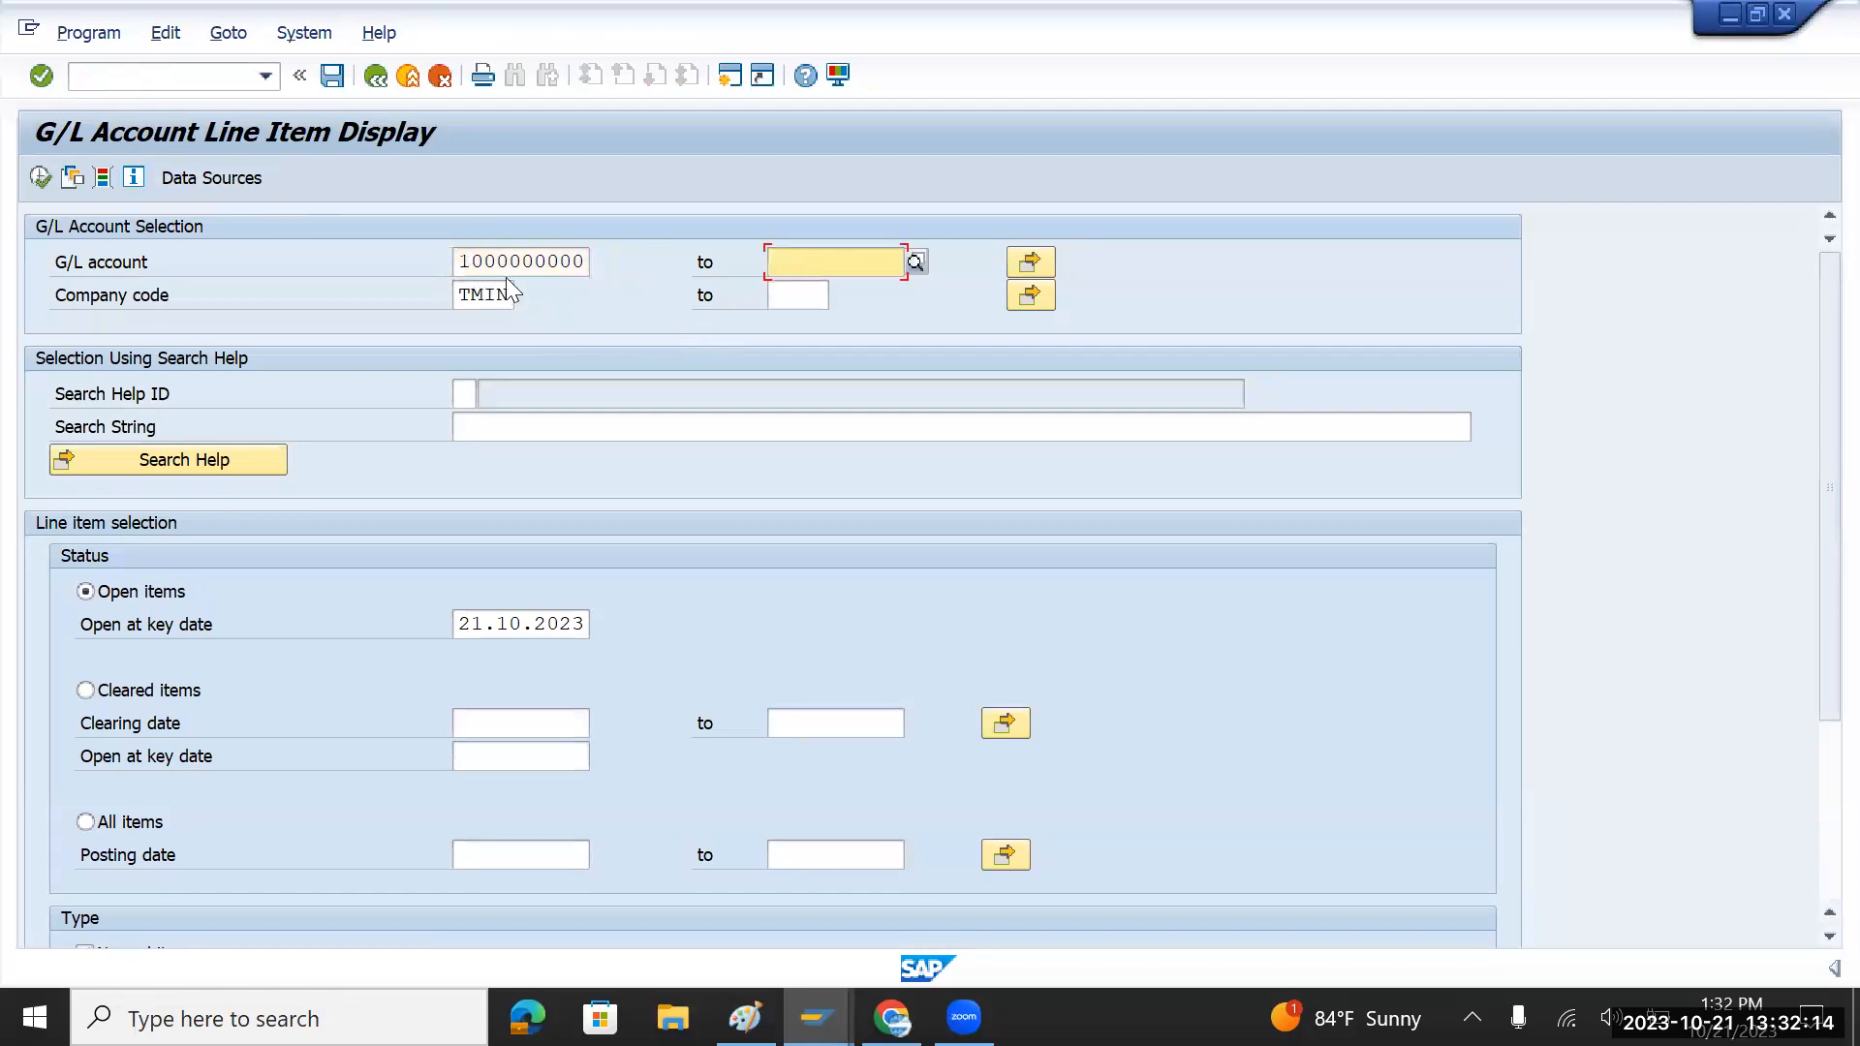
click(40, 177)
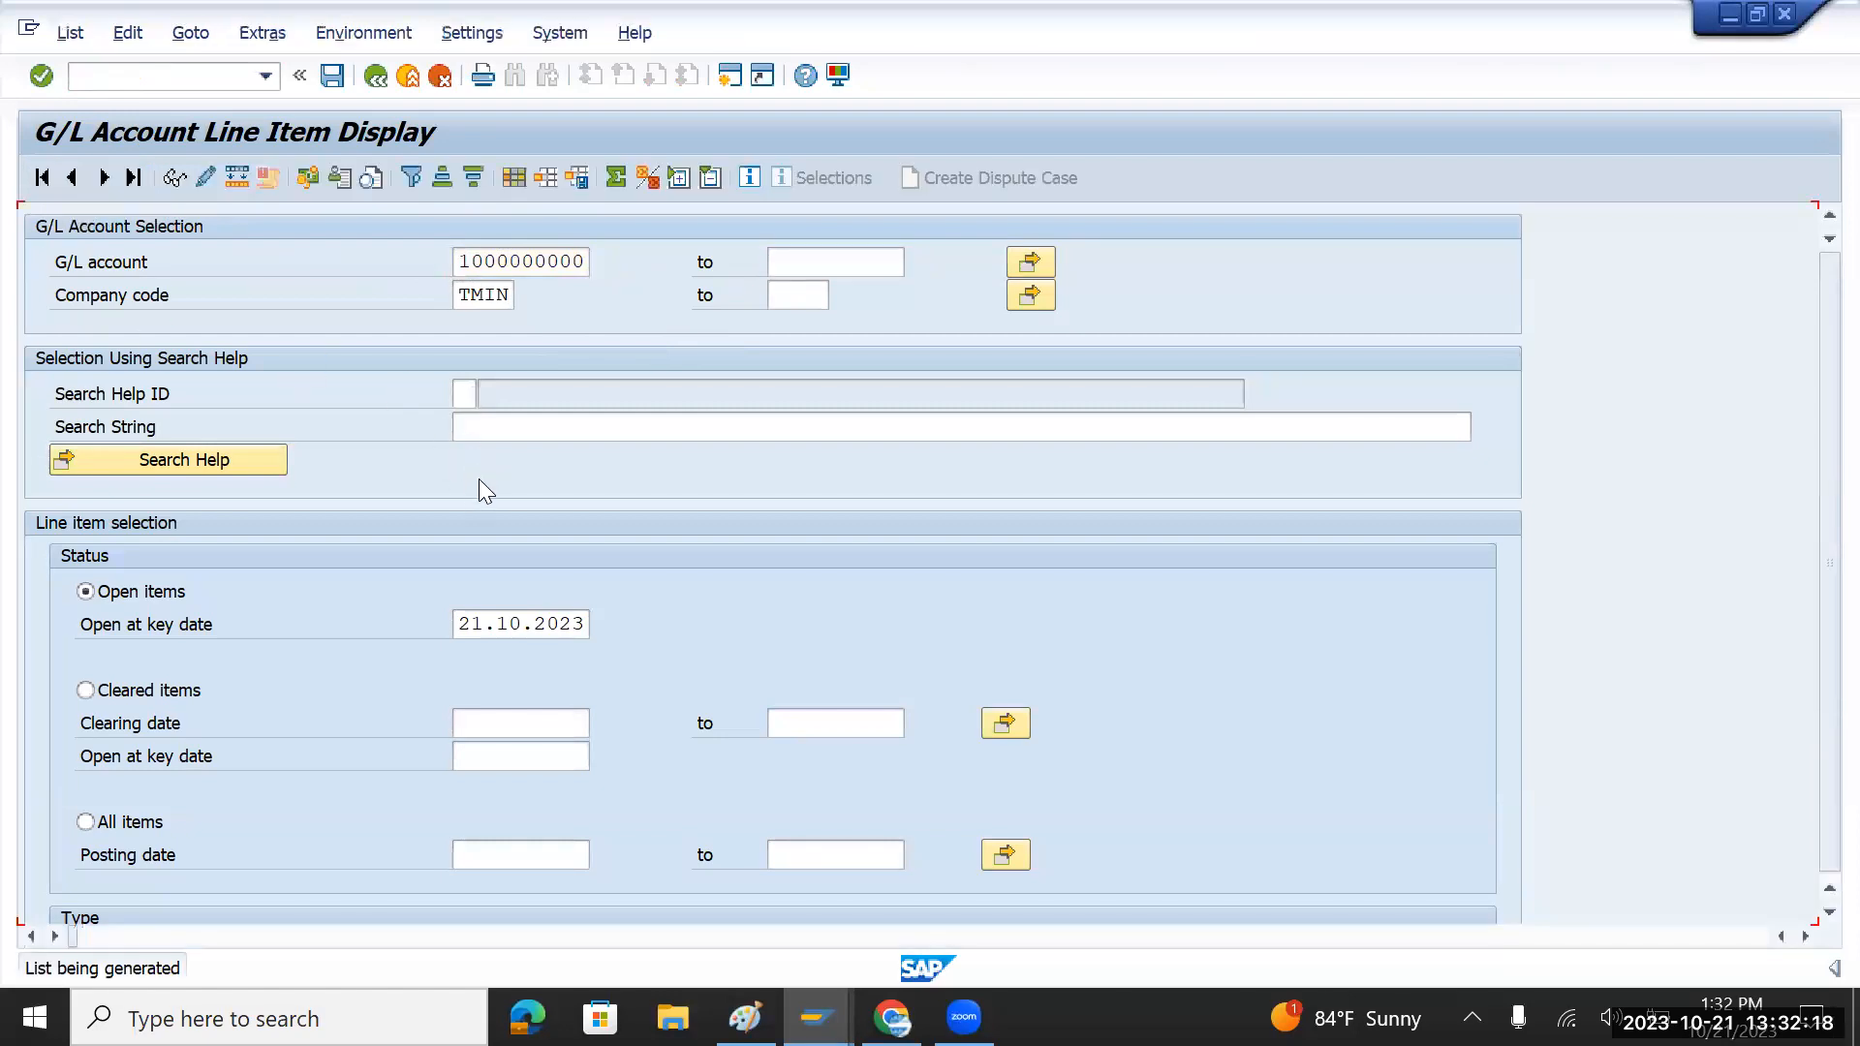
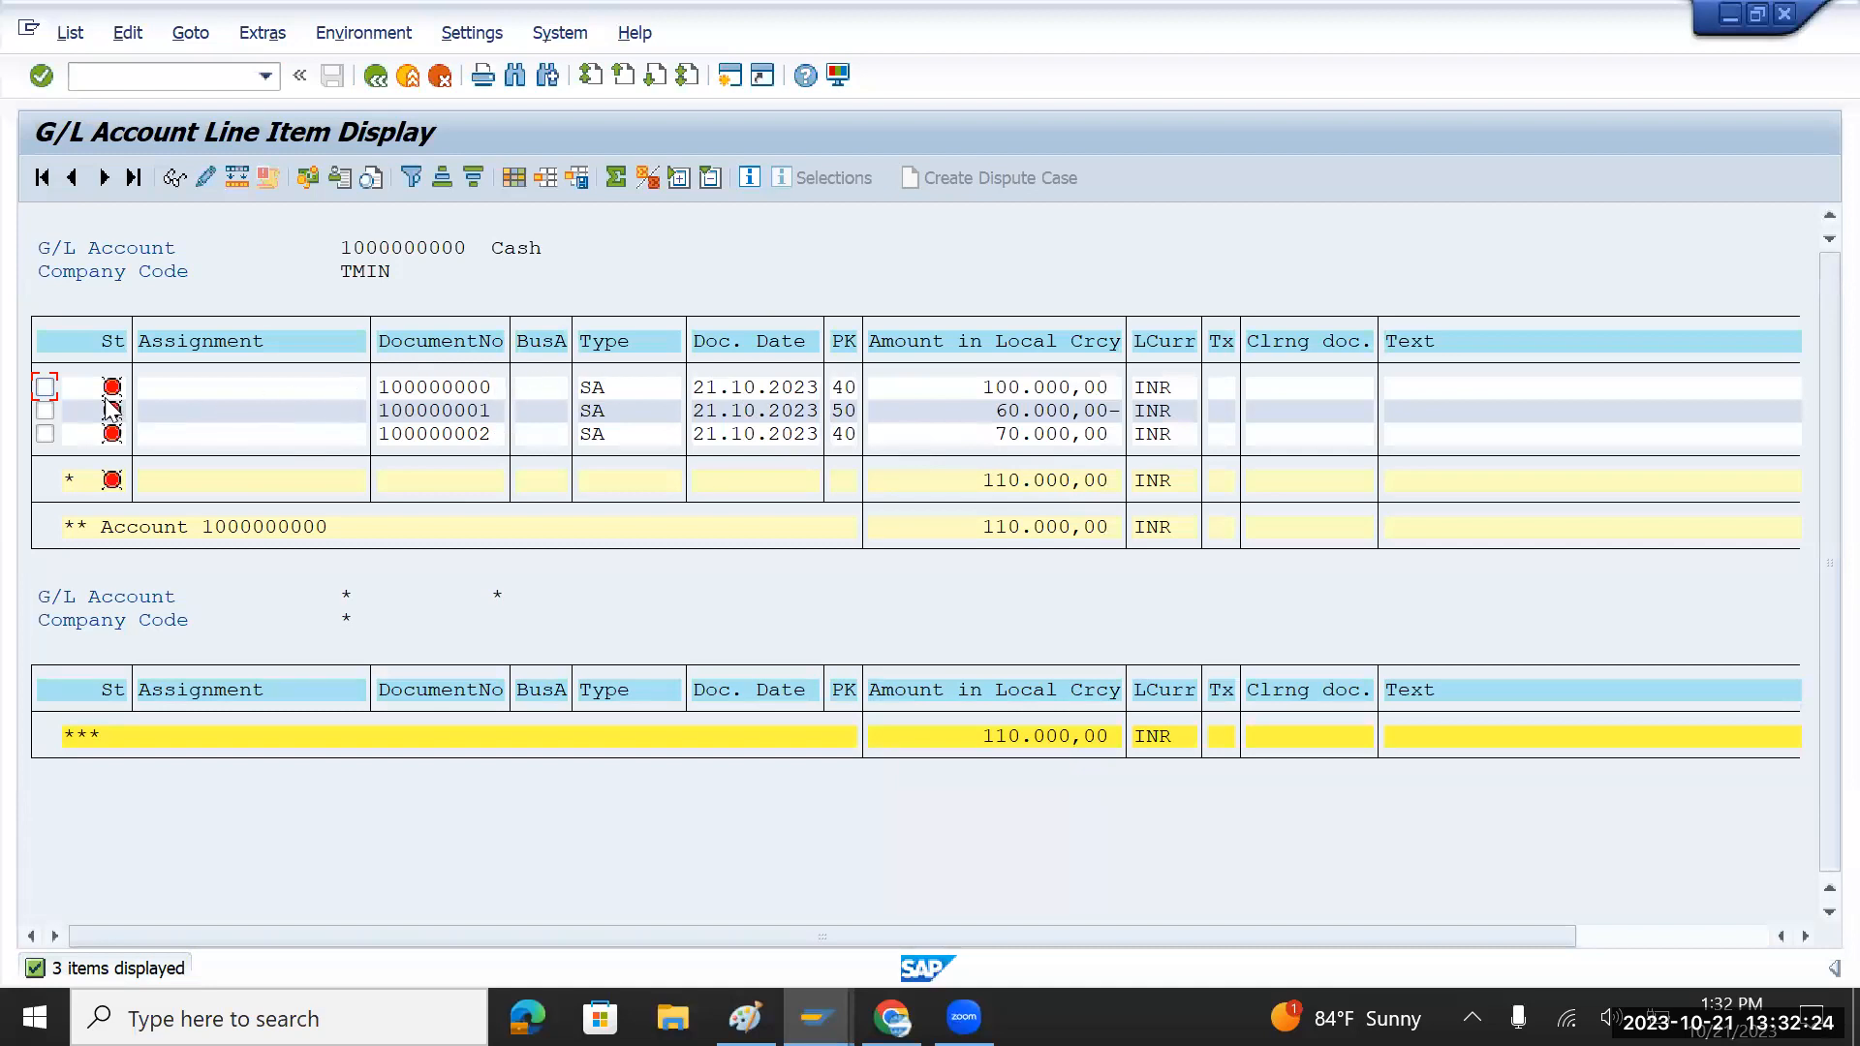
Step: Tick the three Cash open items totalling 110.000,00 INR, then go back to the FBL3N selection screen
click(351, 254)
click(45, 388)
click(45, 409)
click(45, 433)
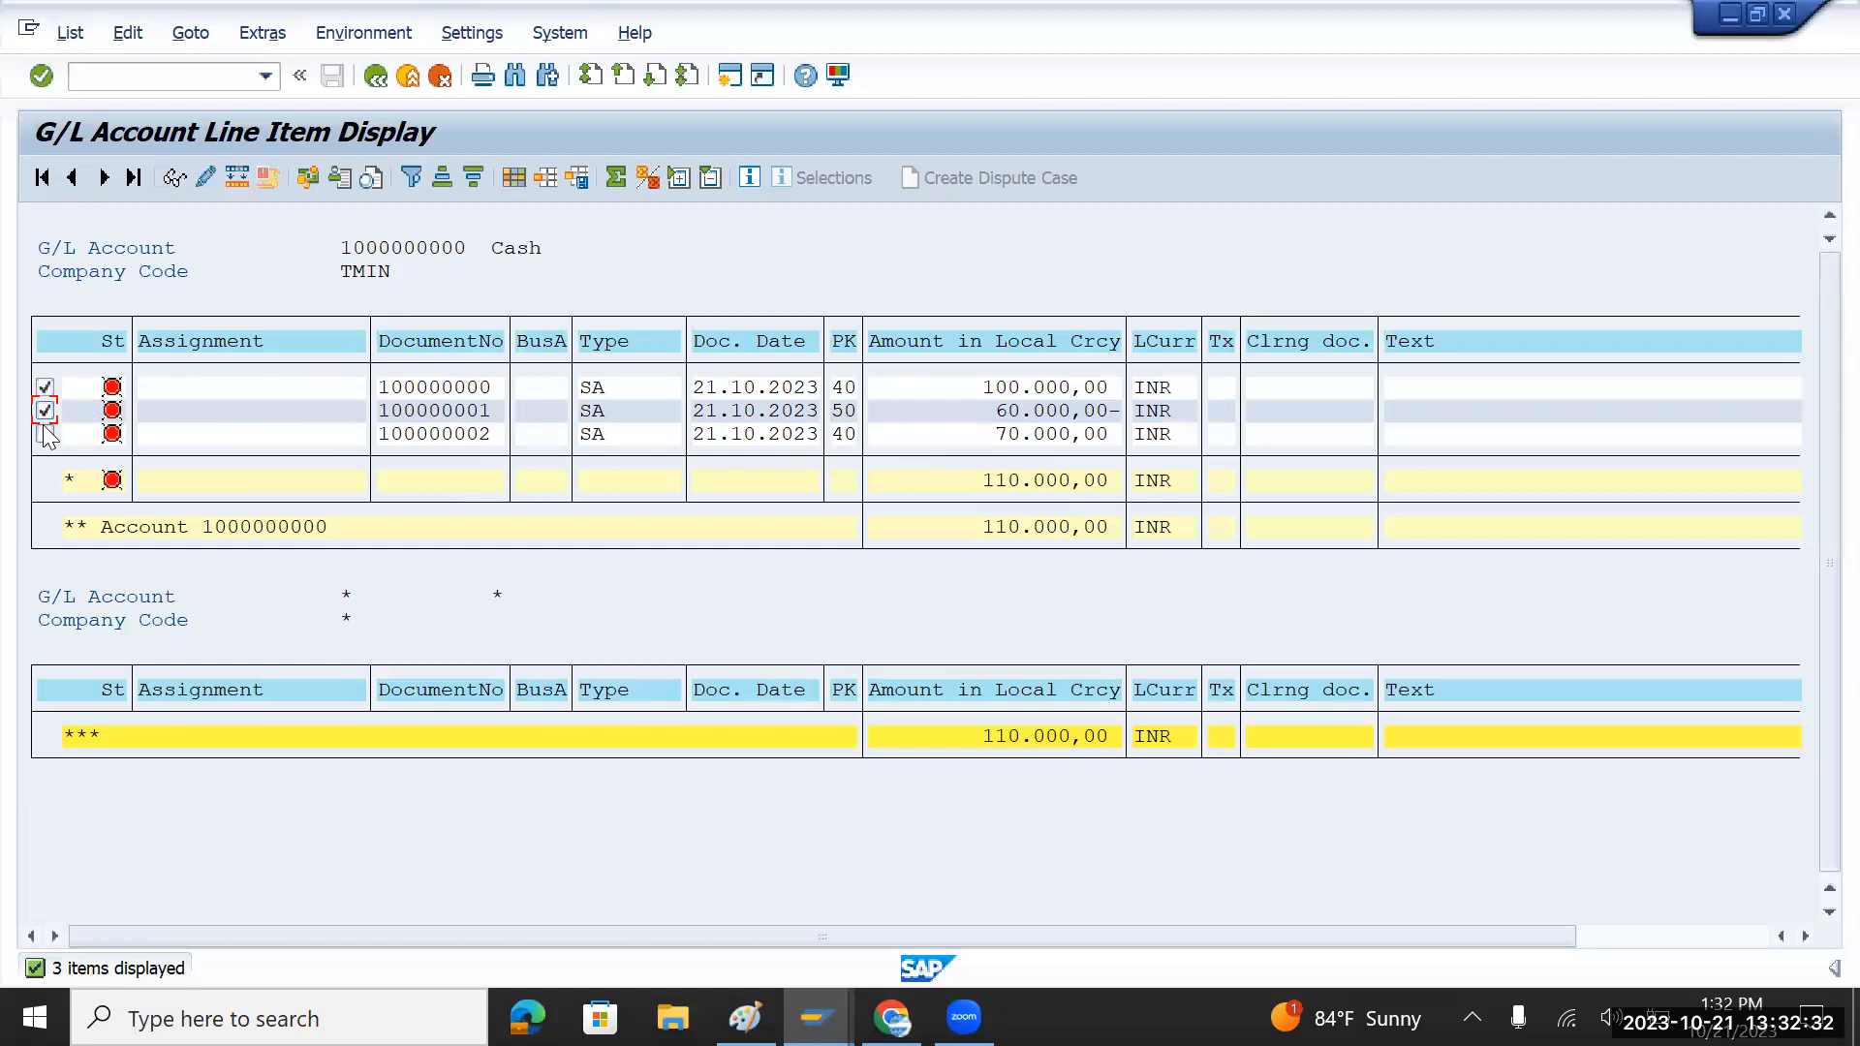
click(112, 387)
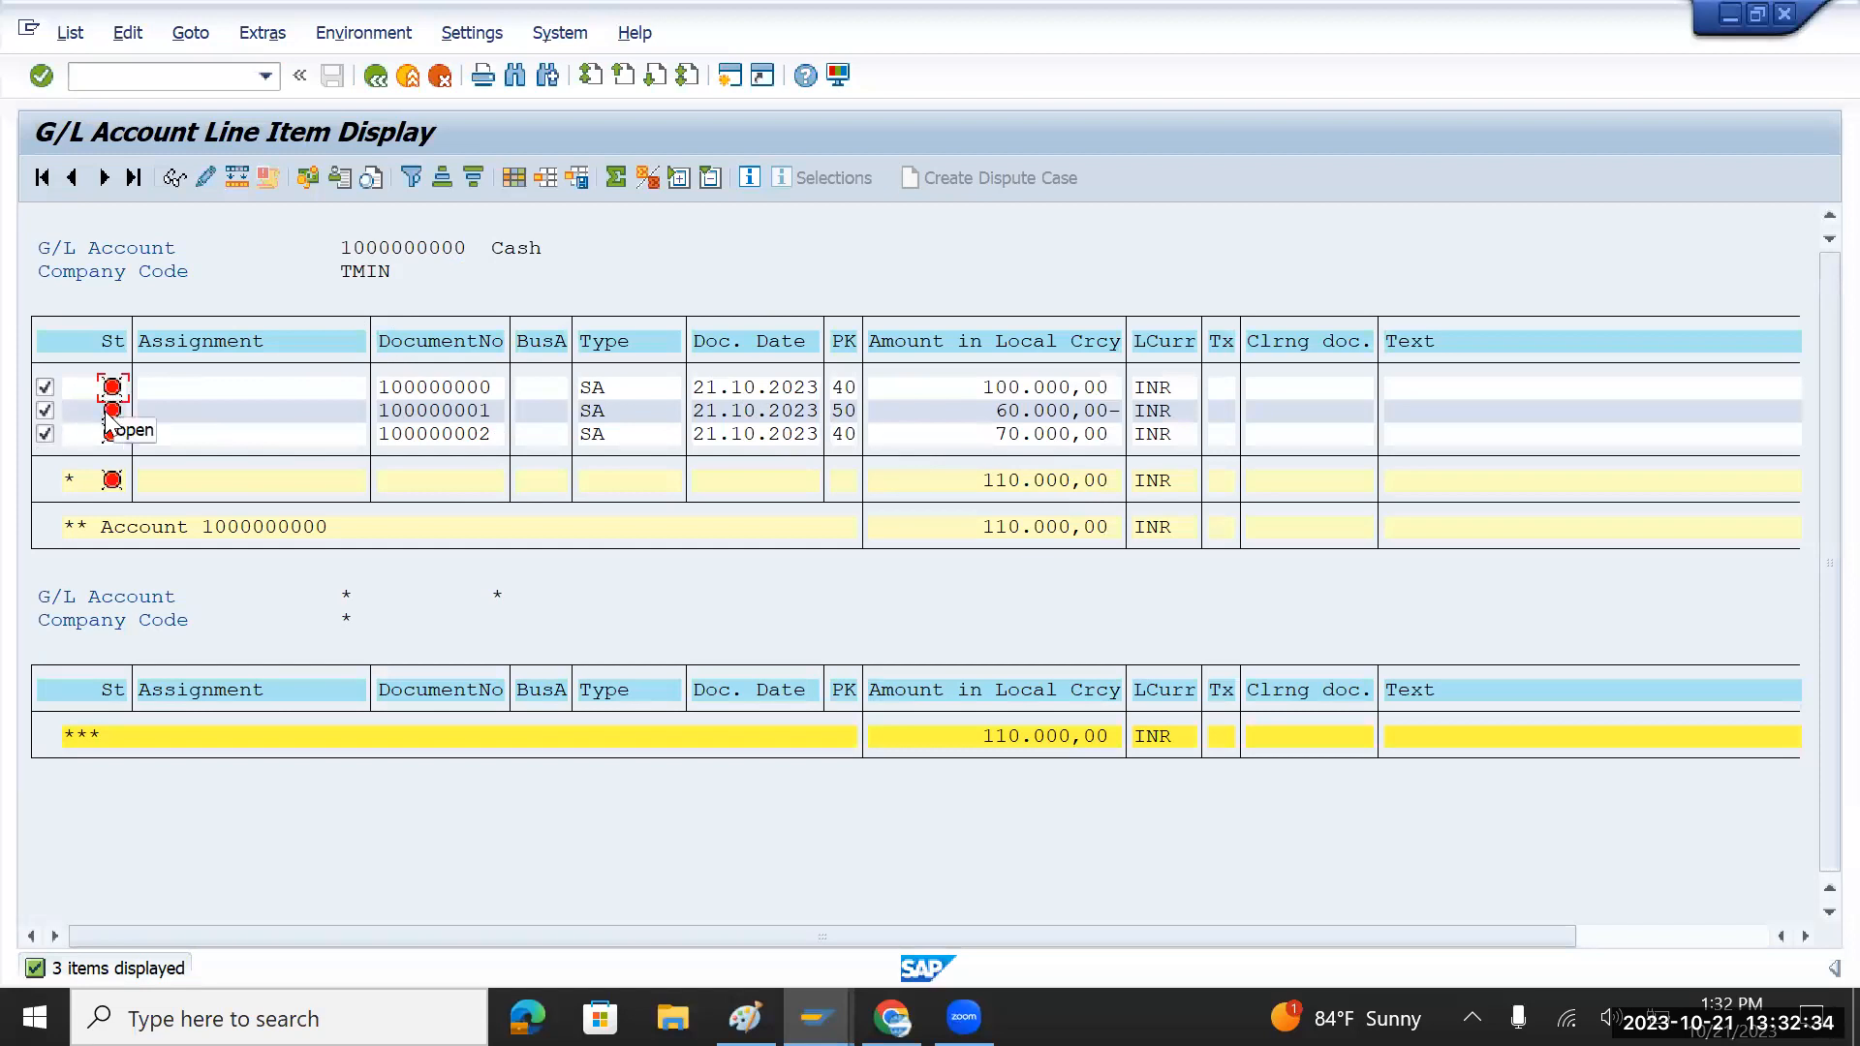
click(96, 434)
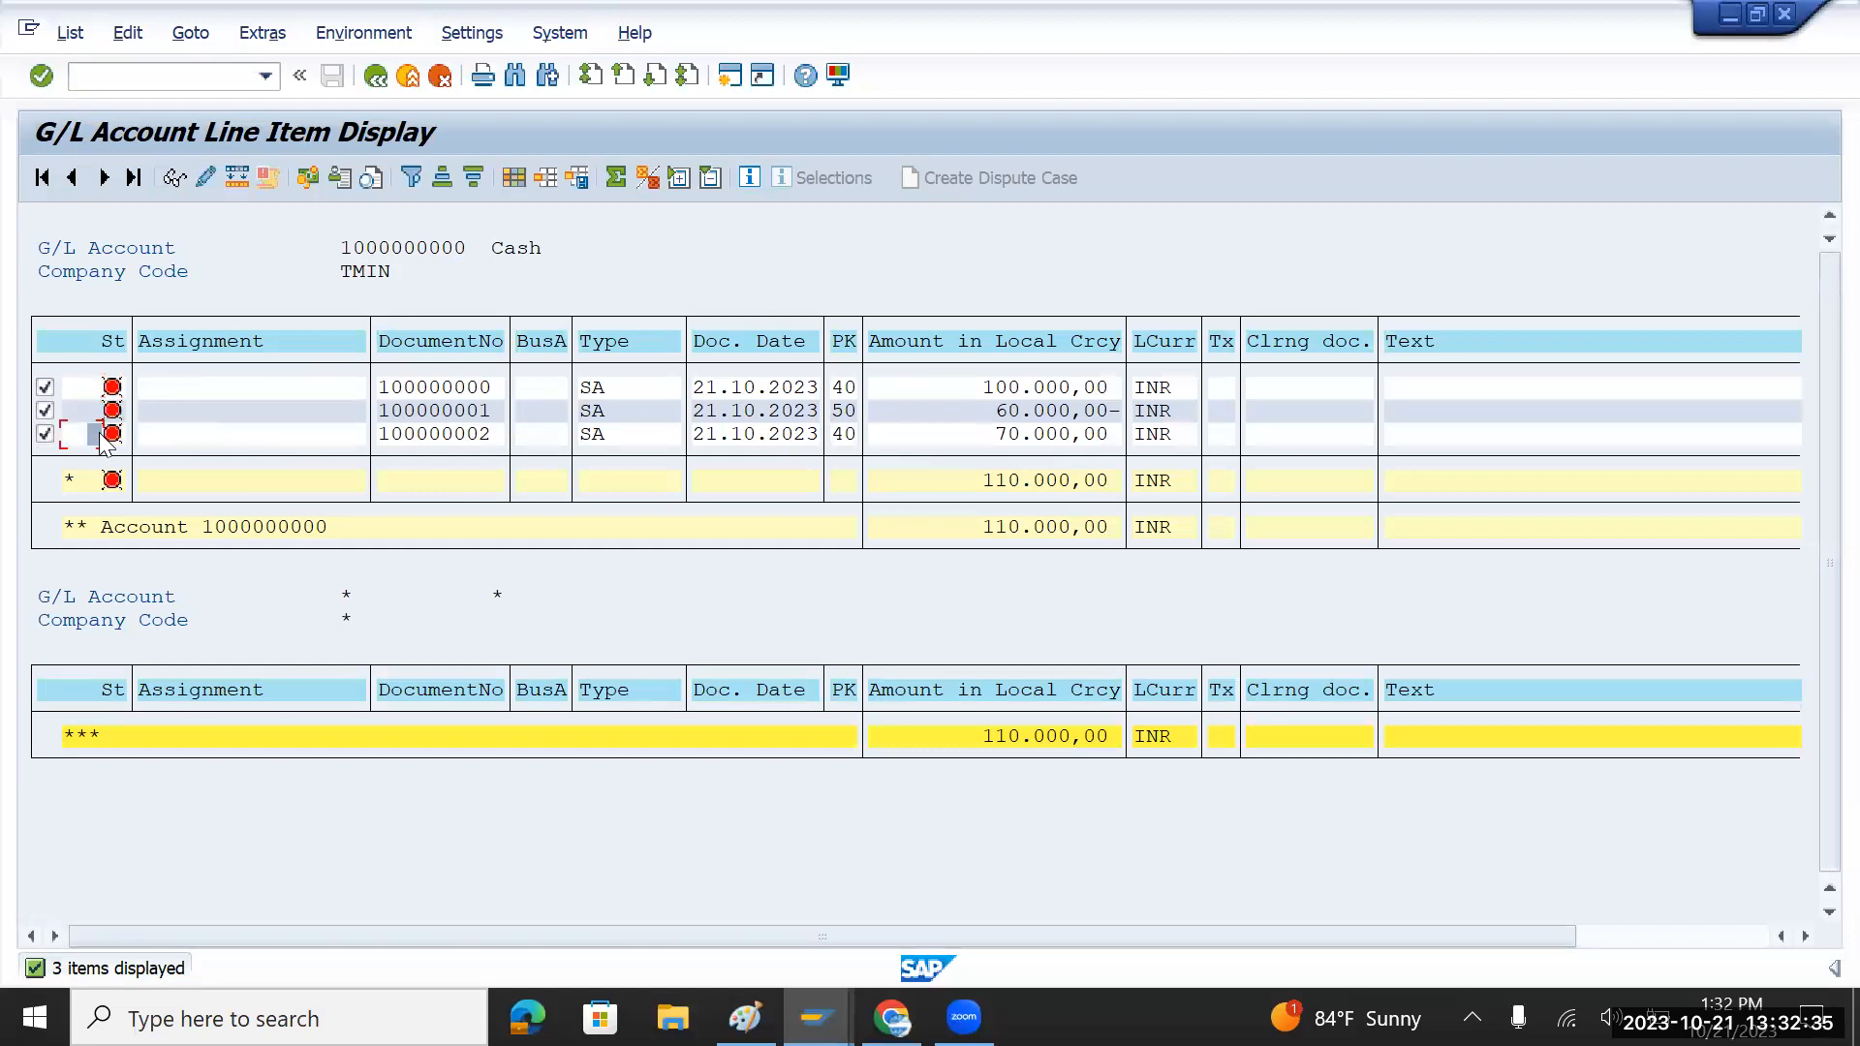
click(375, 75)
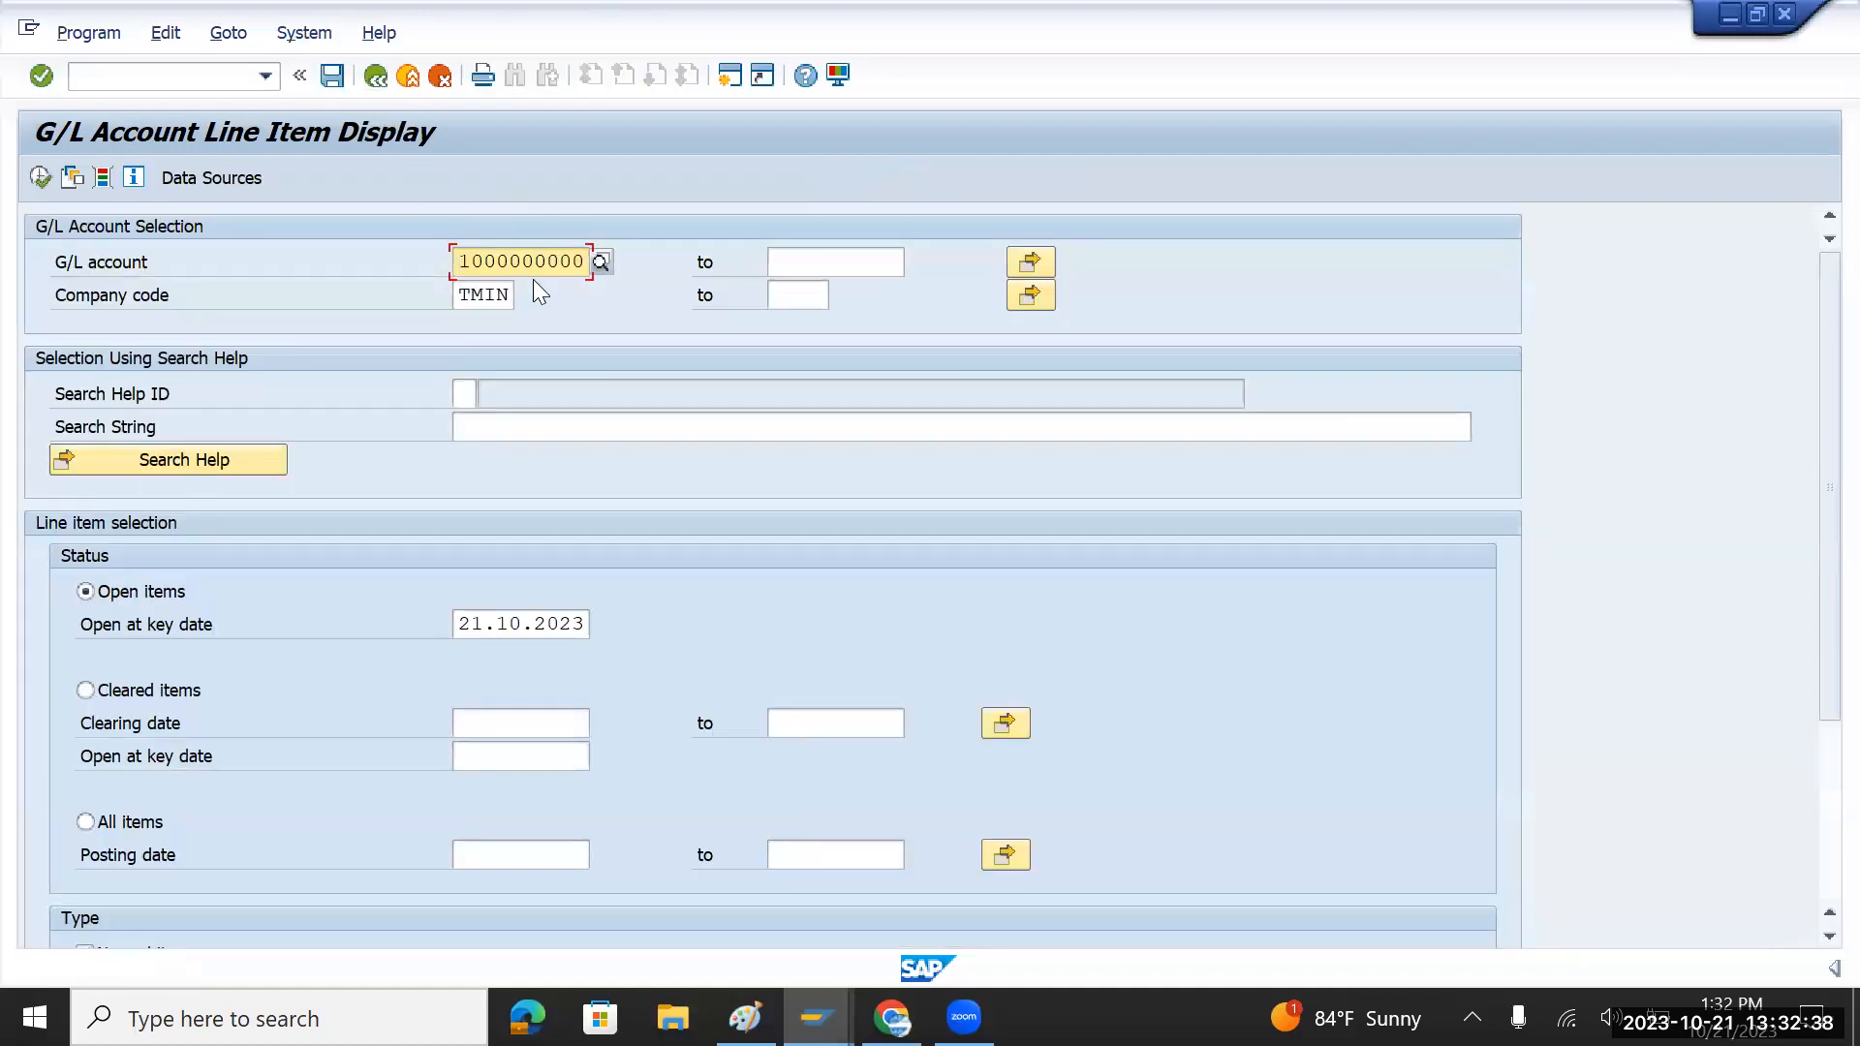
click(799, 265)
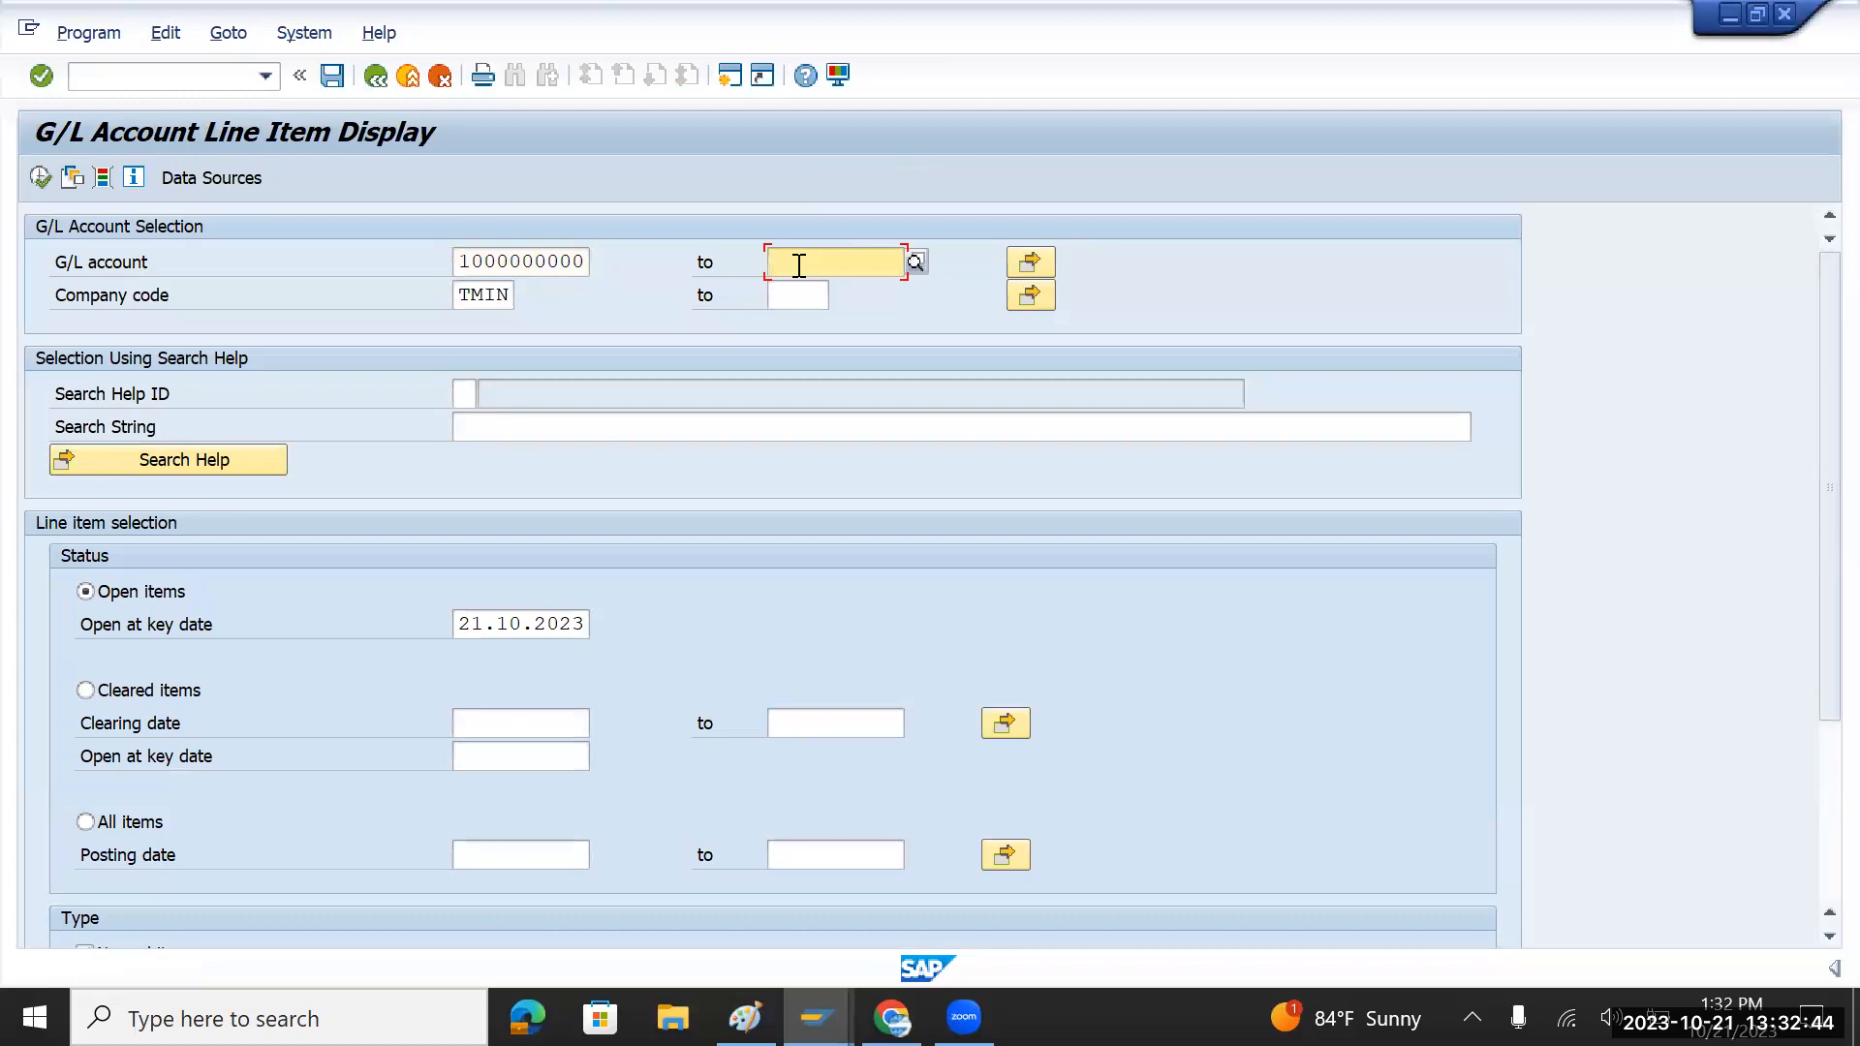
text(499999)
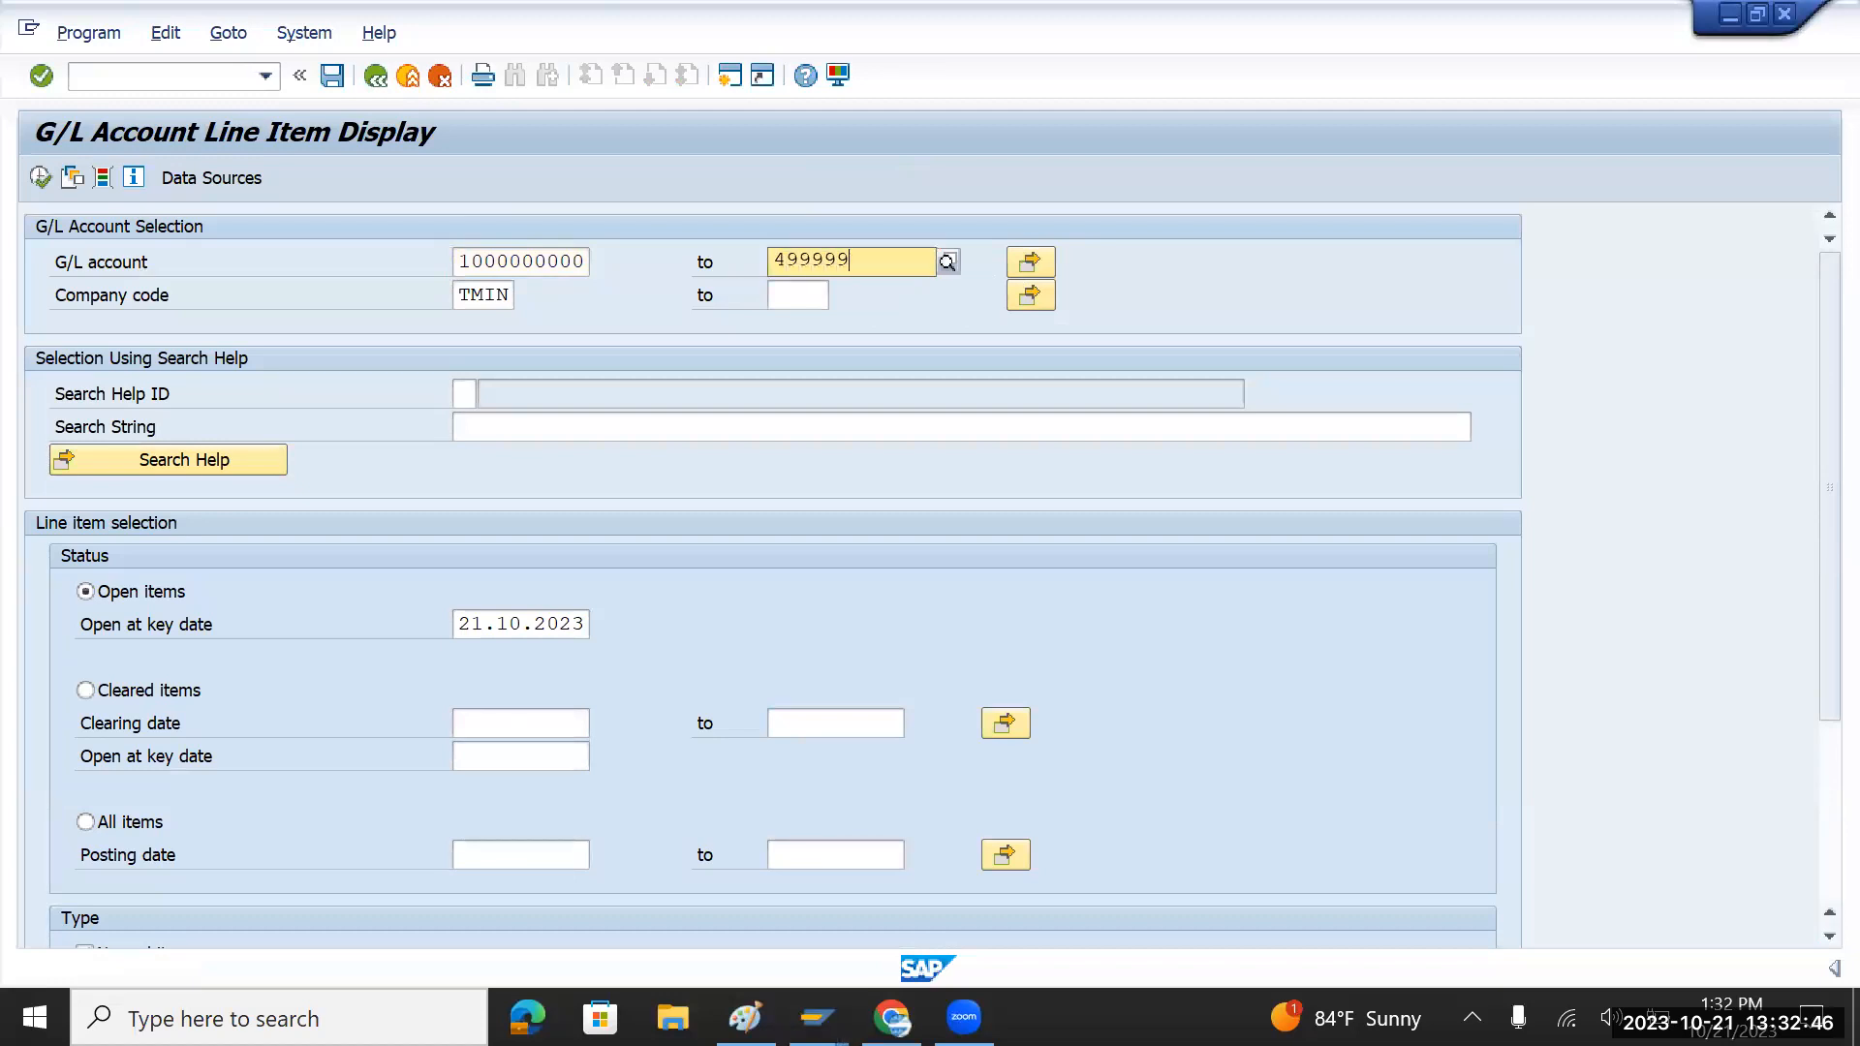
text(9999)
key(Tab)
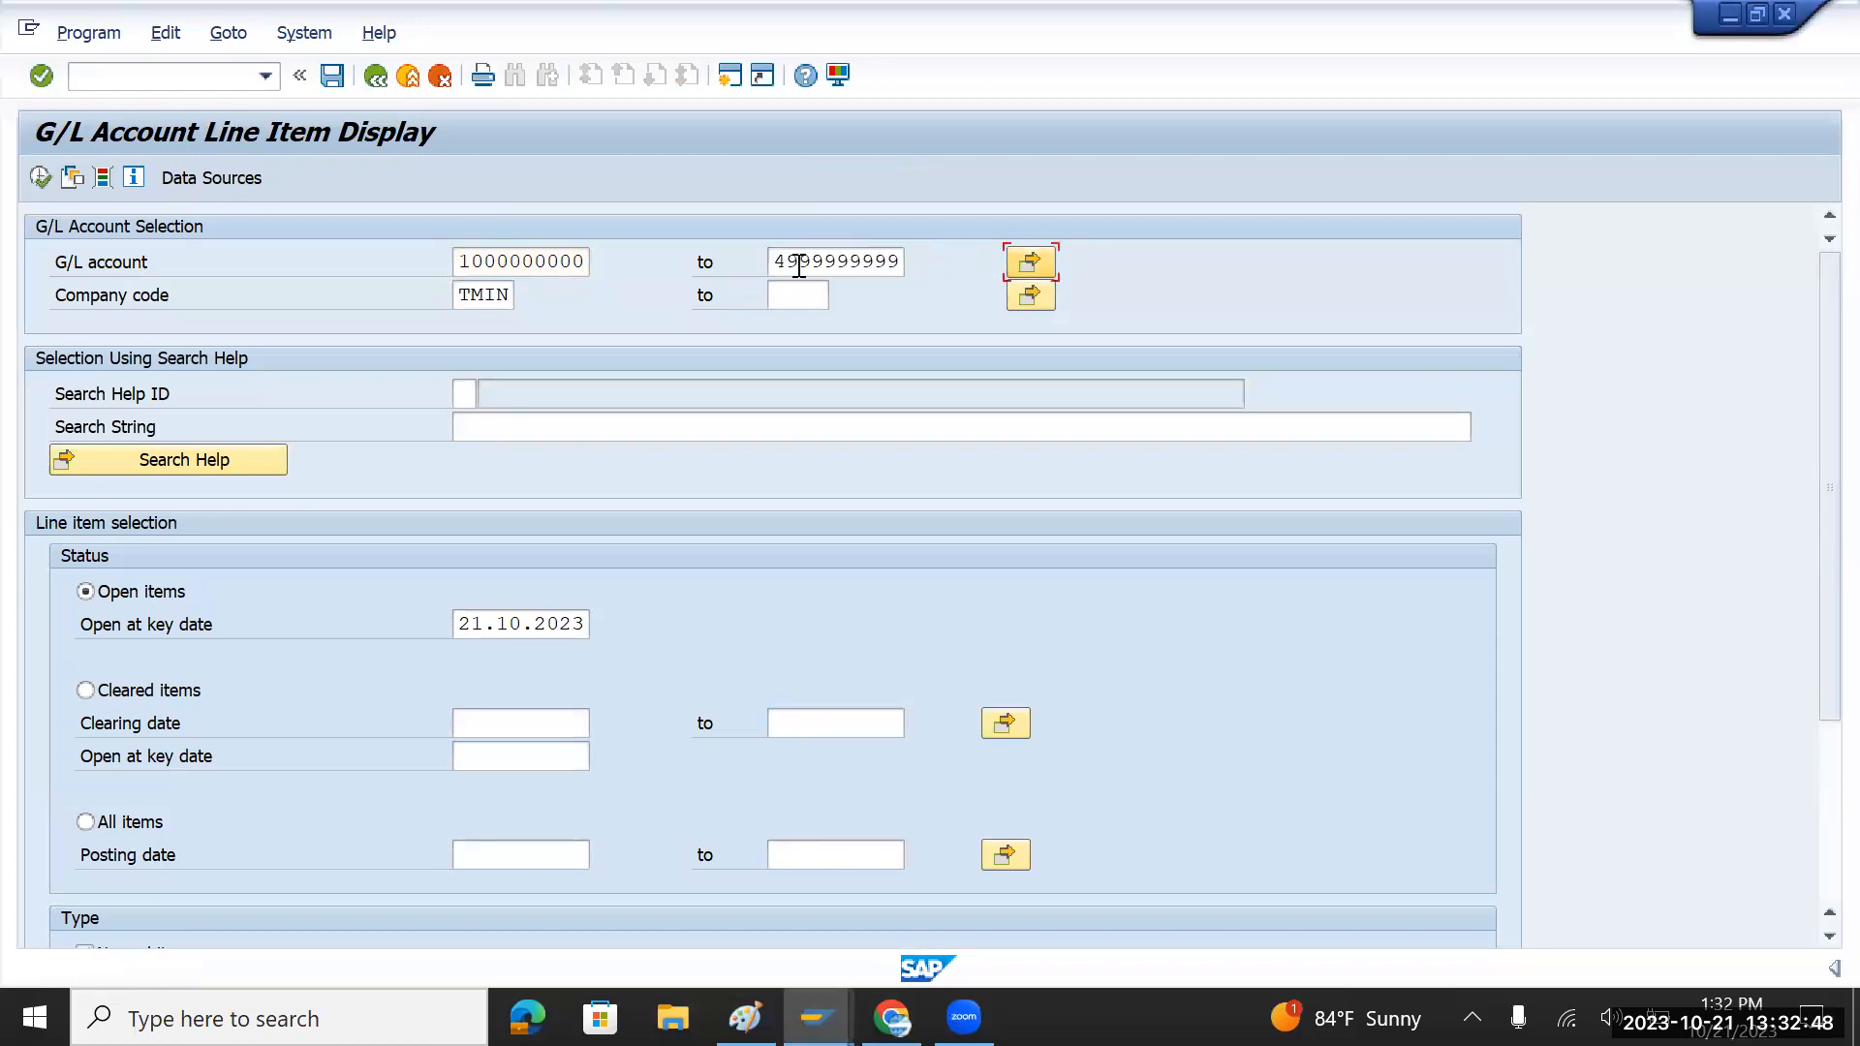
click(41, 178)
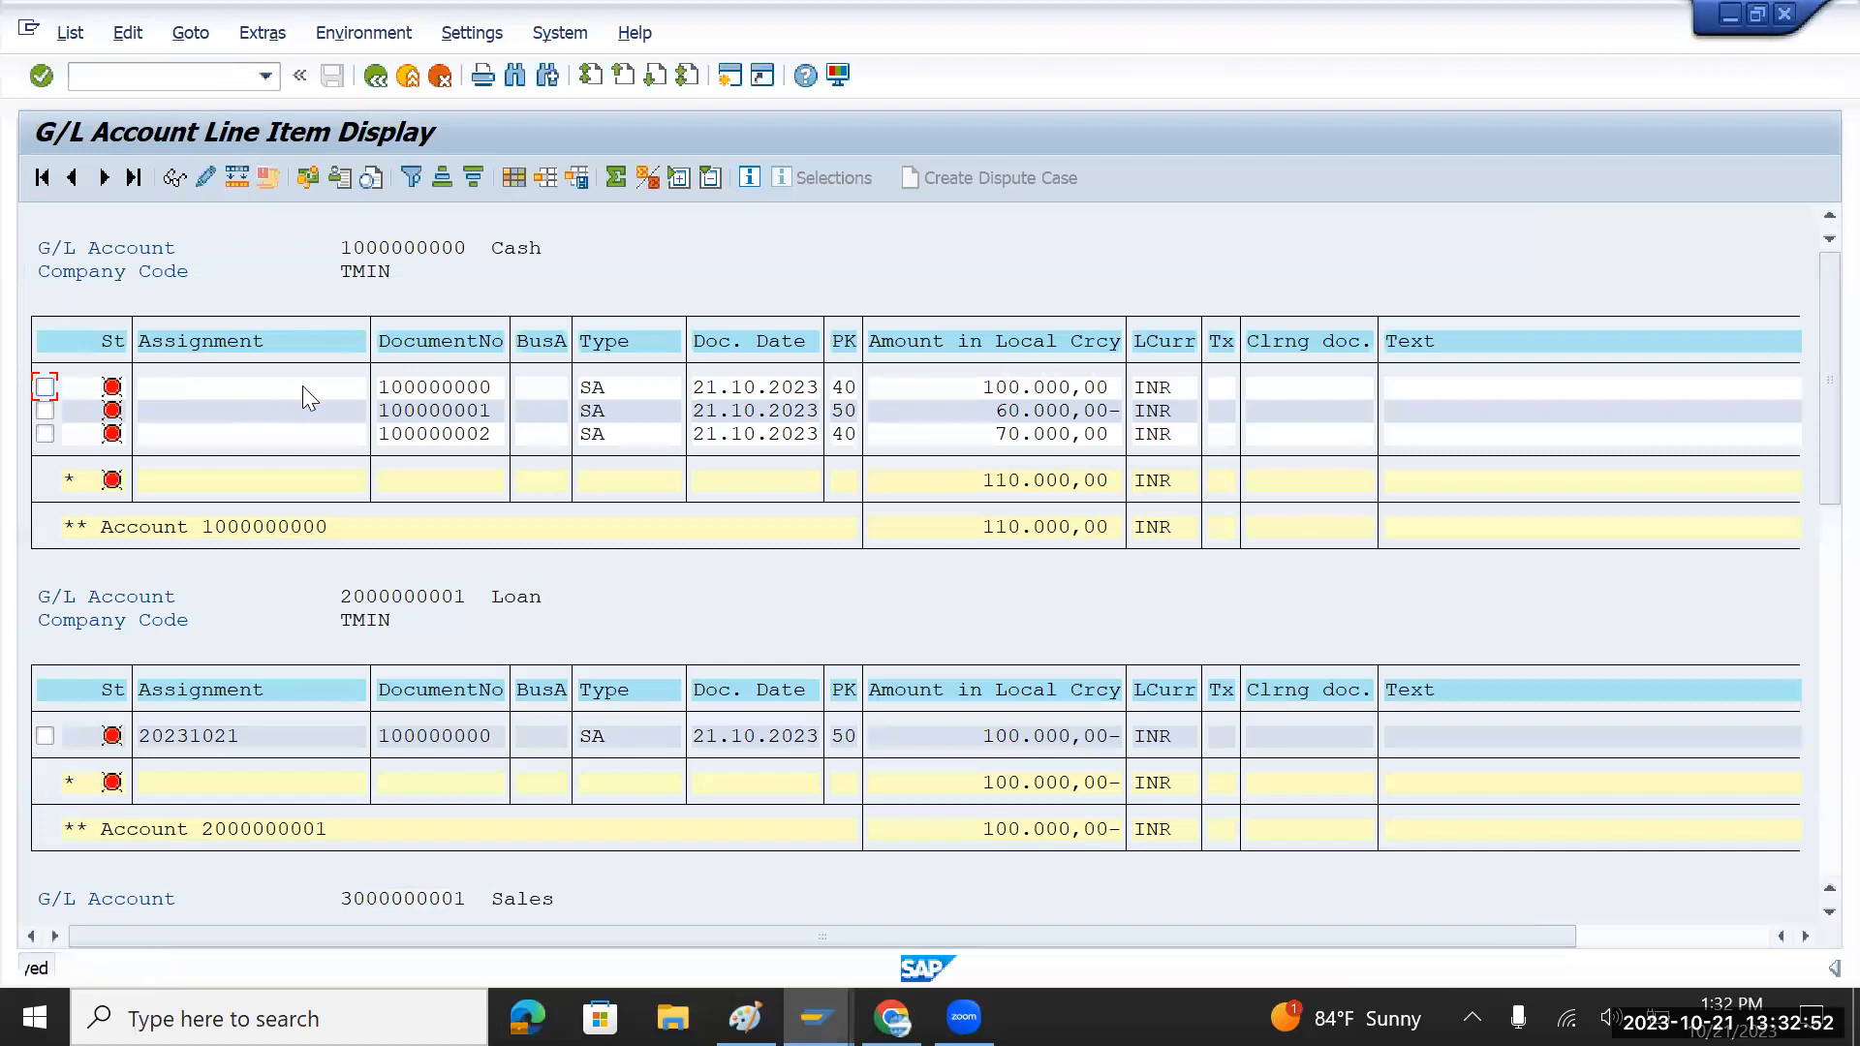
scroll(120, 586, down, 1)
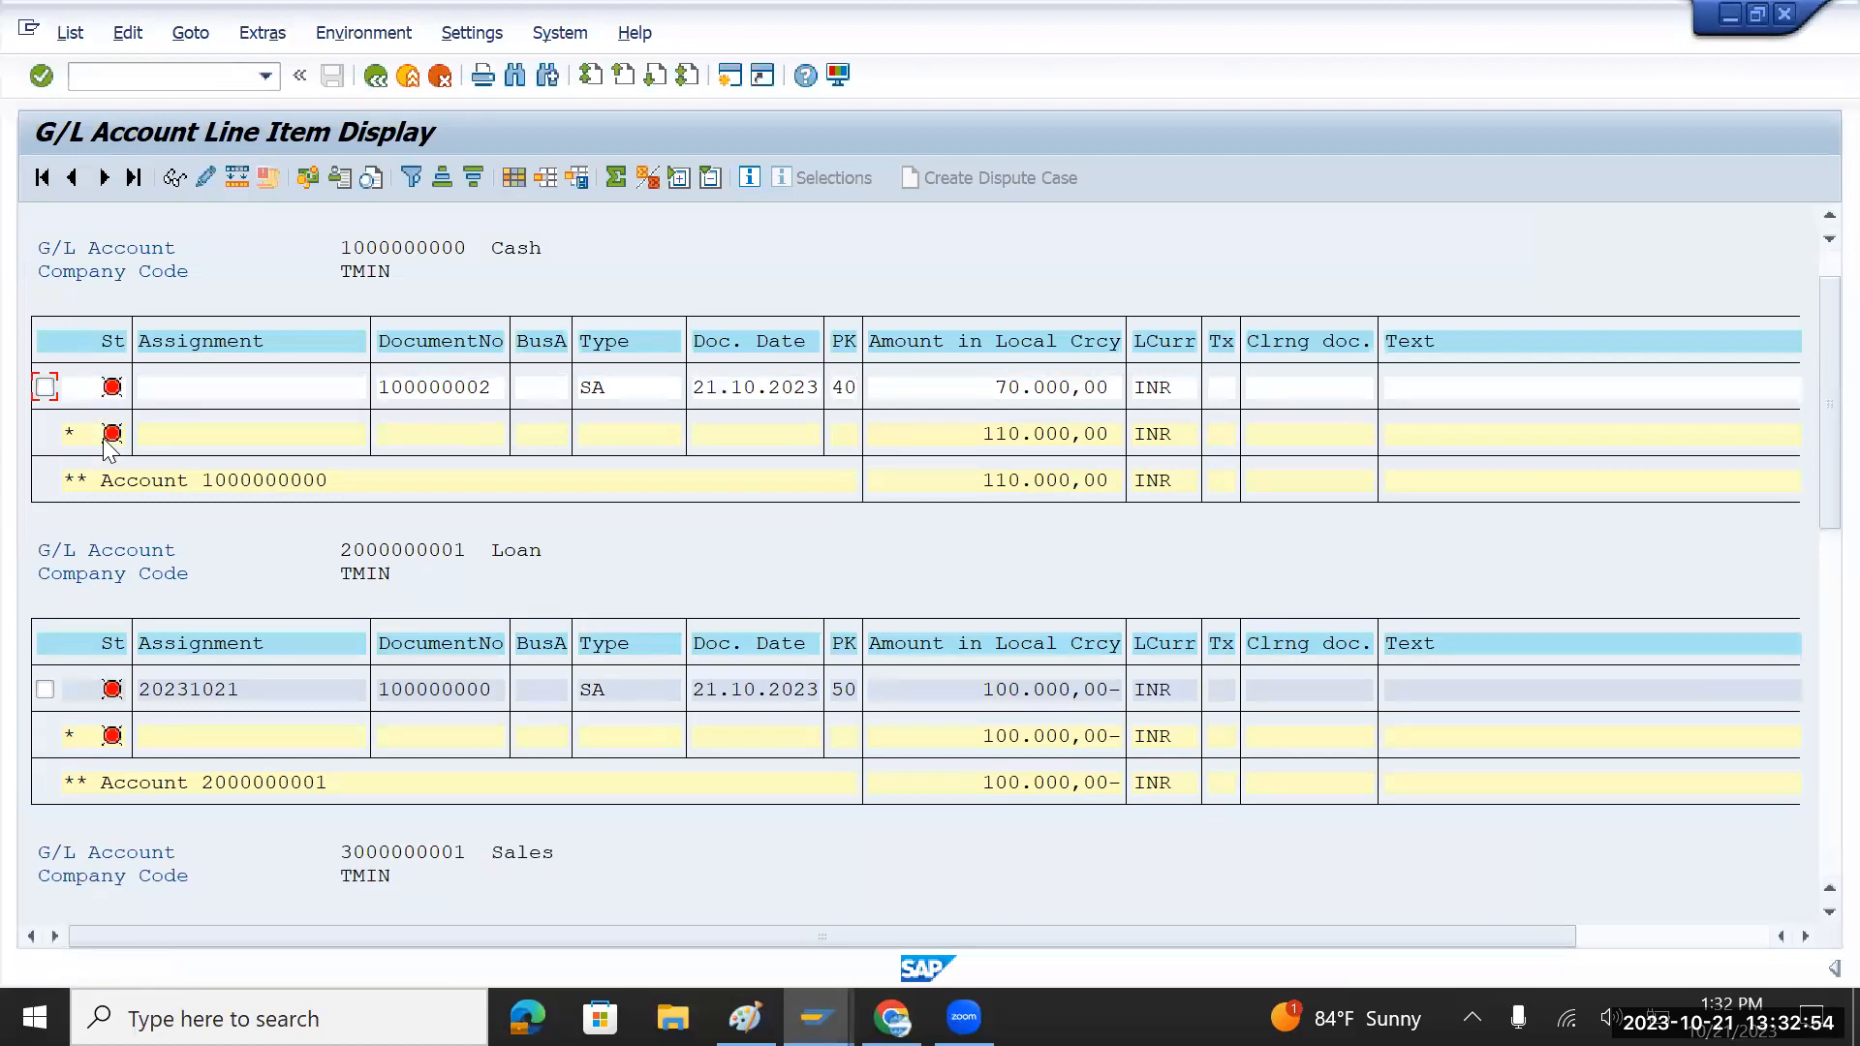
scroll(145, 644, down, 1)
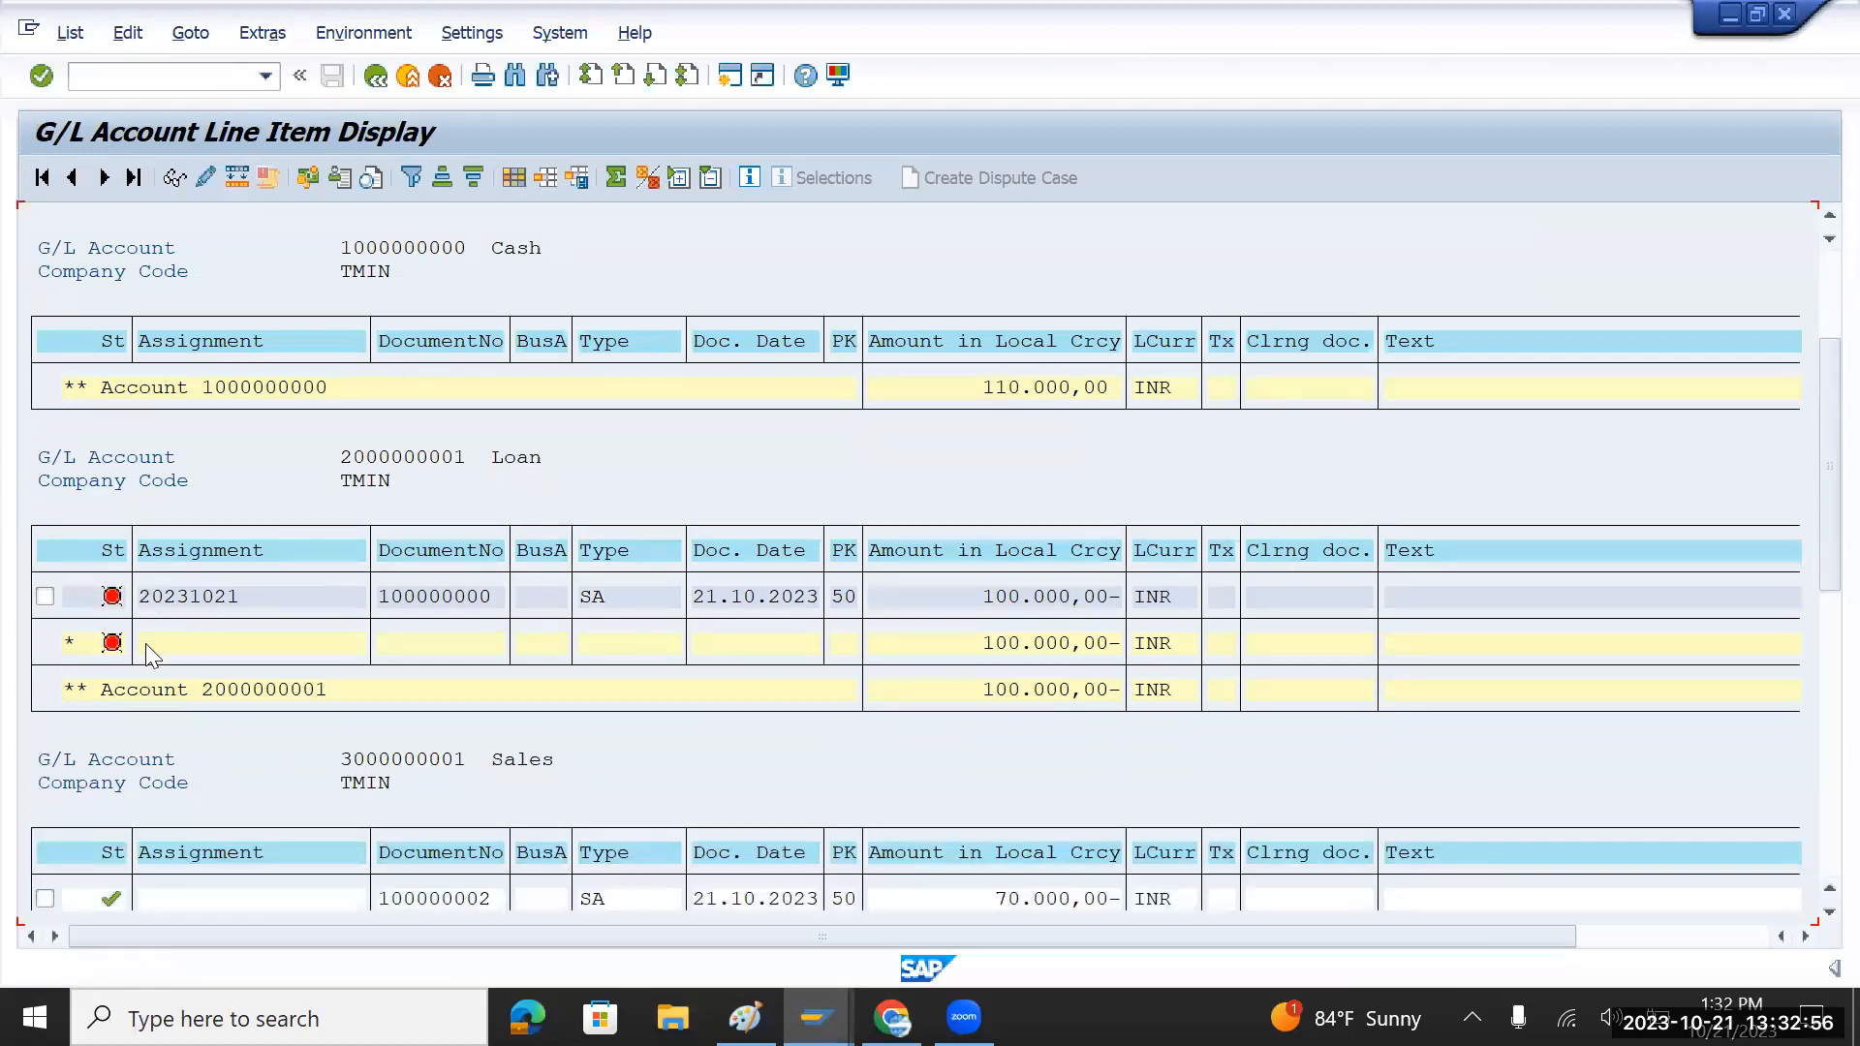
scroll(145, 644, down, 1)
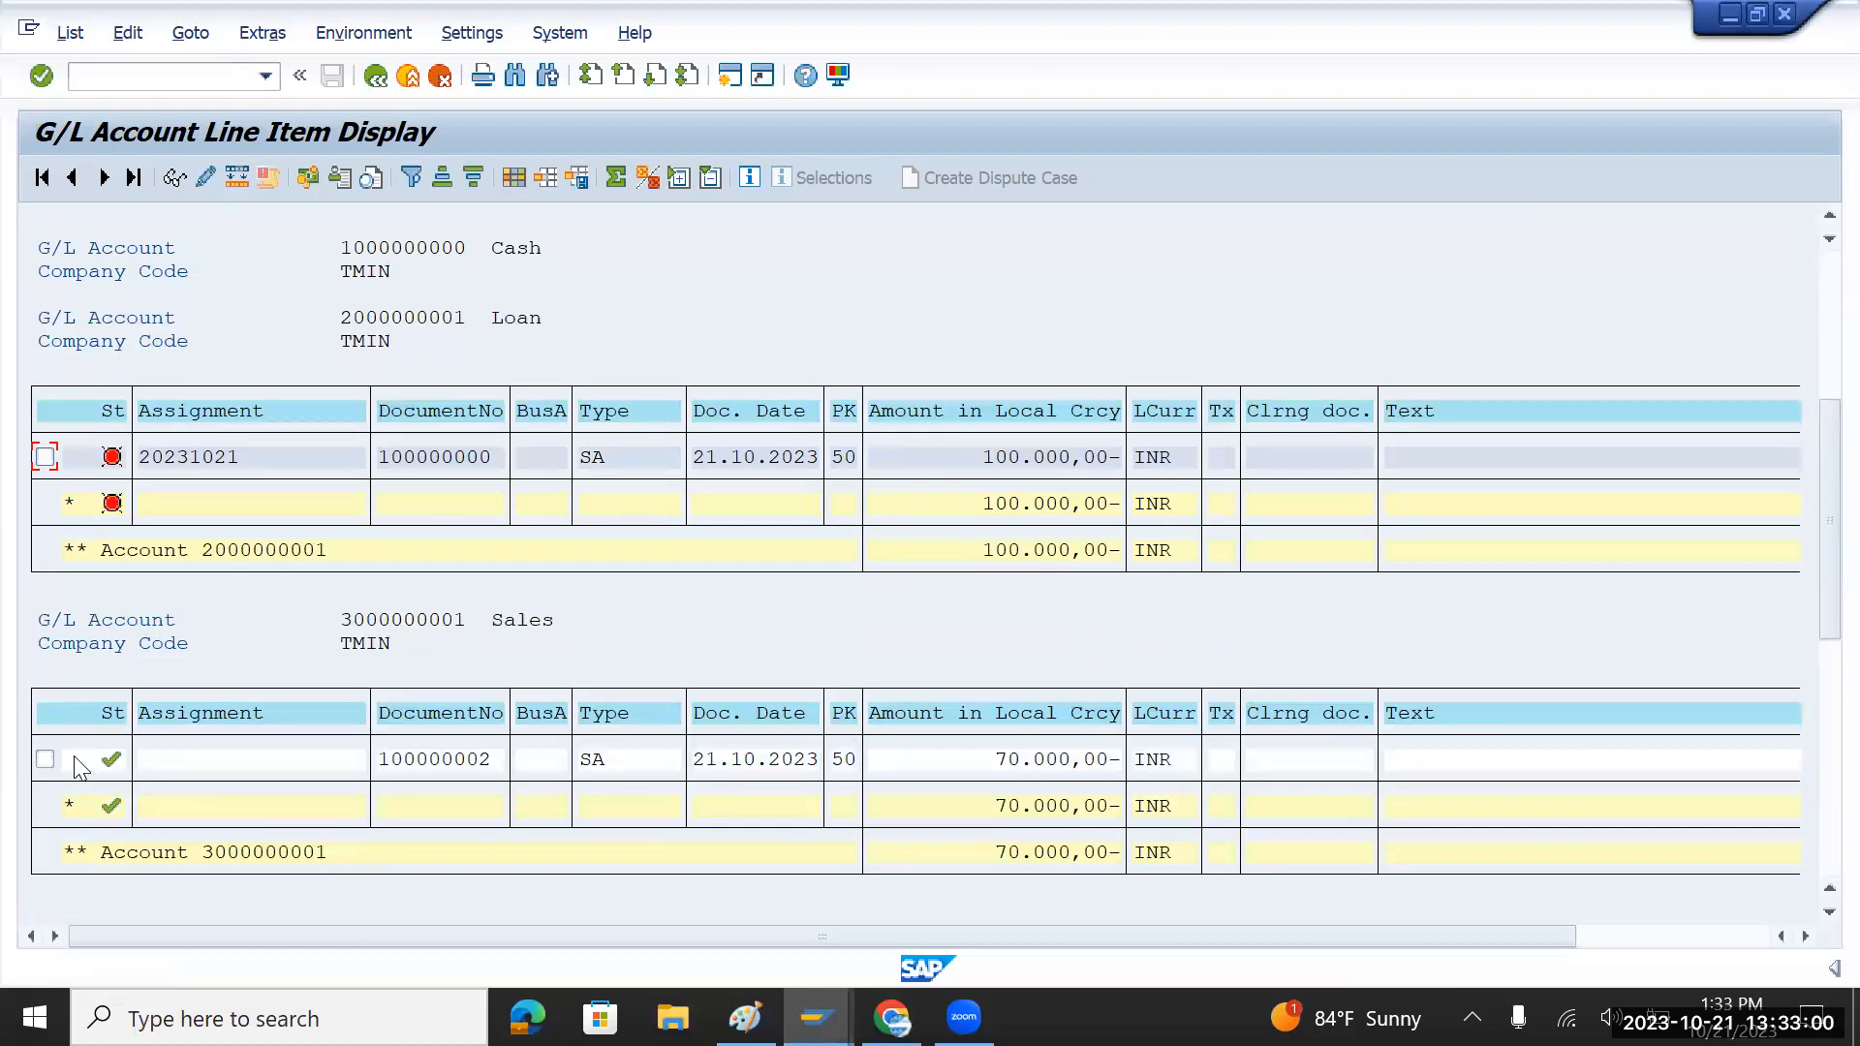
click(44, 759)
click(345, 621)
Step: Start FS00 central G/L account maintenance in a new session and expand the Incocme group
key(shift+F3)
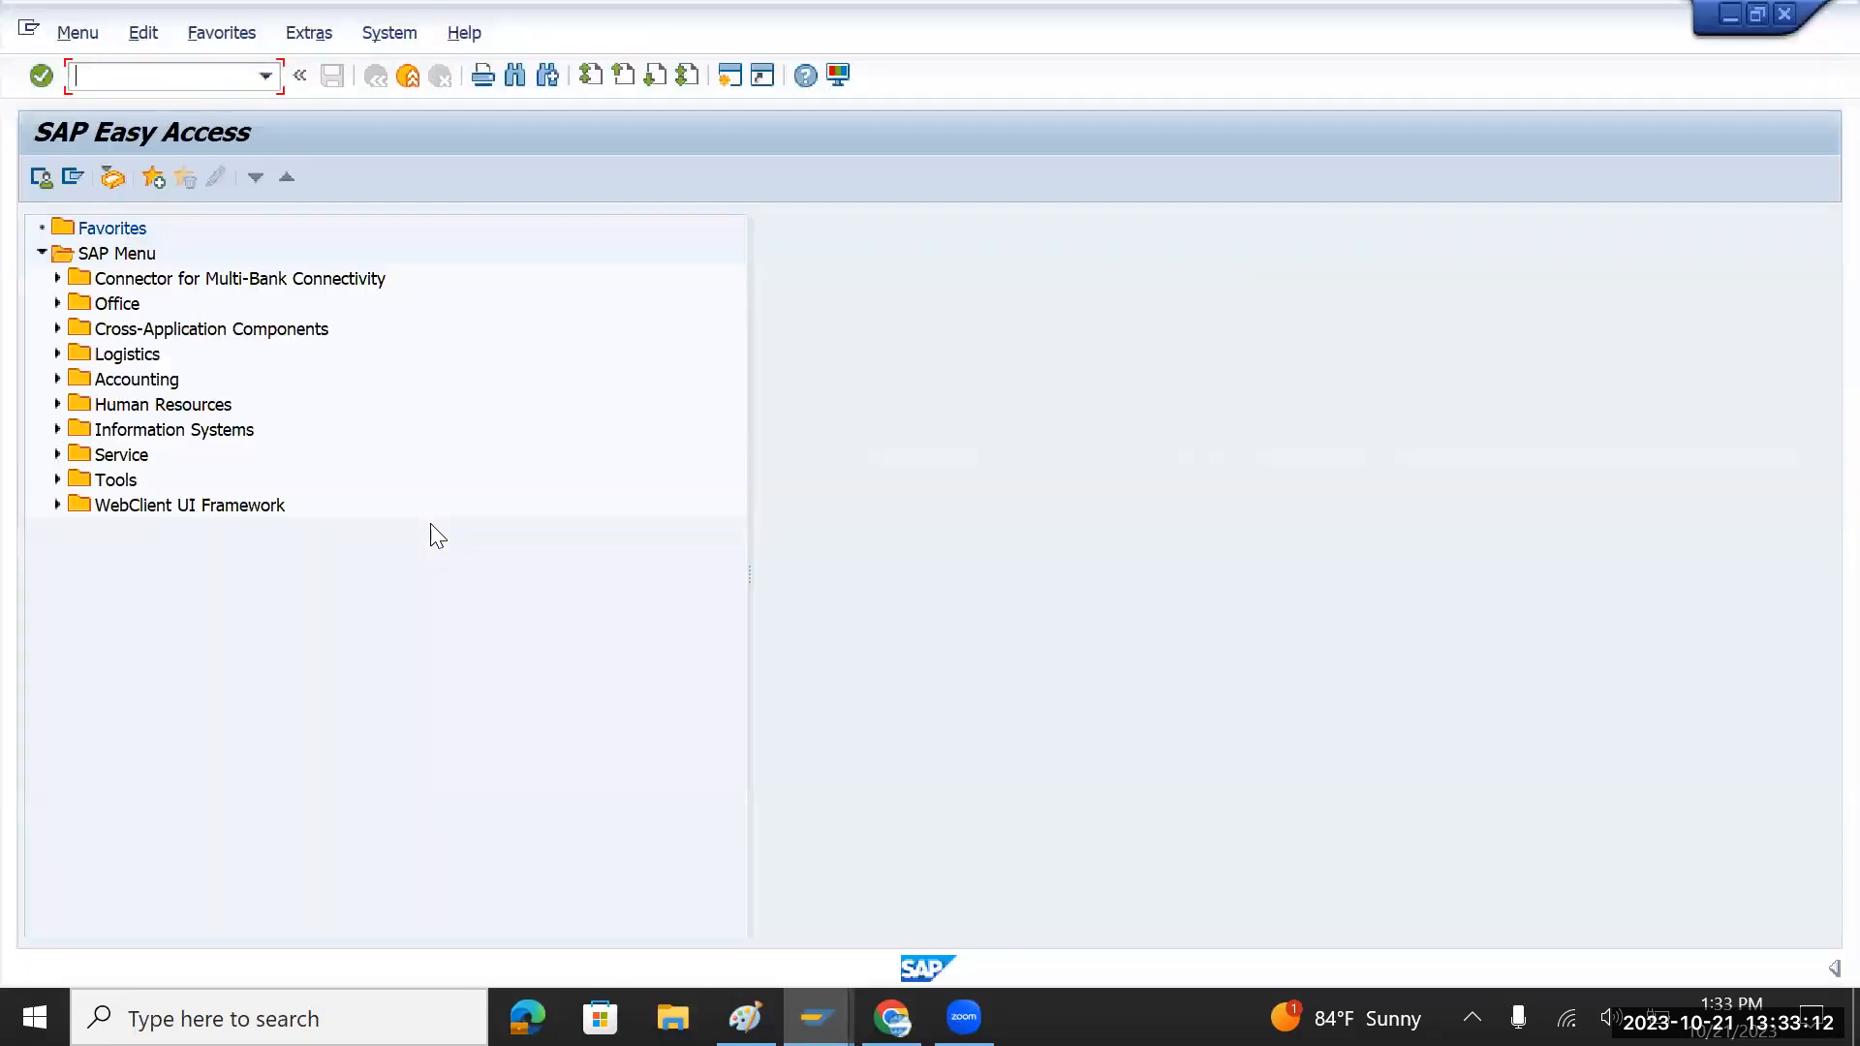
text(fs00)
key(Return)
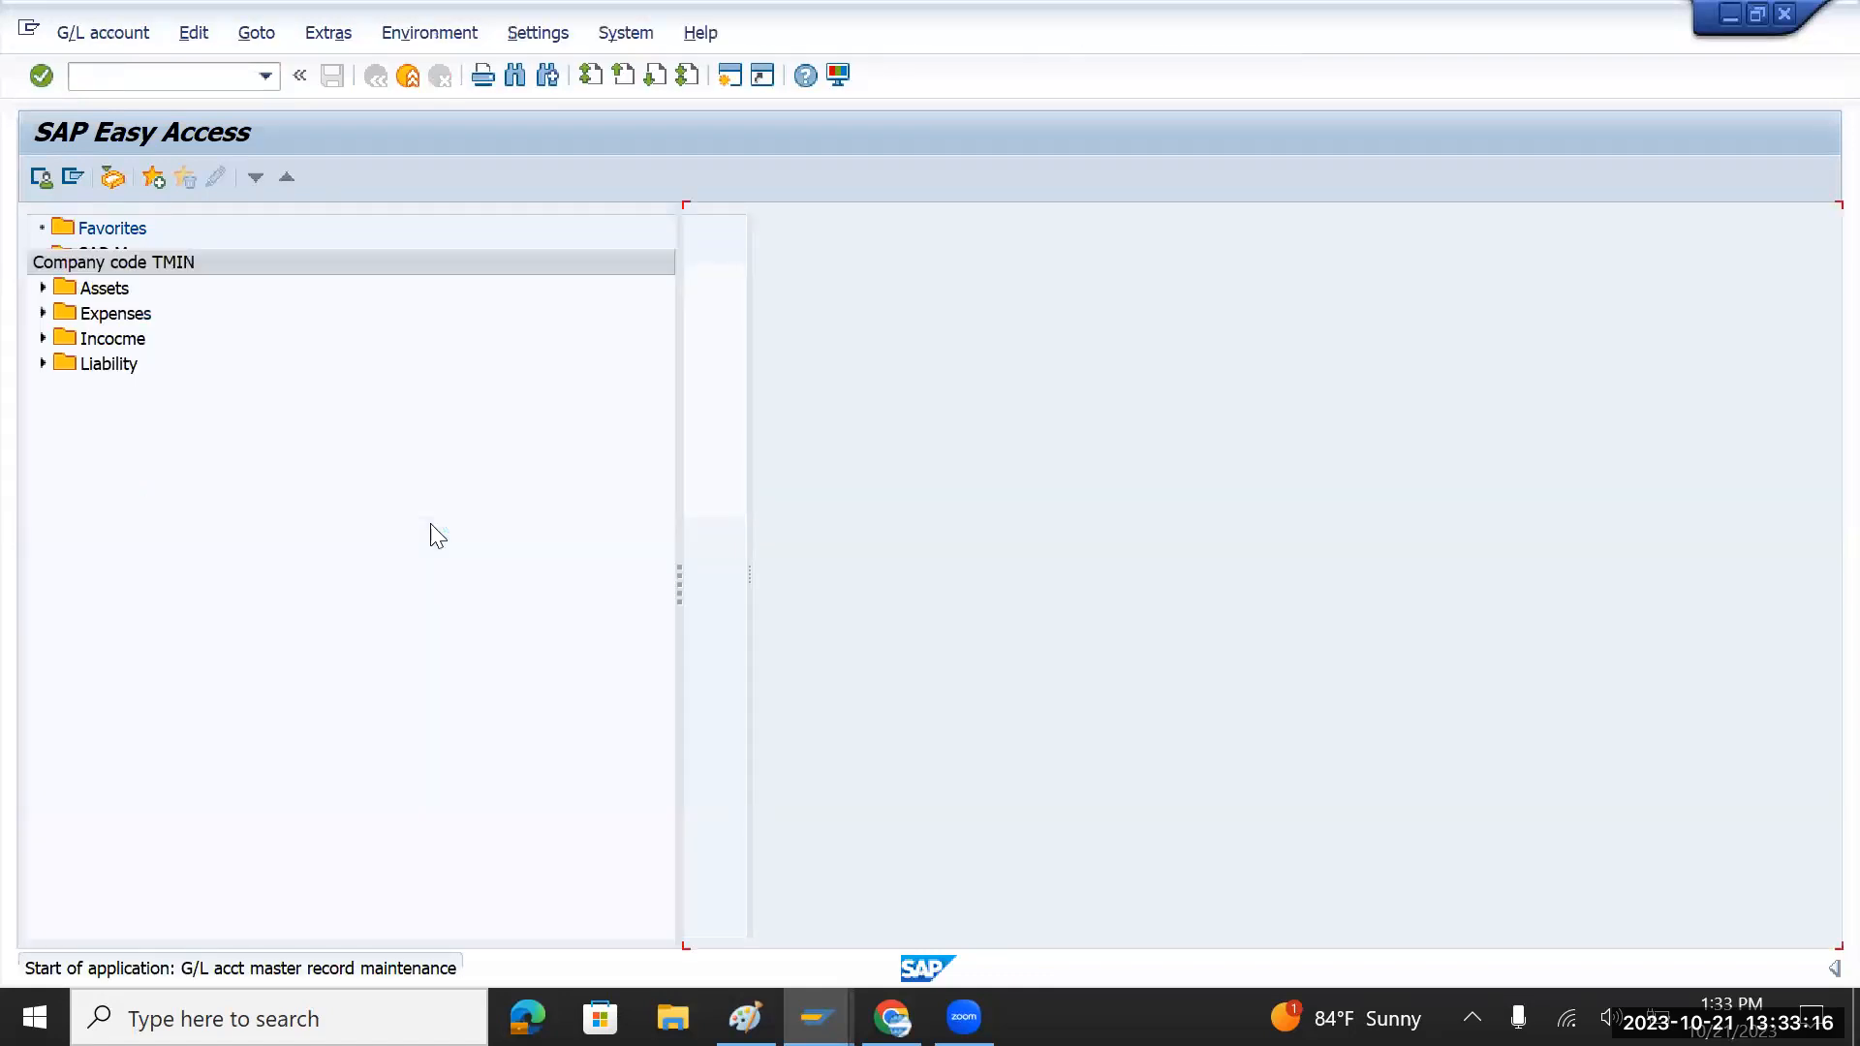
click(43, 338)
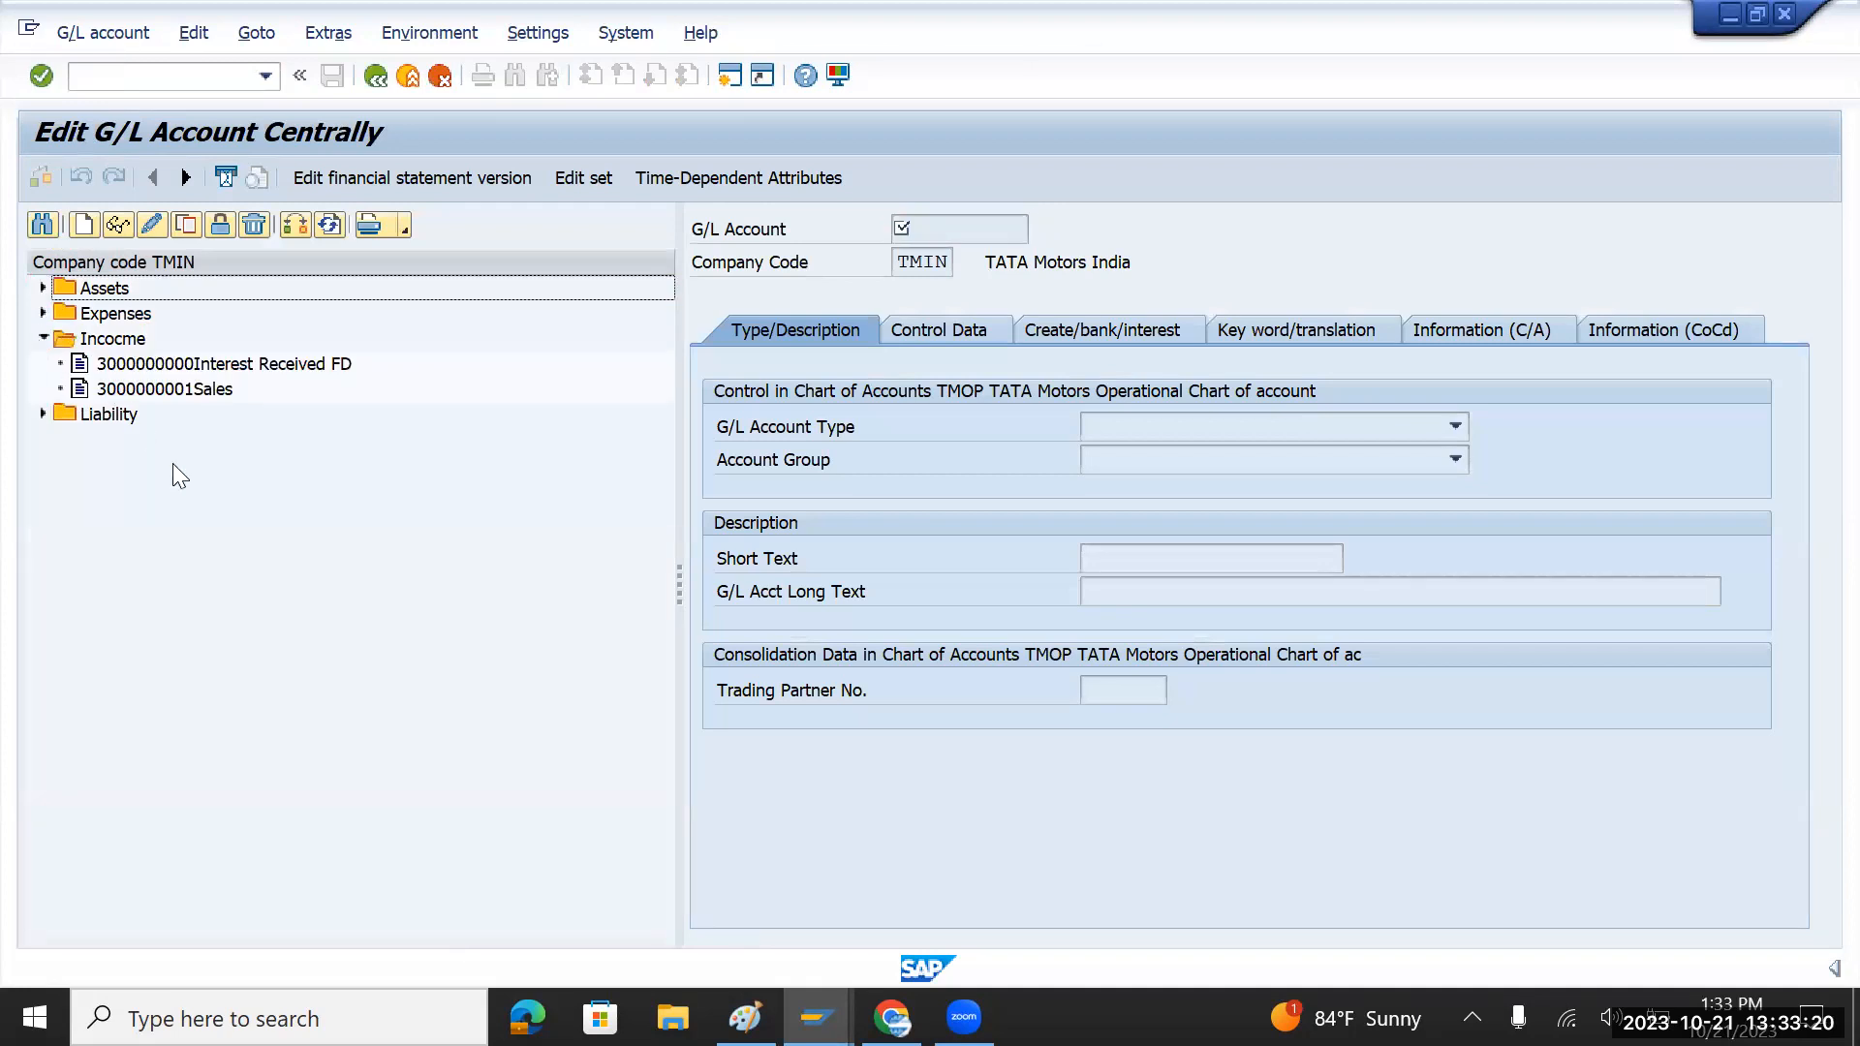
key(alt+Tab)
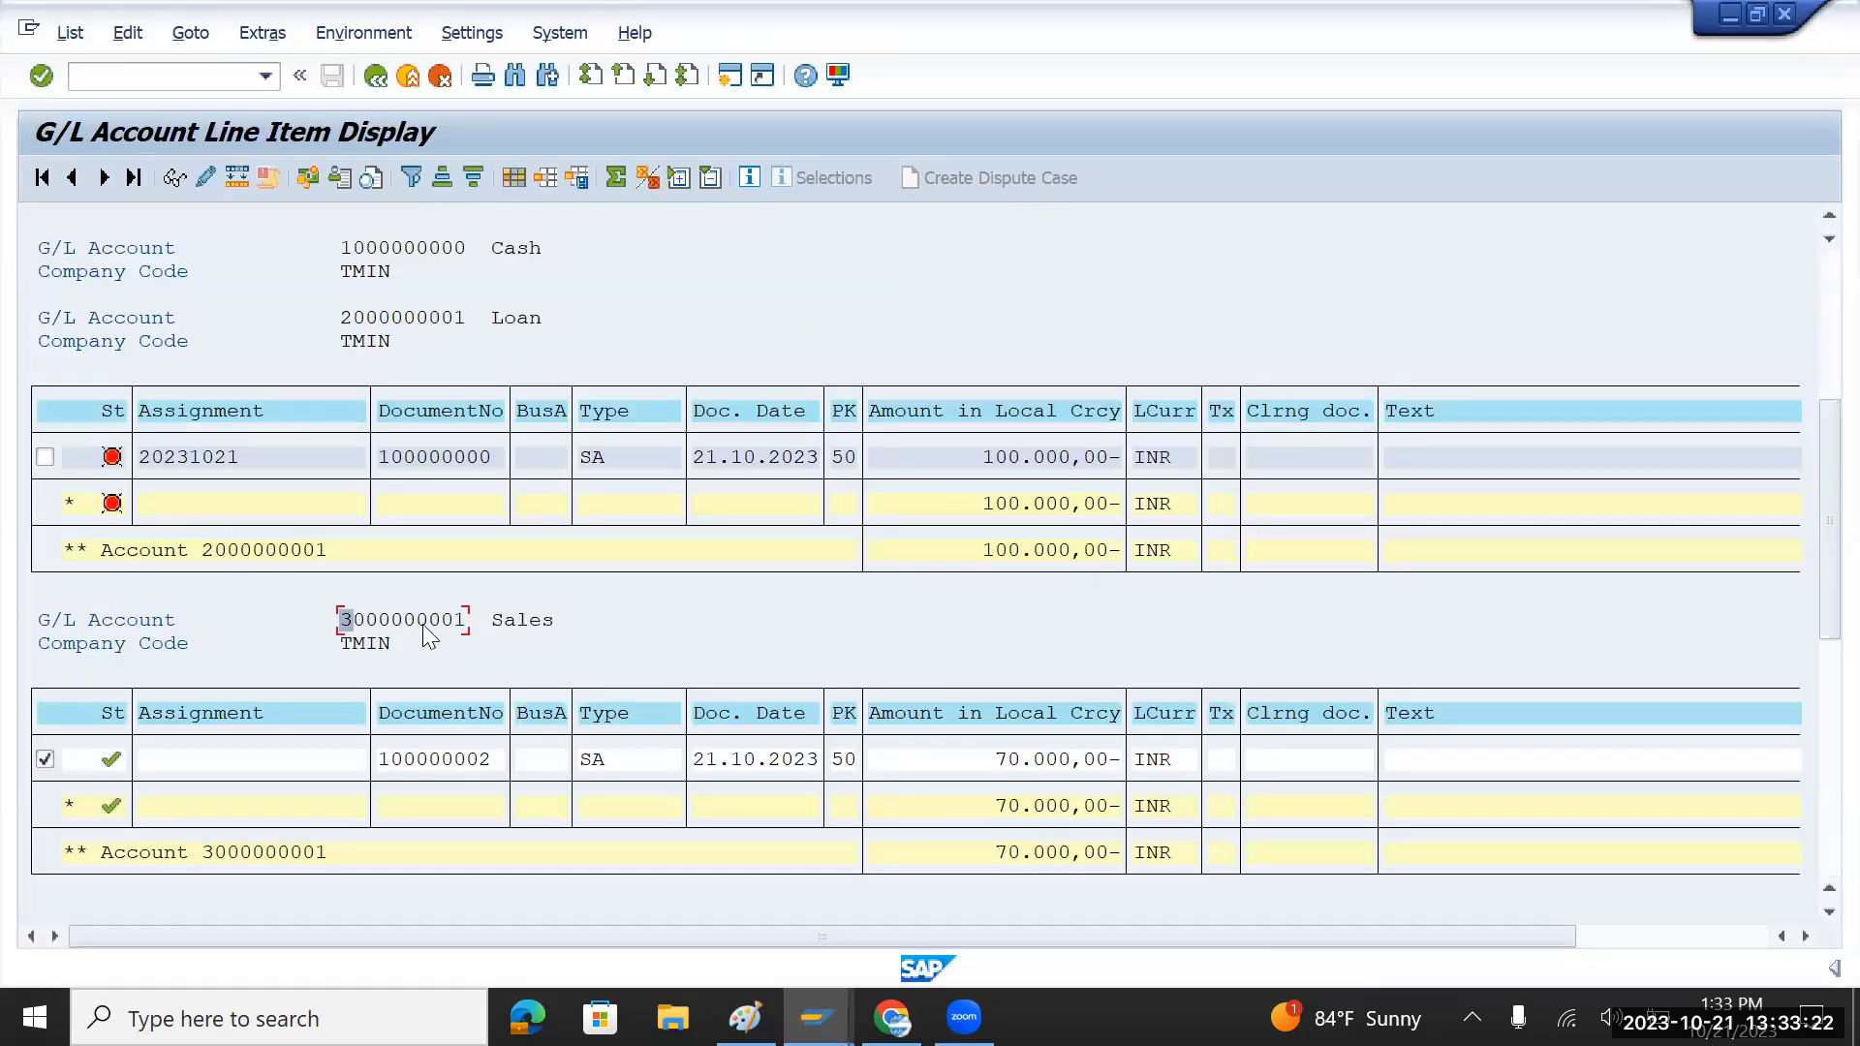
key(alt+Tab)
Step: Display the Sales account master and check its open item management setting under Control Data
double_click(165, 365)
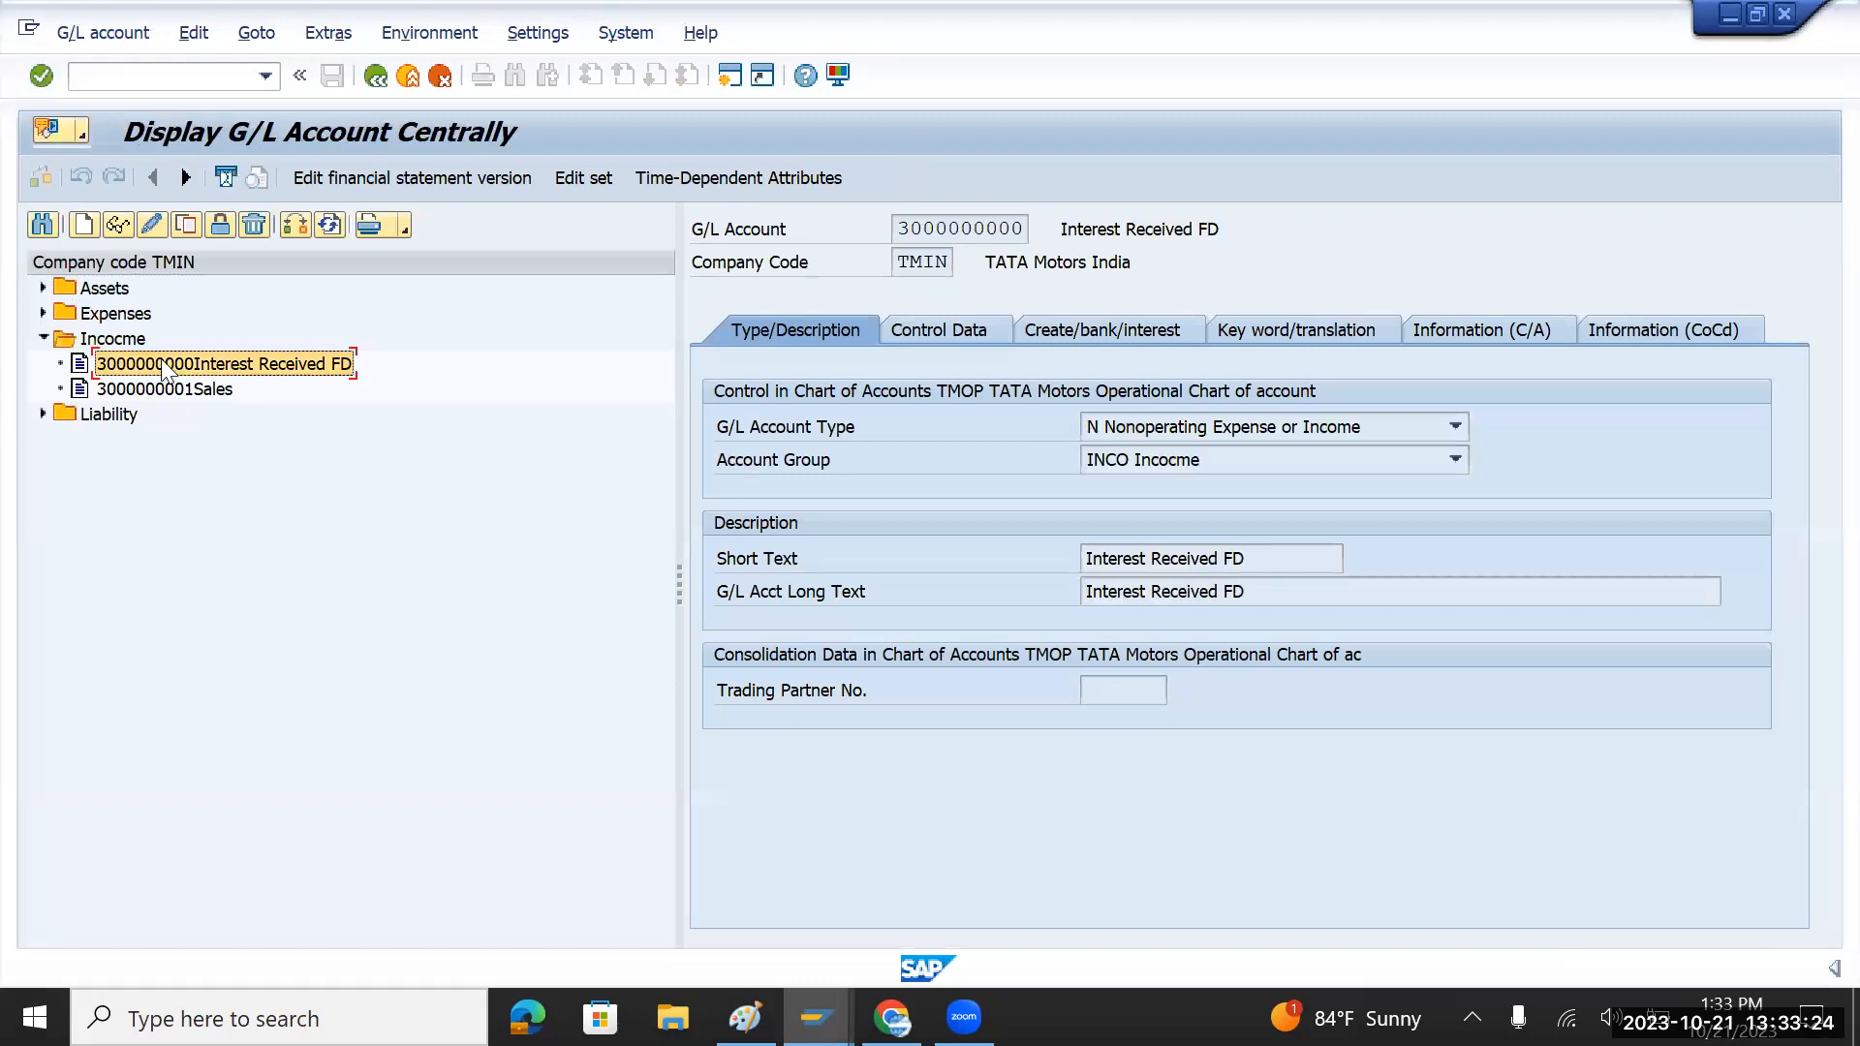
double_click(153, 388)
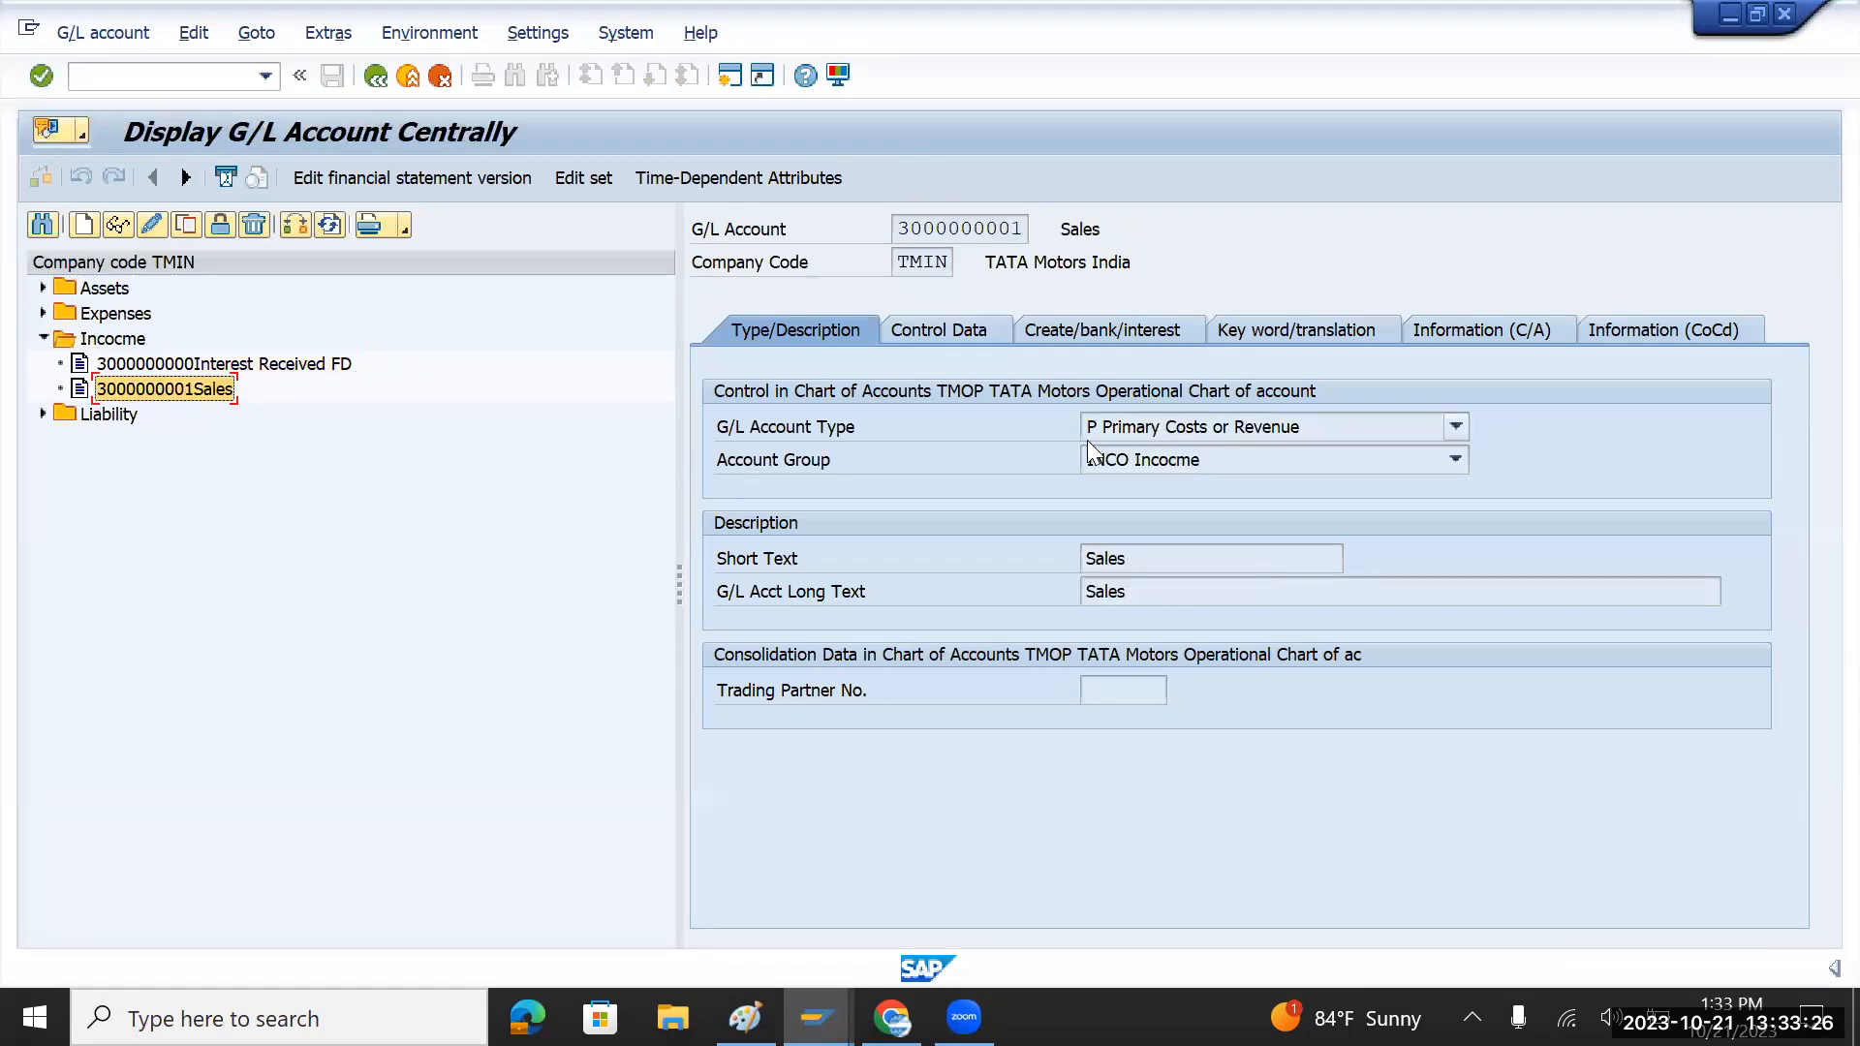
click(947, 338)
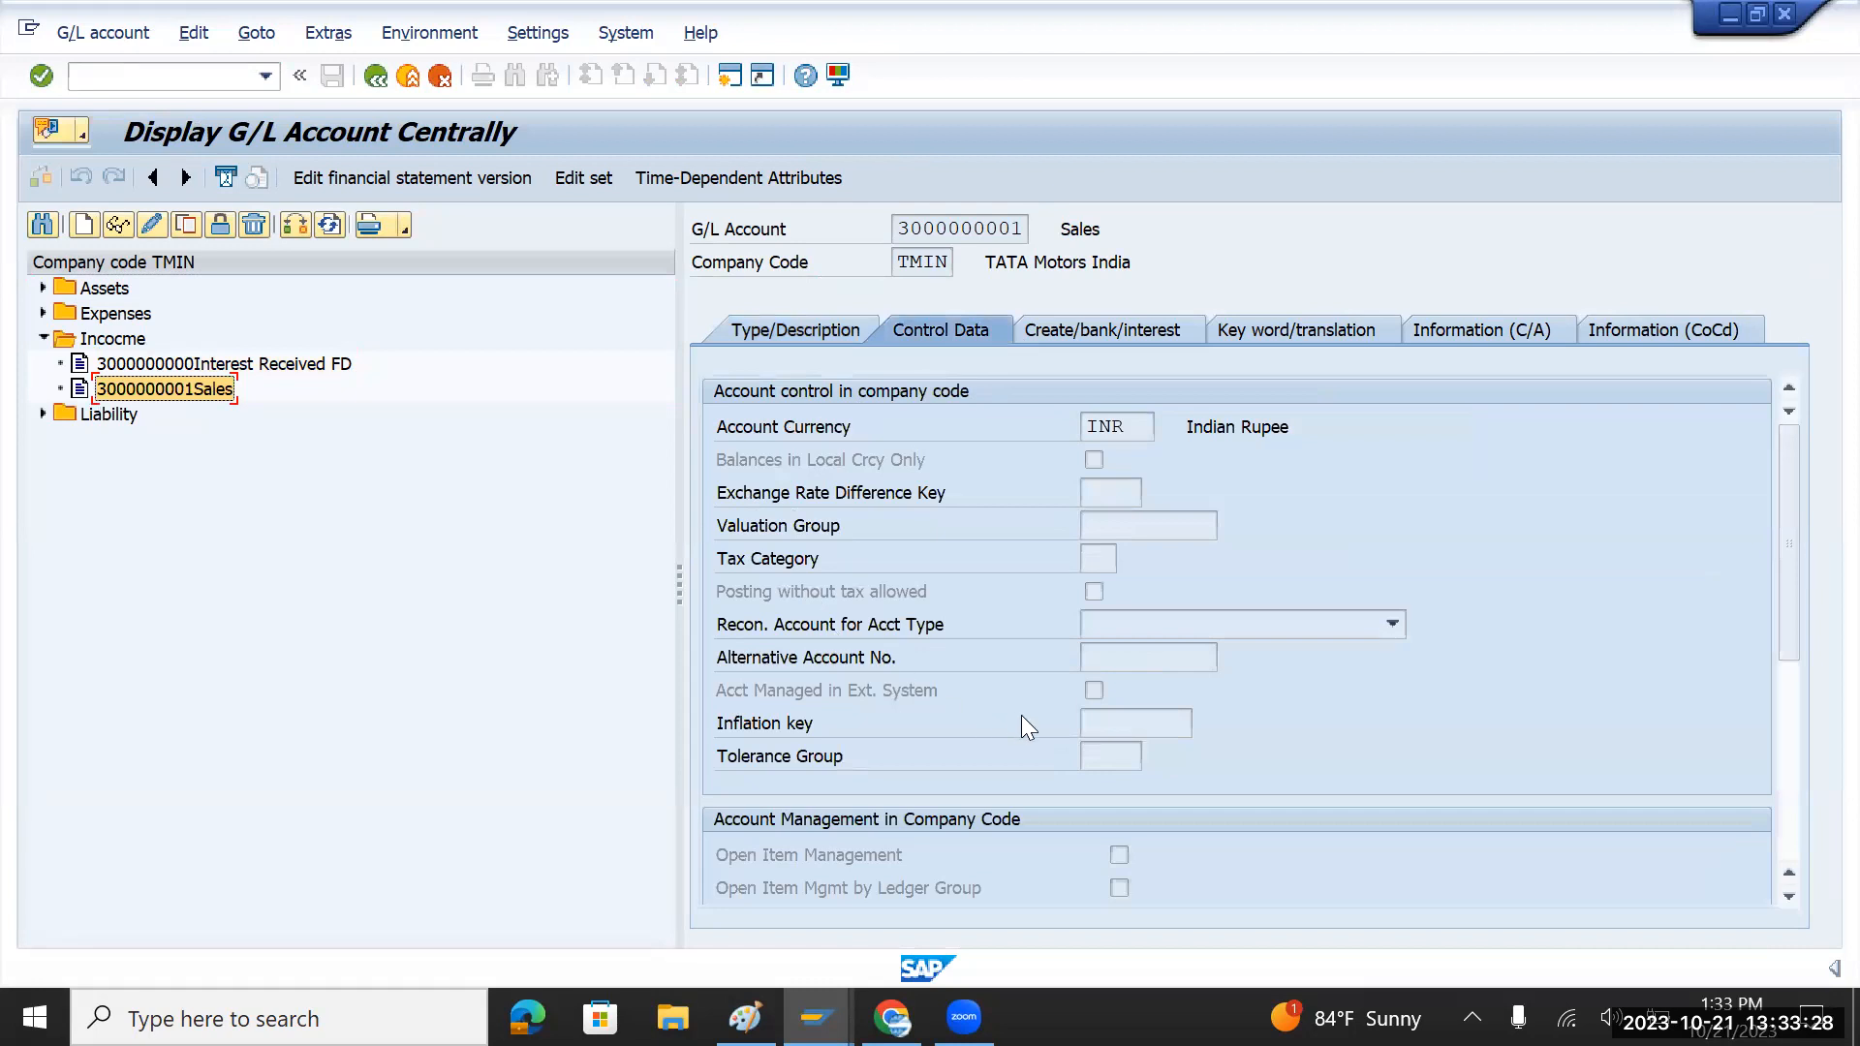
click(1088, 849)
key(alt+Tab)
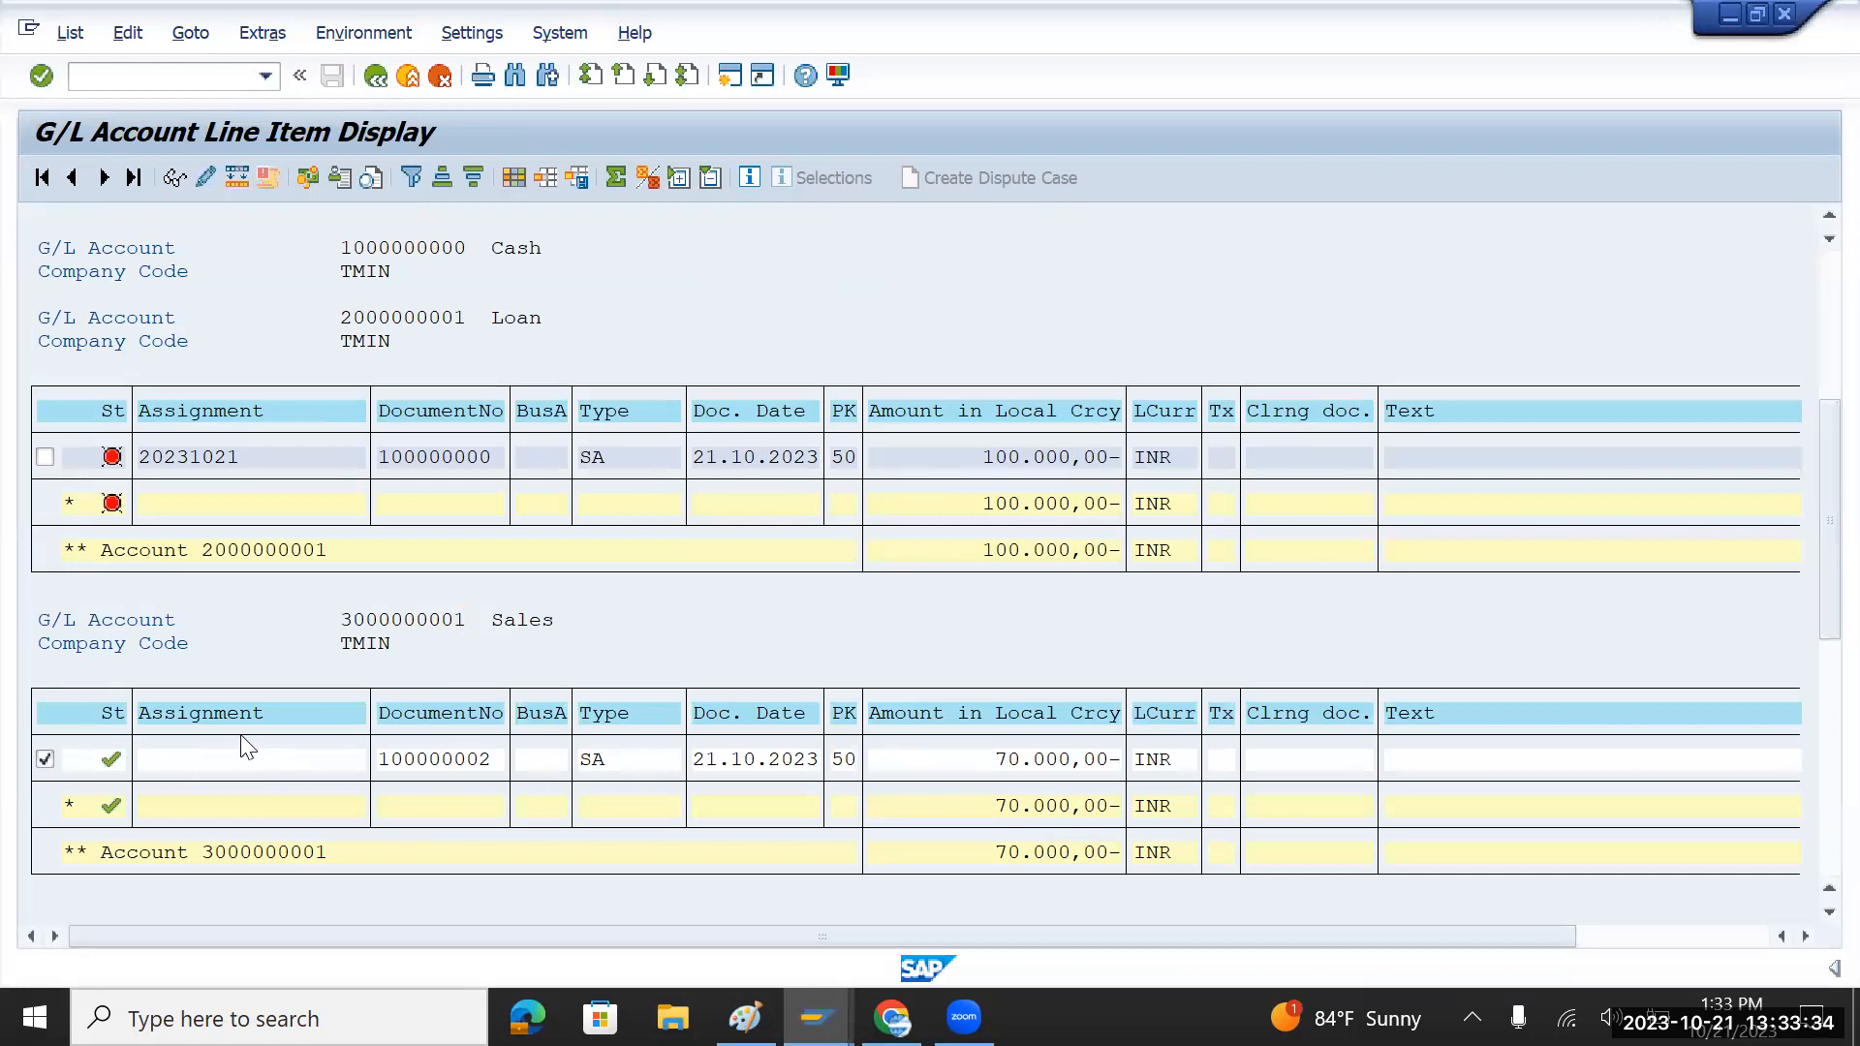
scroll(240, 734, up, 2)
scroll(240, 734, up, 3)
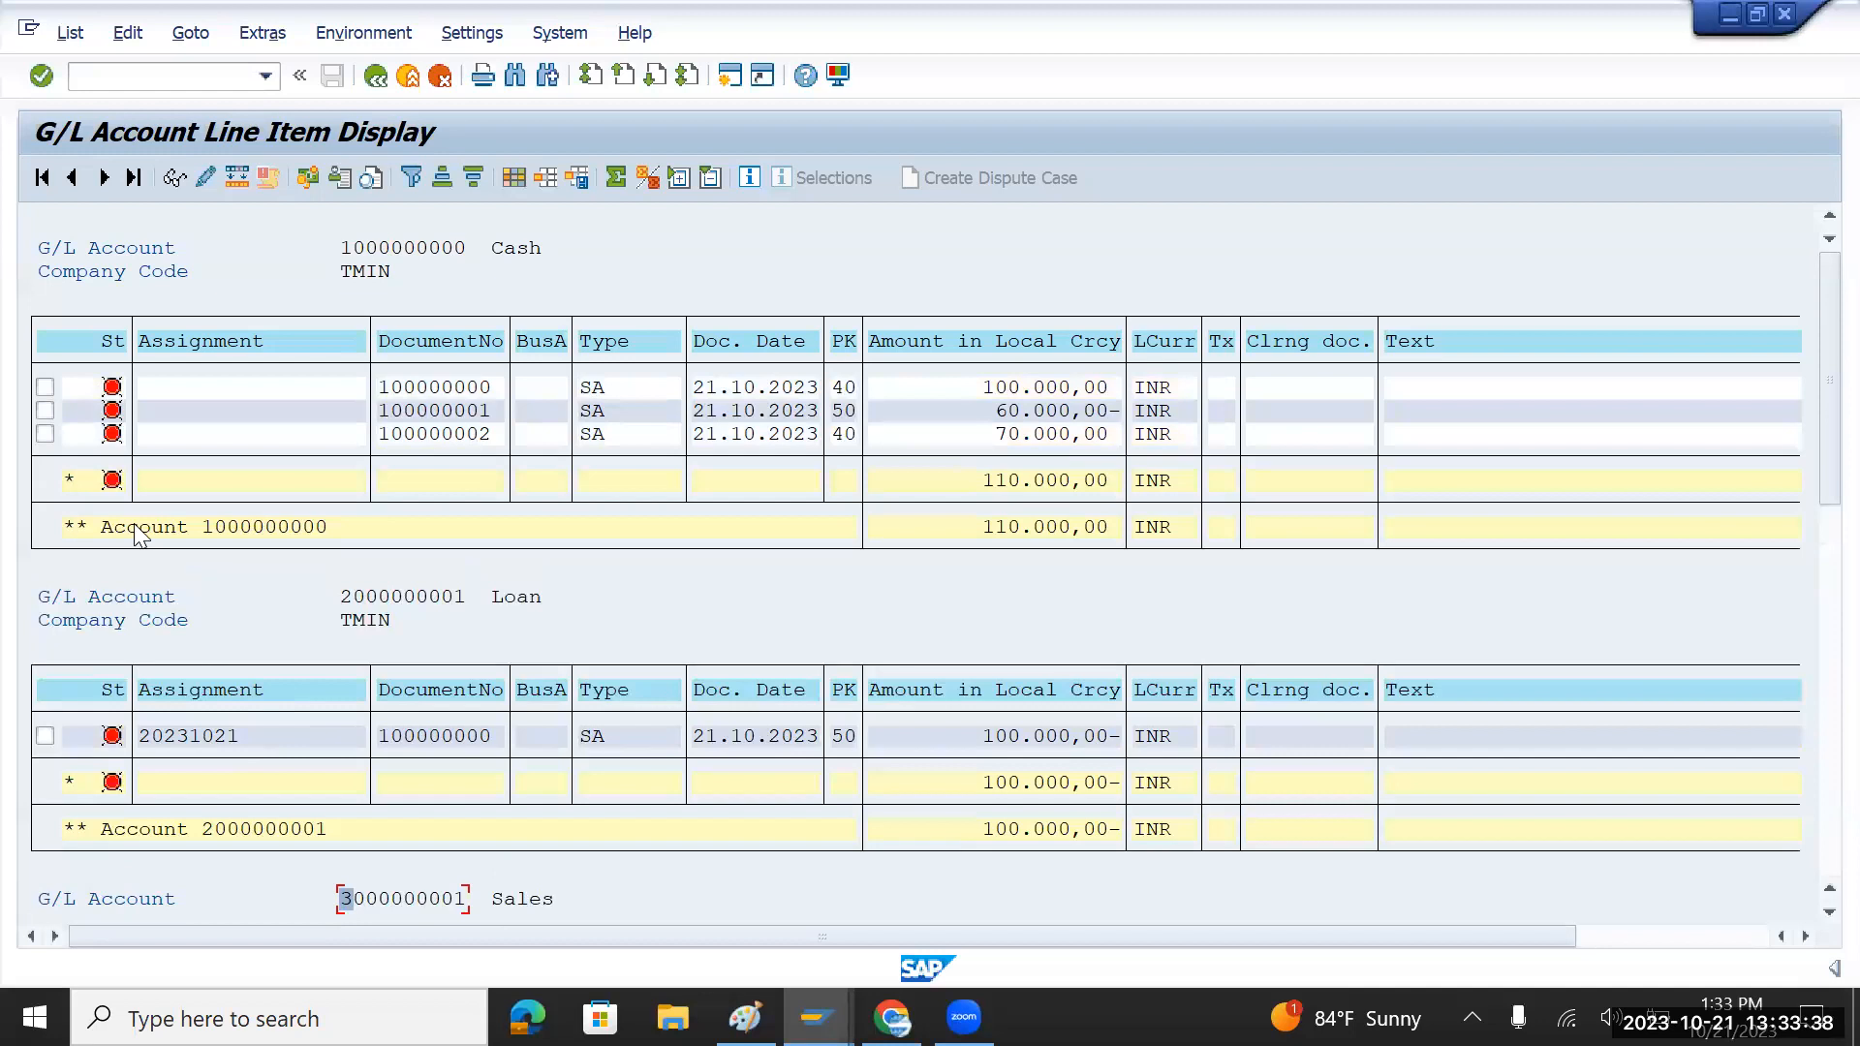
click(372, 249)
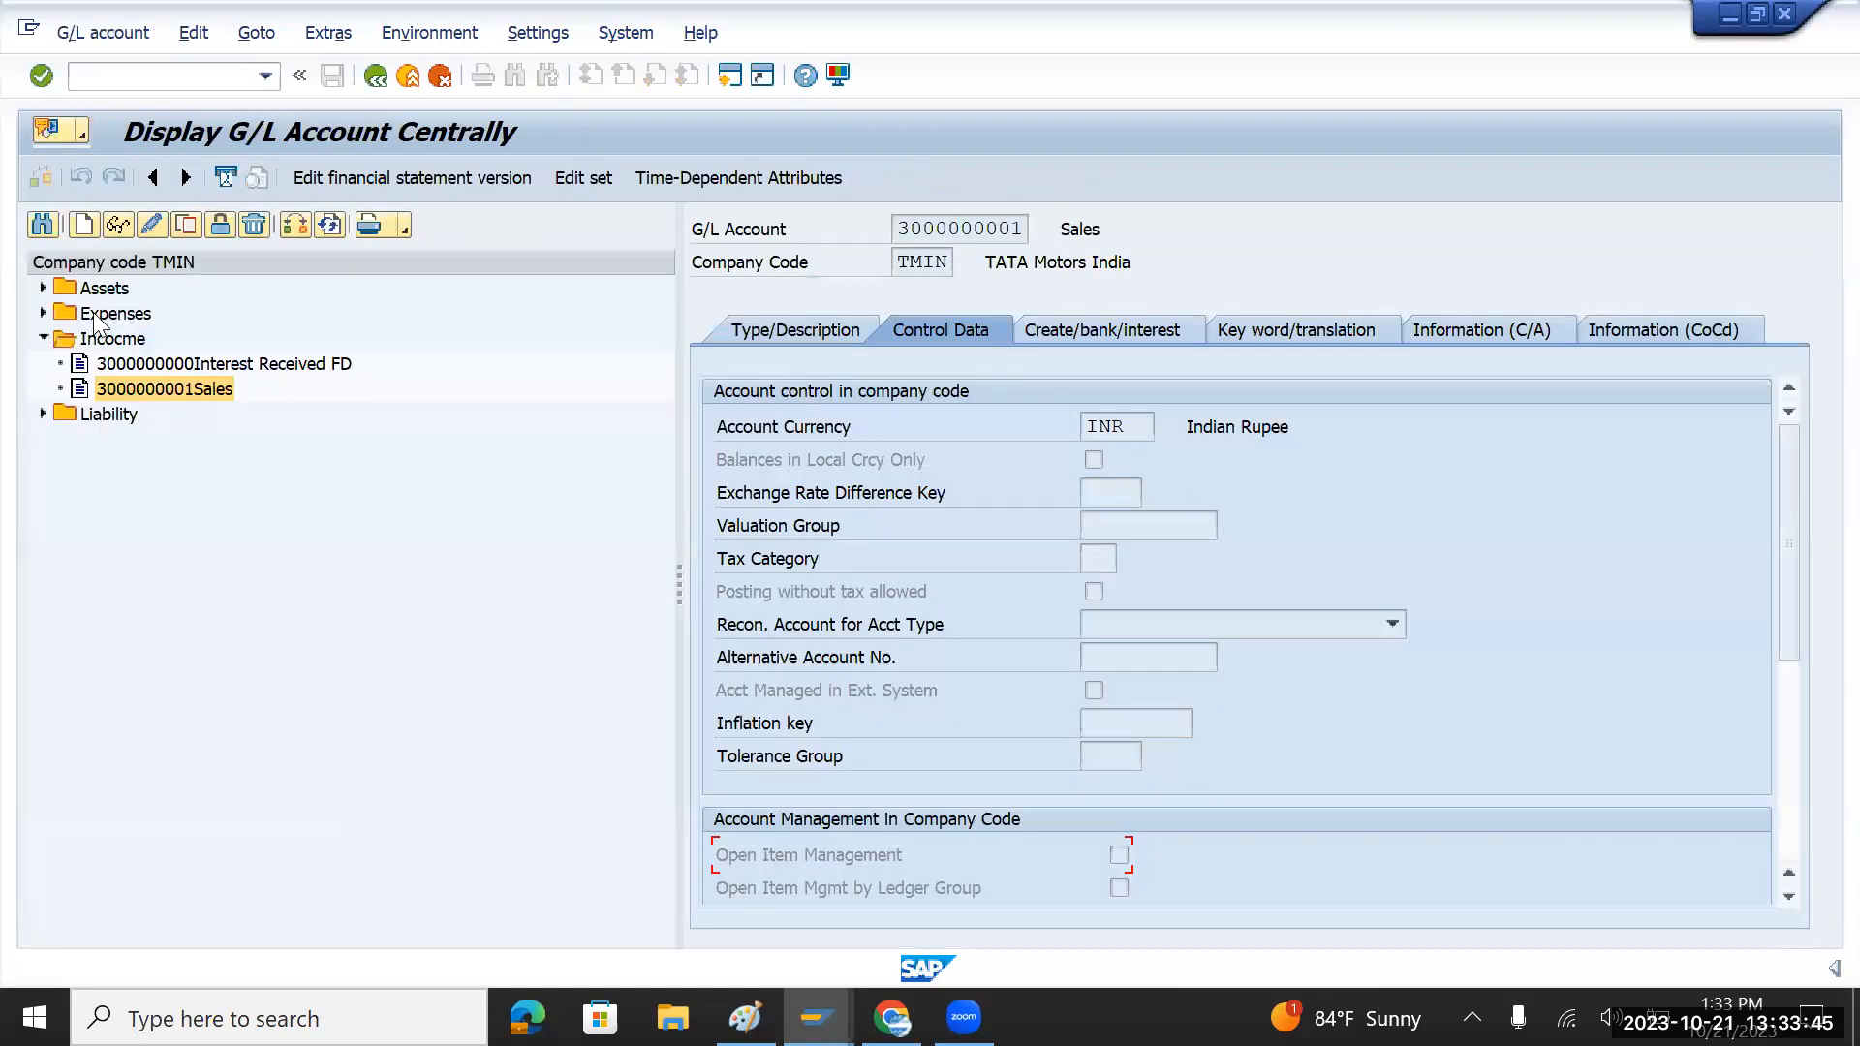
key(F3)
click(42, 287)
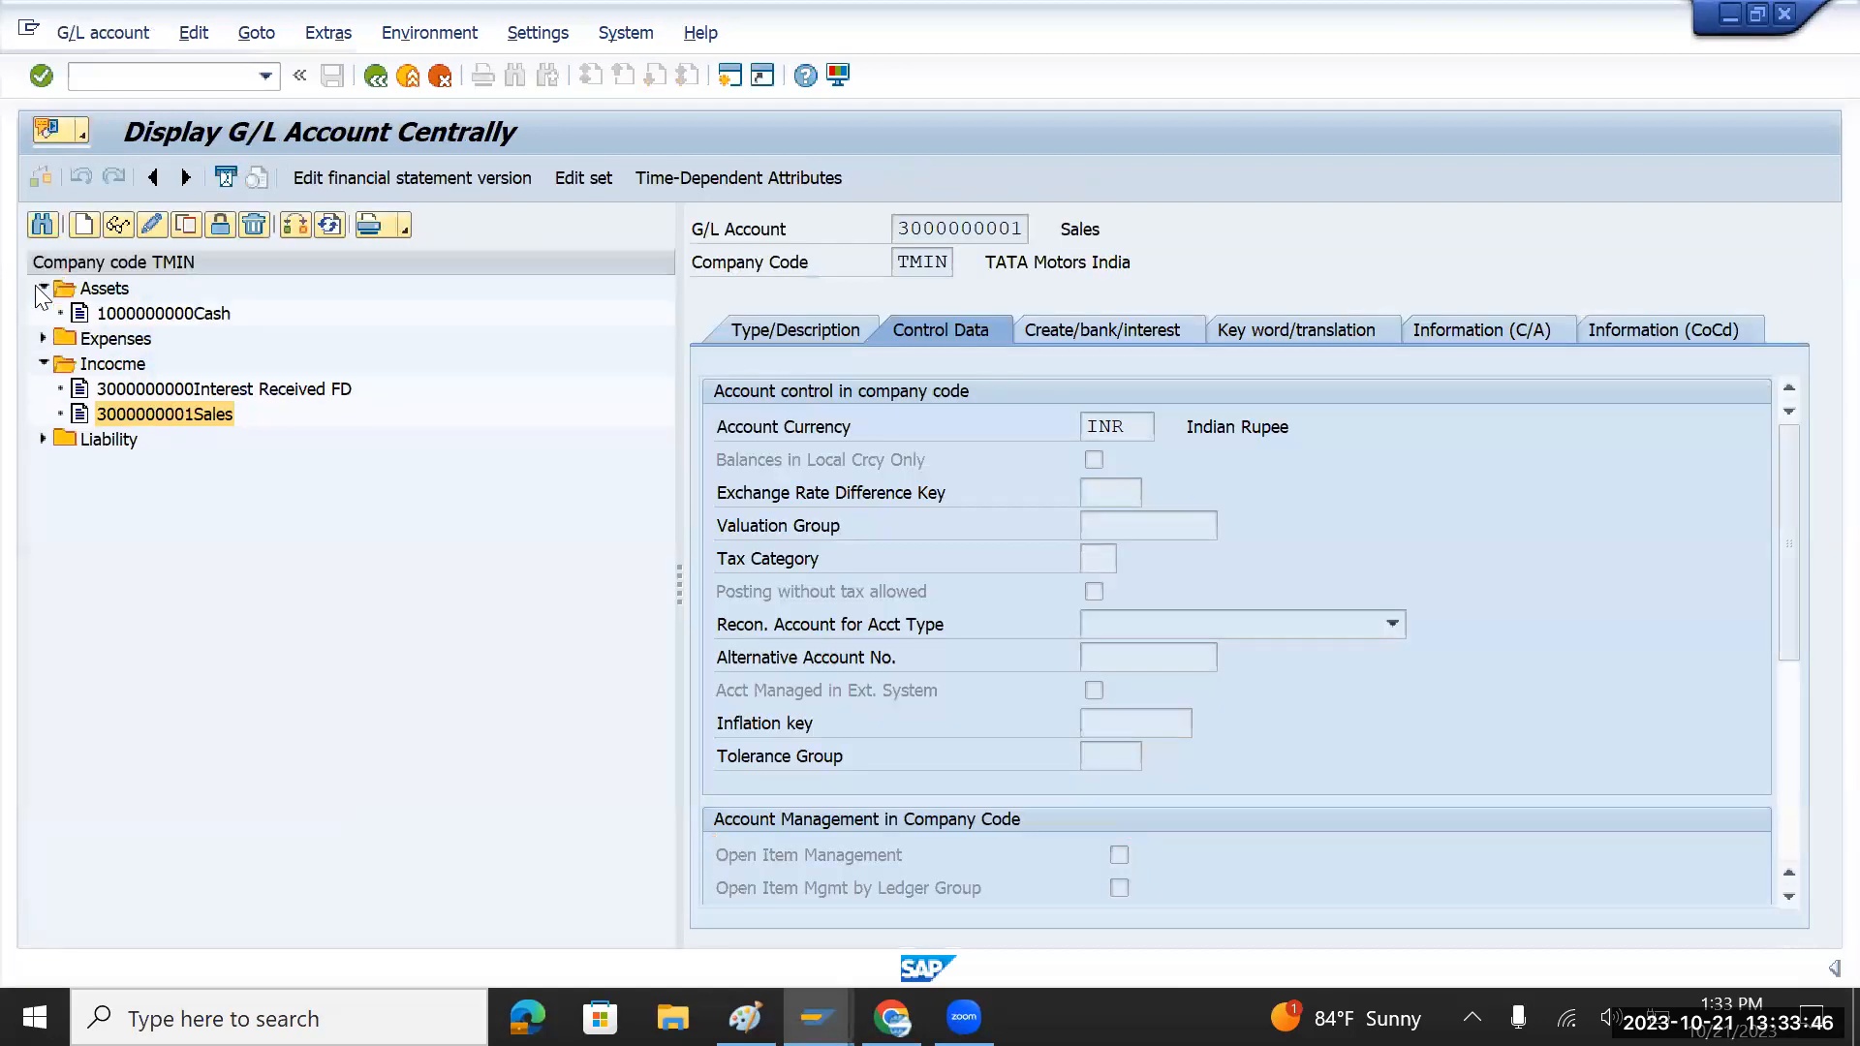
double_click(111, 313)
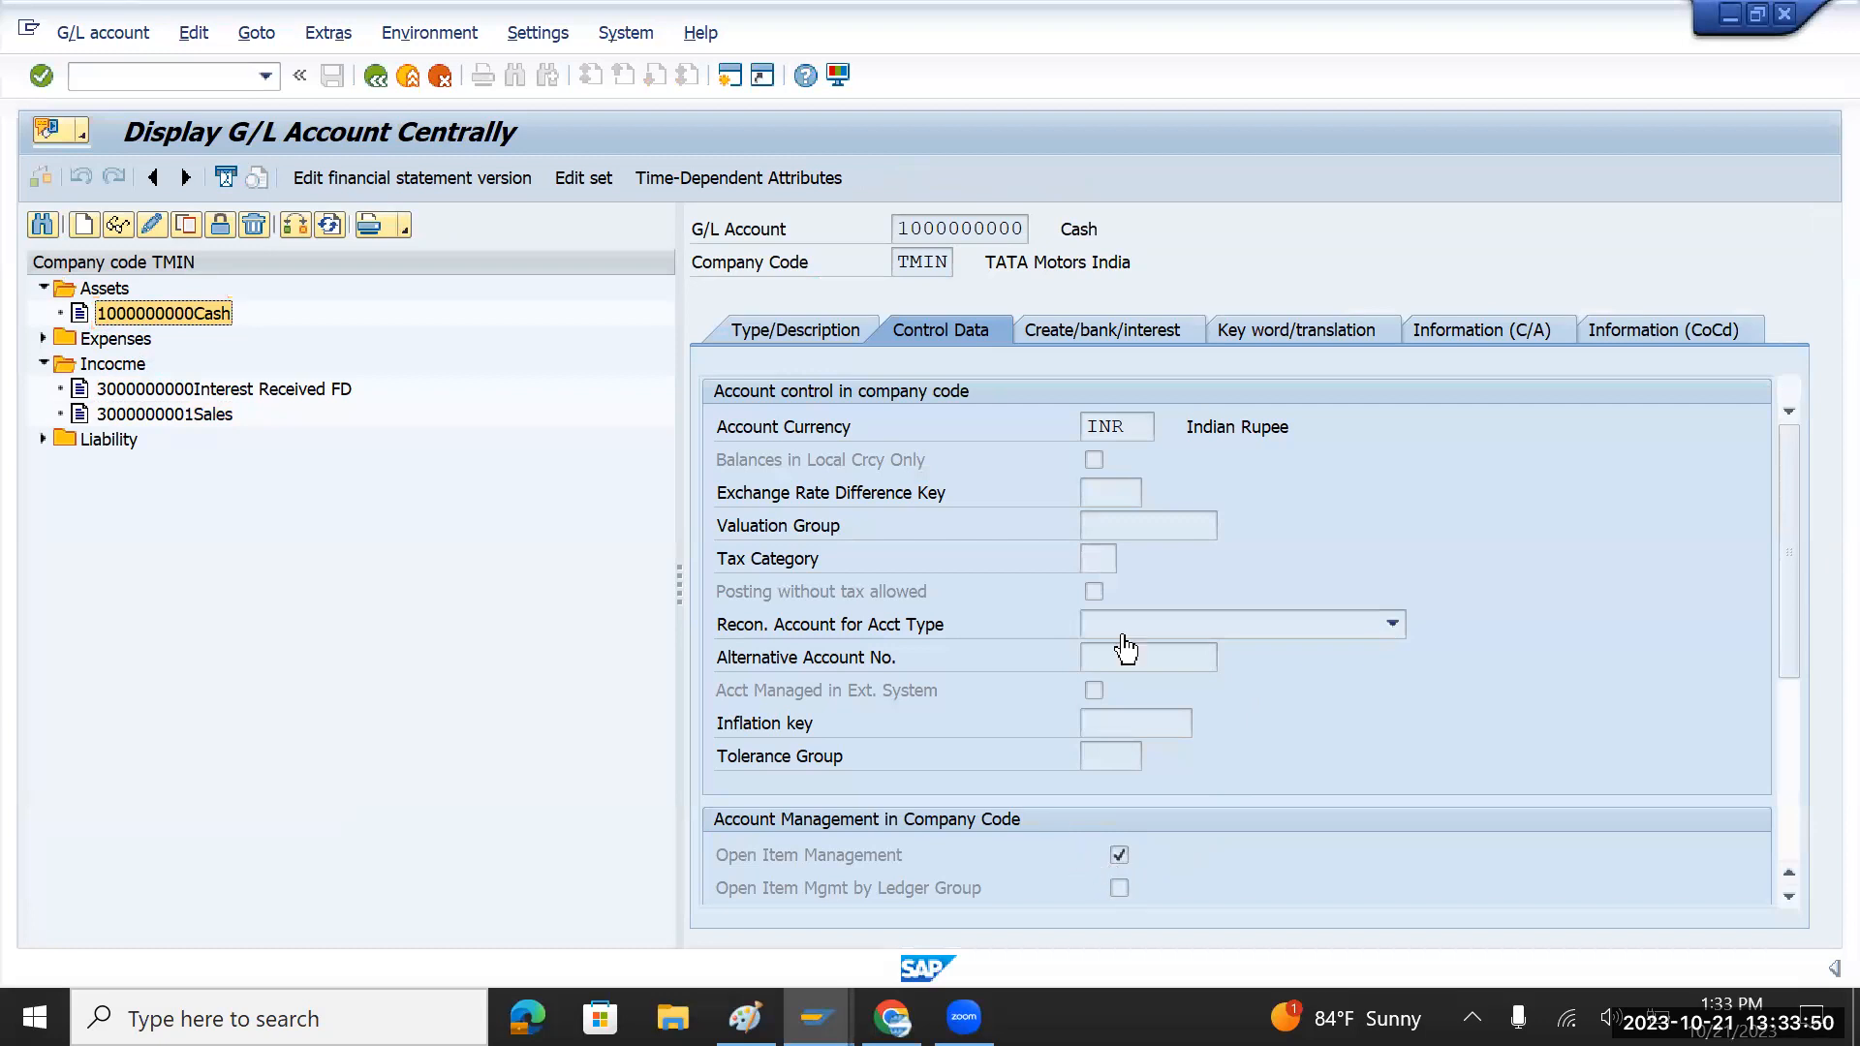
key(F3)
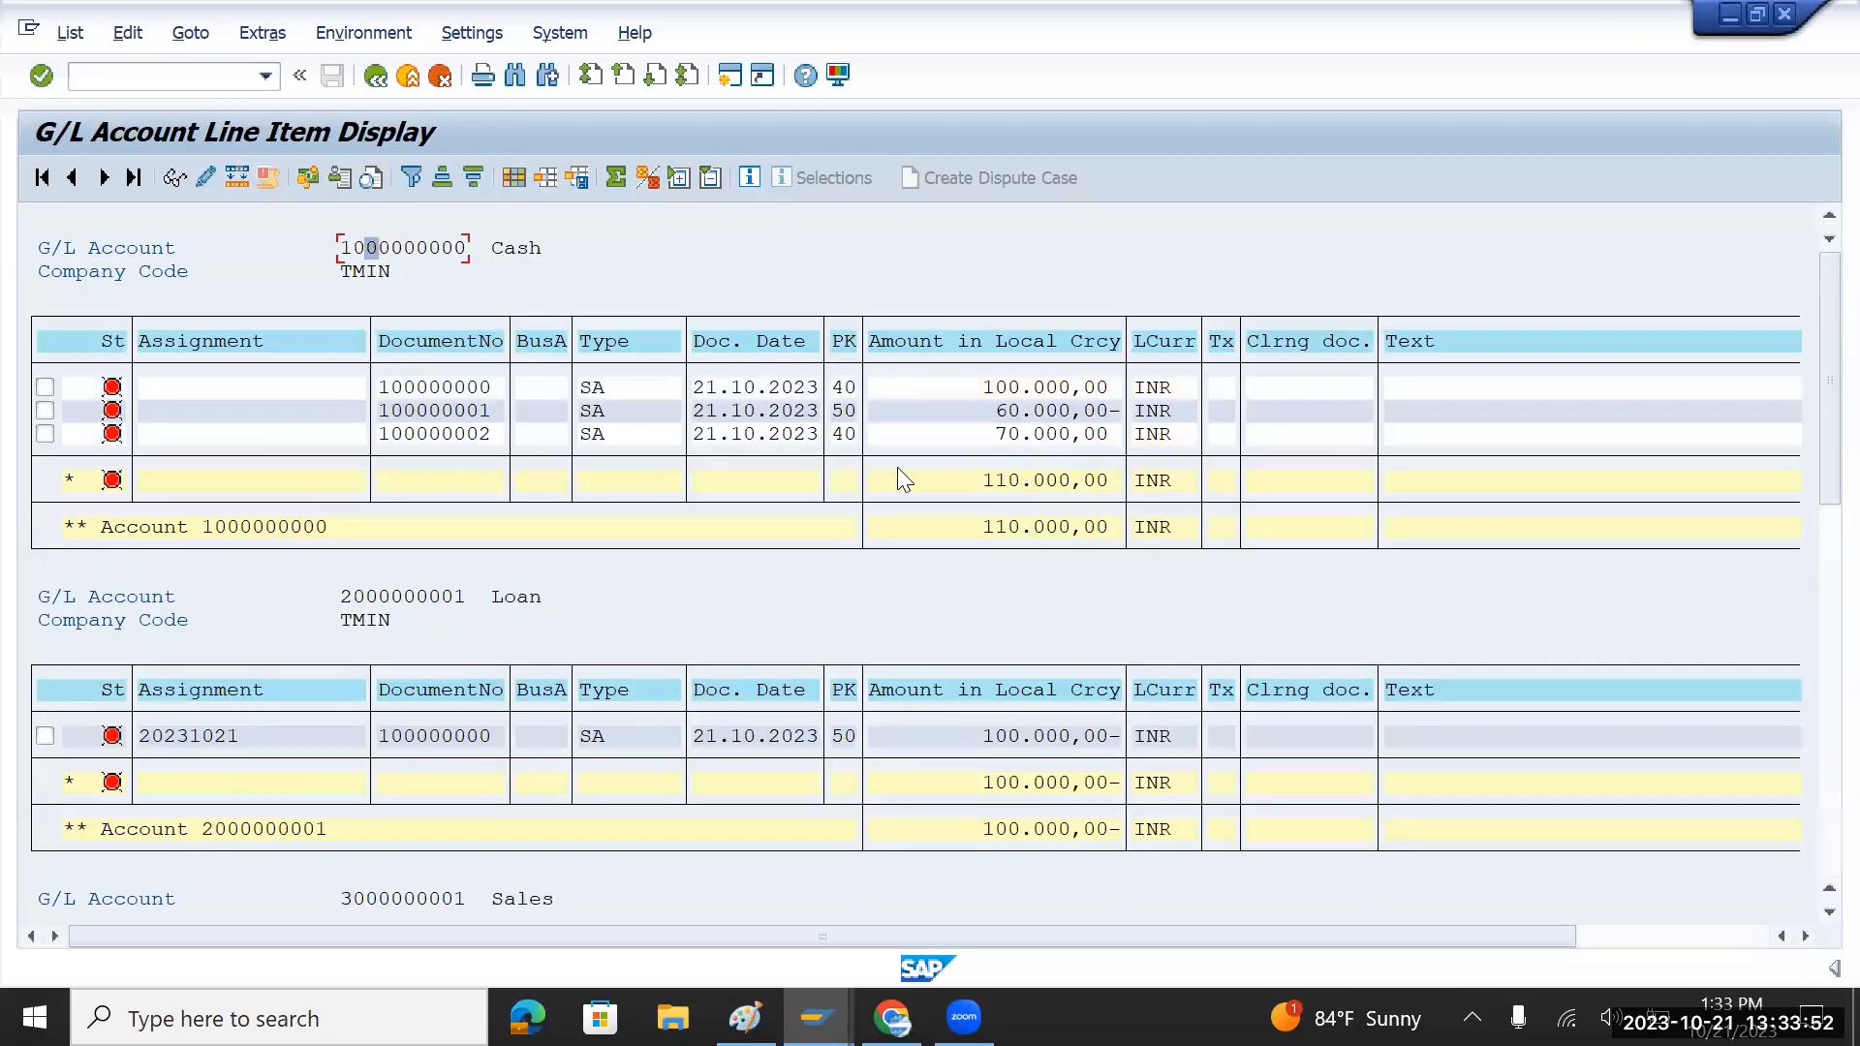
click(1022, 398)
click(1017, 411)
click(1471, 204)
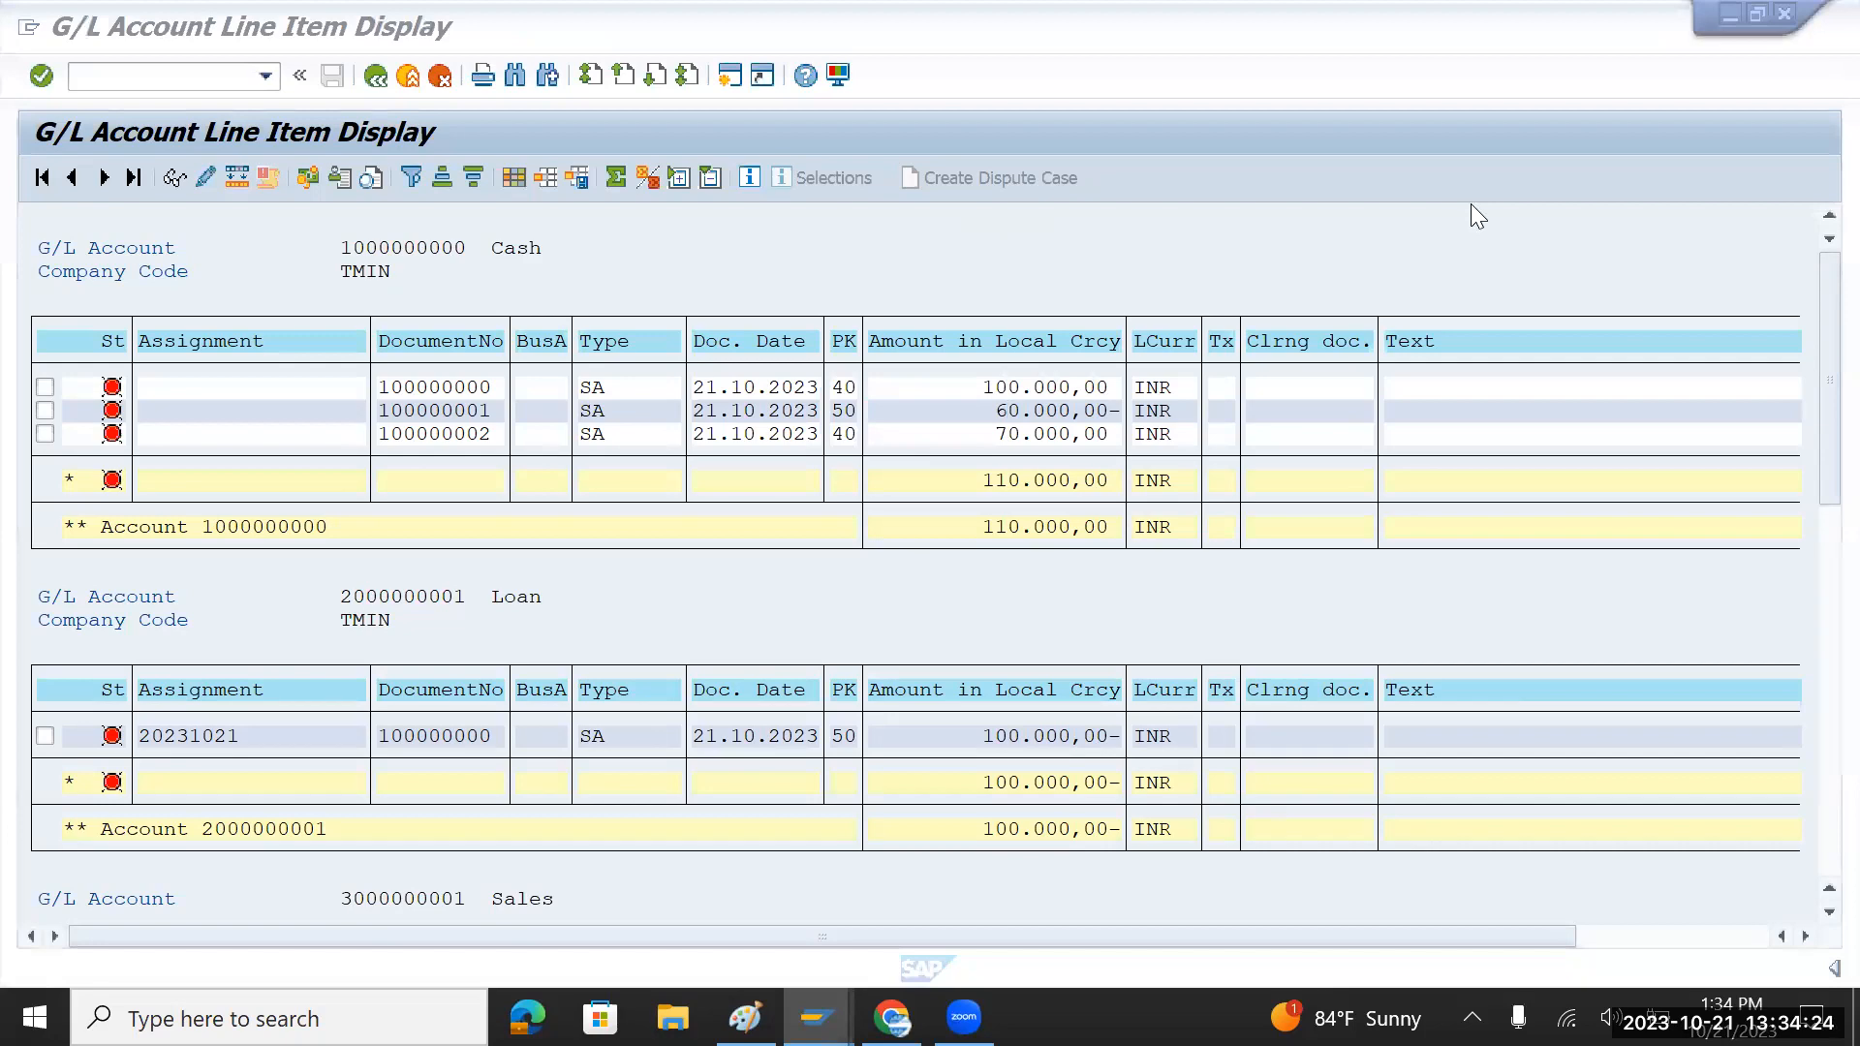